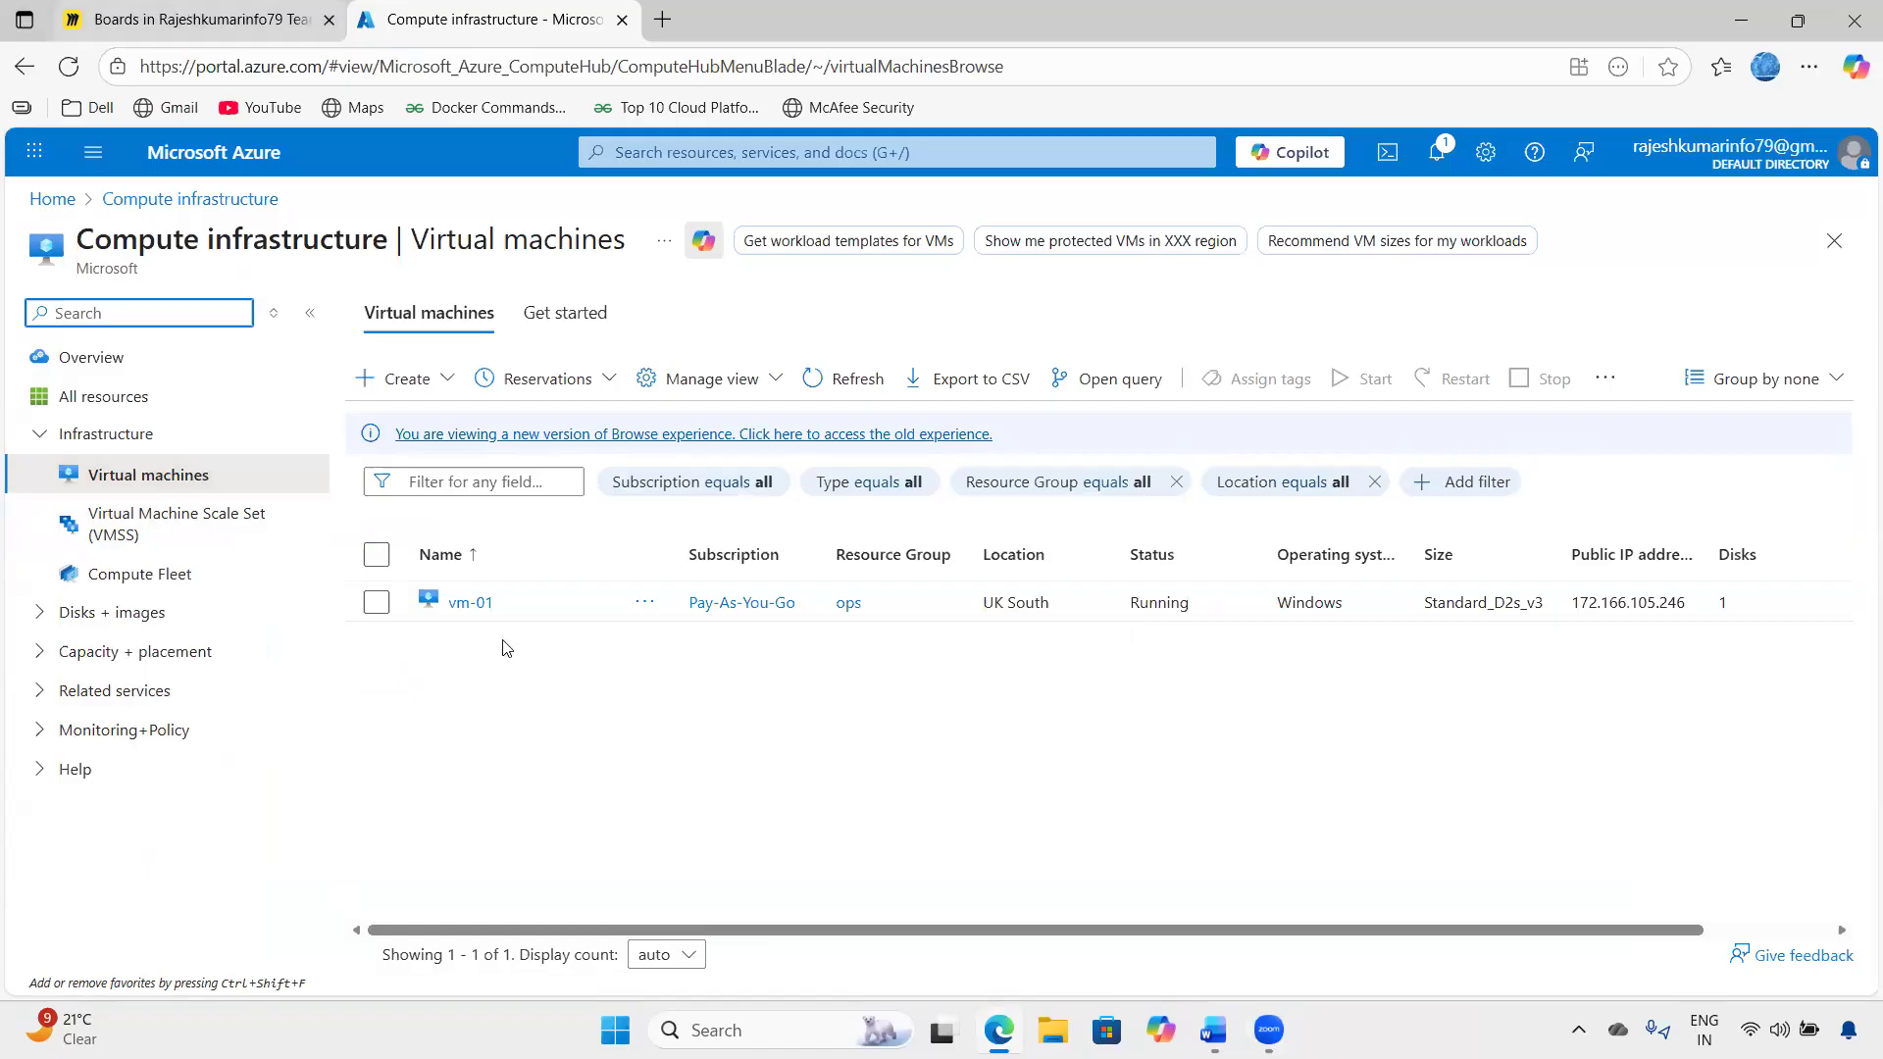
# Step: Switch from the Azure virtual machines tab to the Miro boards dashboard
pyautogui.hotkey('ctrl', 'Tab')
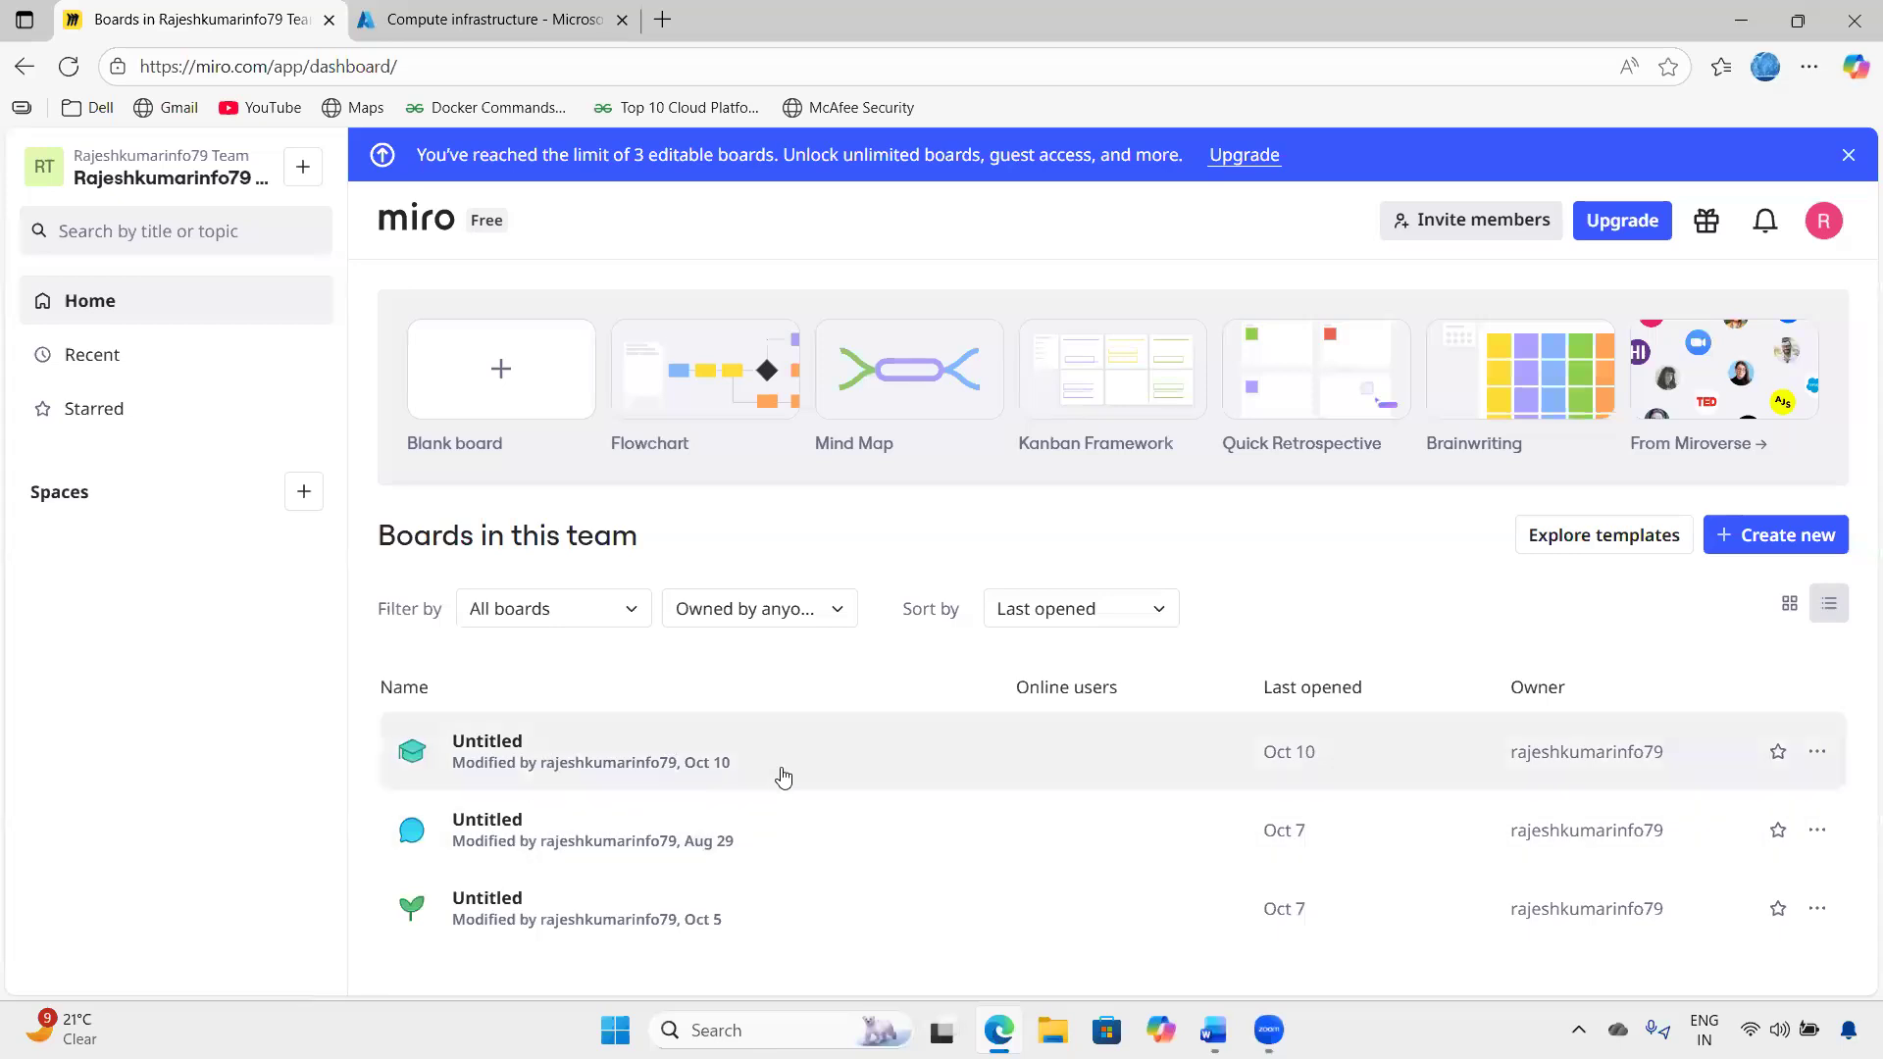
# Step: Open the first Untitled Miro board and zoom into its Standard and Premium storage notes
pyautogui.click(691, 774)
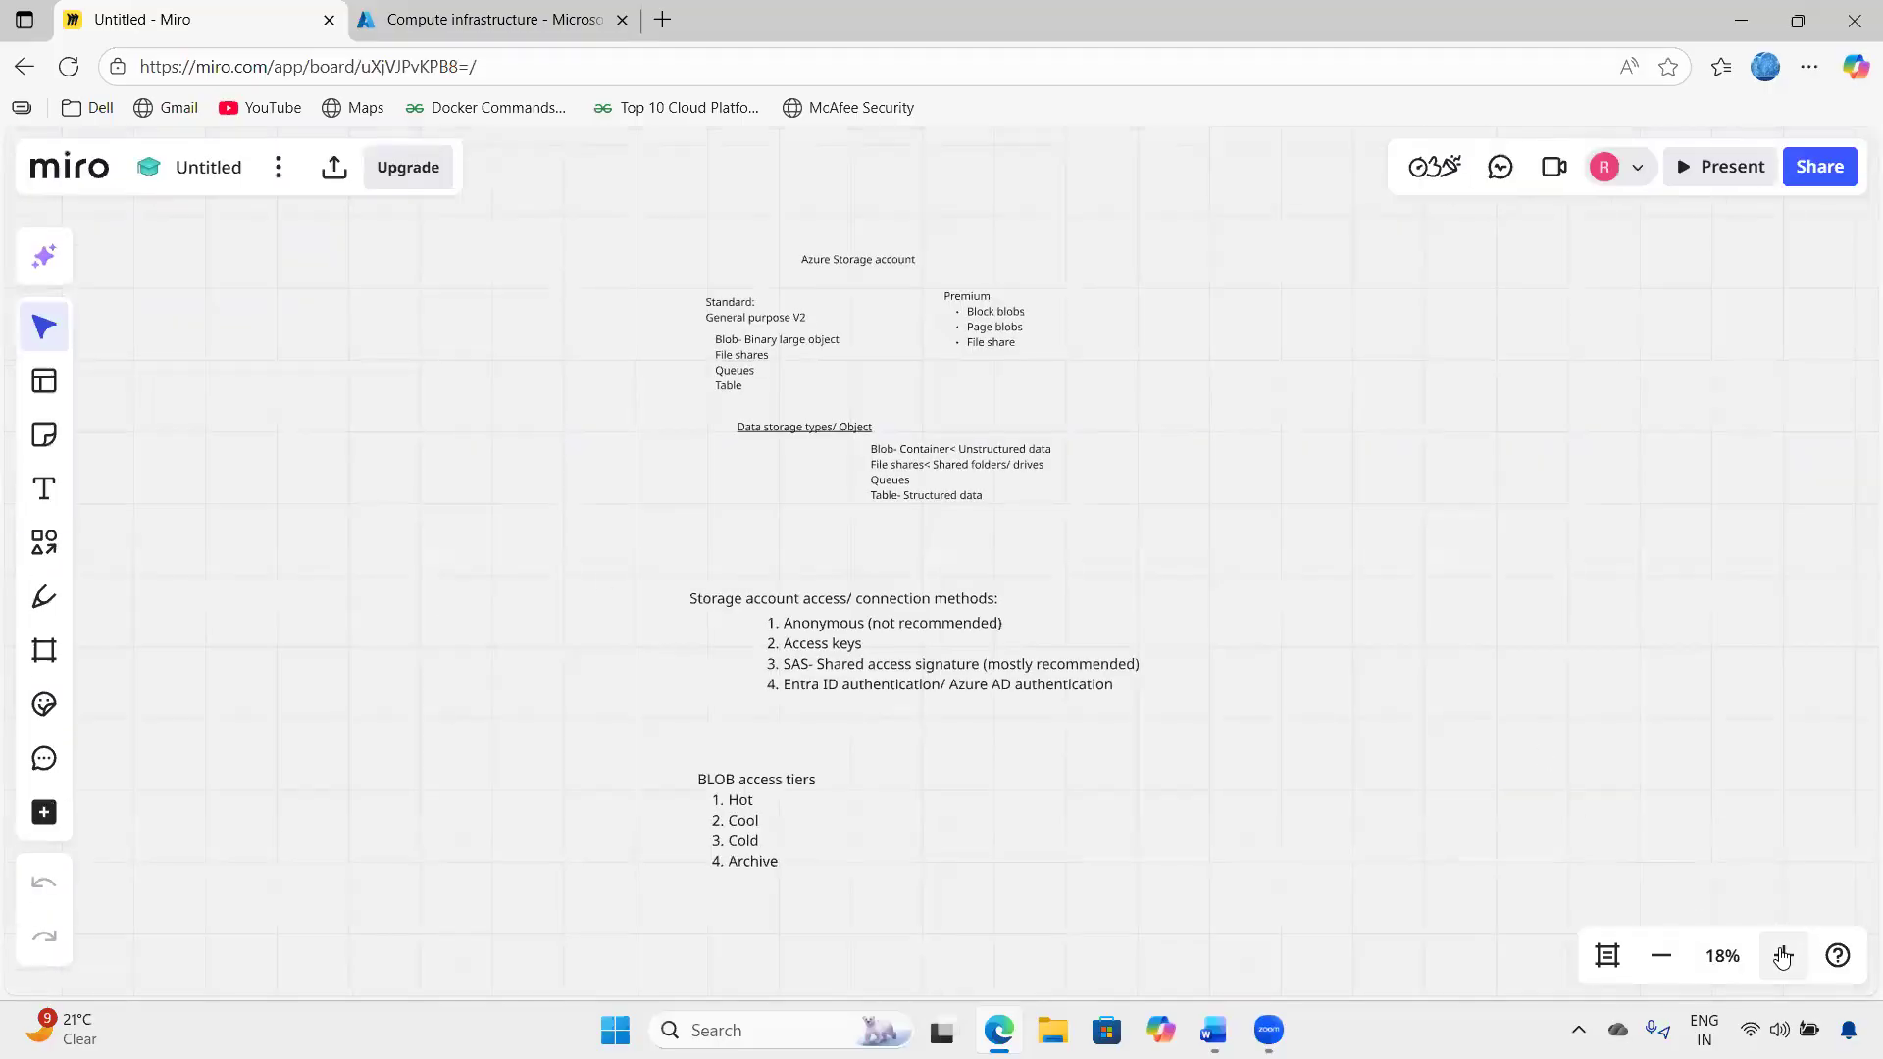
pyautogui.click(1782, 956)
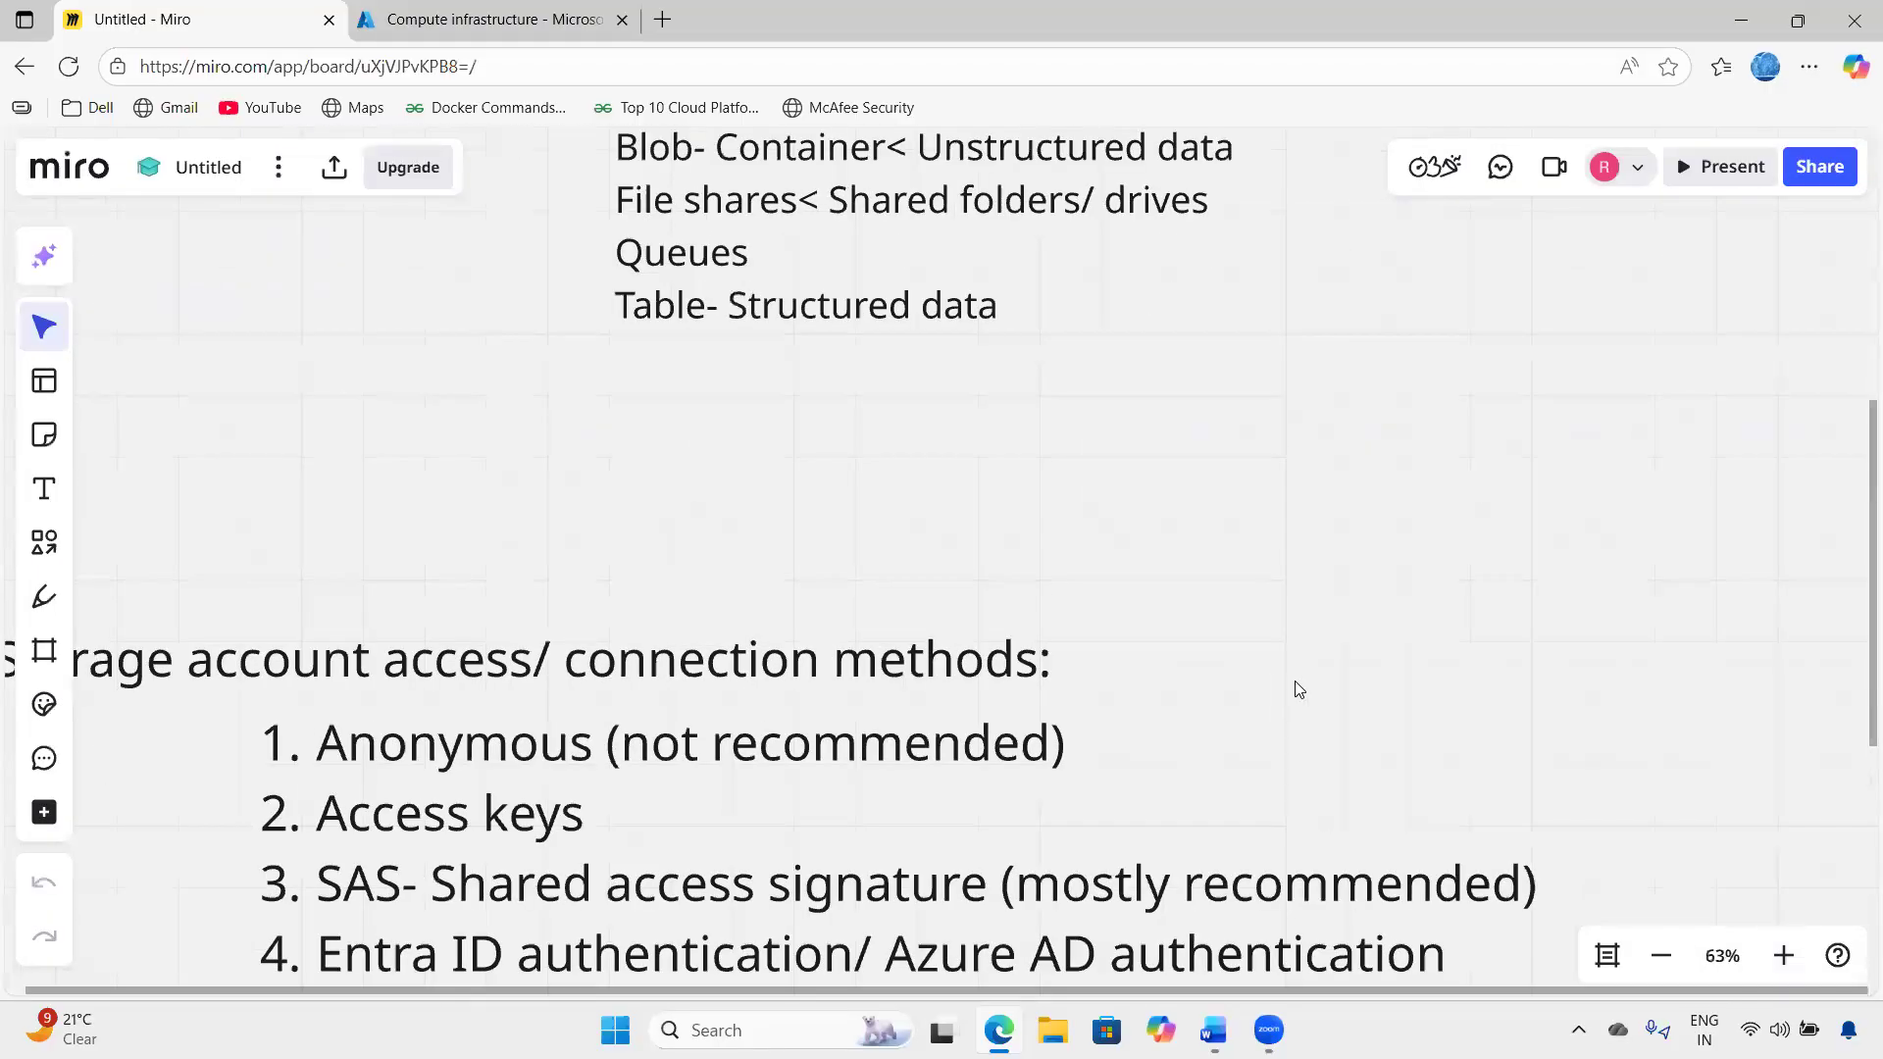
pyautogui.scroll(-2, 1295, 680)
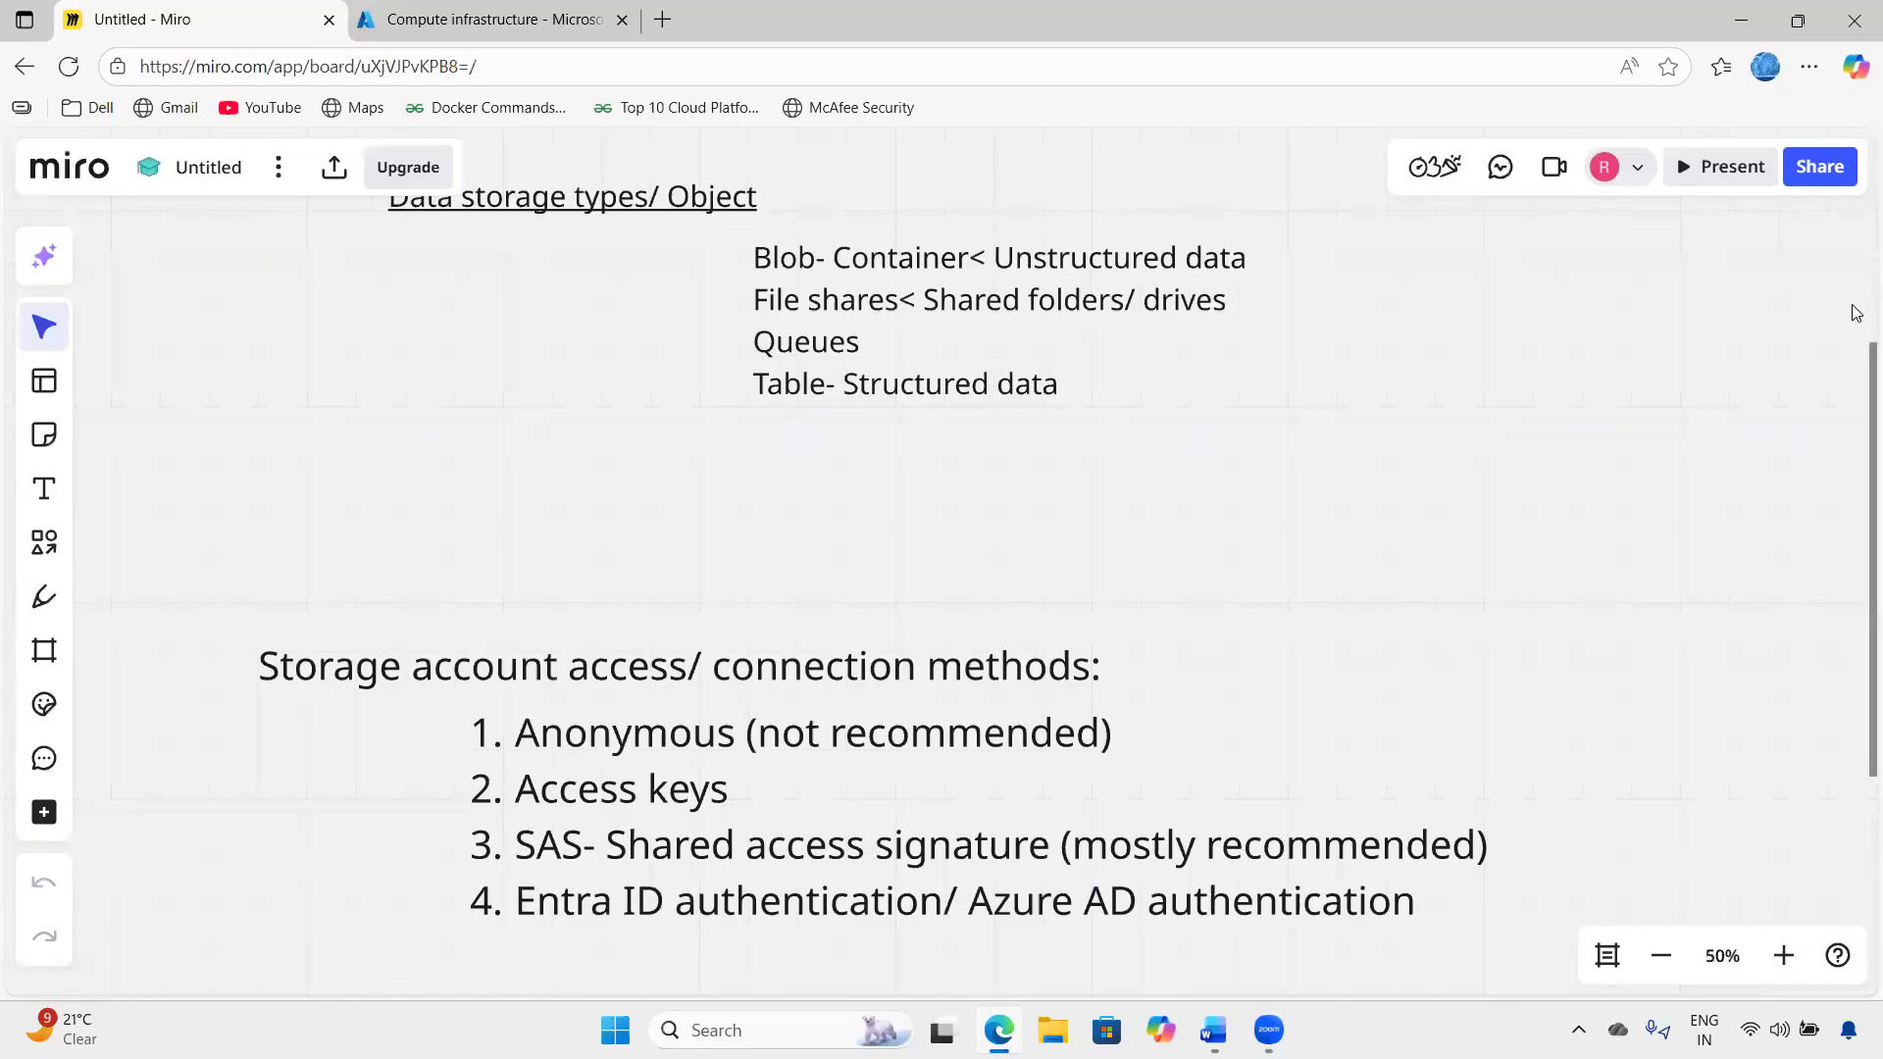
pyautogui.scroll(3, 1855, 313)
pyautogui.hscroll(2, 1814, 255)
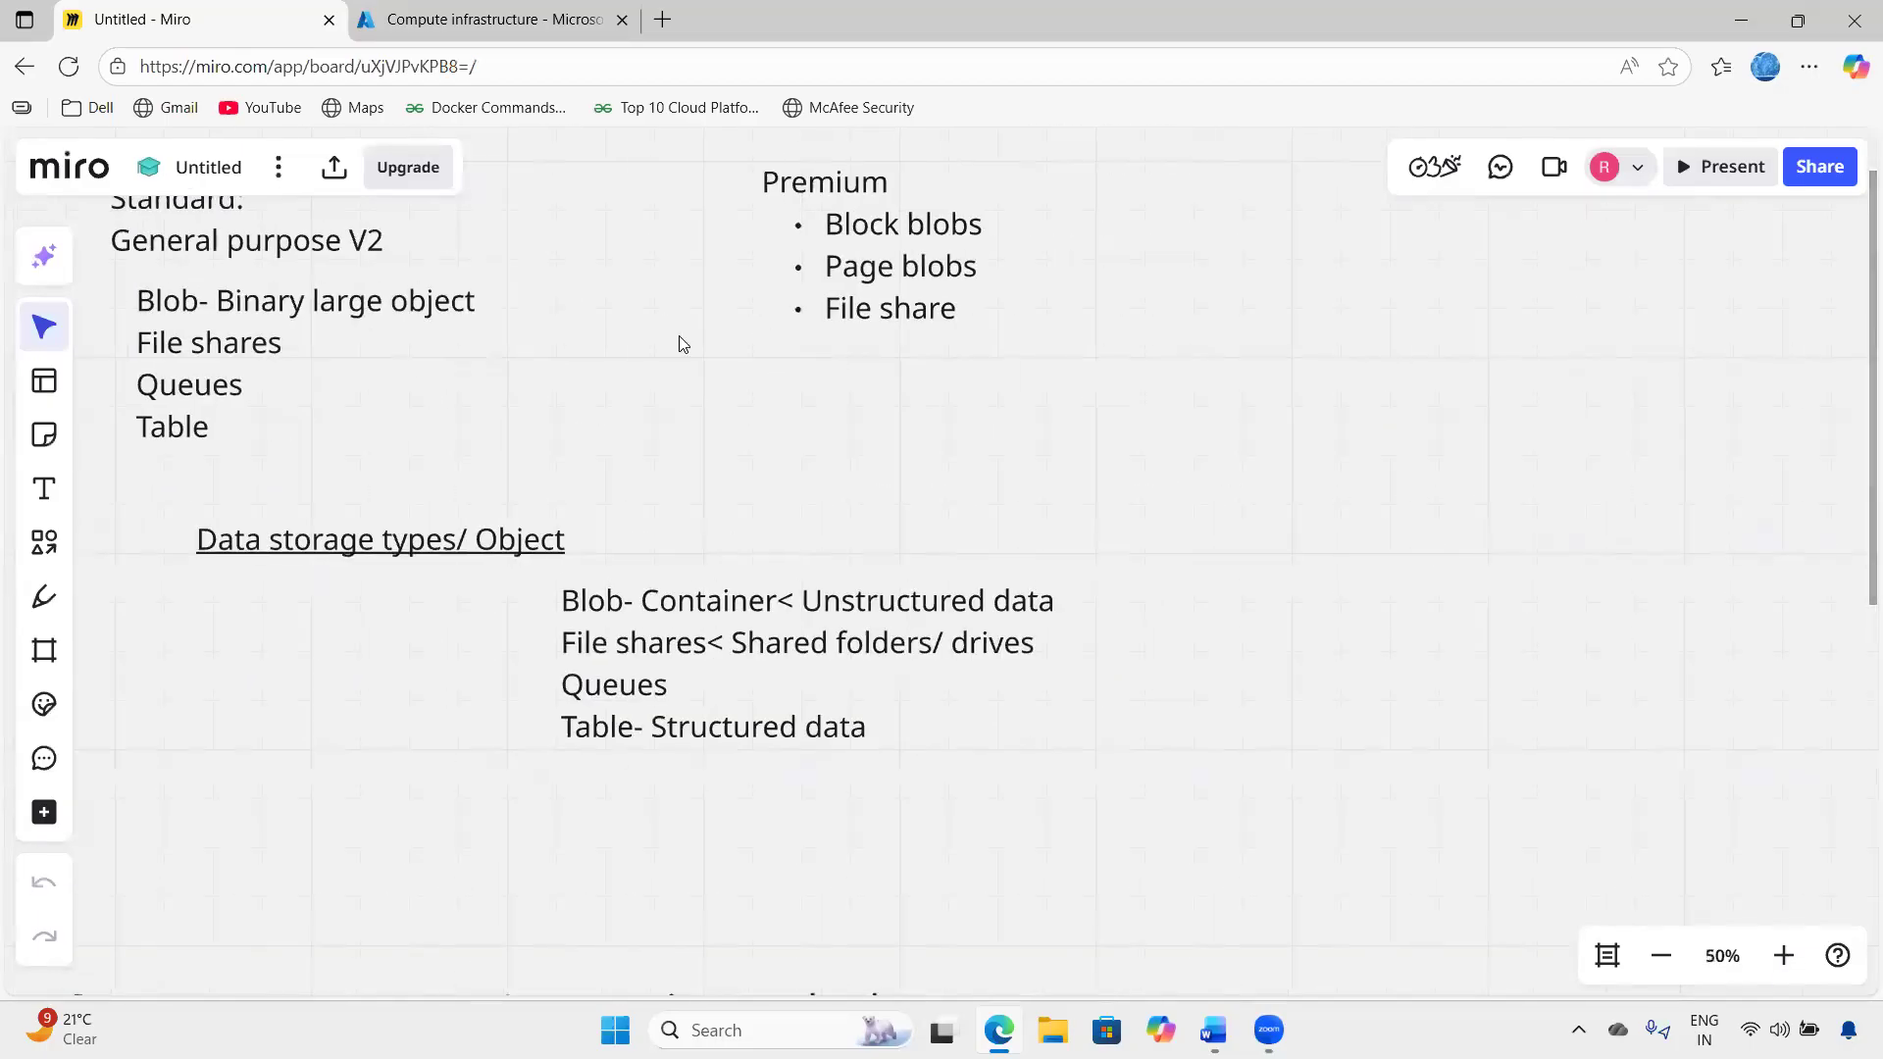
pyautogui.click(1660, 956)
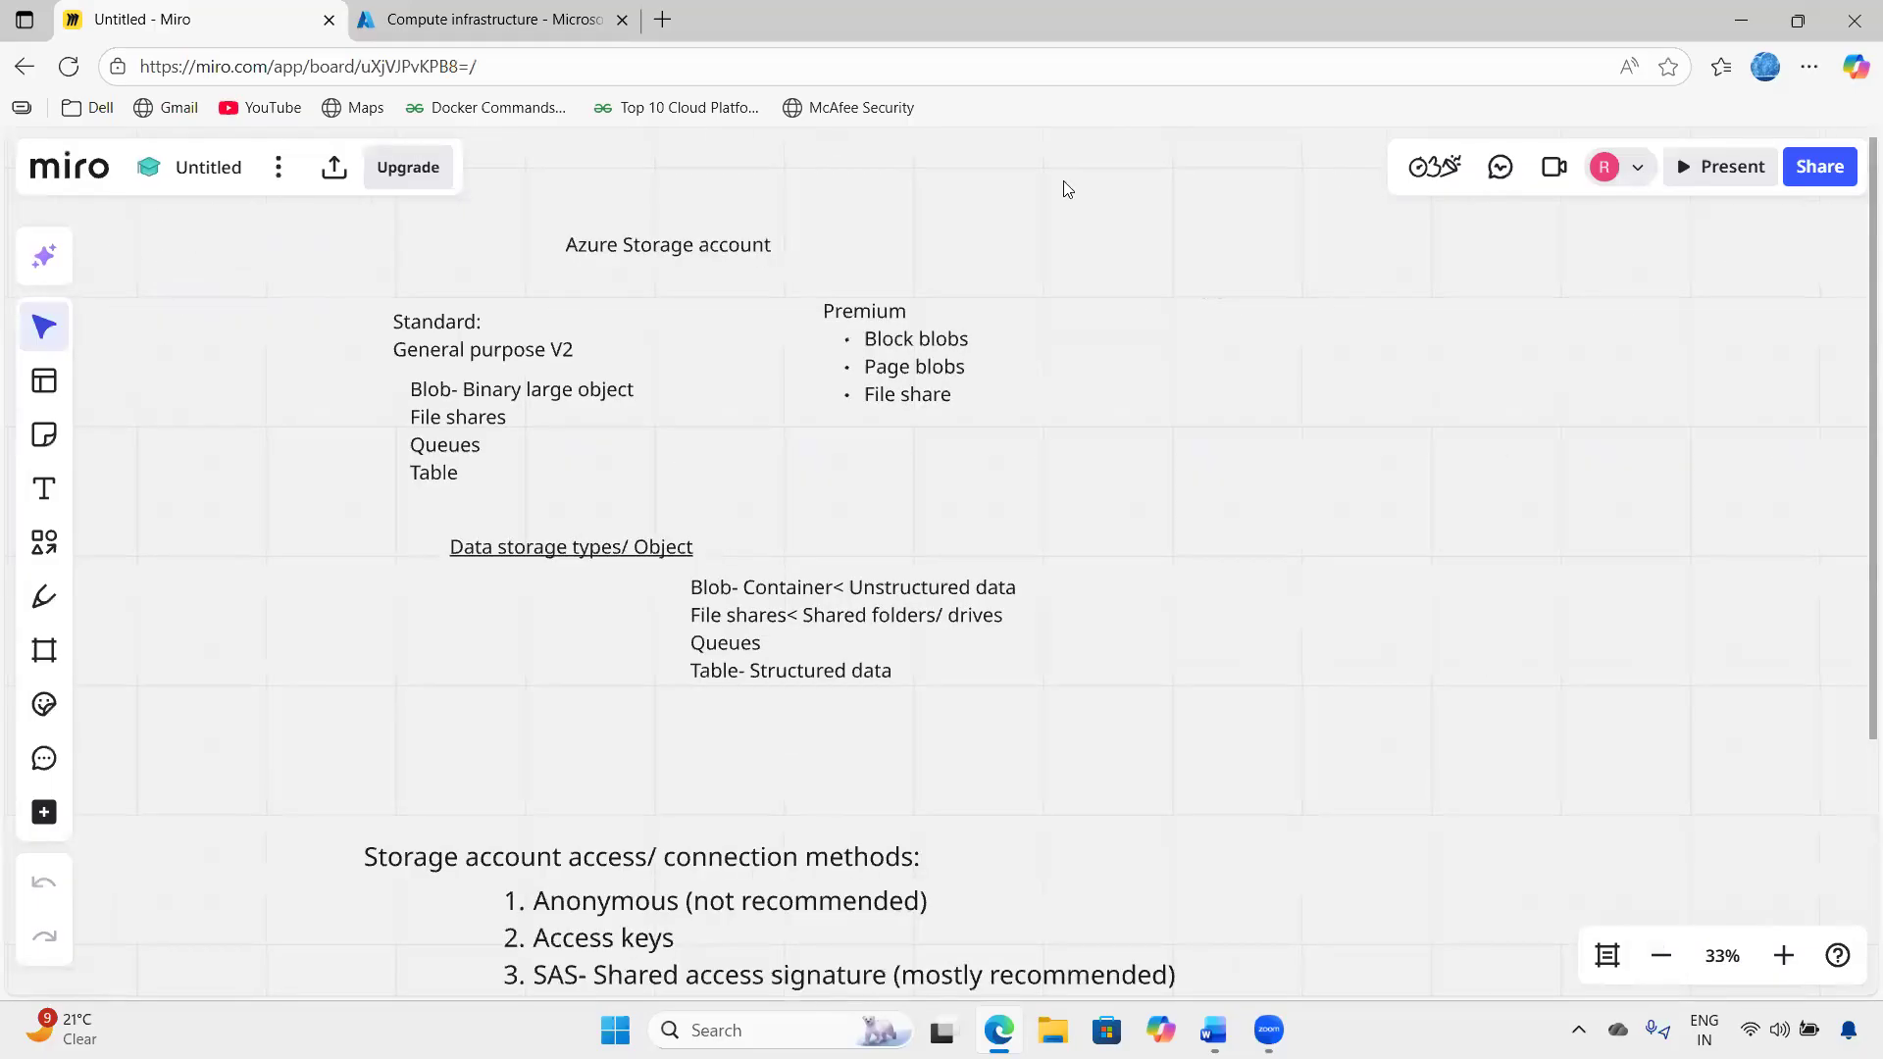
pyautogui.moveTo(271, 309); pyautogui.dragTo(413, 264)
pyautogui.moveTo(750, 296); pyautogui.dragTo(850, 283)
pyautogui.moveTo(402, 343)
pyautogui.mouseDown()
pyautogui.moveTo(420, 366)
pyautogui.moveTo(397, 488)
pyautogui.moveTo(422, 487)
pyautogui.mouseUp()
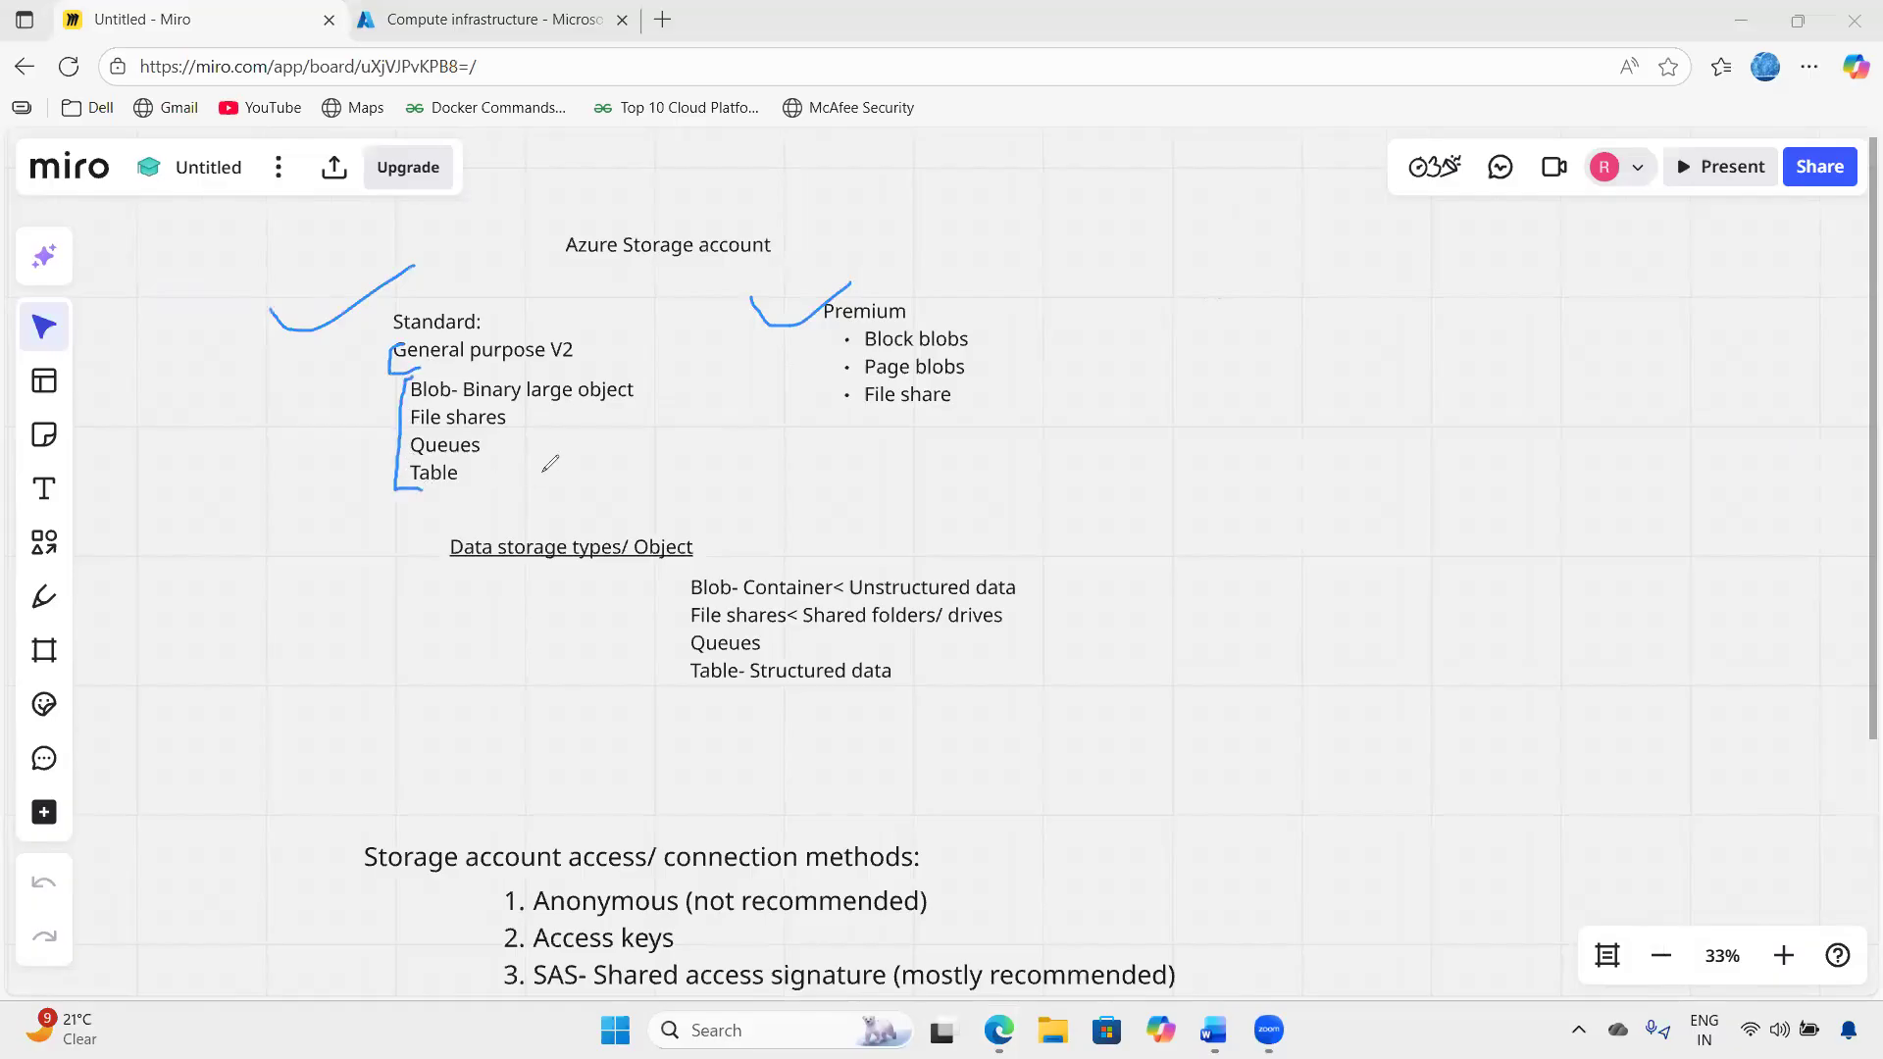
pyautogui.moveTo(931, 329)
pyautogui.mouseDown()
pyautogui.moveTo(878, 424)
pyautogui.moveTo(1039, 377)
pyautogui.moveTo(917, 318)
pyautogui.mouseUp()
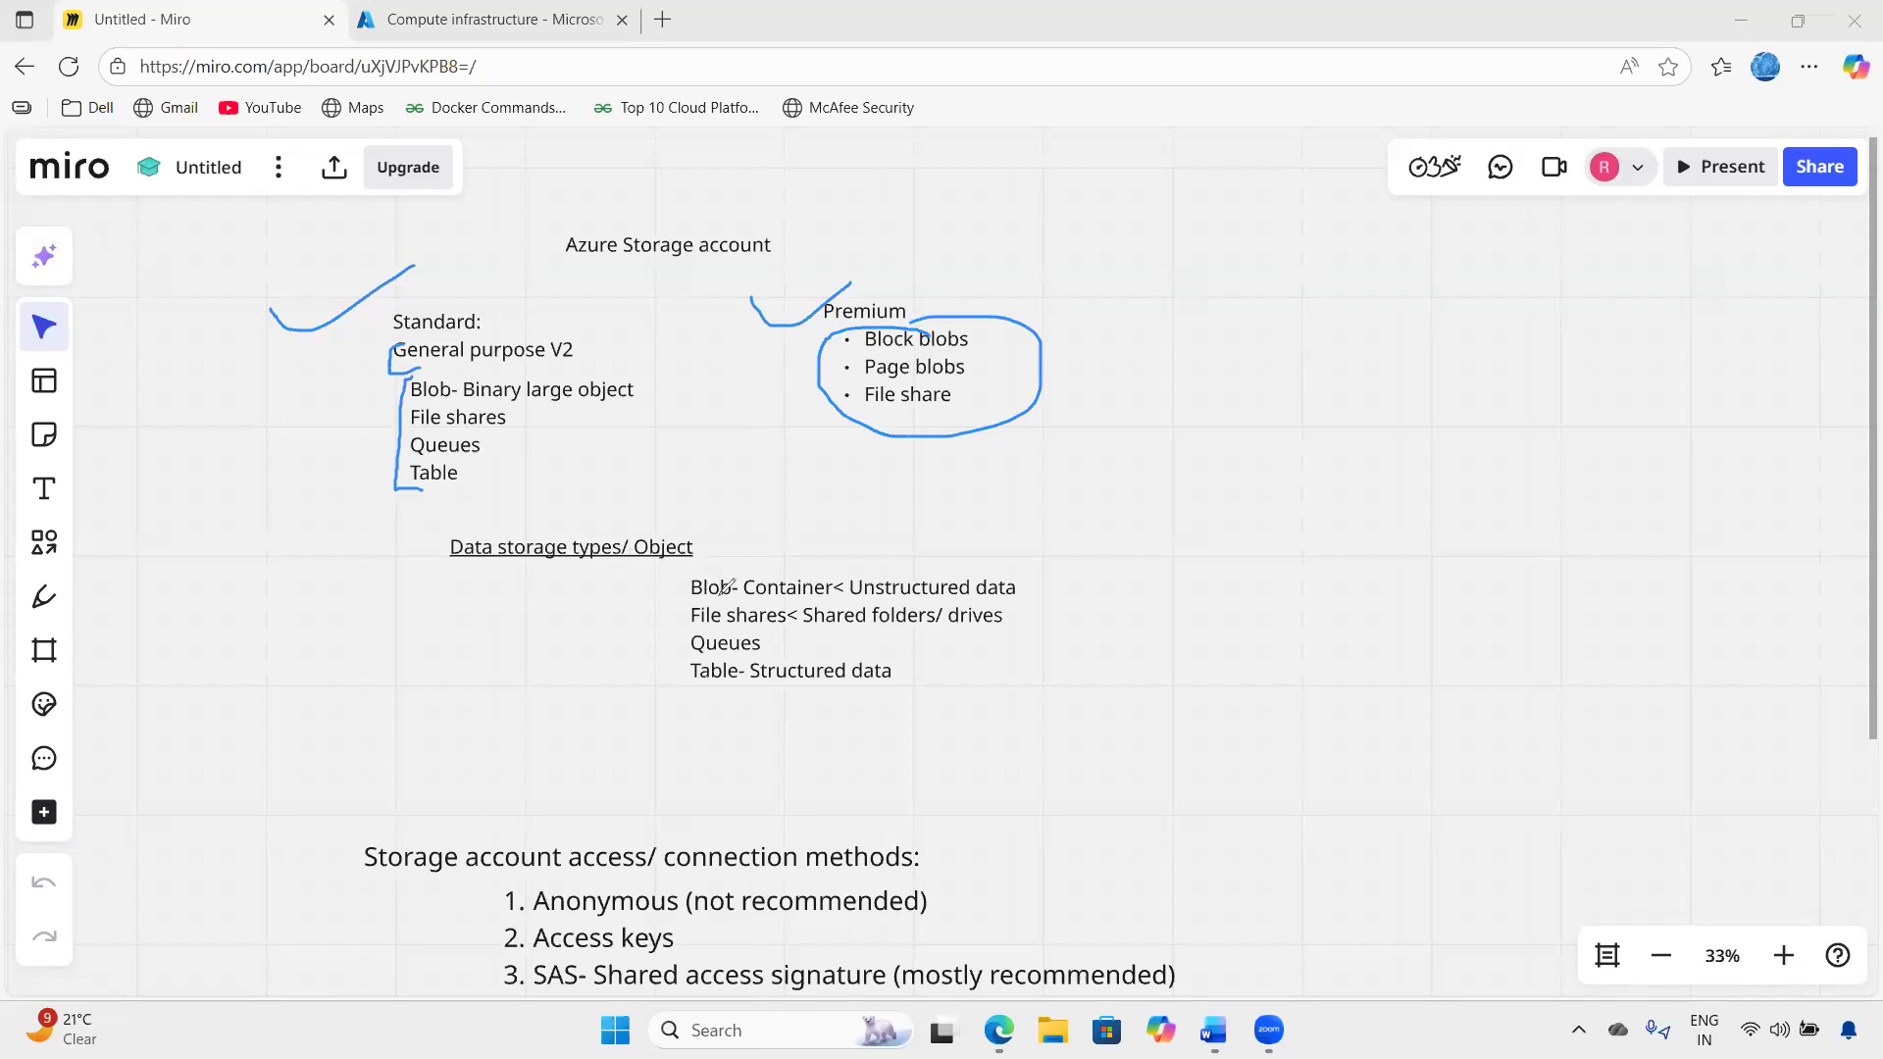
pyautogui.moveTo(730, 567)
pyautogui.mouseDown()
pyautogui.moveTo(695, 565)
pyautogui.moveTo(684, 584)
pyautogui.moveTo(730, 587)
pyautogui.moveTo(679, 624)
pyautogui.mouseUp()
pyautogui.click(688, 648)
pyautogui.moveTo(704, 690); pyautogui.dragTo(733, 676)
pyautogui.click(117, 788)
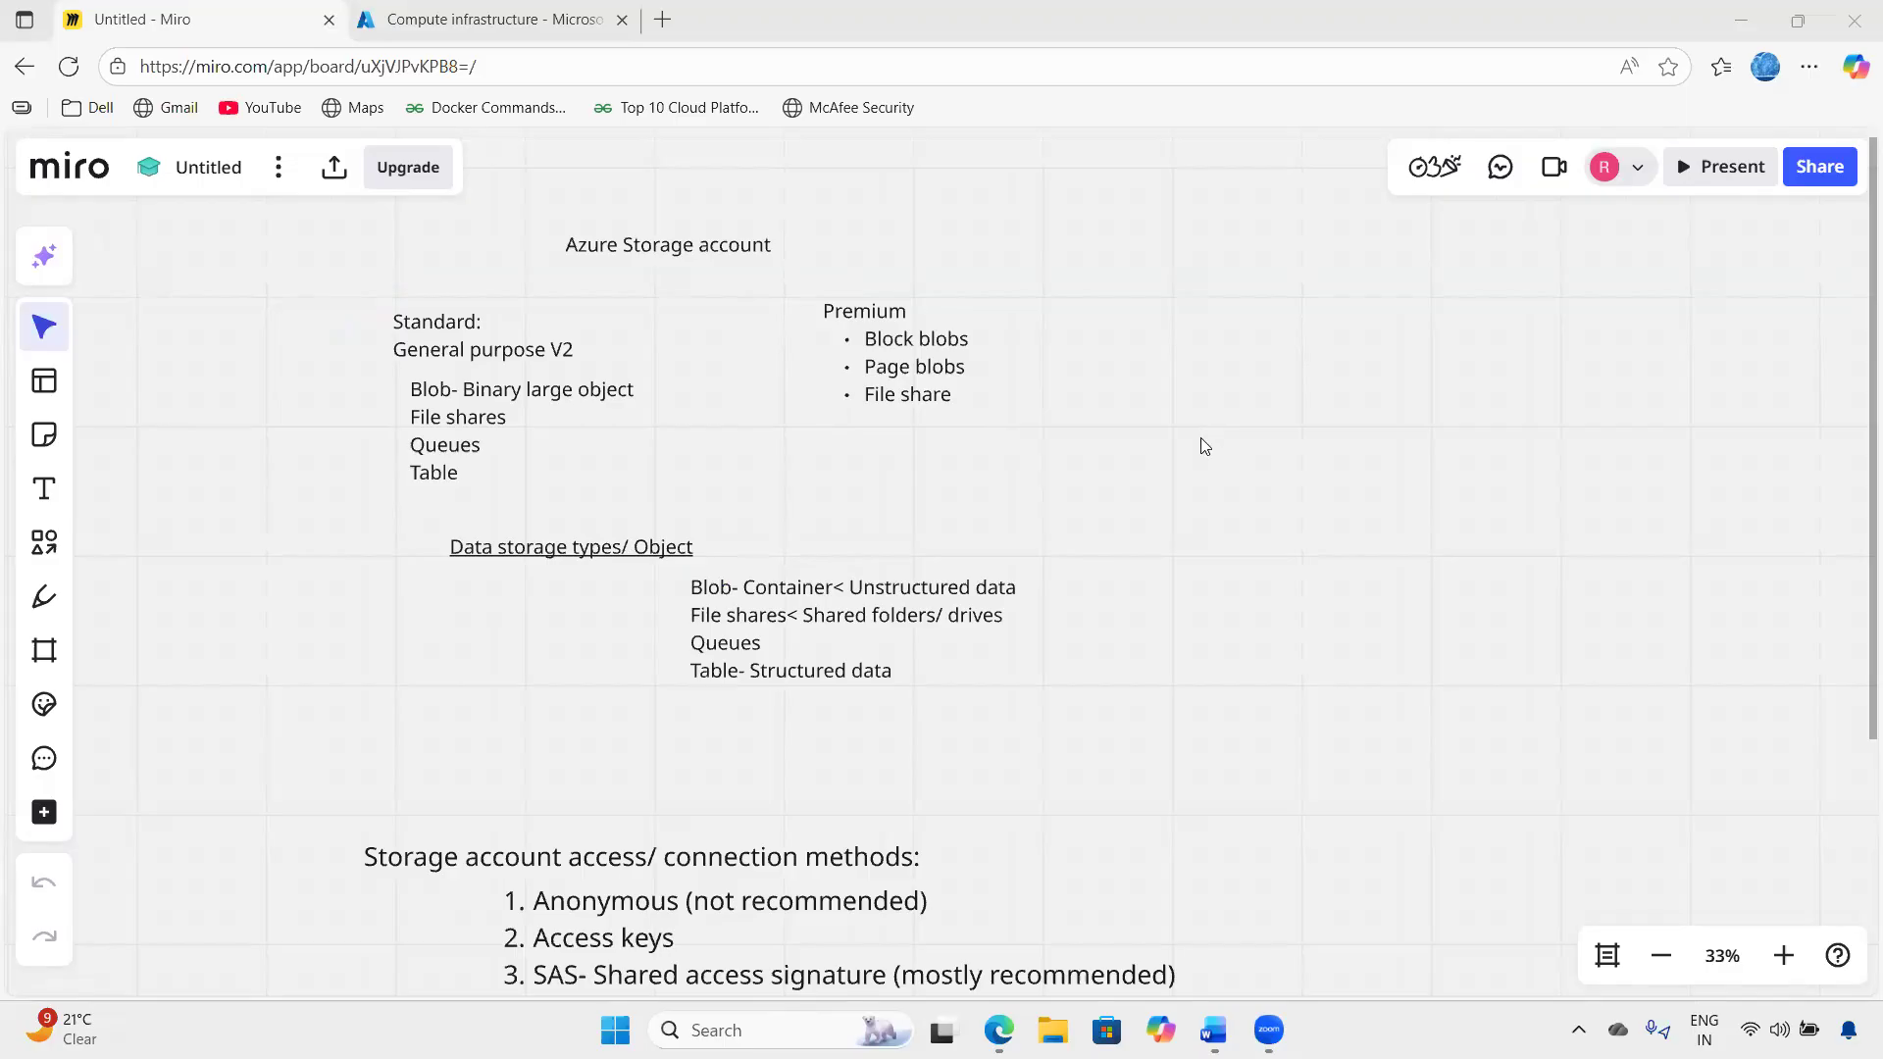
pyautogui.moveTo(1328, 364)
pyautogui.mouseDown()
pyautogui.moveTo(1316, 480)
pyautogui.moveTo(1361, 431)
pyautogui.mouseUp()
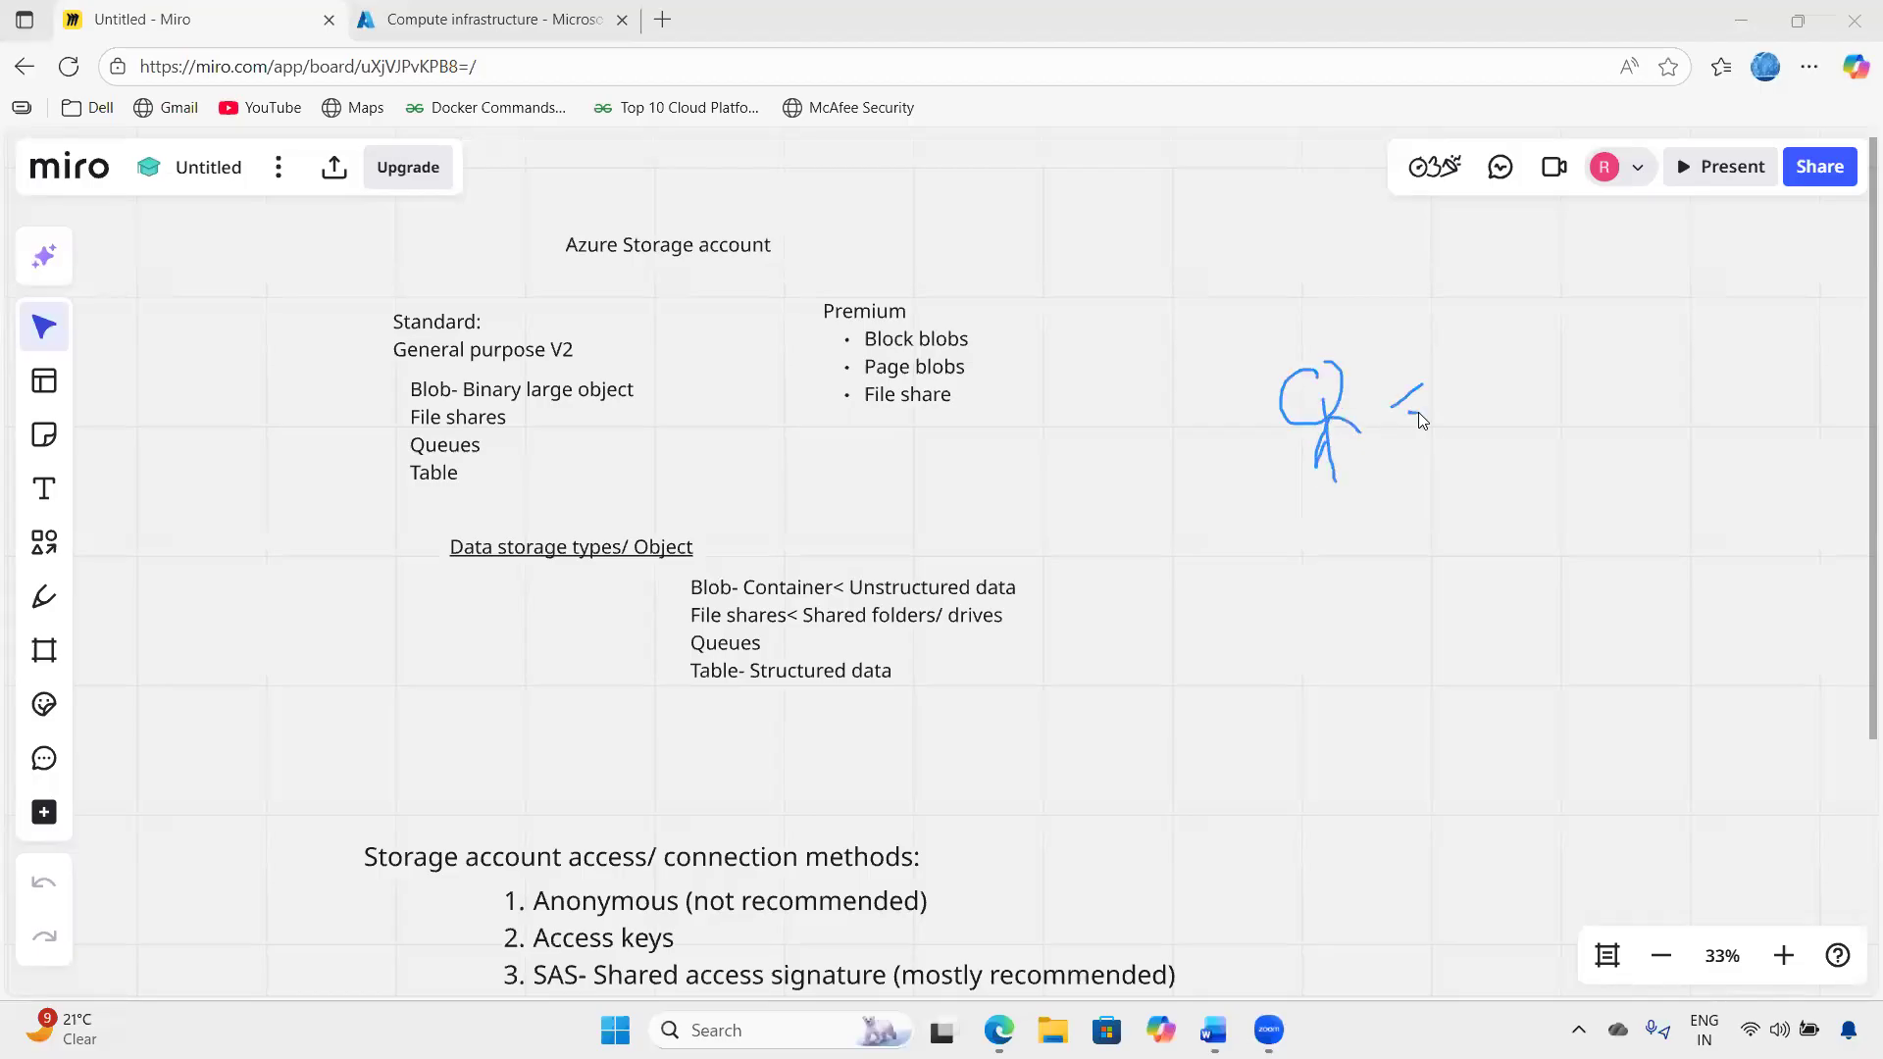
pyautogui.click(309, 664)
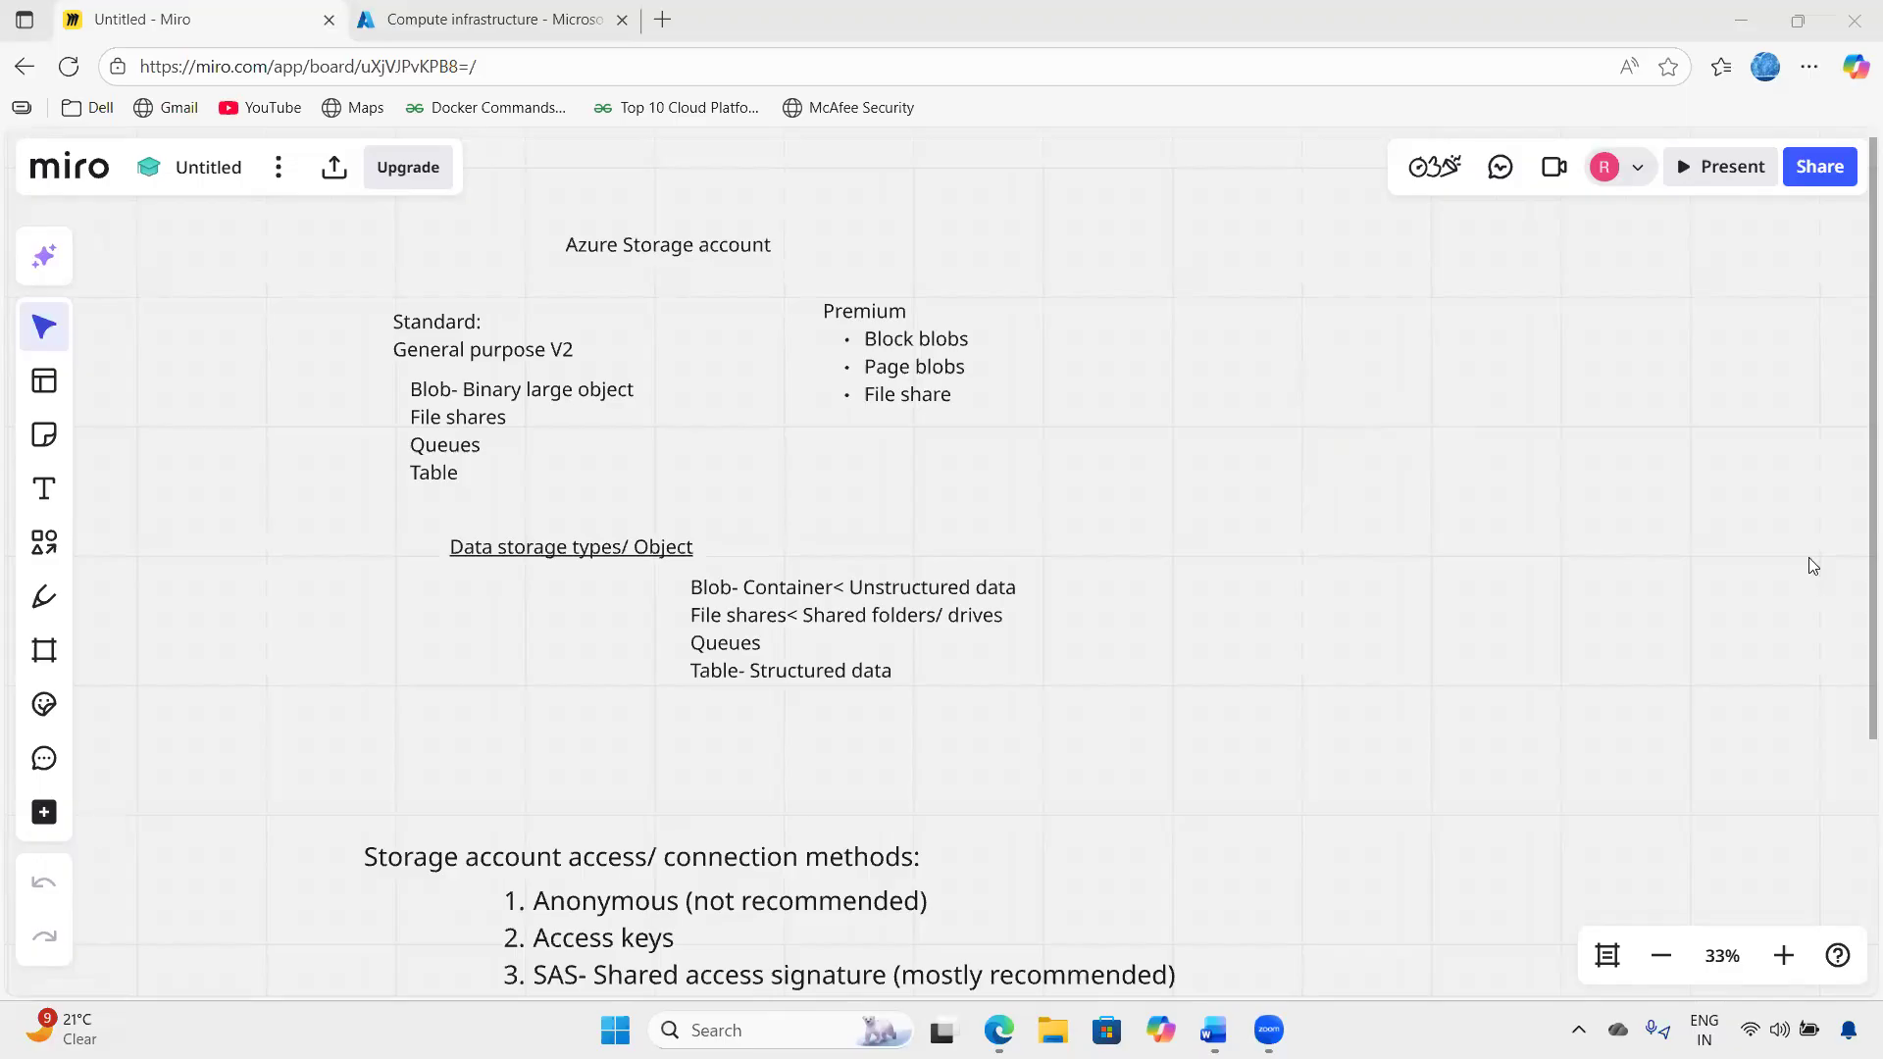
pyautogui.scroll(-3, 1853, 510)
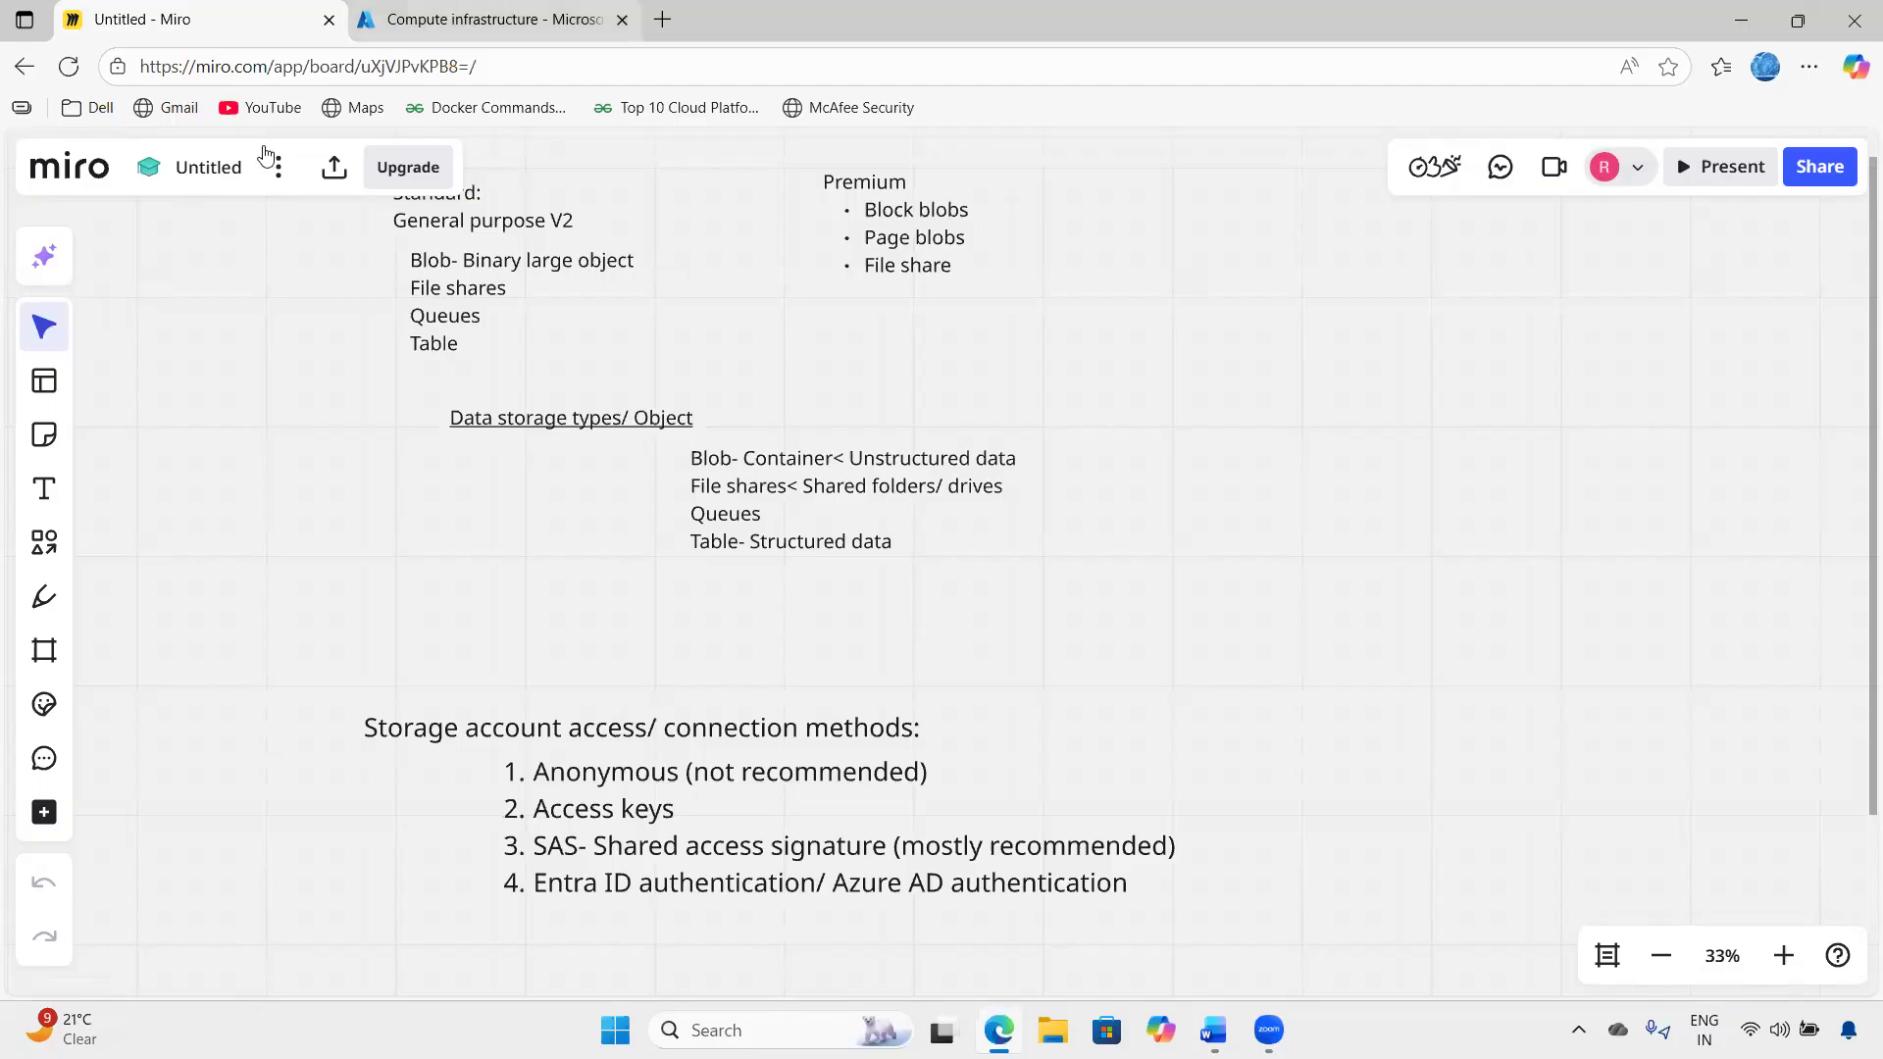
# Step: From Azure Home, search 'storage account' and start creating a new storage account
pyautogui.hotkey('ctrl', 'Tab')
pyautogui.click(175, 155)
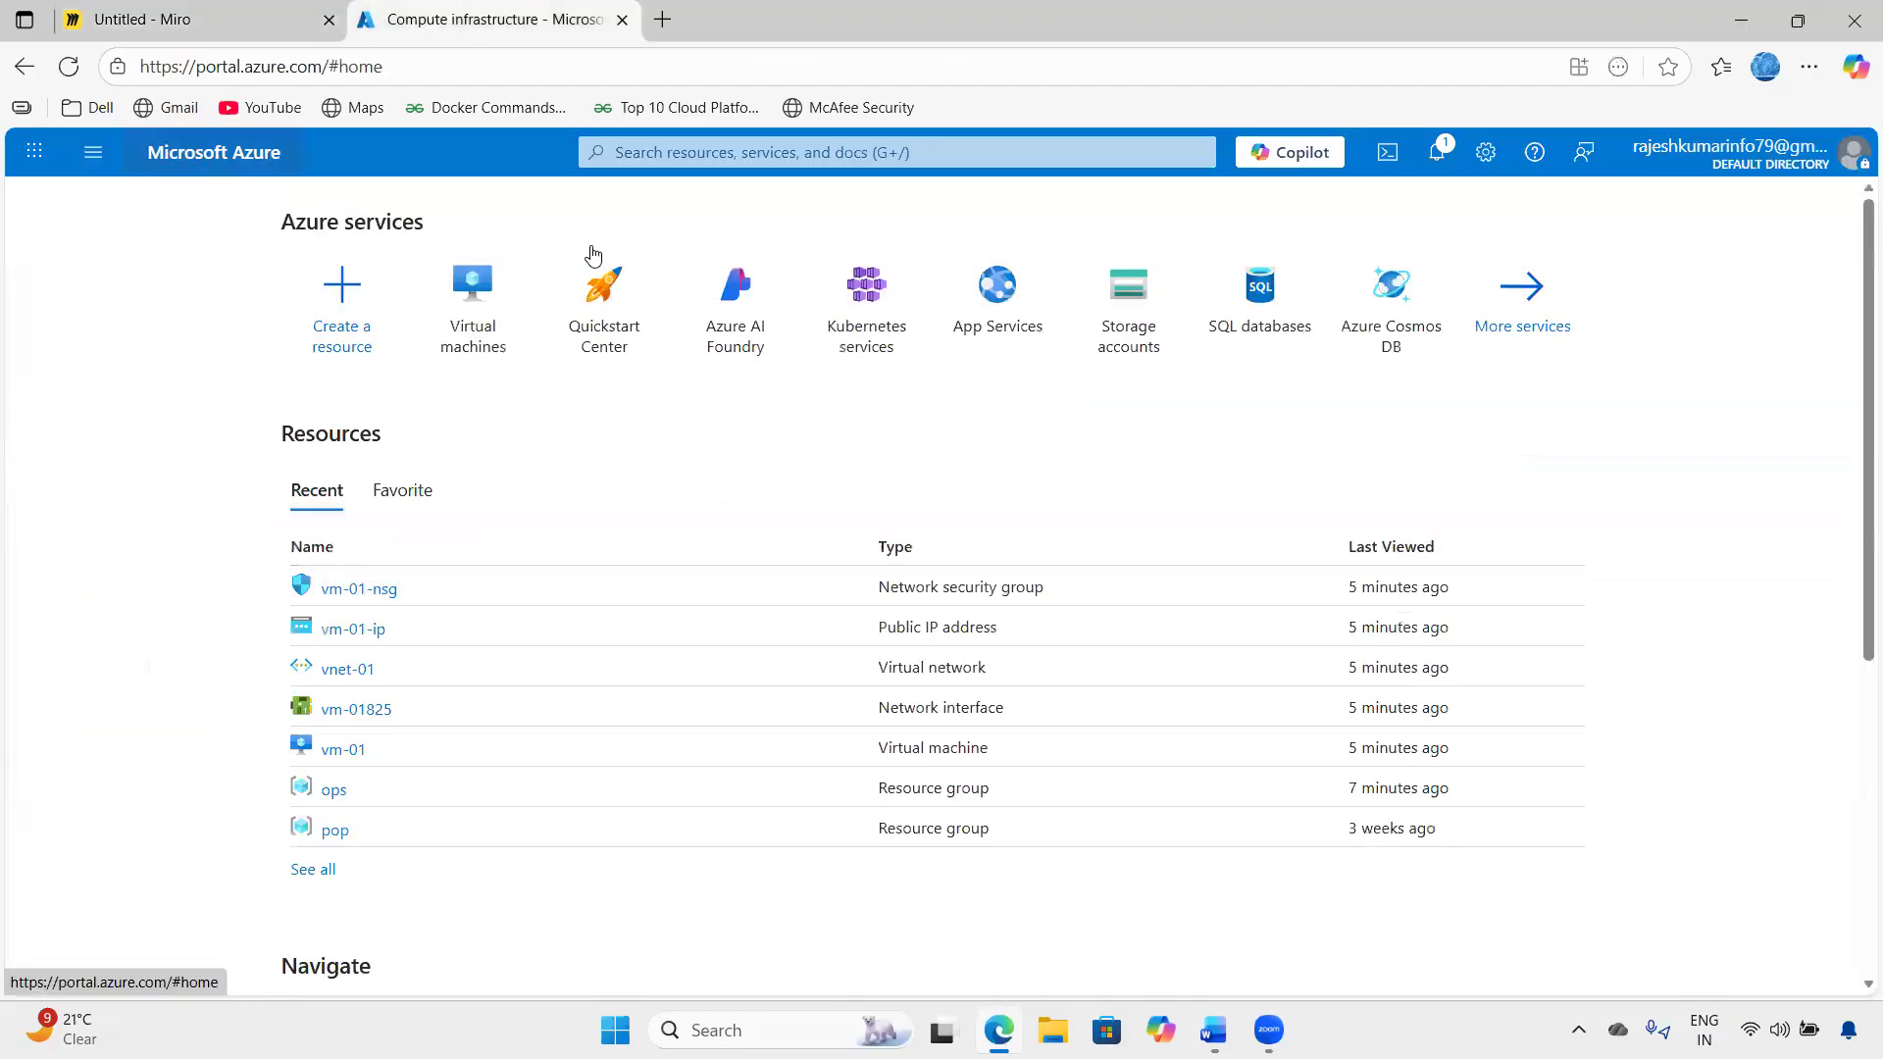
pyautogui.click(700, 143)
pyautogui.write('sto')
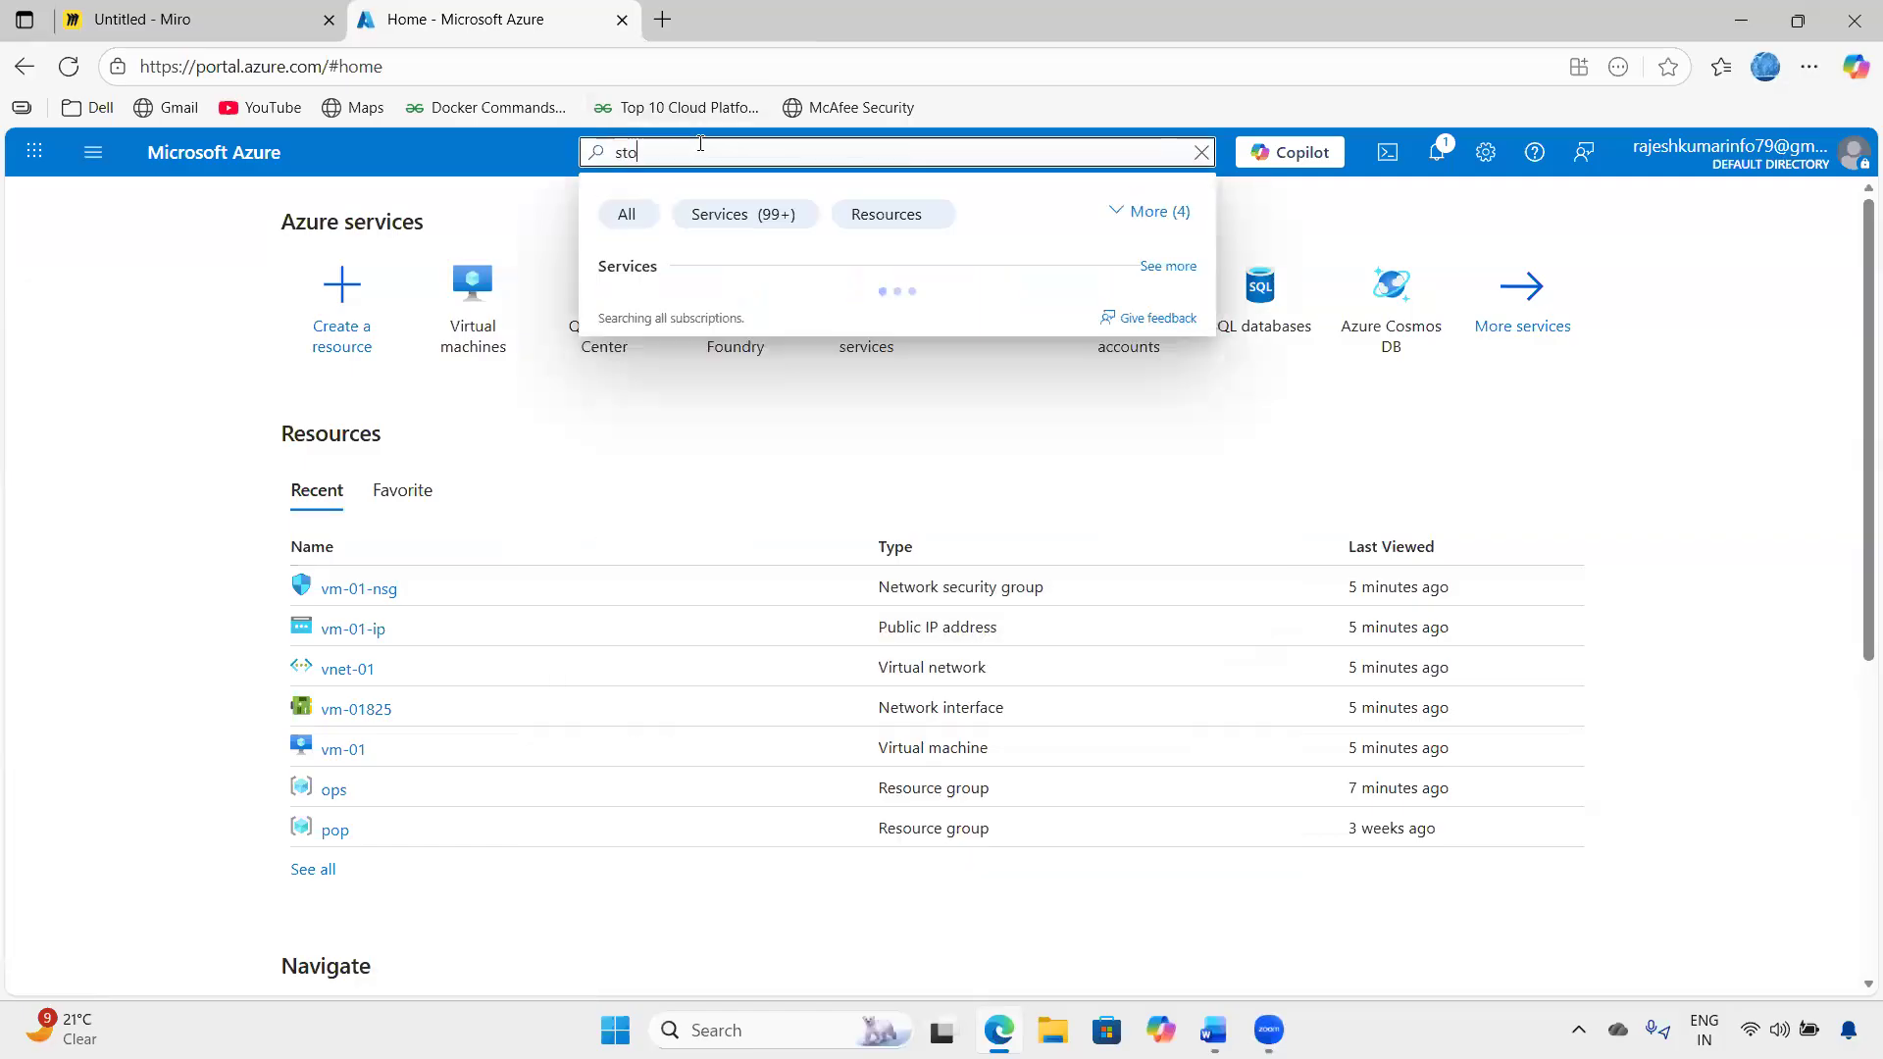
pyautogui.write('rage account')
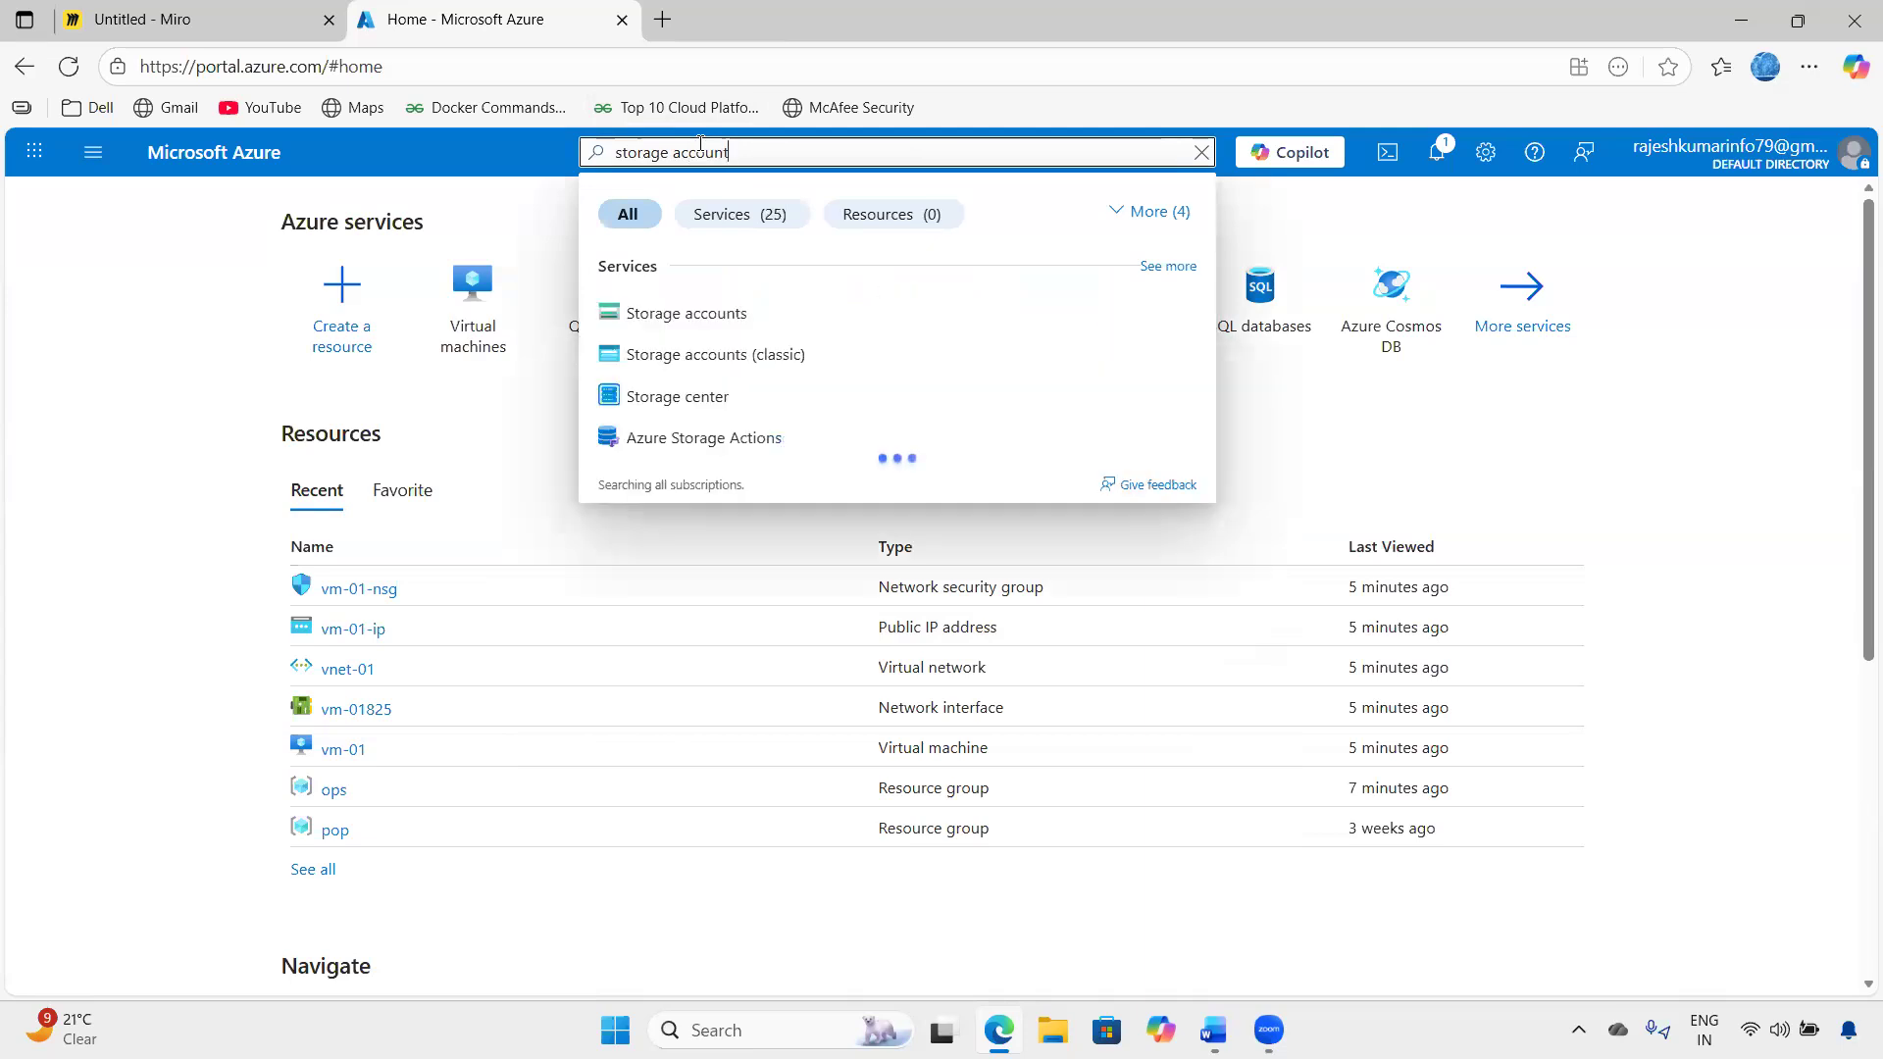
pyautogui.click(743, 318)
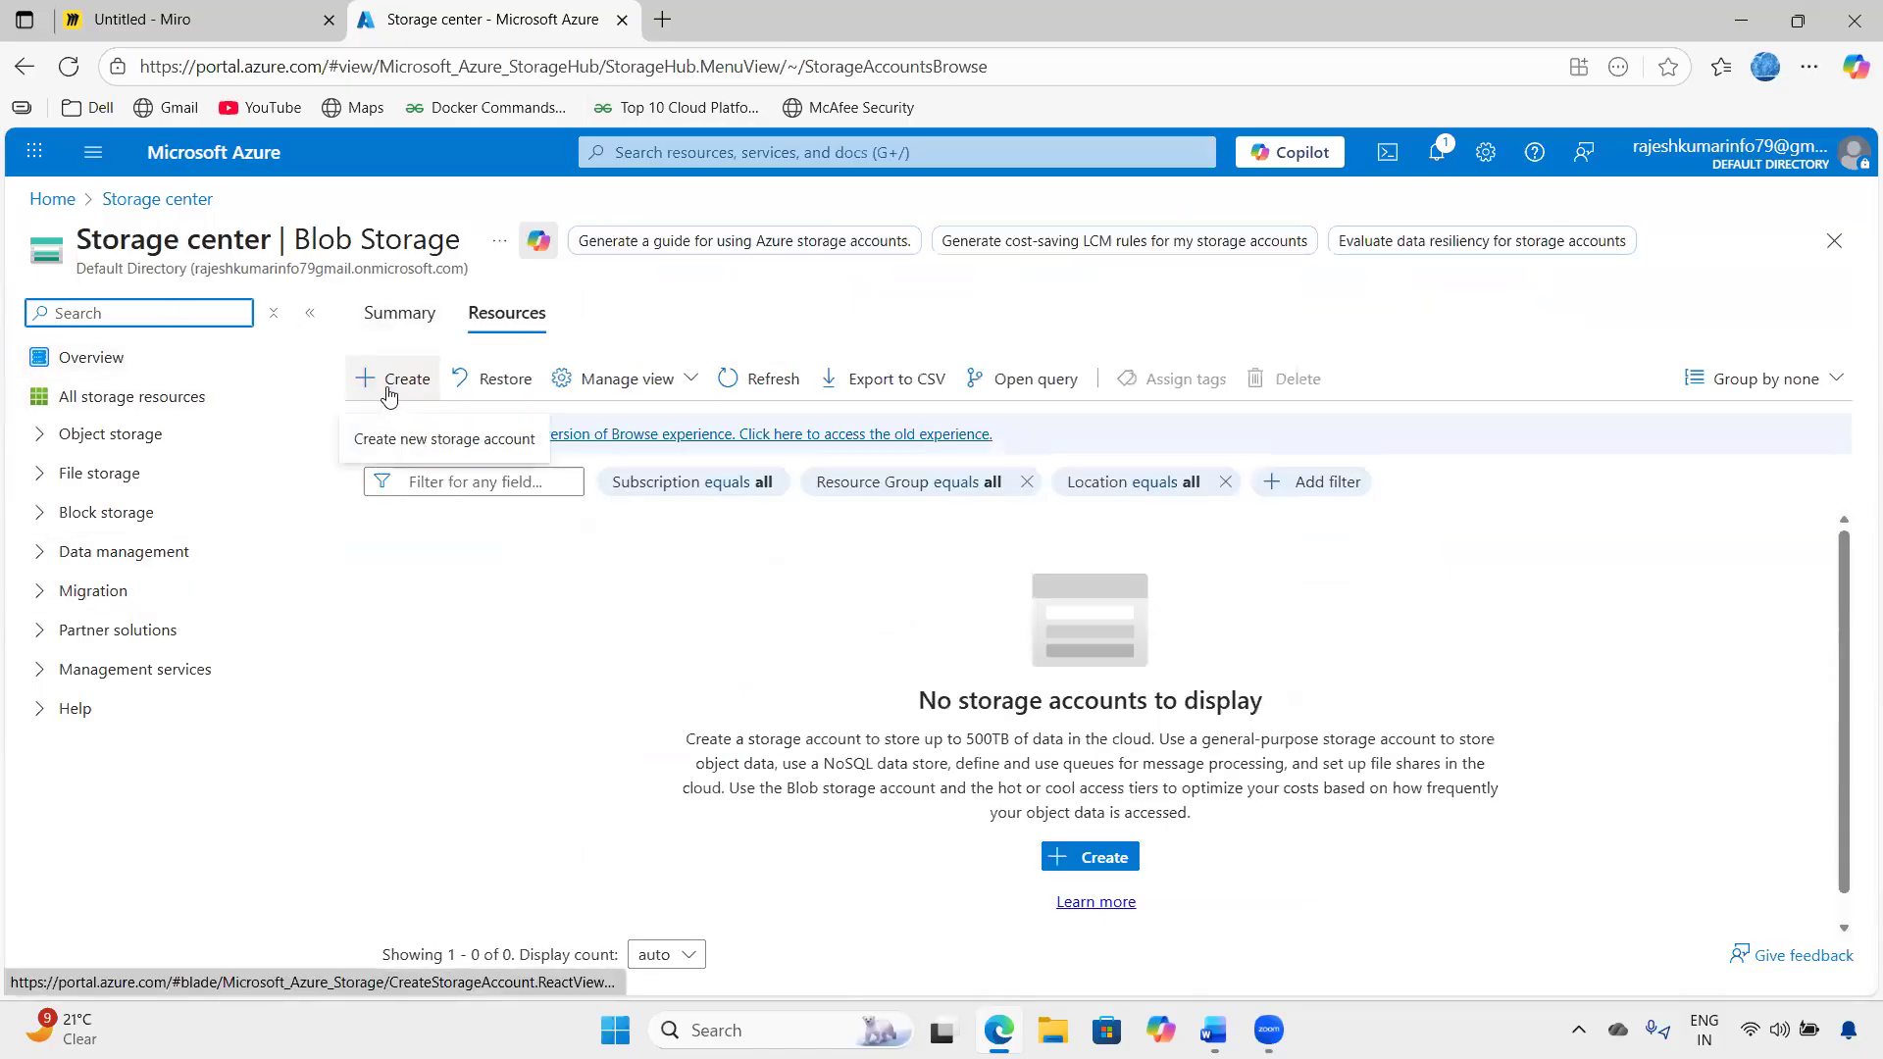
pyautogui.click(388, 394)
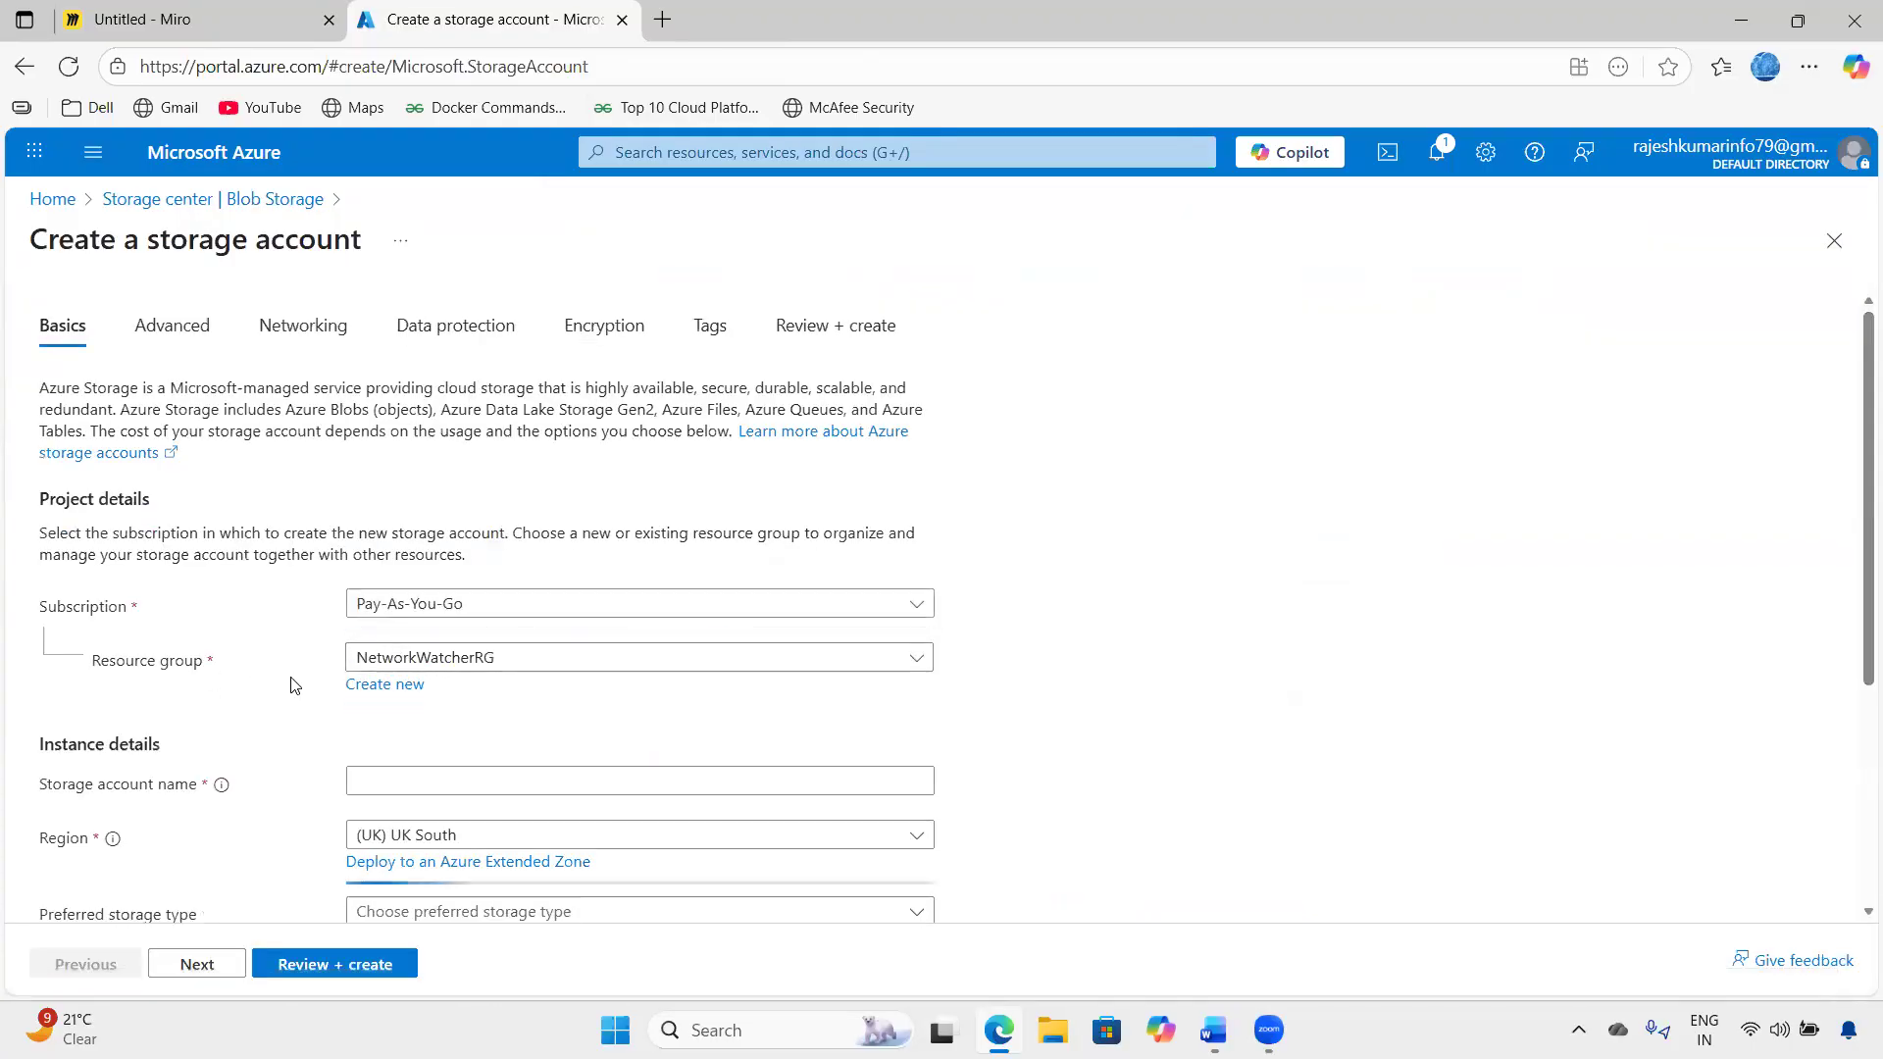
# Step: Choose the ops resource group and name the storage account appstoremojojojo
pyautogui.click(387, 656)
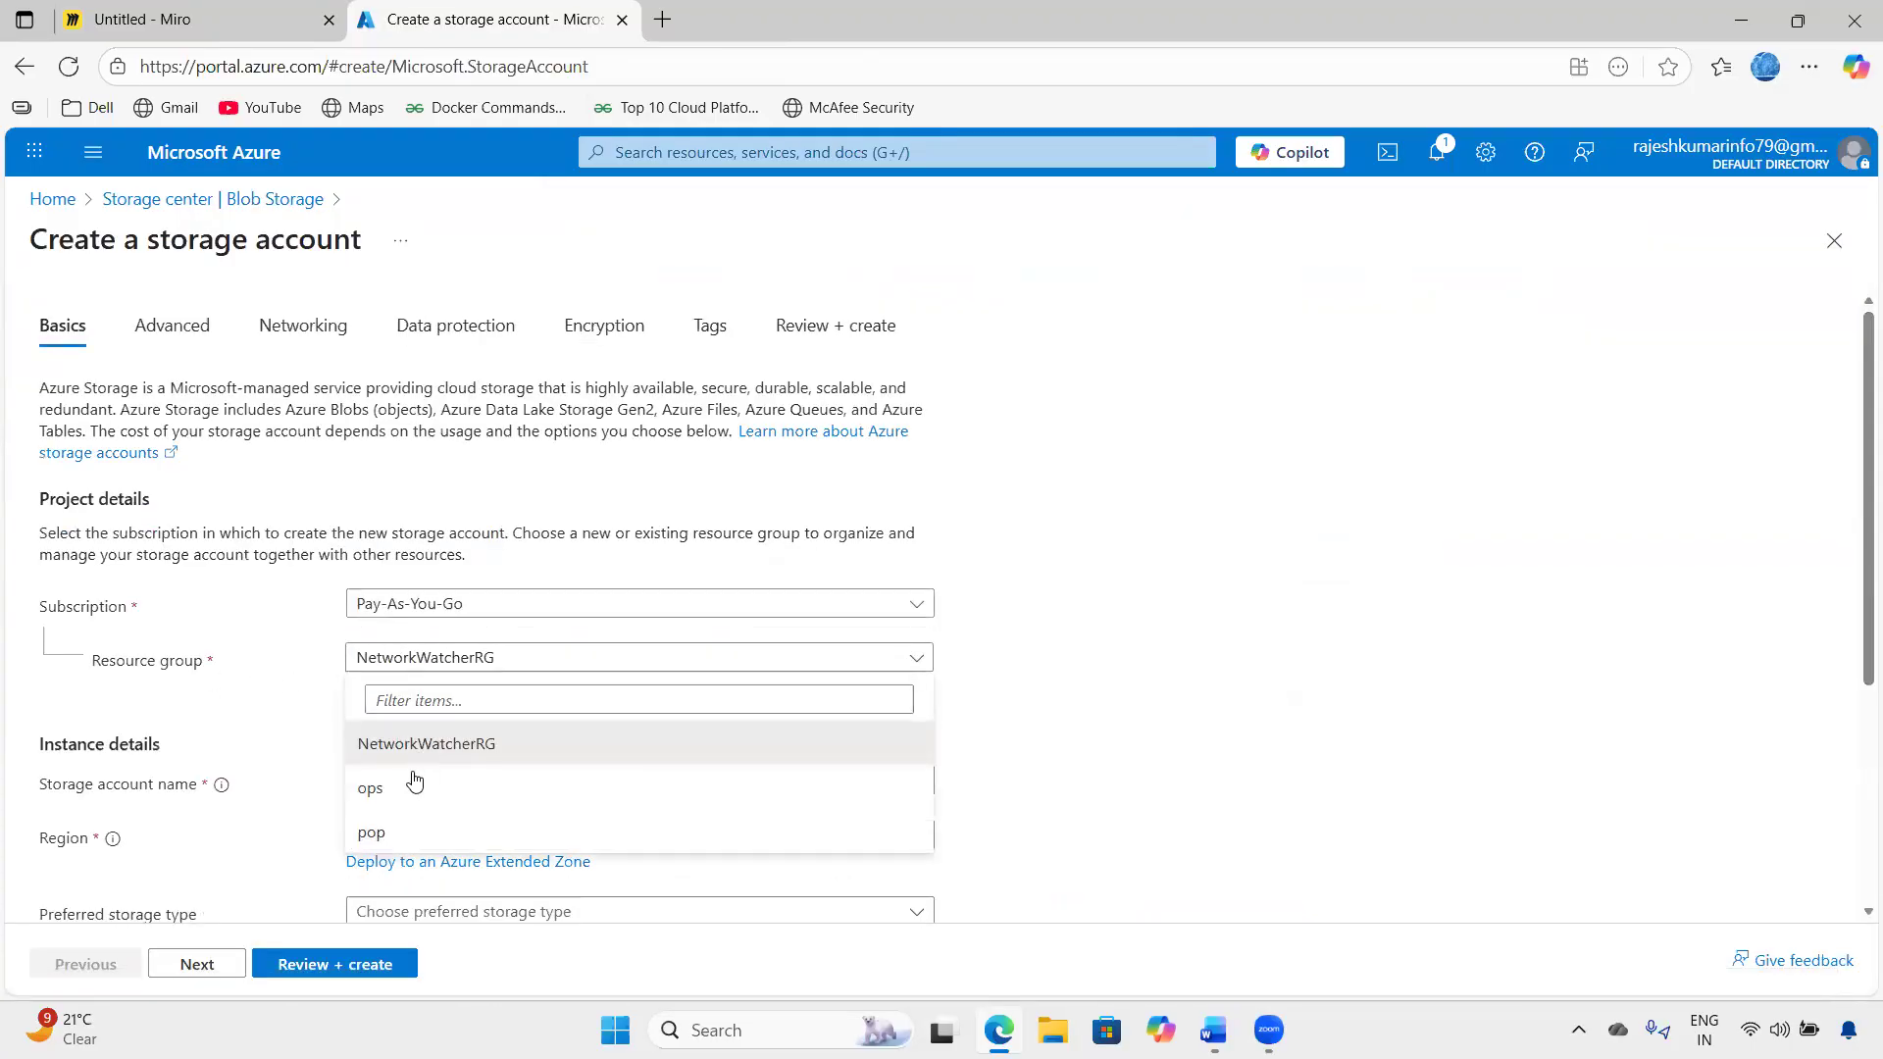
pyautogui.click(404, 788)
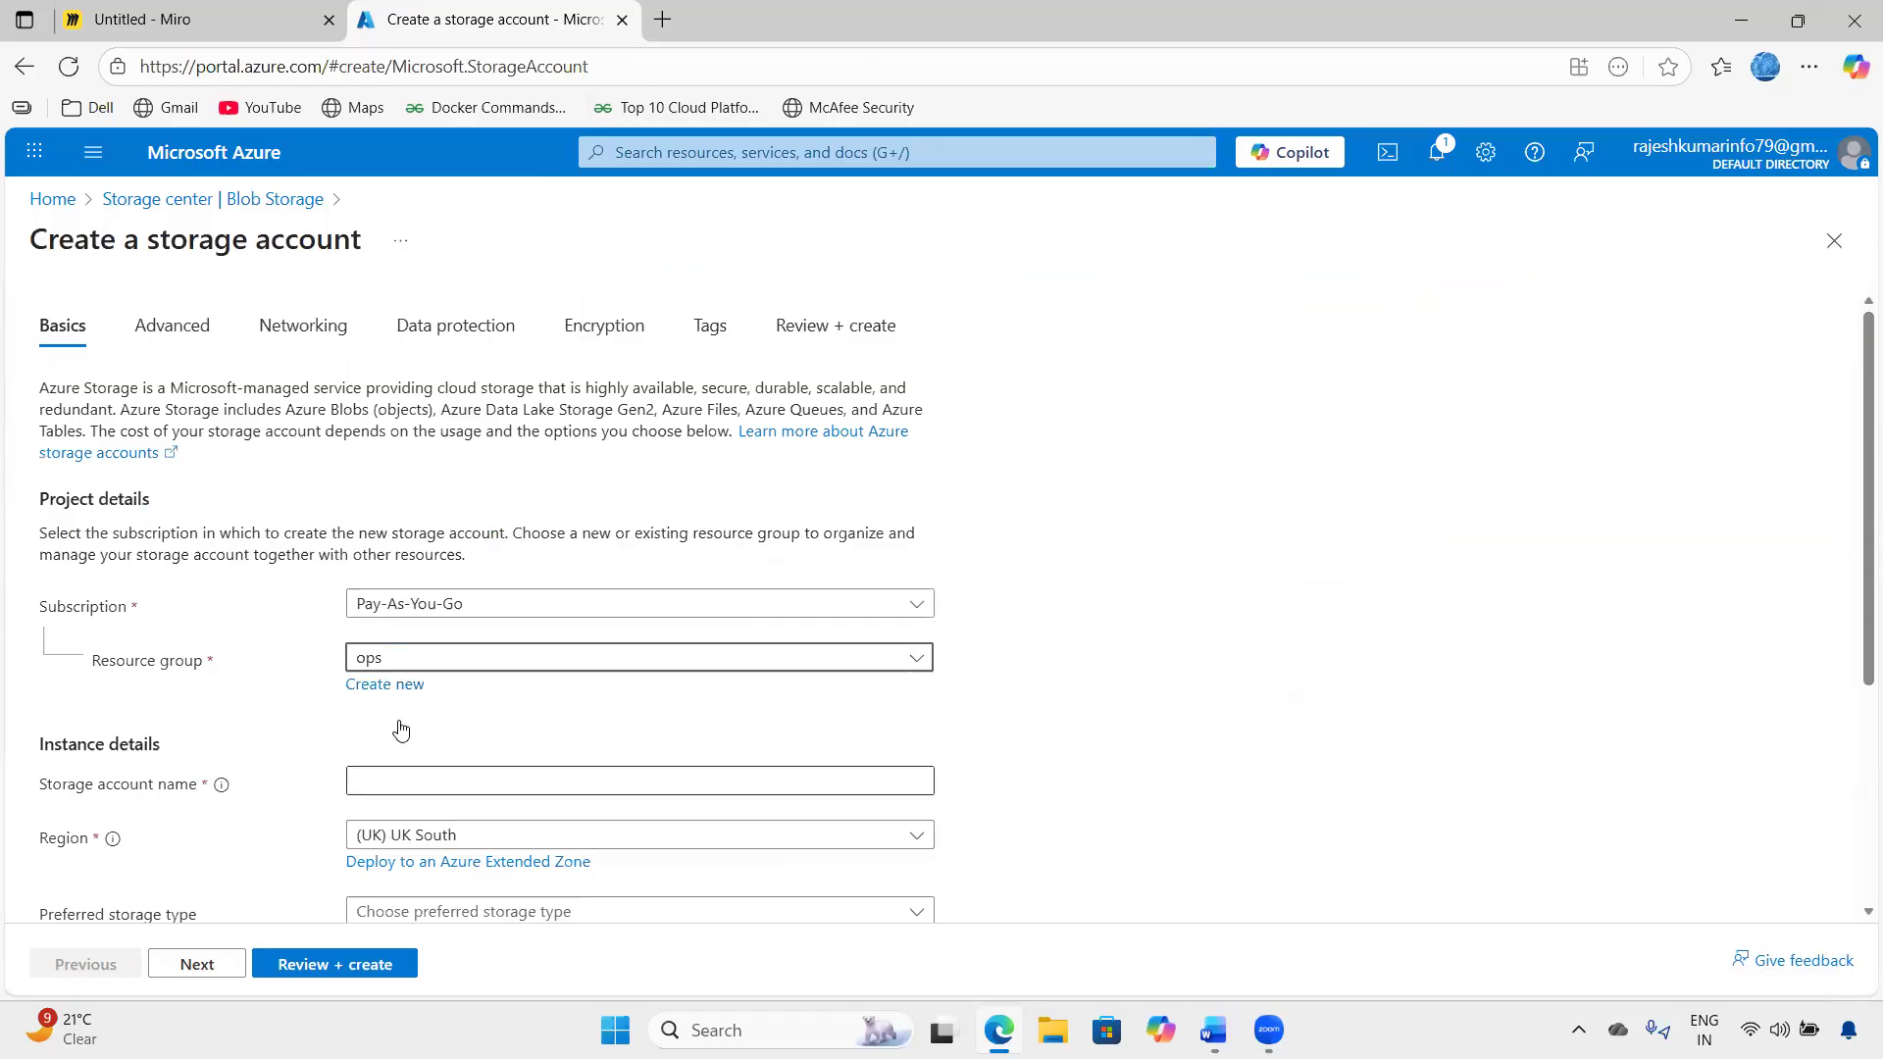
pyautogui.click(406, 775)
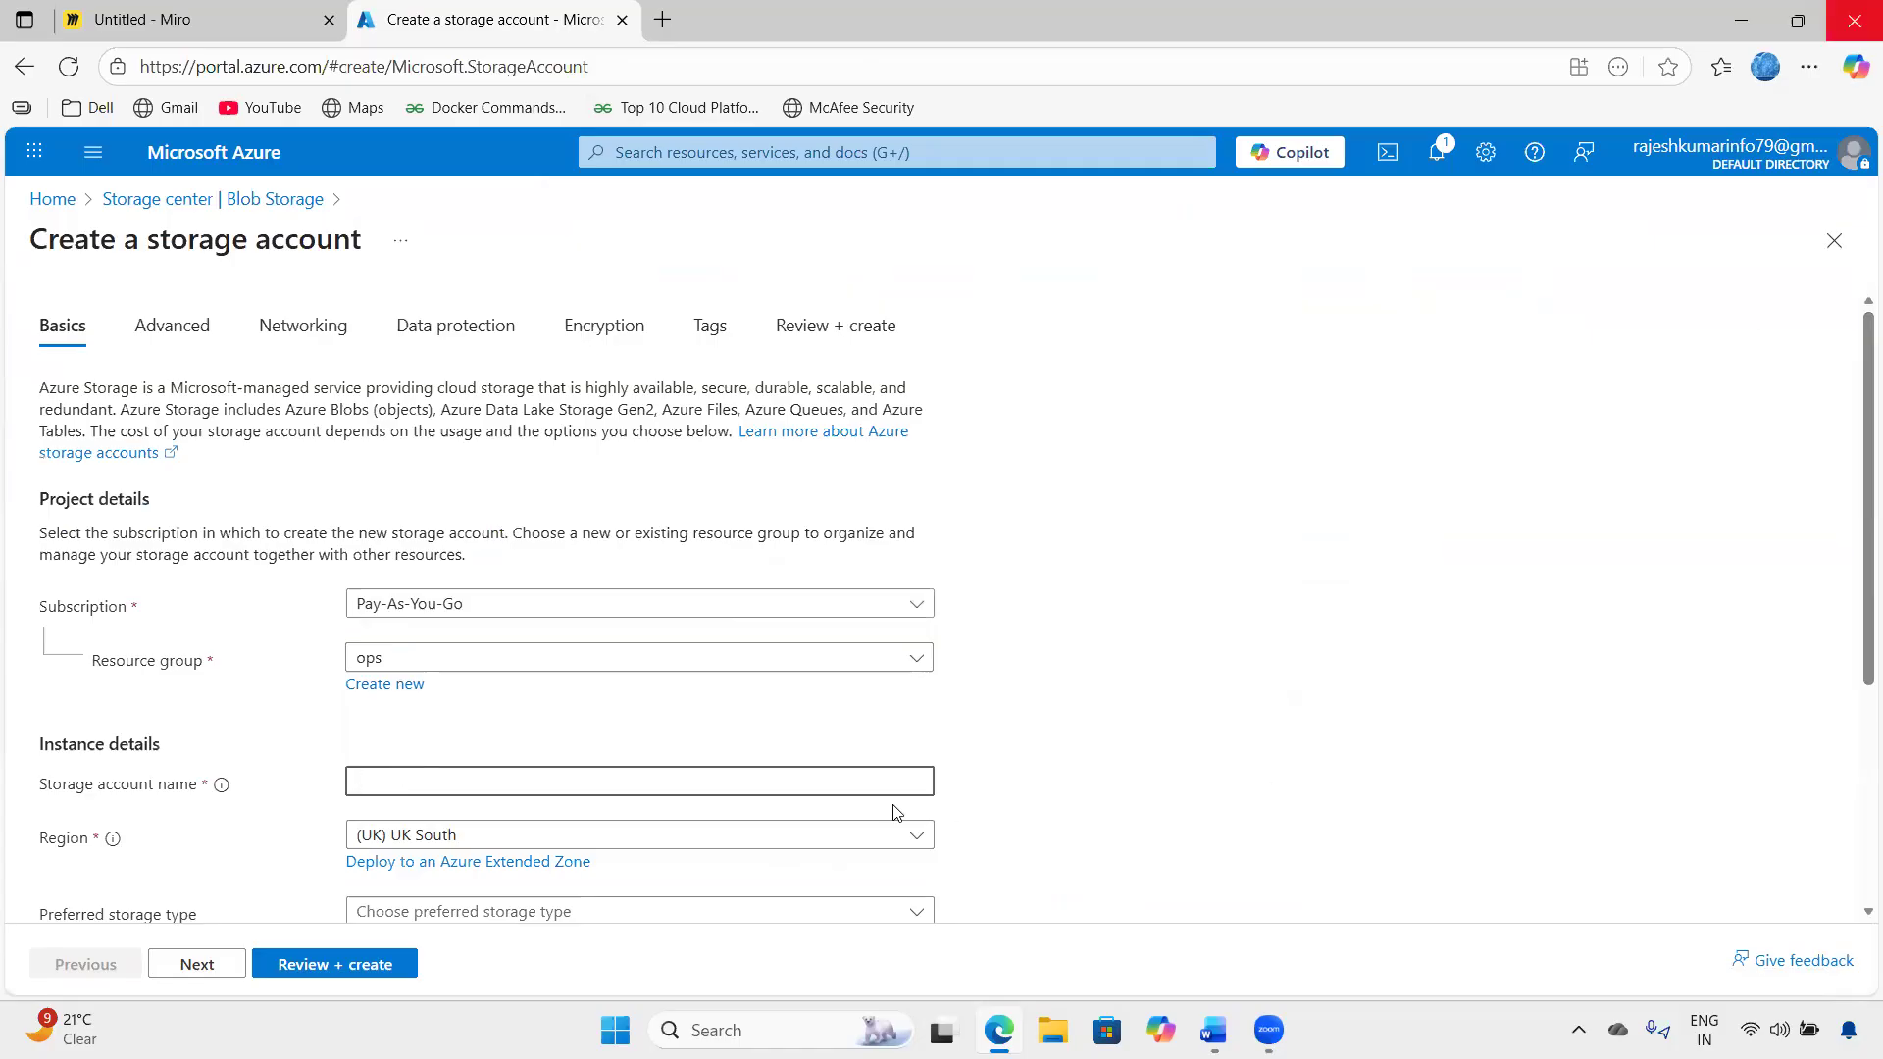
pyautogui.moveTo(226, 800)
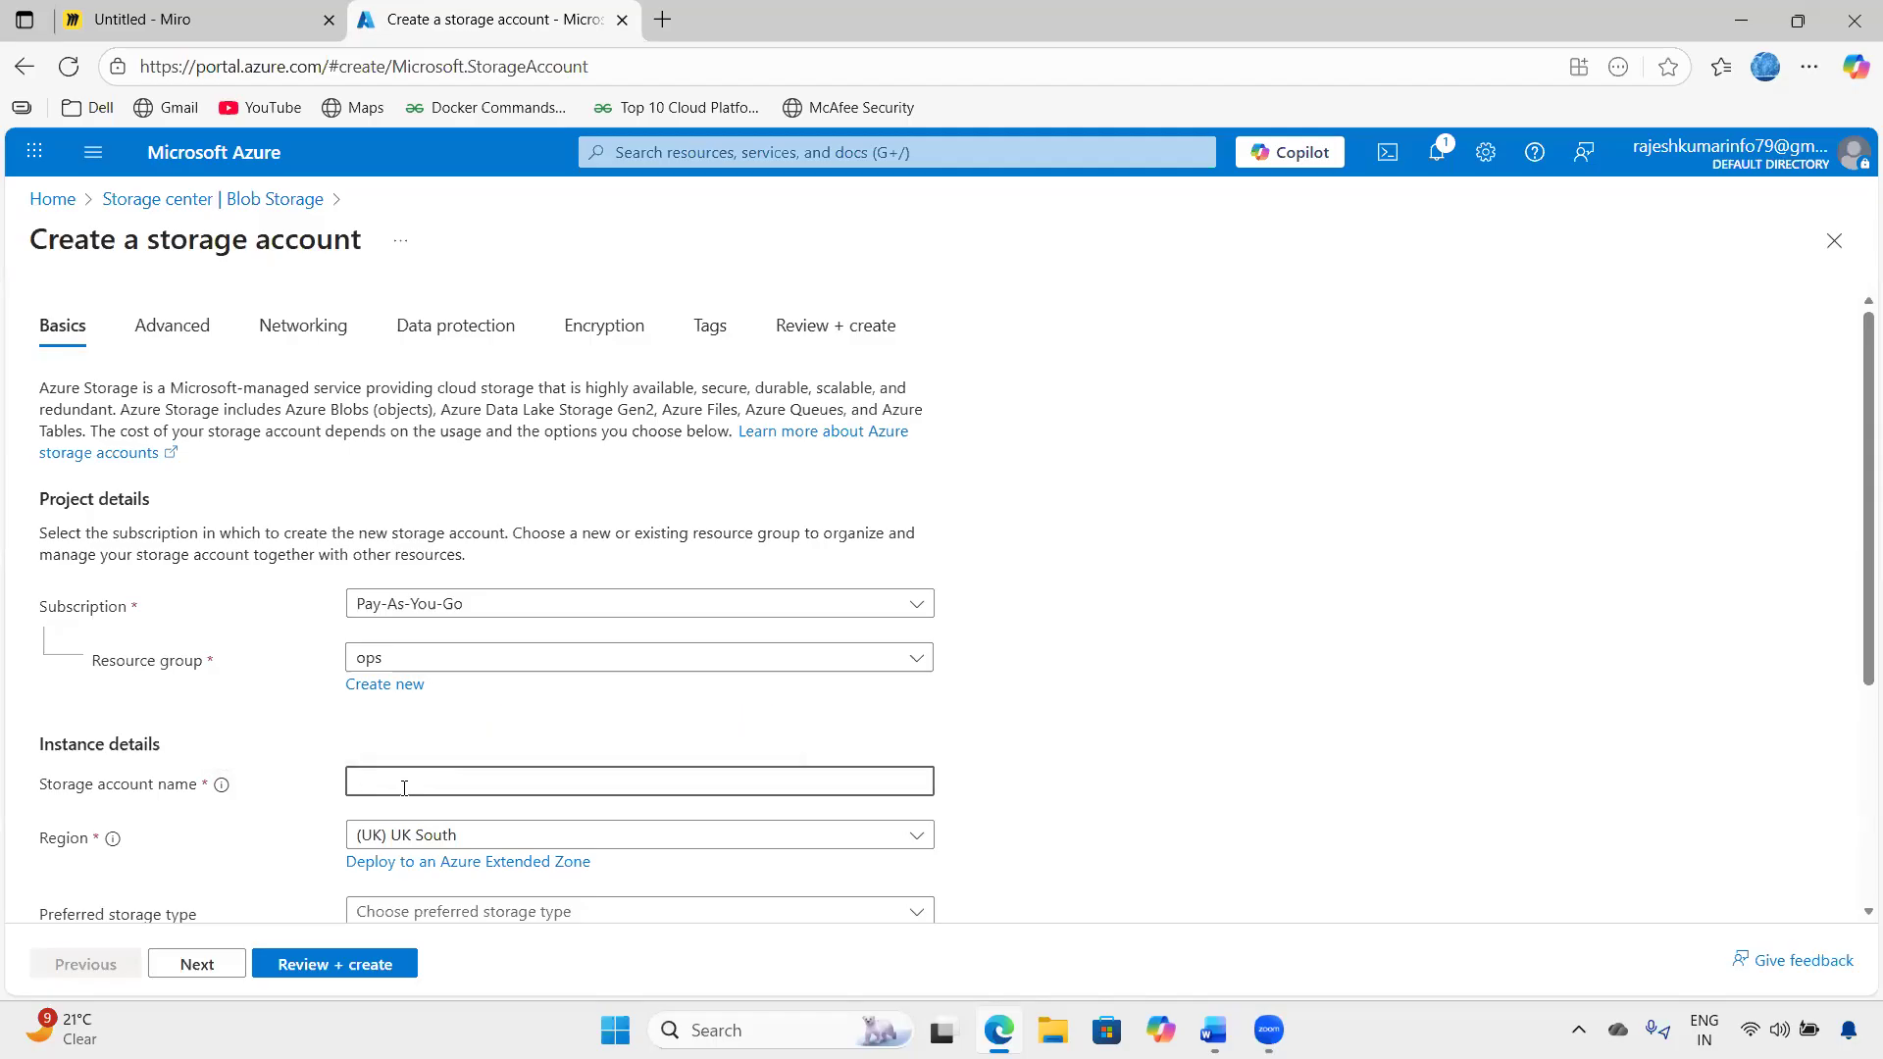
pyautogui.write('appstoremojojojo')
# Step: Inspect the Preferred storage type choices, leaving the selection unchanged
pyautogui.scroll(-1, 455, 758)
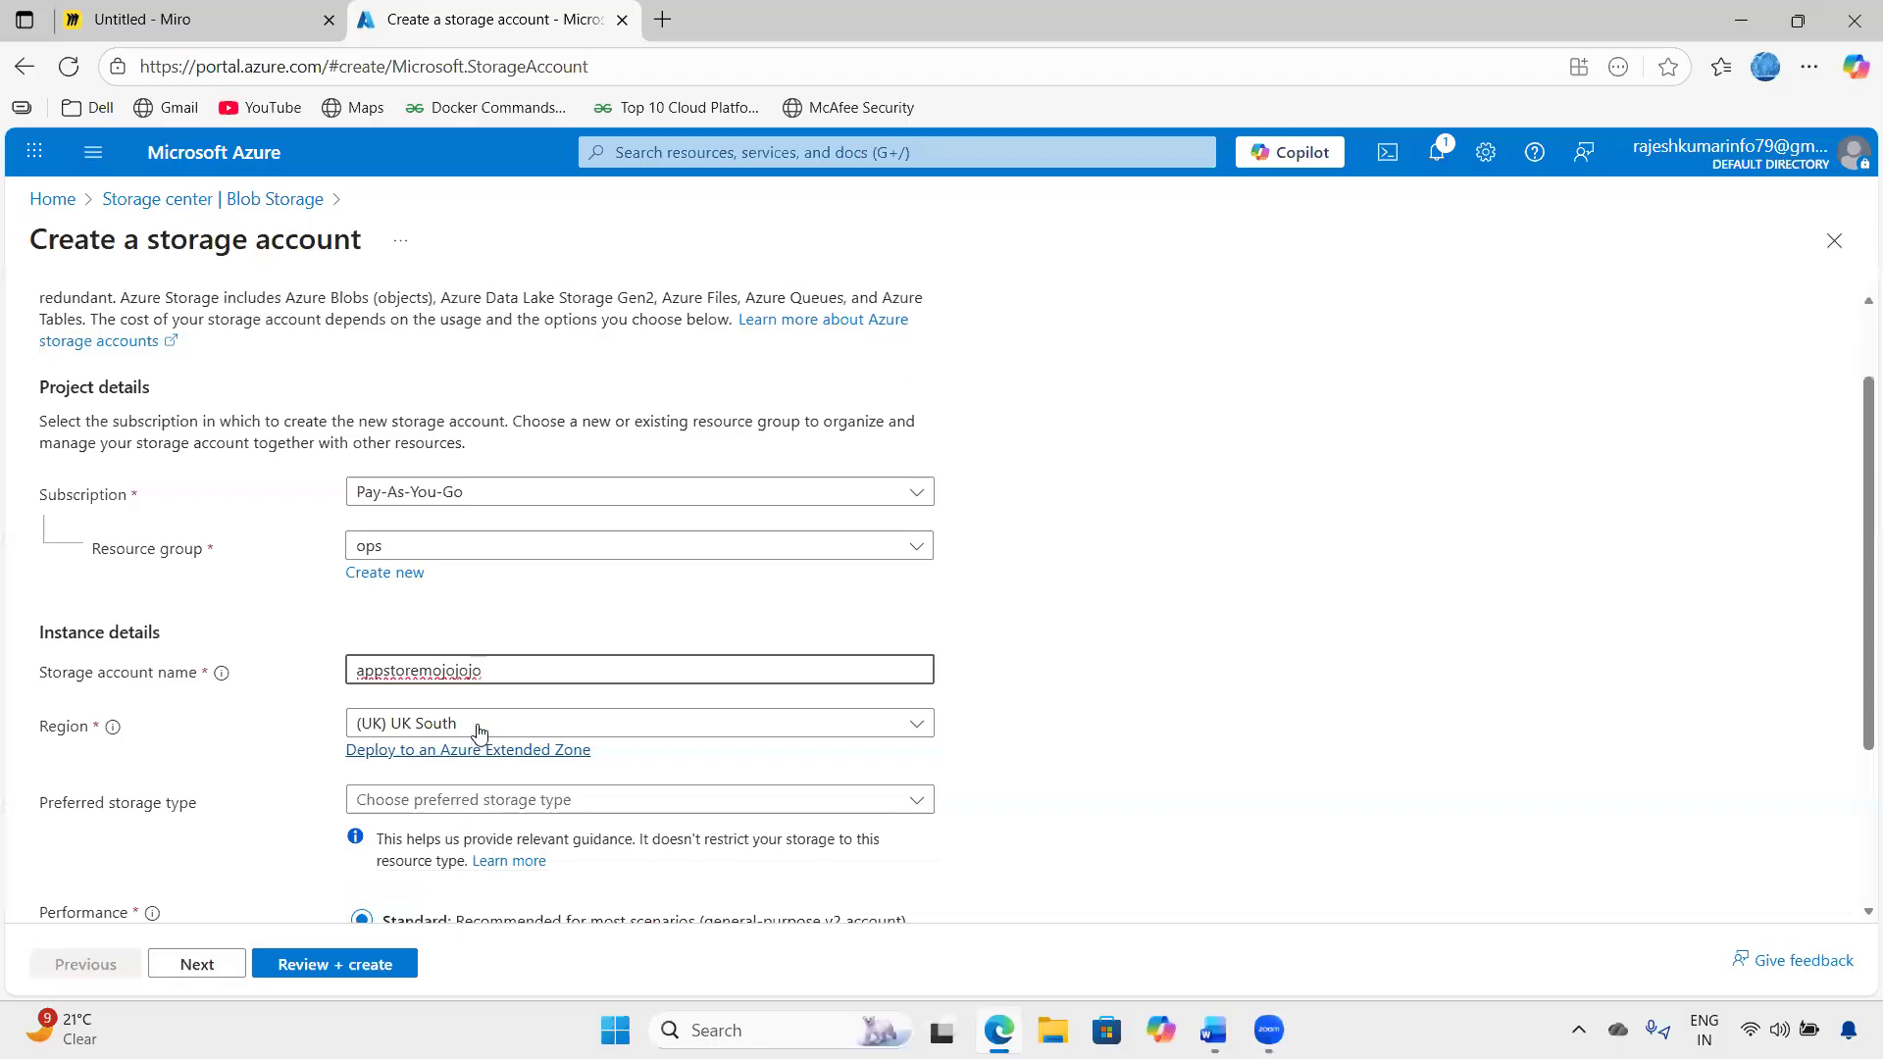
pyautogui.scroll(-2, 162, 685)
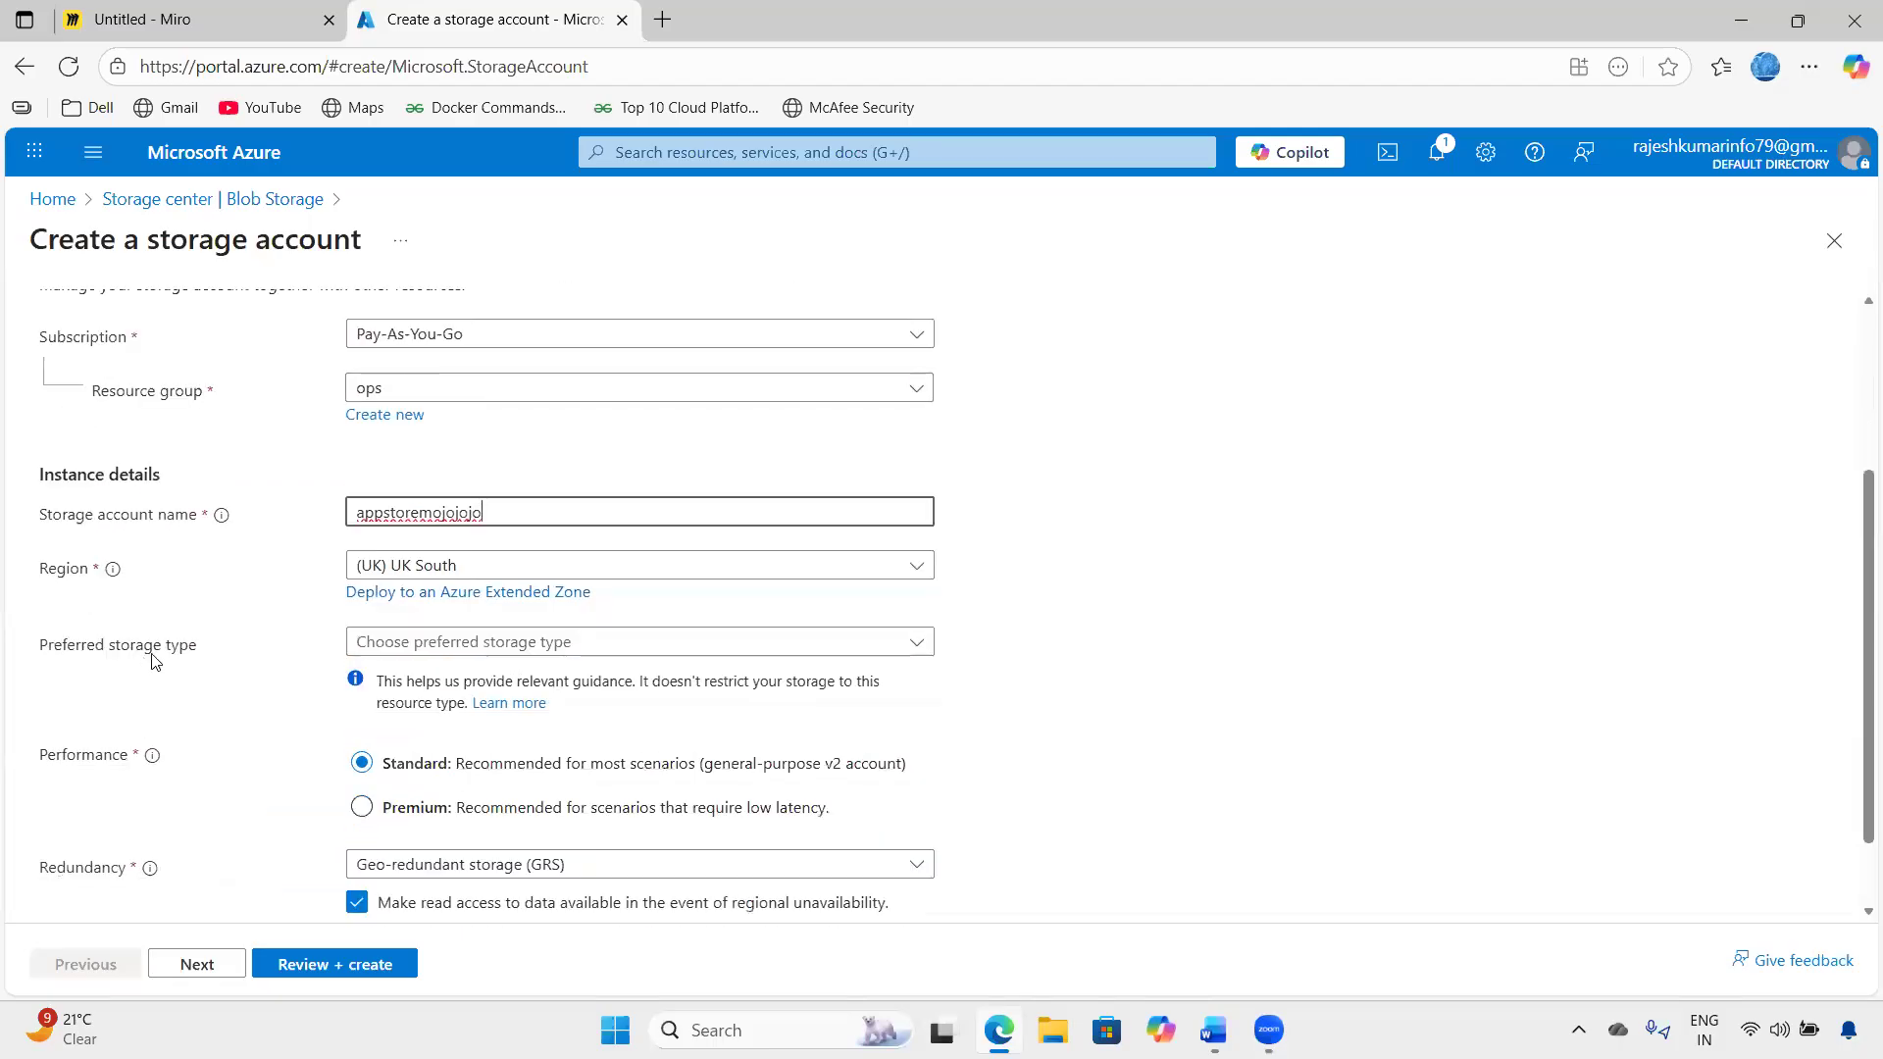
pyautogui.moveTo(201, 649); pyautogui.dragTo(3, 659)
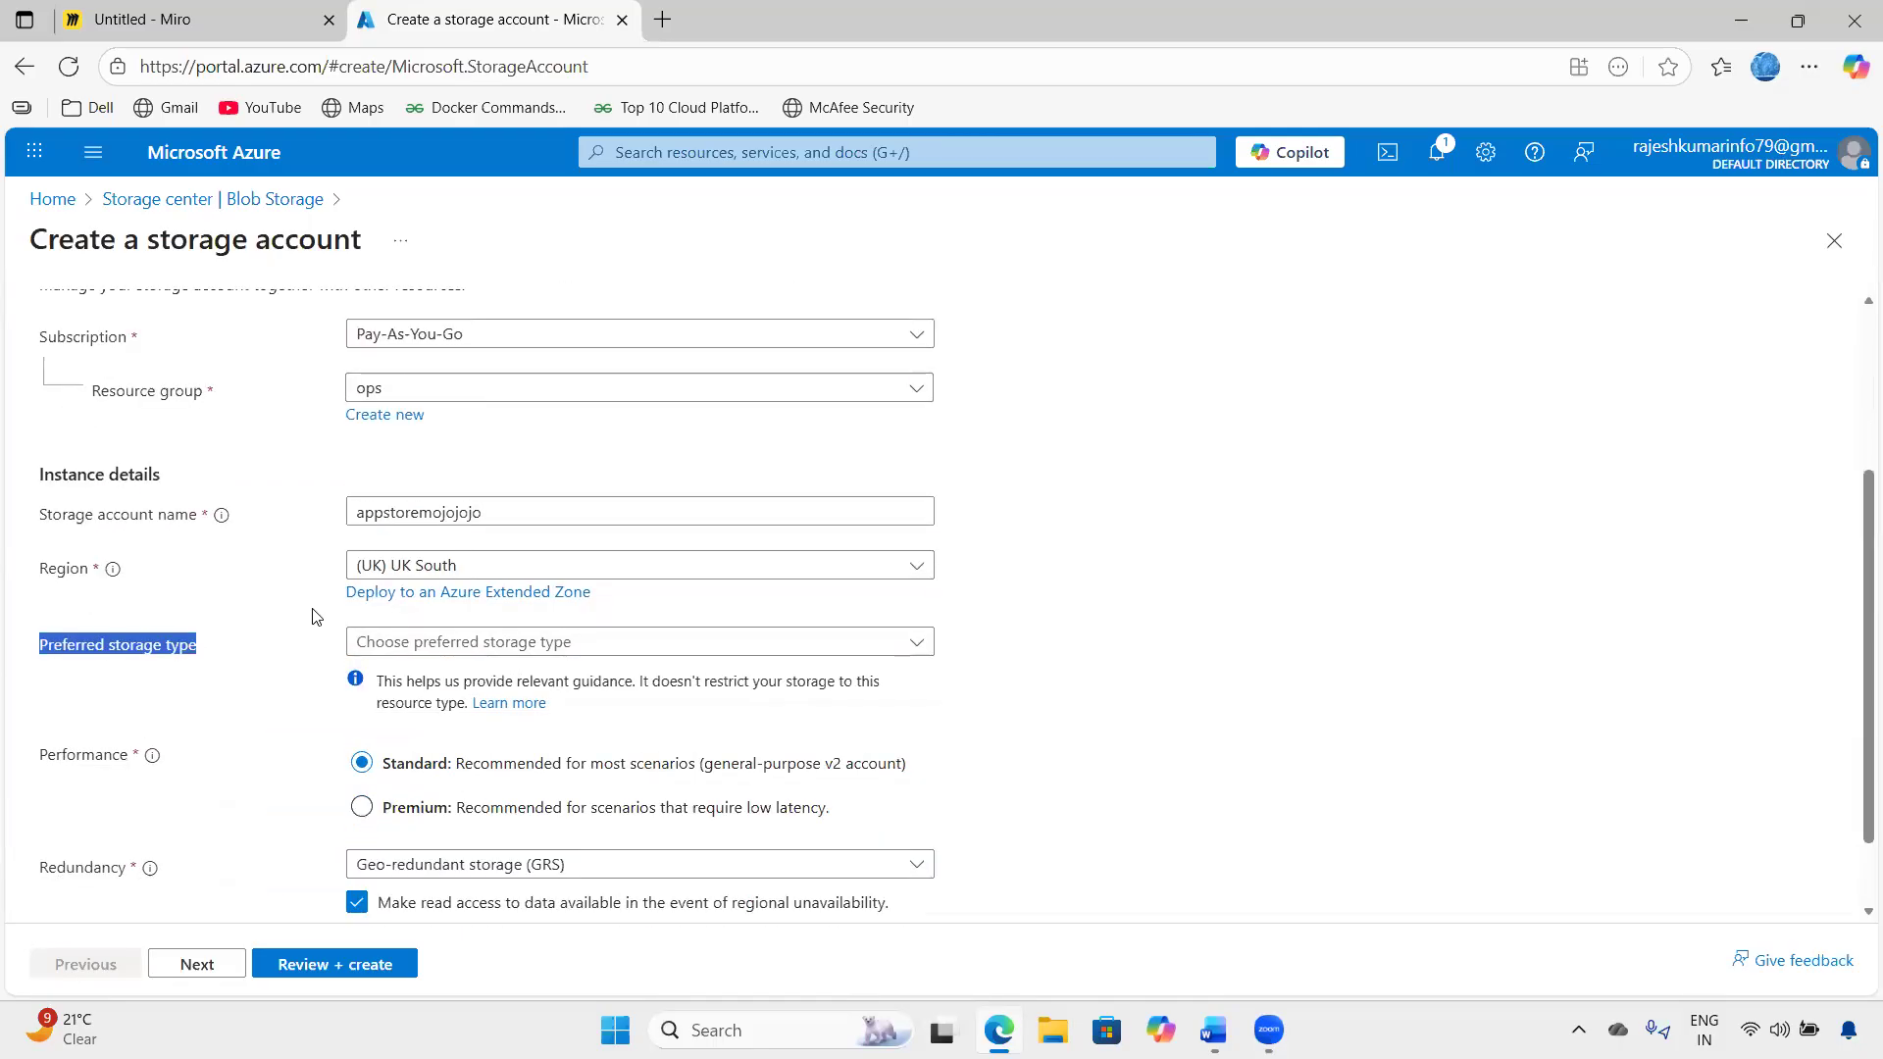
pyautogui.click(464, 643)
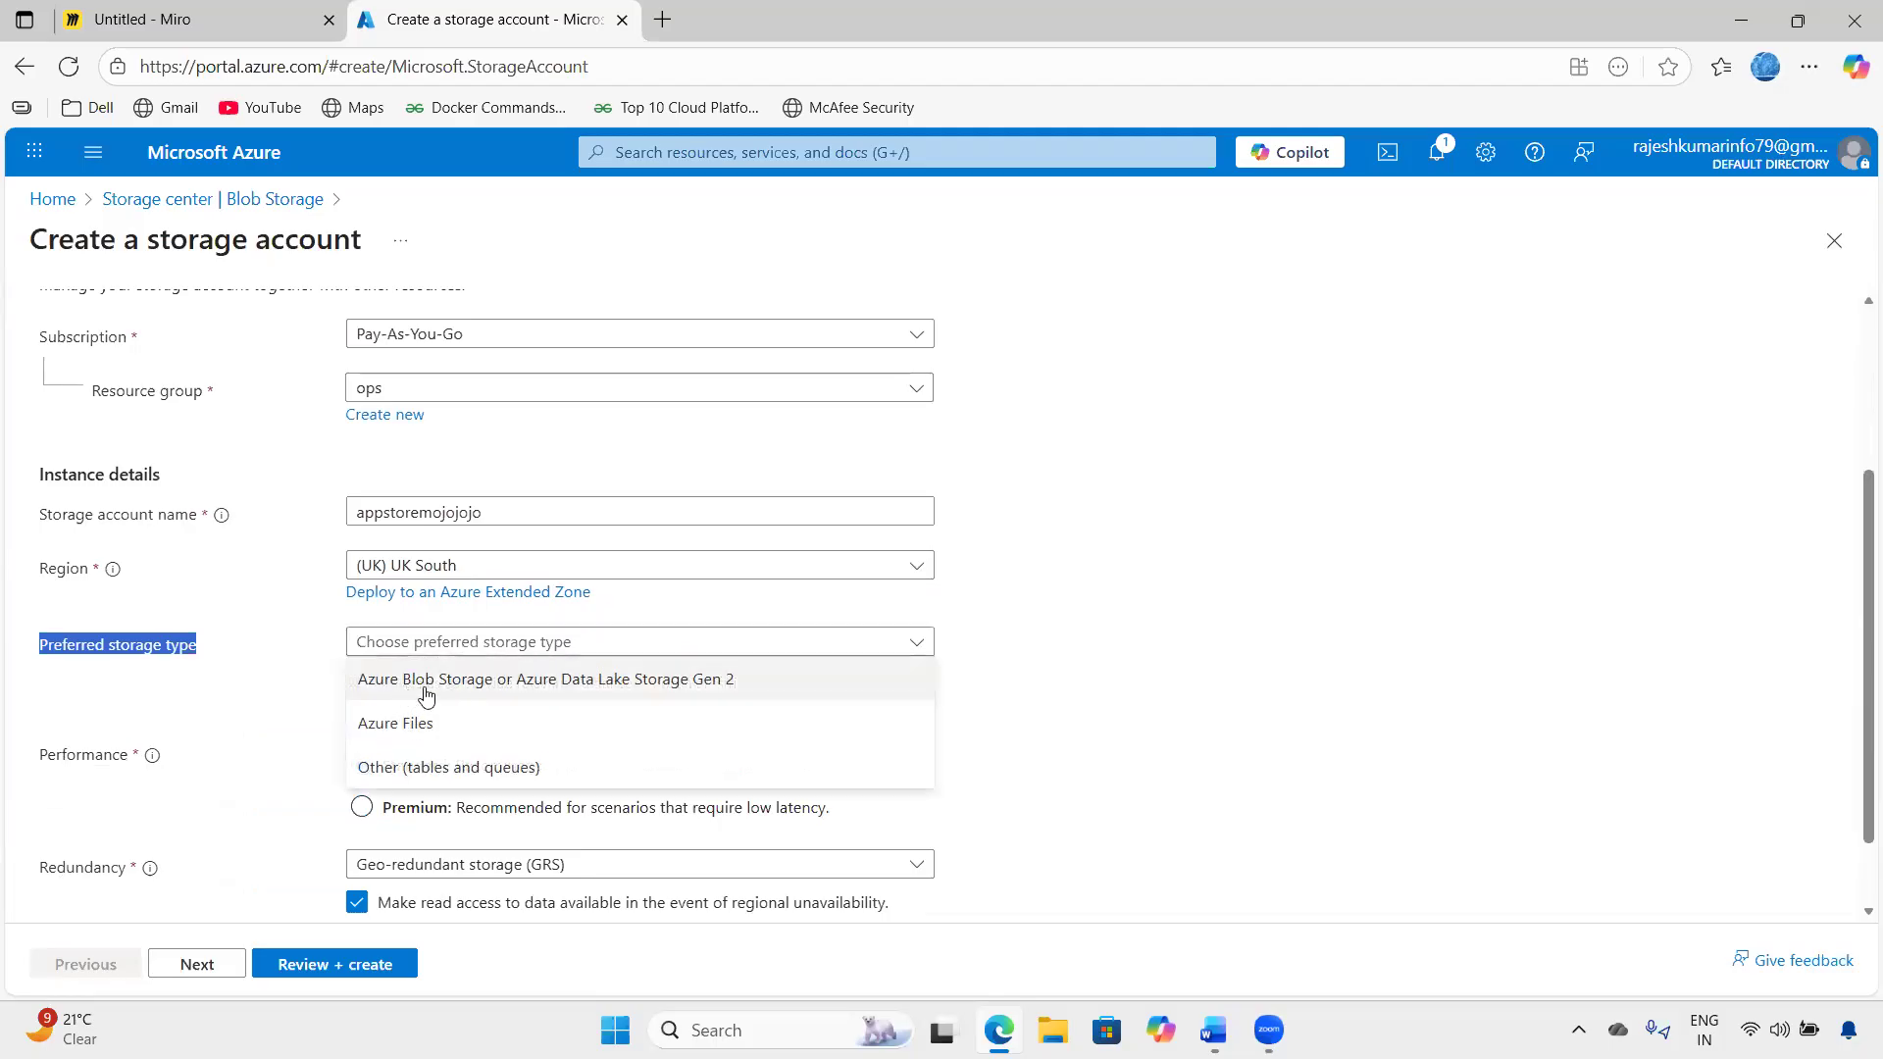
pyautogui.click(988, 694)
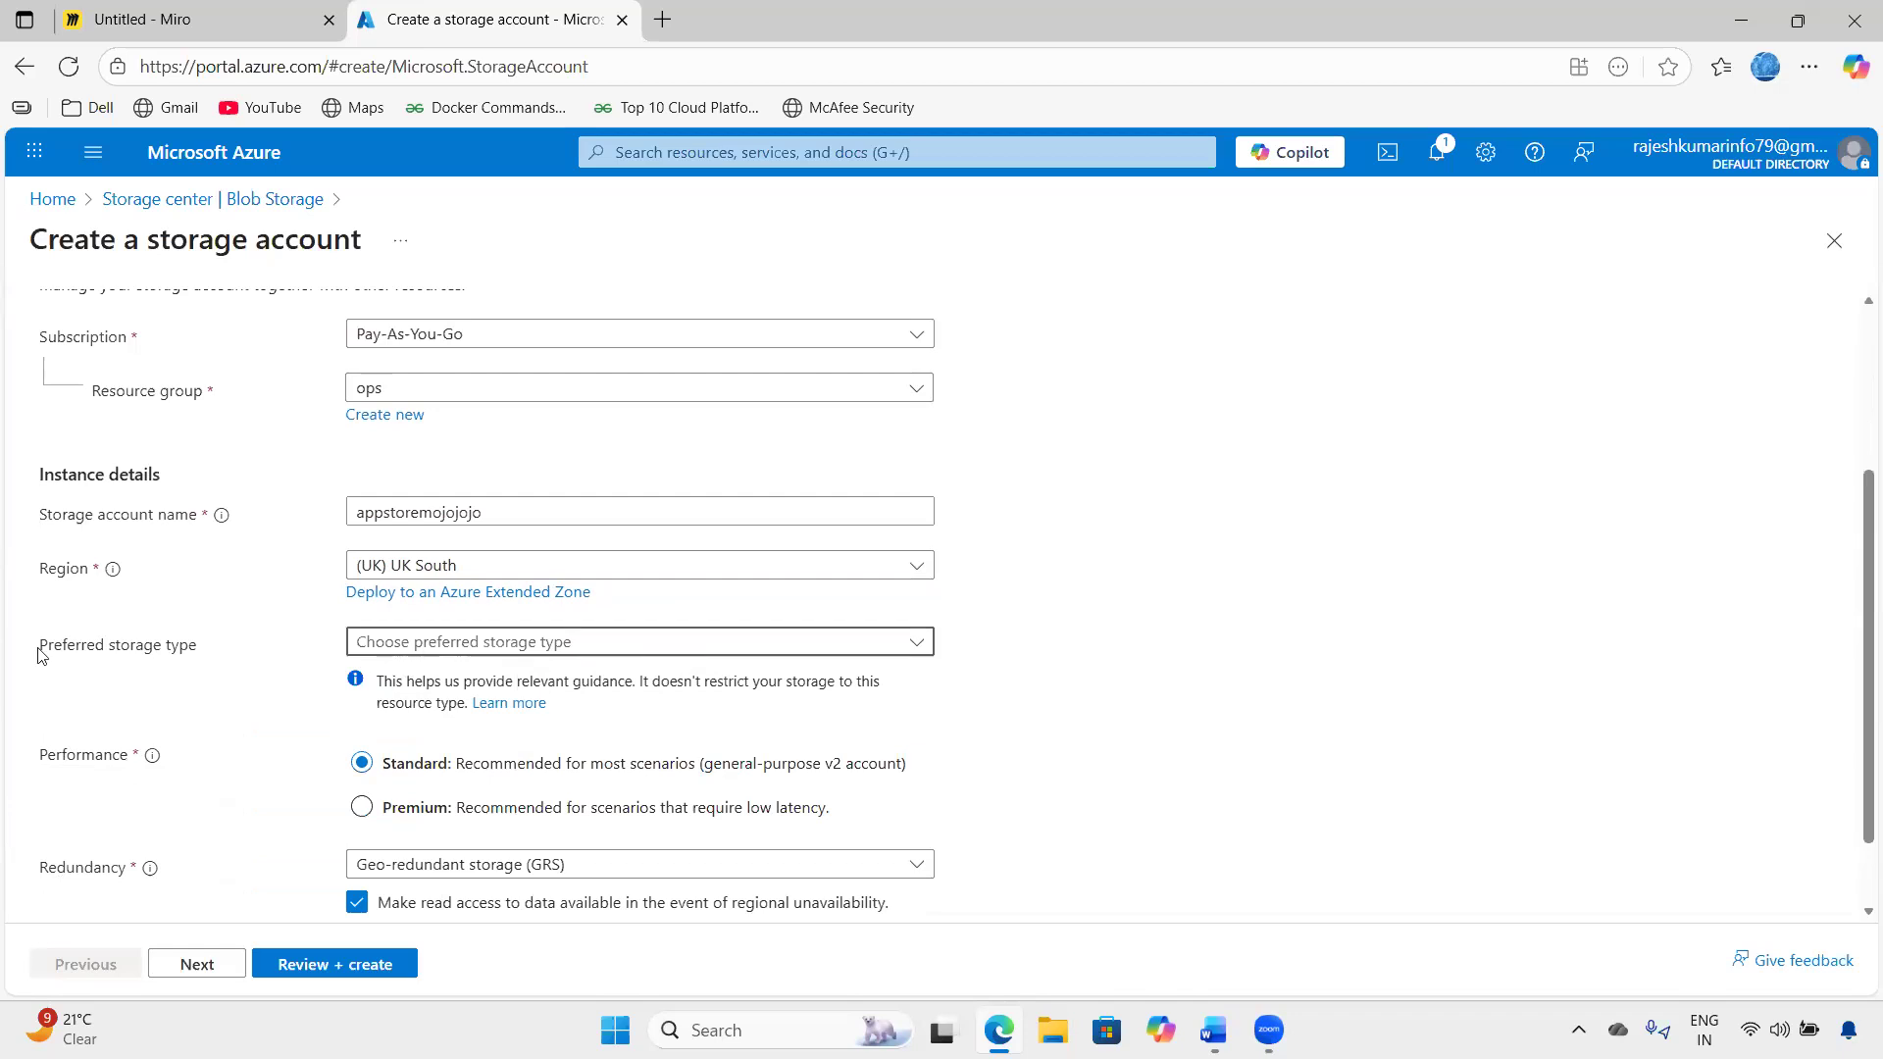
pyautogui.tripleClick(206, 649)
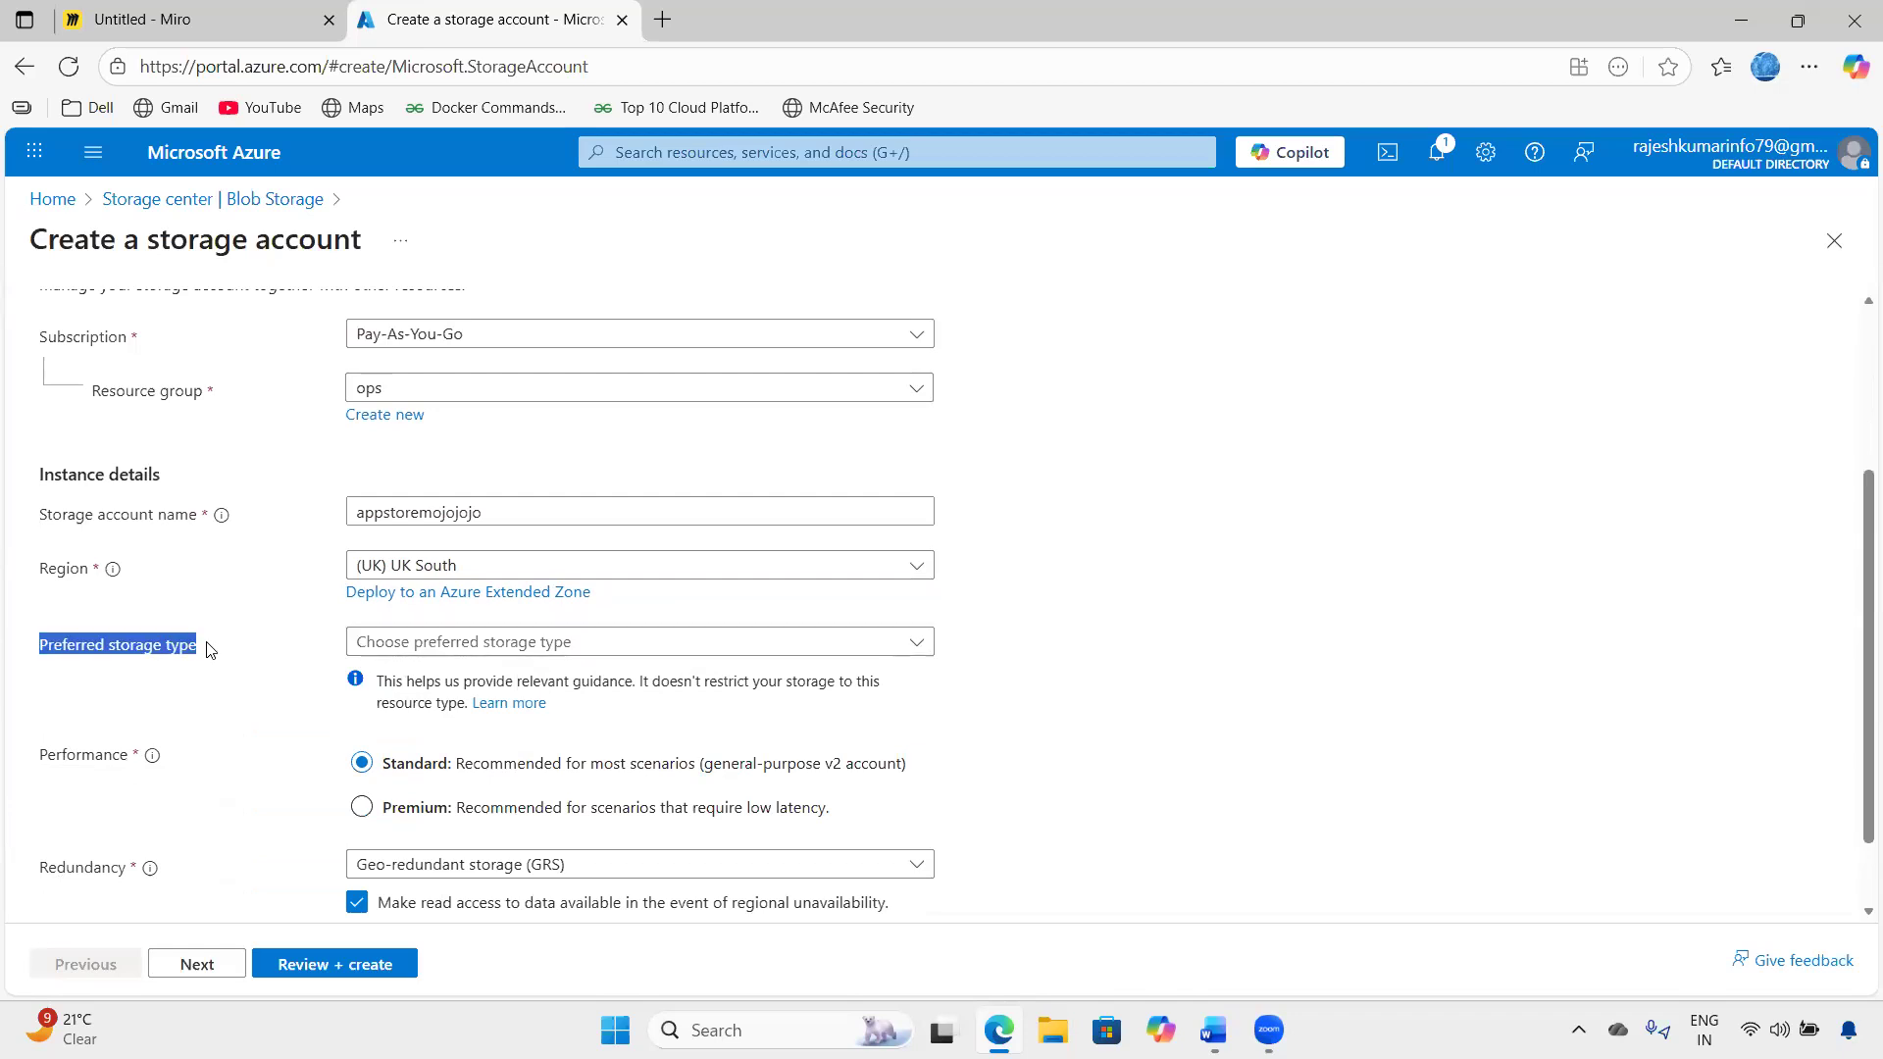
pyautogui.click(206, 649)
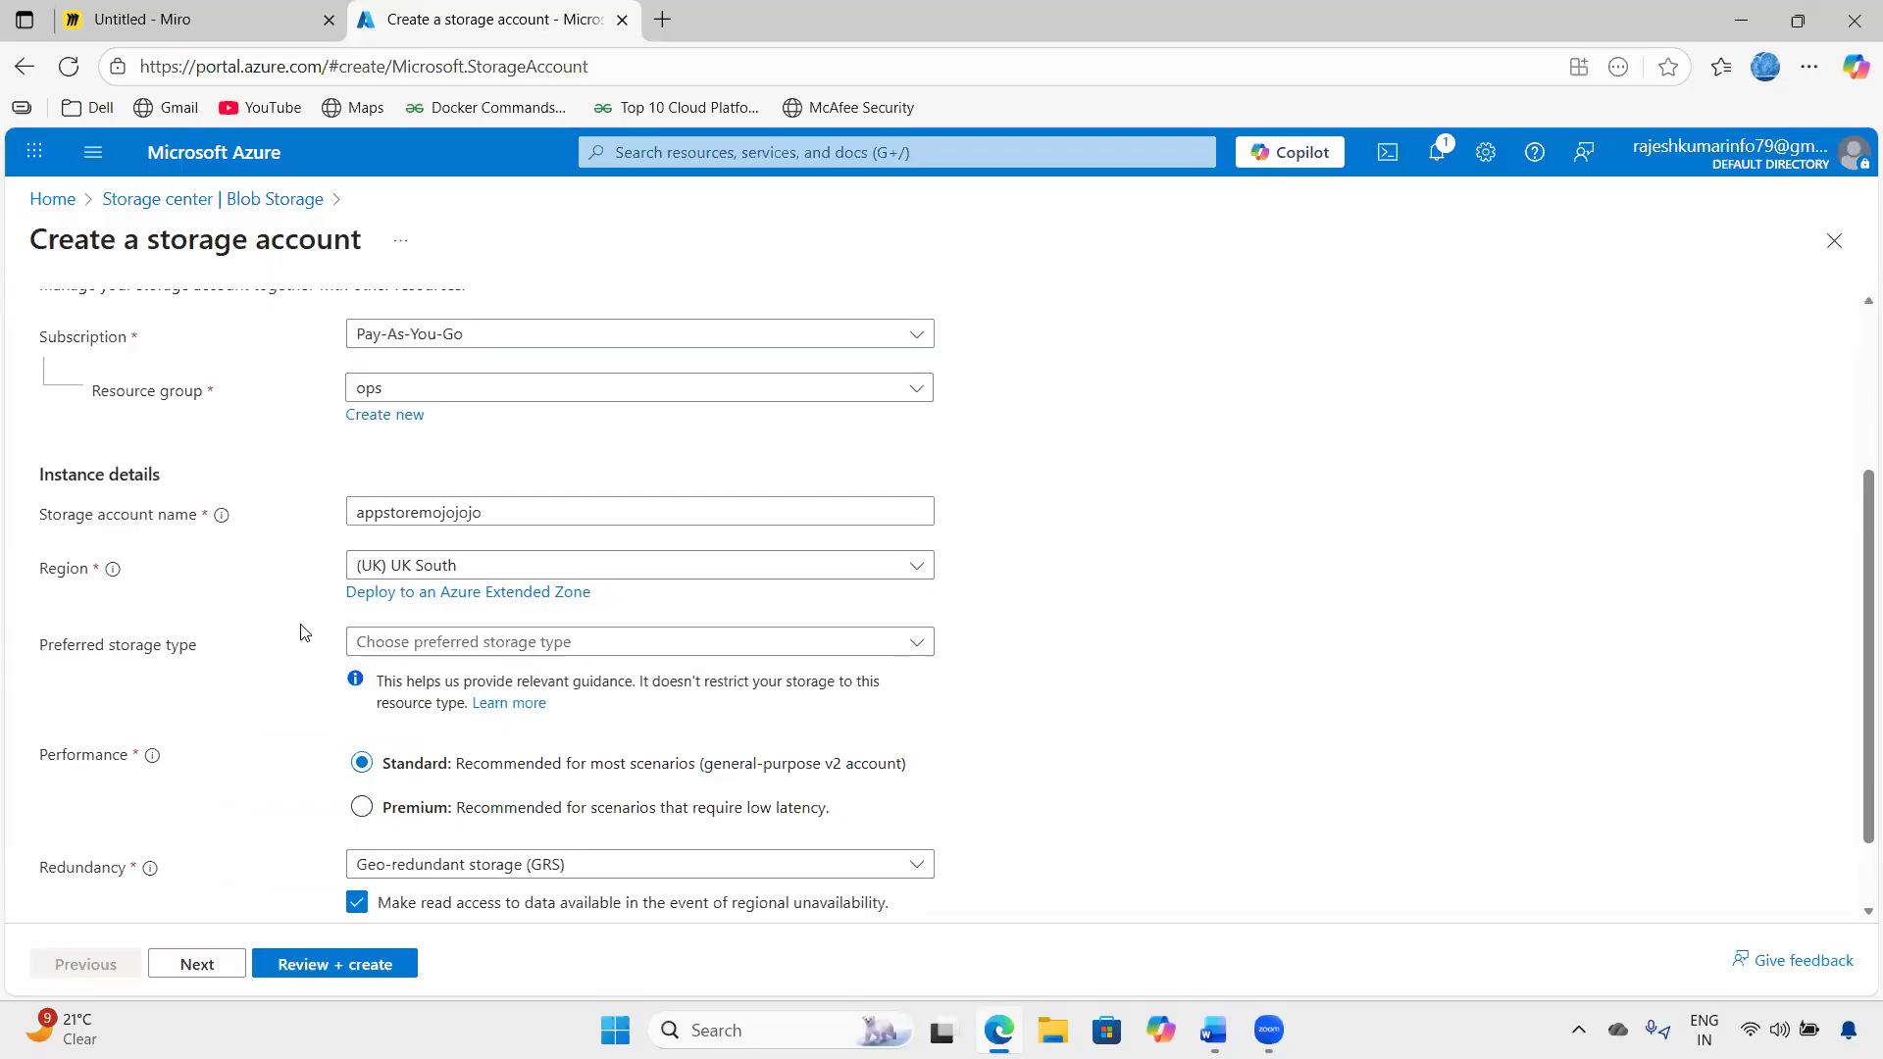
pyautogui.click(446, 642)
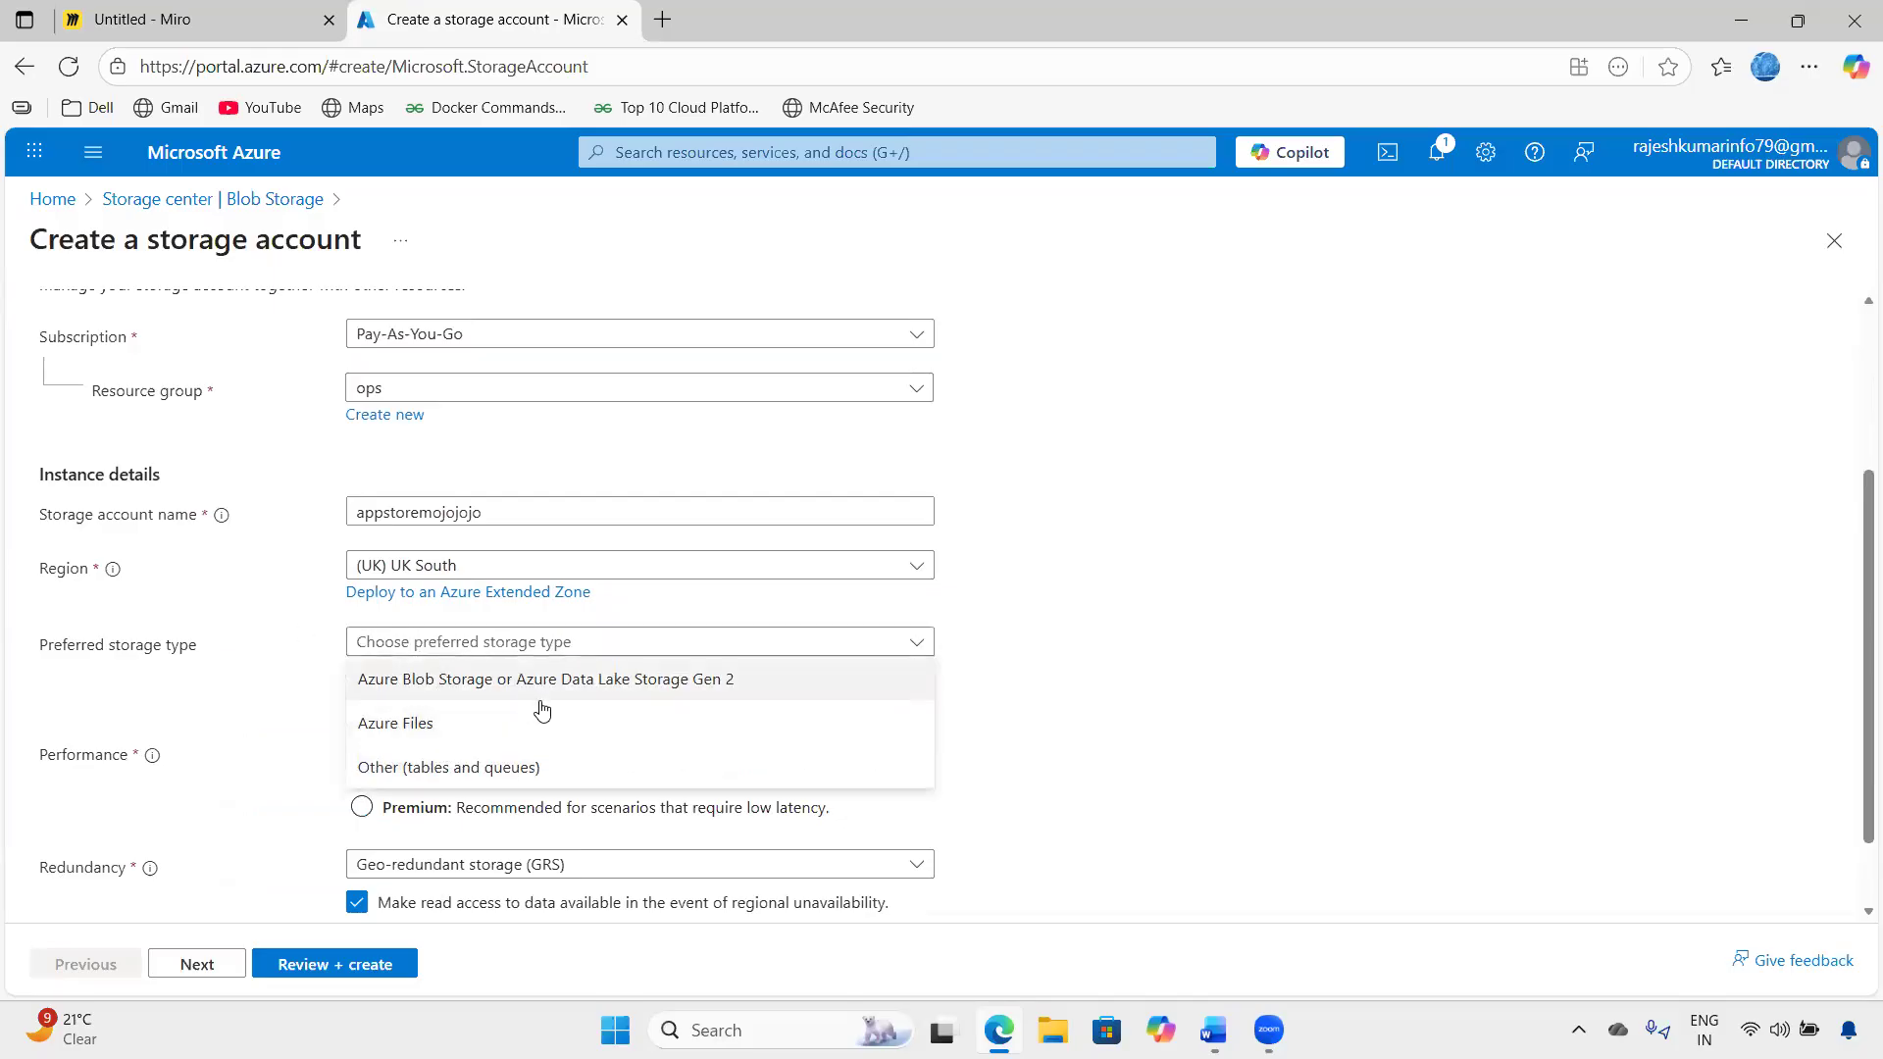
pyautogui.click(253, 659)
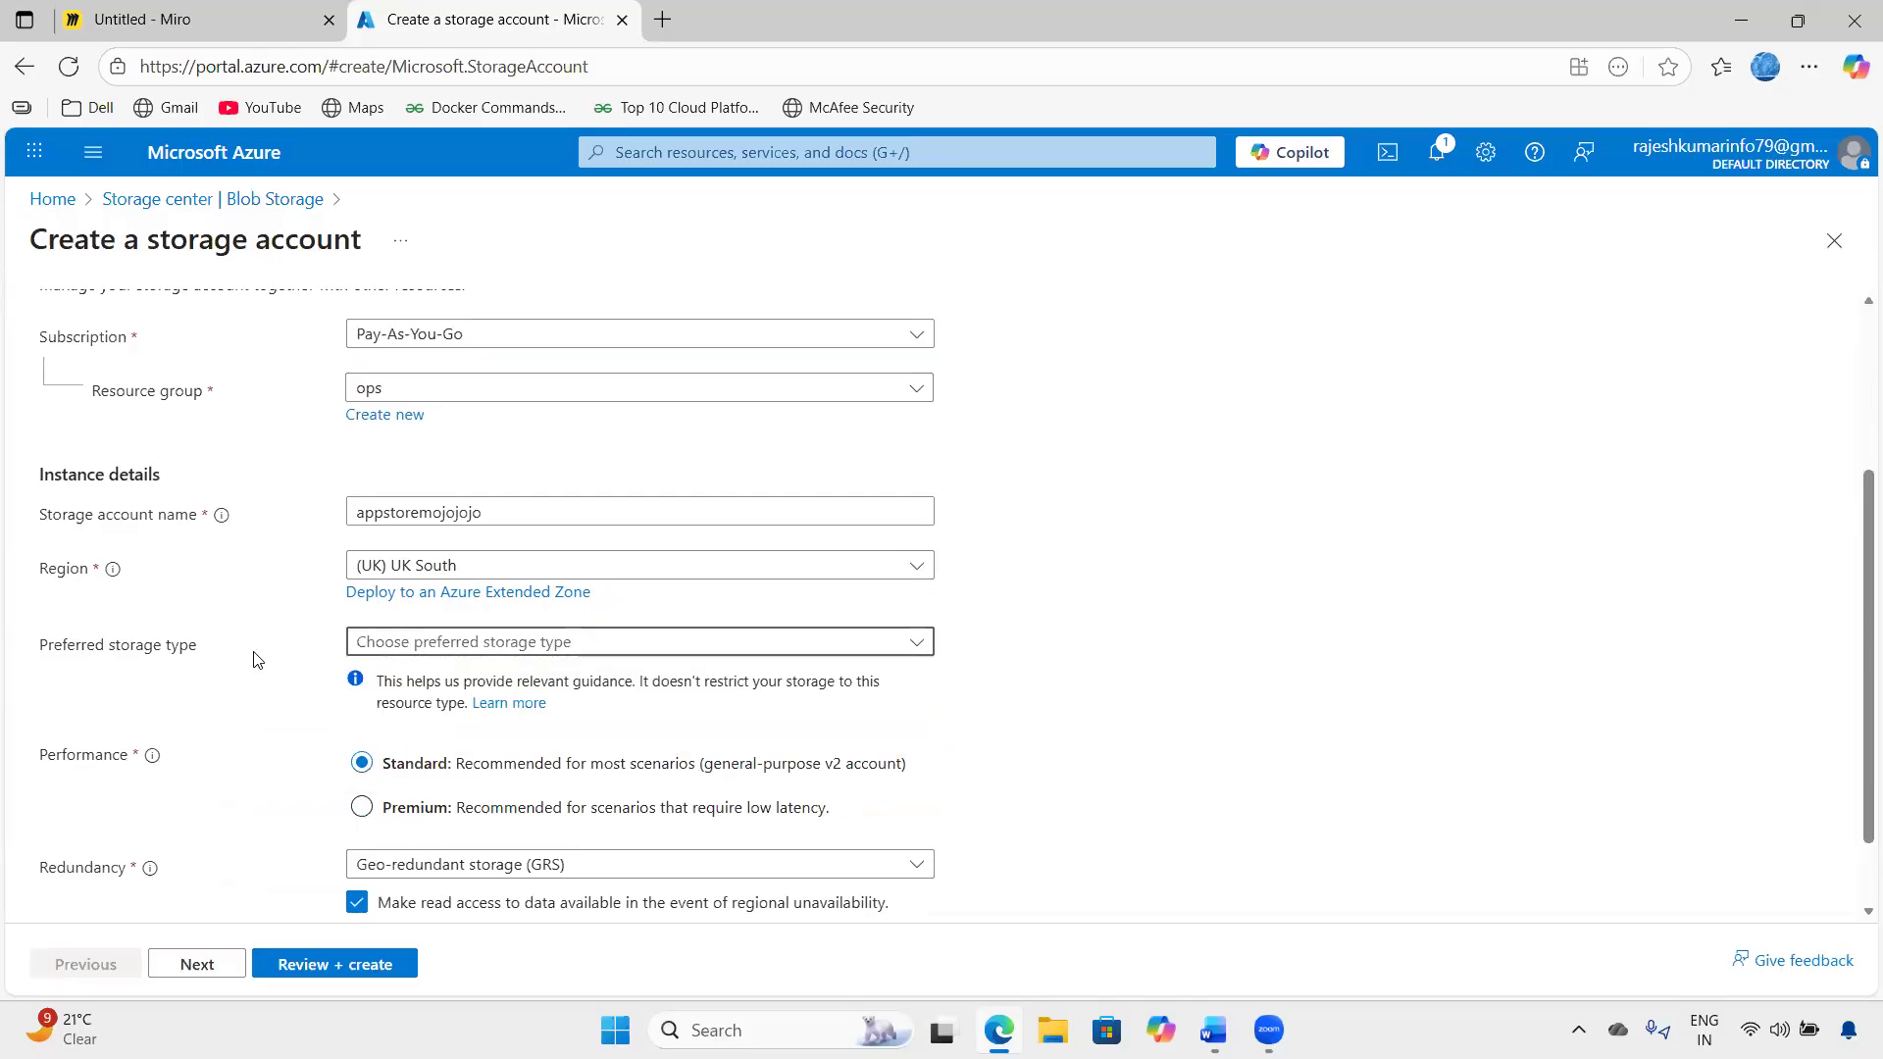
pyautogui.scroll(-1, 225, 677)
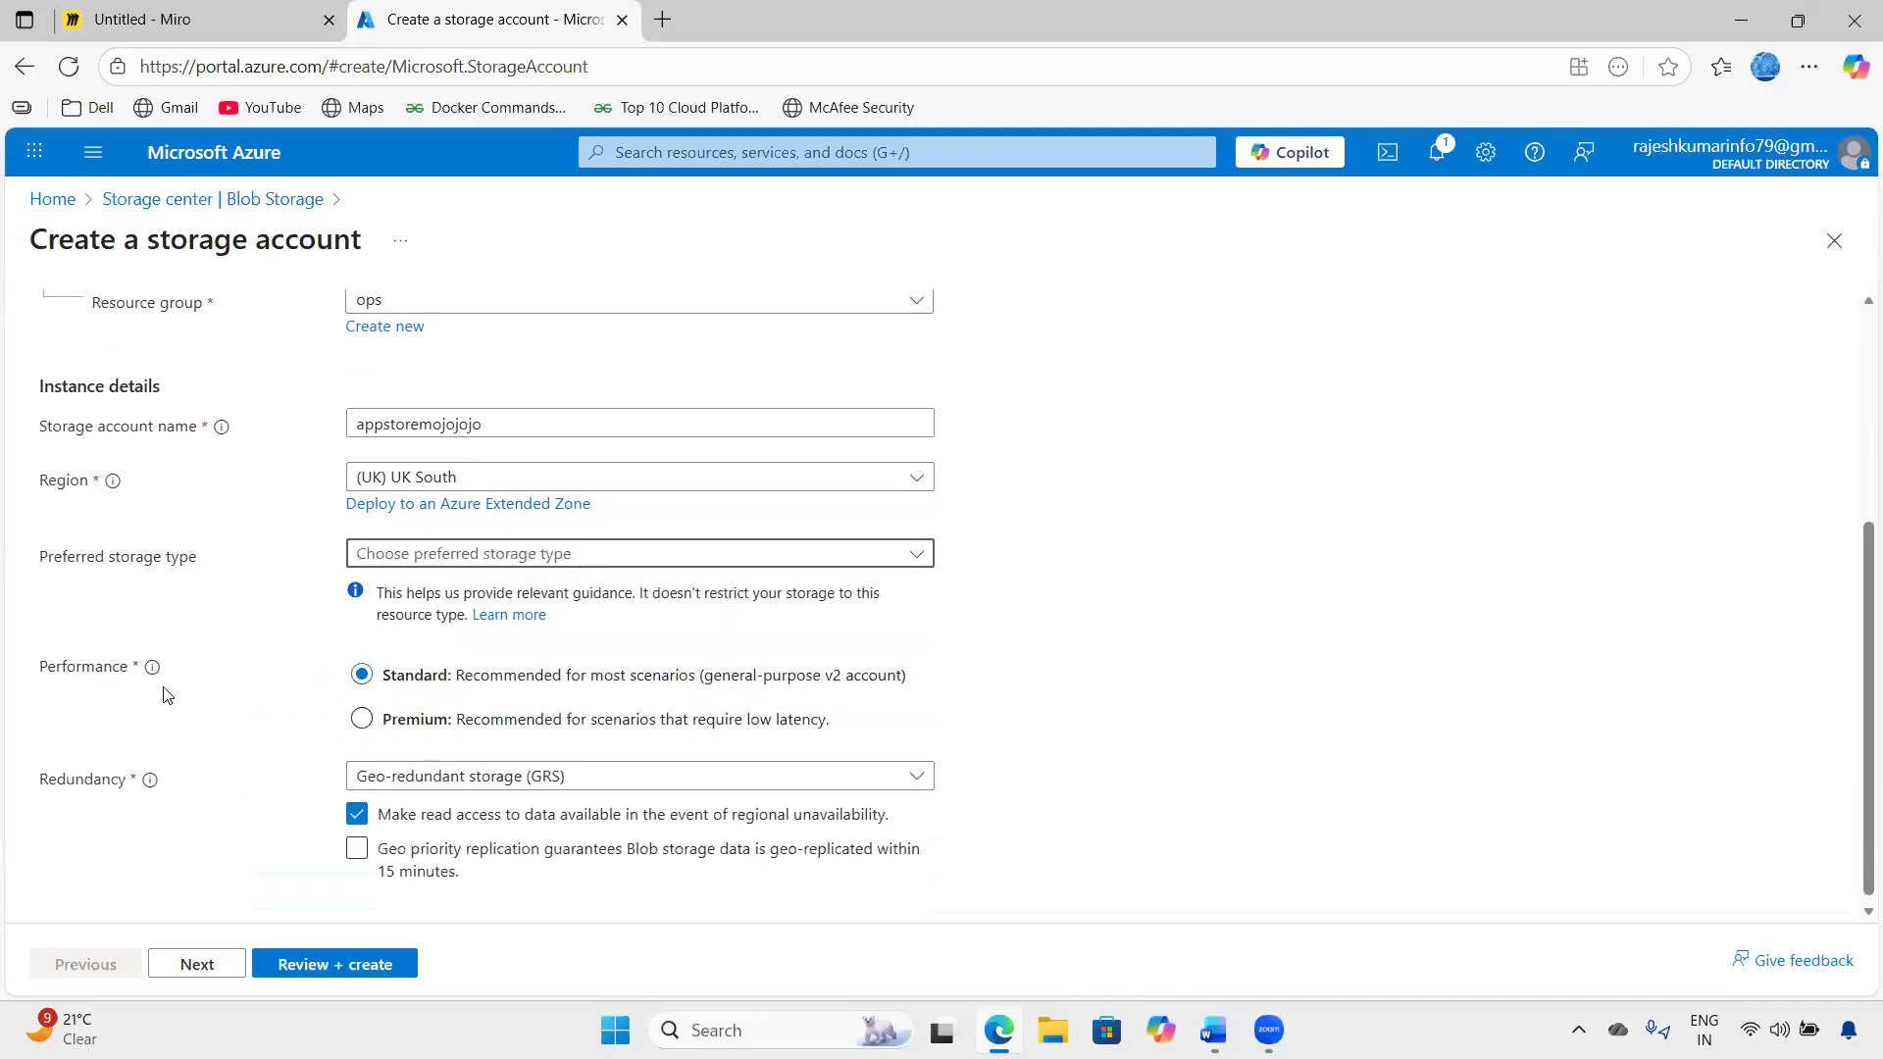
pyautogui.click(500, 683)
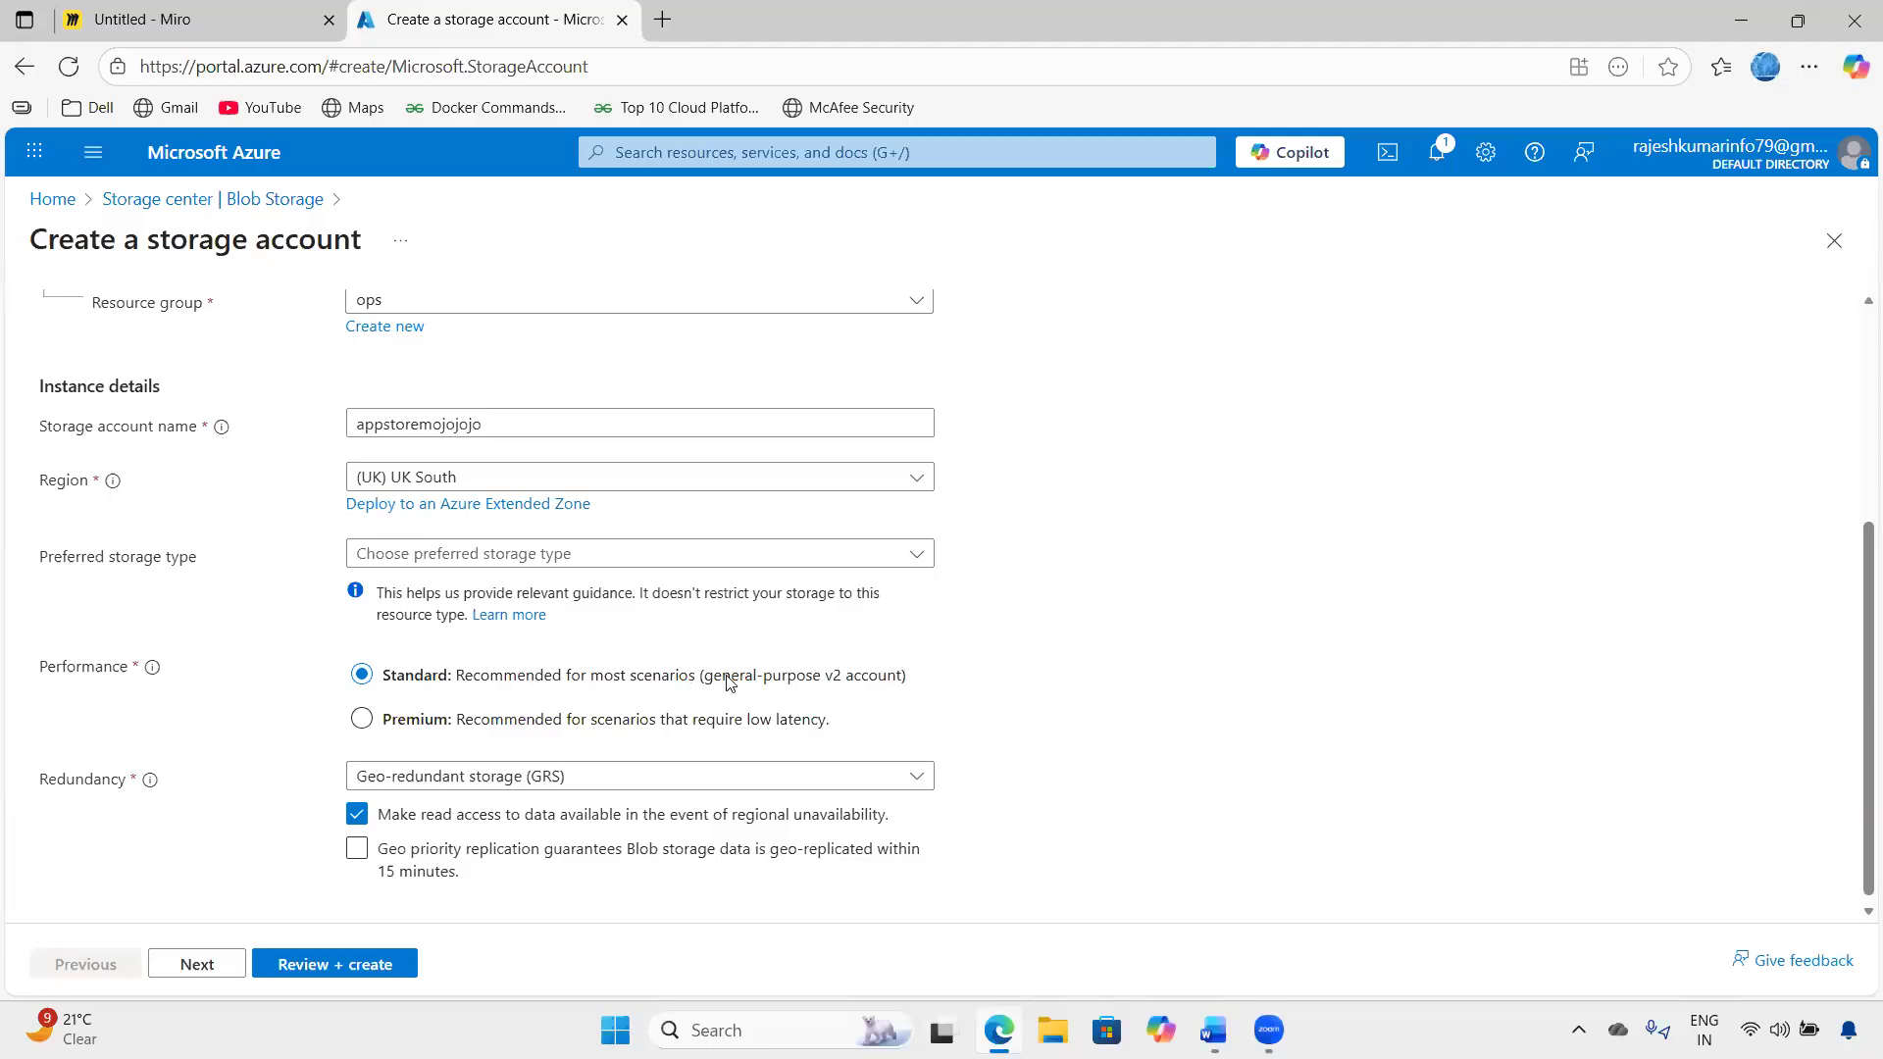
# Step: Set redundancy to Locally-redundant storage (LRS) and confirm it stays selected
pyautogui.scroll(-1, 728, 683)
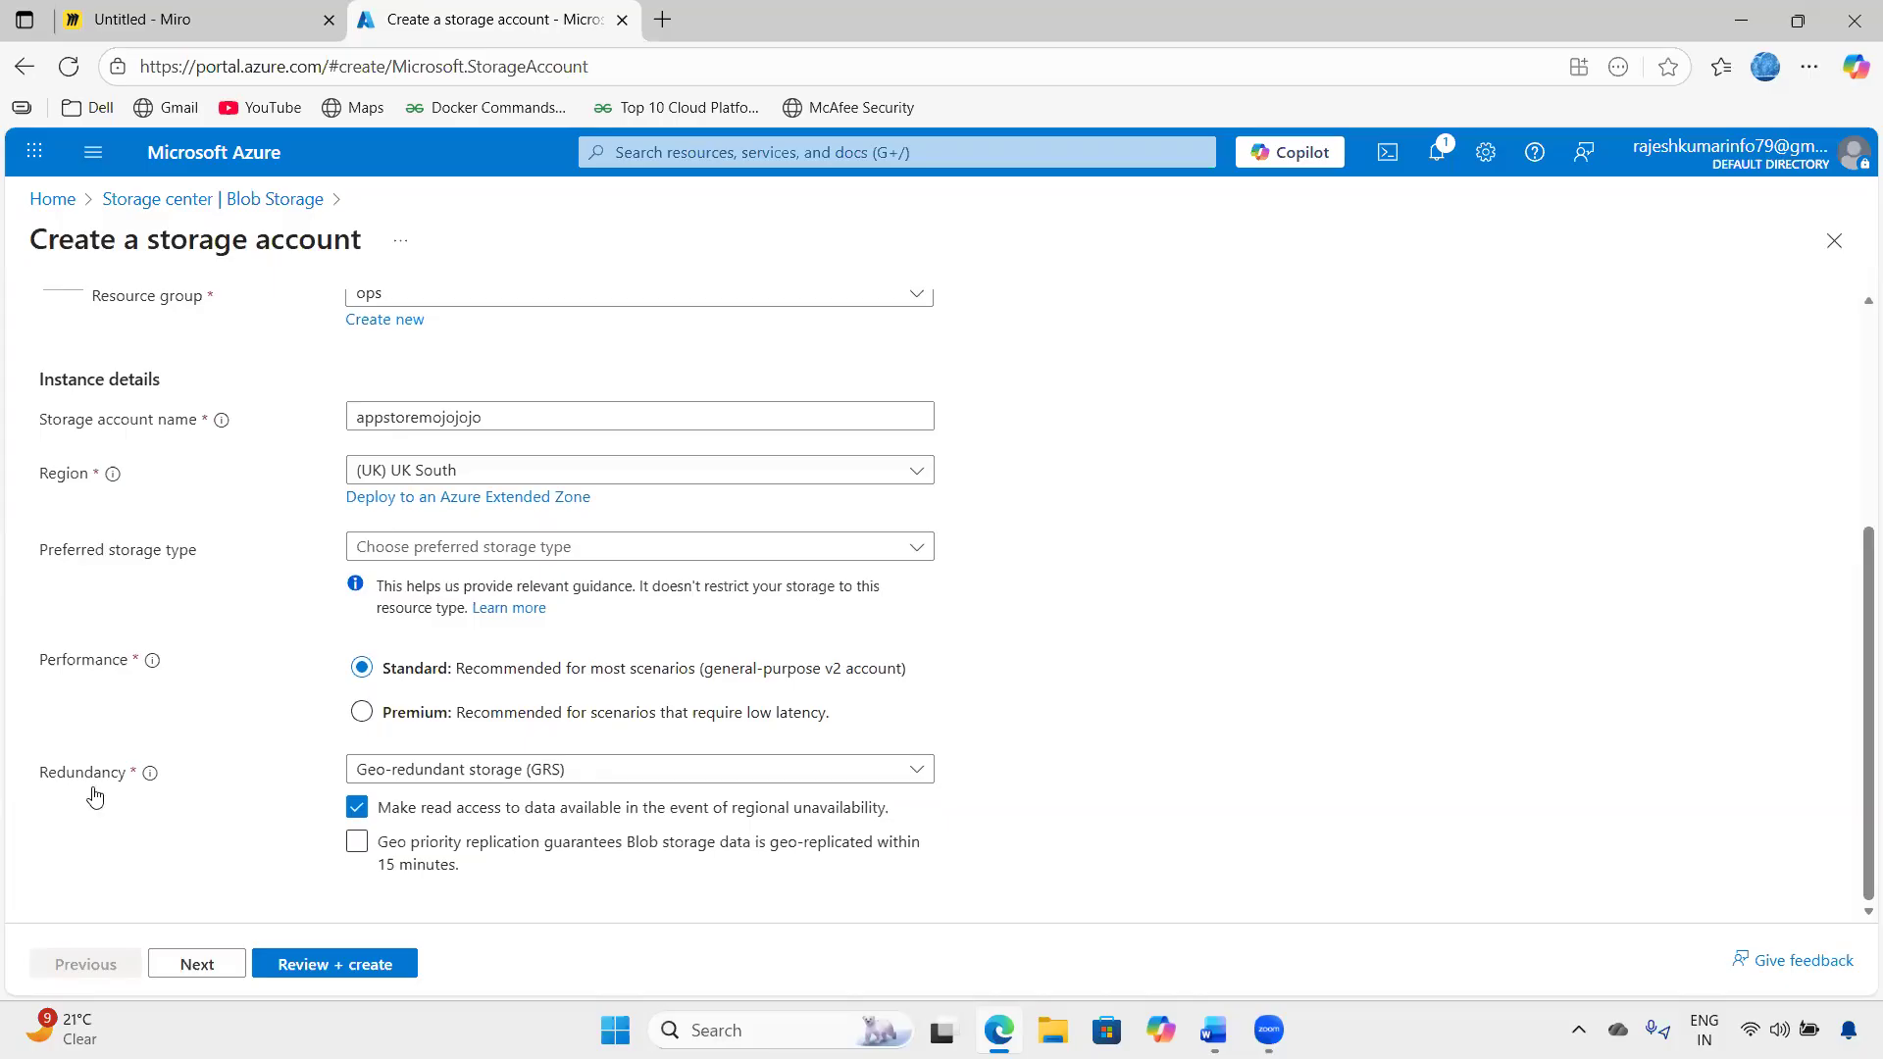
pyautogui.click(752, 777)
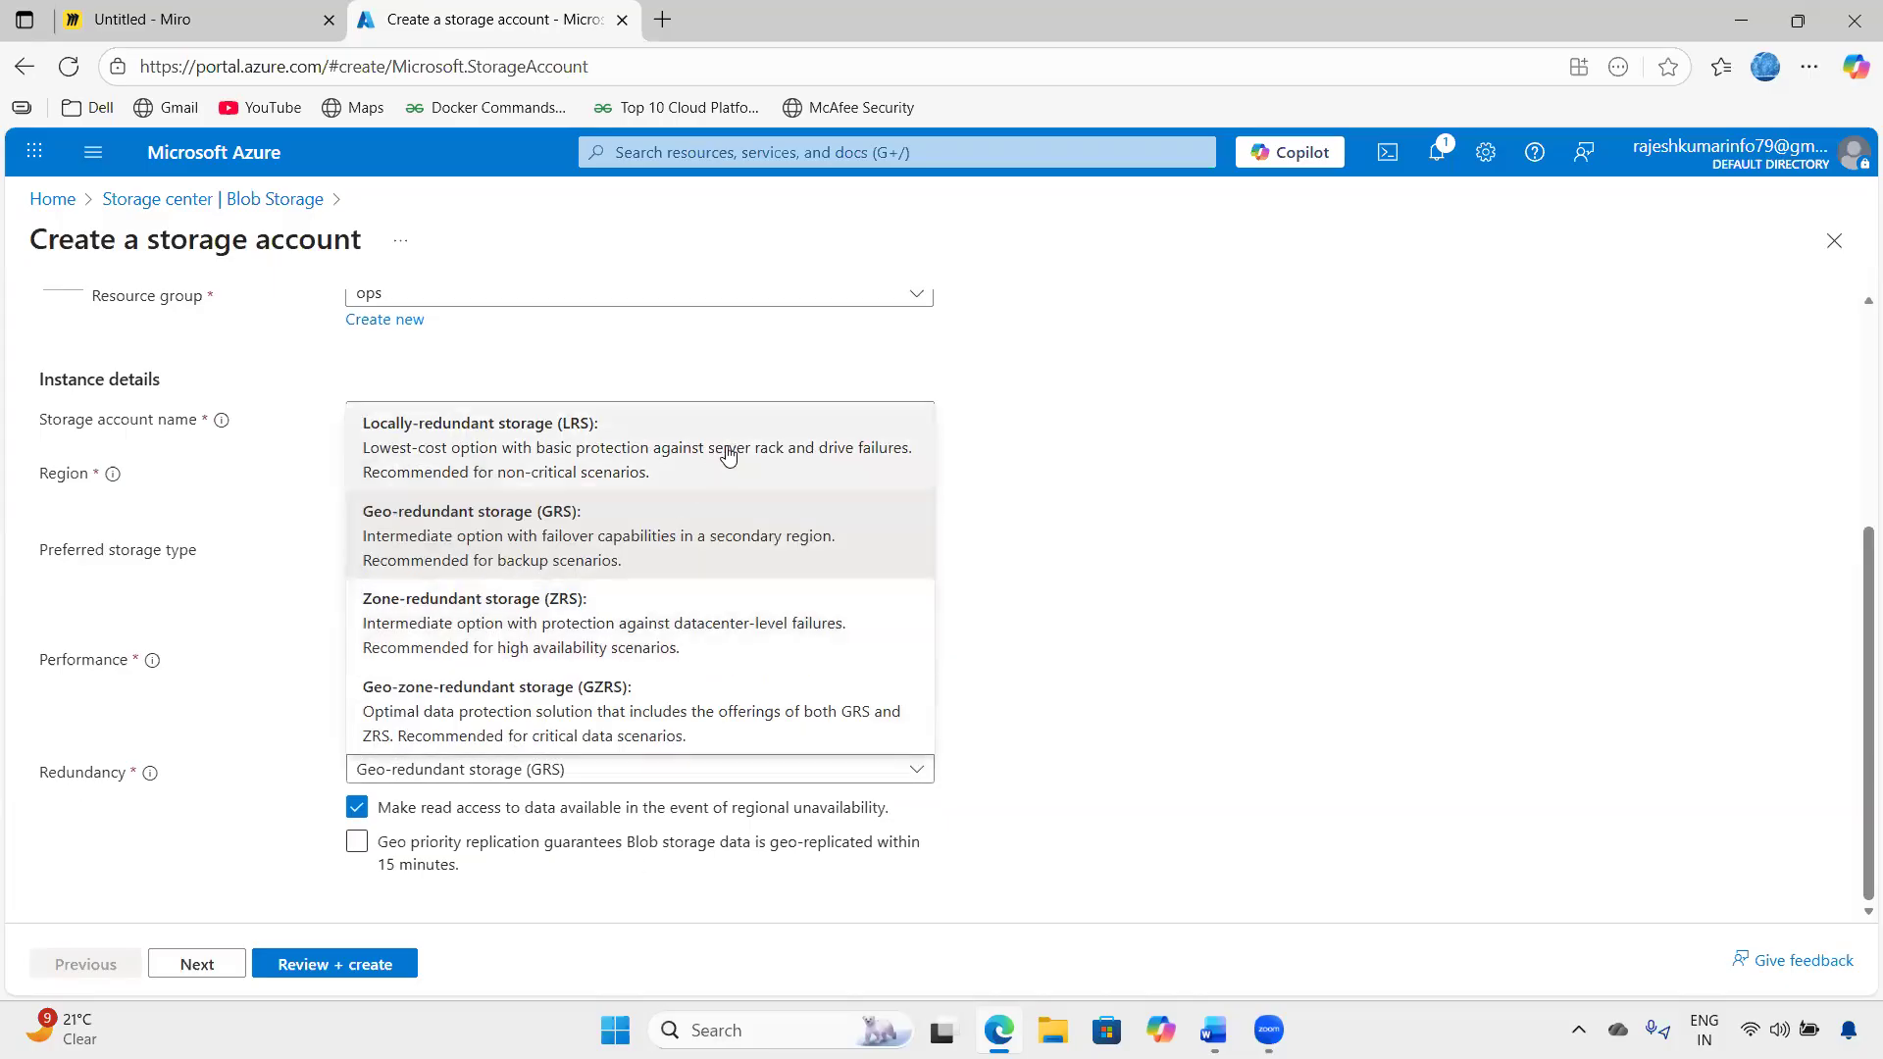
pyautogui.click(726, 450)
pyautogui.click(569, 864)
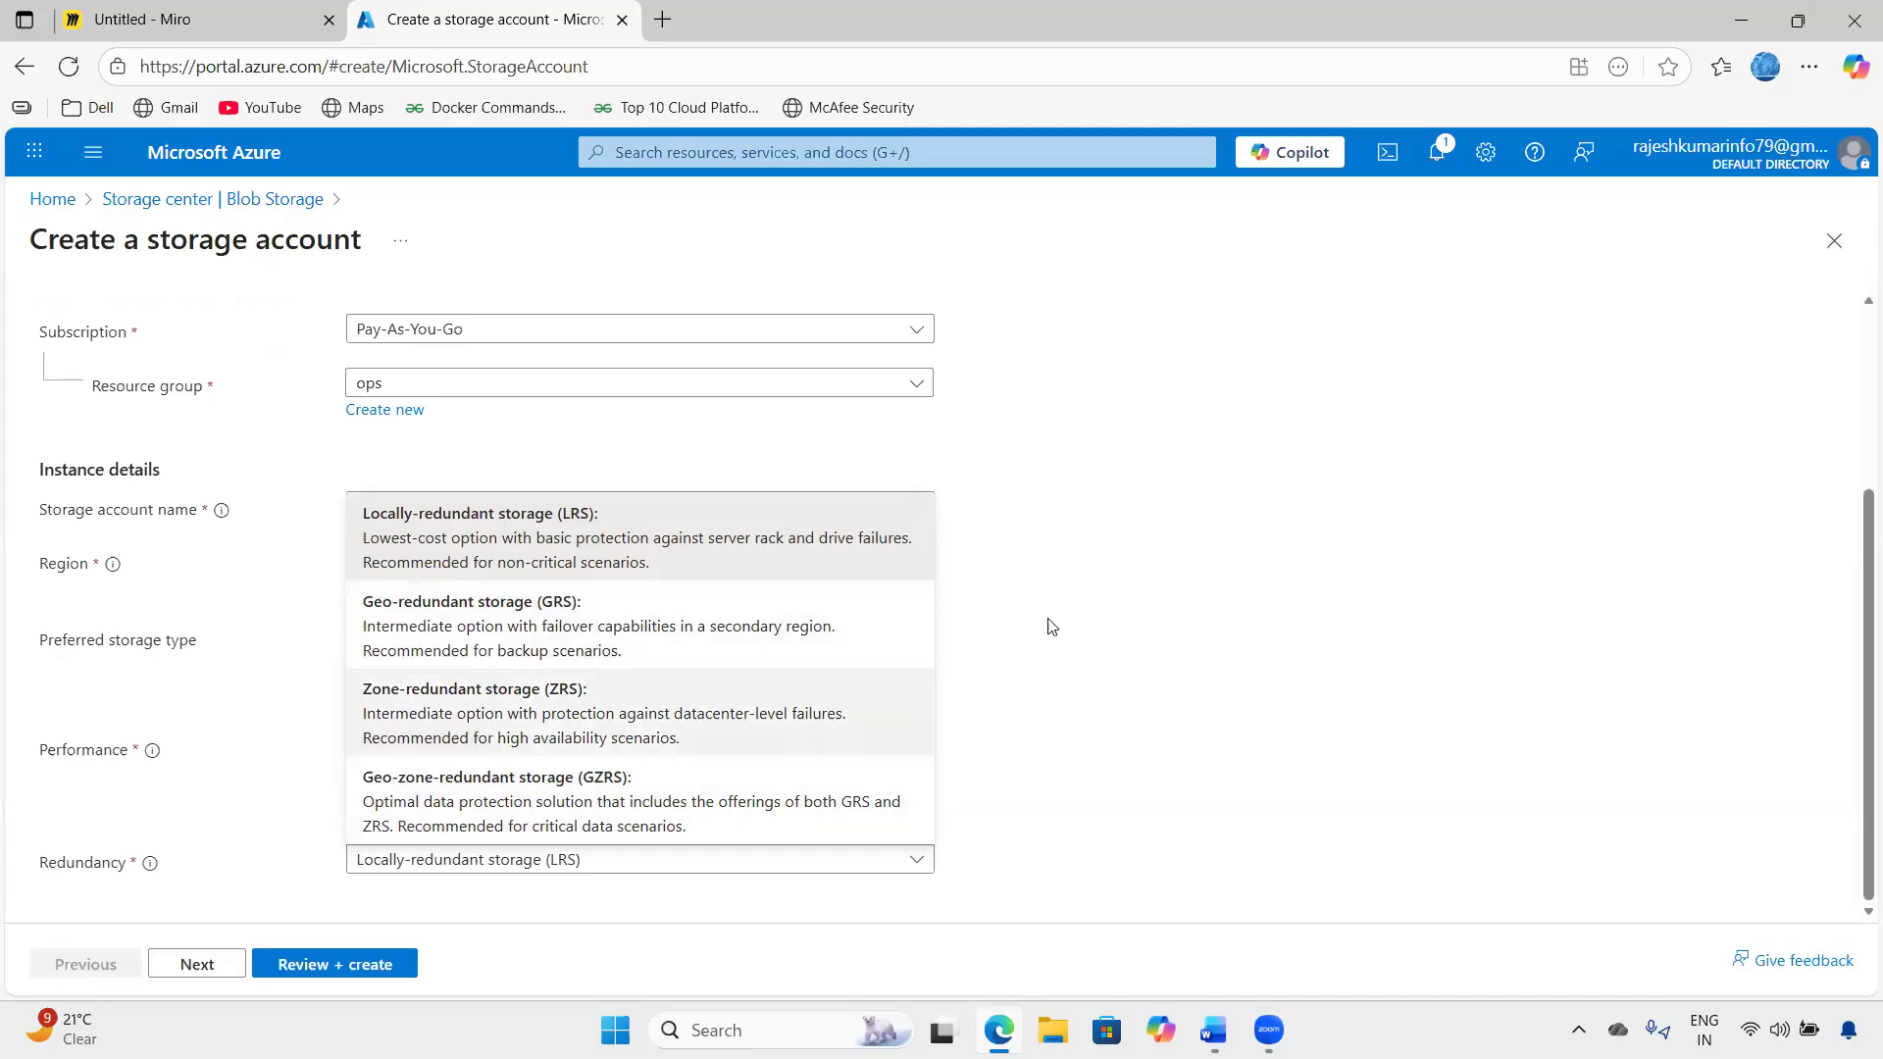
pyautogui.click(652, 510)
# Step: Step through Advanced, Networking, Data protection, Encryption and Tags, review, and create appstoremojojojo
pyautogui.click(195, 966)
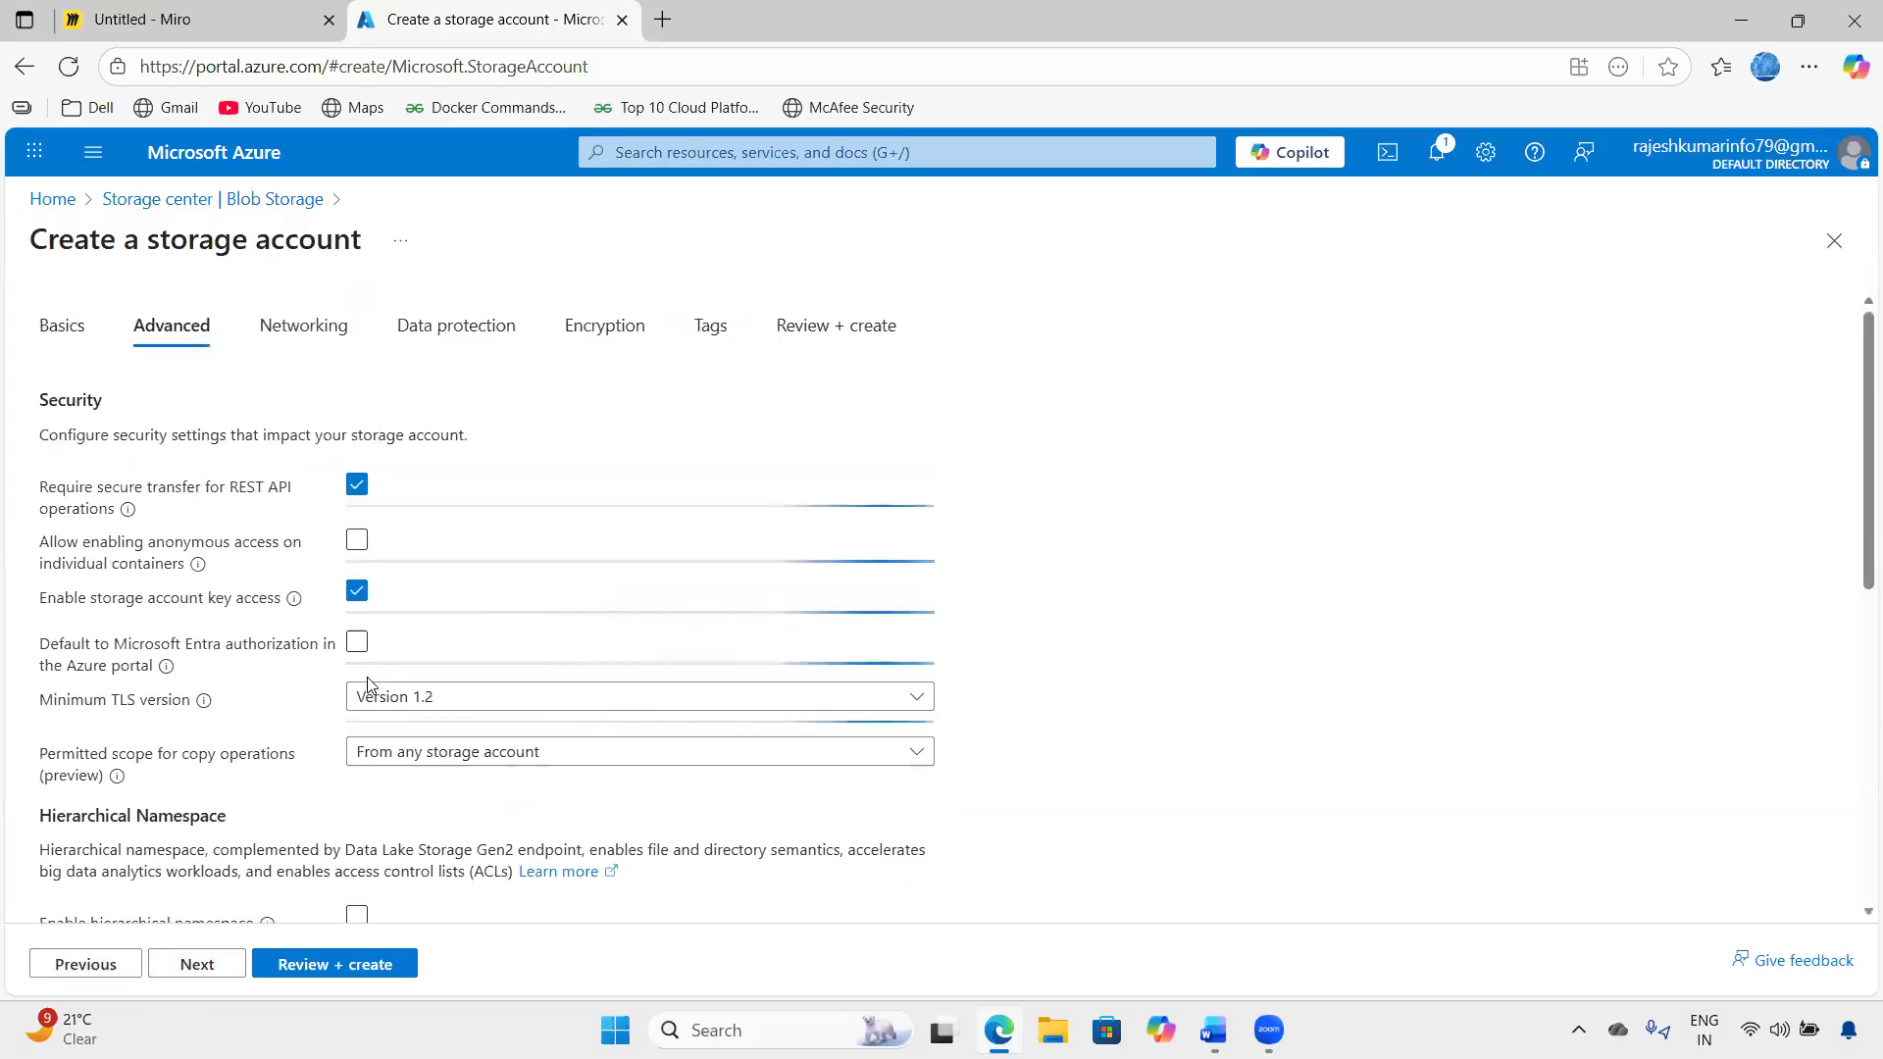
pyautogui.scroll(-5, 422, 627)
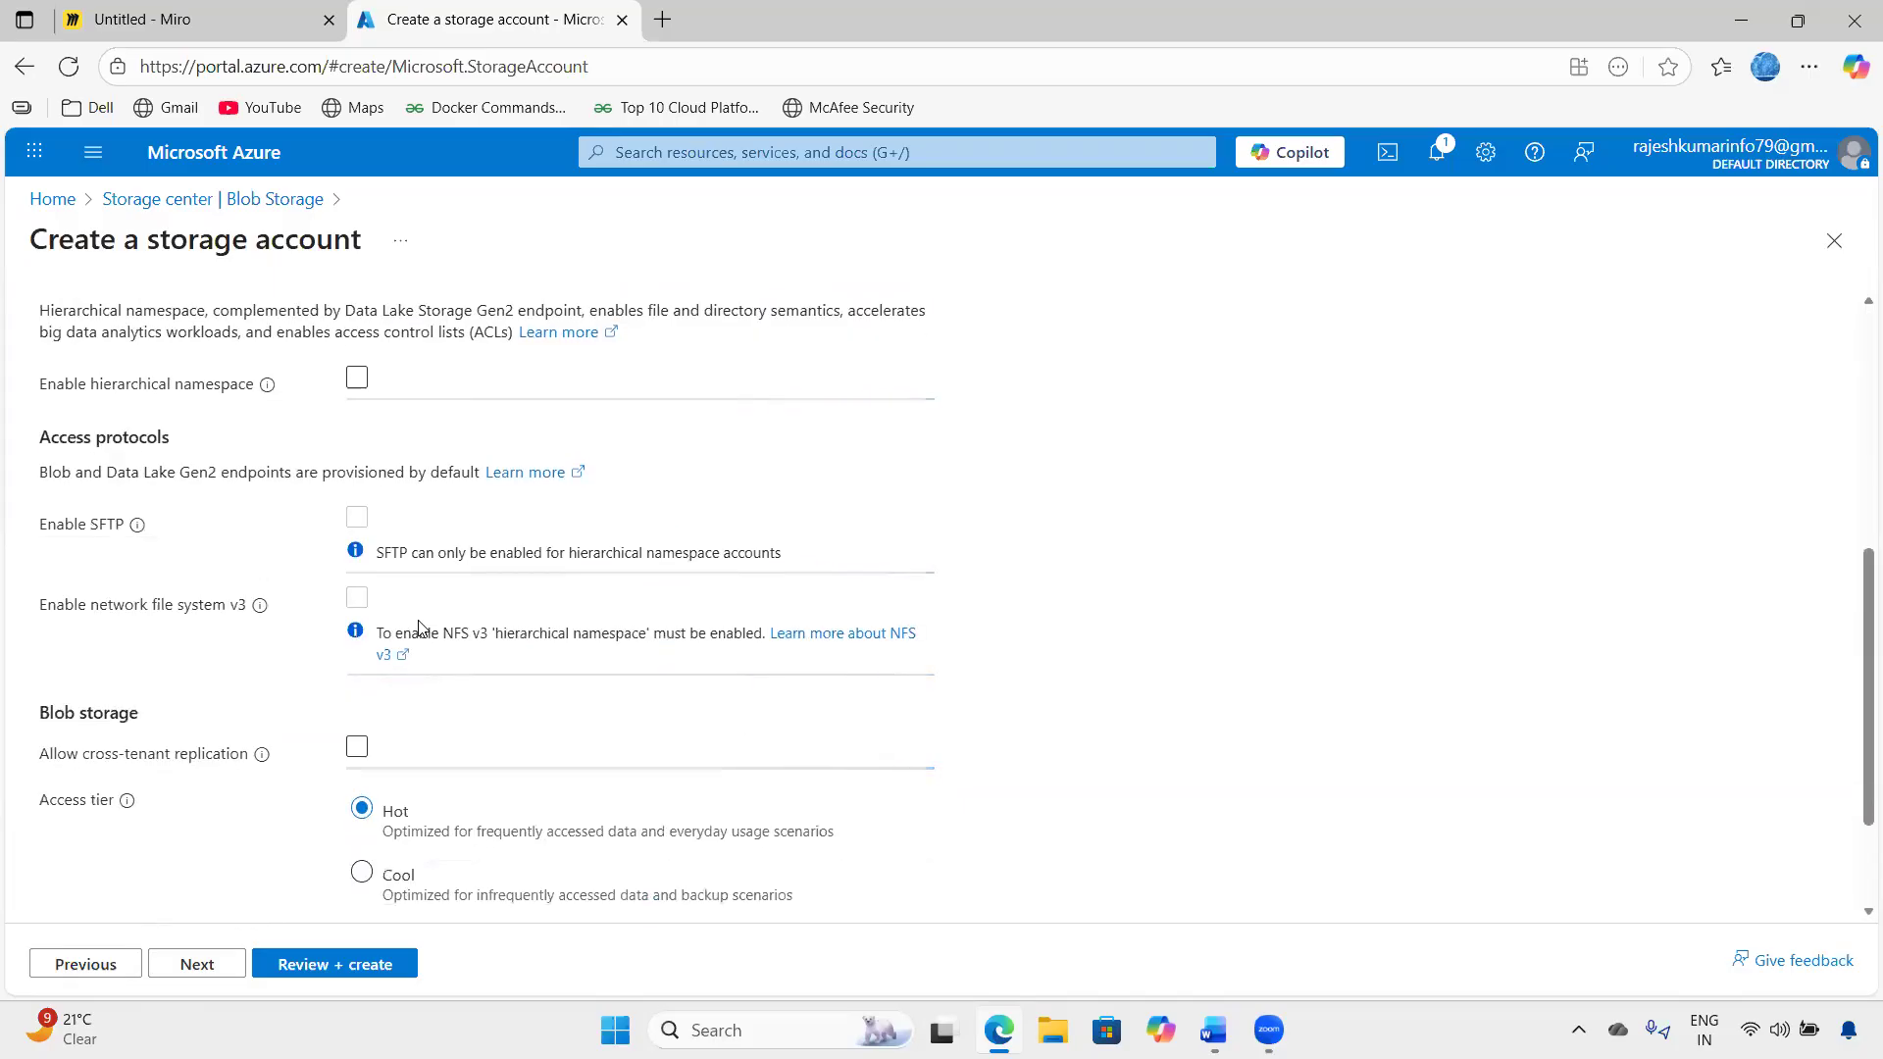
pyautogui.scroll(5, 420, 627)
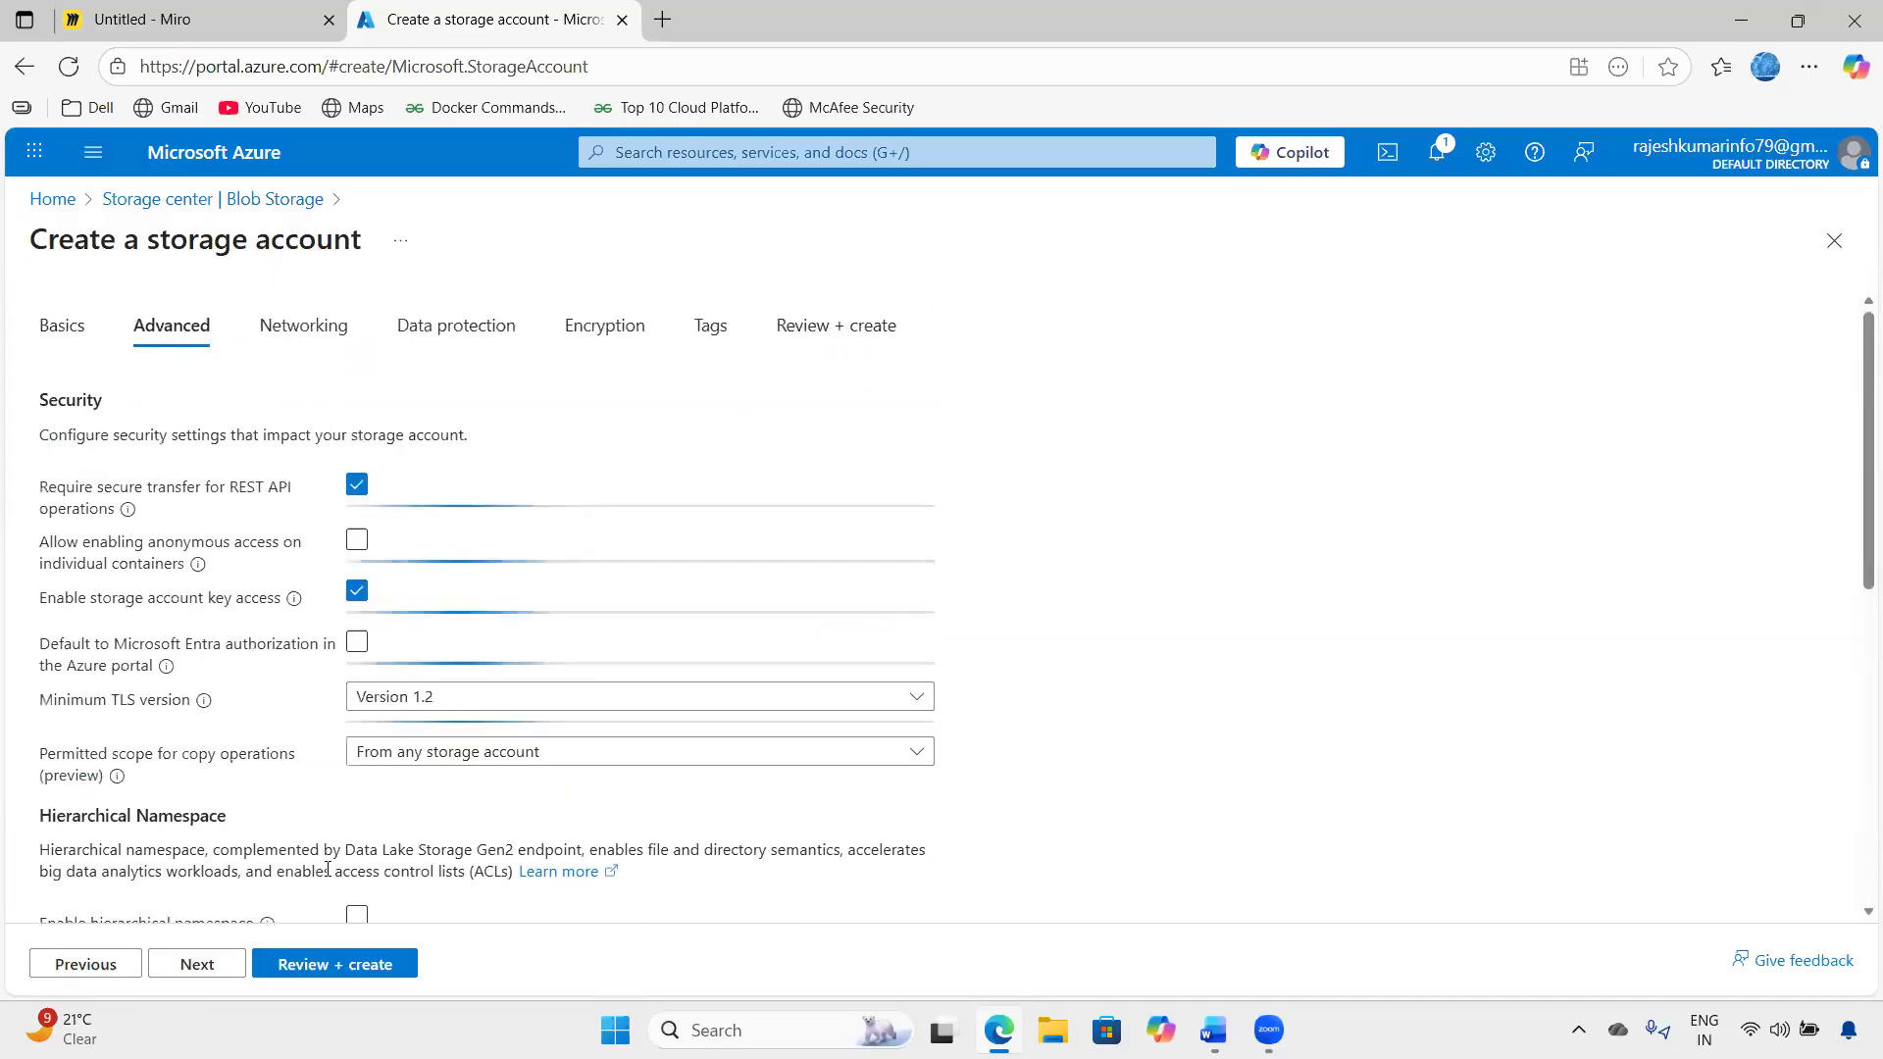
pyautogui.click(197, 964)
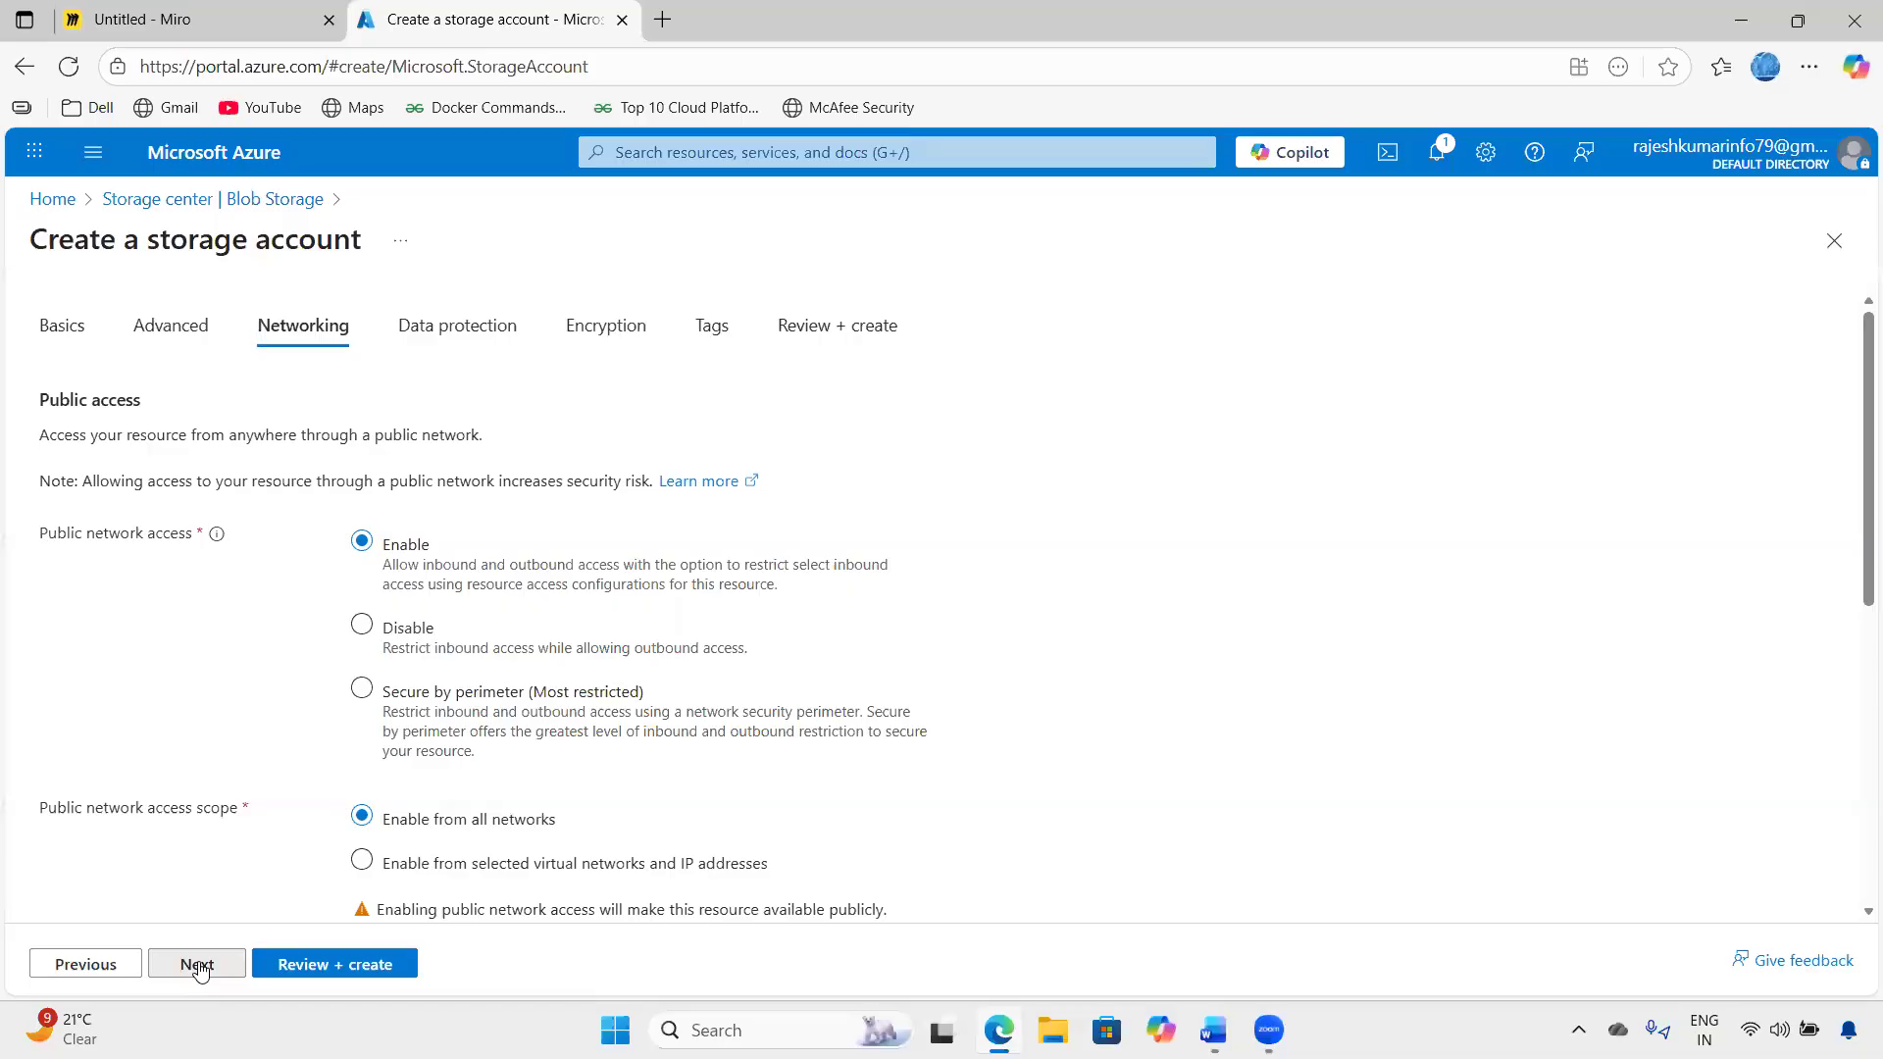
pyautogui.click(197, 965)
pyautogui.click(197, 965)
pyautogui.click(198, 964)
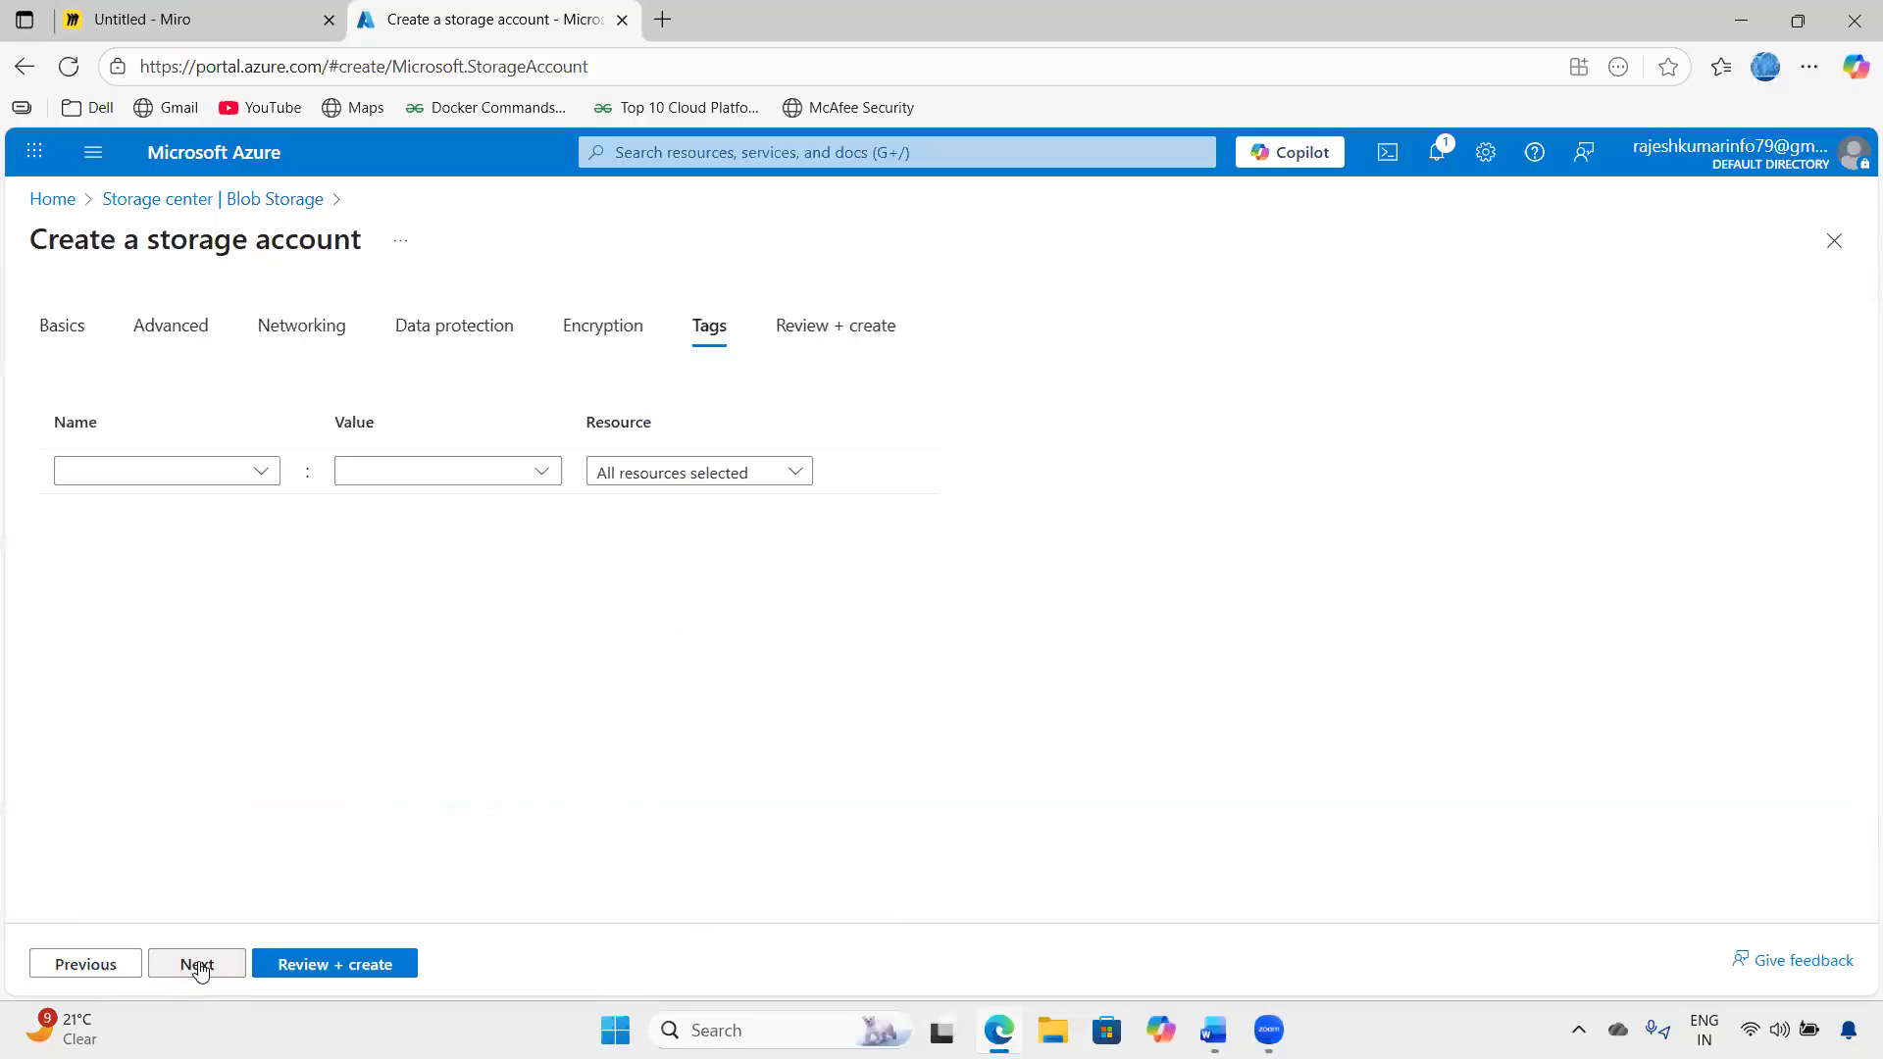
pyautogui.click(318, 966)
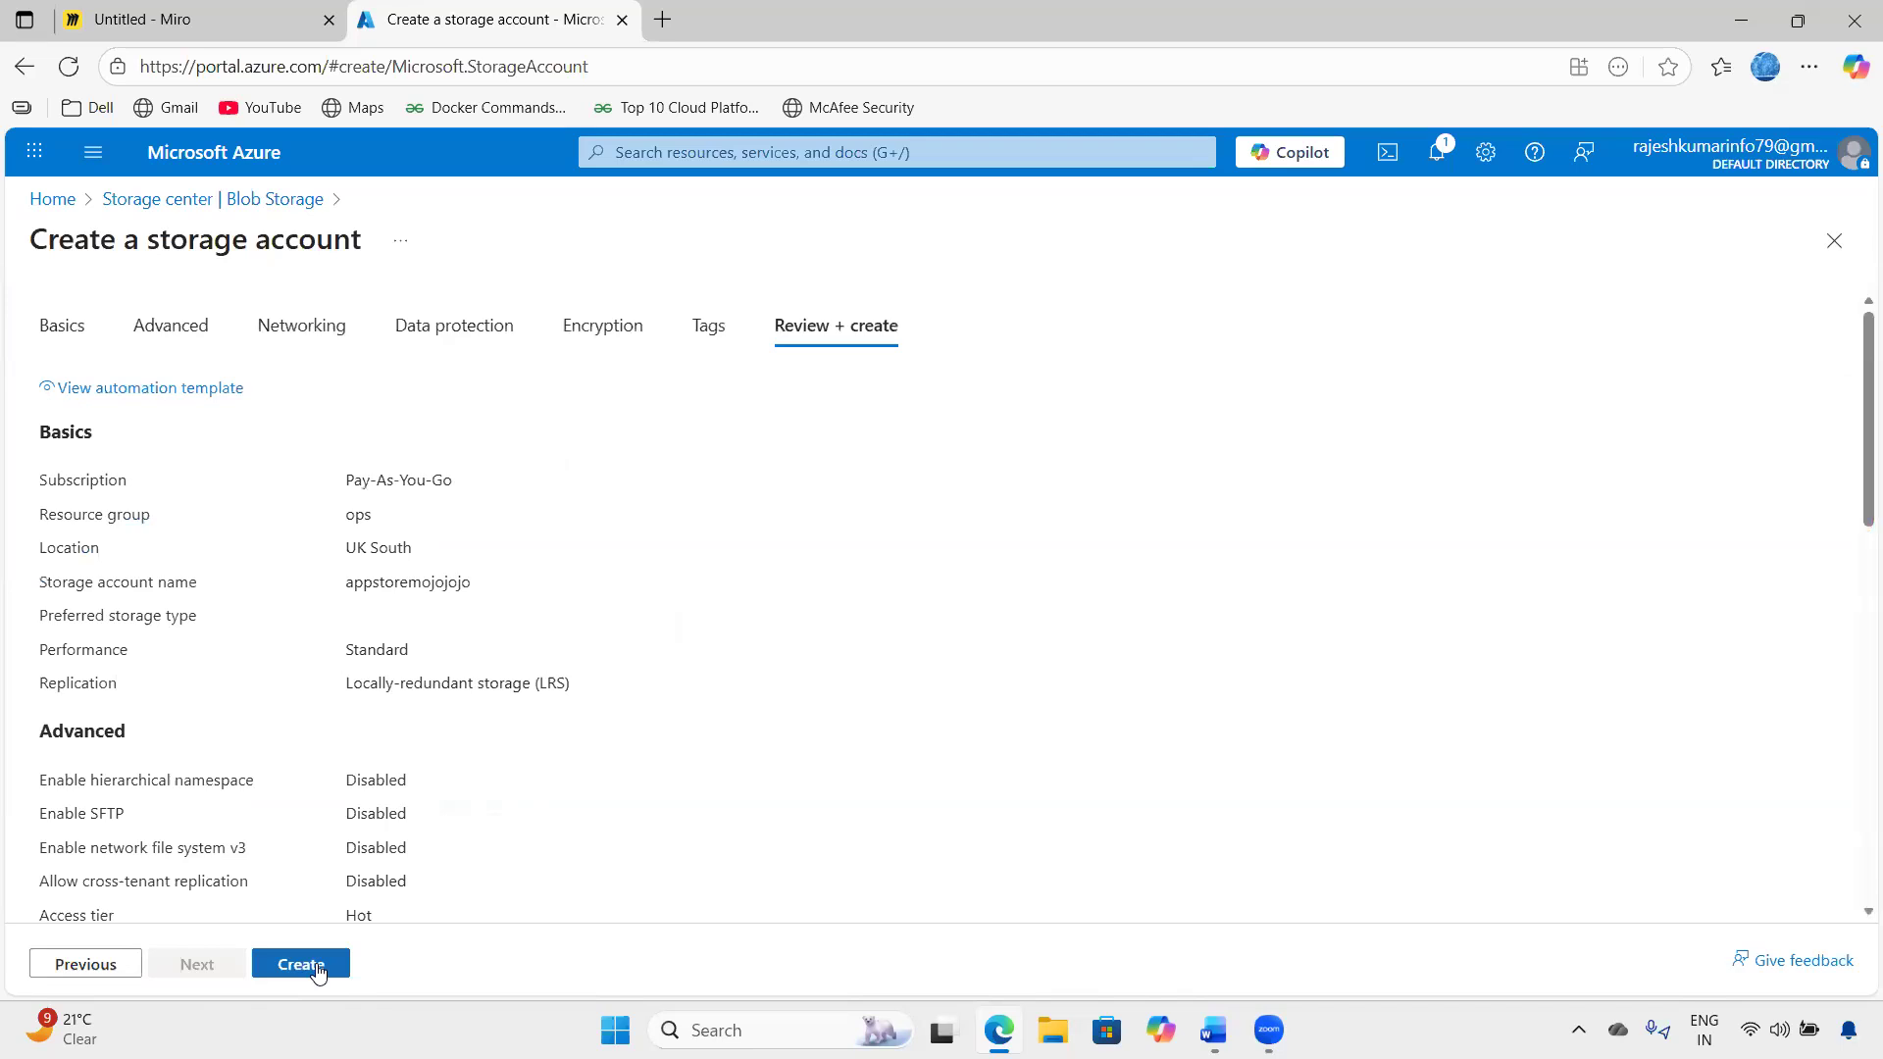
pyautogui.click(317, 968)
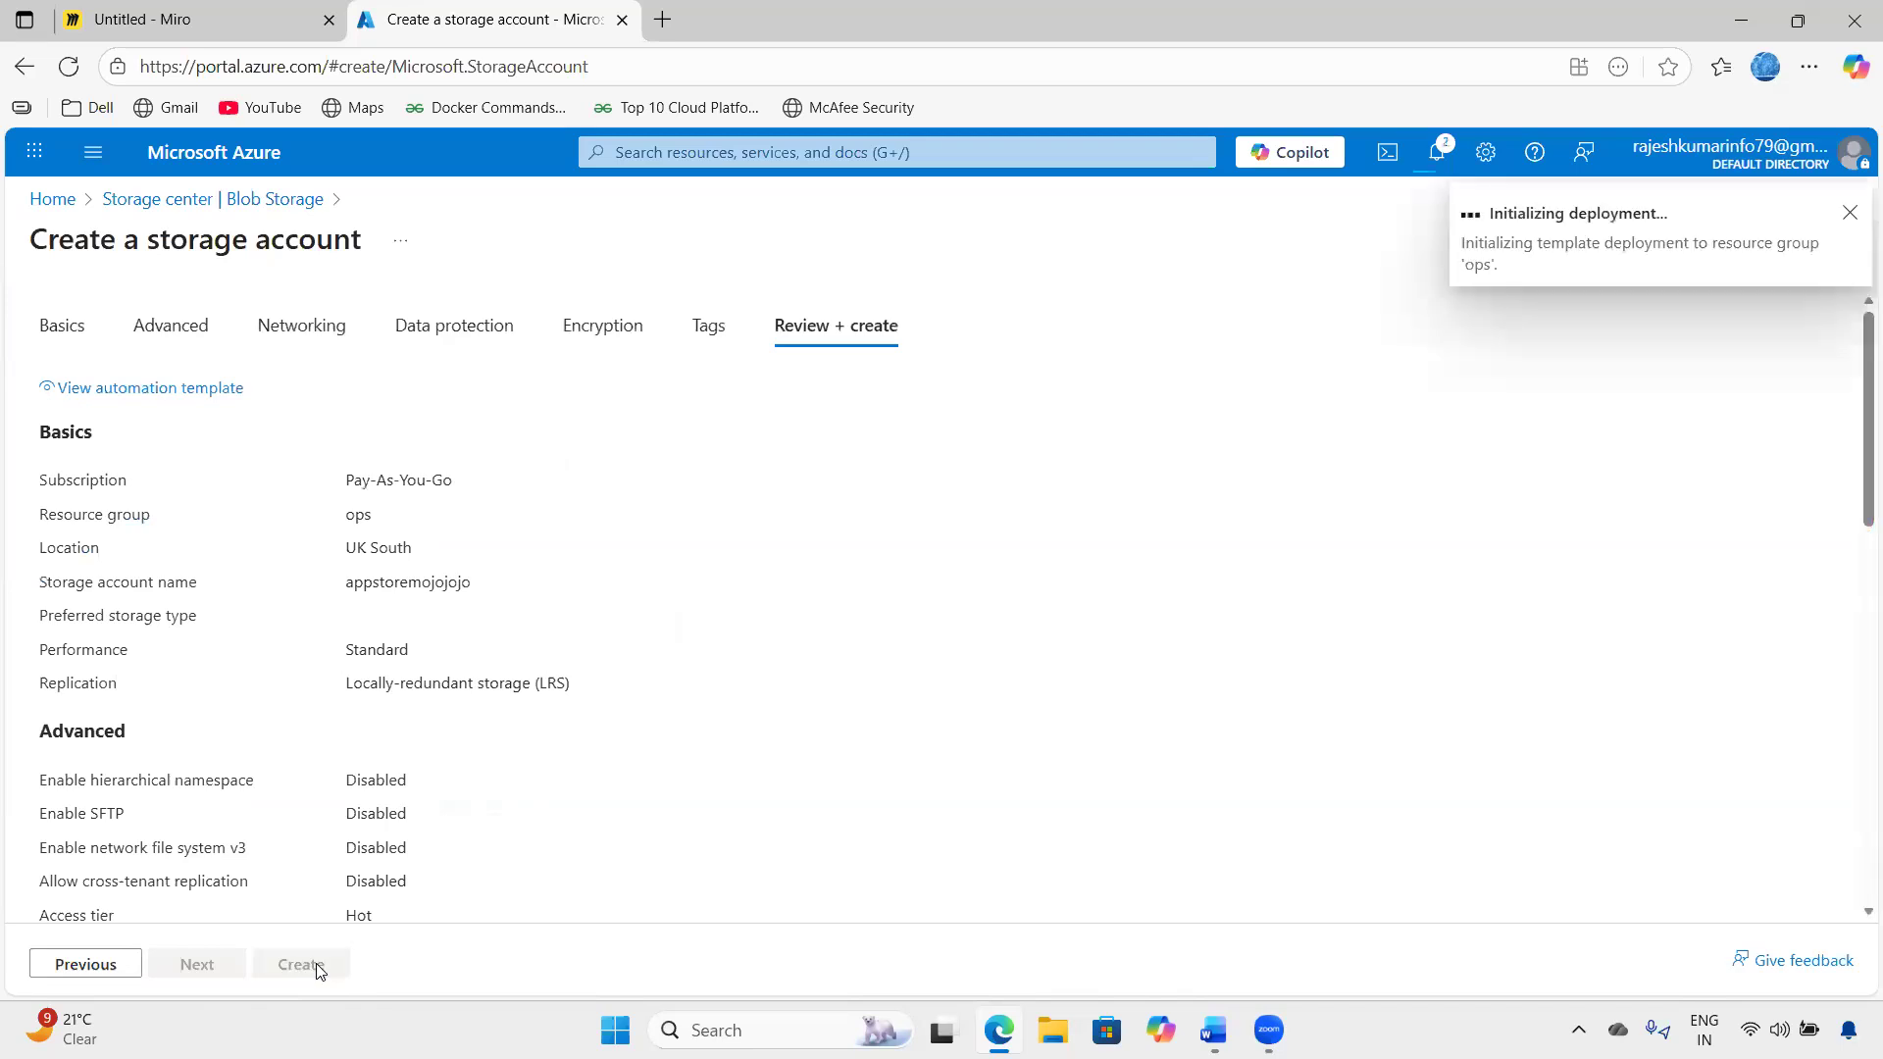
# Step: Watch the appstoremojojojo deployment in notifications until it succeeds, then return Home
pyautogui.click(1435, 155)
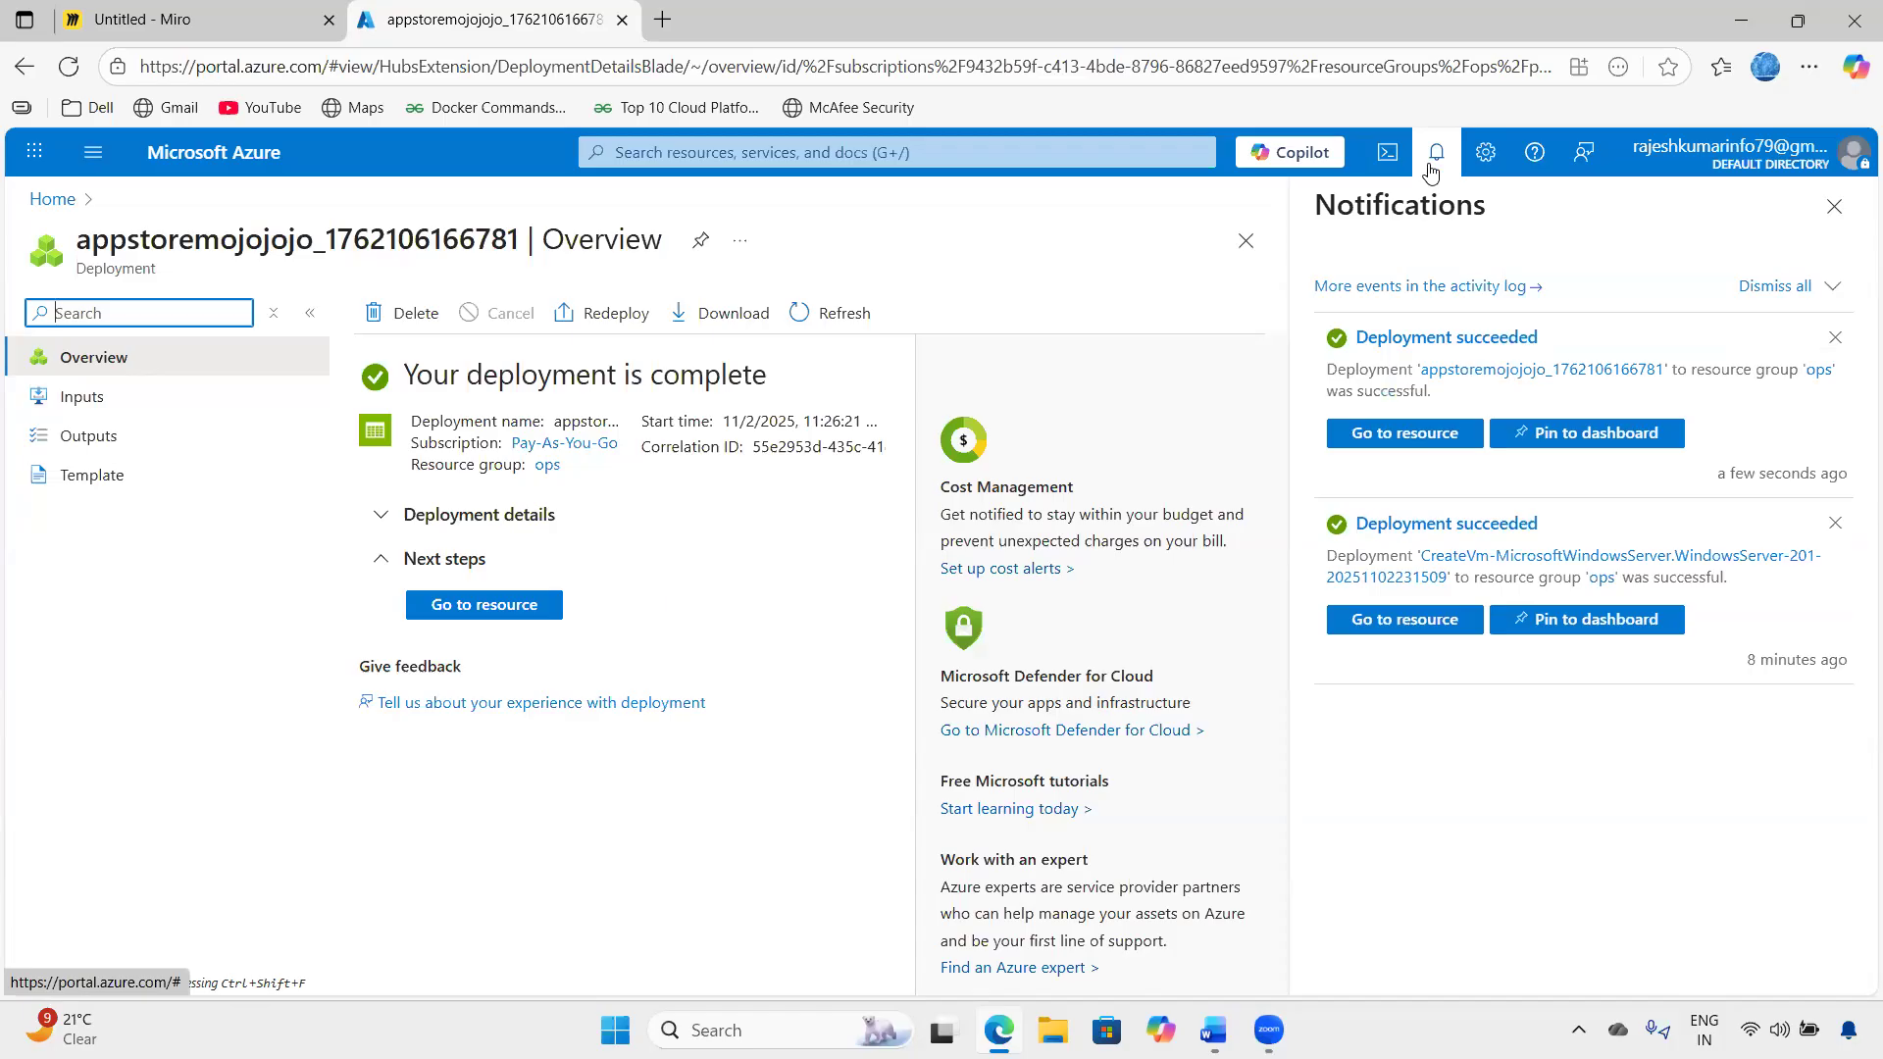
pyautogui.click(194, 171)
# Step: Open the appstoremojojojo storage account from Storage accounts and view it full width
pyautogui.click(472, 335)
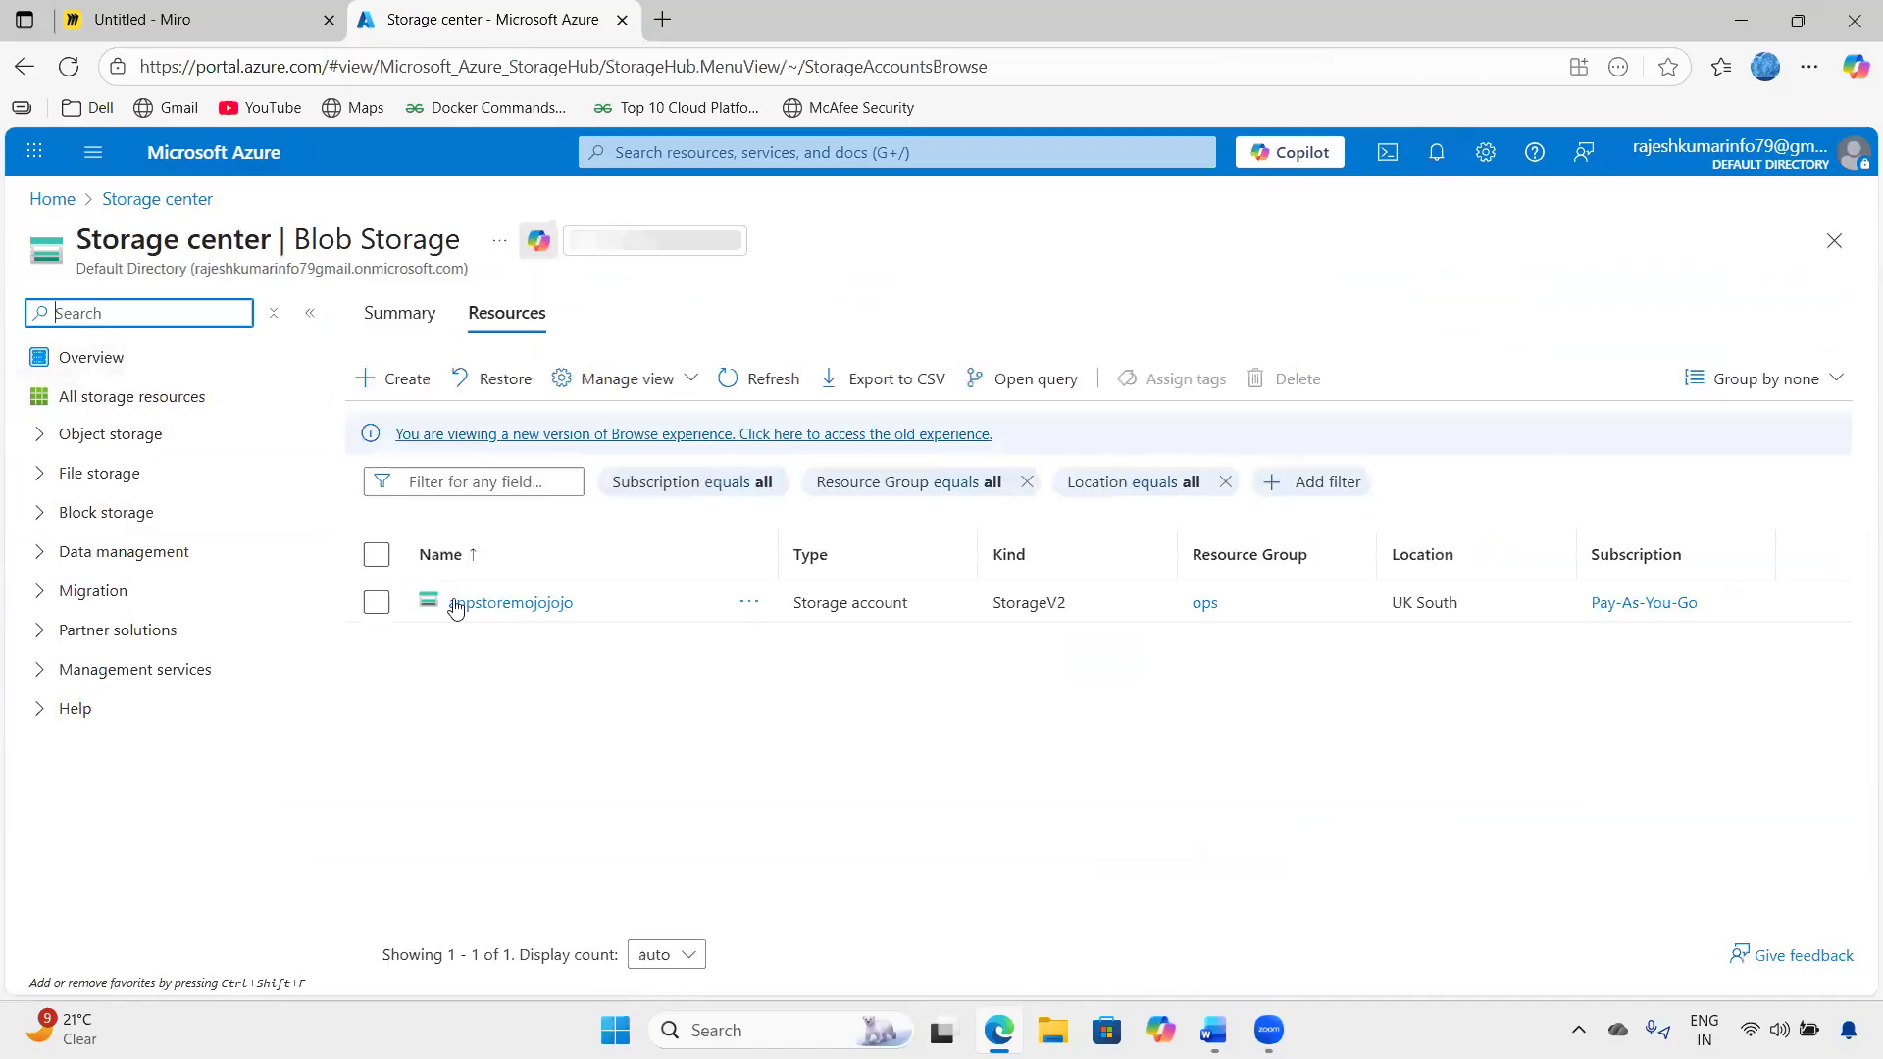
pyautogui.doubleClick(456, 604)
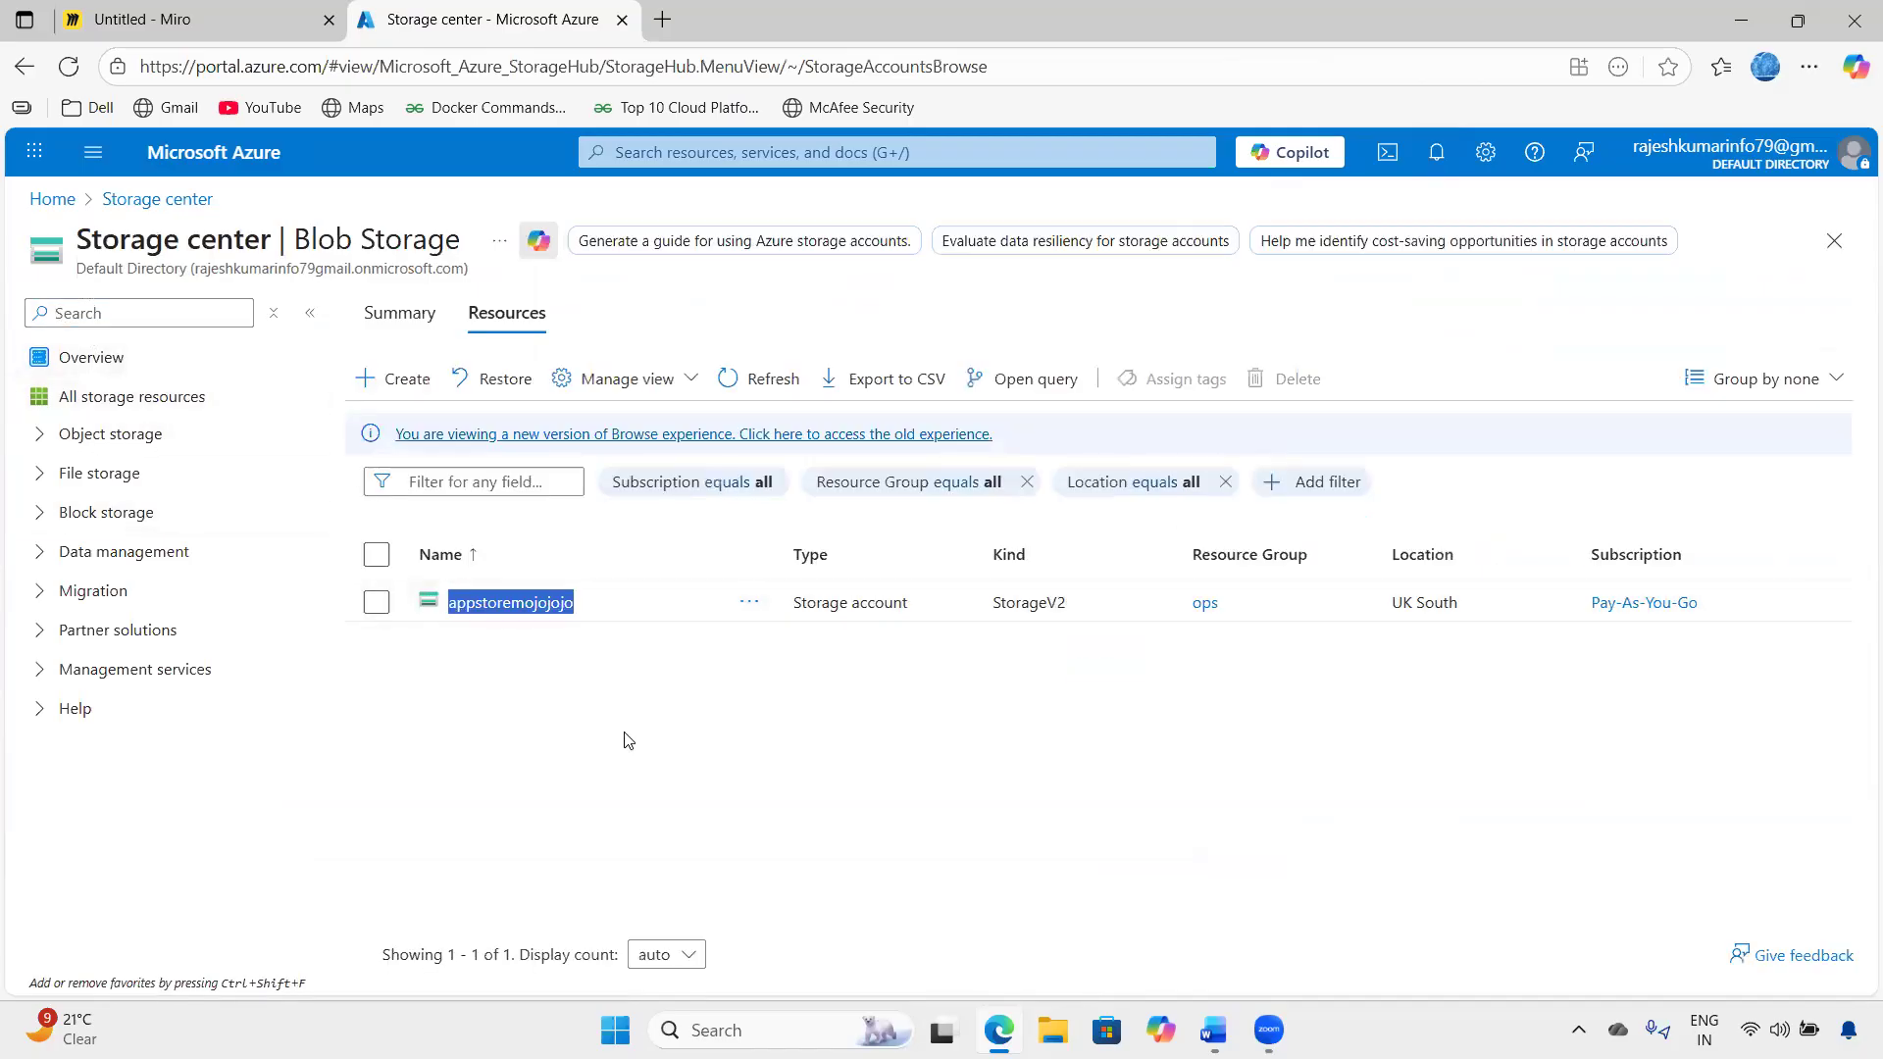
pyautogui.click(517, 605)
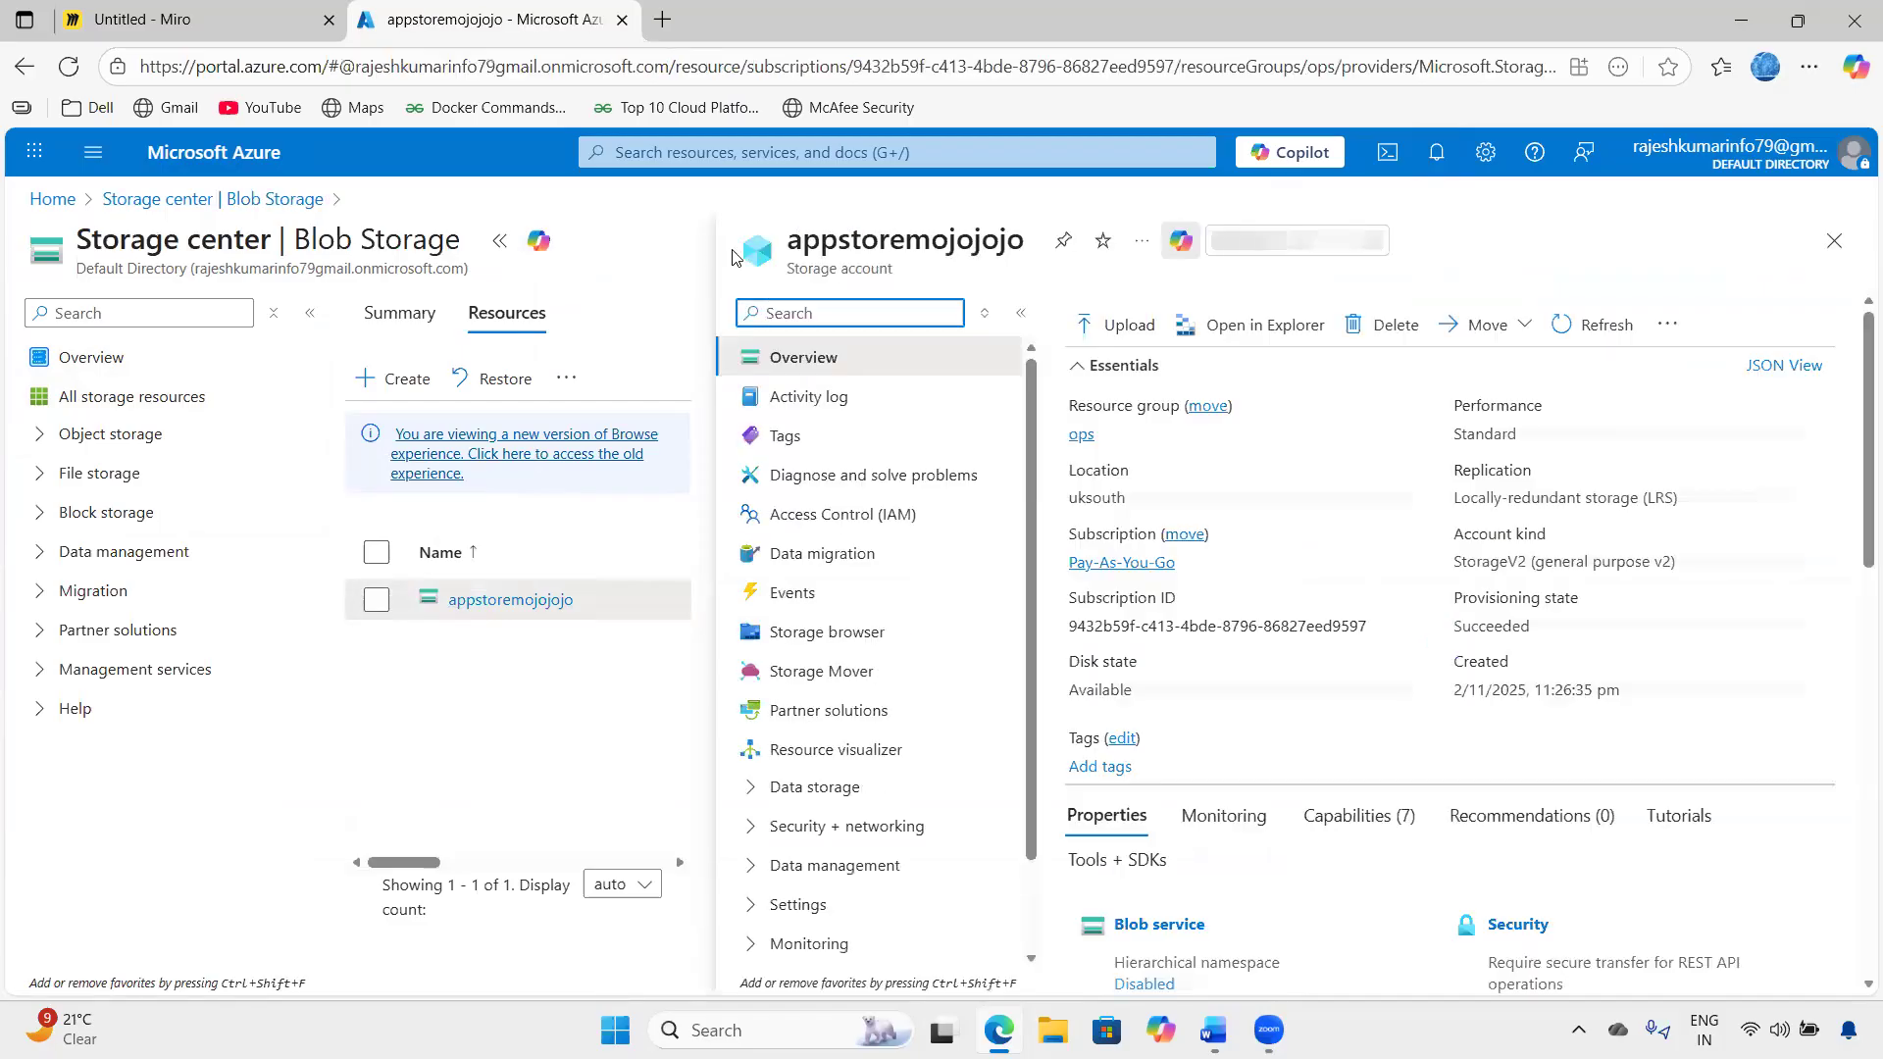
pyautogui.click(502, 246)
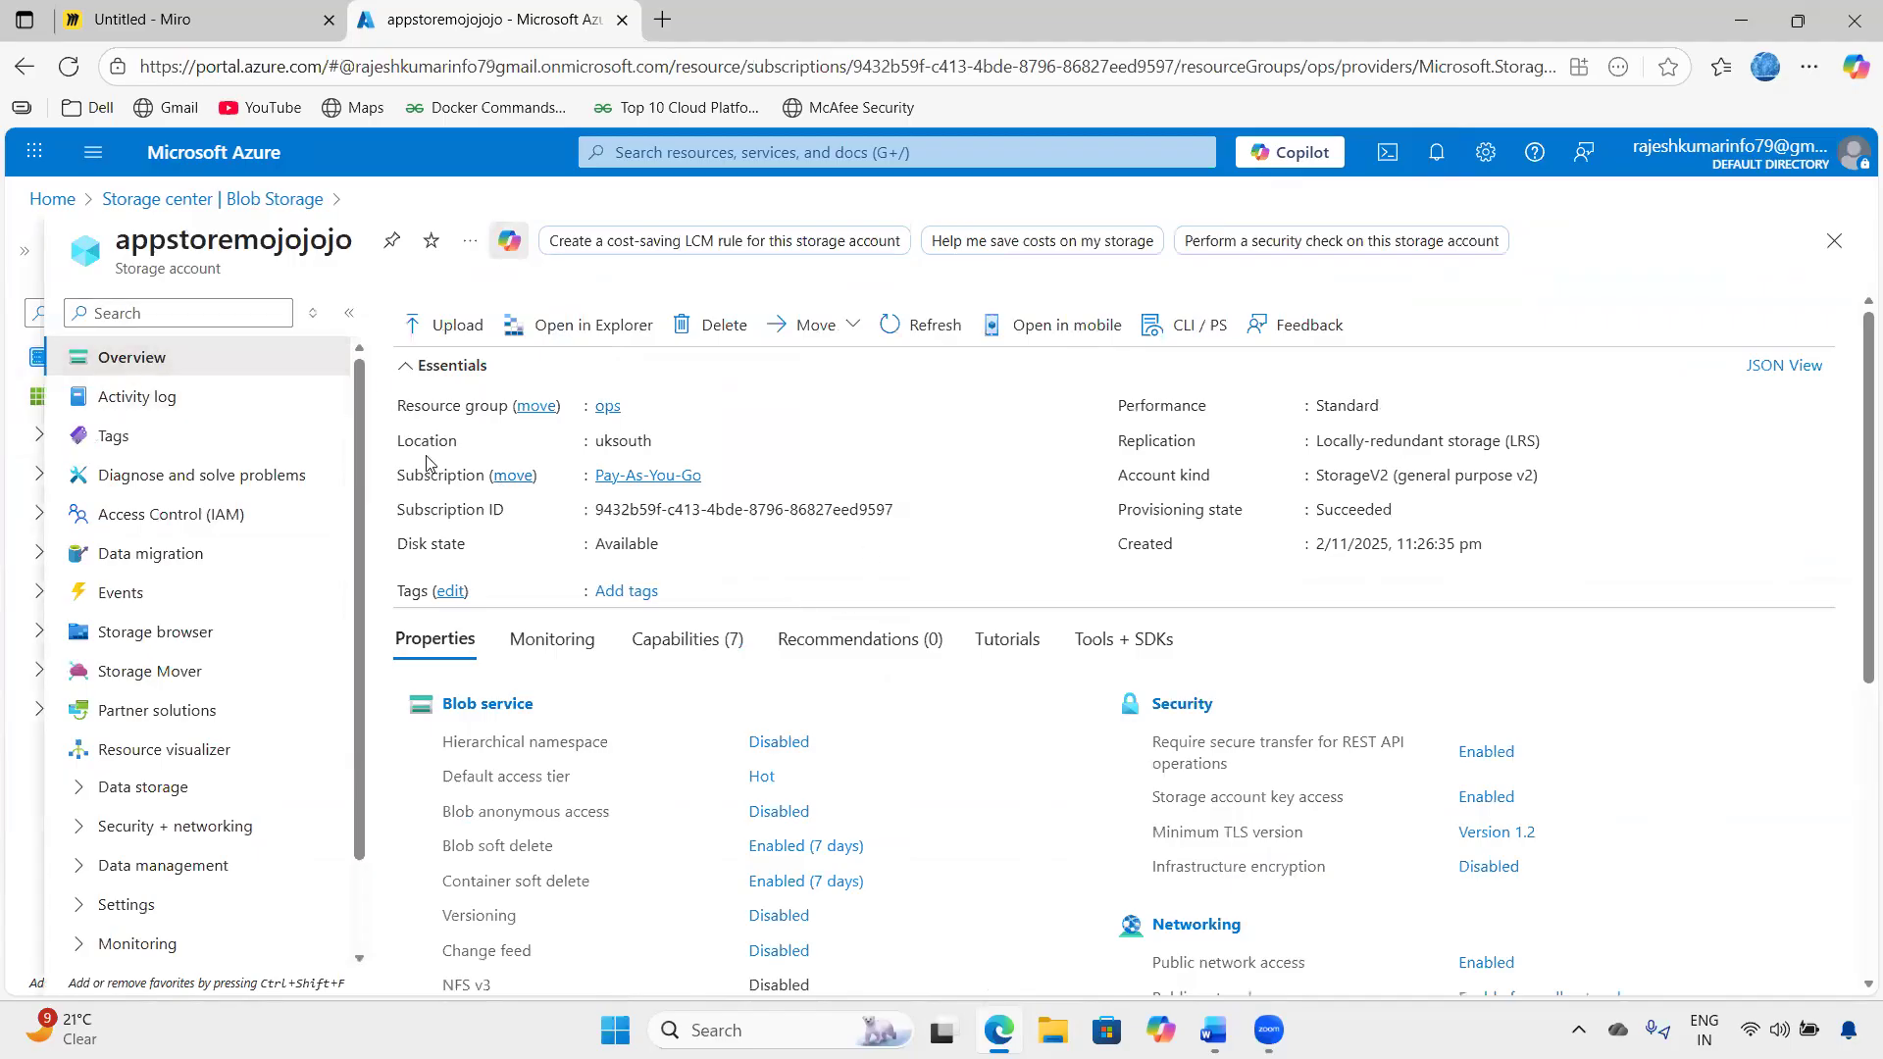
# Step: Highlight the Standard performance, LRS replication and creation date, then expand Data storage
pyautogui.moveTo(1162, 400); pyautogui.dragTo(1524, 405)
pyautogui.moveTo(1169, 440); pyautogui.dragTo(1352, 477)
pyautogui.tripleClick(1498, 545)
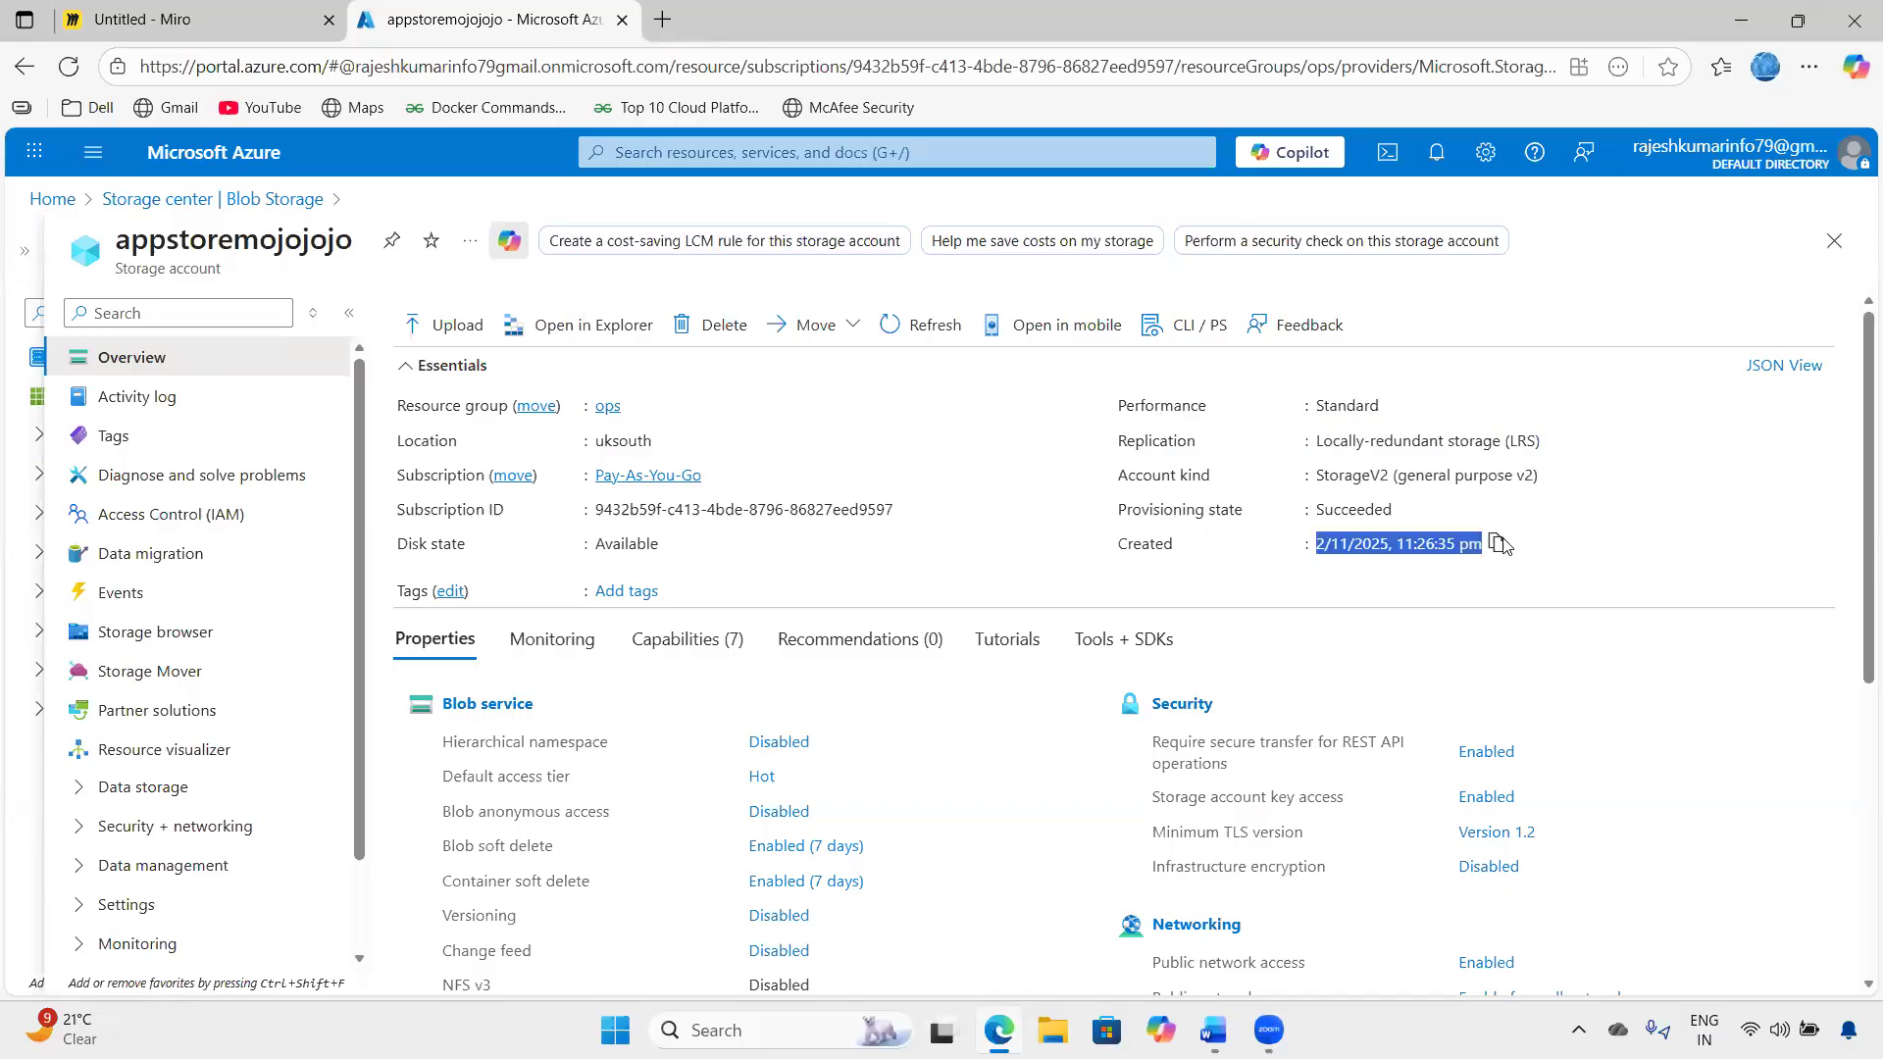
pyautogui.scroll(-2, 1050, 683)
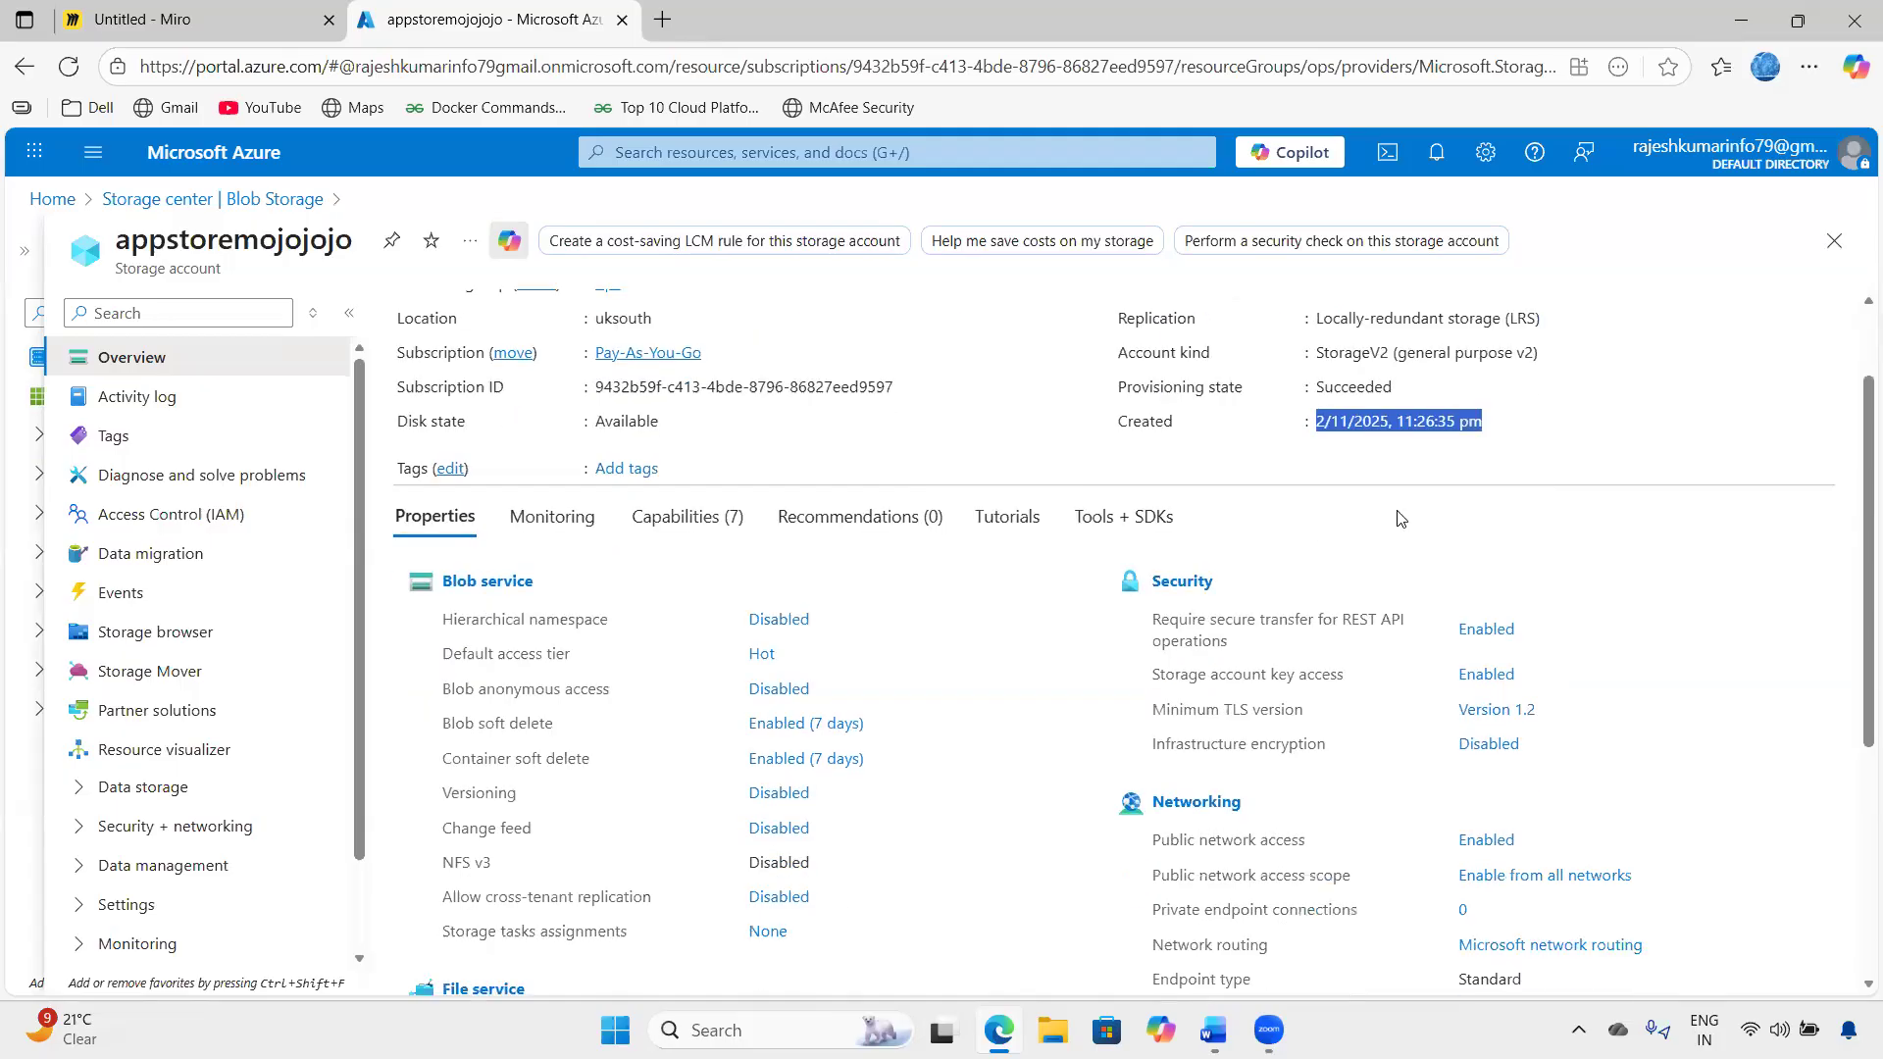
pyautogui.scroll(-4, 1049, 683)
pyautogui.scroll(2, 677, 618)
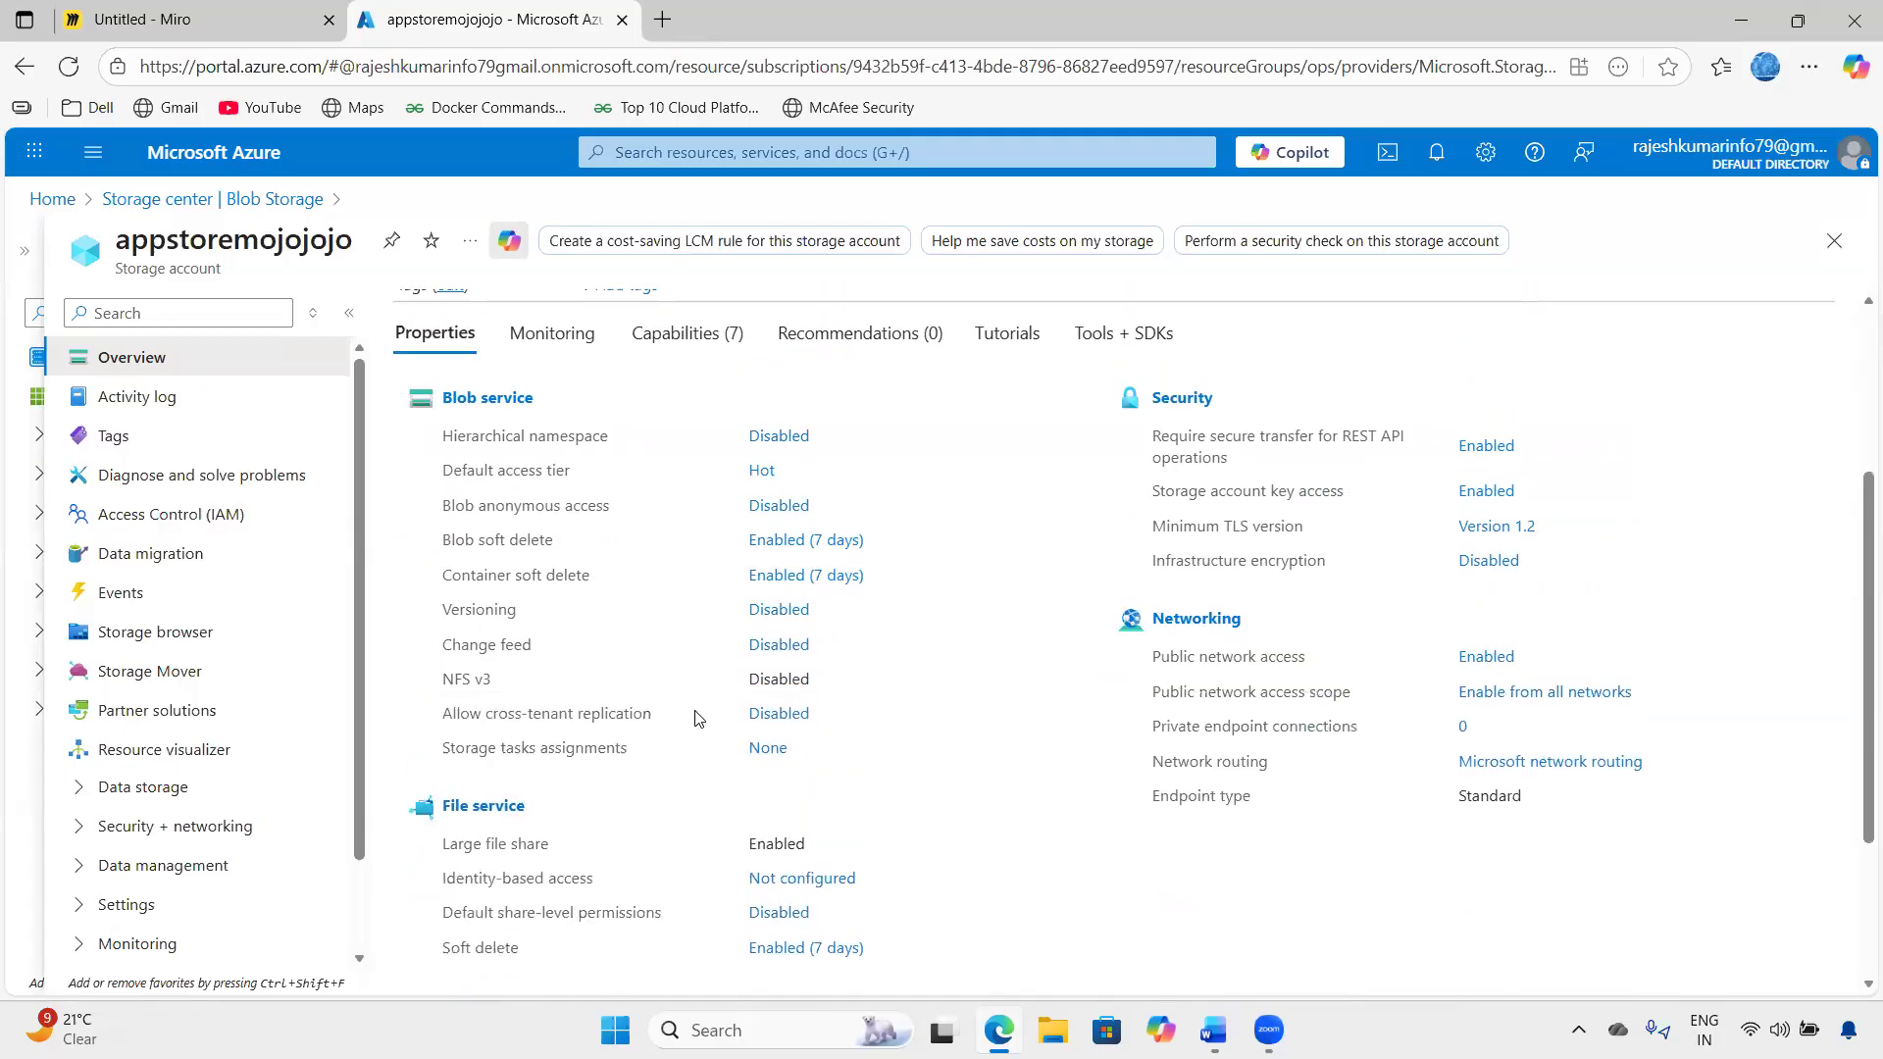
pyautogui.scroll(3, 696, 718)
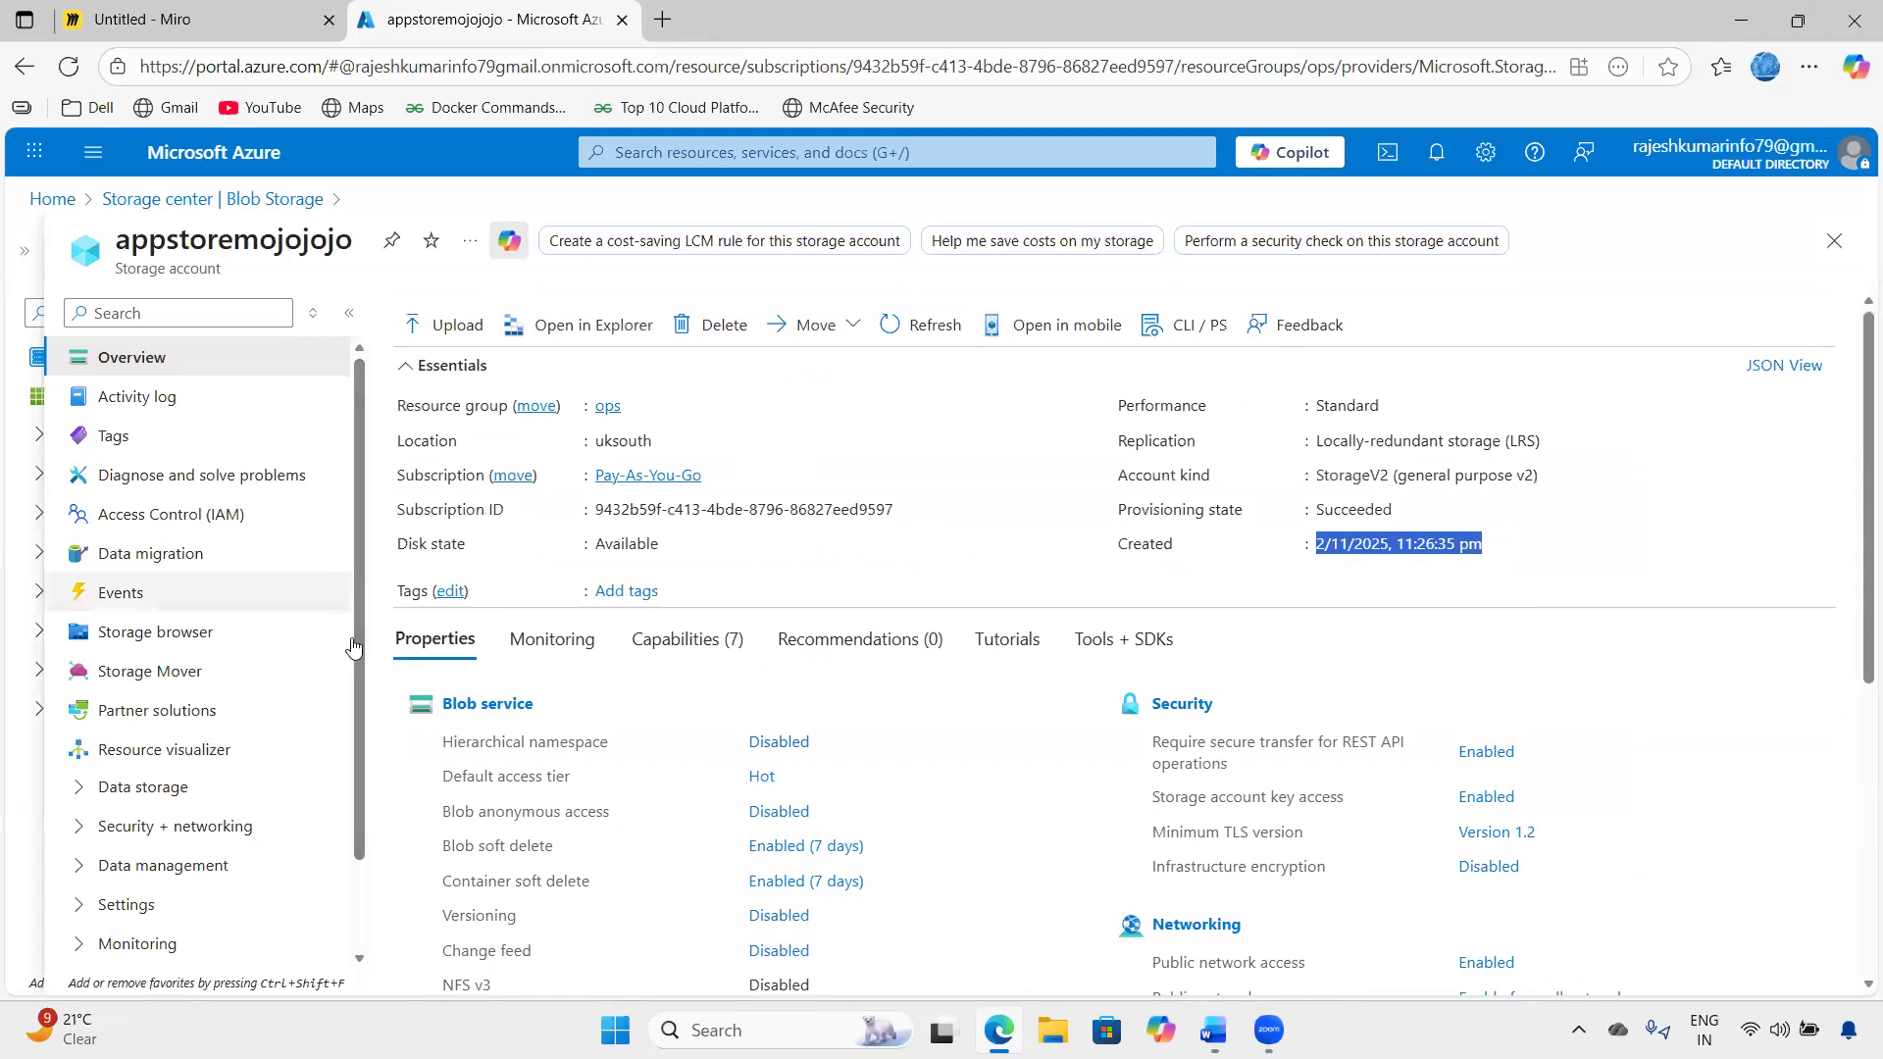
pyautogui.moveTo(355, 608); pyautogui.dragTo(359, 637)
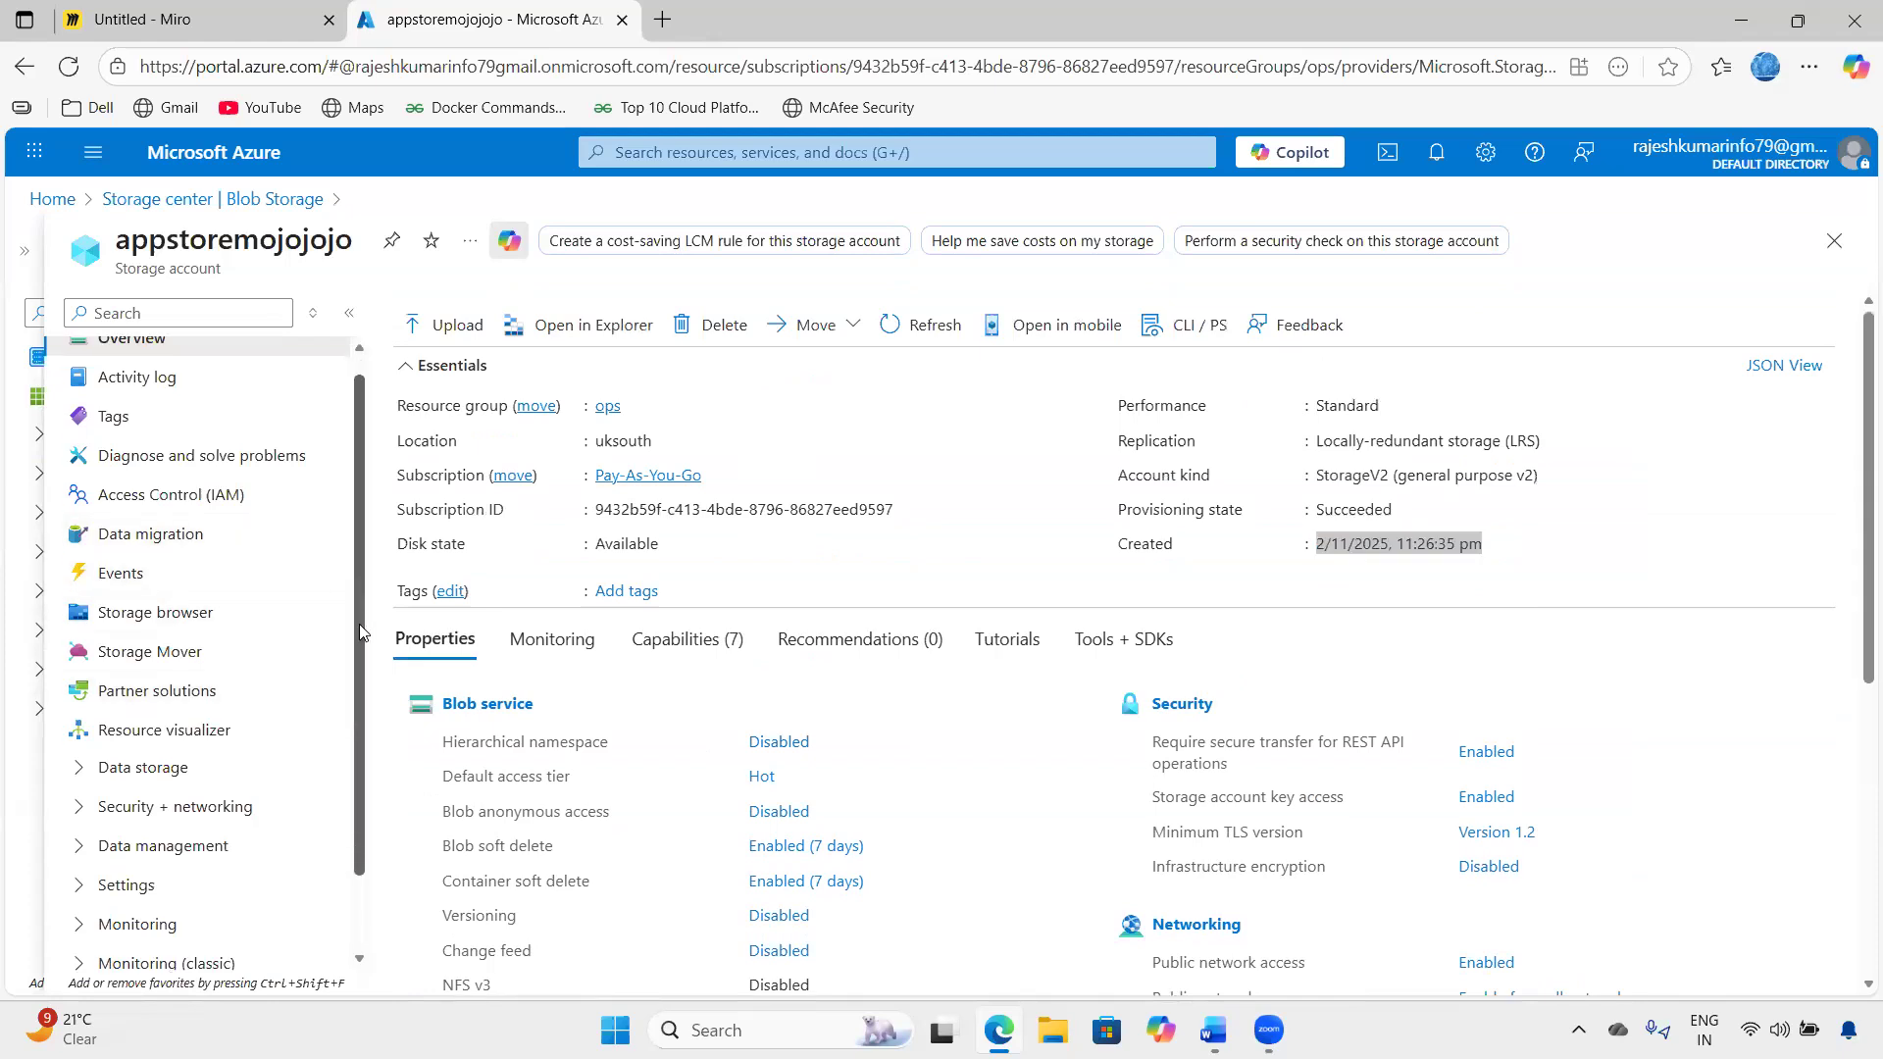
pyautogui.click(143, 750)
# Step: Highlight the appstoremojojojo title, then open its Containers list under Data storage
pyautogui.scroll(-1, 177, 716)
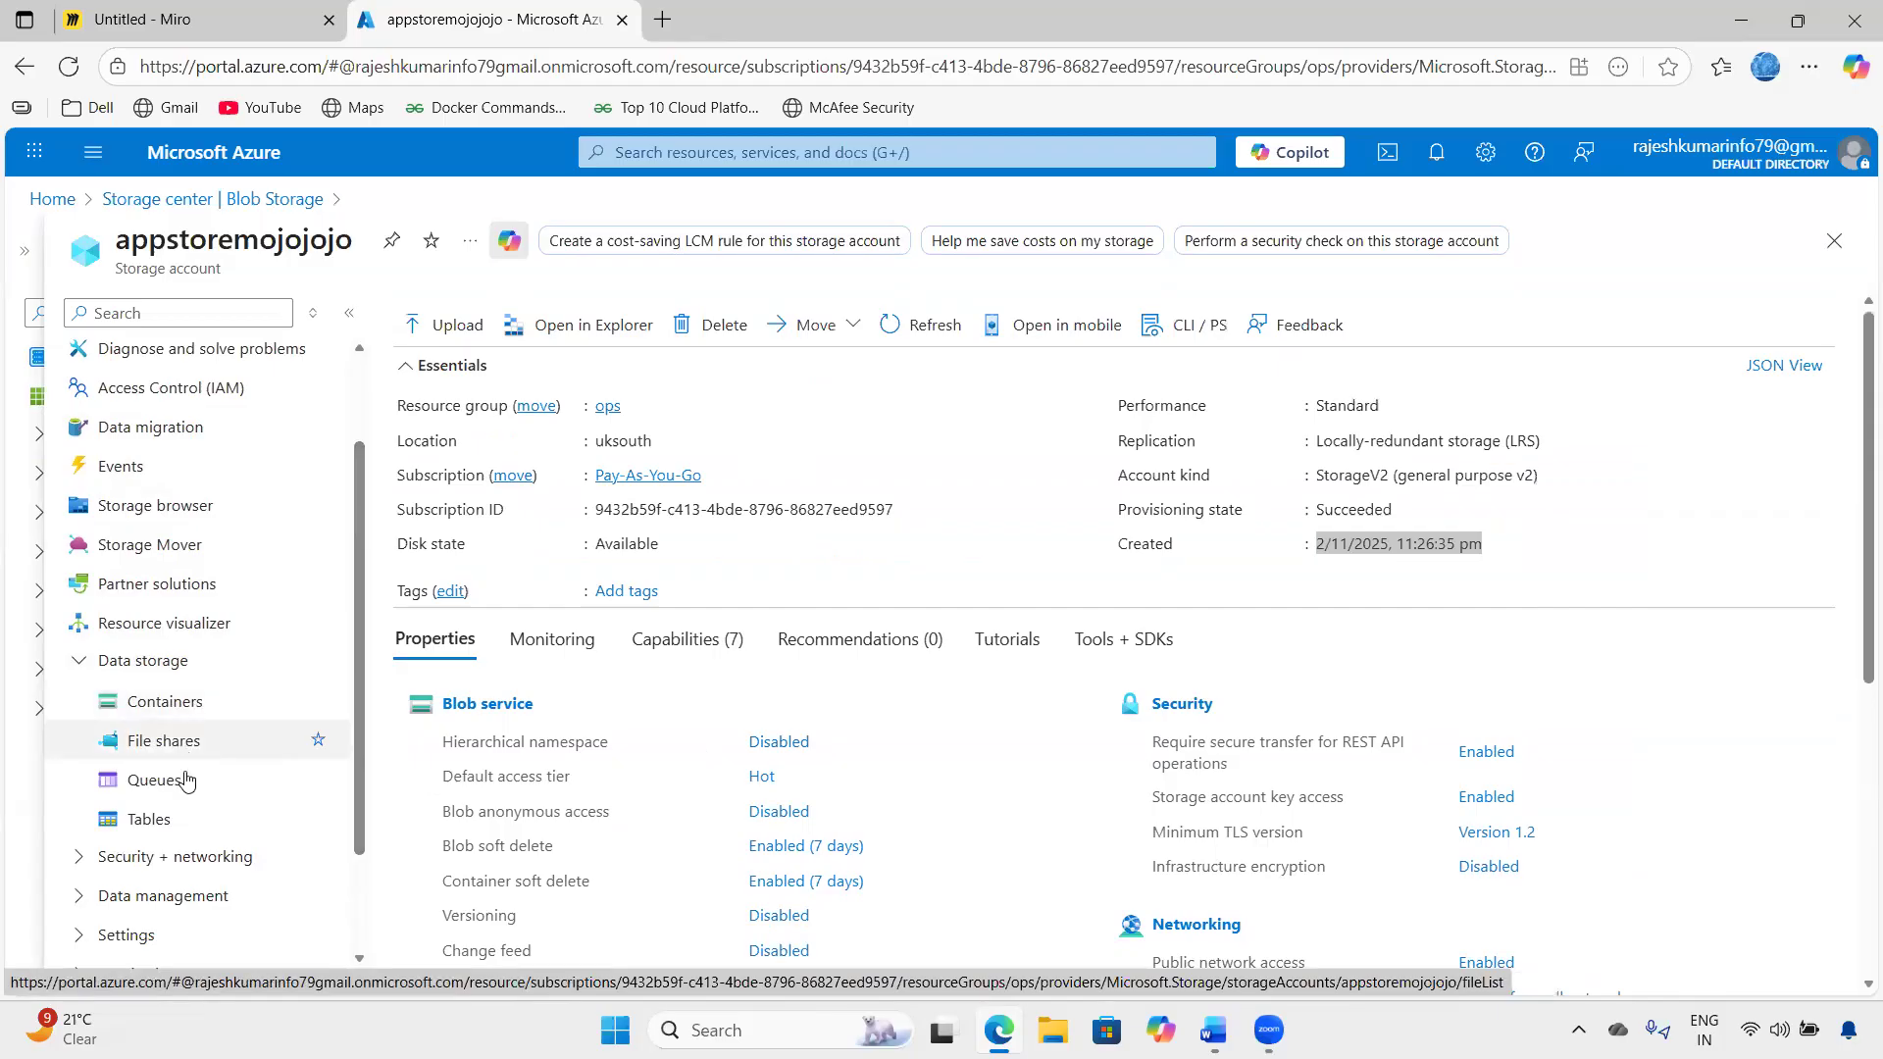
pyautogui.moveTo(113, 243); pyautogui.dragTo(307, 243)
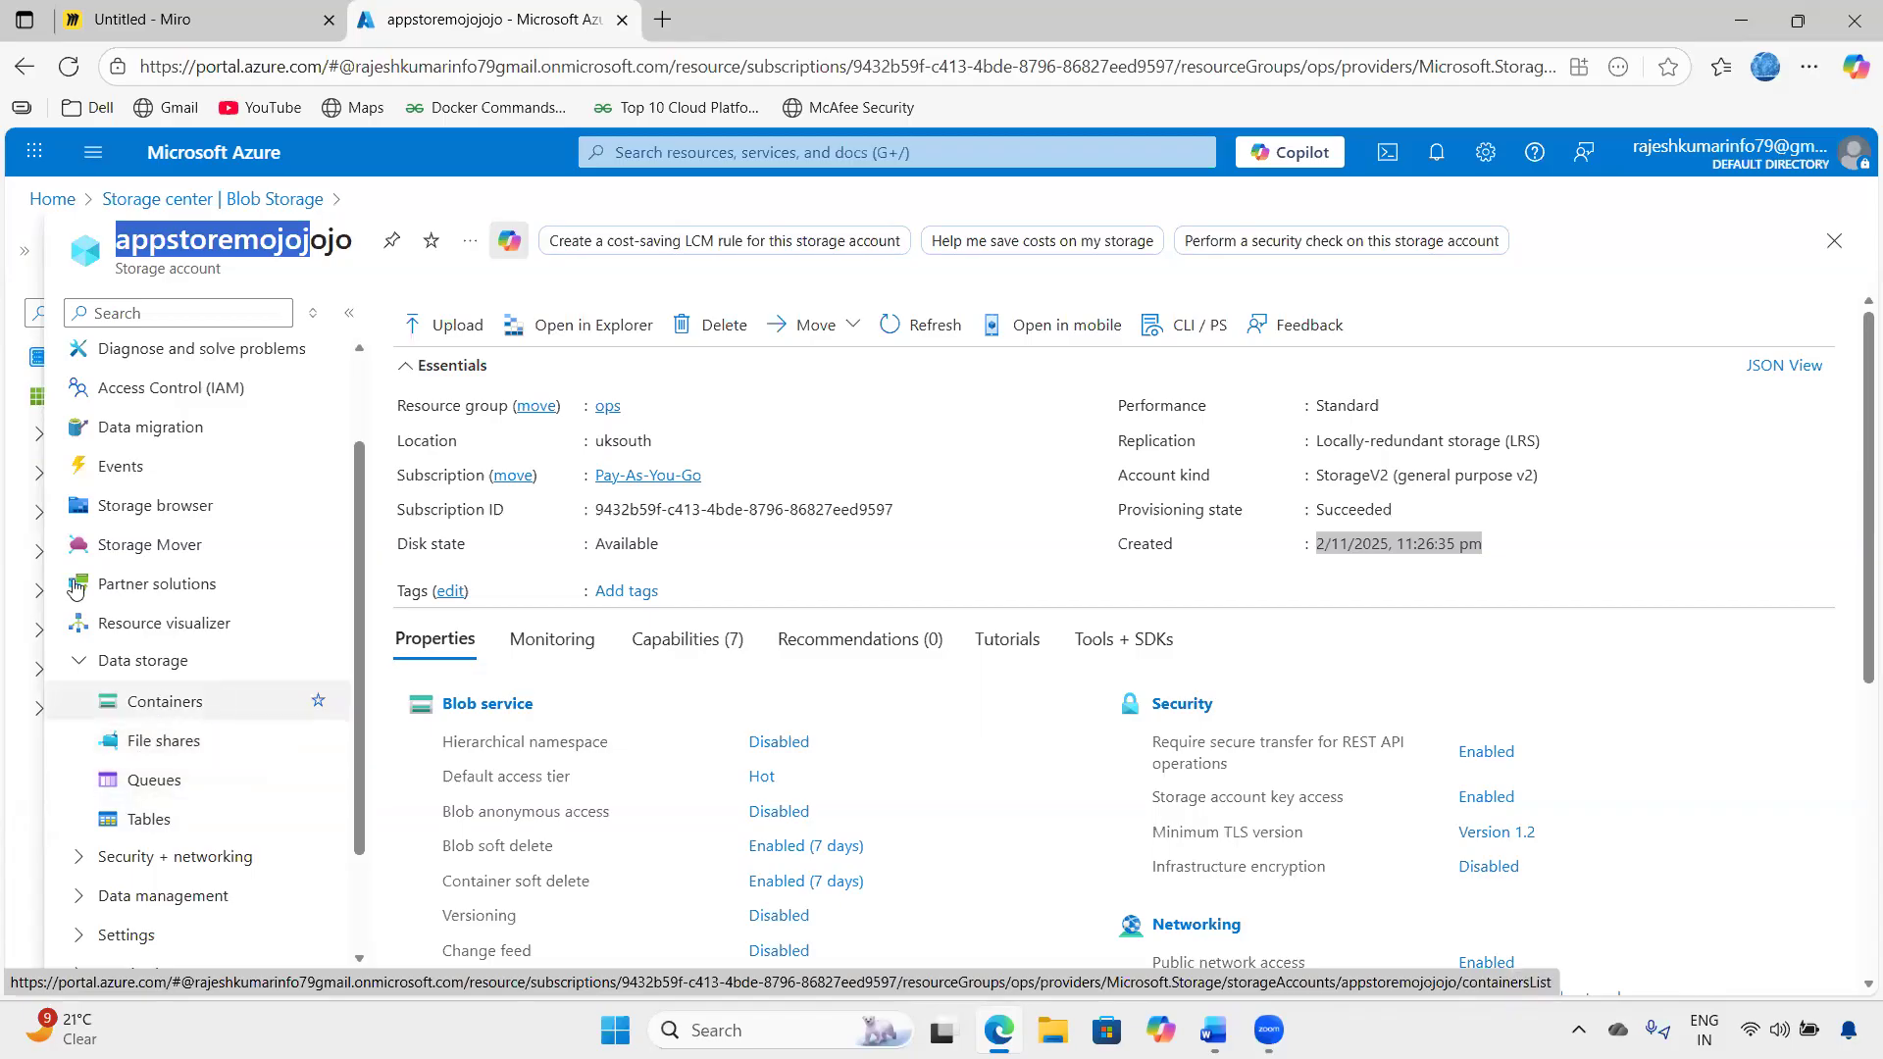
pyautogui.click(254, 291)
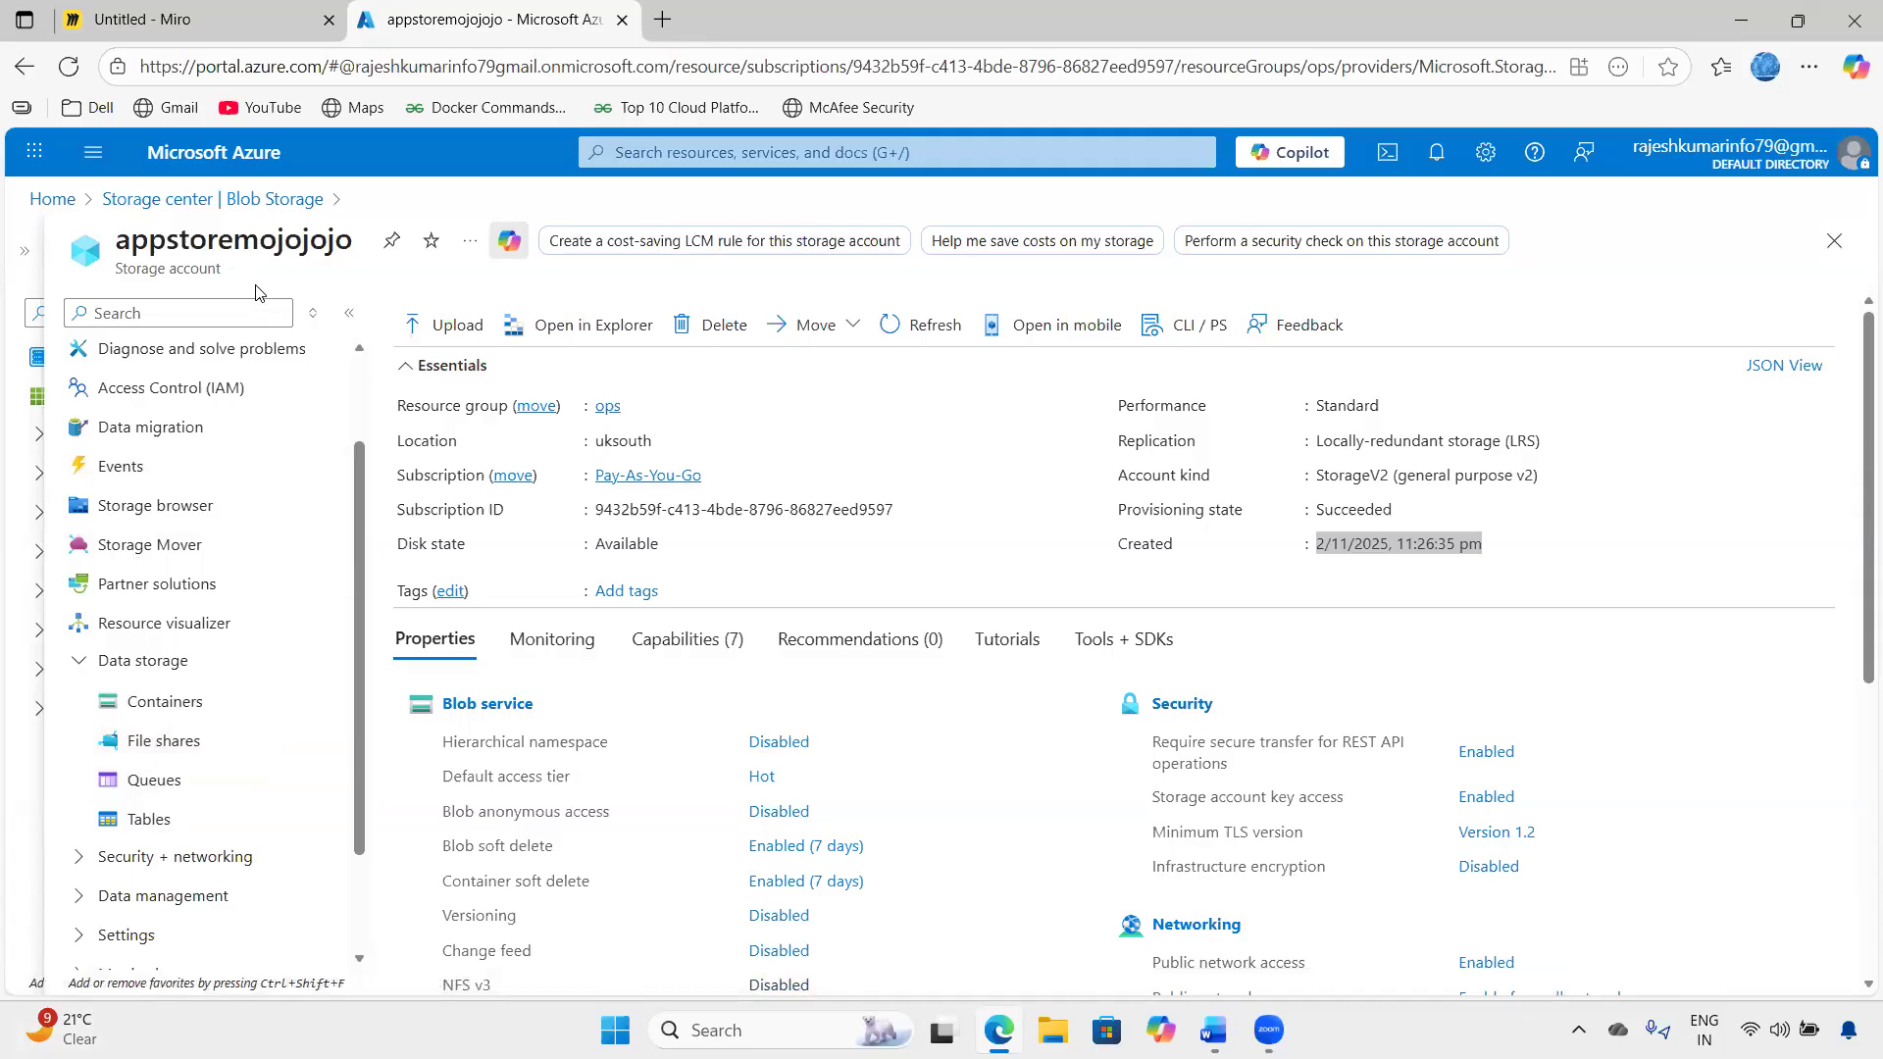
pyautogui.moveTo(129, 251); pyautogui.dragTo(240, 281)
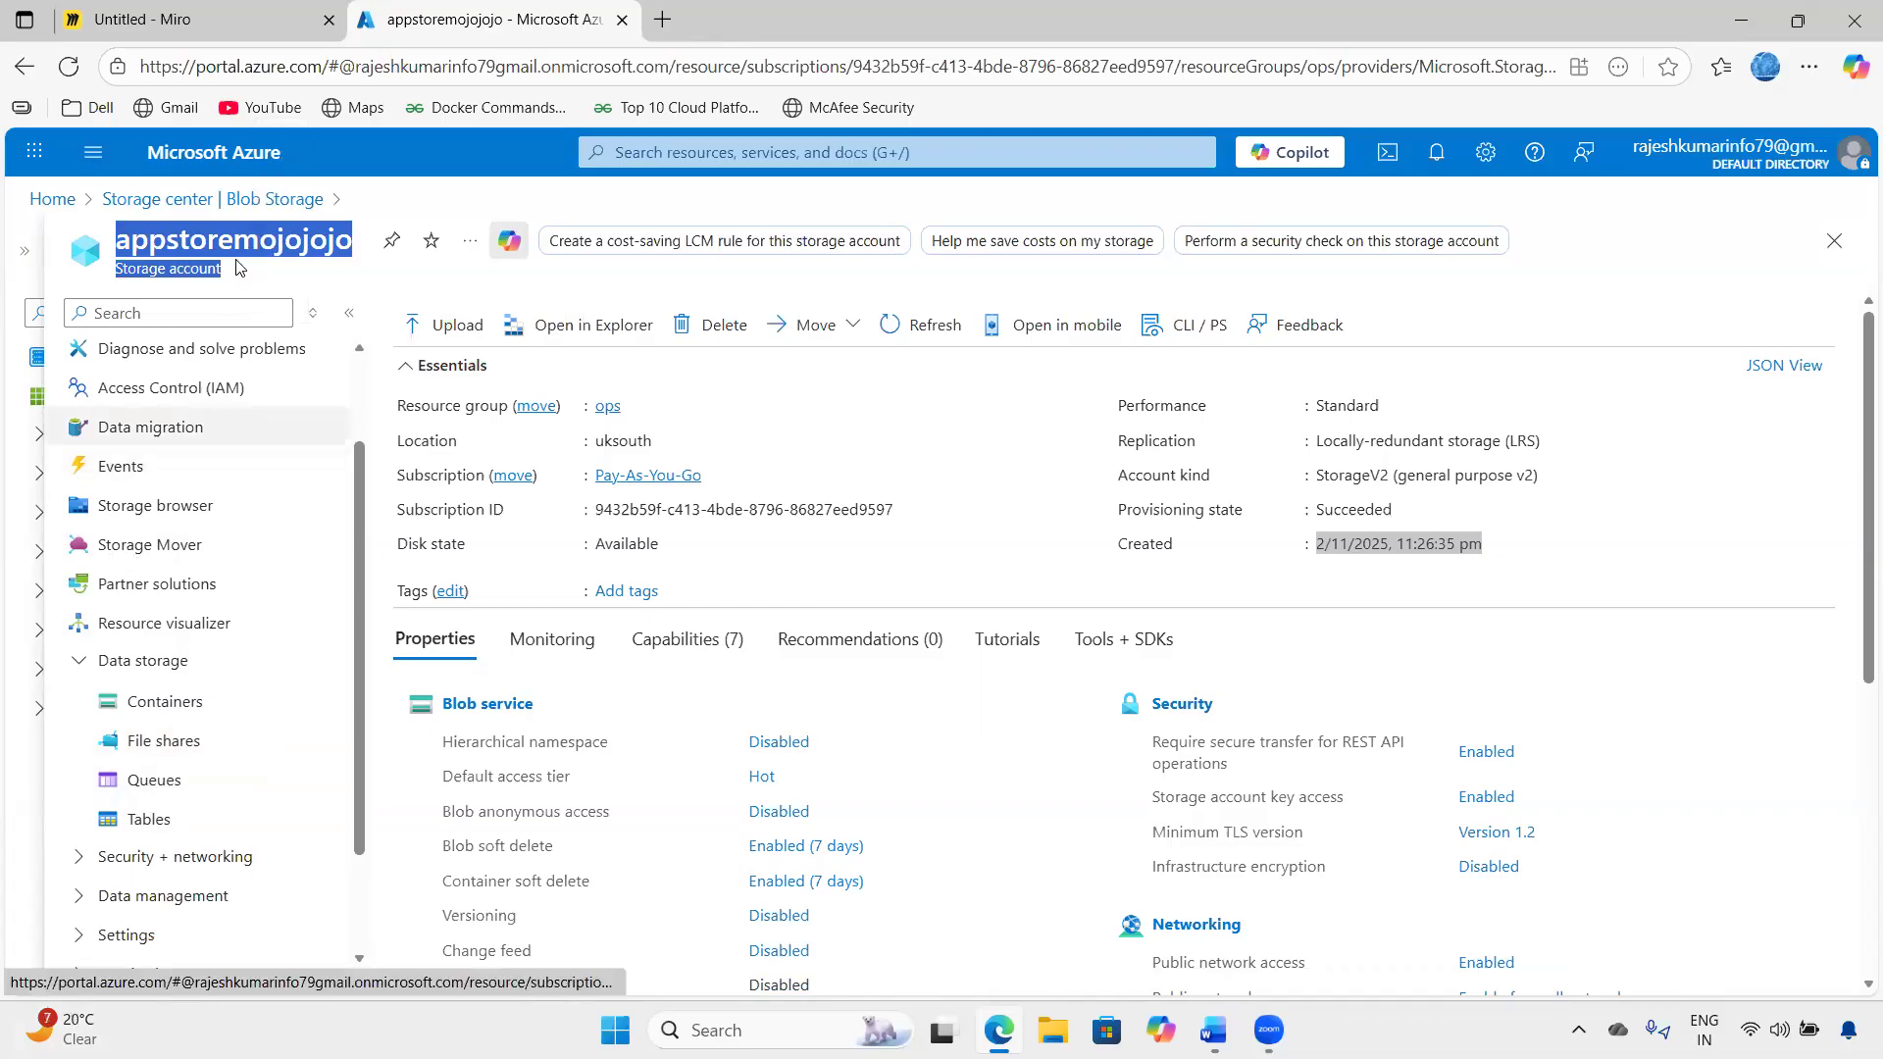
pyautogui.click(251, 271)
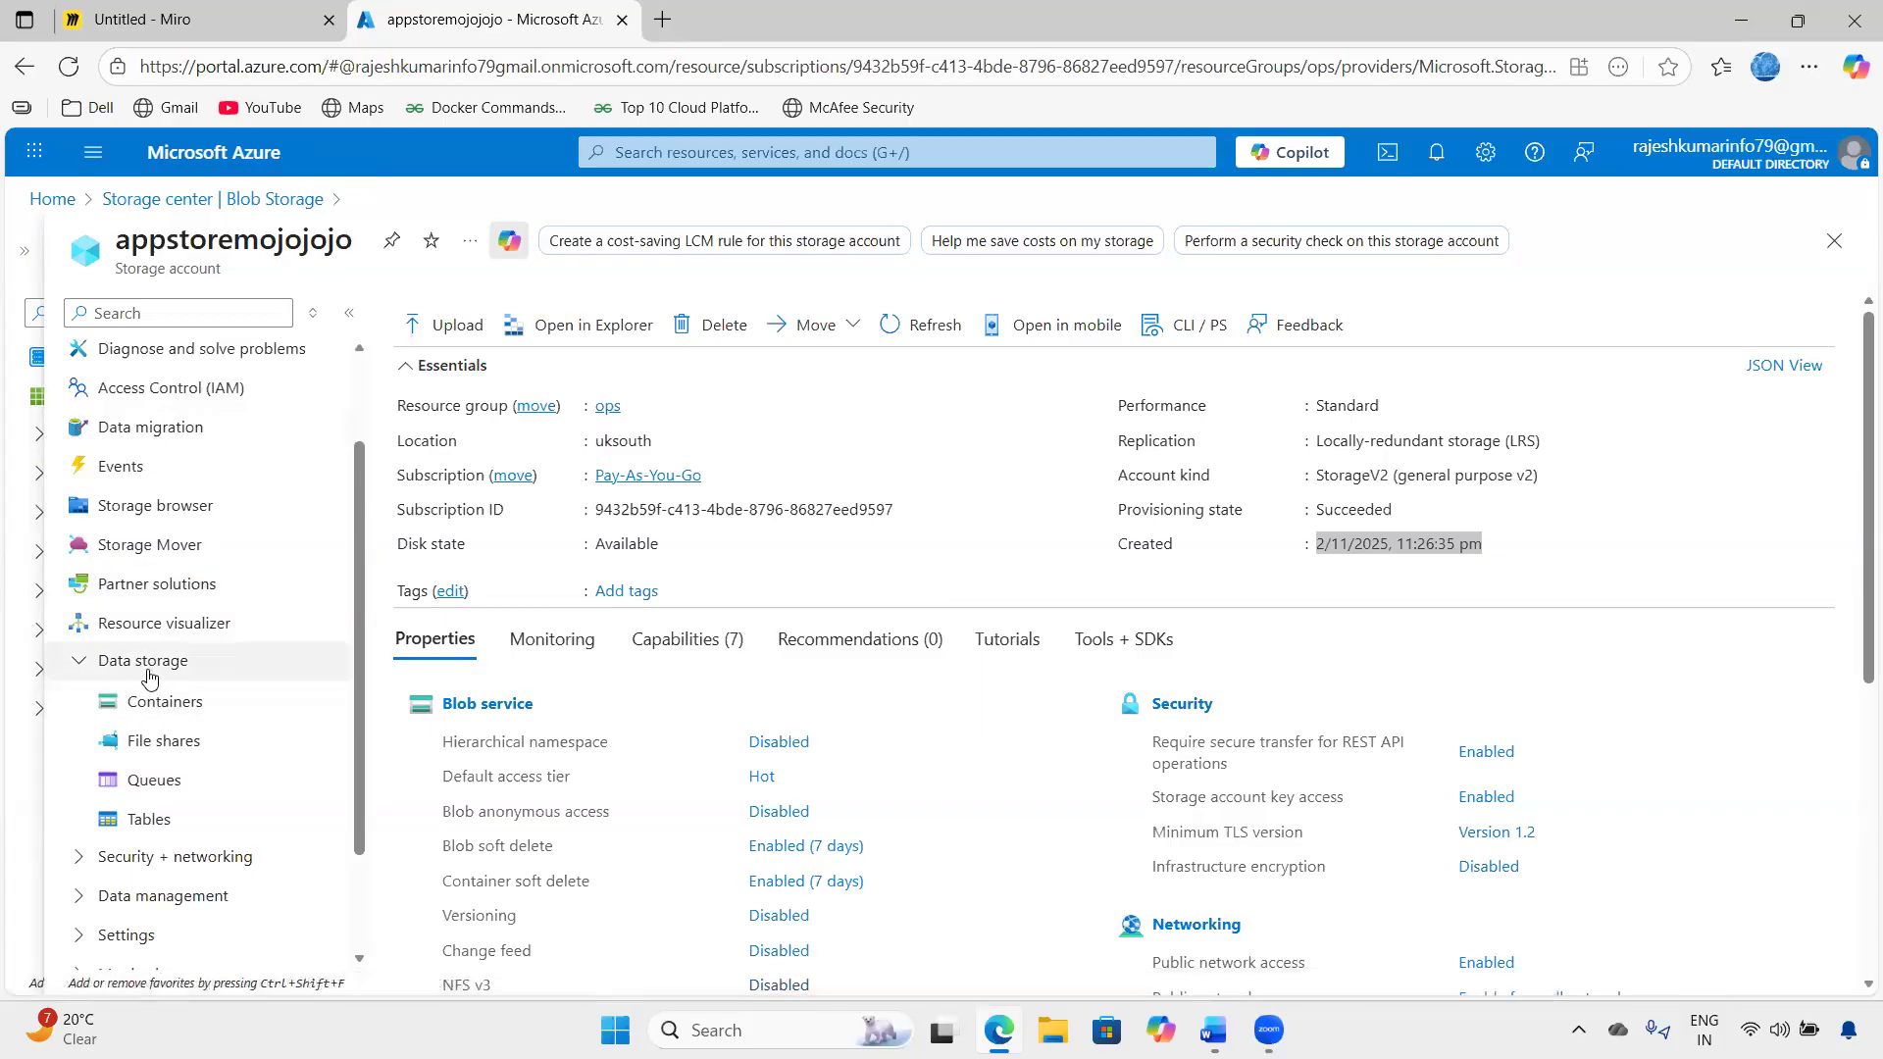
pyautogui.click(162, 702)
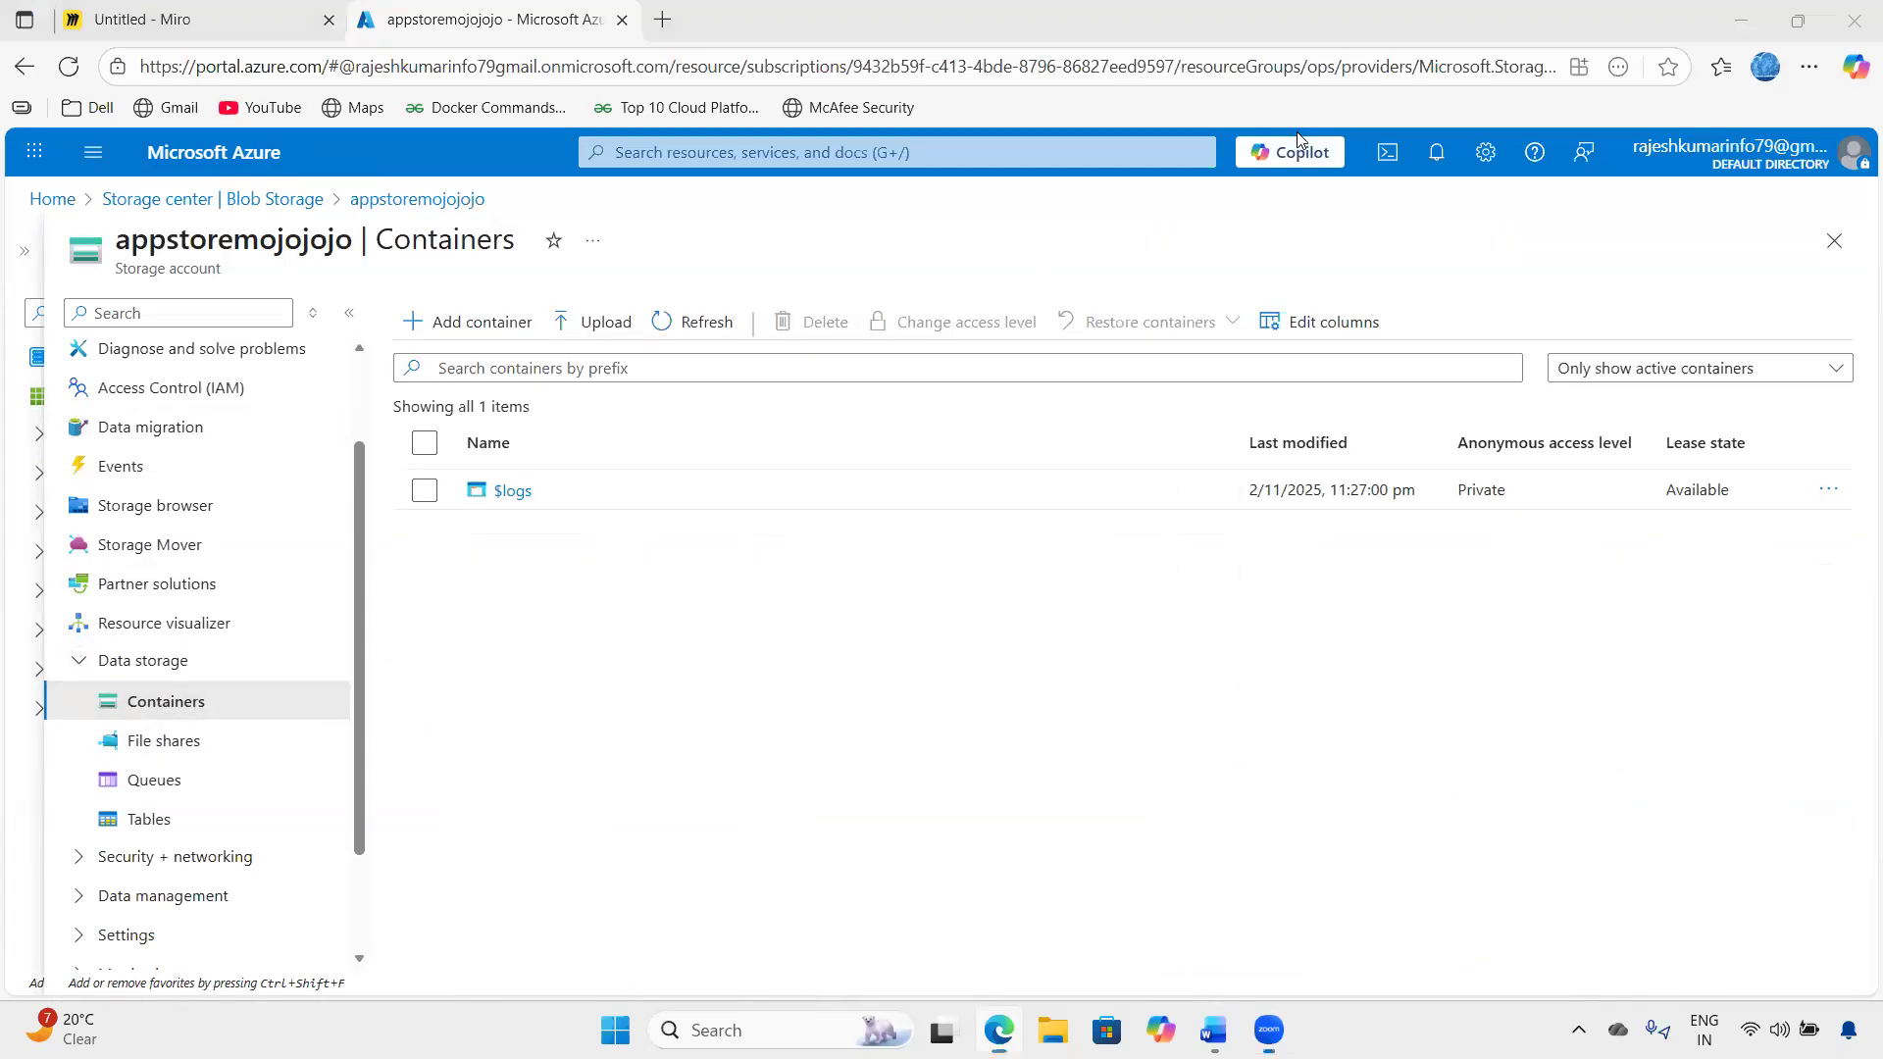
# Step: Circle the $logs container, open it to confirm it has no blobs, and return to Containers
pyautogui.moveTo(391, 506)
pyautogui.mouseDown()
pyautogui.moveTo(437, 481)
pyautogui.moveTo(579, 485)
pyautogui.mouseUp()
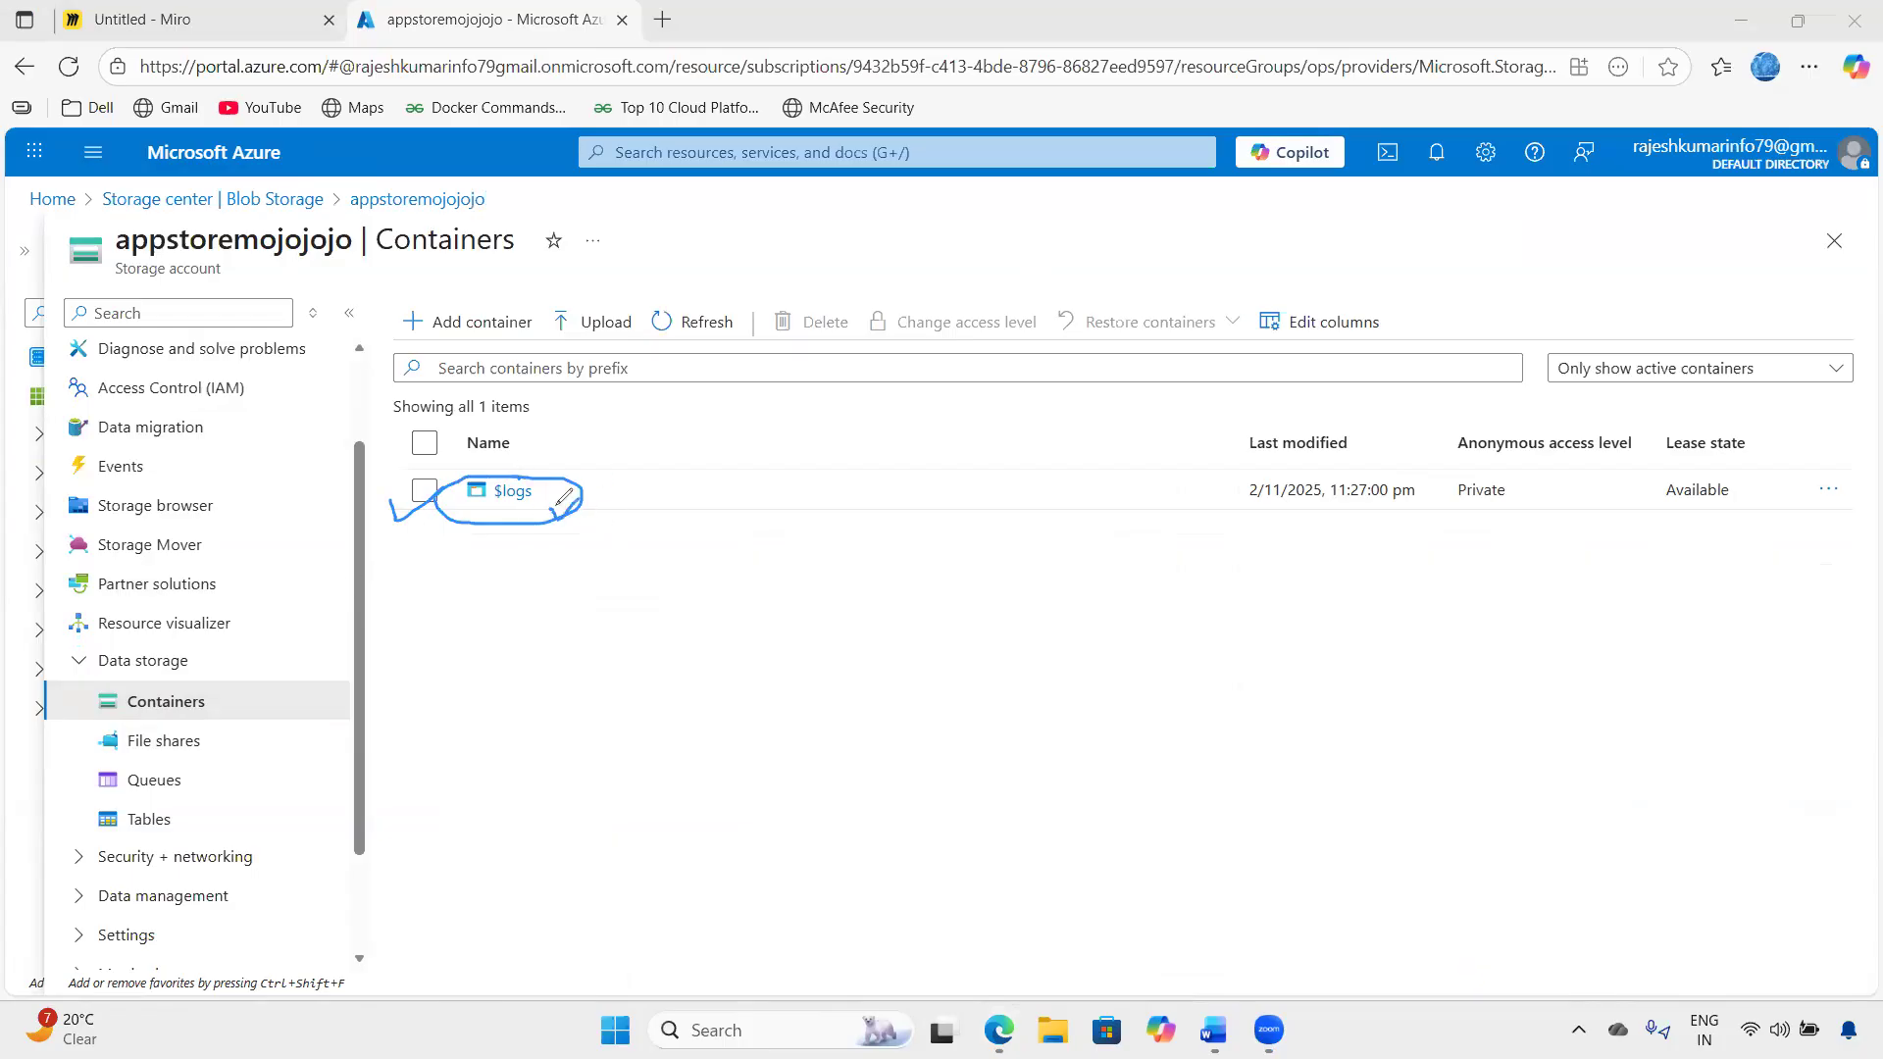
pyautogui.moveTo(588, 482)
pyautogui.mouseDown()
pyautogui.moveTo(458, 461)
pyautogui.moveTo(510, 518)
pyautogui.mouseUp()
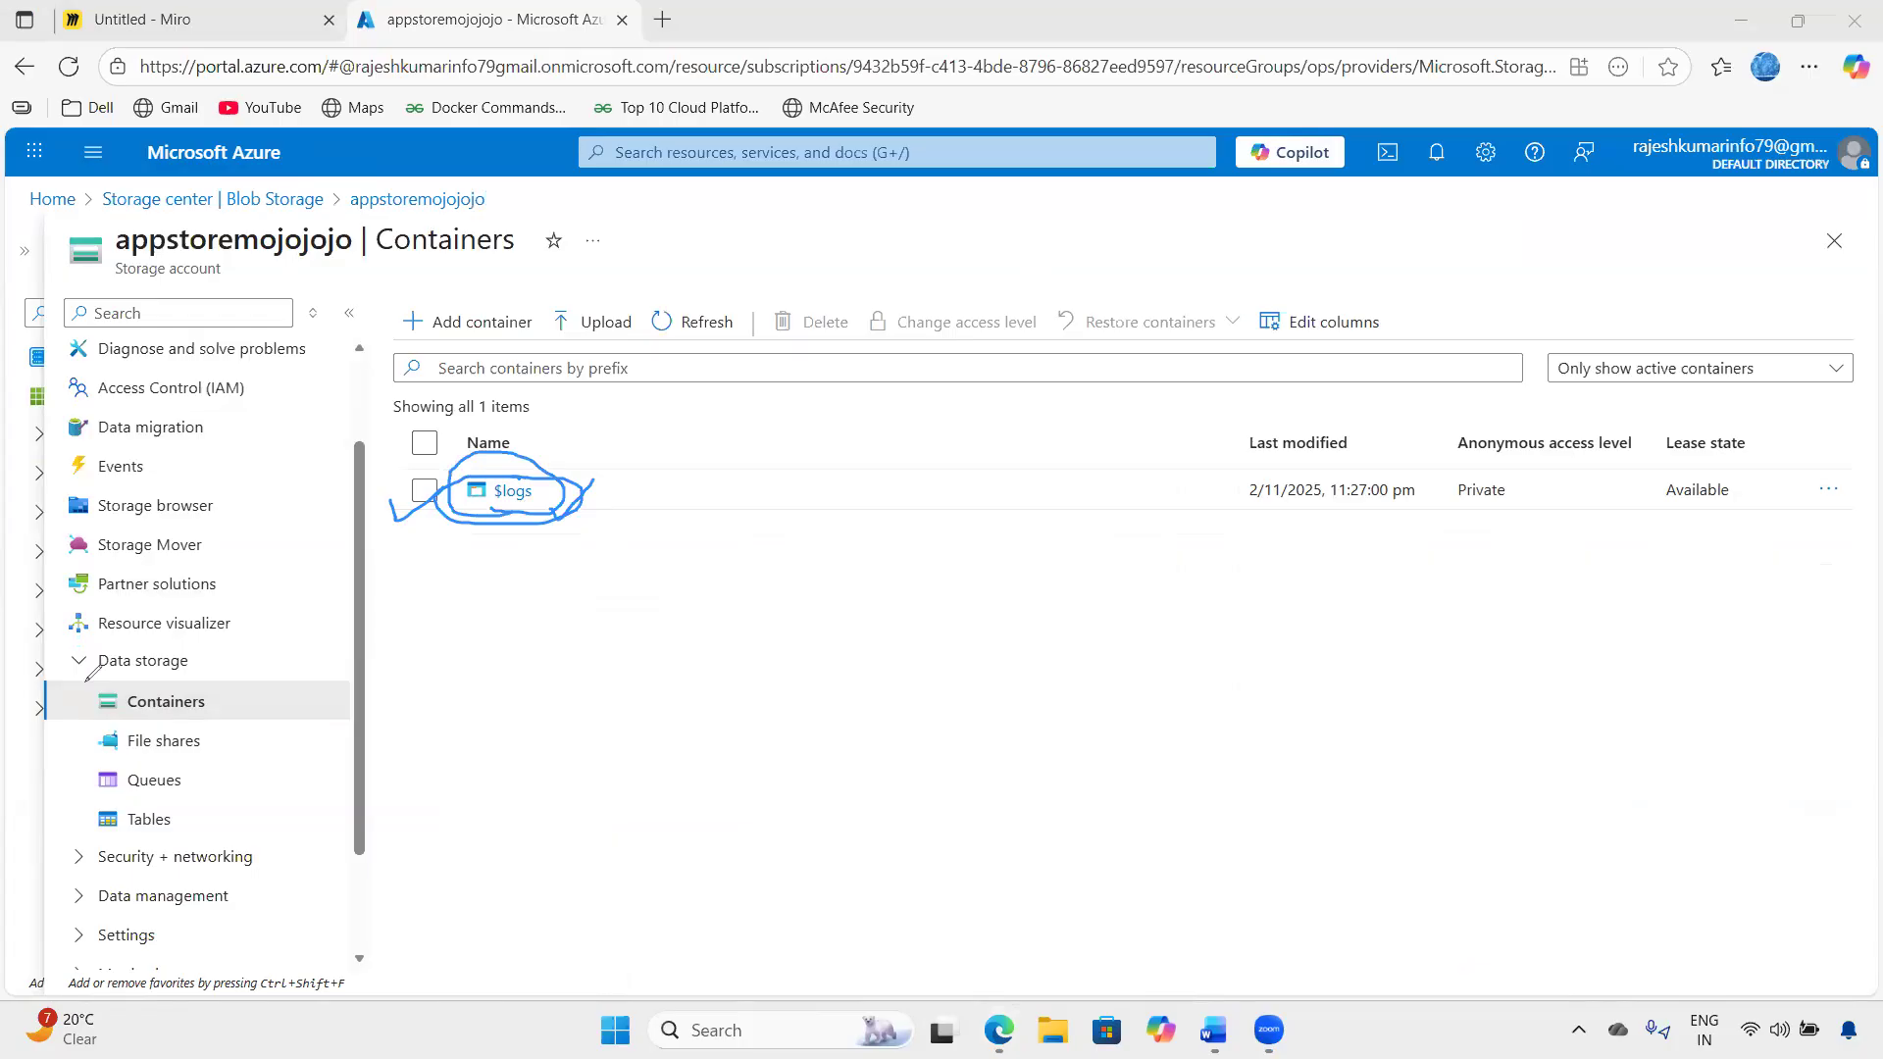
pyautogui.press('Escape')
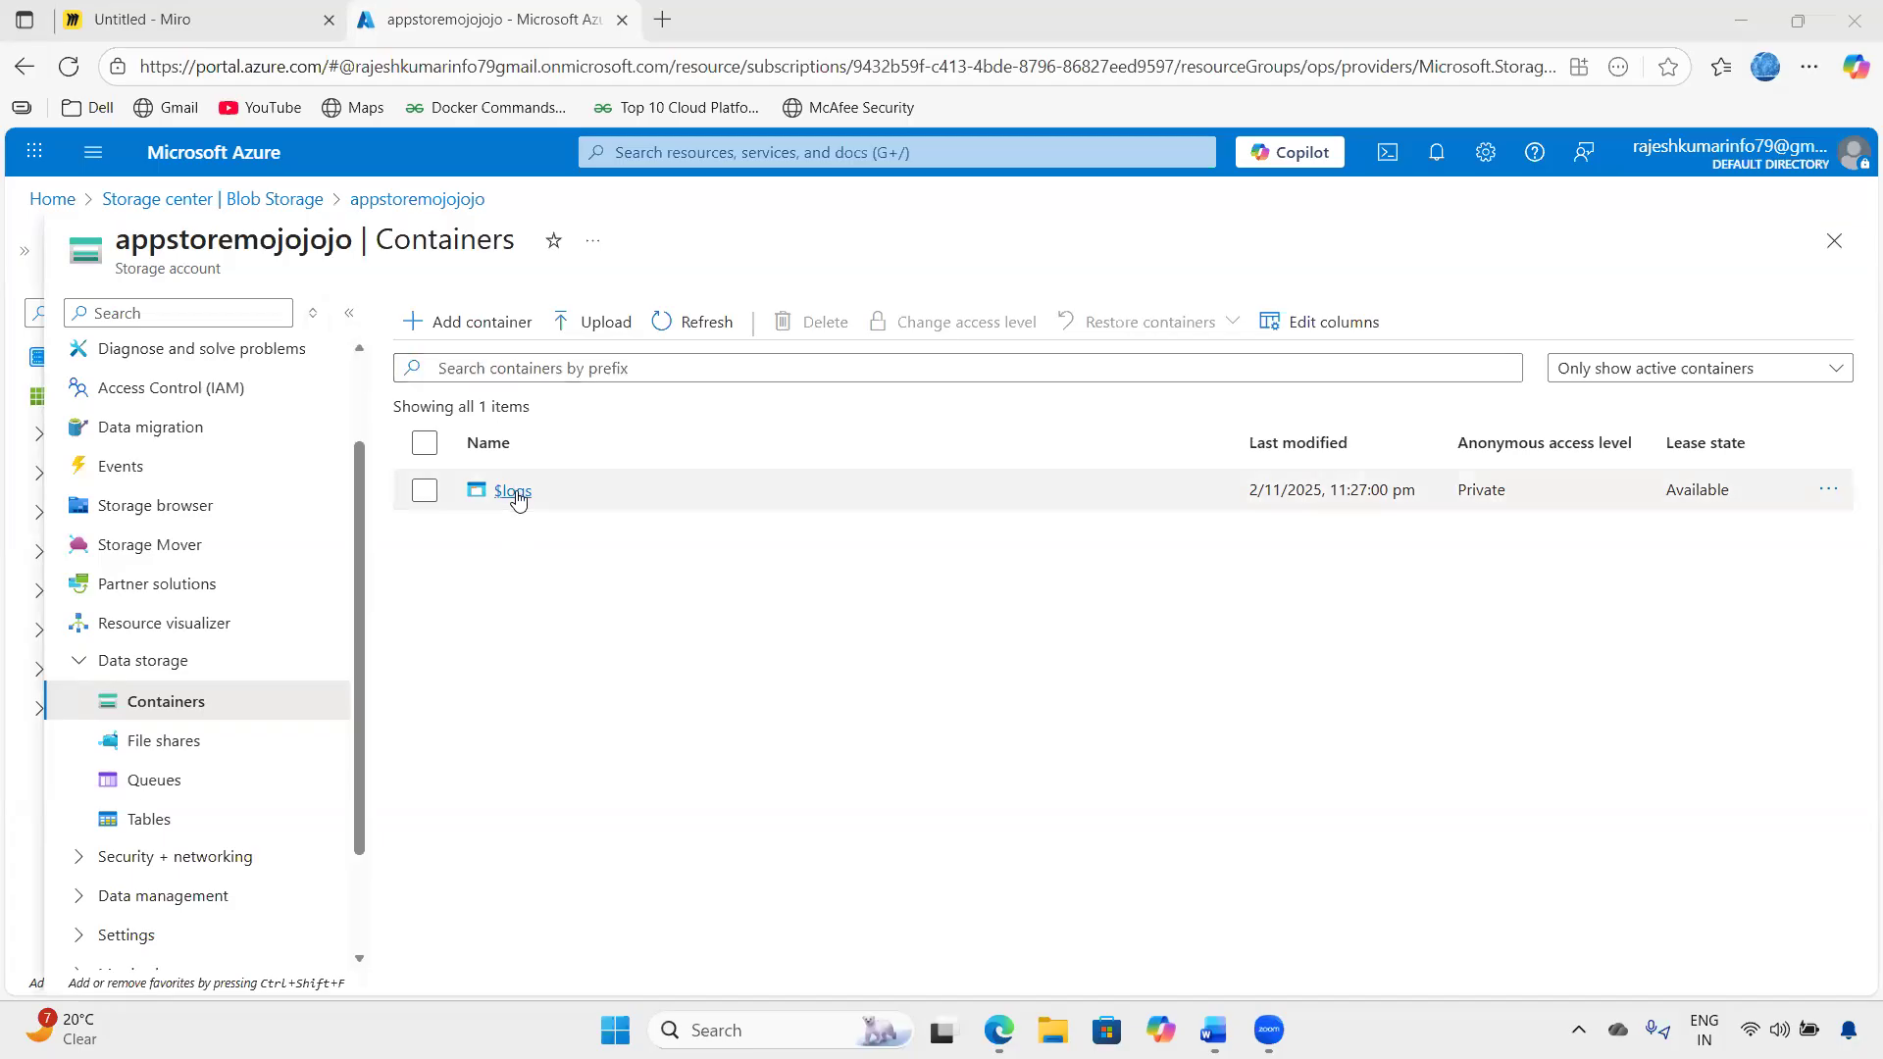
pyautogui.click(514, 493)
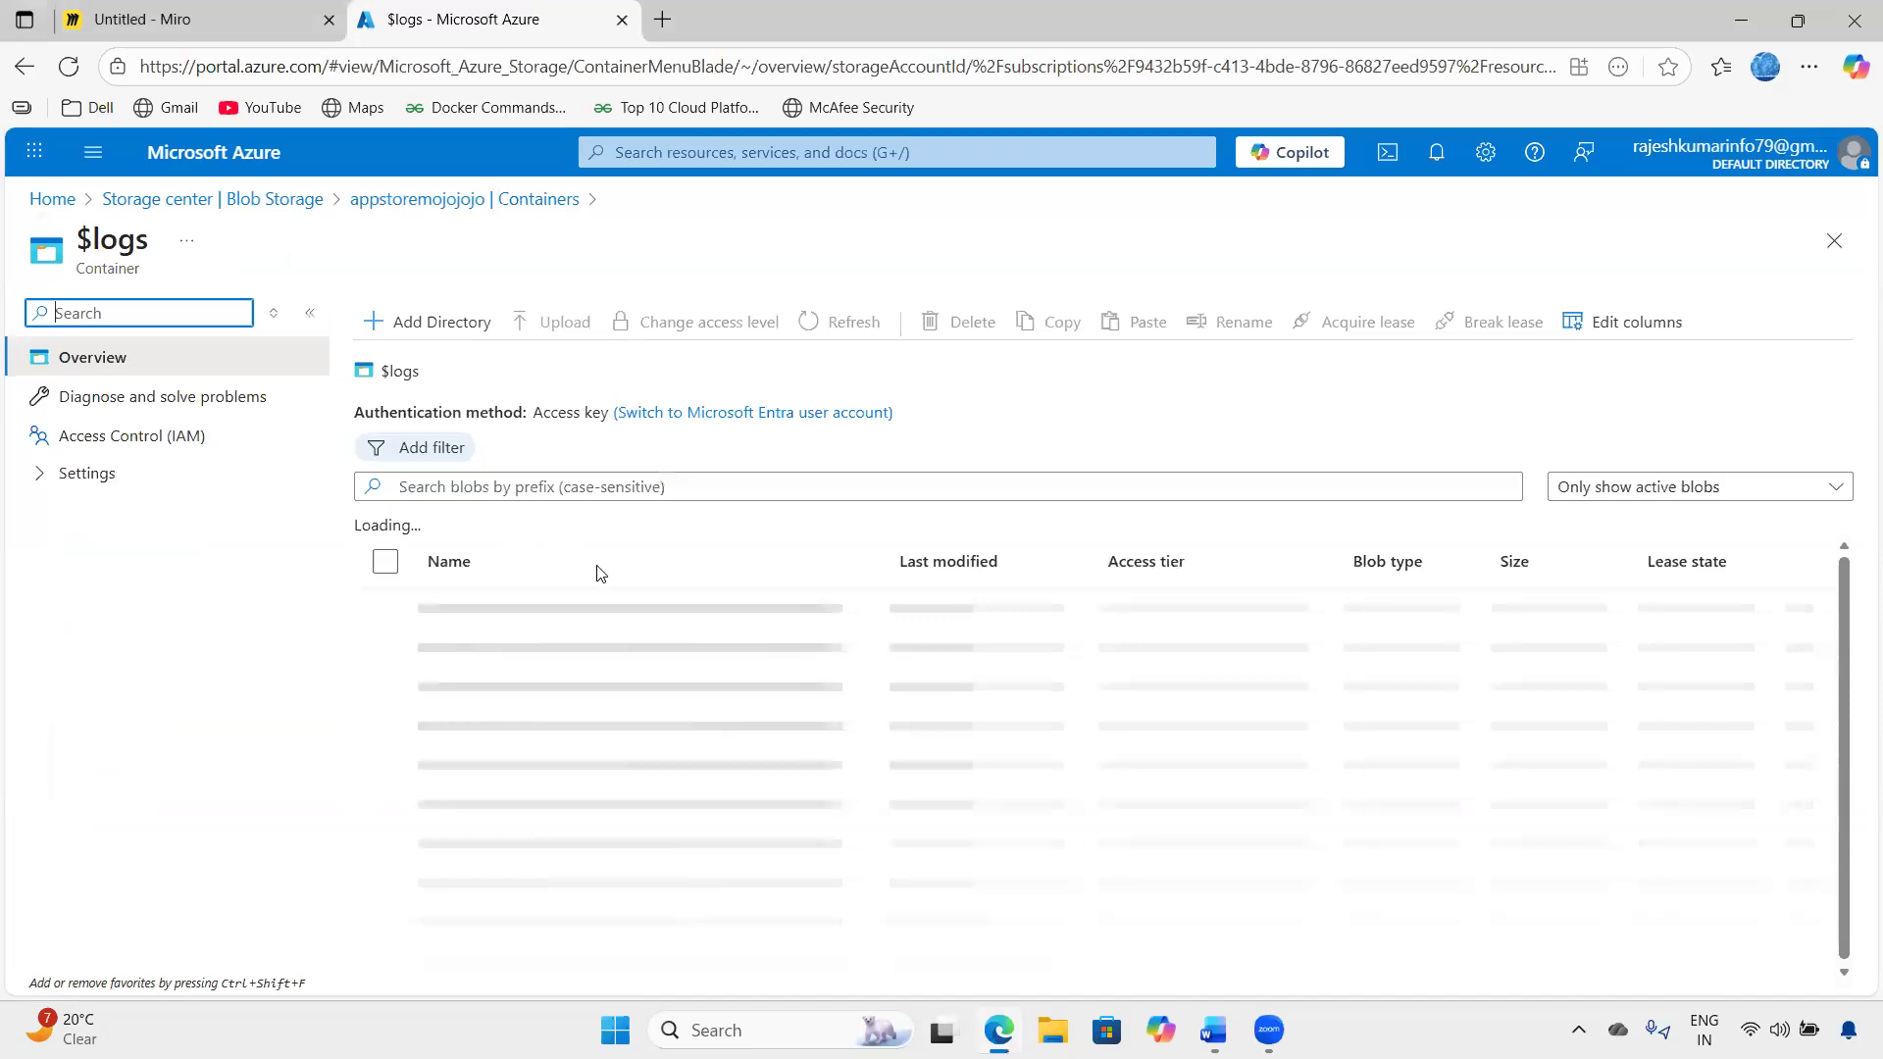
pyautogui.moveTo(439, 620); pyautogui.dragTo(571, 625)
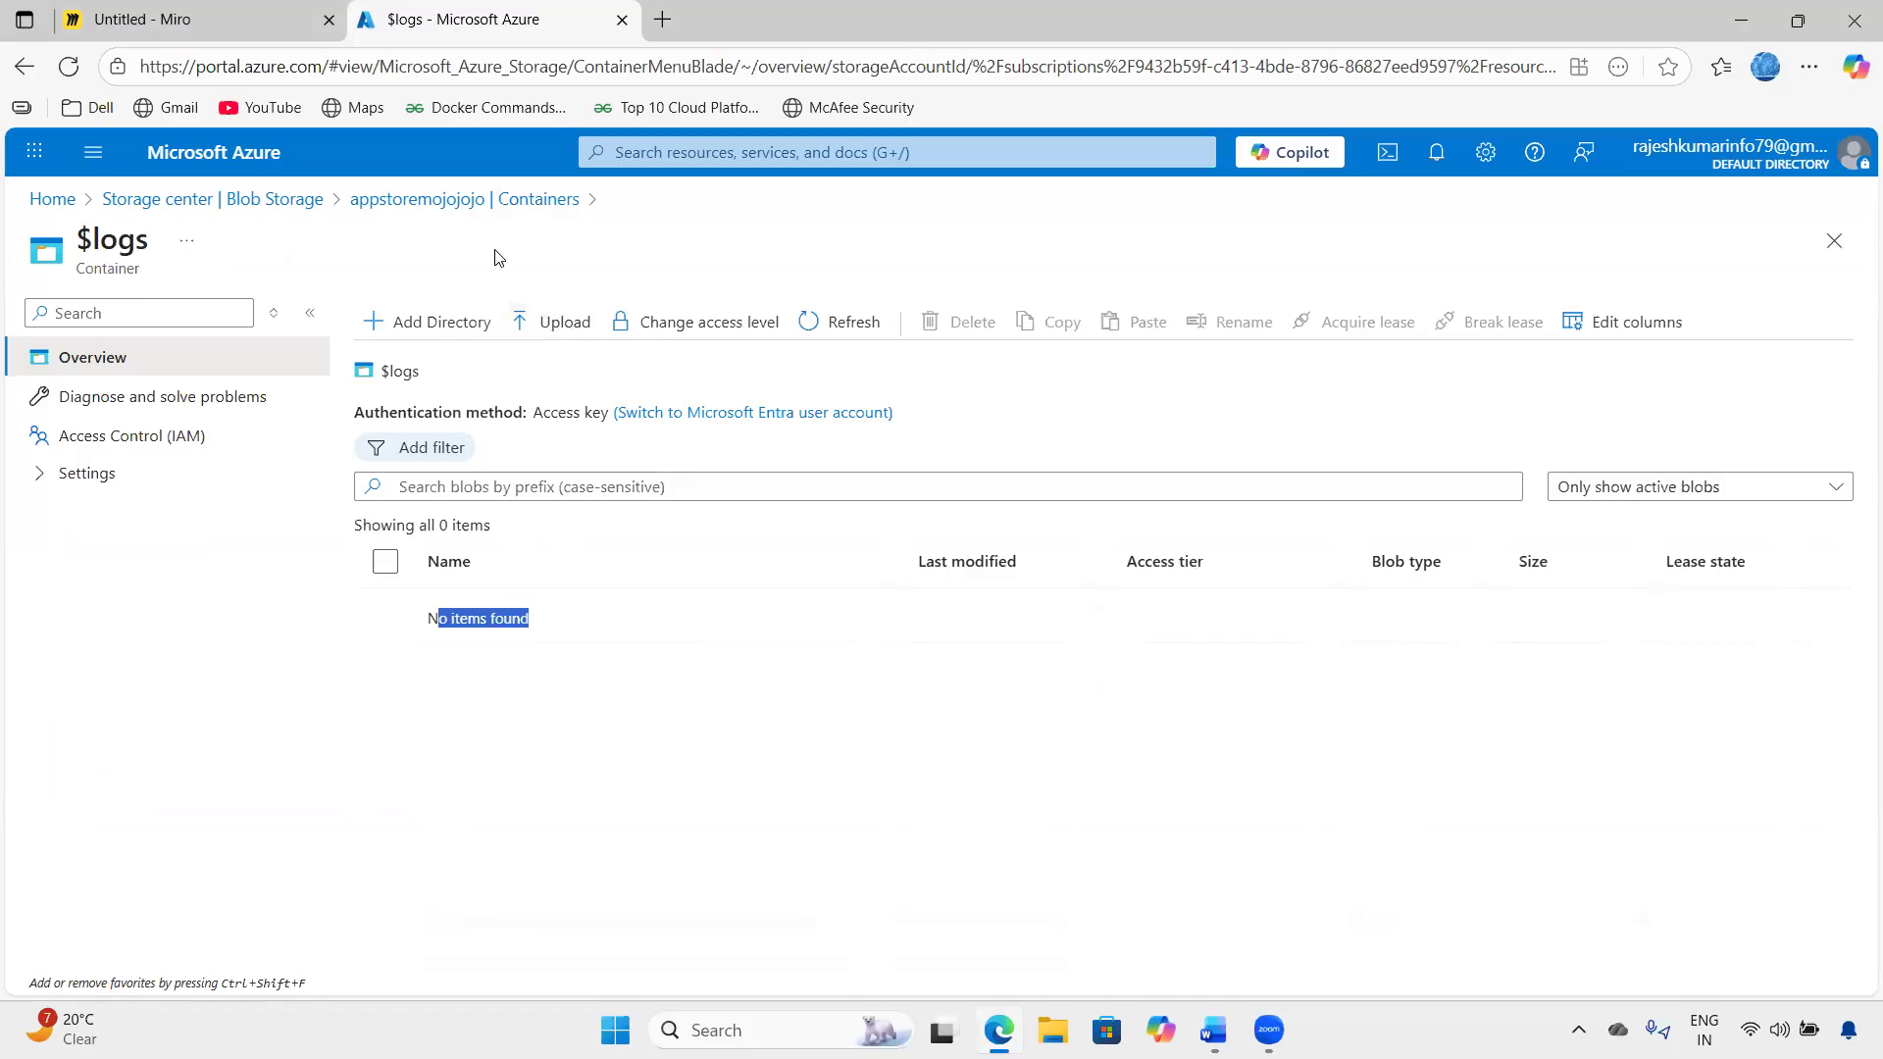
pyautogui.click(474, 202)
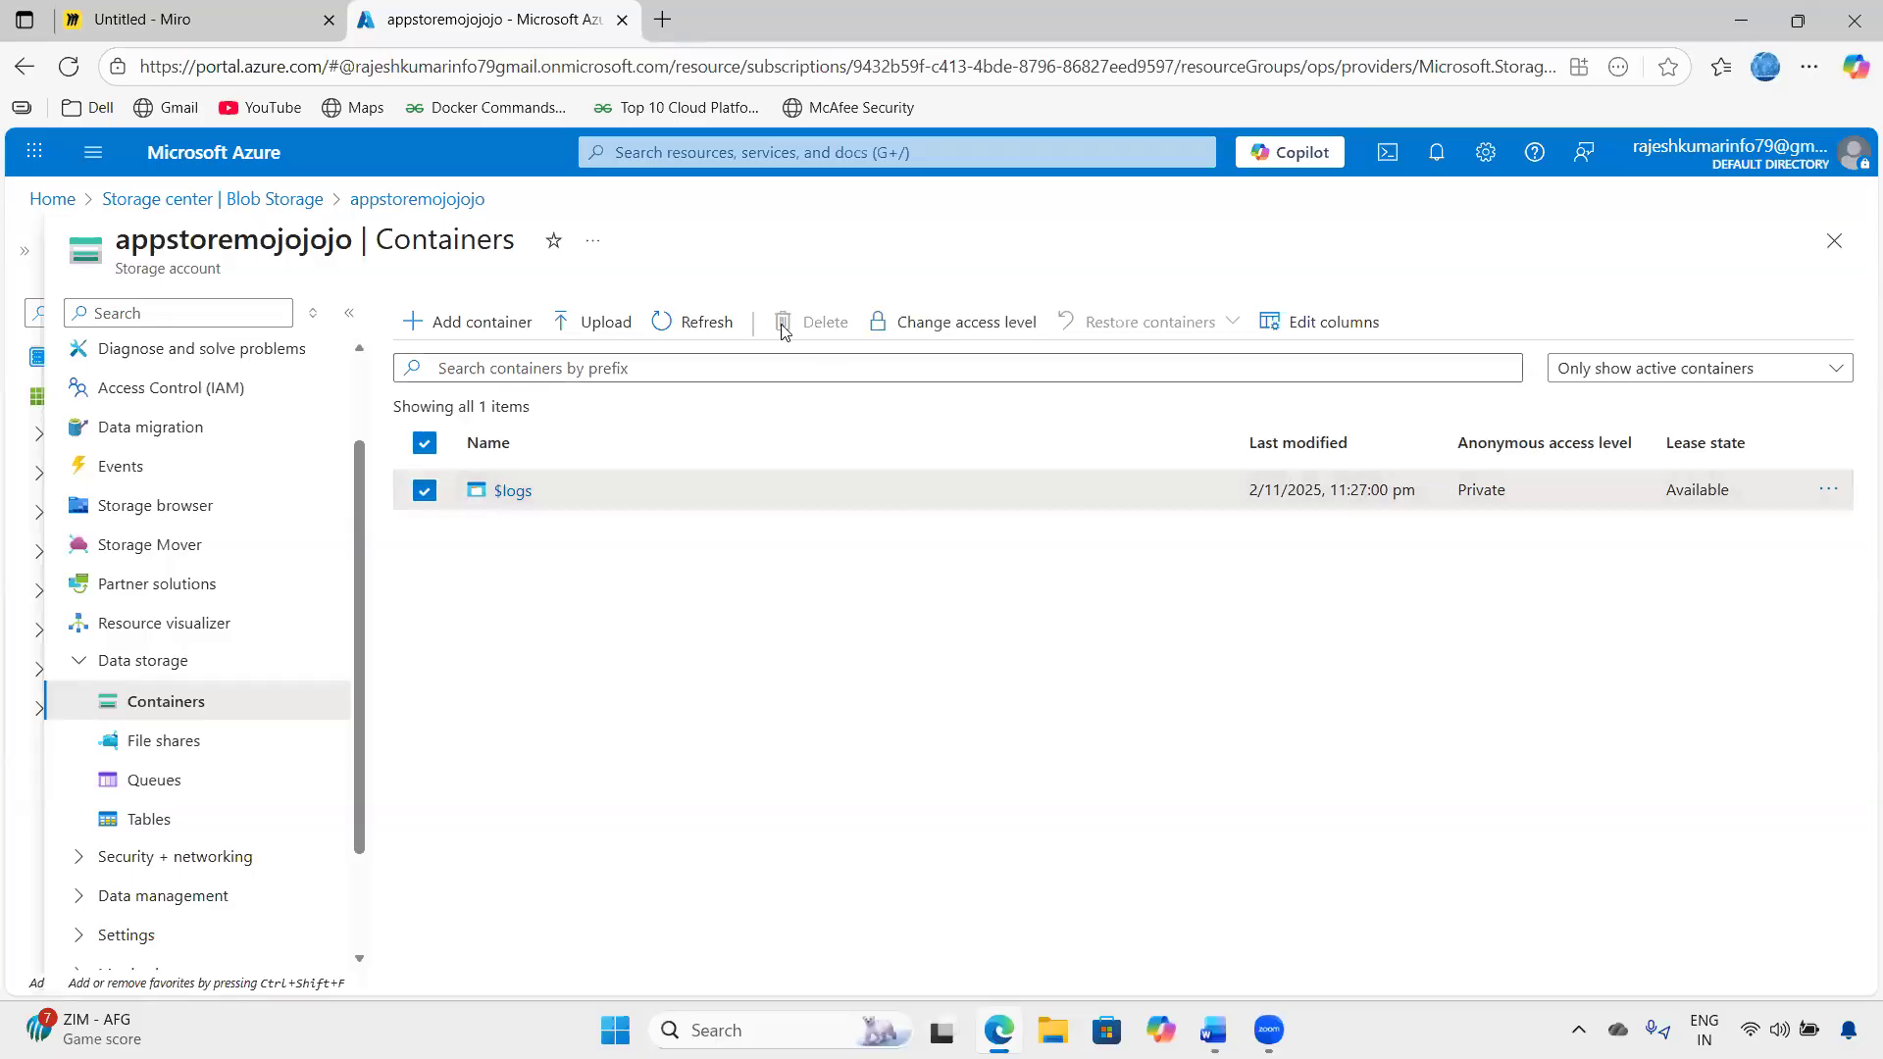
pyautogui.click(425, 490)
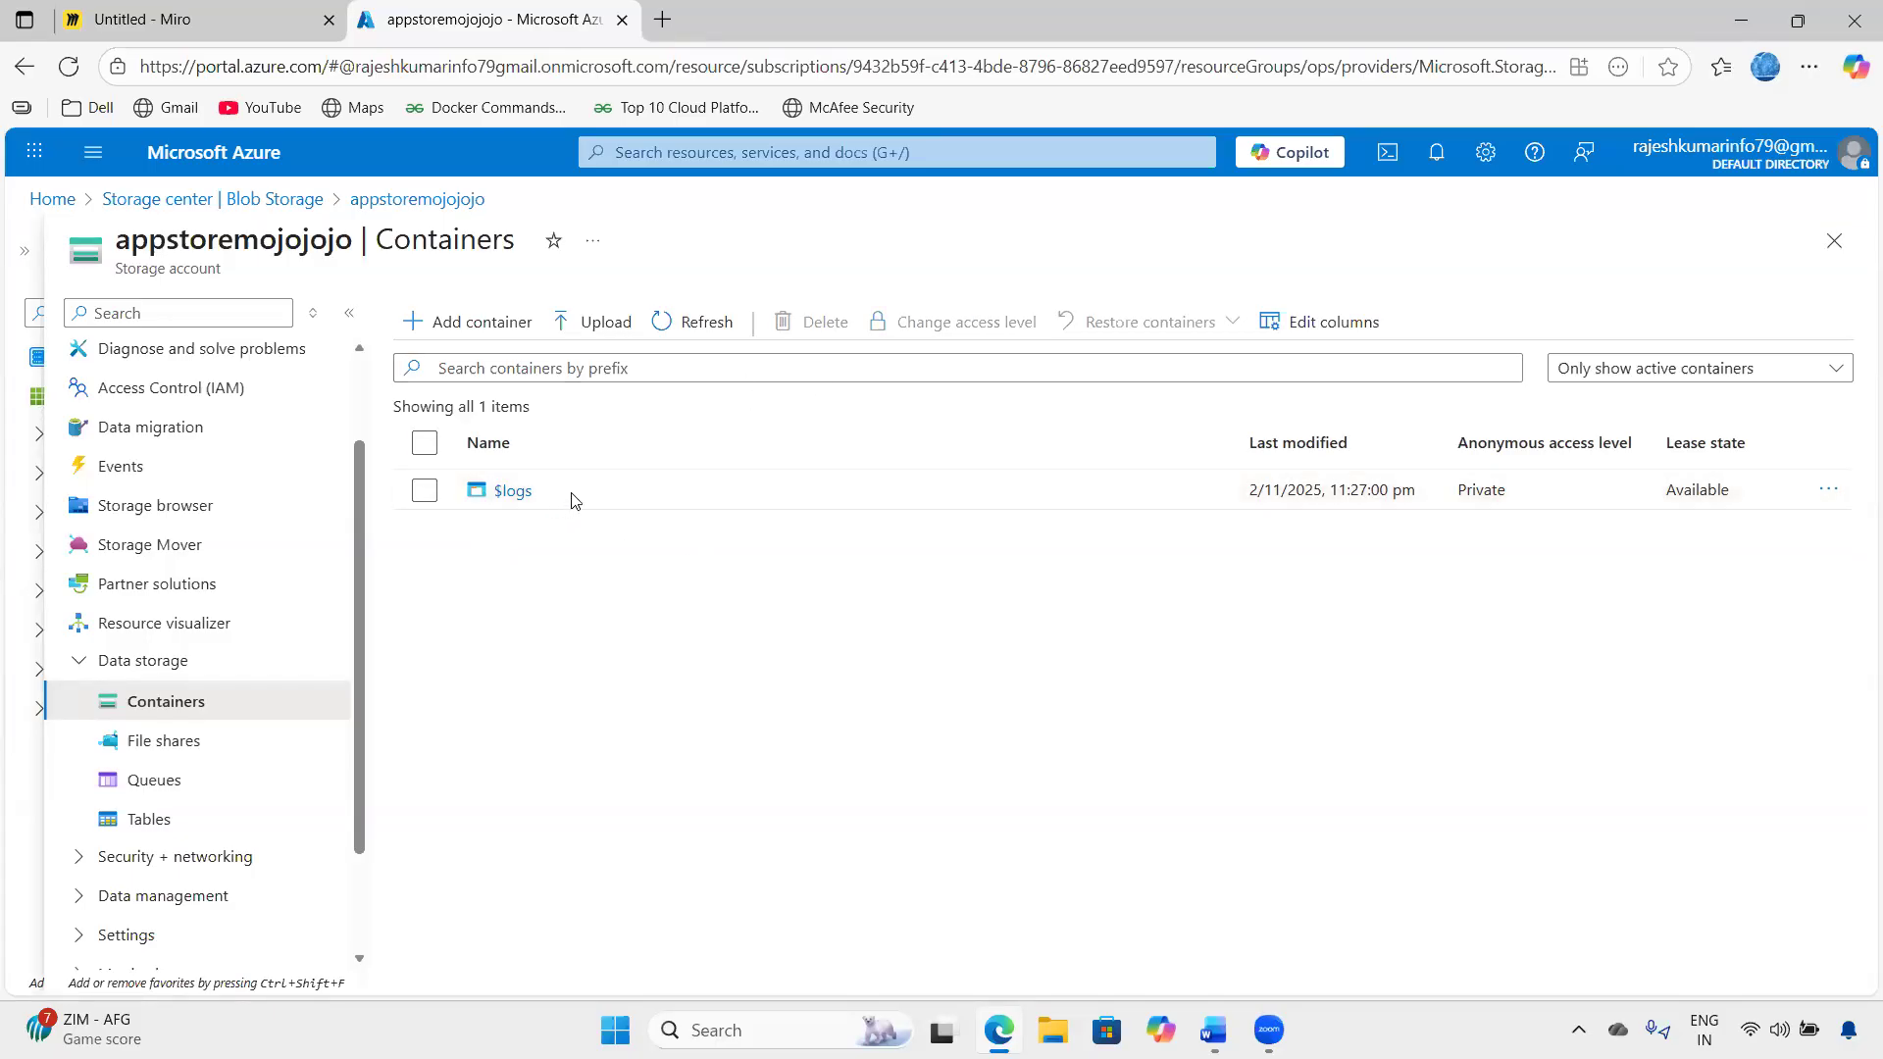
pyautogui.doubleClick(479, 493)
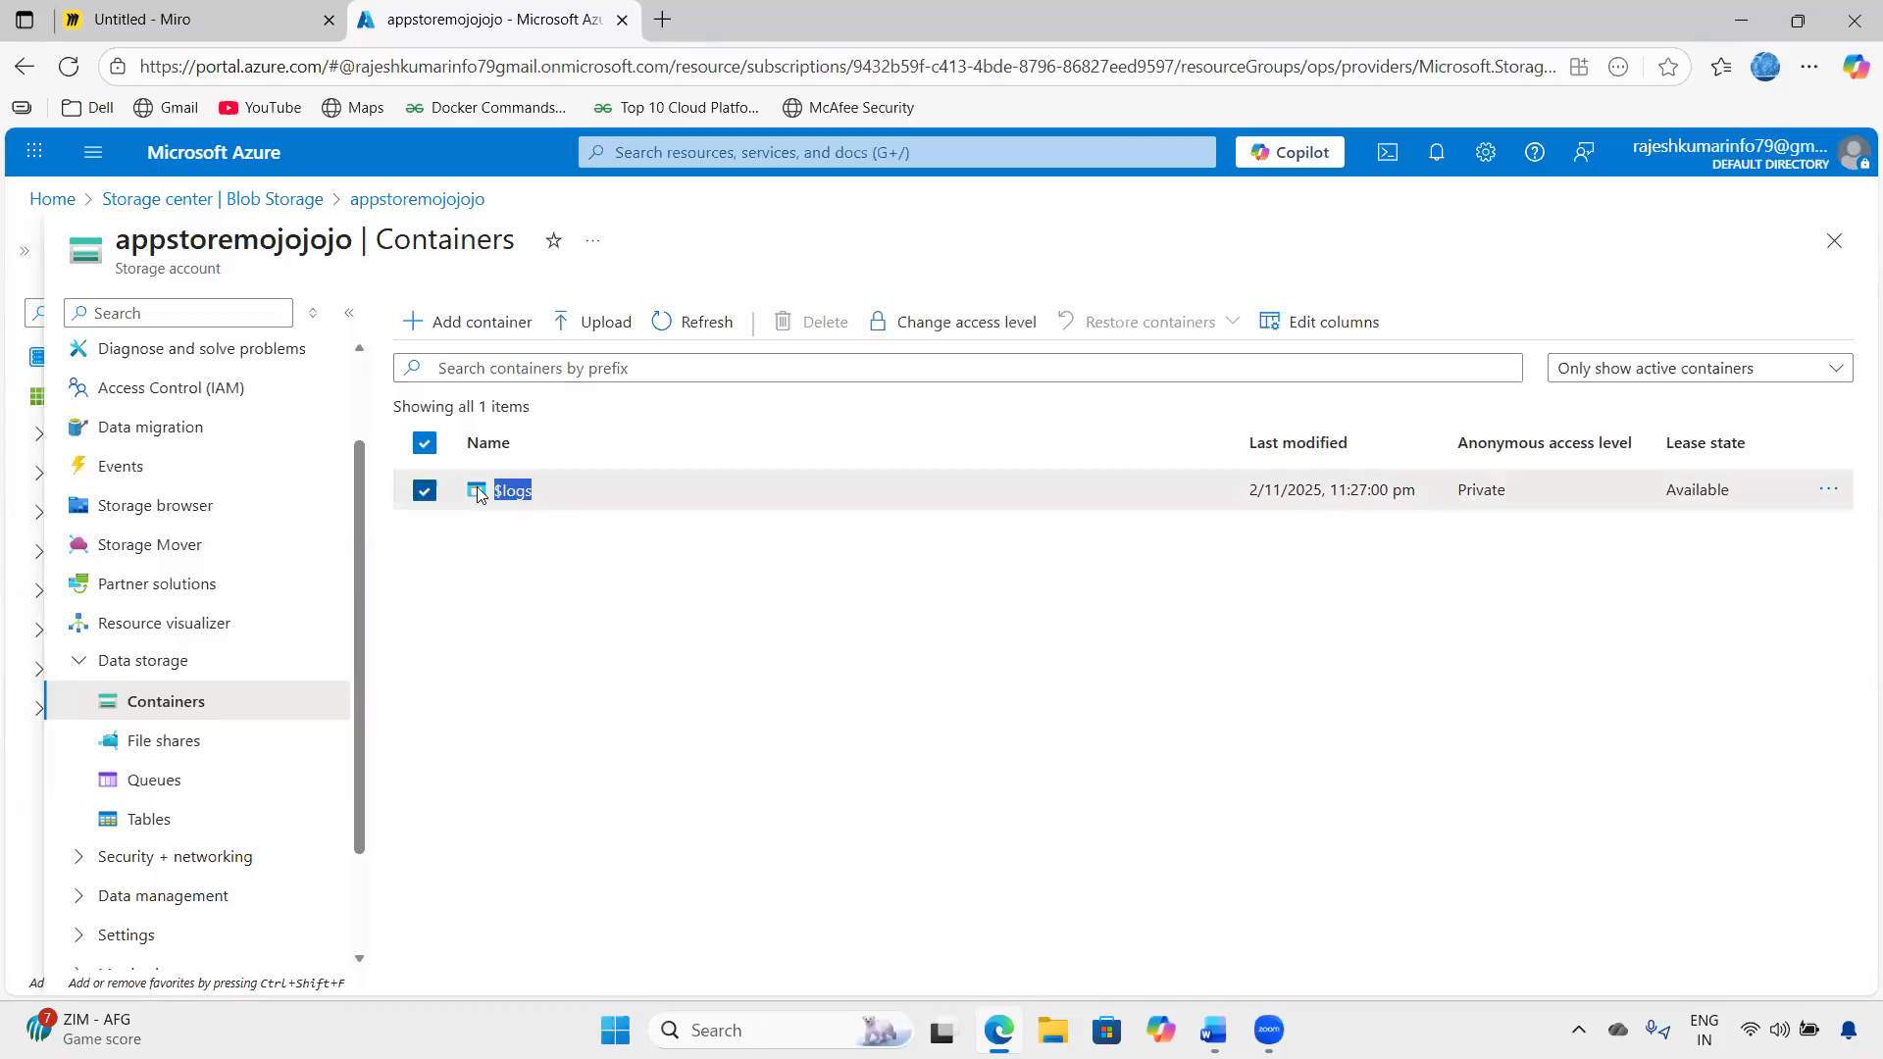
pyautogui.click(507, 589)
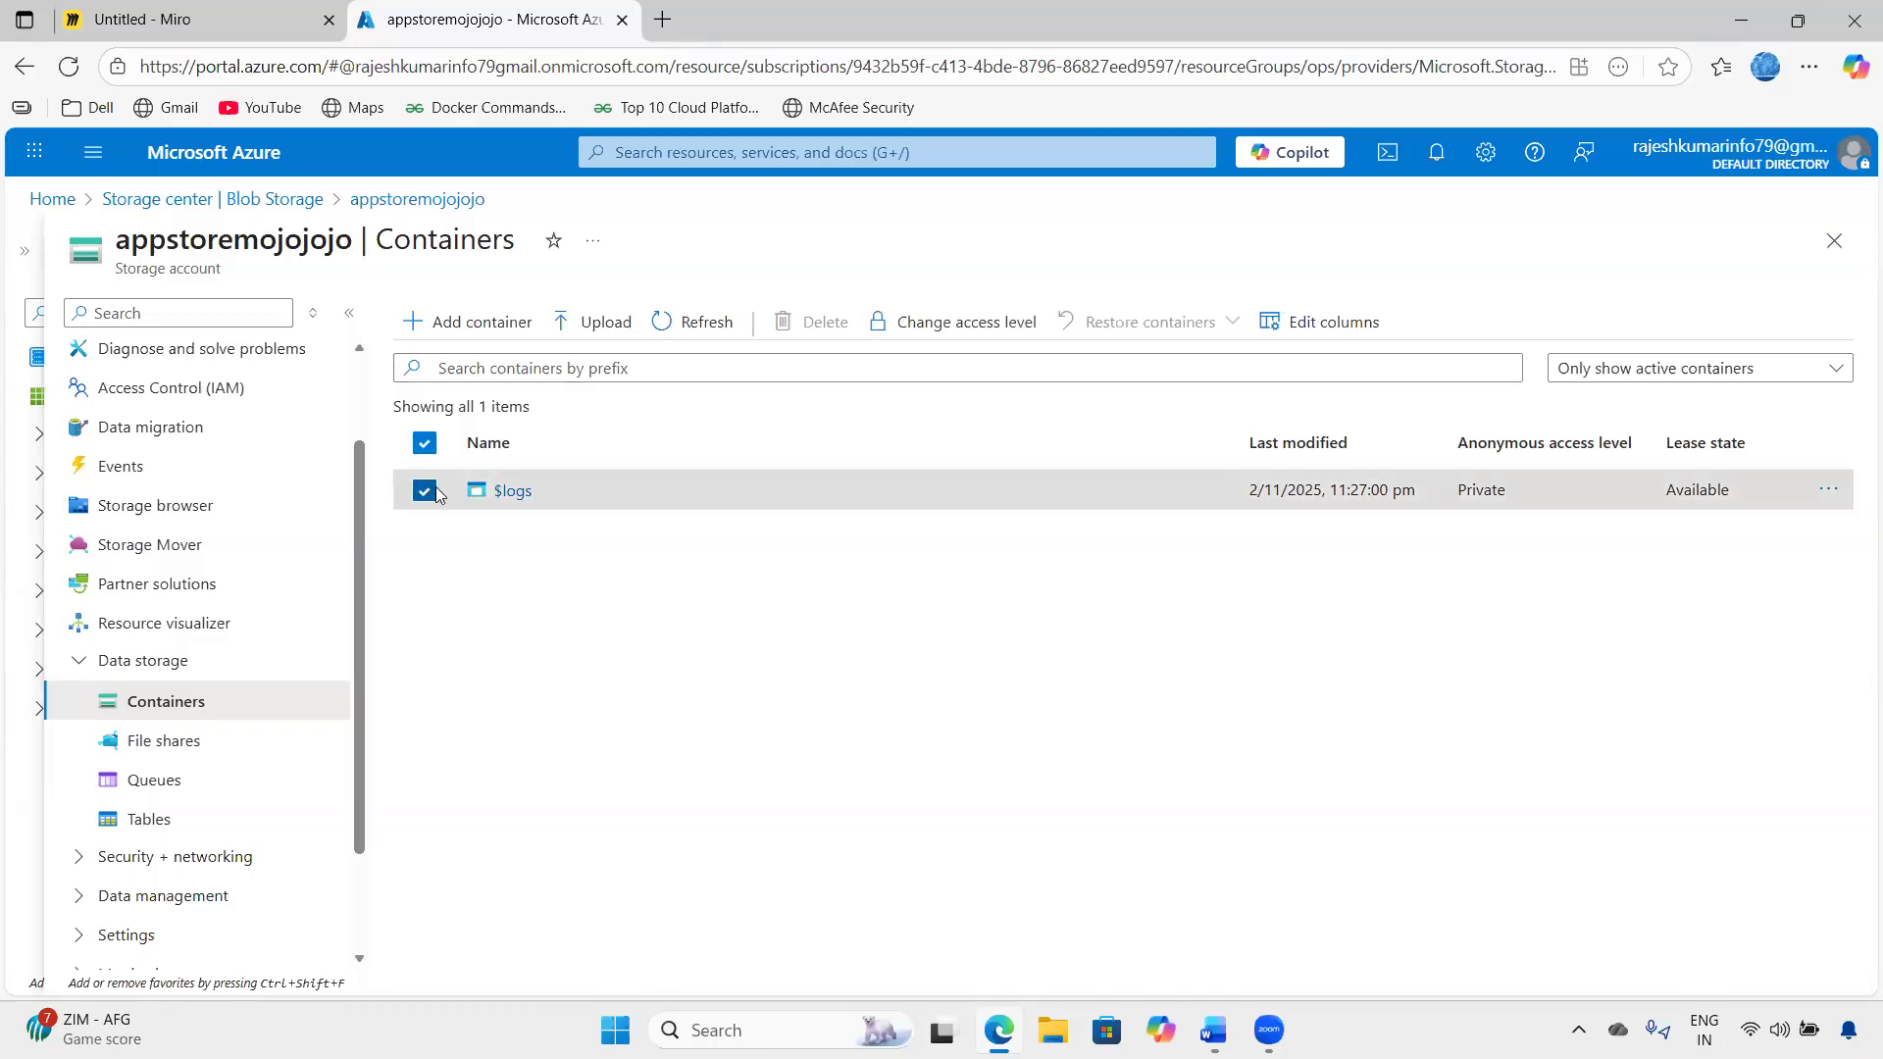
pyautogui.click(428, 491)
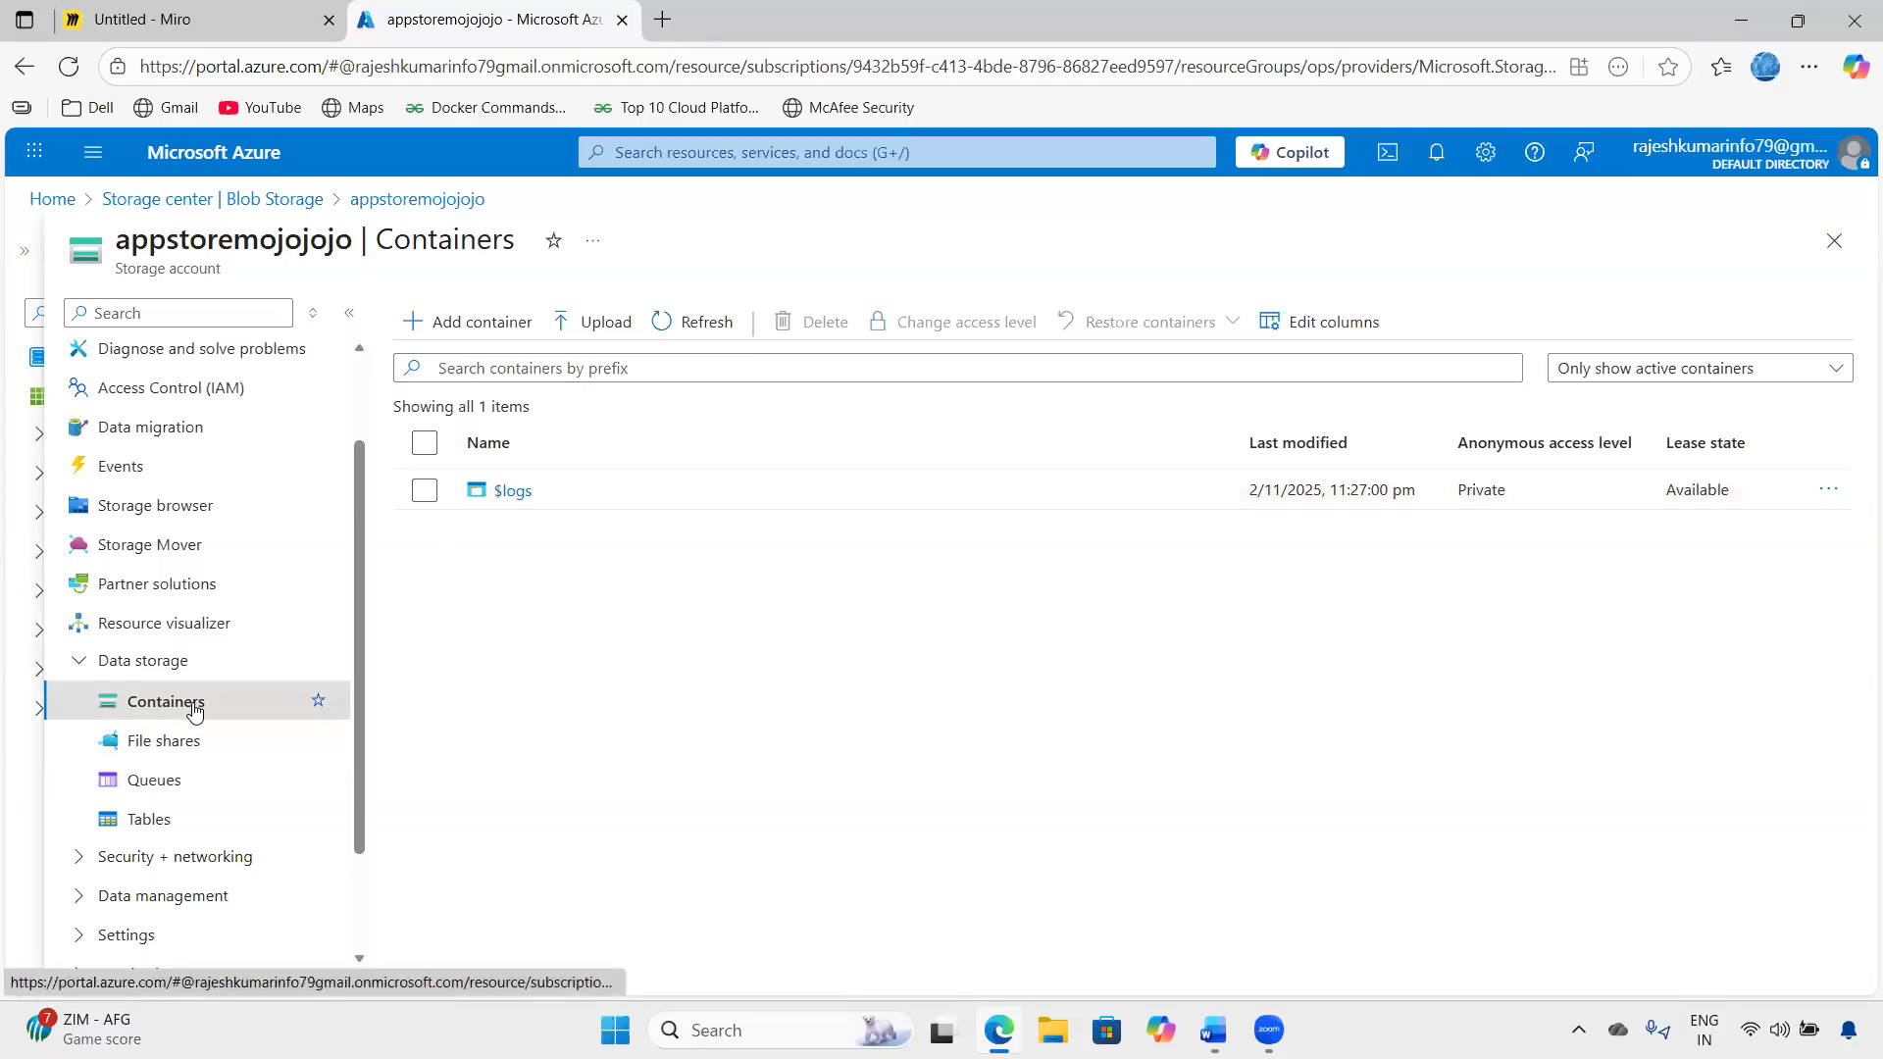
pyautogui.moveTo(118, 244); pyautogui.dragTo(353, 269)
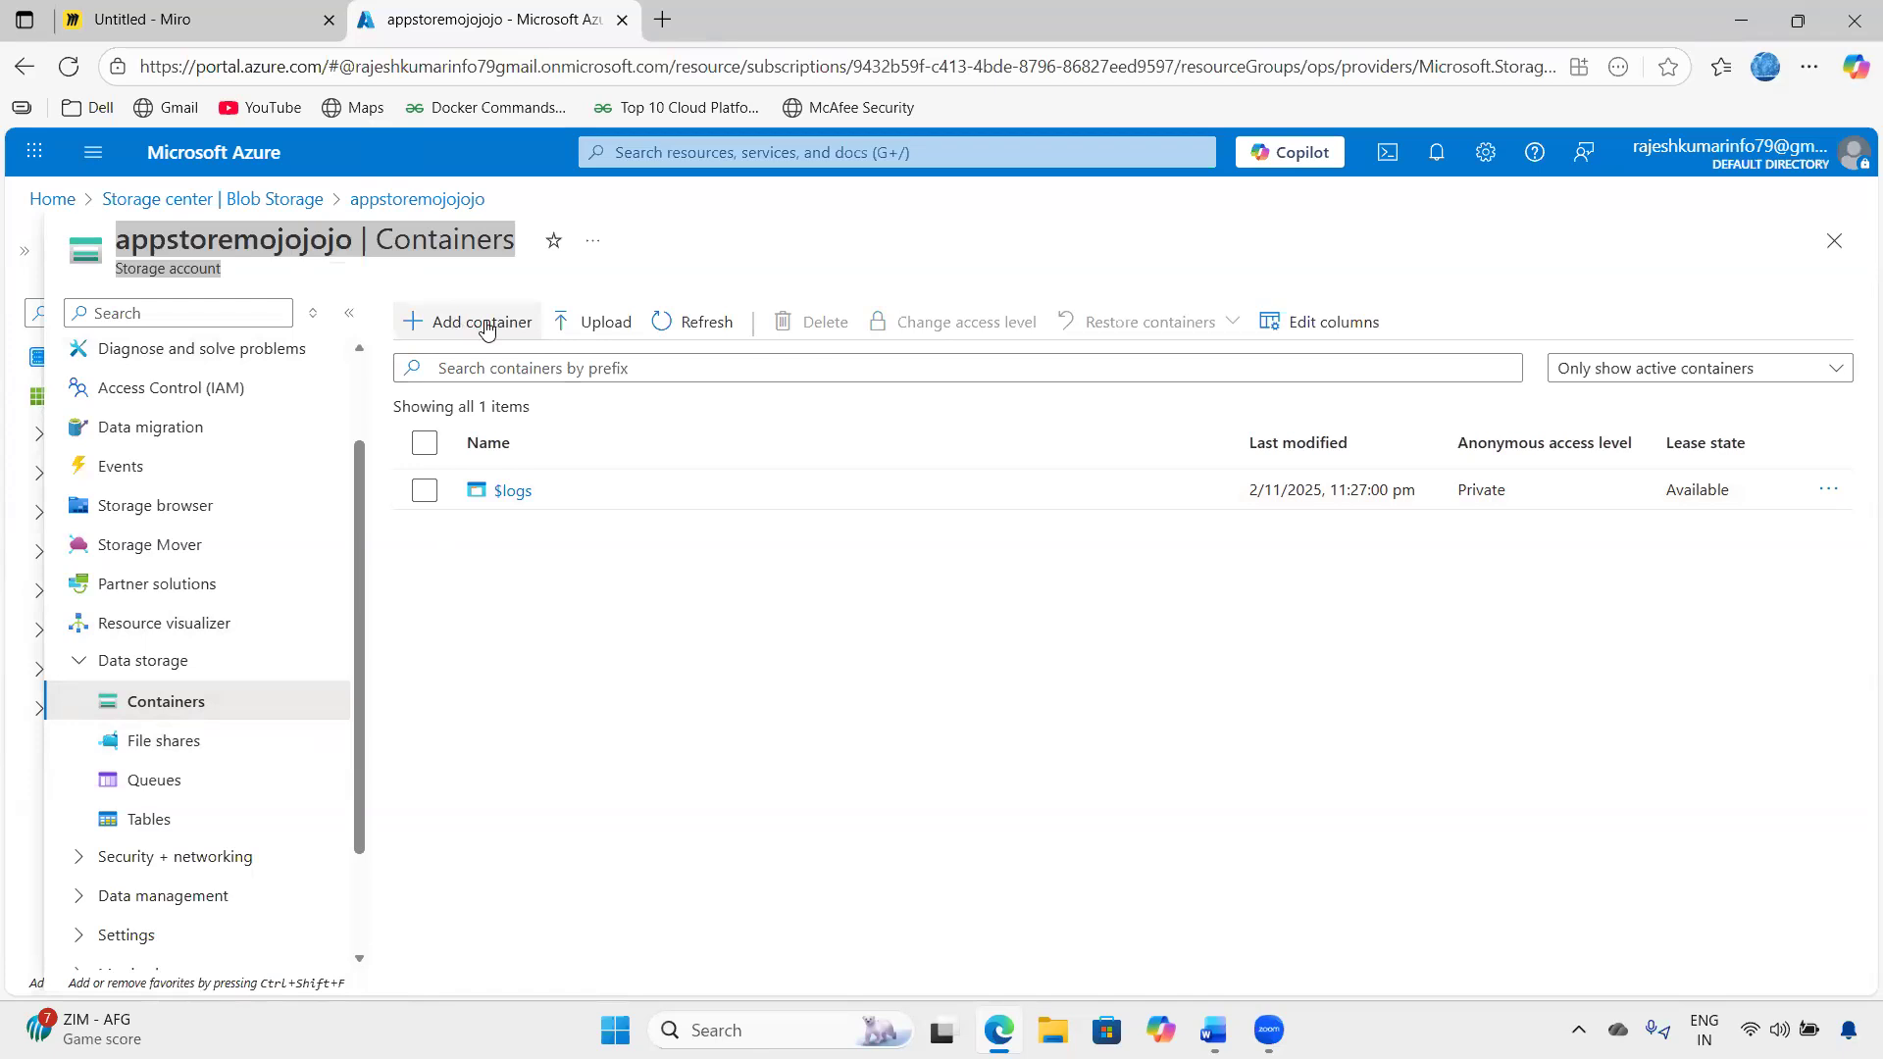
pyautogui.click(584, 324)
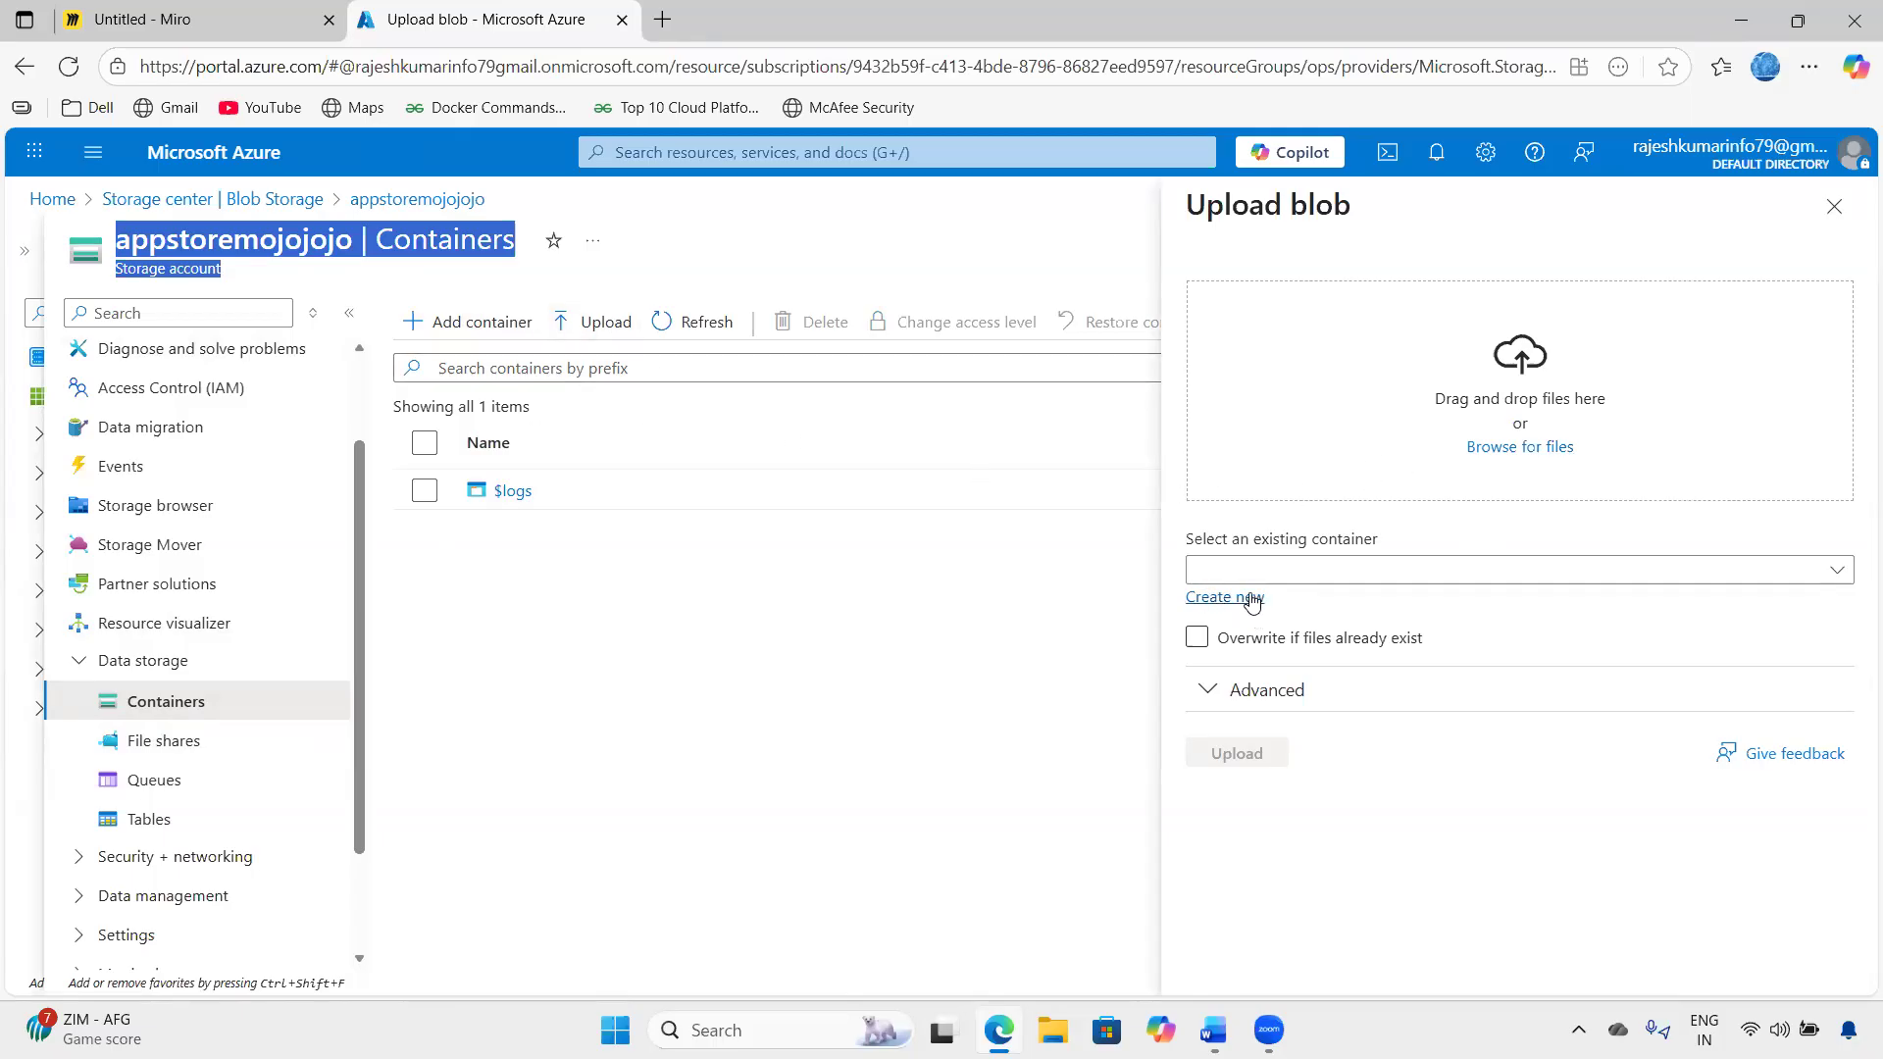
pyautogui.click(1297, 572)
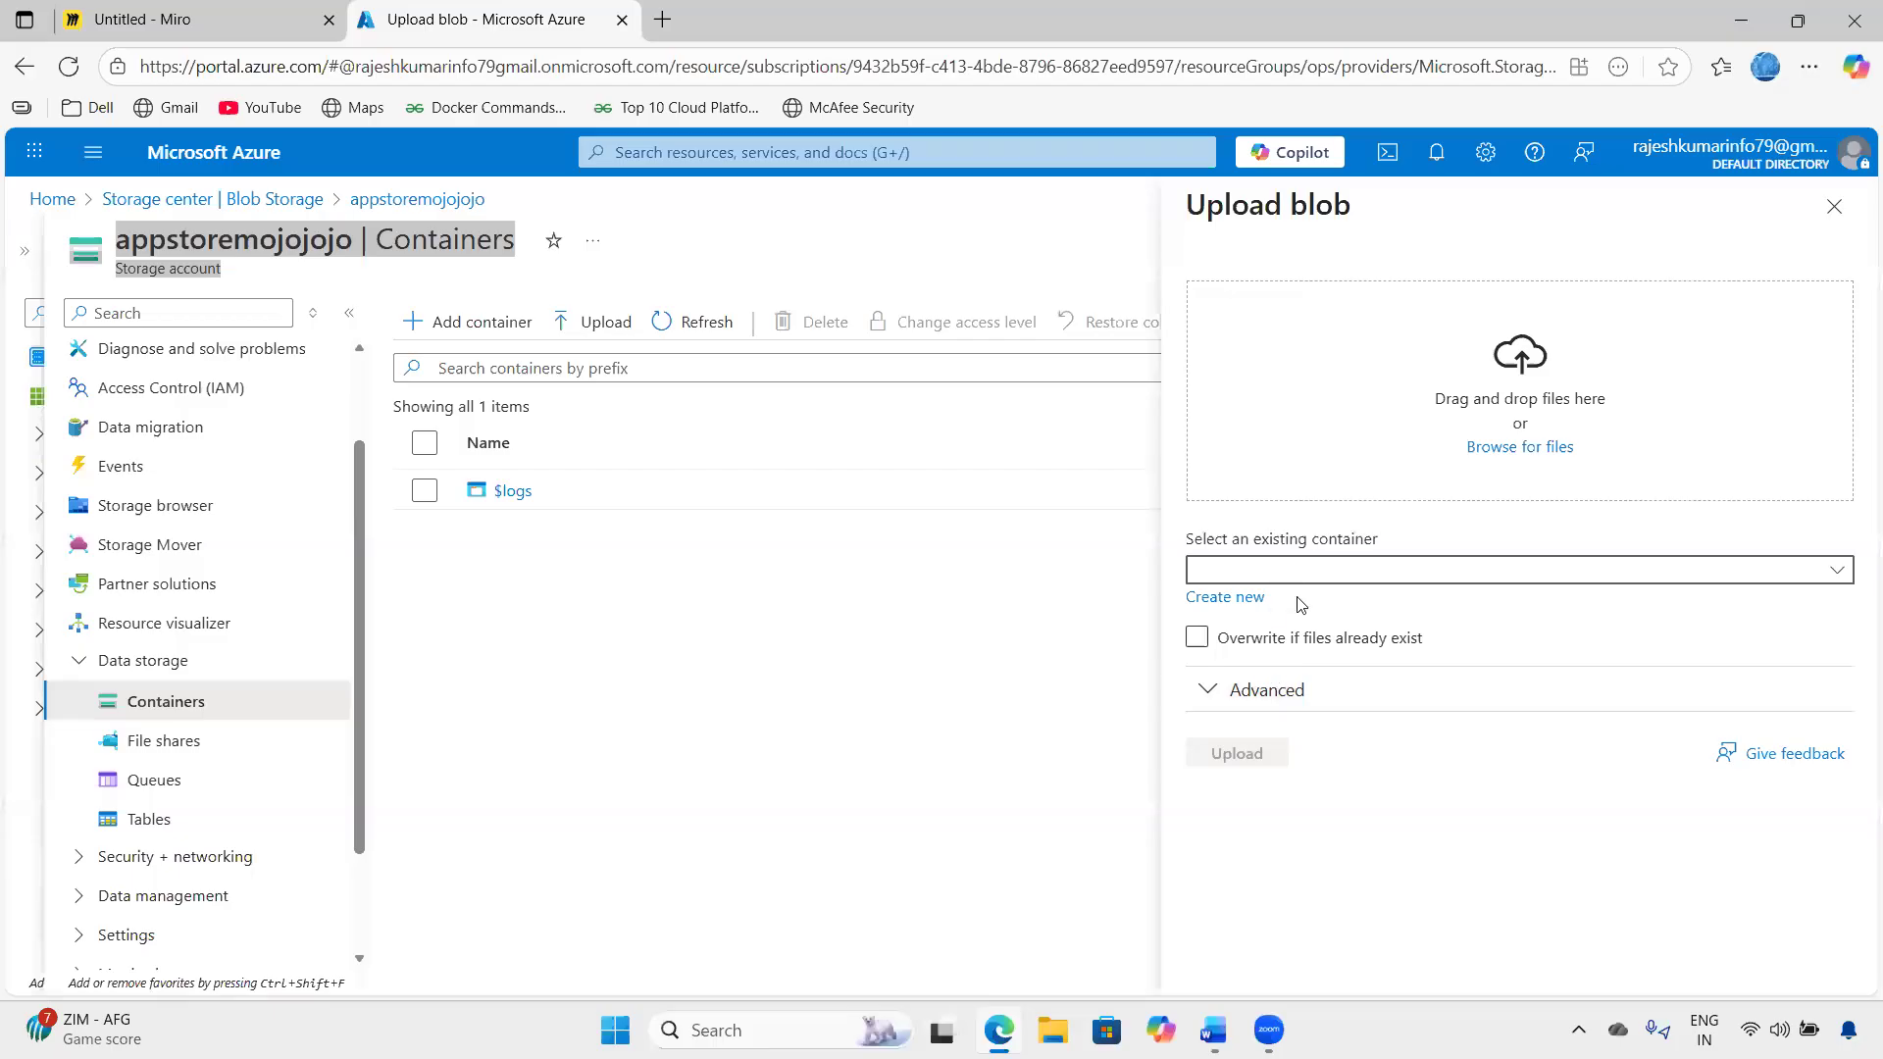
pyautogui.click(1834, 207)
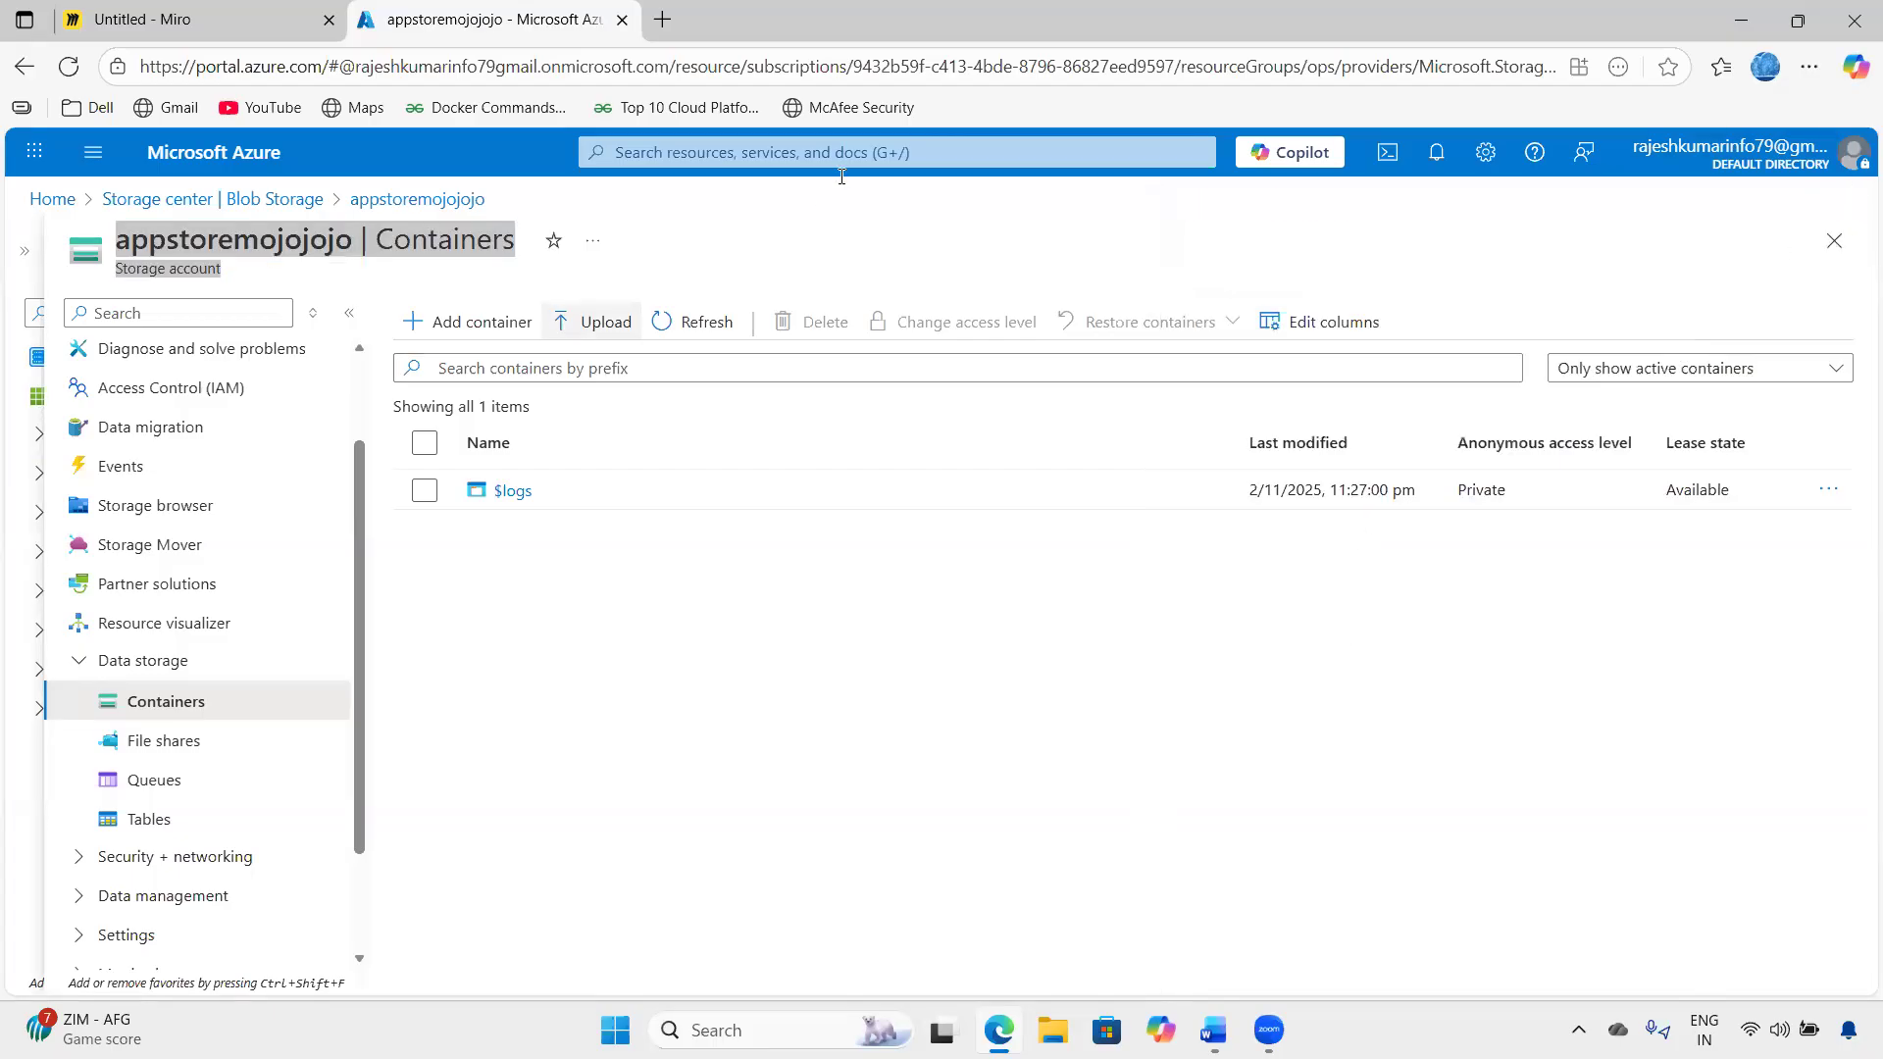
pyautogui.moveTo(390, 345)
pyautogui.mouseDown()
pyautogui.moveTo(433, 317)
pyautogui.moveTo(544, 599)
pyautogui.moveTo(464, 655)
pyautogui.mouseUp()
pyautogui.moveTo(674, 571)
pyautogui.mouseDown()
pyautogui.moveTo(680, 534)
pyautogui.moveTo(696, 607)
pyautogui.mouseUp()
pyautogui.moveTo(747, 543)
pyautogui.mouseDown()
pyautogui.moveTo(790, 581)
pyautogui.moveTo(824, 512)
pyautogui.moveTo(861, 537)
pyautogui.moveTo(824, 570)
pyautogui.mouseUp()
pyautogui.moveTo(759, 628); pyautogui.dragTo(902, 585)
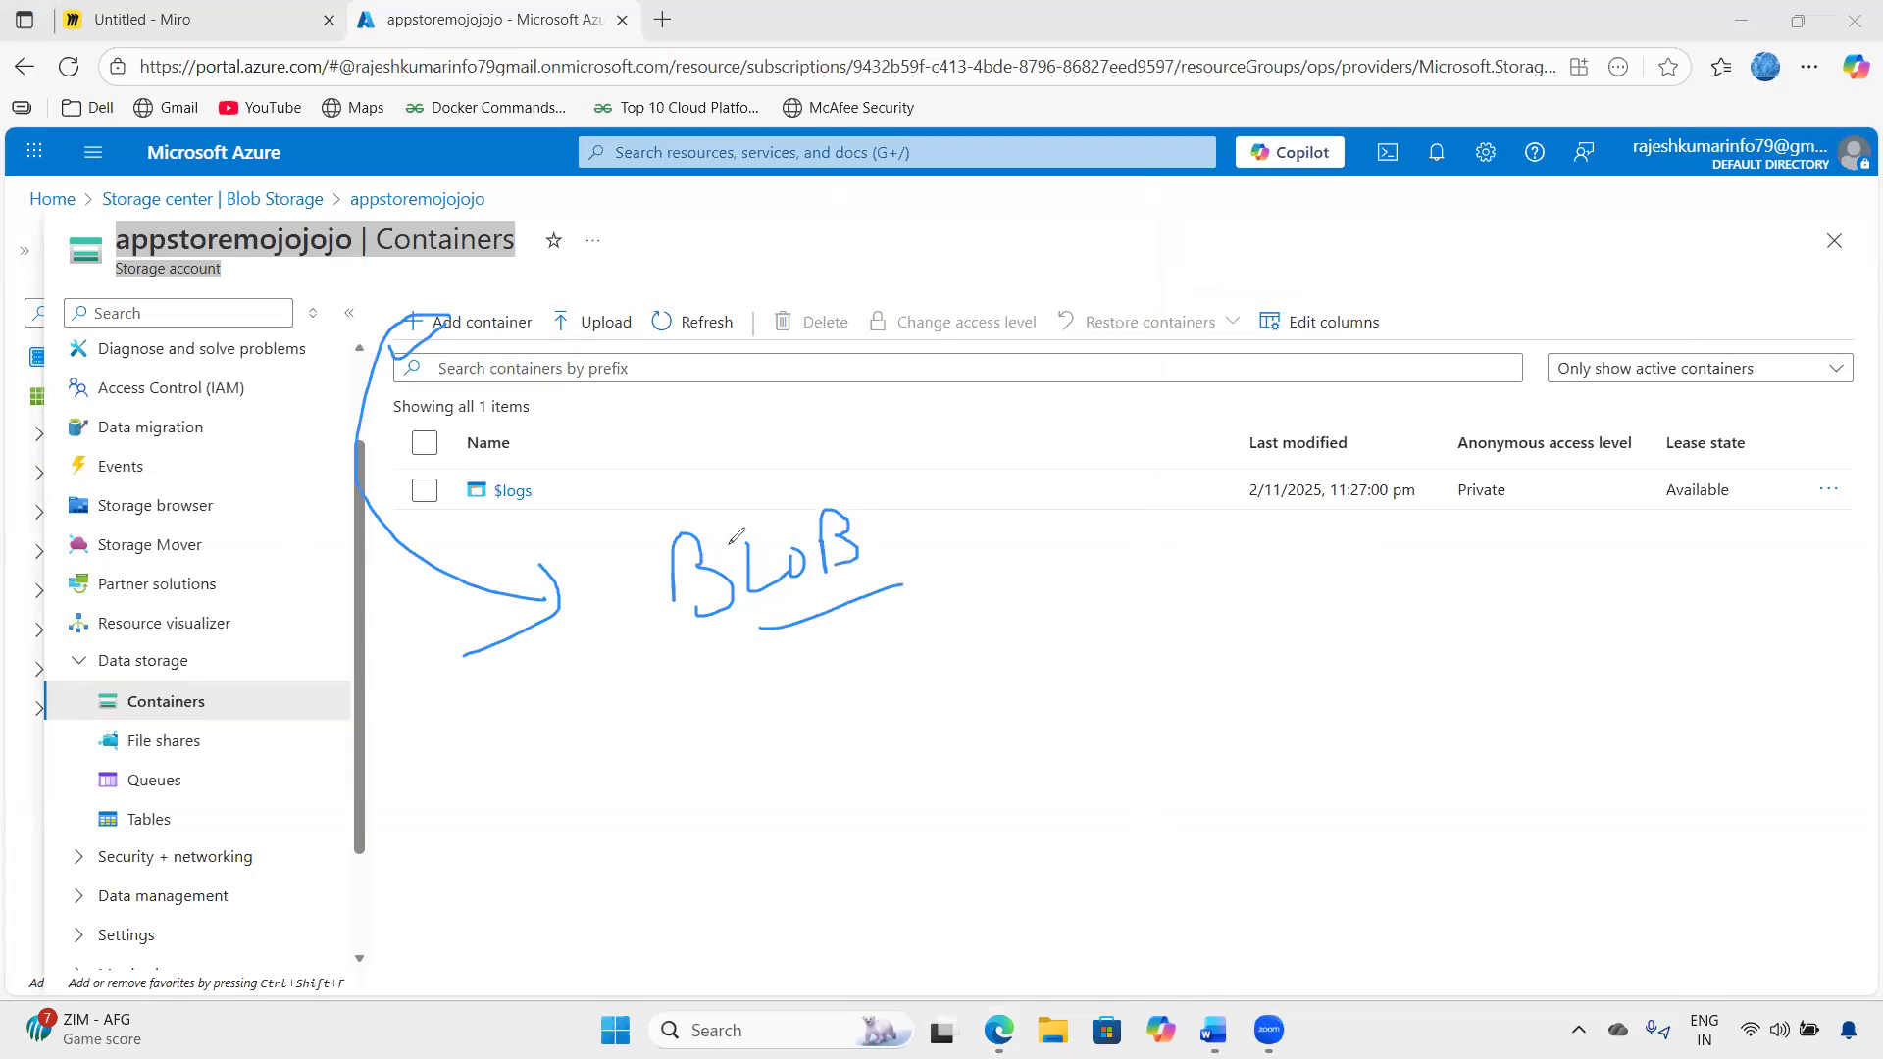
pyautogui.moveTo(750, 510)
pyautogui.mouseDown()
pyautogui.moveTo(731, 633)
pyautogui.moveTo(797, 490)
pyautogui.mouseUp()
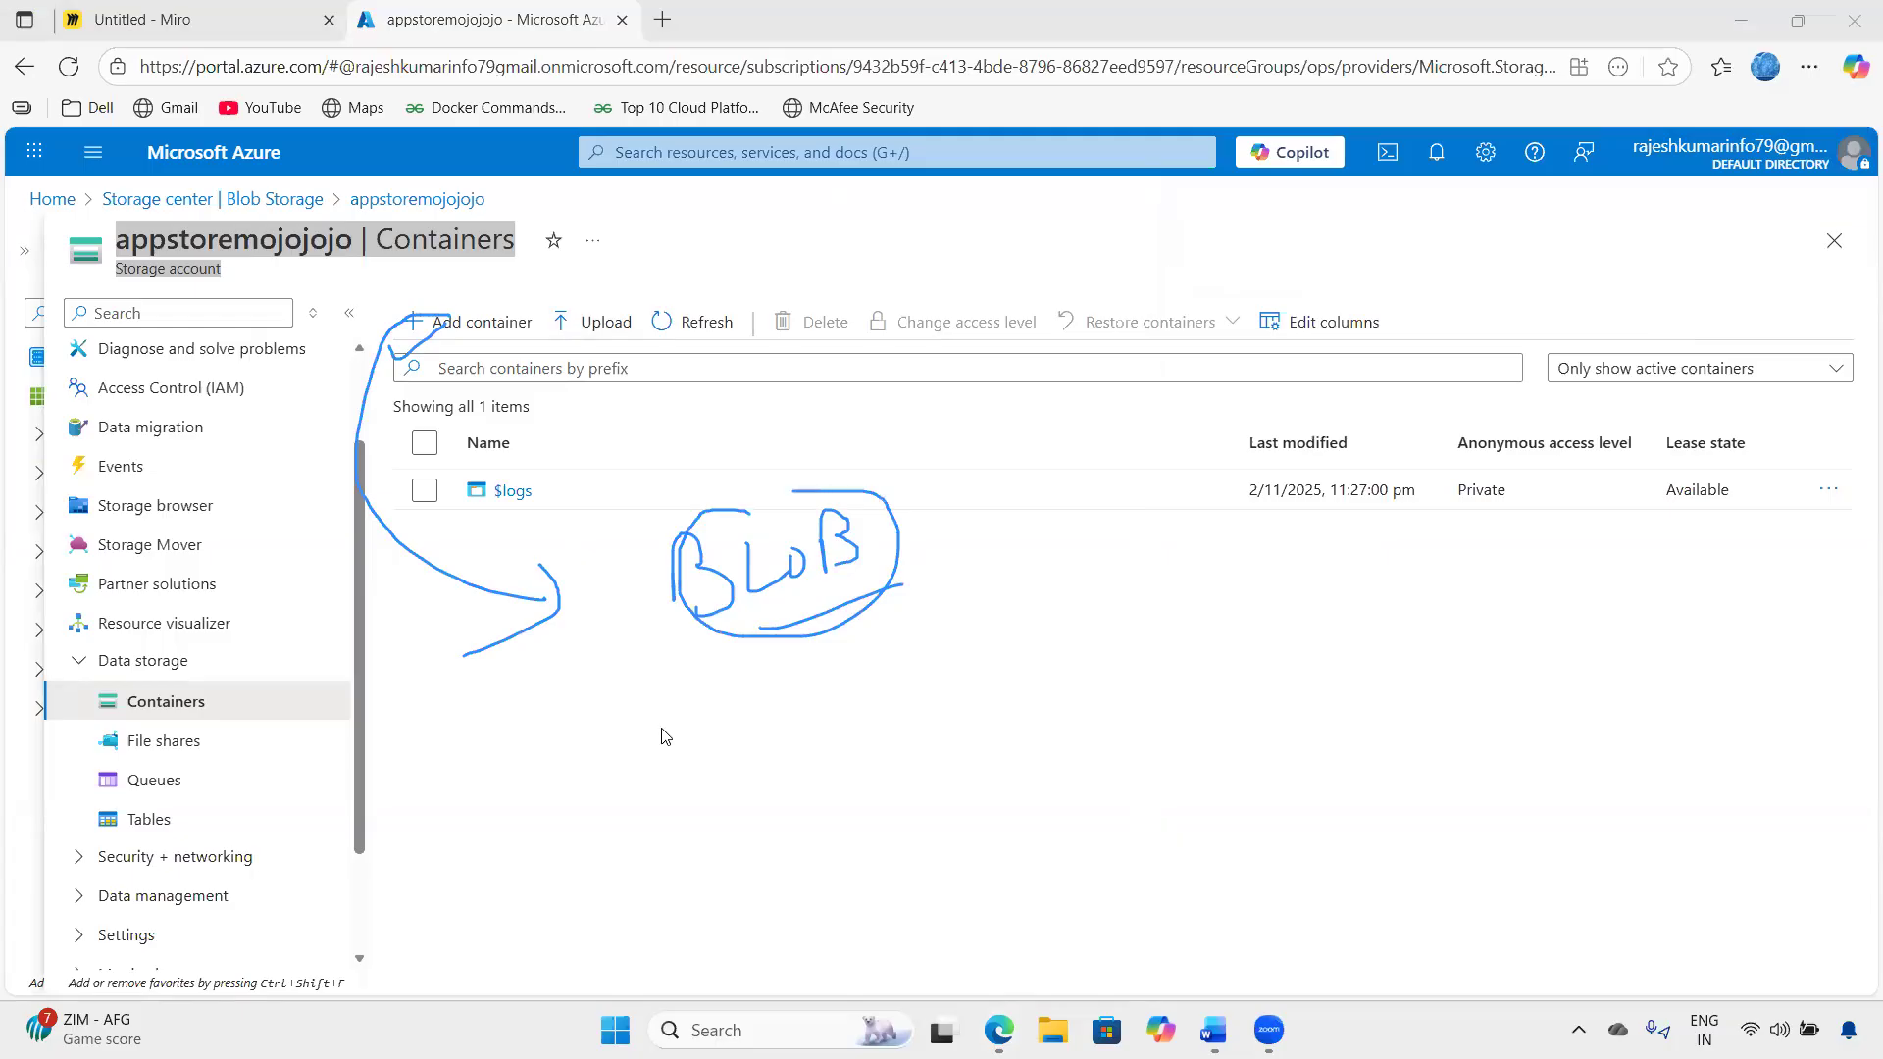
pyautogui.press('Escape')
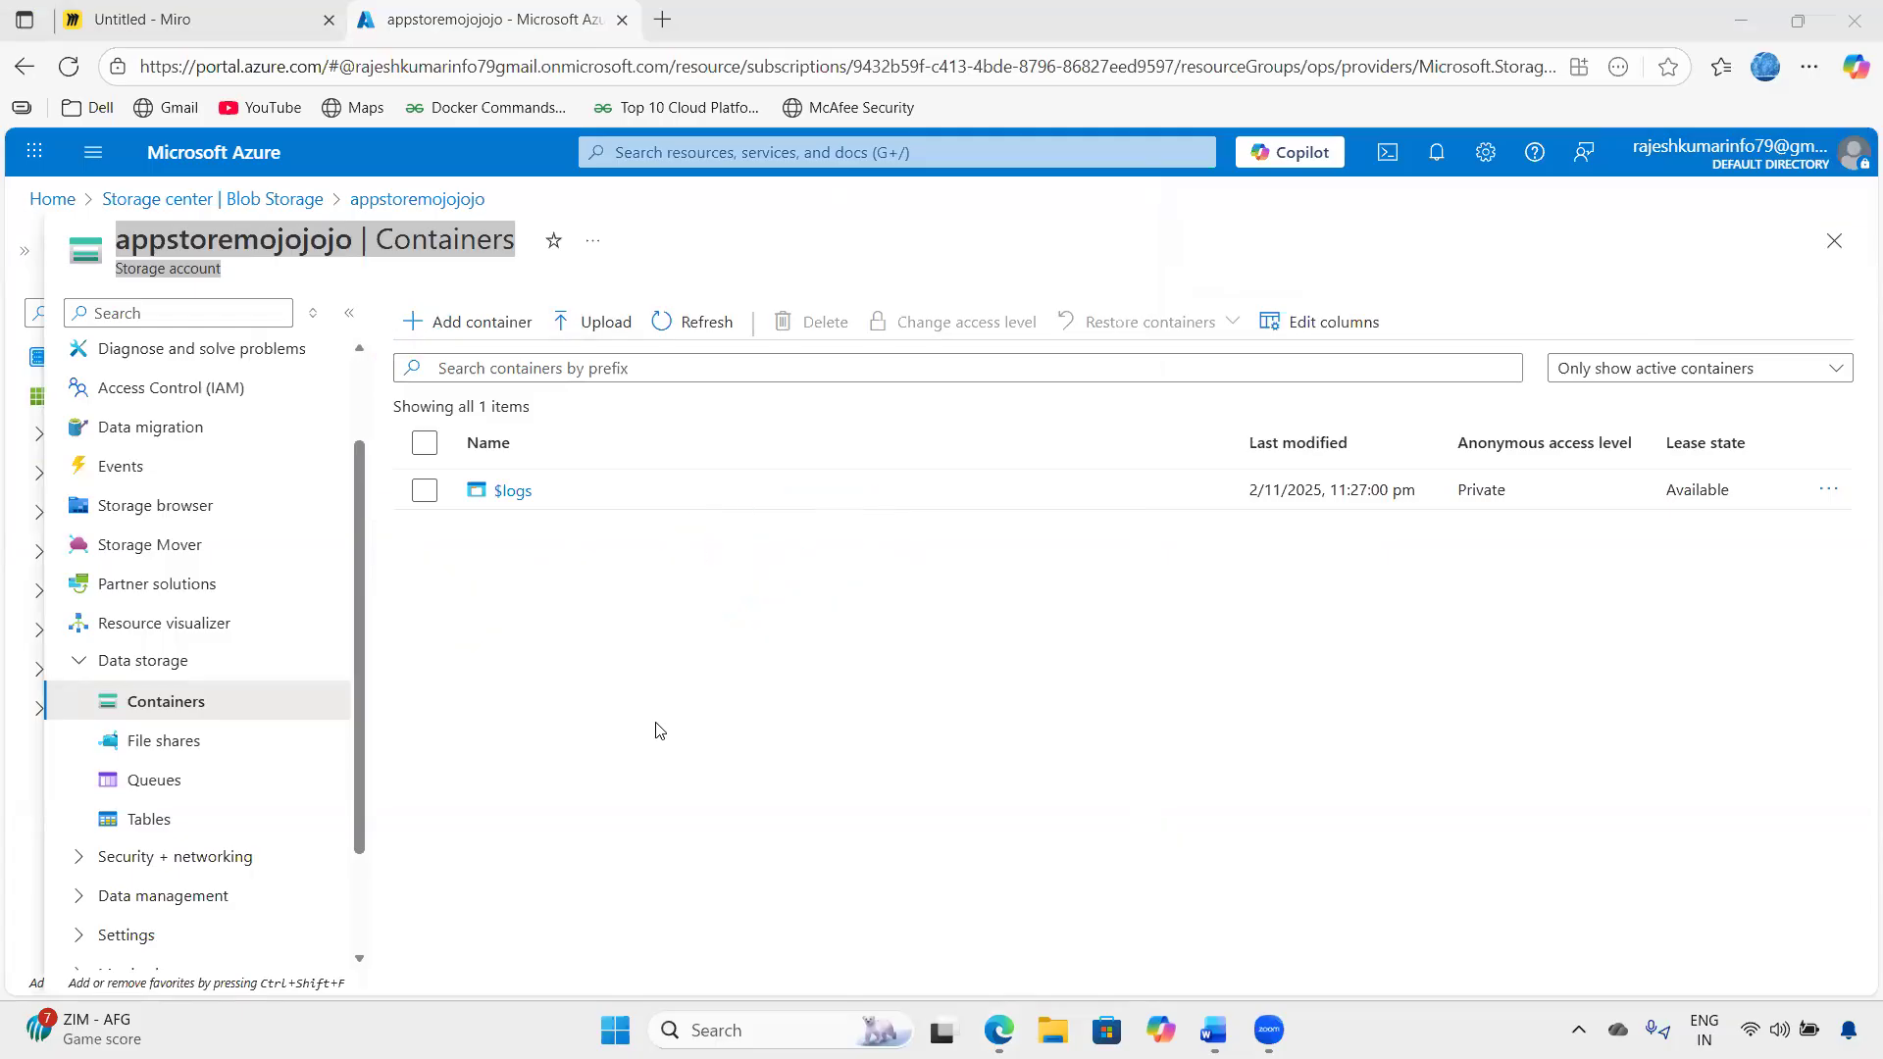
pyautogui.click(463, 326)
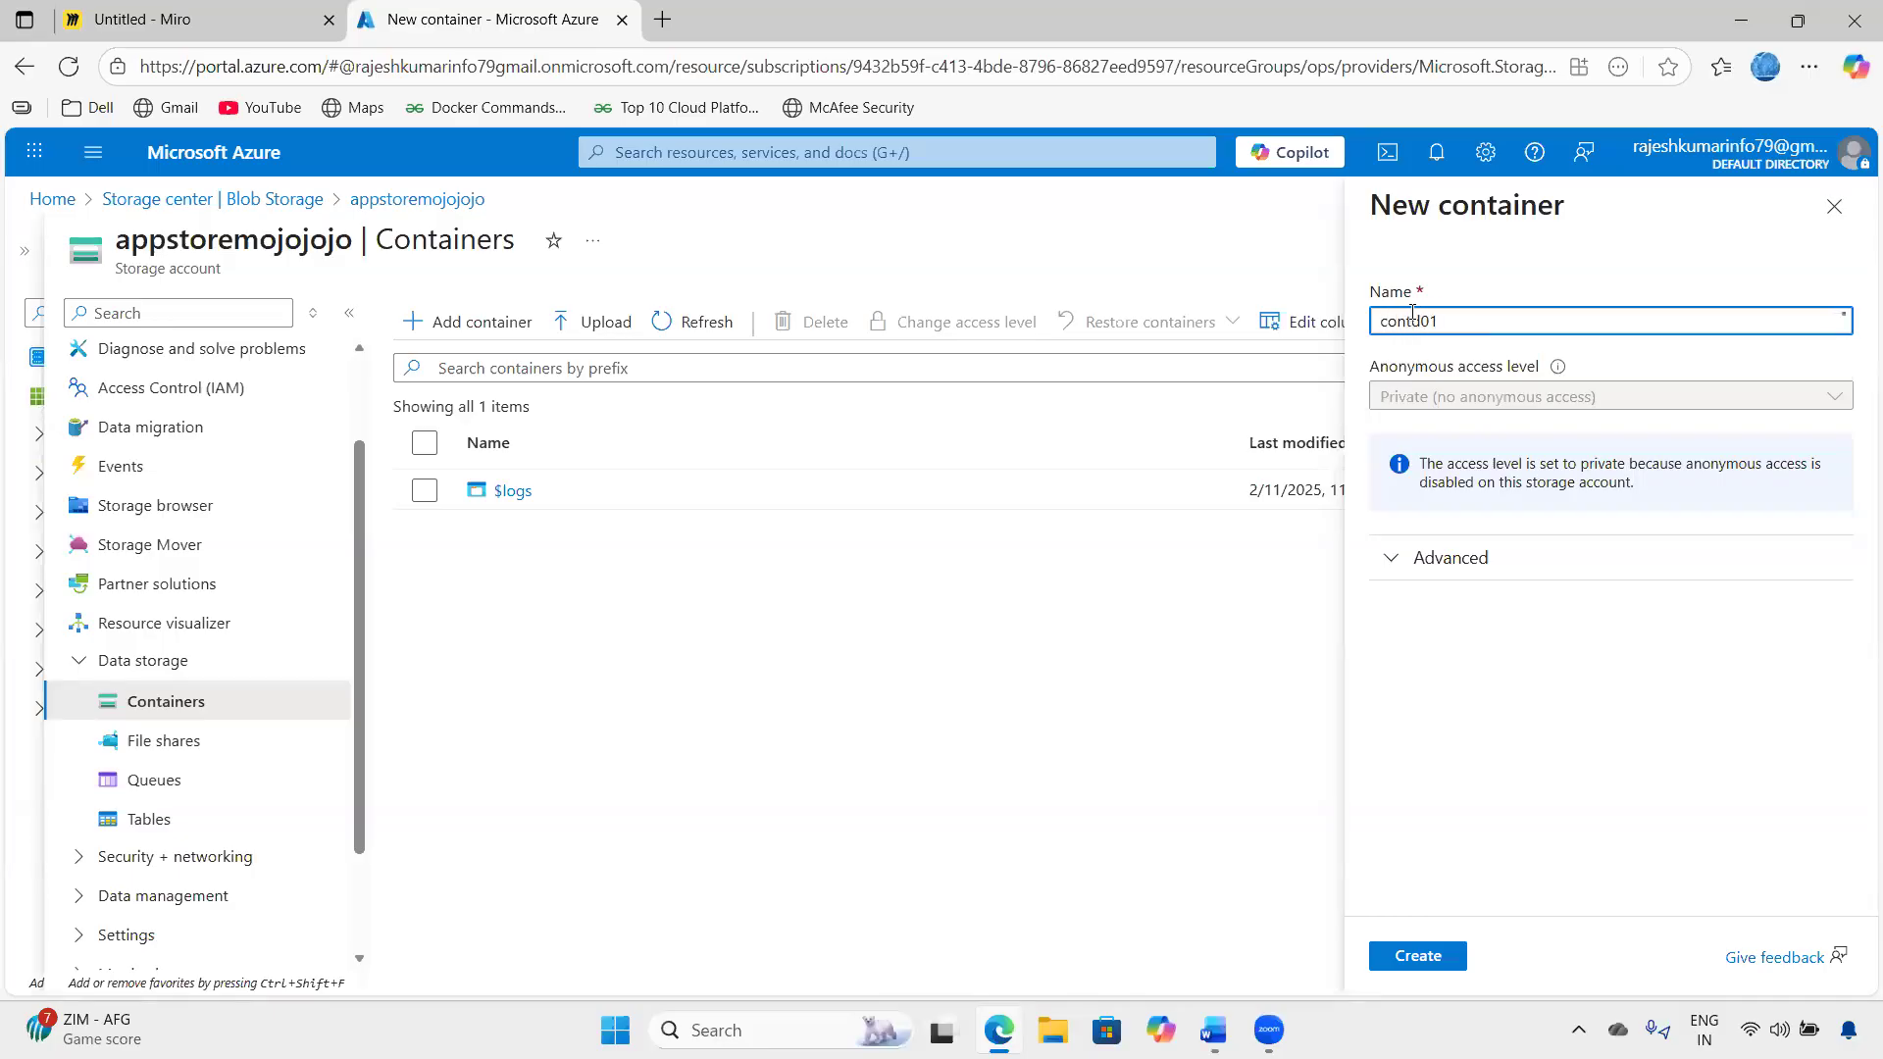
# Step: Create the private container contd01 after reviewing its Advanced options, then open its empty page
pyautogui.click(1404, 569)
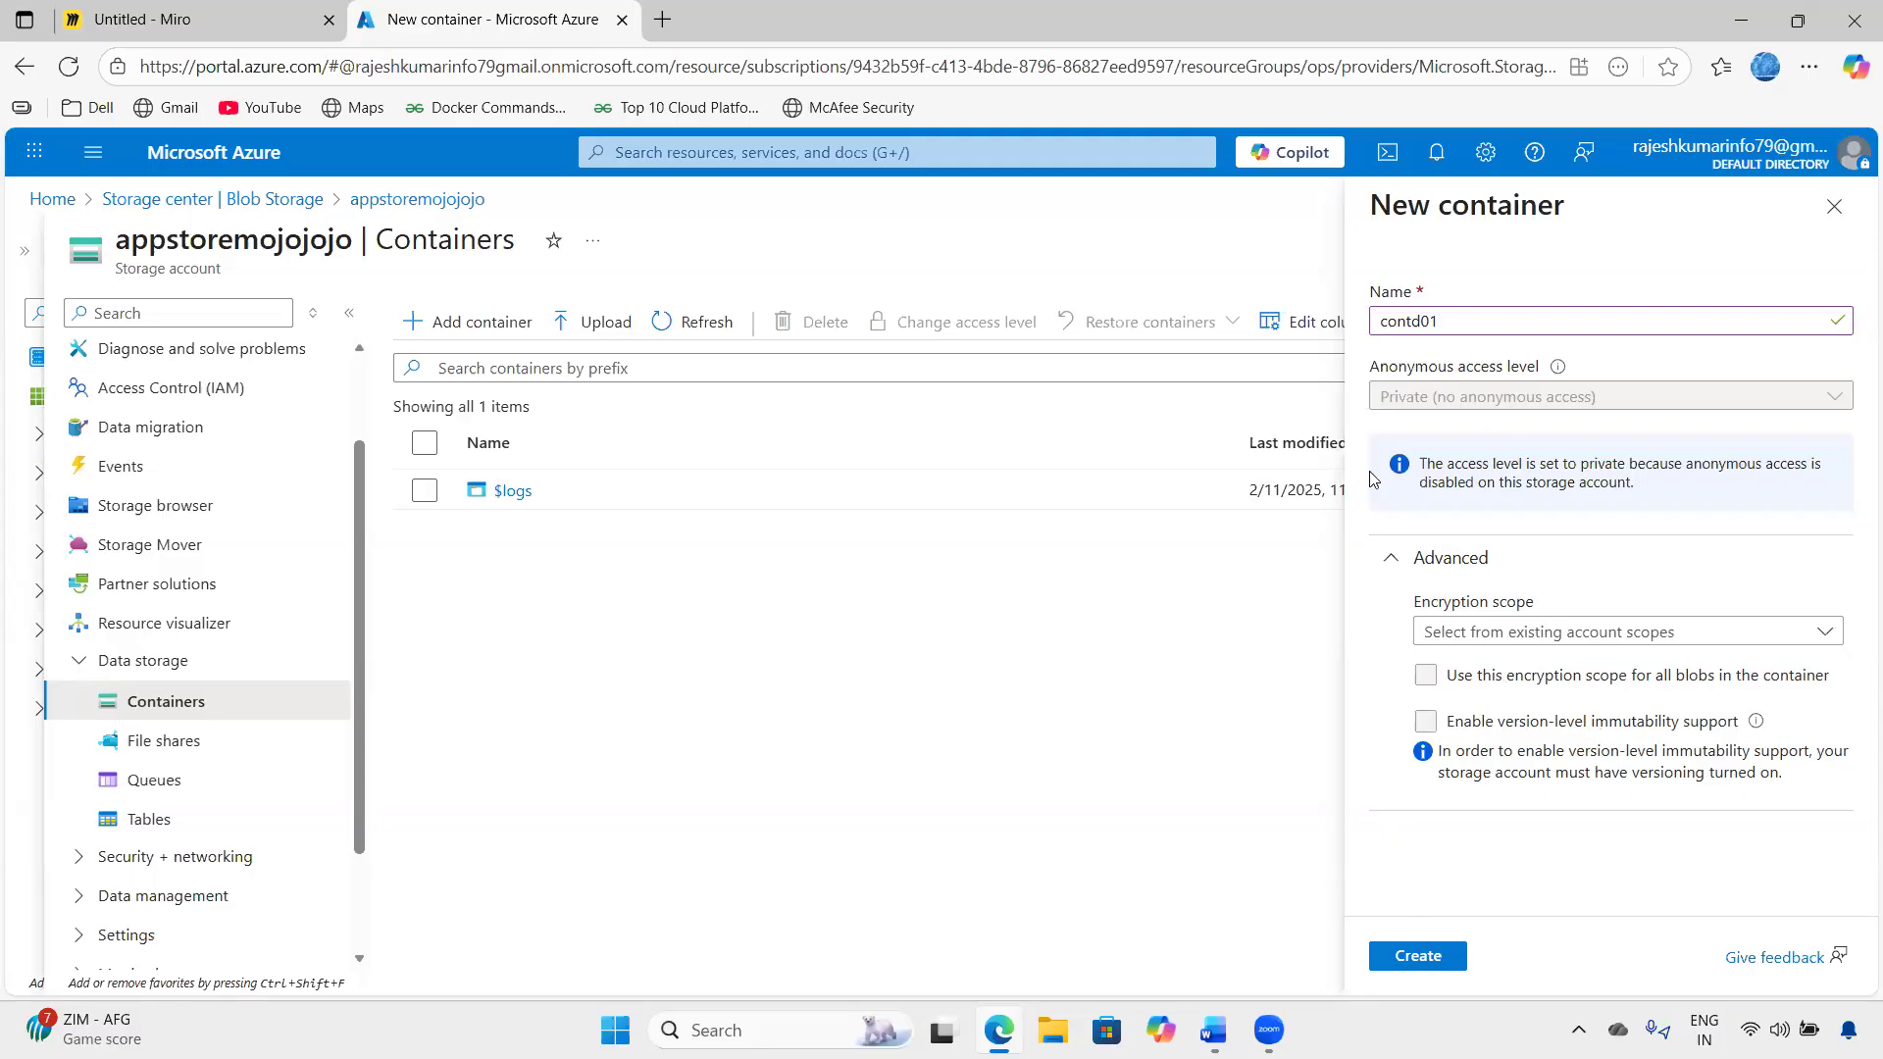
pyautogui.click(1381, 330)
pyautogui.doubleClick(1381, 329)
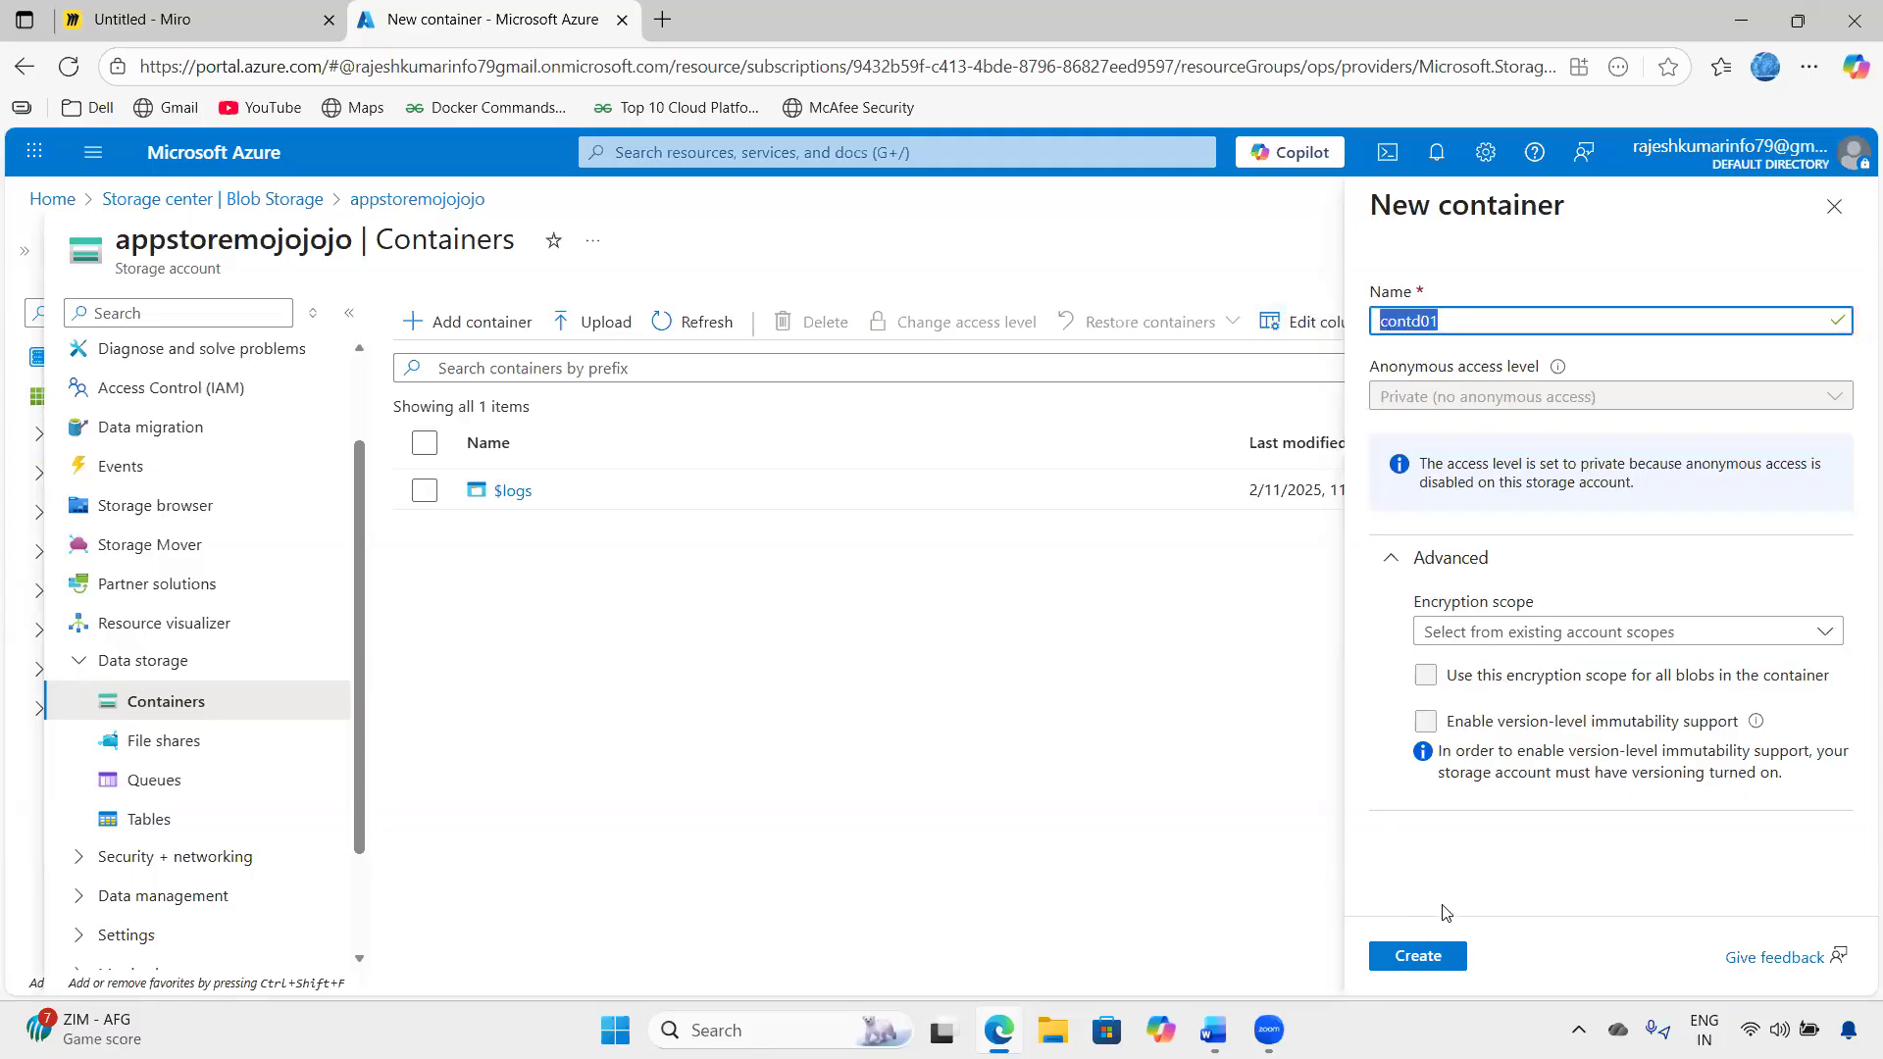
pyautogui.click(1430, 960)
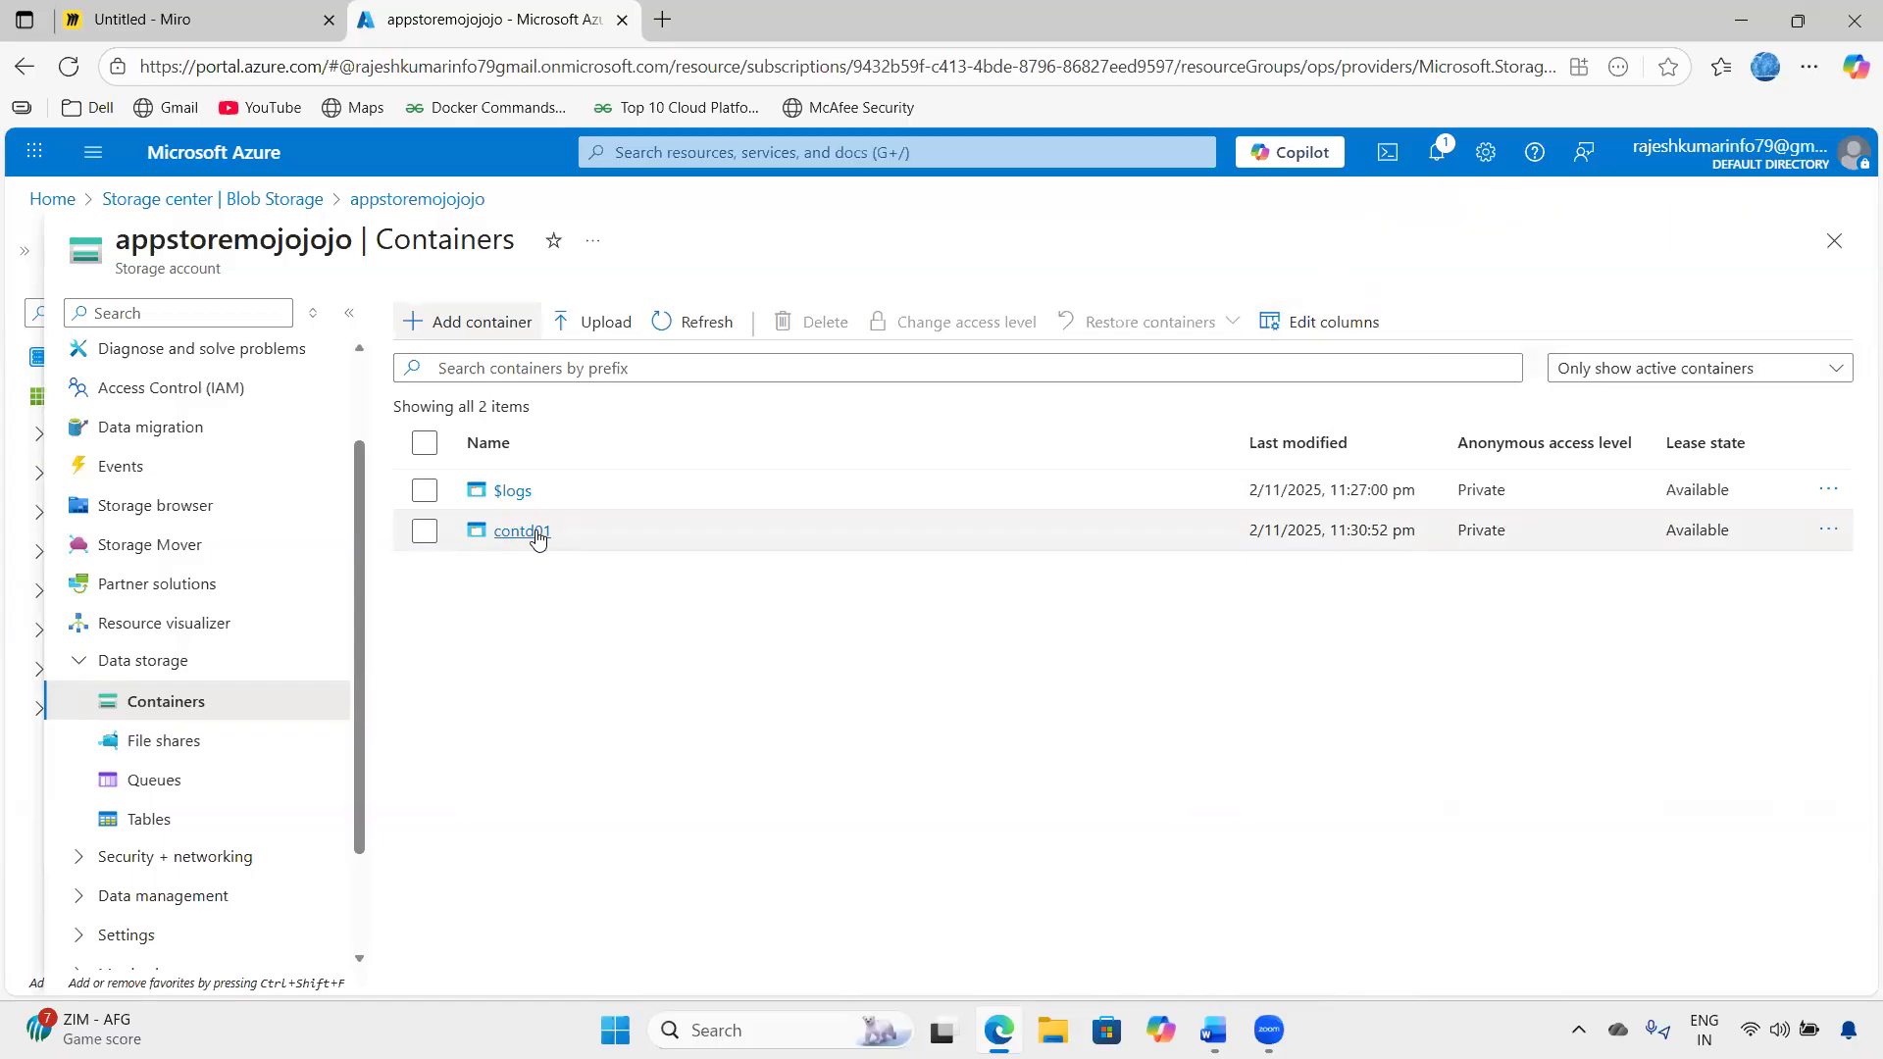
pyautogui.moveTo(574, 531); pyautogui.dragTo(481, 536)
pyautogui.click(425, 530)
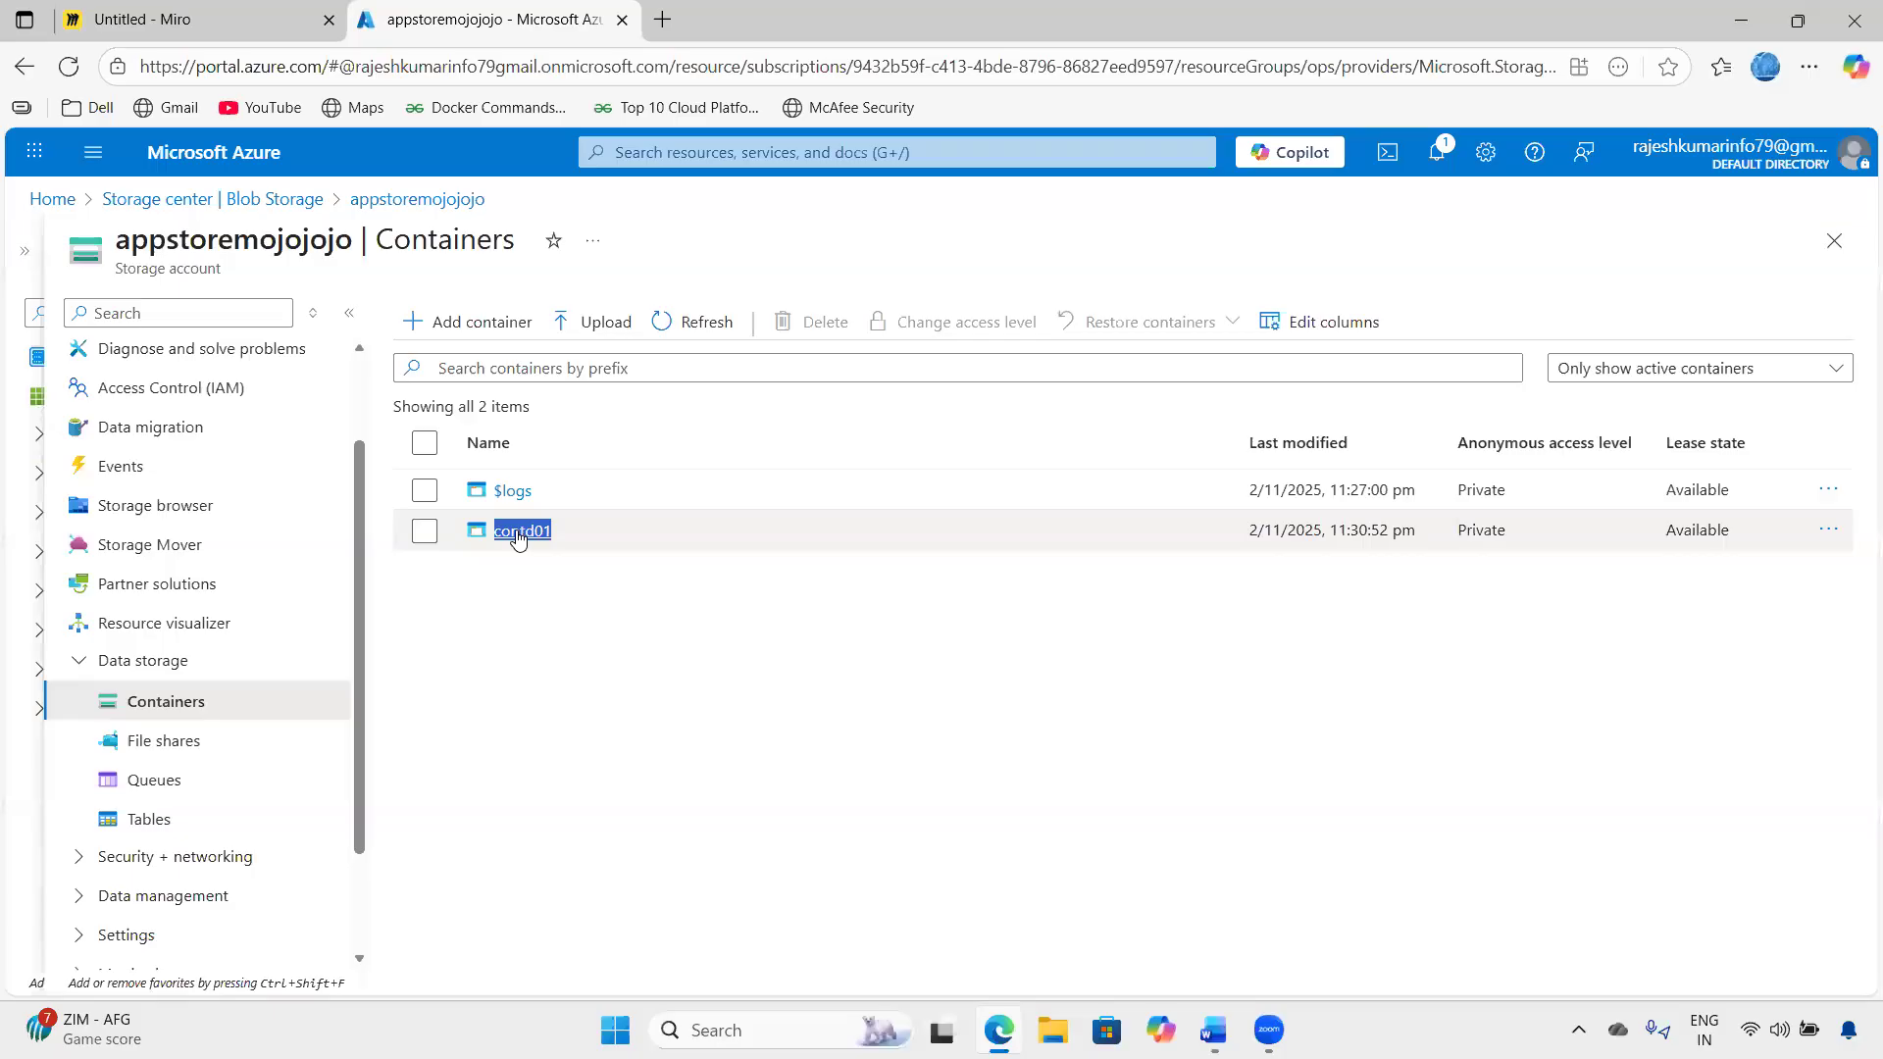
pyautogui.click(519, 533)
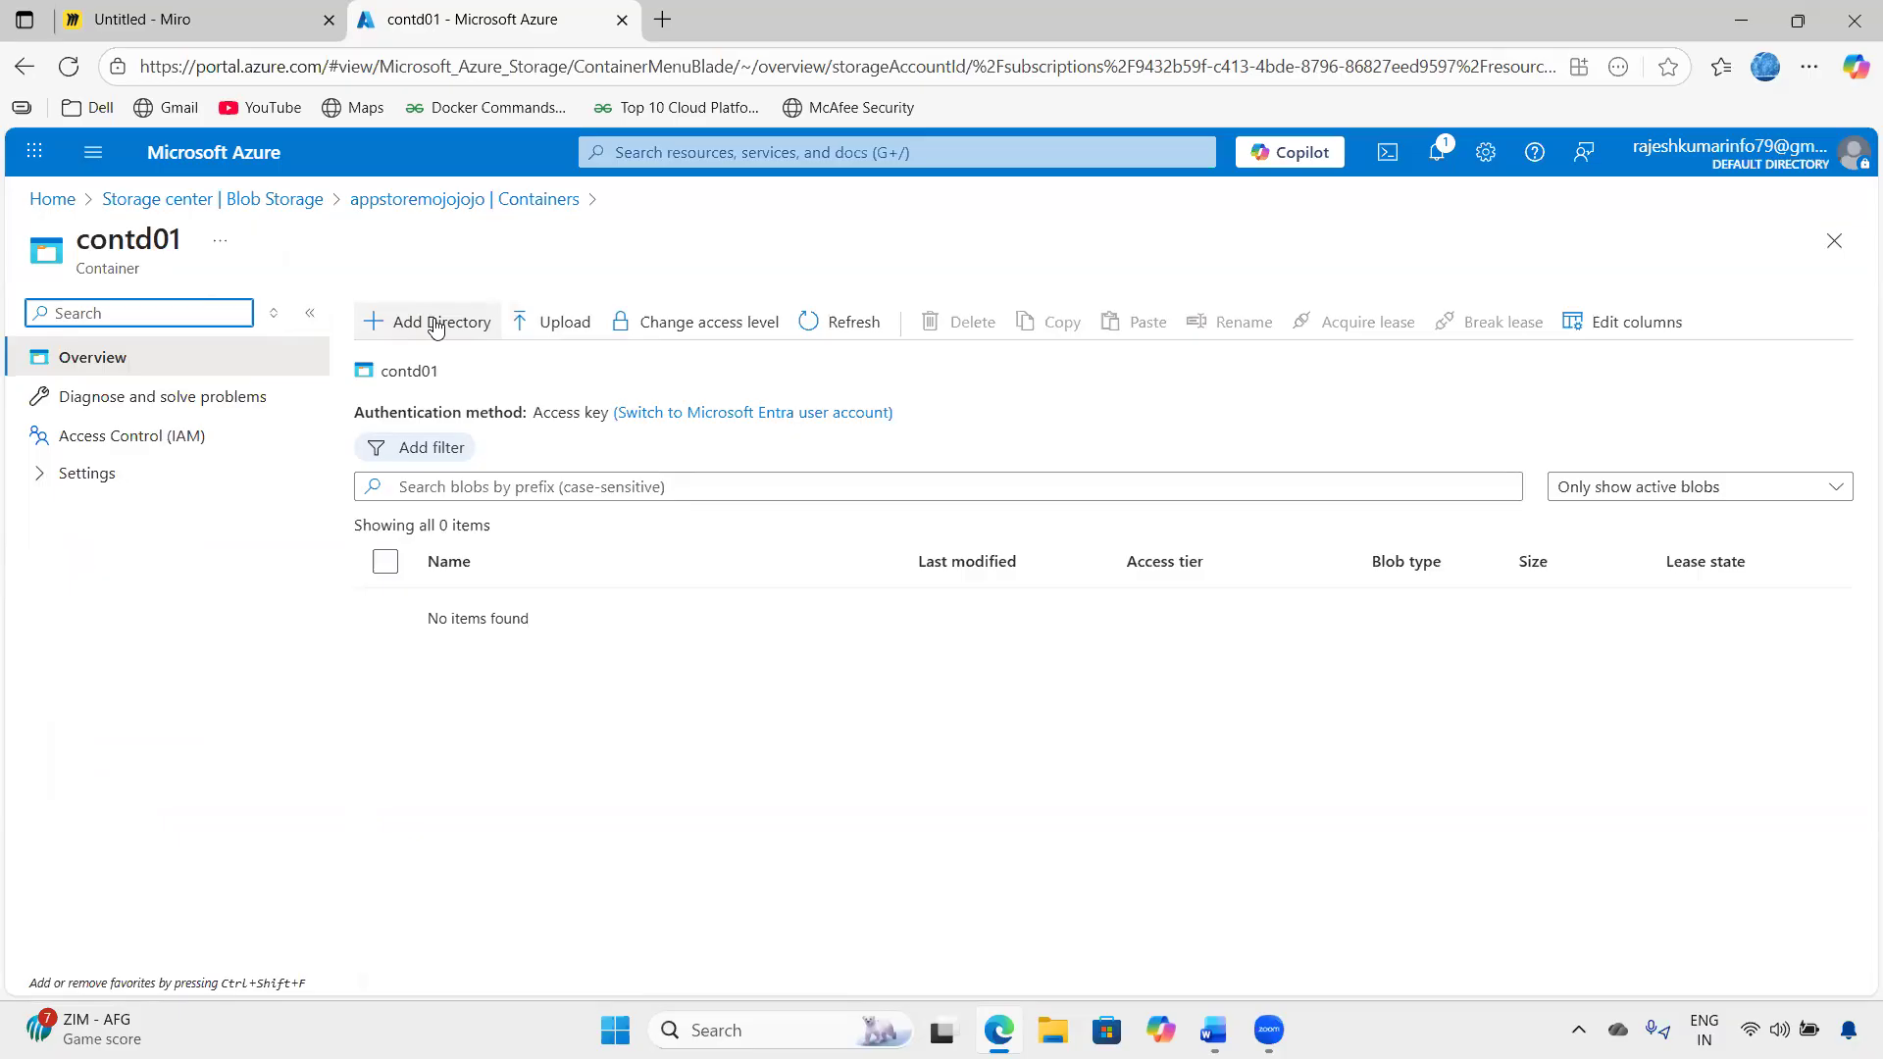
# Step: Upload Job responsibilities of cloud admin.docx from the desktop into contd01 and maximize the browser
pyautogui.click(549, 335)
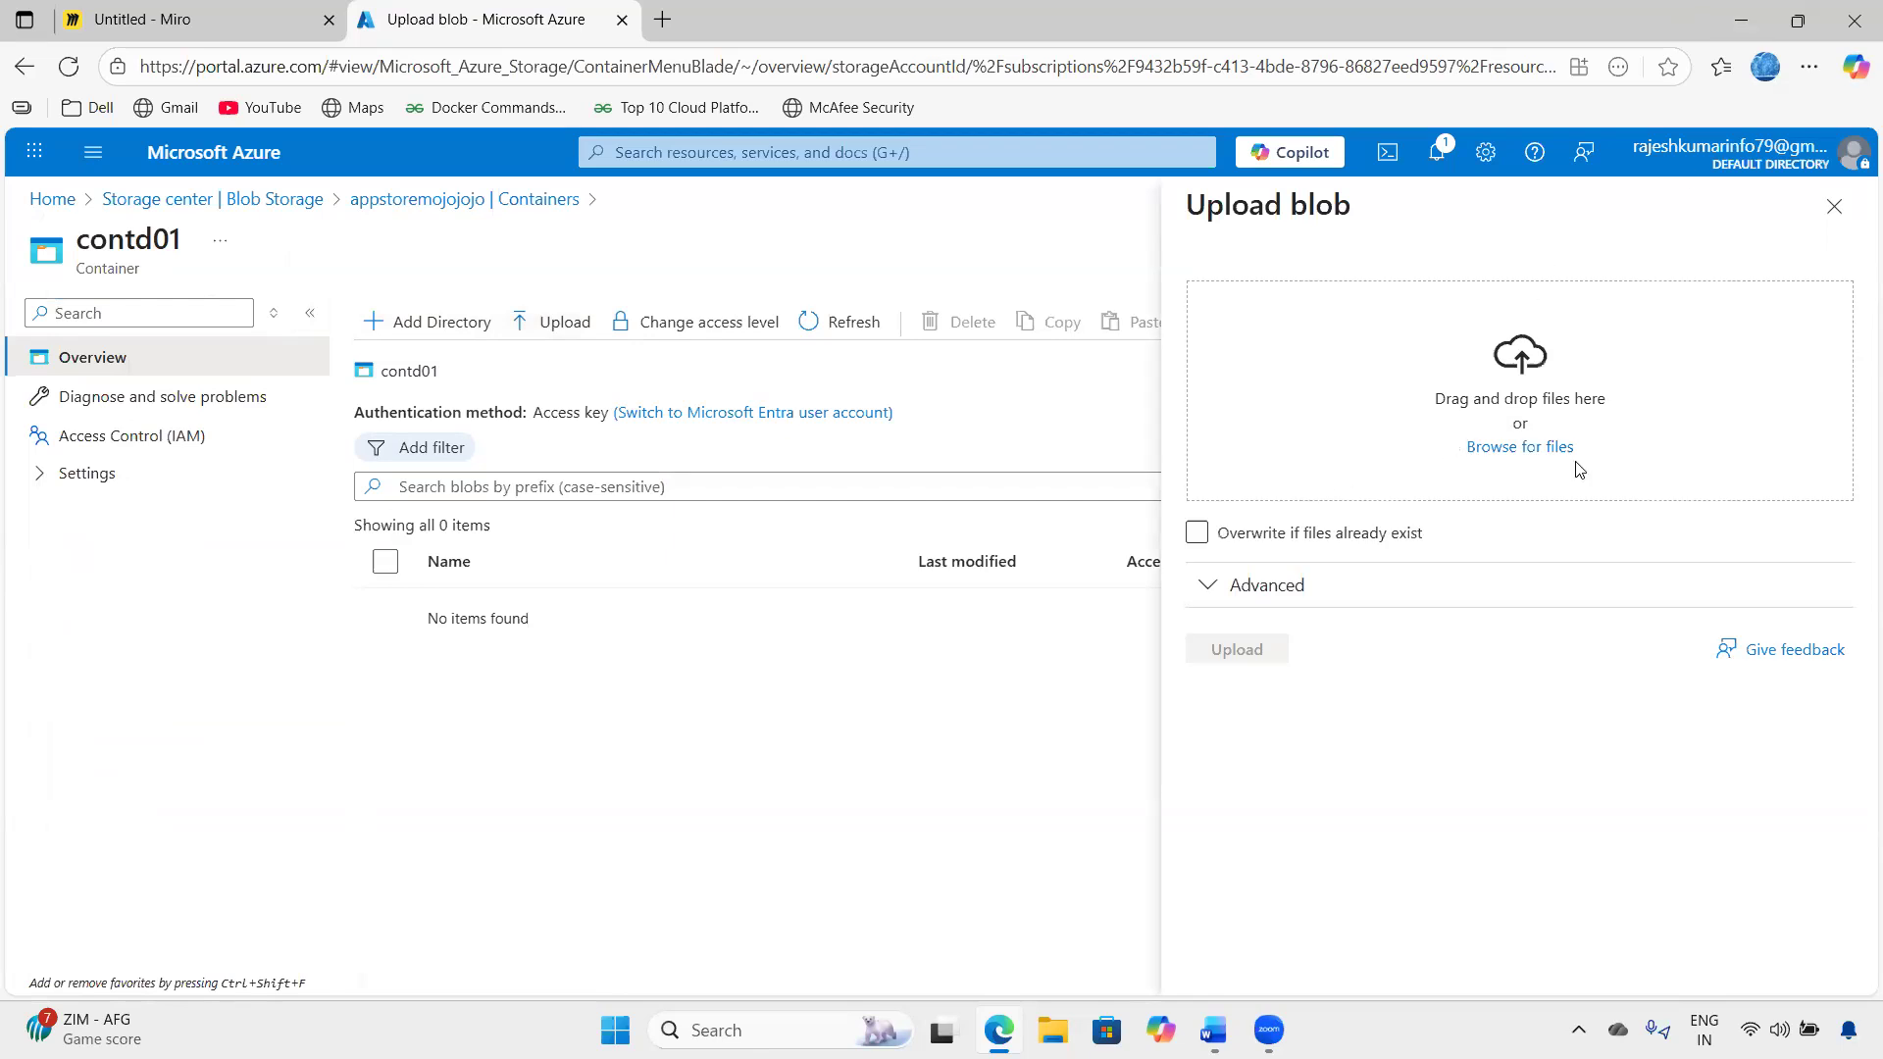
pyautogui.click(1504, 451)
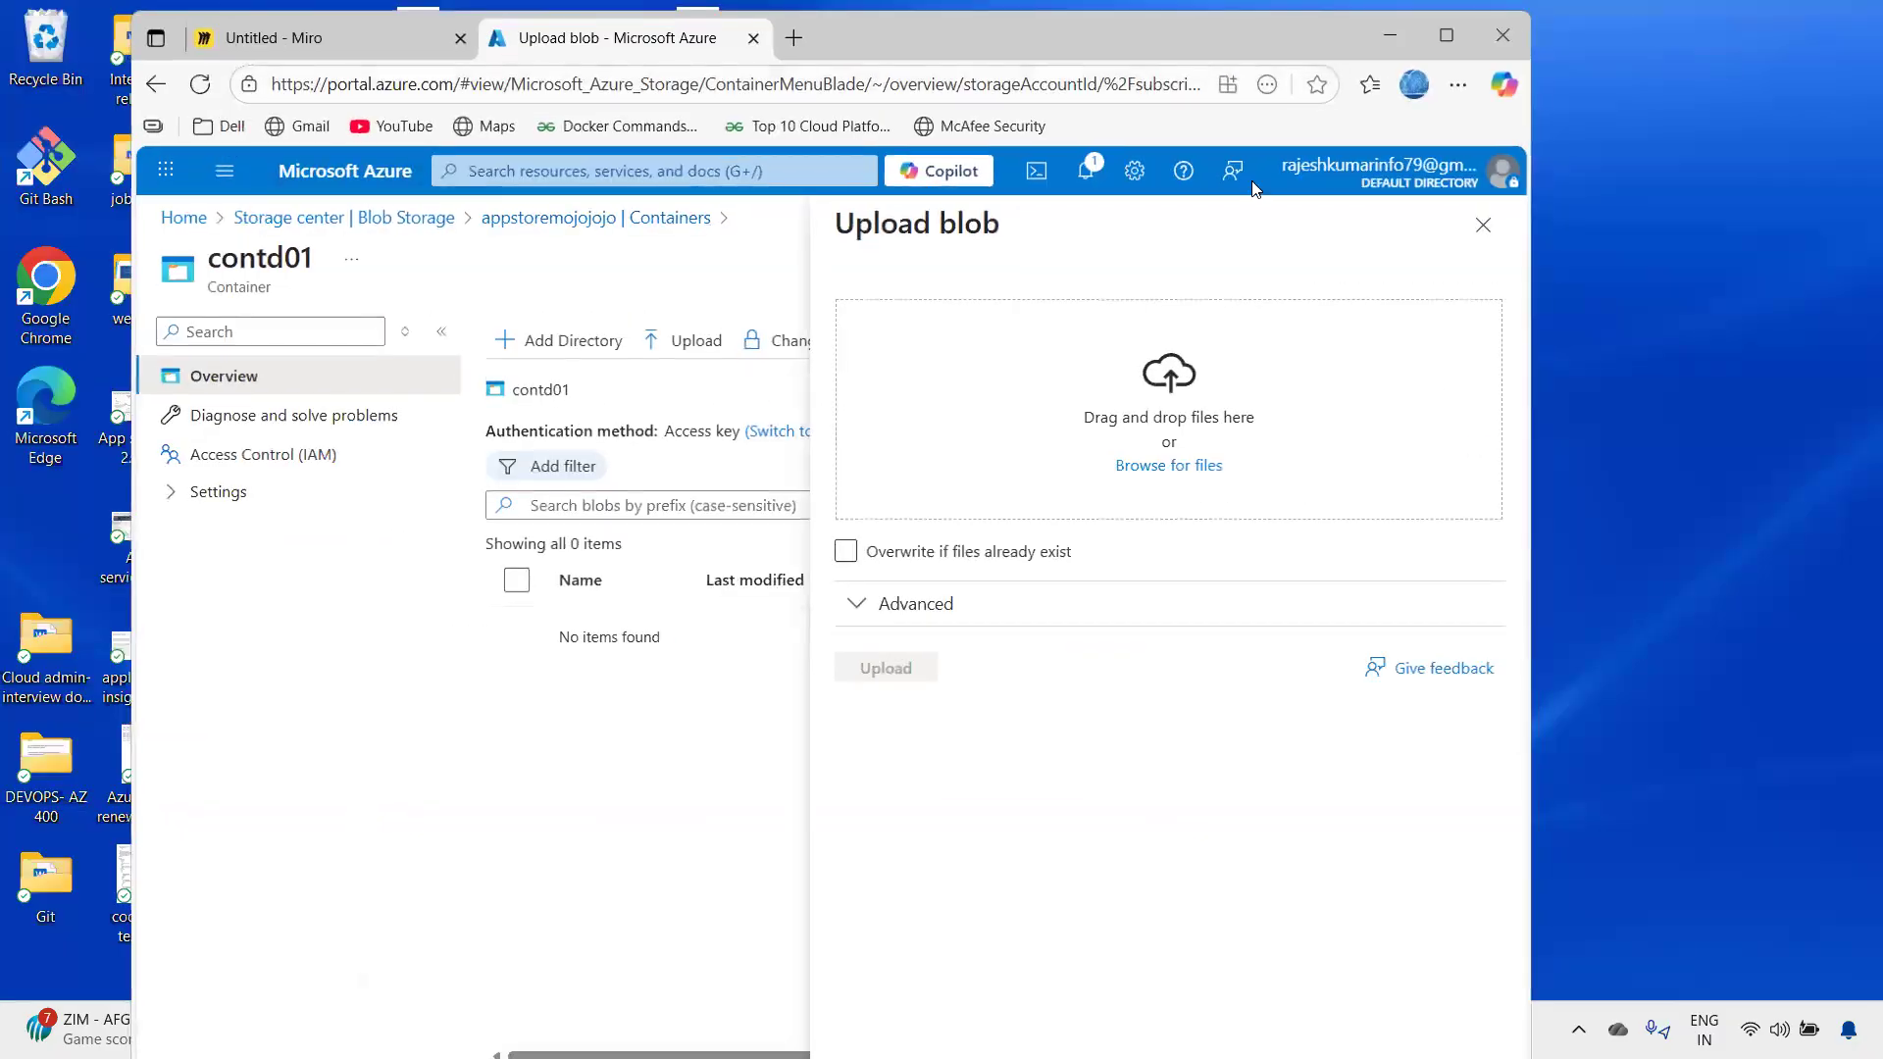
pyautogui.press('super+Right')
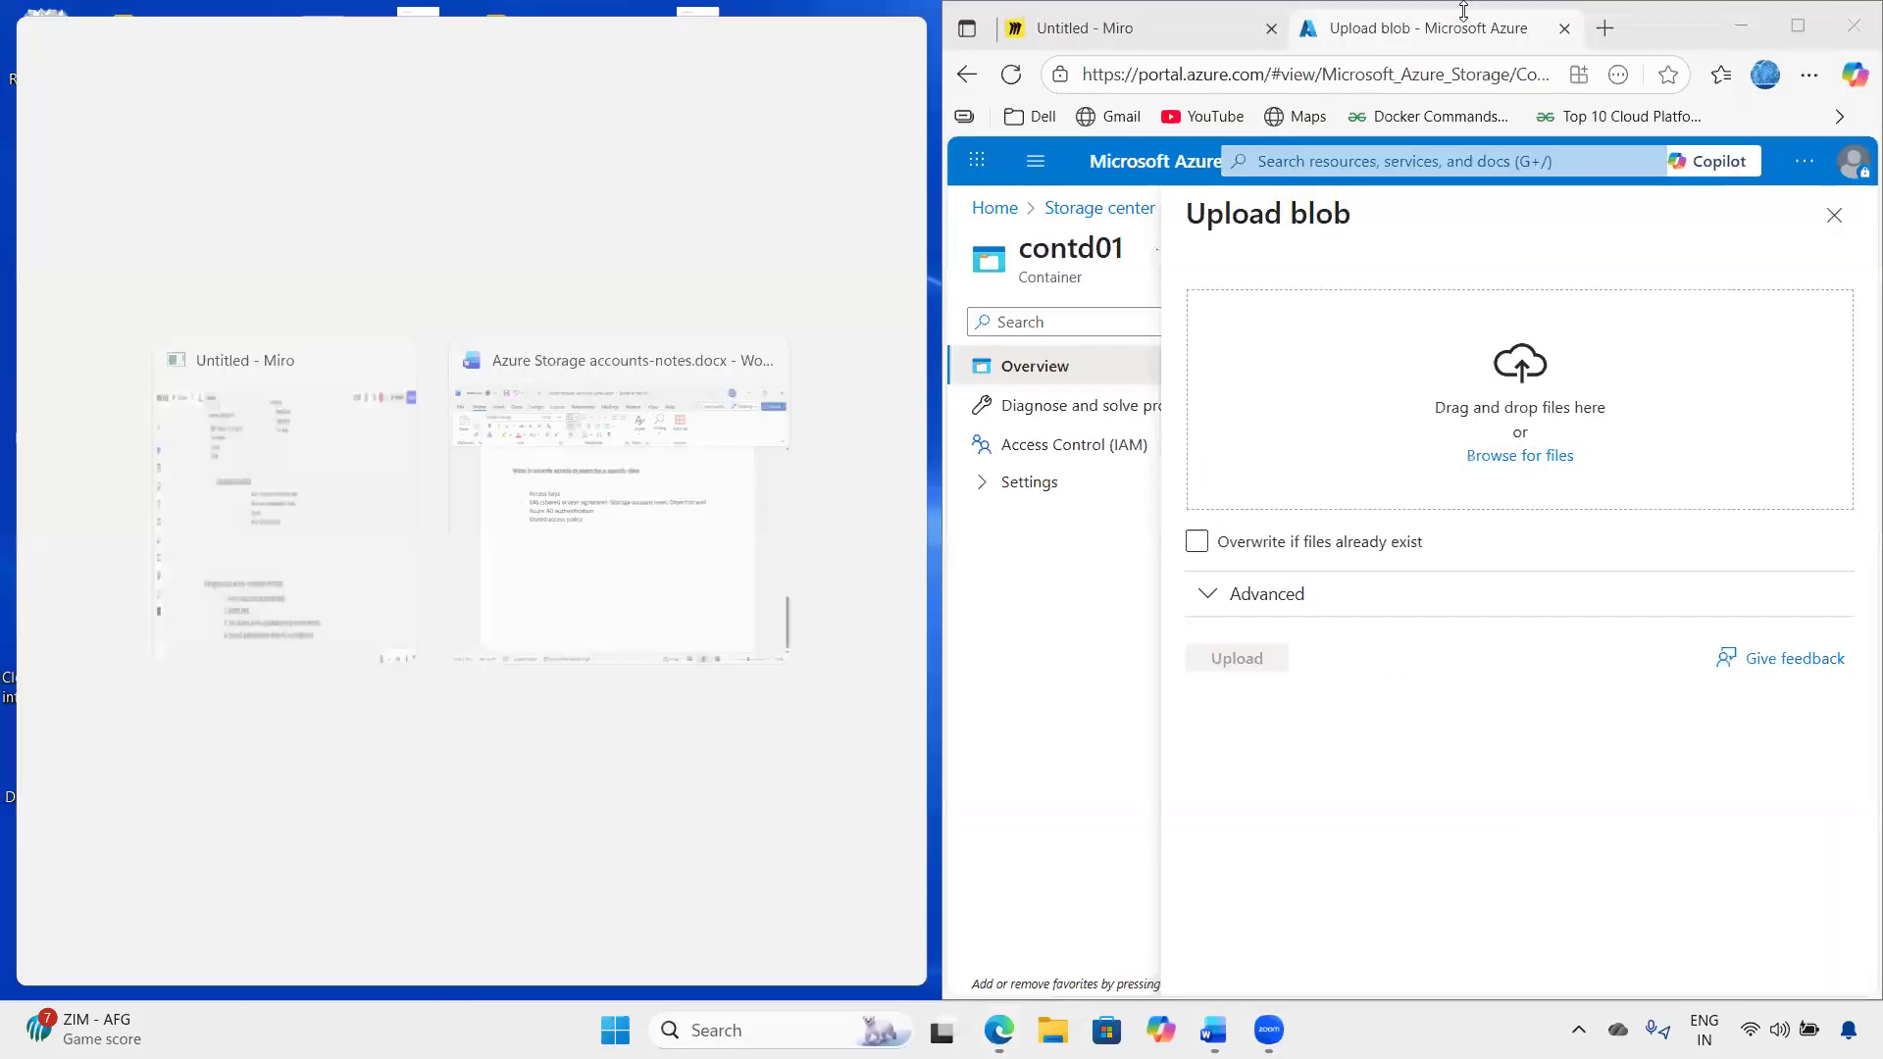
pyautogui.click(1695, 31)
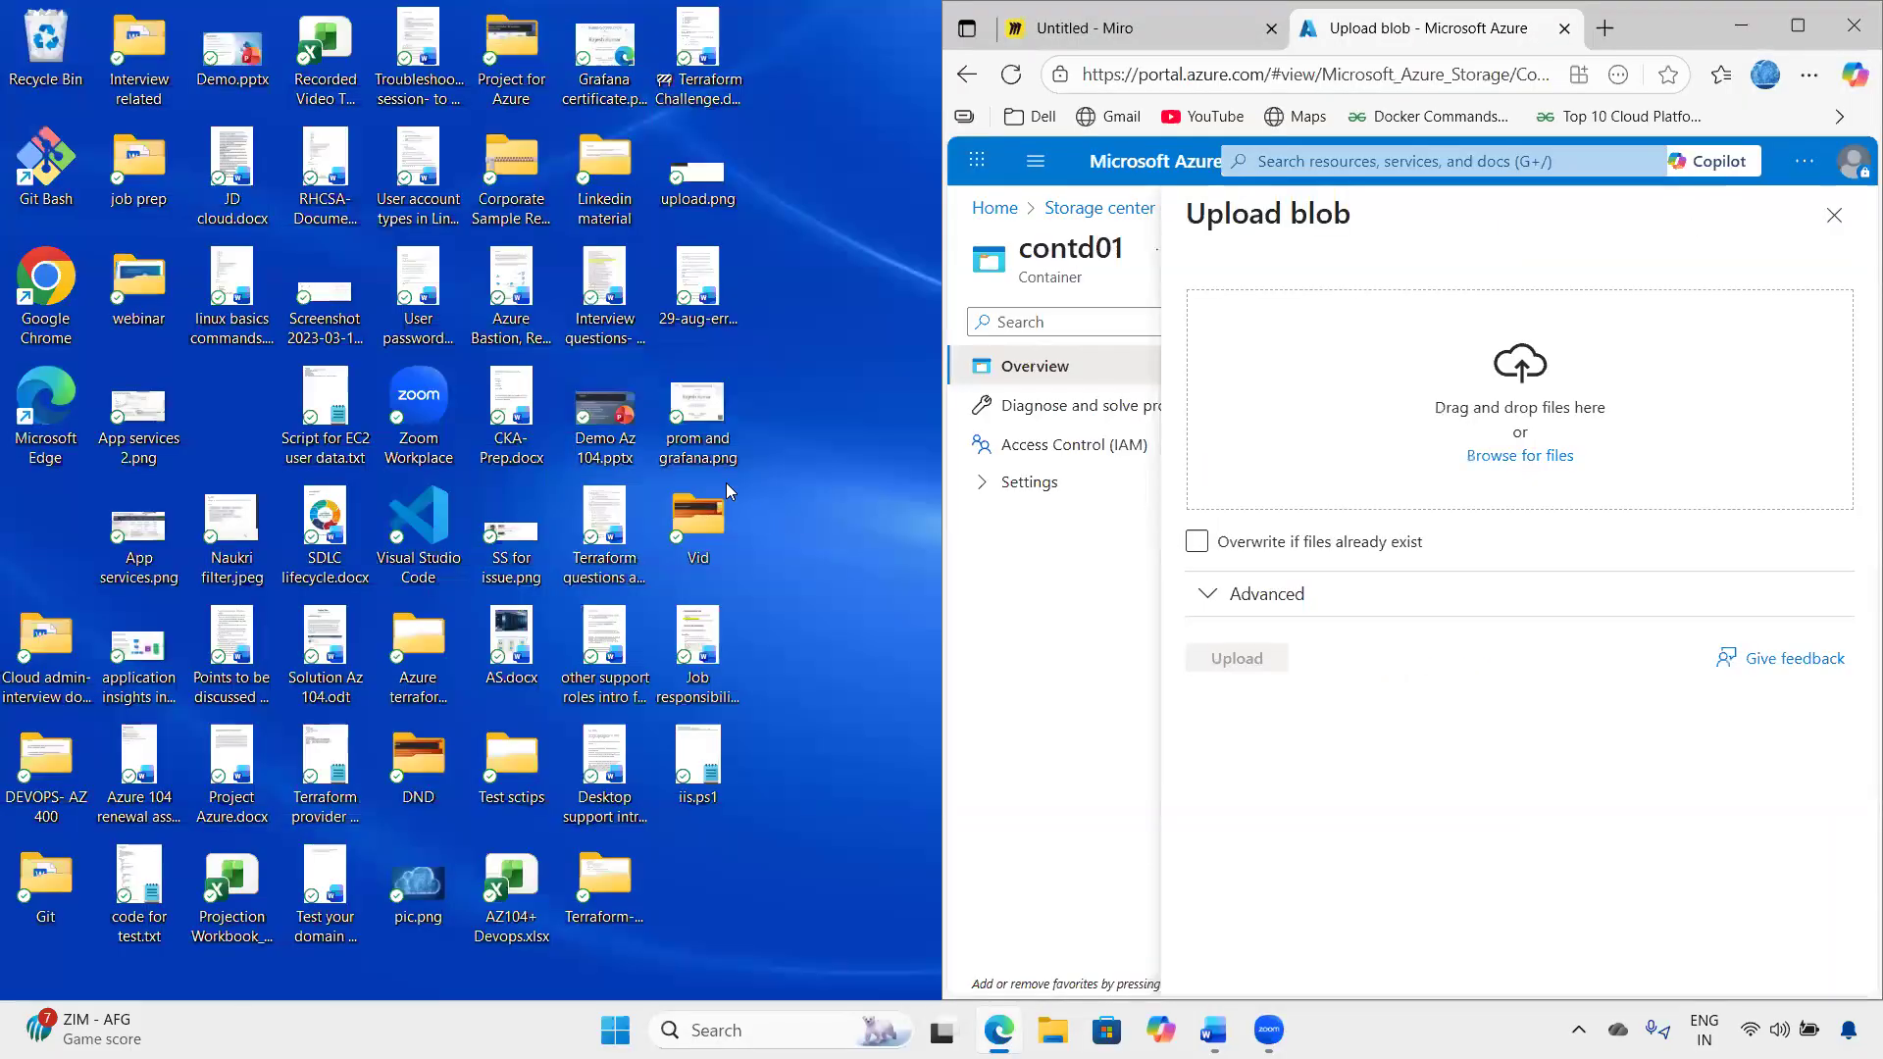
pyautogui.click(717, 658)
pyautogui.moveTo(717, 659); pyautogui.dragTo(1434, 392)
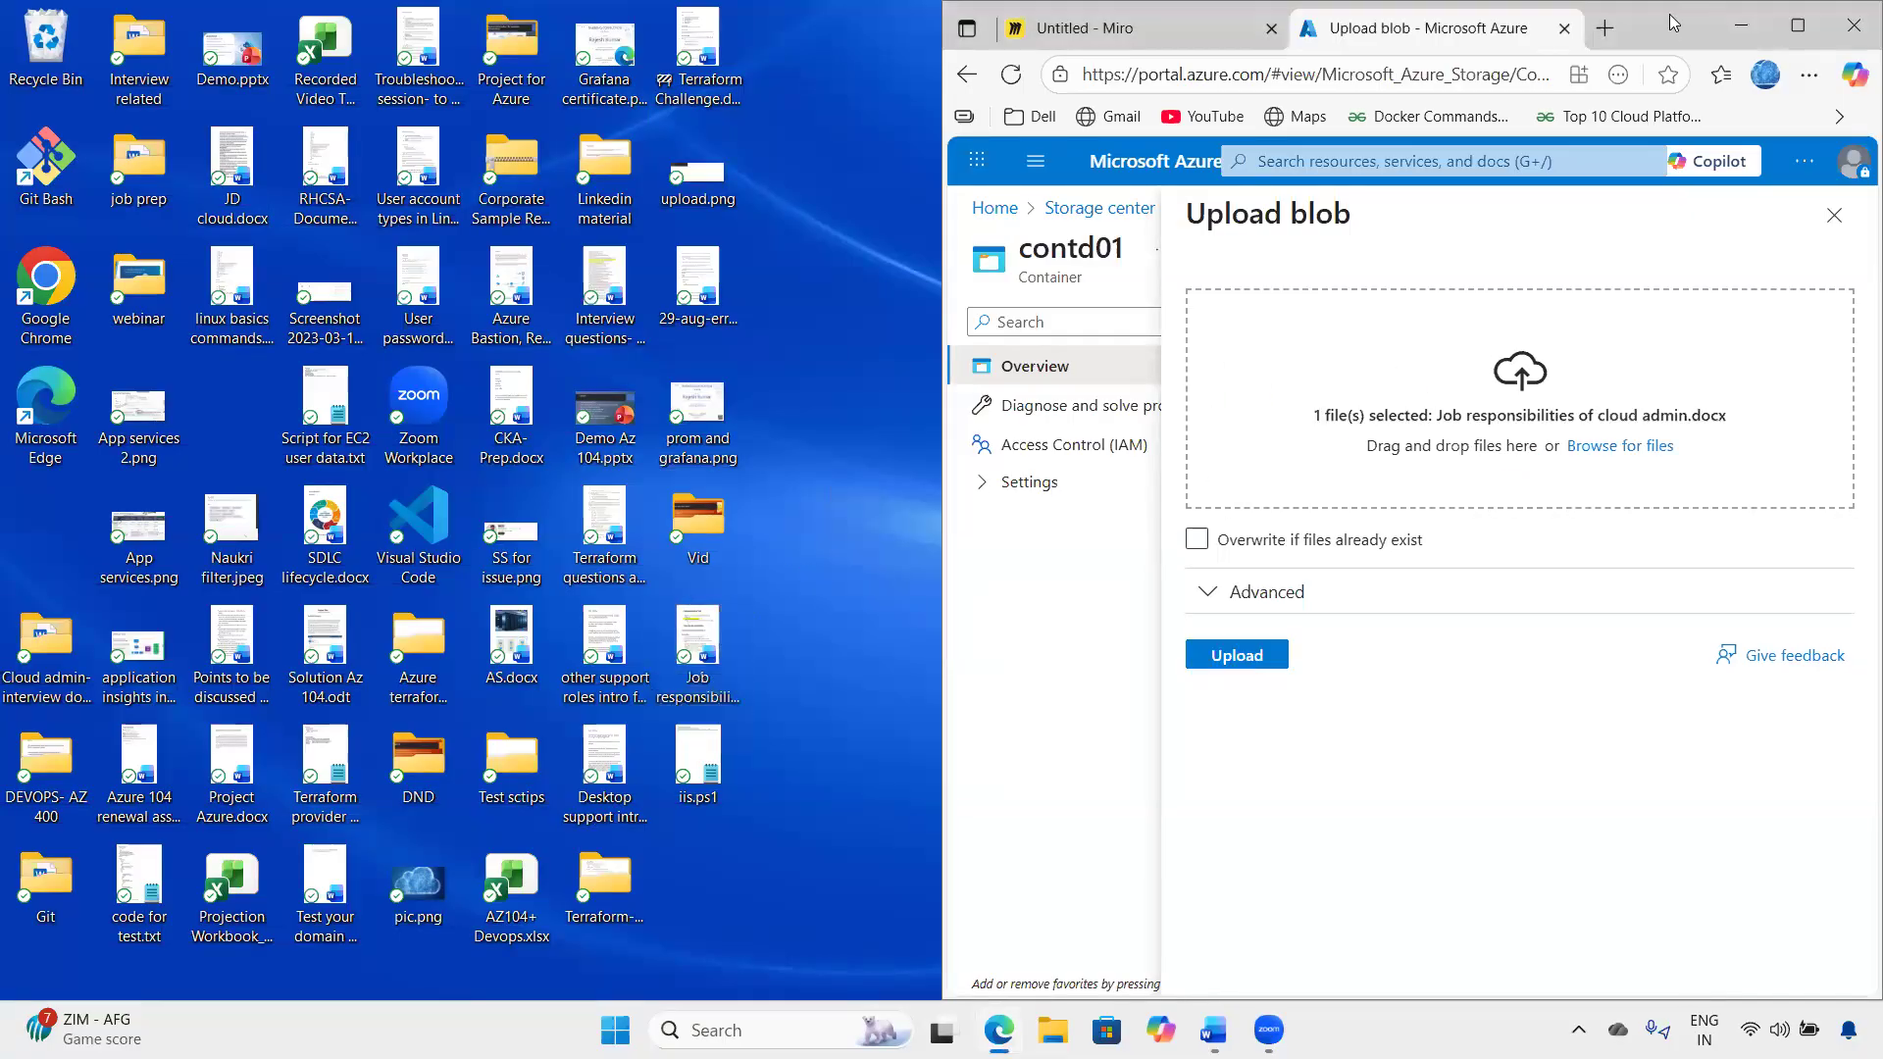
pyautogui.doubleClick(1675, 22)
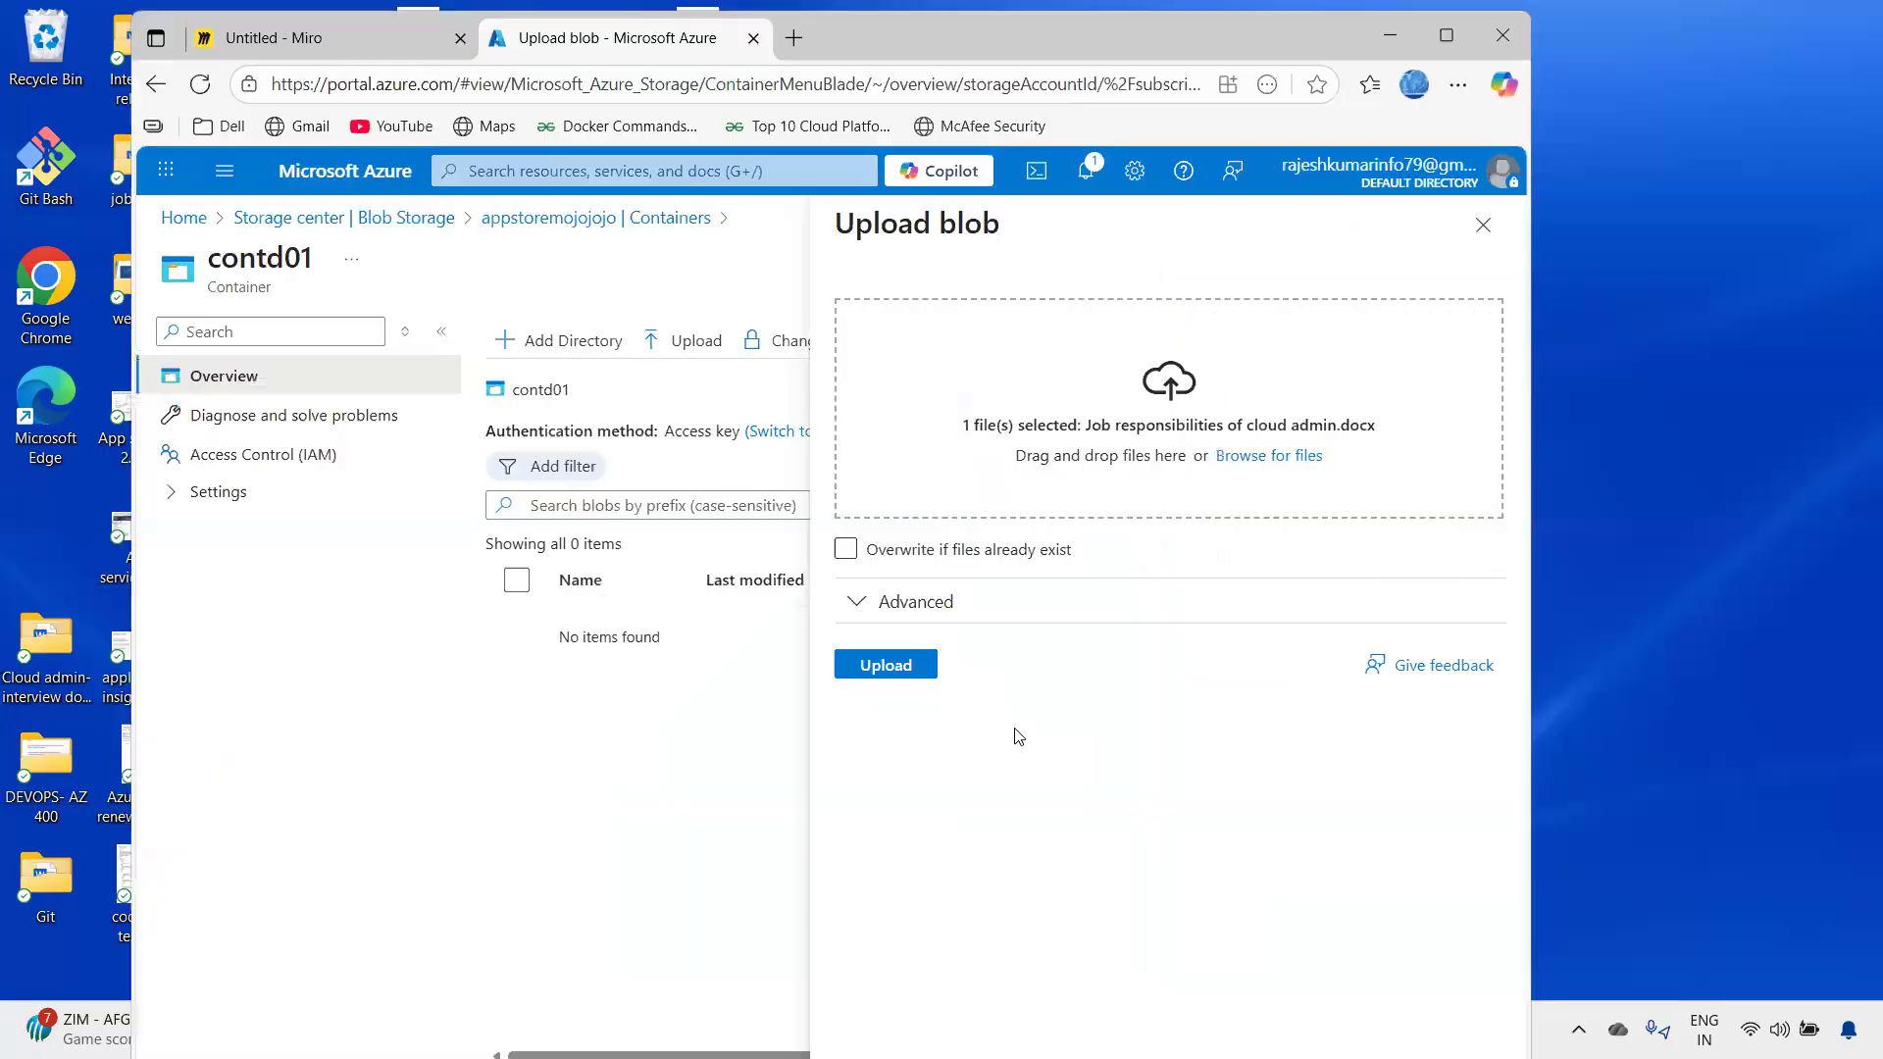
pyautogui.click(888, 673)
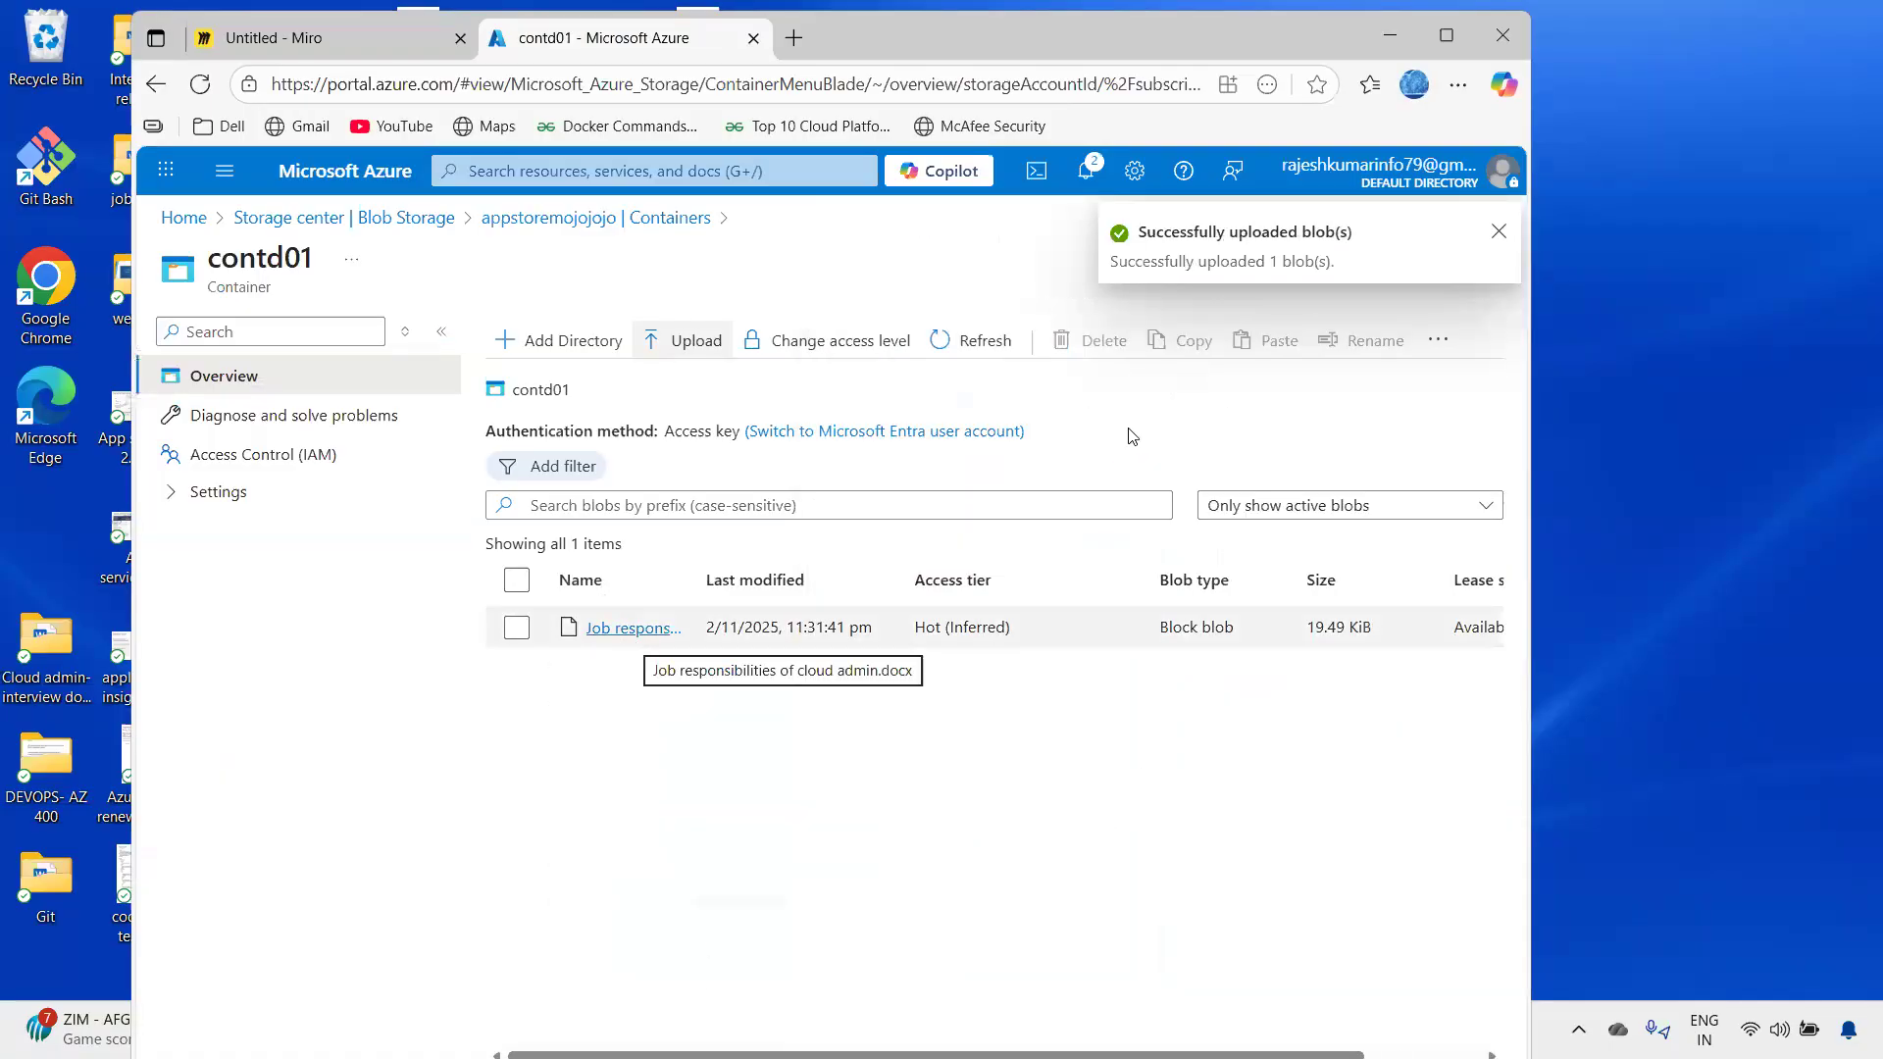
pyautogui.click(1446, 37)
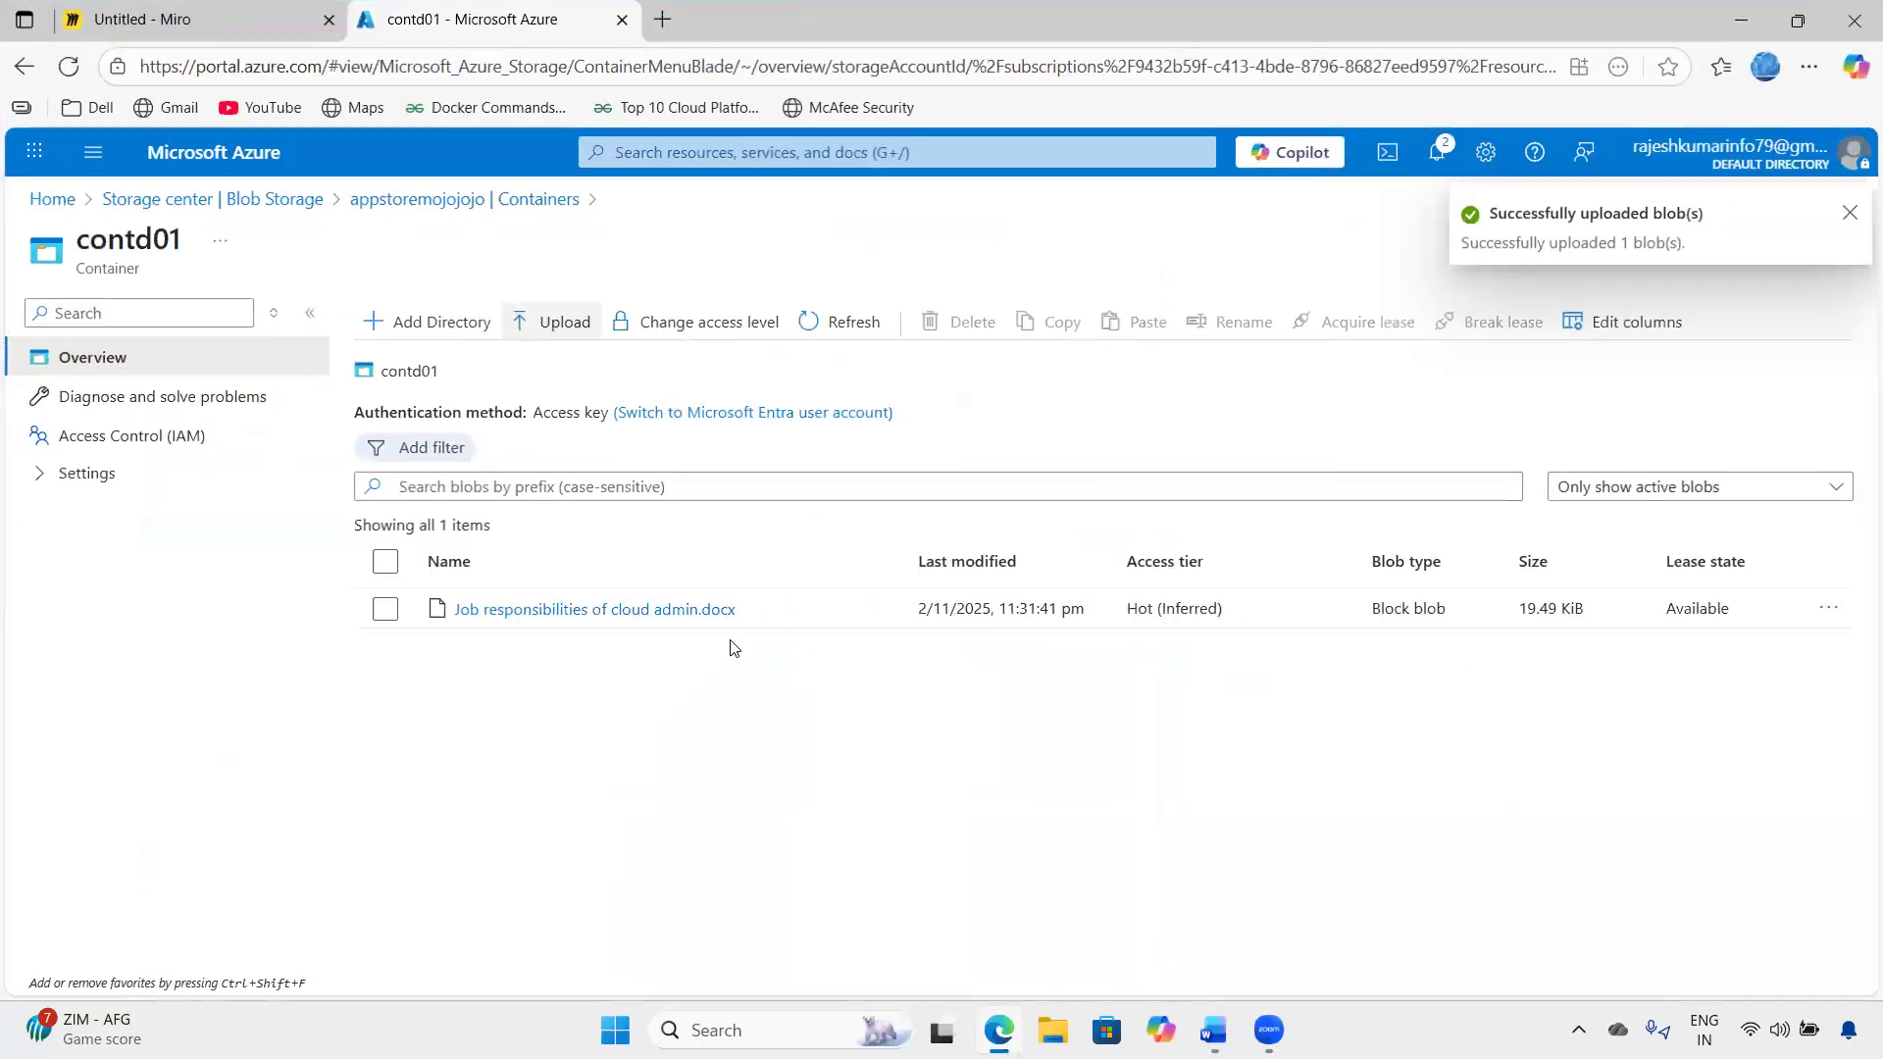
# Step: From the upload form, browse to Data Disk (F:) > Azure devops > Class 8th and 9th > Azure VMSS
pyautogui.click(585, 328)
pyautogui.click(1501, 439)
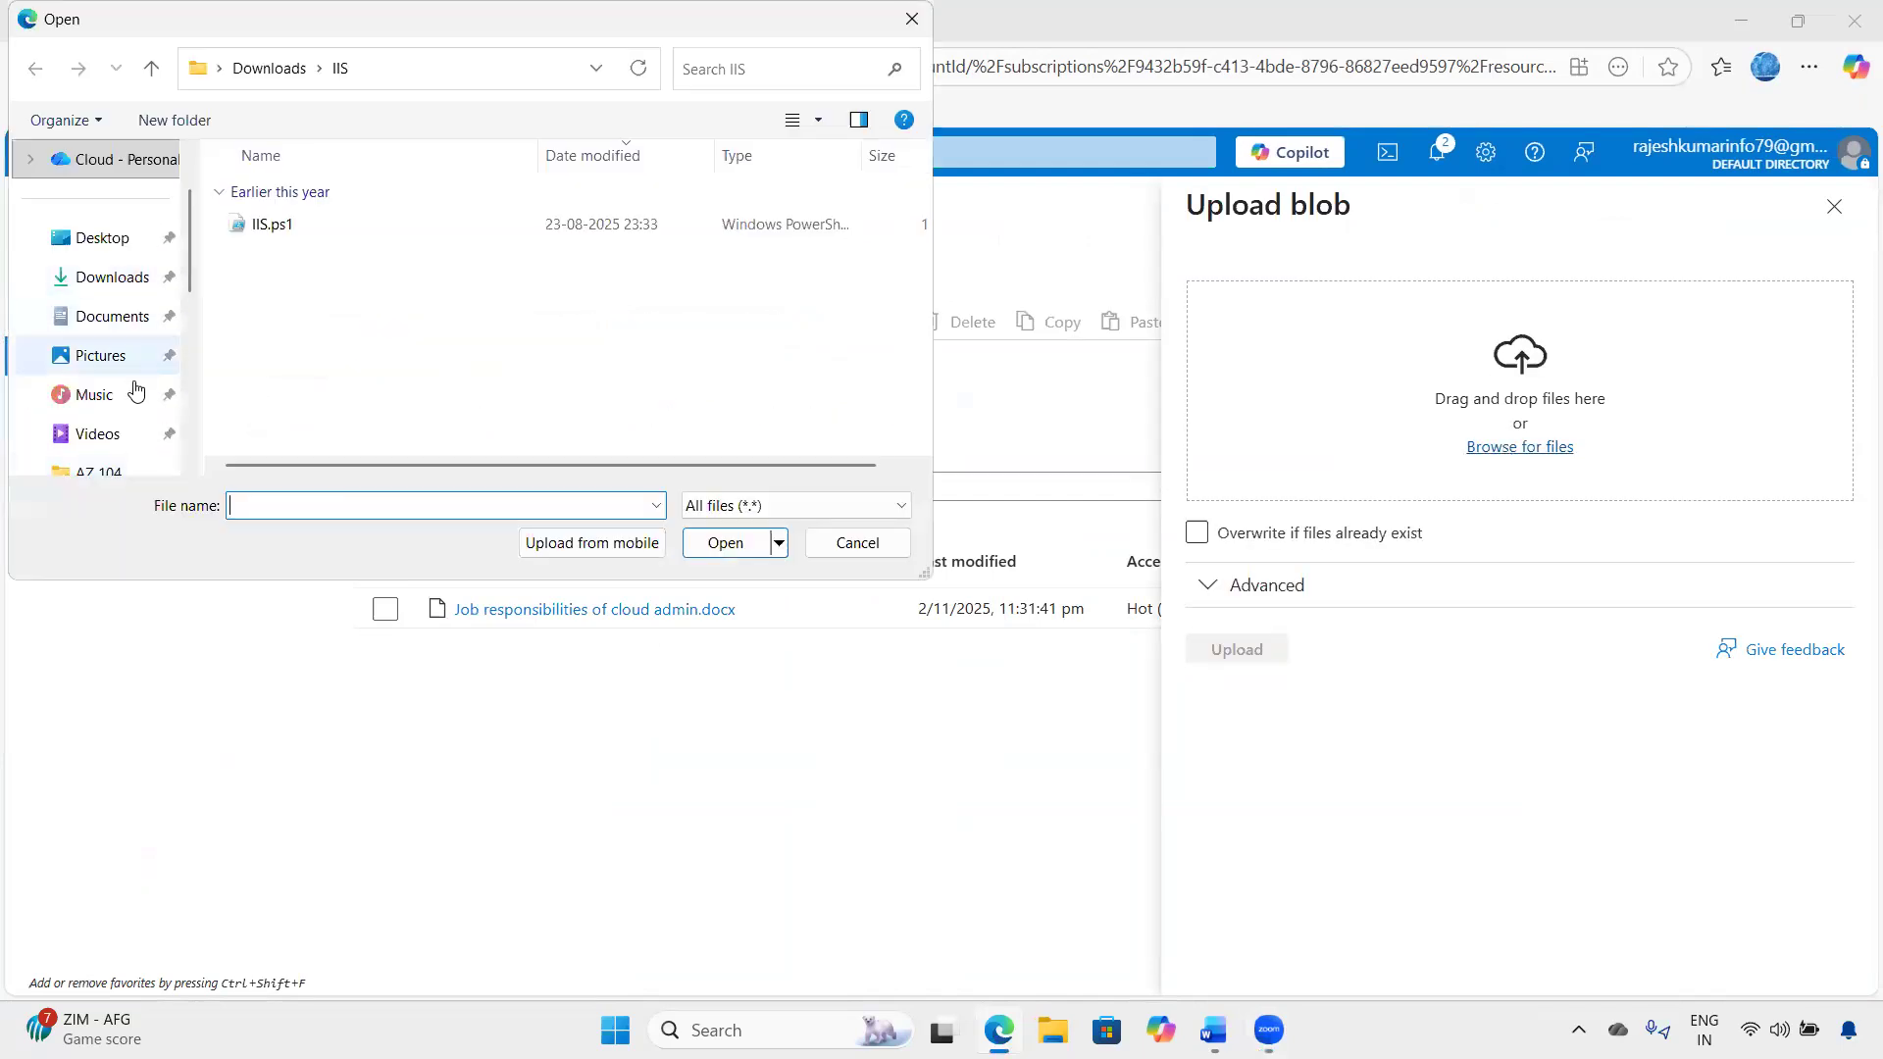
pyautogui.click(115, 318)
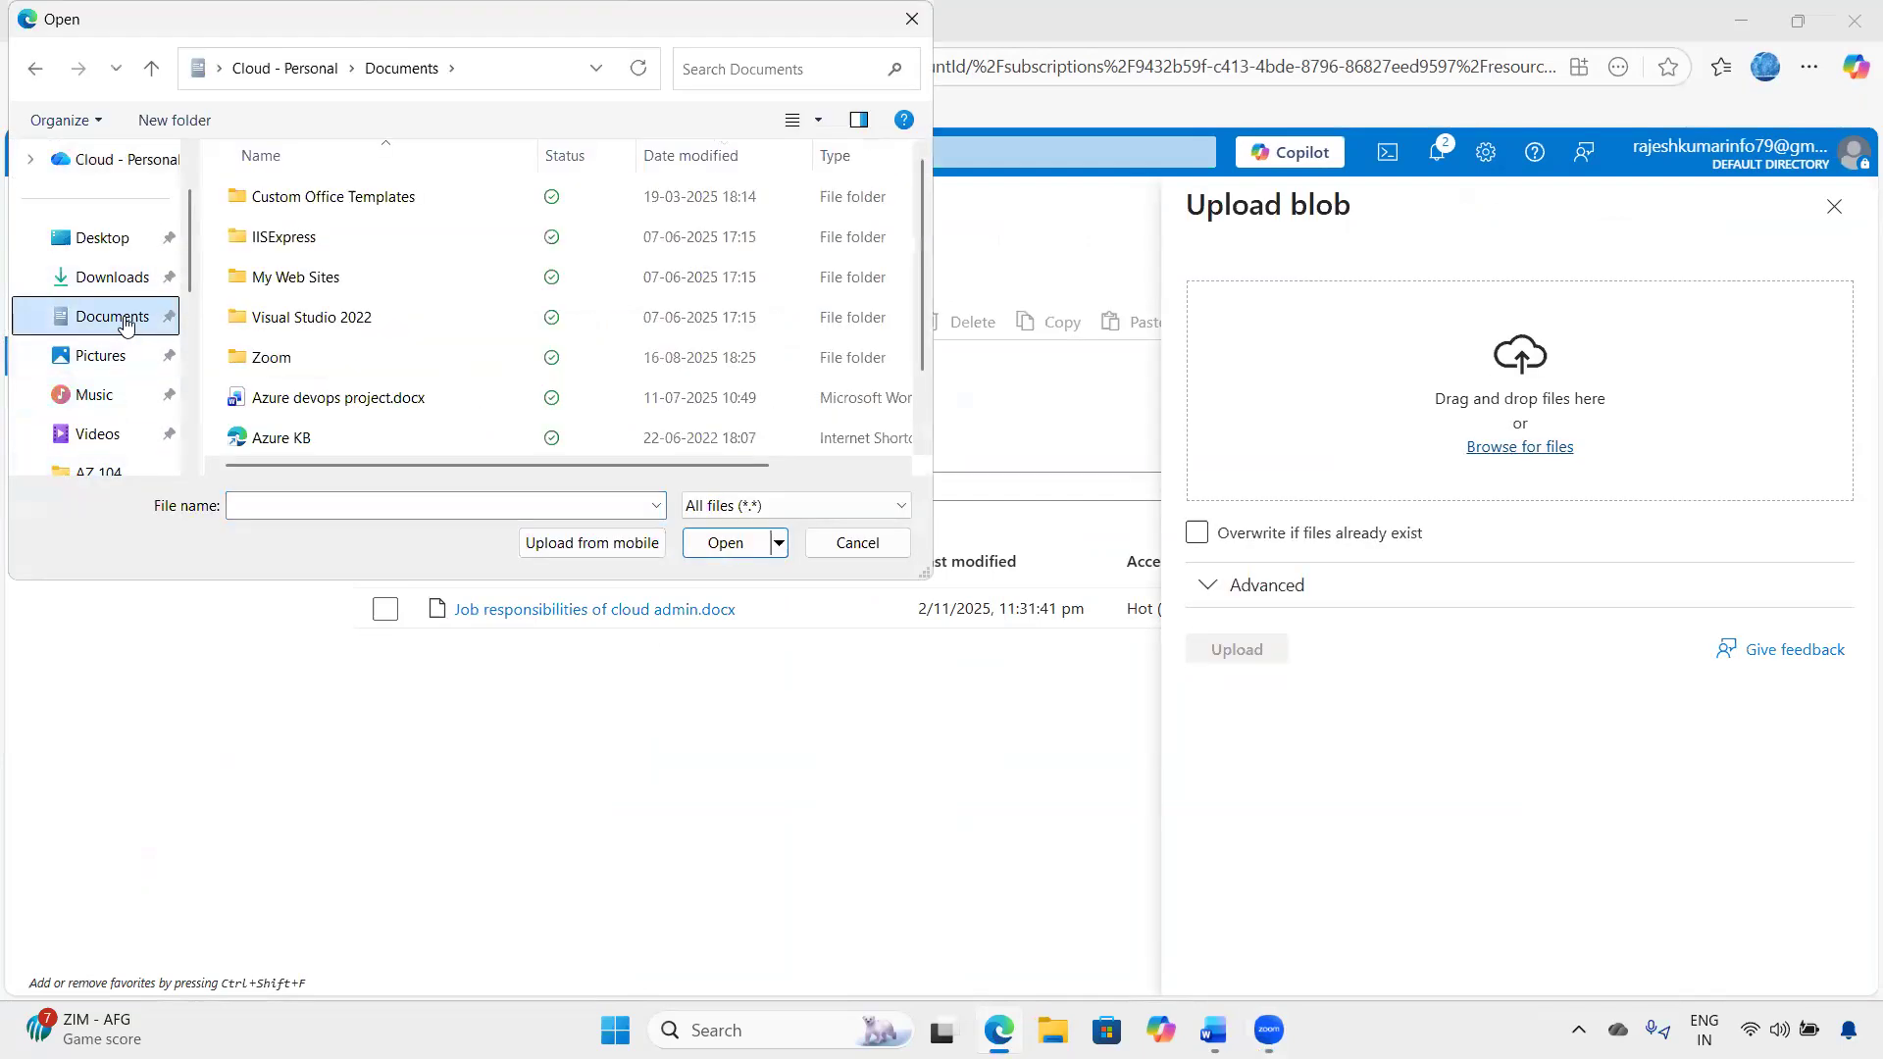
pyautogui.click(108, 277)
pyautogui.scroll(-5, 111, 358)
pyautogui.click(99, 238)
pyautogui.click(439, 279)
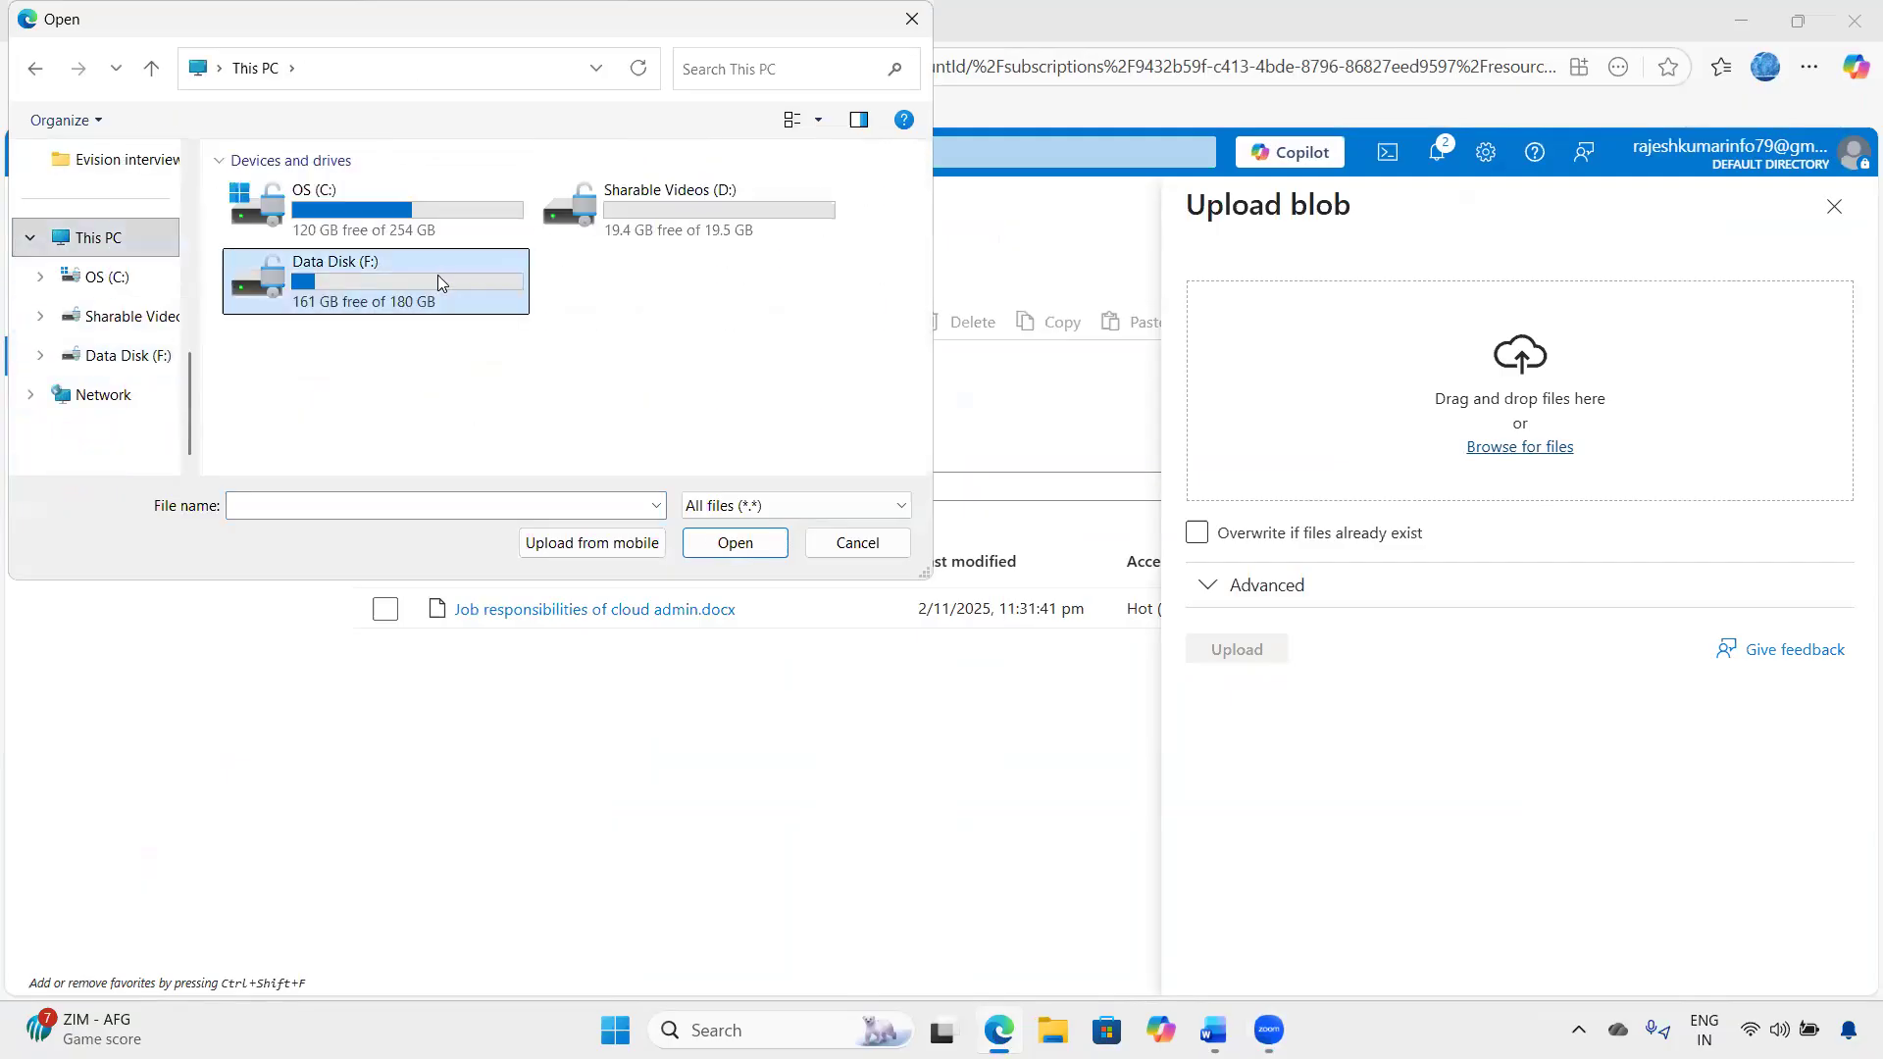
pyautogui.doubleClick(437, 283)
pyautogui.doubleClick(392, 229)
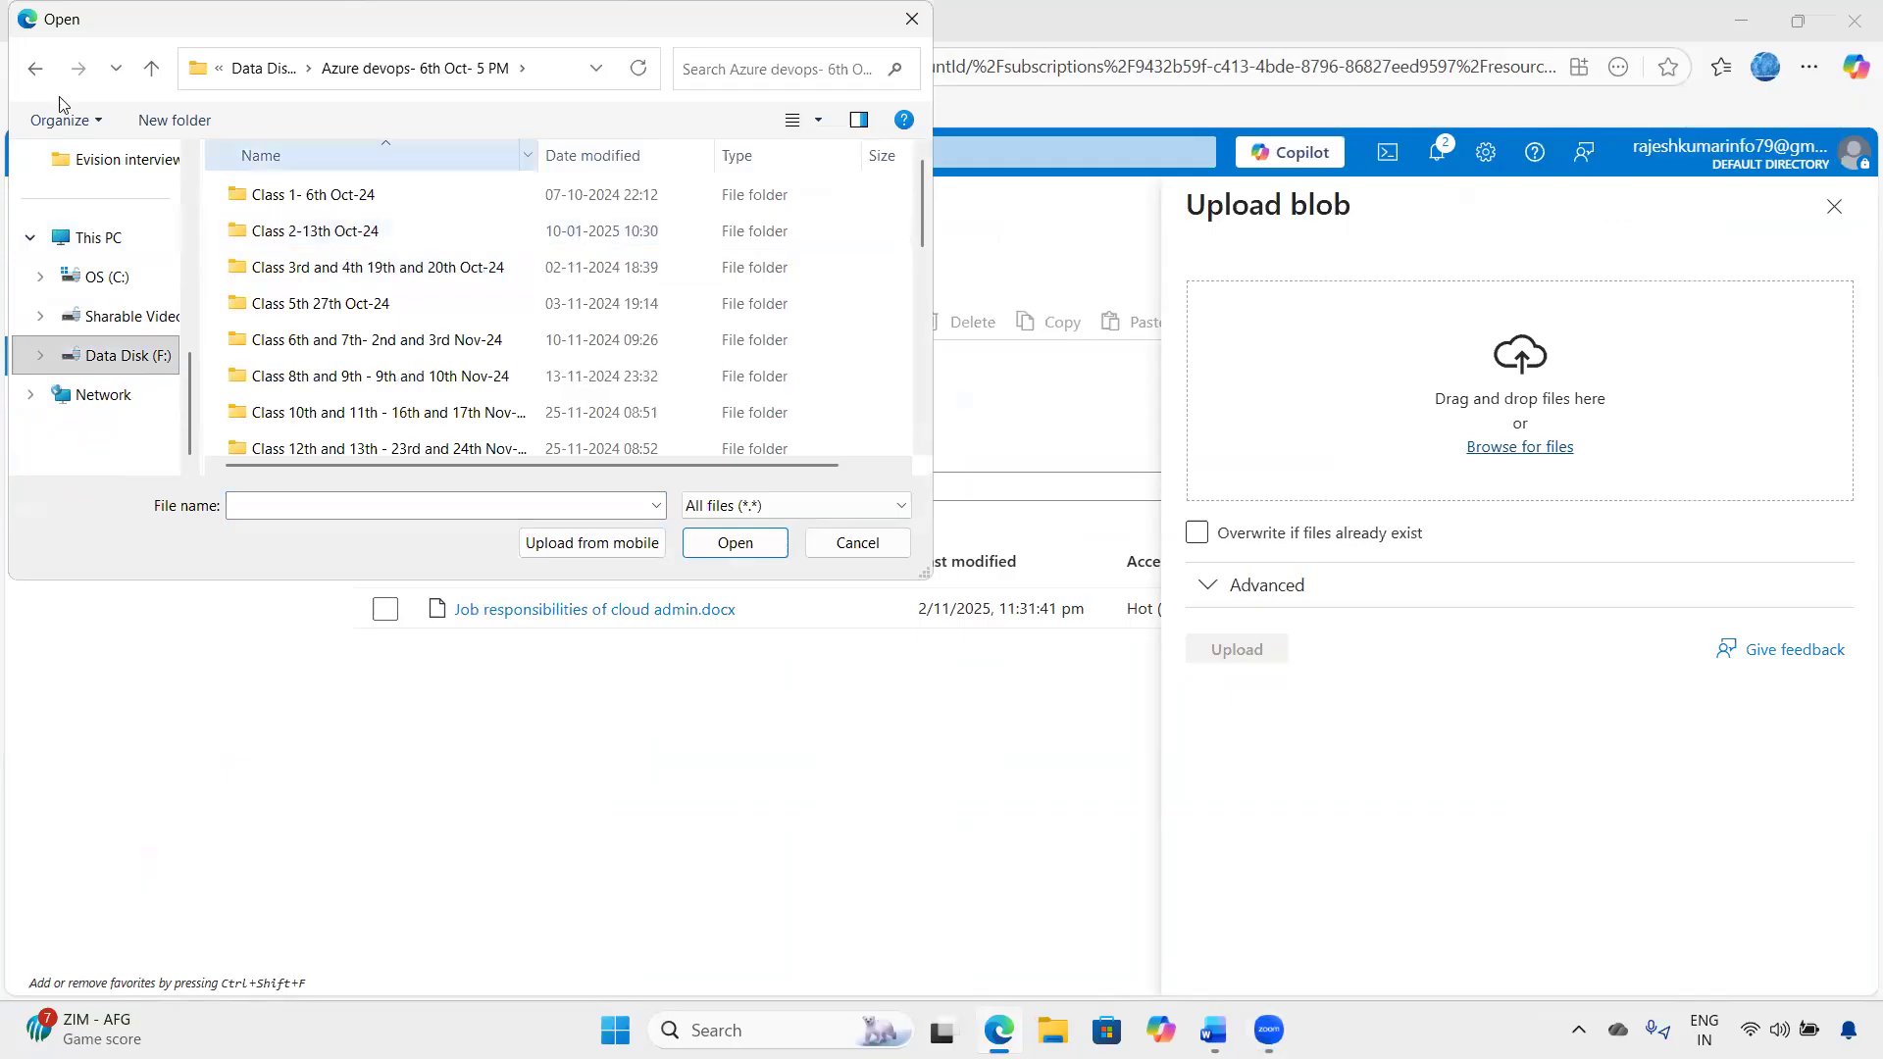
pyautogui.doubleClick(336, 381)
pyautogui.doubleClick(307, 231)
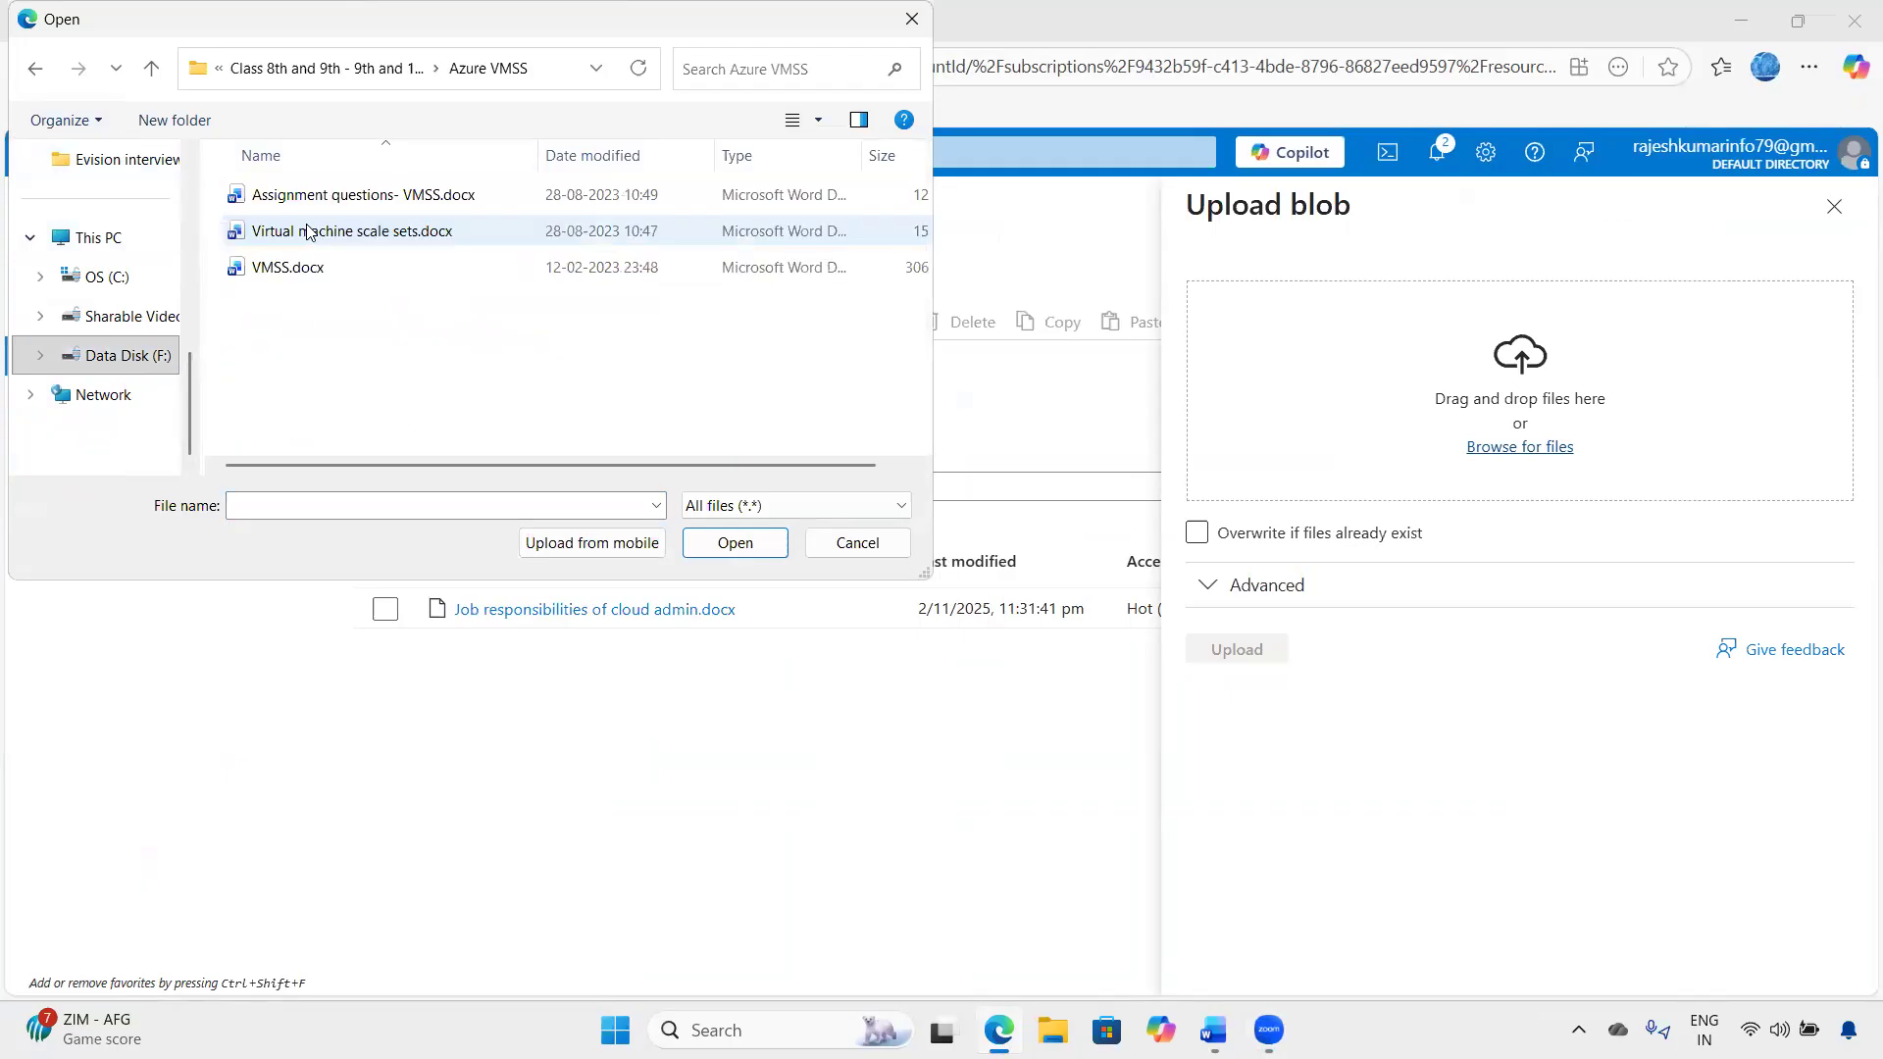
# Step: Upload all three .docx files from the Azure VMSS folder into contd01
pyautogui.click(312, 270)
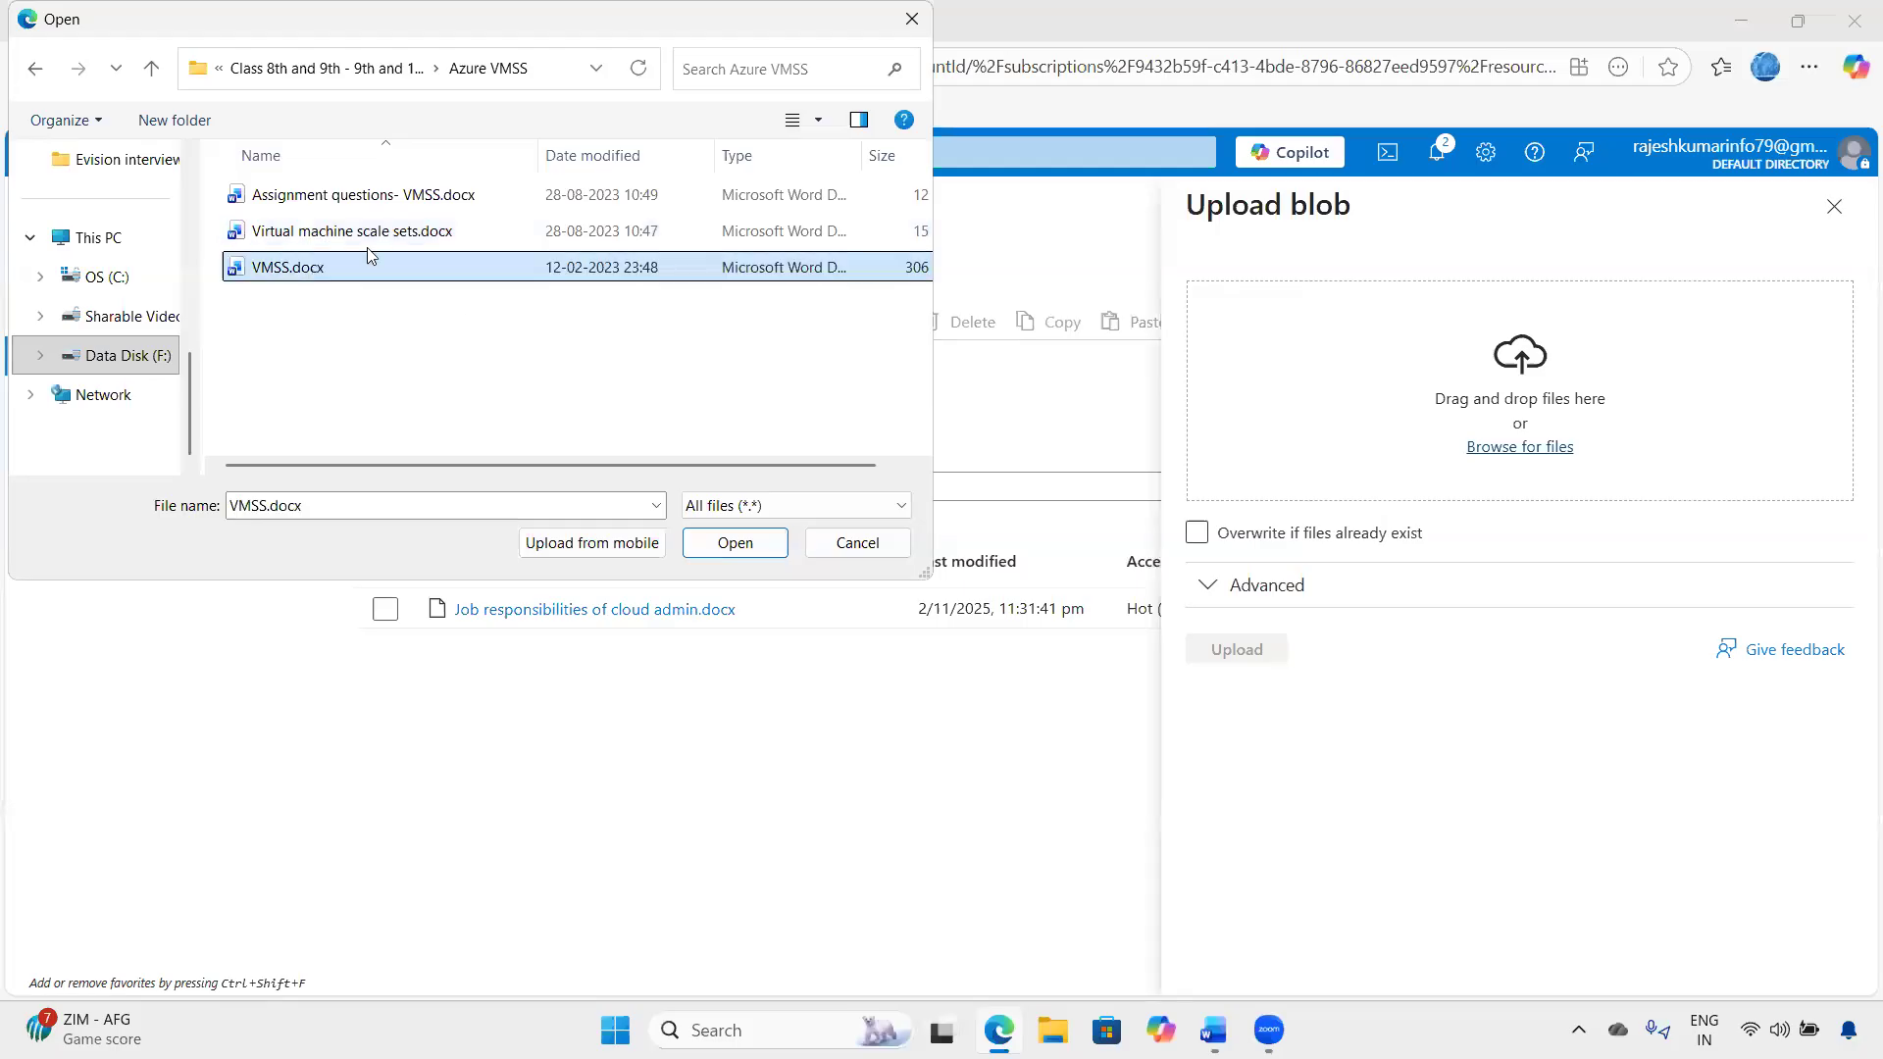
pyautogui.hotkey('ctrl', 'a')
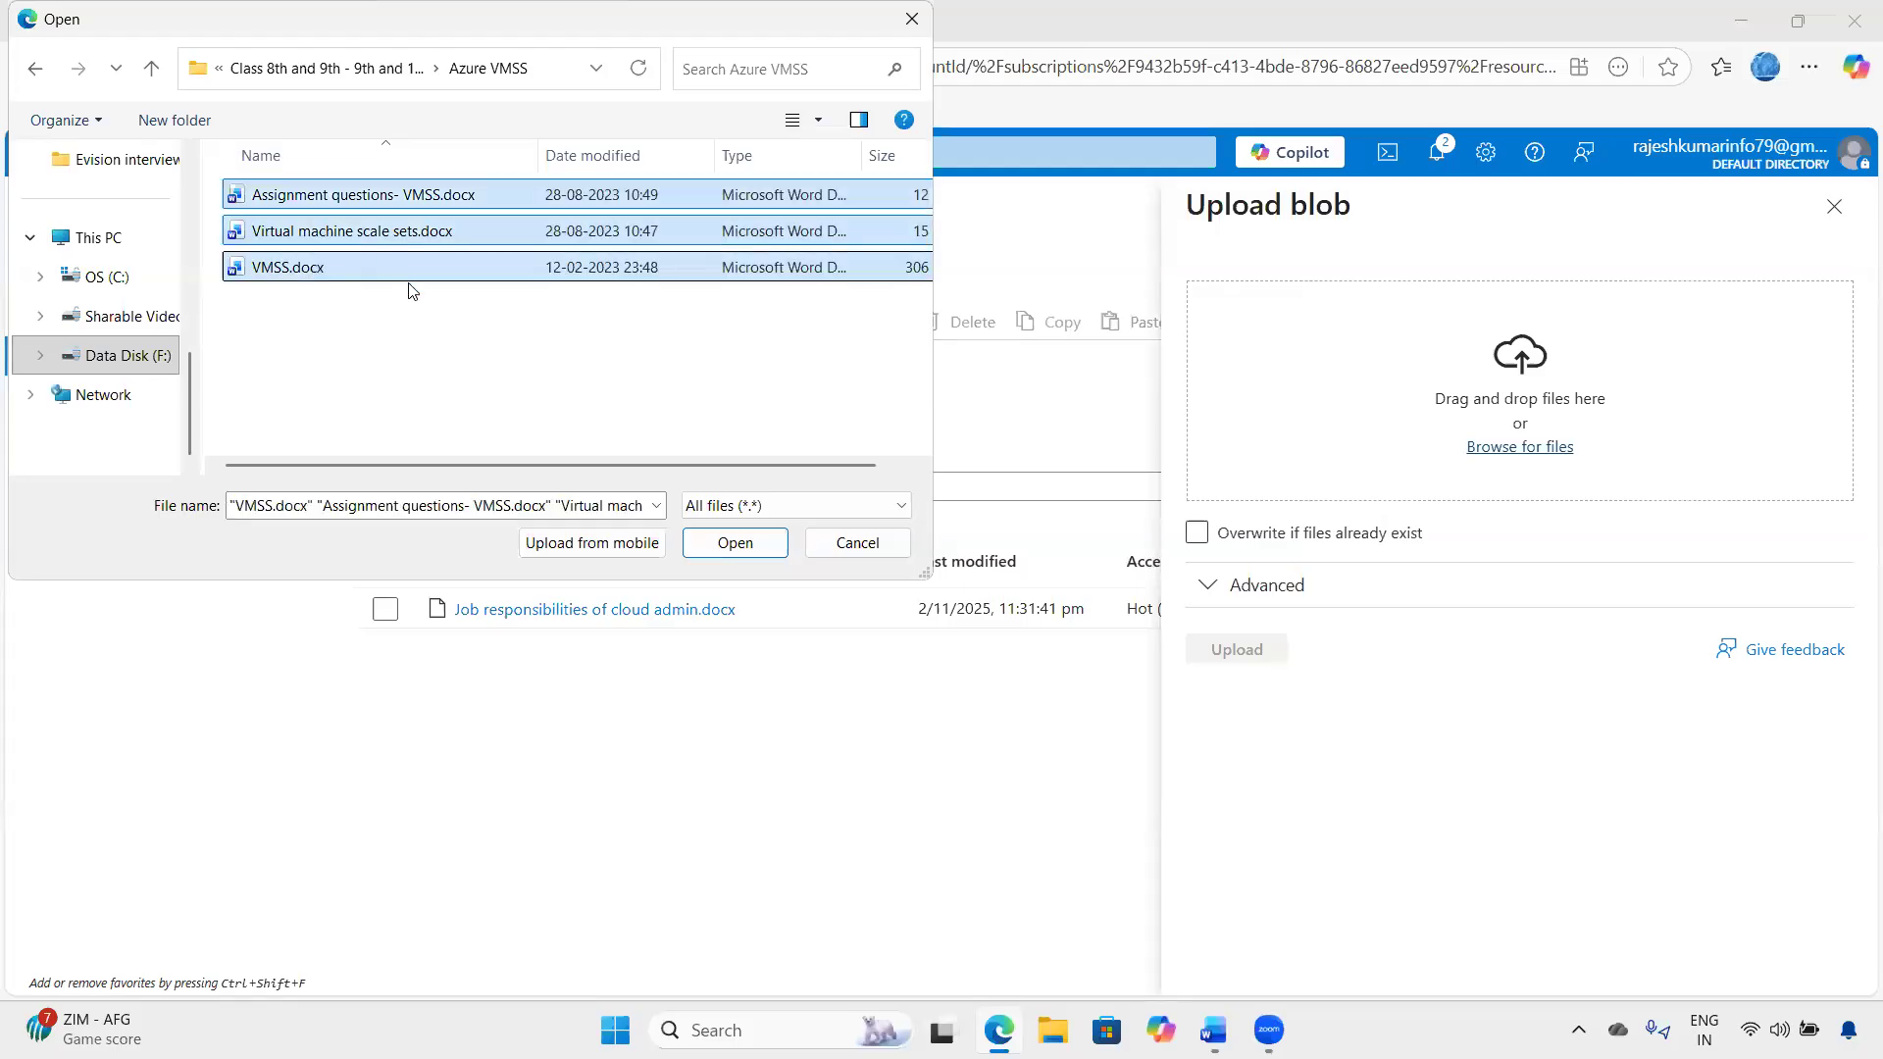
pyautogui.click(716, 554)
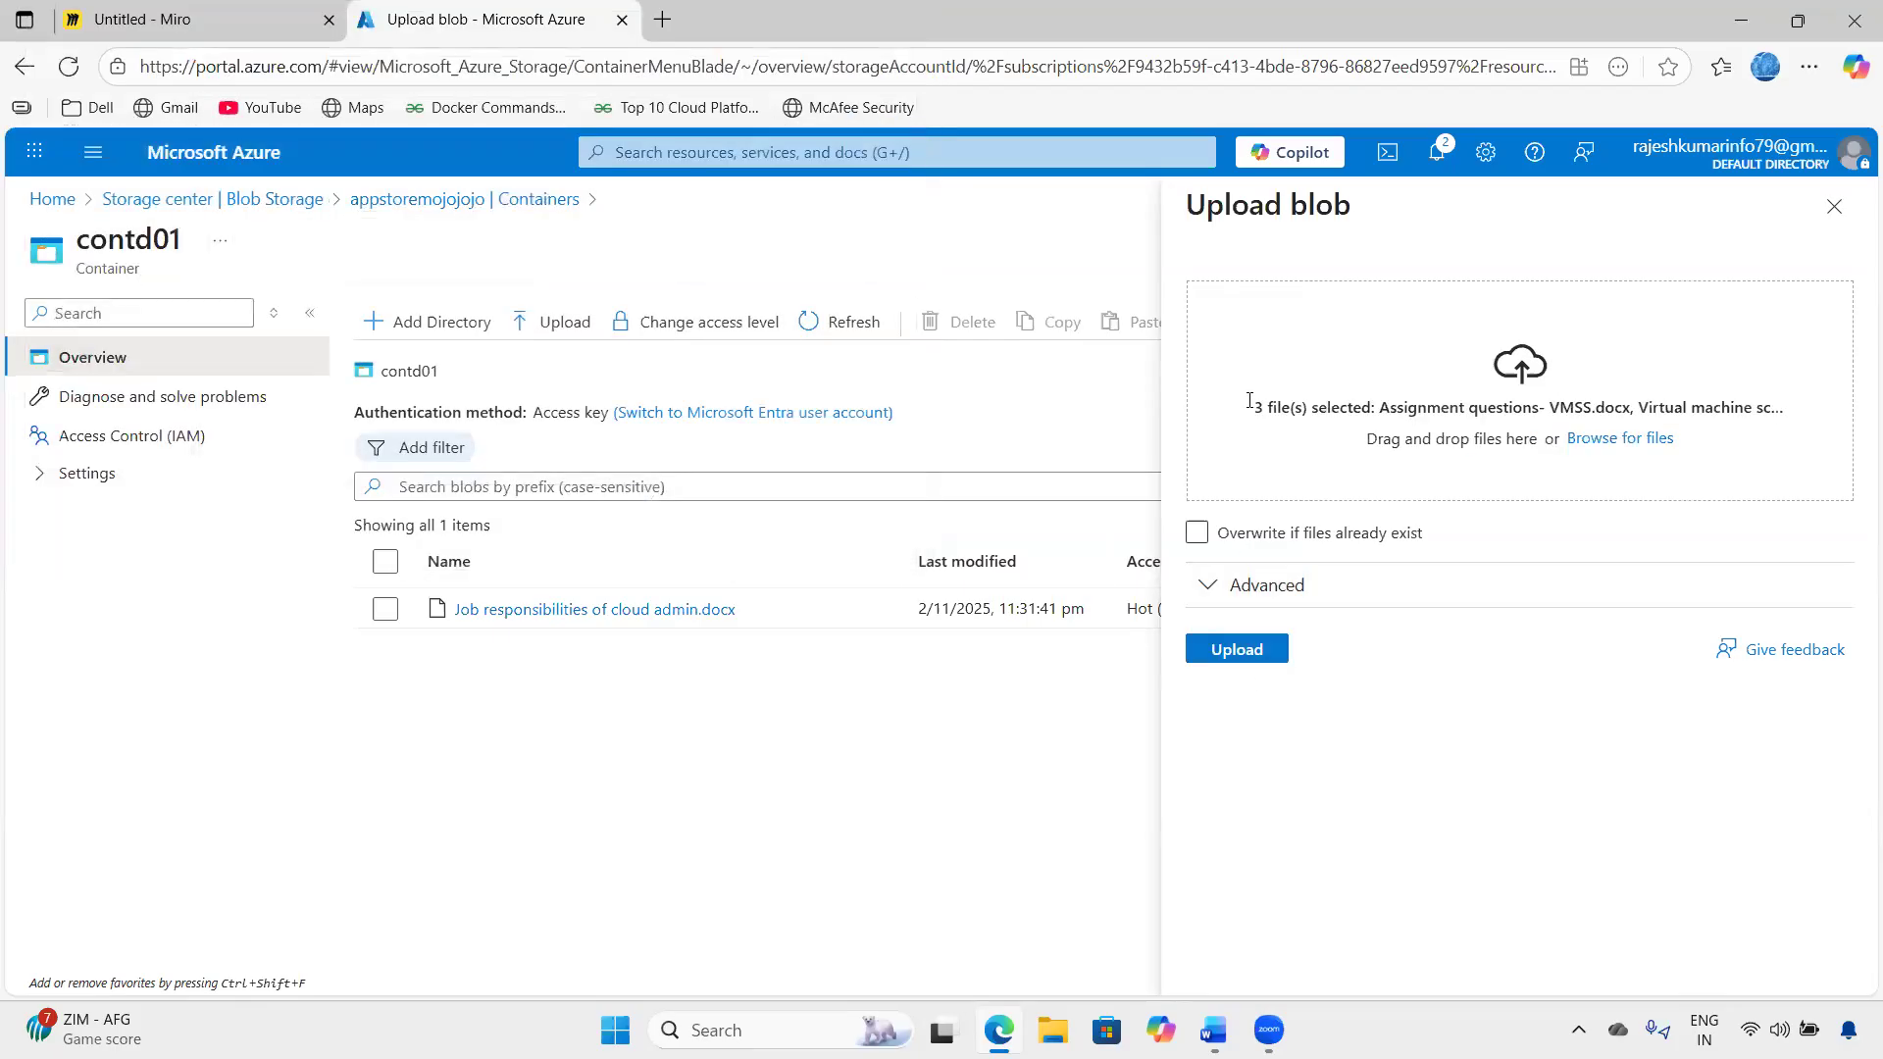
pyautogui.moveTo(1250, 407); pyautogui.dragTo(1440, 407)
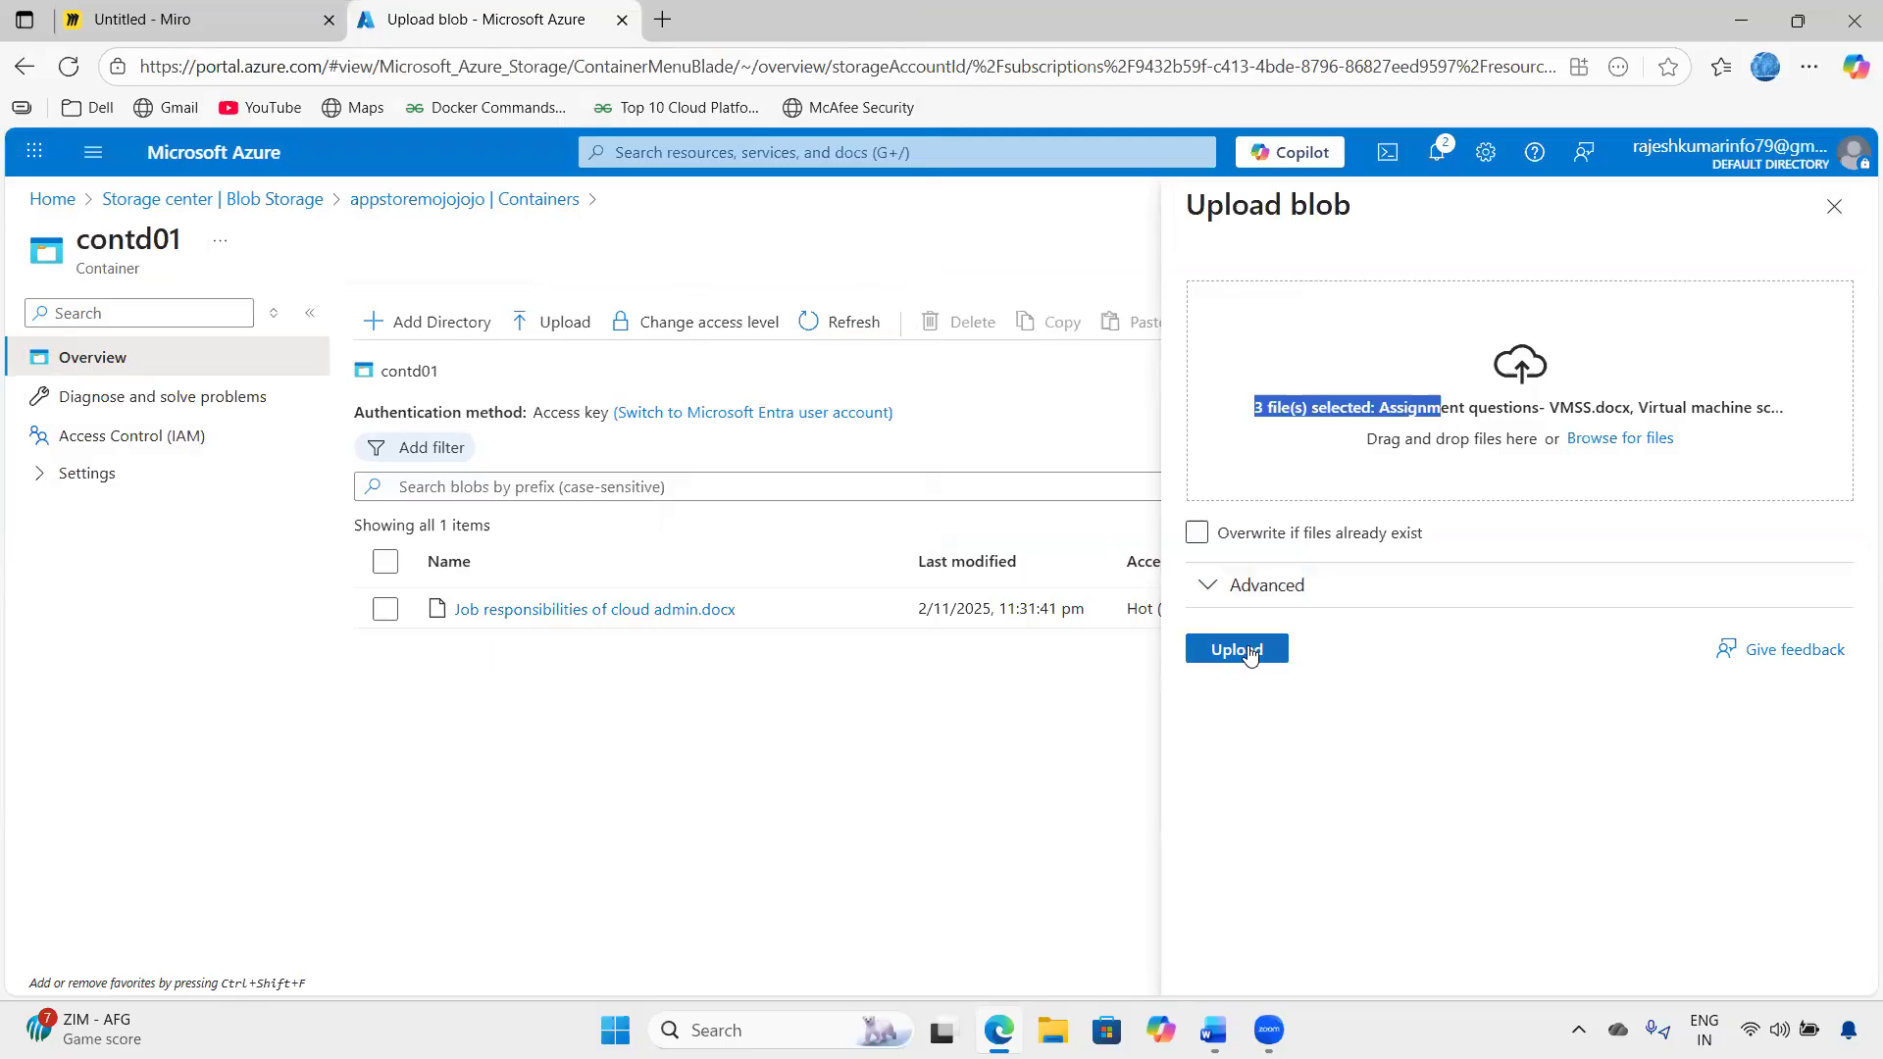
pyautogui.click(1246, 652)
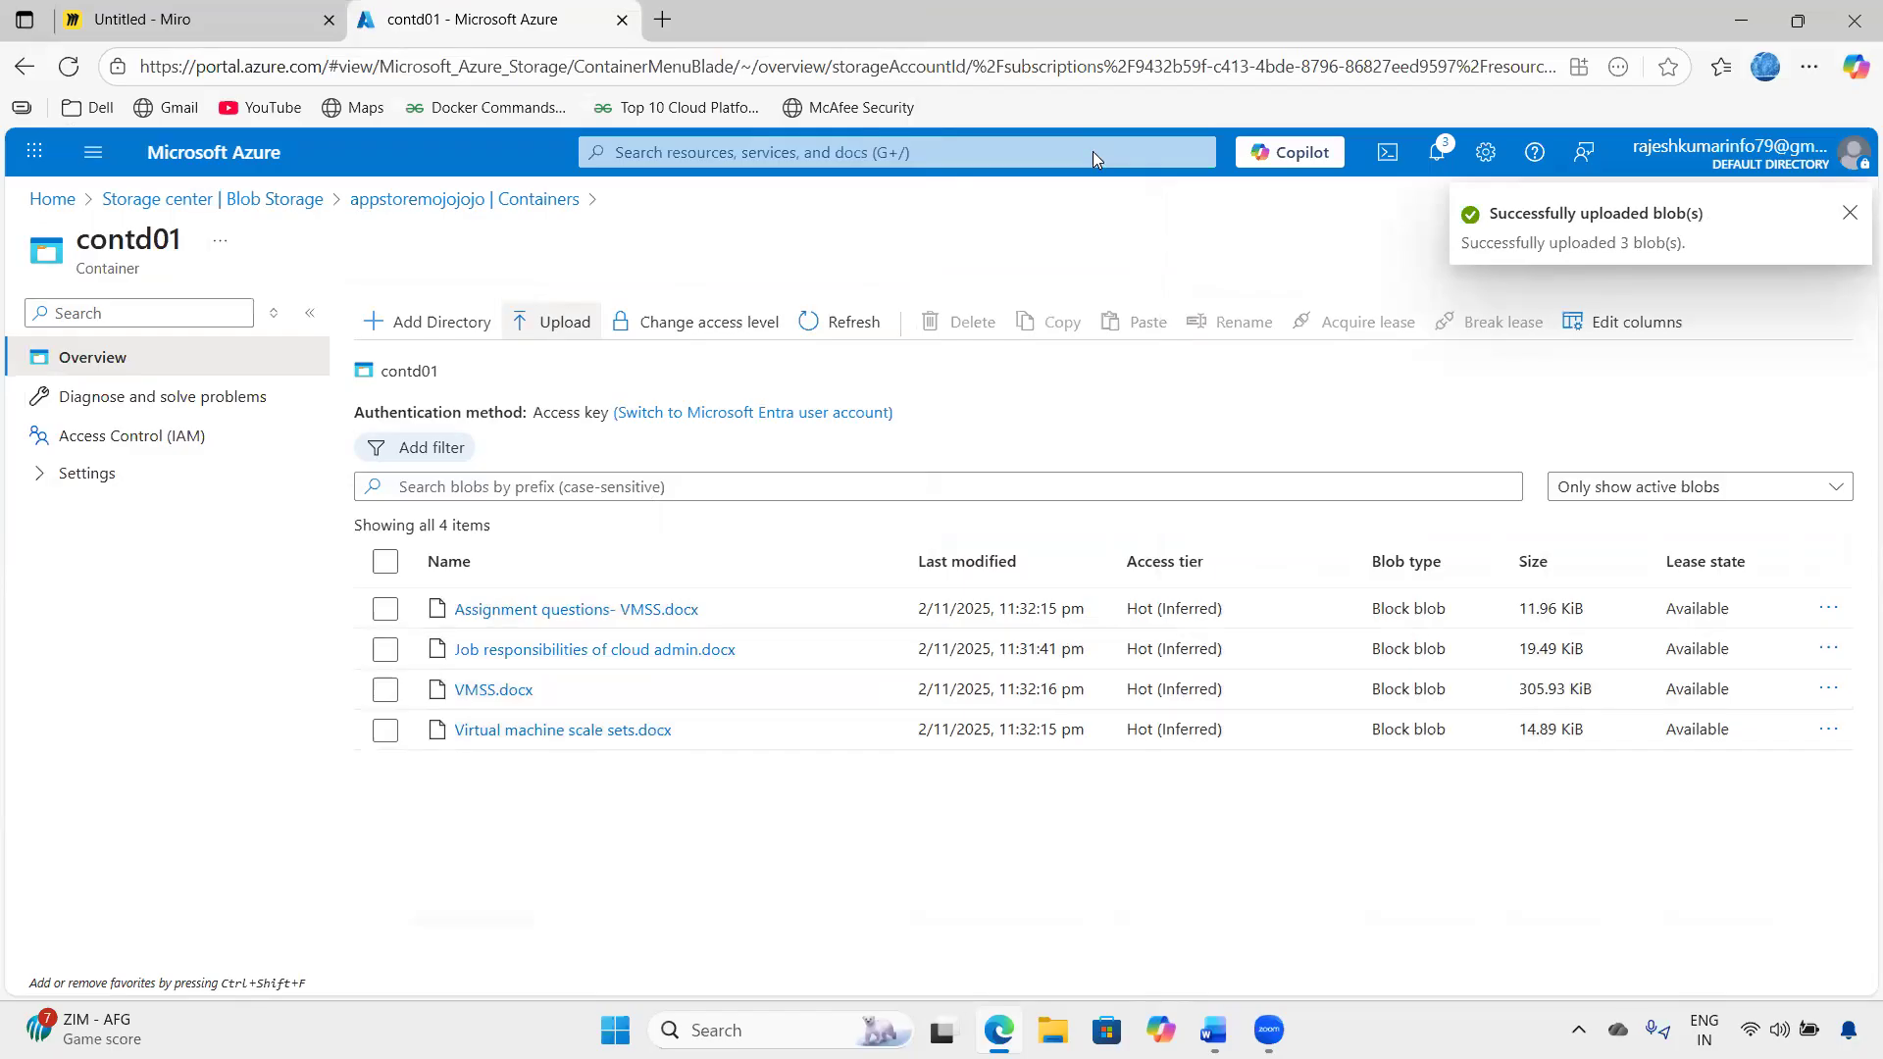
# Step: Tick each of the four uploaded .docx blobs with the screen pen
pyautogui.moveTo(704, 610); pyautogui.dragTo(777, 567)
pyautogui.moveTo(746, 649); pyautogui.dragTo(805, 608)
pyautogui.moveTo(555, 696); pyautogui.dragTo(614, 668)
pyautogui.moveTo(653, 745); pyautogui.dragTo(708, 715)
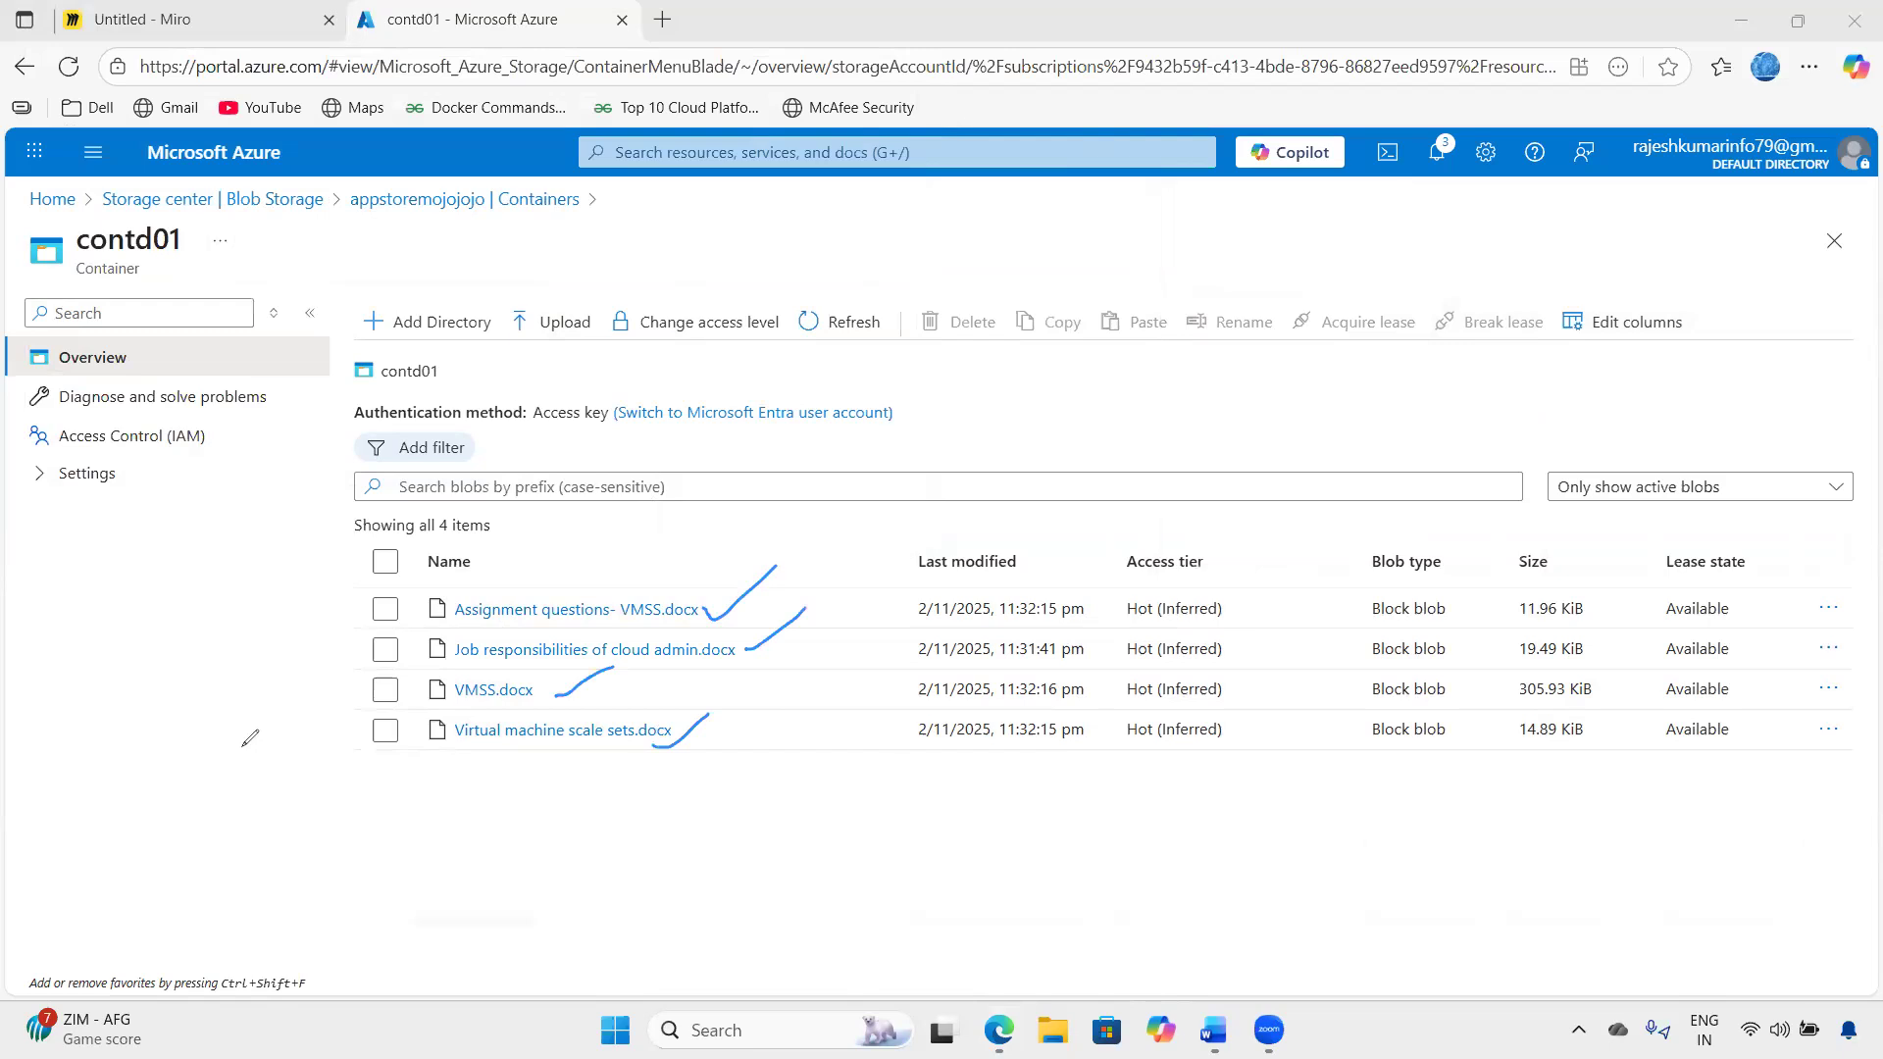
# Step: Mark the Last modified, Access tier, Blob type and Lease state columns, then minimize the portal
pyautogui.moveTo(943, 591)
pyautogui.mouseDown()
pyautogui.moveTo(876, 681)
pyautogui.moveTo(977, 763)
pyautogui.mouseUp()
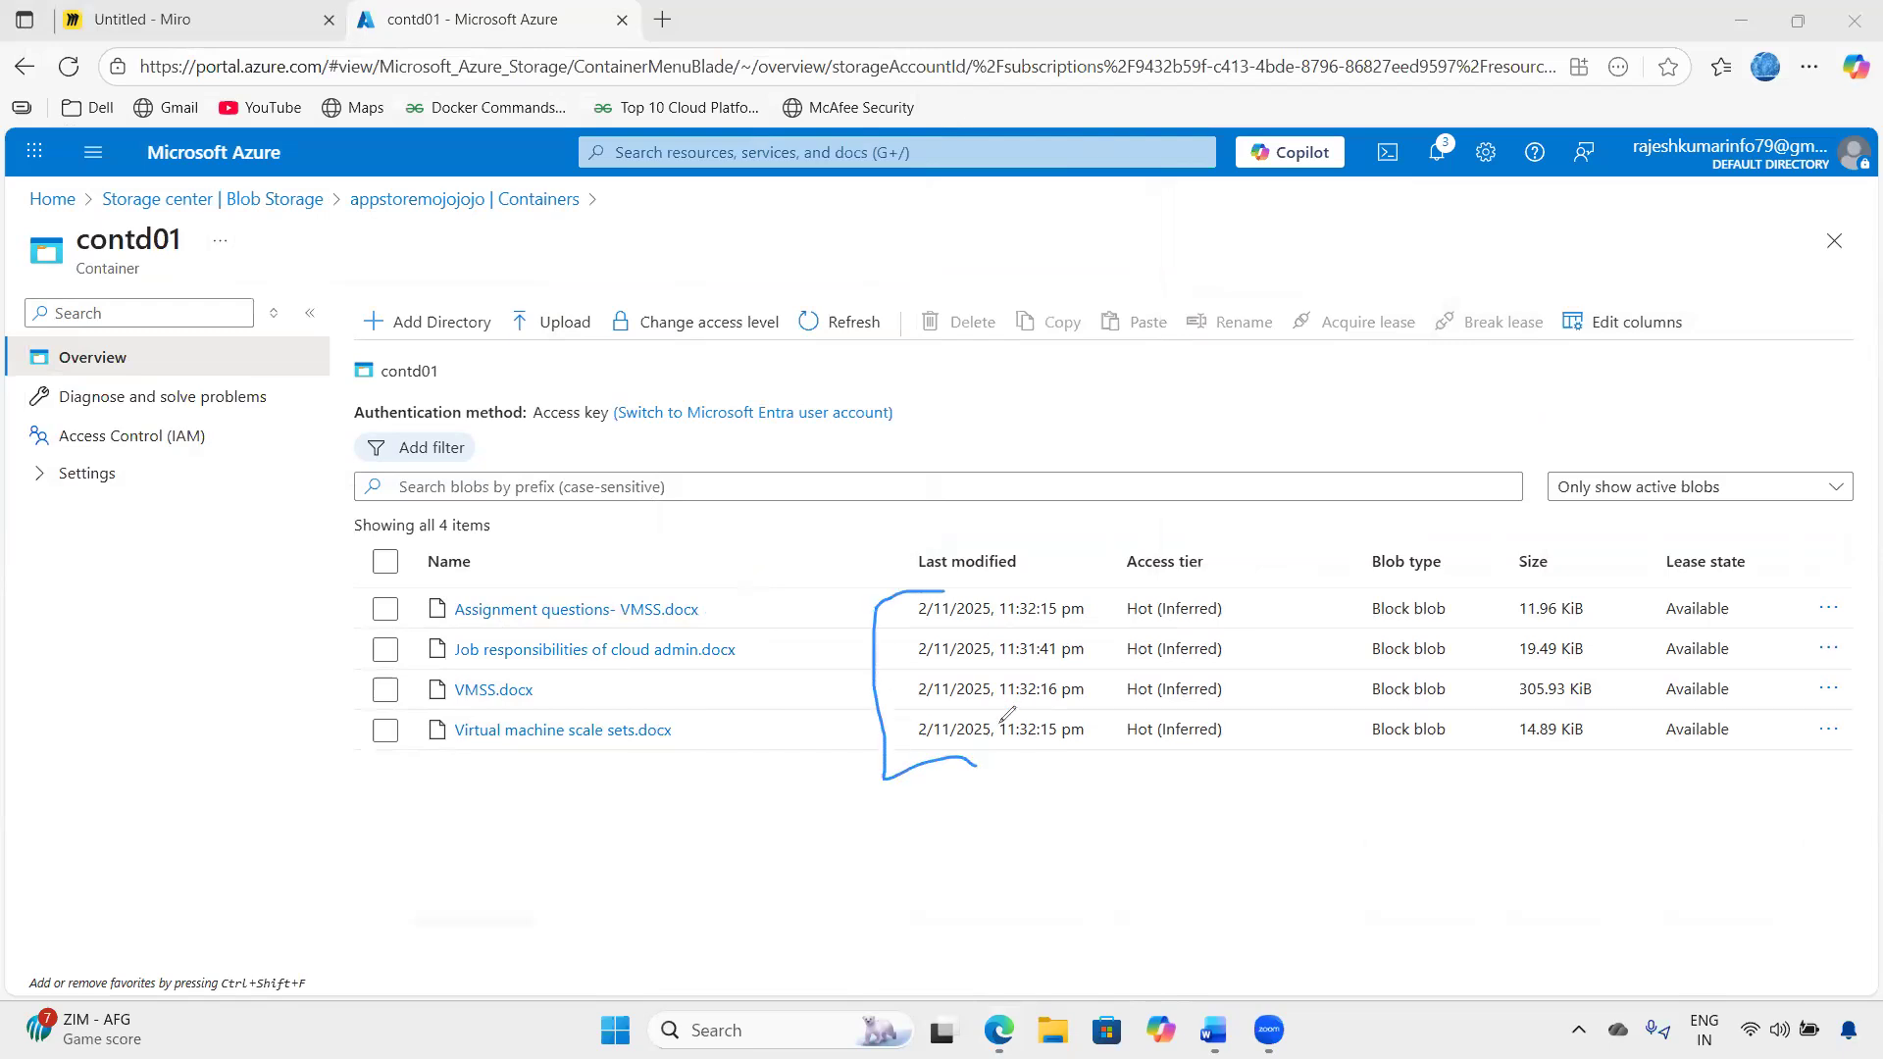
pyautogui.moveTo(1145, 575)
pyautogui.mouseDown()
pyautogui.moveTo(1236, 563)
pyautogui.moveTo(1160, 525)
pyautogui.mouseUp()
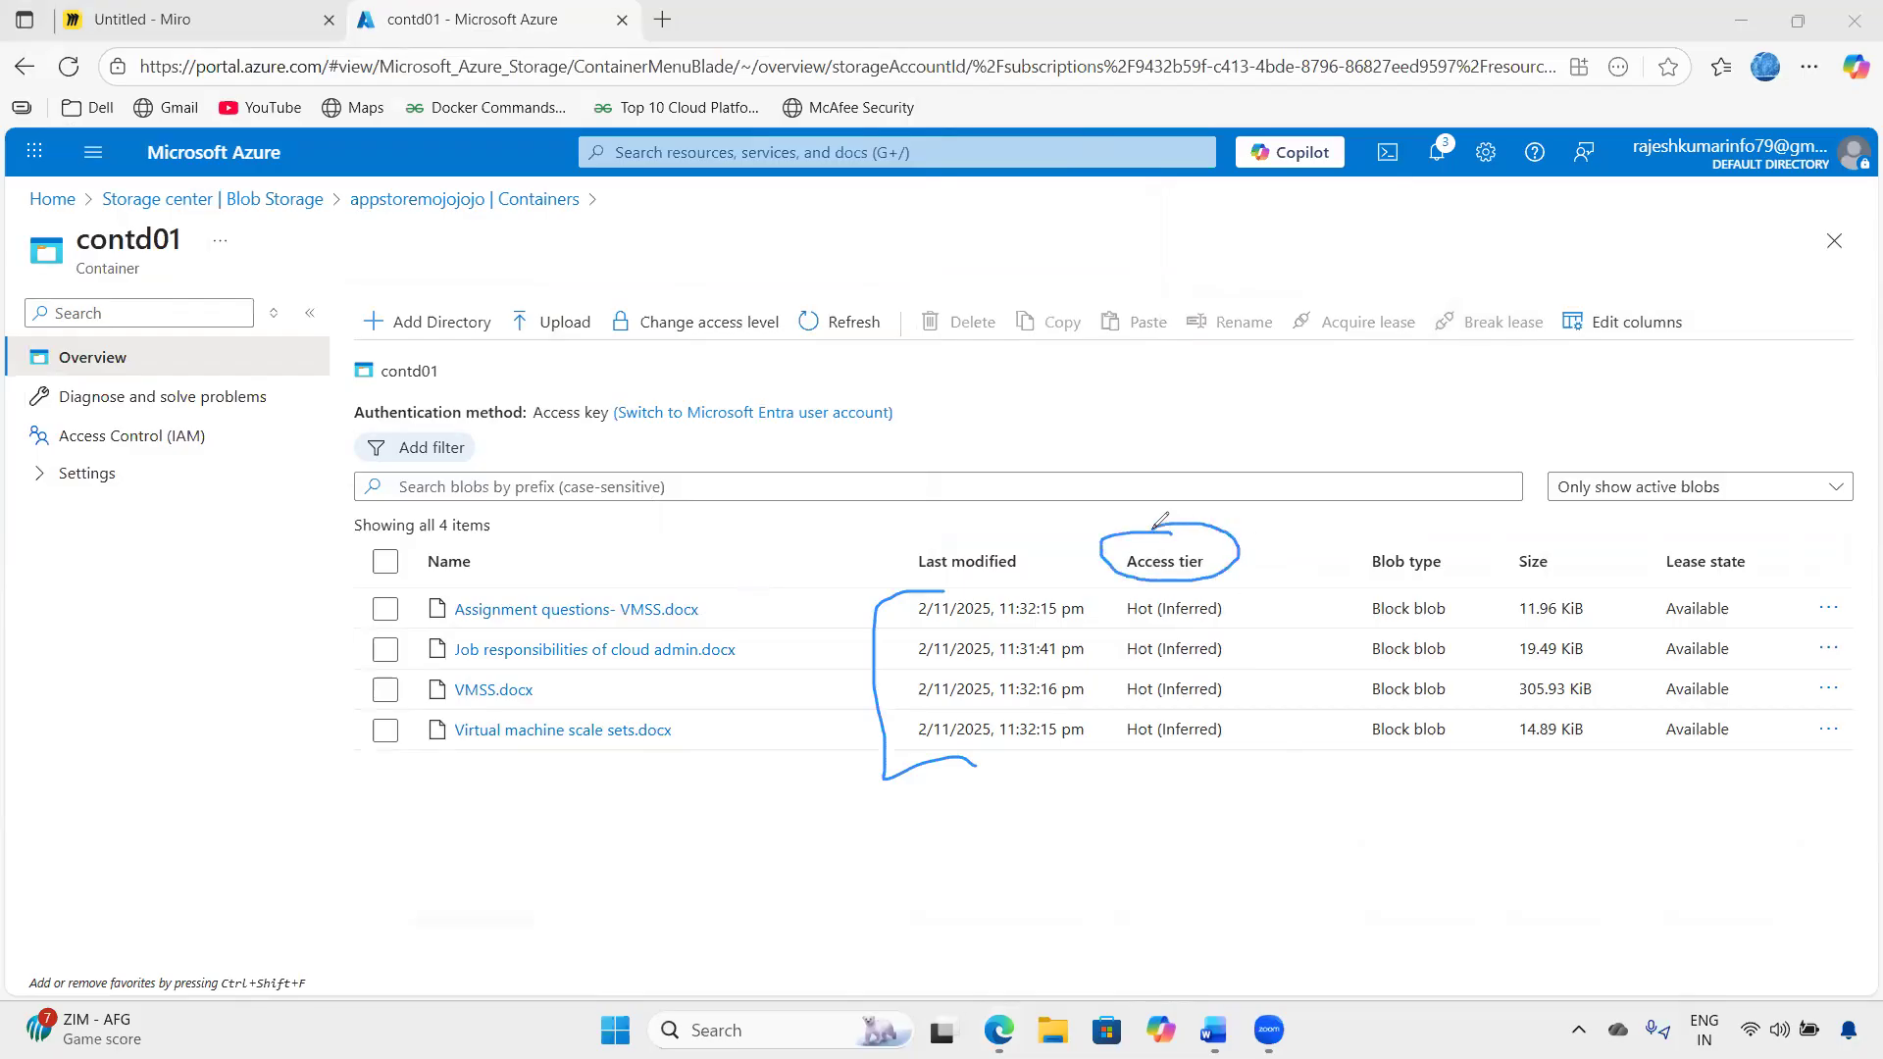
pyautogui.moveTo(1394, 593)
pyautogui.mouseDown()
pyautogui.moveTo(1356, 697)
pyautogui.moveTo(1458, 593)
pyautogui.moveTo(1569, 750)
pyautogui.moveTo(1520, 578)
pyautogui.mouseUp()
pyautogui.moveTo(1704, 573)
pyautogui.mouseDown()
pyautogui.moveTo(1647, 734)
pyautogui.moveTo(1760, 627)
pyautogui.moveTo(1673, 574)
pyautogui.mouseUp()
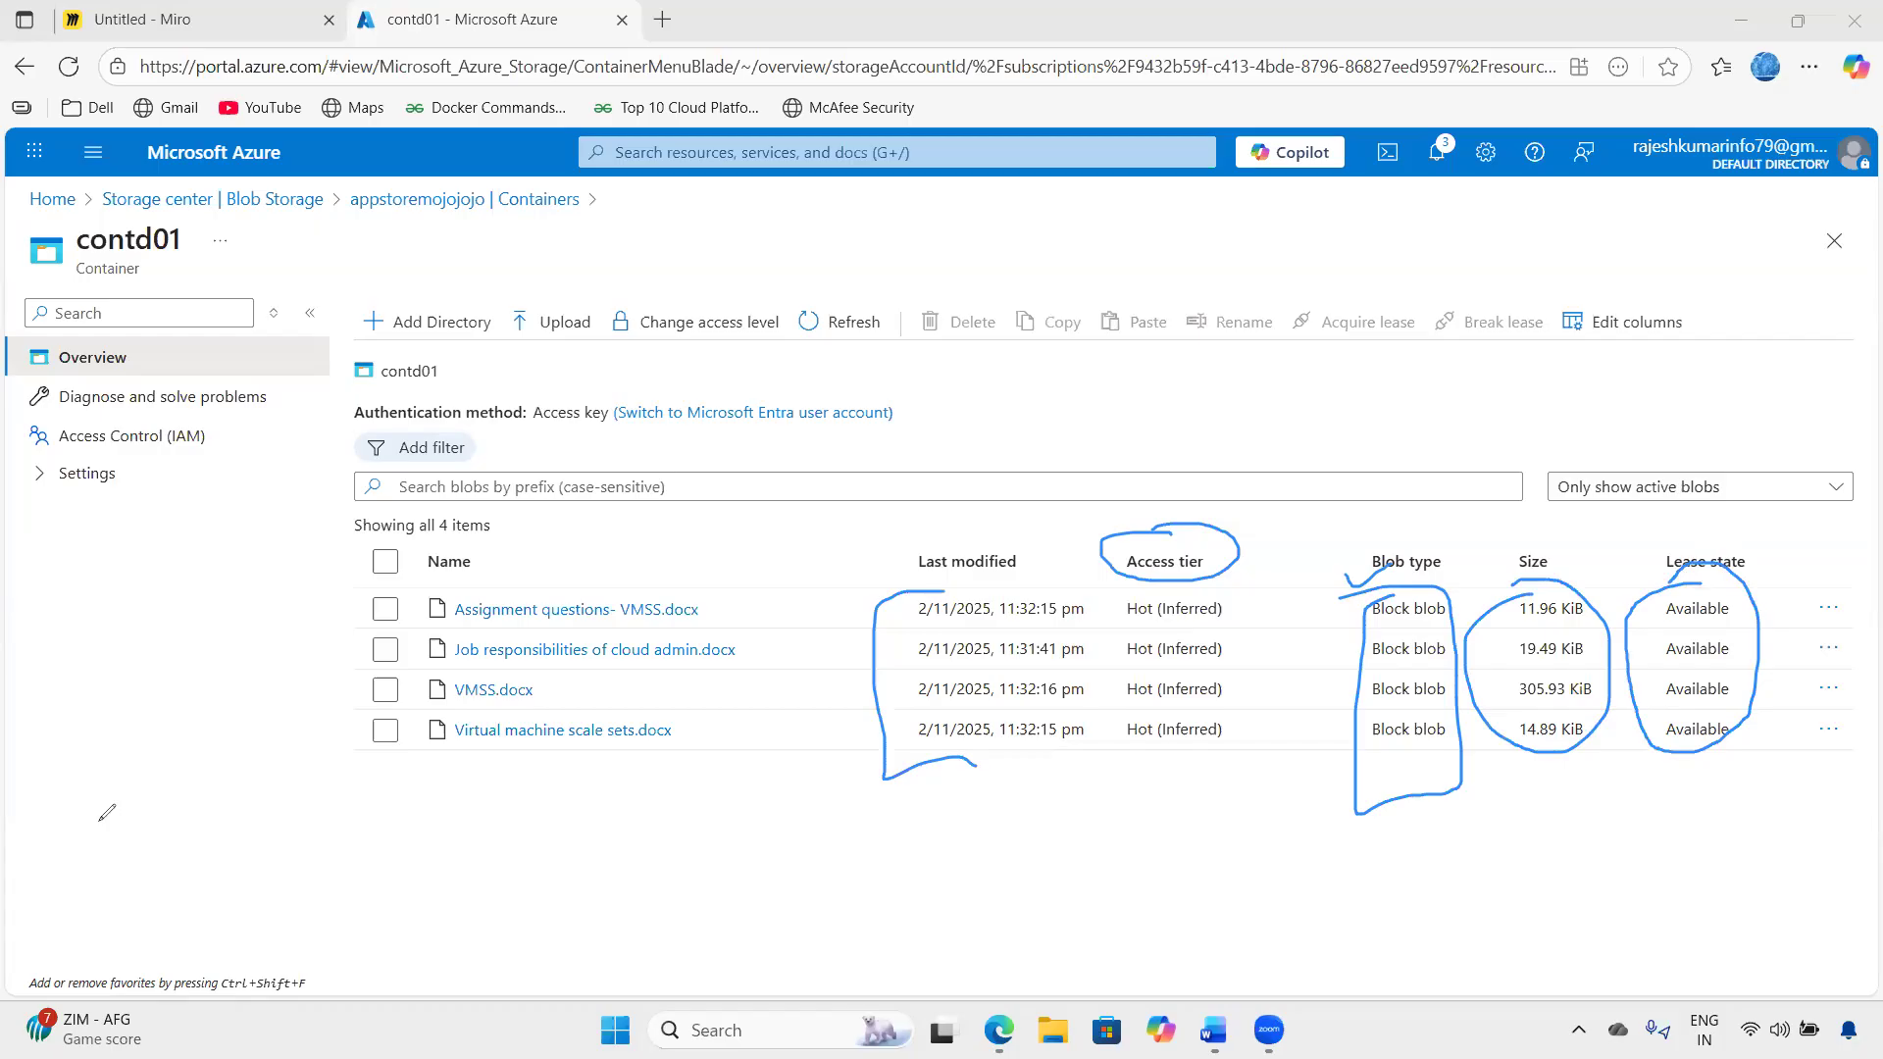
pyautogui.click(1742, 20)
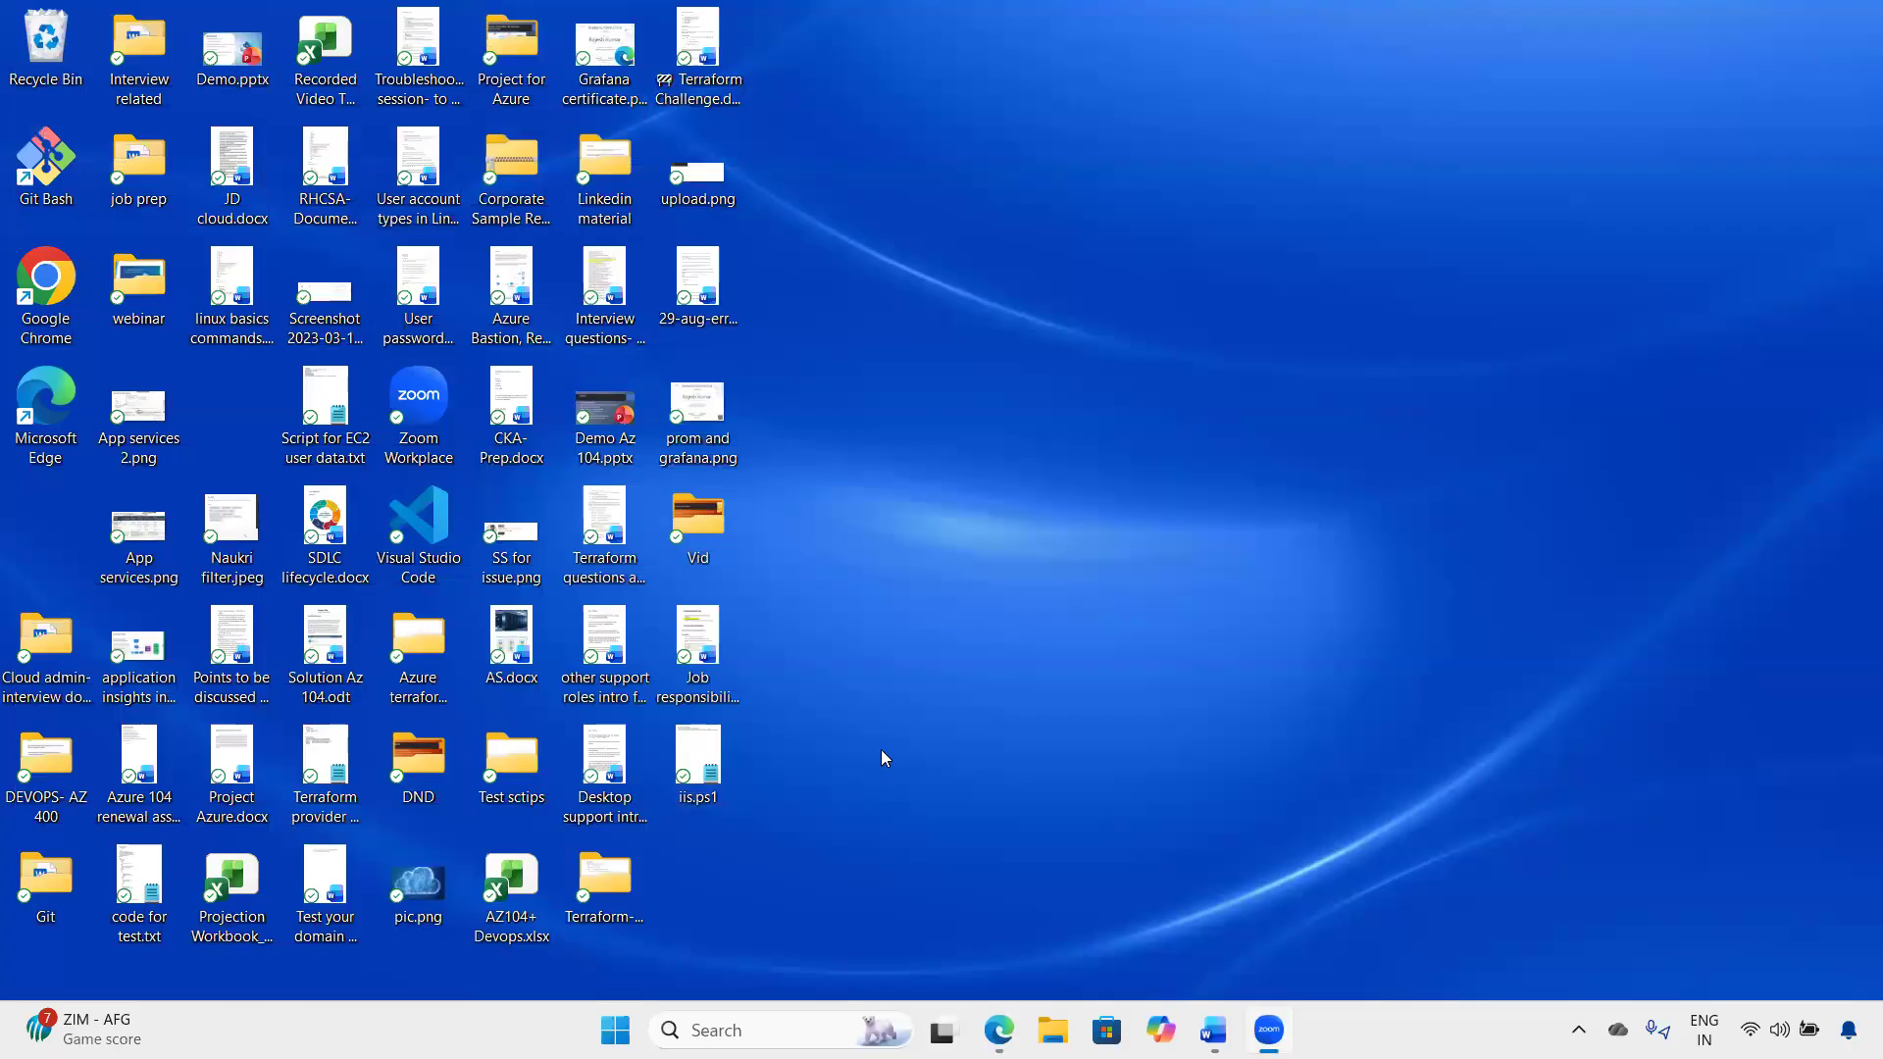
# Step: View App services 2.png in Photos, close it, and return to the contd01 blob list
pyautogui.click(158, 457)
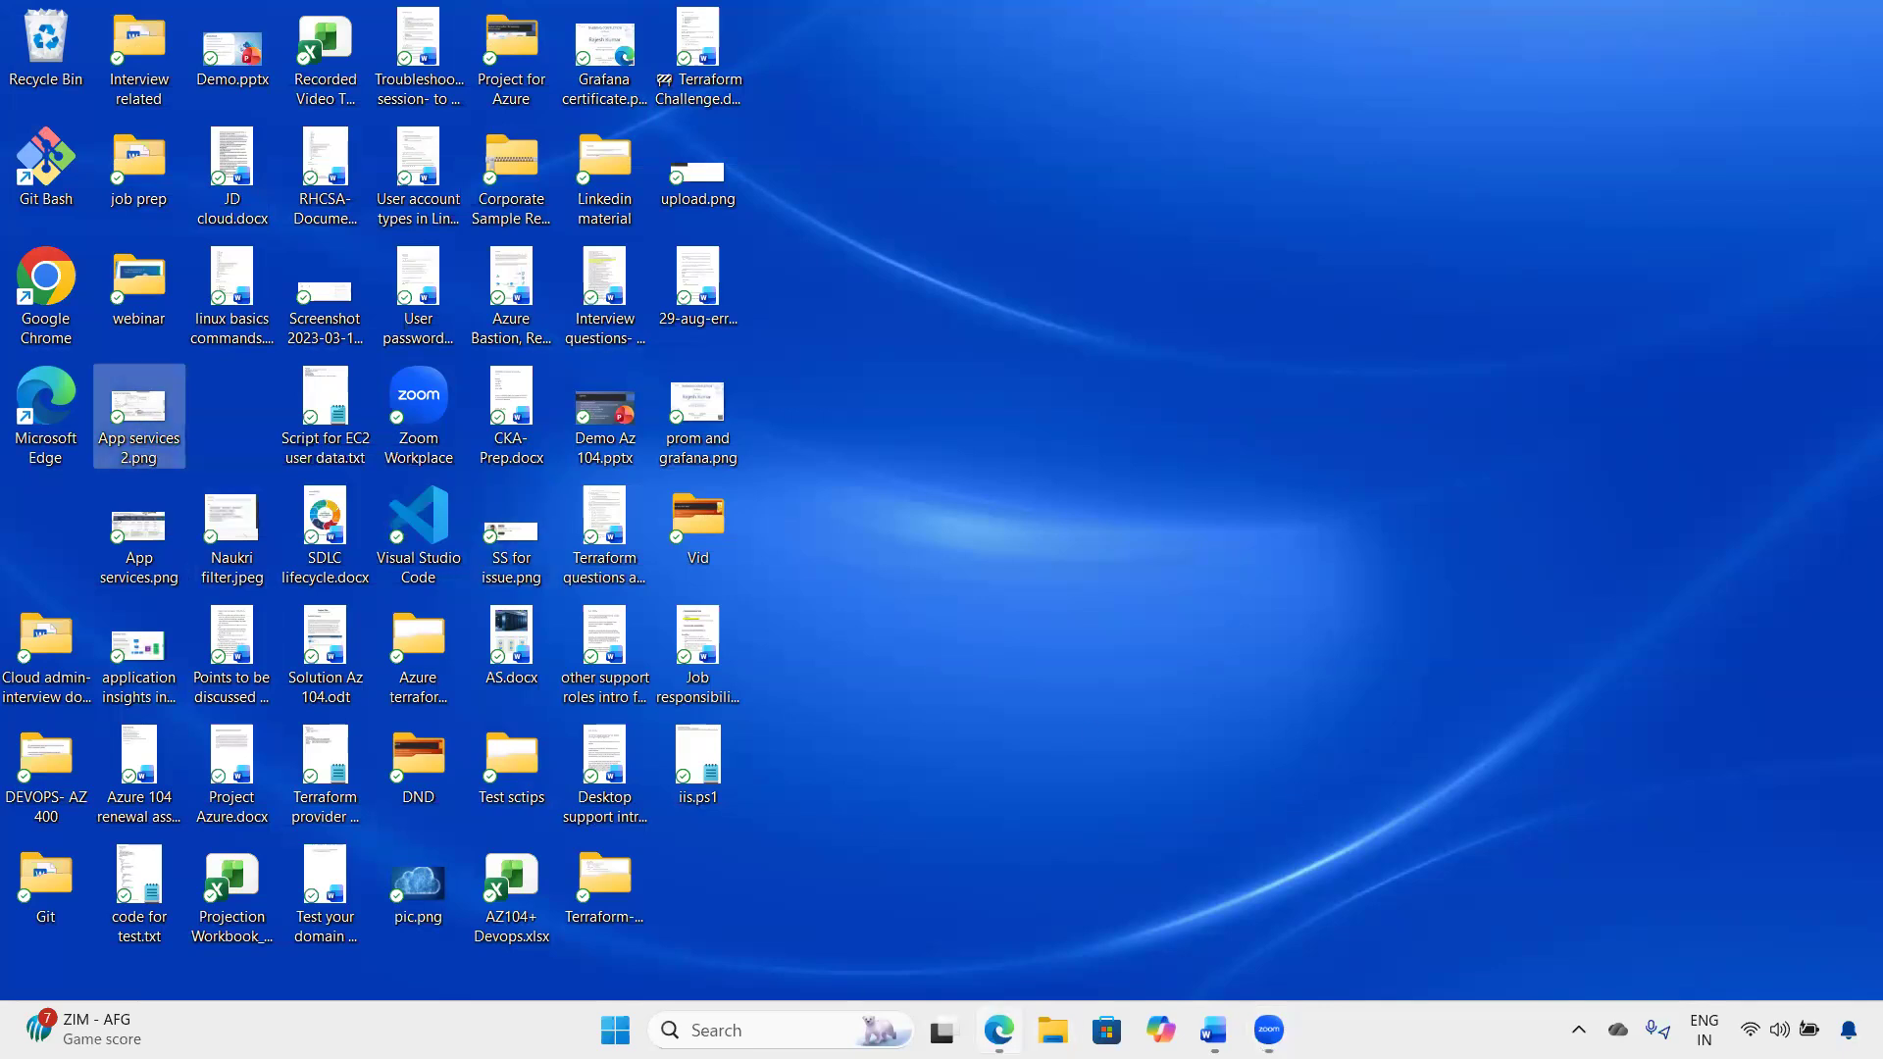
pyautogui.doubleClick(157, 428)
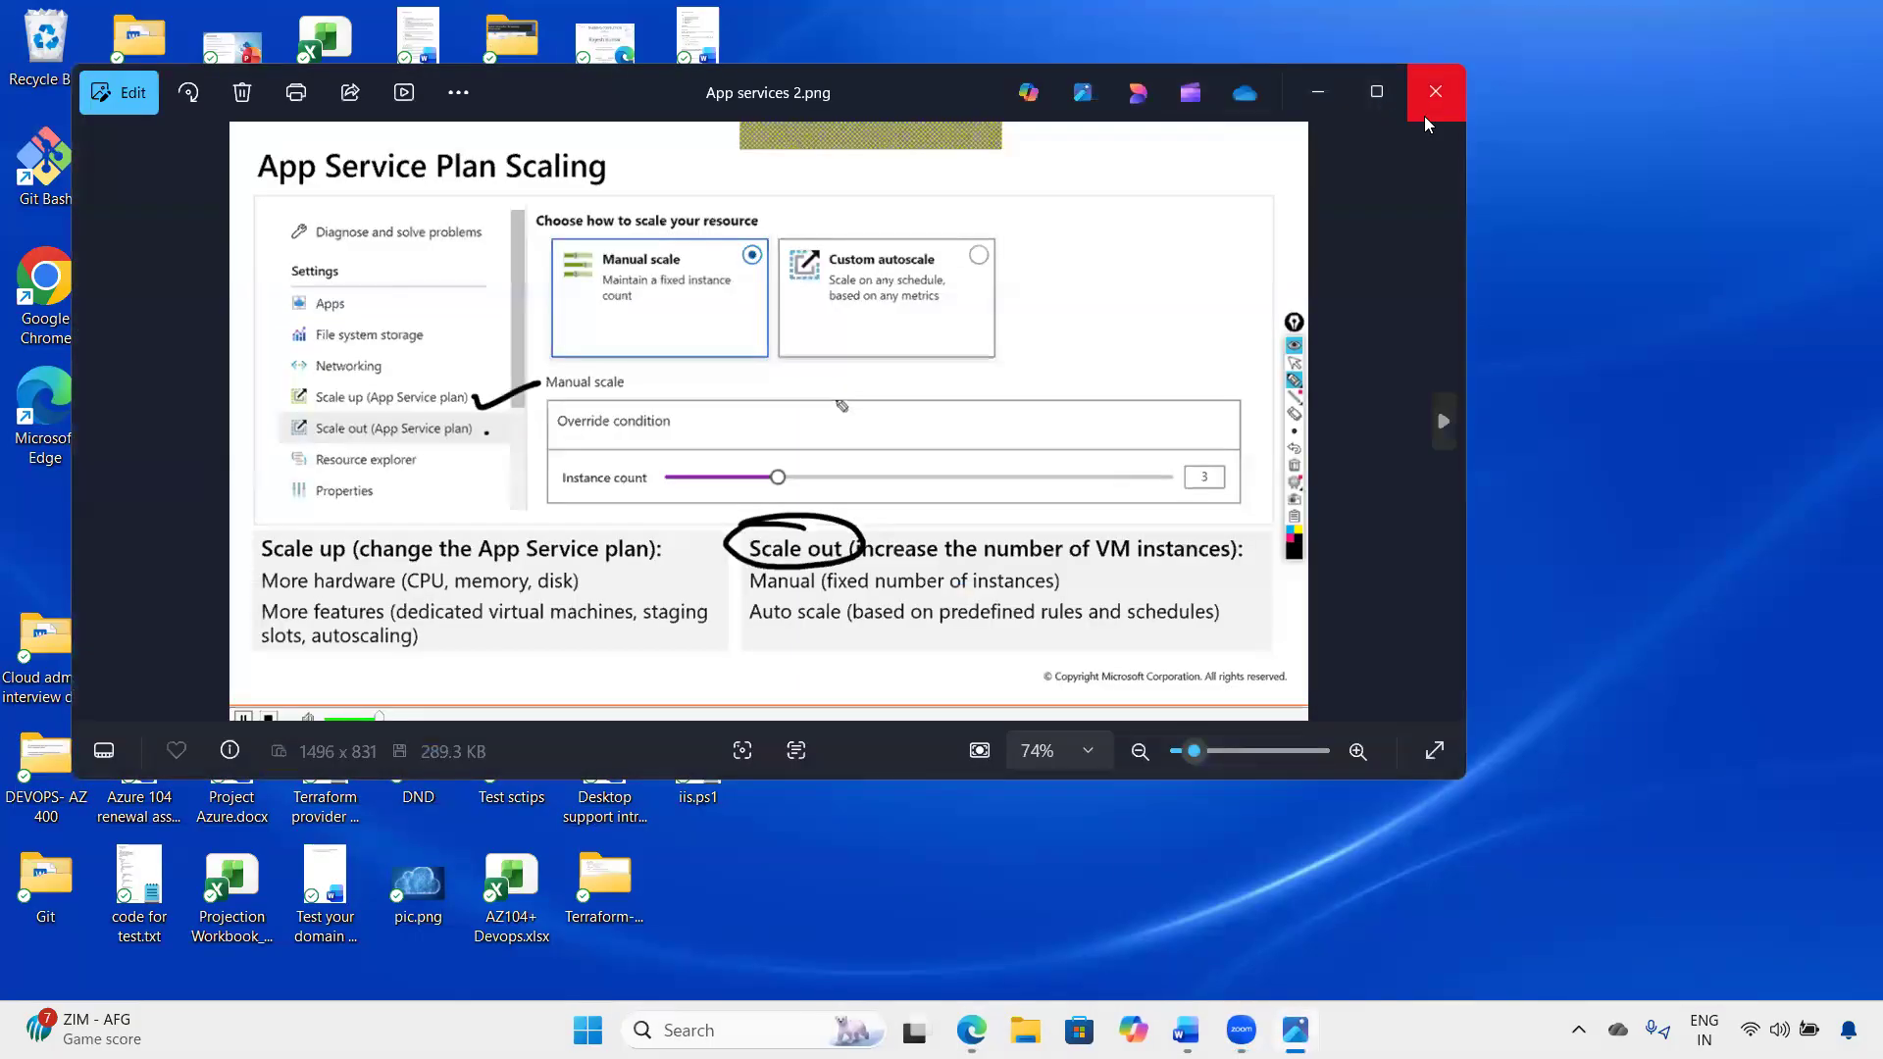
pyautogui.click(1424, 116)
pyautogui.moveTo(1213, 1029)
pyautogui.moveTo(998, 1030)
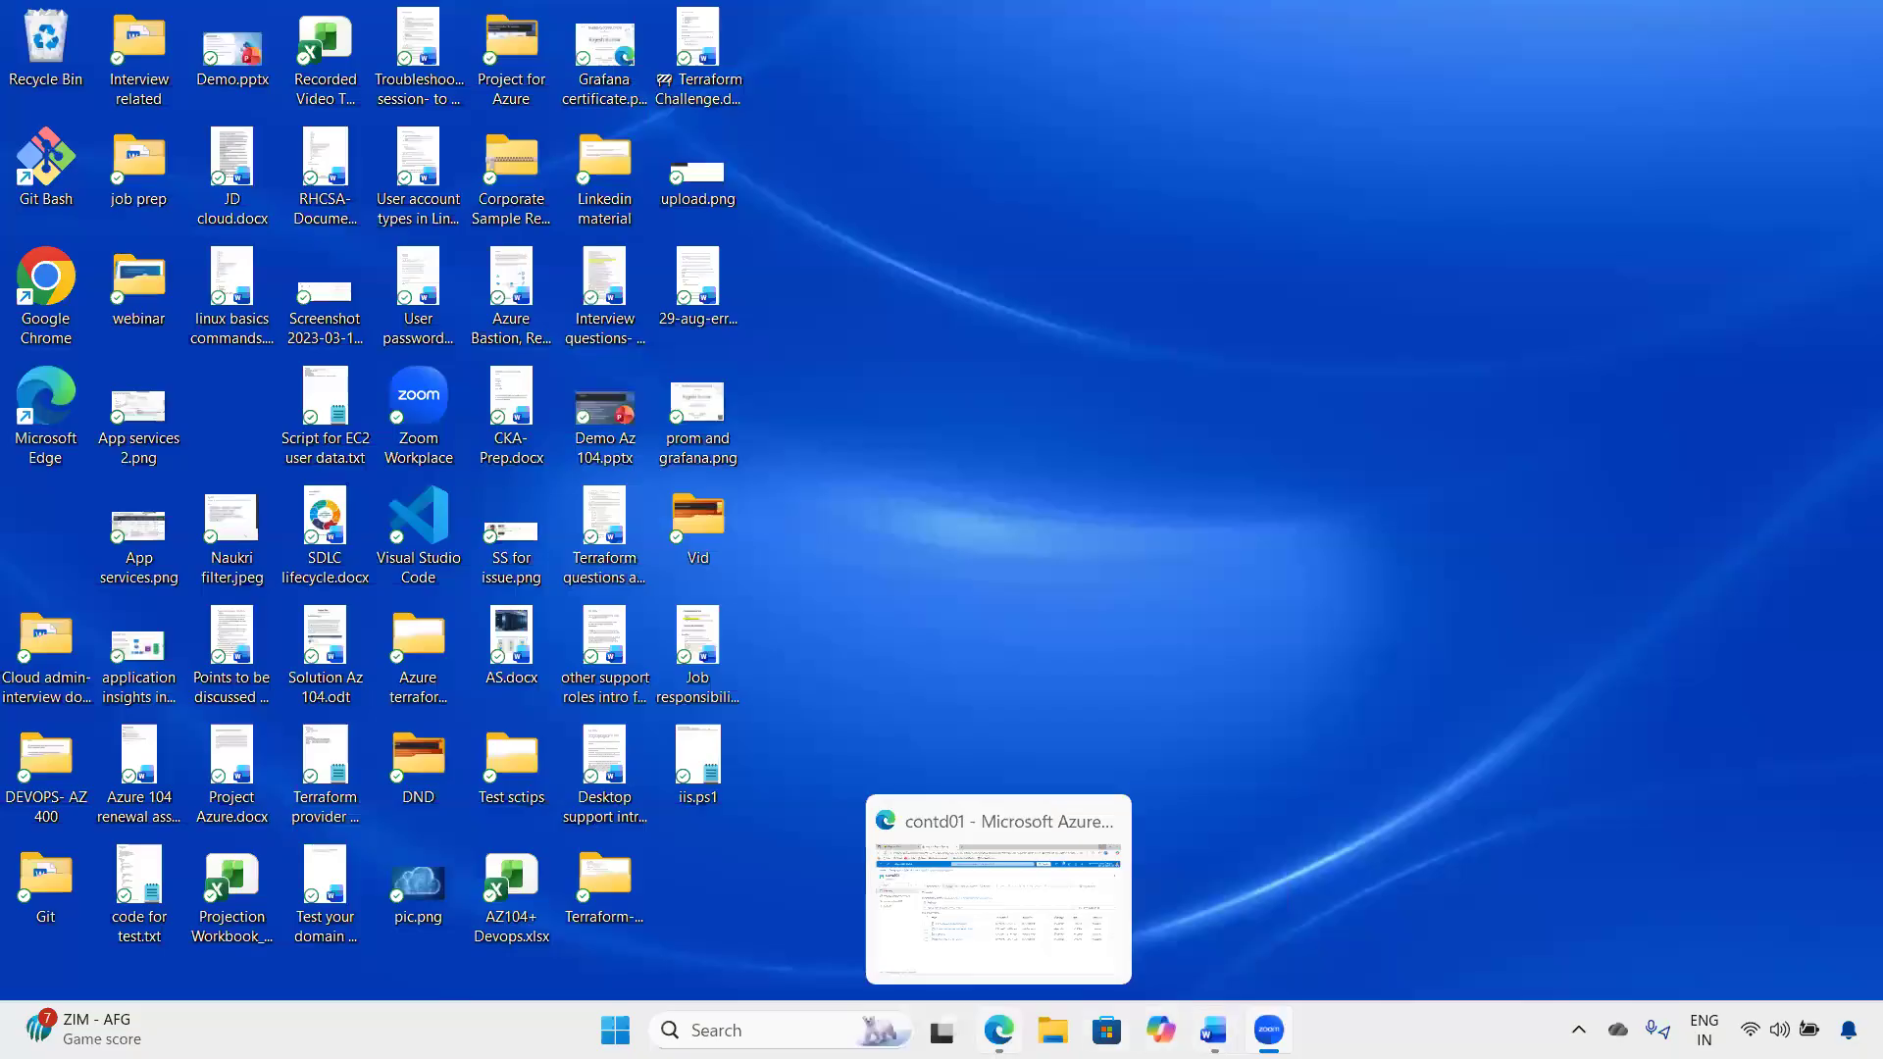
pyautogui.click(1062, 971)
pyautogui.click(730, 619)
pyautogui.moveTo(652, 616); pyautogui.dragTo(649, 614)
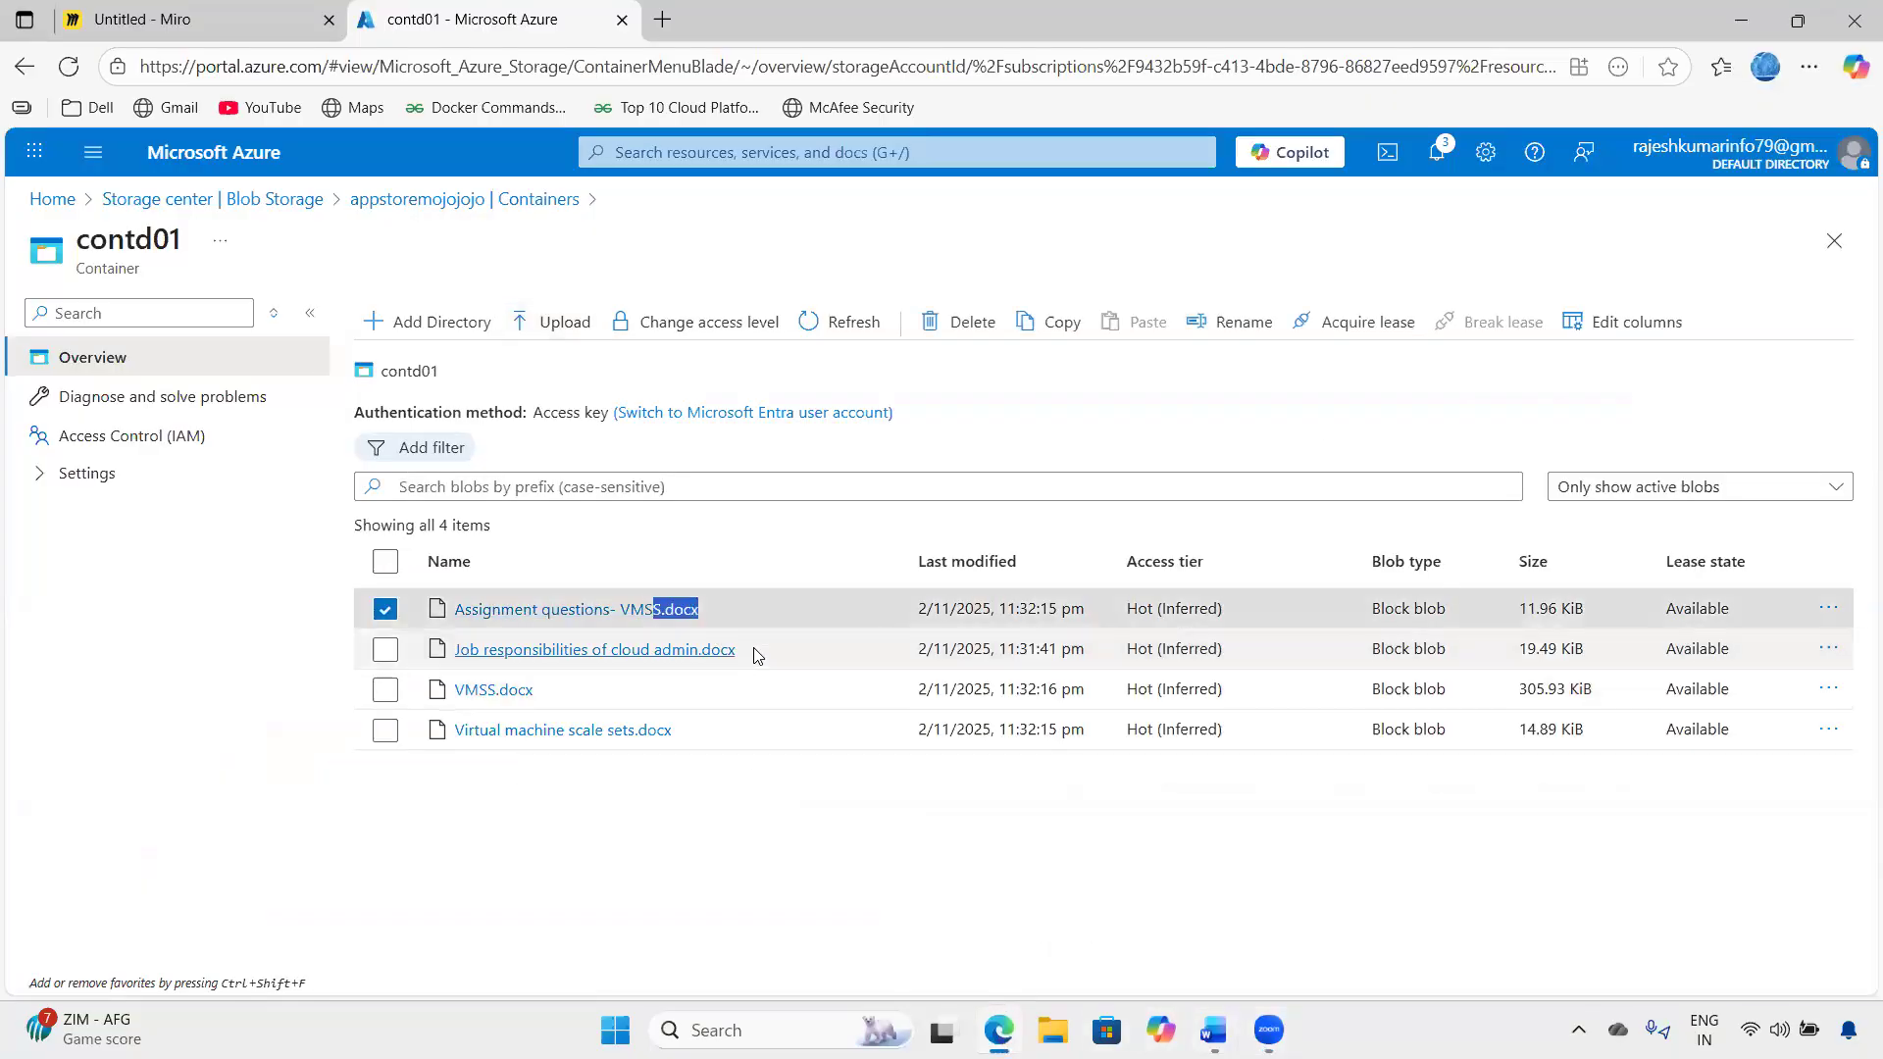
# Step: Point out the remaining blob names, clear the selections, and open contd01's Upload blob form
pyautogui.moveTo(755, 651); pyautogui.dragTo(653, 656)
pyautogui.moveTo(535, 698); pyautogui.dragTo(478, 695)
pyautogui.moveTo(676, 725); pyautogui.dragTo(592, 729)
pyautogui.click(637, 827)
pyautogui.click(388, 736)
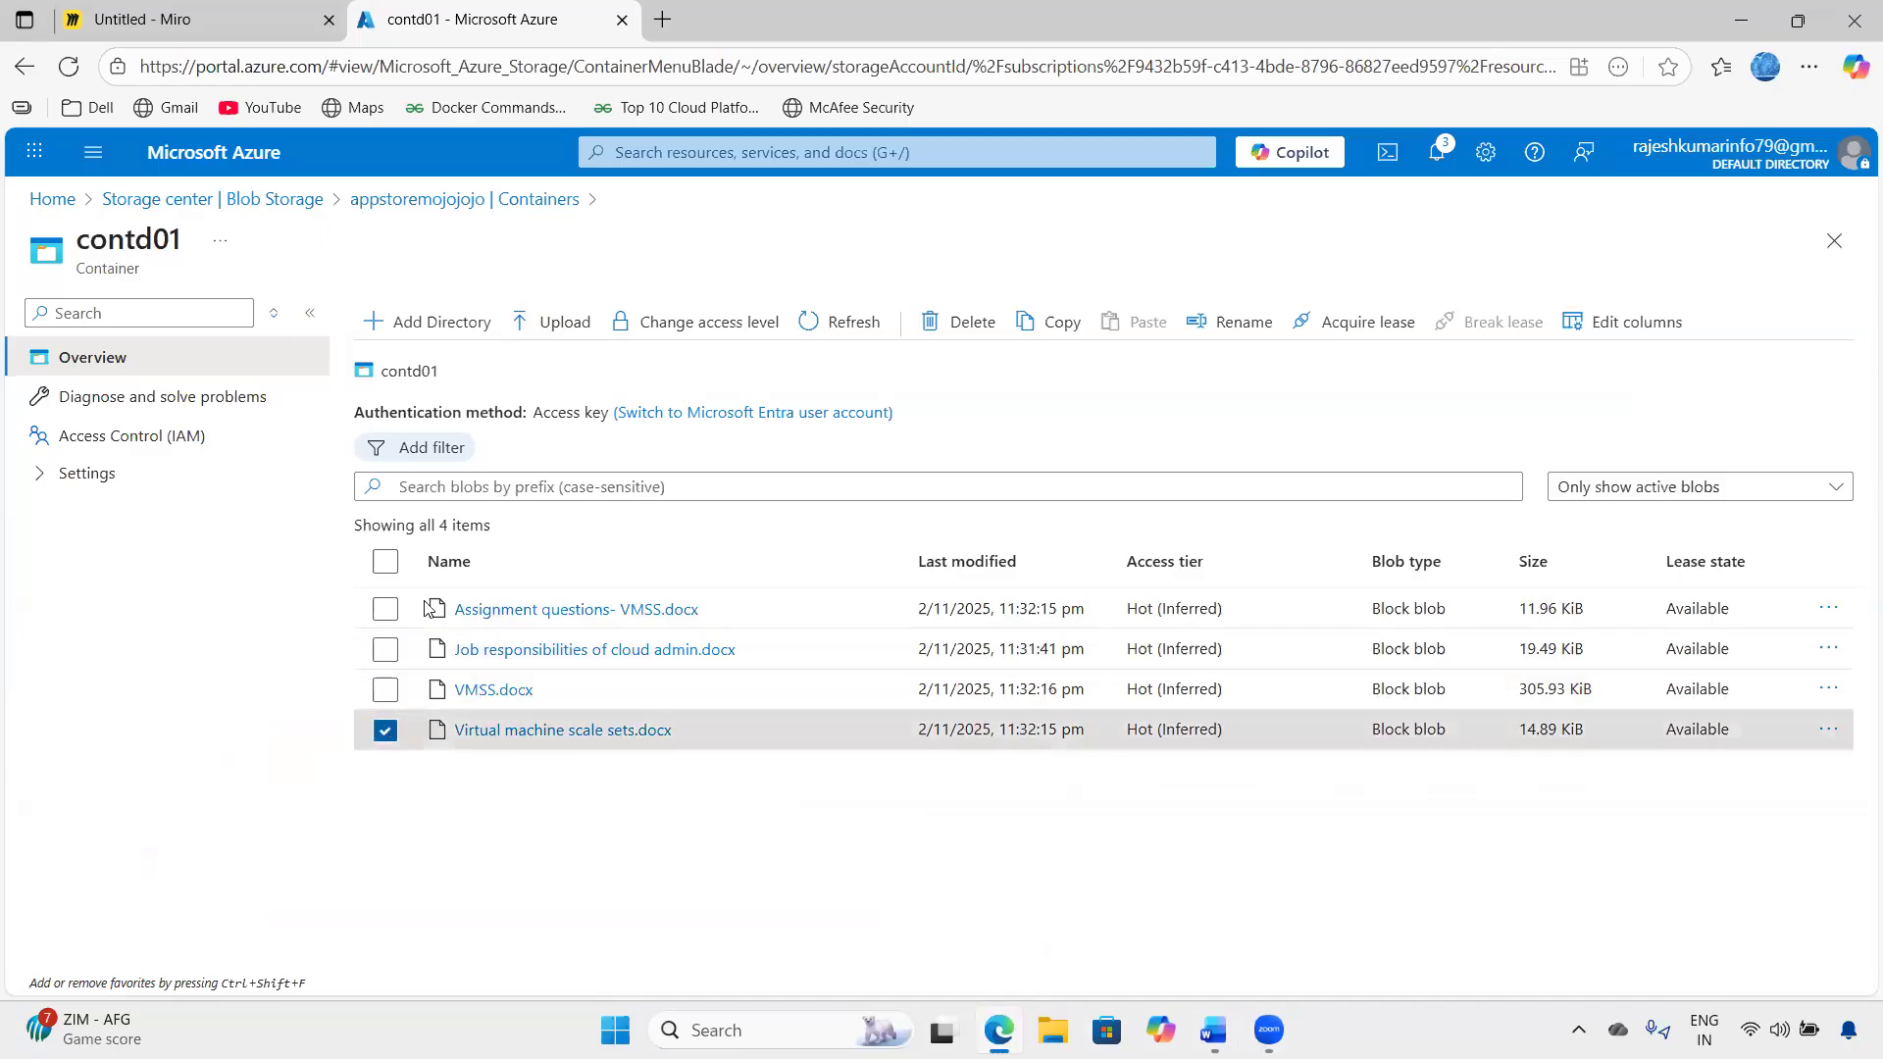
pyautogui.tripleClick(186, 246)
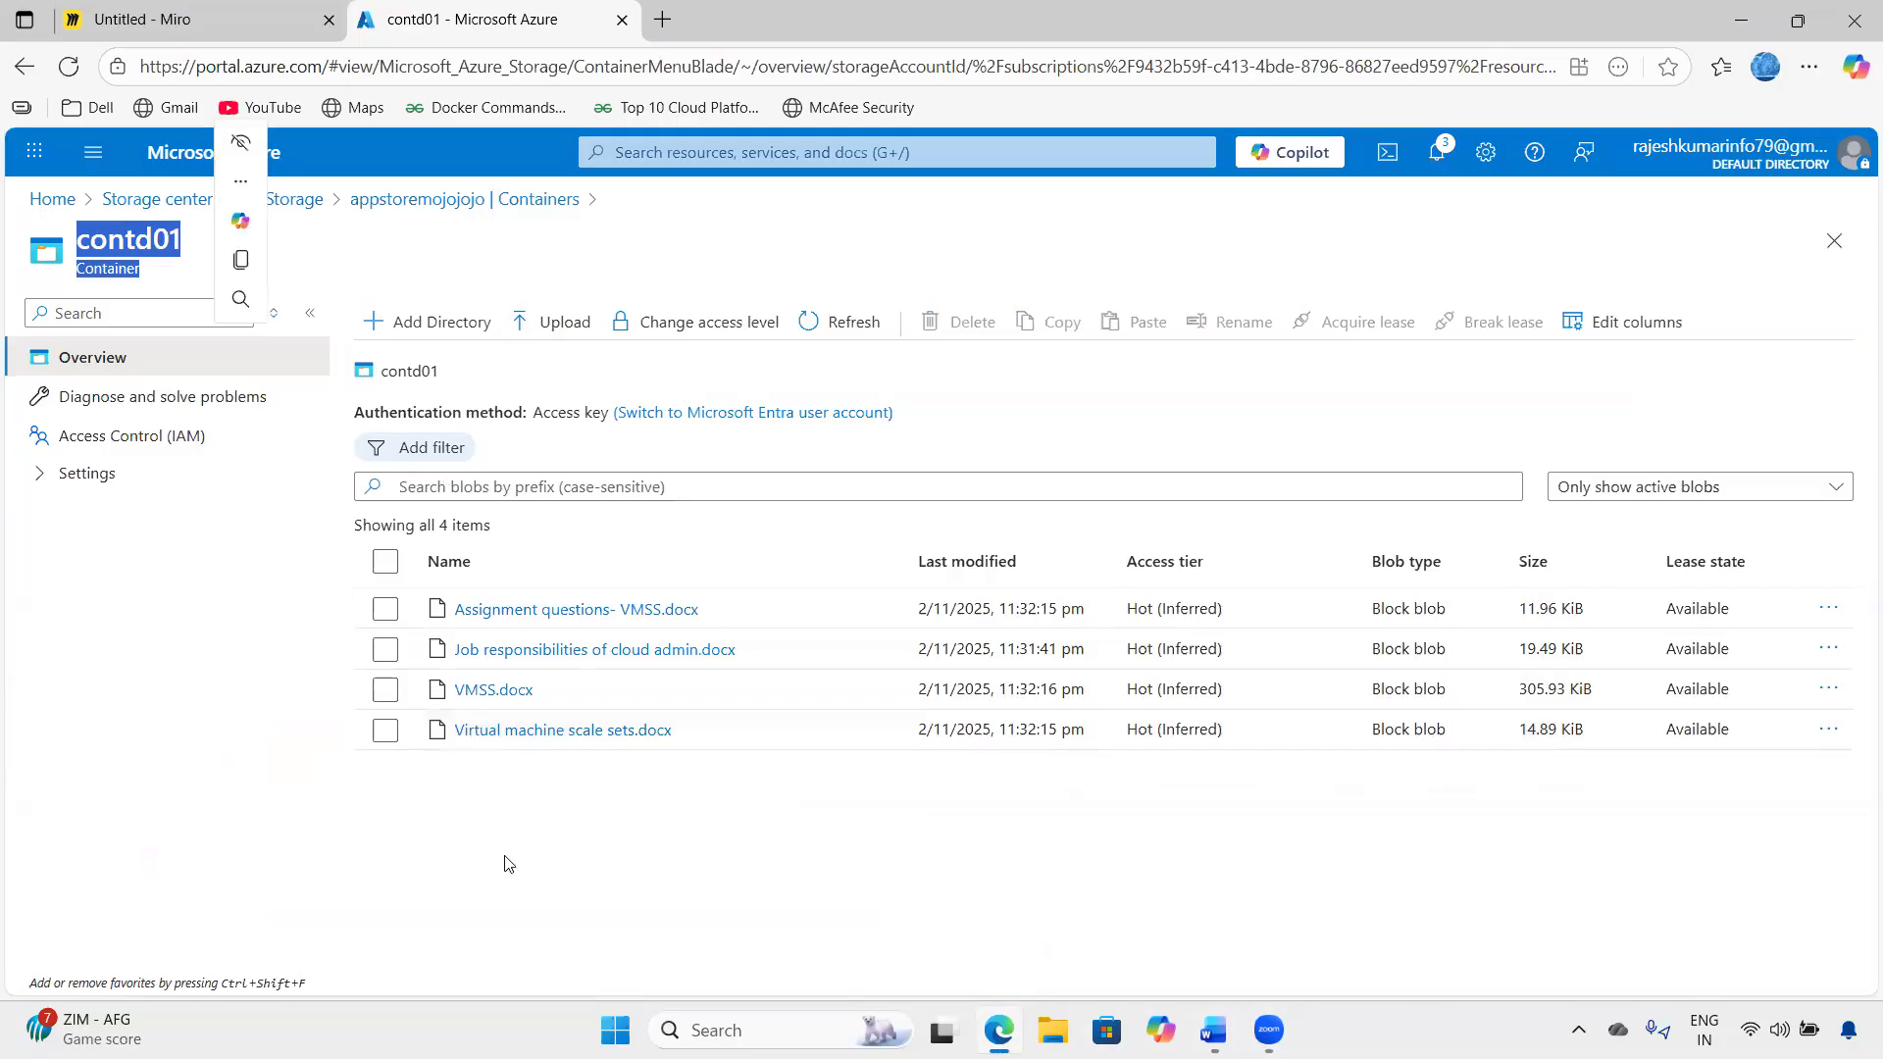
pyautogui.click(542, 900)
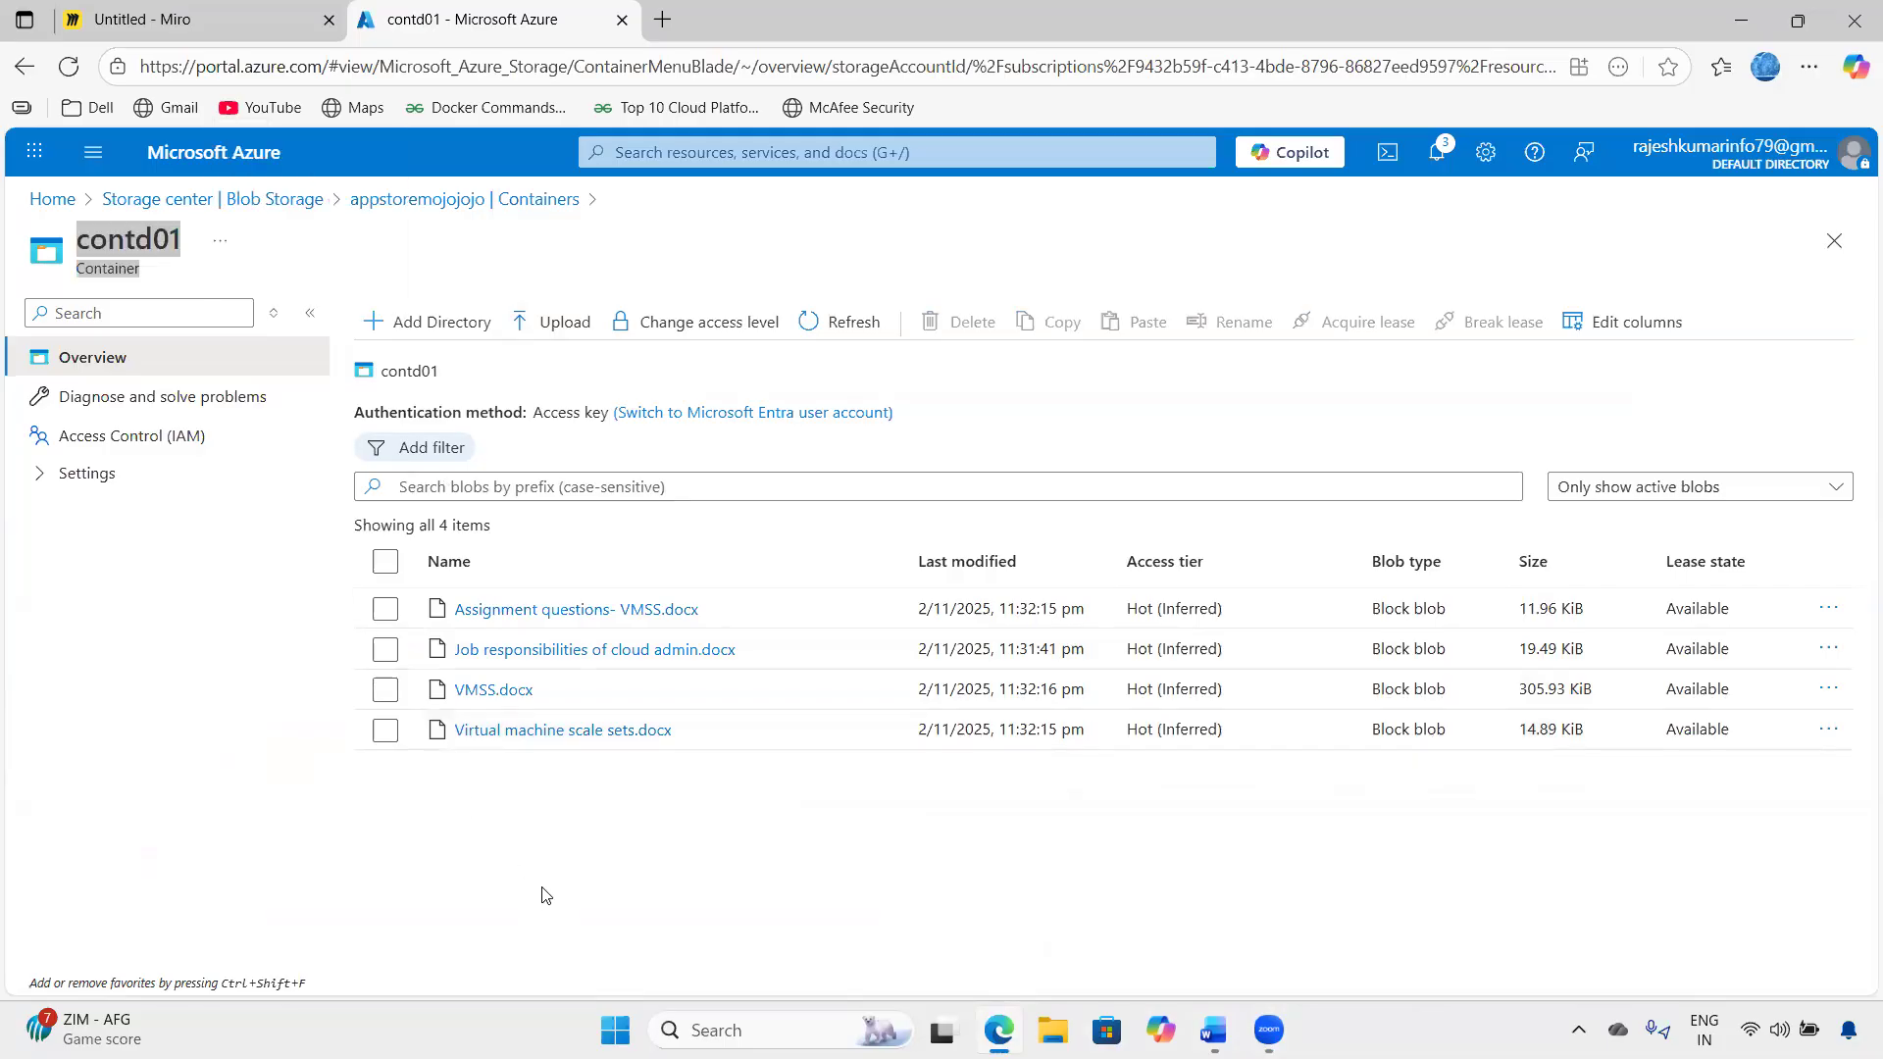
pyautogui.click(554, 323)
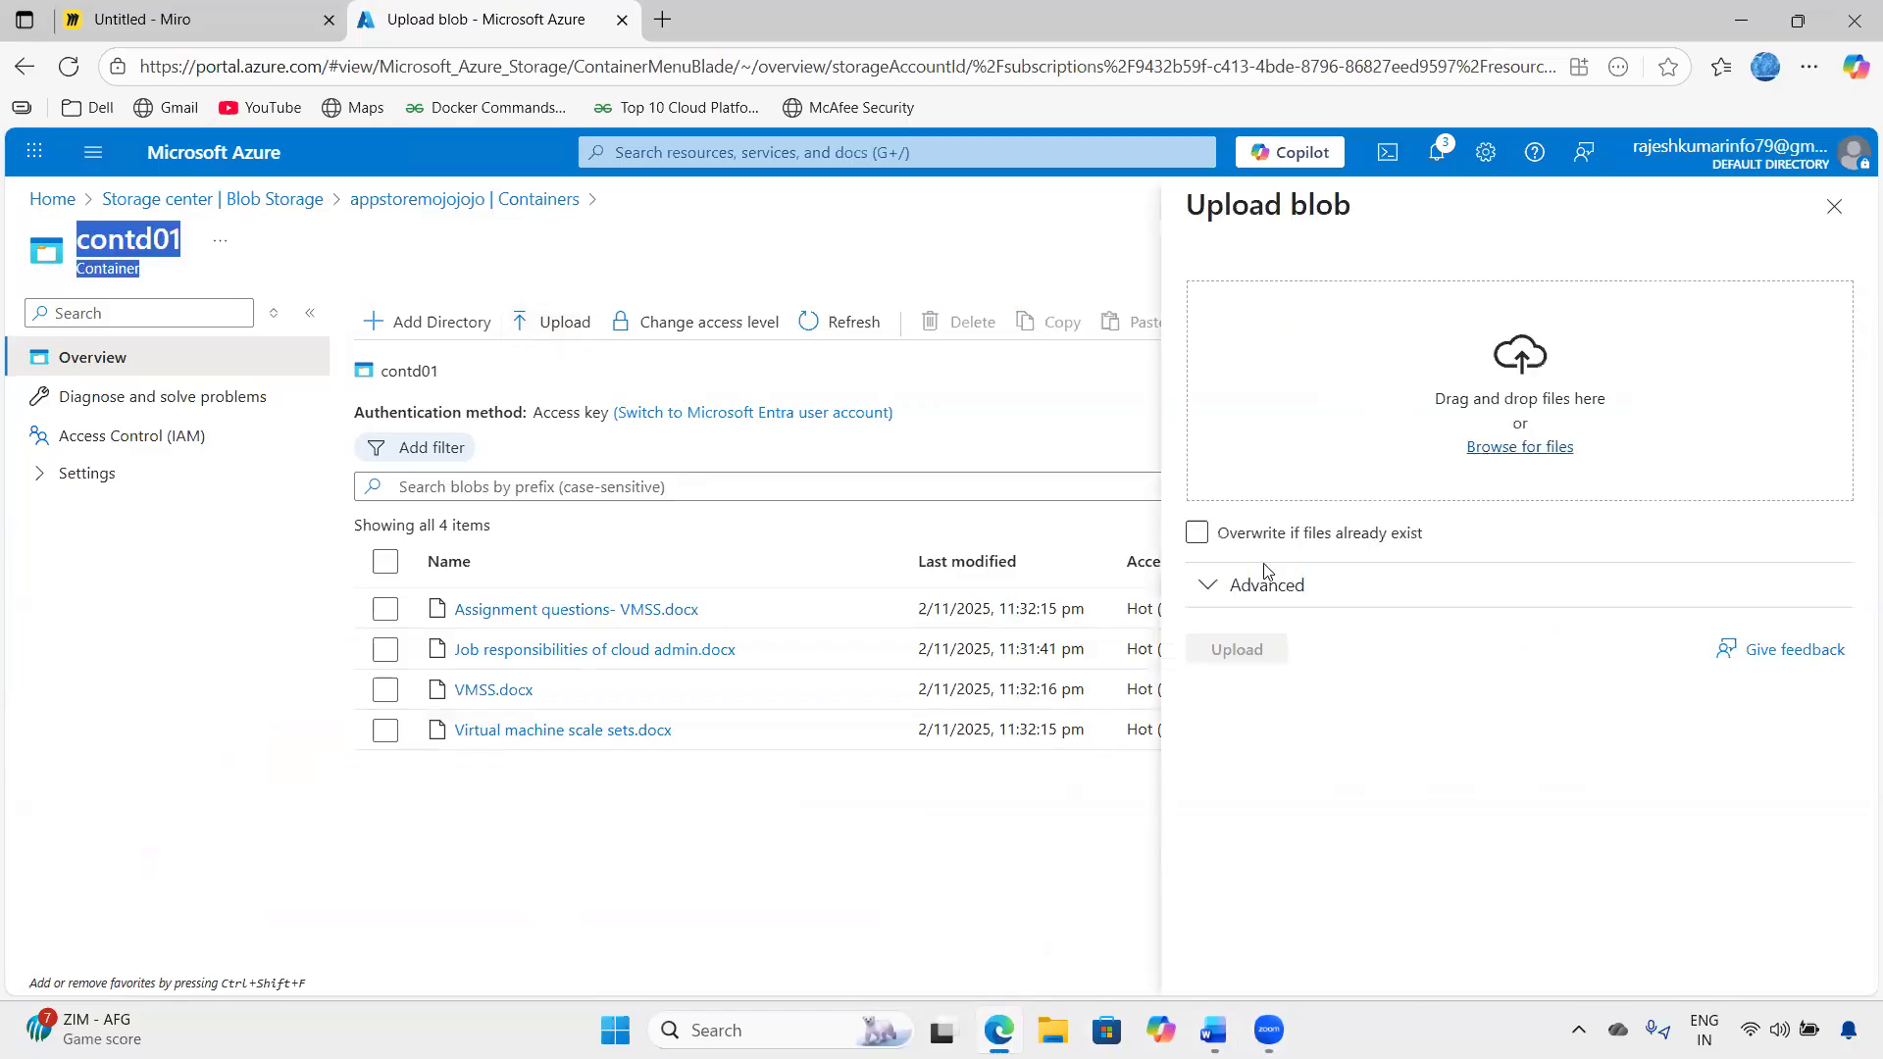
# Step: Upload App services 2.png (289.28 KiB) from the Desktop into contd01
pyautogui.click(1491, 448)
pyautogui.click(66, 363)
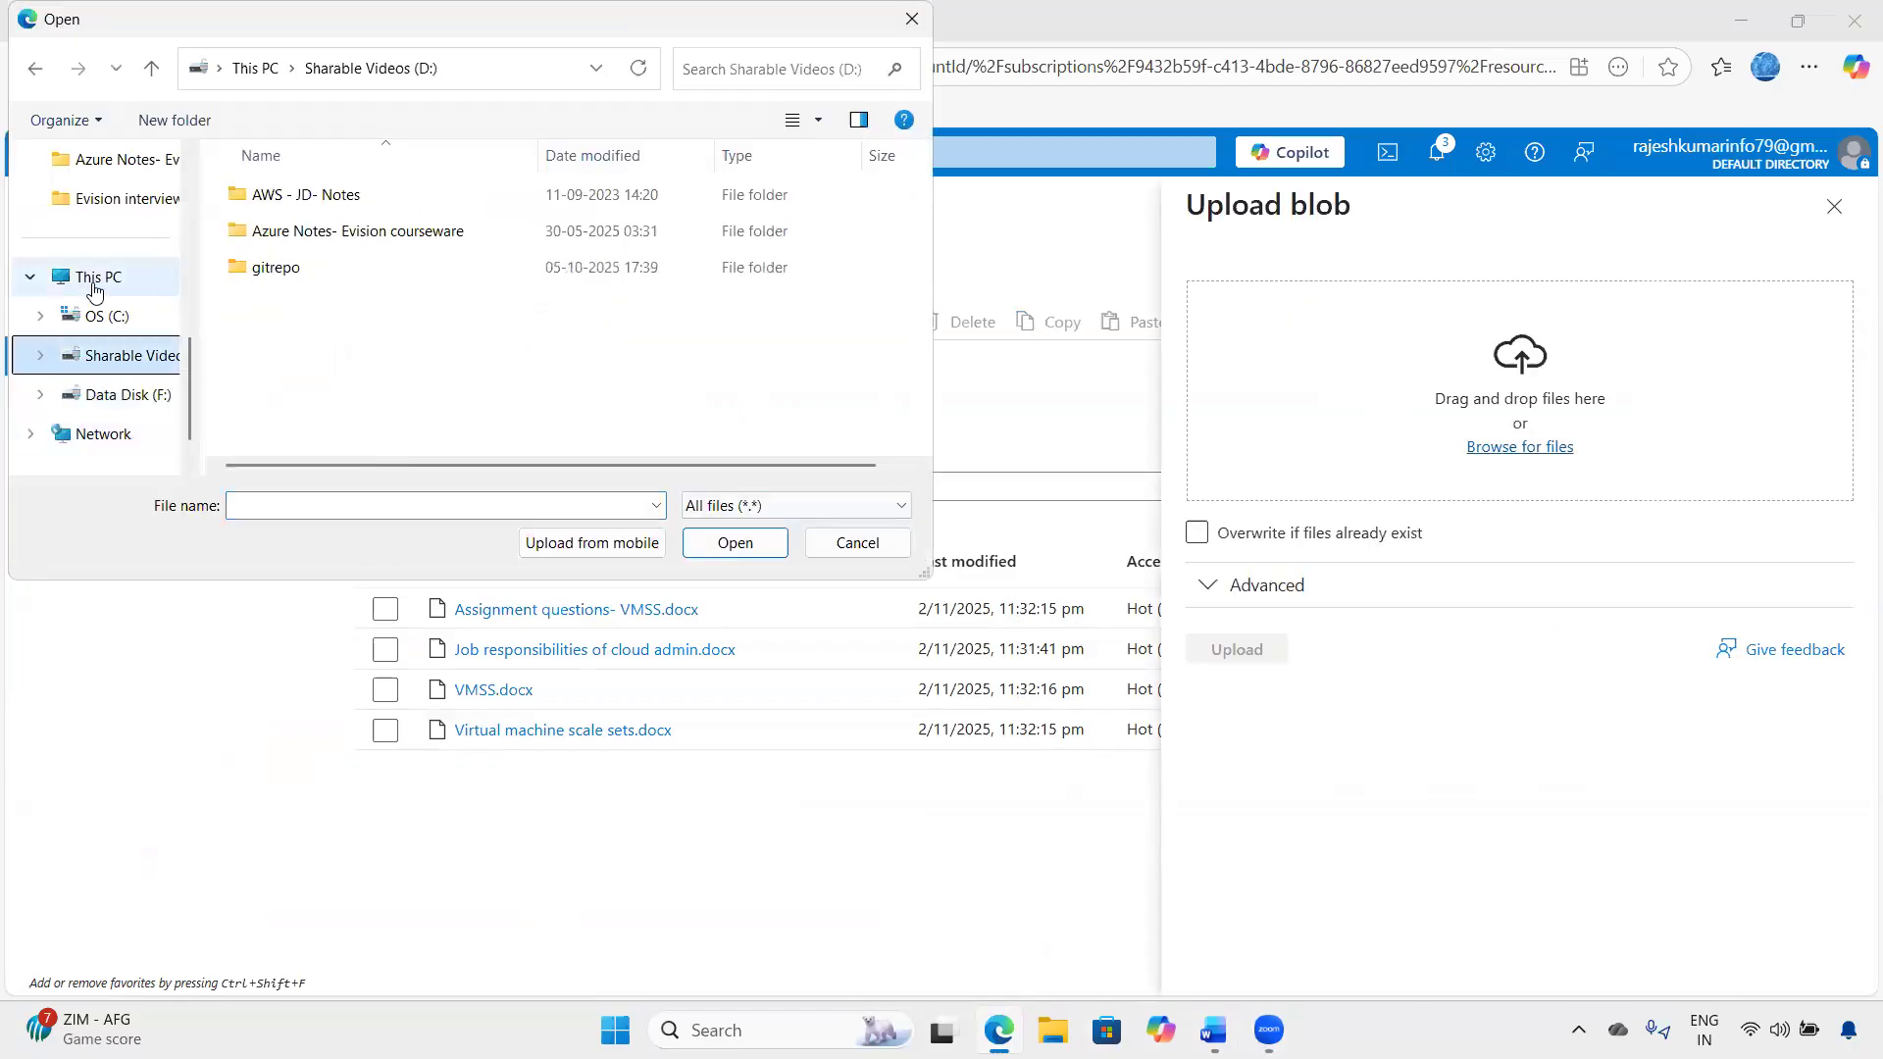
pyautogui.click(94, 289)
pyautogui.scroll(2, 96, 427)
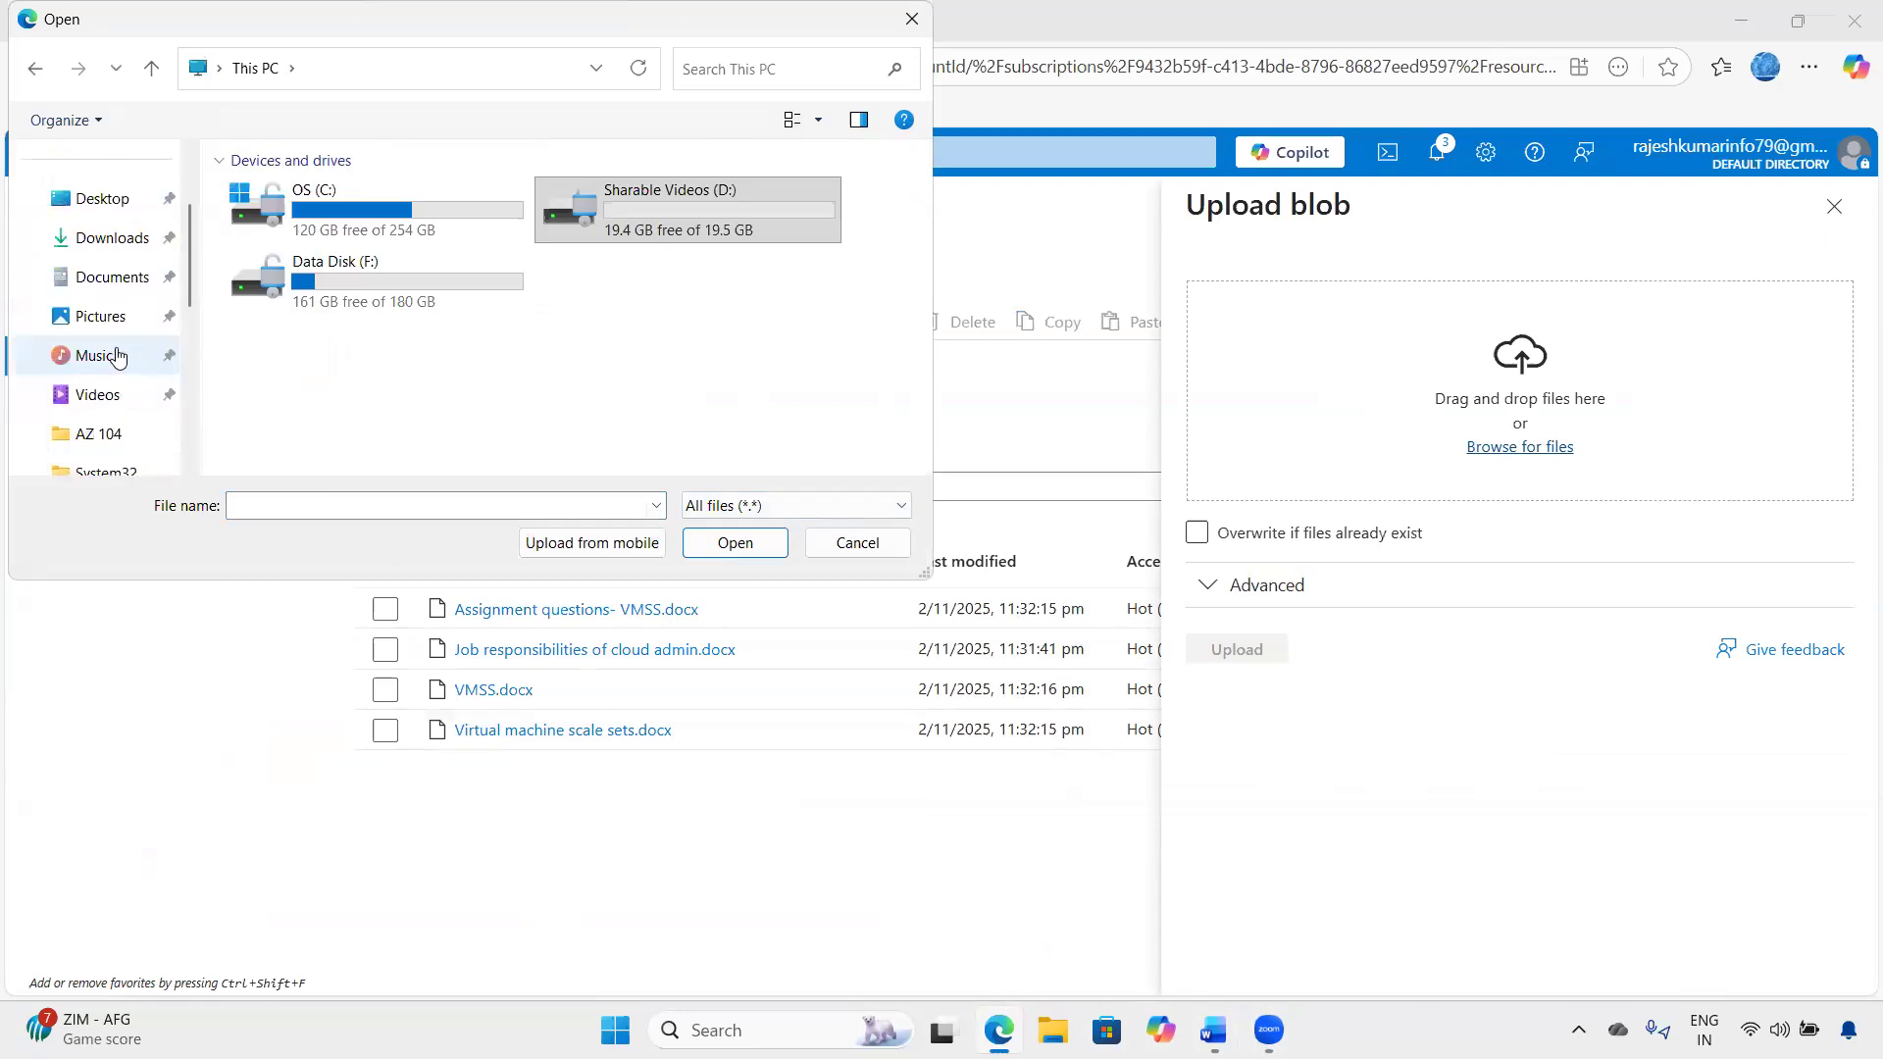
pyautogui.scroll(3, 108, 363)
pyautogui.click(91, 324)
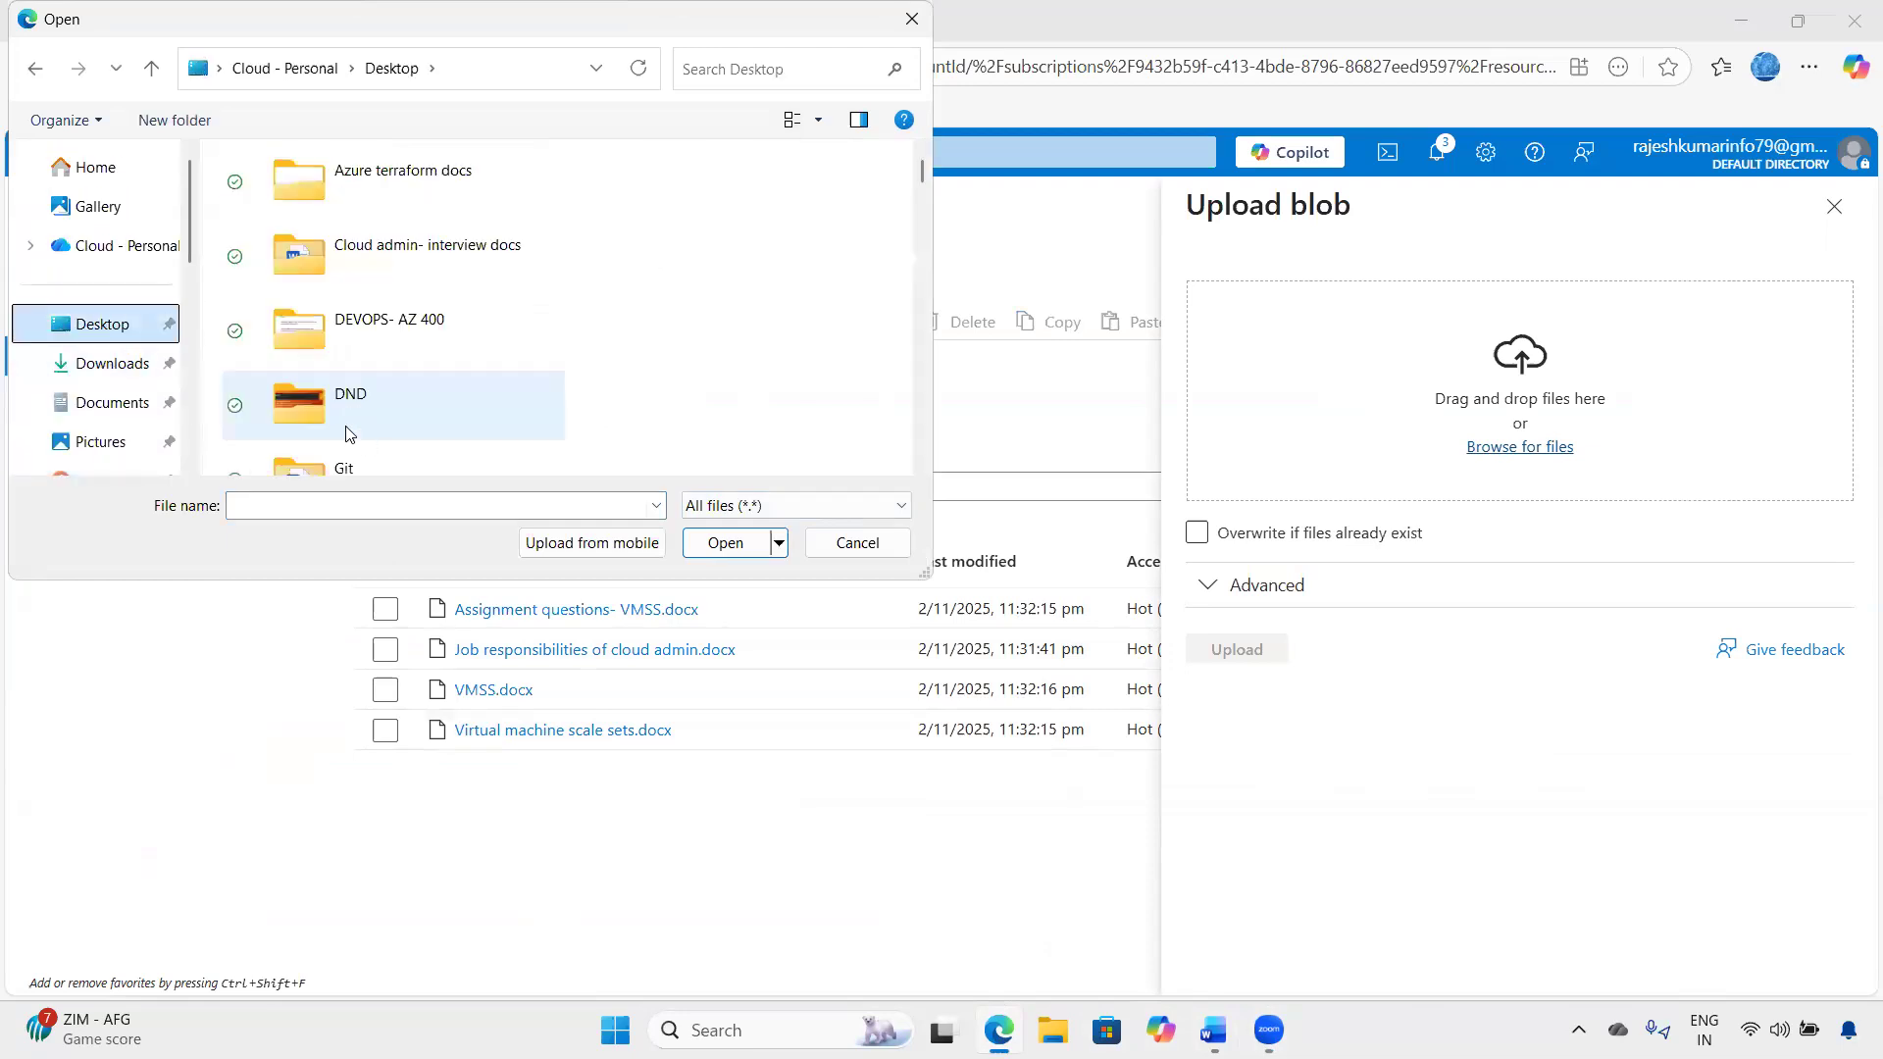
pyautogui.scroll(-5, 392, 385)
pyautogui.click(396, 368)
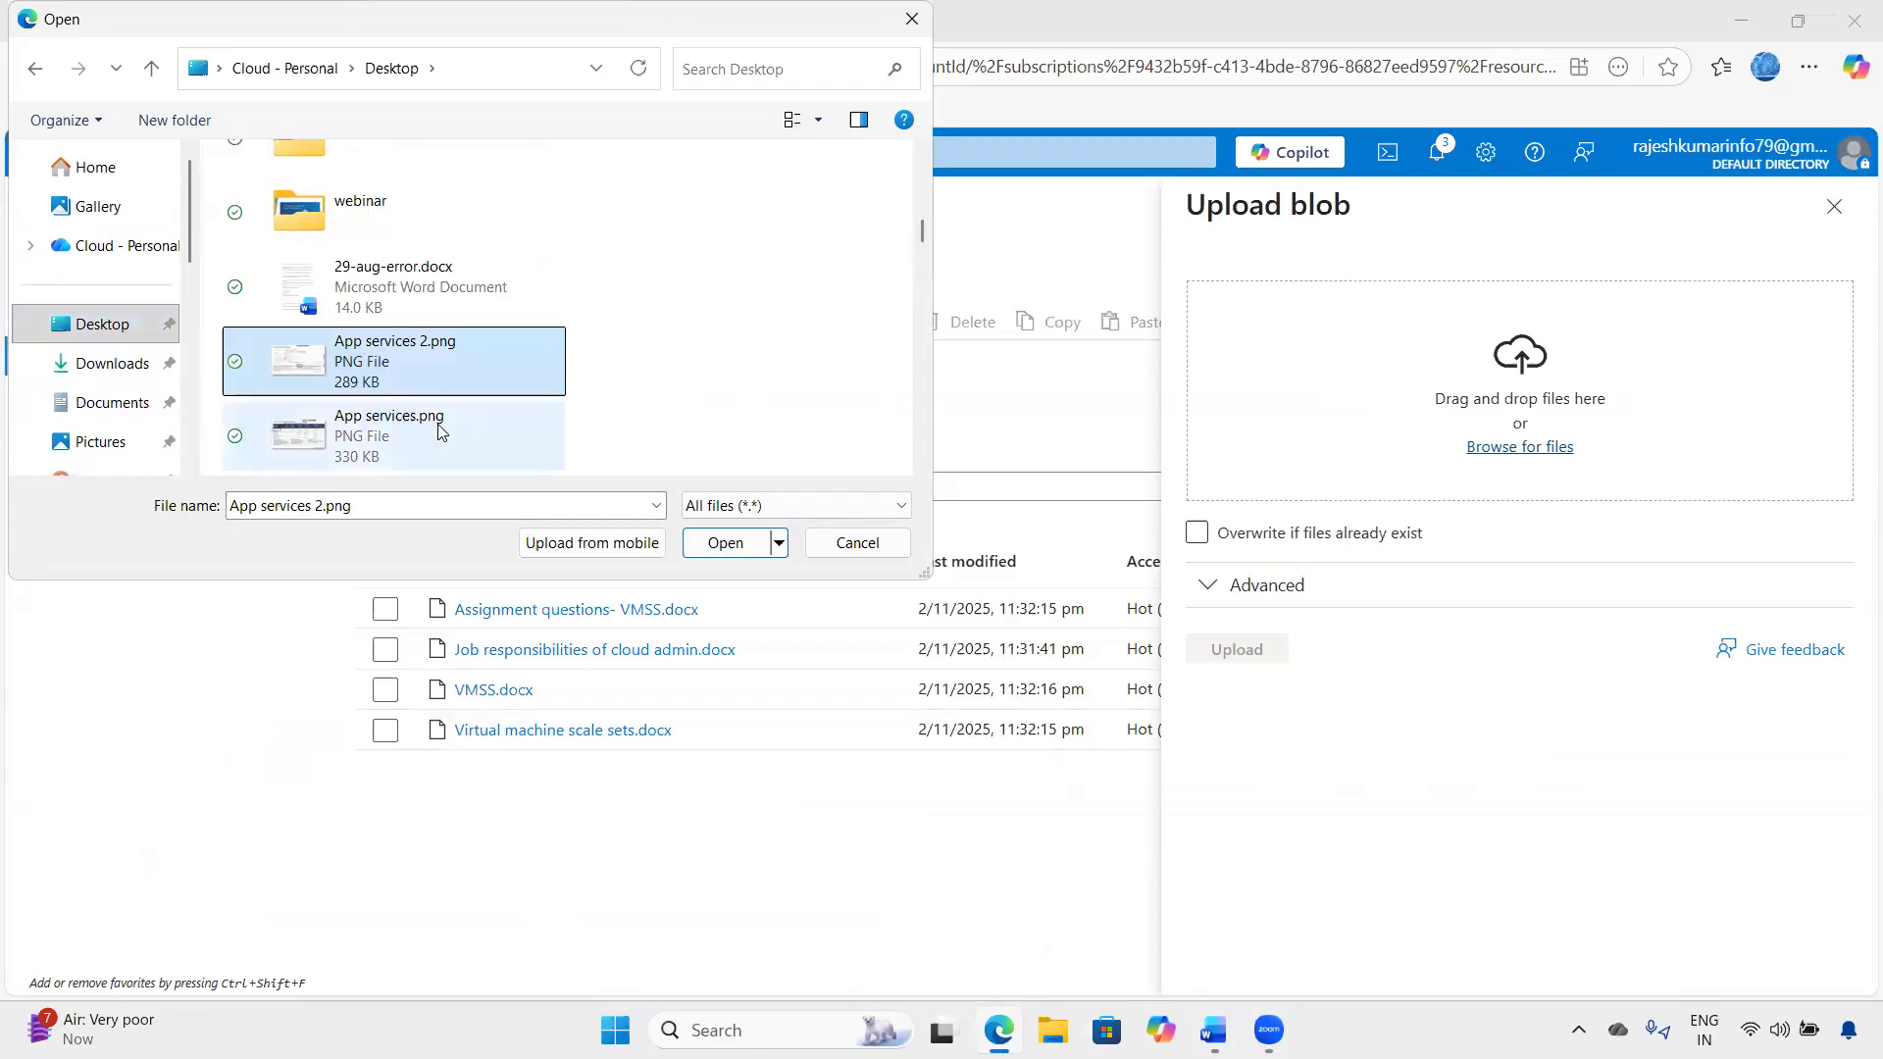
pyautogui.doubleClick(418, 368)
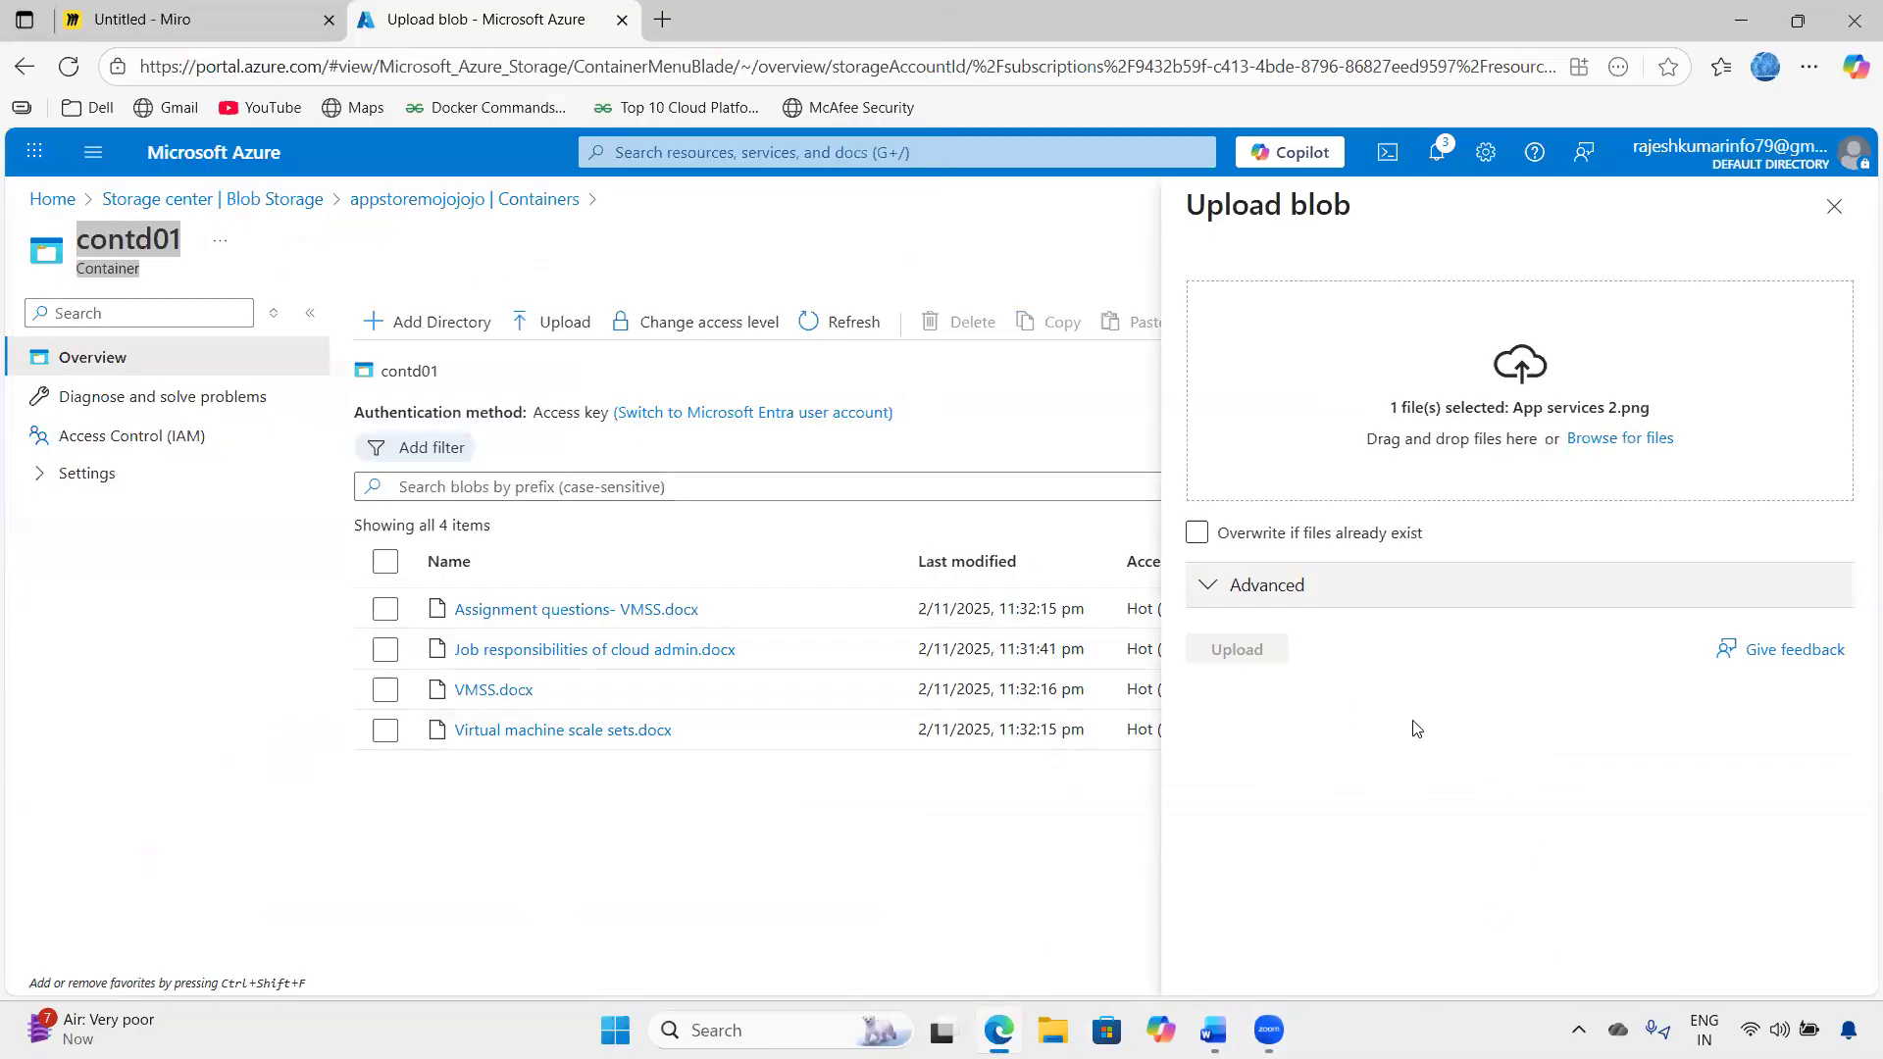
pyautogui.click(1255, 663)
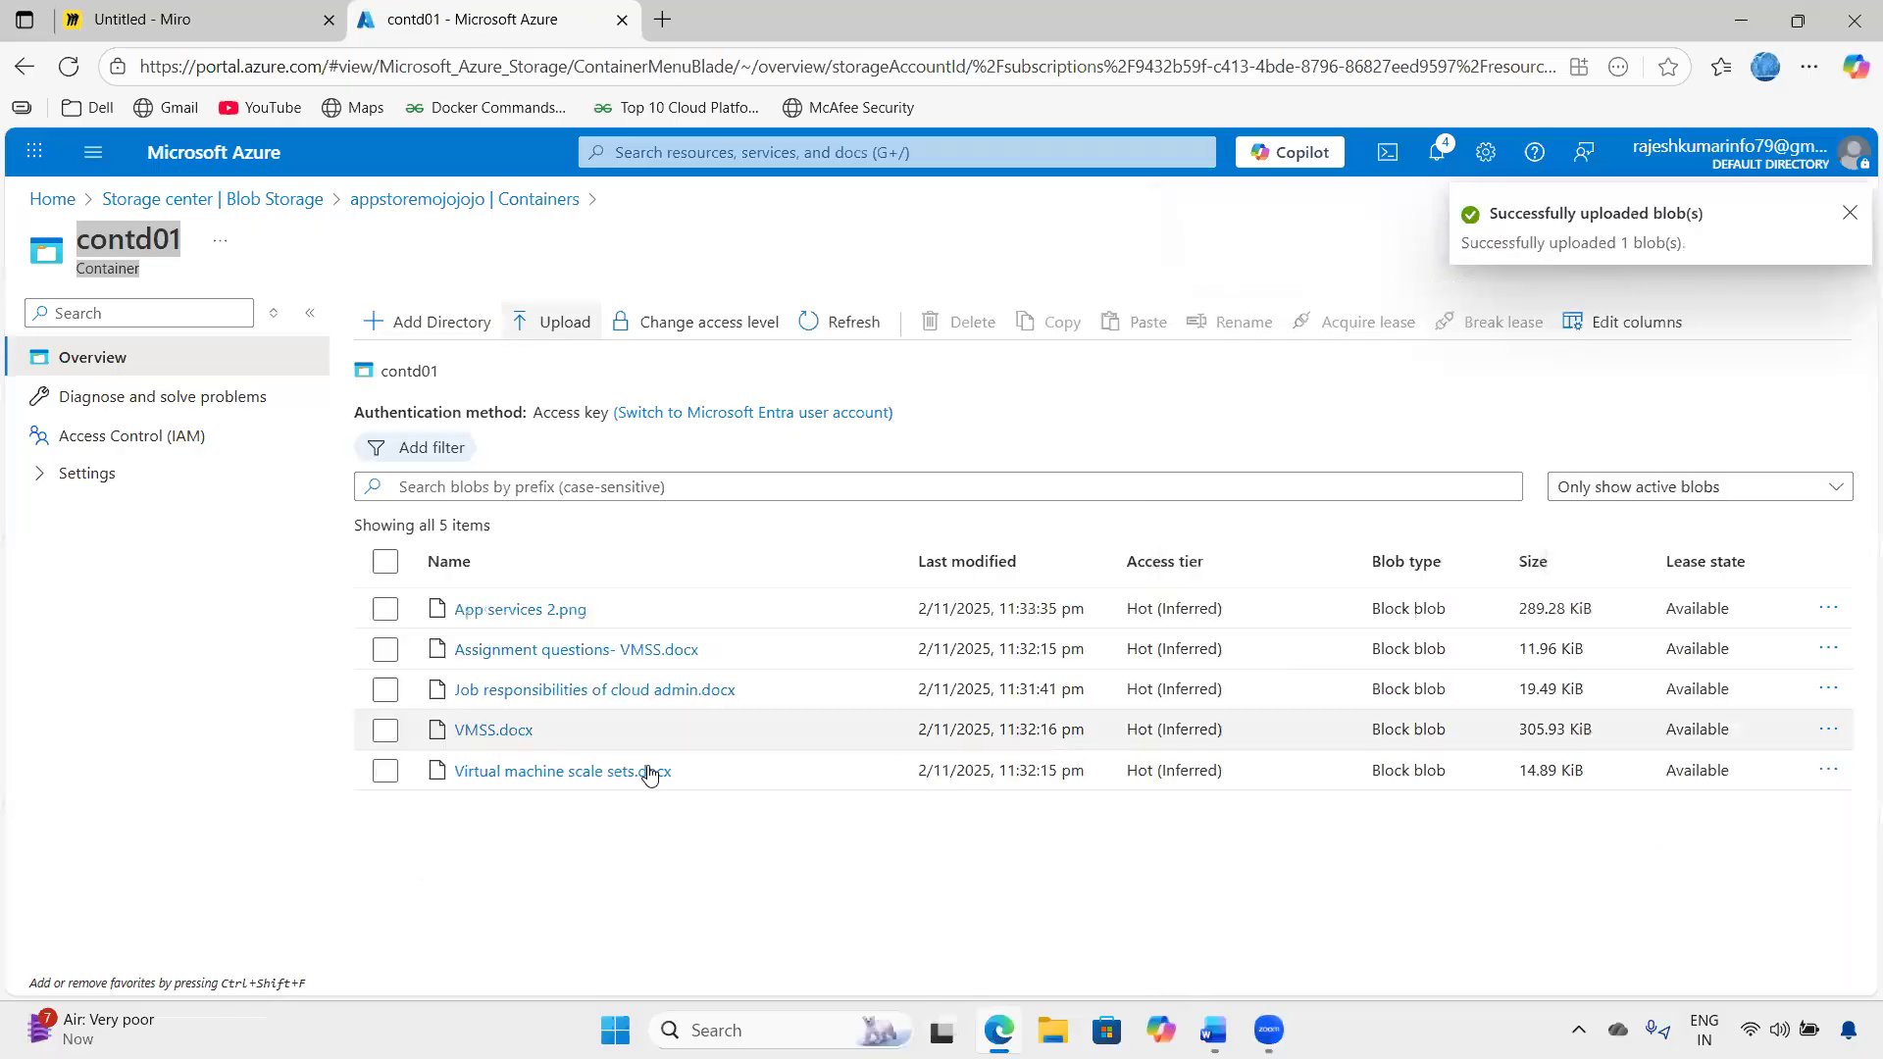
pyautogui.moveTo(596, 626); pyautogui.dragTo(554, 622)
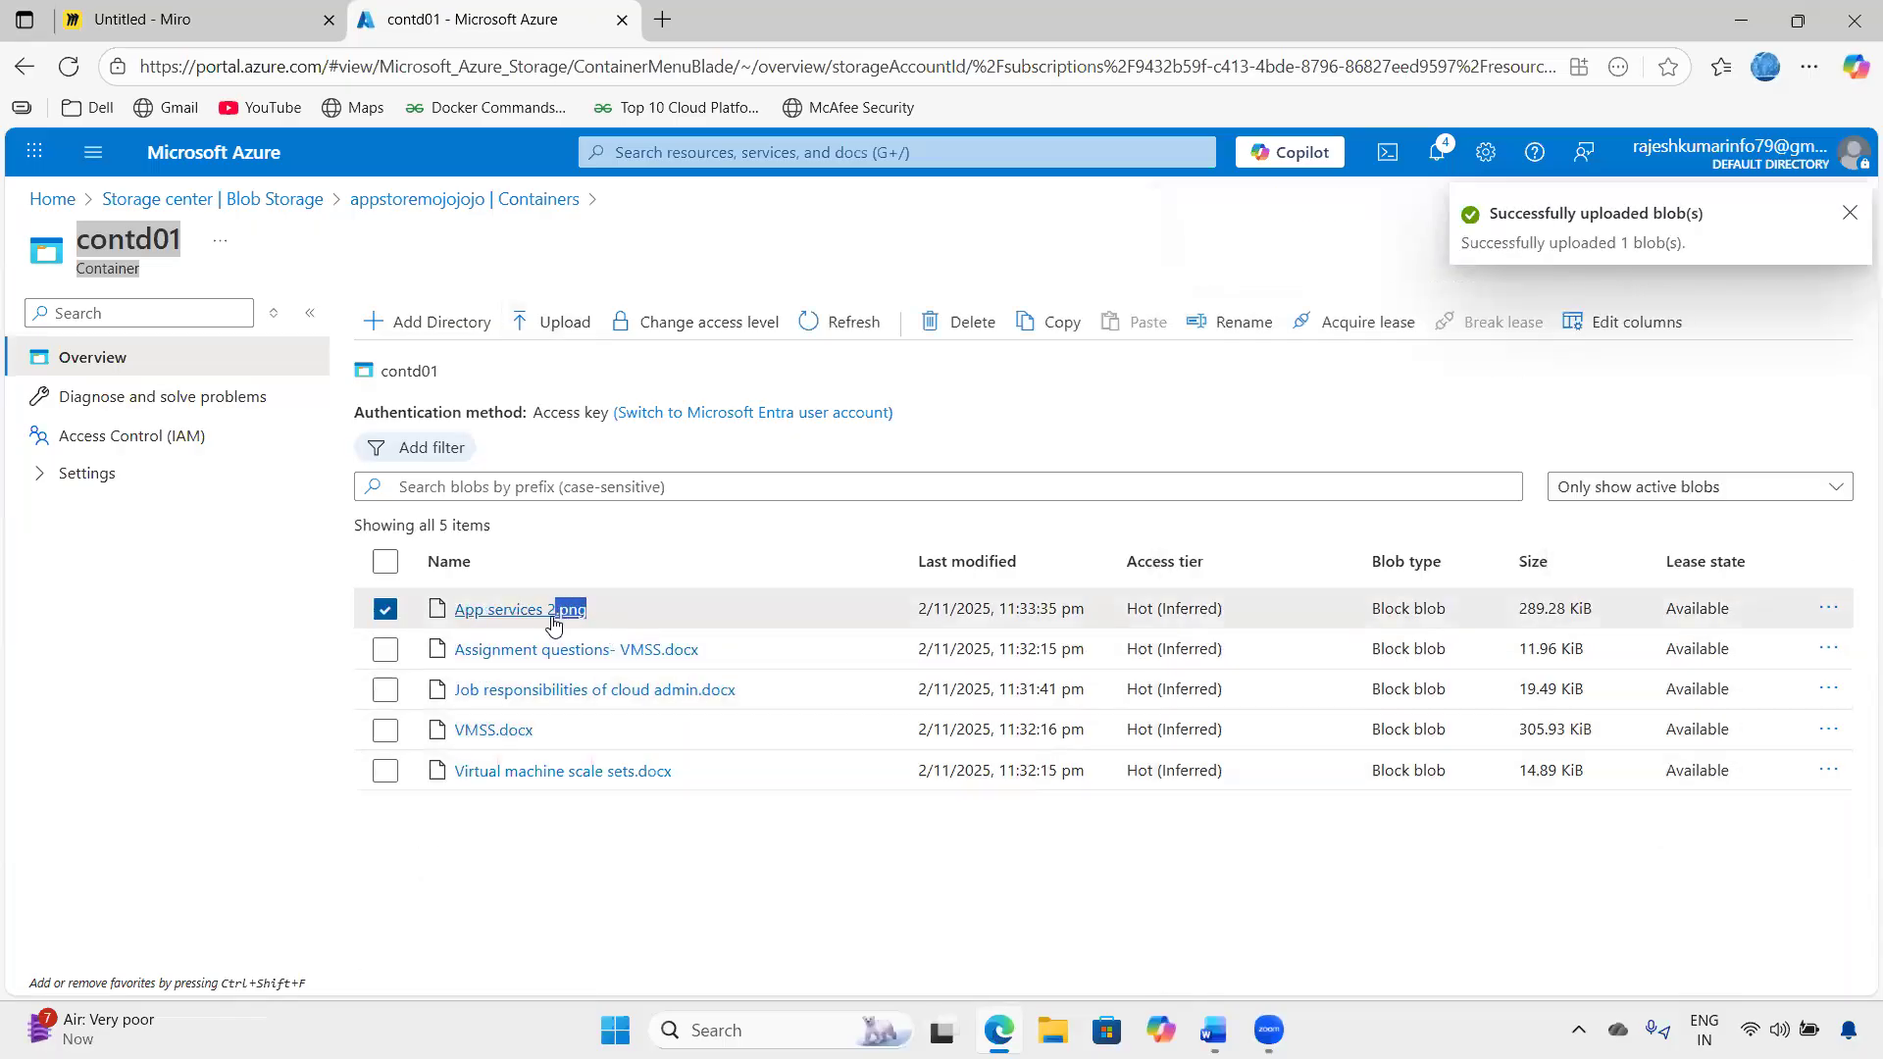
pyautogui.click(384, 604)
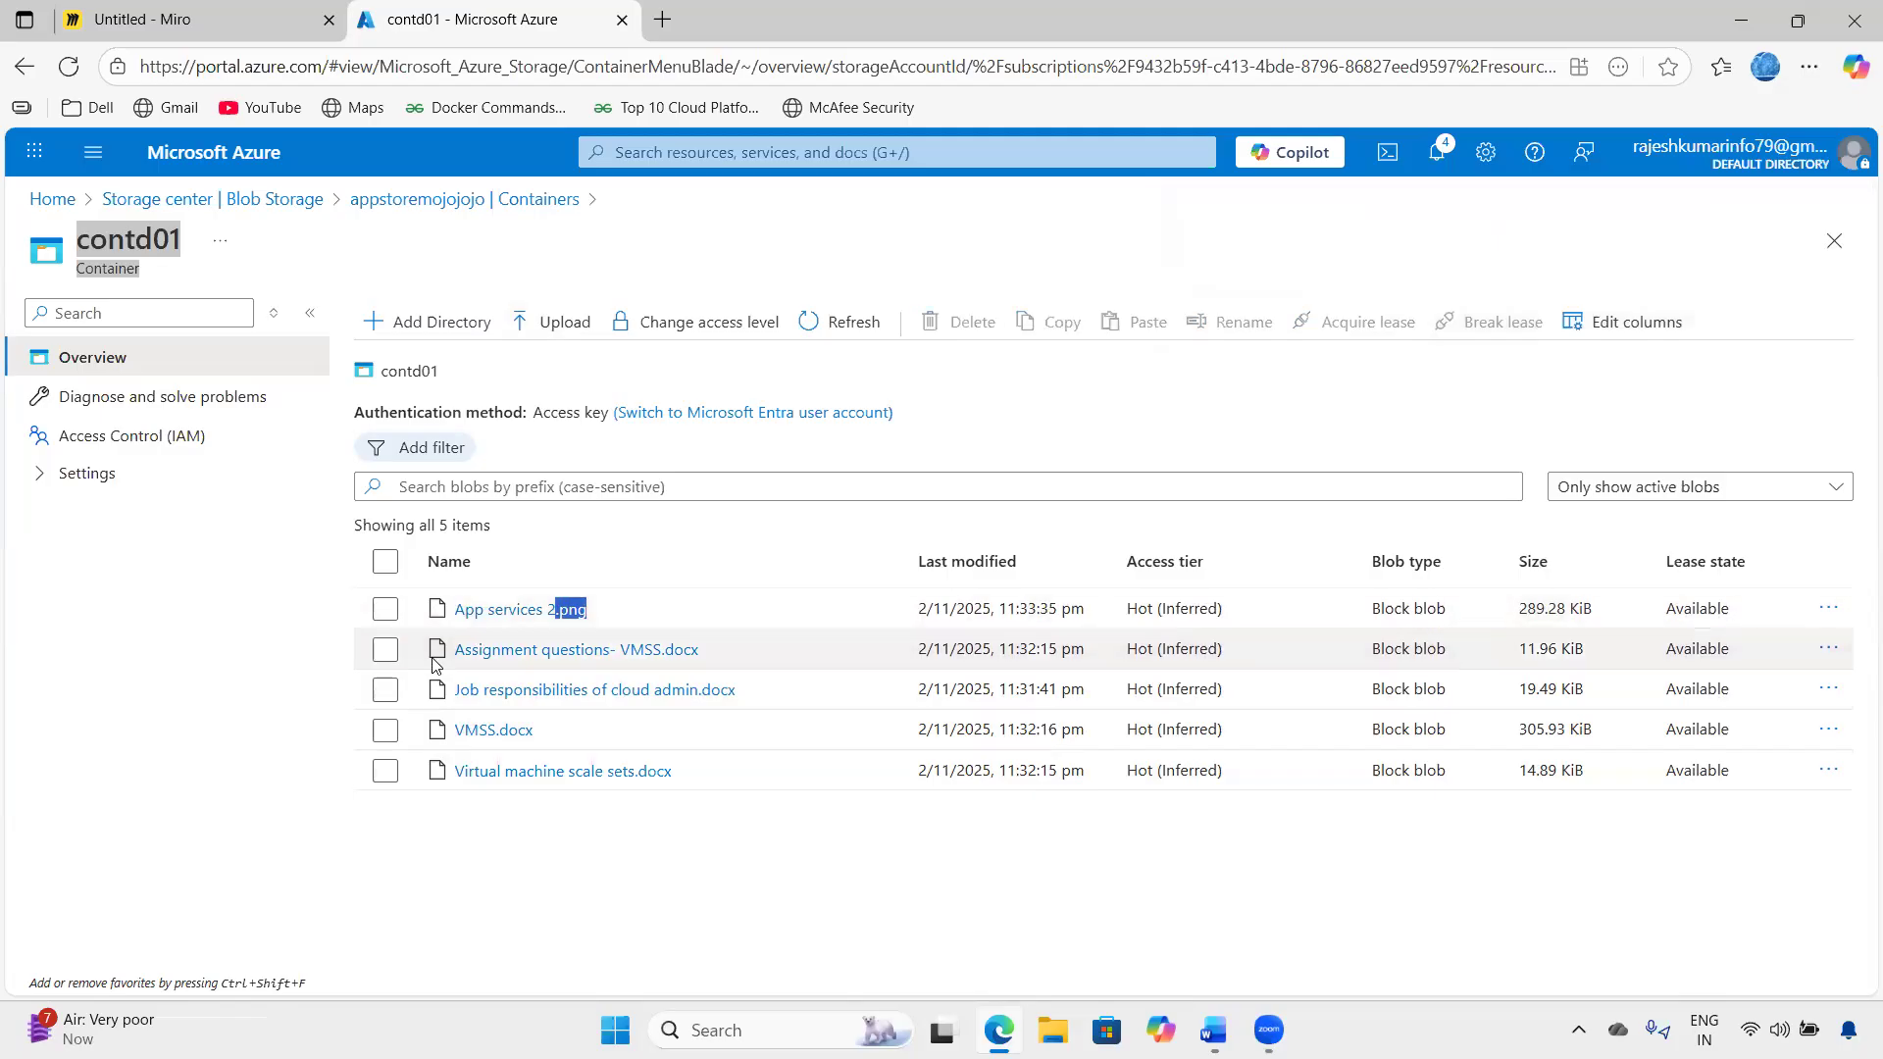
# Step: Go from Home through appstoremojojo's containers into contd01 and open App services 2.png's details
pyautogui.click(196, 157)
pyautogui.click(459, 292)
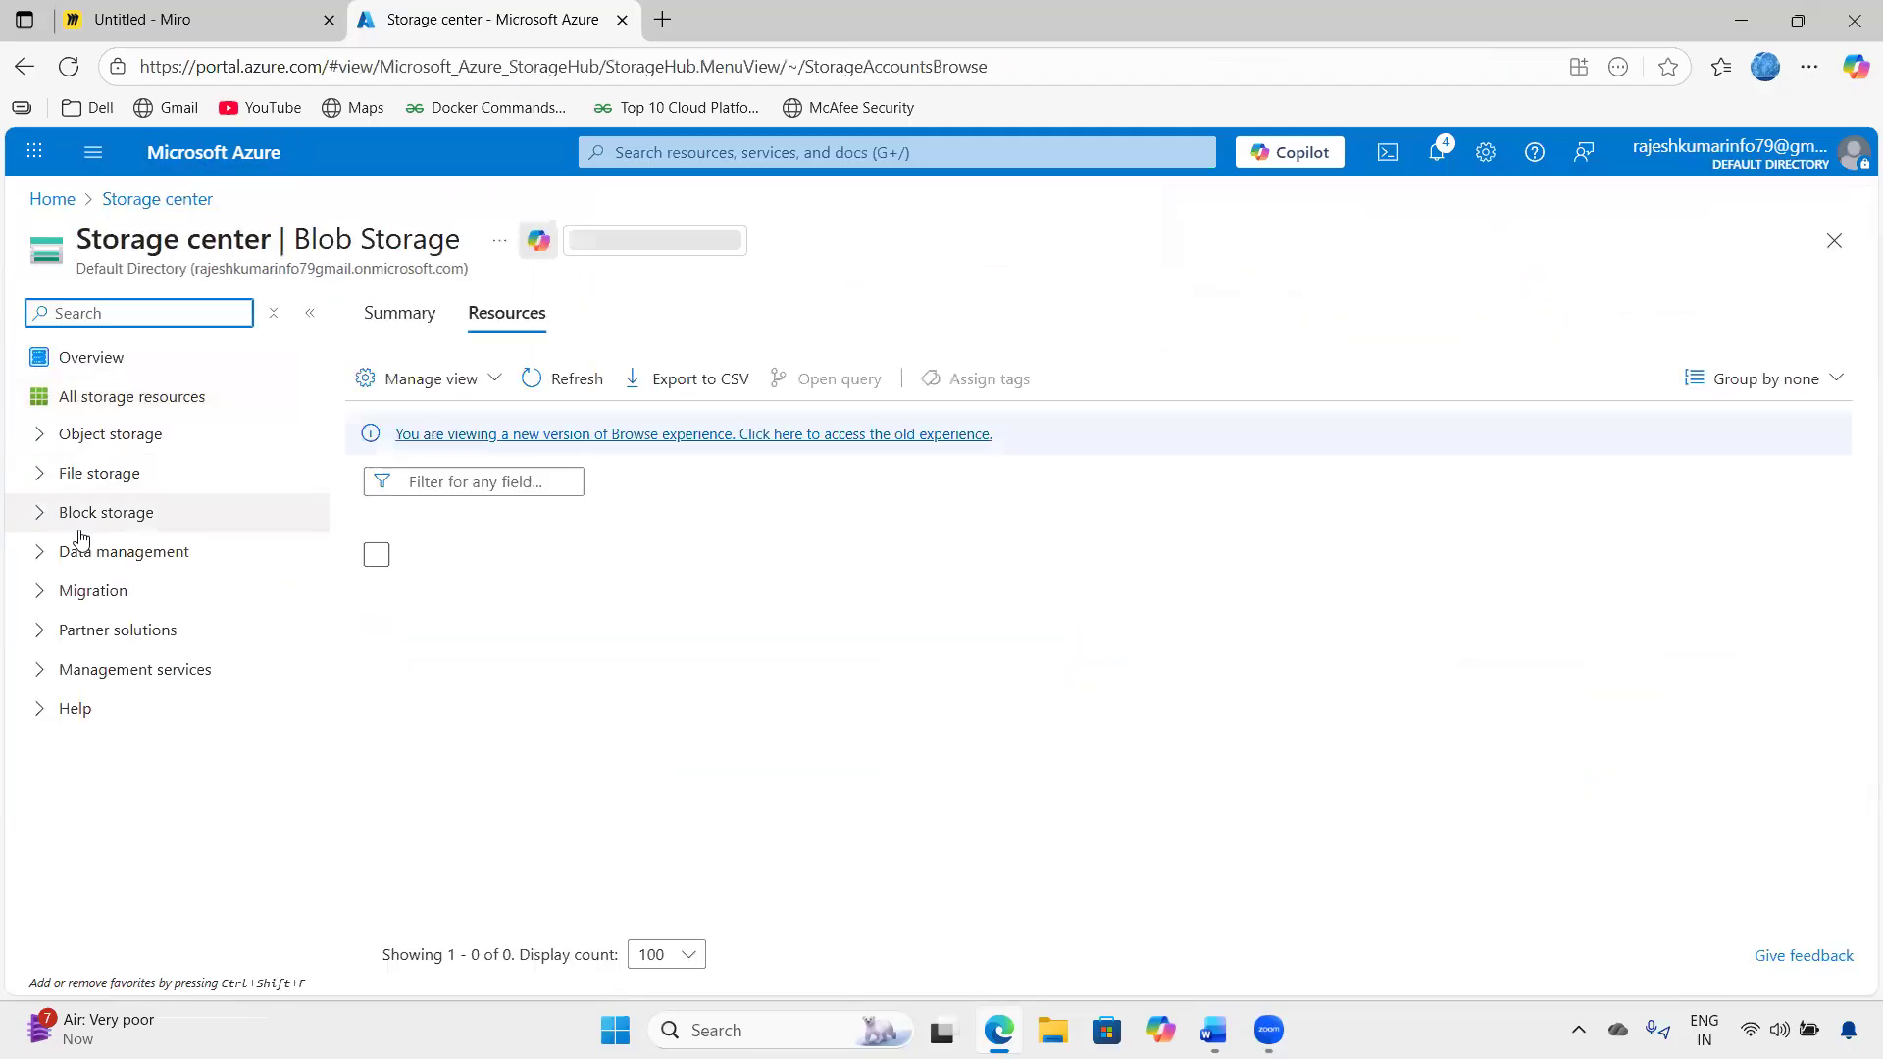
pyautogui.click(498, 601)
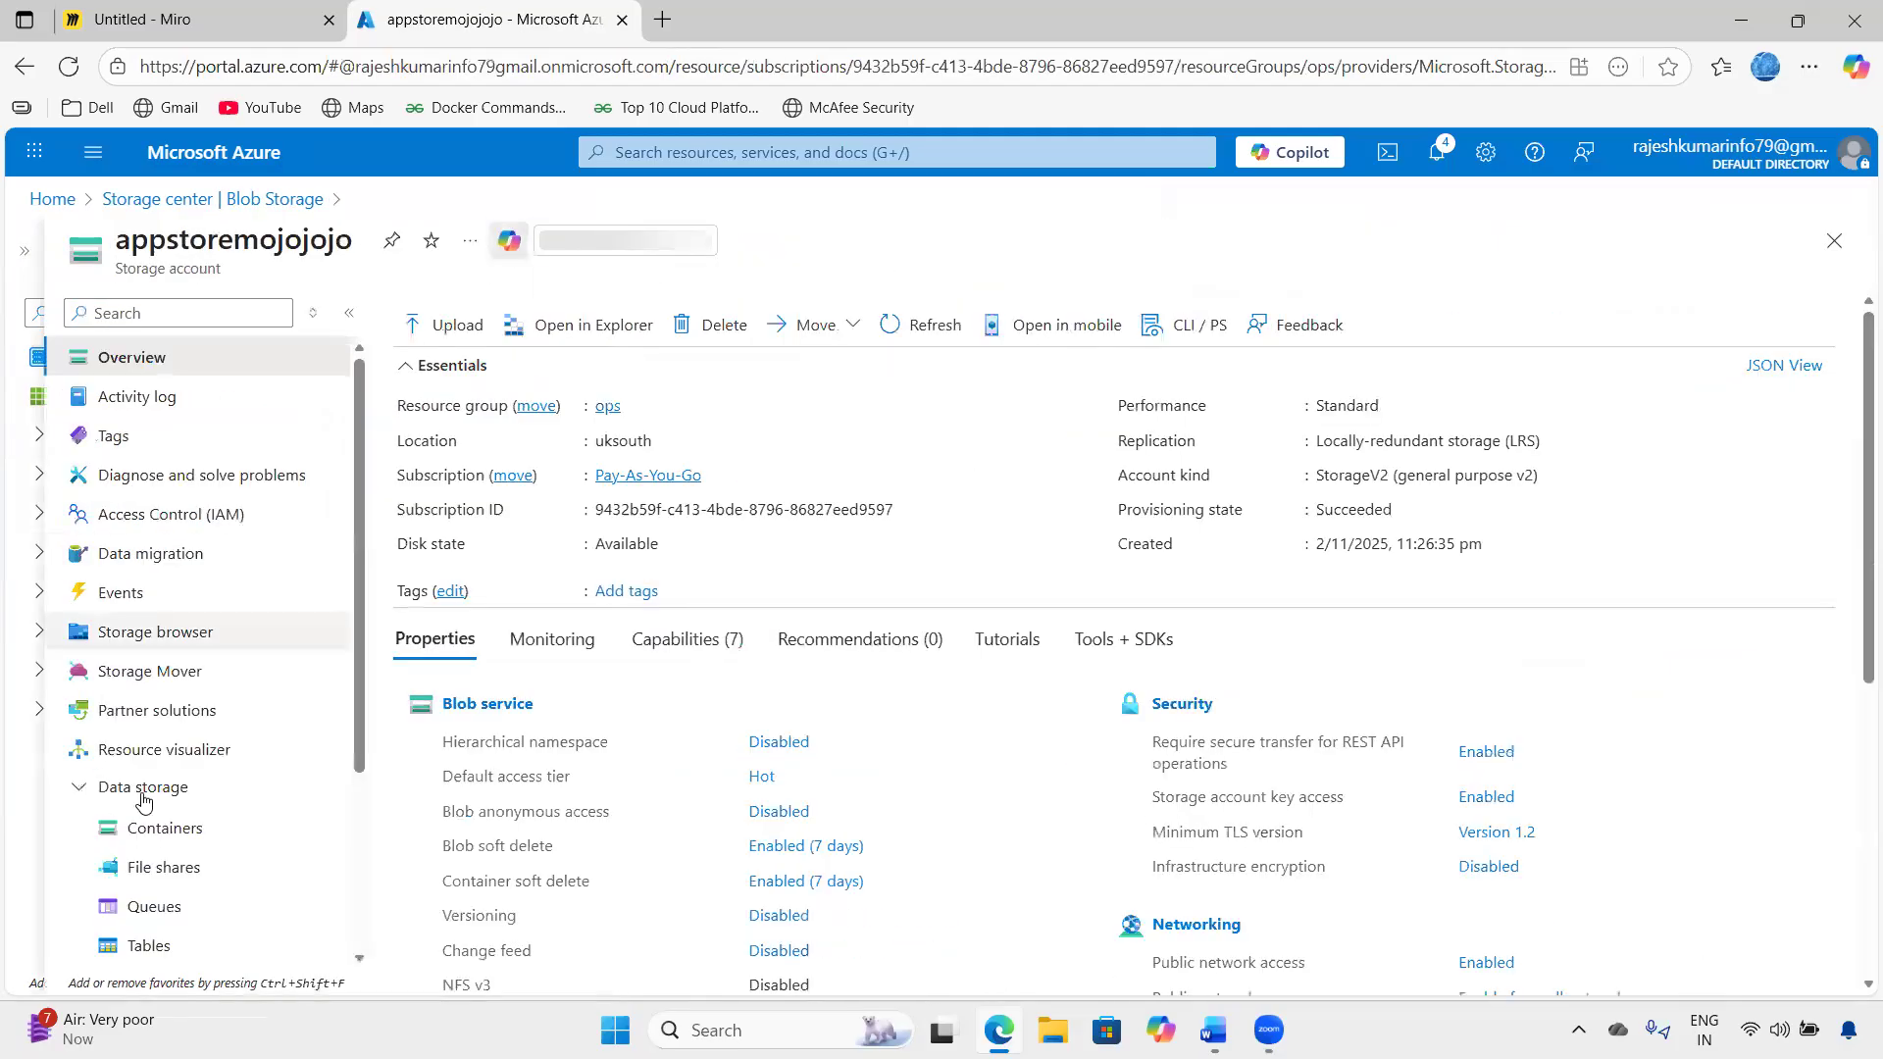
pyautogui.click(155, 829)
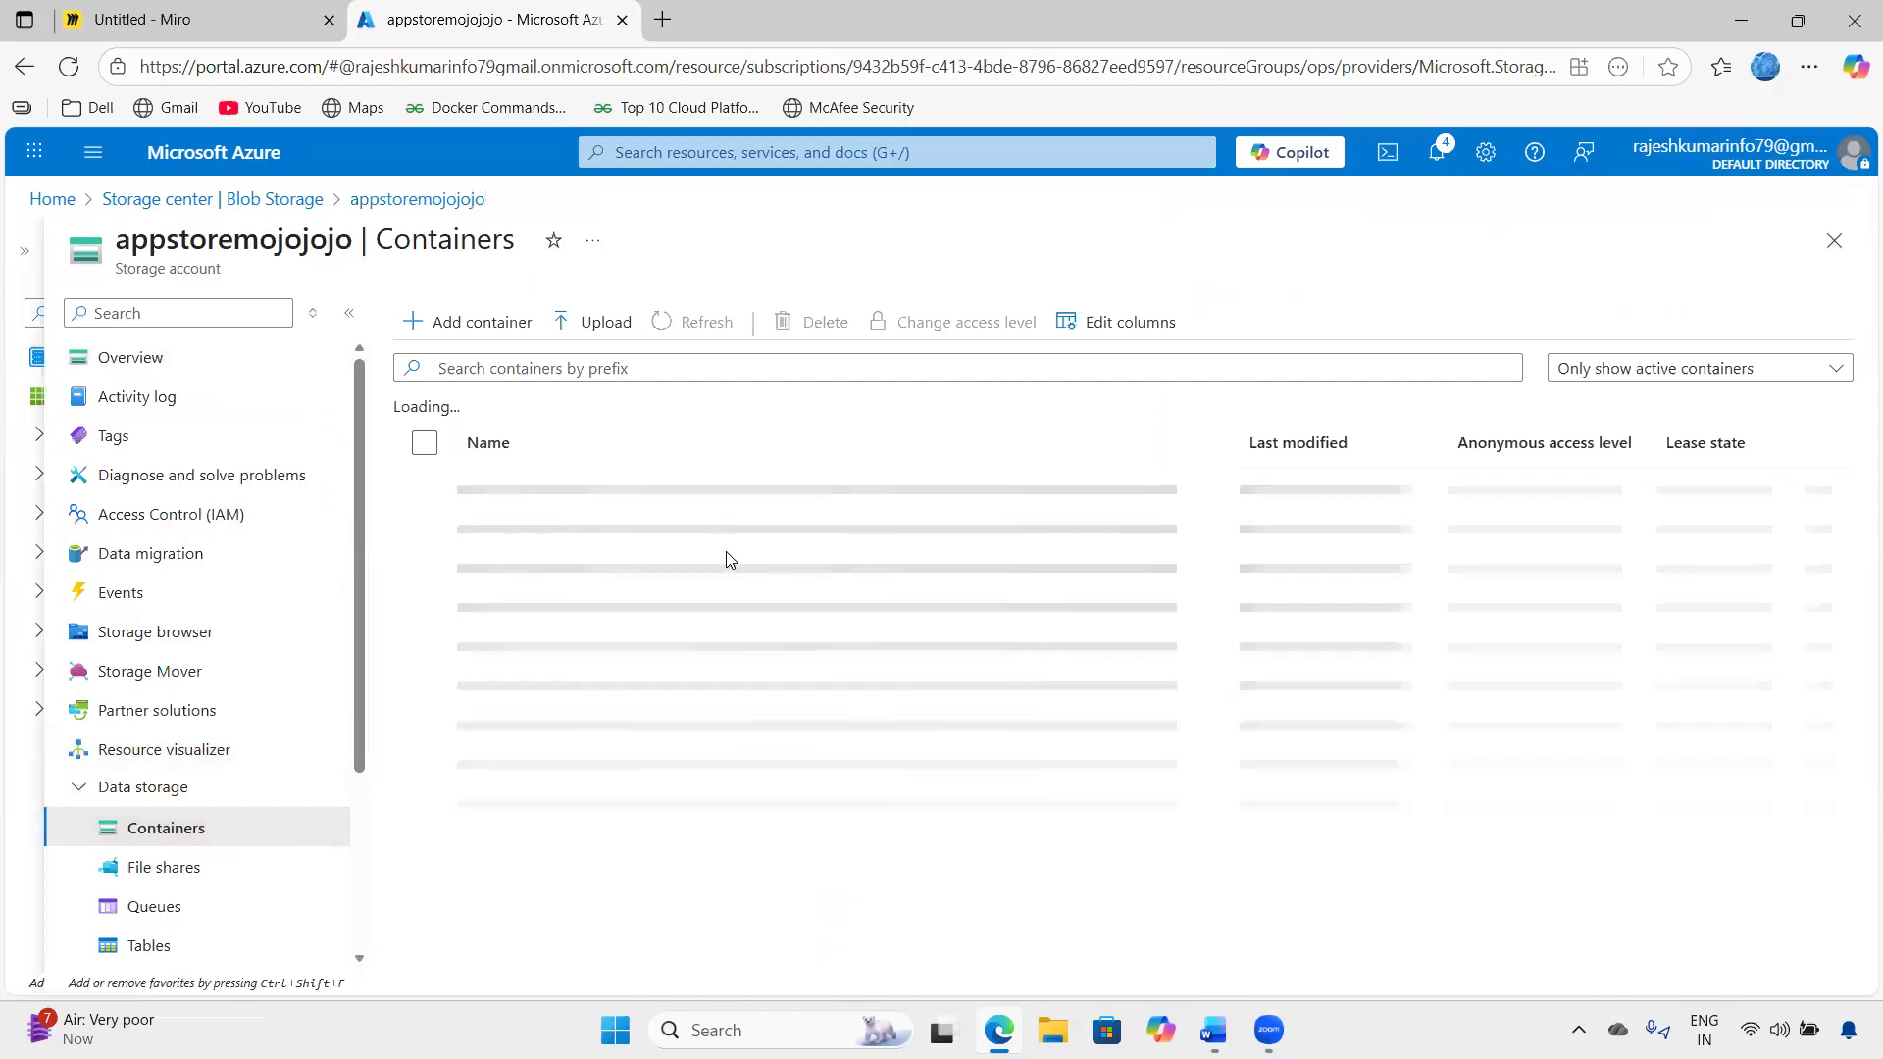
pyautogui.click(507, 535)
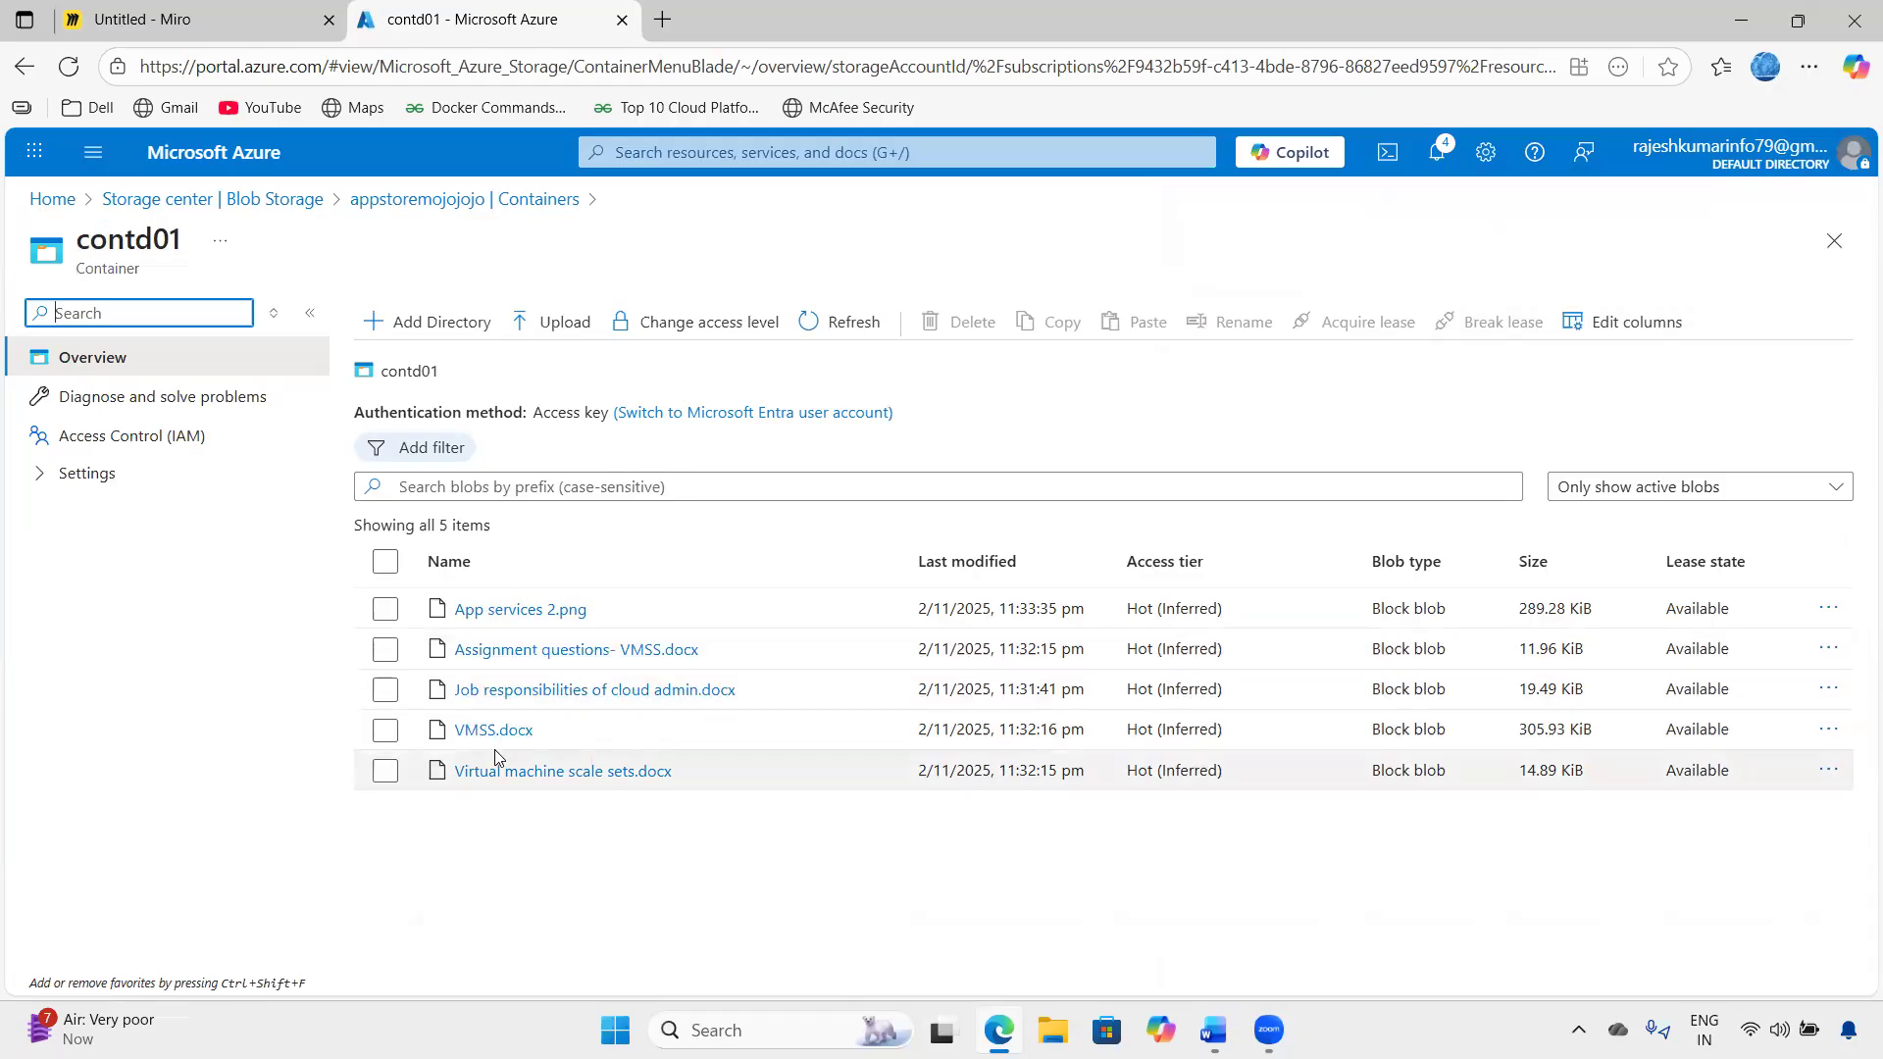
pyautogui.click(513, 616)
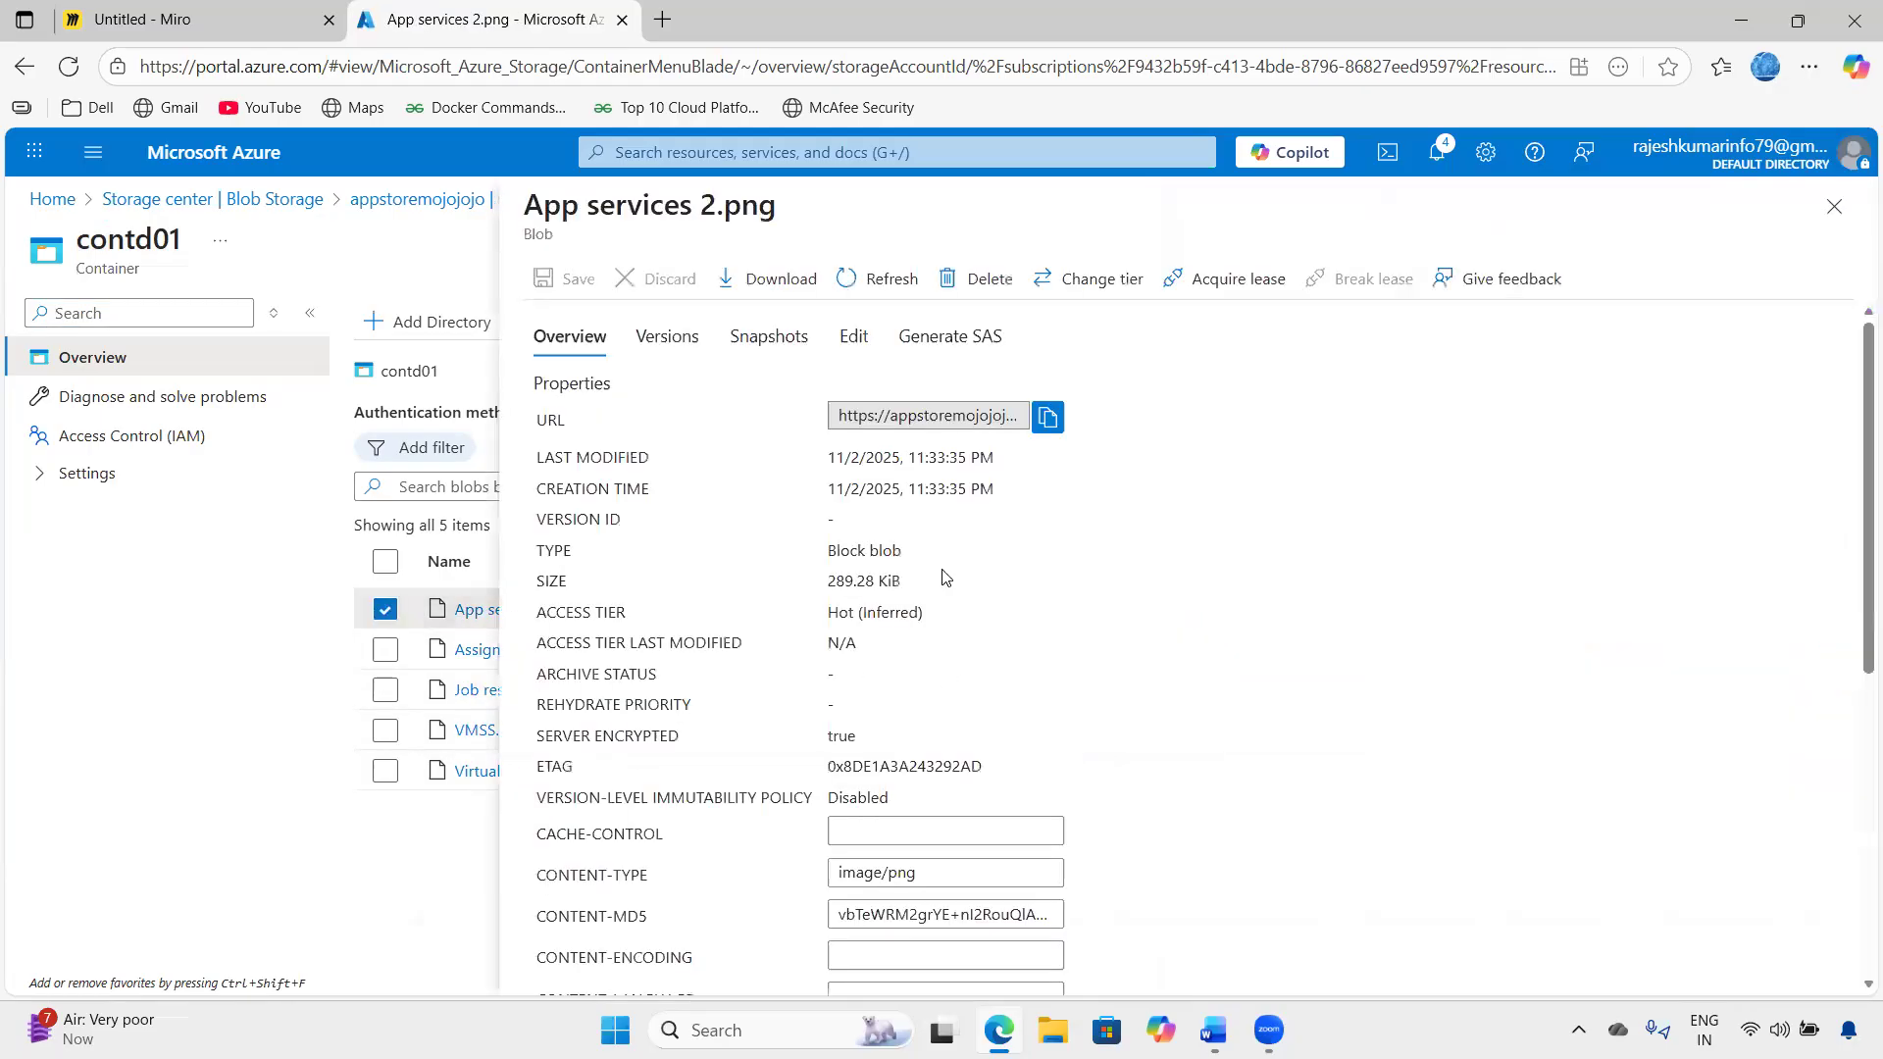
# Step: Preview App services 2.png in Edit, then scroll through Assignment questions- VMSS.docx's raw content and close it
pyautogui.click(866, 359)
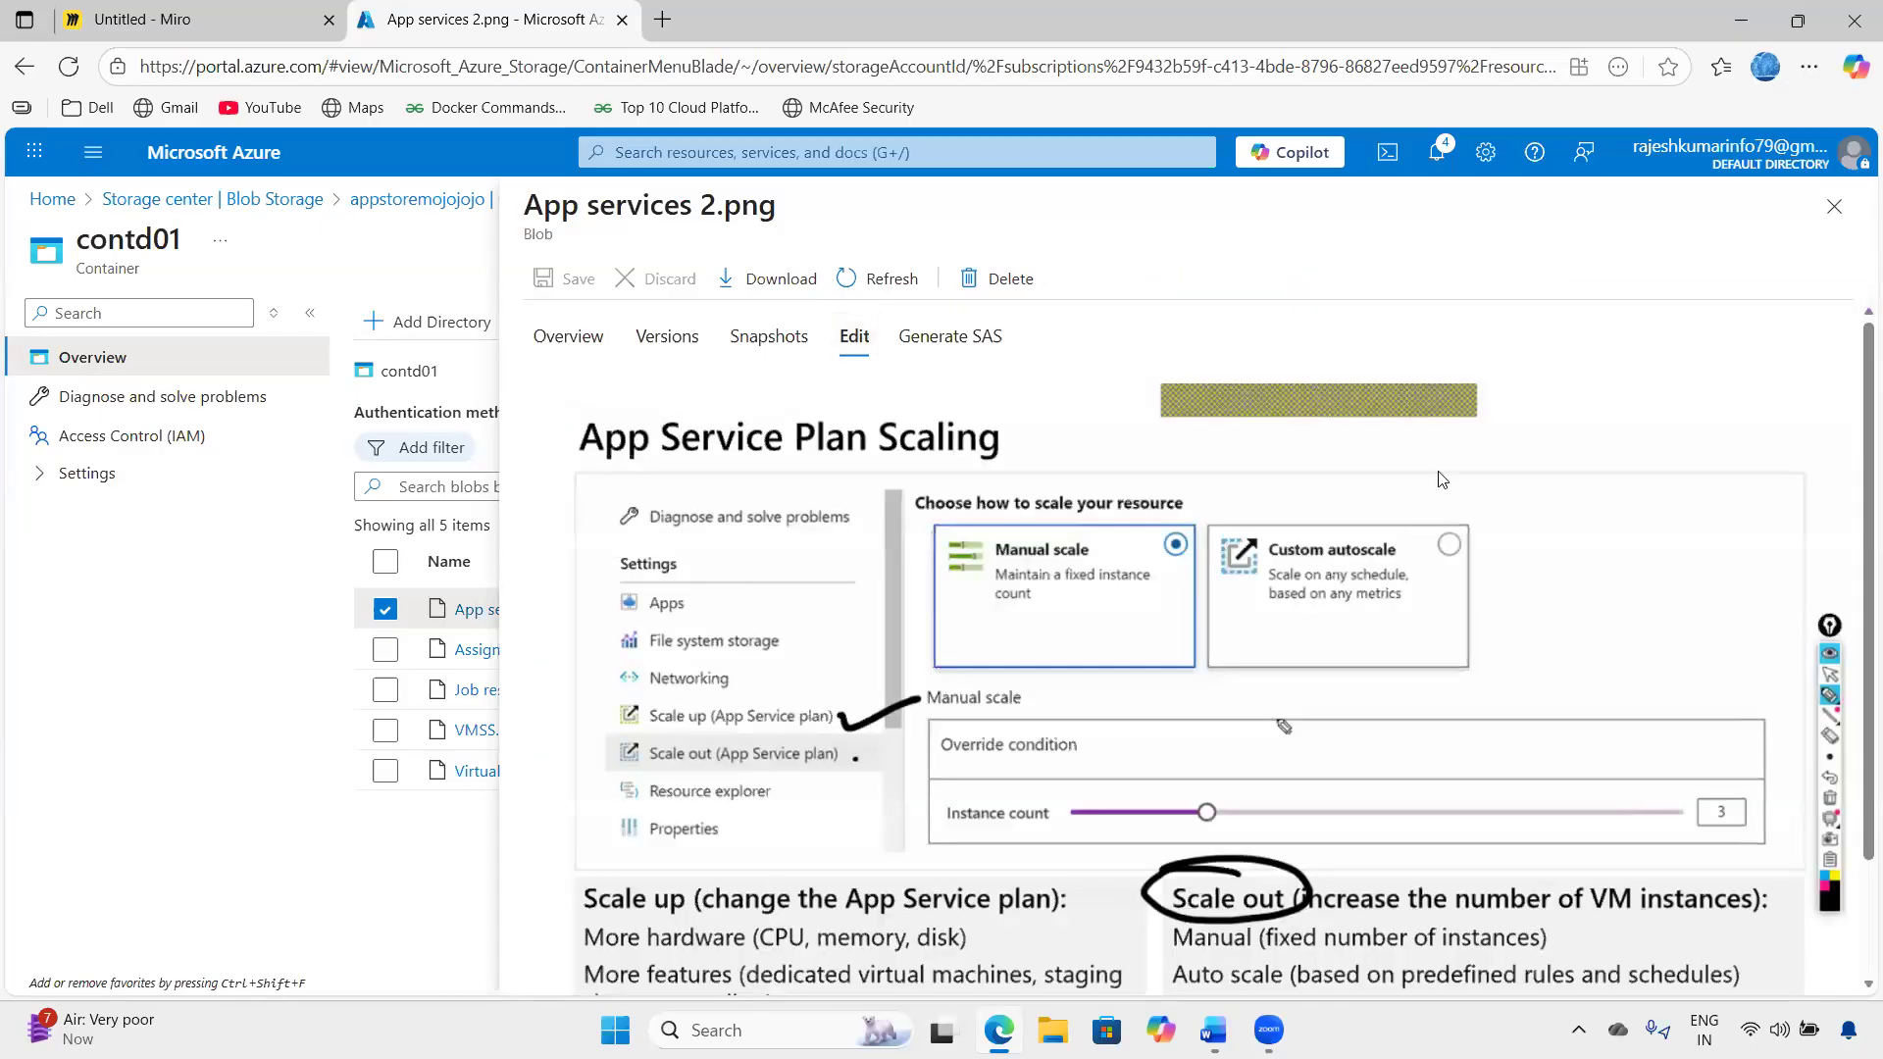
pyautogui.click(1833, 207)
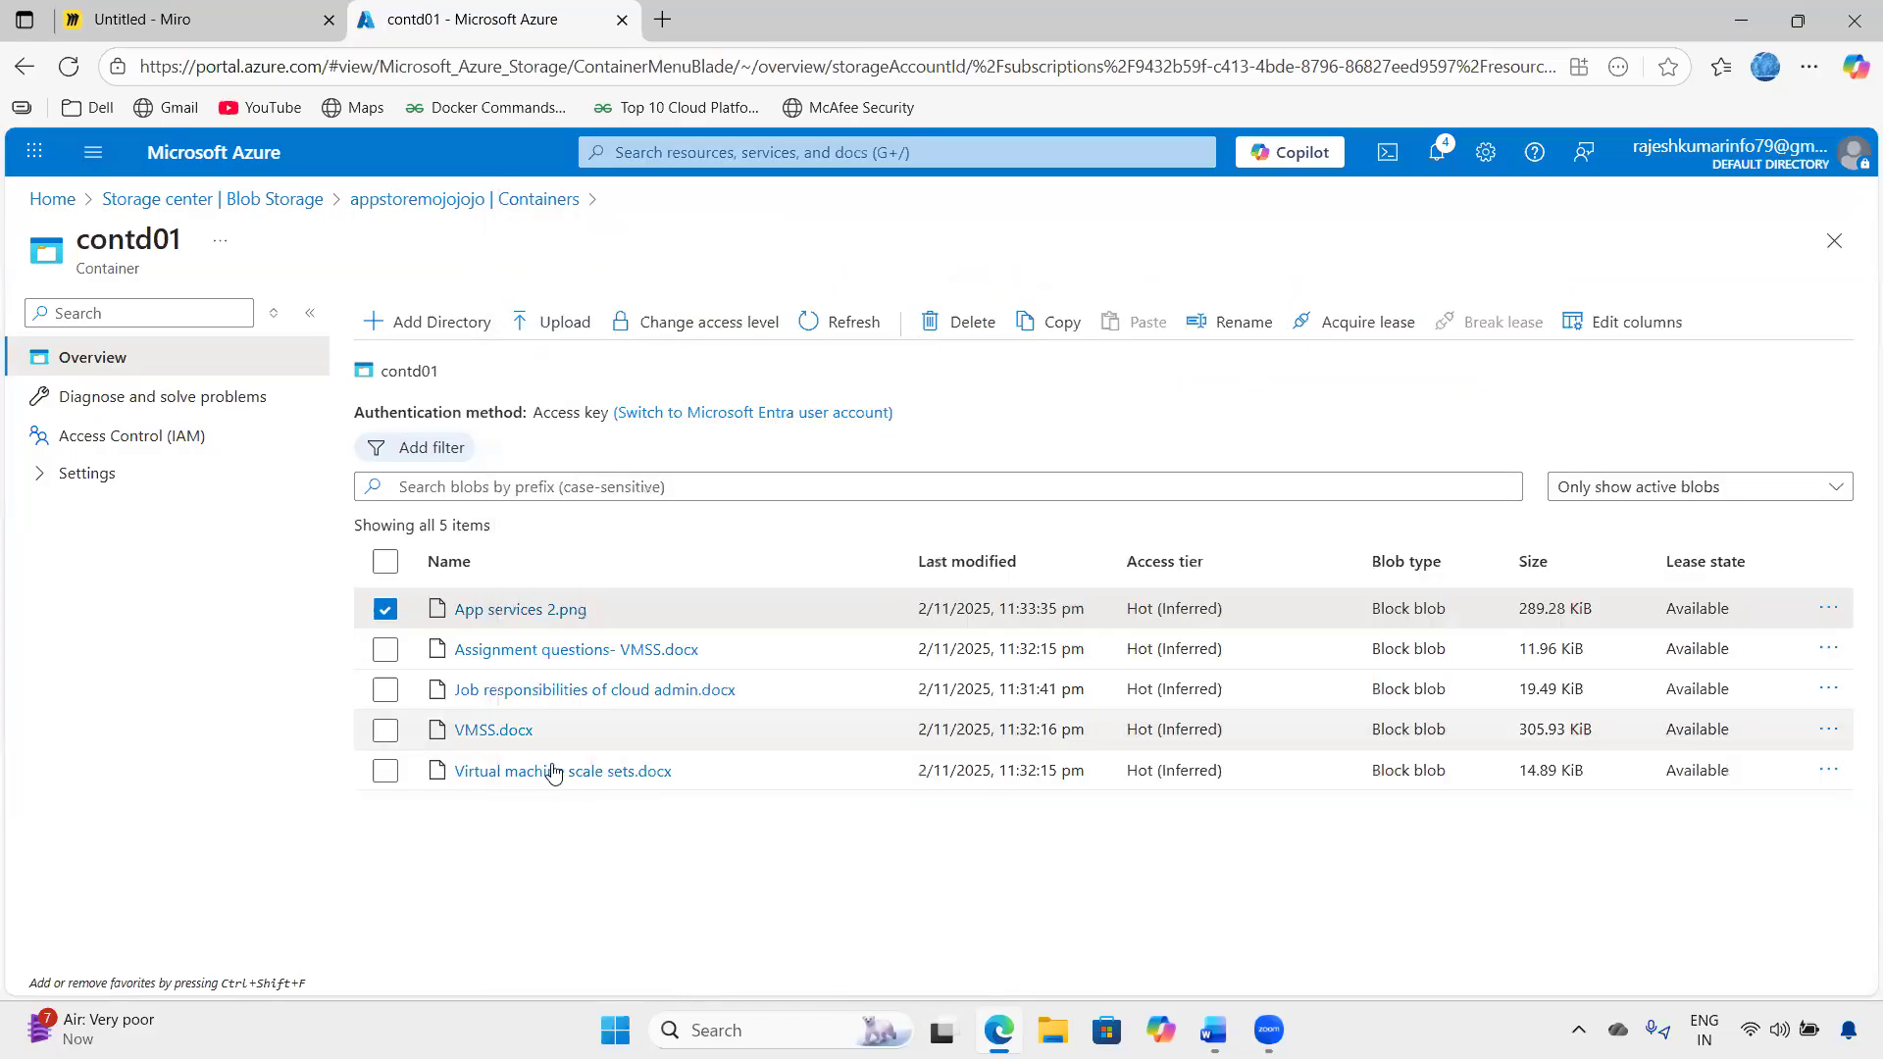
pyautogui.click(546, 649)
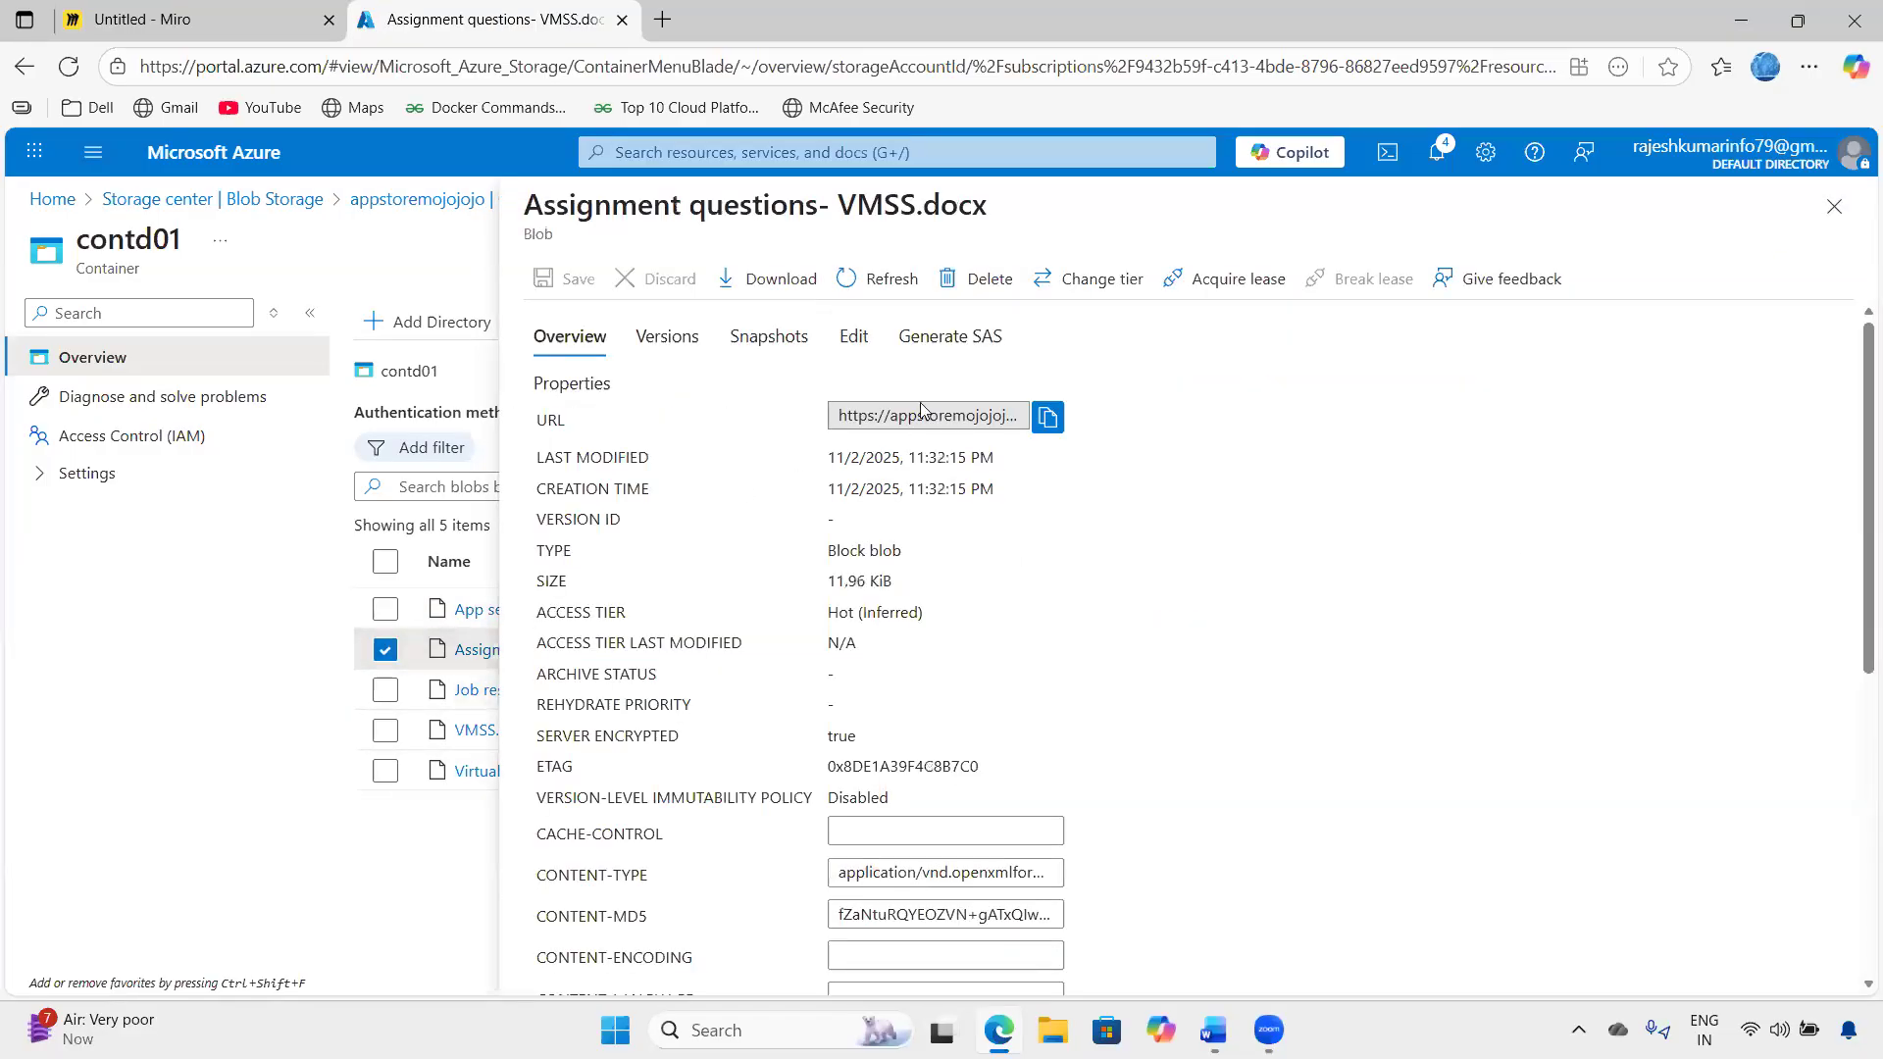
pyautogui.click(855, 341)
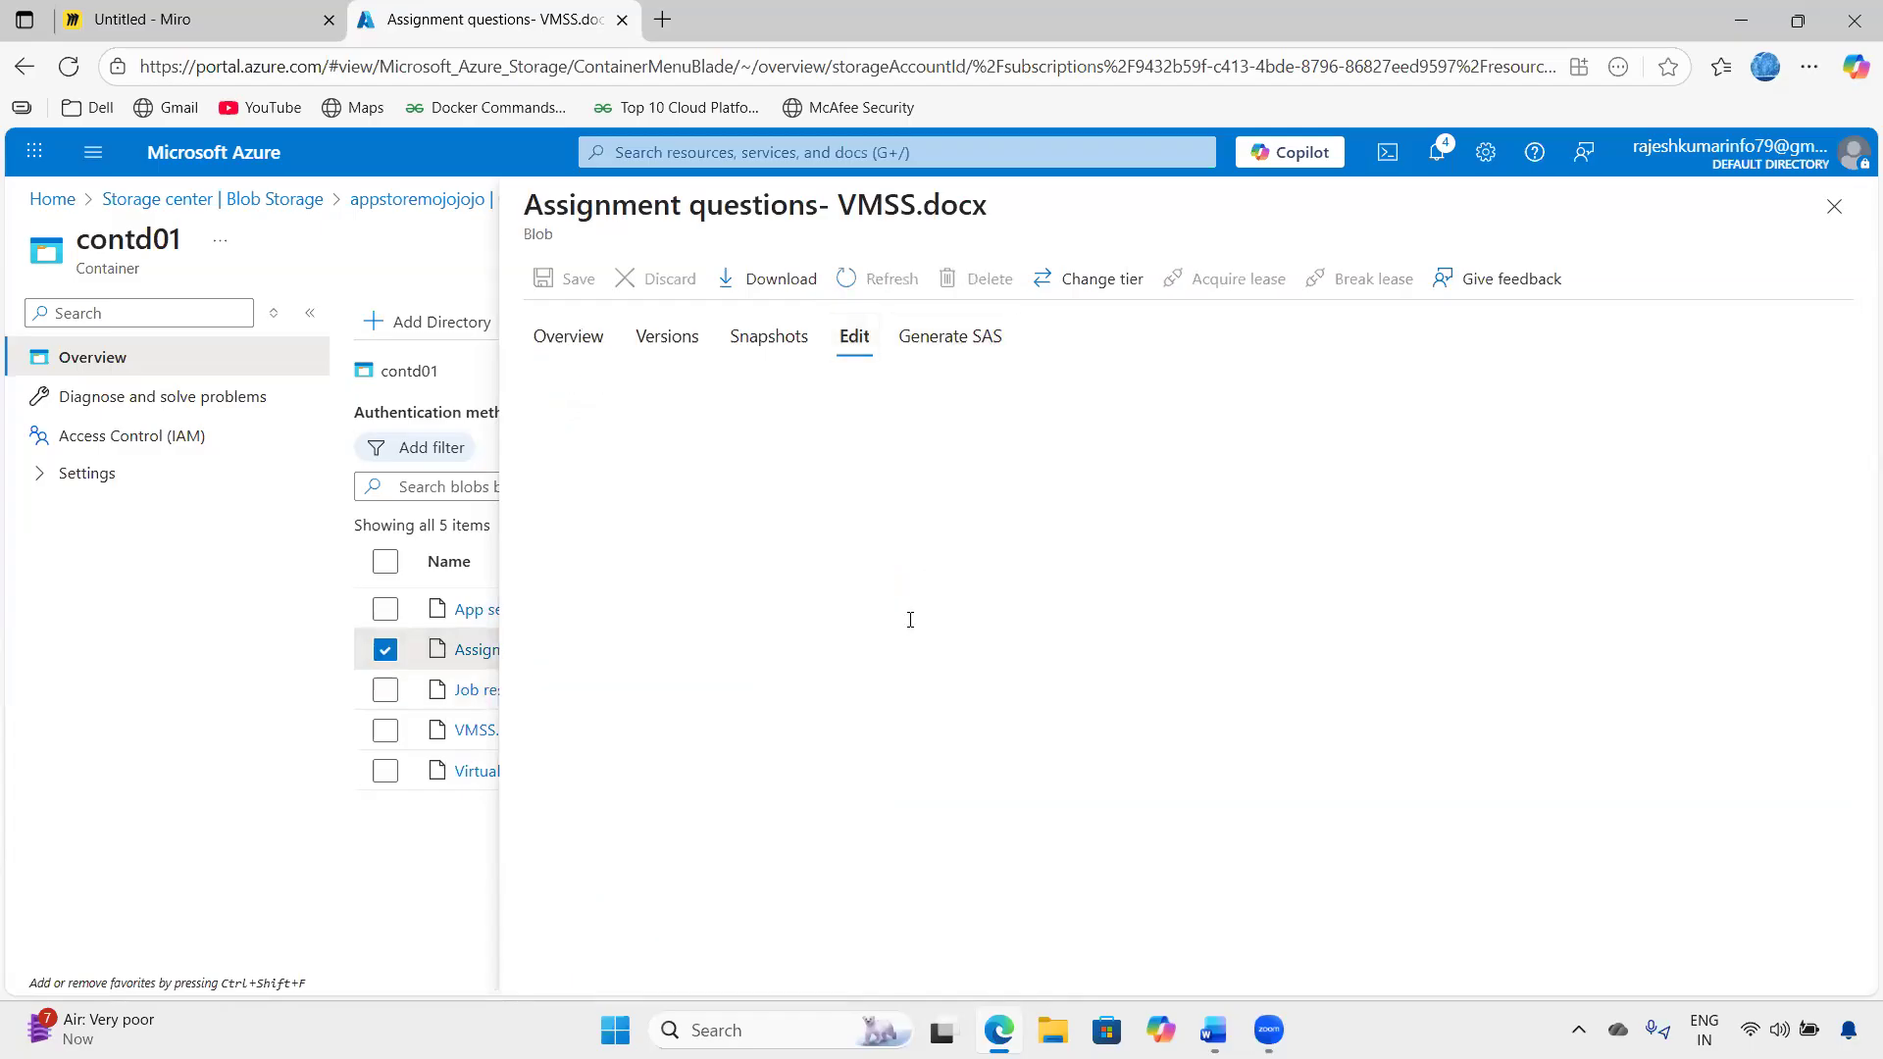
pyautogui.hotkey('shift', 'Down')
pyautogui.hotkey('shift', 'Down')
pyautogui.hotkey('shift', 'Down')
pyautogui.hotkey('shift', 'Down')
pyautogui.hotkey('shift', 'Down')
pyautogui.hotkey('shift', 'Down')
pyautogui.hotkey('shift', 'Down')
pyautogui.hotkey('shift', 'Down')
pyautogui.hotkey('shift', 'Down')
pyautogui.hotkey('shift', 'Down')
pyautogui.hotkey('shift', 'Down')
pyautogui.hotkey('shift', 'Down')
pyautogui.hotkey('shift', 'Down')
pyautogui.hotkey('shift', 'Down')
pyautogui.hotkey('shift', 'Down')
pyautogui.hotkey('shift', 'Down')
pyautogui.hotkey('shift', 'Down')
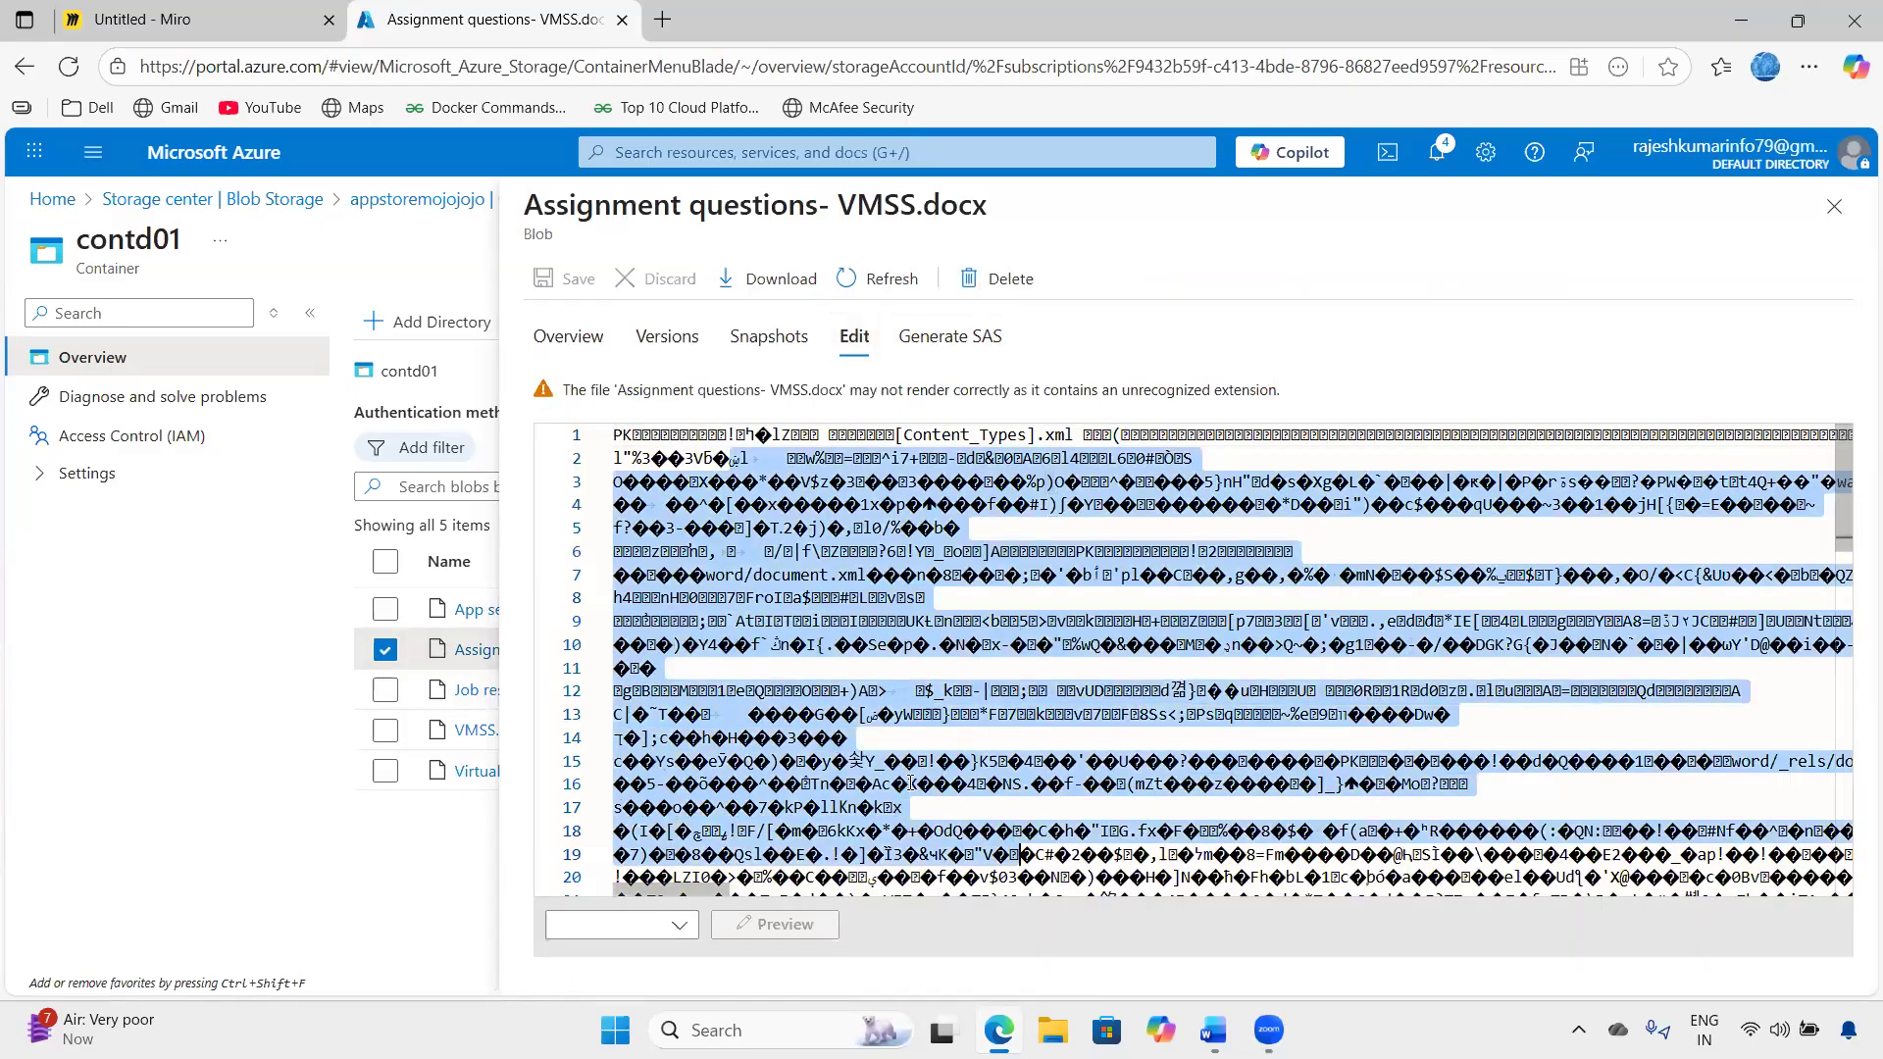
pyautogui.scroll(-2, 921, 683)
pyautogui.scroll(-3, 918, 689)
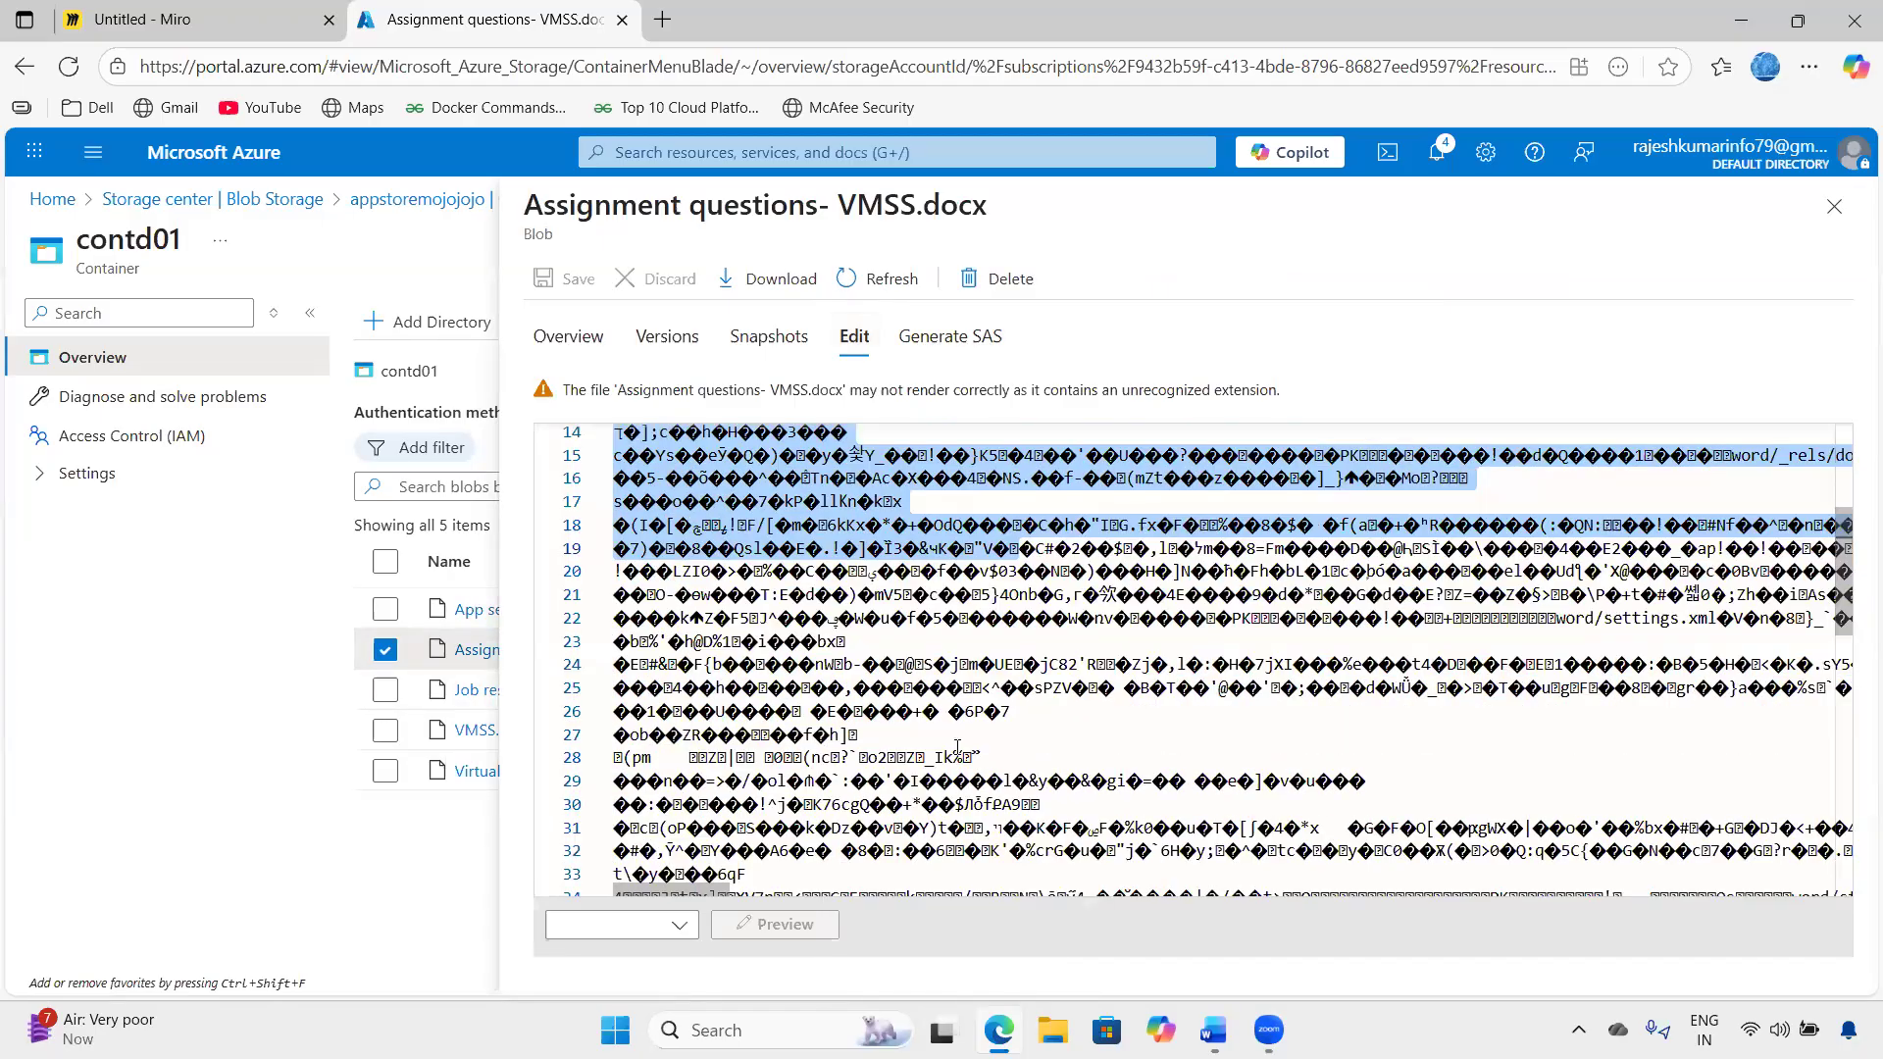
pyautogui.click(966, 770)
pyautogui.scroll(-15, 956, 775)
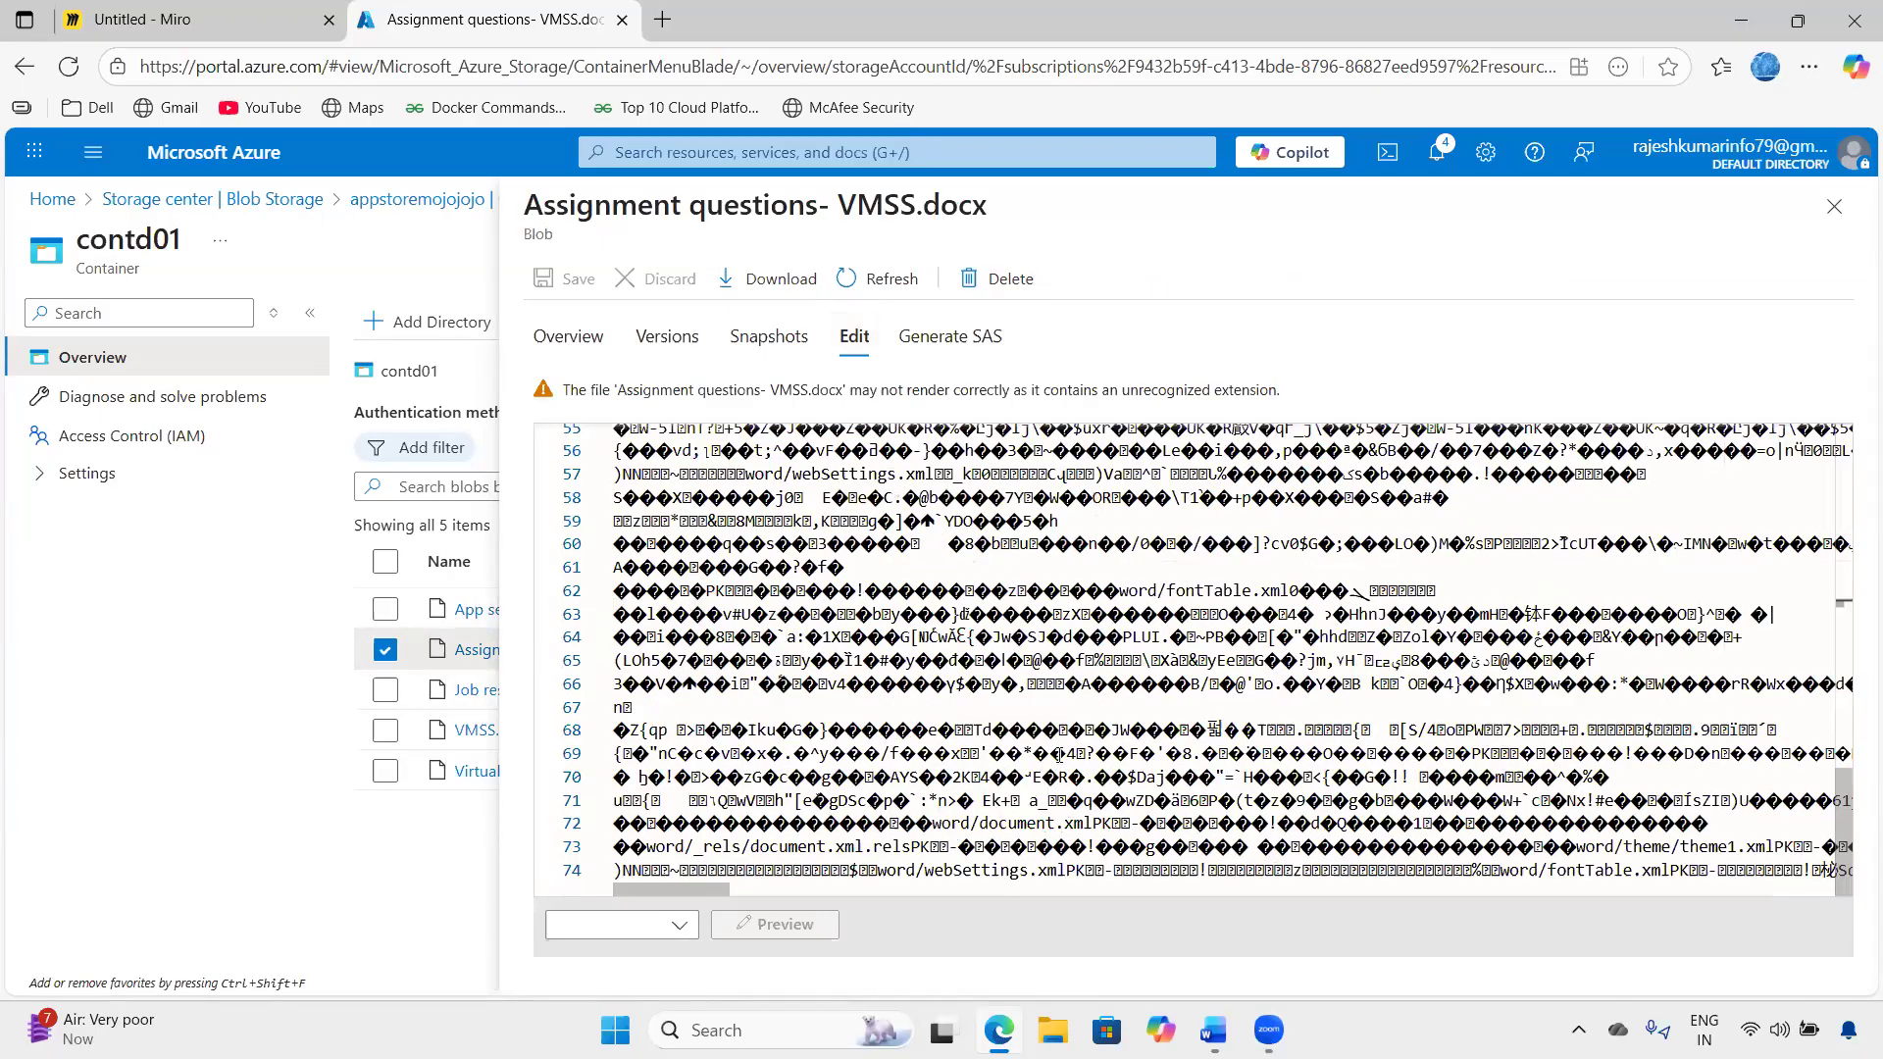
pyautogui.scroll(18, 1060, 755)
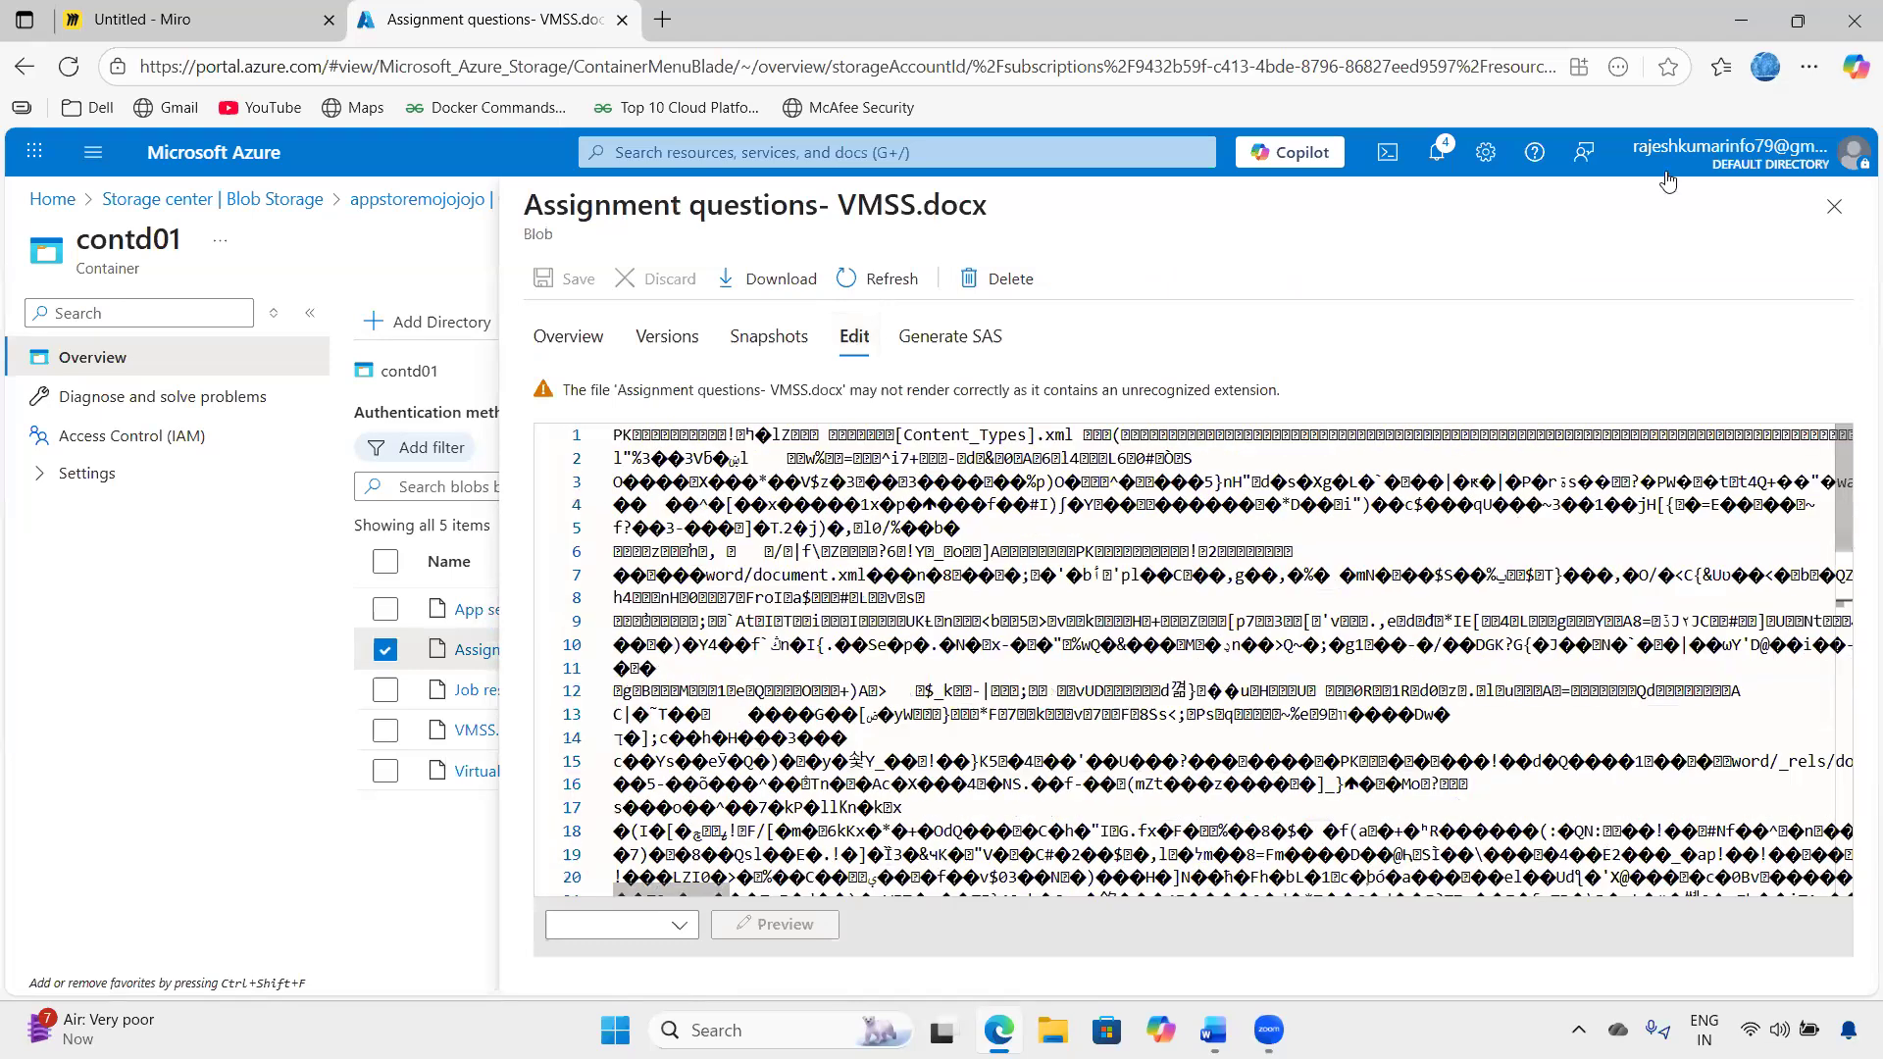
pyautogui.click(1833, 206)
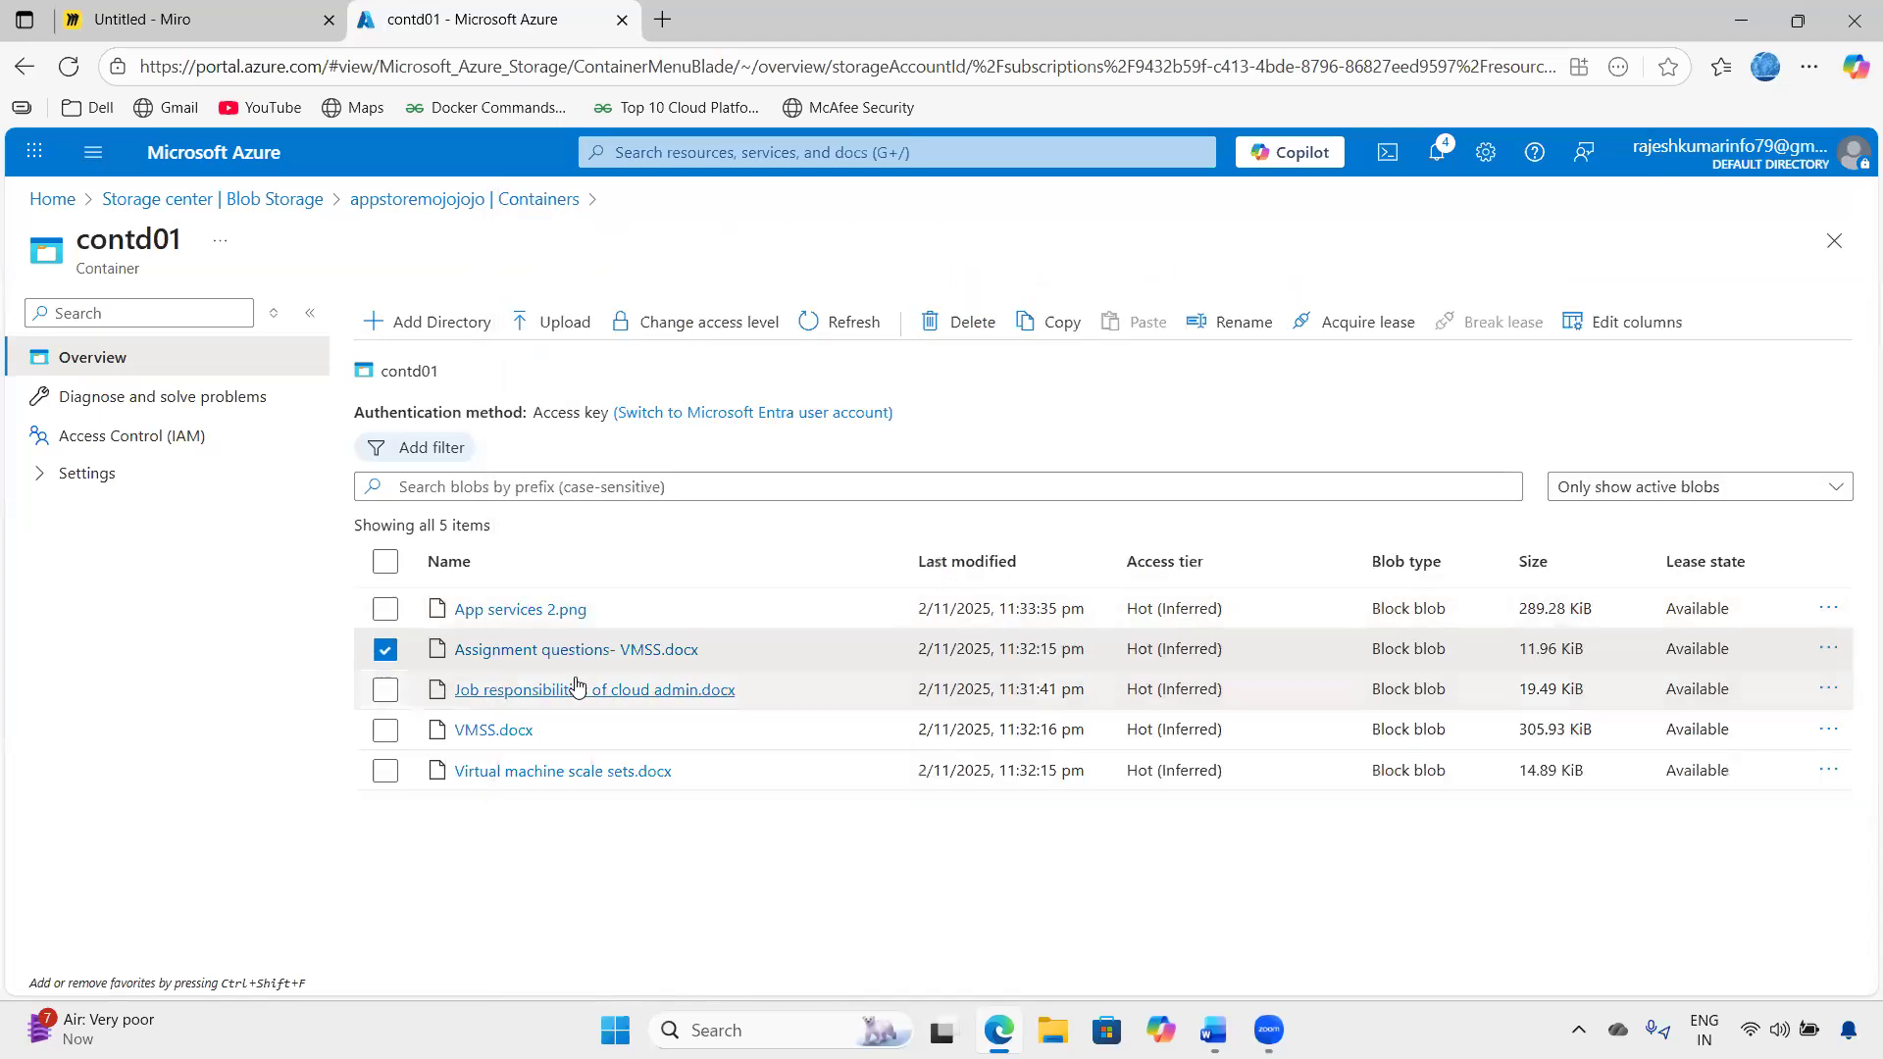
# Step: Preview the App services 2.png image again, close it, and deselect its row
pyautogui.click(586, 610)
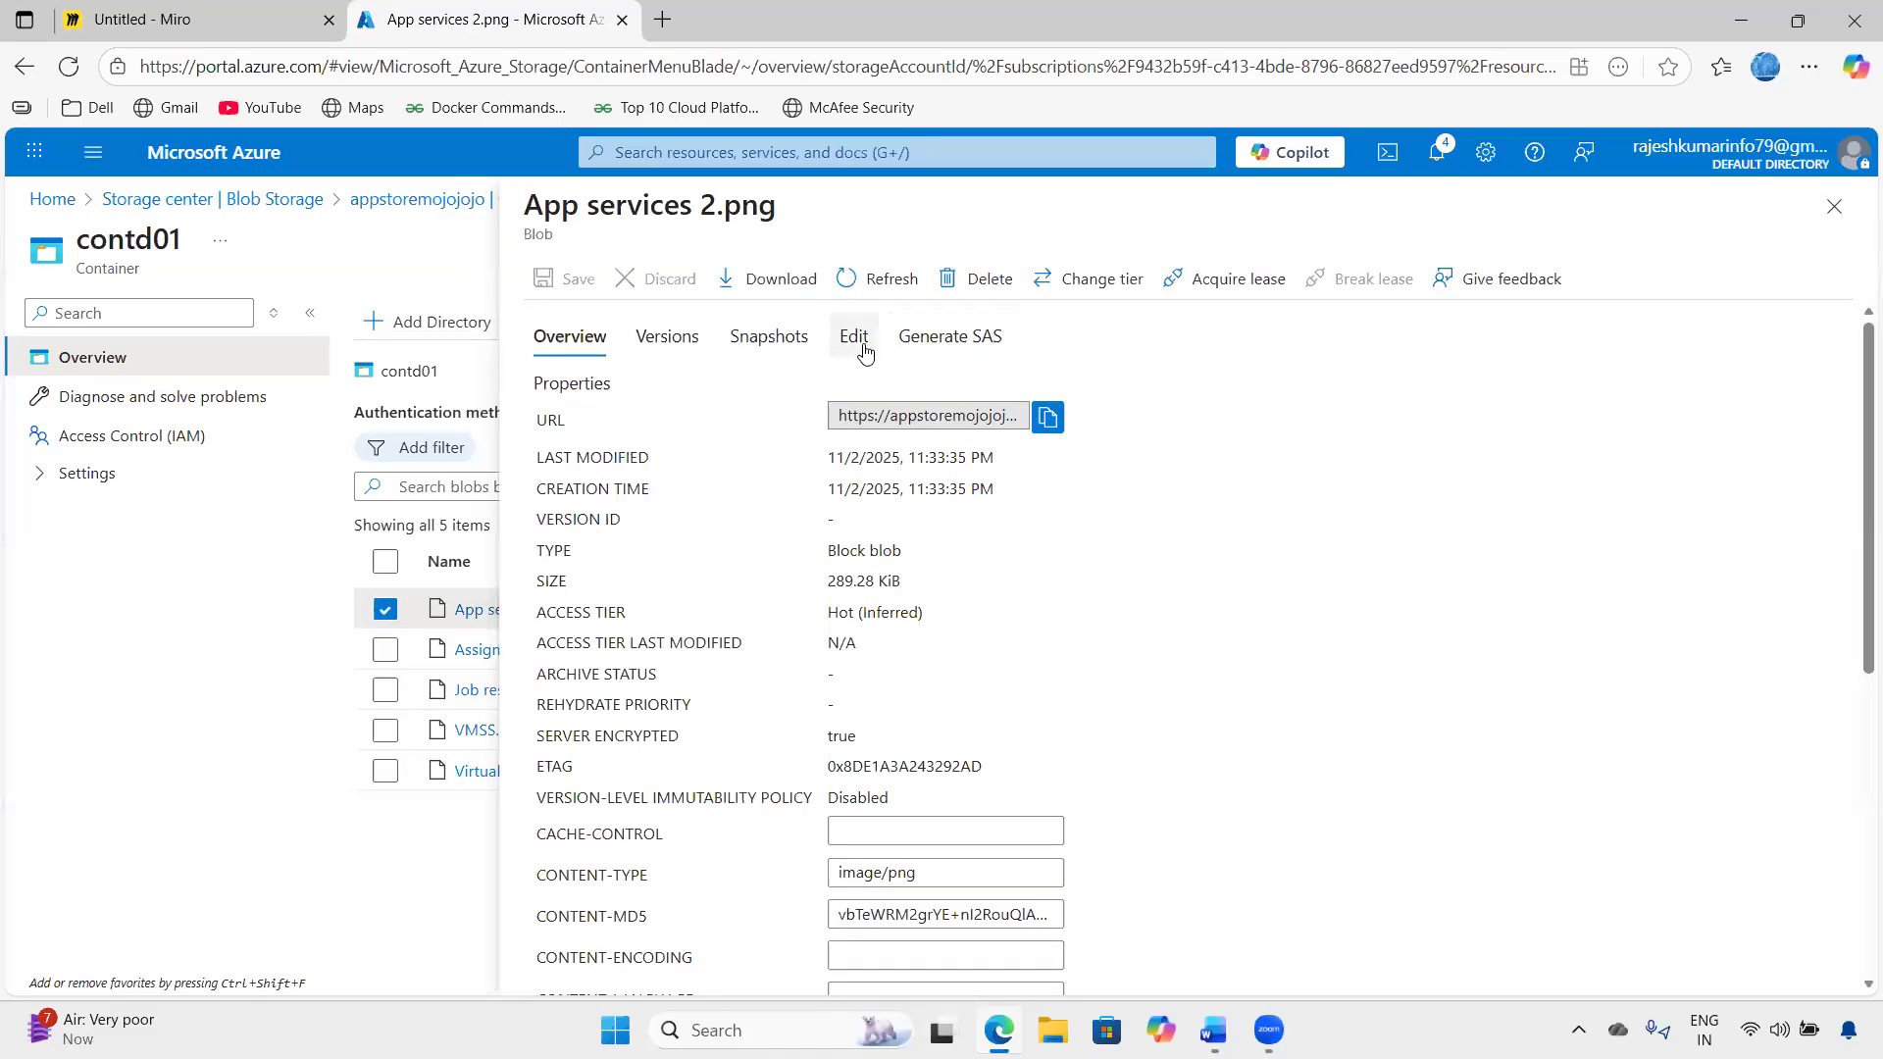
pyautogui.click(862, 345)
pyautogui.click(1834, 207)
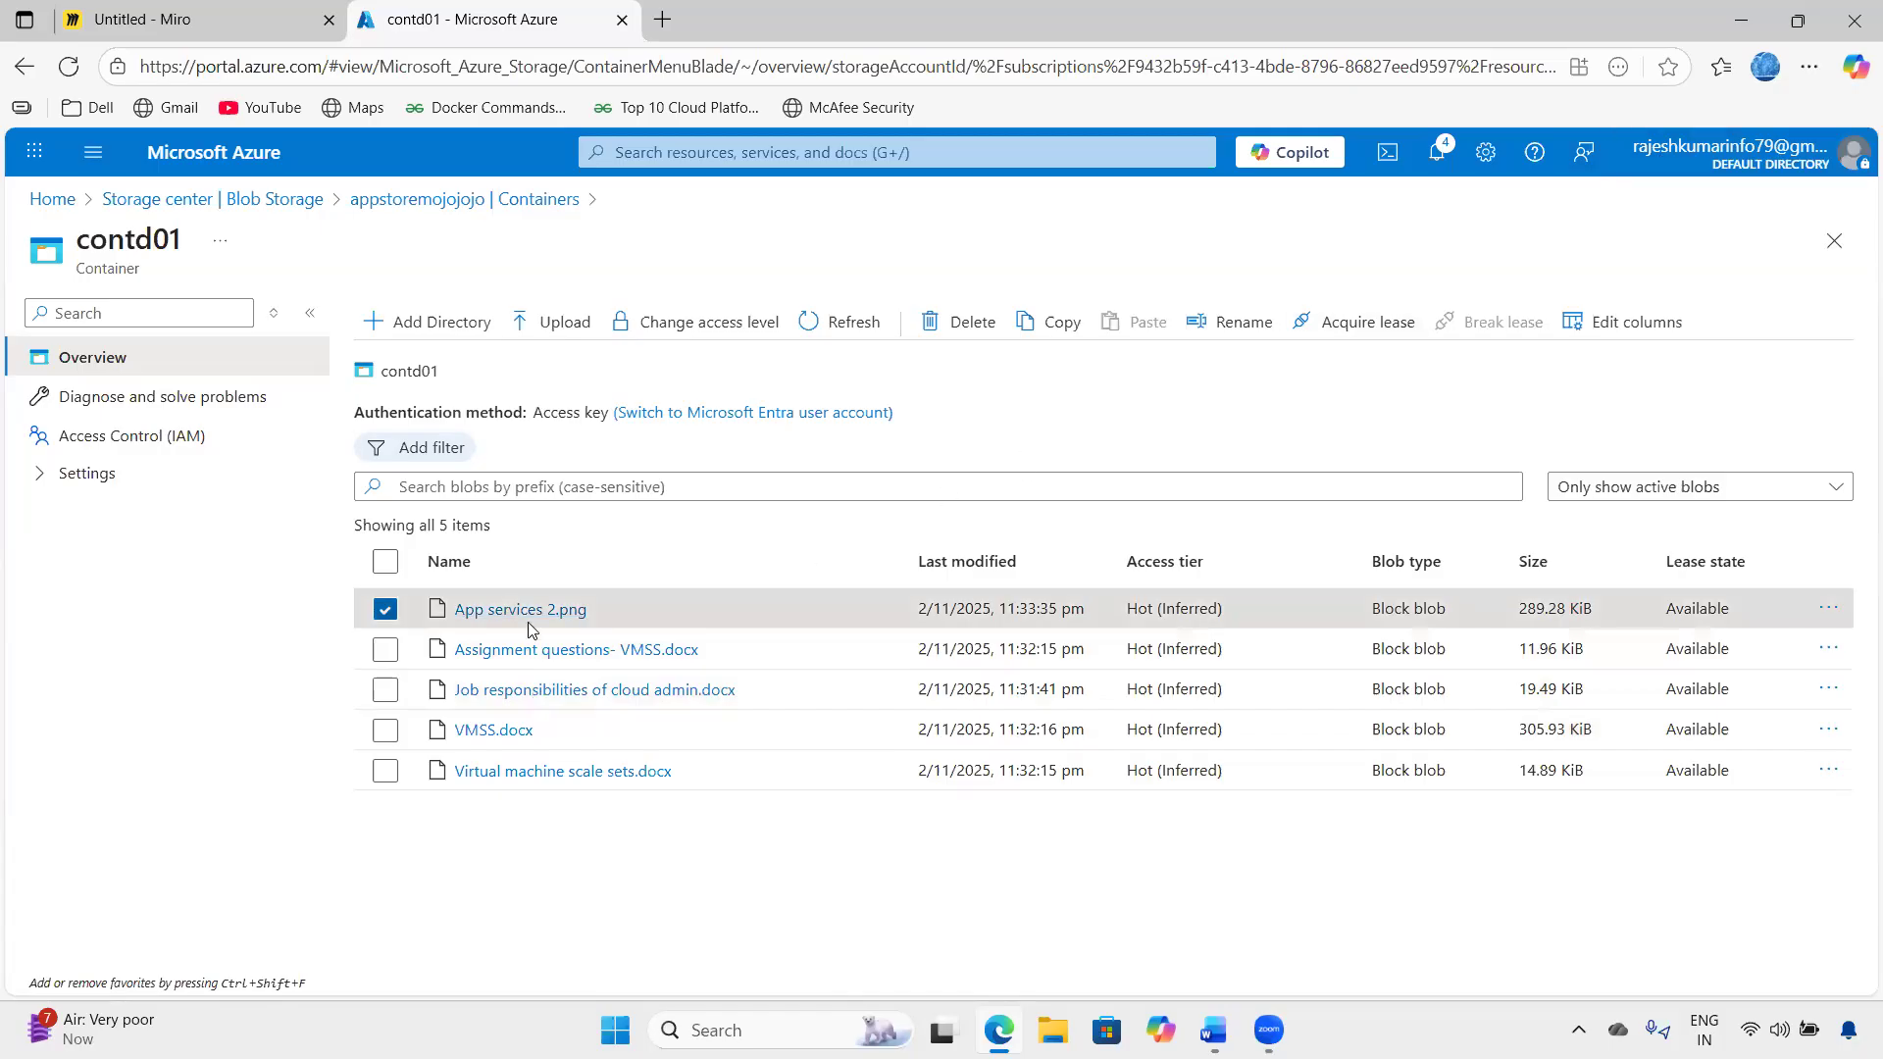
pyautogui.click(385, 610)
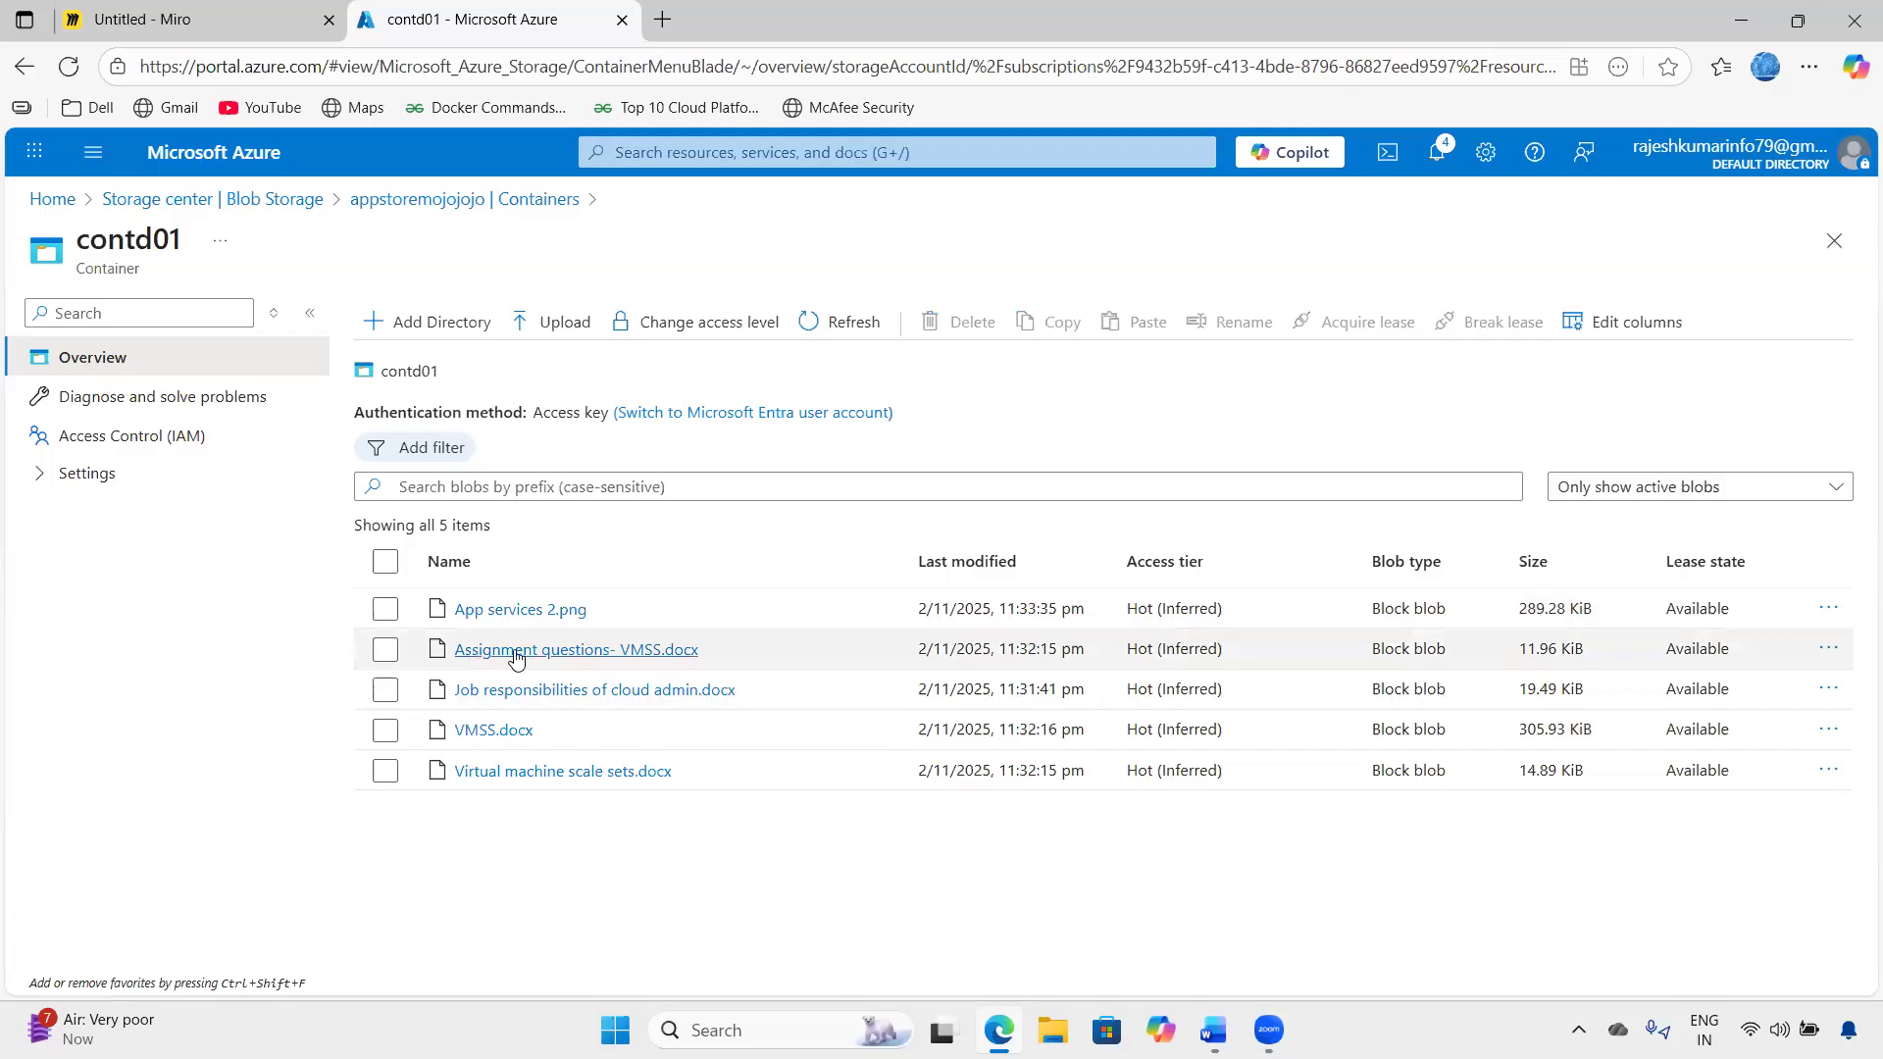
# Step: Download Assignment questions- VMSS.docx from its blob blade and return to the blob list
pyautogui.click(496, 651)
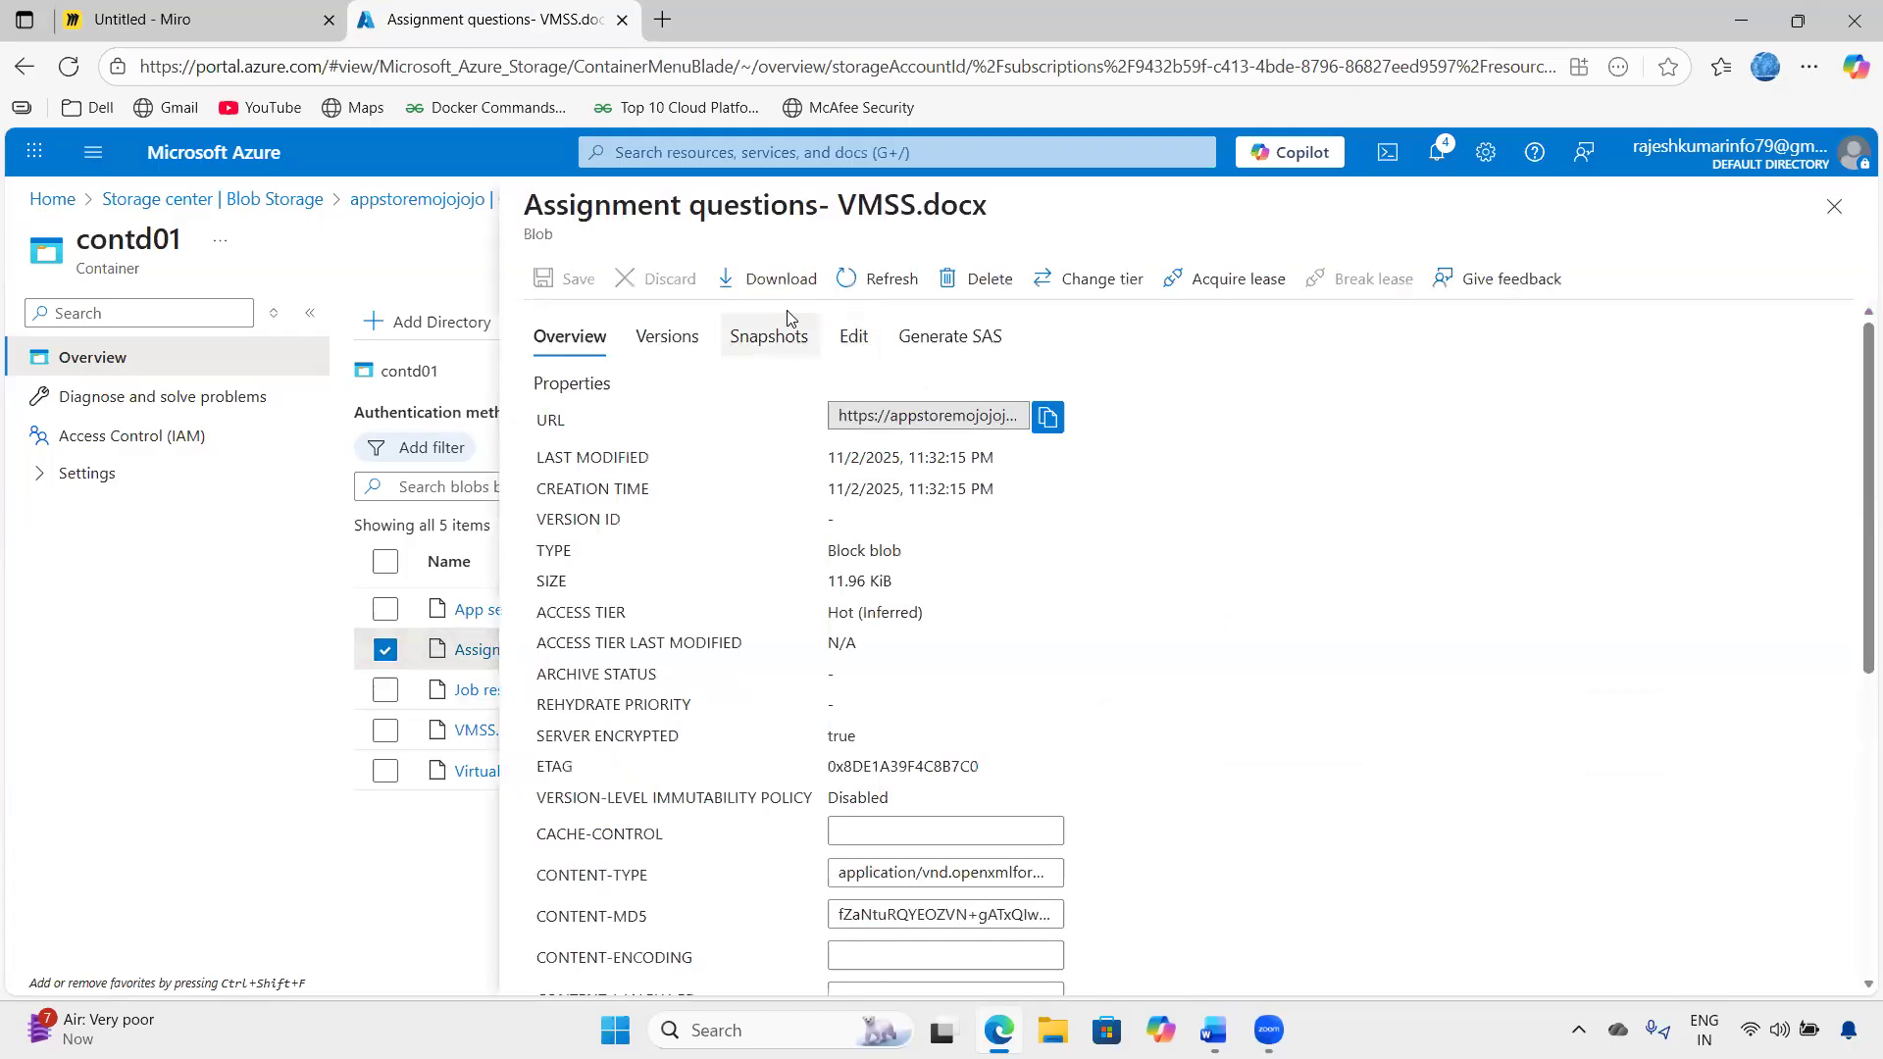
pyautogui.click(767, 294)
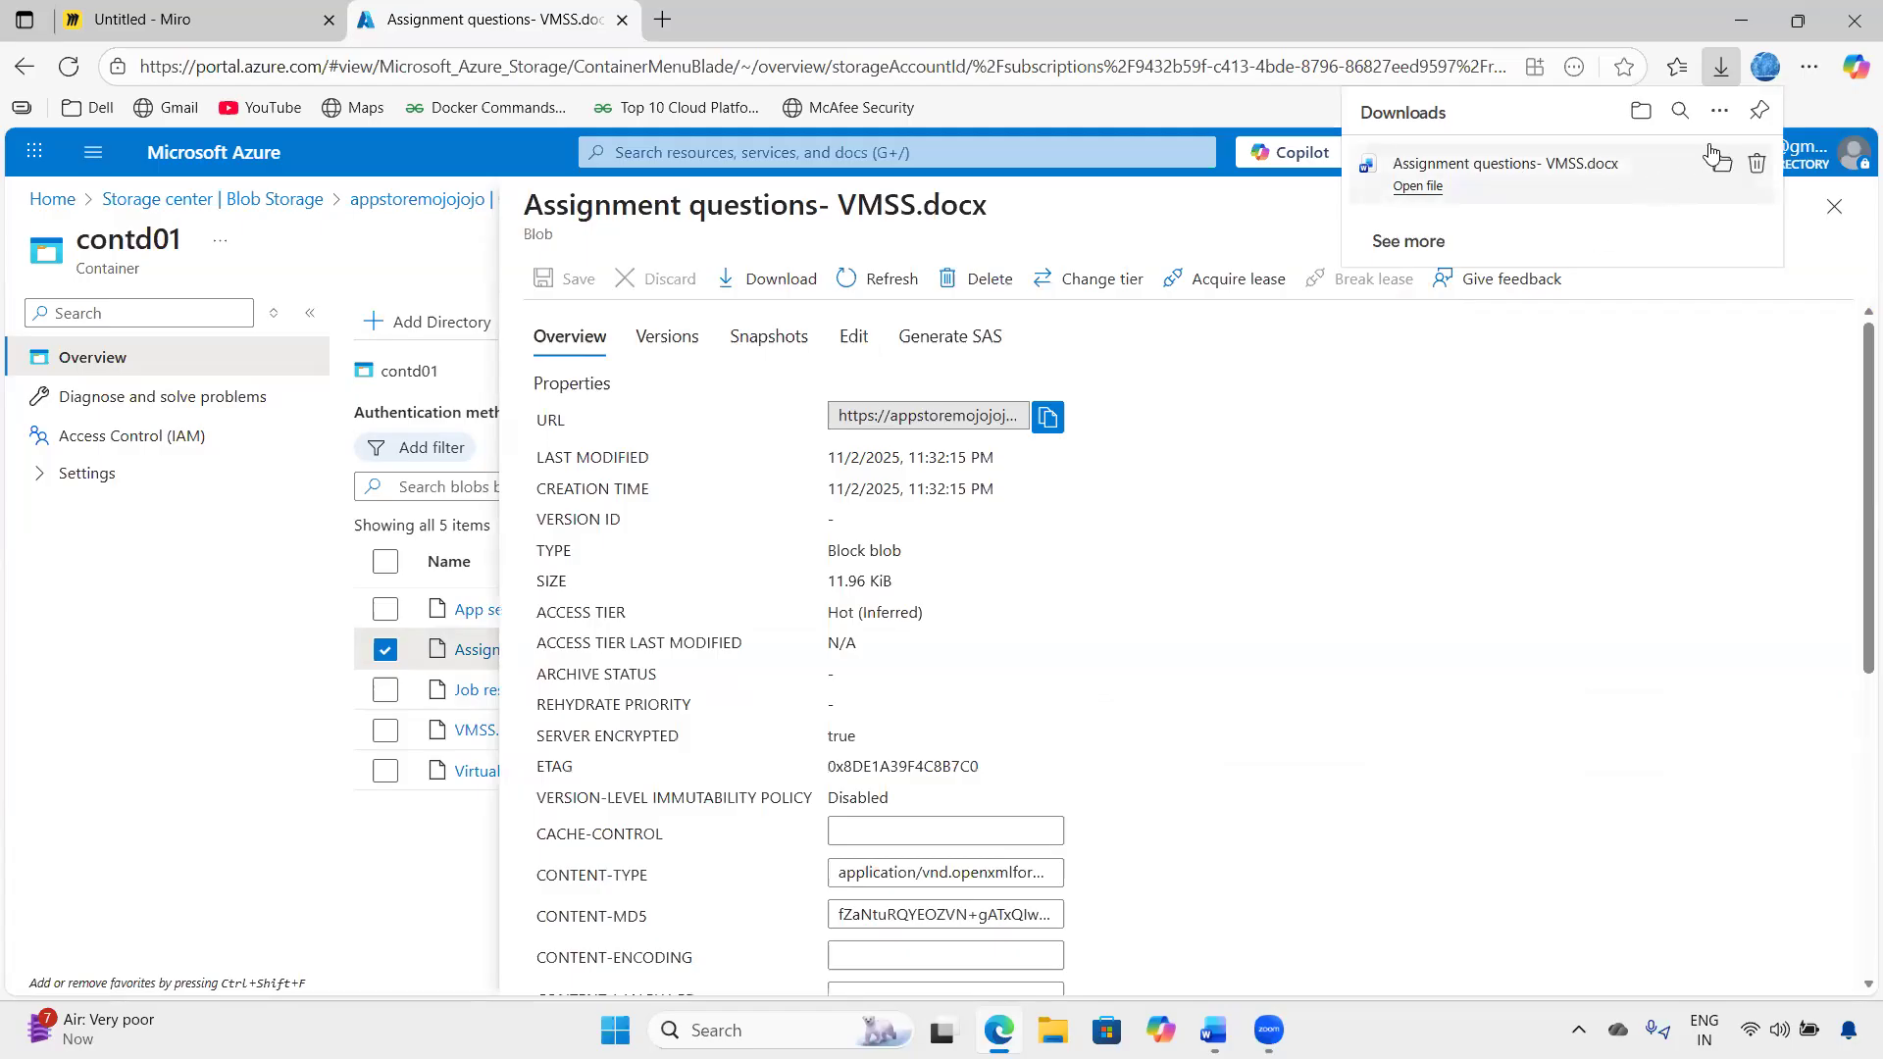
pyautogui.click(1691, 415)
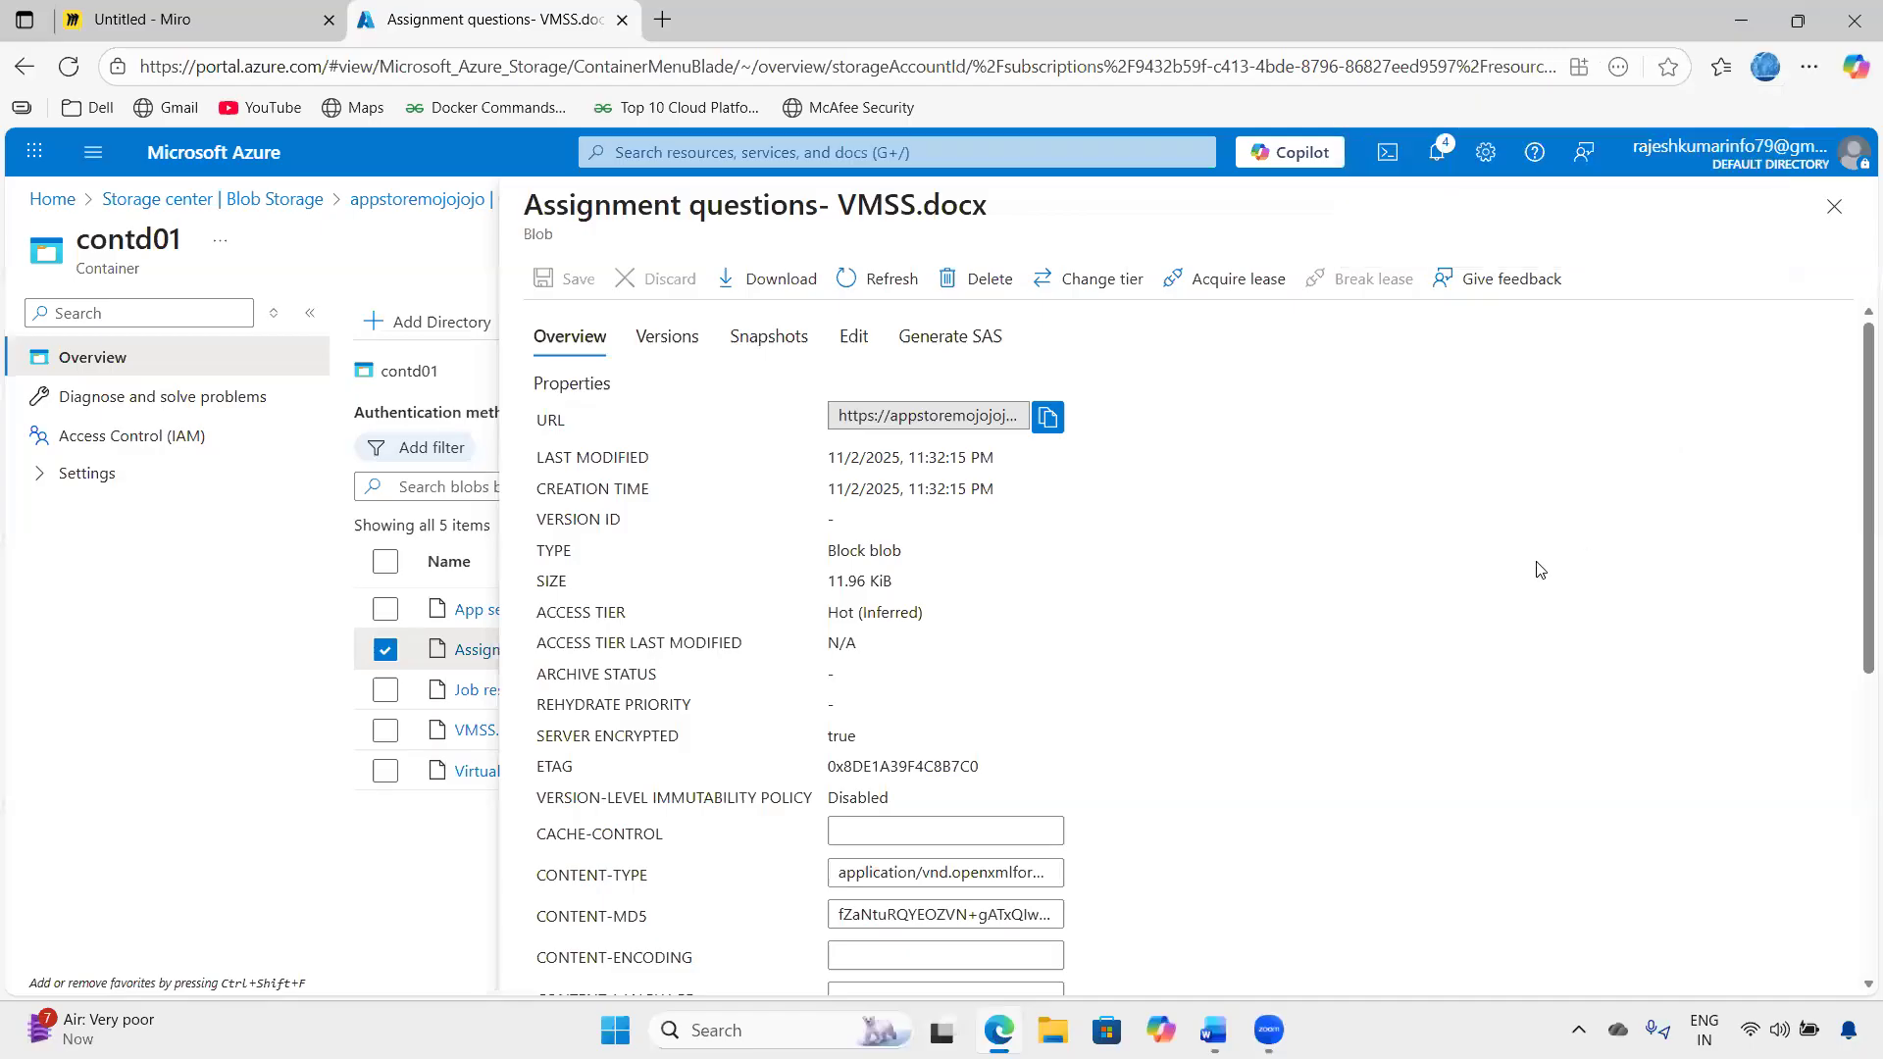
pyautogui.click(1833, 206)
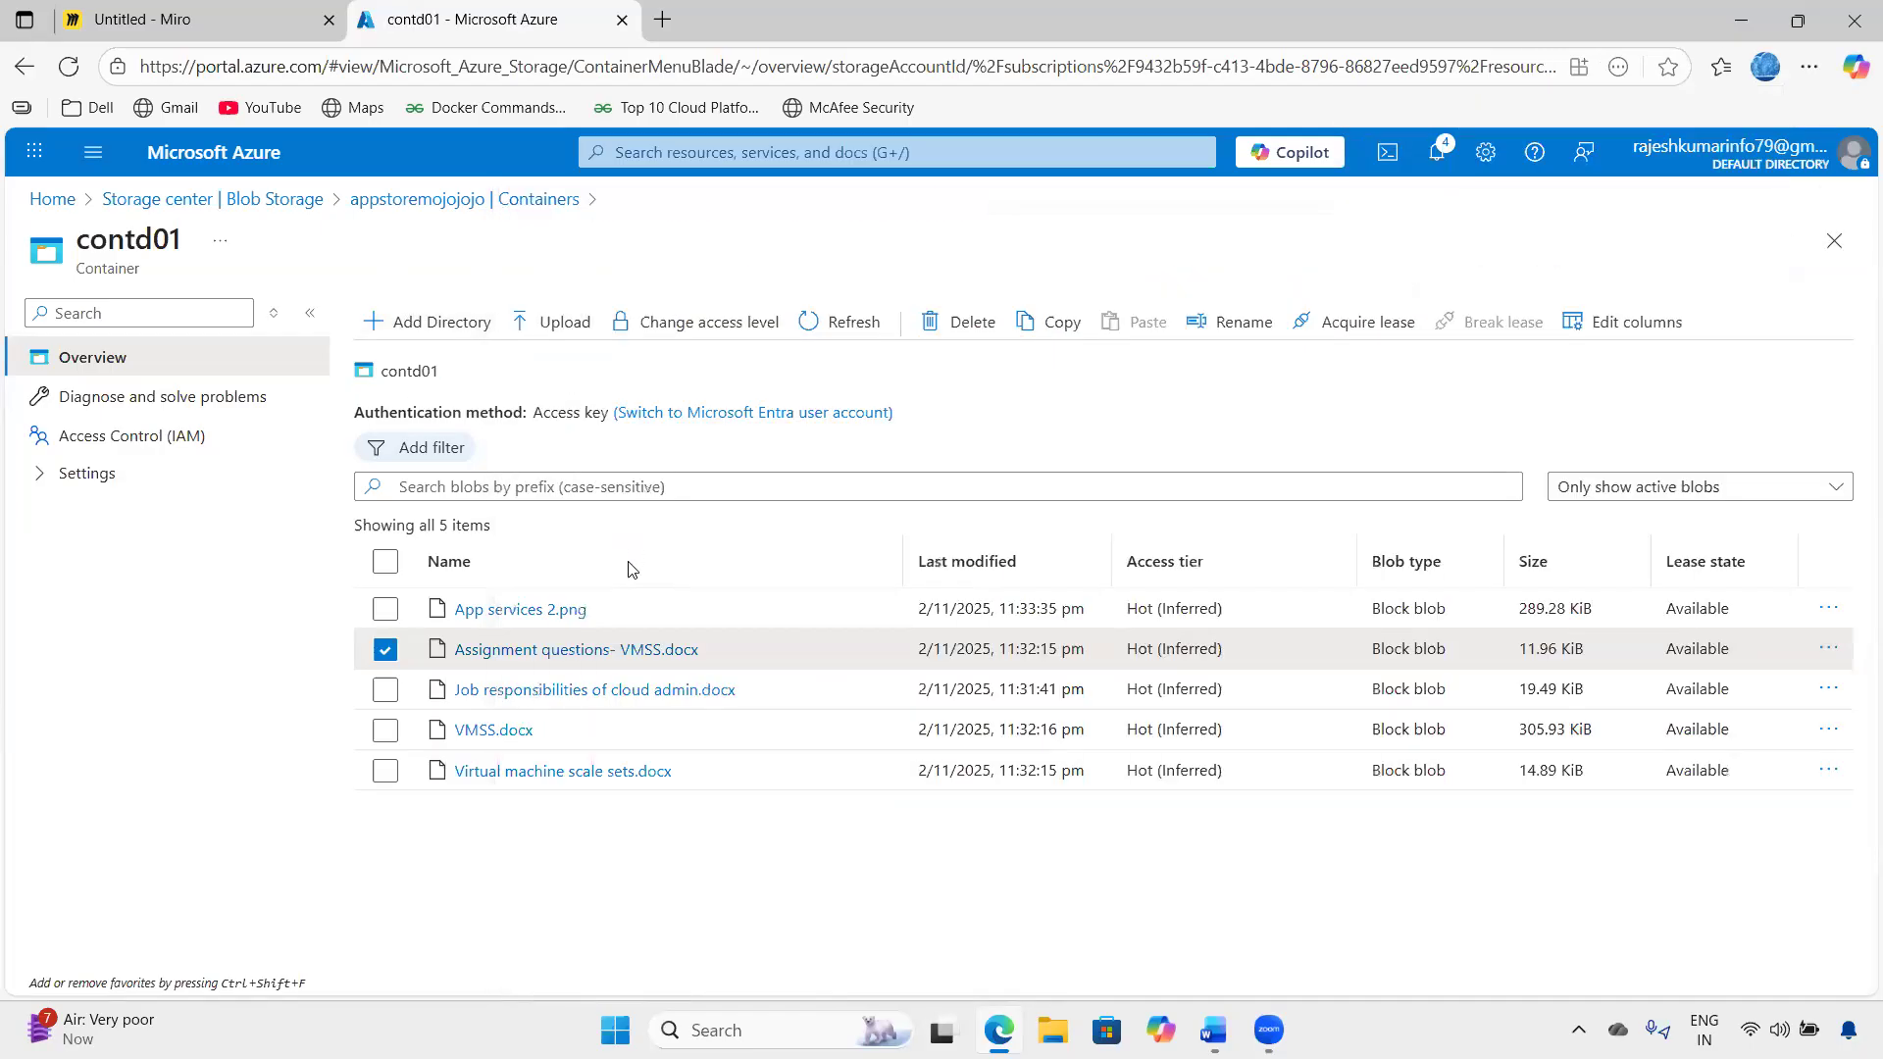
# Step: Highlight the contd01 title, then ink a stick figure with a smiling face over the blob list
pyautogui.moveTo(75, 241); pyautogui.dragTo(151, 279)
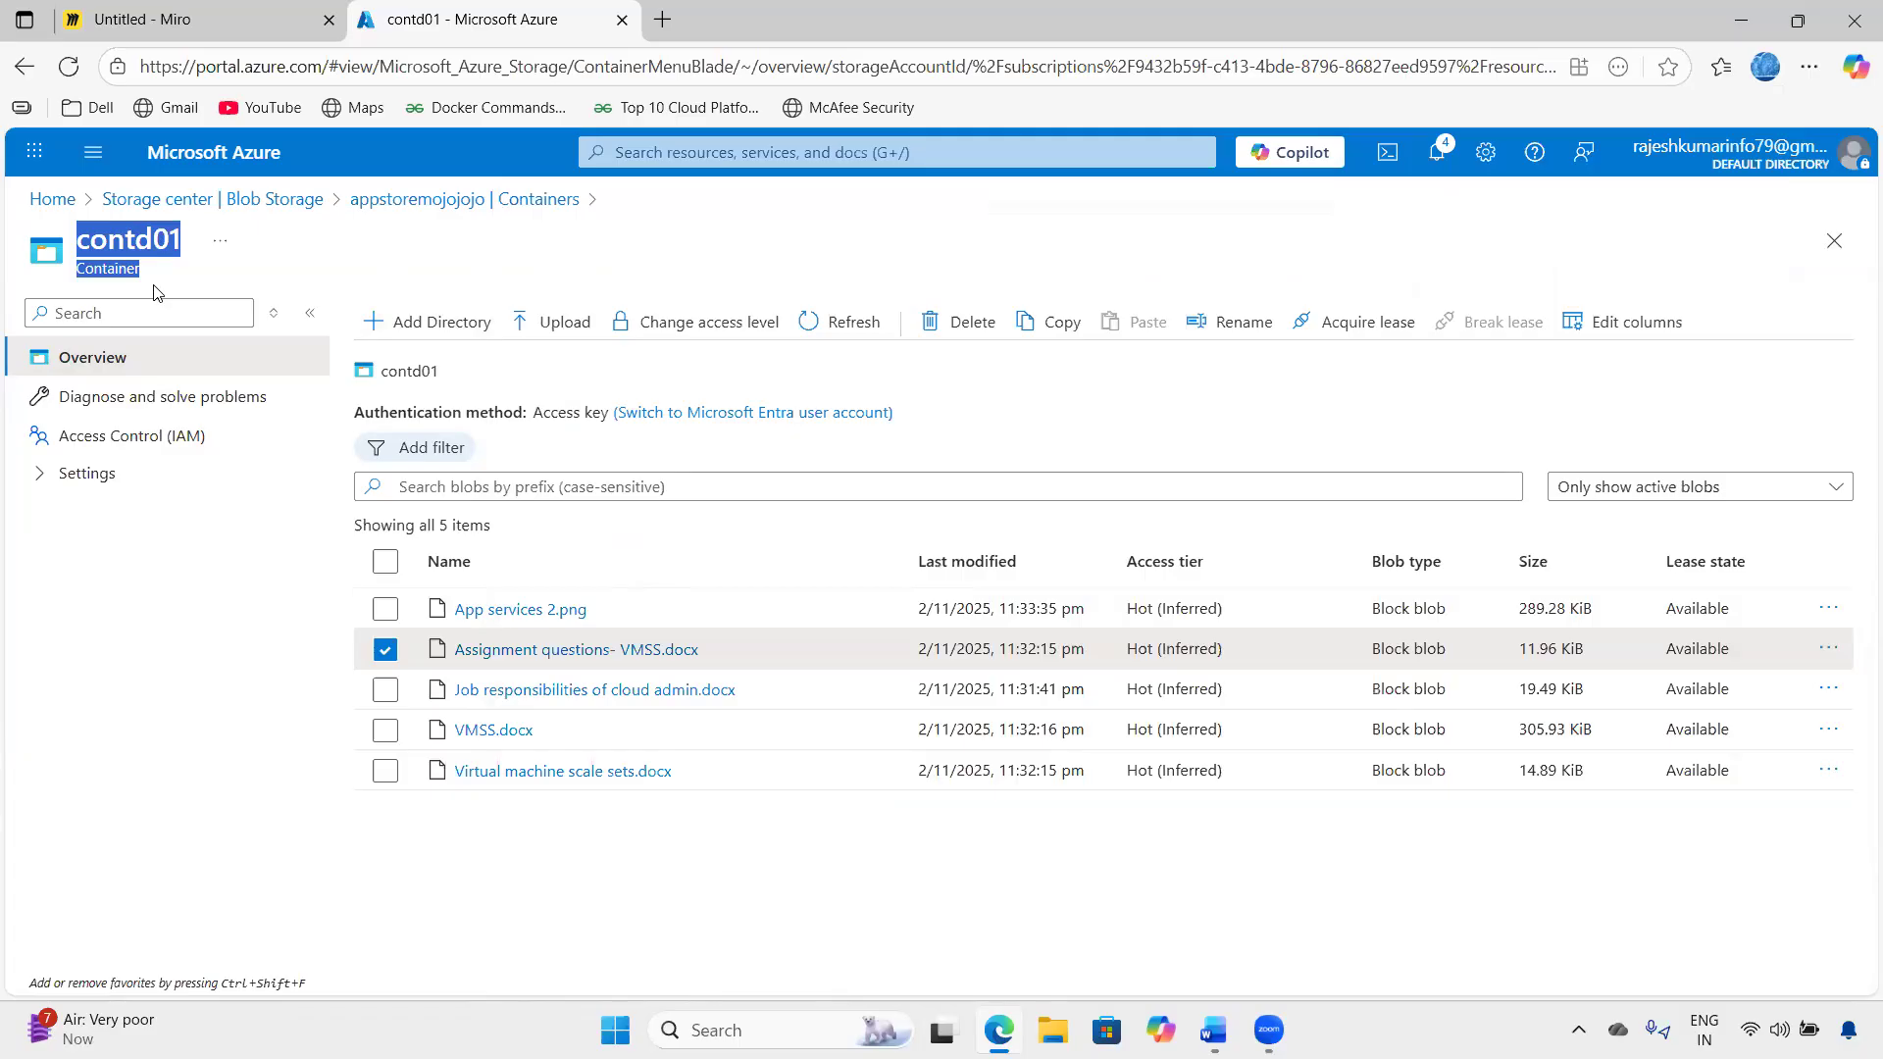
pyautogui.click(125, 756)
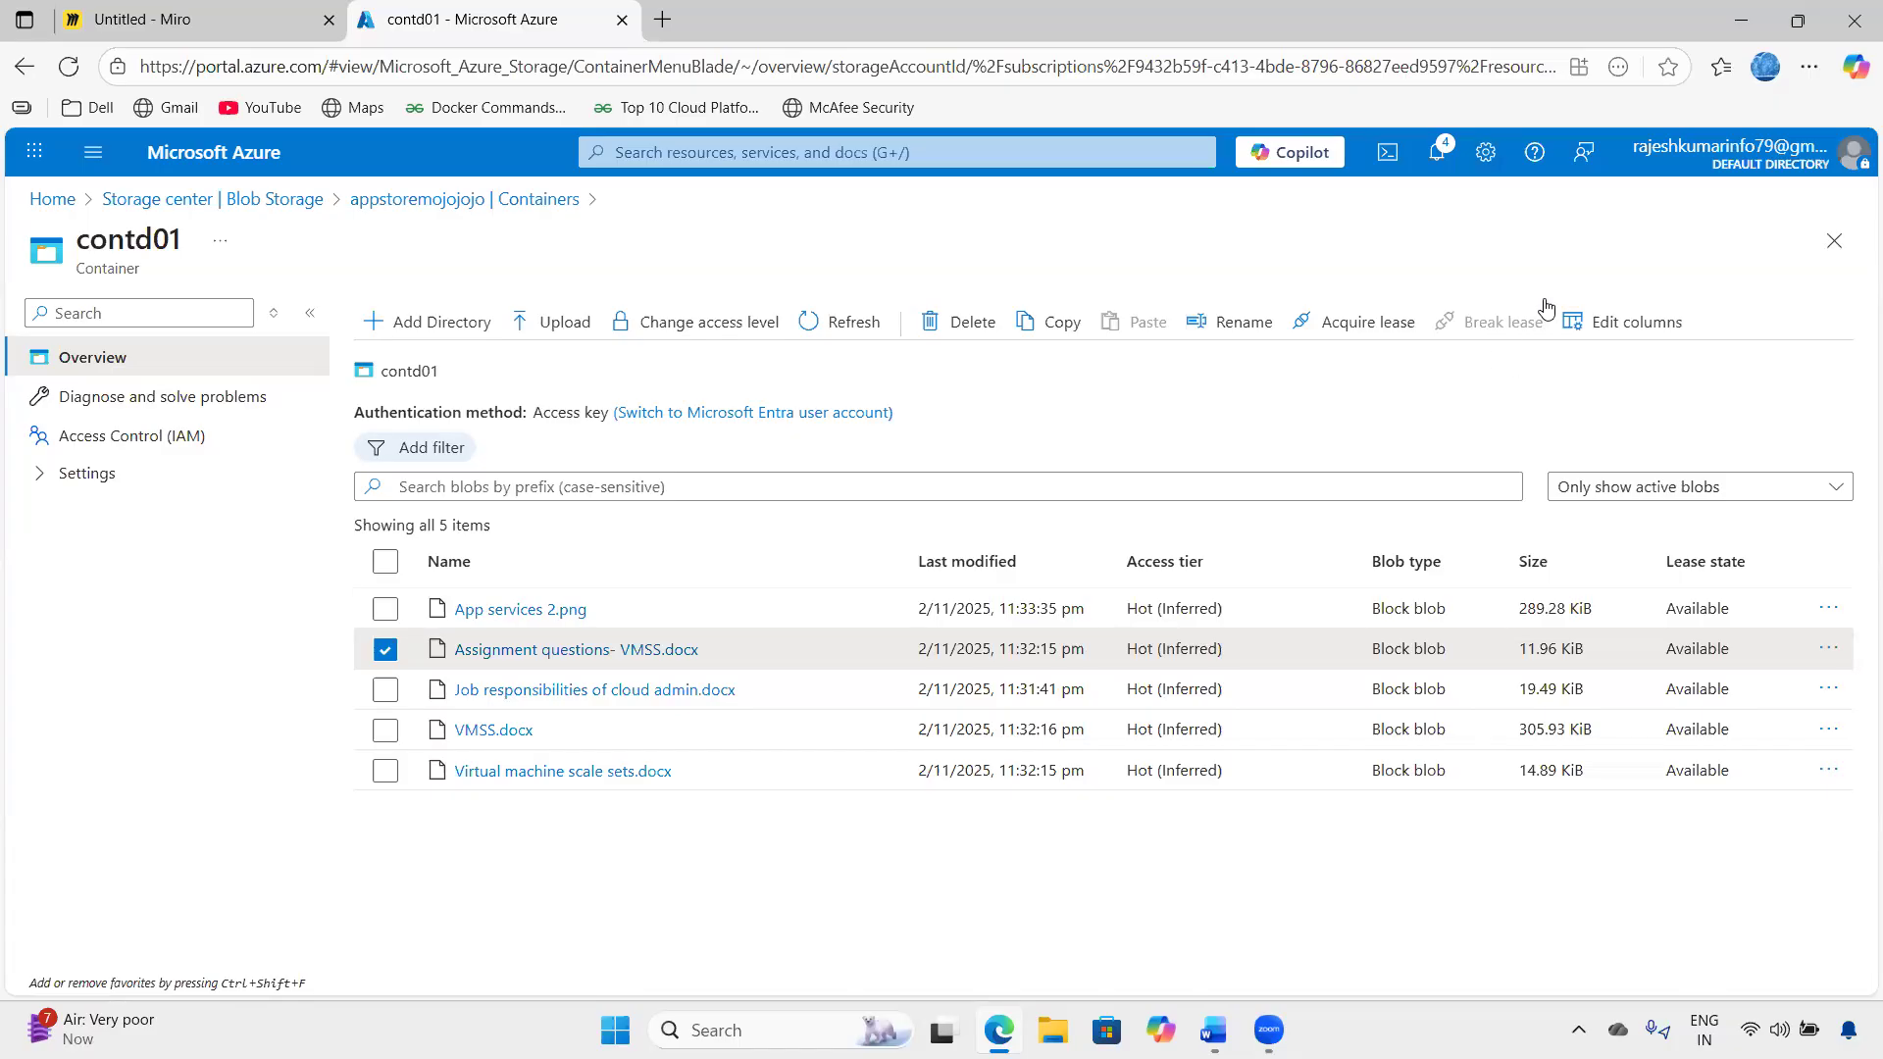
pyautogui.moveTo(876, 535)
pyautogui.mouseDown()
pyautogui.moveTo(869, 665)
pyautogui.moveTo(898, 610)
pyautogui.moveTo(1041, 582)
pyautogui.moveTo(1016, 555)
pyautogui.mouseUp()
pyautogui.click(841, 523)
pyautogui.click(830, 535)
pyautogui.moveTo(846, 537); pyautogui.dragTo(875, 519)
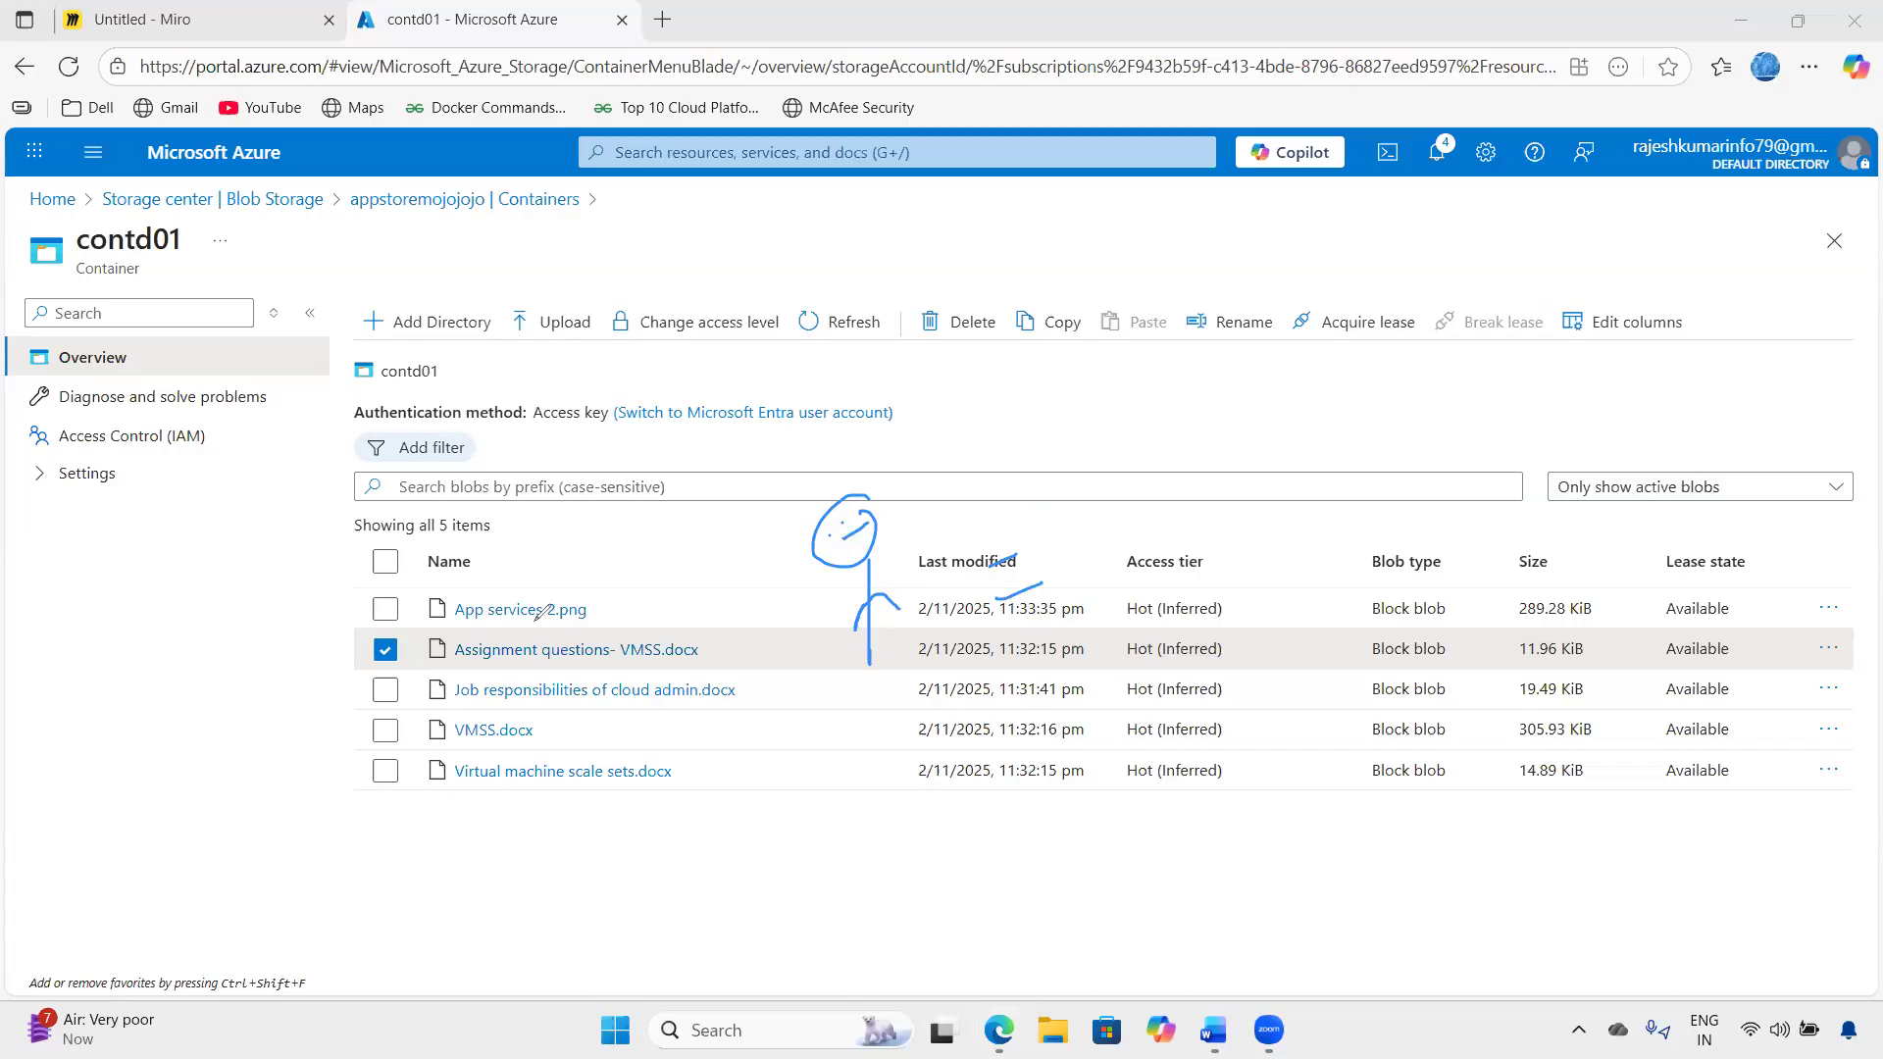
# Step: Ink a check, an arrow and a circled 'Dev', then erase all ink and return to Miro
pyautogui.moveTo(169, 263); pyautogui.dragTo(309, 208)
pyautogui.moveTo(894, 512); pyautogui.dragTo(914, 549)
pyautogui.moveTo(942, 441); pyautogui.dragTo(946, 487)
pyautogui.moveTo(1020, 439); pyautogui.dragTo(1030, 451)
pyautogui.moveTo(1042, 427); pyautogui.dragTo(1069, 417)
pyautogui.moveTo(928, 469); pyautogui.dragTo(1032, 369)
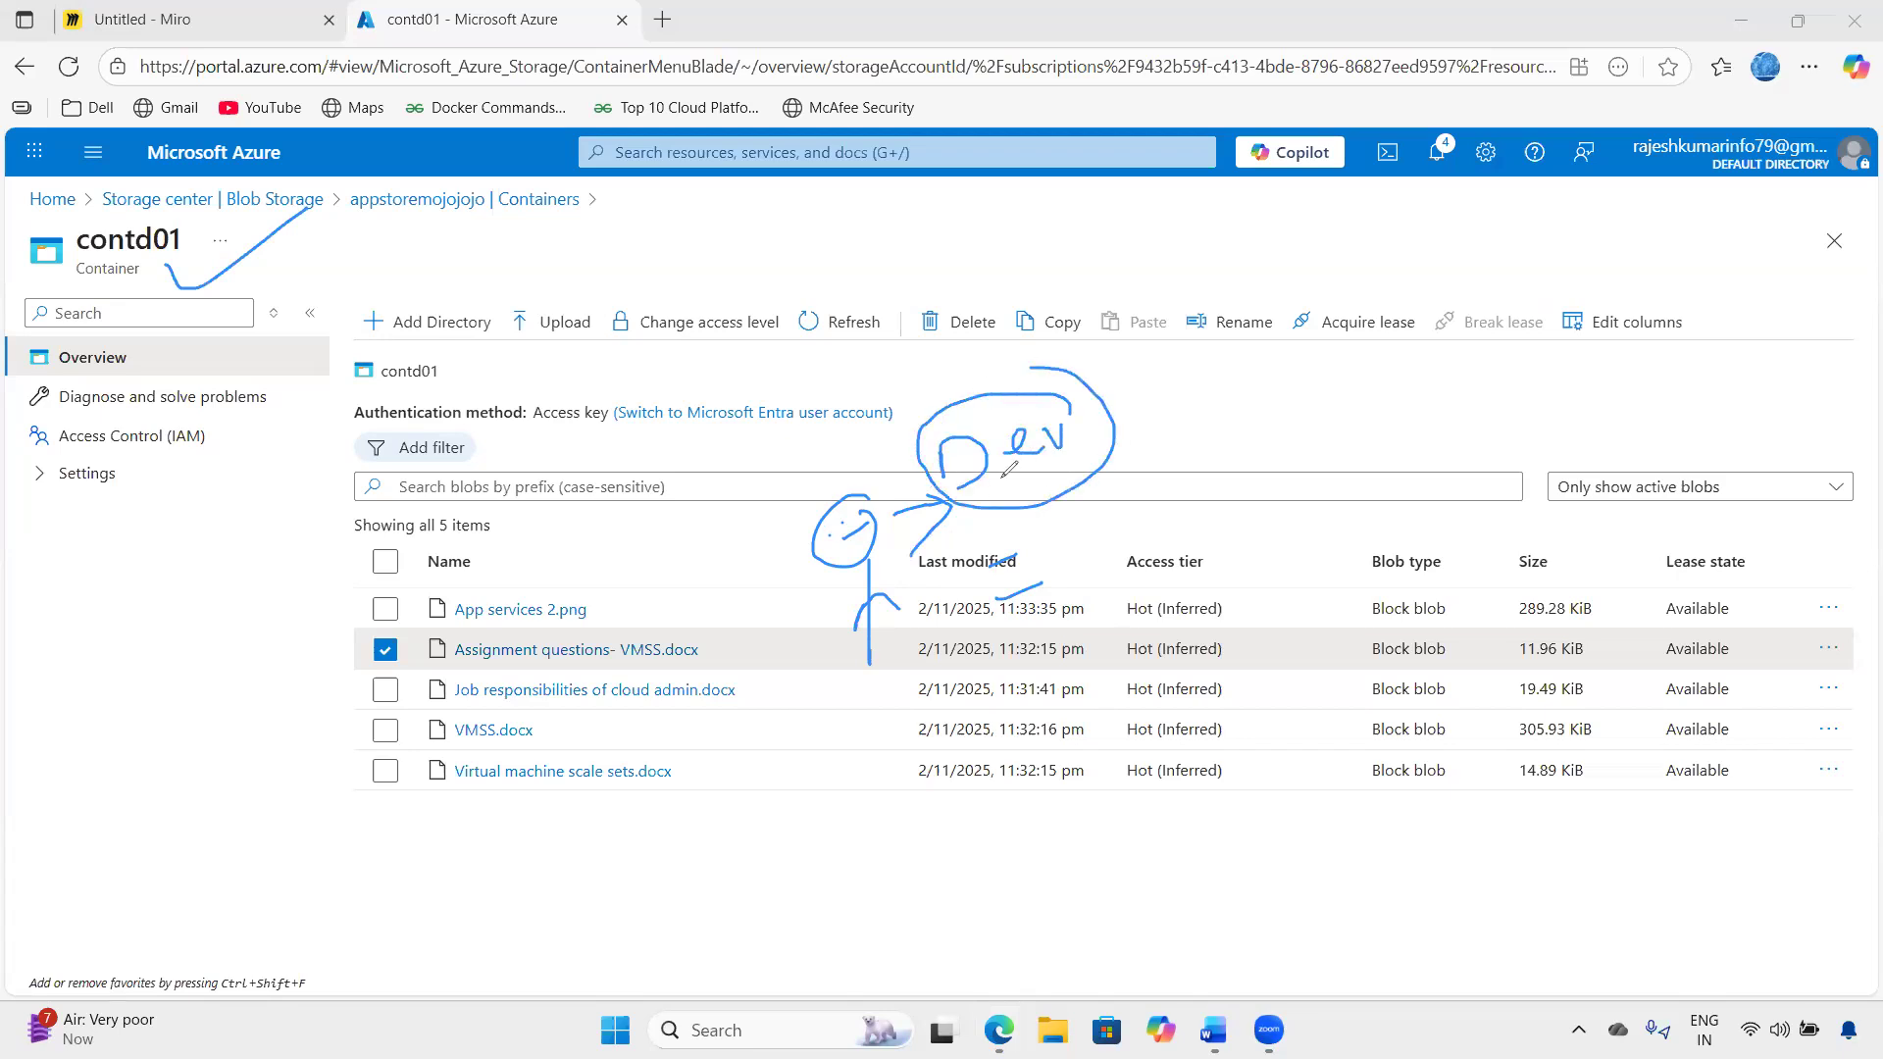
pyautogui.moveTo(841, 540); pyautogui.dragTo(866, 524)
pyautogui.press('e')
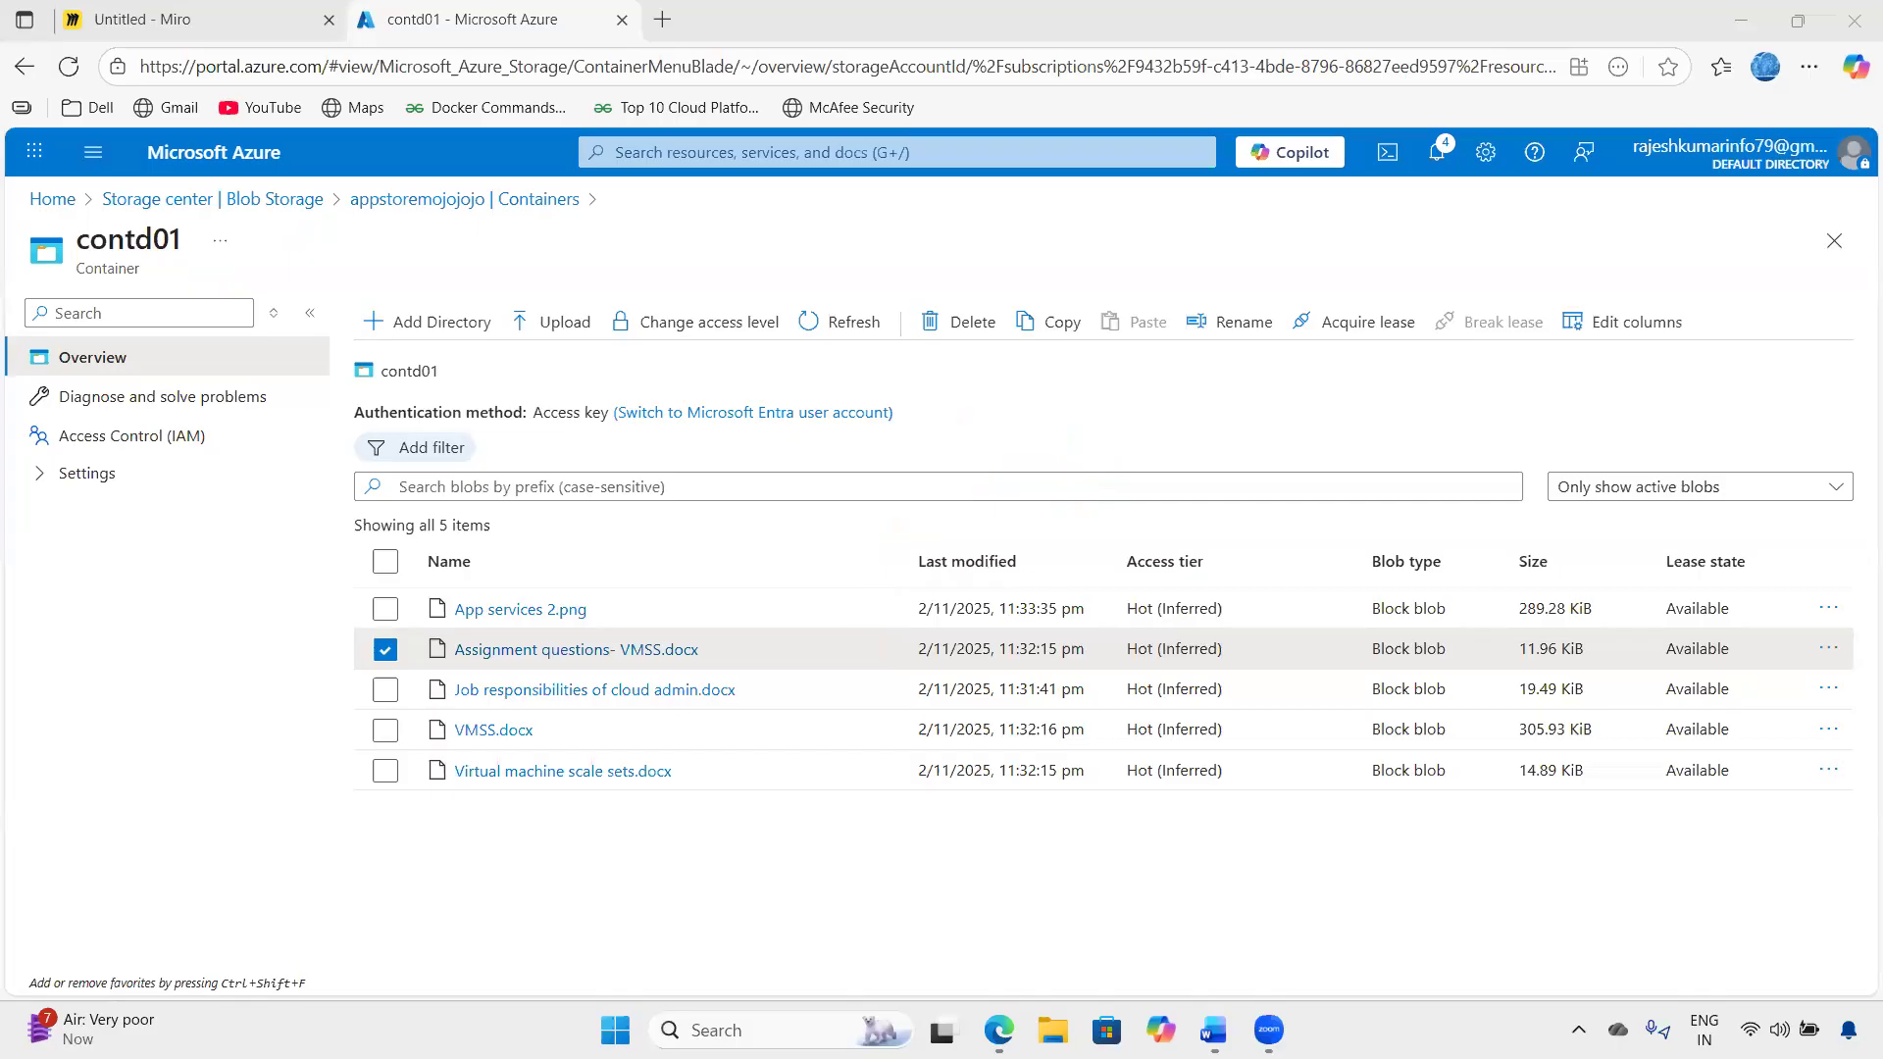
pyautogui.click(188, 19)
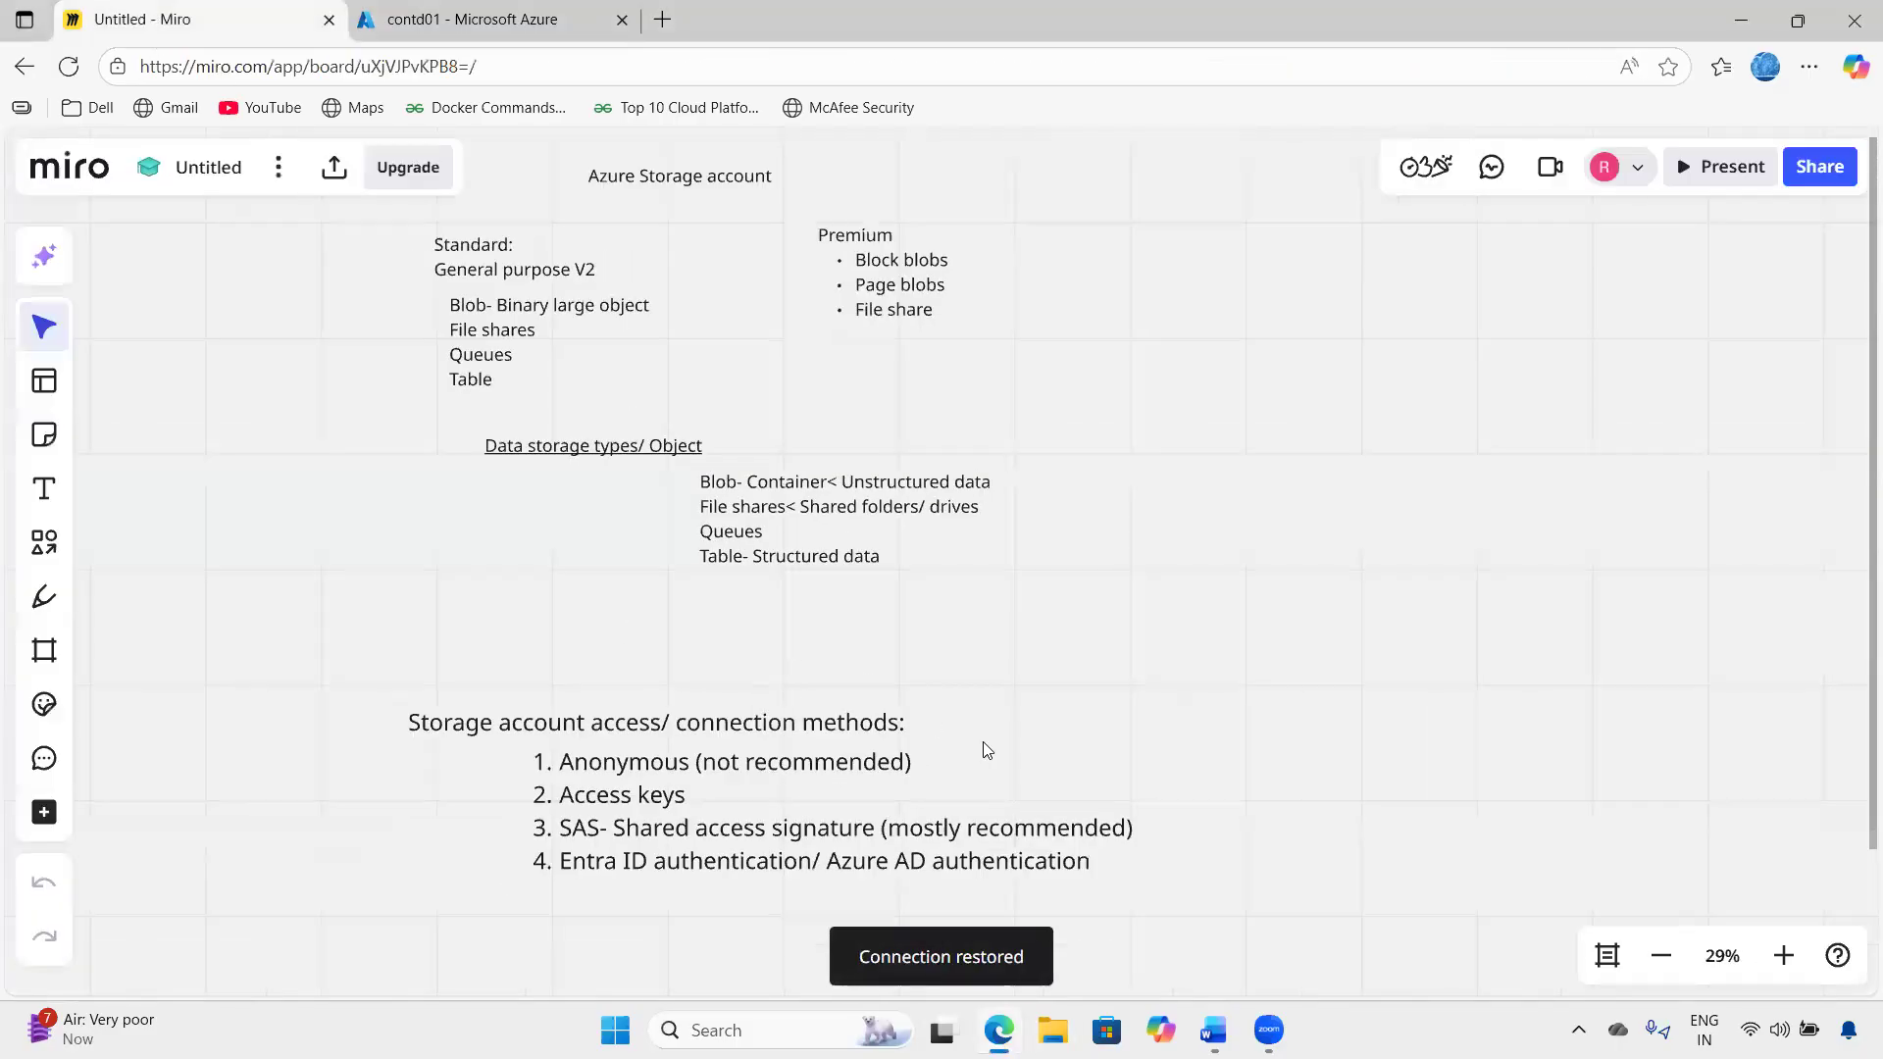
# Step: Ink a check and arrow from Anonymous (not recommended) to an underlined handwritten 'open'
pyautogui.scroll(-3, 1854, 625)
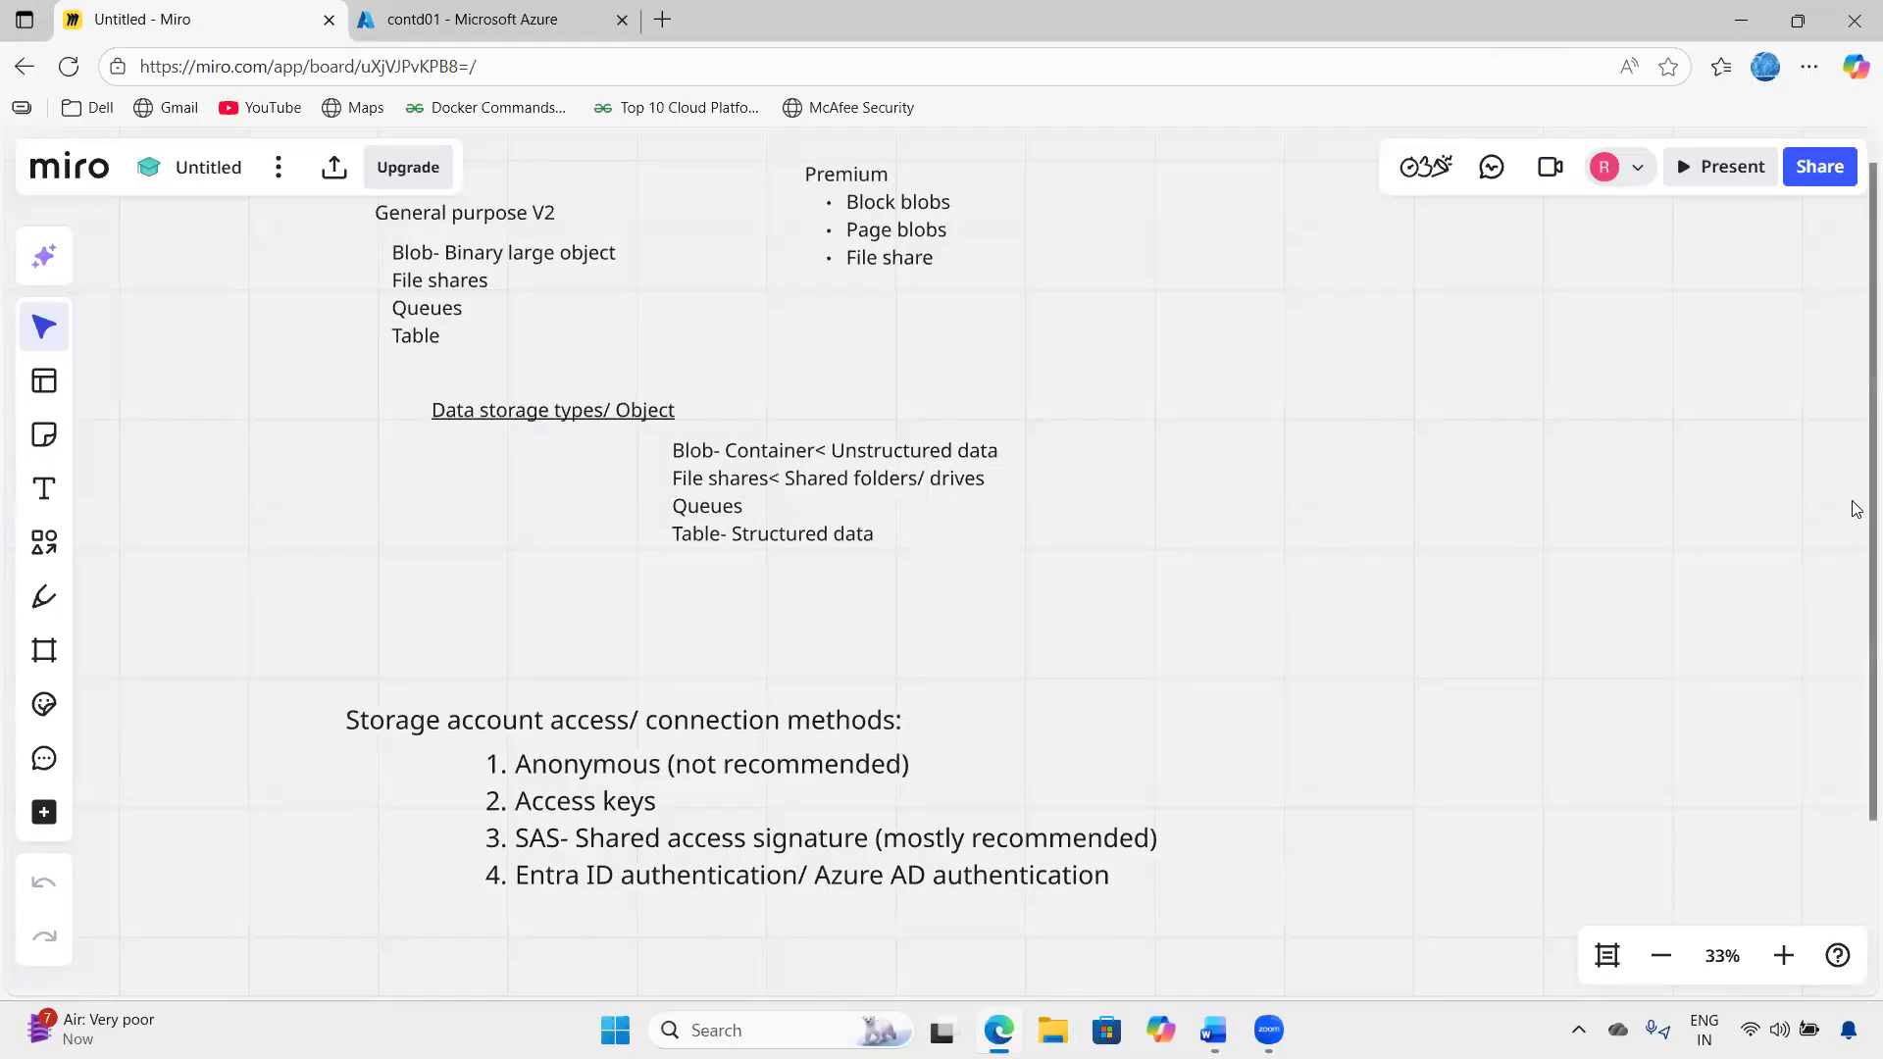
pyautogui.scroll(-4, 1853, 657)
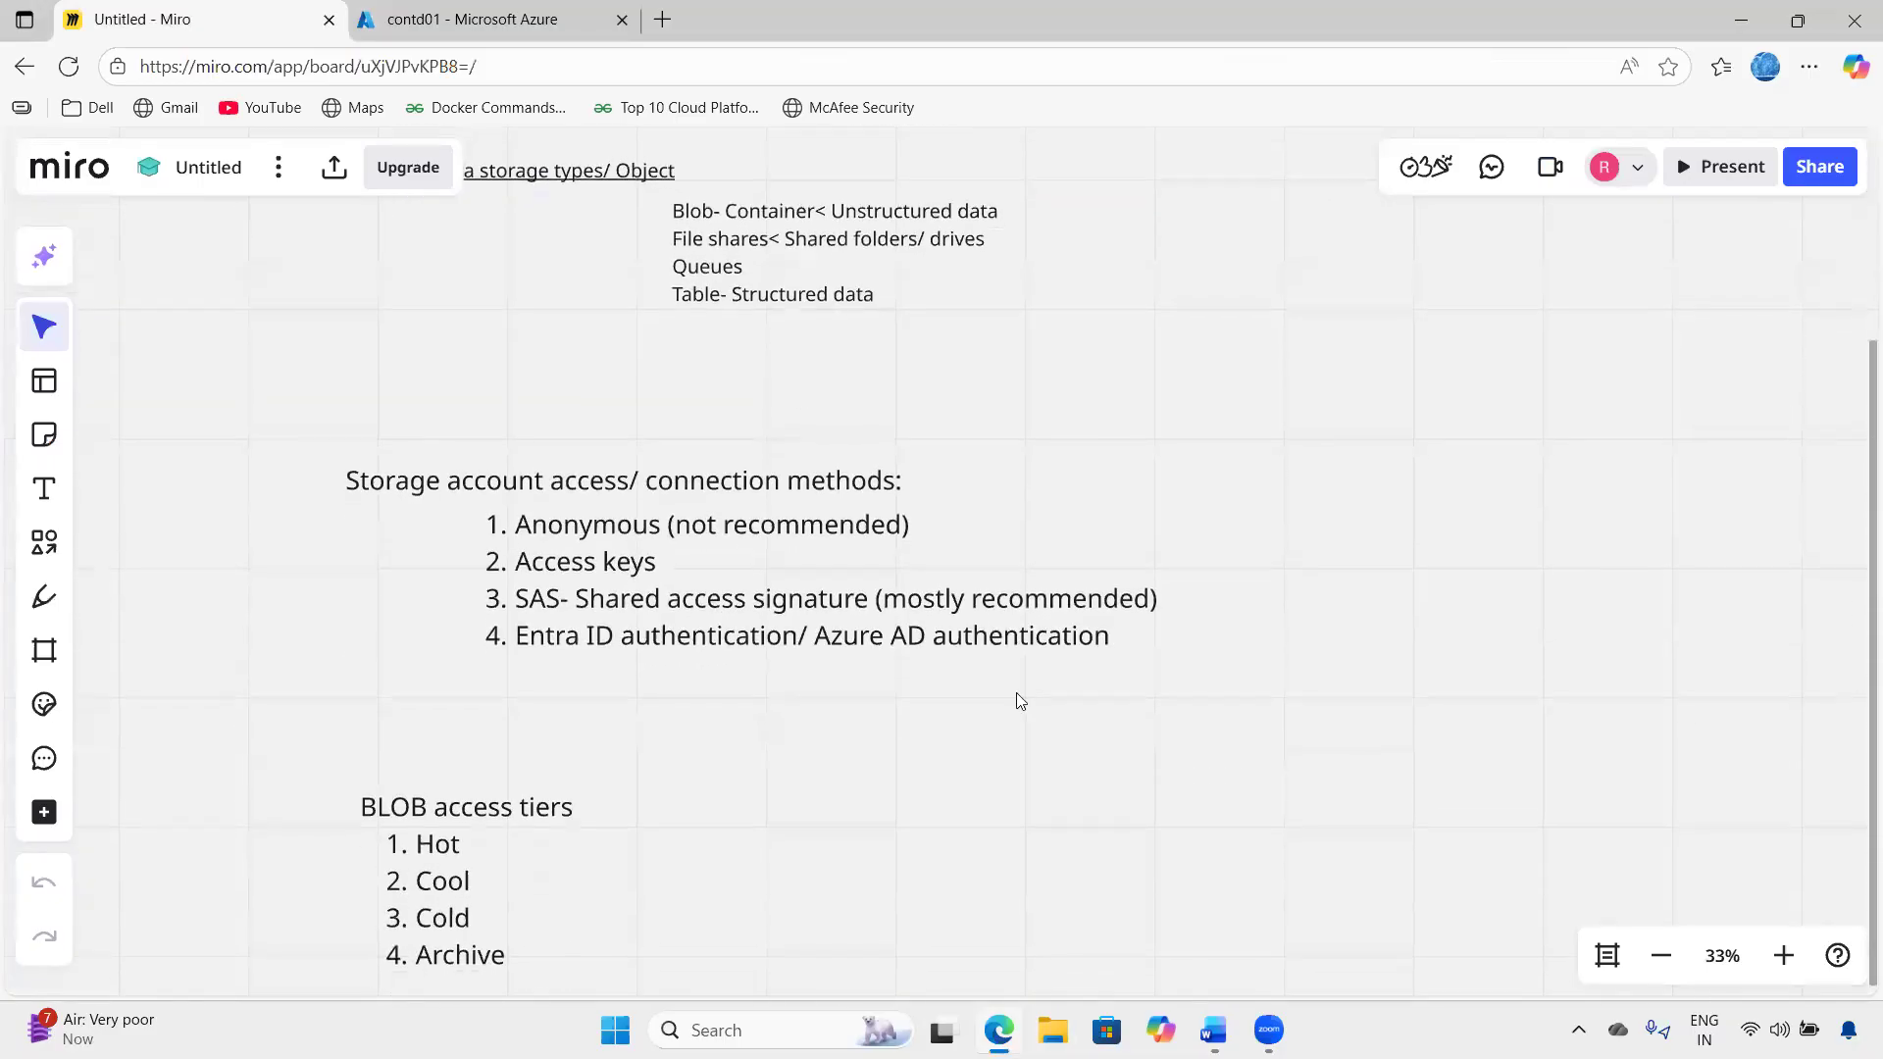
pyautogui.click(548, 563)
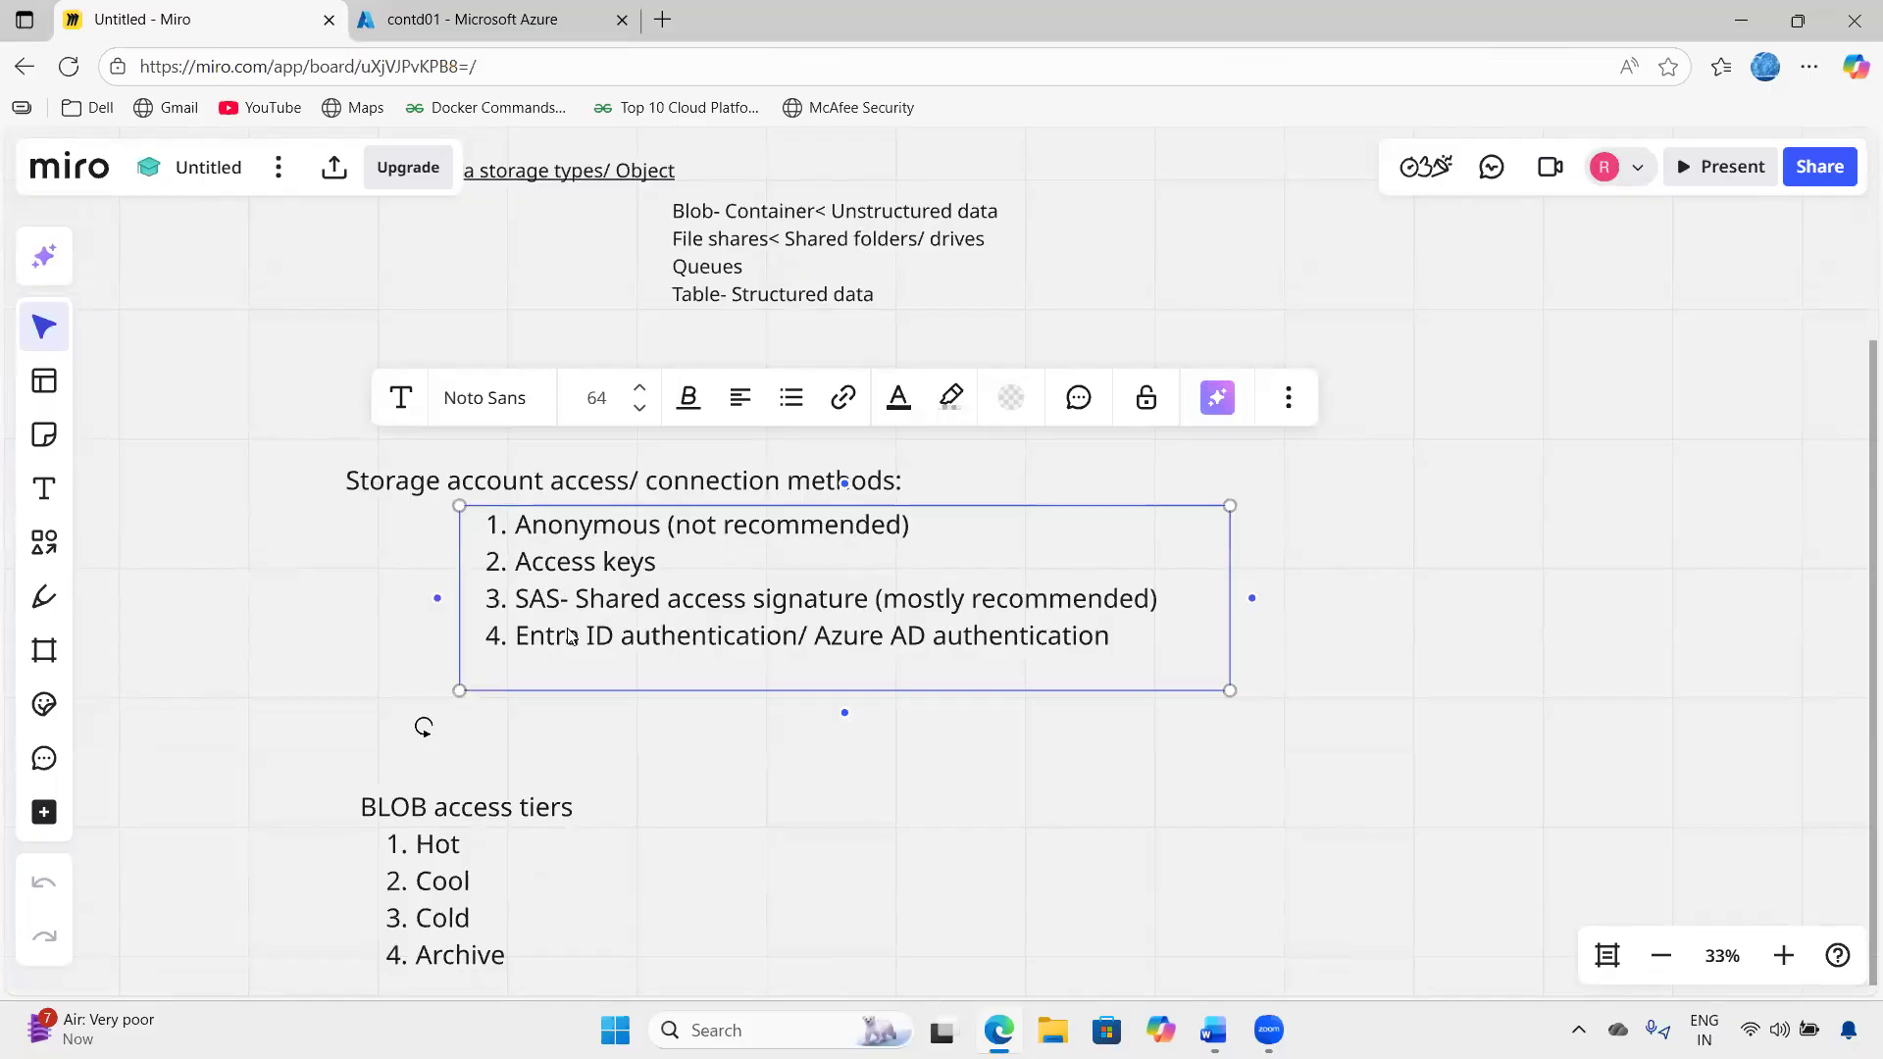
pyautogui.press('Escape')
pyautogui.moveTo(920, 528); pyautogui.dragTo(978, 494)
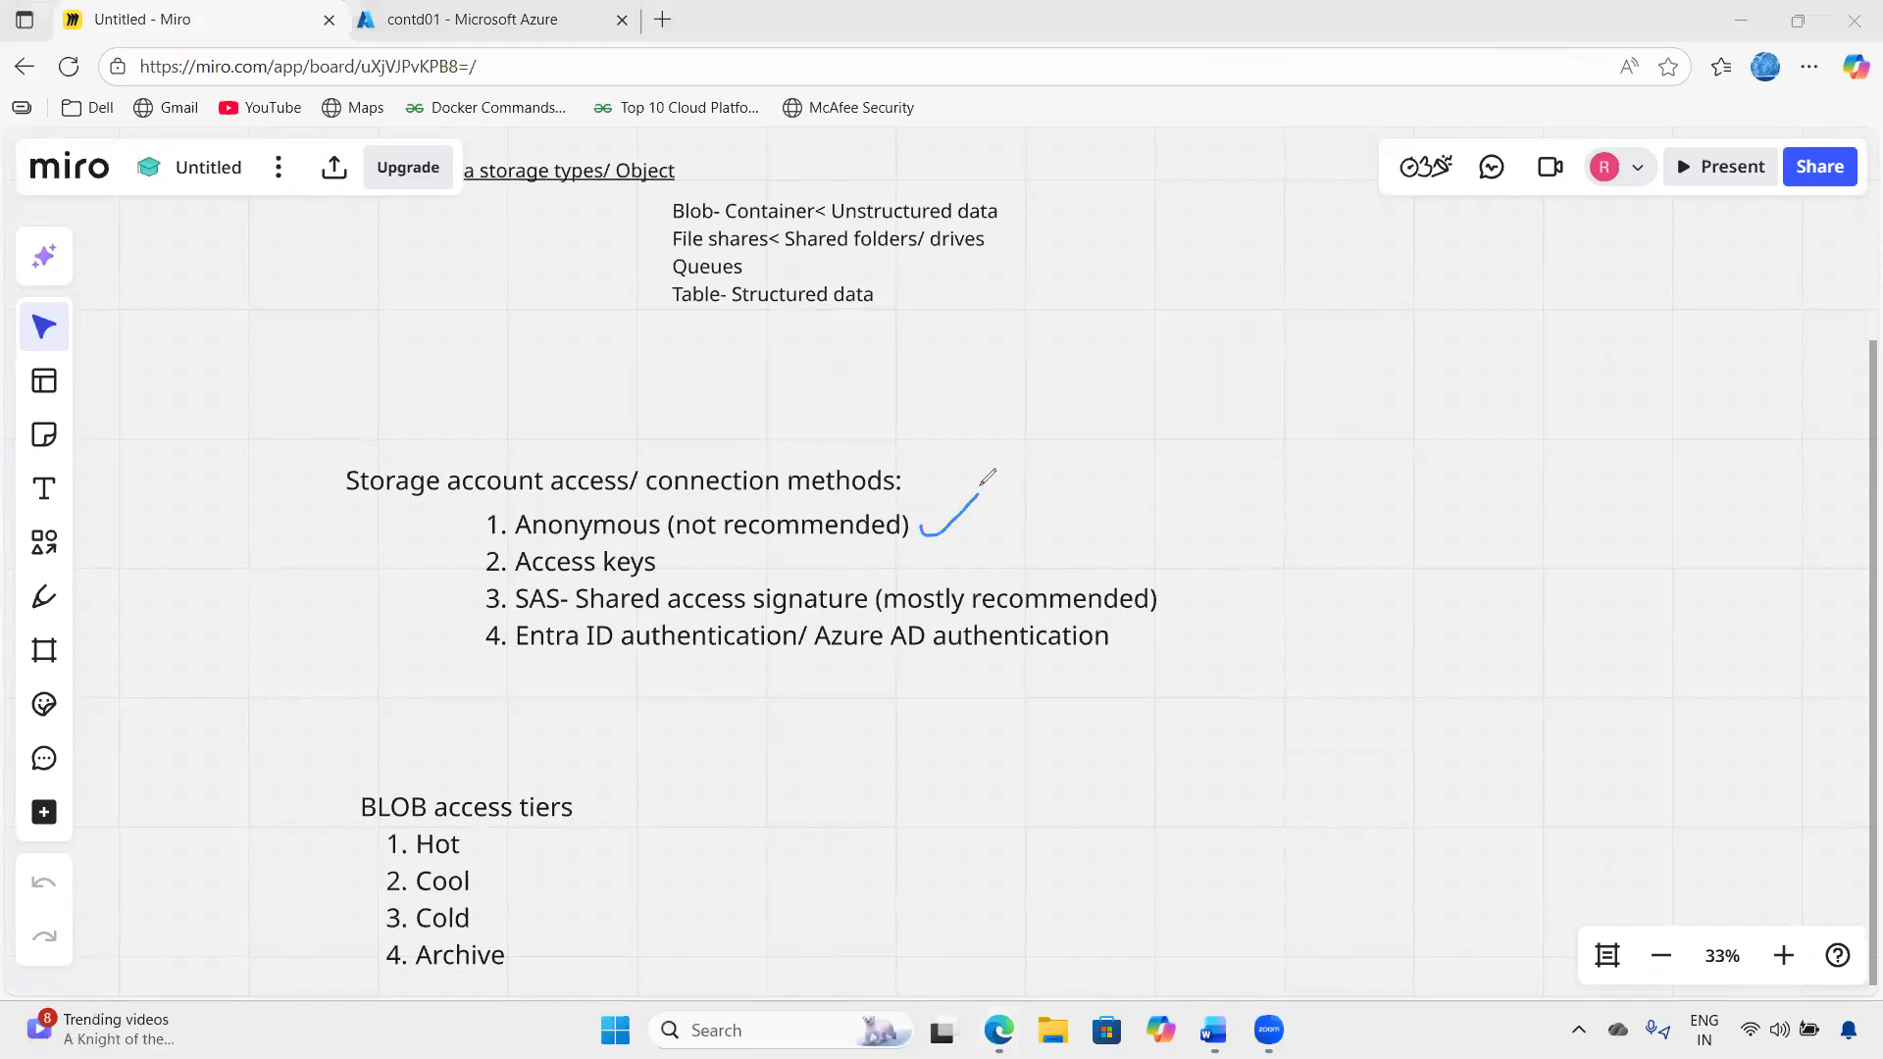
pyautogui.moveTo(977, 496)
pyautogui.mouseDown()
pyautogui.moveTo(958, 508)
pyautogui.moveTo(1064, 502)
pyautogui.moveTo(1106, 475)
pyautogui.moveTo(1132, 515)
pyautogui.moveTo(1137, 488)
pyautogui.moveTo(1209, 478)
pyautogui.mouseUp()
pyautogui.moveTo(1152, 546); pyautogui.dragTo(1222, 517)
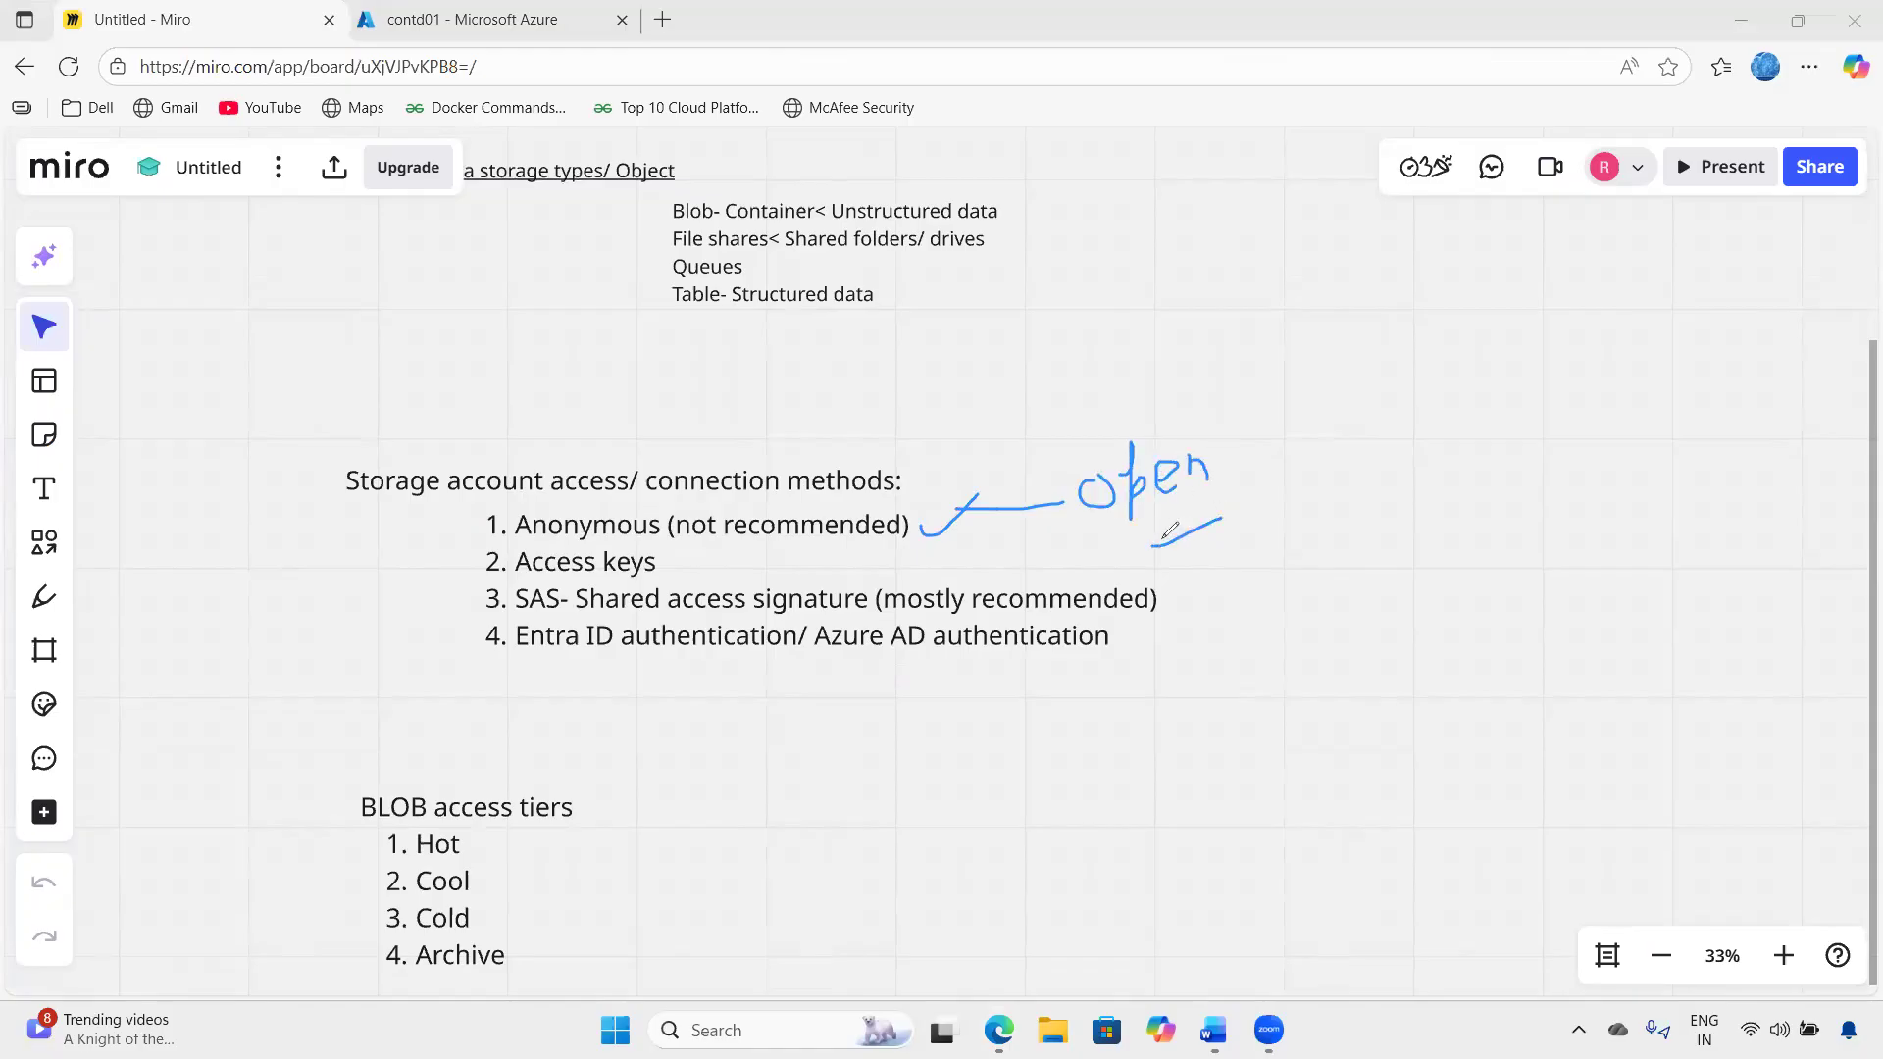
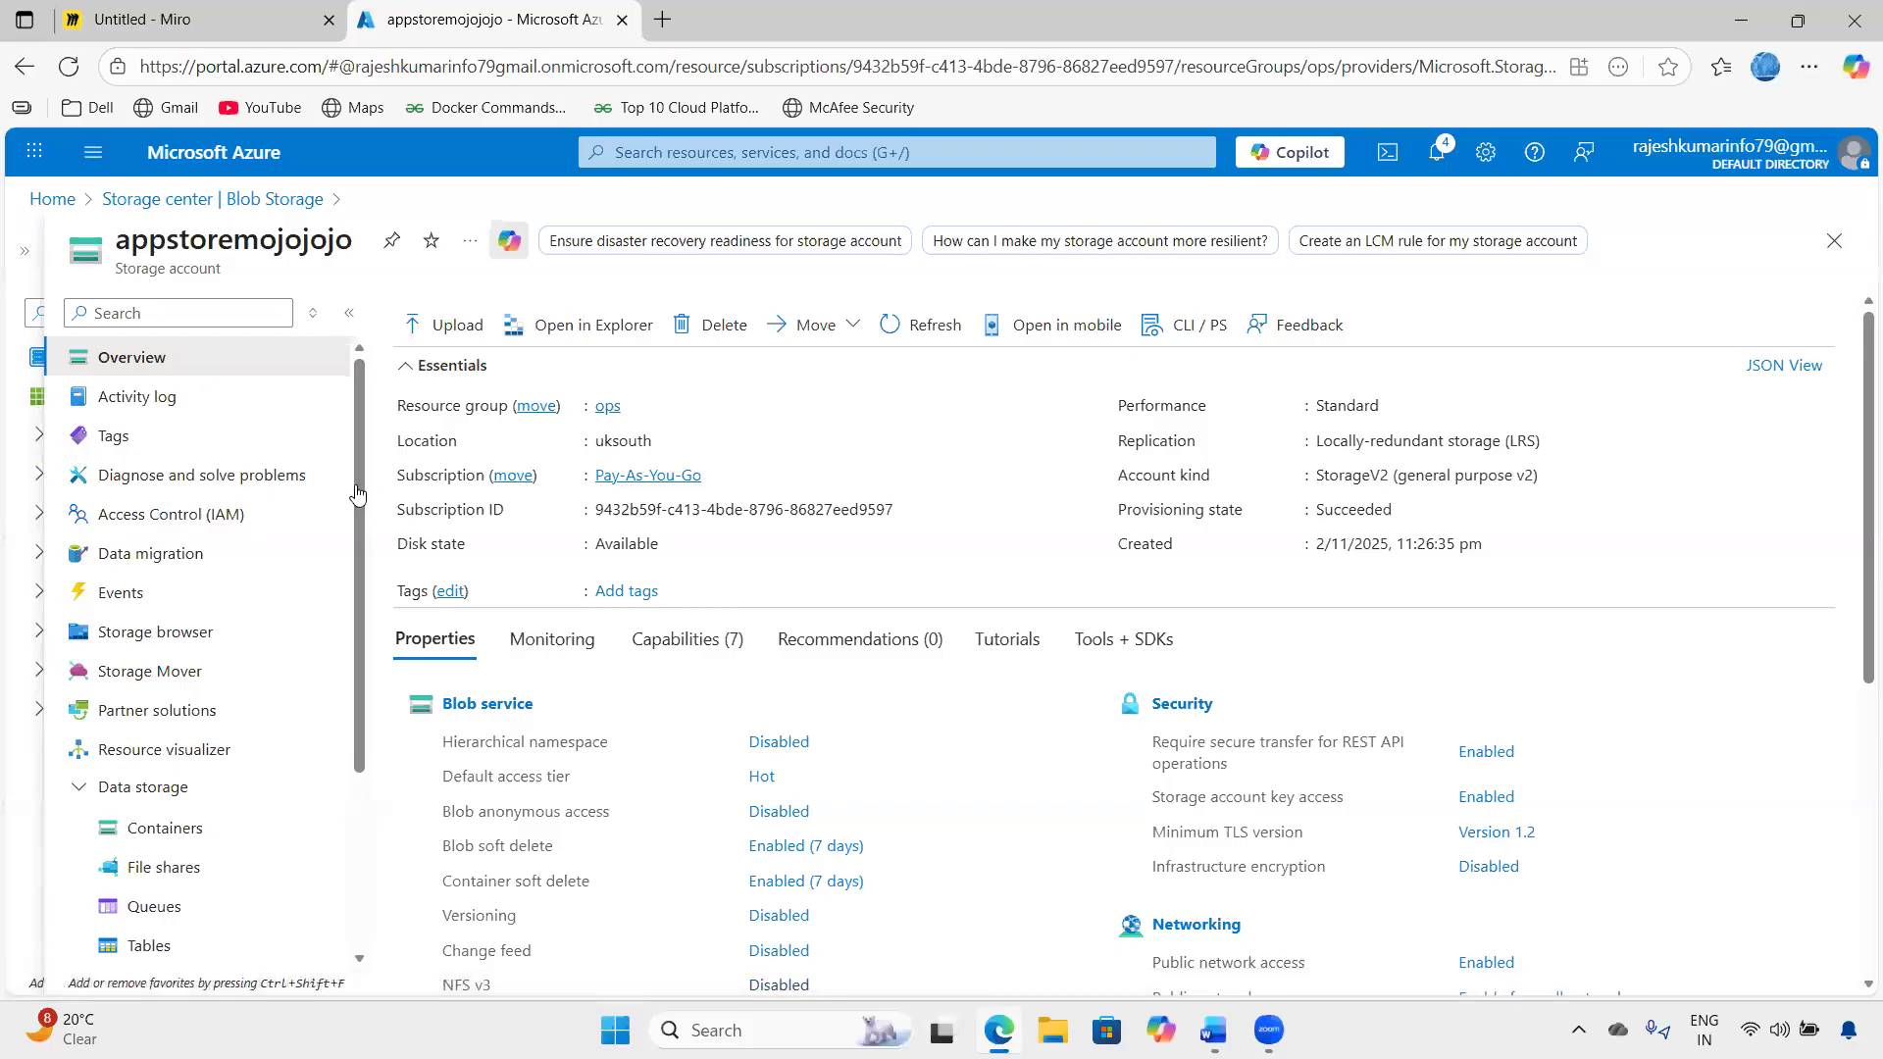
# Step: Show the appstoremojojojo containers, look inside contd01, and return to the containers list
pyautogui.click(174, 829)
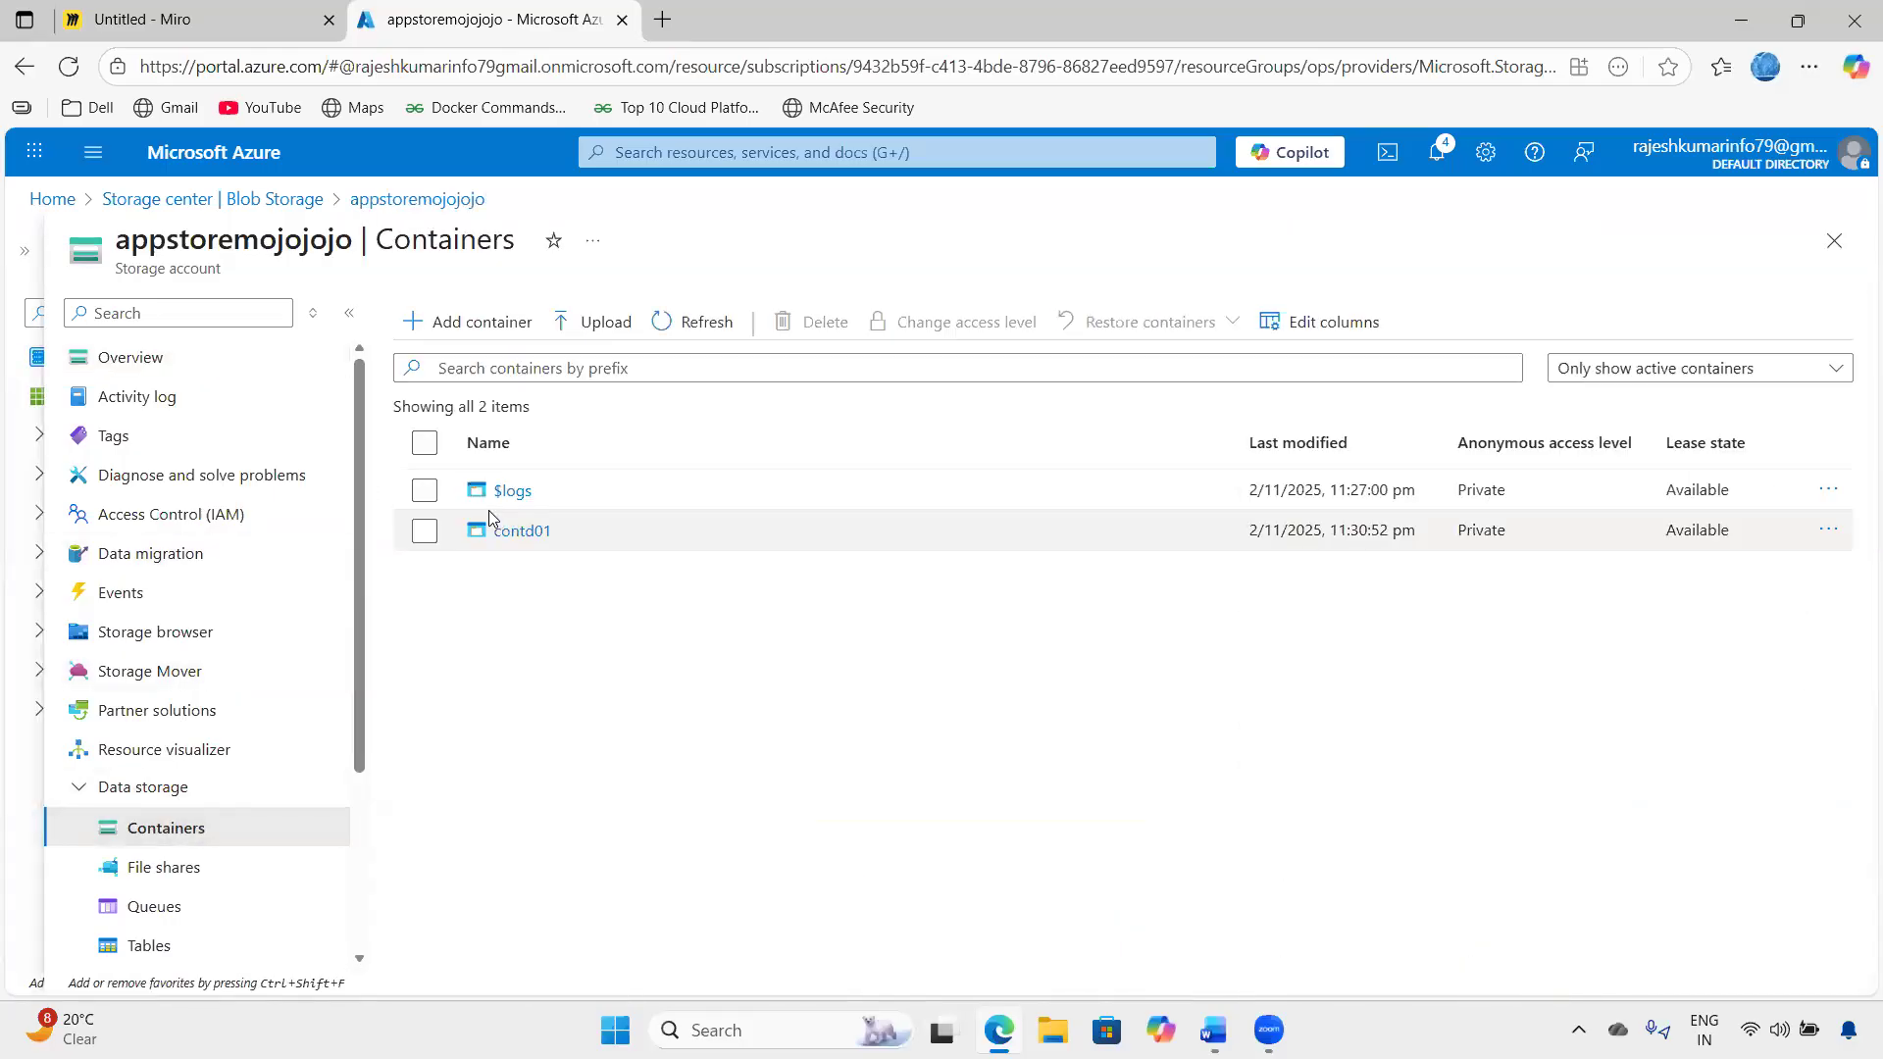
pyautogui.click(502, 542)
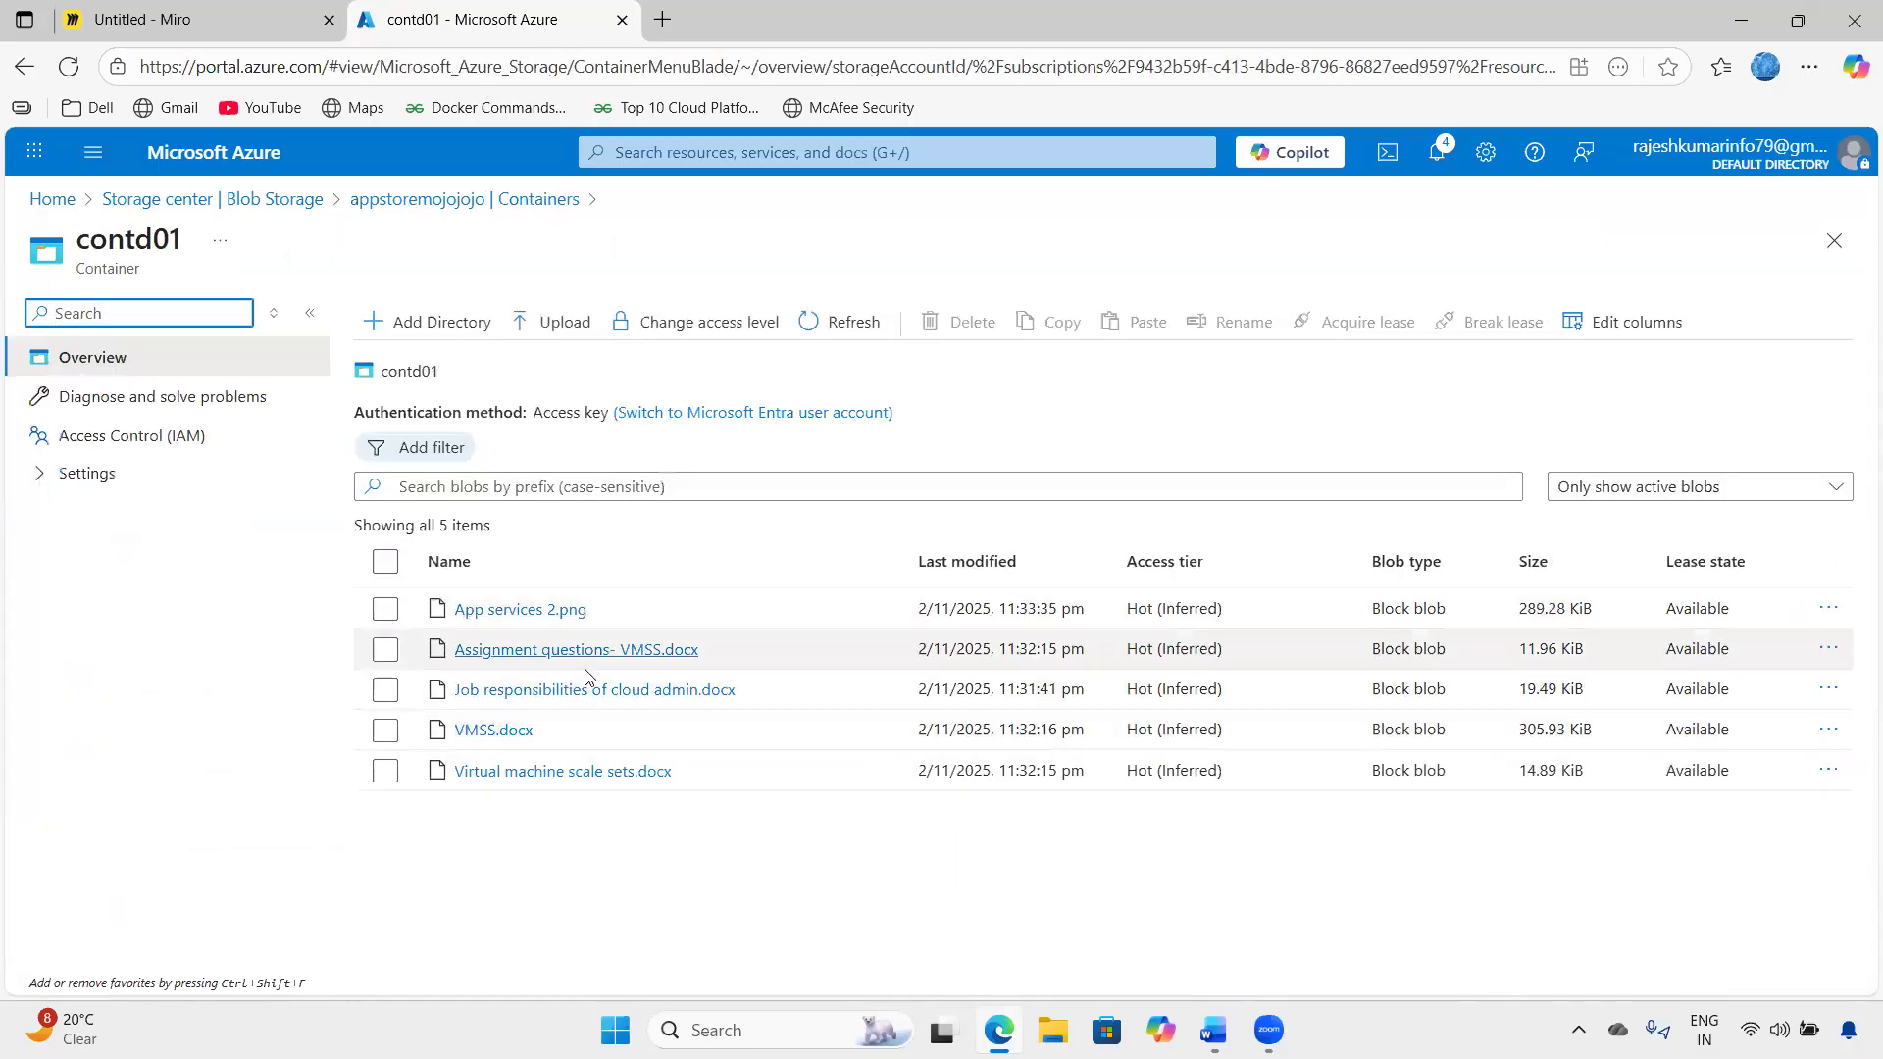
pyautogui.click(409, 212)
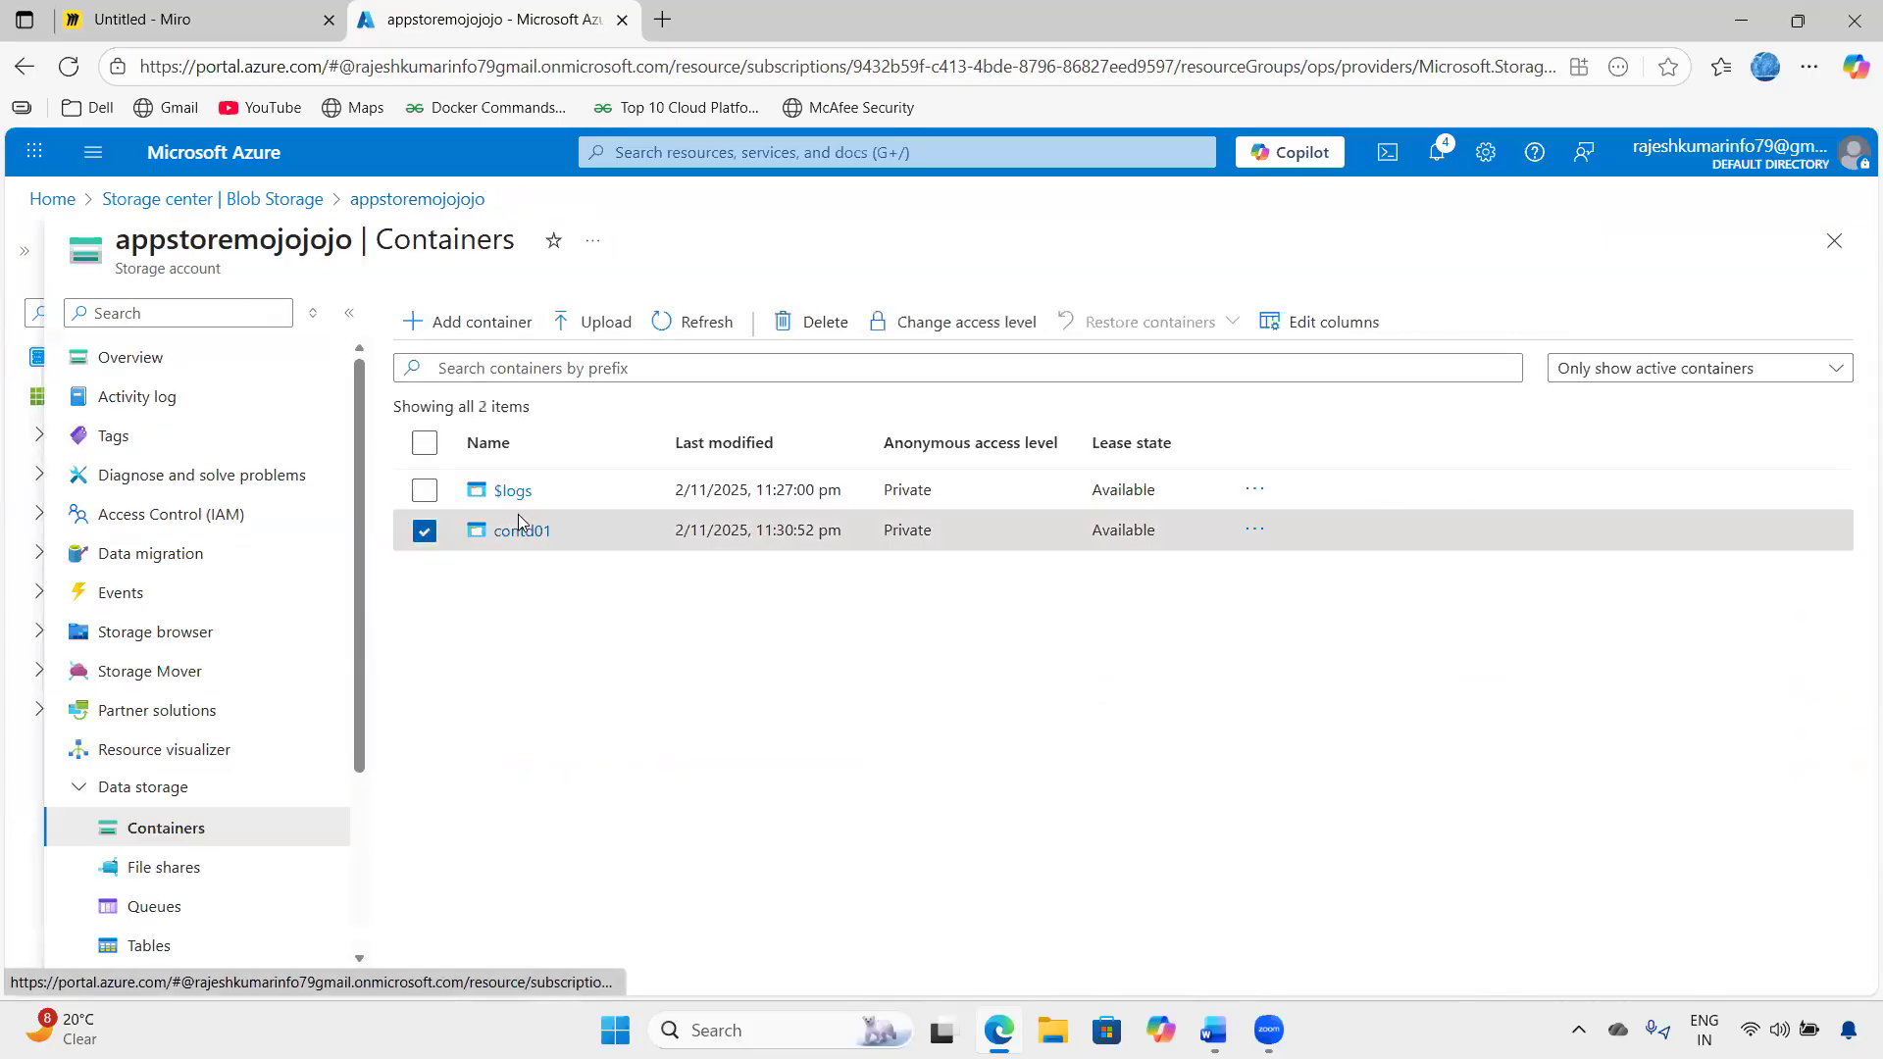
pyautogui.click(423, 530)
pyautogui.click(424, 531)
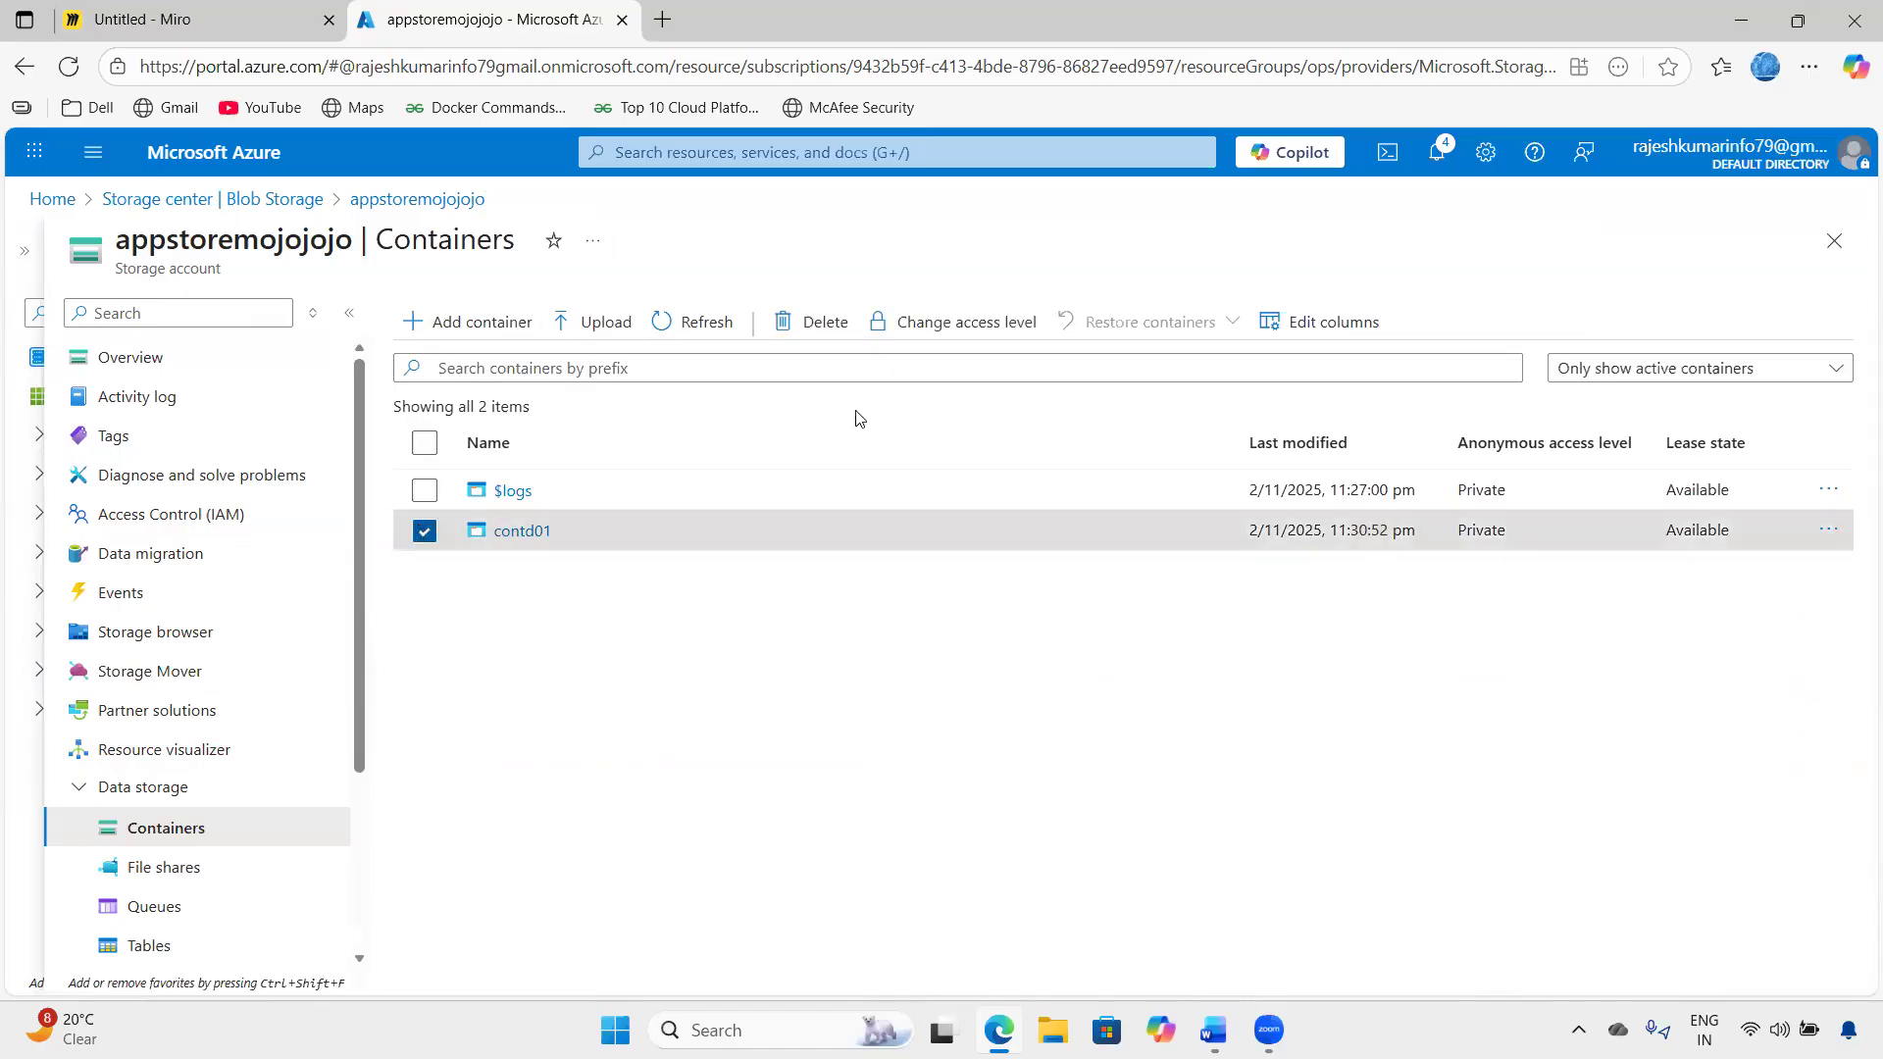
pyautogui.click(947, 336)
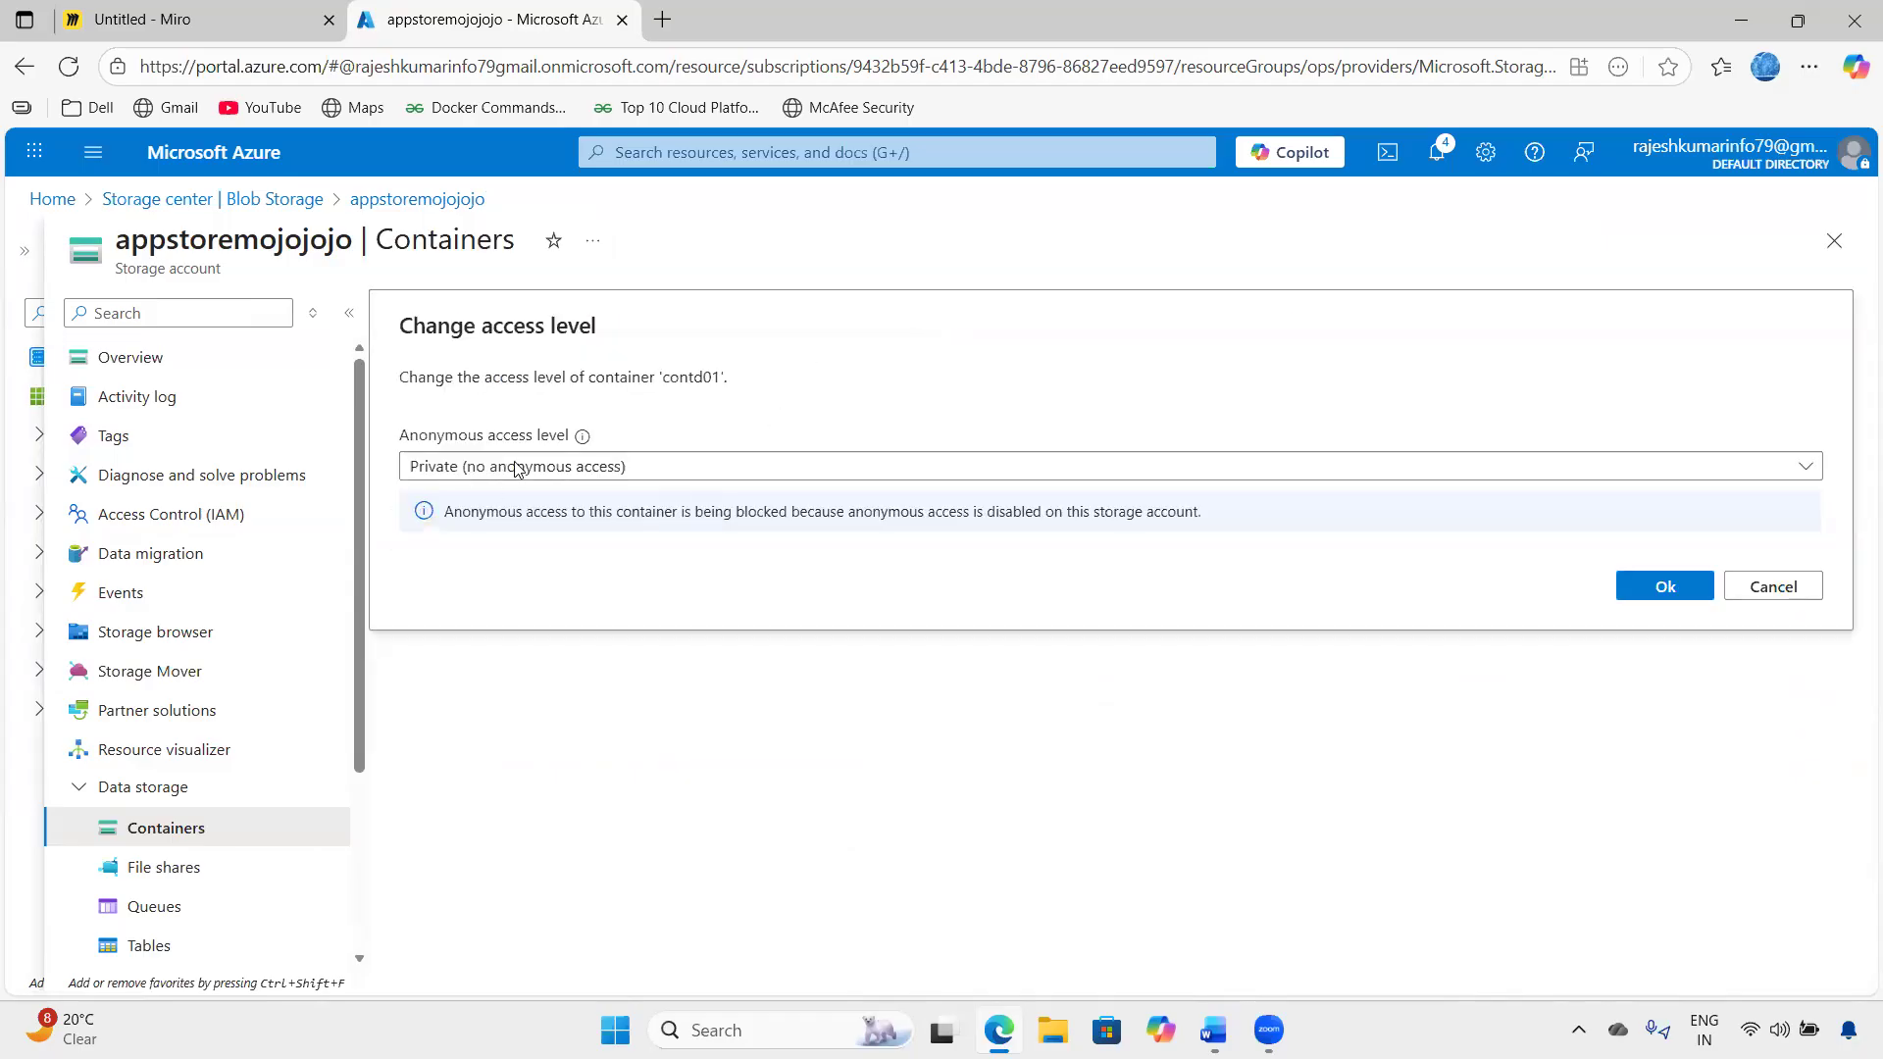
pyautogui.moveTo(488, 435)
pyautogui.mouseDown()
pyautogui.moveTo(412, 489)
pyautogui.moveTo(629, 495)
pyautogui.moveTo(487, 431)
pyautogui.mouseUp()
pyautogui.moveTo(535, 504); pyautogui.dragTo(614, 459)
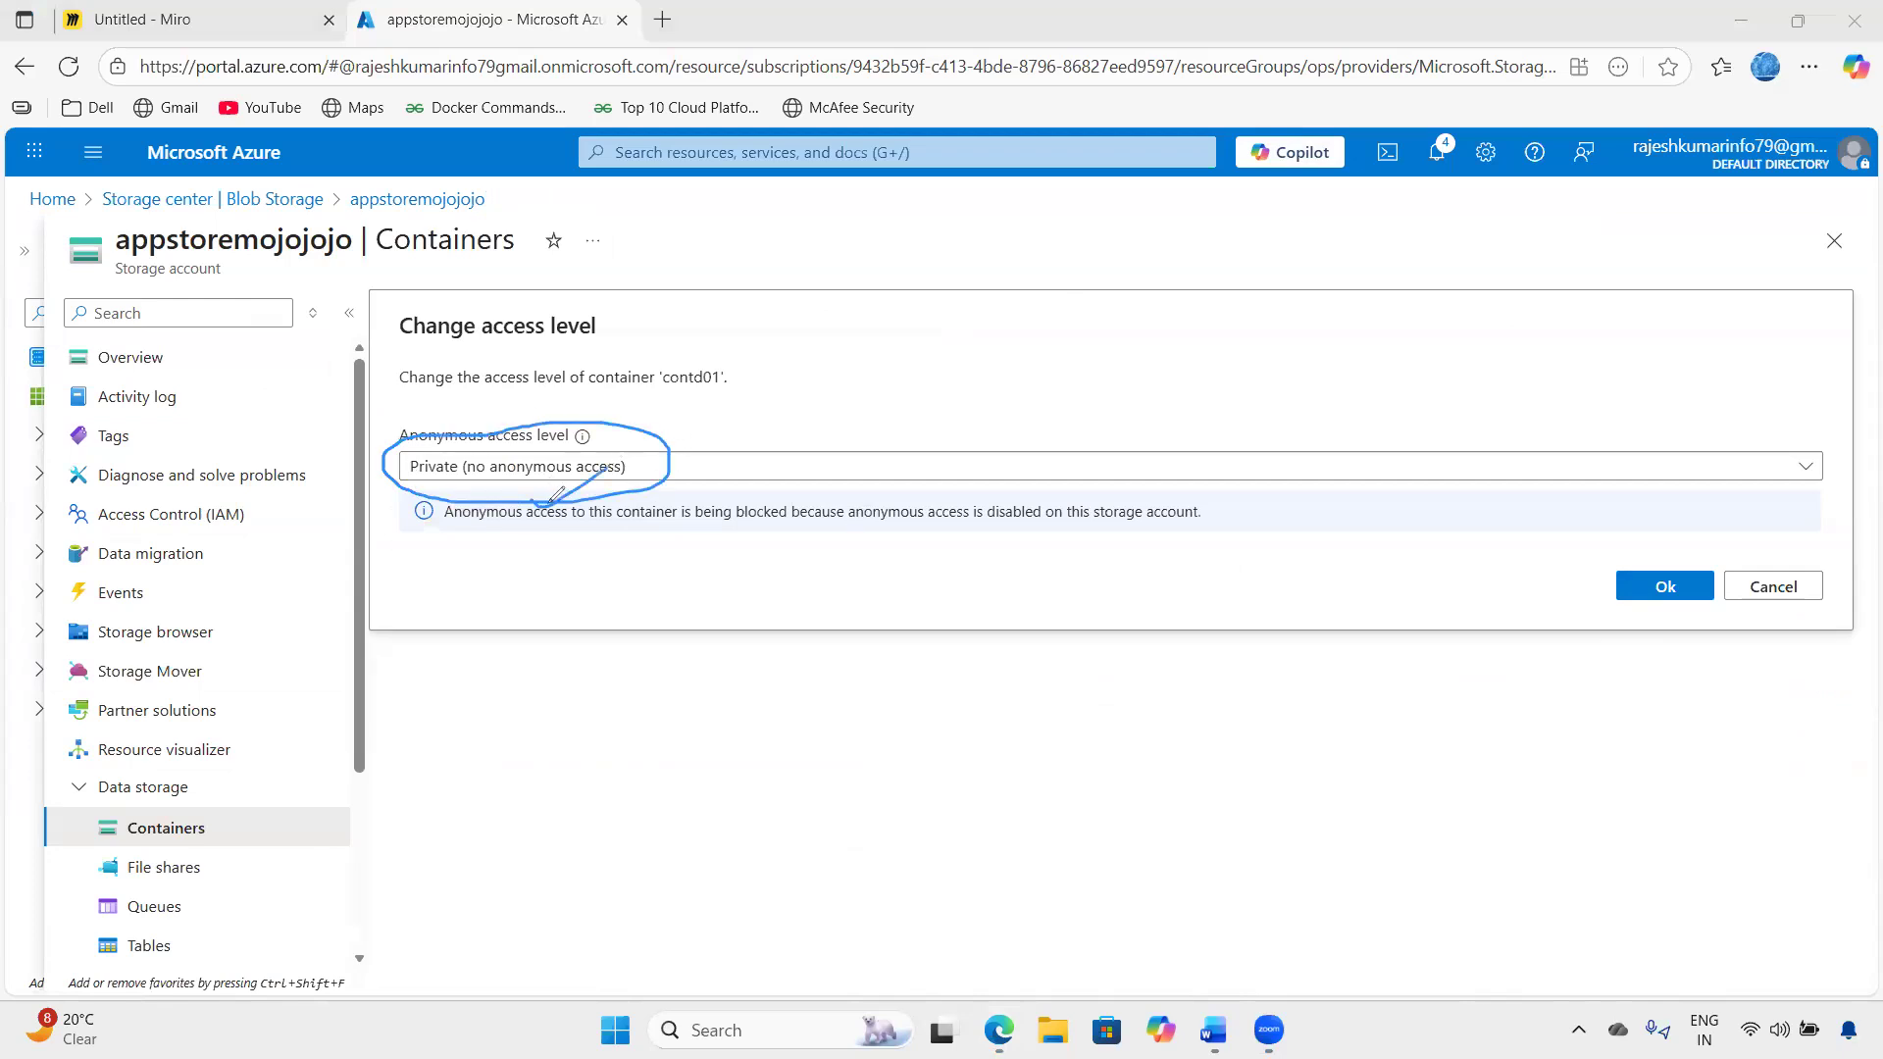
pyautogui.moveTo(496, 486)
pyautogui.mouseDown()
pyautogui.moveTo(561, 434)
pyautogui.moveTo(525, 495)
pyautogui.moveTo(510, 451)
pyautogui.mouseUp()
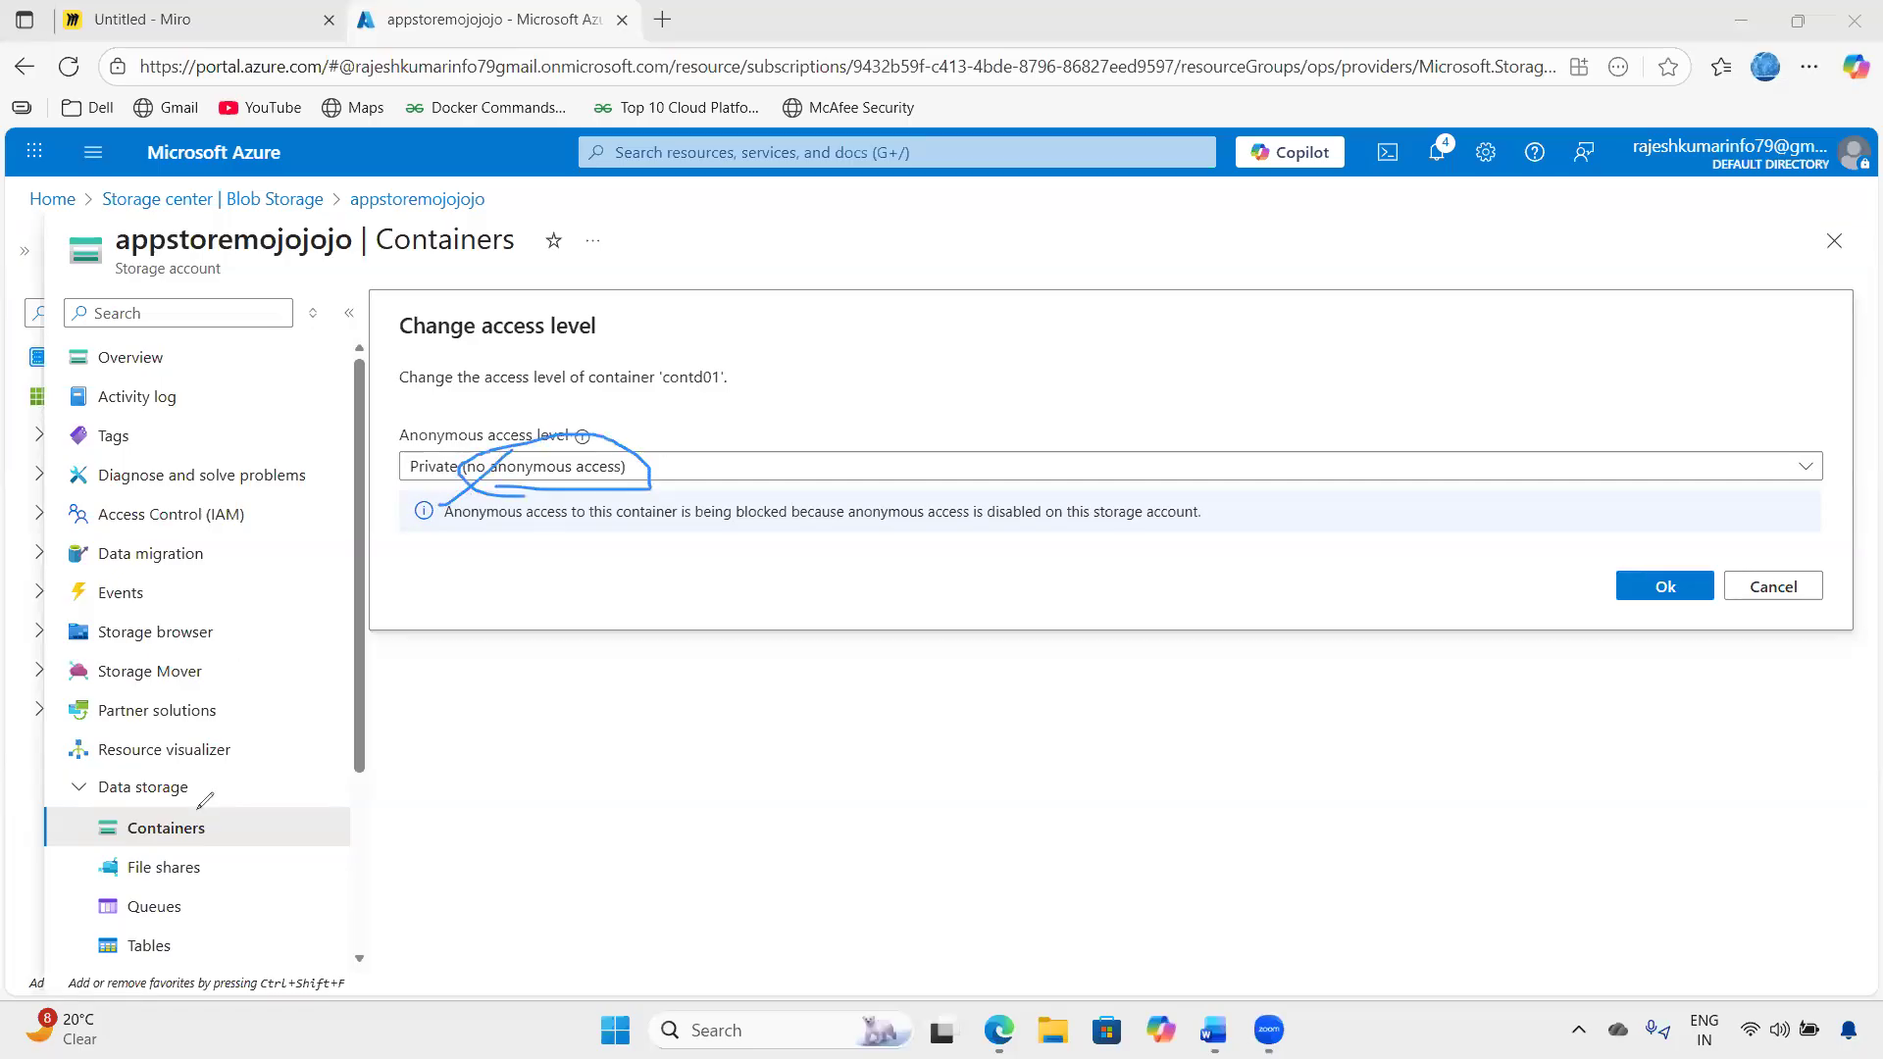
pyautogui.click(1785, 582)
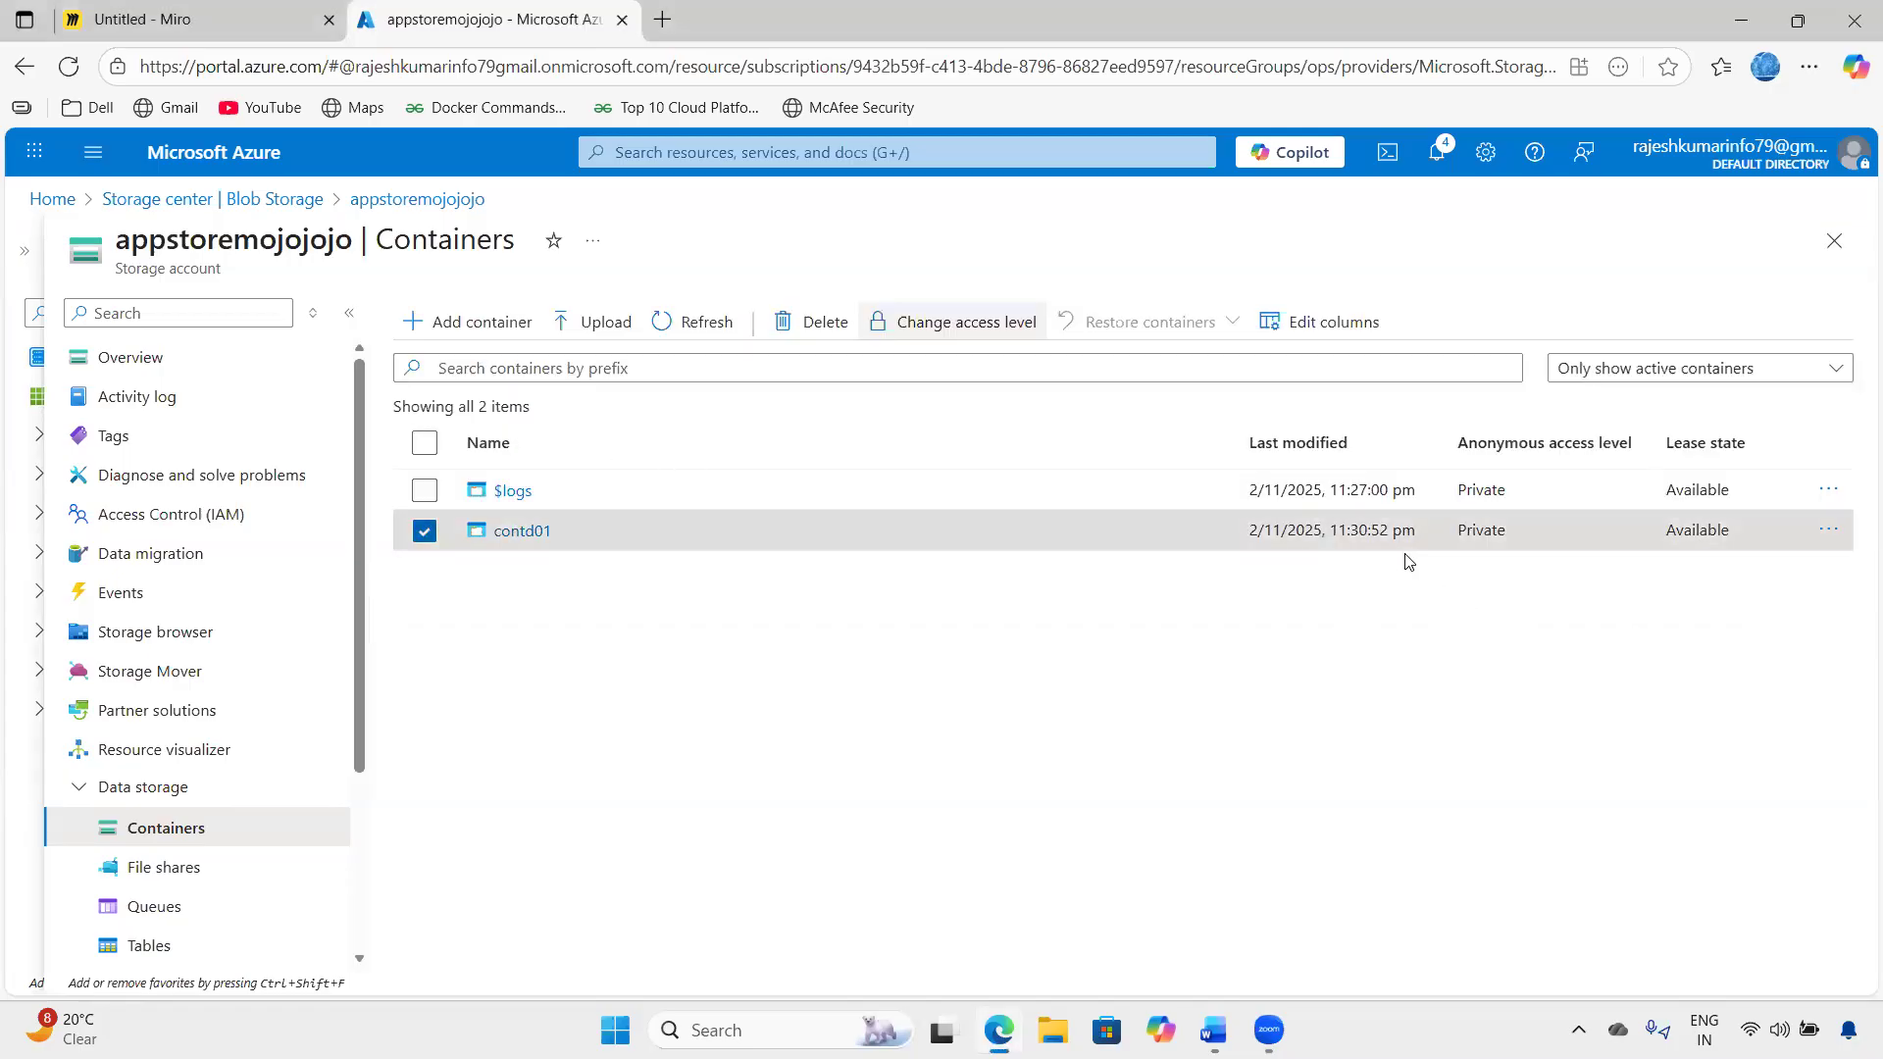
# Step: Point out contd01's Private access level and open the App services 2.png blob's properties
pyautogui.moveTo(1514, 531); pyautogui.dragTo(1453, 531)
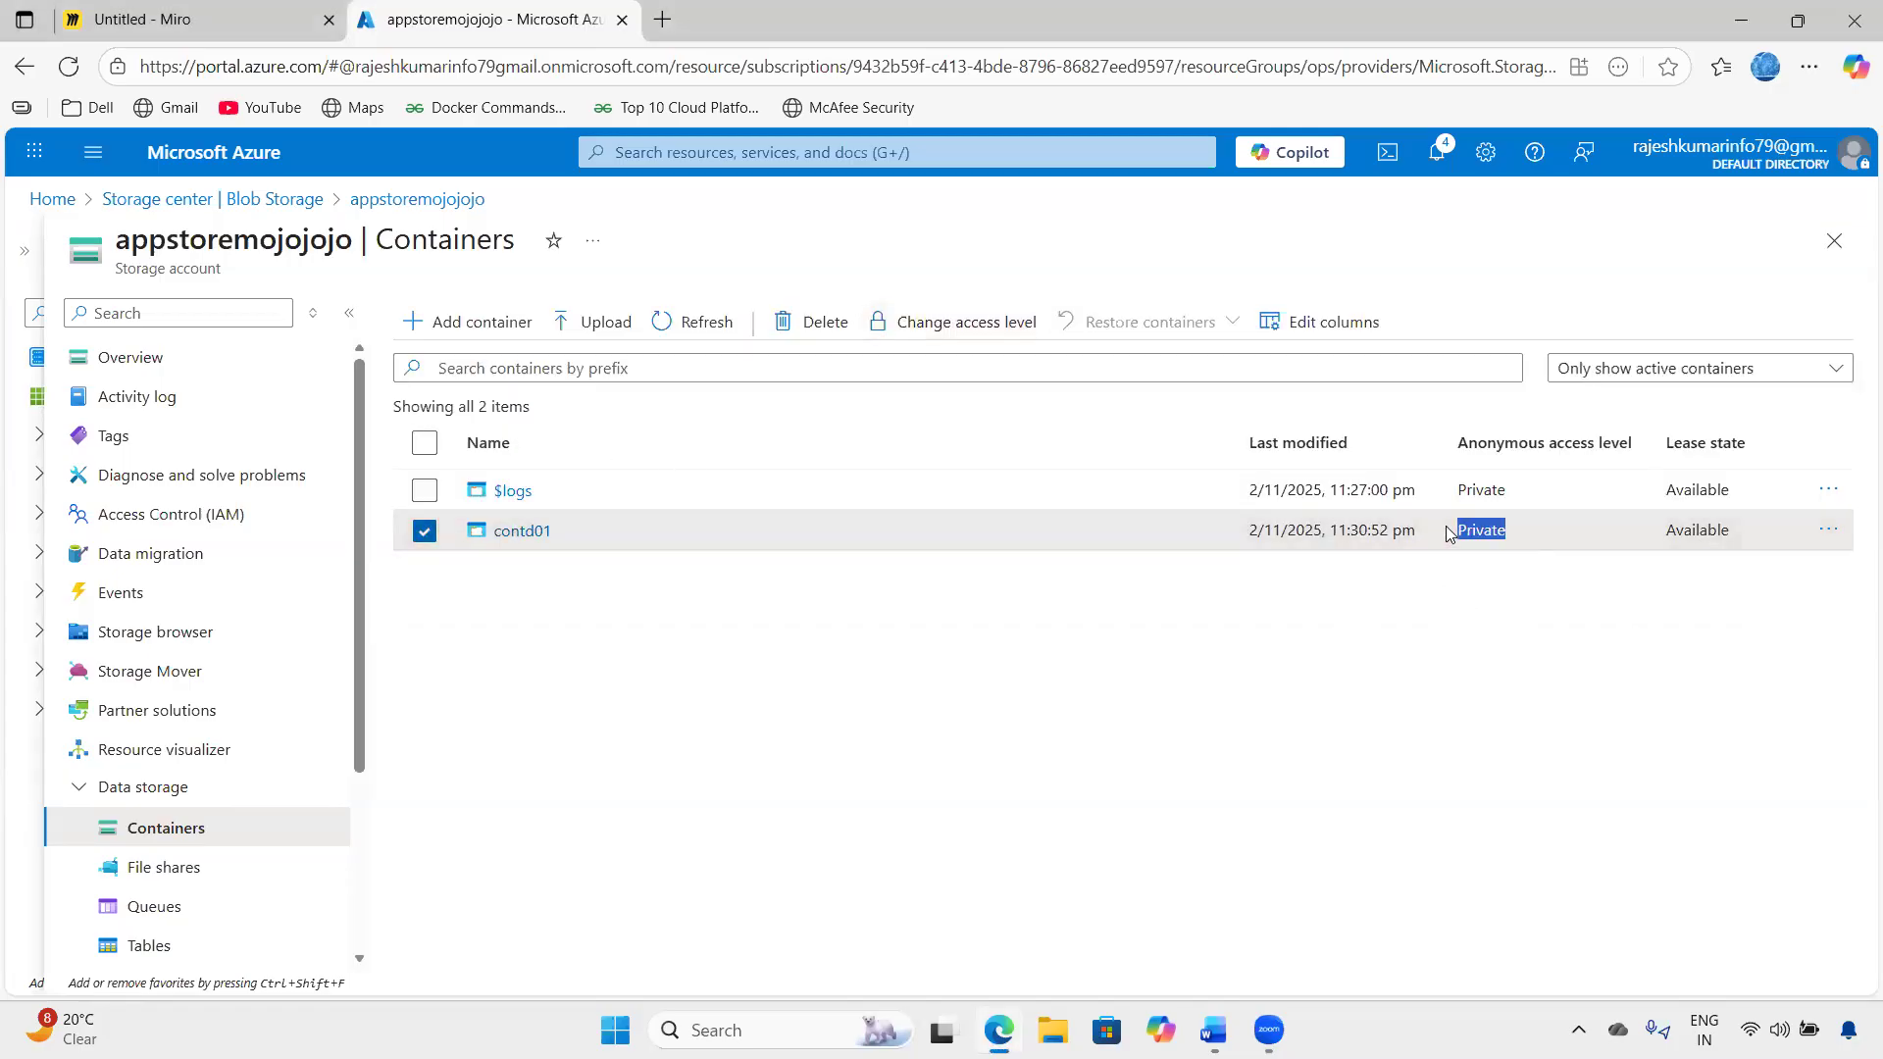
pyautogui.click(521, 532)
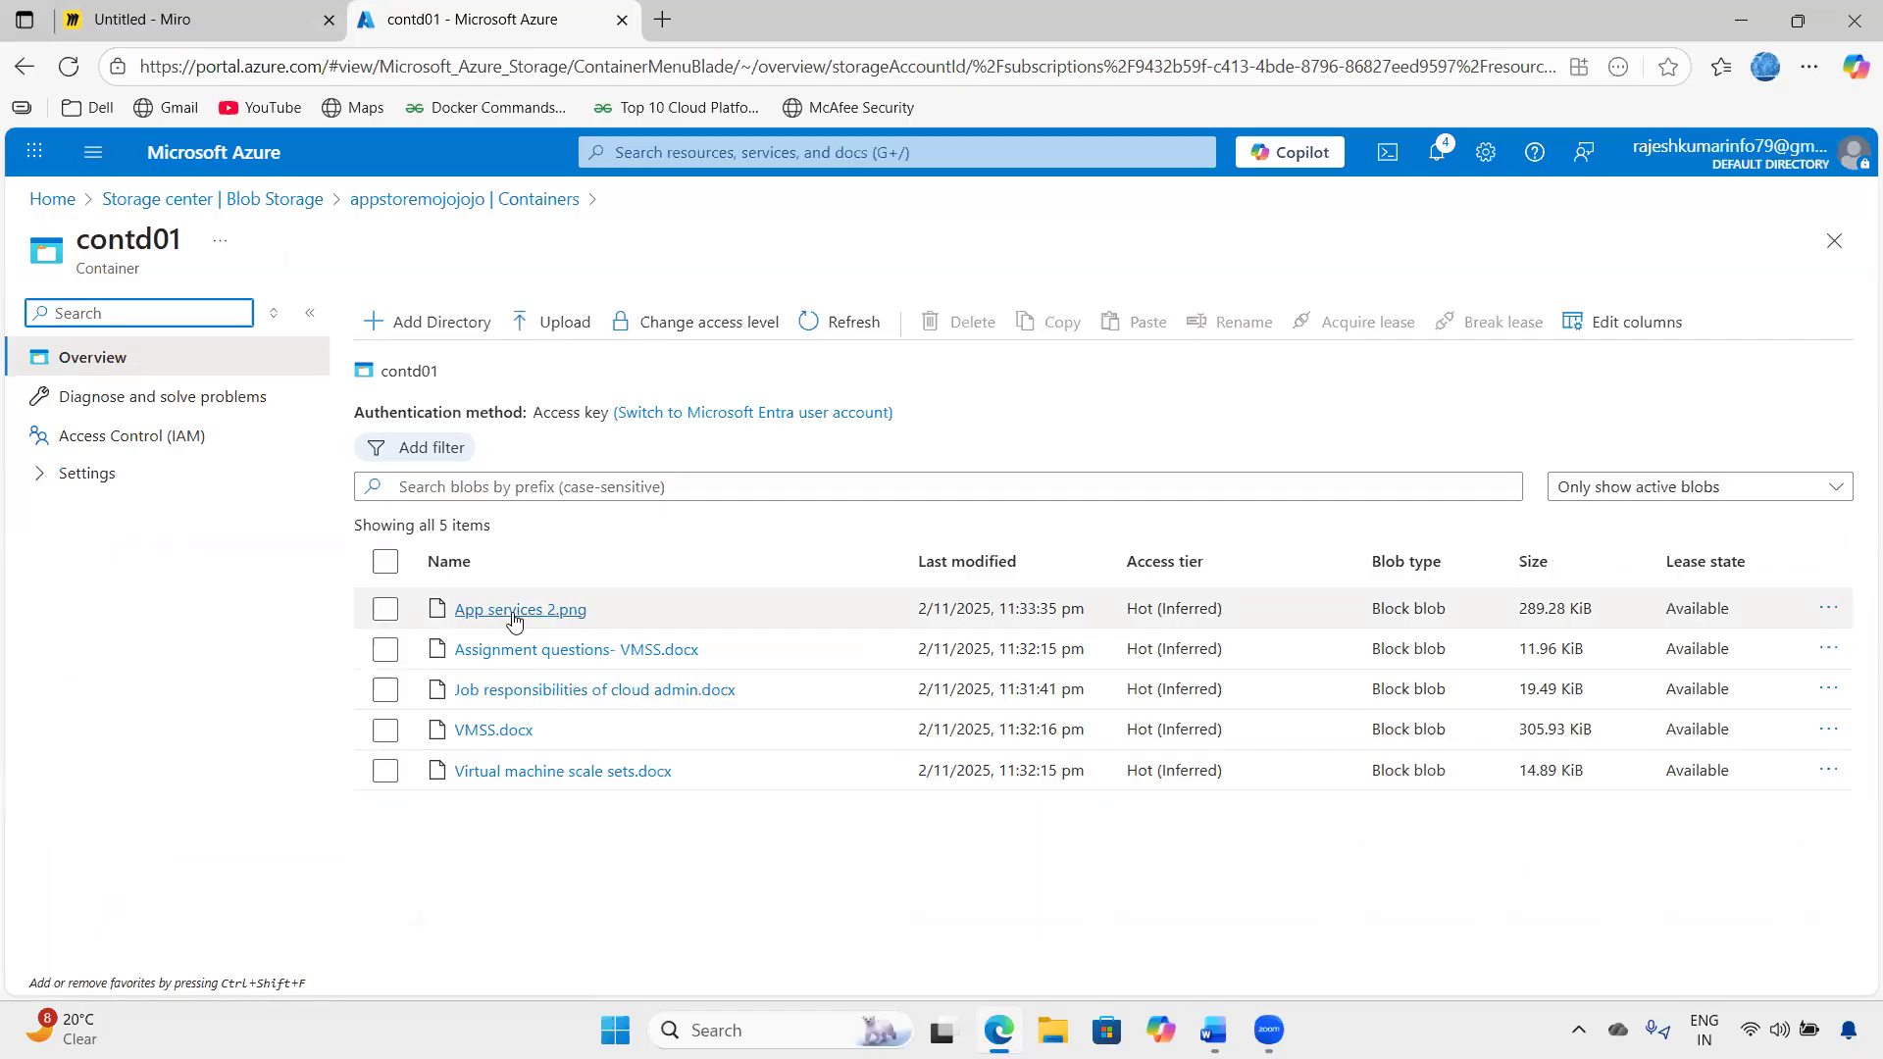
pyautogui.click(513, 612)
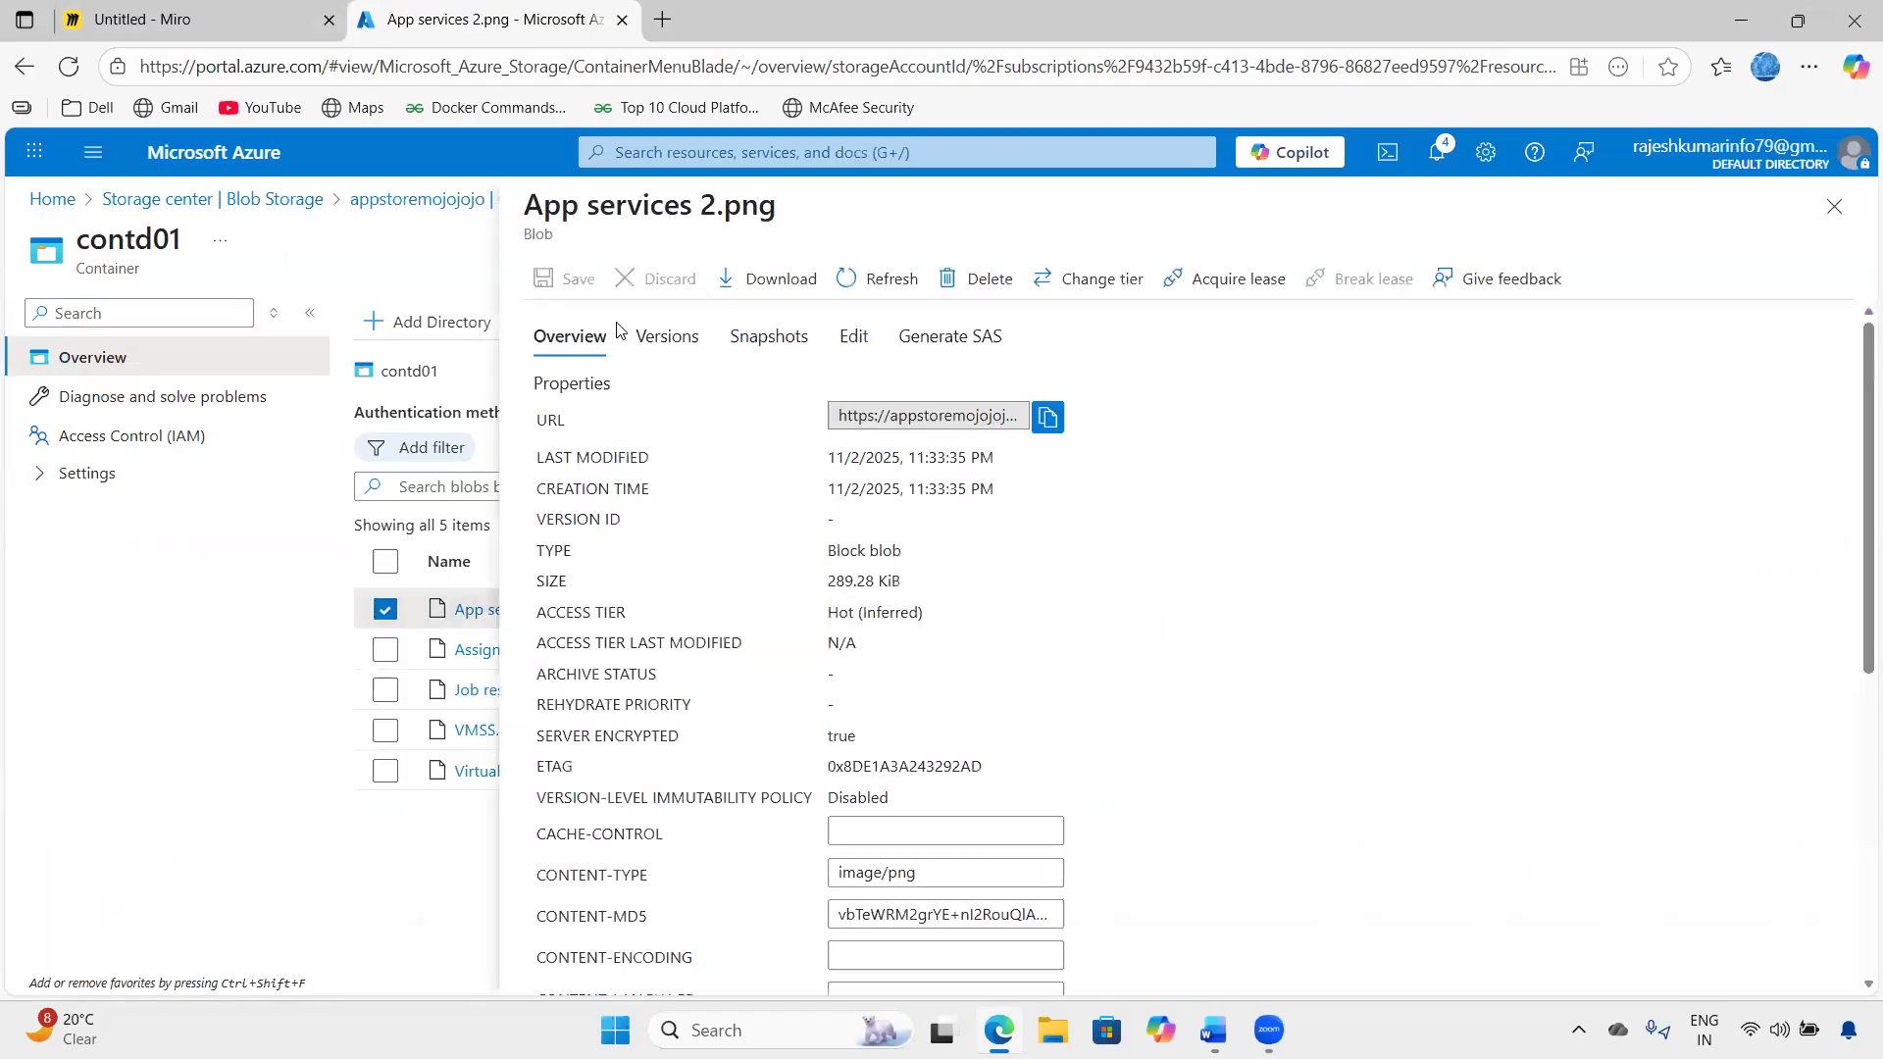
# Step: Copy the App services 2.png blob URL to the clipboard
pyautogui.moveTo(845, 418); pyautogui.dragTo(977, 439)
pyautogui.click(1076, 502)
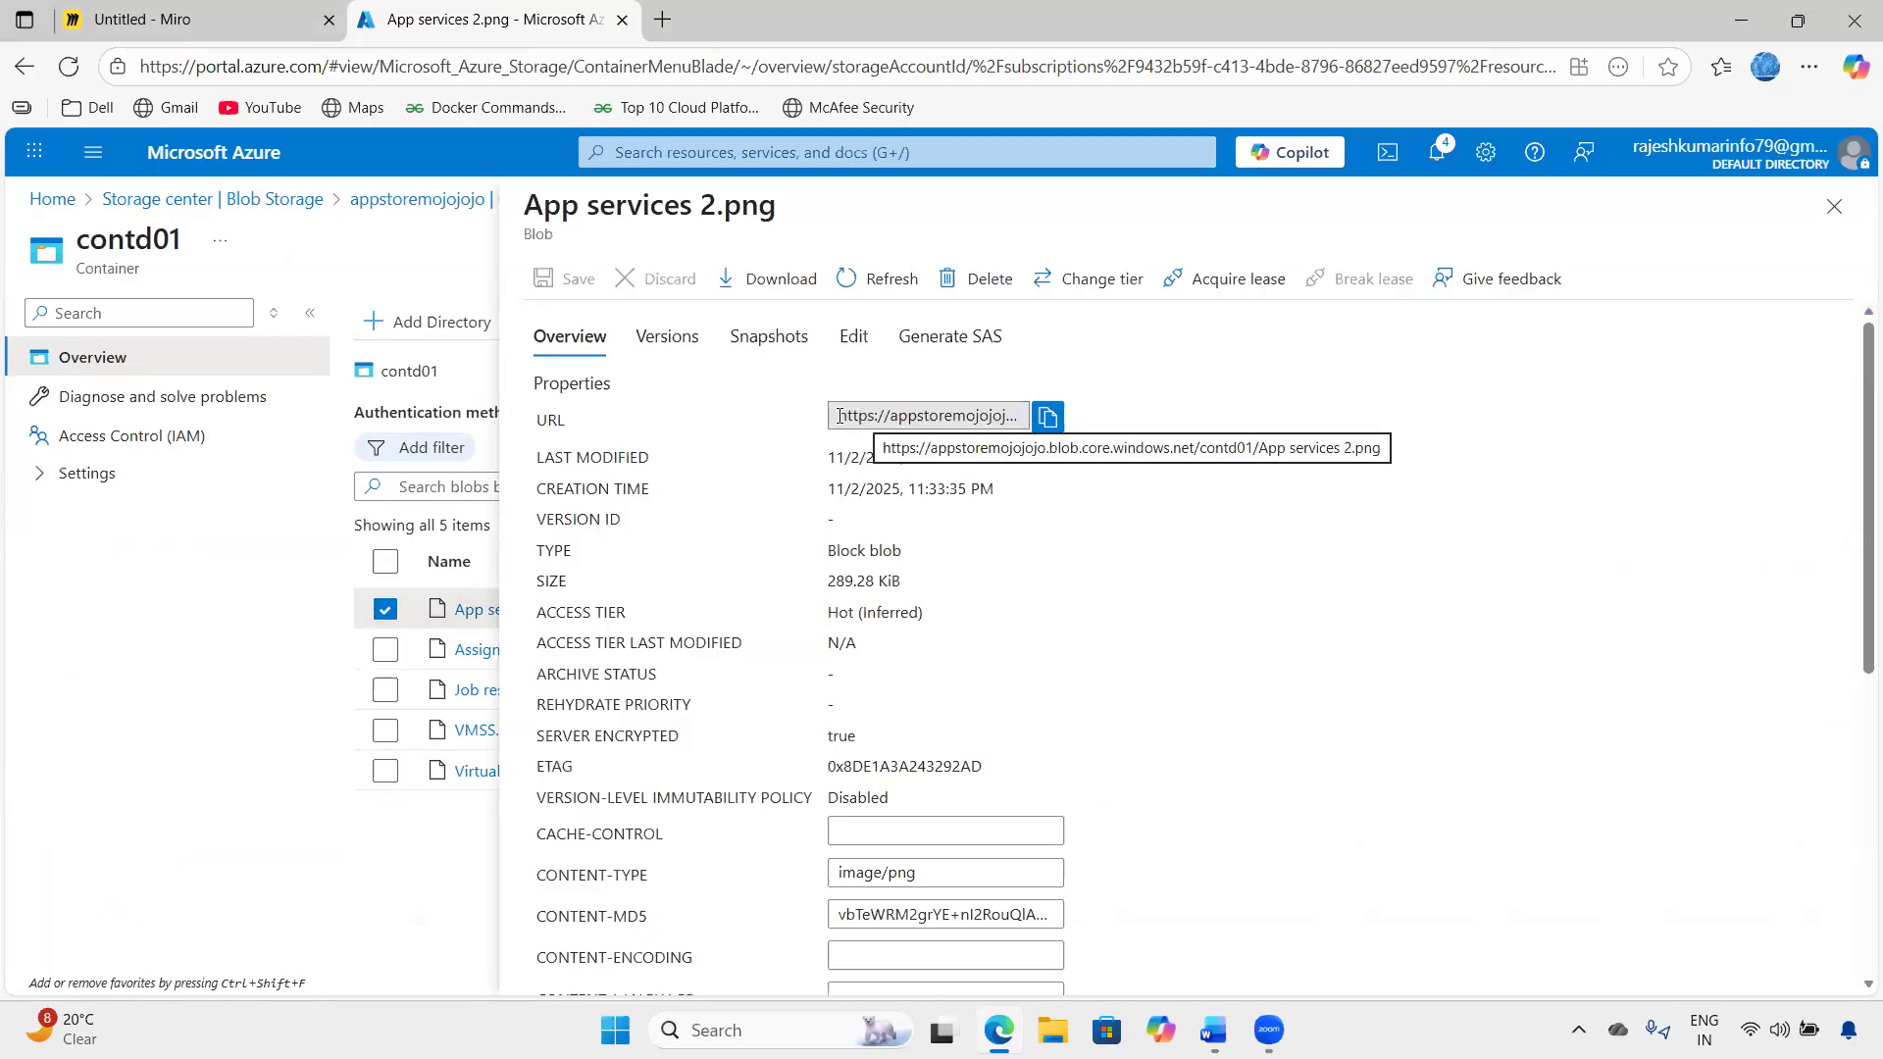
pyautogui.click(871, 420)
pyautogui.click(1191, 549)
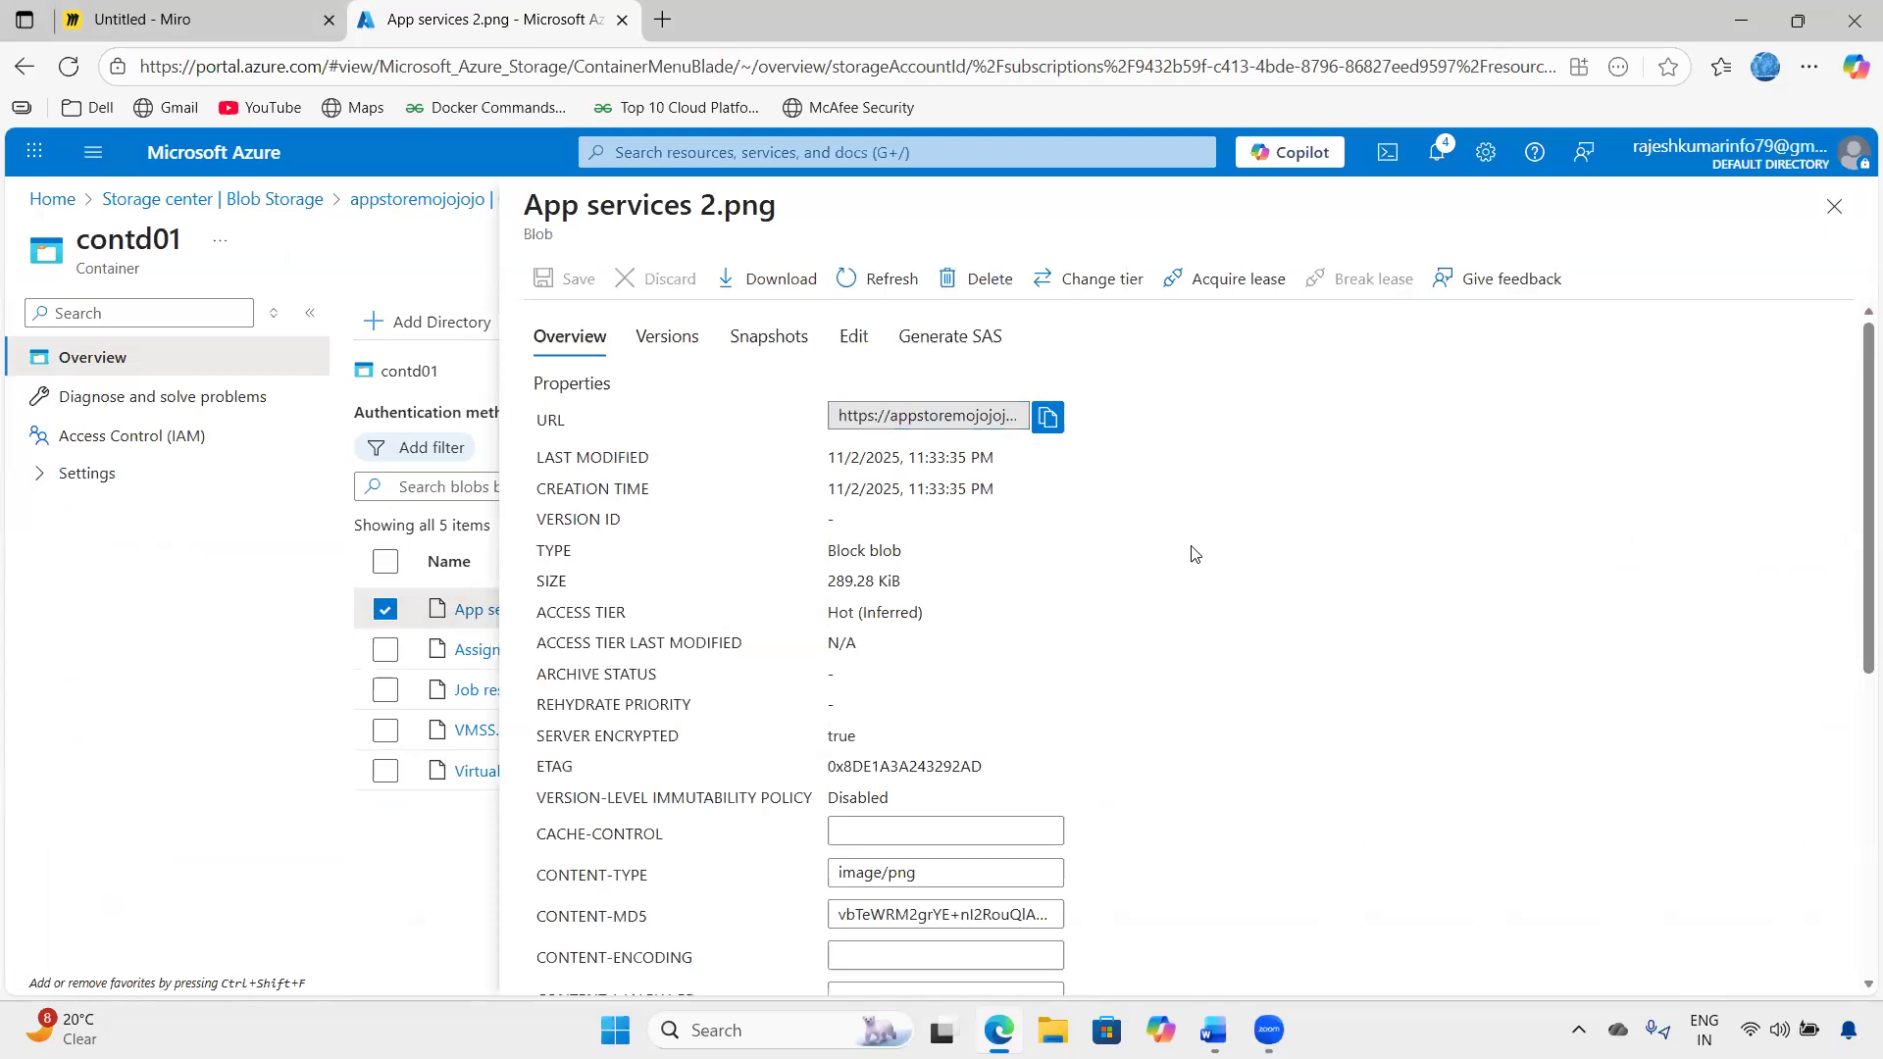
pyautogui.click(1051, 422)
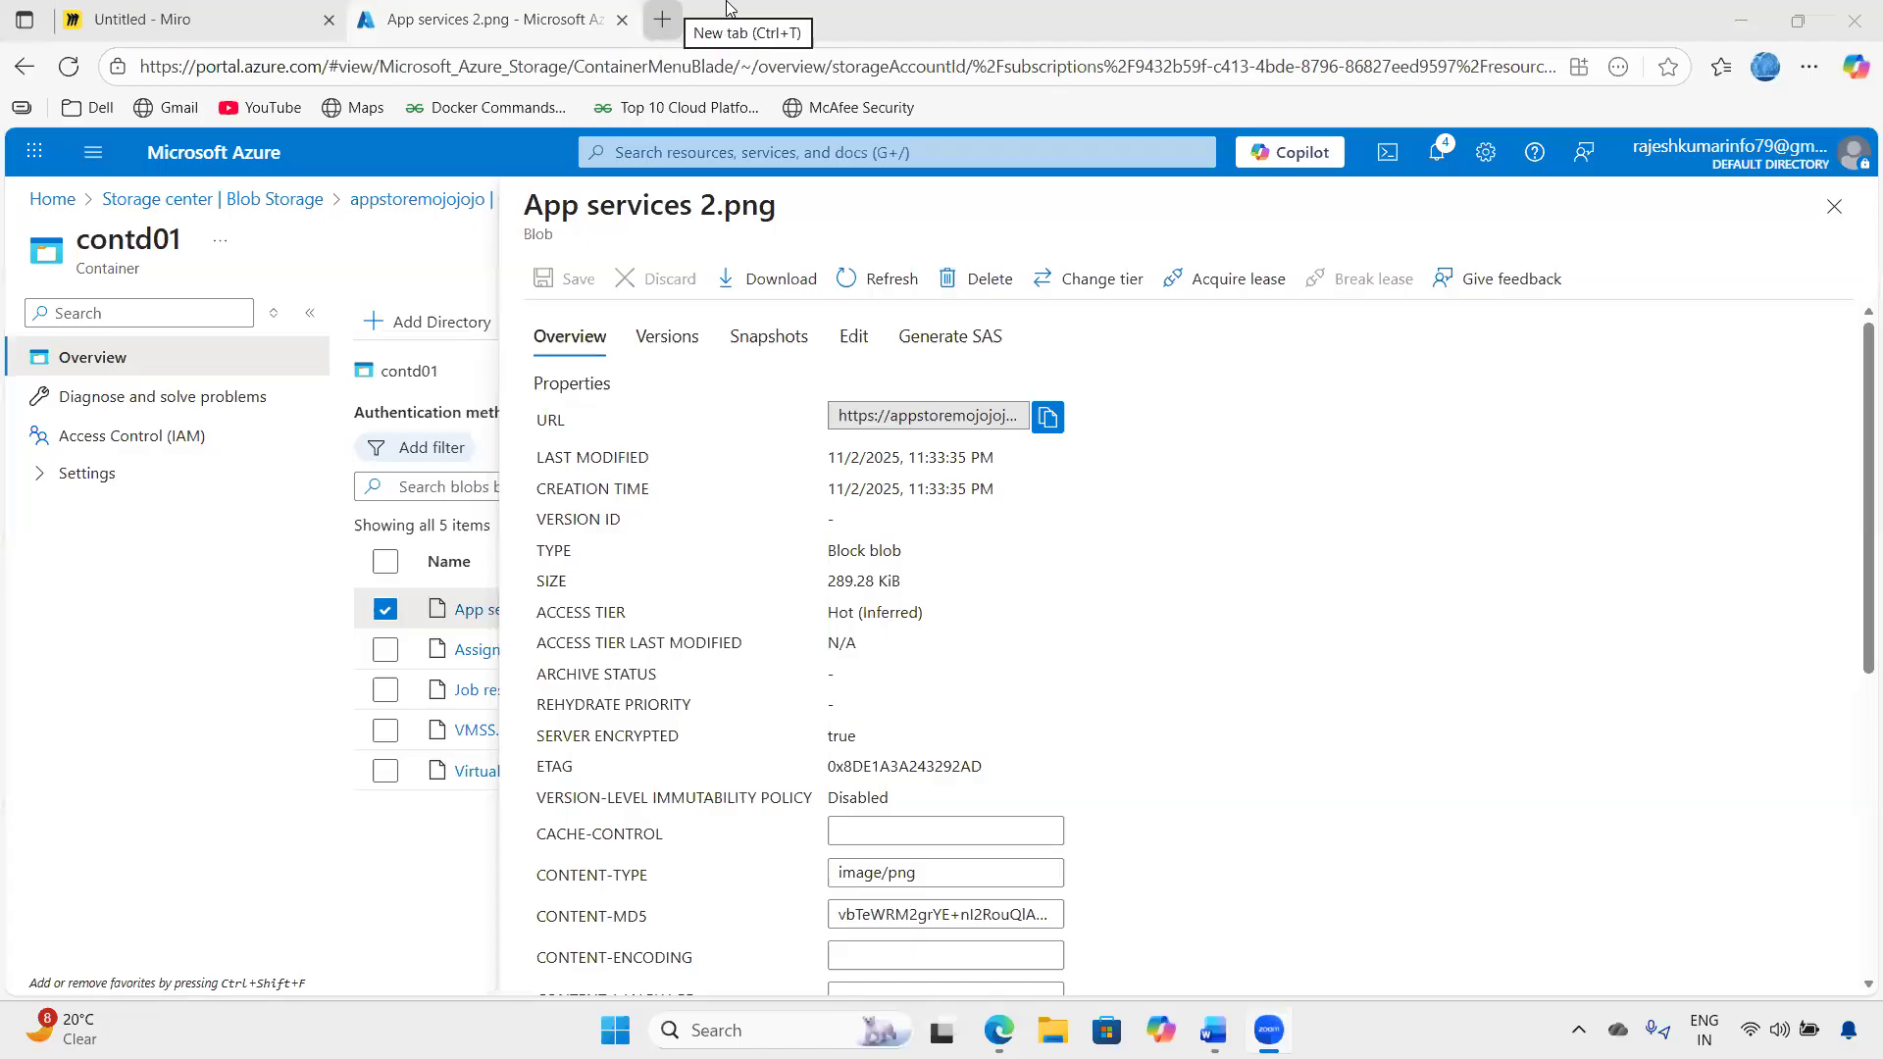
pyautogui.click(662, 19)
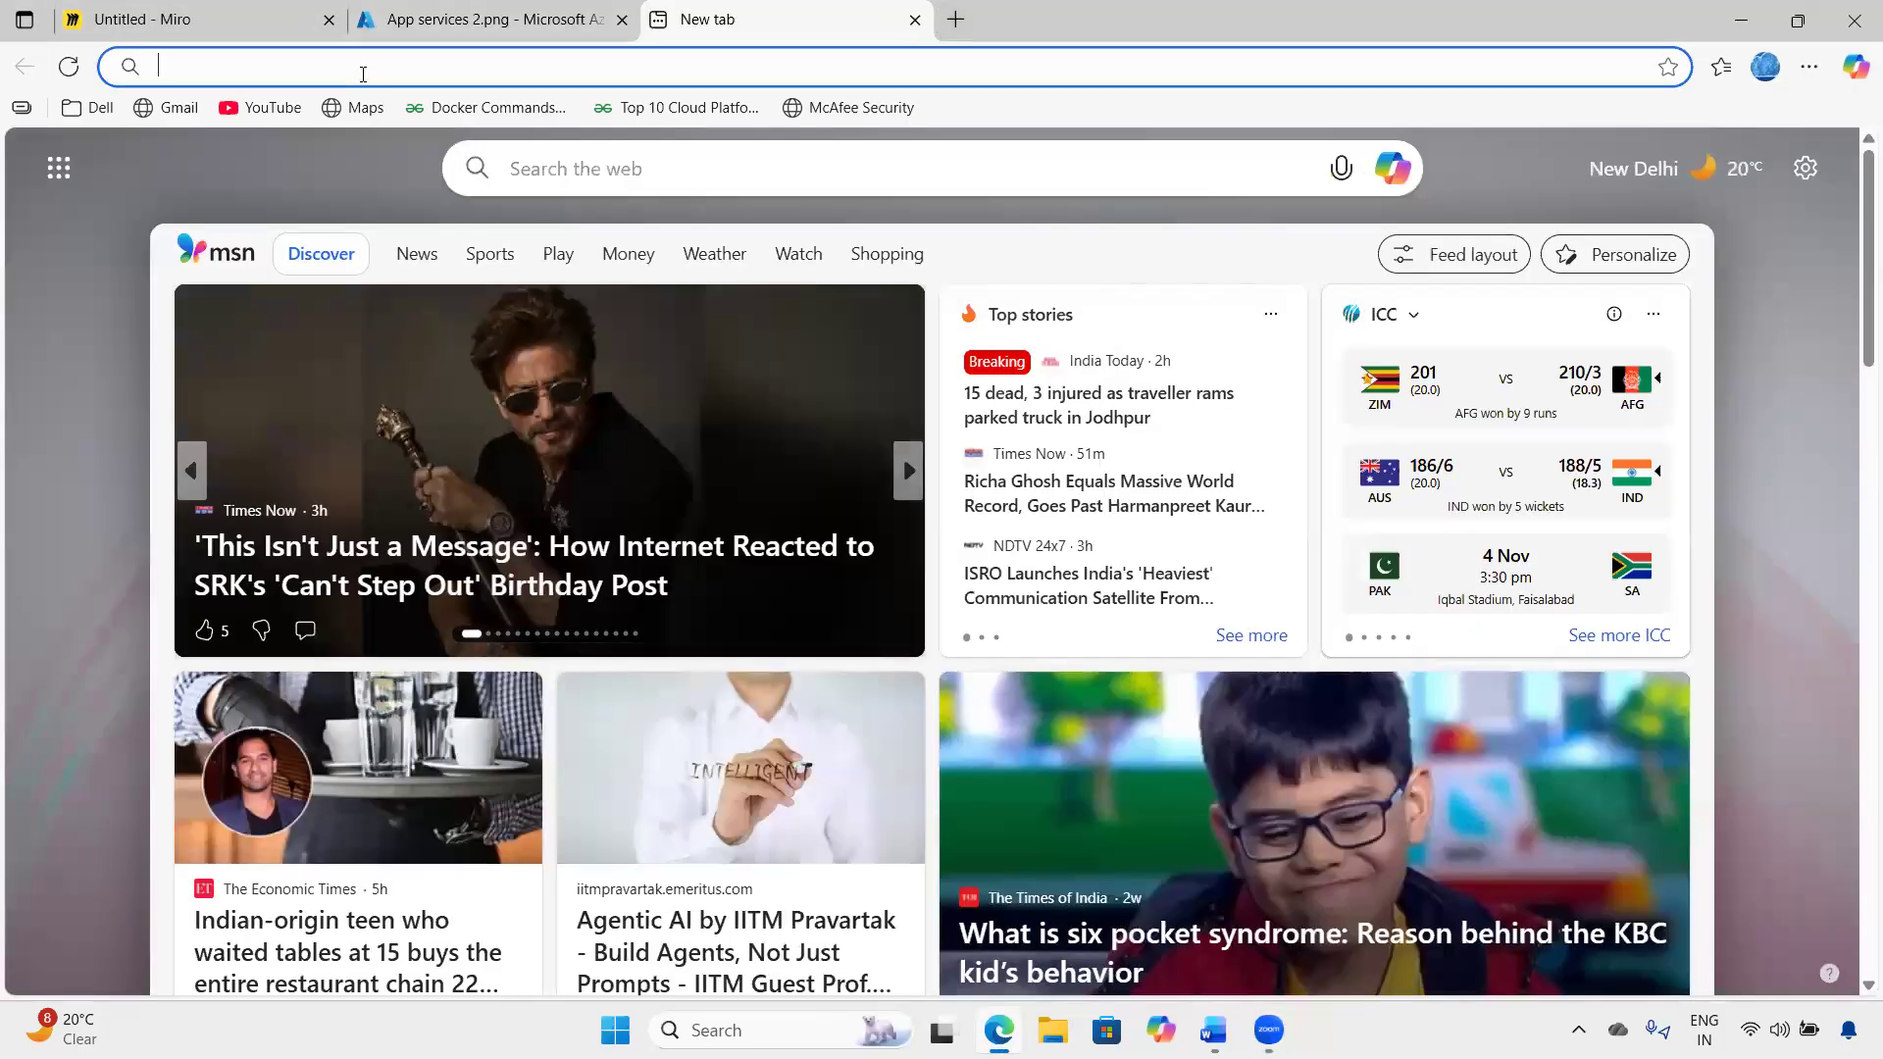
# Step: Load the copied blob URL in Edge and highlight the resulting PublicAccessNotPermitted error
pyautogui.hotkey('ctrl', 'v')
pyautogui.press('Return')
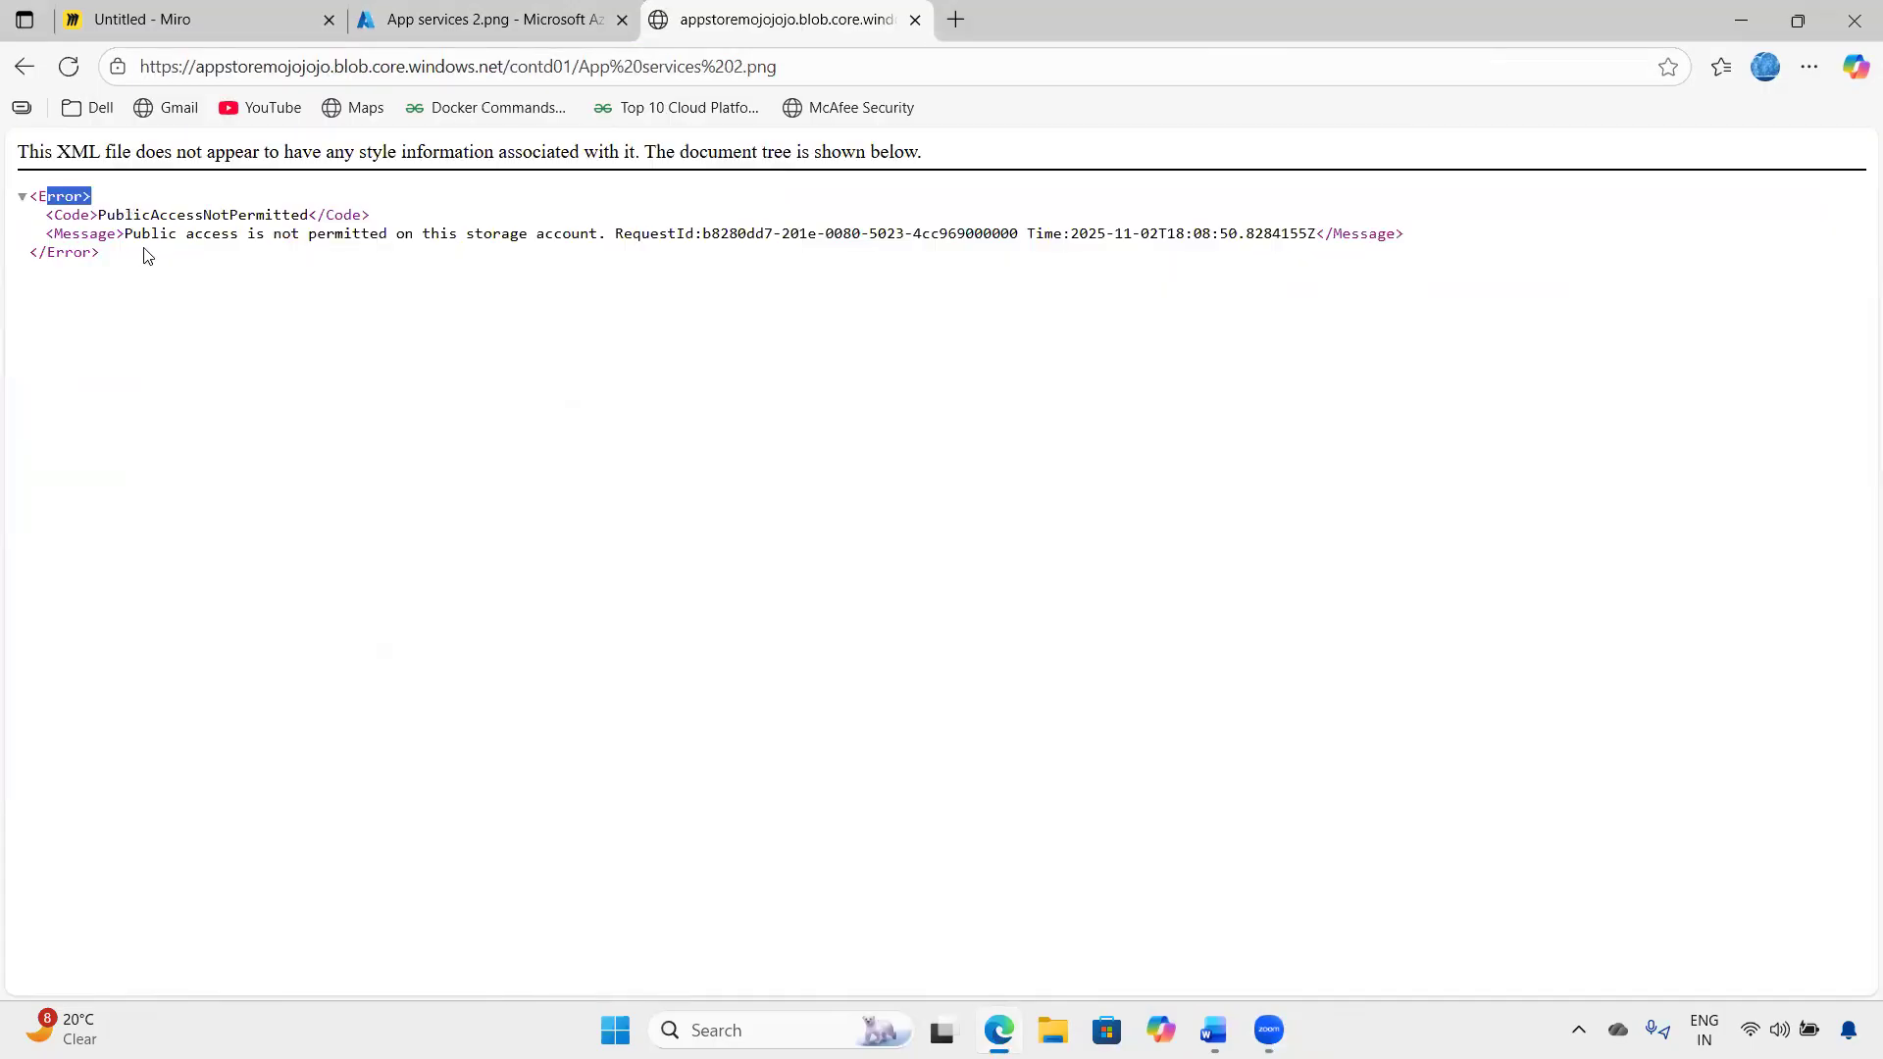
pyautogui.moveTo(136, 233); pyautogui.dragTo(608, 237)
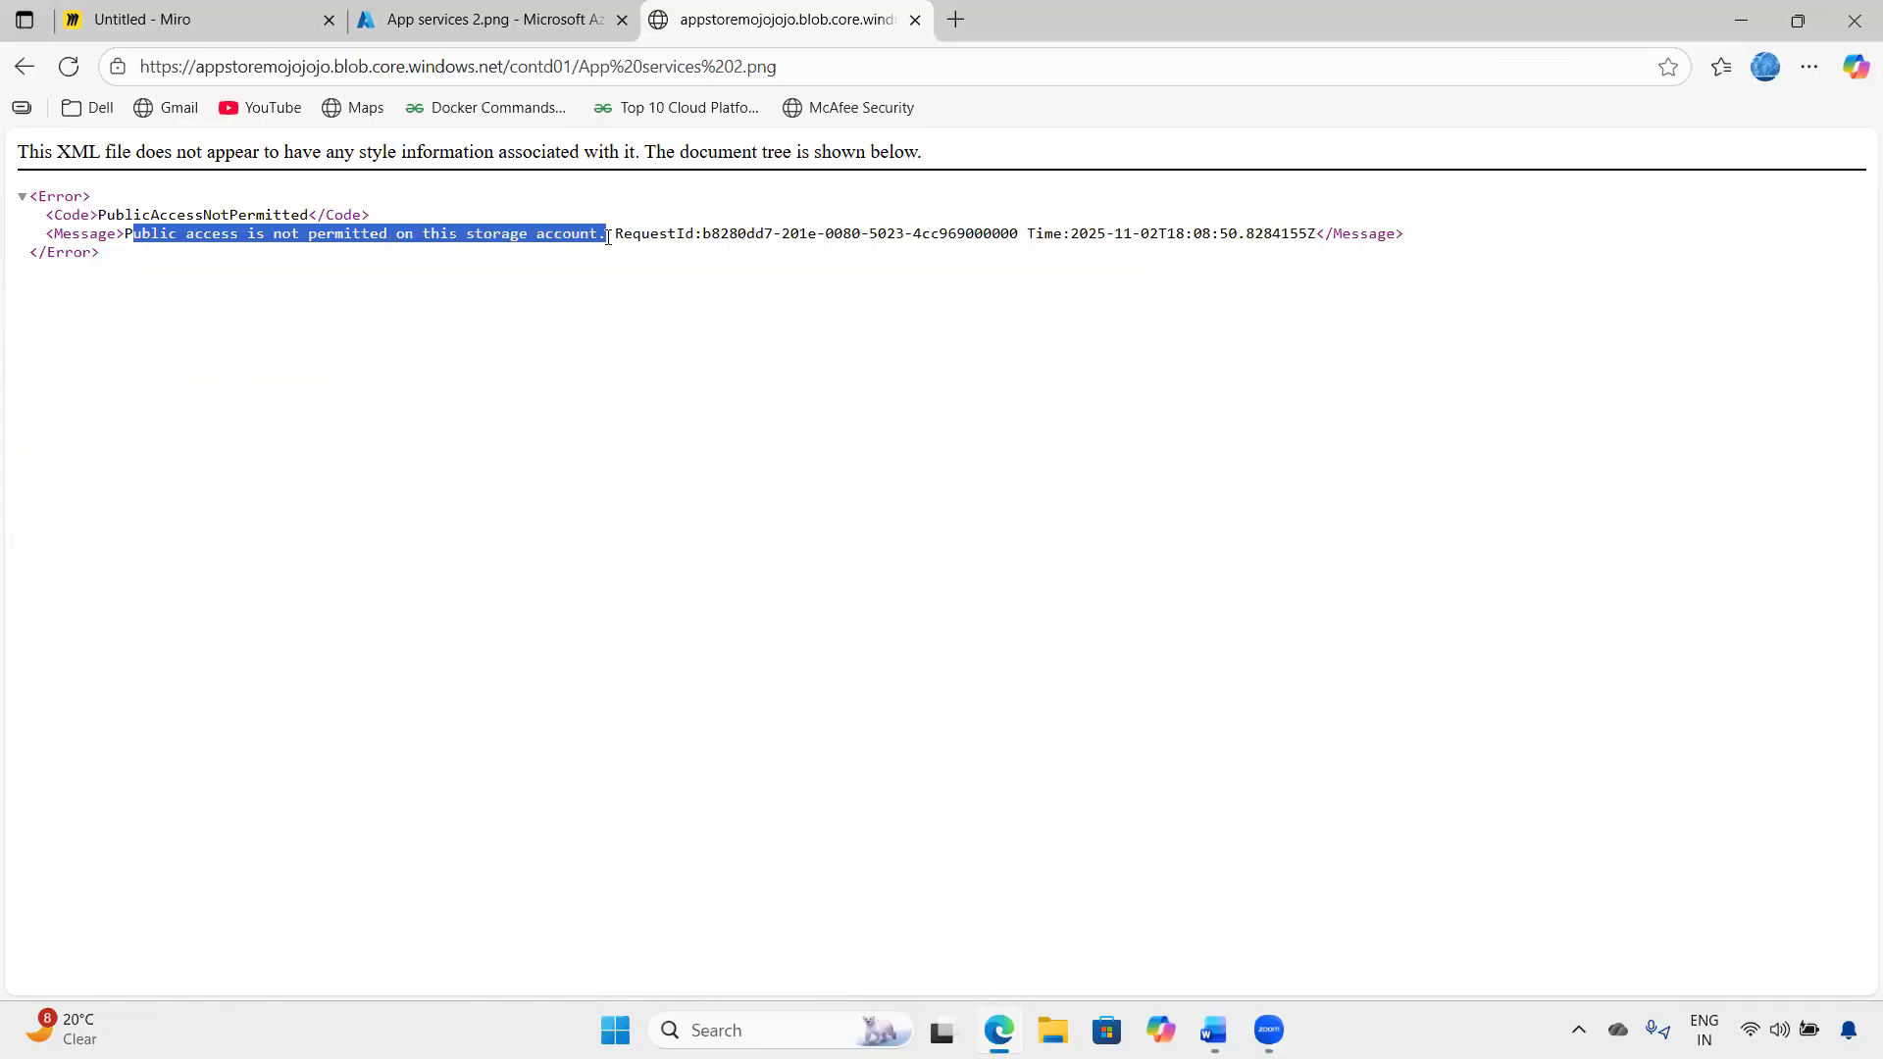
pyautogui.moveTo(158, 215); pyautogui.dragTo(395, 219)
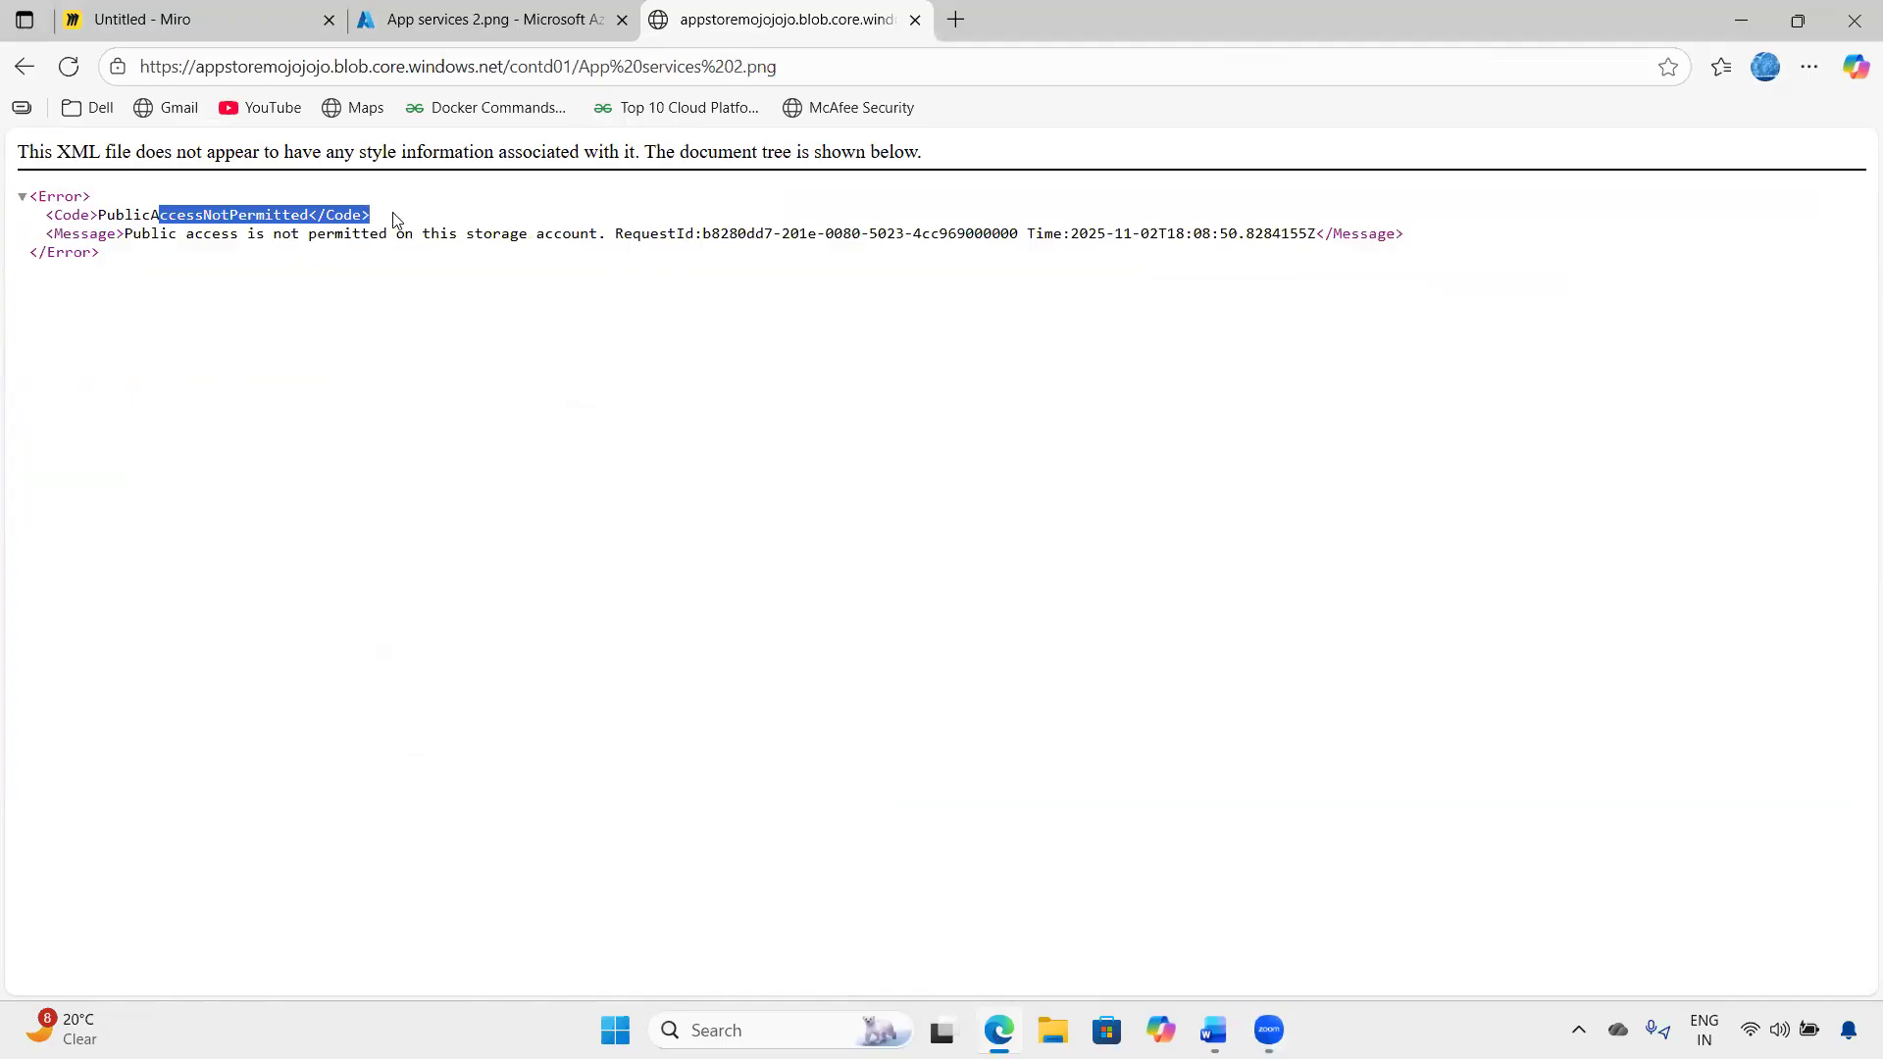
pyautogui.click(190, 284)
pyautogui.tripleClick(20, 201)
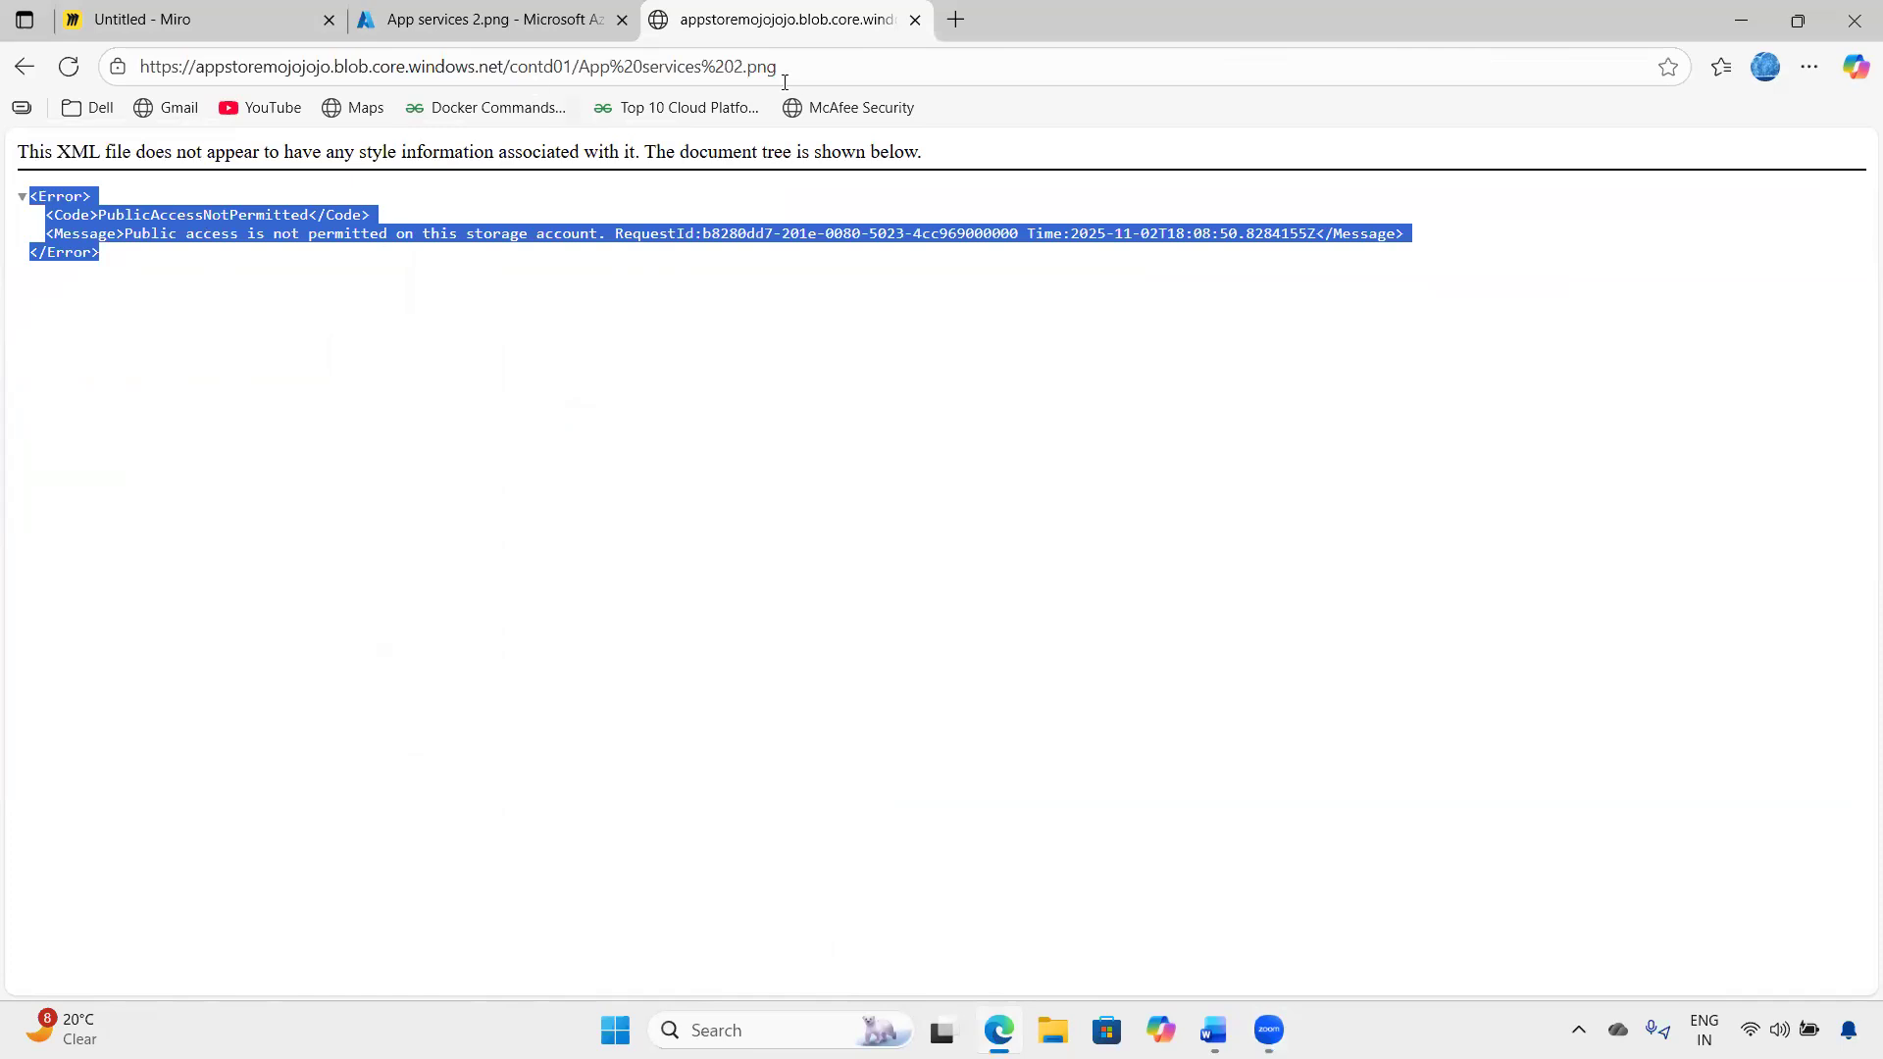
pyautogui.click(829, 87)
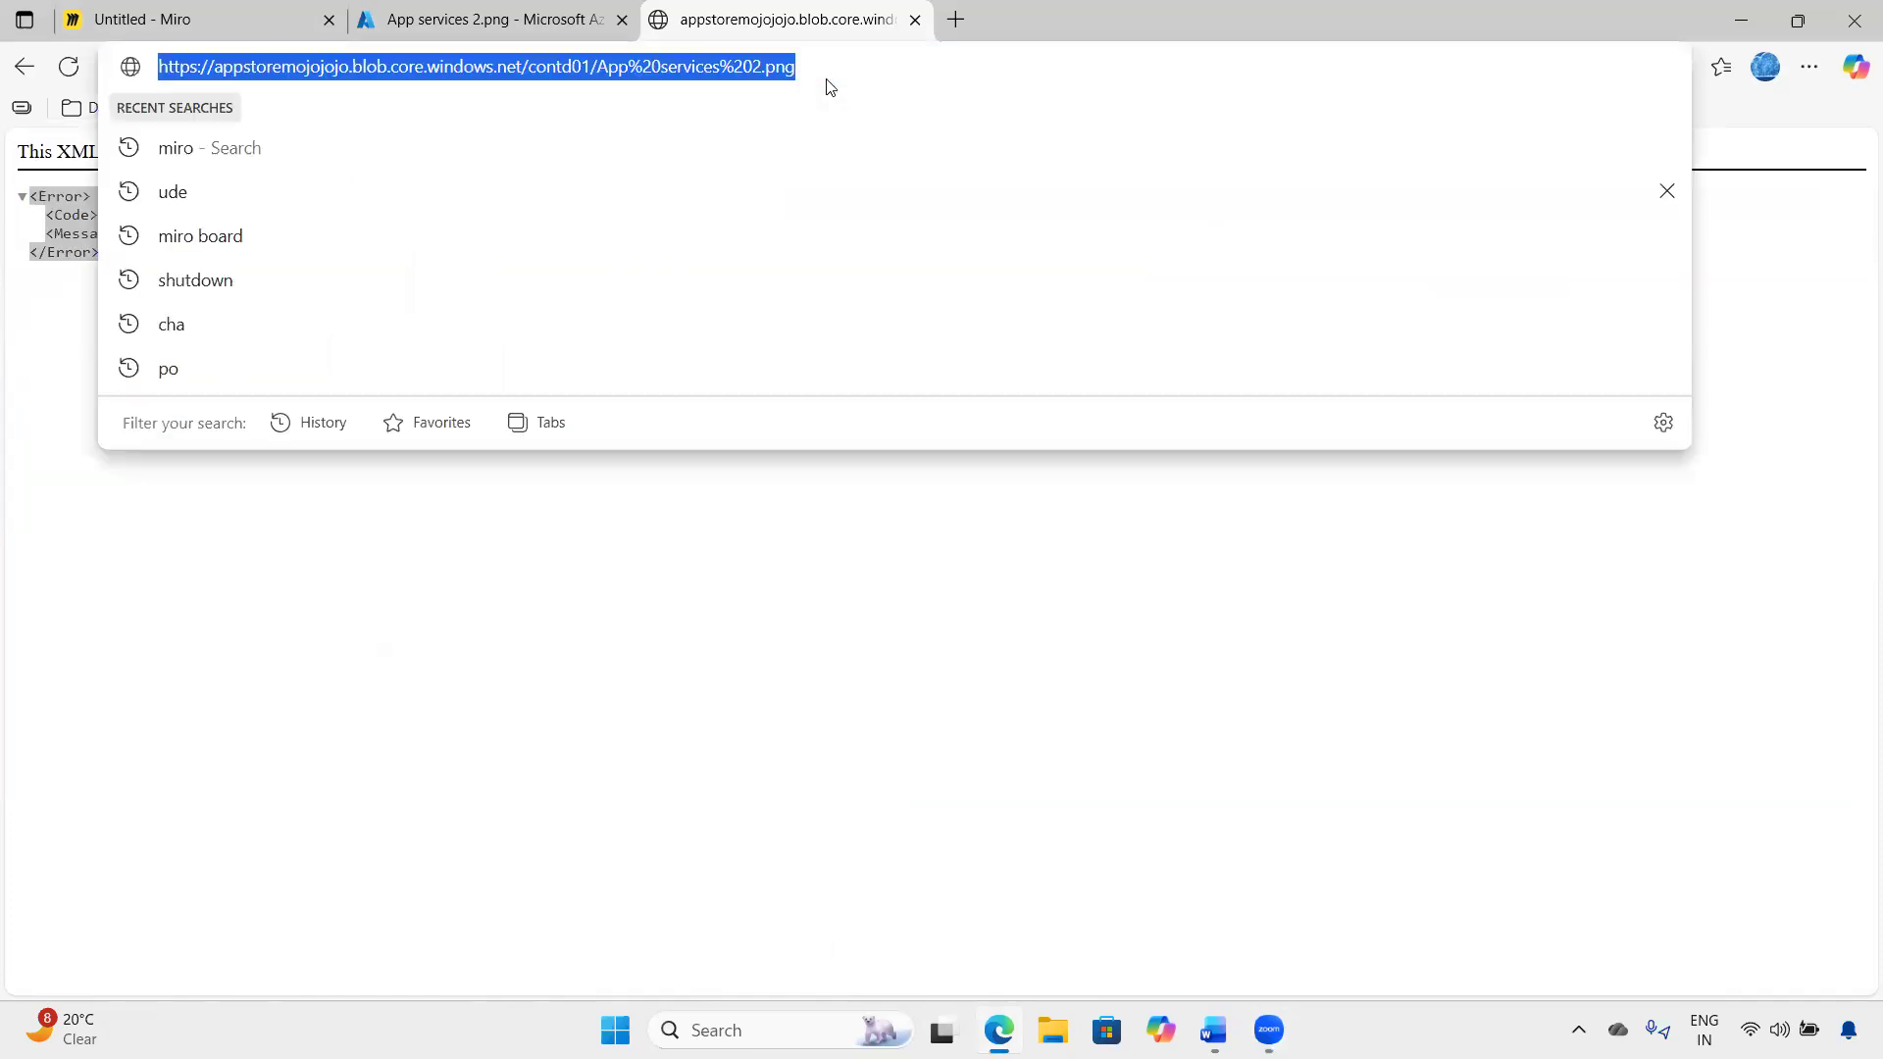
pyautogui.click(1213, 1030)
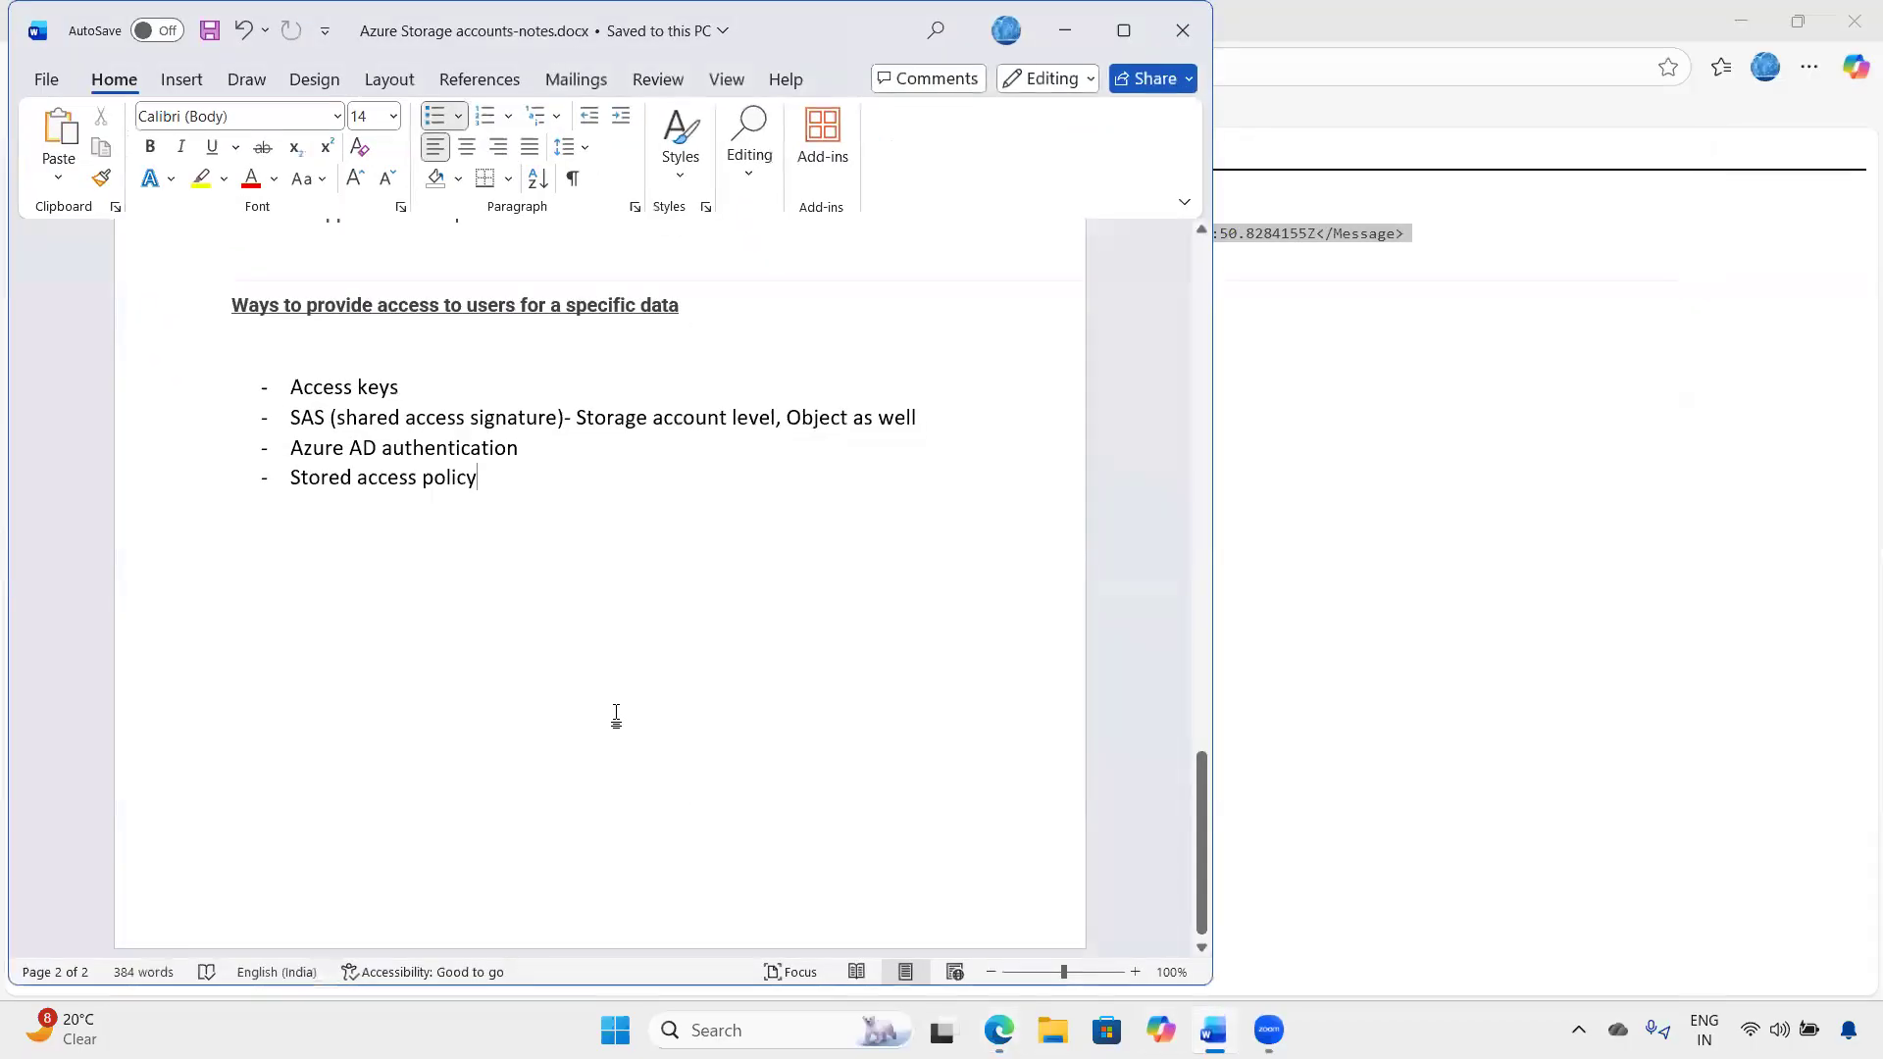
# Step: Paste the blob URL below Stored access policy in the notes and enlarge it to 20 pt
pyautogui.click(233, 558)
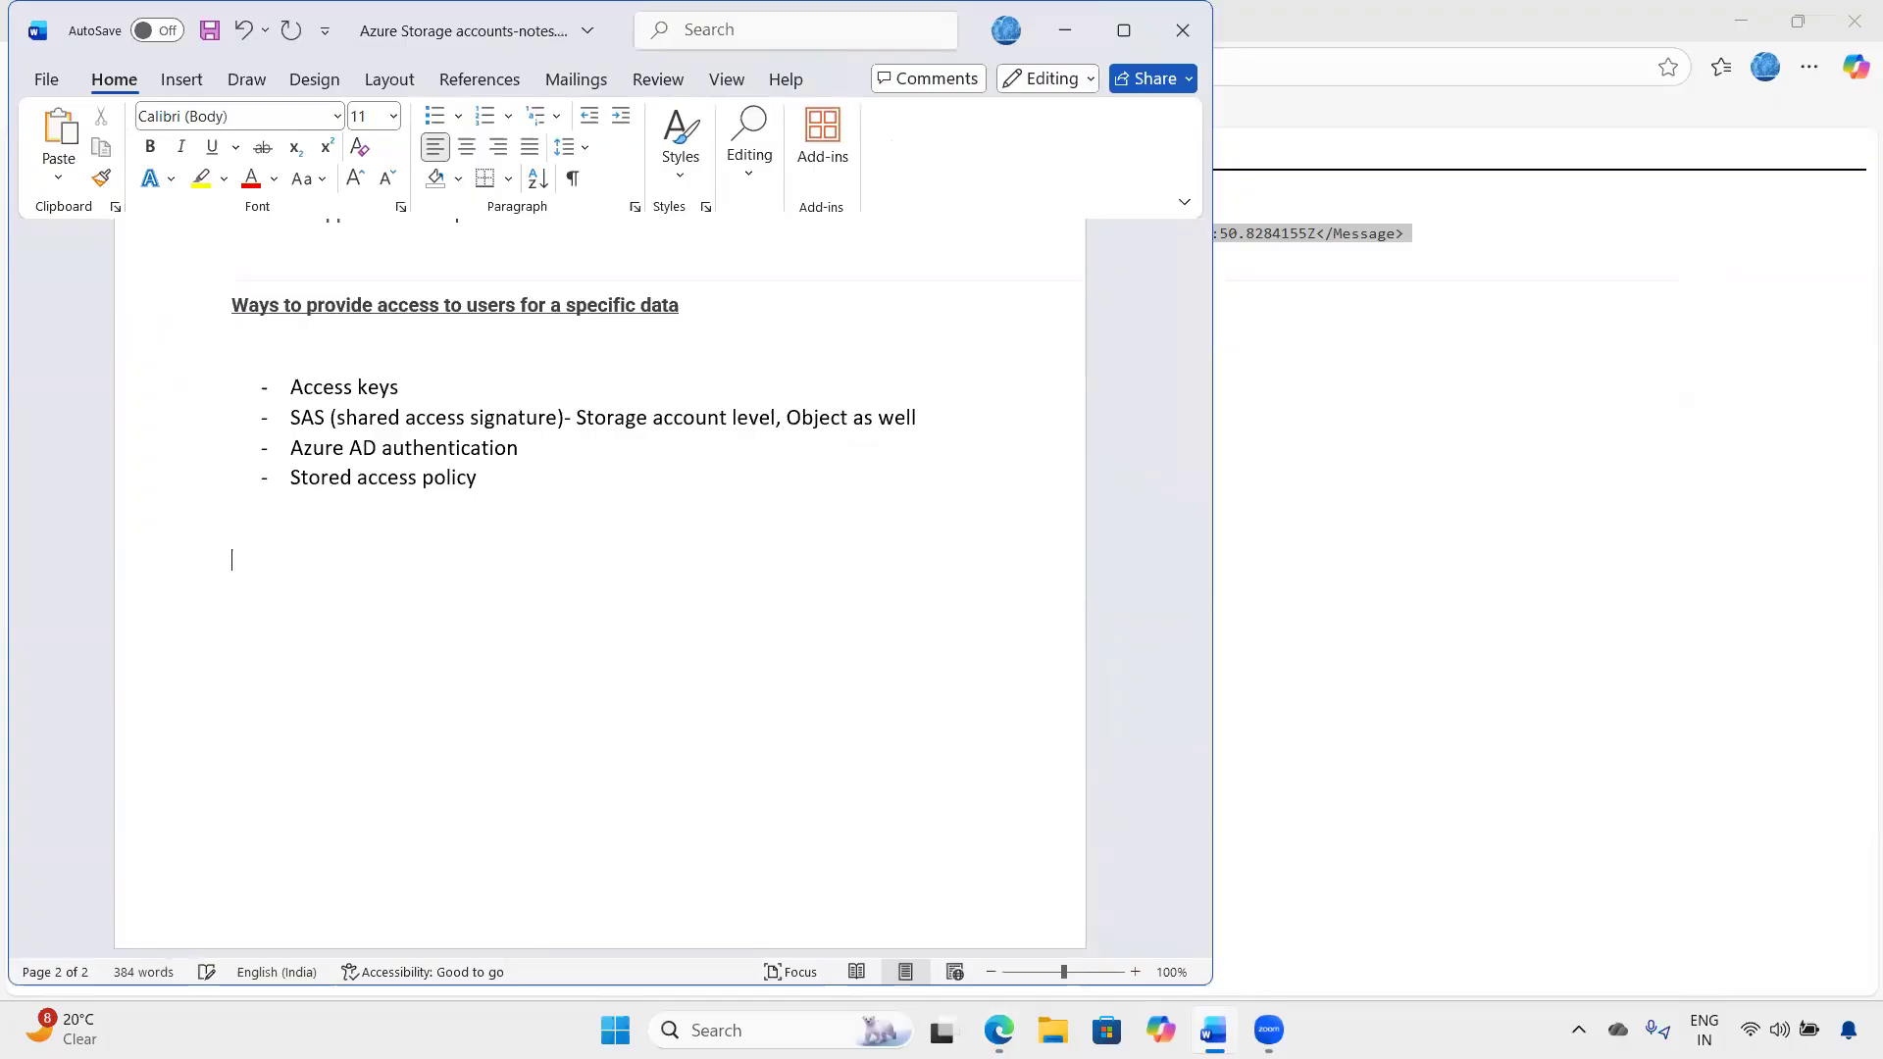
pyautogui.hotkey('ctrl', 'v')
pyautogui.scroll(1, 598, 693)
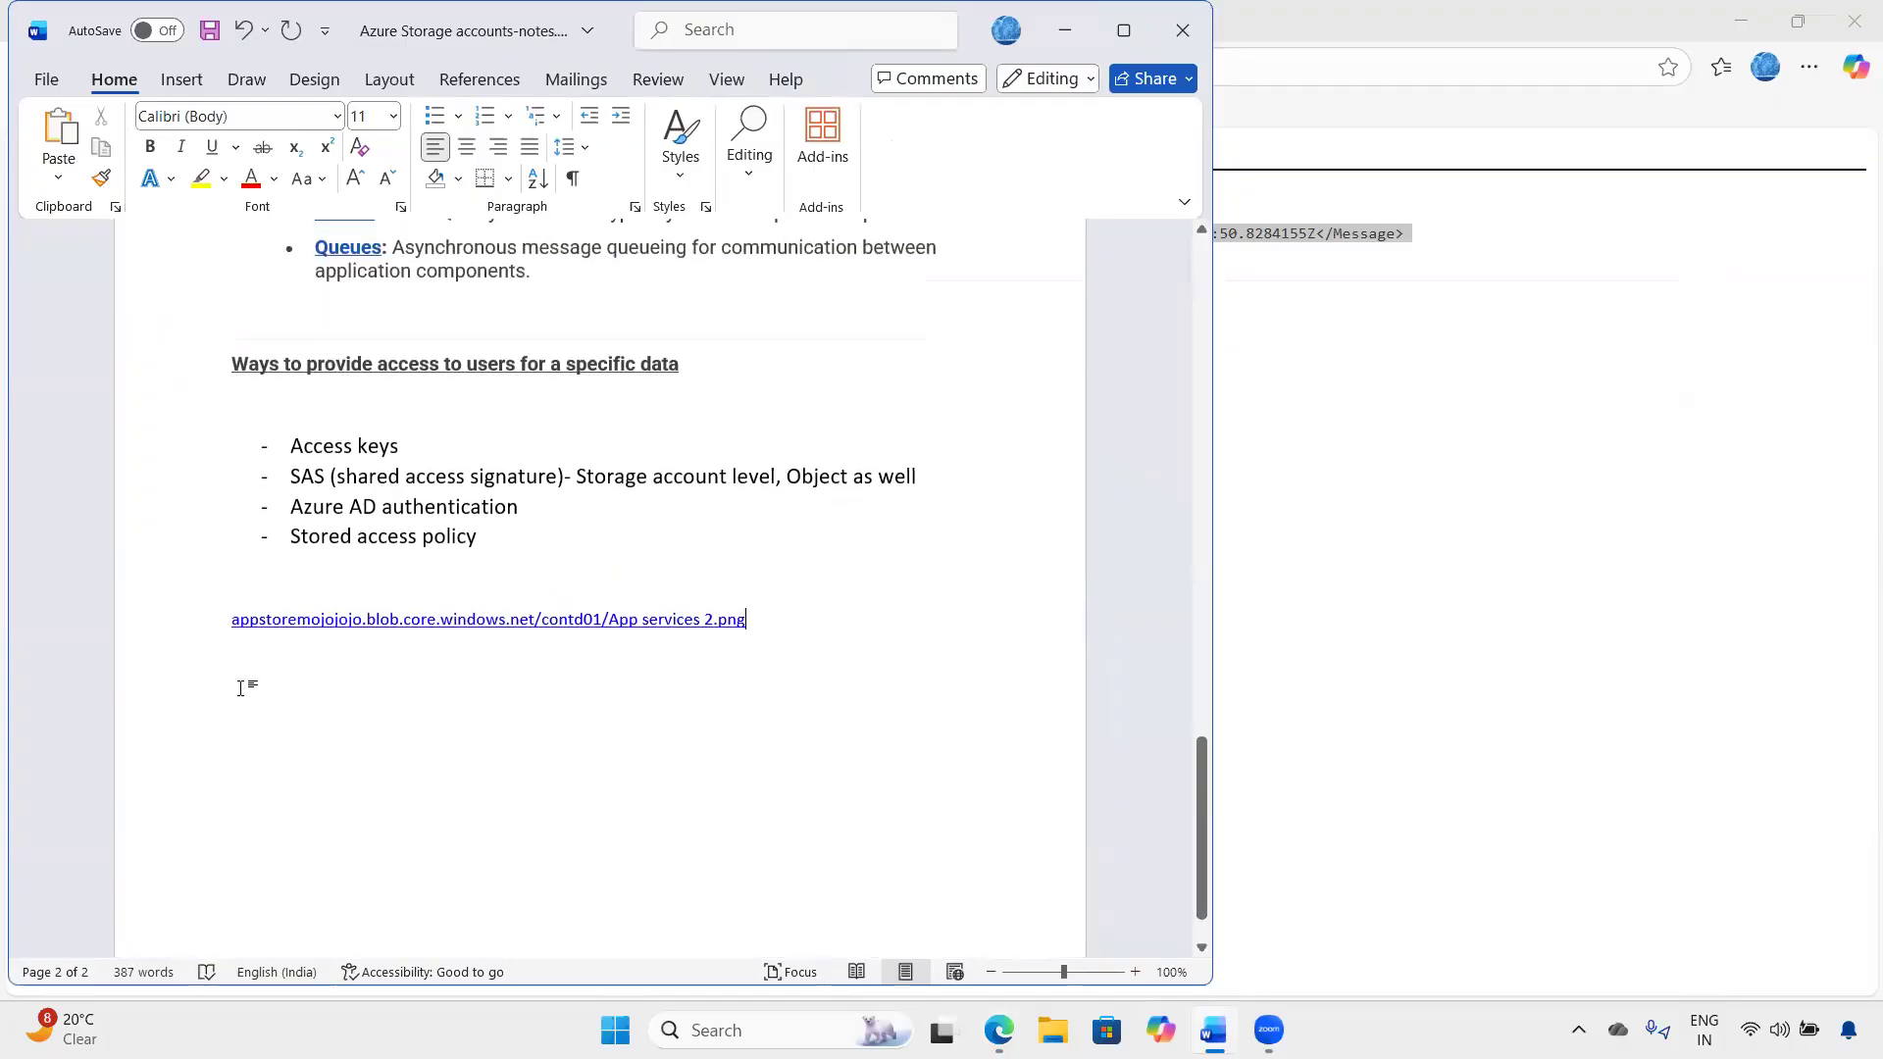
pyautogui.tripleClick(535, 631)
pyautogui.hotkey('ctrl', 'shift', '.')
pyautogui.hotkey('ctrl', 'shift', '.')
pyautogui.hotkey('ctrl', 'shift', '.')
pyautogui.hotkey('ctrl', 'shift', '.')
pyautogui.hotkey('ctrl', 'shift', '.')
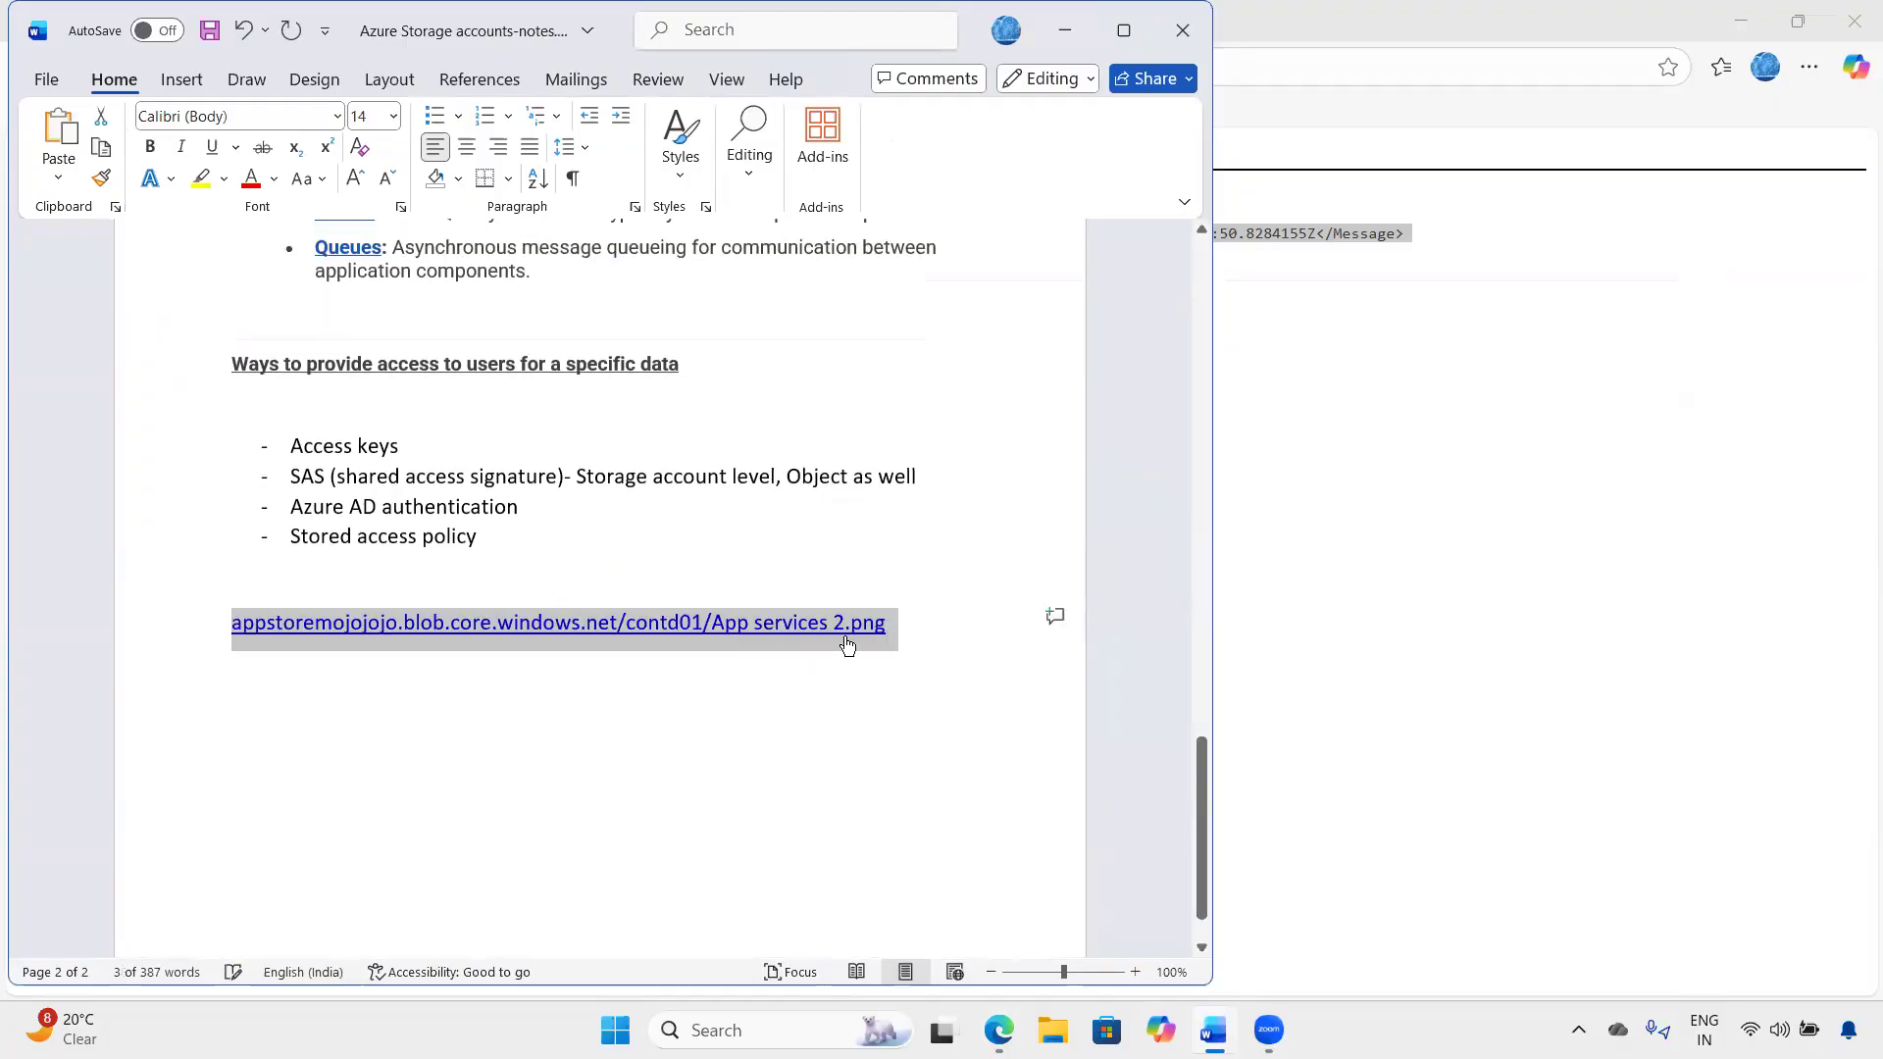
# Step: Maximize the Word window and highlight part of the blob link
pyautogui.click(1123, 31)
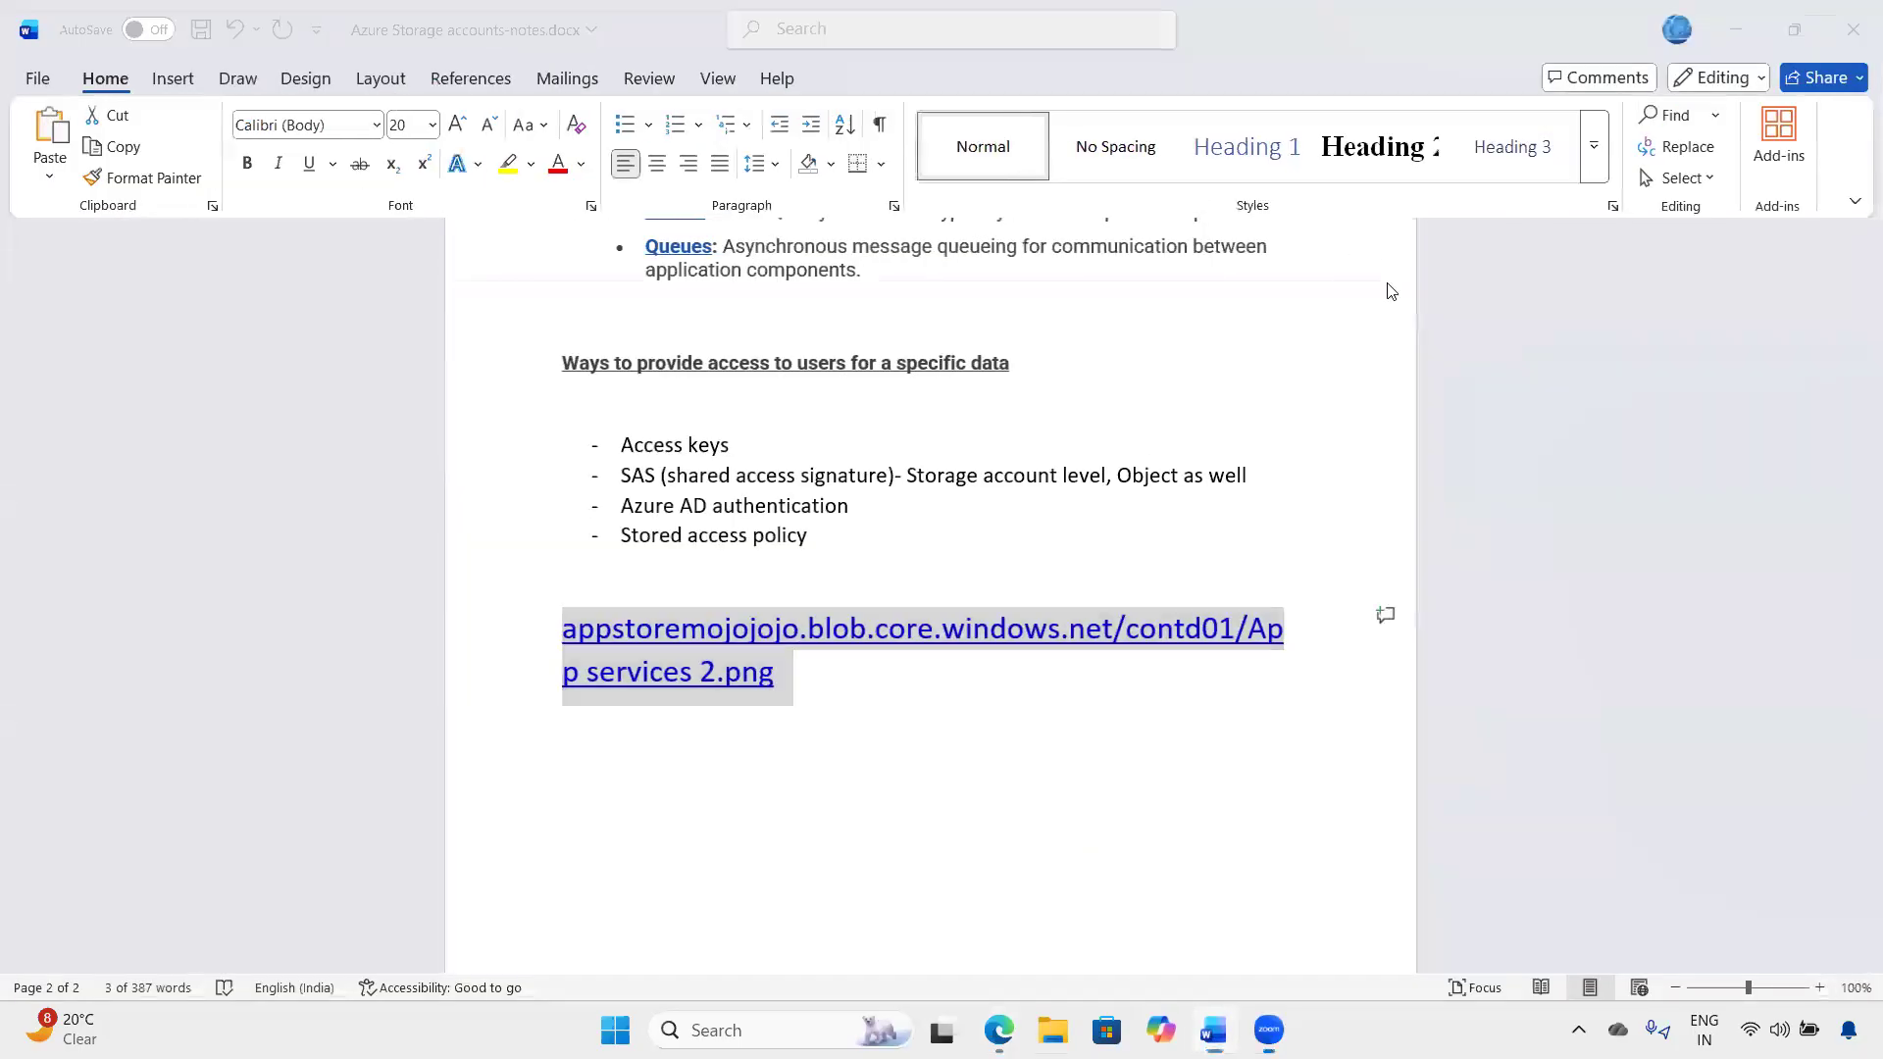
pyautogui.click(564, 639)
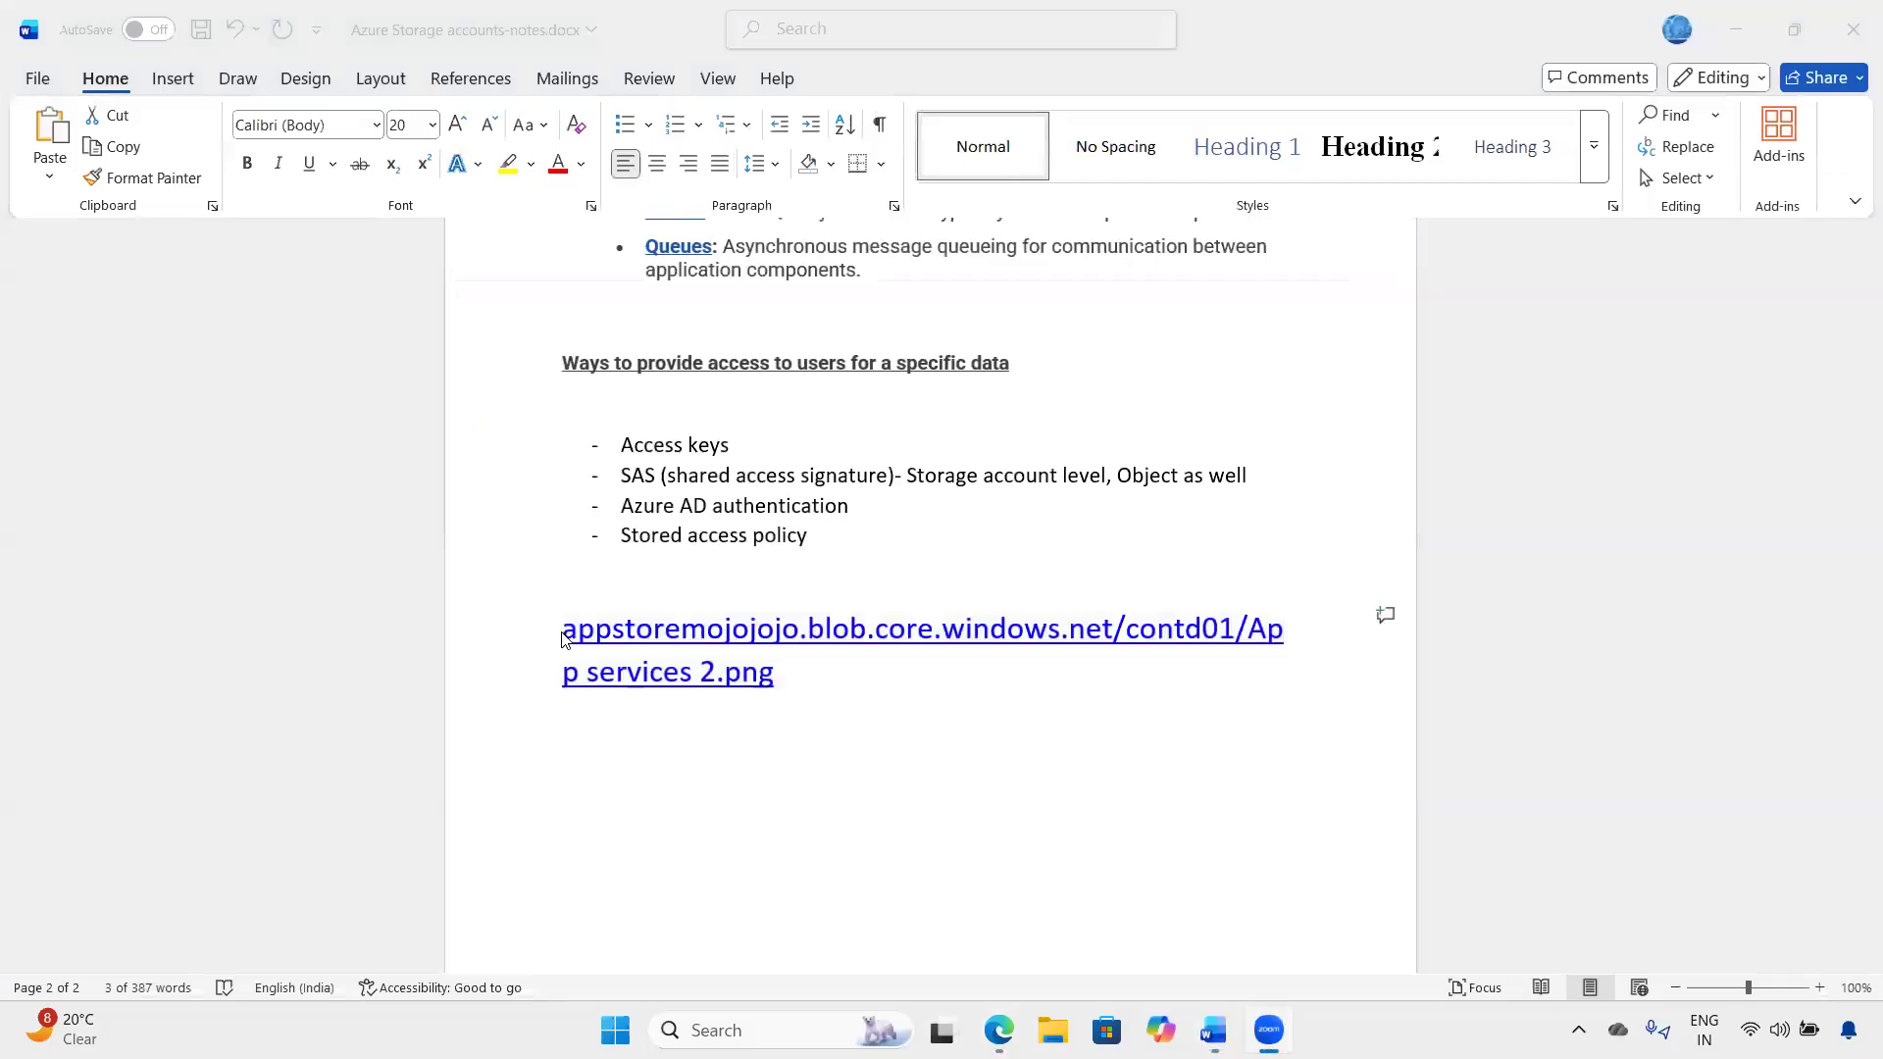
pyautogui.moveTo(563, 627); pyautogui.dragTo(809, 618)
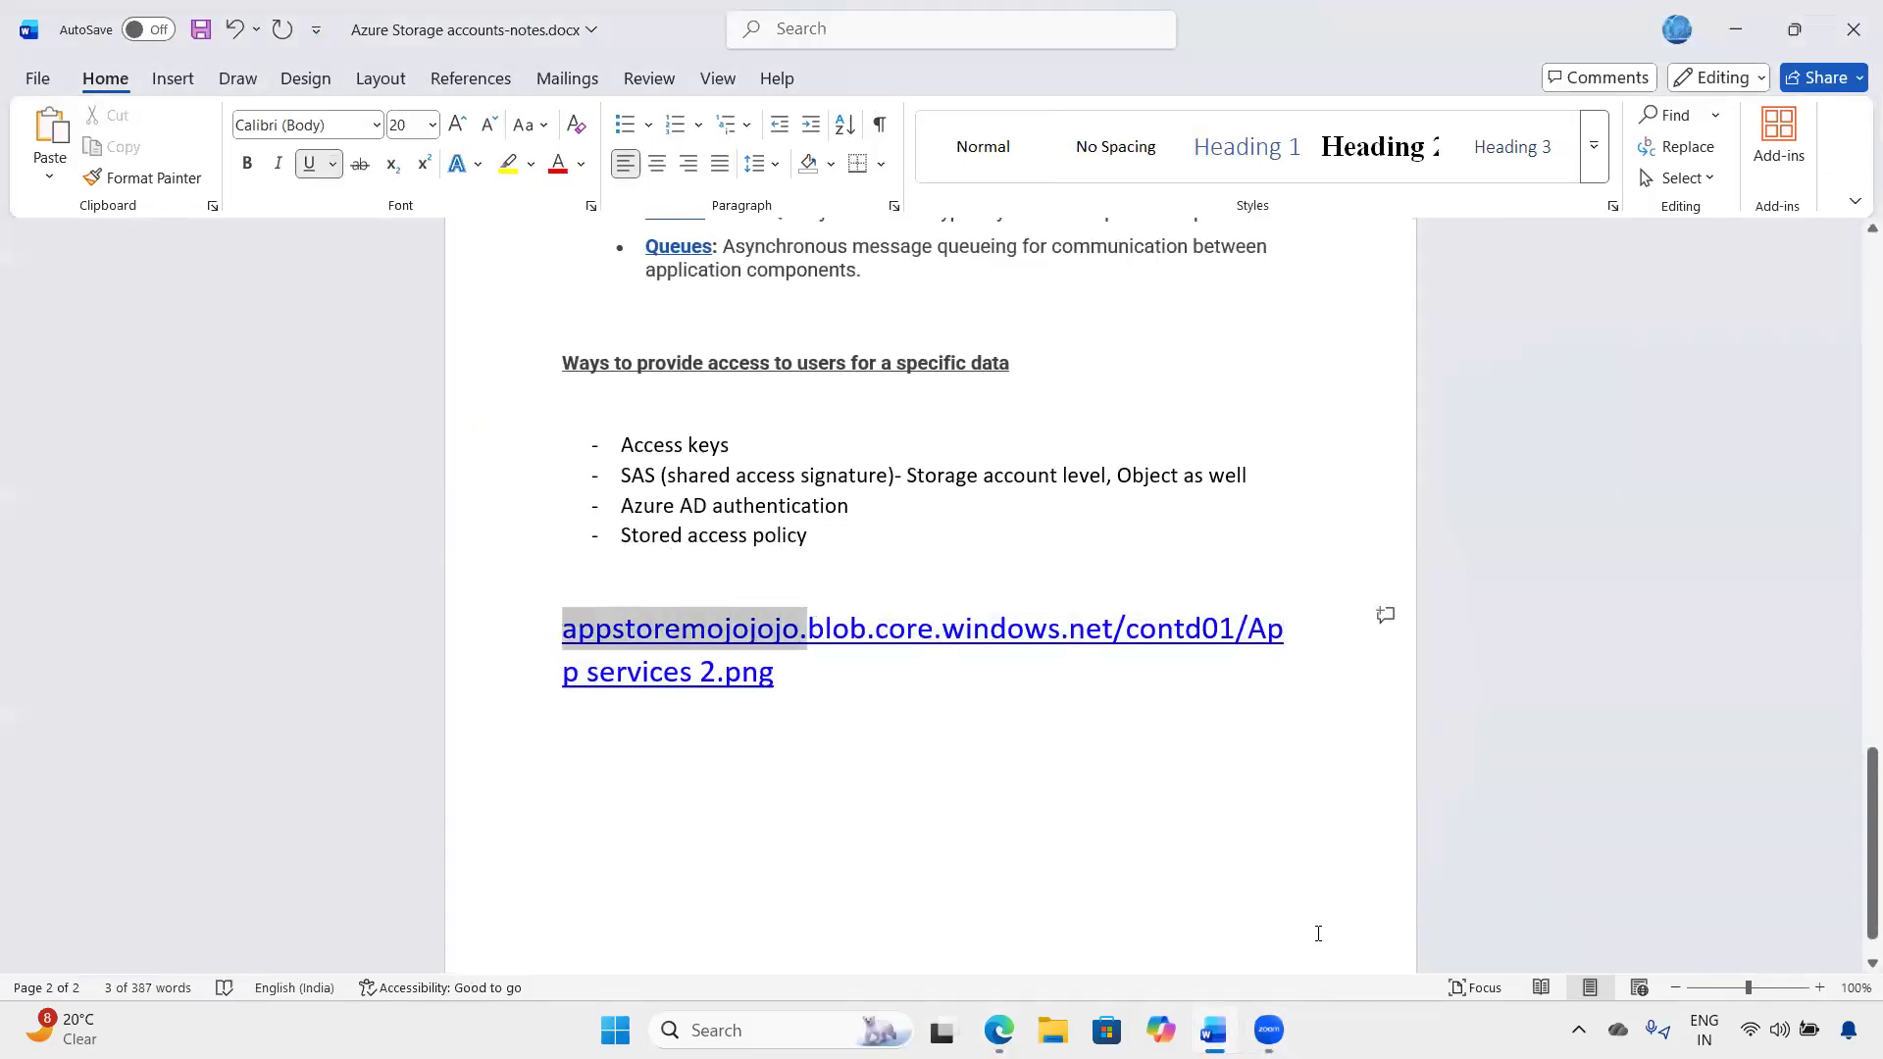
pyautogui.hotkey('alt', 'Tab')
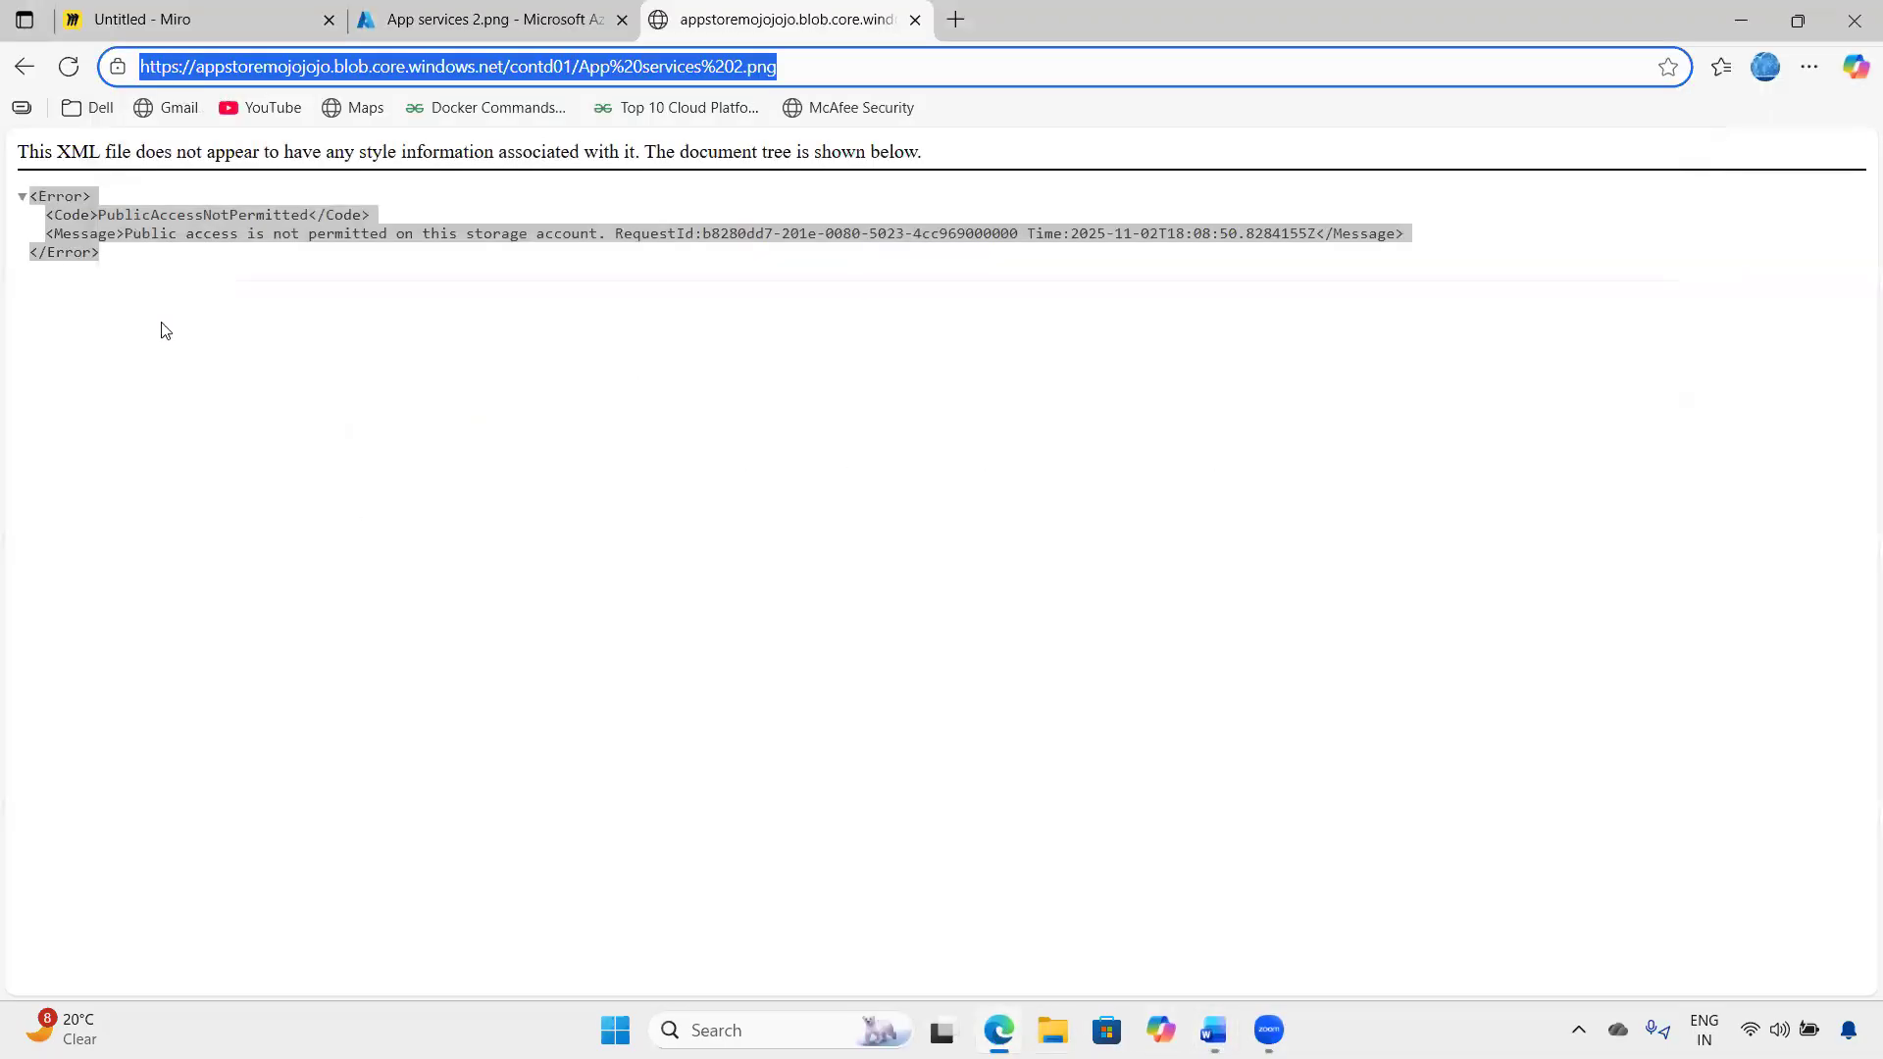
# Step: Close the blob details in Azure, then highlight the link's blob.core.windows.net part in Word
pyautogui.click(402, 20)
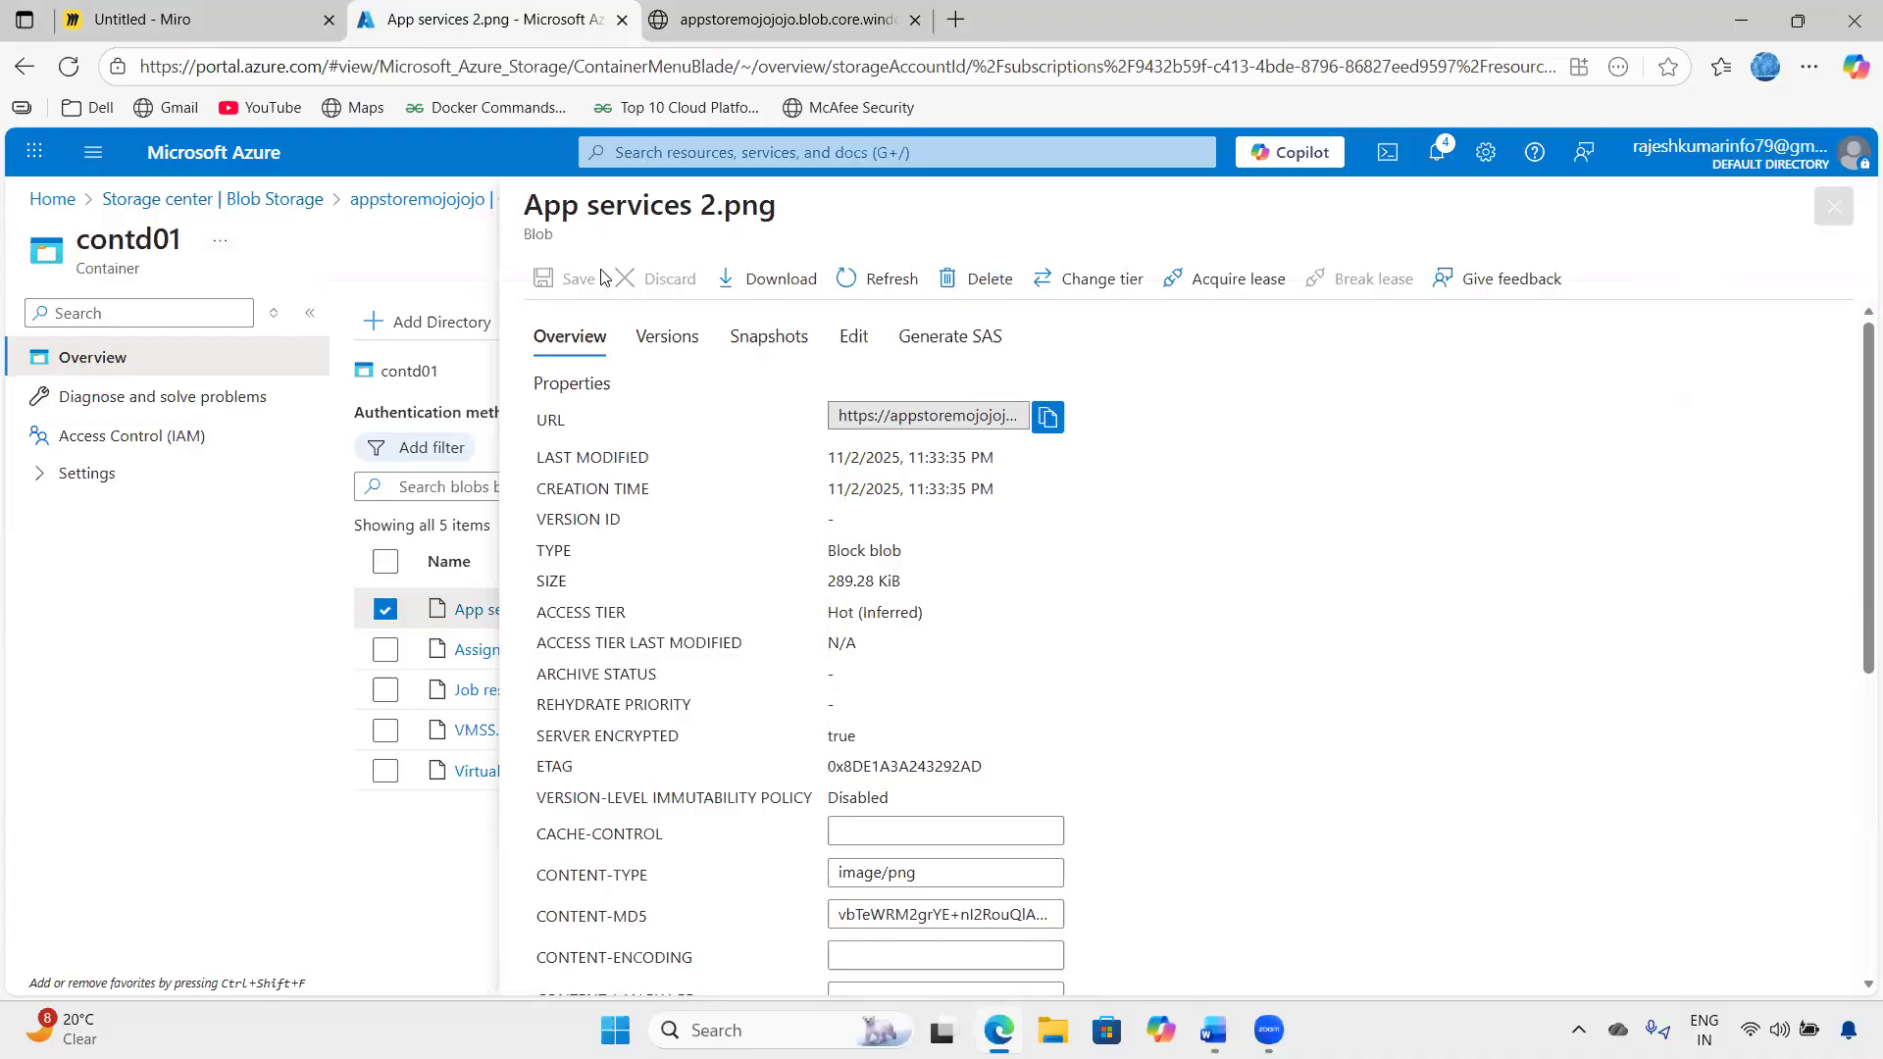
pyautogui.click(1833, 207)
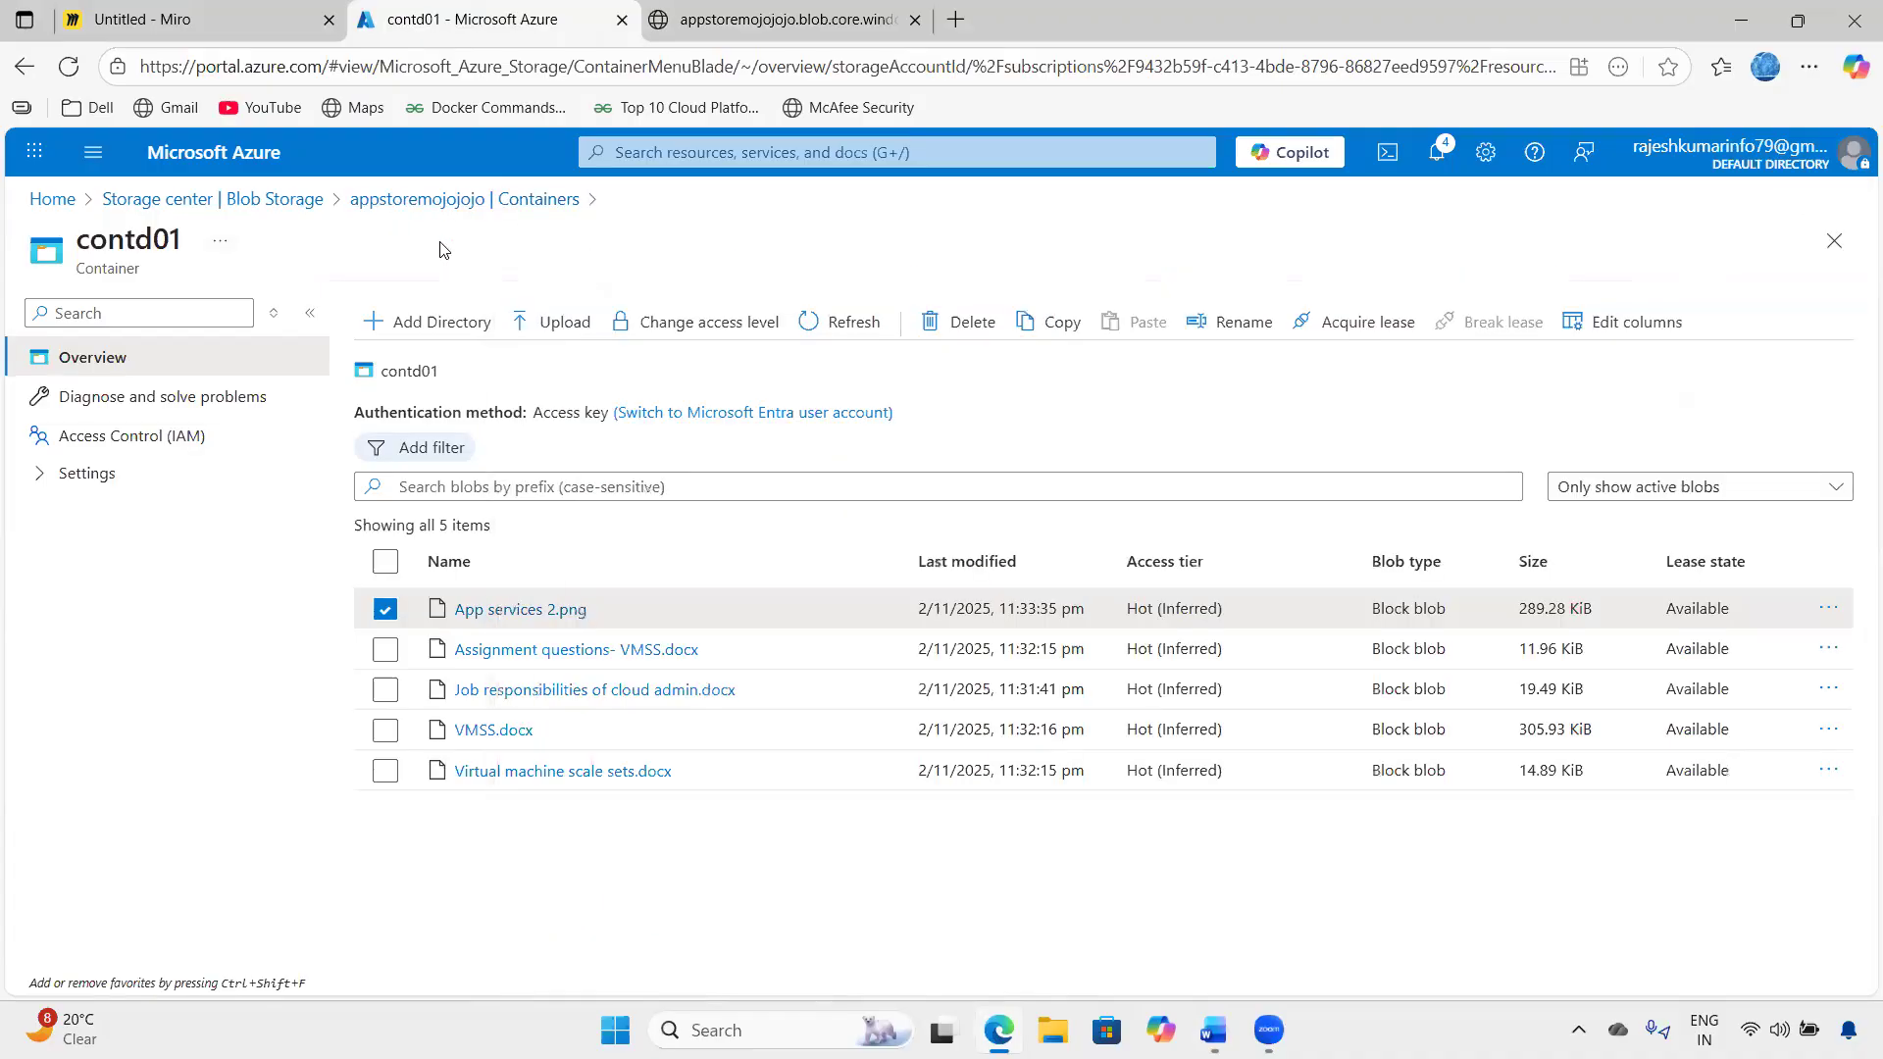
pyautogui.hotkey('ctrl', 'Tab')
pyautogui.hotkey('alt', 'Tab')
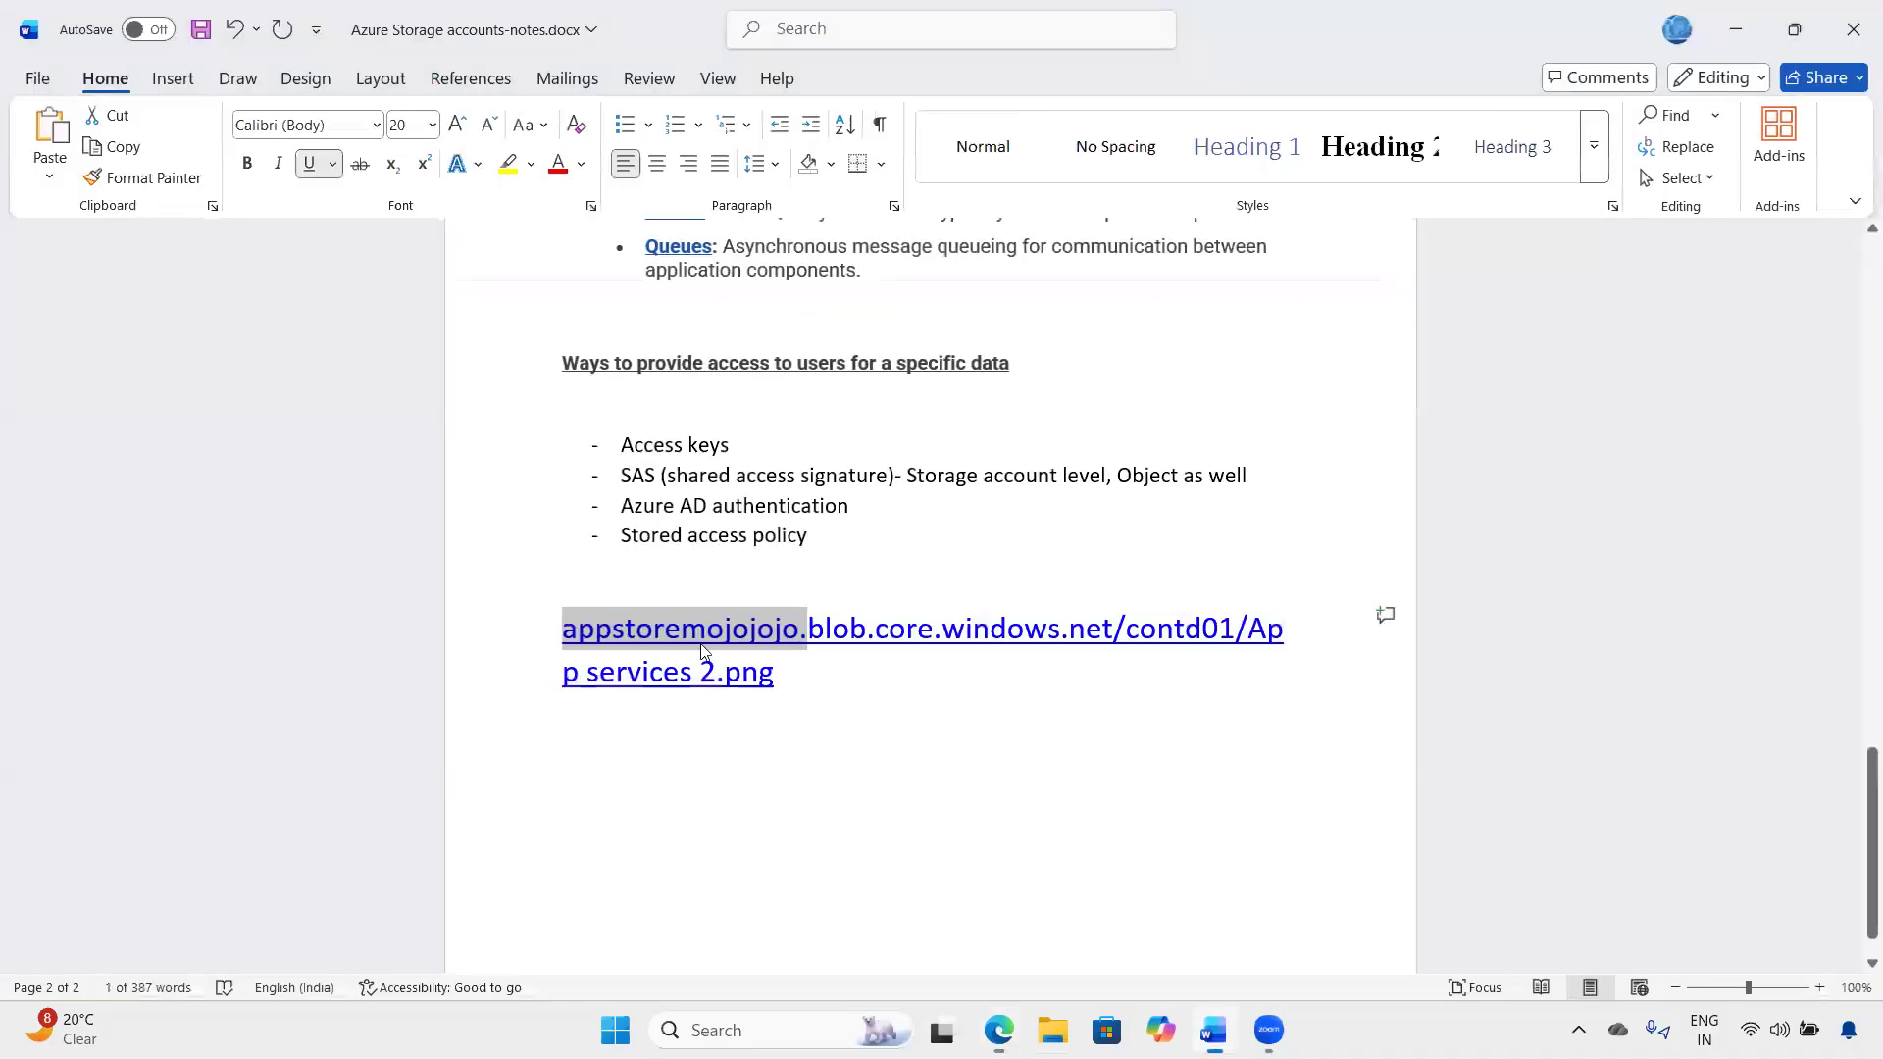
pyautogui.click(825, 663)
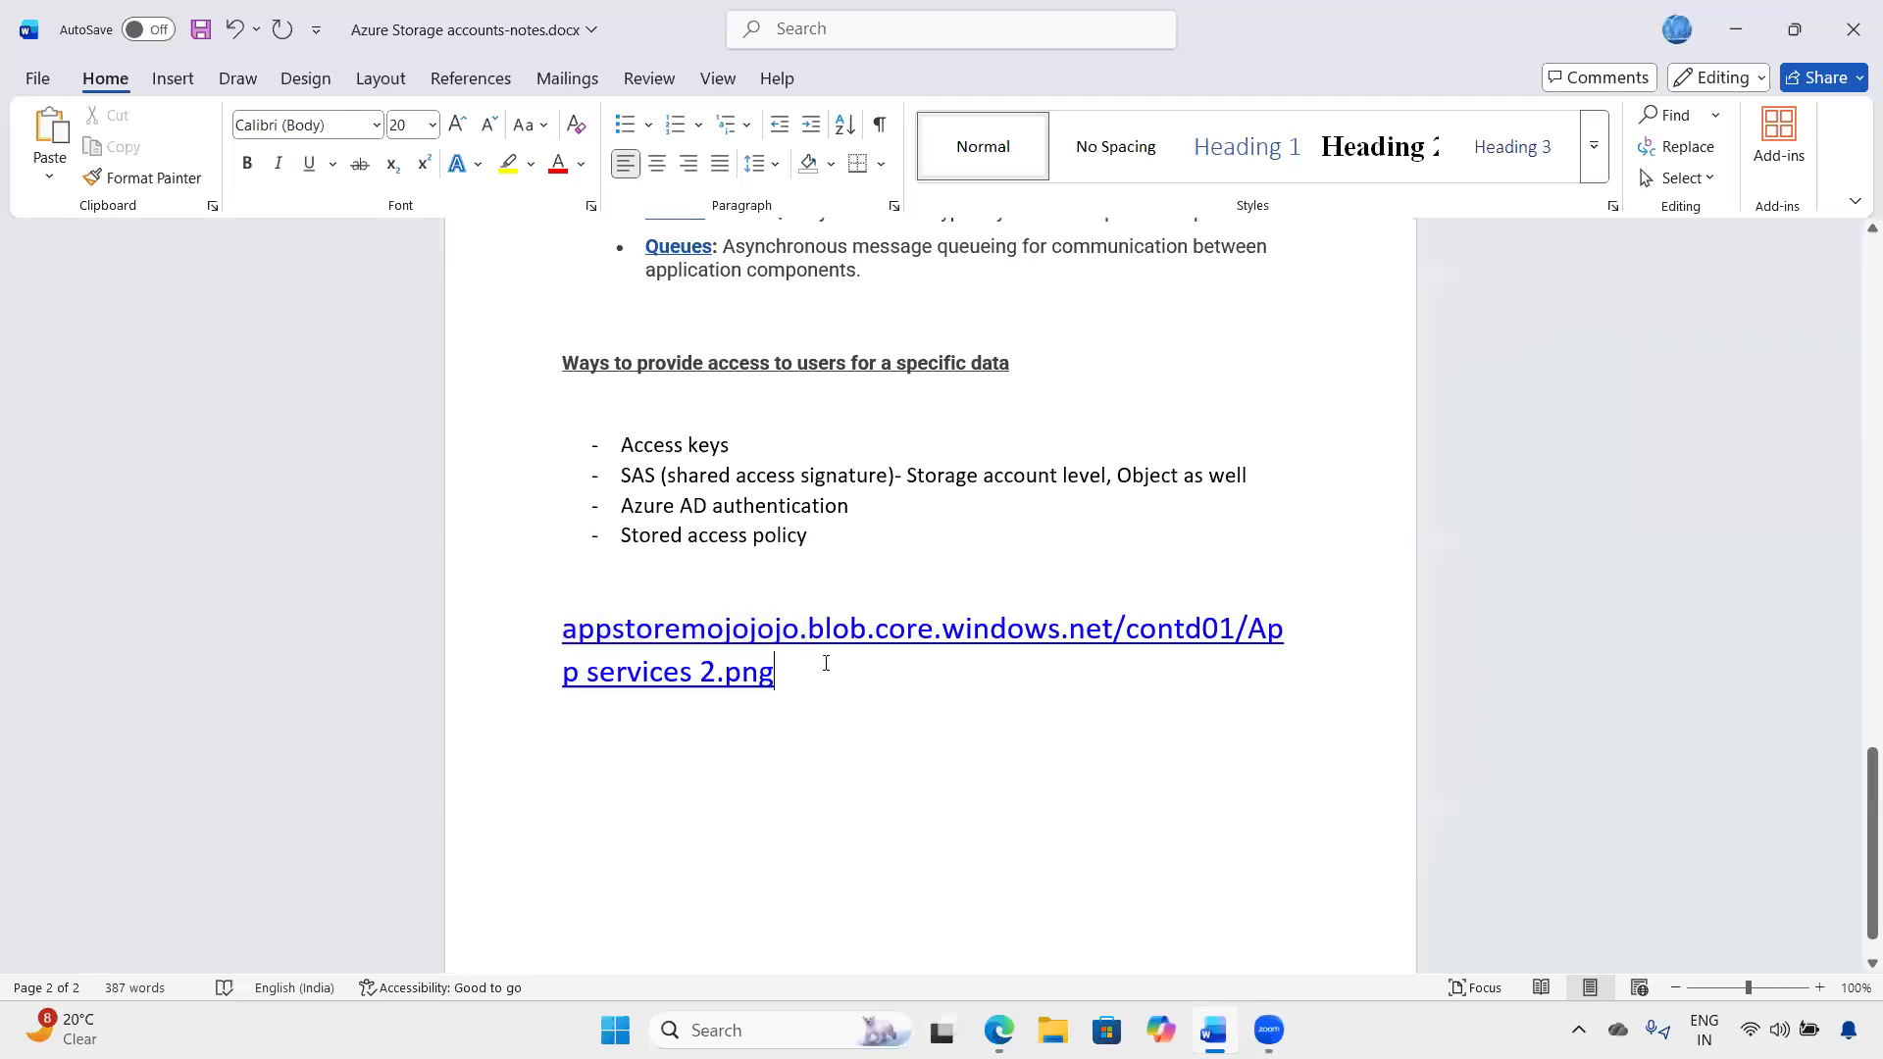
pyautogui.moveTo(809, 629); pyautogui.dragTo(1127, 631)
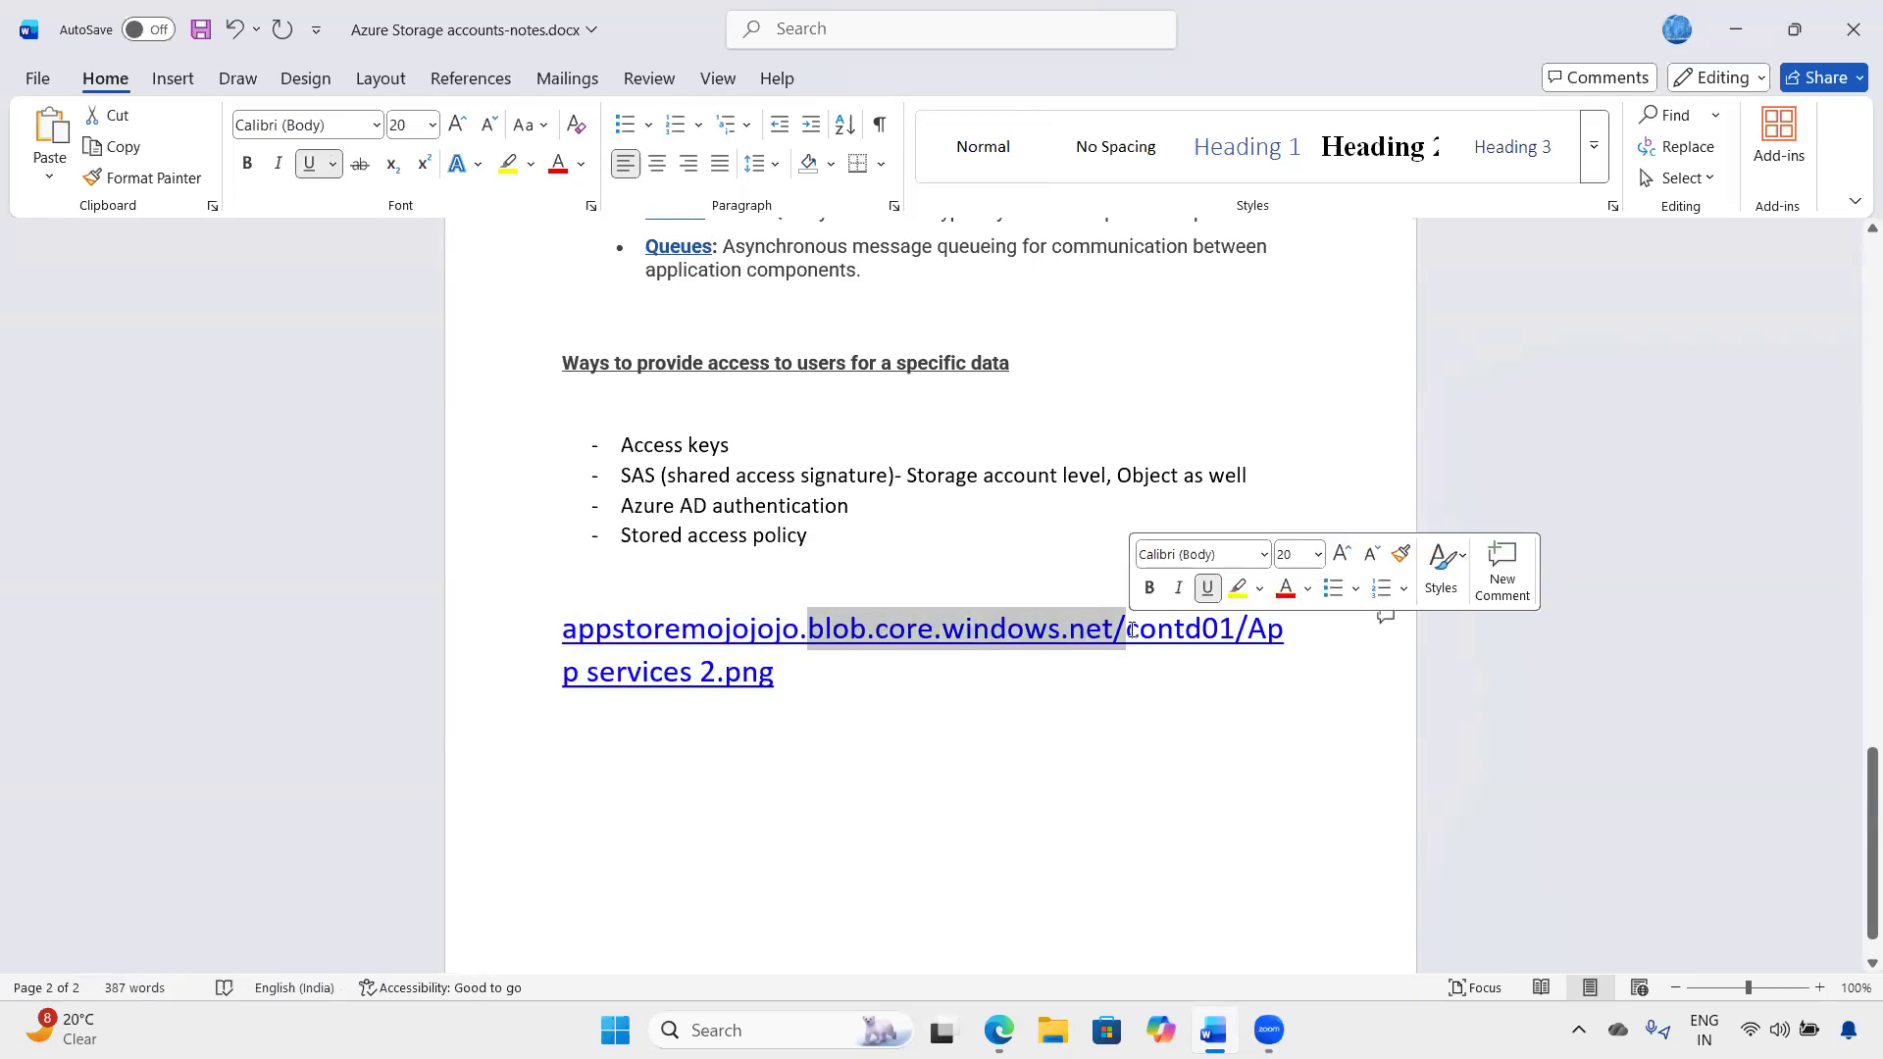
# Step: Highlight the blob type in contd01's file list, then the link's domain ending in Word
pyautogui.hotkey('alt', 'Tab')
pyautogui.click(384, 9)
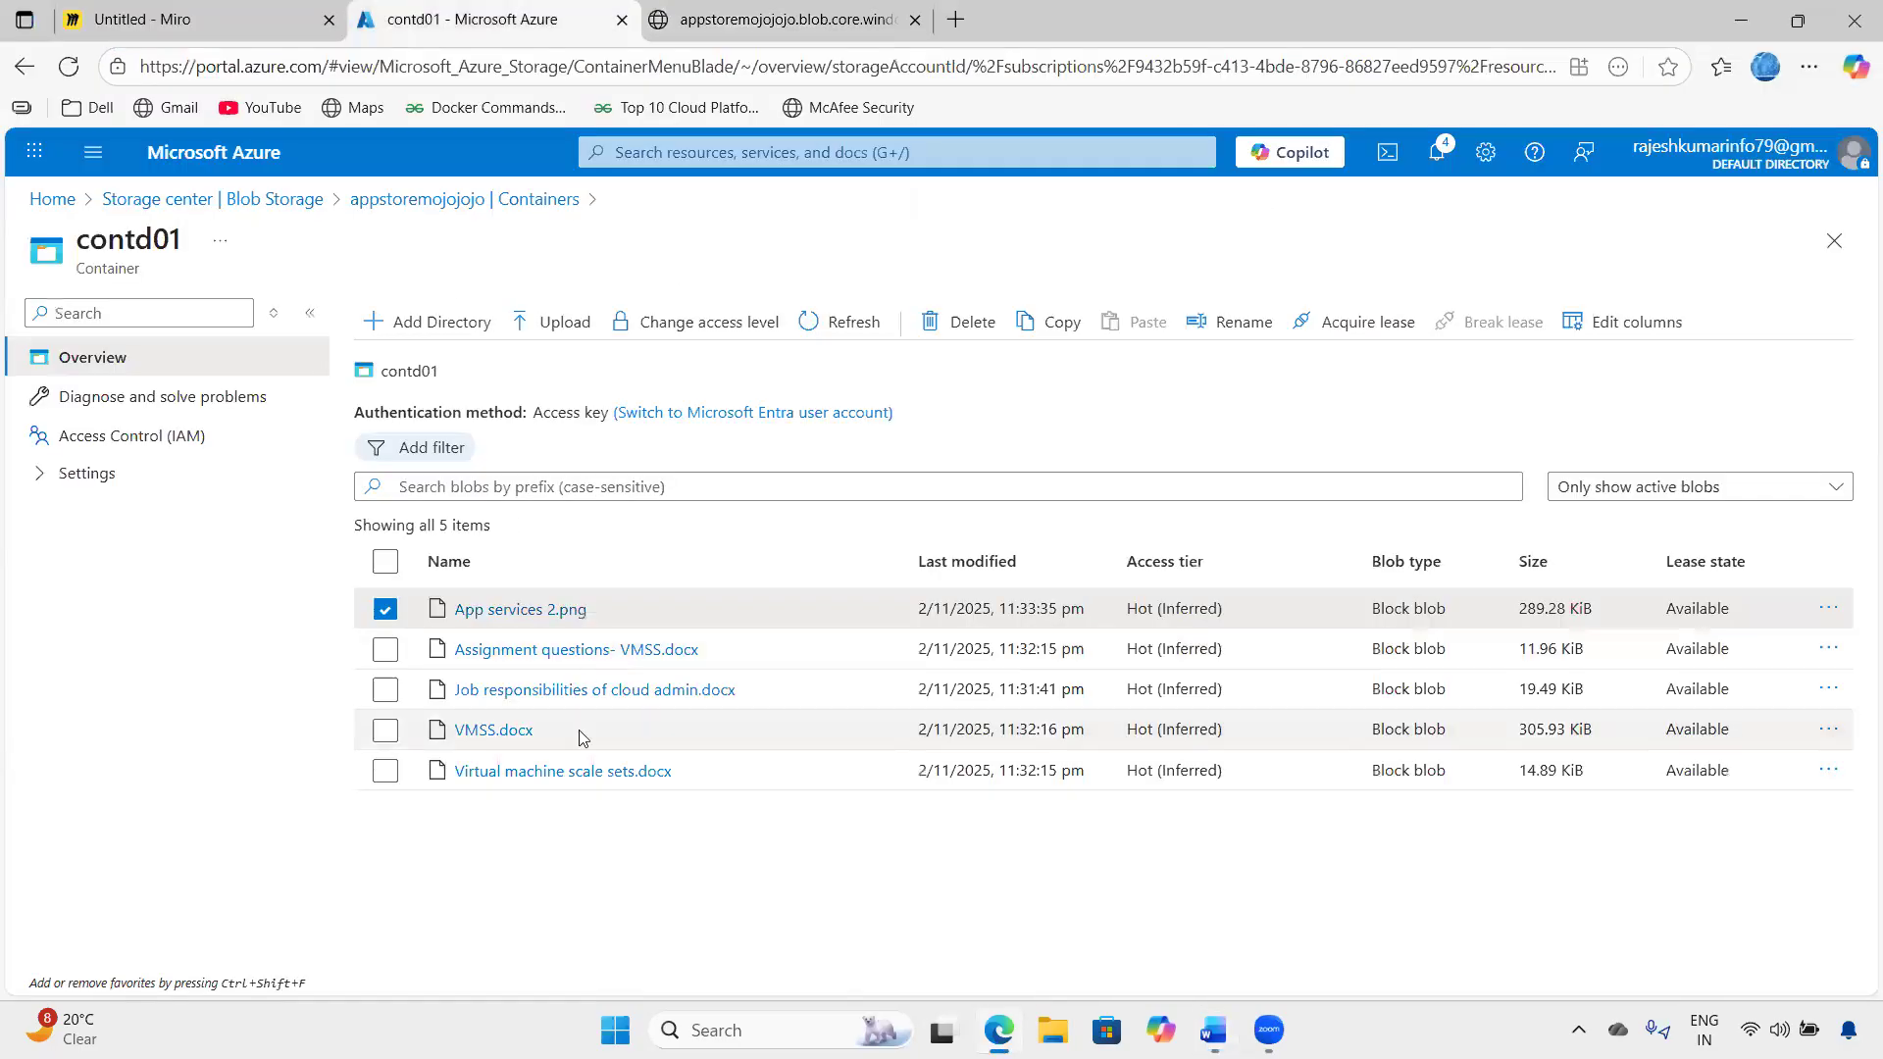
pyautogui.moveTo(1372, 610); pyautogui.dragTo(1407, 651)
pyautogui.hotkey('ctrl', 'Tab')
pyautogui.hotkey('alt', 'Tab')
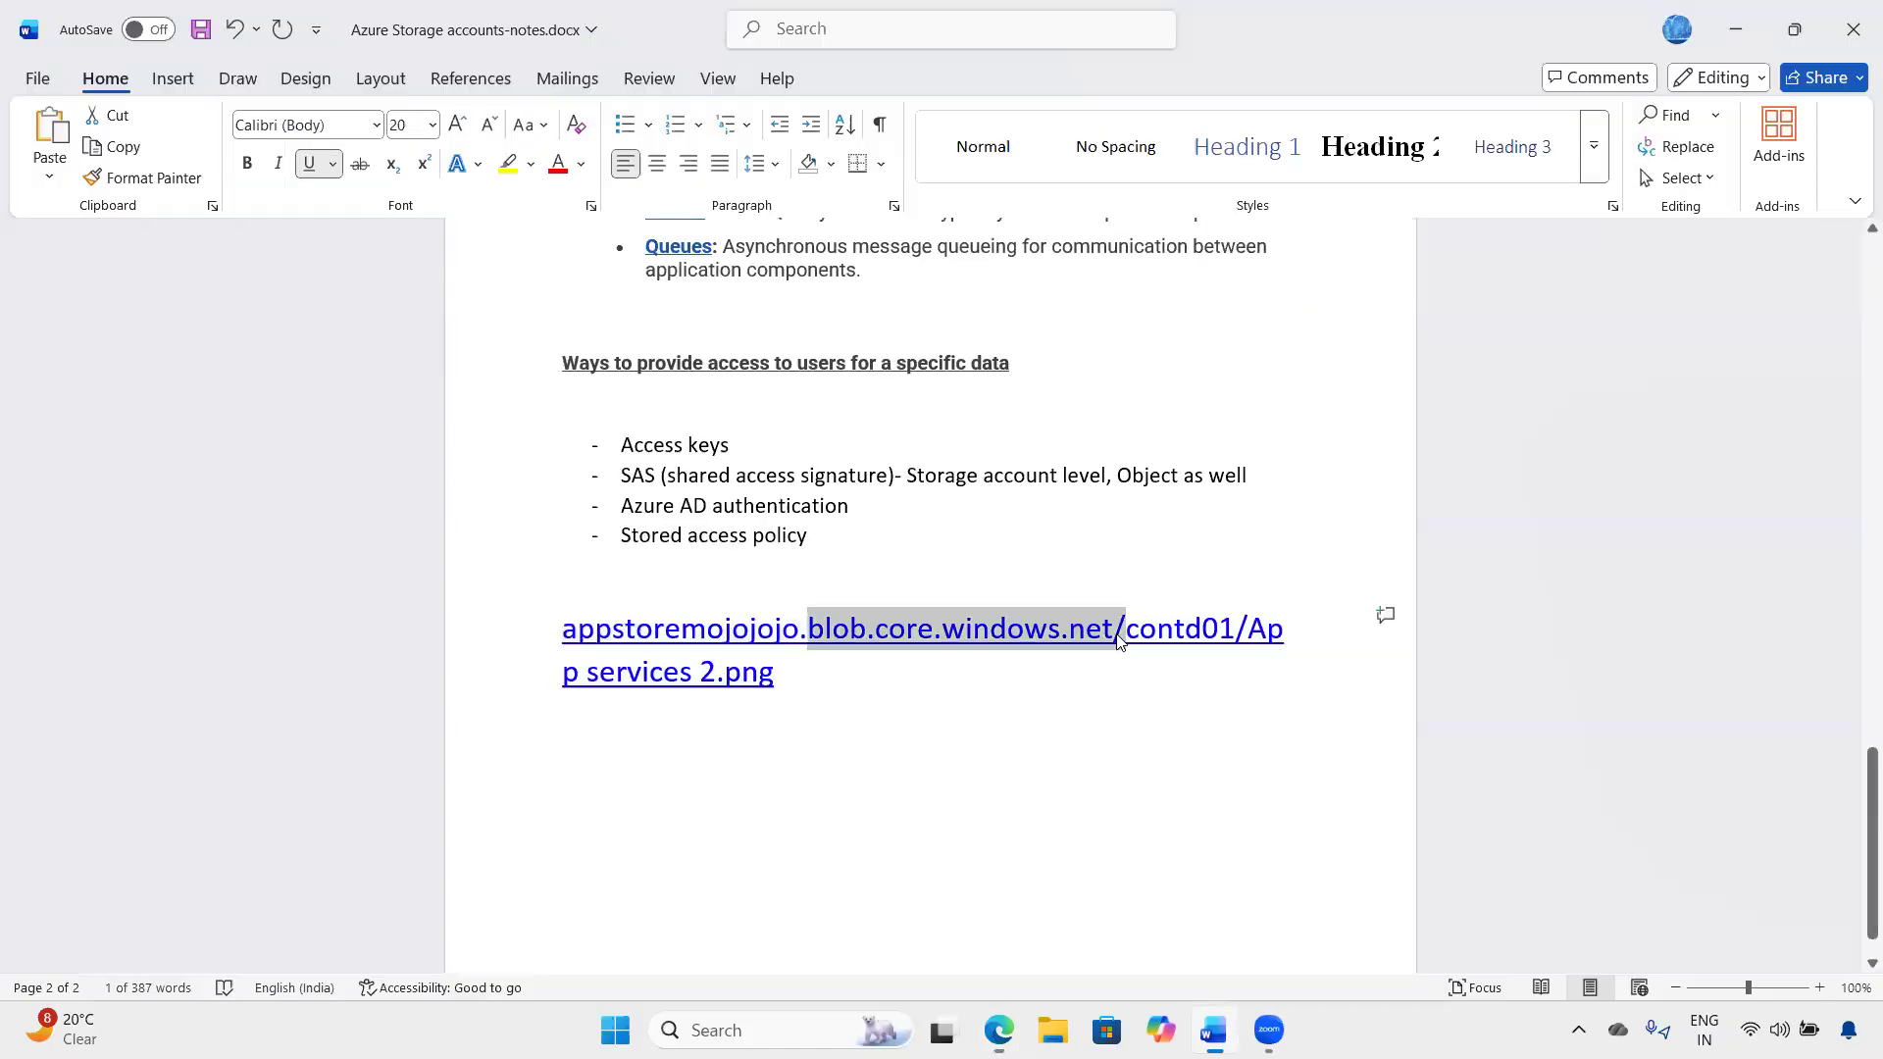
pyautogui.click(990, 652)
pyautogui.moveTo(970, 628); pyautogui.dragTo(1240, 622)
pyautogui.click(1153, 692)
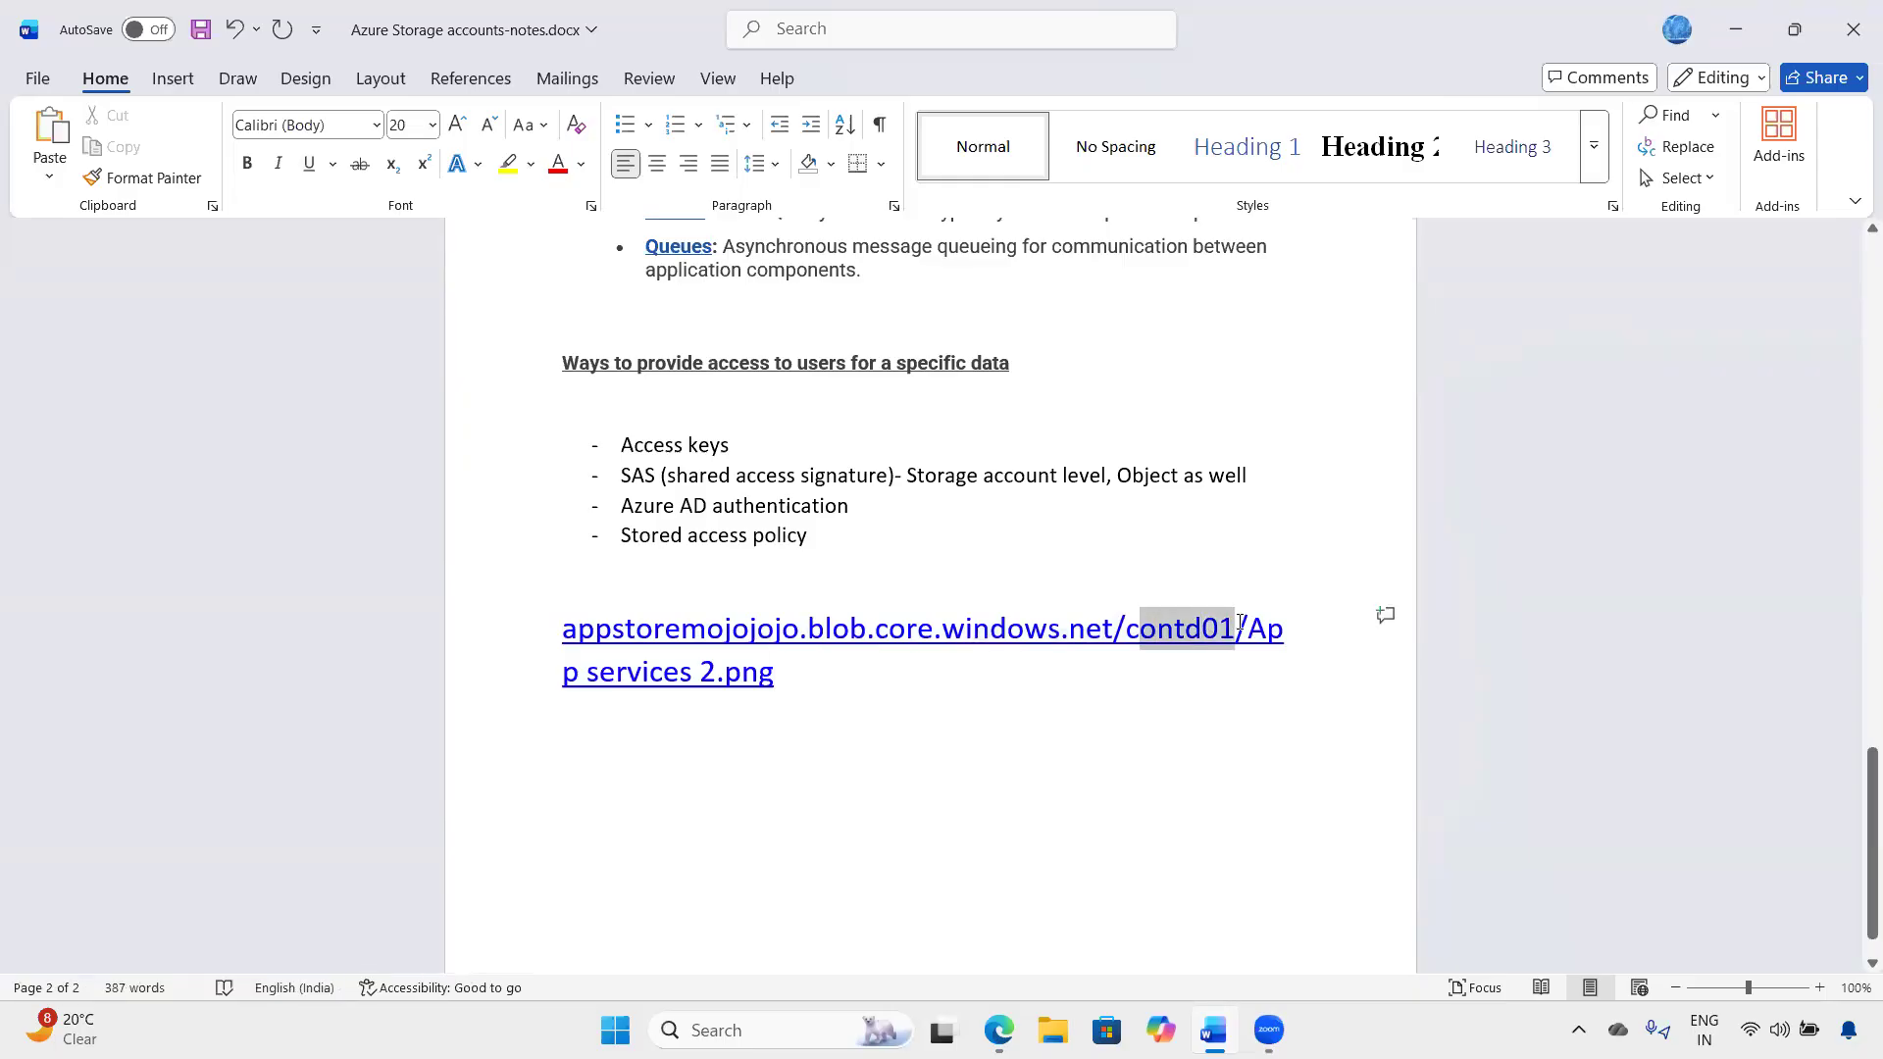
# Step: Highlight contd01 in Azure, then mark the file name and select the whole URL in Word
pyautogui.keyDown('ctrl'); pyautogui.click(1241, 622); pyautogui.keyUp('ctrl')
pyautogui.hotkey('ctrl', 'shift', 'Tab')
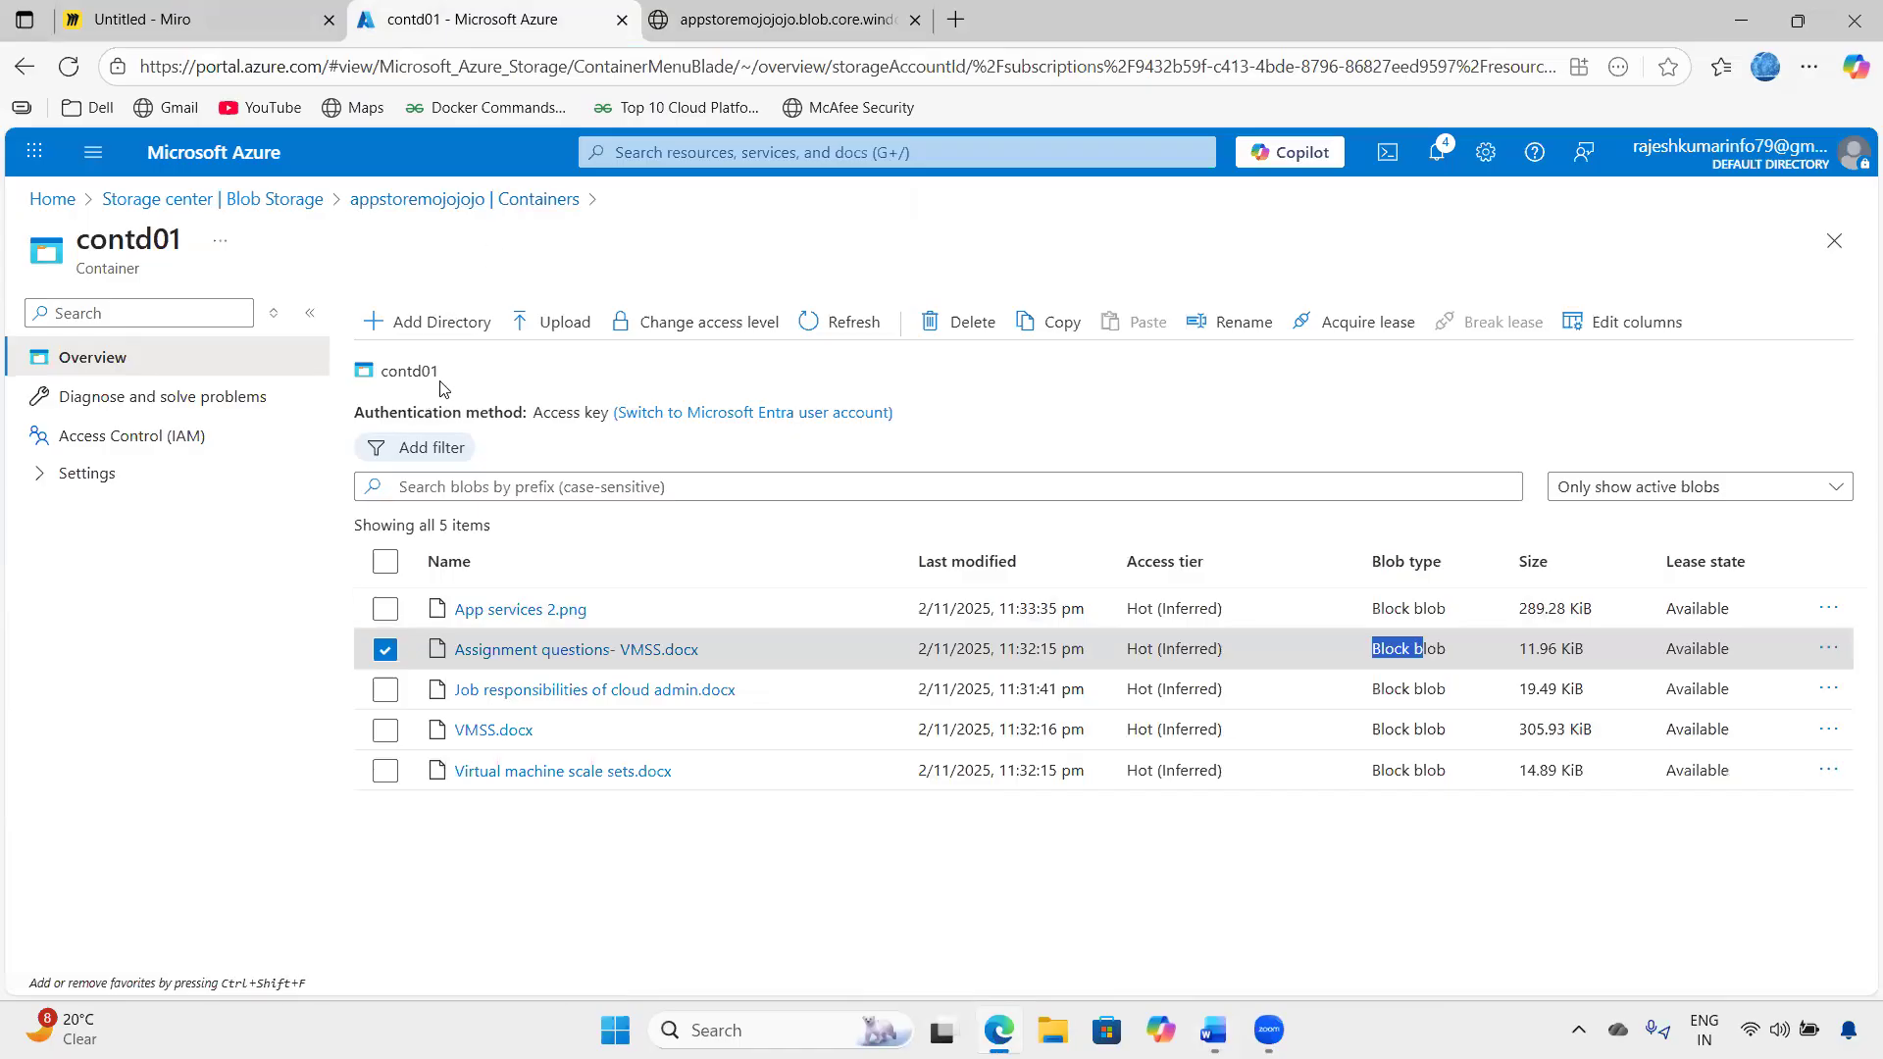
pyautogui.moveTo(440, 387); pyautogui.dragTo(331, 385)
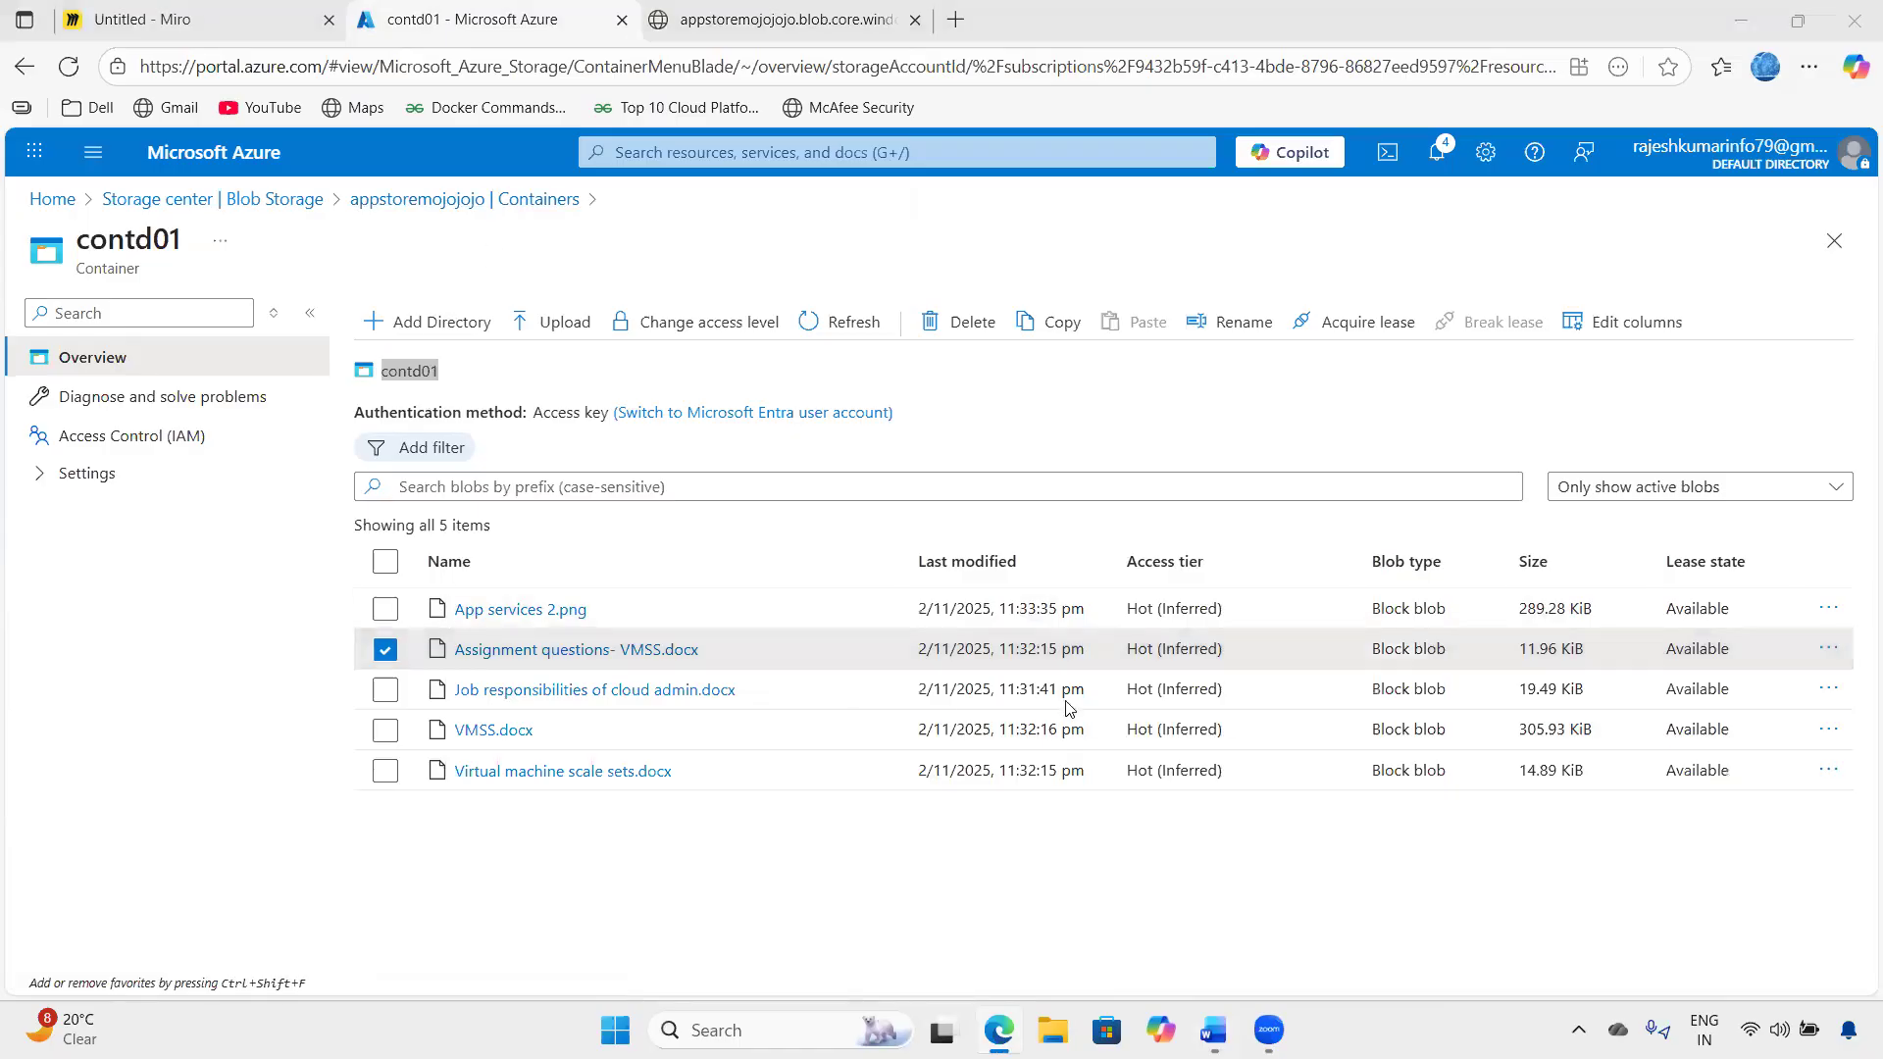
pyautogui.hotkey('ctrl', 'Tab')
pyautogui.hotkey('alt', 'Tab')
pyautogui.click(1256, 655)
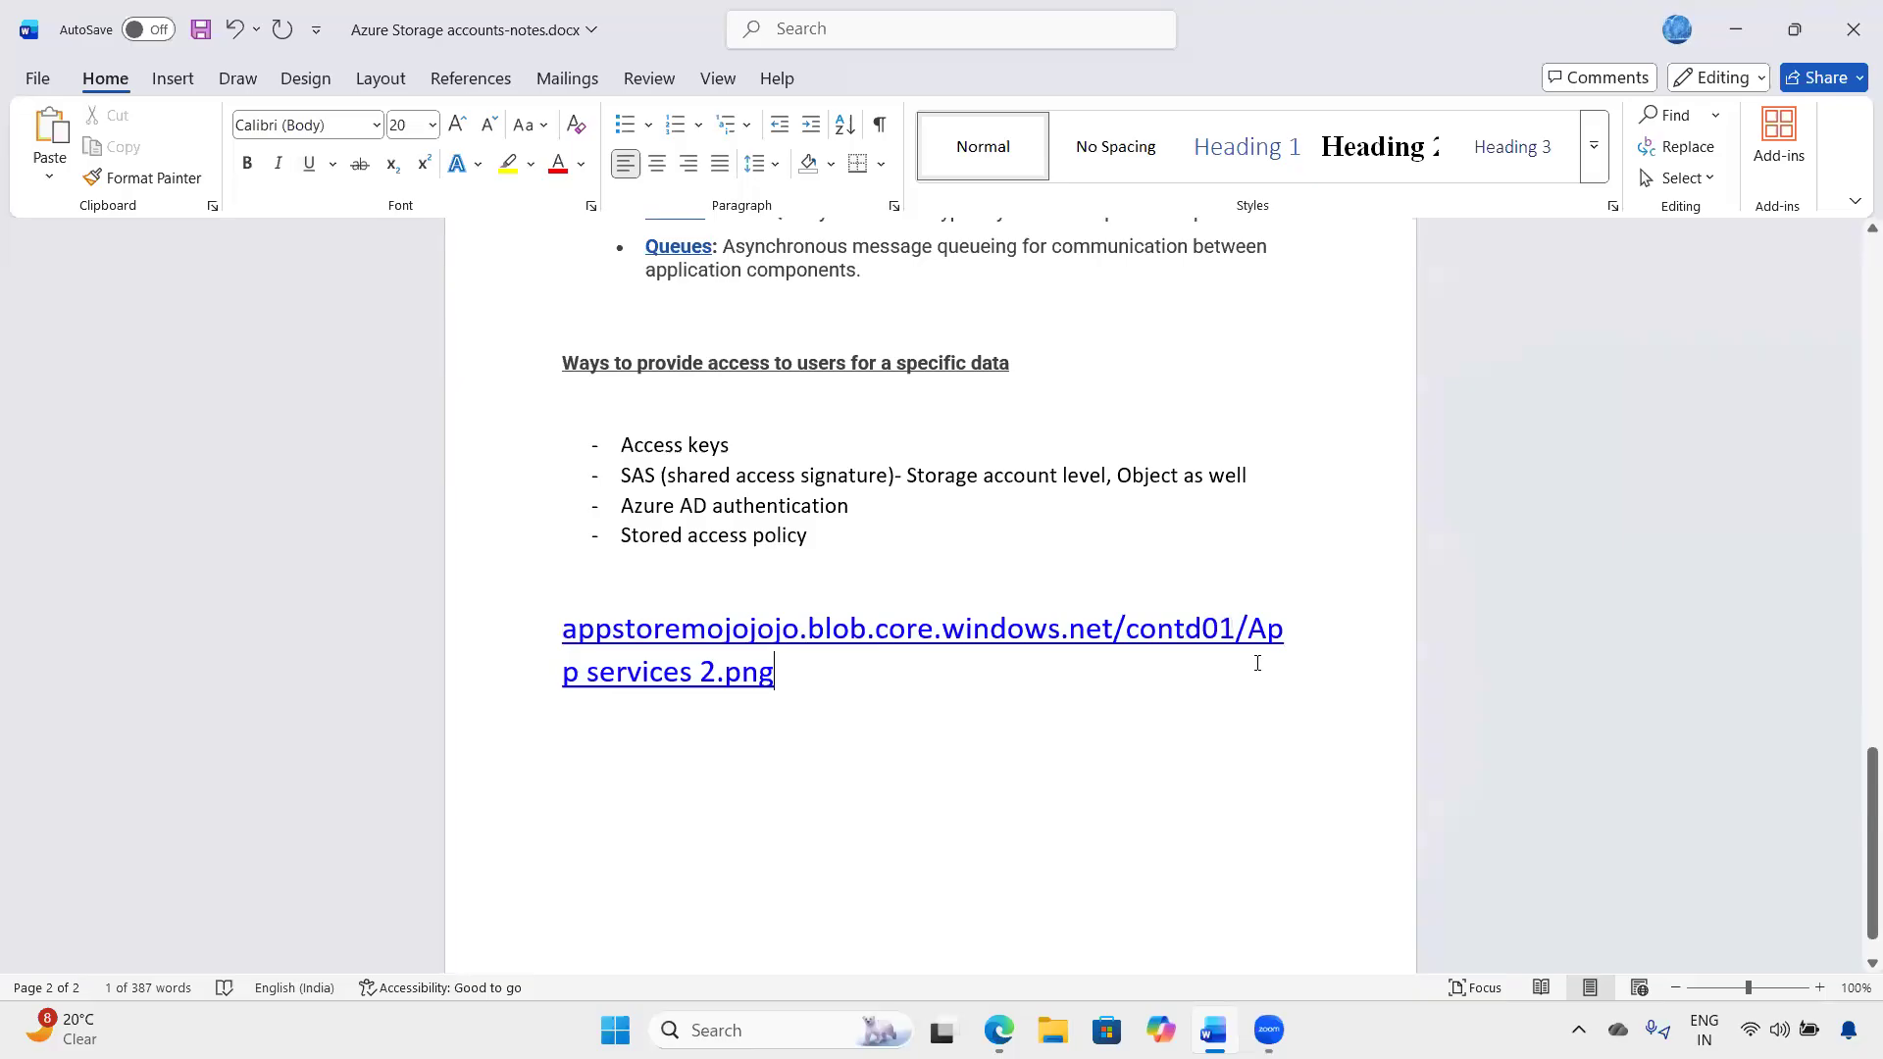
pyautogui.keyDown('shift'); pyautogui.click(1292, 645); pyautogui.keyUp('shift')
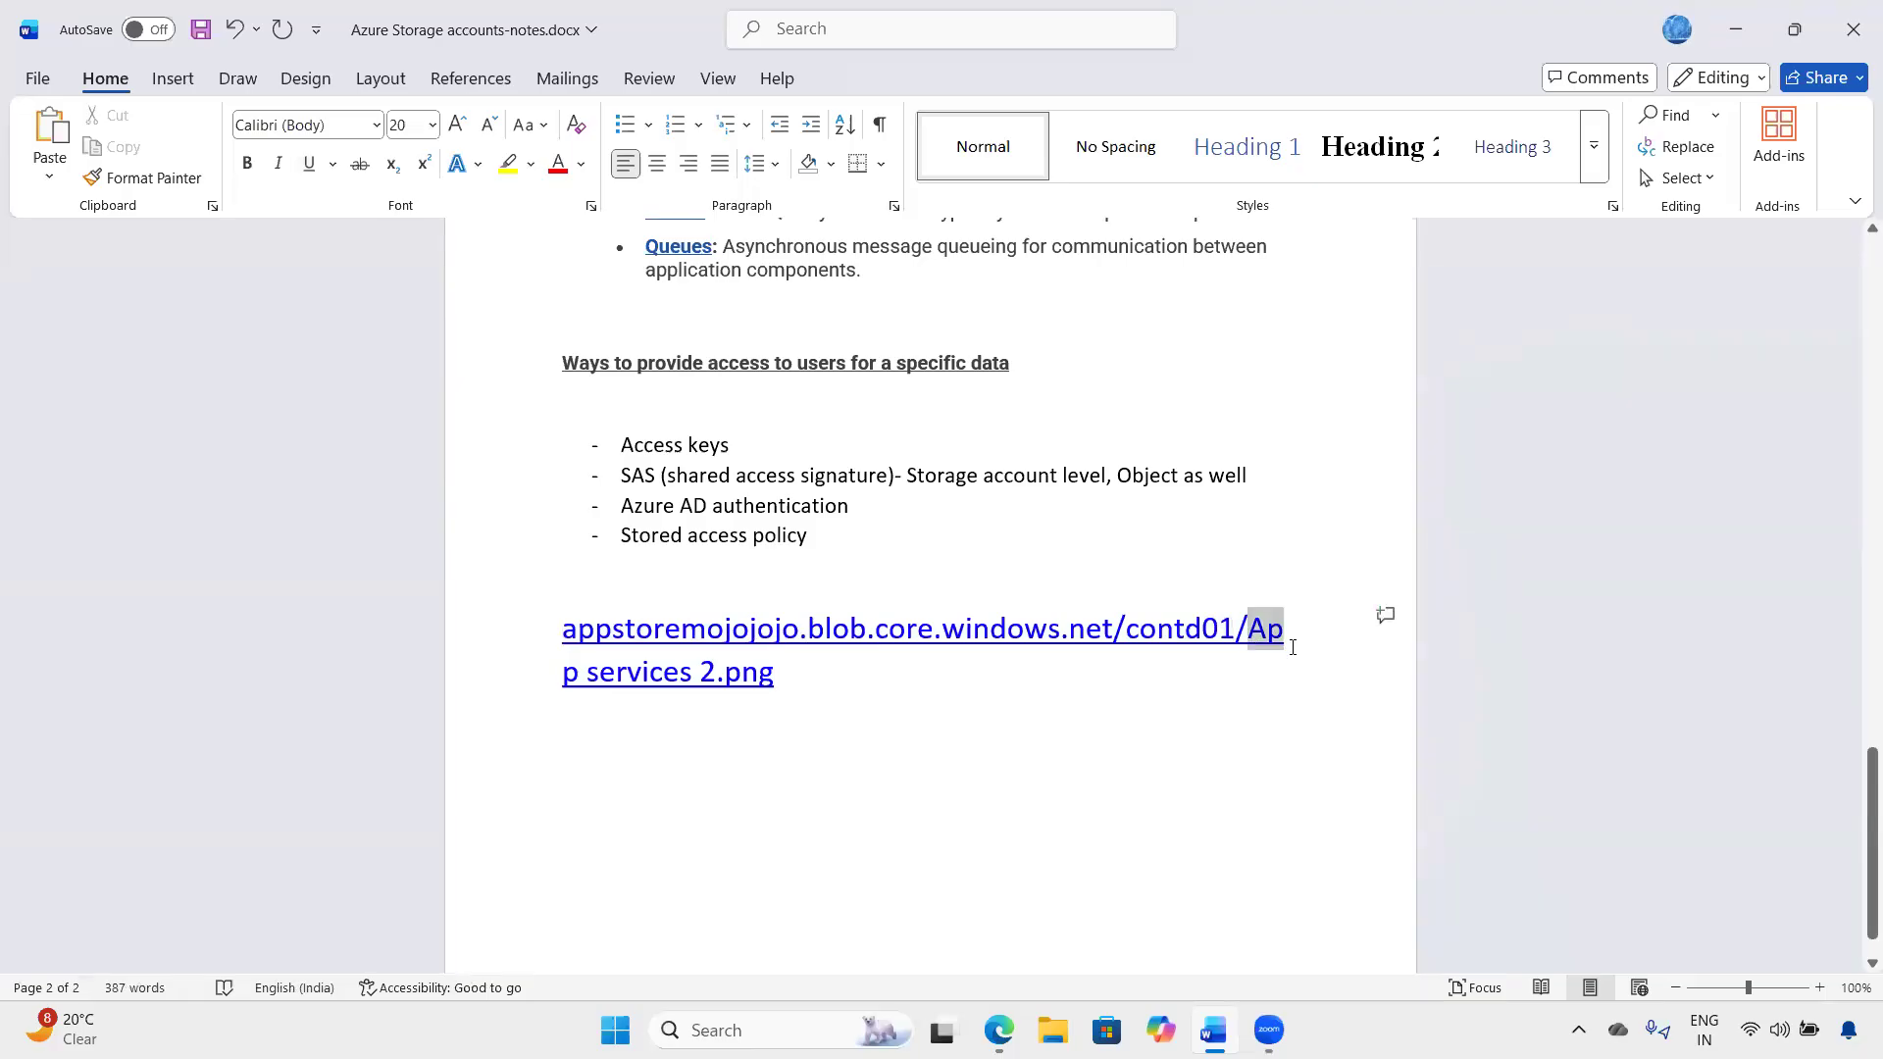
pyautogui.tripleClick(953, 704)
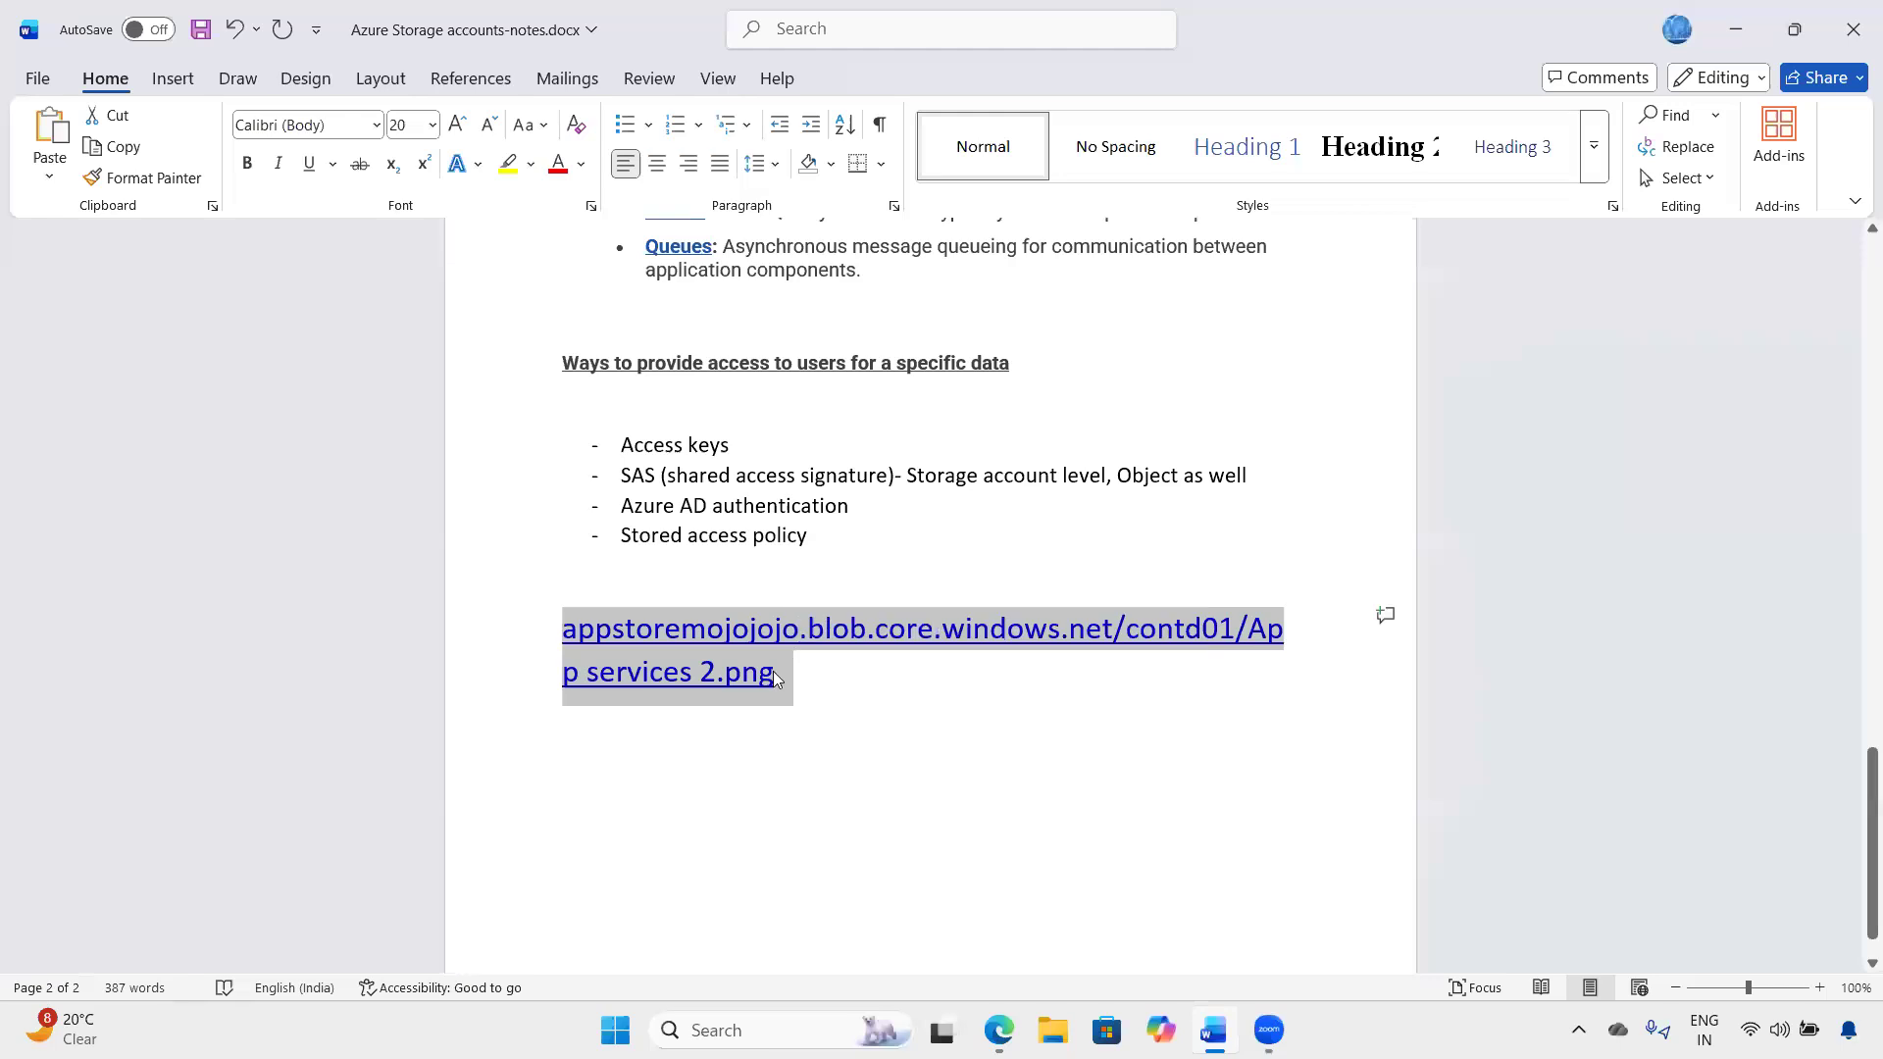
# Step: Select the entire blob URL in Word and open it in a new browser tab
pyautogui.hotkey('alt', 'Tab')
pyautogui.hotkey('alt', 'Tab')
pyautogui.hotkey('alt', 'Tab')
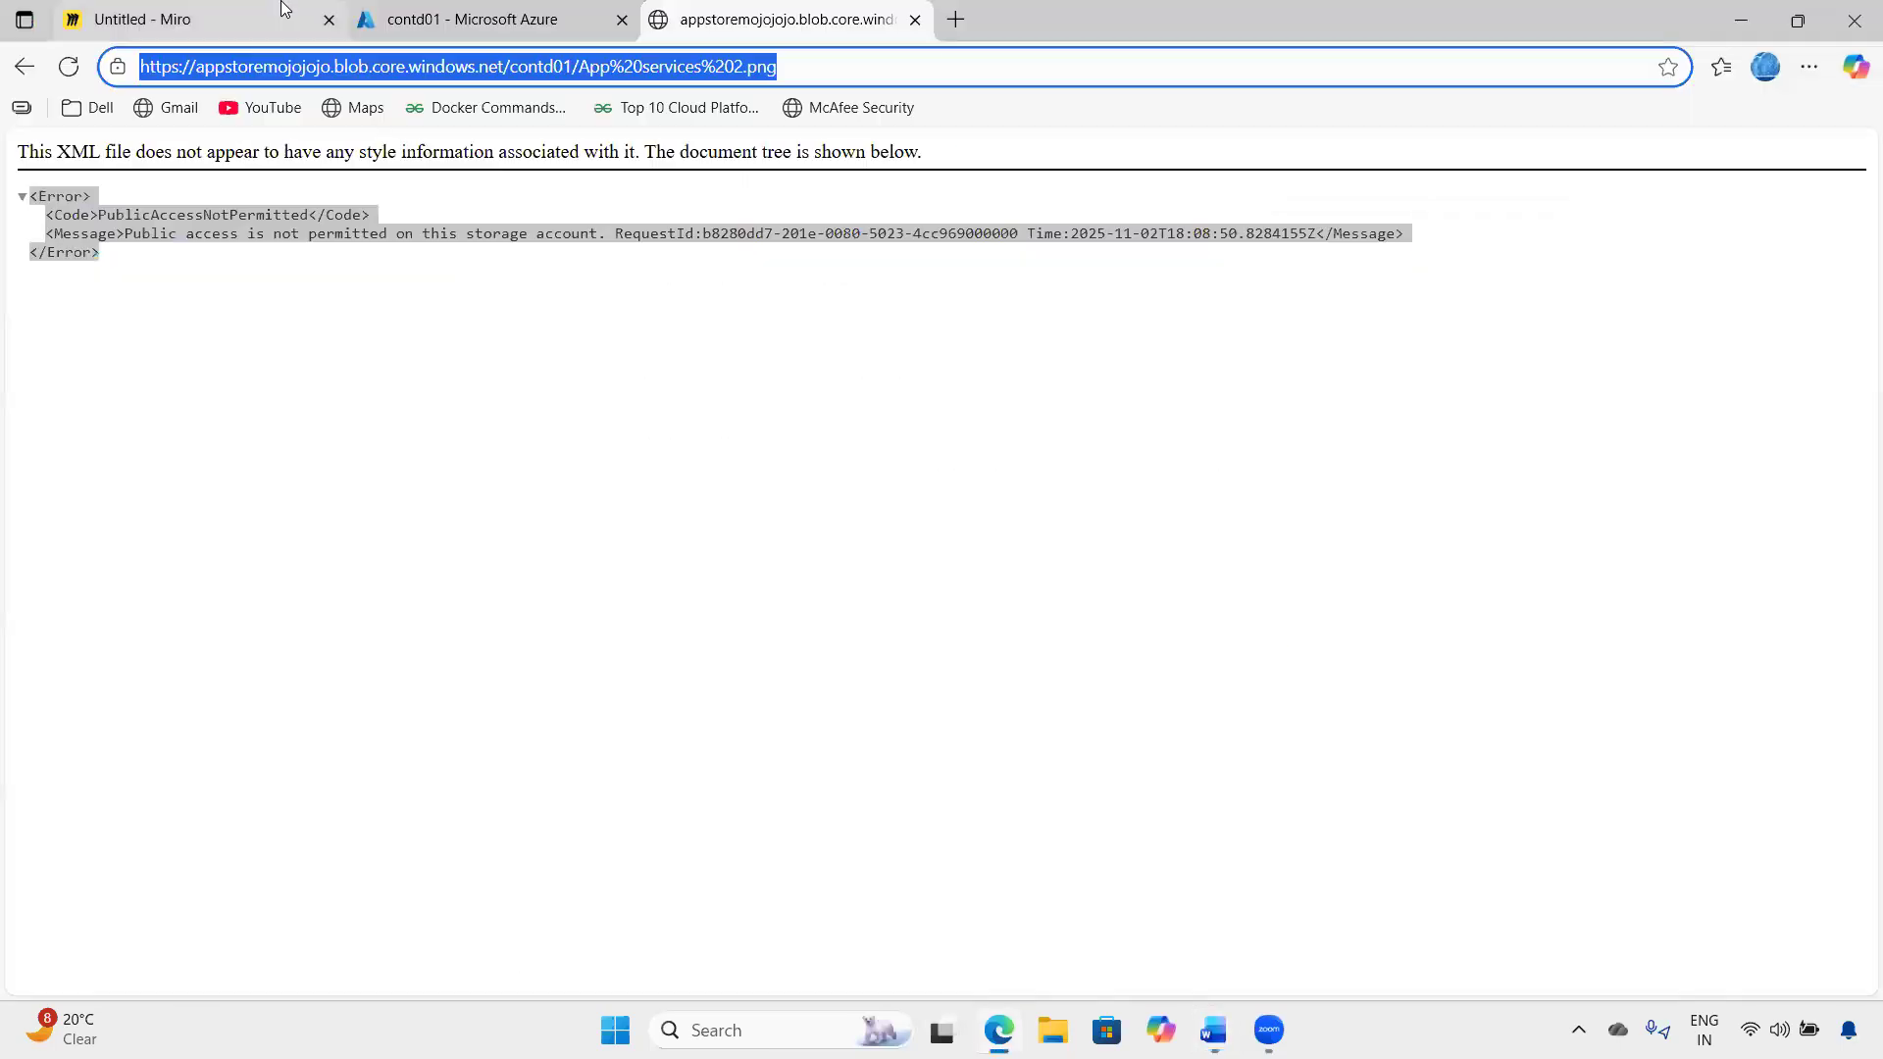
pyautogui.click(412, 11)
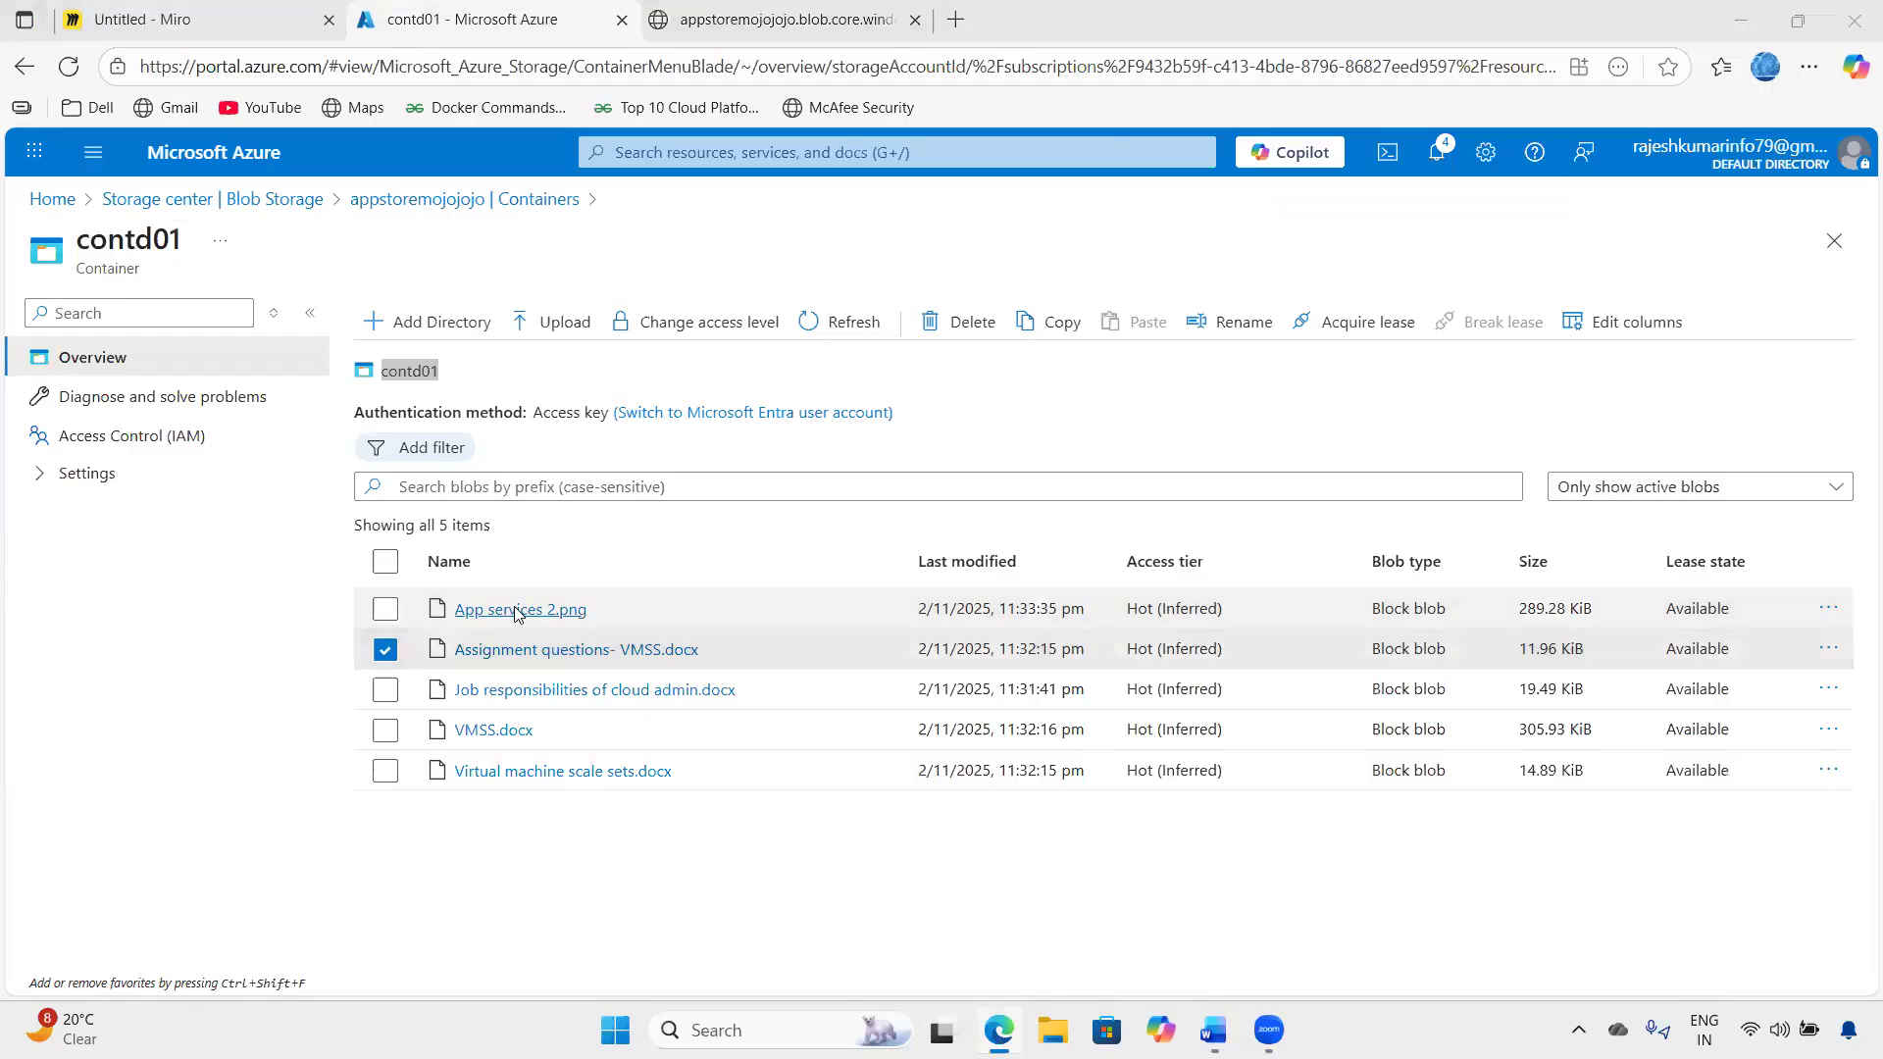
pyautogui.hotkey('ctrl', 'Tab')
pyautogui.hotkey('alt', 'Tab')
pyautogui.click(772, 685)
pyautogui.moveTo(771, 686); pyautogui.dragTo(549, 629)
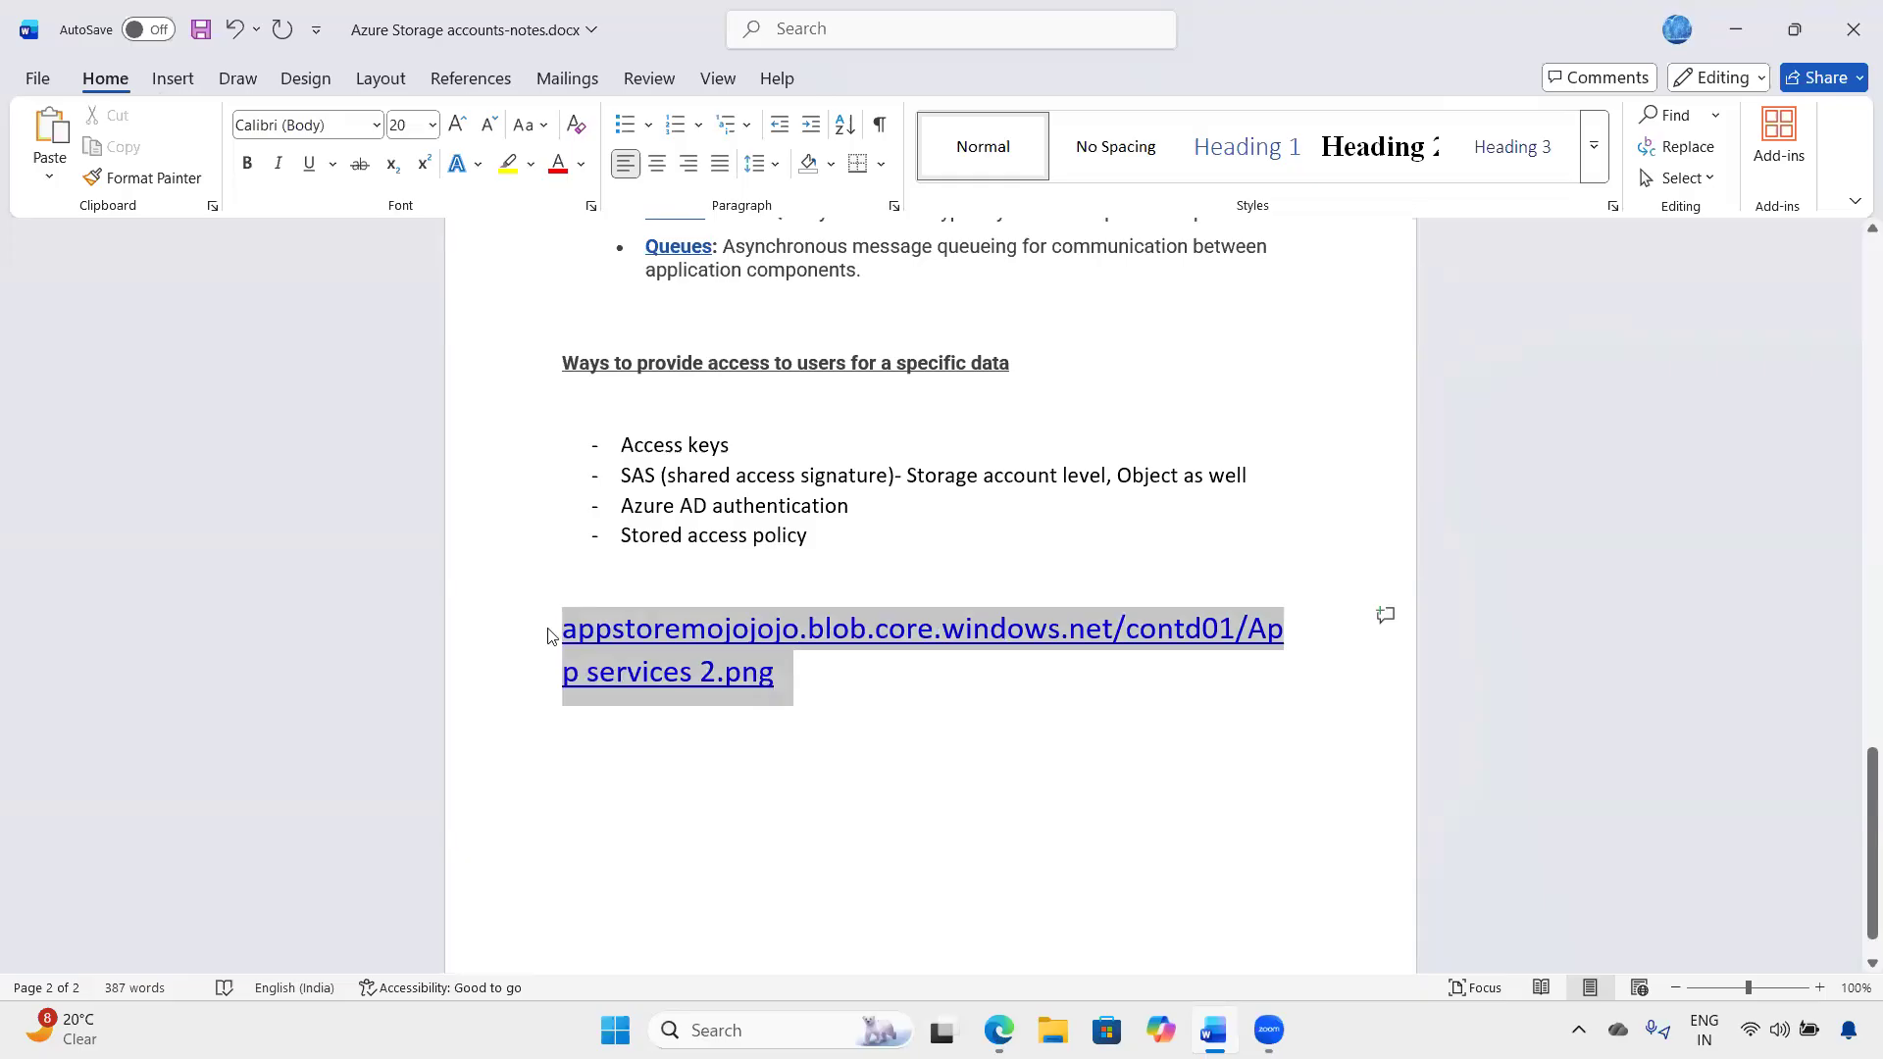
pyautogui.click(832, 677)
pyautogui.tripleClick(829, 675)
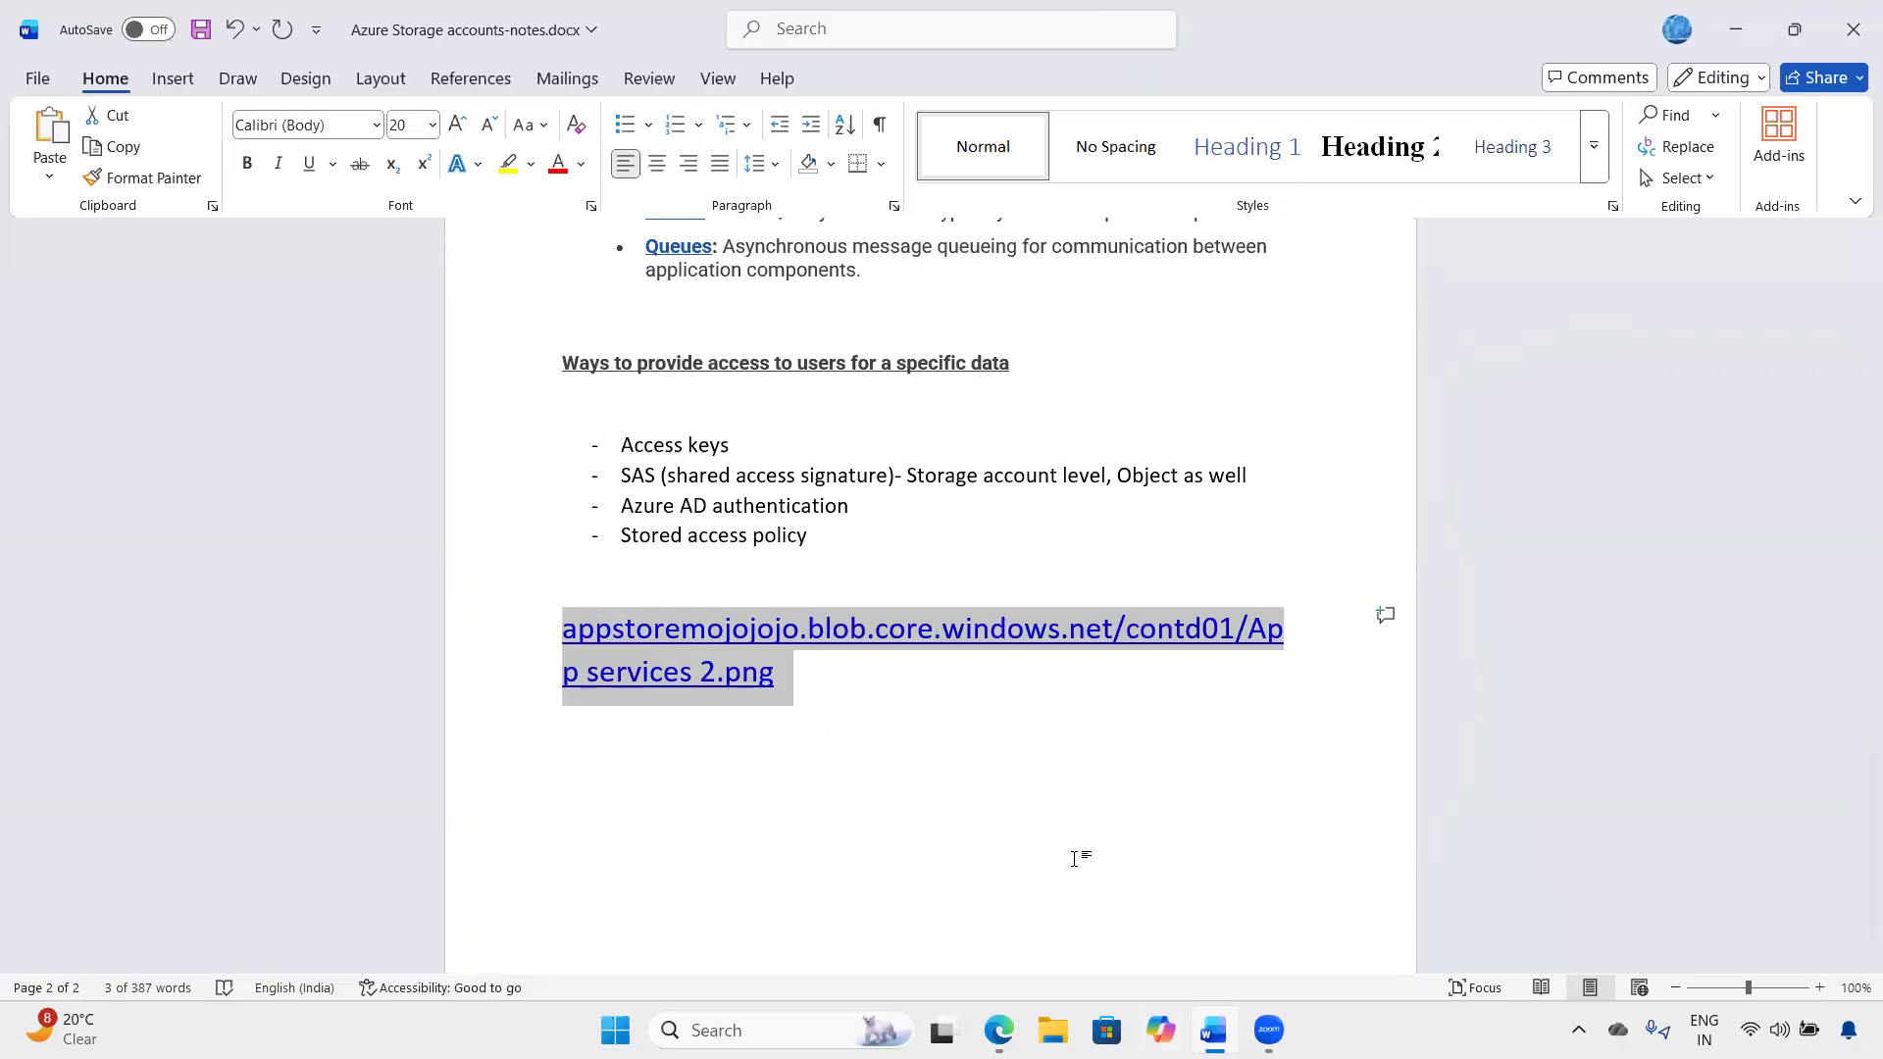
pyautogui.keyDown('ctrl'); pyautogui.click(745, 672); pyautogui.keyUp('ctrl')
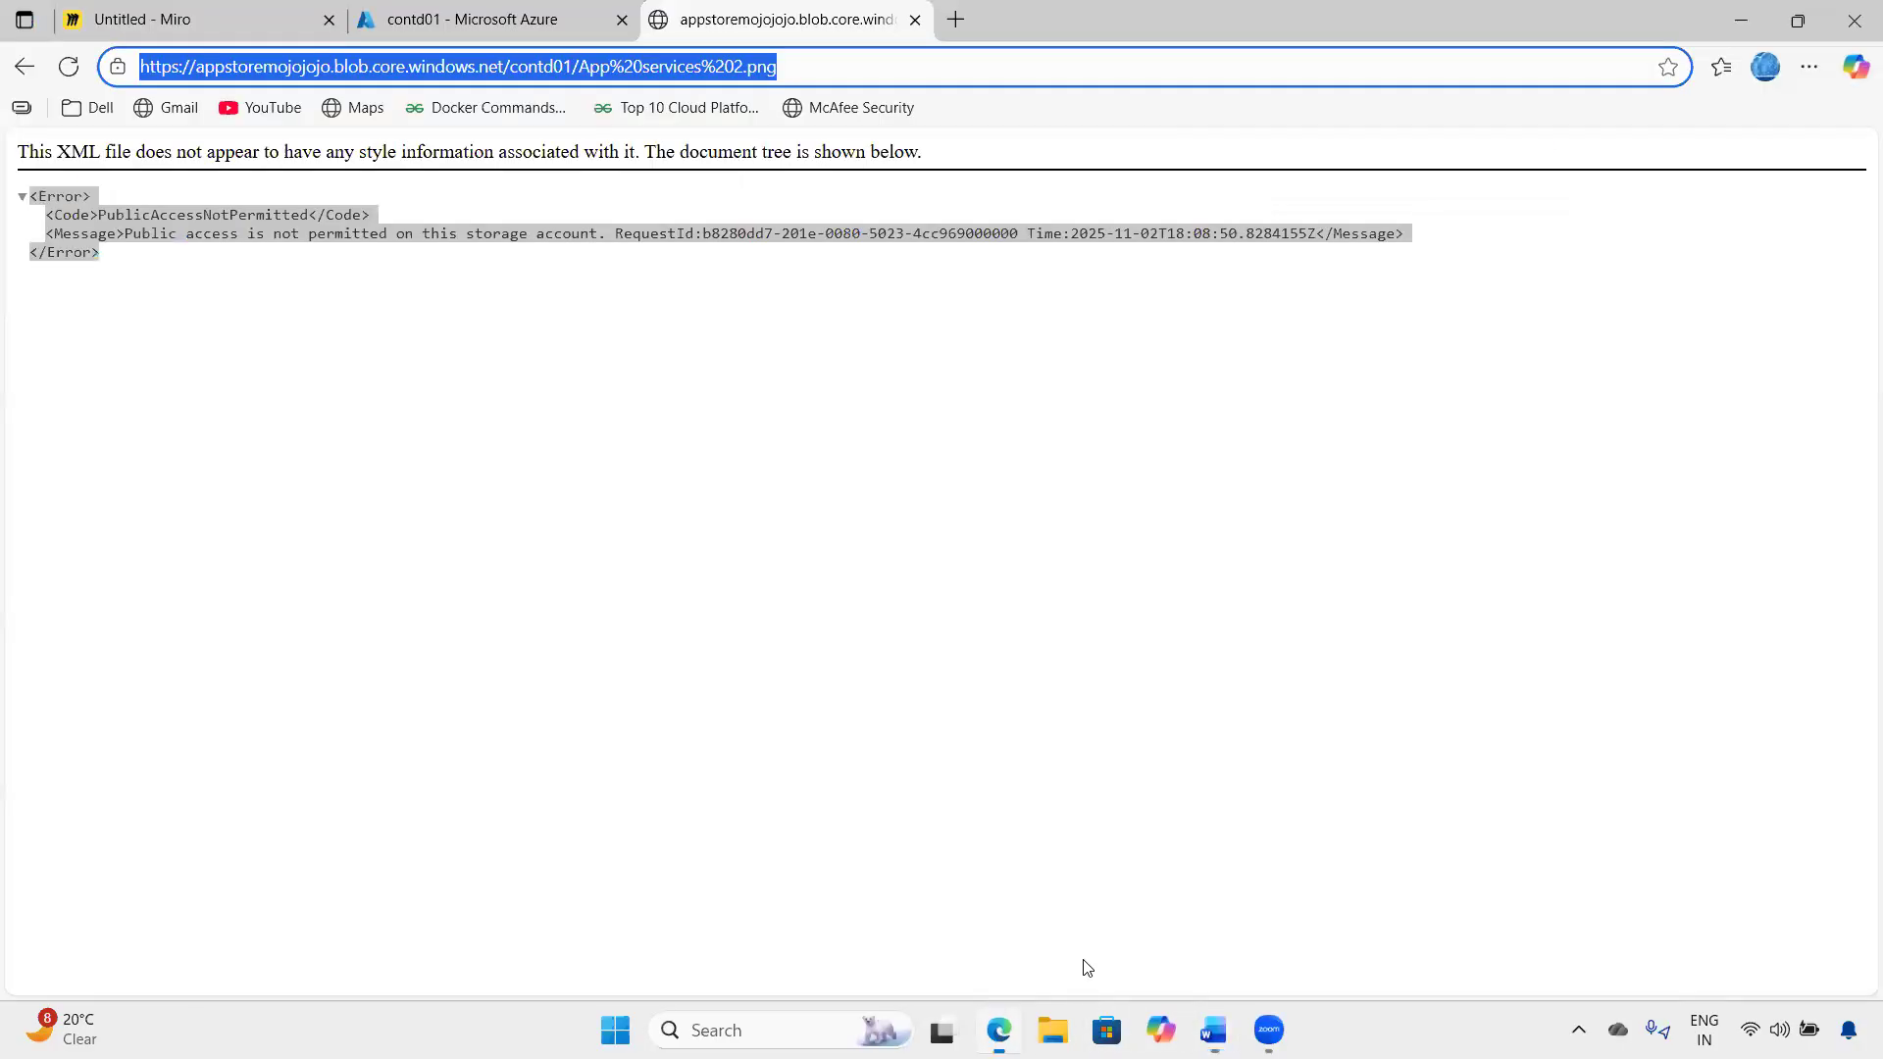
pyautogui.click(423, 12)
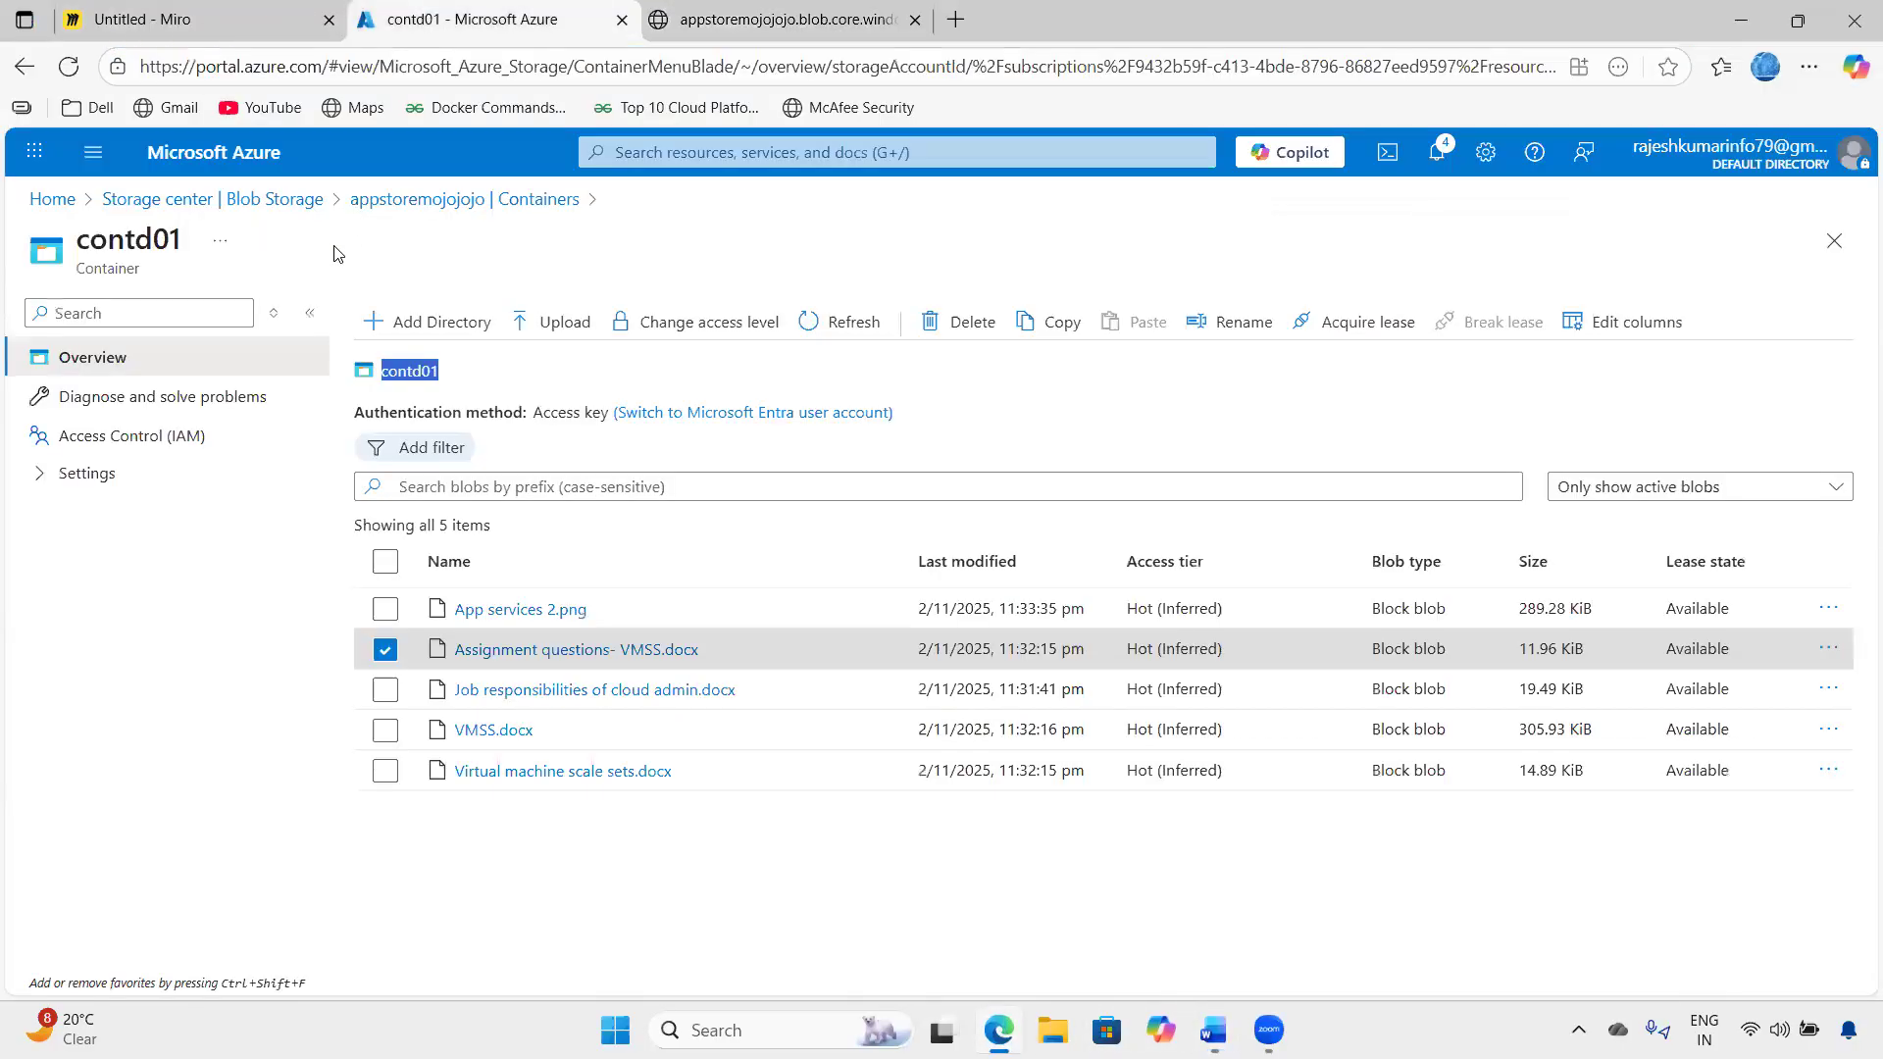
# Step: Navigate from Storage center to appstoremojojo's containers and open contd01
pyautogui.click(291, 196)
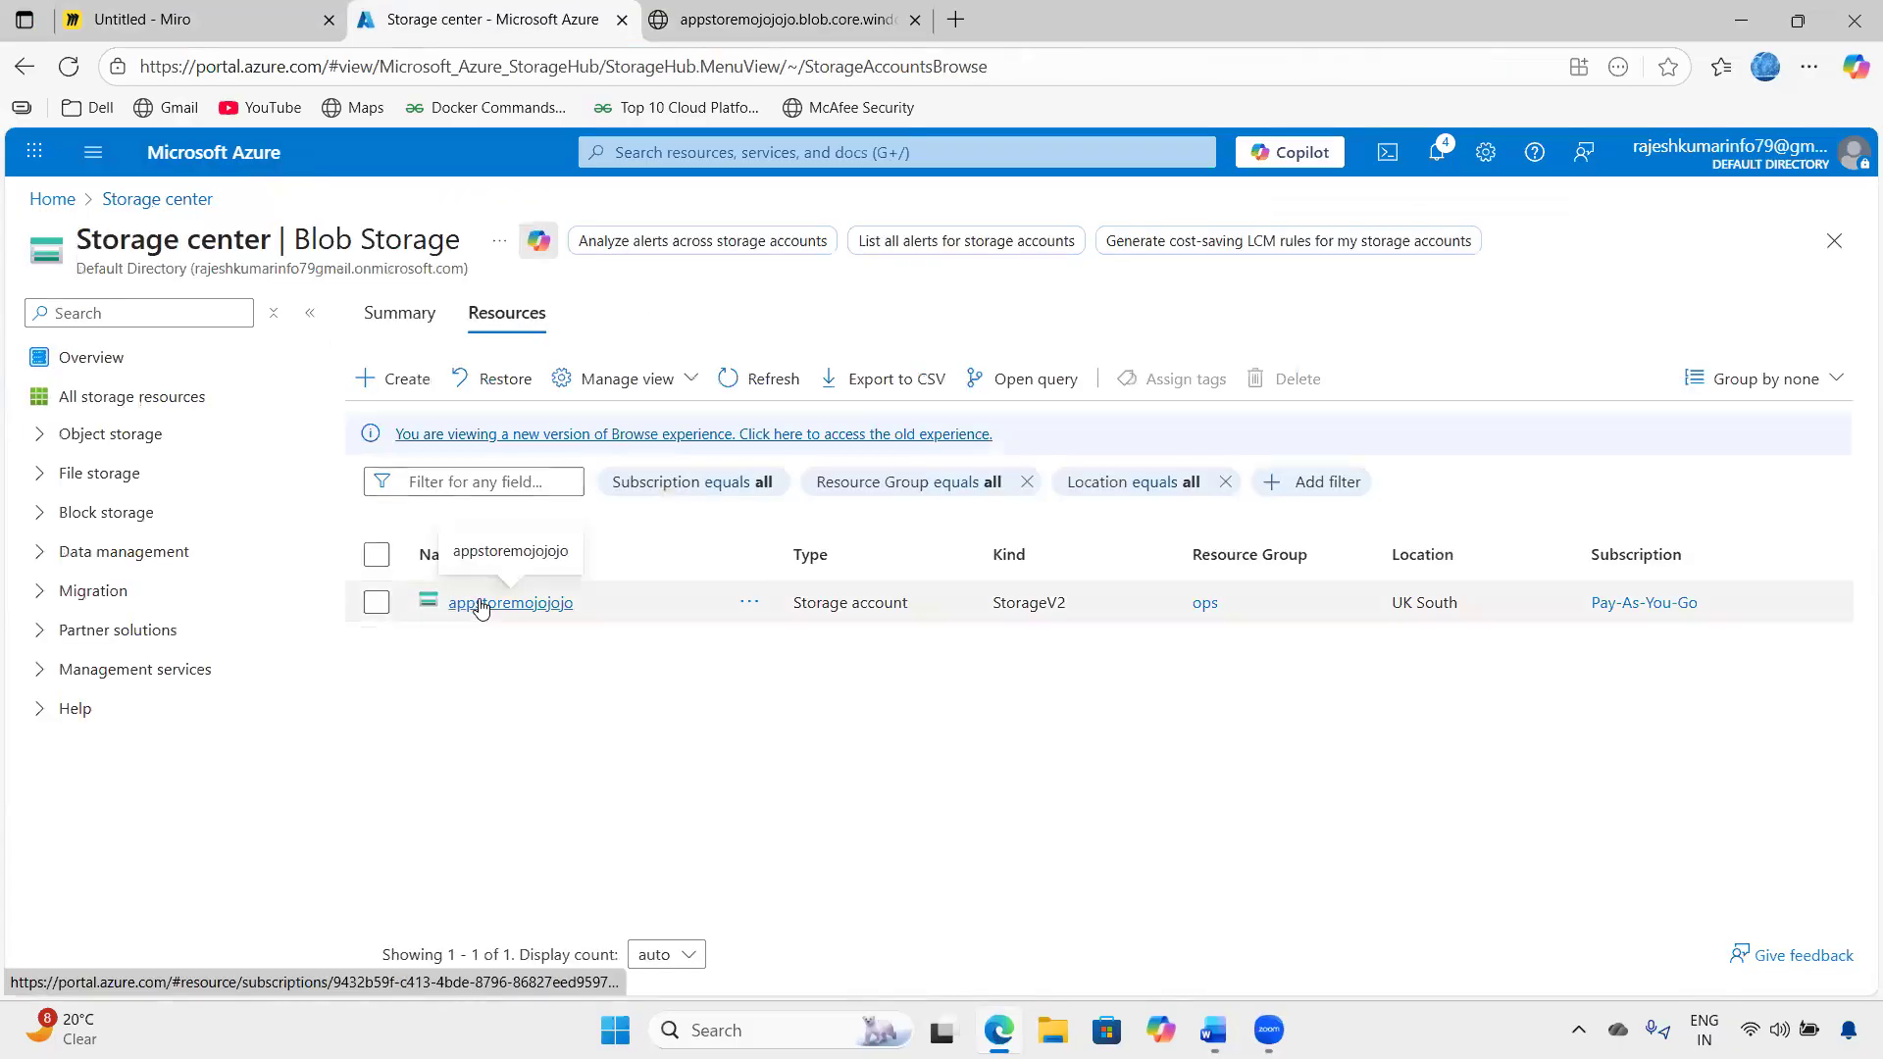
pyautogui.click(457, 606)
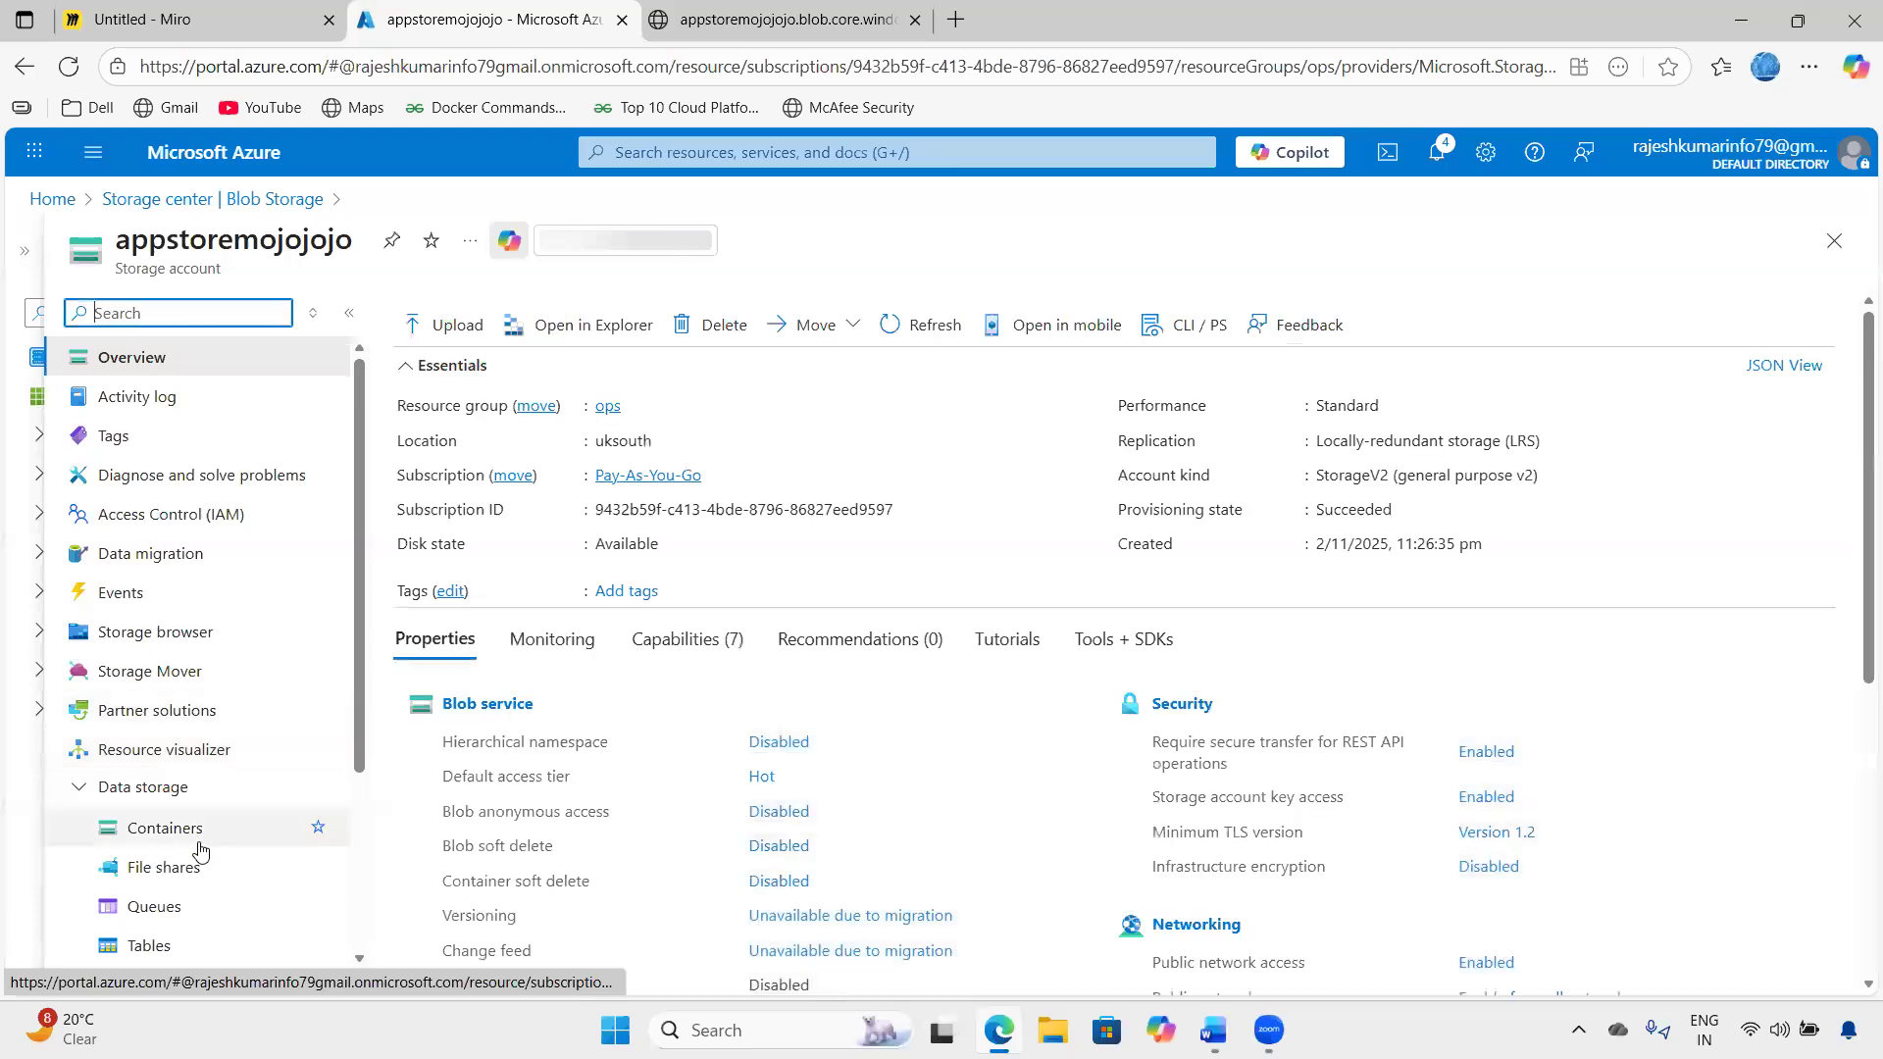
pyautogui.click(157, 828)
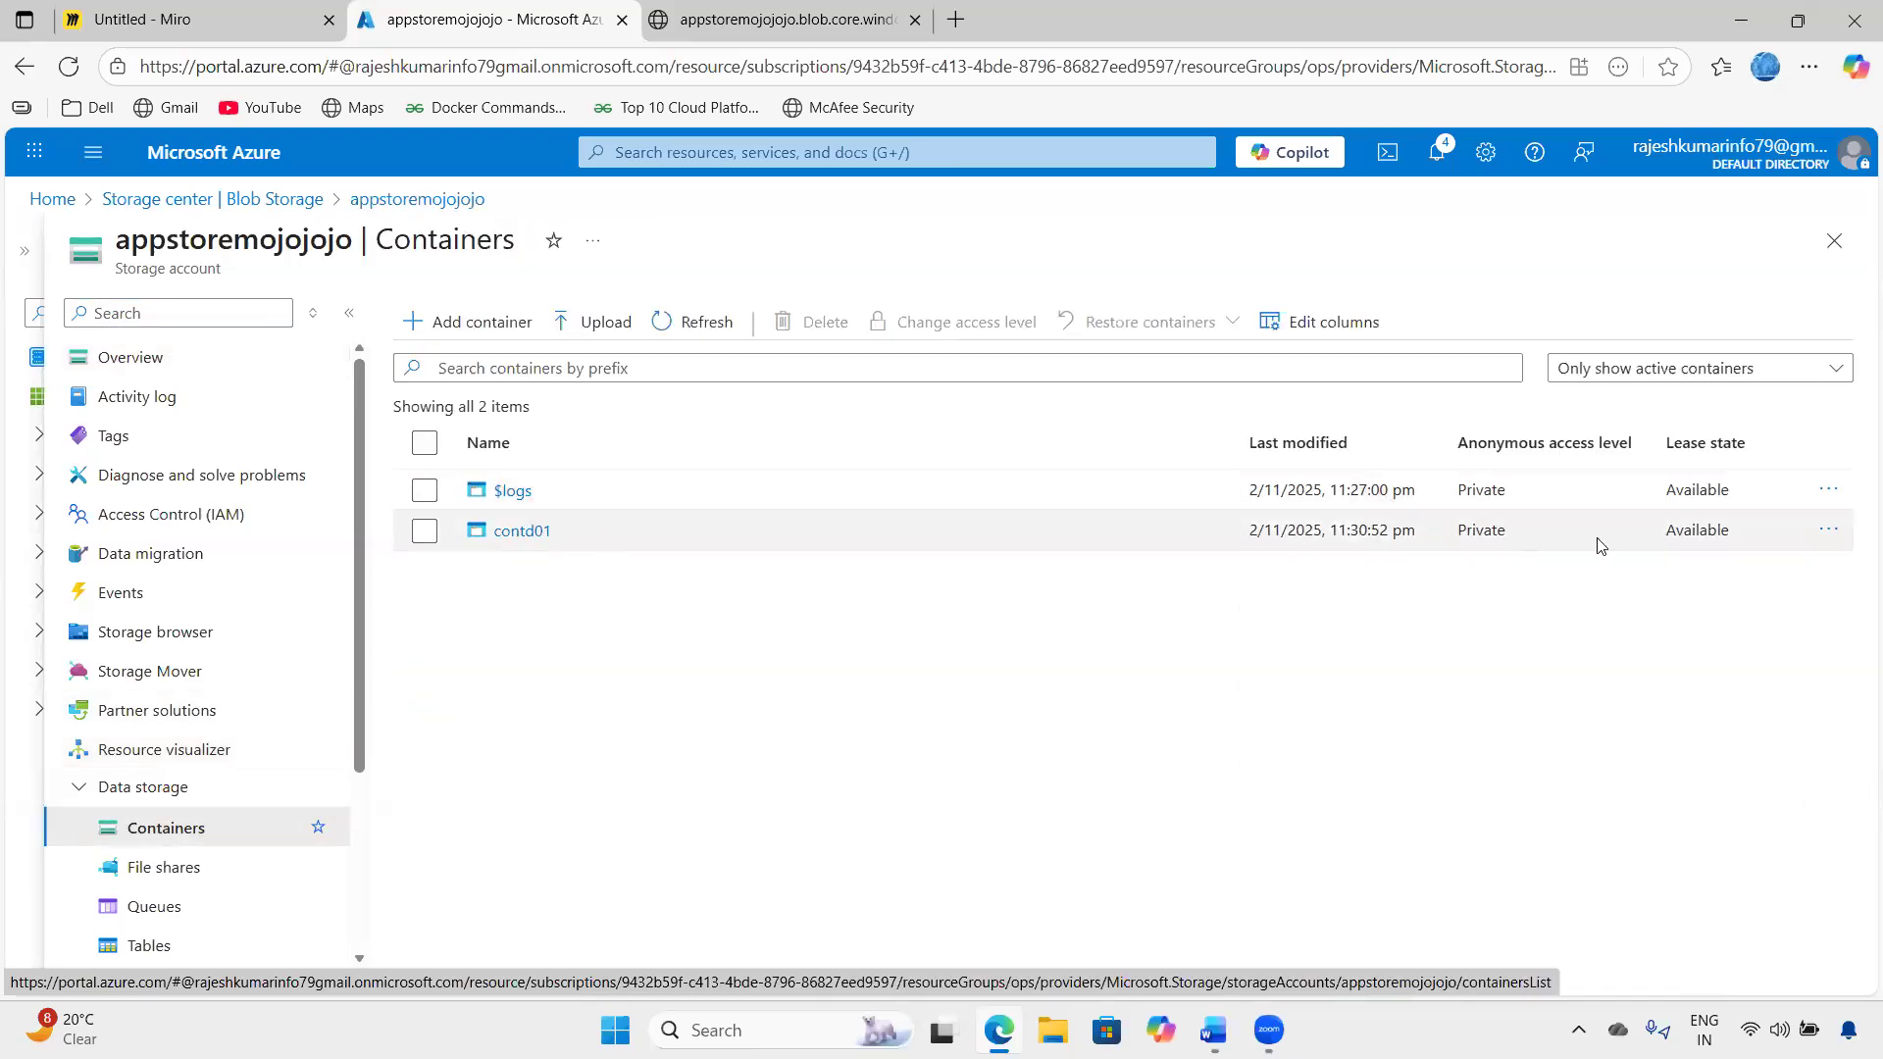
pyautogui.doubleClick(1487, 530)
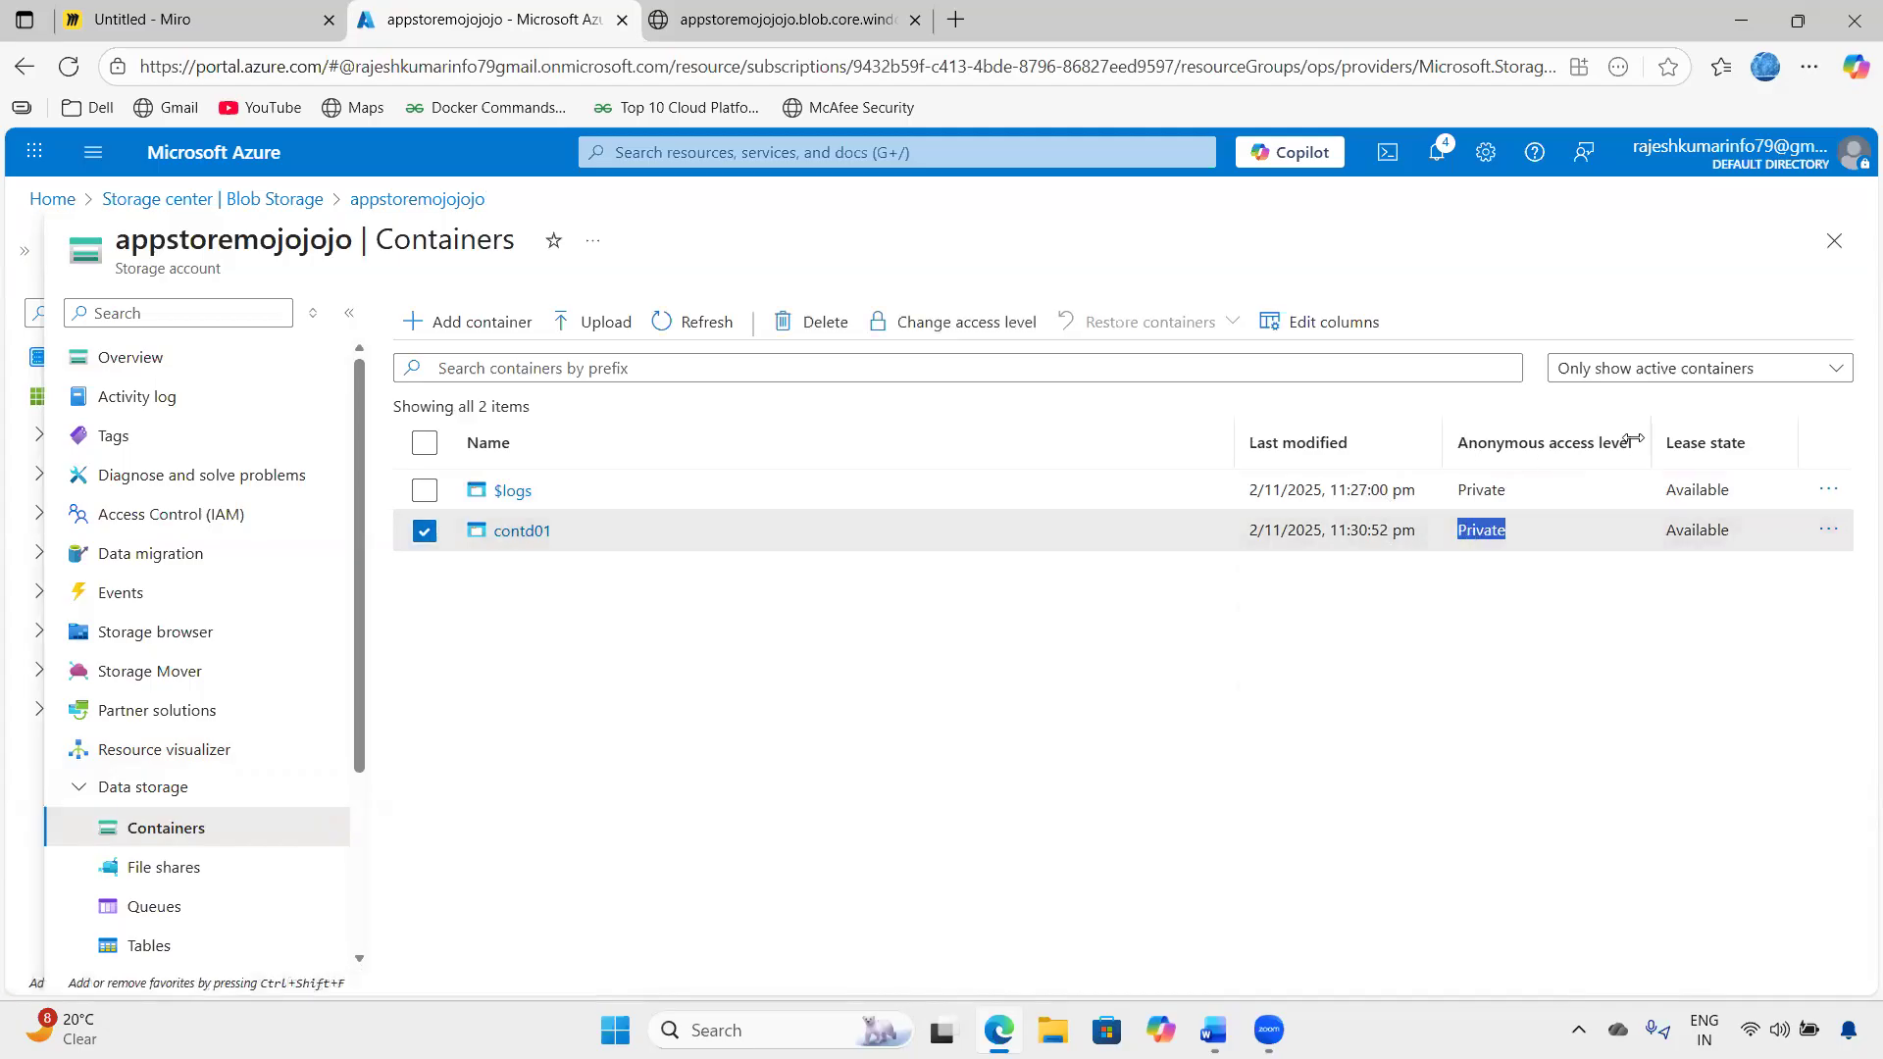
pyautogui.doubleClick(1439, 534)
# Step: Return to appstoremojojo's containers list and tick the contd01 checkbox
pyautogui.click(304, 199)
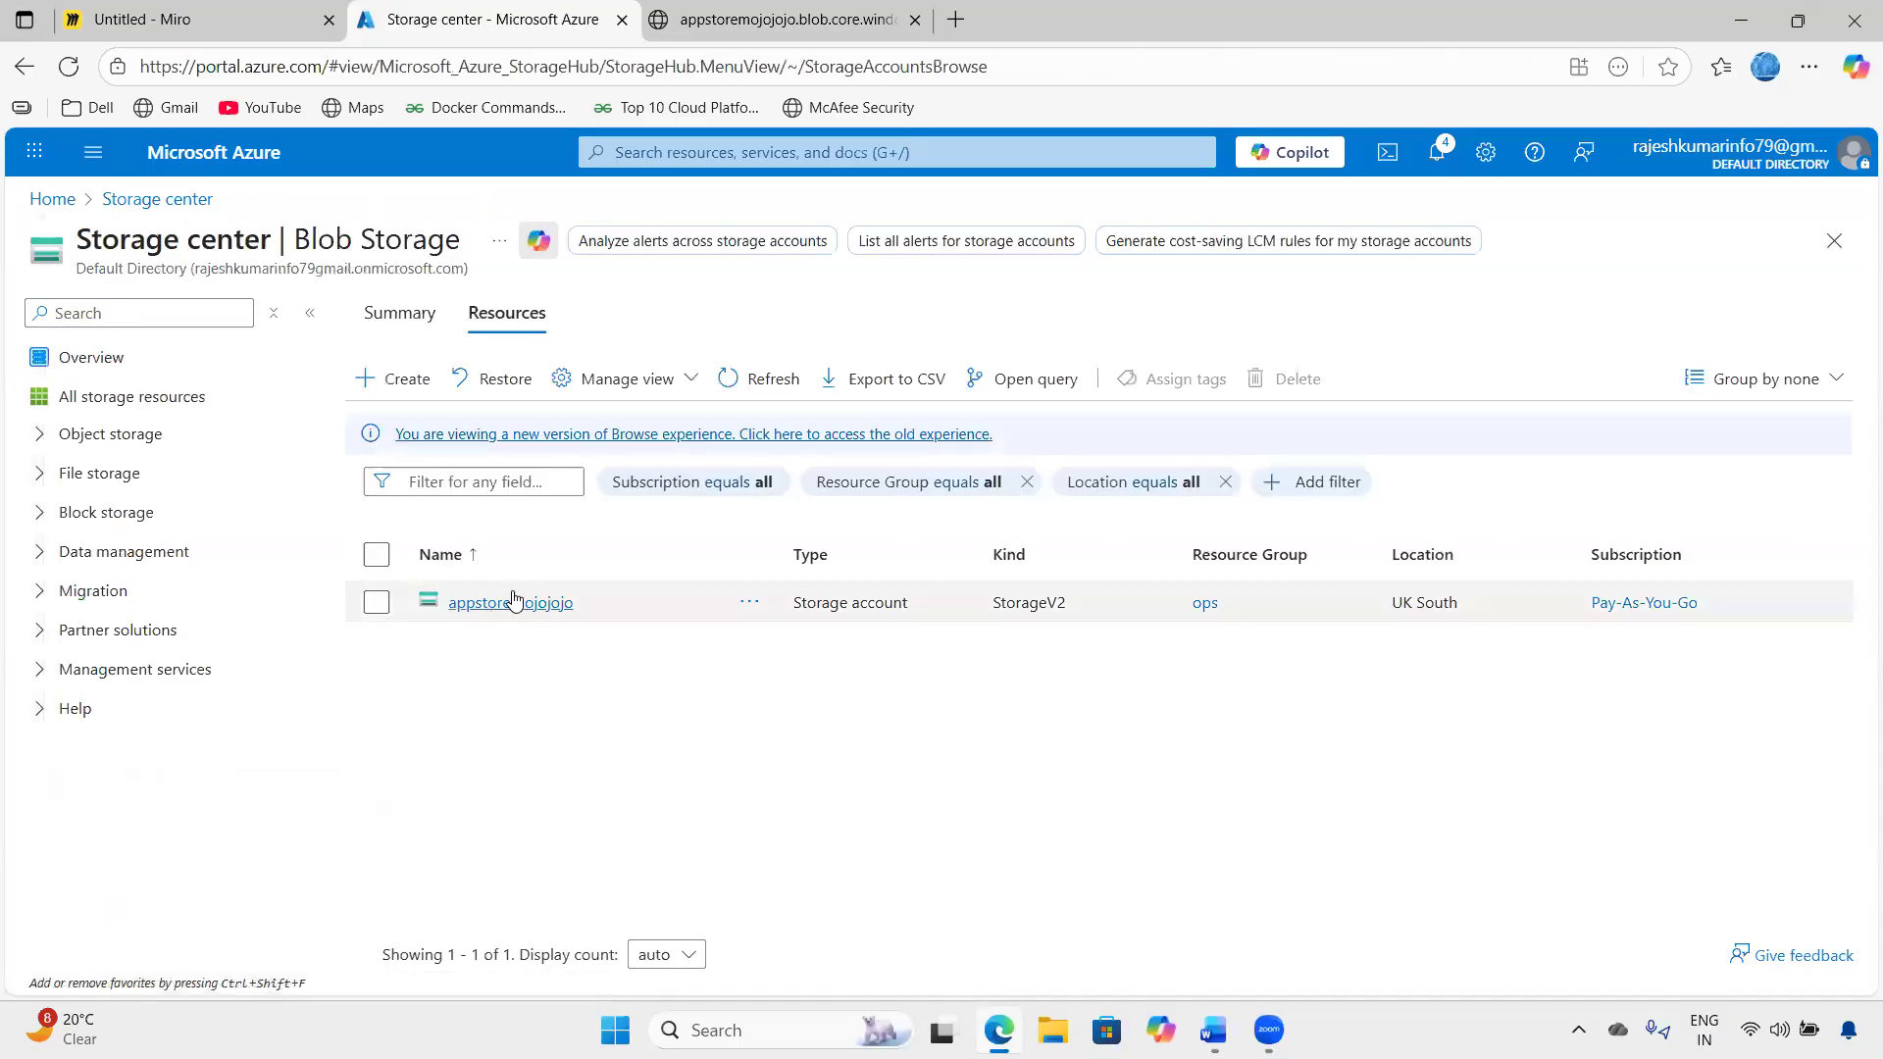
pyautogui.click(505, 600)
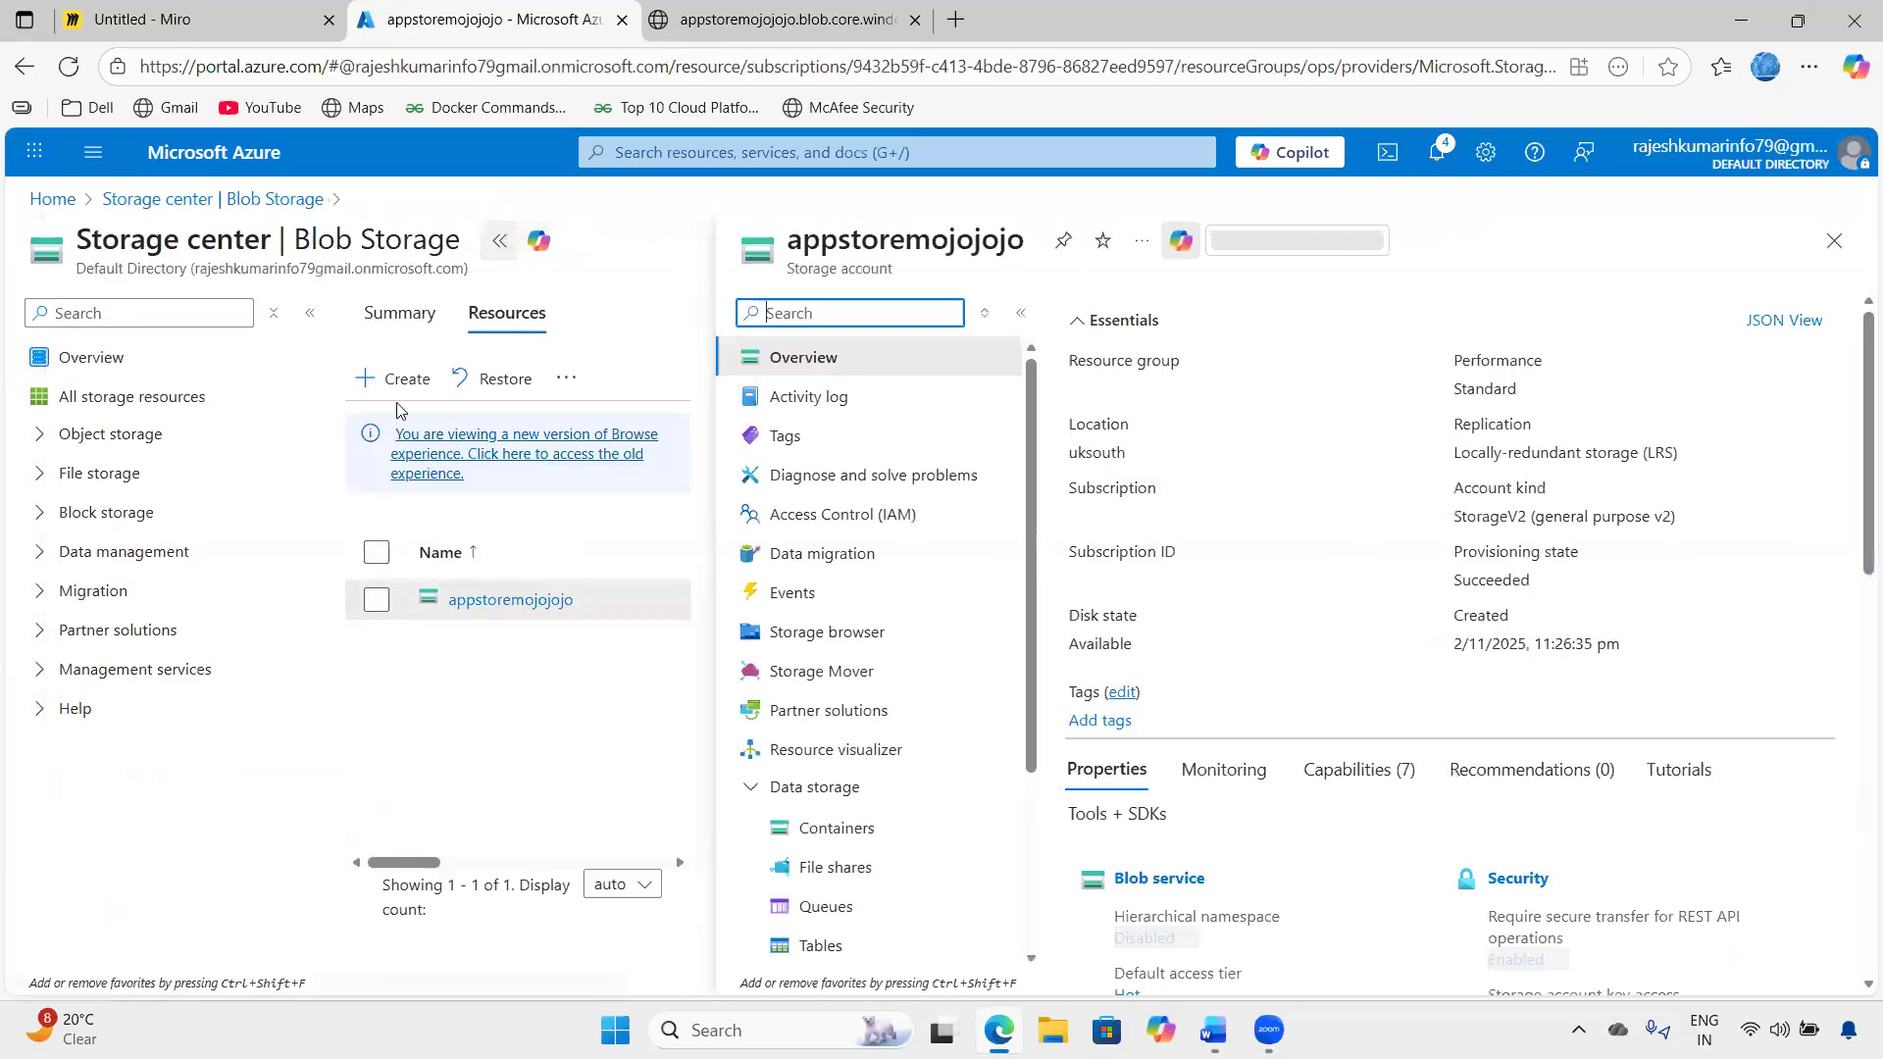
pyautogui.click(161, 828)
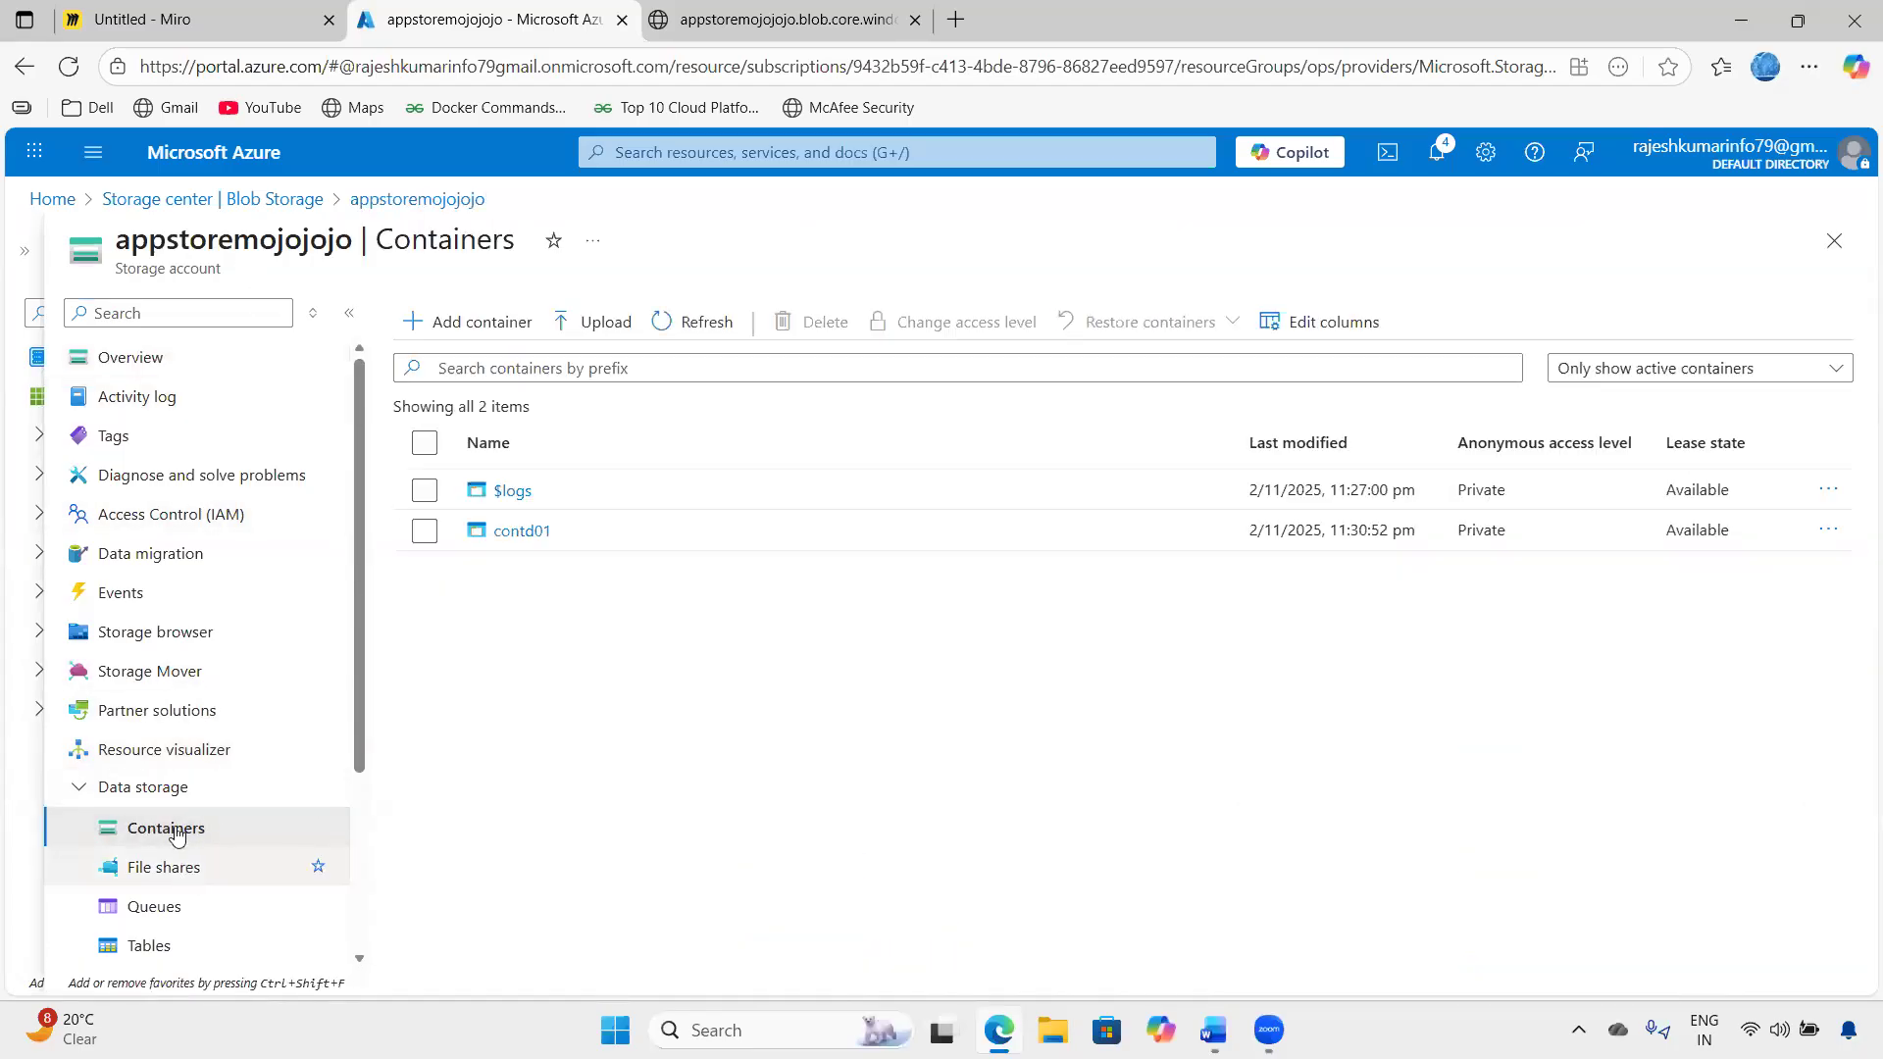
pyautogui.click(424, 531)
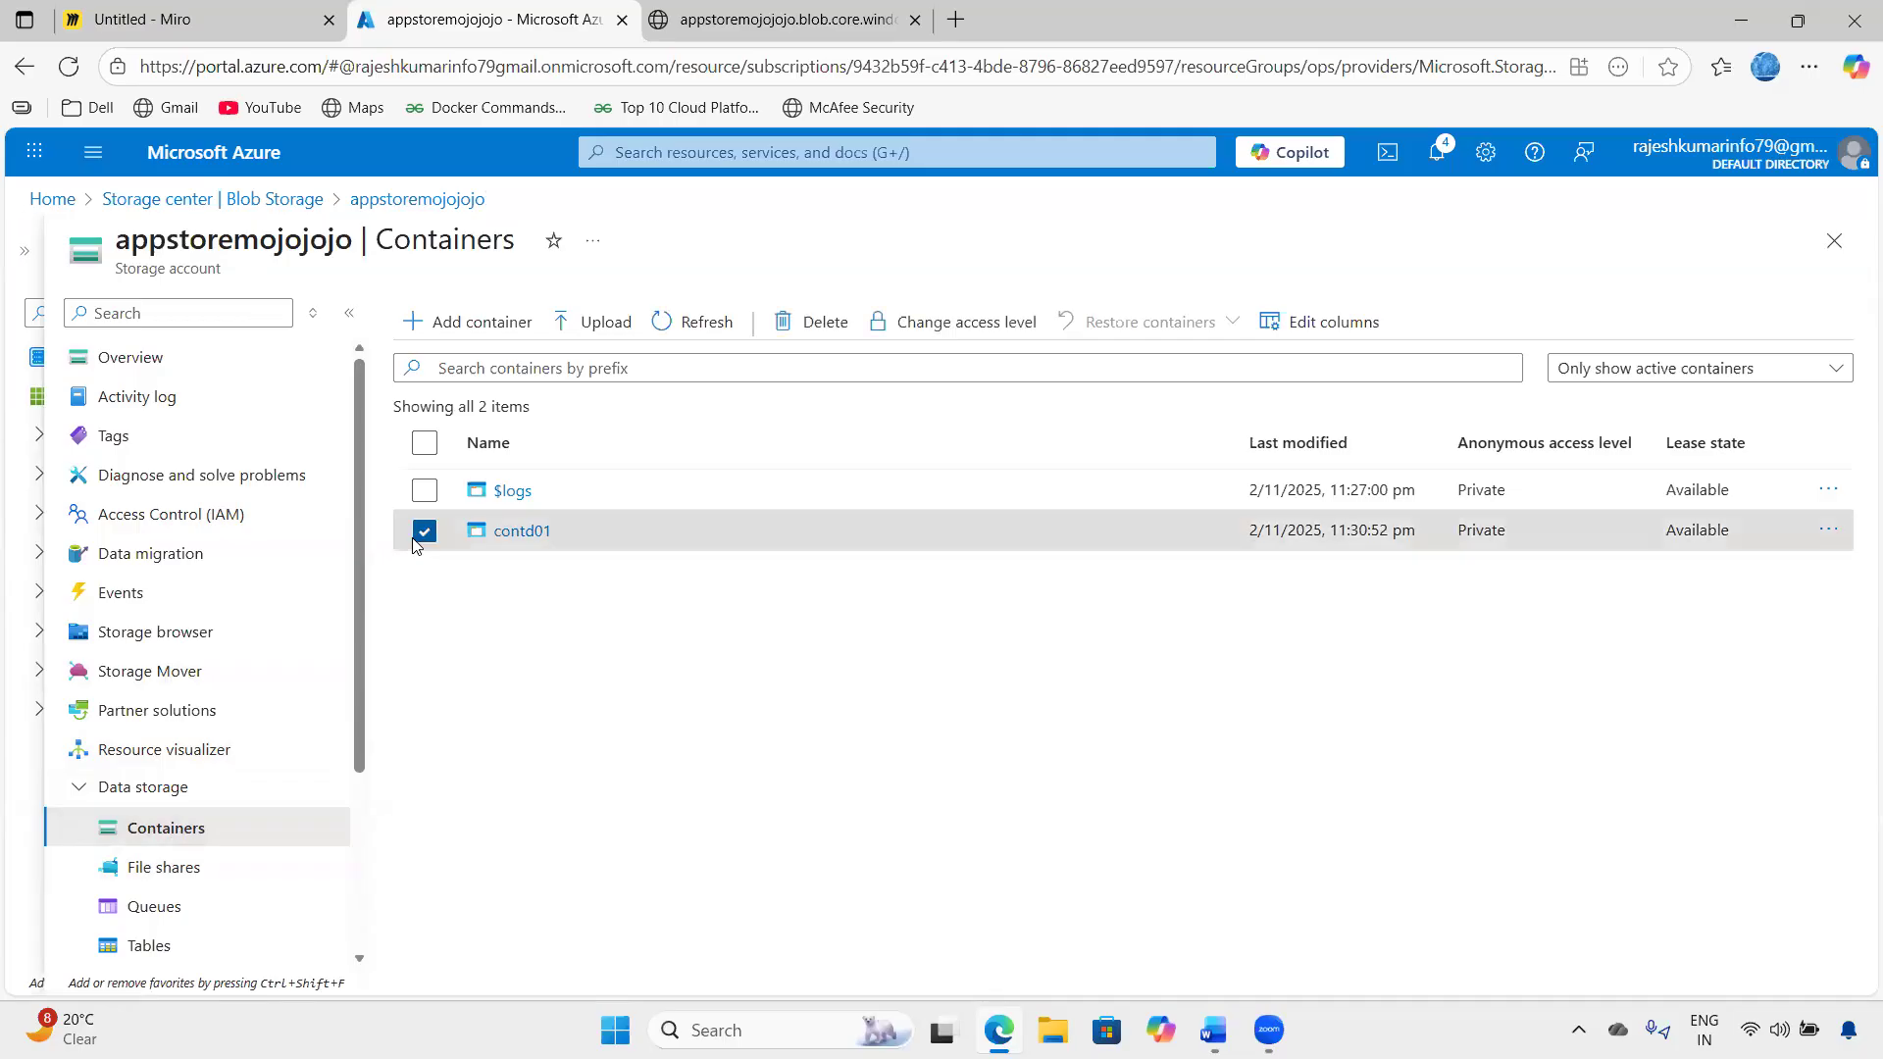
pyautogui.click(971, 333)
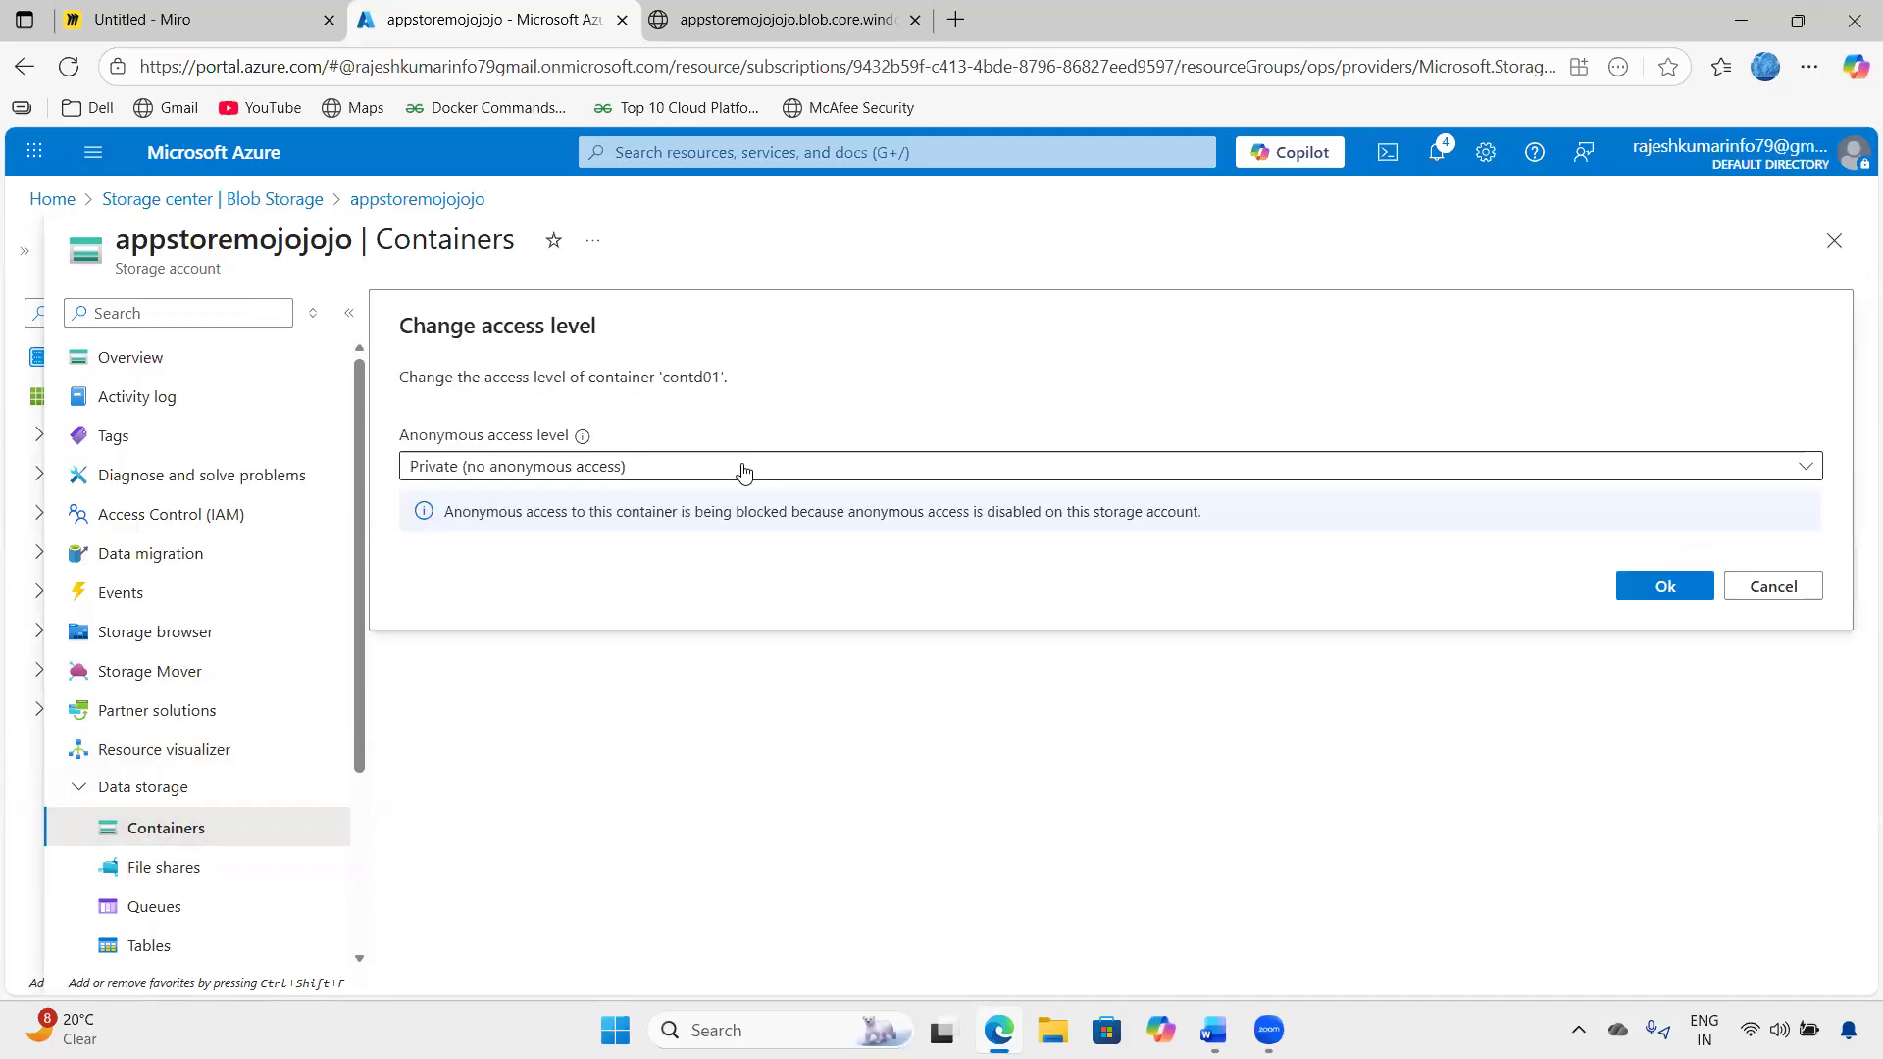
pyautogui.click(744, 474)
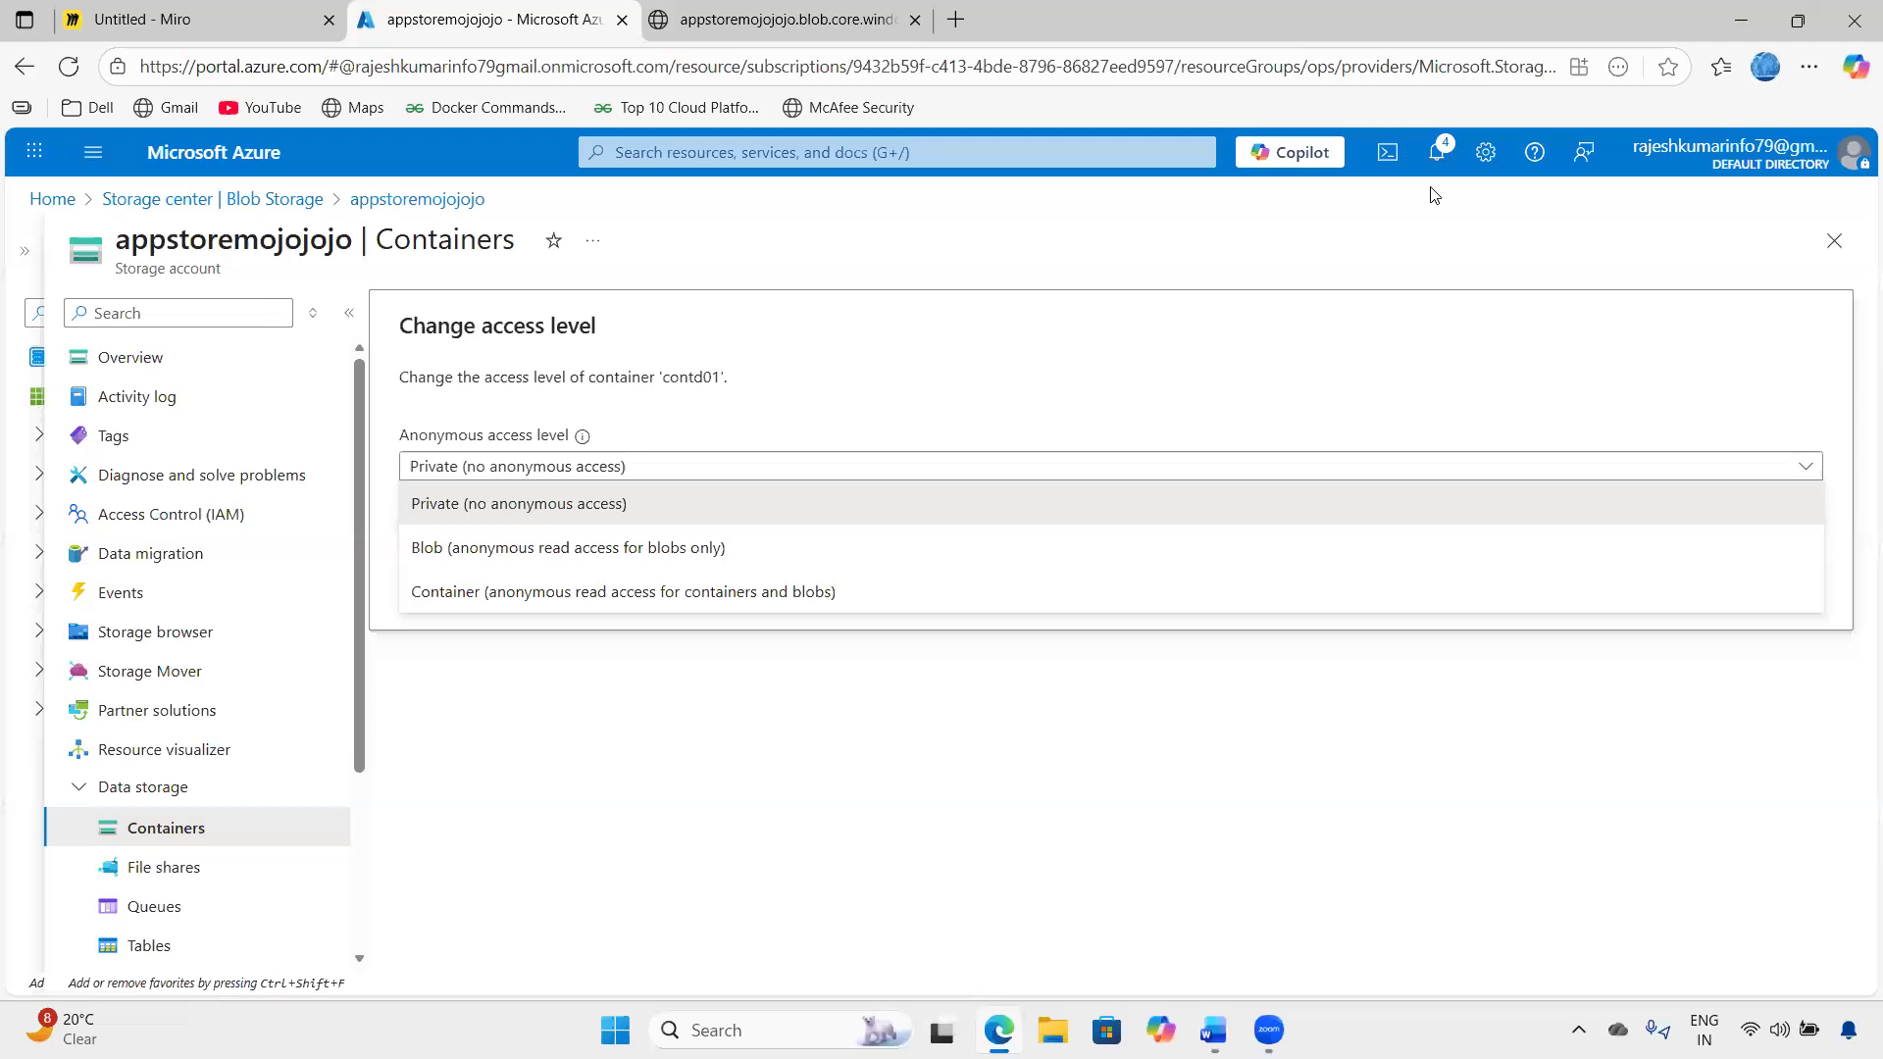
pyautogui.moveTo(671, 564); pyautogui.dragTo(724, 542)
pyautogui.moveTo(503, 548)
pyautogui.mouseDown()
pyautogui.moveTo(384, 556)
pyautogui.moveTo(671, 557)
pyautogui.moveTo(436, 536)
pyautogui.mouseUp()
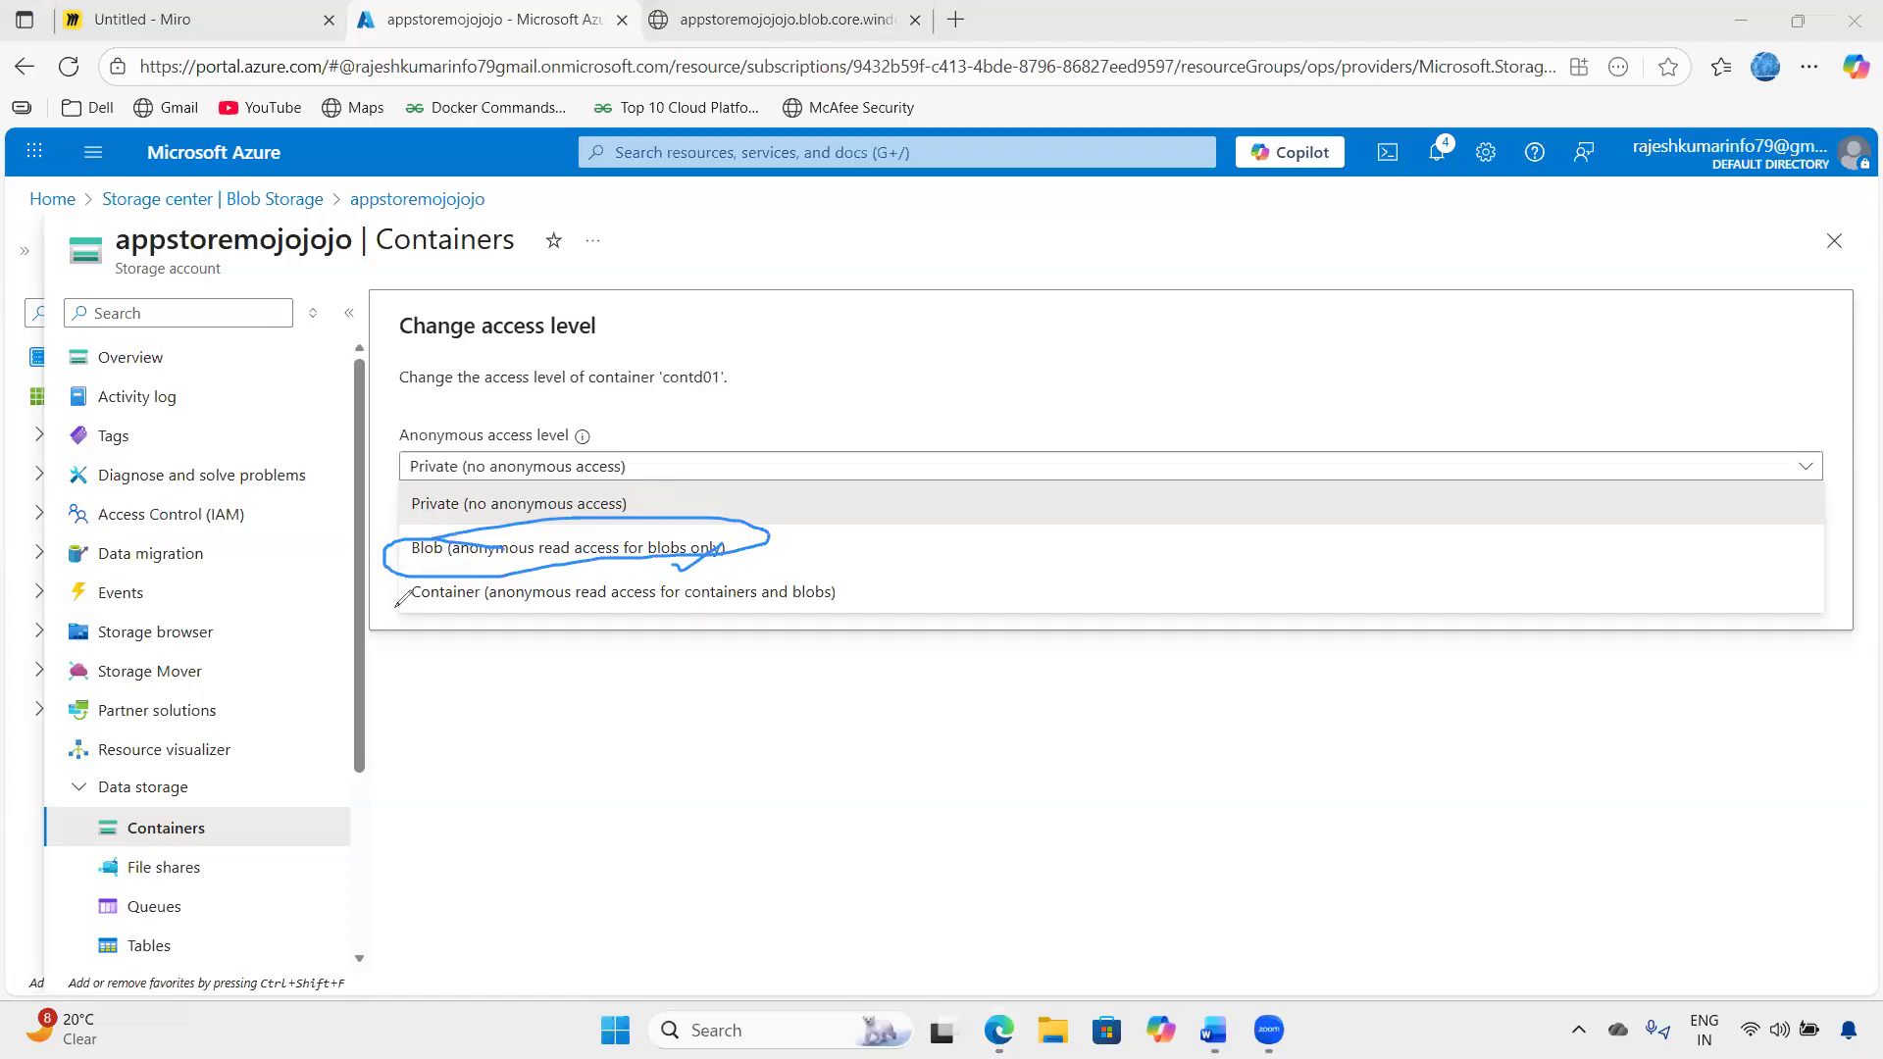
pyautogui.moveTo(439, 569)
pyautogui.mouseDown()
pyautogui.moveTo(610, 608)
pyautogui.moveTo(909, 560)
pyautogui.moveTo(449, 581)
pyautogui.mouseUp()
pyautogui.moveTo(614, 625); pyautogui.dragTo(655, 608)
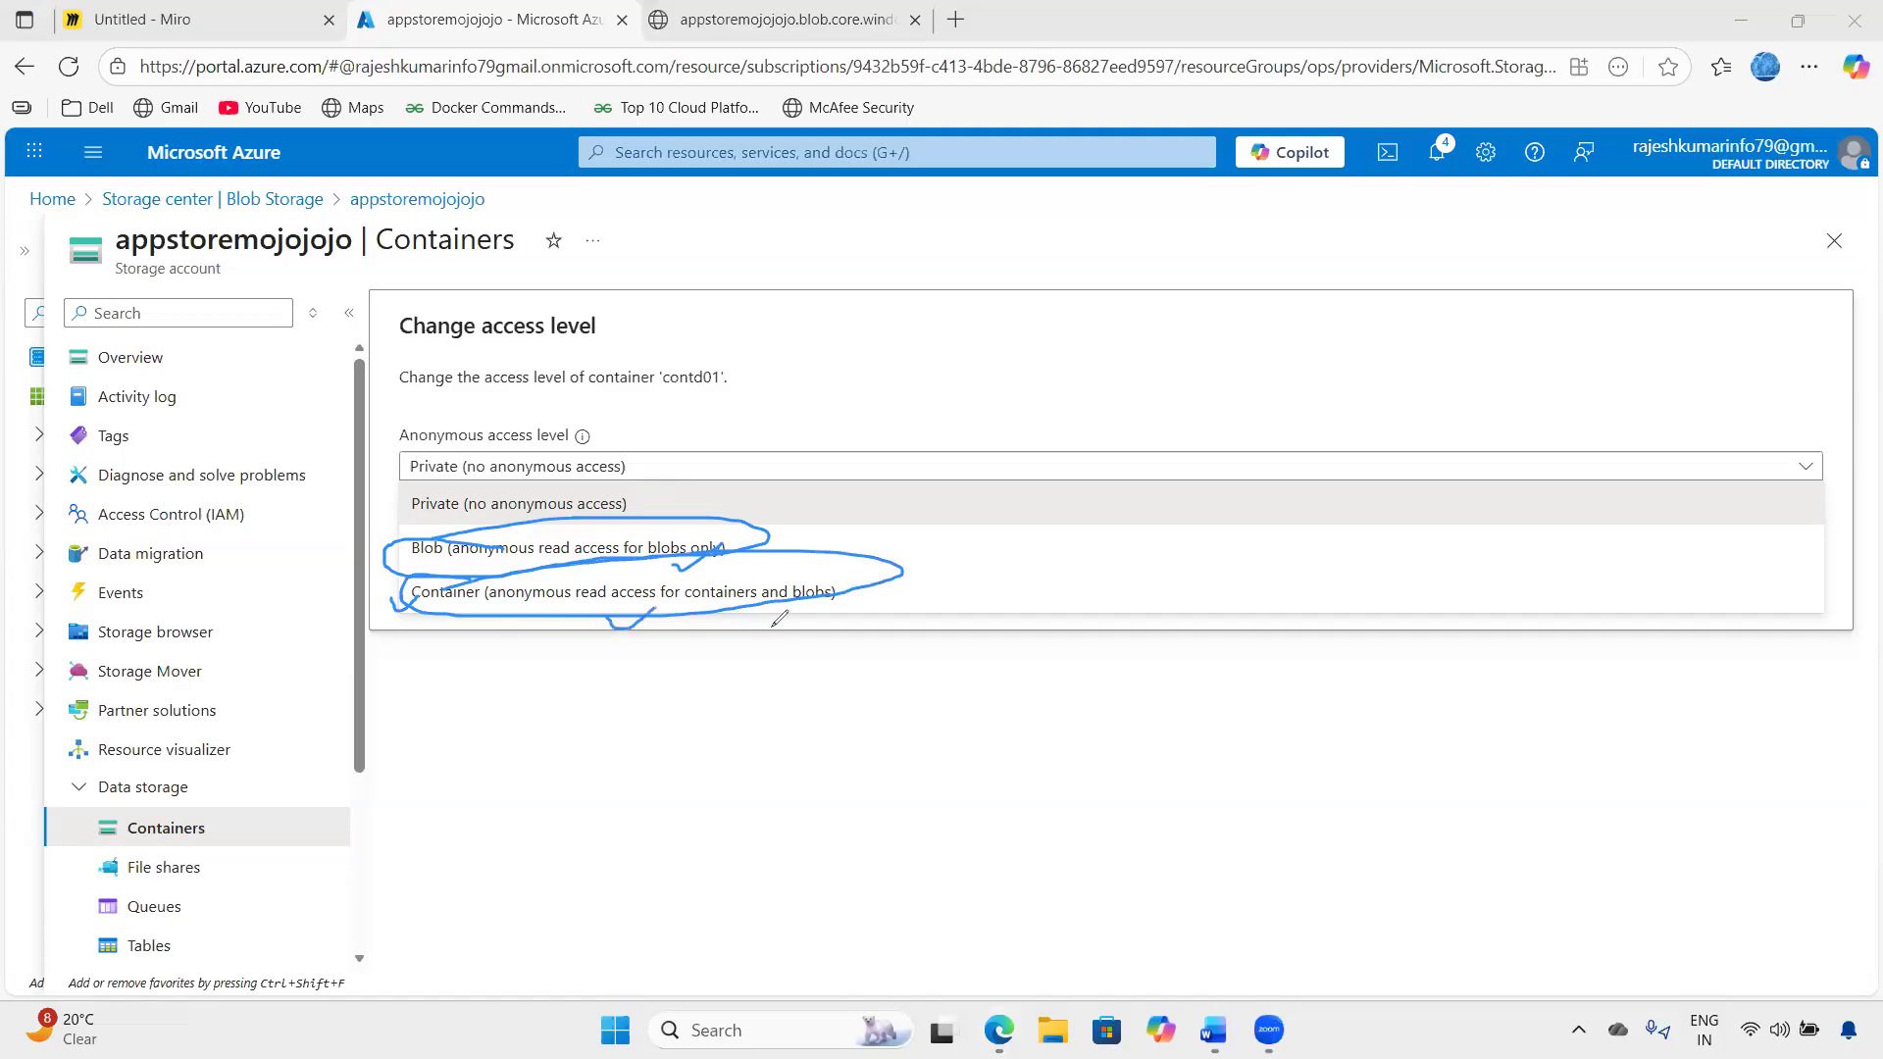
pyautogui.moveTo(864, 601); pyautogui.dragTo(894, 592)
pyautogui.click(144, 711)
pyautogui.click(462, 593)
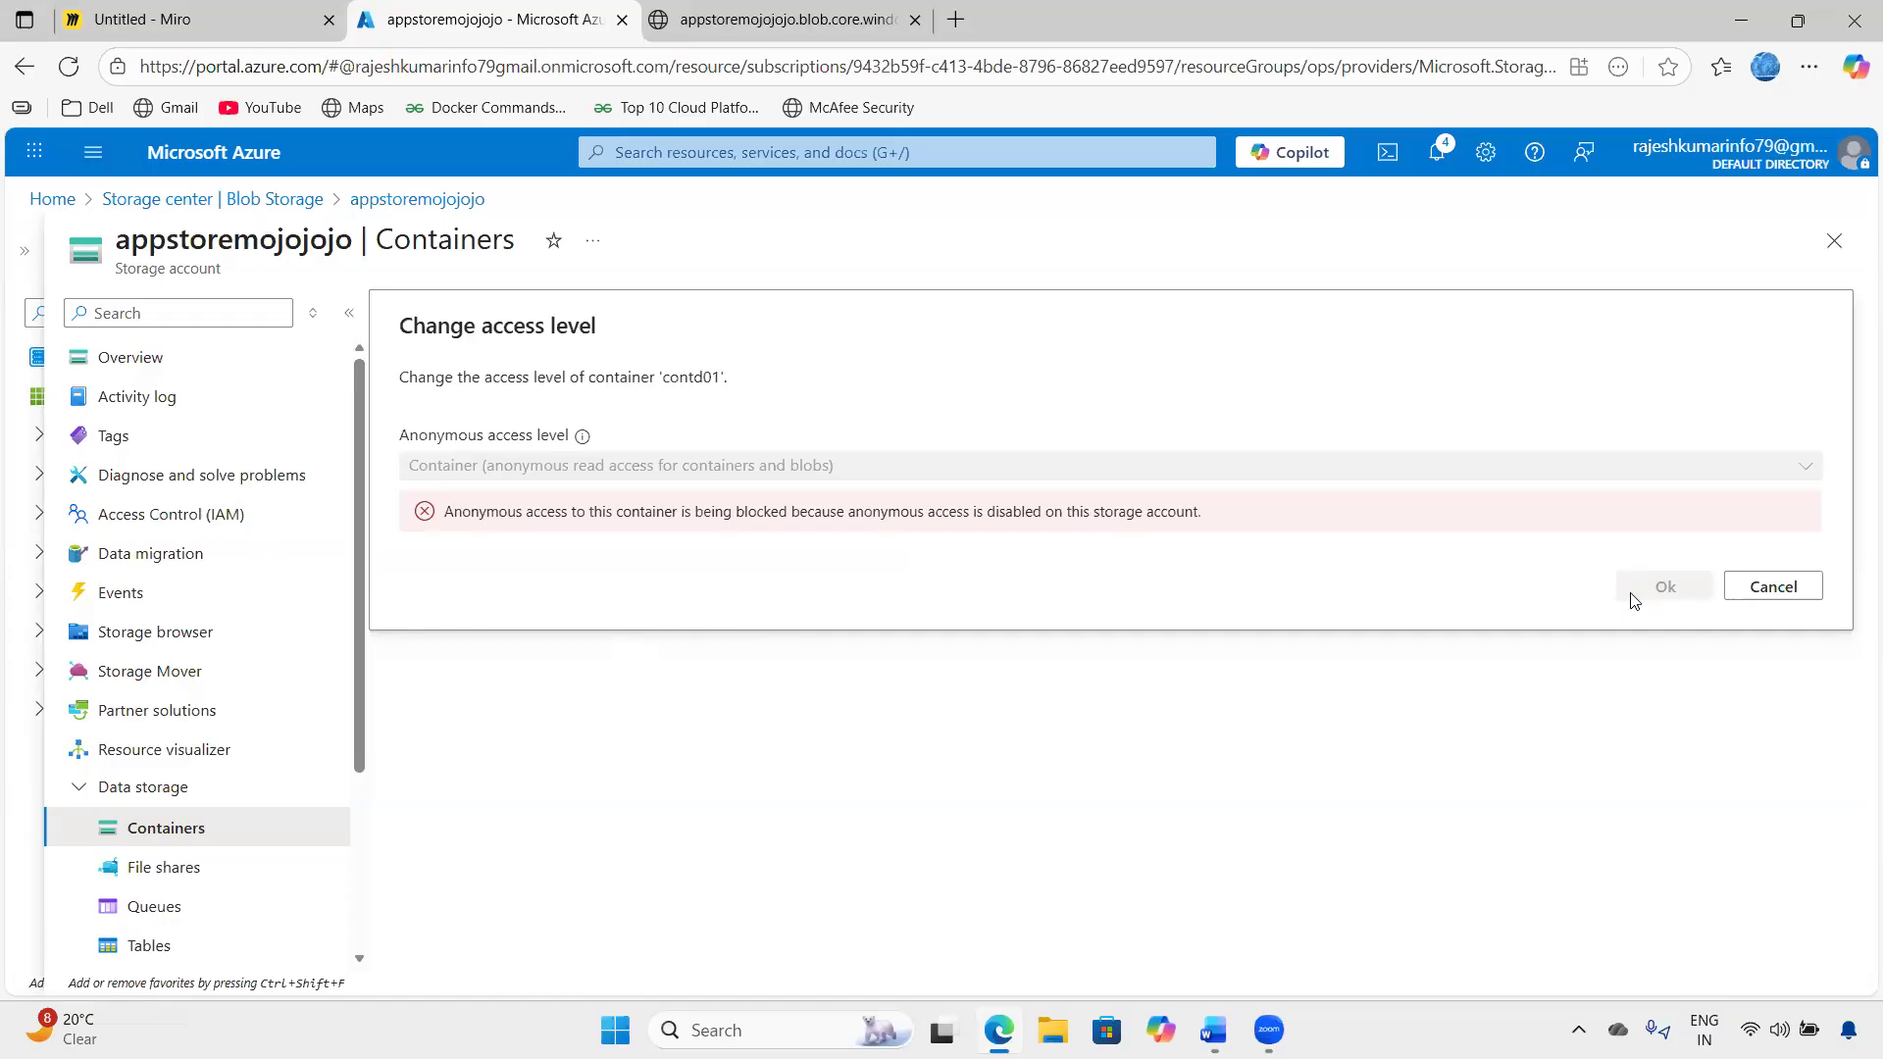
pyautogui.moveTo(706, 537)
pyautogui.mouseDown()
pyautogui.moveTo(589, 493)
pyautogui.moveTo(422, 513)
pyautogui.moveTo(638, 556)
pyautogui.mouseUp()
pyautogui.moveTo(805, 548)
pyautogui.mouseDown()
pyautogui.moveTo(1196, 547)
pyautogui.moveTo(1088, 478)
pyautogui.moveTo(714, 475)
pyautogui.mouseUp()
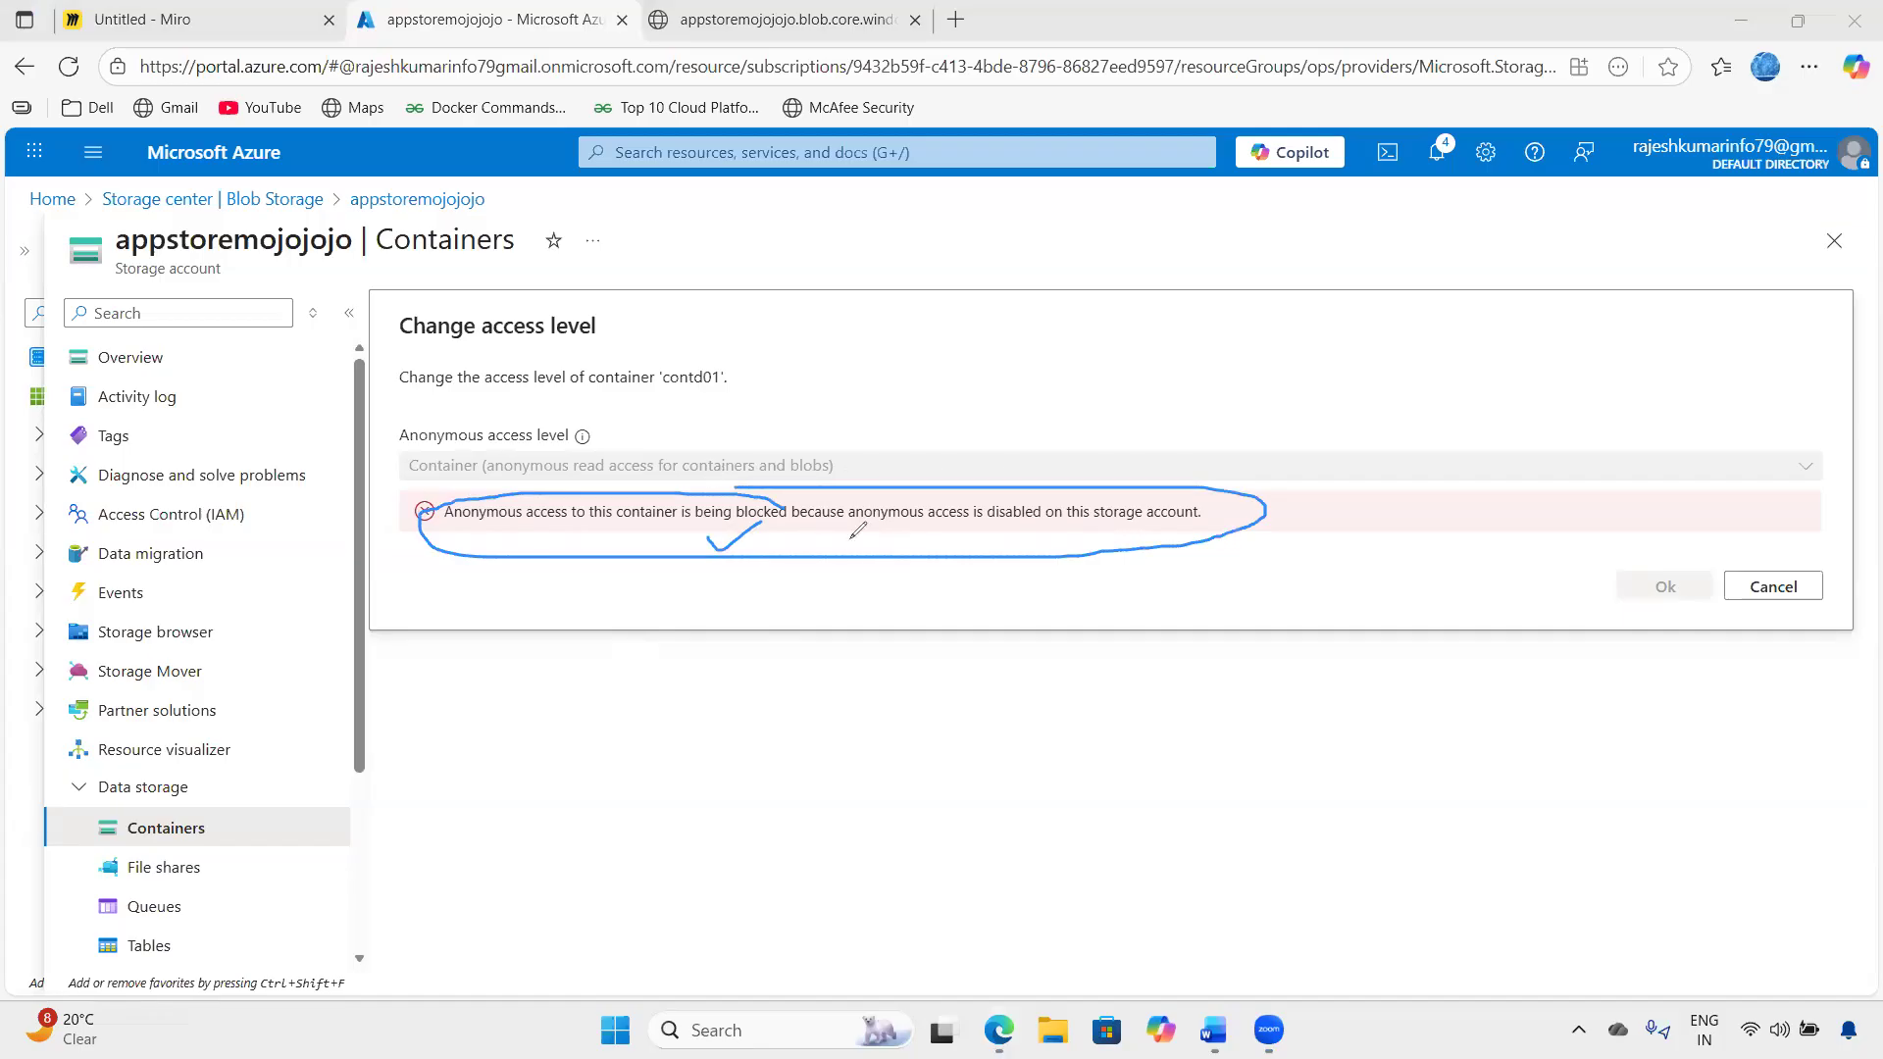
pyautogui.moveTo(564, 539)
pyautogui.mouseDown()
pyautogui.moveTo(1071, 528)
pyautogui.moveTo(924, 493)
pyautogui.moveTo(917, 521)
pyautogui.moveTo(1215, 524)
pyautogui.moveTo(943, 496)
pyautogui.mouseUp()
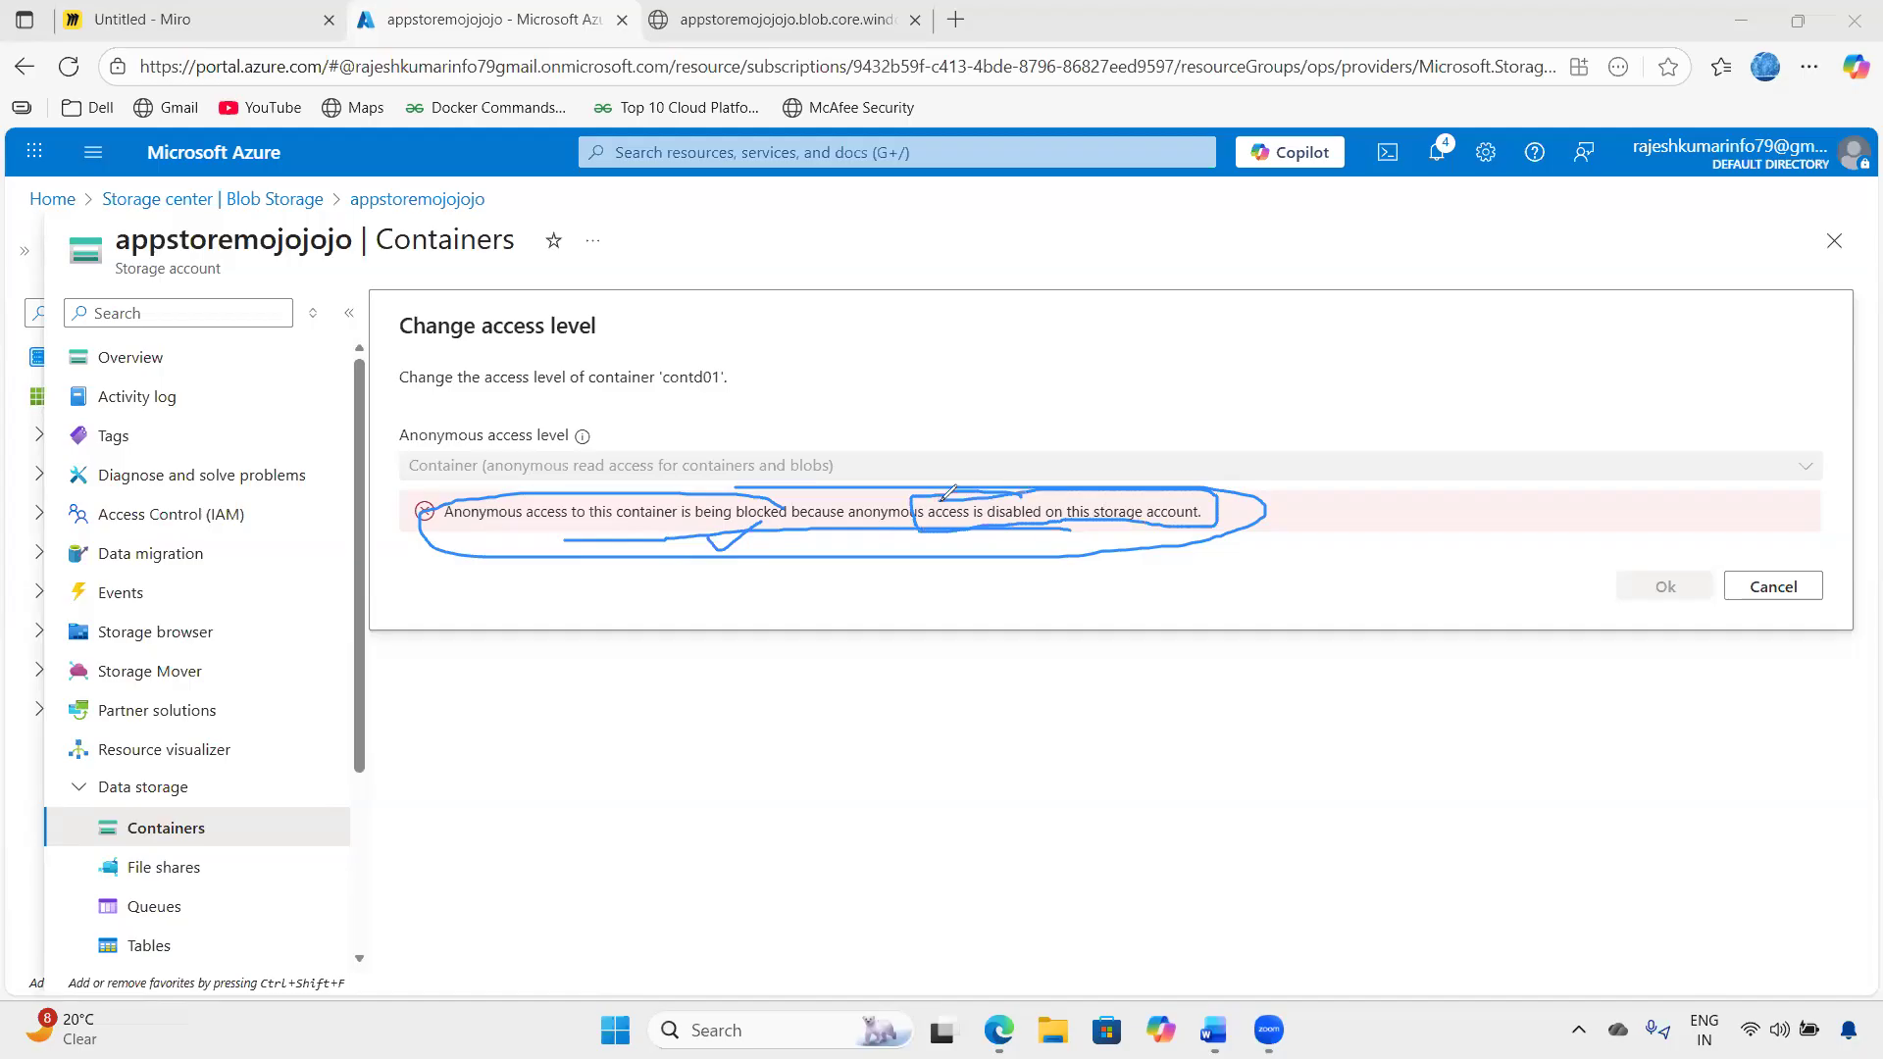
pyautogui.moveTo(658, 545); pyautogui.dragTo(752, 475)
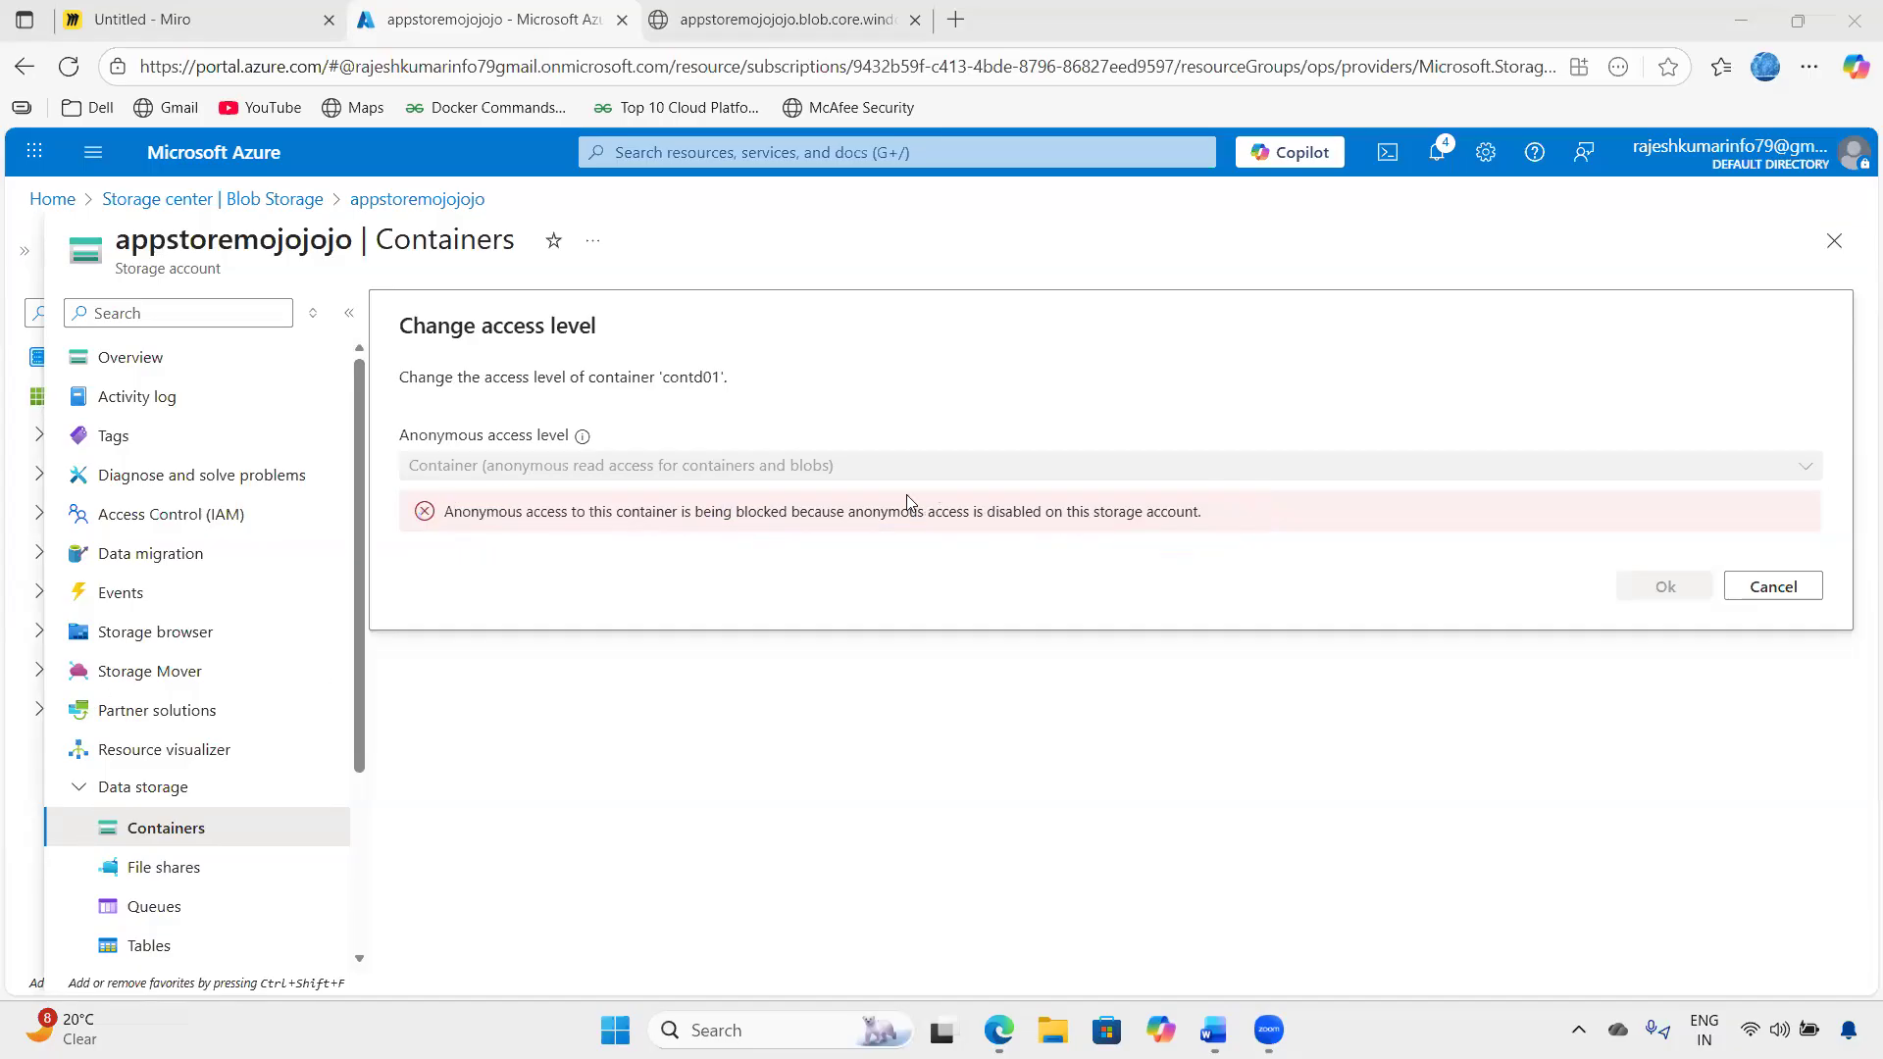
pyautogui.click(1789, 586)
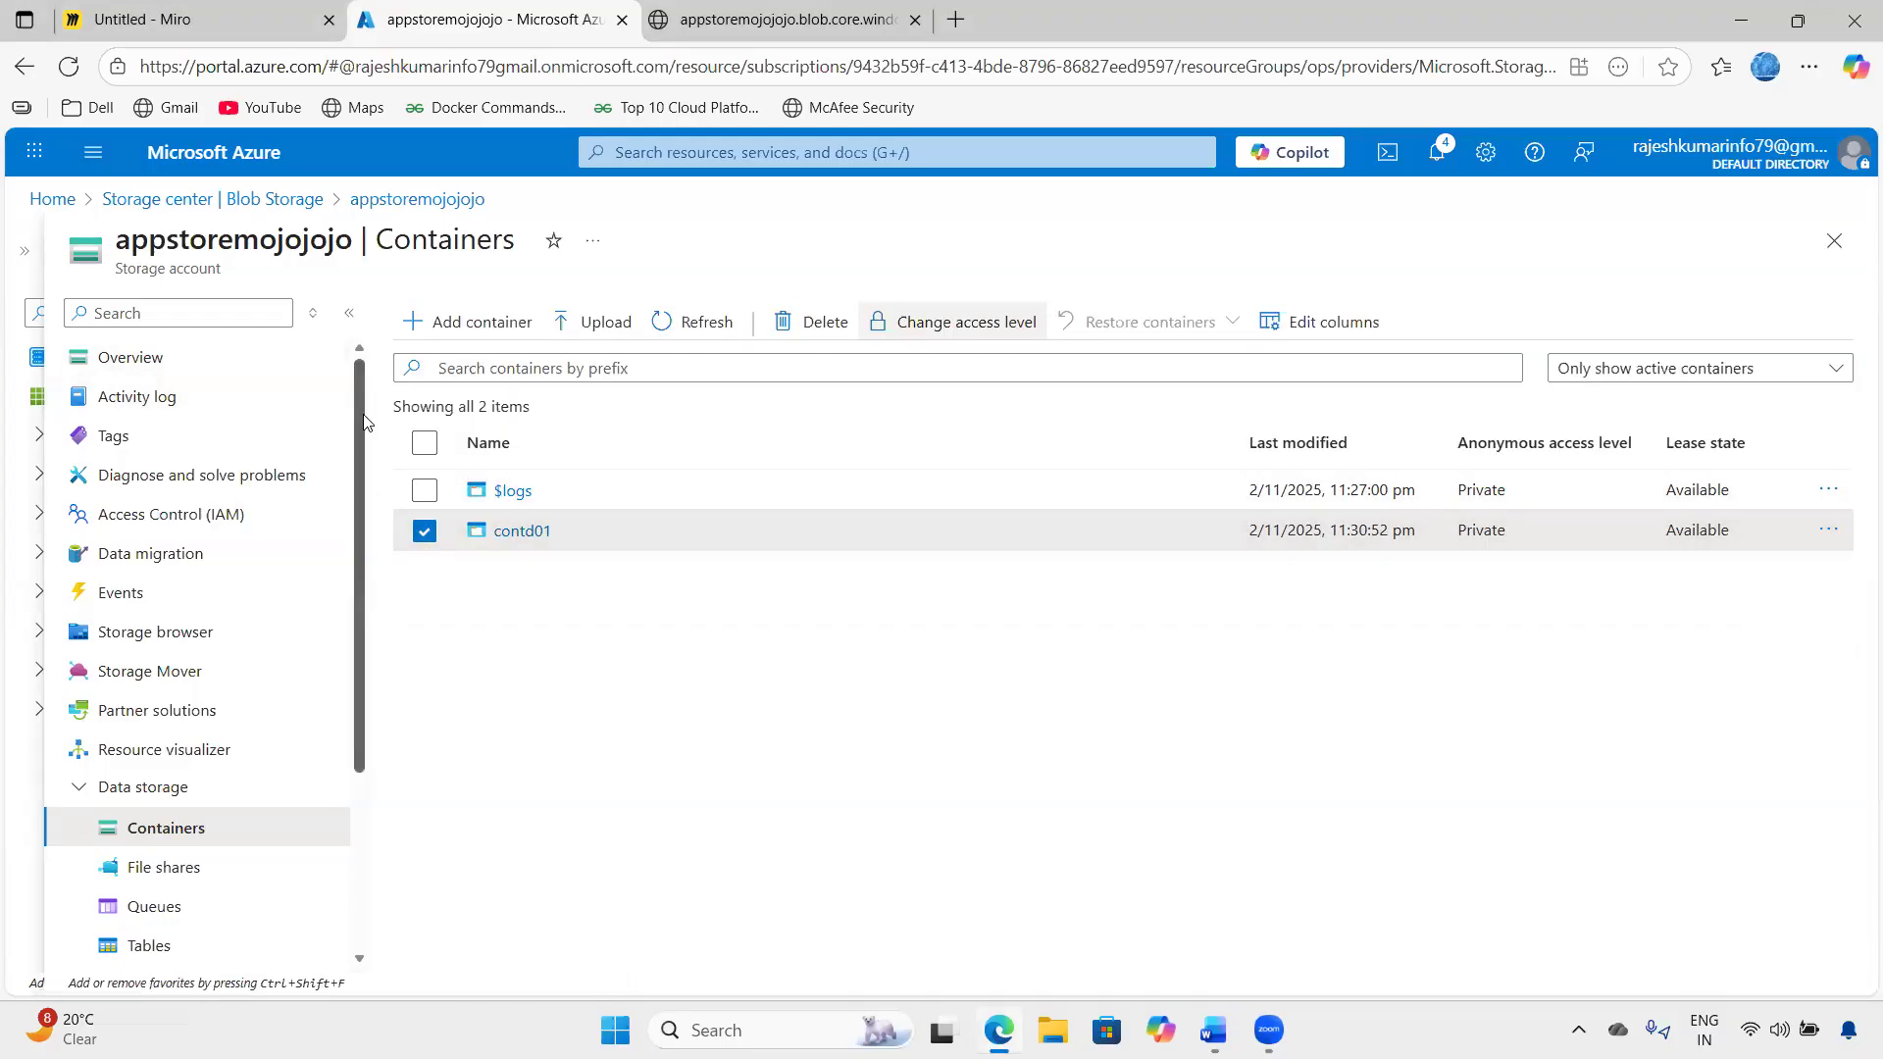
# Step: In Settings > Configuration, set Allow Blob anonymous access to Enabled and save
pyautogui.scroll(-3, 363, 522)
pyautogui.scroll(-3, 371, 521)
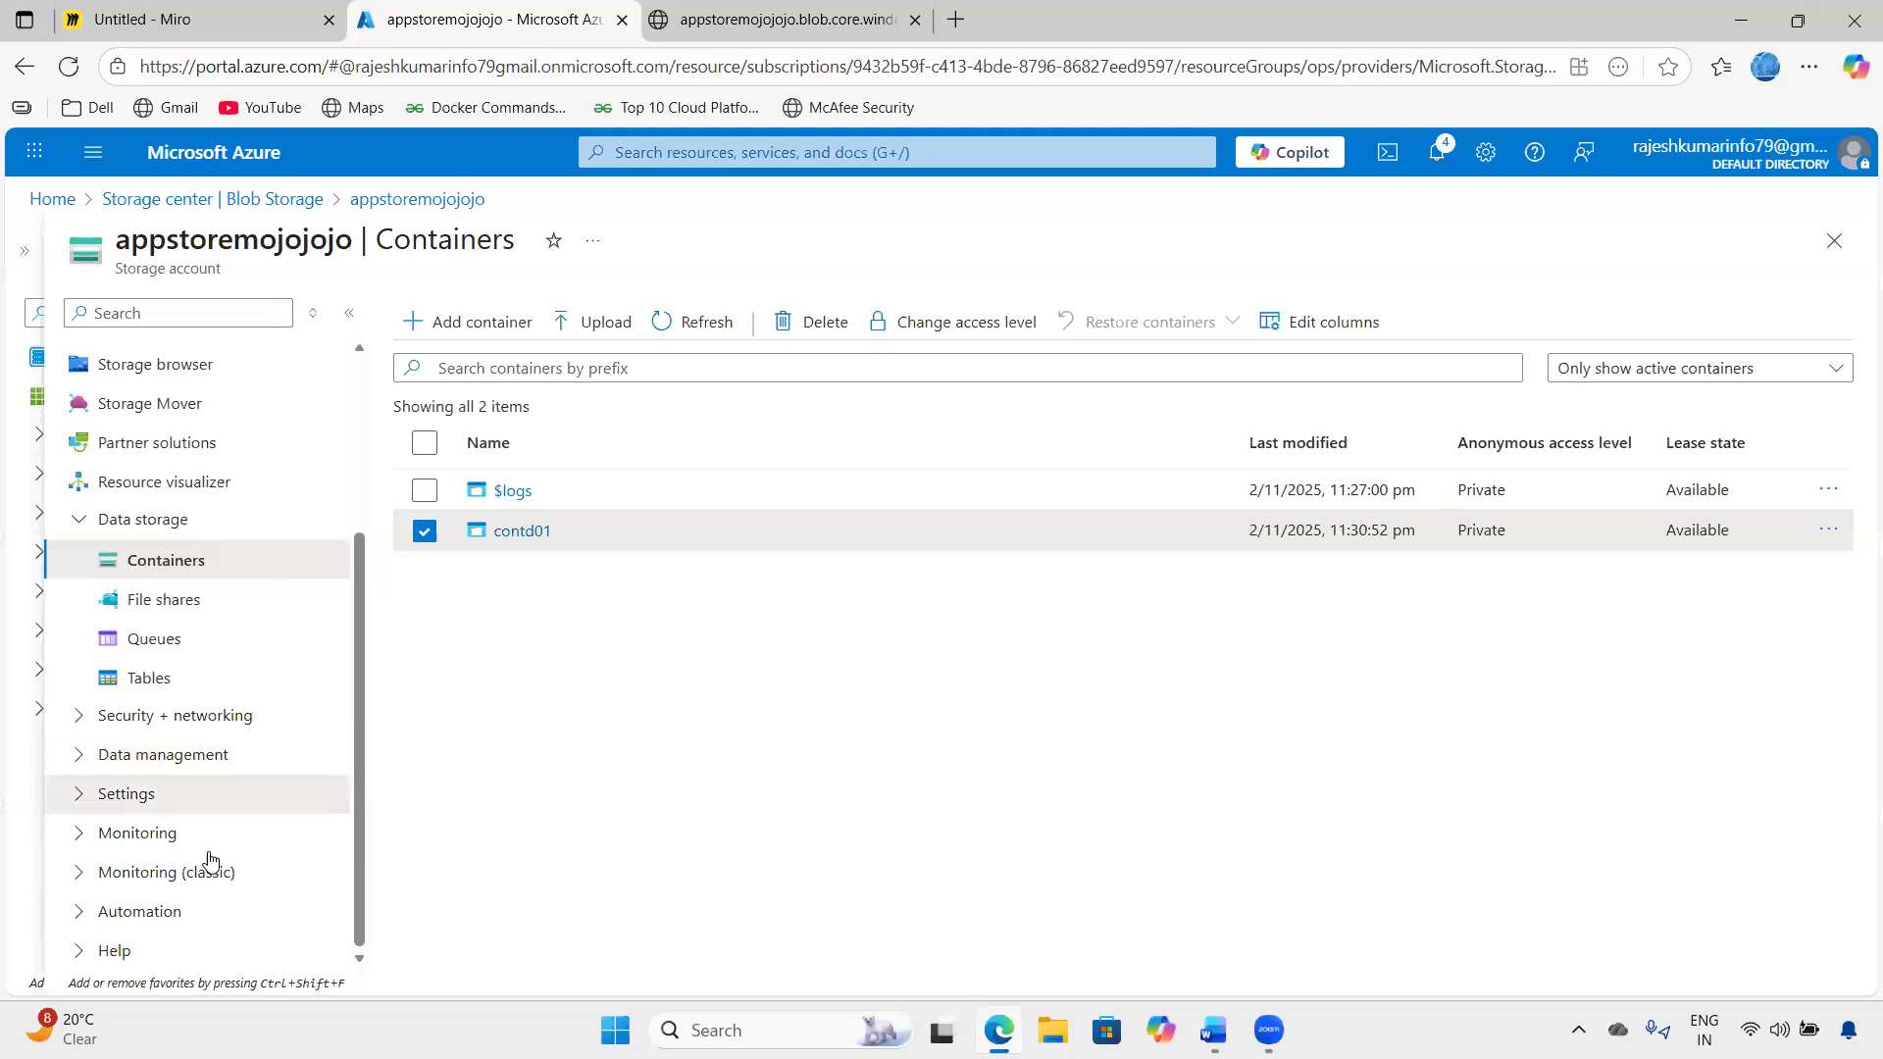
pyautogui.click(294, 792)
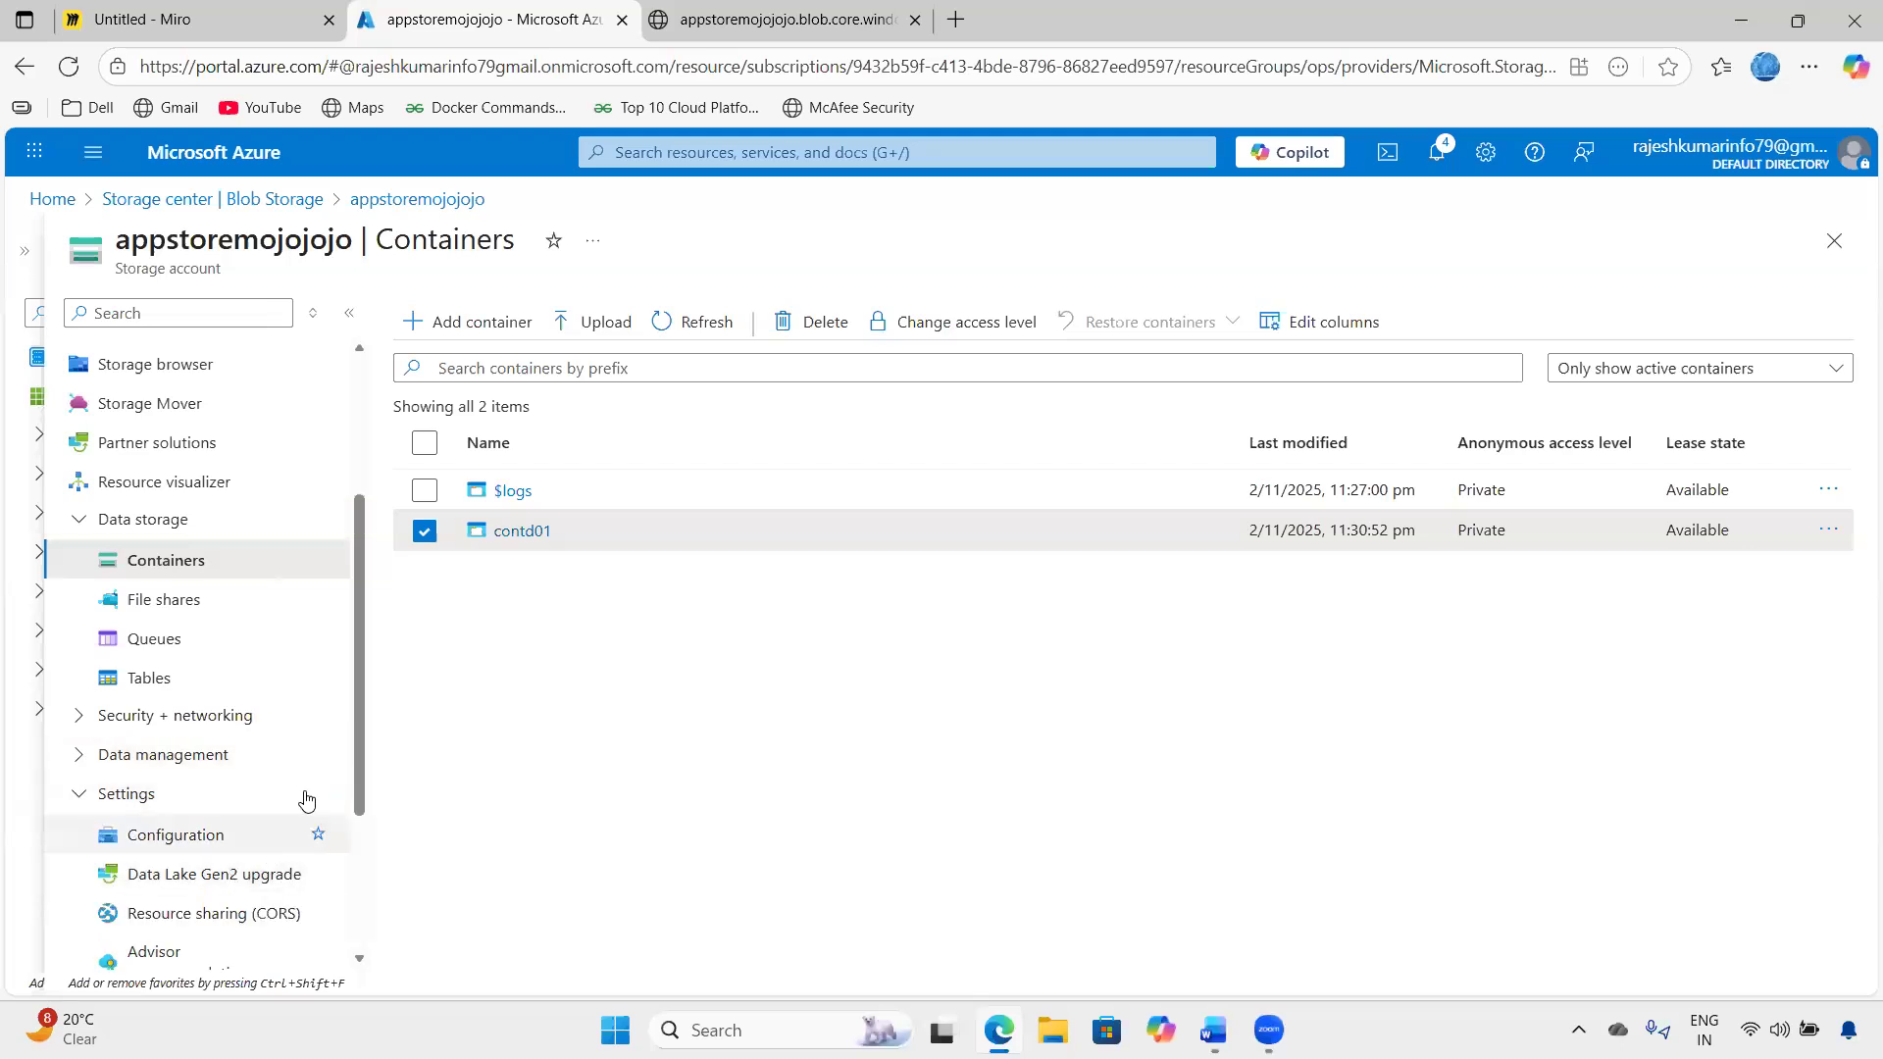
pyautogui.click(198, 835)
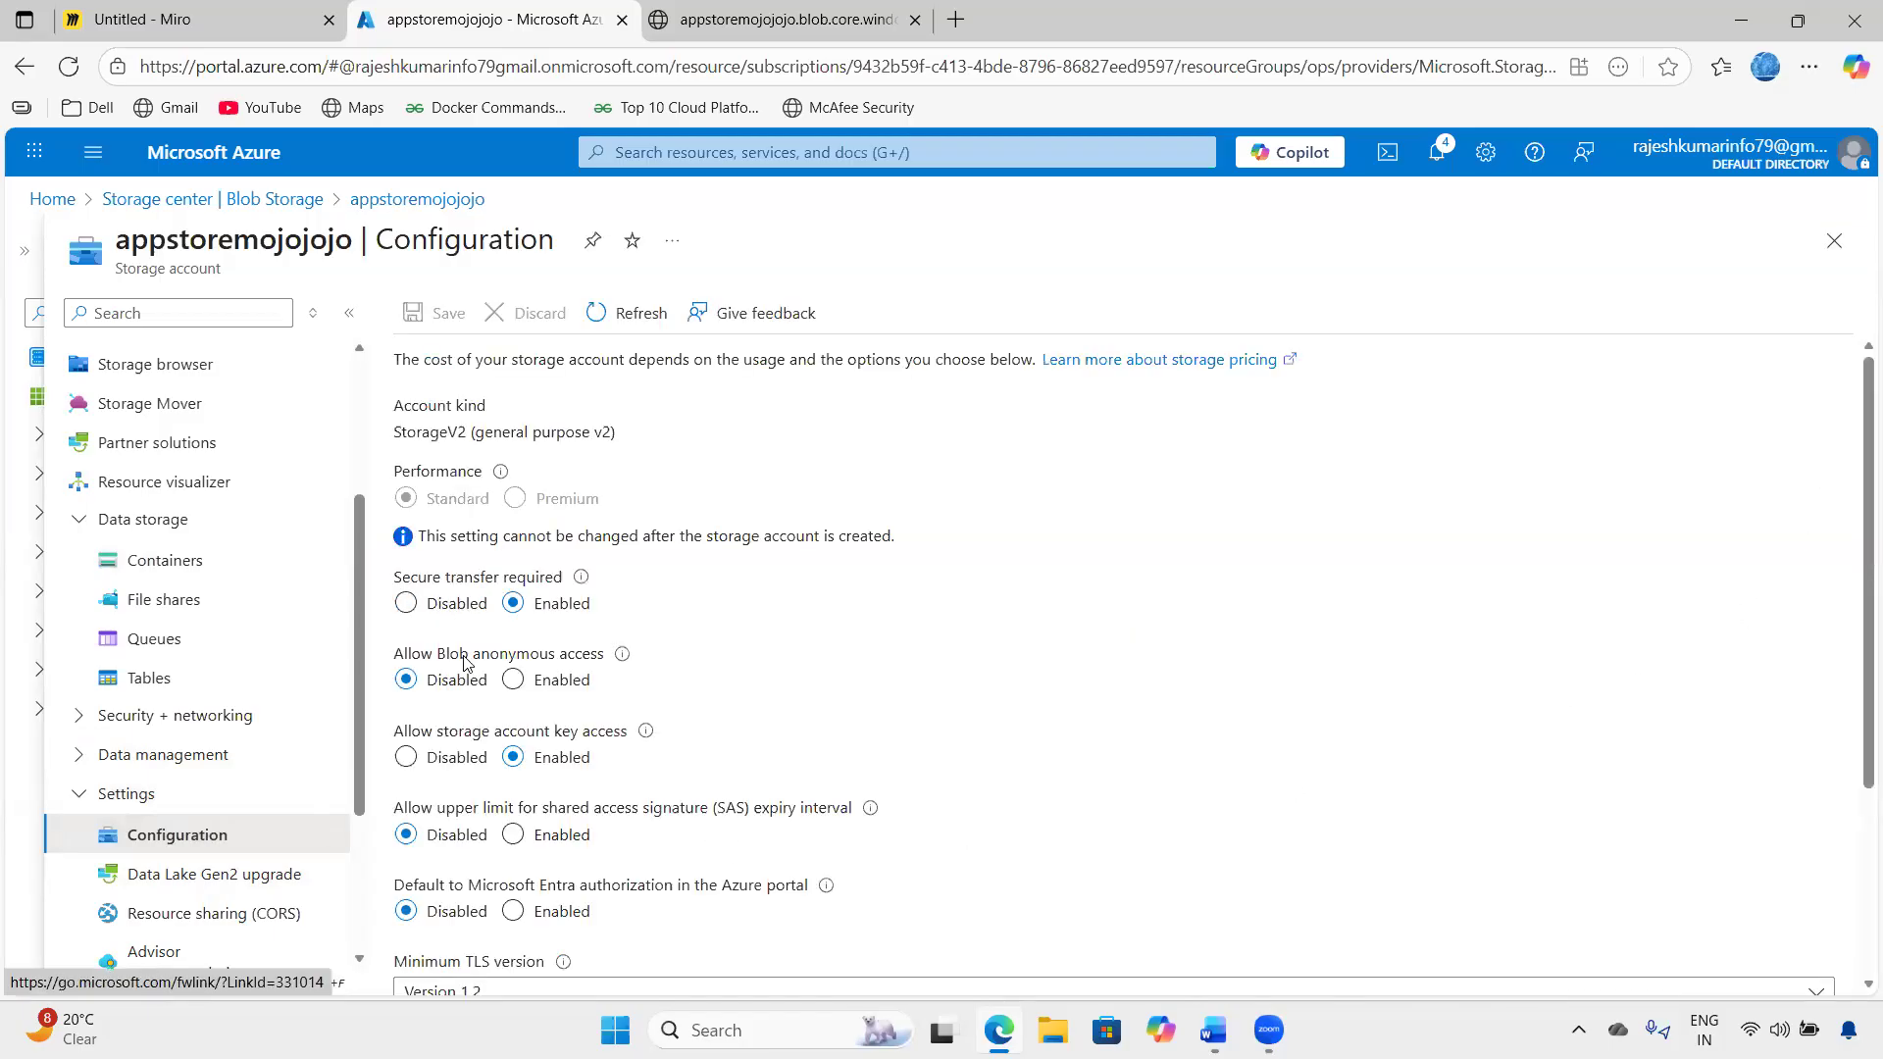
pyautogui.moveTo(399, 659); pyautogui.dragTo(591, 655)
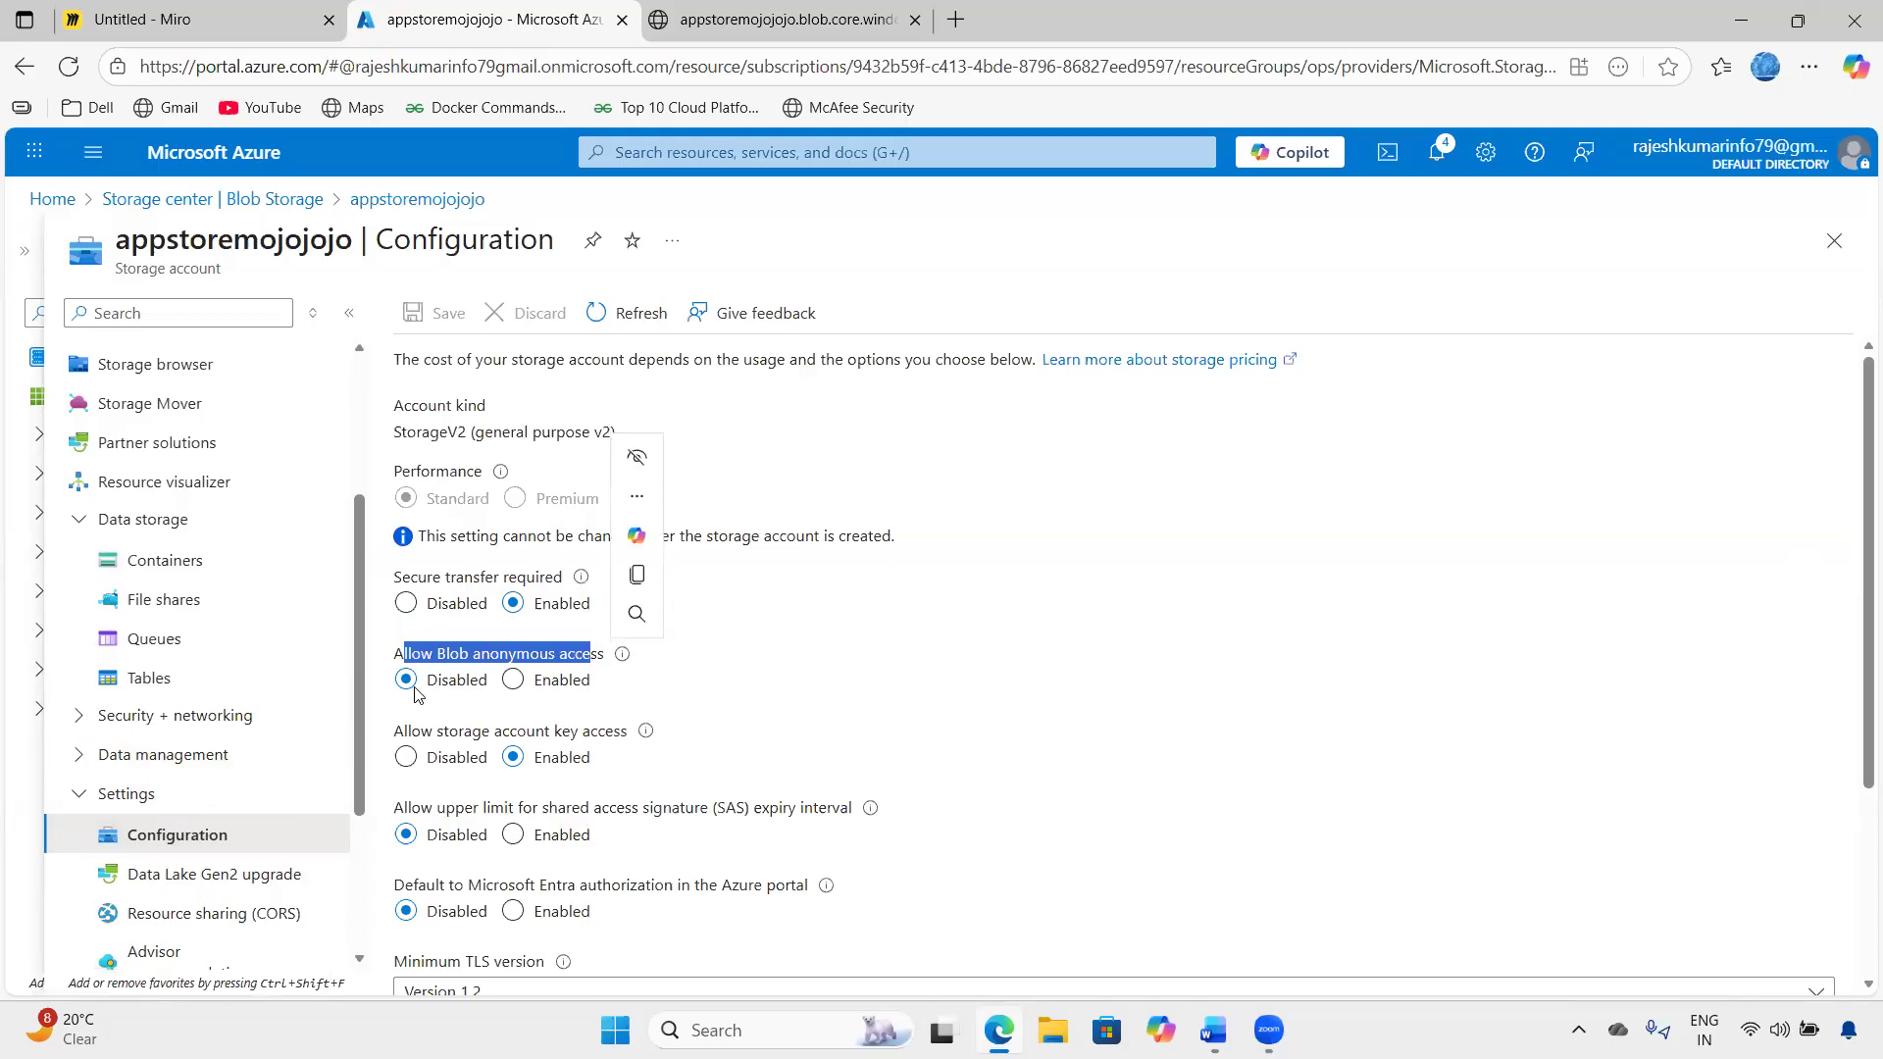
pyautogui.click(513, 686)
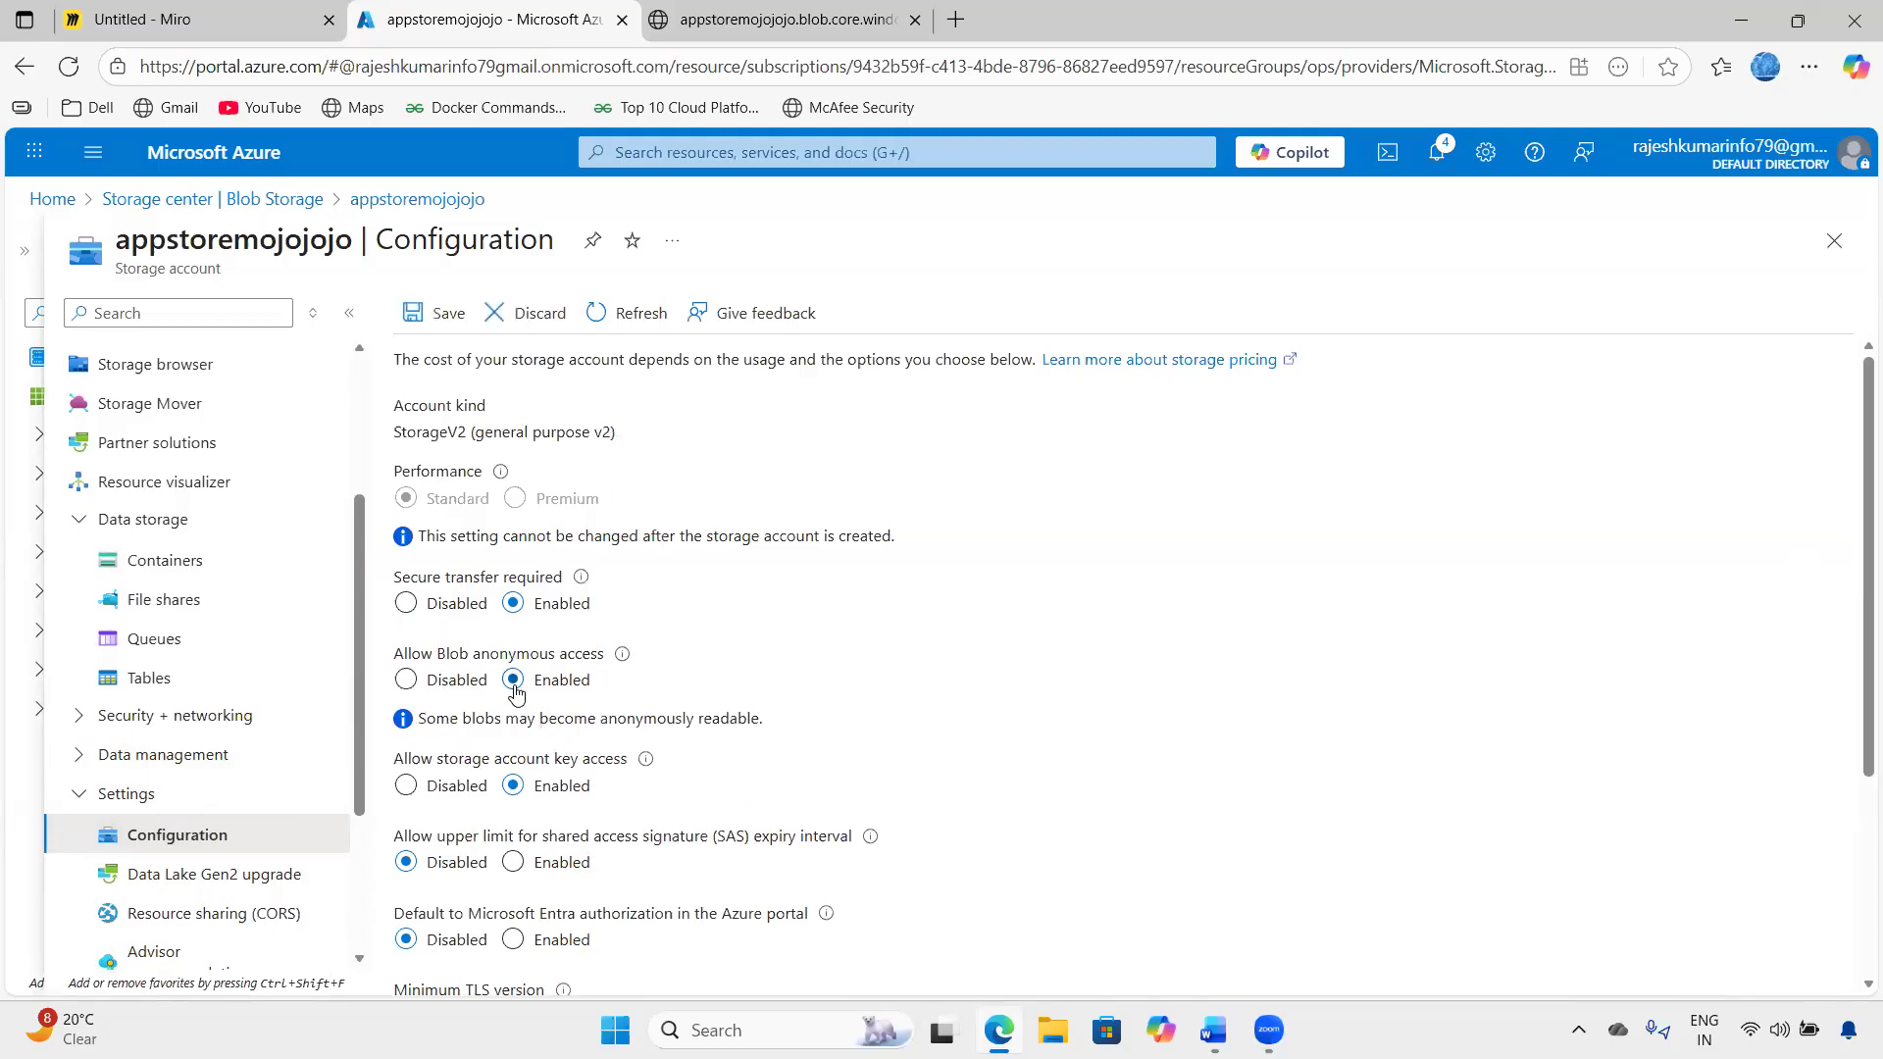
pyautogui.click(438, 316)
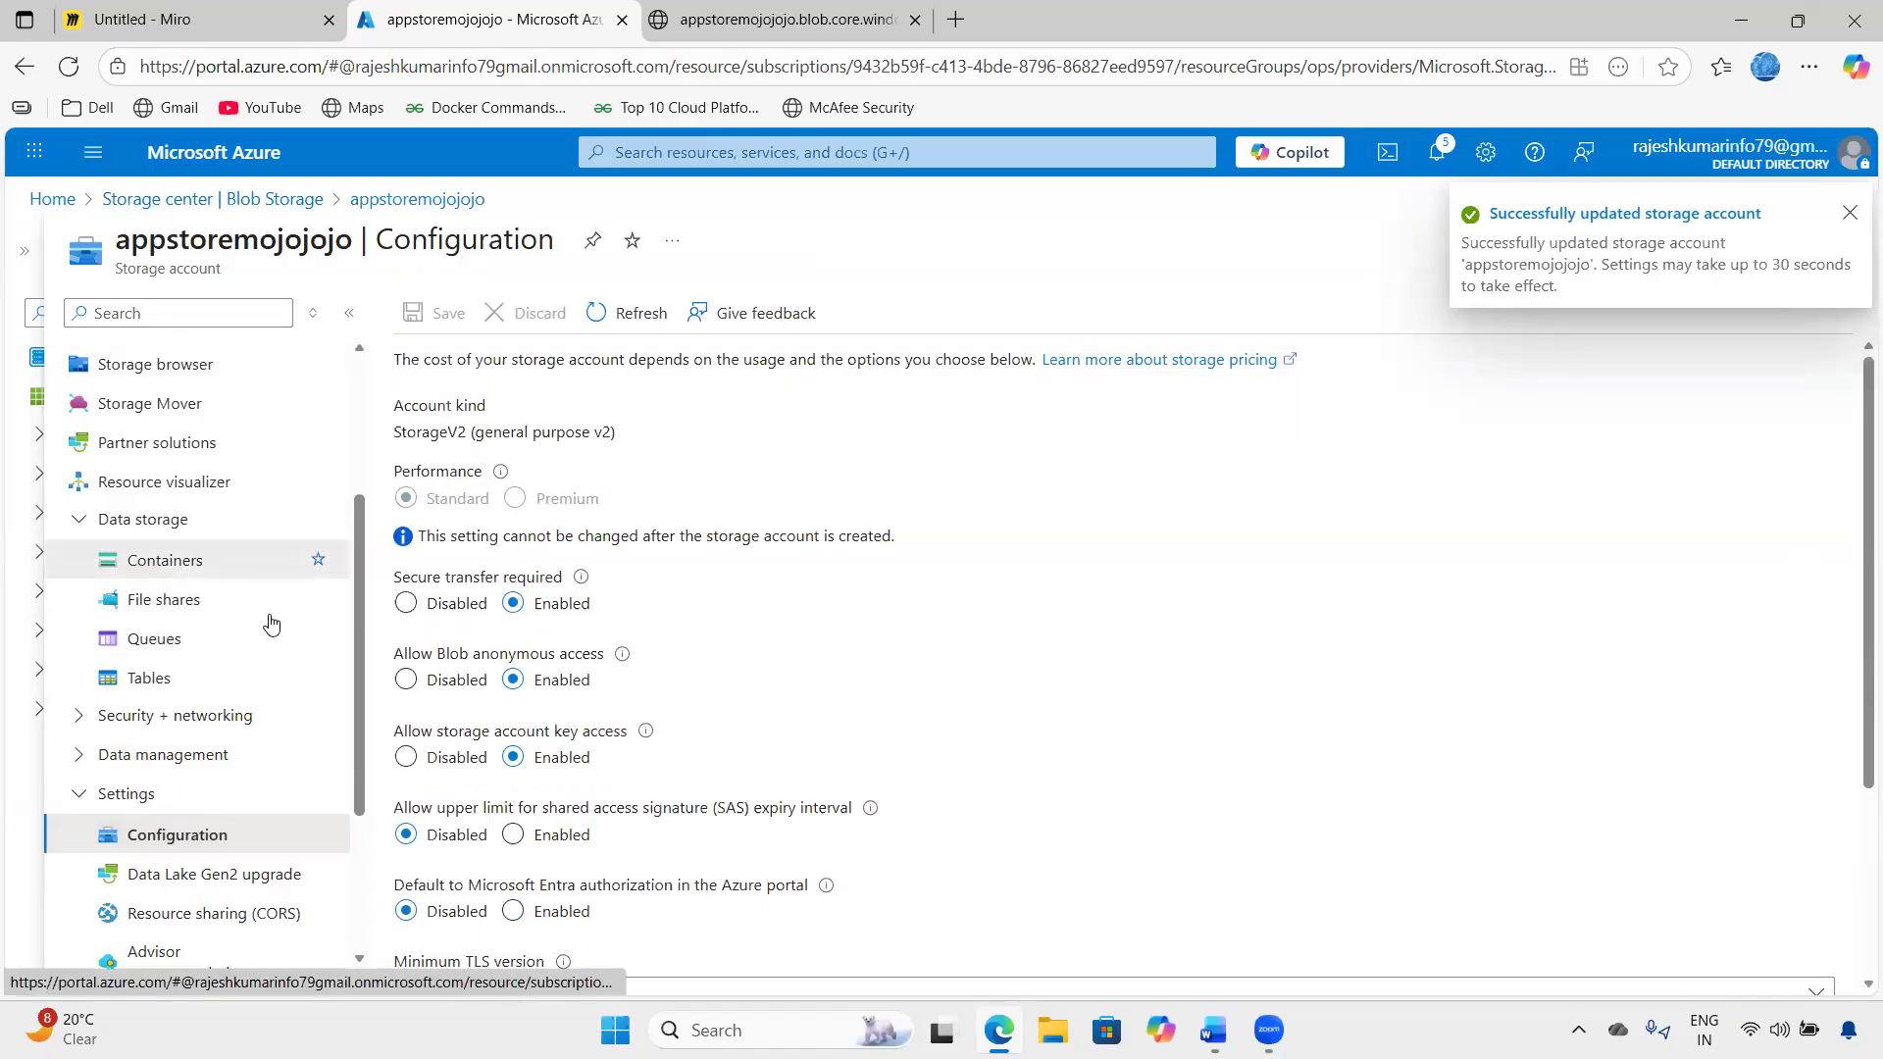
pyautogui.click(162, 561)
# Step: Change contd01's access level to Container (anonymous read access for containers and blobs)
pyautogui.click(69, 70)
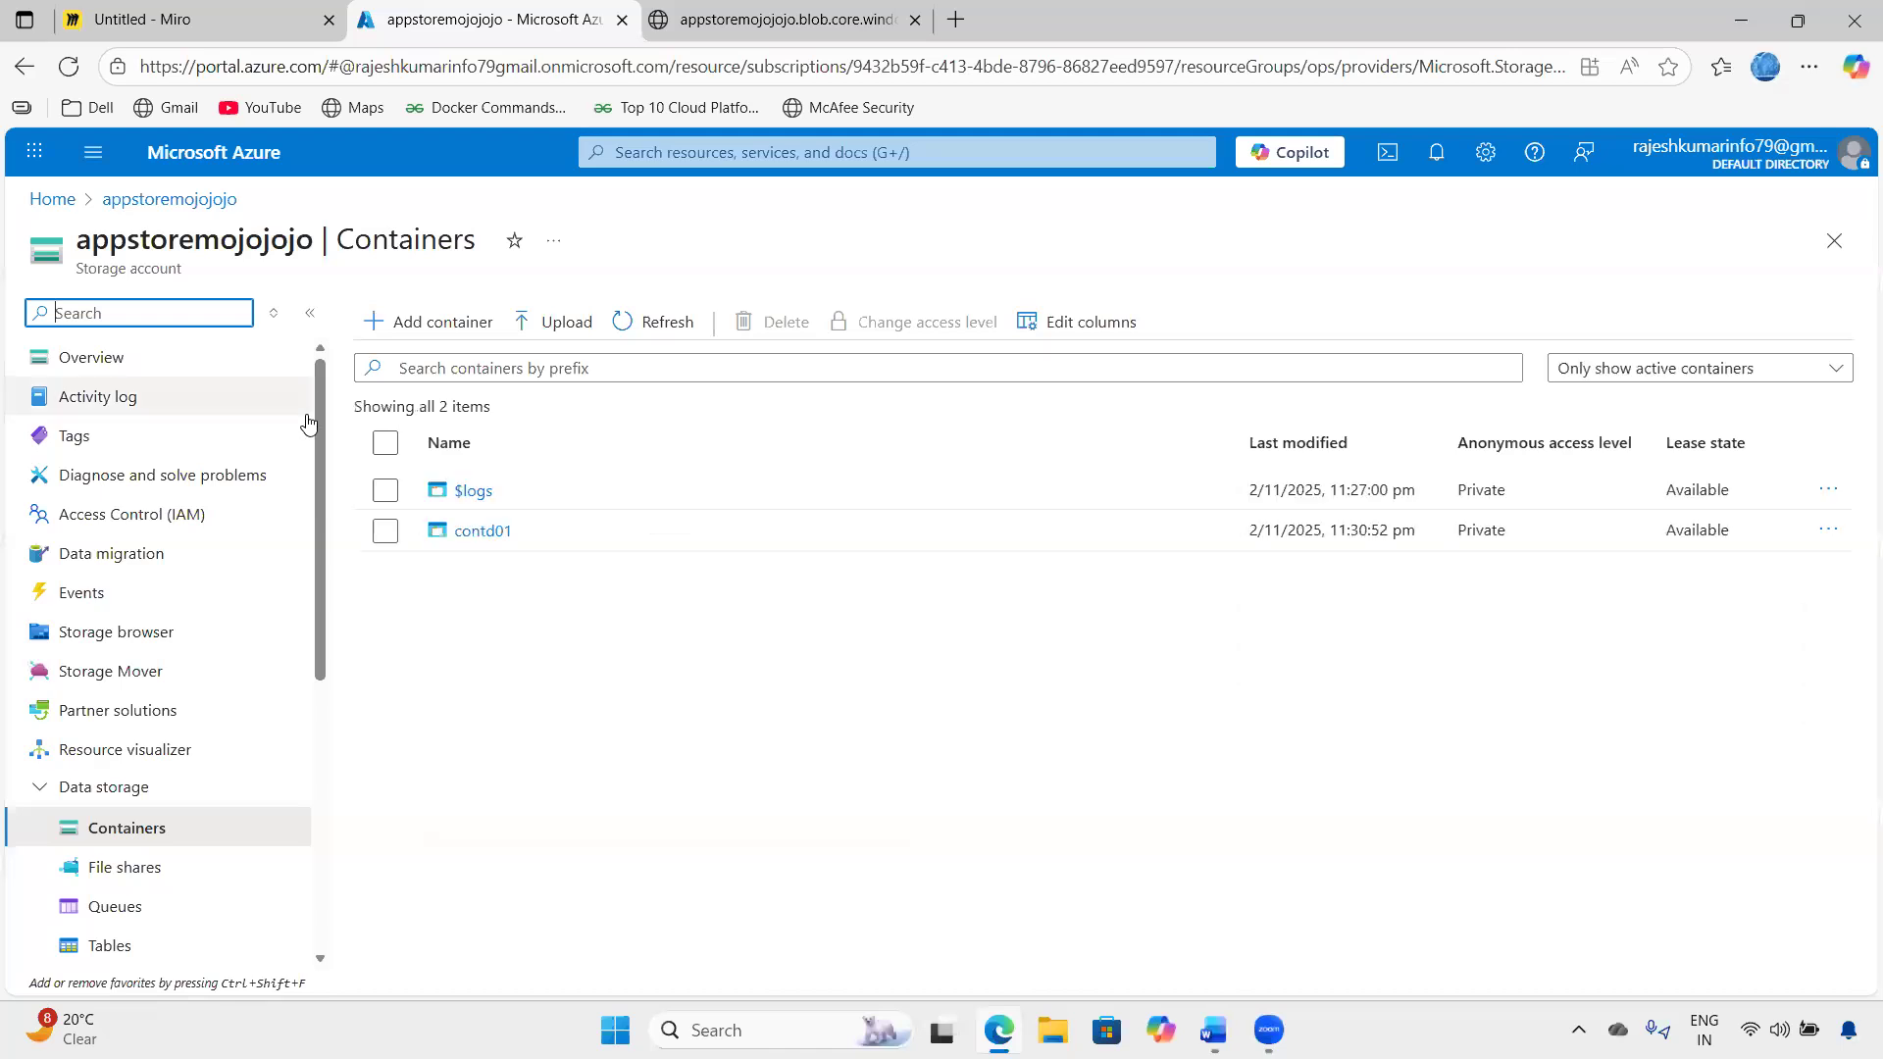
pyautogui.click(421, 545)
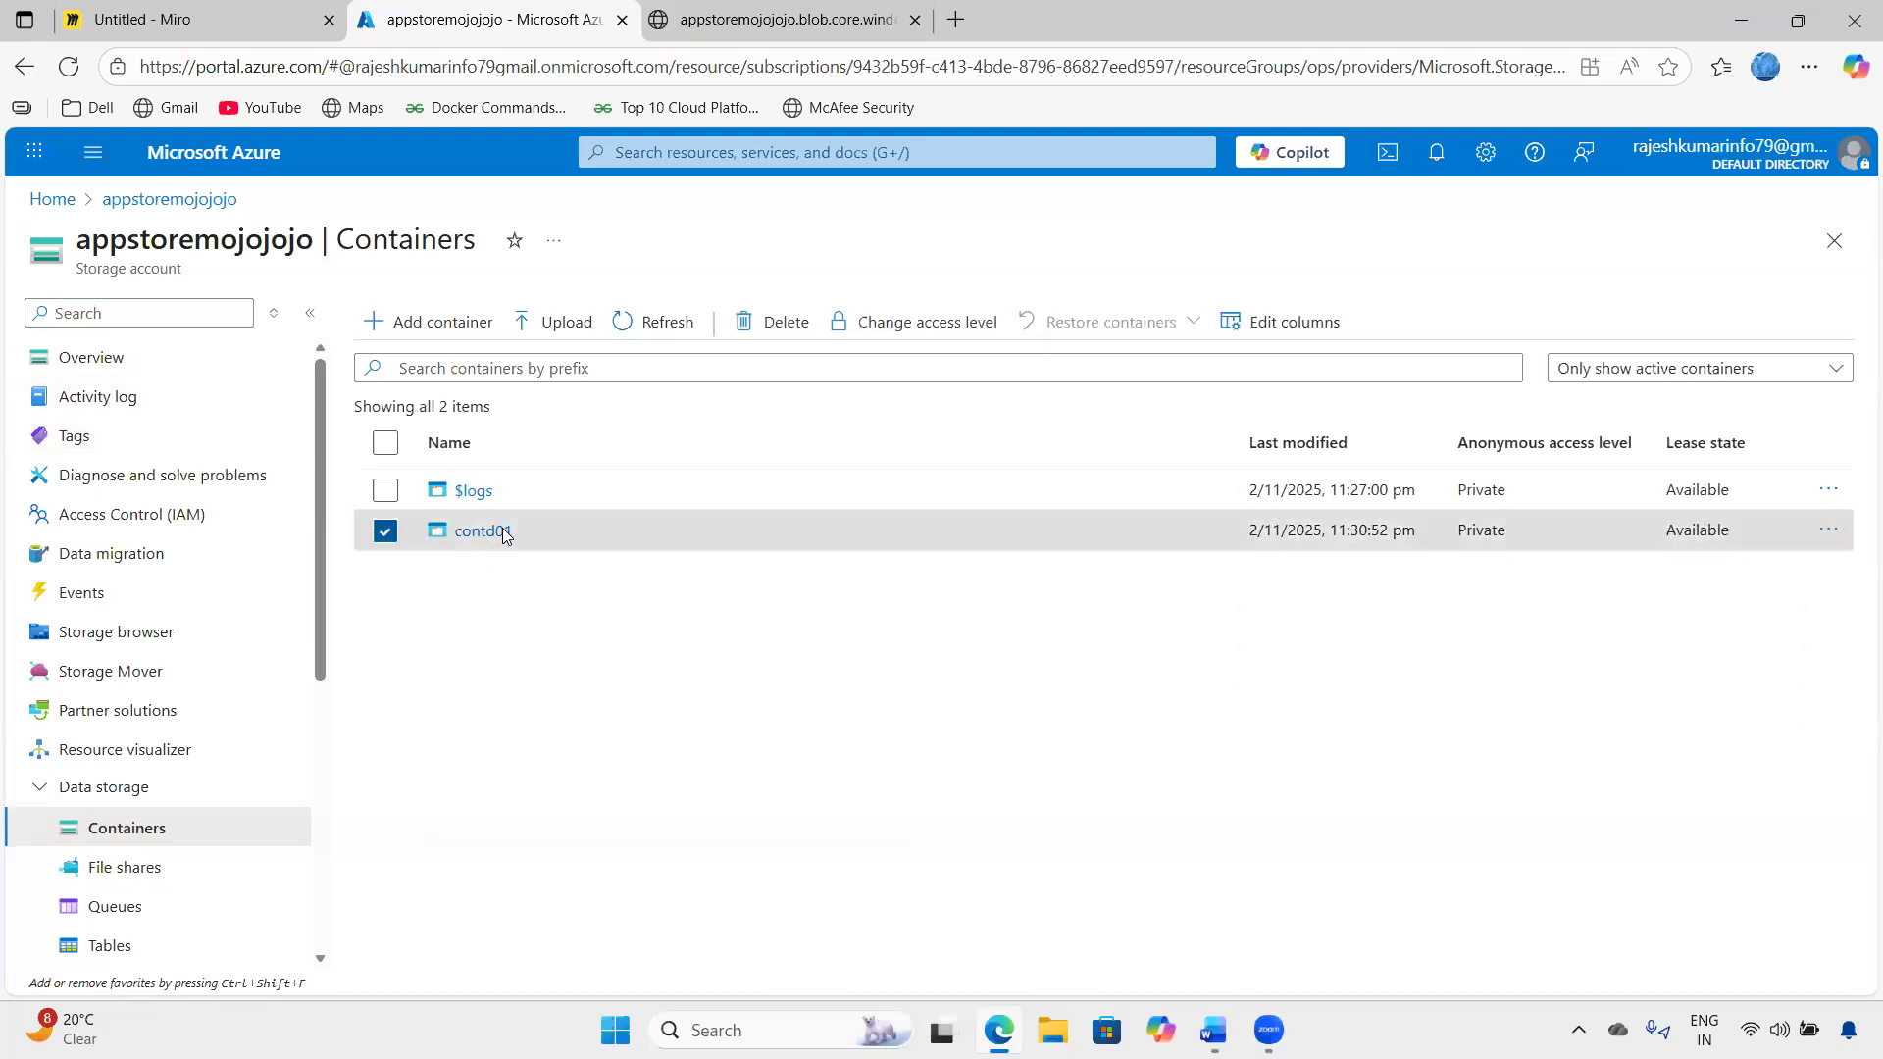
pyautogui.click(956, 327)
pyautogui.click(691, 470)
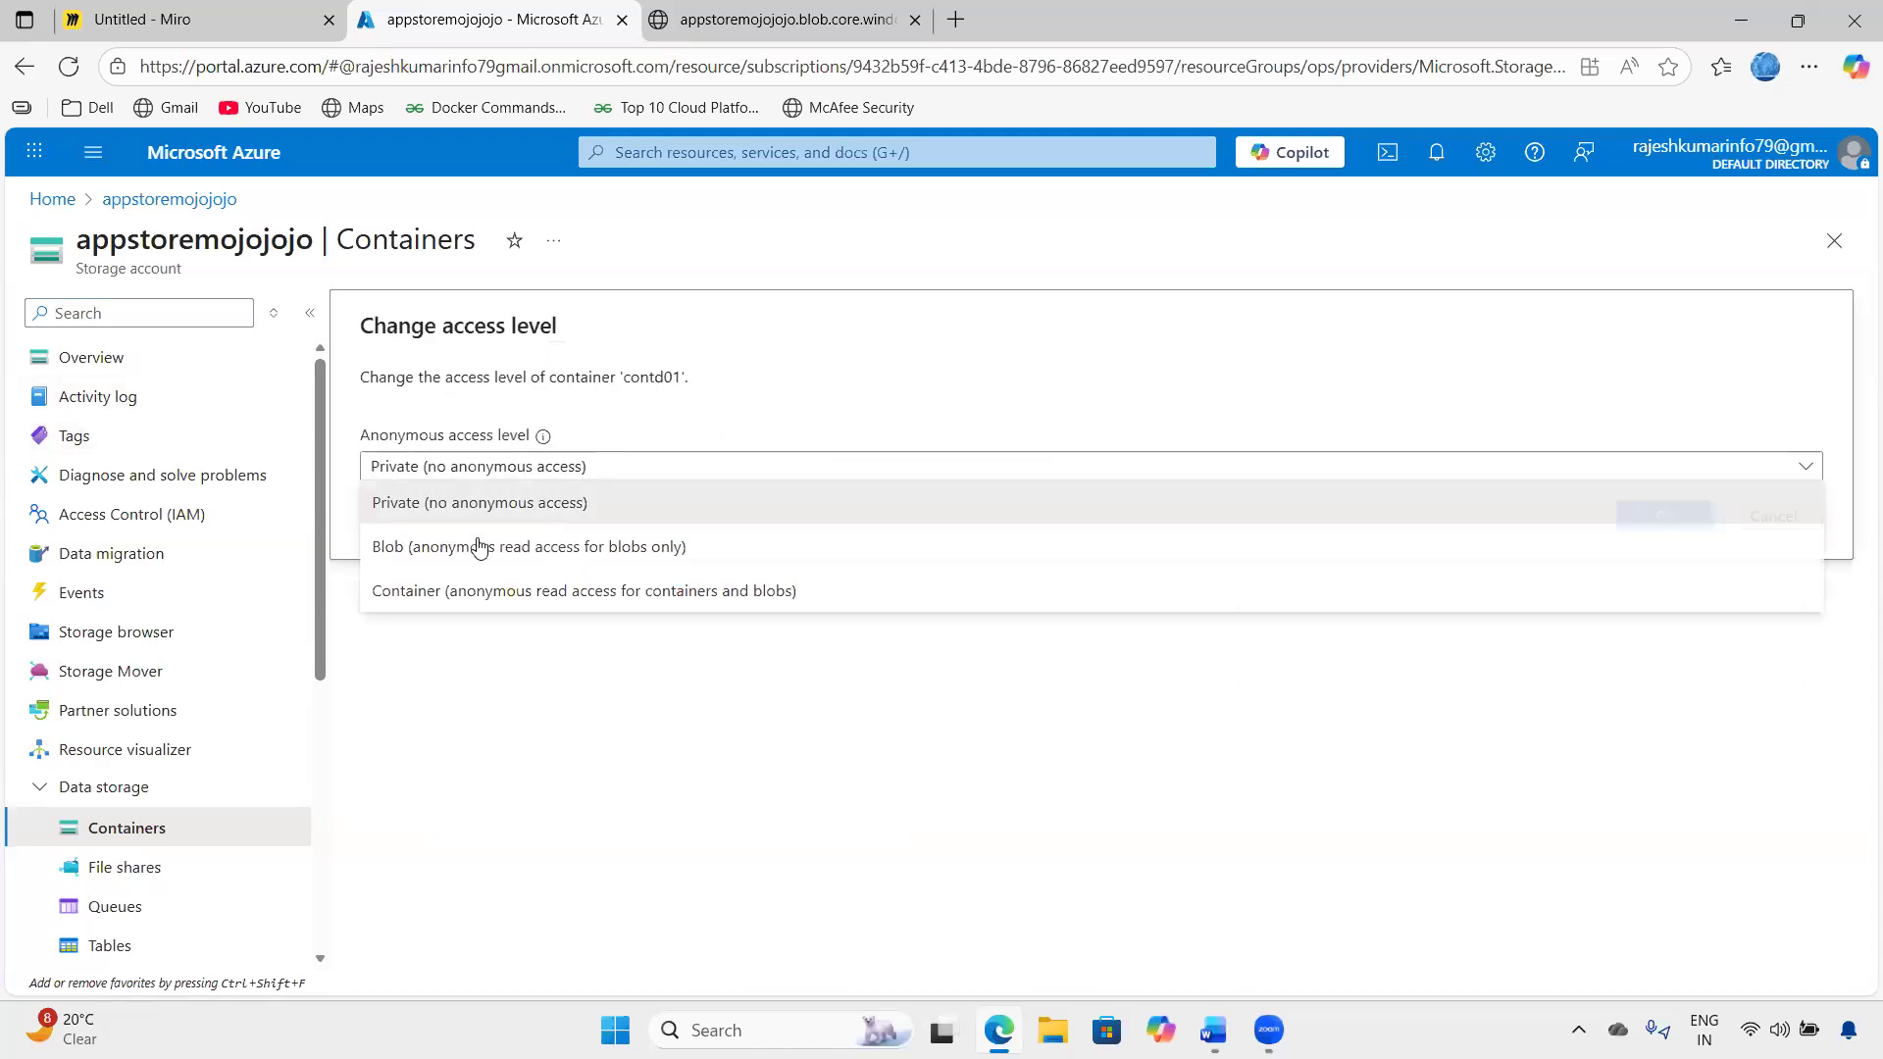
pyautogui.click(482, 589)
pyautogui.moveTo(511, 511); pyautogui.dragTo(1667, 583)
pyautogui.click(1653, 585)
pyautogui.click(1653, 585)
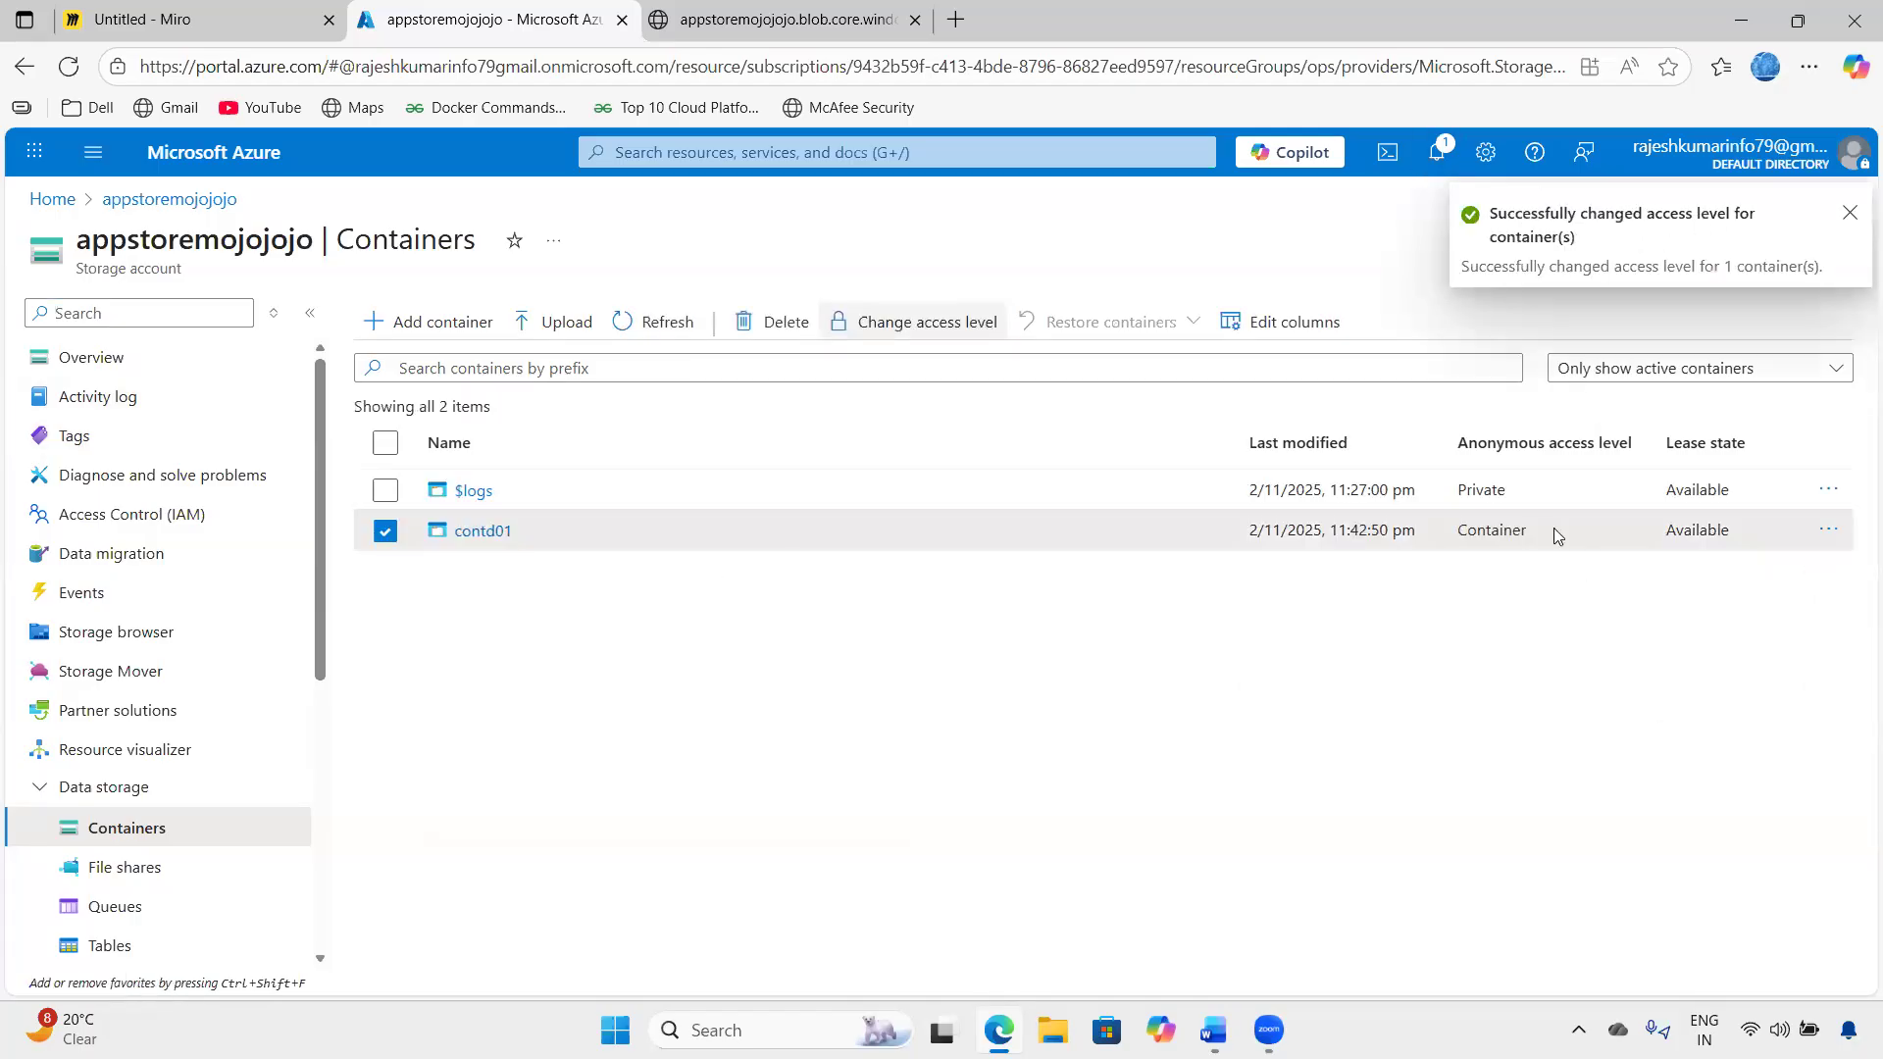
pyautogui.moveTo(1547, 541); pyautogui.dragTo(1454, 537)
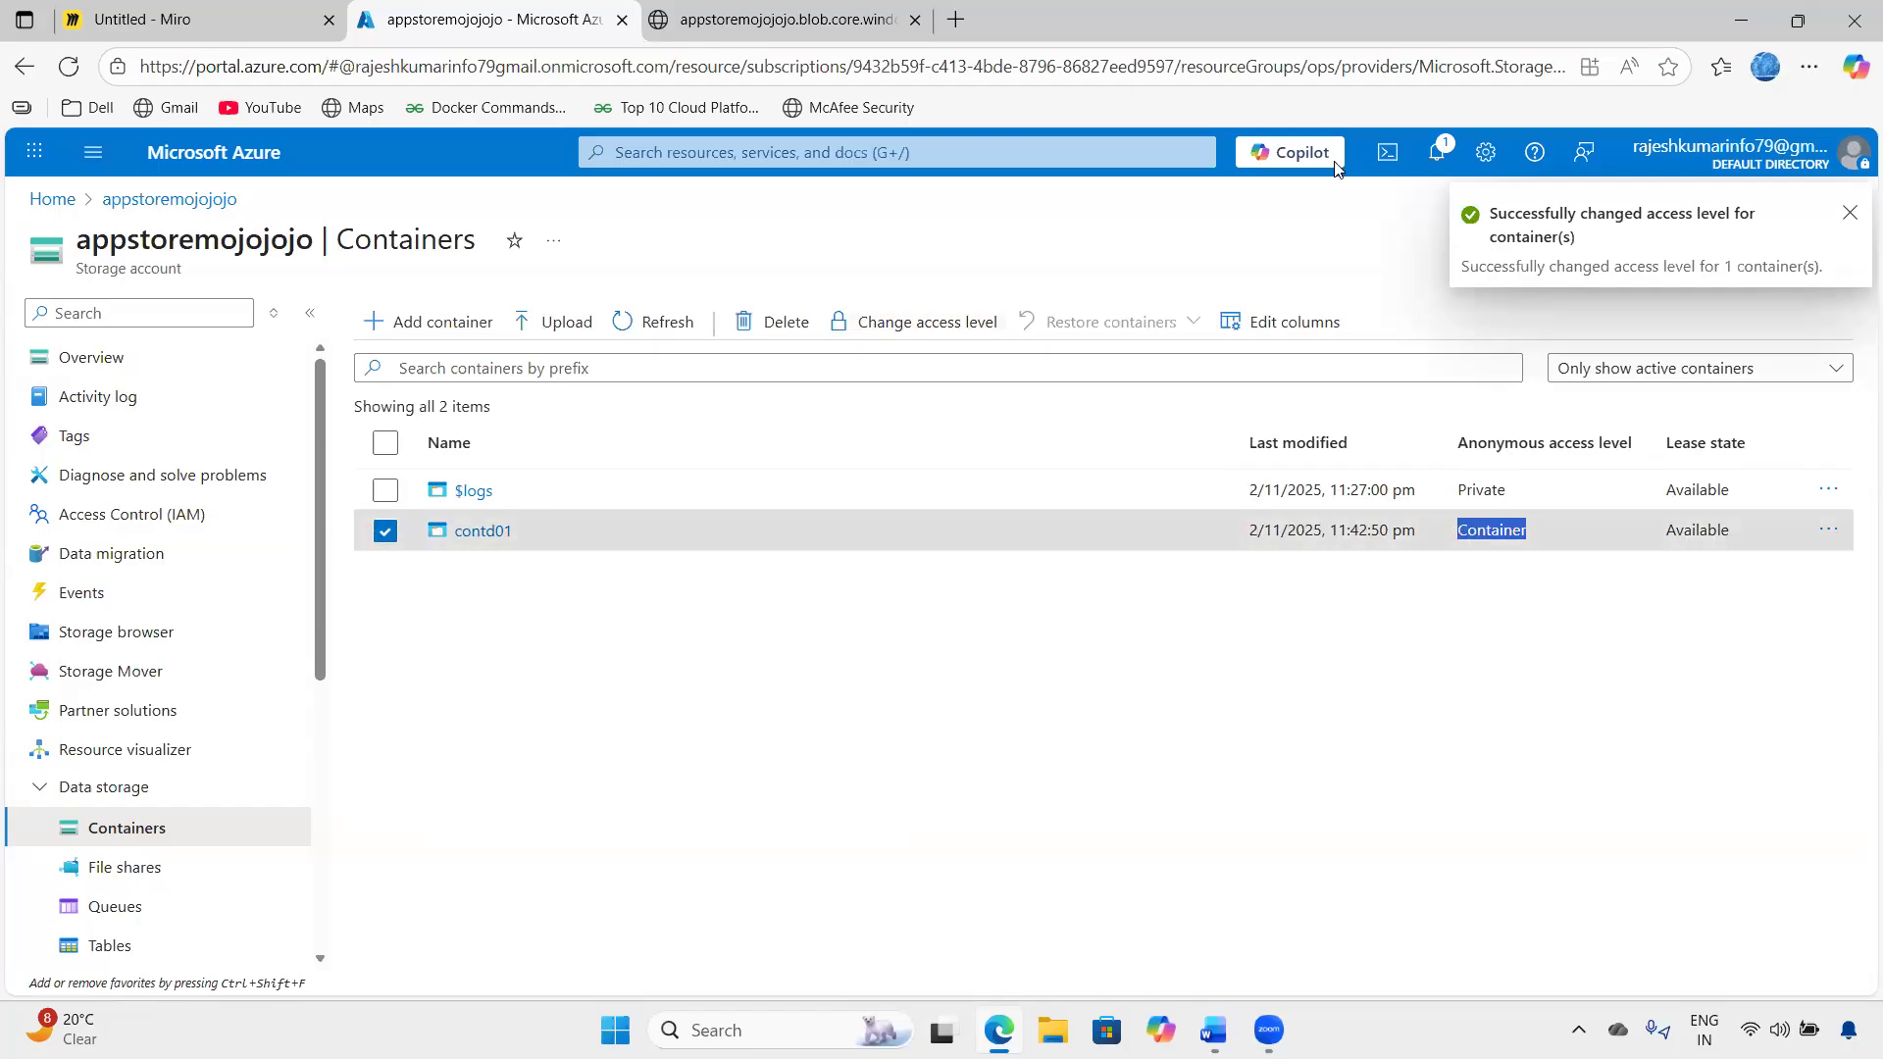
pyautogui.hotkey('ctrl', 'Tab')
# Step: Reload the blob URL tab so App services 2.png shows the App Service Plan Scaling image
pyautogui.click(65, 69)
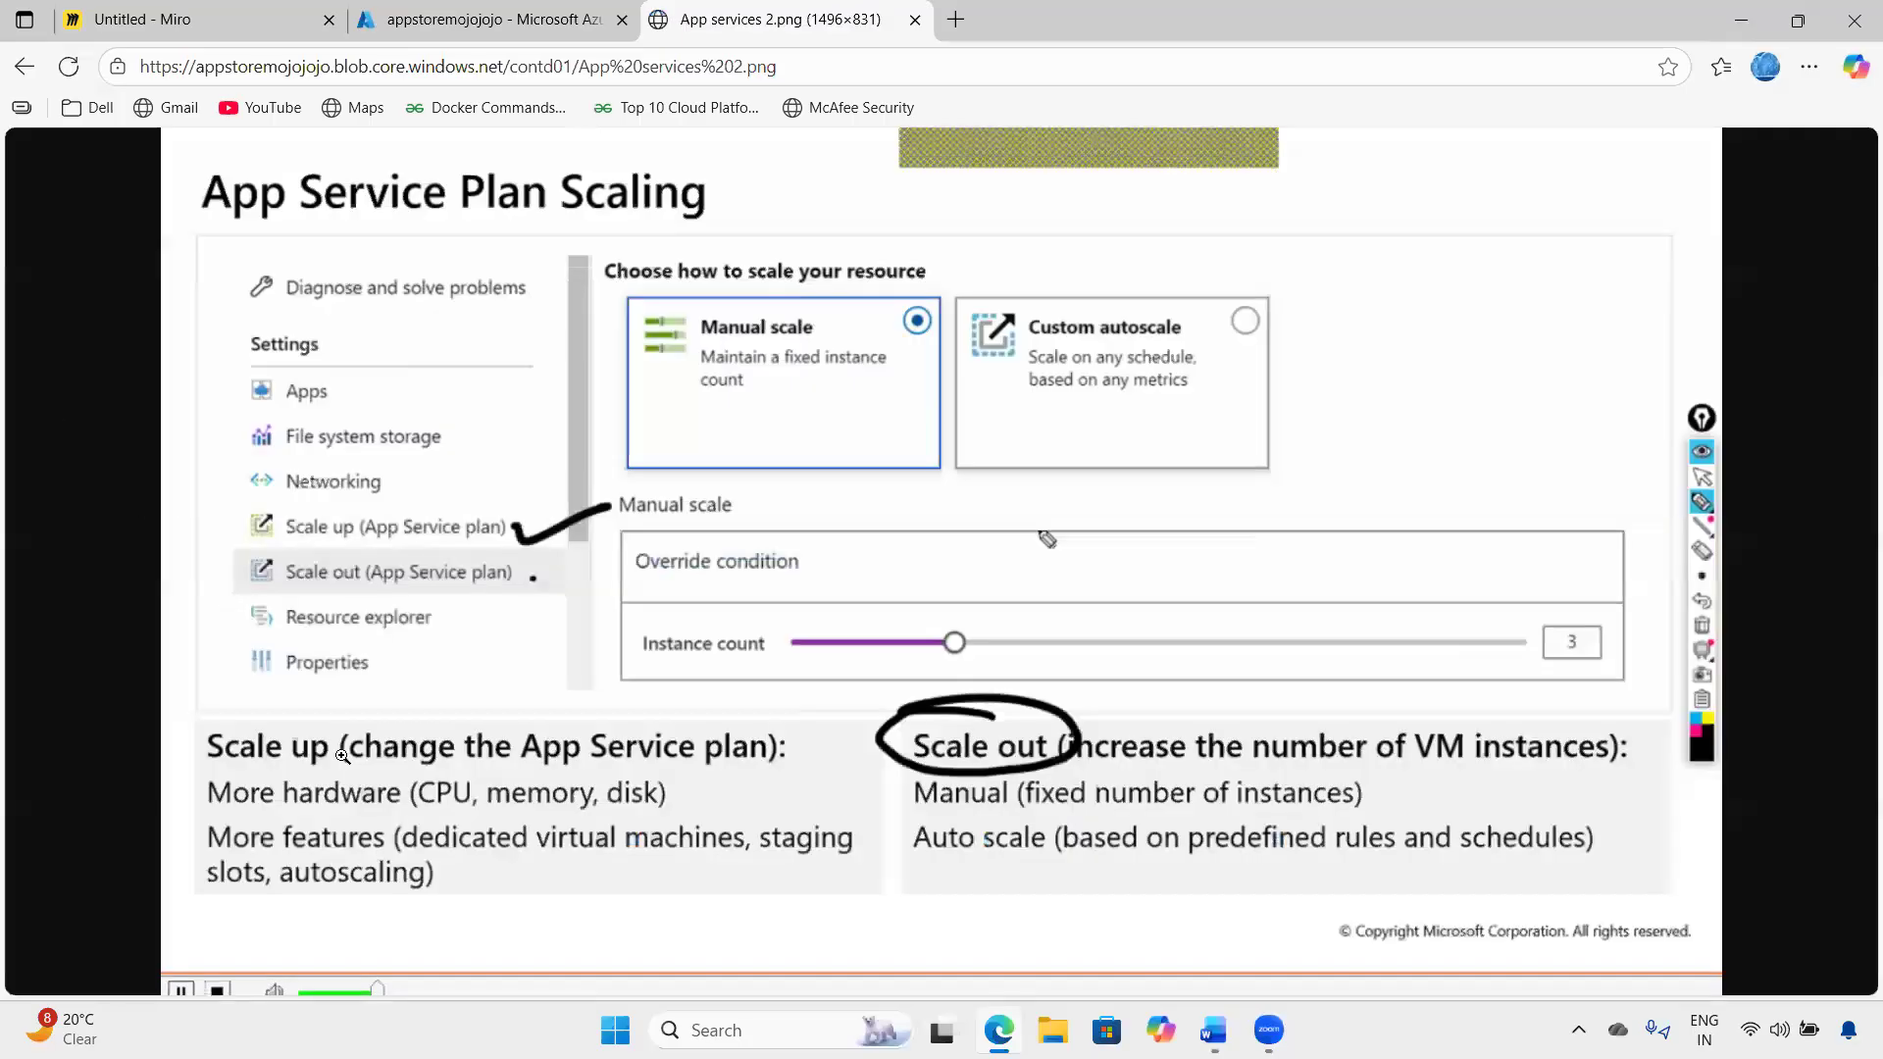
pyautogui.click(248, 68)
pyautogui.click(141, 634)
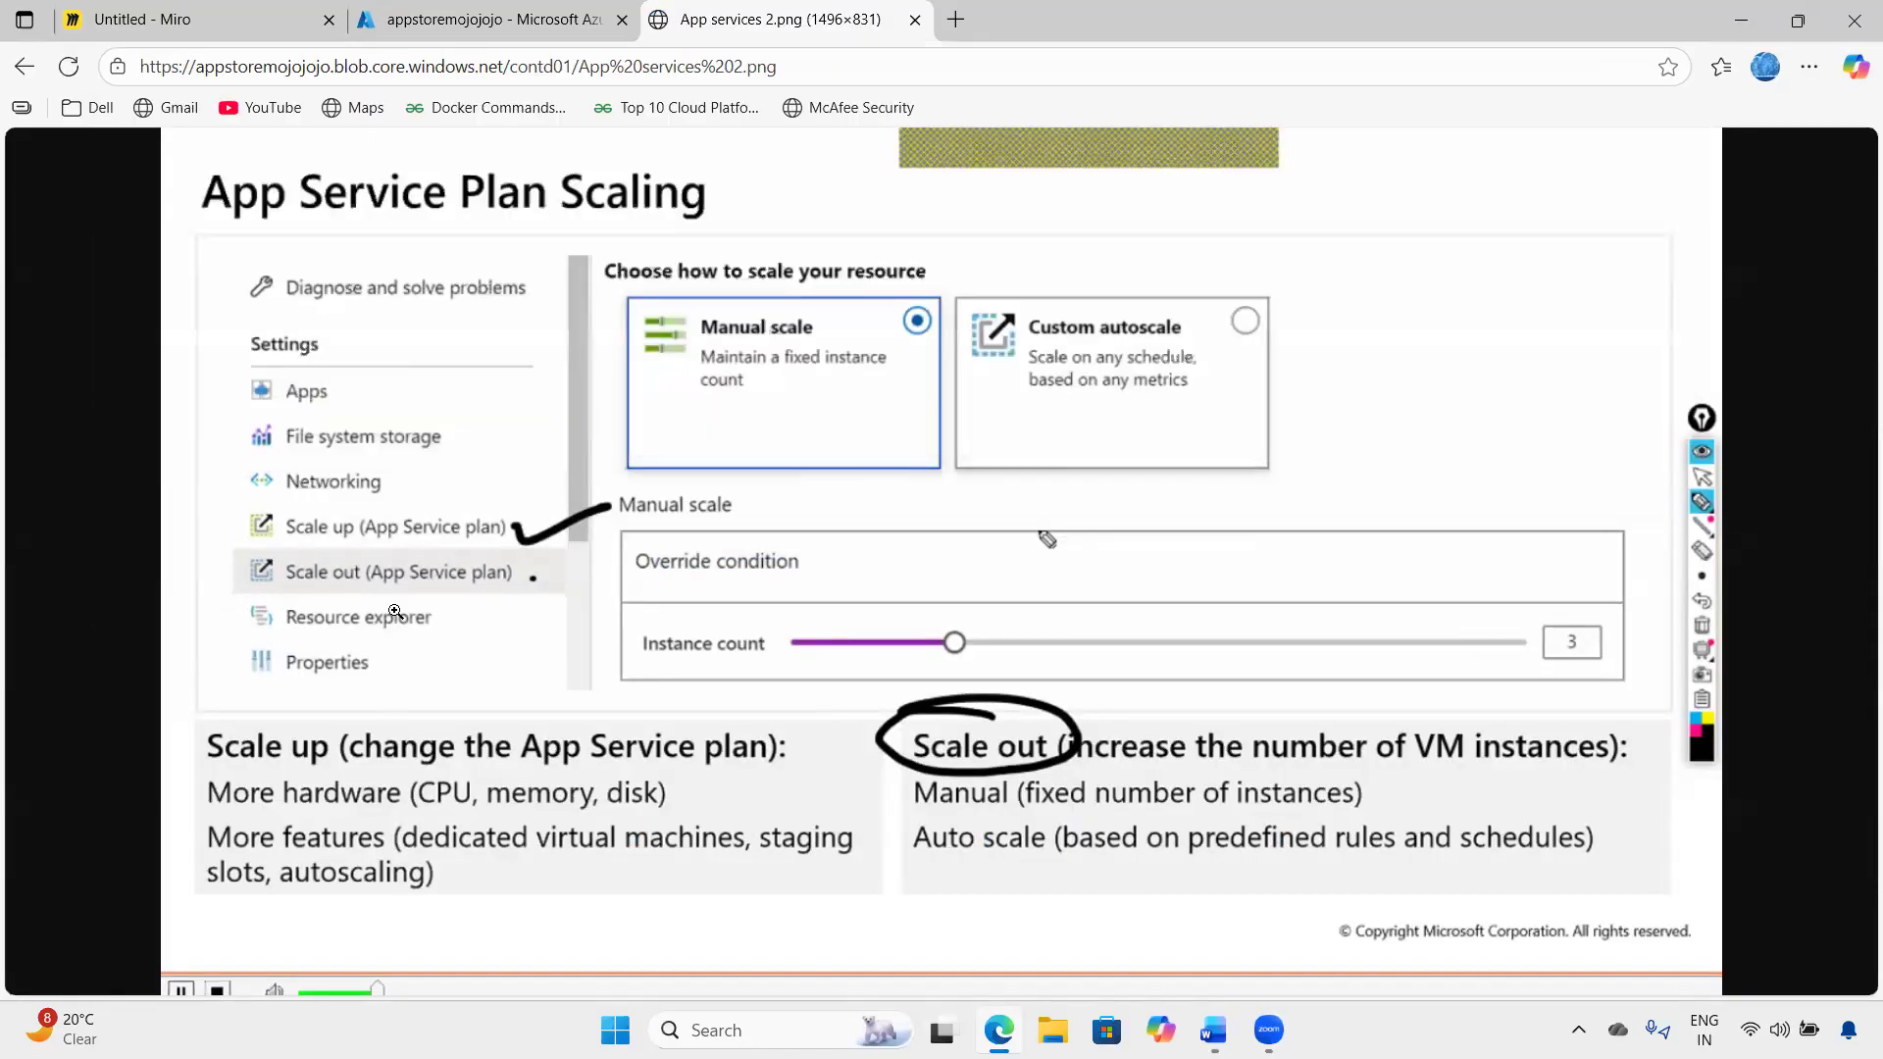
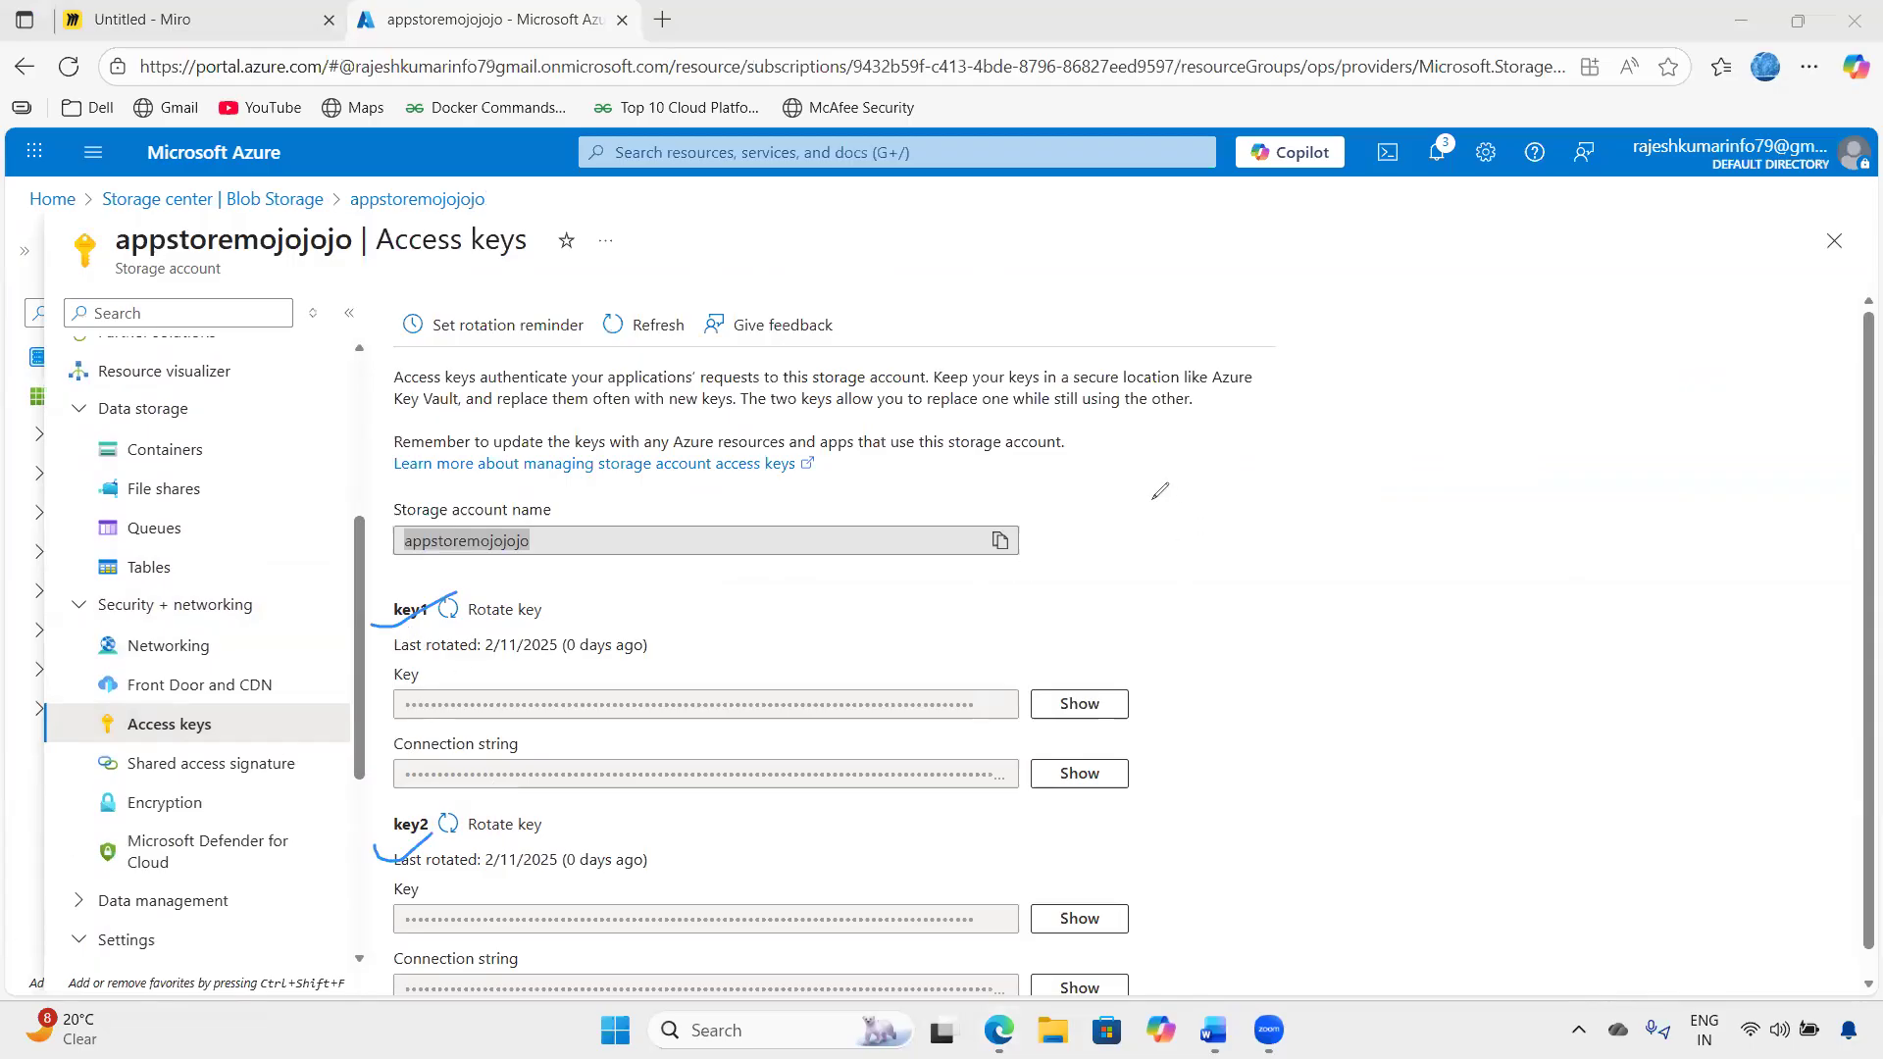
# Step: Handwrite 50 = 25 / 25 in ink beside the key1 and key2 rows
pyautogui.moveTo(1148, 460); pyautogui.dragTo(1120, 547)
pyautogui.moveTo(1198, 486); pyautogui.dragTo(1189, 483)
pyautogui.moveTo(1130, 575)
pyautogui.mouseDown()
pyautogui.moveTo(1142, 592)
pyautogui.moveTo(1178, 562)
pyautogui.mouseUp()
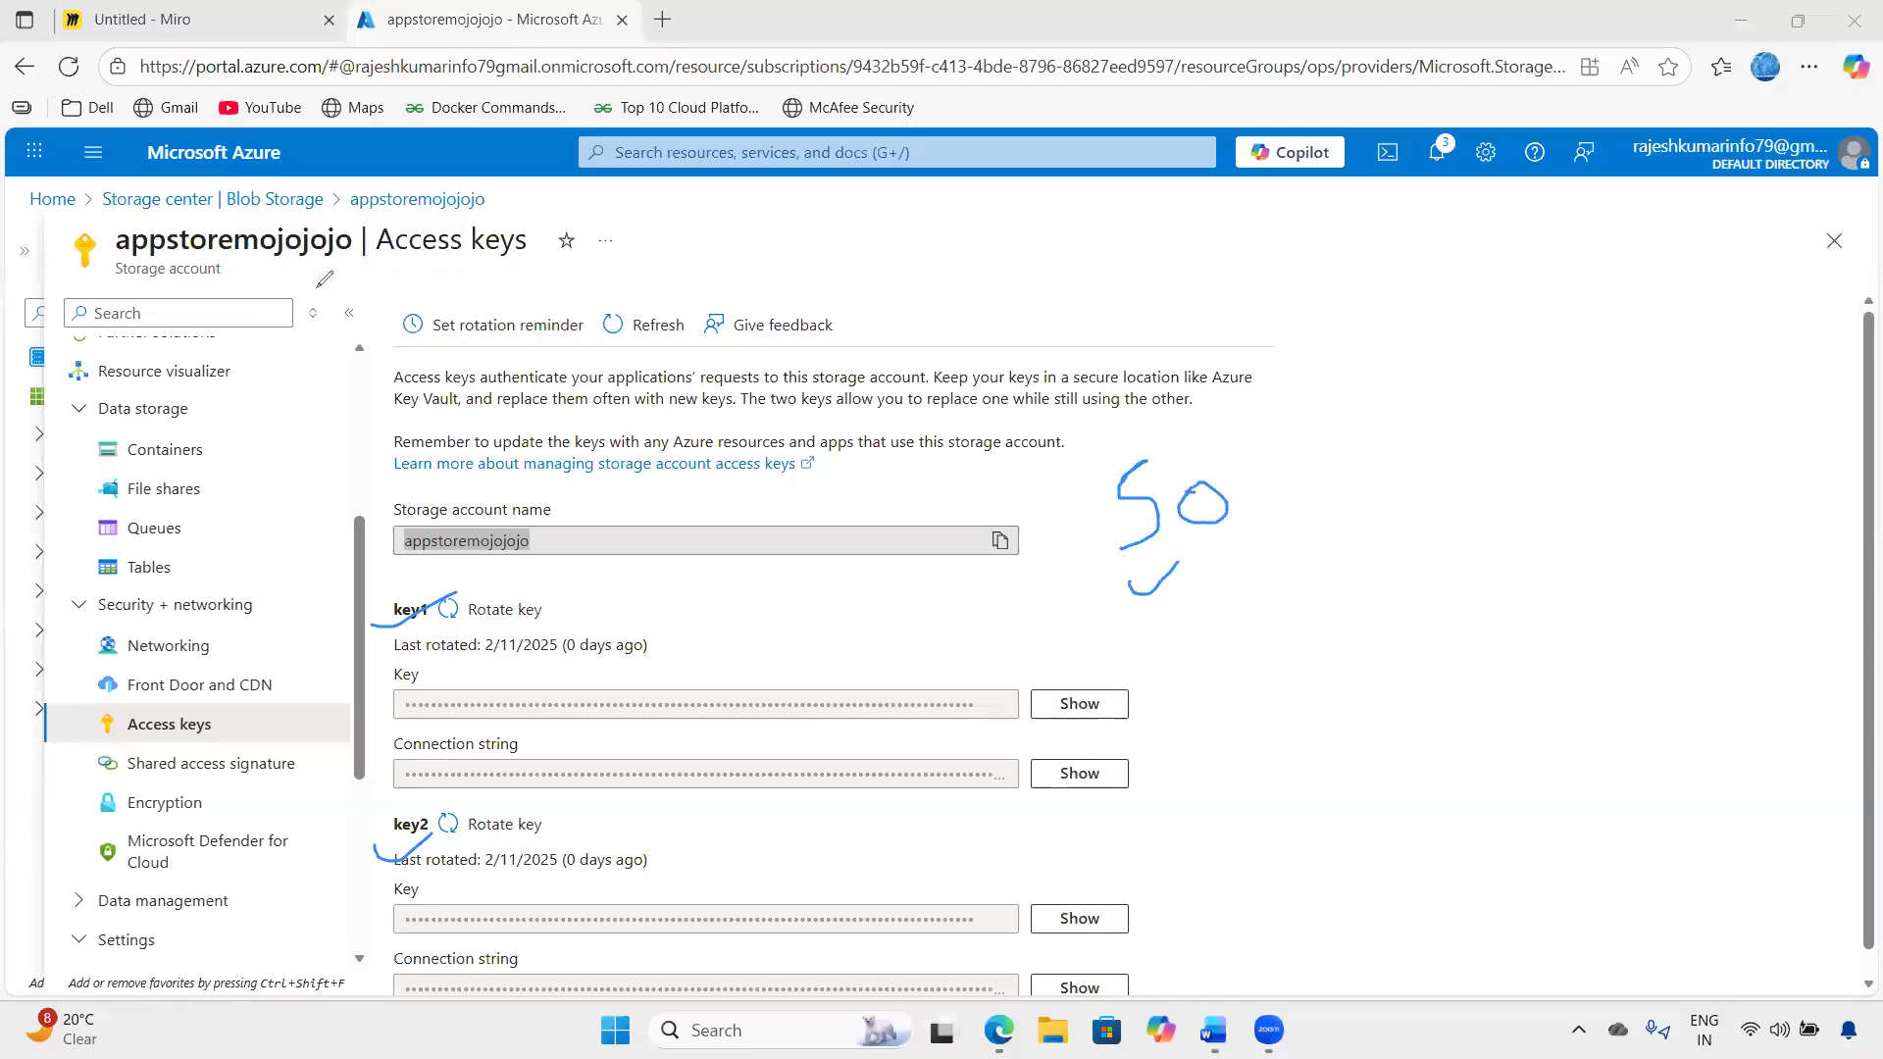
pyautogui.moveTo(1281, 451)
pyautogui.mouseDown()
pyautogui.moveTo(1299, 442)
pyautogui.moveTo(1312, 465)
pyautogui.mouseUp()
pyautogui.moveTo(1398, 367)
pyautogui.mouseDown()
pyautogui.moveTo(1402, 421)
pyautogui.moveTo(1438, 421)
pyautogui.mouseUp()
pyautogui.moveTo(1469, 353)
pyautogui.mouseDown()
pyautogui.moveTo(1437, 375)
pyautogui.moveTo(1466, 412)
pyautogui.moveTo(1446, 446)
pyautogui.mouseUp()
pyautogui.moveTo(1375, 539); pyautogui.dragTo(1534, 478)
pyautogui.moveTo(1447, 570); pyautogui.dragTo(1461, 554)
pyautogui.moveTo(1471, 620); pyautogui.dragTo(1507, 593)
pyautogui.moveTo(1542, 540)
pyautogui.mouseDown()
pyautogui.moveTo(1512, 574)
pyautogui.moveTo(1535, 609)
pyautogui.moveTo(1561, 550)
pyautogui.mouseUp()
# Step: Draw arrows linking key1 to the top 25 and key2 to the lower 25
pyautogui.moveTo(1517, 374); pyautogui.dragTo(1573, 337)
pyautogui.moveTo(1387, 355)
pyautogui.mouseDown()
pyautogui.moveTo(1069, 294)
pyautogui.moveTo(706, 515)
pyautogui.moveTo(626, 642)
pyautogui.moveTo(663, 649)
pyautogui.mouseUp()
pyautogui.moveTo(655, 910)
pyautogui.mouseDown()
pyautogui.moveTo(1004, 845)
pyautogui.moveTo(1231, 840)
pyautogui.moveTo(1468, 644)
pyautogui.mouseUp()
pyautogui.moveTo(1441, 670)
pyautogui.mouseDown()
pyautogui.moveTo(1468, 642)
pyautogui.moveTo(1473, 676)
pyautogui.mouseUp()
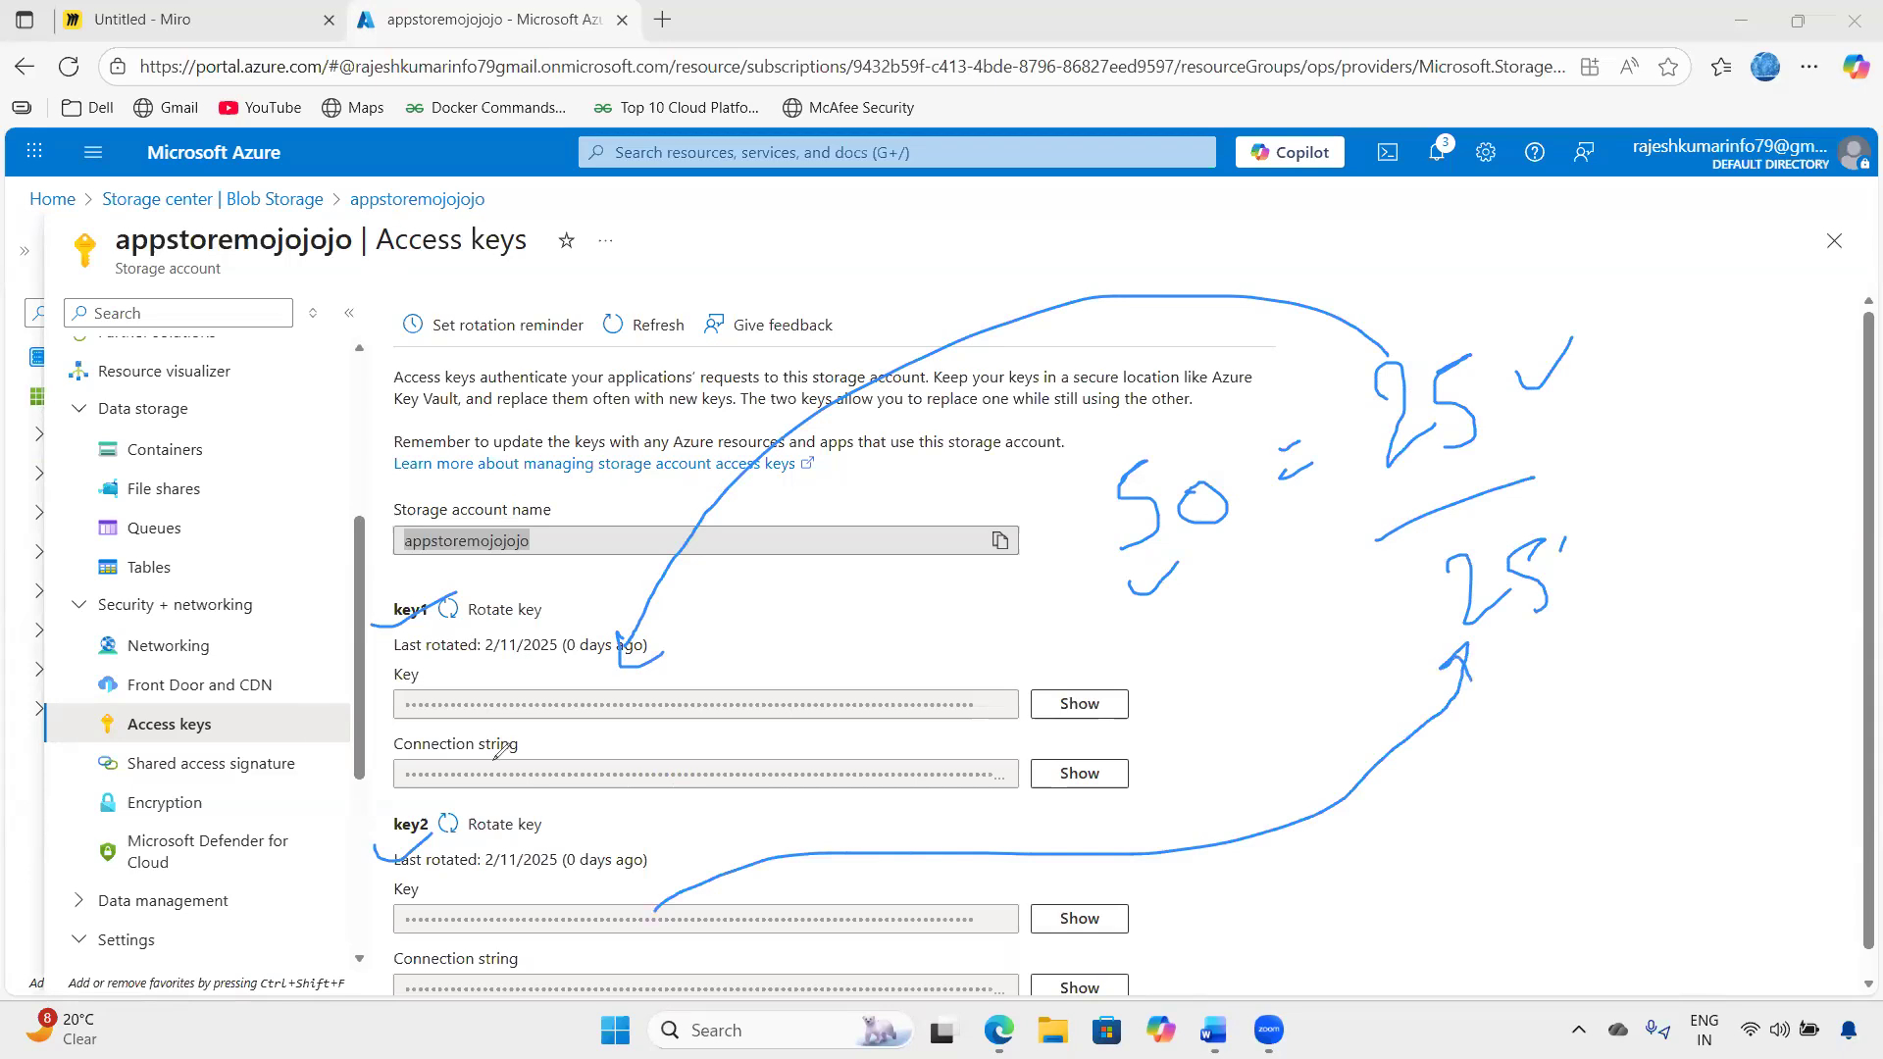
# Step: Clear the ink, tick key1's and key2's key values, then clear the ticks
pyautogui.press('e')
pyautogui.moveTo(514, 686)
pyautogui.mouseDown()
pyautogui.moveTo(526, 698)
pyautogui.moveTo(567, 664)
pyautogui.mouseUp()
pyautogui.moveTo(512, 897); pyautogui.dragTo(558, 884)
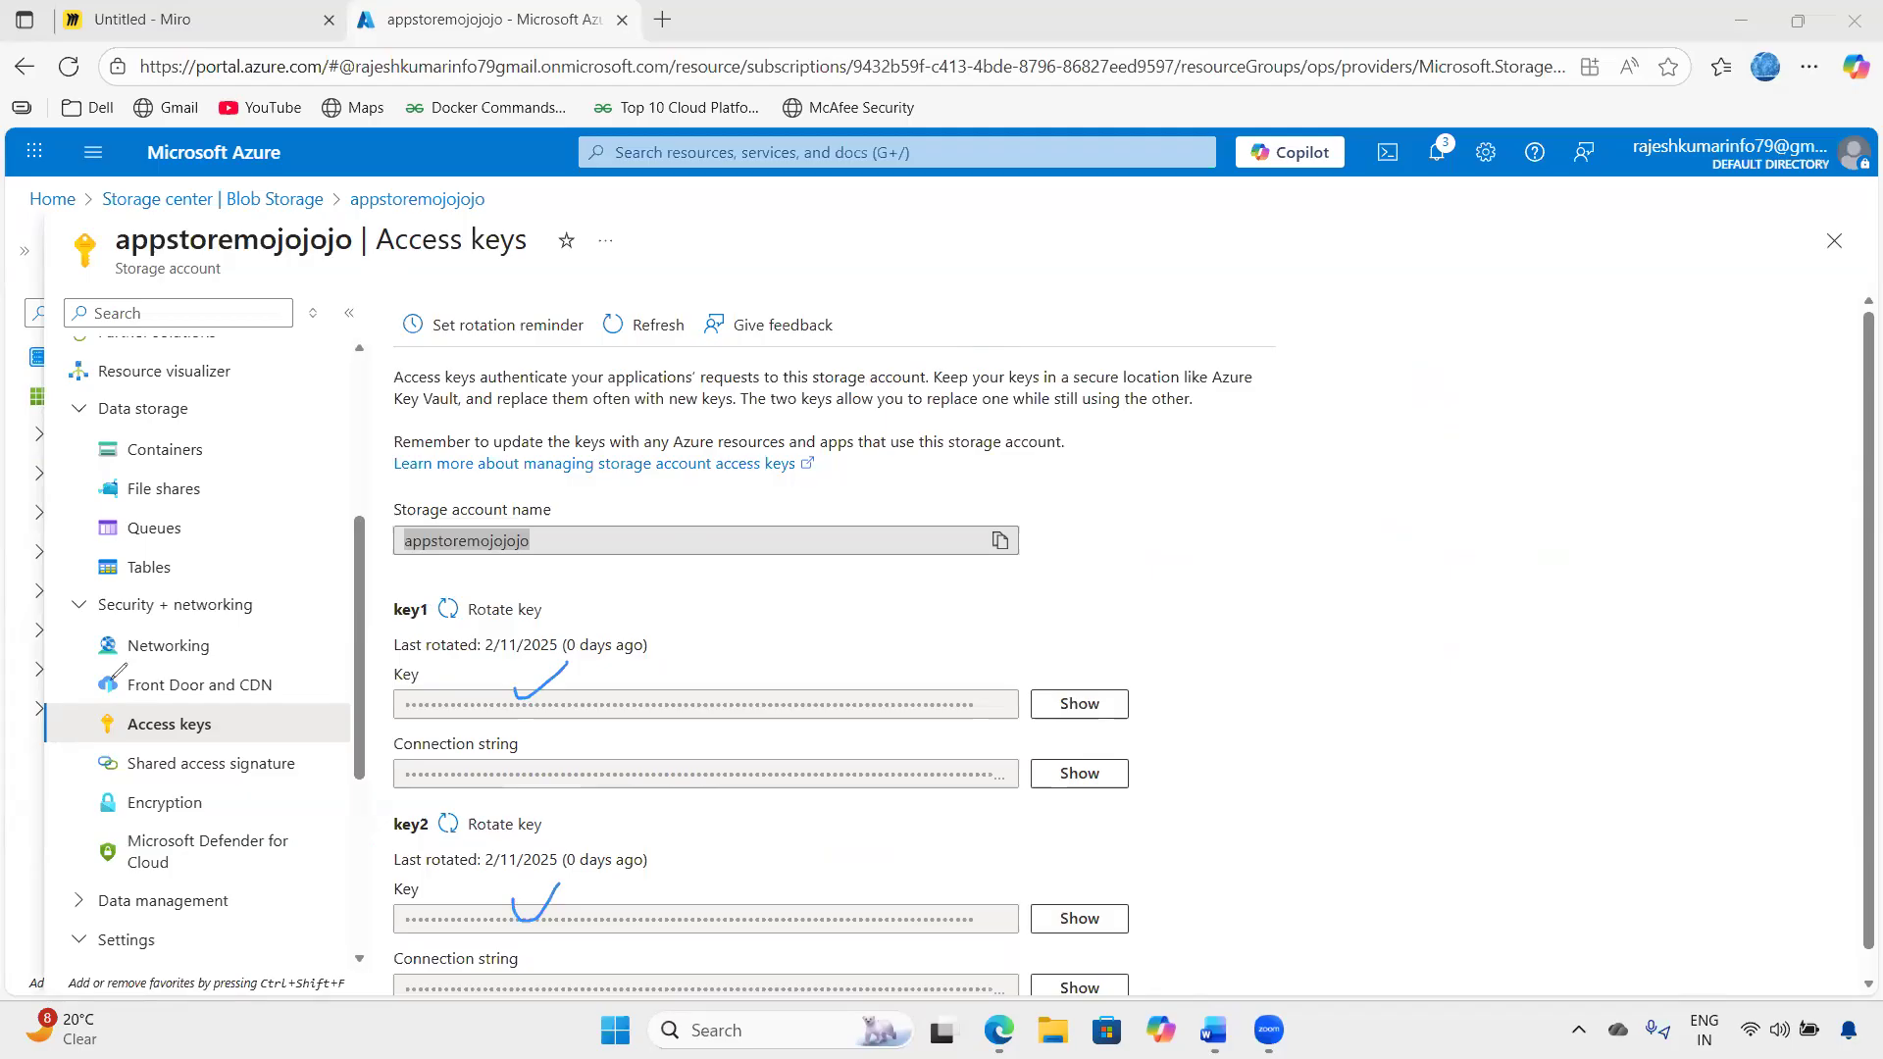
pyautogui.press('e')
# Step: Reveal key1's access key value and briefly select its text
pyautogui.click(1078, 703)
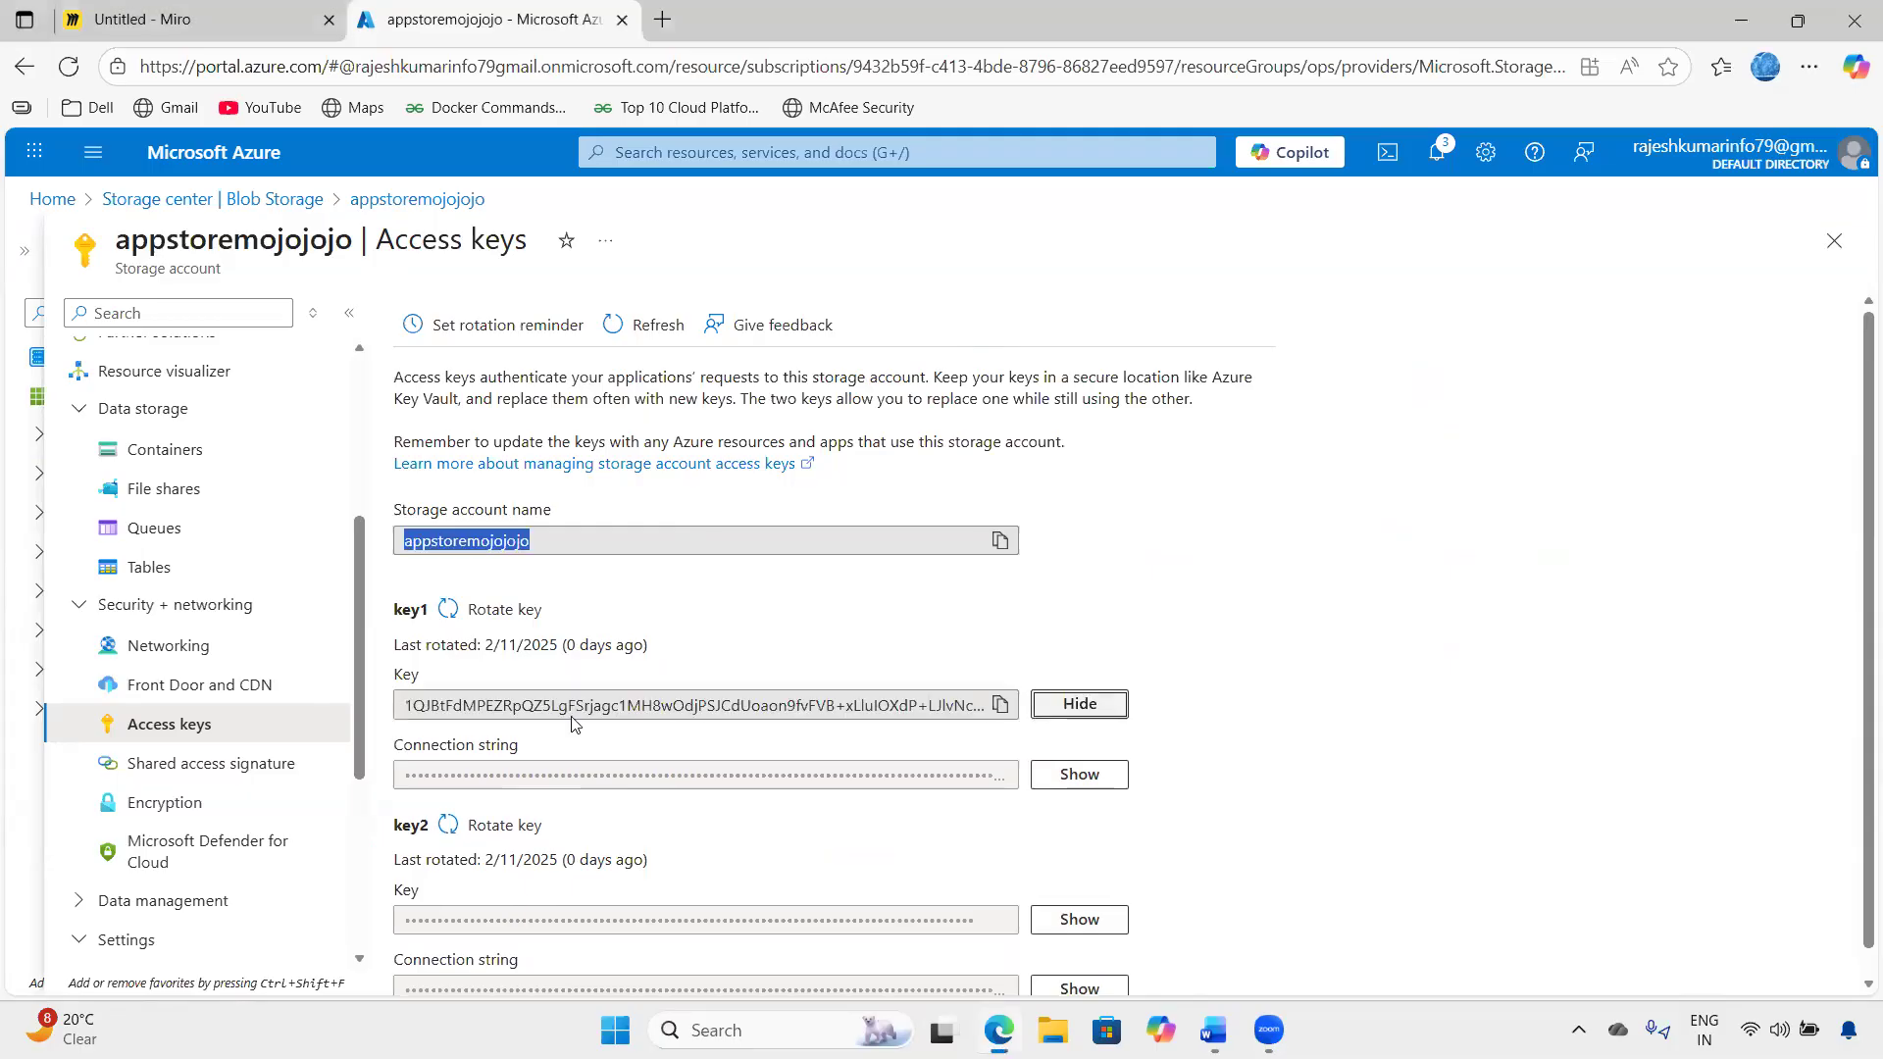
pyautogui.moveTo(412, 704); pyautogui.dragTo(886, 754)
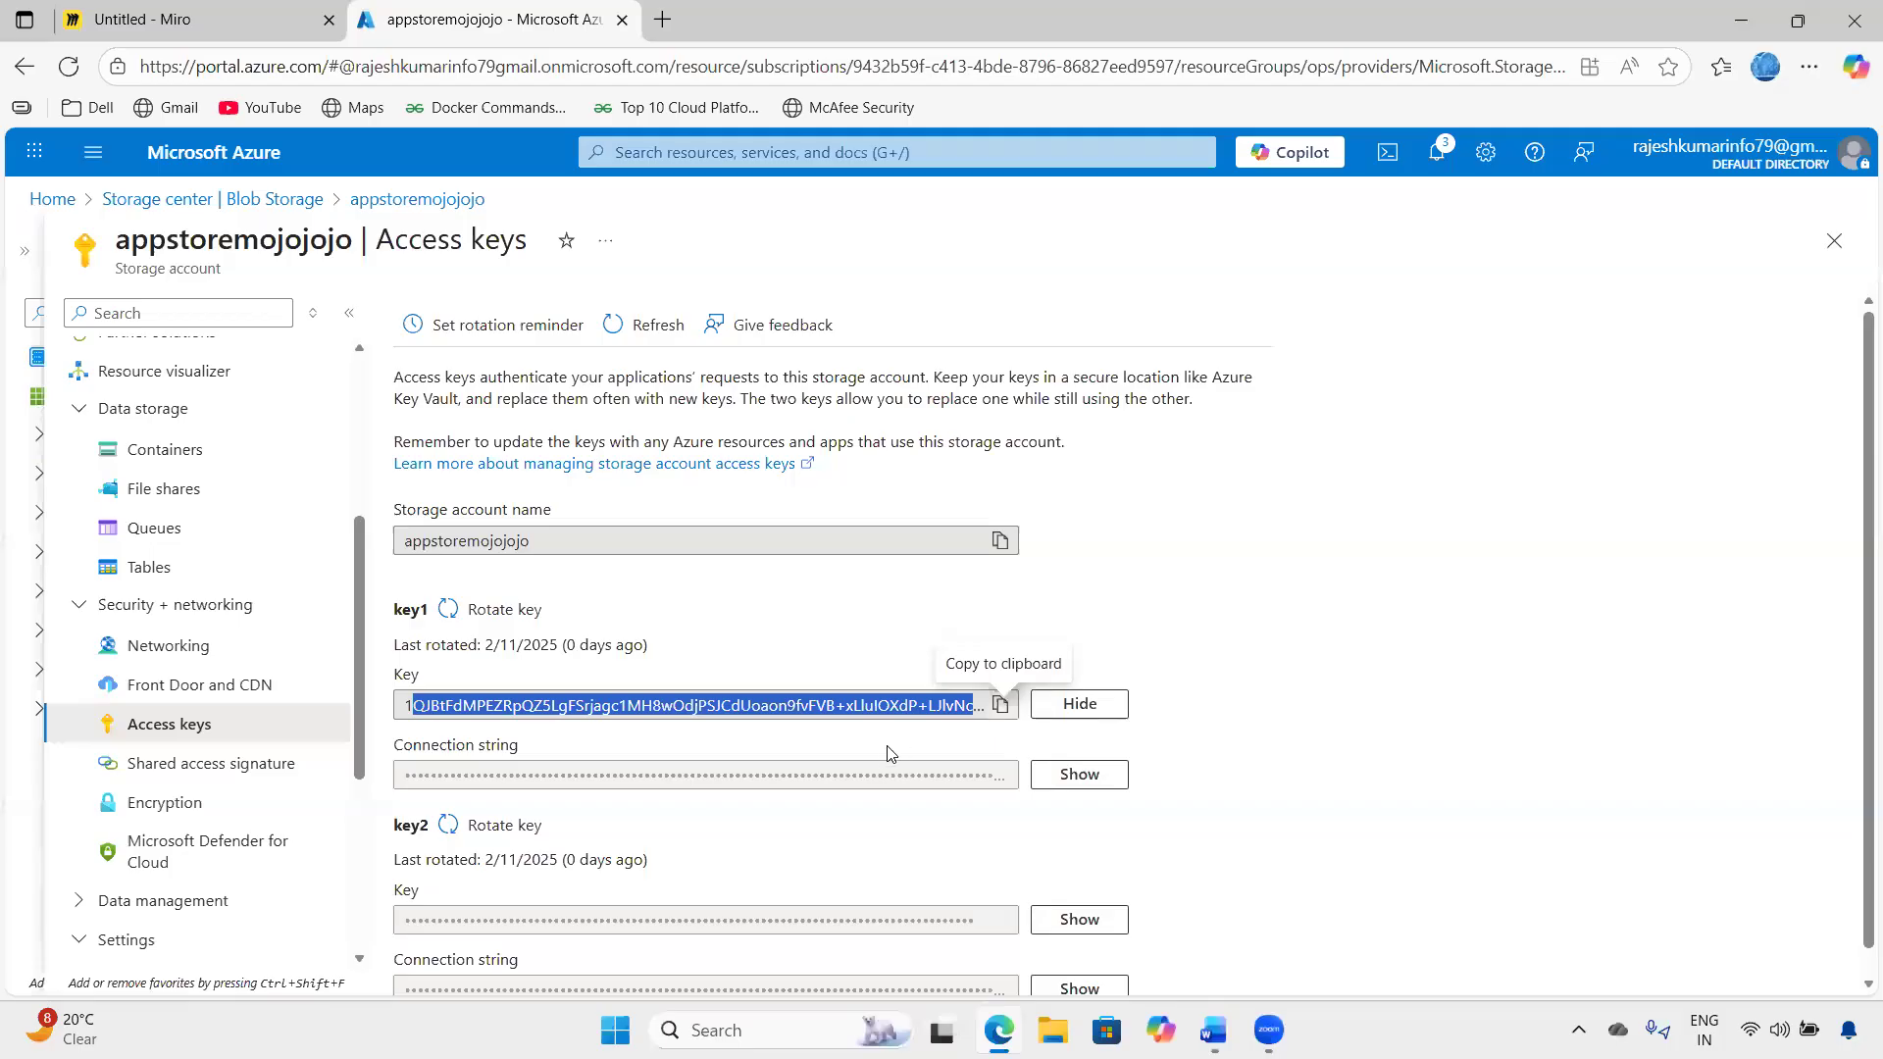
pyautogui.click(1270, 698)
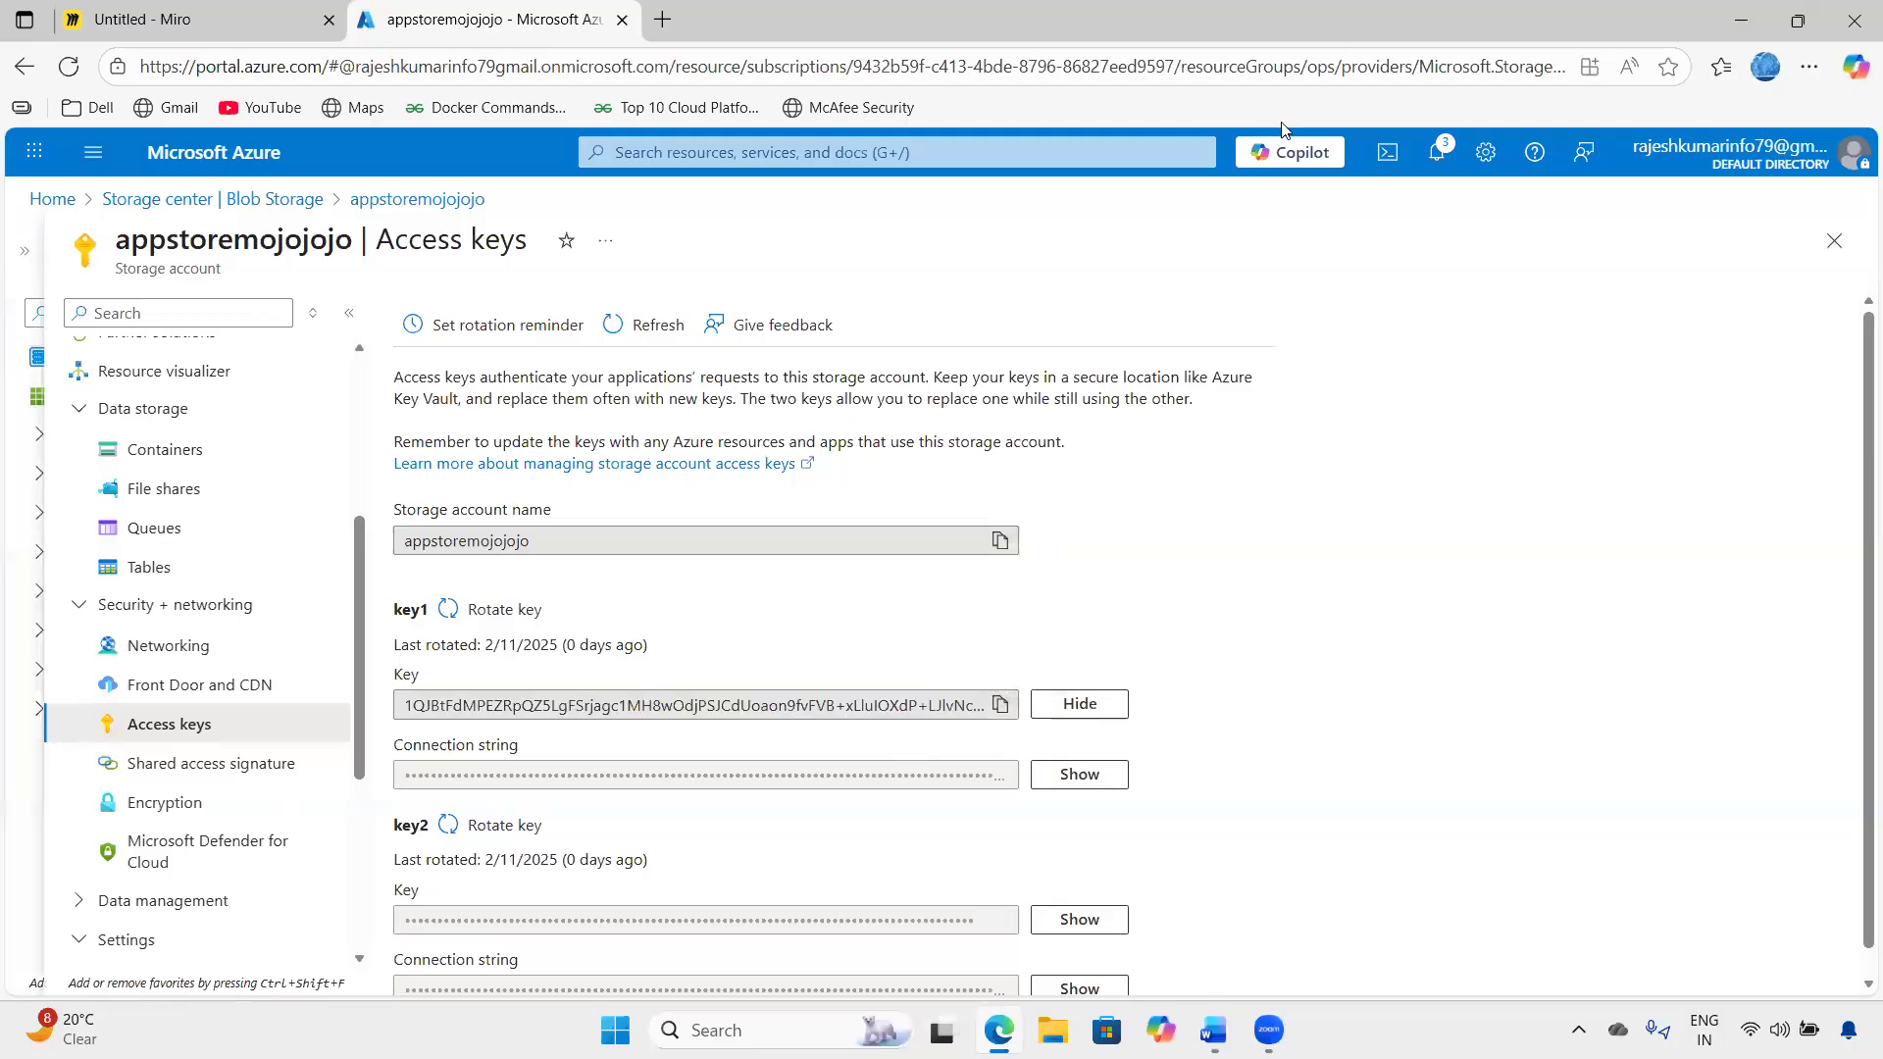
# Step: Tick both Key labels, mark key1's connection string as DB, and mark the account name
pyautogui.moveTo(378, 675); pyautogui.dragTo(461, 618)
pyautogui.moveTo(380, 912); pyautogui.dragTo(450, 873)
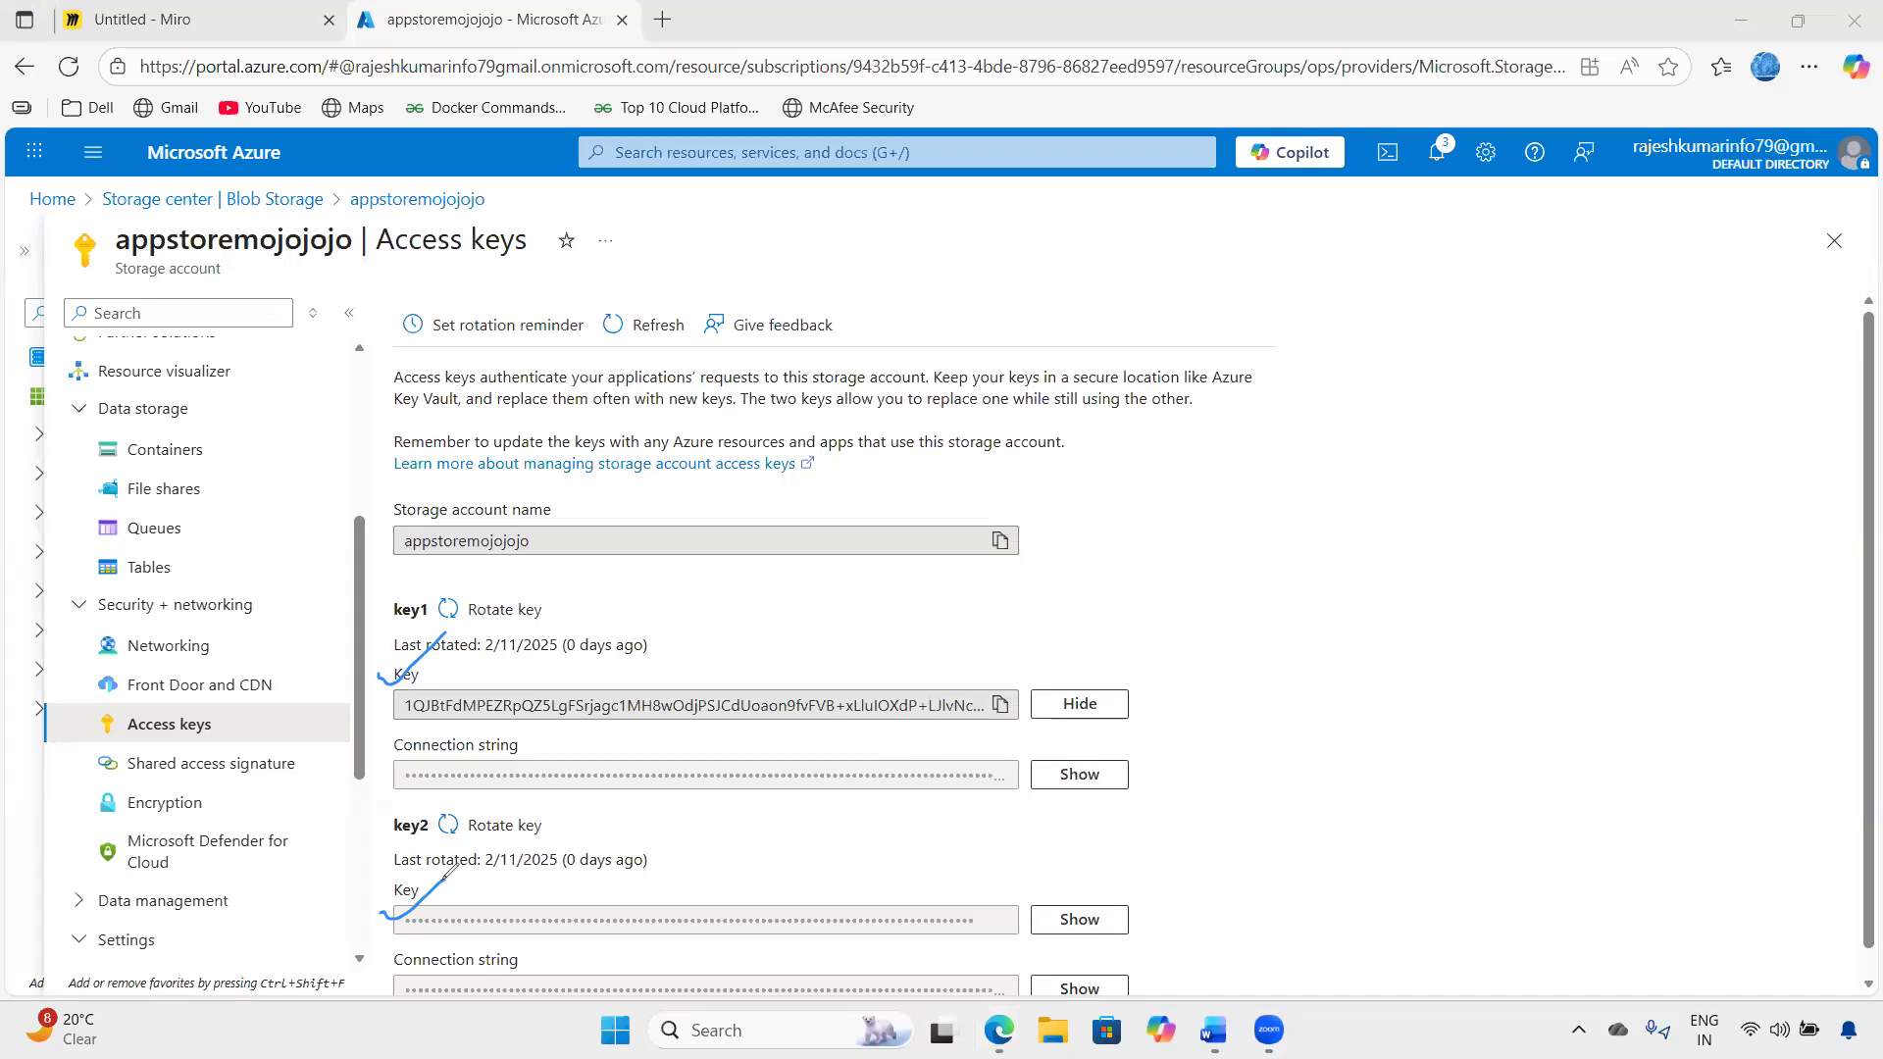
pyautogui.moveTo(397, 753)
pyautogui.mouseDown()
pyautogui.moveTo(448, 761)
pyautogui.moveTo(526, 726)
pyautogui.moveTo(398, 746)
pyautogui.mouseUp()
pyautogui.moveTo(579, 748); pyautogui.dragTo(719, 753)
pyautogui.moveTo(731, 744); pyautogui.dragTo(732, 777)
pyautogui.moveTo(734, 733)
pyautogui.mouseDown()
pyautogui.moveTo(774, 784)
pyautogui.moveTo(808, 763)
pyautogui.moveTo(841, 793)
pyautogui.mouseUp()
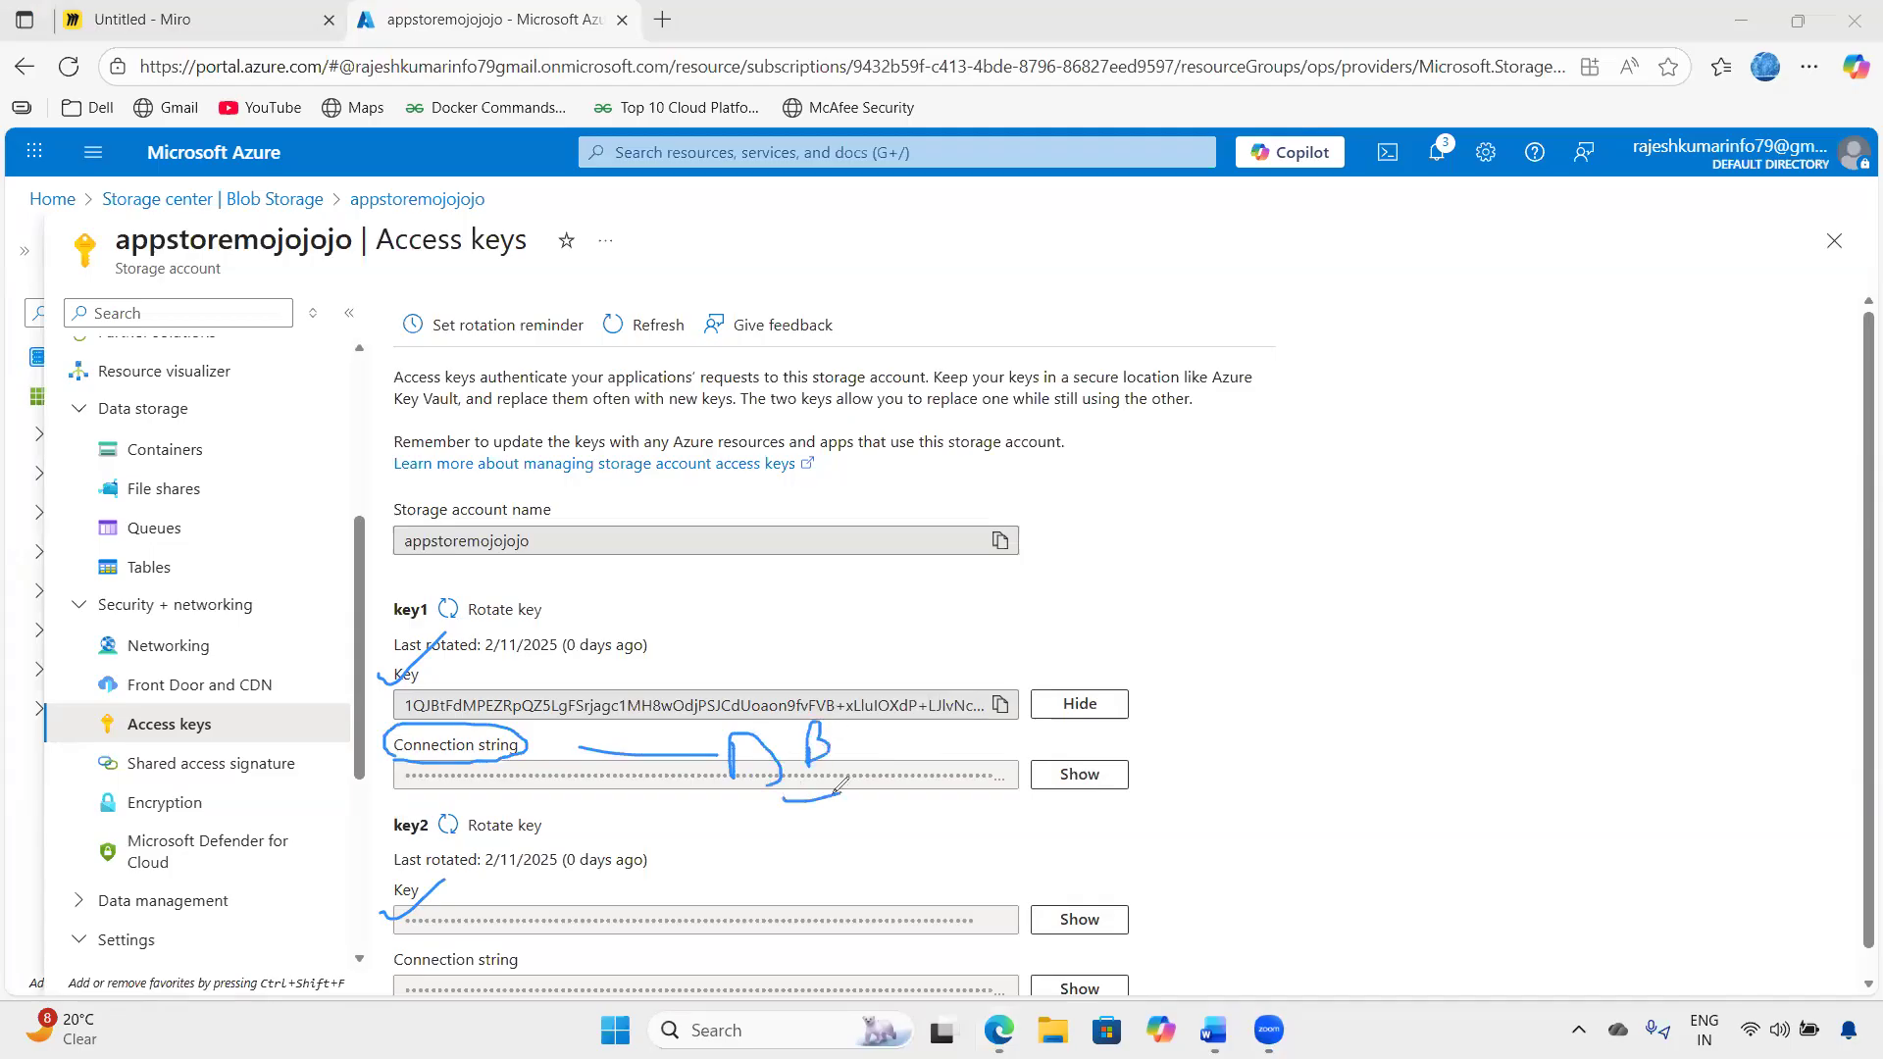
pyautogui.moveTo(116, 250); pyautogui.dragTo(224, 211)
# Step: Handwrite 'application' beside key1, underline and circle it, and link it to the account title
pyautogui.moveTo(1087, 585); pyautogui.dragTo(1092, 644)
pyautogui.moveTo(1097, 588)
pyautogui.mouseDown()
pyautogui.moveTo(1137, 647)
pyautogui.moveTo(1151, 601)
pyautogui.mouseUp()
pyautogui.moveTo(1160, 632)
pyautogui.mouseDown()
pyautogui.moveTo(1173, 579)
pyautogui.moveTo(1178, 605)
pyautogui.mouseUp()
pyautogui.moveTo(1208, 555)
pyautogui.mouseDown()
pyautogui.moveTo(1212, 621)
pyautogui.moveTo(1215, 579)
pyautogui.mouseUp()
pyautogui.moveTo(1251, 538)
pyautogui.mouseDown()
pyautogui.moveTo(1257, 596)
pyautogui.moveTo(1294, 568)
pyautogui.mouseUp()
pyautogui.moveTo(1222, 644); pyautogui.dragTo(1357, 612)
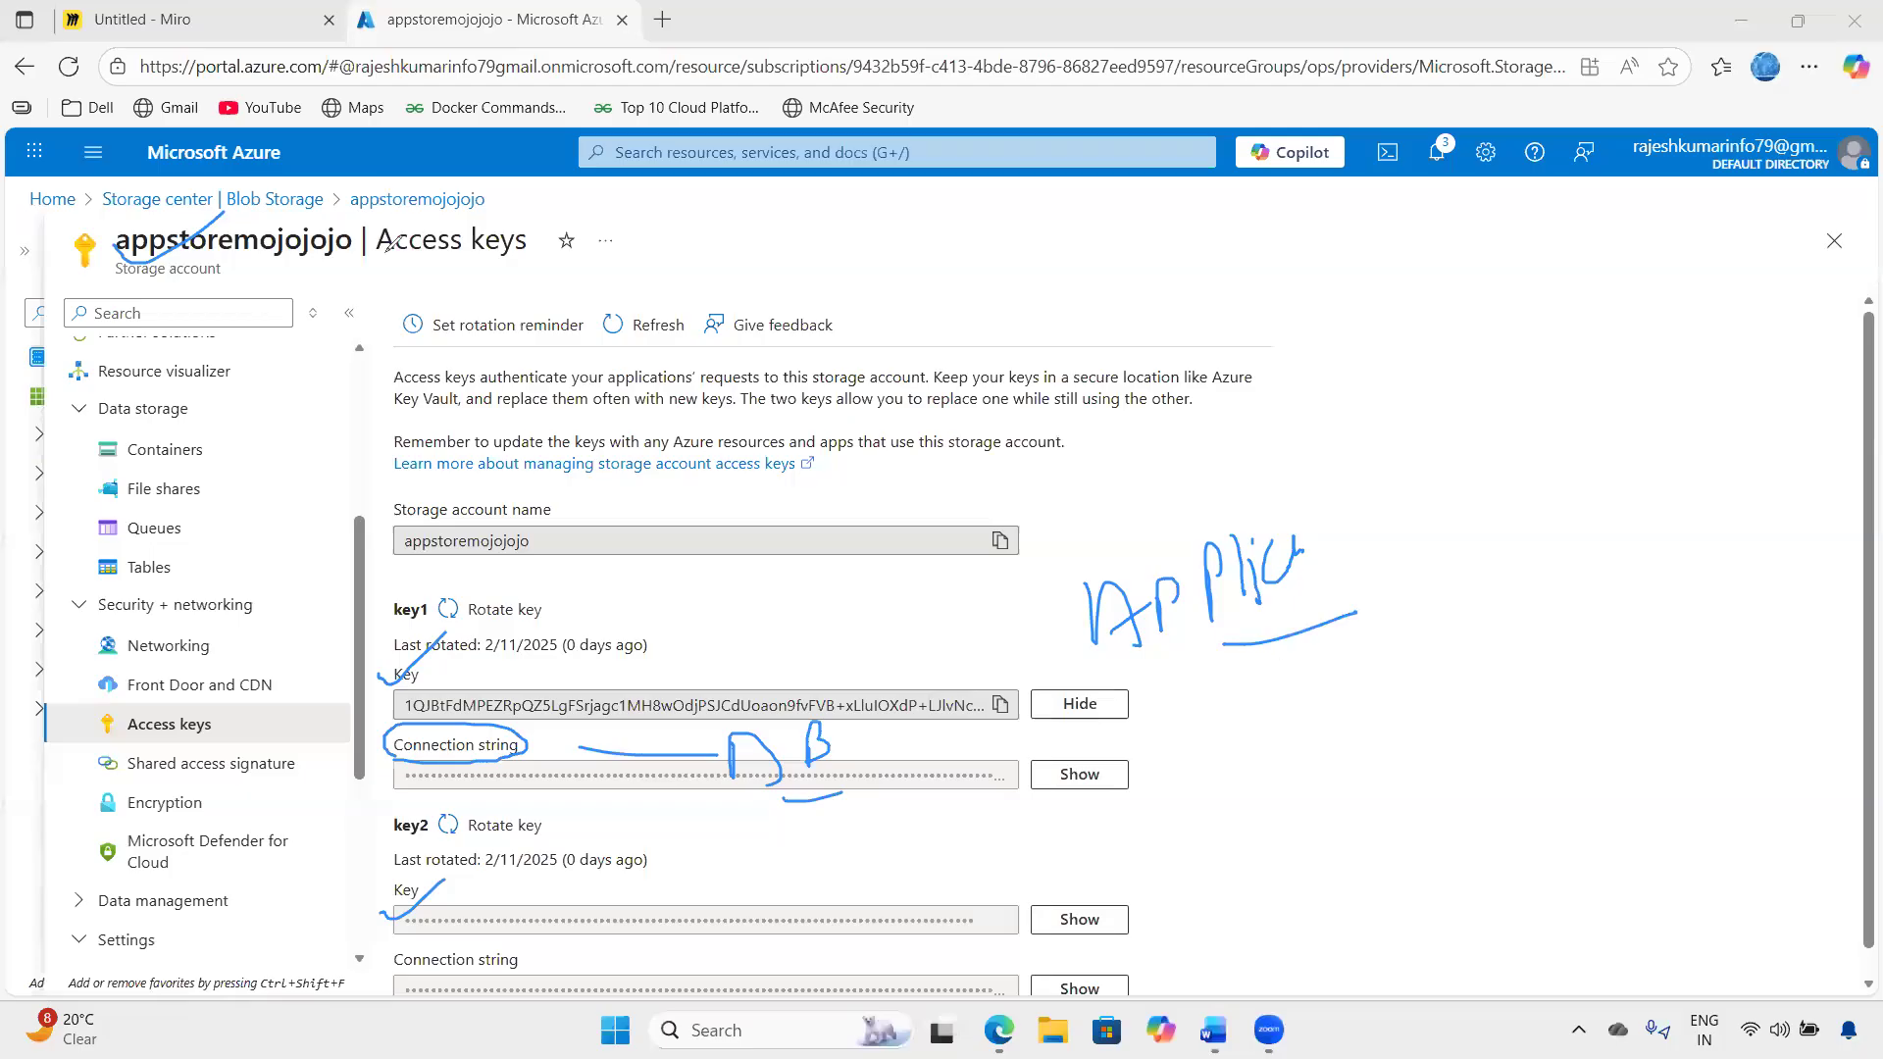
pyautogui.moveTo(1100, 537)
pyautogui.mouseDown()
pyautogui.moveTo(309, 282)
pyautogui.moveTo(369, 265)
pyautogui.mouseUp()
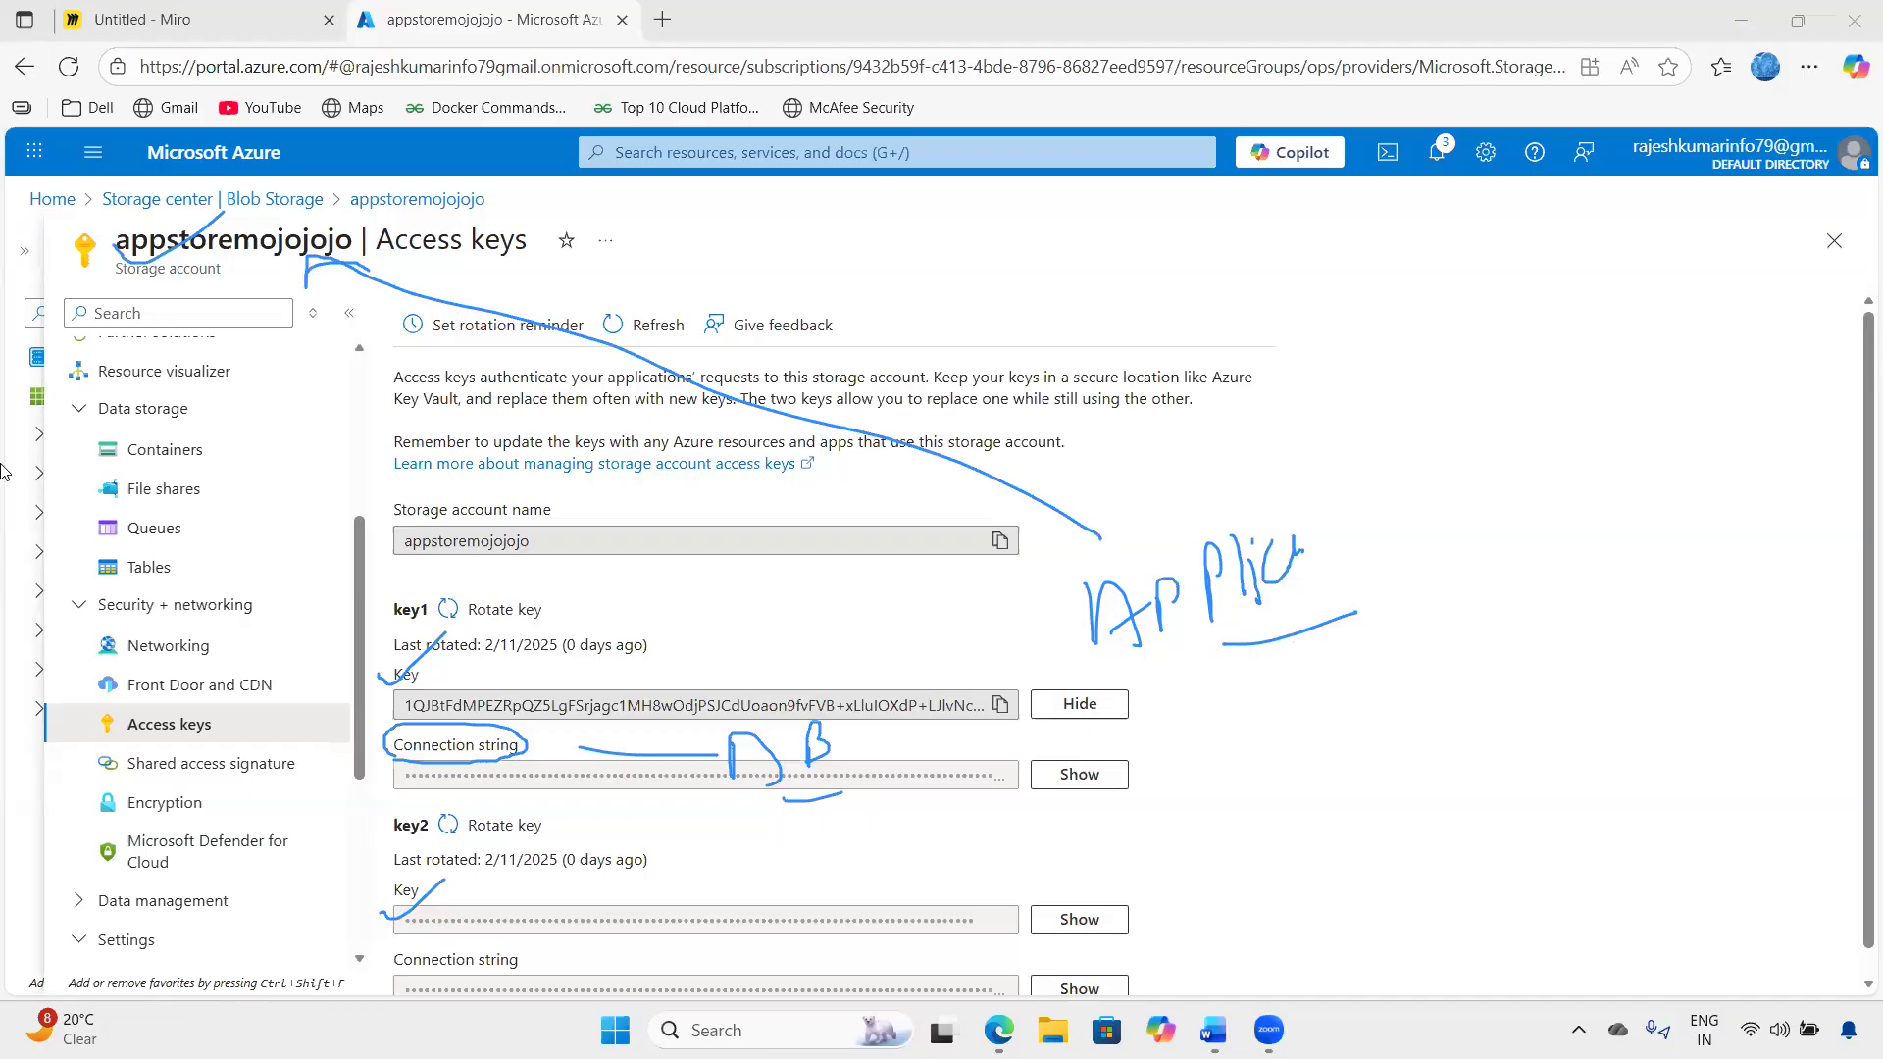
pyautogui.moveTo(1314, 563)
pyautogui.mouseDown()
pyautogui.moveTo(1108, 566)
pyautogui.moveTo(1325, 551)
pyautogui.moveTo(1226, 526)
pyautogui.mouseUp()
pyautogui.moveTo(1124, 480); pyautogui.dragTo(1221, 533)
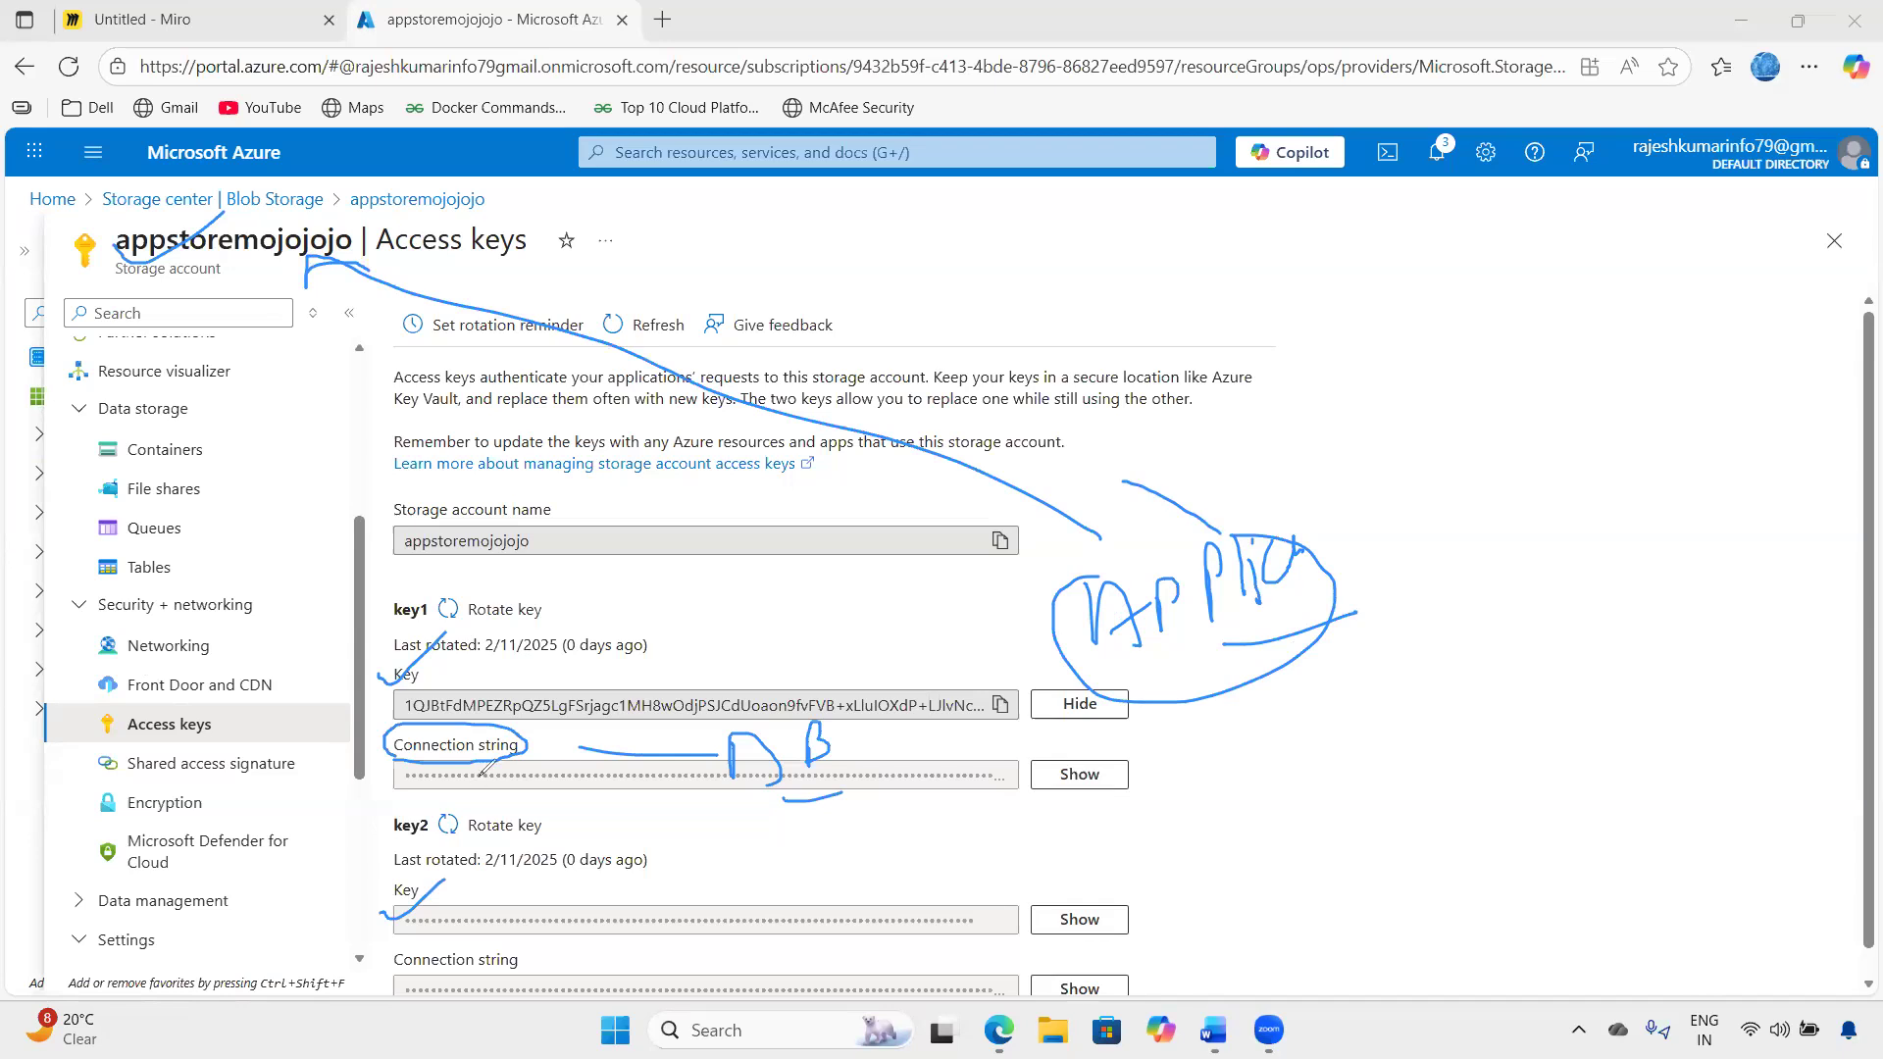
# Step: Tick both Connection string labels, circle the Key labels, and copy key1's access key
pyautogui.moveTo(386, 755); pyautogui.dragTo(426, 743)
pyautogui.moveTo(386, 965); pyautogui.dragTo(429, 950)
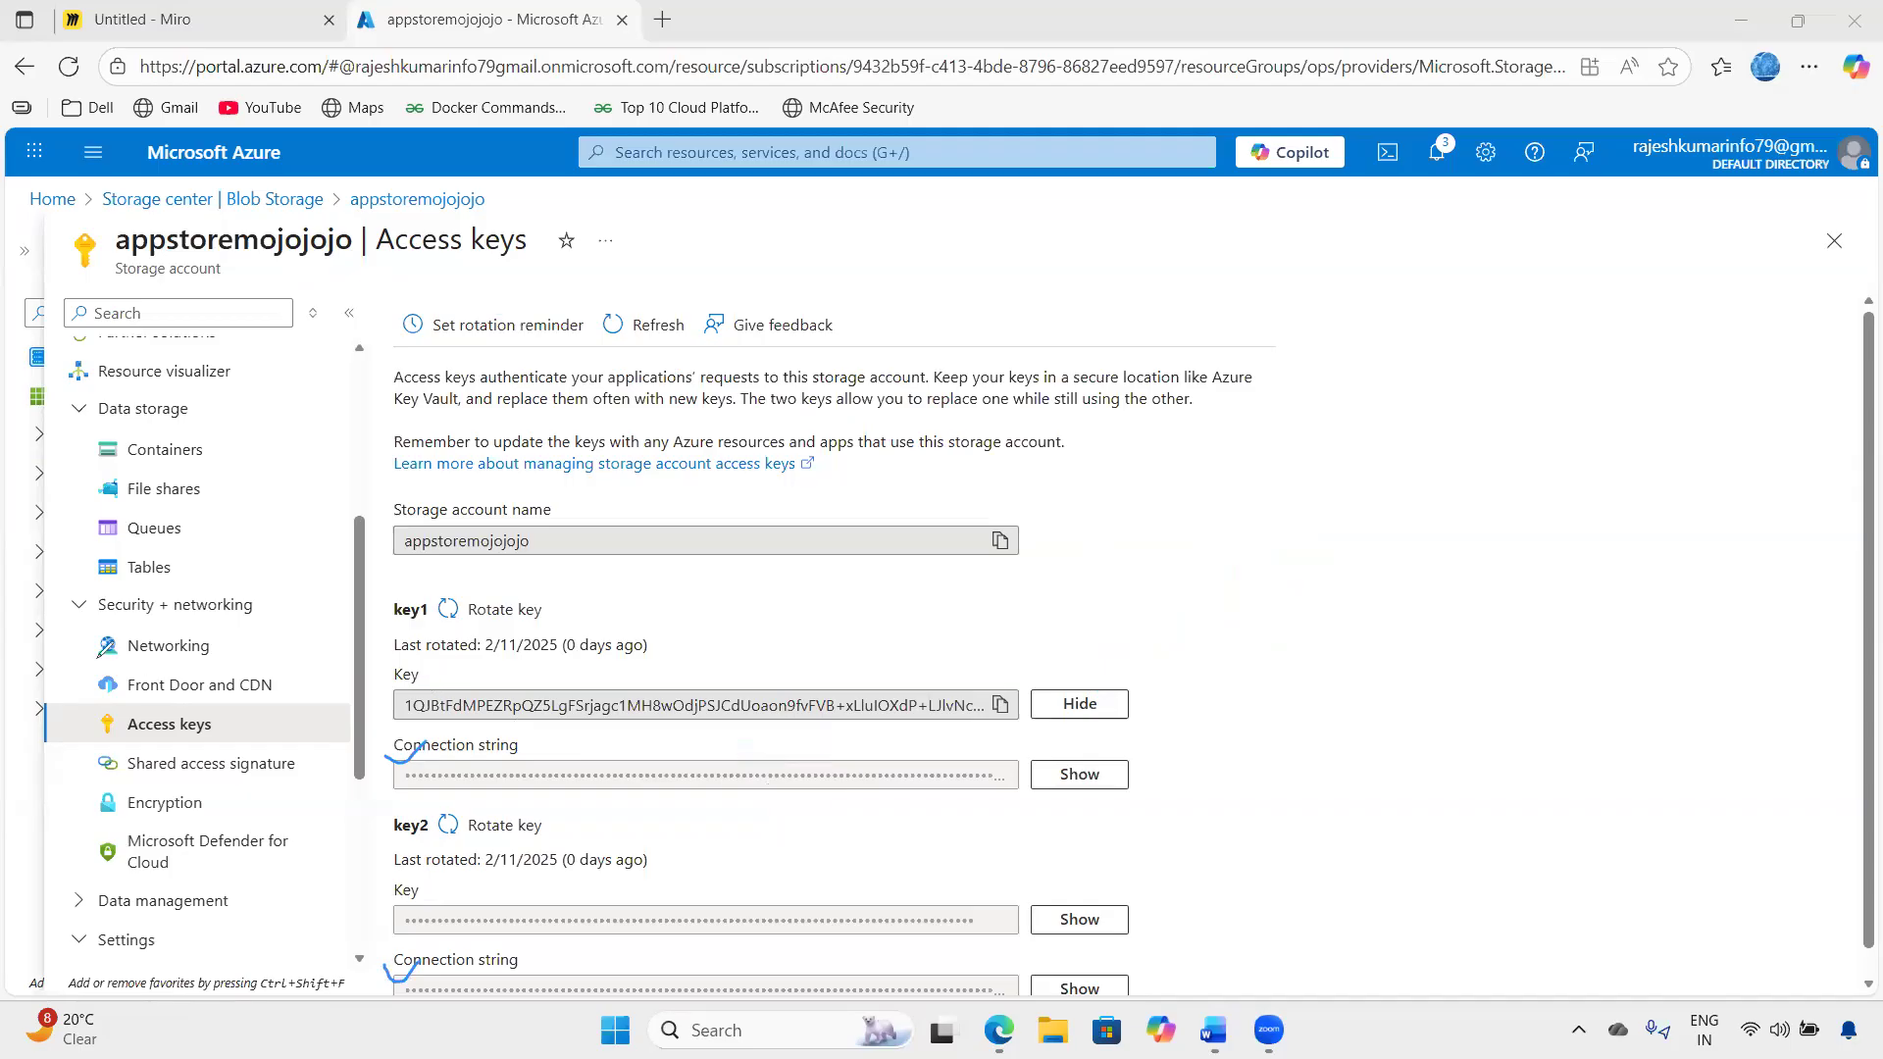
pyautogui.moveTo(161, 275); pyautogui.dragTo(314, 279)
pyautogui.moveTo(392, 688)
pyautogui.mouseDown()
pyautogui.moveTo(425, 666)
pyautogui.moveTo(394, 700)
pyautogui.mouseUp()
pyautogui.moveTo(449, 885)
pyautogui.mouseDown()
pyautogui.moveTo(392, 907)
pyautogui.moveTo(376, 853)
pyautogui.mouseUp()
pyautogui.click(1002, 705)
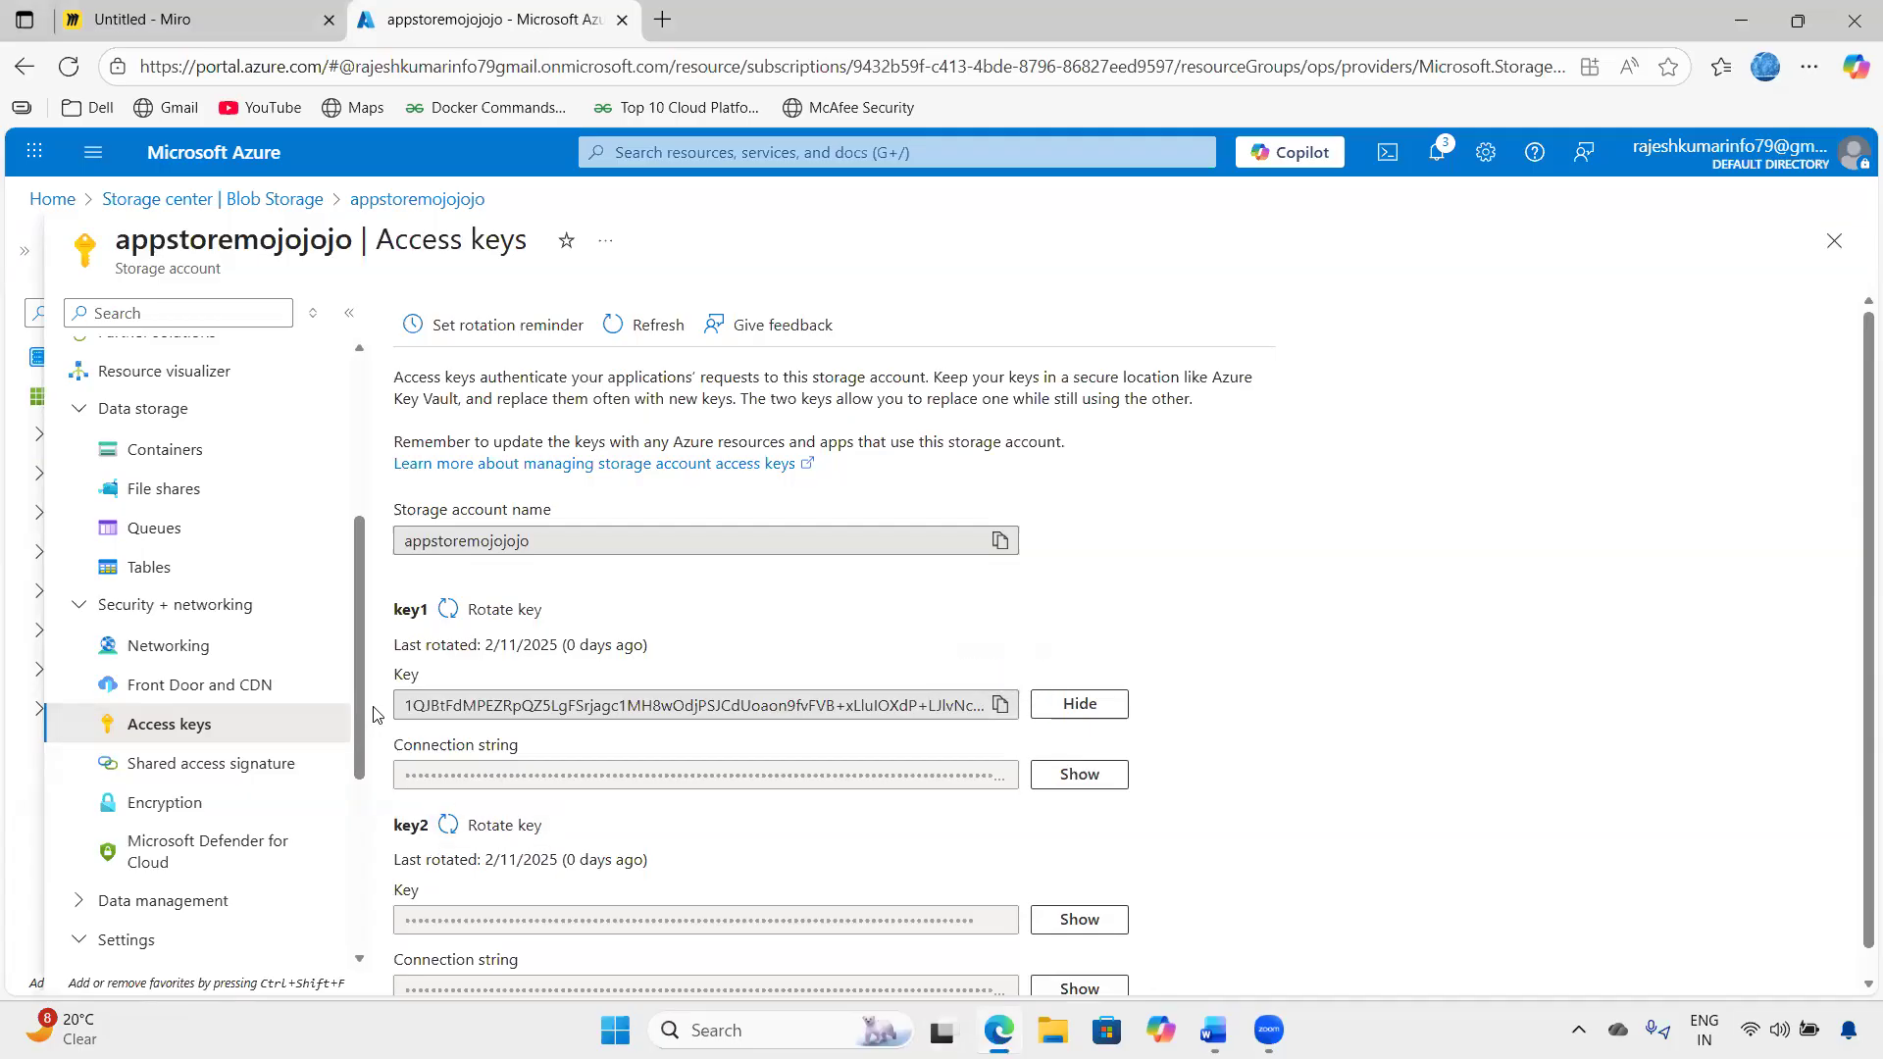
# Step: Minimize the browser and bring the Word notes to the front
pyautogui.click(1741, 19)
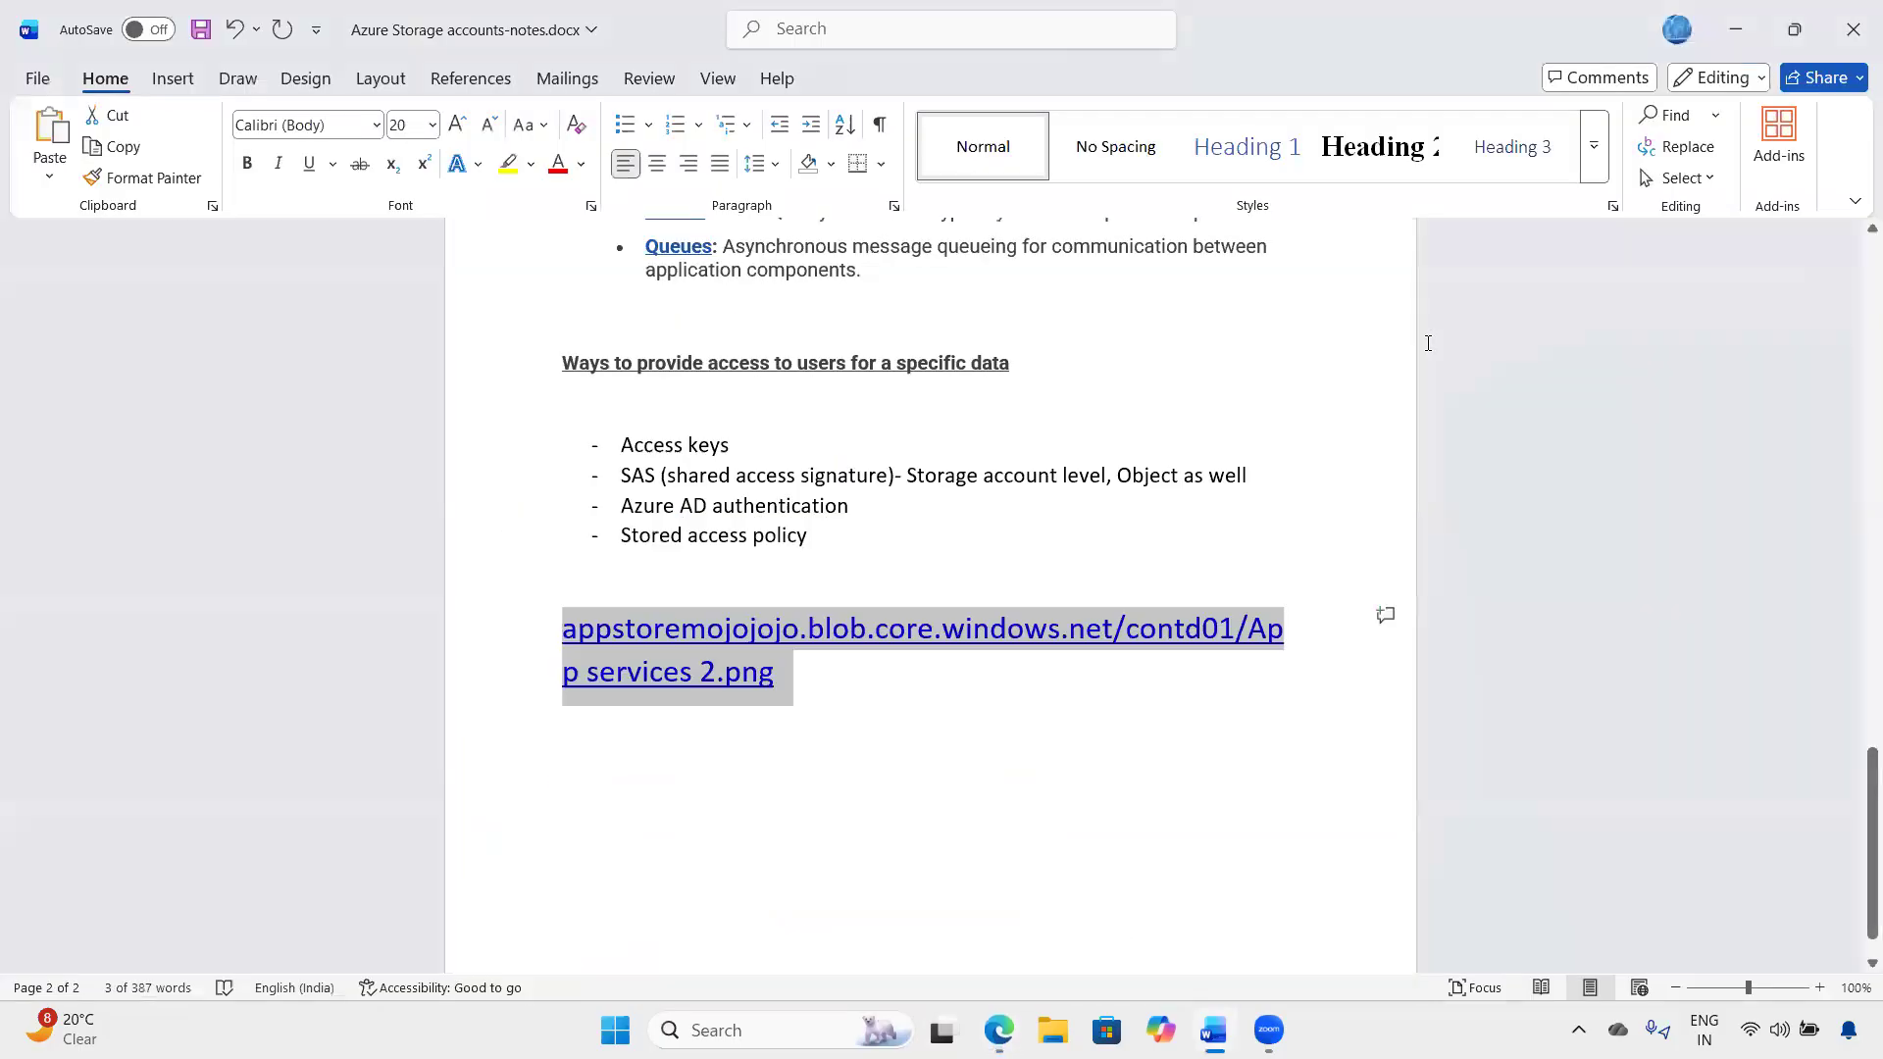
pyautogui.press('super+d')
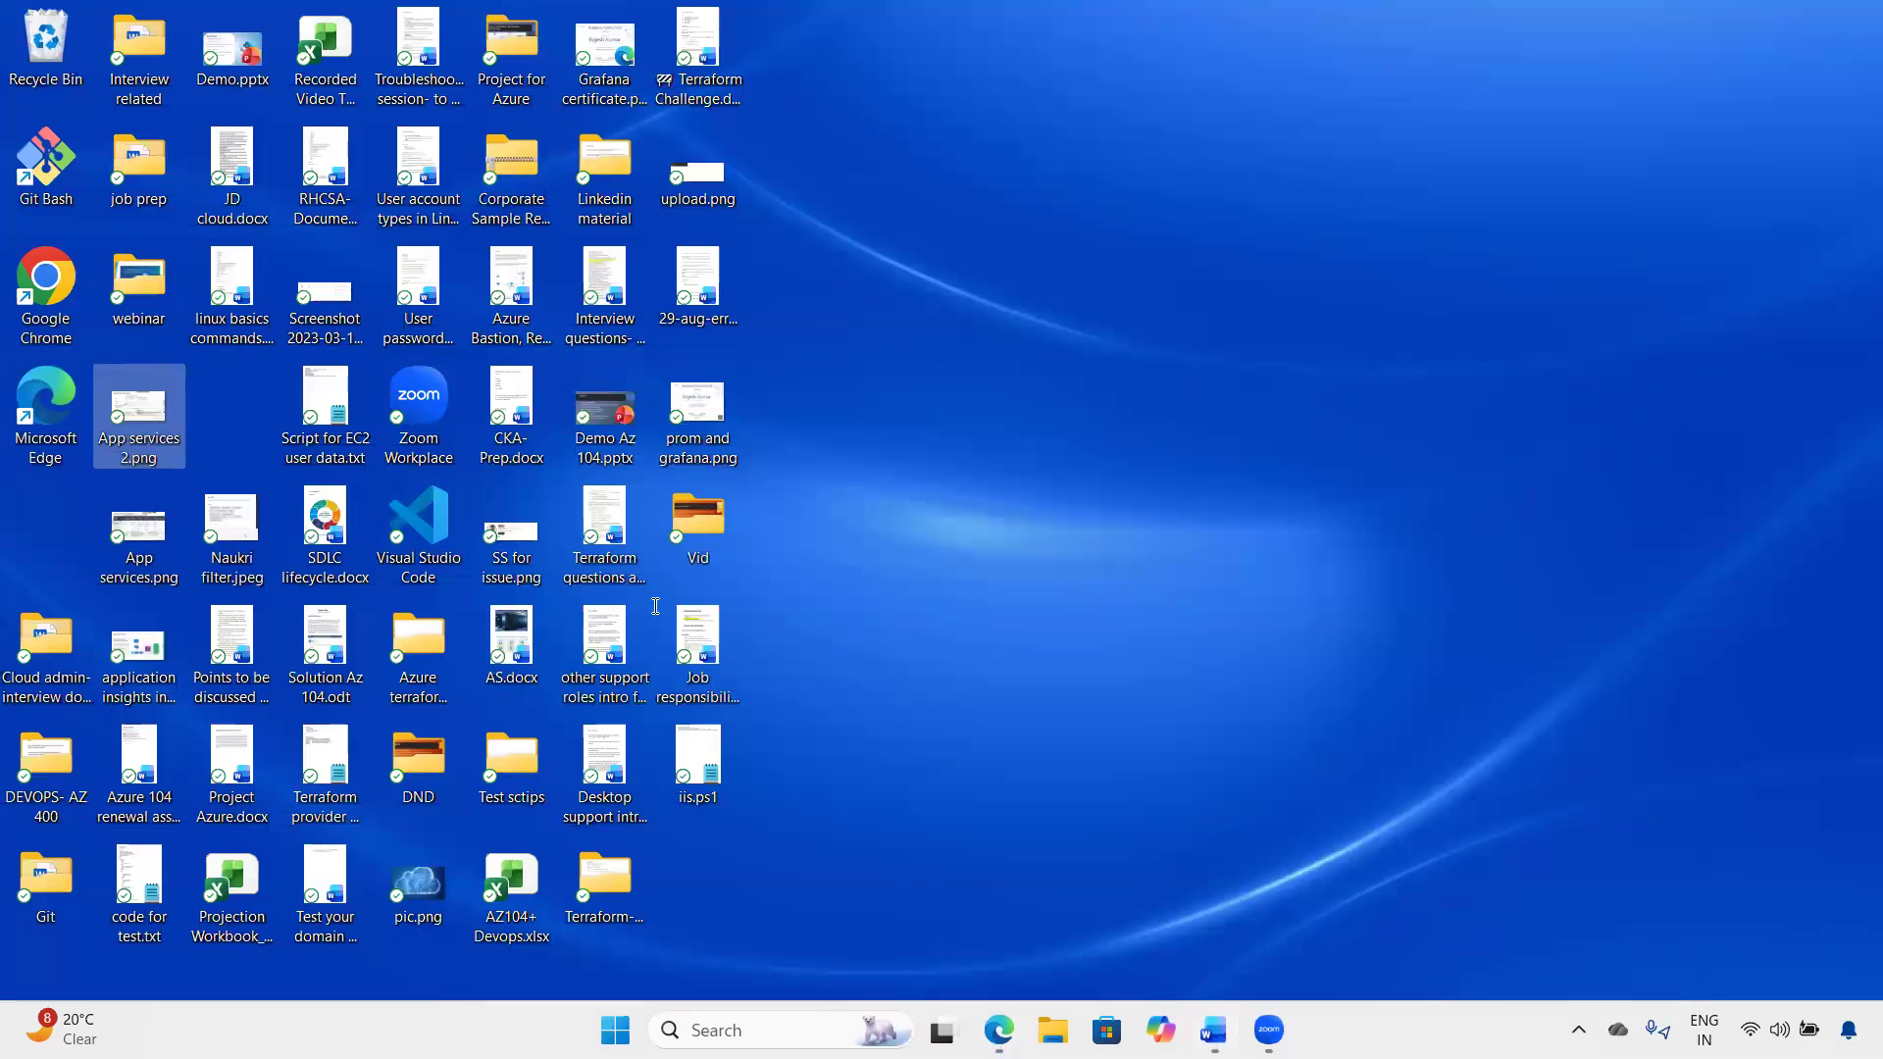
pyautogui.press('super+d')
# Step: Add the line 'Azure storage explorer' below the blob URL, then show the desktop
pyautogui.click(935, 762)
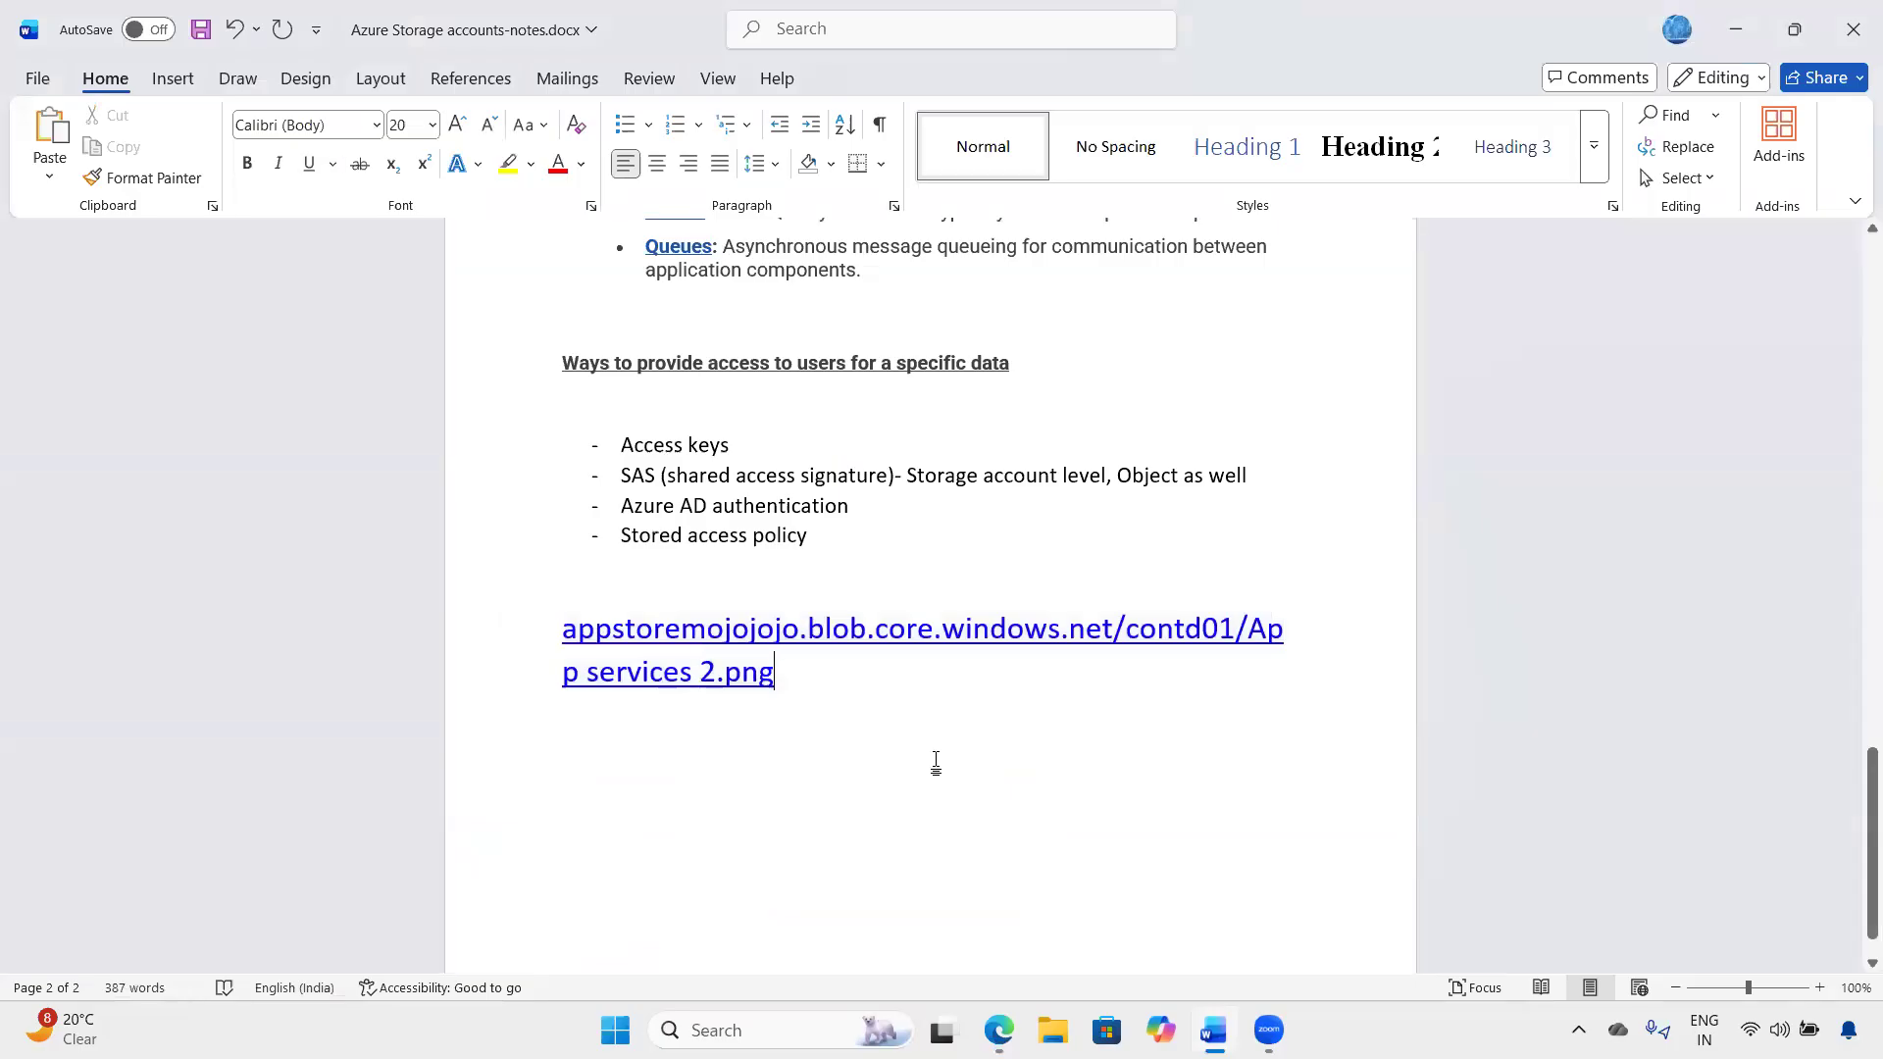
pyautogui.press('Return')
pyautogui.press('Return')
pyautogui.write('Azure storage explorer')
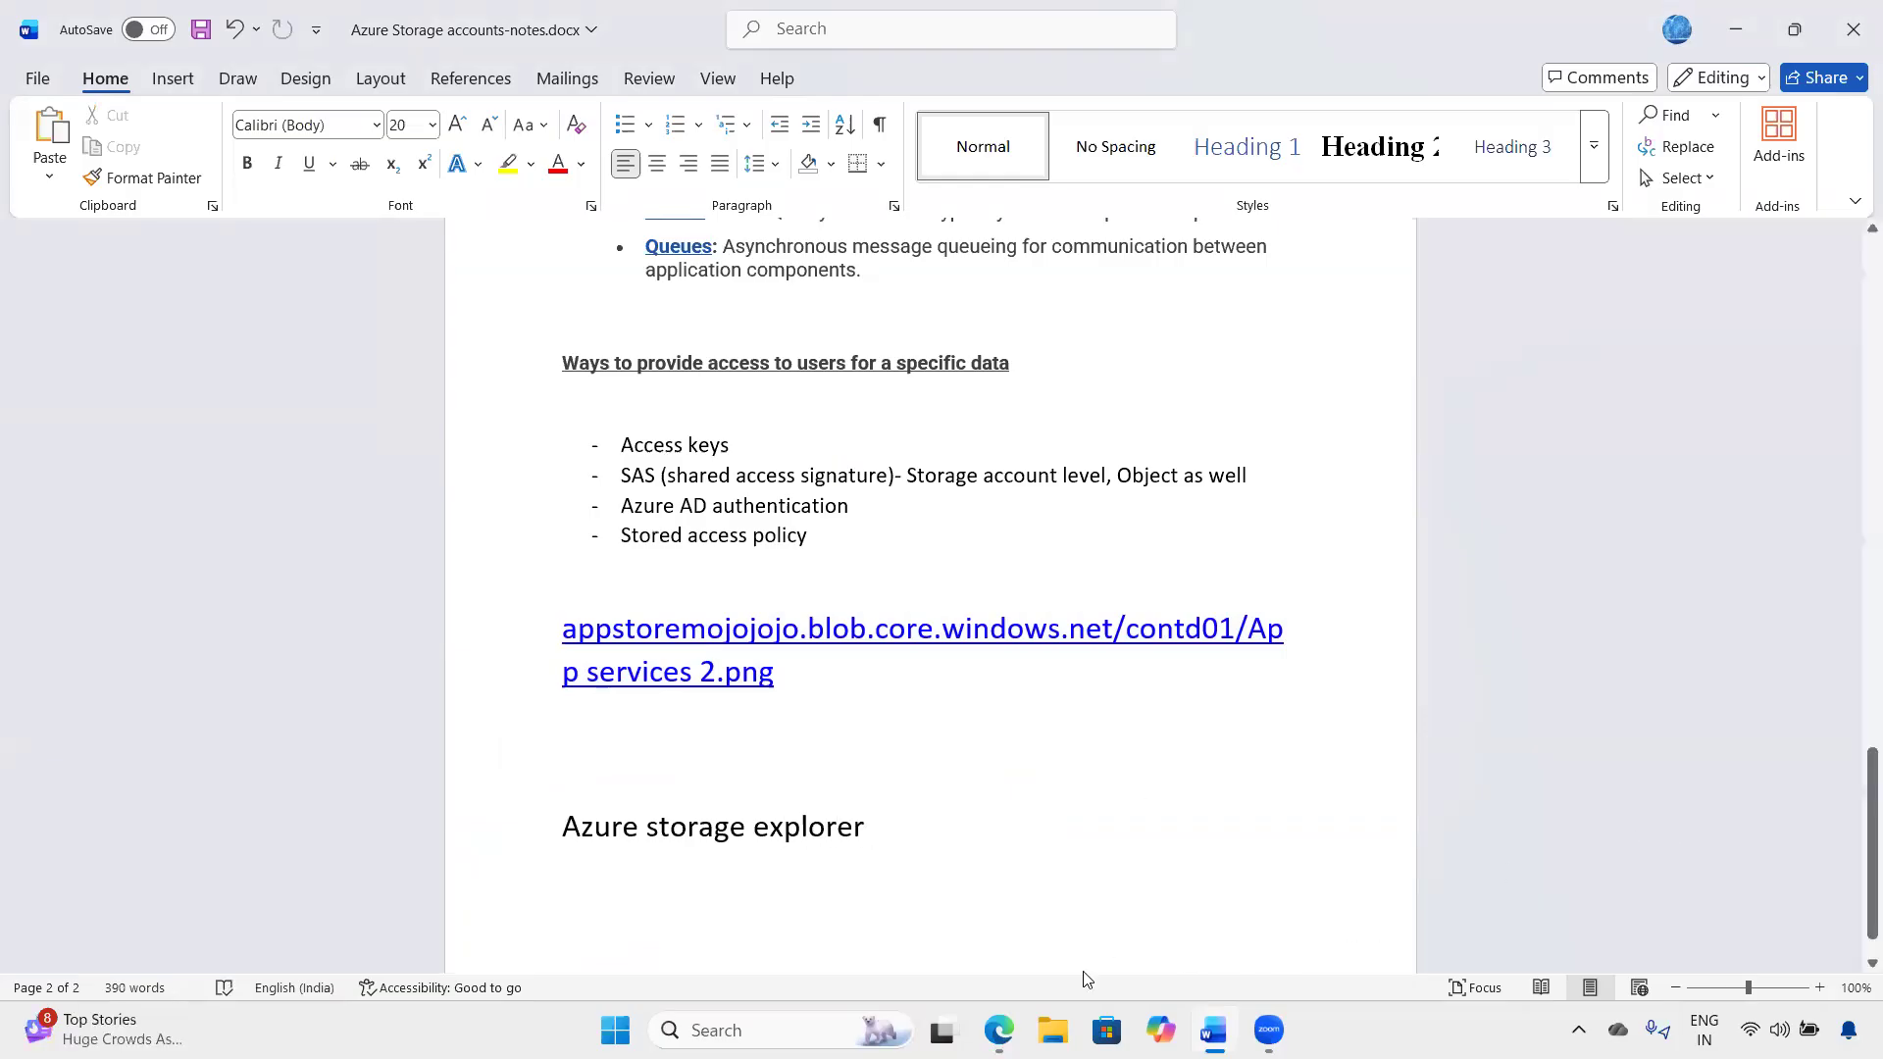
pyautogui.moveTo(569, 855); pyautogui.dragTo(890, 839)
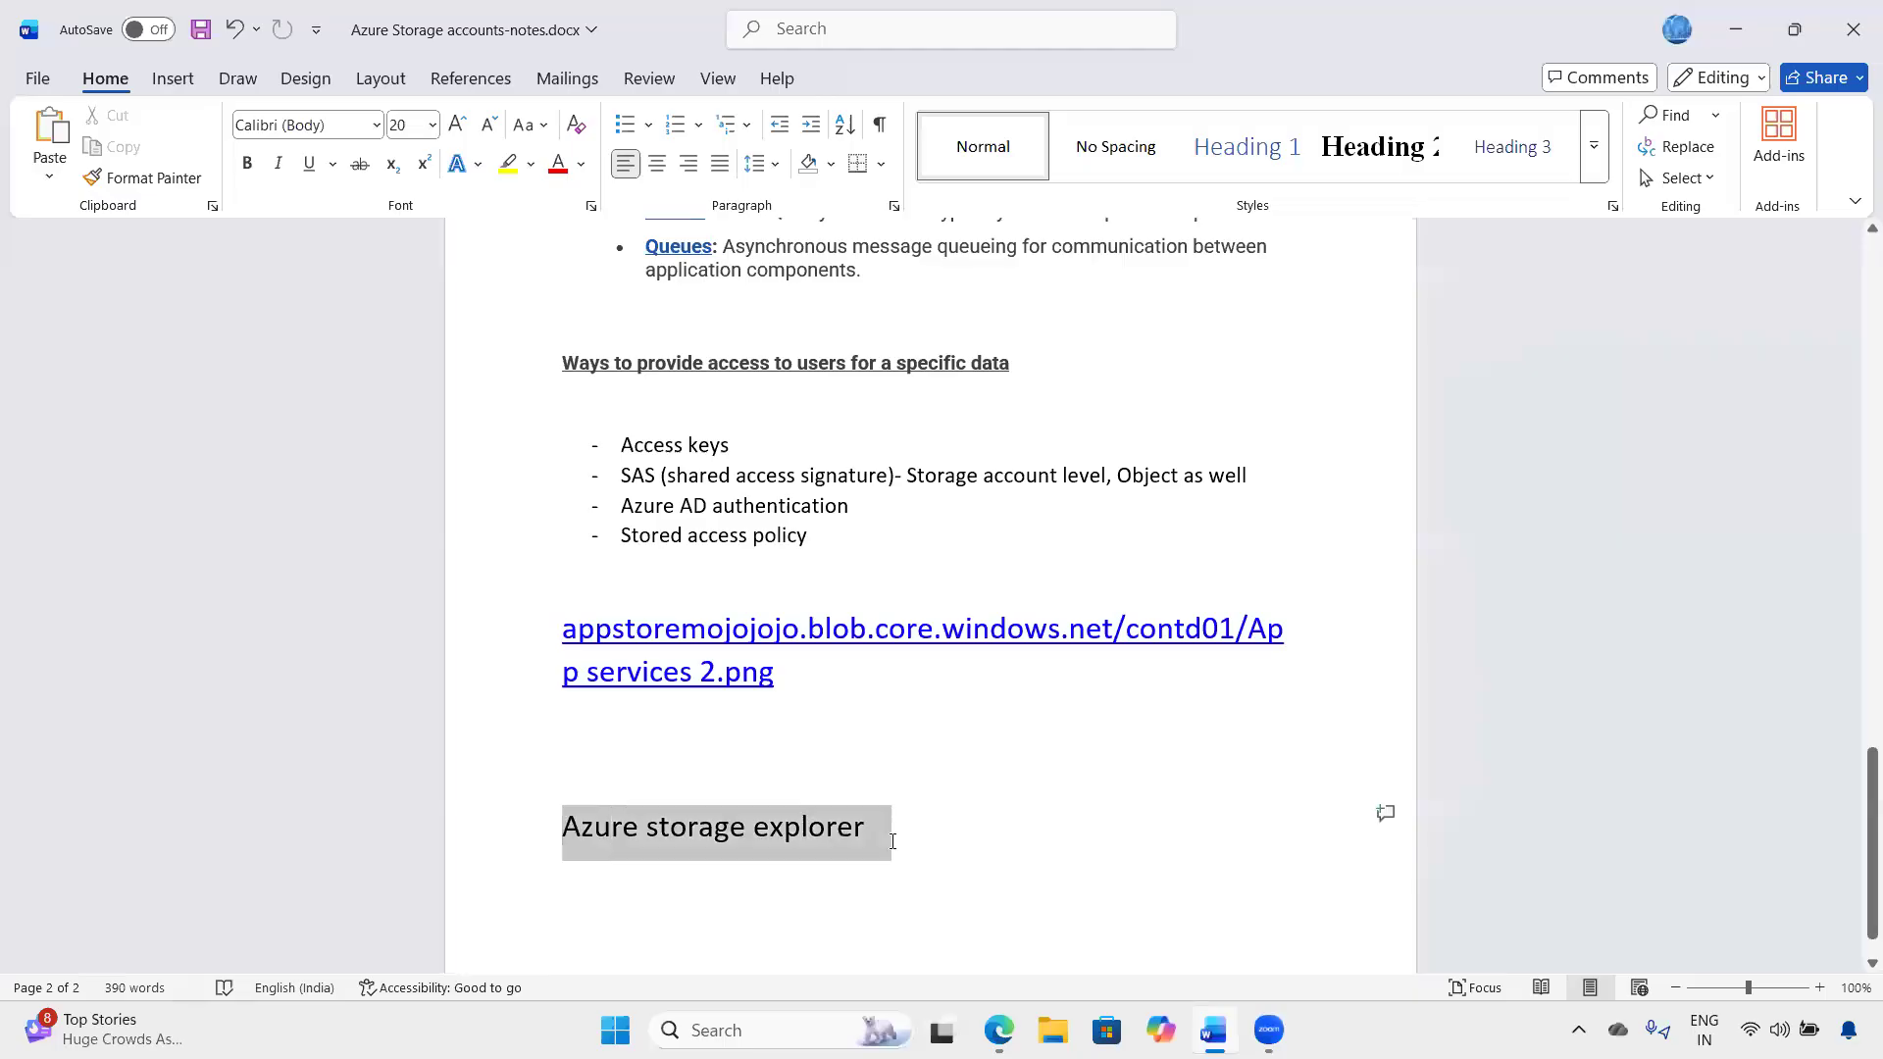
pyautogui.click(893, 841)
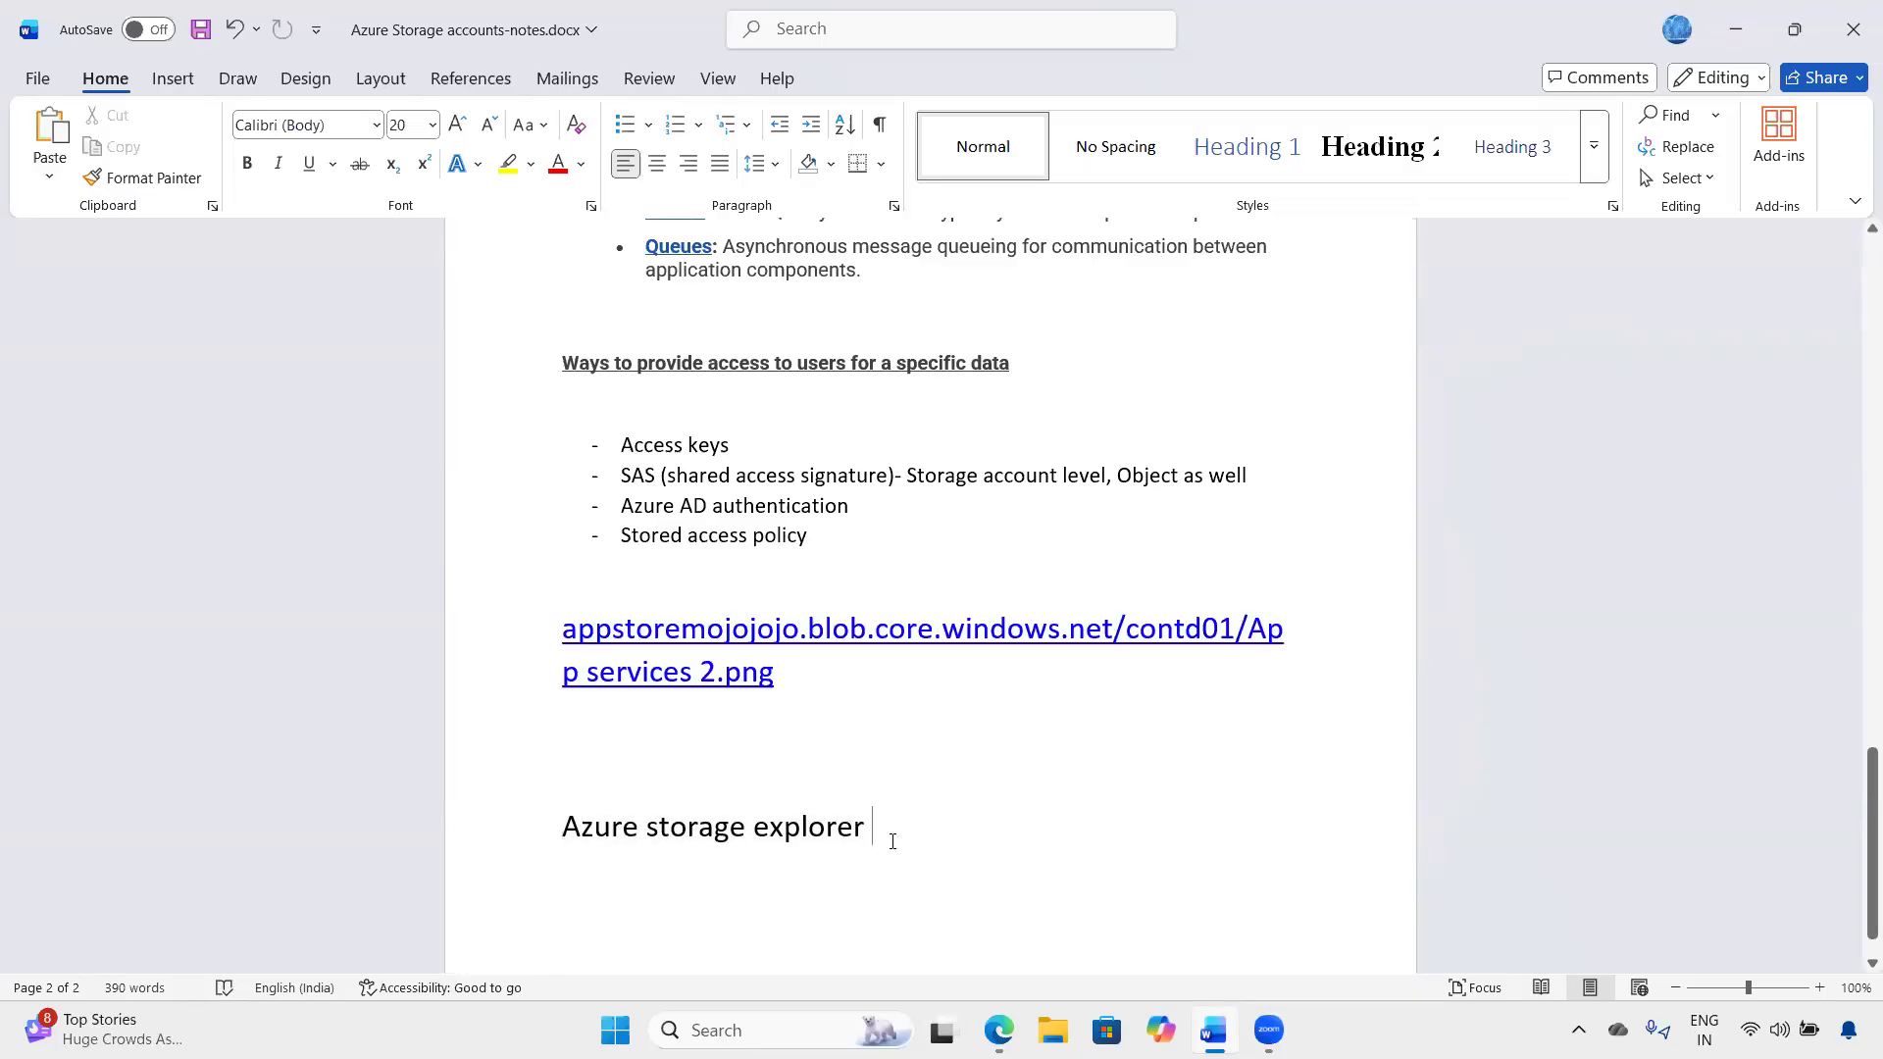
pyautogui.moveTo(630, 826); pyautogui.dragTo(832, 830)
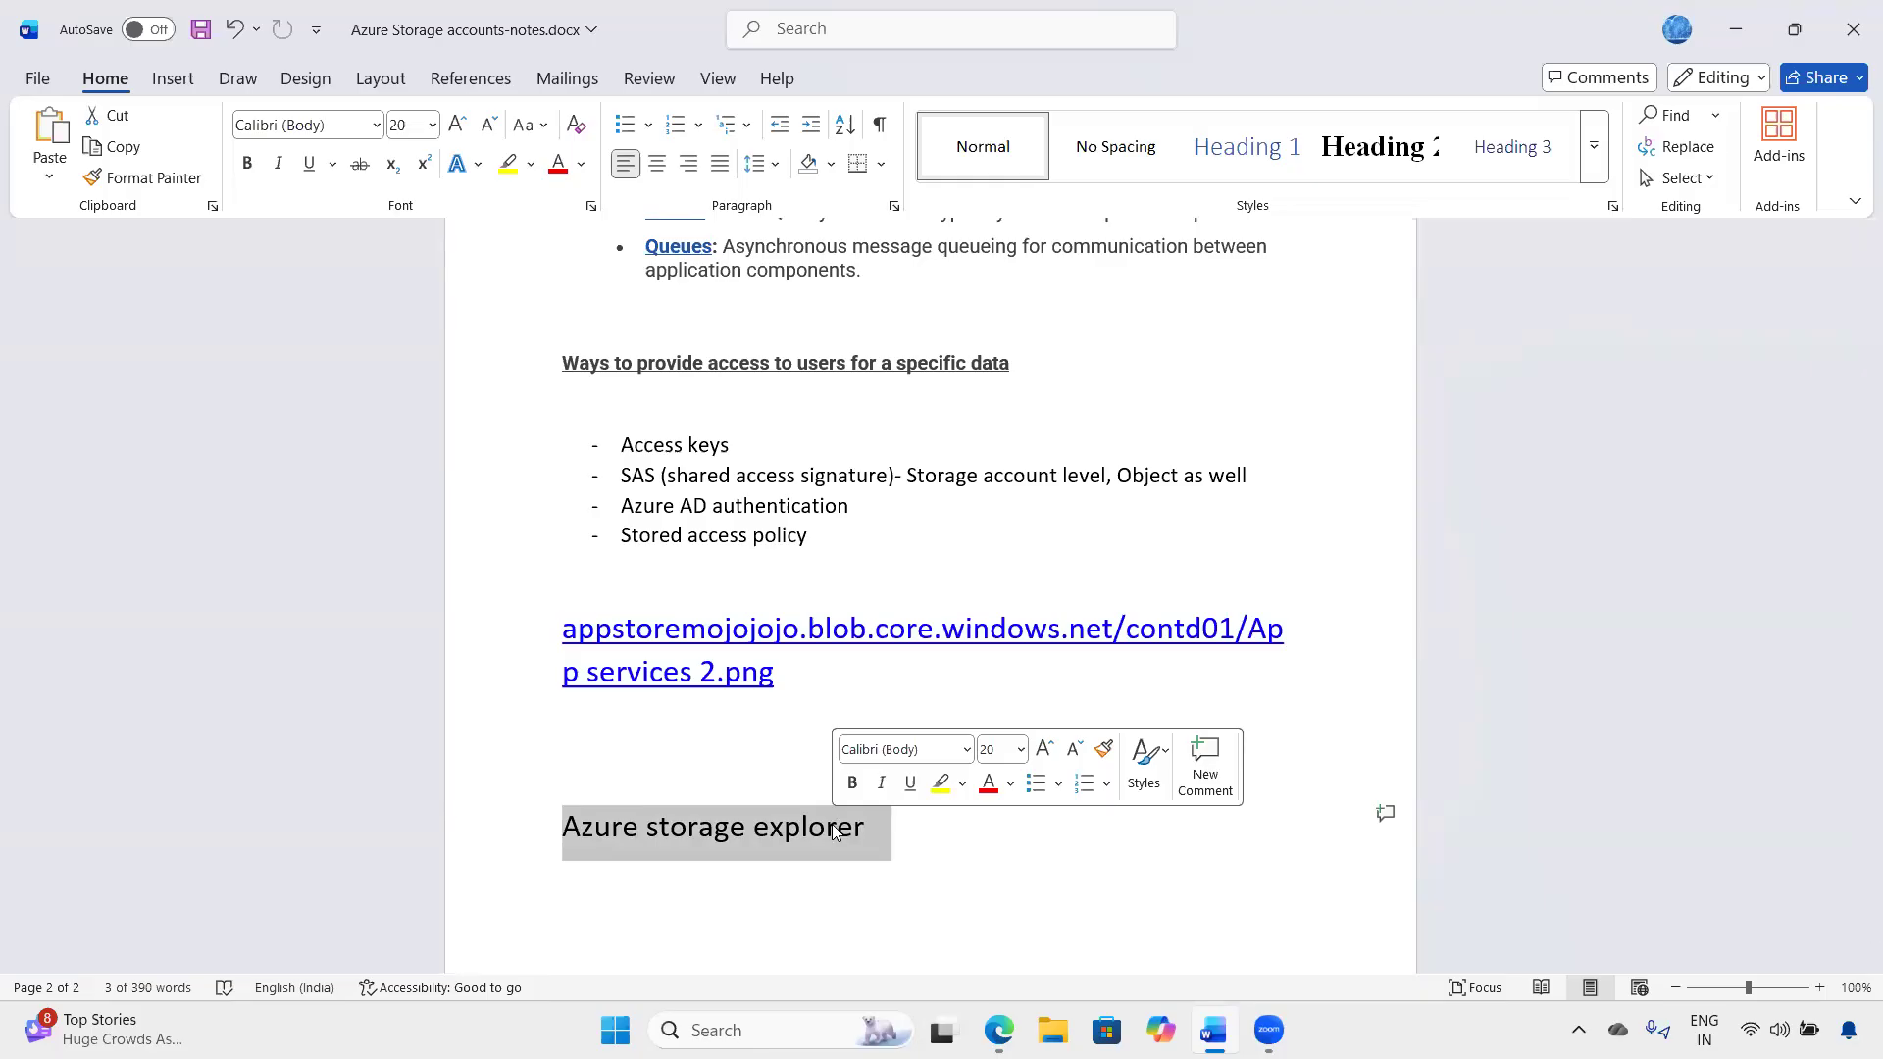
pyautogui.click(902, 857)
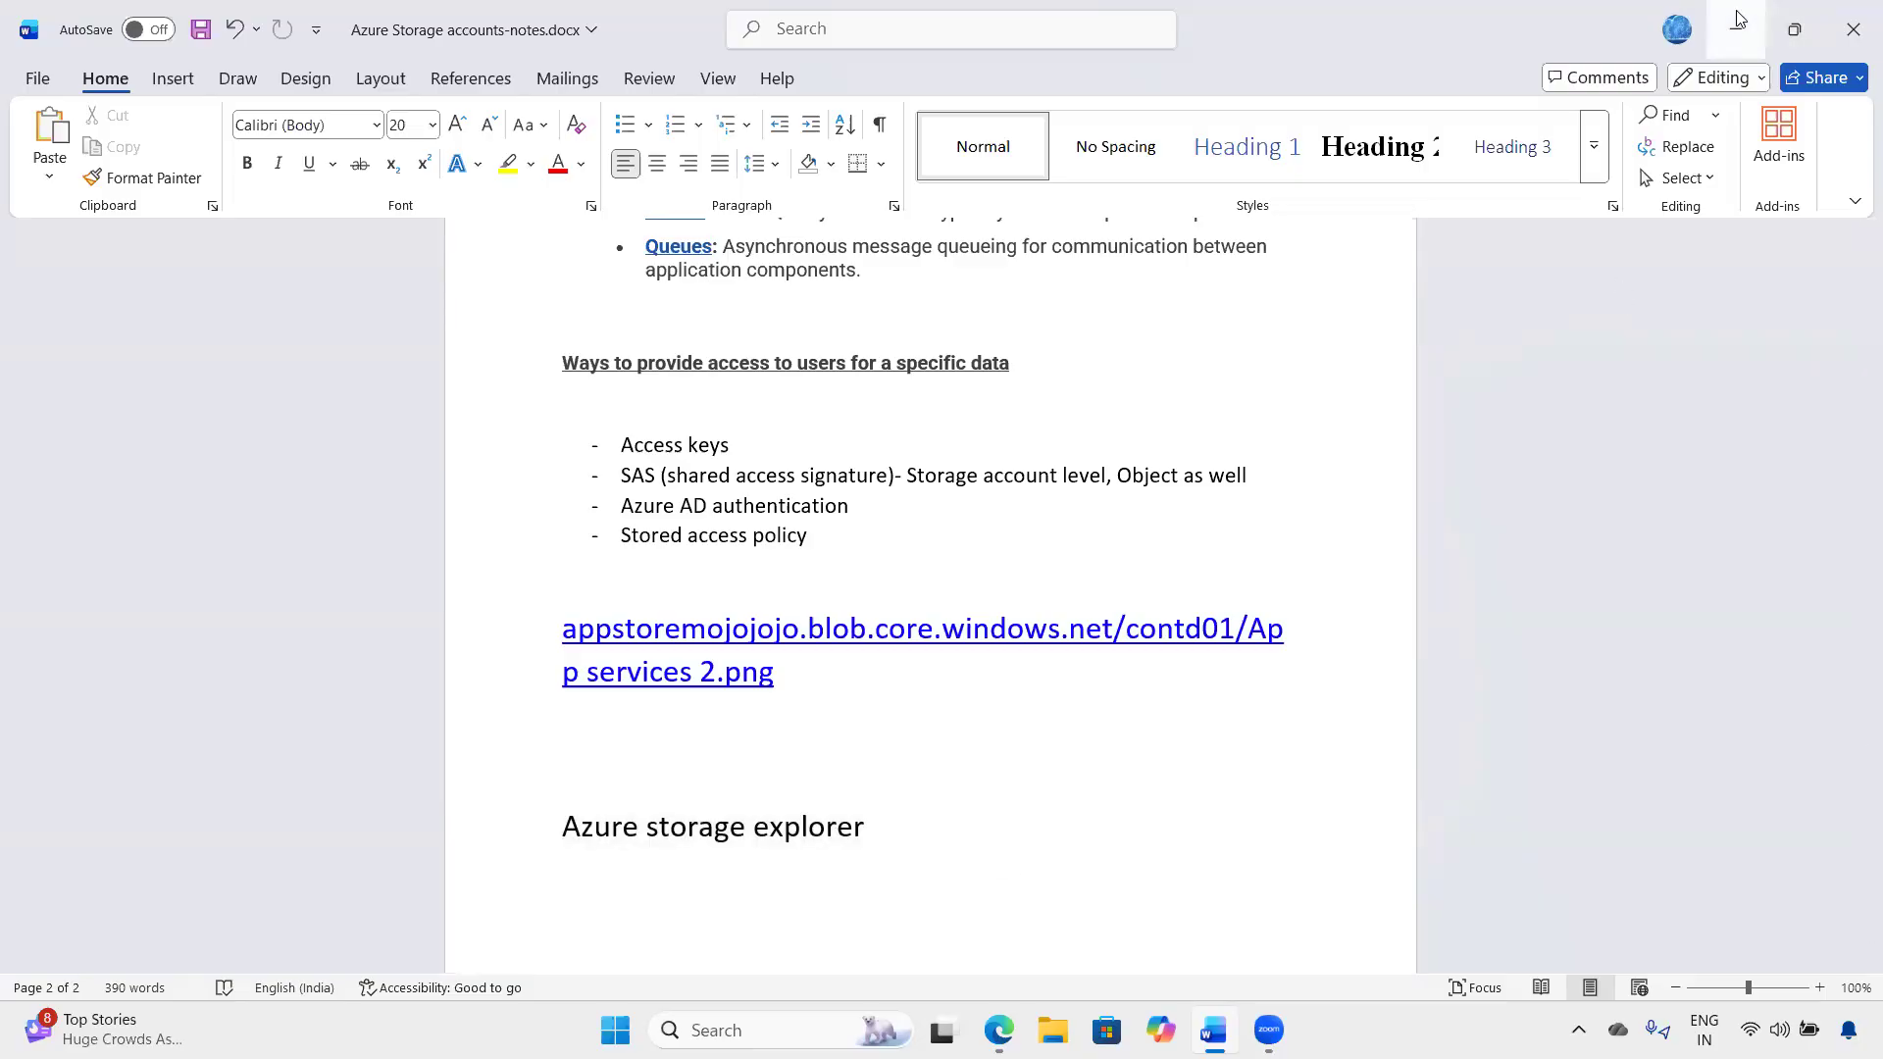
pyautogui.press('super+d')
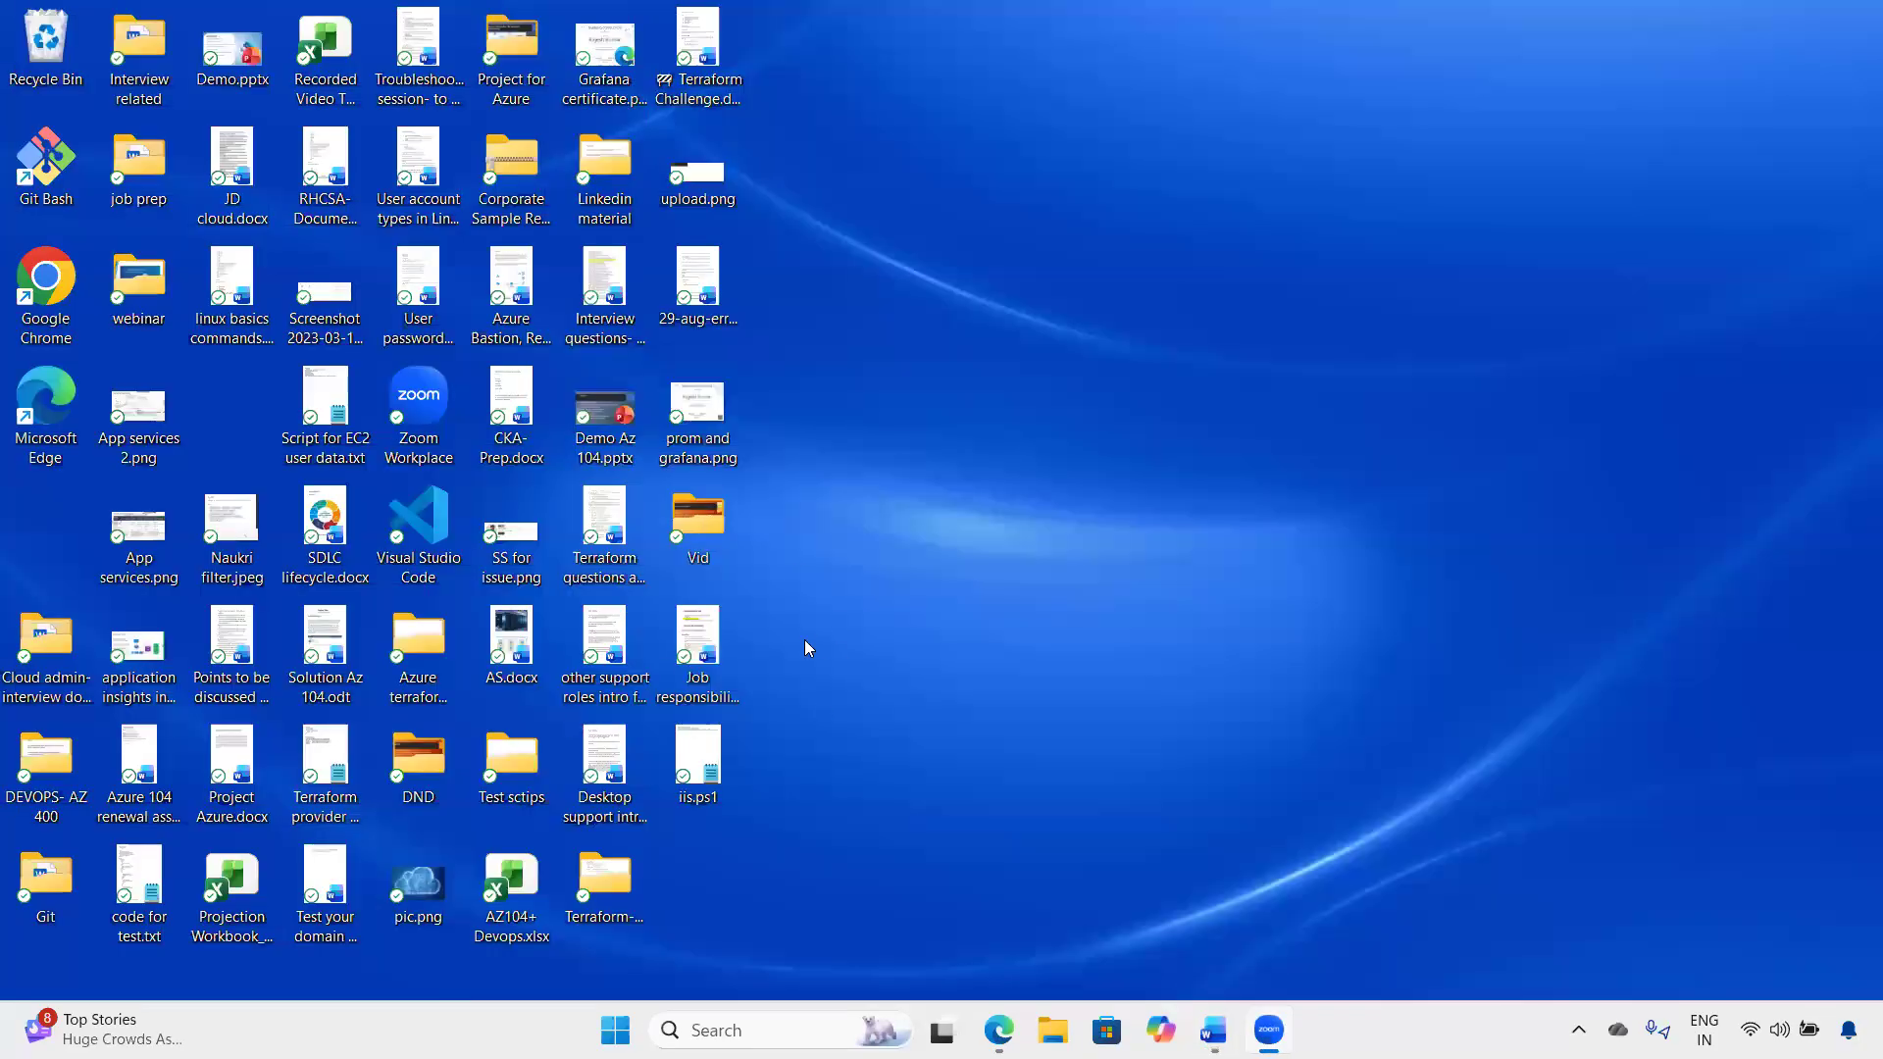
# Step: Search Start for 'explorer', dismiss it, and restore the Edge window with the Azure portal
pyautogui.click(628, 1021)
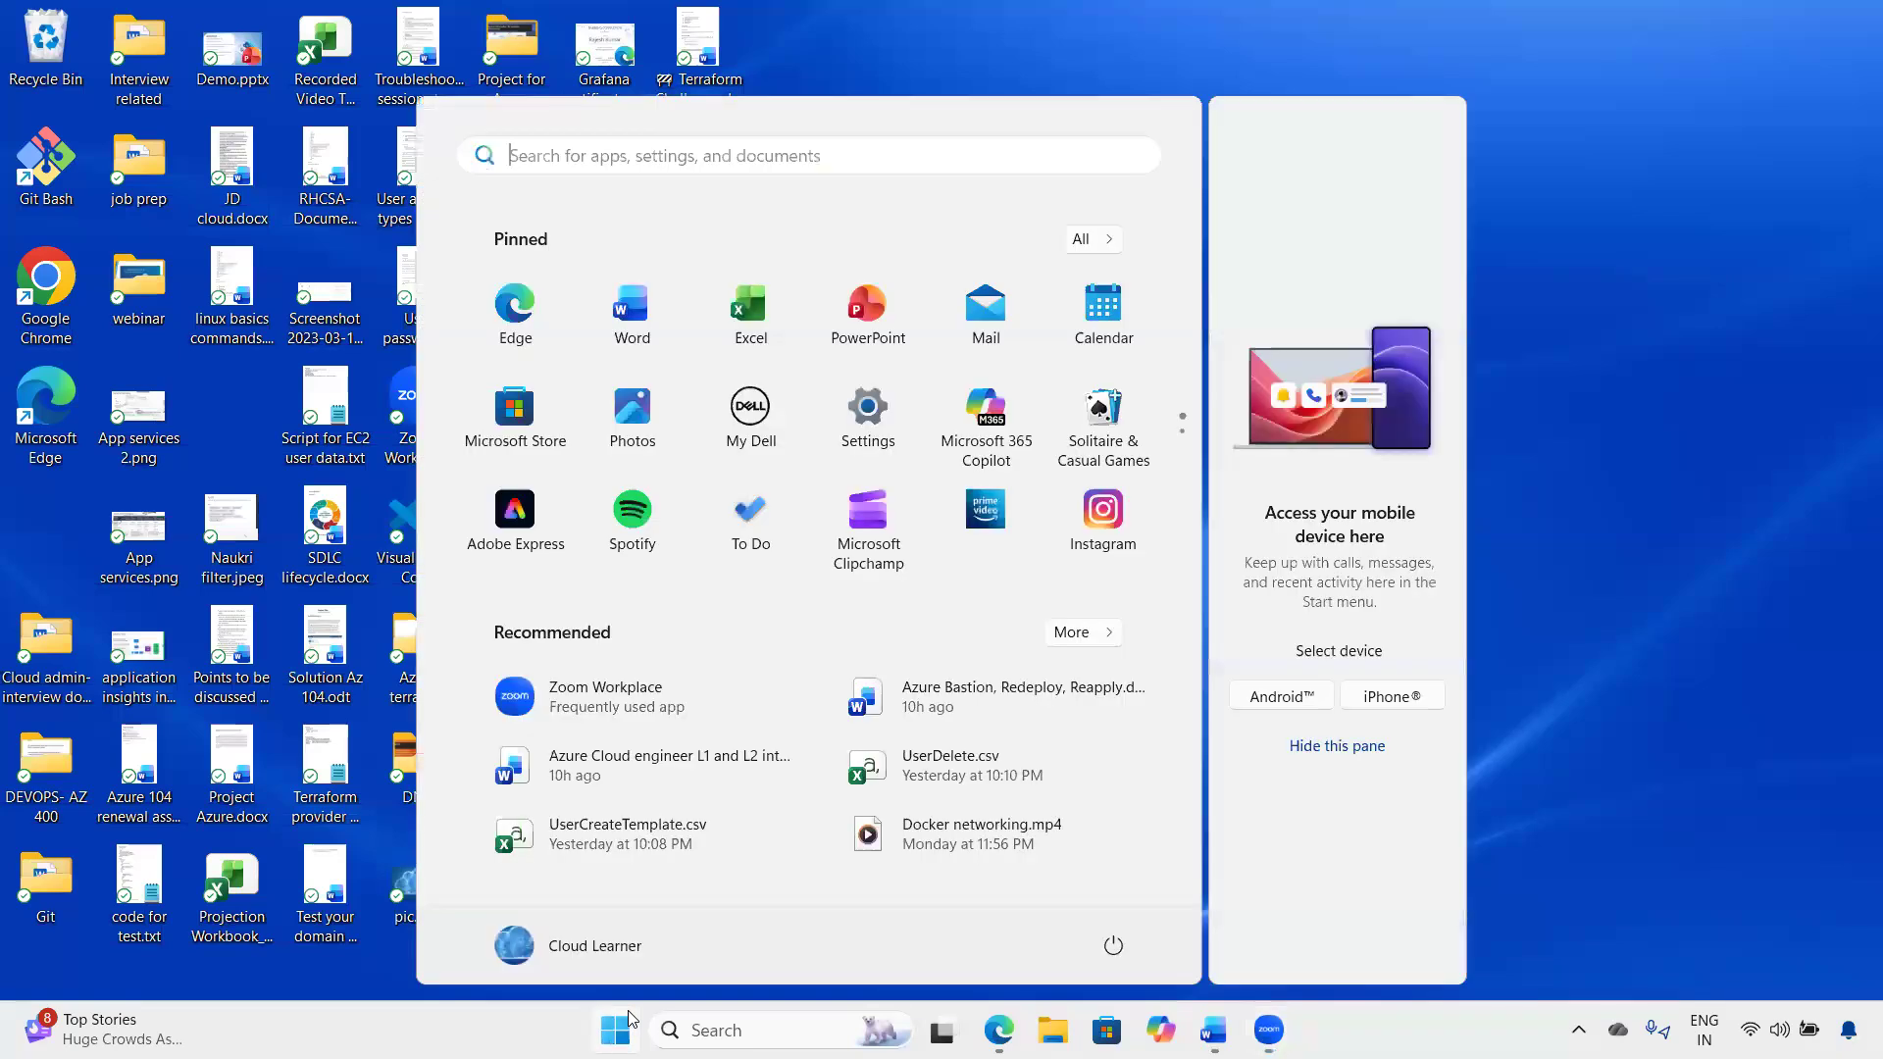
pyautogui.write('explorer')
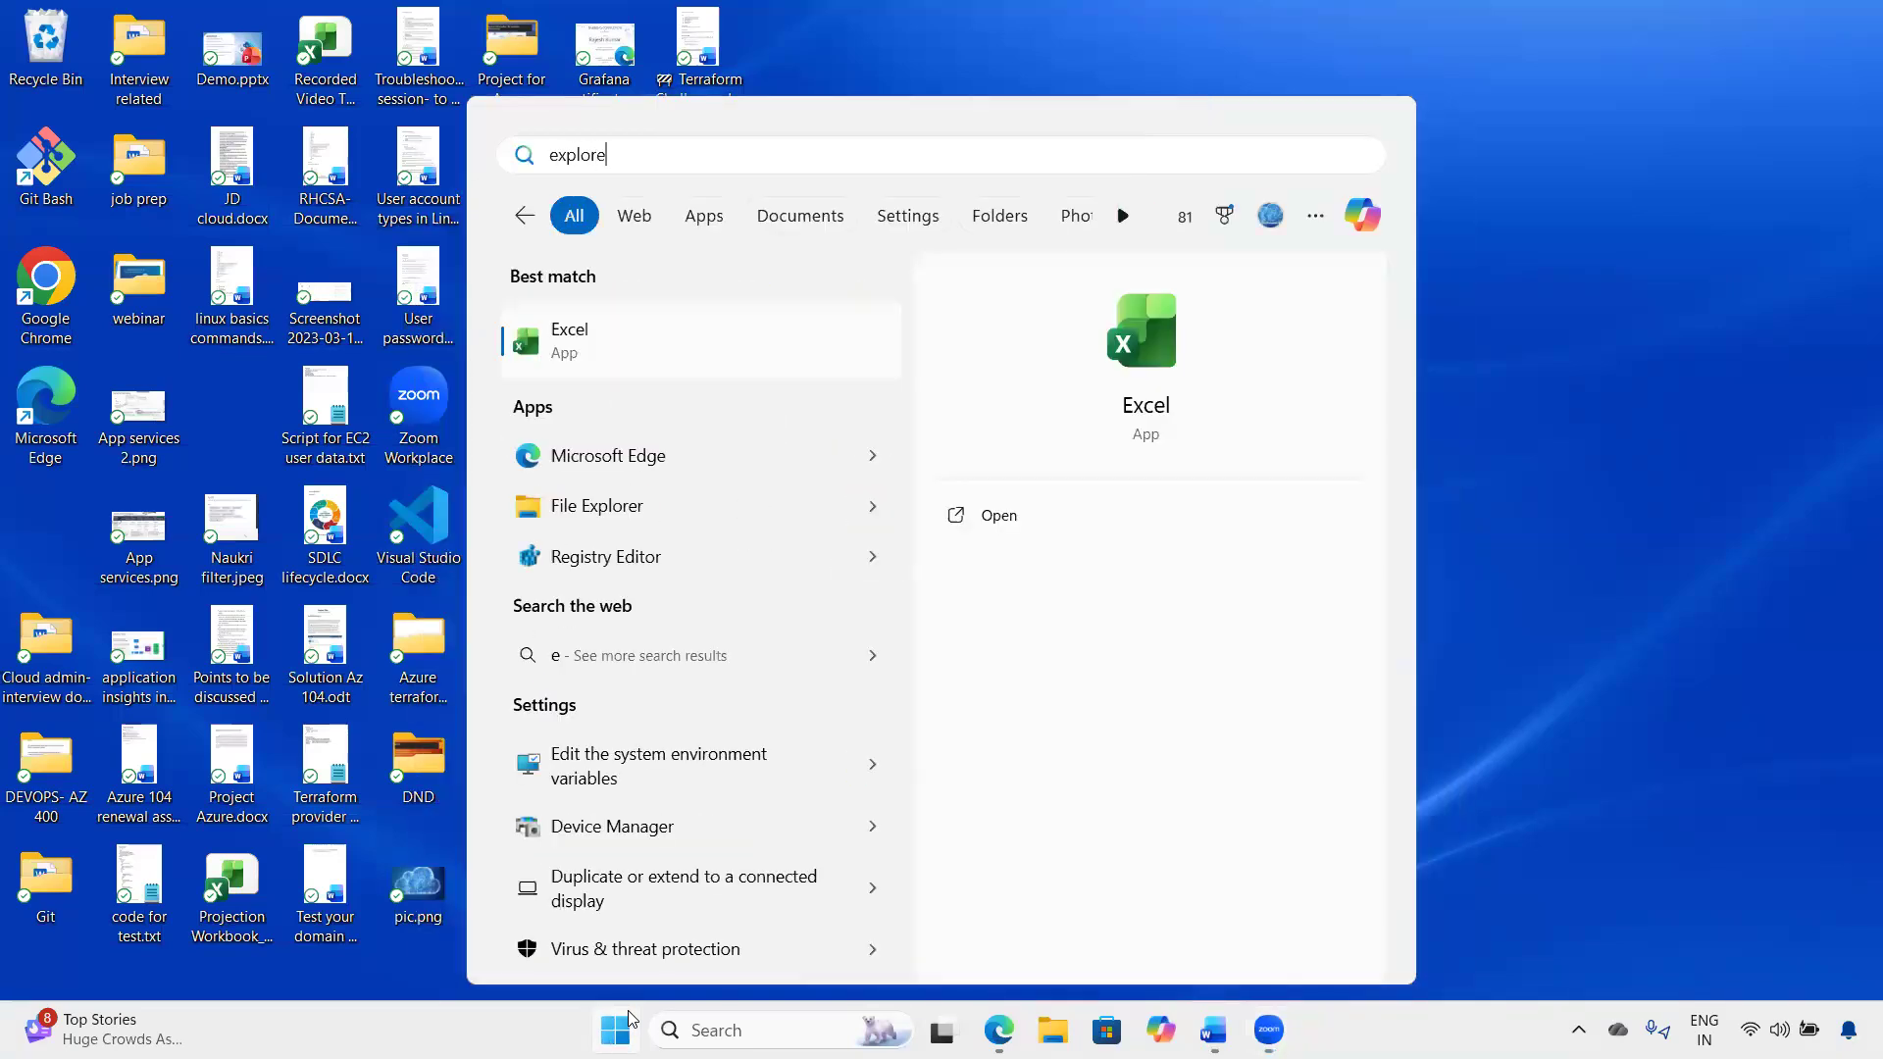
pyautogui.click(1616, 500)
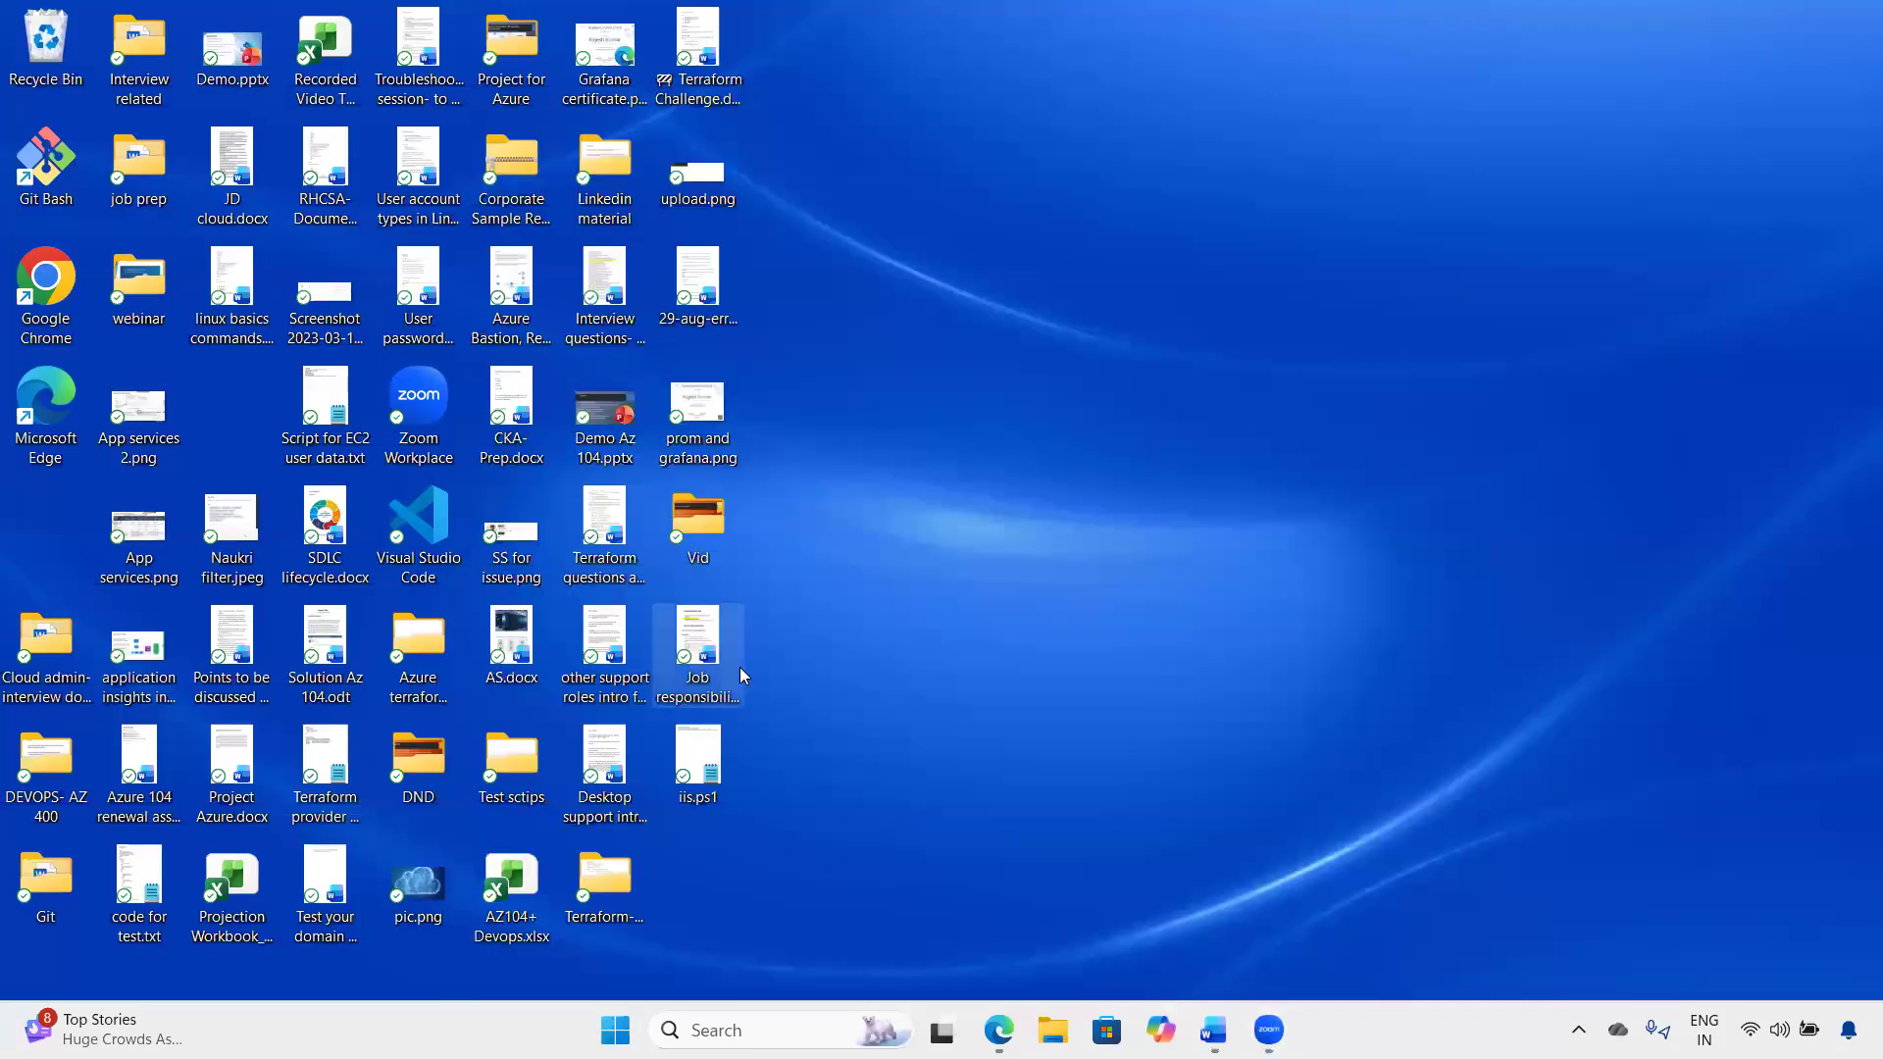
pyautogui.moveTo(75, 944); pyautogui.dragTo(919, 403)
pyautogui.click(1016, 650)
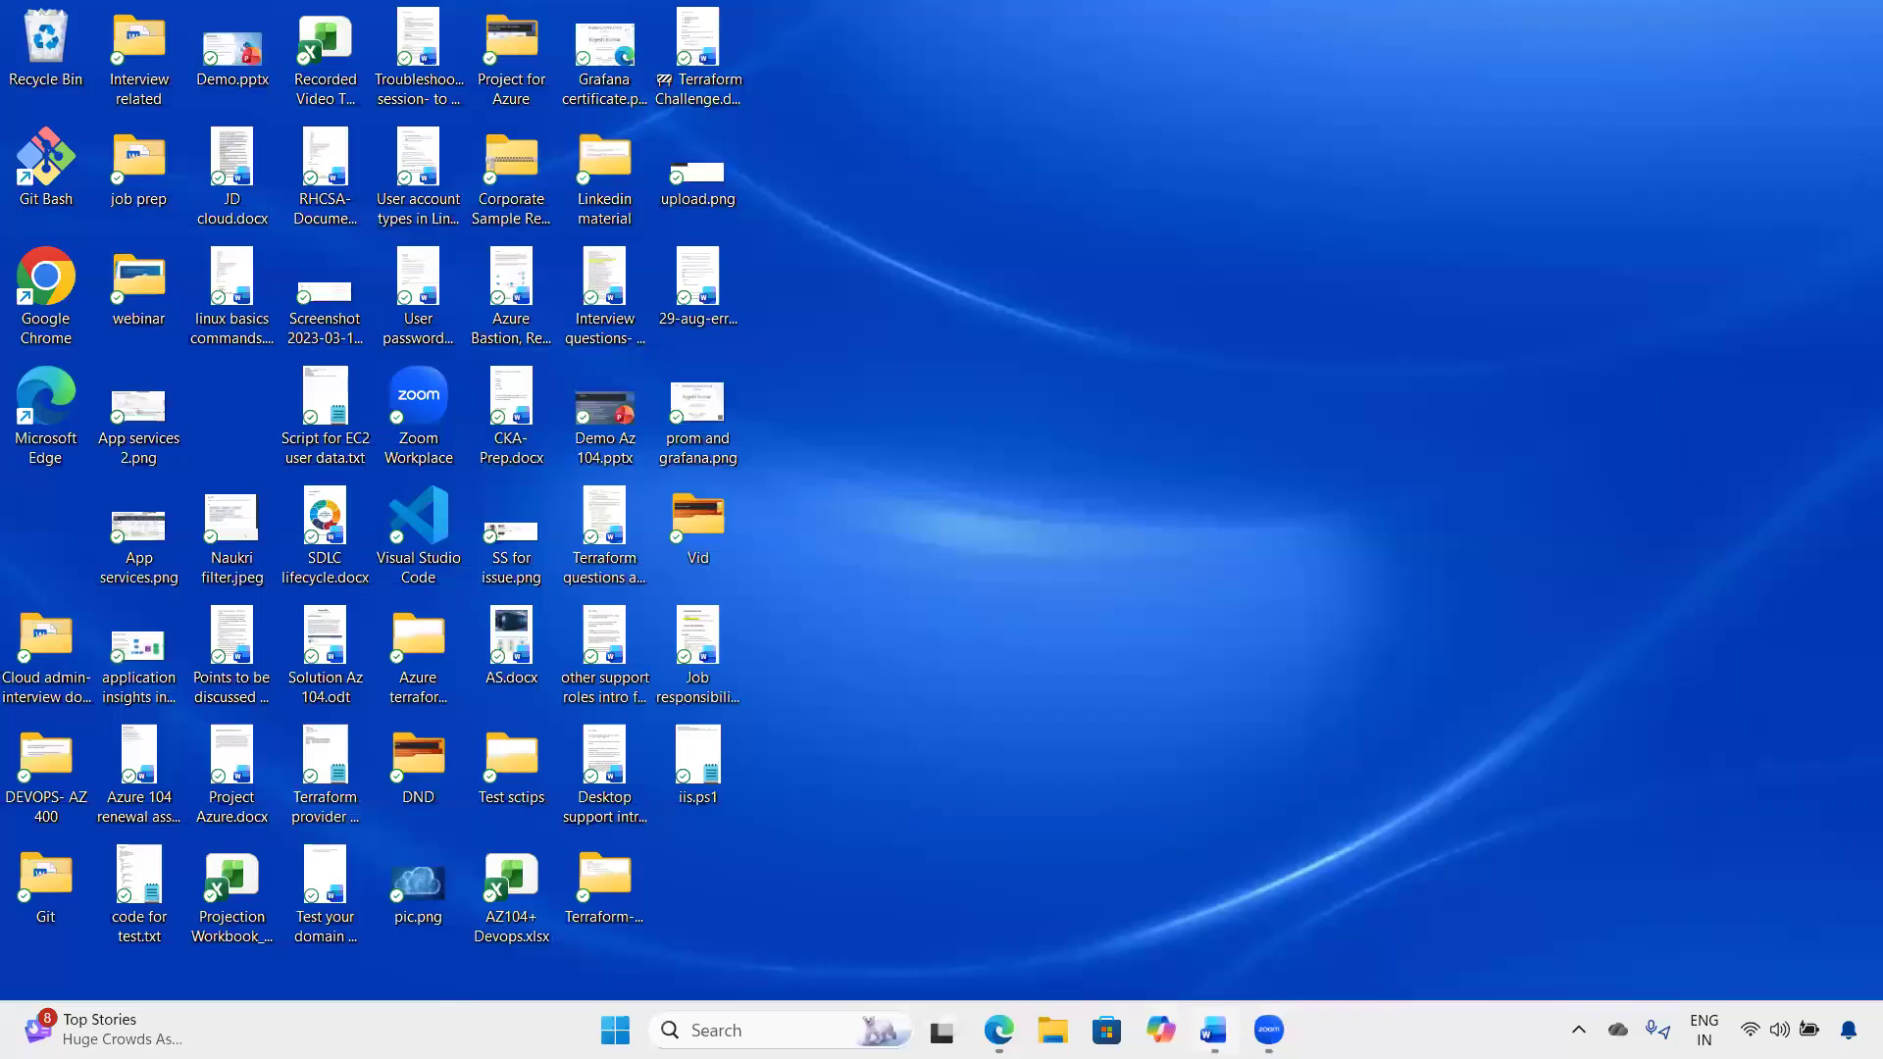
pyautogui.click(998, 1029)
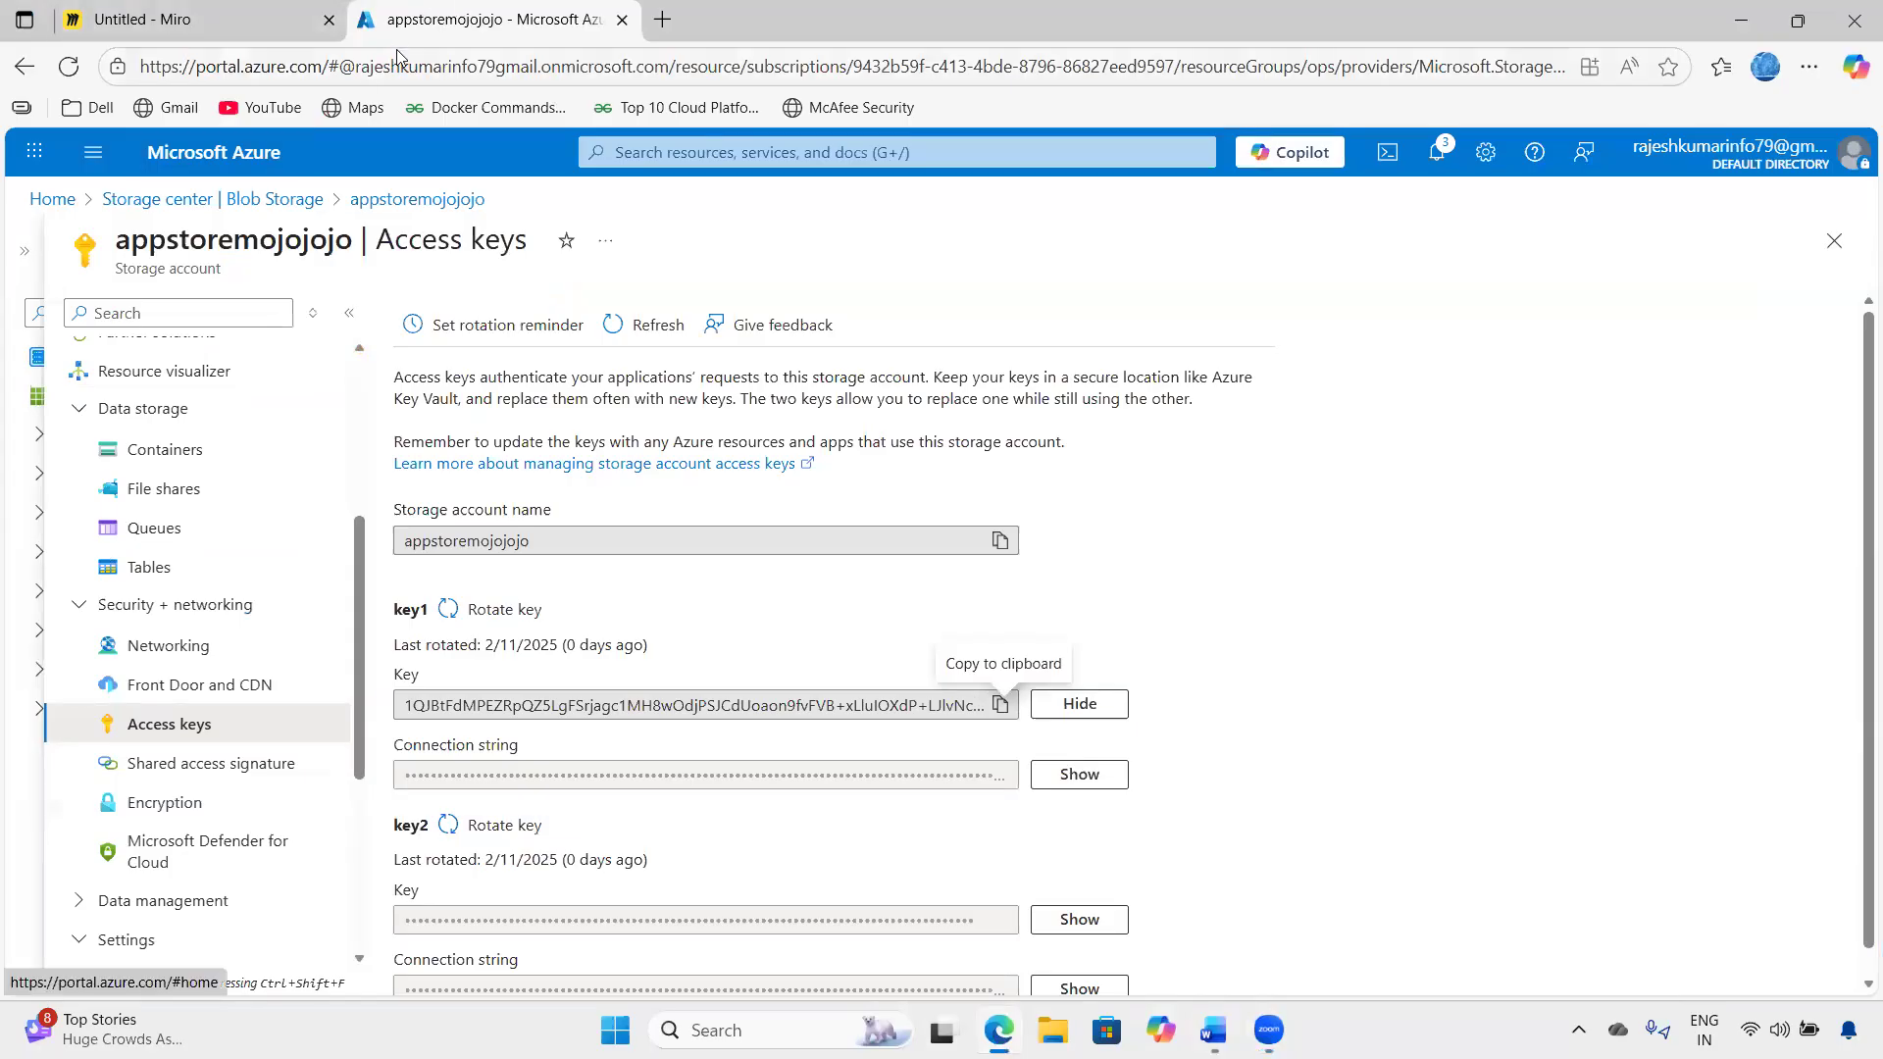
# Step: Duplicate the Azure portal tab and go to the Virtual machines list
pyautogui.rightClick(423, 19)
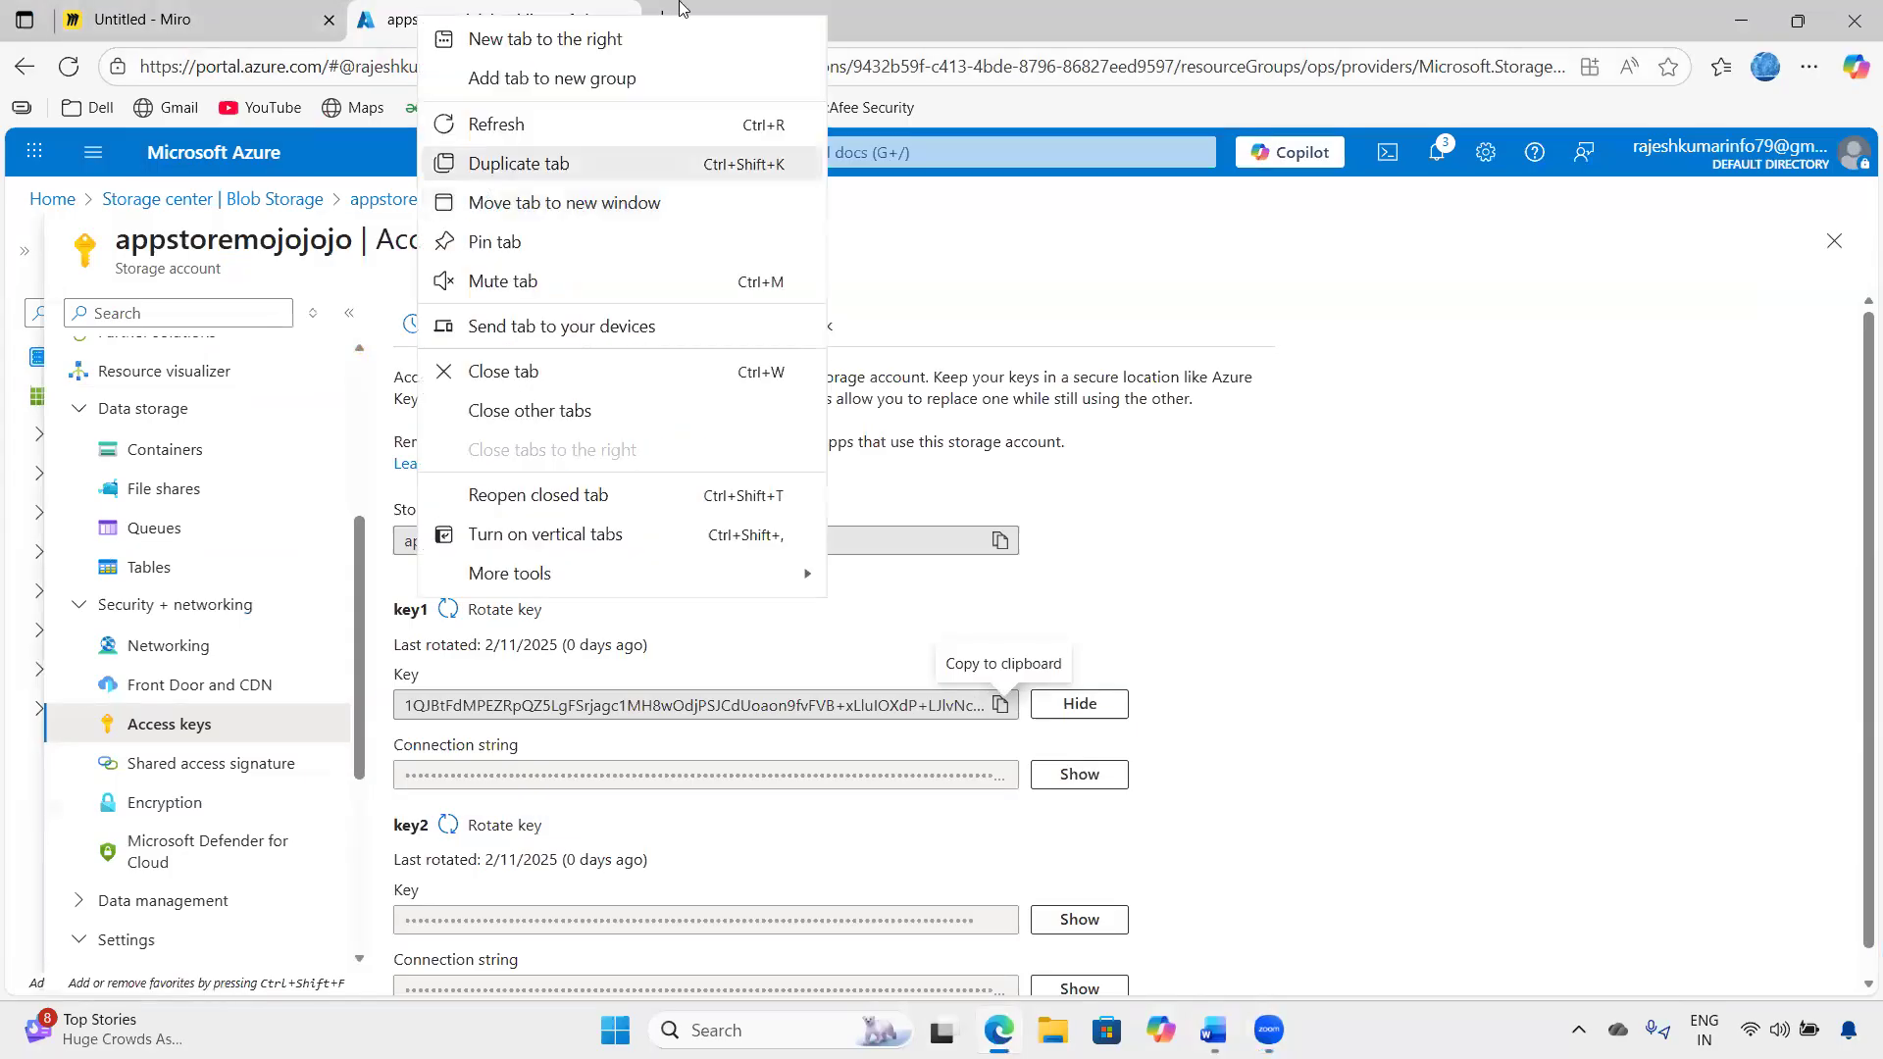
pyautogui.click(484, 165)
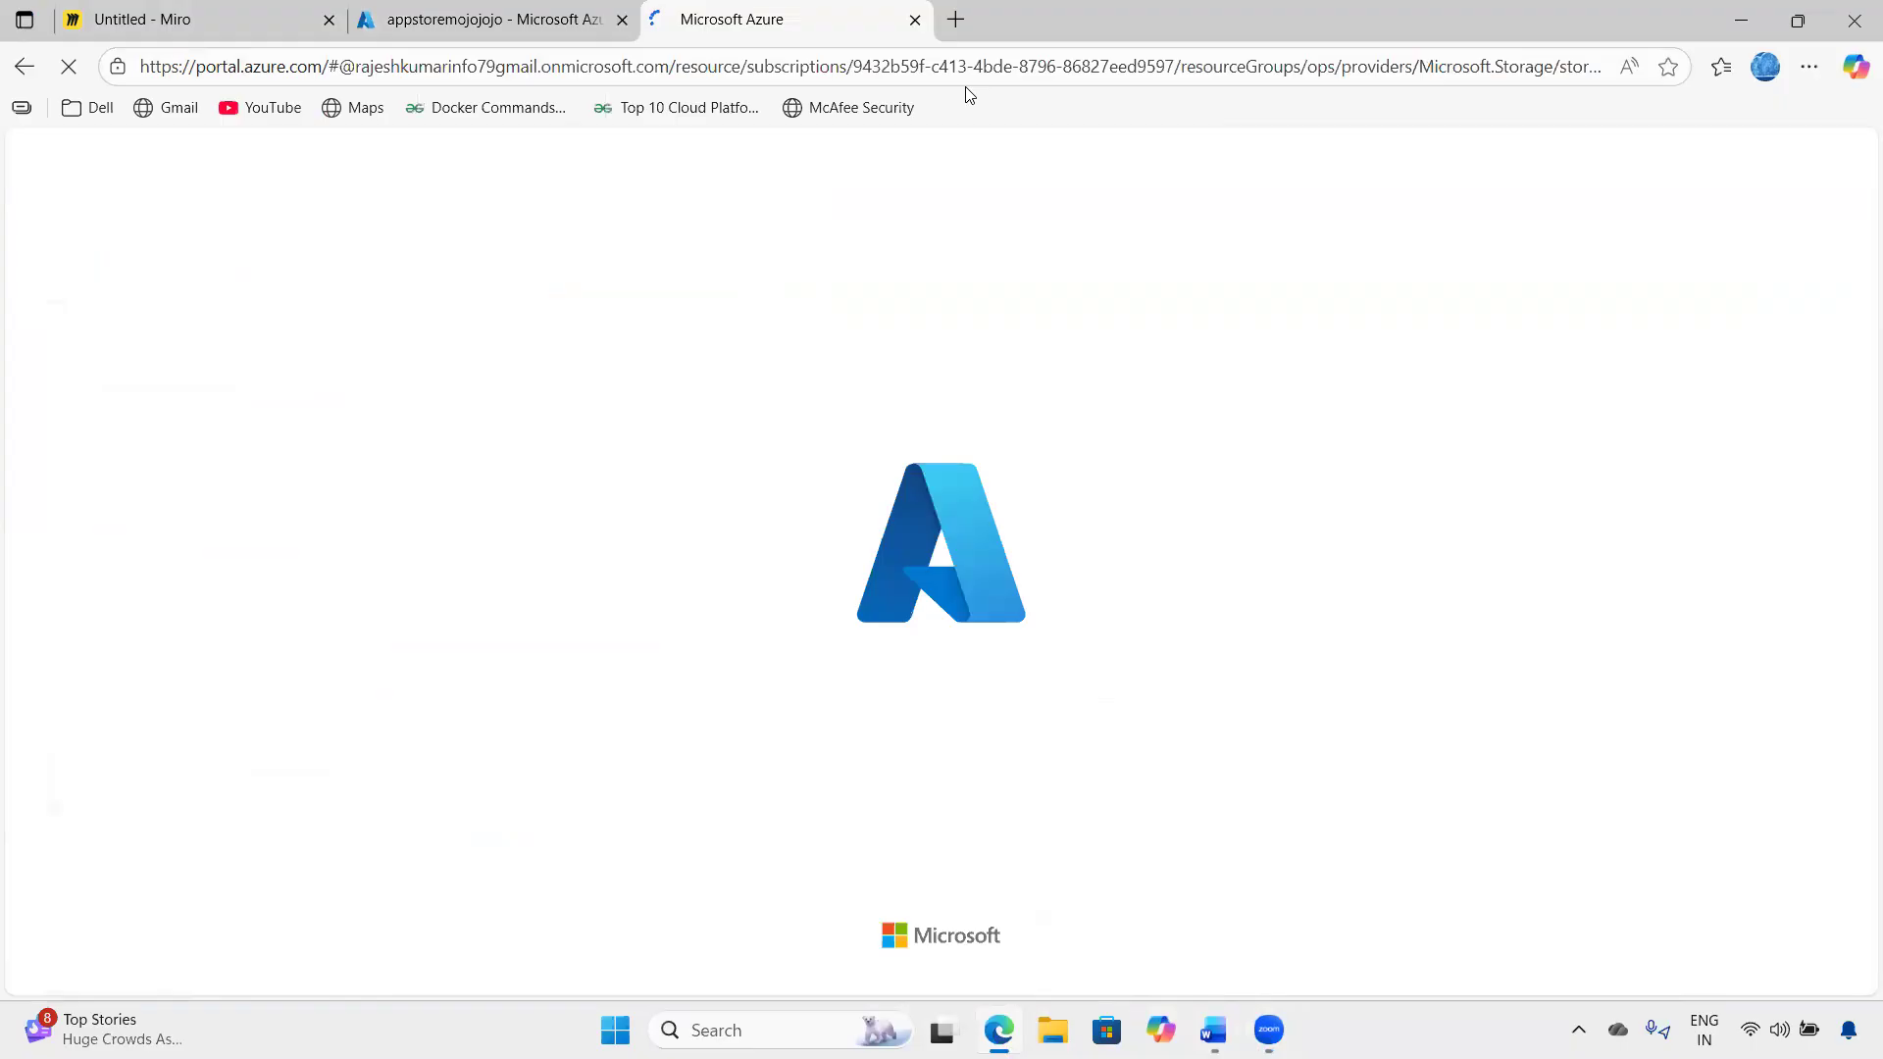
pyautogui.click(196, 157)
pyautogui.click(600, 299)
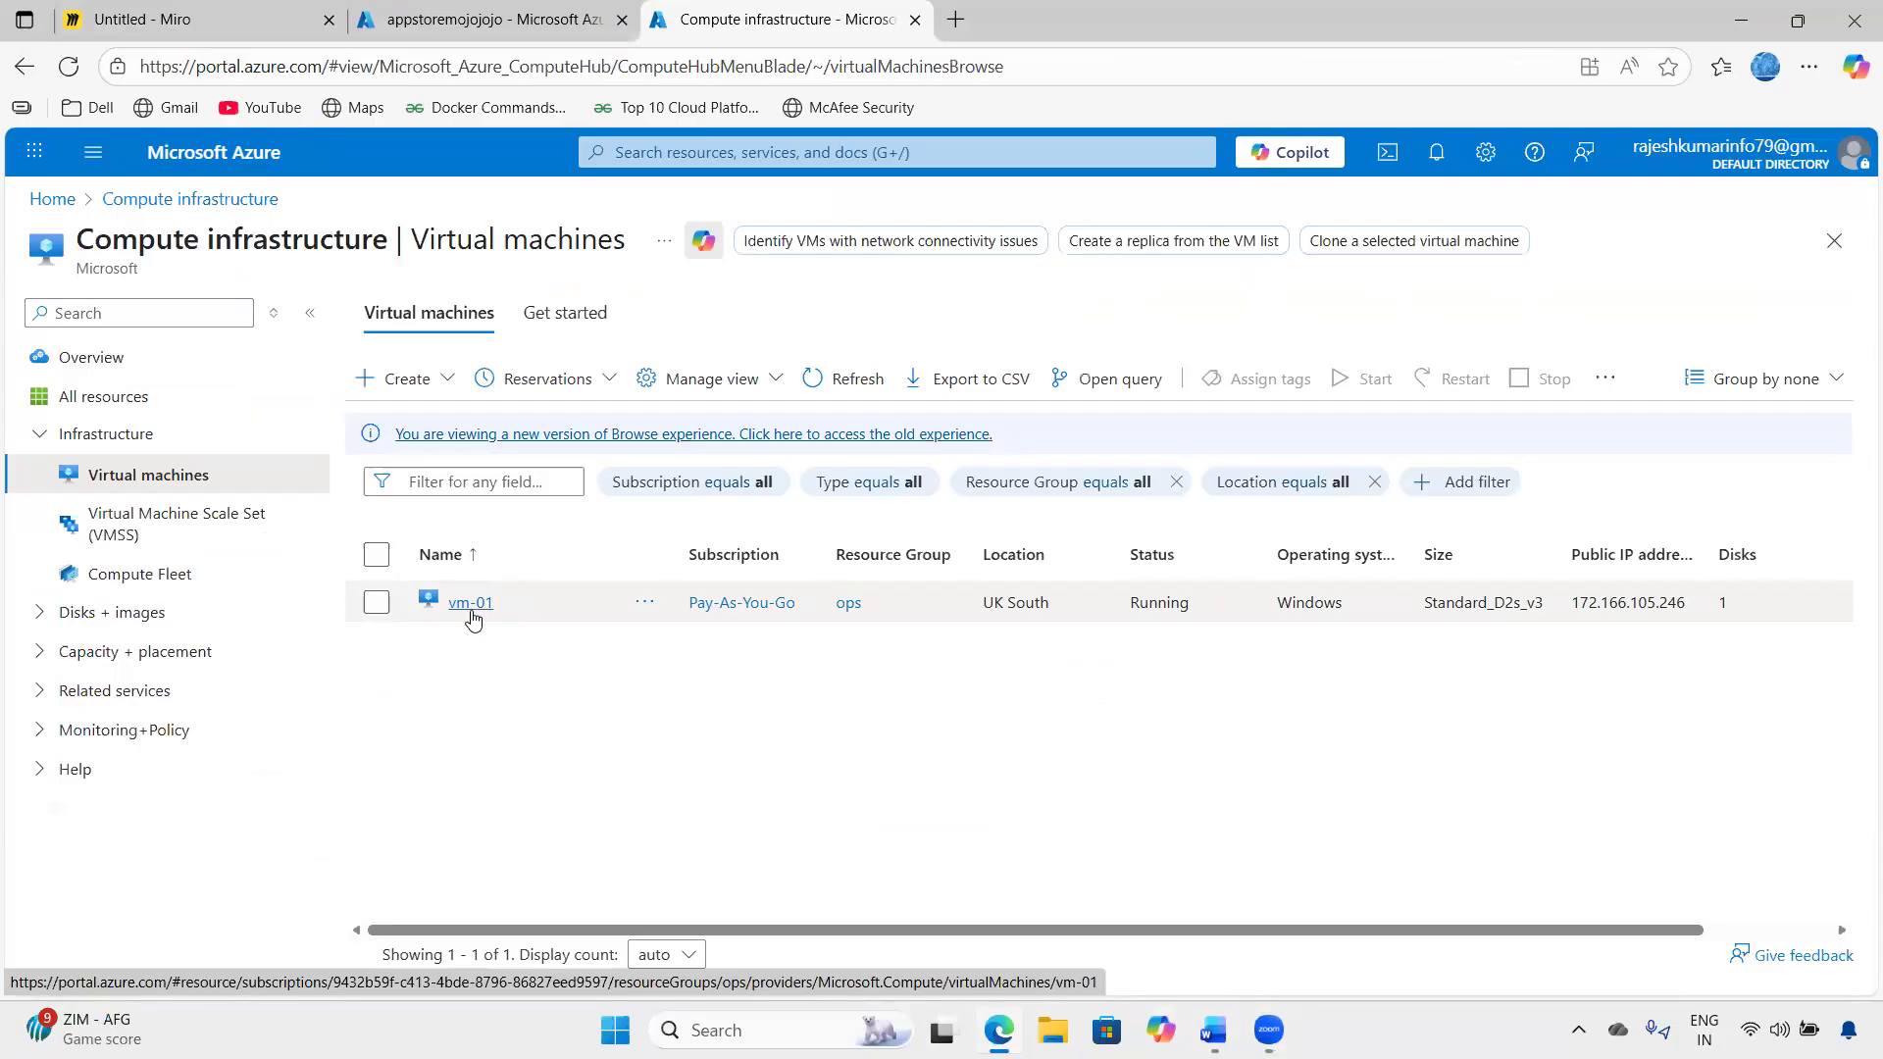
# Step: Open vm-01's Connect page with its native RDP details
pyautogui.click(470, 610)
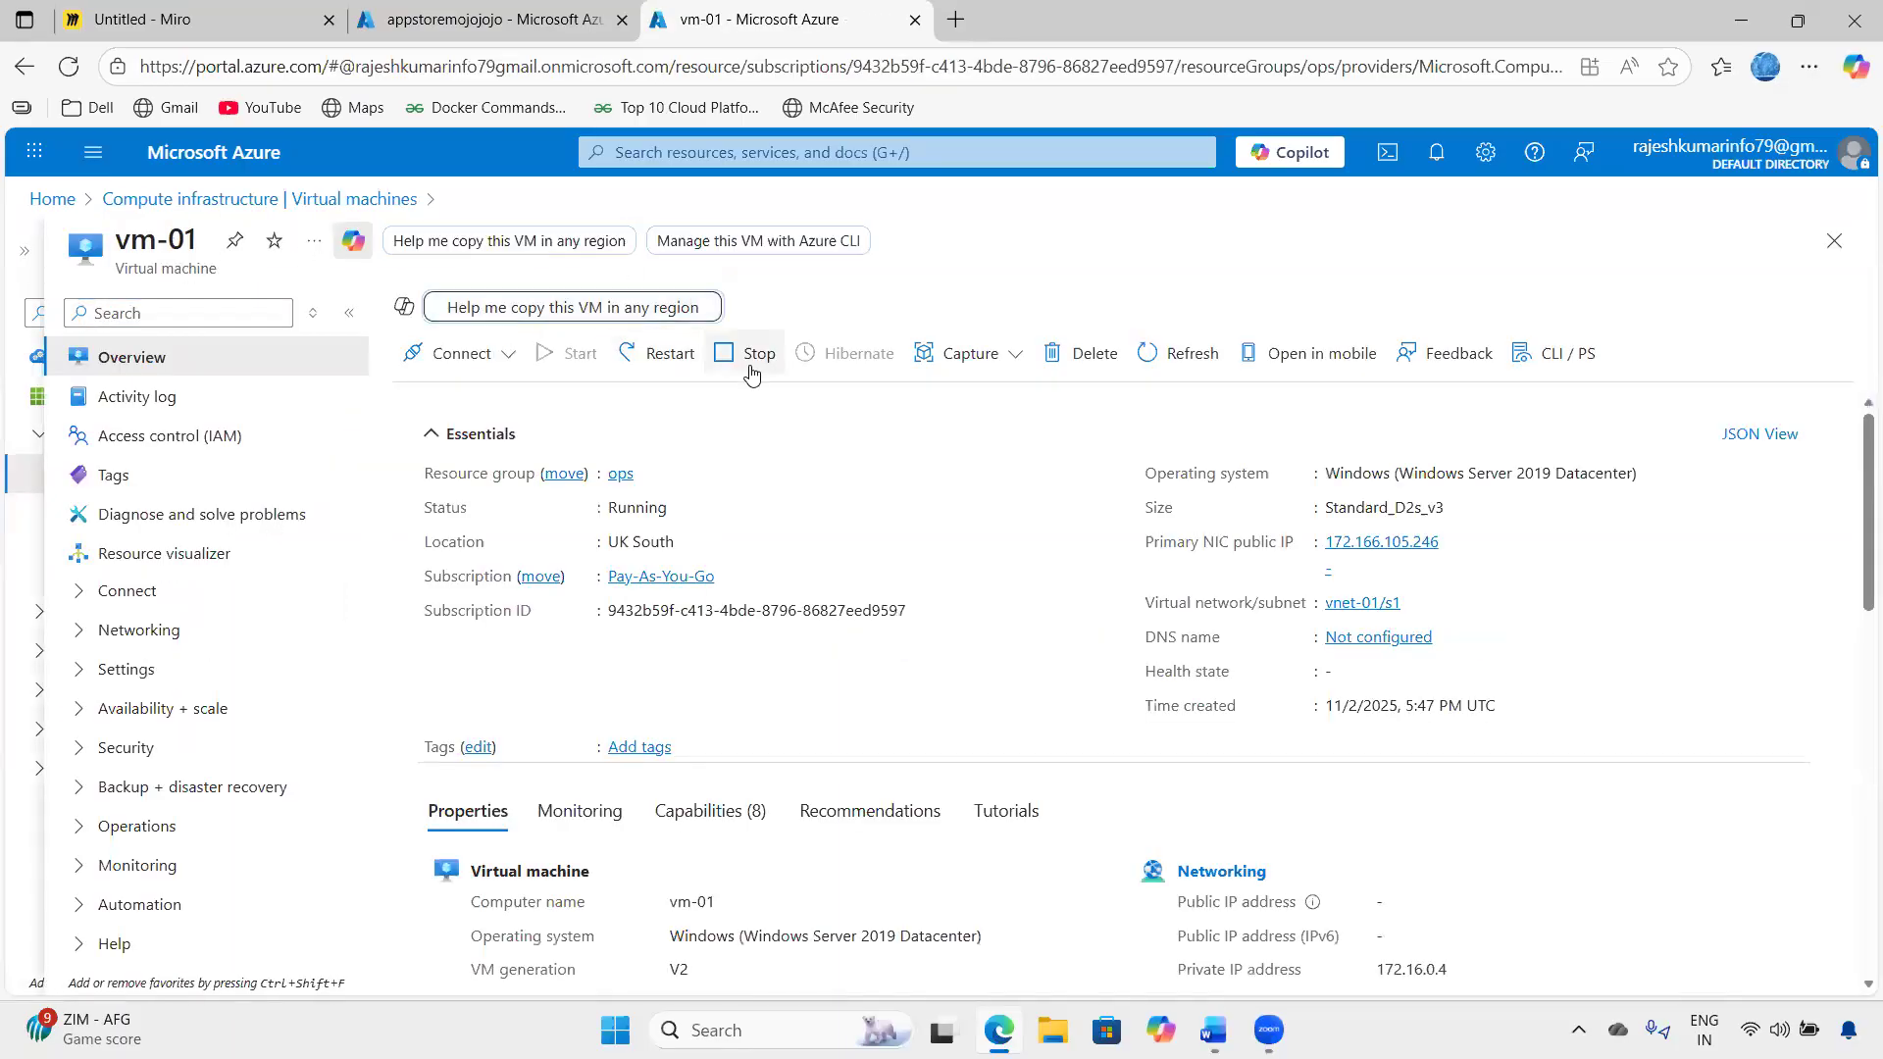
pyautogui.click(497, 360)
pyautogui.click(493, 402)
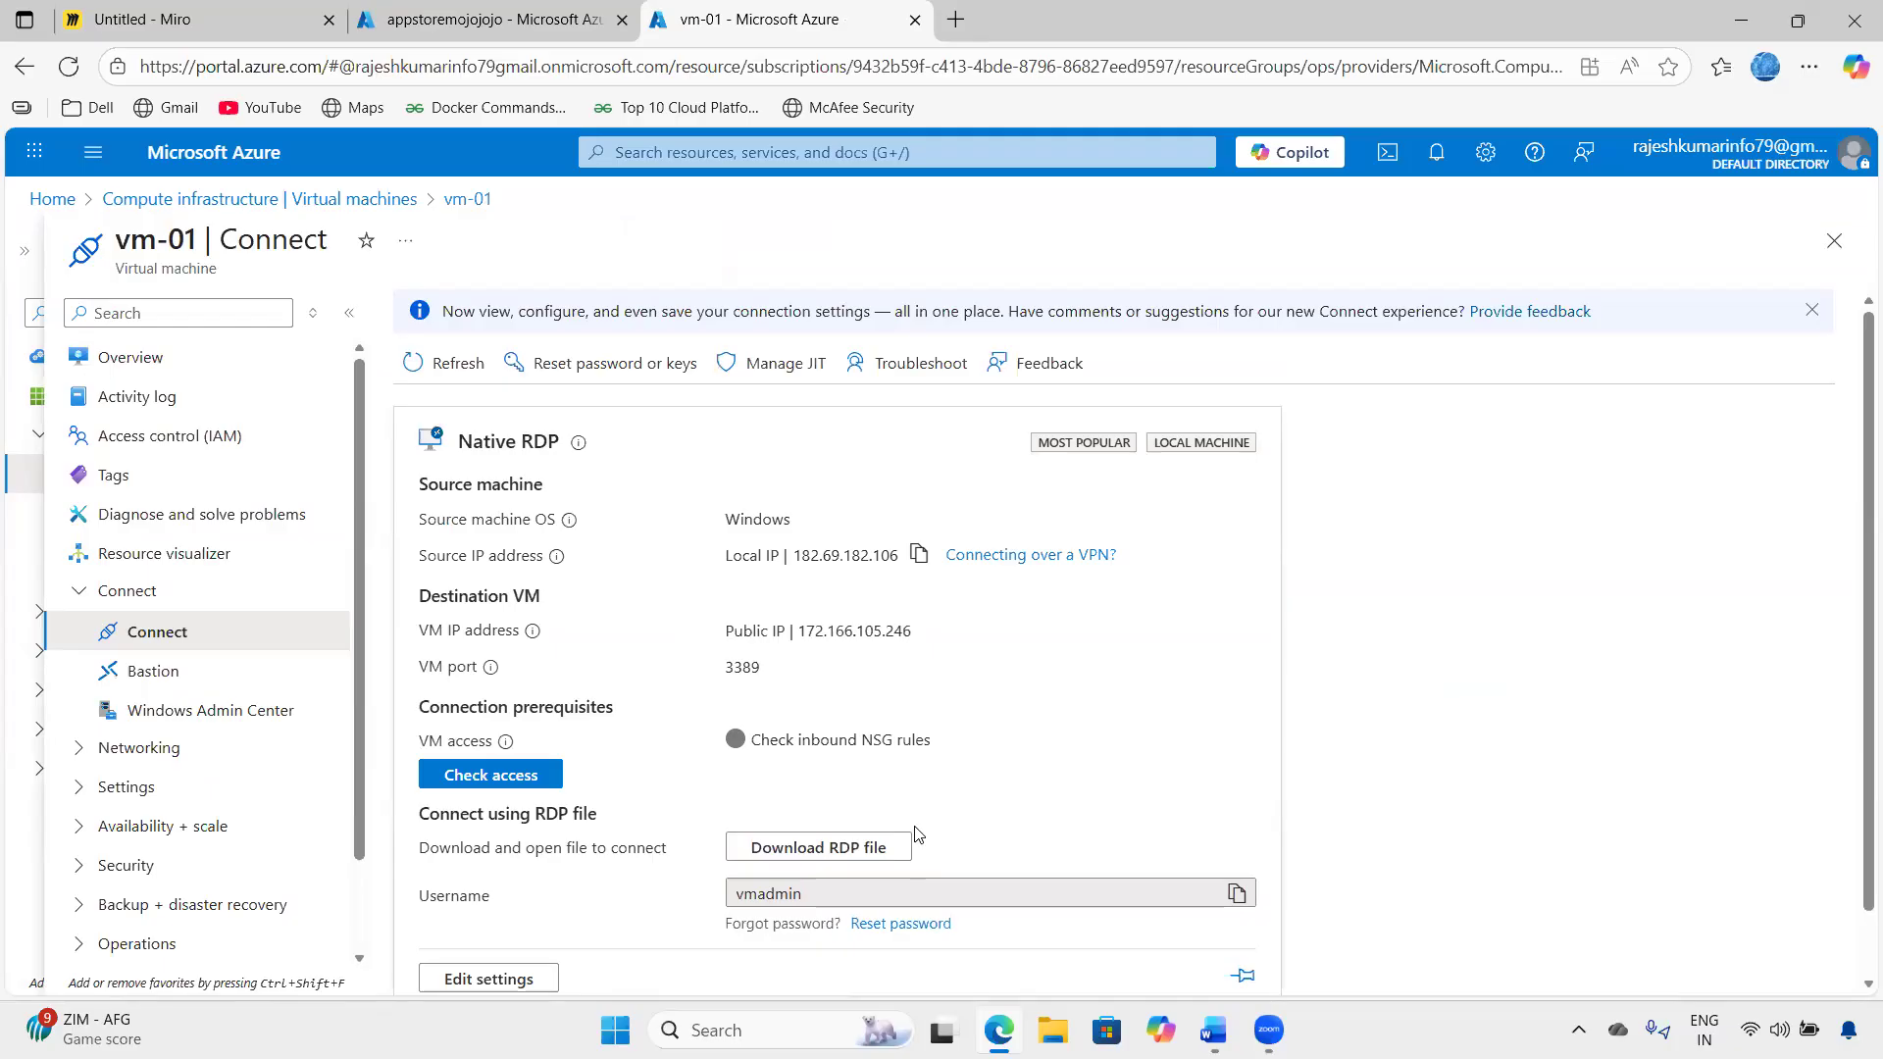
# Step: Download and keep vm-01's RDP file, open it, and connect past the publisher warning
pyautogui.click(794, 845)
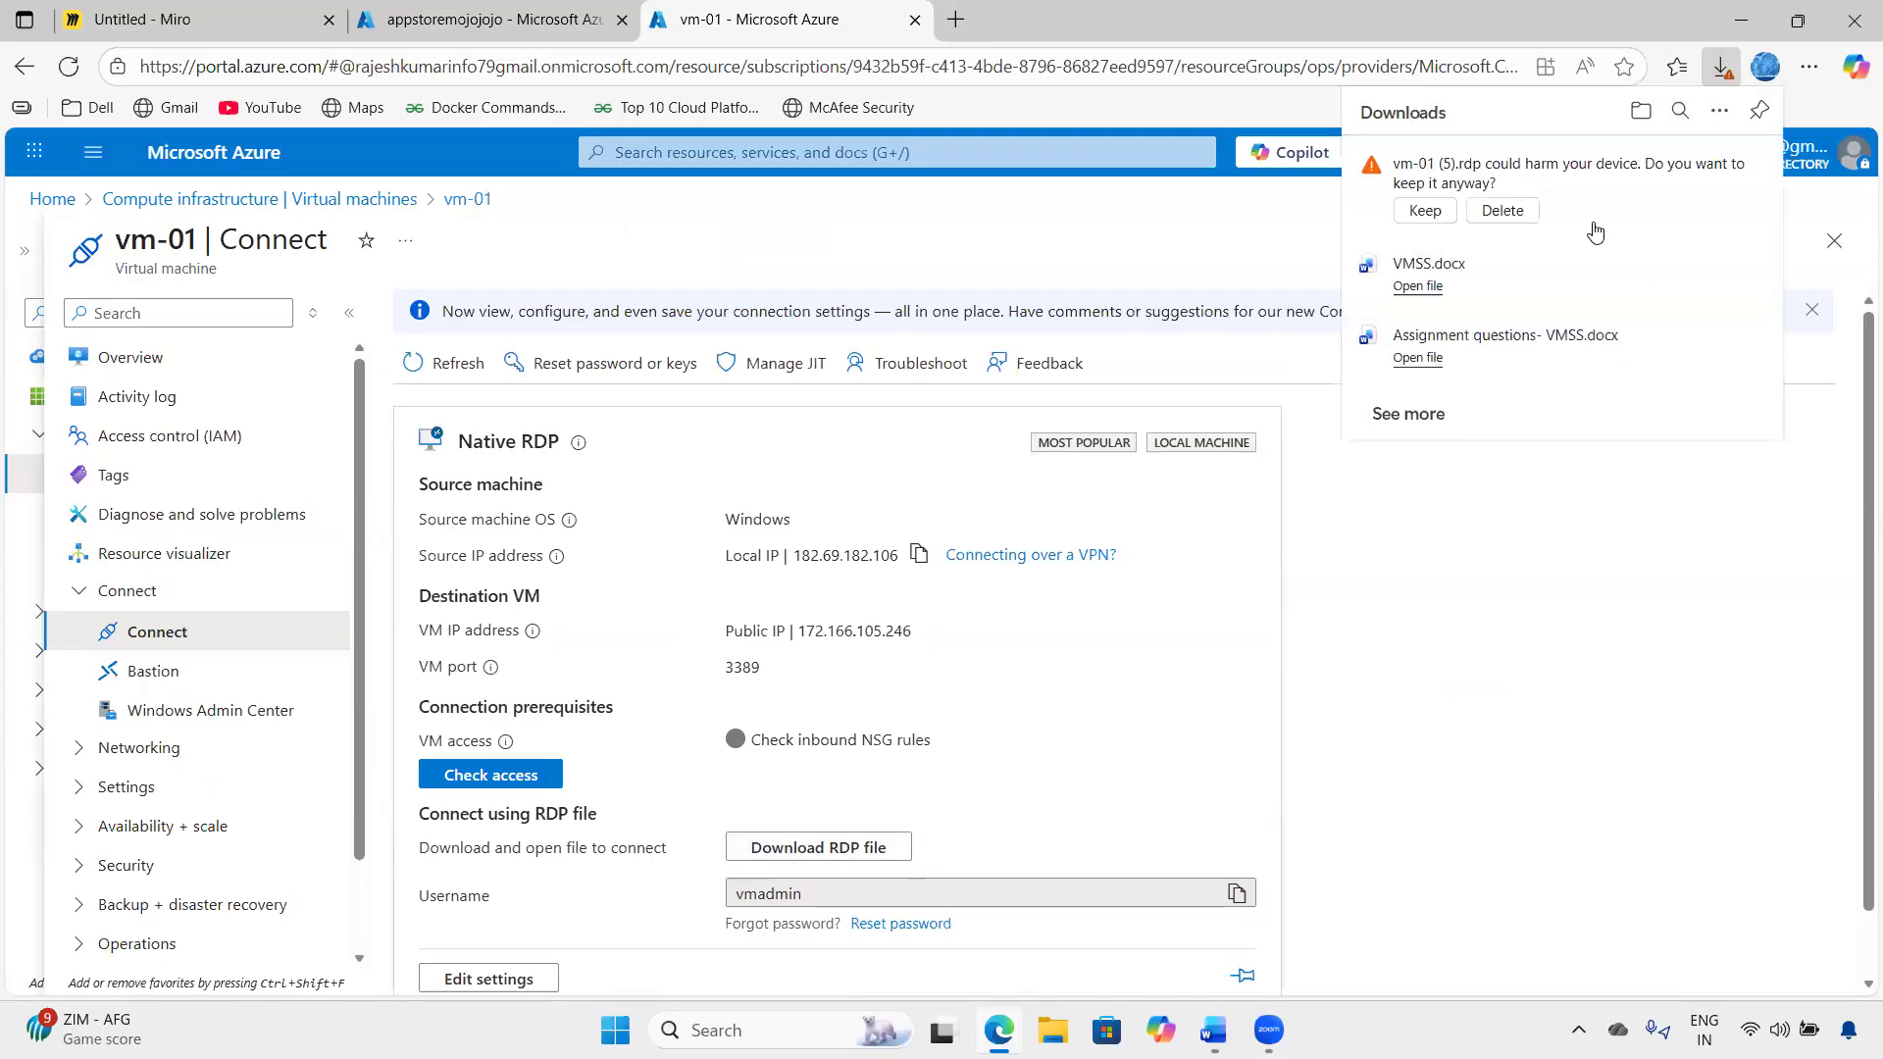
pyautogui.click(1428, 211)
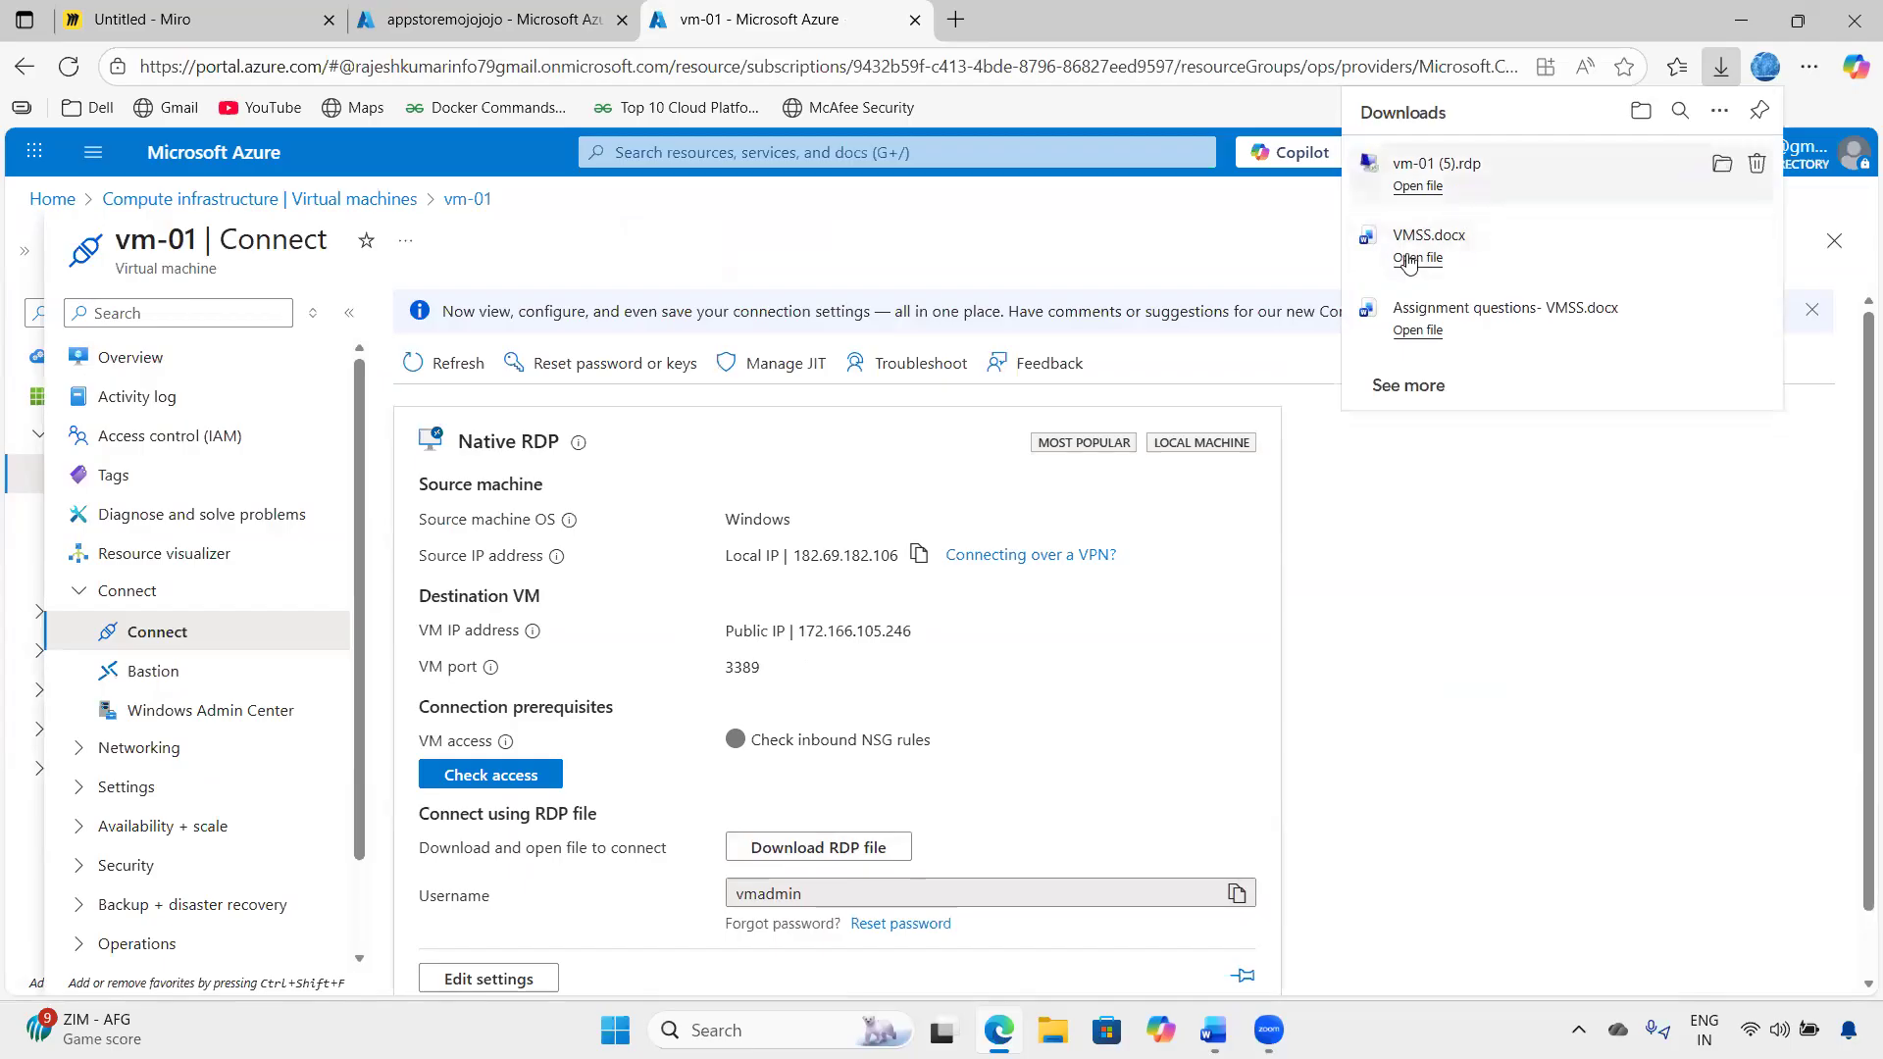
pyautogui.click(1418, 187)
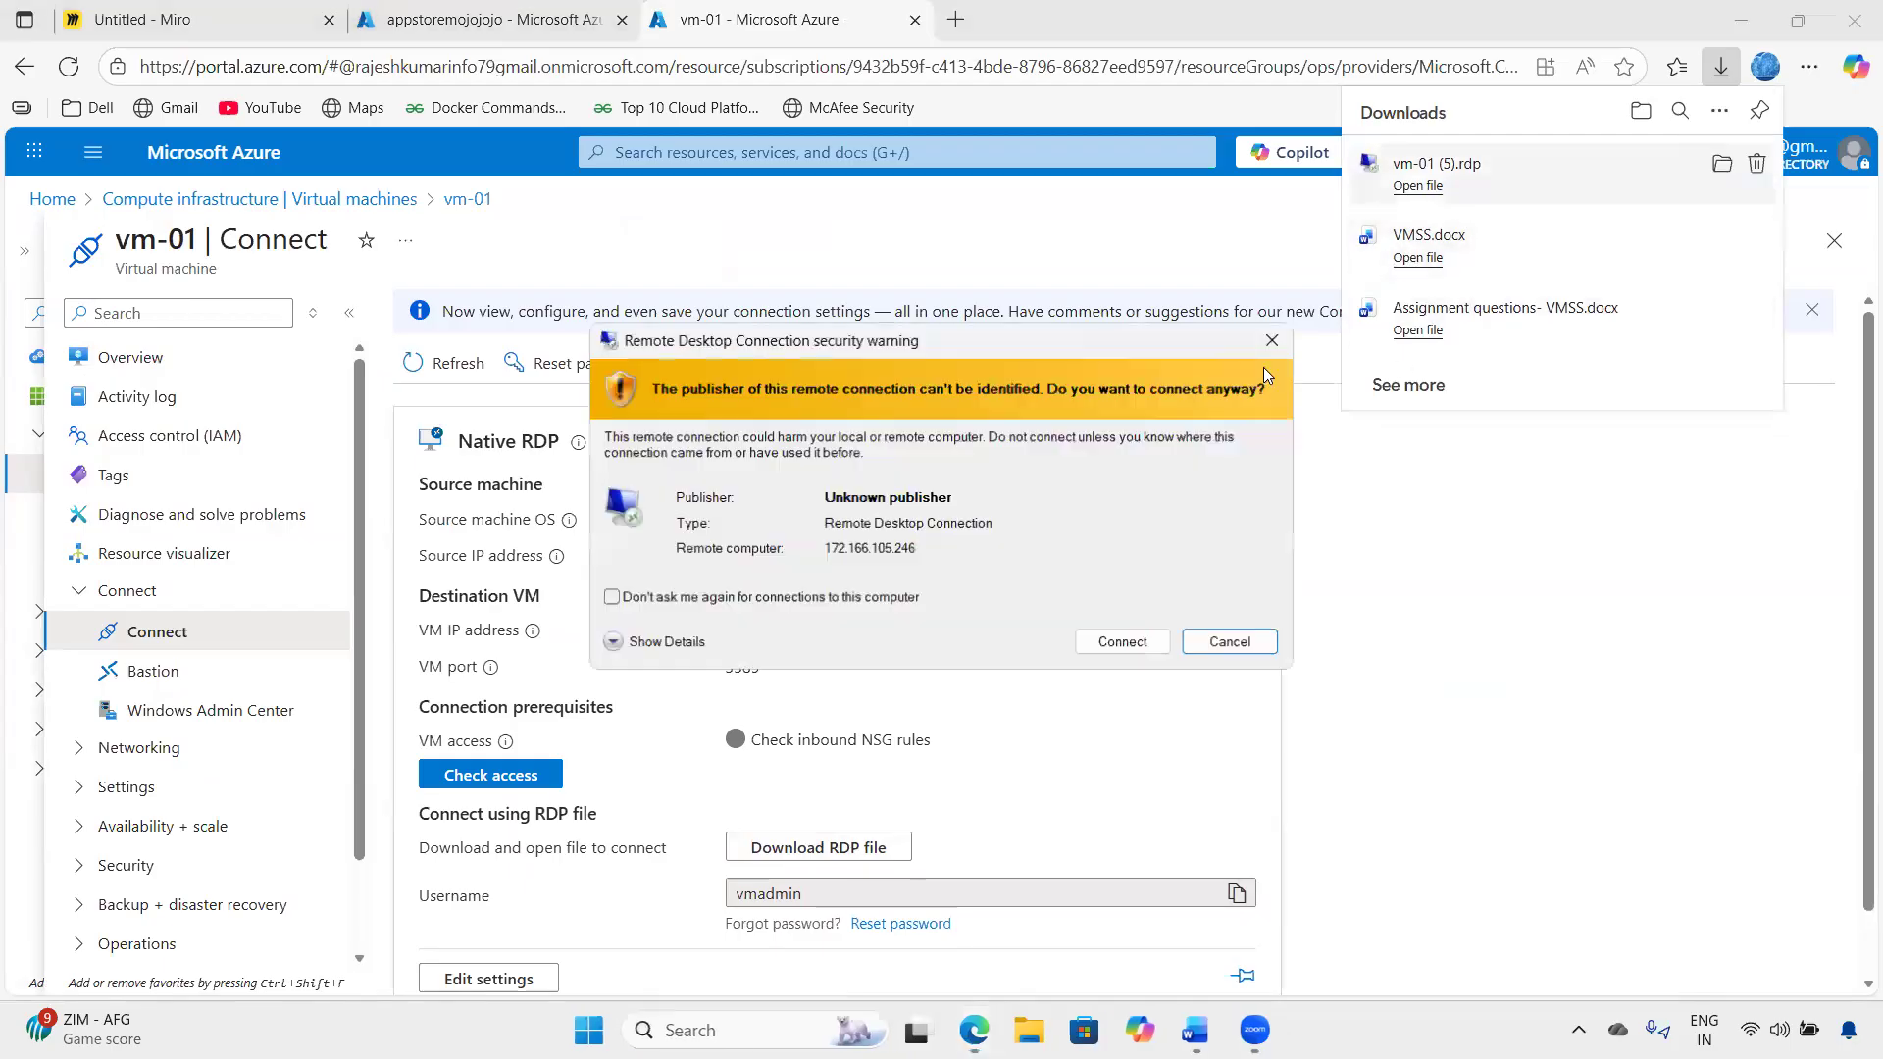
pyautogui.click(1124, 642)
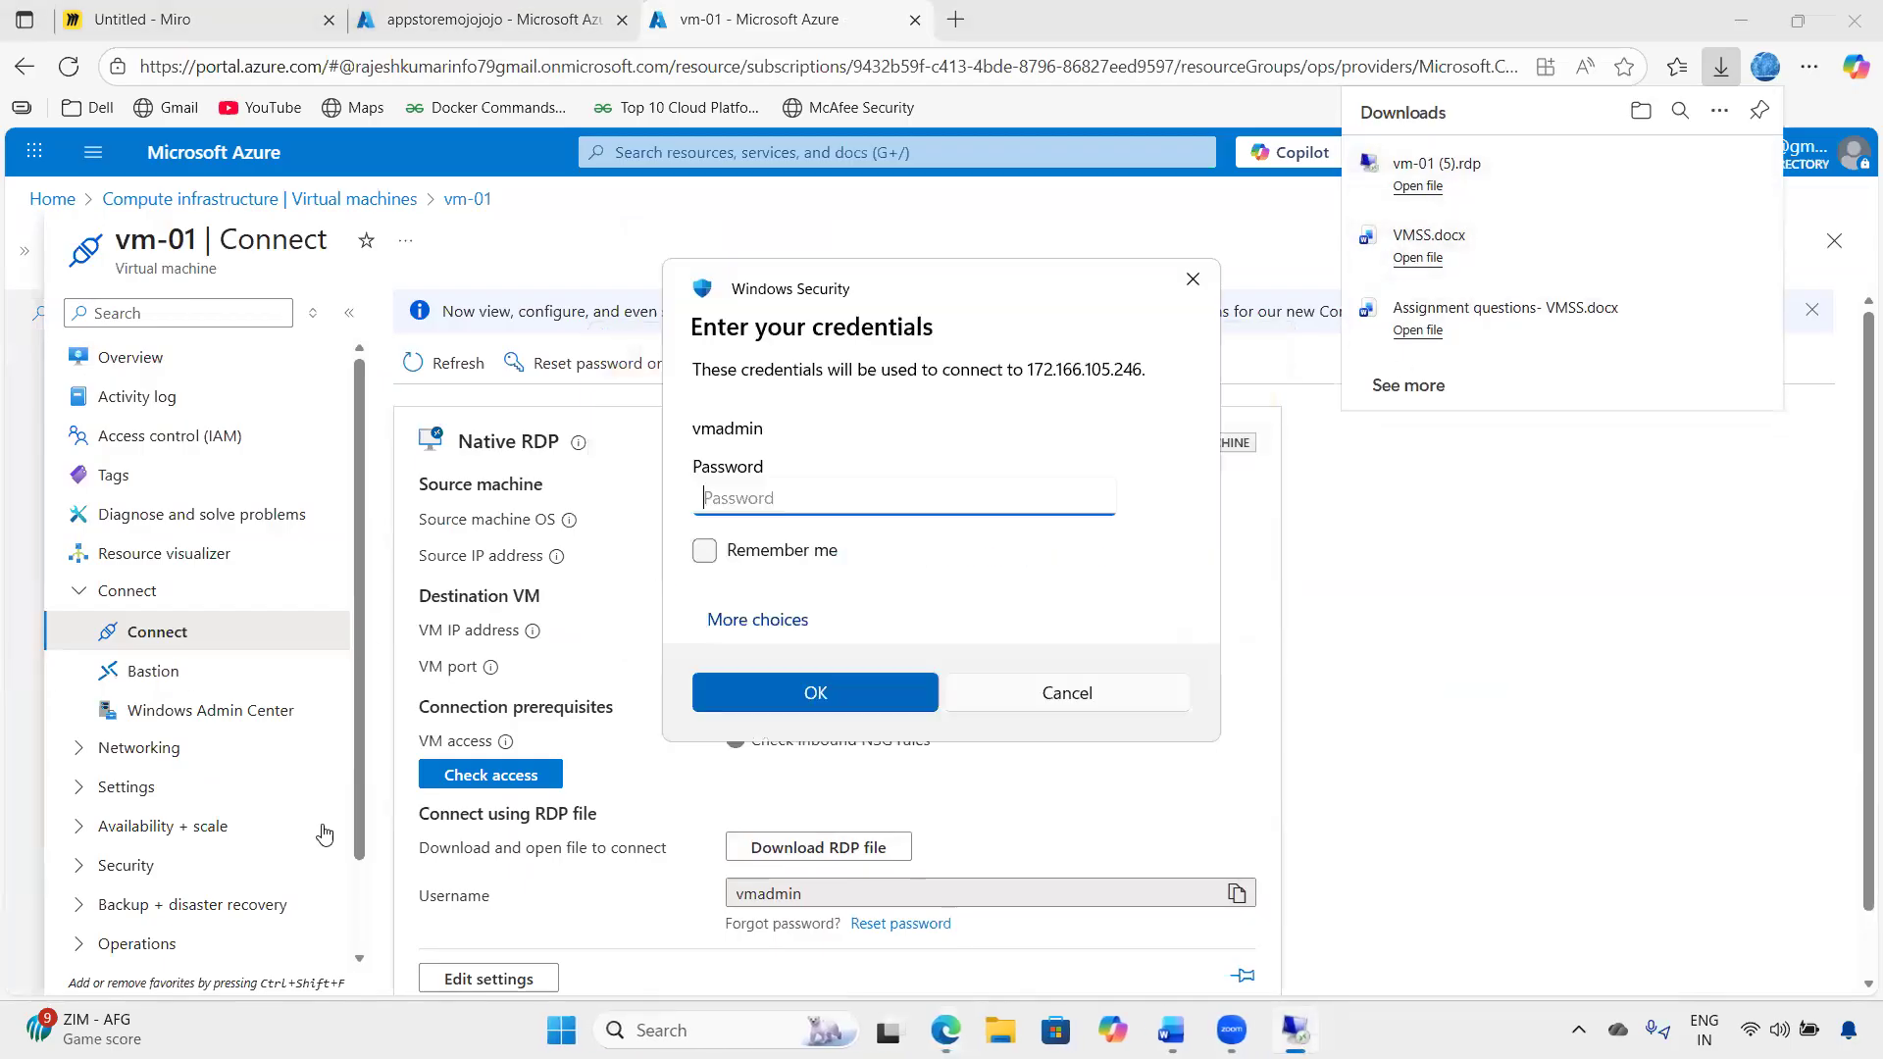
# Step: Enter the VM account password, submit it, and accept the untrusted certificate
pyautogui.write('*********')
pyautogui.hotkey('ctrl', 'a')
pyautogui.write('*******')
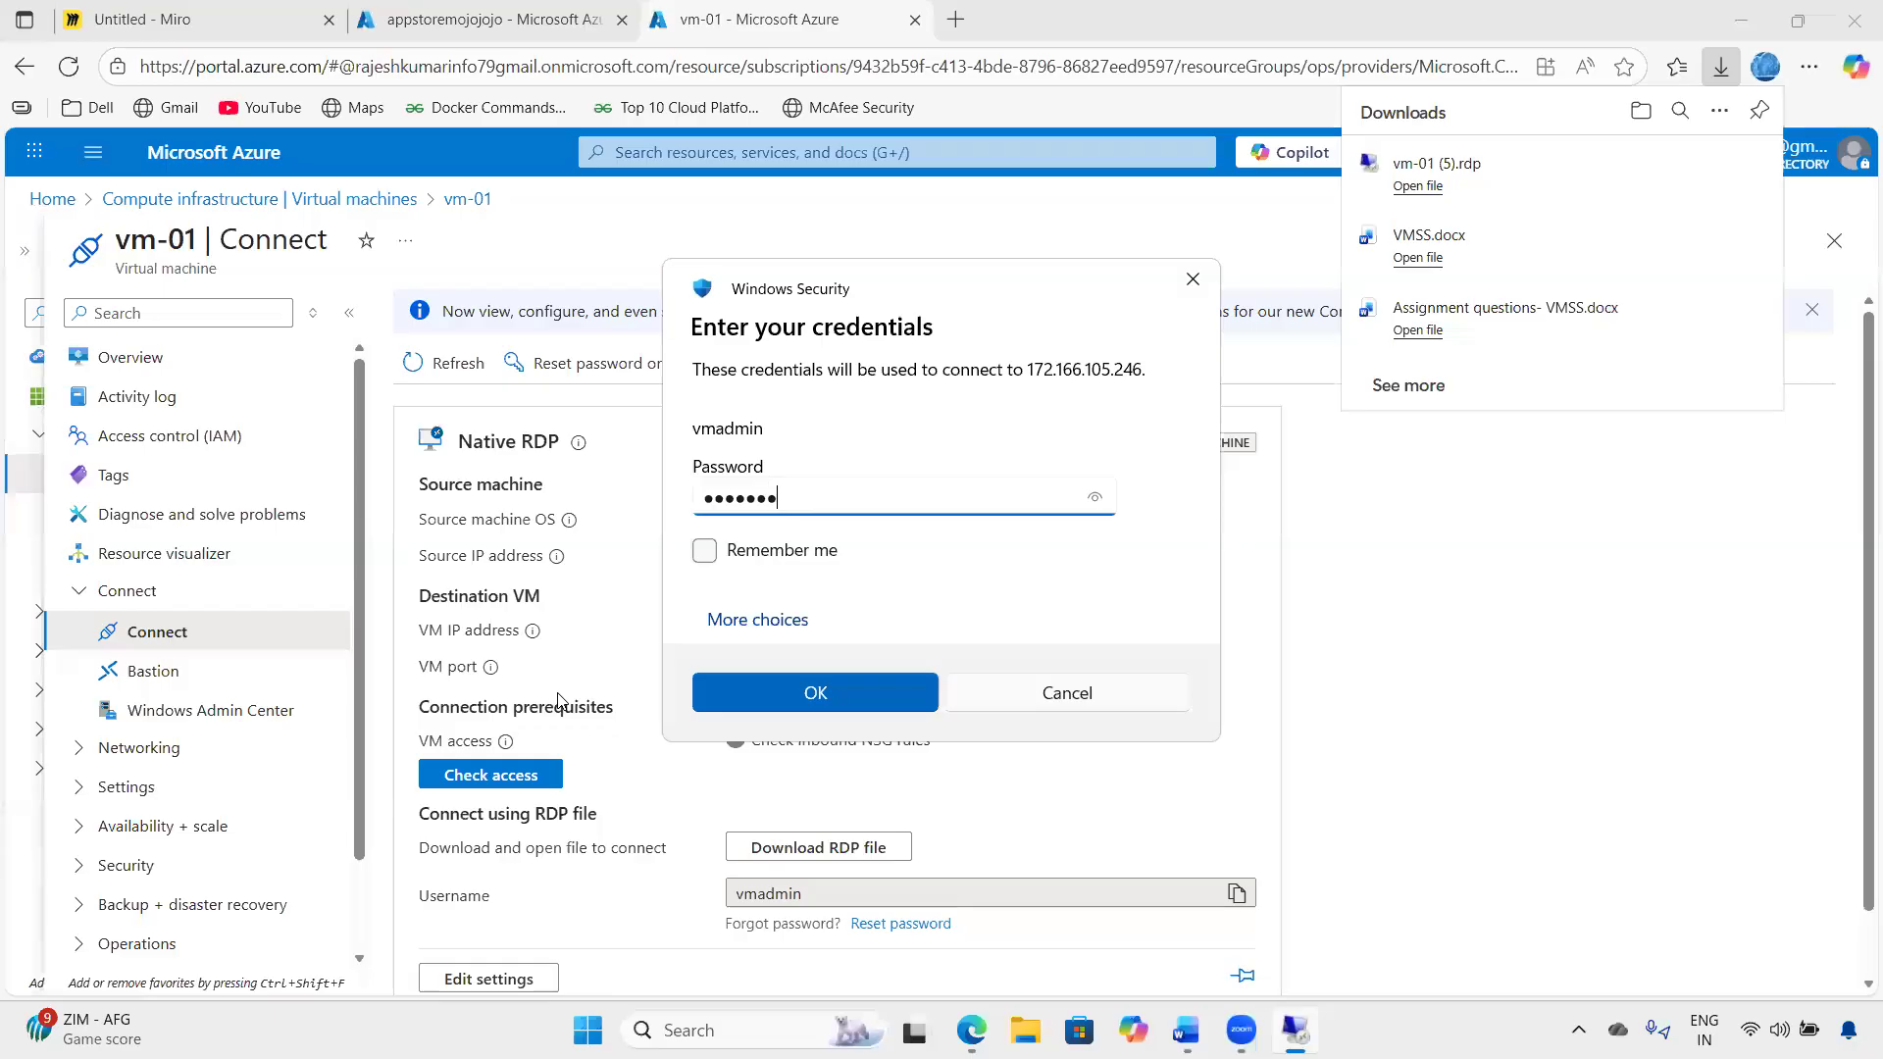
pyautogui.write('**')
pyautogui.click(784, 698)
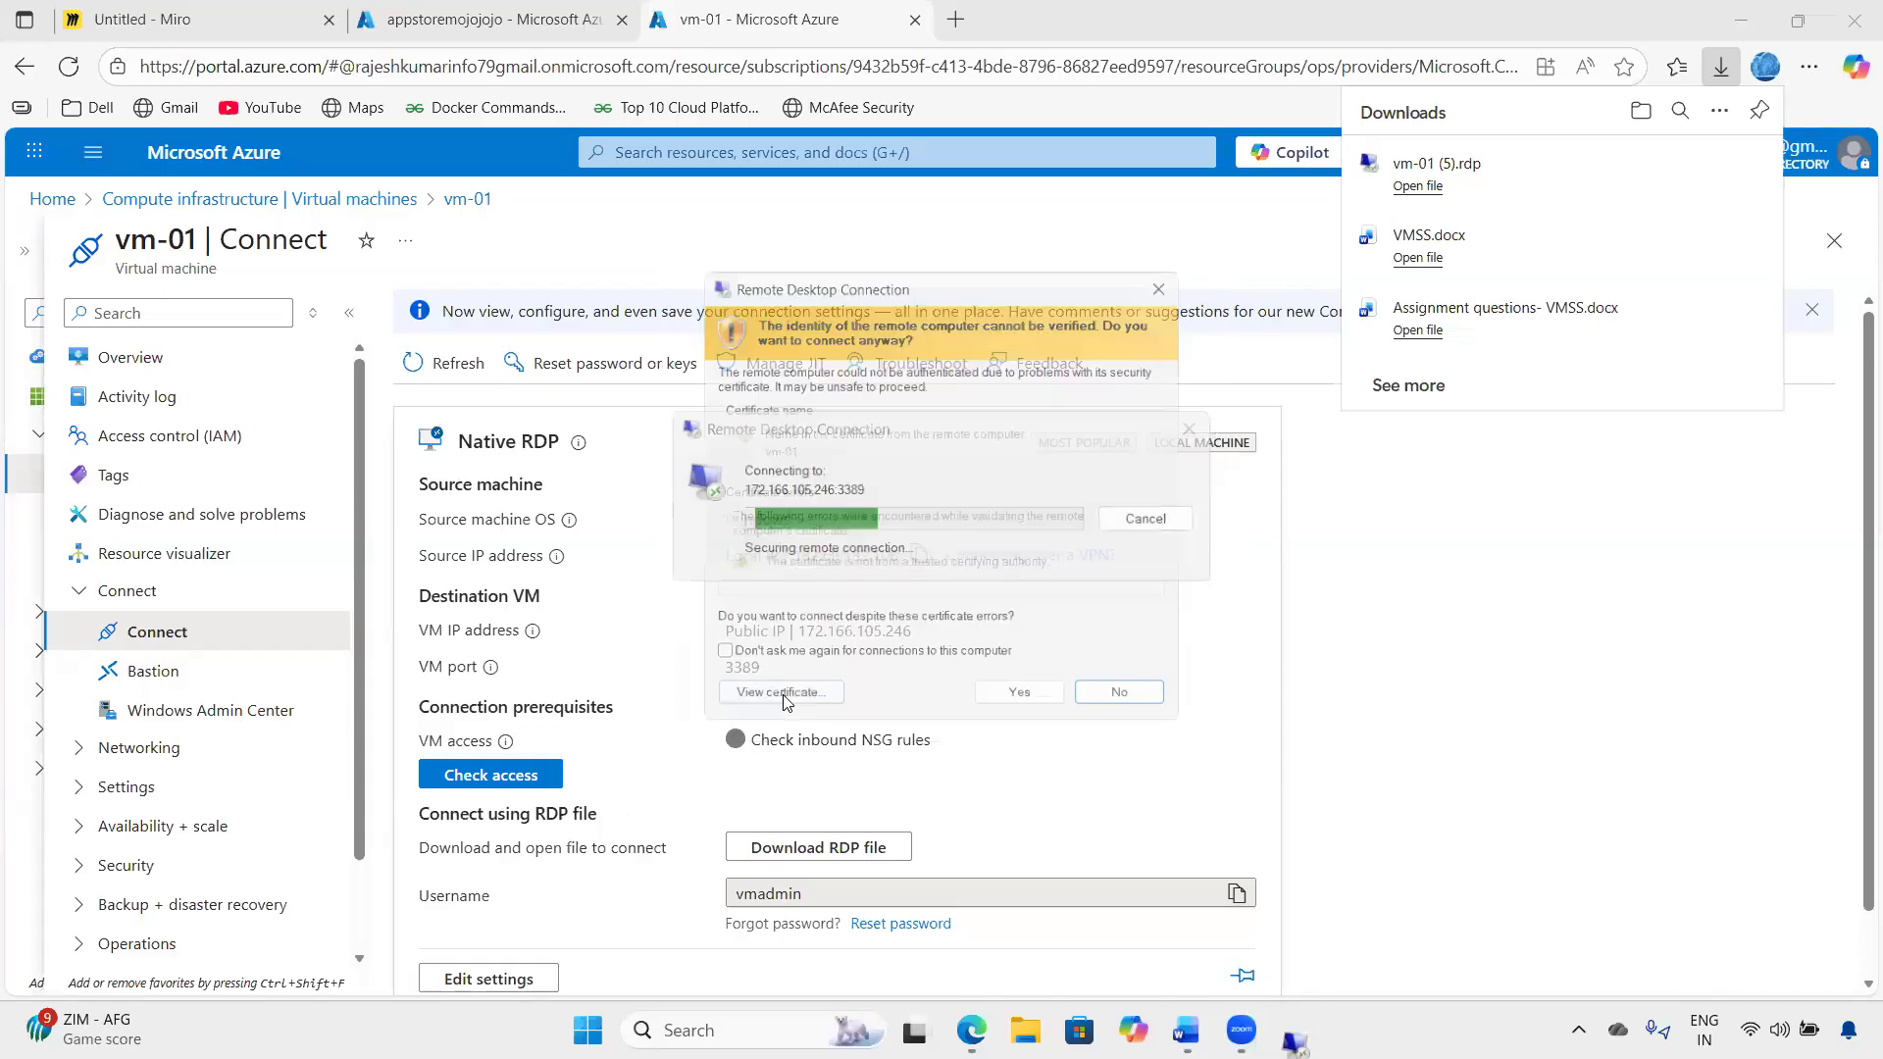
pyautogui.click(1025, 708)
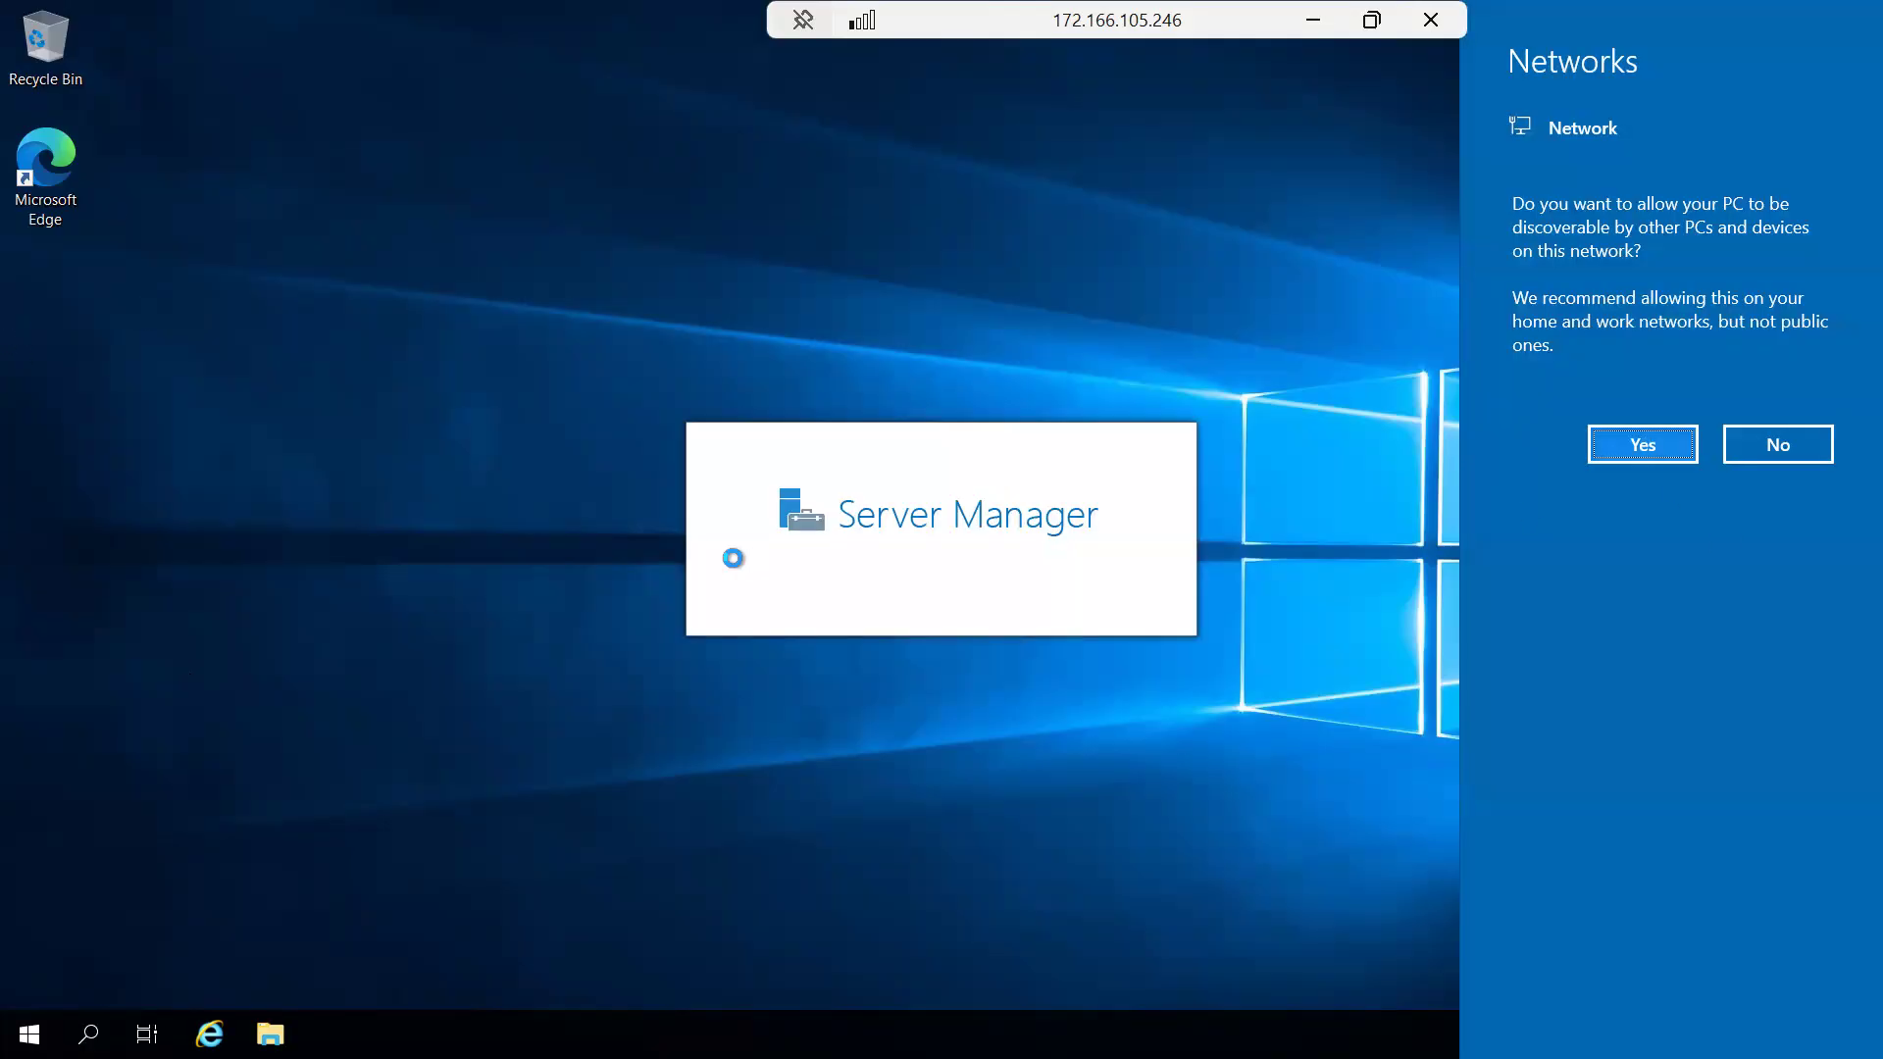
# Step: Dismiss the network prompt, launch Edge on the server, and skip its first-run setup
pyautogui.click(1361, 555)
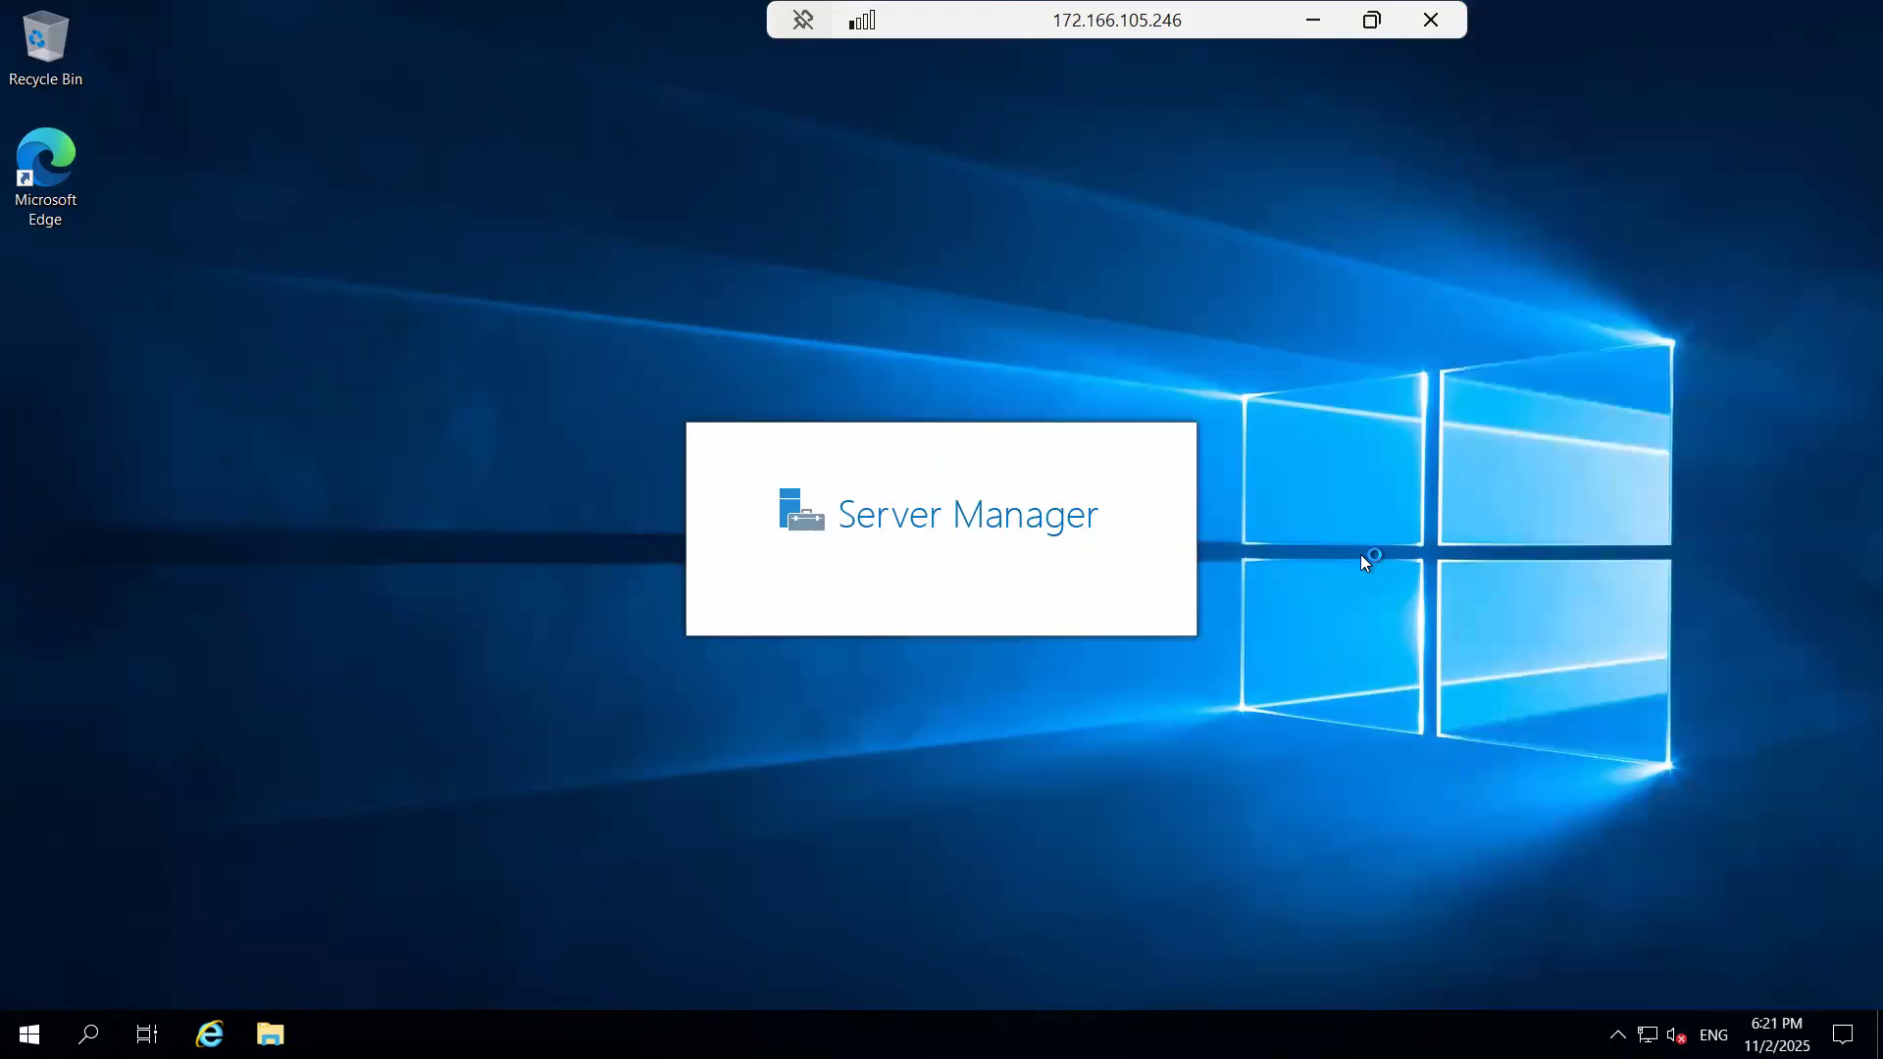
pyautogui.doubleClick(72, 197)
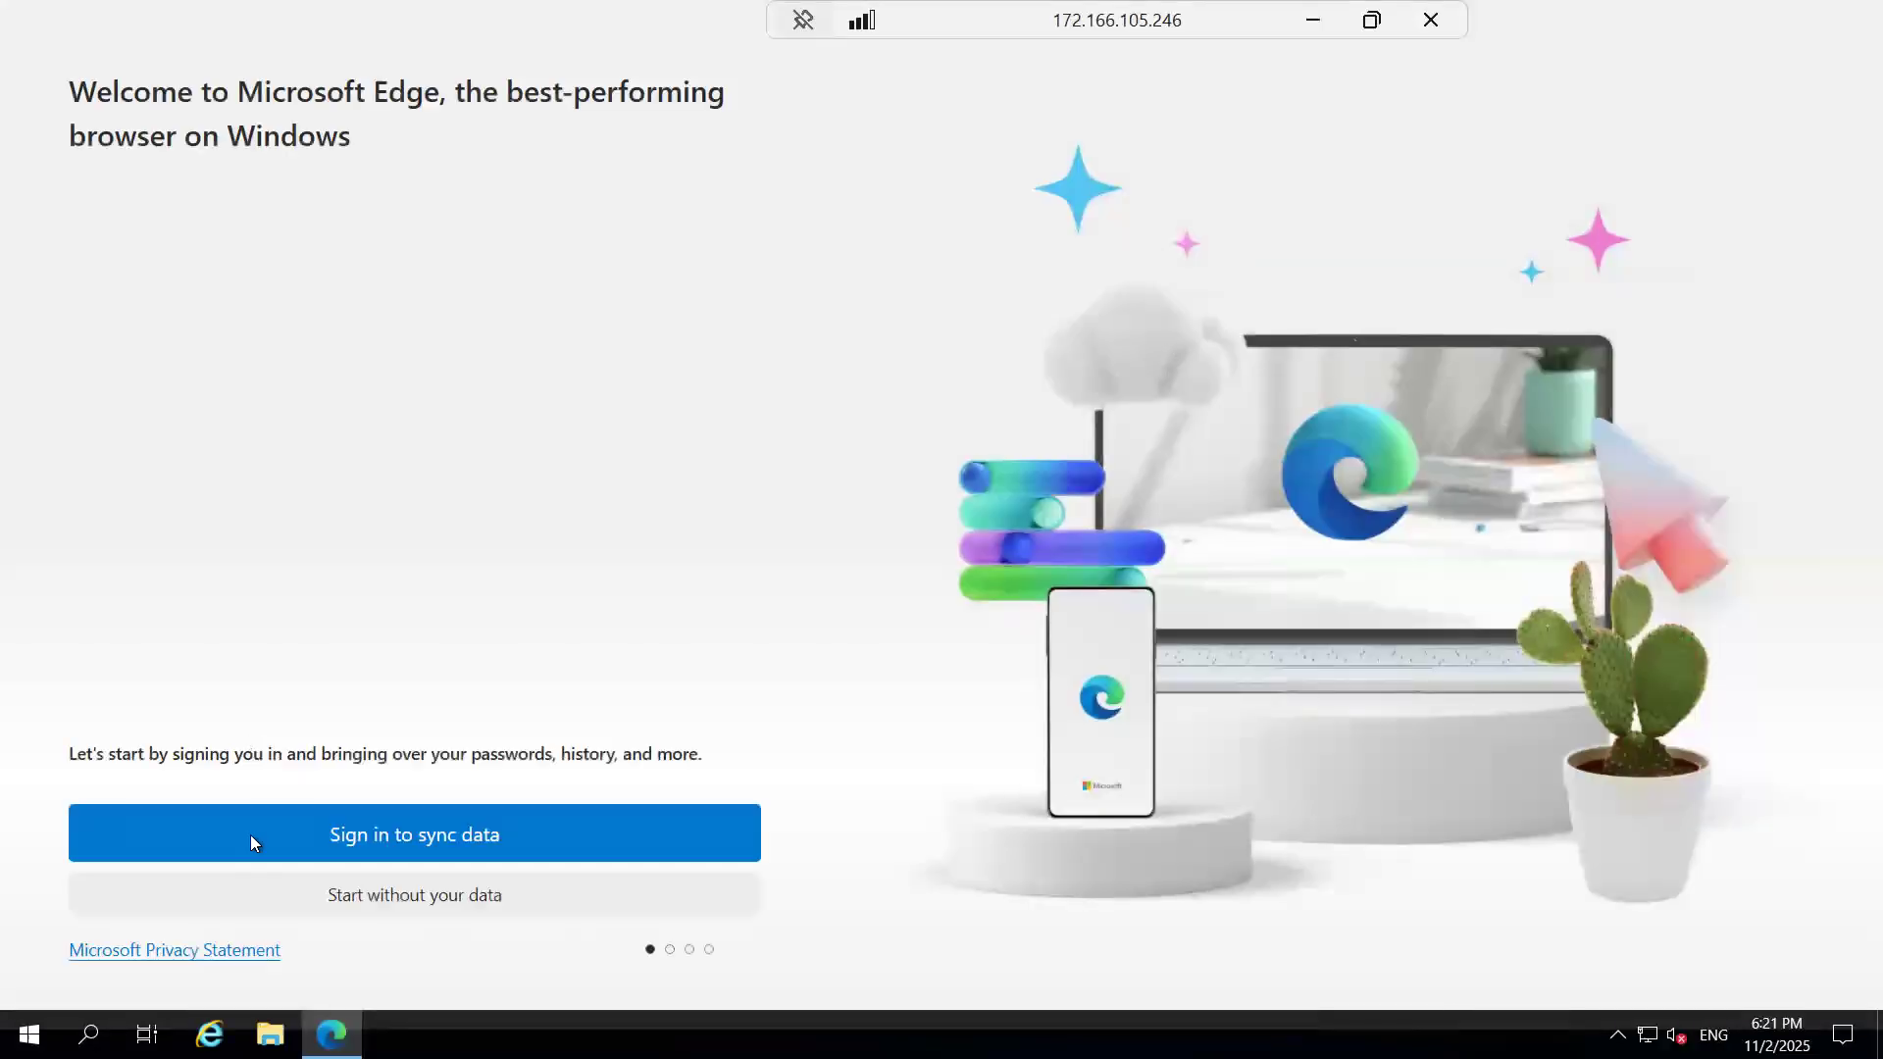
pyautogui.click(344, 903)
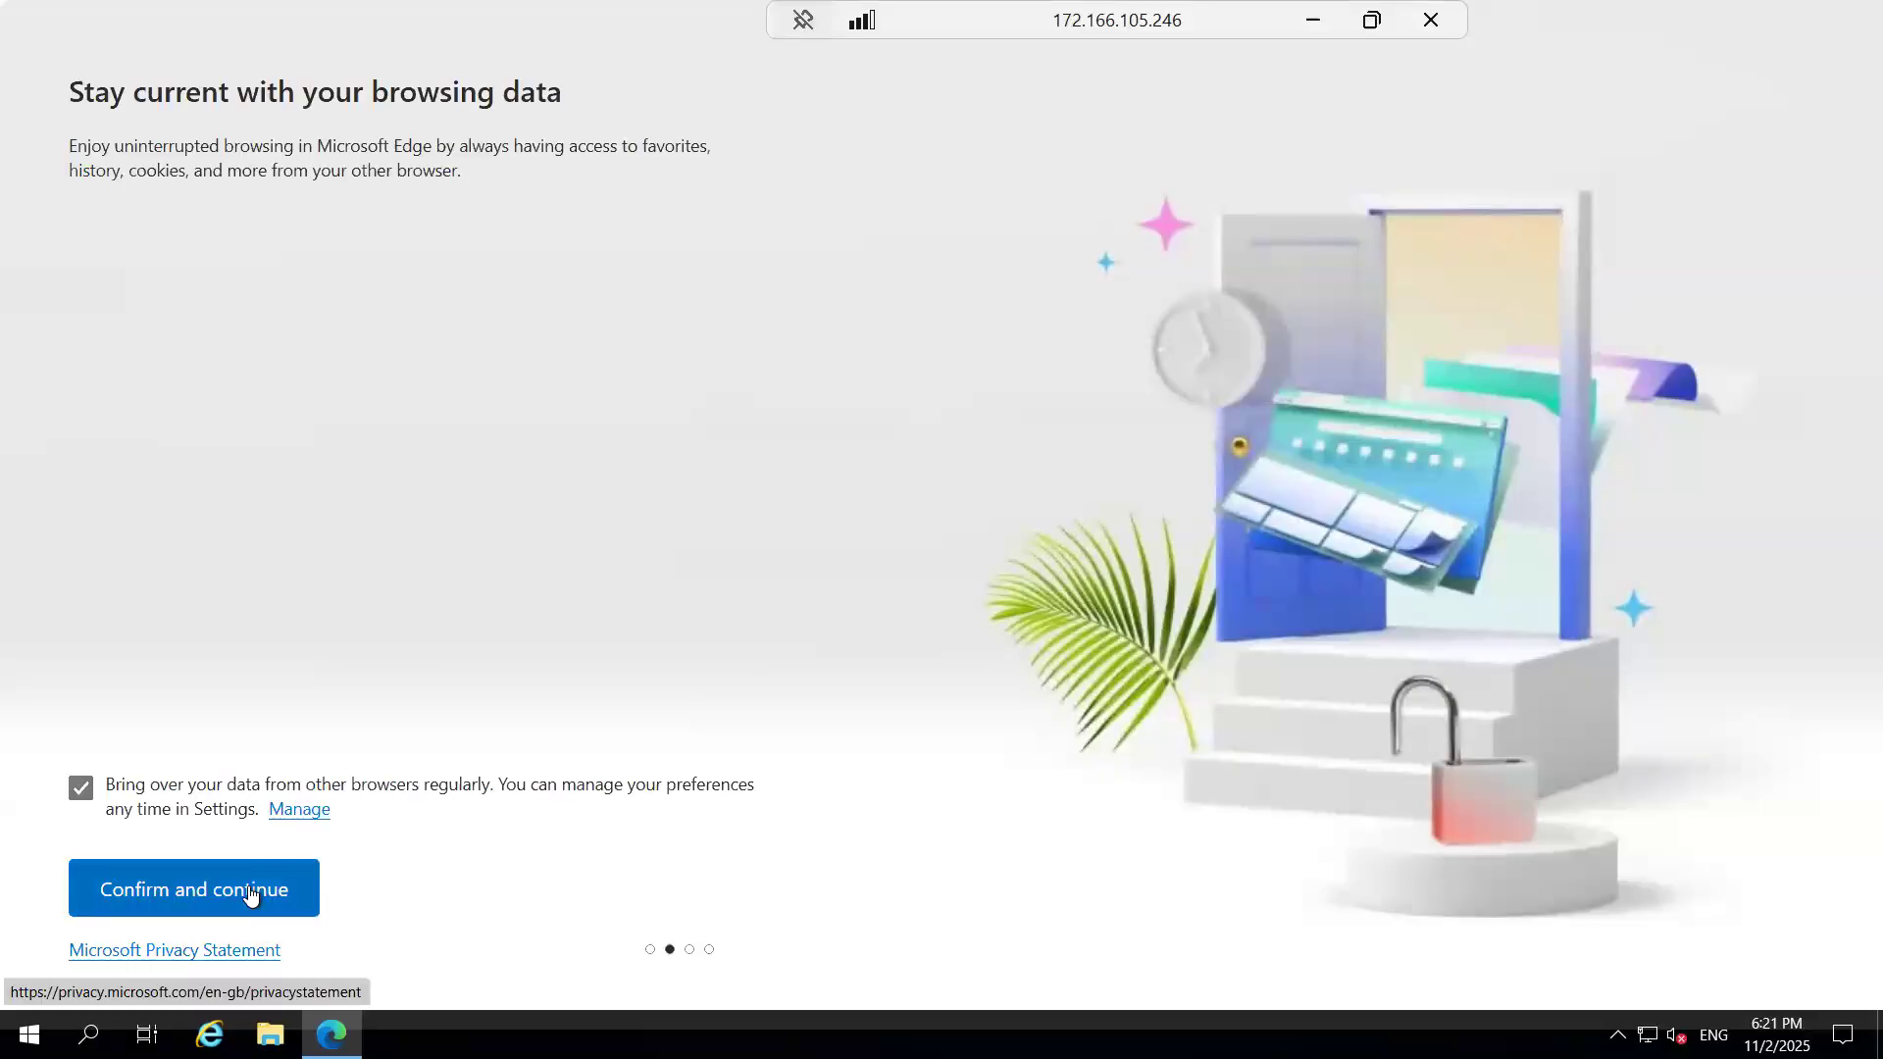
pyautogui.click(250, 894)
pyautogui.click(373, 888)
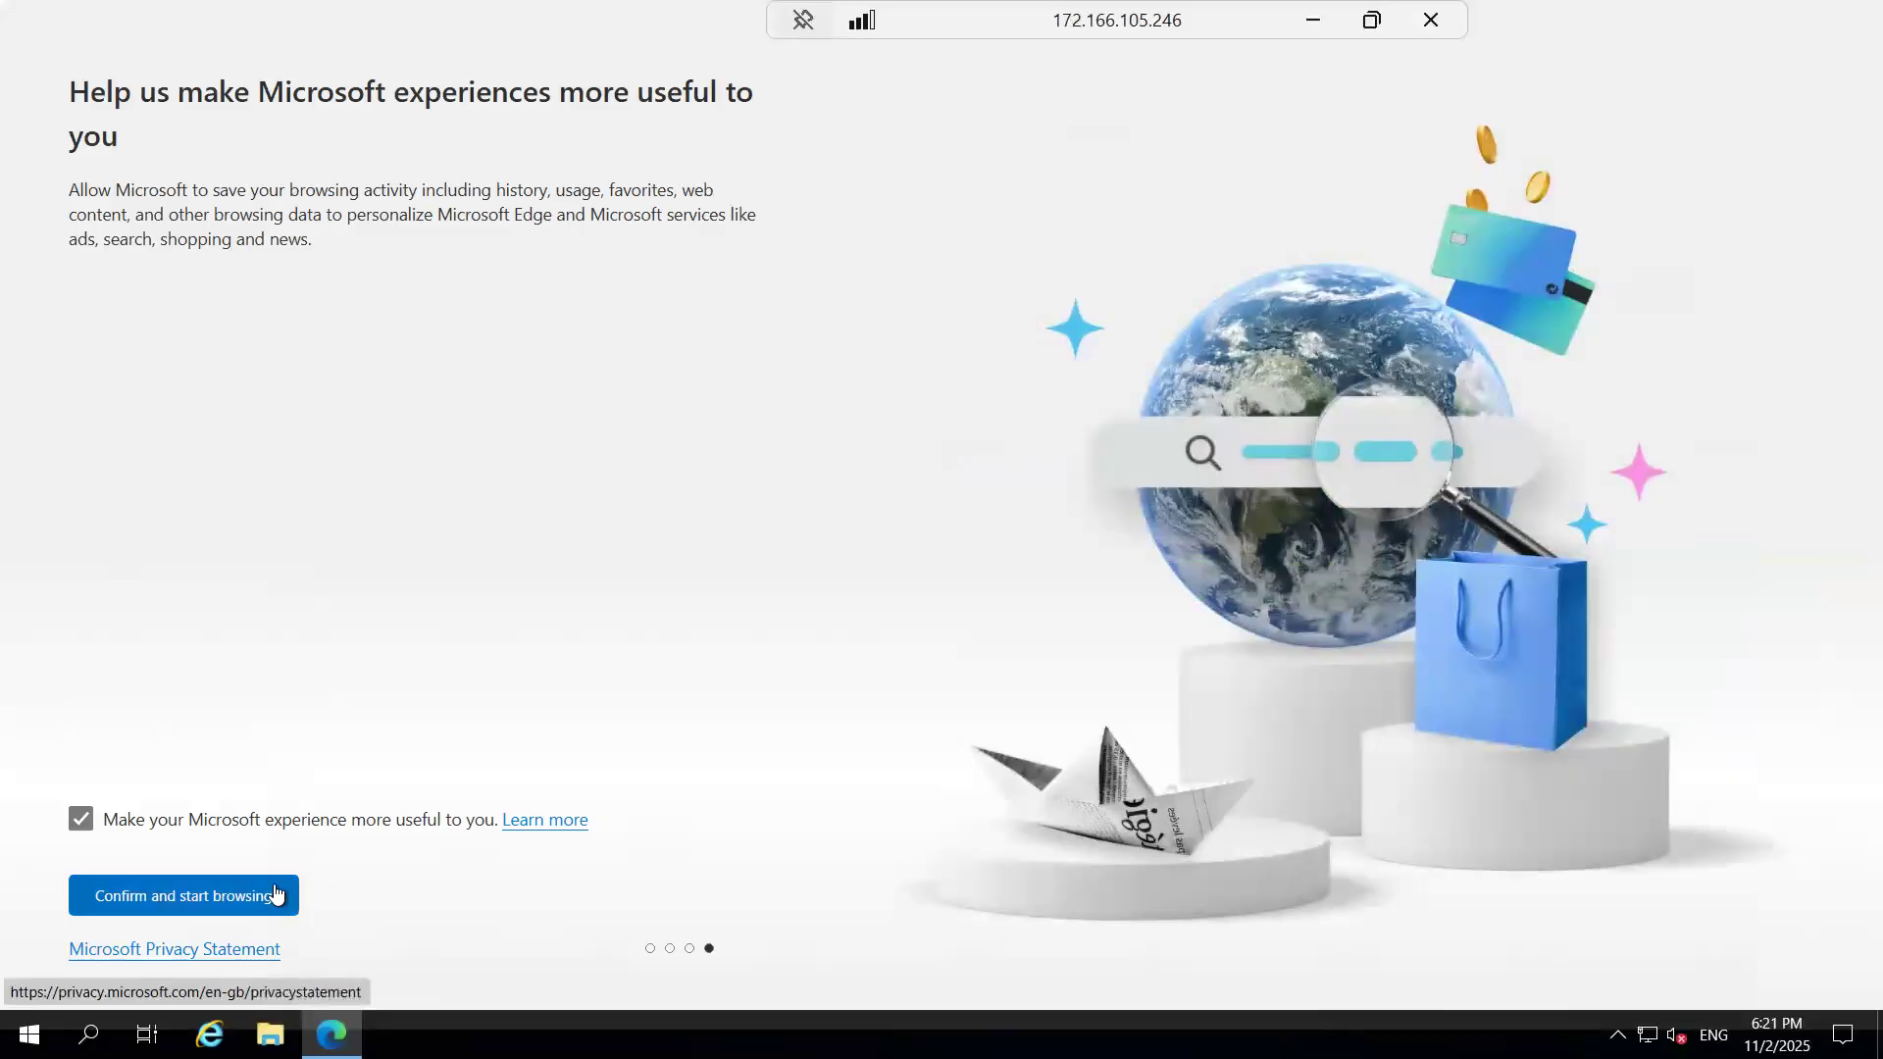
pyautogui.click(275, 894)
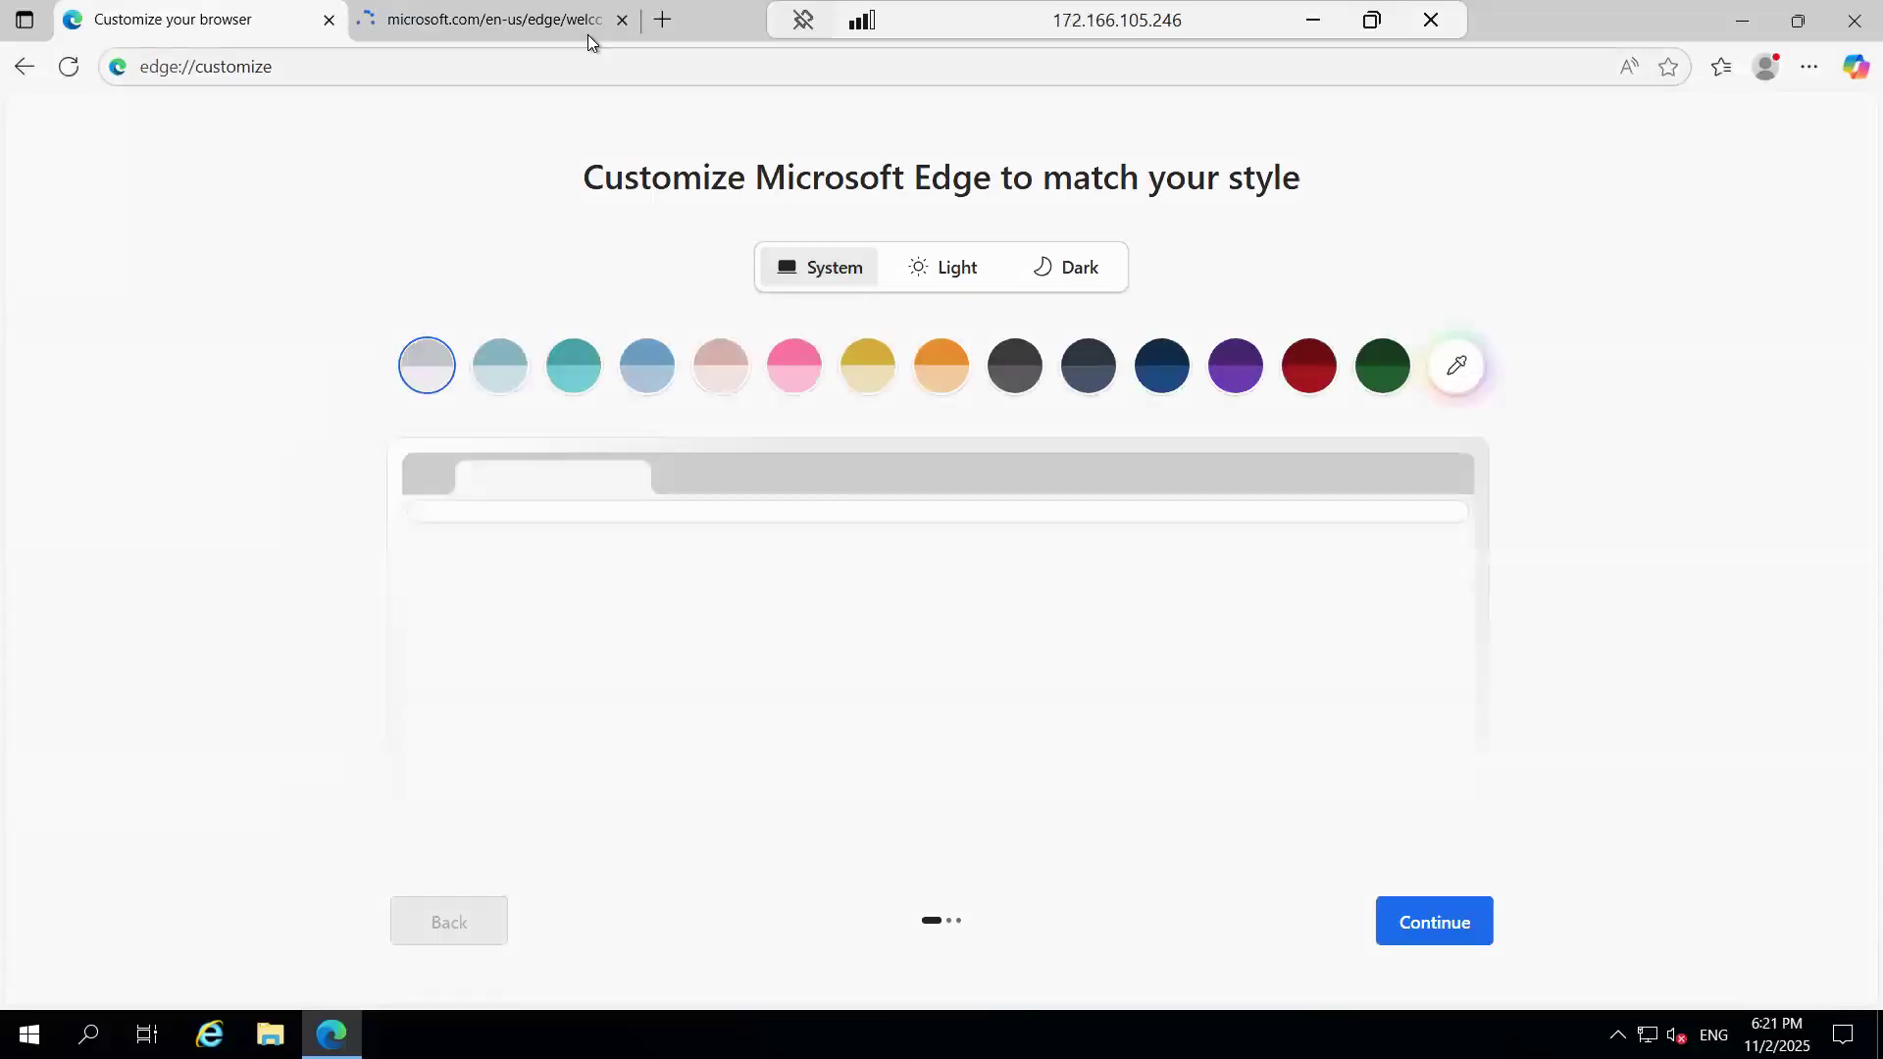
pyautogui.click(622, 19)
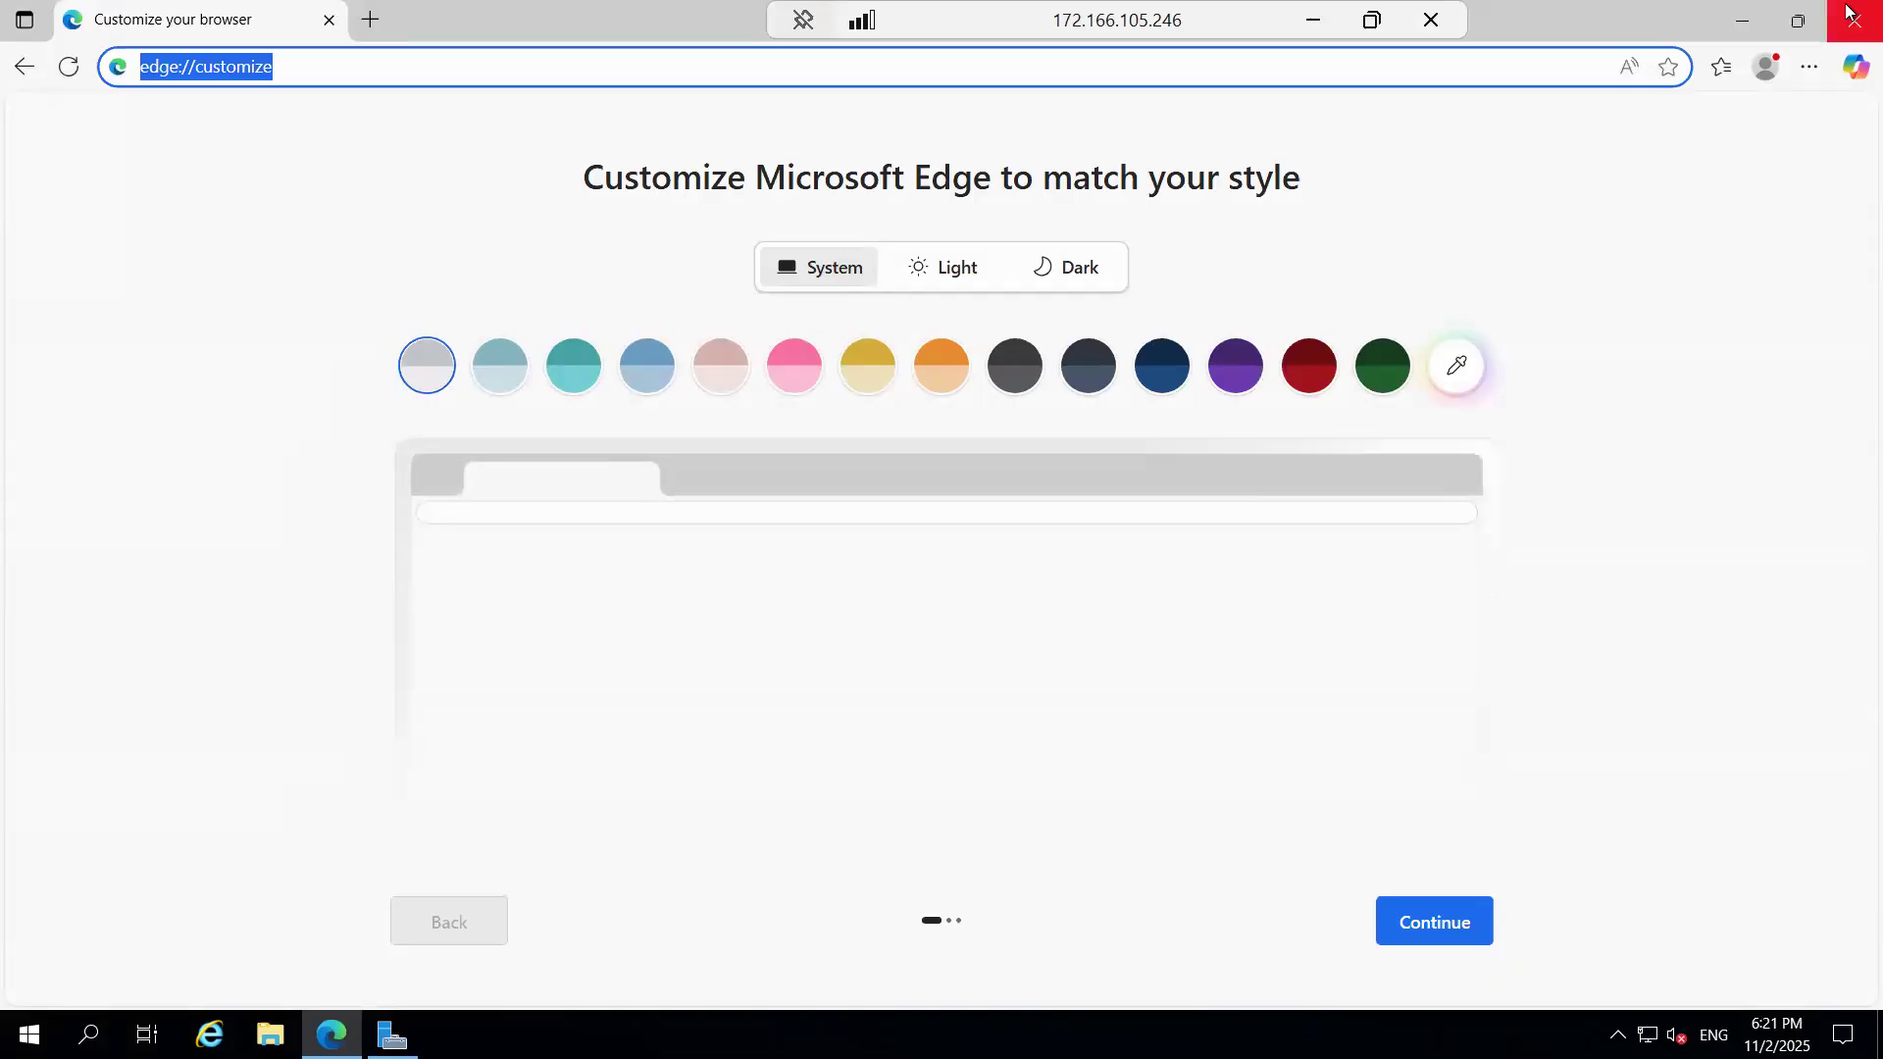
# Step: Search 'azure storage explorer download' and browse the sponsored Azure Storage Explorer result
pyautogui.write('azure storage explorer downlo')
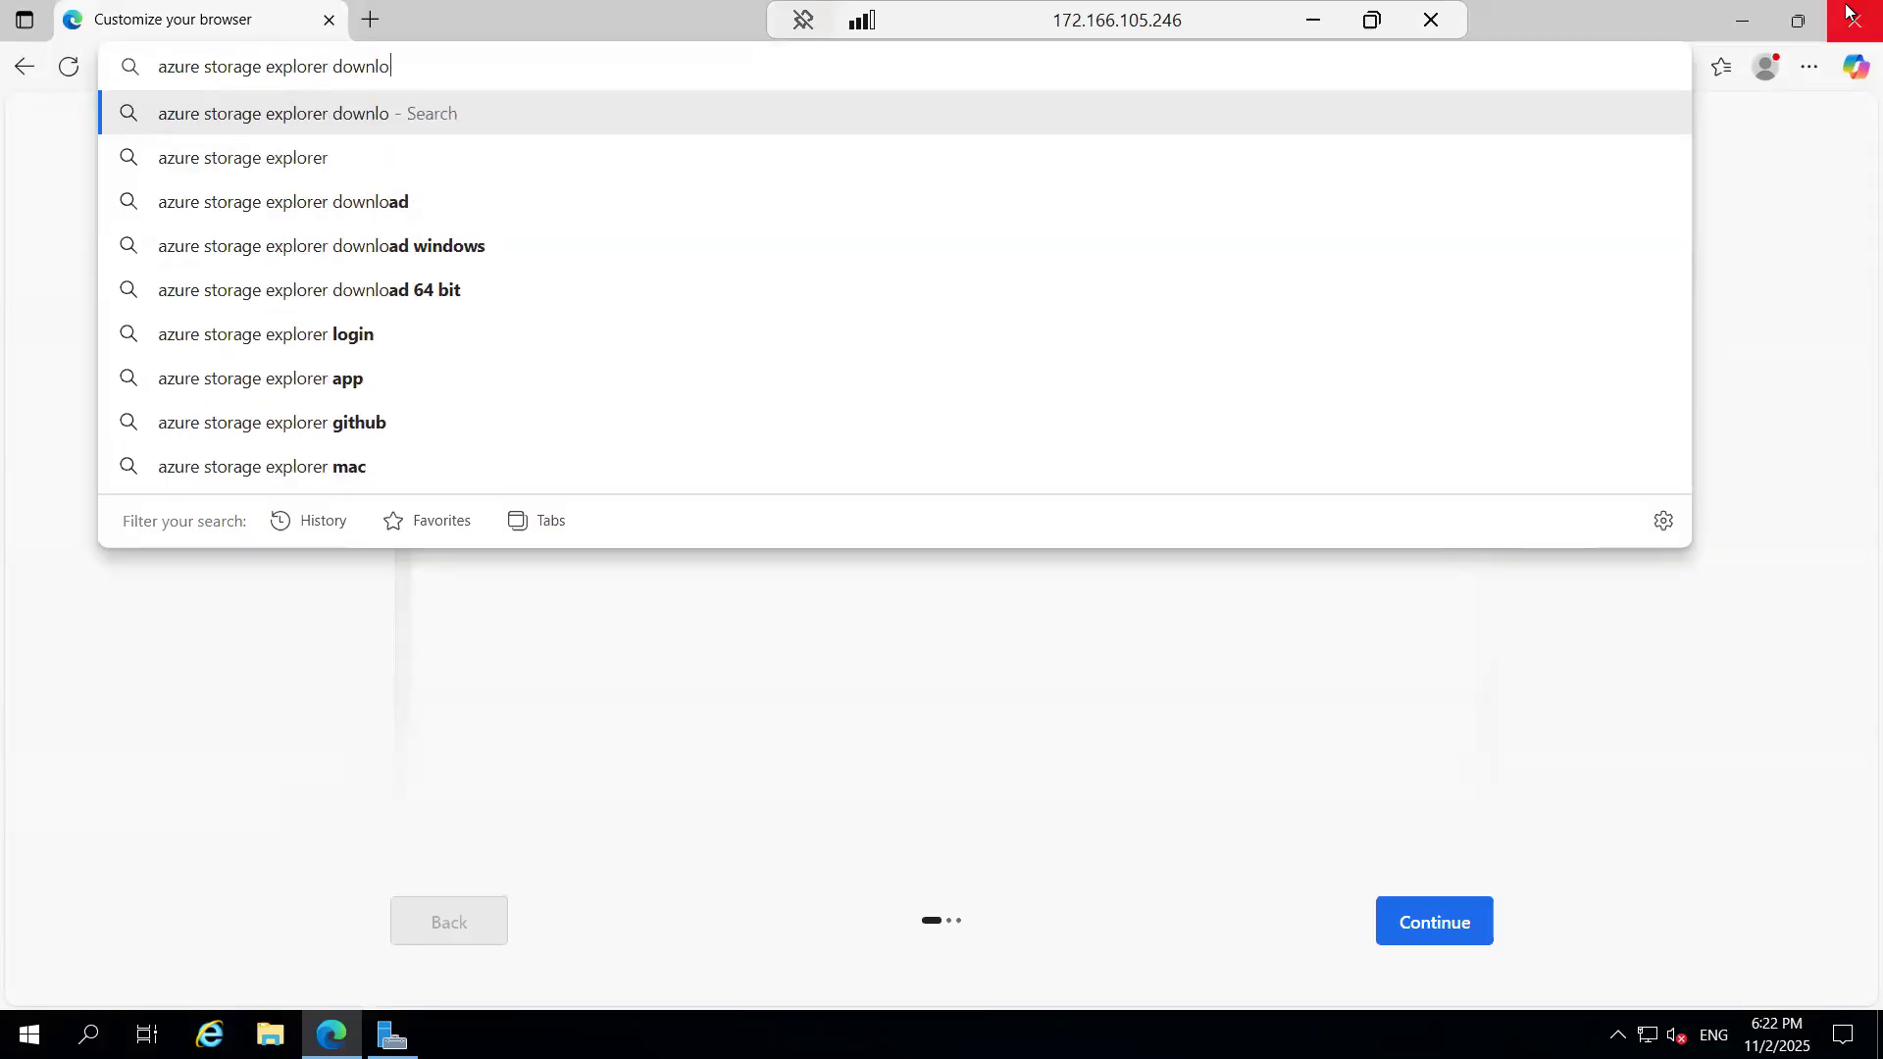
pyautogui.write('ad')
pyautogui.press('Return')
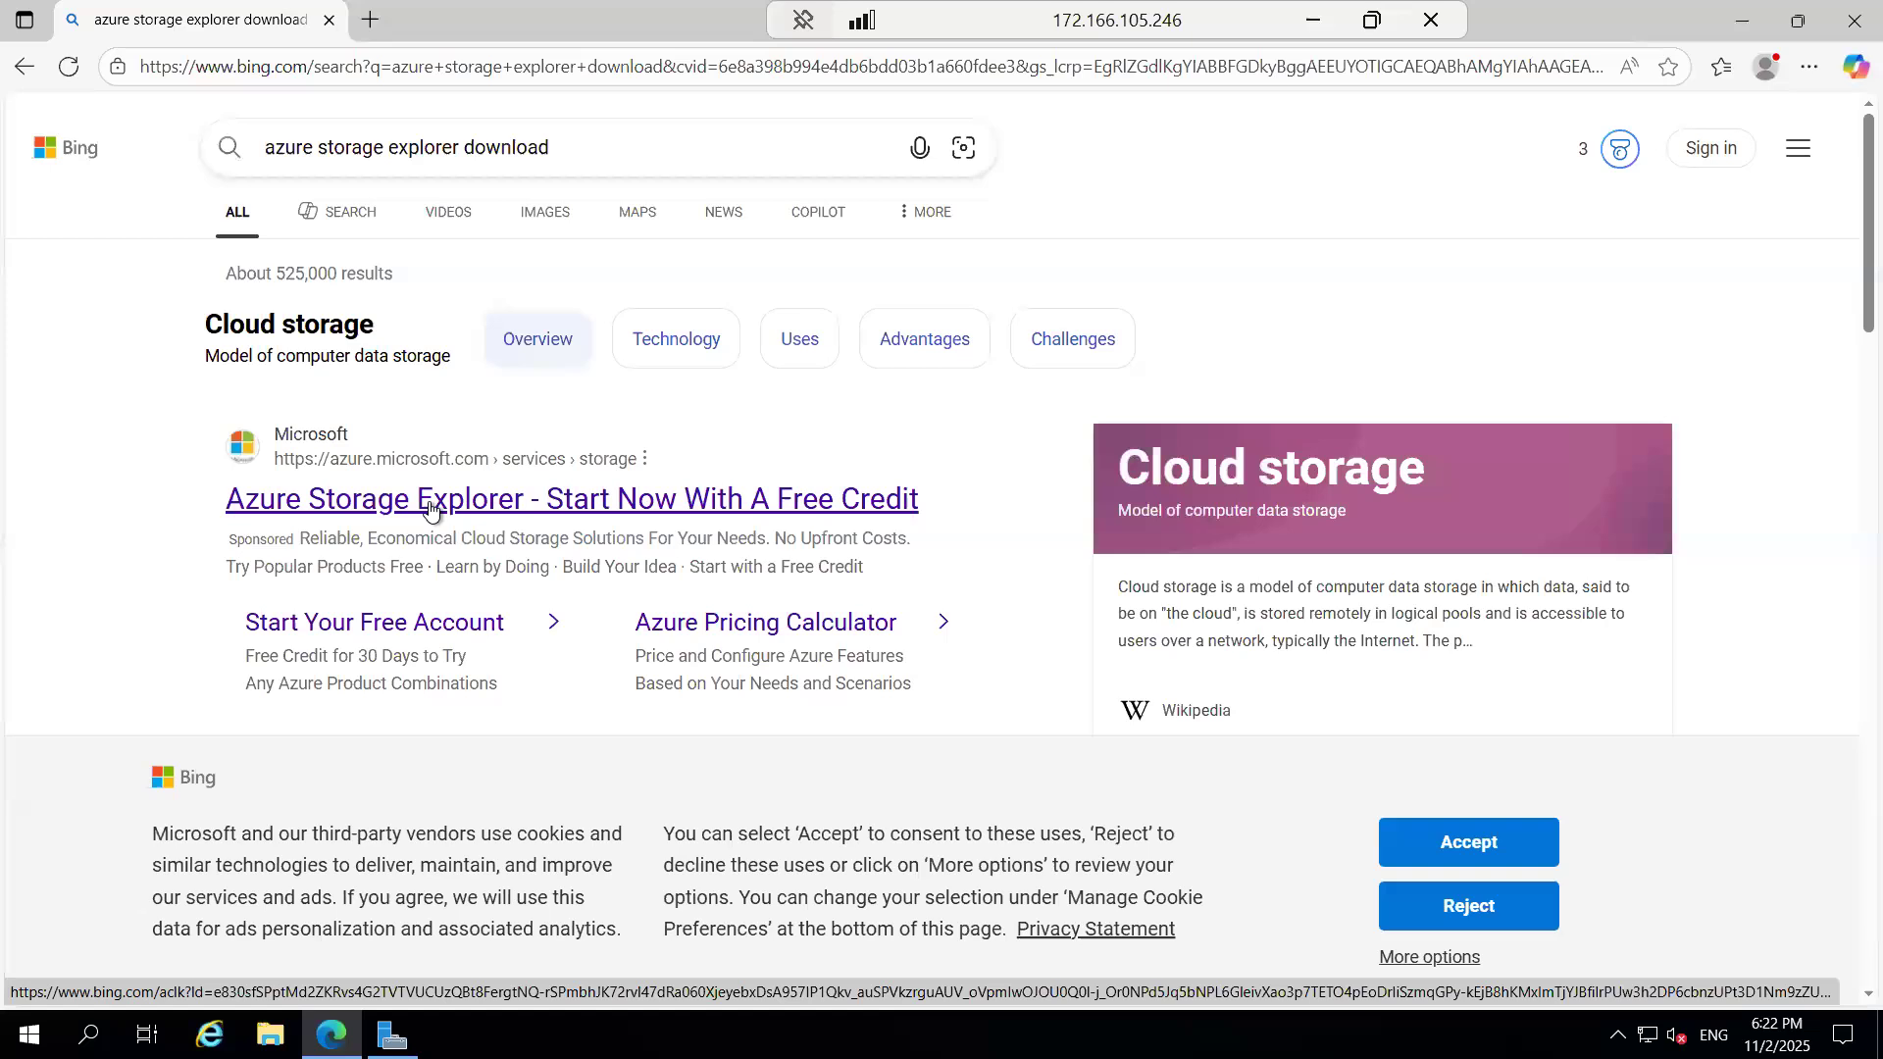
pyautogui.scroll(-1, 430, 508)
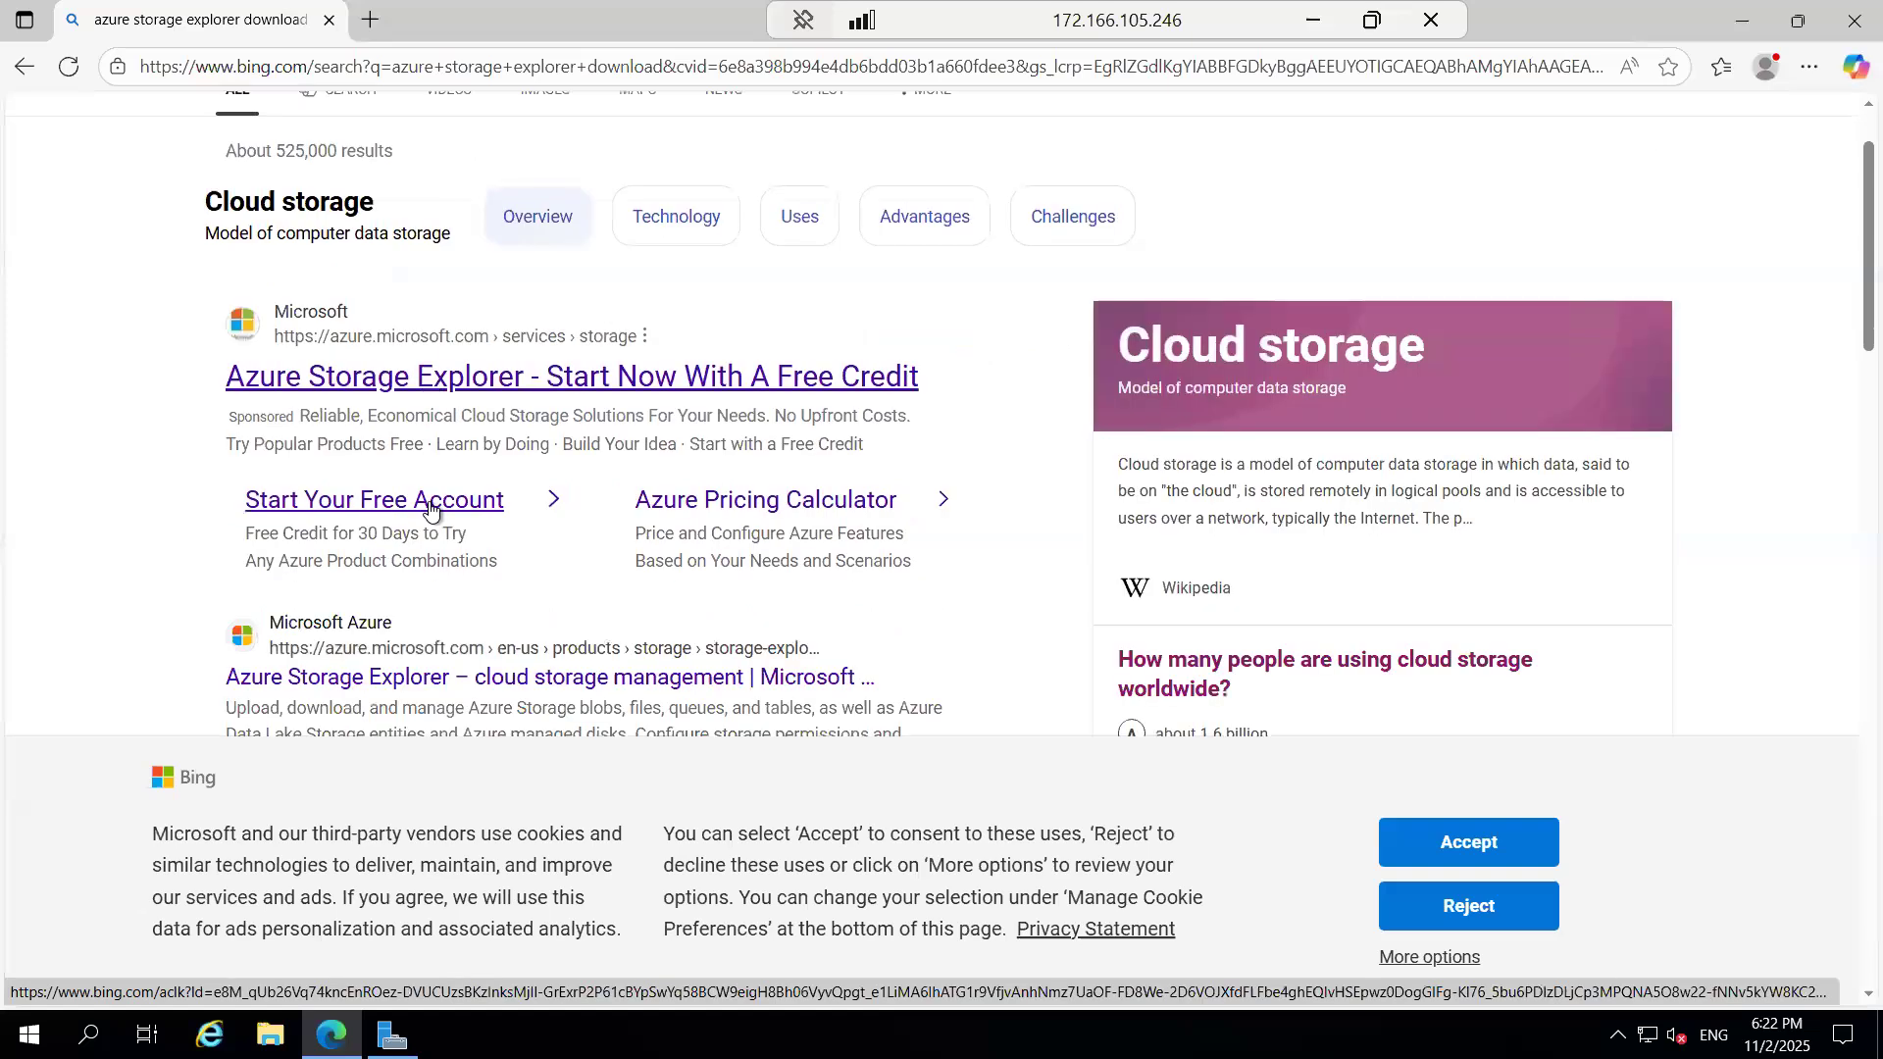
pyautogui.click(377, 385)
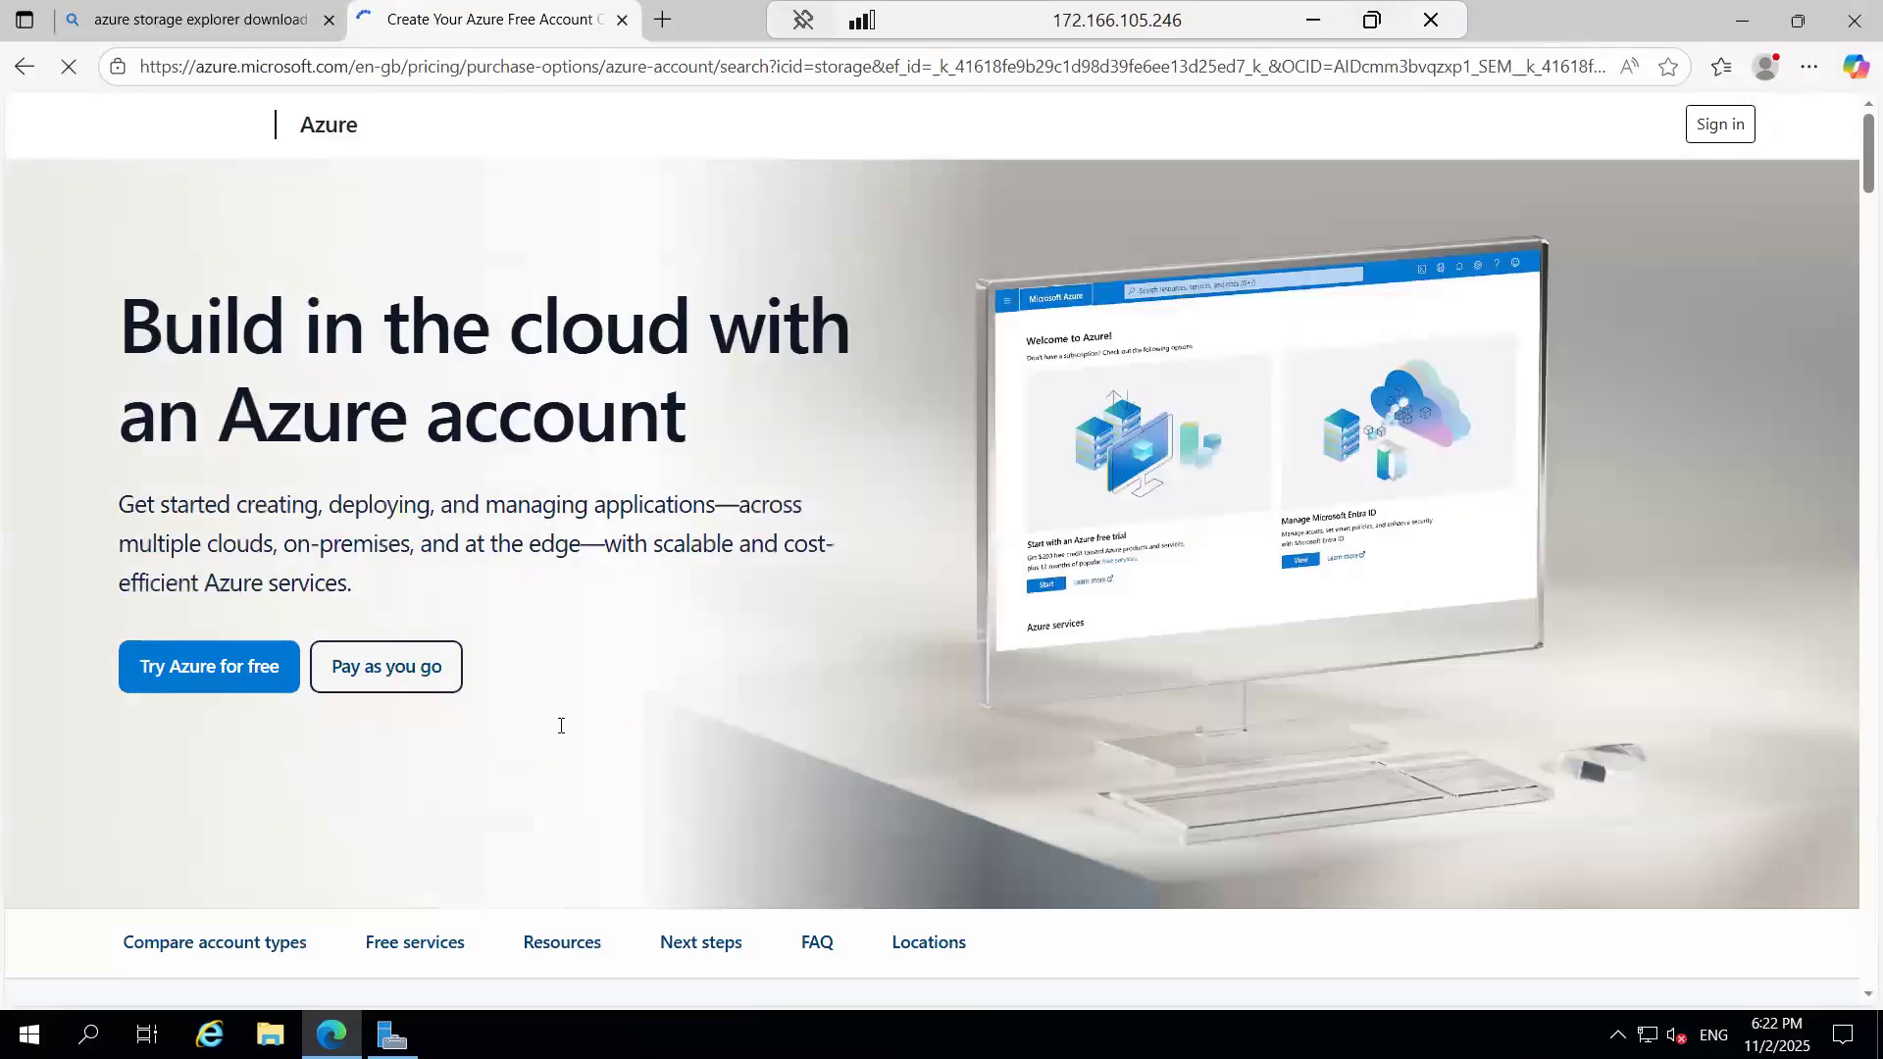
pyautogui.scroll(-2, 557, 725)
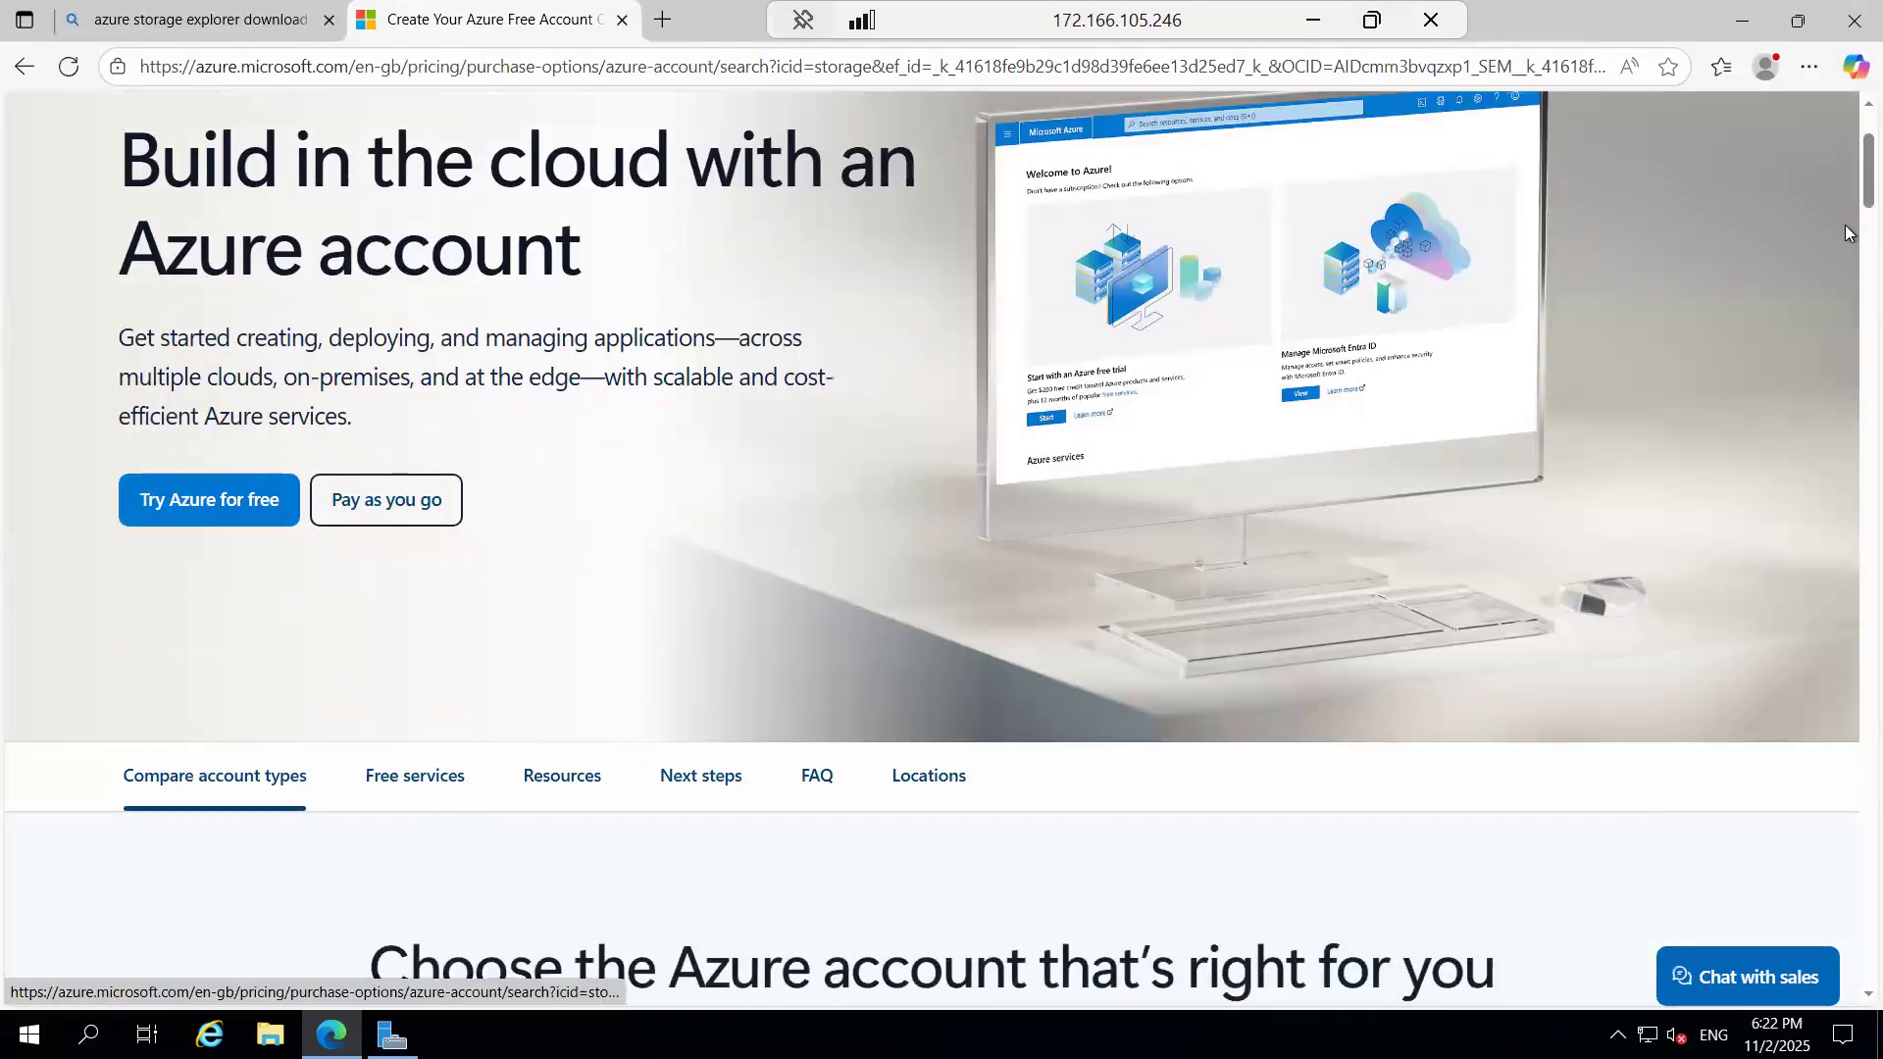
pyautogui.scroll(-12, 1846, 256)
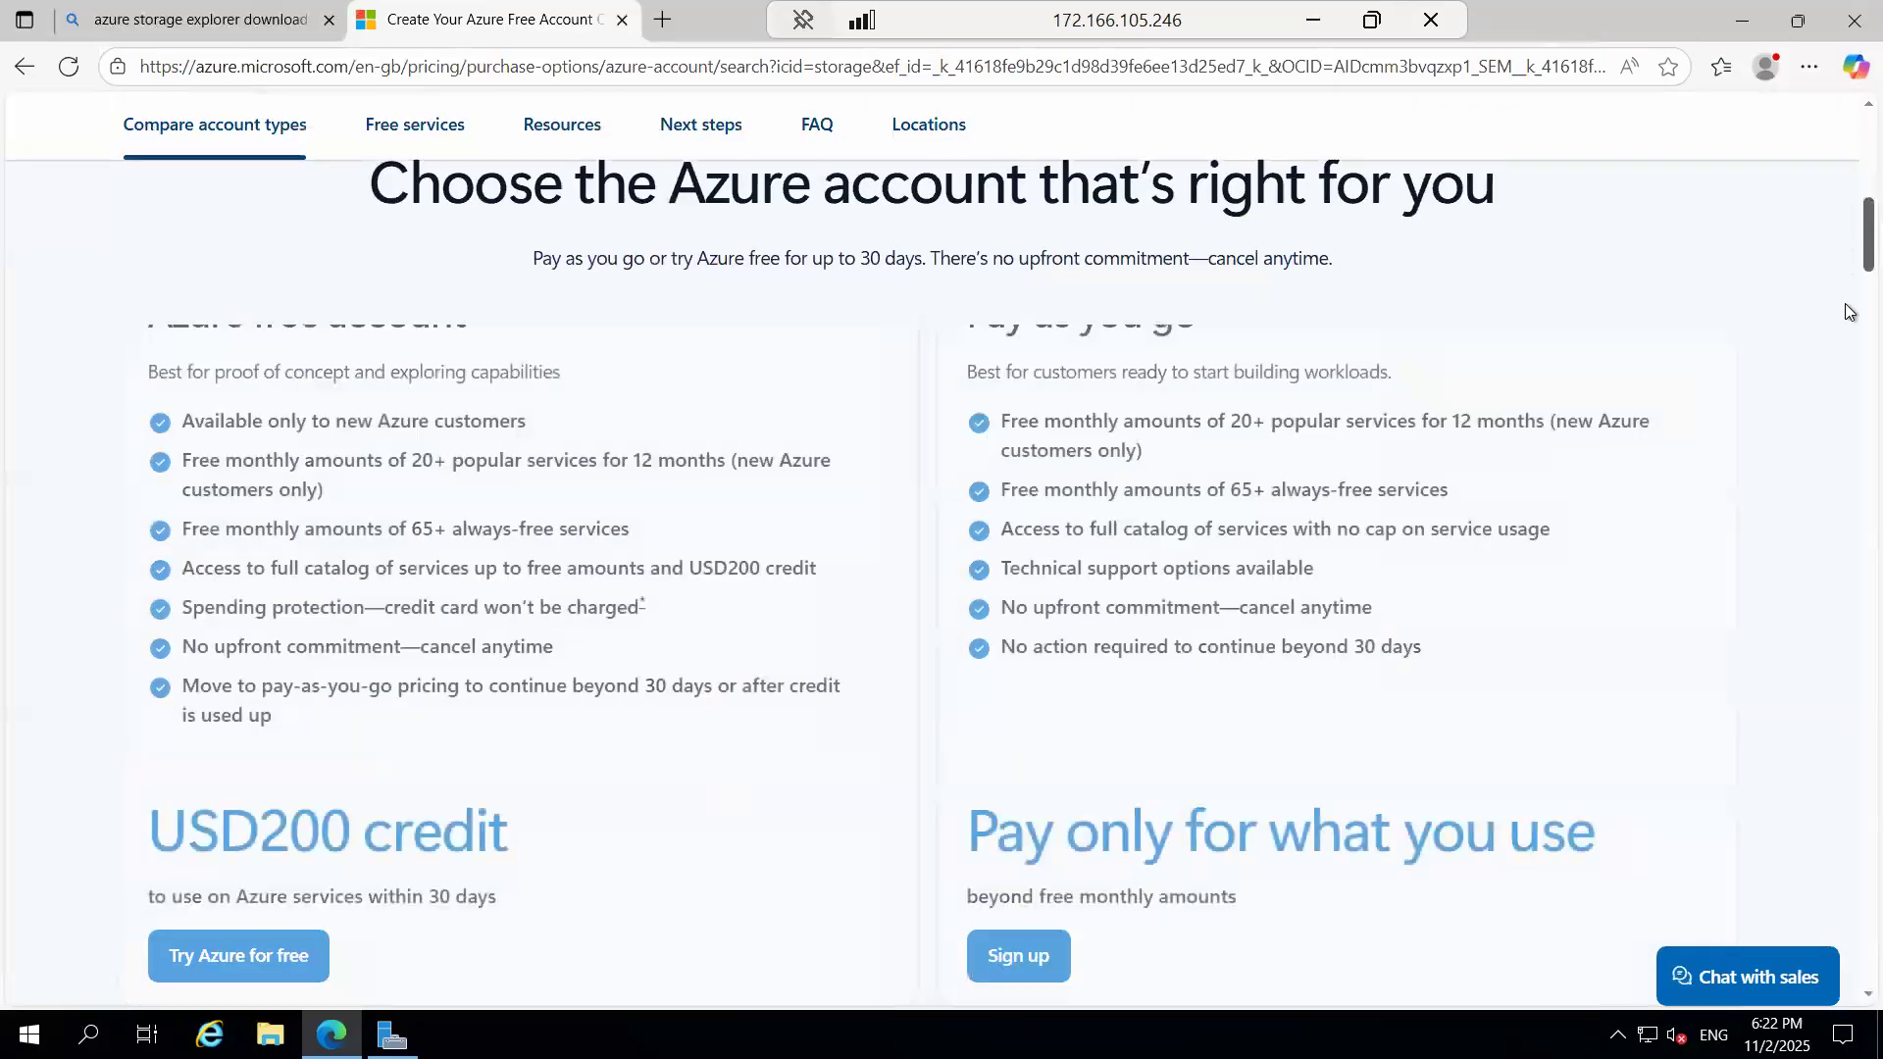
pyautogui.scroll(-5, 1846, 363)
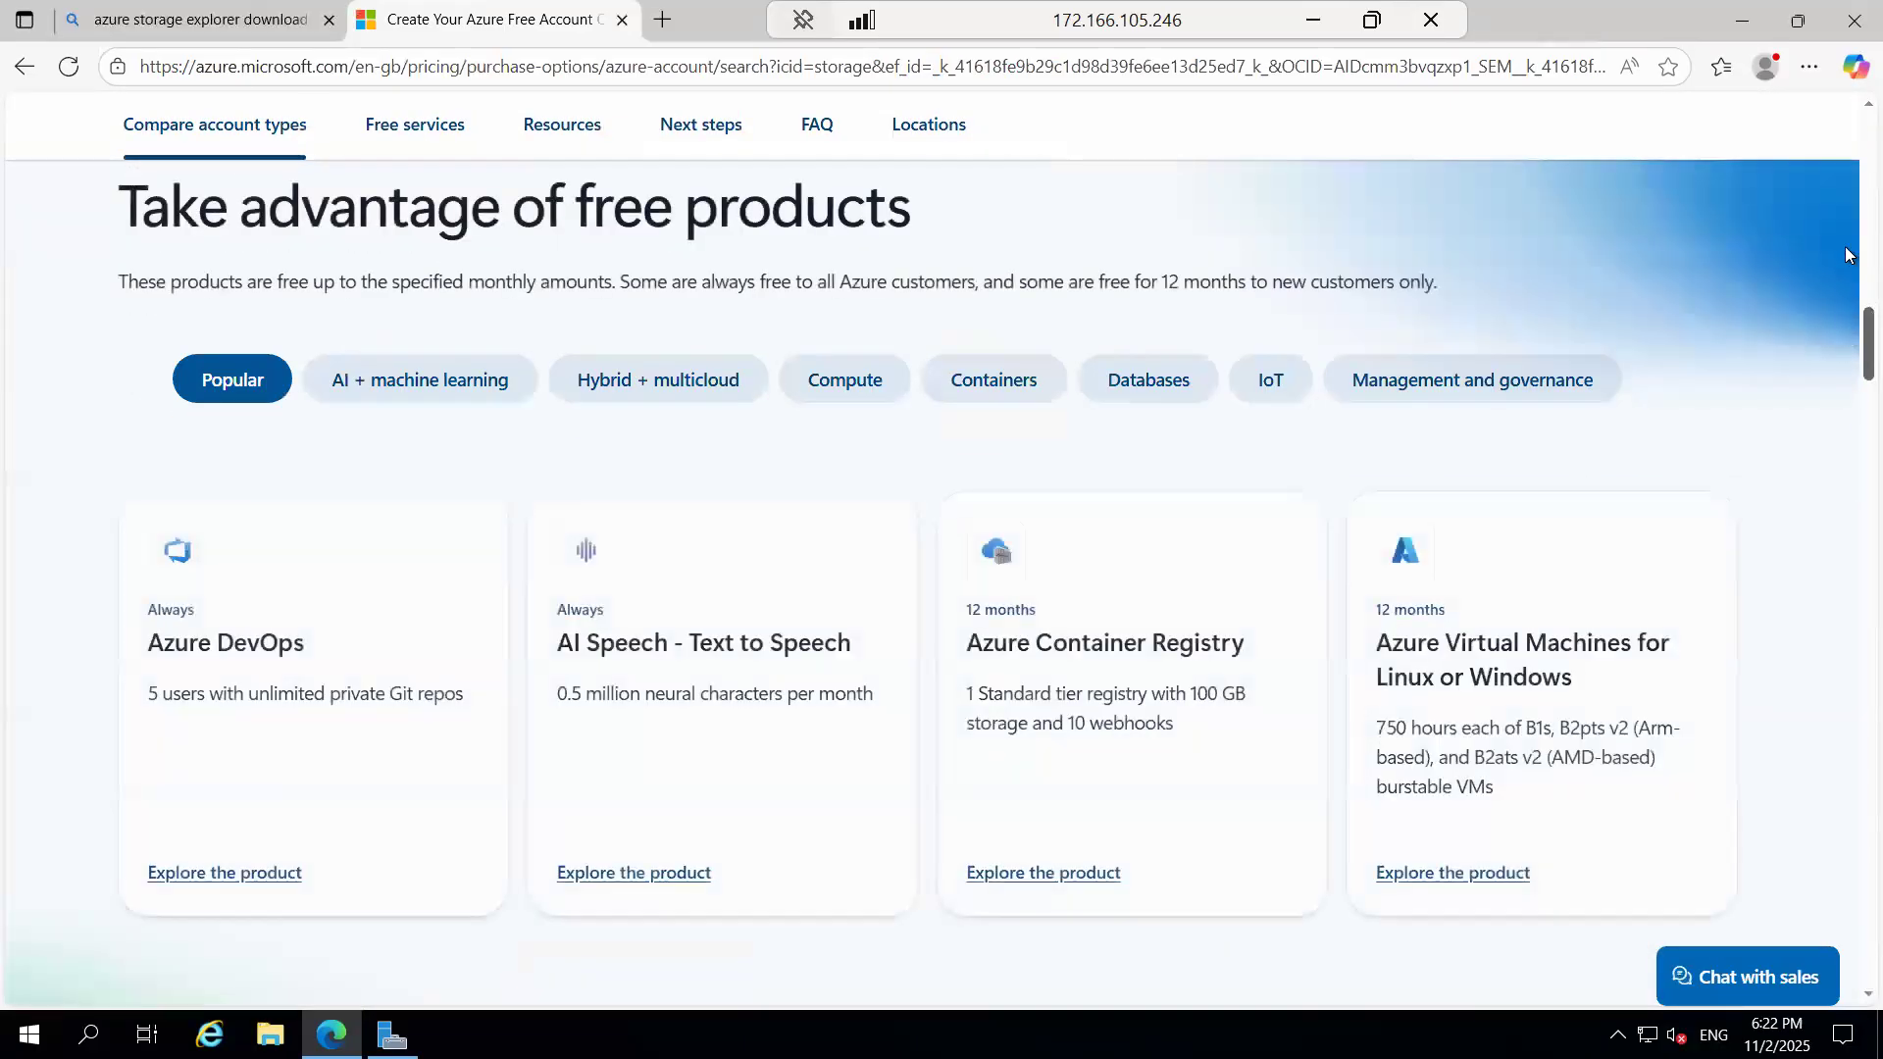
pyautogui.scroll(20, 1846, 171)
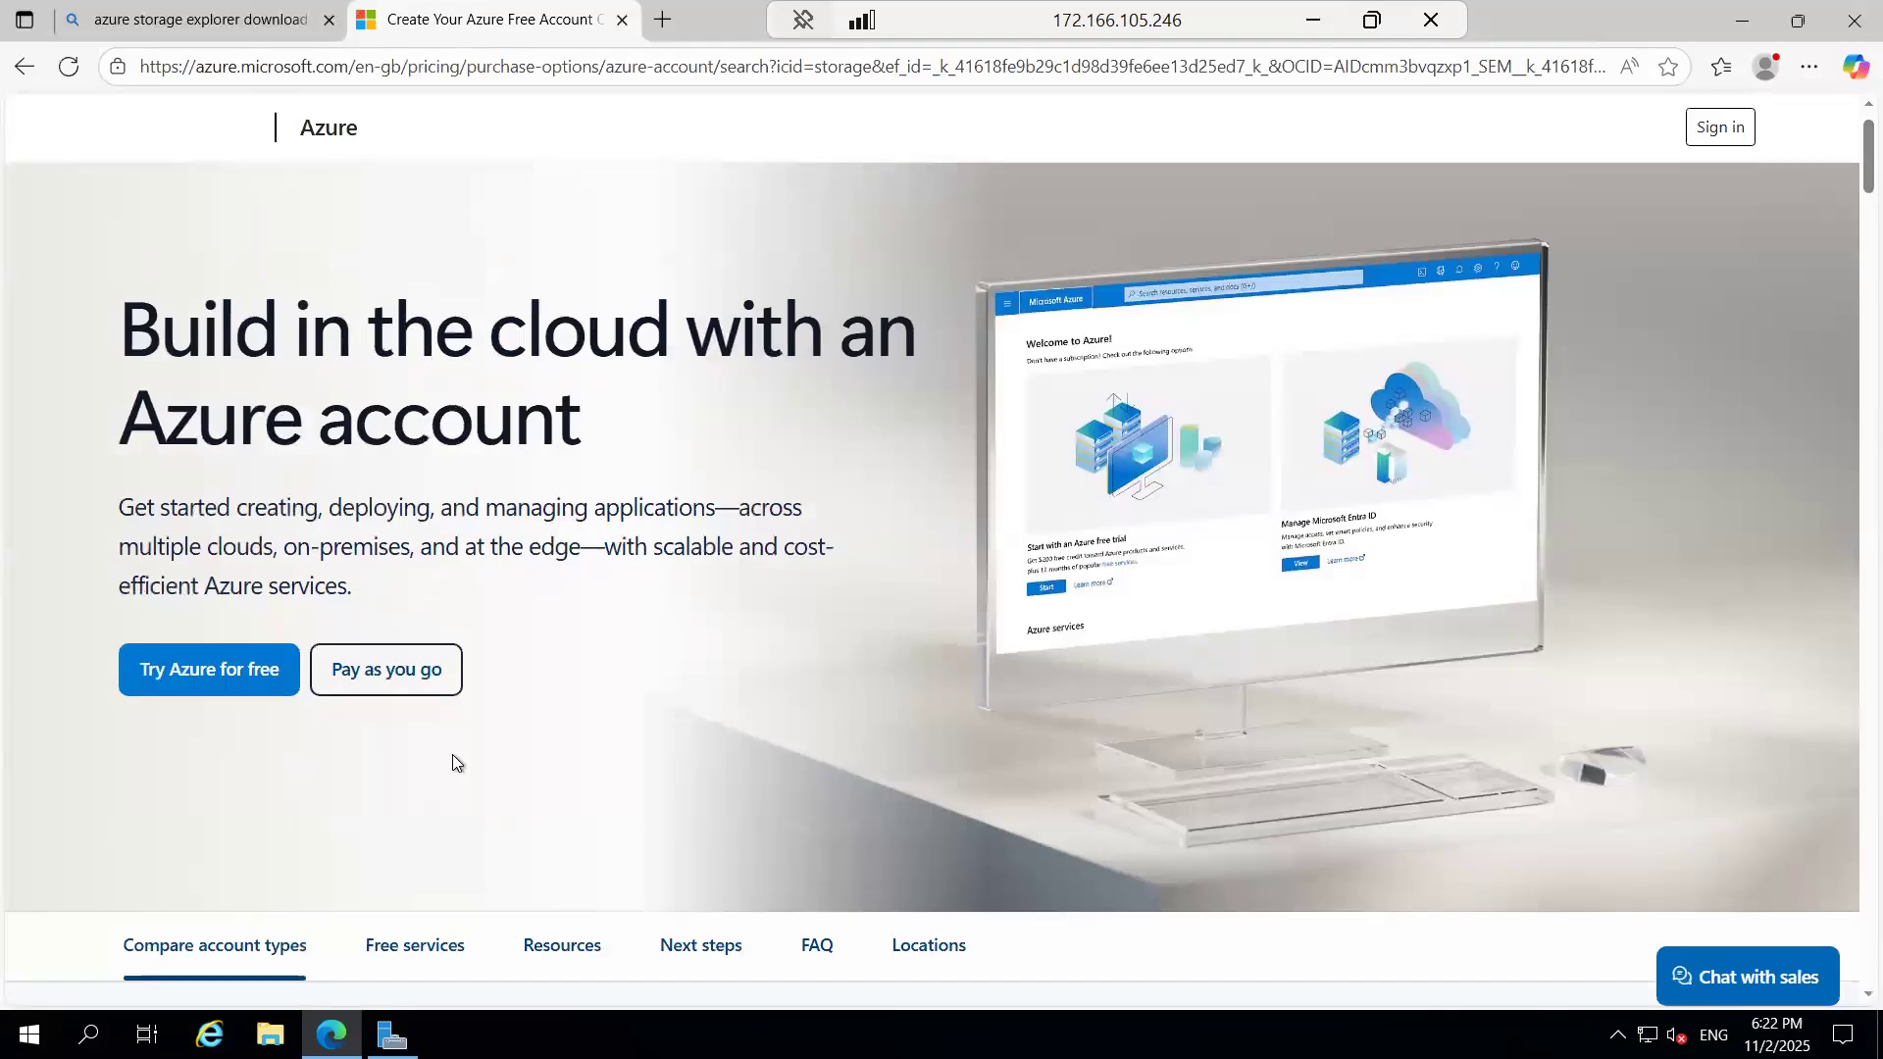
pyautogui.click(584, 945)
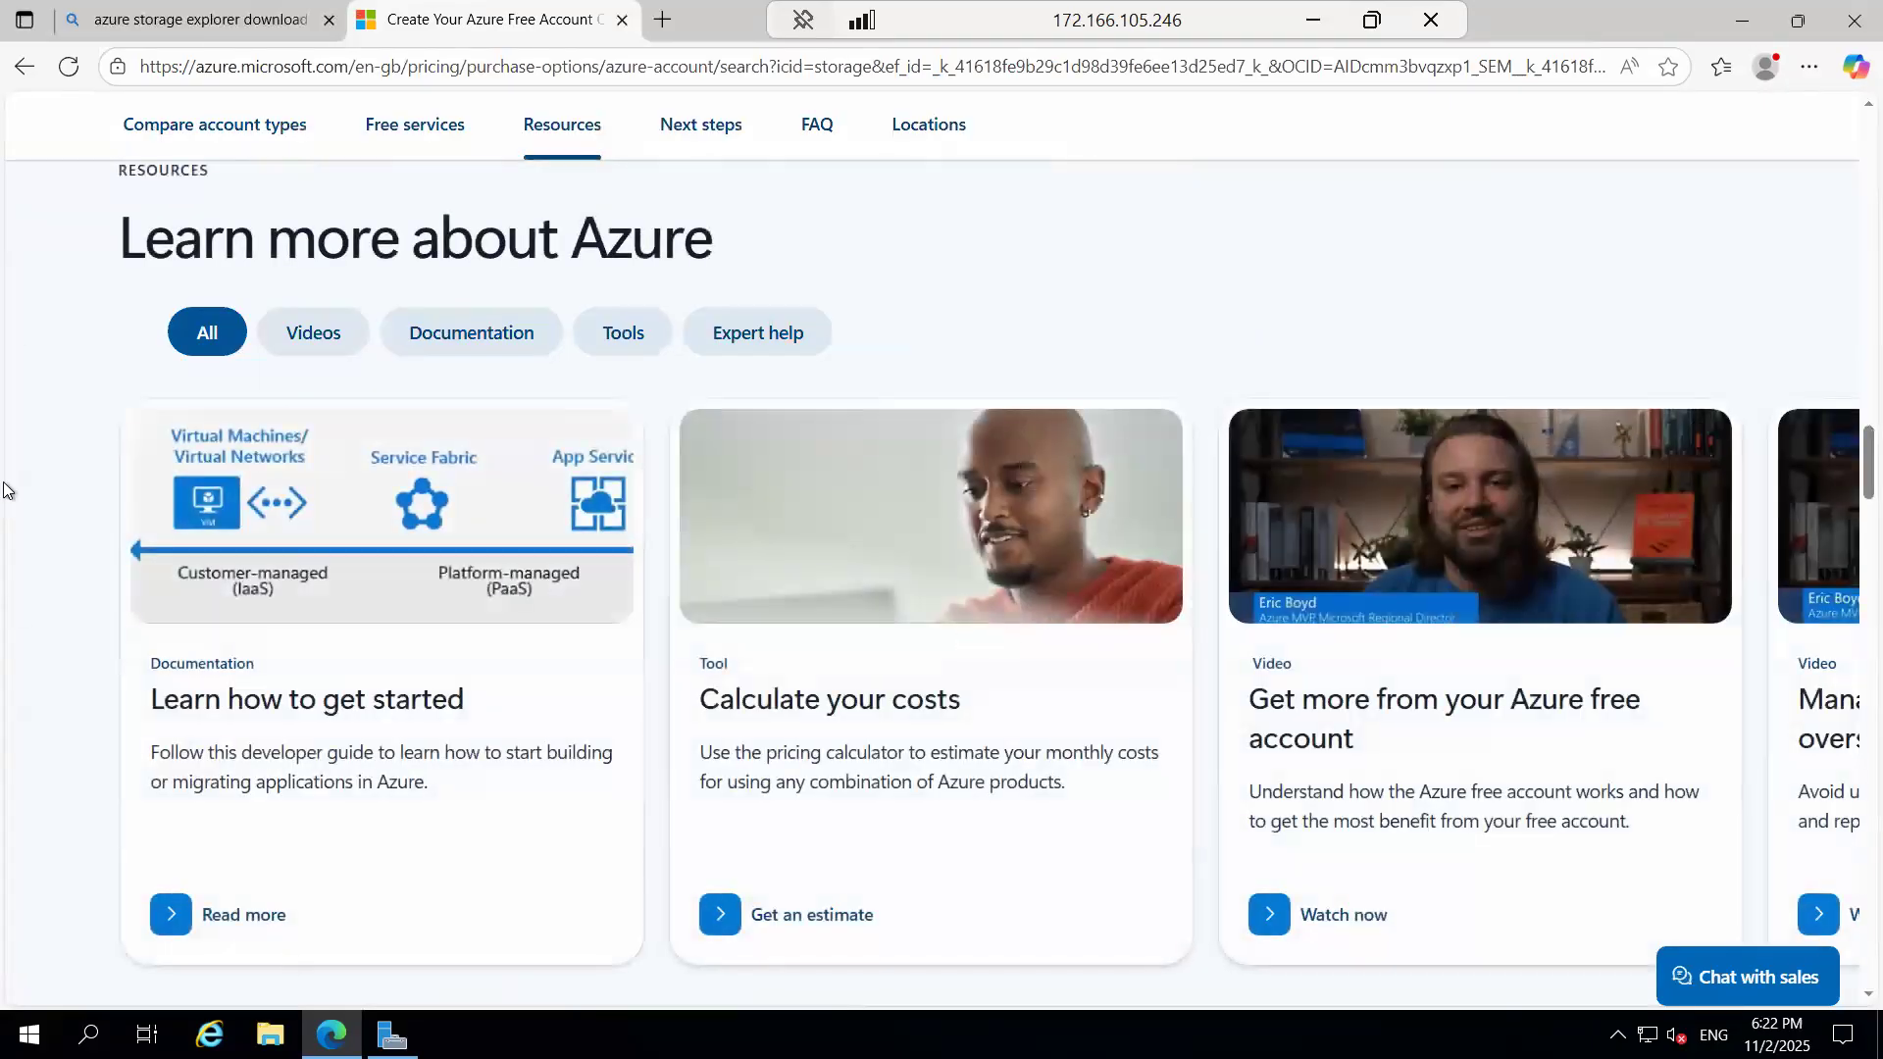
# Step: Return to the search results and close the Azure free-account tab
pyautogui.click(182, 12)
pyautogui.click(621, 21)
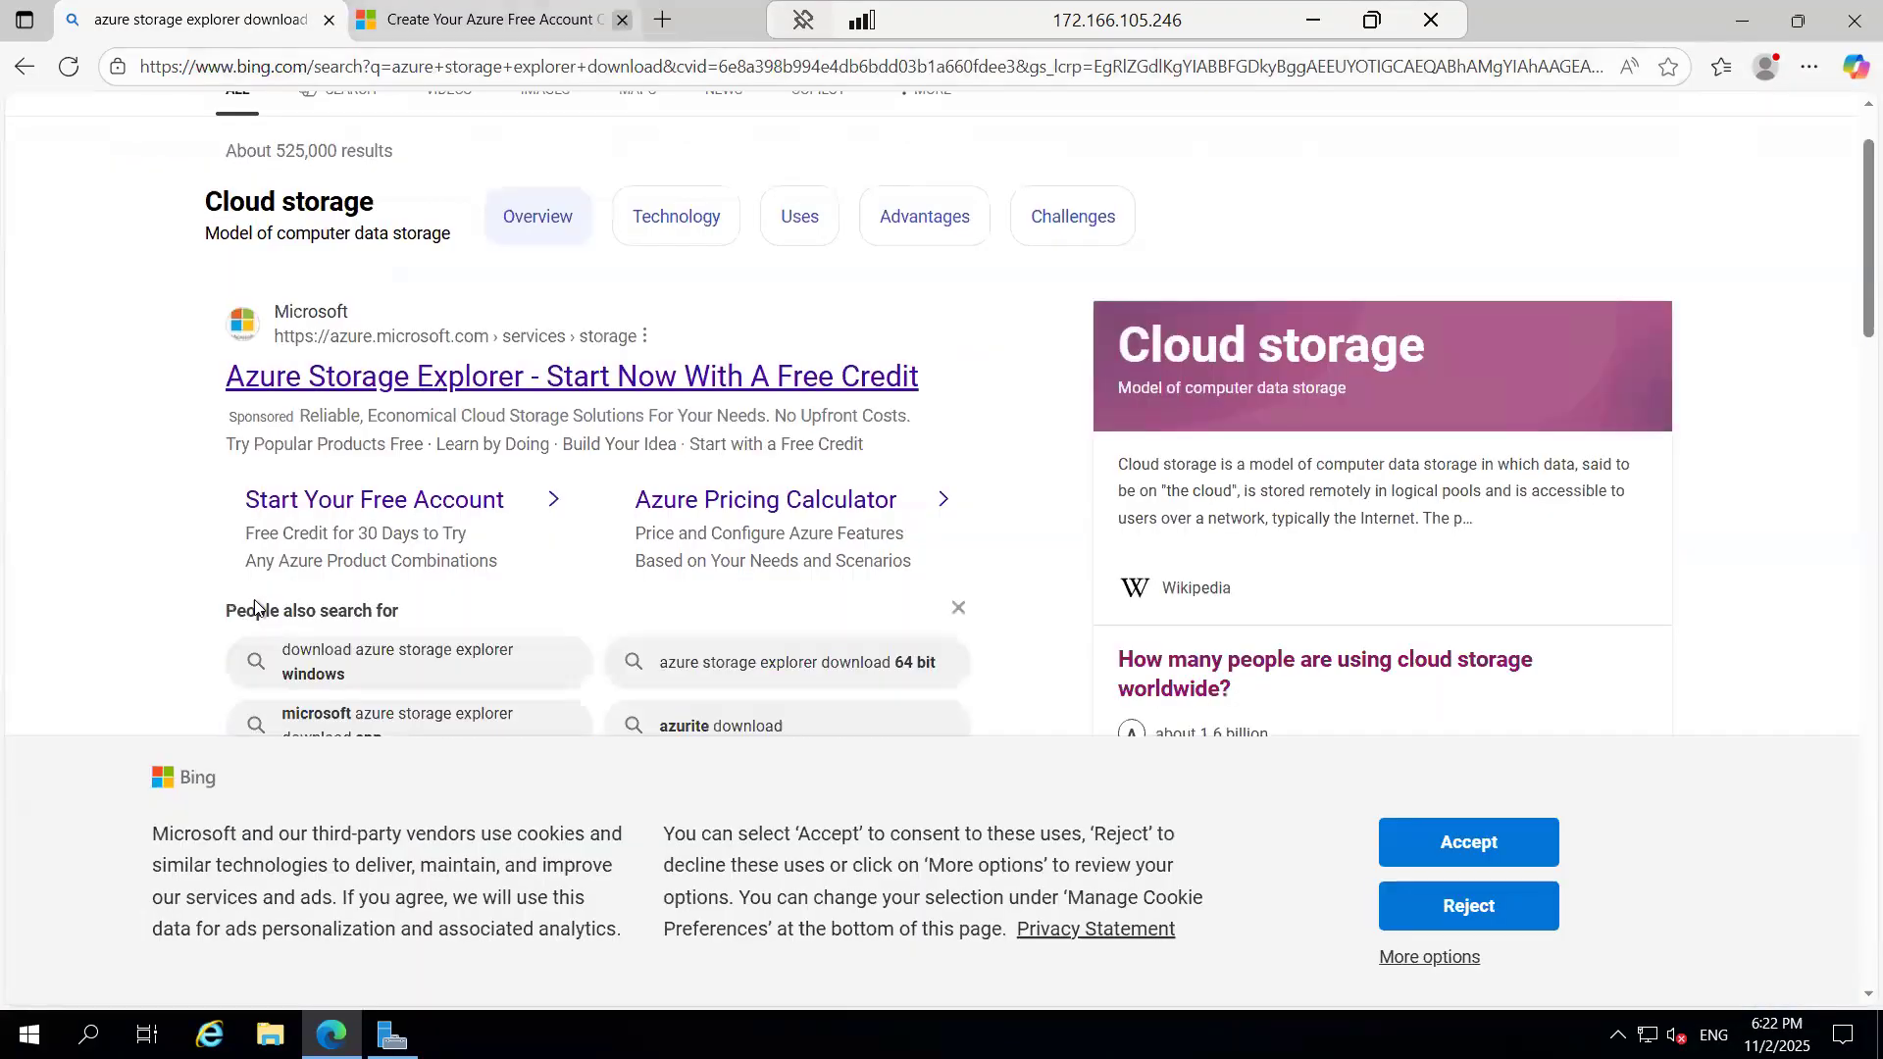
pyautogui.scroll(-2, 1844, 266)
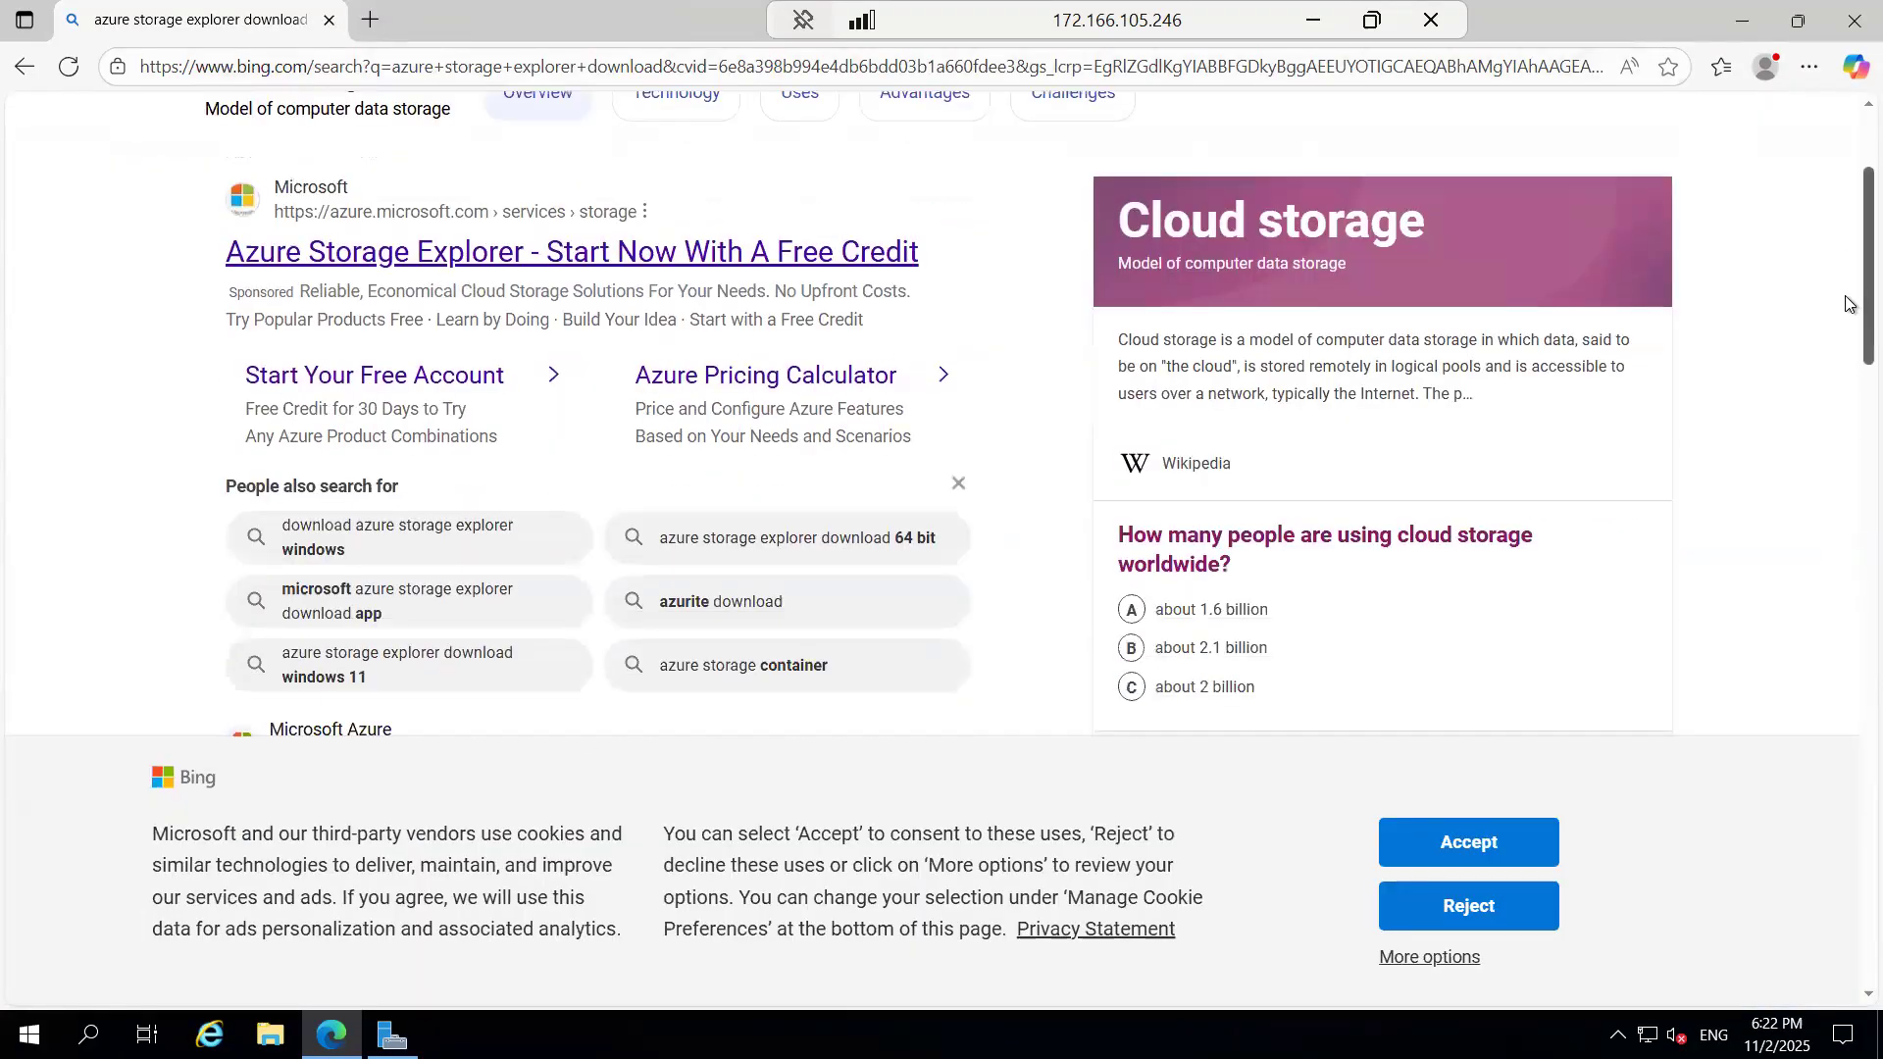
pyautogui.scroll(-2, 1469, 498)
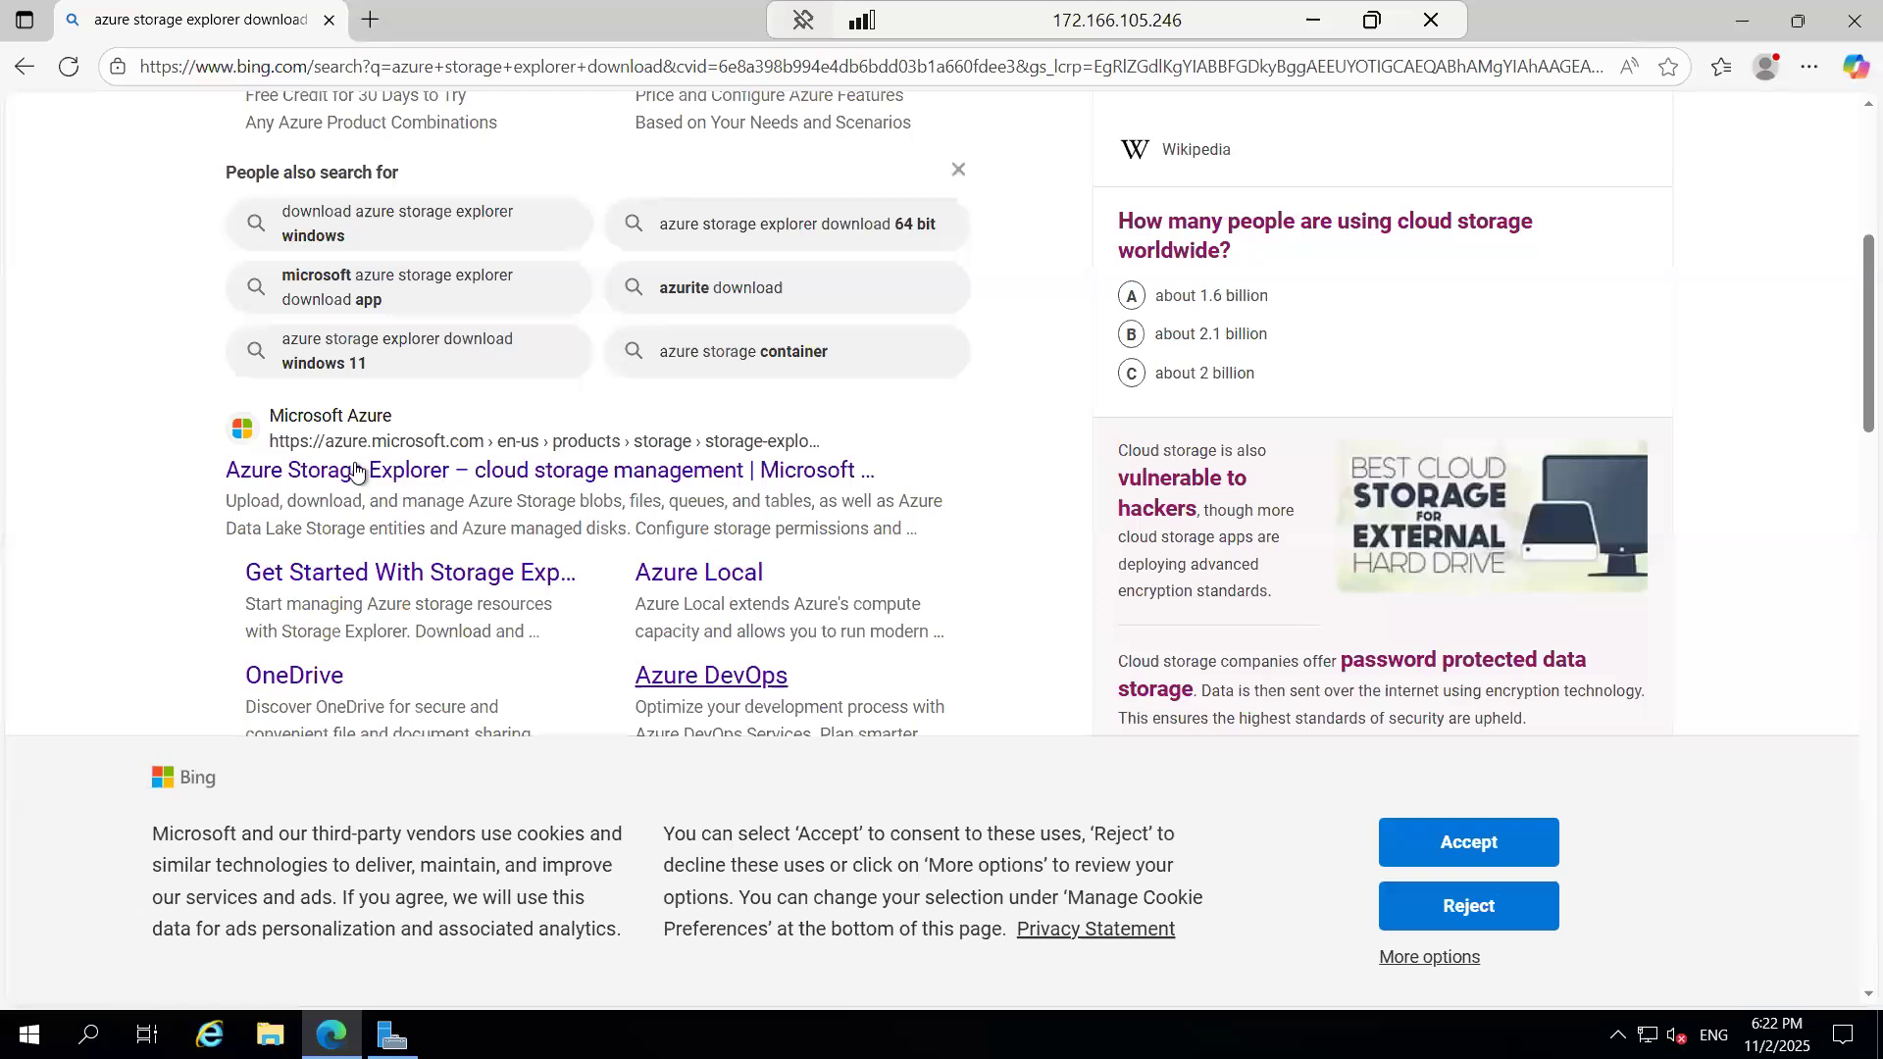
# Step: Download StorageExplorer-windows-x64.exe from the product page's Windows x64 option, then minimize Edge
pyautogui.click(326, 480)
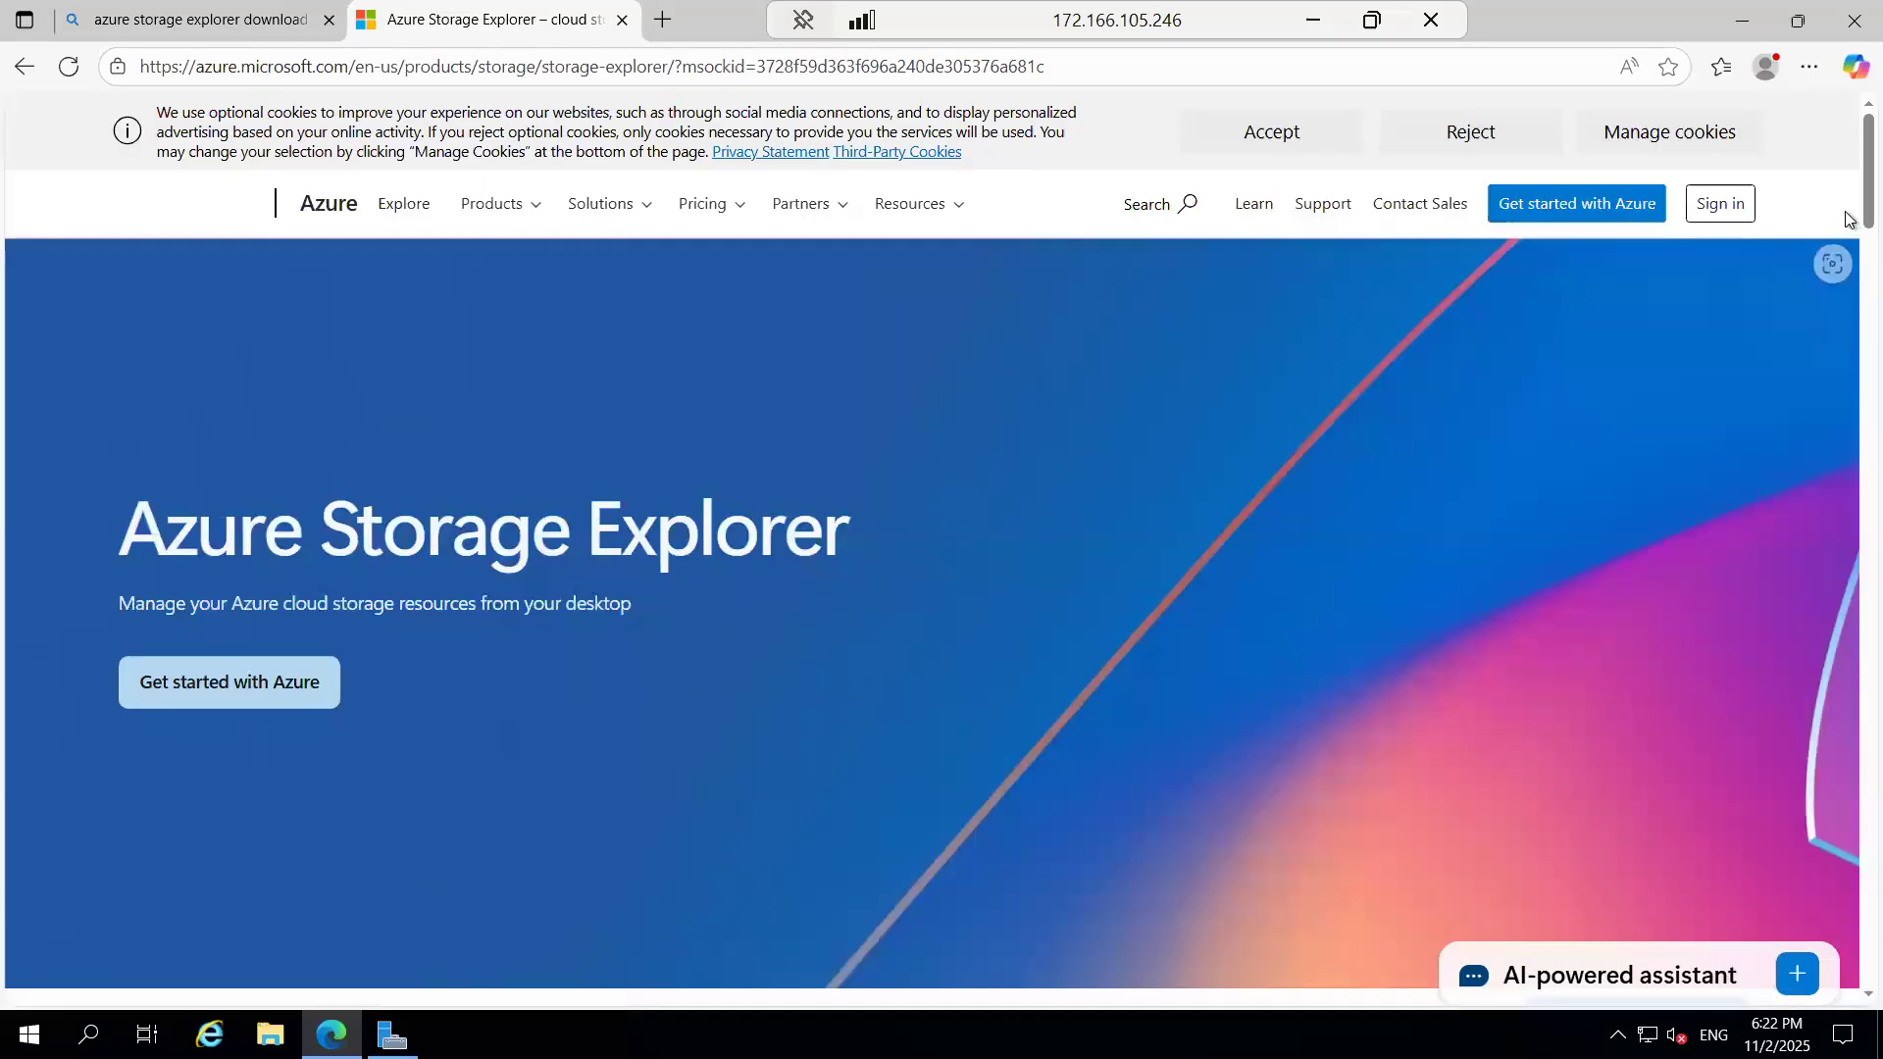
pyautogui.scroll(-10, 1847, 378)
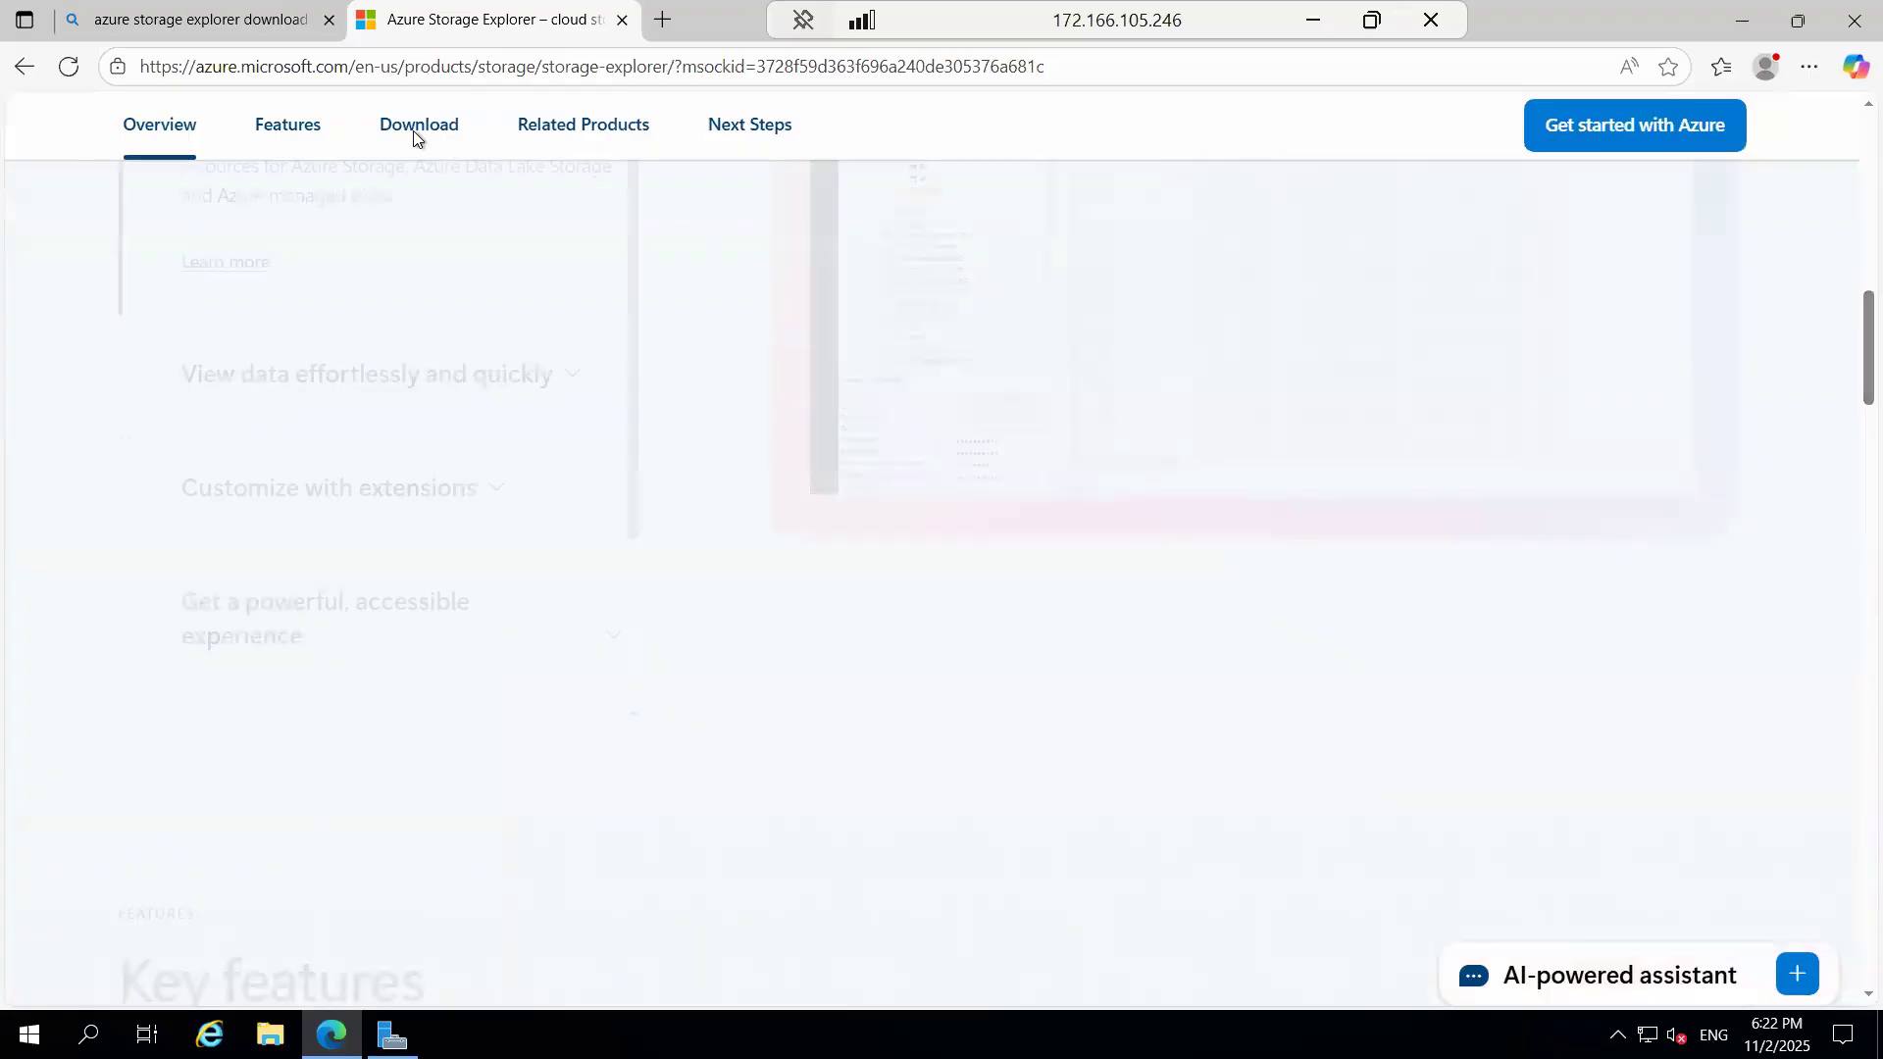
pyautogui.click(413, 139)
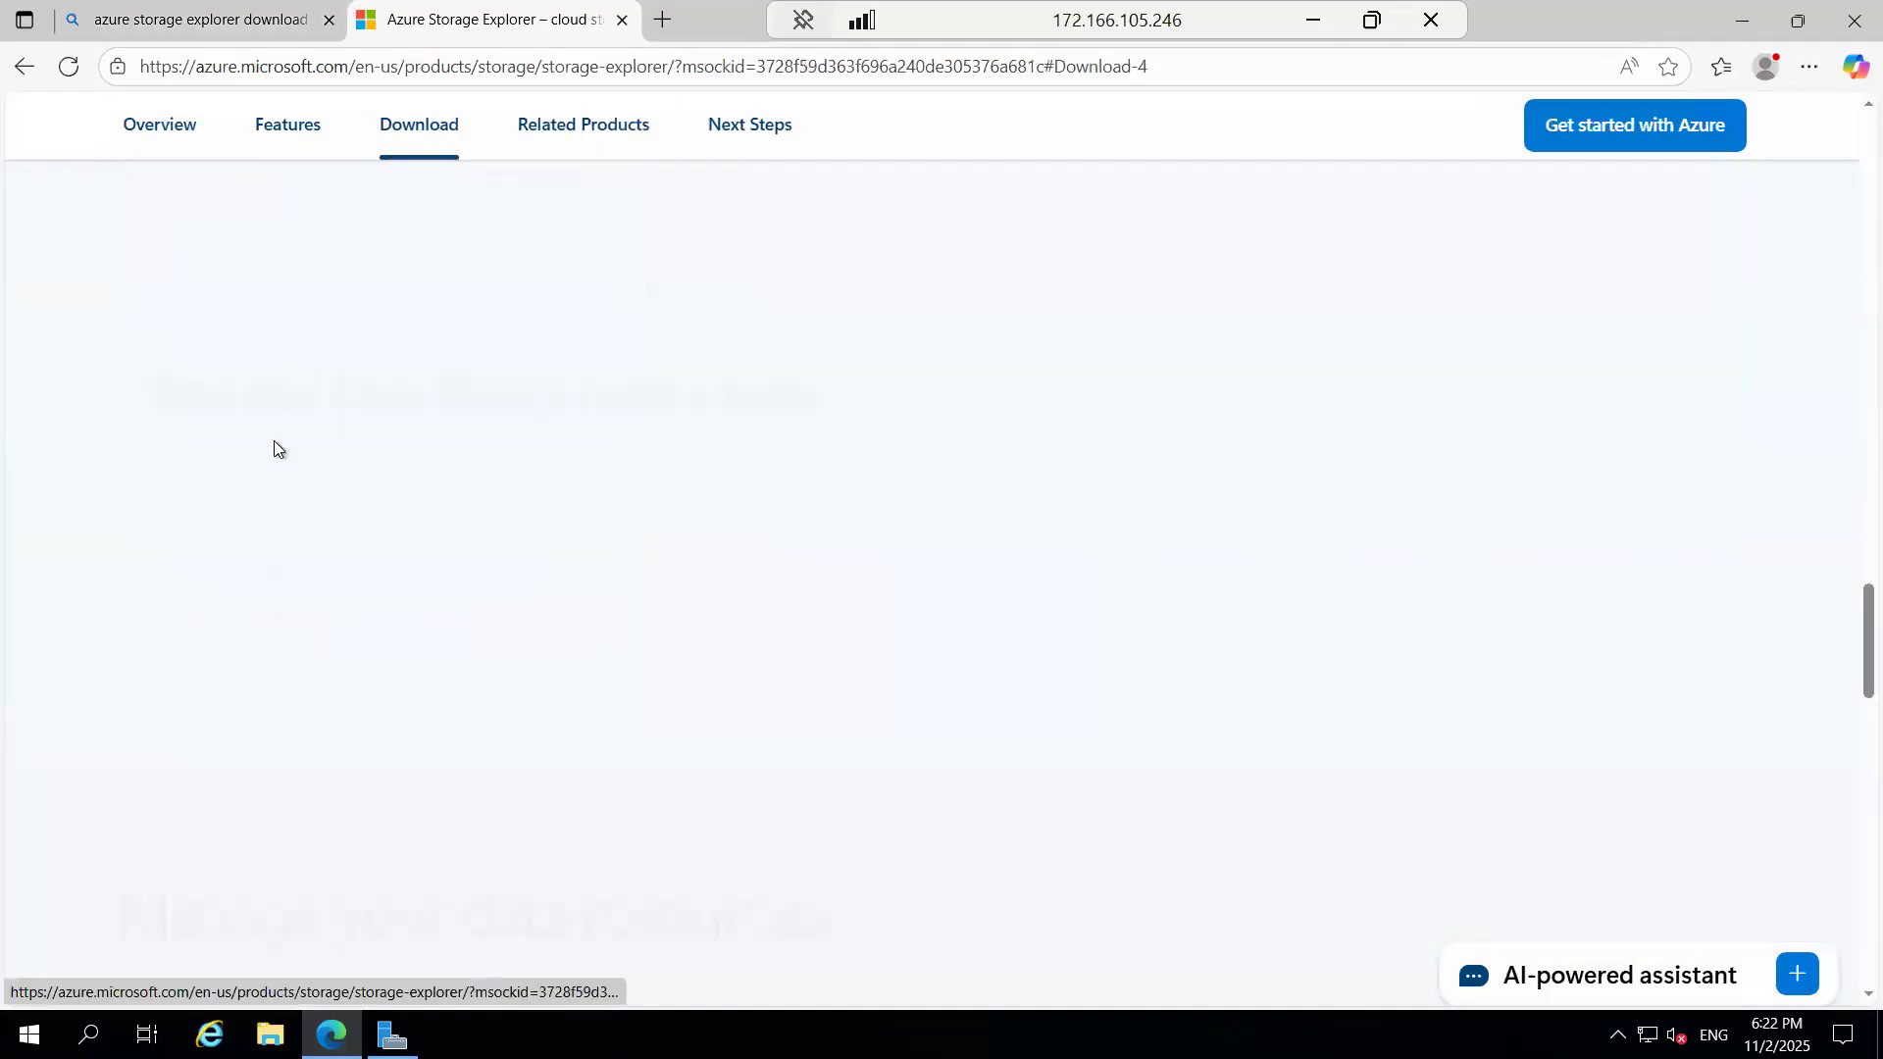
pyautogui.click(298, 692)
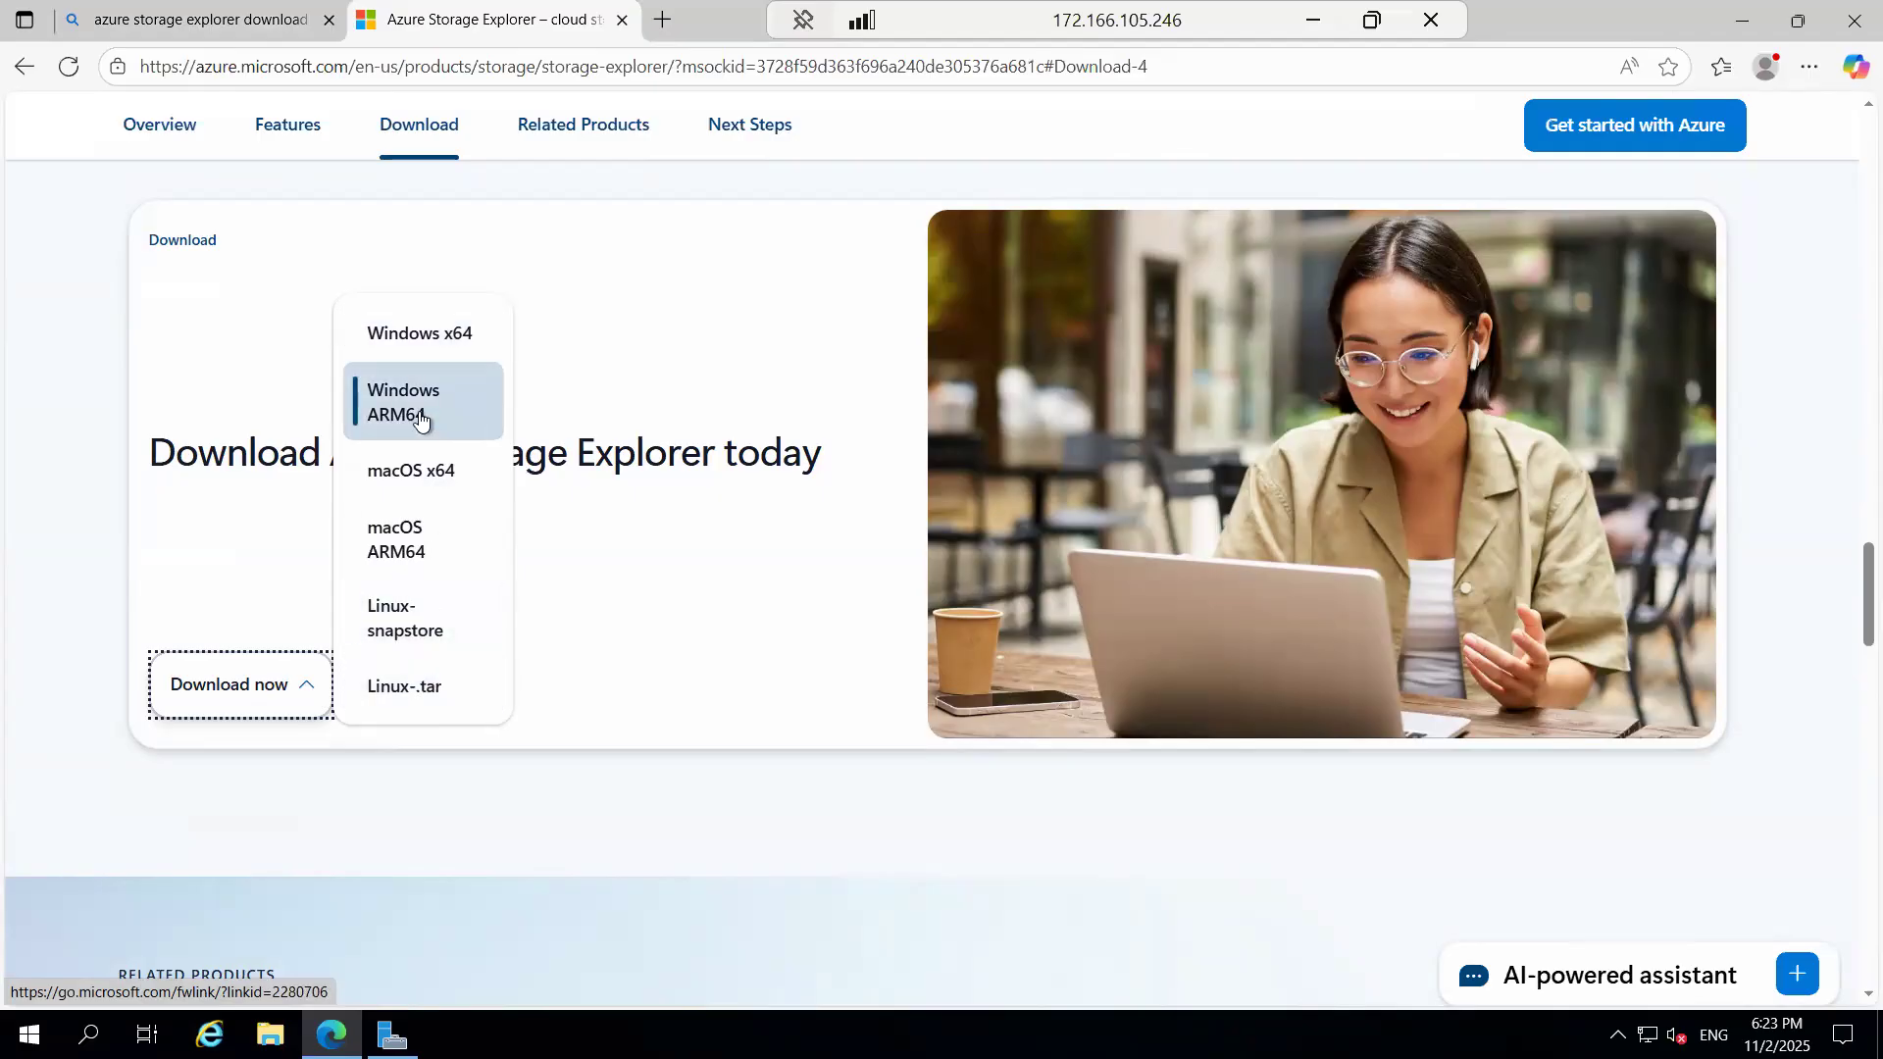
pyautogui.click(415, 333)
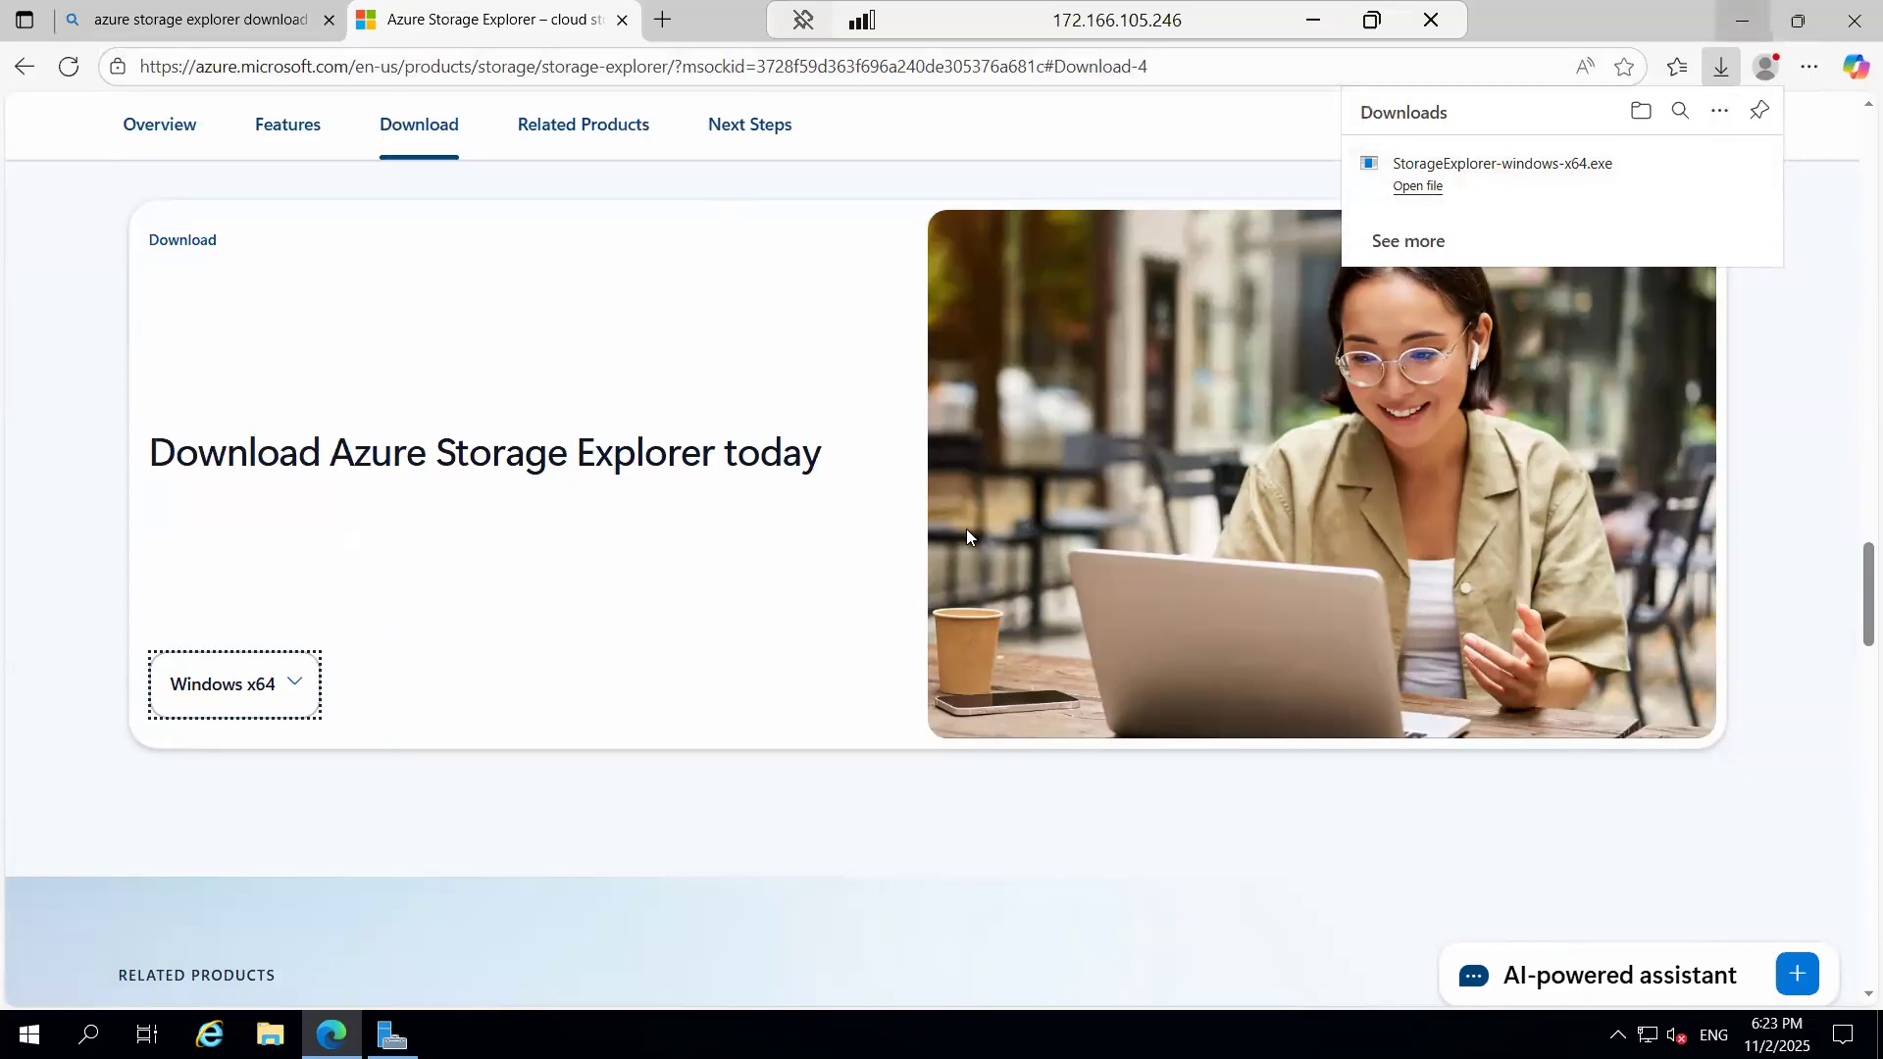
pyautogui.click(1742, 20)
pyautogui.moveTo(392, 80); pyautogui.dragTo(297, 495)
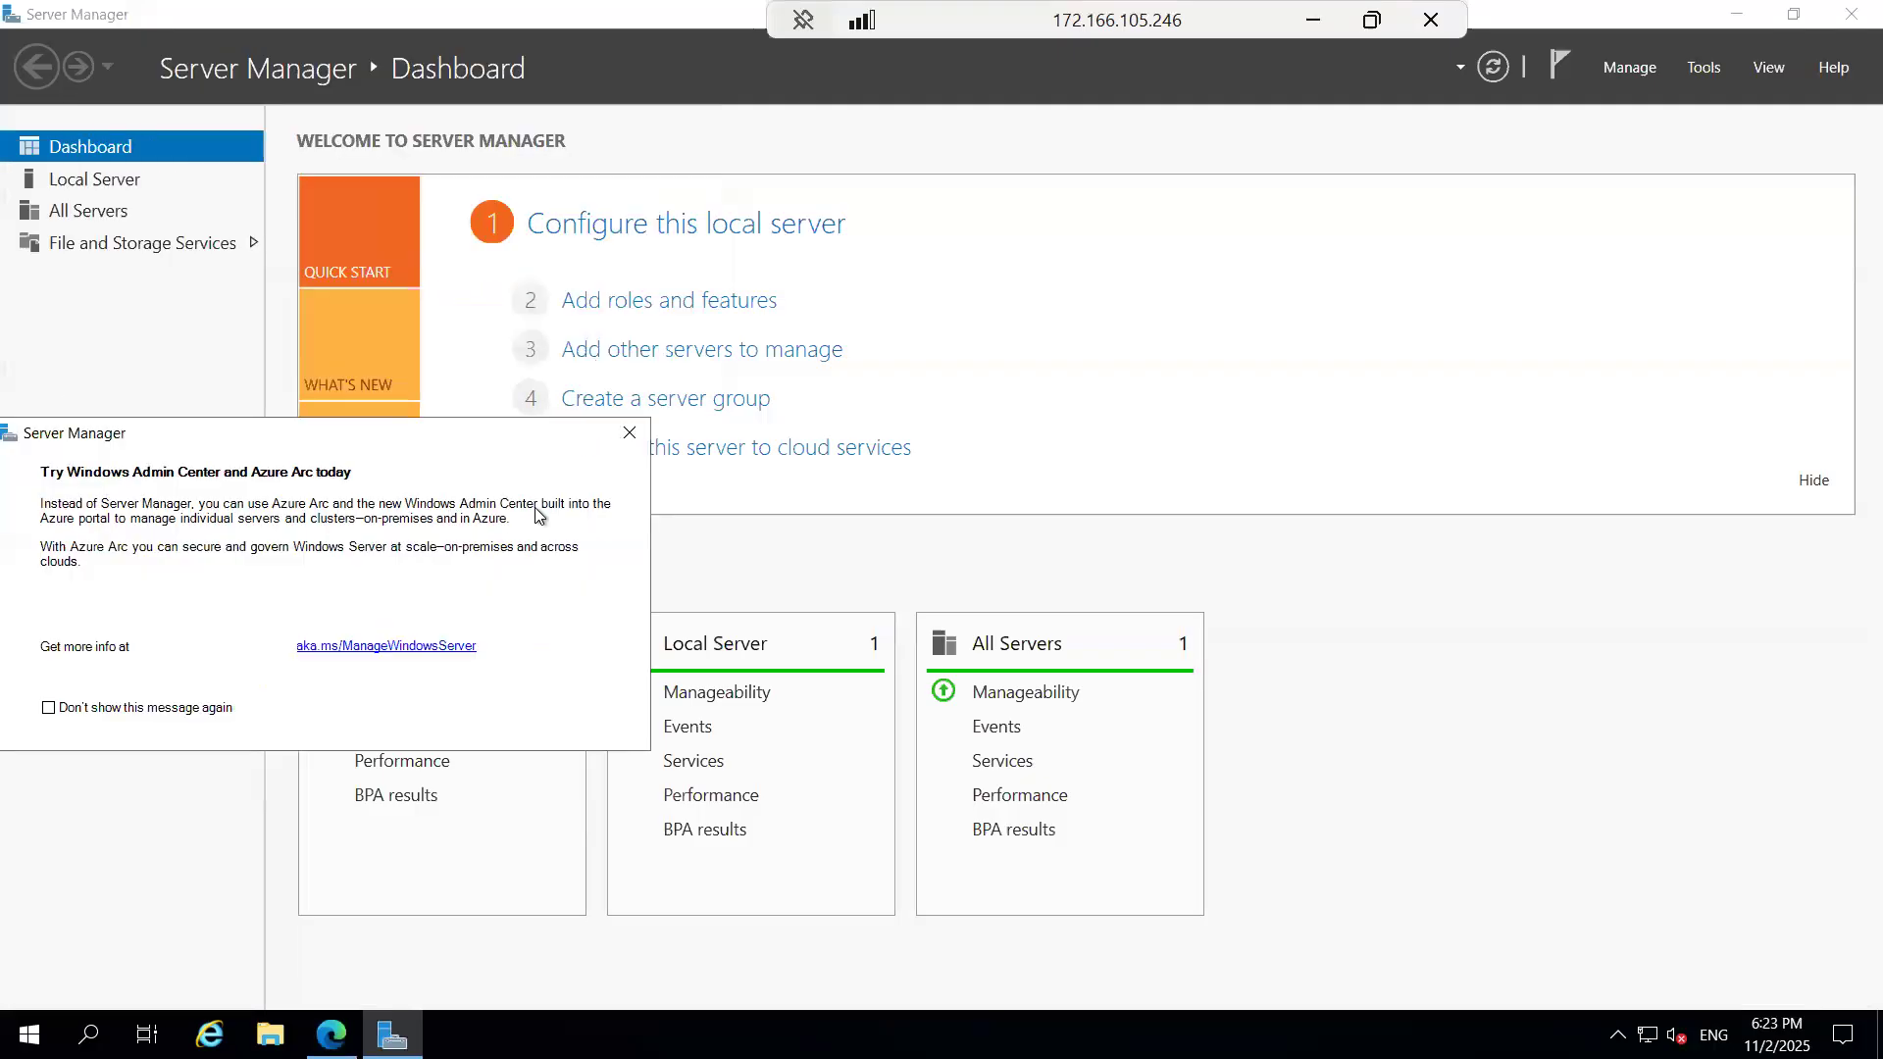
# Step: Close the Azure Arc notice and Server Manager, then run the Downloads installer for current user only
pyautogui.hotkey('alt', 'F4')
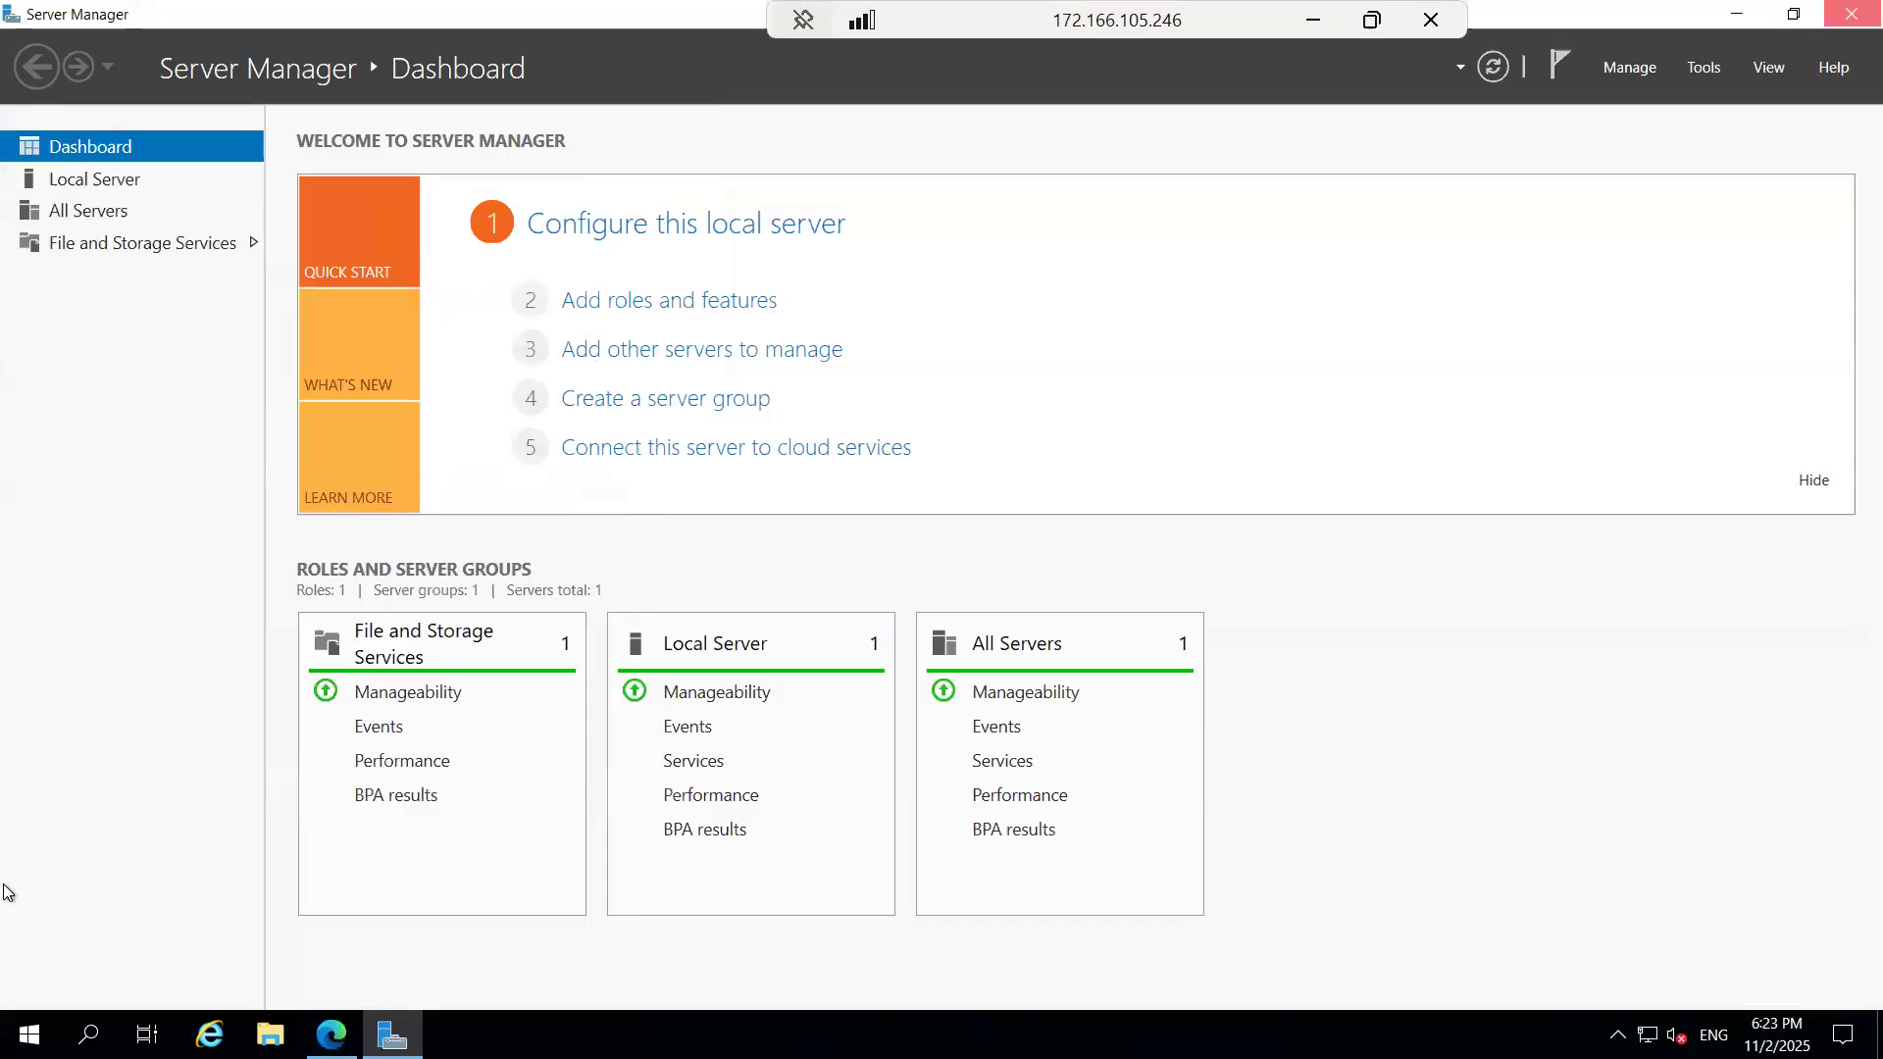
pyautogui.hotkey('alt', 'F4')
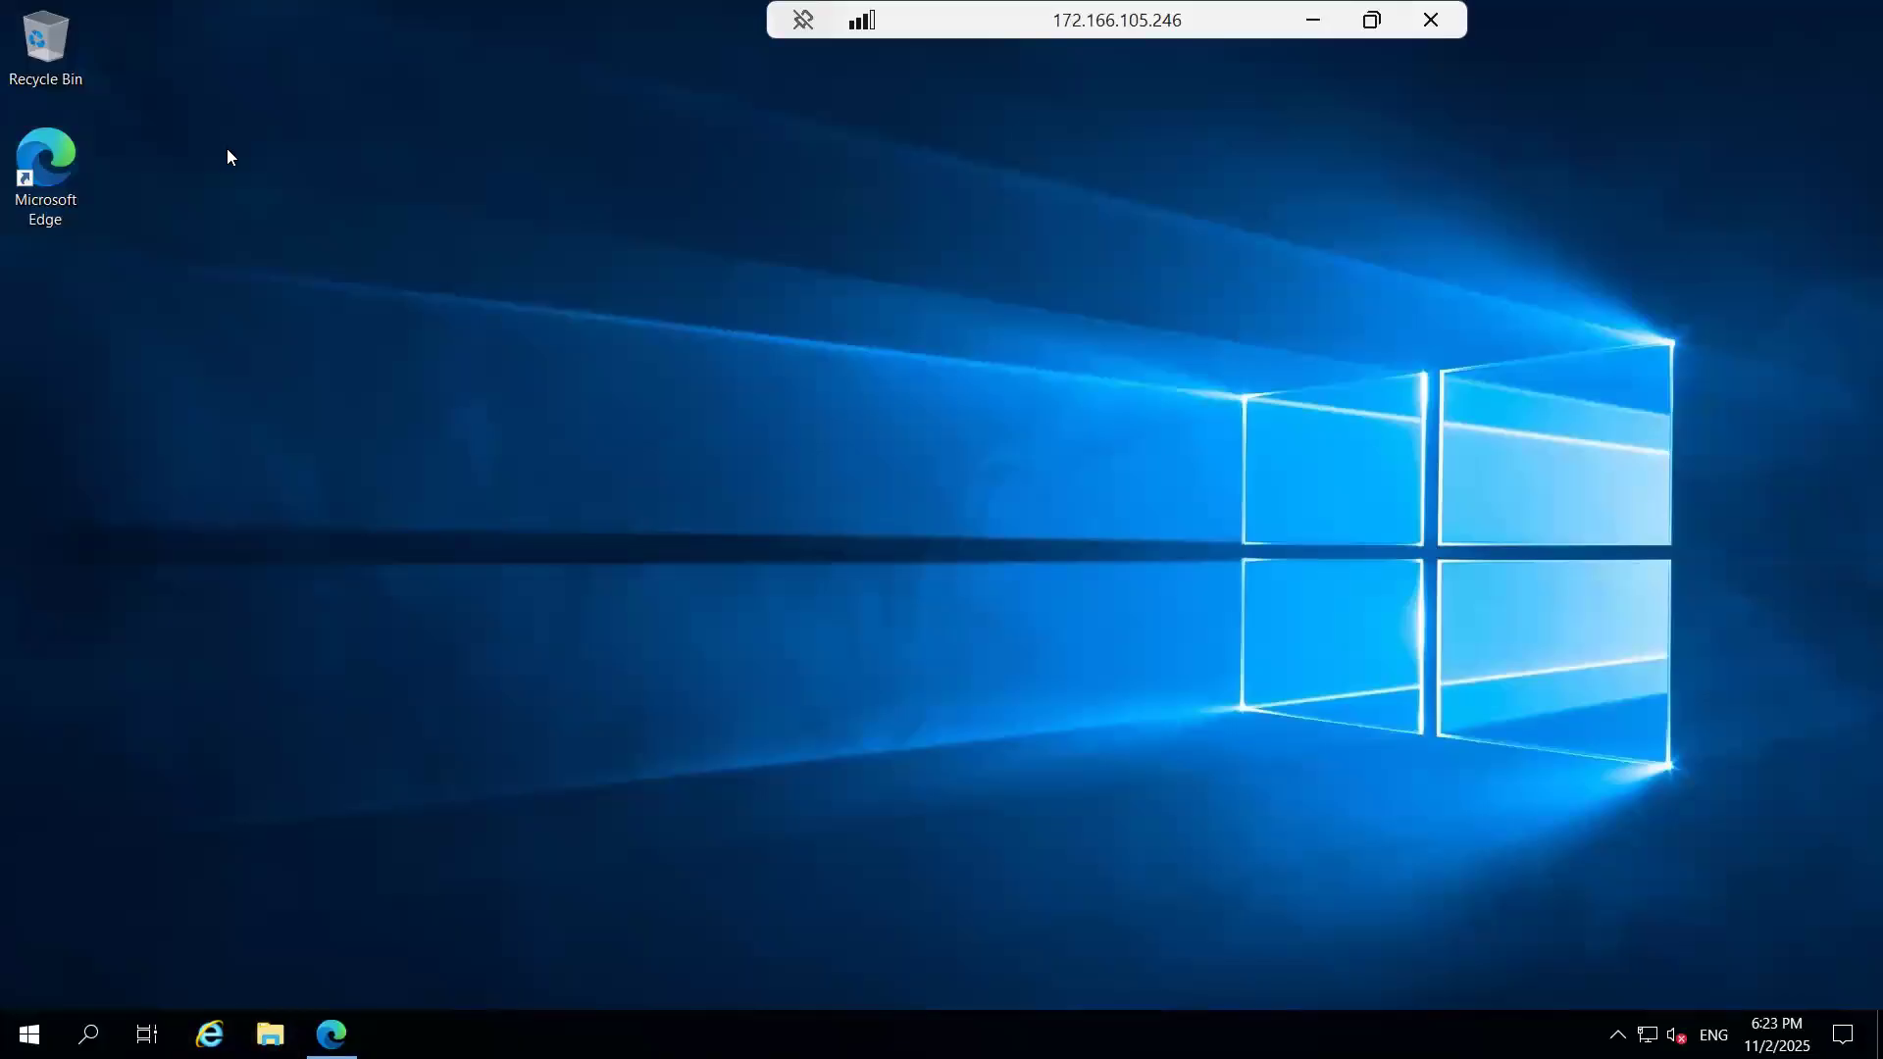
pyautogui.press('super+e')
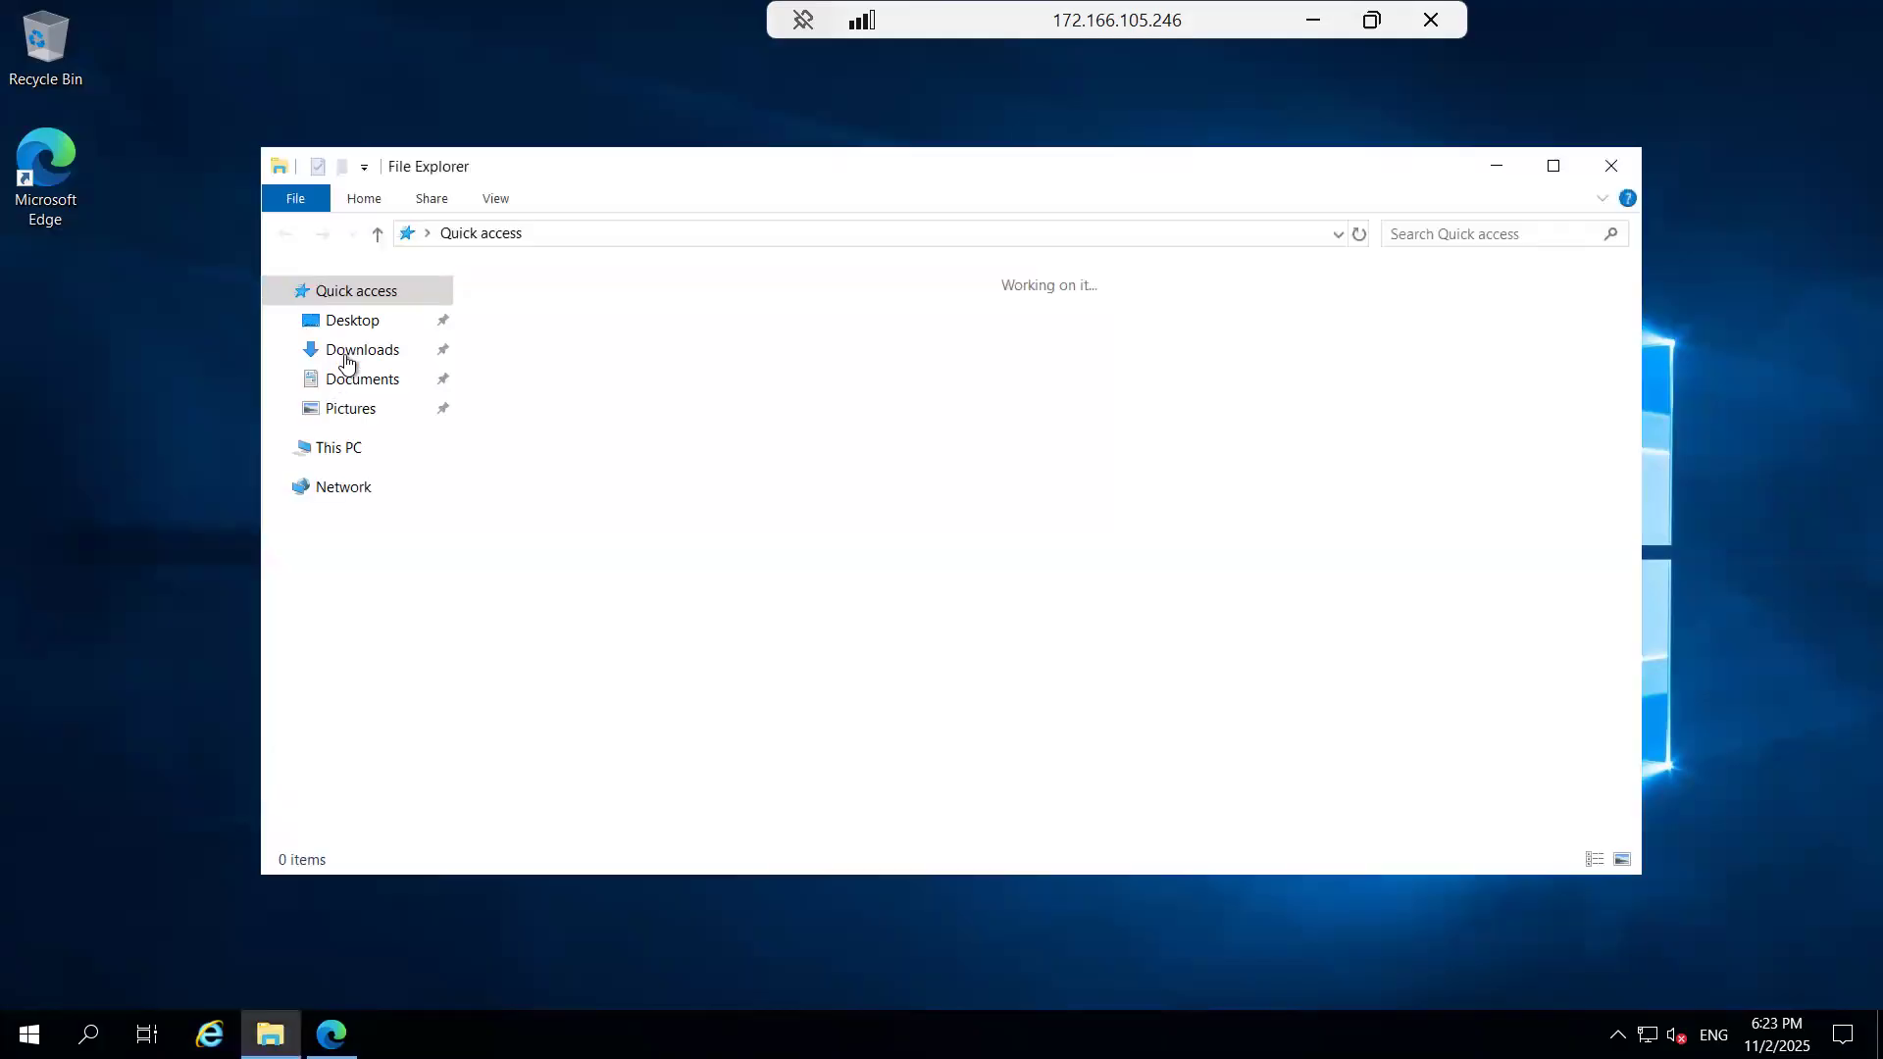
pyautogui.click(362, 351)
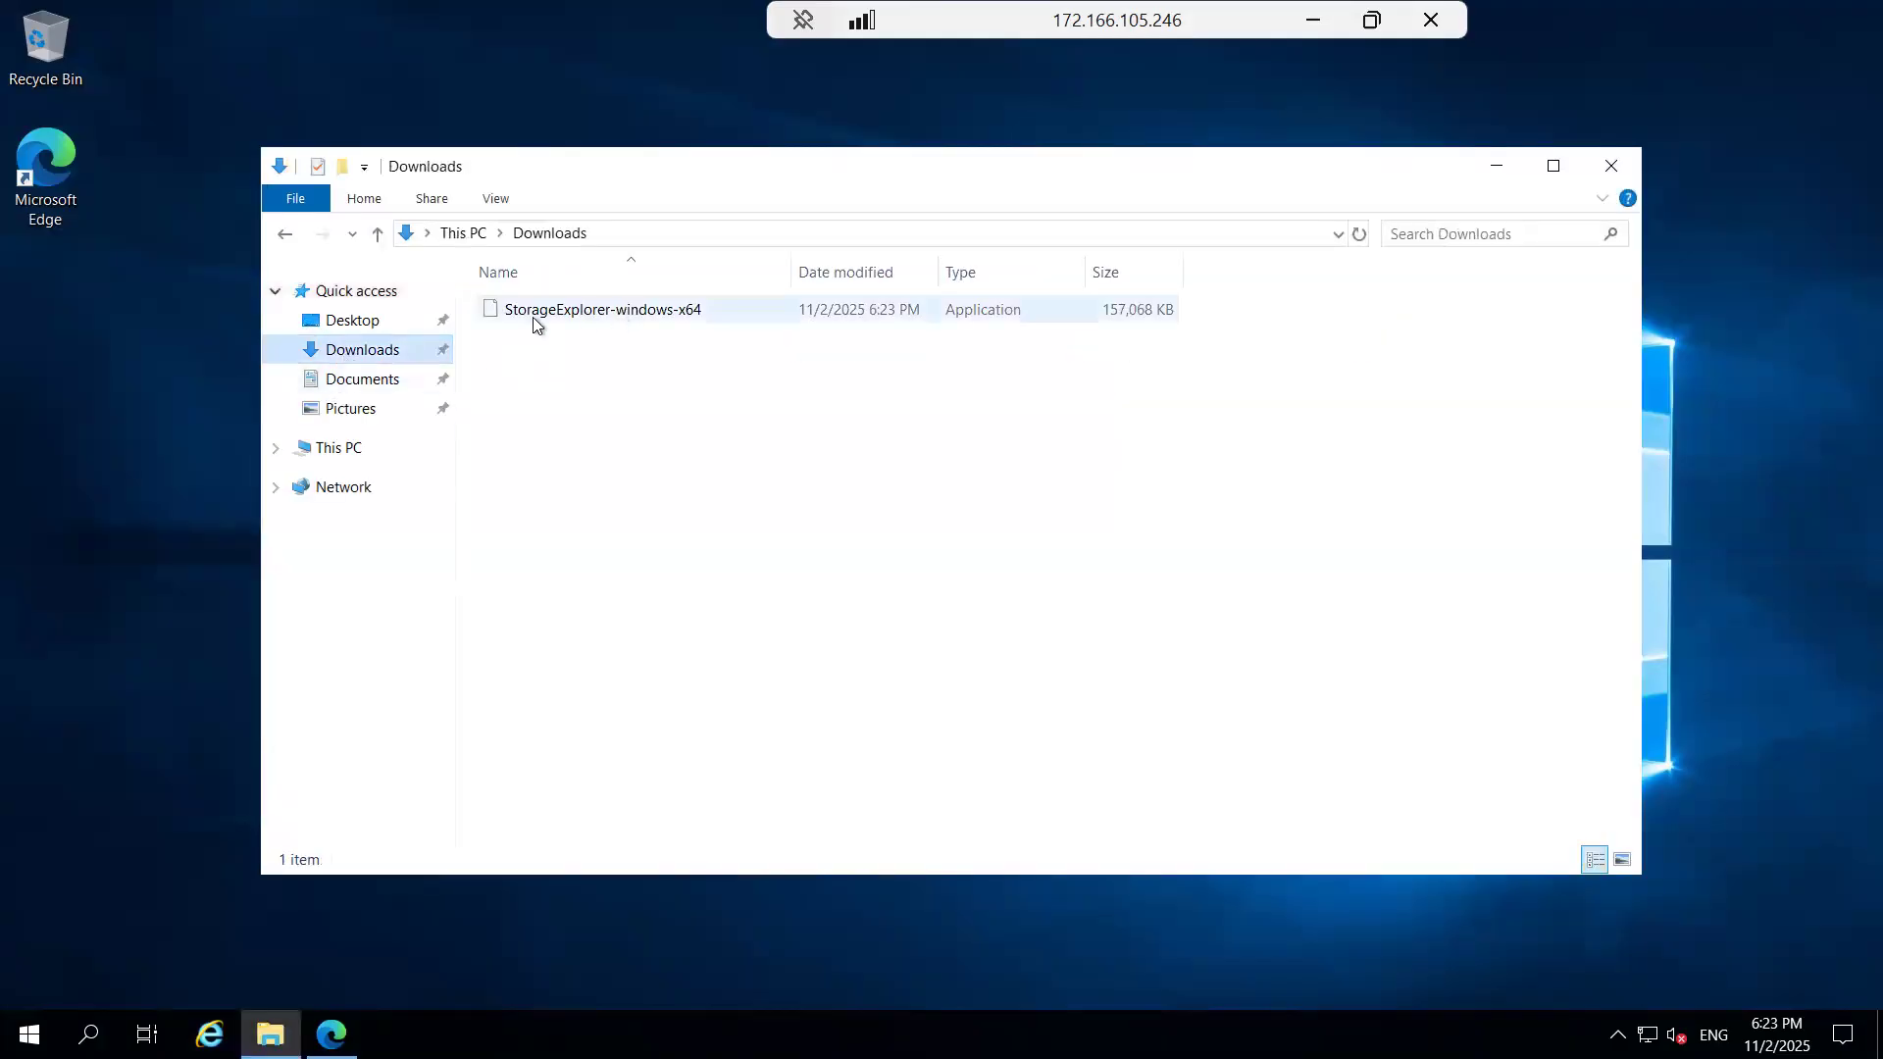
pyautogui.click(576, 322)
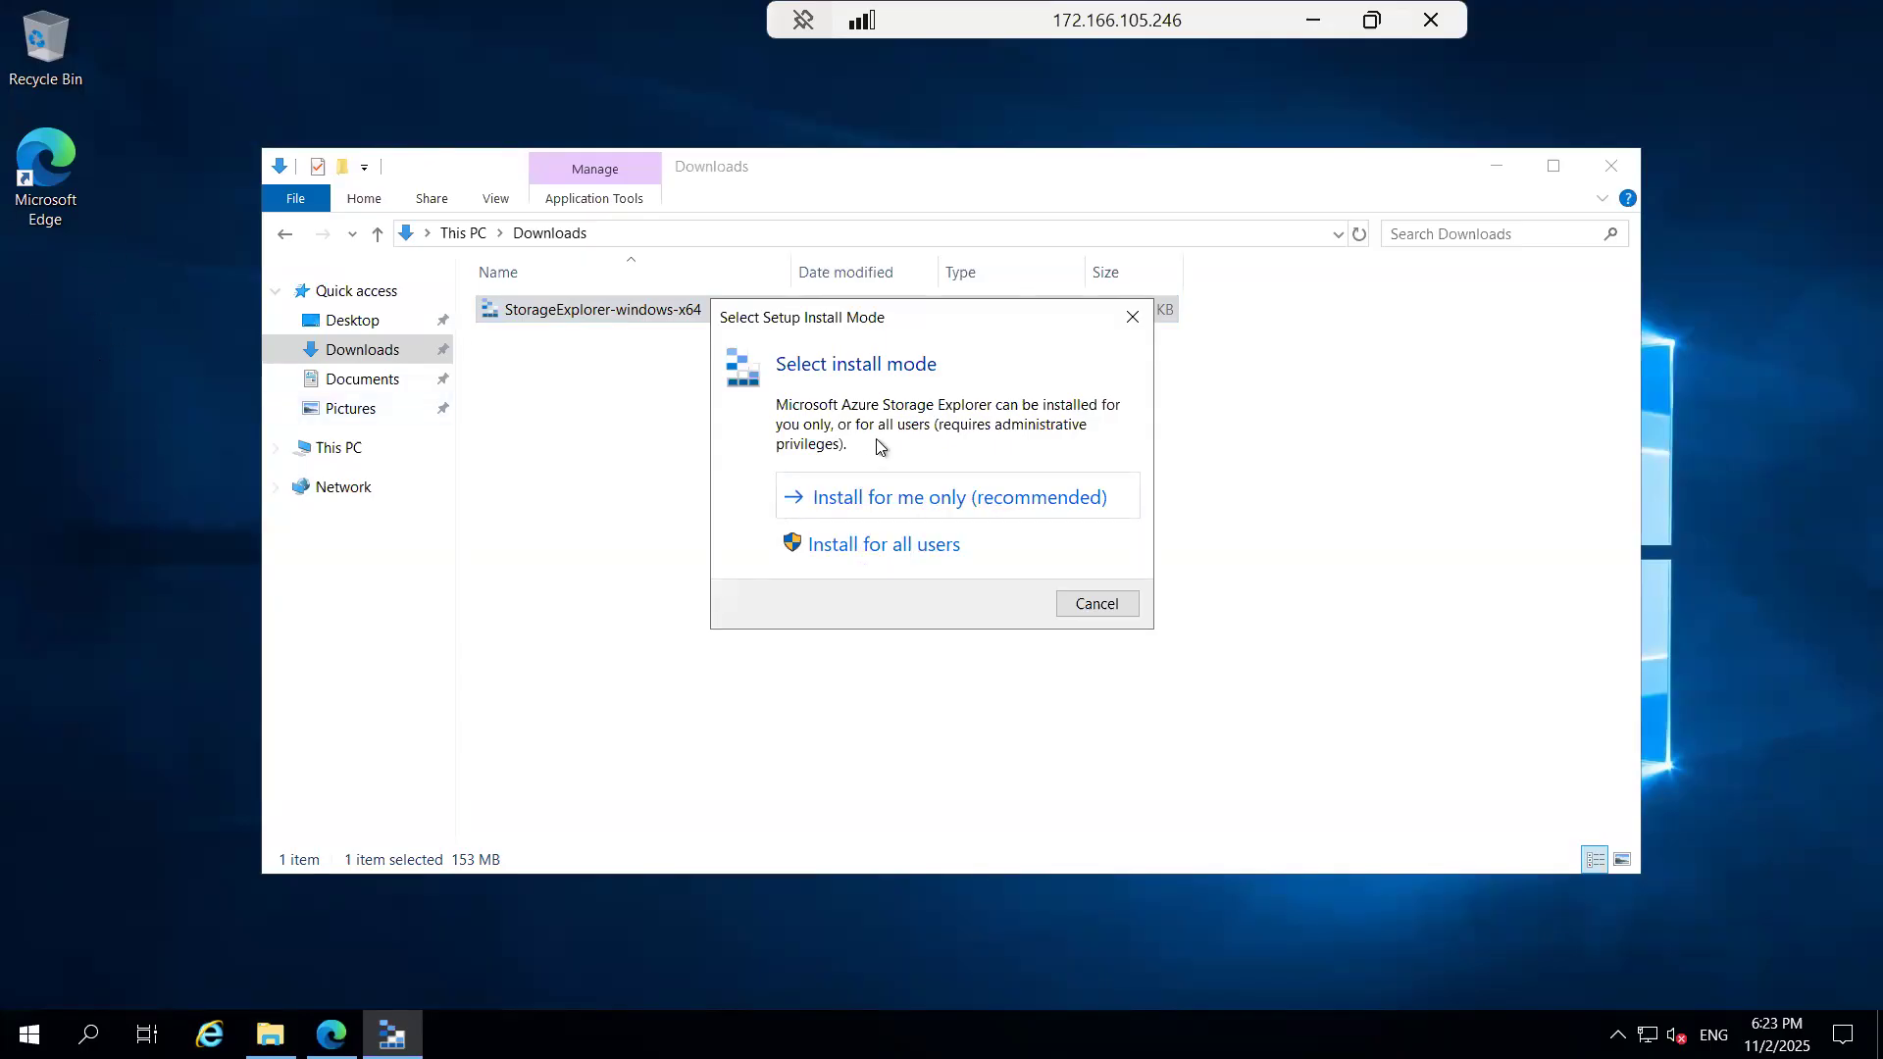
pyautogui.click(875, 497)
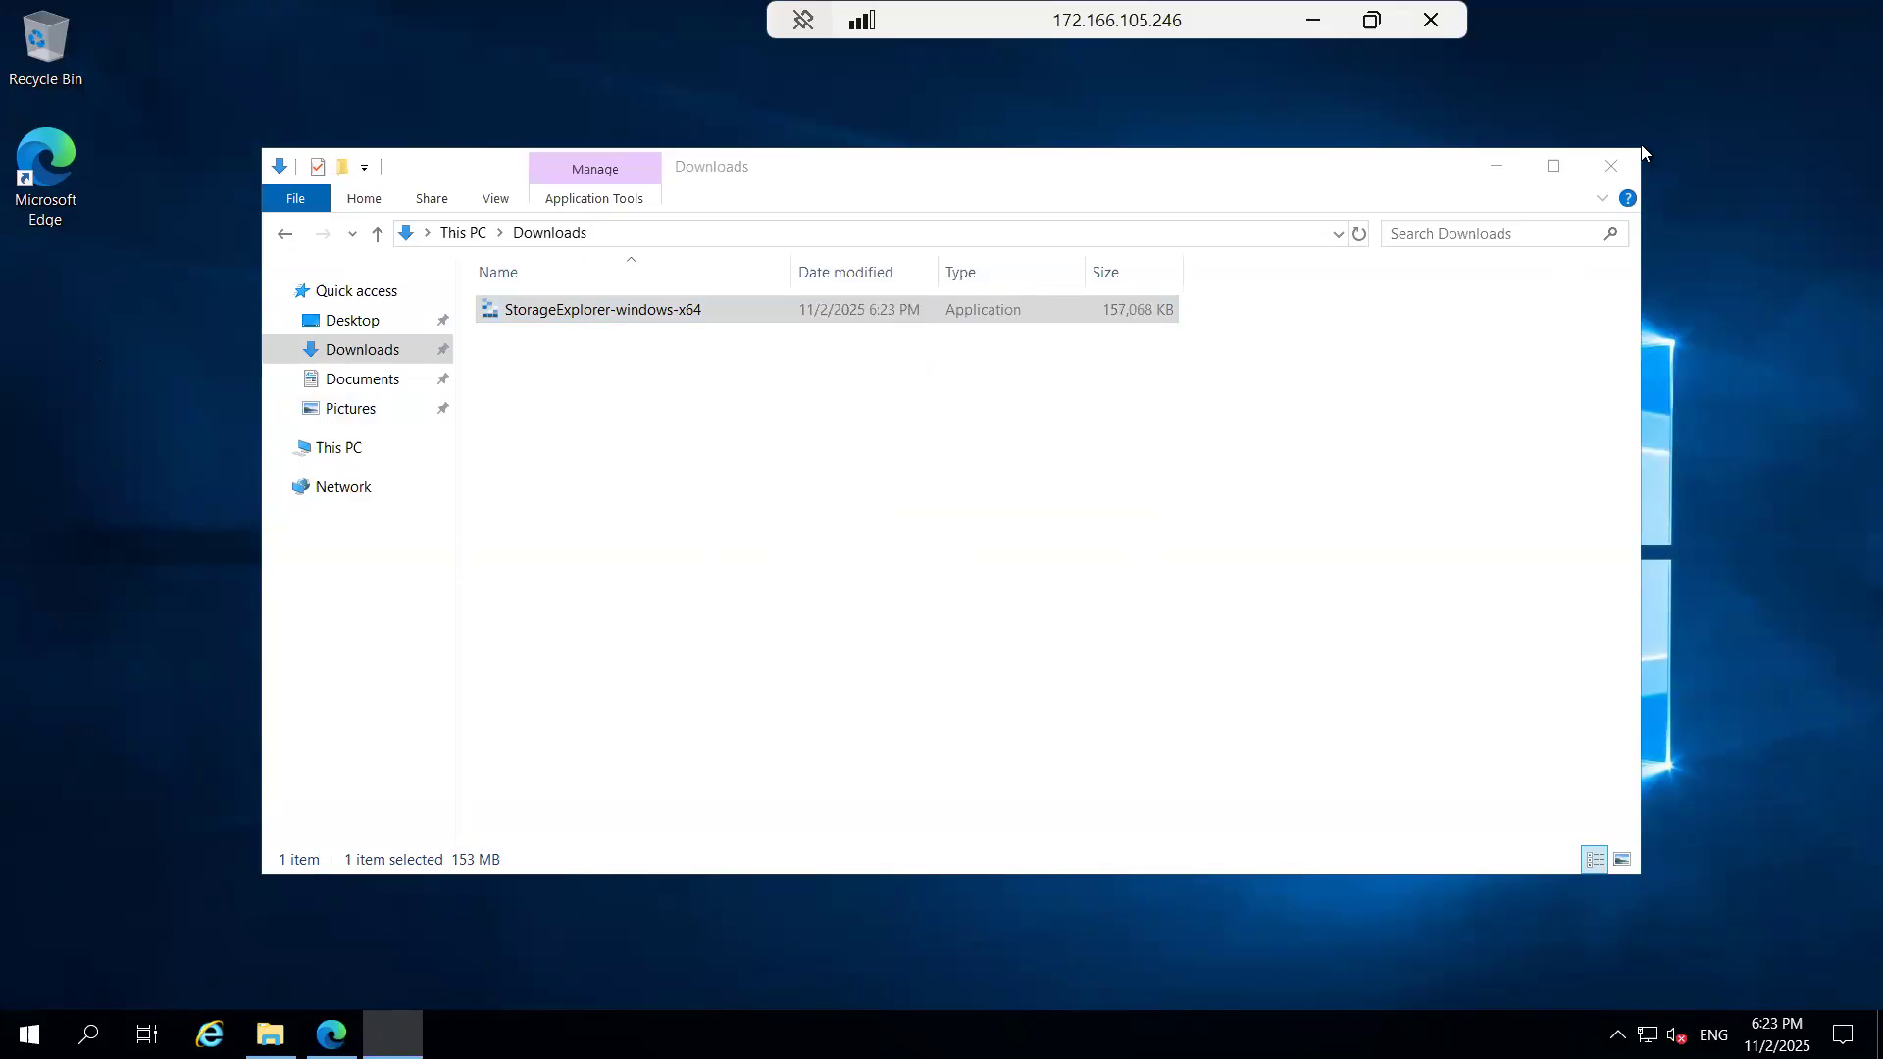
# Step: Accept the Storage Explorer license and proceed with installing .NET 8.0.21
pyautogui.click(1611, 165)
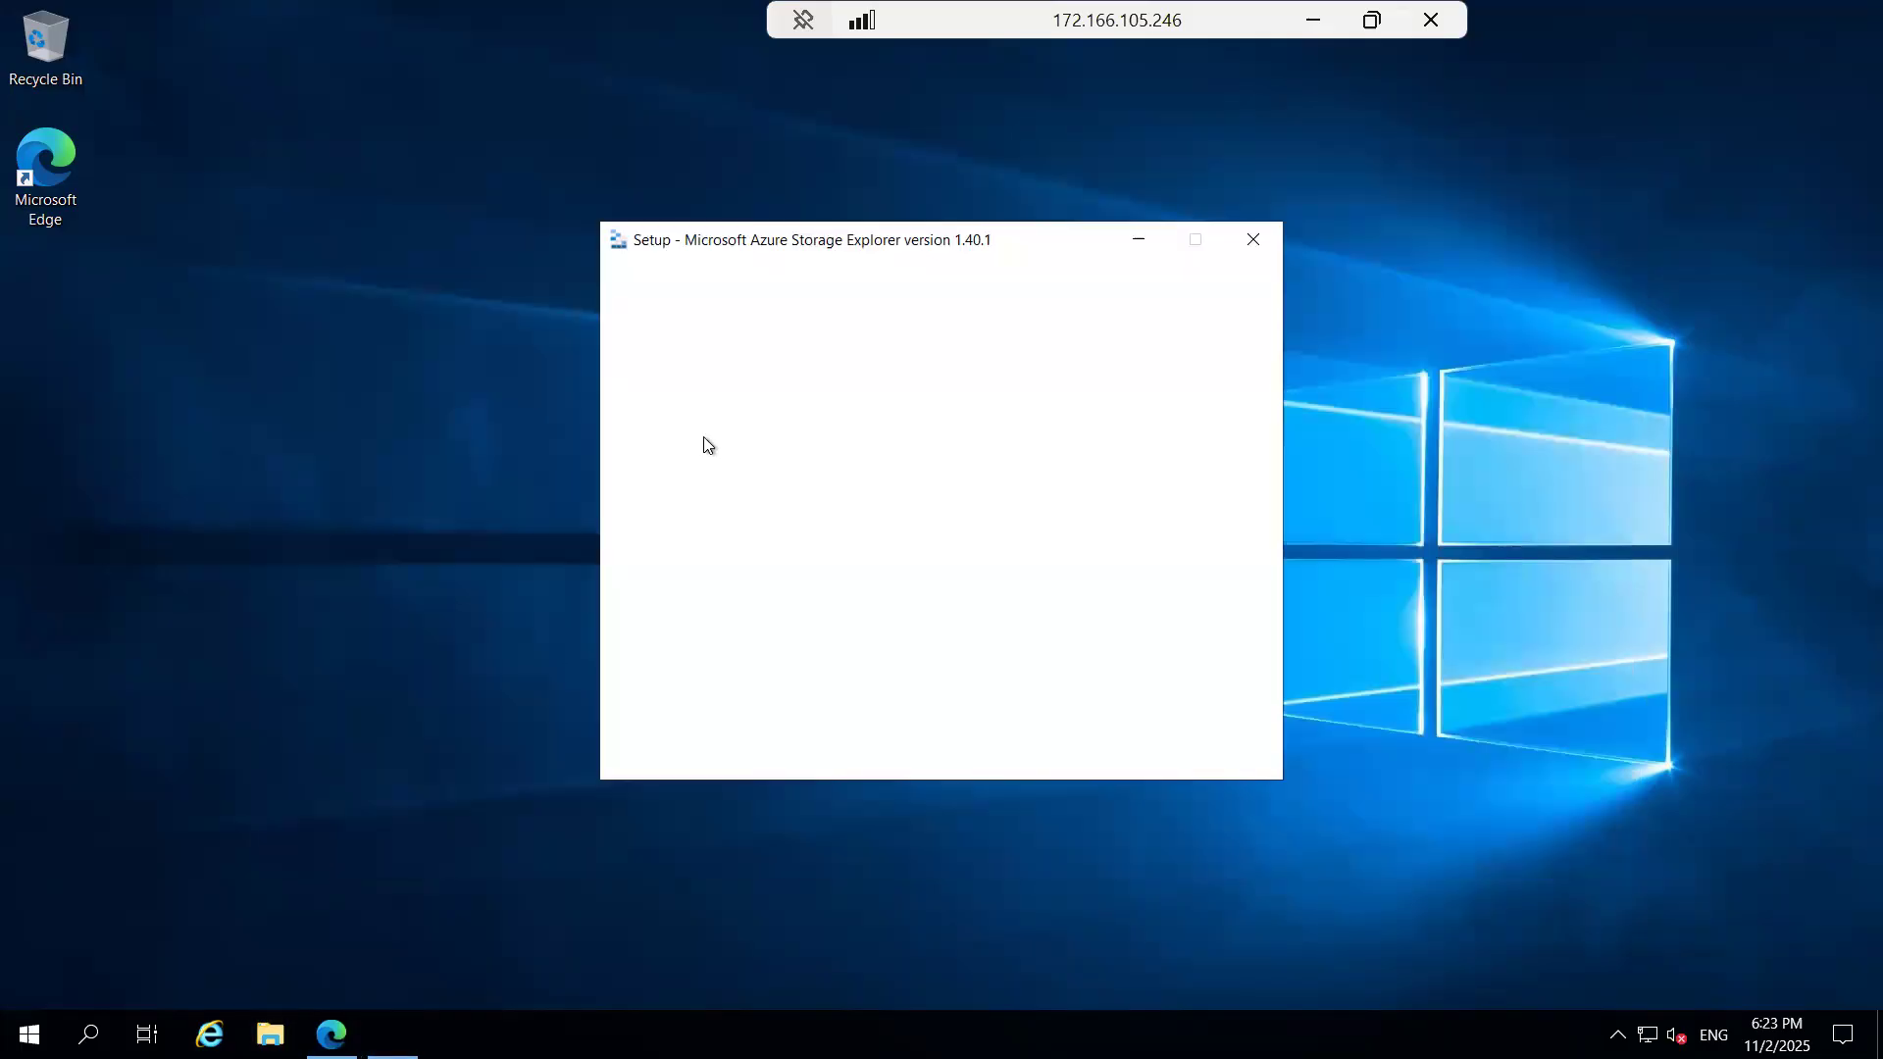
pyautogui.scroll(-8, 711, 682)
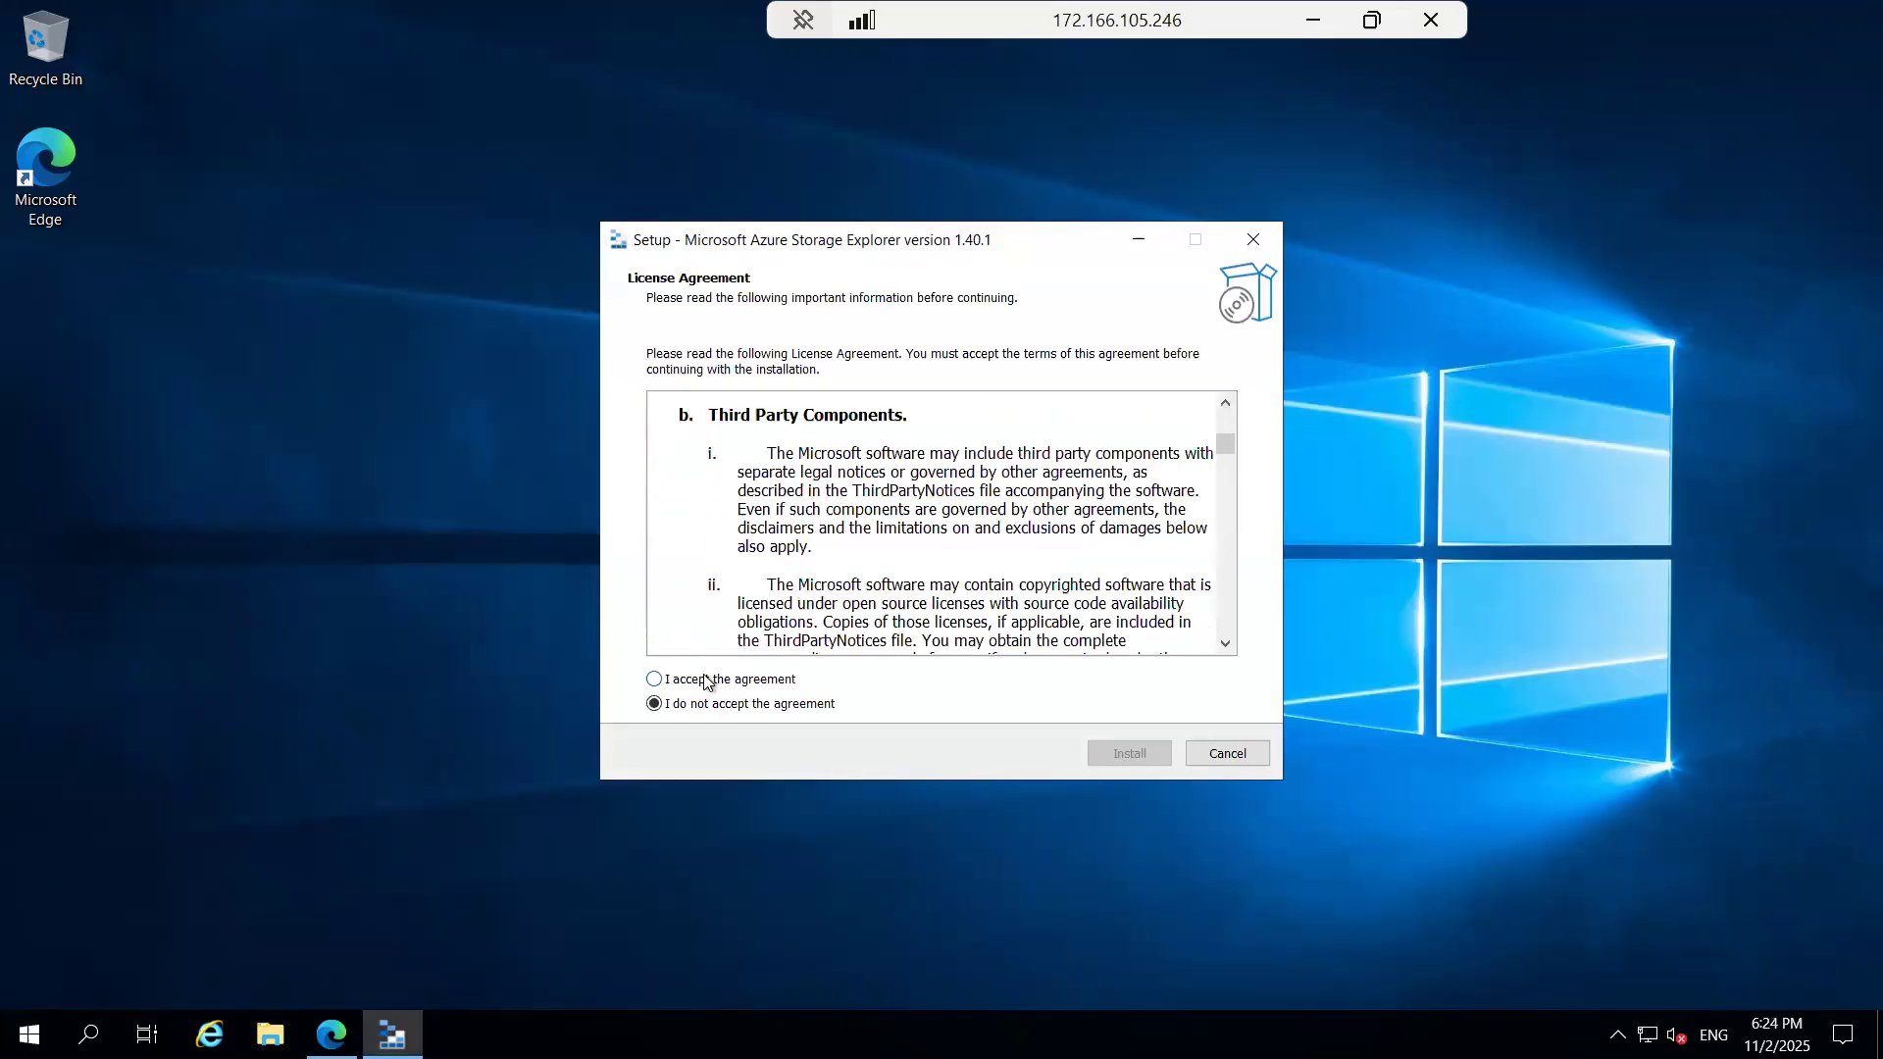
pyautogui.scroll(-4, 706, 681)
pyautogui.click(706, 679)
pyautogui.click(1132, 752)
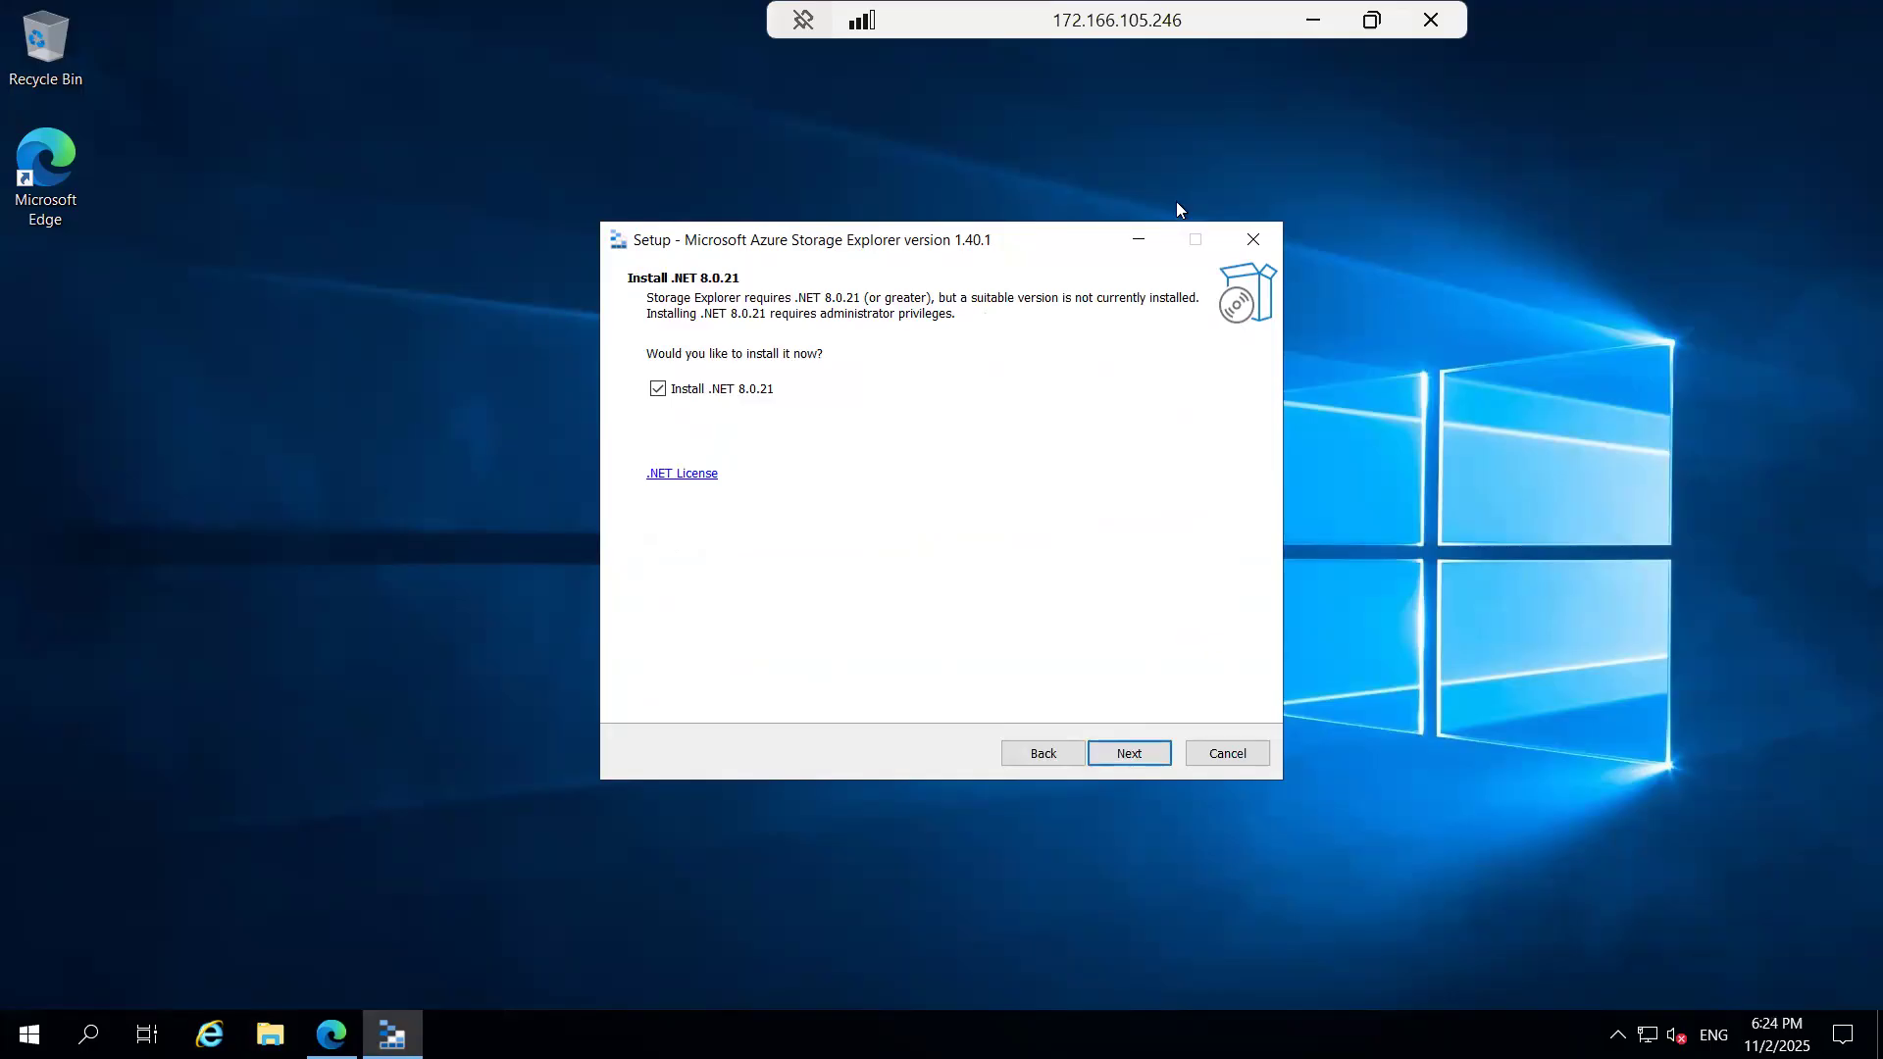
pyautogui.moveTo(671, 405)
pyautogui.mouseDown()
pyautogui.moveTo(806, 375)
pyautogui.moveTo(594, 391)
pyautogui.moveTo(788, 410)
pyautogui.mouseUp()
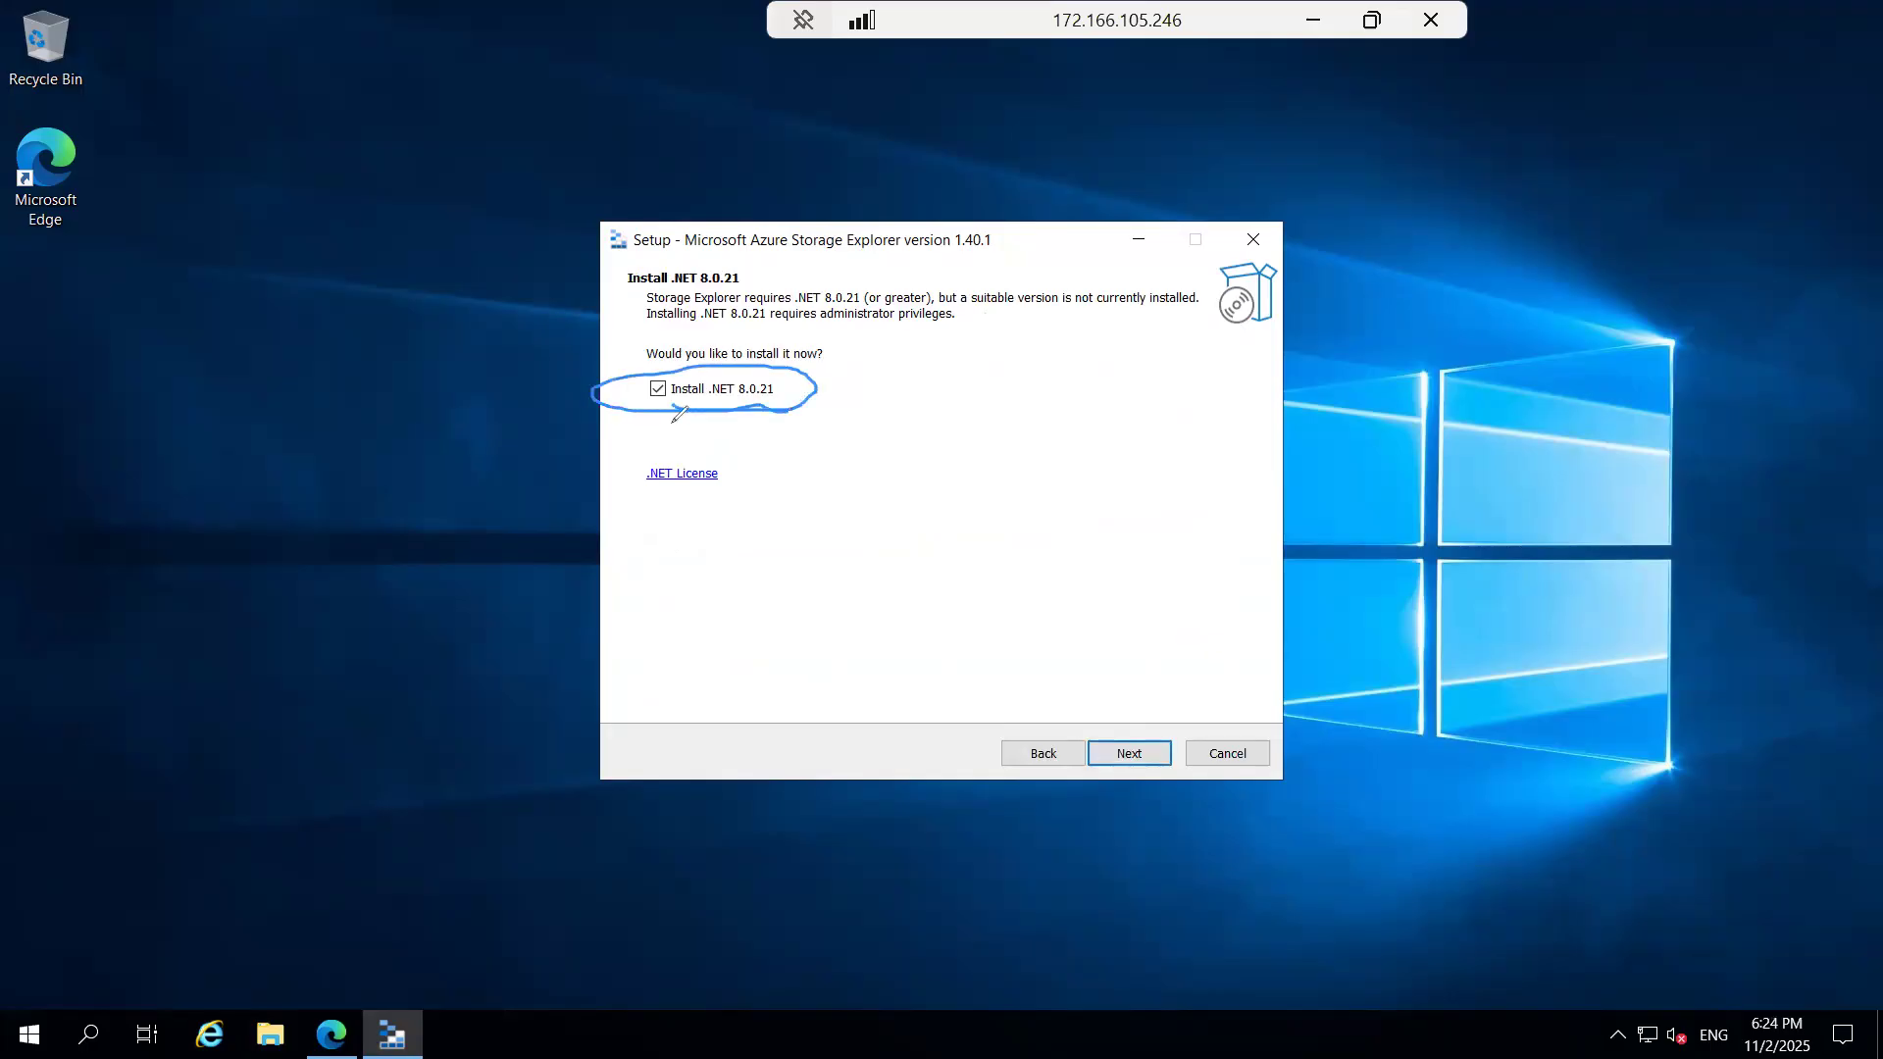
pyautogui.click(89, 817)
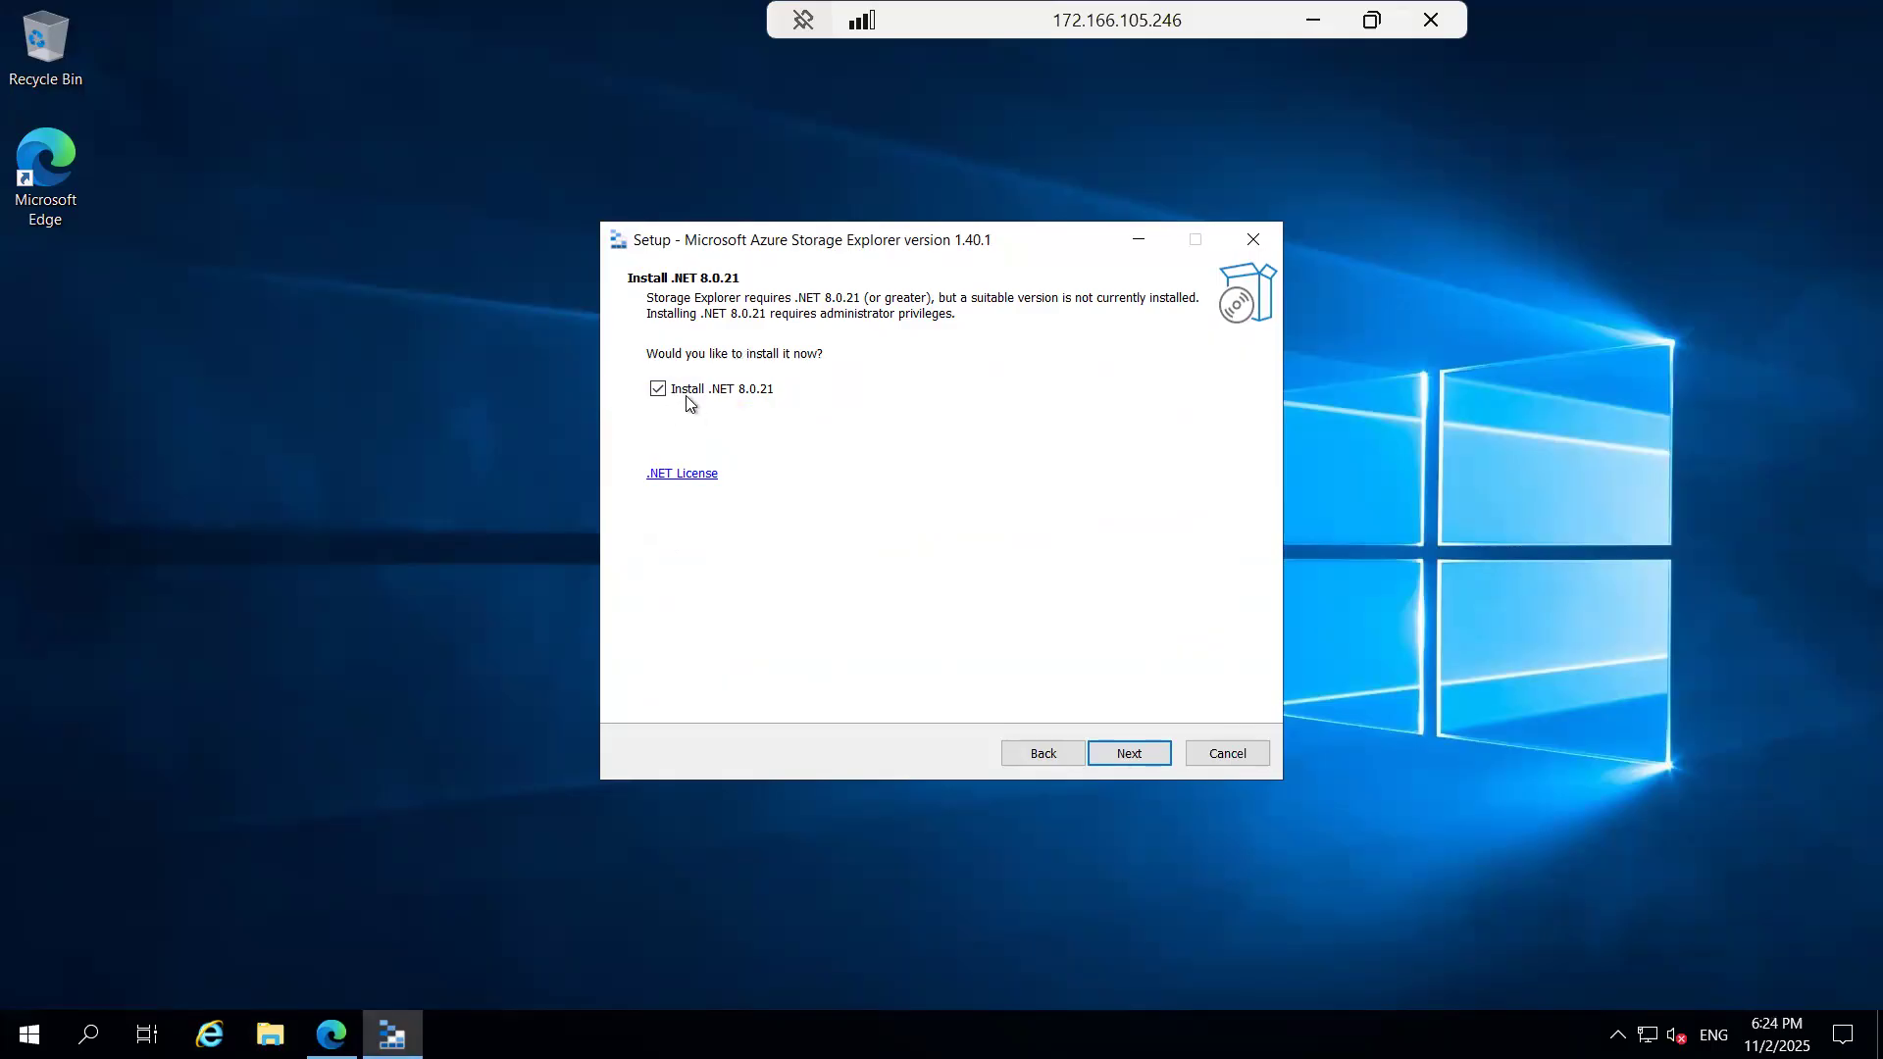
pyautogui.click(1128, 761)
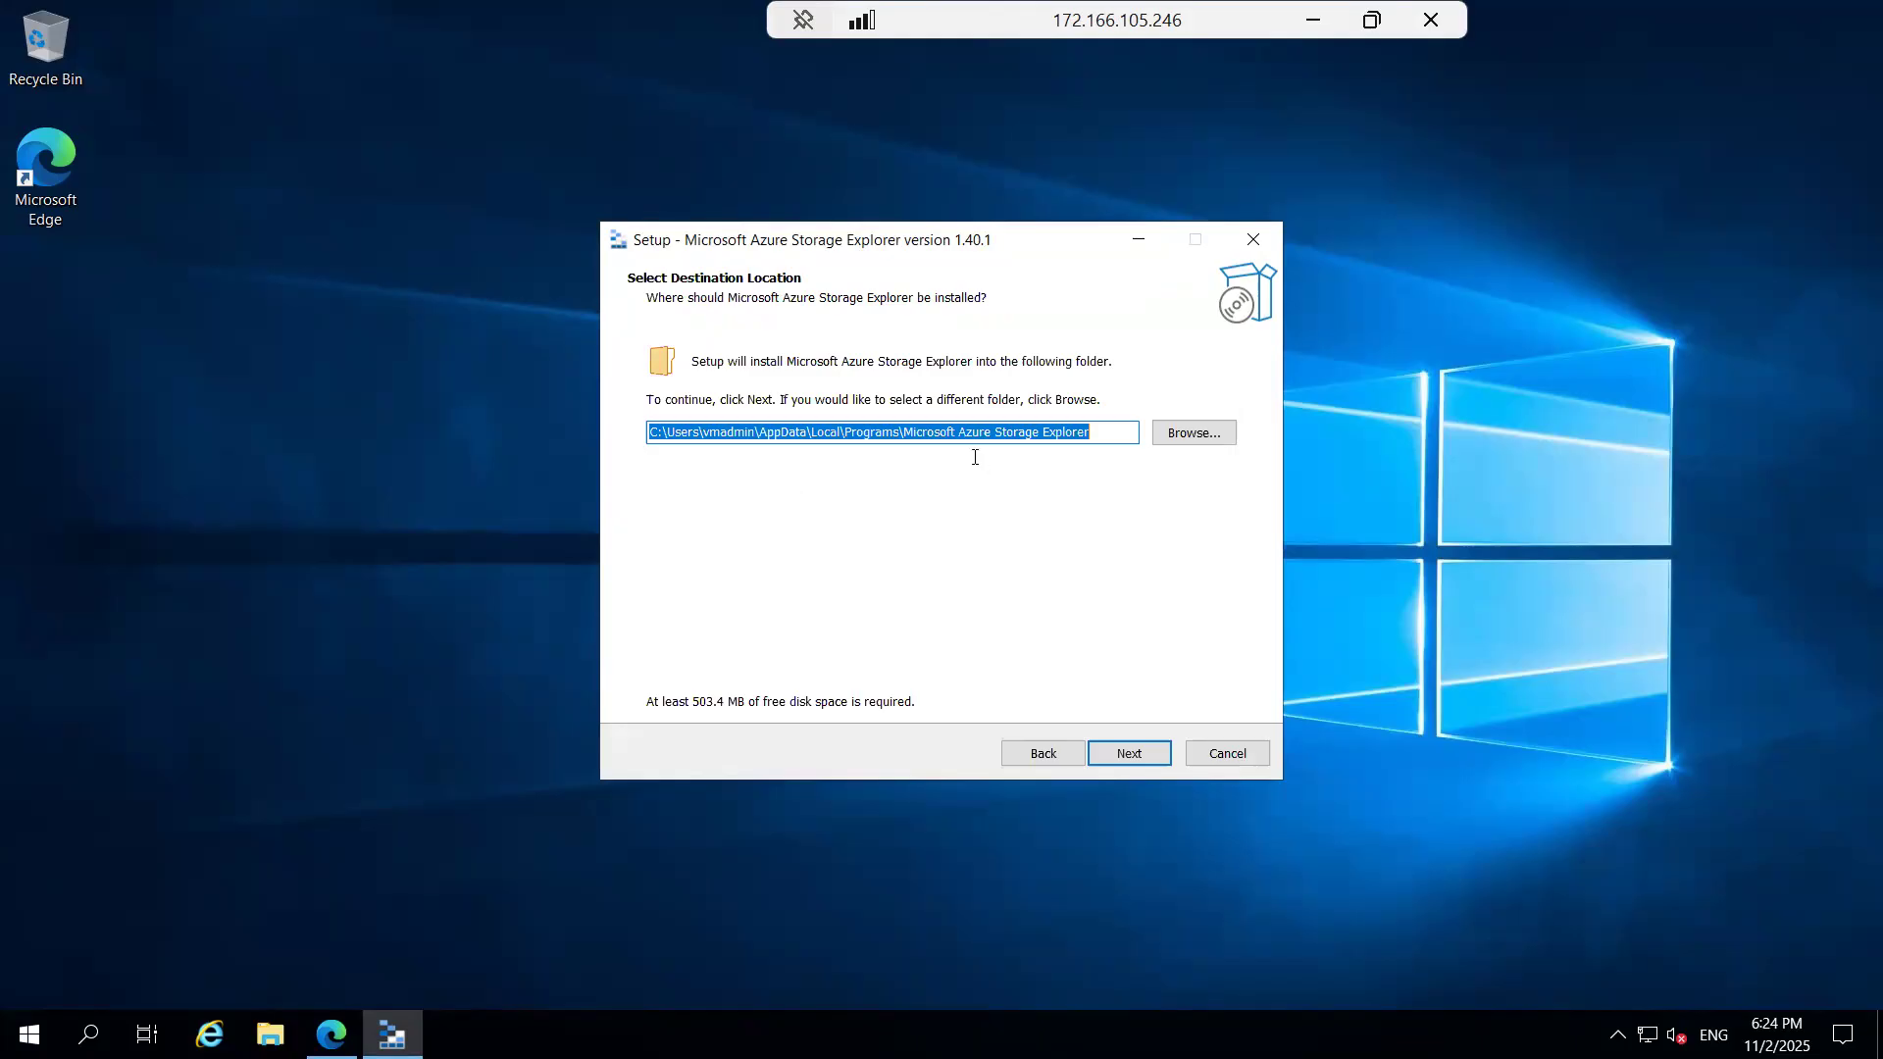
# Step: Keep the default install and Start Menu folders, then finish and launch Storage Explorer
pyautogui.click(1114, 438)
pyautogui.moveTo(1114, 437); pyautogui.dragTo(637, 406)
pyautogui.click(1128, 753)
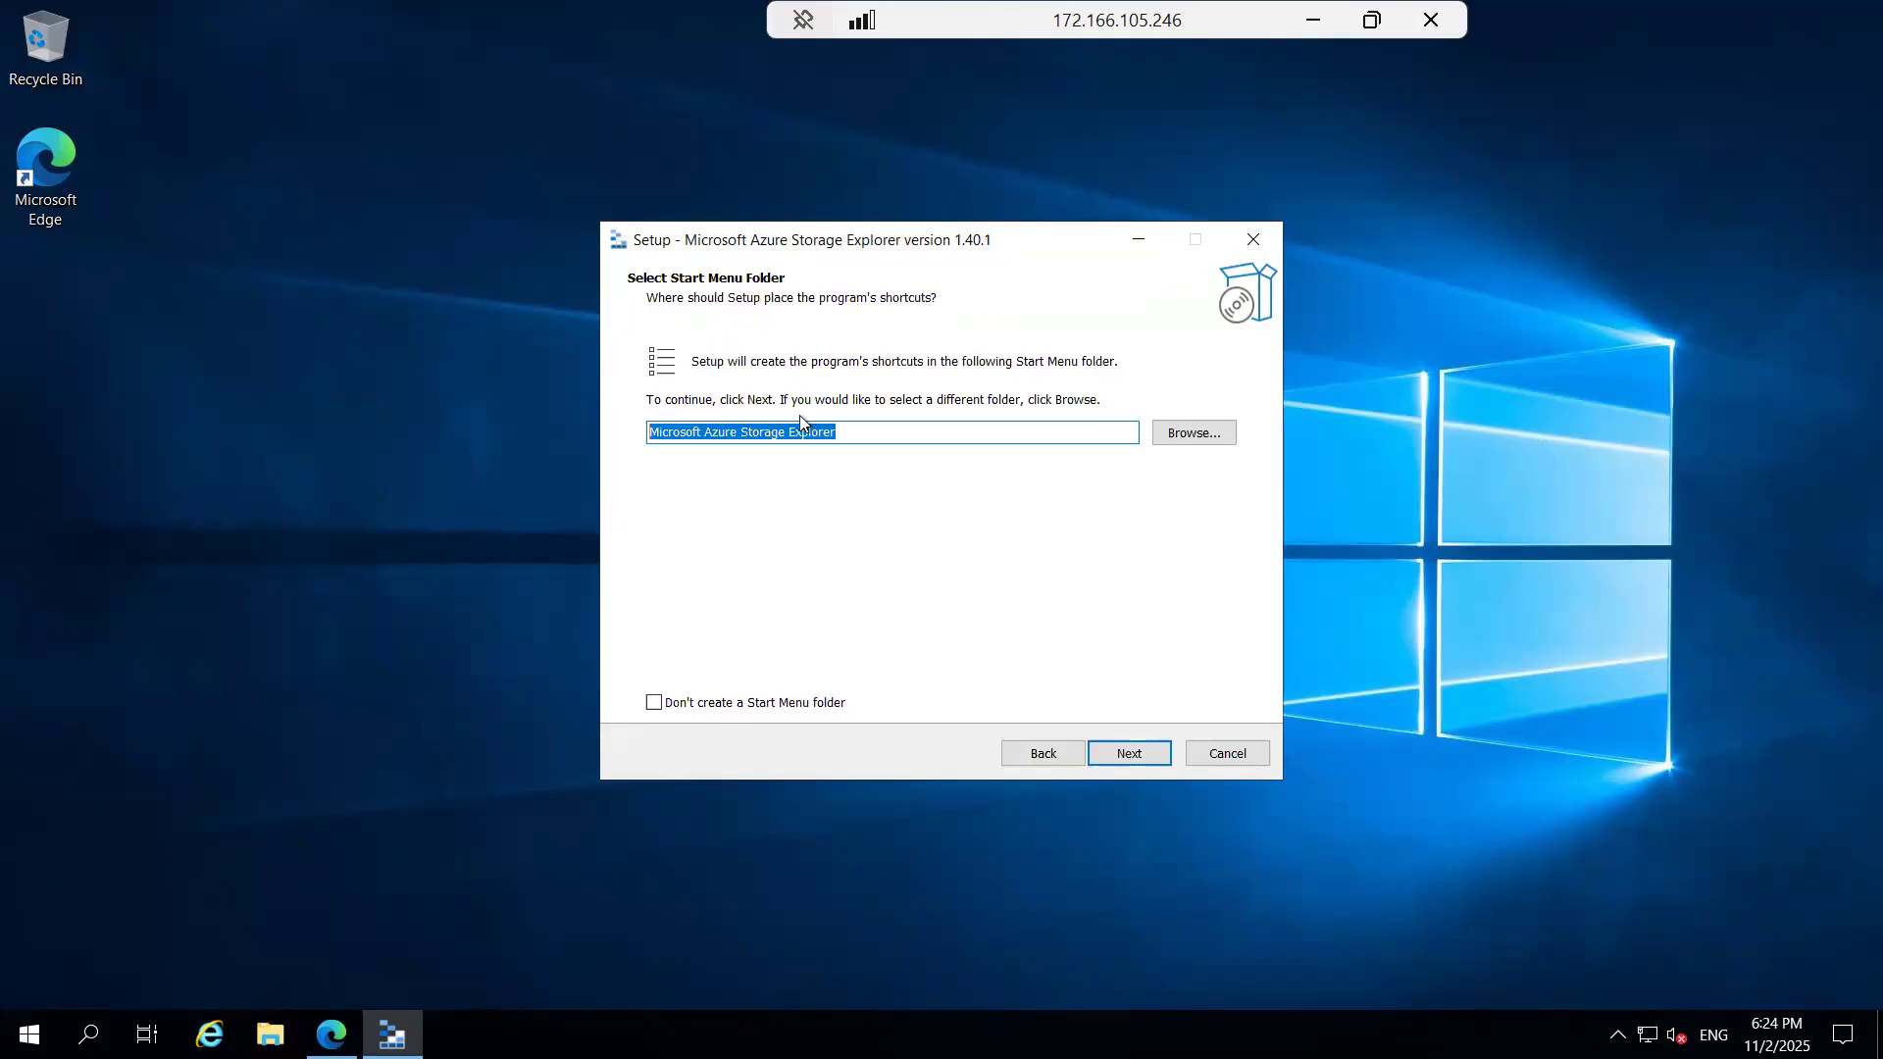
pyautogui.click(1109, 755)
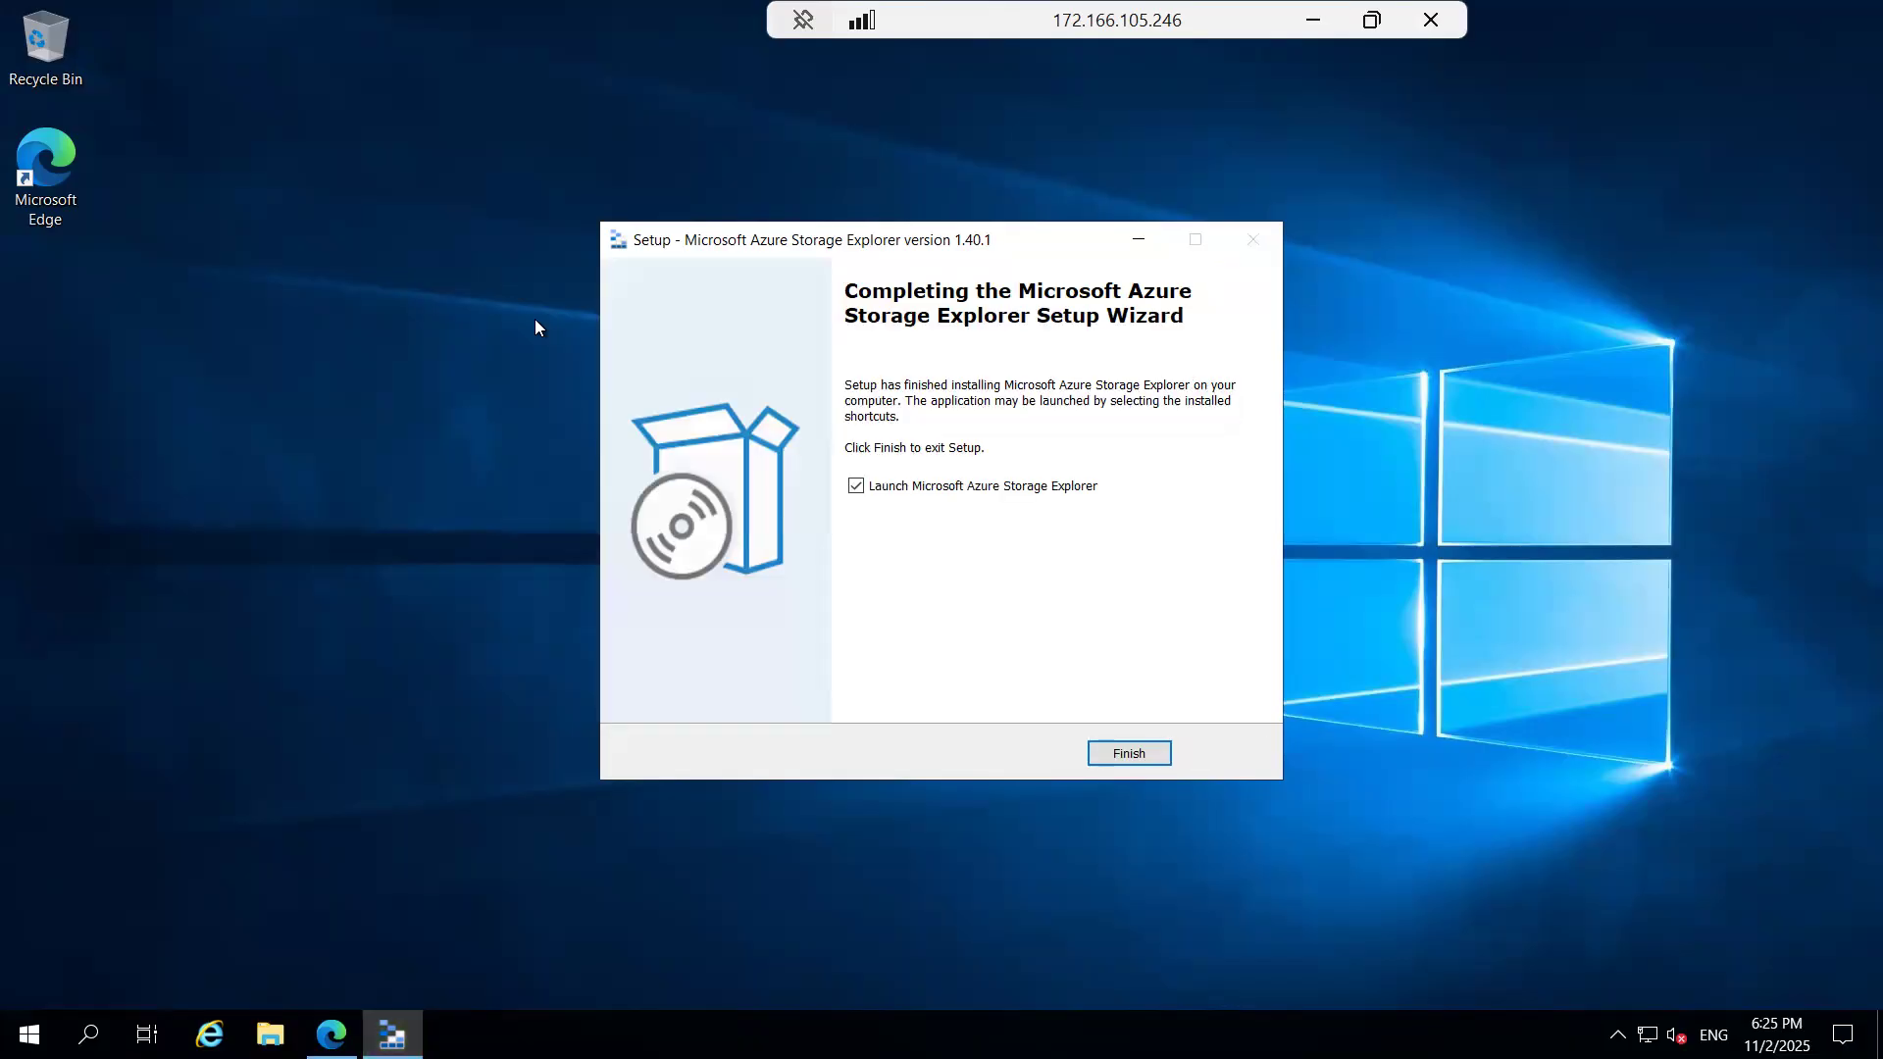
pyautogui.click(1119, 753)
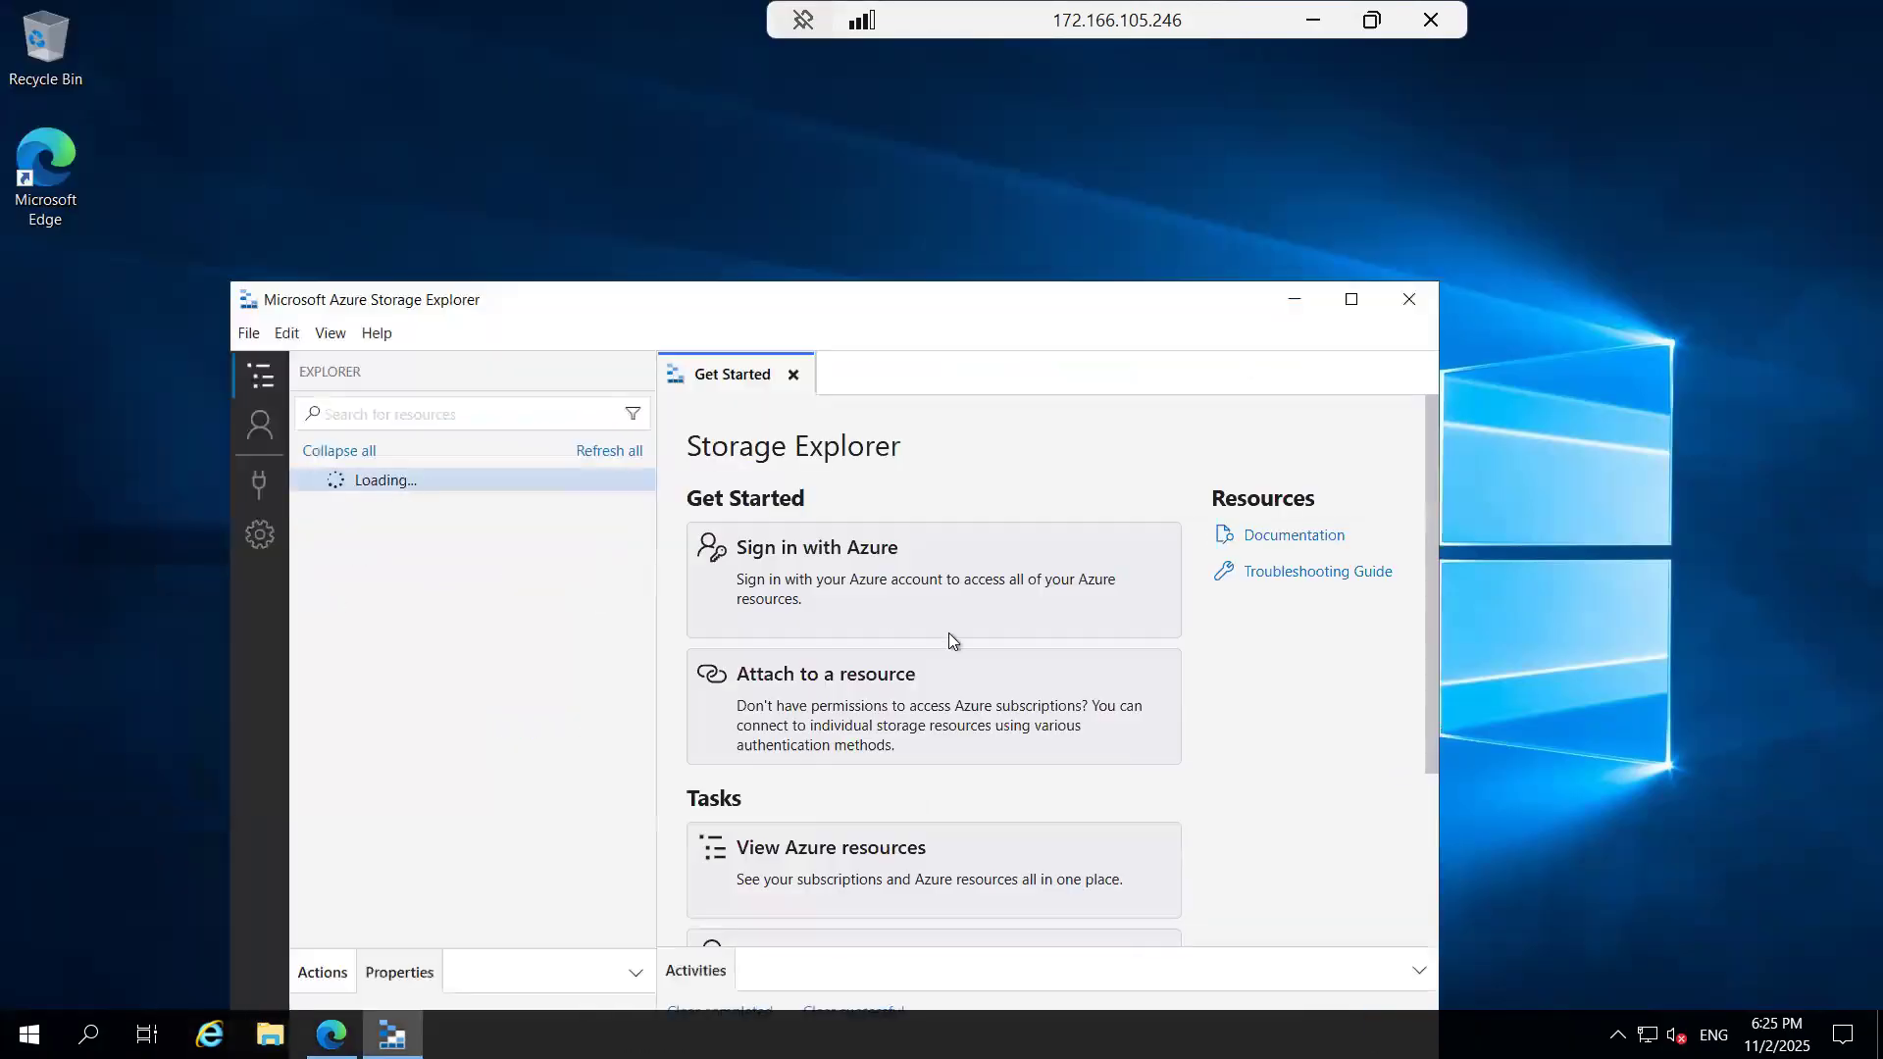
# Step: Restart Azure Storage Explorer from the Start menu and dismiss the multi-factor authentication notice
pyautogui.click(1408, 299)
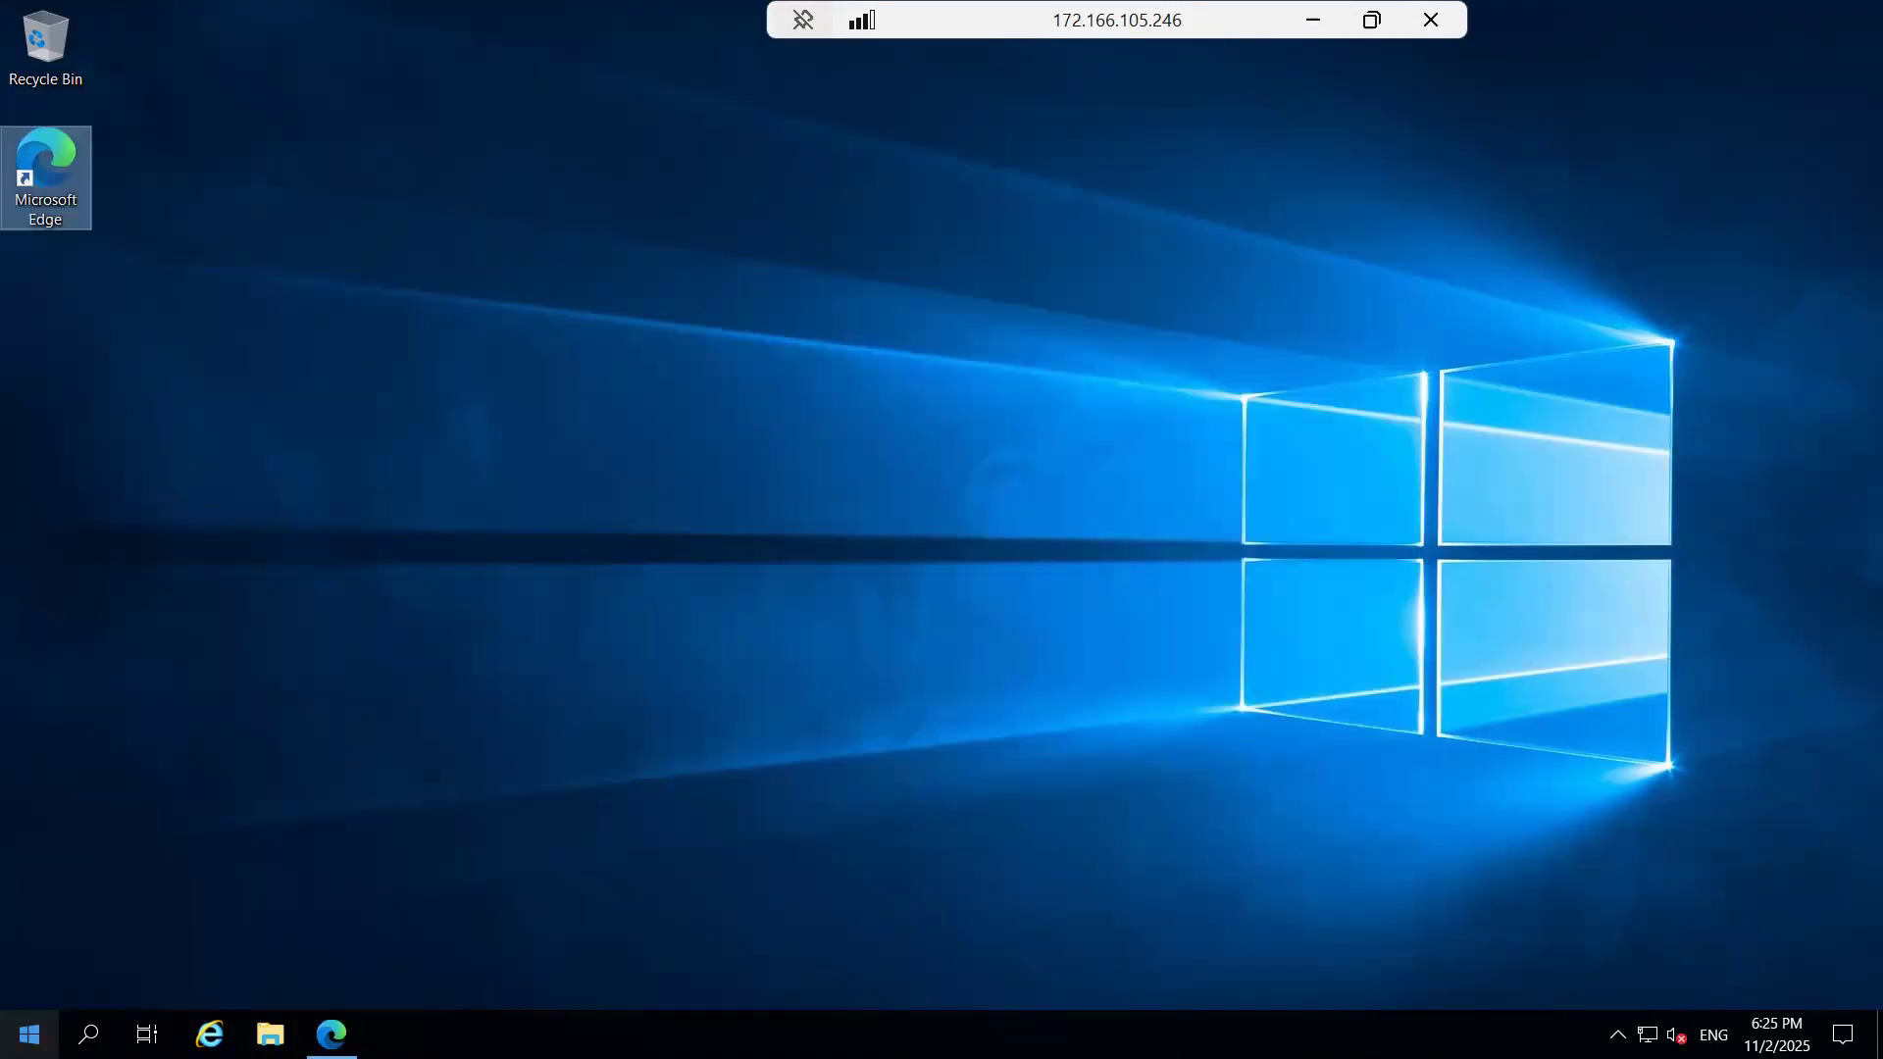
pyautogui.click(30, 1034)
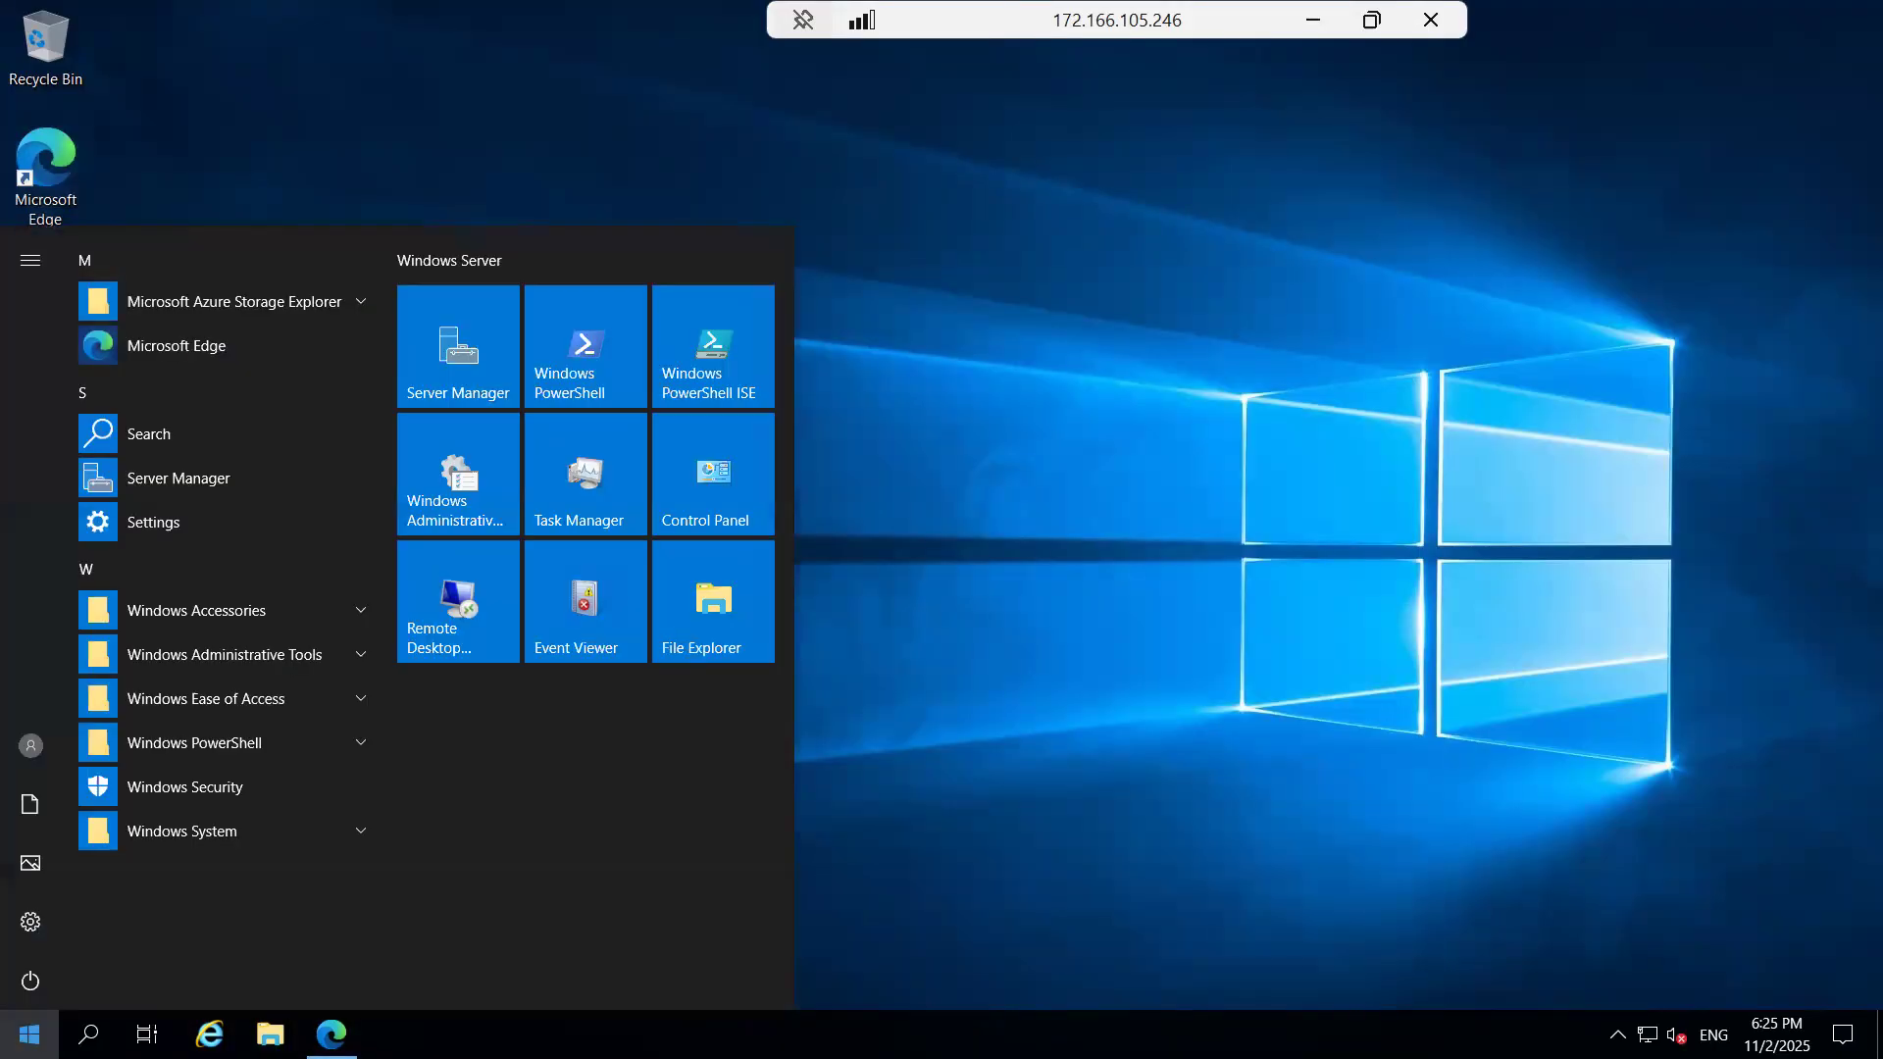
pyautogui.click(261, 308)
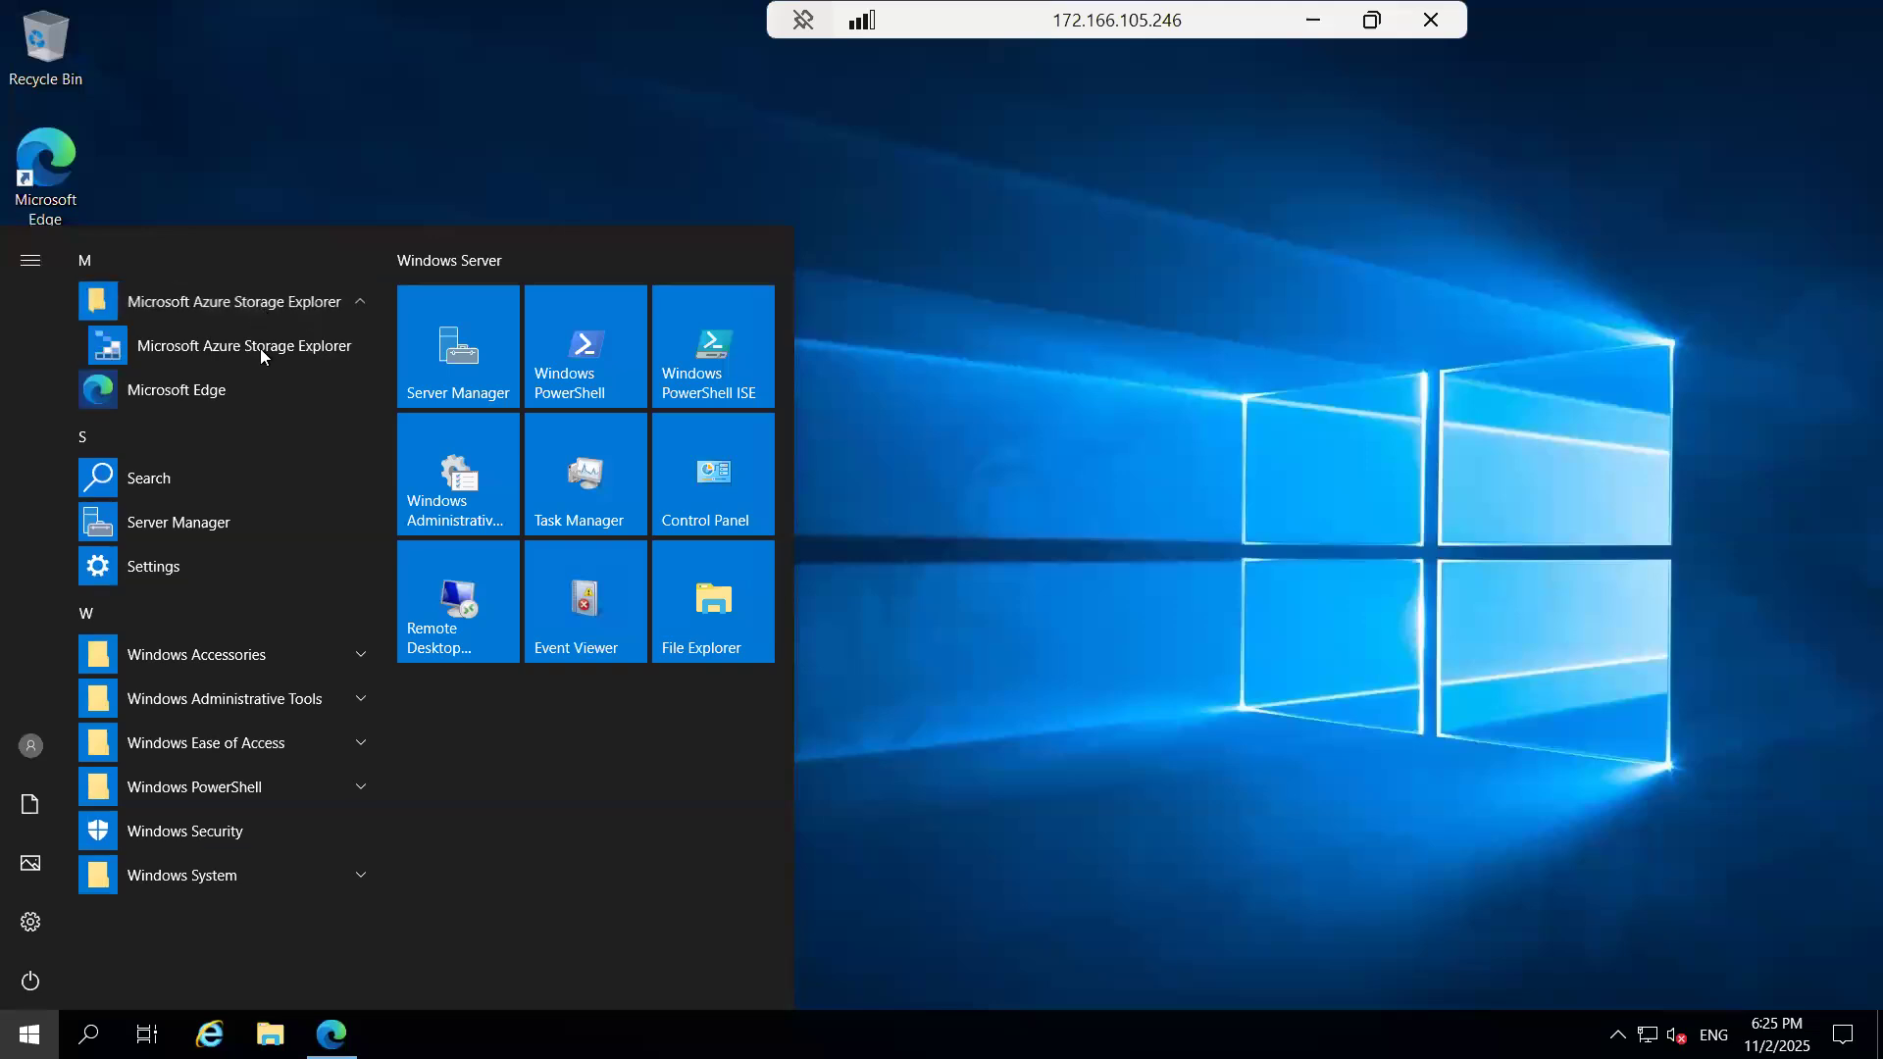
pyautogui.click(261, 349)
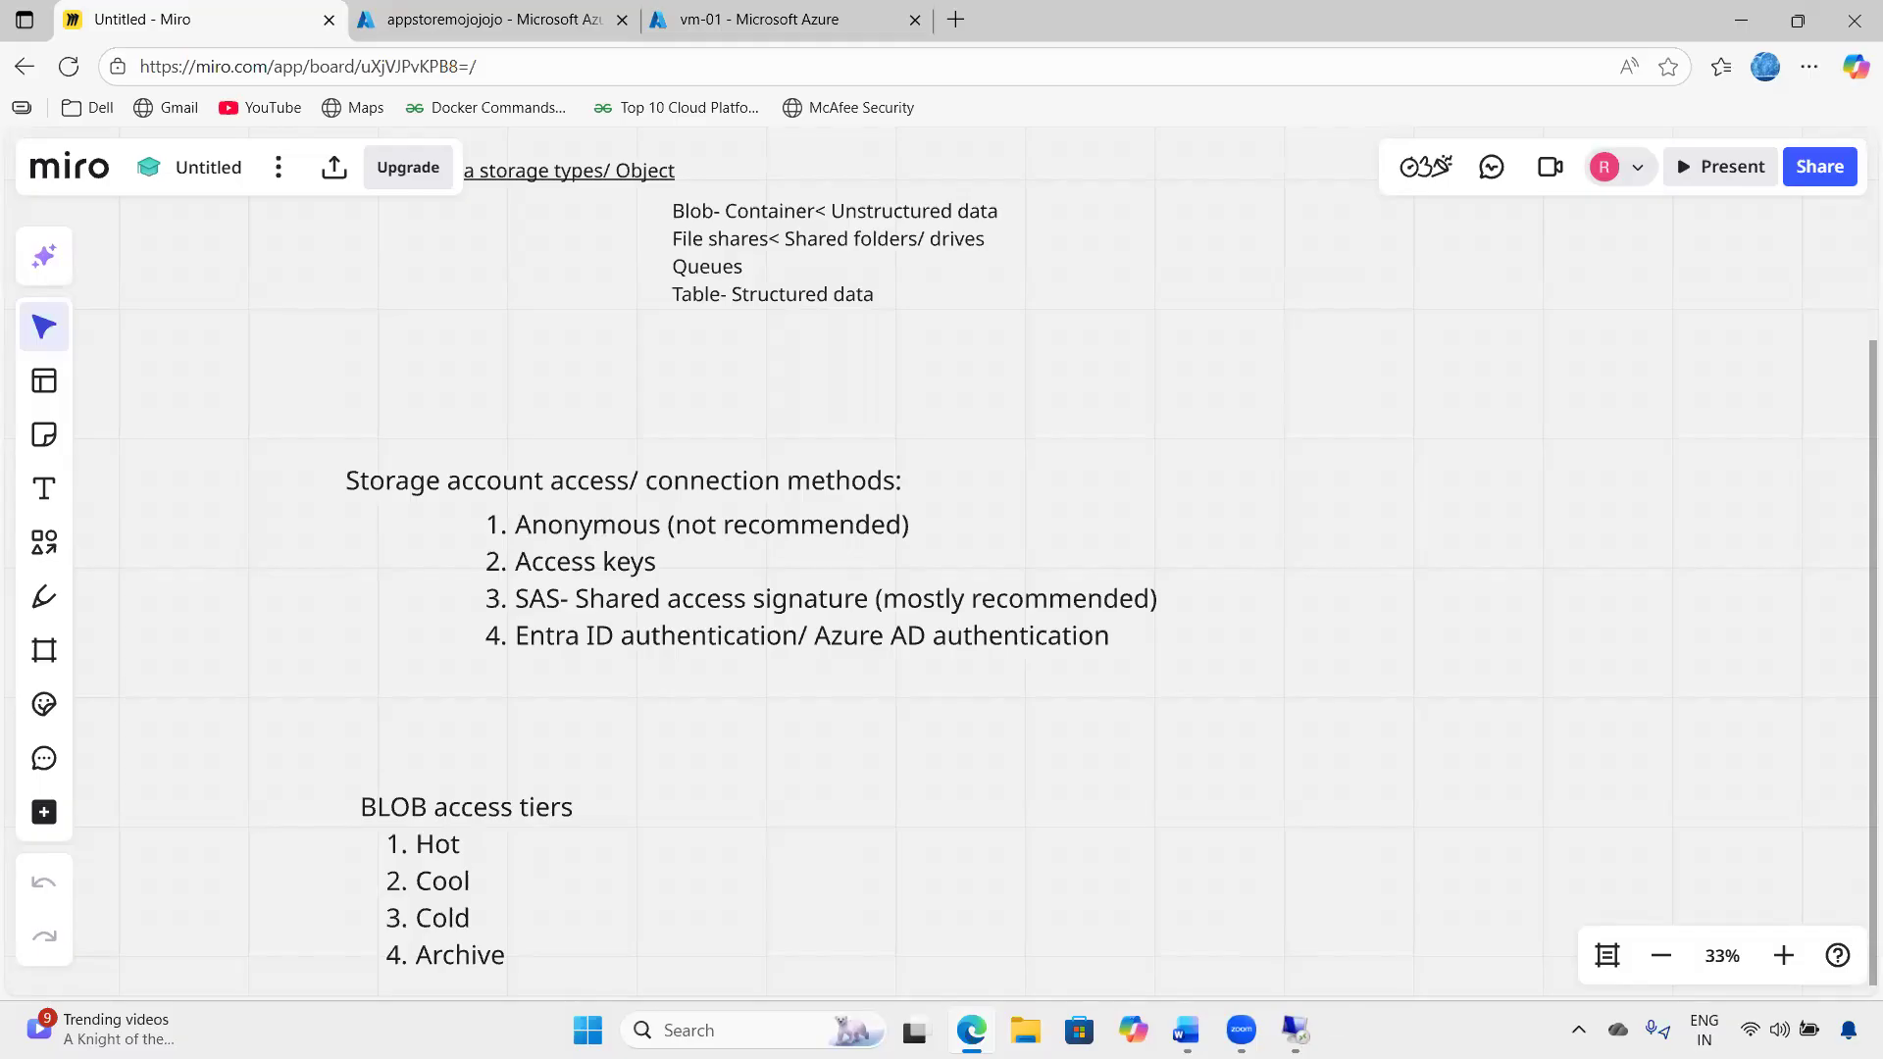
pyautogui.hotkey('alt', 'Tab')
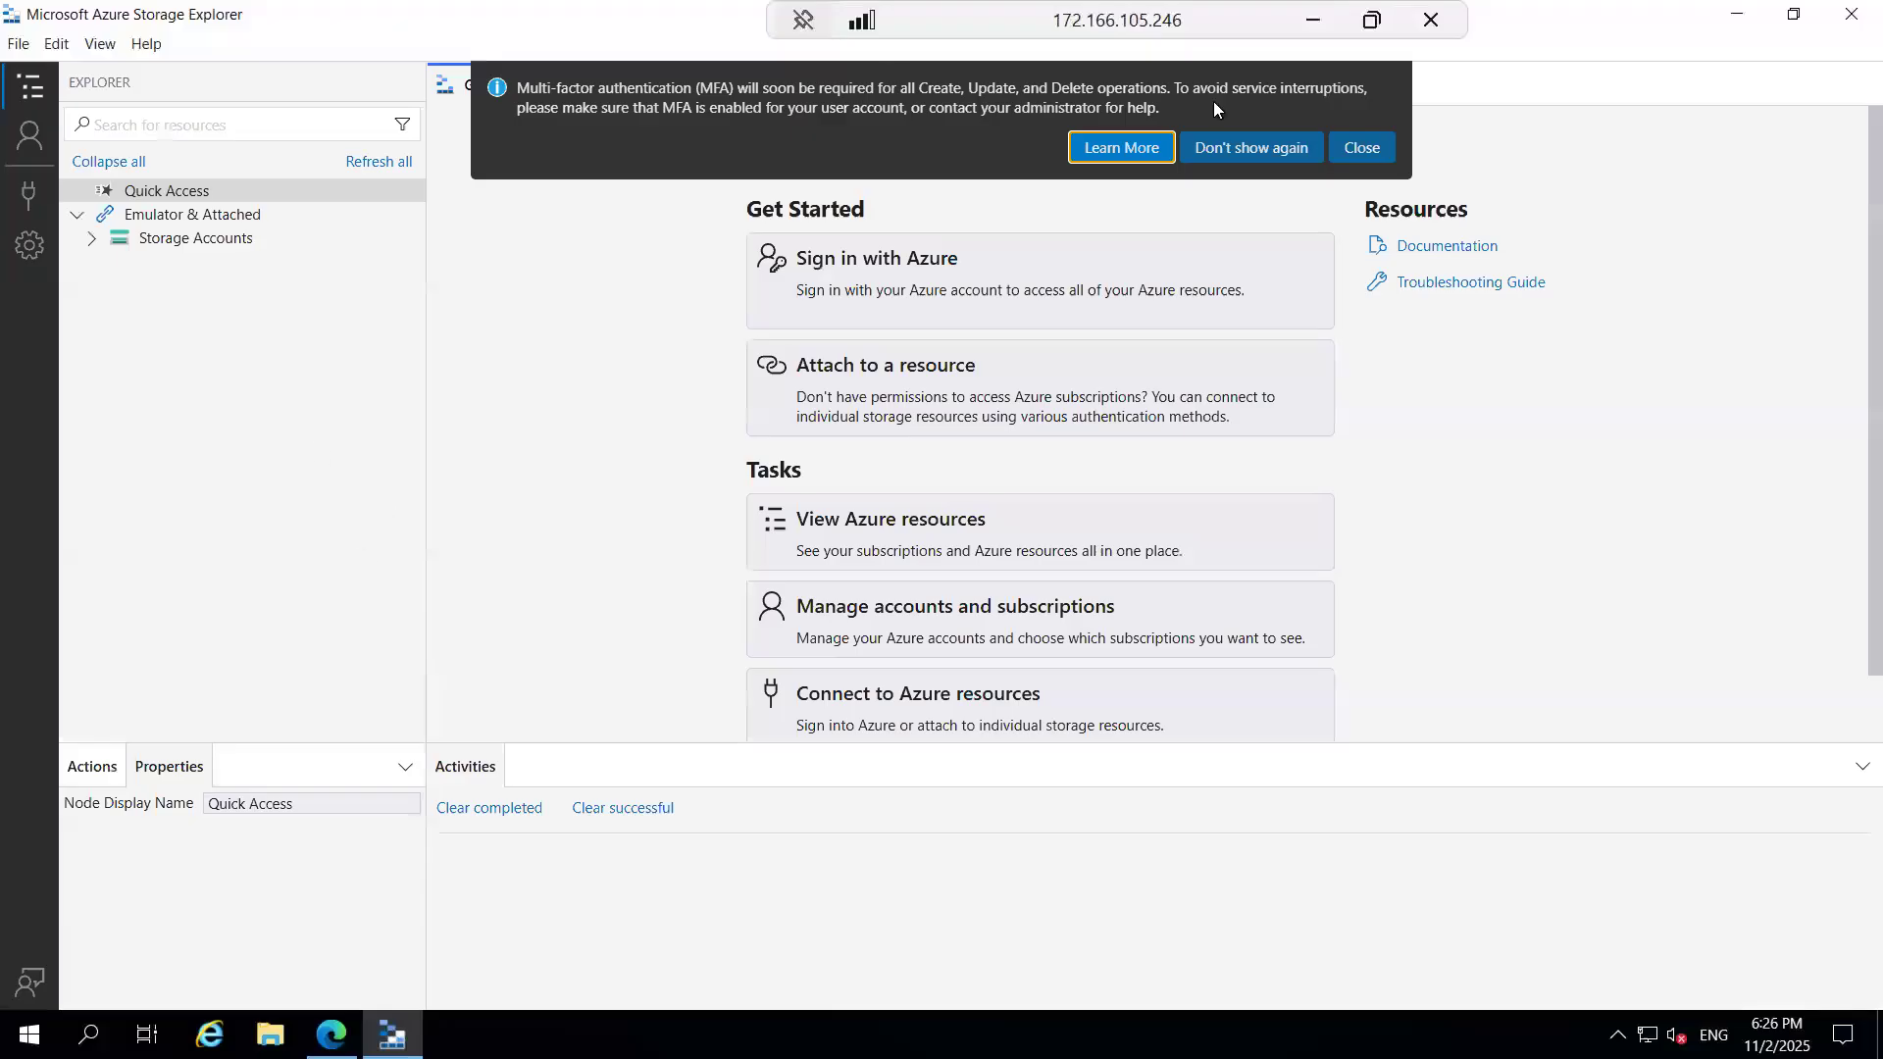
pyautogui.click(1362, 147)
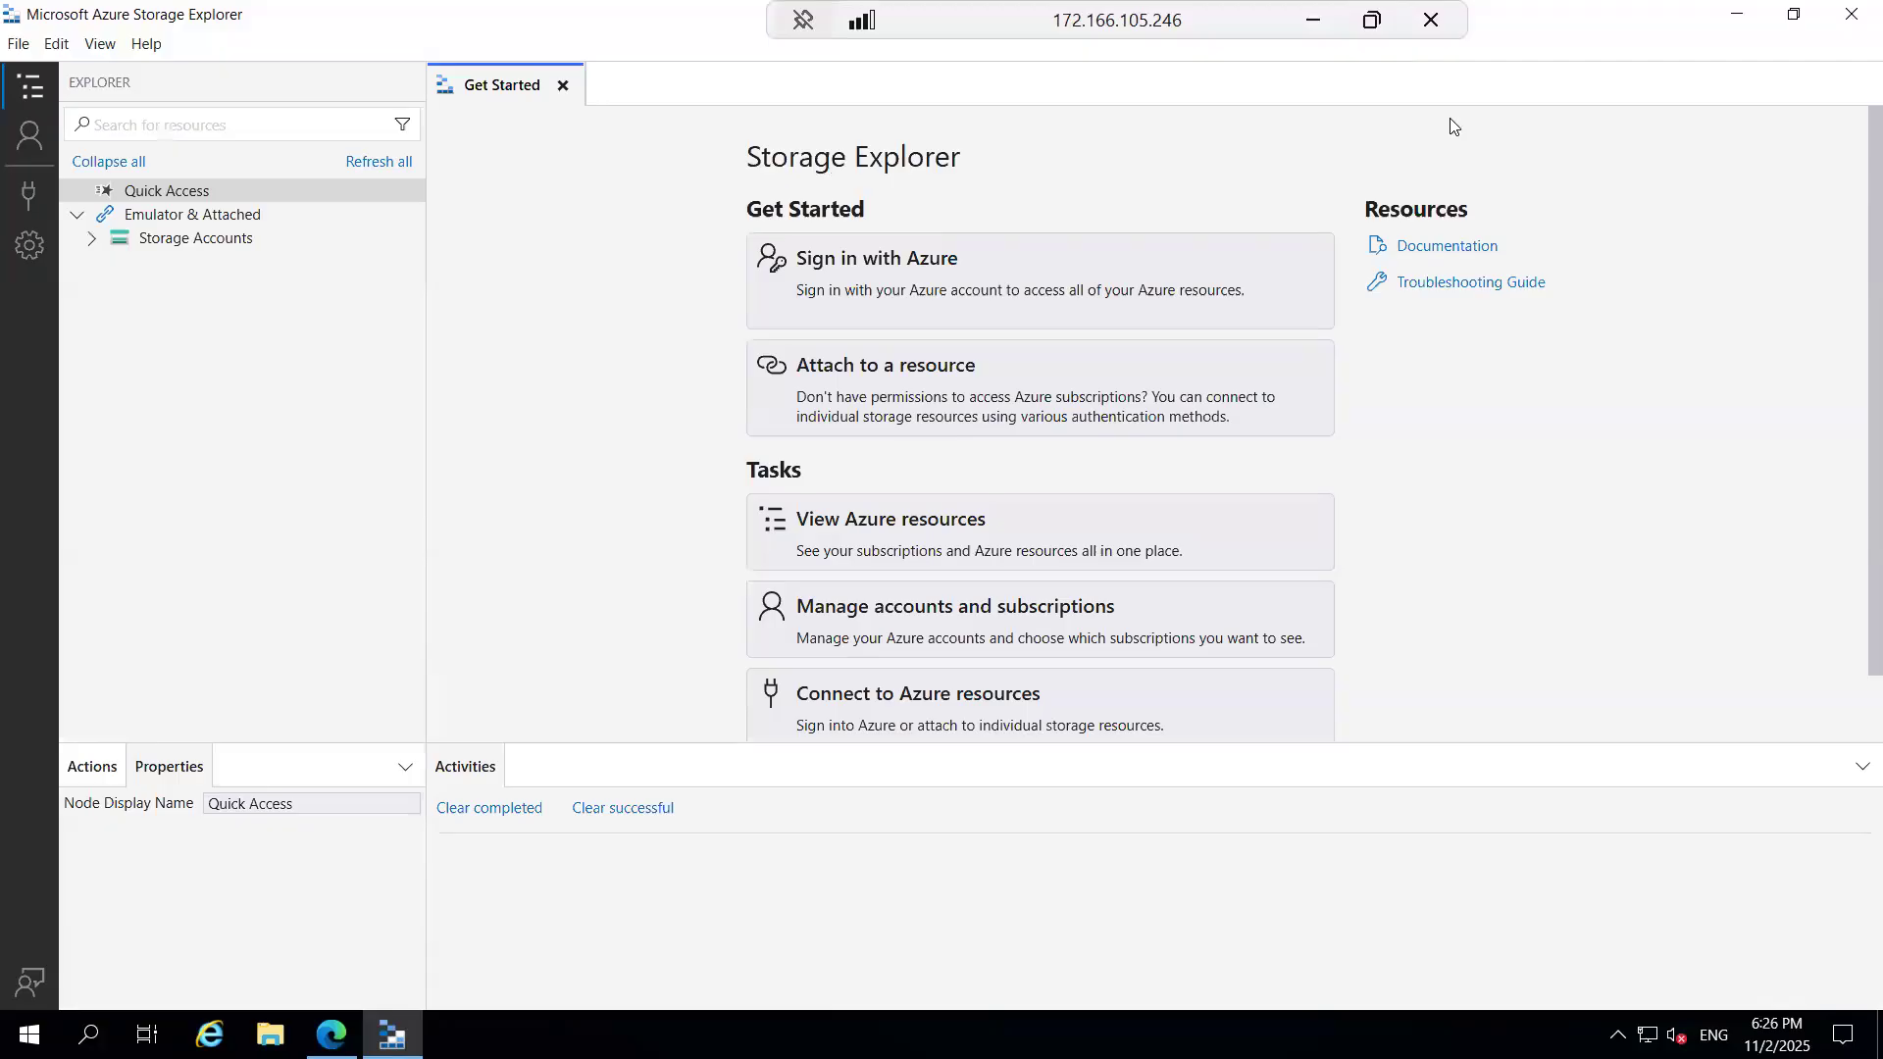
pyautogui.click(1316, 20)
# Step: Copy key1 of the appstoremojojo storage account from the portal's Access keys page
pyautogui.click(481, 19)
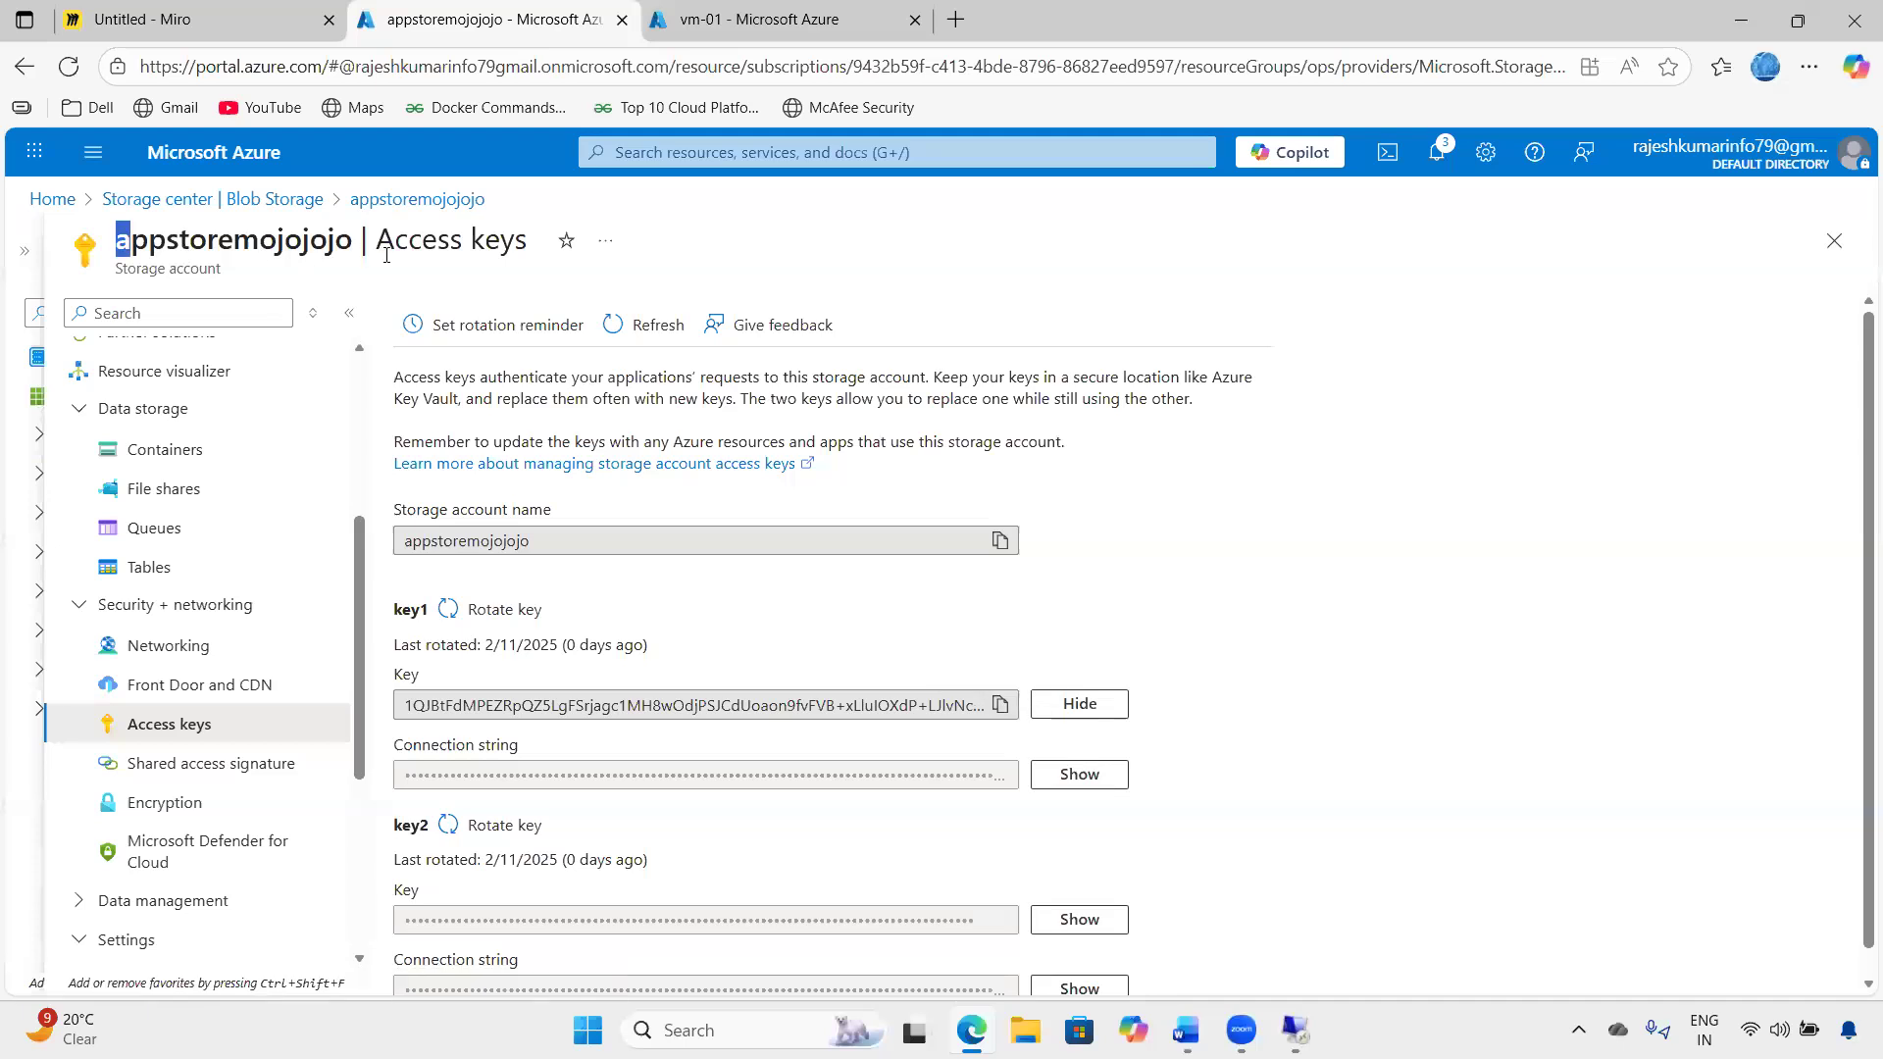
pyautogui.moveTo(115, 239); pyautogui.dragTo(395, 239)
pyautogui.moveTo(416, 704); pyautogui.dragTo(577, 704)
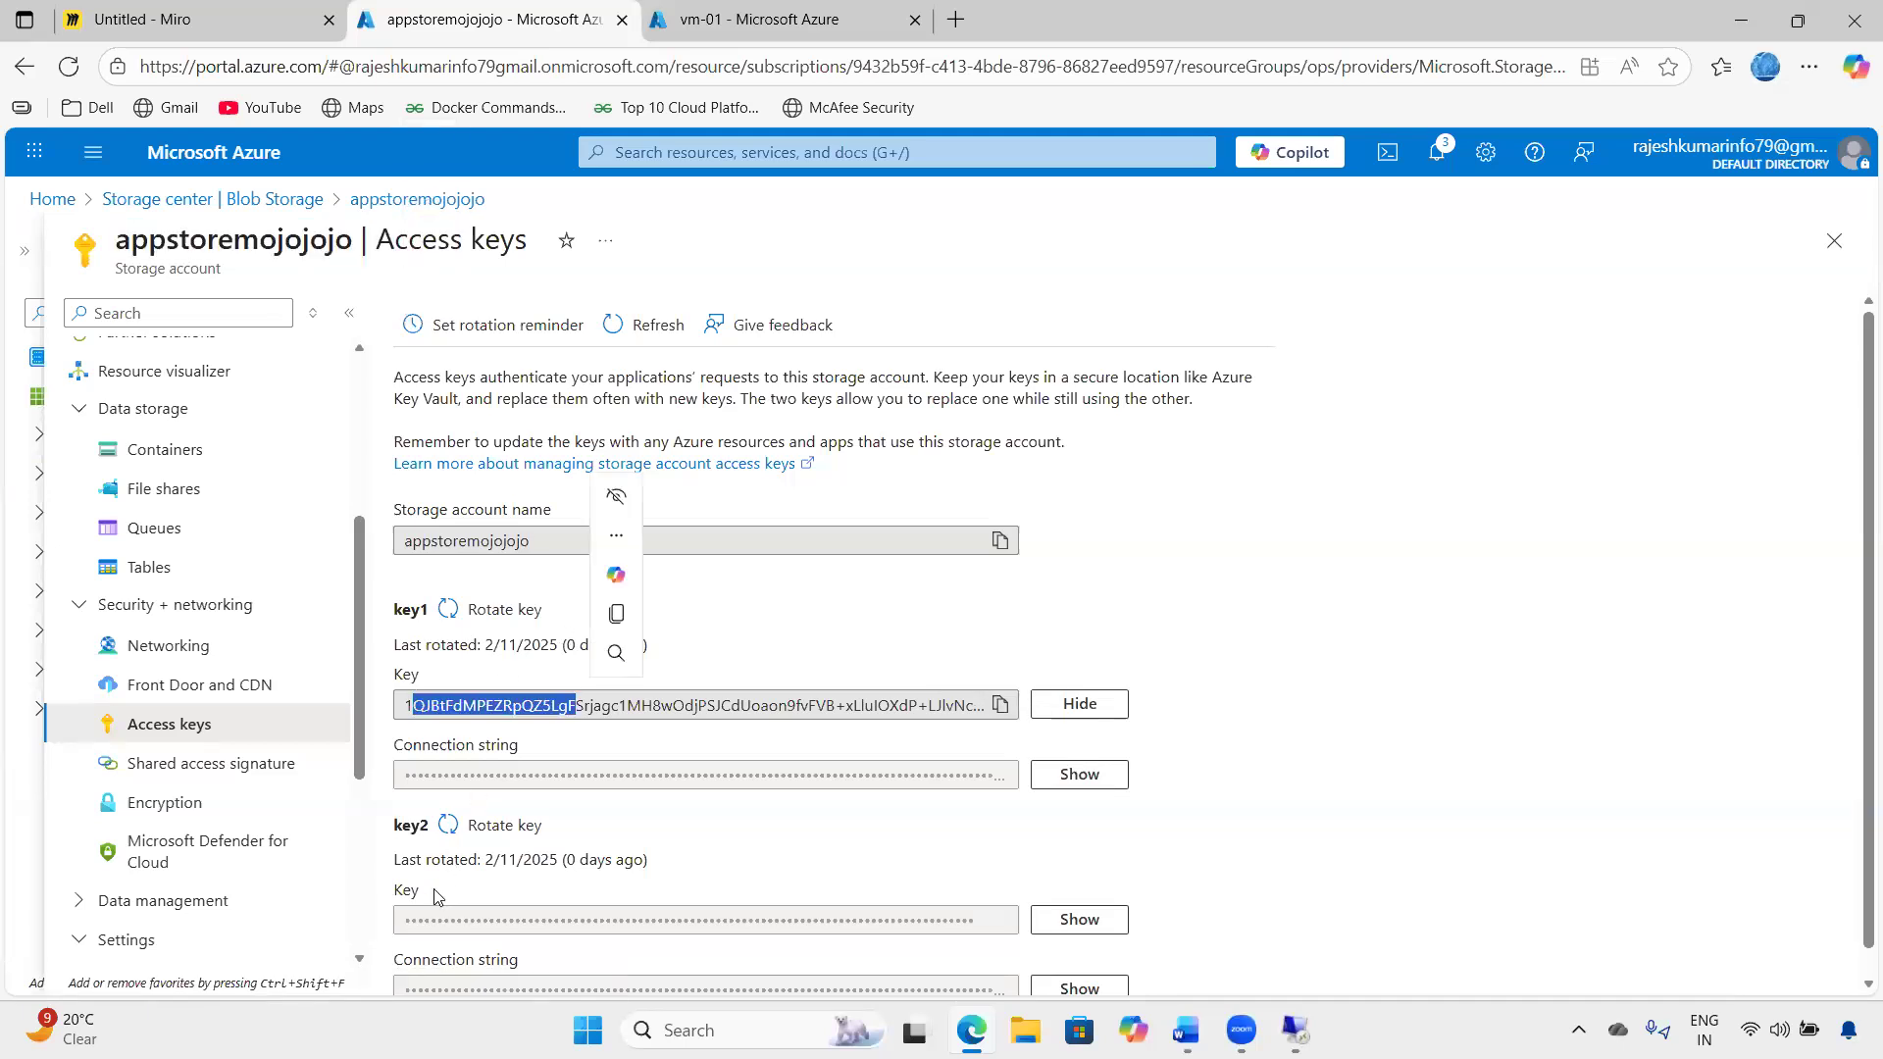
pyautogui.moveTo(414, 920); pyautogui.dragTo(586, 920)
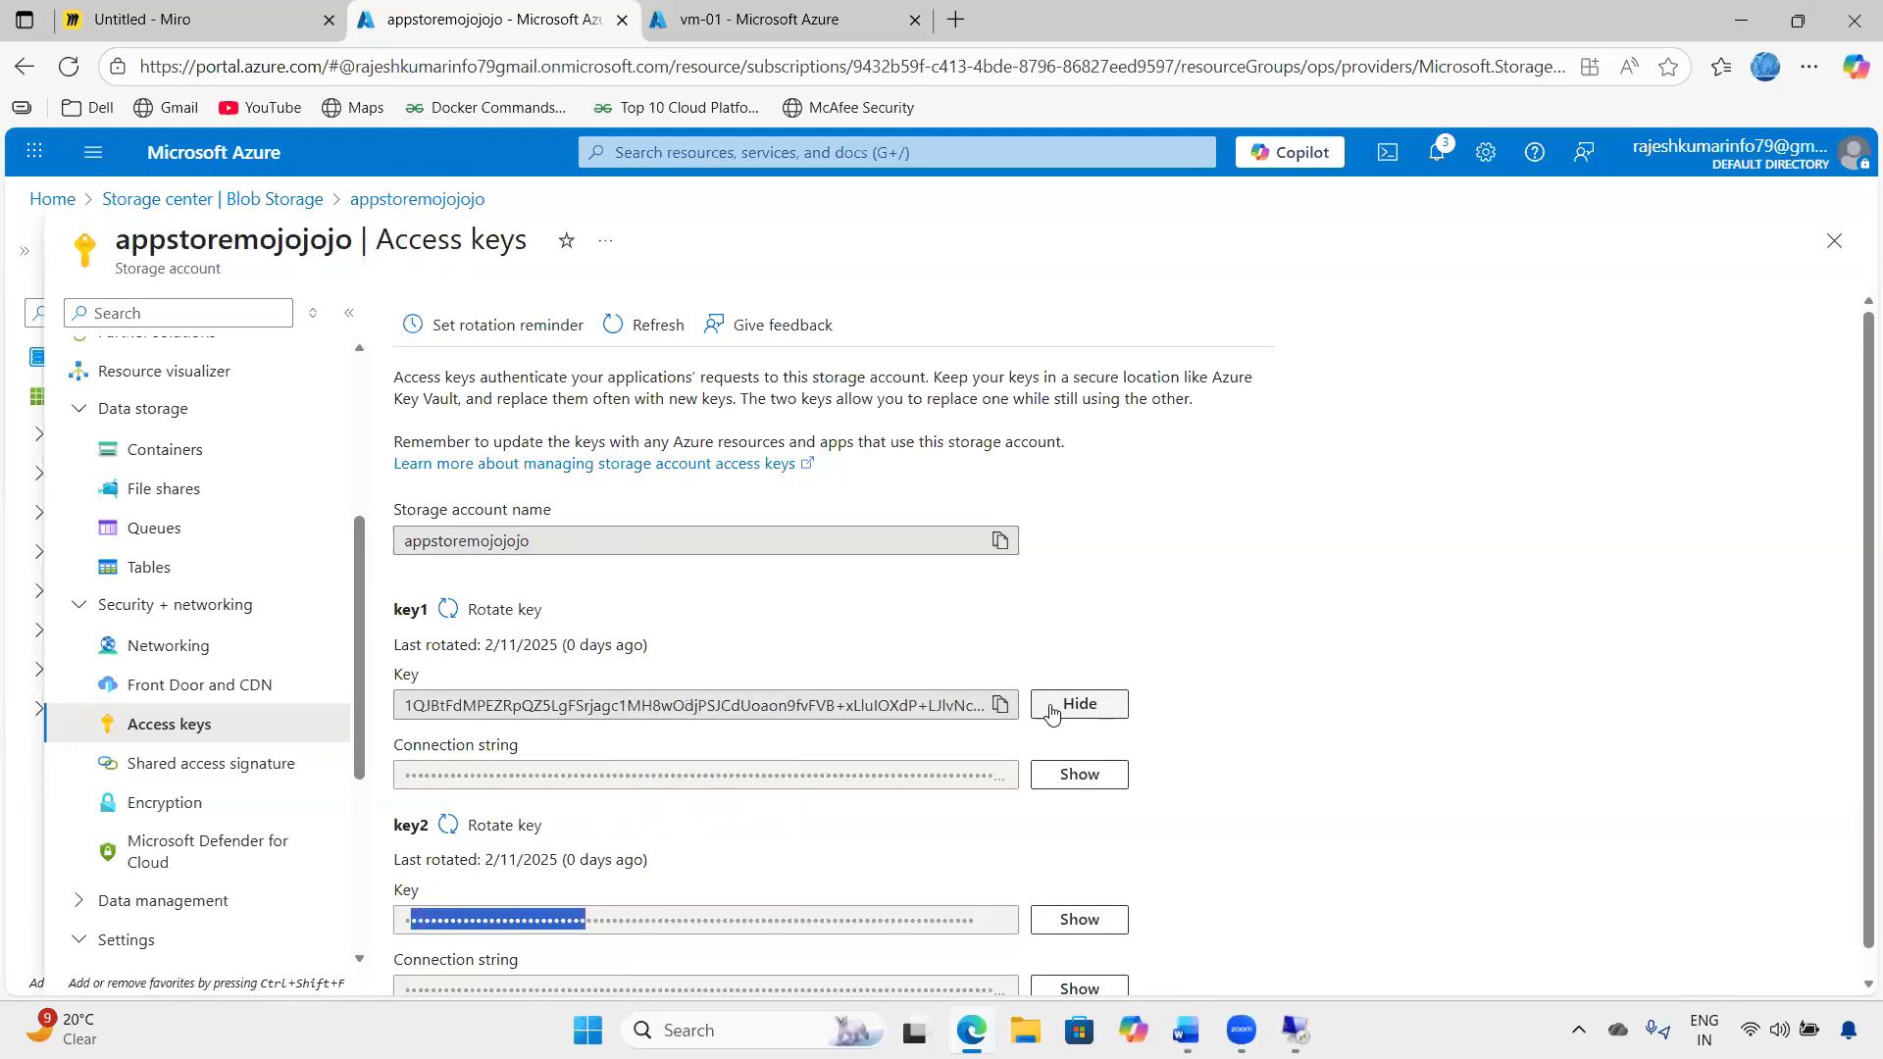
pyautogui.click(1001, 705)
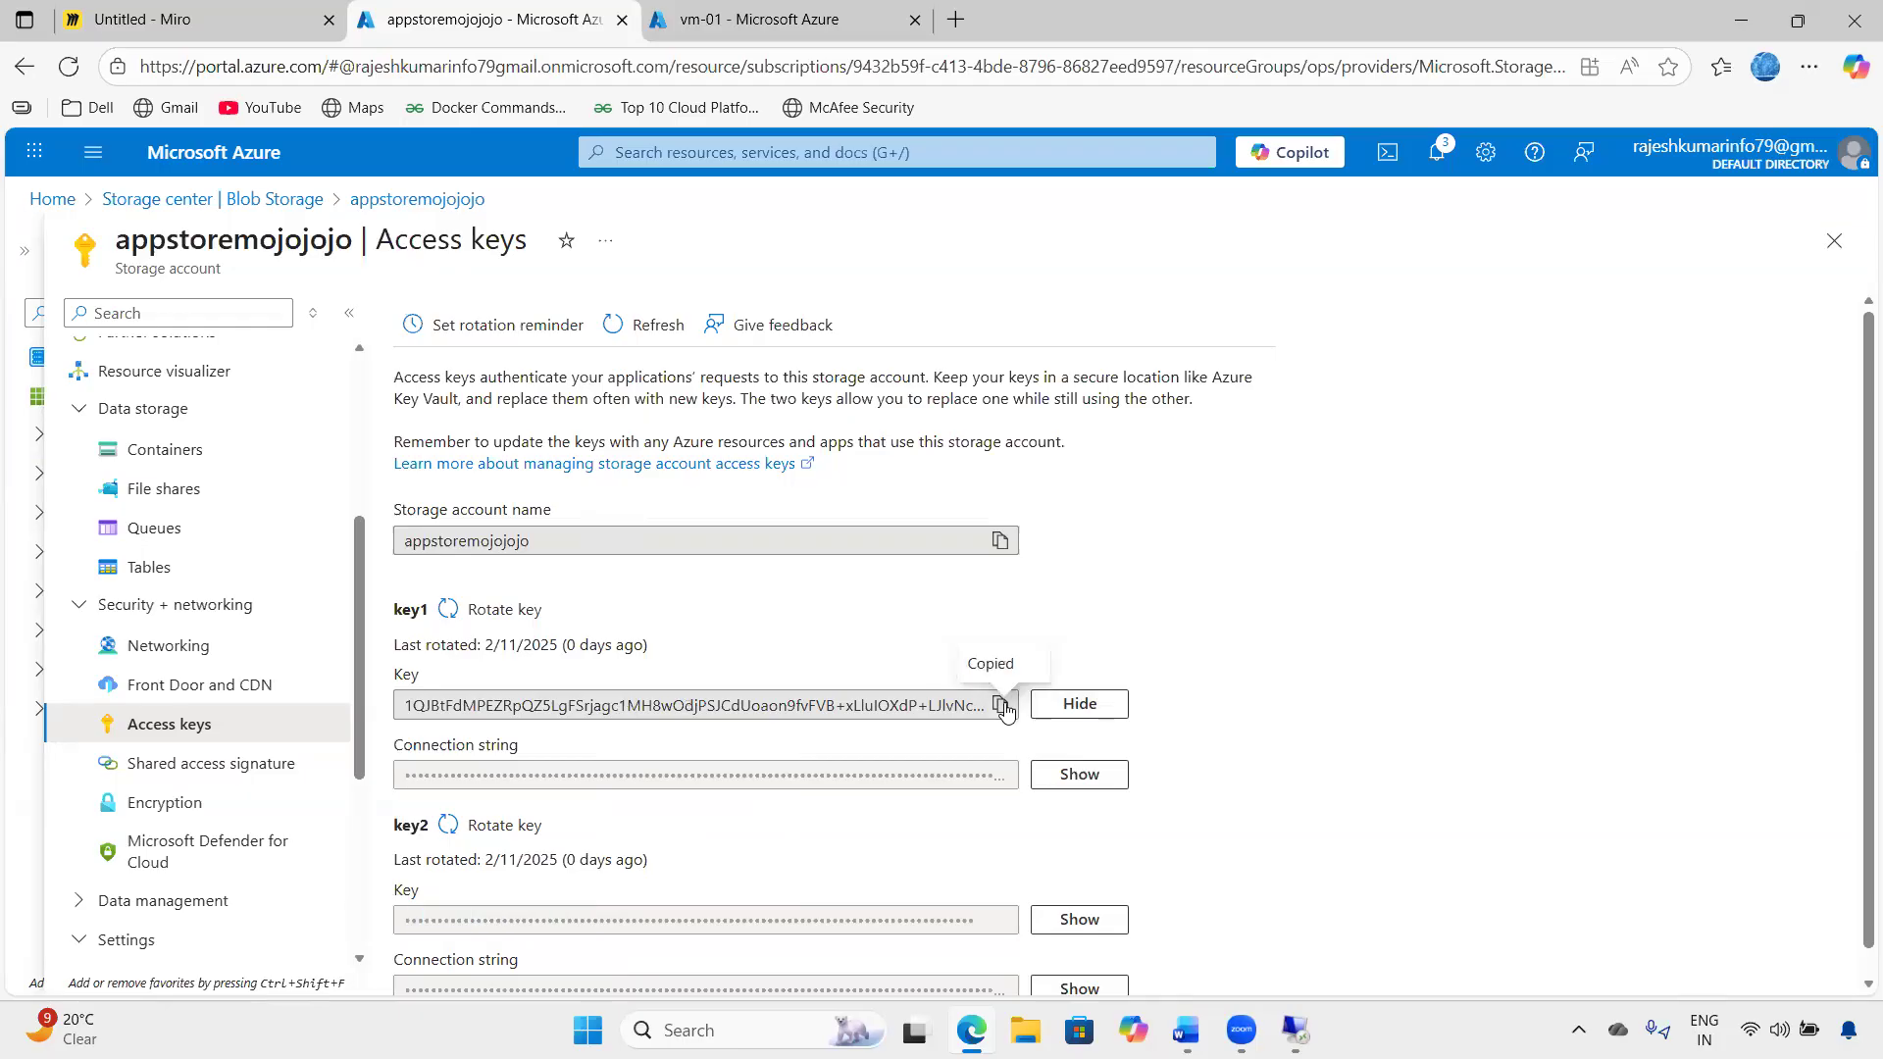
pyautogui.click(1294, 1030)
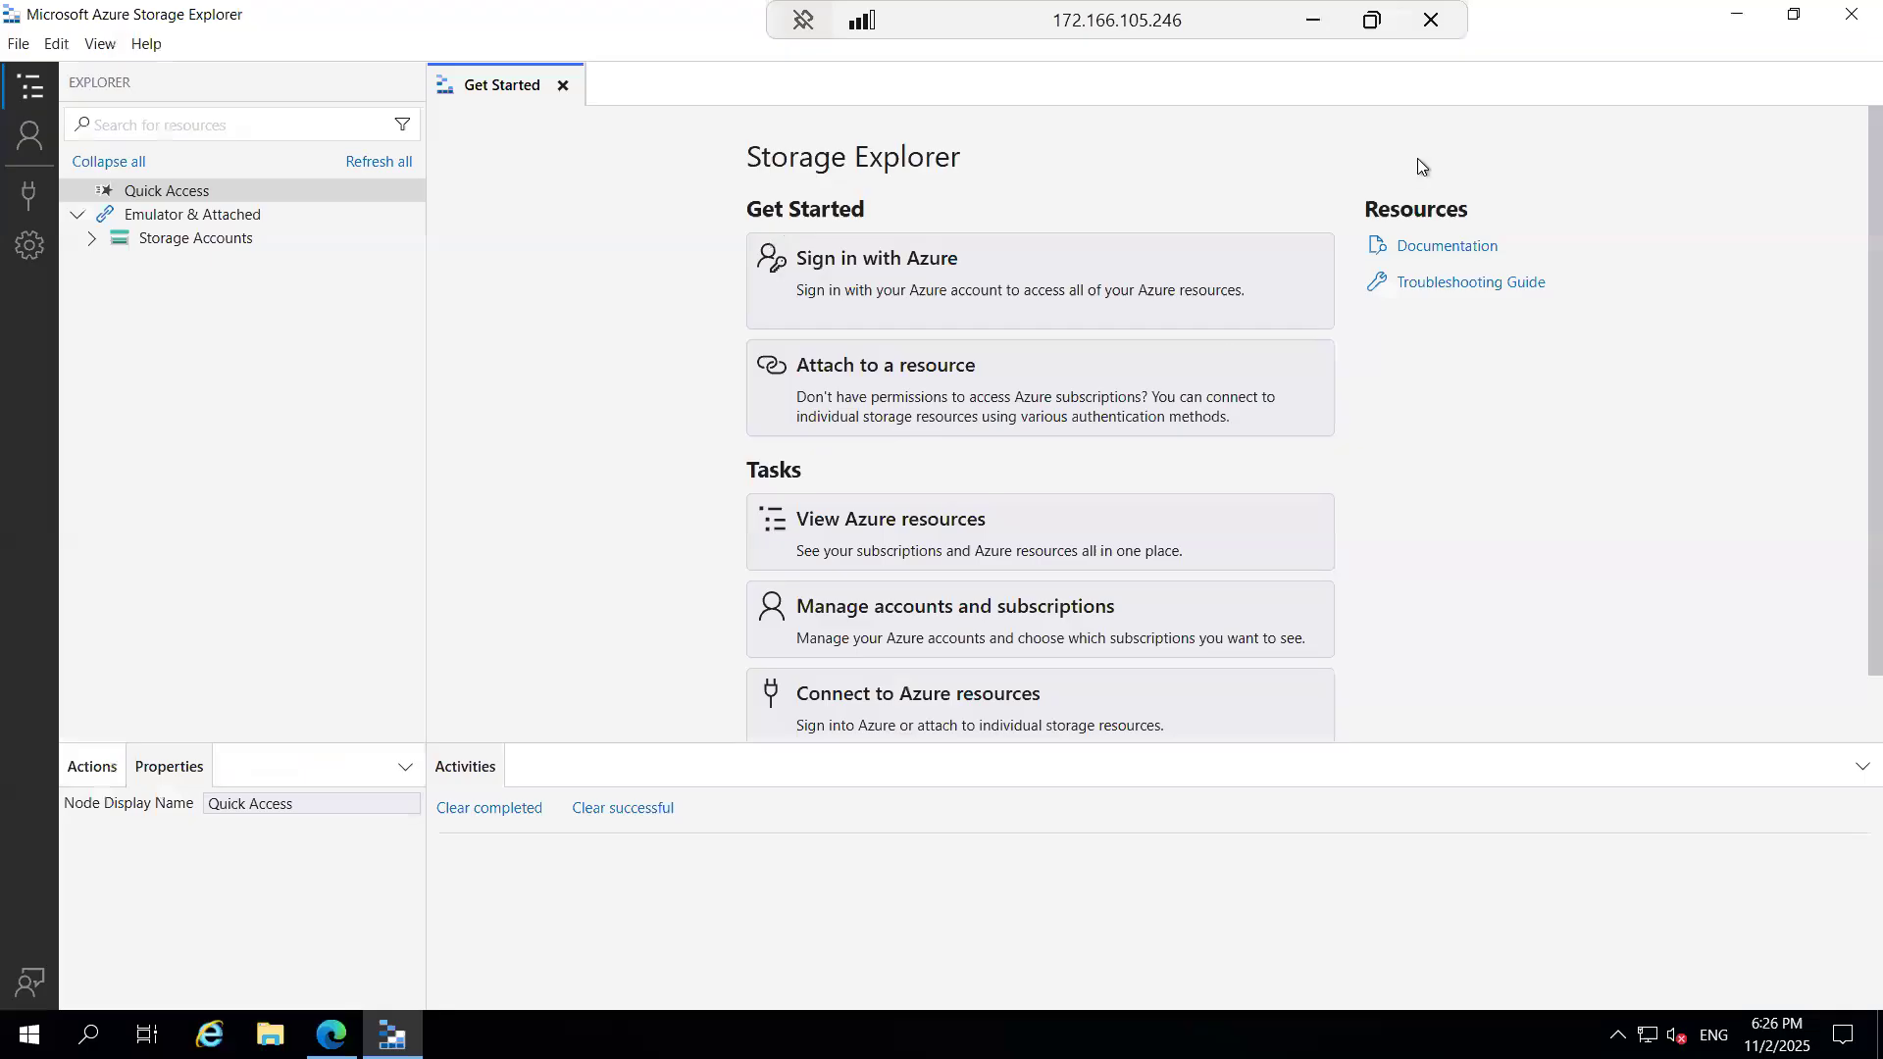
# Step: Start attaching a resource and choose Storage account or service as the resource type
pyautogui.click(867, 381)
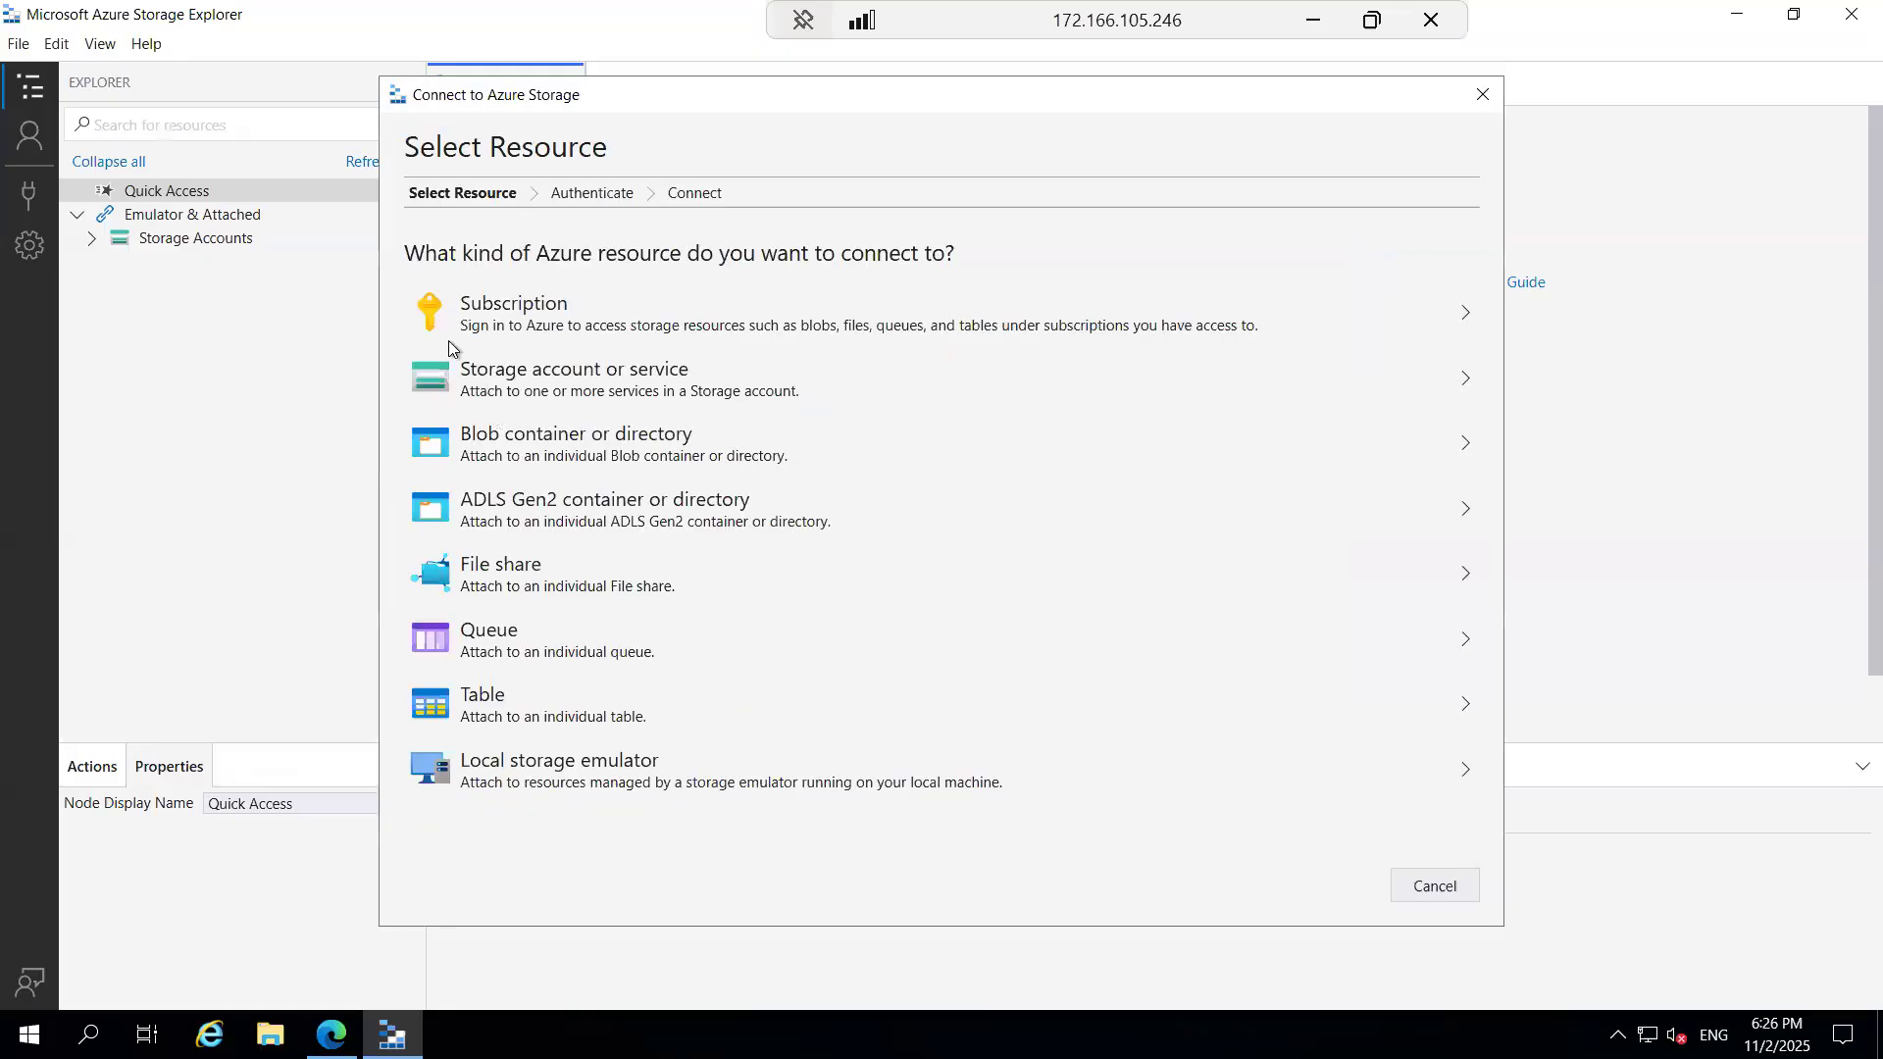
pyautogui.moveTo(605, 255); pyautogui.dragTo(1001, 265)
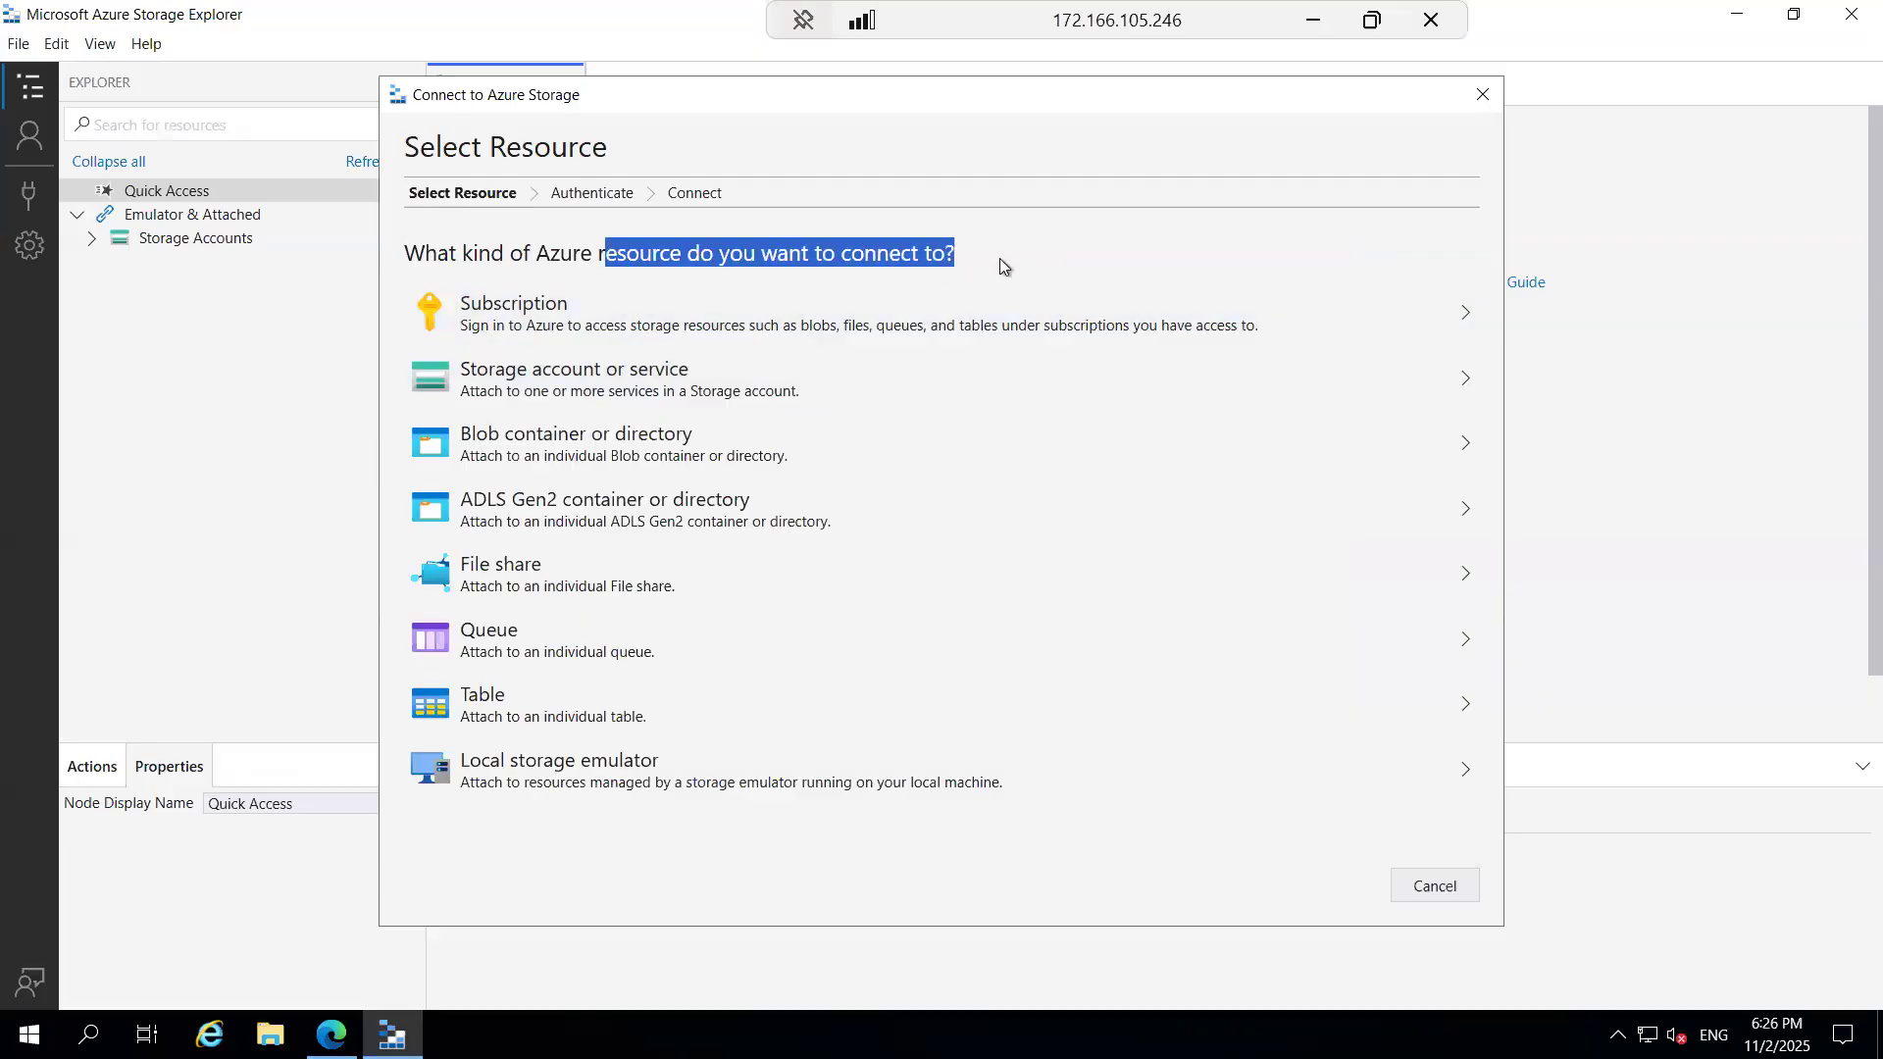
pyautogui.click(598, 381)
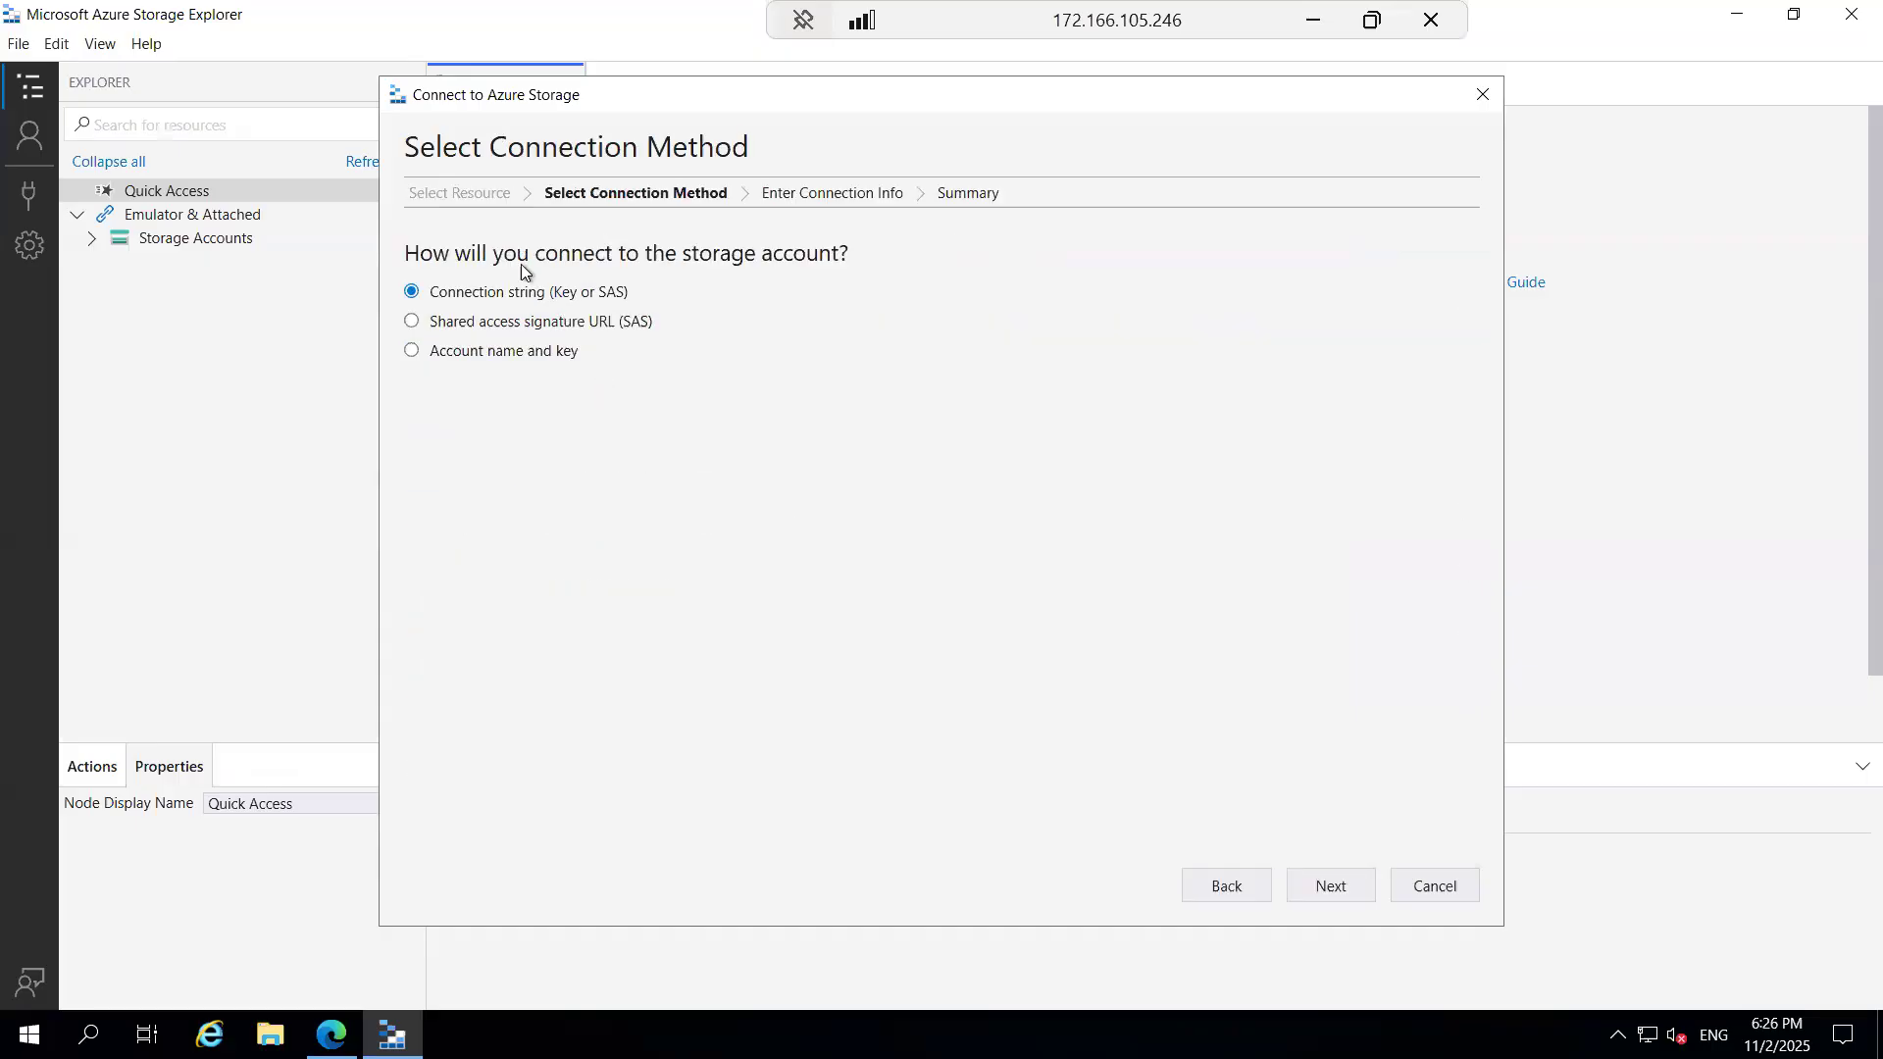
# Step: Review the connection methods and select Account name and key
pyautogui.moveTo(455, 253); pyautogui.dragTo(855, 267)
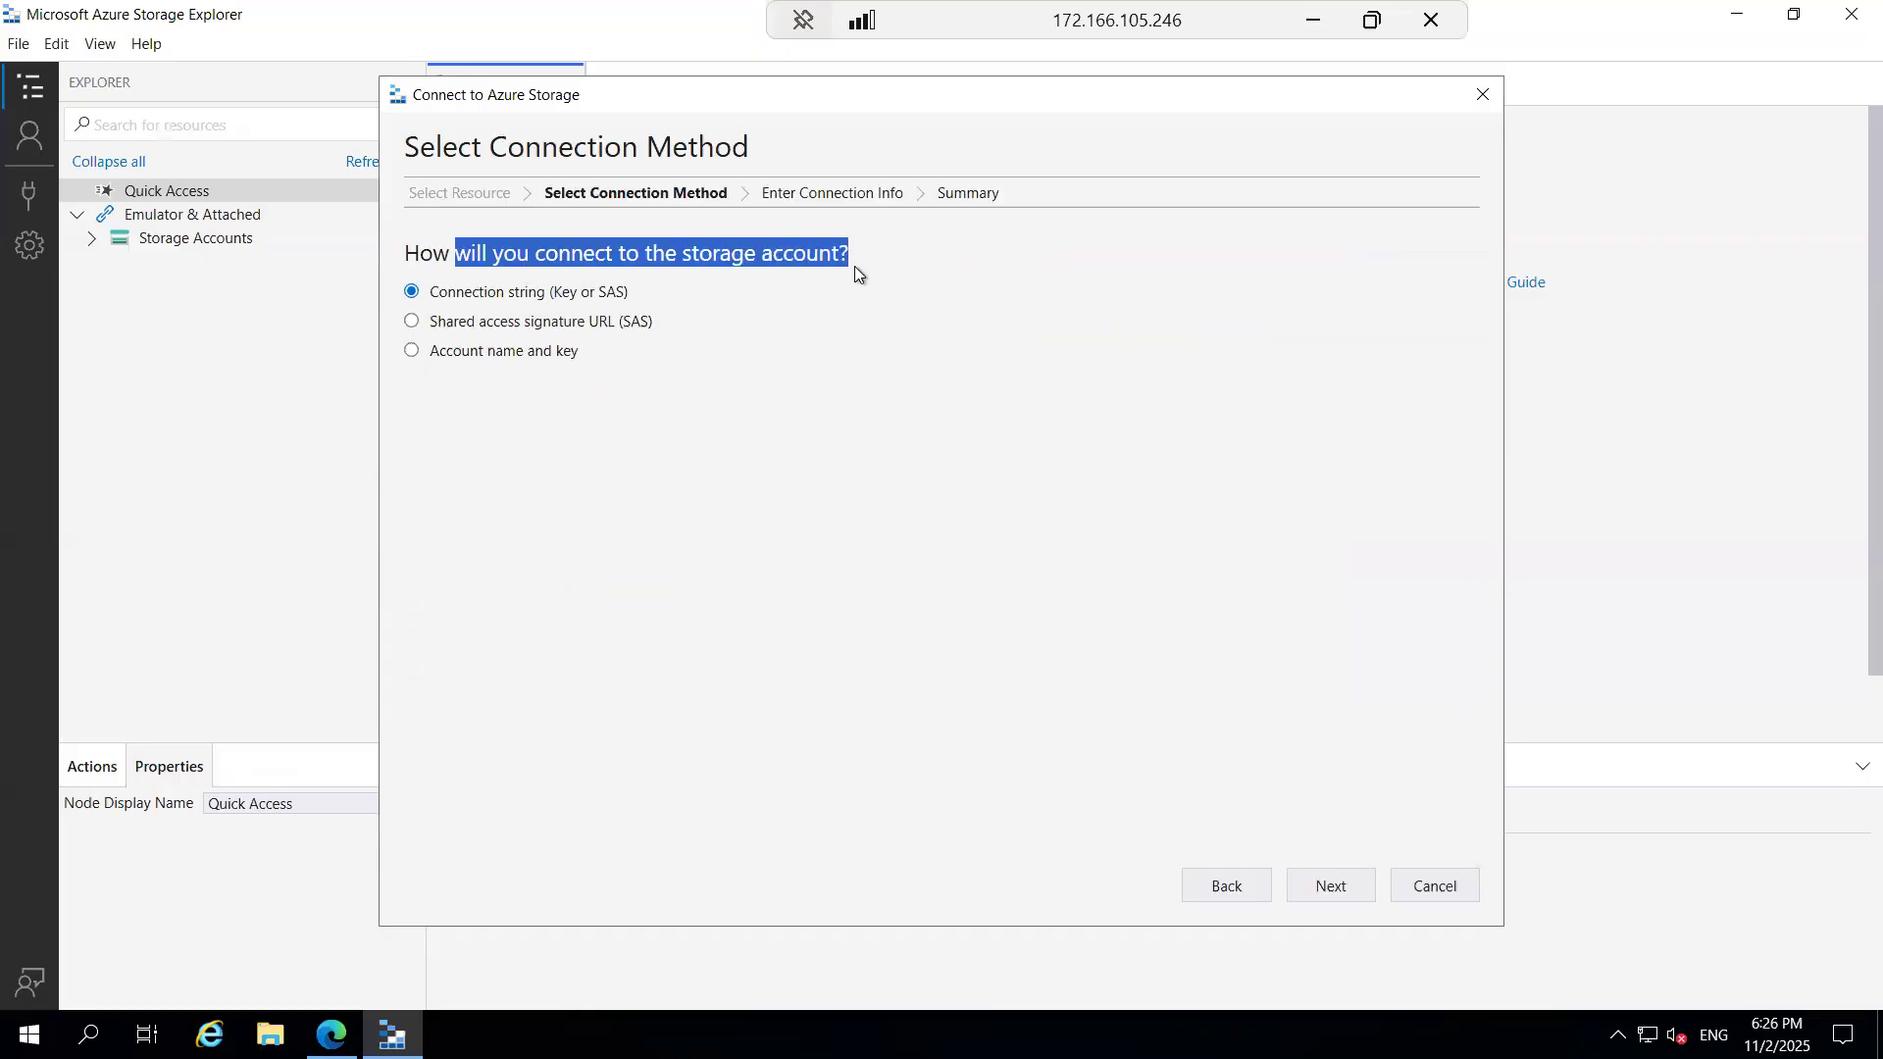
pyautogui.moveTo(528, 293); pyautogui.dragTo(652, 287)
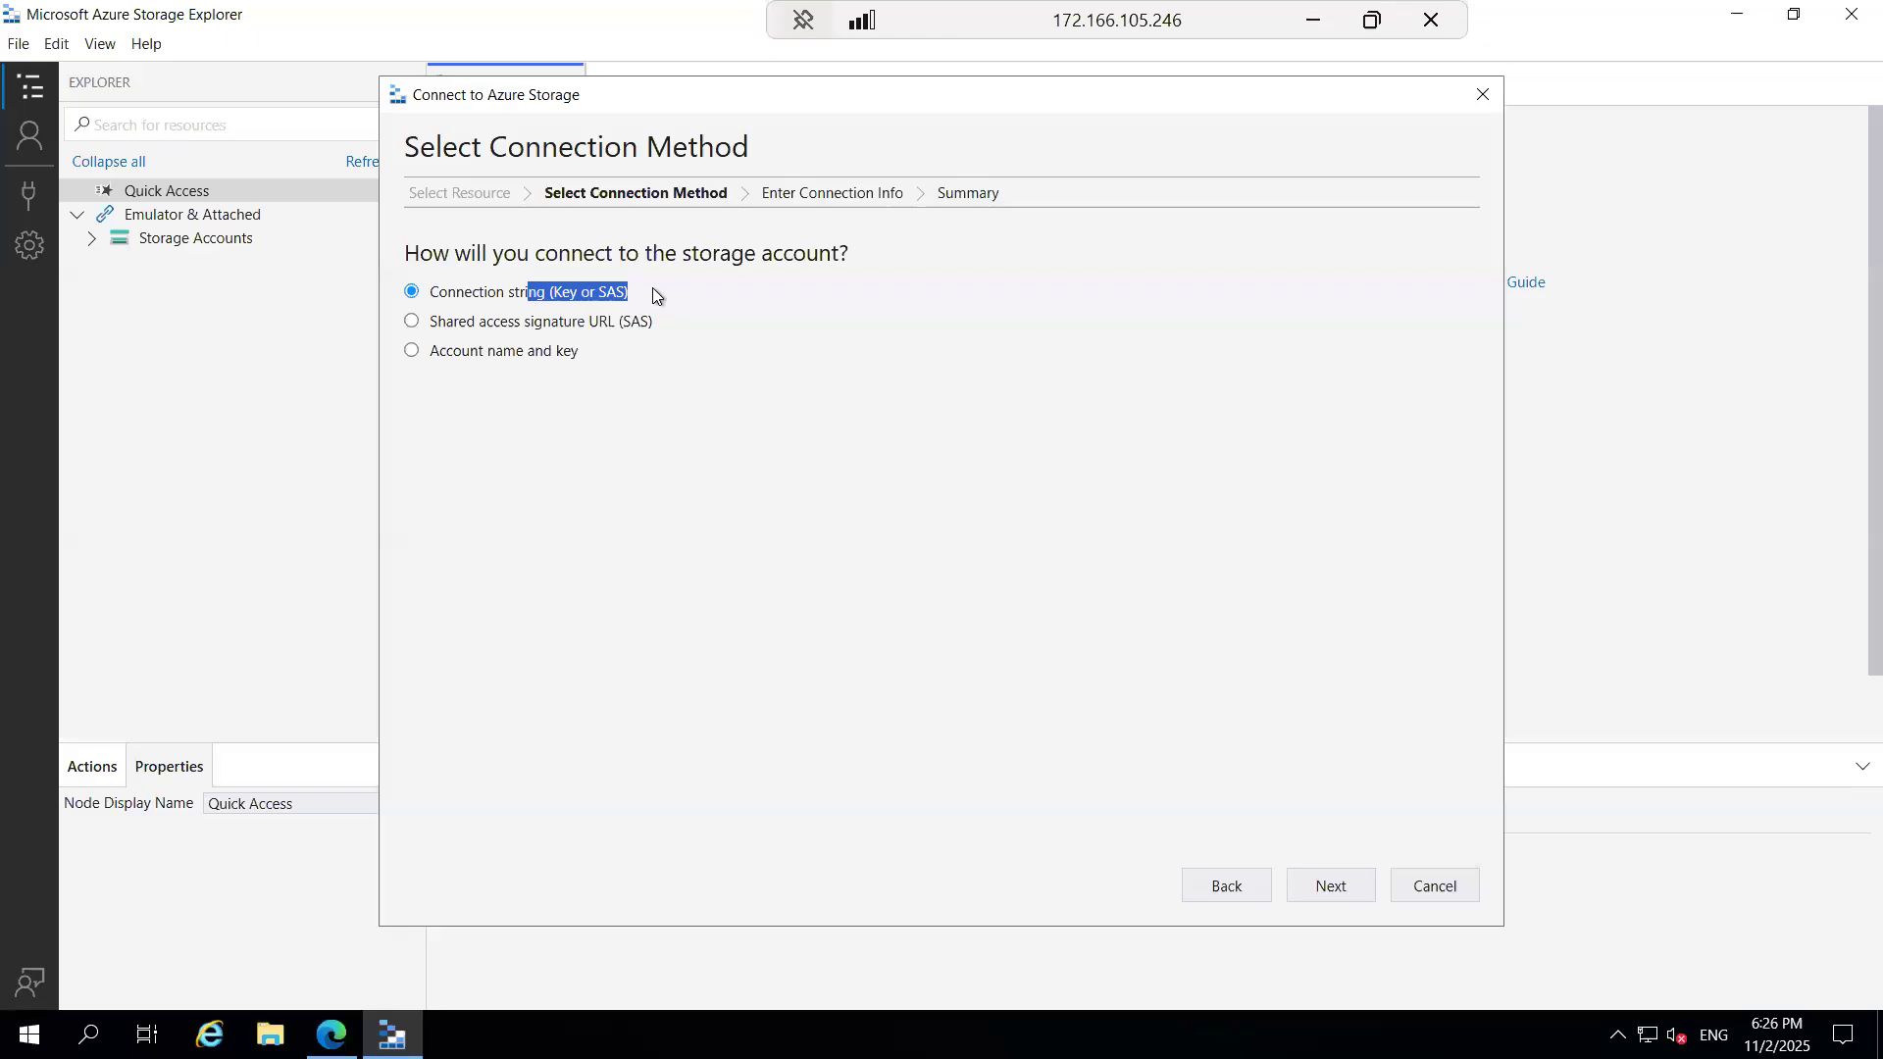
pyautogui.moveTo(479, 320); pyautogui.dragTo(640, 324)
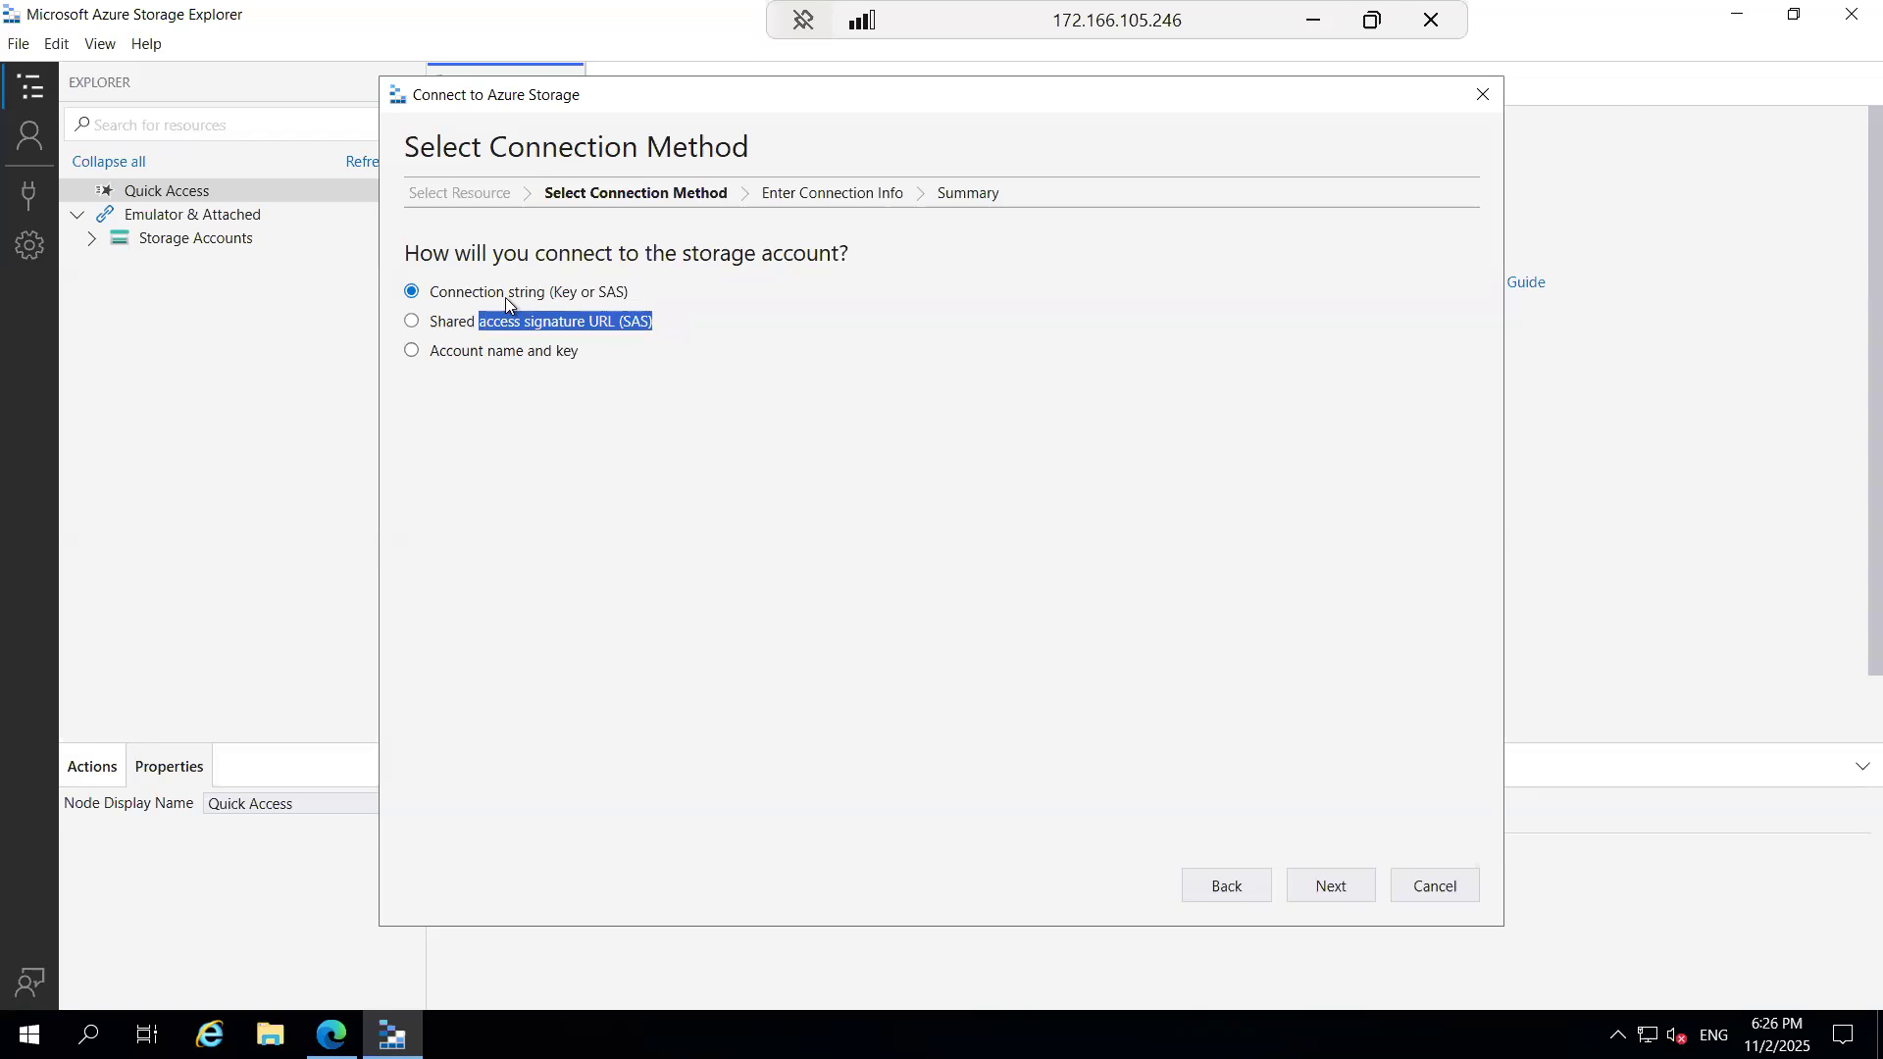
pyautogui.moveTo(497, 292); pyautogui.dragTo(674, 297)
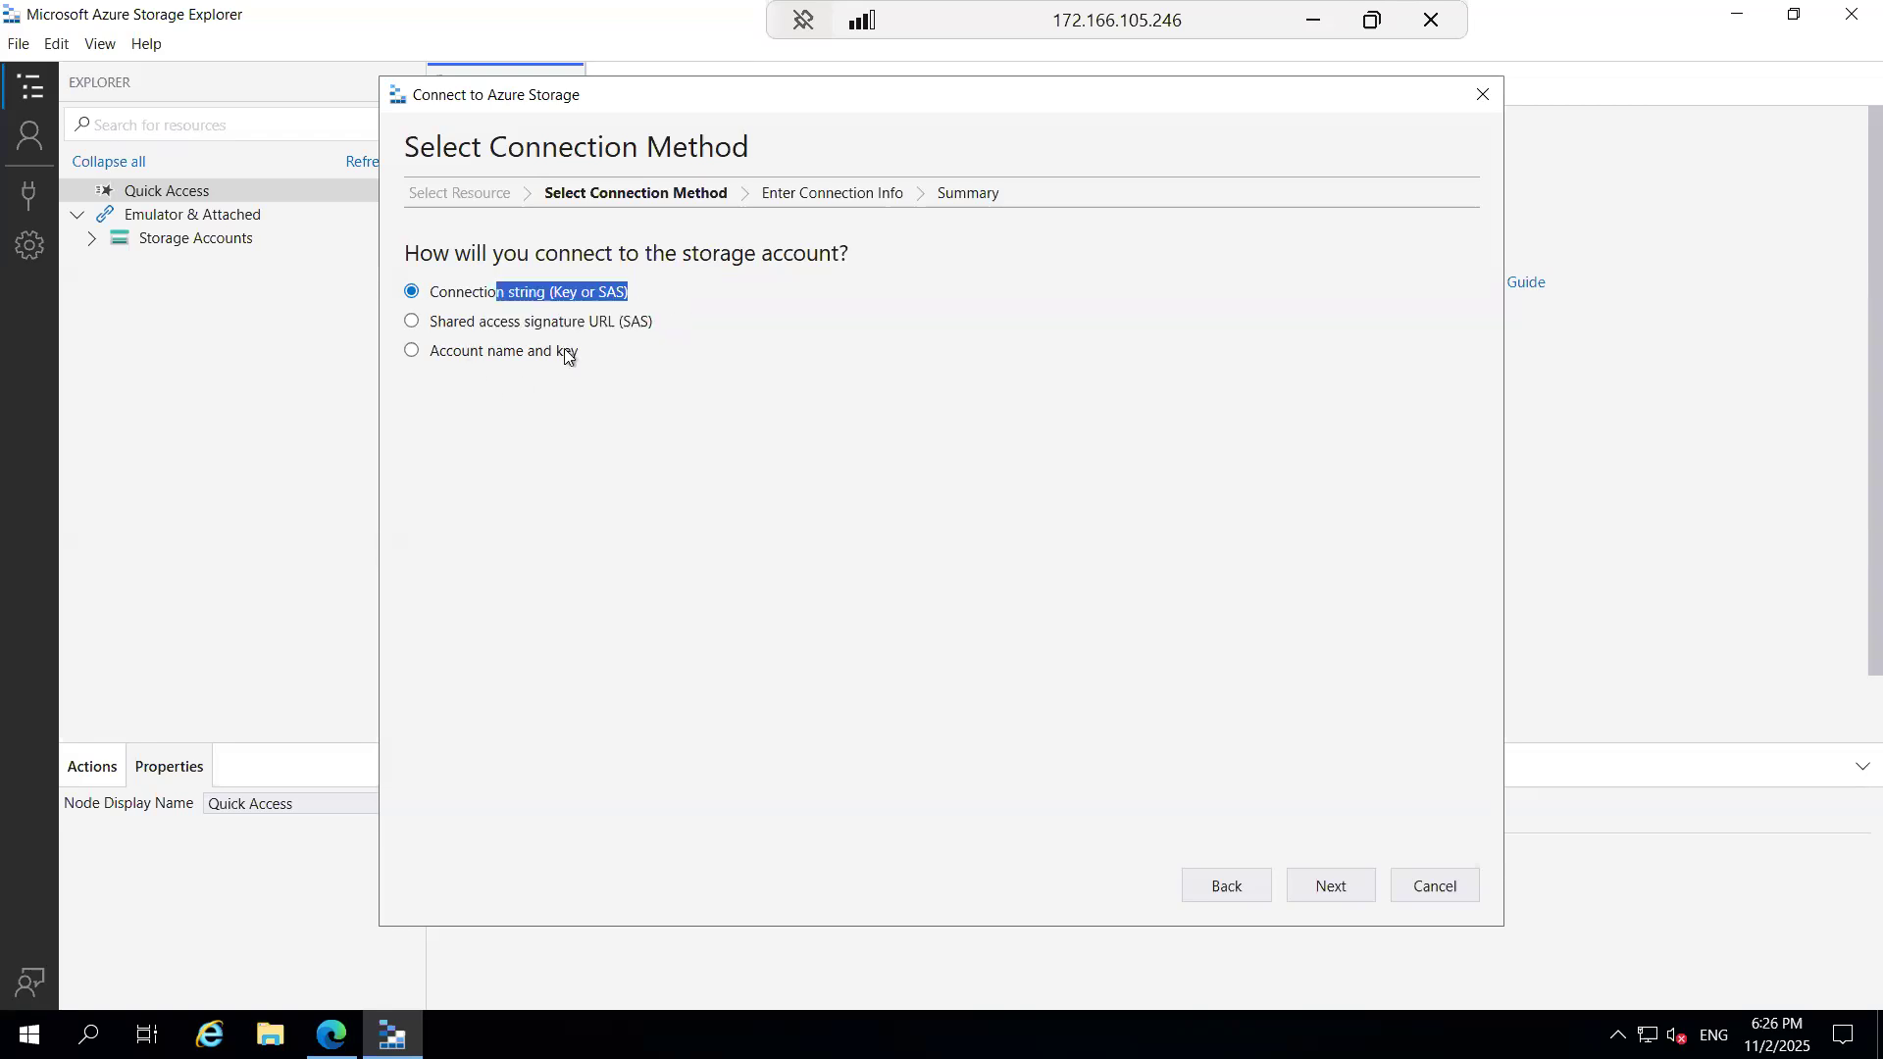
pyautogui.moveTo(453, 351); pyautogui.dragTo(596, 351)
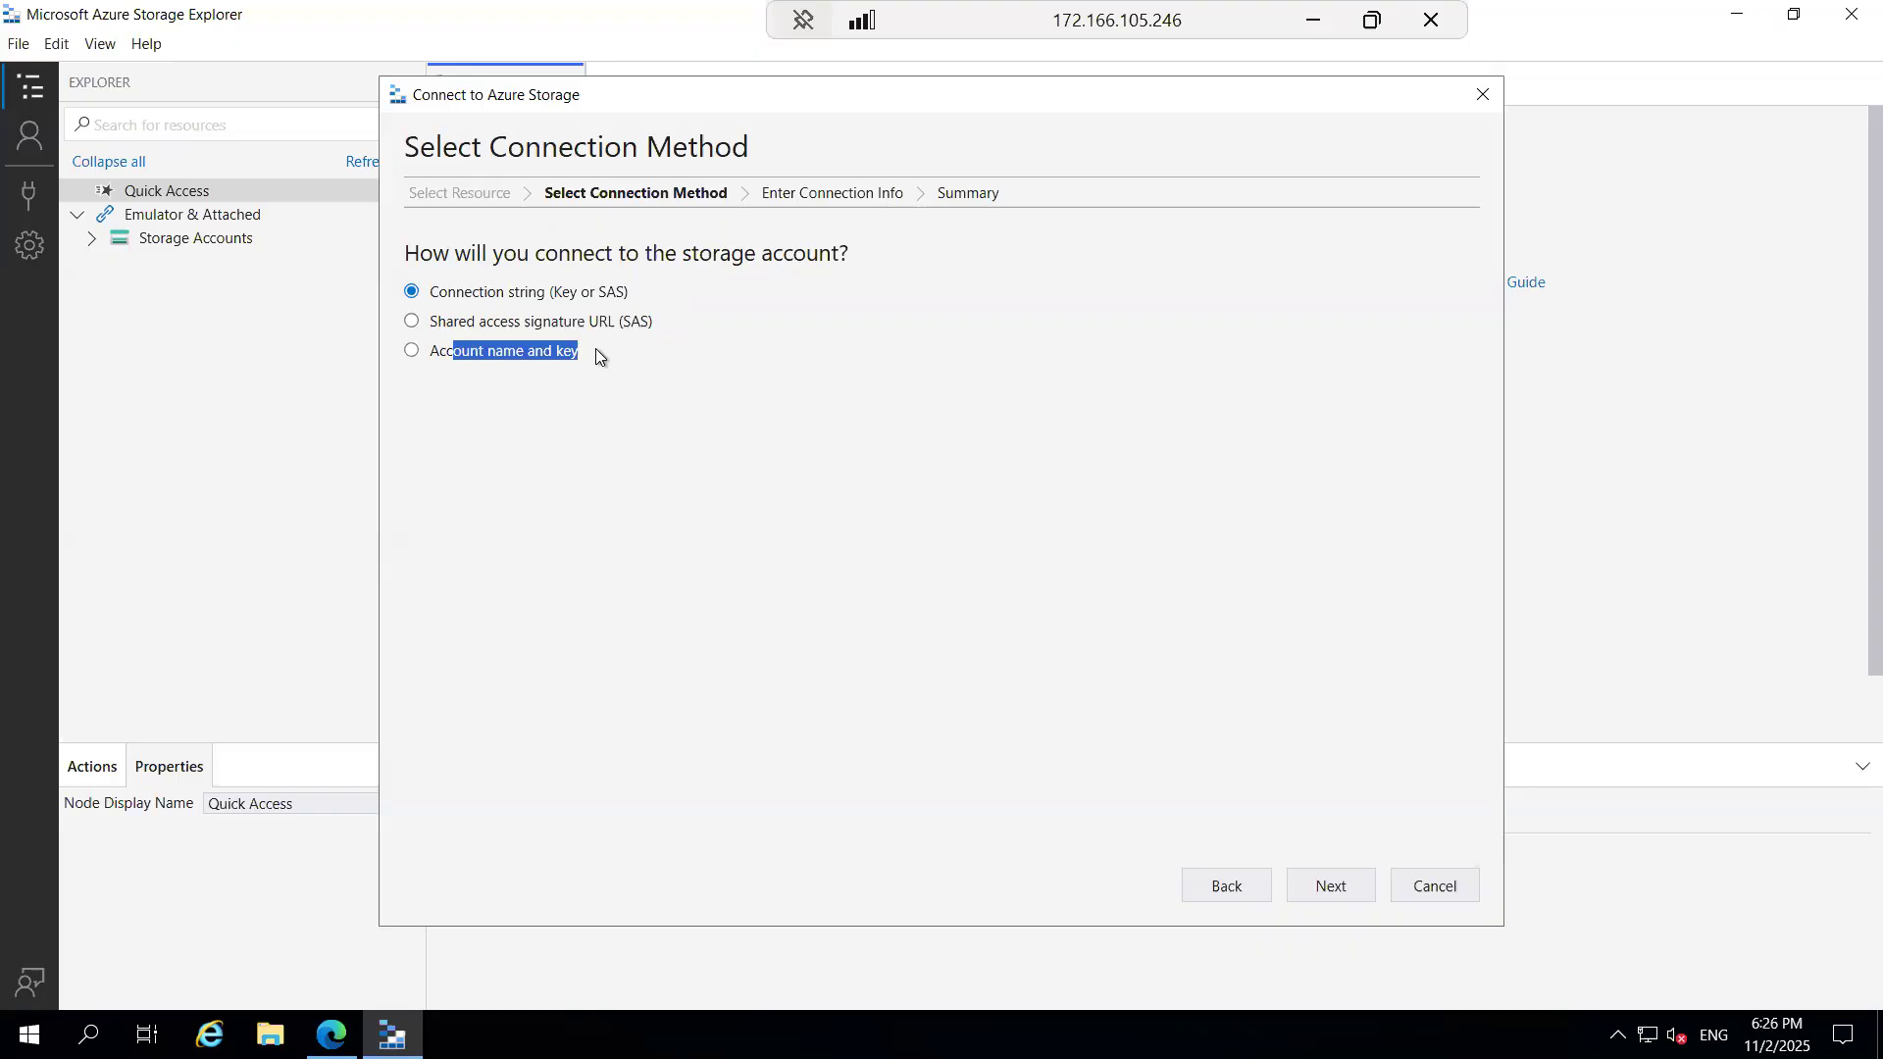
pyautogui.click(457, 358)
# Step: Paste key1 into the Account key field
pyautogui.click(1331, 886)
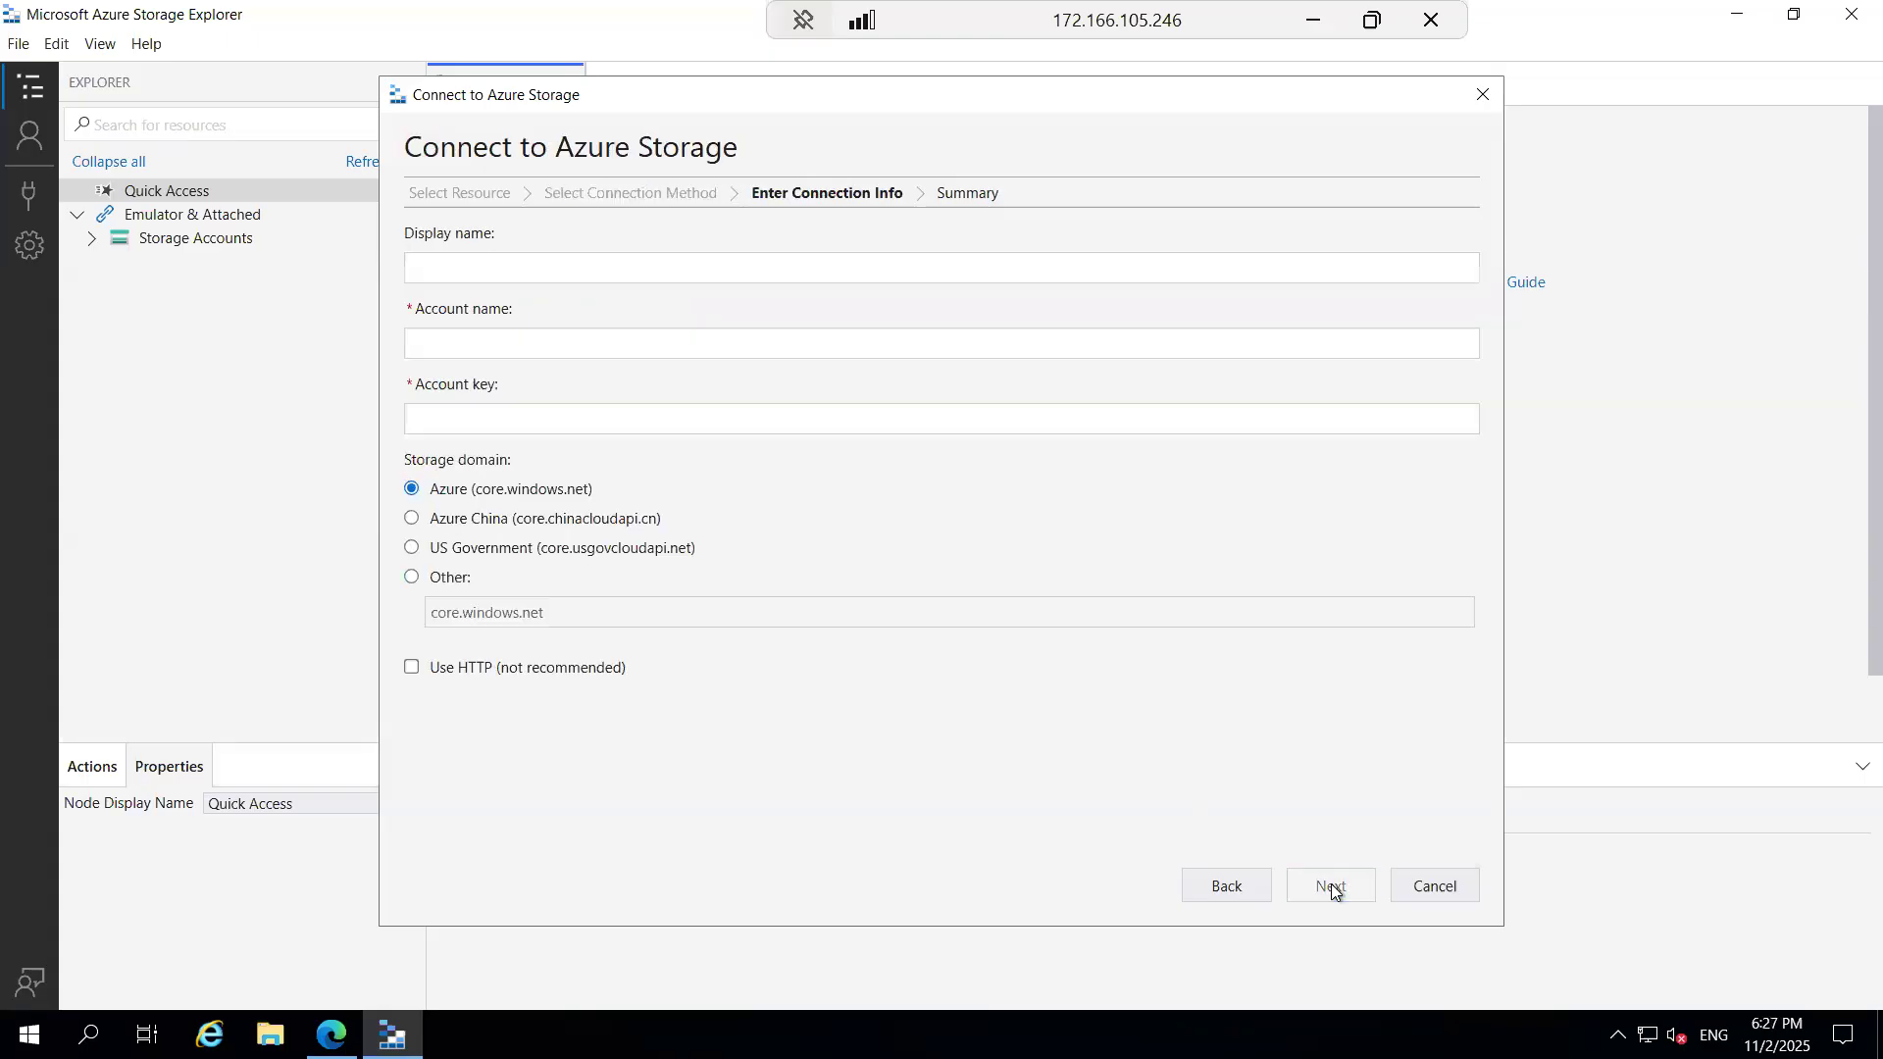
pyautogui.click(498, 416)
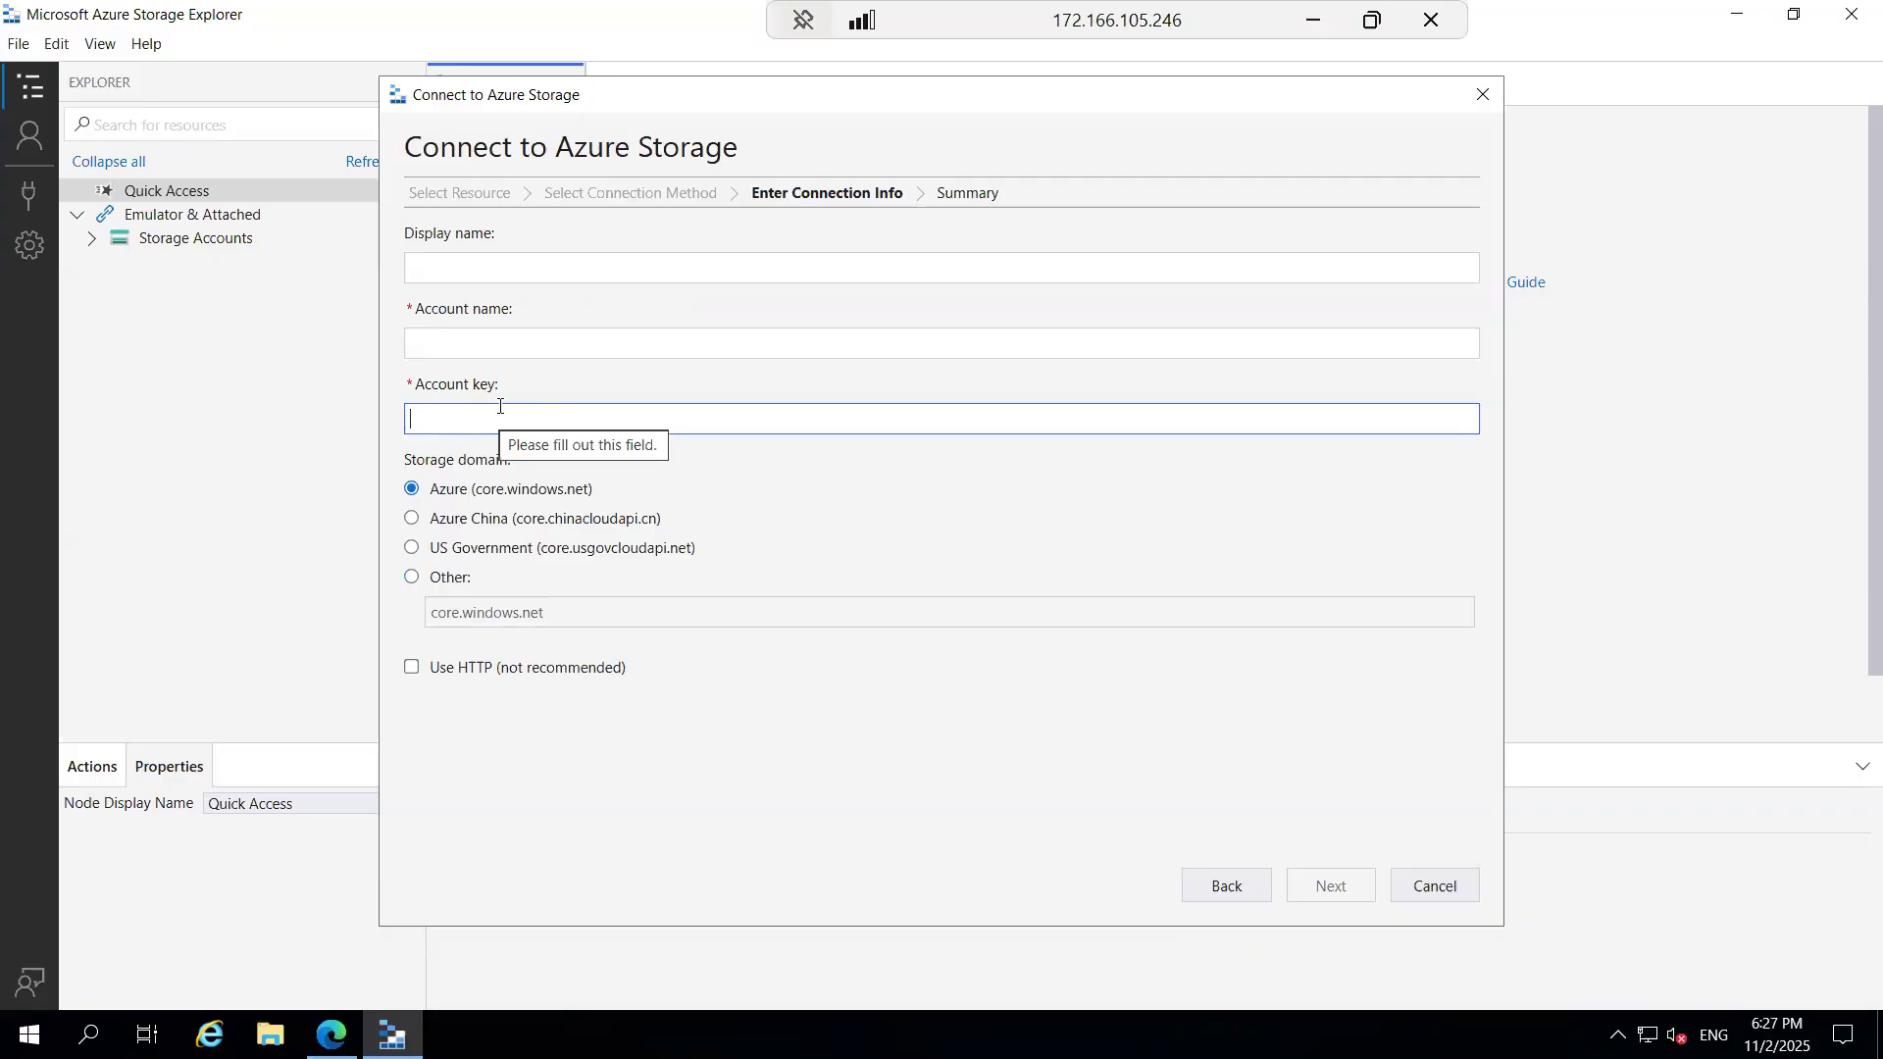
pyautogui.hotkey('ctrl', 'v')
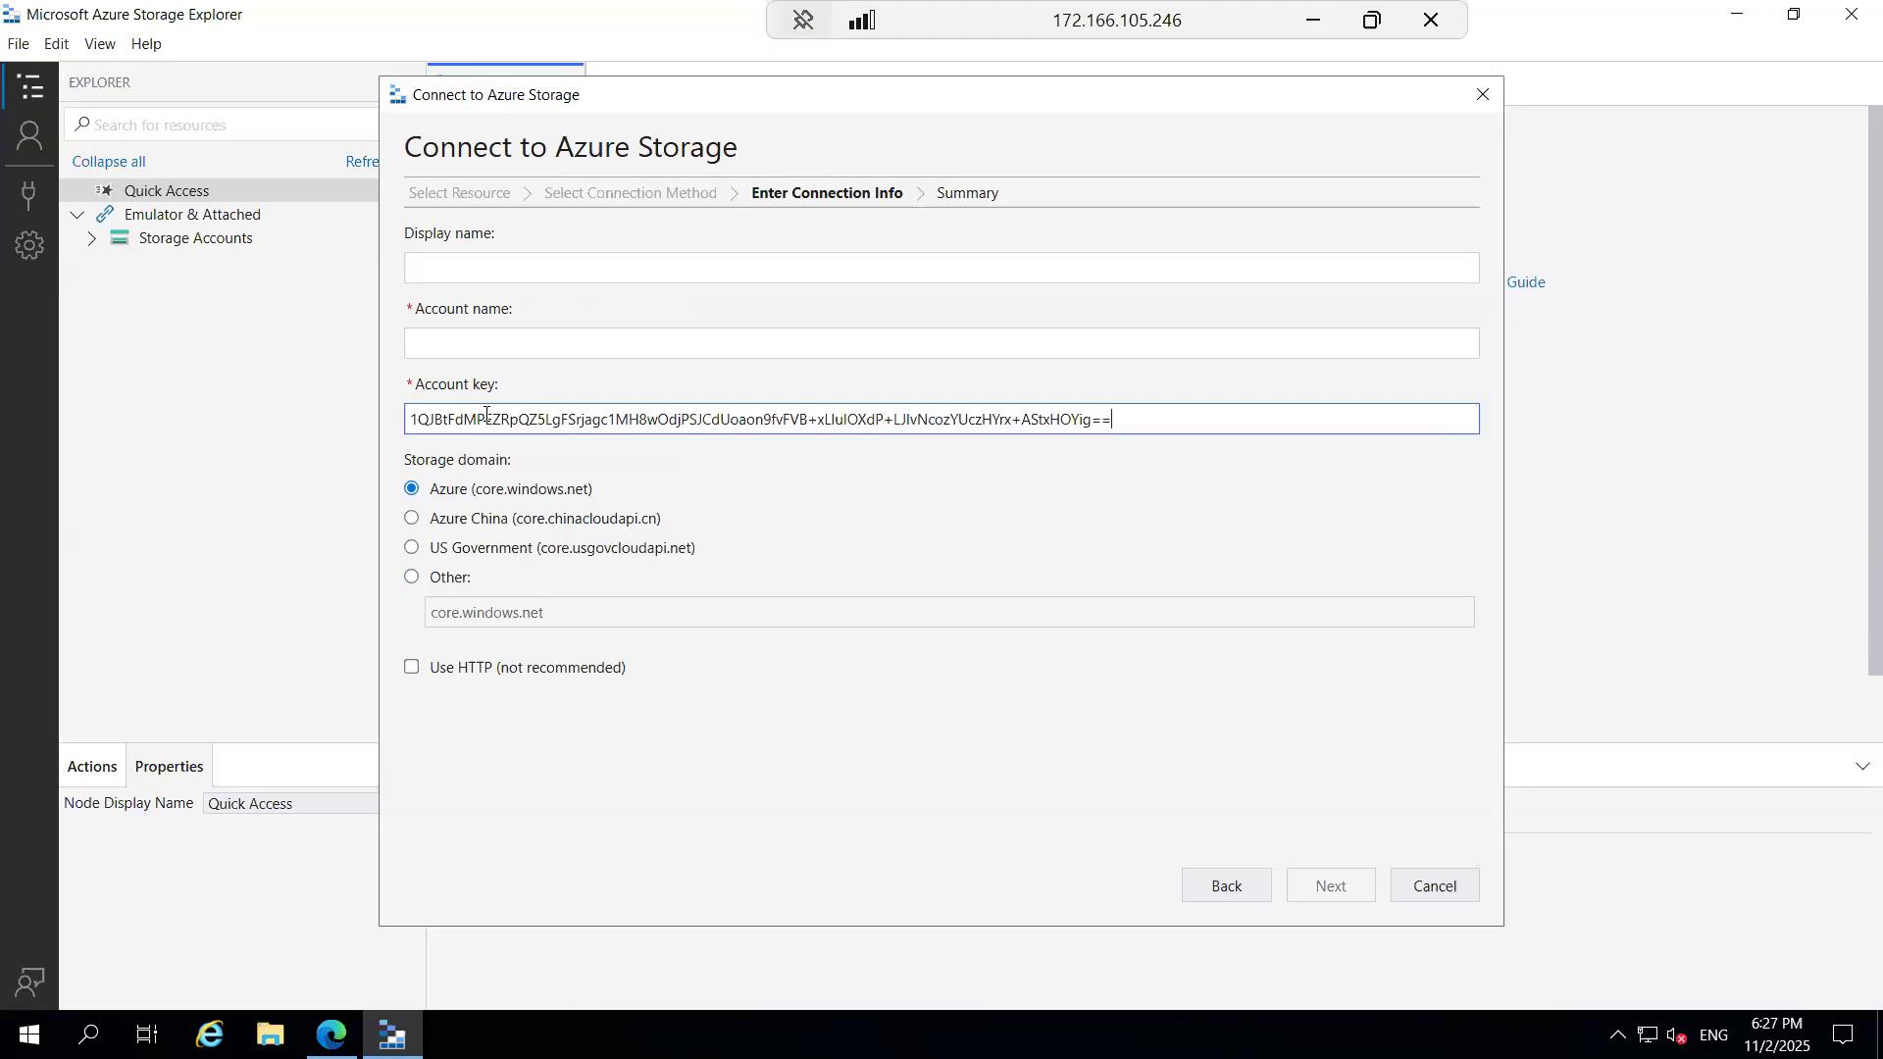
# Step: Copy the storage account name from the portal and paste it into Account name
pyautogui.click(471, 343)
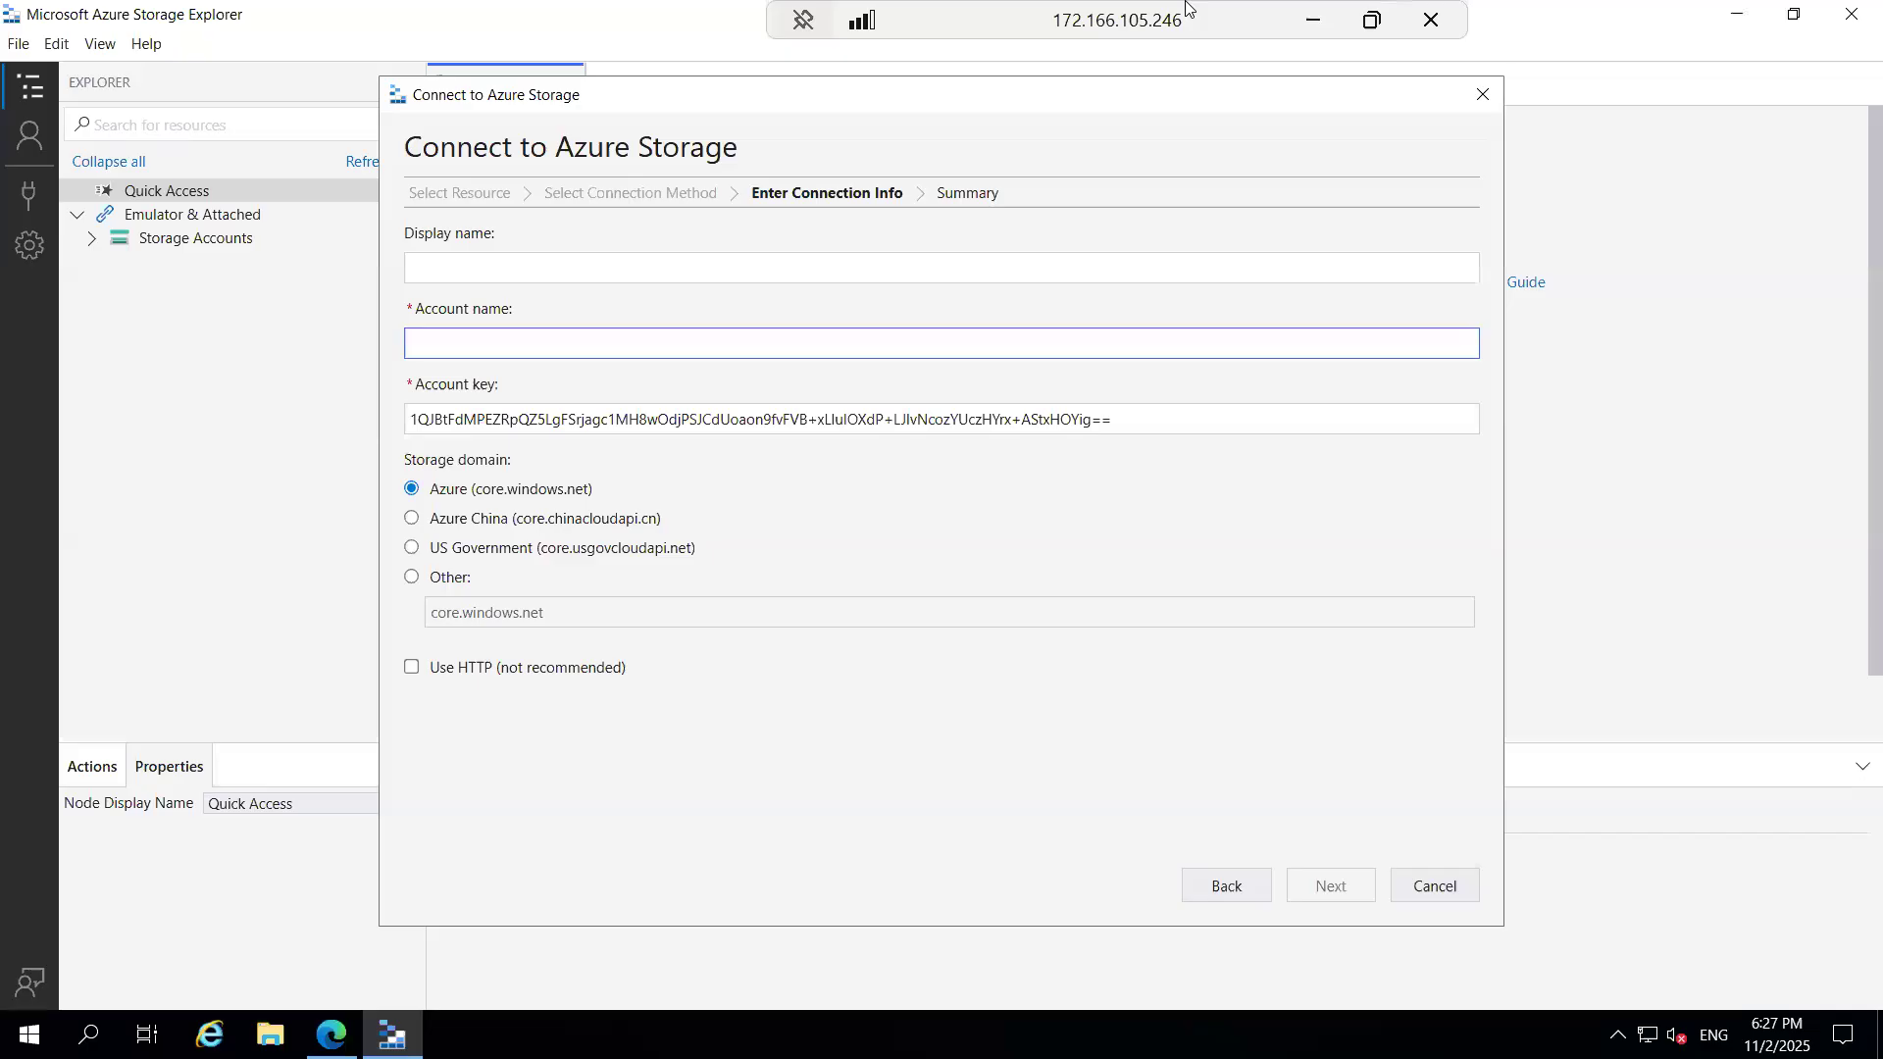
pyautogui.click(1313, 17)
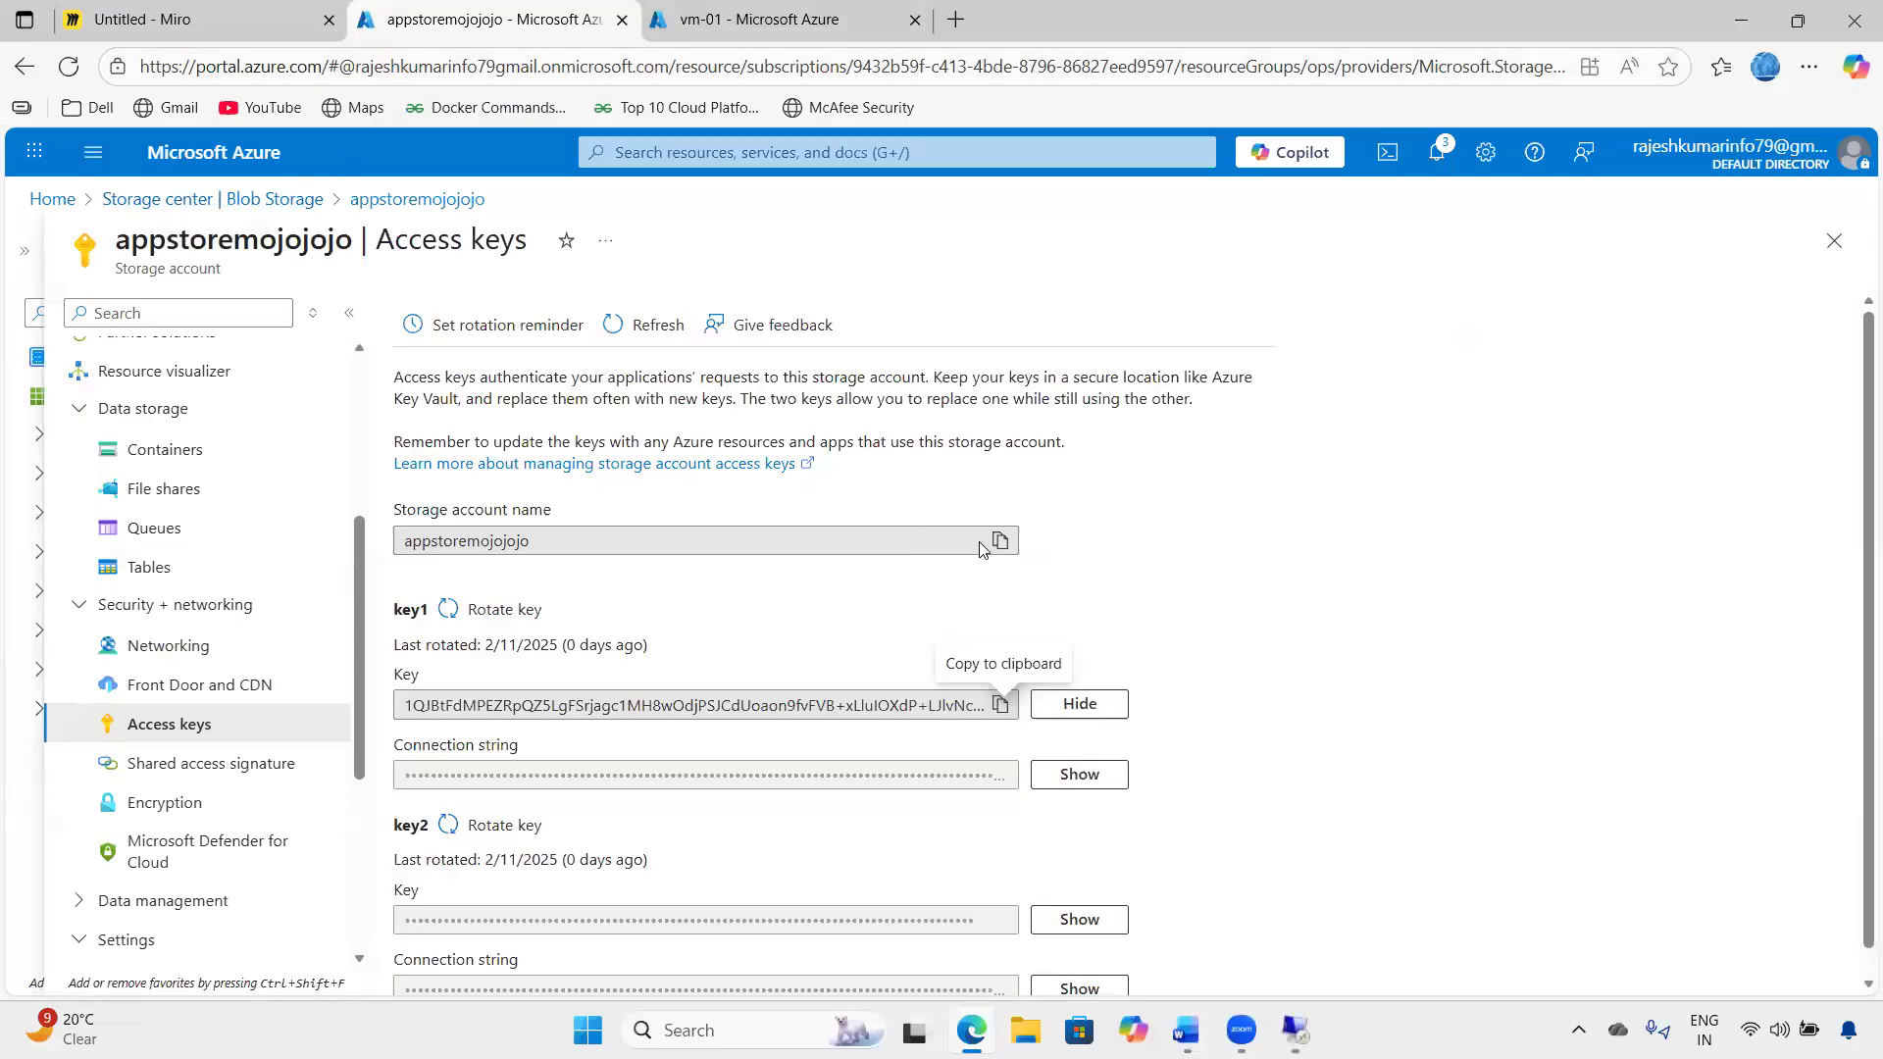
pyautogui.click(999, 540)
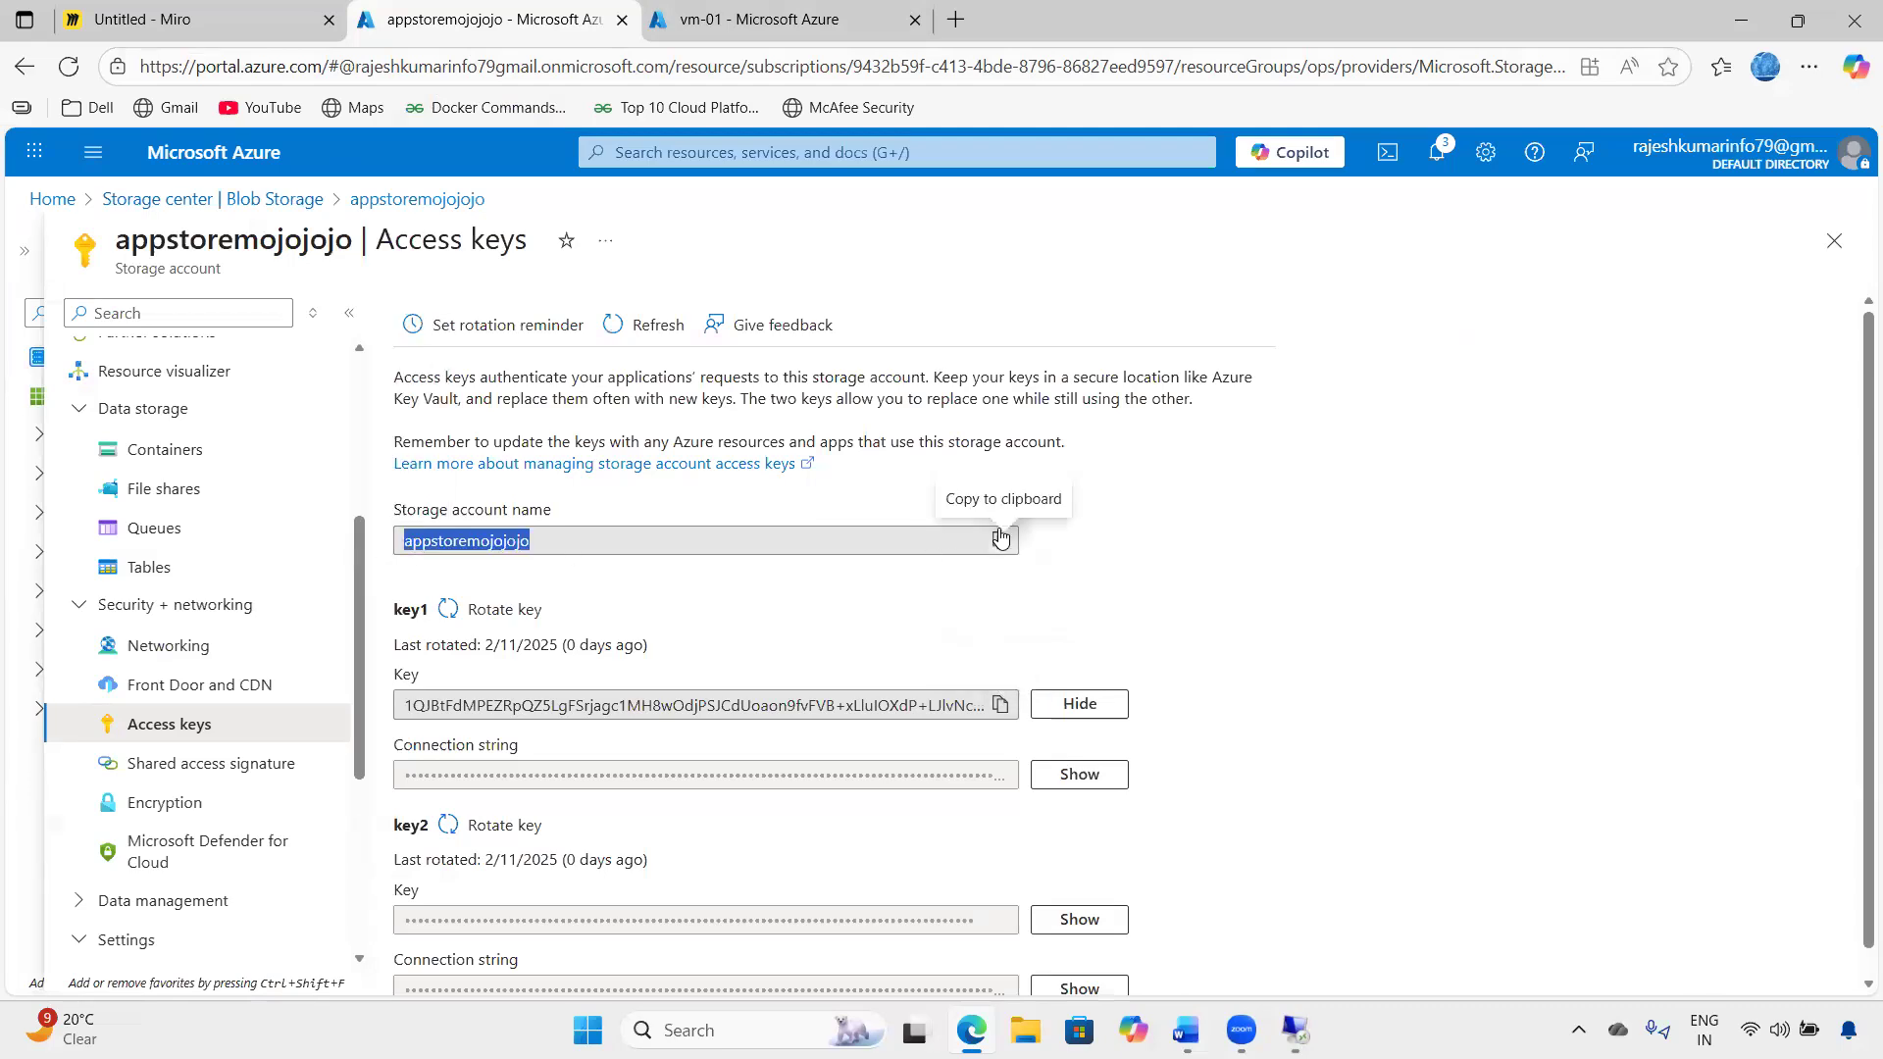
pyautogui.hotkey('alt', 'Tab')
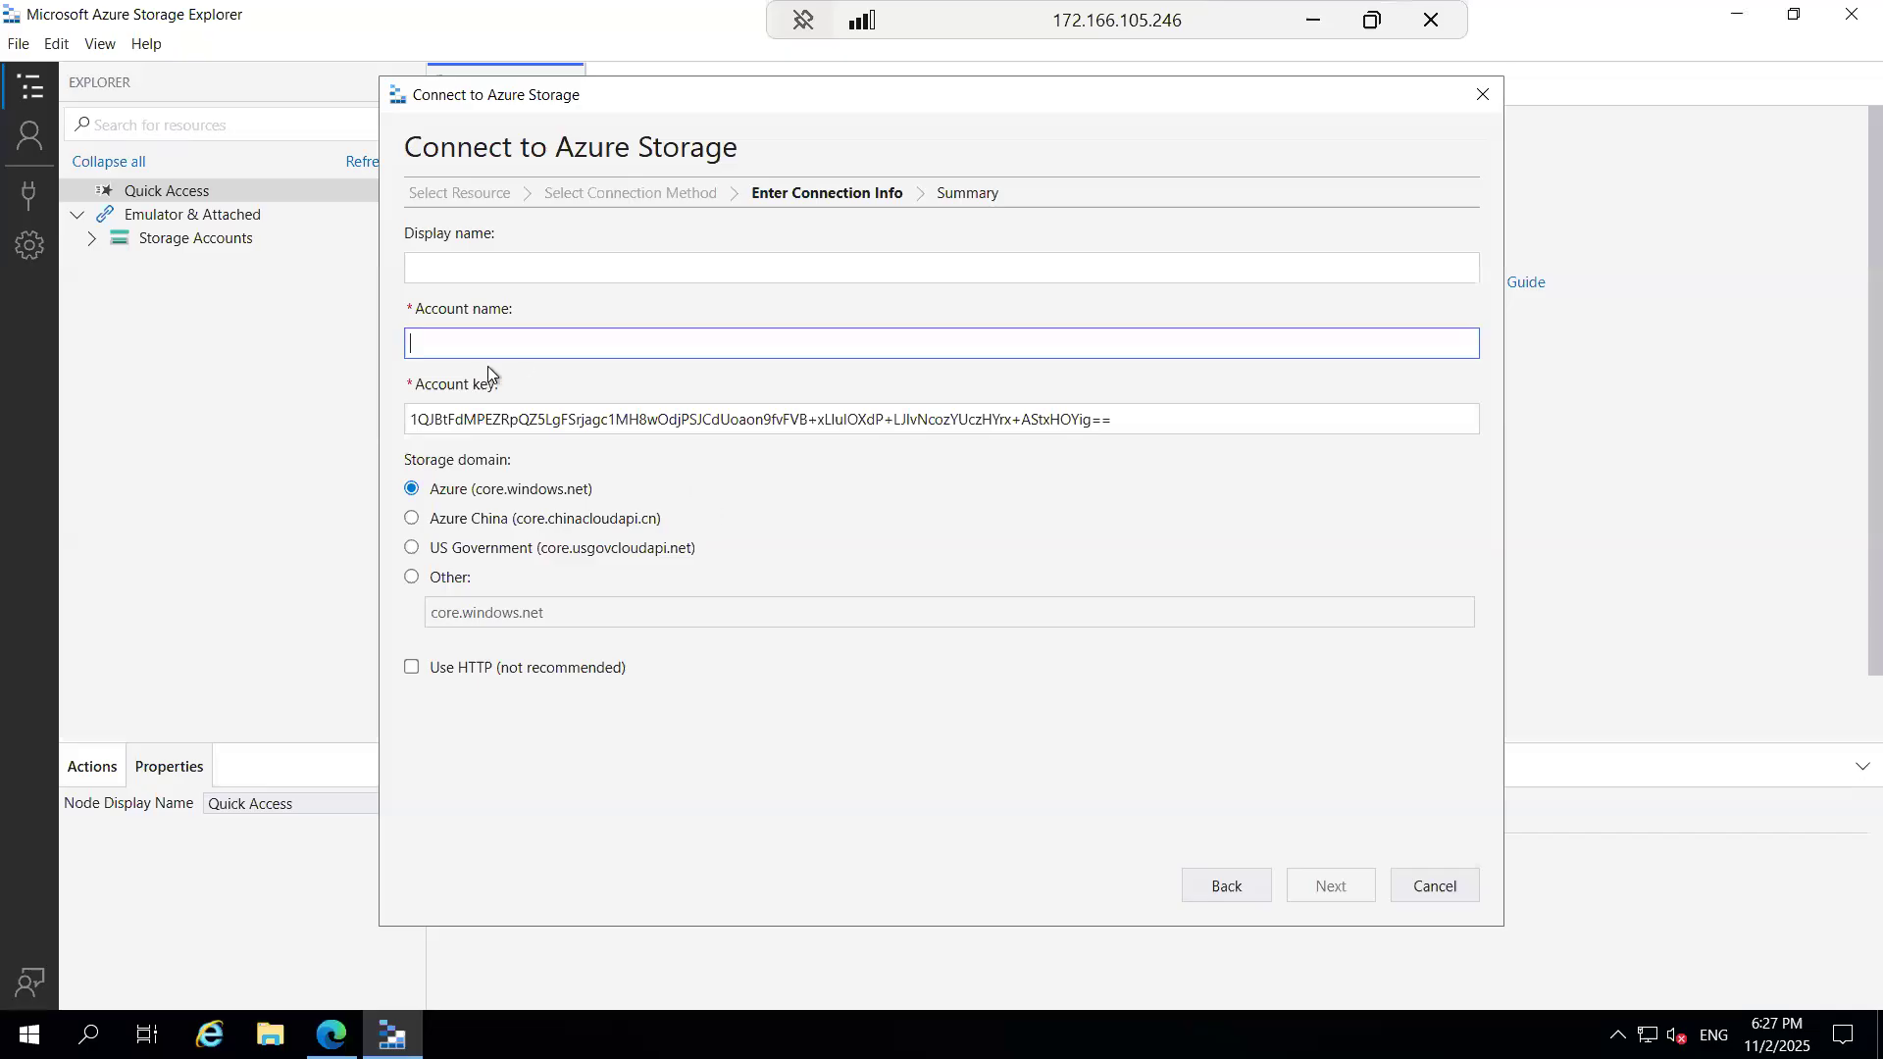
pyautogui.hotkey('ctrl', 'v')
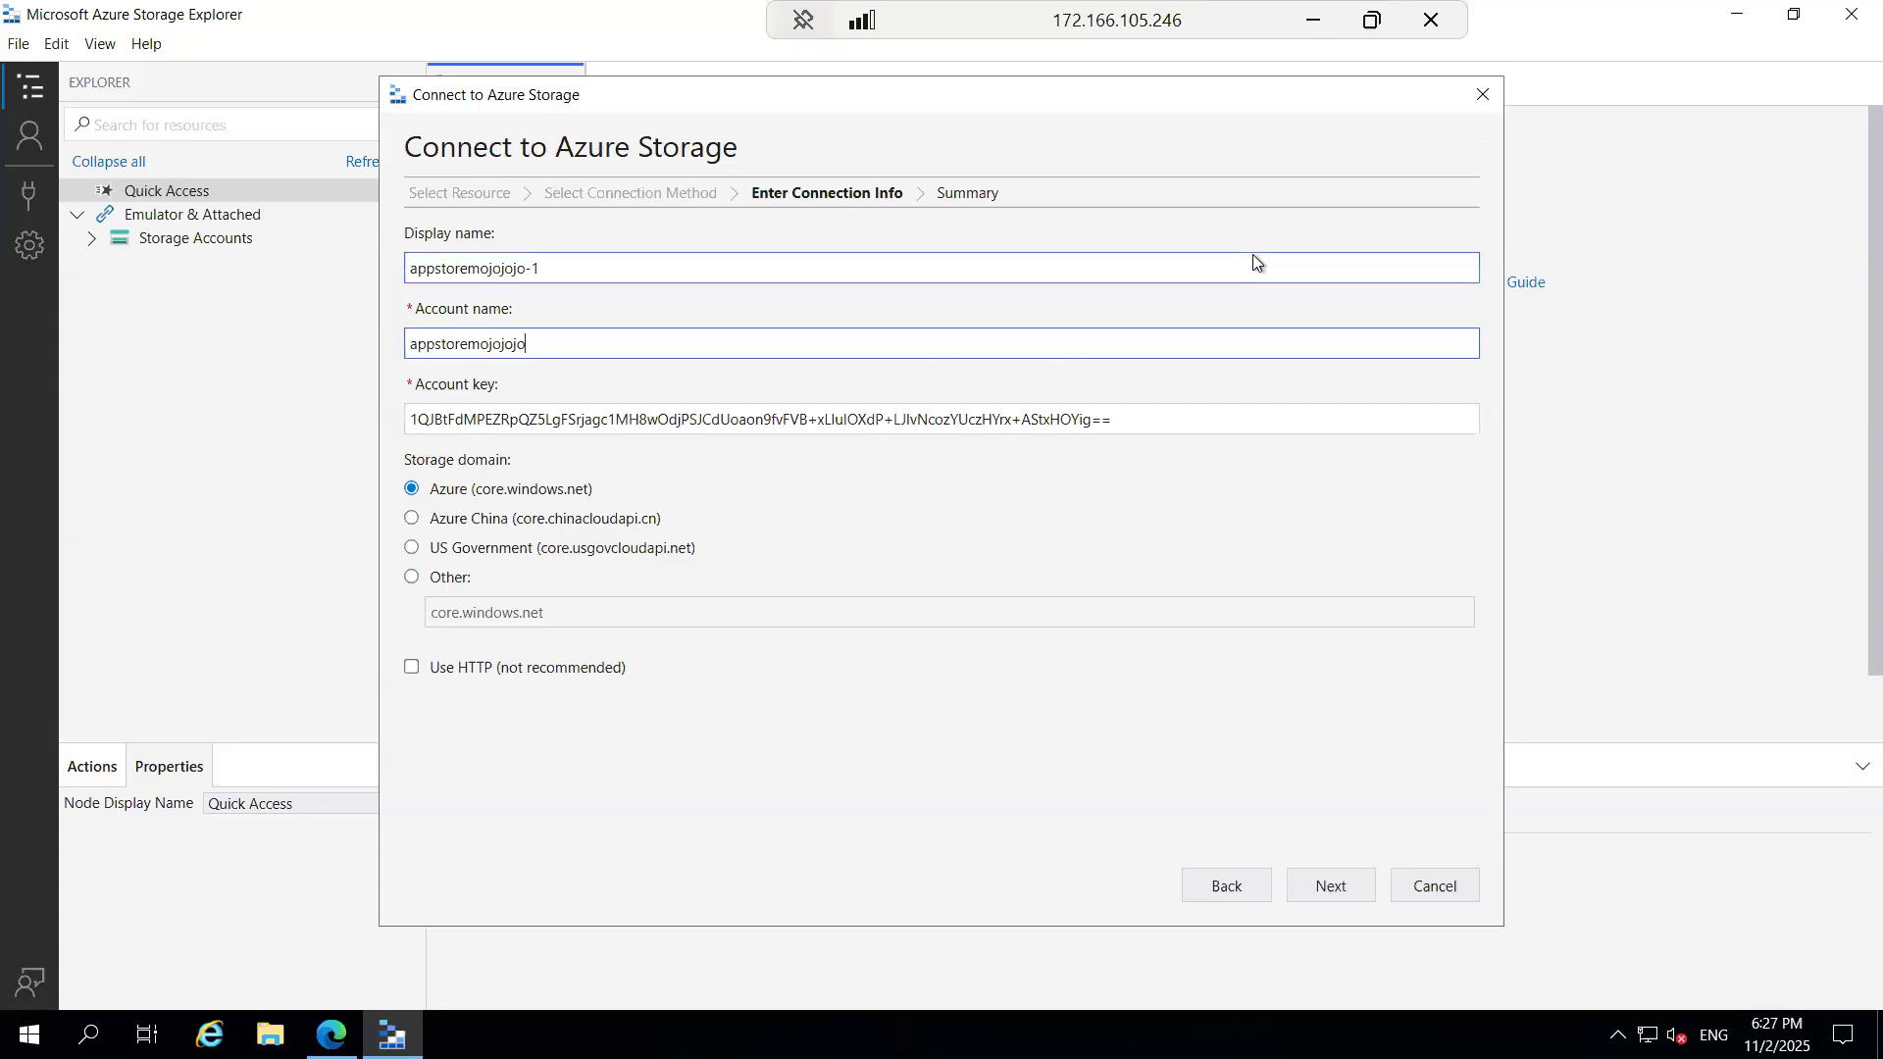
# Step: Check display name appstoremojojojo-1, account name and key, then continue to the Summary
pyautogui.moveTo(96, 263)
pyautogui.mouseDown()
pyautogui.moveTo(199, 253)
pyautogui.moveTo(118, 357)
pyautogui.moveTo(208, 256)
pyautogui.mouseUp()
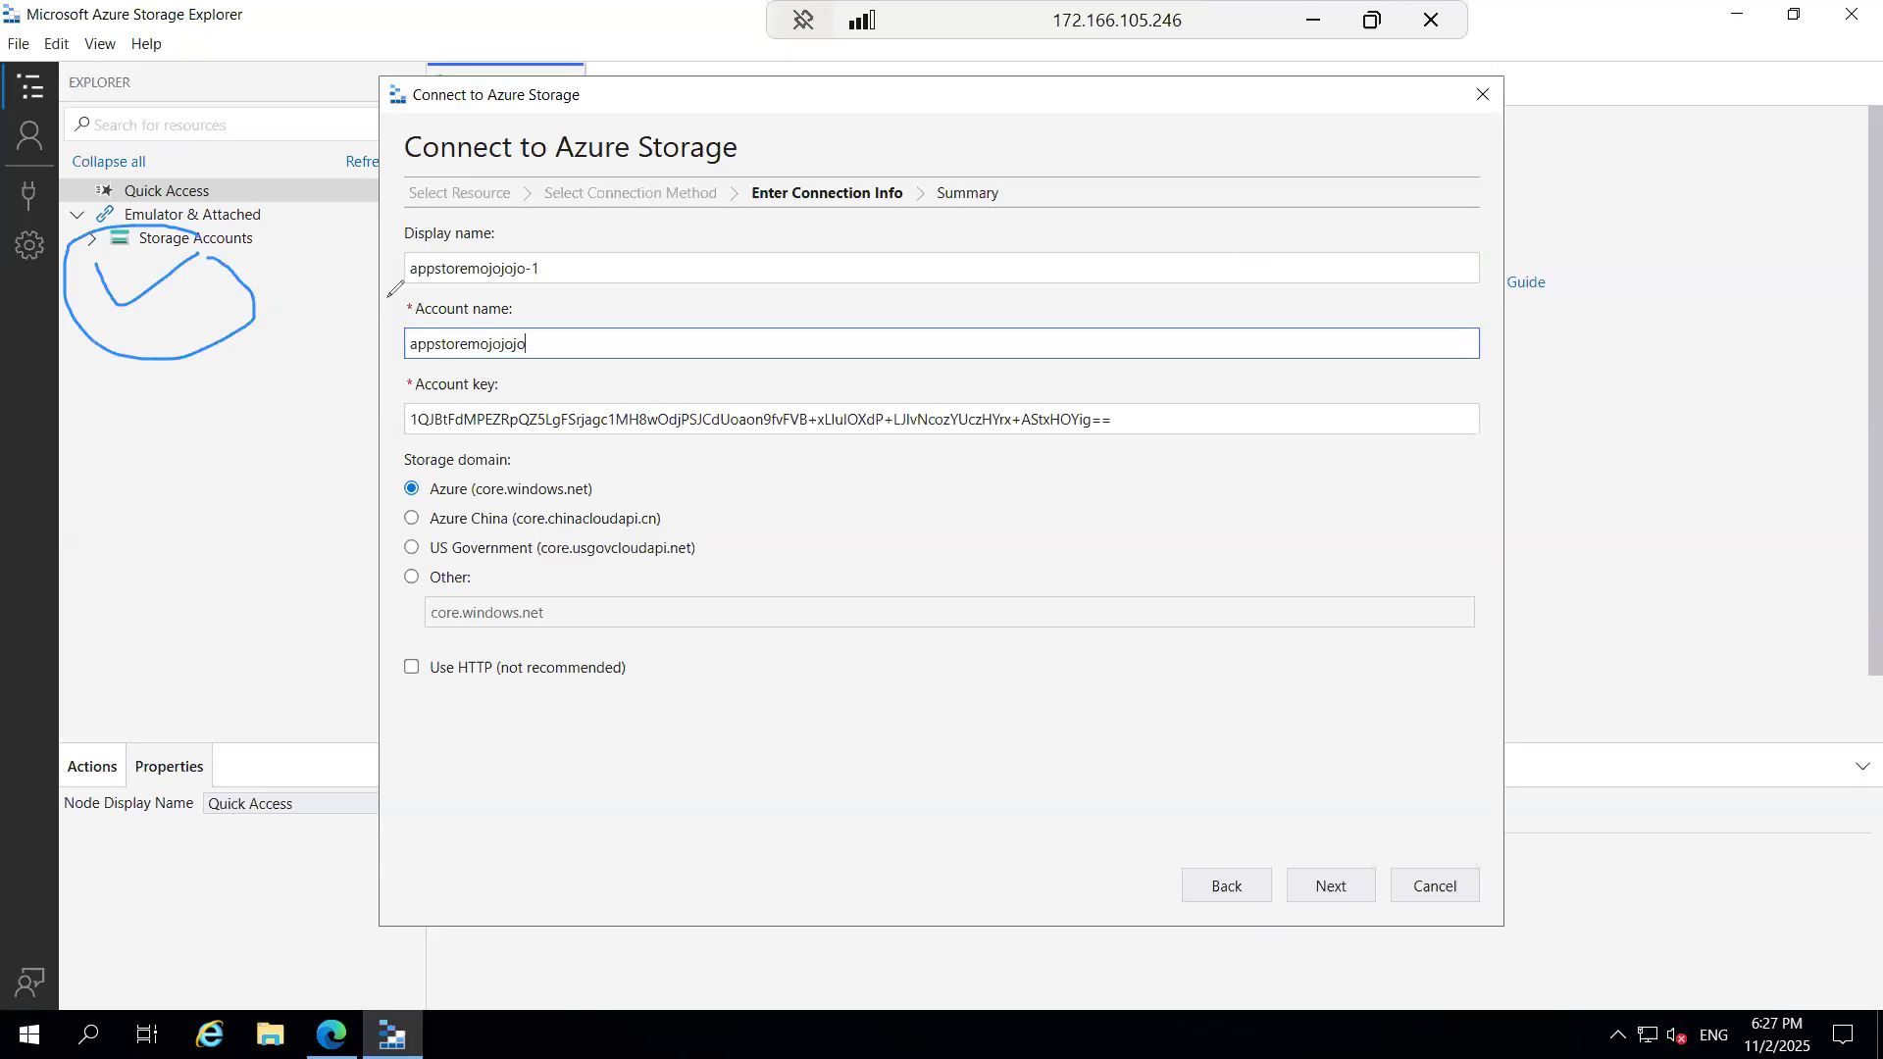
pyautogui.moveTo(389, 259)
pyautogui.mouseDown()
pyautogui.moveTo(583, 263)
pyautogui.moveTo(424, 257)
pyautogui.mouseUp()
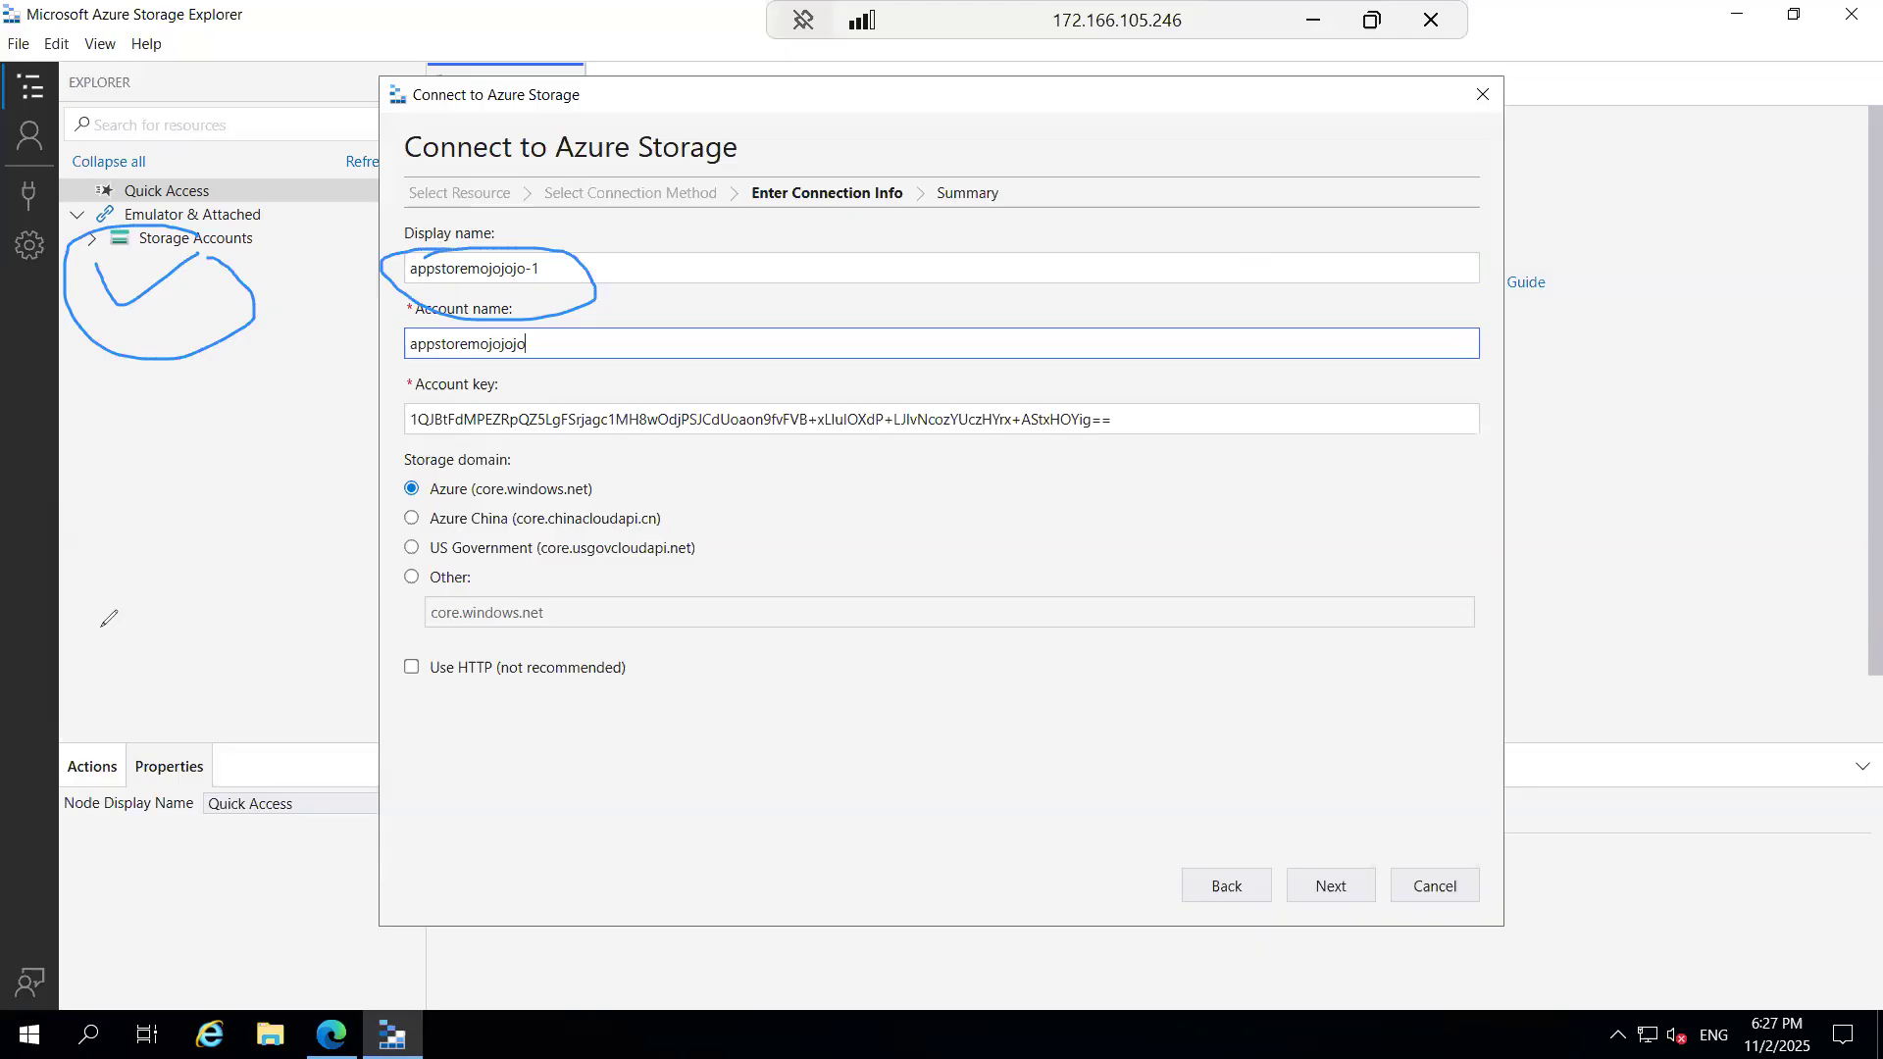
pyautogui.moveTo(527, 350); pyautogui.dragTo(573, 337)
pyautogui.click(557, 260)
pyautogui.moveTo(537, 269); pyautogui.dragTo(559, 259)
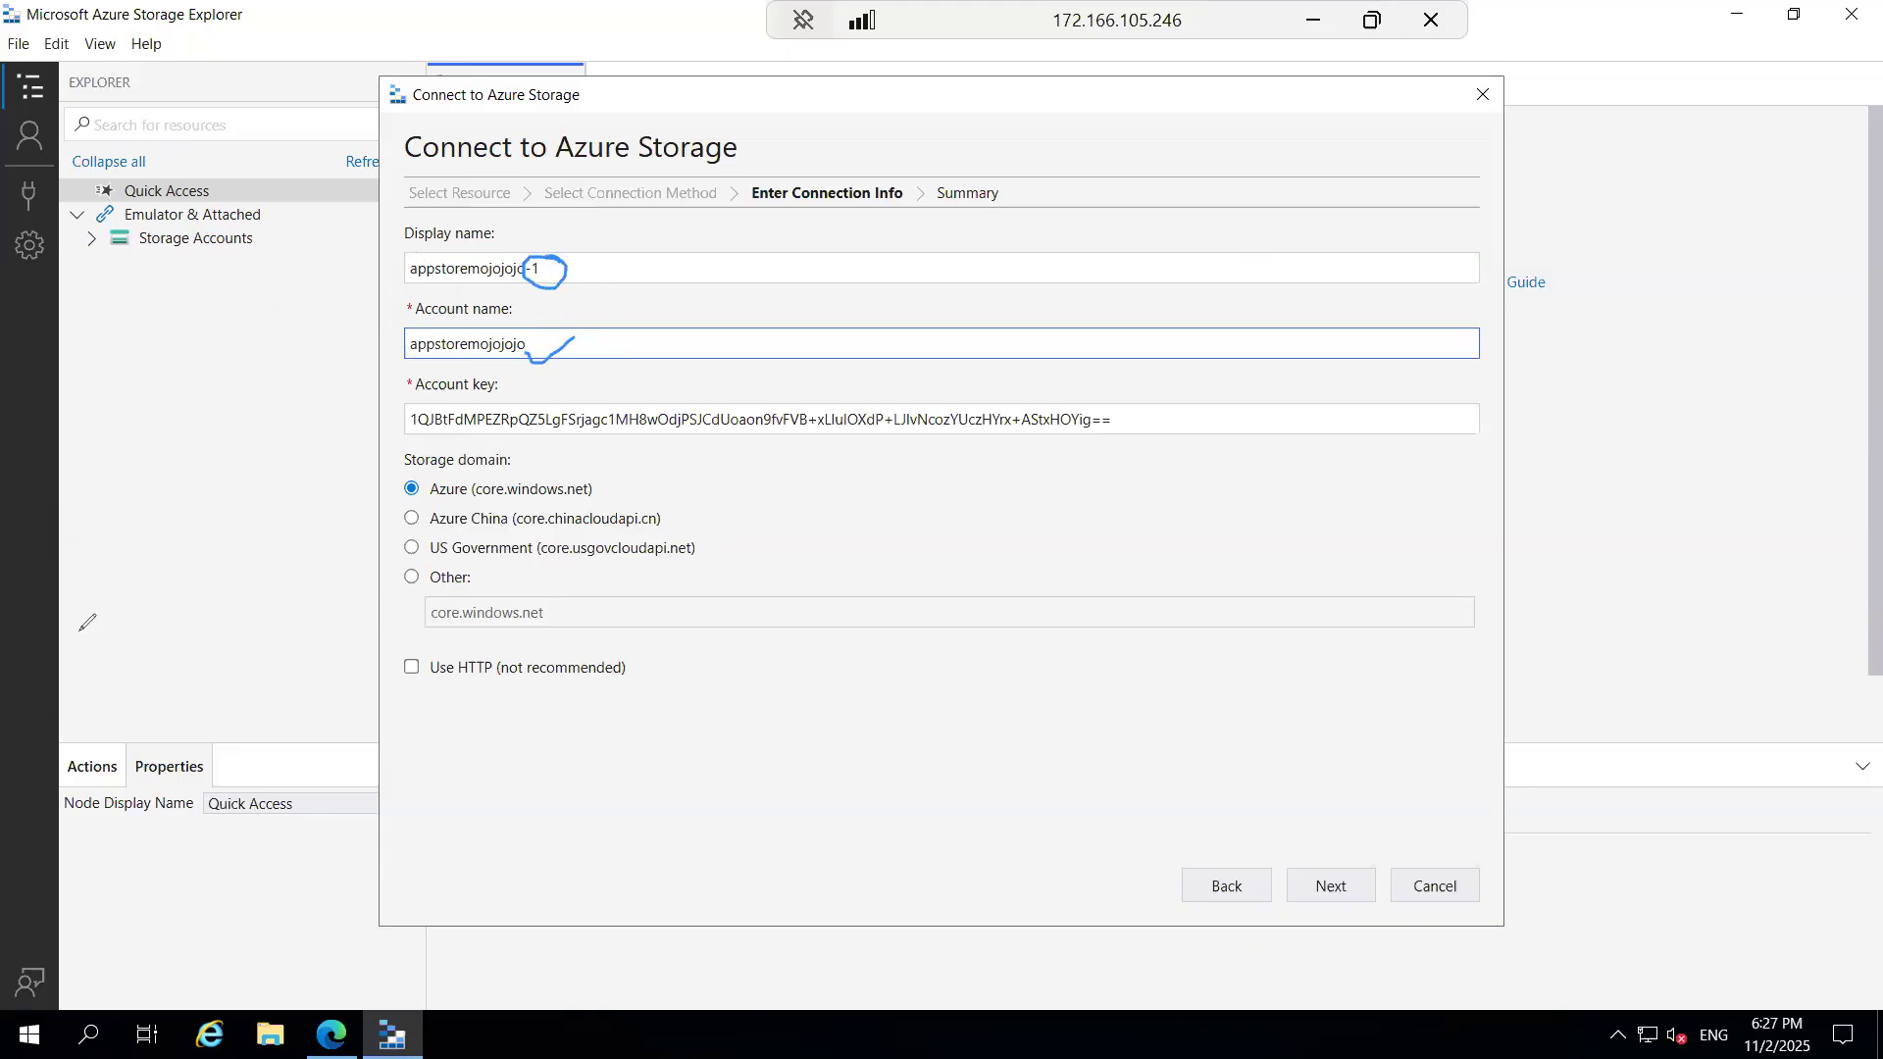
pyautogui.moveTo(574, 271); pyautogui.dragTo(363, 267)
pyautogui.press('Tab')
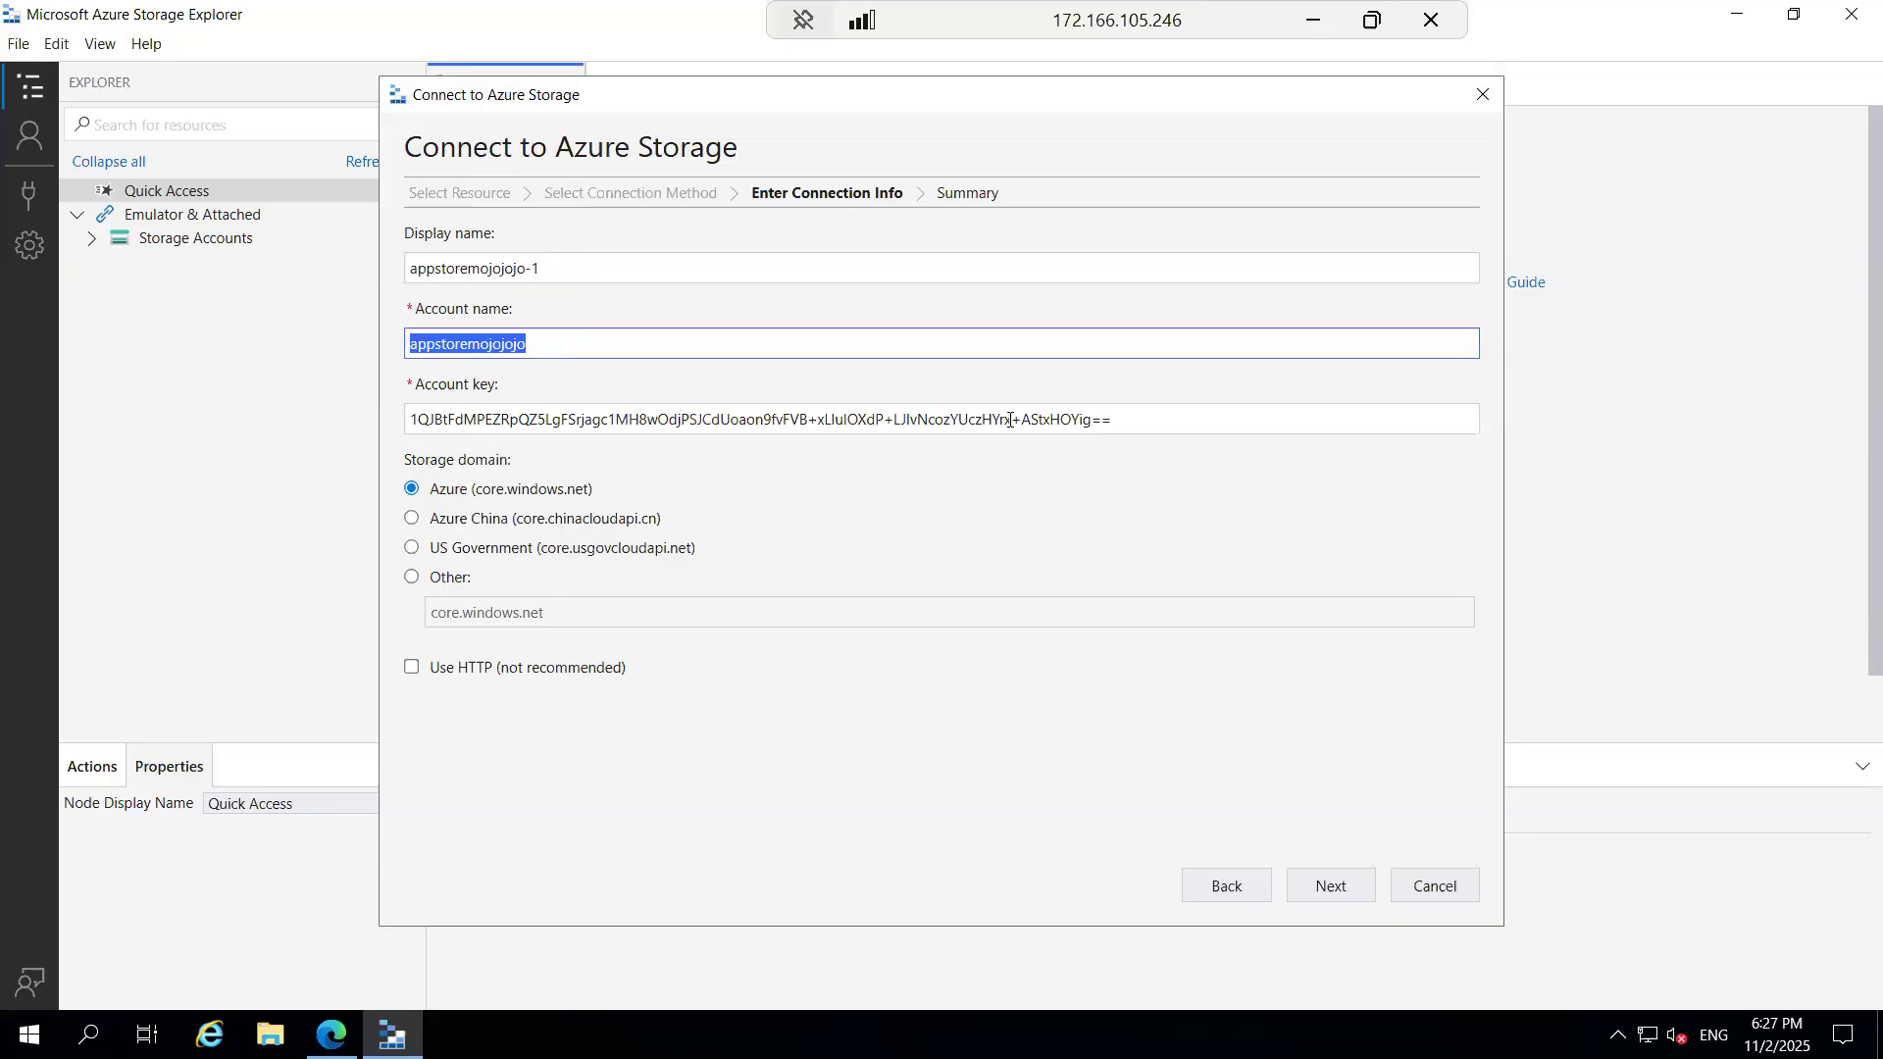
pyautogui.moveTo(1128, 422); pyautogui.dragTo(404, 417)
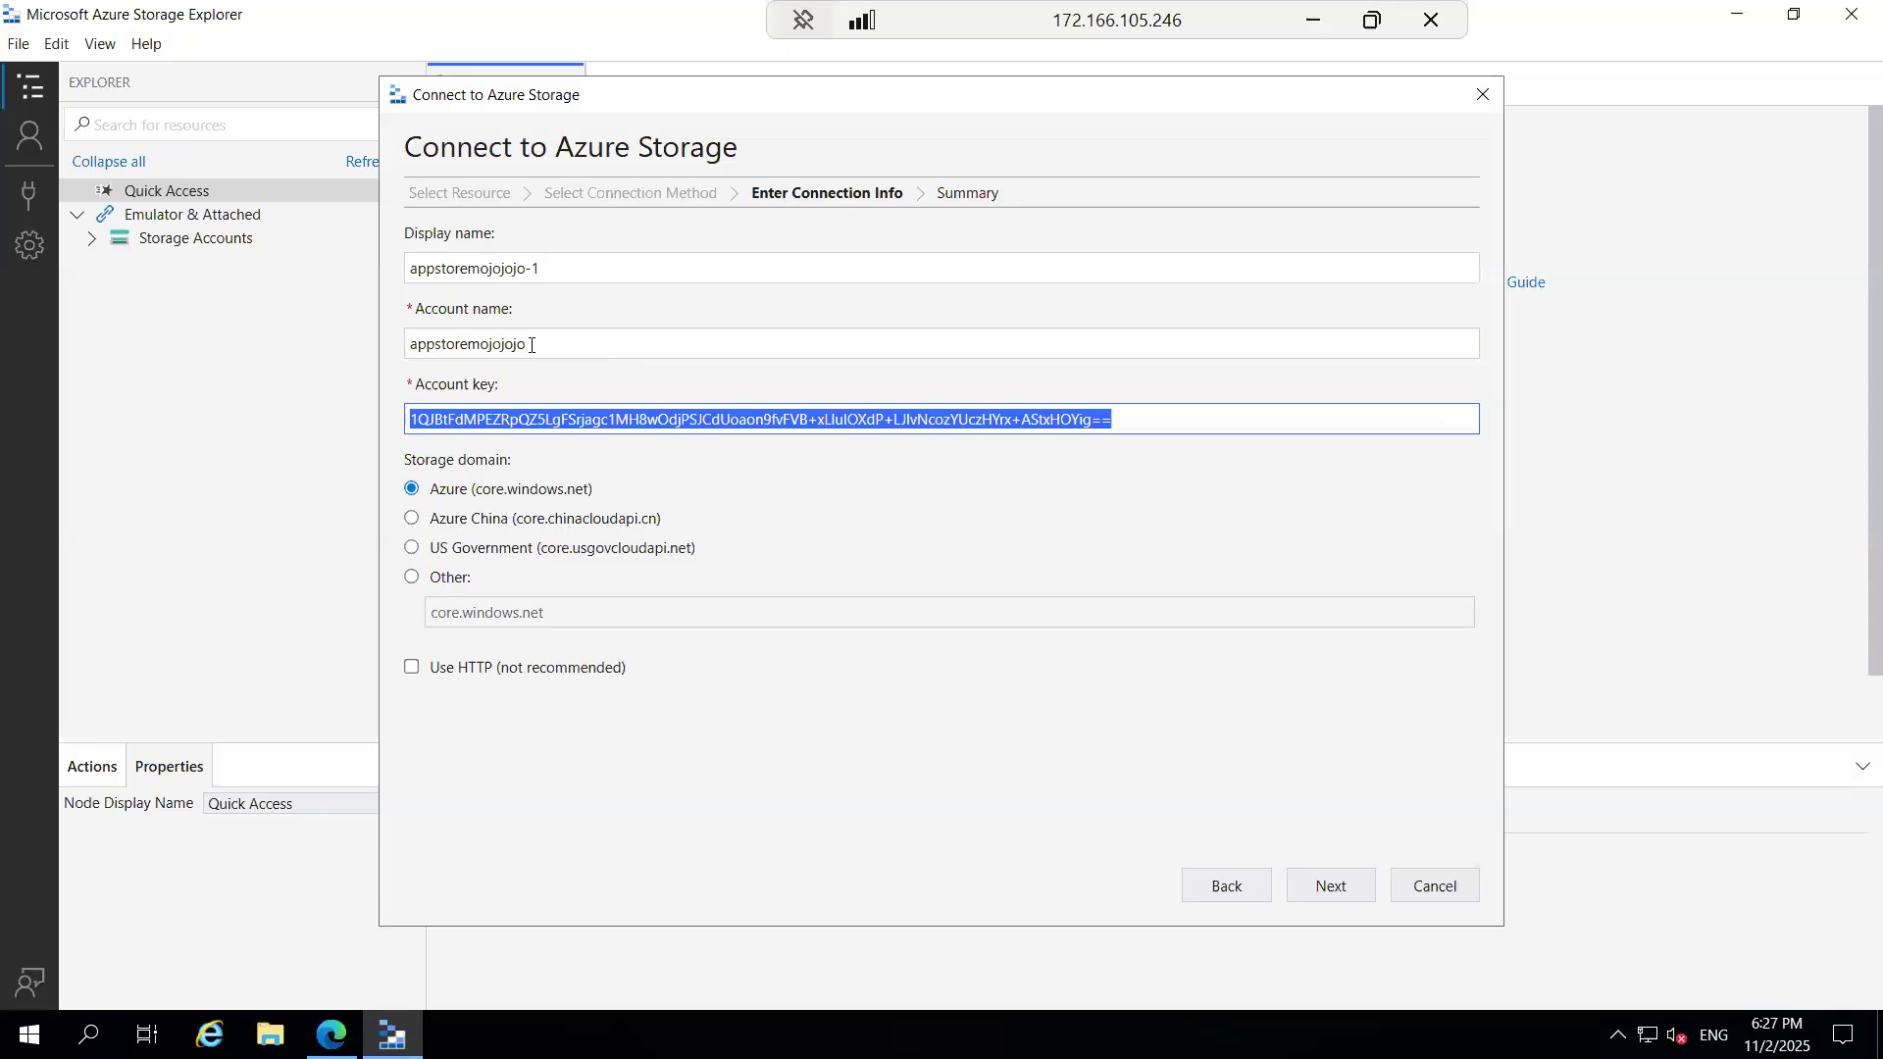
pyautogui.moveTo(647, 345); pyautogui.dragTo(404, 347)
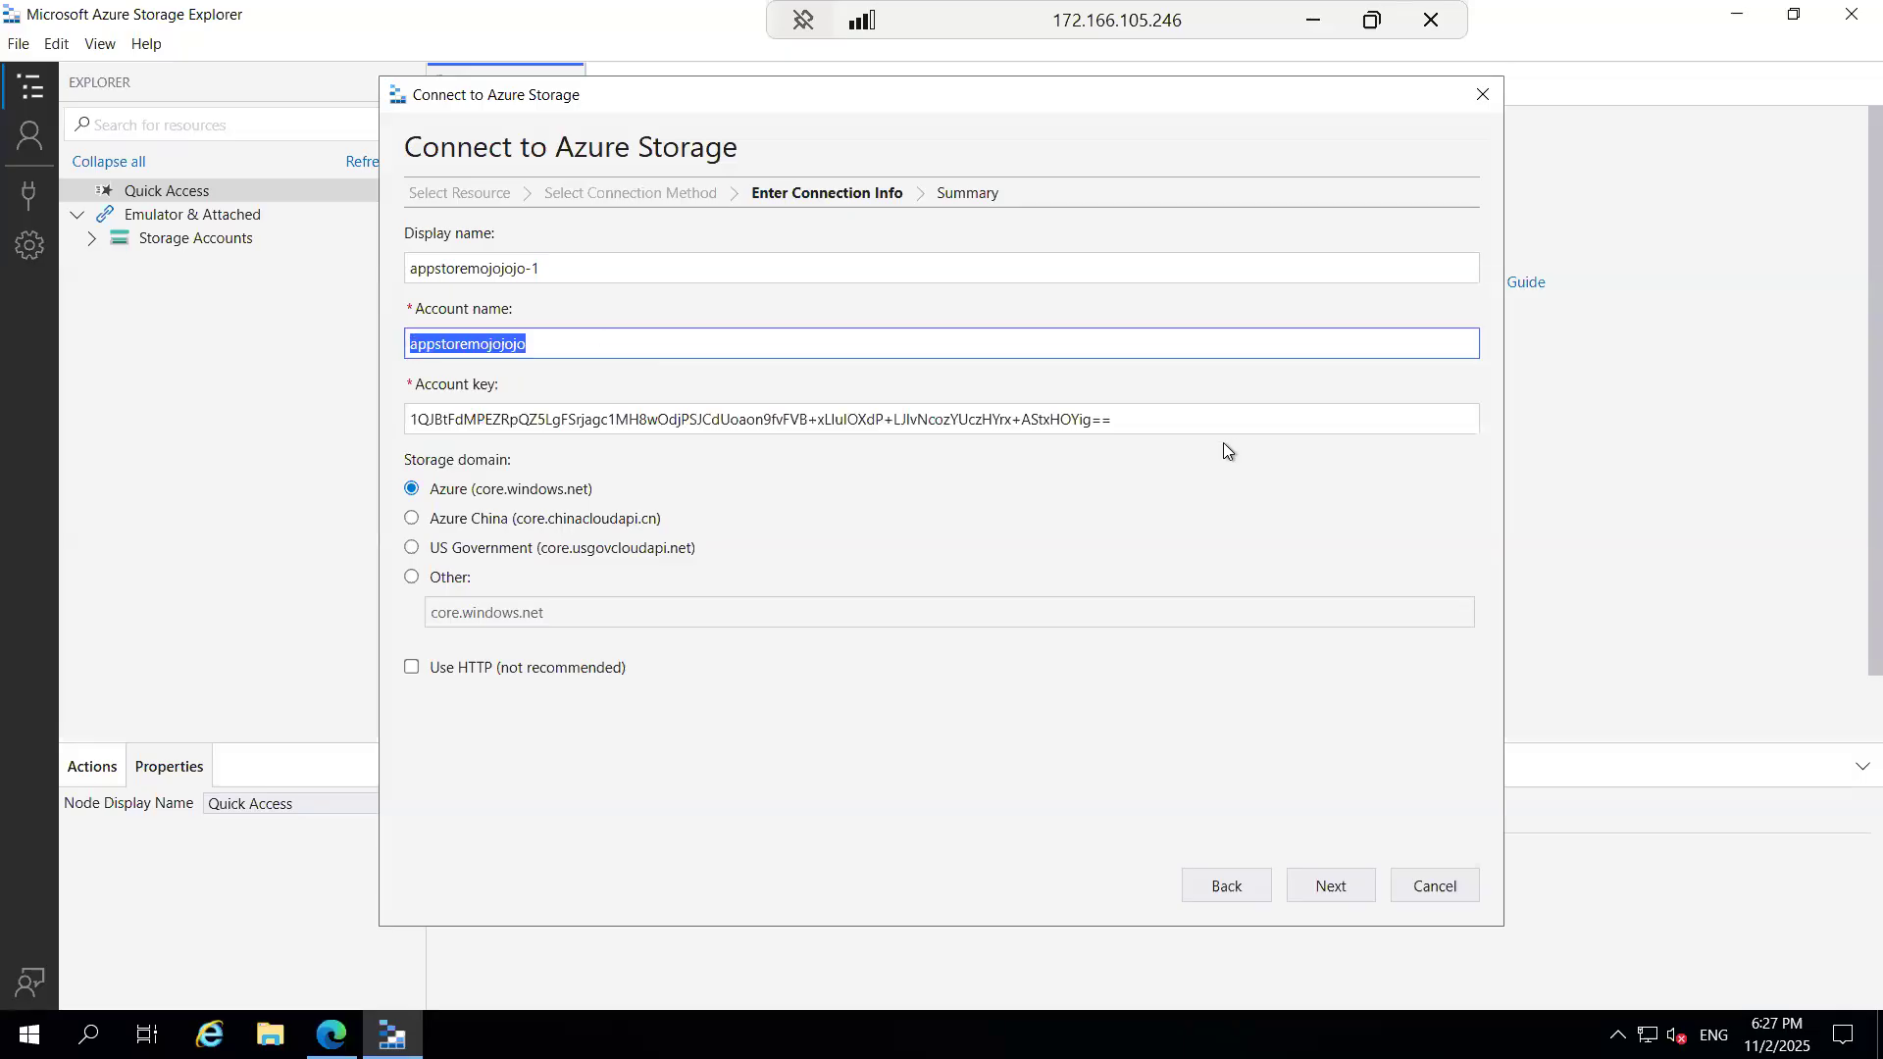
pyautogui.moveTo(1127, 422); pyautogui.dragTo(435, 420)
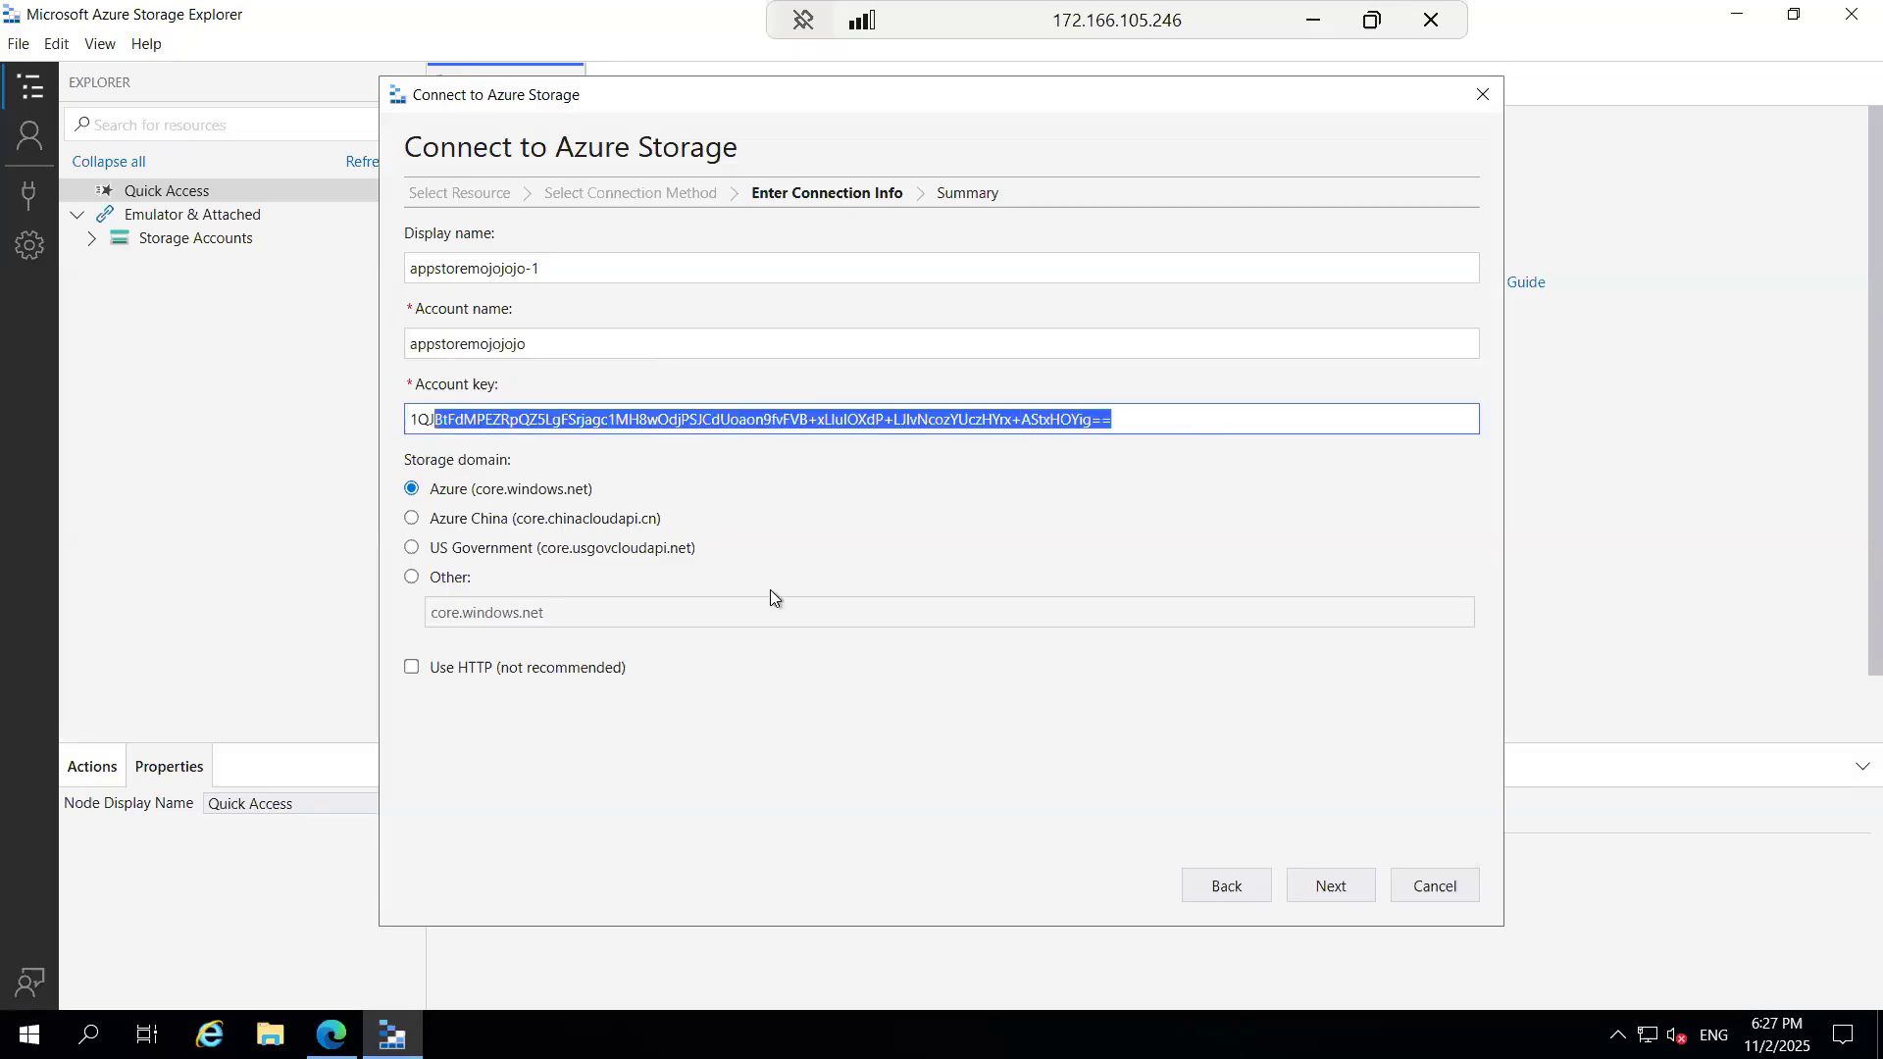
pyautogui.click(1317, 886)
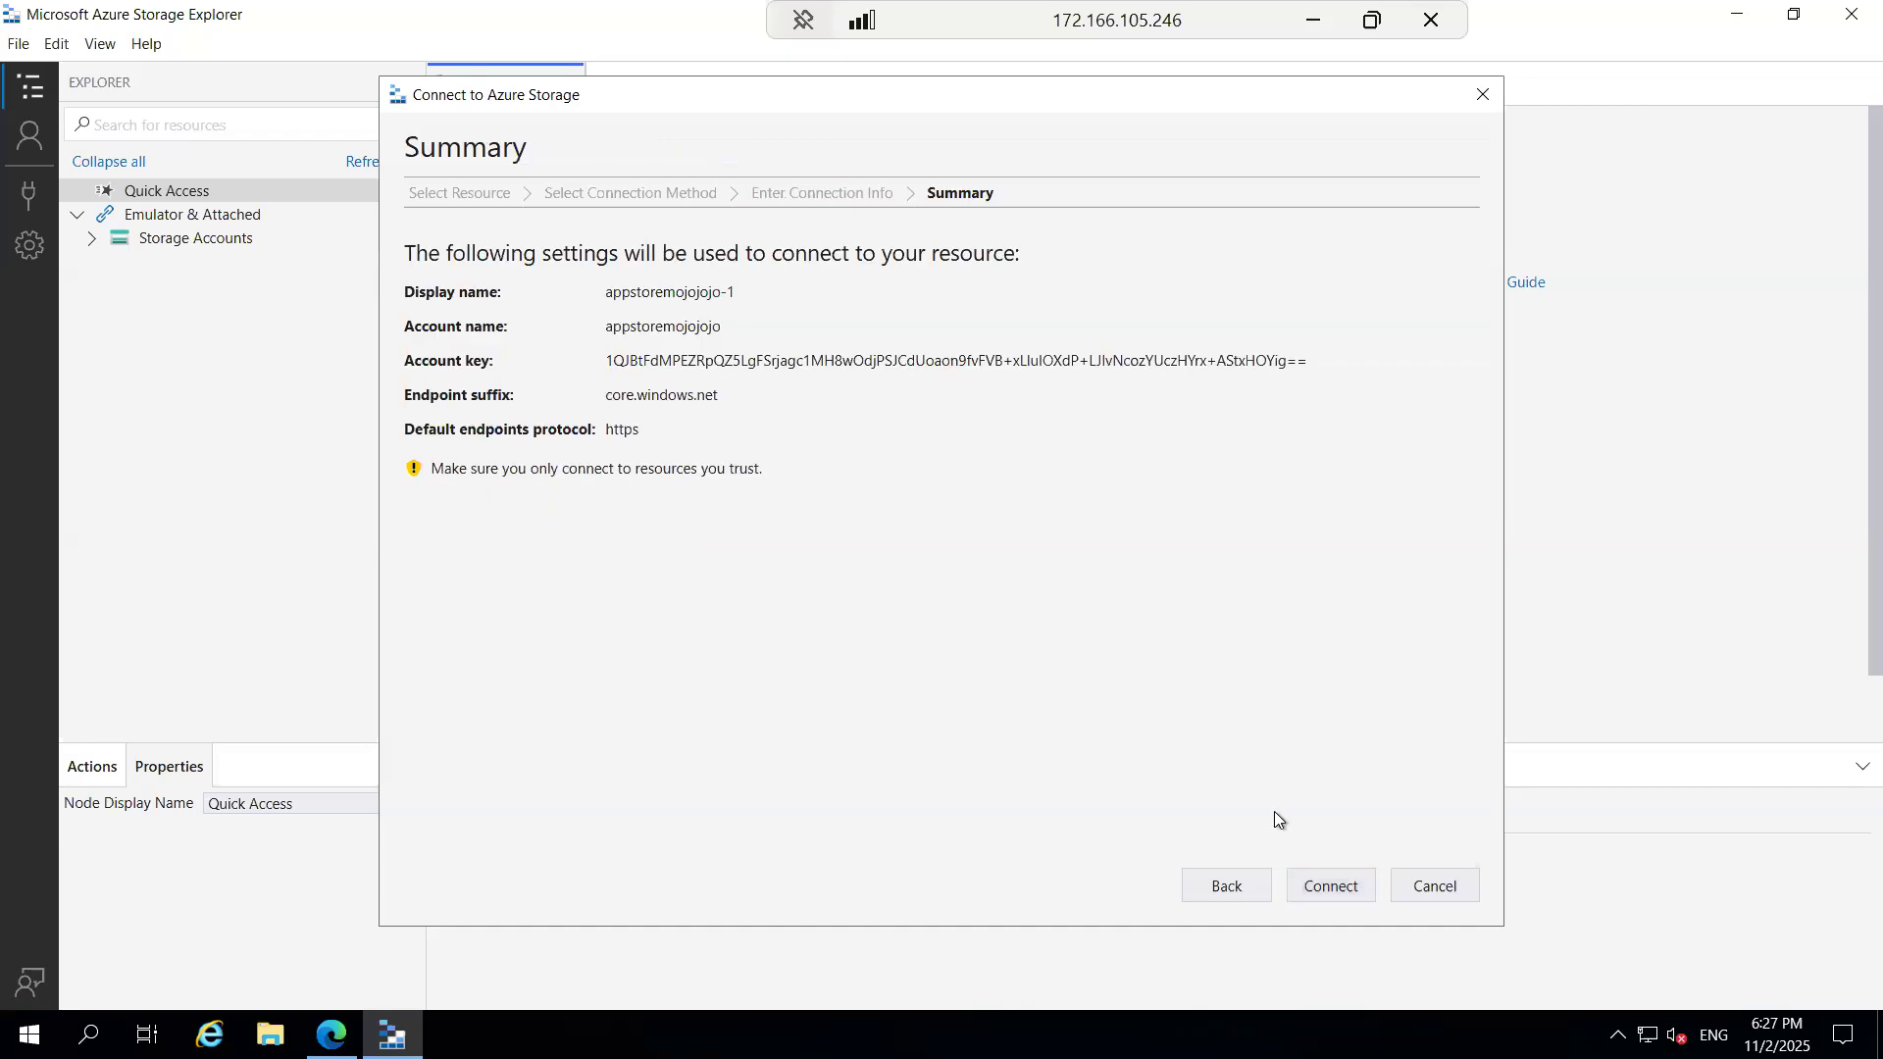
# Step: Connect with the entered account details and dismiss the reopened connection dialog
pyautogui.click(1331, 885)
pyautogui.click(30, 195)
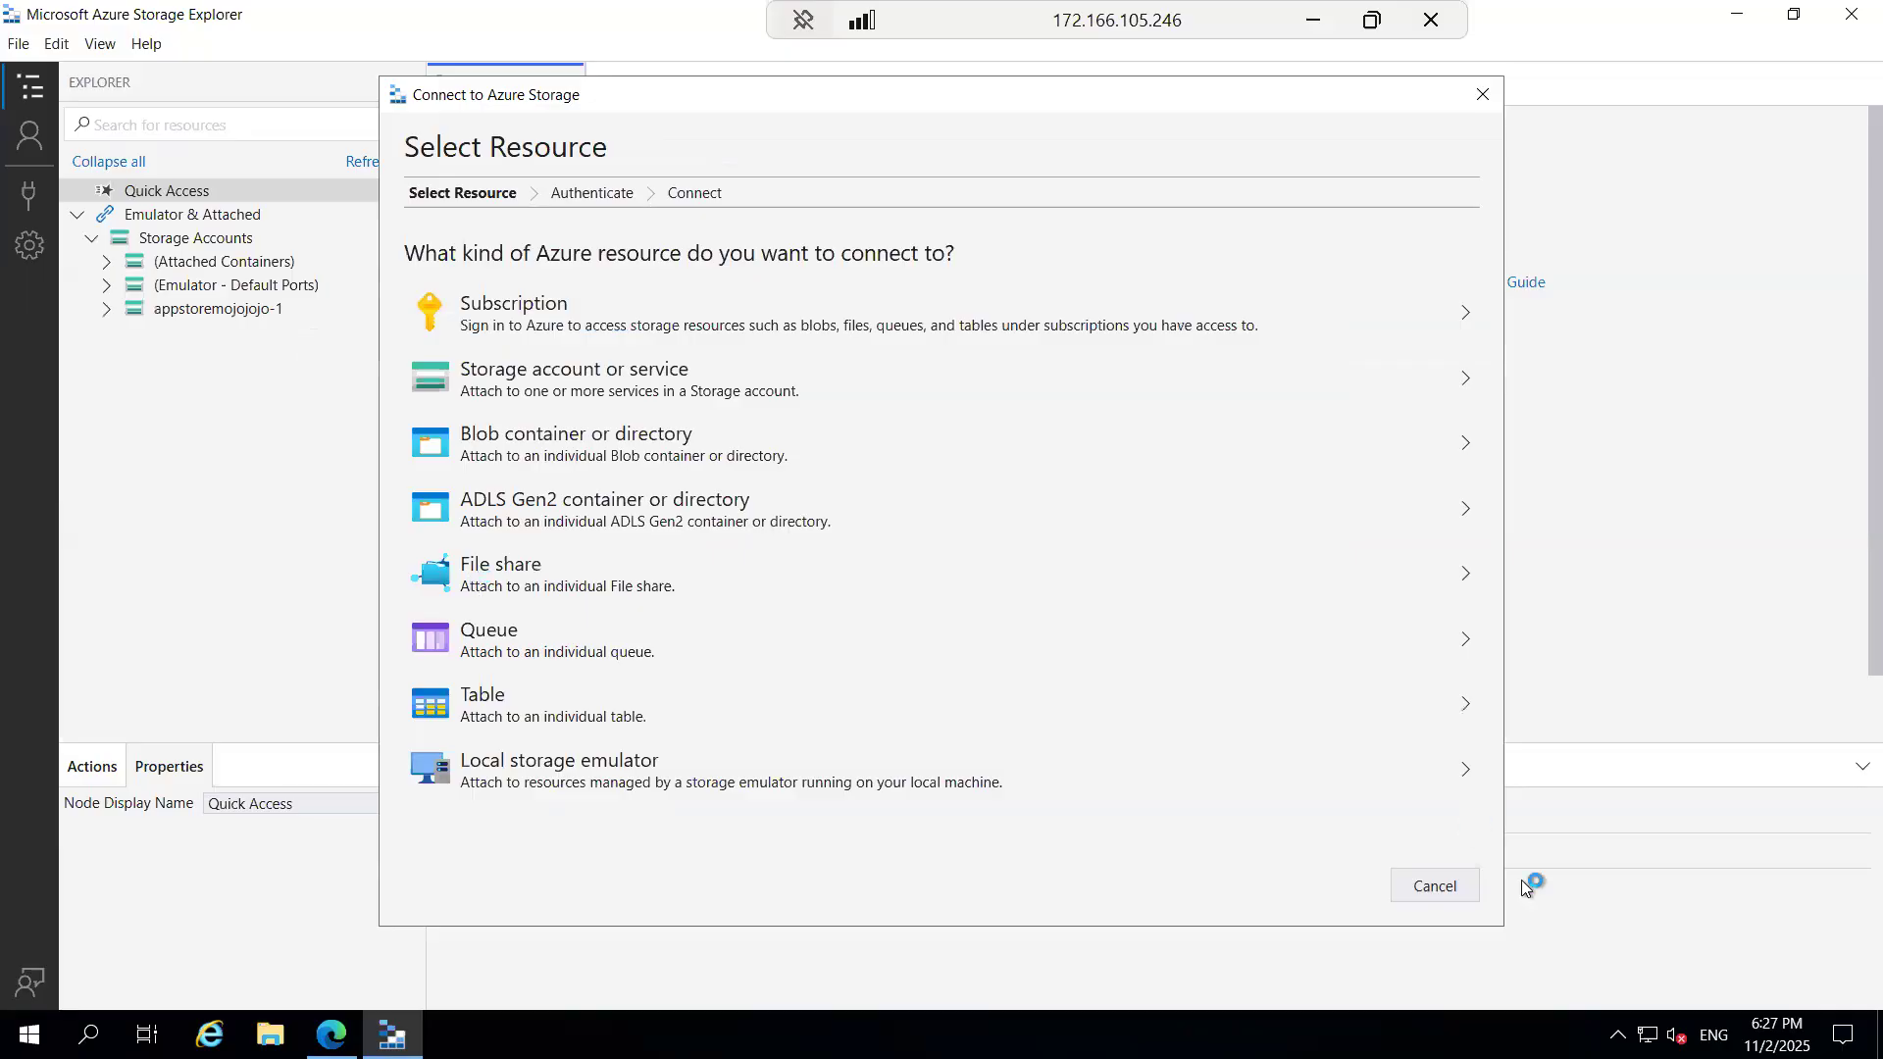
pyautogui.click(1435, 885)
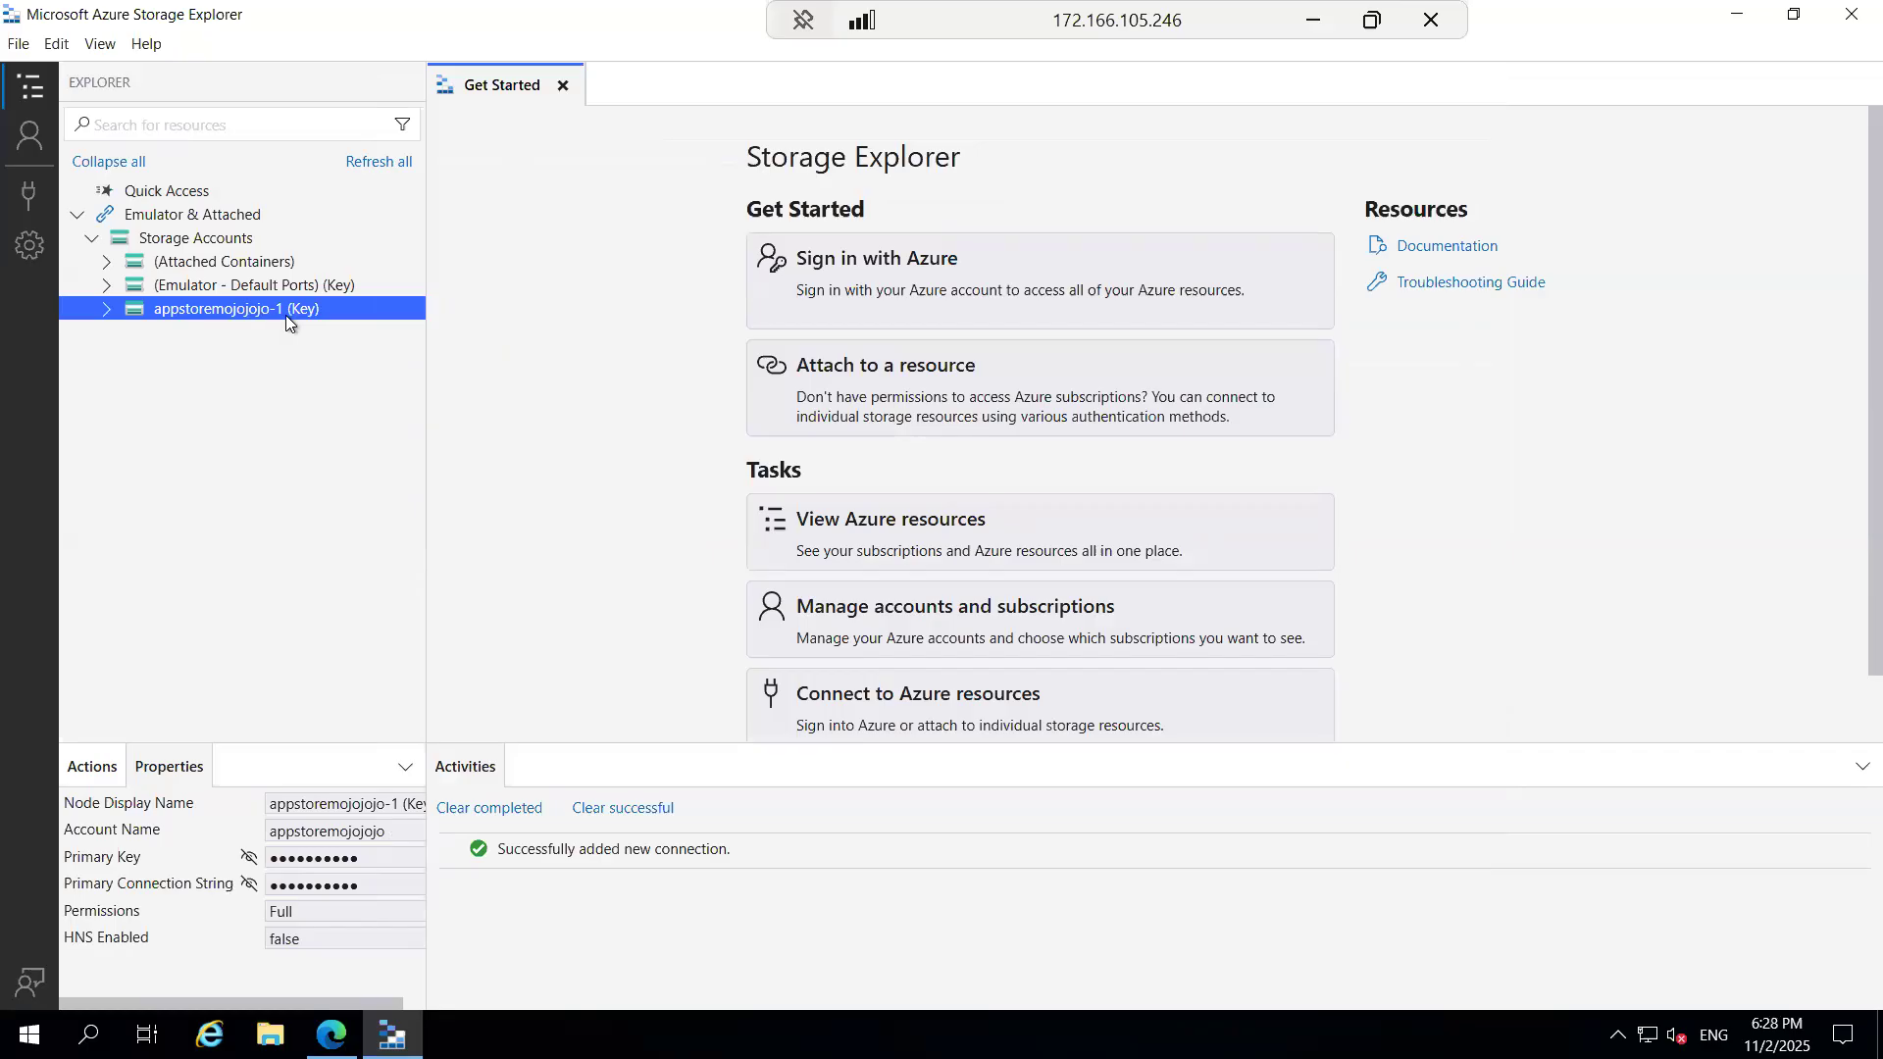
# Step: Inspect the new account's primary key, connection string and success message, then close Get Started
pyautogui.moveTo(281, 858); pyautogui.dragTo(386, 859)
pyautogui.doubleClick(284, 886)
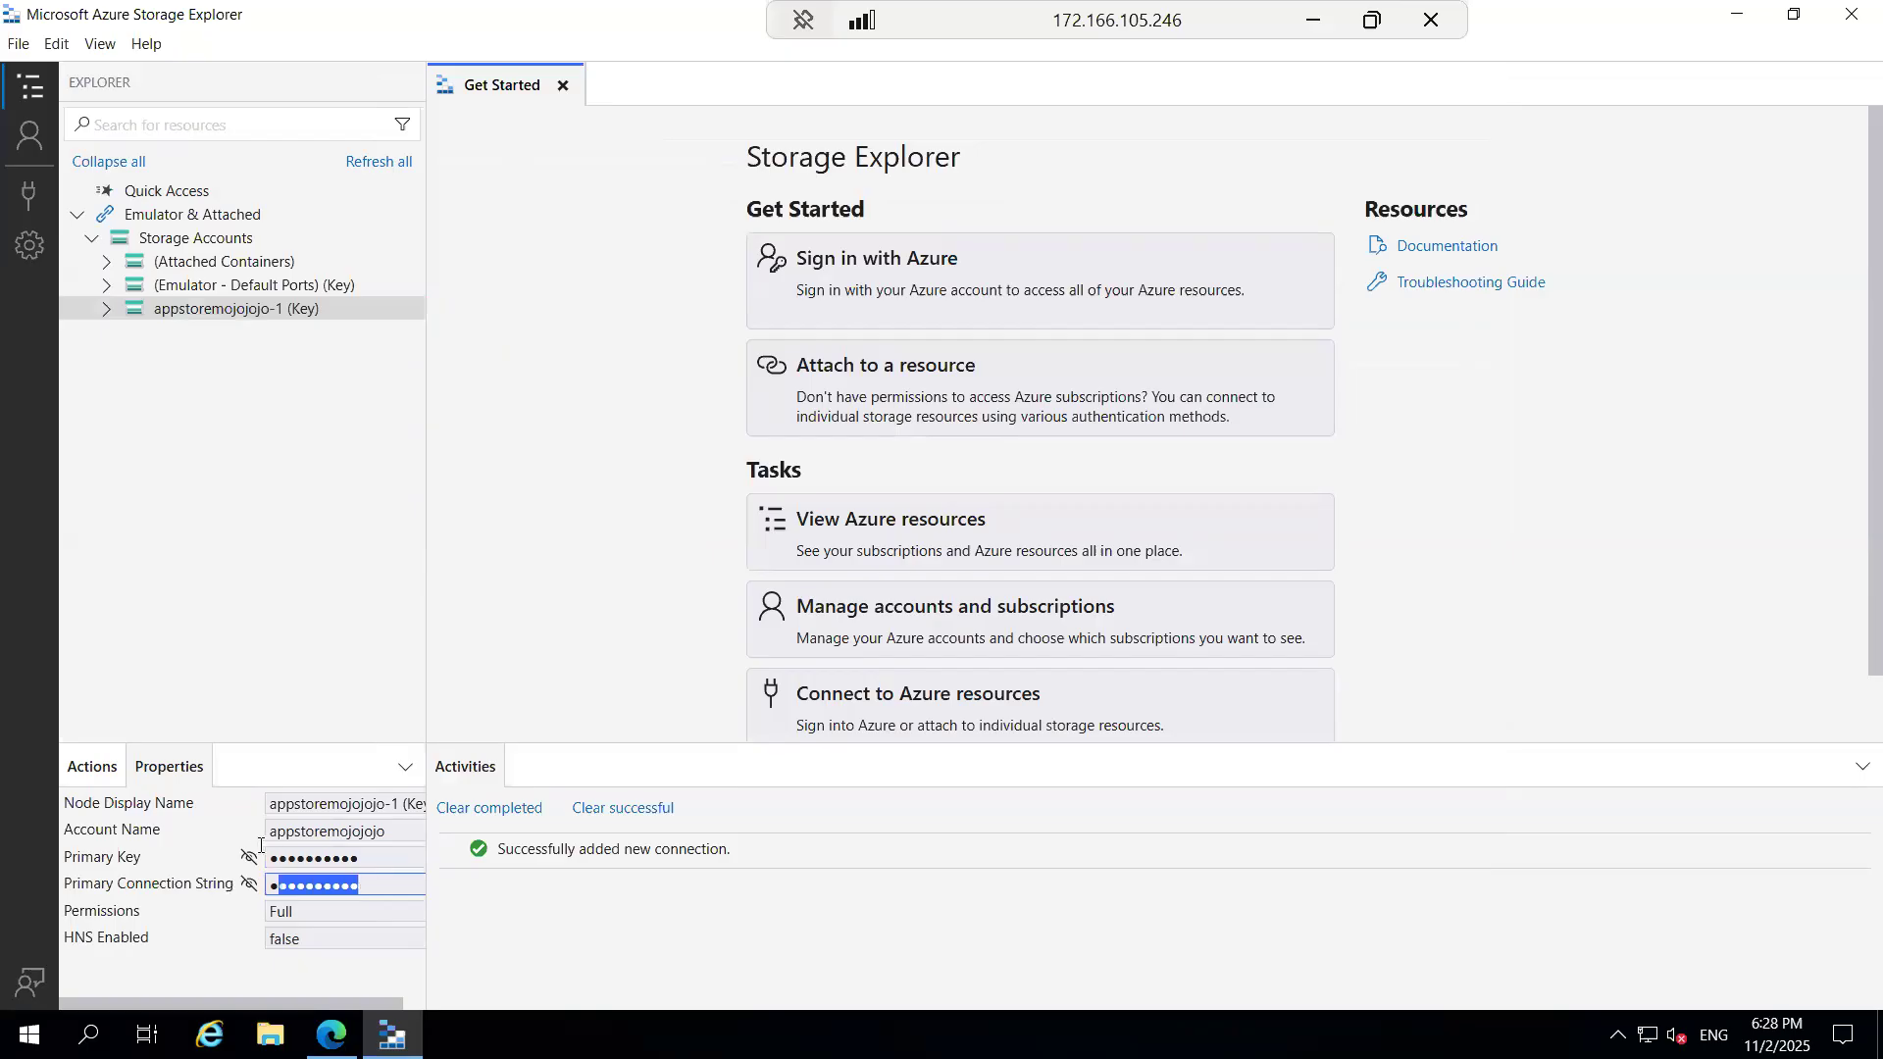
pyautogui.click(249, 858)
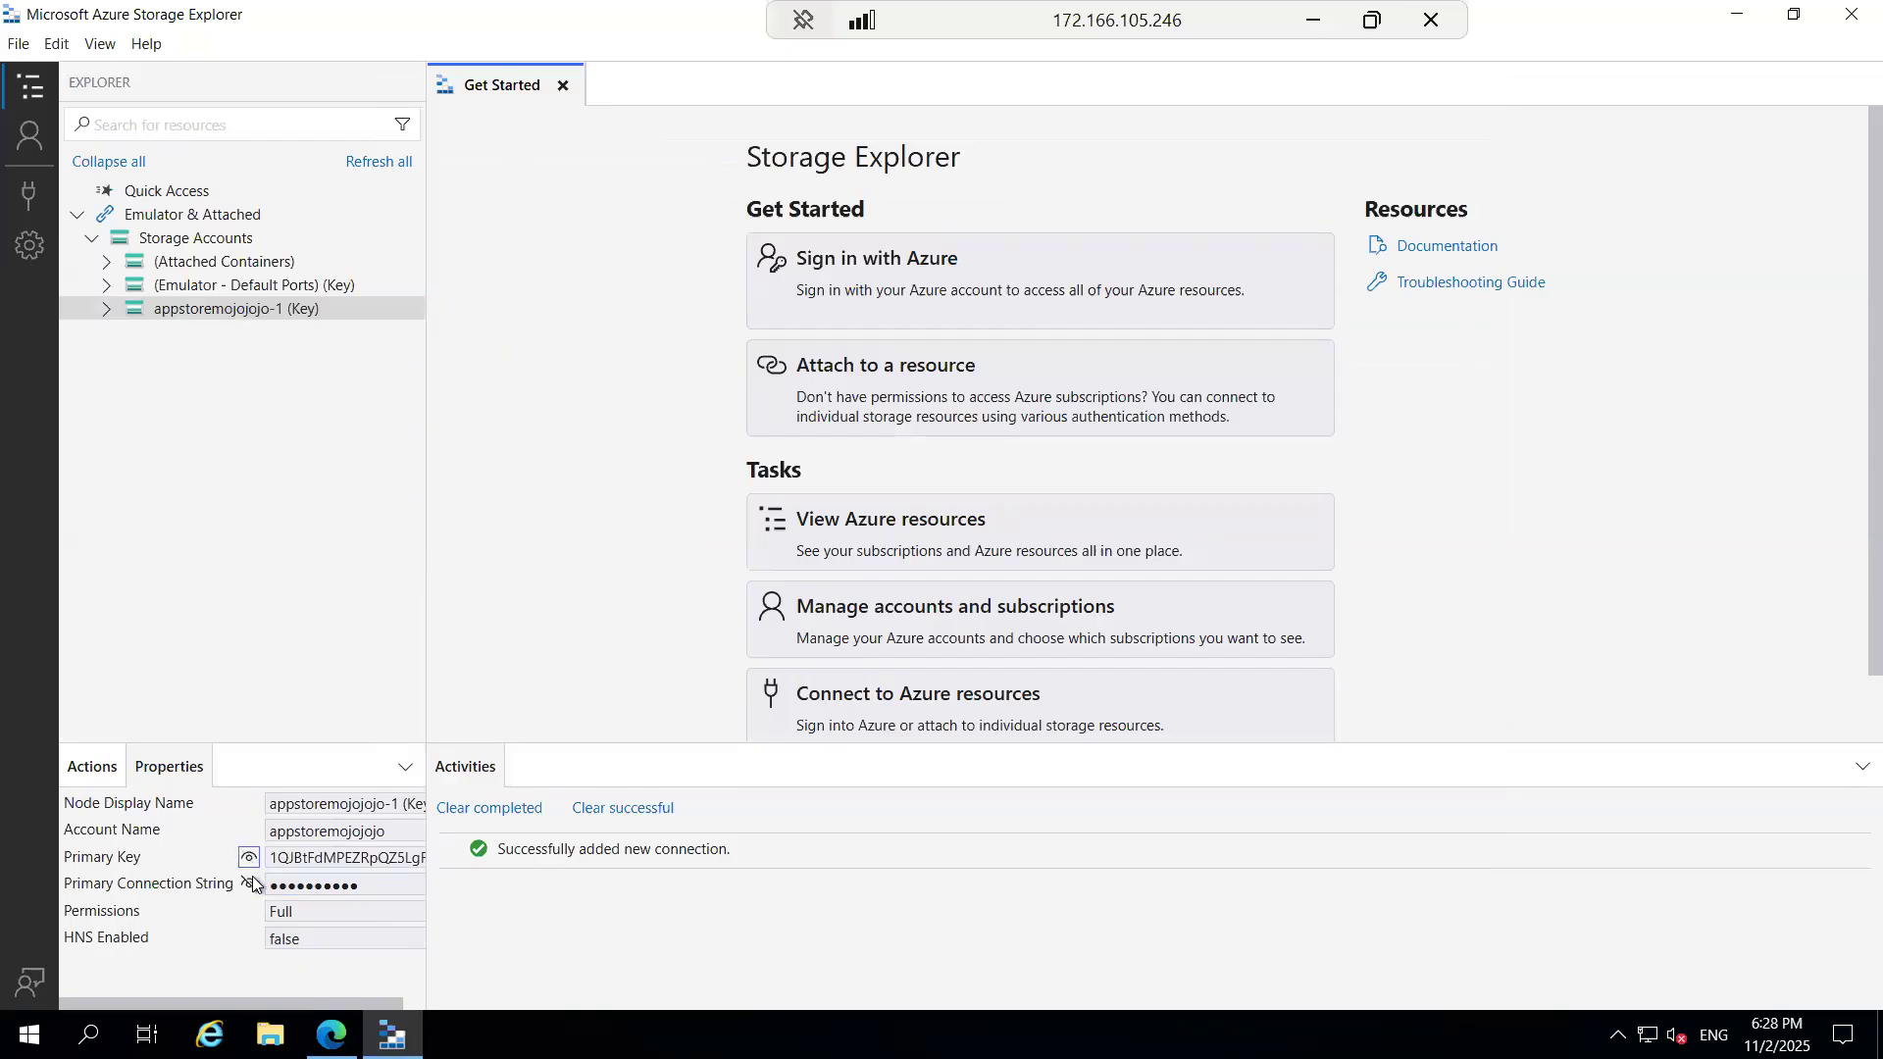
pyautogui.click(249, 884)
pyautogui.click(293, 884)
pyautogui.moveTo(292, 884); pyautogui.dragTo(445, 890)
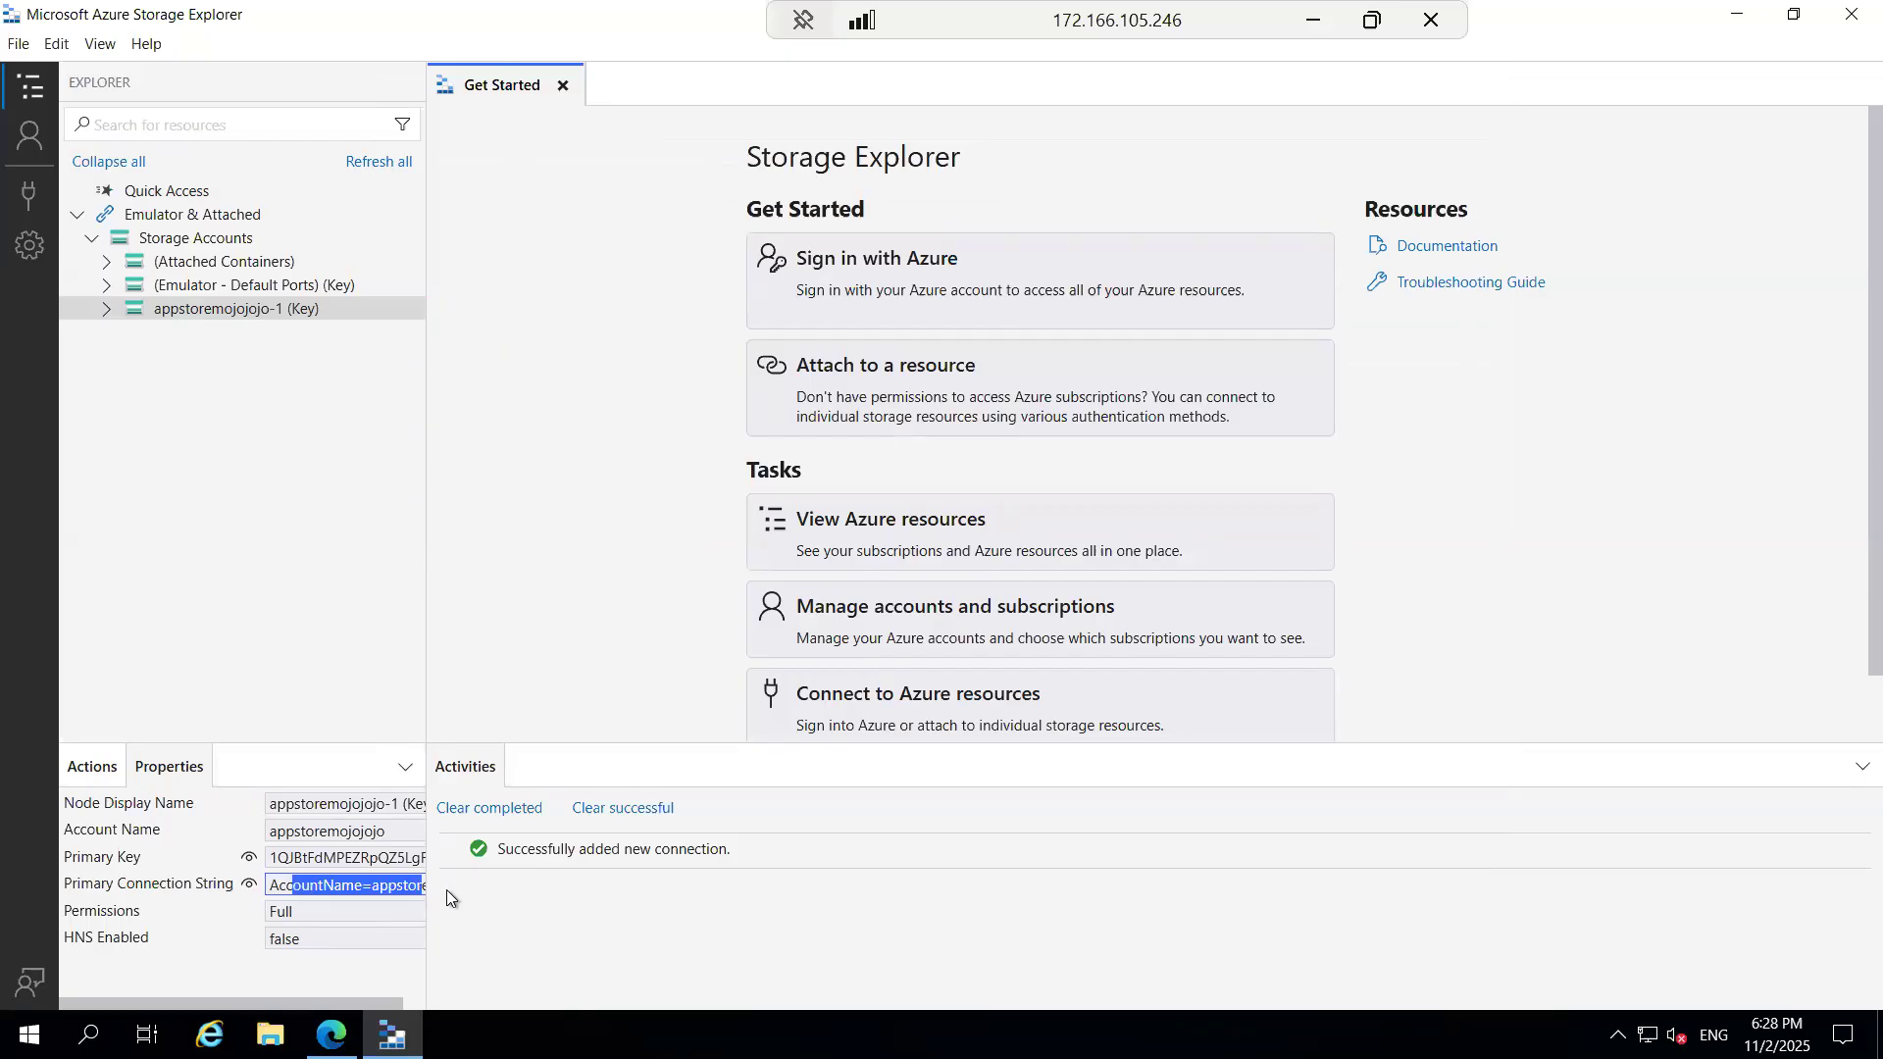
pyautogui.moveTo(271, 858)
pyautogui.mouseDown()
pyautogui.moveTo(432, 877)
pyautogui.moveTo(262, 823)
pyautogui.mouseUp()
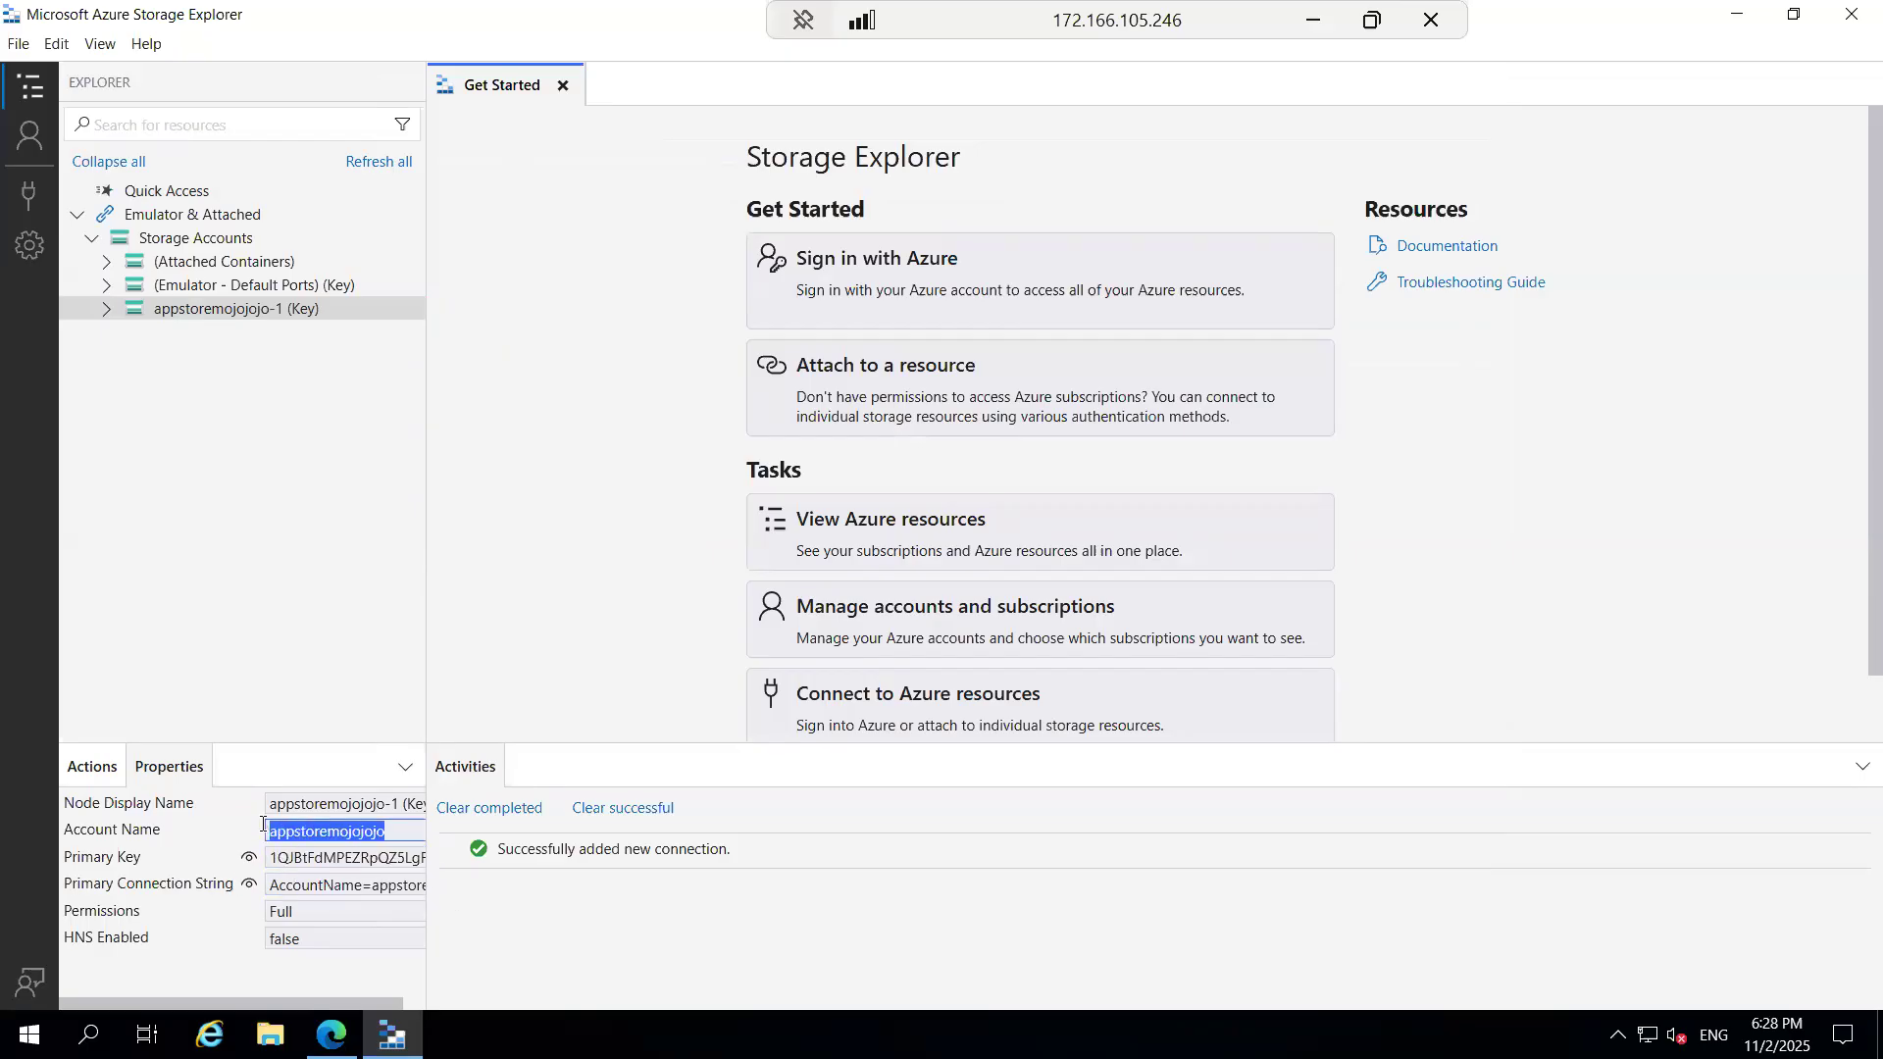
pyautogui.moveTo(515, 849); pyautogui.dragTo(760, 862)
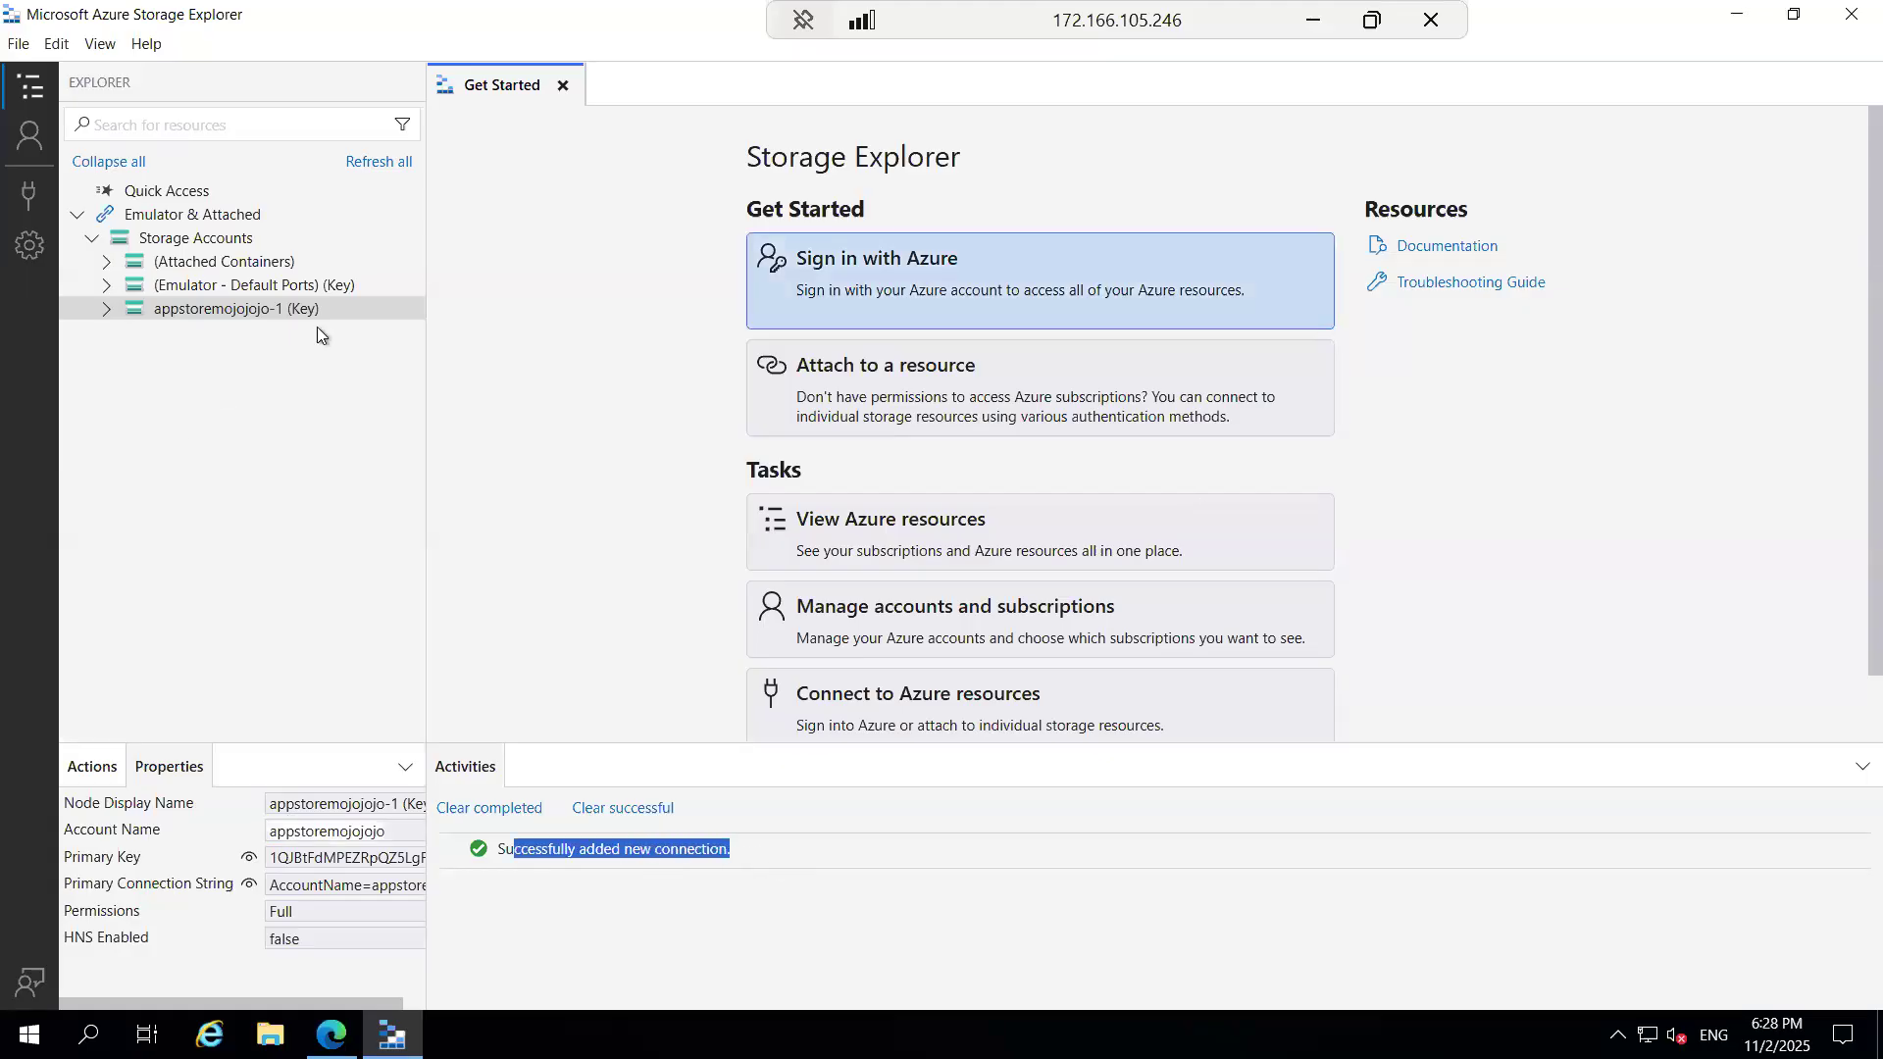
pyautogui.moveTo(563, 85); pyautogui.dragTo(479, 209)
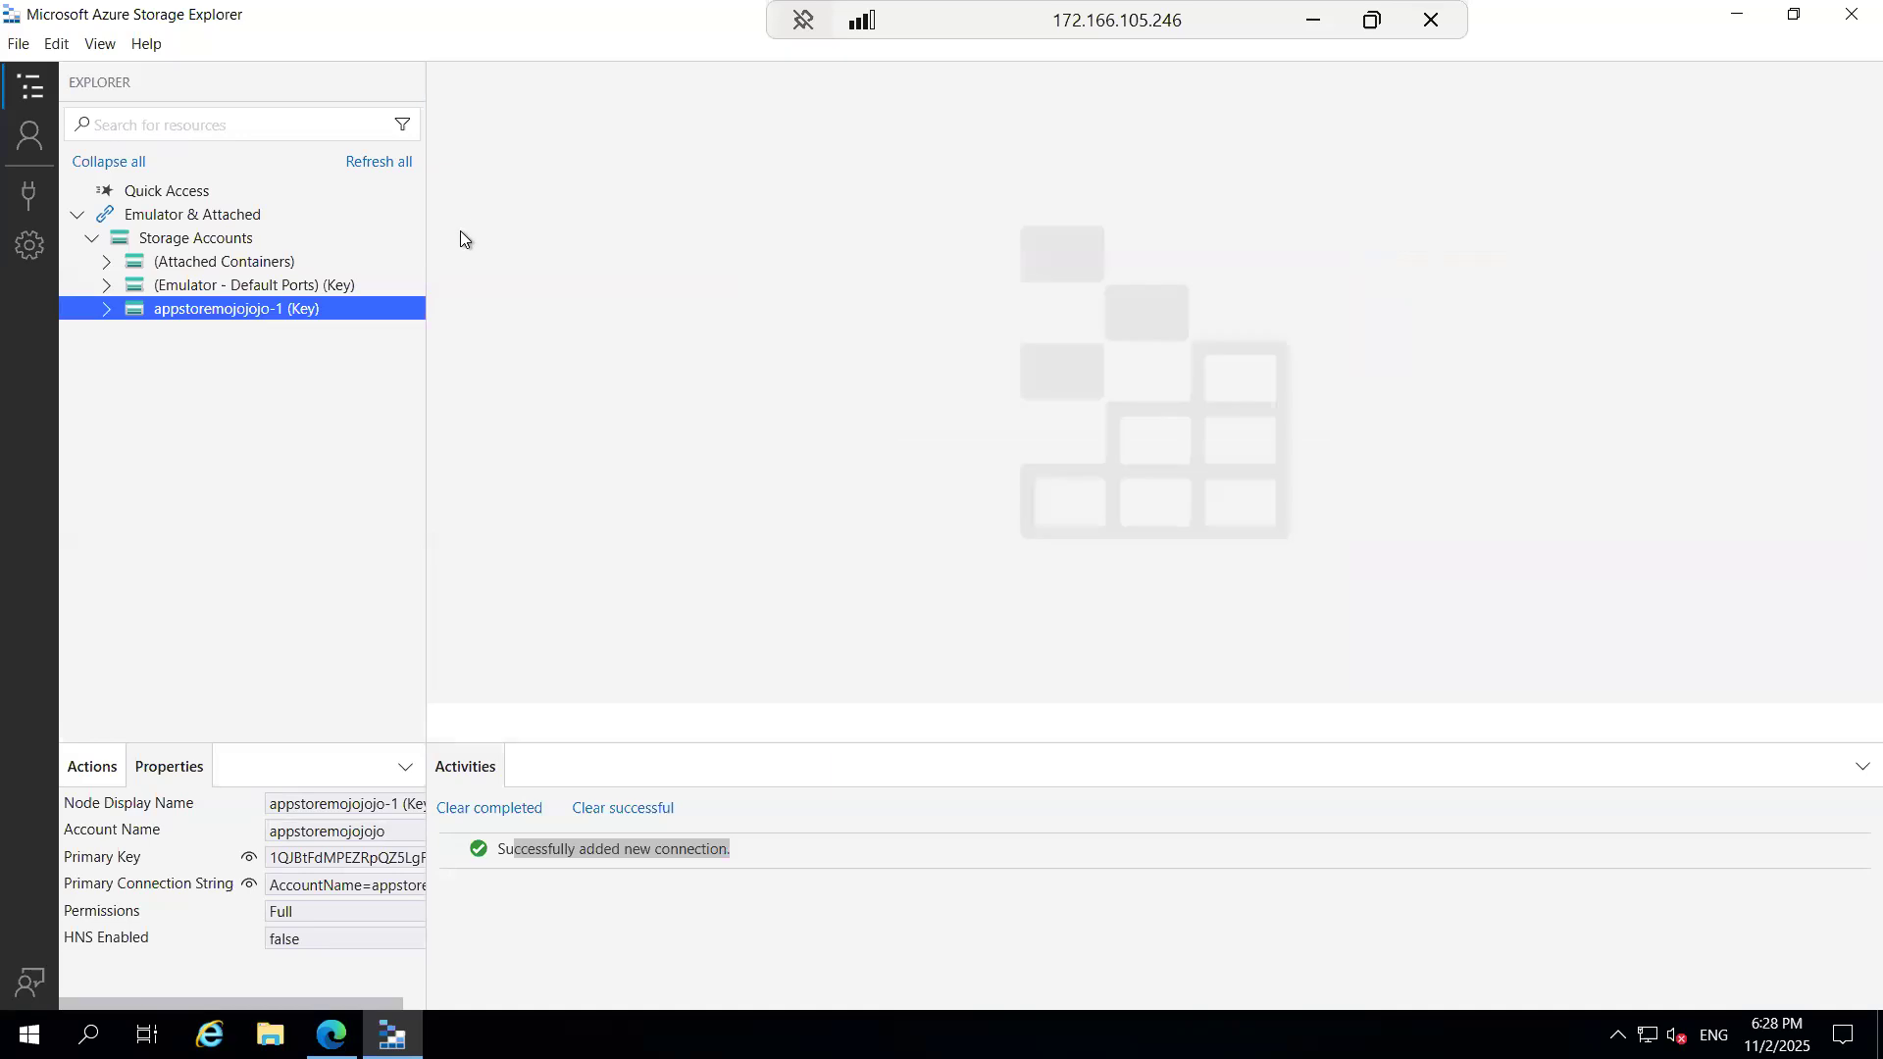
# Step: Expand appstoremojojojo-1 > Blob Containers, open contd01, and show the Upload choices
pyautogui.click(178, 308)
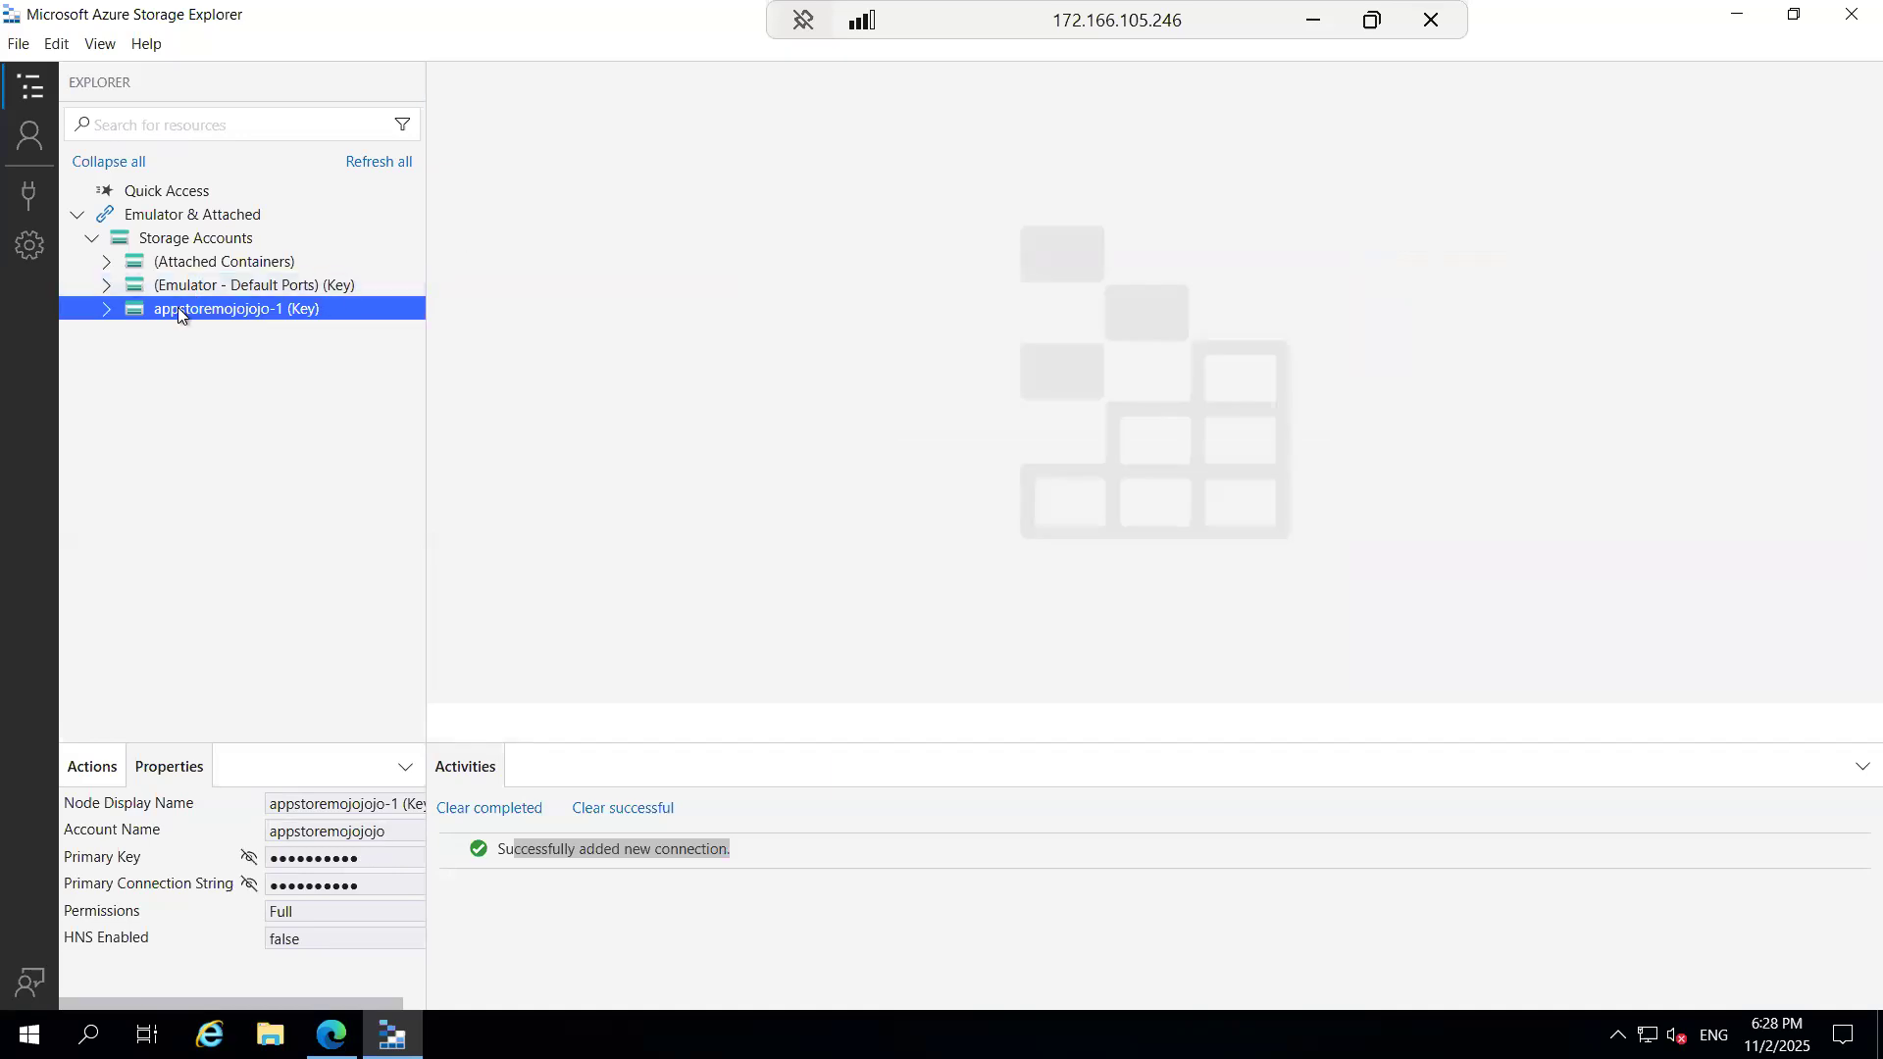
pyautogui.click(107, 309)
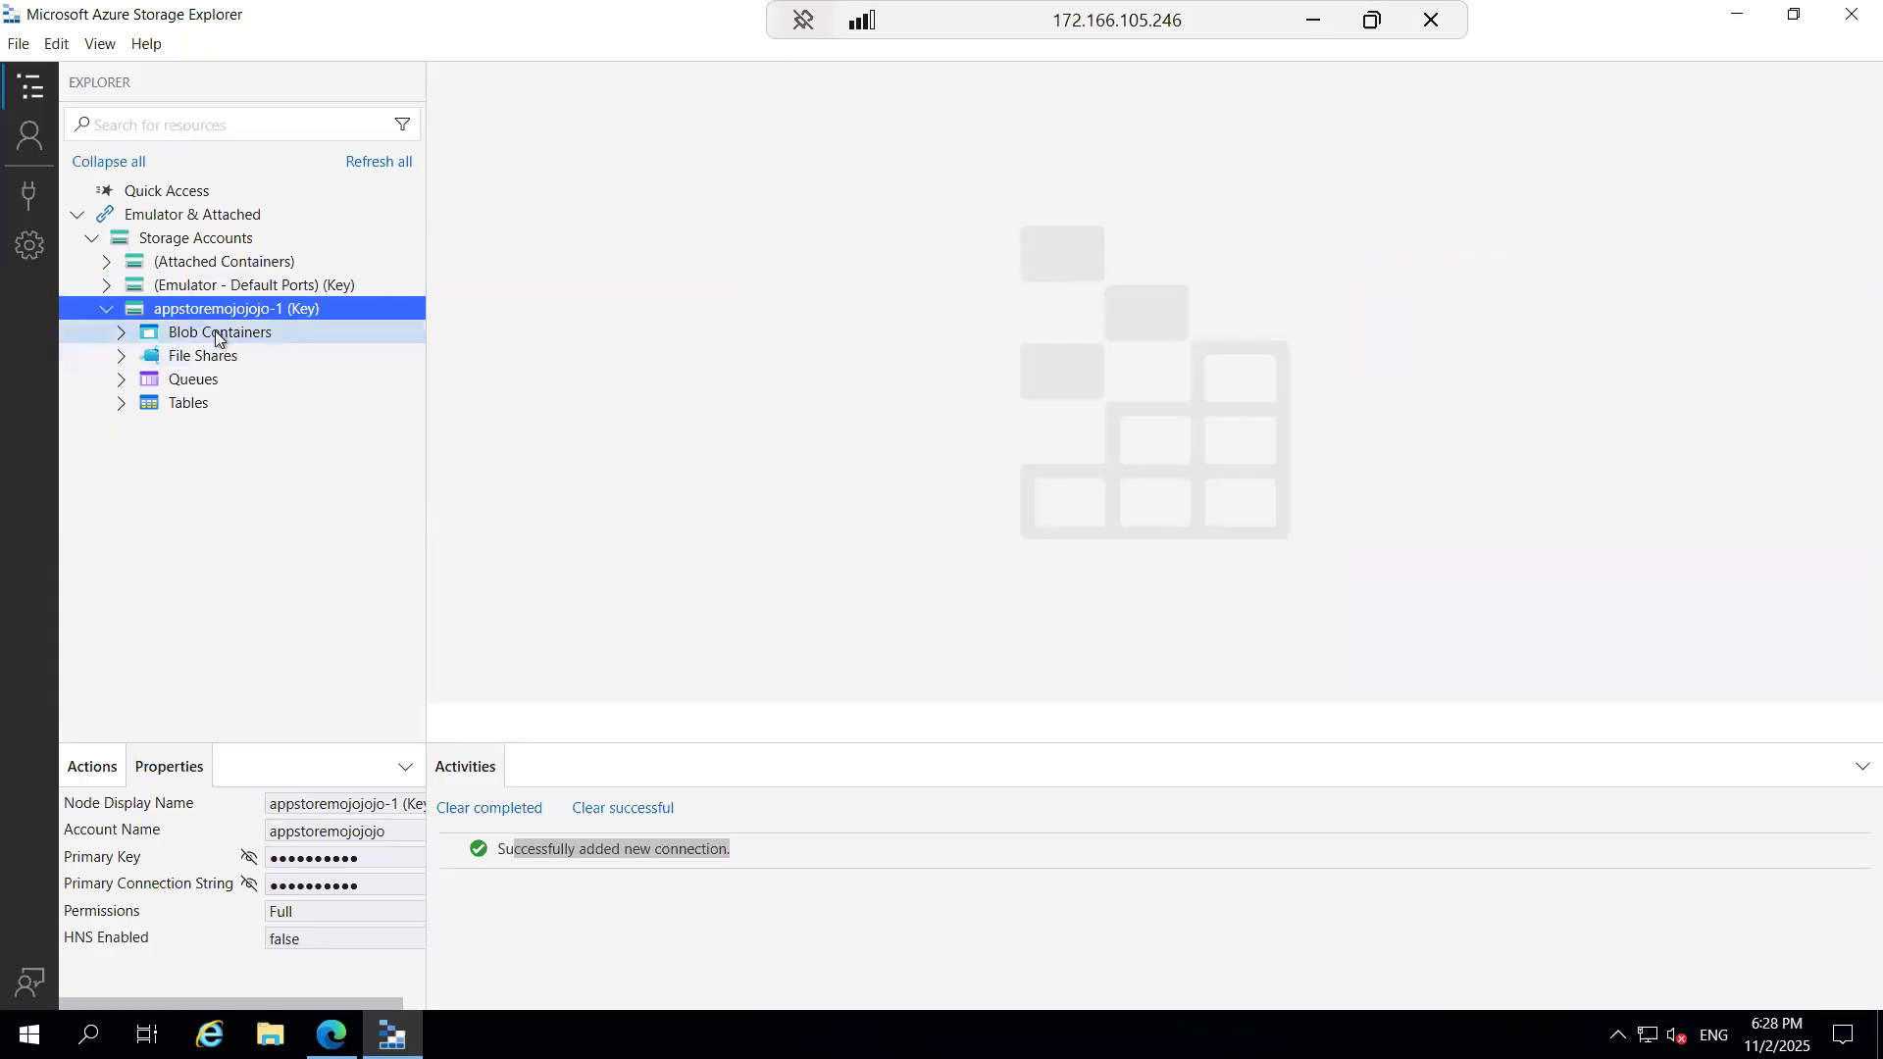
pyautogui.click(214, 331)
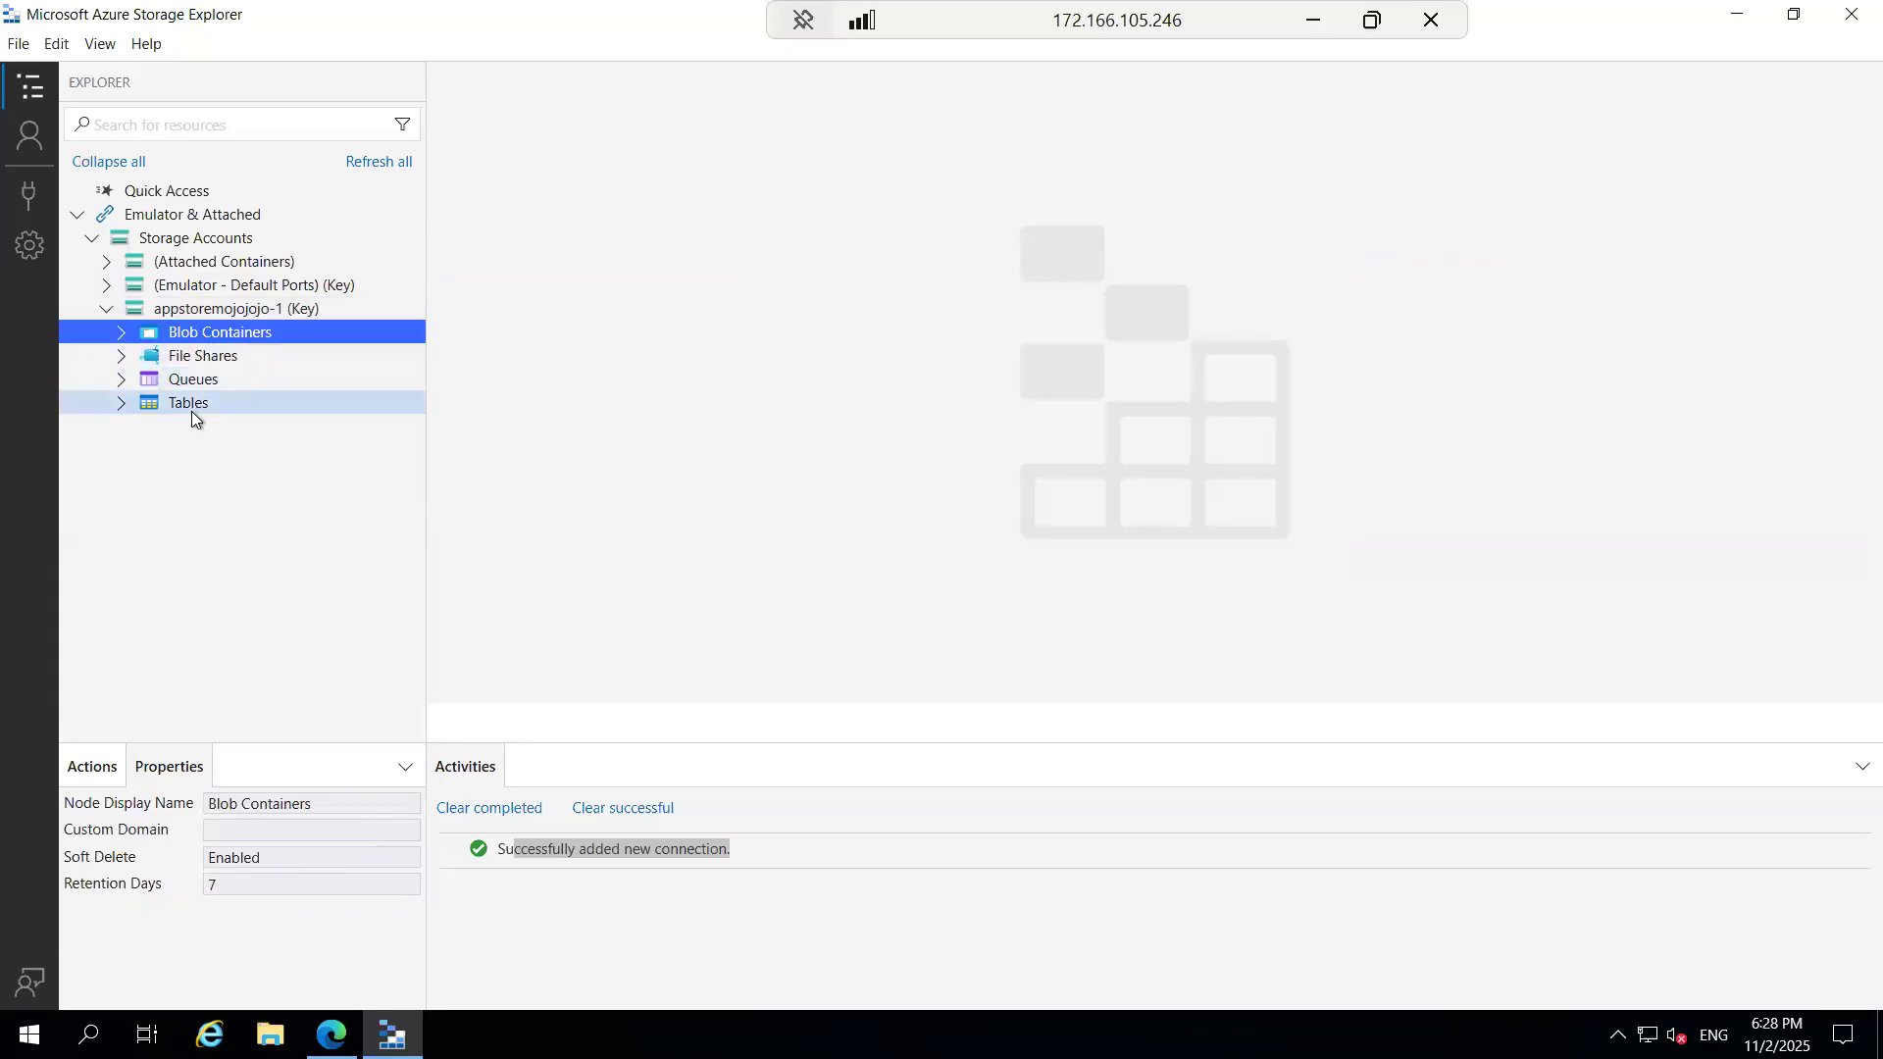
pyautogui.click(195, 358)
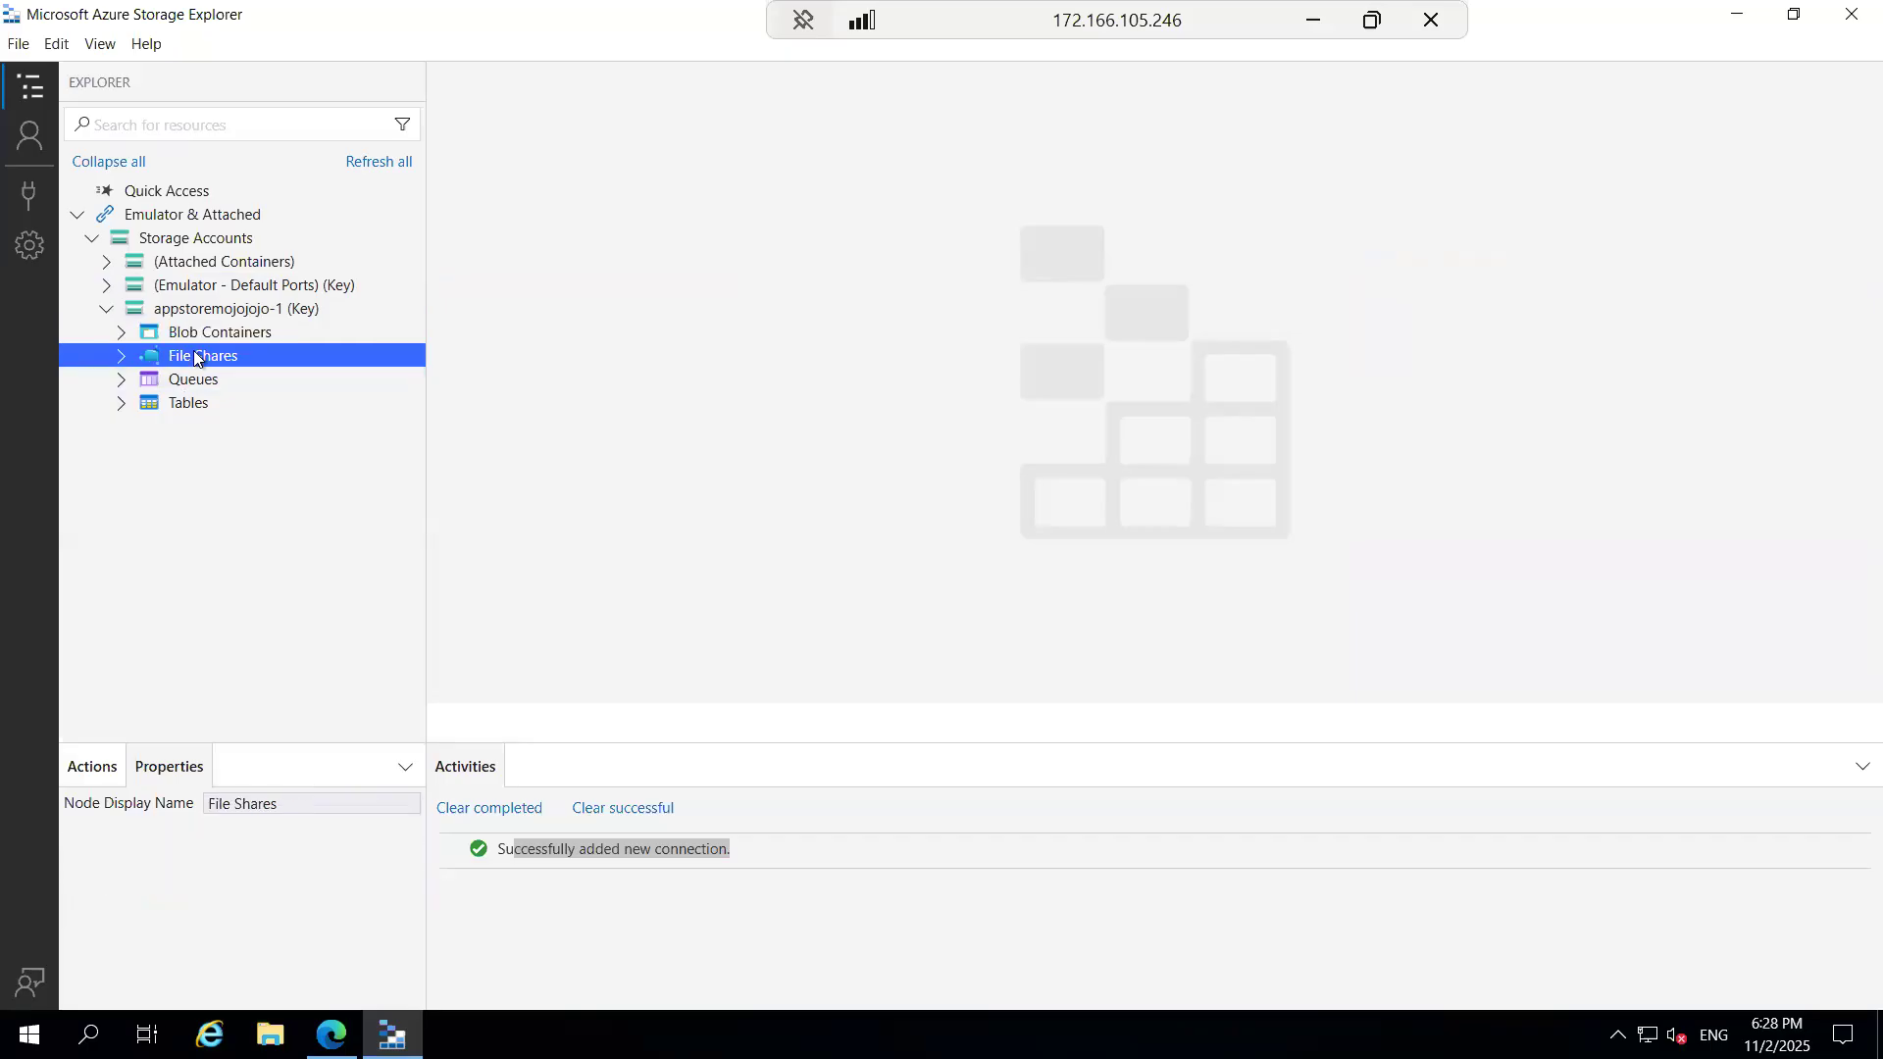
pyautogui.click(183, 331)
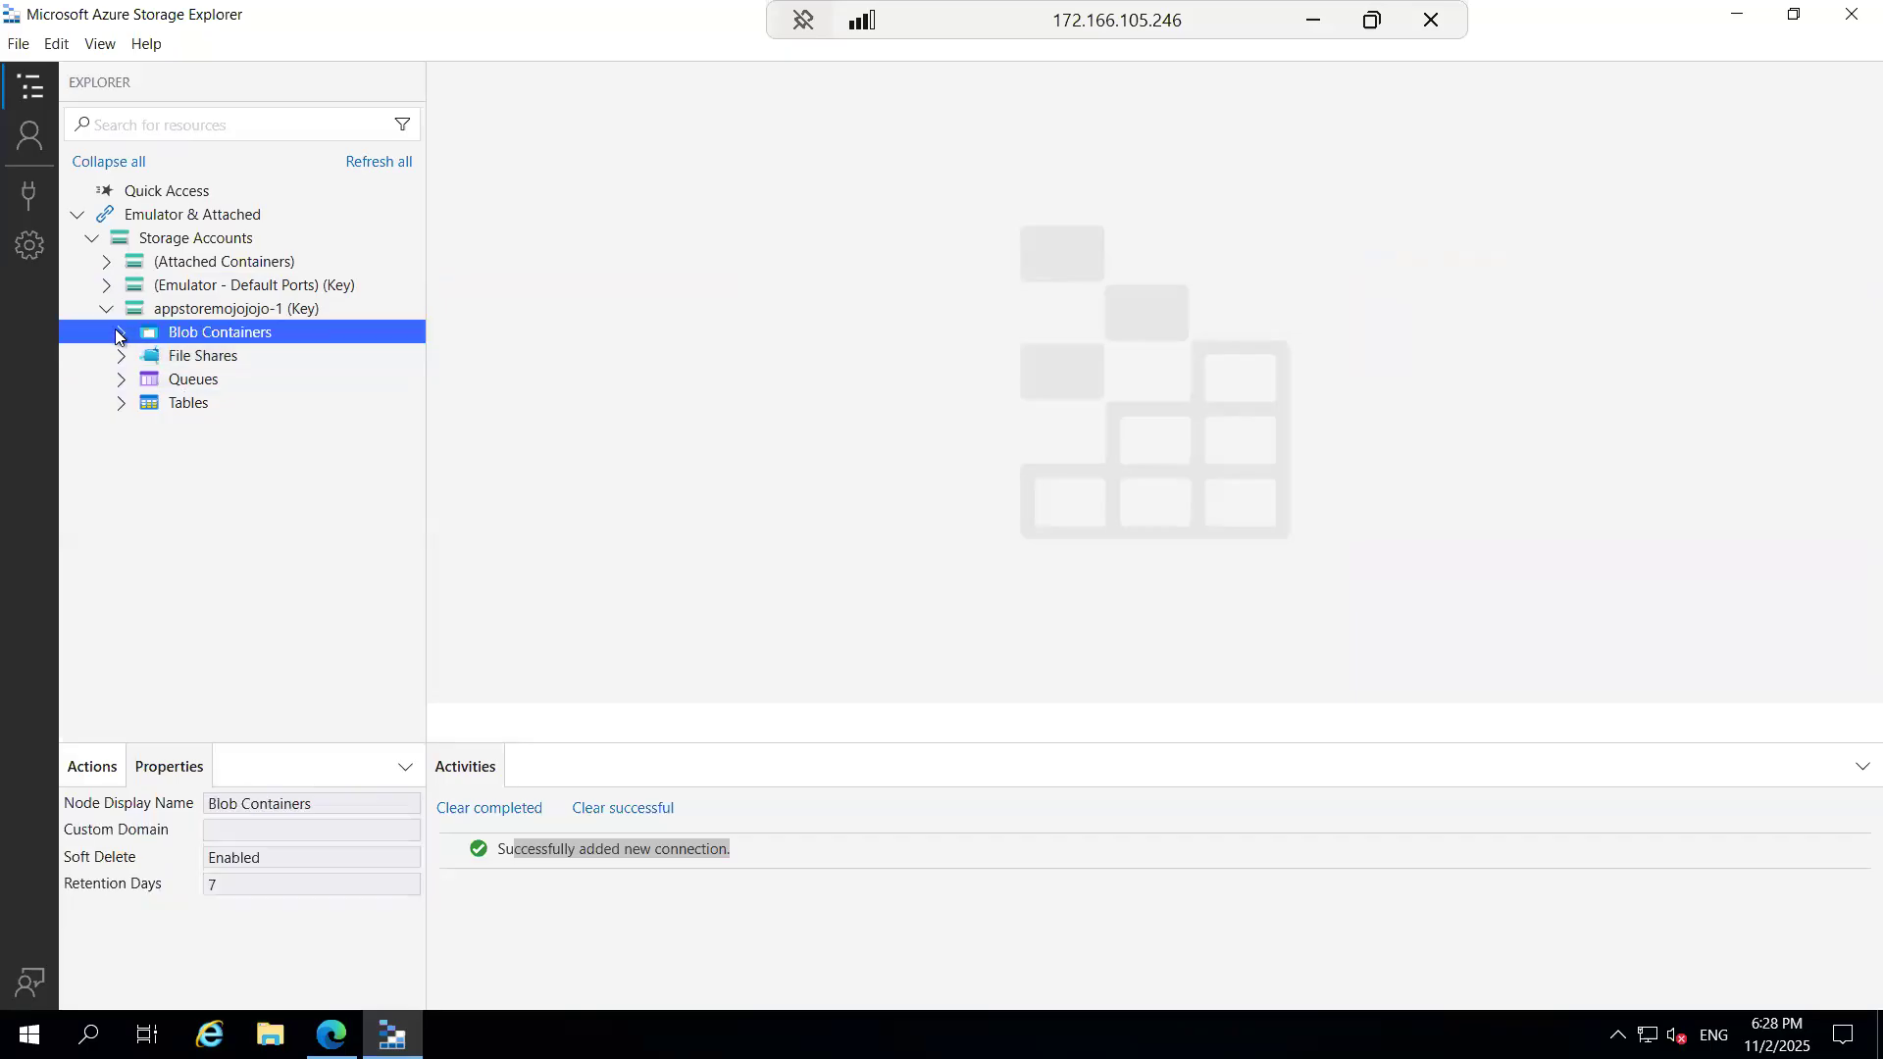
pyautogui.click(120, 332)
pyautogui.click(206, 357)
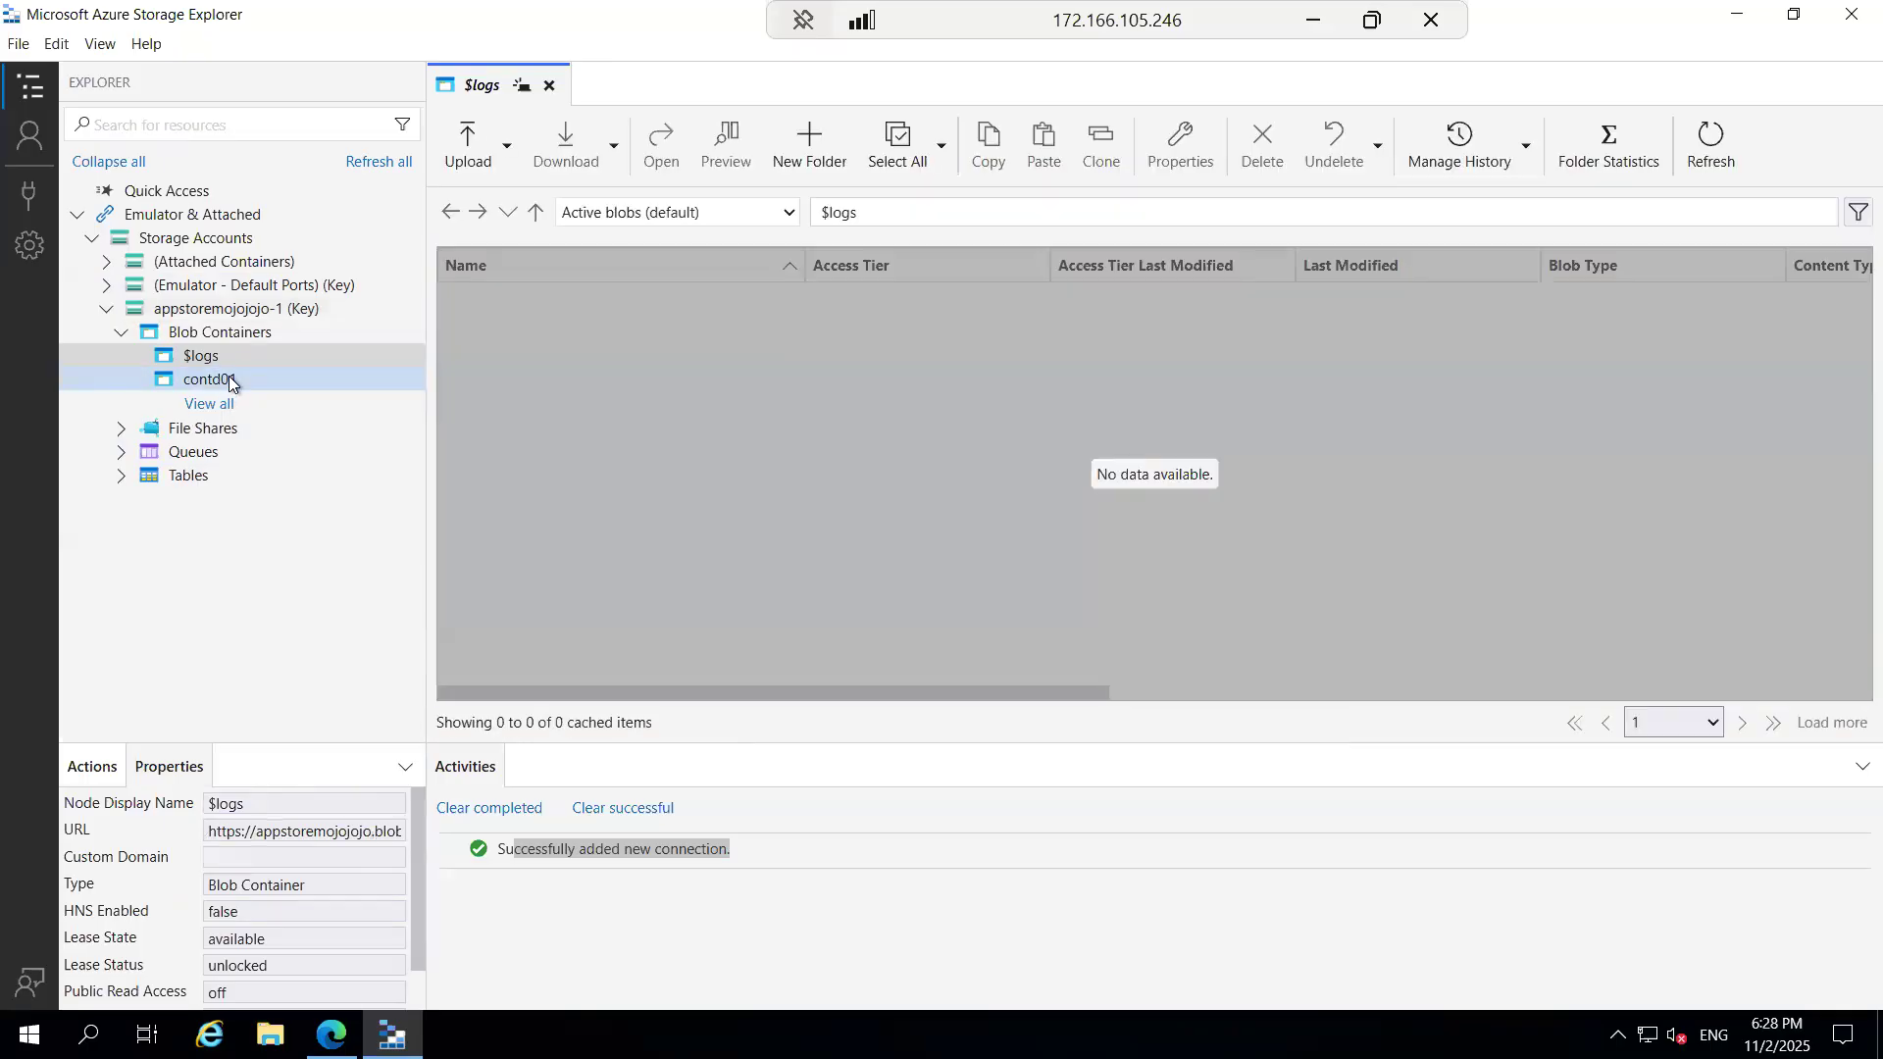
pyautogui.click(229, 379)
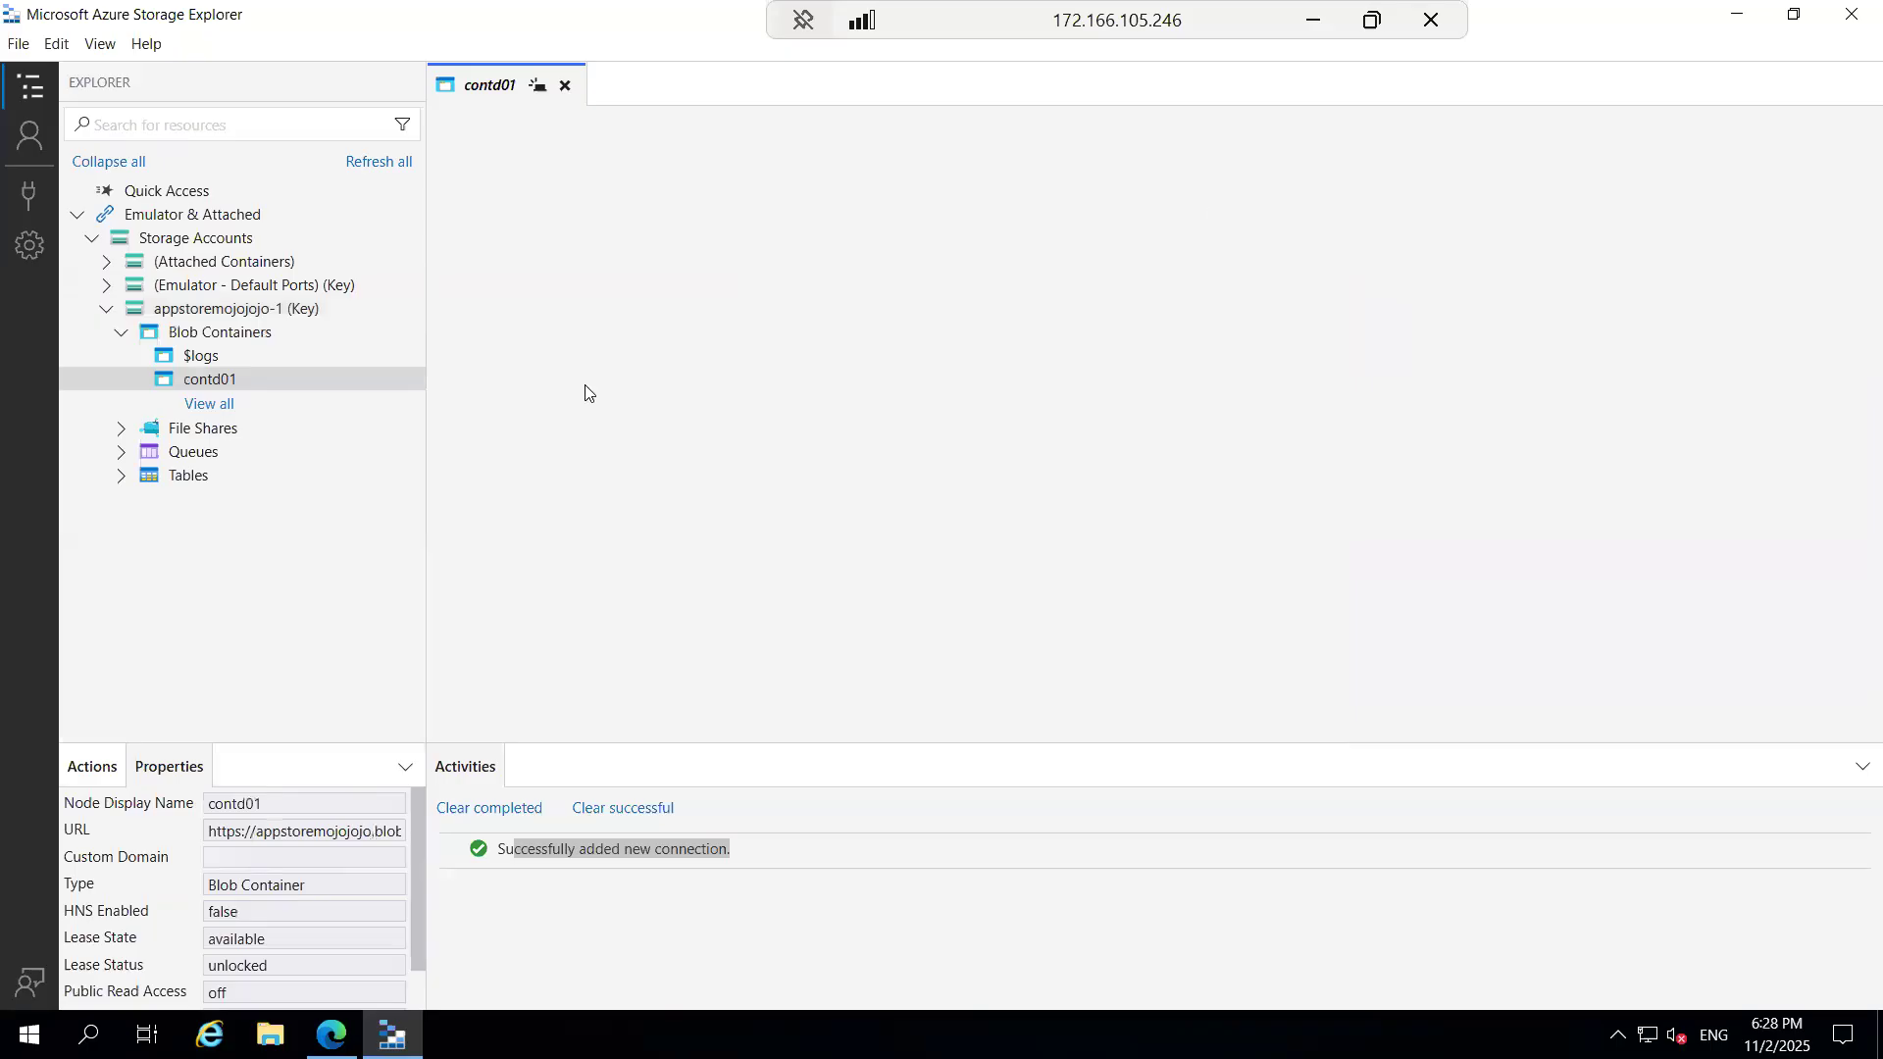
pyautogui.moveTo(627, 267)
pyautogui.mouseDown()
pyautogui.moveTo(627, 493)
pyautogui.moveTo(631, 263)
pyautogui.mouseUp()
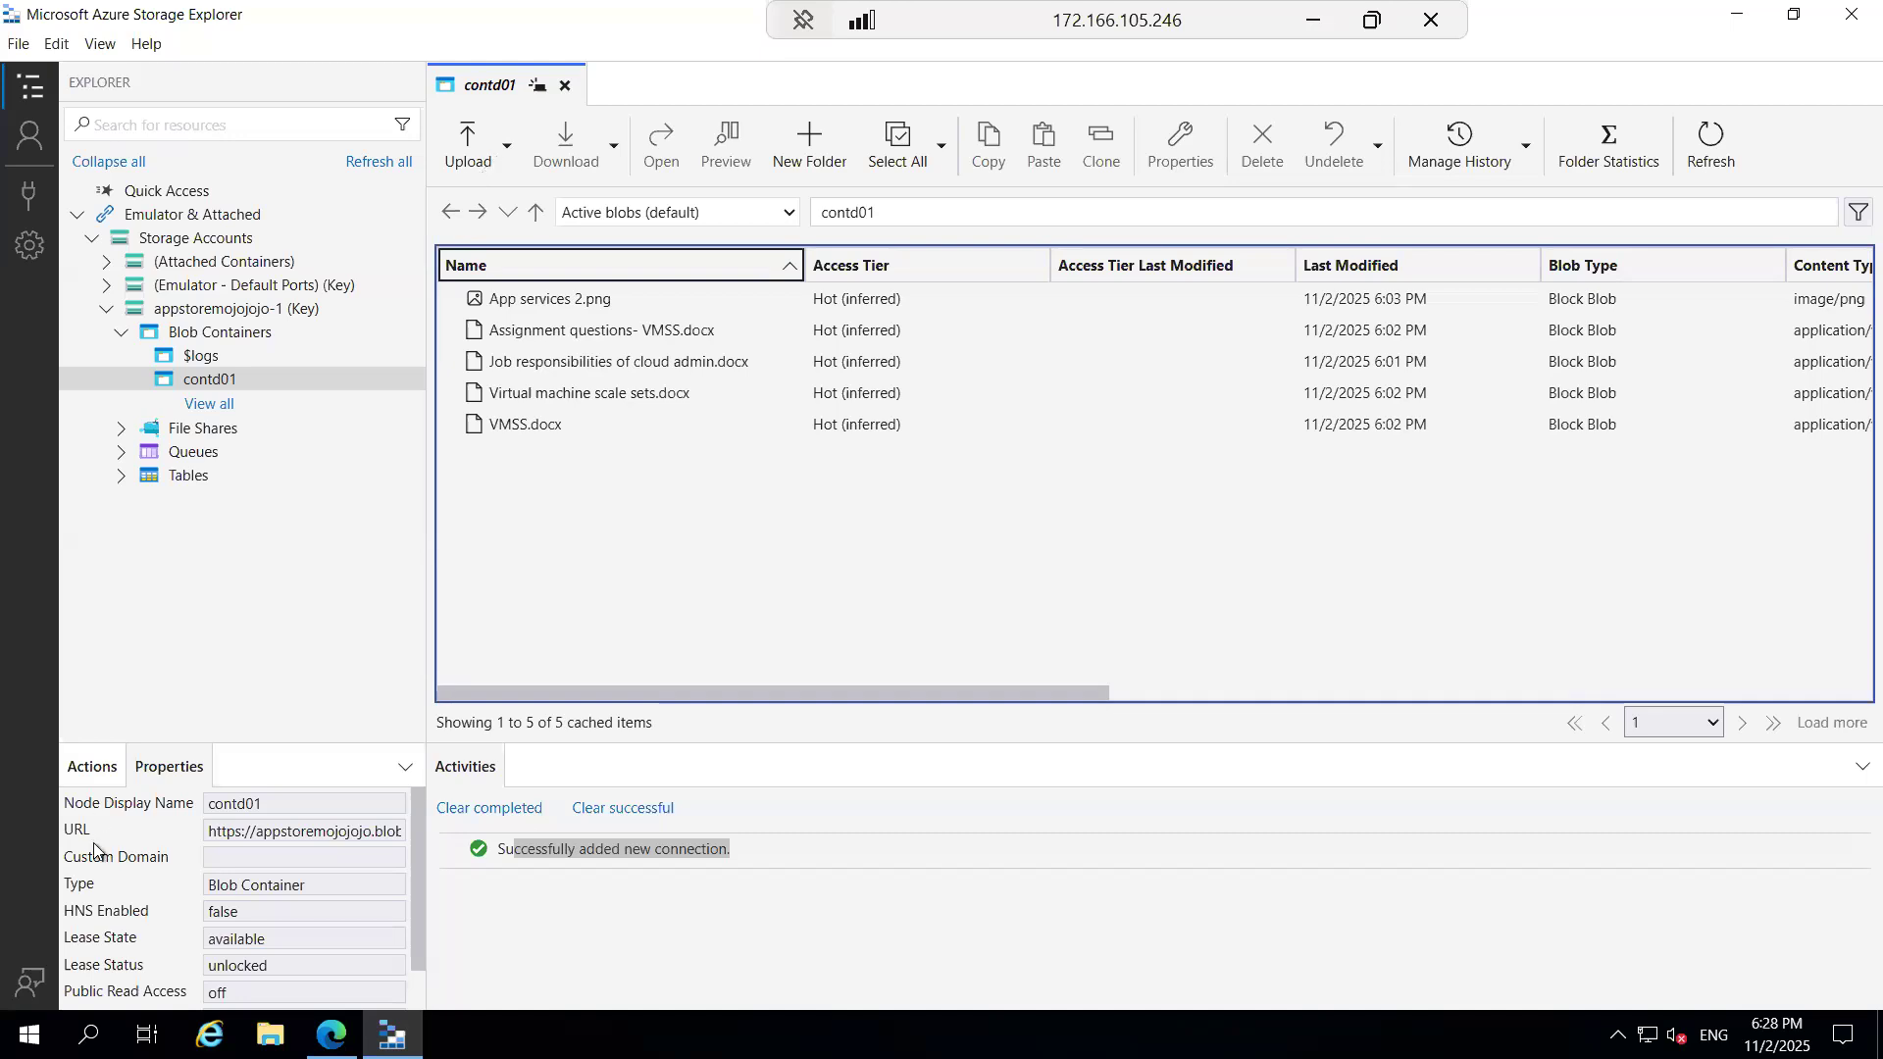
pyautogui.click(519, 166)
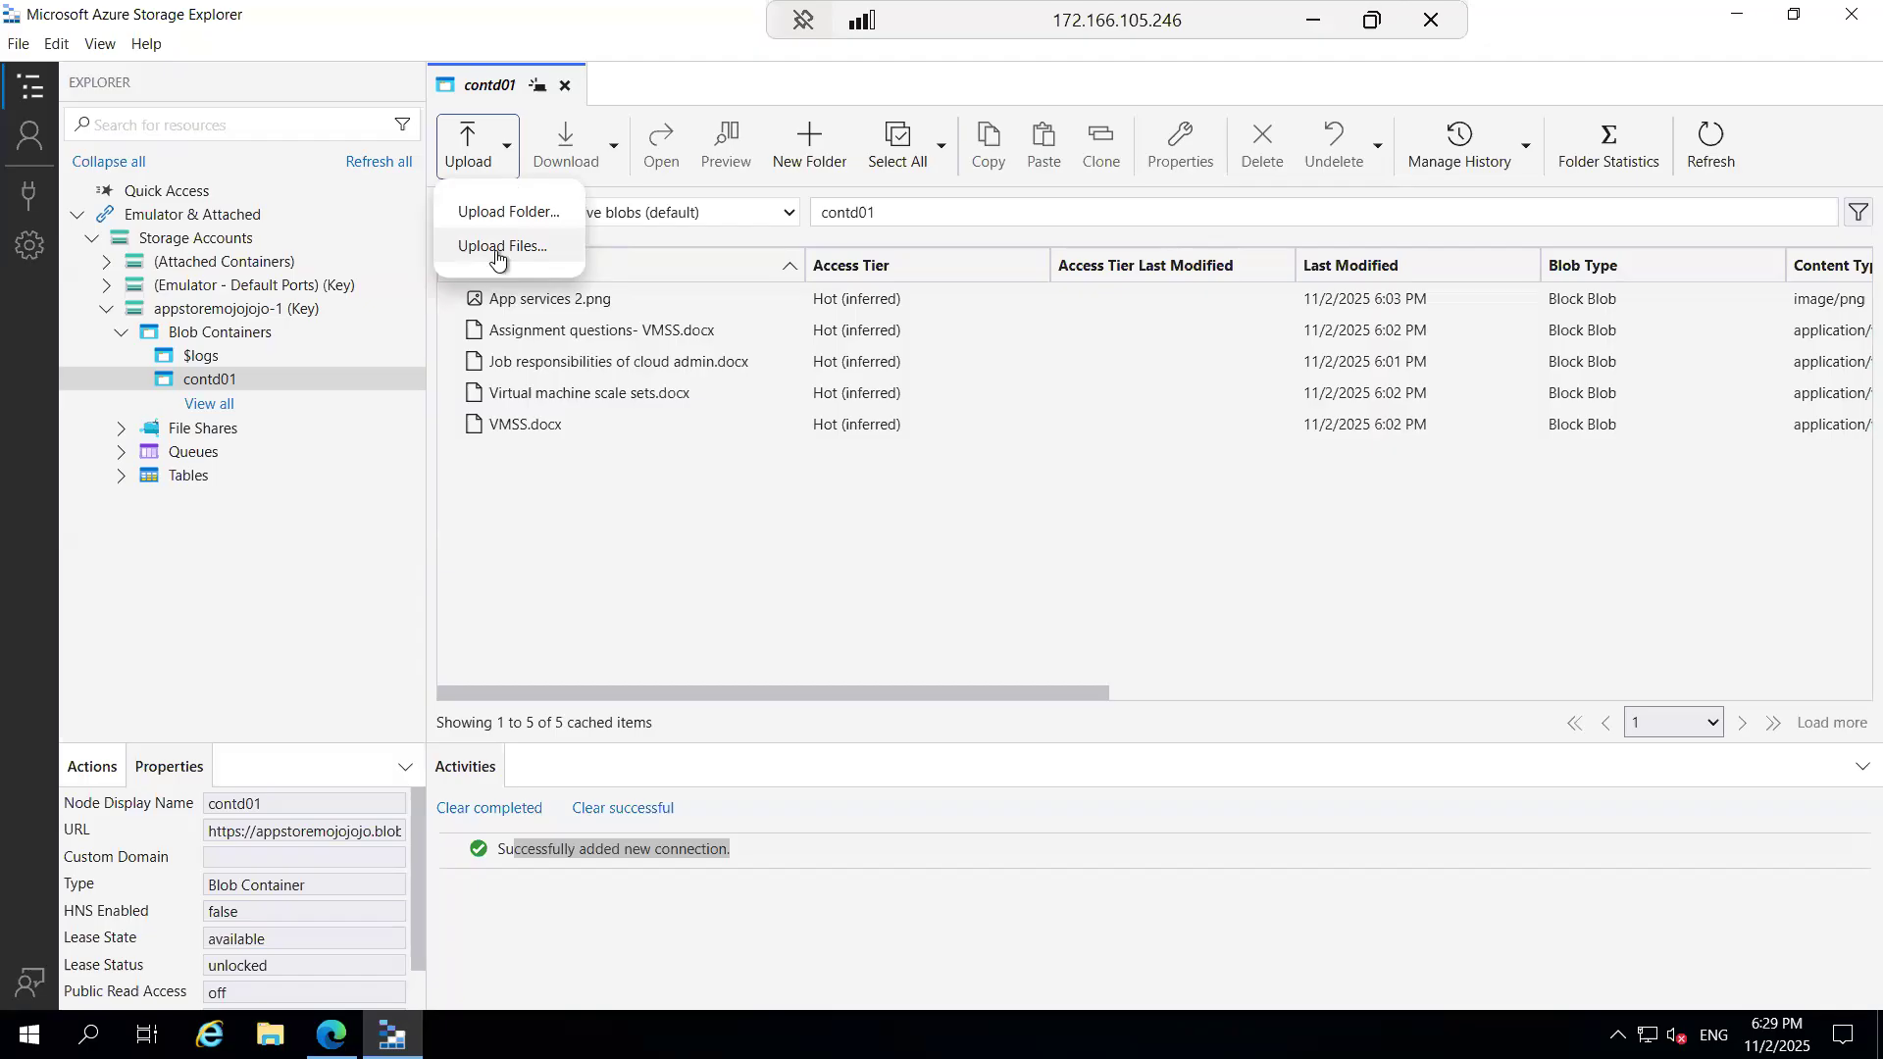
# Step: Upload StorageExplorer-windows-x64.exe from Downloads into contd01
pyautogui.click(497, 250)
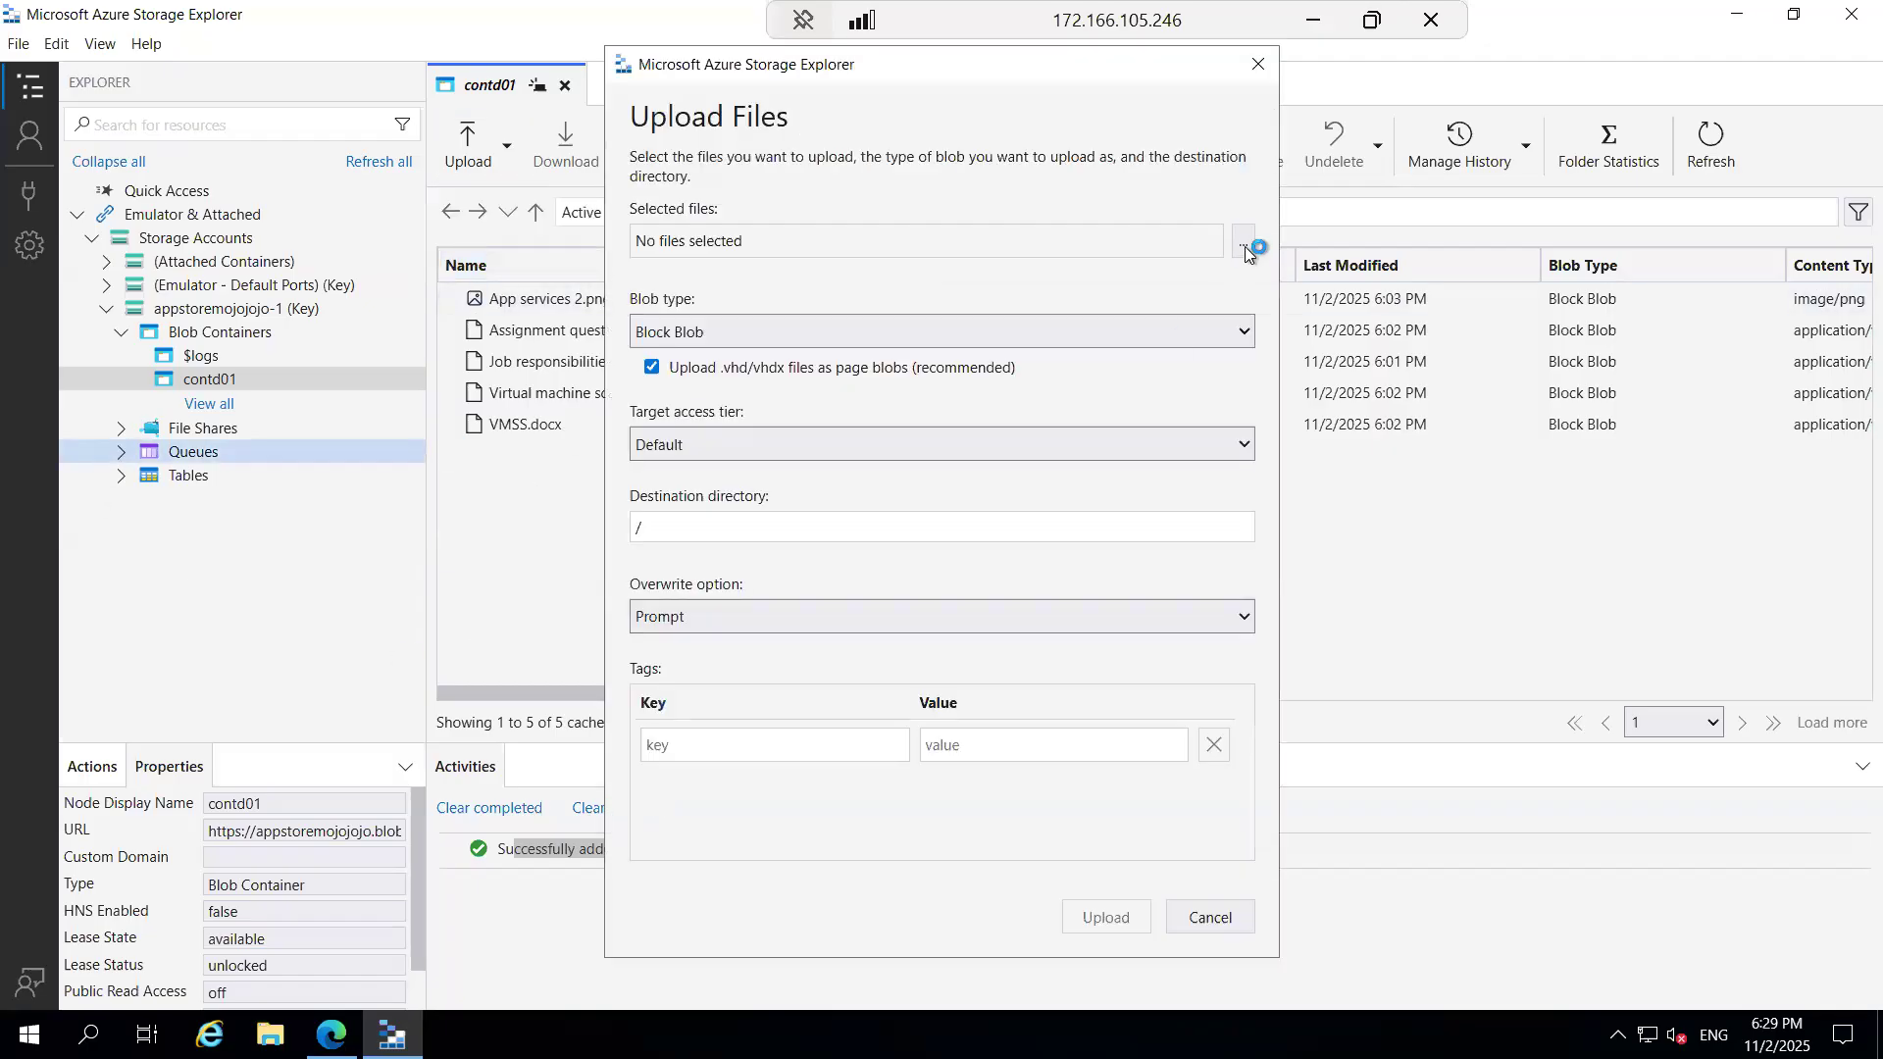
pyautogui.click(1241, 241)
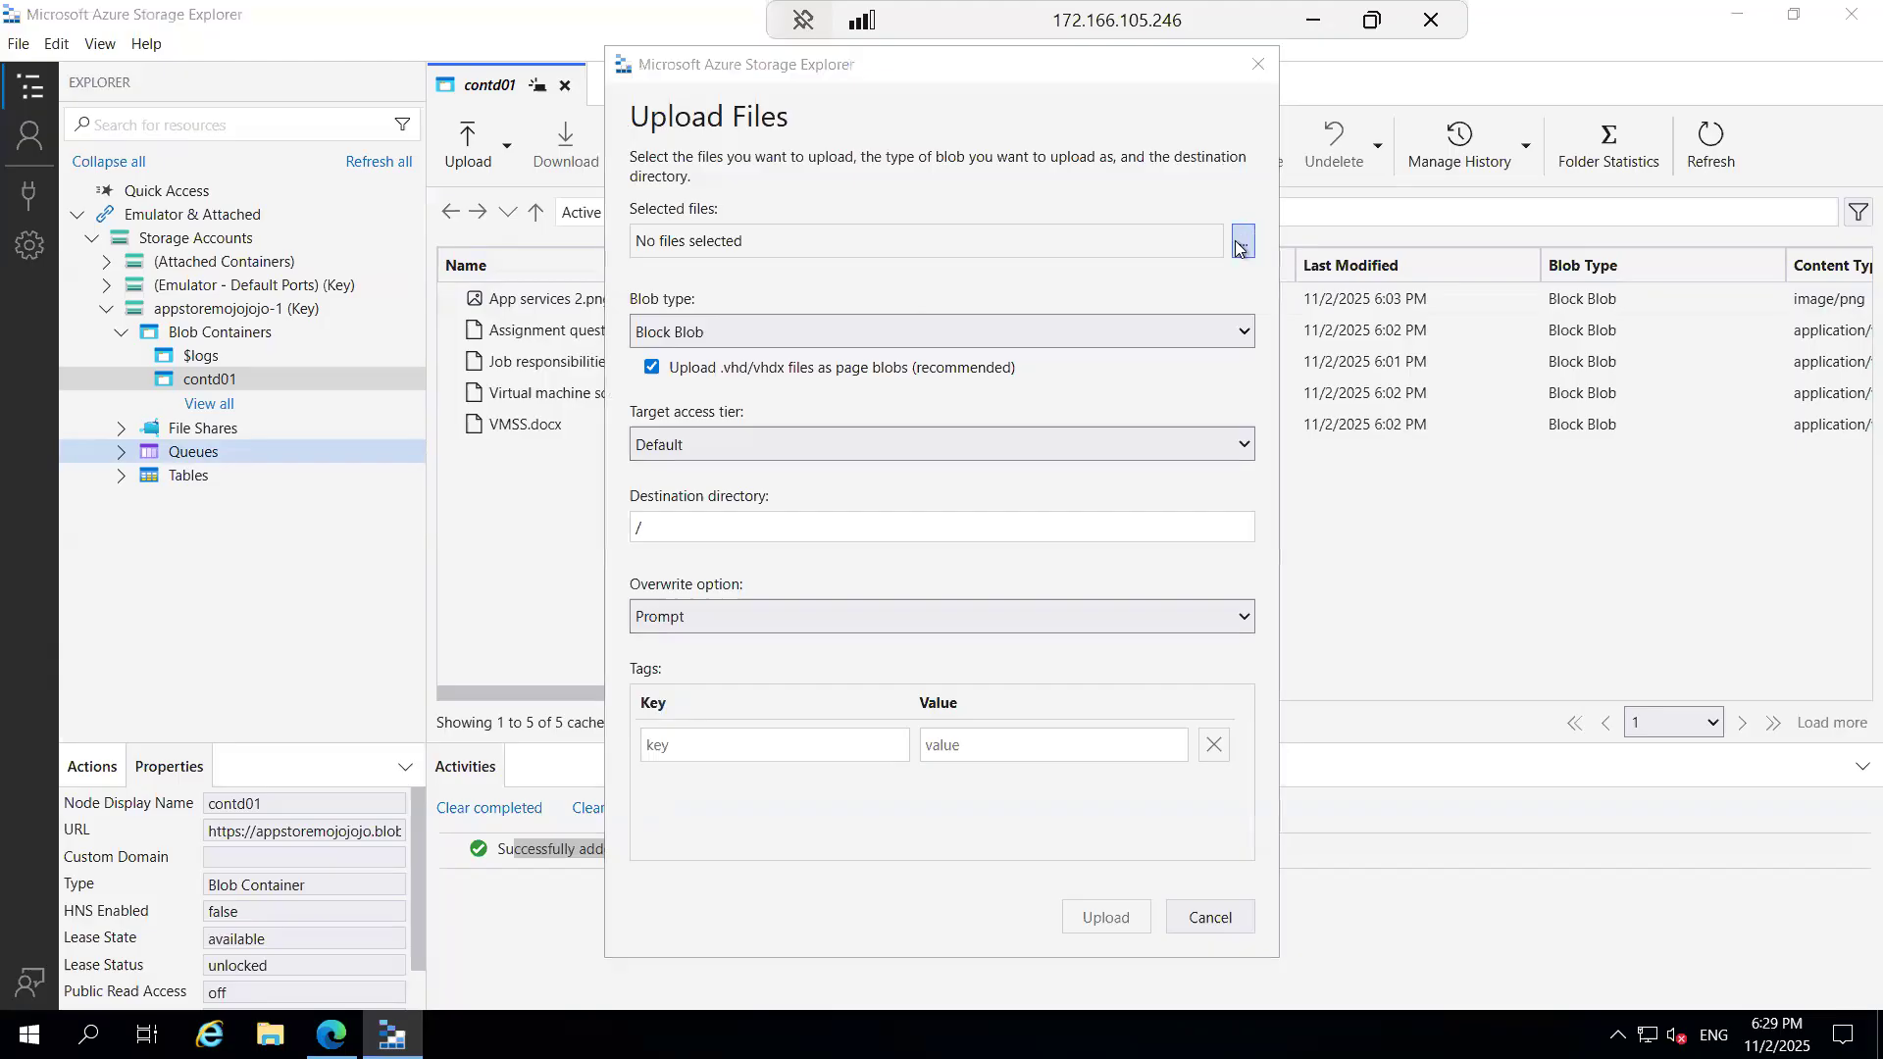
pyautogui.click(939, 265)
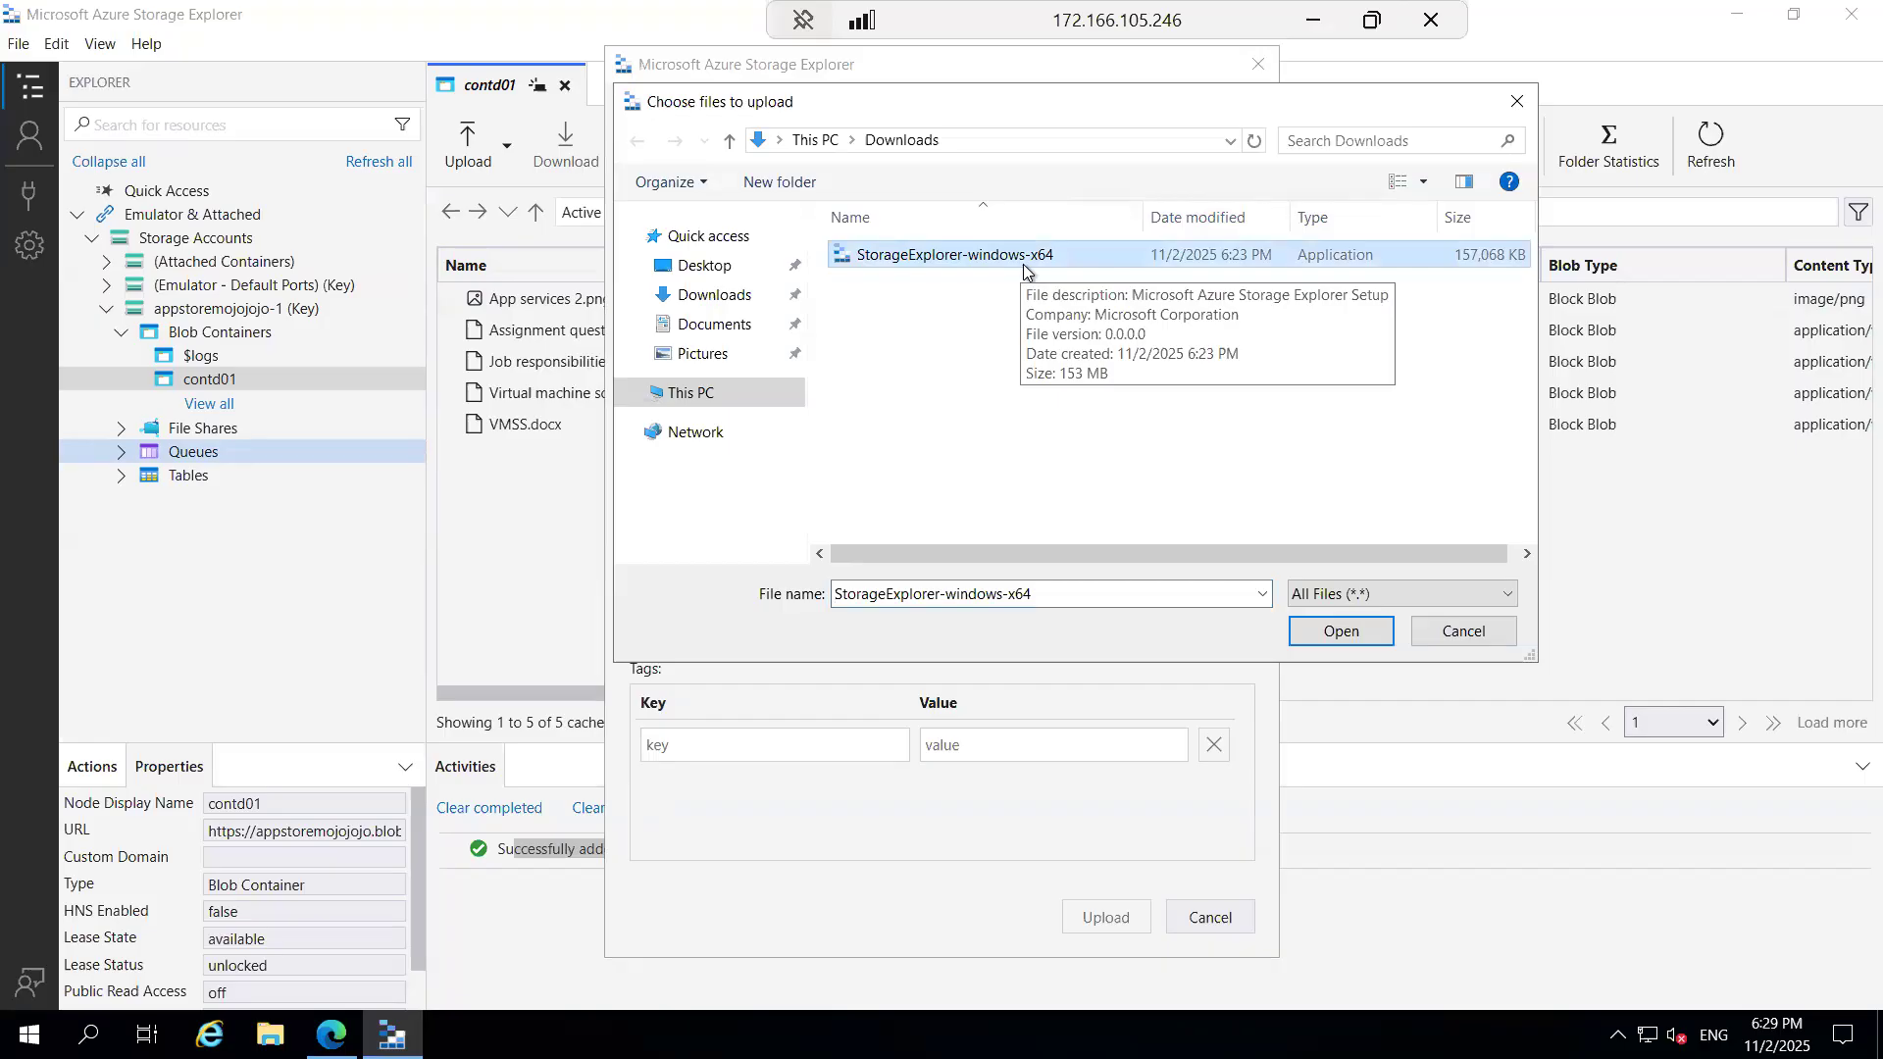
pyautogui.click(1328, 632)
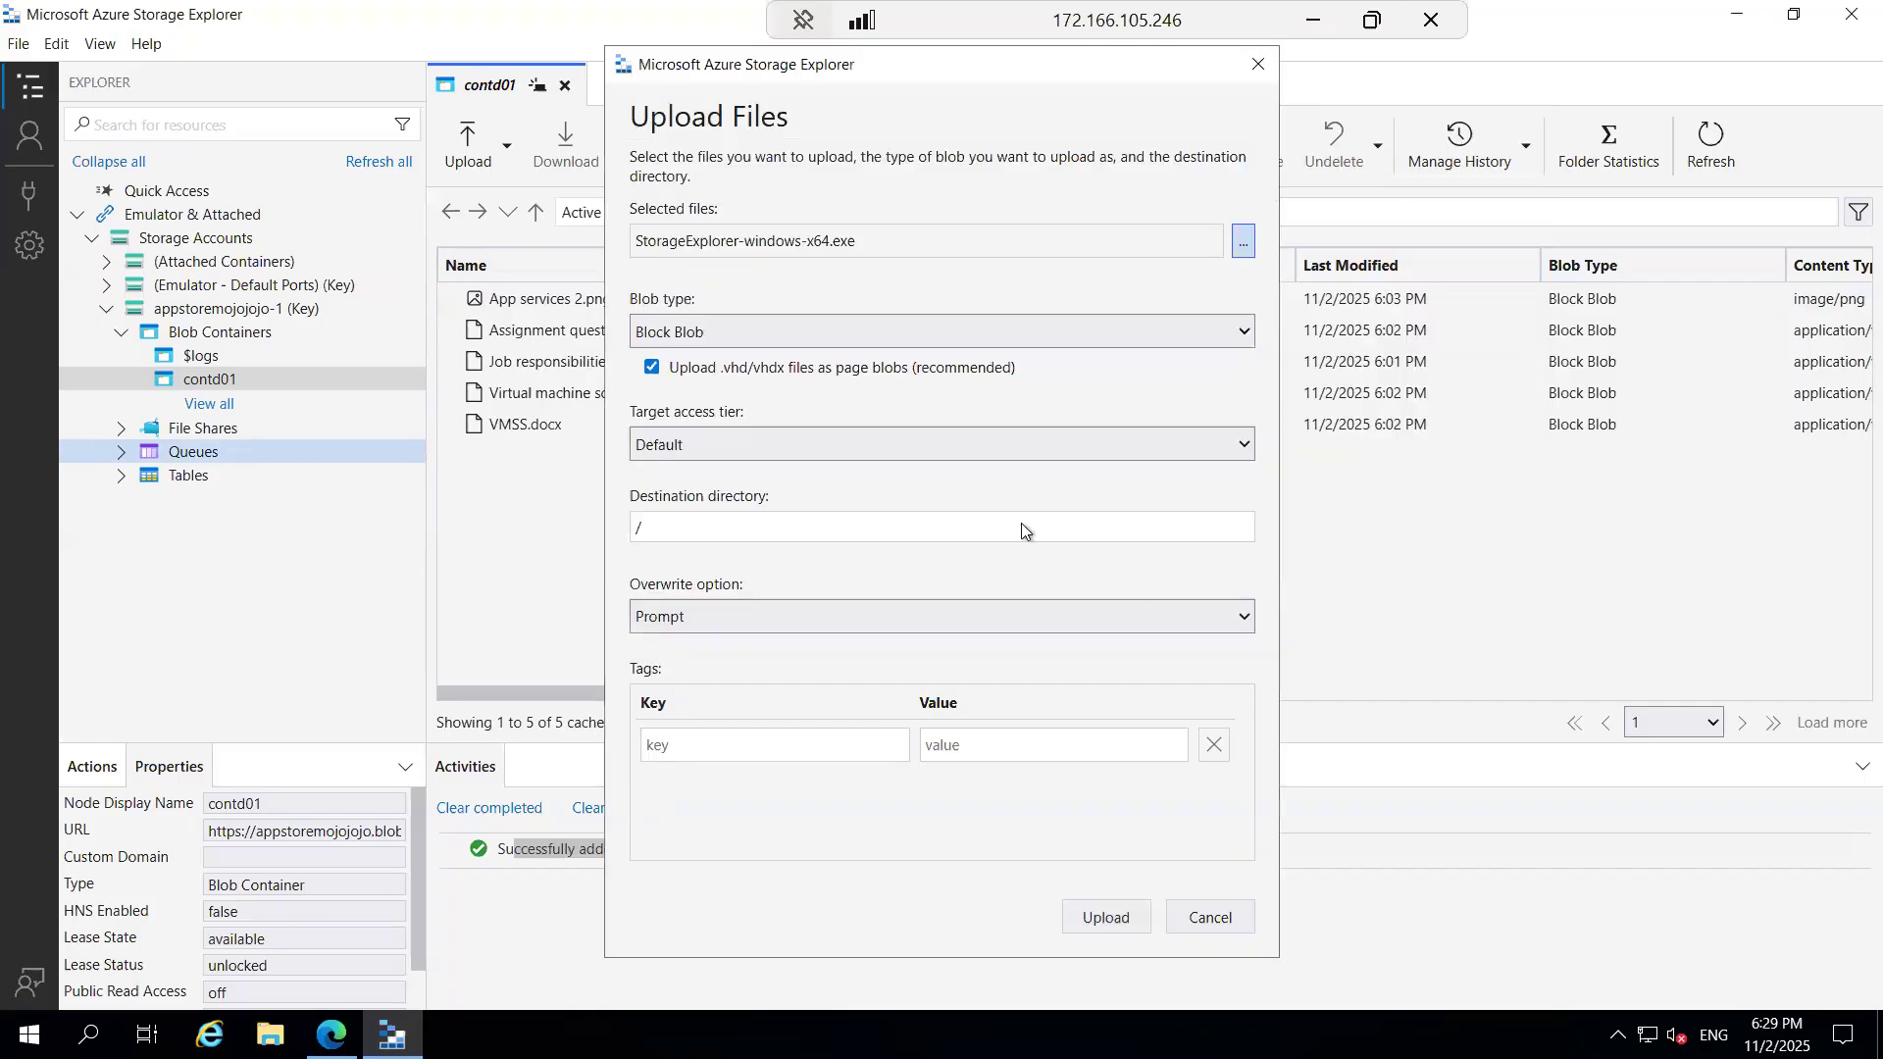
pyautogui.click(891, 249)
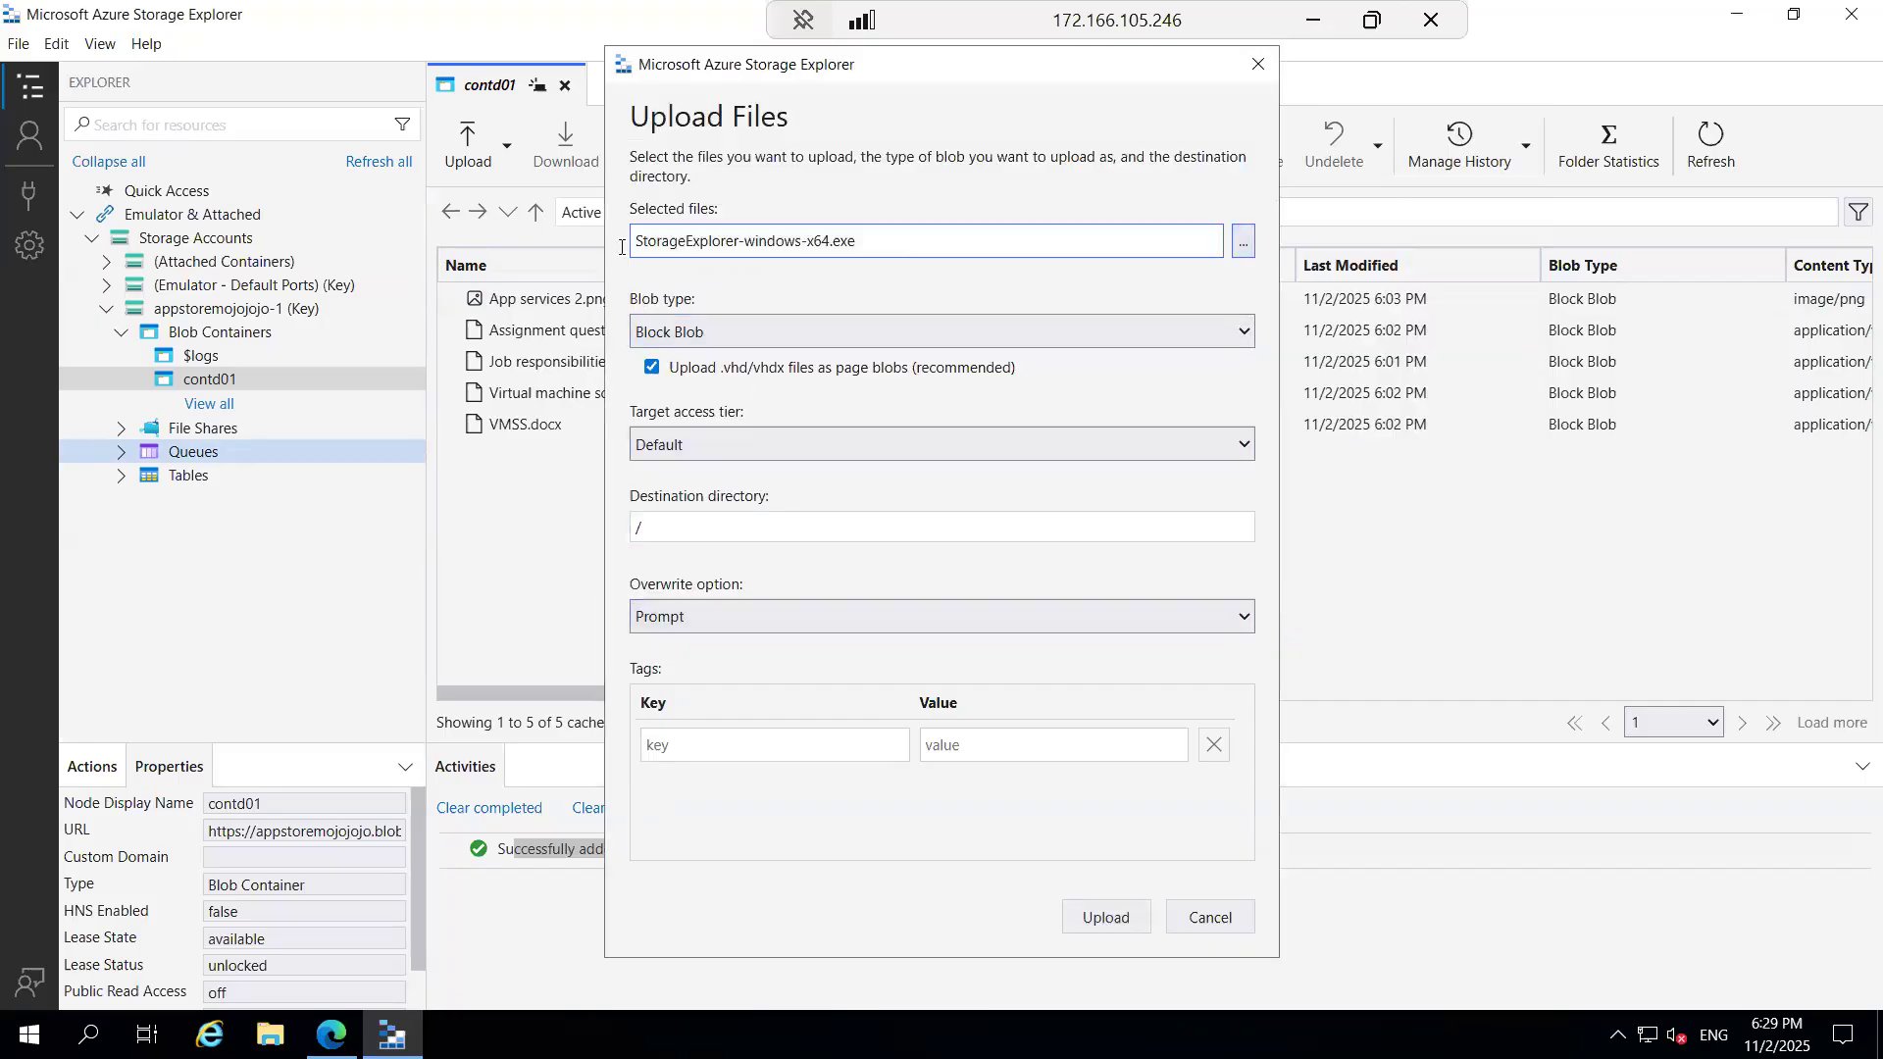
pyautogui.hotkey('ctrl', 'a')
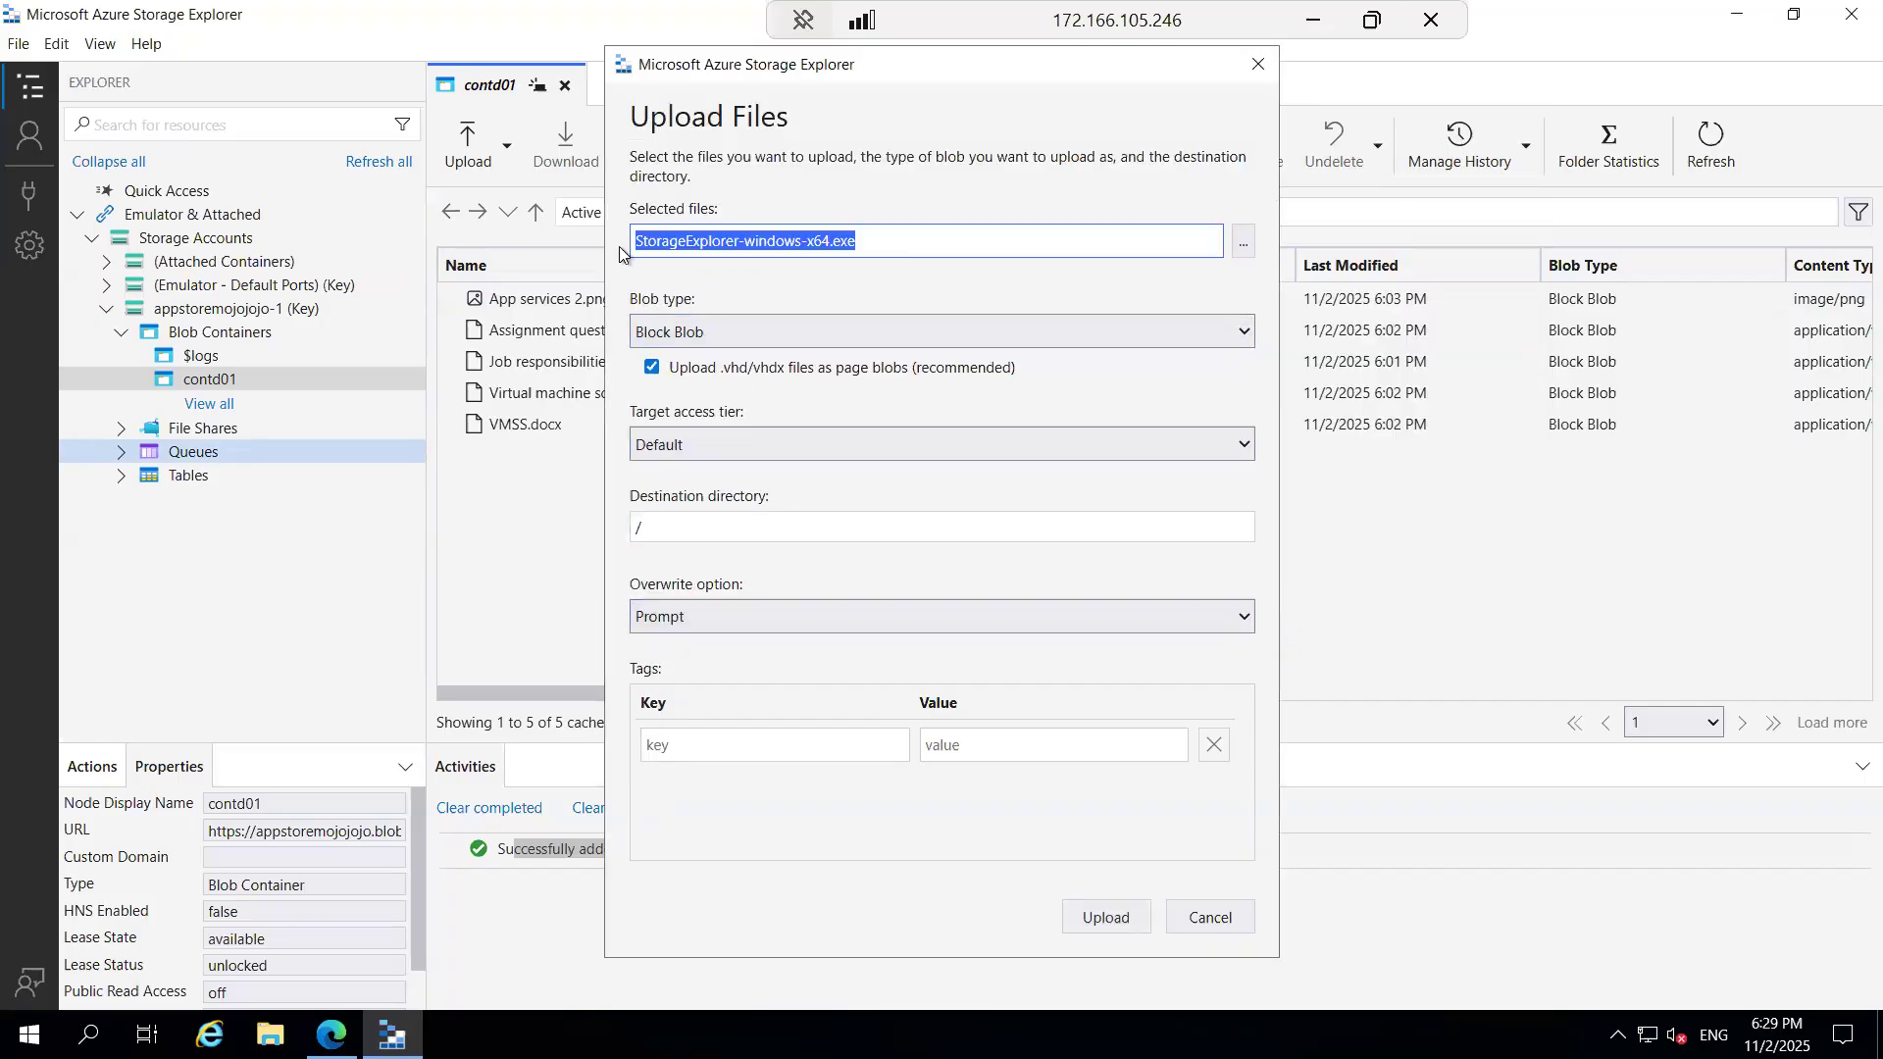
pyautogui.click(1100, 919)
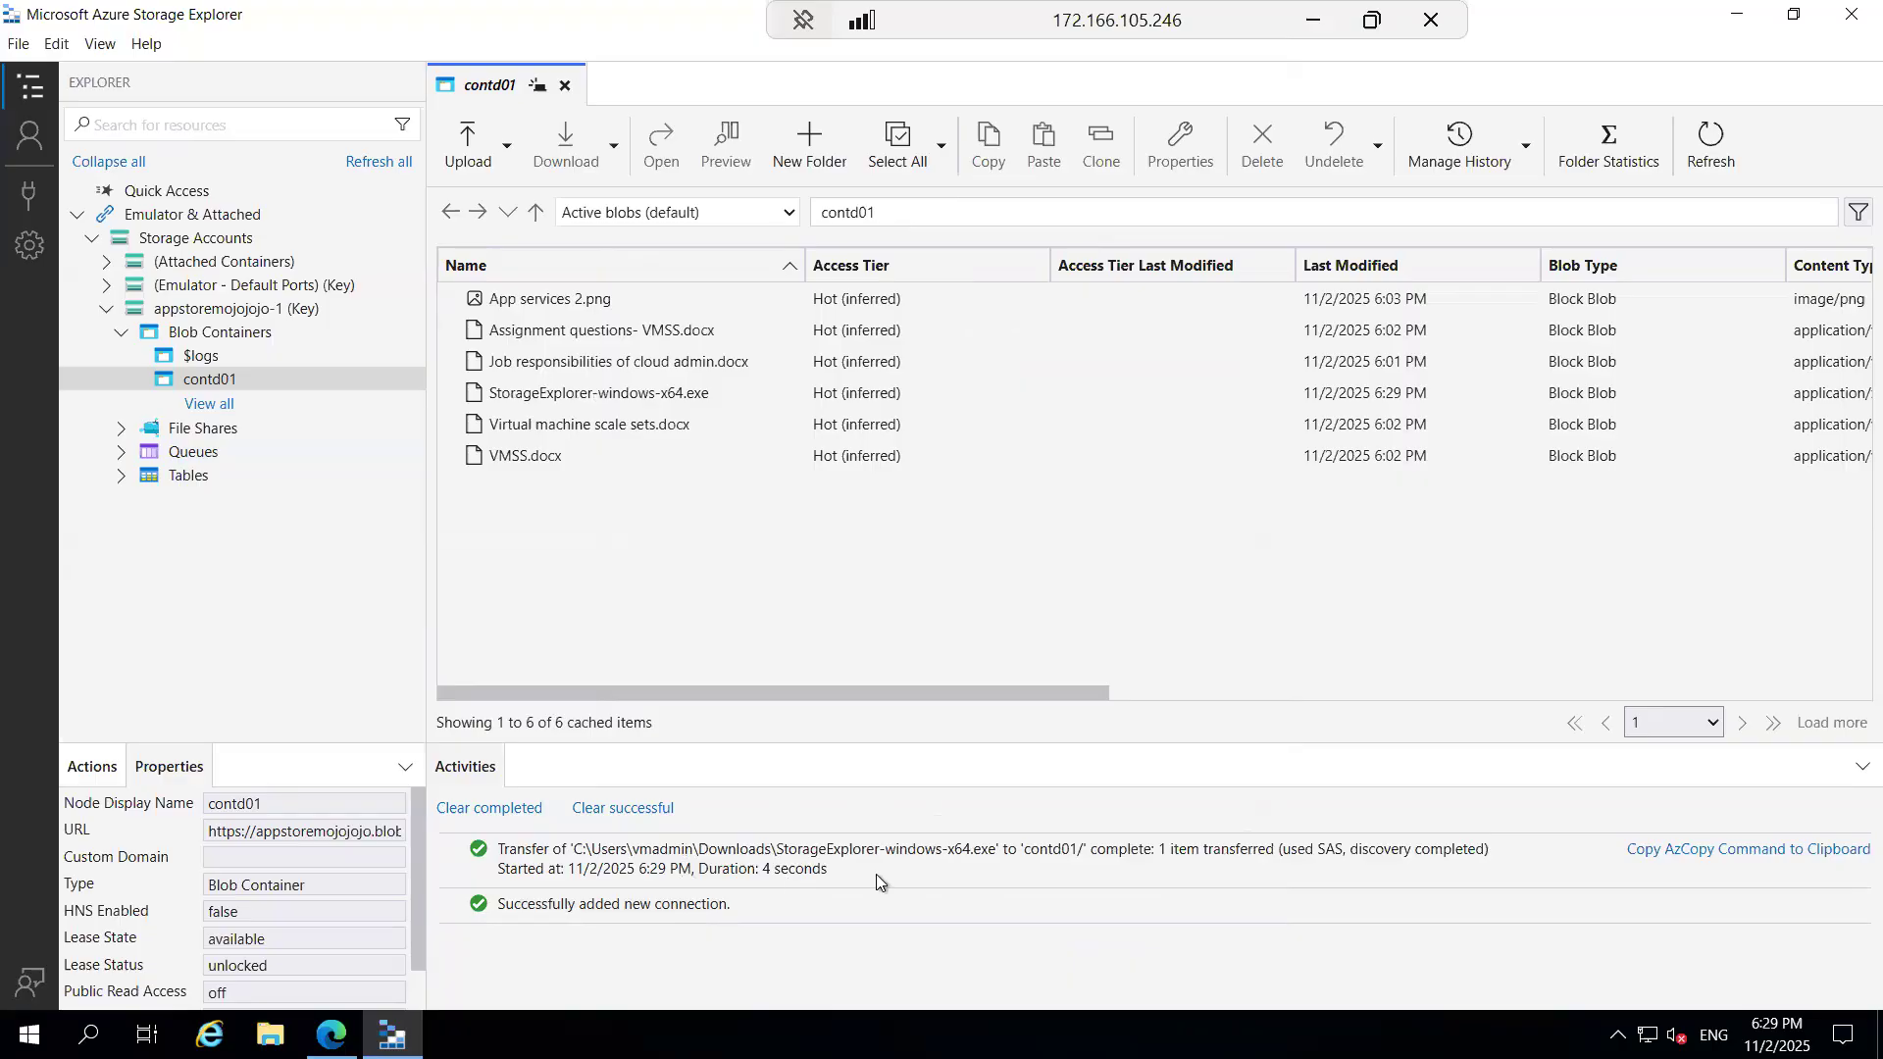
# Step: Check the upload's duration and the new blob, then minimise the remote session
pyautogui.moveTo(736, 868); pyautogui.dragTo(855, 873)
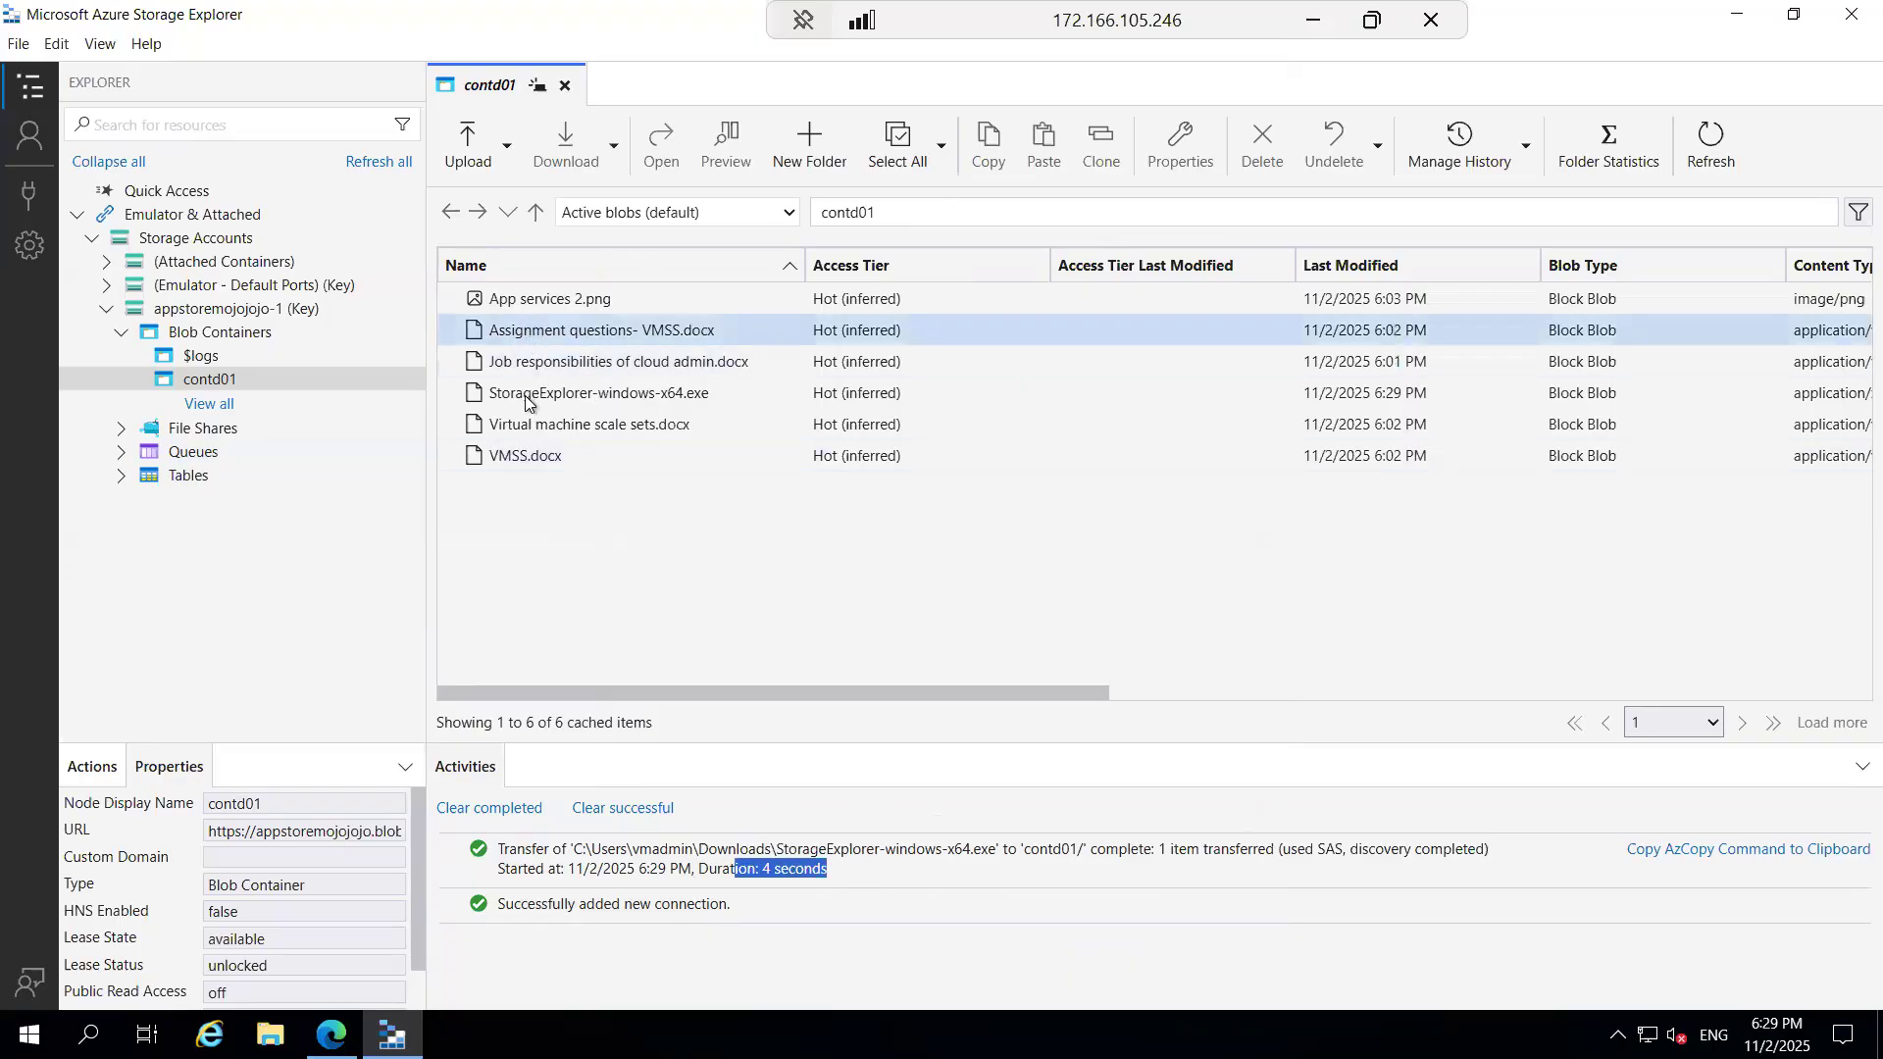
pyautogui.click(692, 402)
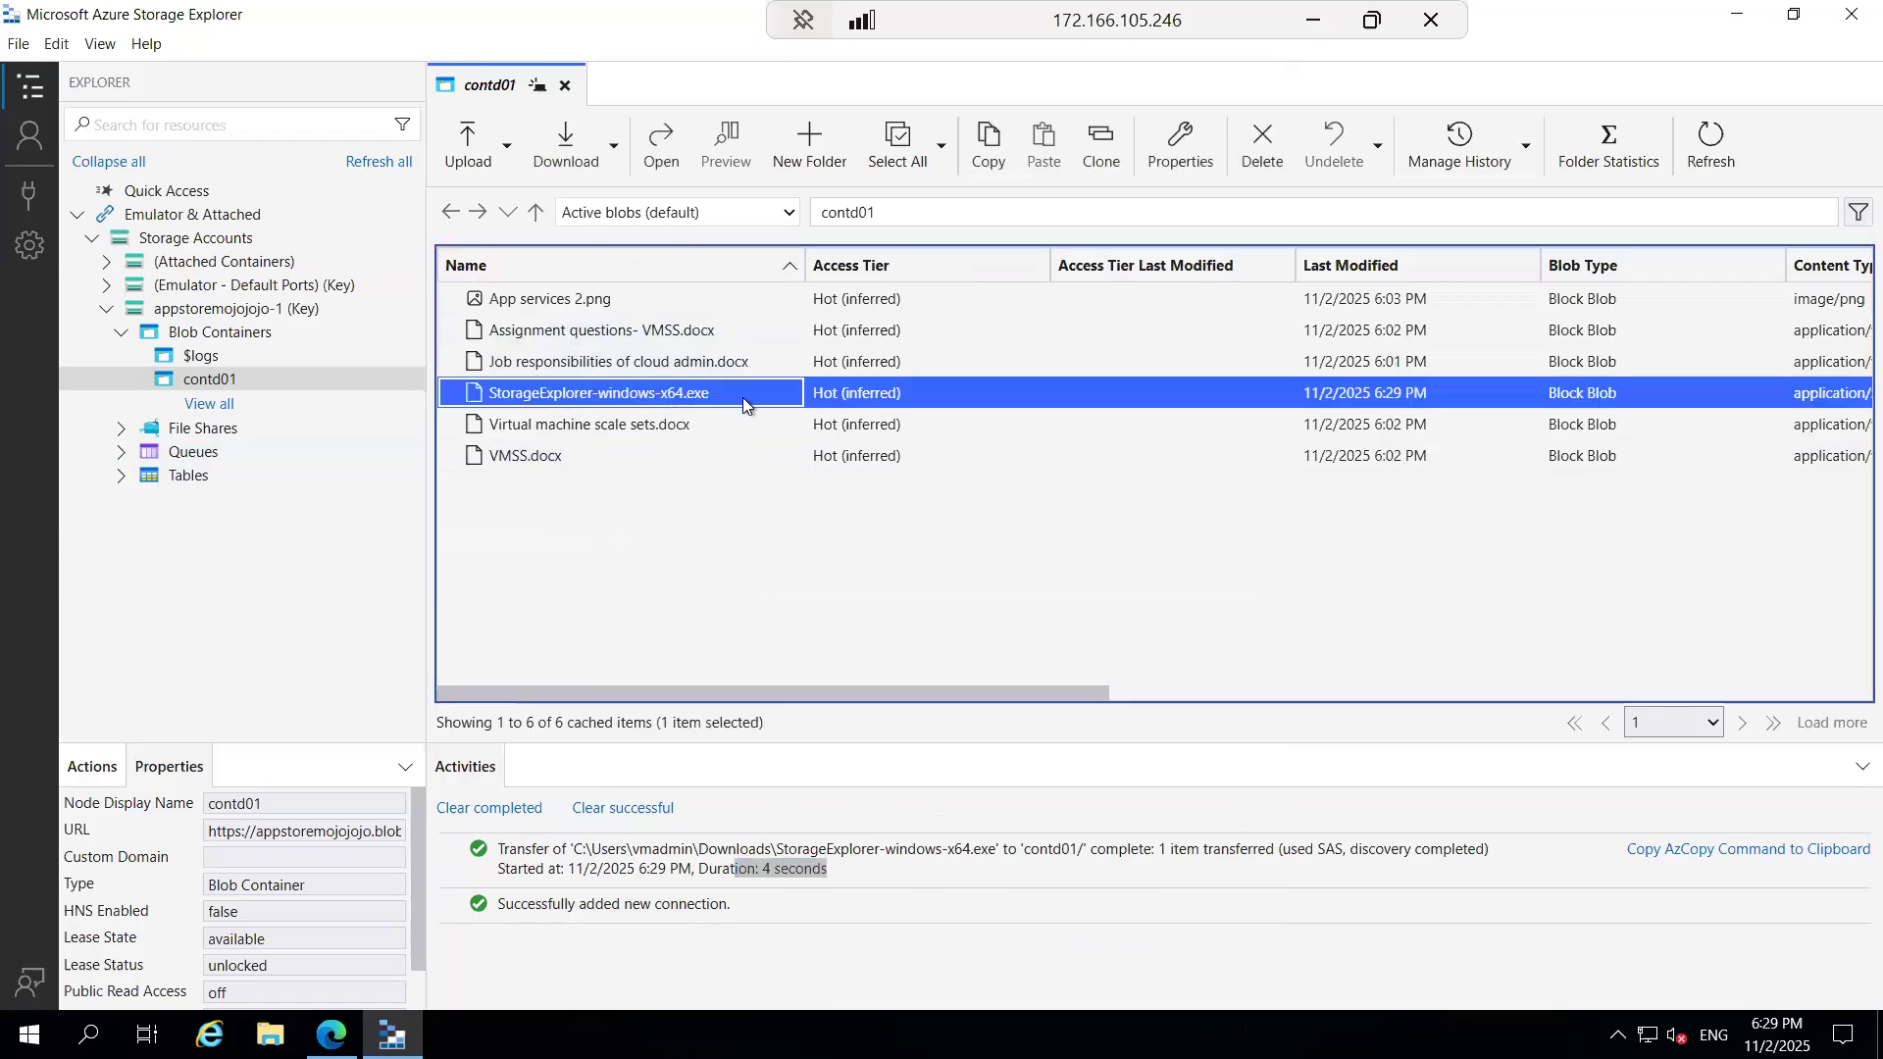
pyautogui.click(1319, 18)
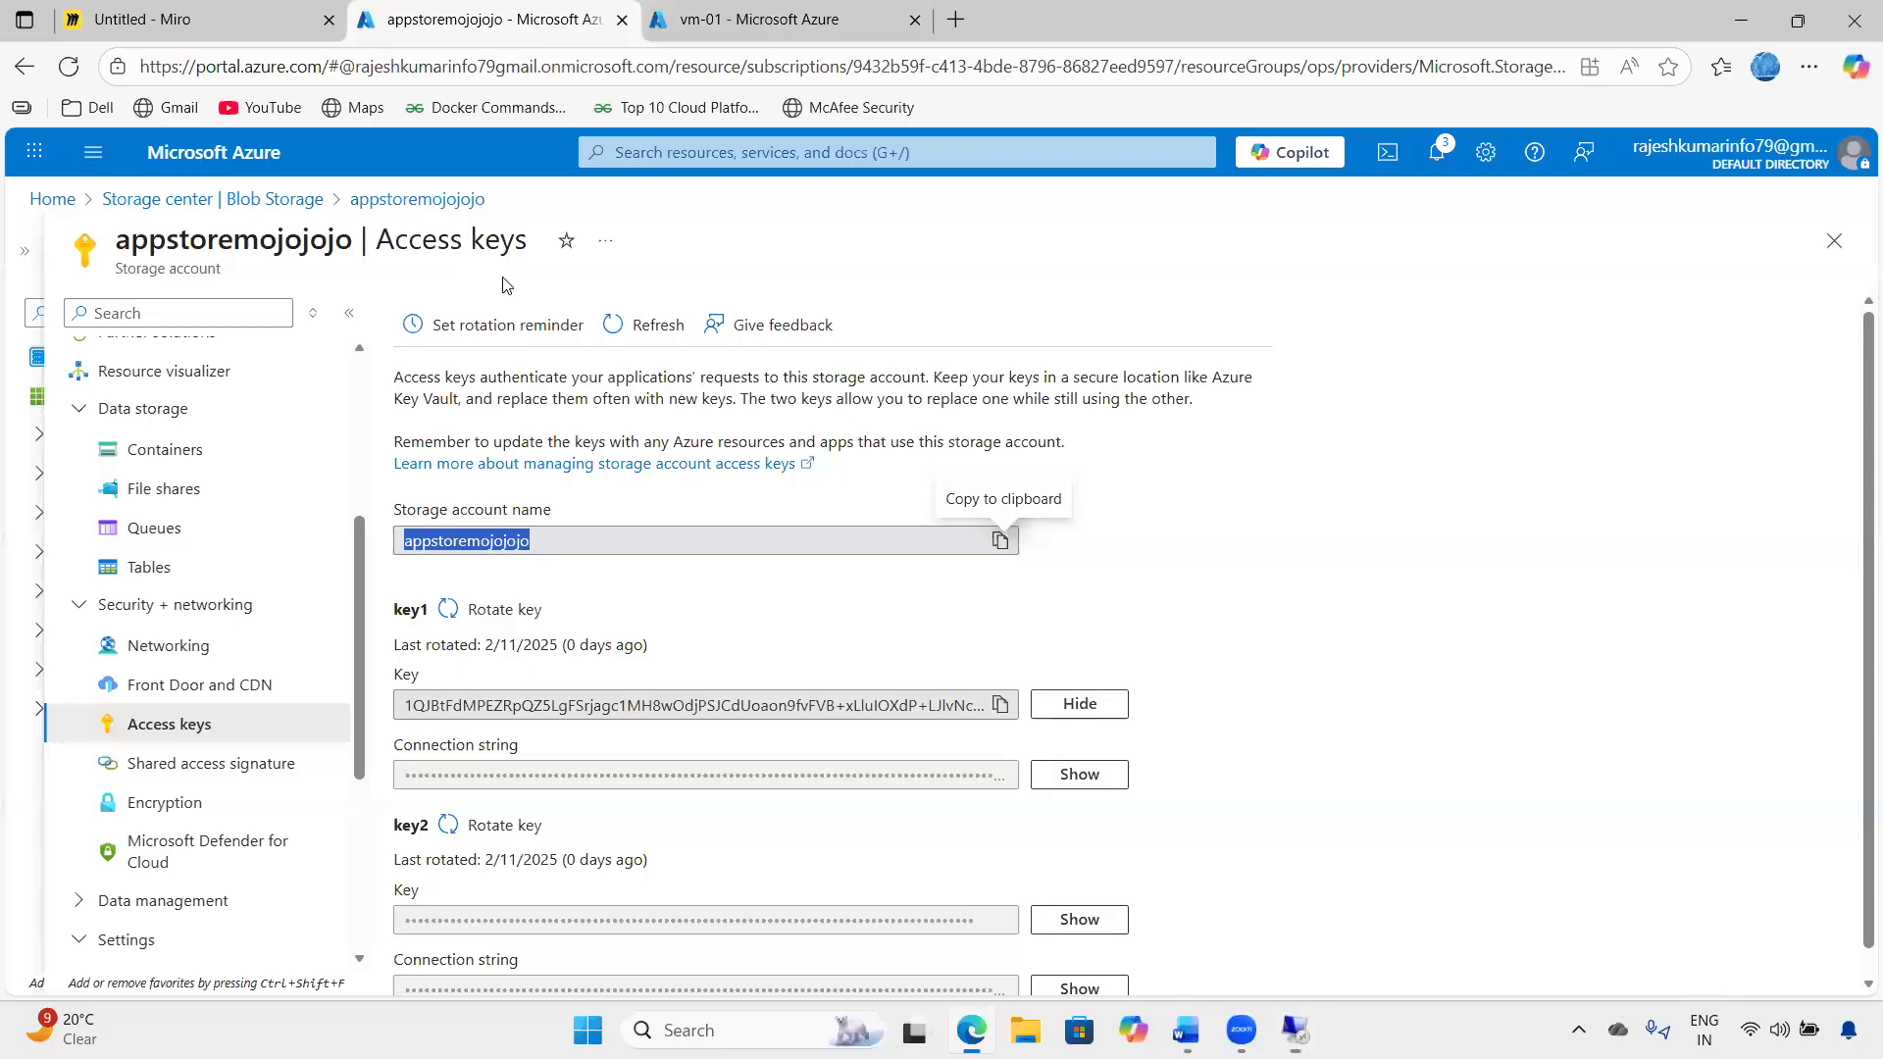
# Step: In the portal, open appstoremojojojo's contd01 container and select the uploaded StorageExplorer-windows-x64.exe blob
pyautogui.click(212, 198)
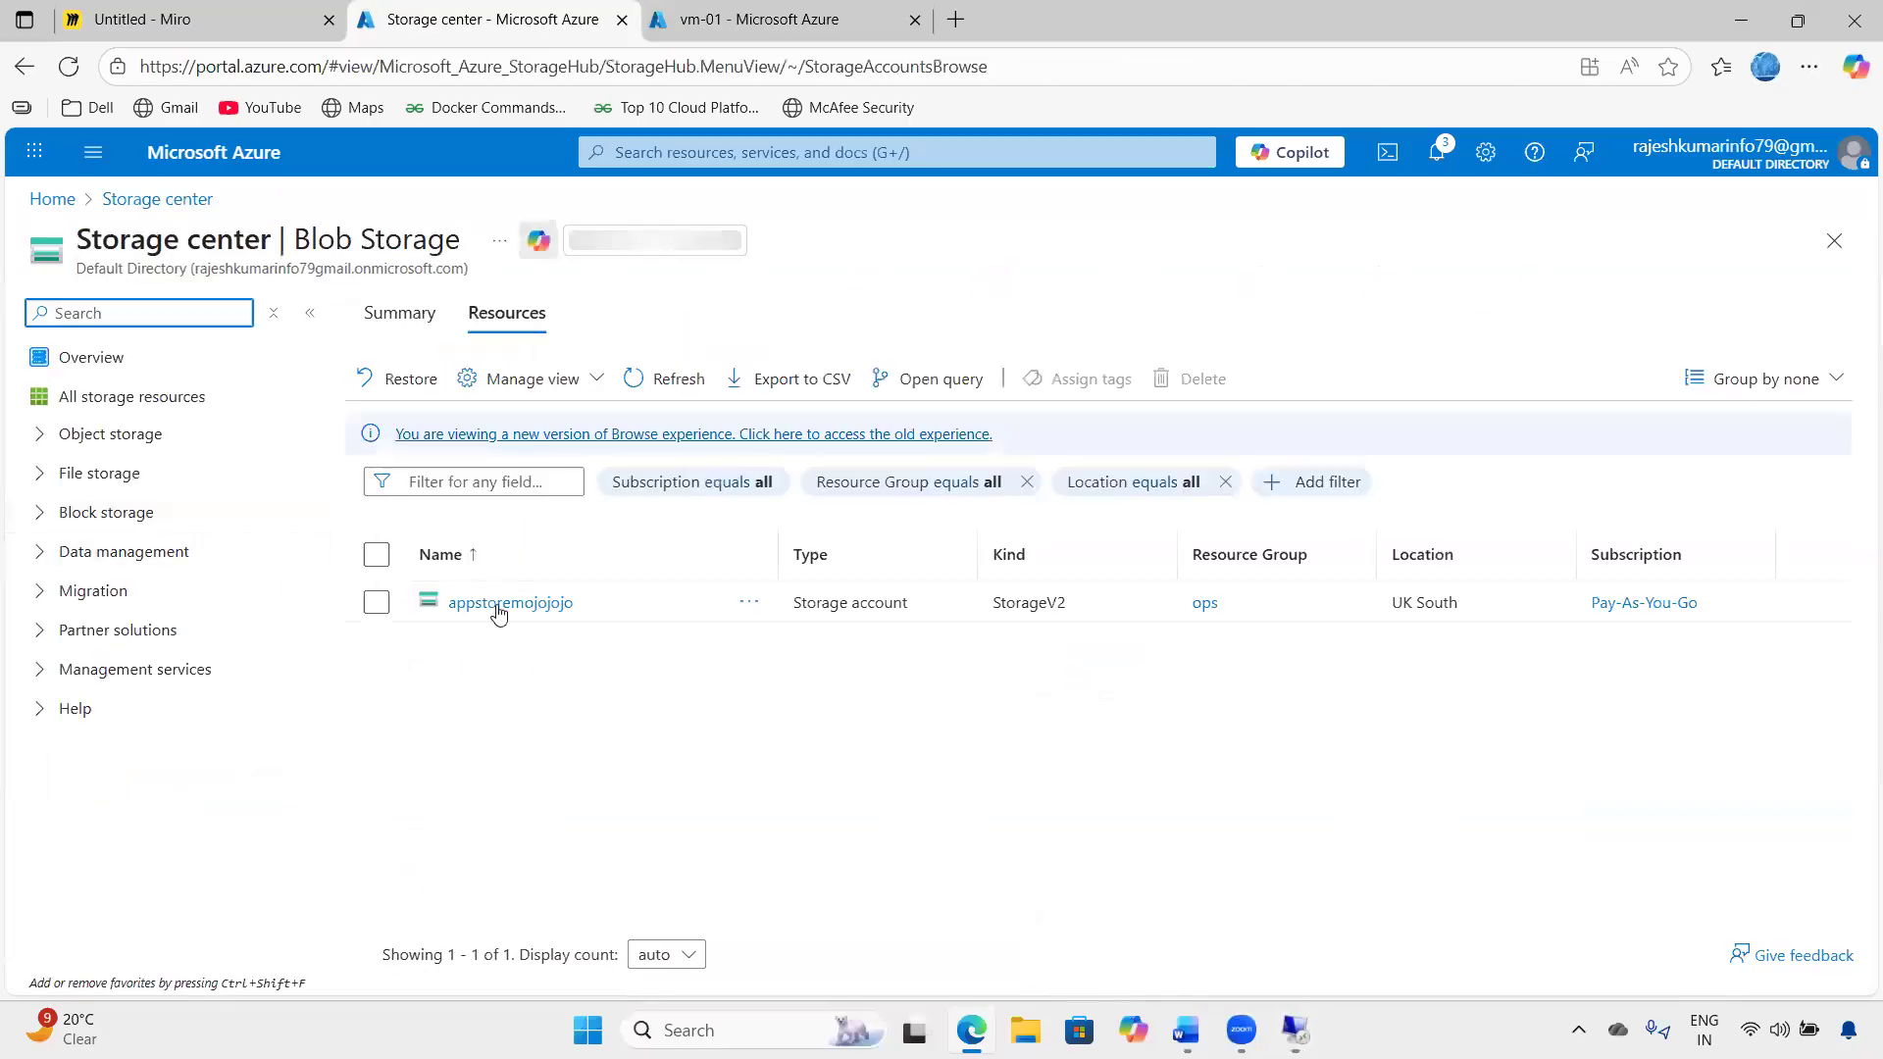
pyautogui.click(499, 608)
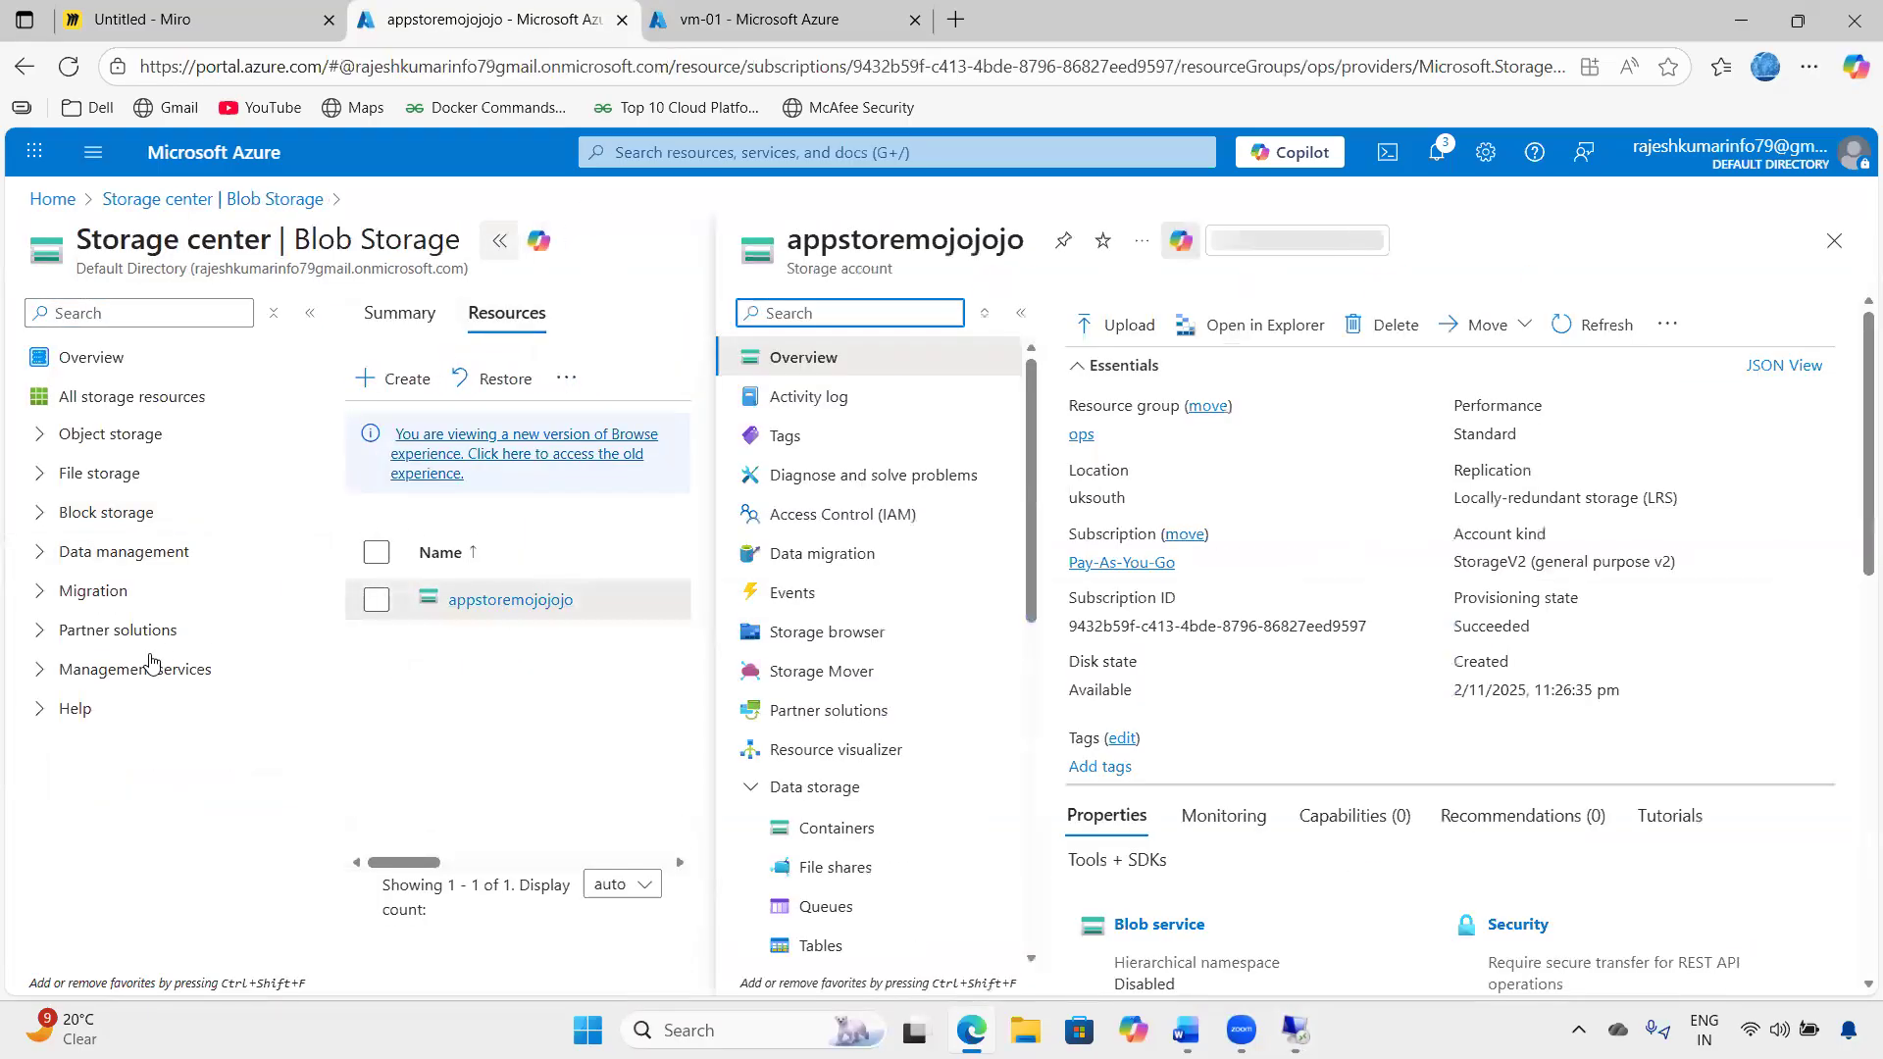
pyautogui.click(172, 828)
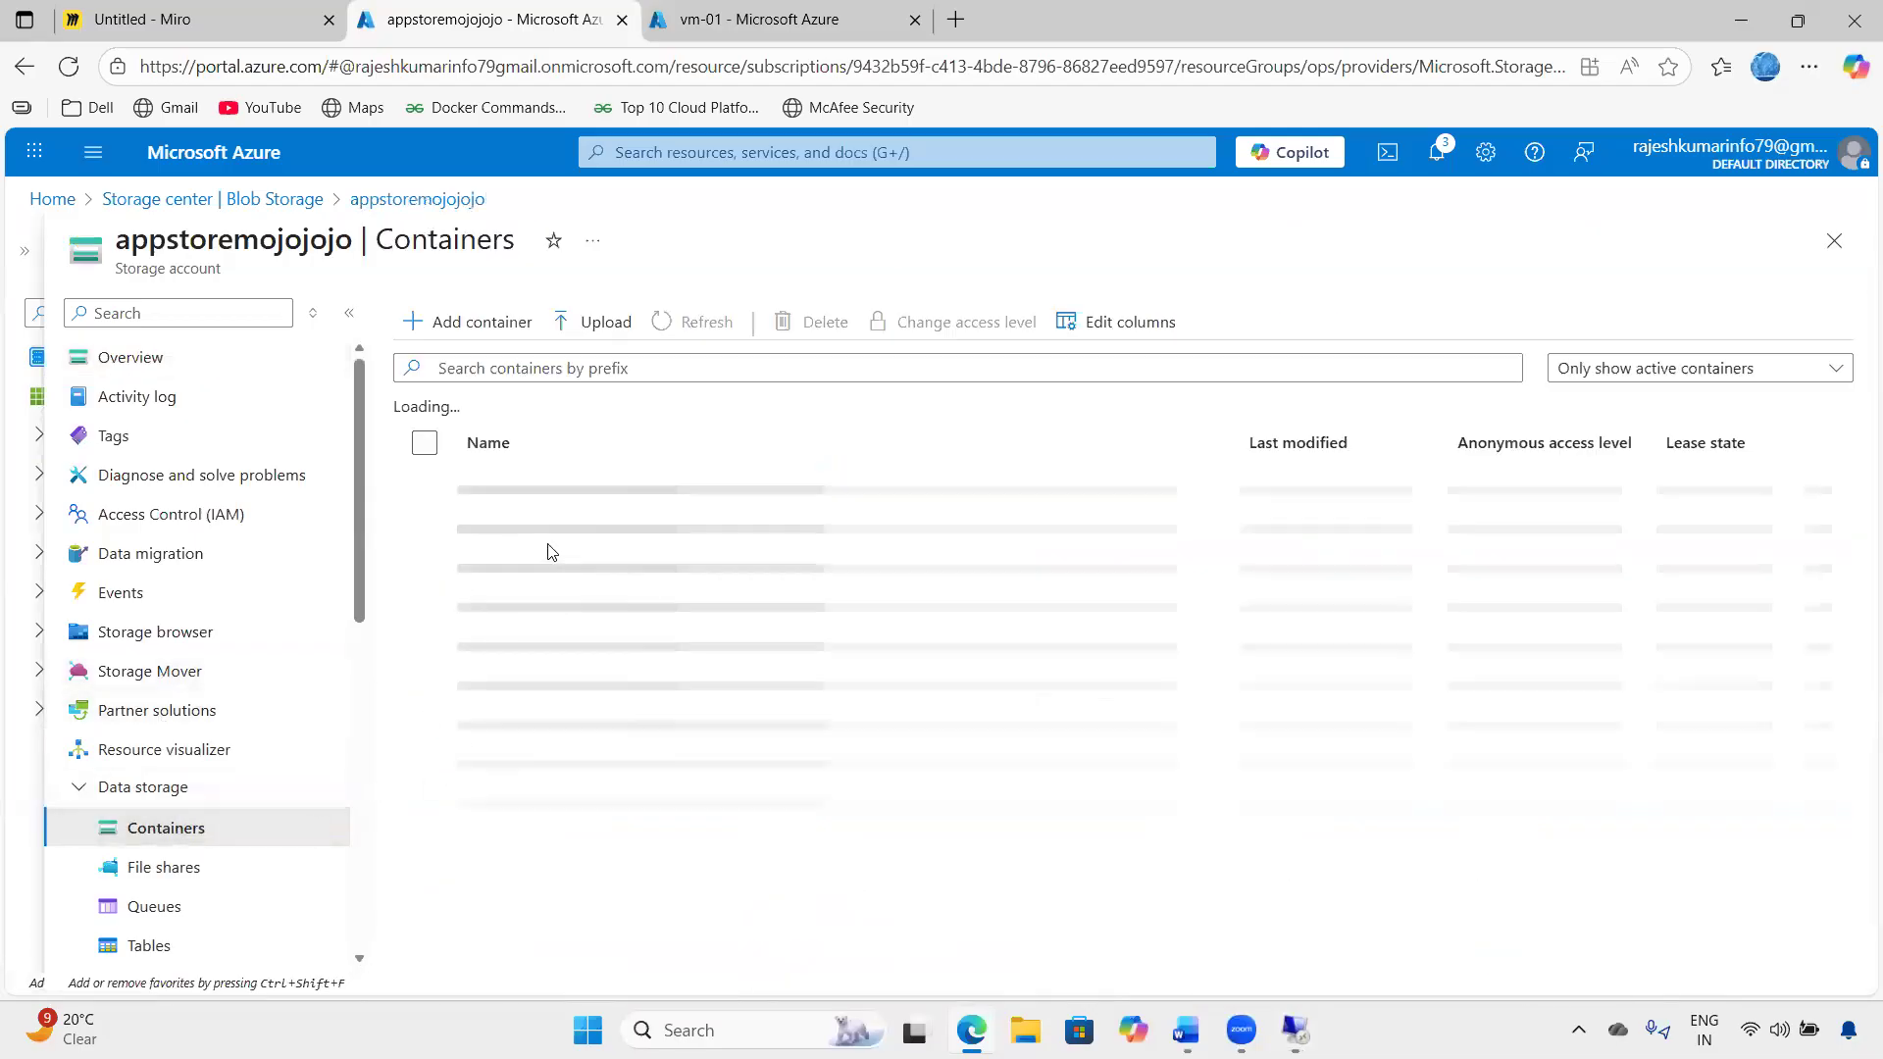
pyautogui.click(523, 540)
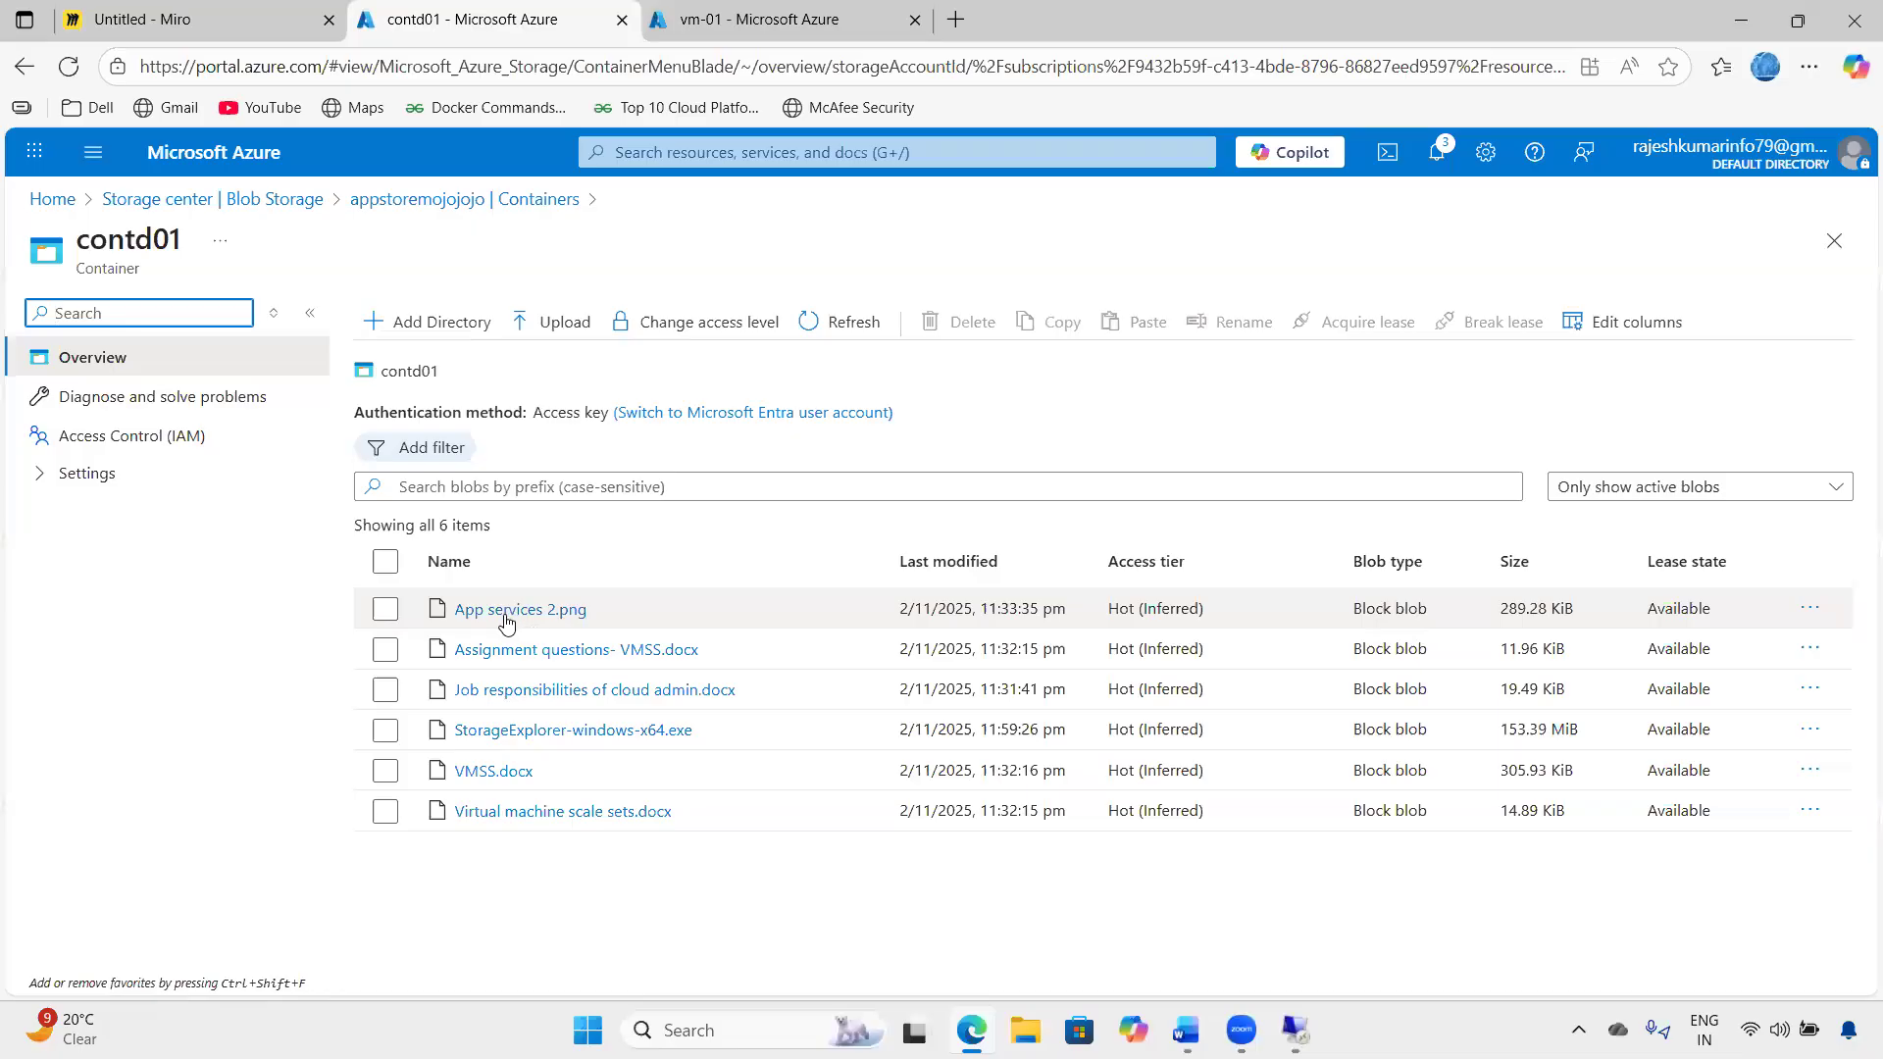
pyautogui.click(386, 730)
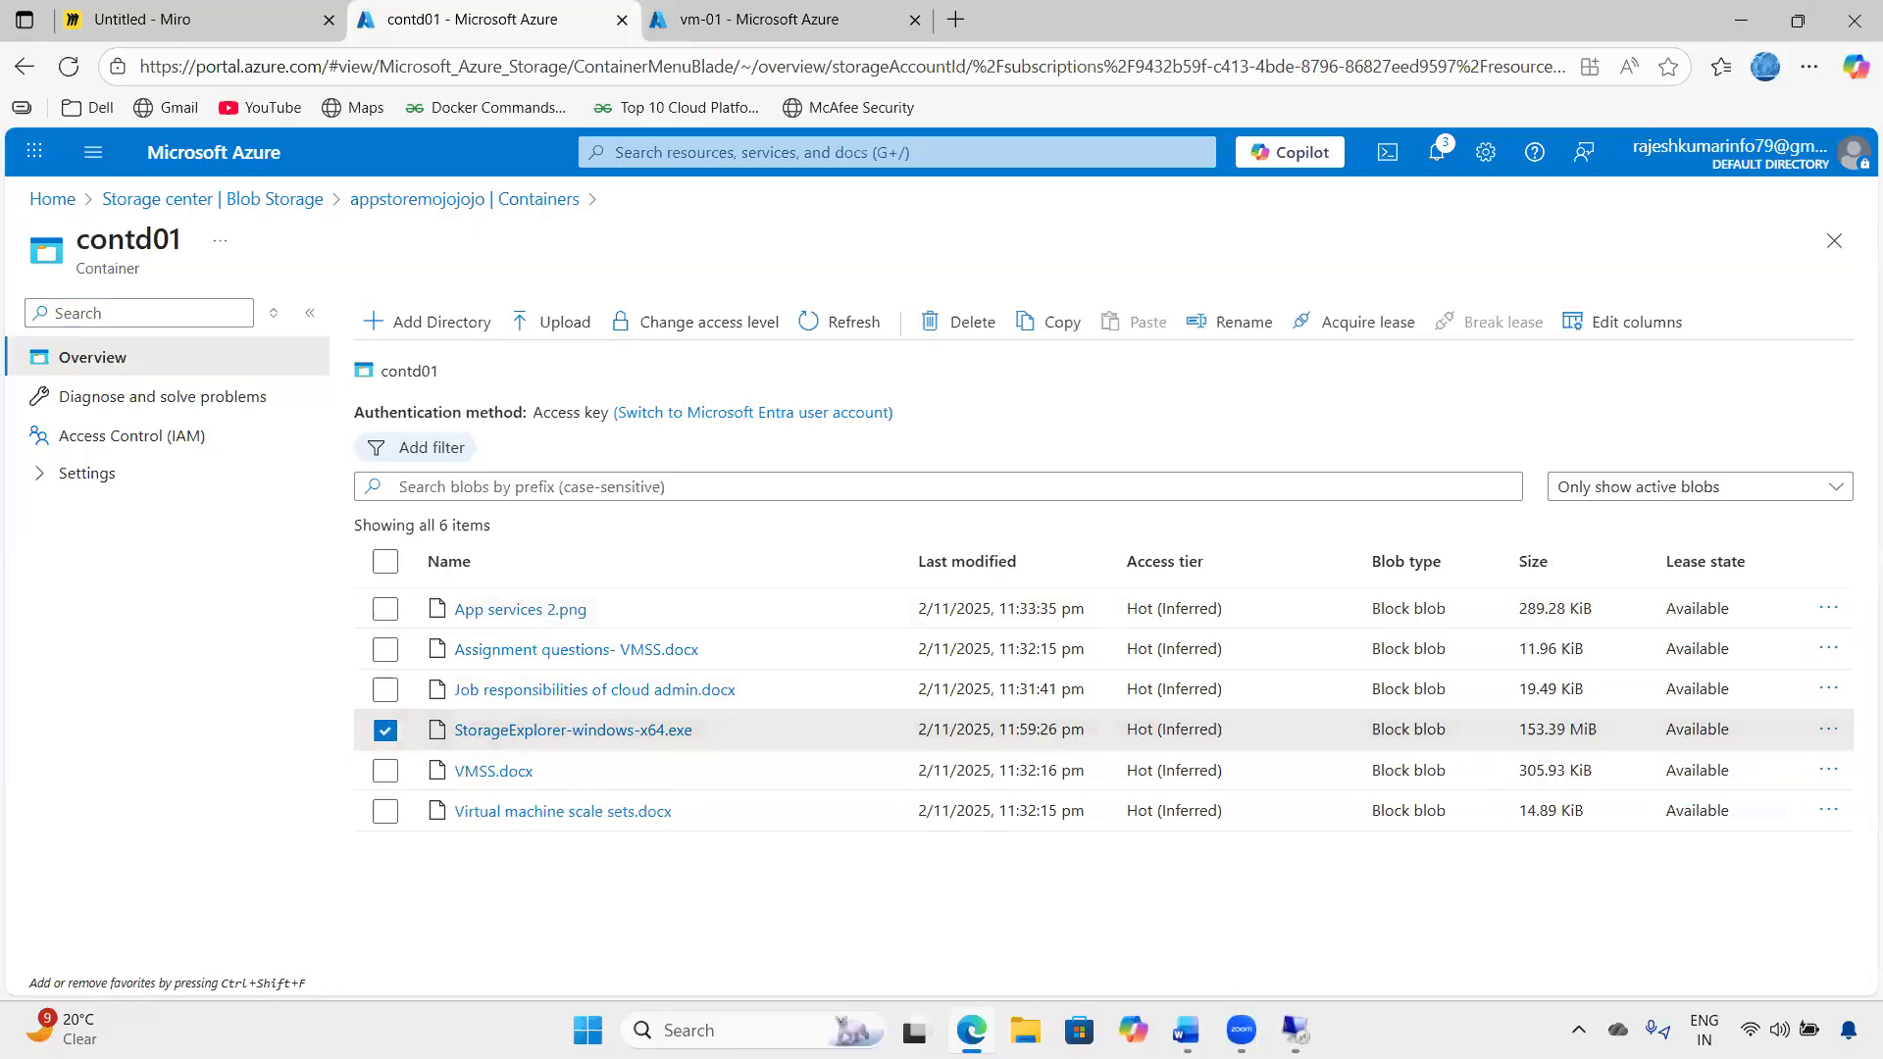
pyautogui.click(1294, 1029)
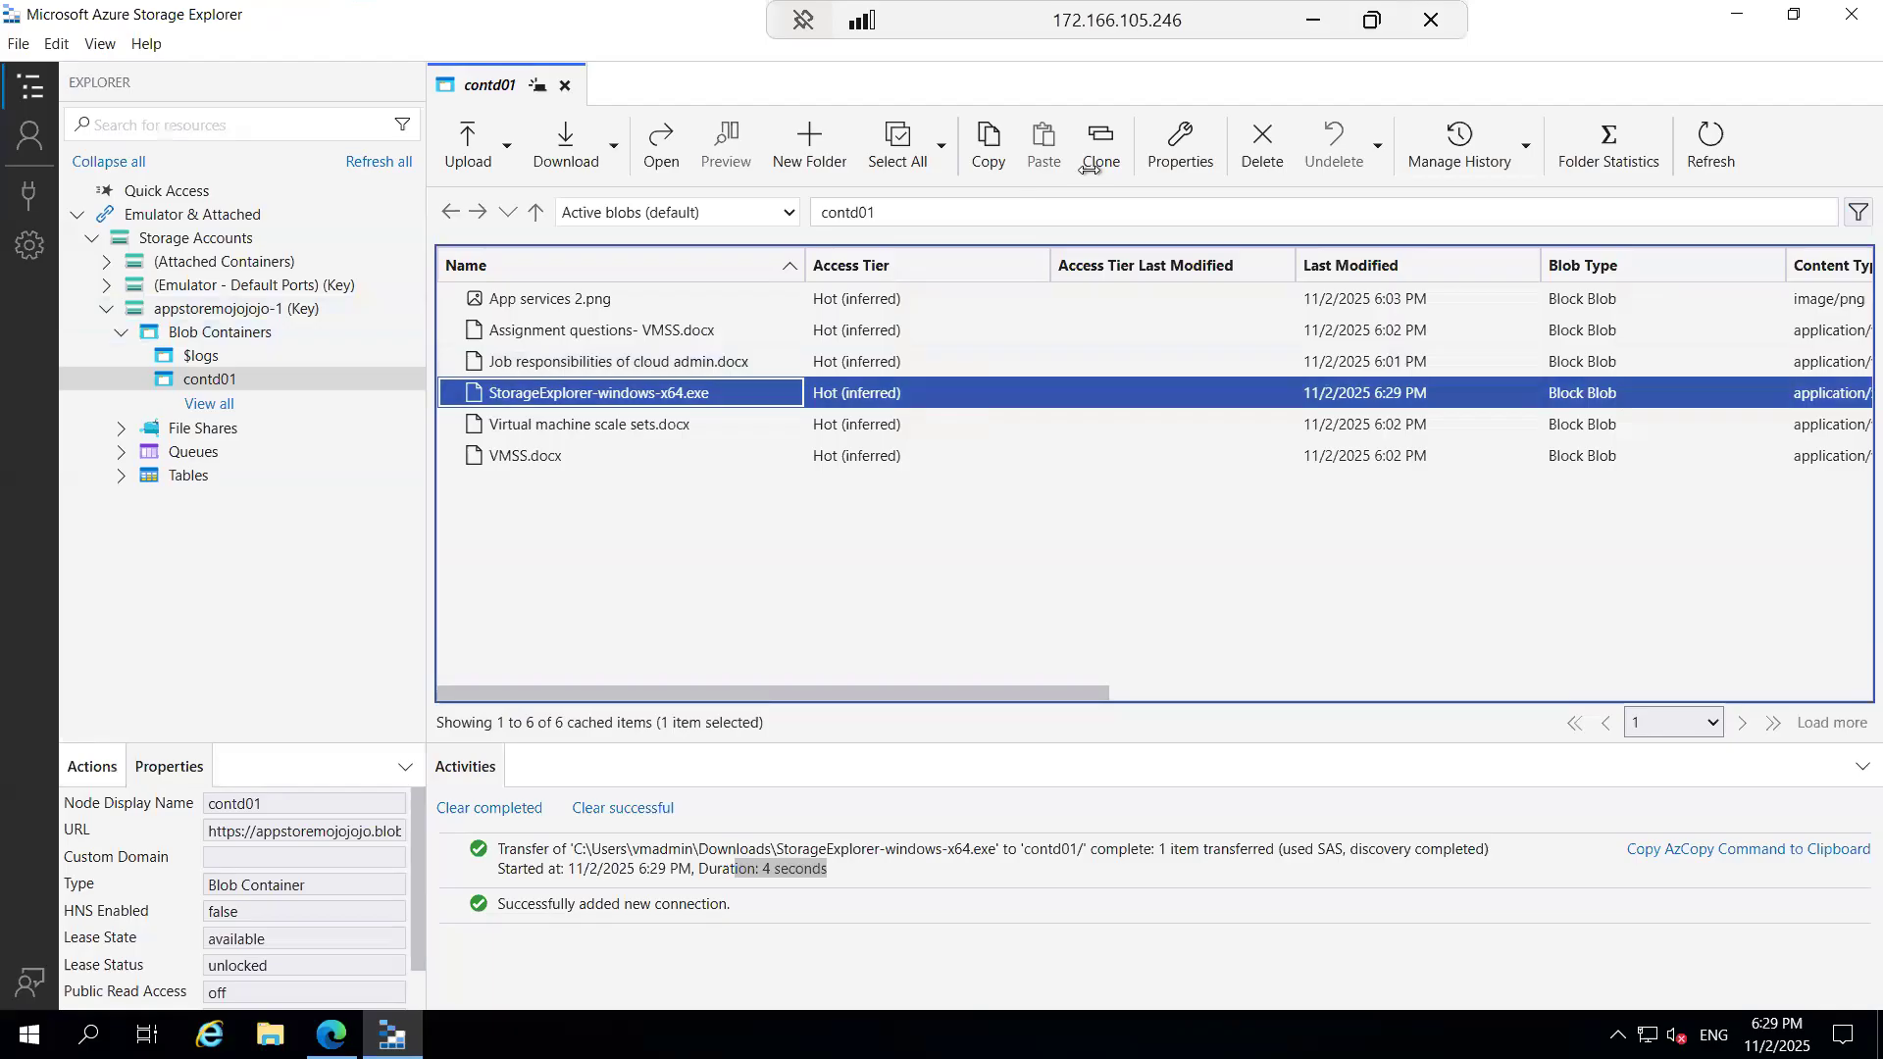
# Step: Delete StorageExplorer-windows-x64.exe from contd01, then minimise the remote session
pyautogui.click(1259, 139)
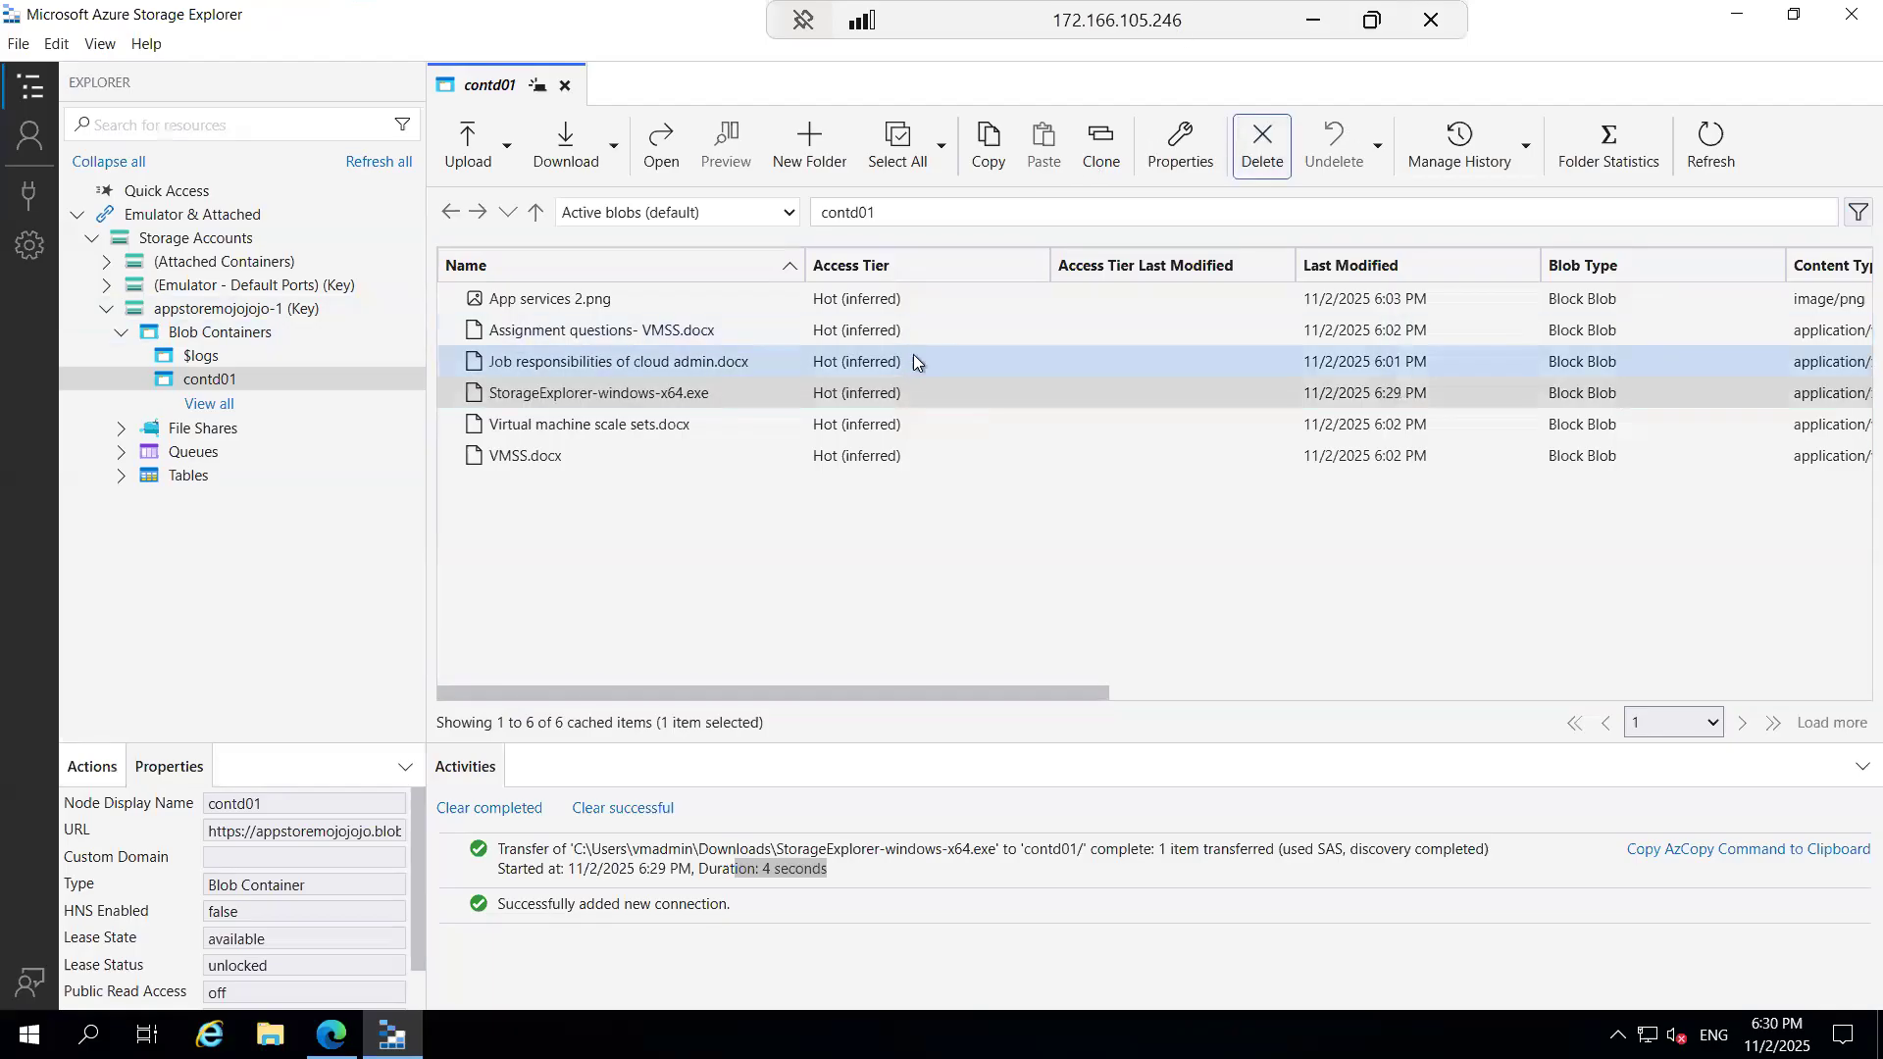
pyautogui.click(1057, 610)
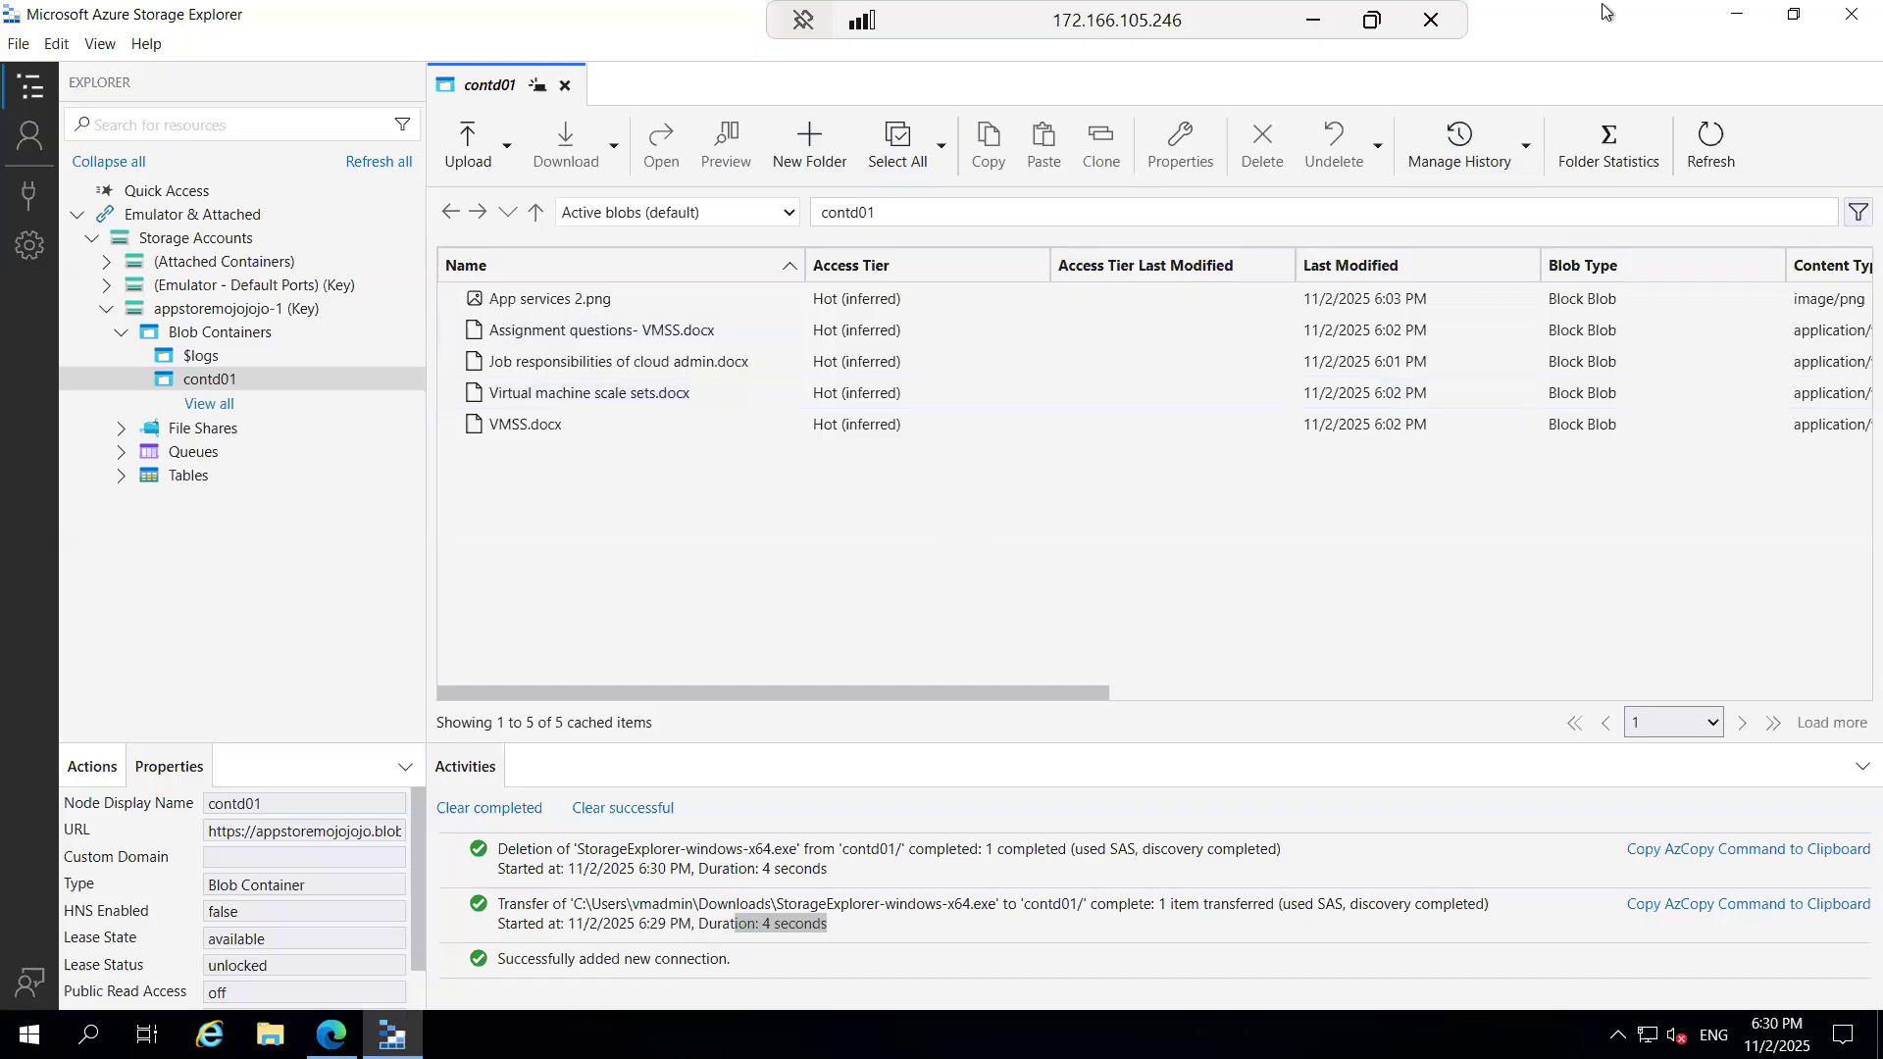
pyautogui.click(1302, 20)
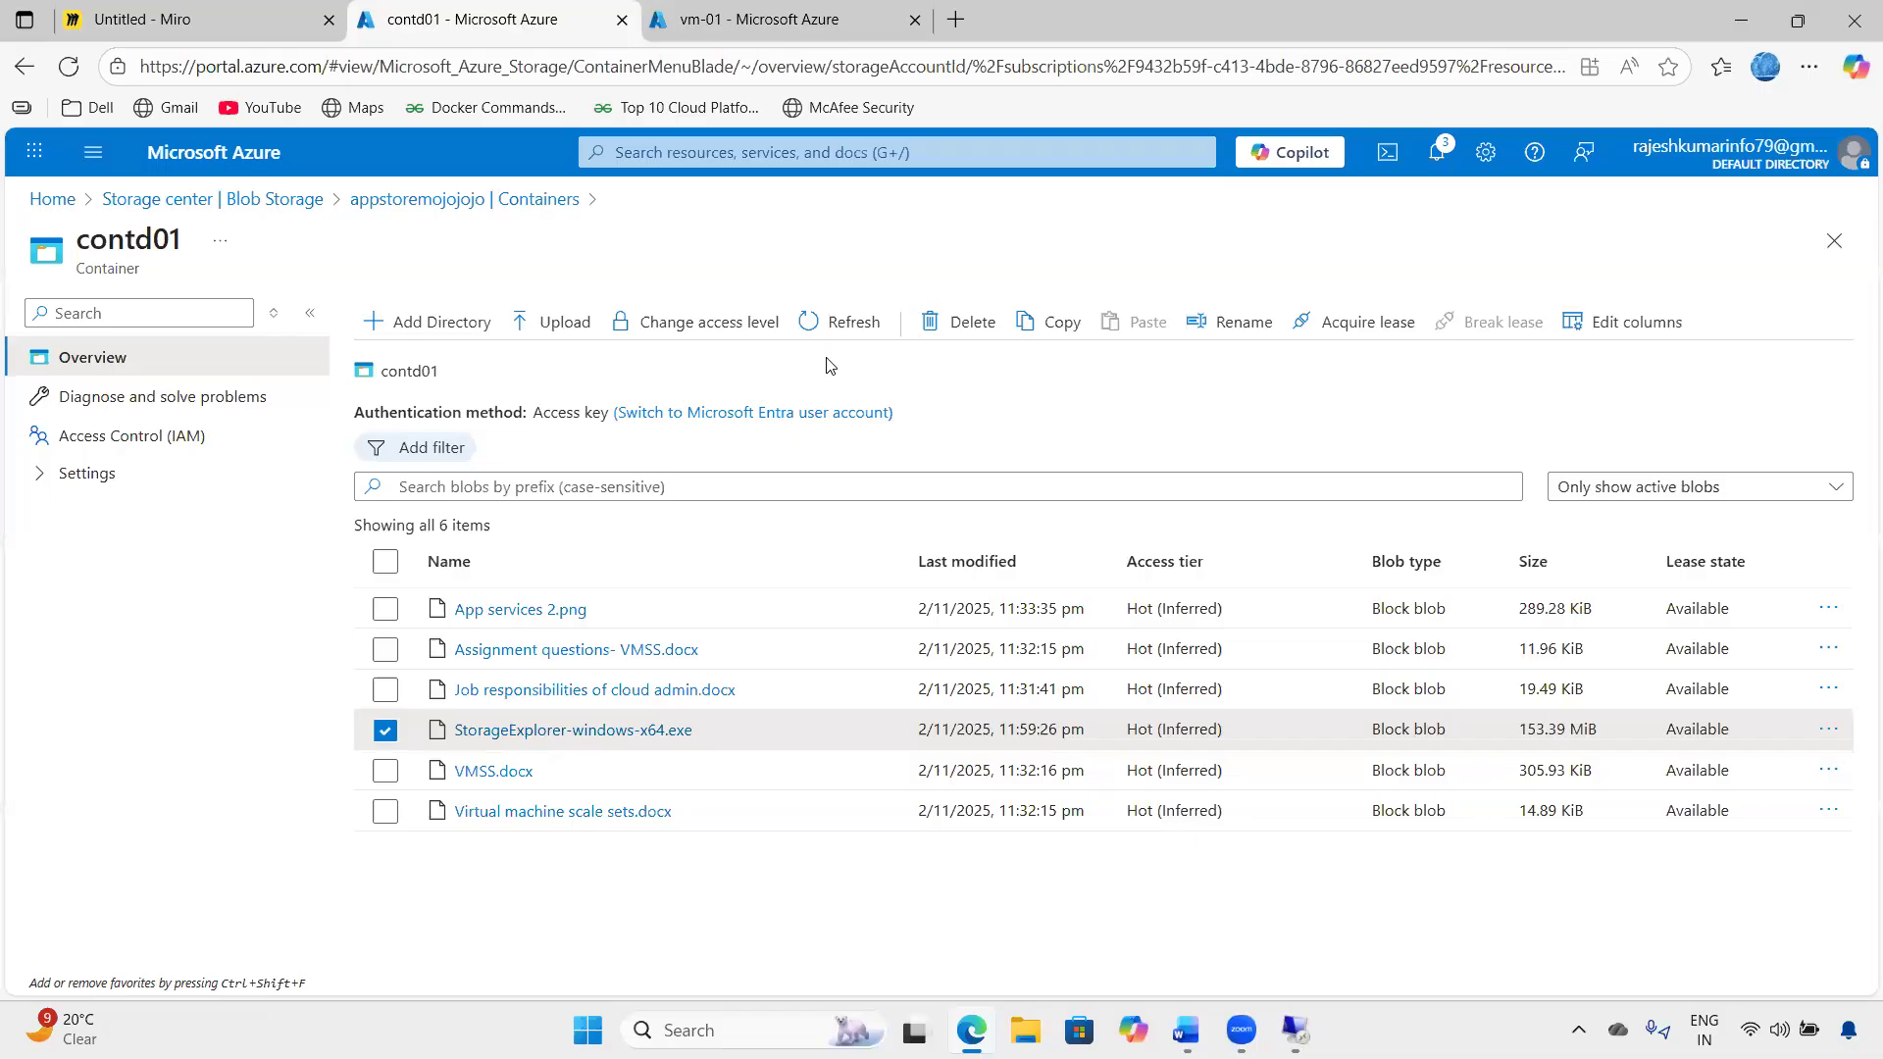
# Step: Refresh the portal's contd01 blob list and briefly check the remote Storage Explorer
pyautogui.click(843, 321)
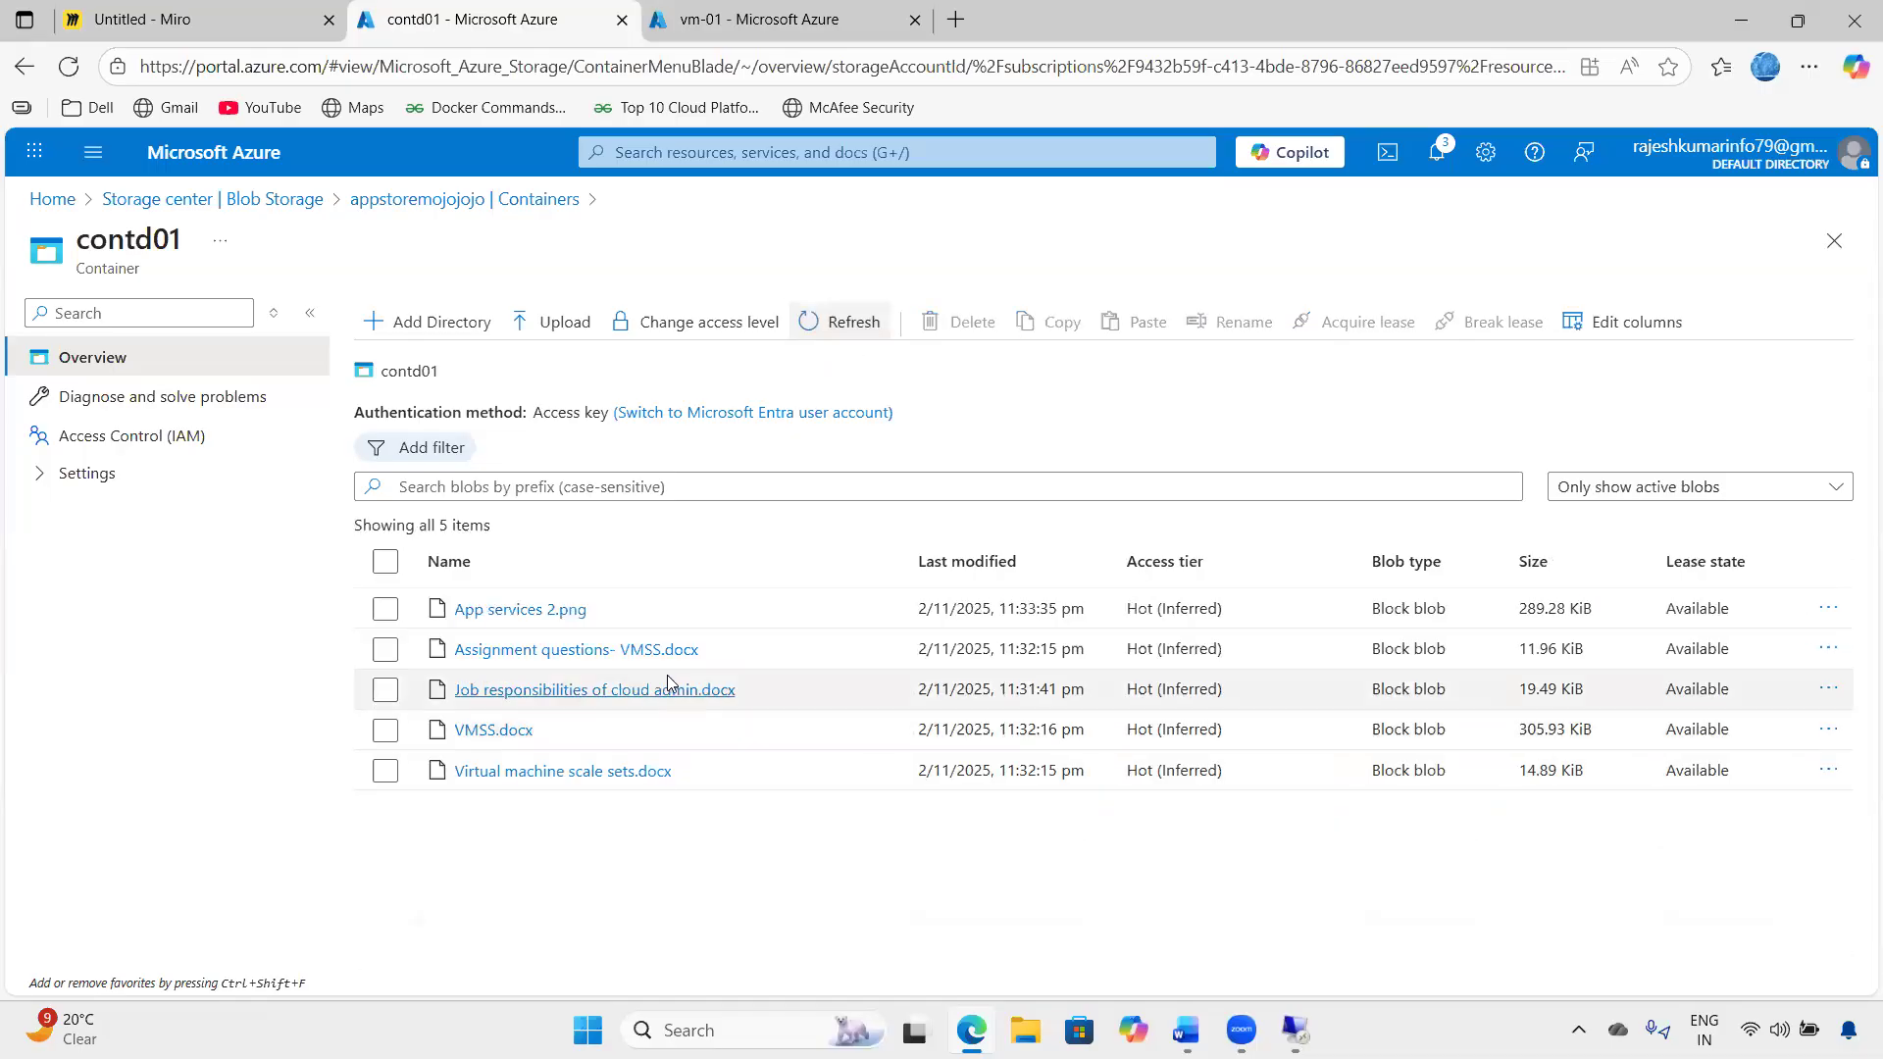
pyautogui.click(1293, 1029)
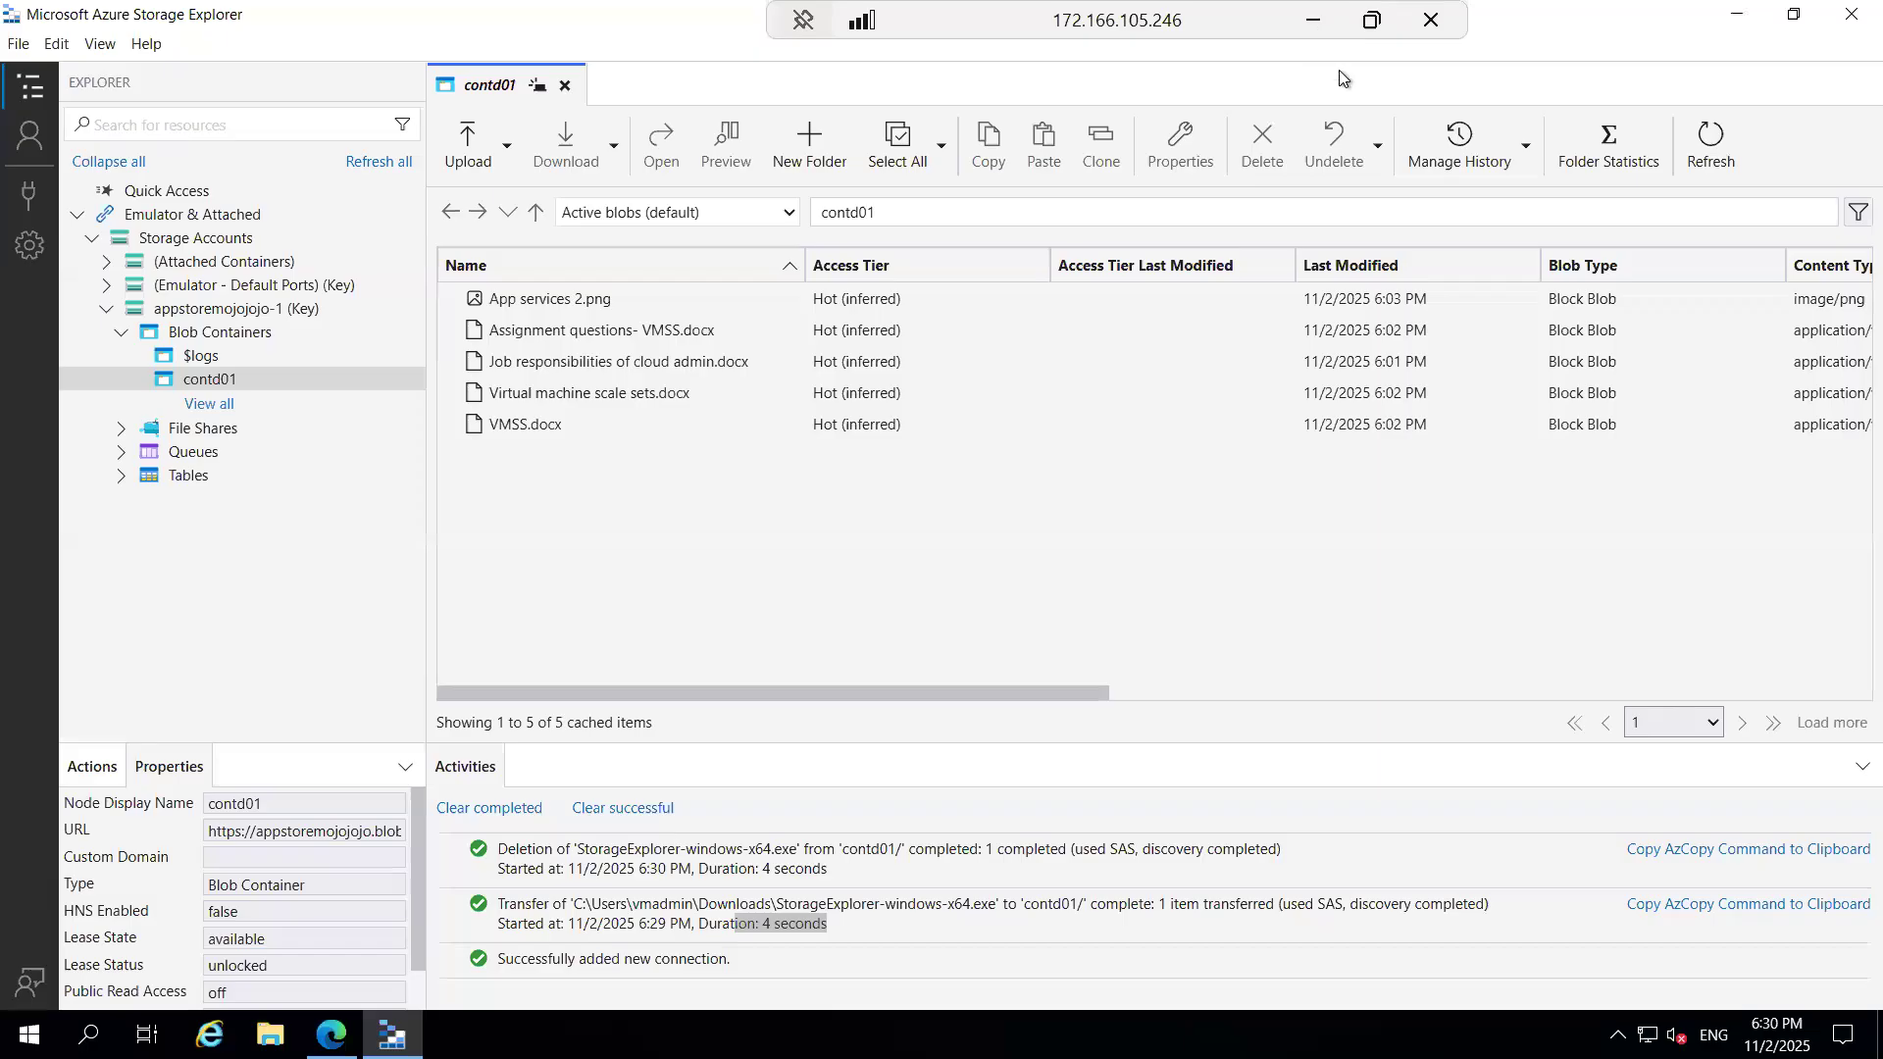
pyautogui.click(1318, 18)
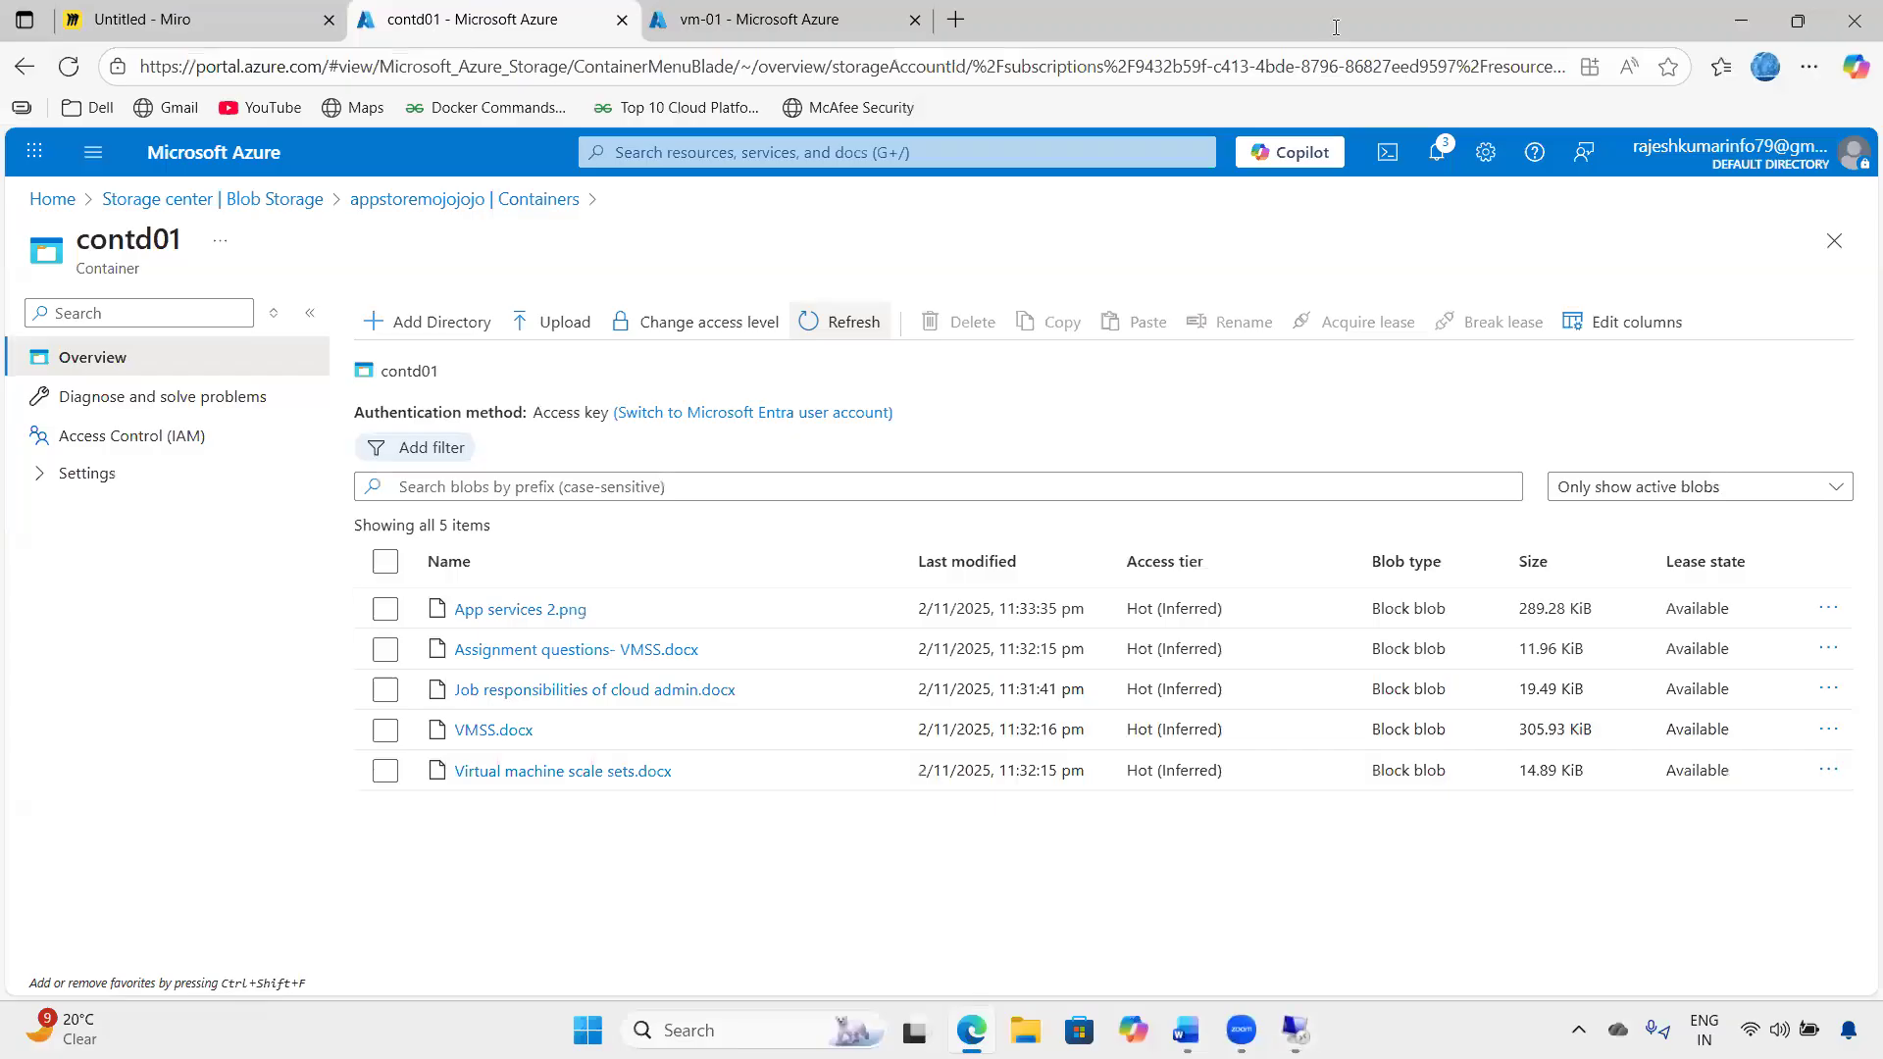
# Step: Go via Storage center to the appstoremojojojo account and open its Containers list
pyautogui.click(208, 151)
pyautogui.click(456, 331)
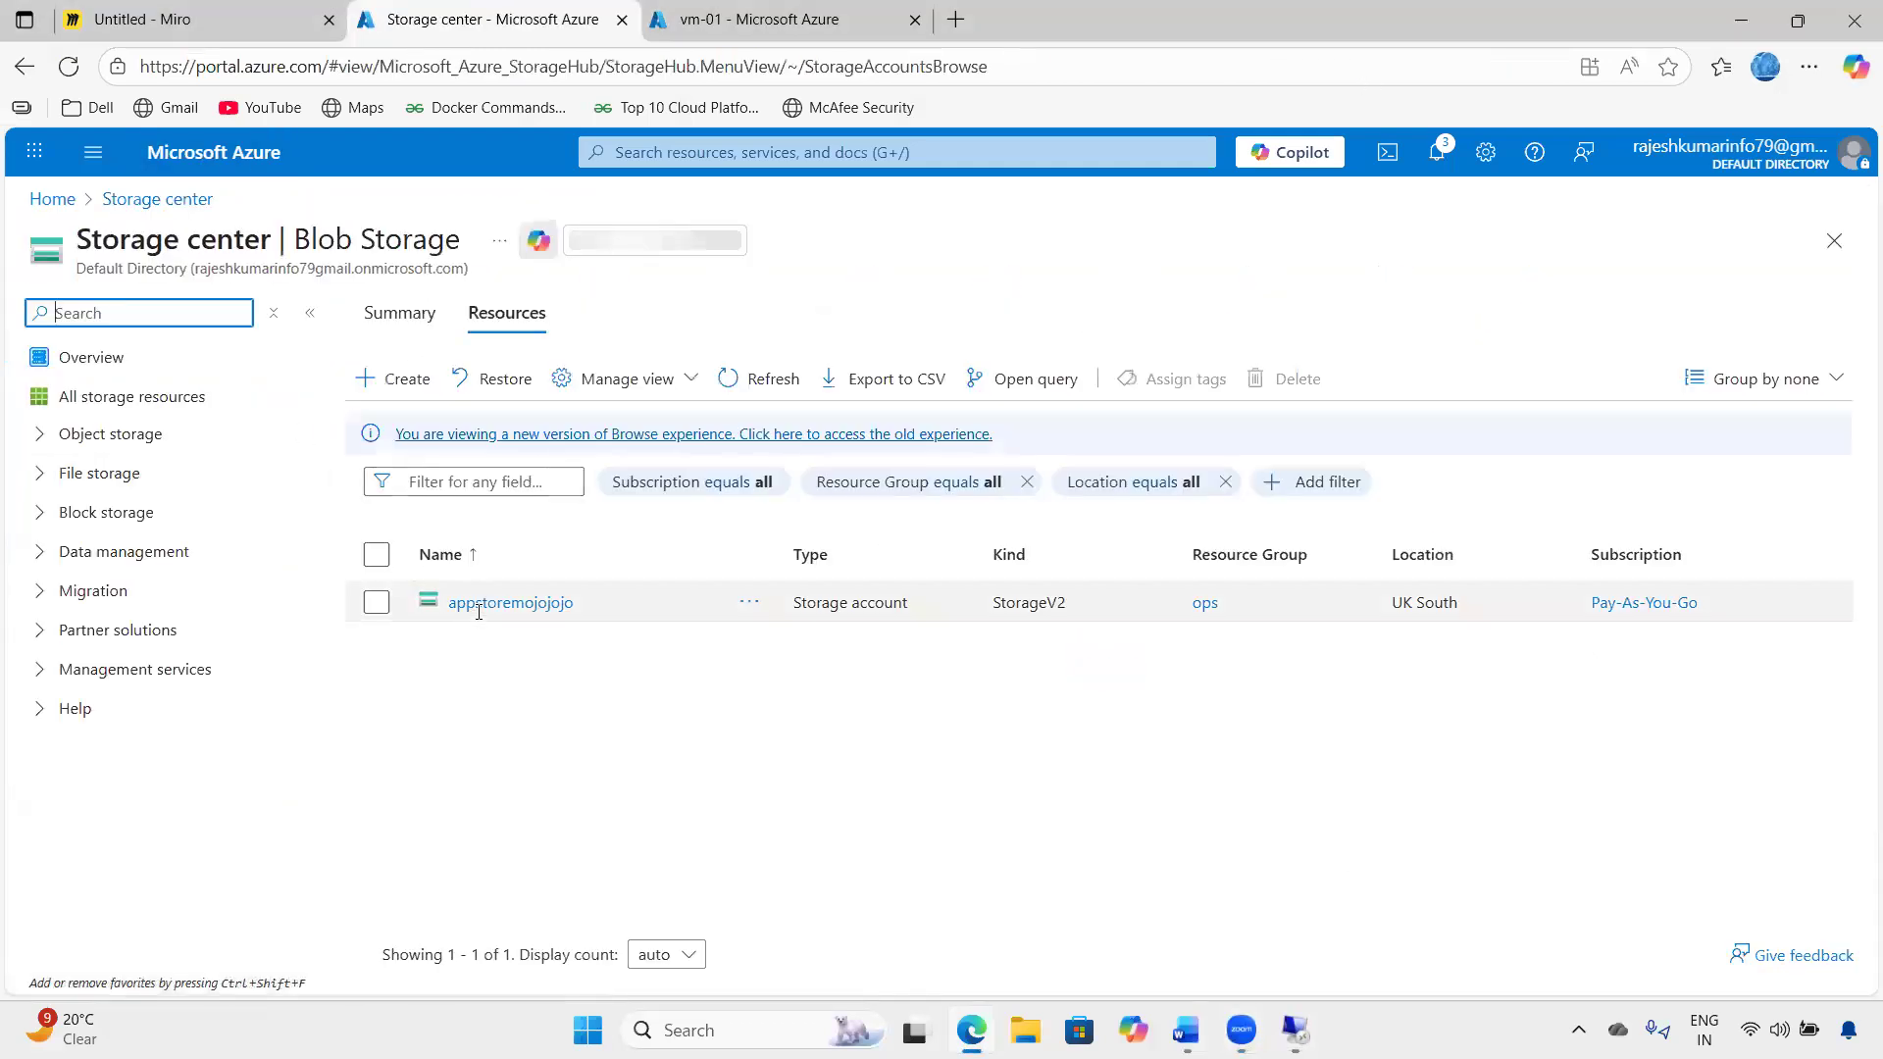
pyautogui.click(453, 605)
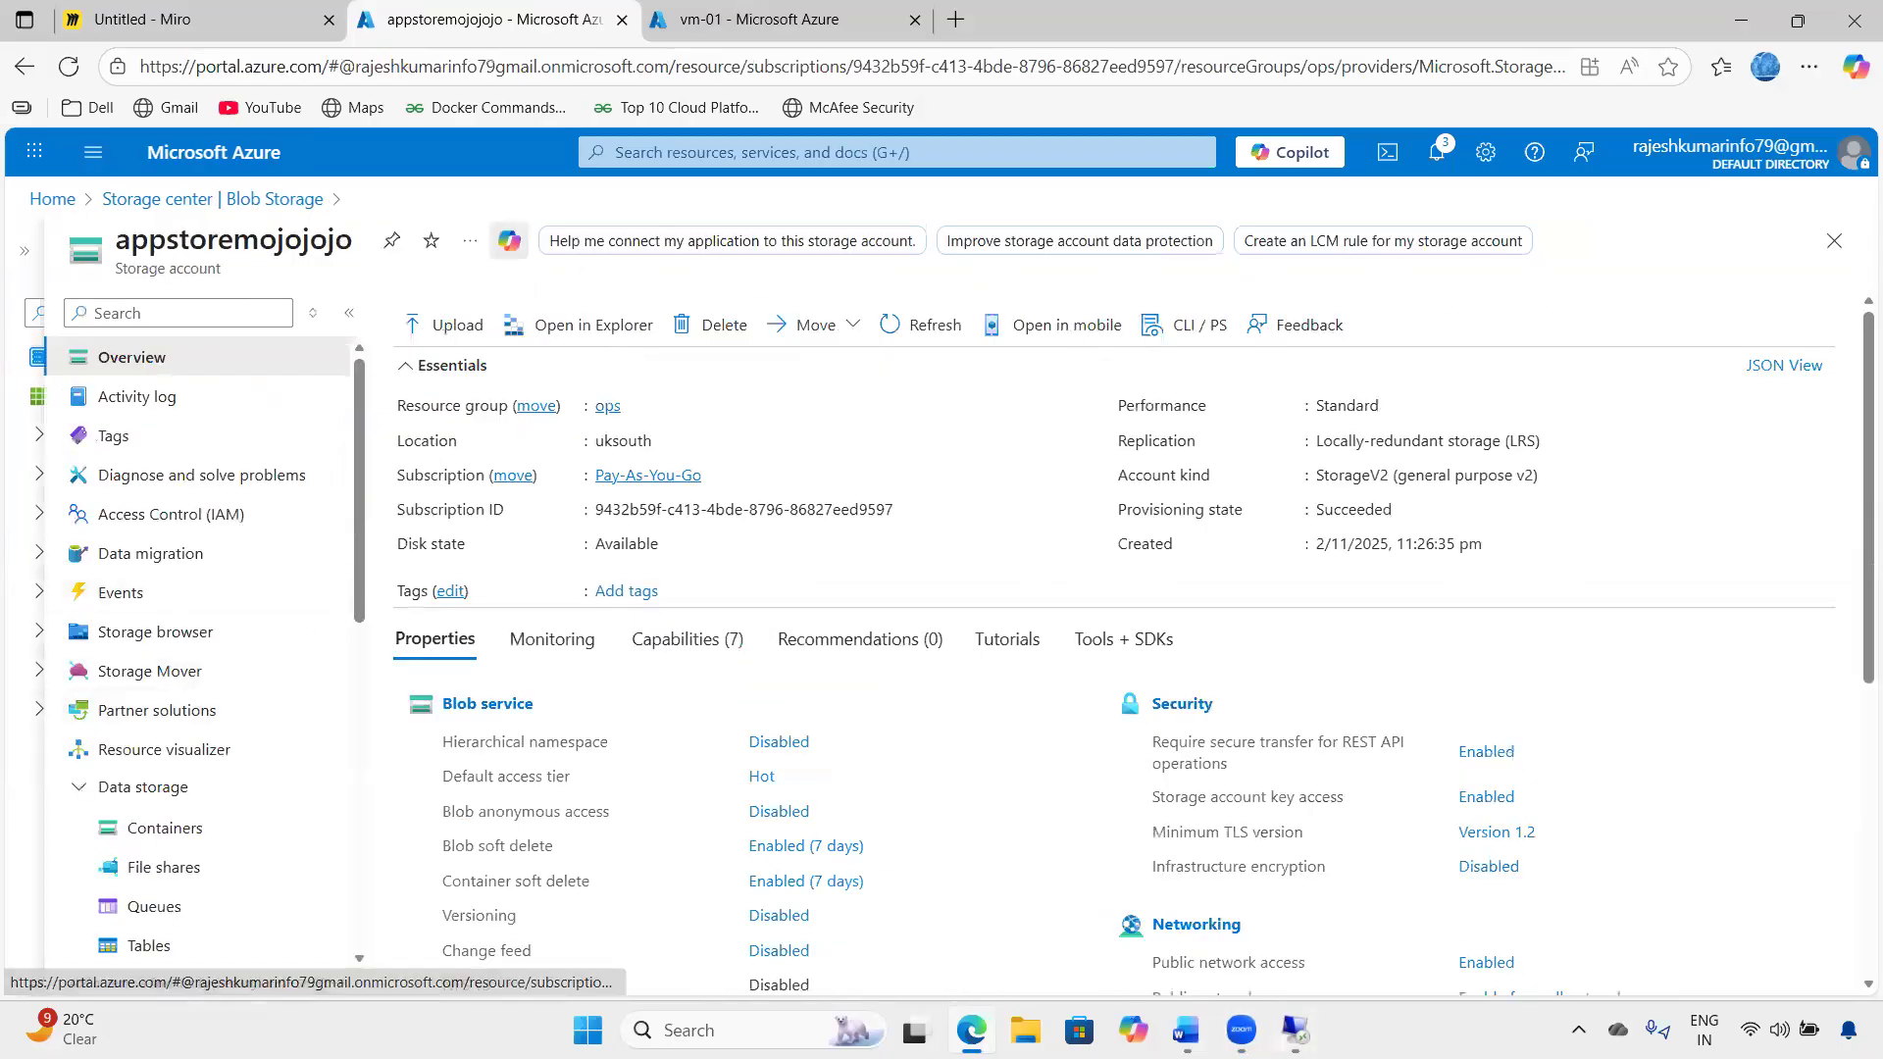
pyautogui.click(1294, 1029)
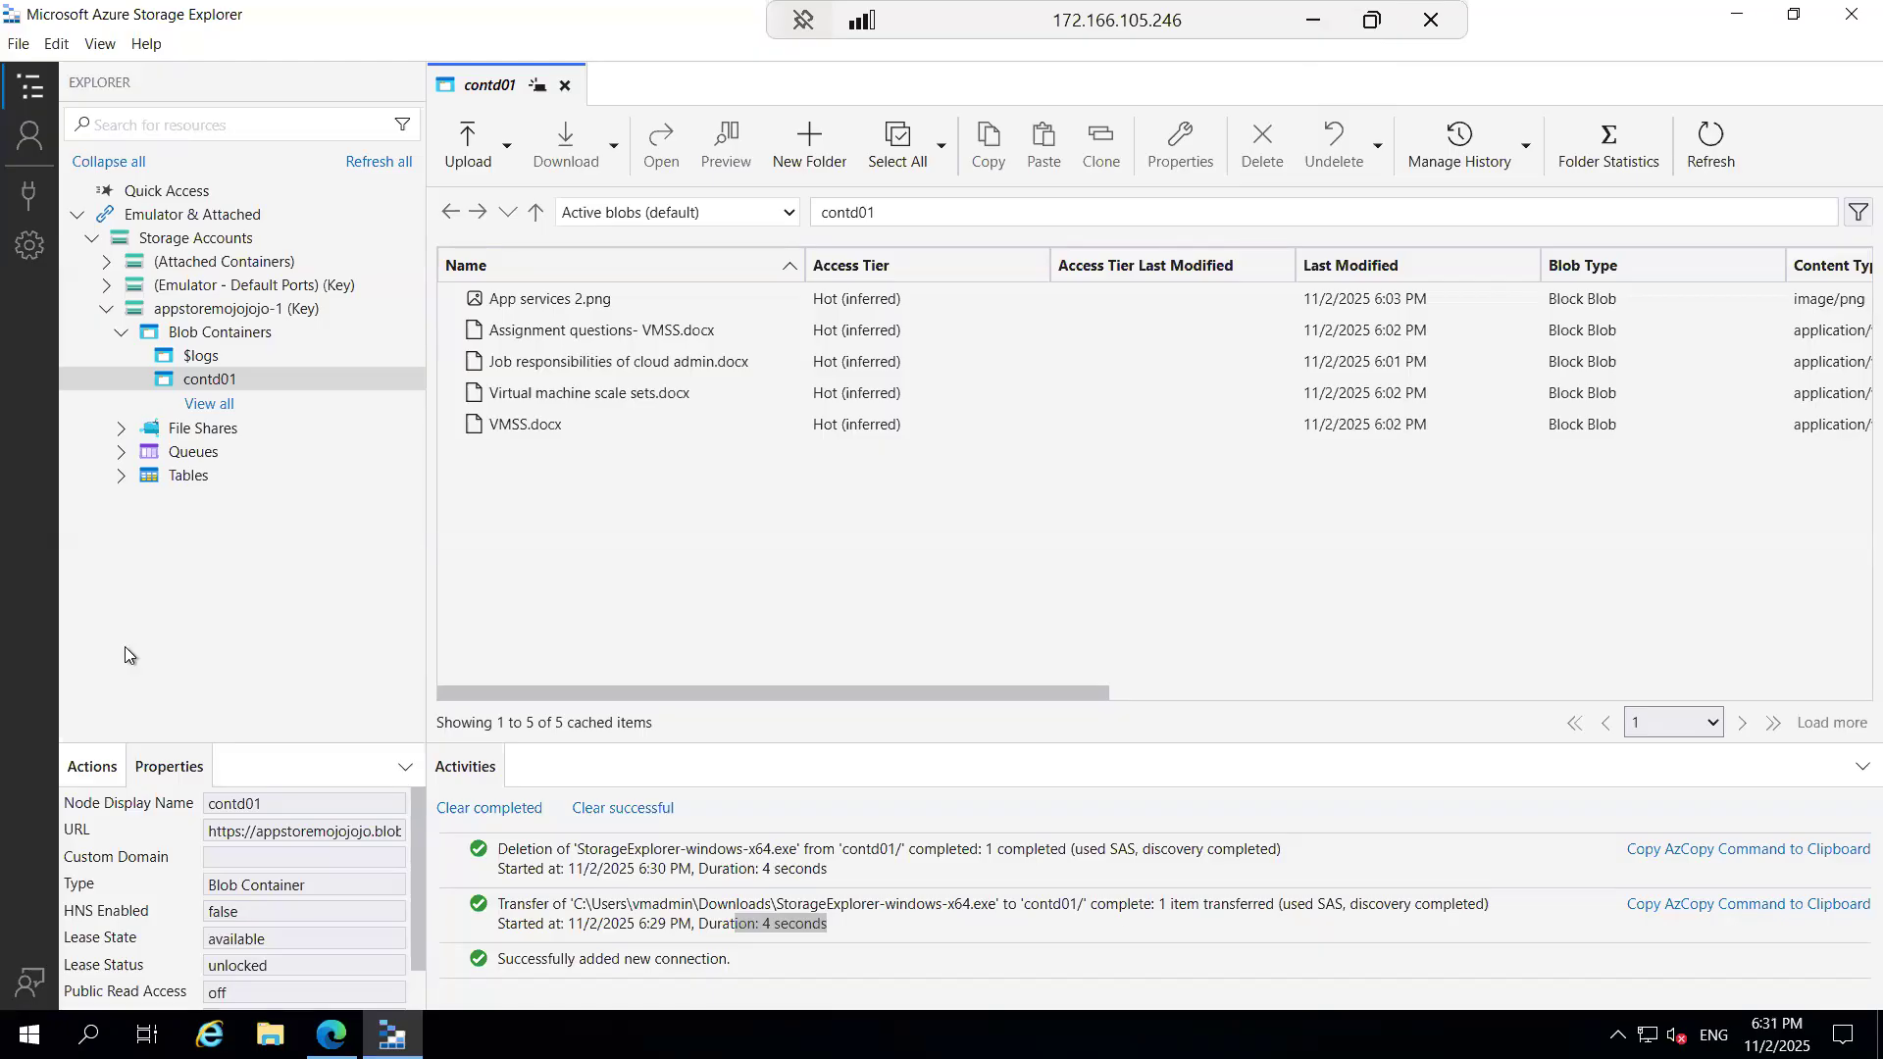
pyautogui.click(239, 311)
pyautogui.click(1321, 10)
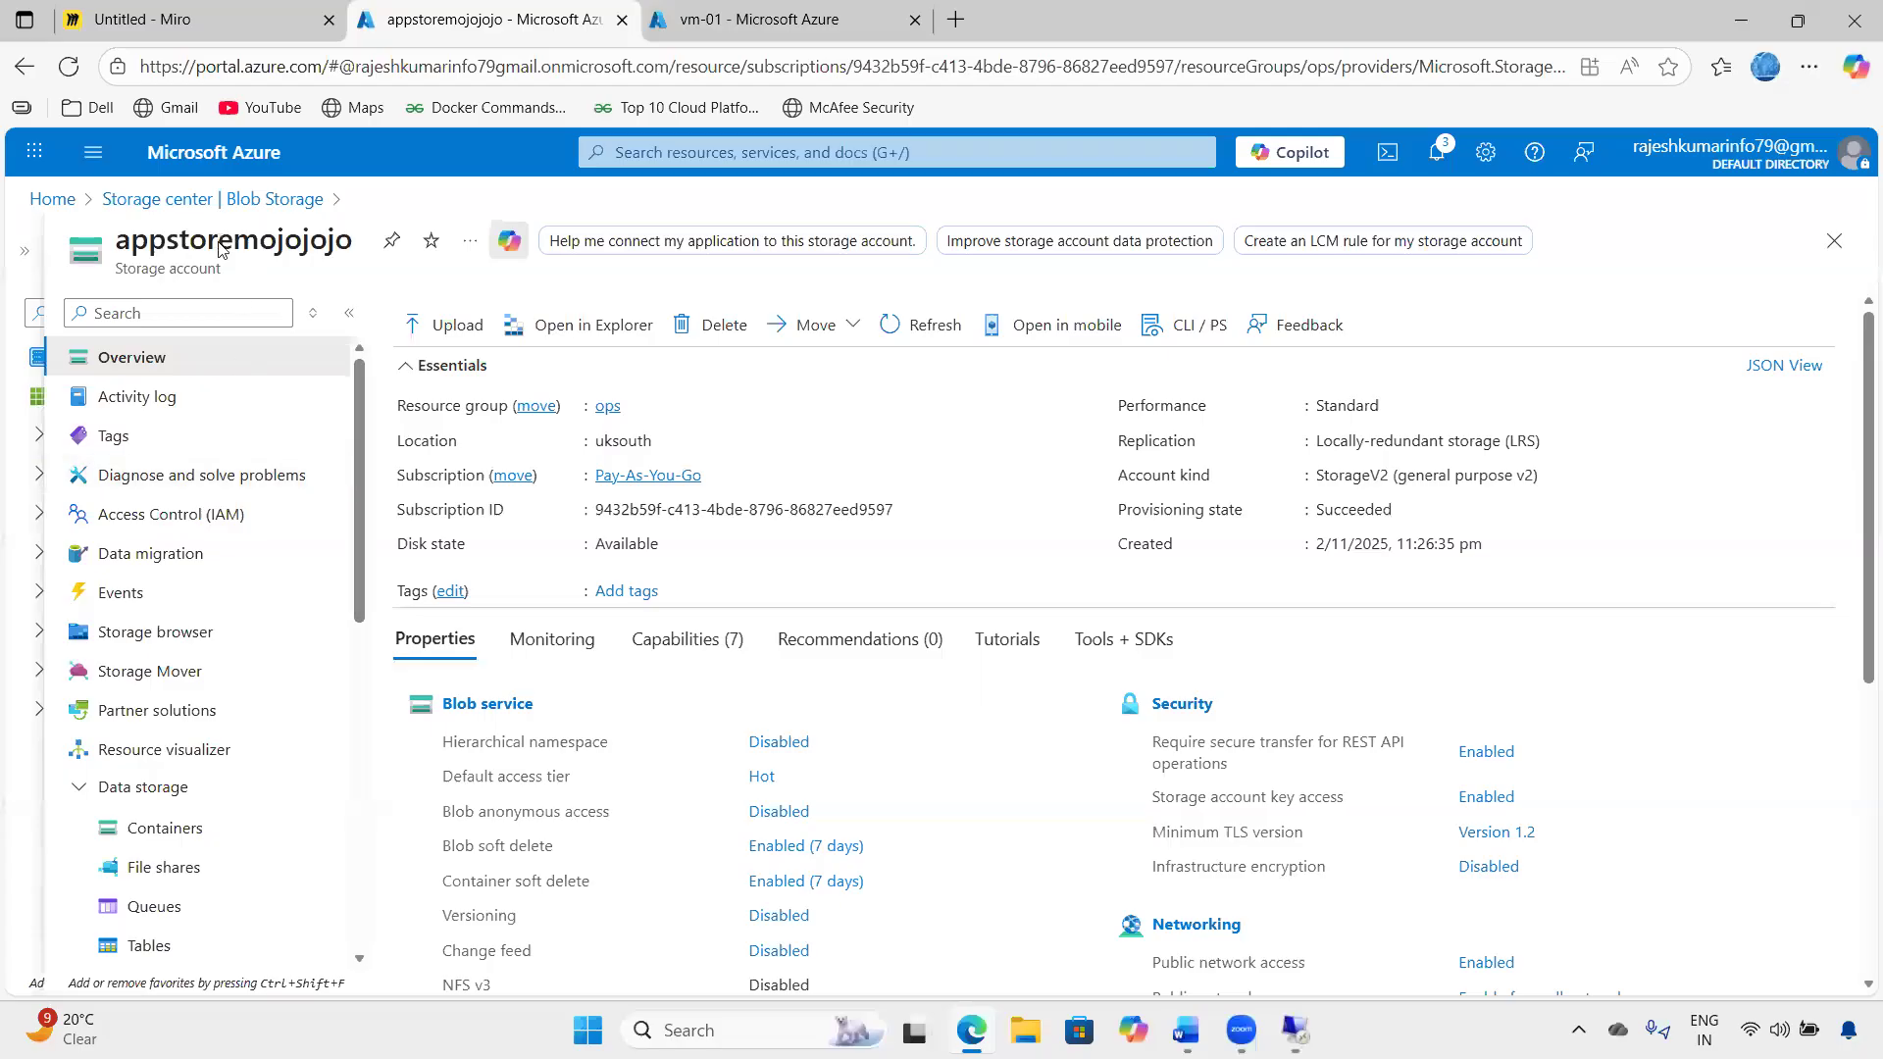
pyautogui.click(220, 828)
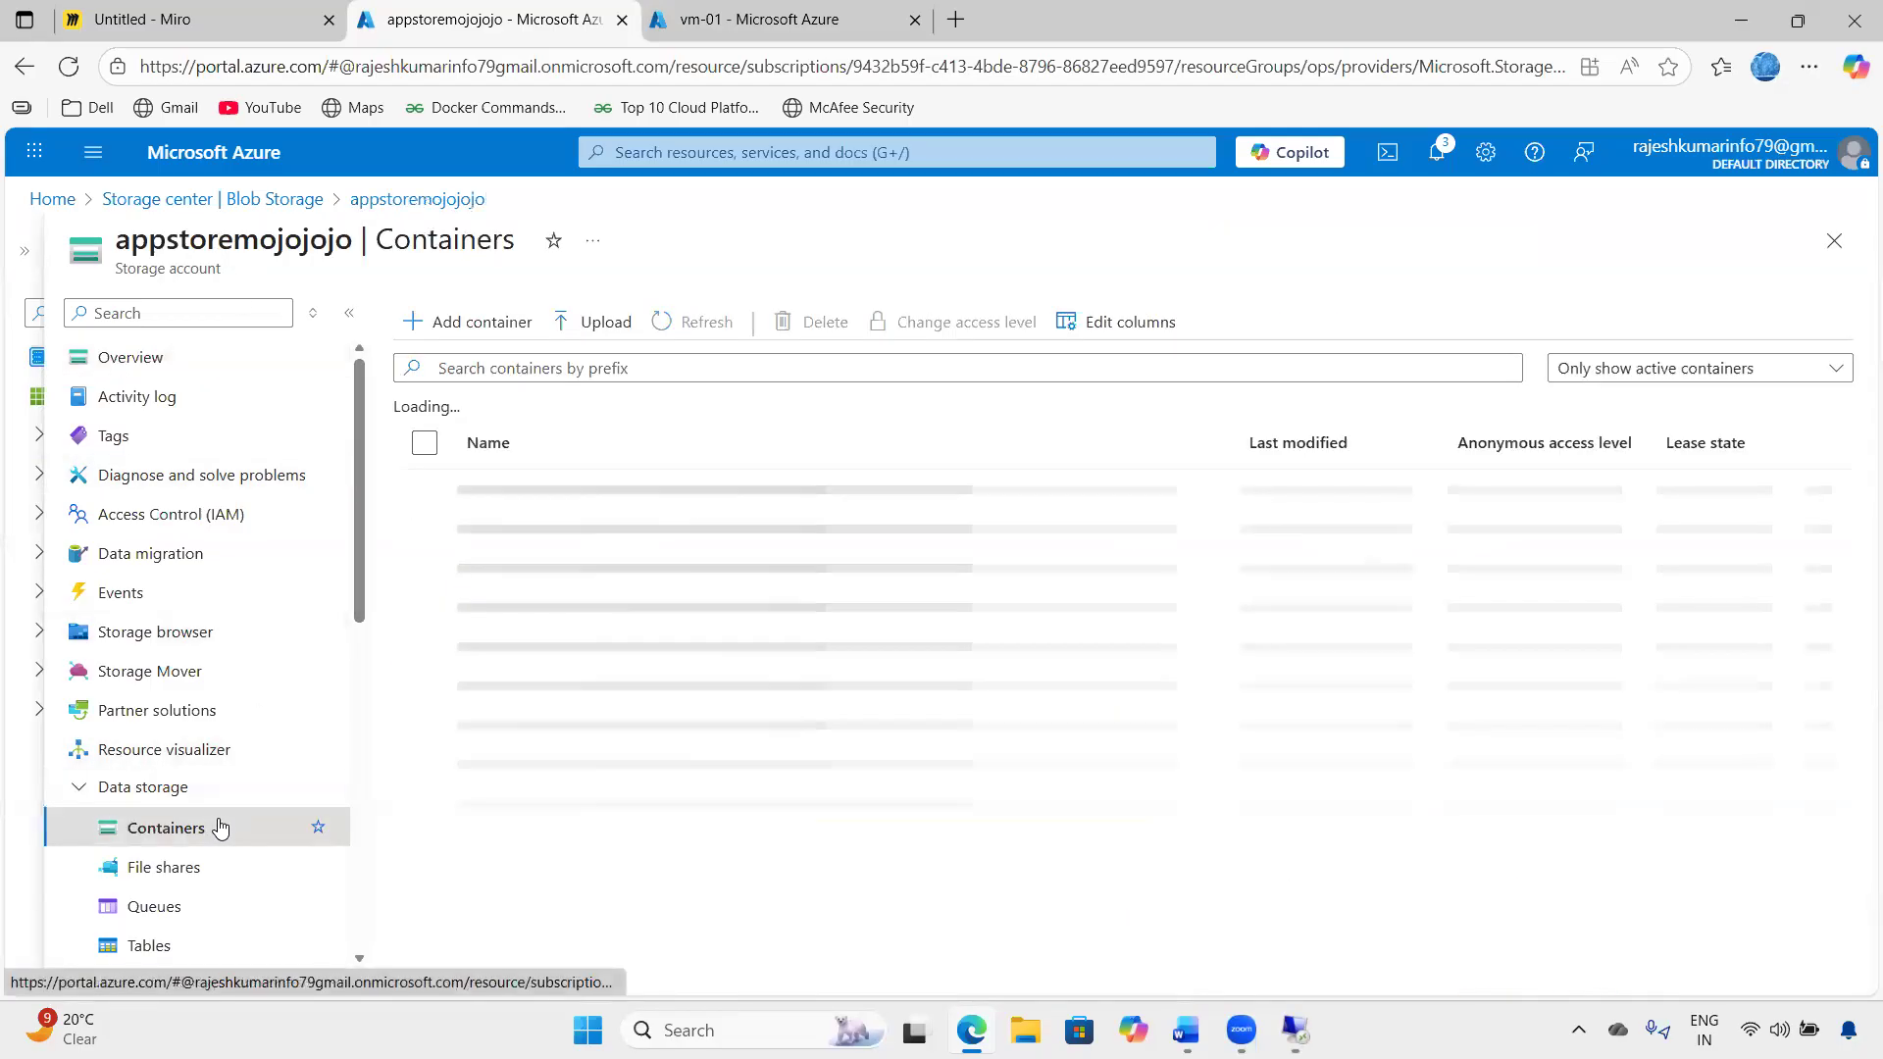
pyautogui.moveTo(115, 240); pyautogui.dragTo(343, 239)
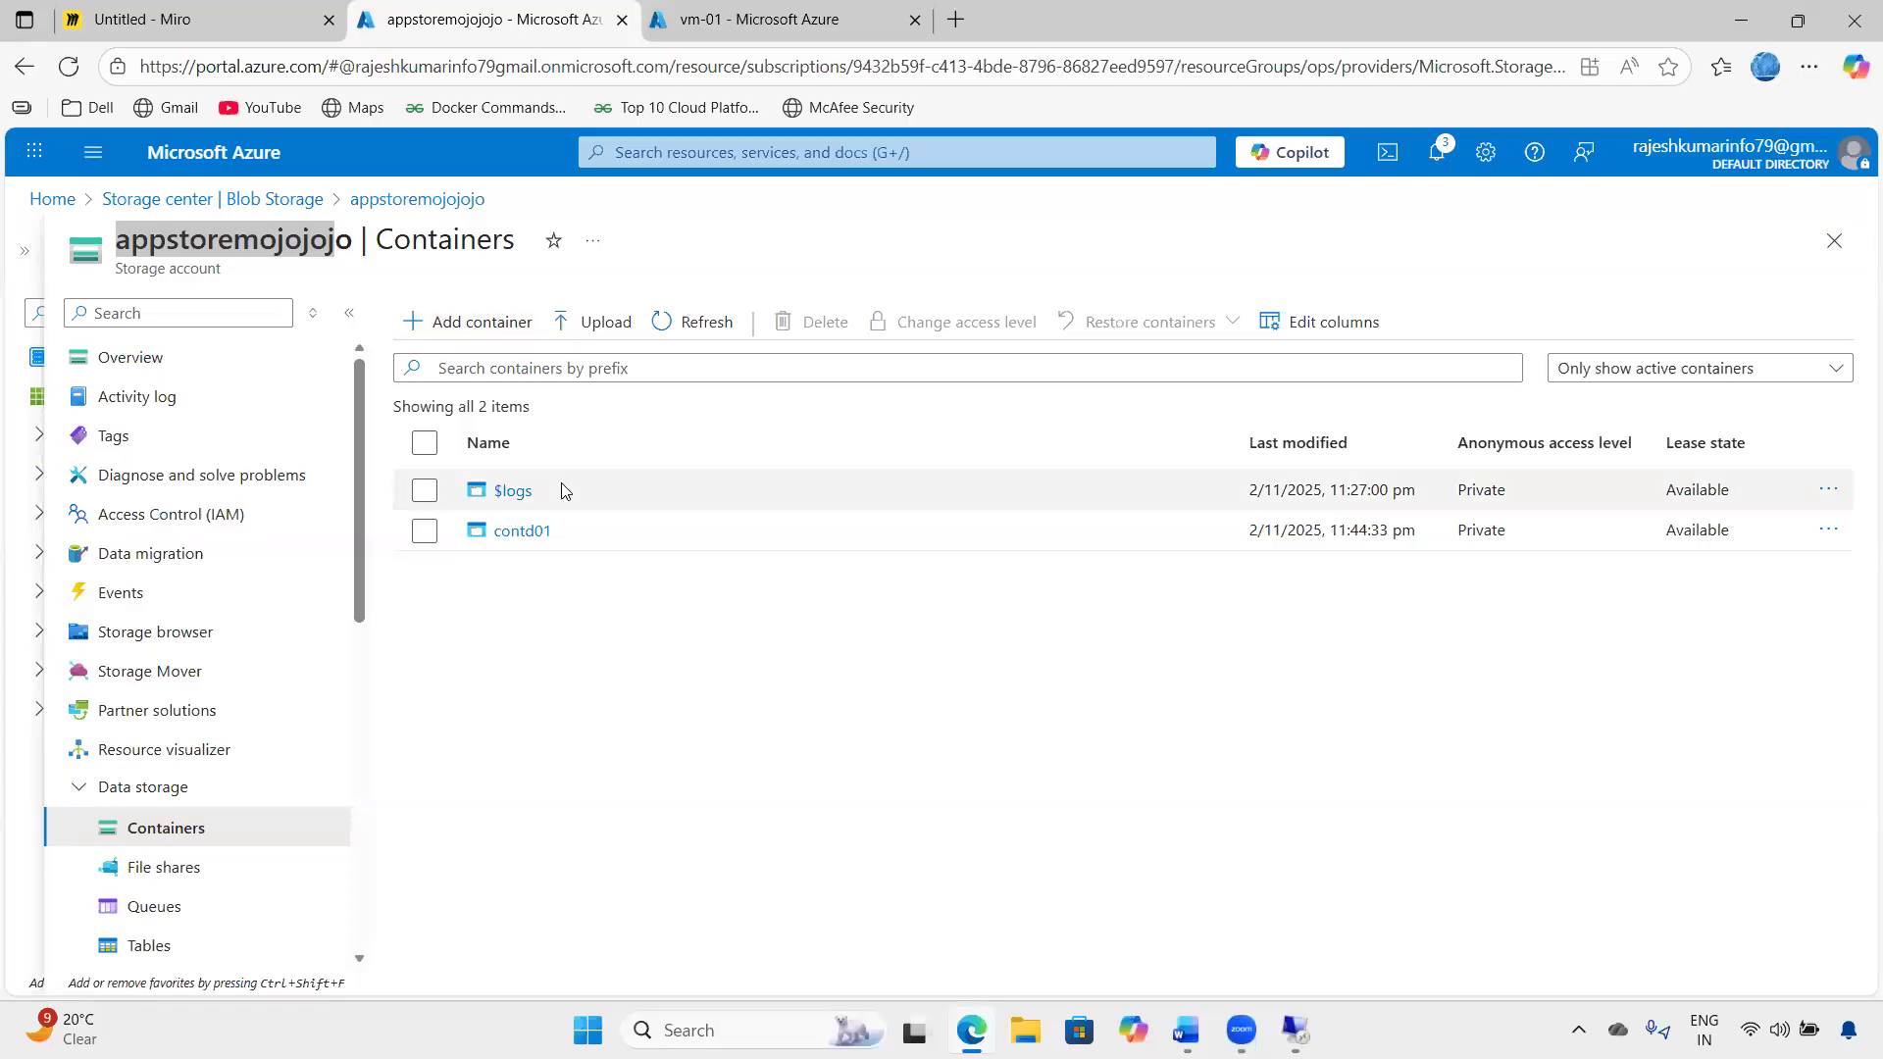
# Step: Create a new container named contd02 and open it
pyautogui.click(459, 327)
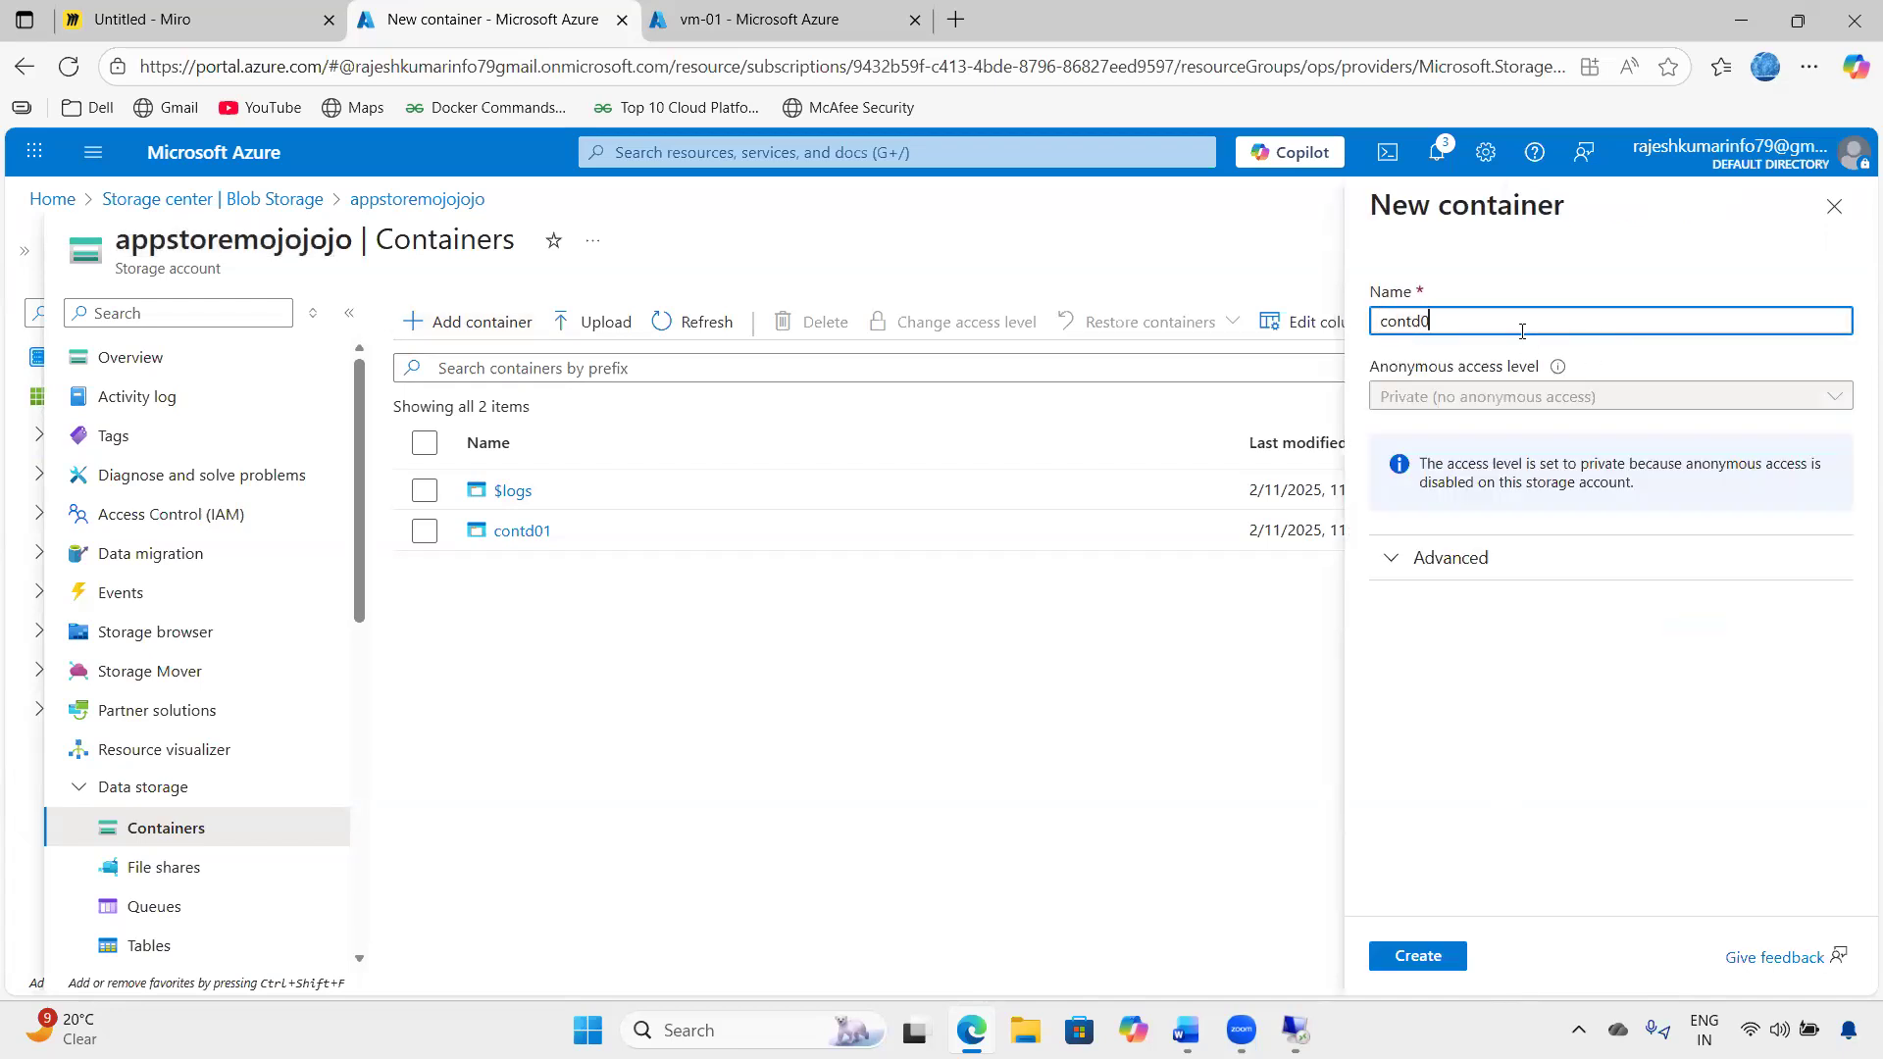
pyautogui.click(1443, 959)
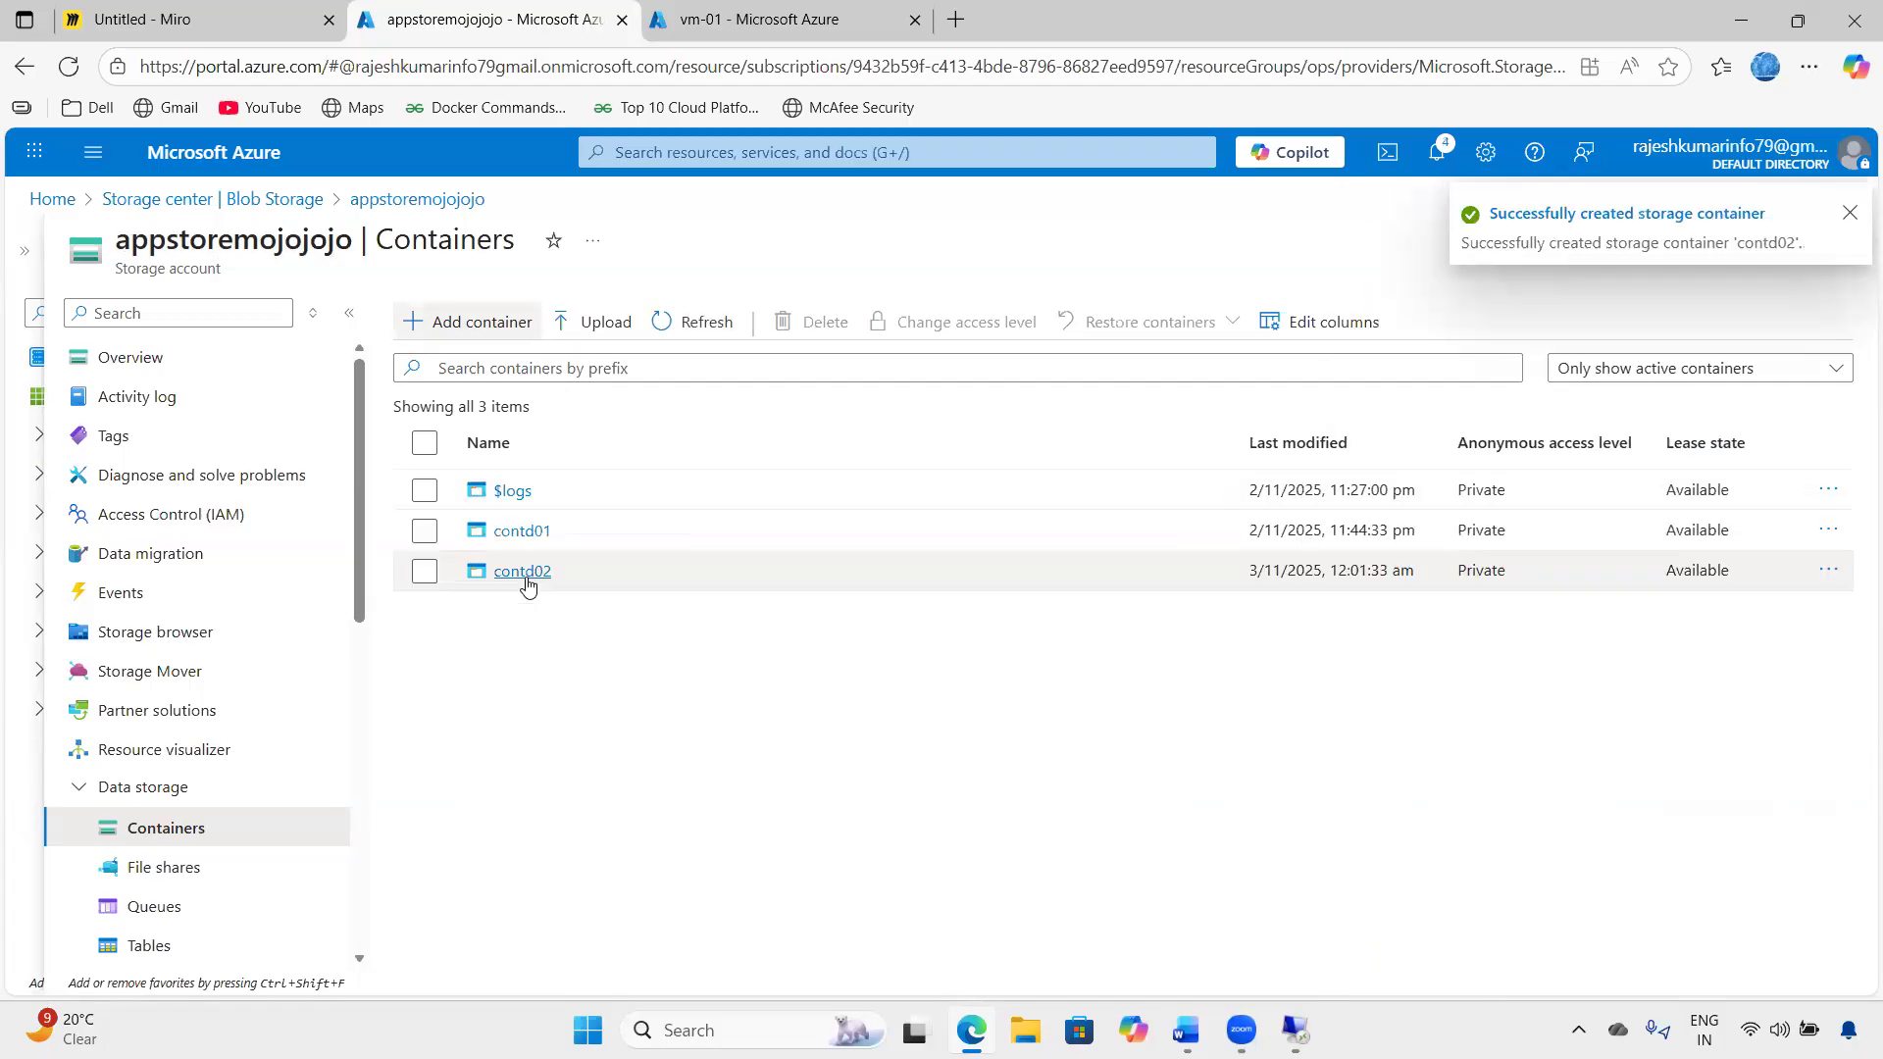
pyautogui.click(522, 573)
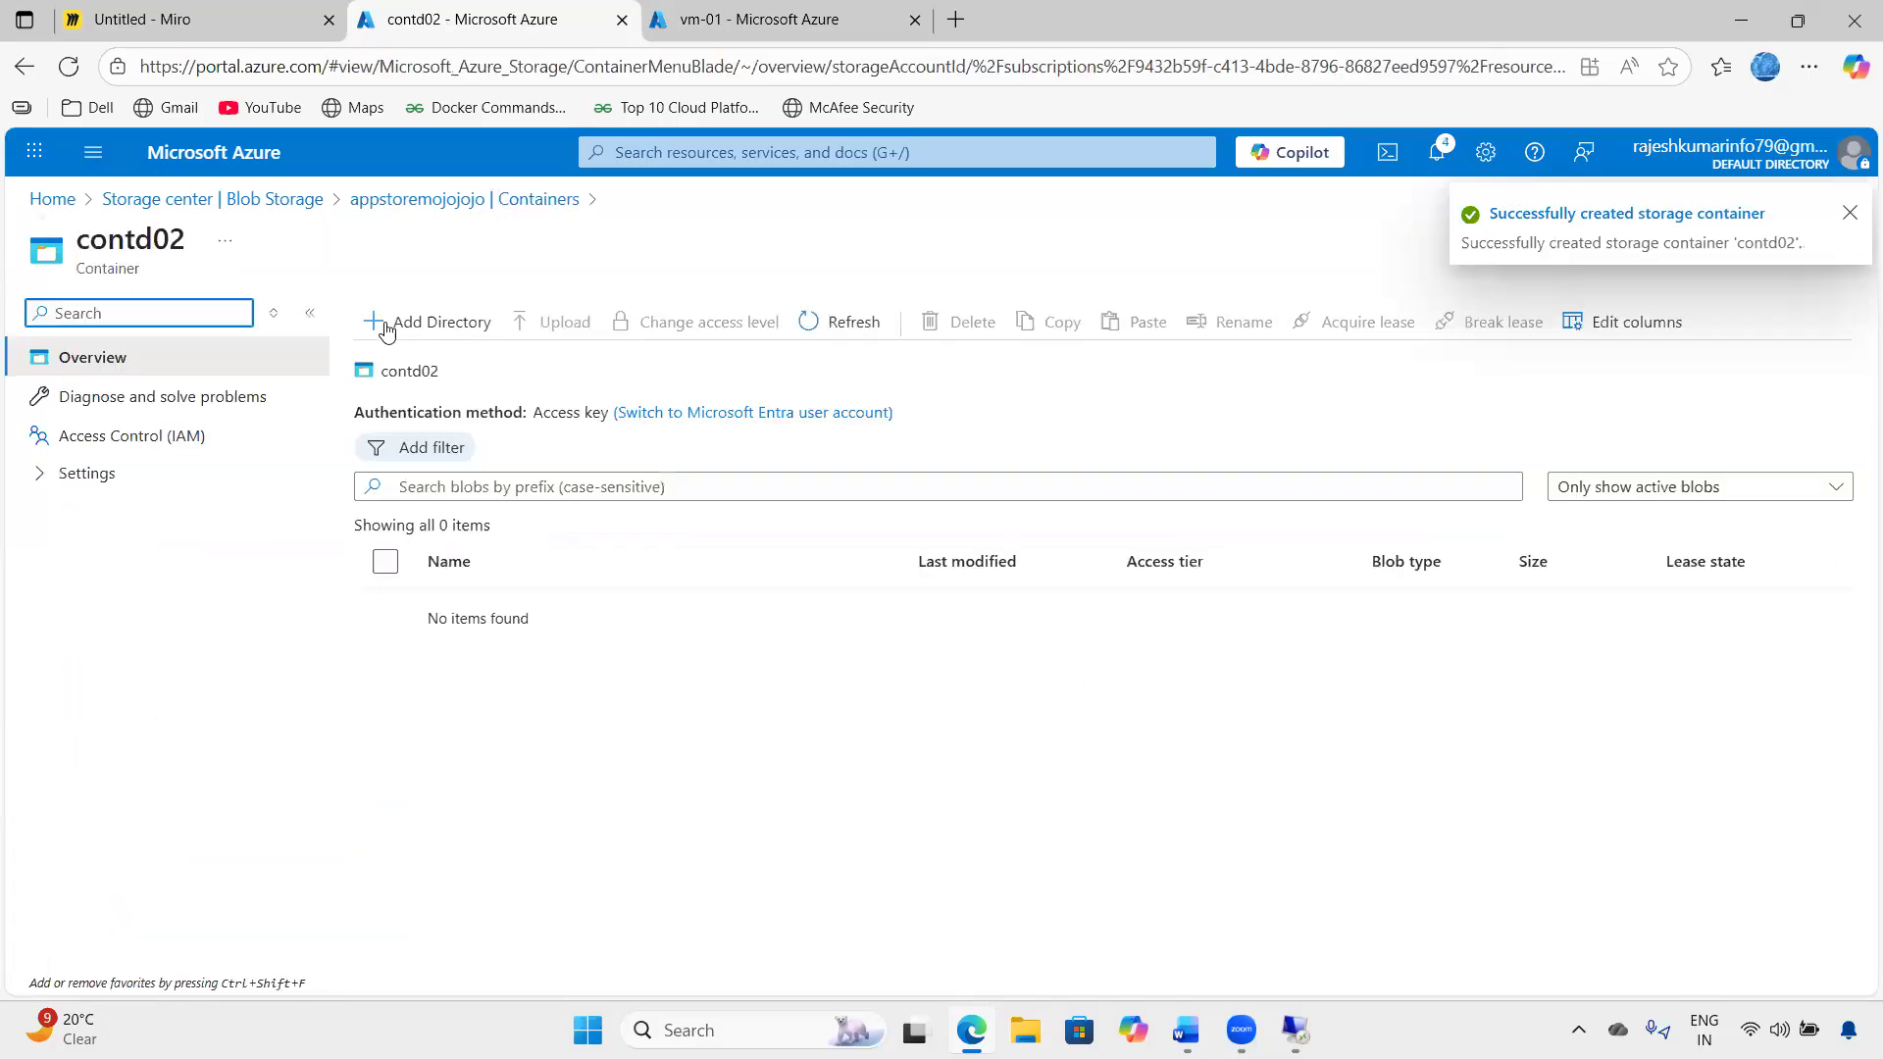
# Step: Upload App services.png and App services 2.png from the Desktop into contd02
pyautogui.click(539, 326)
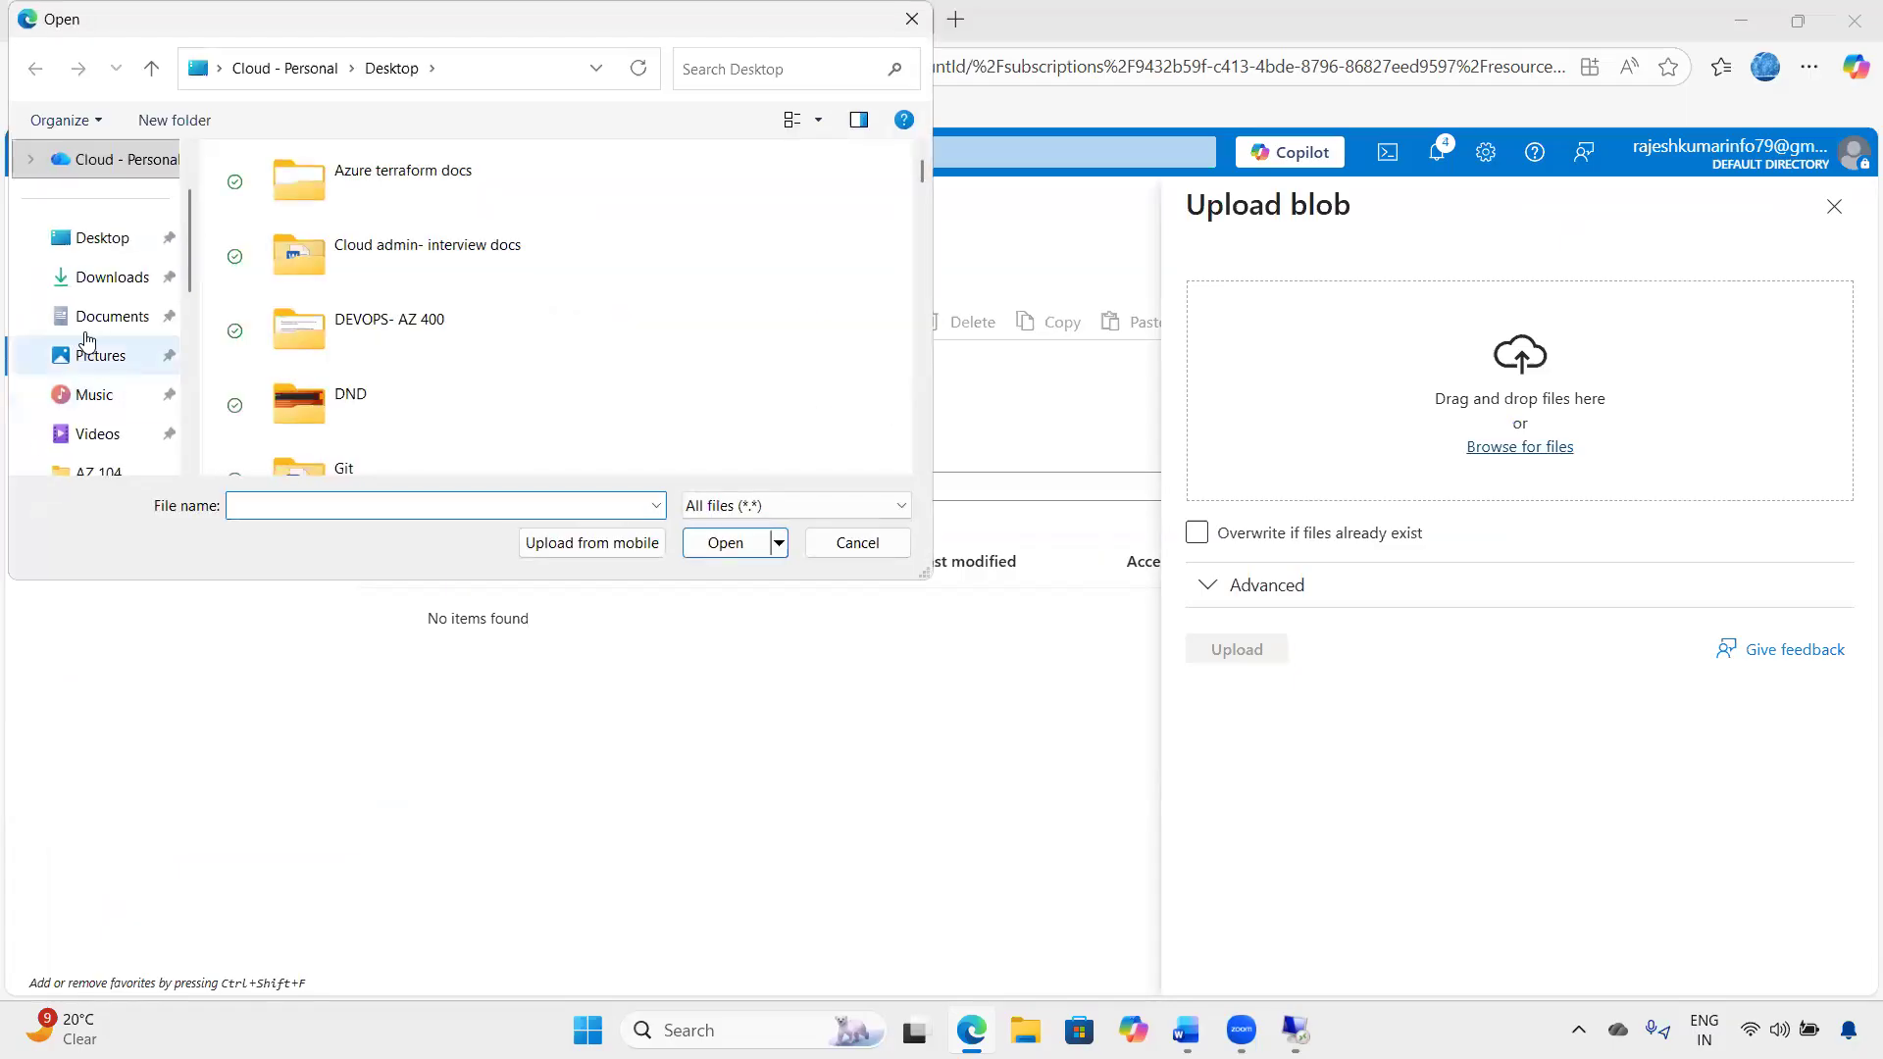
pyautogui.click(103, 238)
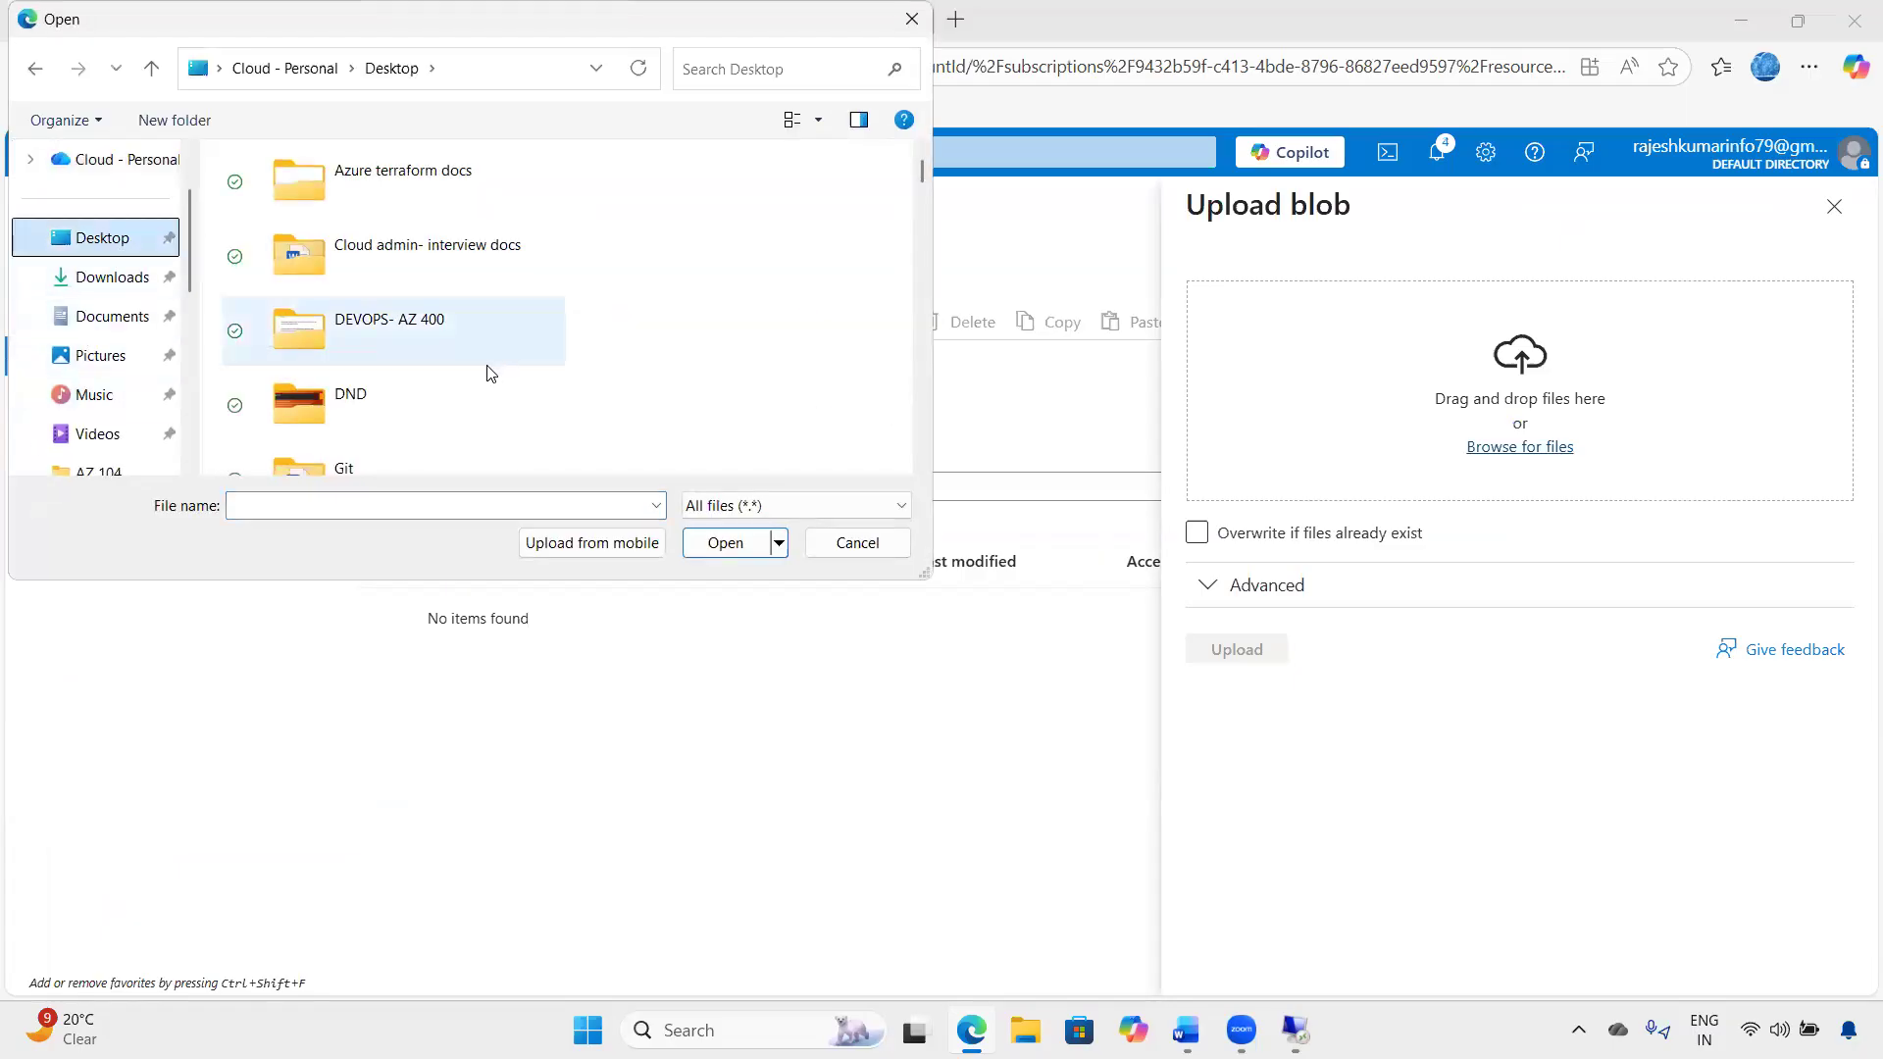
pyautogui.scroll(-5, 487, 368)
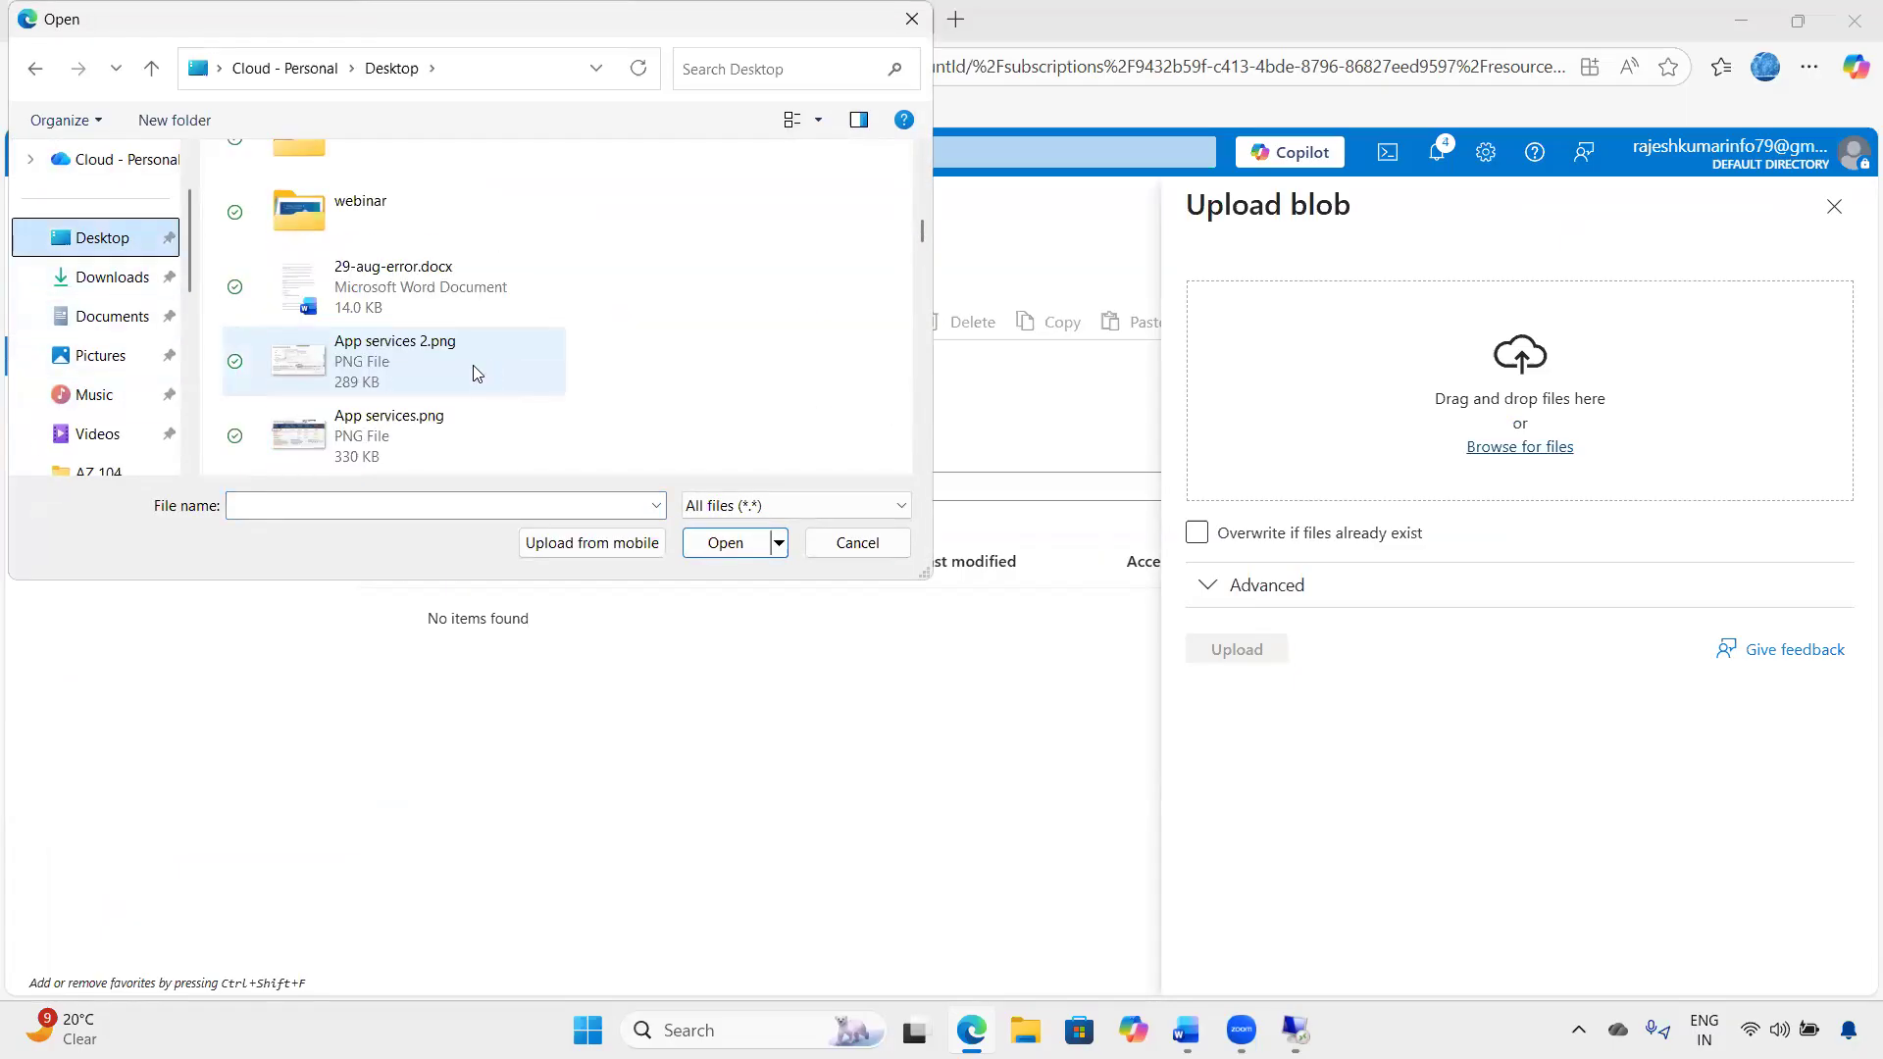
pyautogui.click(475, 373)
pyautogui.keyDown('ctrl'); pyautogui.click(449, 434); pyautogui.keyUp('ctrl')
pyautogui.click(739, 546)
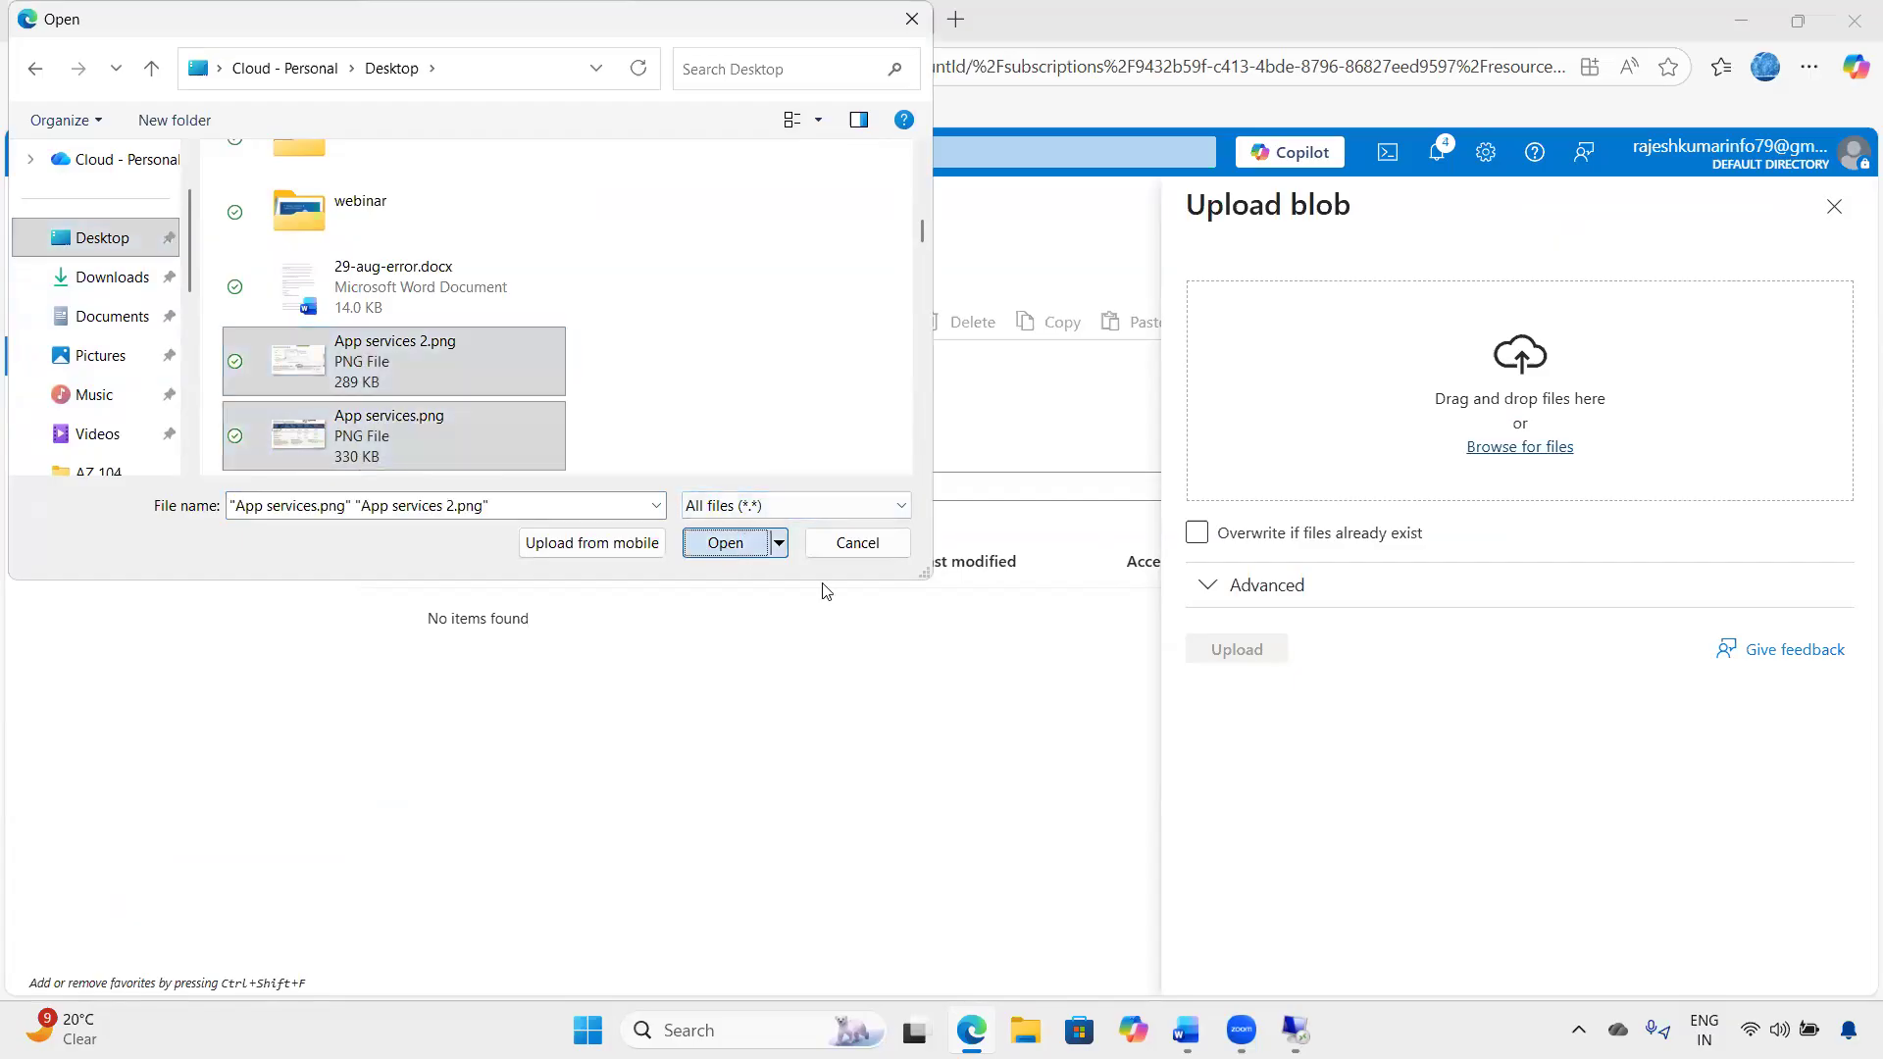
pyautogui.click(1236, 649)
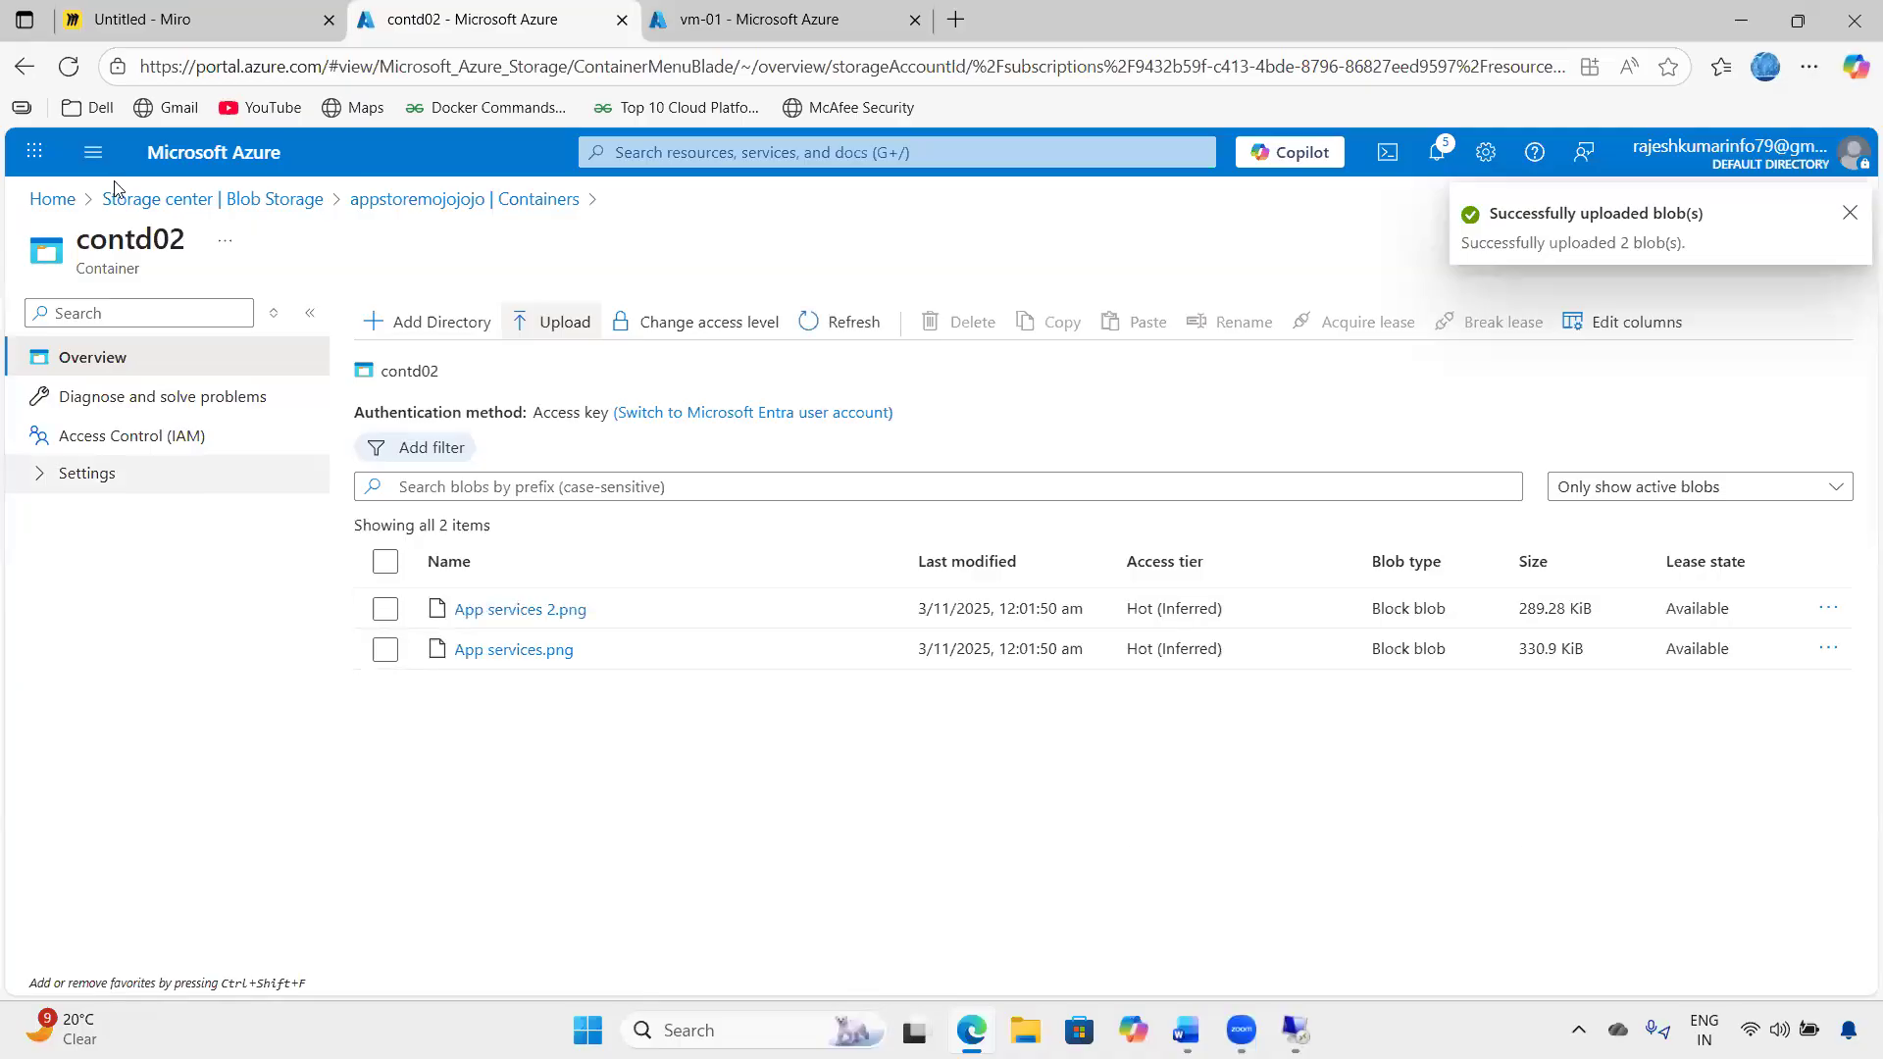
# Step: Navigate back to the appstoremojojojo storage account's container list
pyautogui.click(263, 201)
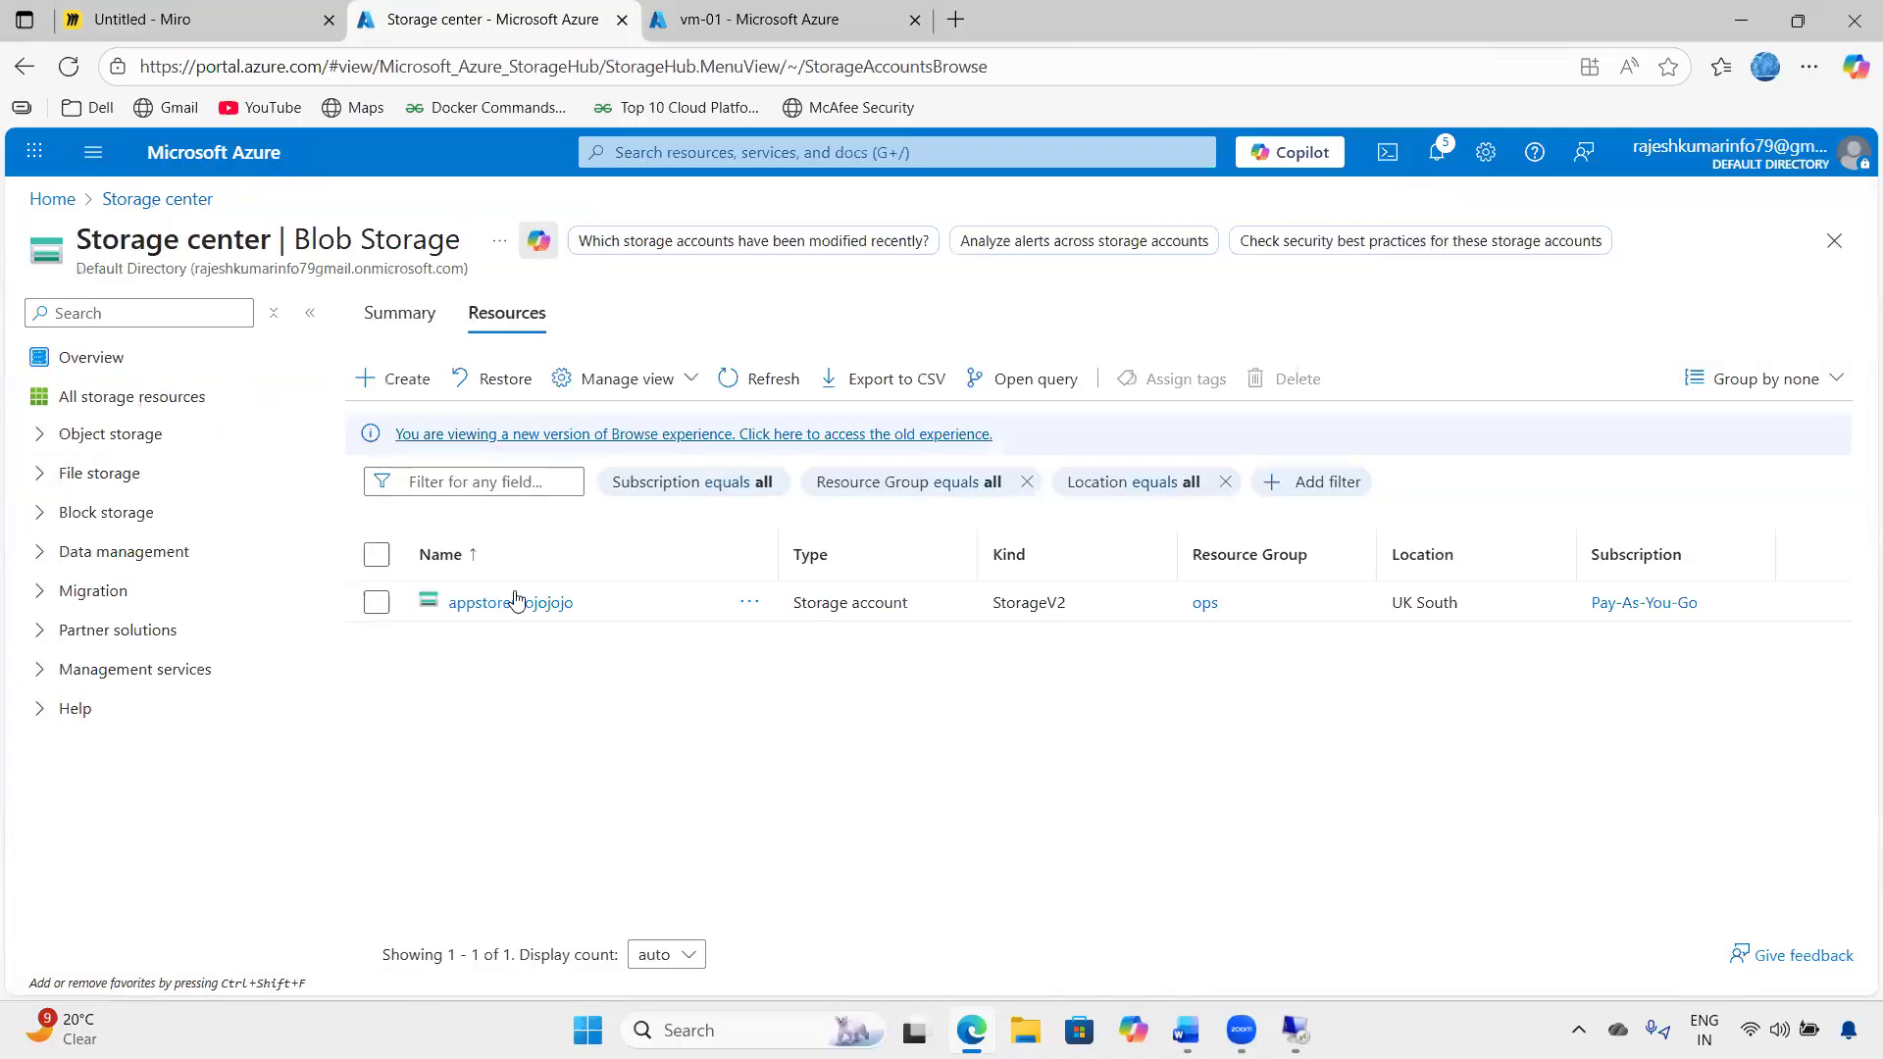
pyautogui.click(521, 600)
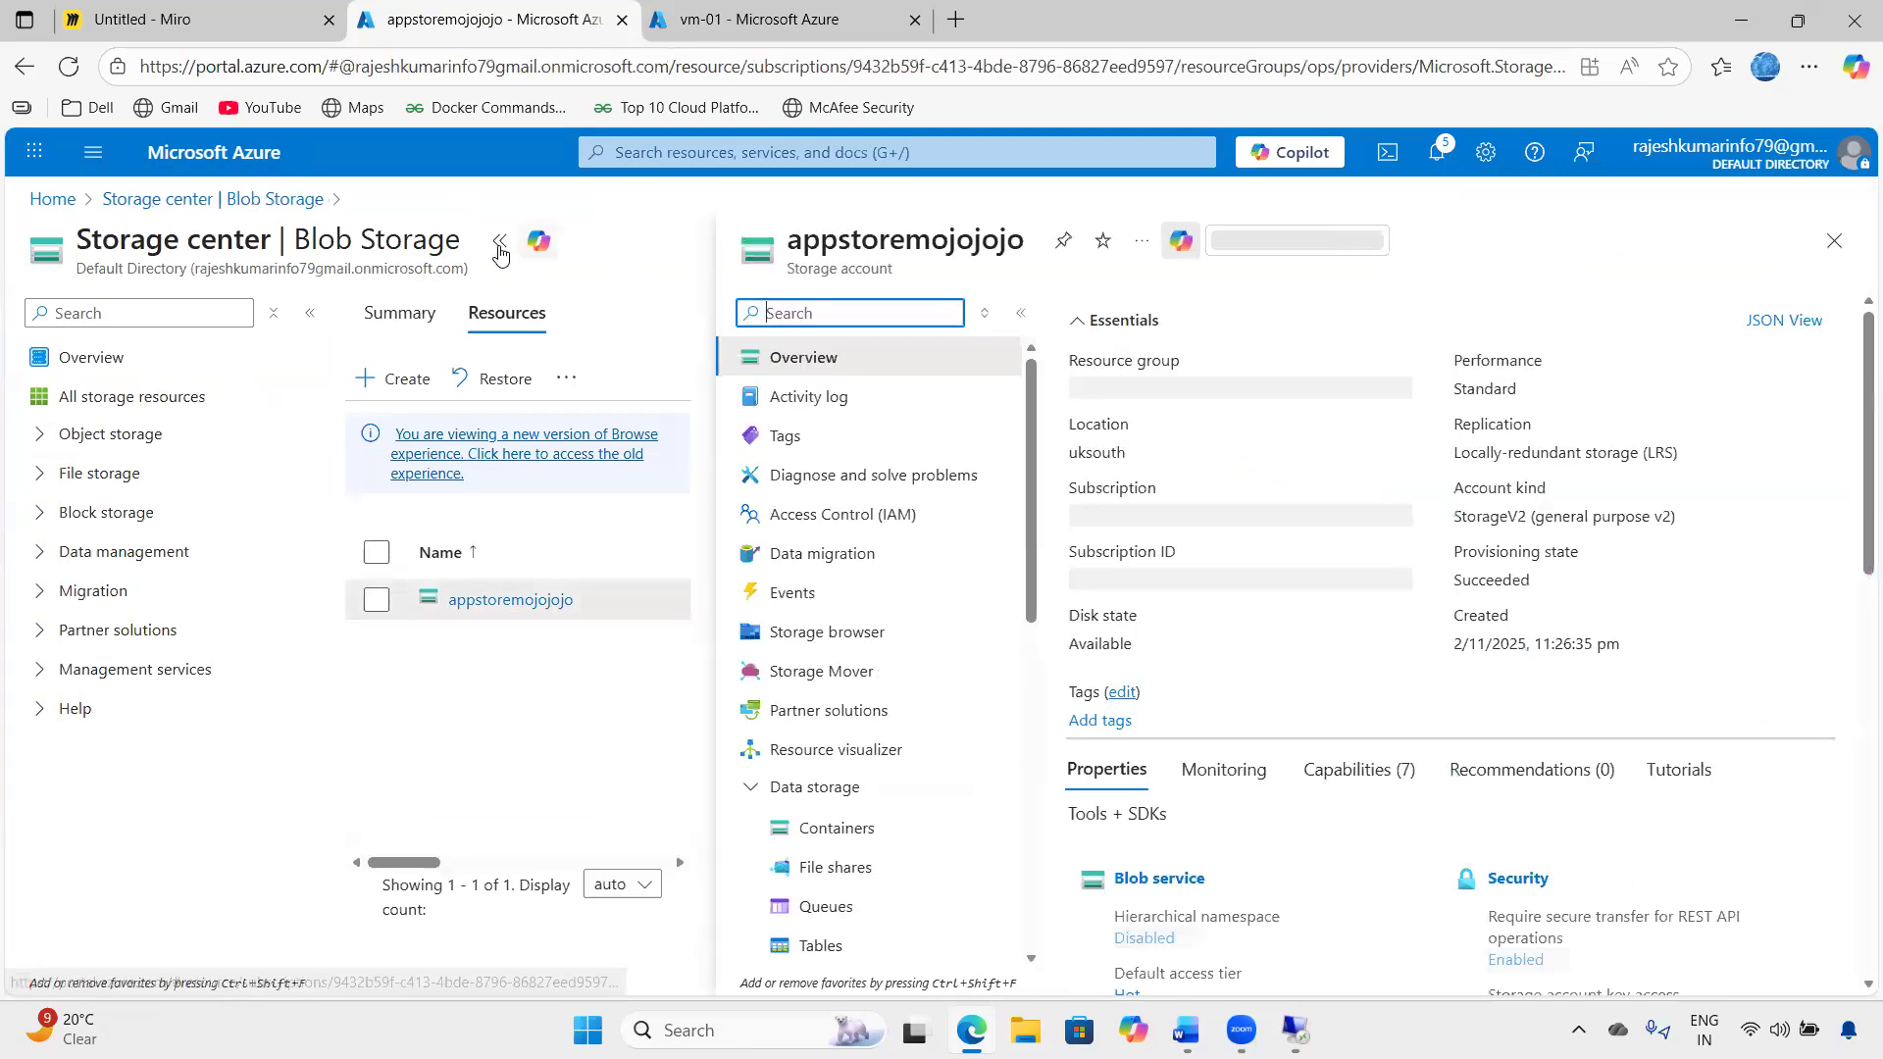
pyautogui.click(167, 826)
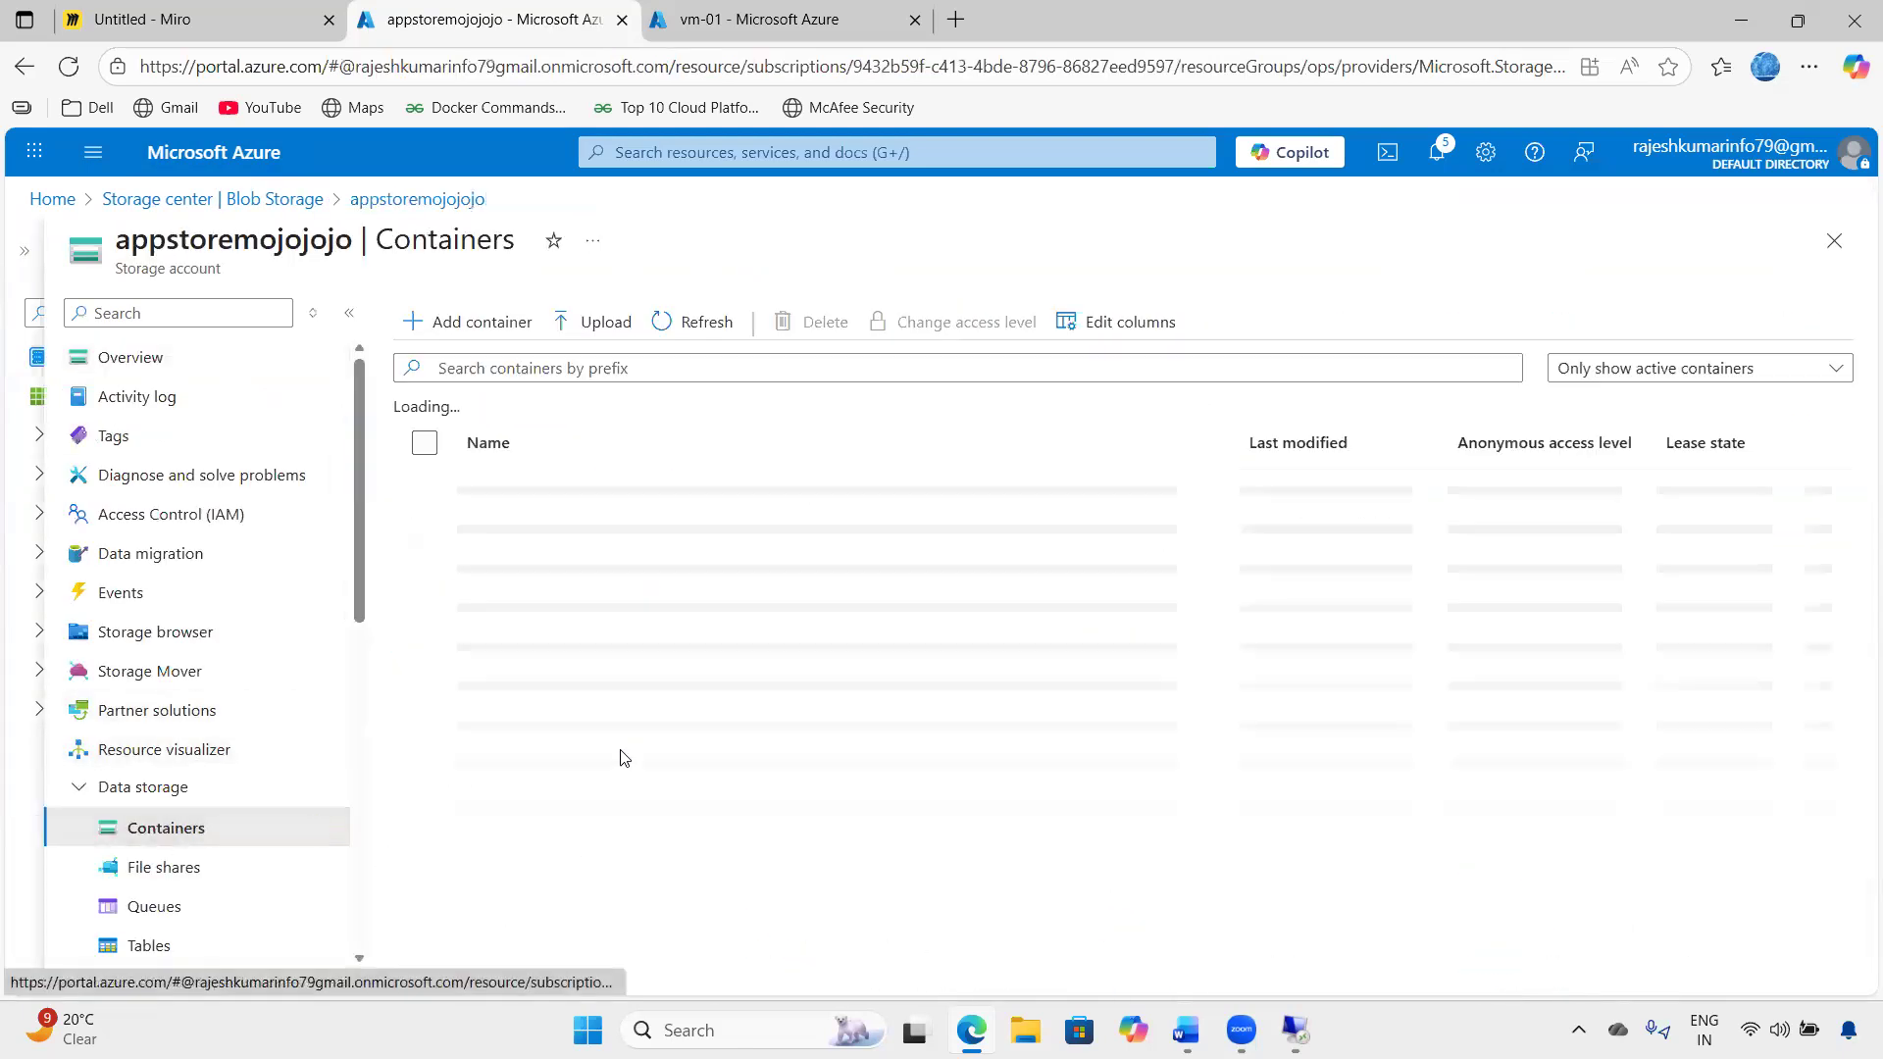
pyautogui.click(1290, 1020)
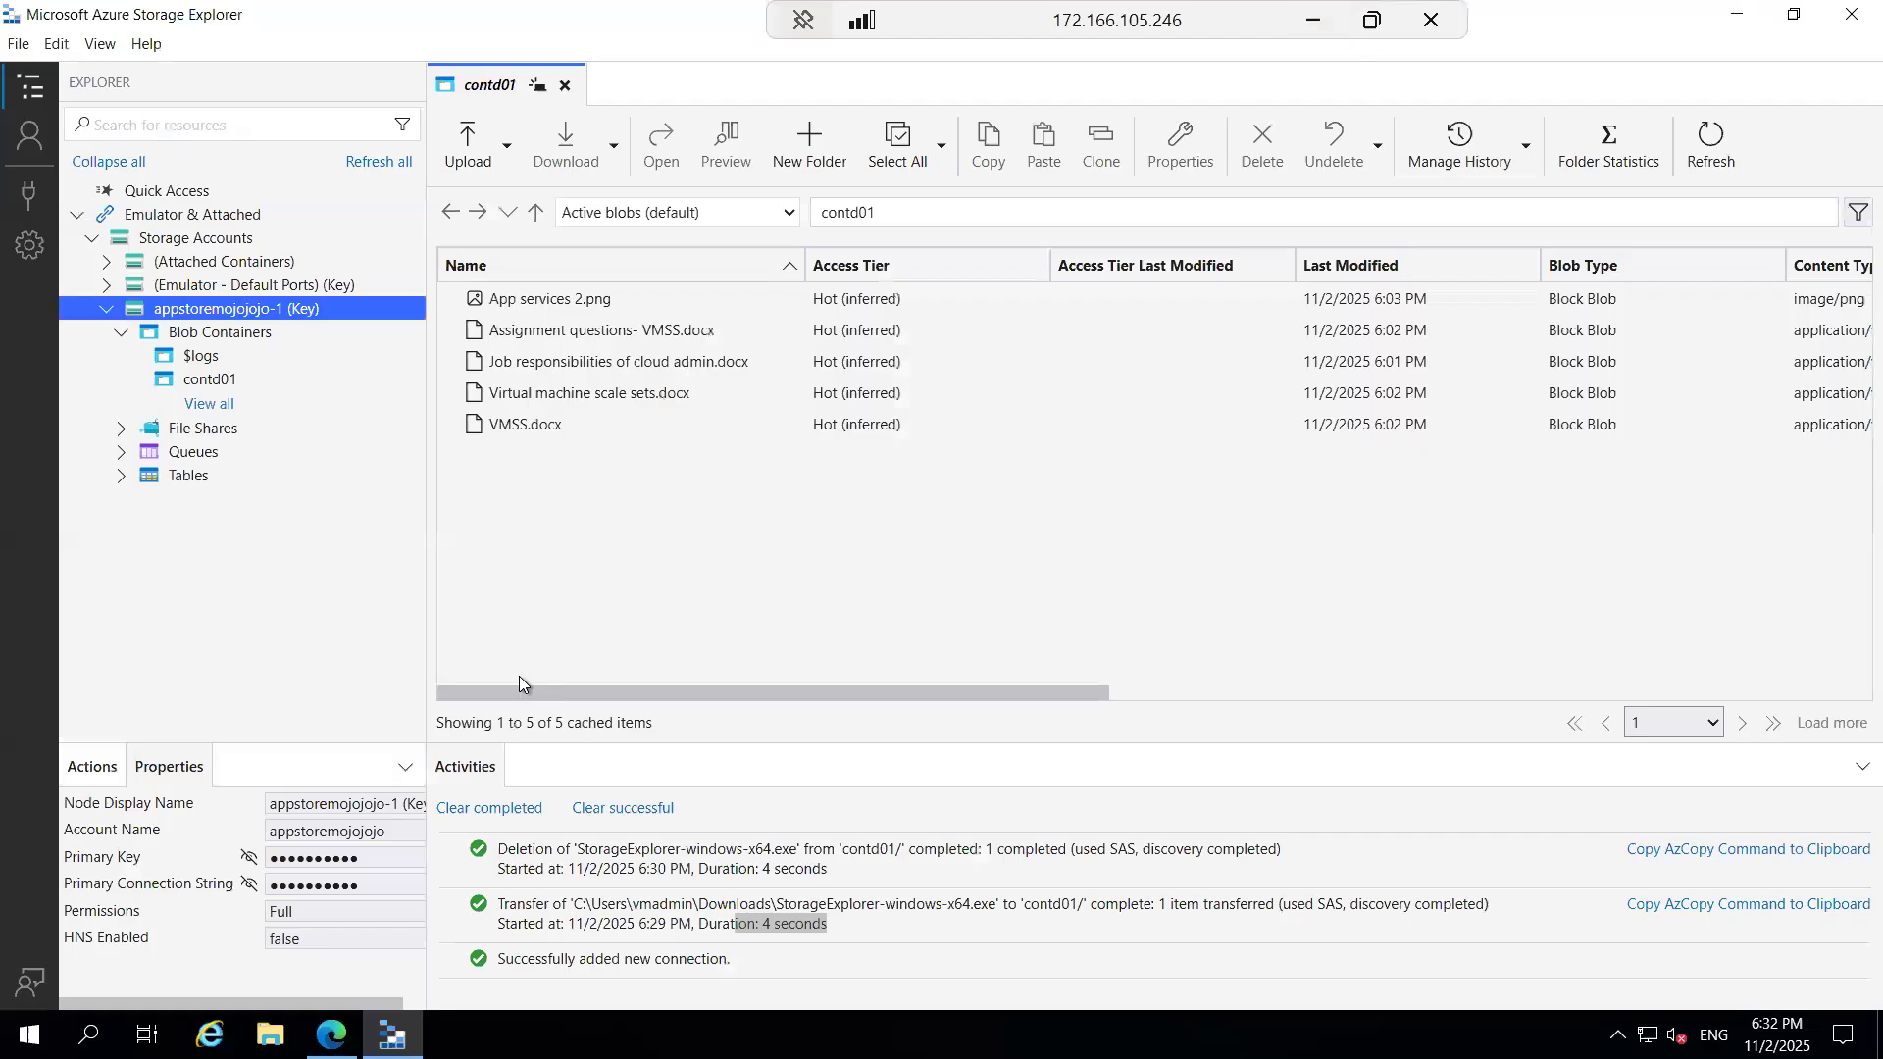
# Step: In Storage Explorer, list all blob containers and open contd02 to view its two PNG blobs
pyautogui.click(210, 406)
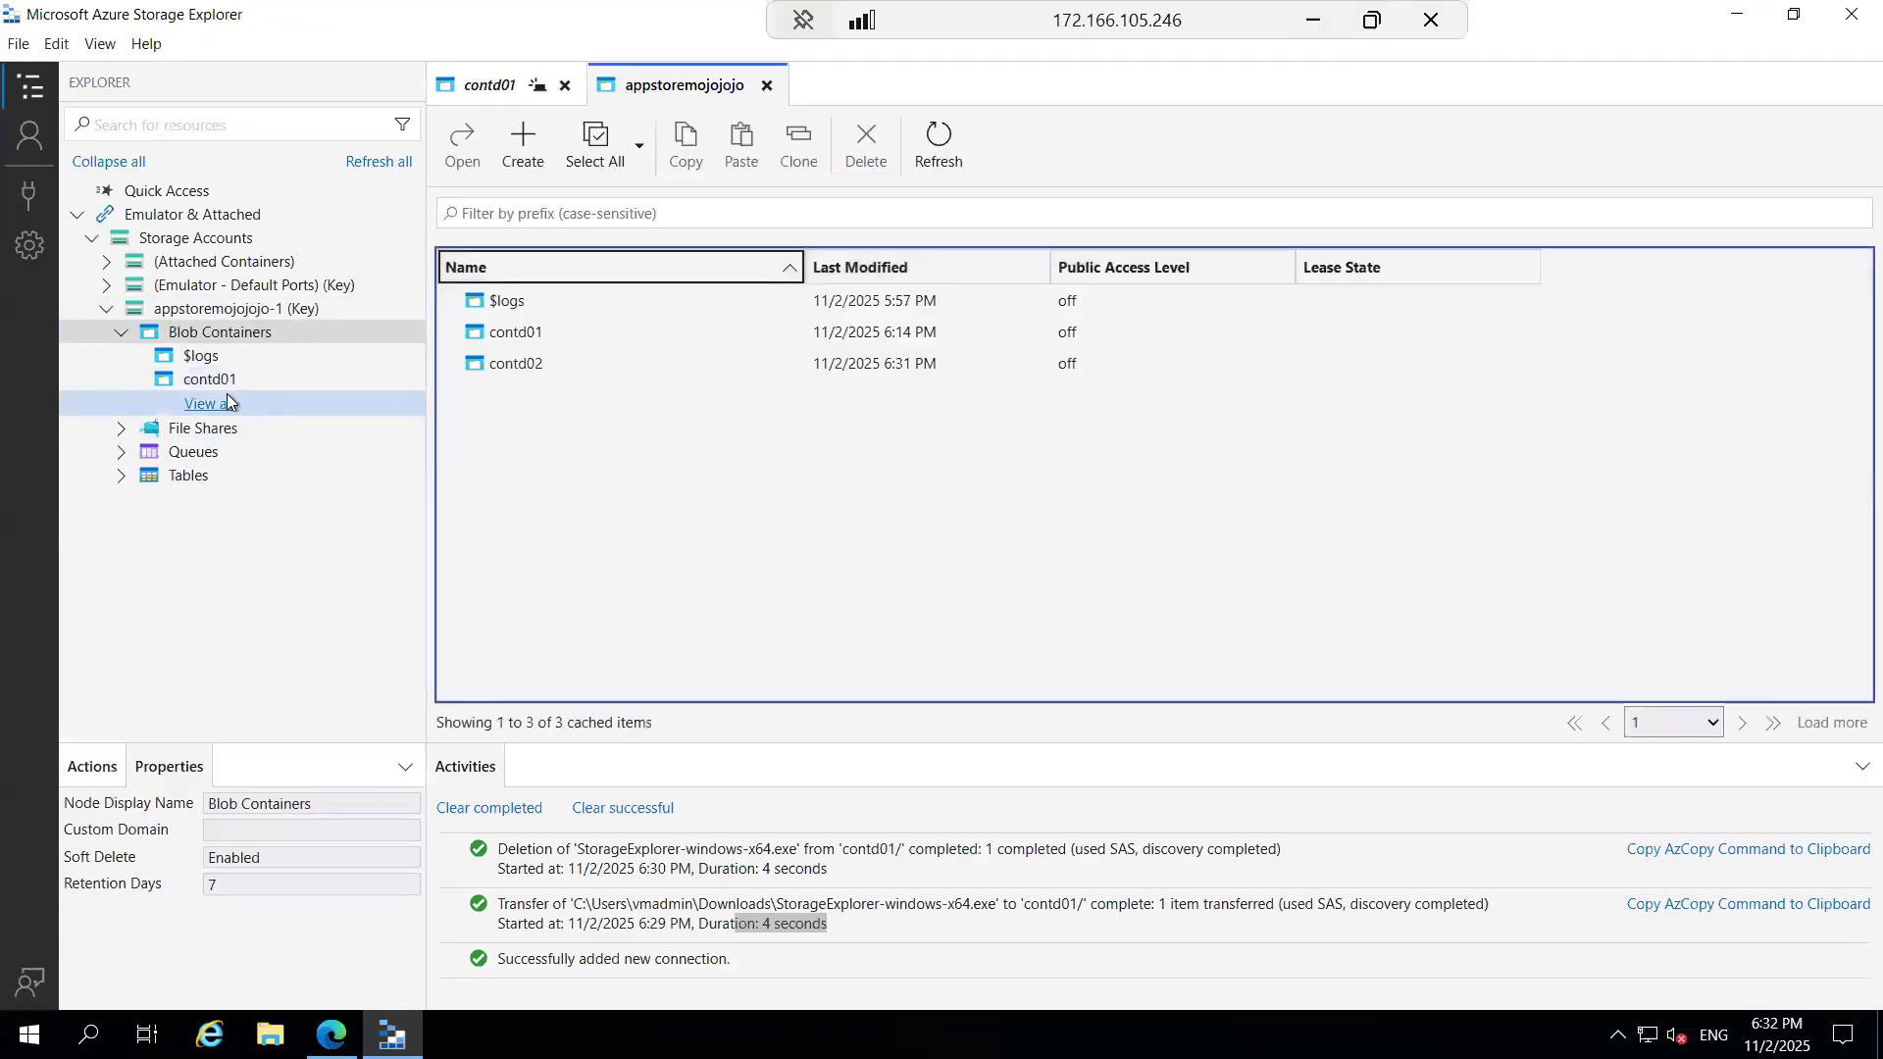
pyautogui.click(538, 332)
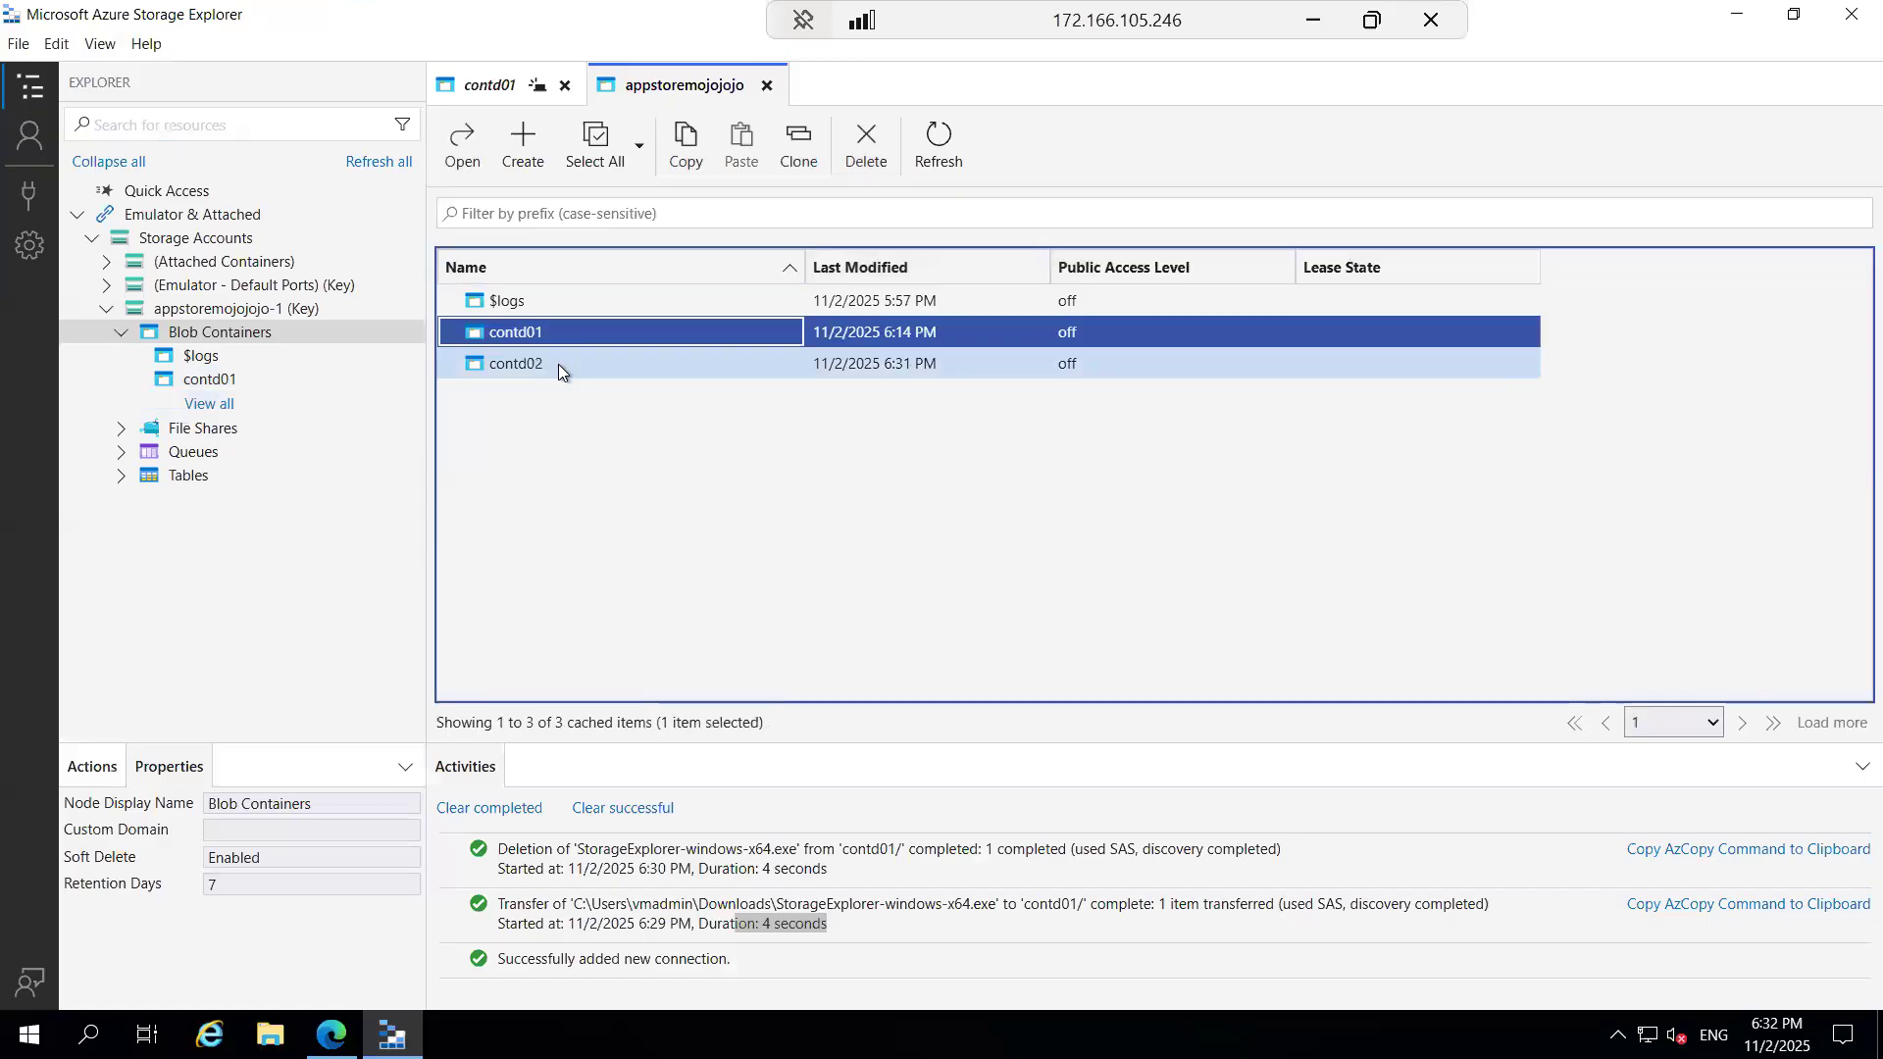
pyautogui.click(559, 368)
pyautogui.doubleClick(557, 363)
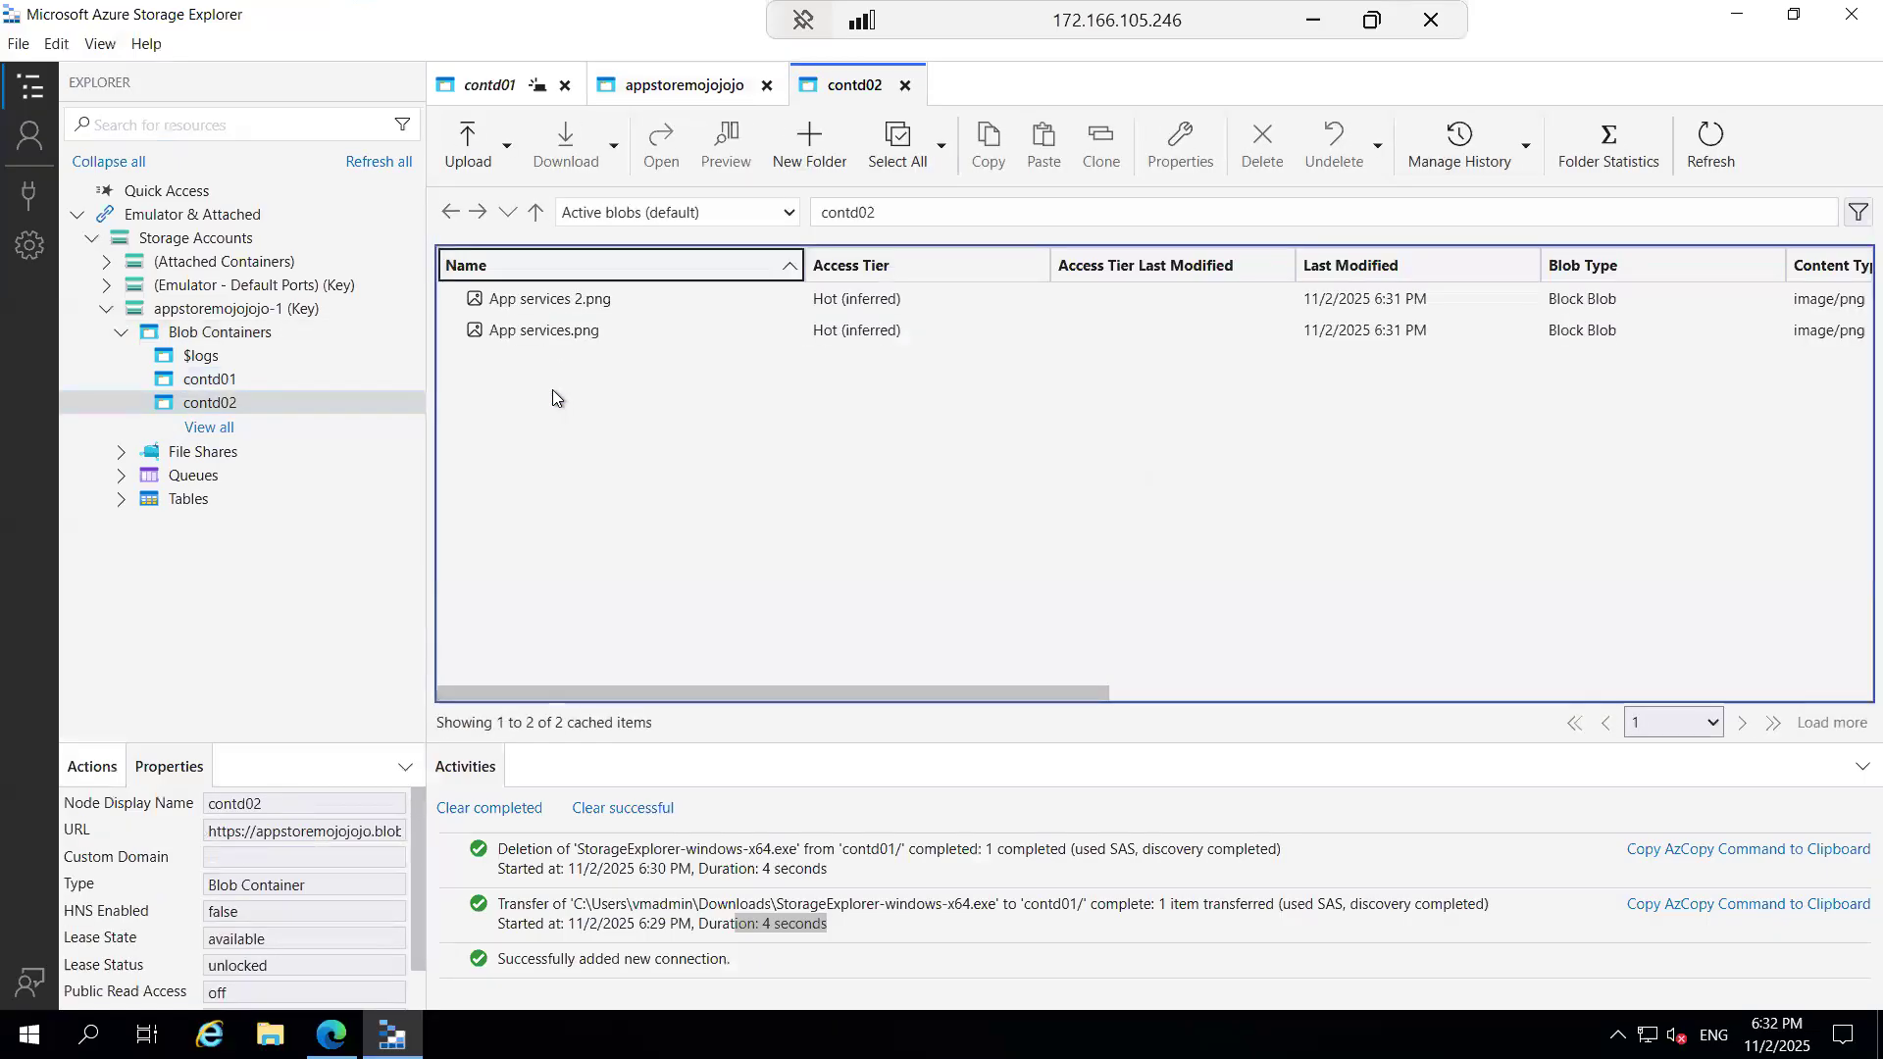
pyautogui.click(541, 333)
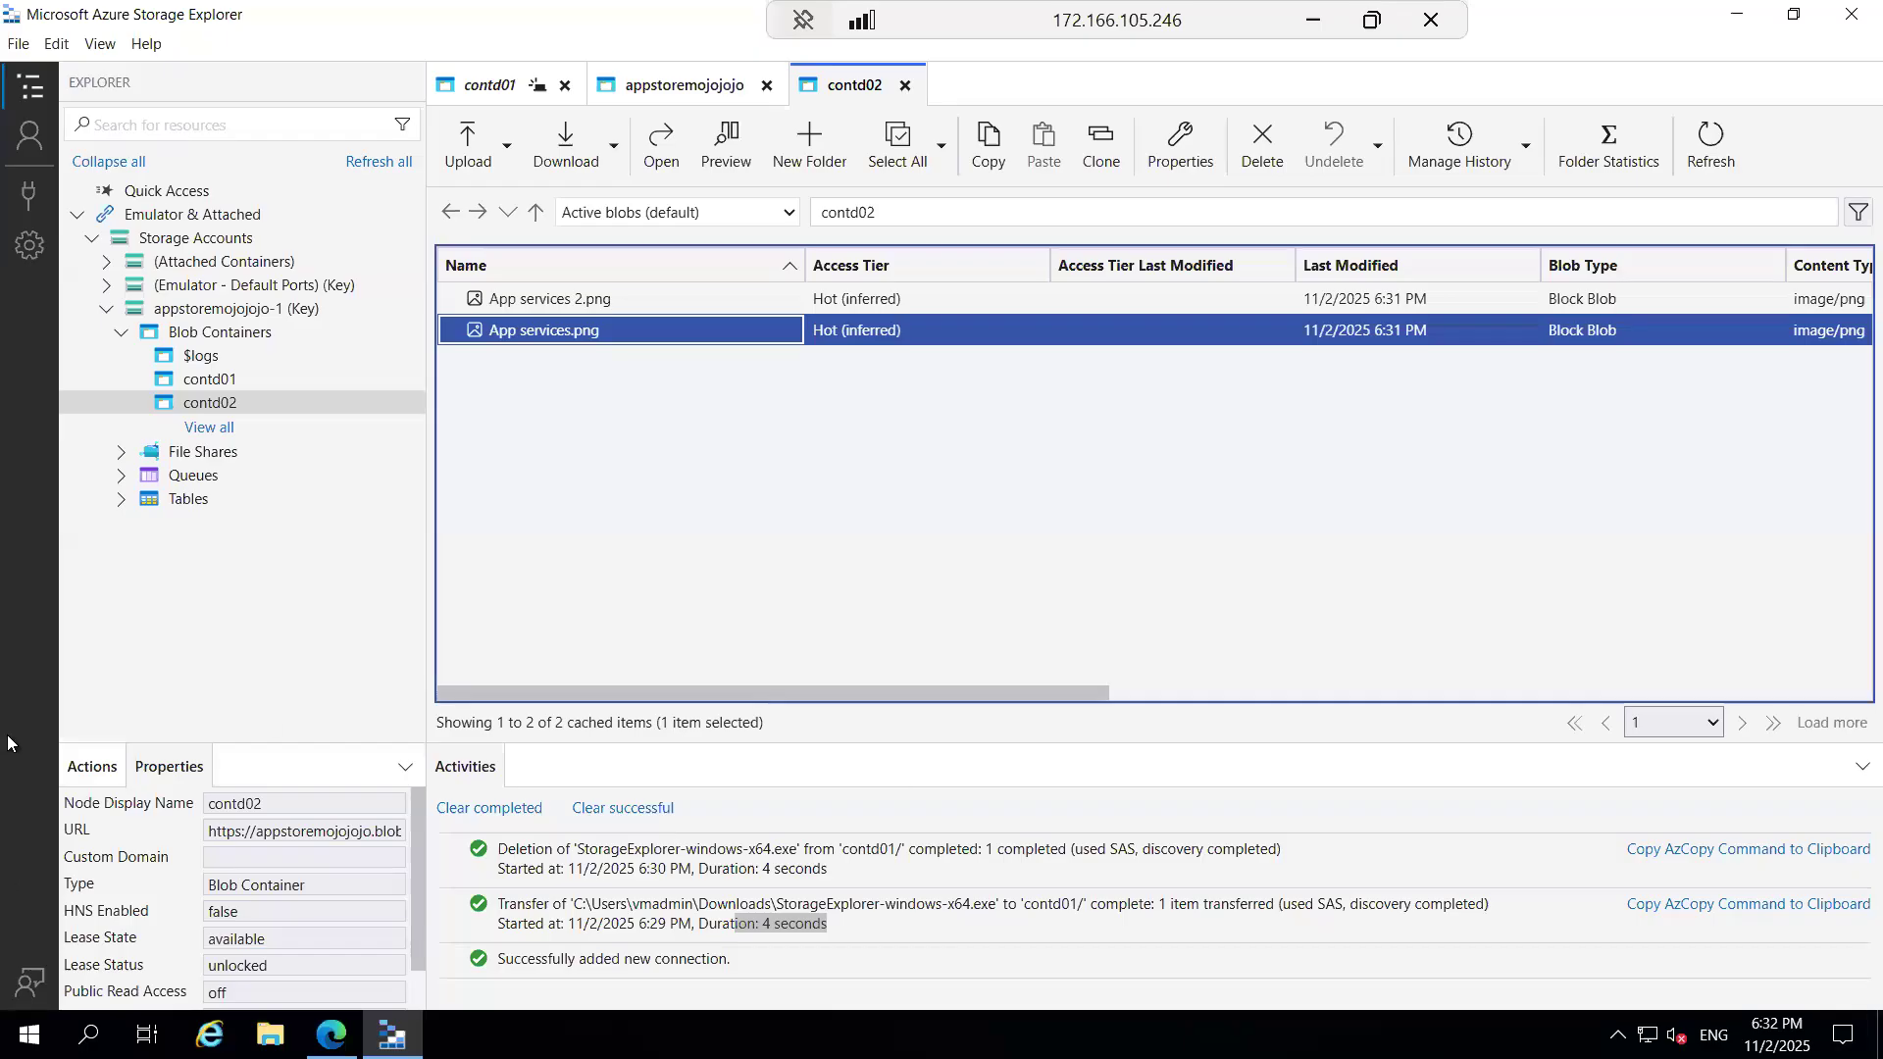
pyautogui.click(1314, 17)
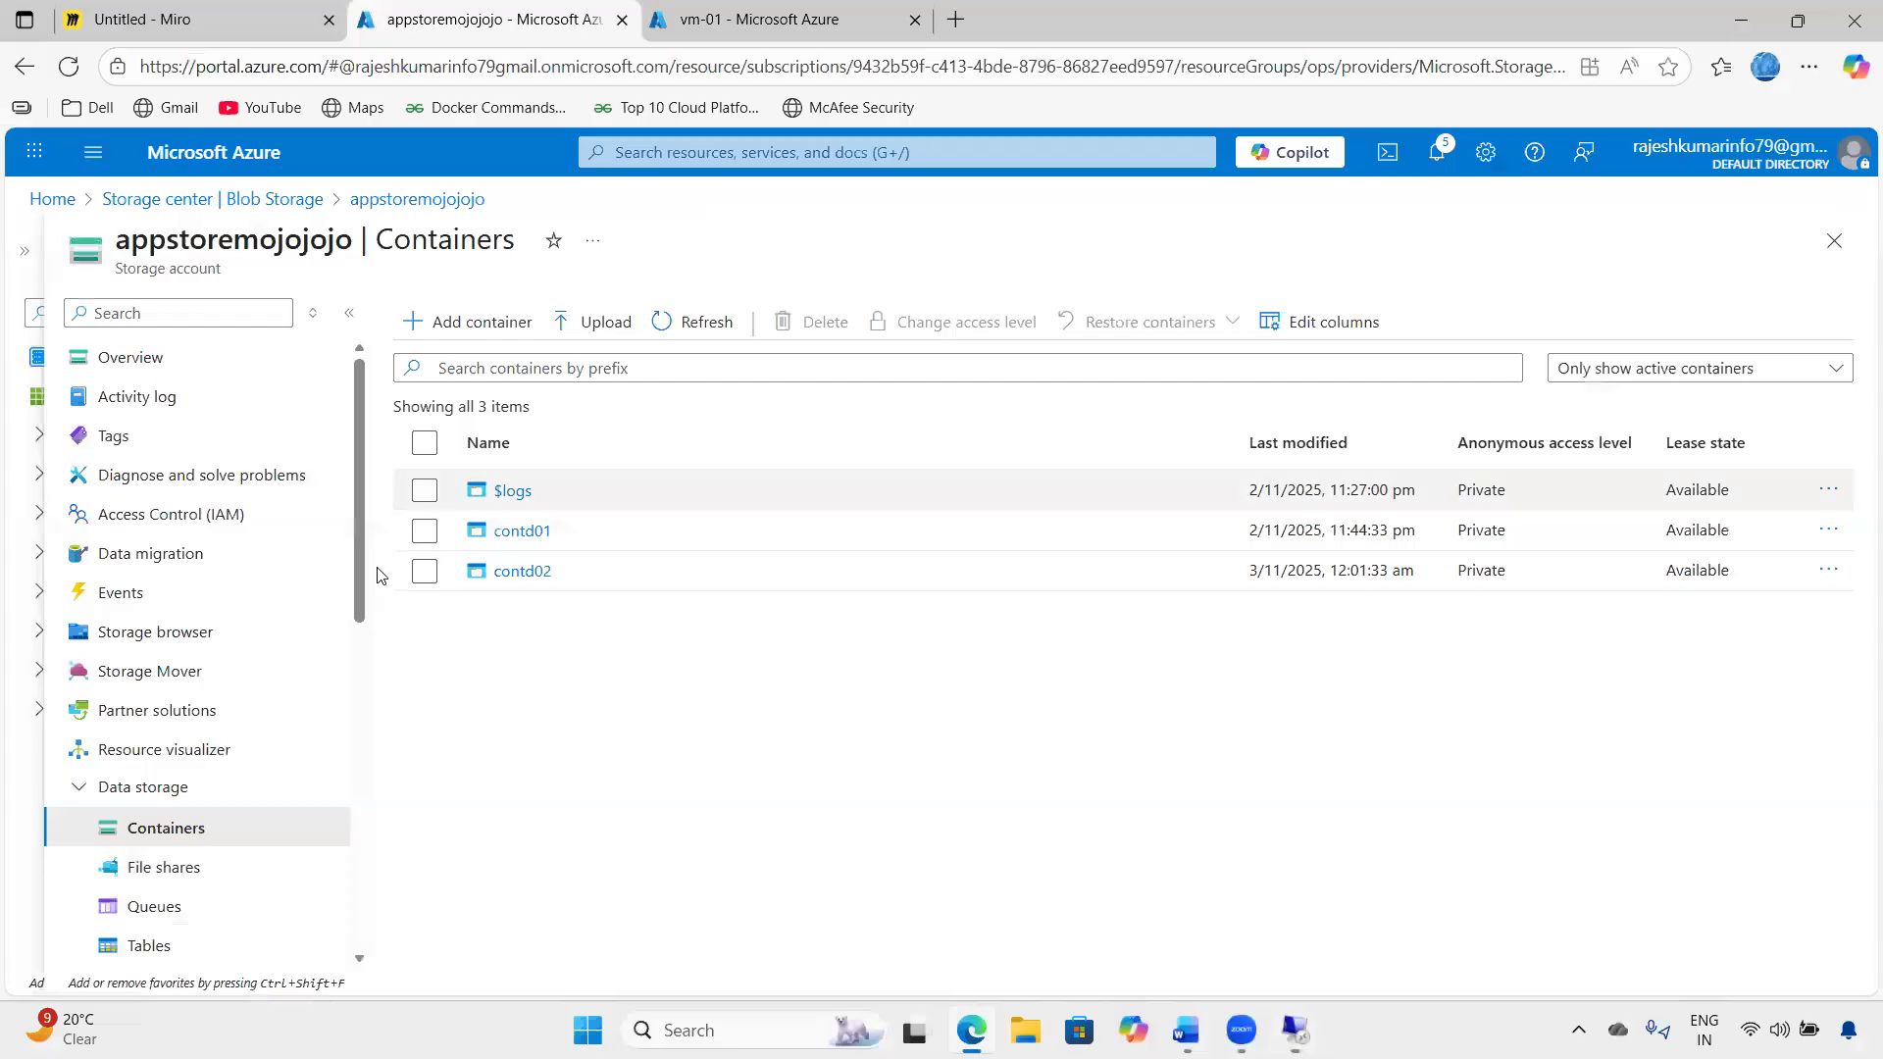
# Step: Browse the account's file shares, queues and tables pages, then return to containers
pyautogui.click(176, 862)
pyautogui.click(188, 902)
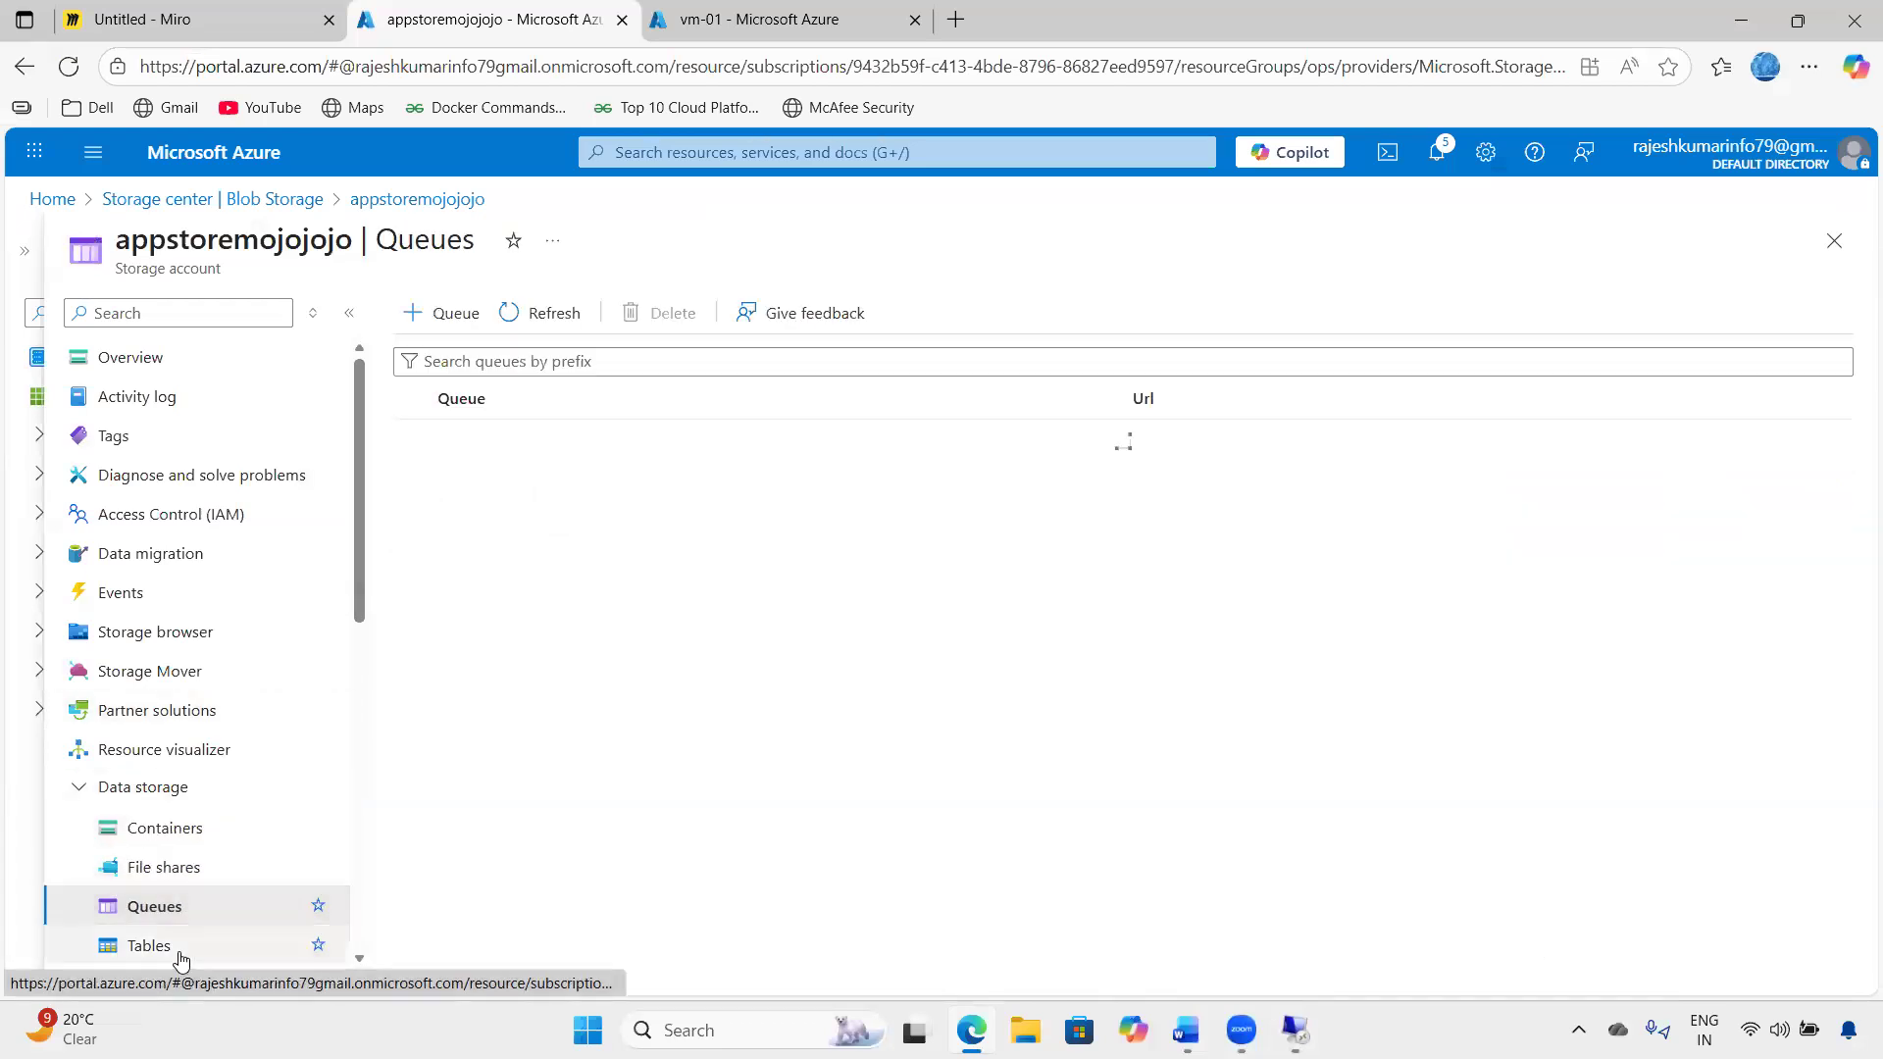
pyautogui.click(180, 956)
pyautogui.click(200, 831)
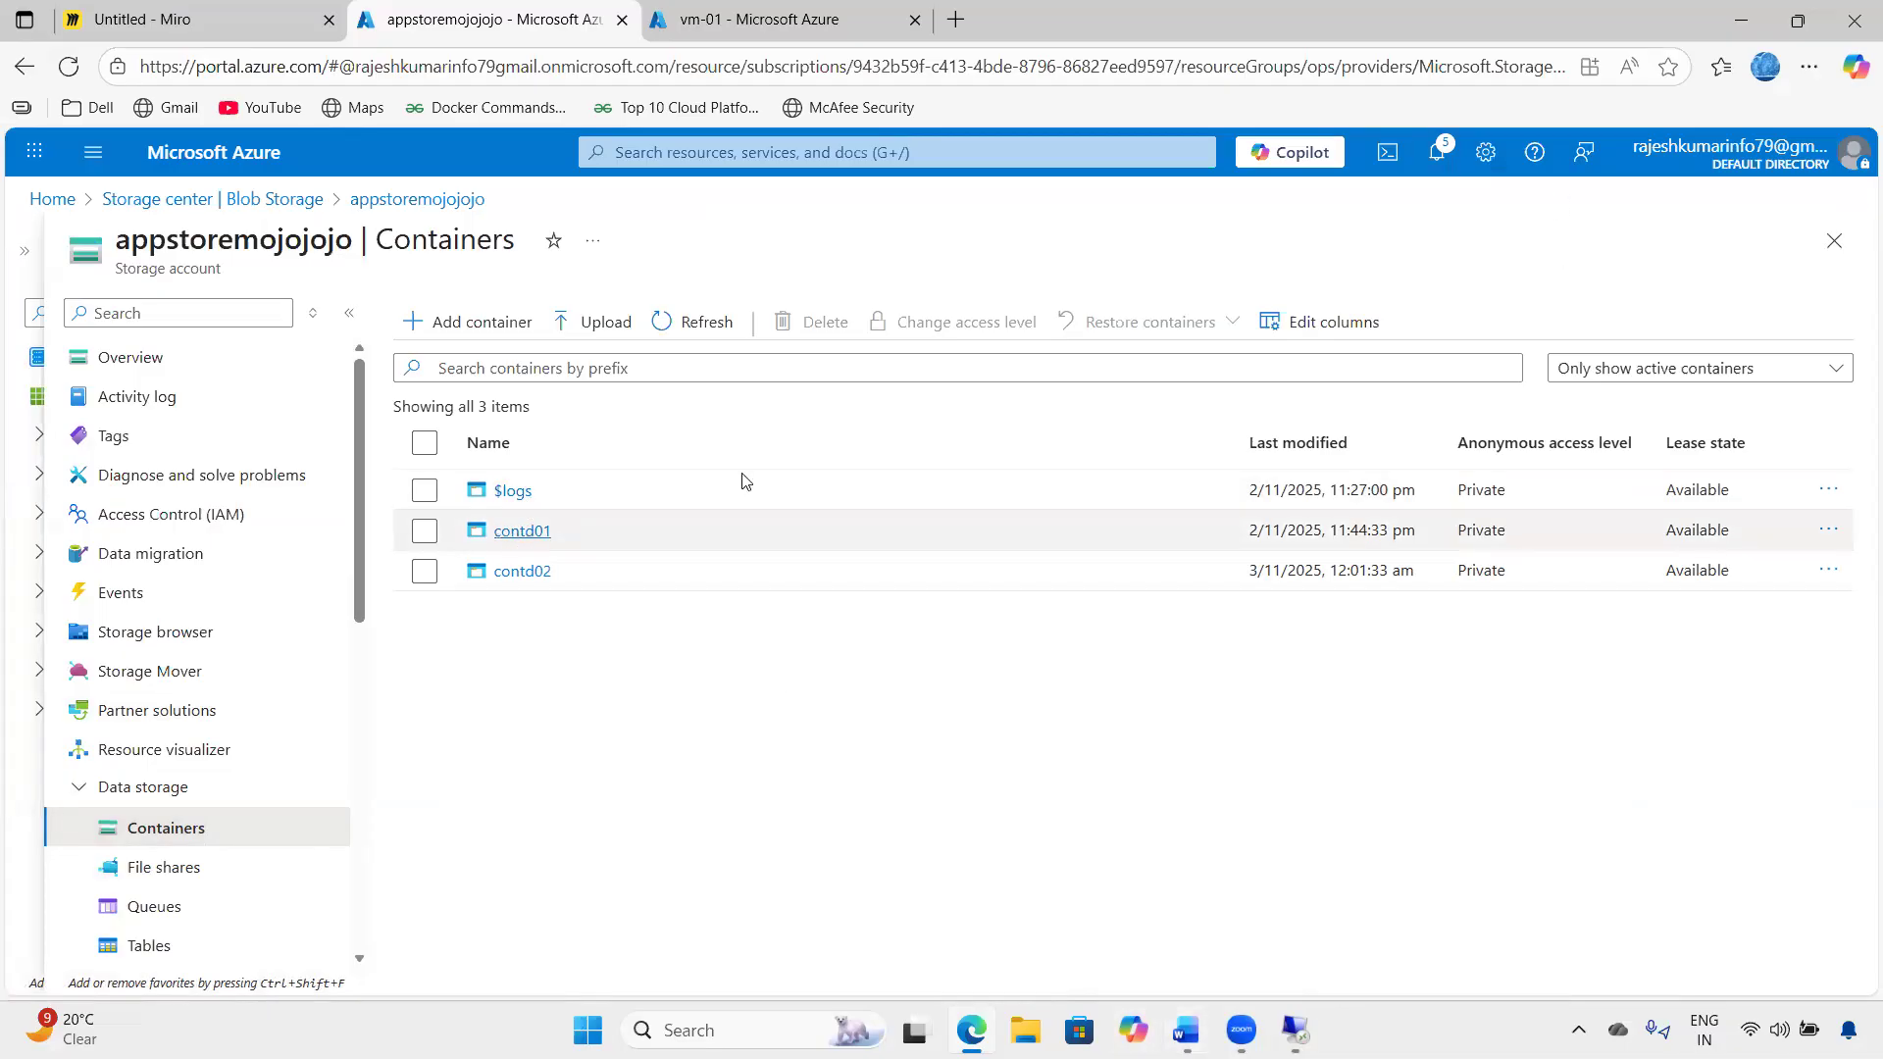
# Step: Open the contd01 container and tick App services 2.png
pyautogui.click(420, 536)
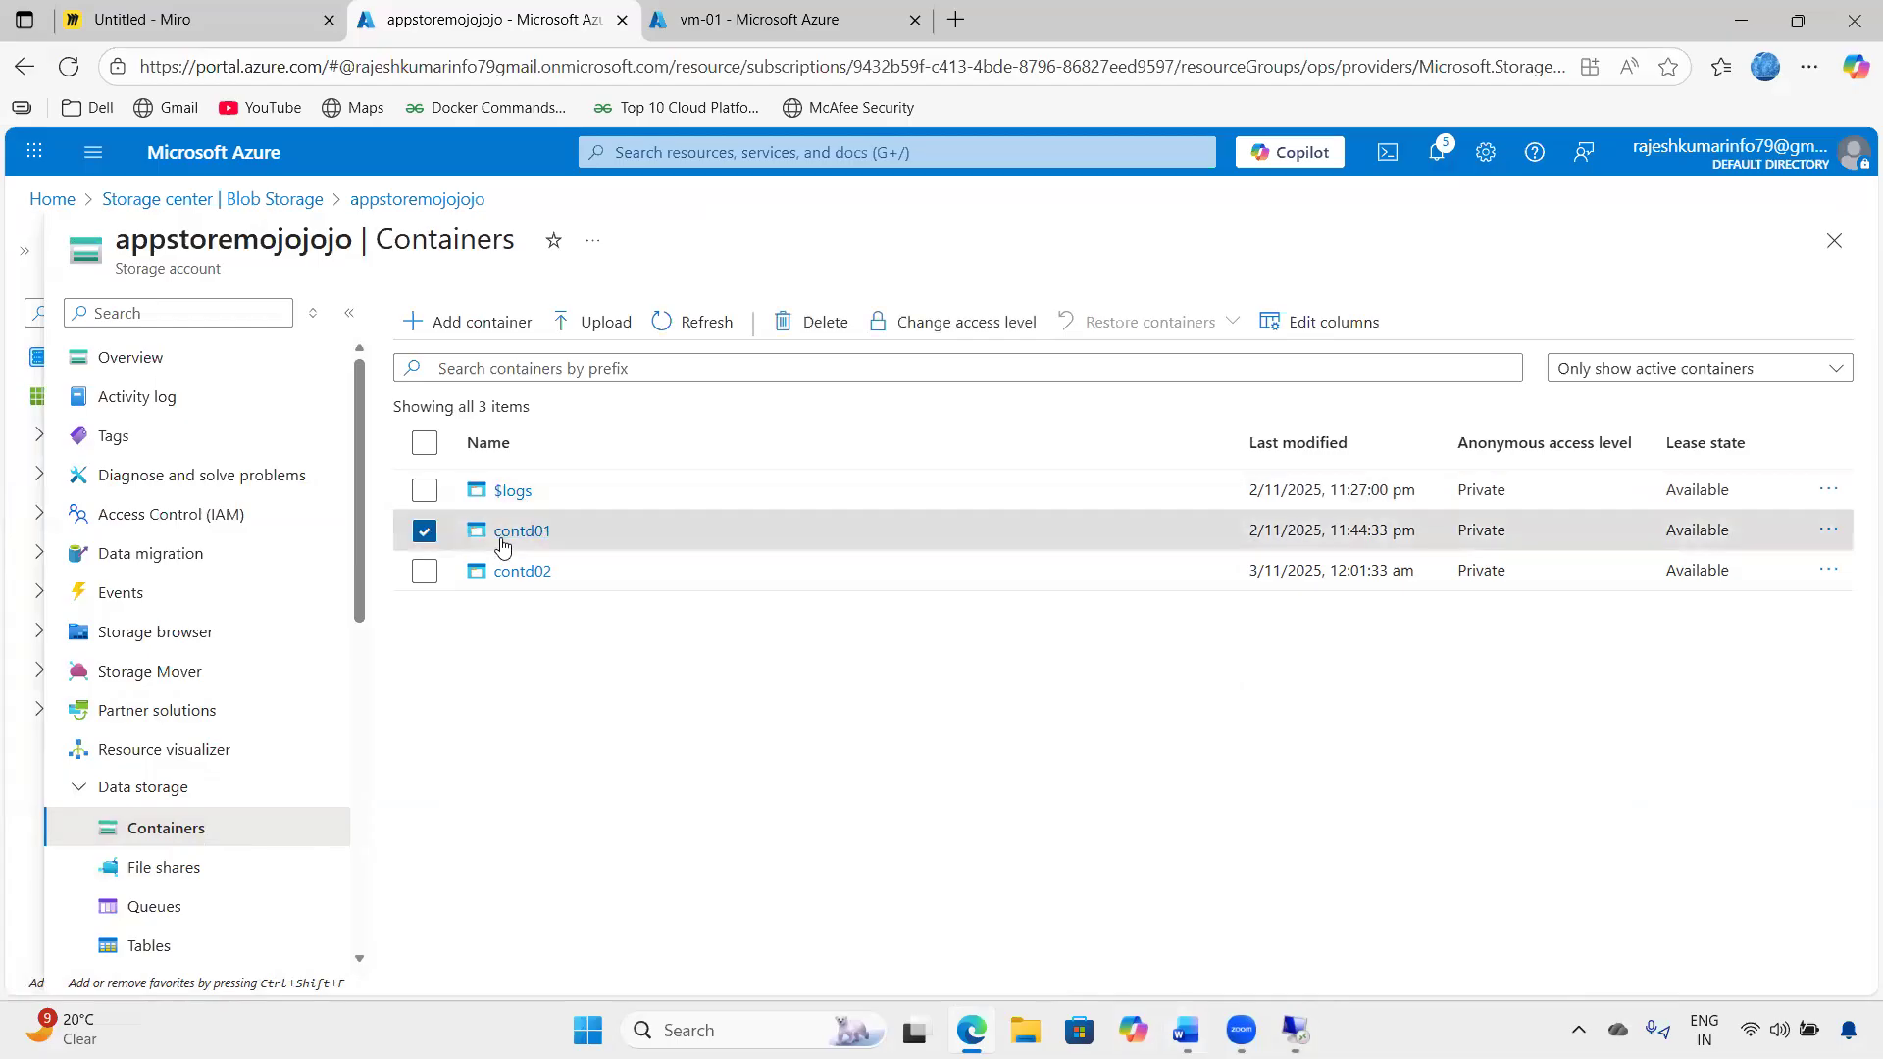
pyautogui.click(523, 534)
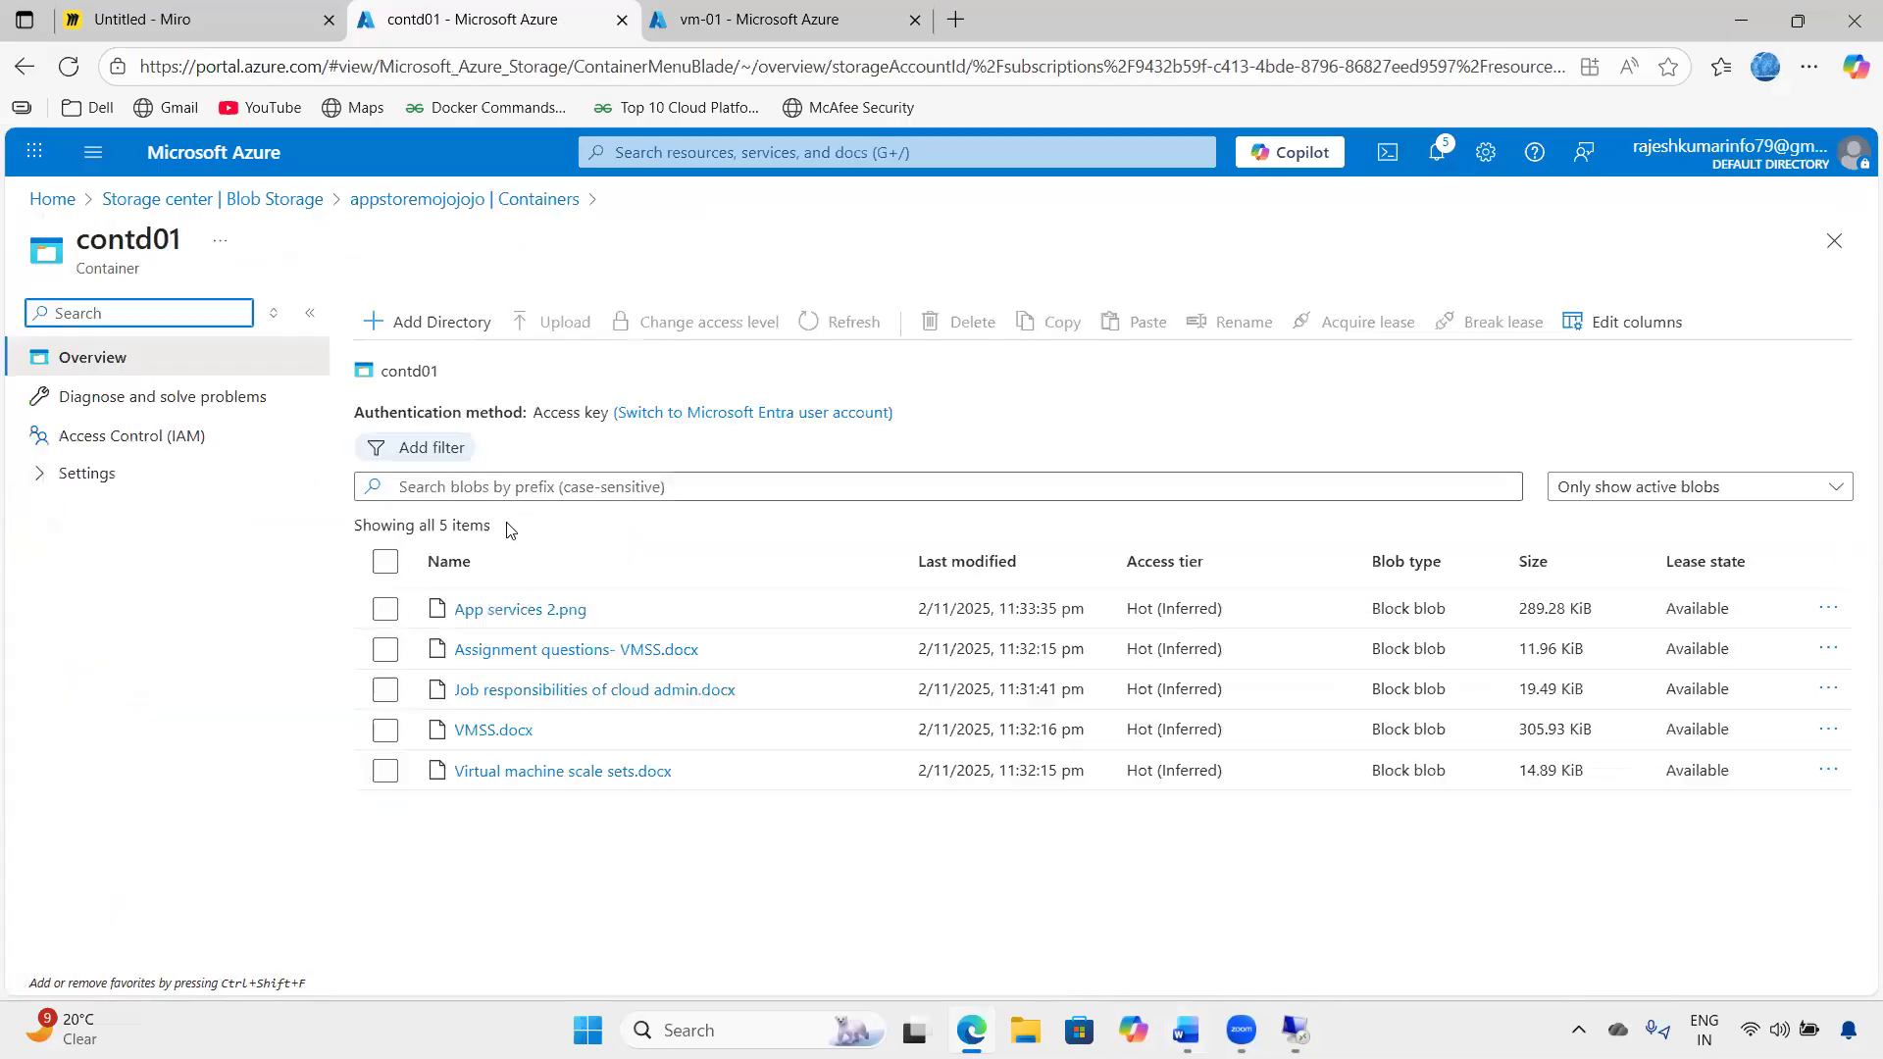
pyautogui.click(385, 609)
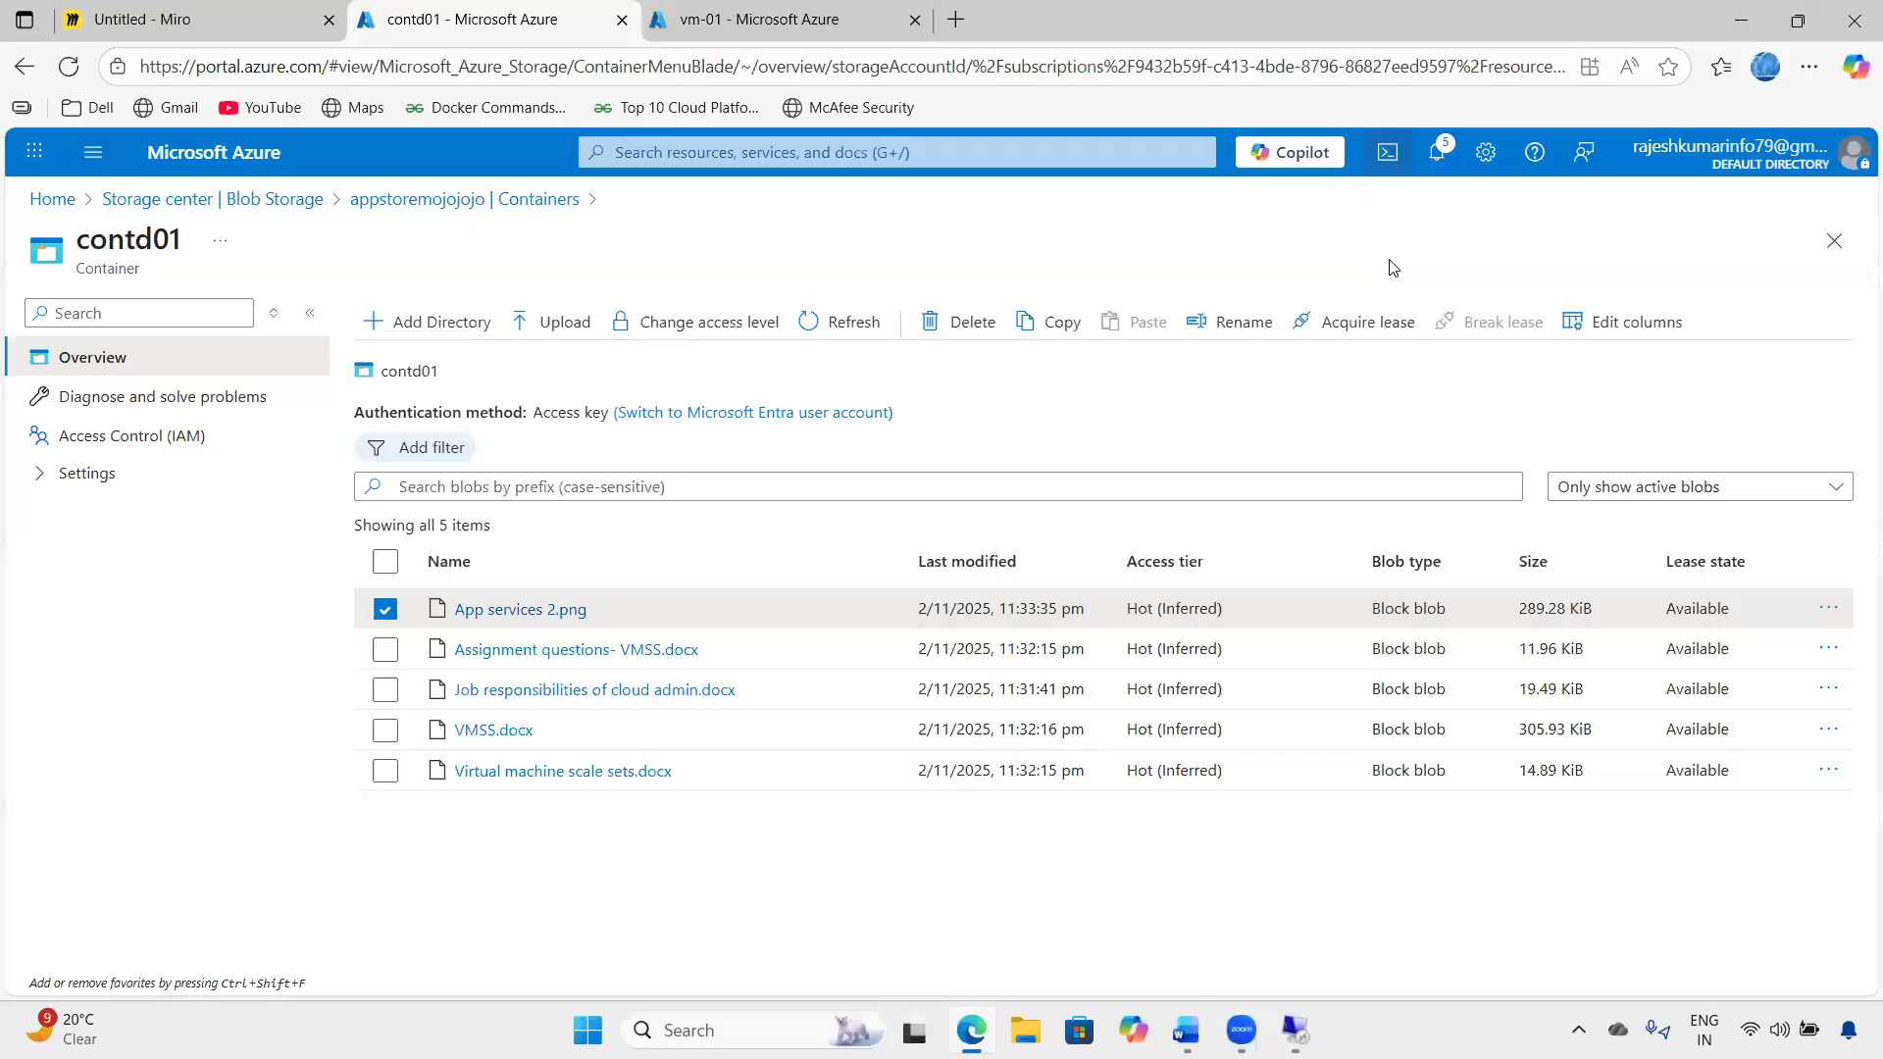
# Step: Annotate the App services 2.png row with ink circles, lines and arrowheads, then erase them
pyautogui.moveTo(530, 592)
pyautogui.mouseDown()
pyautogui.moveTo(376, 638)
pyautogui.moveTo(535, 574)
pyautogui.moveTo(408, 577)
pyautogui.mouseUp()
pyautogui.moveTo(592, 586)
pyautogui.mouseDown()
pyautogui.moveTo(806, 529)
pyautogui.moveTo(812, 586)
pyautogui.moveTo(822, 554)
pyautogui.mouseUp()
pyautogui.moveTo(709, 587); pyautogui.dragTo(751, 542)
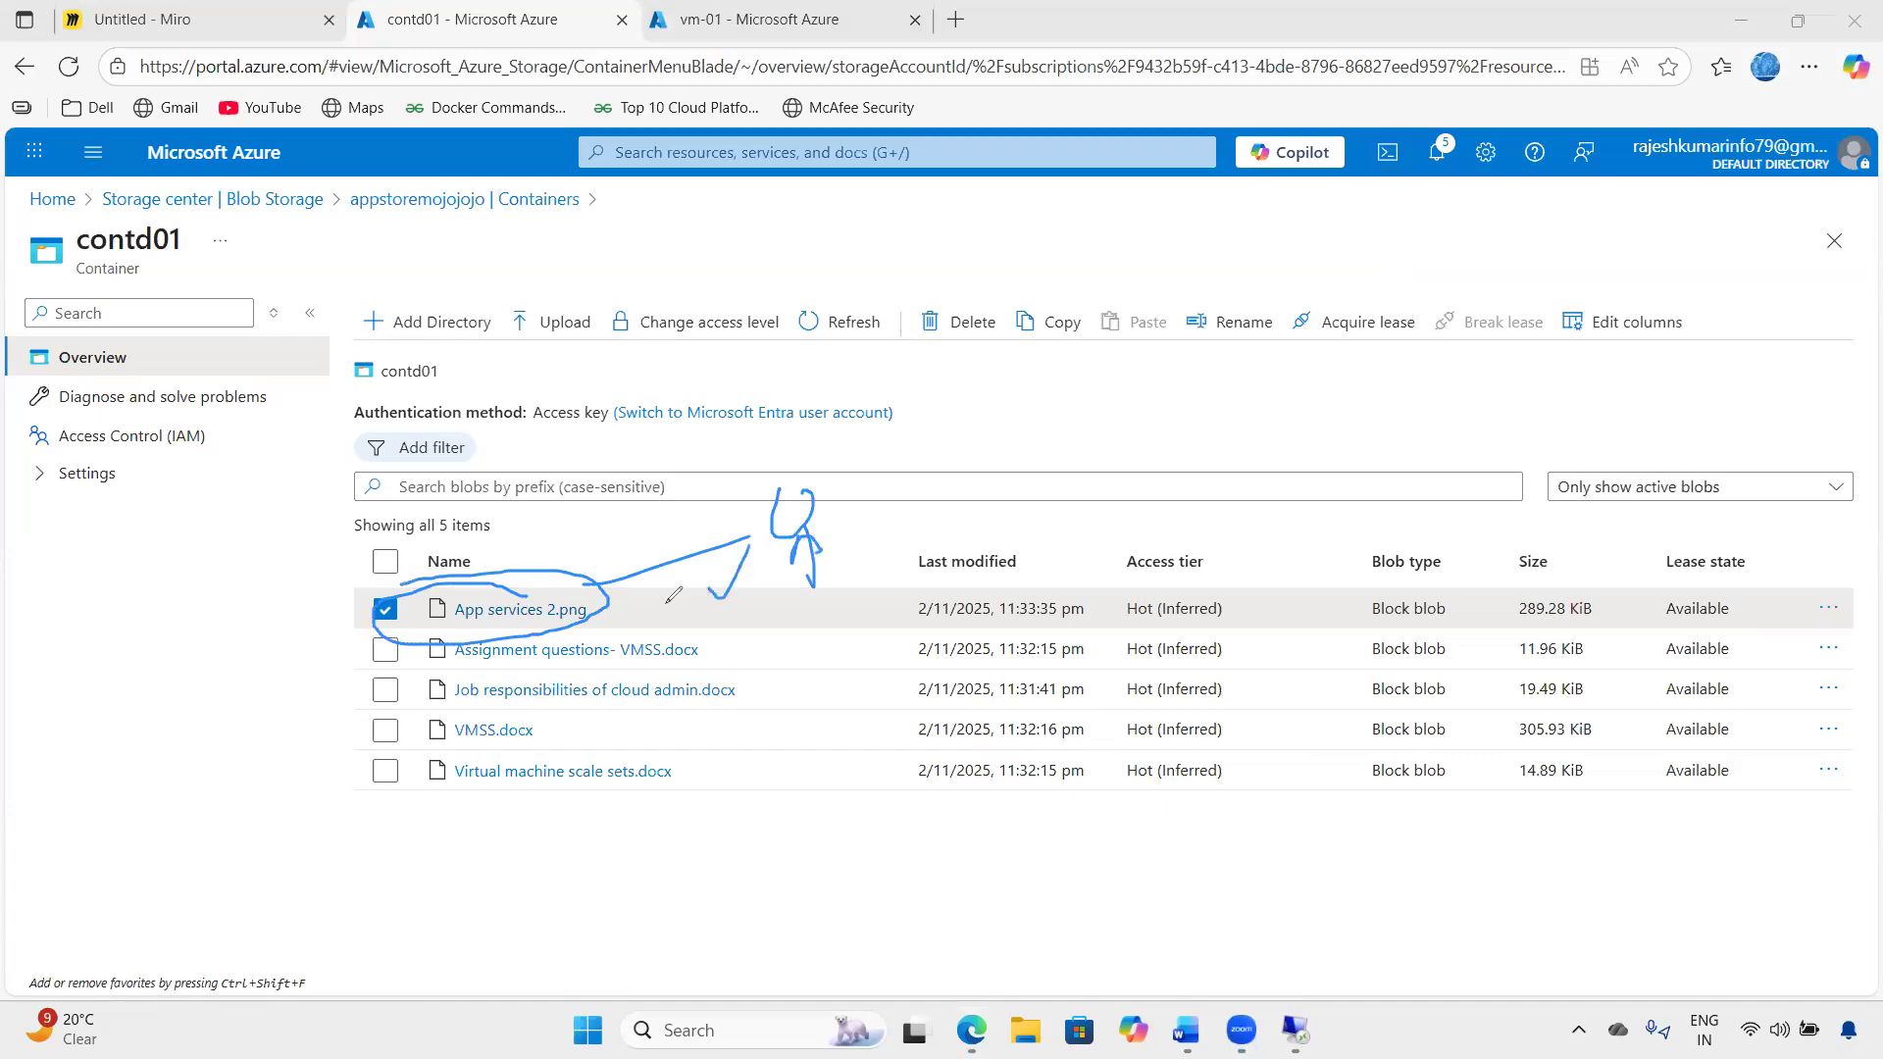
pyautogui.moveTo(461, 643)
pyautogui.mouseDown()
pyautogui.moveTo(377, 841)
pyautogui.moveTo(441, 821)
pyautogui.mouseUp()
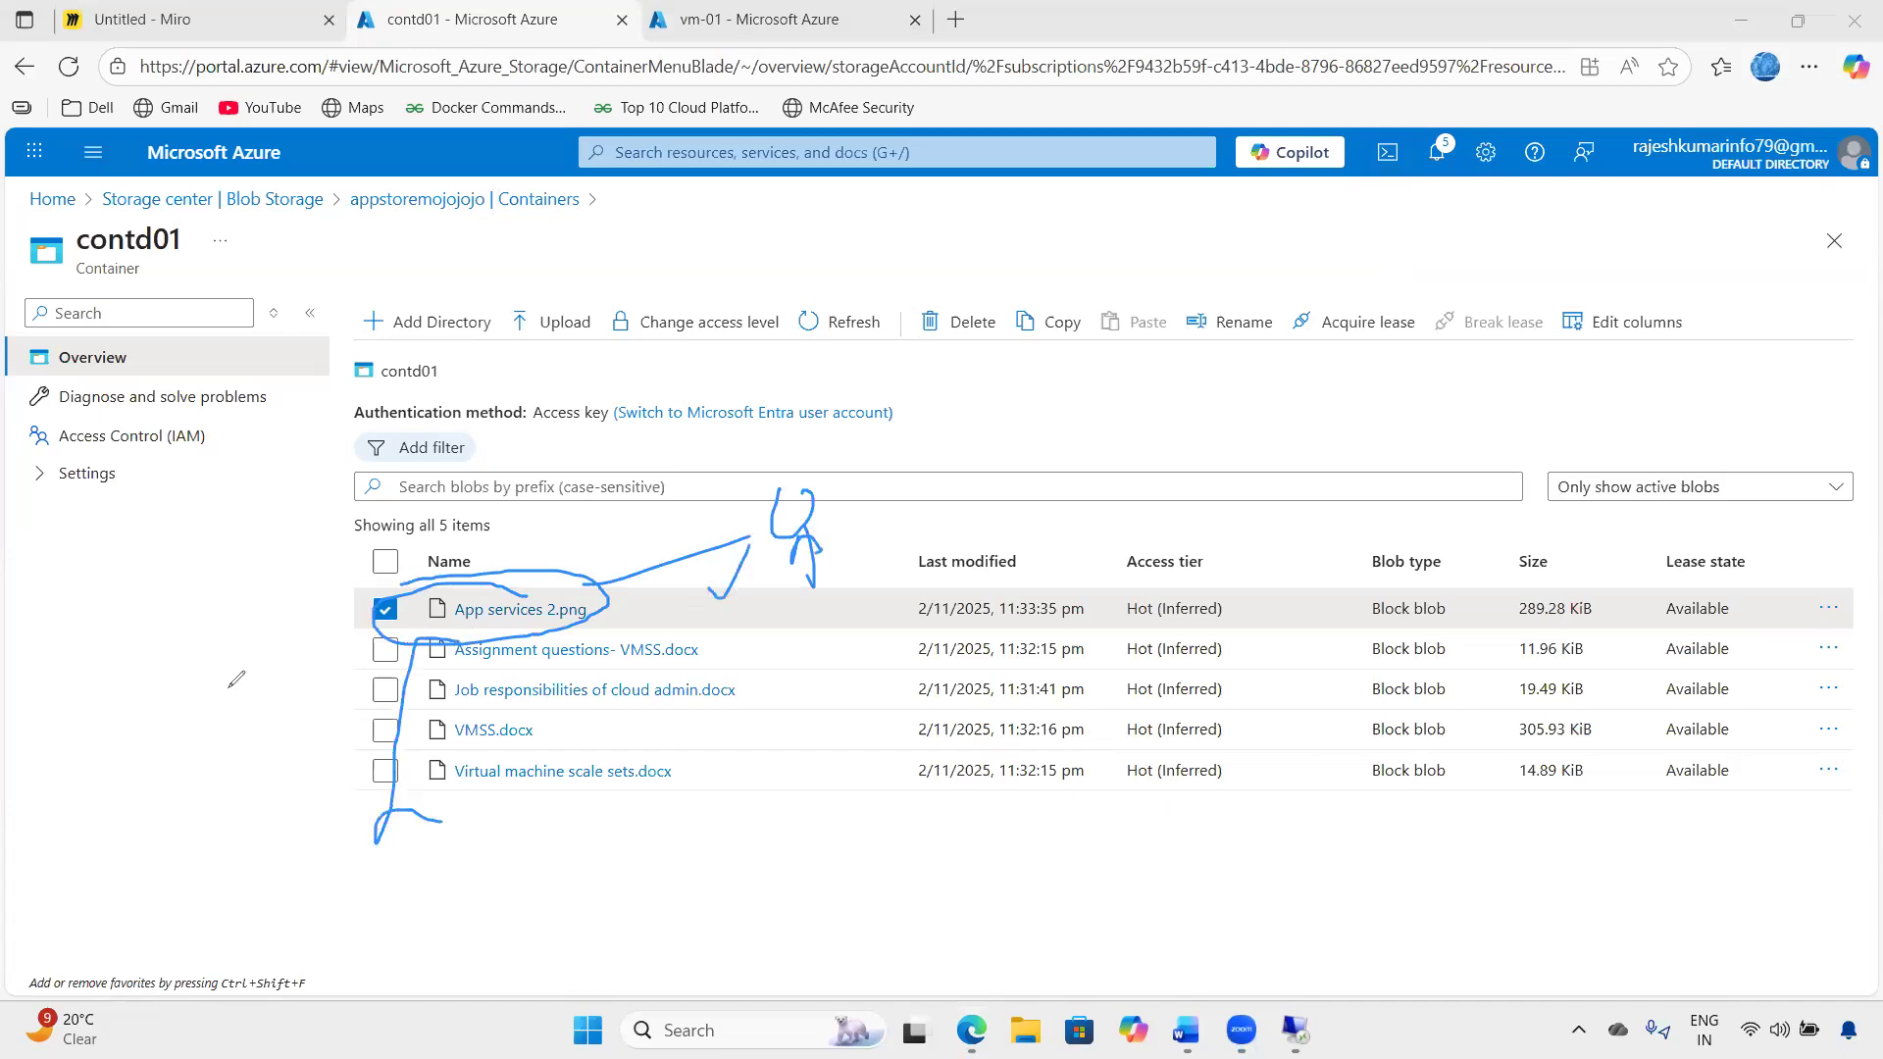
pyautogui.moveTo(765, 535); pyautogui.dragTo(725, 534)
pyautogui.moveTo(765, 537); pyautogui.dragTo(742, 568)
pyautogui.press('e')
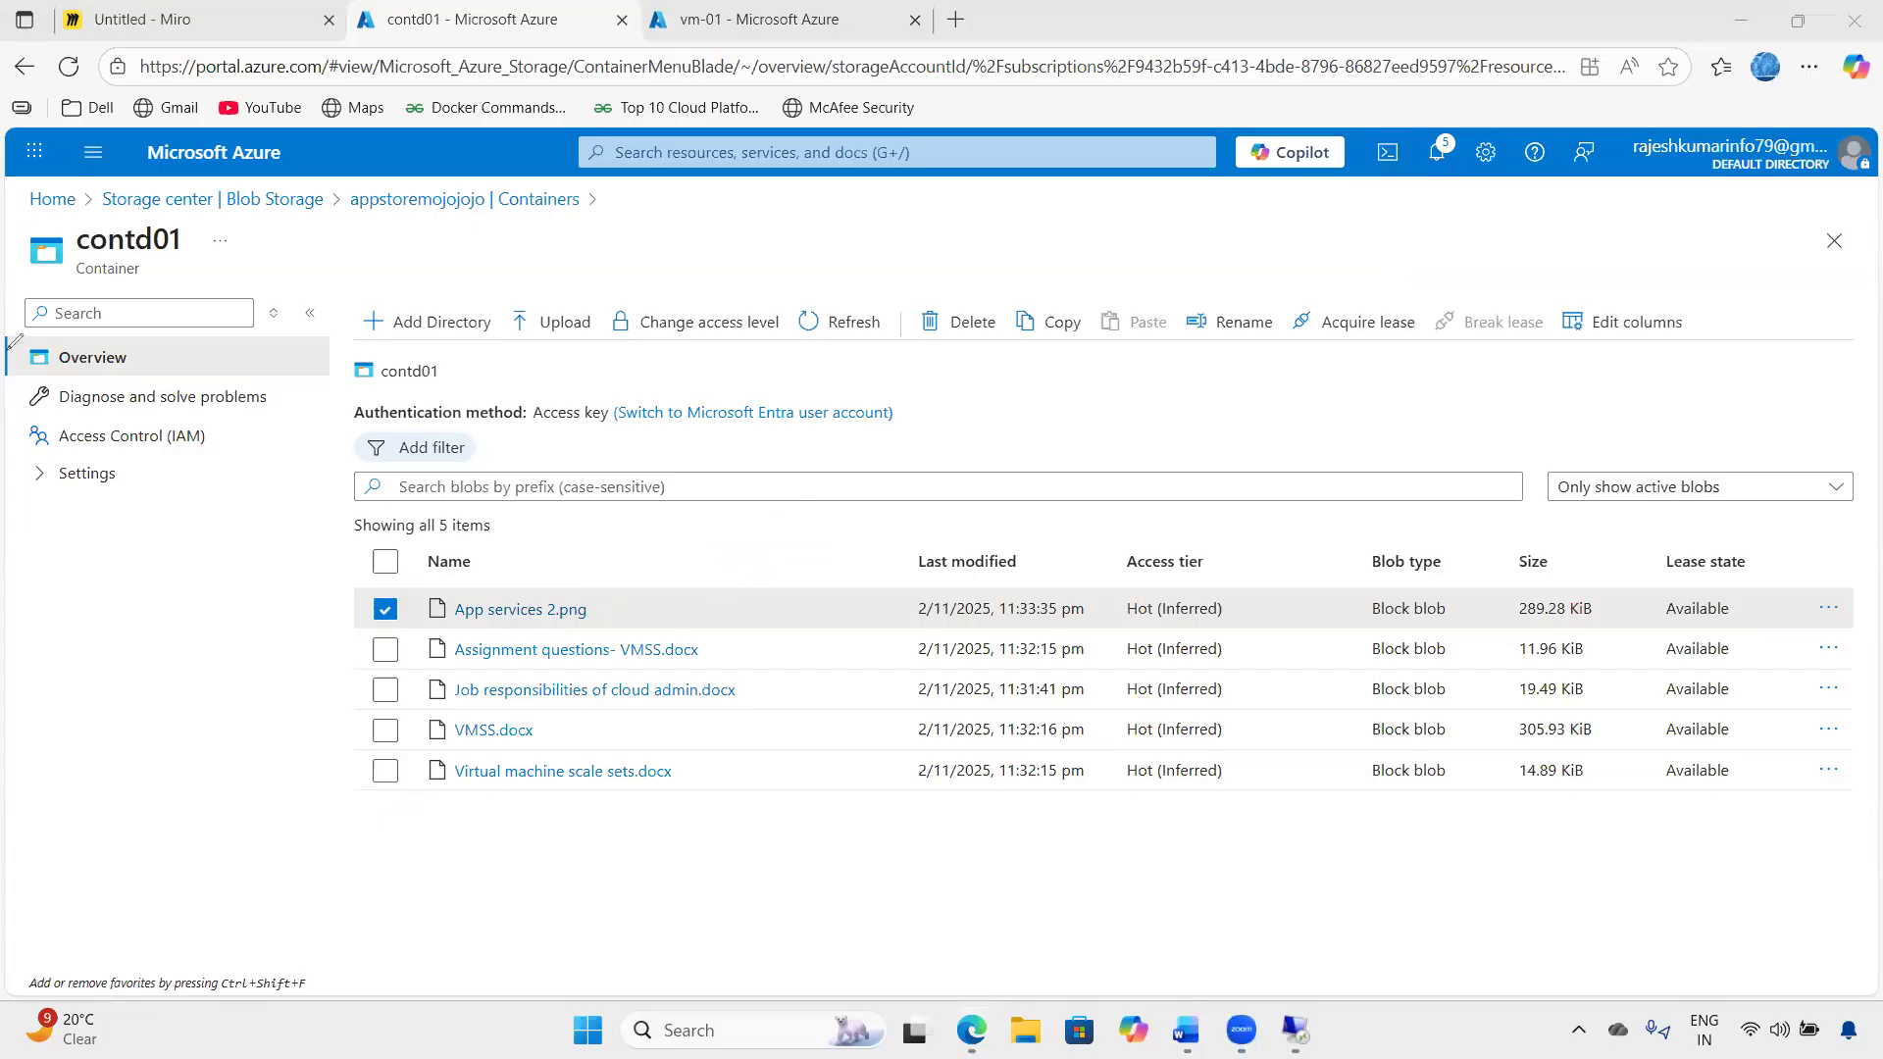
# Step: Sketch ink arrows, a circled word Read and a stick figure over the blob list
pyautogui.moveTo(550, 587); pyautogui.dragTo(716, 522)
pyautogui.moveTo(677, 593); pyautogui.dragTo(717, 523)
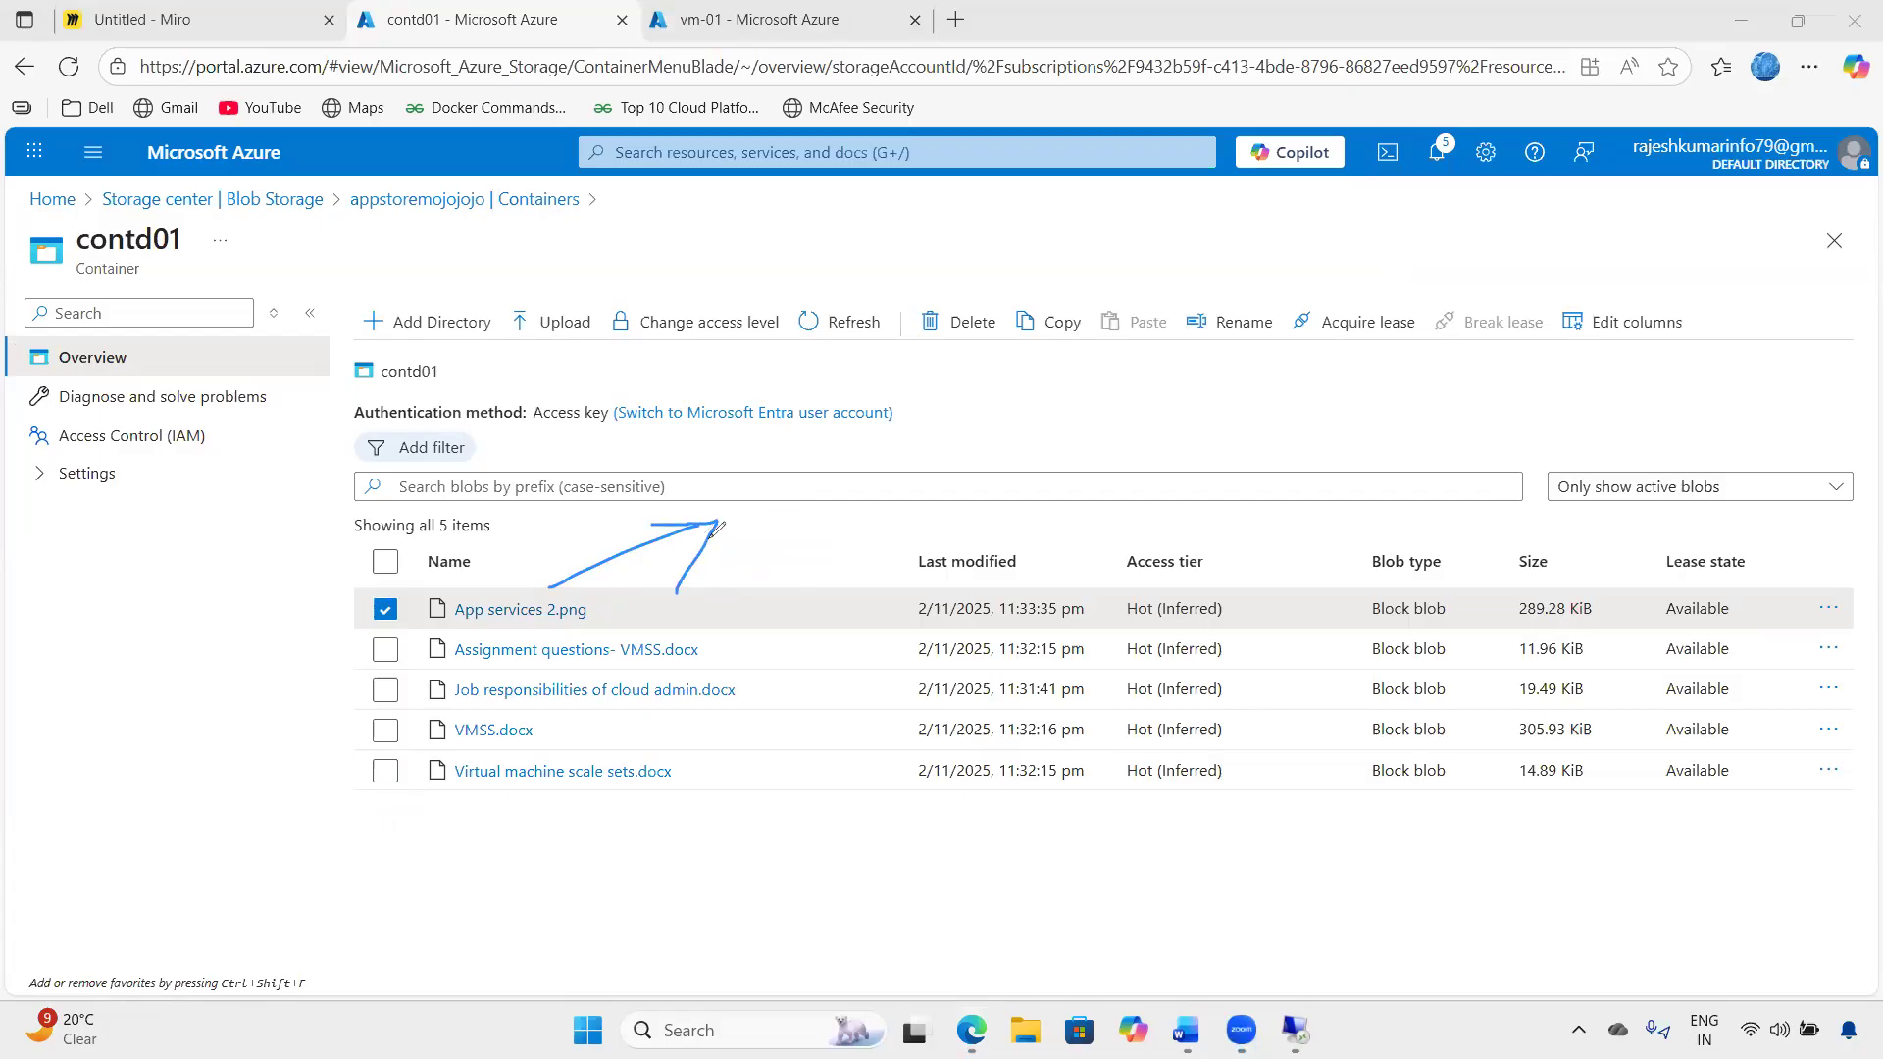
pyautogui.moveTo(516, 622); pyautogui.dragTo(548, 590)
pyautogui.moveTo(805, 502)
pyautogui.mouseDown()
pyautogui.moveTo(816, 462)
pyautogui.moveTo(802, 482)
pyautogui.moveTo(902, 485)
pyautogui.moveTo(970, 451)
pyautogui.moveTo(956, 481)
pyautogui.mouseUp()
pyautogui.moveTo(877, 542); pyautogui.dragTo(894, 397)
pyautogui.moveTo(793, 446)
pyautogui.mouseDown()
pyautogui.moveTo(806, 555)
pyautogui.moveTo(920, 517)
pyautogui.mouseUp()
pyautogui.moveTo(1145, 357); pyautogui.dragTo(1154, 475)
pyautogui.moveTo(1124, 459)
pyautogui.mouseDown()
pyautogui.moveTo(1137, 429)
pyautogui.moveTo(1173, 439)
pyautogui.moveTo(1141, 398)
pyautogui.mouseUp()
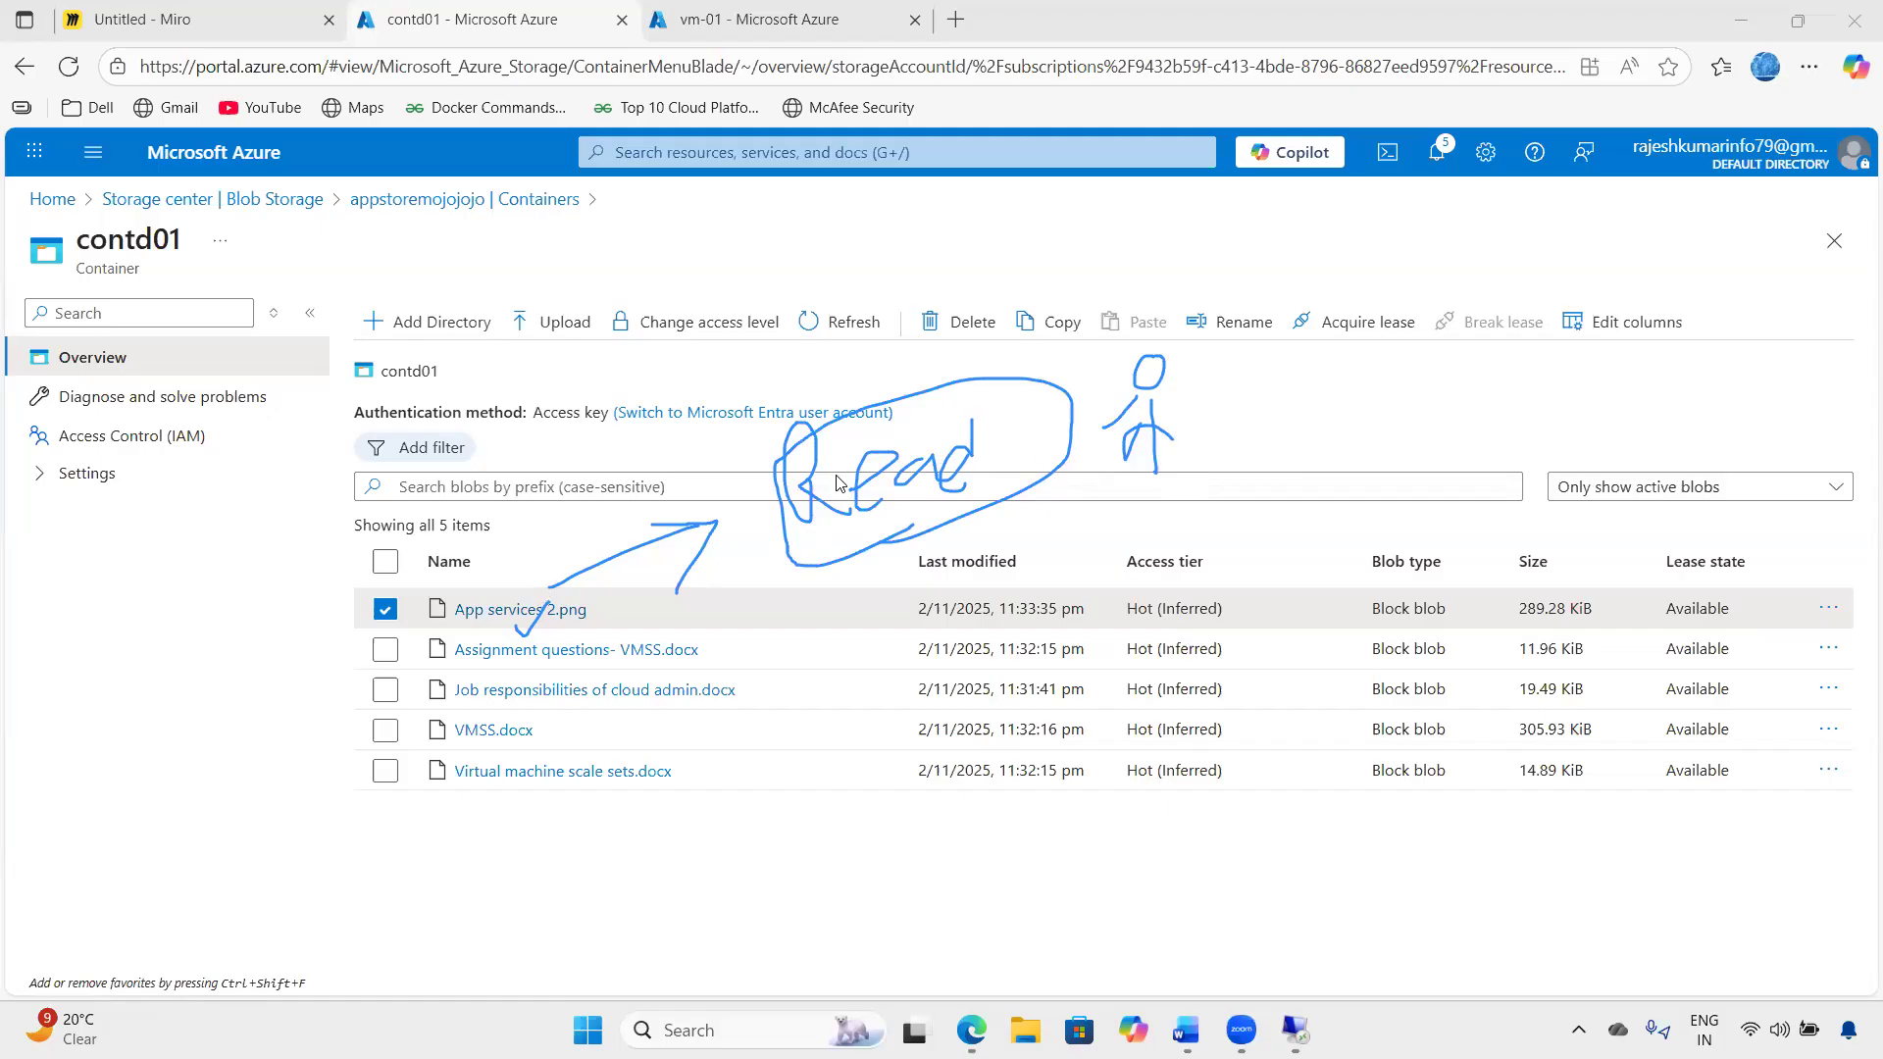
# Step: In the remote session, open App services.png from contd02, scribble on it, and close without saving
pyautogui.click(1294, 1030)
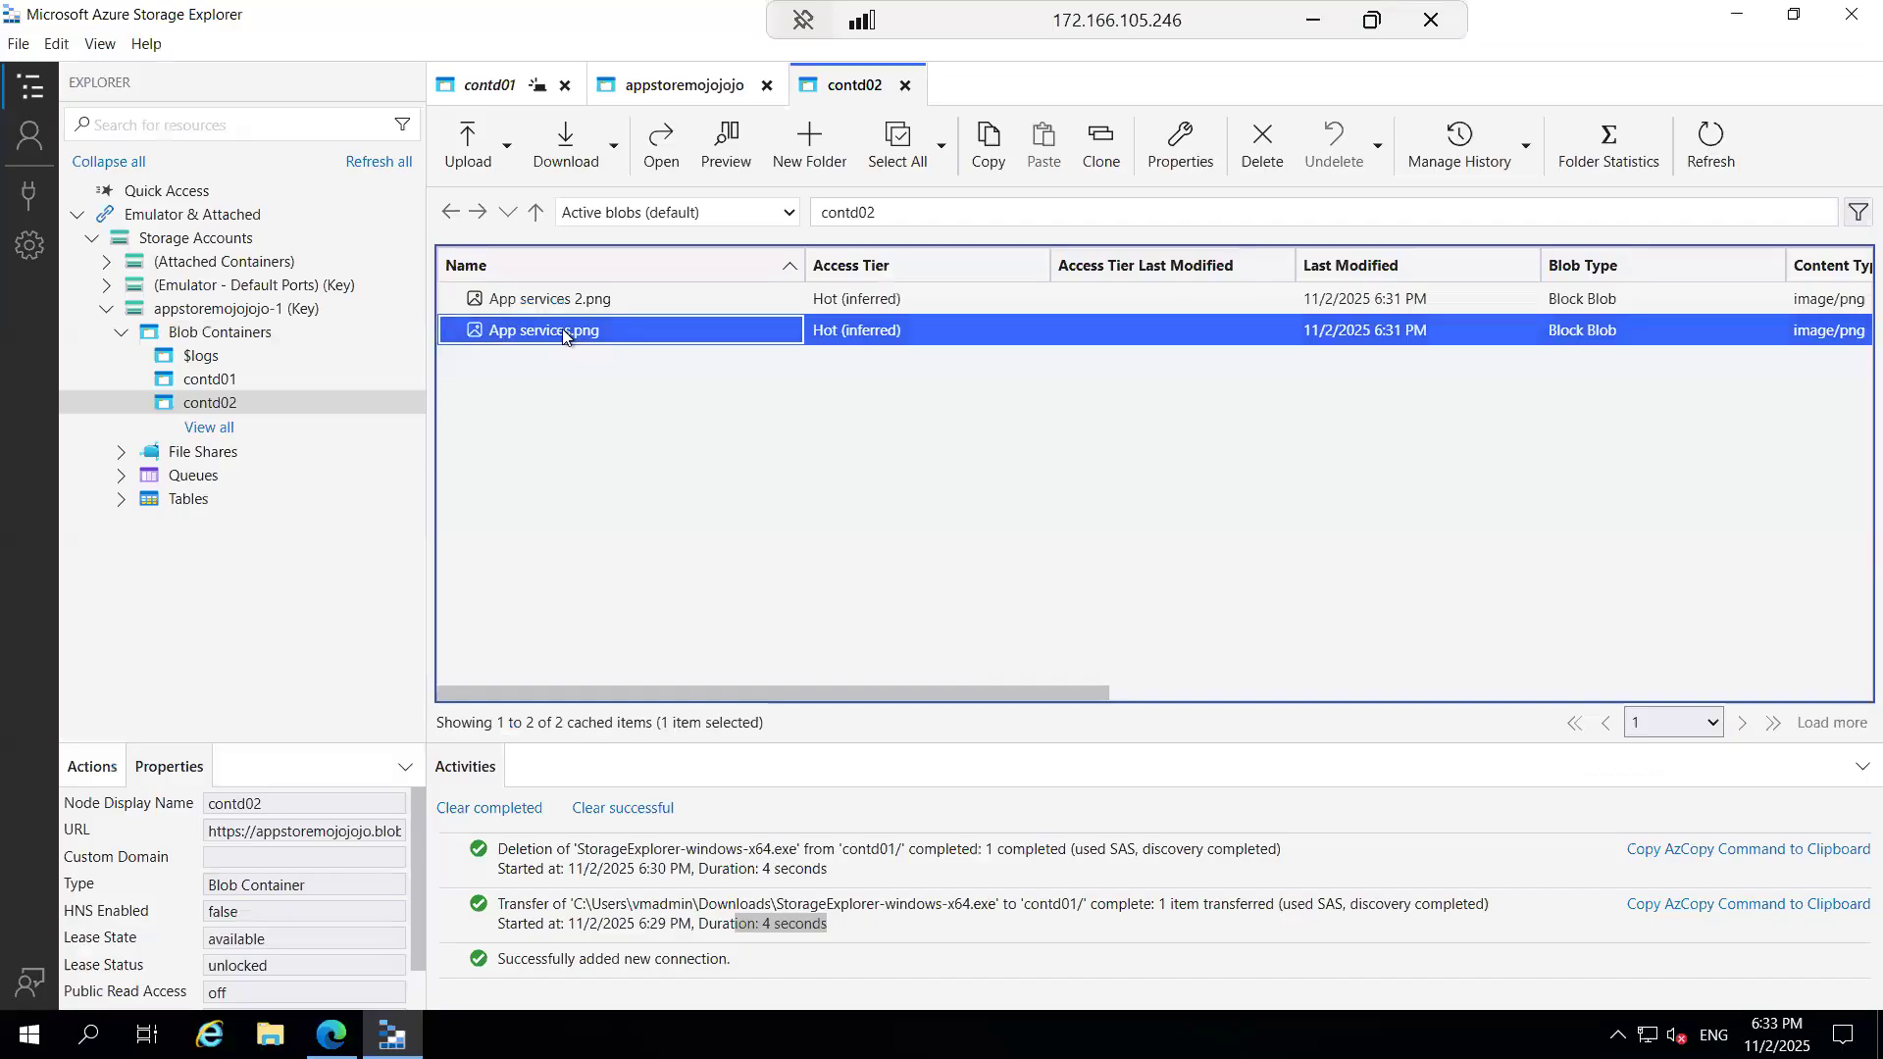
pyautogui.doubleClick(564, 336)
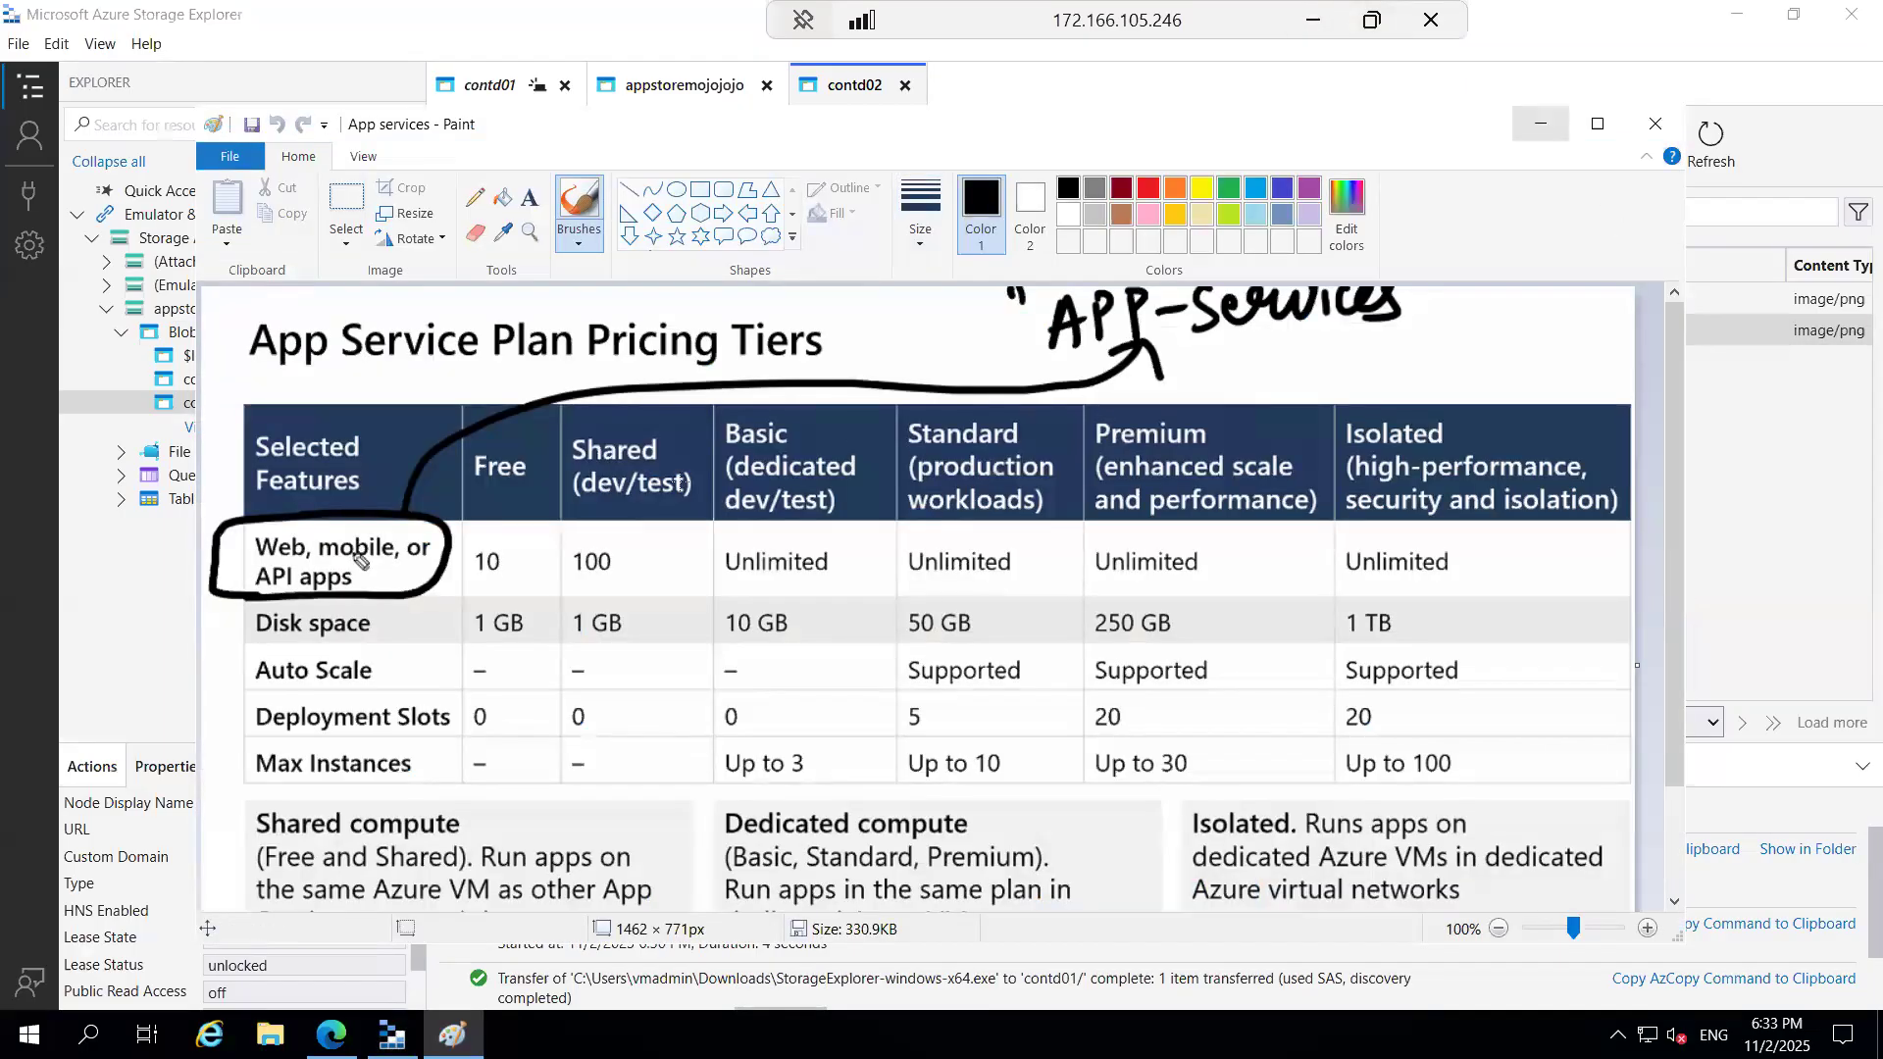
pyautogui.moveTo(324, 409); pyautogui.dragTo(663, 725)
pyautogui.moveTo(637, 552); pyautogui.dragTo(468, 832)
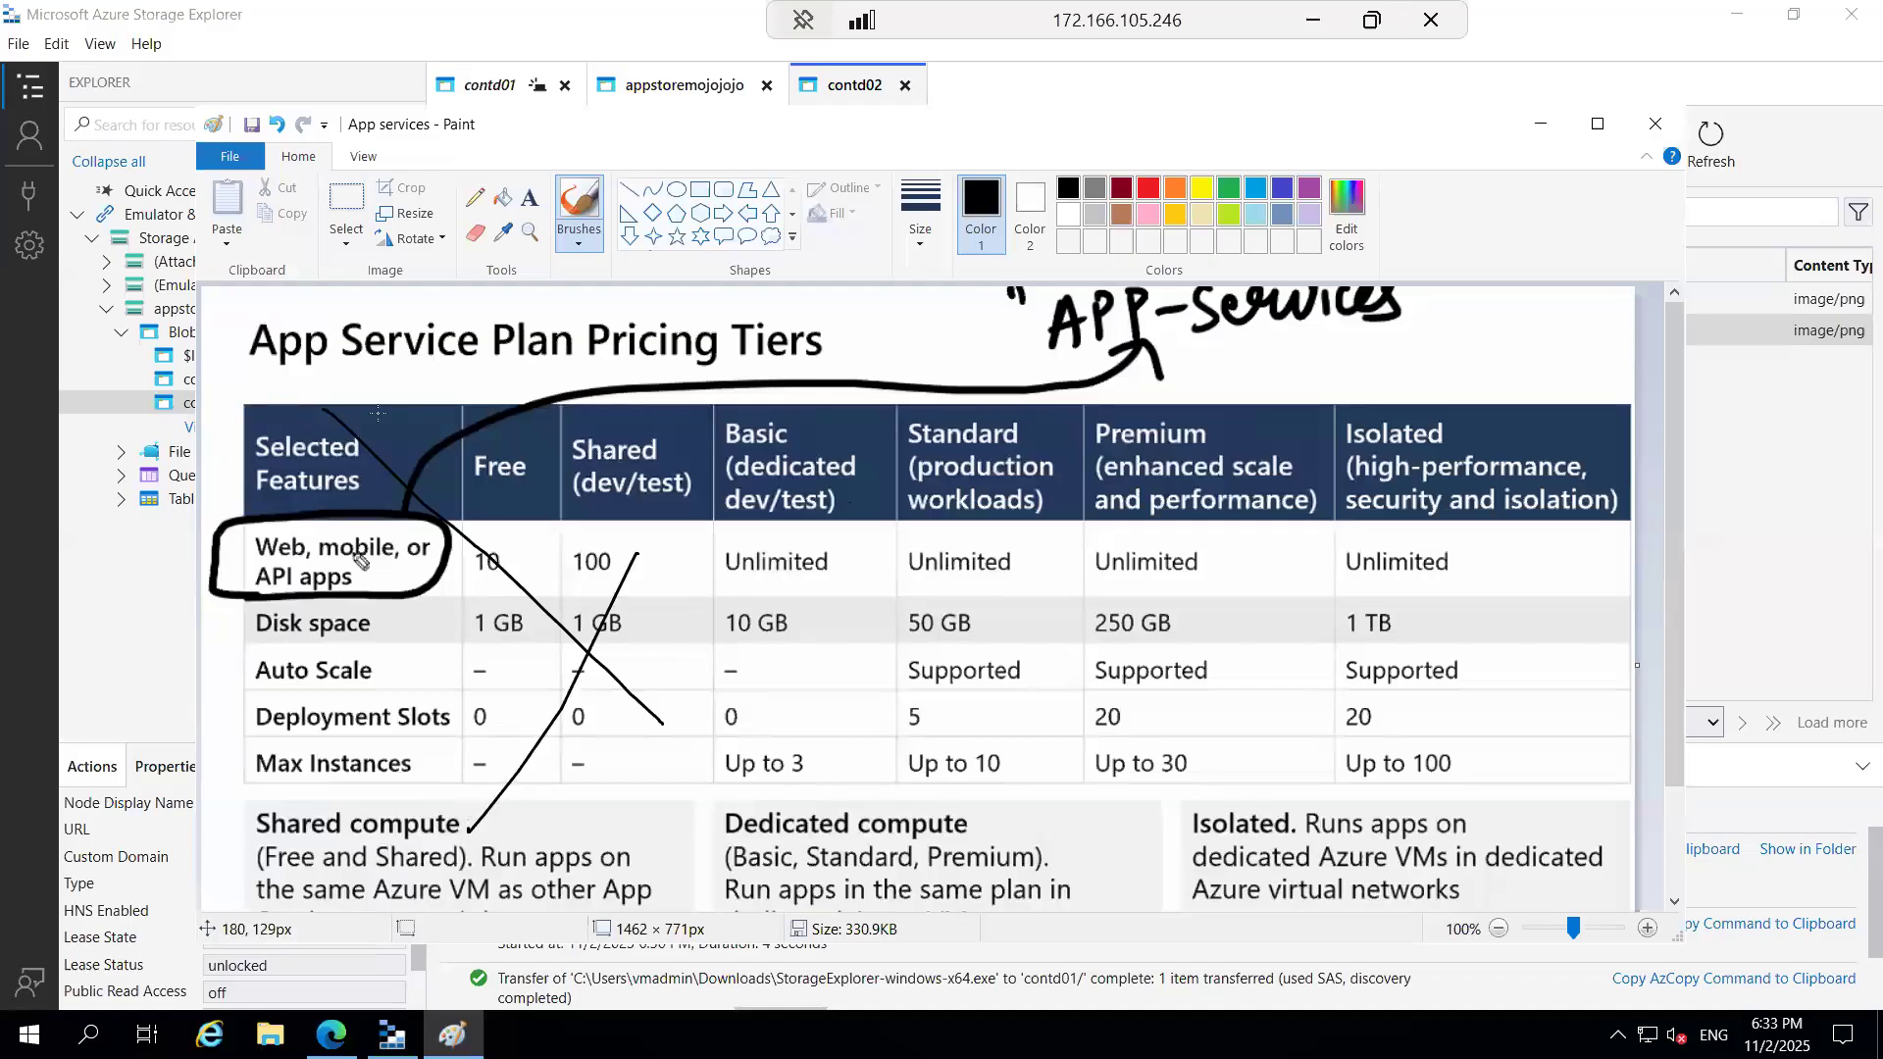
pyautogui.click(1655, 123)
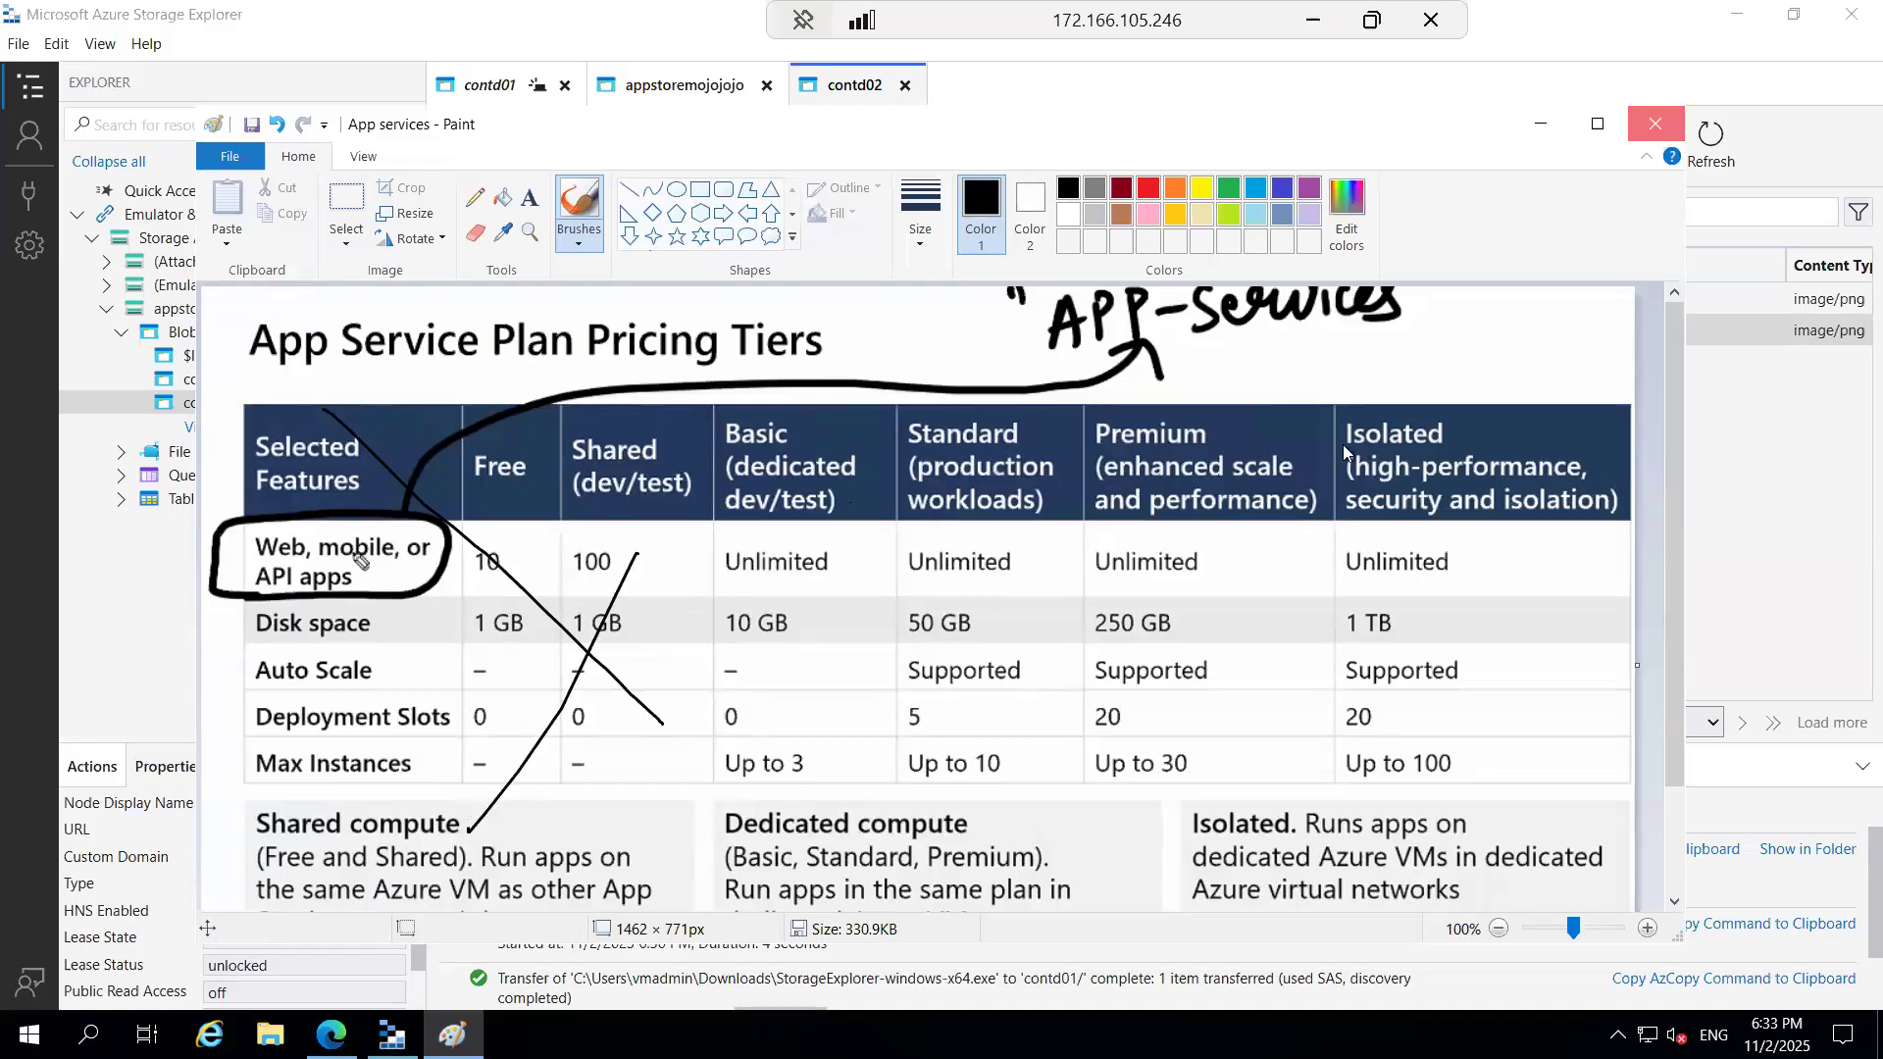
pyautogui.click(988, 572)
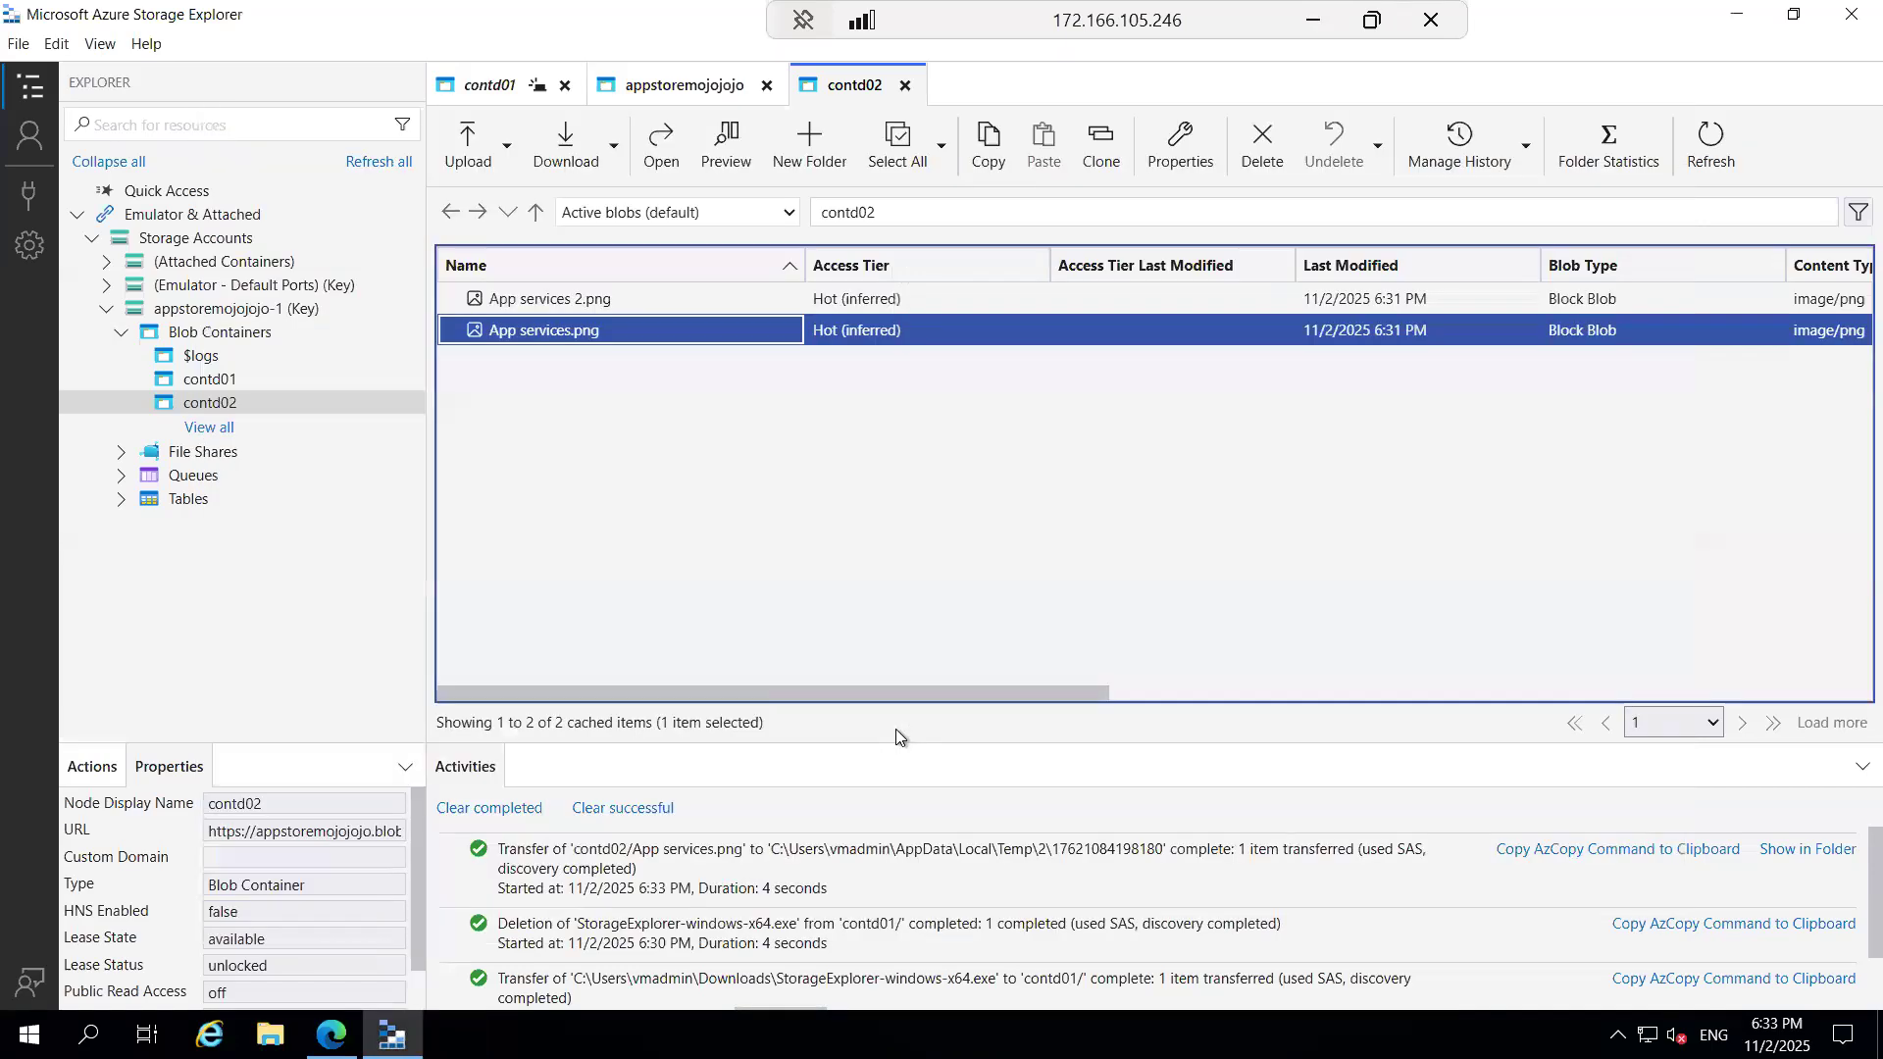
# Step: Back in the portal, write 'access-Key' in ink over the contd01 page
pyautogui.hotkey('alt', 'Tab')
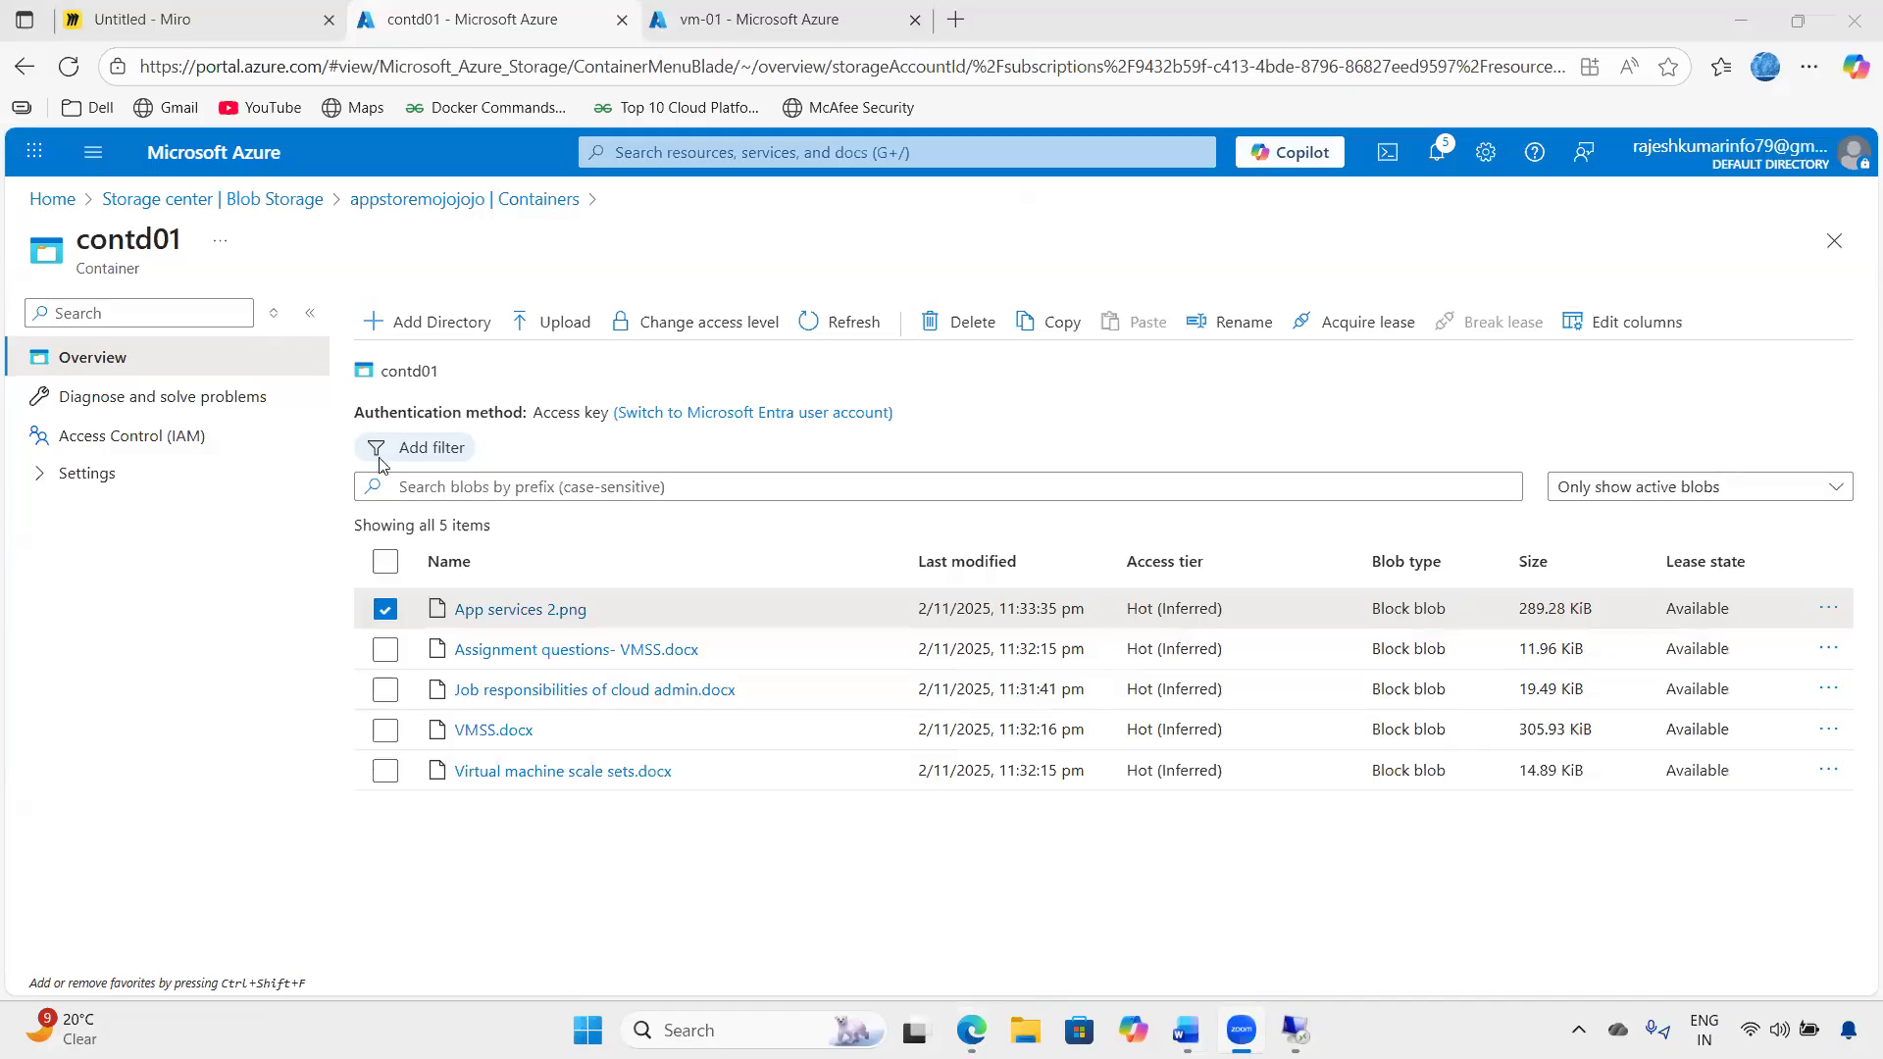
pyautogui.moveTo(826, 444); pyautogui.dragTo(827, 488)
pyautogui.moveTo(849, 437)
pyautogui.mouseDown()
pyautogui.moveTo(872, 422)
pyautogui.moveTo(893, 477)
pyautogui.mouseUp()
pyautogui.moveTo(930, 449)
pyautogui.mouseDown()
pyautogui.moveTo(946, 472)
pyautogui.moveTo(1011, 448)
pyautogui.moveTo(988, 469)
pyautogui.mouseUp()
pyautogui.moveTo(1065, 394)
pyautogui.mouseDown()
pyautogui.moveTo(1058, 449)
pyautogui.moveTo(1040, 449)
pyautogui.mouseUp()
pyautogui.moveTo(1095, 410); pyautogui.dragTo(1124, 398)
pyautogui.moveTo(1153, 368); pyautogui.dragTo(1150, 419)
pyautogui.moveTo(1175, 338); pyautogui.dragTo(1216, 373)
pyautogui.moveTo(1265, 306); pyautogui.dragTo(825, 485)
# Step: Circle access-Key in ink and add '= 5 hours' underlined beside it
pyautogui.moveTo(958, 529)
pyautogui.mouseDown()
pyautogui.moveTo(1228, 359)
pyautogui.moveTo(1346, 360)
pyautogui.mouseUp()
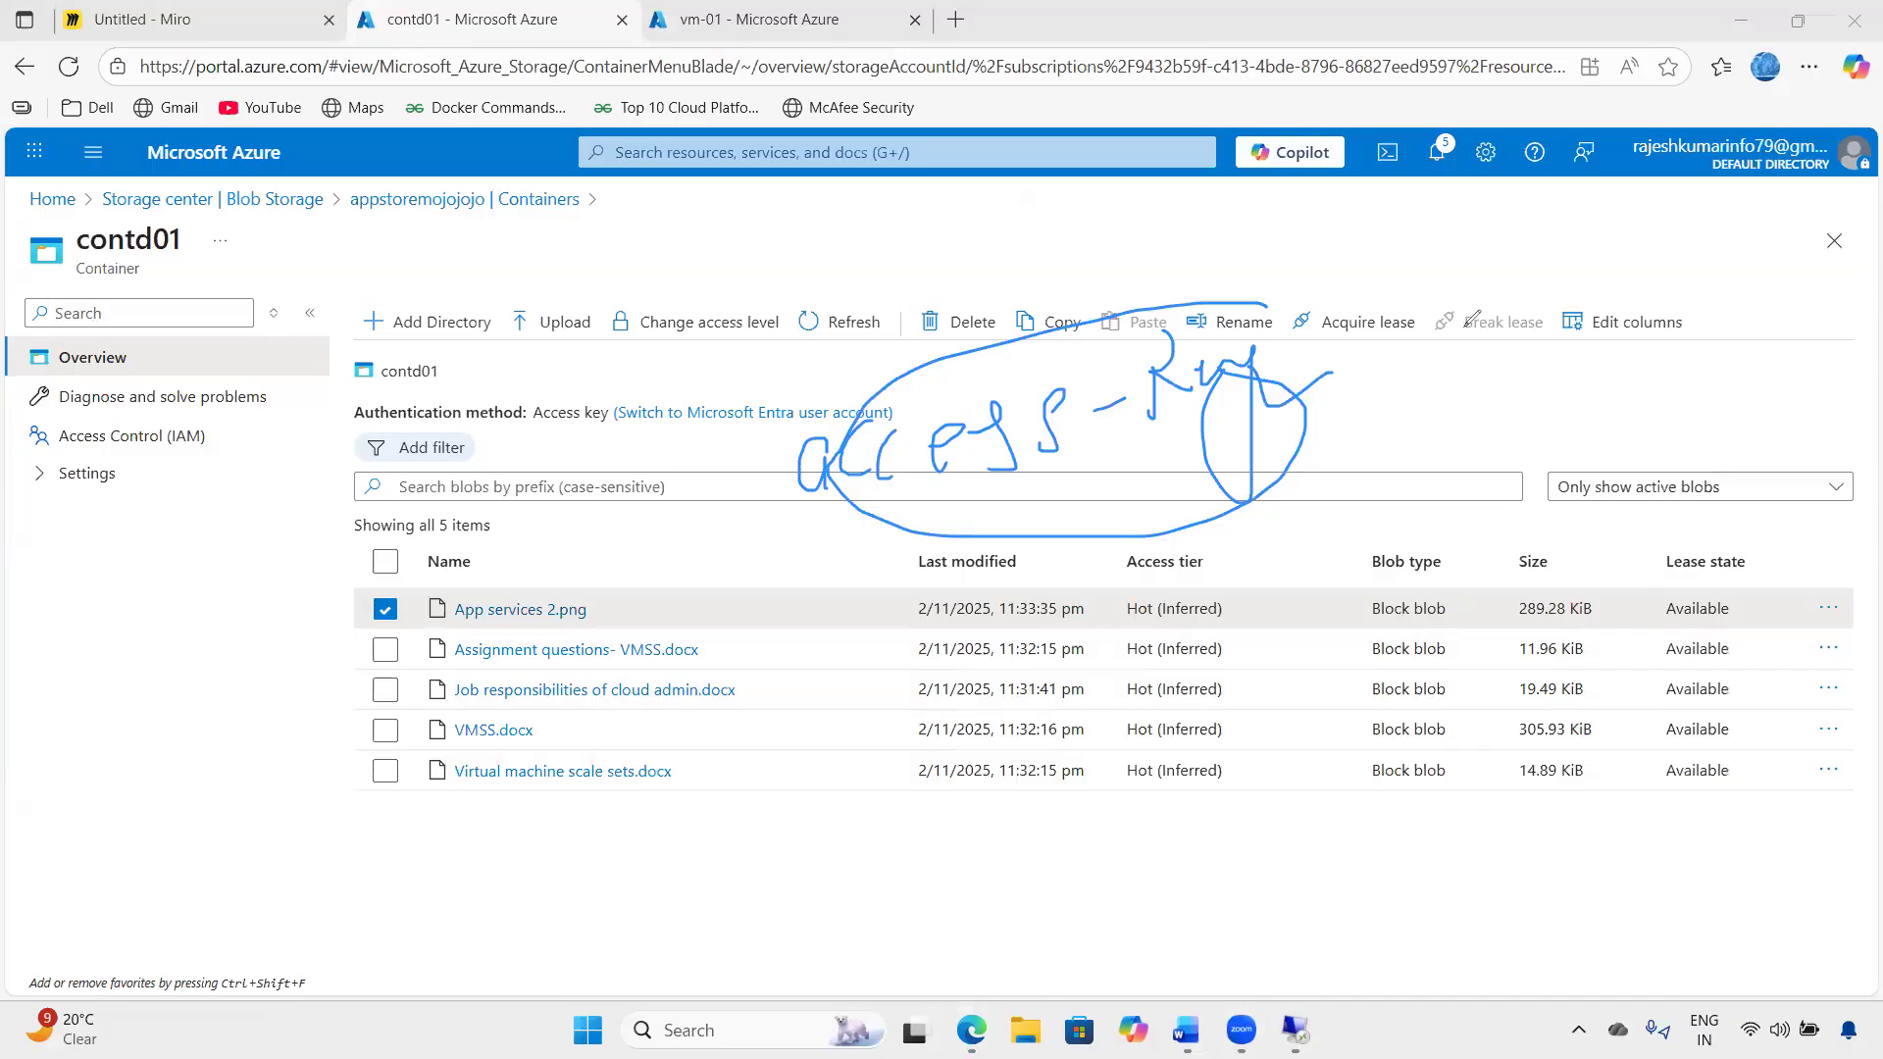
pyautogui.moveTo(1424, 403); pyautogui.dragTo(1439, 402)
pyautogui.moveTo(1423, 422)
pyautogui.mouseDown()
pyautogui.moveTo(1510, 412)
pyautogui.moveTo(1492, 453)
pyautogui.mouseUp()
pyautogui.moveTo(1582, 361)
pyautogui.mouseDown()
pyautogui.moveTo(1627, 416)
pyautogui.moveTo(1637, 397)
pyautogui.moveTo(1679, 406)
pyautogui.moveTo(1711, 355)
pyautogui.moveTo(1704, 400)
pyautogui.mouseUp()
pyautogui.moveTo(1671, 441); pyautogui.dragTo(1742, 425)
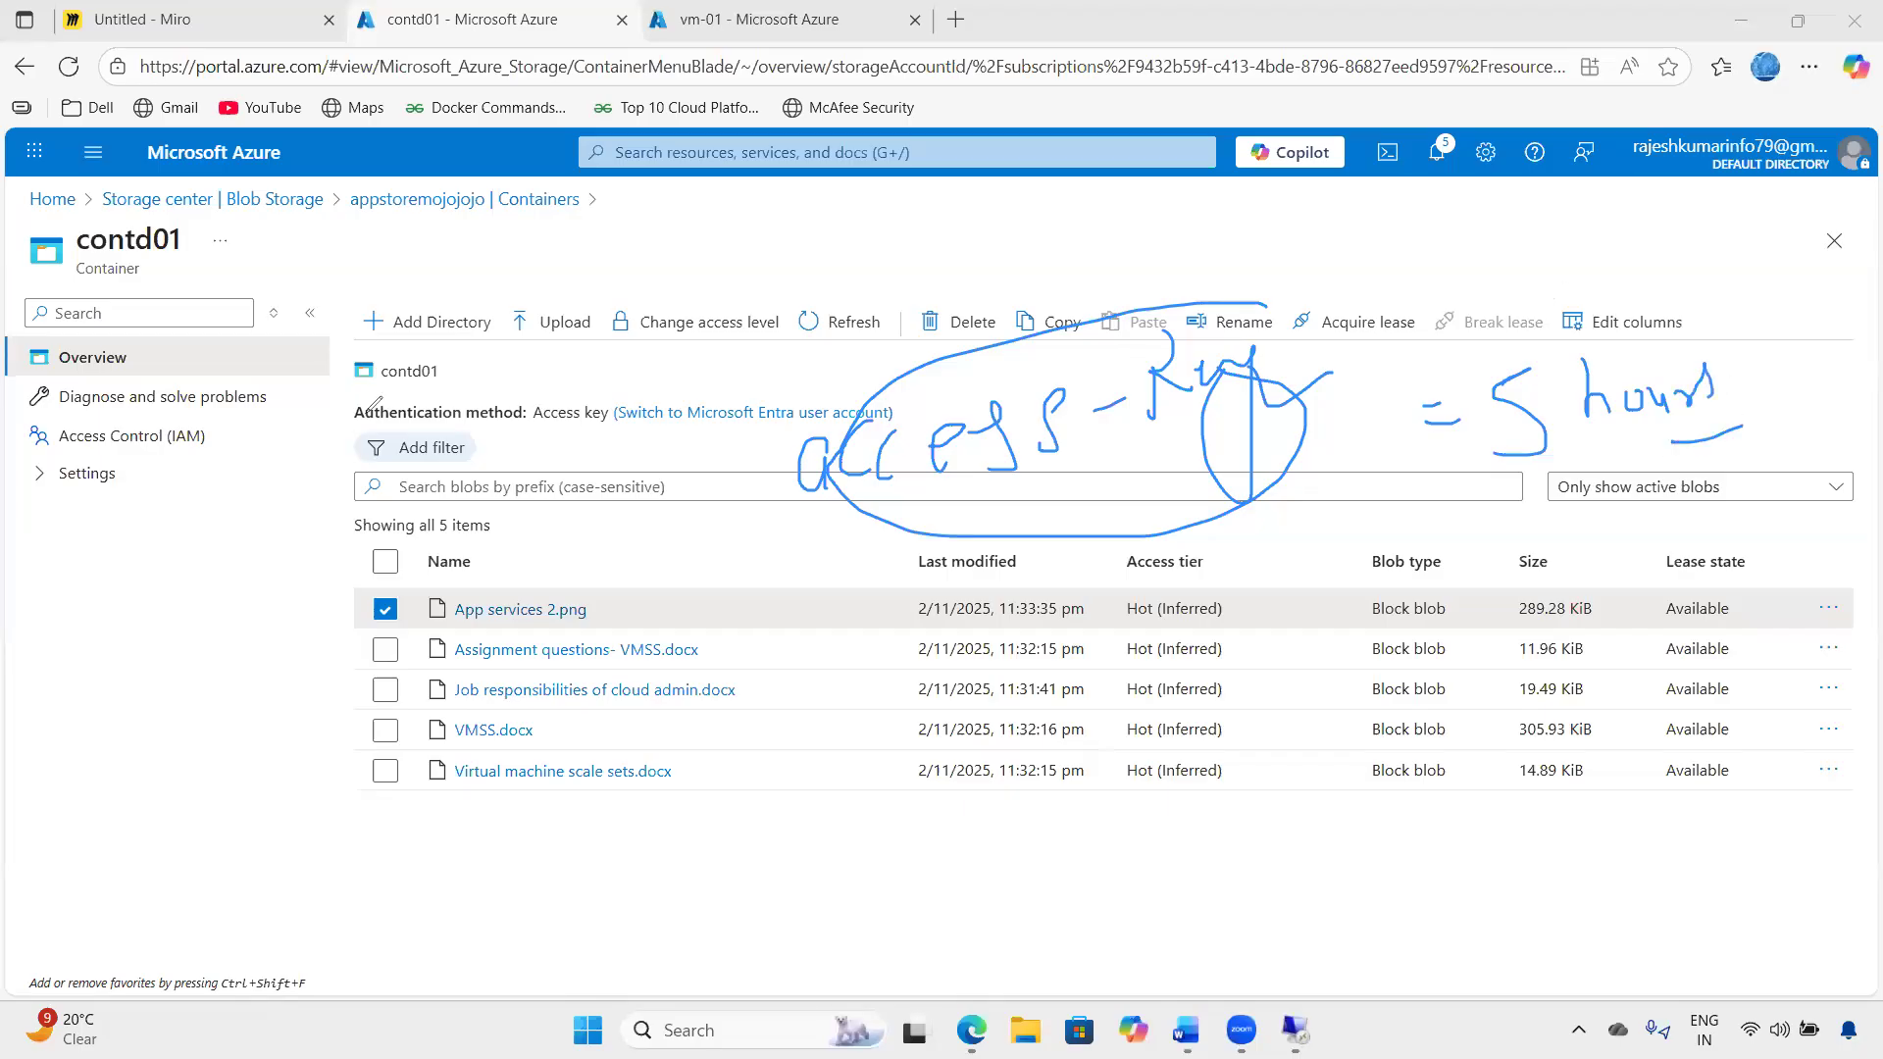
# Step: Write and circle an ink note left of the blob list, adding a small tick
pyautogui.moveTo(193, 675)
pyautogui.mouseDown()
pyautogui.moveTo(202, 717)
pyautogui.moveTo(247, 672)
pyautogui.moveTo(291, 678)
pyautogui.moveTo(314, 749)
pyautogui.mouseUp()
pyautogui.moveTo(281, 616); pyautogui.dragTo(314, 747)
pyautogui.moveTo(368, 589); pyautogui.dragTo(413, 582)
pyautogui.moveTo(397, 634); pyautogui.dragTo(435, 609)
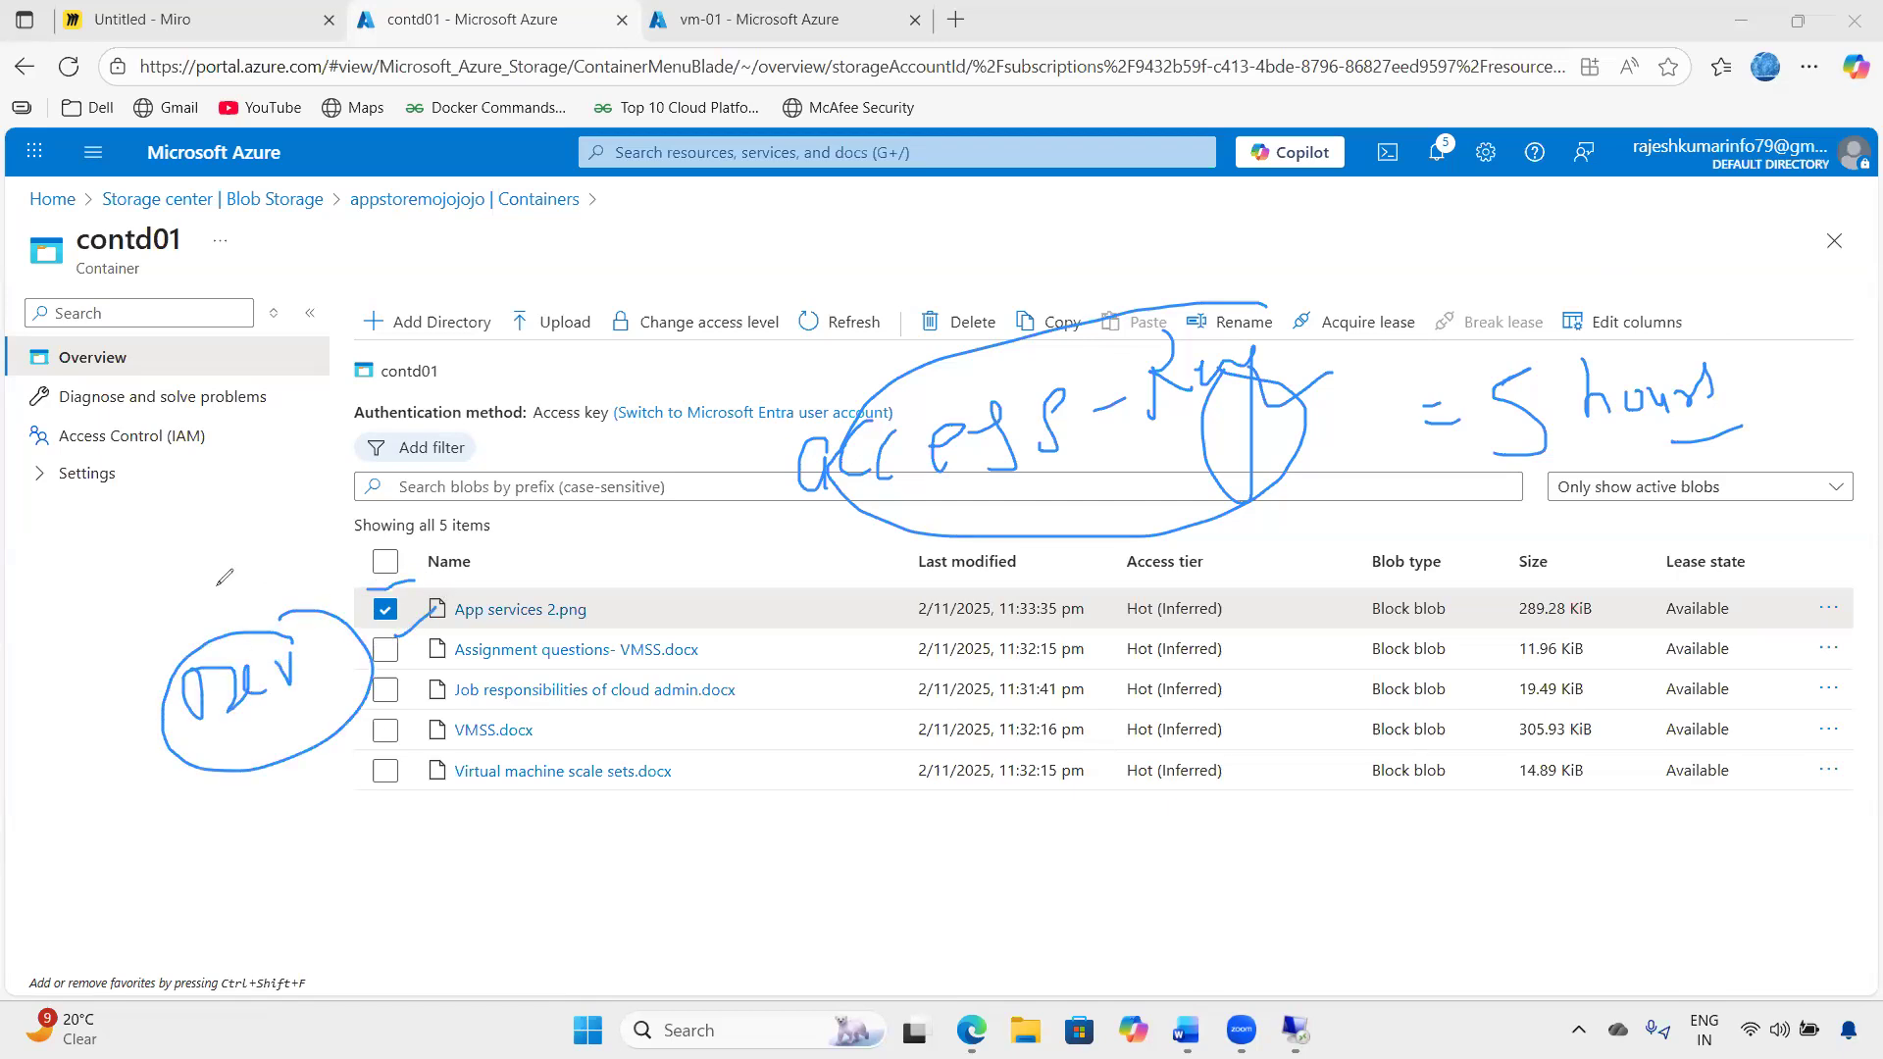
pyautogui.moveTo(145, 738); pyautogui.dragTo(173, 730)
# Step: Write and circle a short ink note on the list, erase all ink, and untick App services 2.png
pyautogui.moveTo(517, 671); pyautogui.dragTo(539, 637)
pyautogui.moveTo(541, 637)
pyautogui.mouseDown()
pyautogui.moveTo(543, 692)
pyautogui.moveTo(592, 604)
pyautogui.mouseUp()
pyautogui.moveTo(578, 624); pyautogui.dragTo(576, 659)
pyautogui.moveTo(602, 584); pyautogui.dragTo(620, 628)
pyautogui.moveTo(624, 600)
pyautogui.mouseDown()
pyautogui.moveTo(680, 536)
pyautogui.moveTo(588, 716)
pyautogui.mouseUp()
pyautogui.moveTo(618, 559)
pyautogui.mouseDown()
pyautogui.moveTo(407, 627)
pyautogui.moveTo(451, 671)
pyautogui.mouseUp()
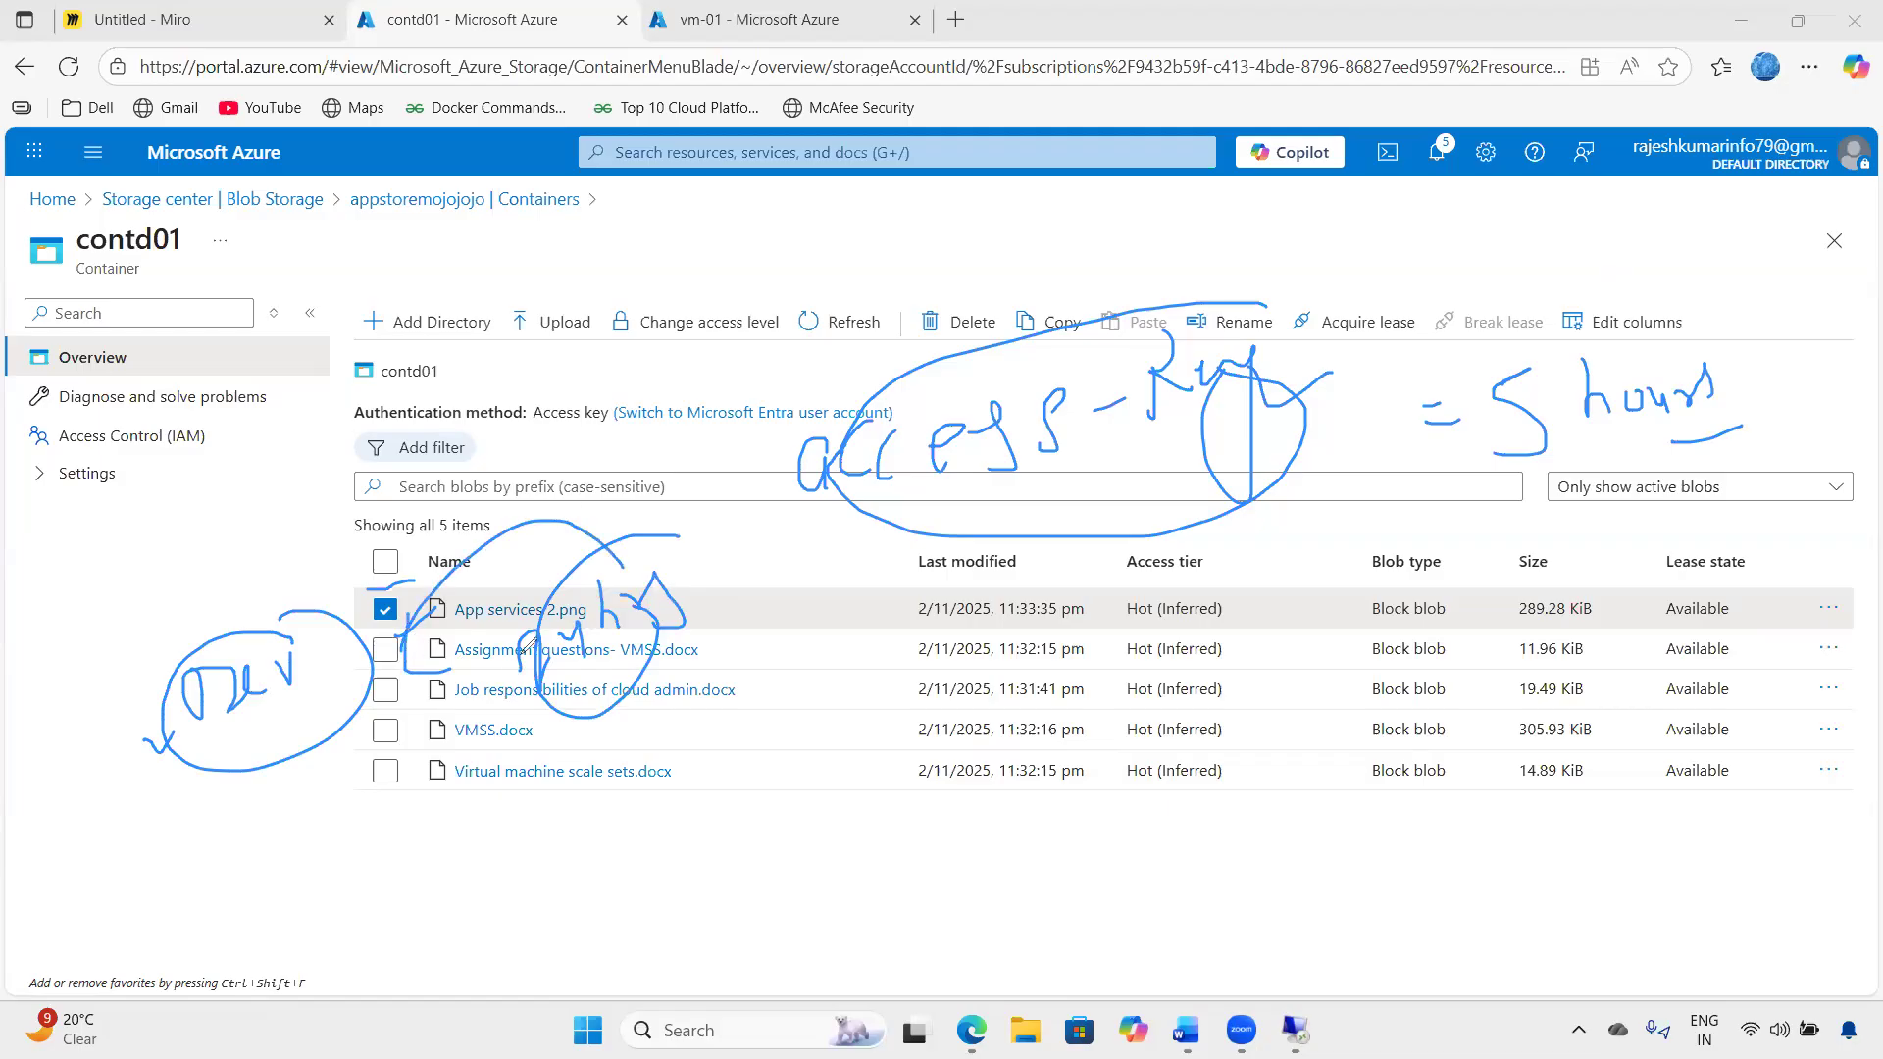
pyautogui.moveTo(456, 581)
pyautogui.mouseDown()
pyautogui.moveTo(511, 608)
pyautogui.moveTo(467, 662)
pyautogui.mouseUp()
pyautogui.moveTo(337, 564)
pyautogui.mouseDown()
pyautogui.moveTo(340, 894)
pyautogui.moveTo(412, 880)
pyautogui.mouseUp()
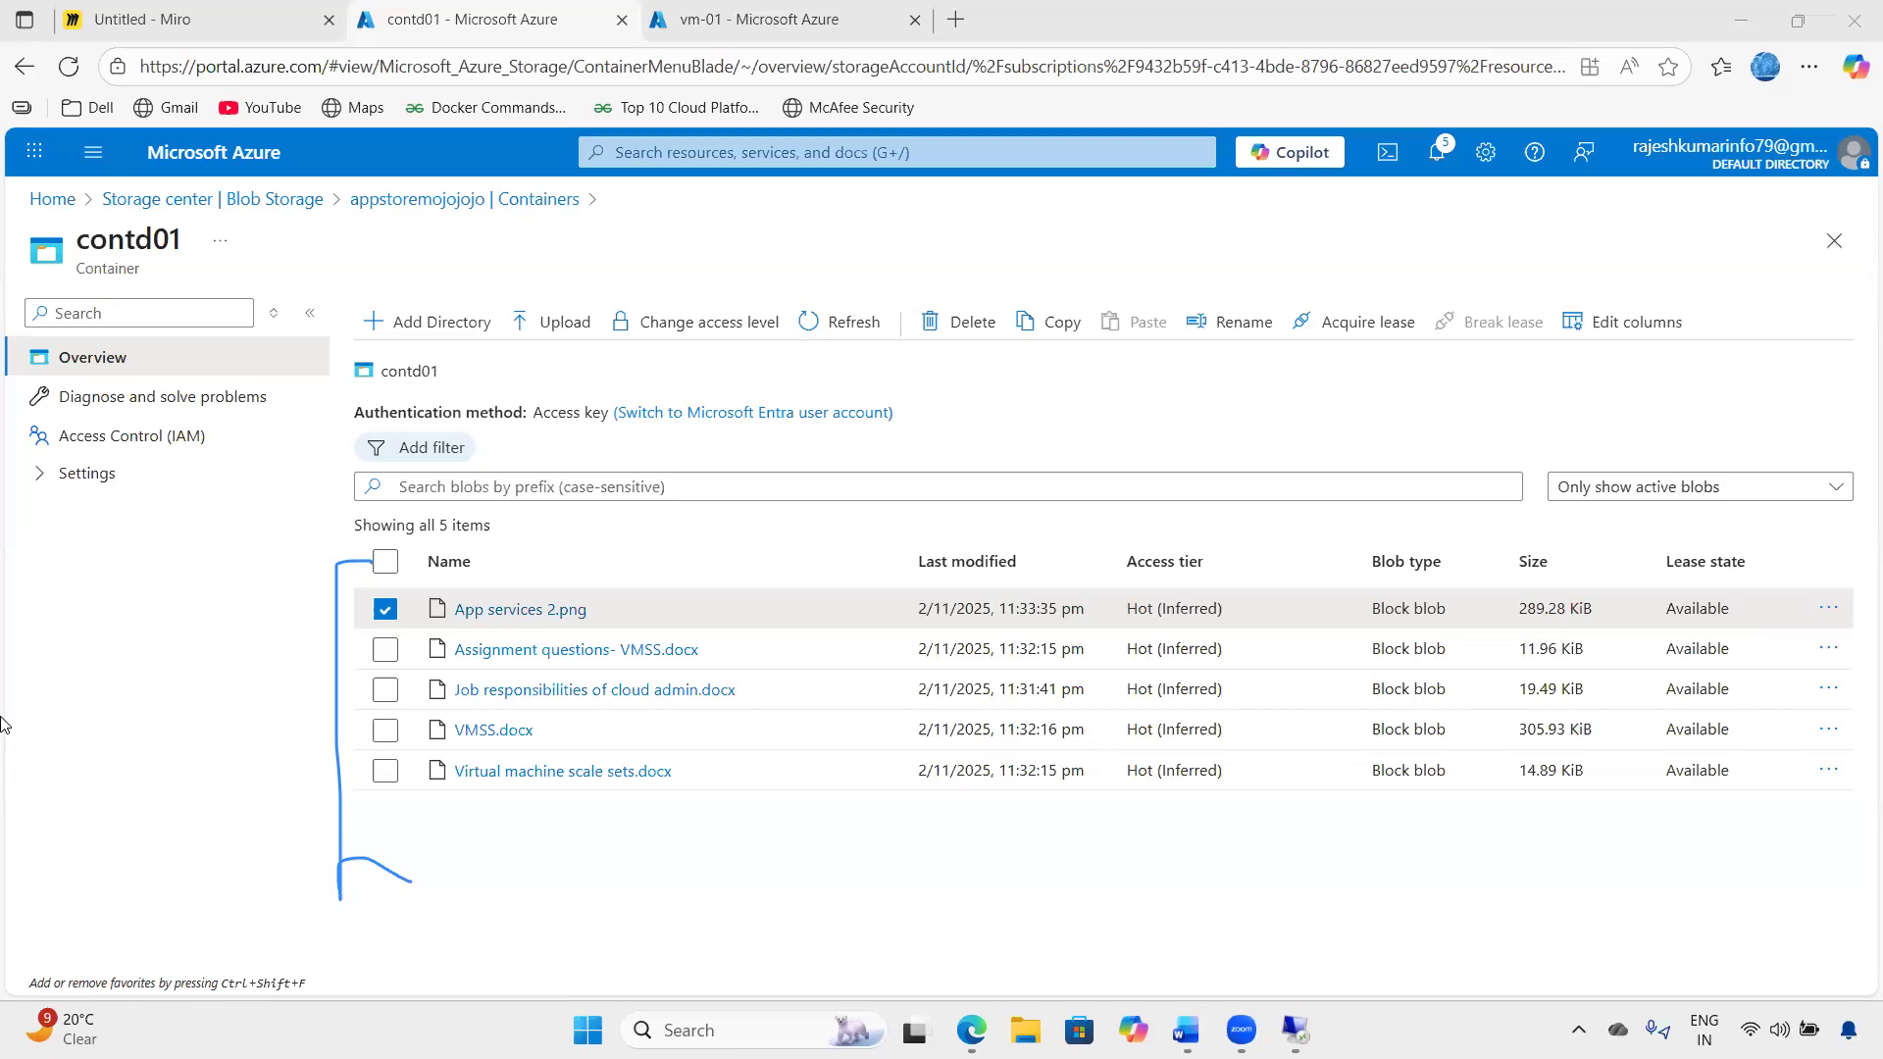
pyautogui.press('e')
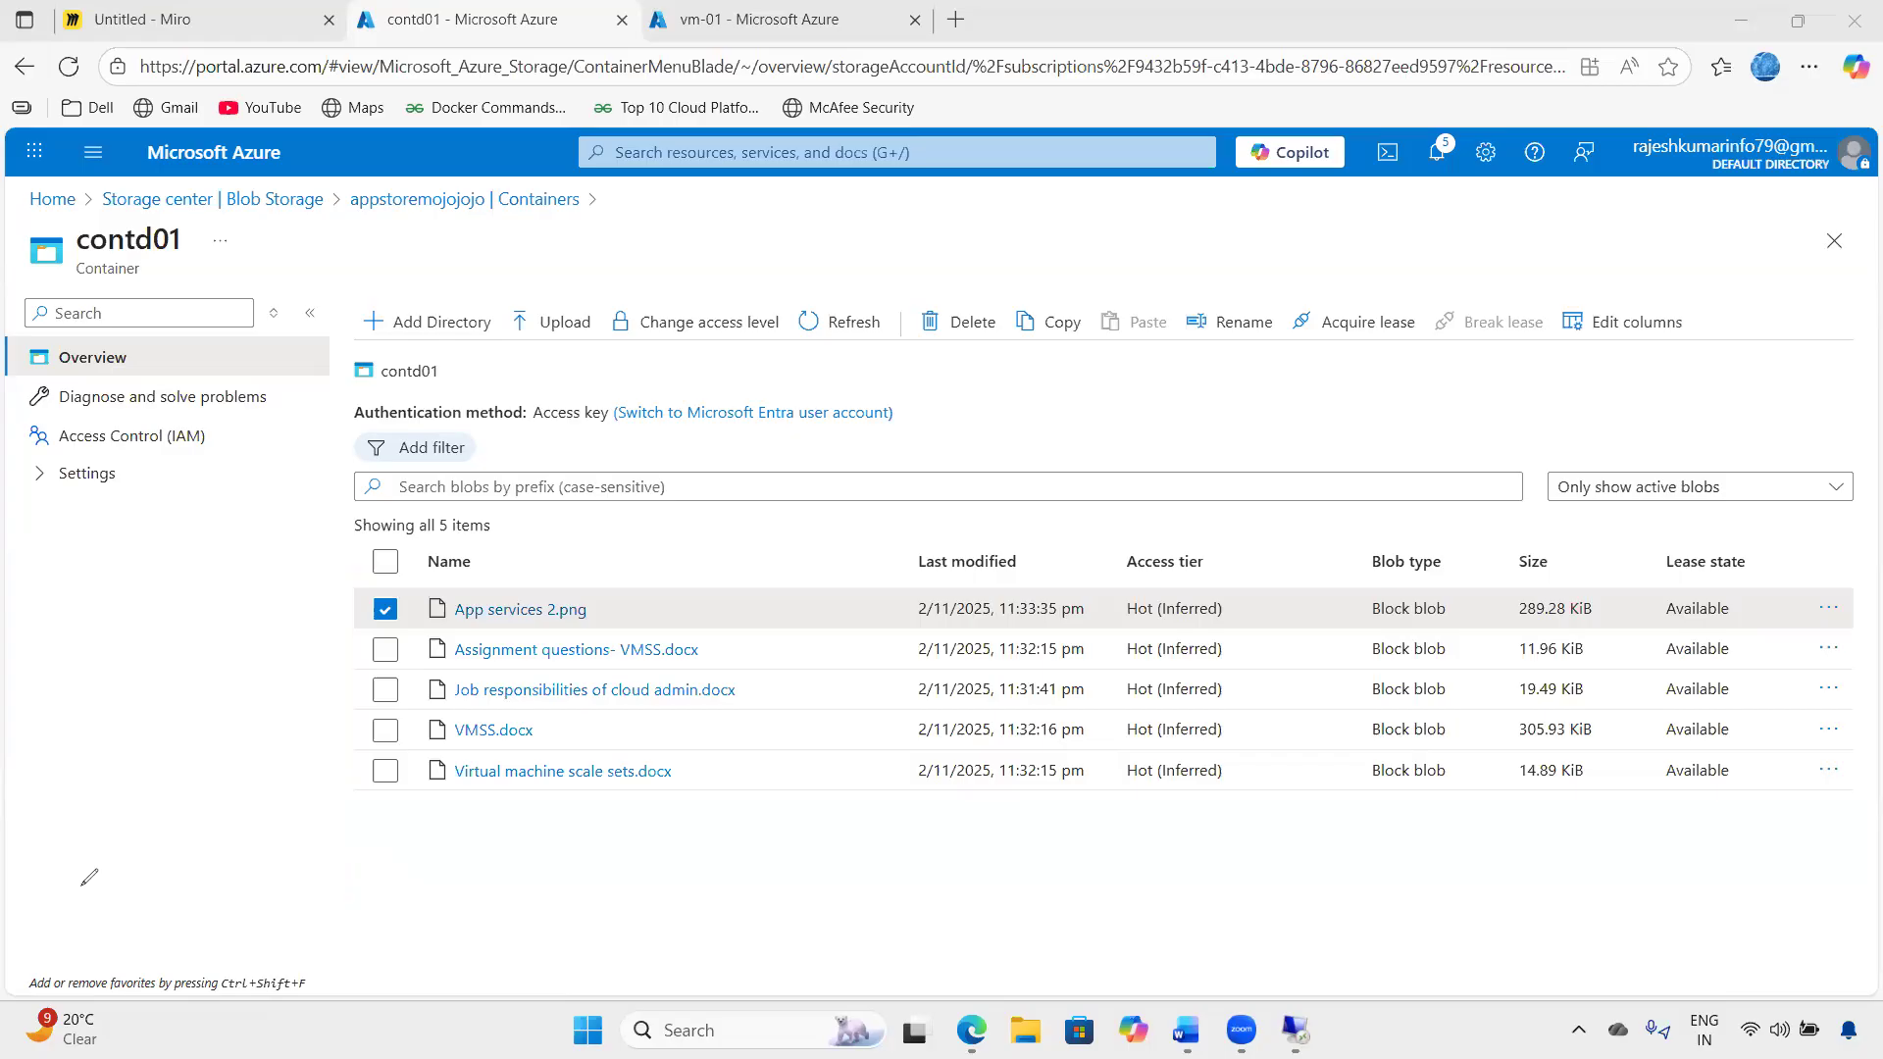
pyautogui.click(393, 610)
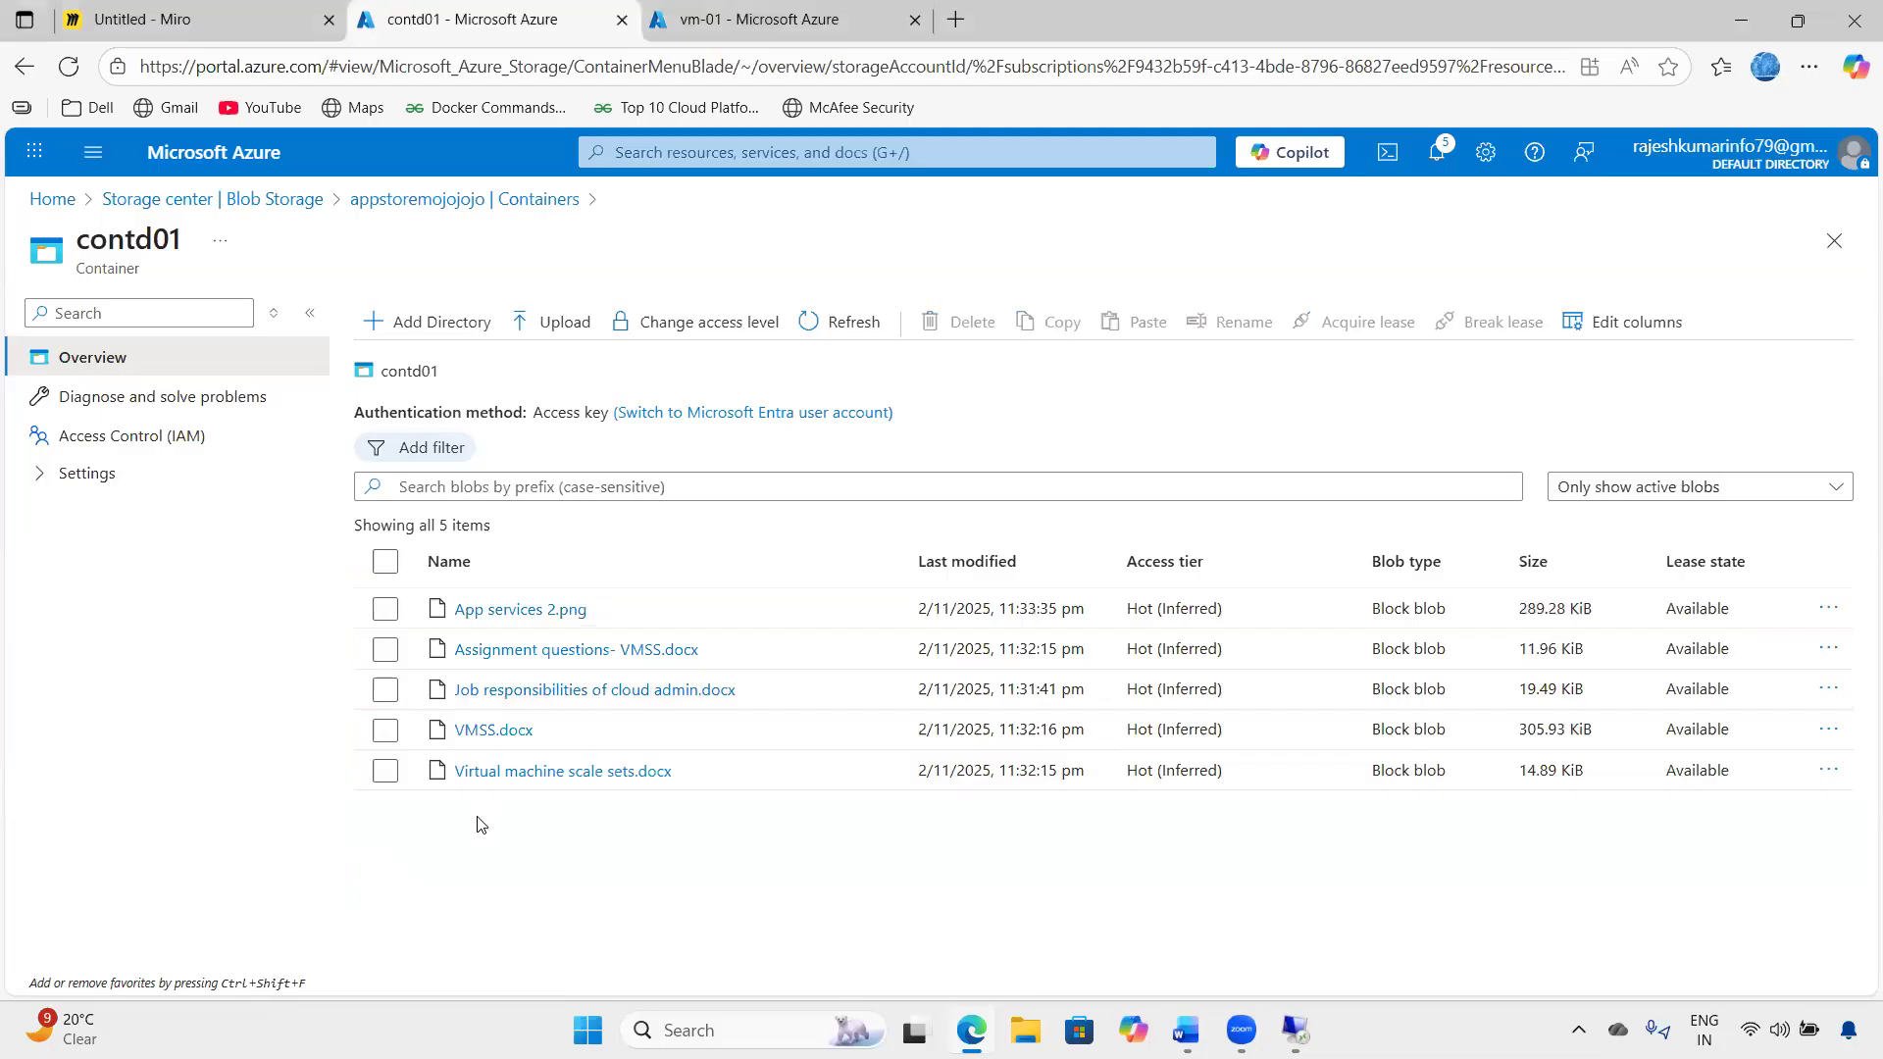
# Step: Open the appstoremojojojo account's Access keys page and highlight key1's masked value
pyautogui.click(391, 200)
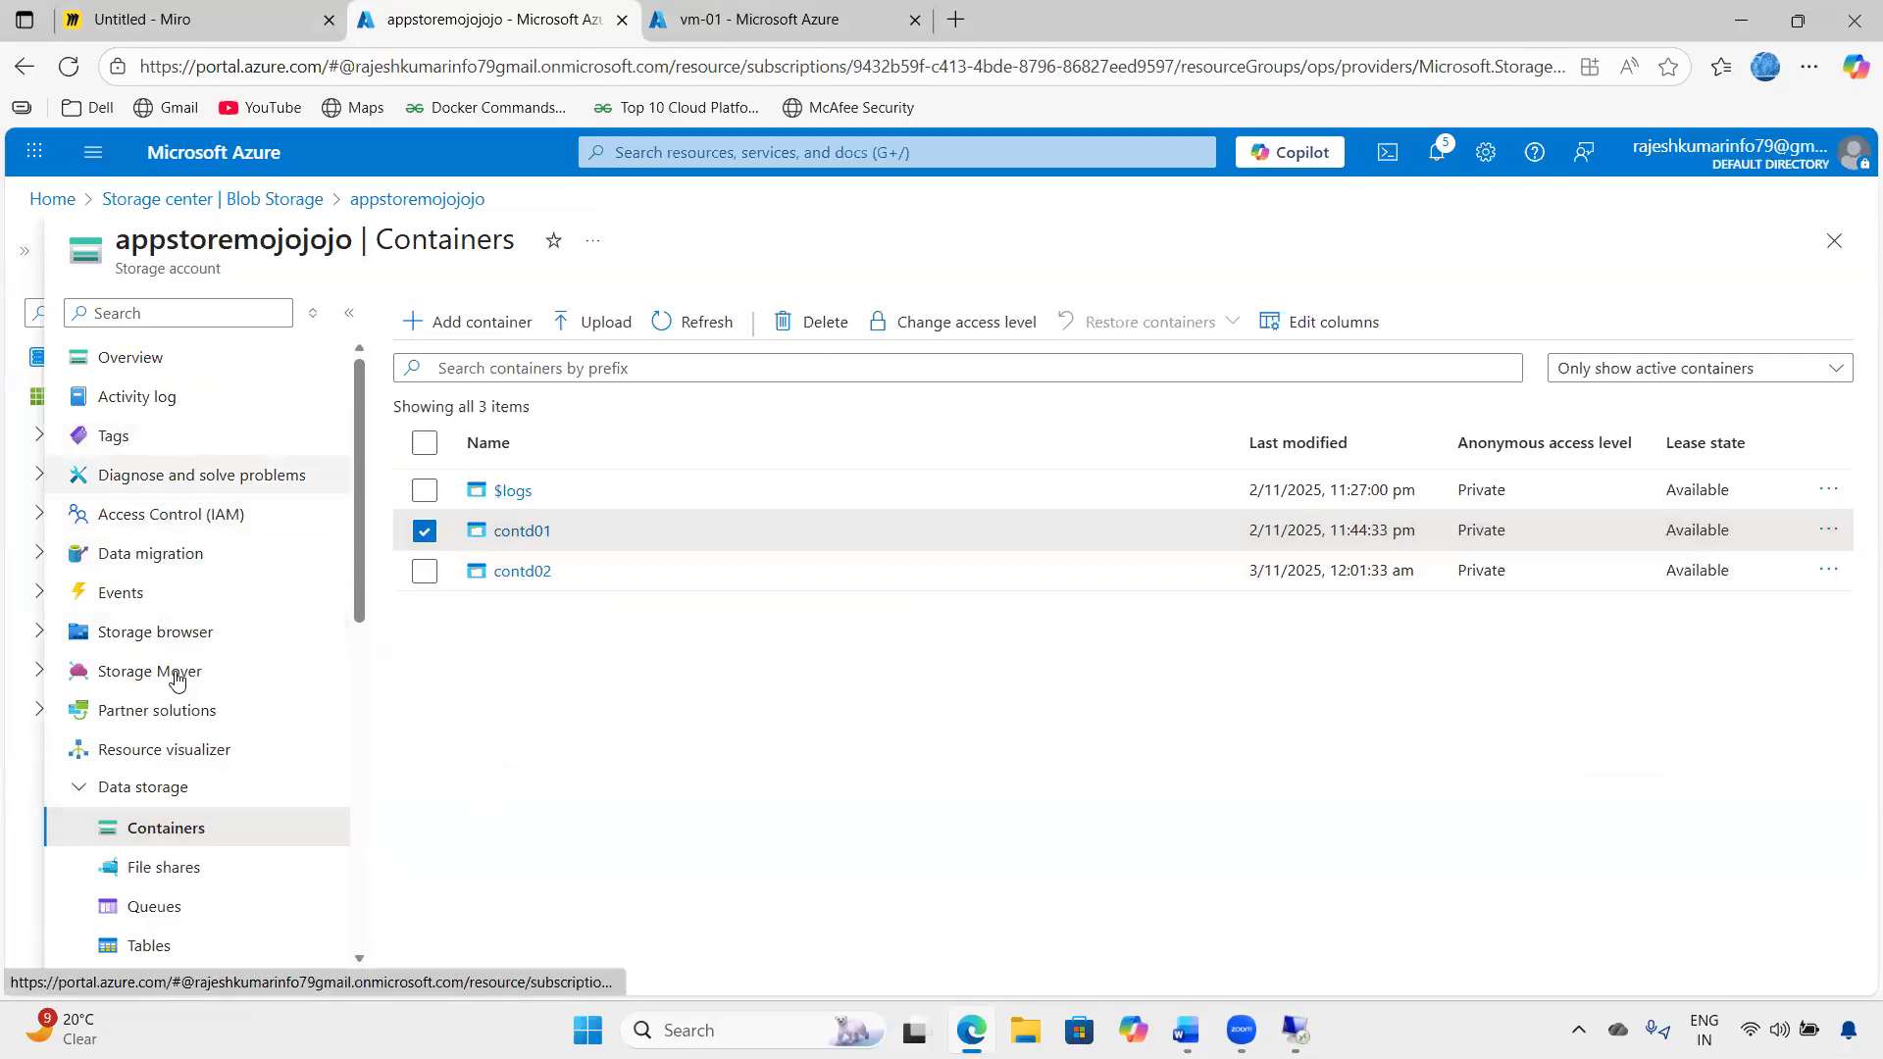
pyautogui.scroll(-3, 224, 696)
pyautogui.click(174, 863)
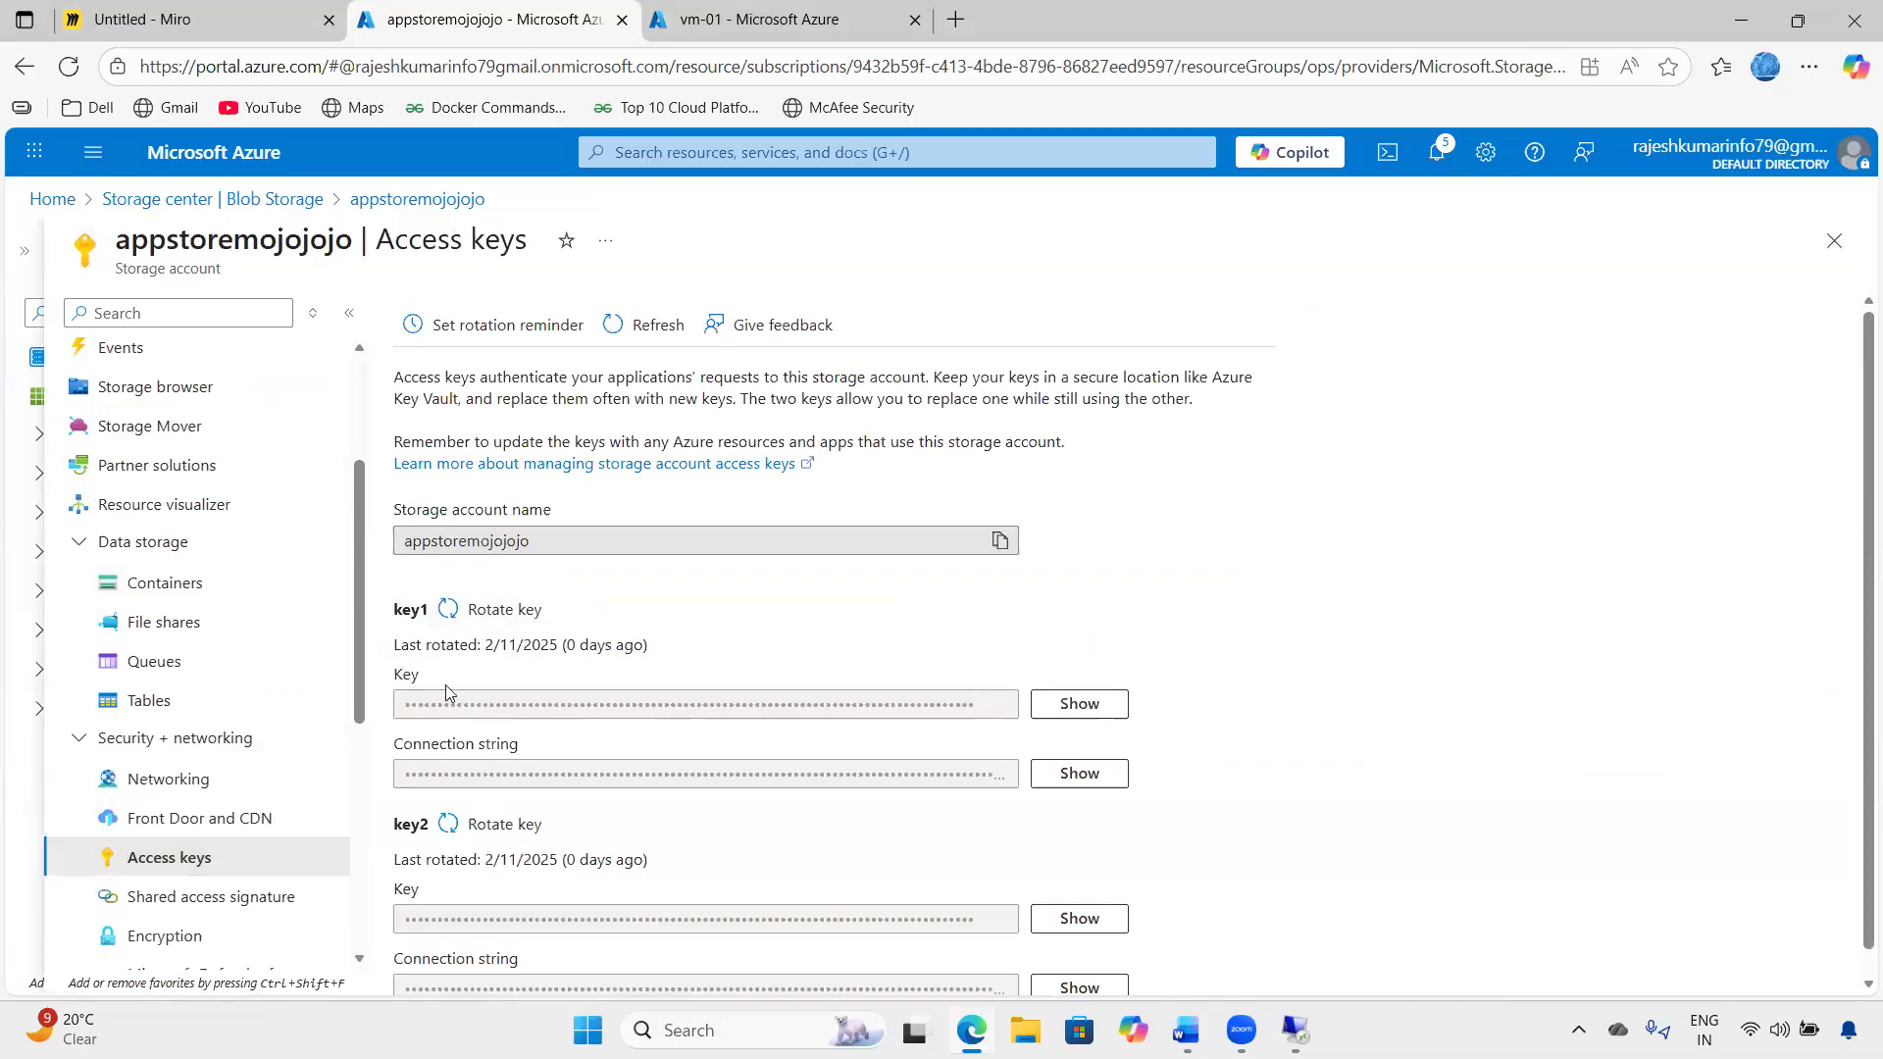
pyautogui.moveTo(403, 706); pyautogui.dragTo(995, 712)
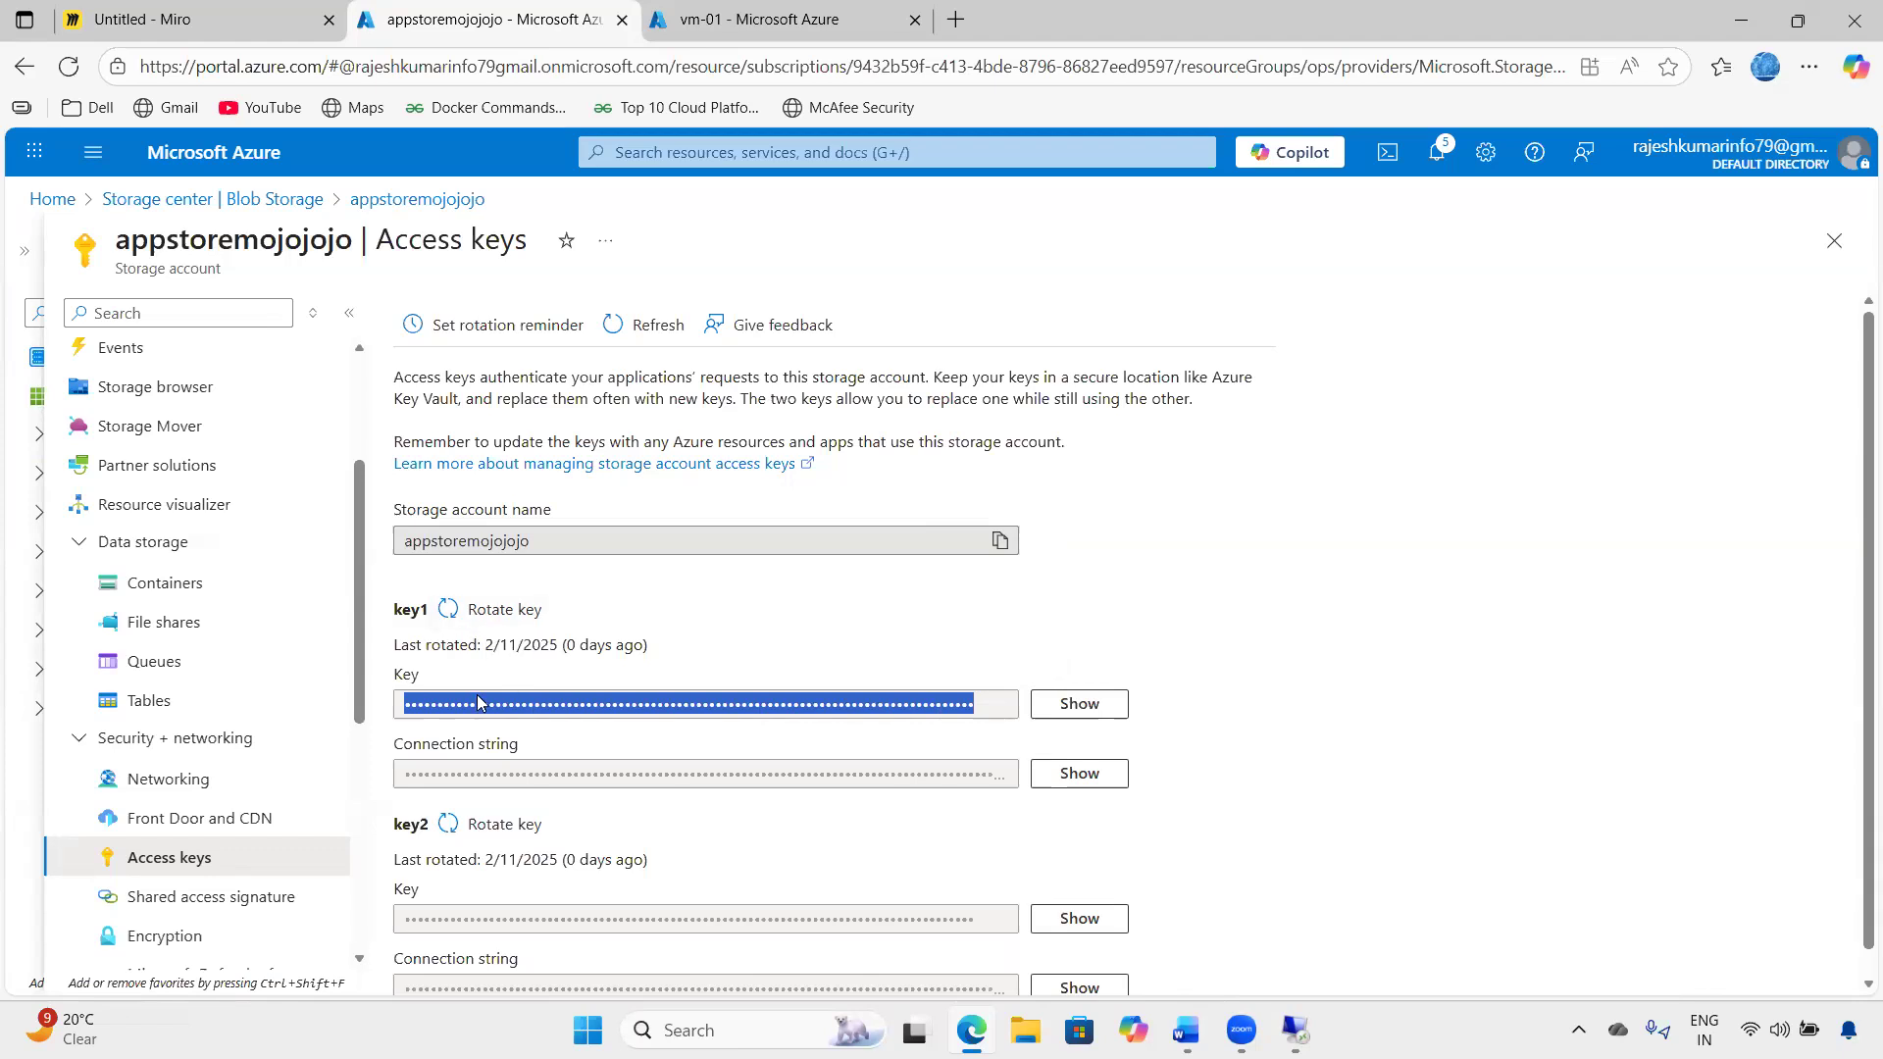
# Step: Ink-circle where key1 and key2 get rotated and tick the key1 mark
pyautogui.click(1378, 377)
pyautogui.moveTo(476, 625)
pyautogui.mouseDown()
pyautogui.moveTo(613, 574)
pyautogui.moveTo(515, 650)
pyautogui.mouseUp()
pyautogui.moveTo(538, 770); pyautogui.dragTo(528, 851)
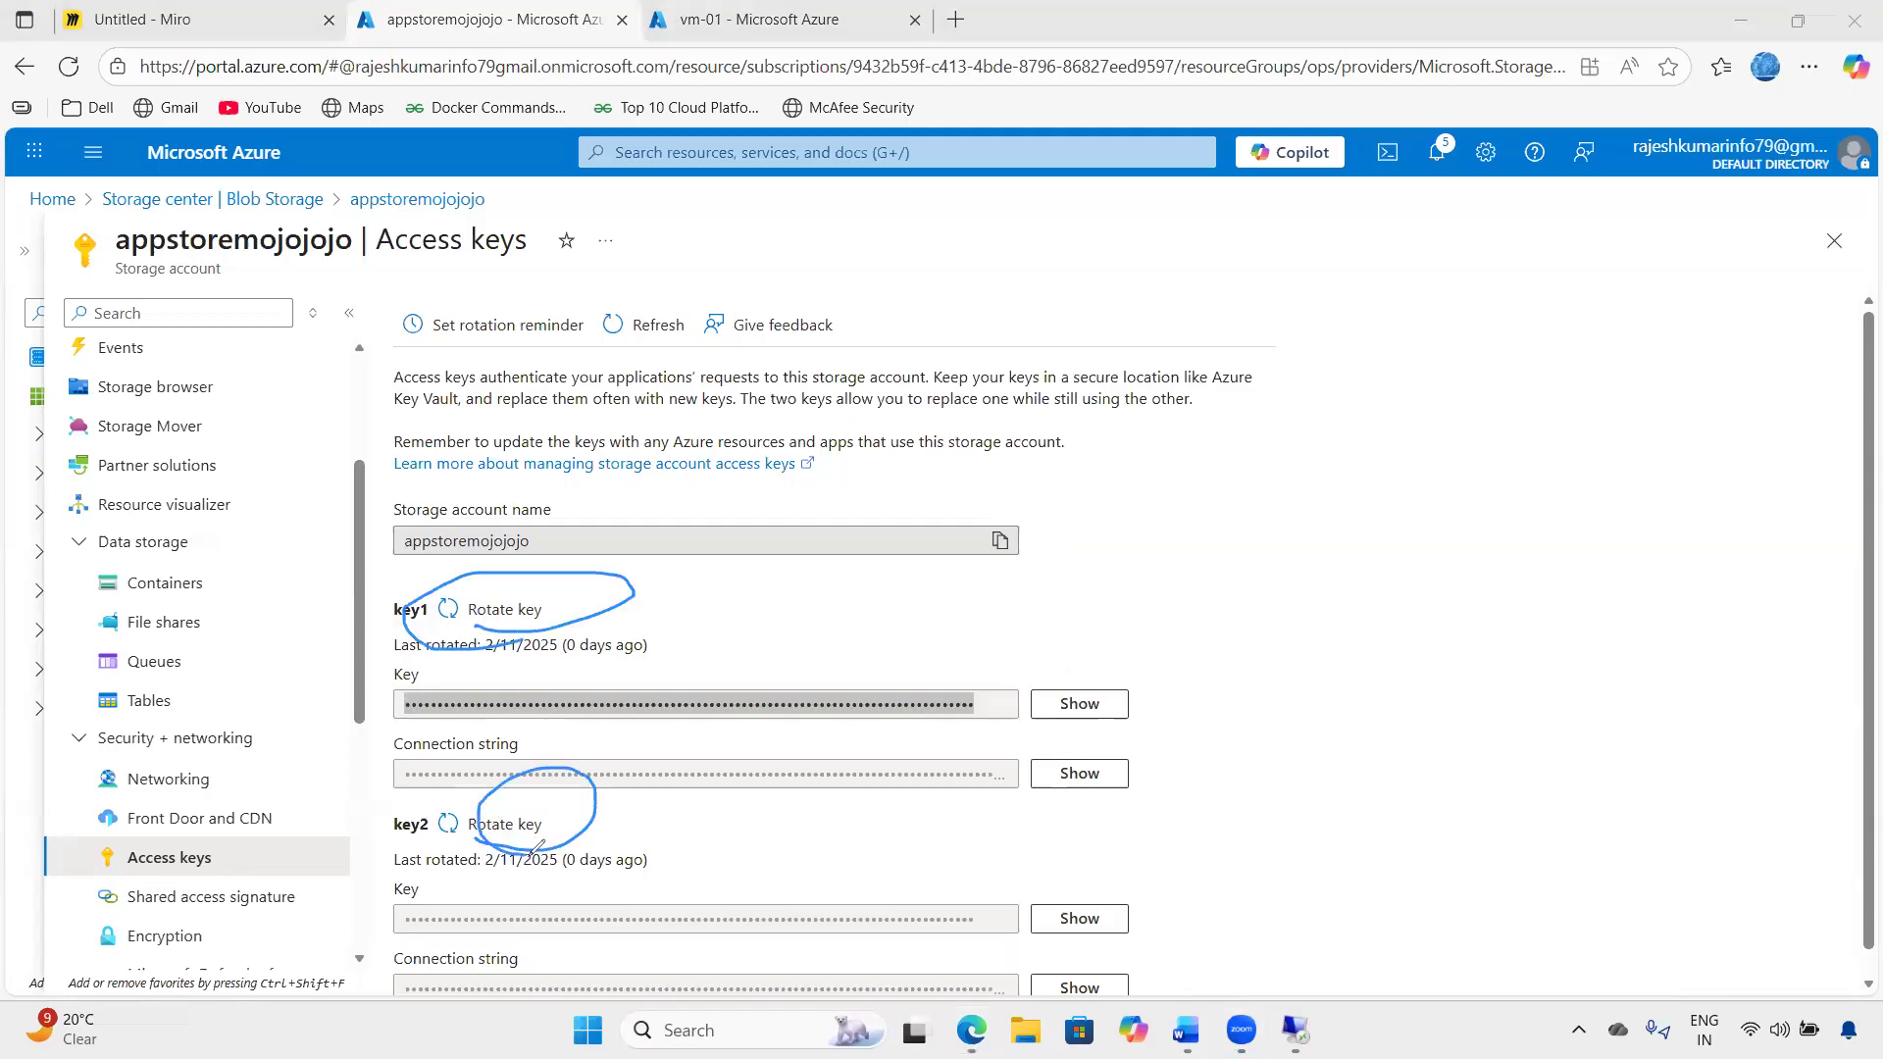
pyautogui.moveTo(659, 573)
pyautogui.mouseDown()
pyautogui.moveTo(679, 610)
pyautogui.moveTo(731, 552)
pyautogui.mouseUp()
# Step: Erase the ink and re-highlight key1's masked value, briefly switching to the remote session
pyautogui.moveTo(422, 697); pyautogui.dragTo(993, 707)
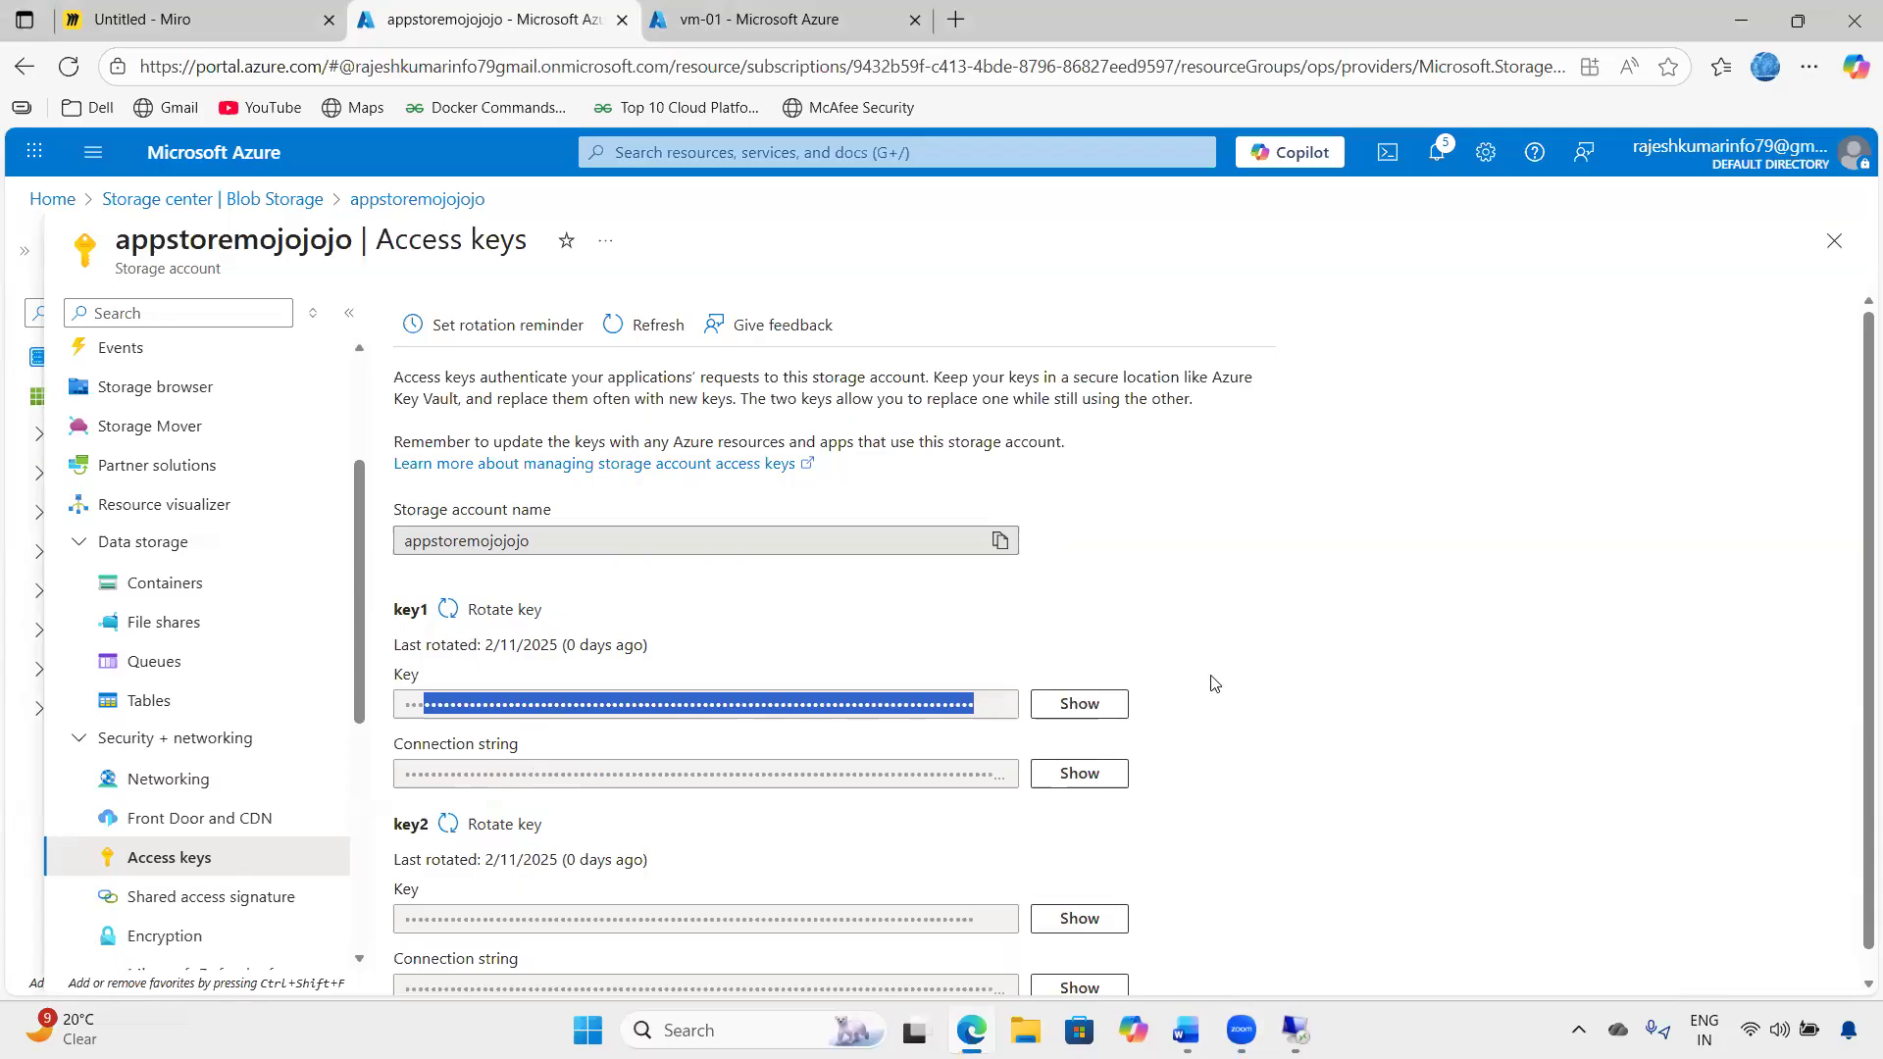
pyautogui.click(1282, 678)
pyautogui.moveTo(395, 699); pyautogui.dragTo(411, 701)
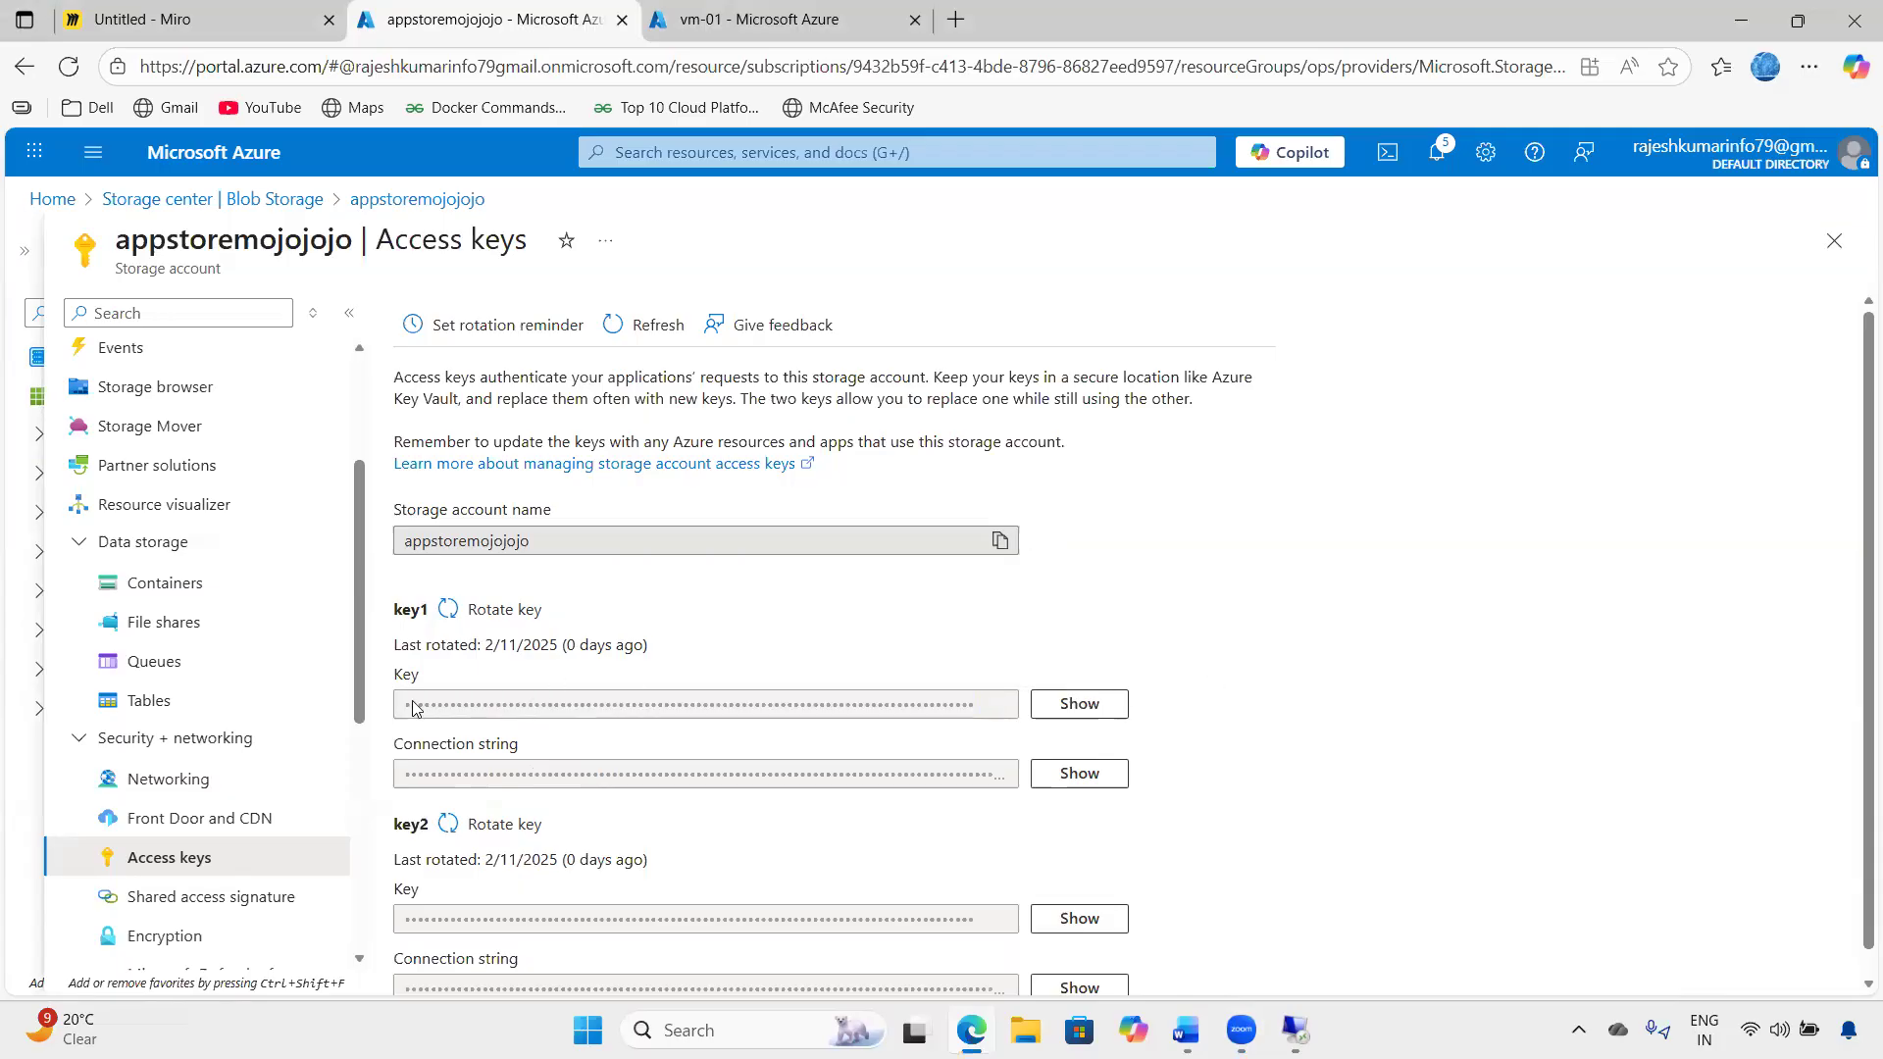
pyautogui.click(1281, 1037)
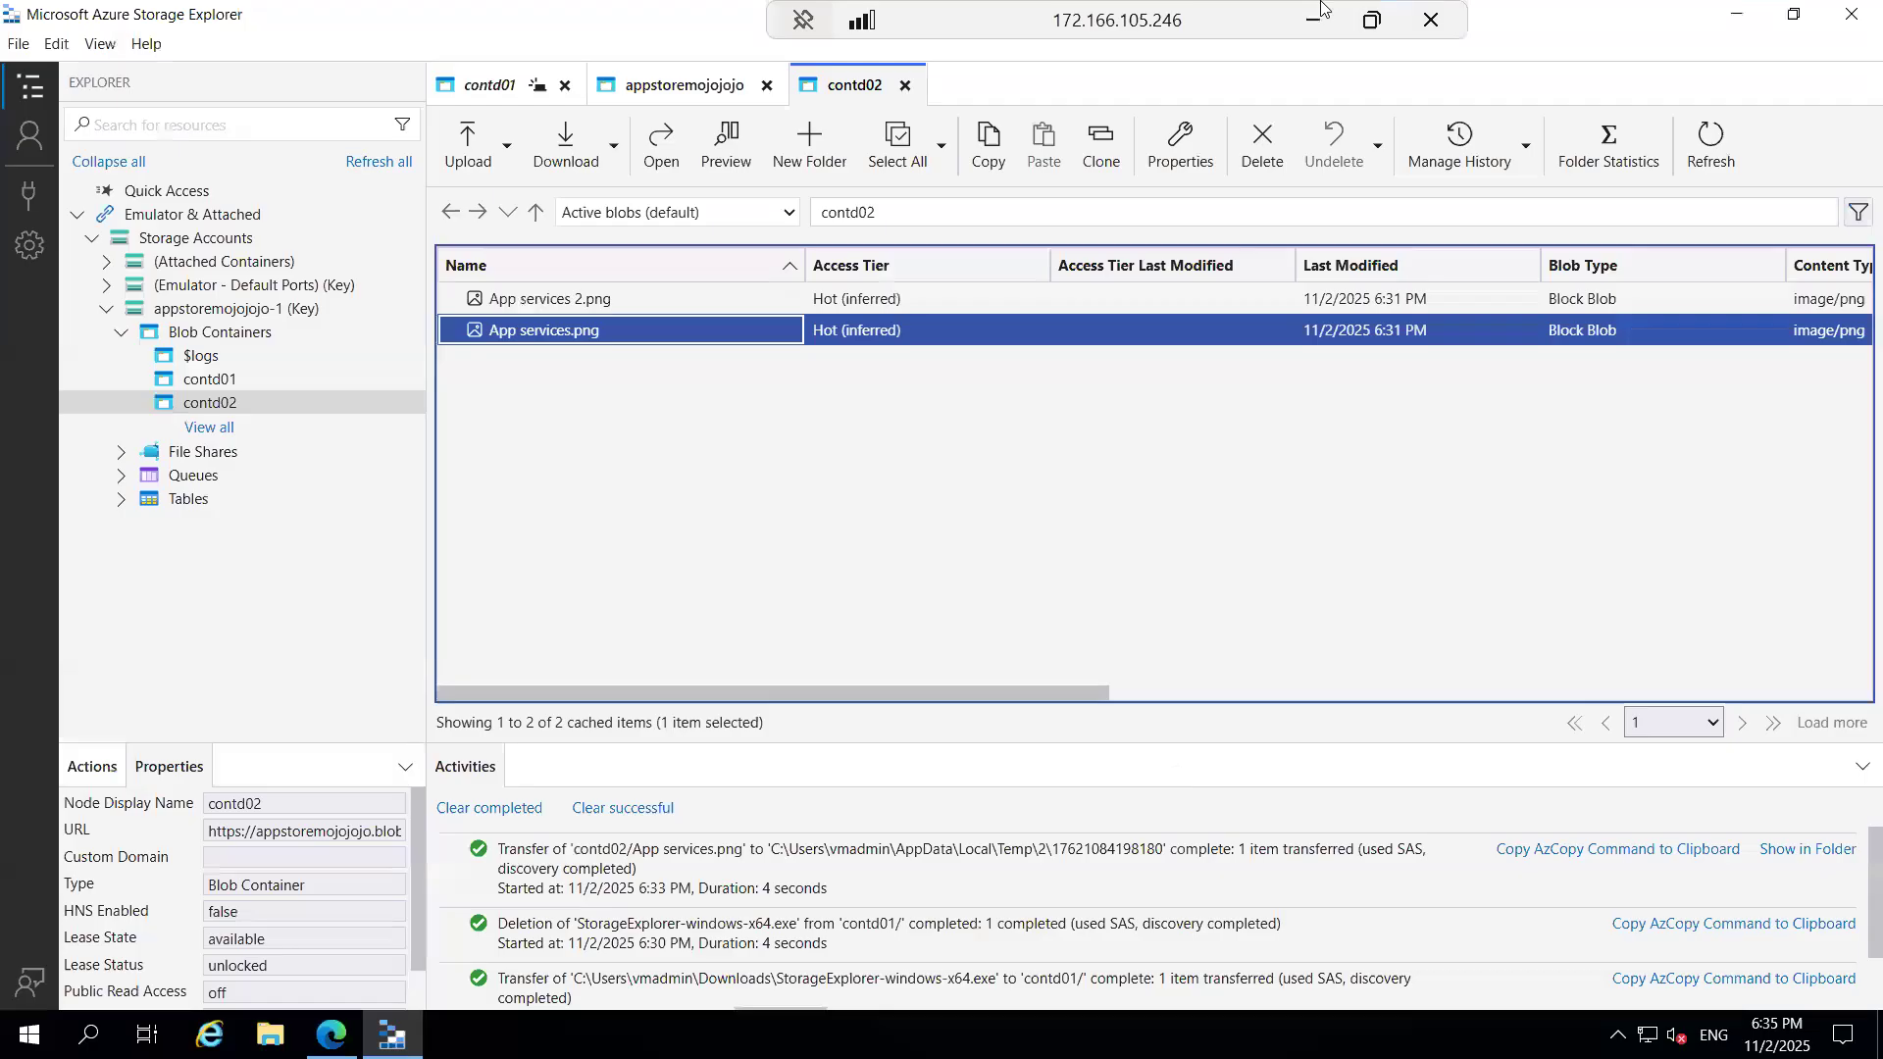
pyautogui.click(1320, 7)
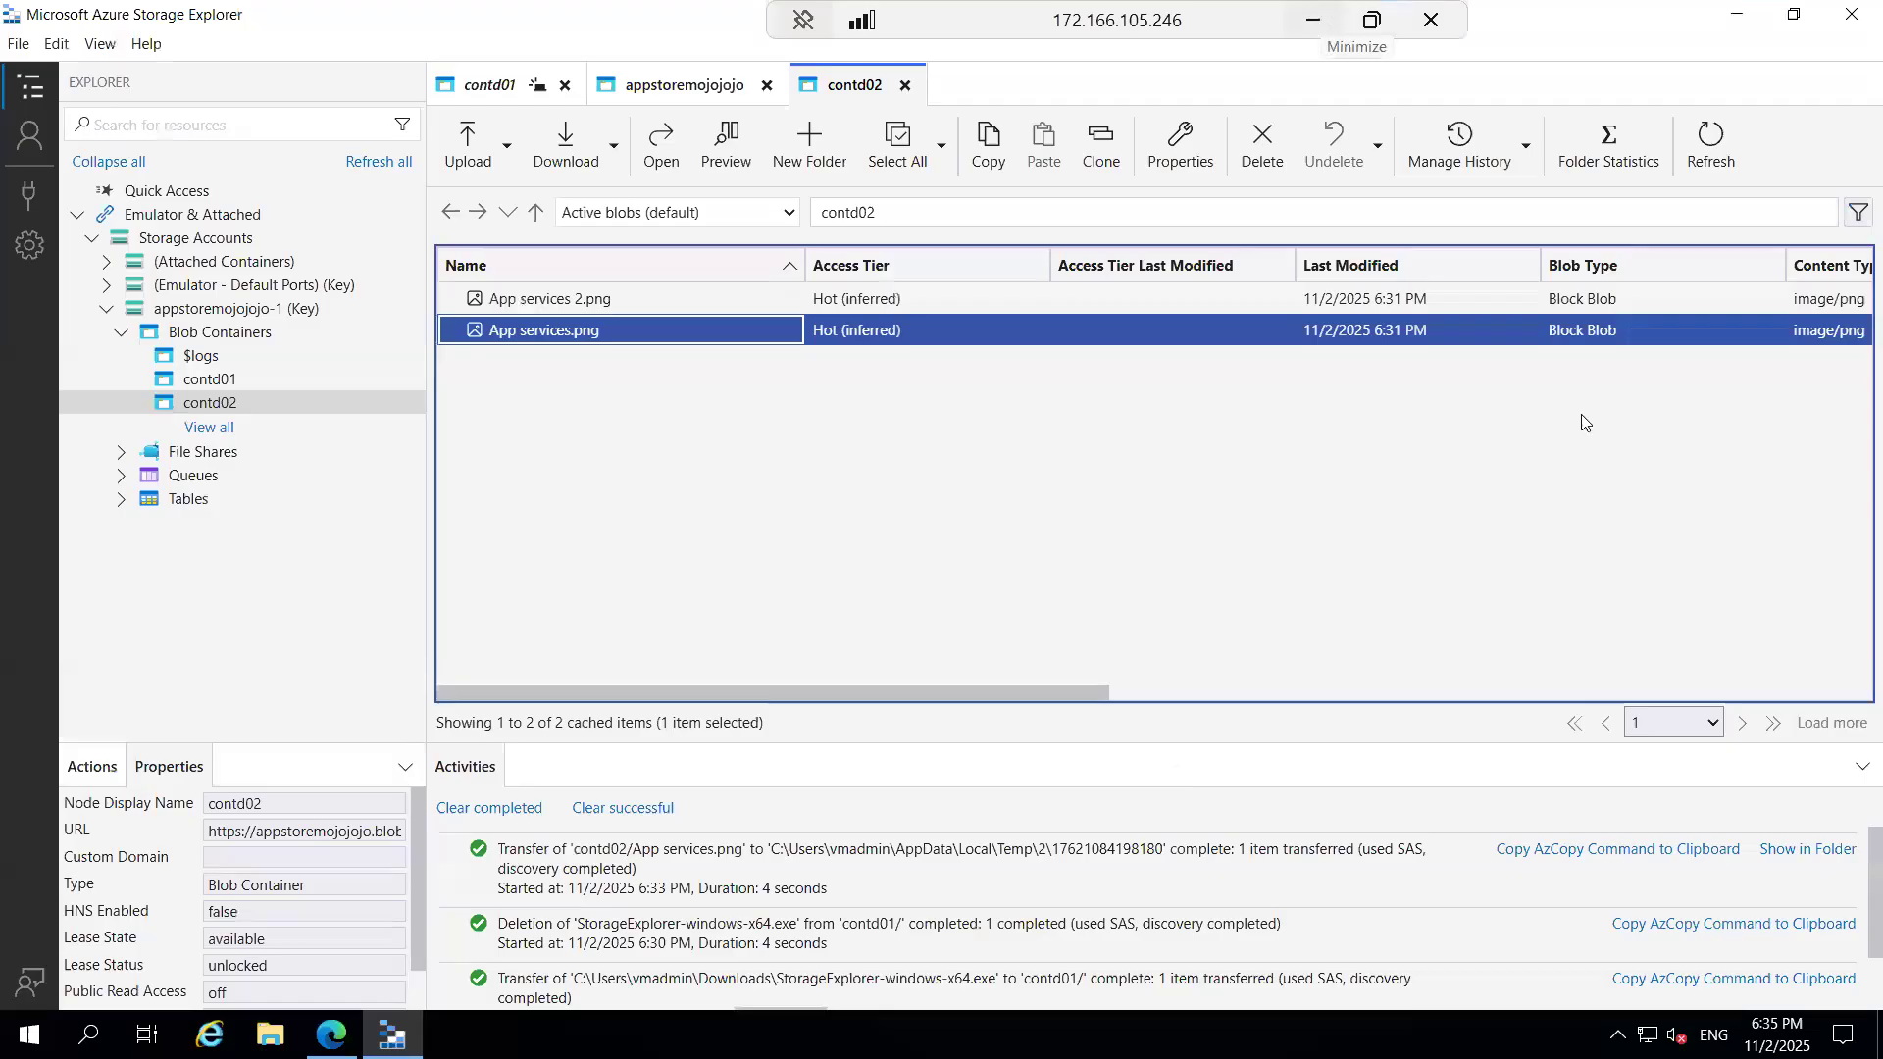
pyautogui.moveTo(401, 708); pyautogui.dragTo(975, 712)
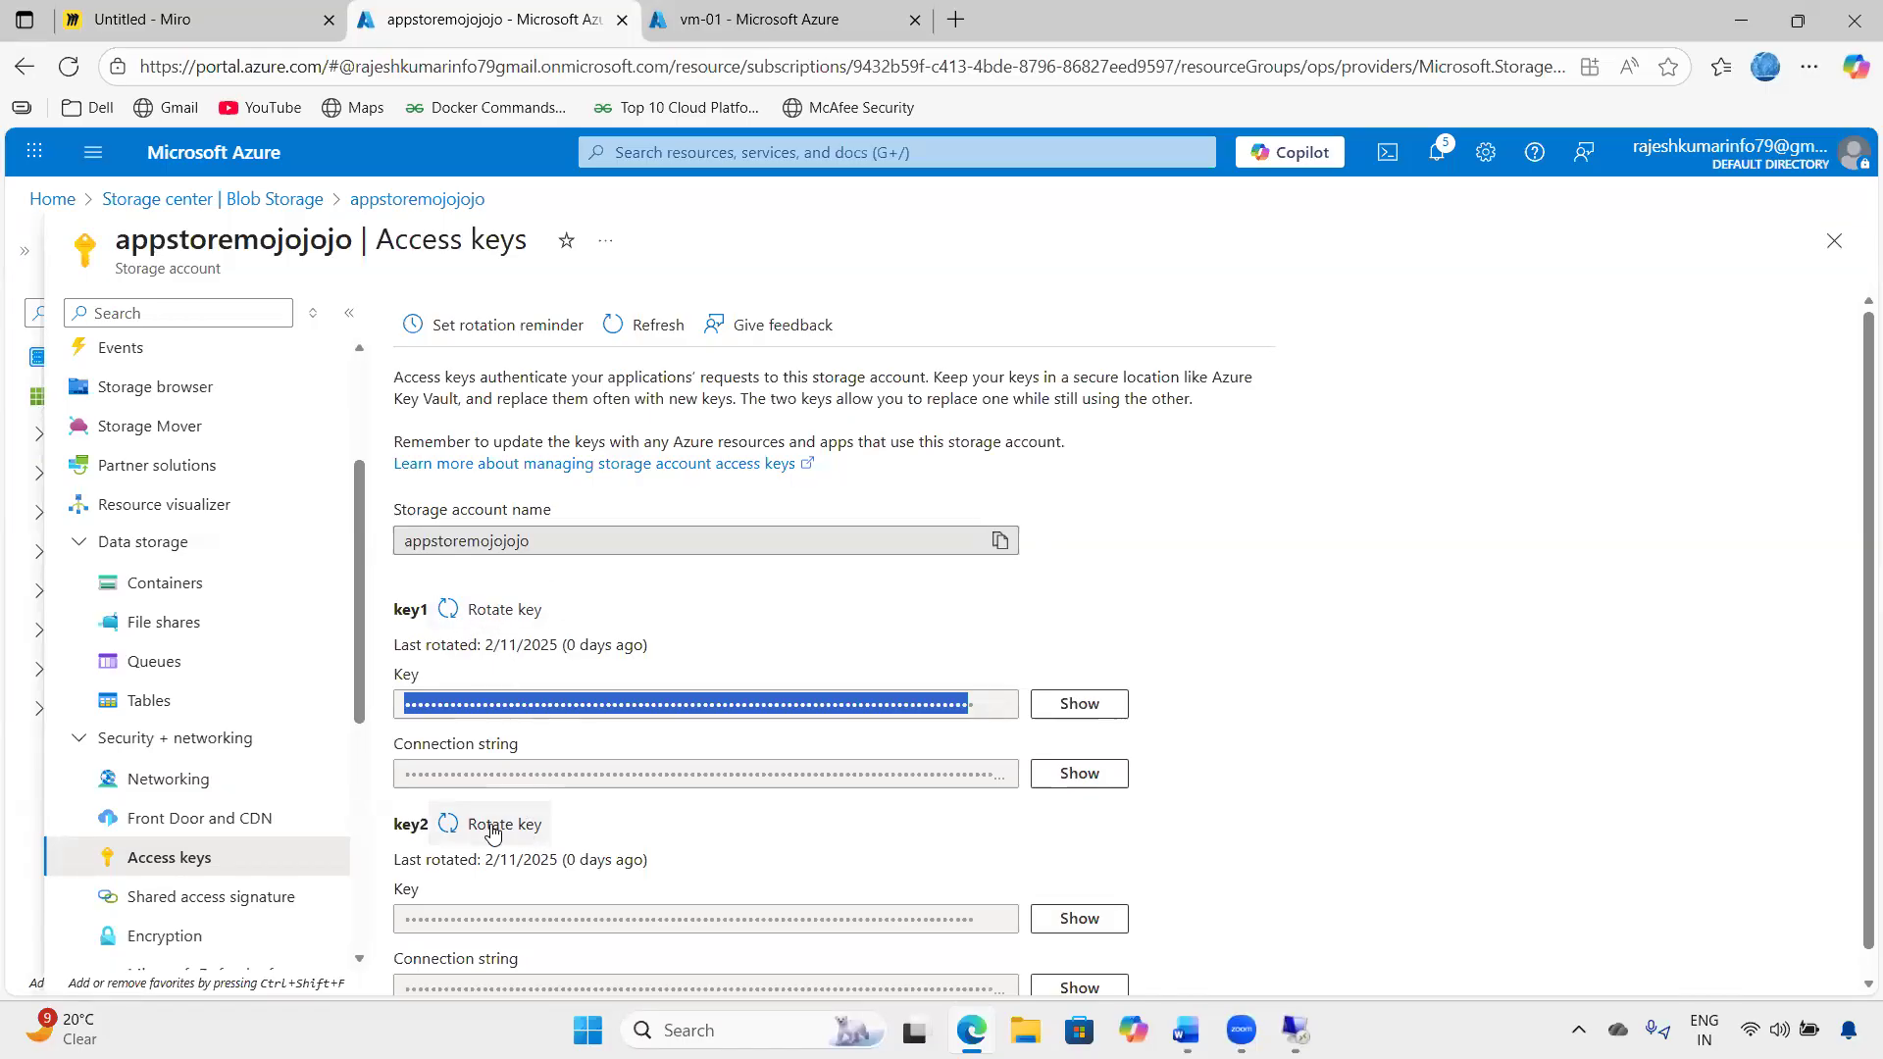
# Step: Regenerate key1 after marking the warning in ink, then bring the Remote Desktop window forward
pyautogui.click(498, 618)
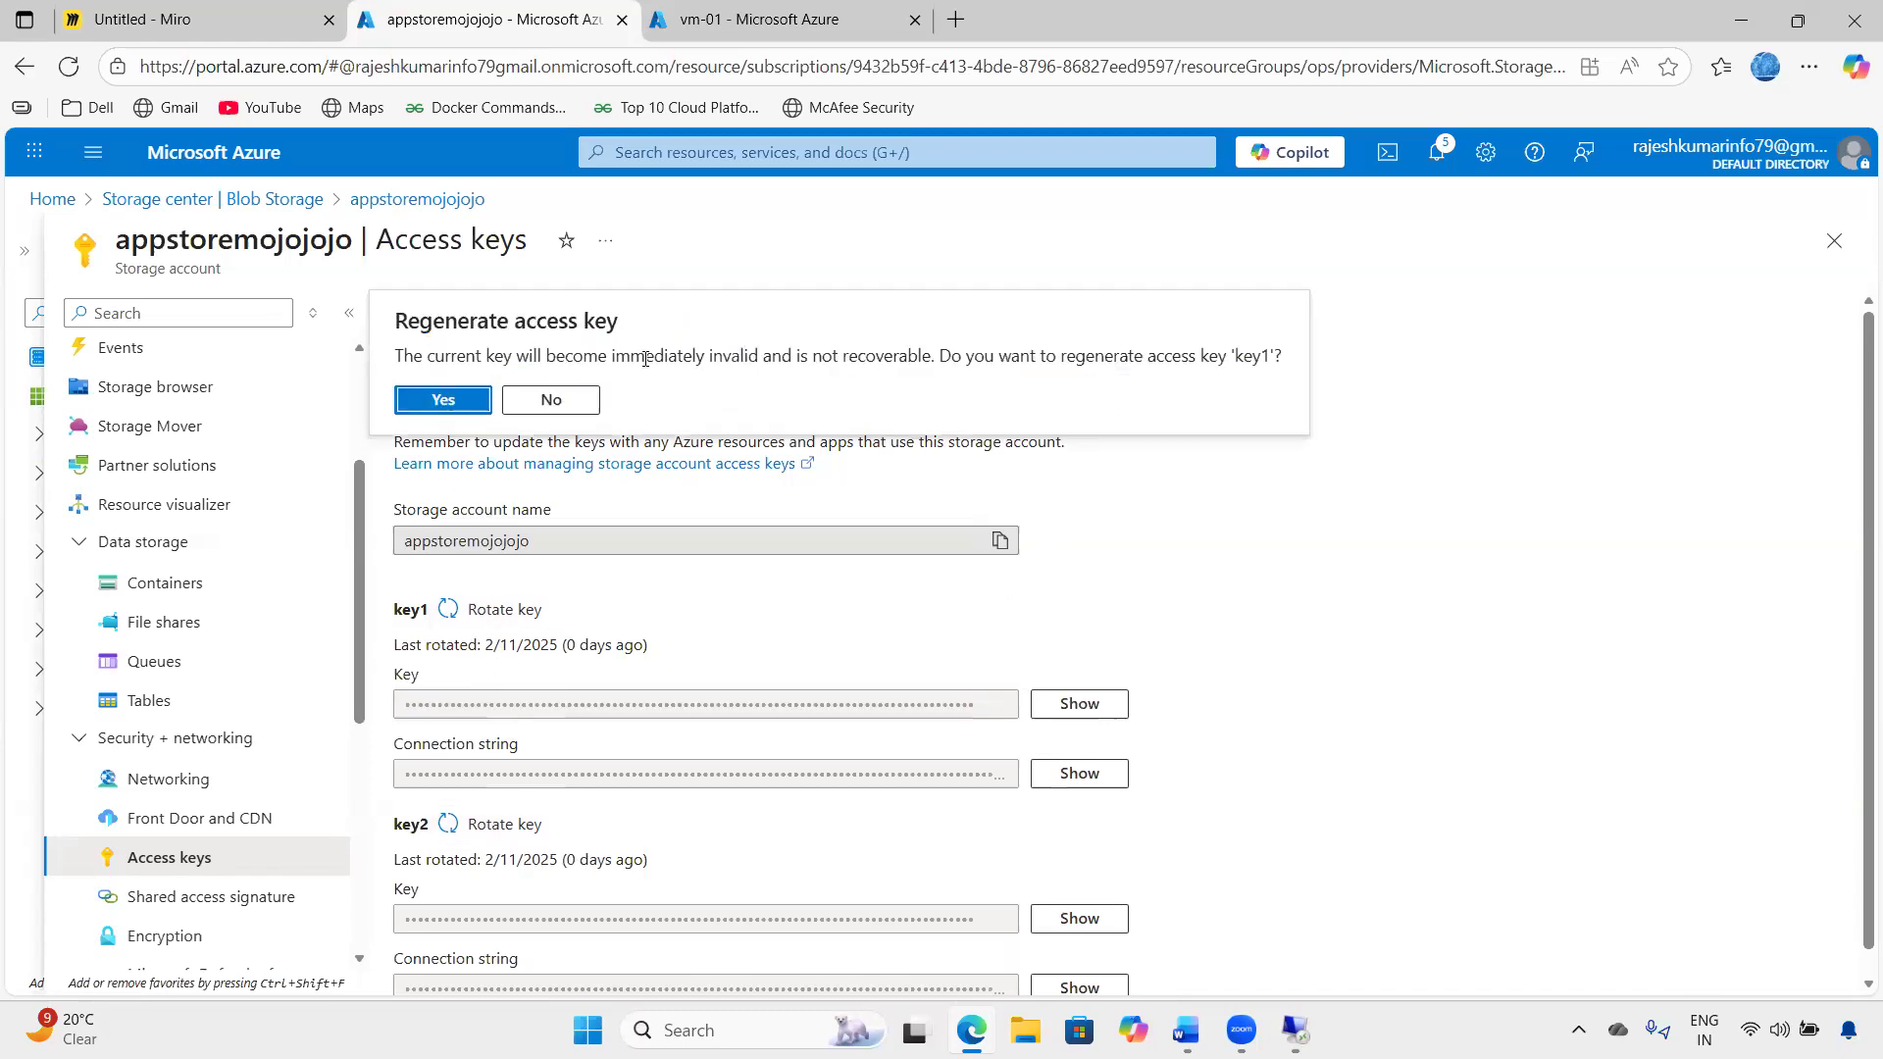
pyautogui.moveTo(696, 386); pyautogui.dragTo(1289, 363)
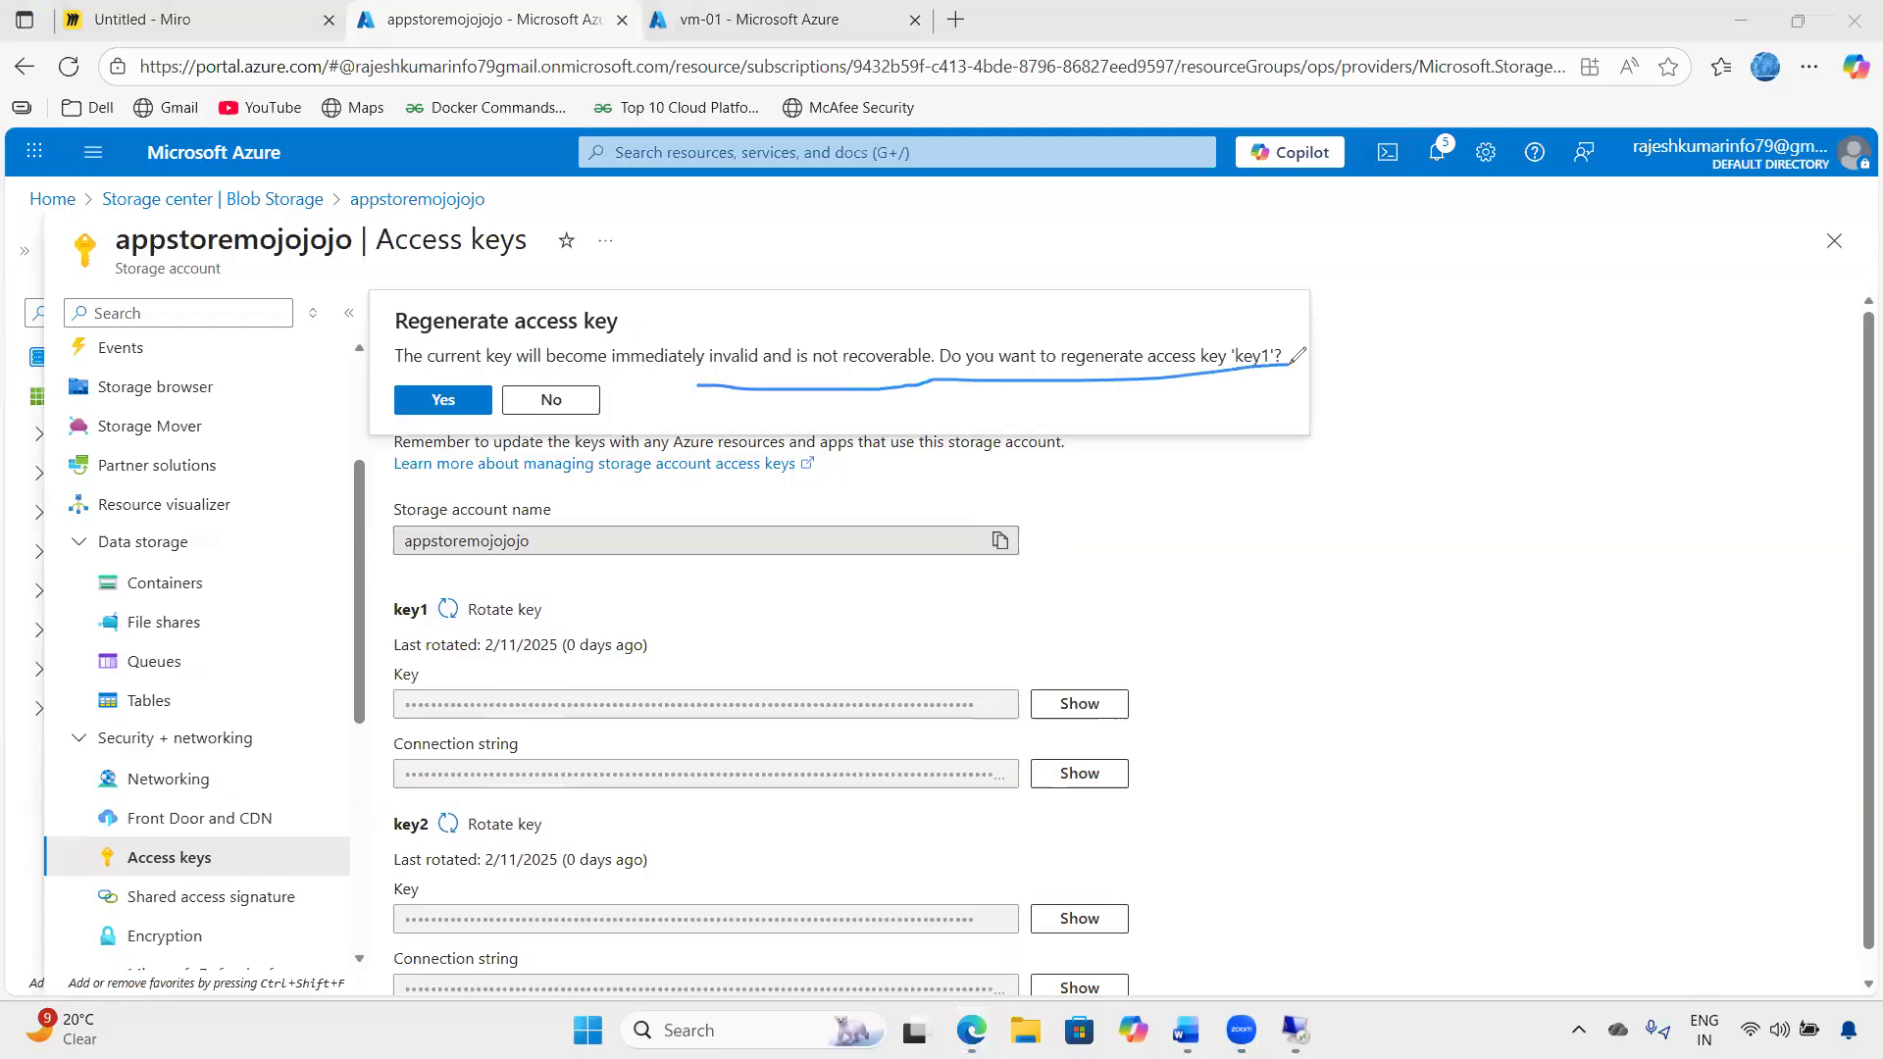
pyautogui.moveTo(1079, 397)
pyautogui.mouseDown()
pyautogui.moveTo(1128, 349)
pyautogui.moveTo(1280, 377)
pyautogui.moveTo(1128, 343)
pyautogui.mouseUp()
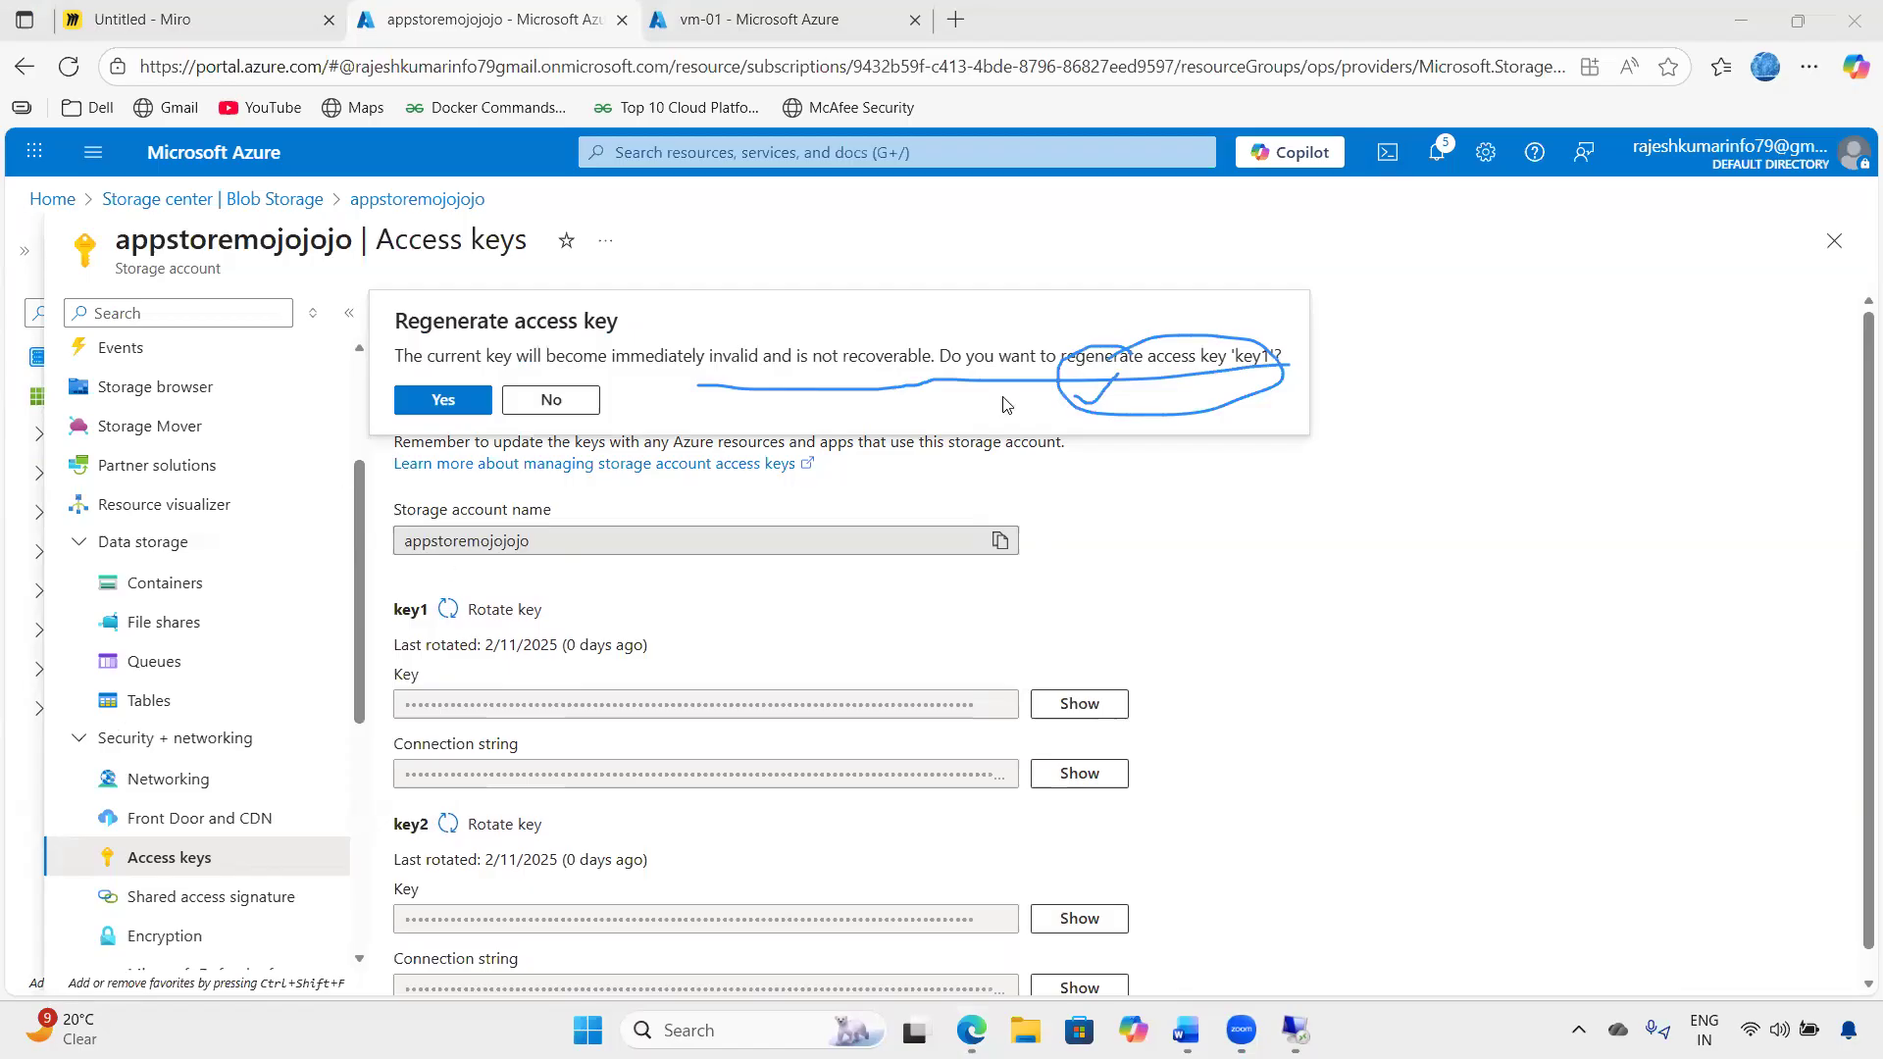
pyautogui.press('Return')
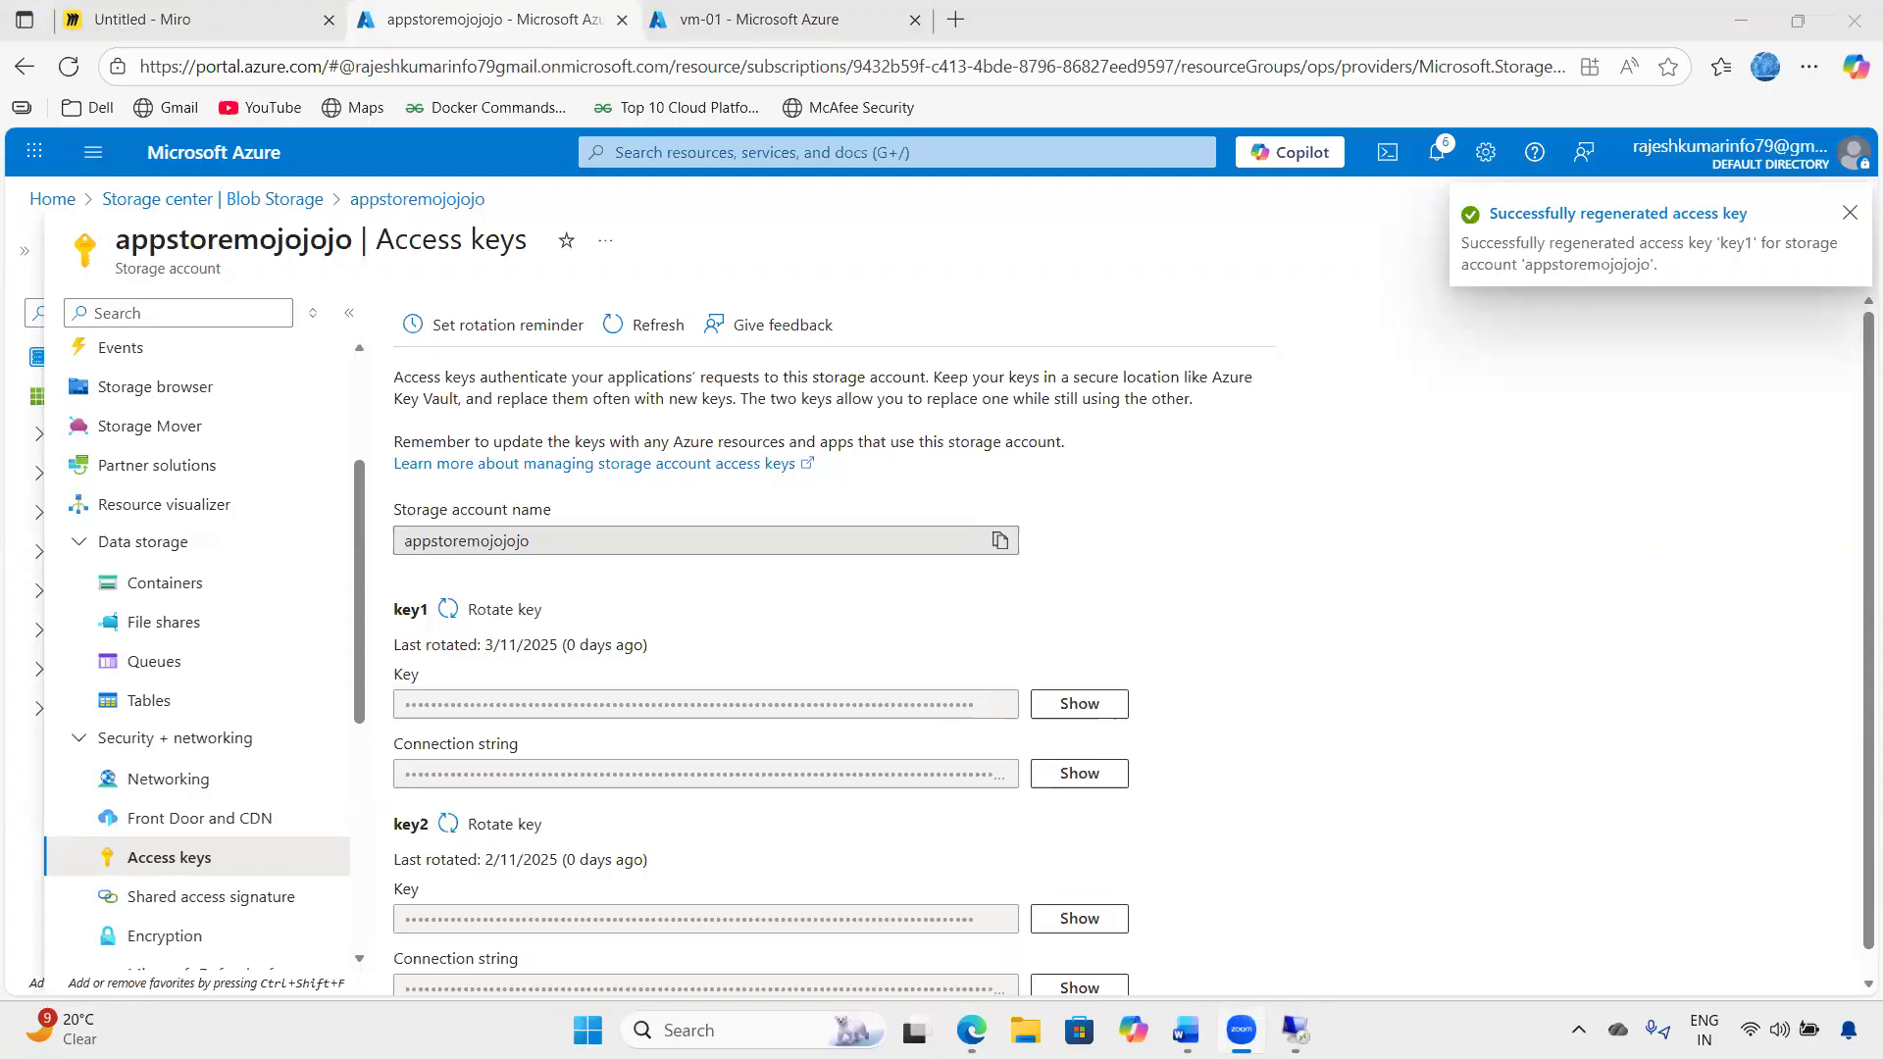
pyautogui.click(1294, 1029)
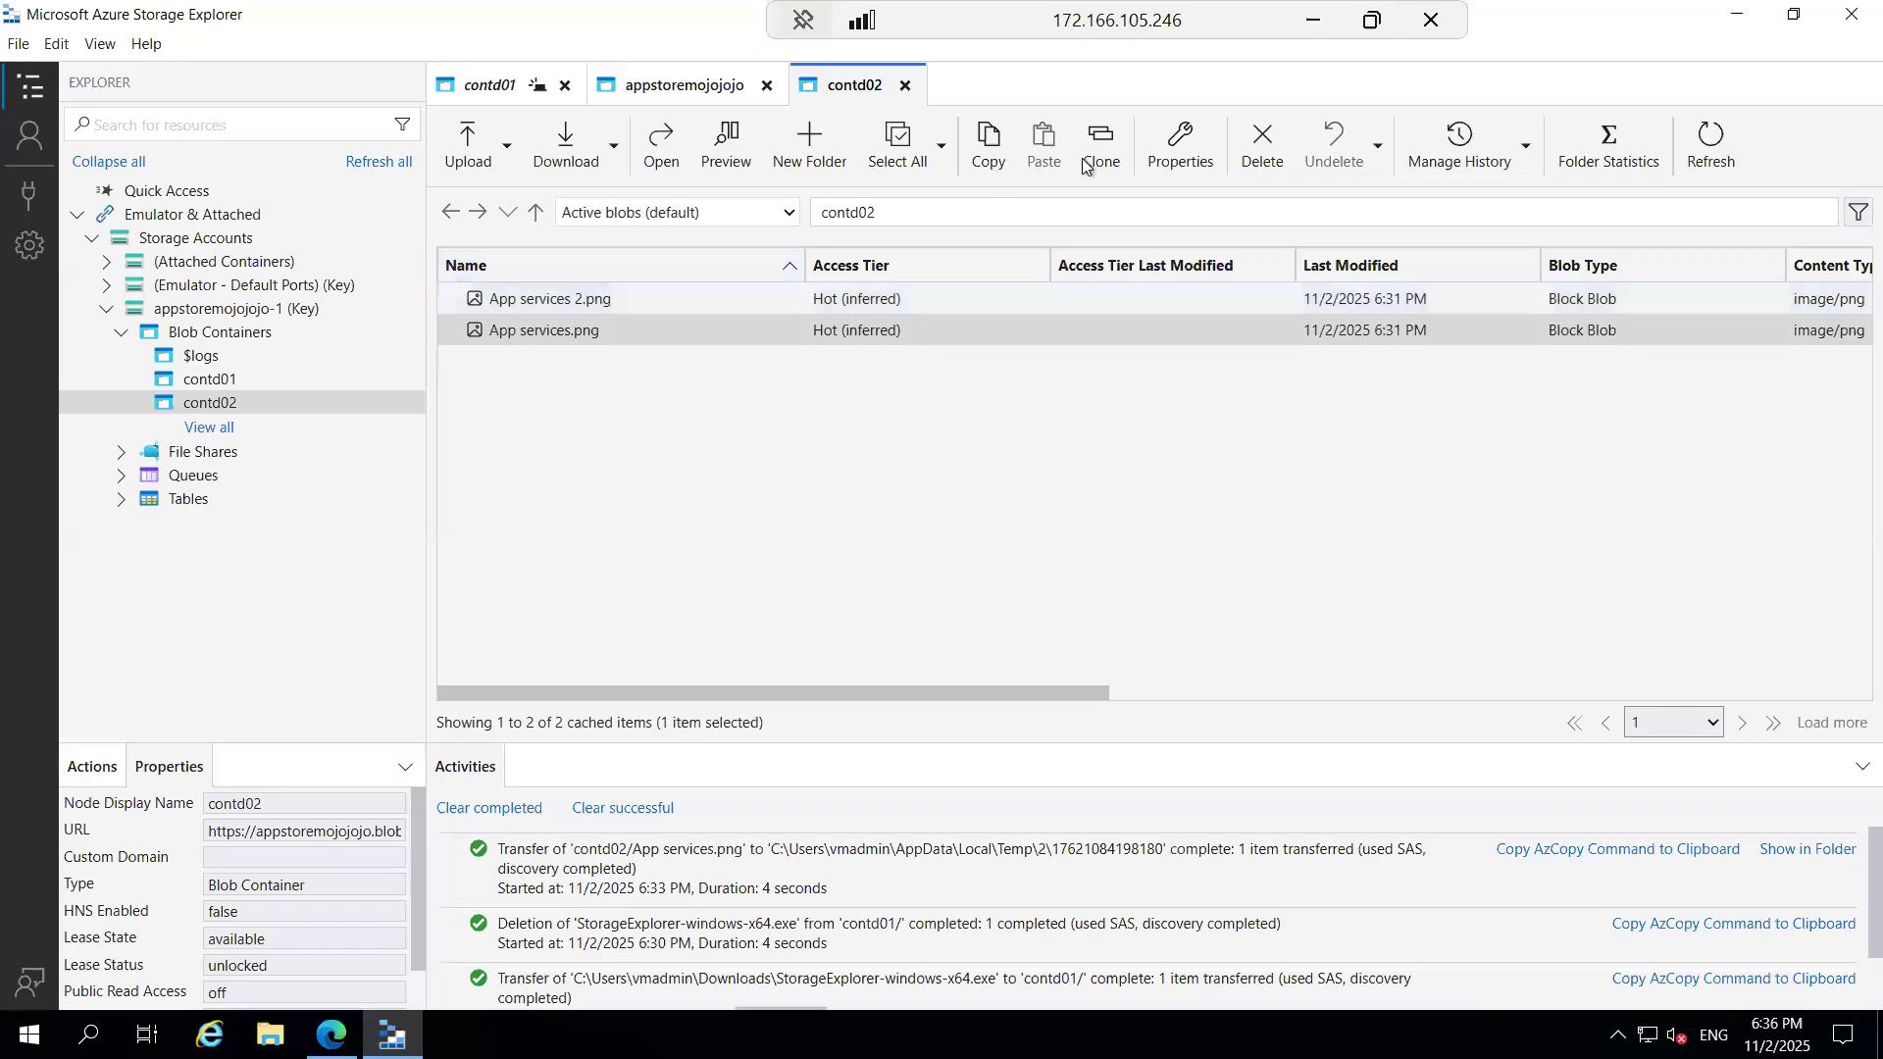
# Step: Refresh contd02, mark the resulting authentication error, and dismiss it
pyautogui.click(1710, 143)
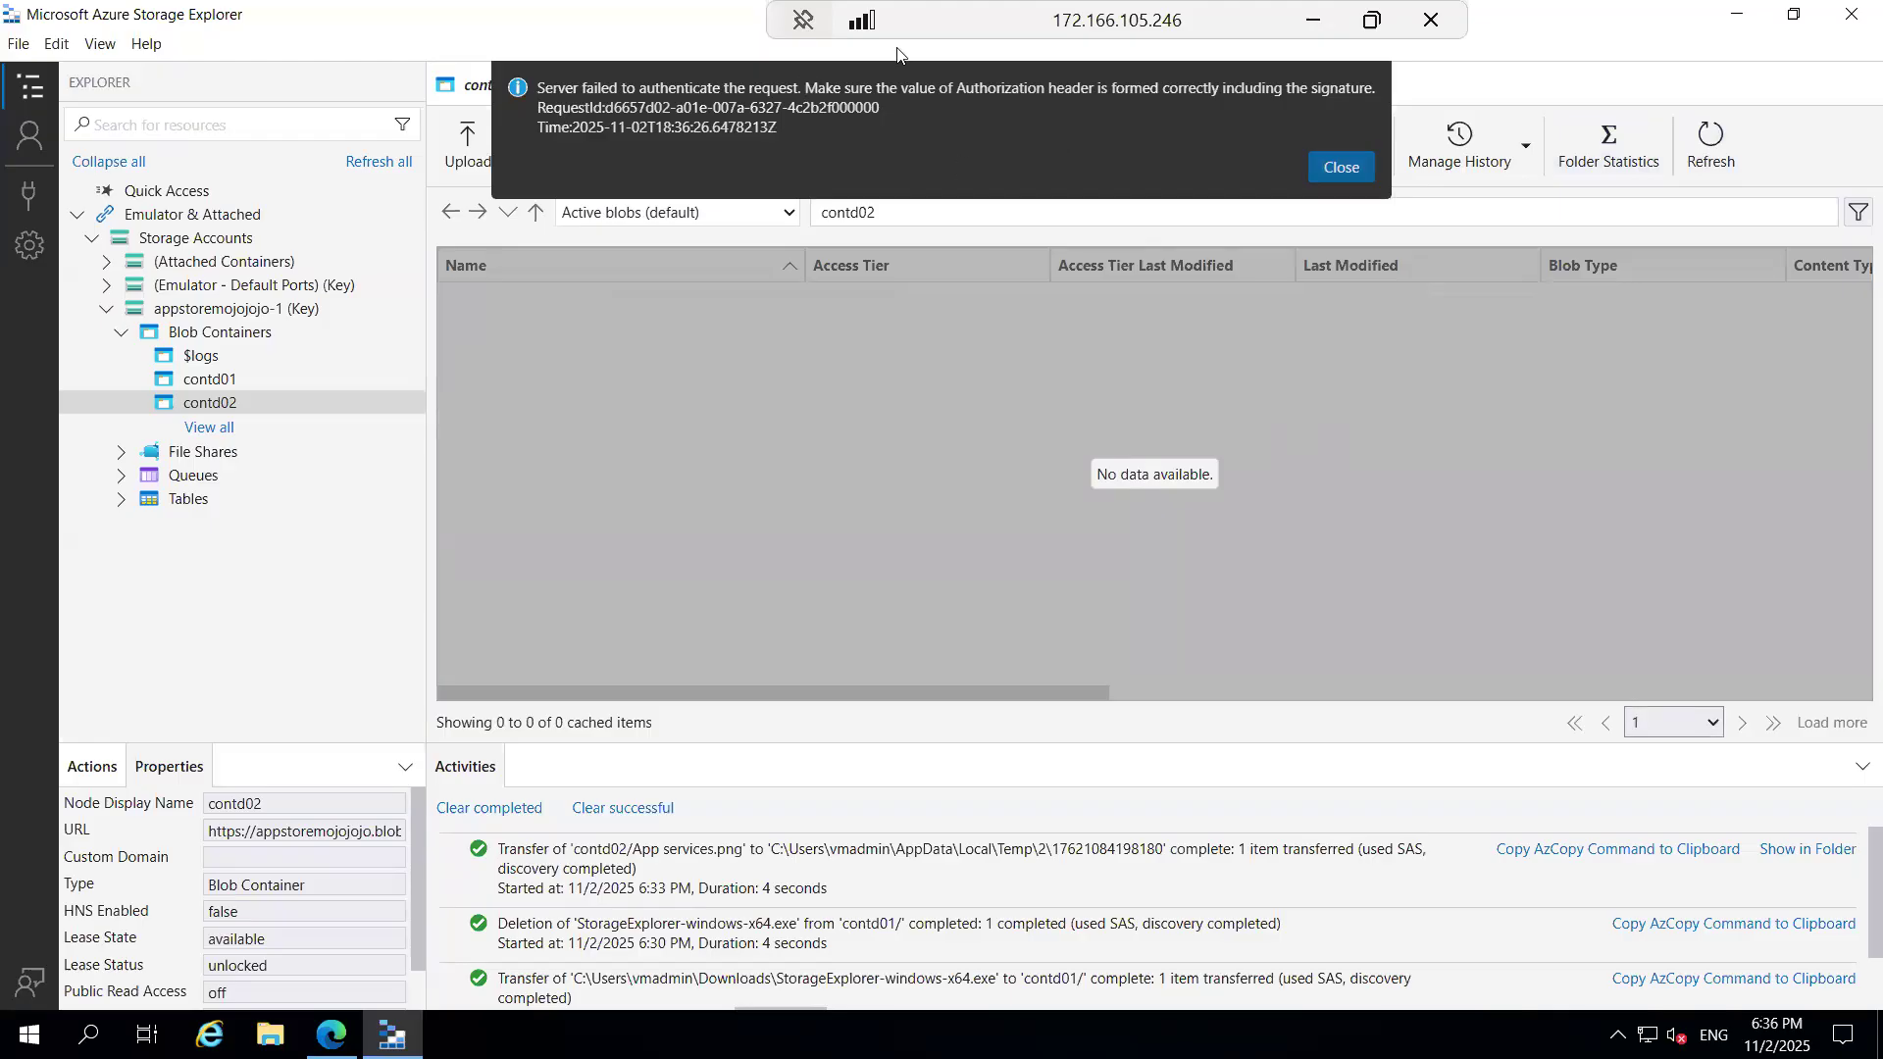
pyautogui.moveTo(1050, 126); pyautogui.dragTo(642, 73)
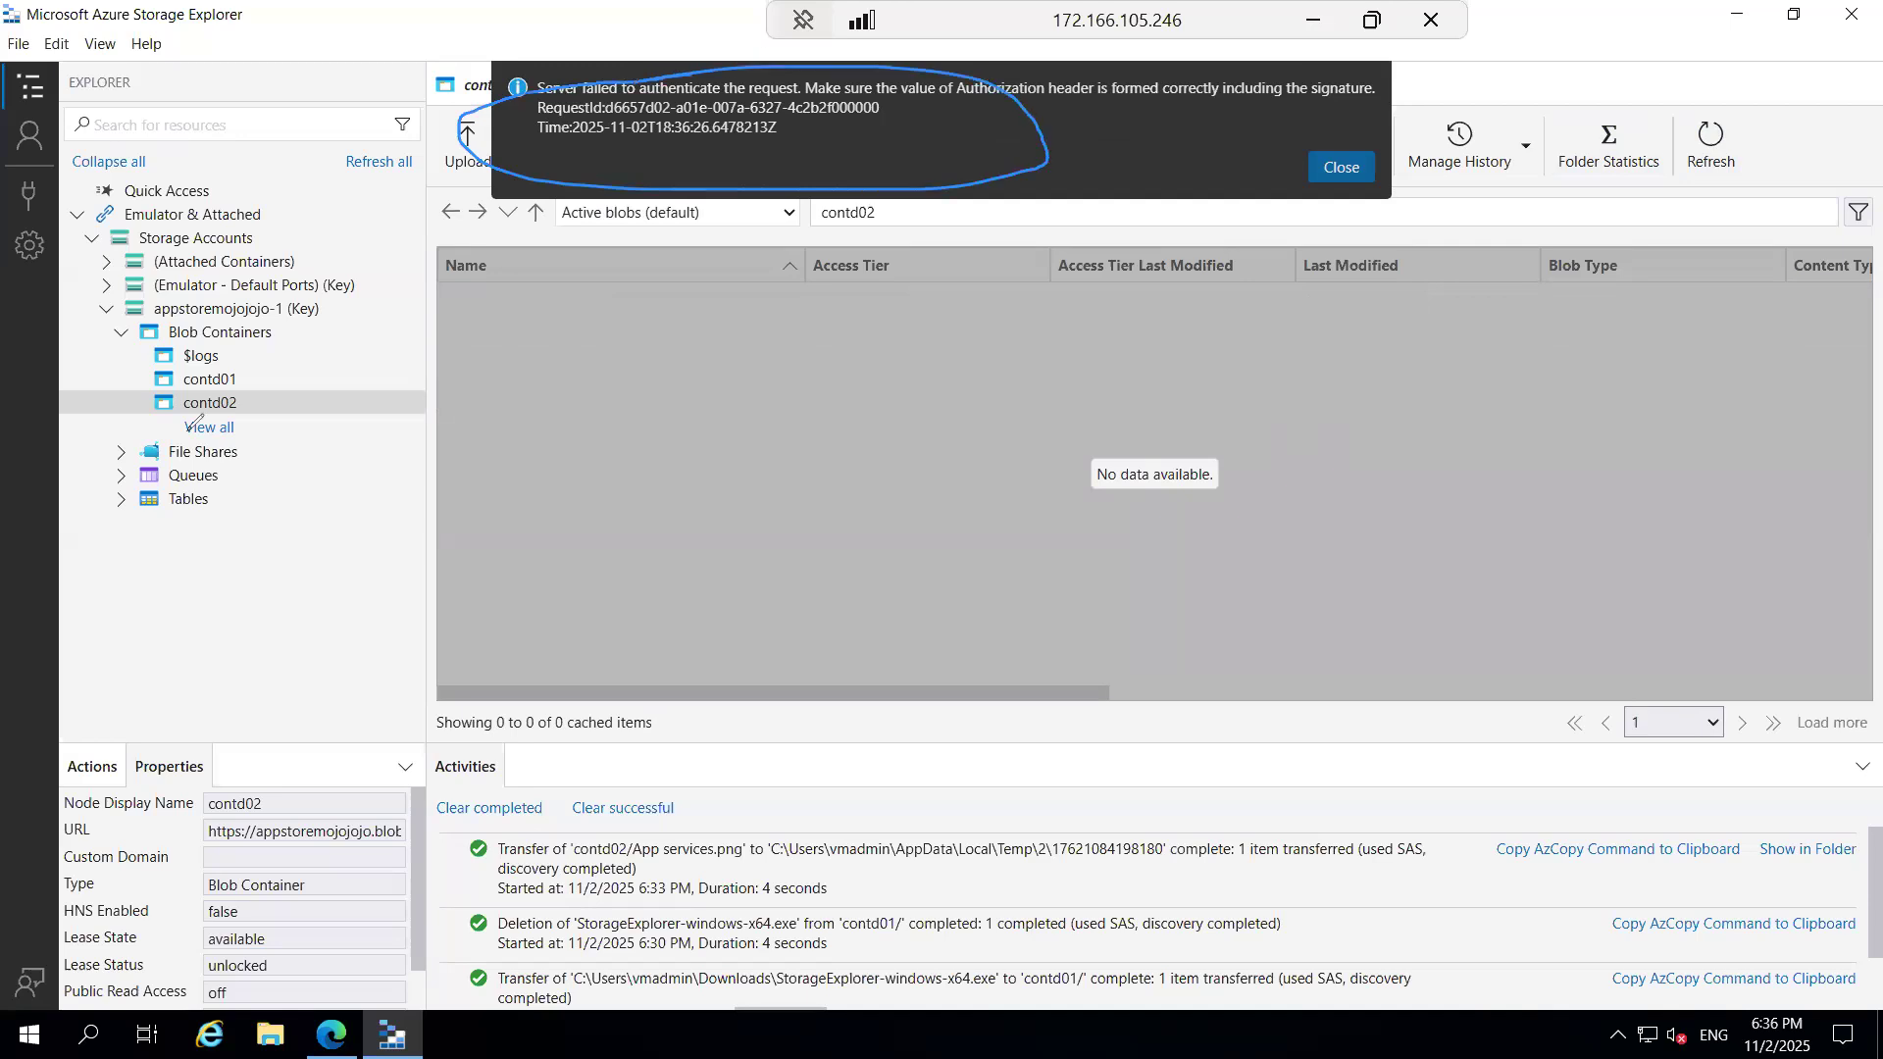
pyautogui.click(1366, 172)
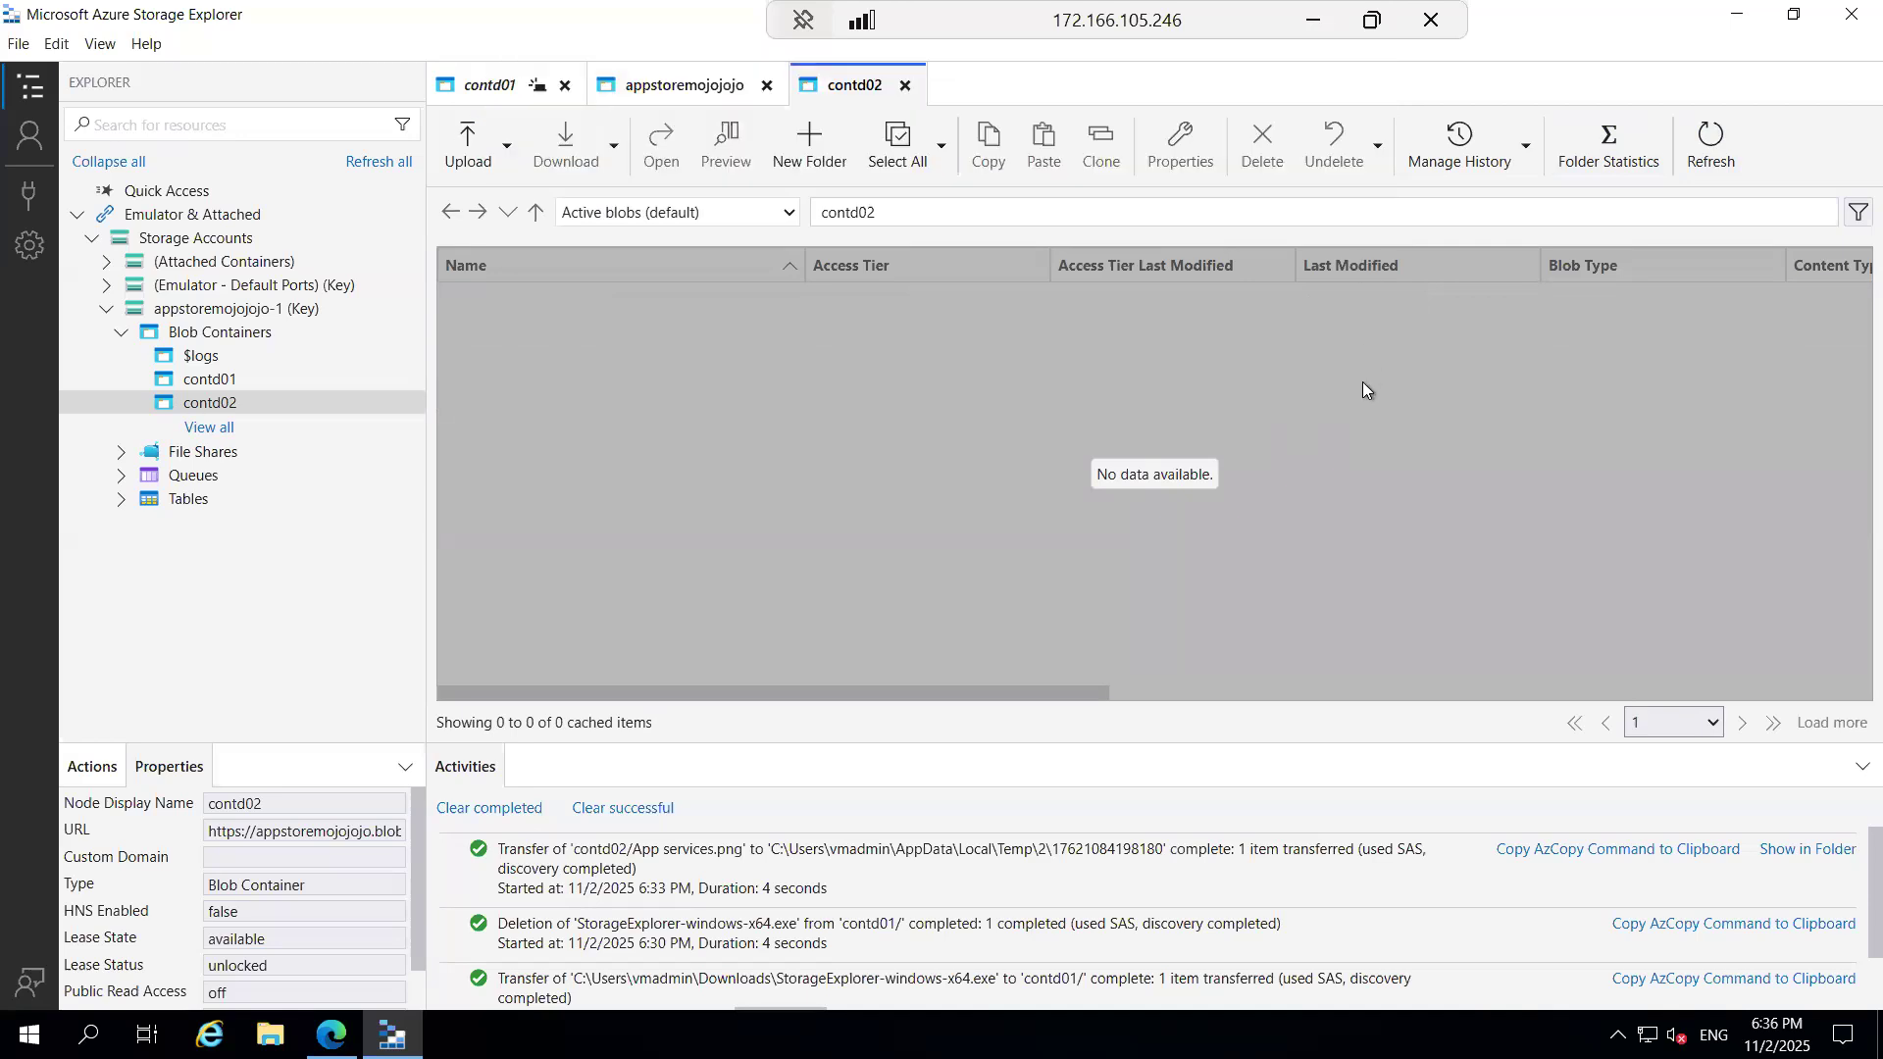
# Step: Try deleting VMSS.docx from contd01 and highlight the failed activity's SAS note
pyautogui.press('Up')
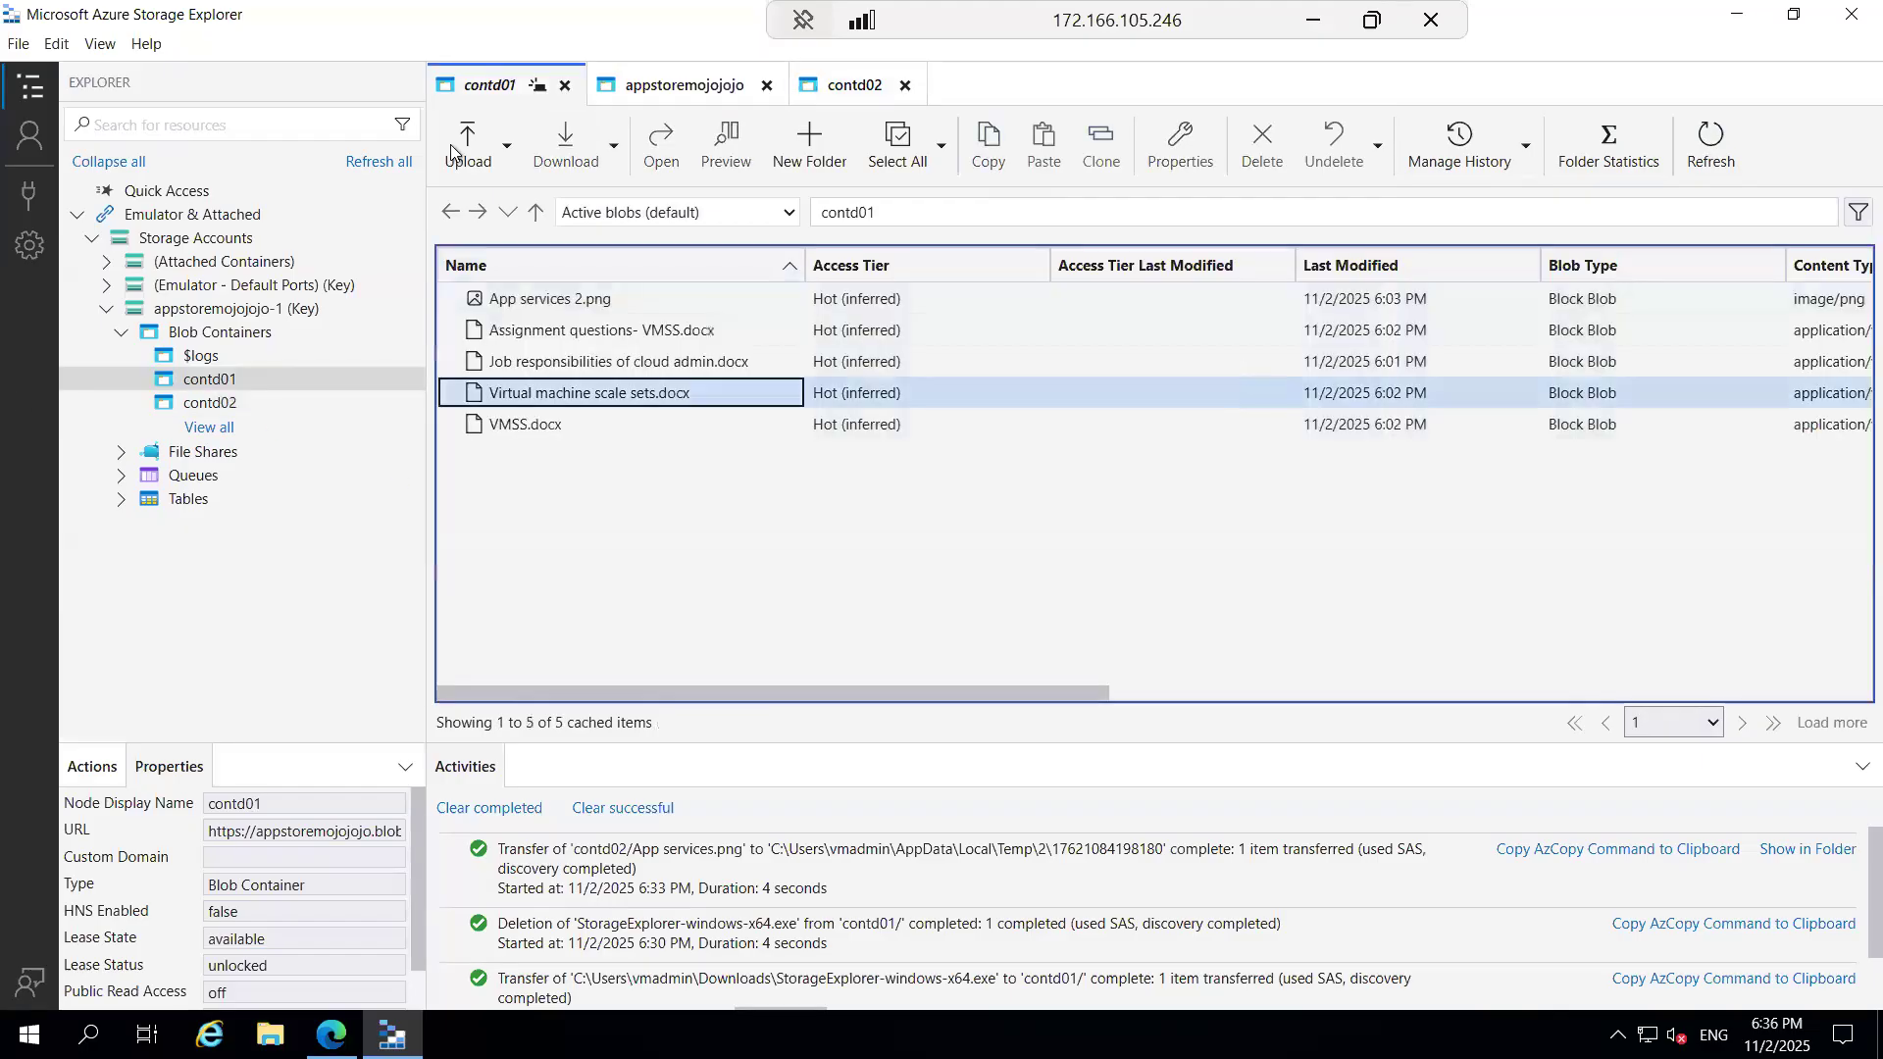
pyautogui.click(503, 135)
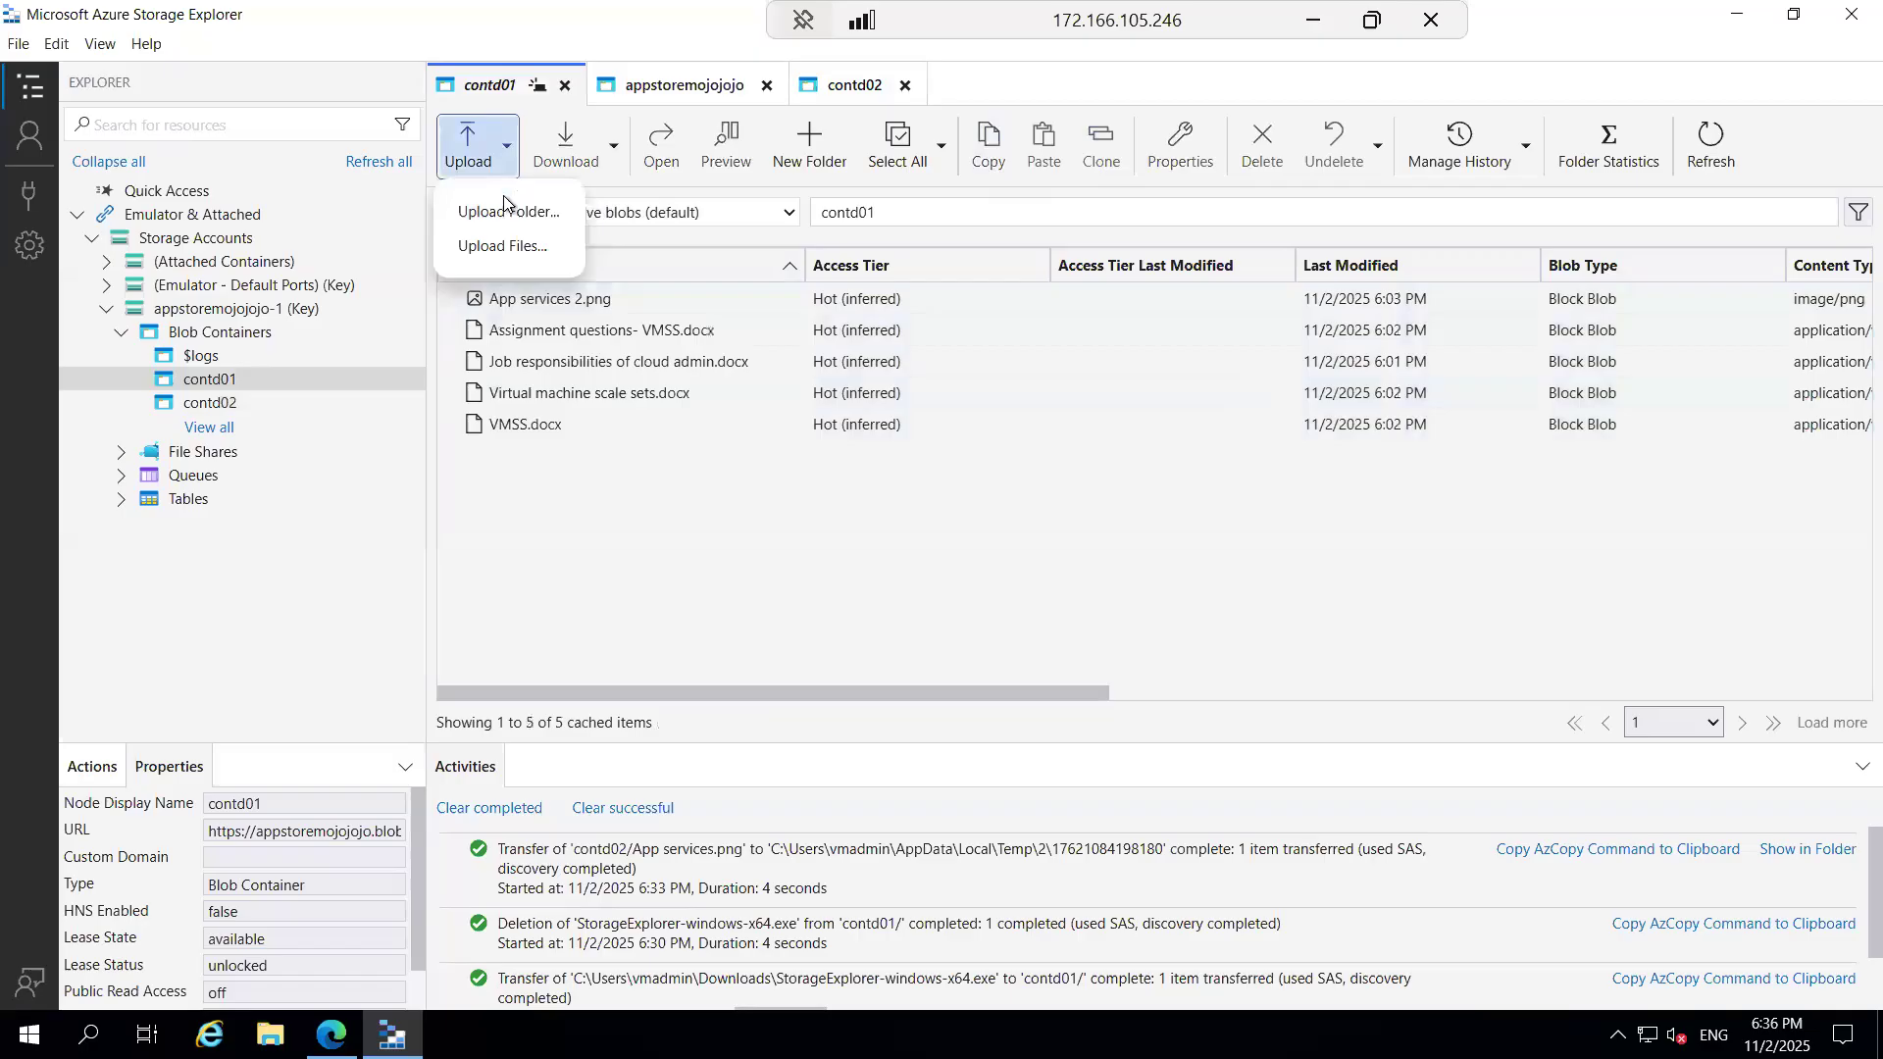
pyautogui.click(567, 514)
pyautogui.click(528, 426)
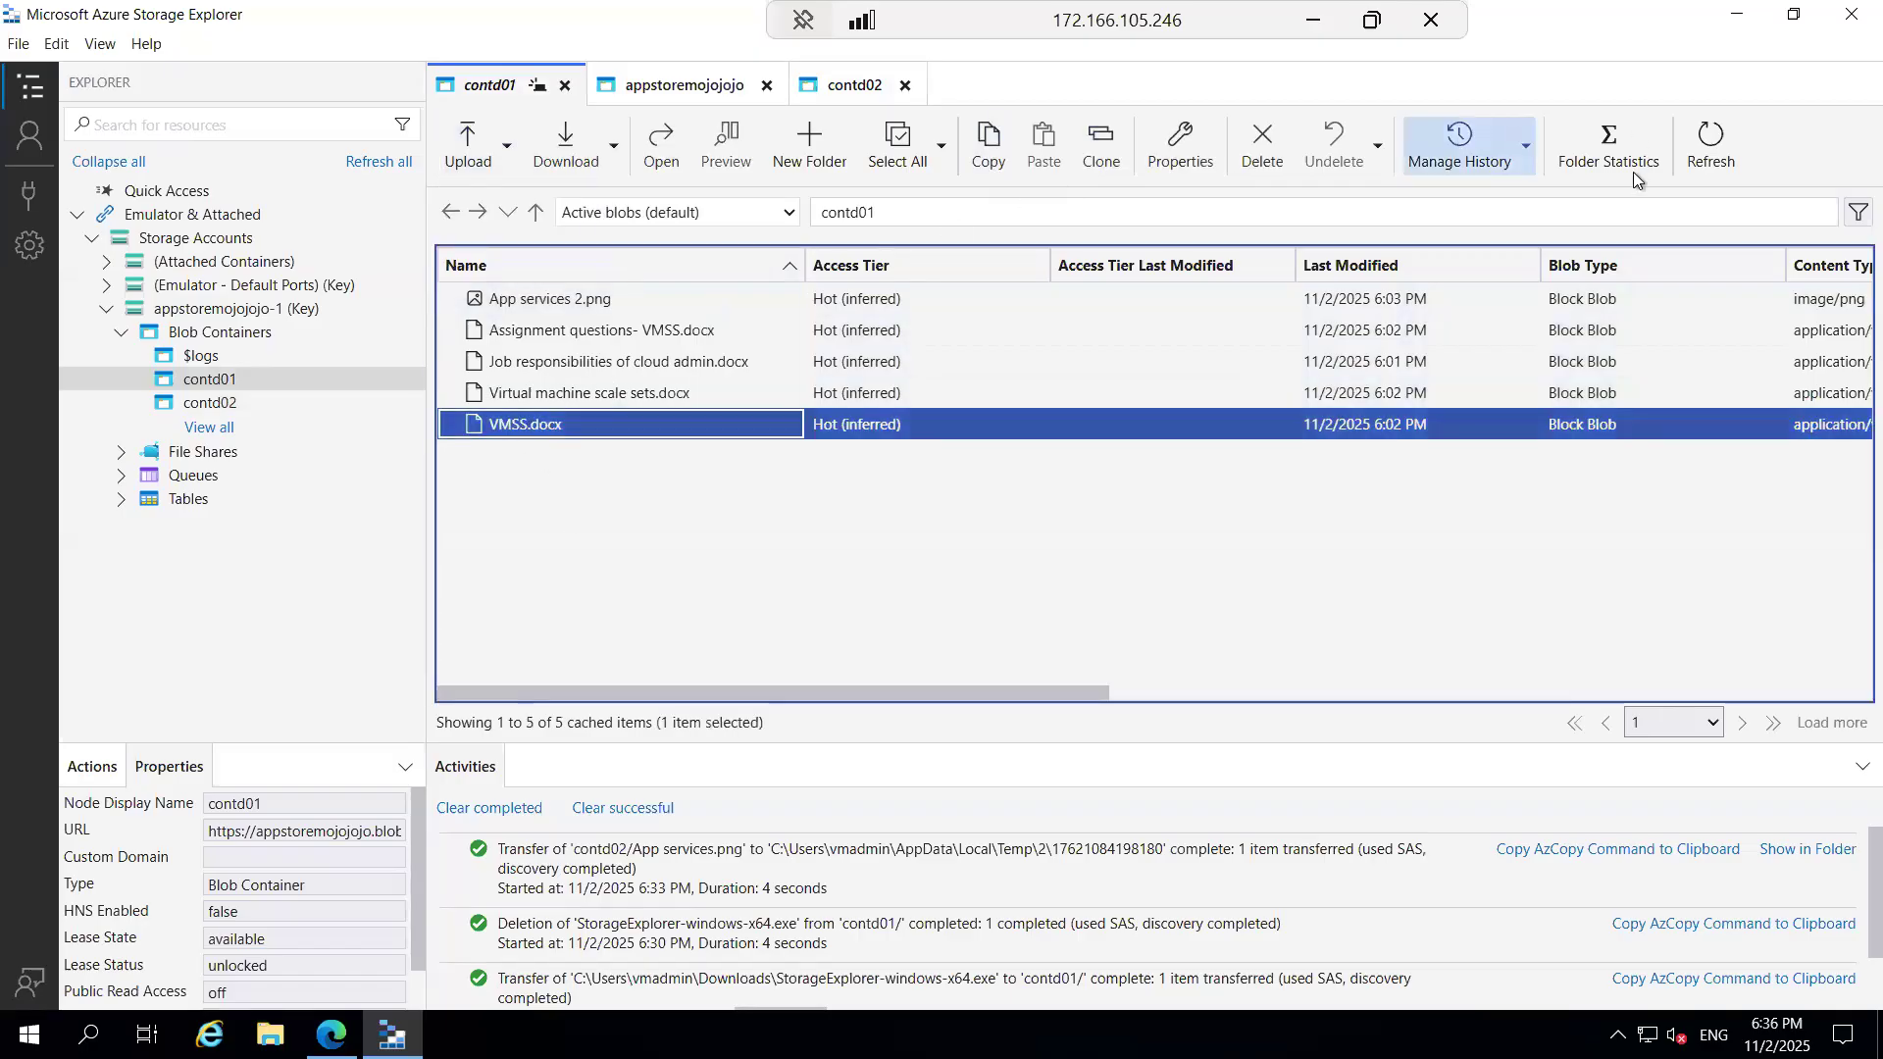
pyautogui.click(1277, 165)
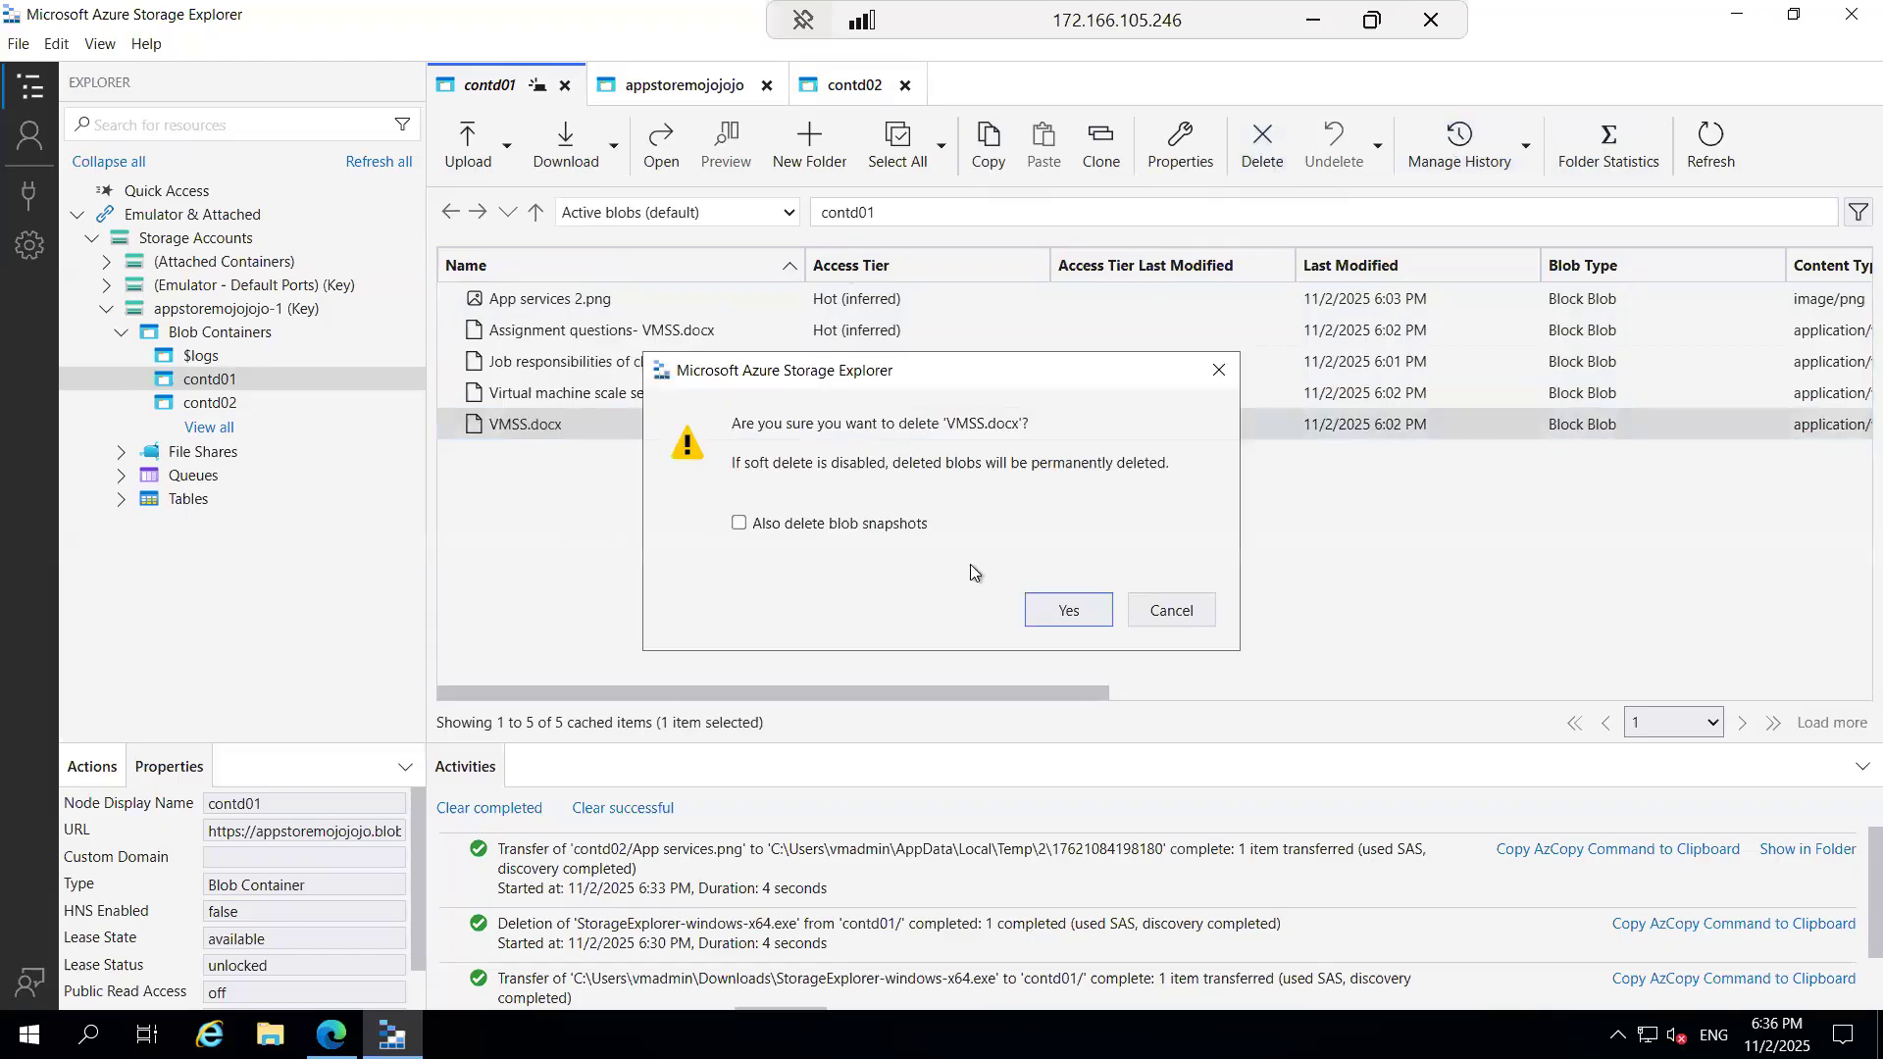
pyautogui.click(1067, 610)
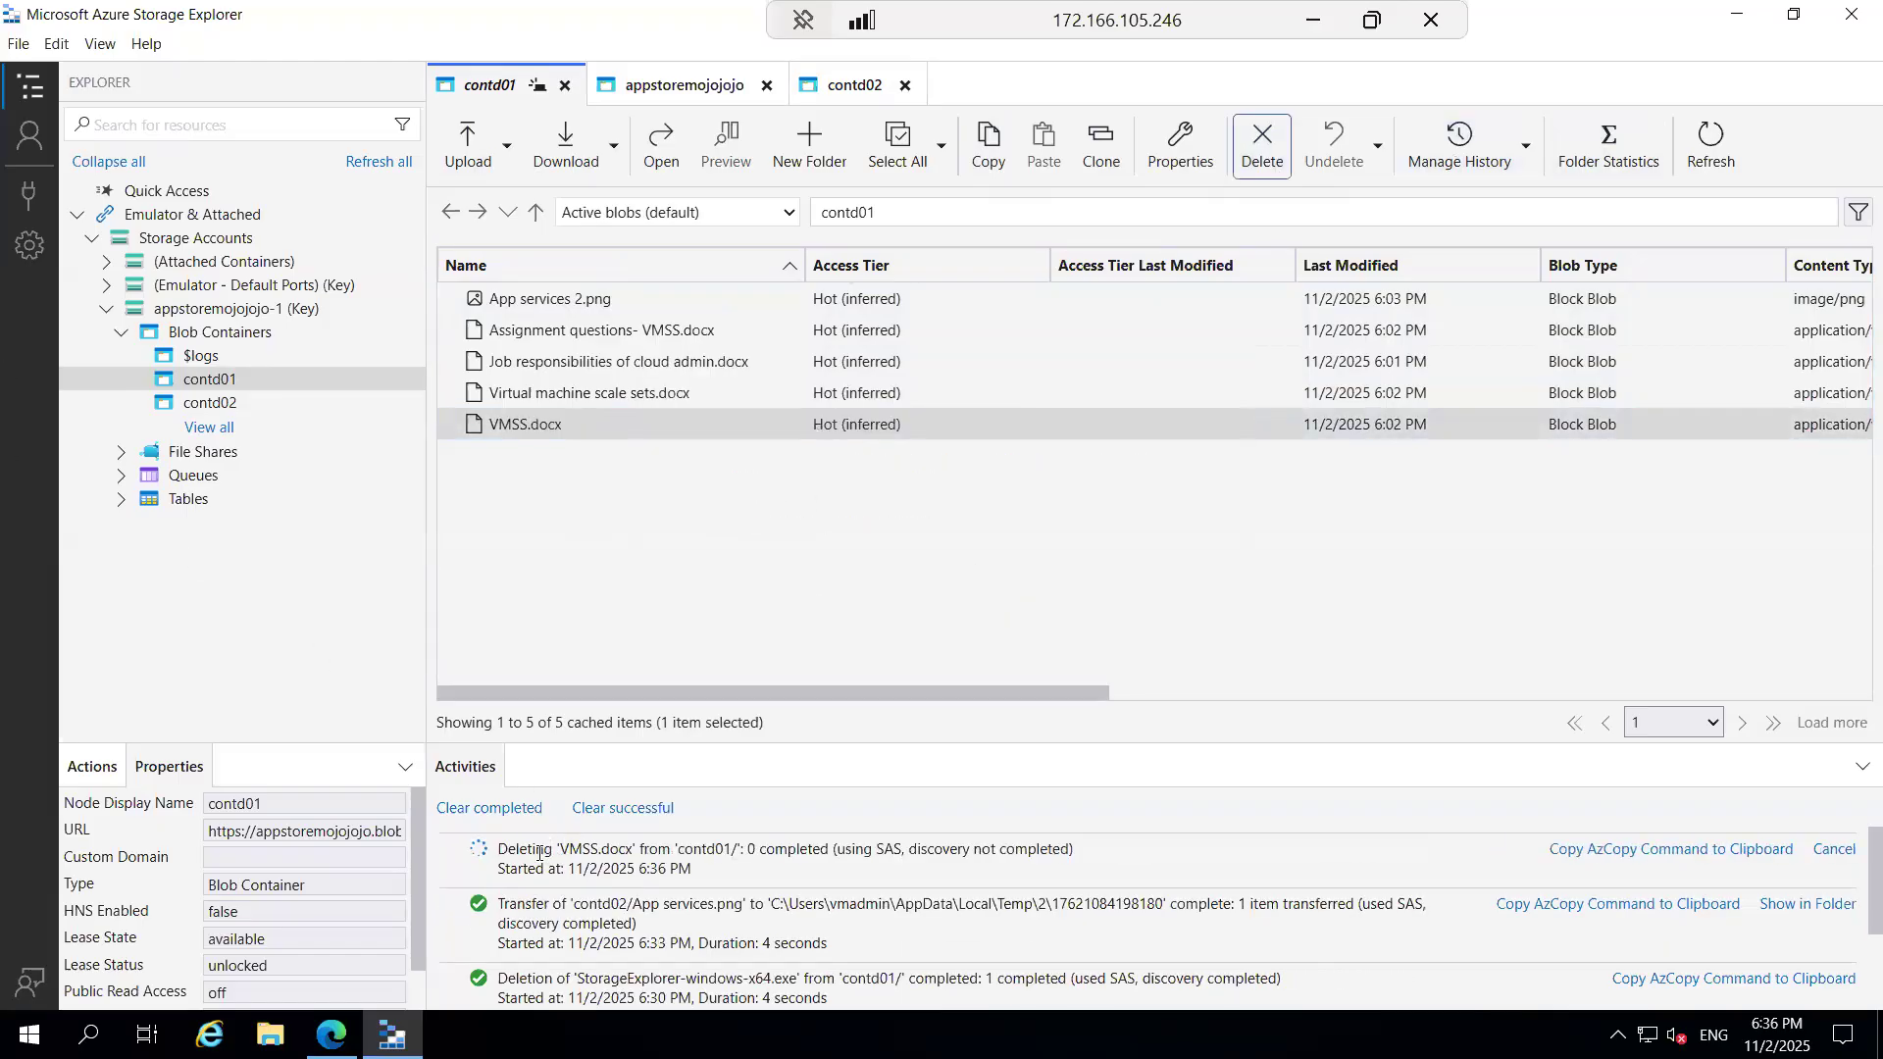
pyautogui.moveTo(503, 841); pyautogui.dragTo(995, 871)
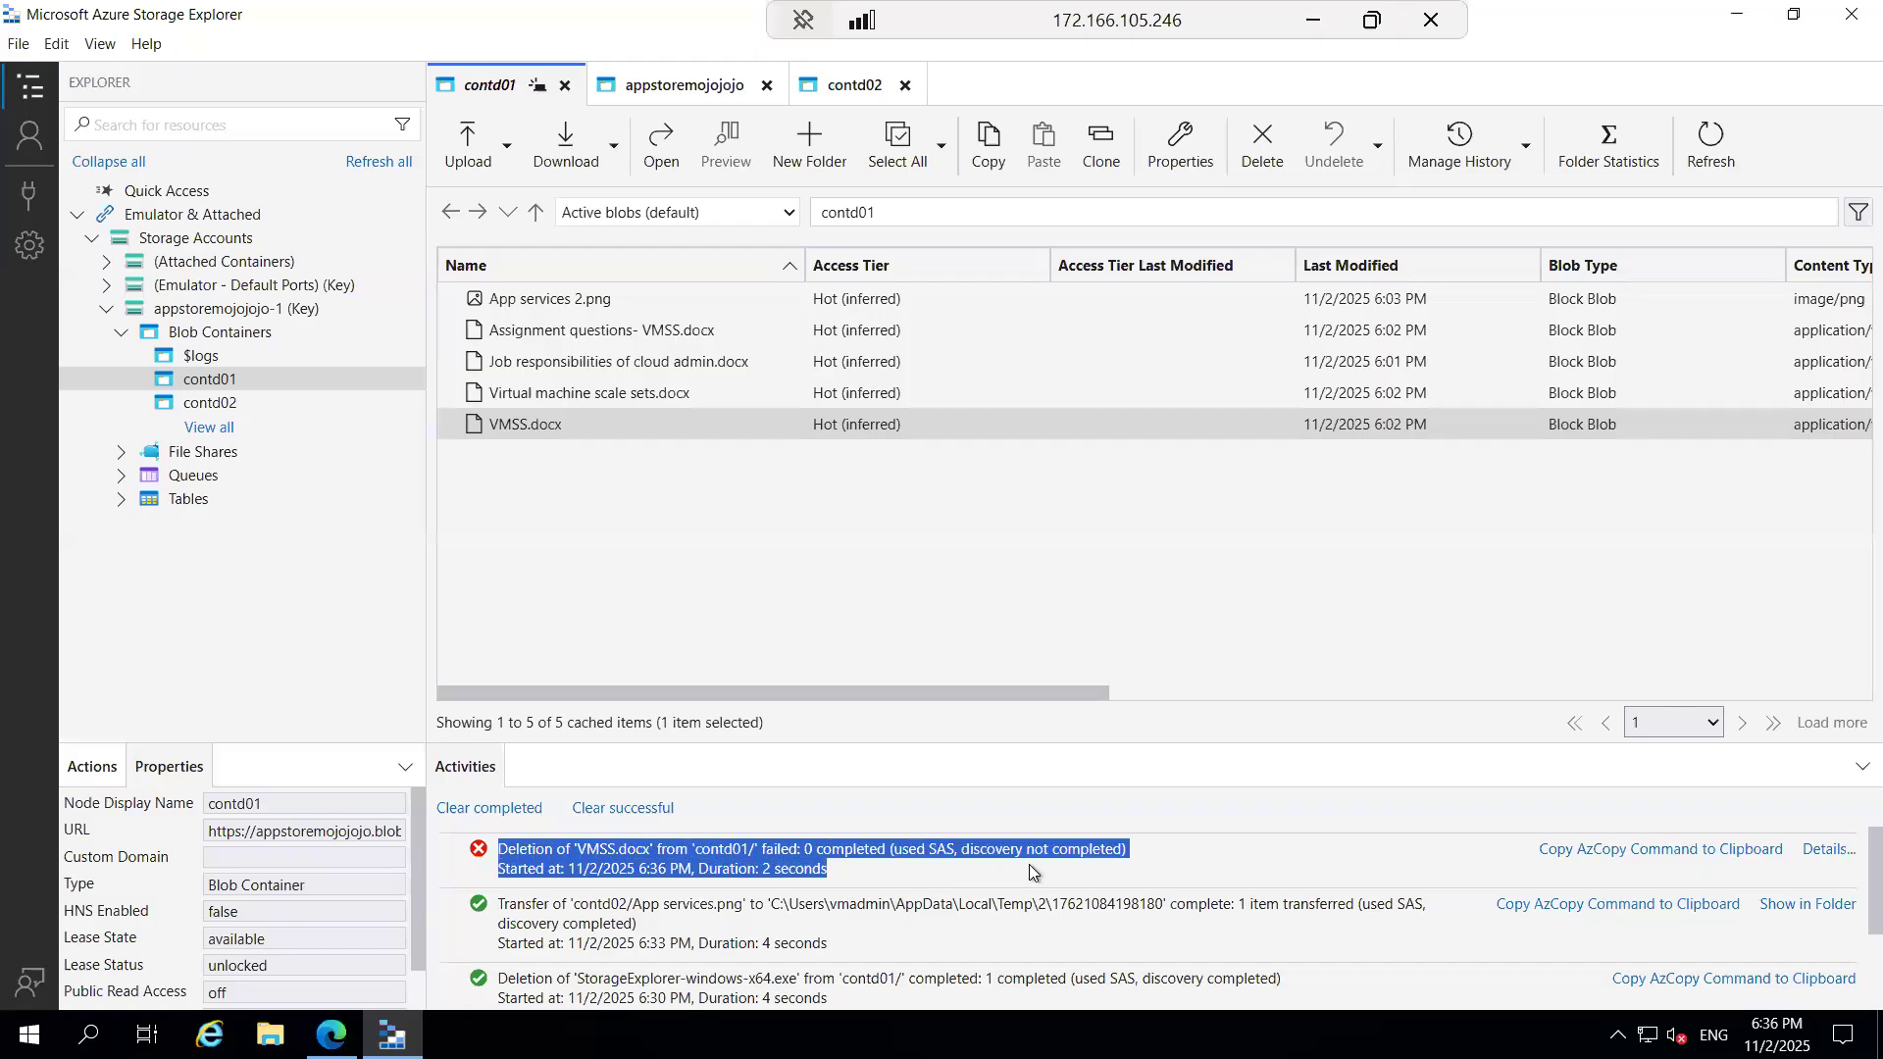
pyautogui.moveTo(932, 824)
pyautogui.mouseDown()
pyautogui.moveTo(872, 841)
pyautogui.moveTo(1117, 870)
pyautogui.moveTo(841, 820)
pyautogui.mouseUp()
# Step: Close the appstoremojojojo, contd02 and contd01 tabs and minimise the remote desktop
pyautogui.click(767, 86)
pyautogui.click(708, 85)
pyautogui.click(564, 85)
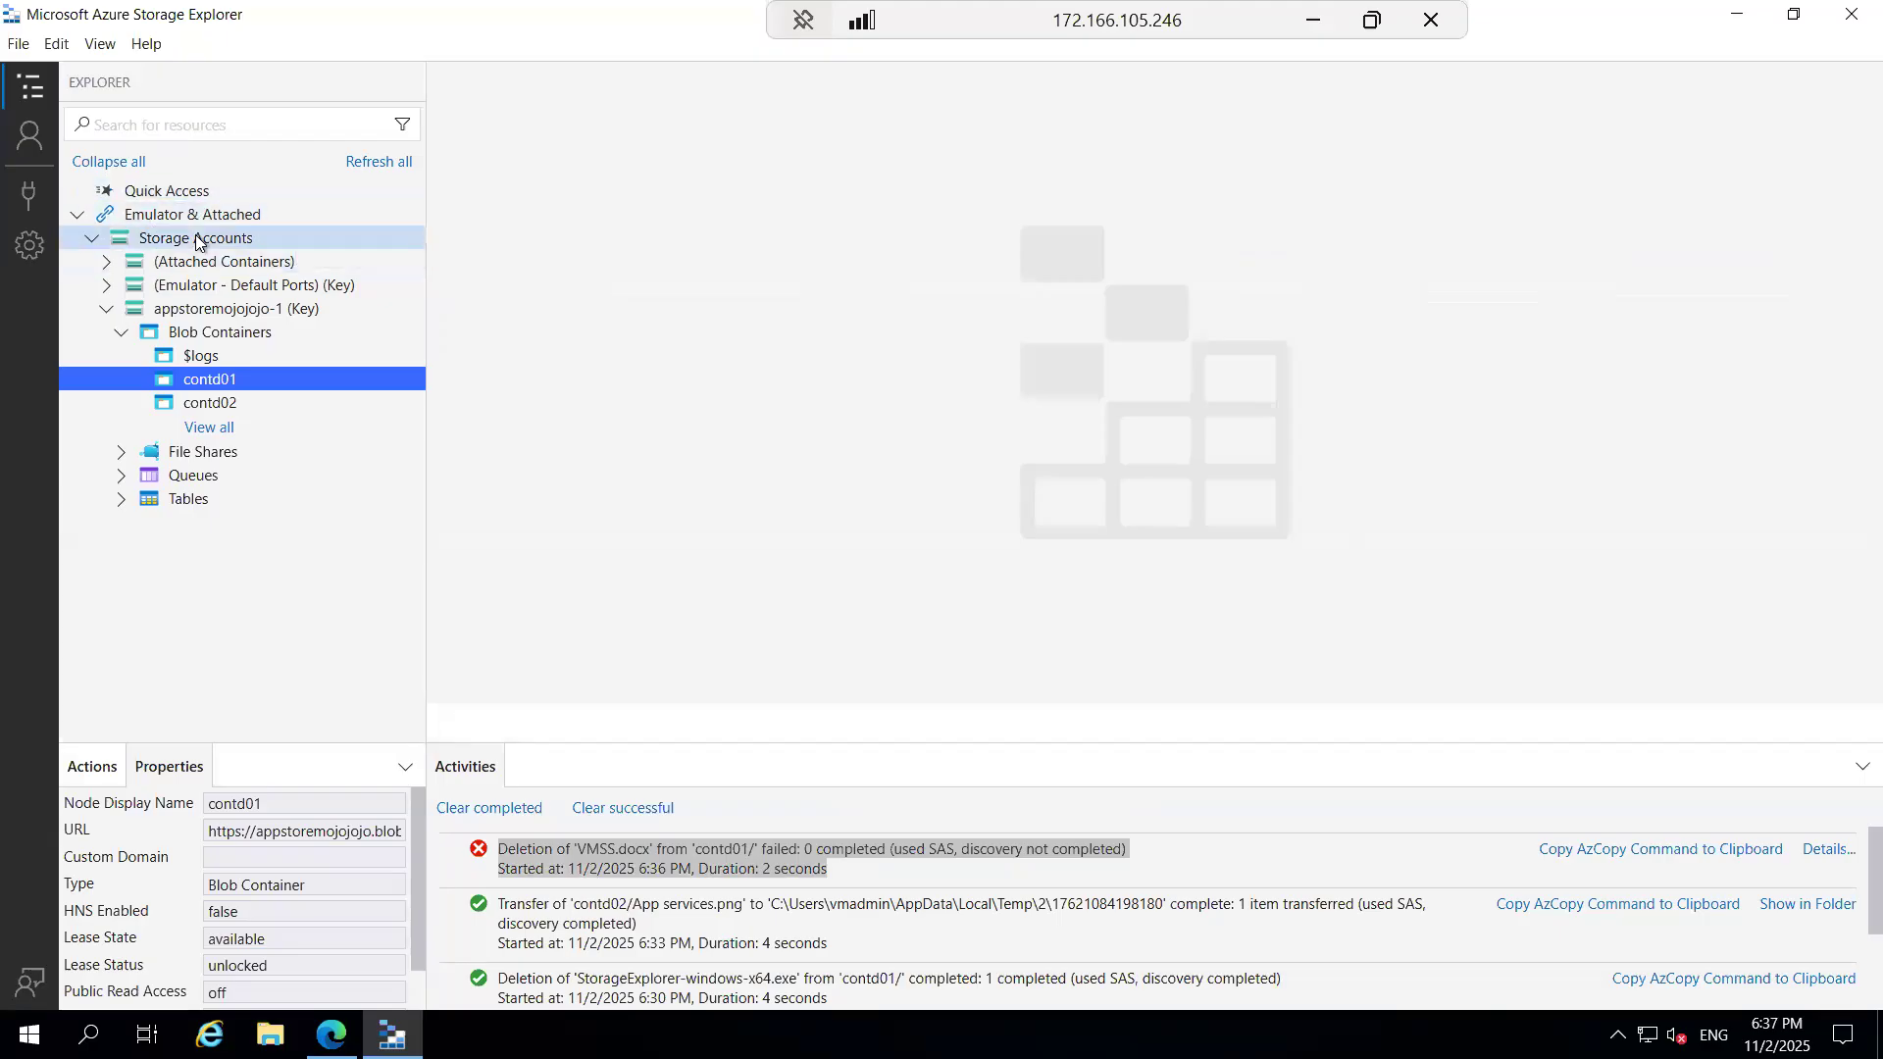
pyautogui.click(1319, 18)
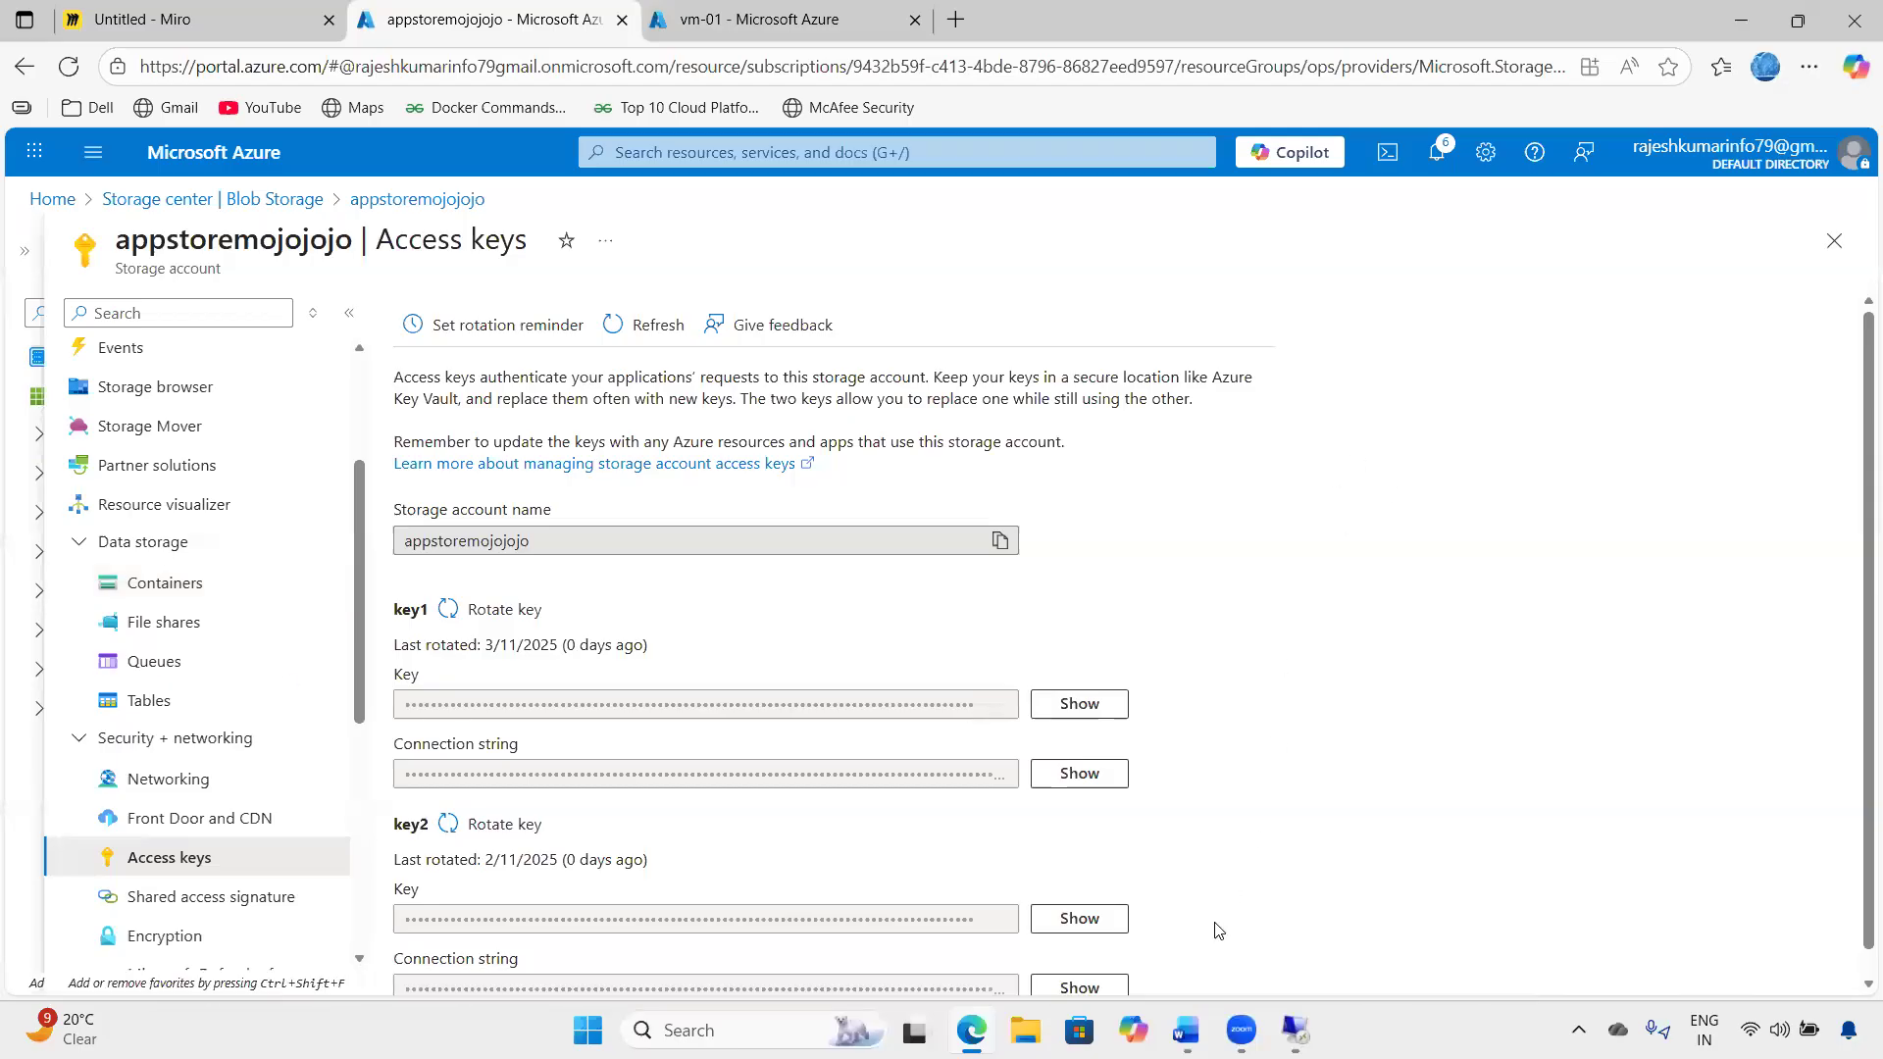
# Step: On the Miro board, circle Access keys, tick the SAS line and write 'Read | full' in ink
pyautogui.click(114, 8)
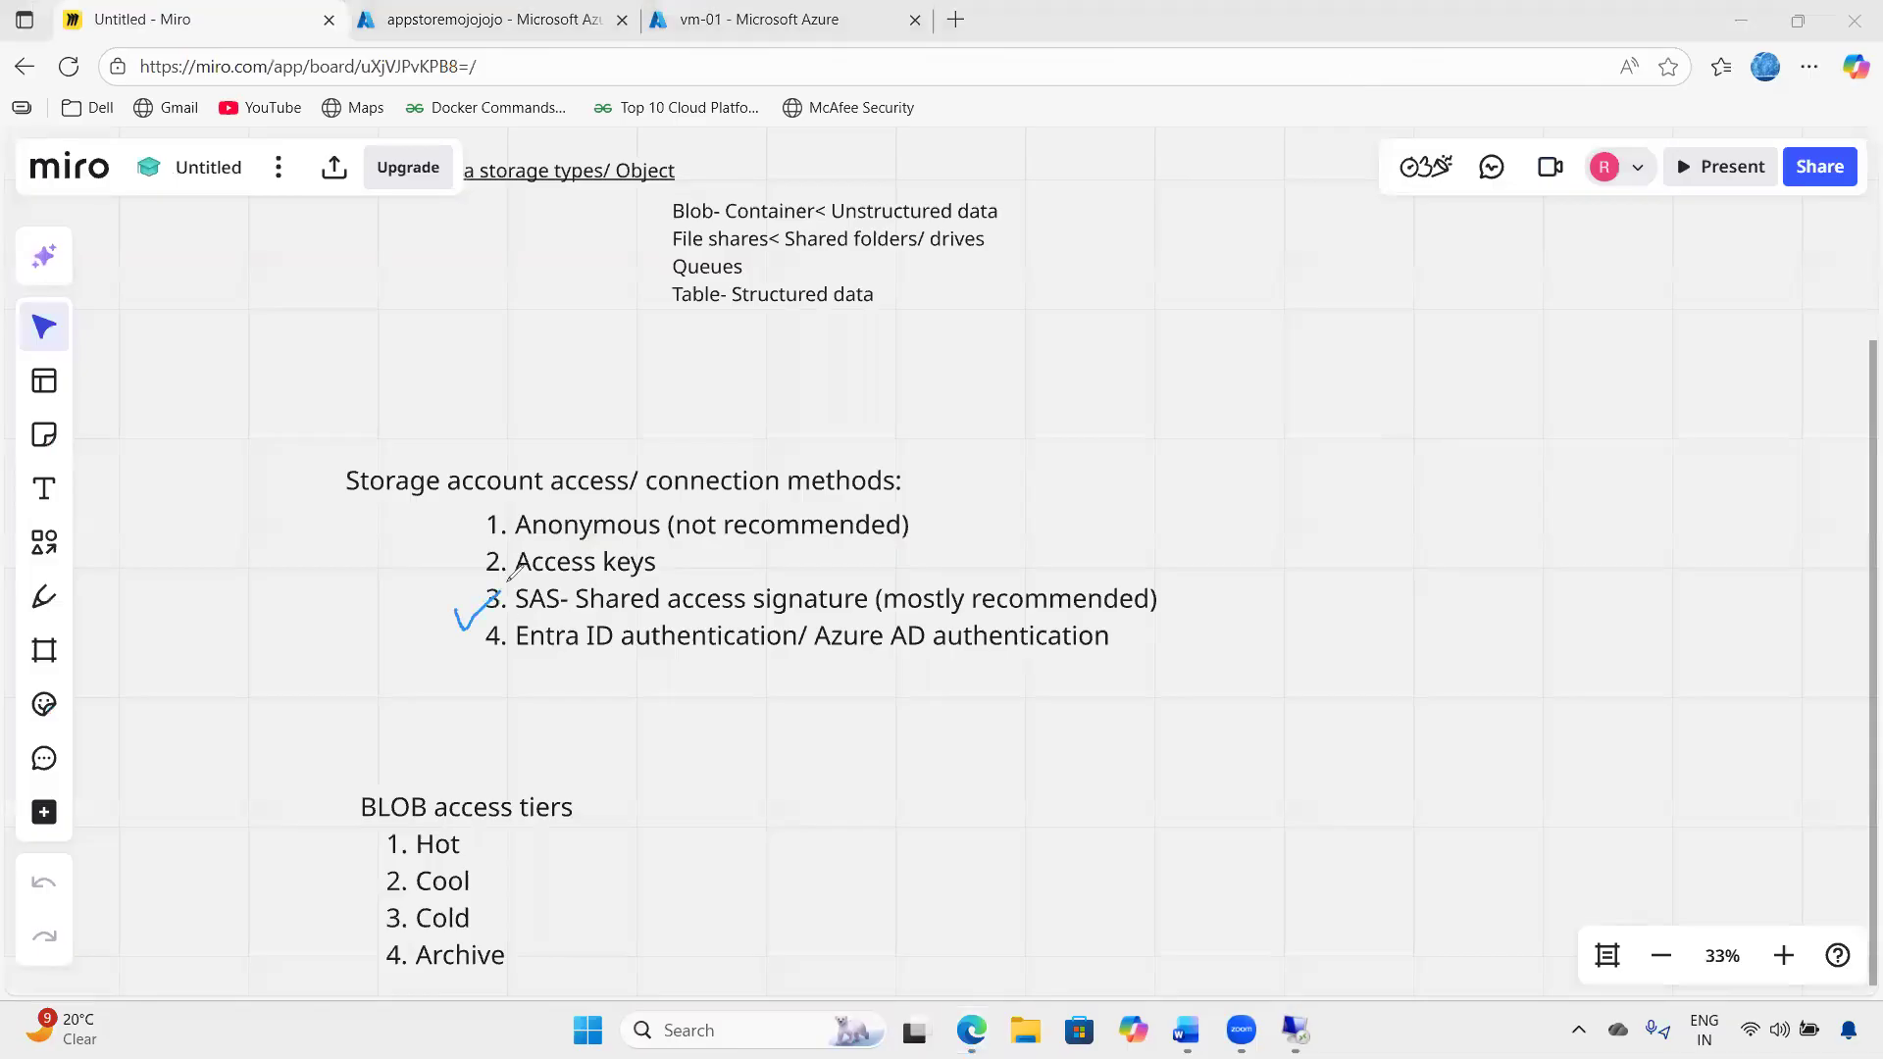
pyautogui.moveTo(509, 576)
pyautogui.mouseDown()
pyautogui.moveTo(671, 574)
pyautogui.moveTo(515, 549)
pyautogui.moveTo(538, 583)
pyautogui.mouseUp()
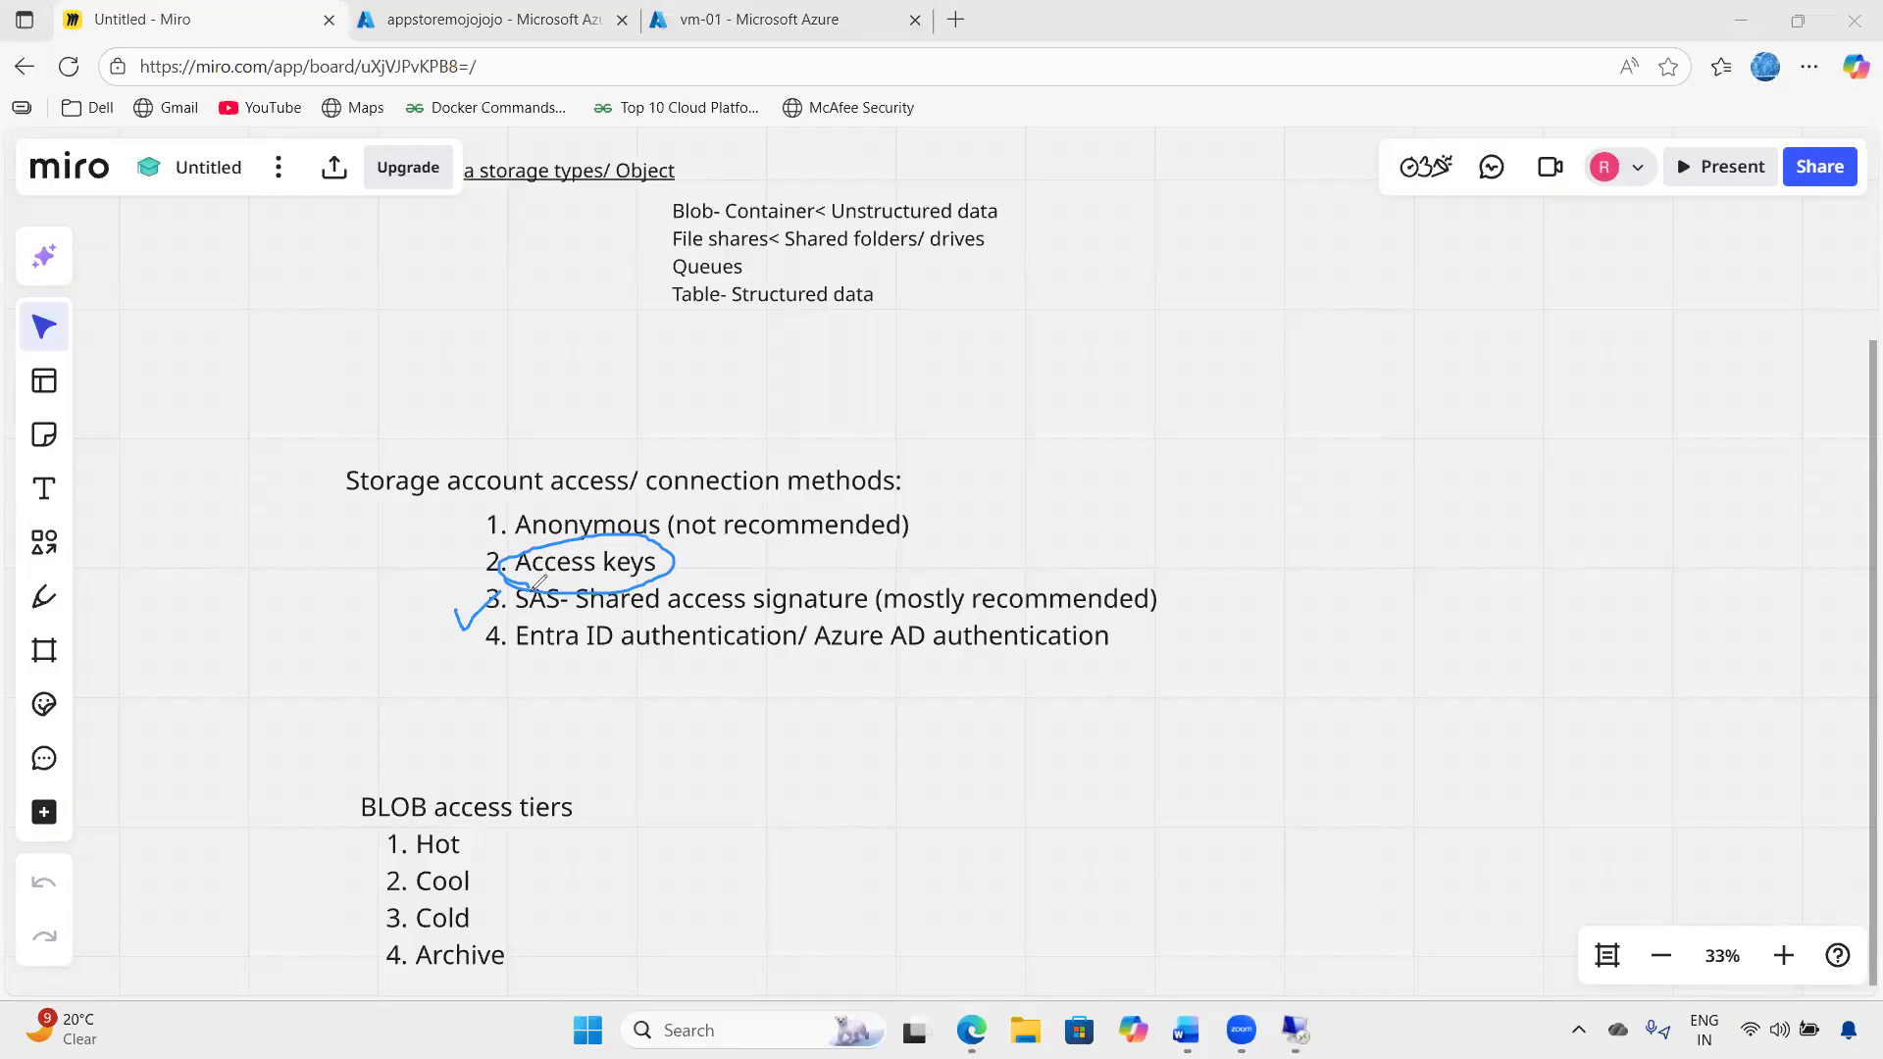
pyautogui.moveTo(1171, 601)
pyautogui.mouseDown()
pyautogui.moveTo(1333, 582)
pyautogui.moveTo(1305, 620)
pyautogui.mouseUp()
pyautogui.moveTo(1377, 570)
pyautogui.mouseDown()
pyautogui.moveTo(1392, 537)
pyautogui.moveTo(1392, 586)
pyautogui.moveTo(1427, 541)
pyautogui.moveTo(1449, 557)
pyautogui.moveTo(1483, 541)
pyautogui.mouseUp()
pyautogui.click(1458, 531)
pyautogui.moveTo(1495, 480); pyautogui.dragTo(1484, 559)
pyautogui.moveTo(1522, 416); pyautogui.dragTo(1549, 559)
pyautogui.moveTo(1609, 443)
pyautogui.mouseDown()
pyautogui.moveTo(1651, 525)
pyautogui.moveTo(1679, 488)
pyautogui.moveTo(1688, 524)
pyautogui.mouseUp()
# Step: Bracket and tick the storage types list, underline Blob, then clear all pen ink
pyautogui.moveTo(689, 190)
pyautogui.mouseDown()
pyautogui.moveTo(671, 341)
pyautogui.moveTo(700, 335)
pyautogui.mouseUp()
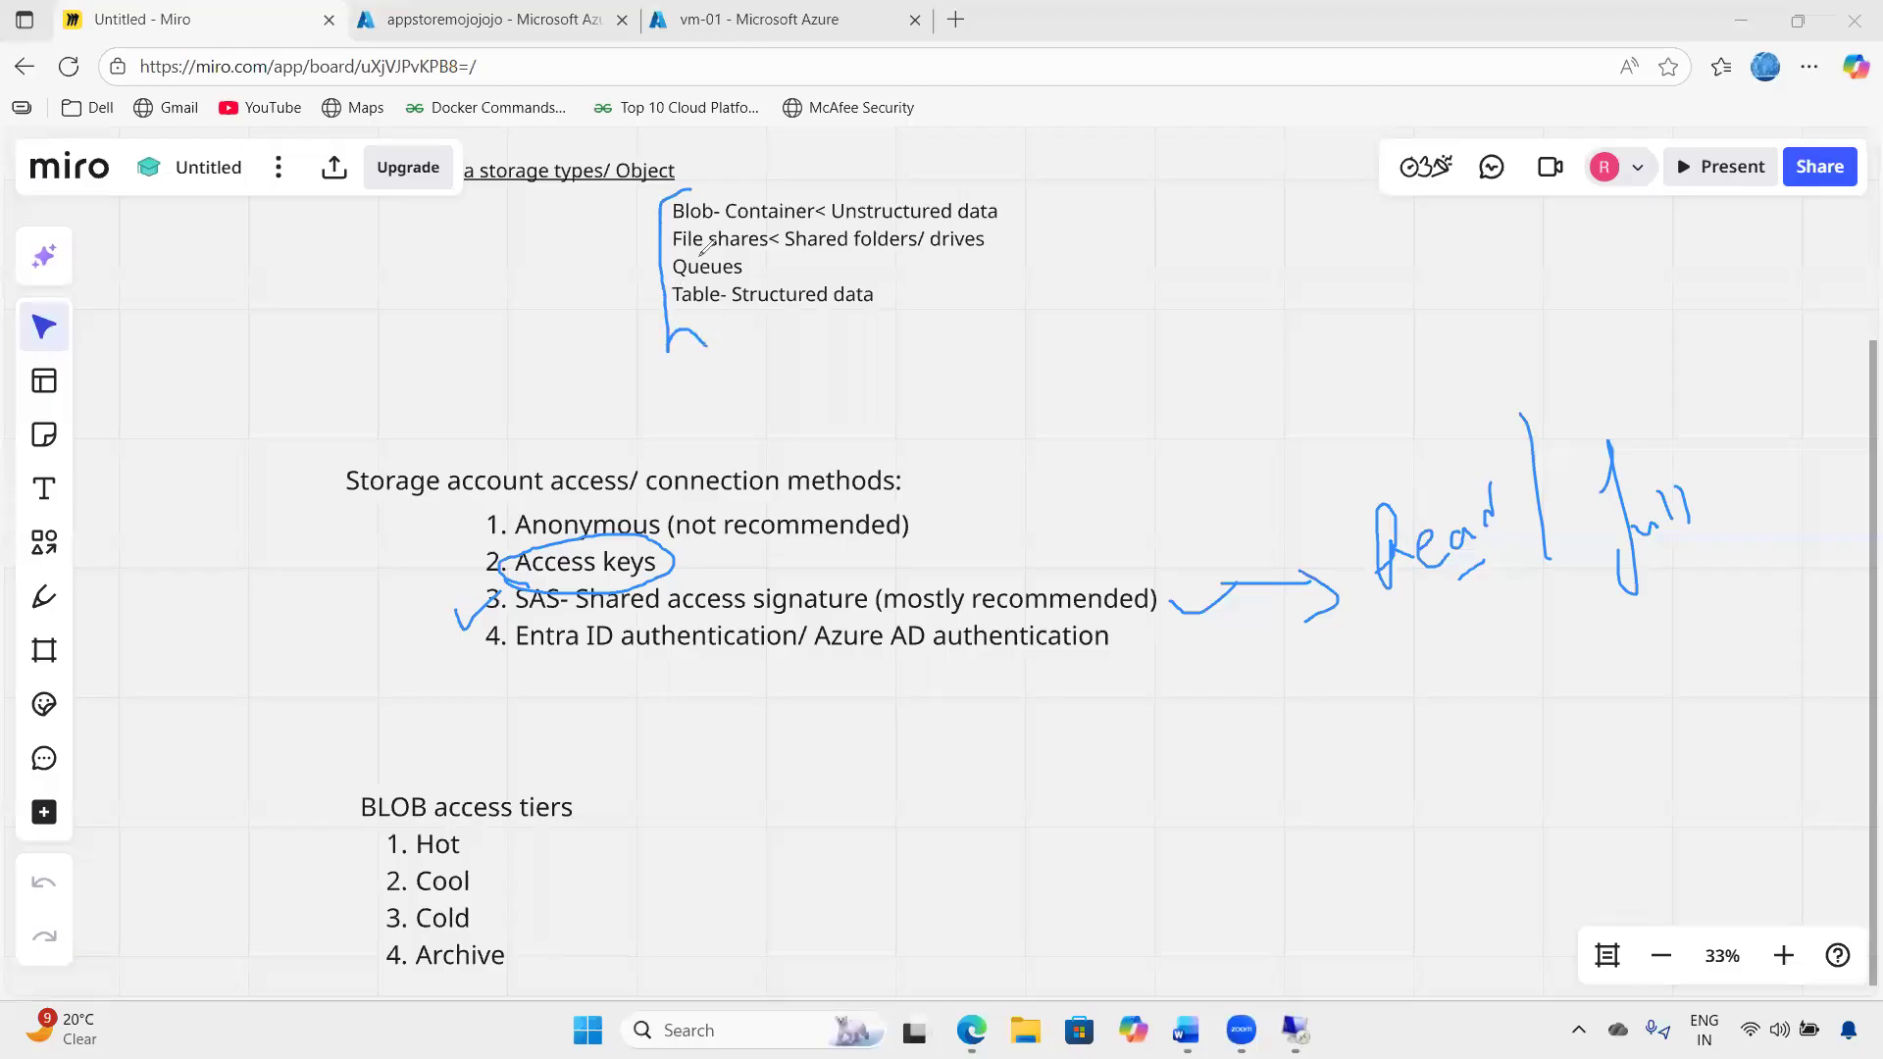
pyautogui.moveTo(639, 209)
pyautogui.mouseDown()
pyautogui.moveTo(686, 193)
pyautogui.moveTo(675, 228)
pyautogui.moveTo(715, 339)
pyautogui.moveTo(1072, 270)
pyautogui.moveTo(883, 233)
pyautogui.moveTo(754, 235)
pyautogui.moveTo(871, 343)
pyautogui.mouseUp()
pyautogui.moveTo(838, 263); pyautogui.dragTo(758, 400)
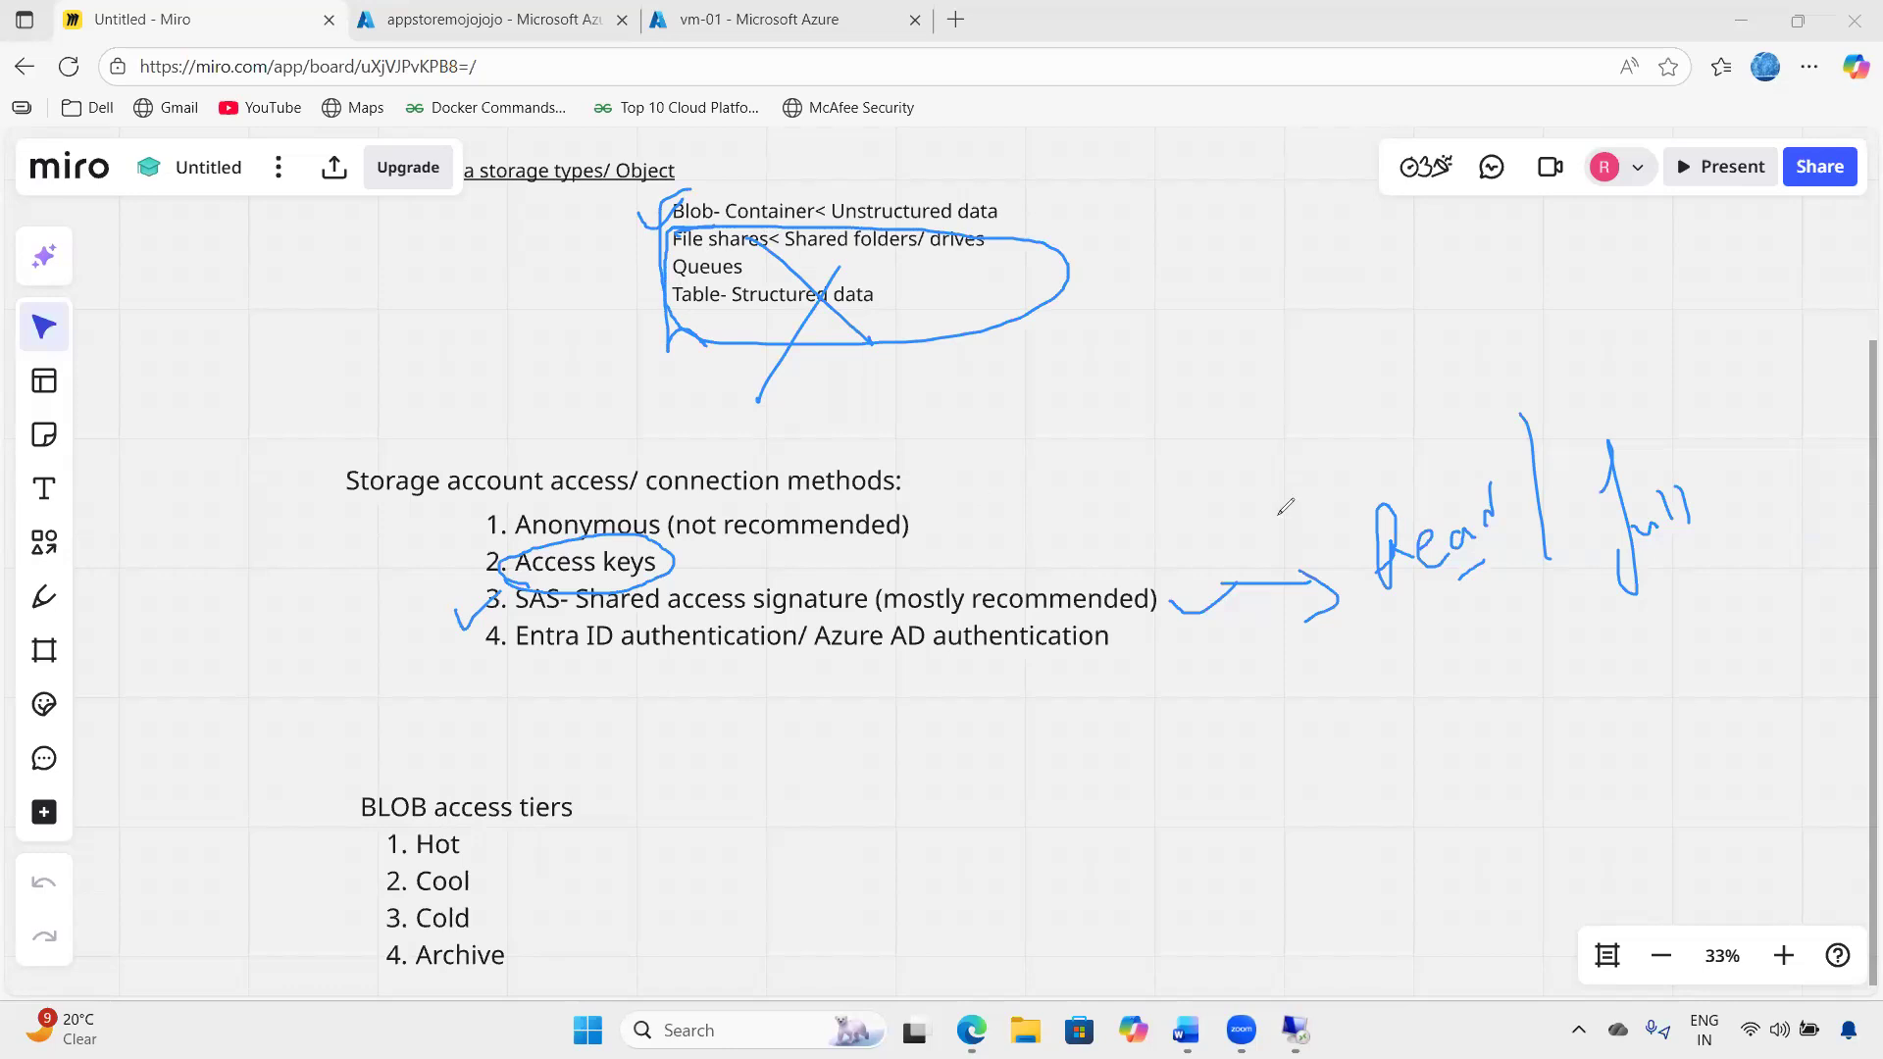
pyautogui.moveTo(619, 216)
pyautogui.mouseDown()
pyautogui.moveTo(659, 218)
pyautogui.moveTo(671, 279)
pyautogui.moveTo(706, 290)
pyautogui.mouseUp()
pyautogui.press('e')
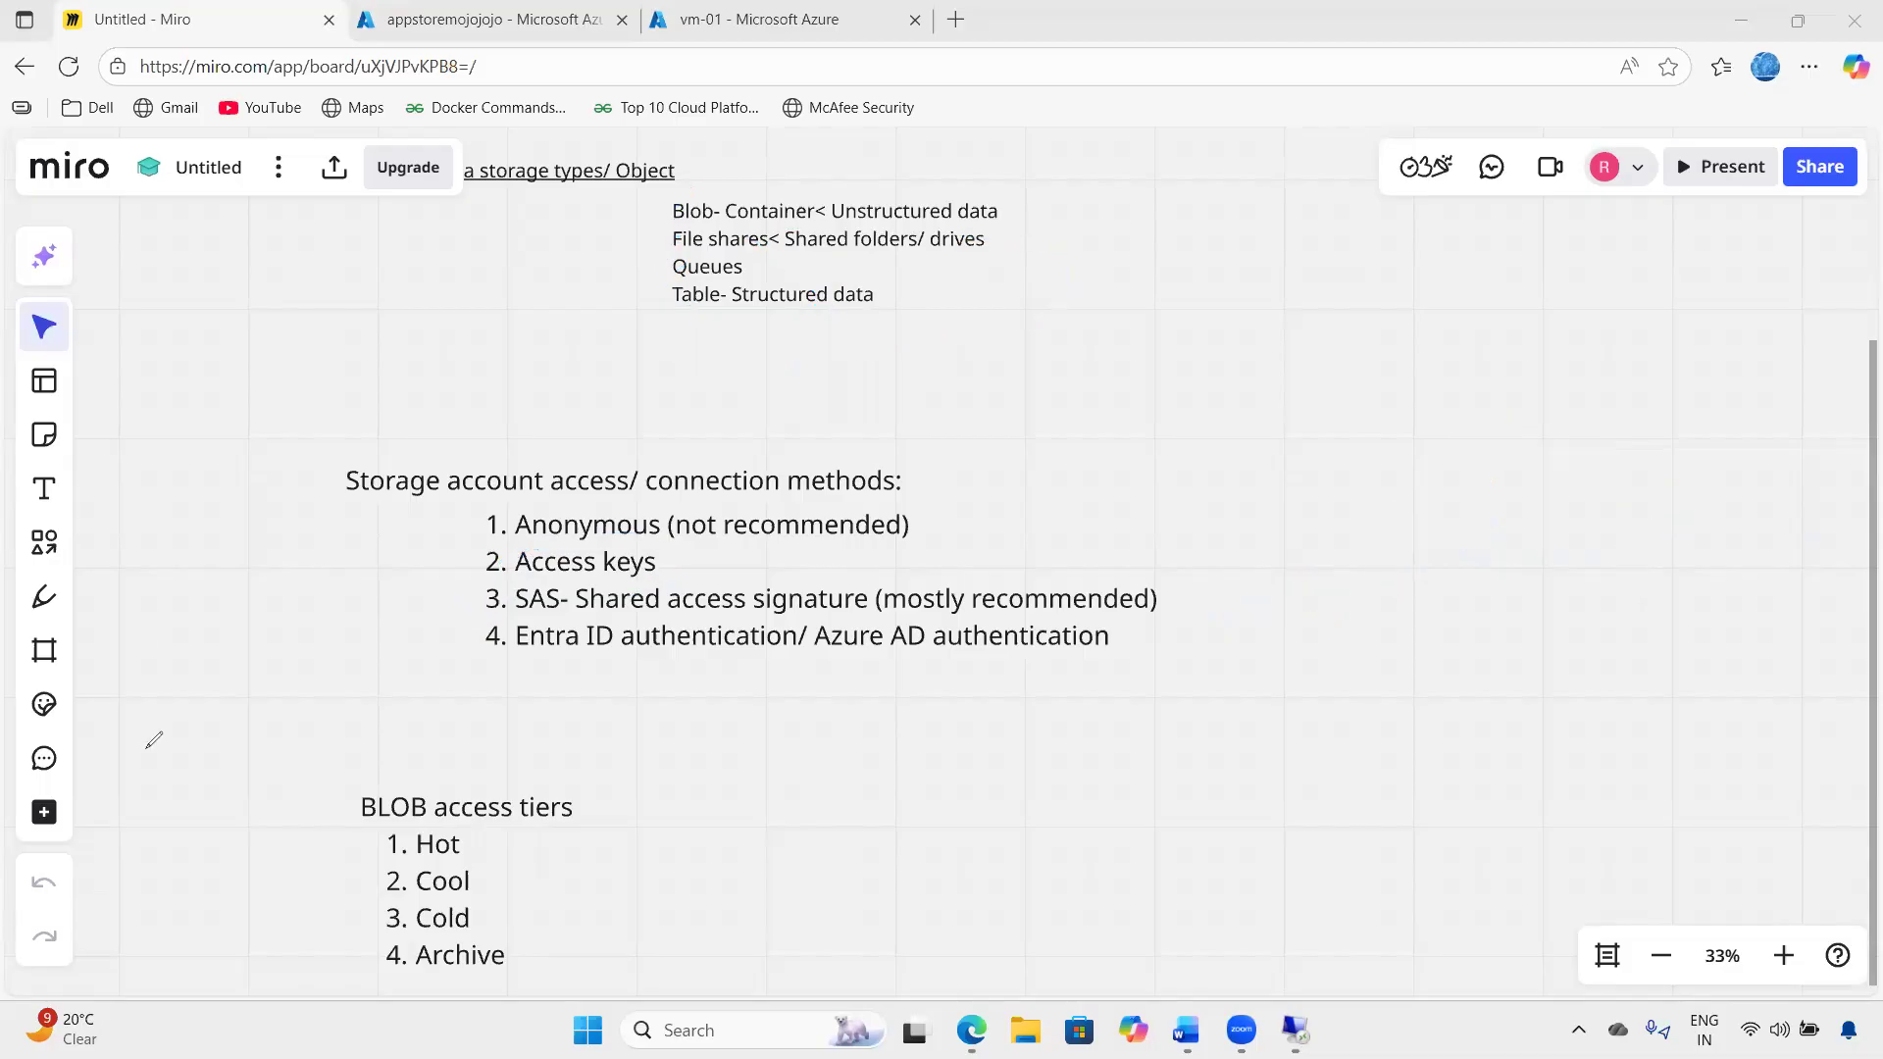
# Step: Sketch a note with an arrow to 3. SAS, underline Shared access, and circle 2. Access keys
pyautogui.moveTo(1217, 431)
pyautogui.mouseDown()
pyautogui.moveTo(1264, 405)
pyautogui.moveTo(1340, 422)
pyautogui.moveTo(1331, 370)
pyautogui.moveTo(1191, 433)
pyautogui.moveTo(1351, 343)
pyautogui.moveTo(1500, 324)
pyautogui.mouseUp()
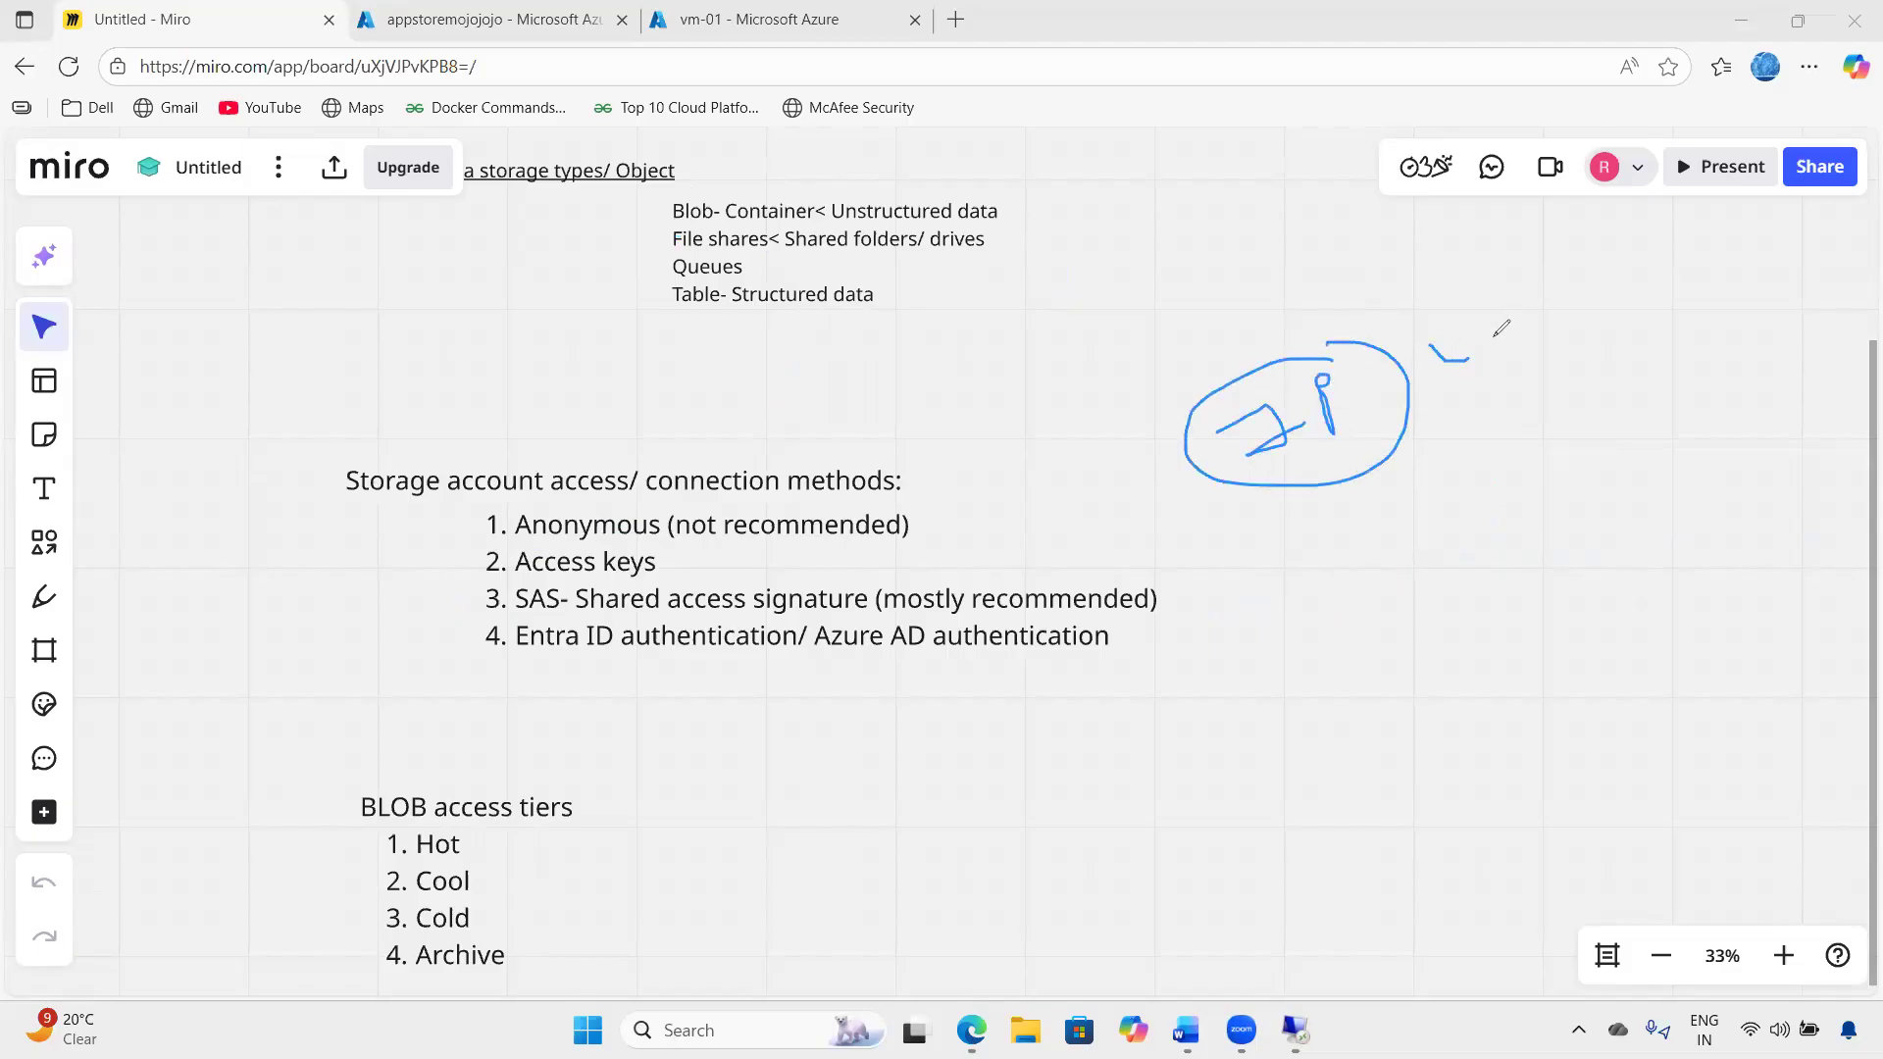
pyautogui.moveTo(1402, 432); pyautogui.dragTo(1368, 451)
pyautogui.moveTo(487, 609)
pyautogui.mouseDown()
pyautogui.moveTo(682, 554)
pyautogui.moveTo(456, 569)
pyautogui.moveTo(585, 566)
pyautogui.moveTo(547, 586)
pyautogui.mouseUp()
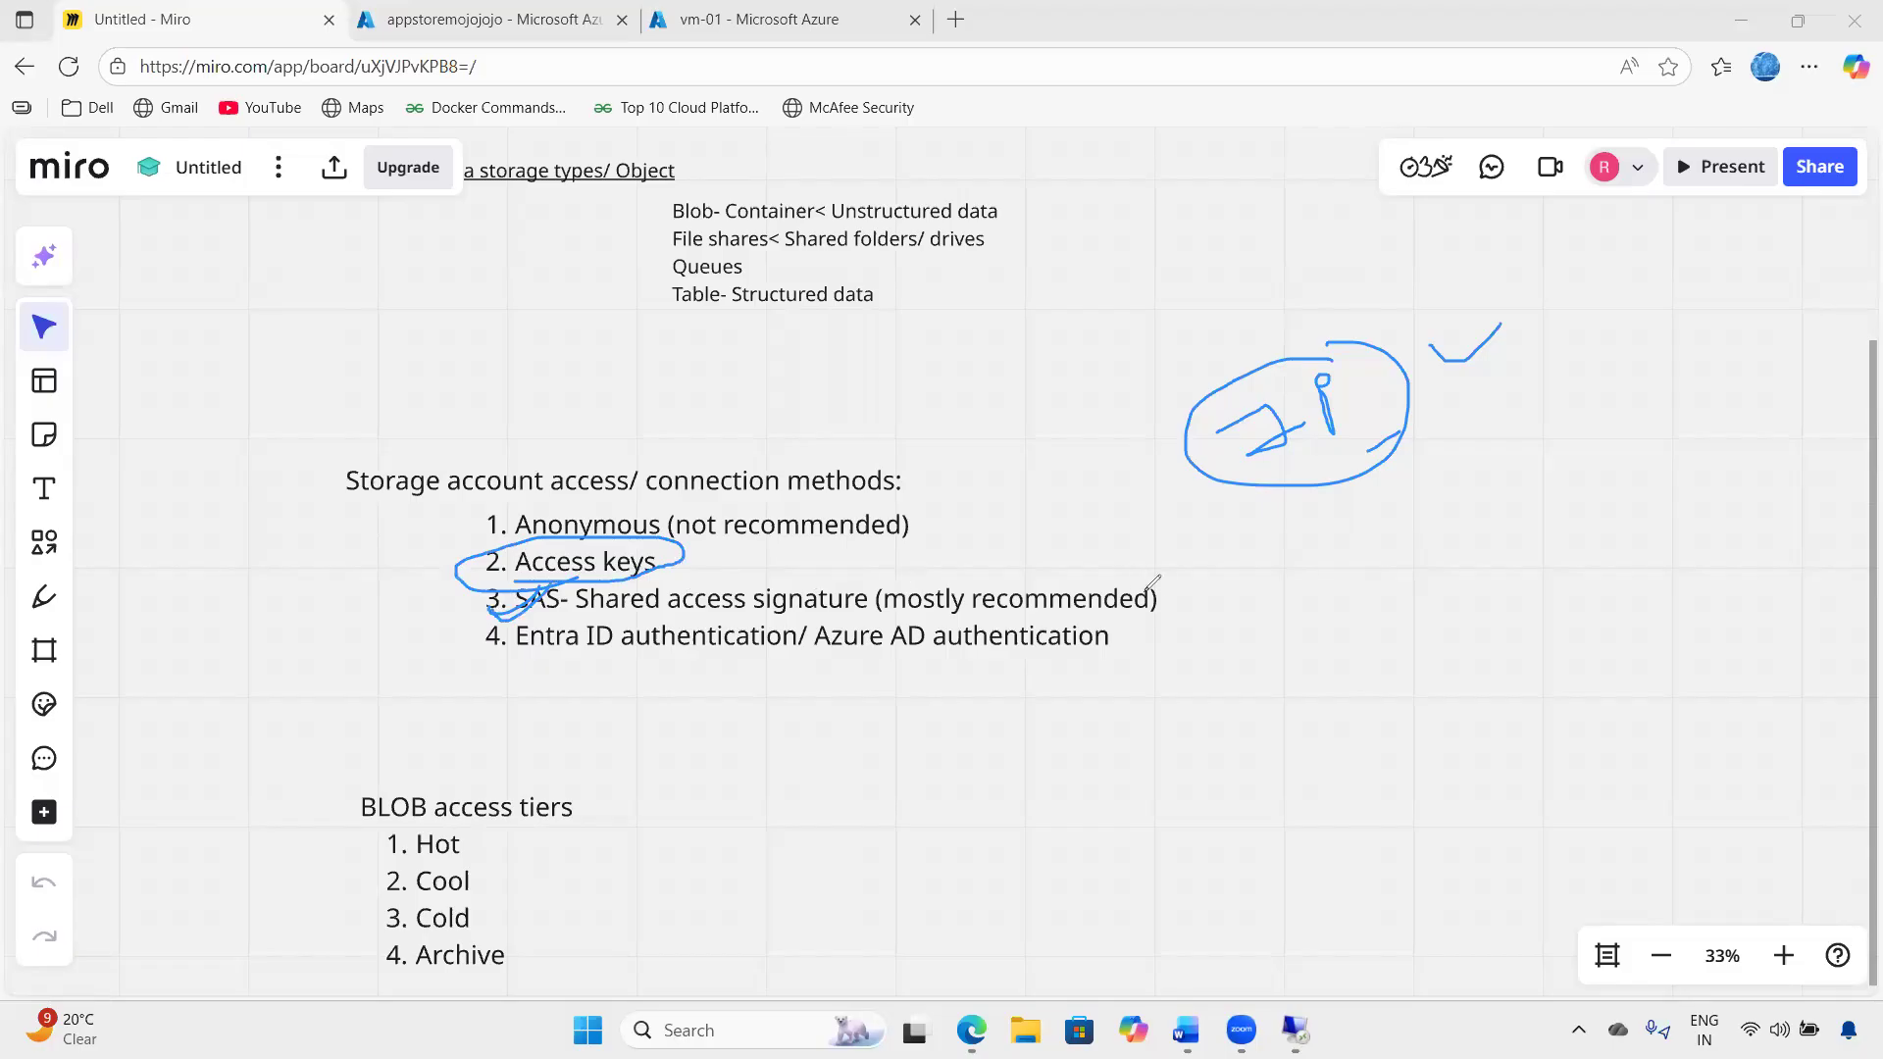
pyautogui.moveTo(1256, 505)
pyautogui.mouseDown()
pyautogui.moveTo(1173, 598)
pyautogui.moveTo(1208, 606)
pyautogui.mouseUp()
pyautogui.moveTo(1262, 473); pyautogui.dragTo(1346, 462)
pyautogui.moveTo(697, 607); pyautogui.dragTo(576, 614)
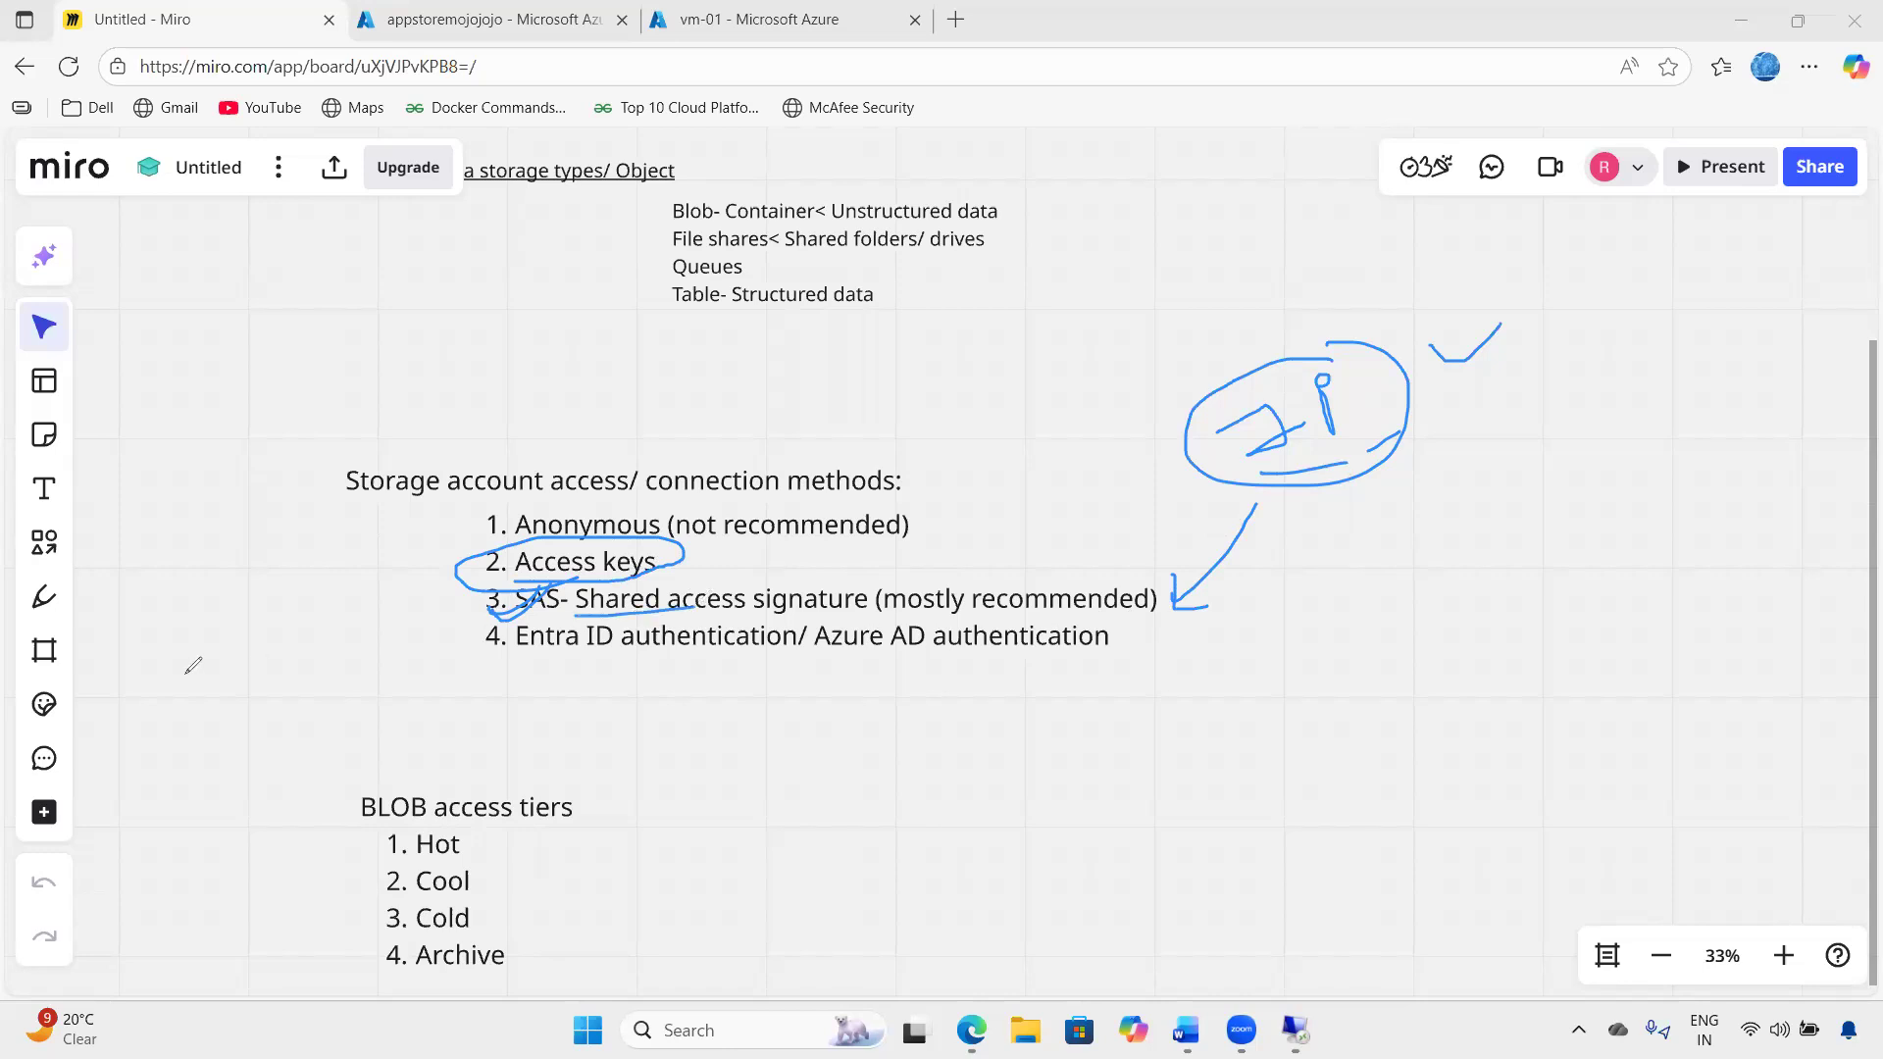
pyautogui.moveTo(467, 598); pyautogui.dragTo(522, 579)
pyautogui.moveTo(706, 557); pyautogui.dragTo(524, 581)
pyautogui.moveTo(1164, 600); pyautogui.dragTo(1228, 575)
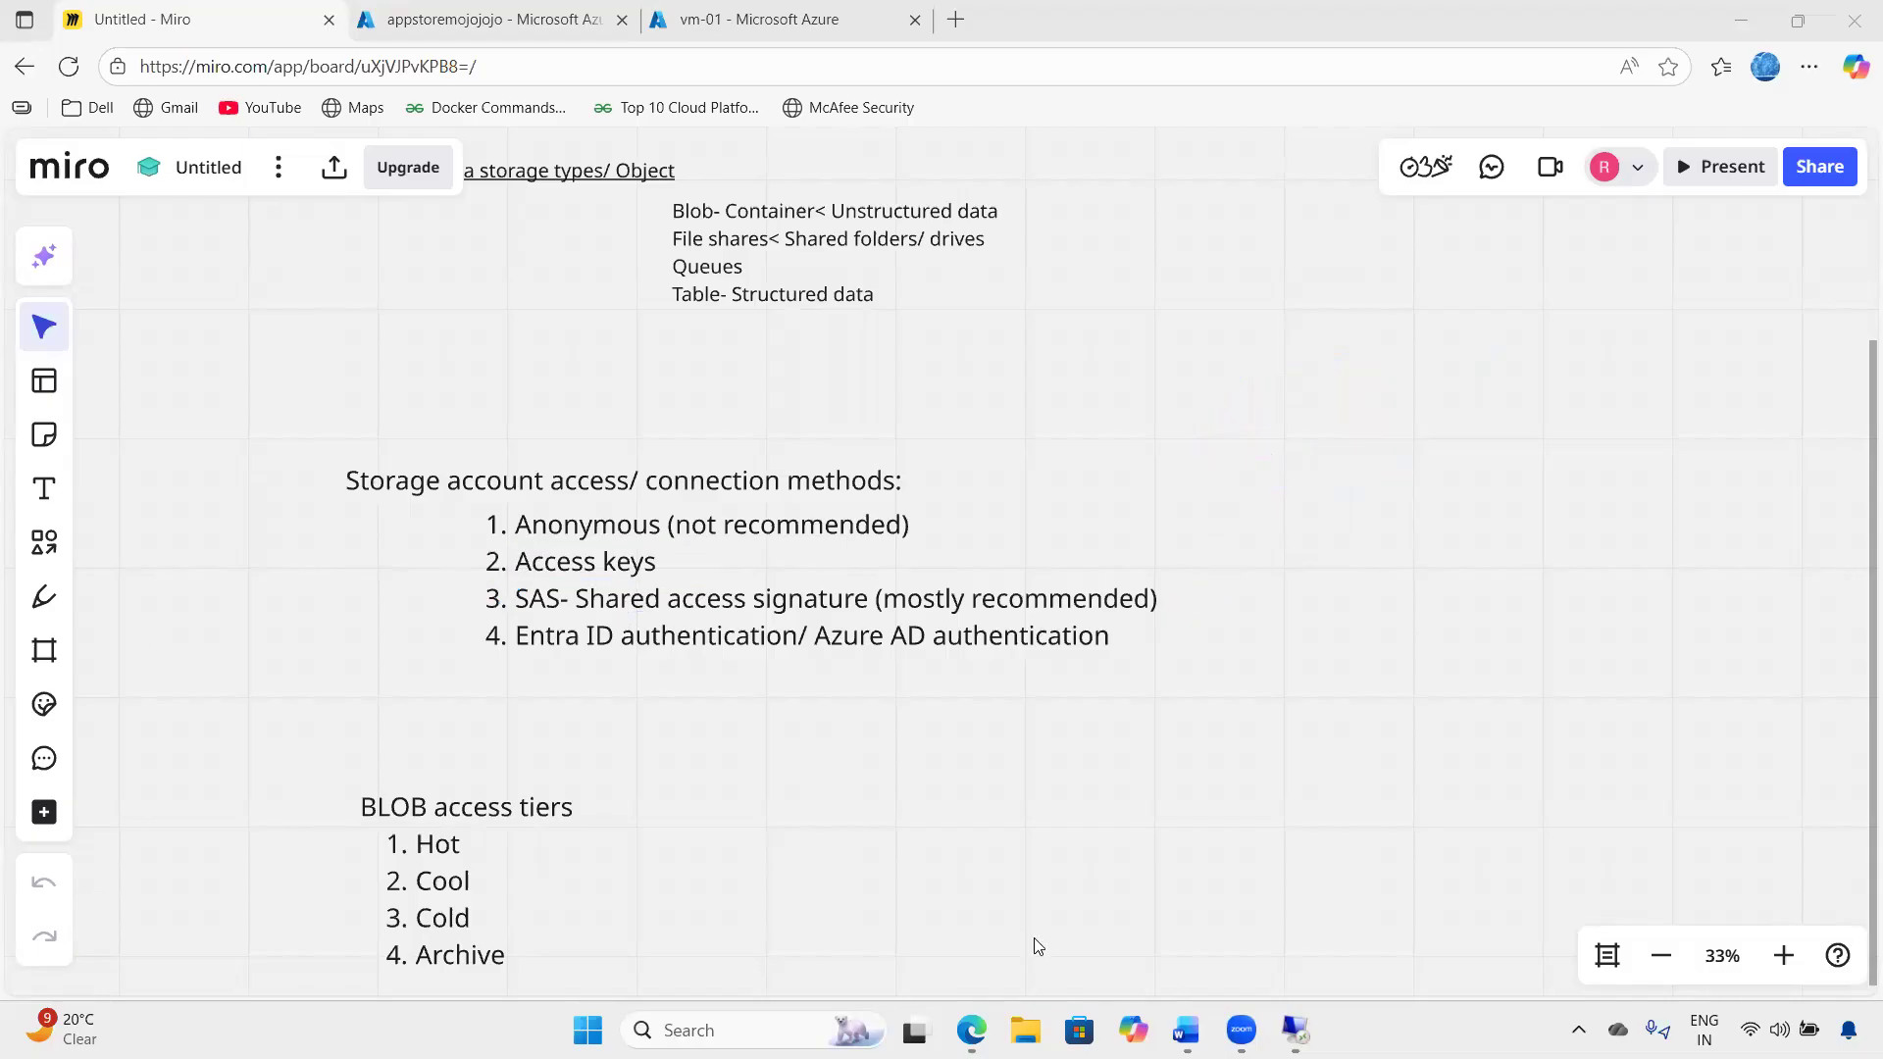
# Step: Close Storage Explorer on the remote server with Alt+F4 and relaunch it from the Start menu
pyautogui.hotkey('alt', 'Tab')
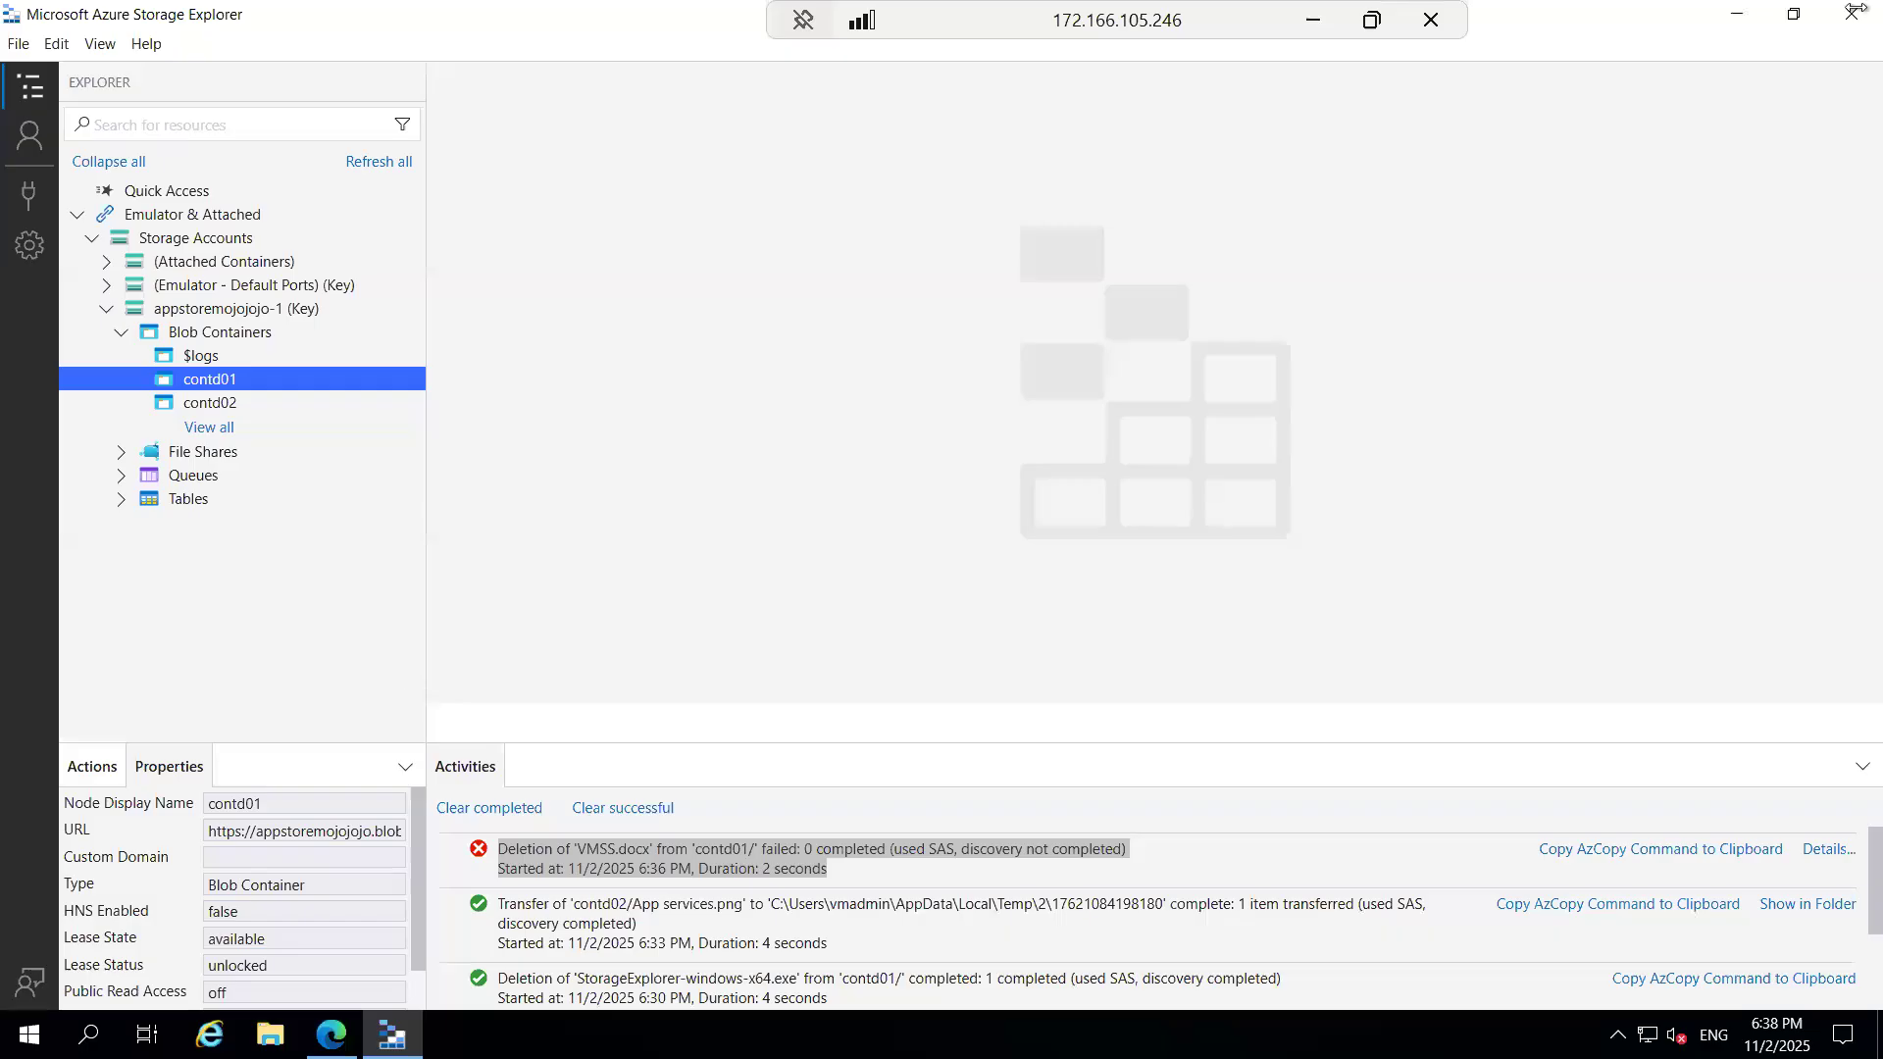
pyautogui.hotkey('alt', 'F4')
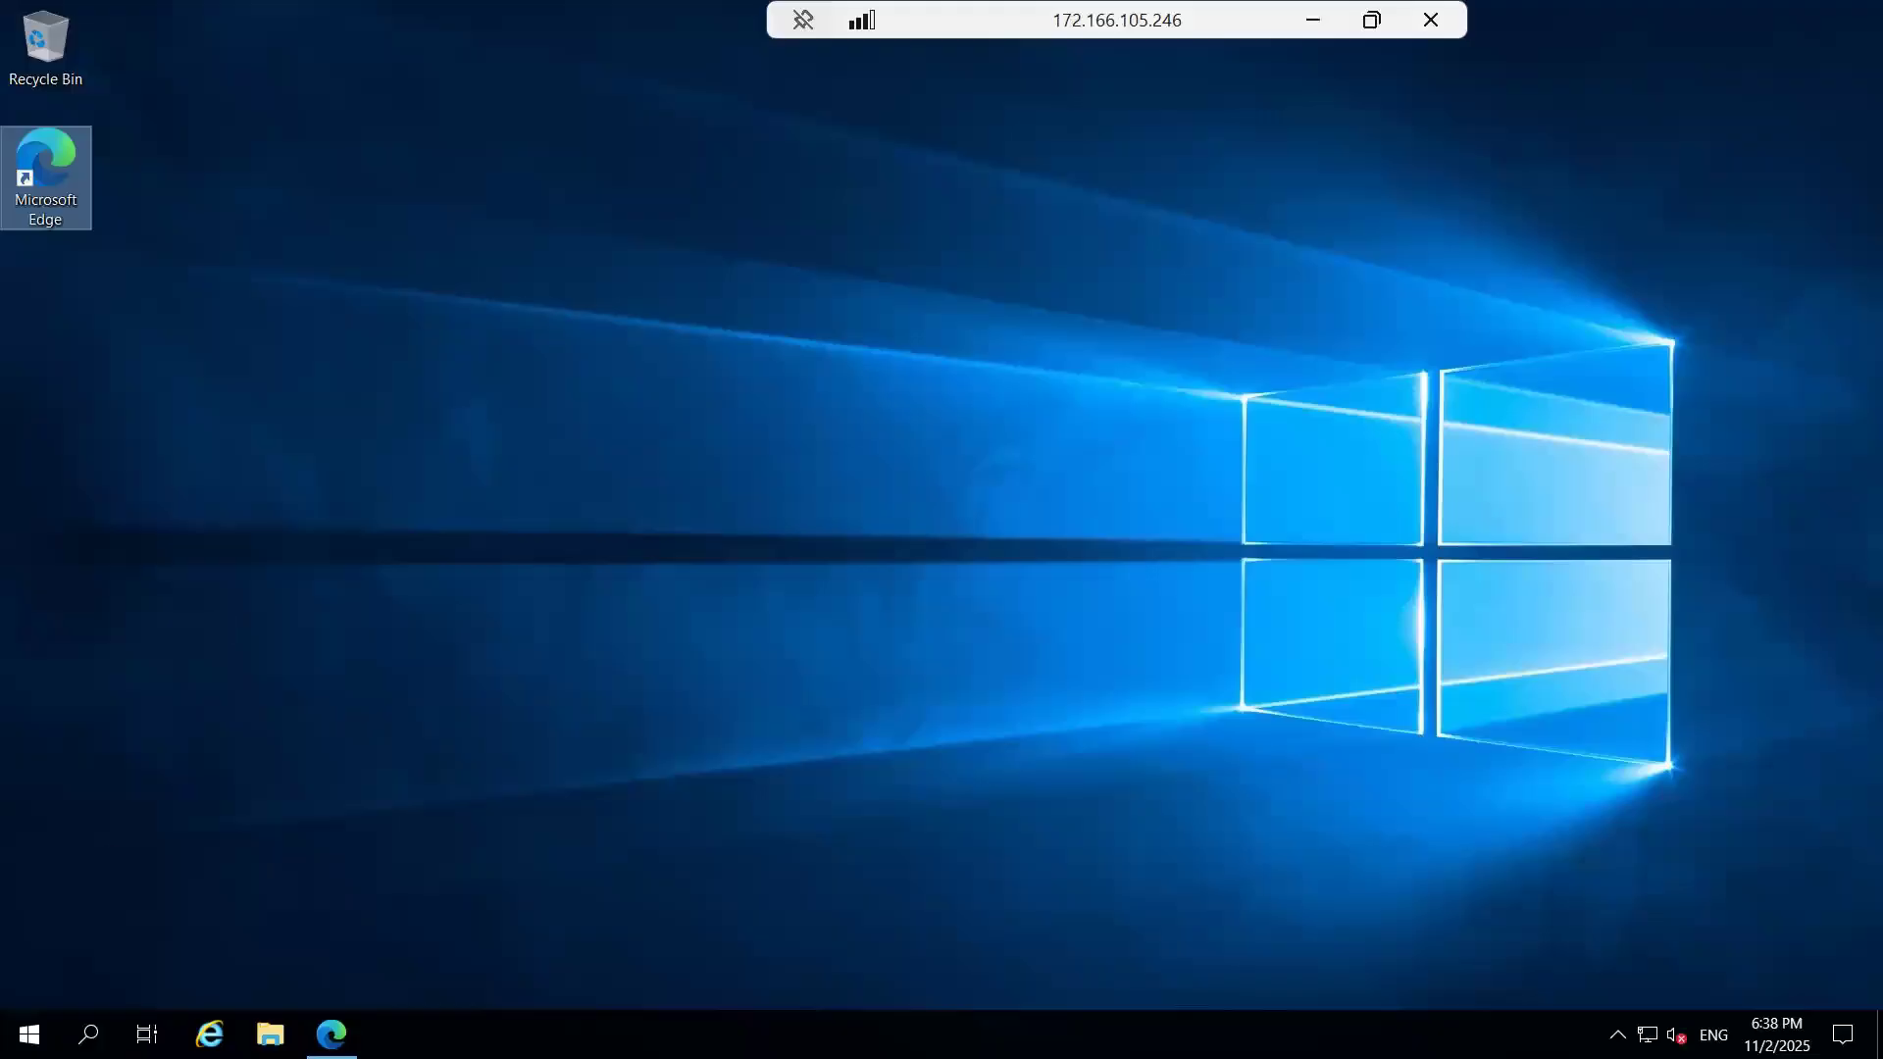
pyautogui.press('super')
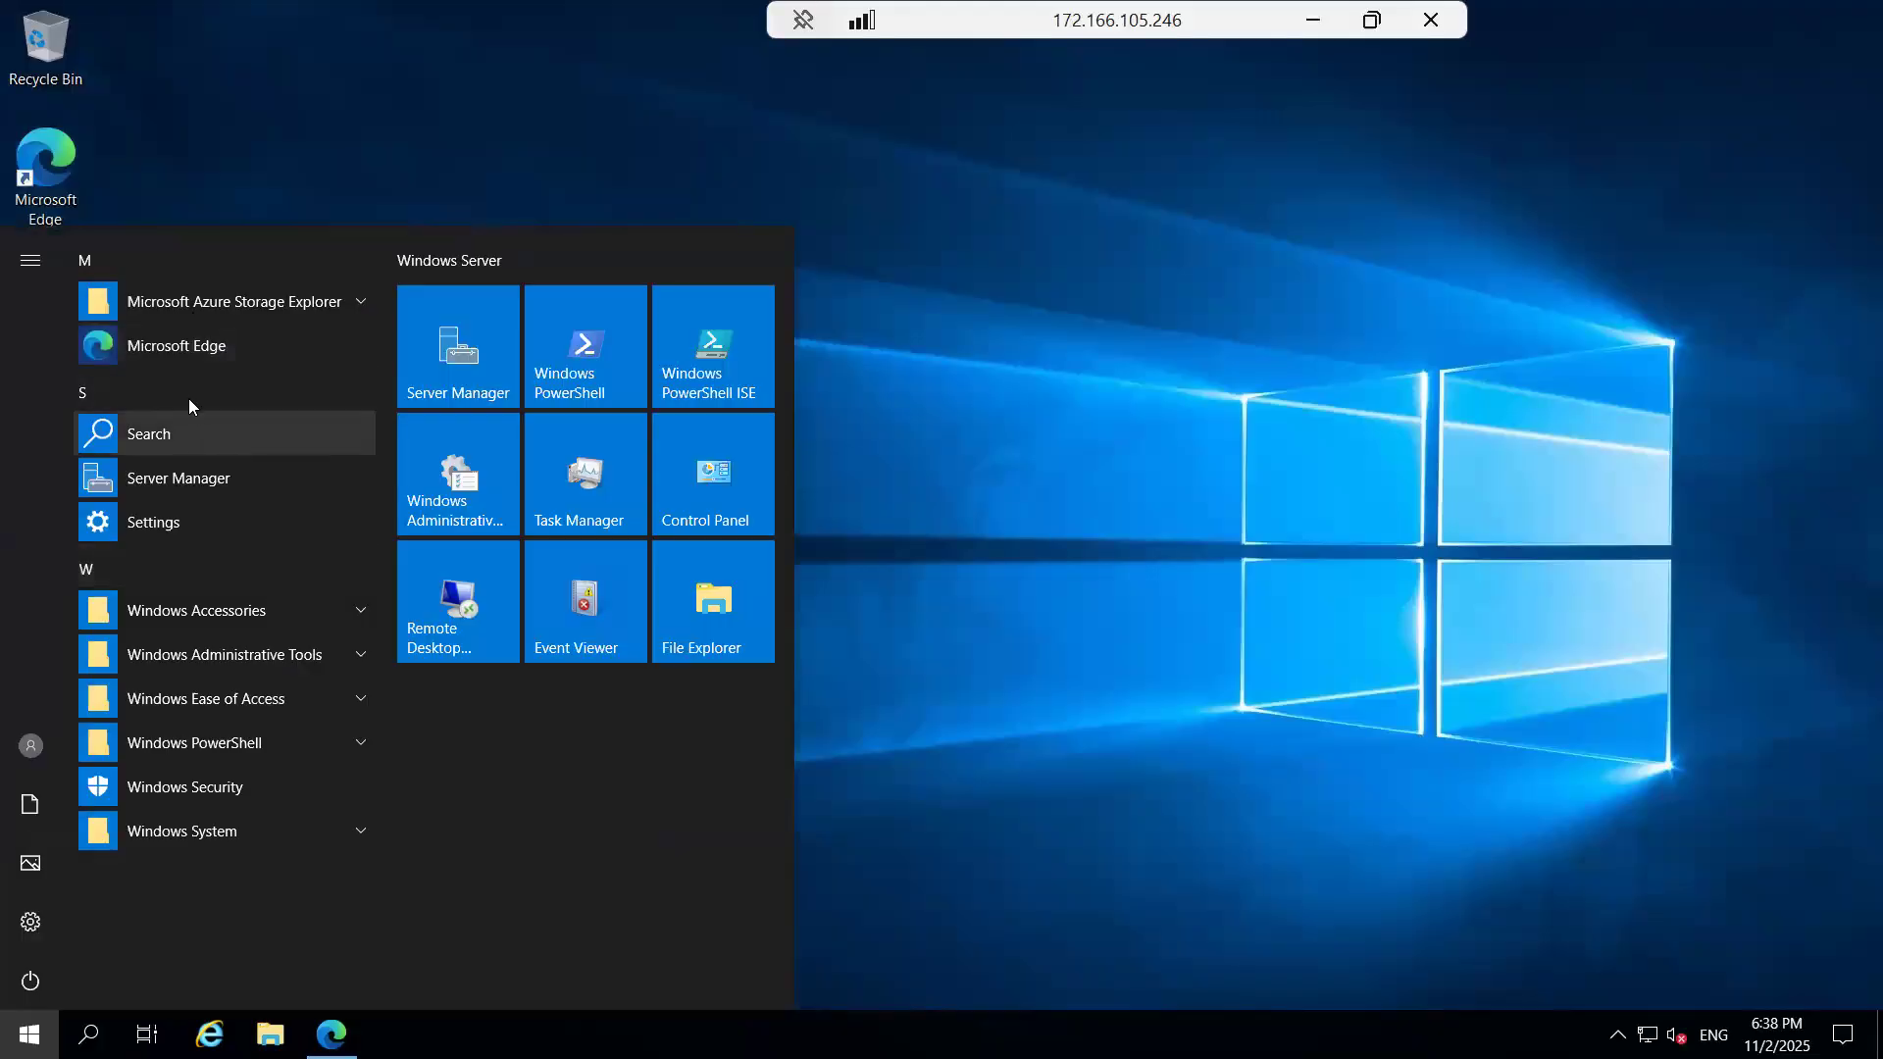
pyautogui.click(233, 315)
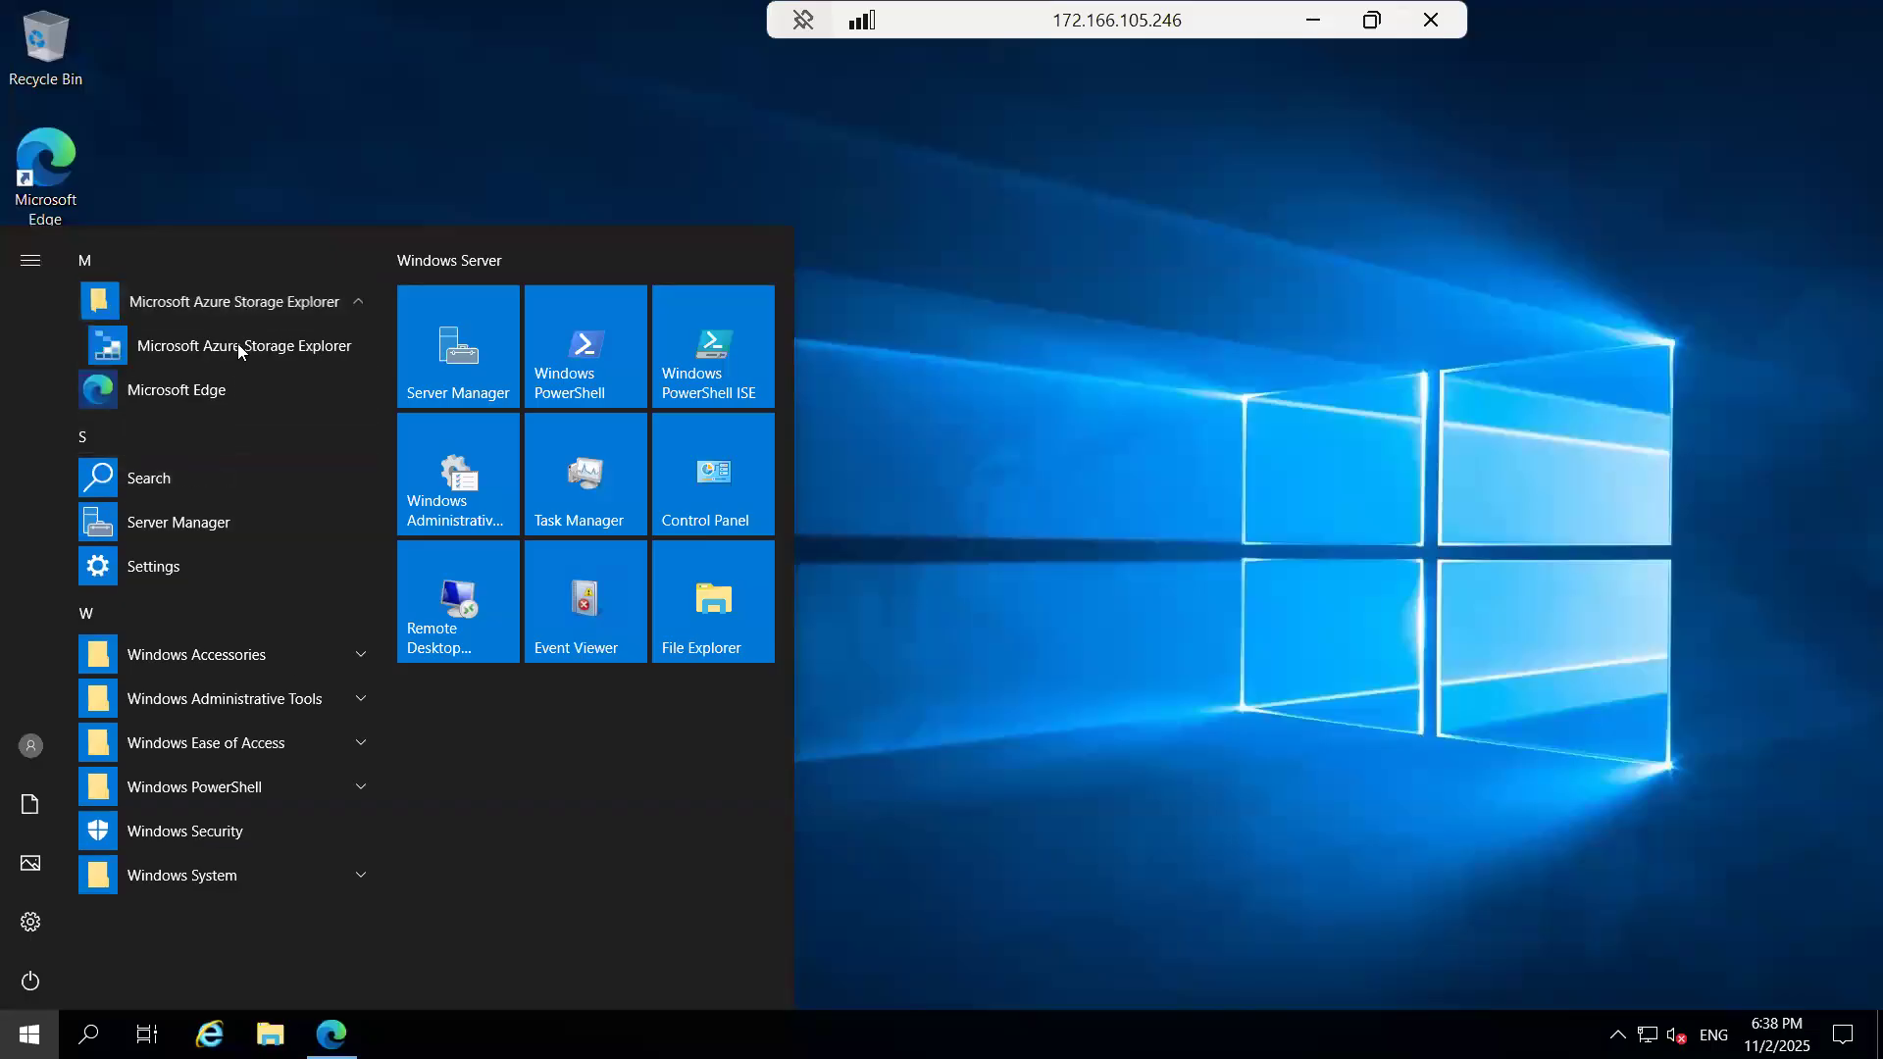
pyautogui.click(237, 345)
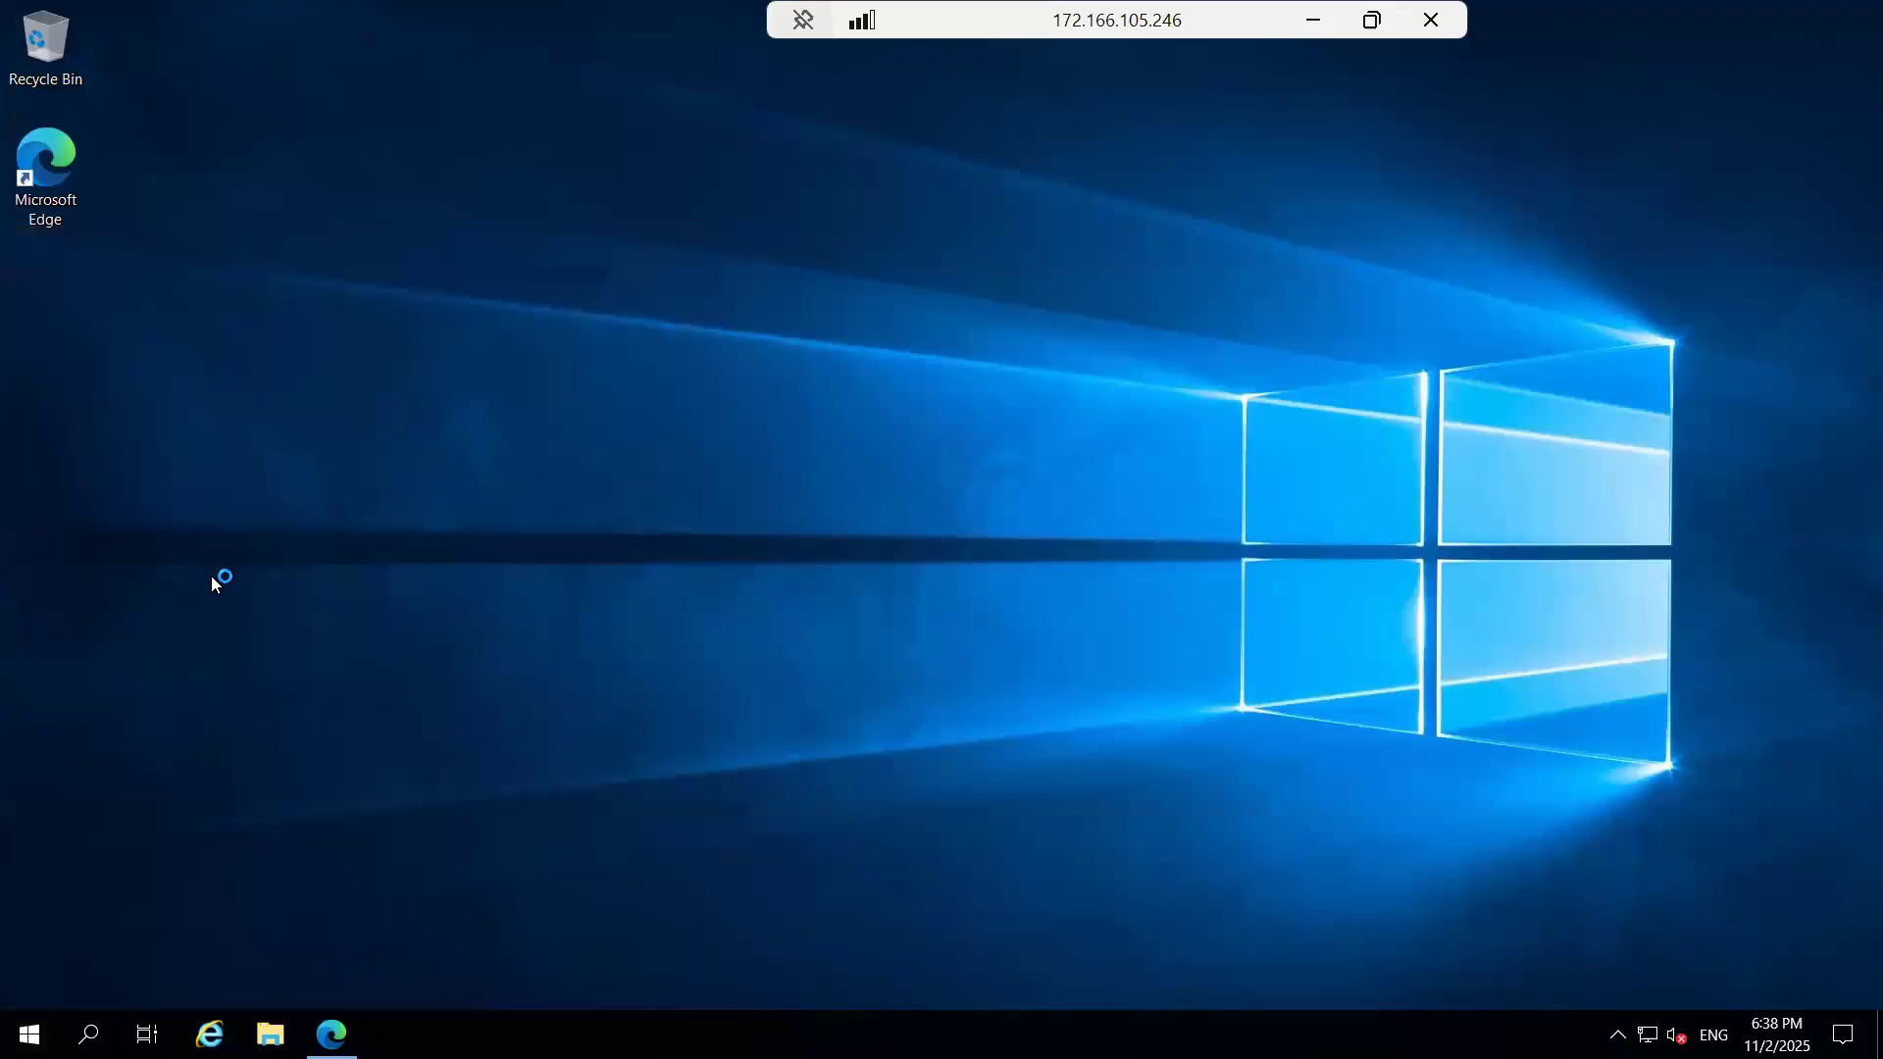
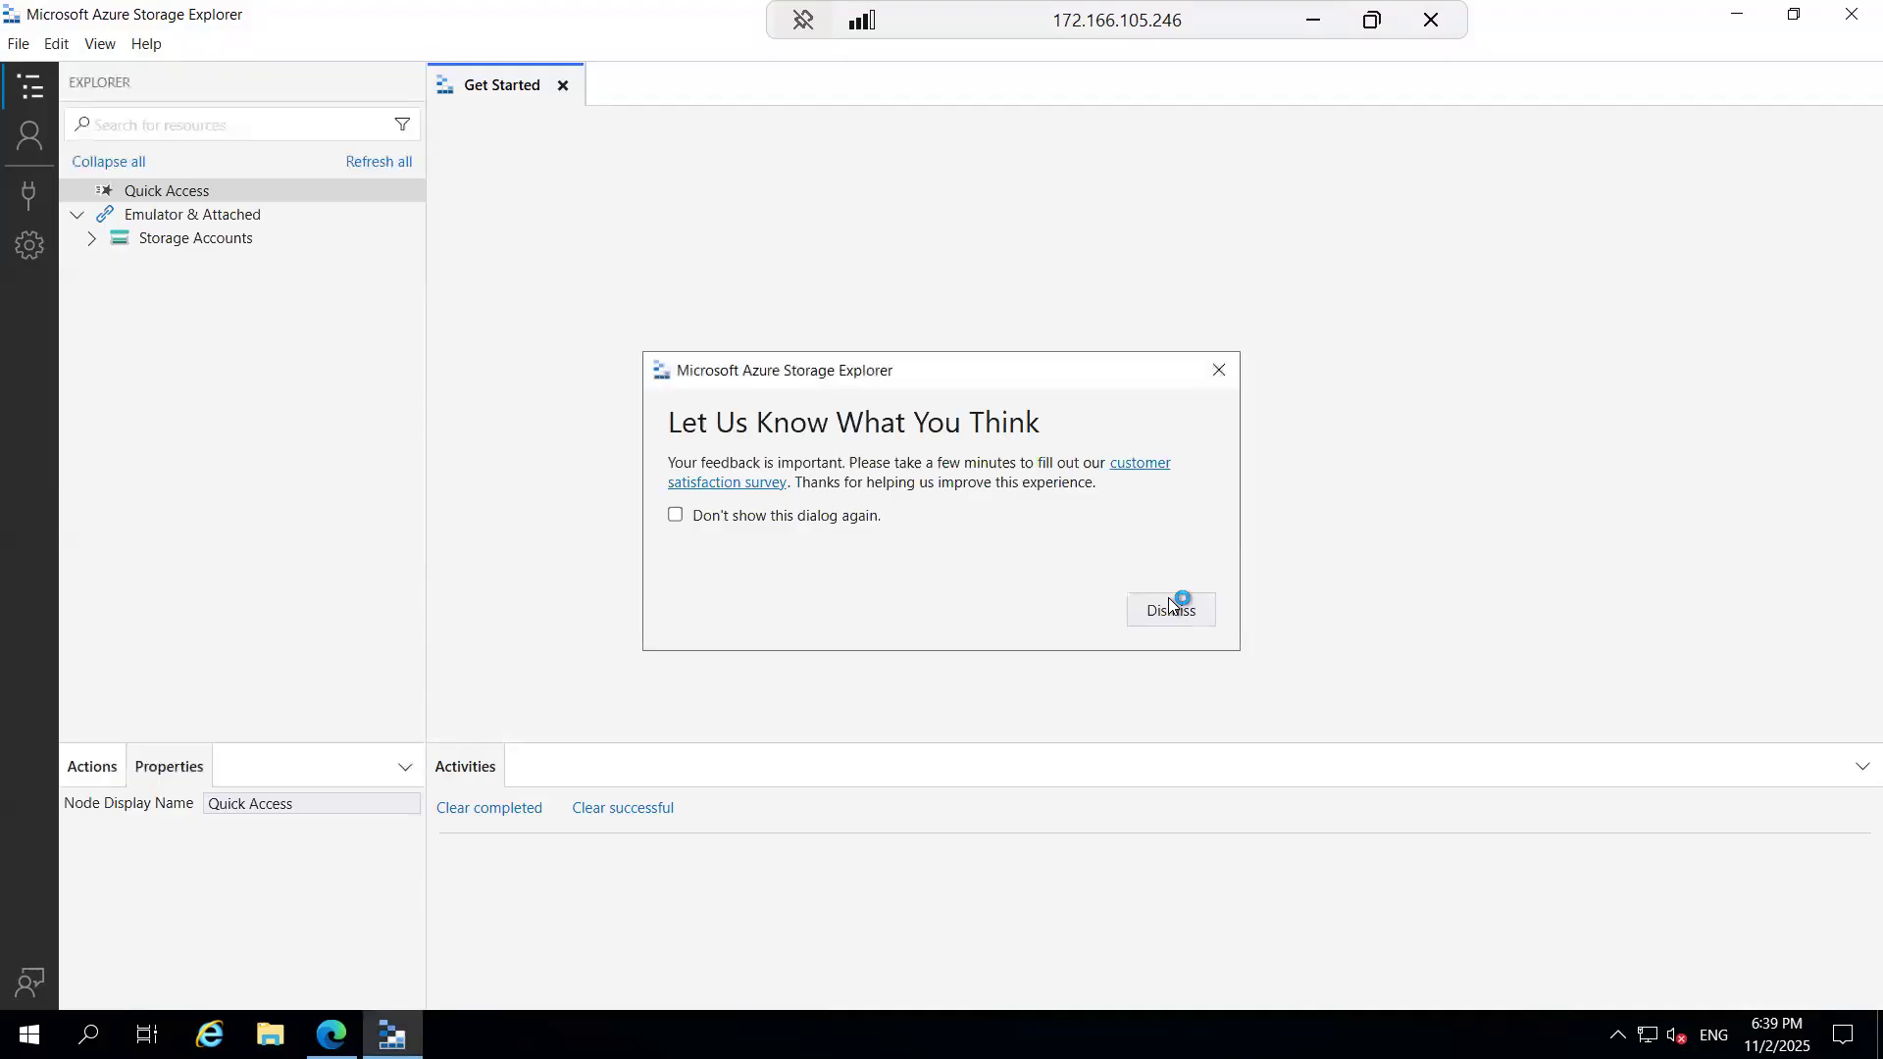
# Step: Dismiss the feedback survey and expand the Storage Accounts node
pyautogui.click(1168, 604)
pyautogui.click(109, 238)
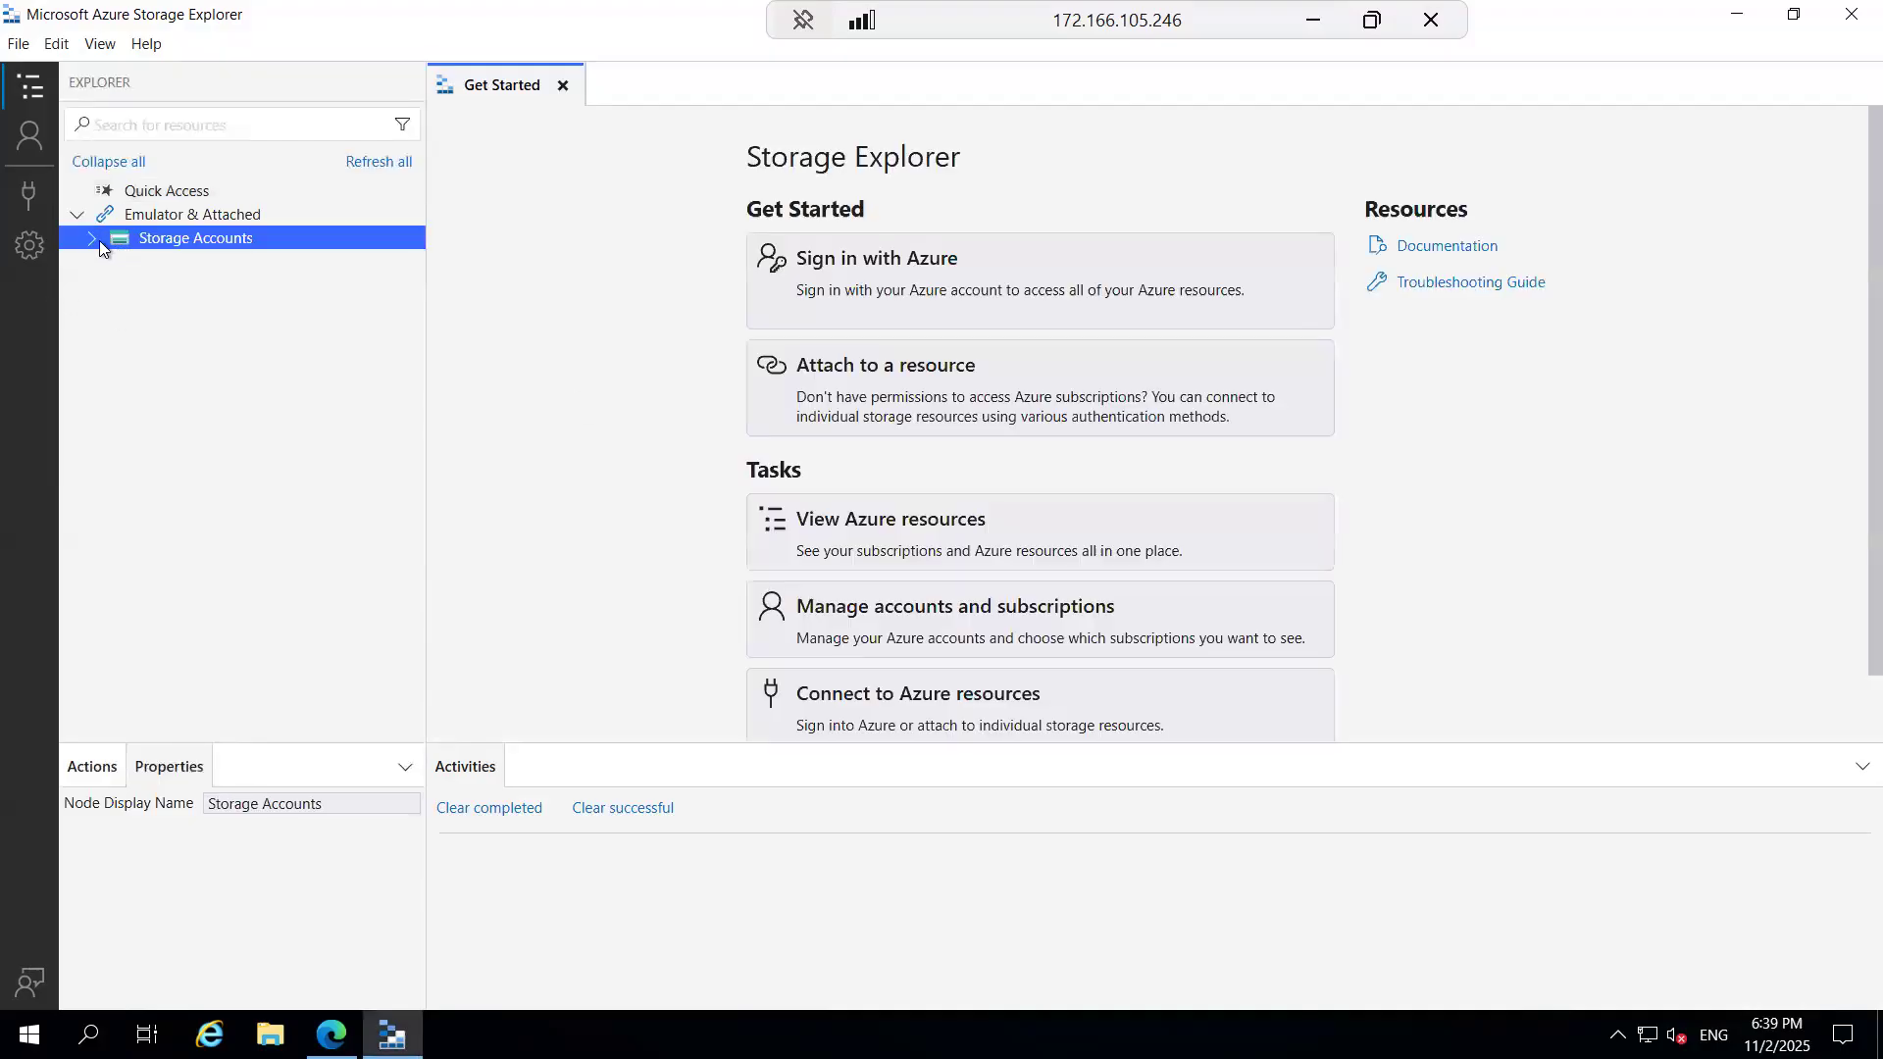
pyautogui.click(91, 239)
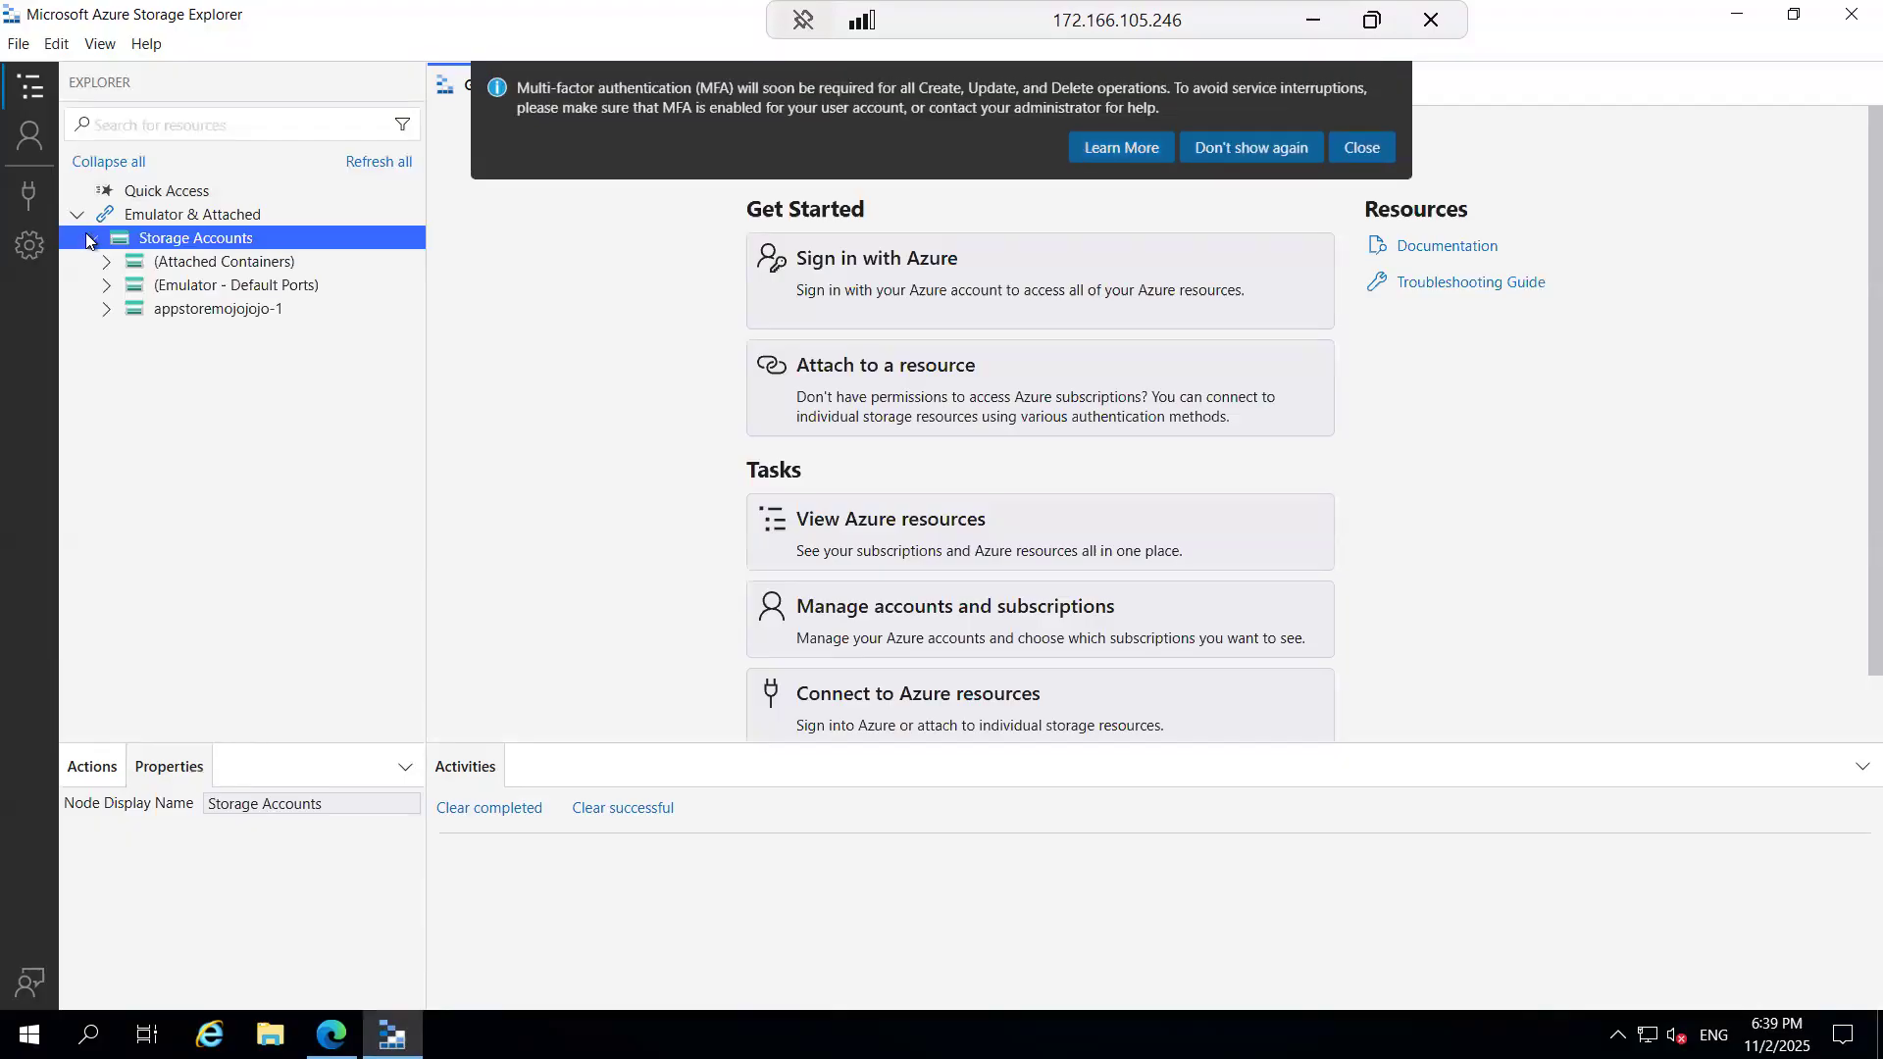
# Step: Detach the appstoremojojojo-1 (Key) connection, silence the notice, and minimise Remote Desktop
pyautogui.click(255, 310)
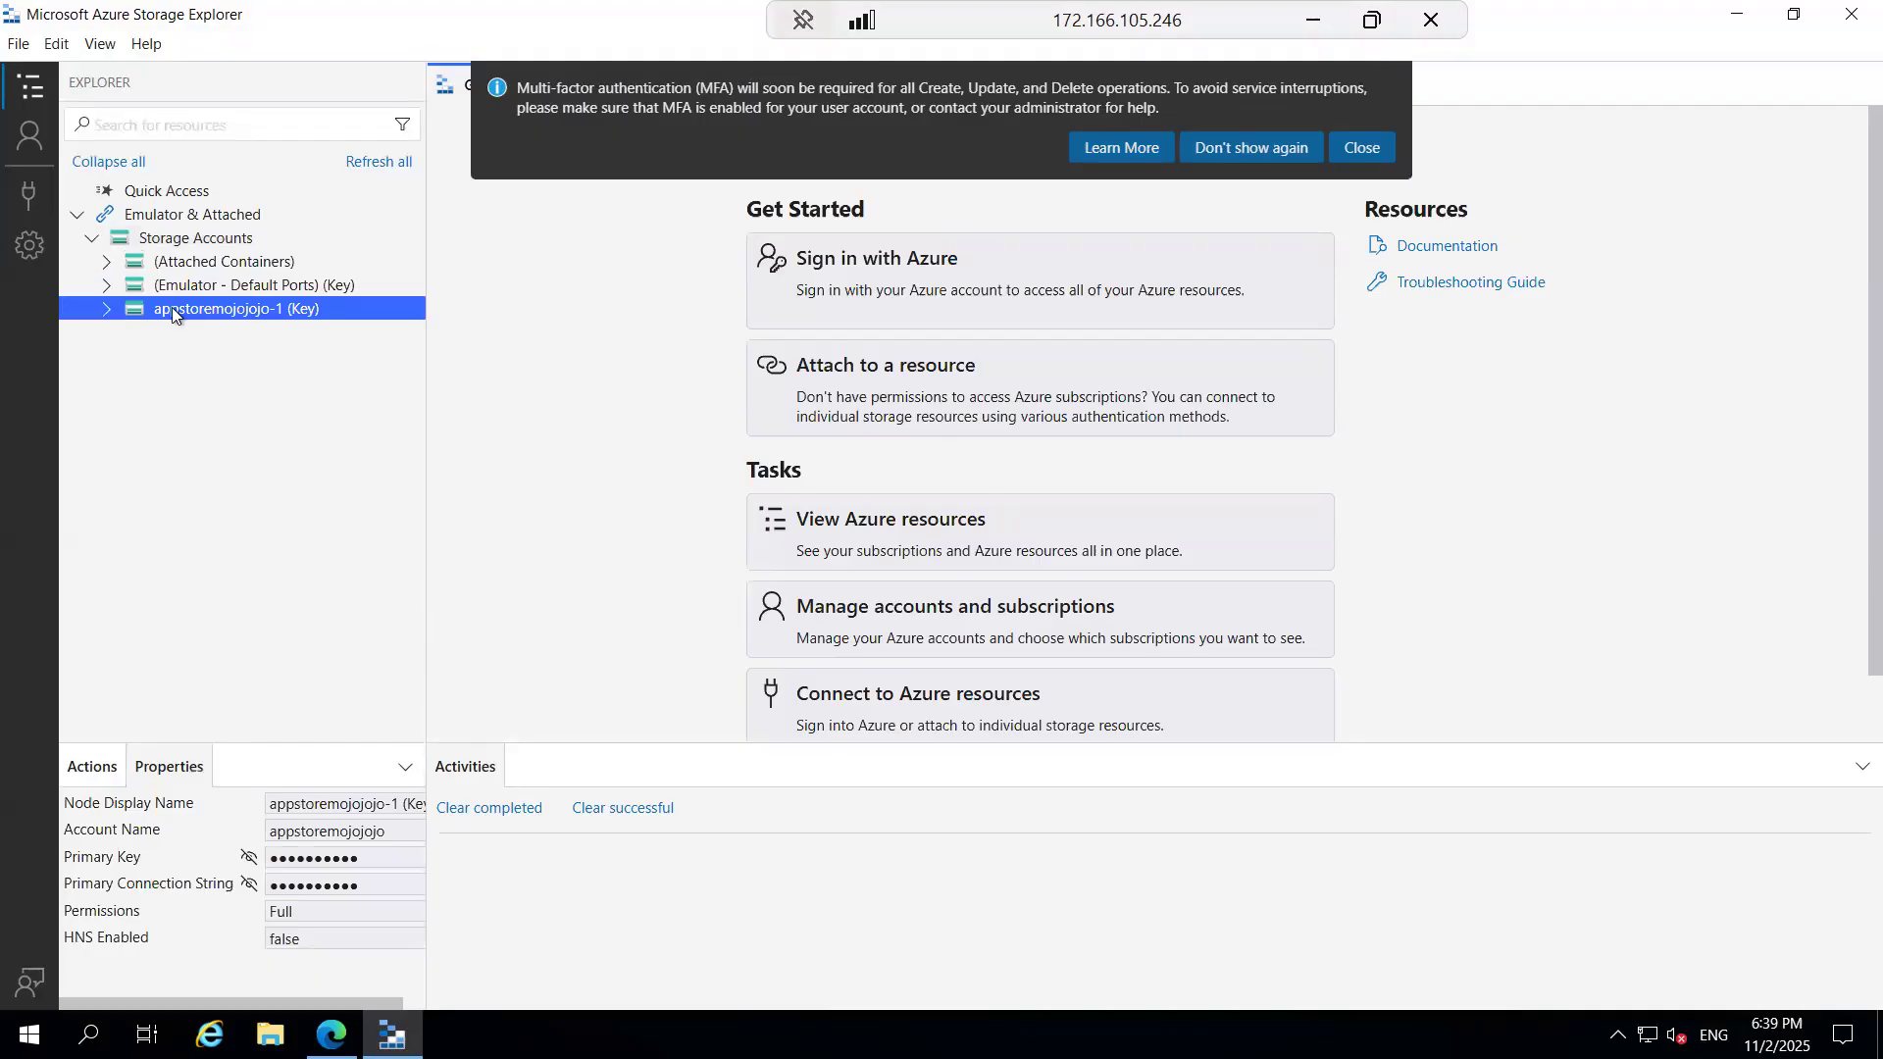
pyautogui.rightClick(331, 304)
pyautogui.click(852, 486)
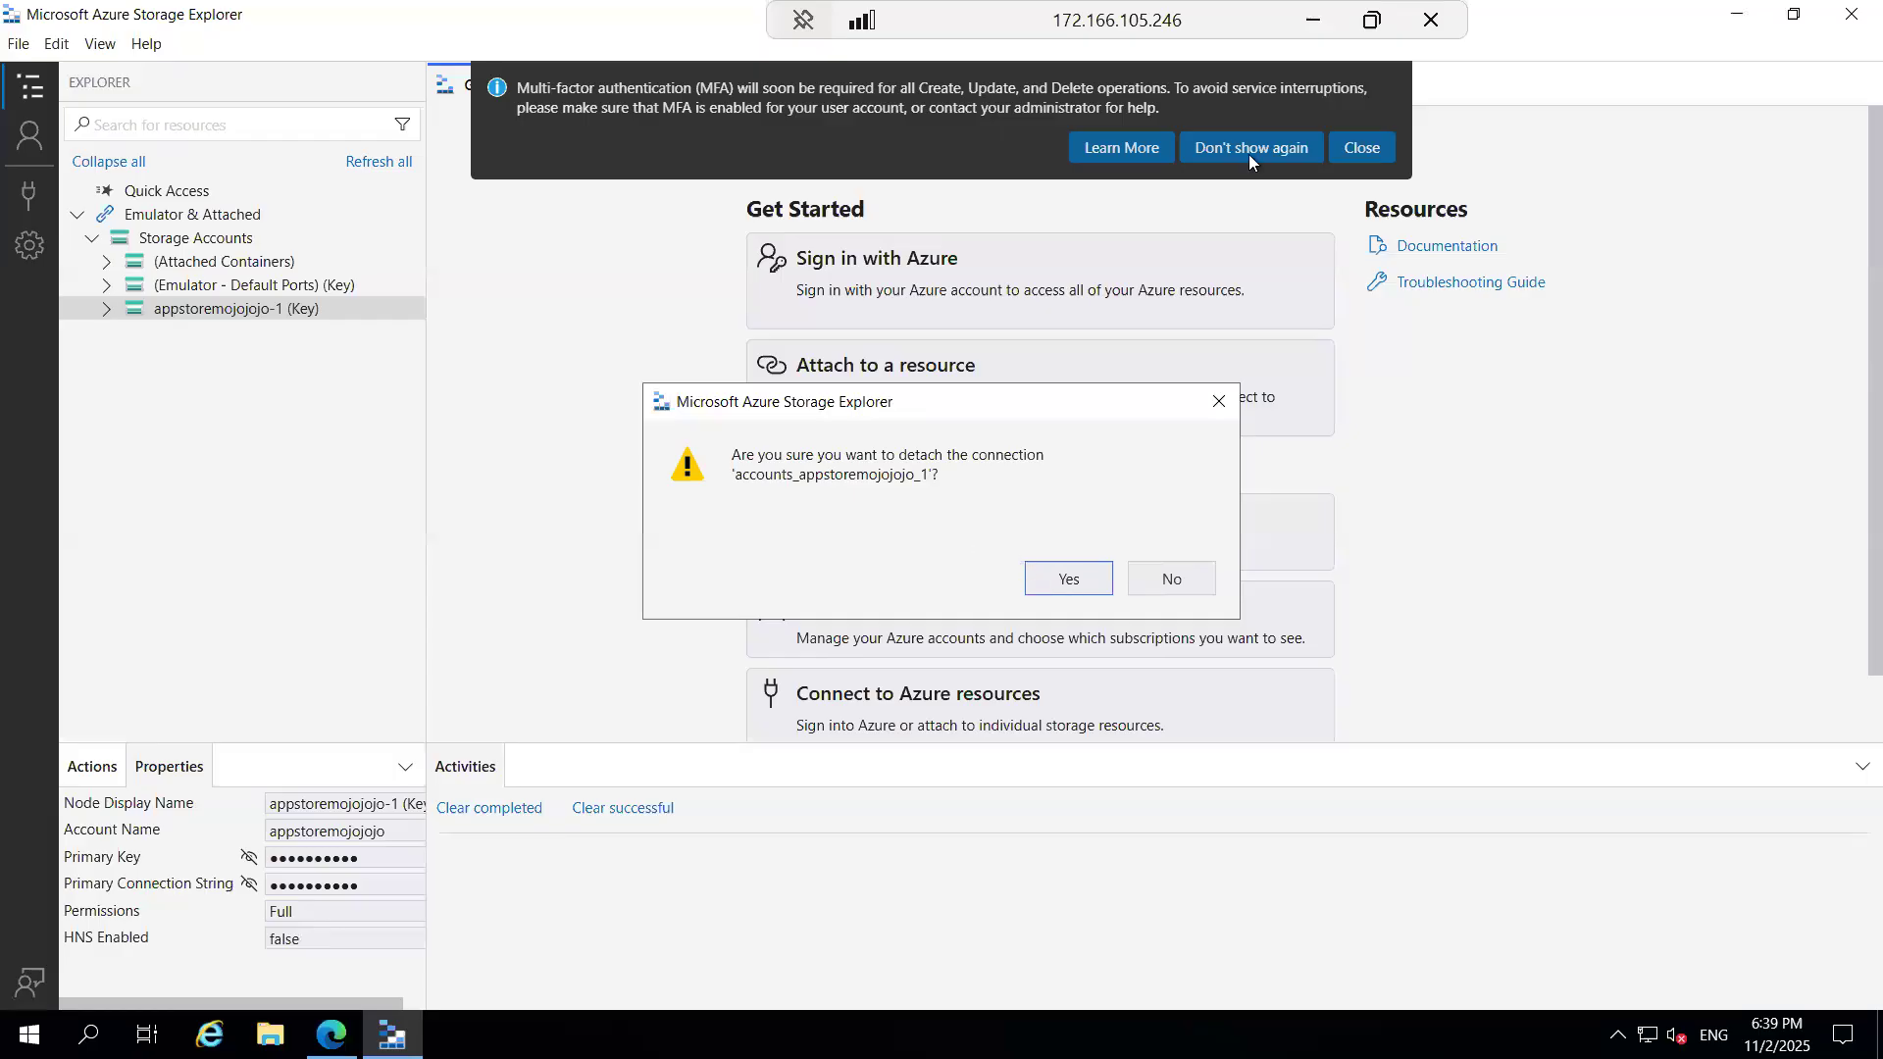
pyautogui.press('Return')
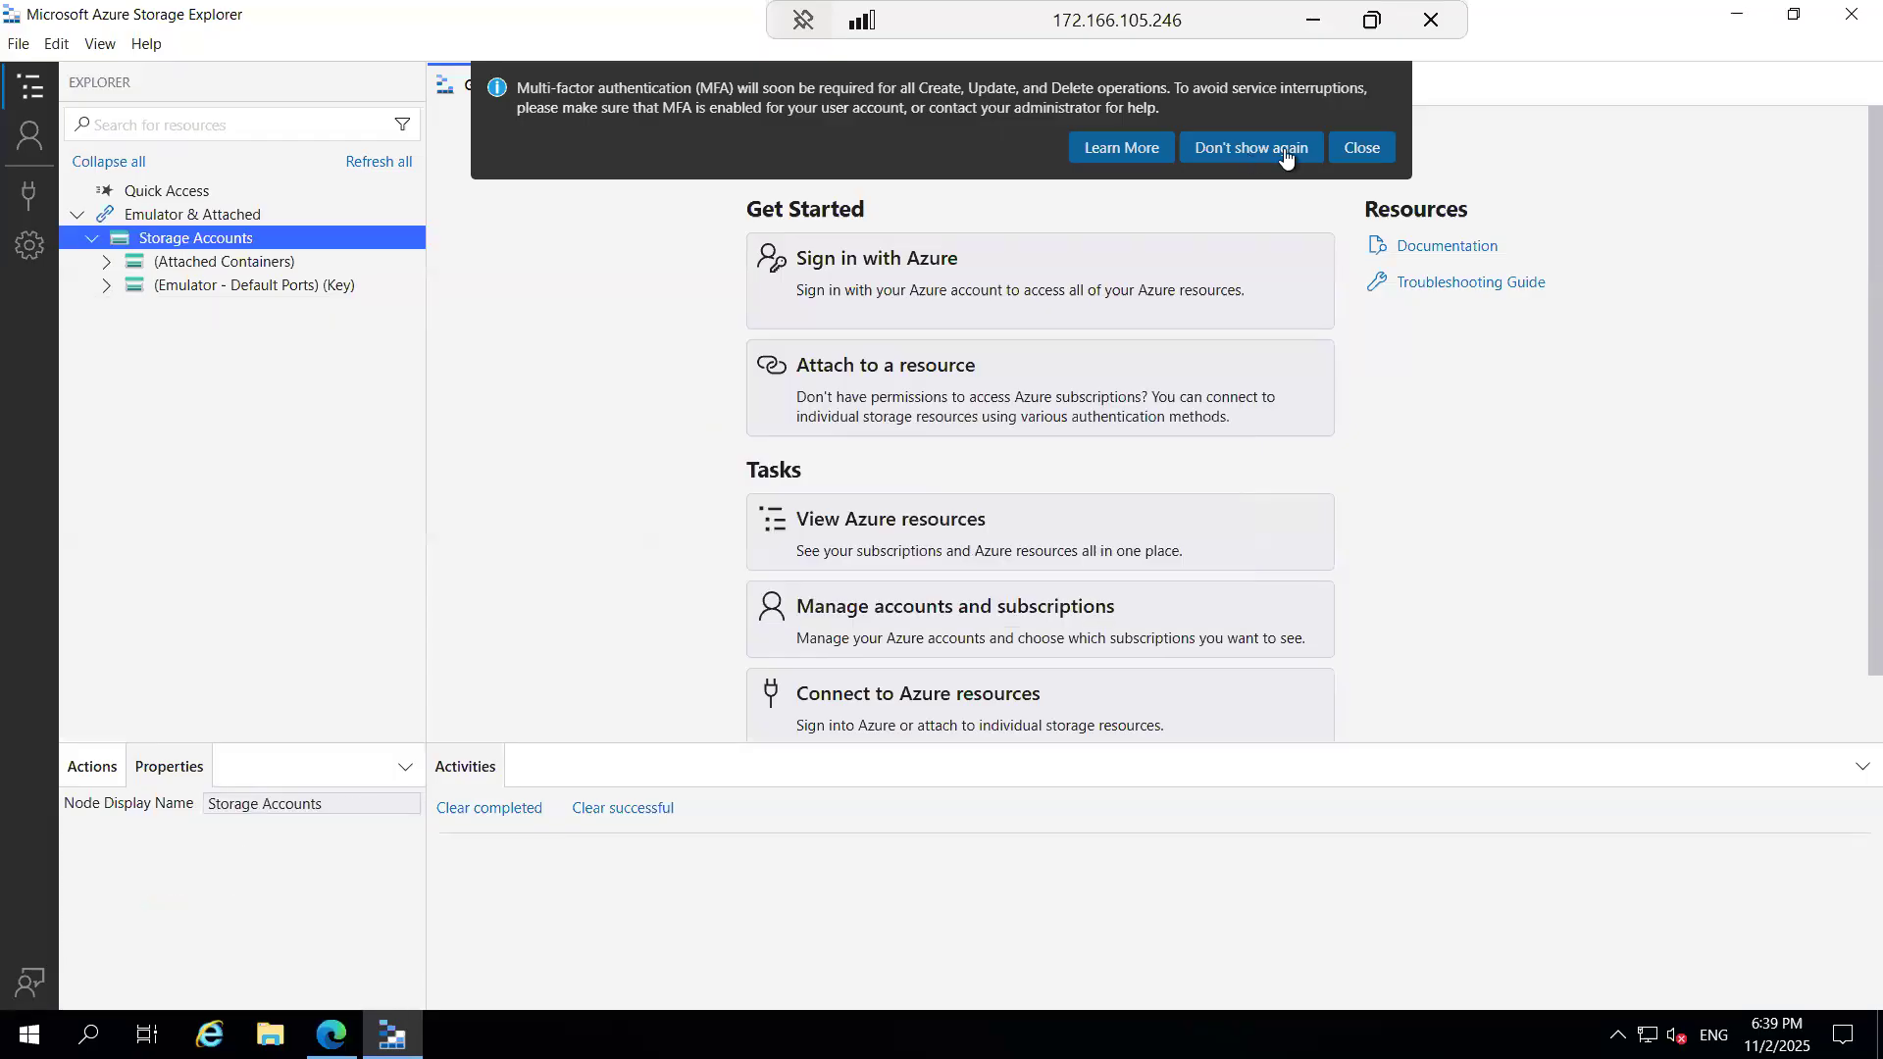
pyautogui.click(1284, 152)
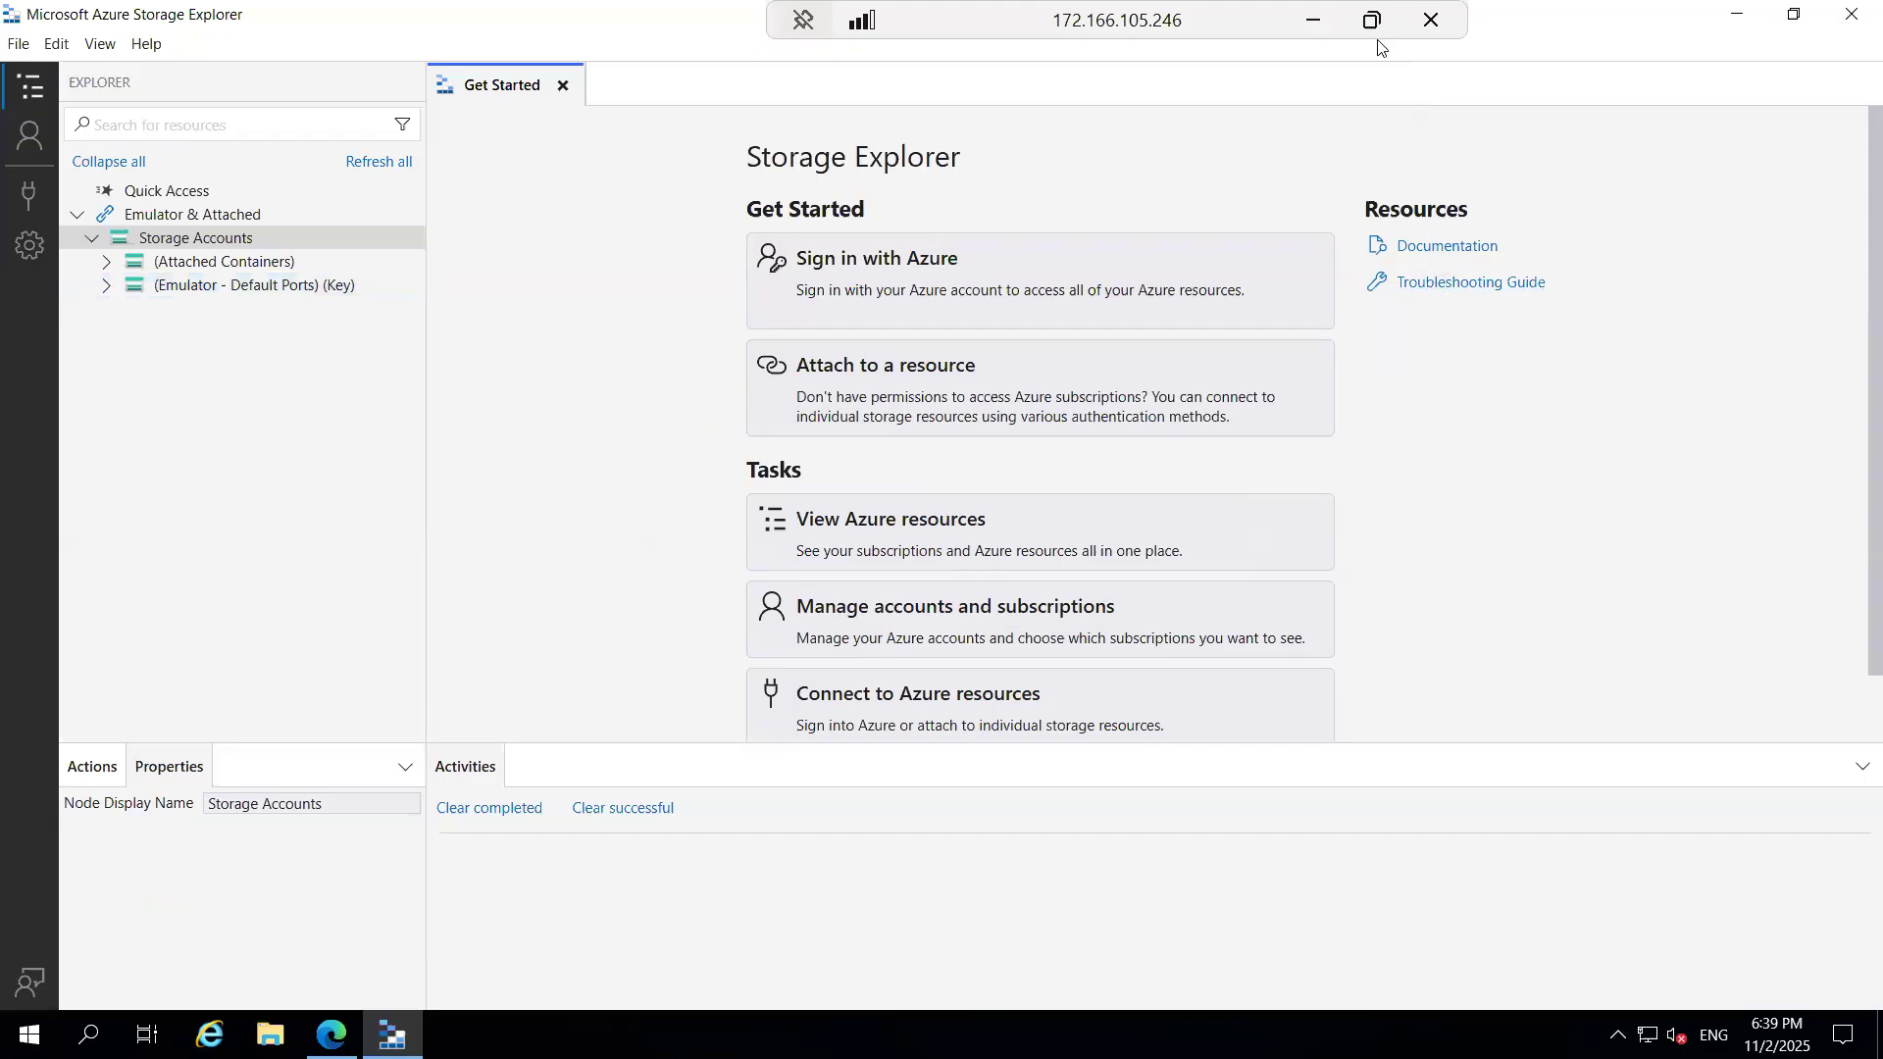
pyautogui.click(1312, 20)
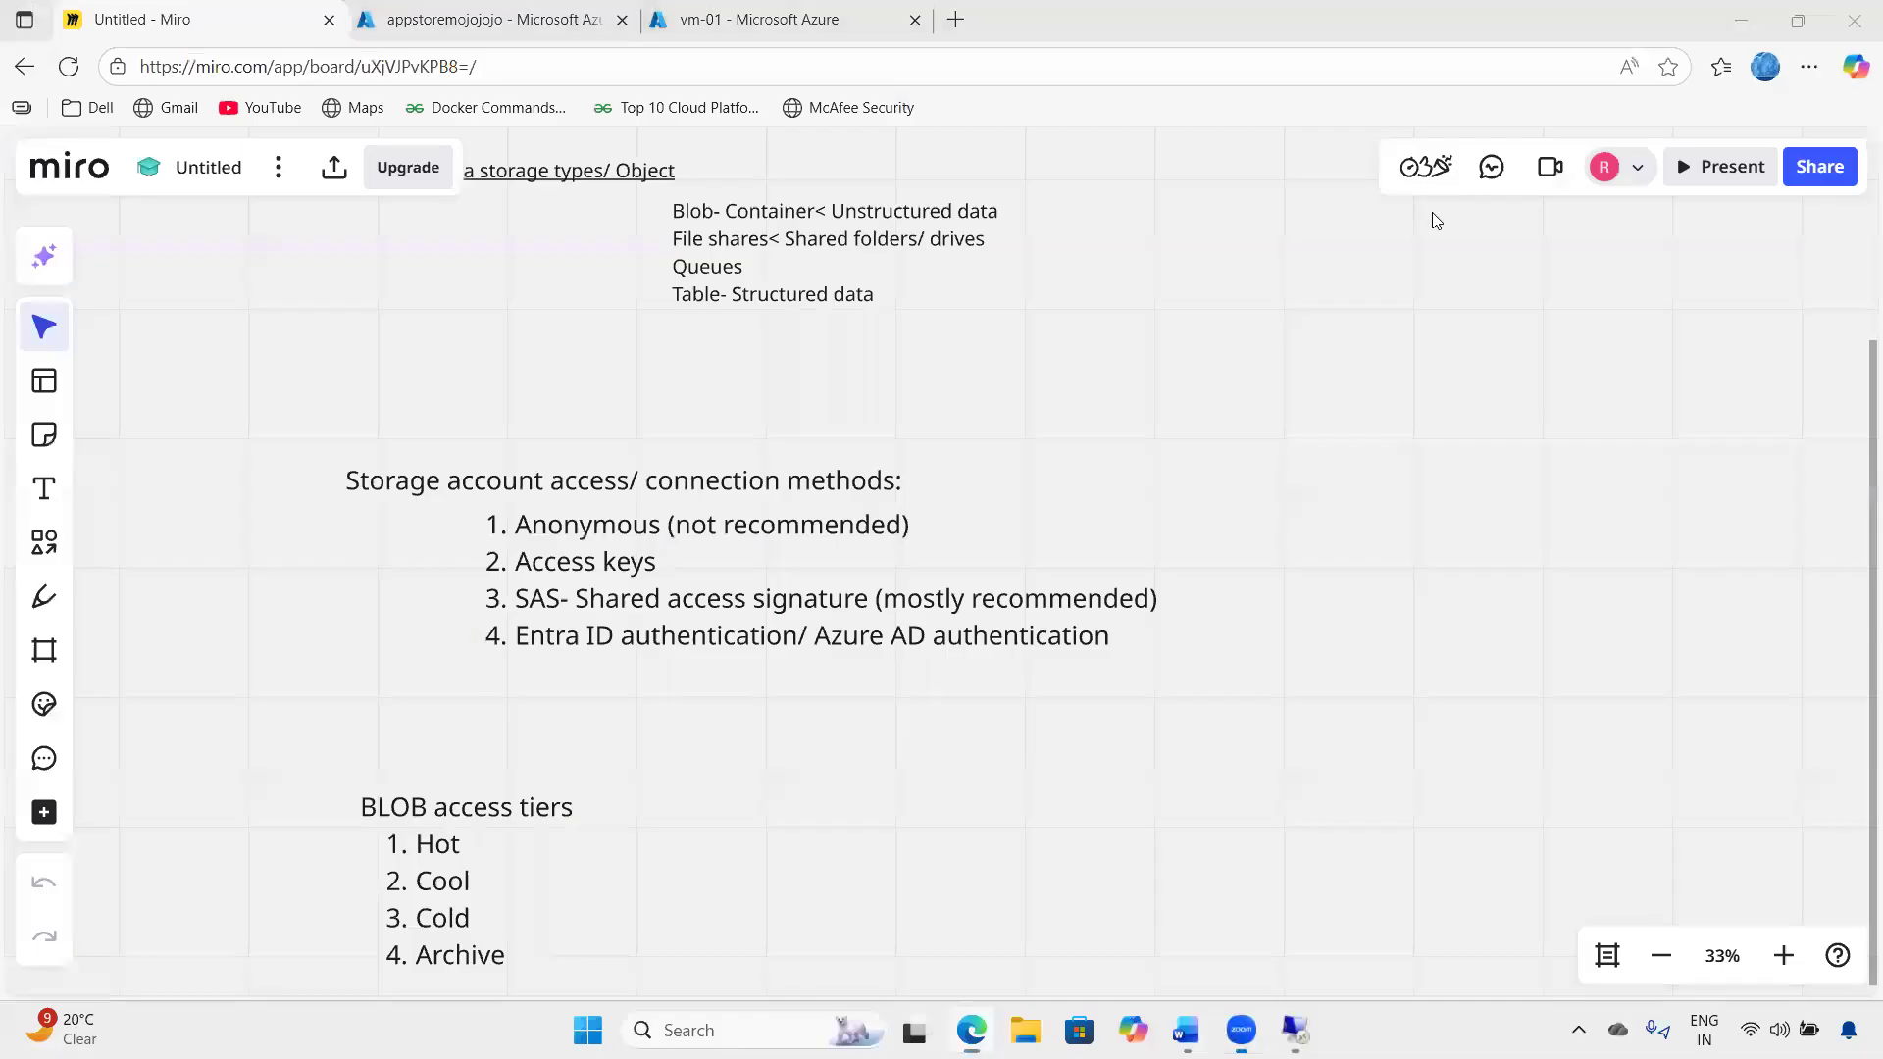
# Step: Open the appstoremojojojo storage account from the portal's Blob Storage list and highlight its title
pyautogui.click(495, 20)
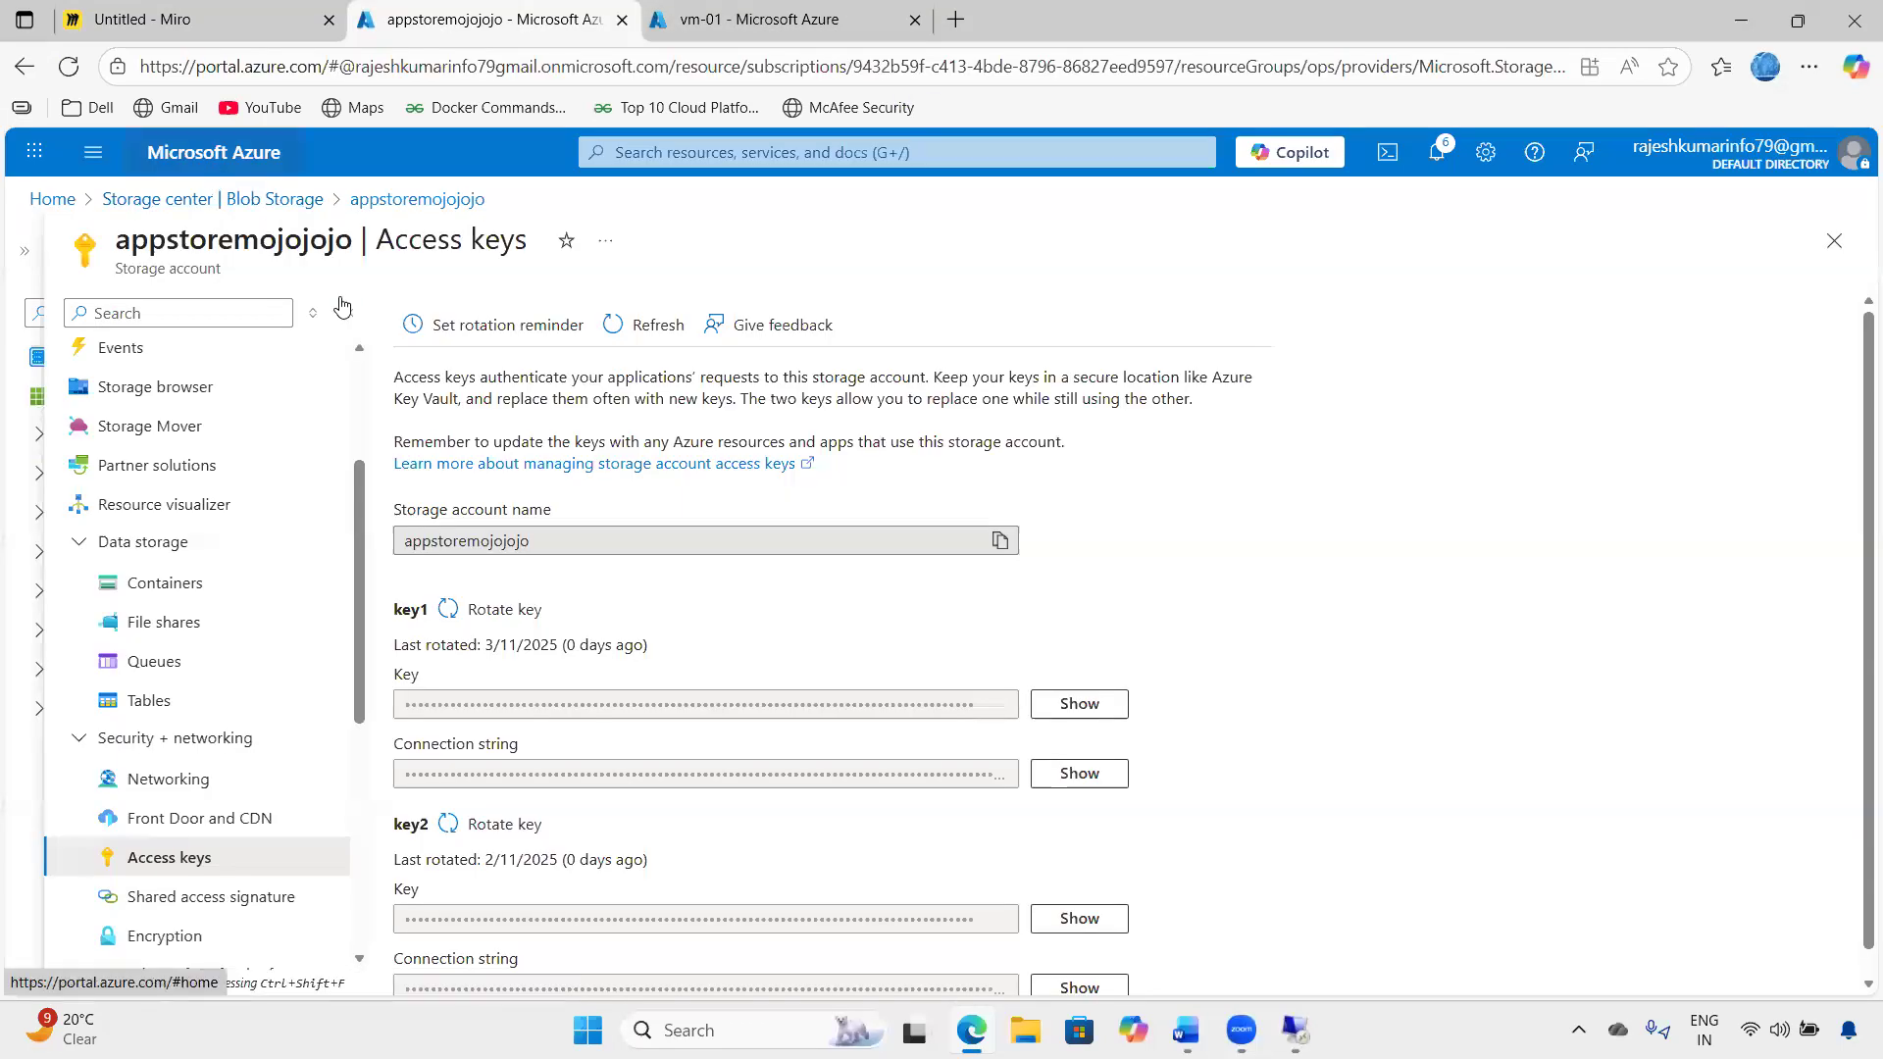
pyautogui.click(475, 294)
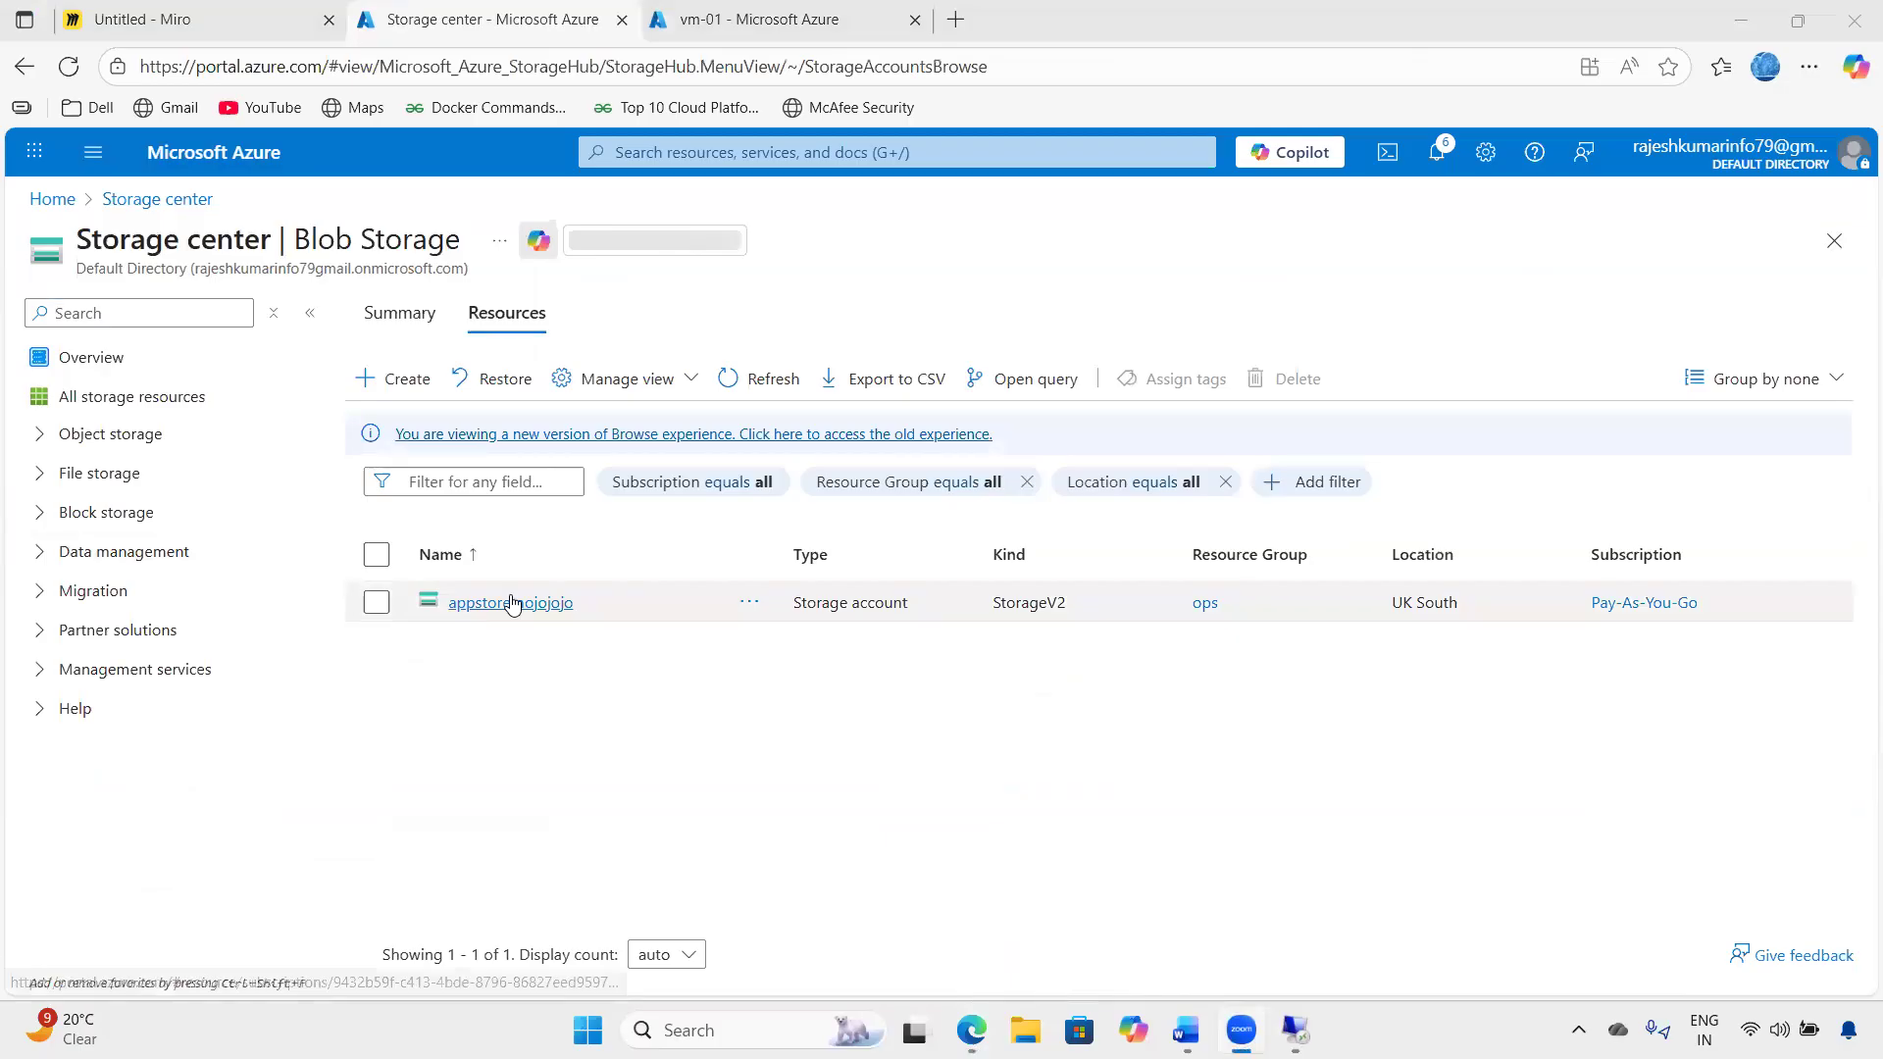
pyautogui.click(511, 603)
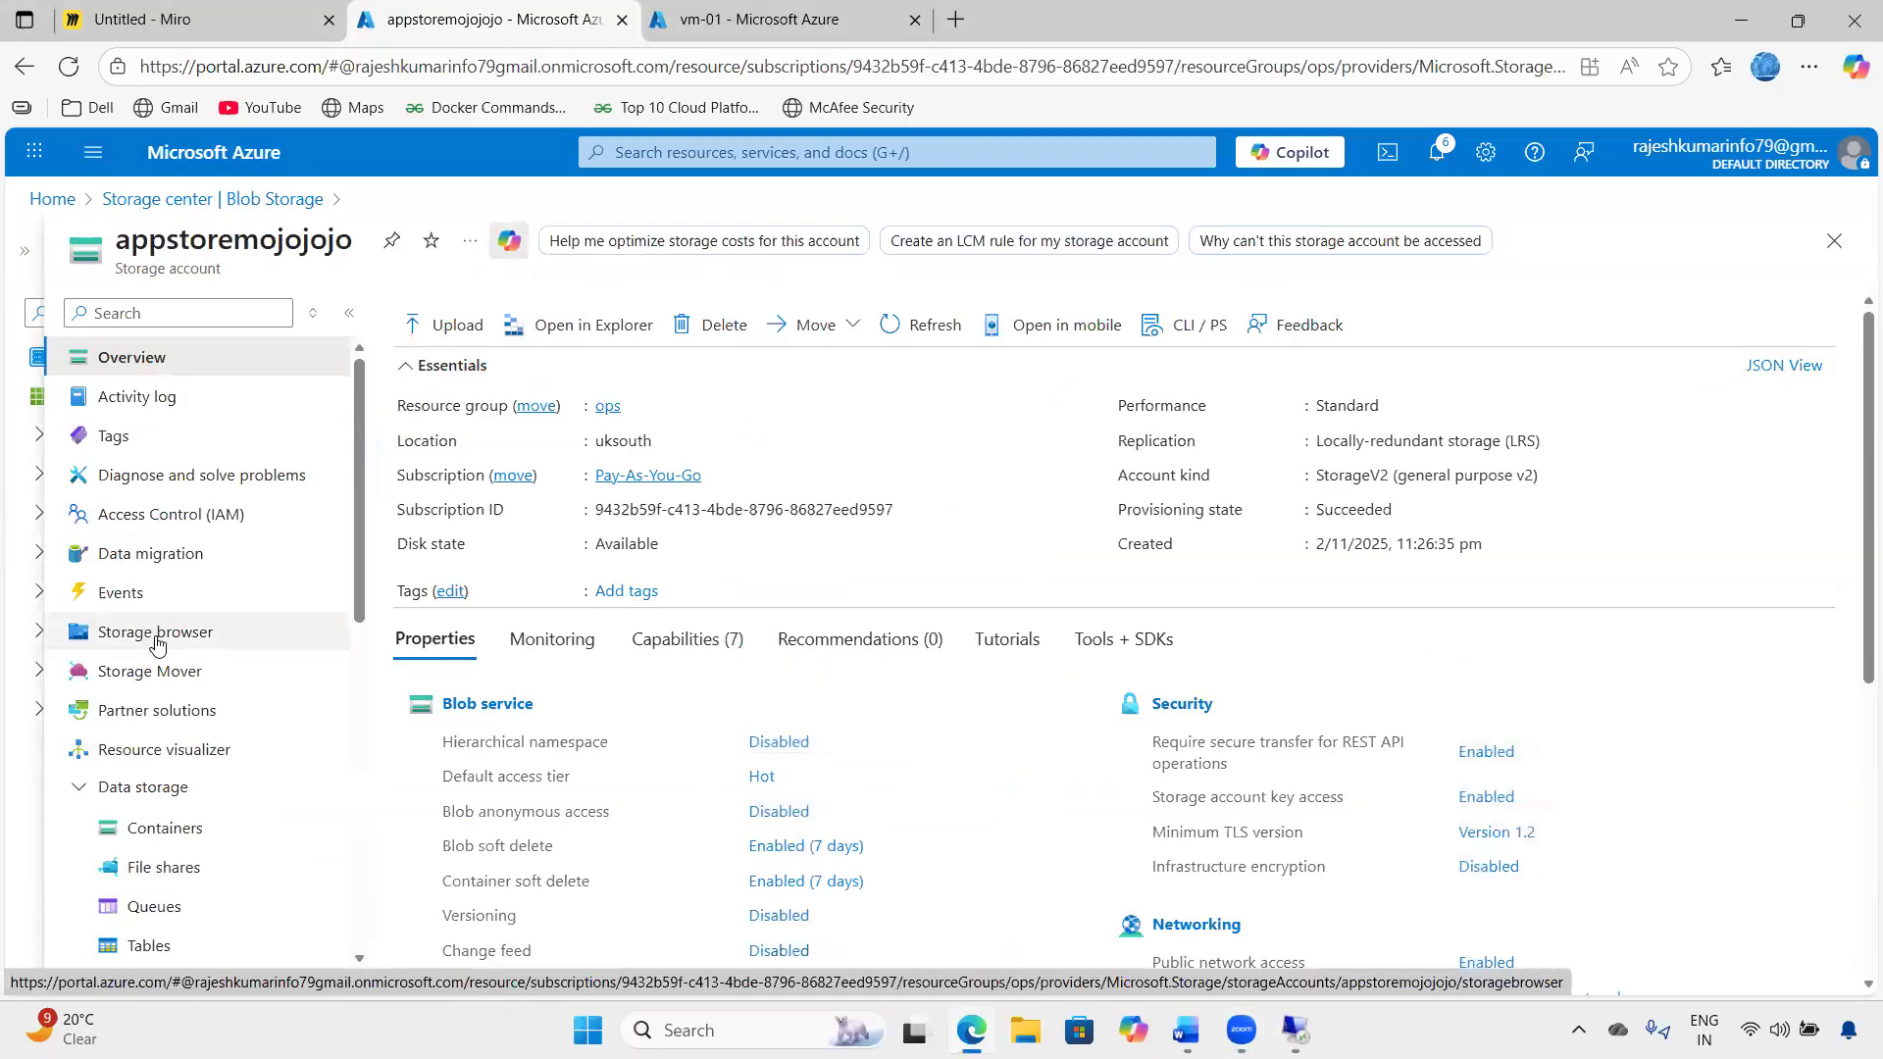
pyautogui.moveTo(131, 239); pyautogui.dragTo(308, 286)
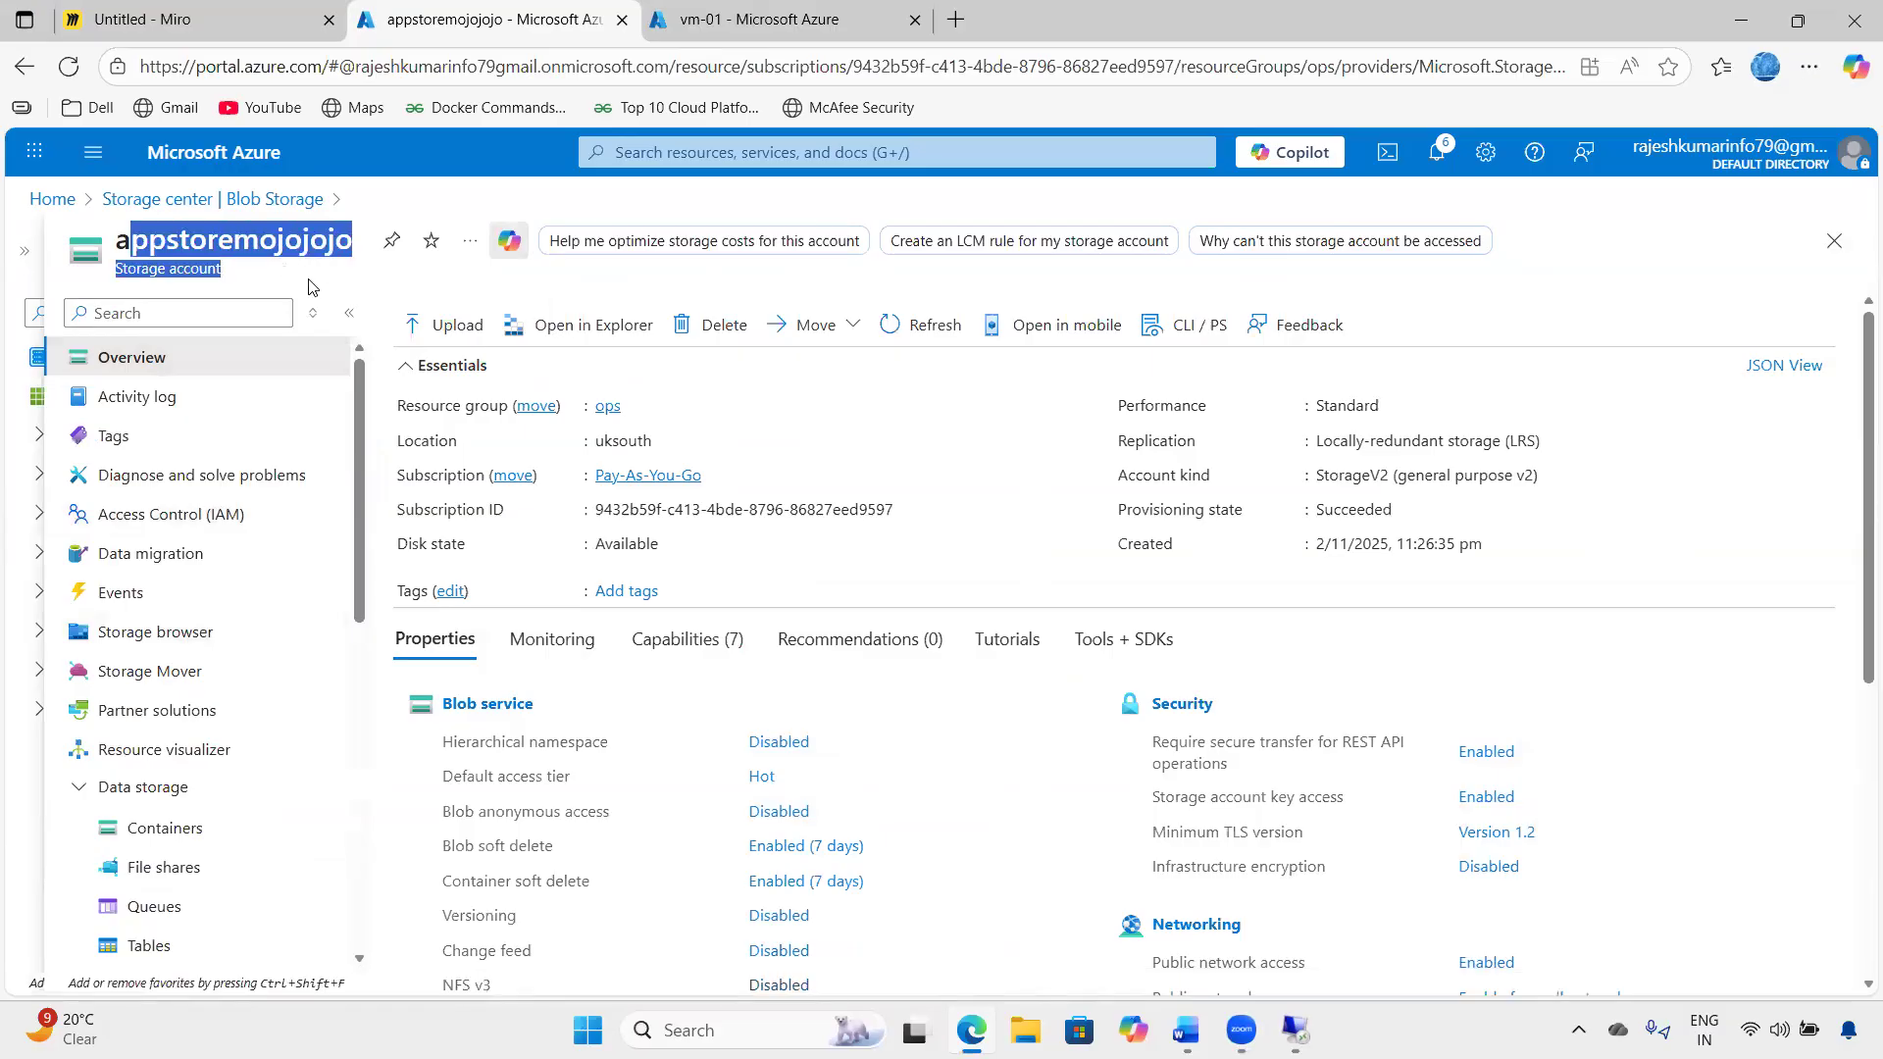
# Step: Pen-mark the Containers to Tables data services, clear the ink, and open Containers
pyautogui.moveTo(360, 578); pyautogui.dragTo(360, 654)
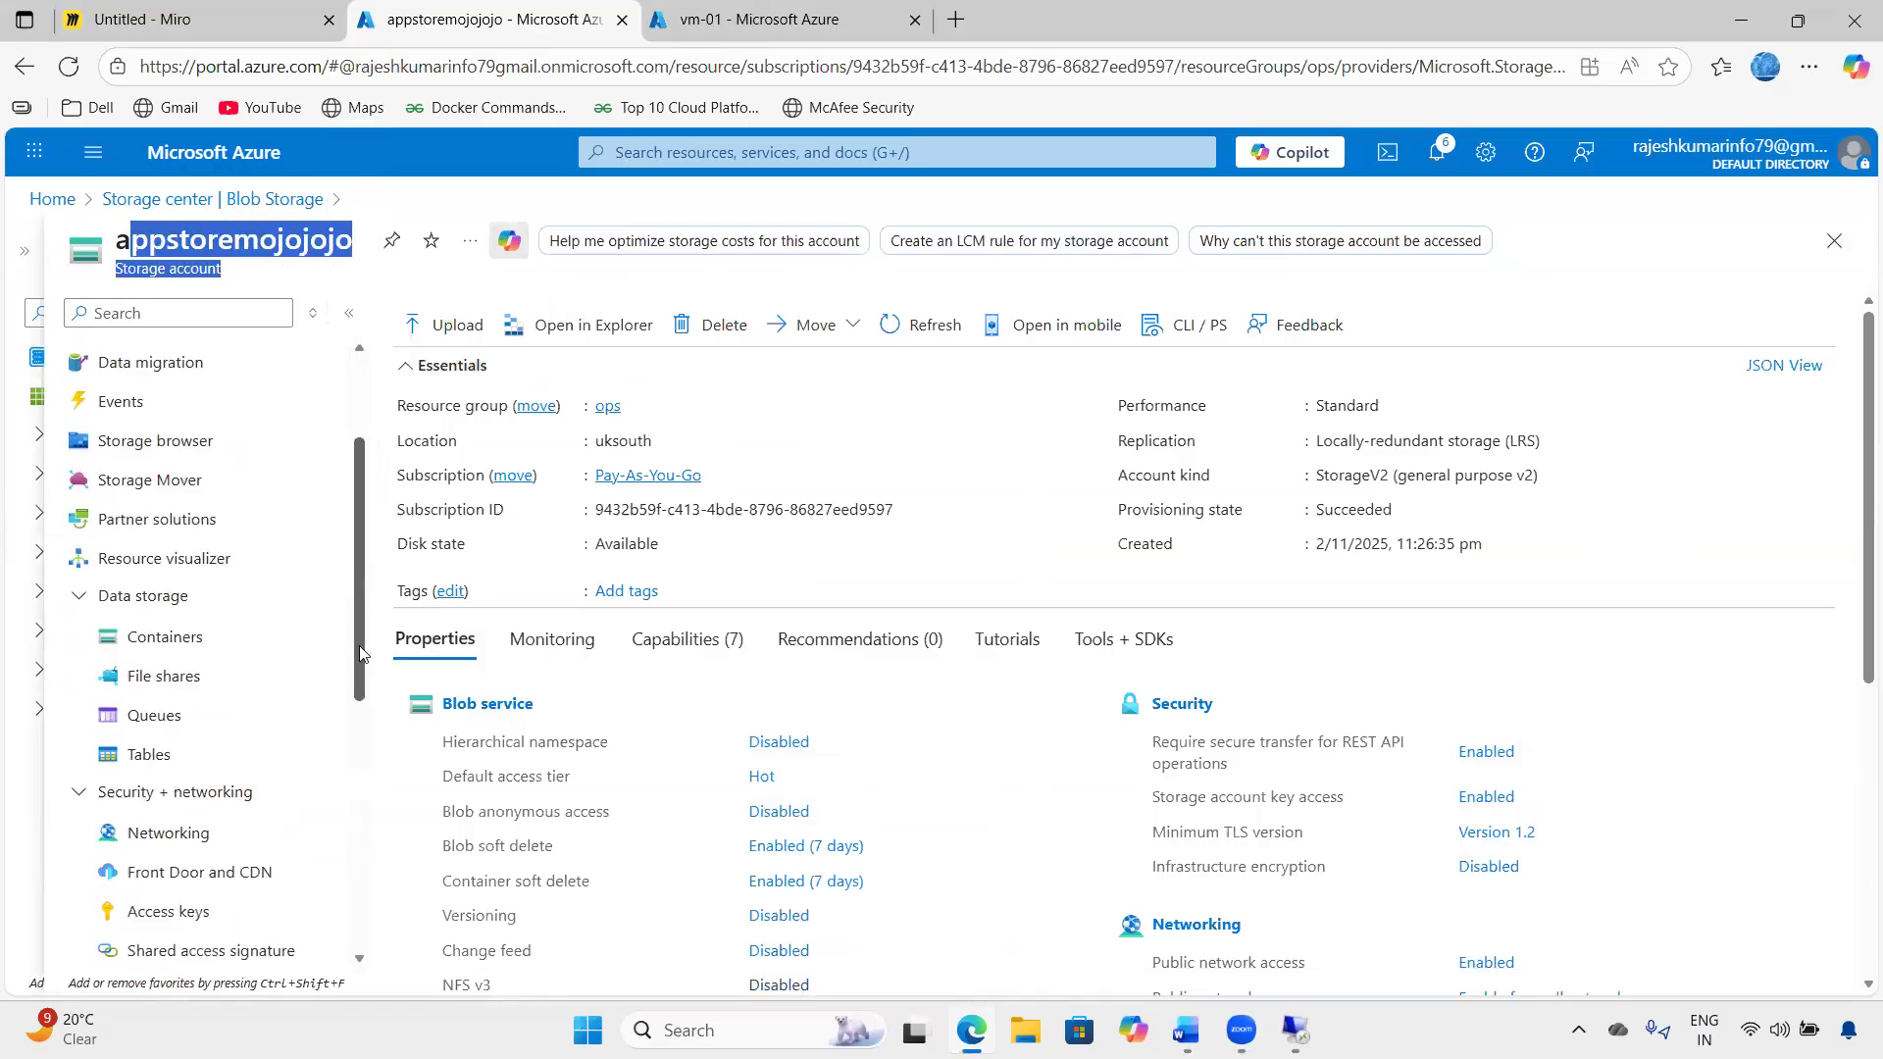
pyautogui.hotkey('ctrl', '2')
pyautogui.moveTo(118, 629); pyautogui.dragTo(76, 654)
pyautogui.moveTo(90, 733); pyautogui.dragTo(130, 721)
pyautogui.moveTo(103, 758); pyautogui.dragTo(132, 748)
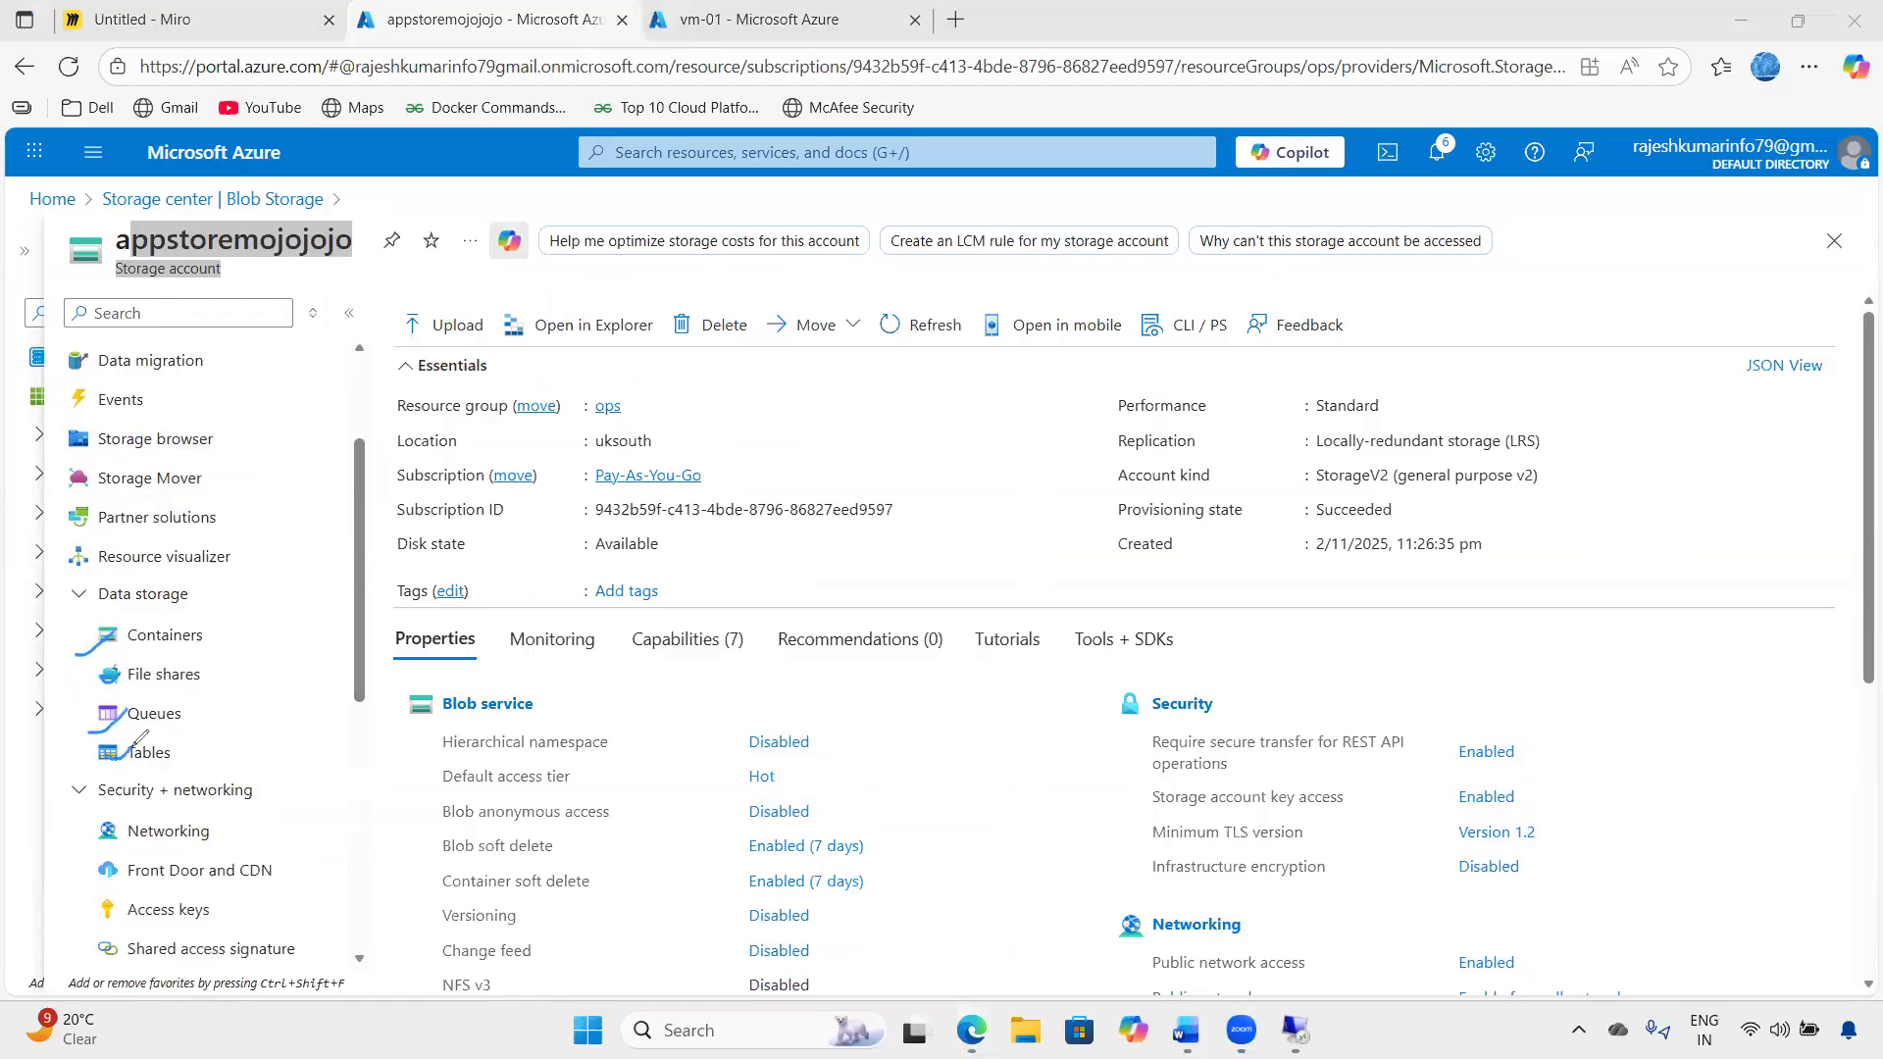
pyautogui.moveTo(154, 620)
pyautogui.mouseDown()
pyautogui.moveTo(102, 618)
pyautogui.moveTo(89, 655)
pyautogui.moveTo(257, 725)
pyautogui.moveTo(128, 616)
pyautogui.mouseUp()
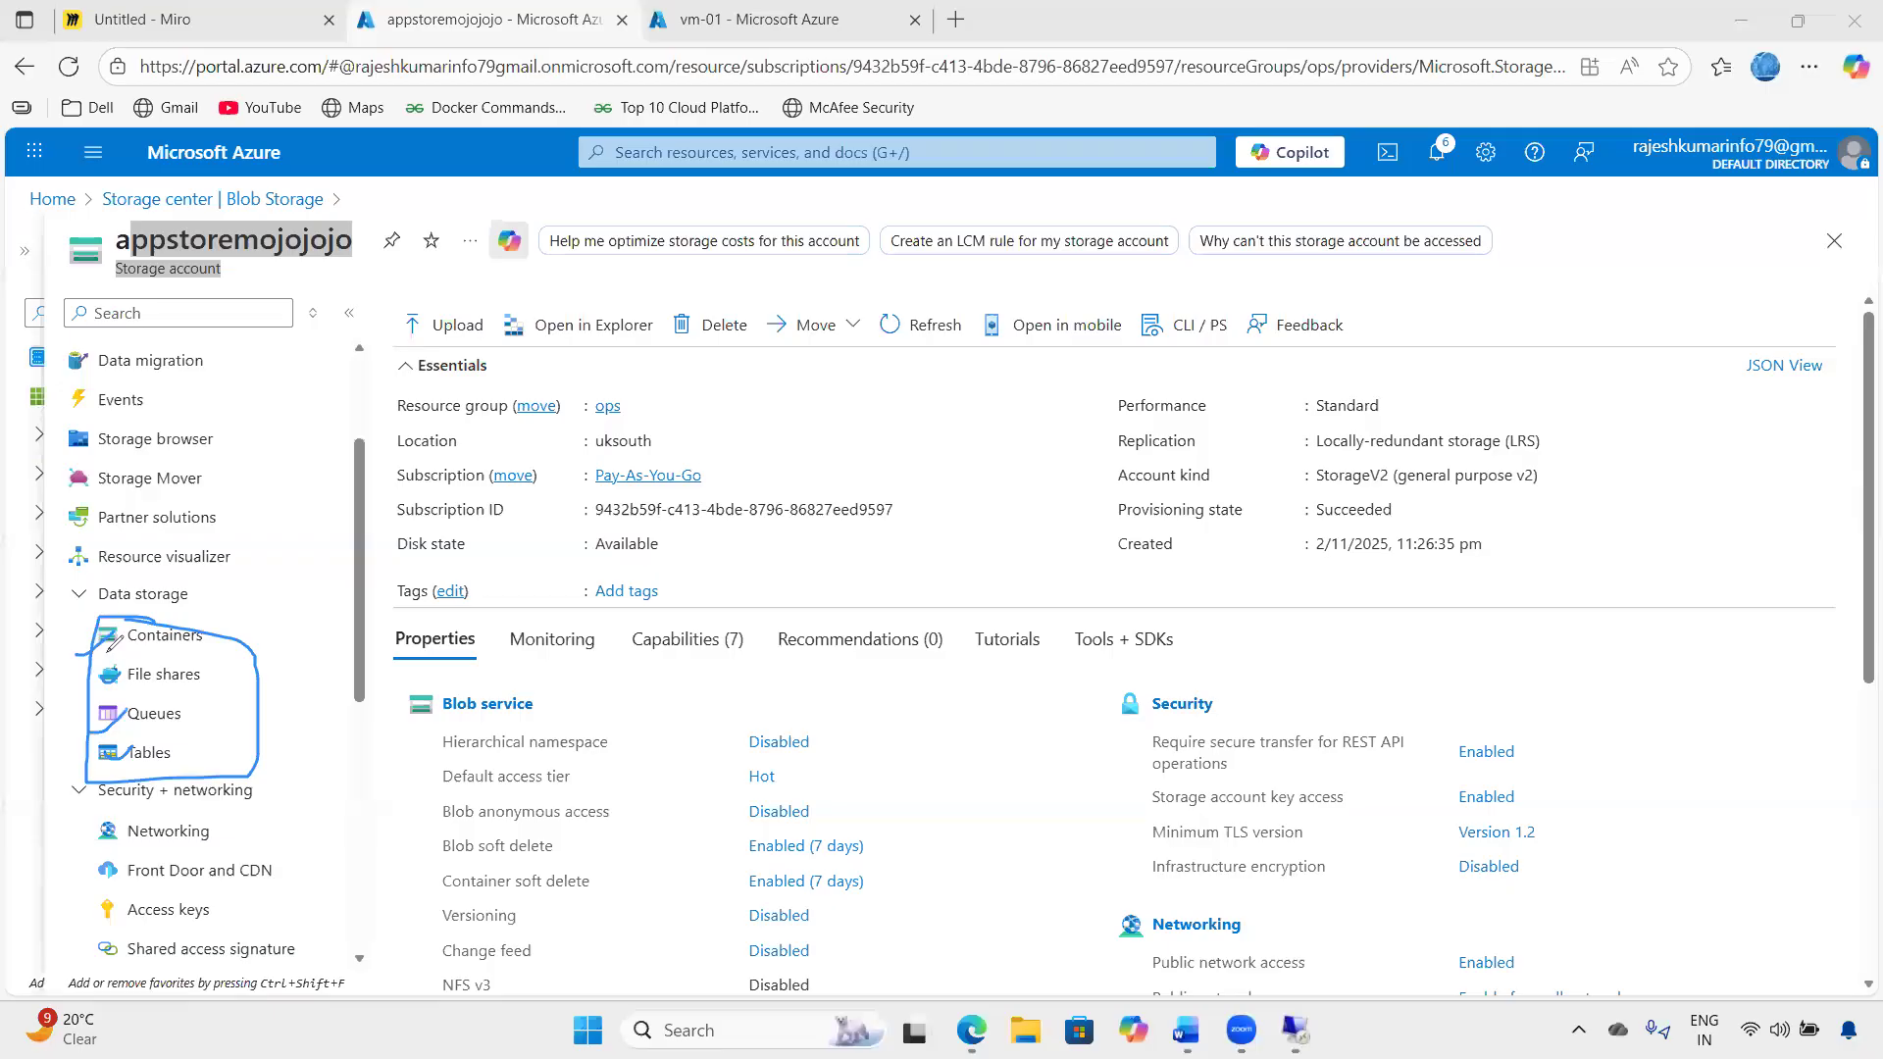
pyautogui.press('Escape')
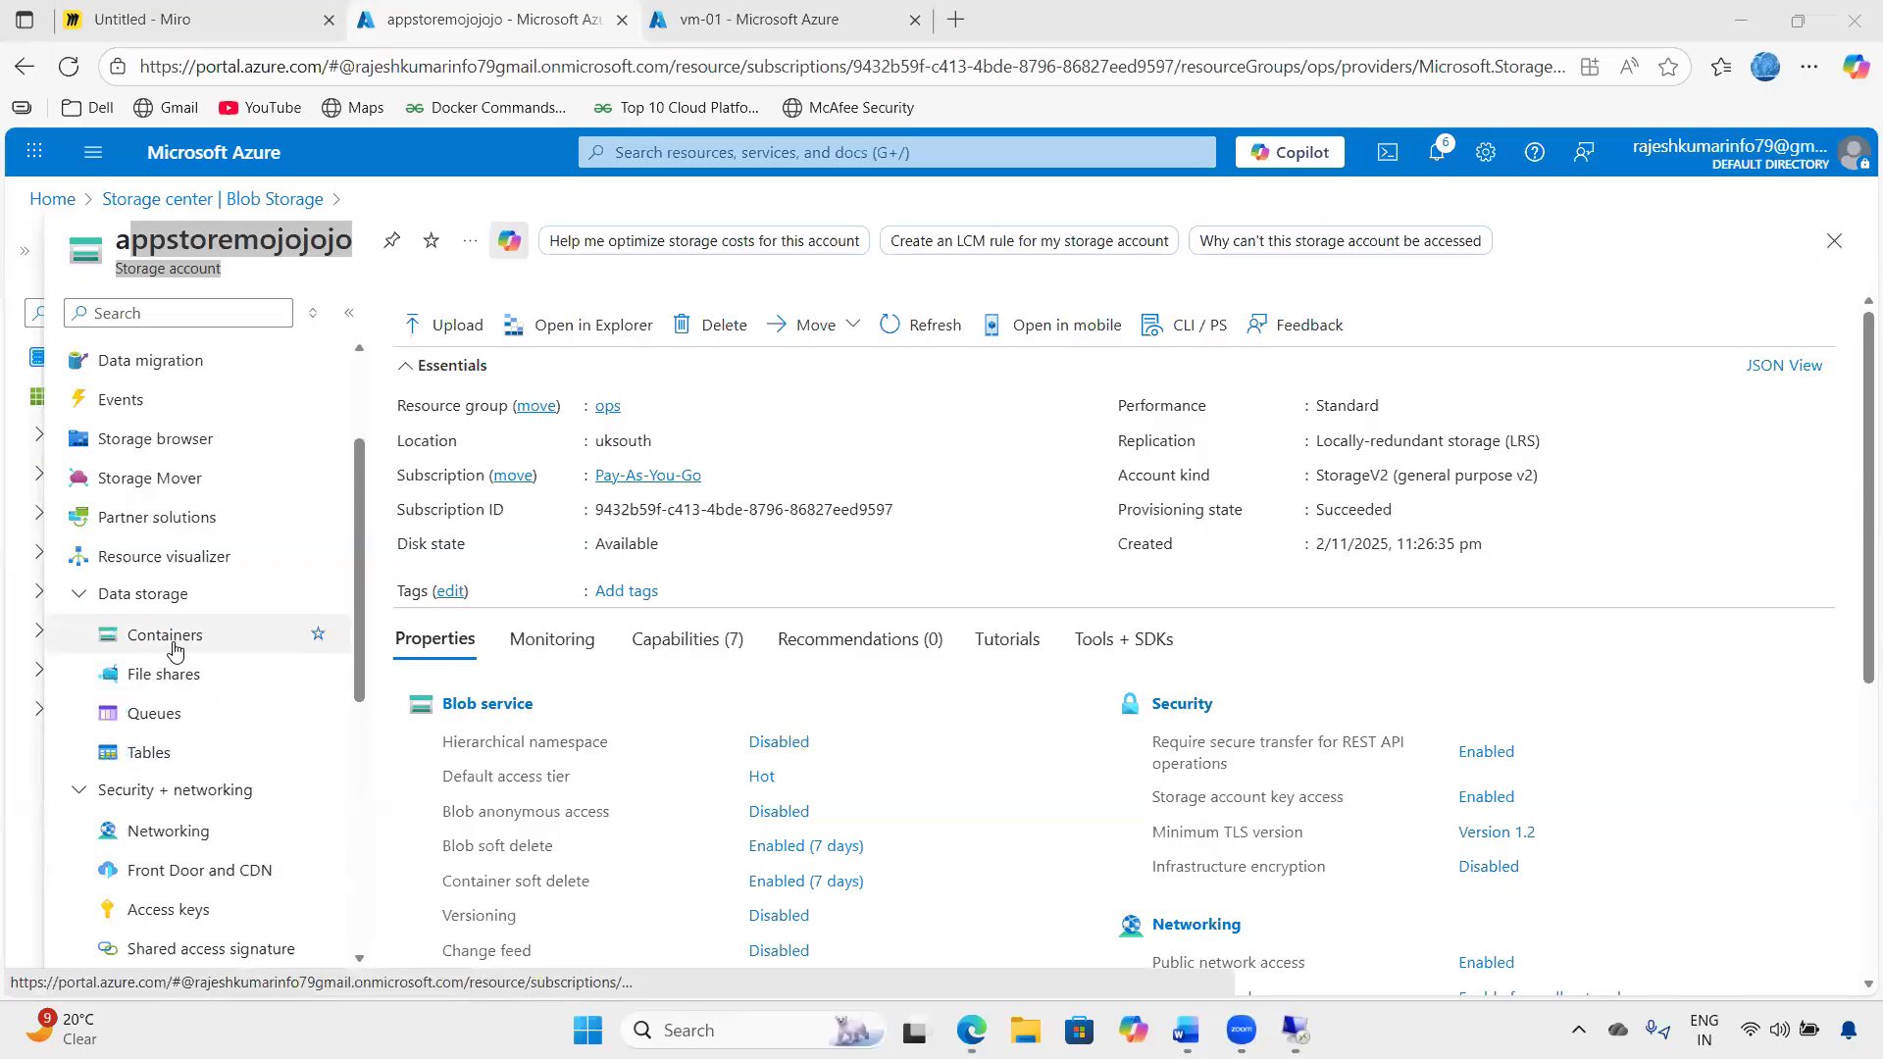
pyautogui.click(168, 635)
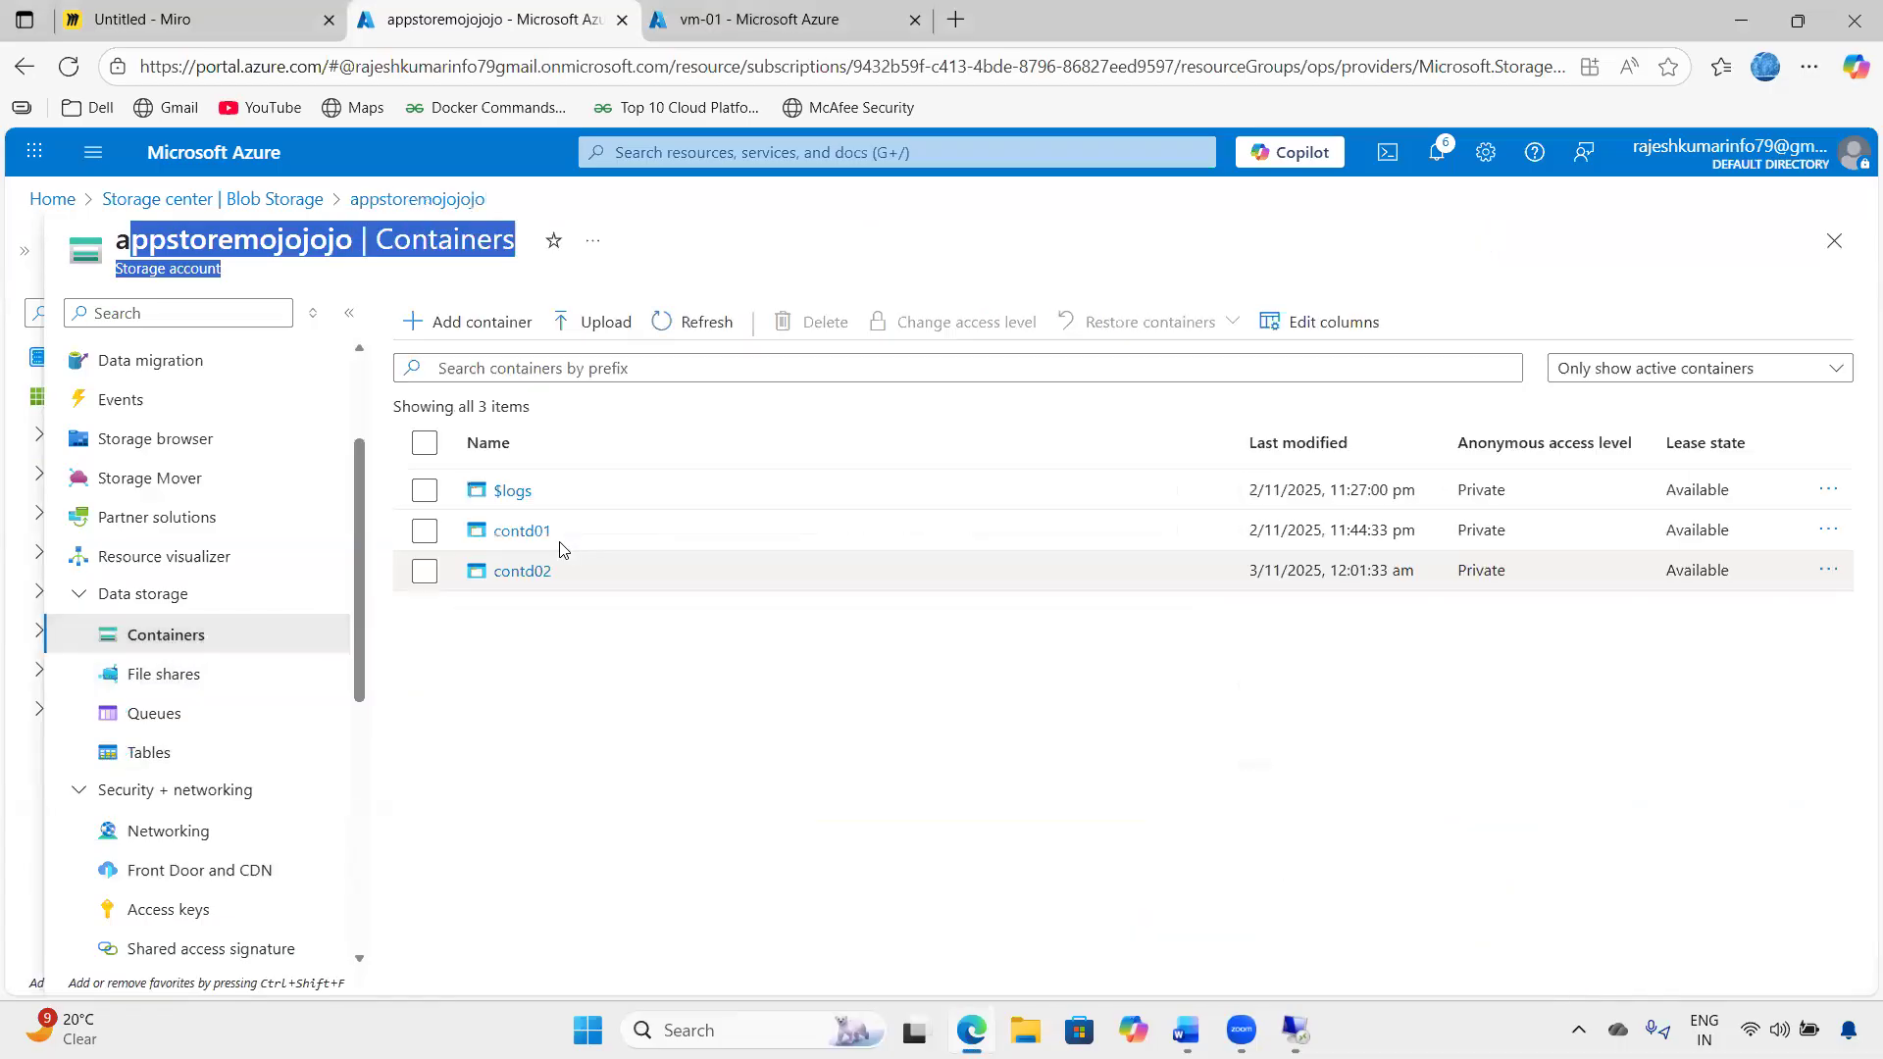
# Step: Generate a Read SAS token and URL for App services 2.png in contd01
pyautogui.click(519, 534)
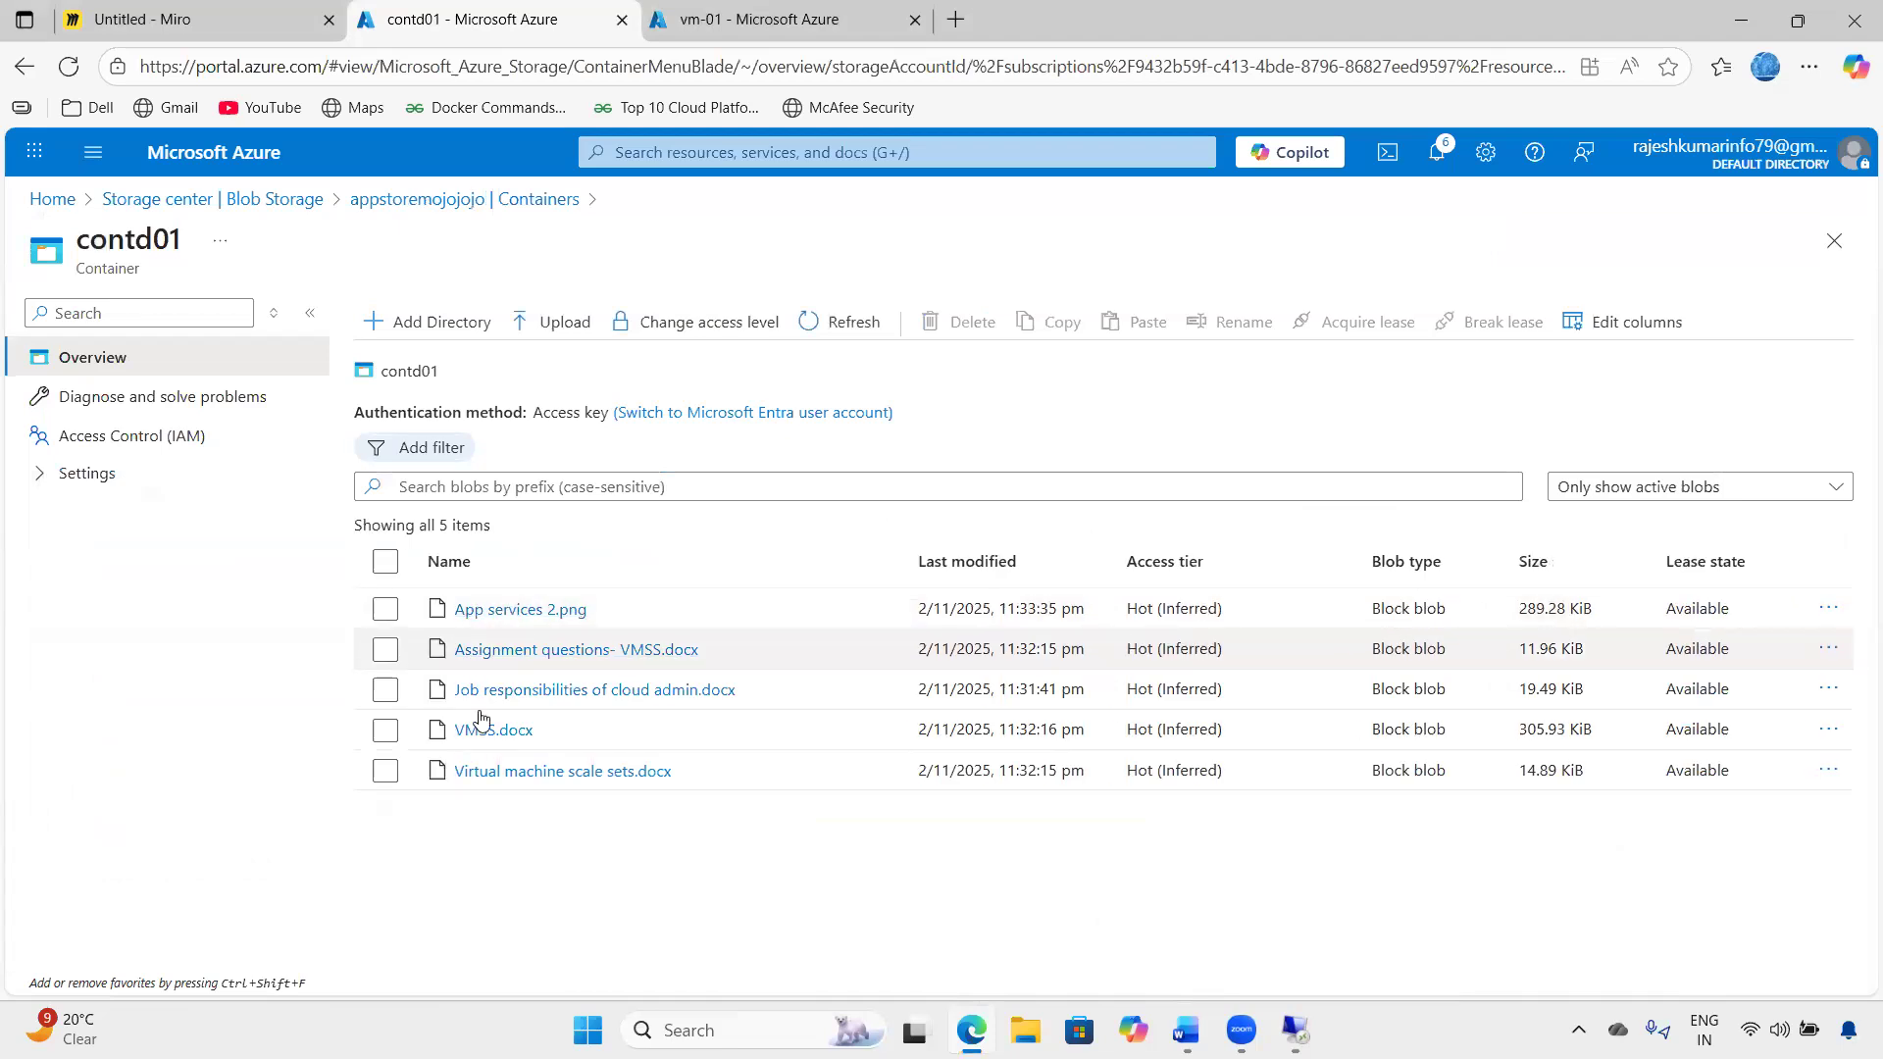
pyautogui.click(507, 610)
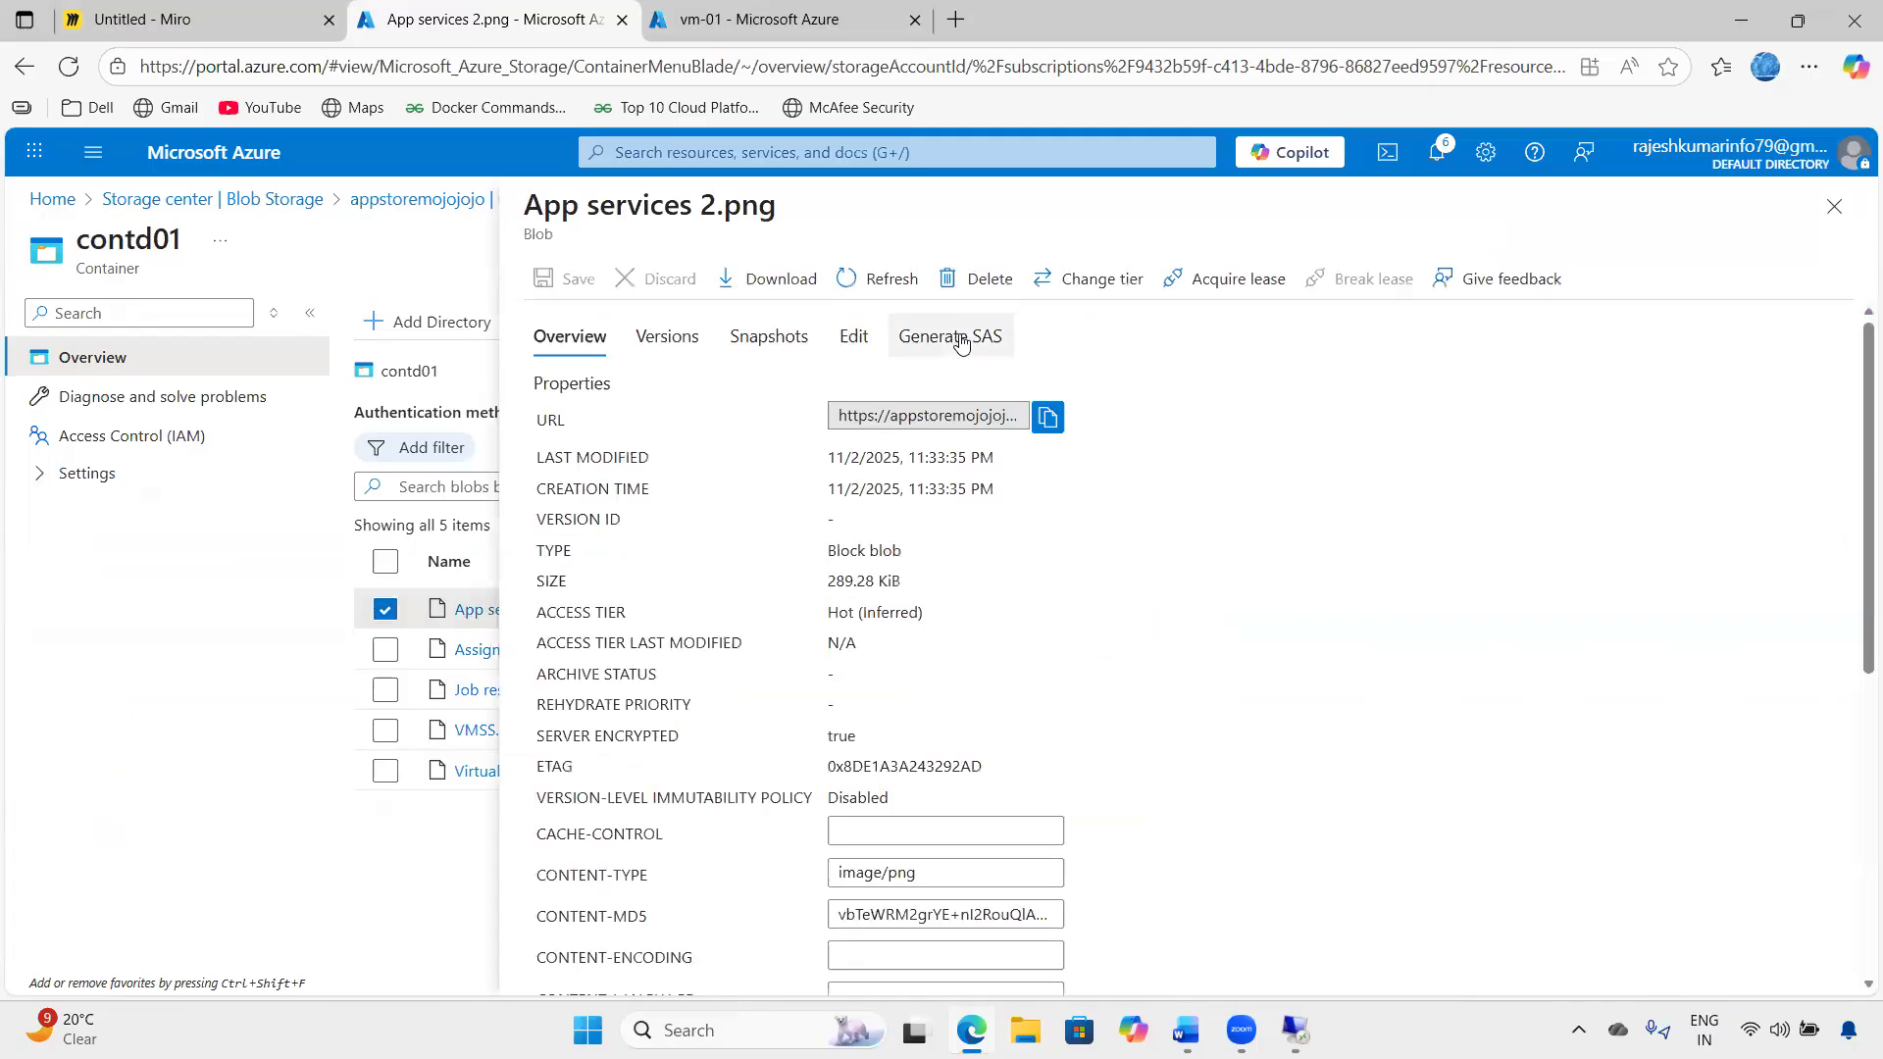
pyautogui.click(949, 339)
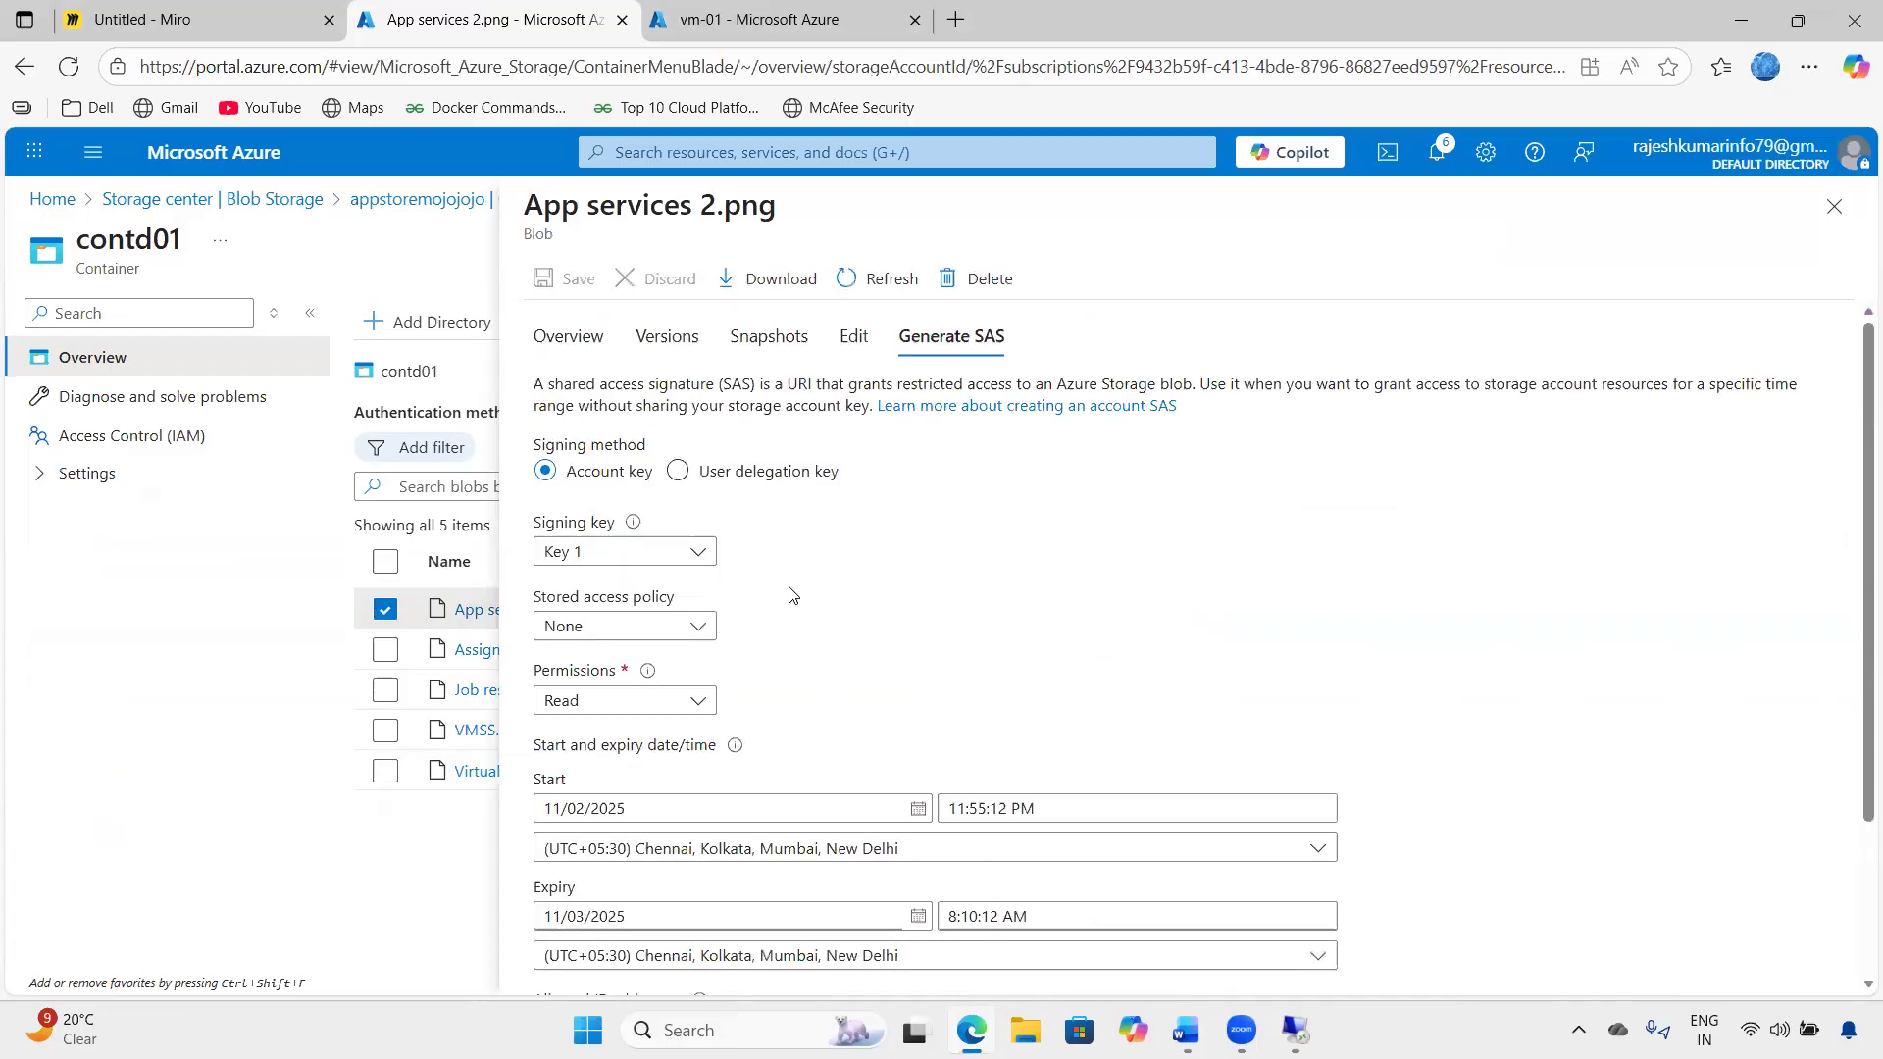
pyautogui.scroll(-2, 711, 904)
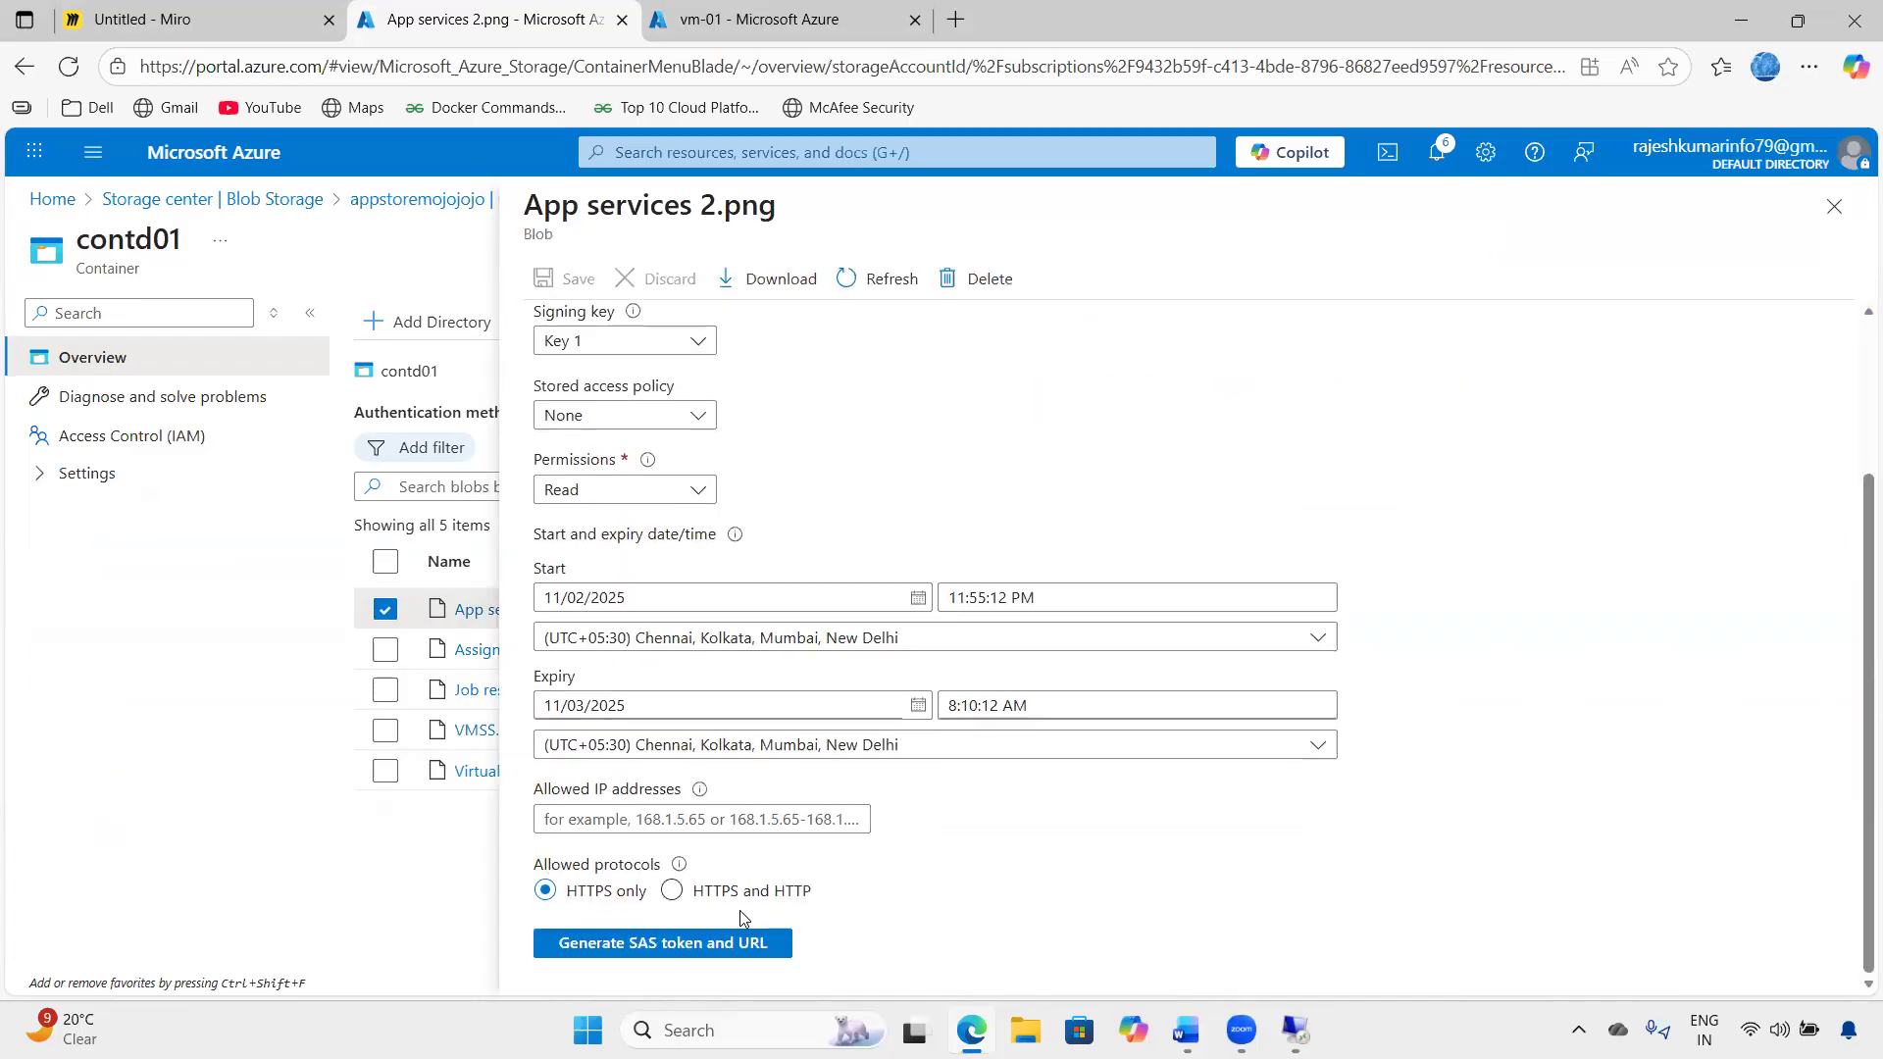
pyautogui.scroll(-2, 882, 887)
pyautogui.moveTo(547, 890); pyautogui.dragTo(1248, 897)
# Step: Close the blob details panel and return to the contd01 blob list
pyautogui.click(1294, 1030)
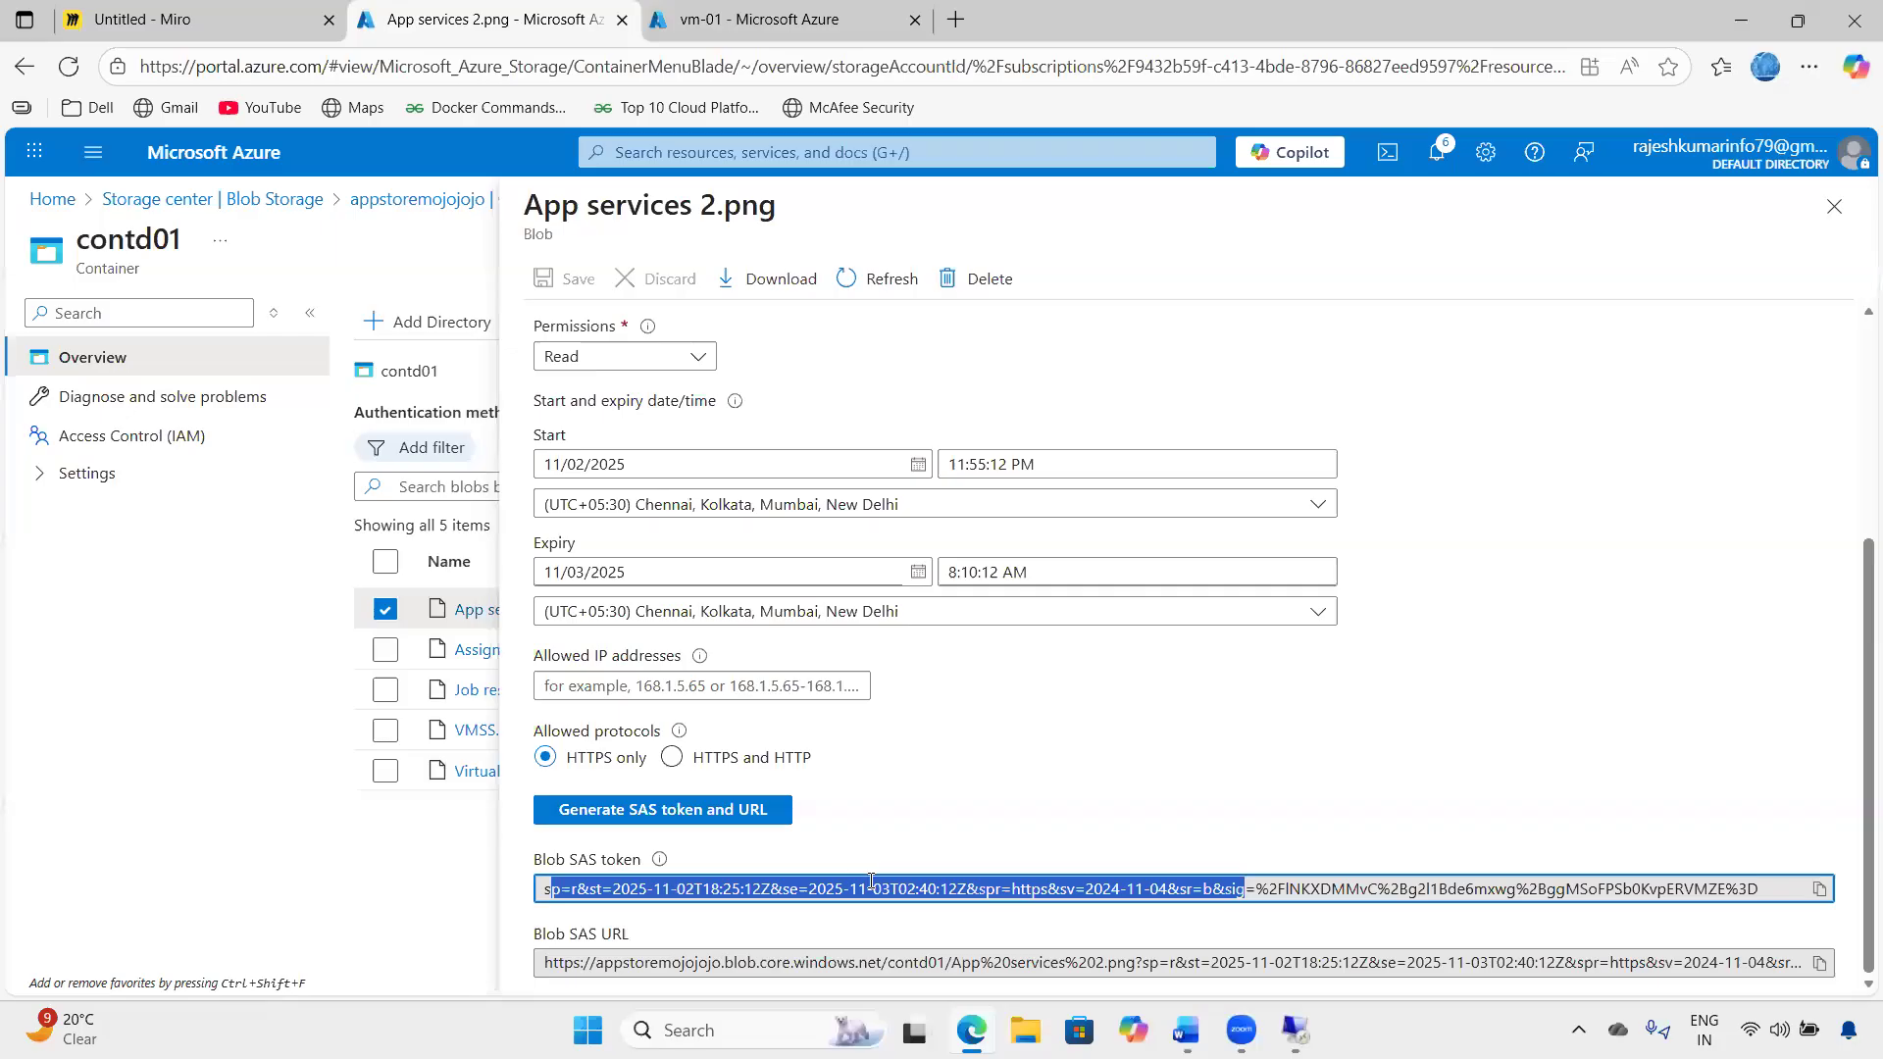
pyautogui.scroll(4, 870, 882)
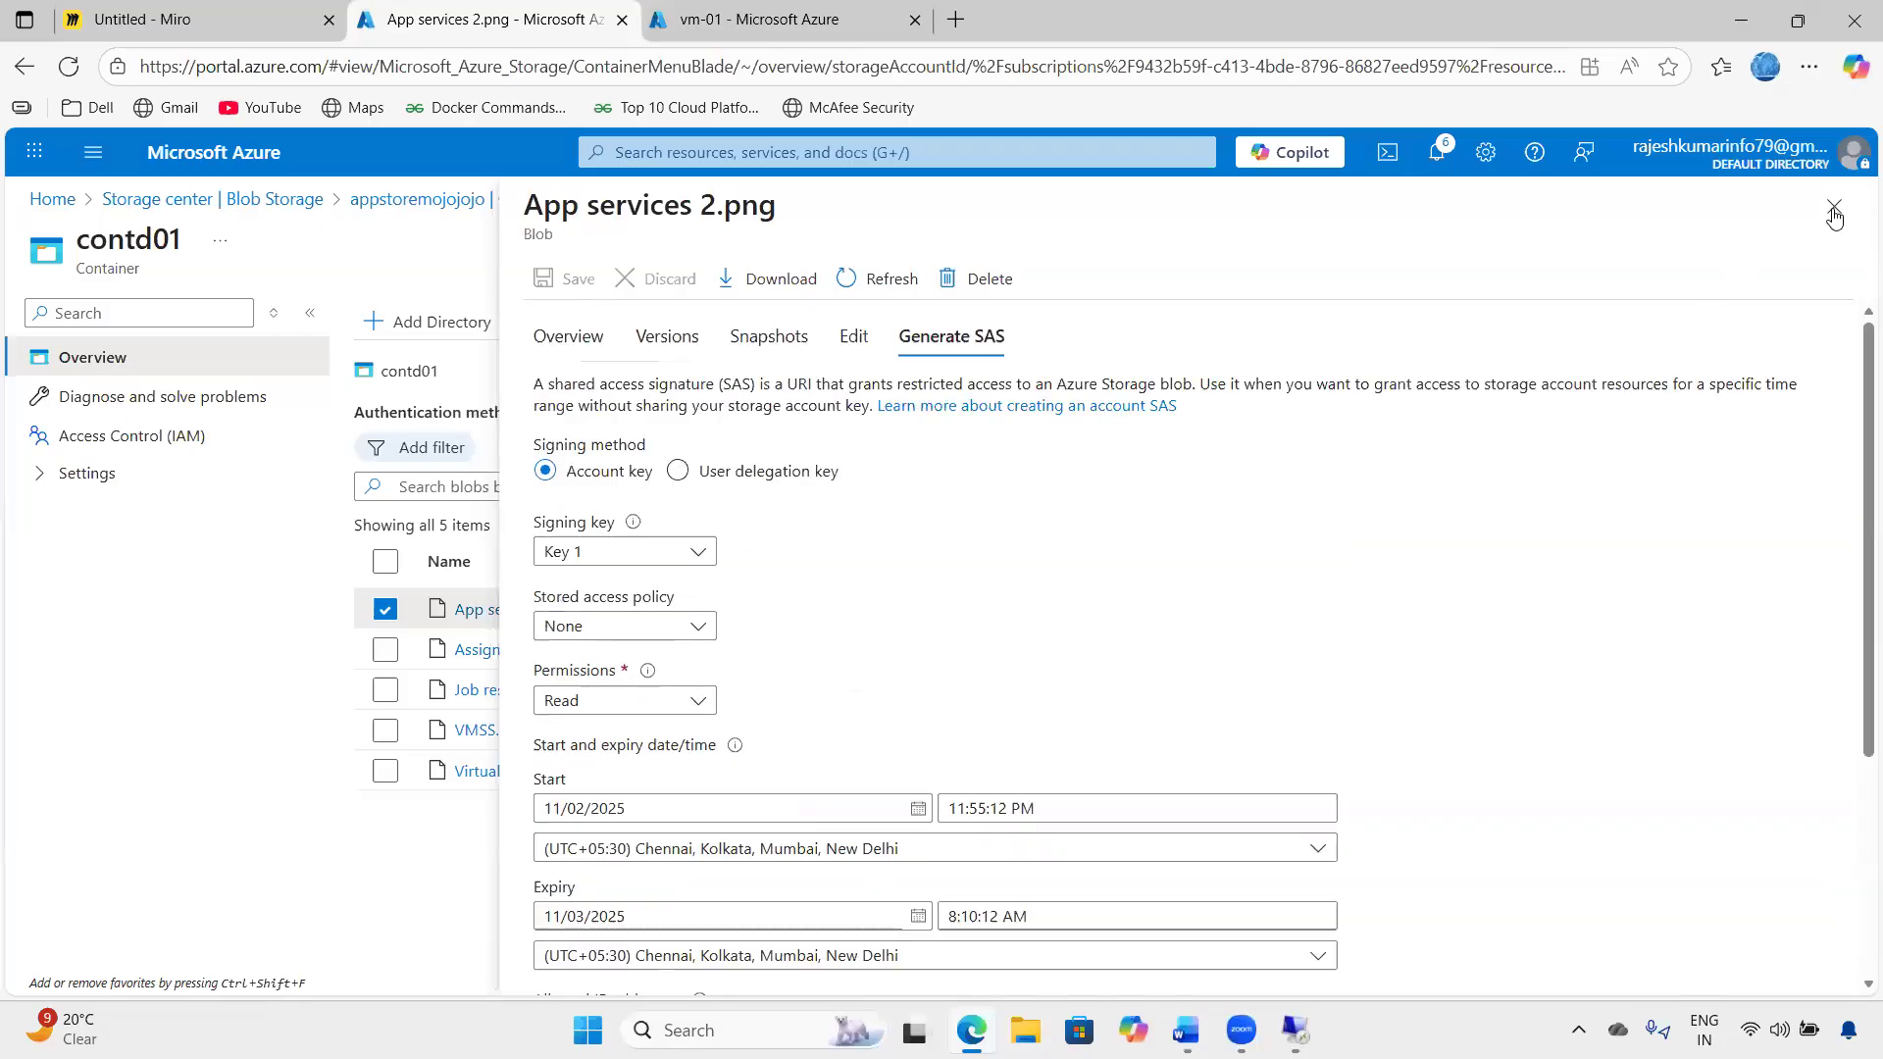
pyautogui.click(1834, 206)
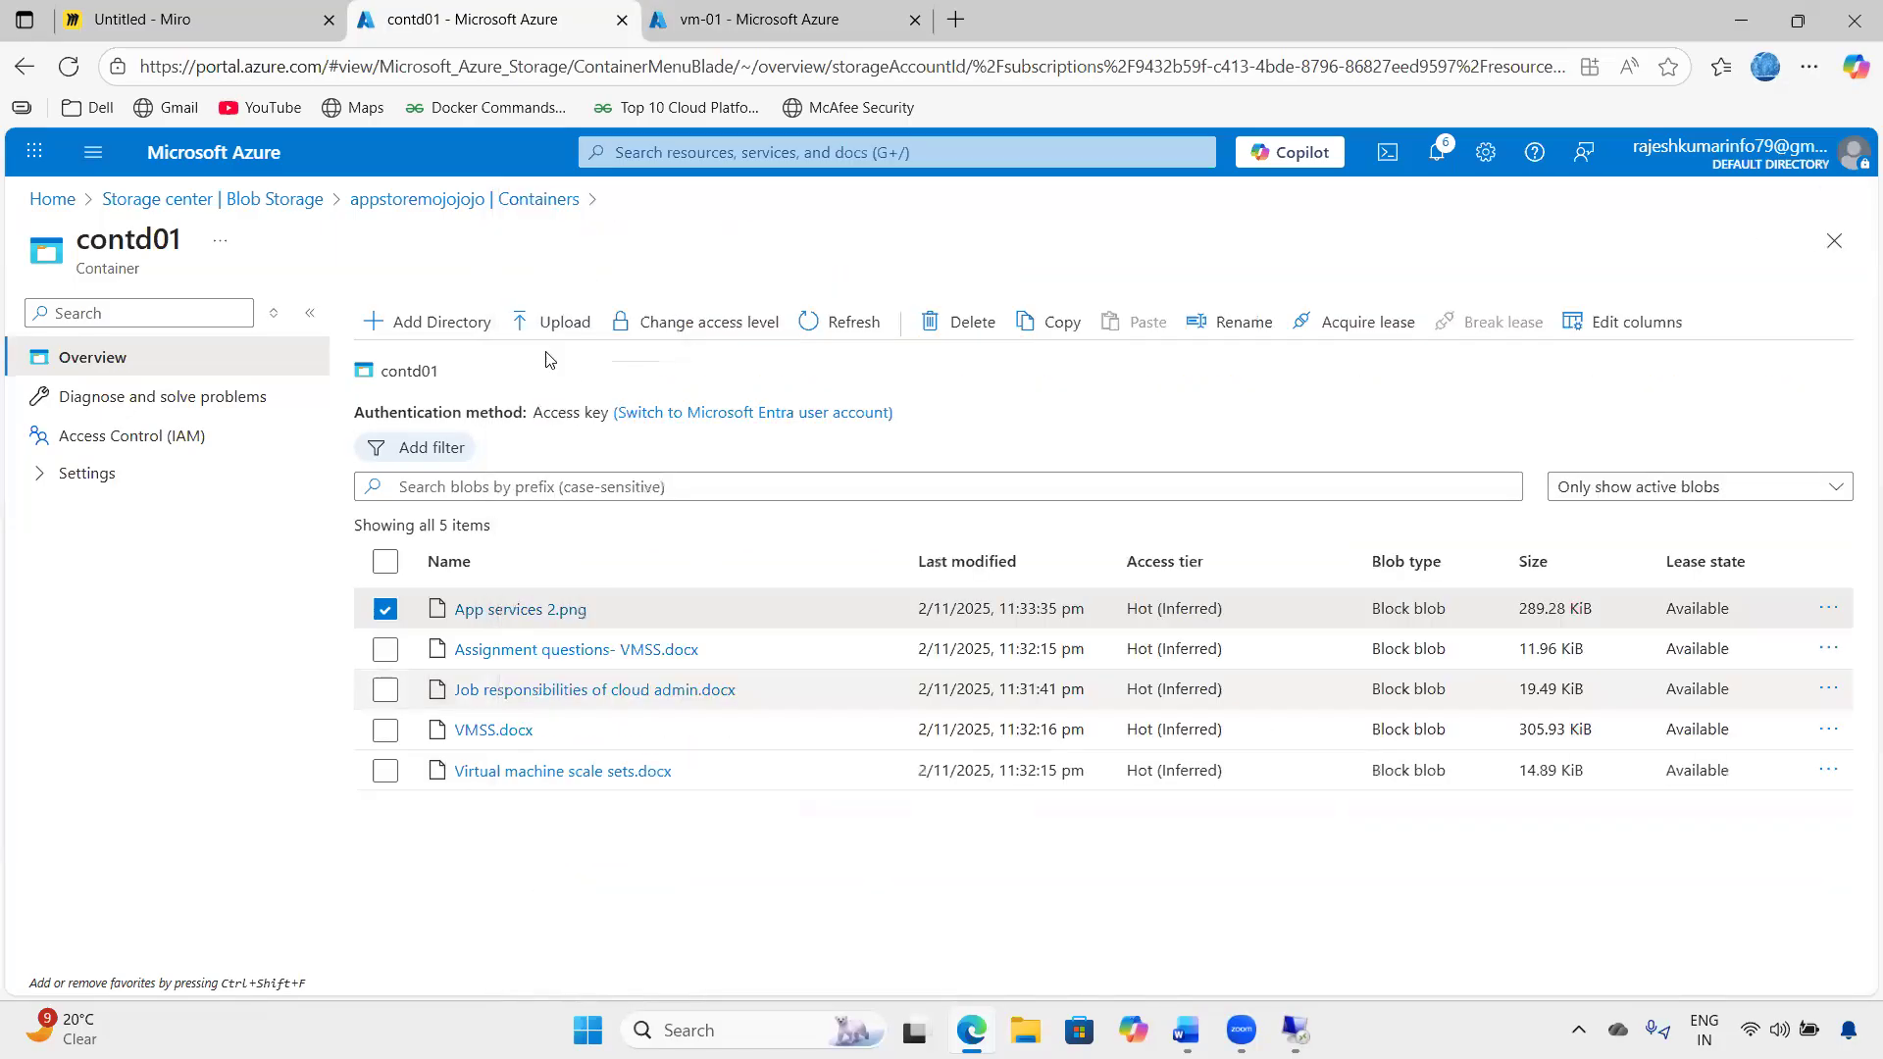
pyautogui.click(364, 201)
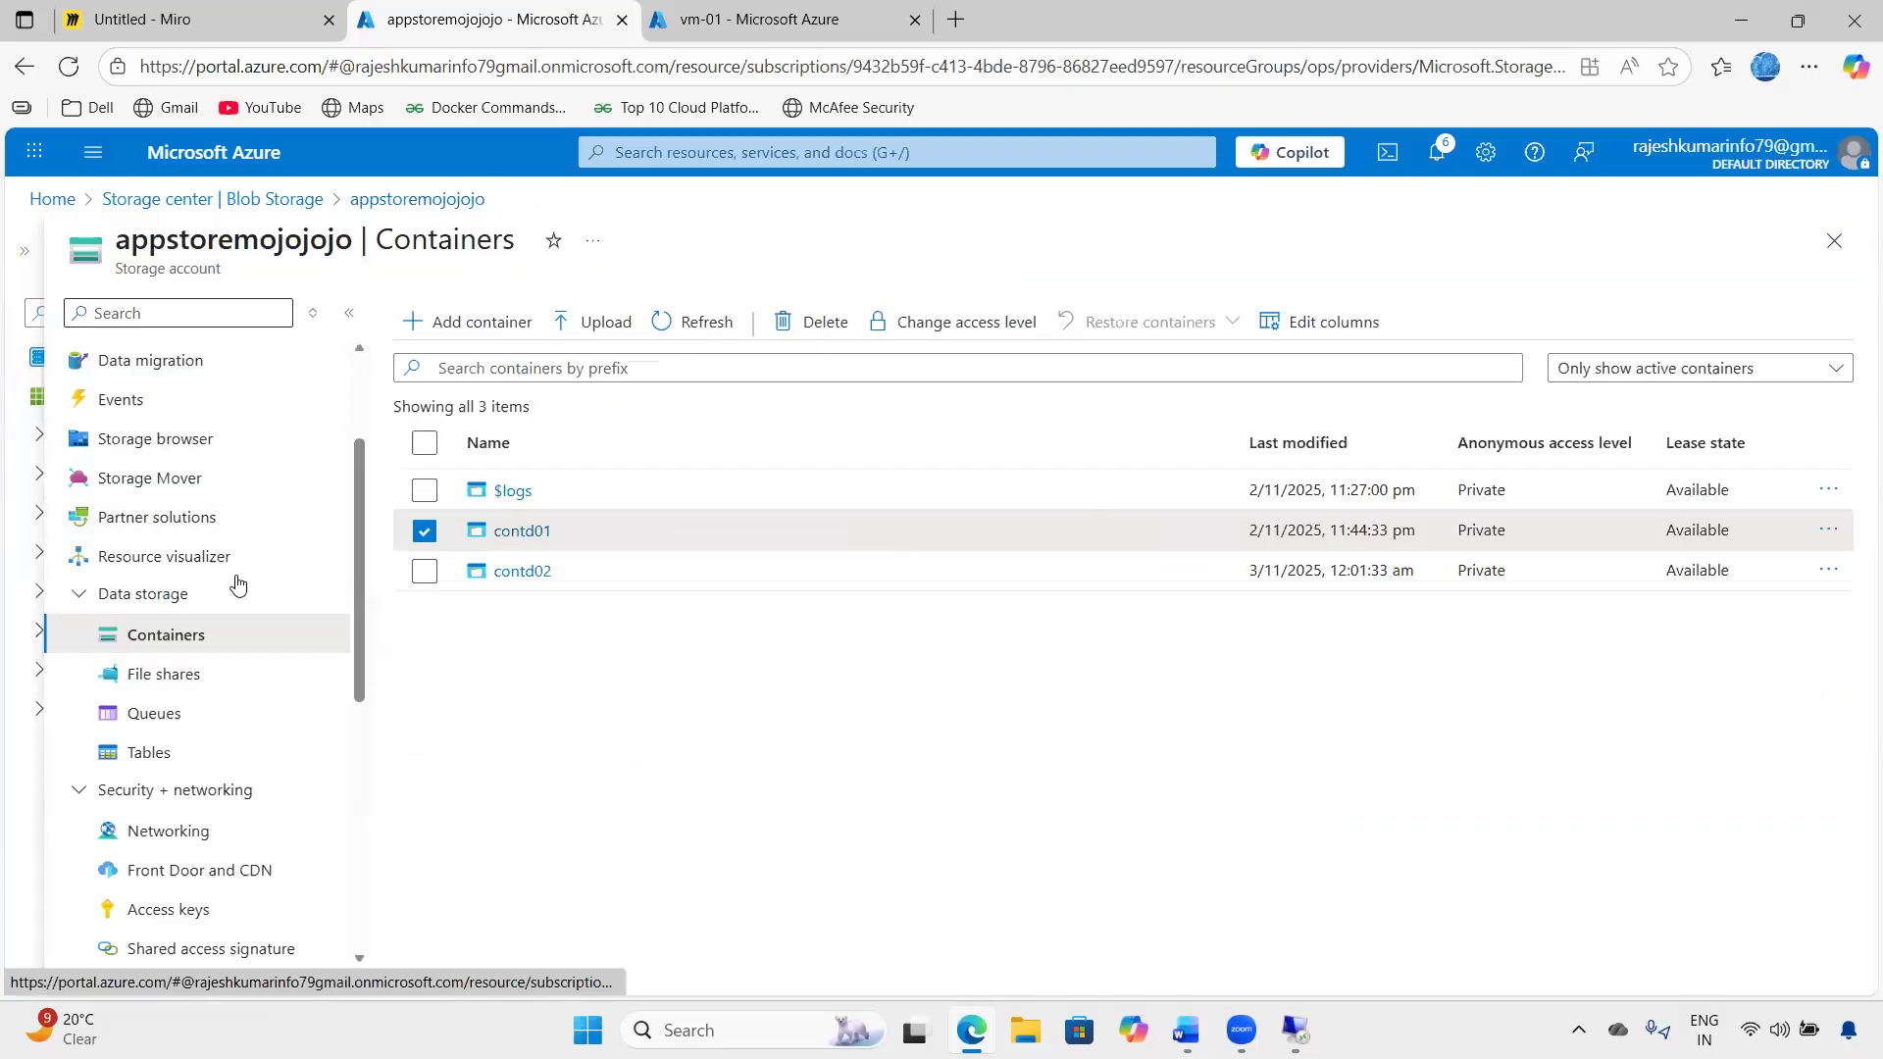
pyautogui.click(208, 200)
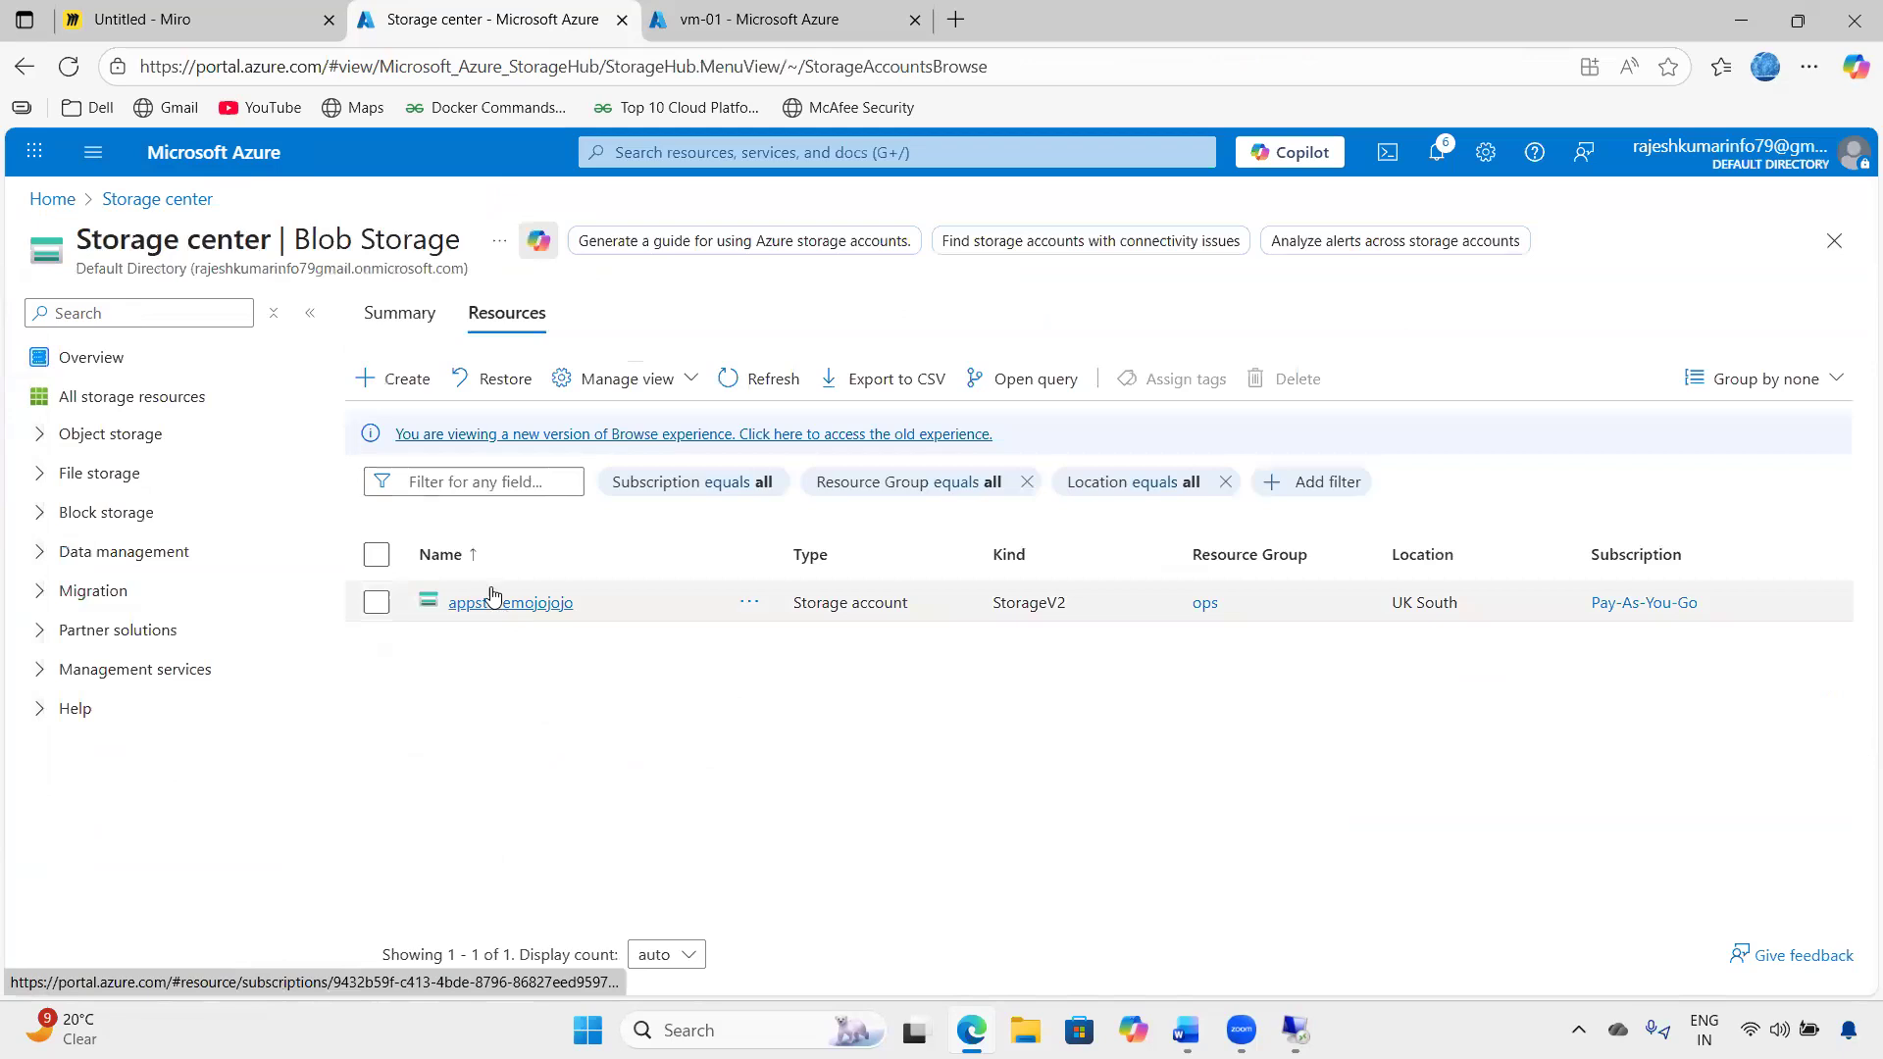
pyautogui.click(495, 604)
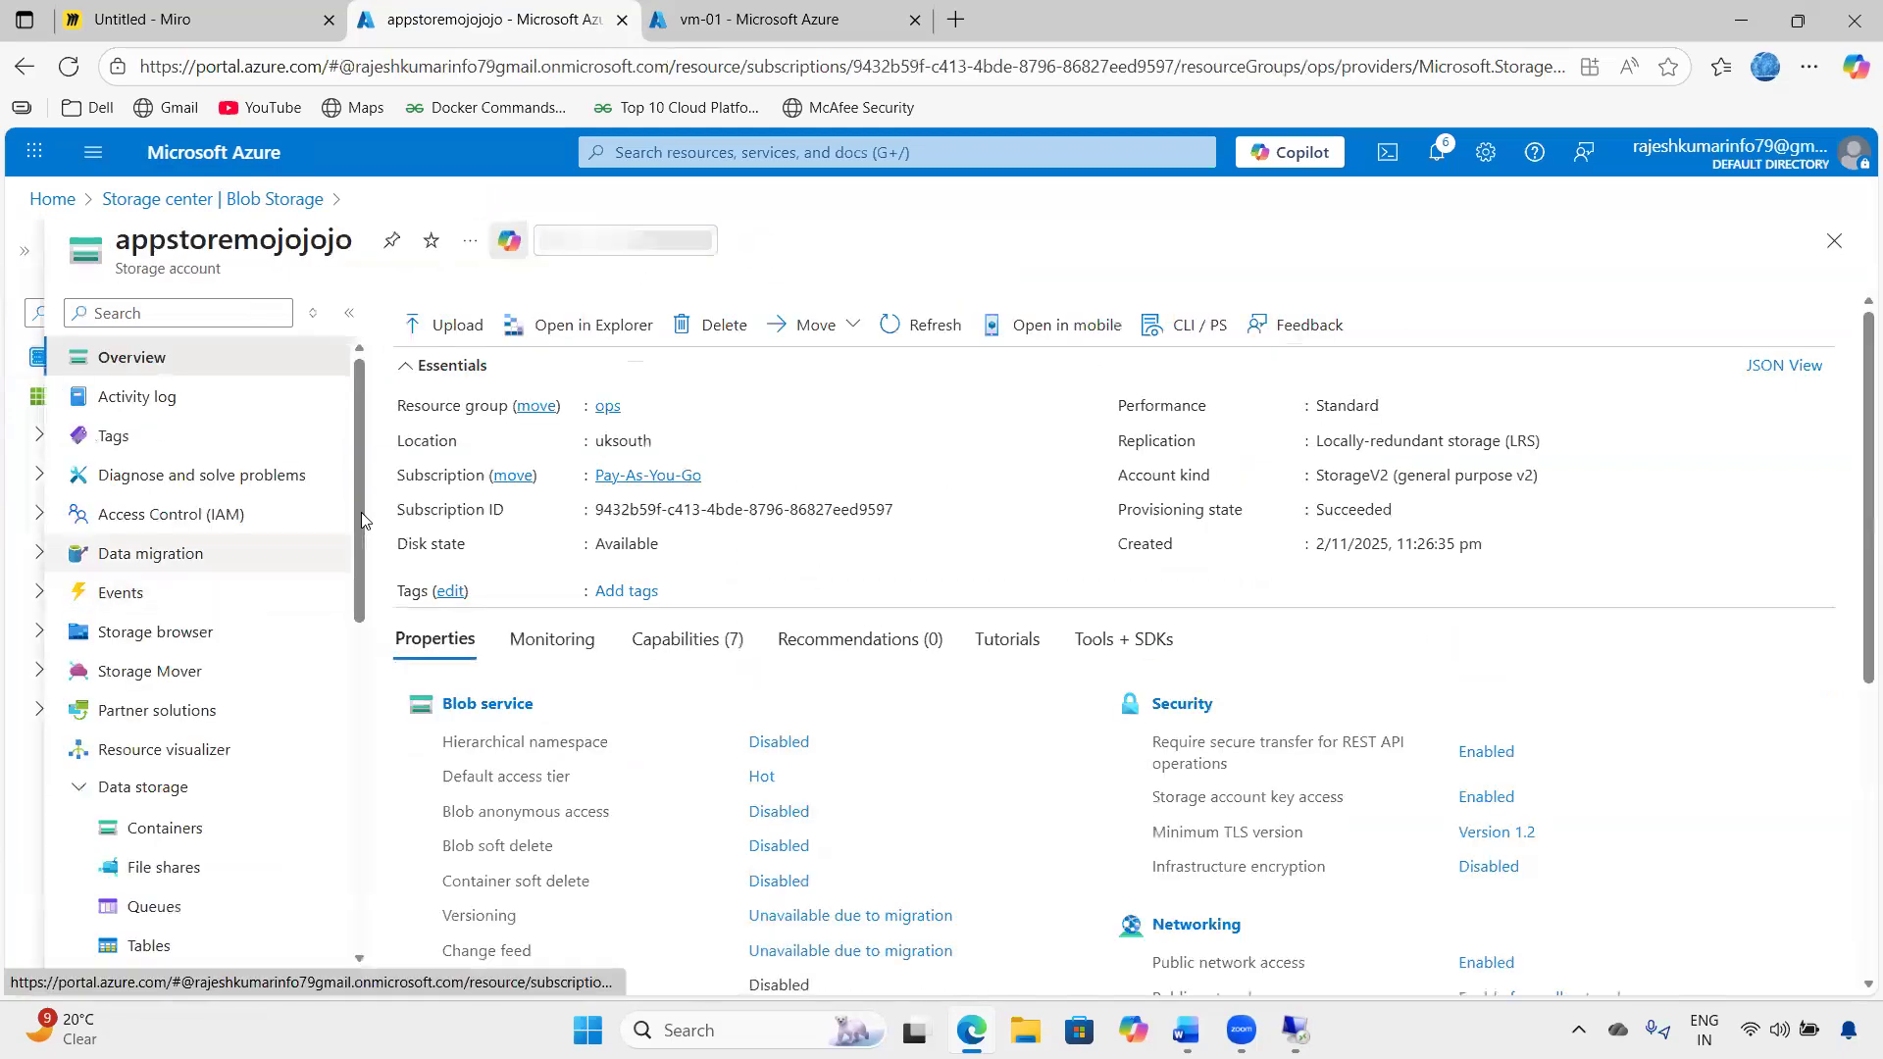
pyautogui.scroll(-3, 353, 637)
pyautogui.scroll(-2, 255, 707)
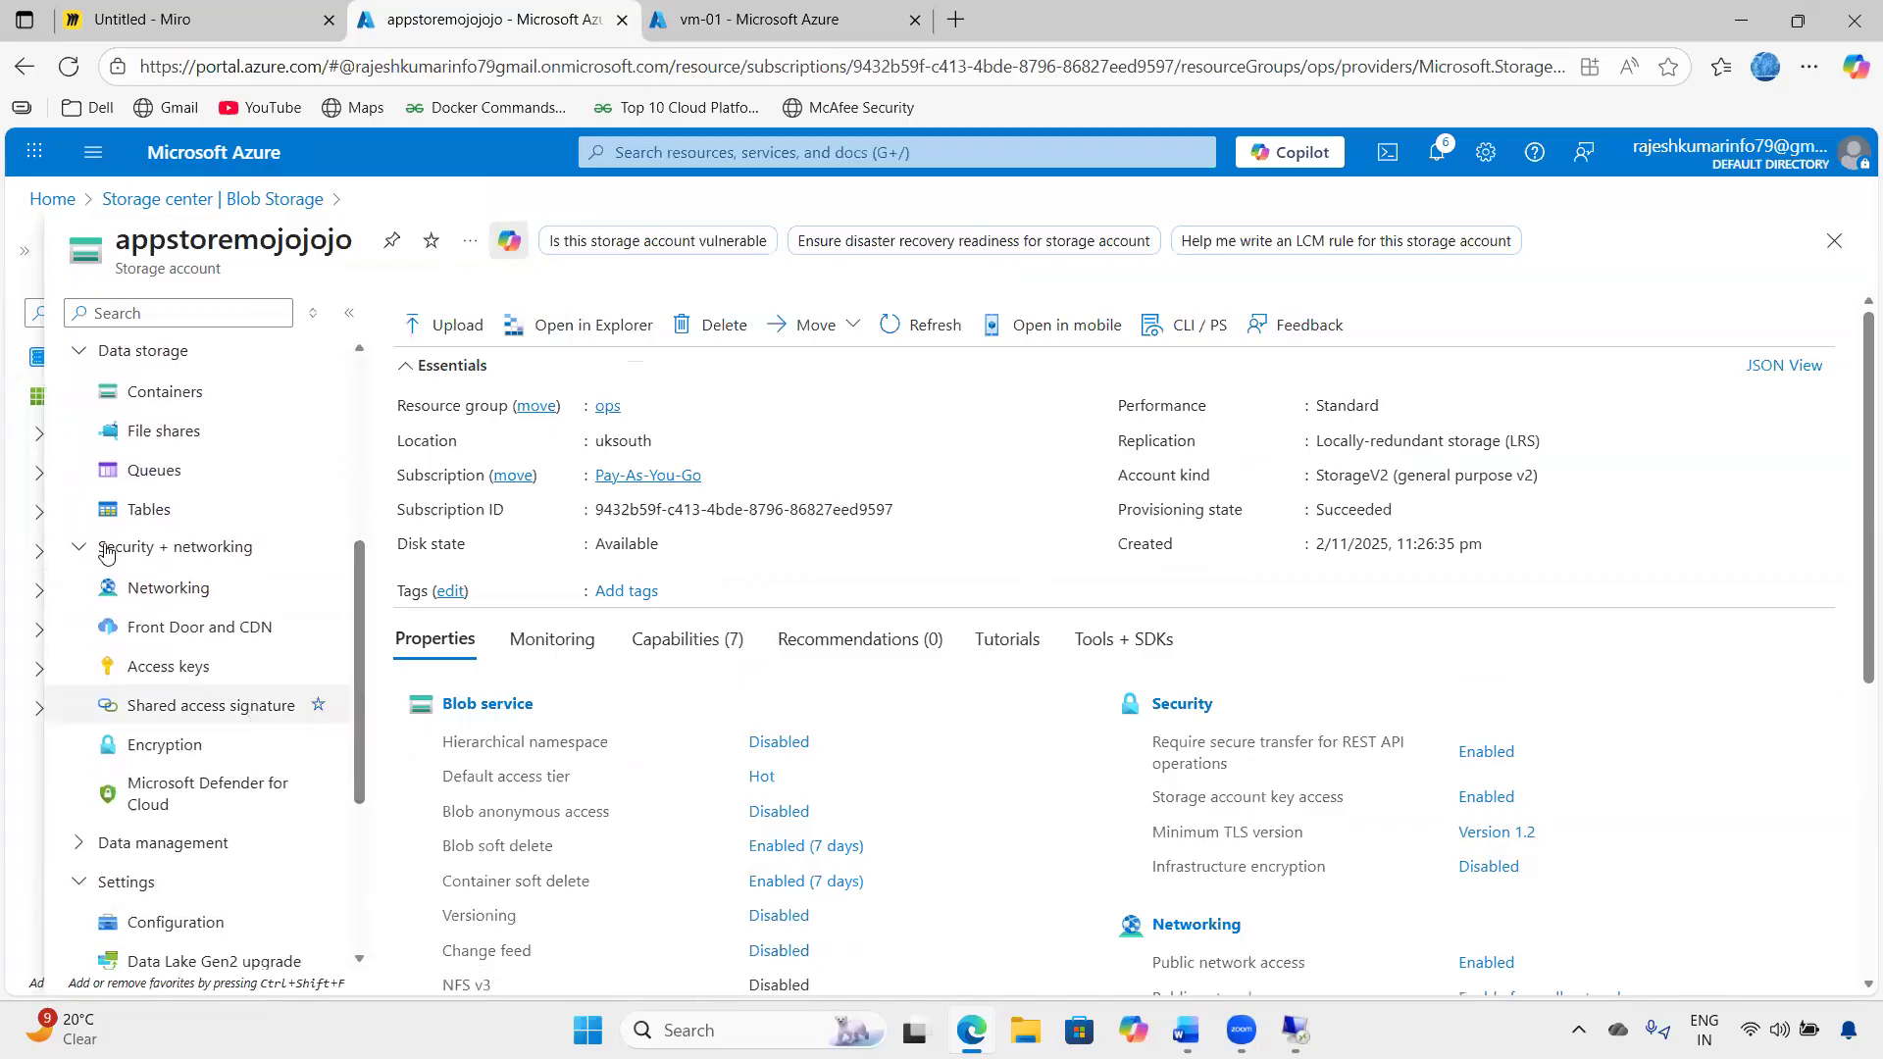
pyautogui.click(157, 547)
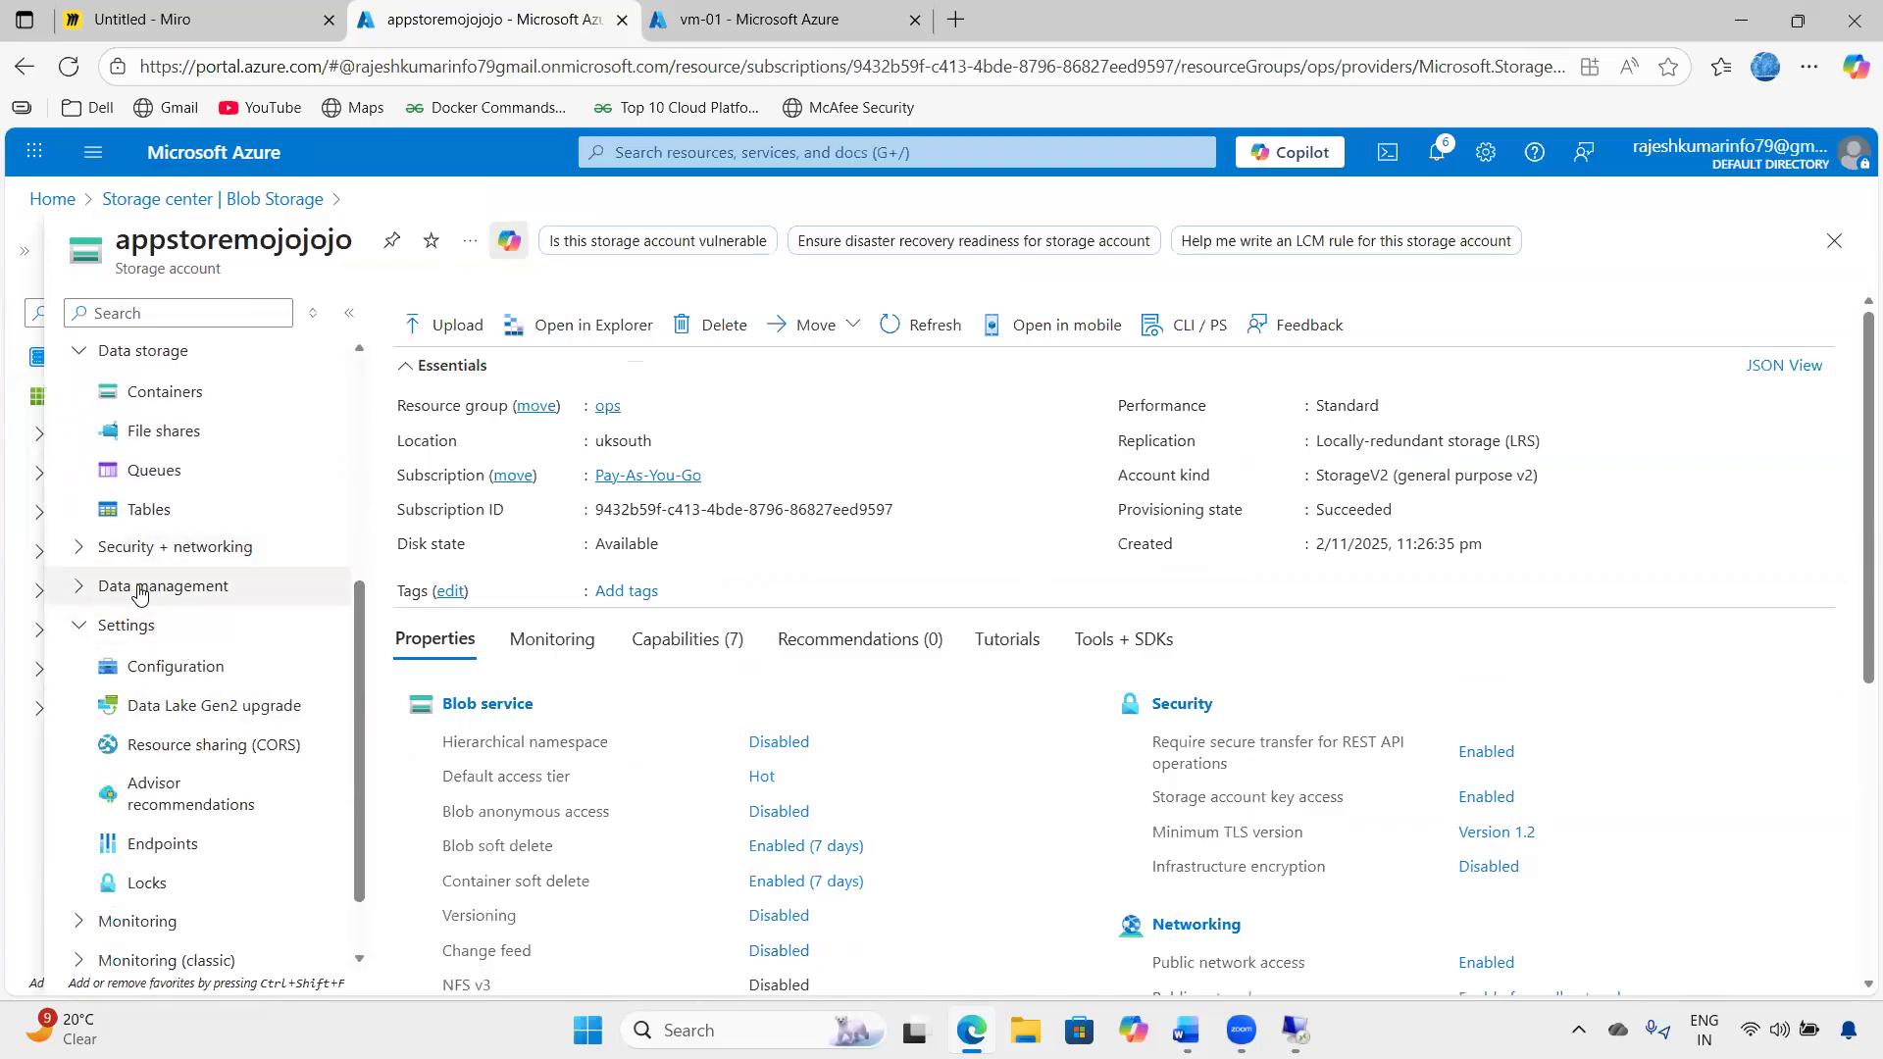
pyautogui.click(78, 549)
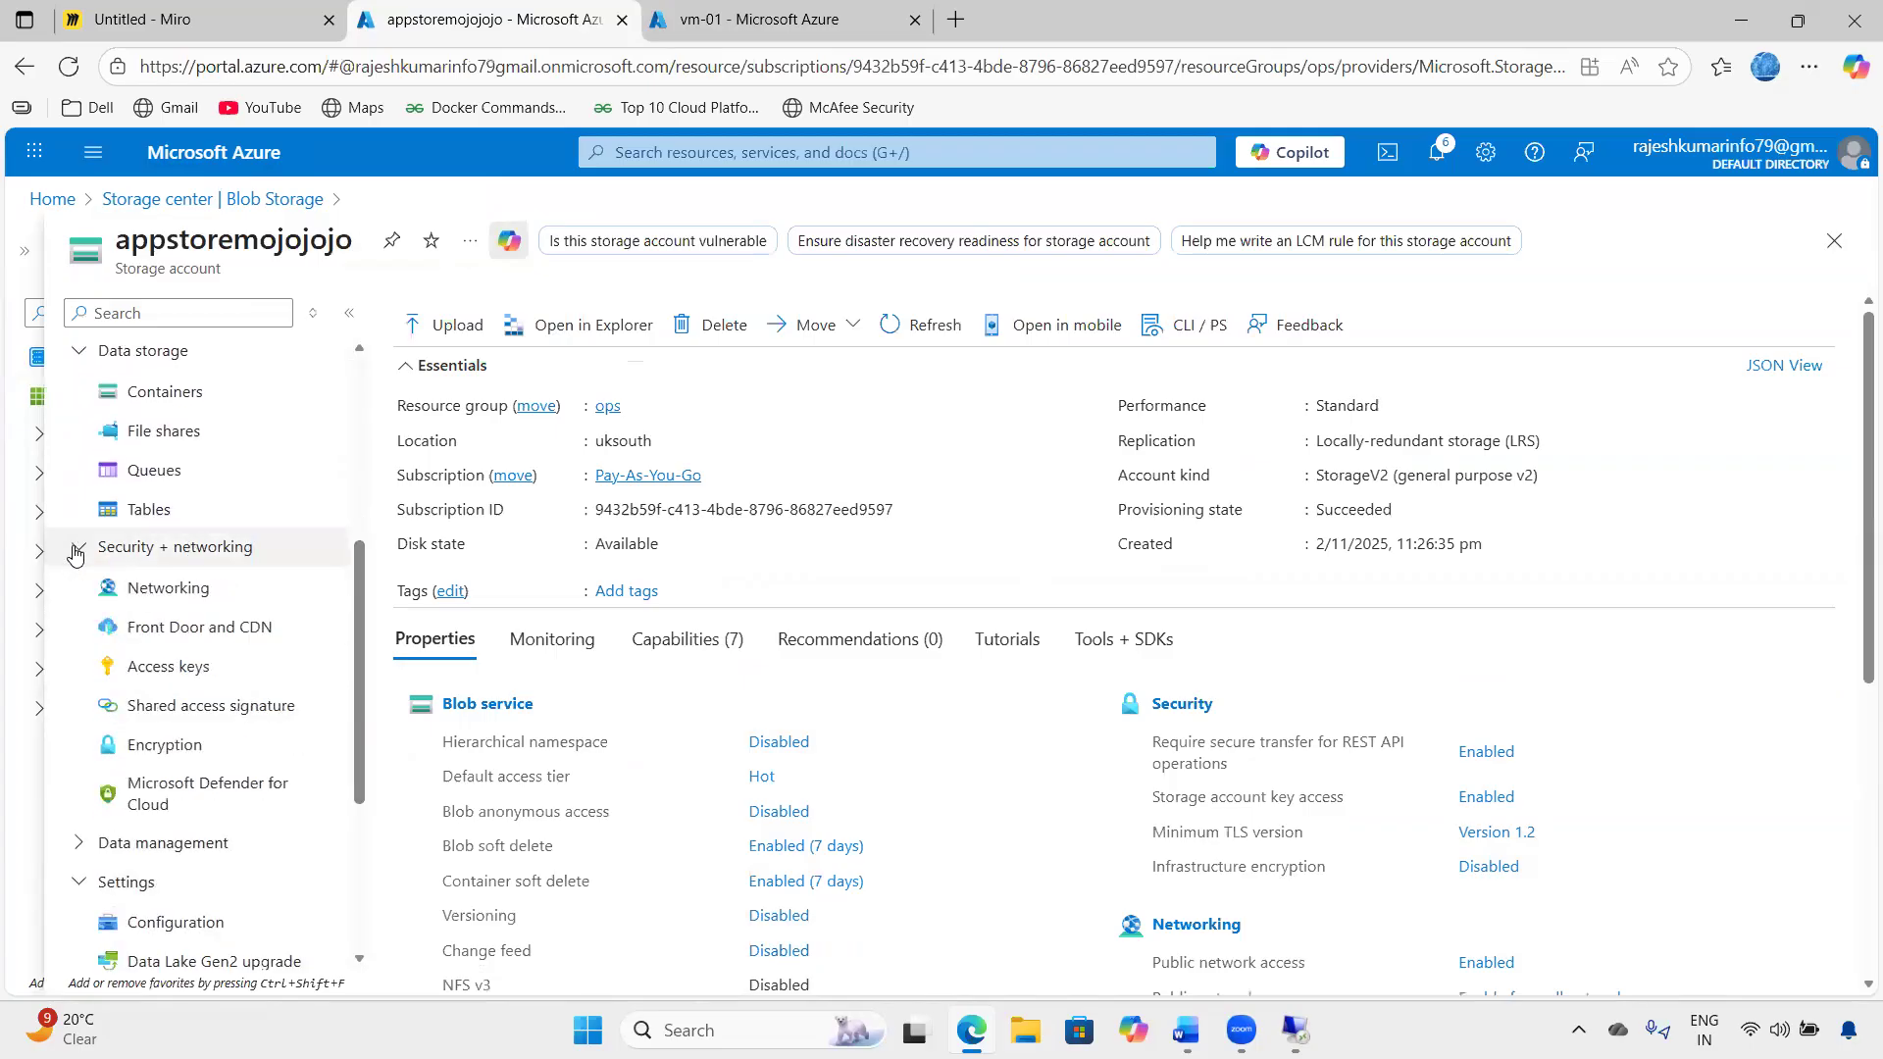
pyautogui.click(231, 708)
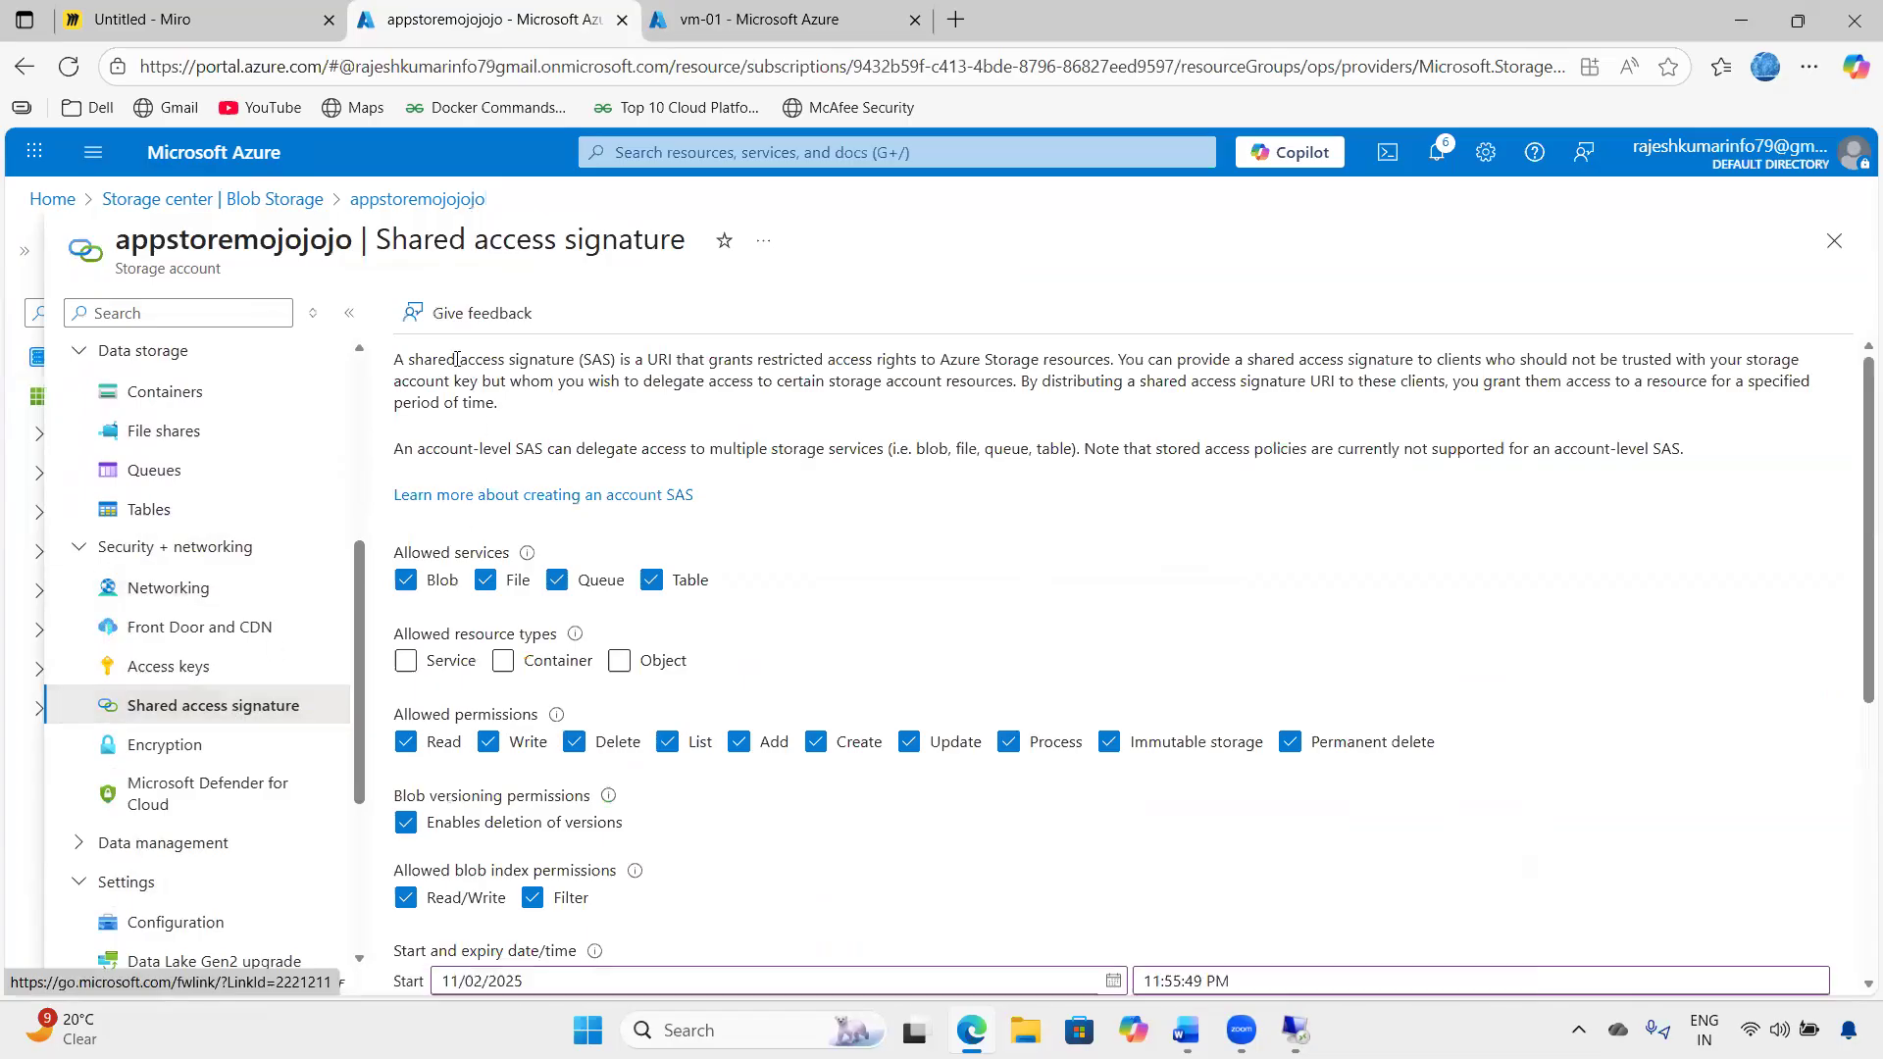
pyautogui.moveTo(412, 359); pyautogui.dragTo(787, 366)
pyautogui.moveTo(647, 358); pyautogui.dragTo(1125, 363)
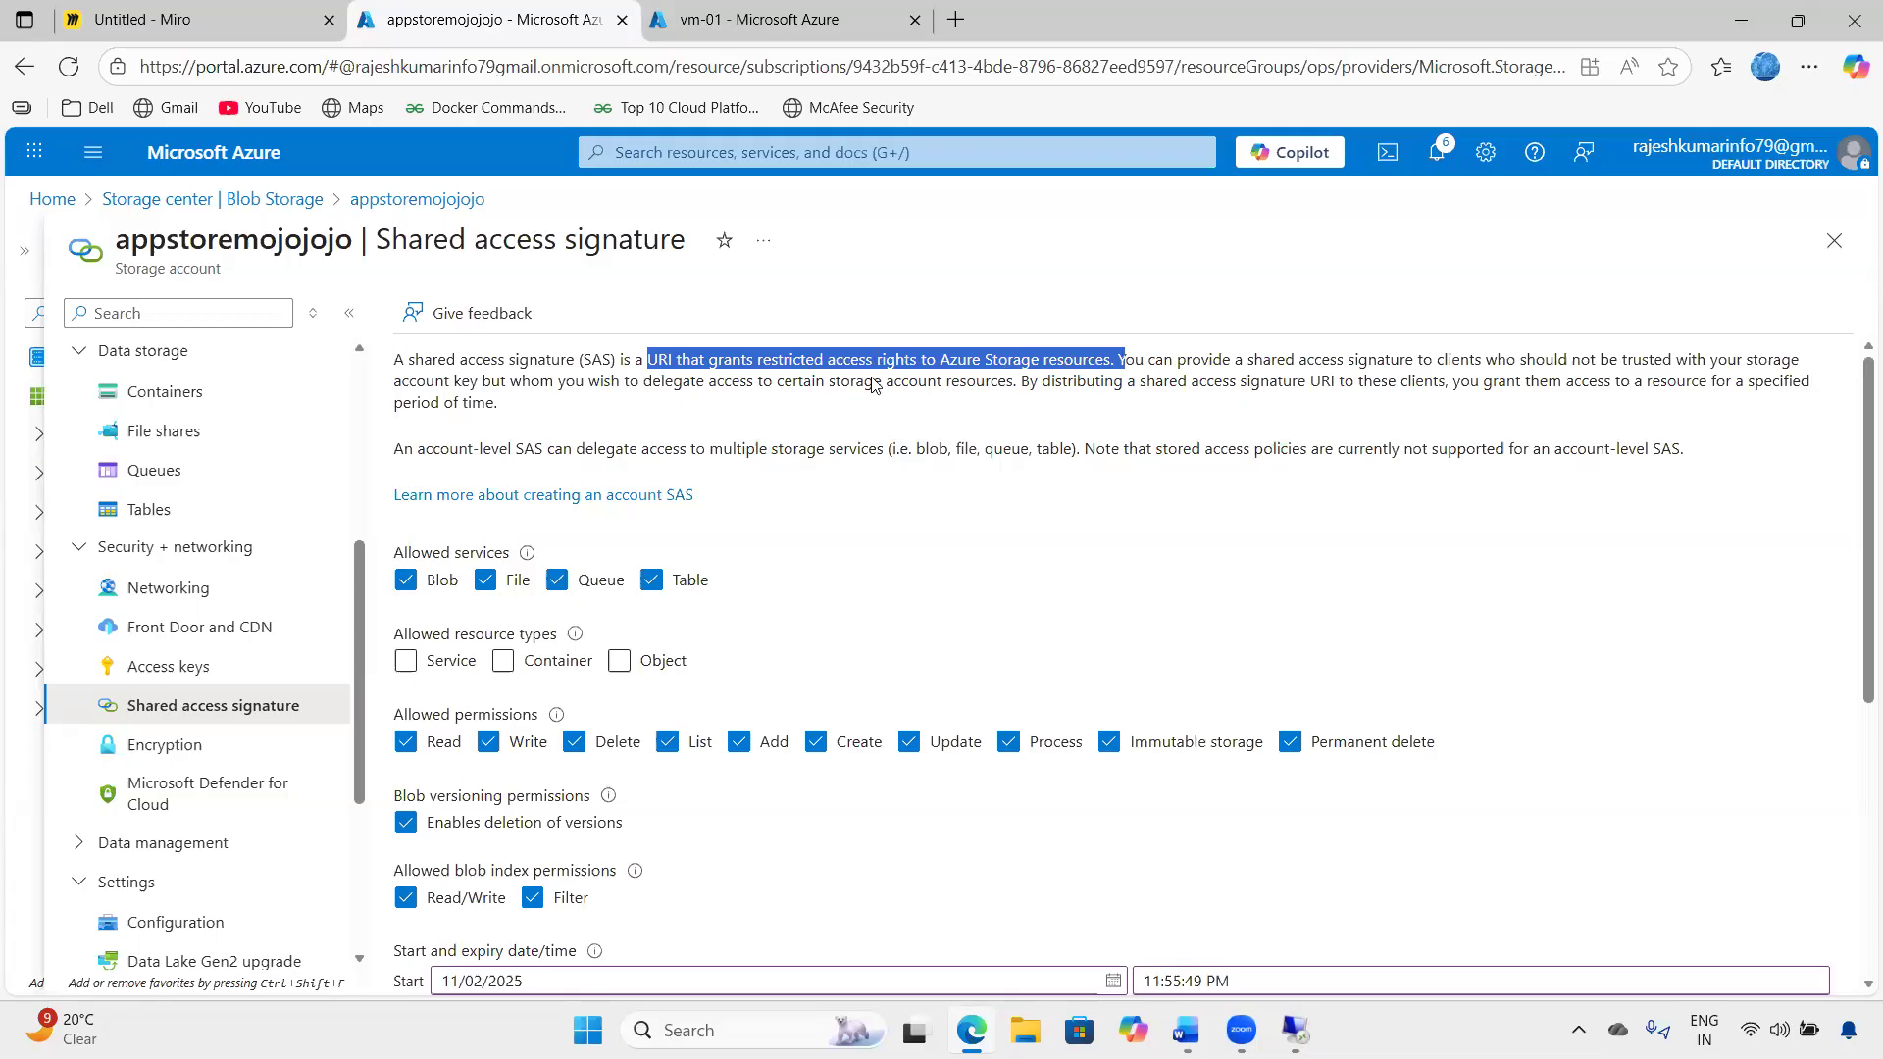
pyautogui.click(658, 390)
pyautogui.moveTo(1527, 359); pyautogui.dragTo(1674, 359)
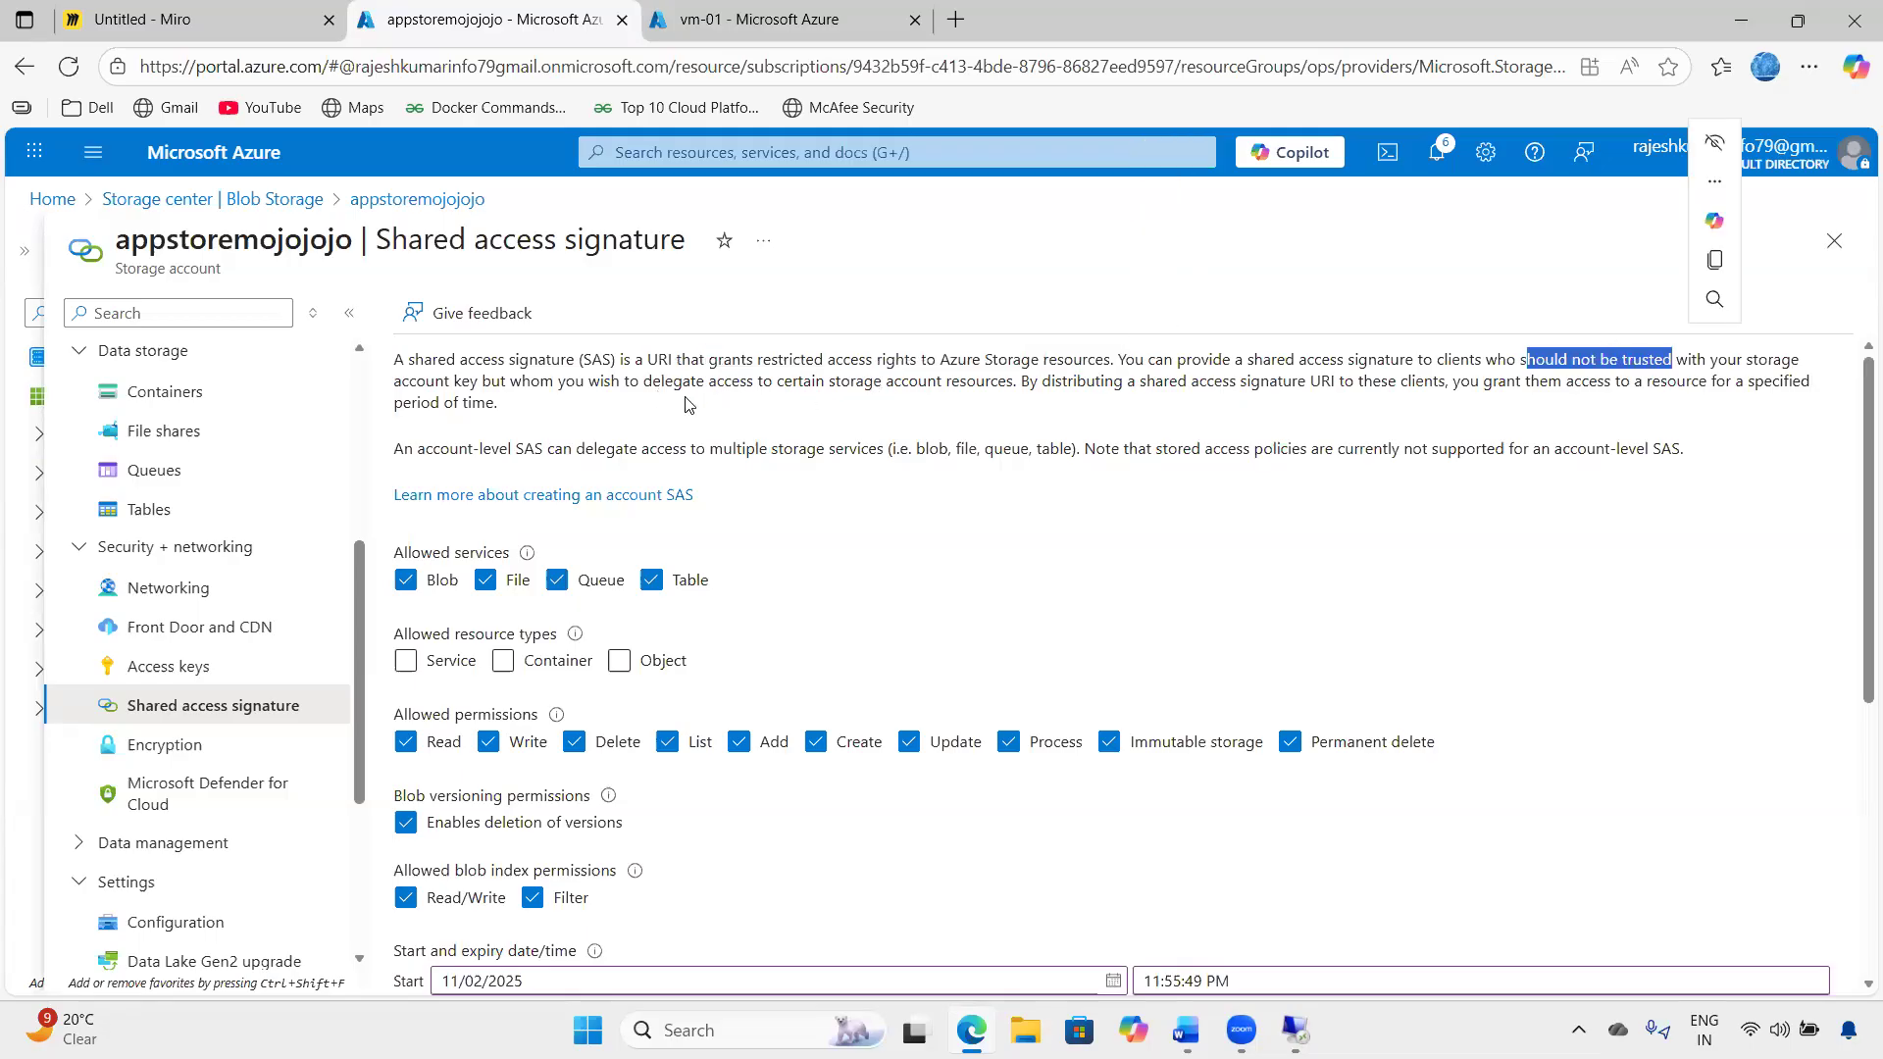
pyautogui.click(902, 410)
pyautogui.moveTo(1016, 381); pyautogui.dragTo(659, 383)
pyautogui.moveTo(1229, 383)
pyautogui.mouseDown()
pyautogui.moveTo(1563, 387)
pyautogui.moveTo(1657, 421)
pyautogui.mouseUp()
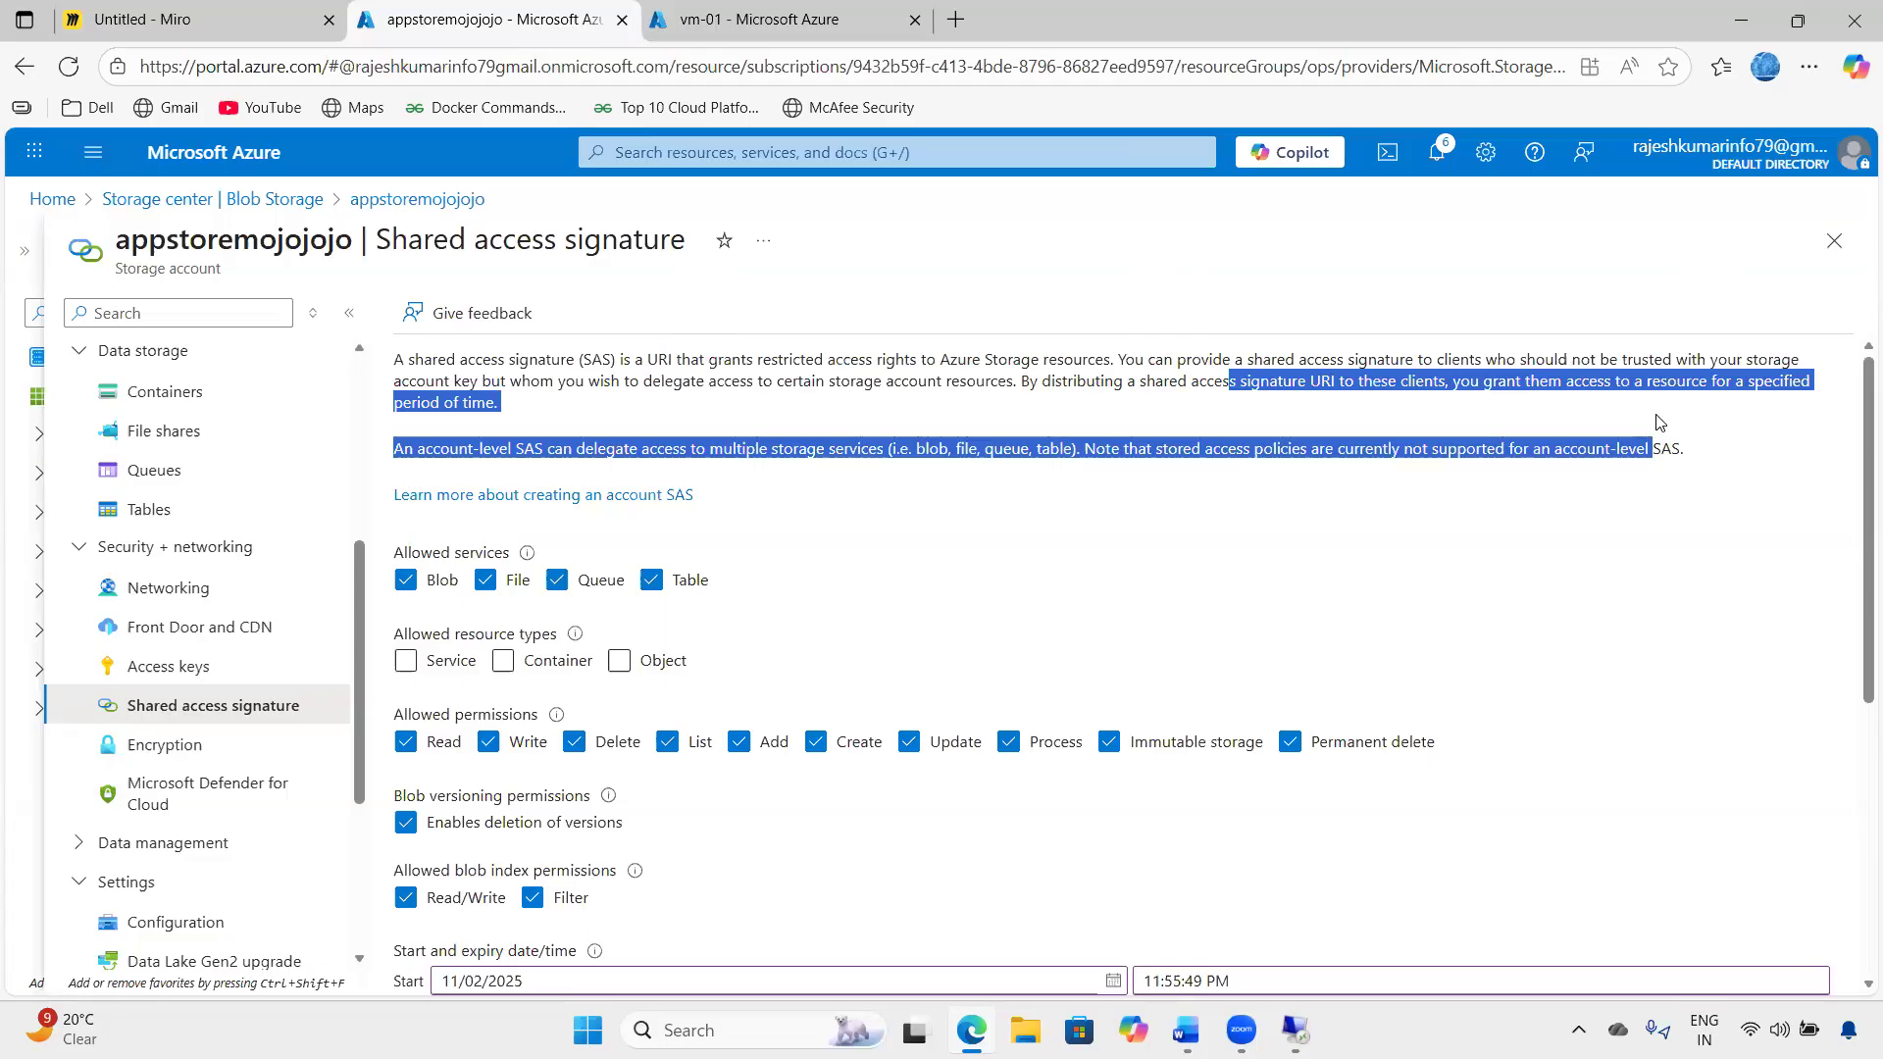
pyautogui.moveTo(394, 552); pyautogui.dragTo(500, 553)
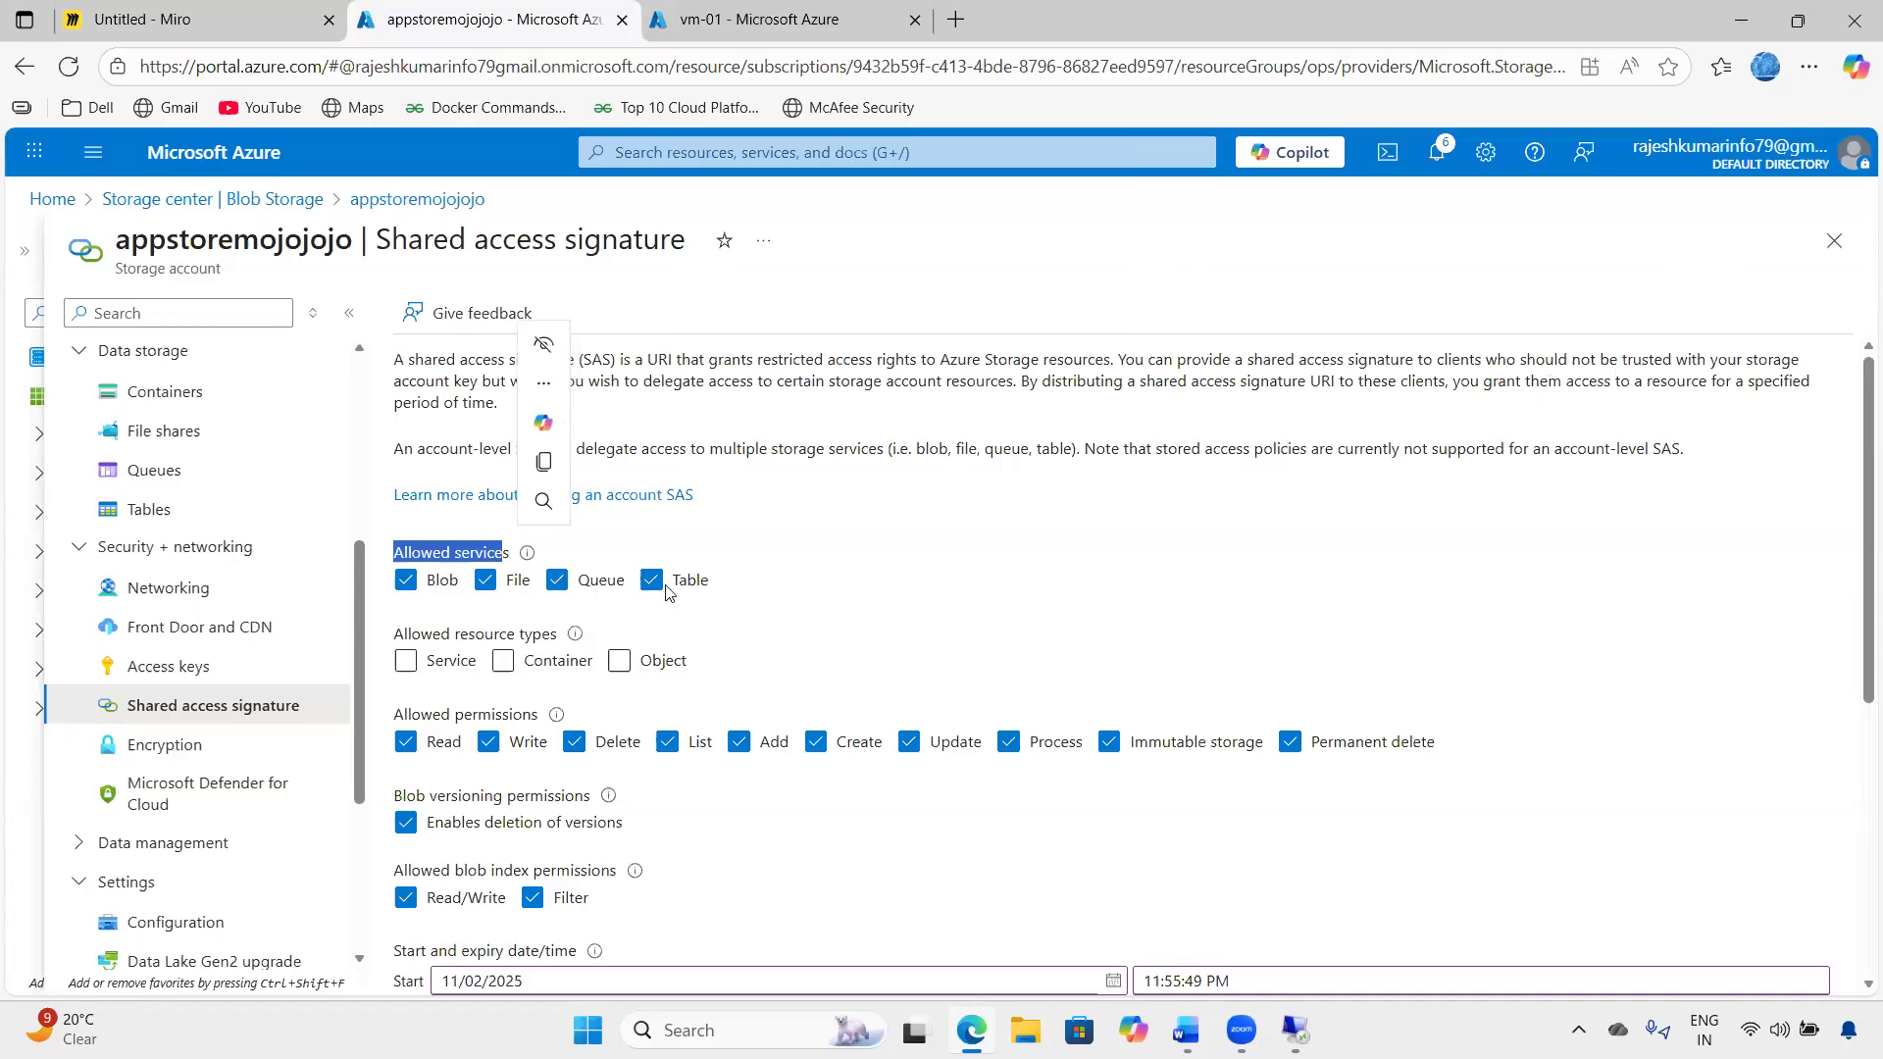
pyautogui.moveTo(178, 351)
pyautogui.mouseDown()
pyautogui.moveTo(86, 404)
pyautogui.moveTo(75, 508)
pyautogui.moveTo(110, 529)
pyautogui.mouseUp()
pyautogui.moveTo(232, 383); pyautogui.dragTo(345, 340)
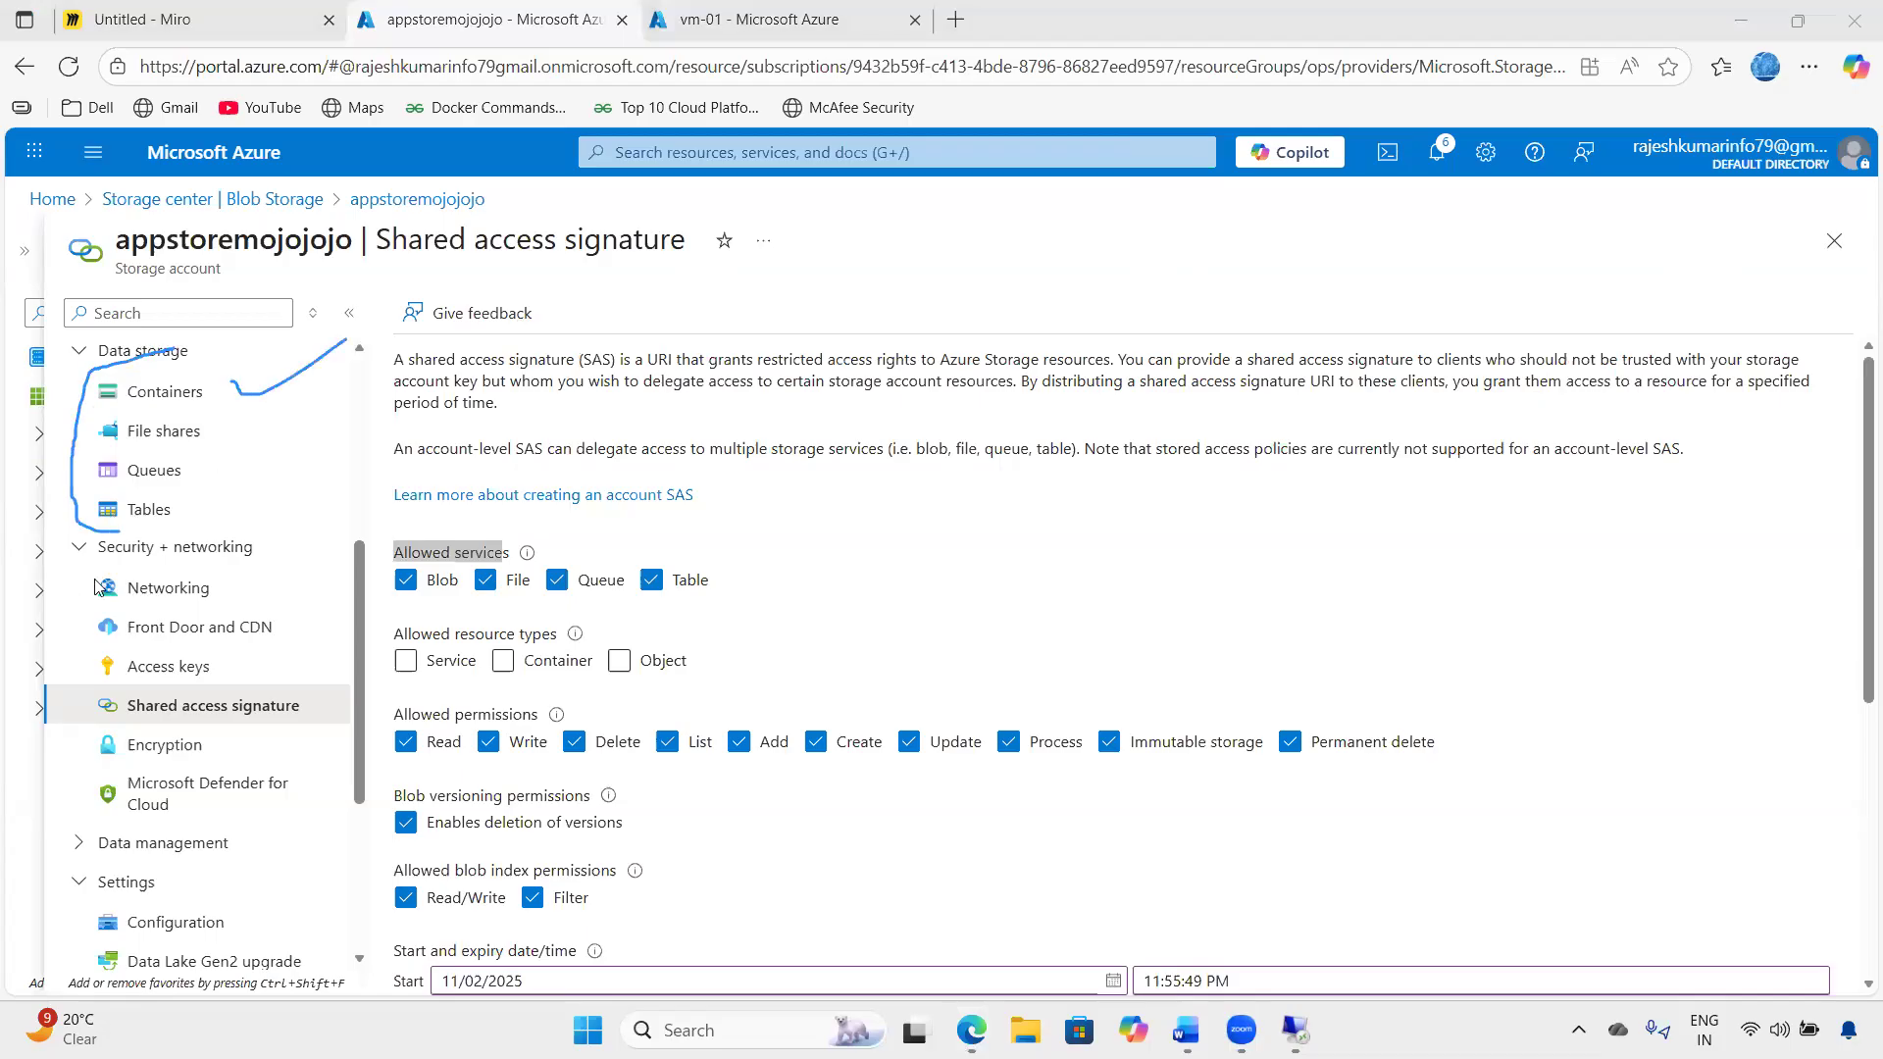
# Step: Toggle the File, Queue and Table checkboxes under Allowed services
pyautogui.click(486, 579)
pyautogui.click(557, 579)
pyautogui.click(657, 581)
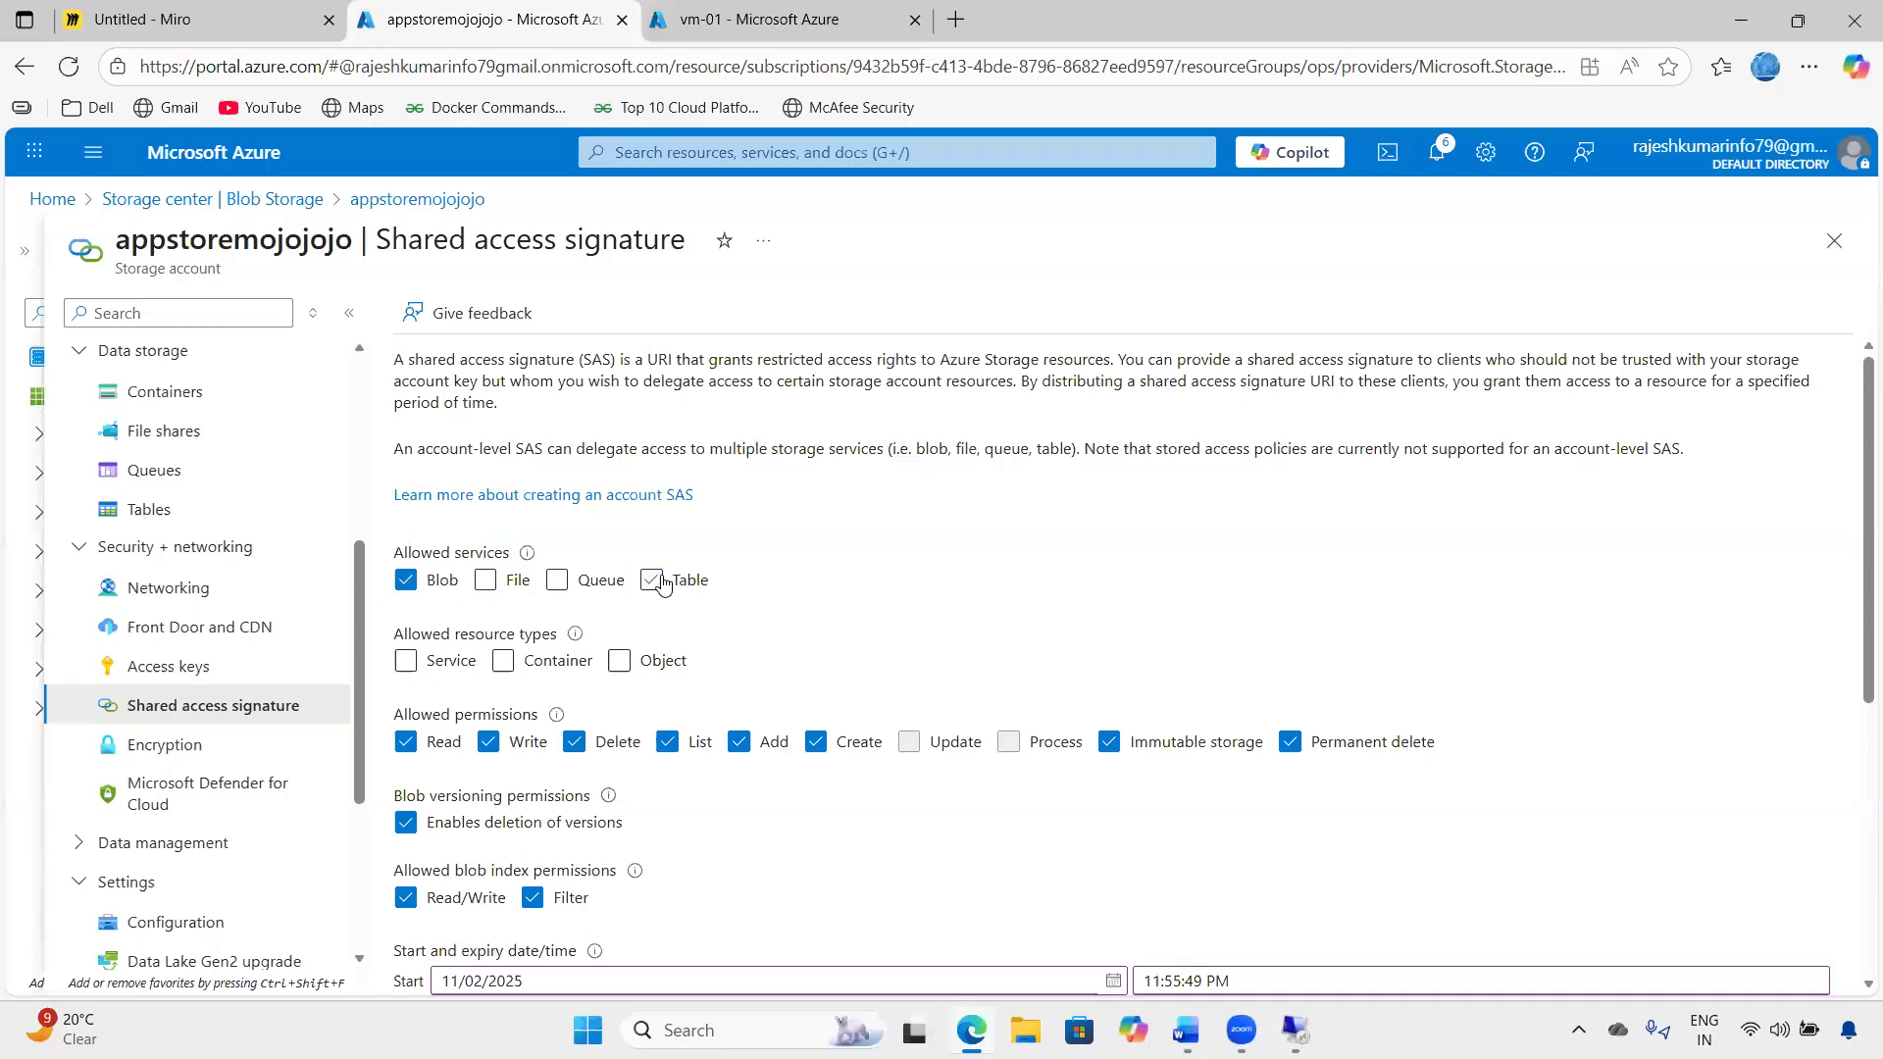
pyautogui.click(661, 582)
pyautogui.click(557, 580)
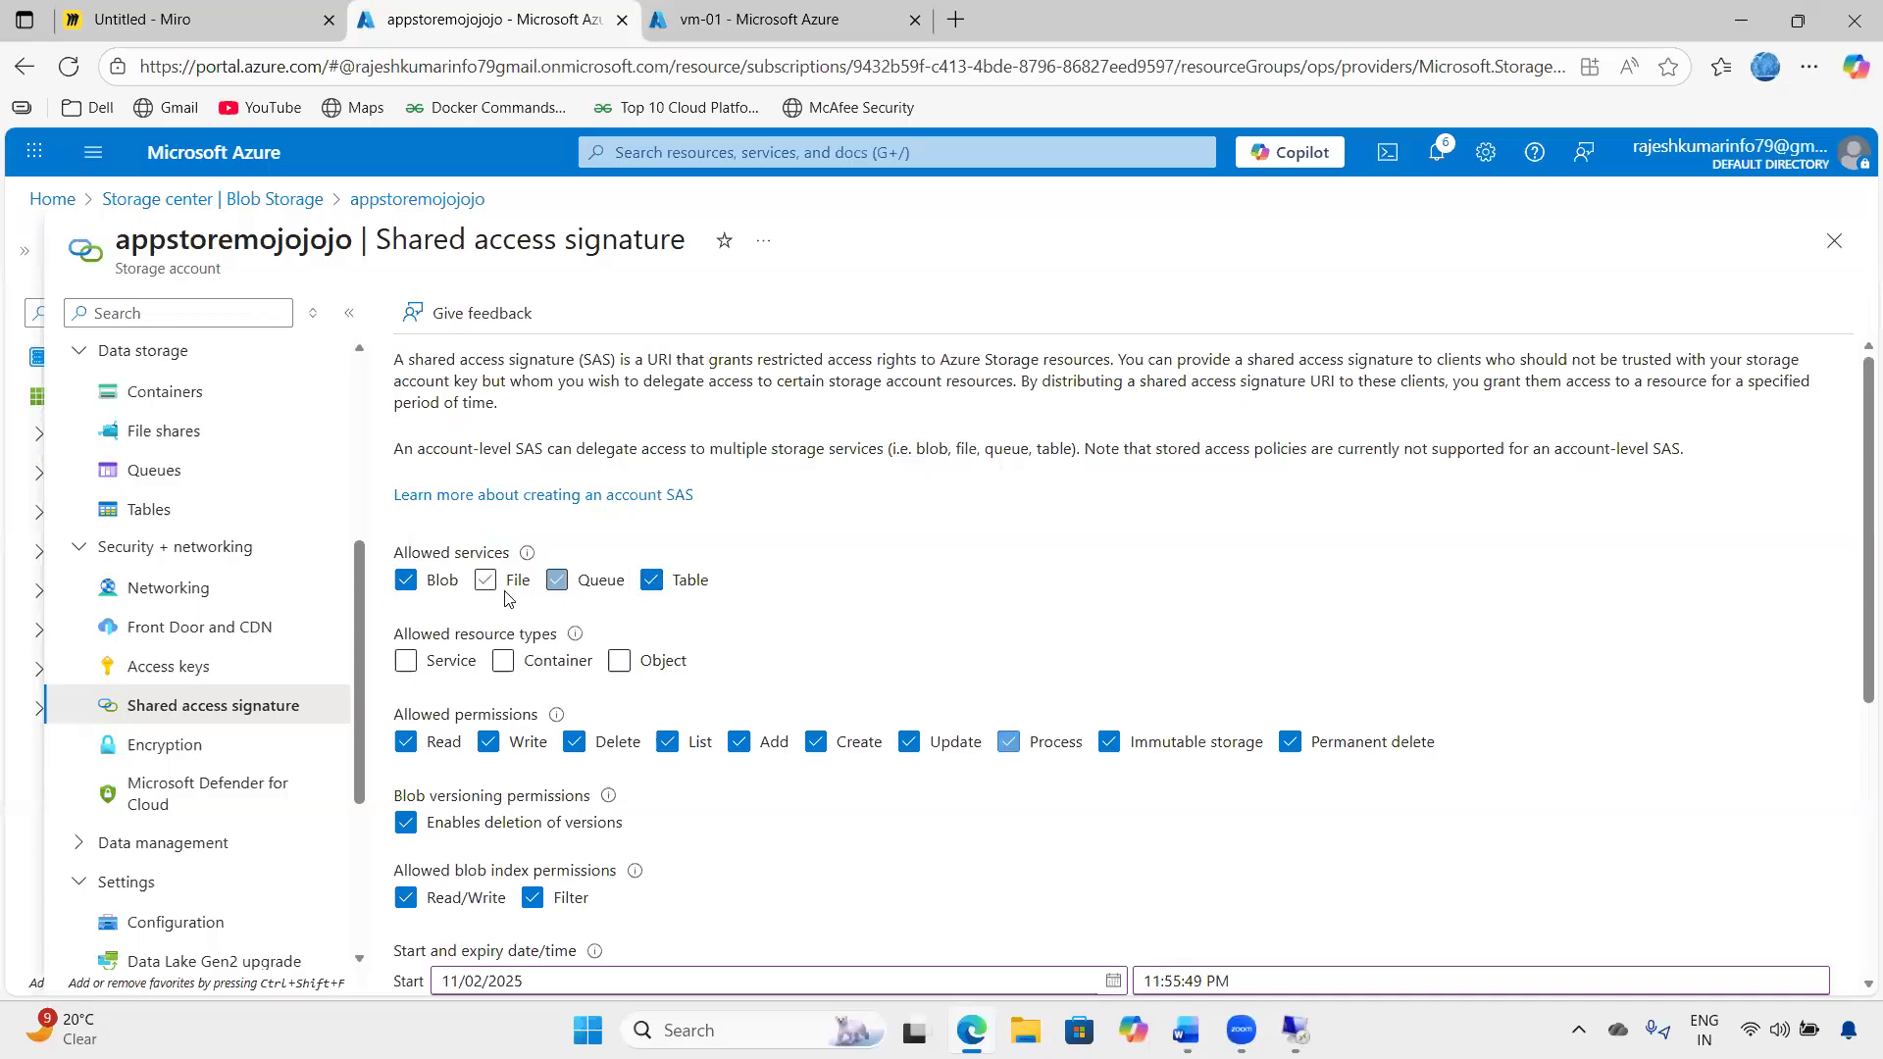
pyautogui.scroll(-5, 931, 642)
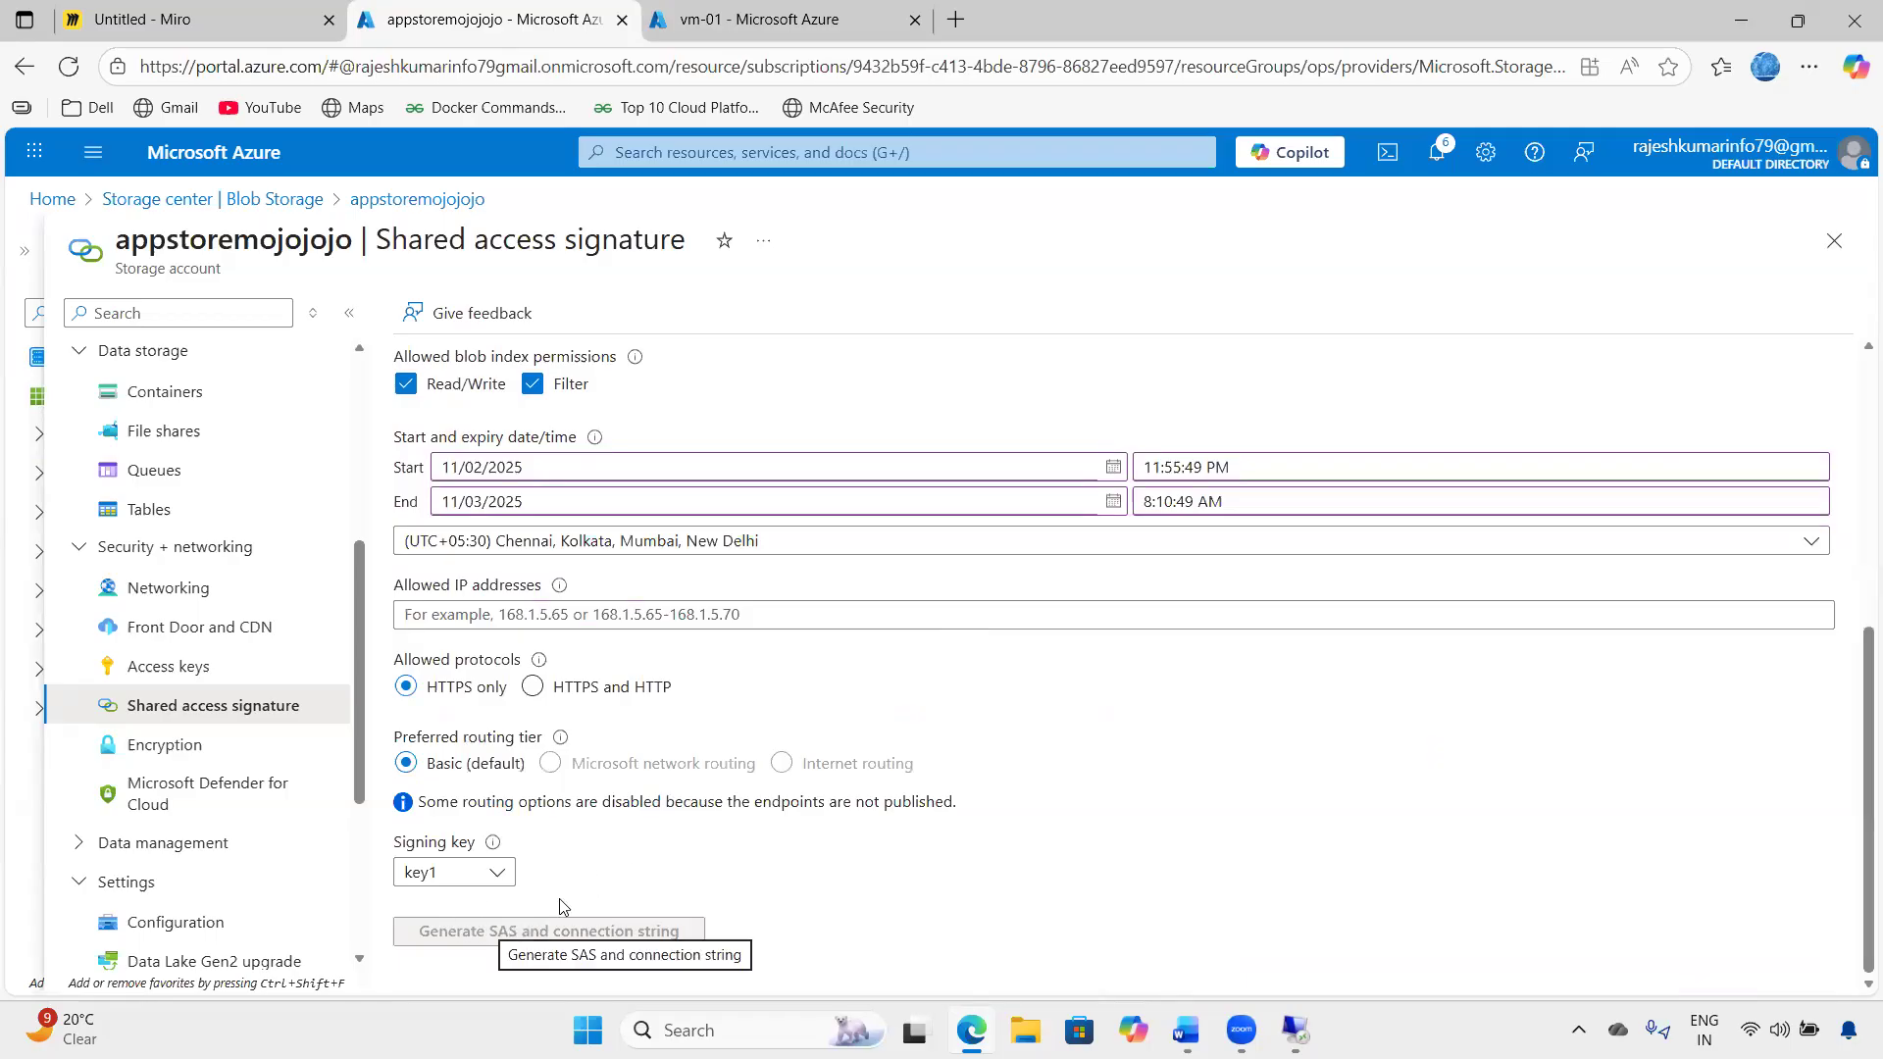
pyautogui.scroll(4, 584, 914)
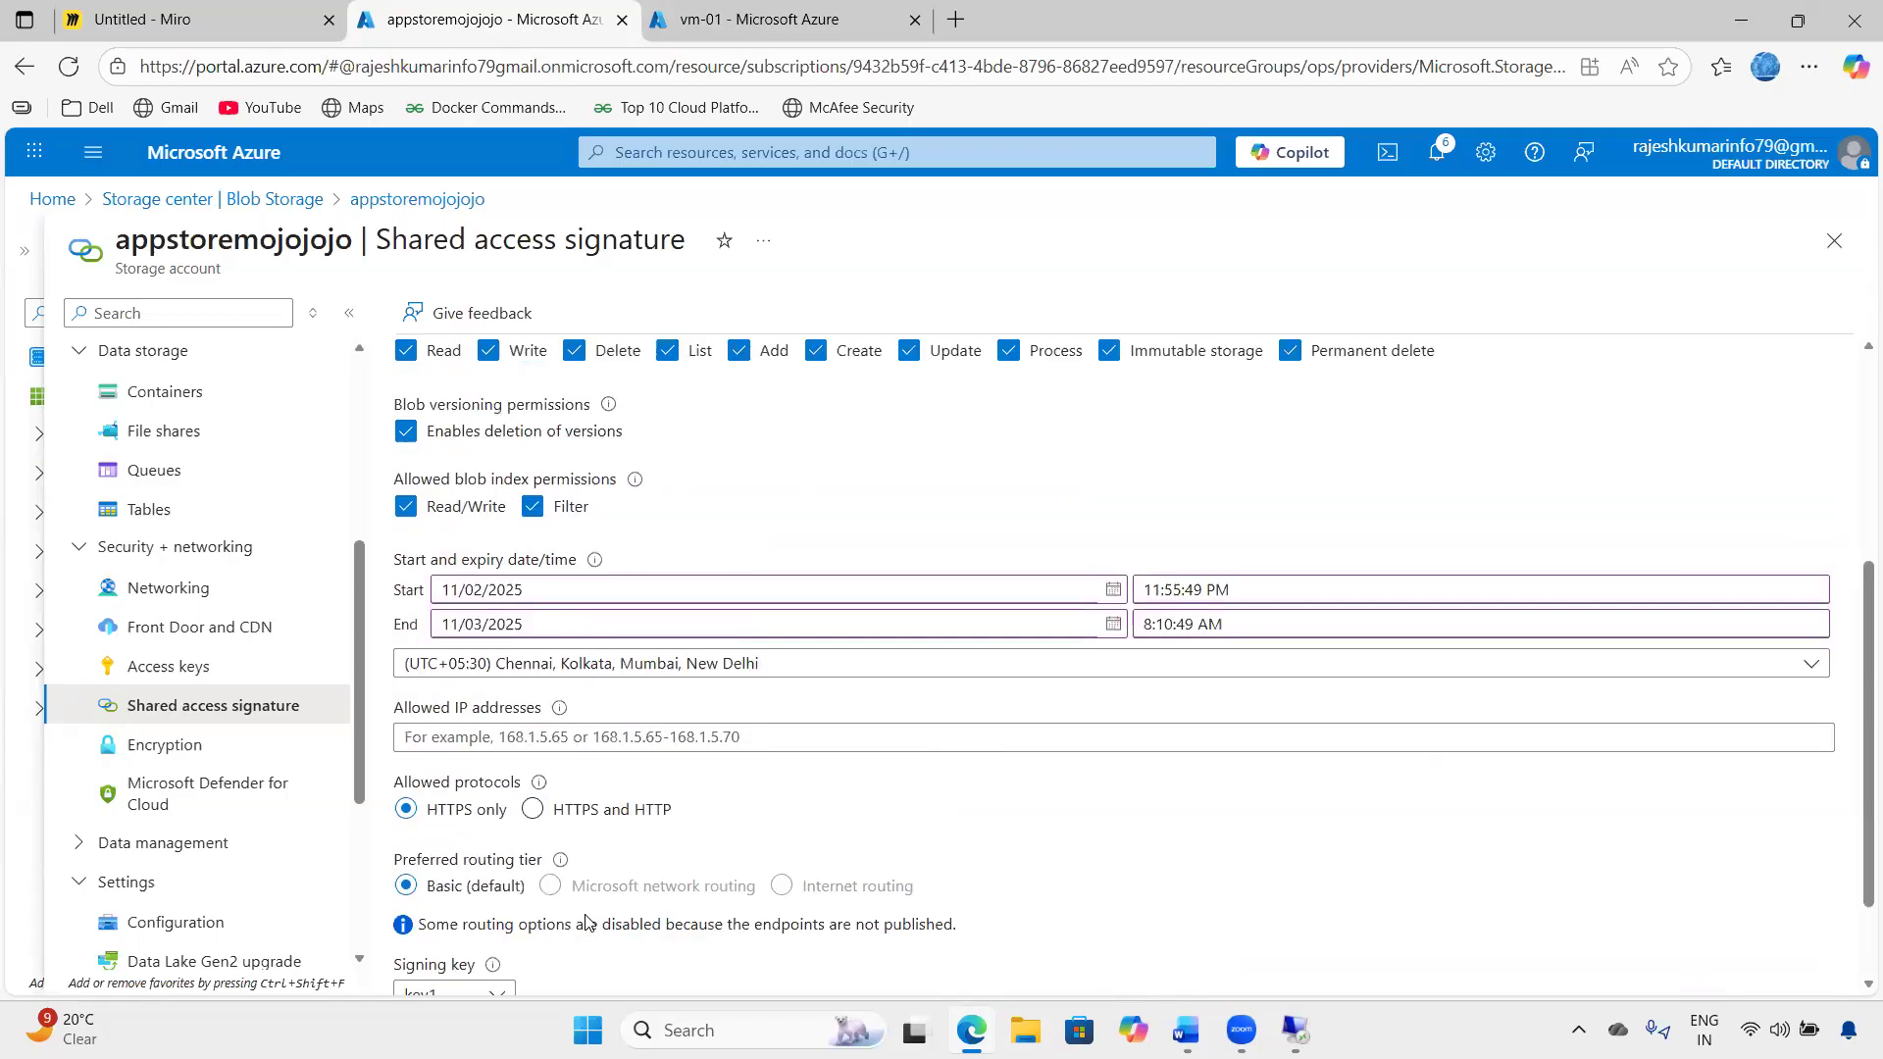
# Step: Allow Service, Container and Object resource types and generate the SAS and connection string
pyautogui.click(406, 515)
pyautogui.click(503, 515)
pyautogui.click(617, 515)
pyautogui.scroll(-4, 614, 520)
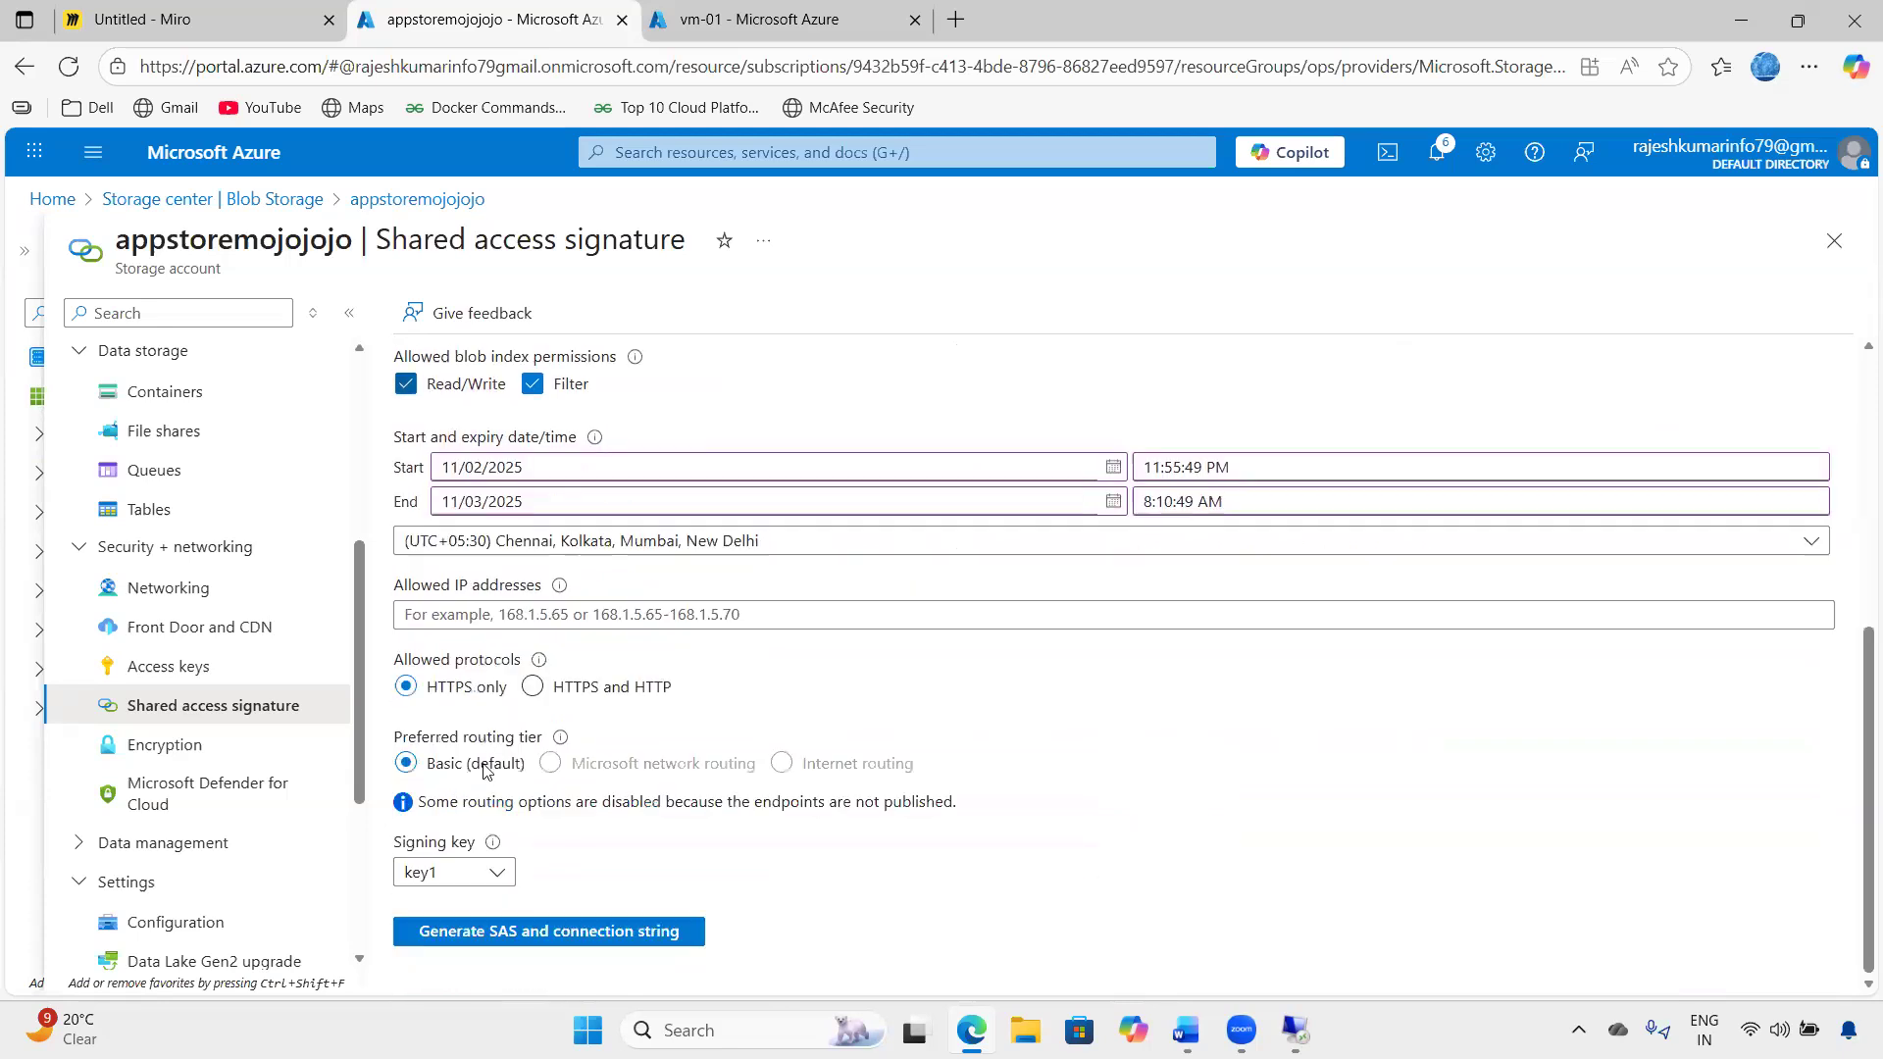
pyautogui.click(485, 926)
# Step: Highlight the SAS token, connection string, and Blob, File, Queue and Table service SAS URLs
pyautogui.scroll(-5, 507, 538)
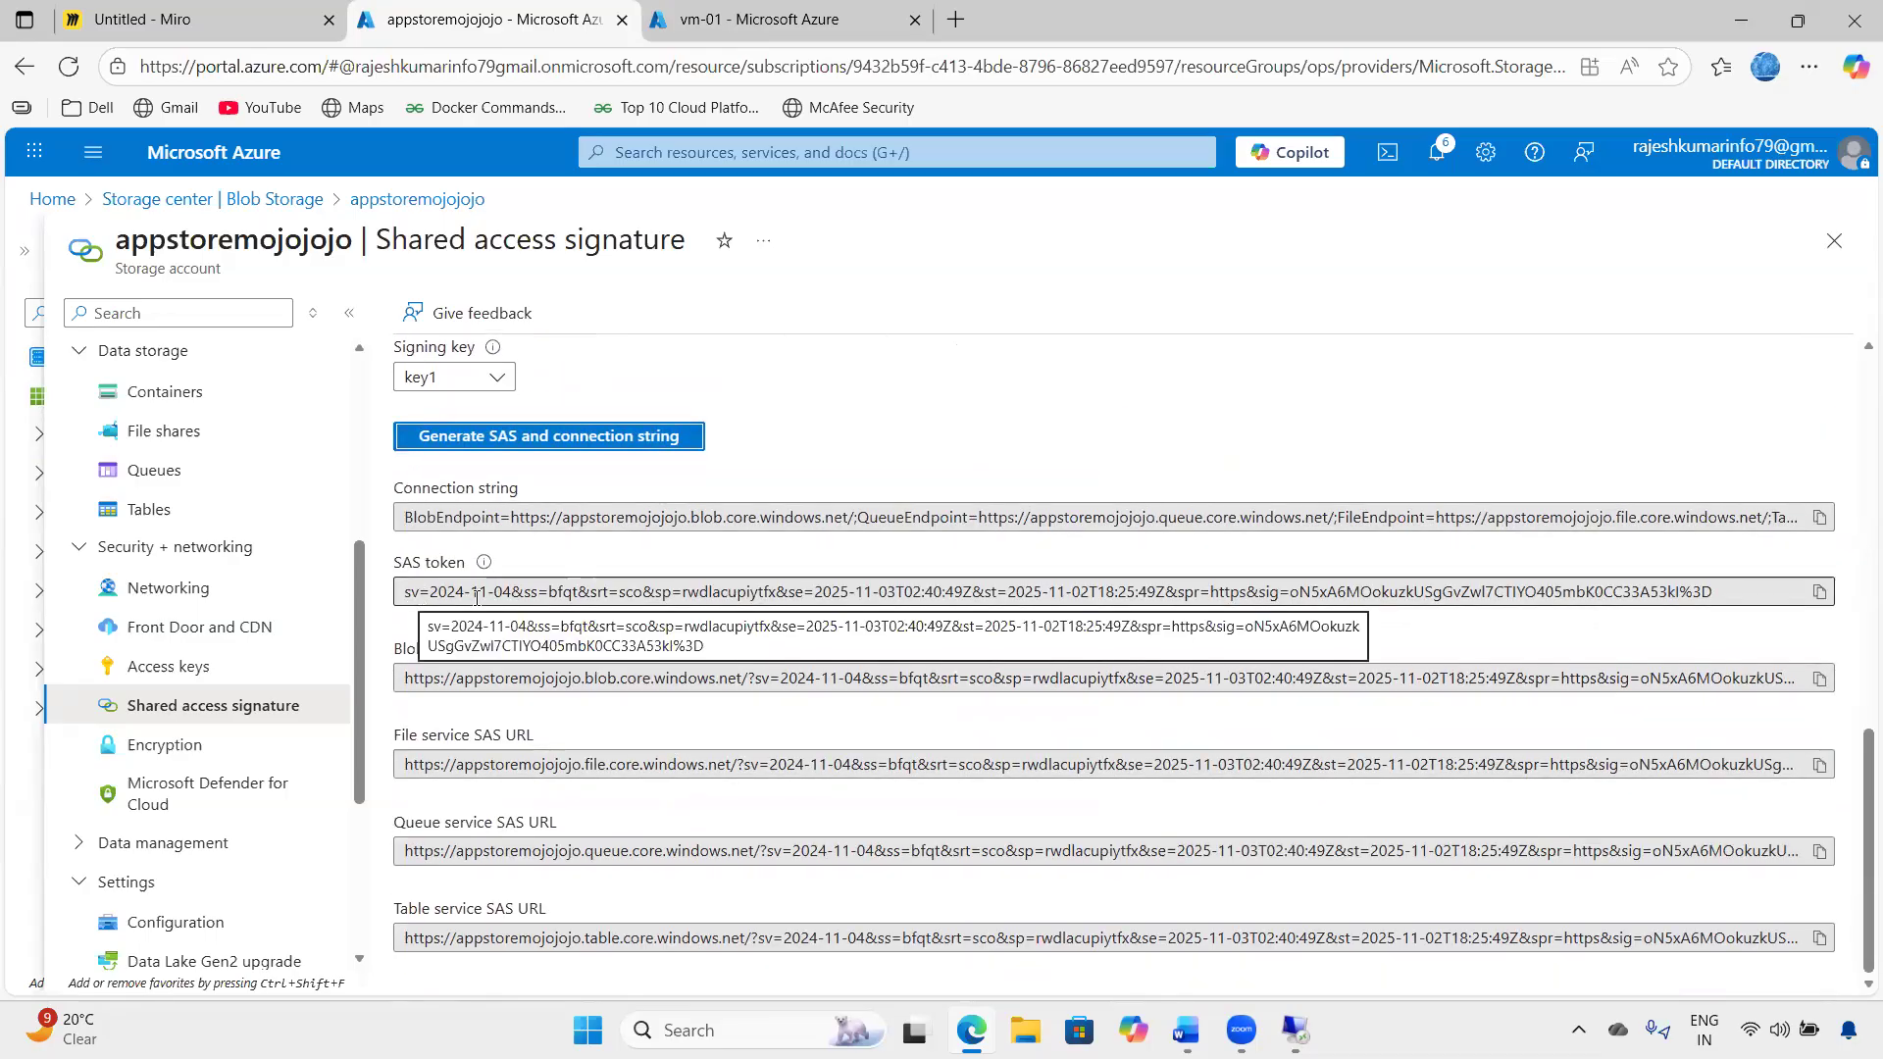
pyautogui.moveTo(406, 591); pyautogui.dragTo(538, 591)
pyautogui.click(505, 672)
pyautogui.moveTo(597, 677); pyautogui.dragTo(404, 677)
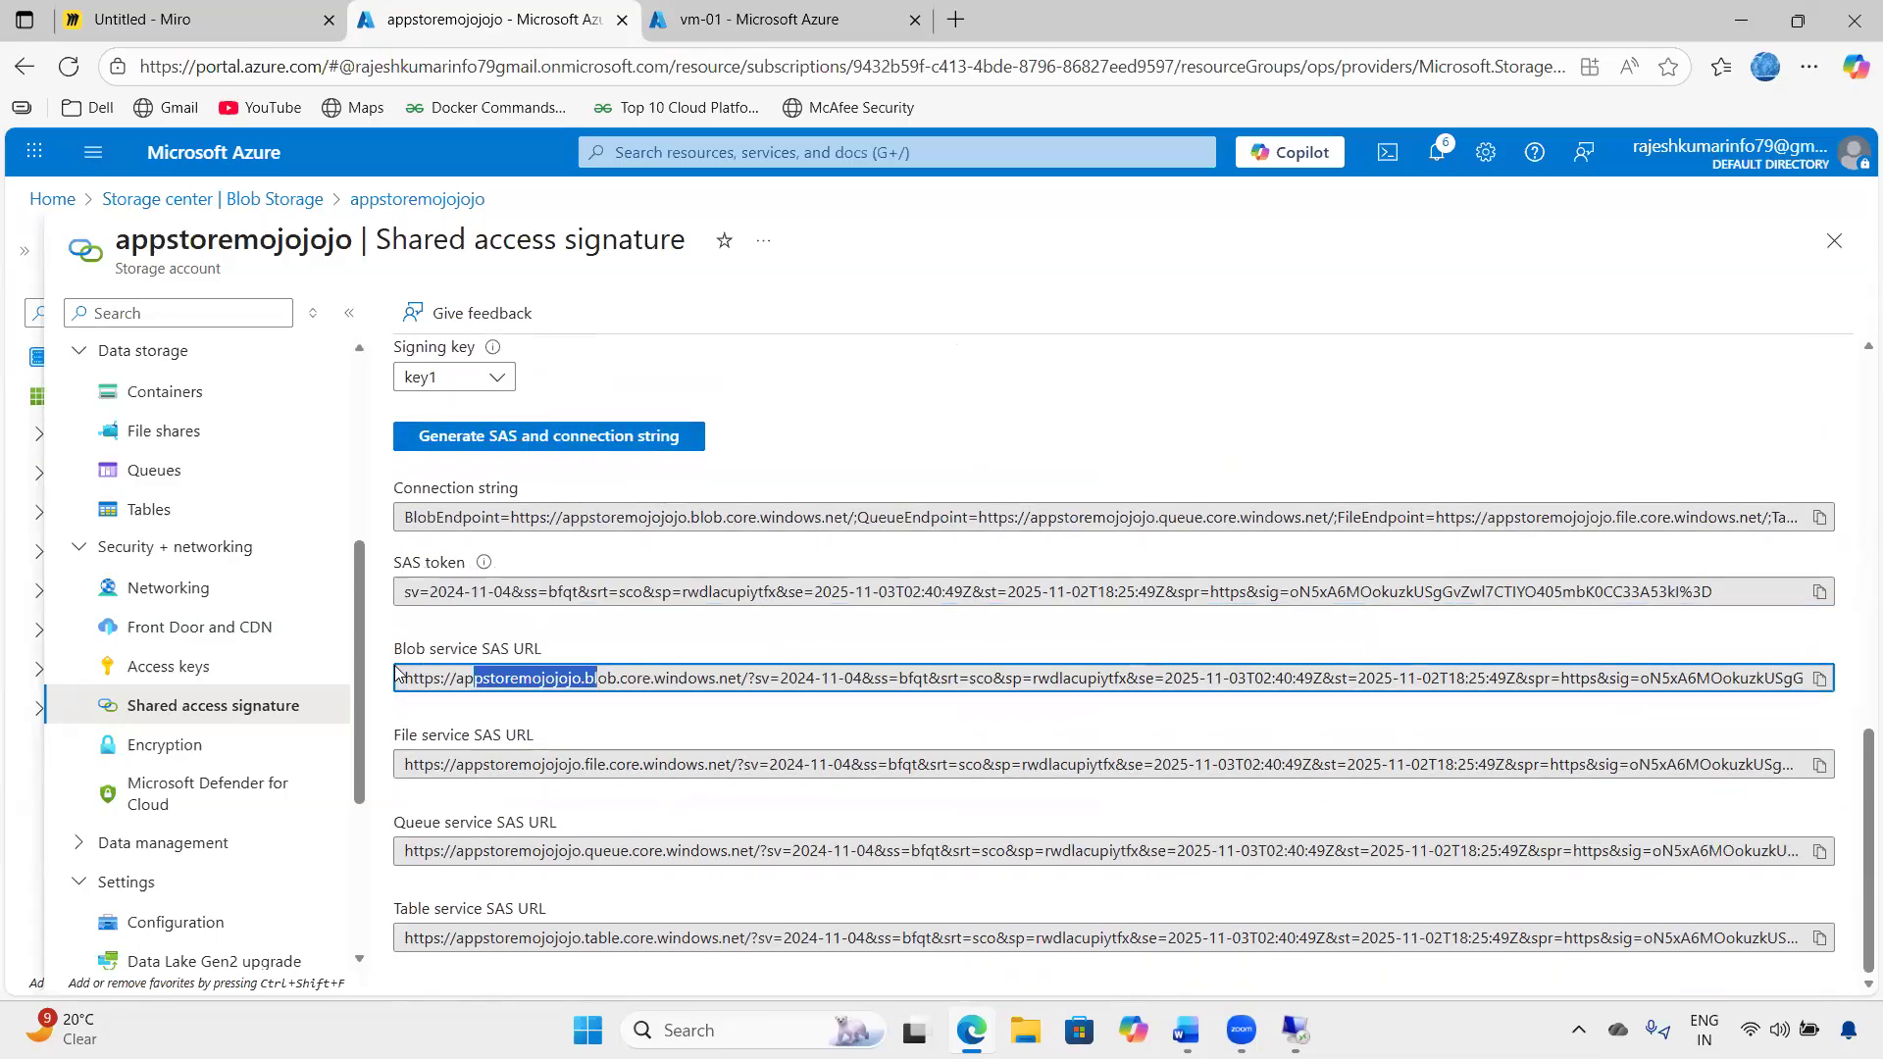
pyautogui.moveTo(424, 763); pyautogui.dragTo(698, 764)
pyautogui.moveTo(417, 850); pyautogui.dragTo(691, 850)
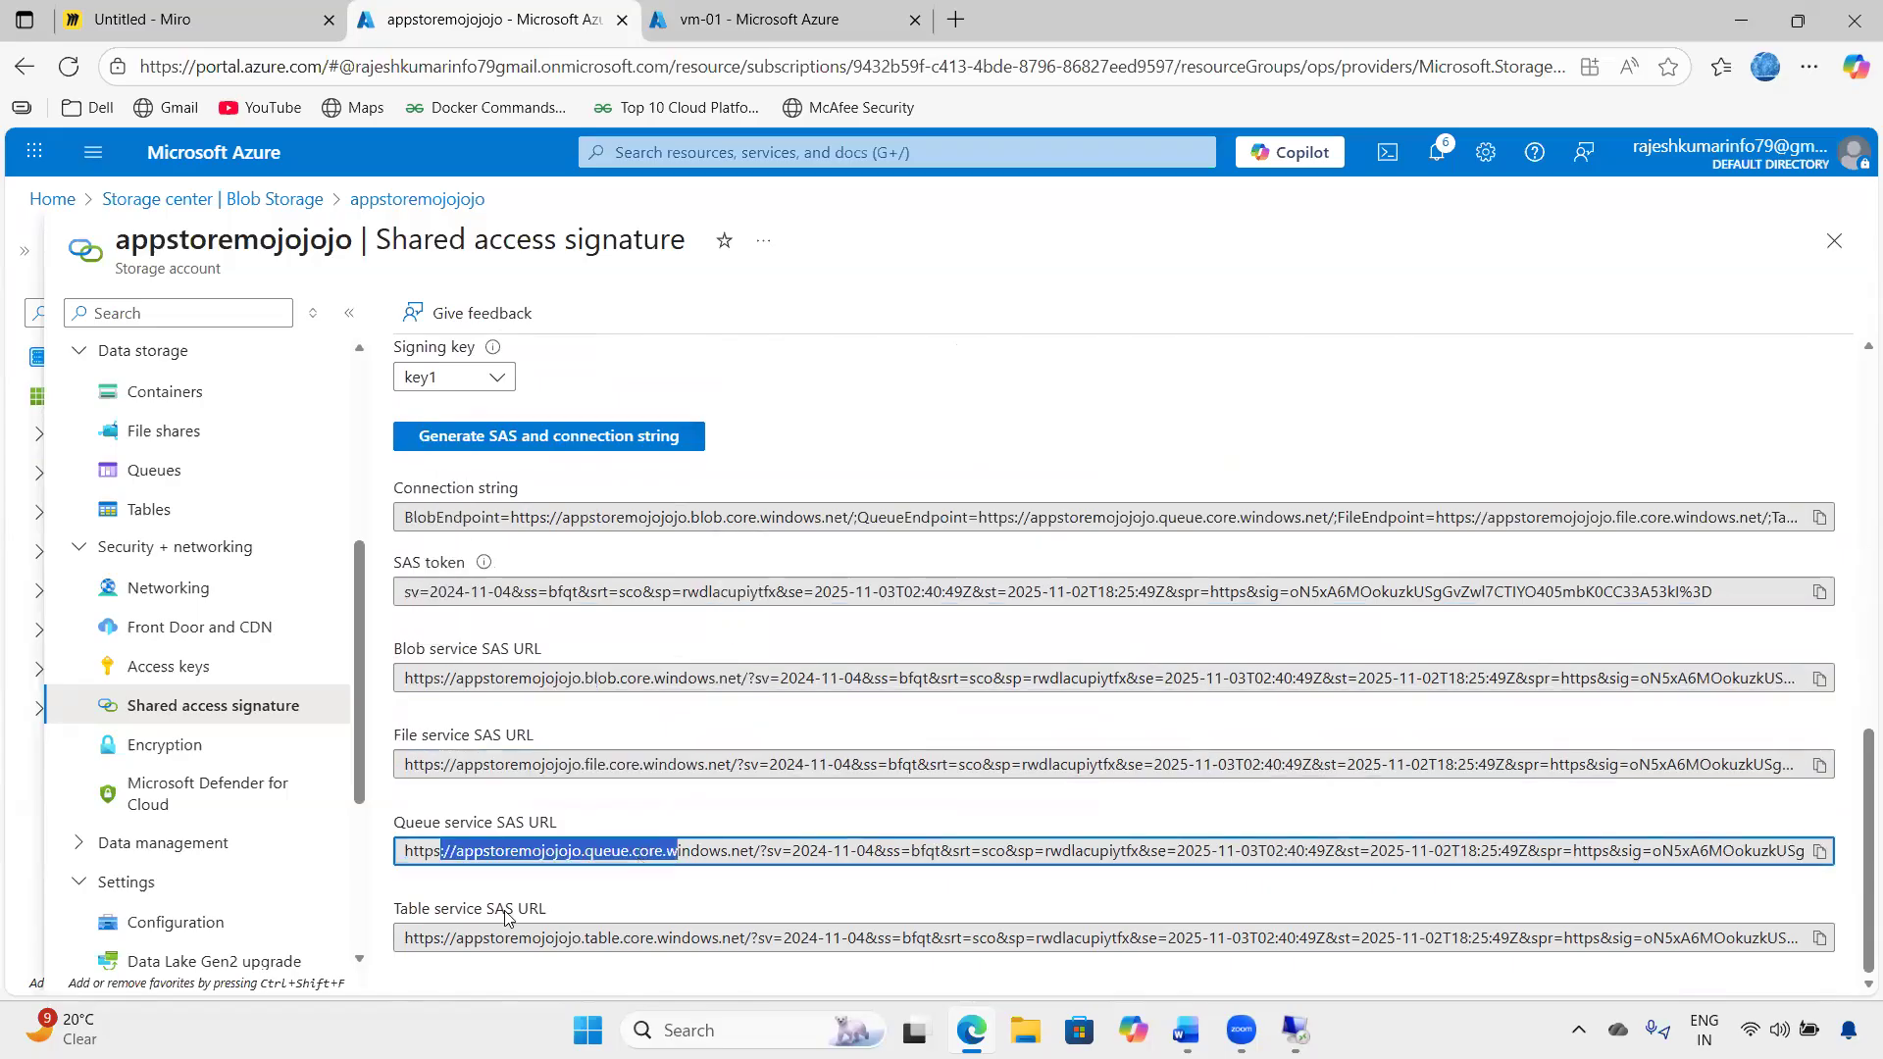
pyautogui.click(490, 938)
pyautogui.moveTo(800, 969); pyautogui.dragTo(1019, 967)
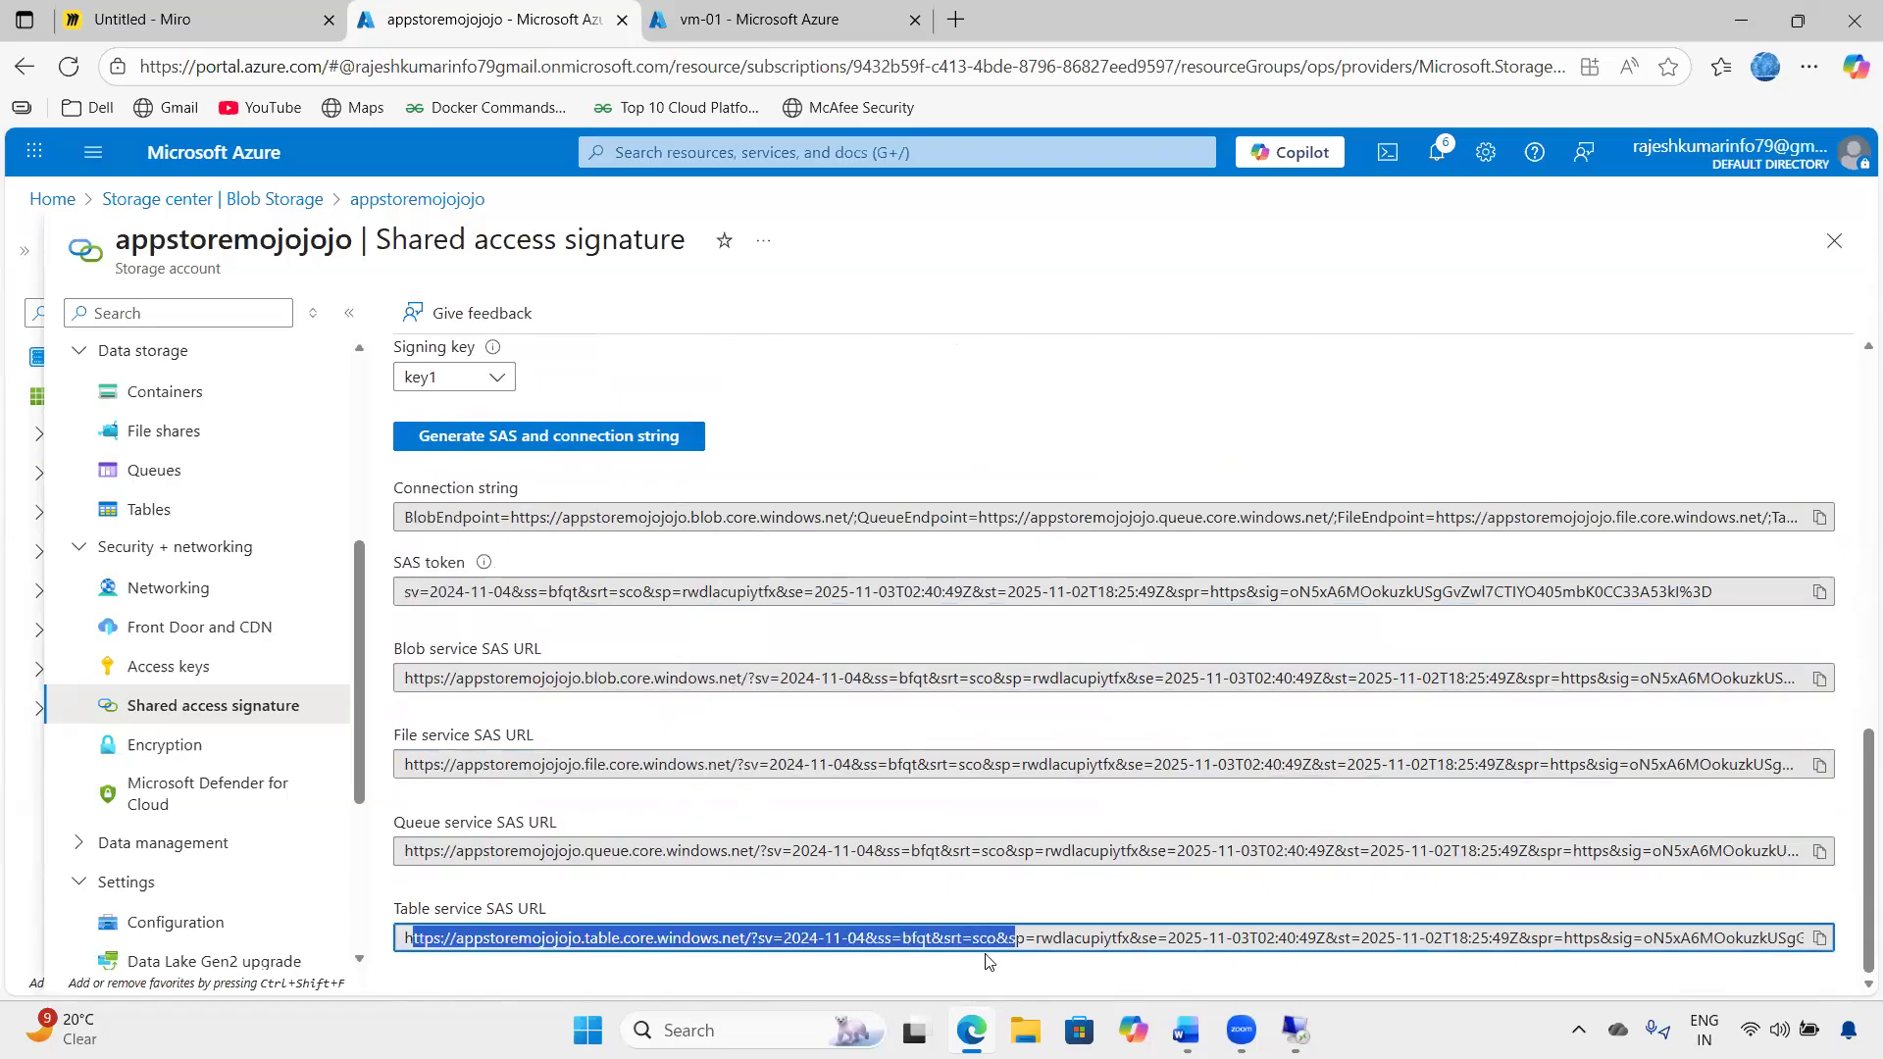
pyautogui.moveTo(763, 511); pyautogui.dragTo(1044, 506)
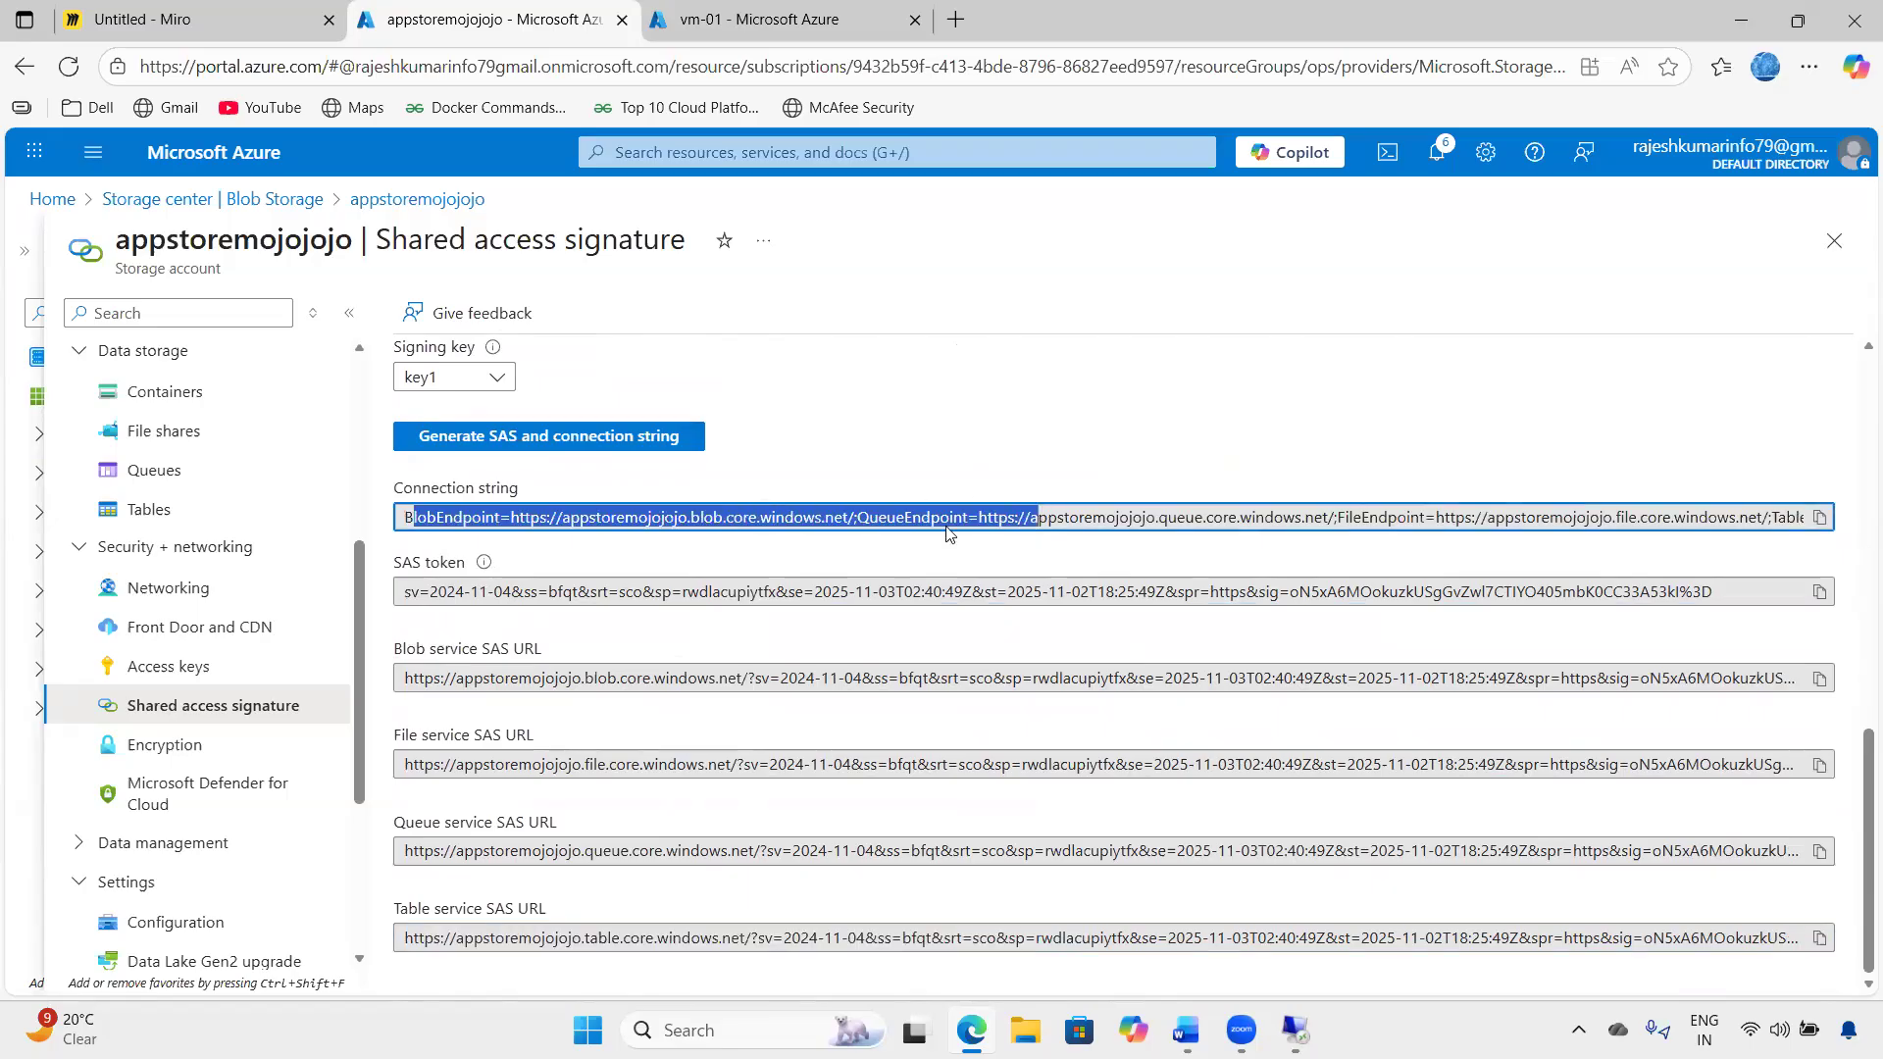
pyautogui.moveTo(410, 592); pyautogui.dragTo(857, 592)
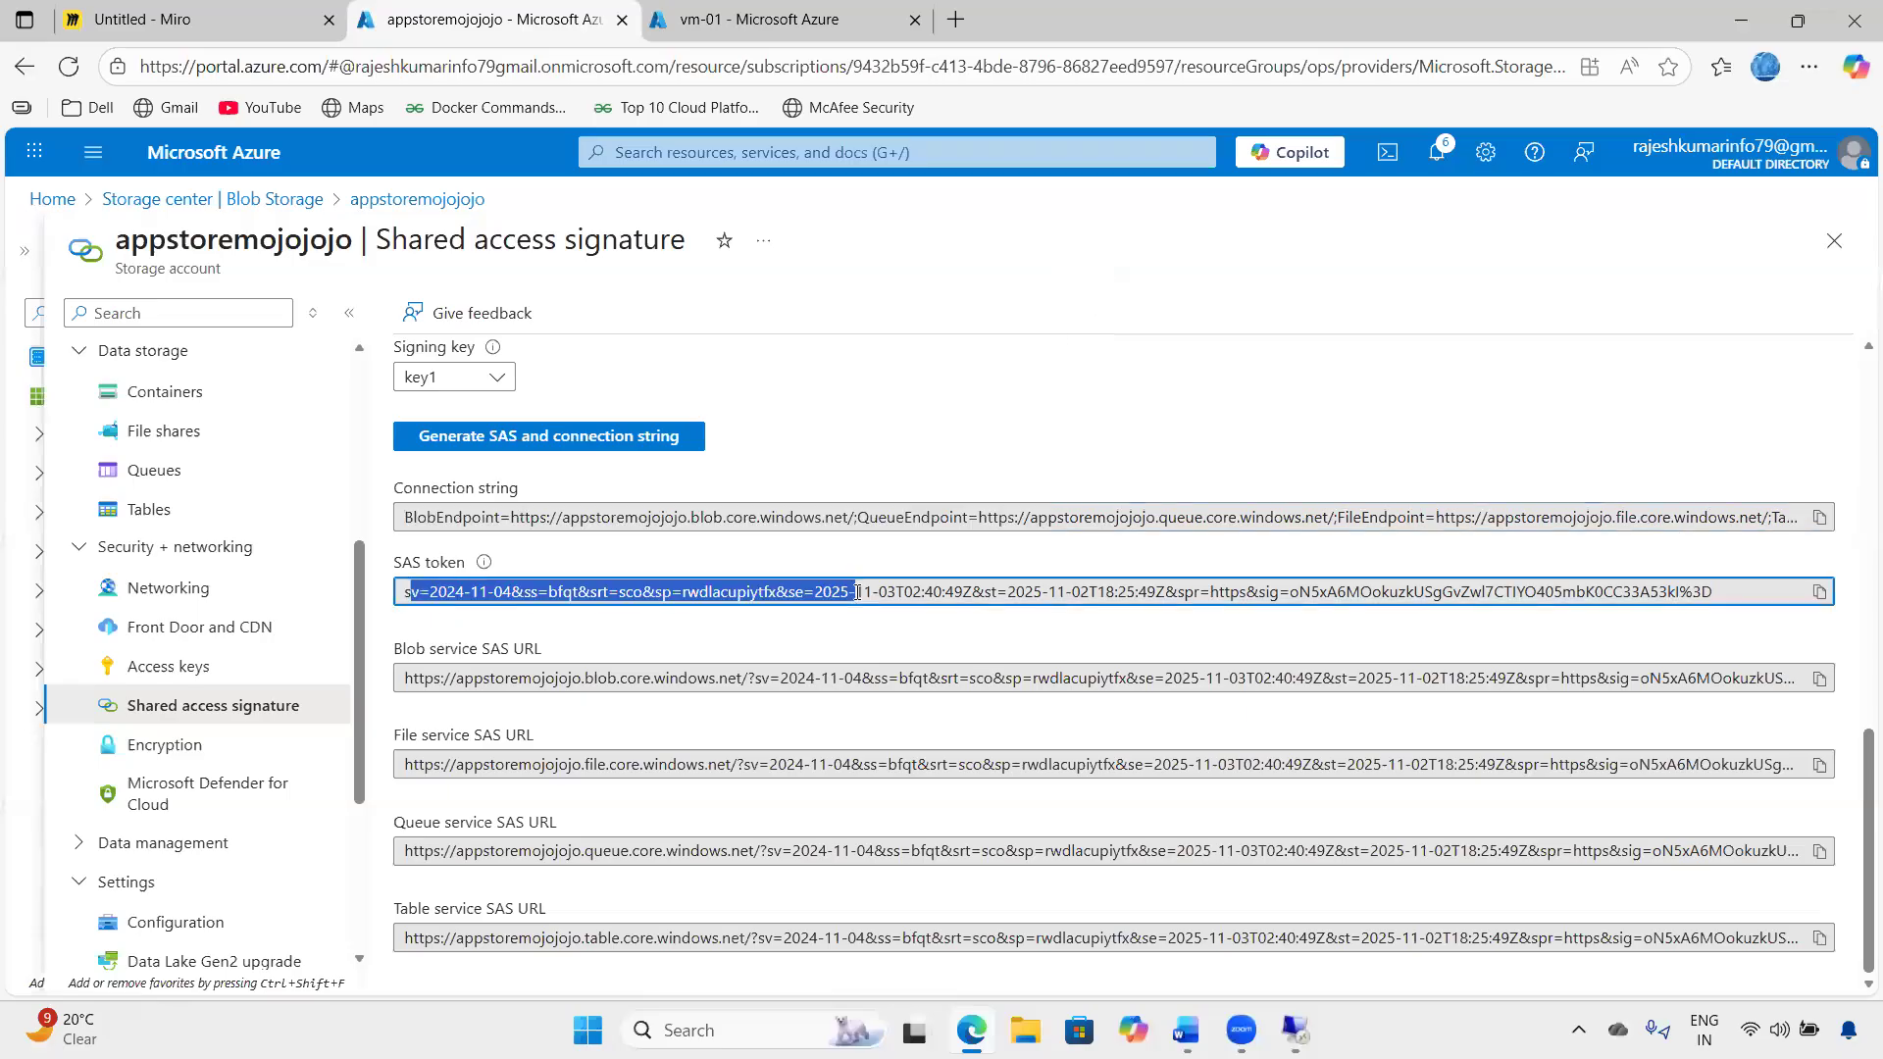
# Step: Limit allowed services to Blob and highlight the resource type and permissions labels
pyautogui.scroll(10, 500, 725)
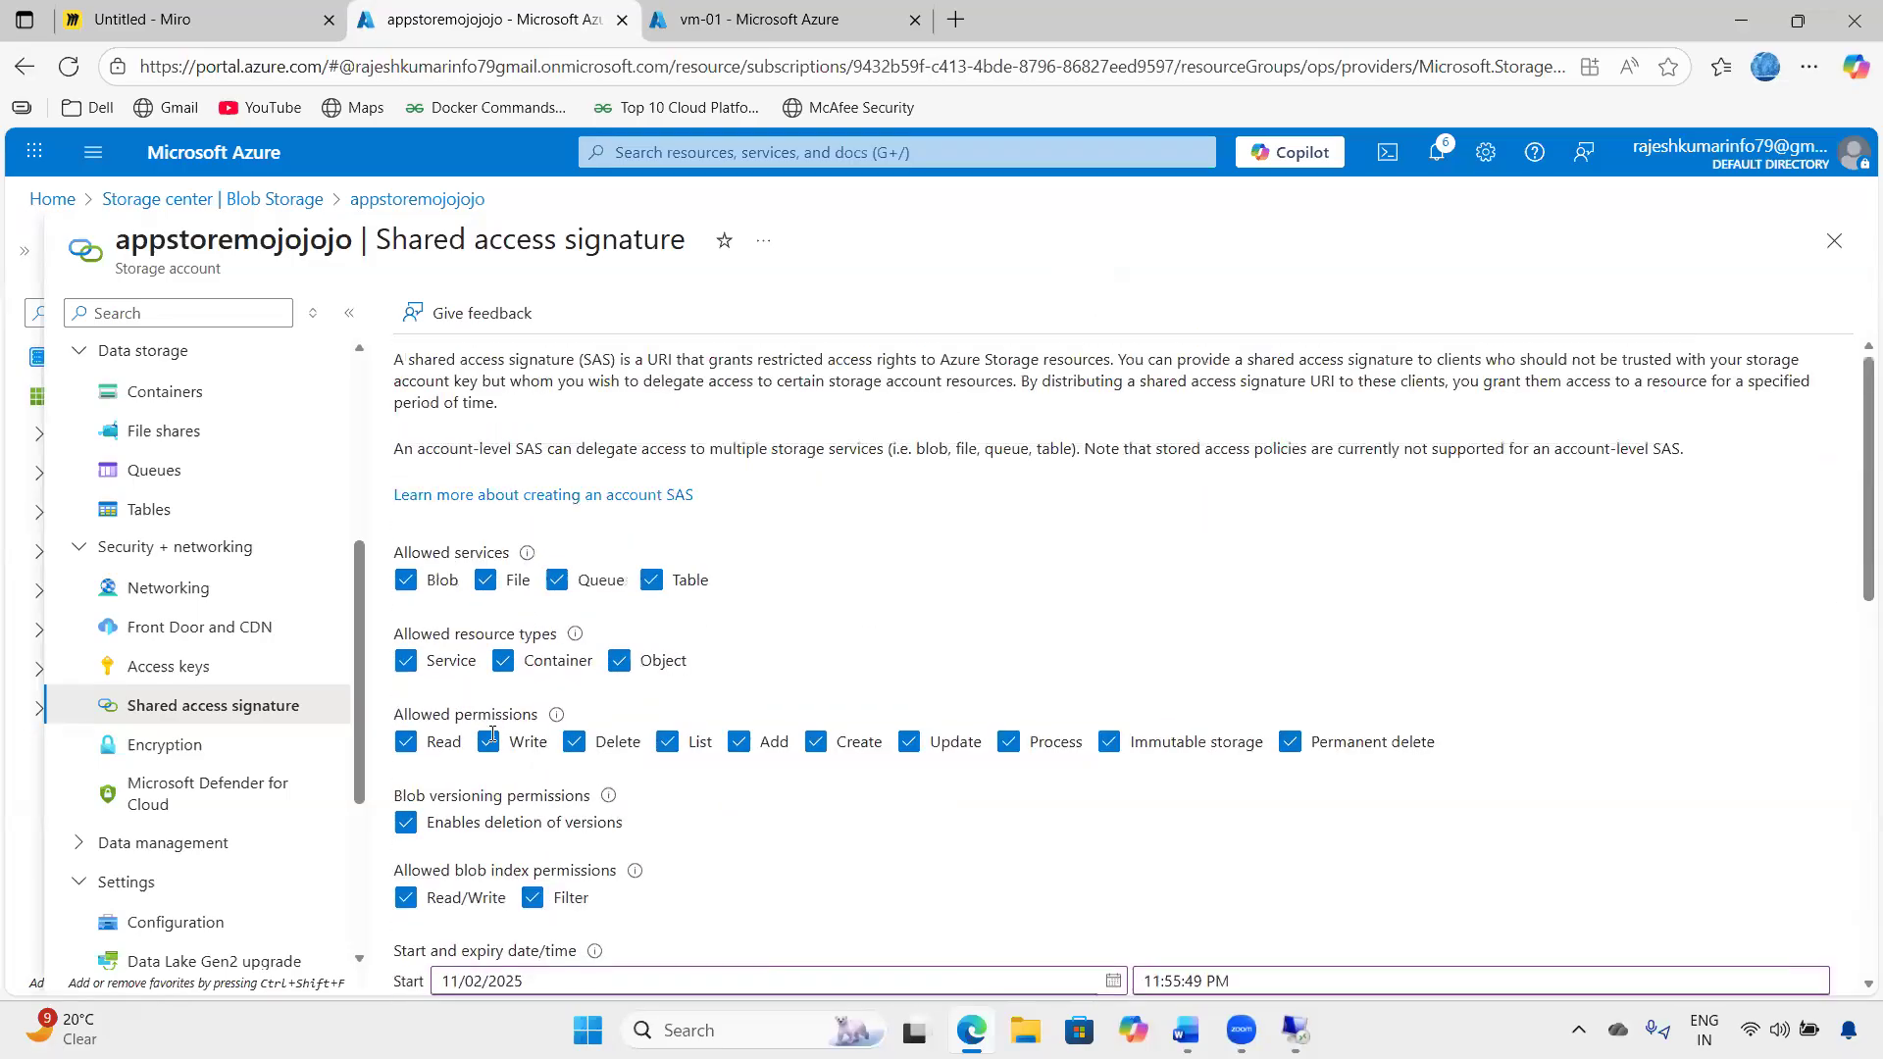
pyautogui.click(485, 580)
pyautogui.click(565, 582)
pyautogui.click(650, 583)
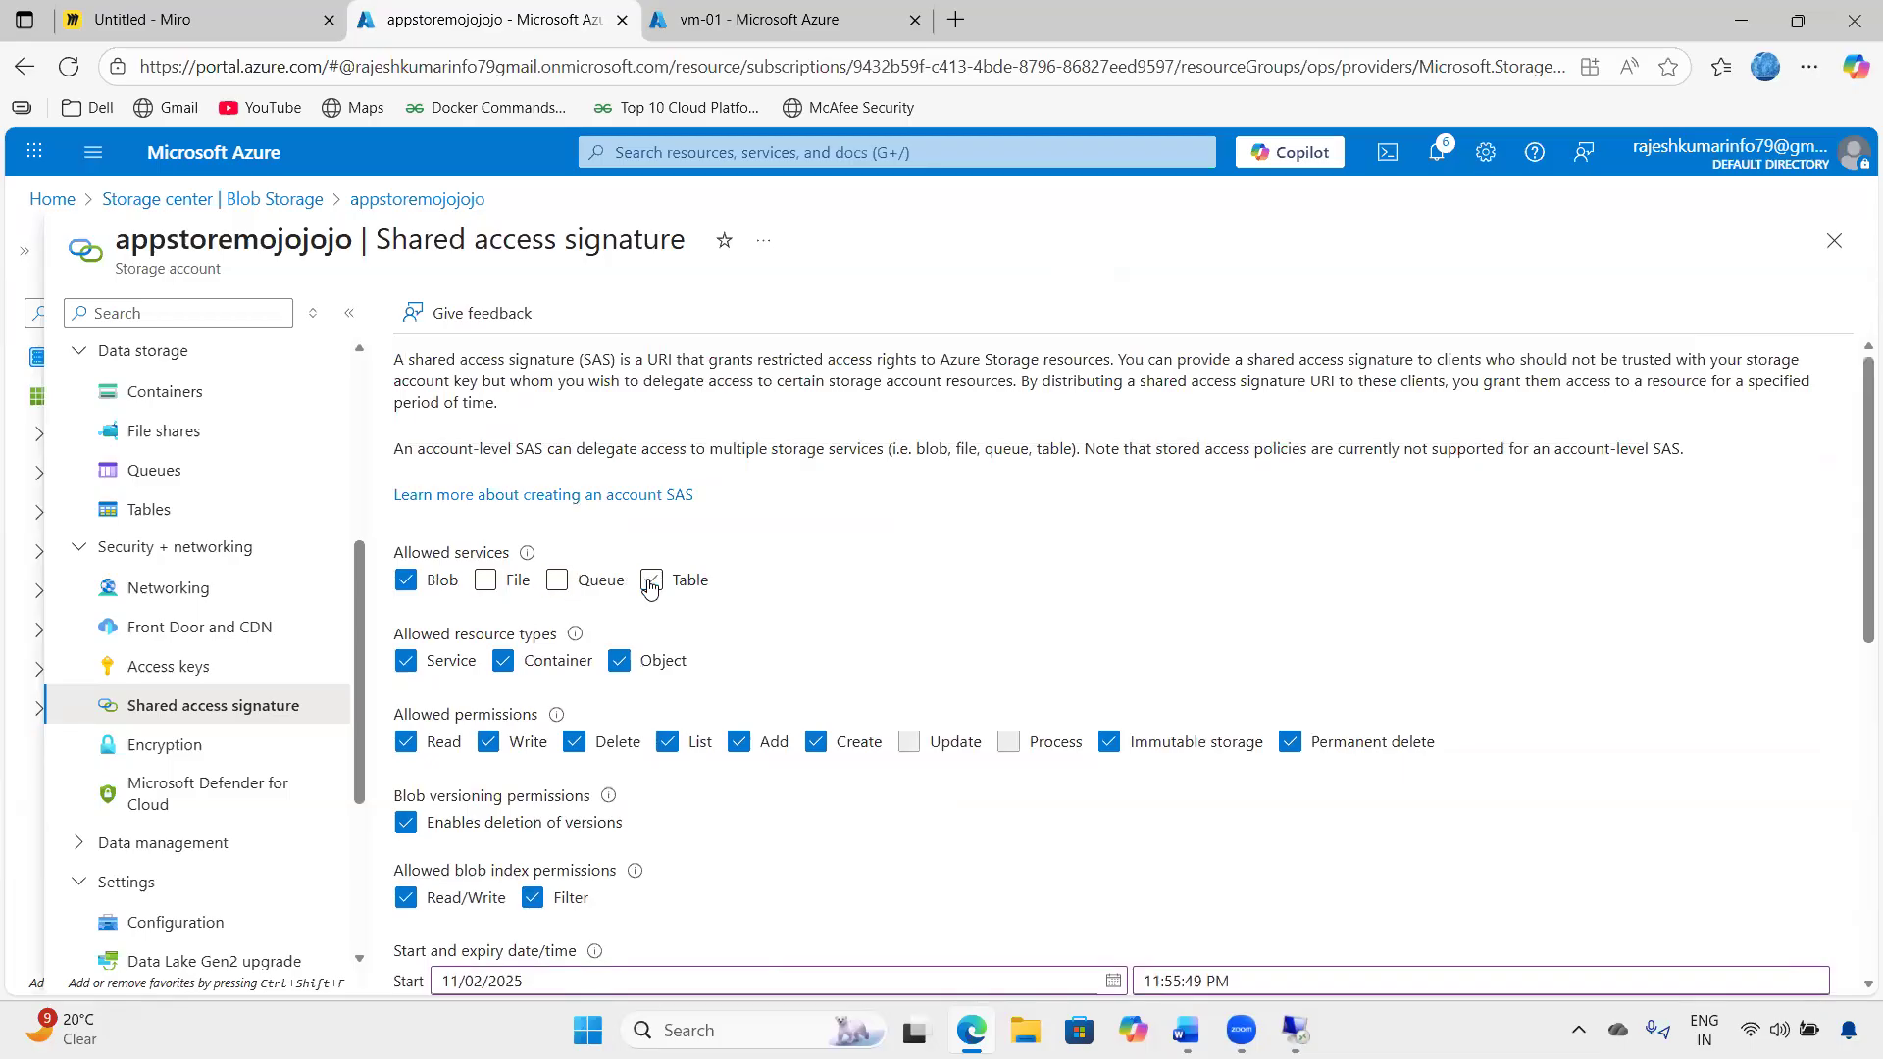
pyautogui.doubleClick(436, 662)
pyautogui.moveTo(534, 664); pyautogui.dragTo(746, 664)
pyautogui.click(796, 670)
pyautogui.moveTo(578, 713); pyautogui.dragTo(413, 715)
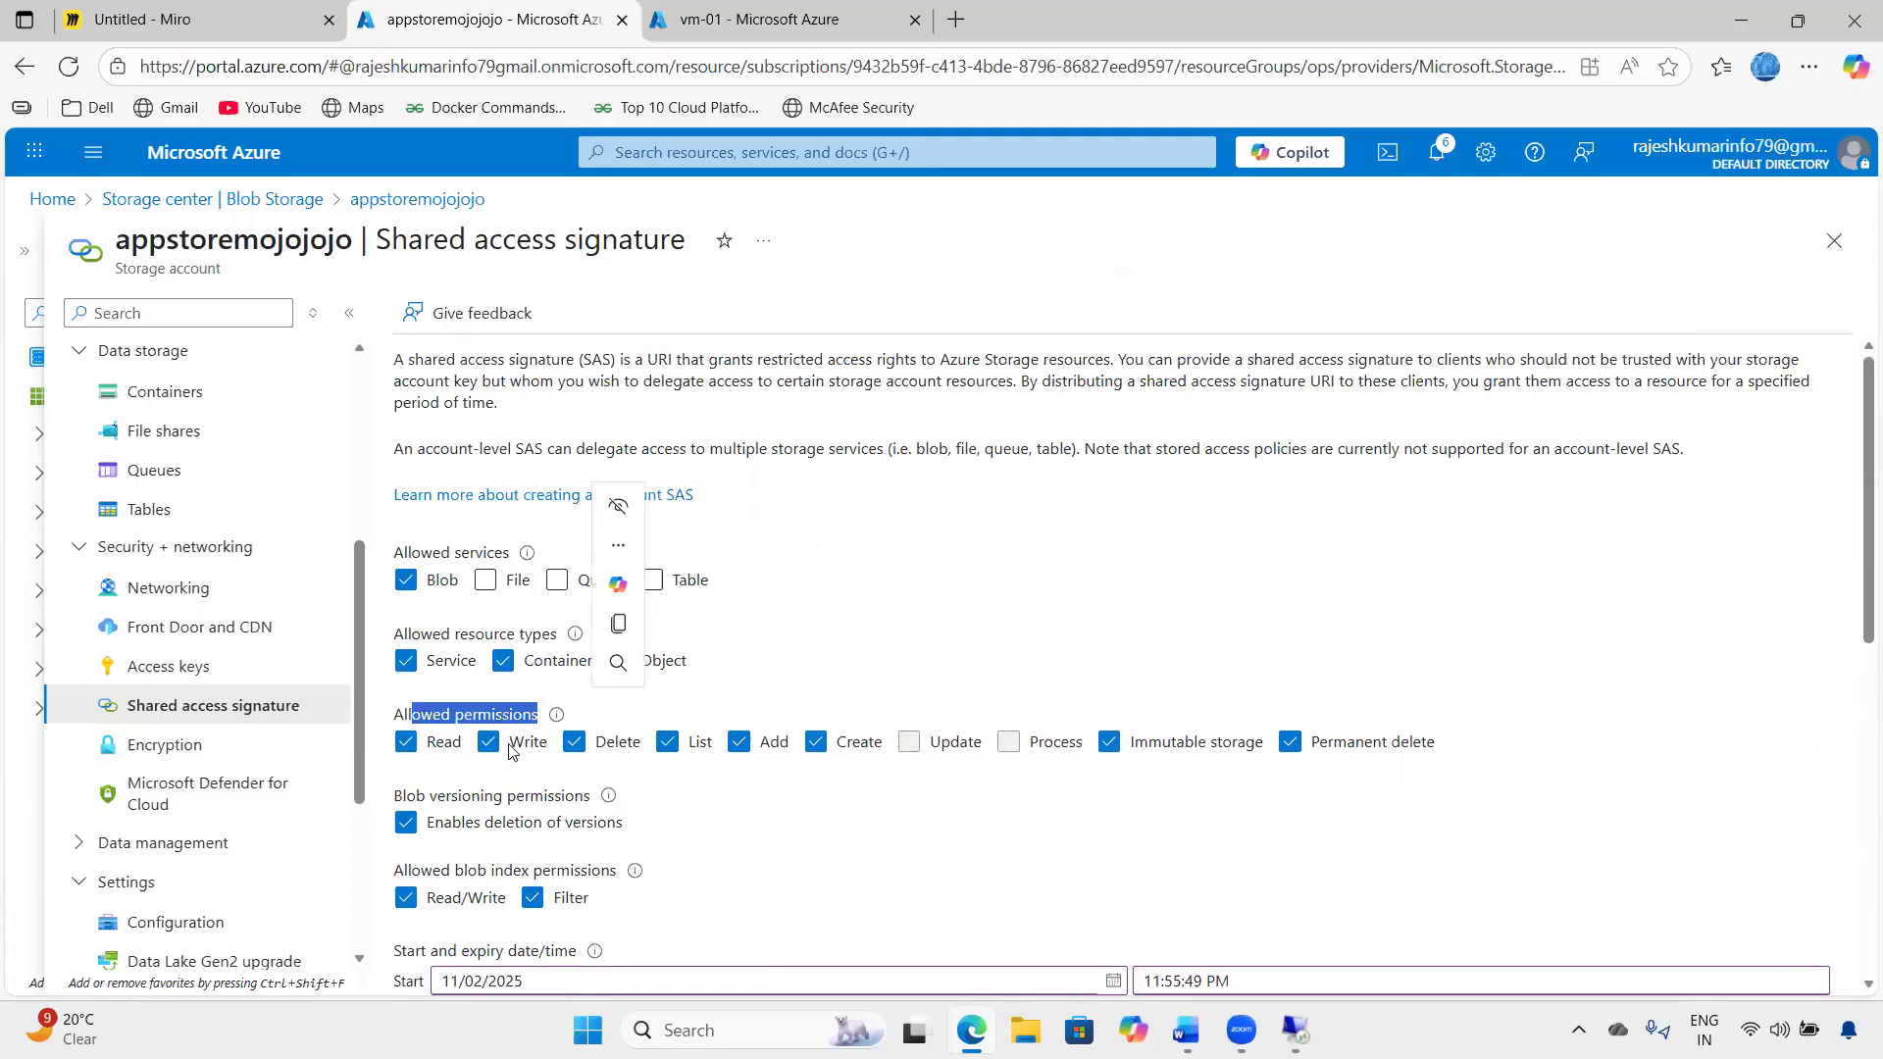
# Step: Experiment with toggling the Write, Delete and List permissions
pyautogui.click(489, 741)
pyautogui.click(575, 741)
pyautogui.click(667, 741)
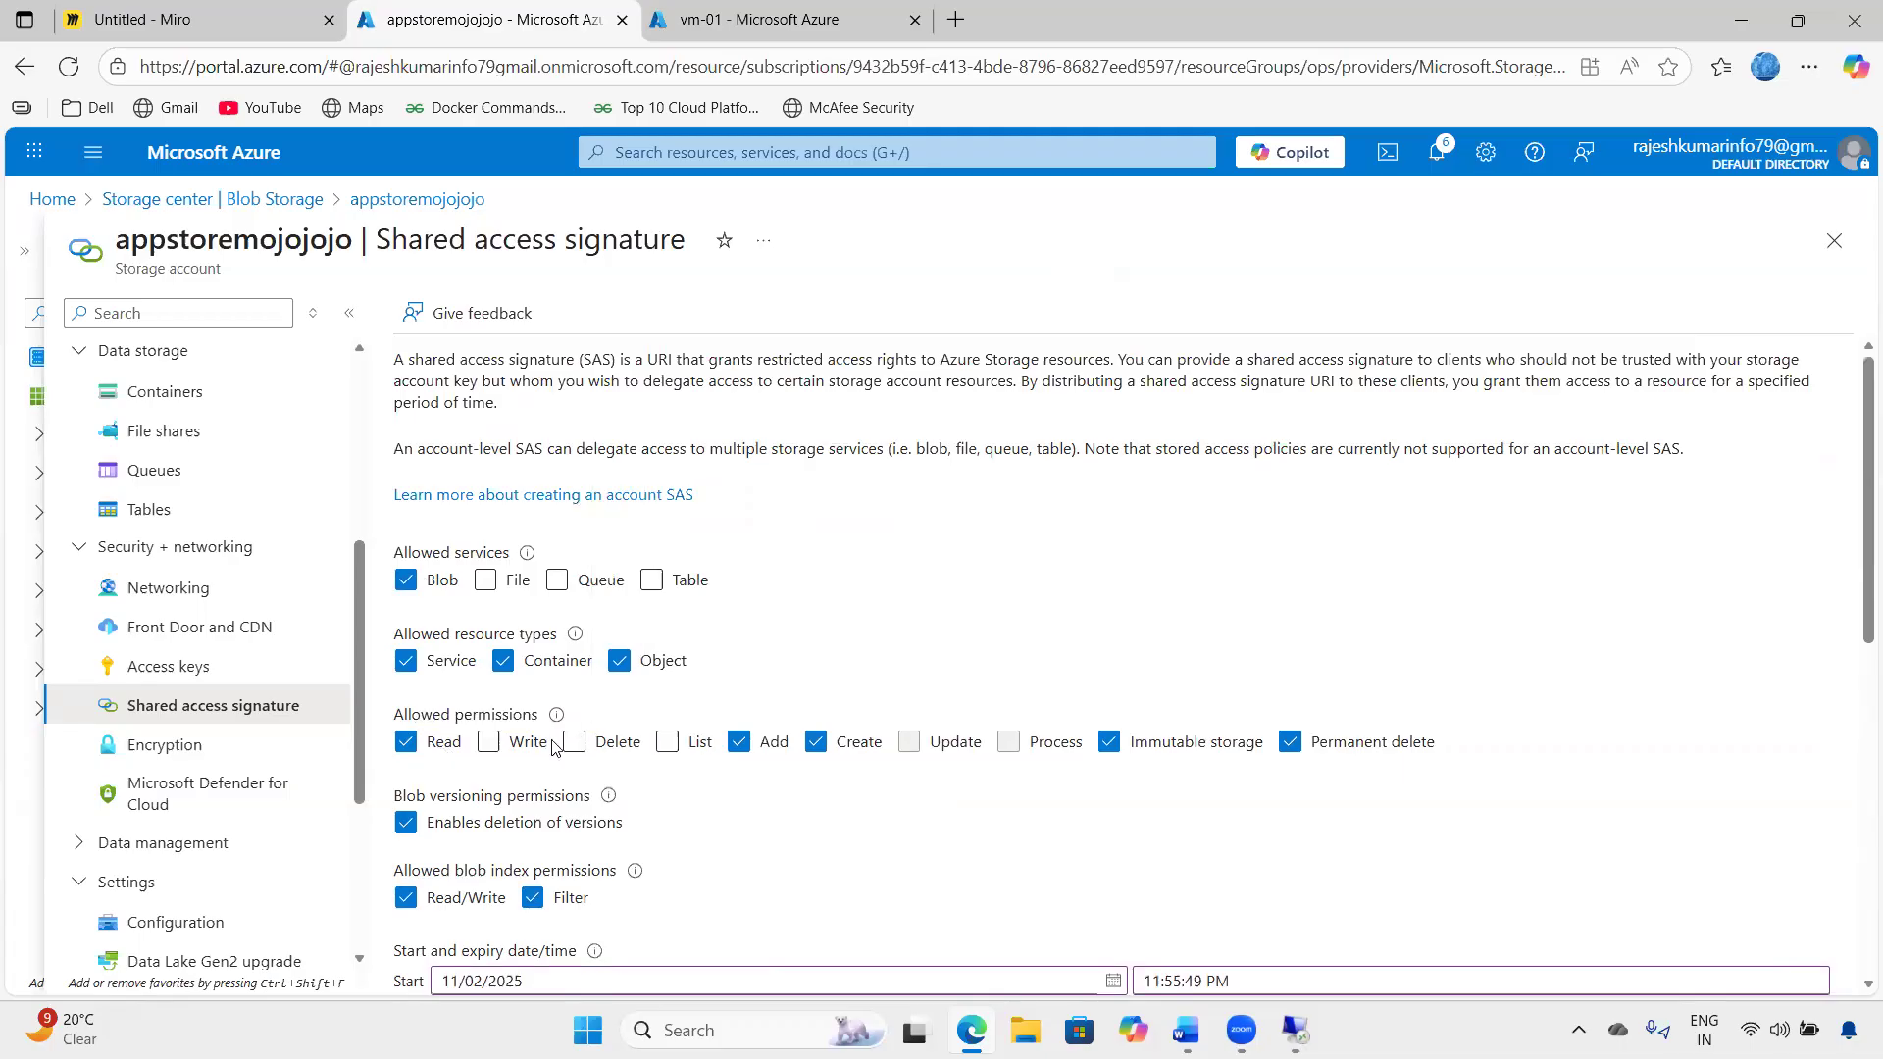
pyautogui.click(488, 741)
pyautogui.click(578, 748)
pyautogui.click(669, 743)
pyautogui.moveTo(706, 710)
pyautogui.mouseDown()
pyautogui.moveTo(655, 721)
pyautogui.moveTo(738, 755)
pyautogui.moveTo(755, 673)
pyautogui.moveTo(897, 593)
pyautogui.moveTo(924, 609)
pyautogui.mouseUp()
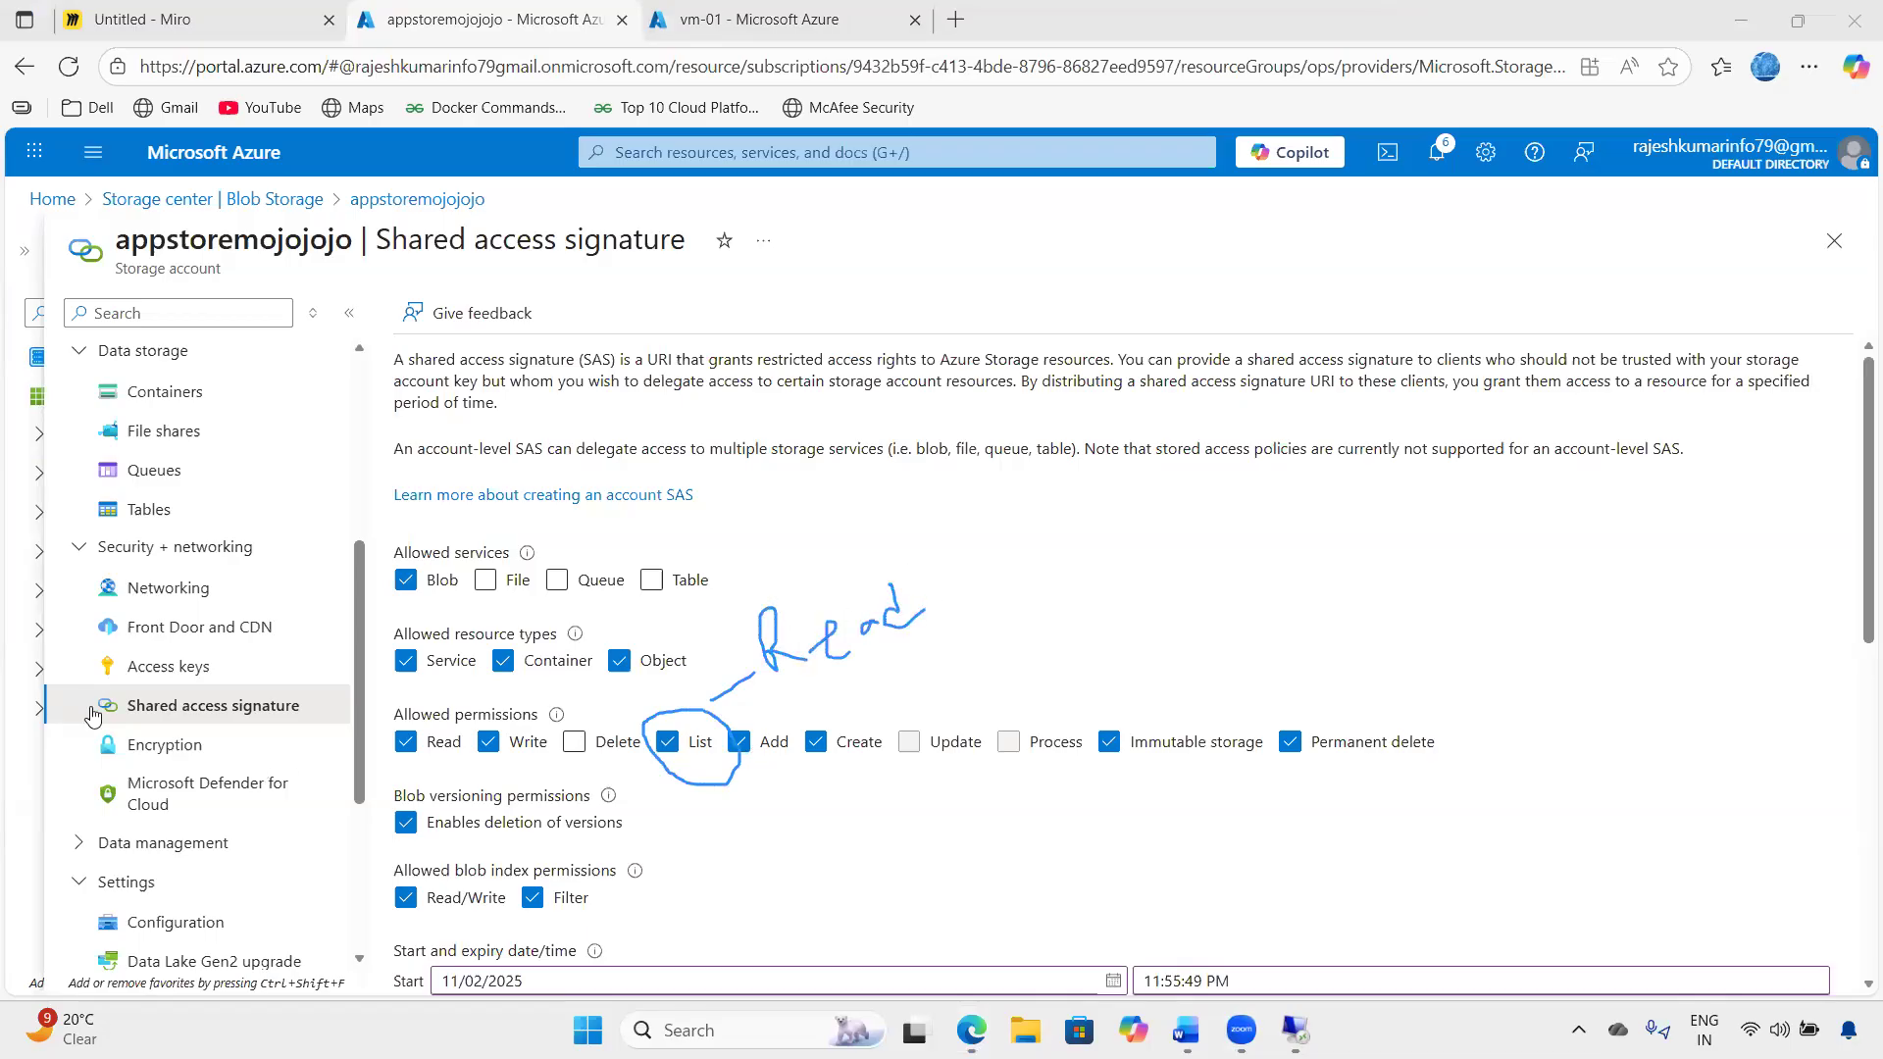
# Step: Clear the Write, List, Add, Create, Immutable storage and Permanent delete permissions
pyautogui.click(489, 743)
pyautogui.click(668, 743)
pyautogui.click(739, 742)
pyautogui.click(849, 745)
pyautogui.click(1109, 742)
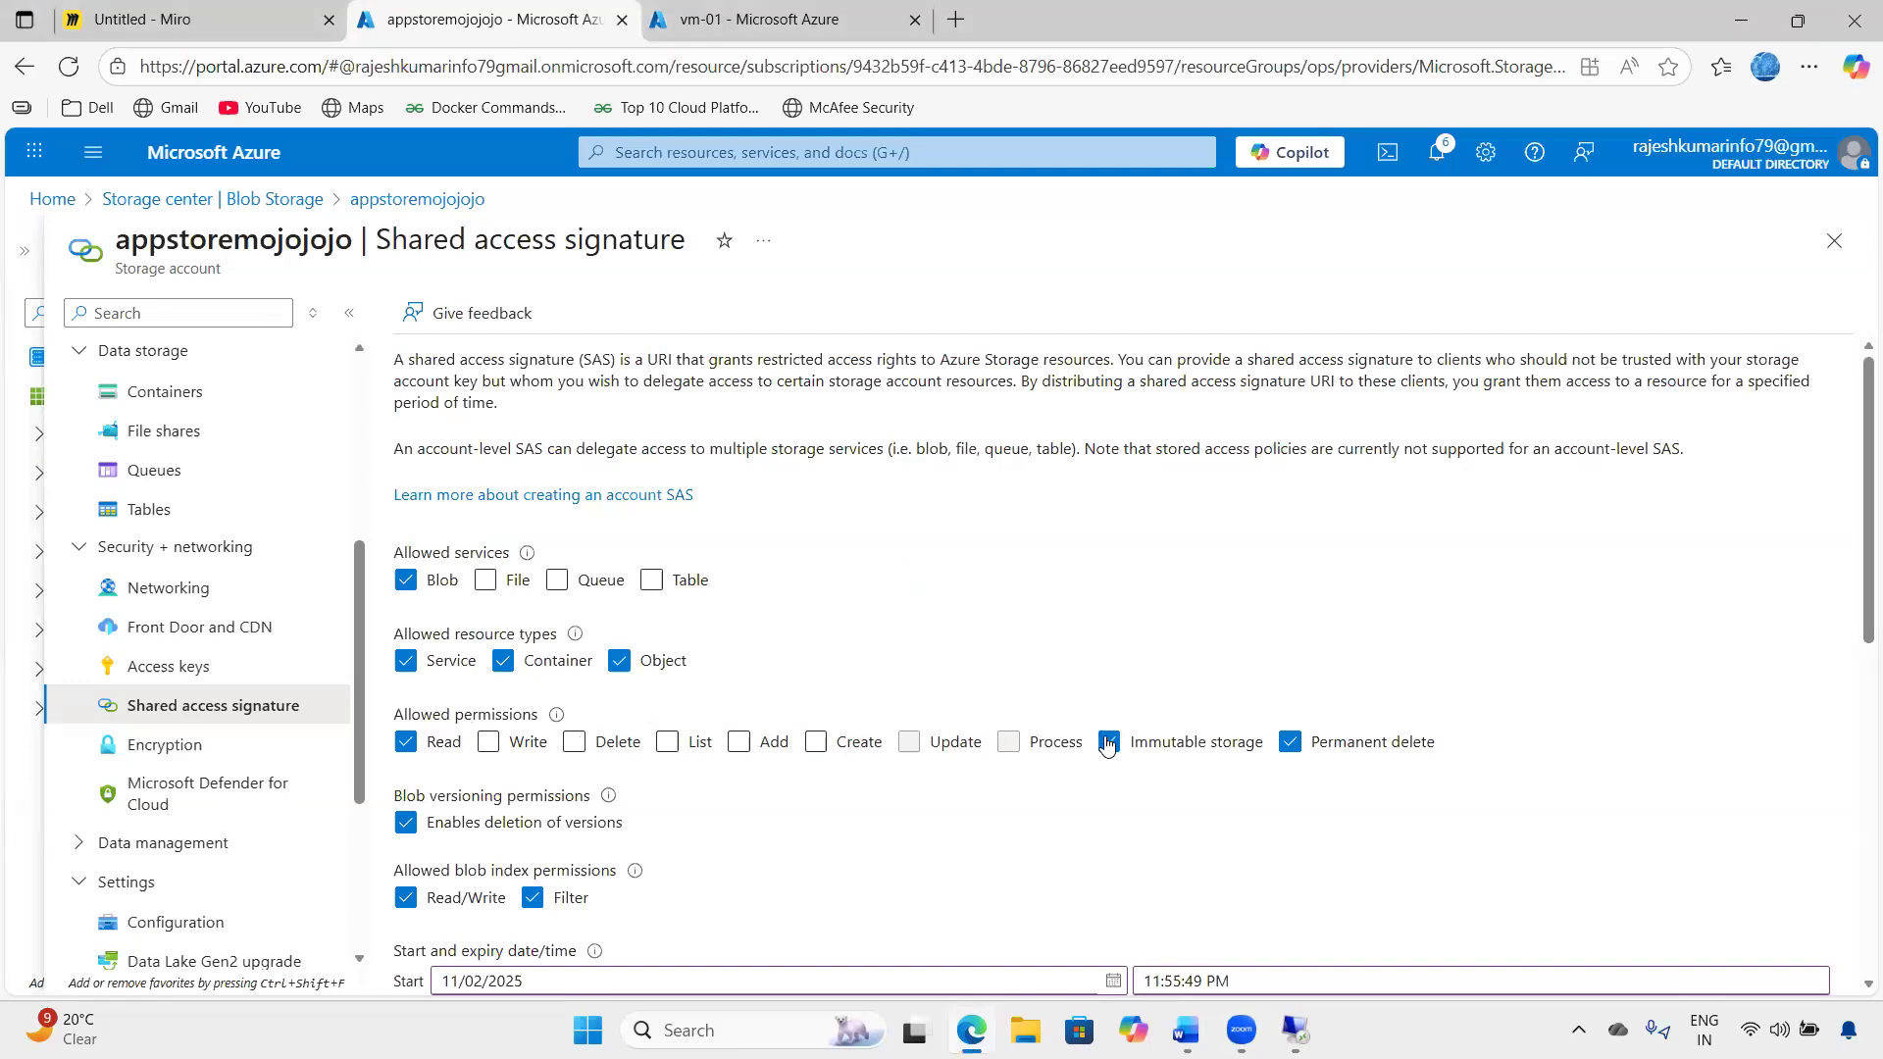
pyautogui.click(1285, 745)
# Step: Annotate the permissions area, then re-grant List so only Read and List remain
pyautogui.moveTo(350, 761); pyautogui.dragTo(428, 729)
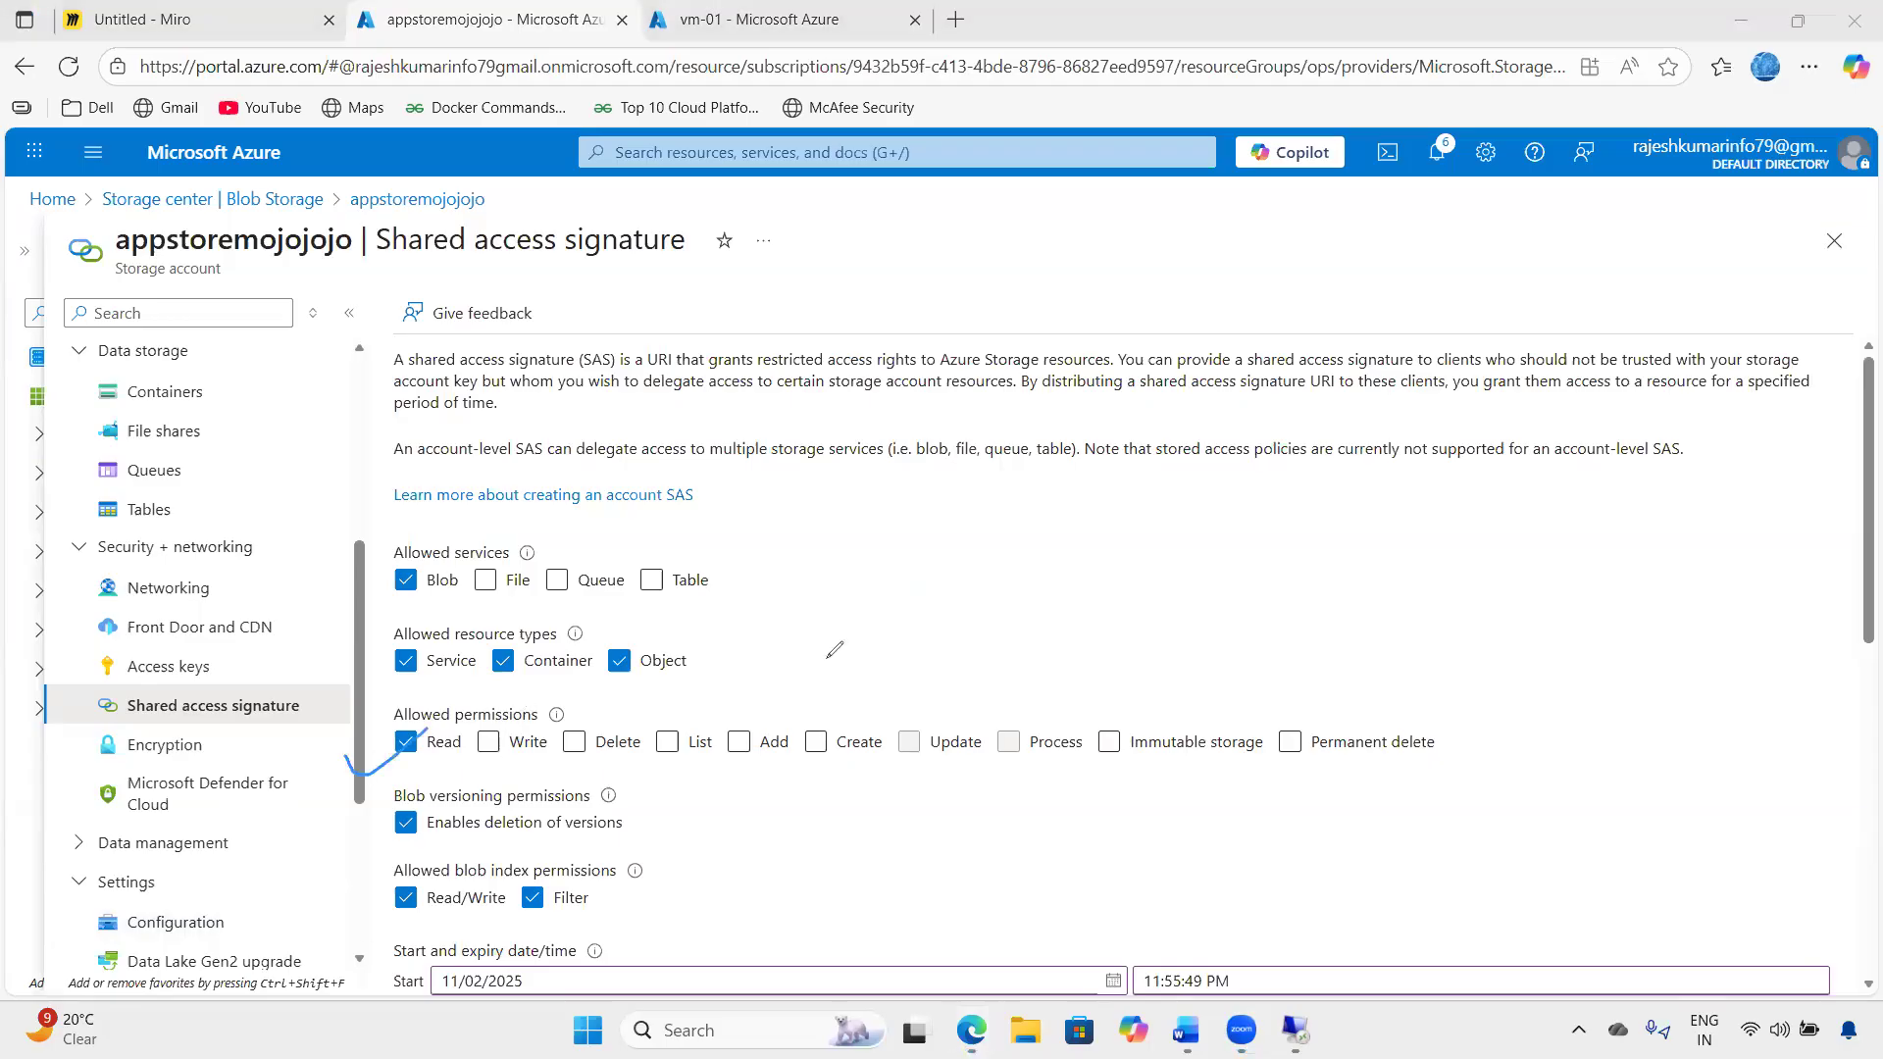
pyautogui.moveTo(854, 501)
pyautogui.mouseDown()
pyautogui.moveTo(859, 550)
pyautogui.moveTo(909, 580)
pyautogui.mouseUp()
pyautogui.click(912, 497)
pyautogui.click(927, 550)
pyautogui.moveTo(983, 502)
pyautogui.mouseDown()
pyautogui.moveTo(956, 529)
pyautogui.moveTo(993, 537)
pyautogui.mouseUp()
pyautogui.moveTo(992, 475)
pyautogui.mouseDown()
pyautogui.moveTo(1007, 546)
pyautogui.moveTo(1059, 498)
pyautogui.mouseUp()
pyautogui.moveTo(422, 772)
pyautogui.mouseDown()
pyautogui.moveTo(469, 753)
pyautogui.moveTo(422, 712)
pyautogui.moveTo(407, 762)
pyautogui.mouseUp()
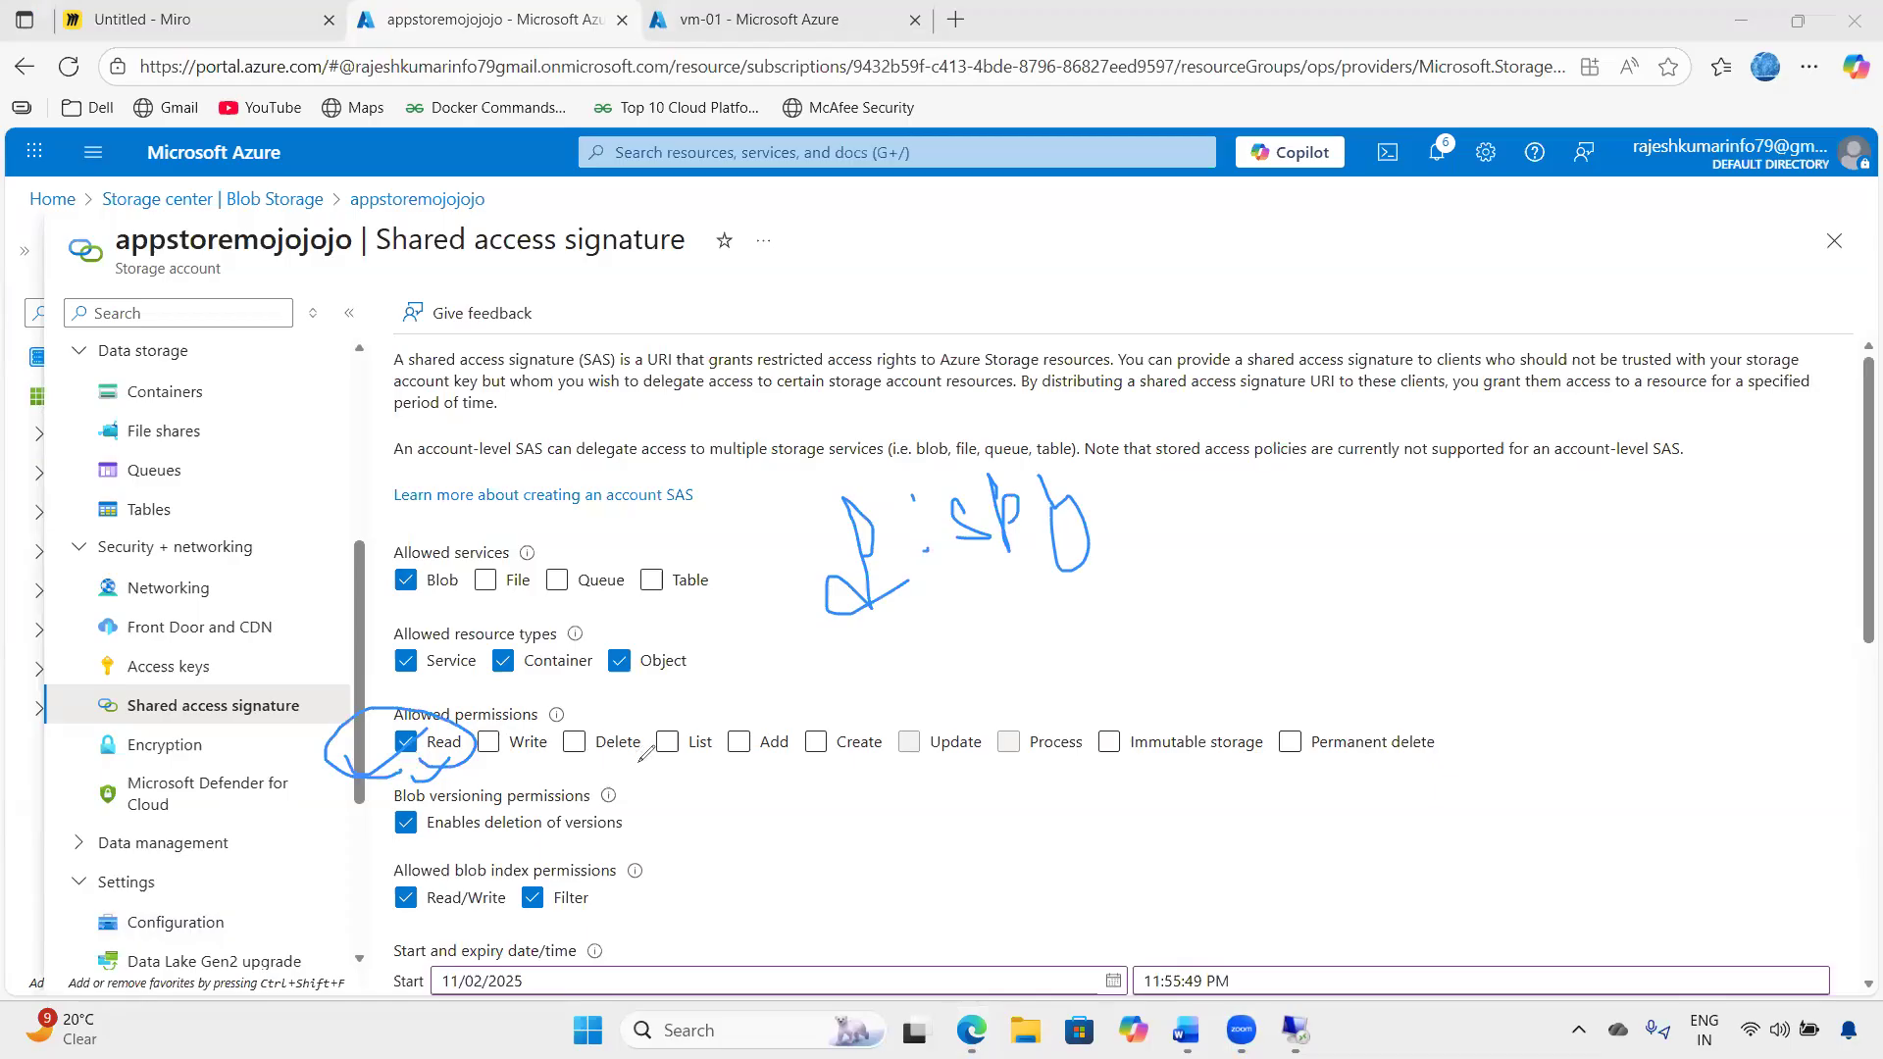
pyautogui.moveTo(628, 769); pyautogui.dragTo(665, 767)
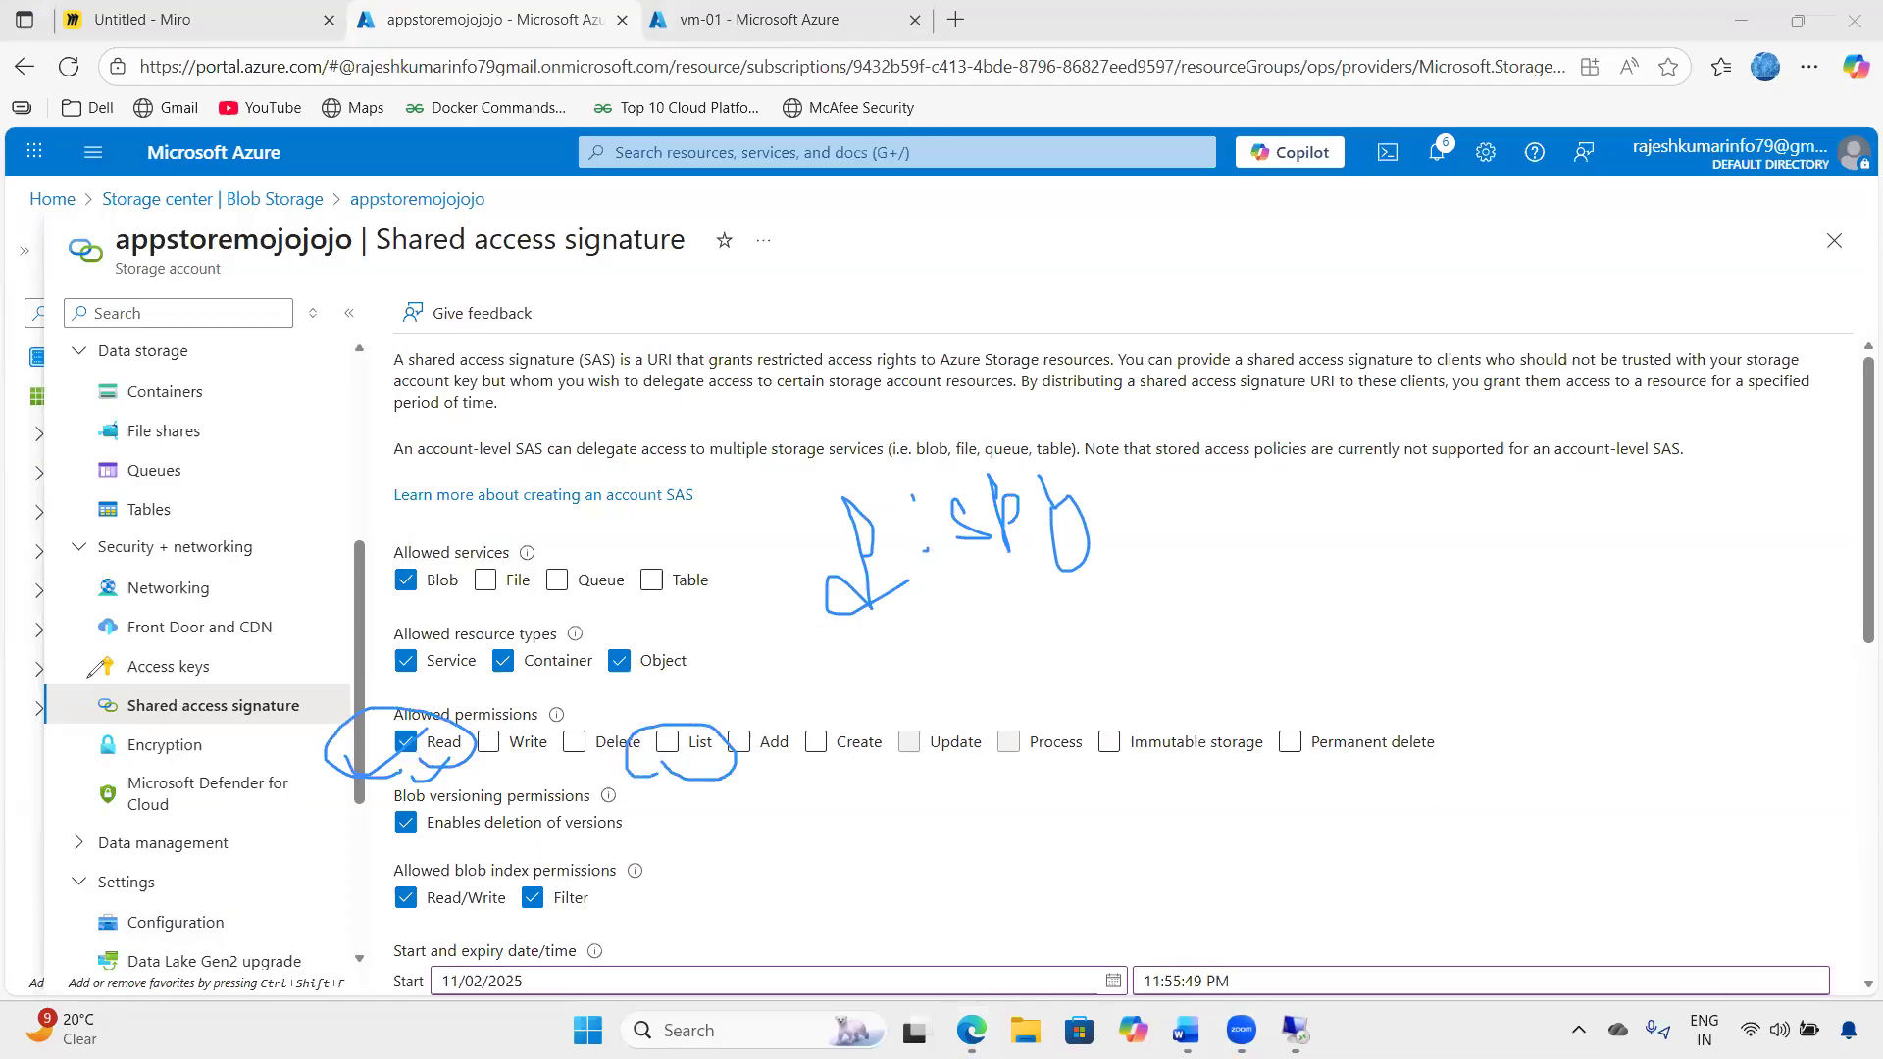
pyautogui.press('Escape')
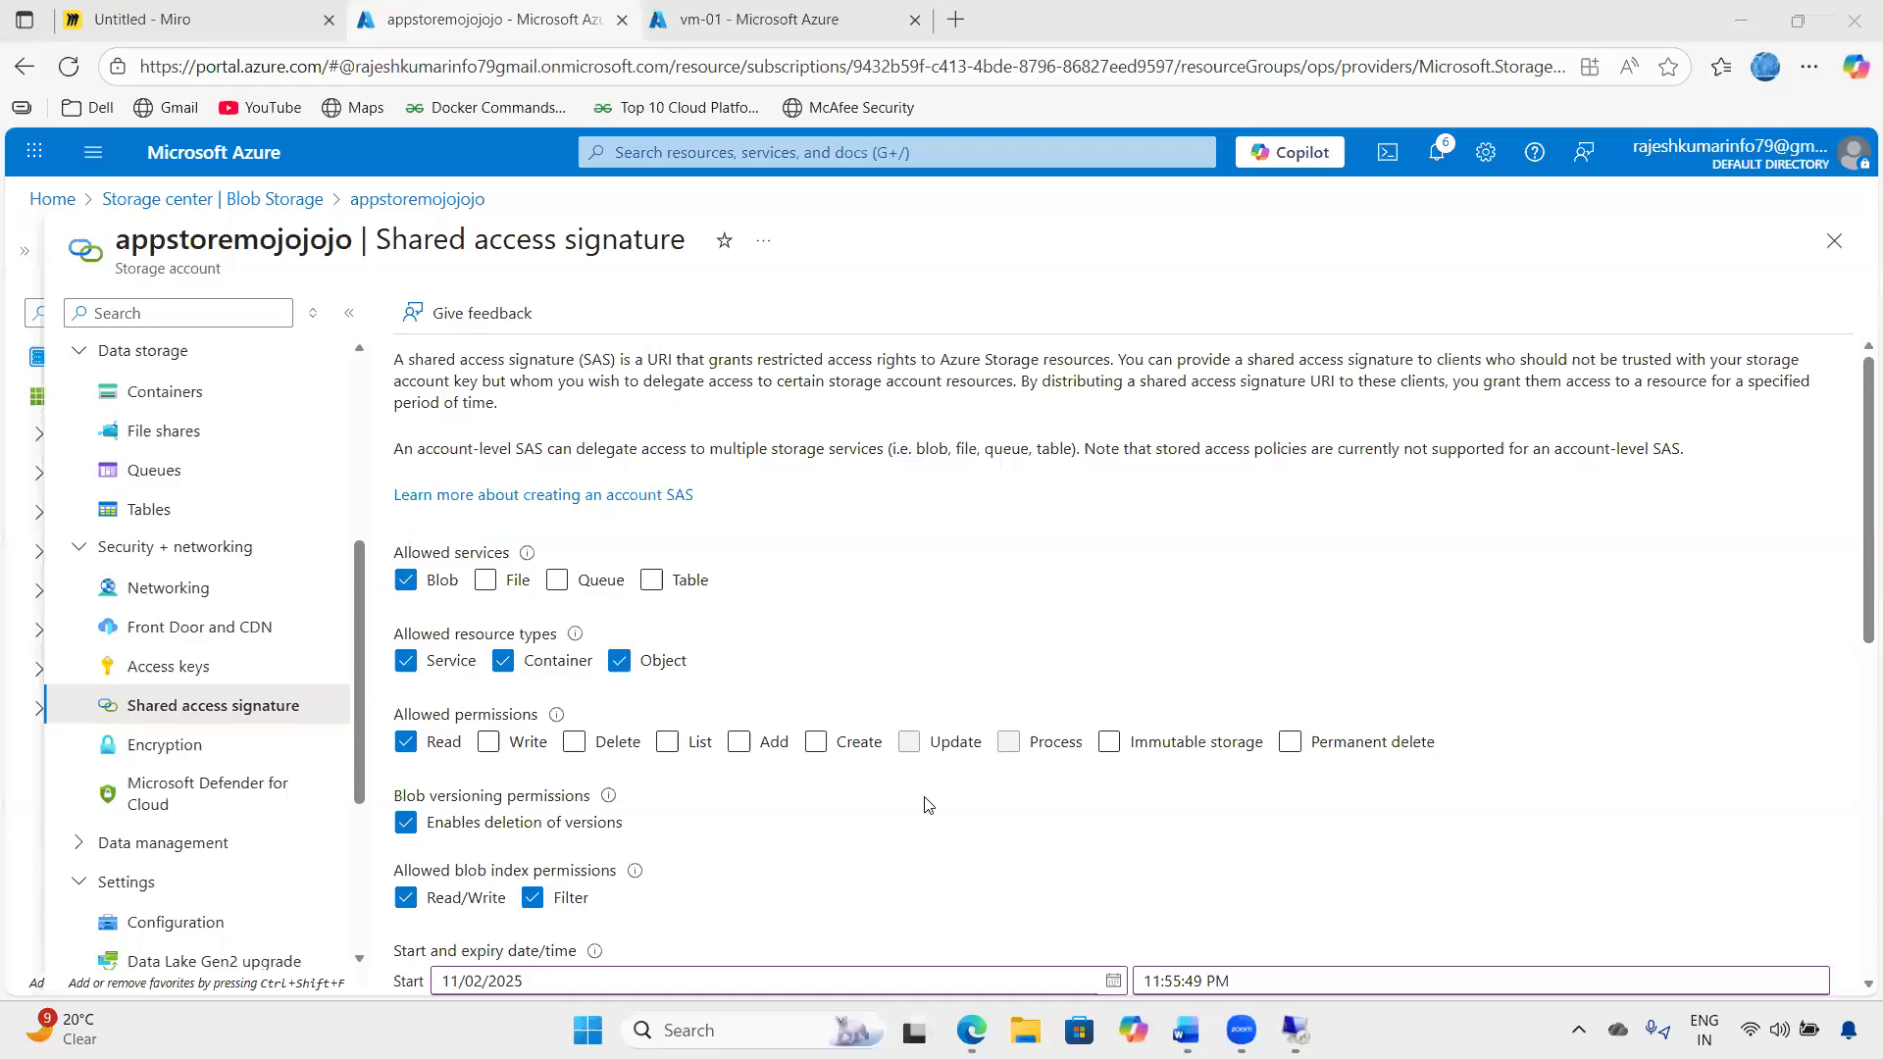
pyautogui.click(667, 745)
pyautogui.click(668, 742)
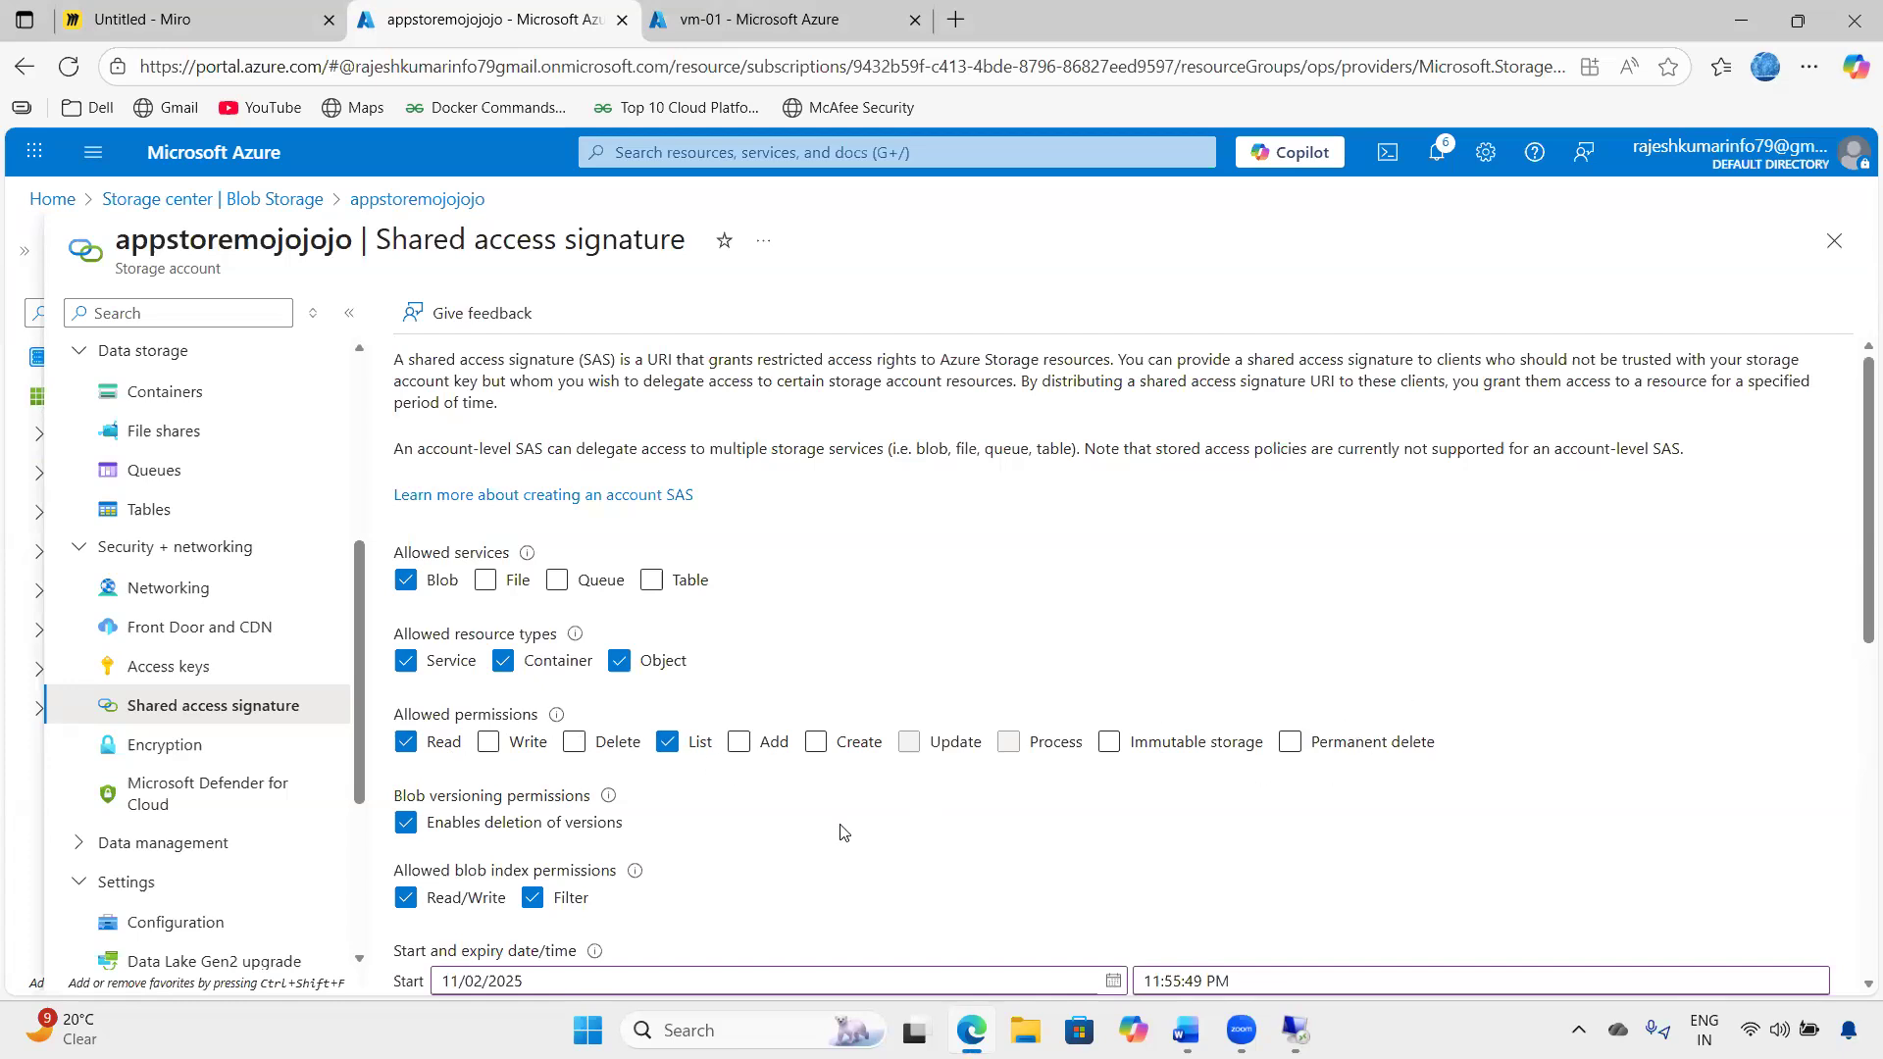
pyautogui.moveTo(1857, 557); pyautogui.dragTo(1857, 632)
pyautogui.scroll(-3, 664, 651)
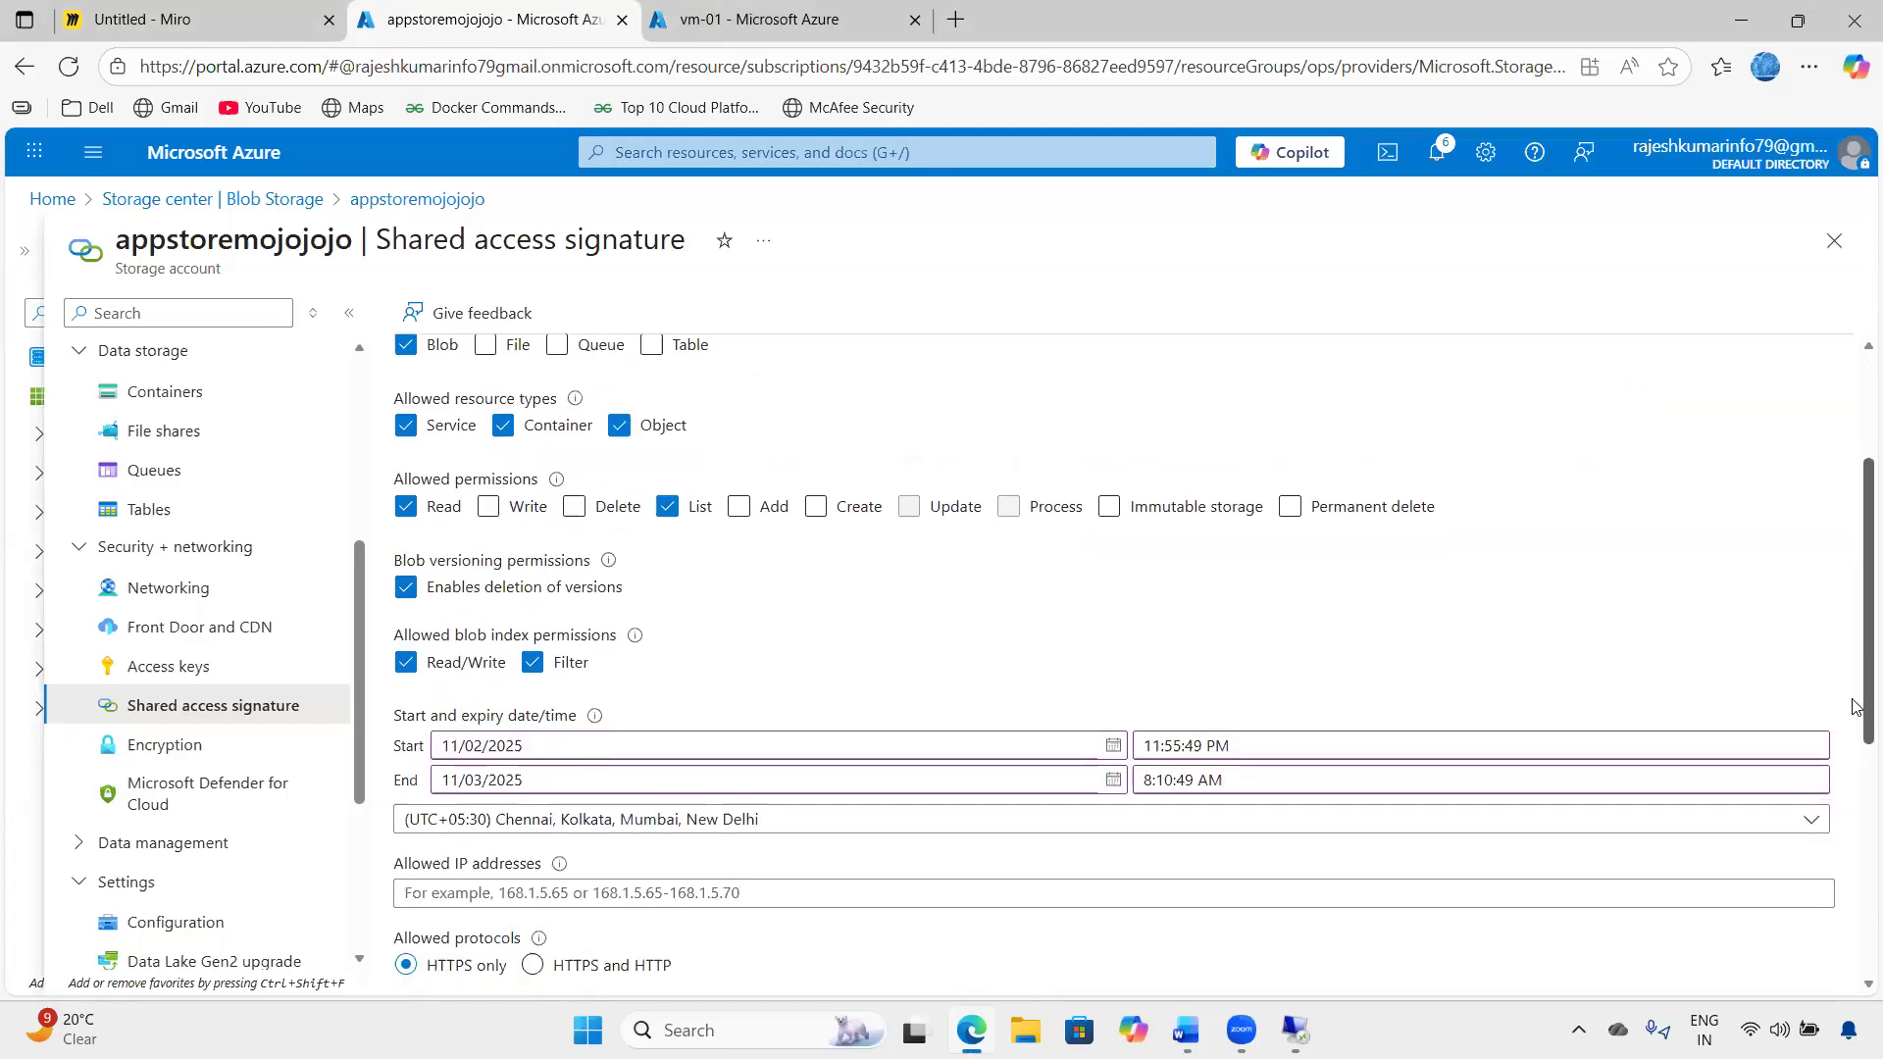
pyautogui.moveTo(398, 580); pyautogui.dragTo(567, 595)
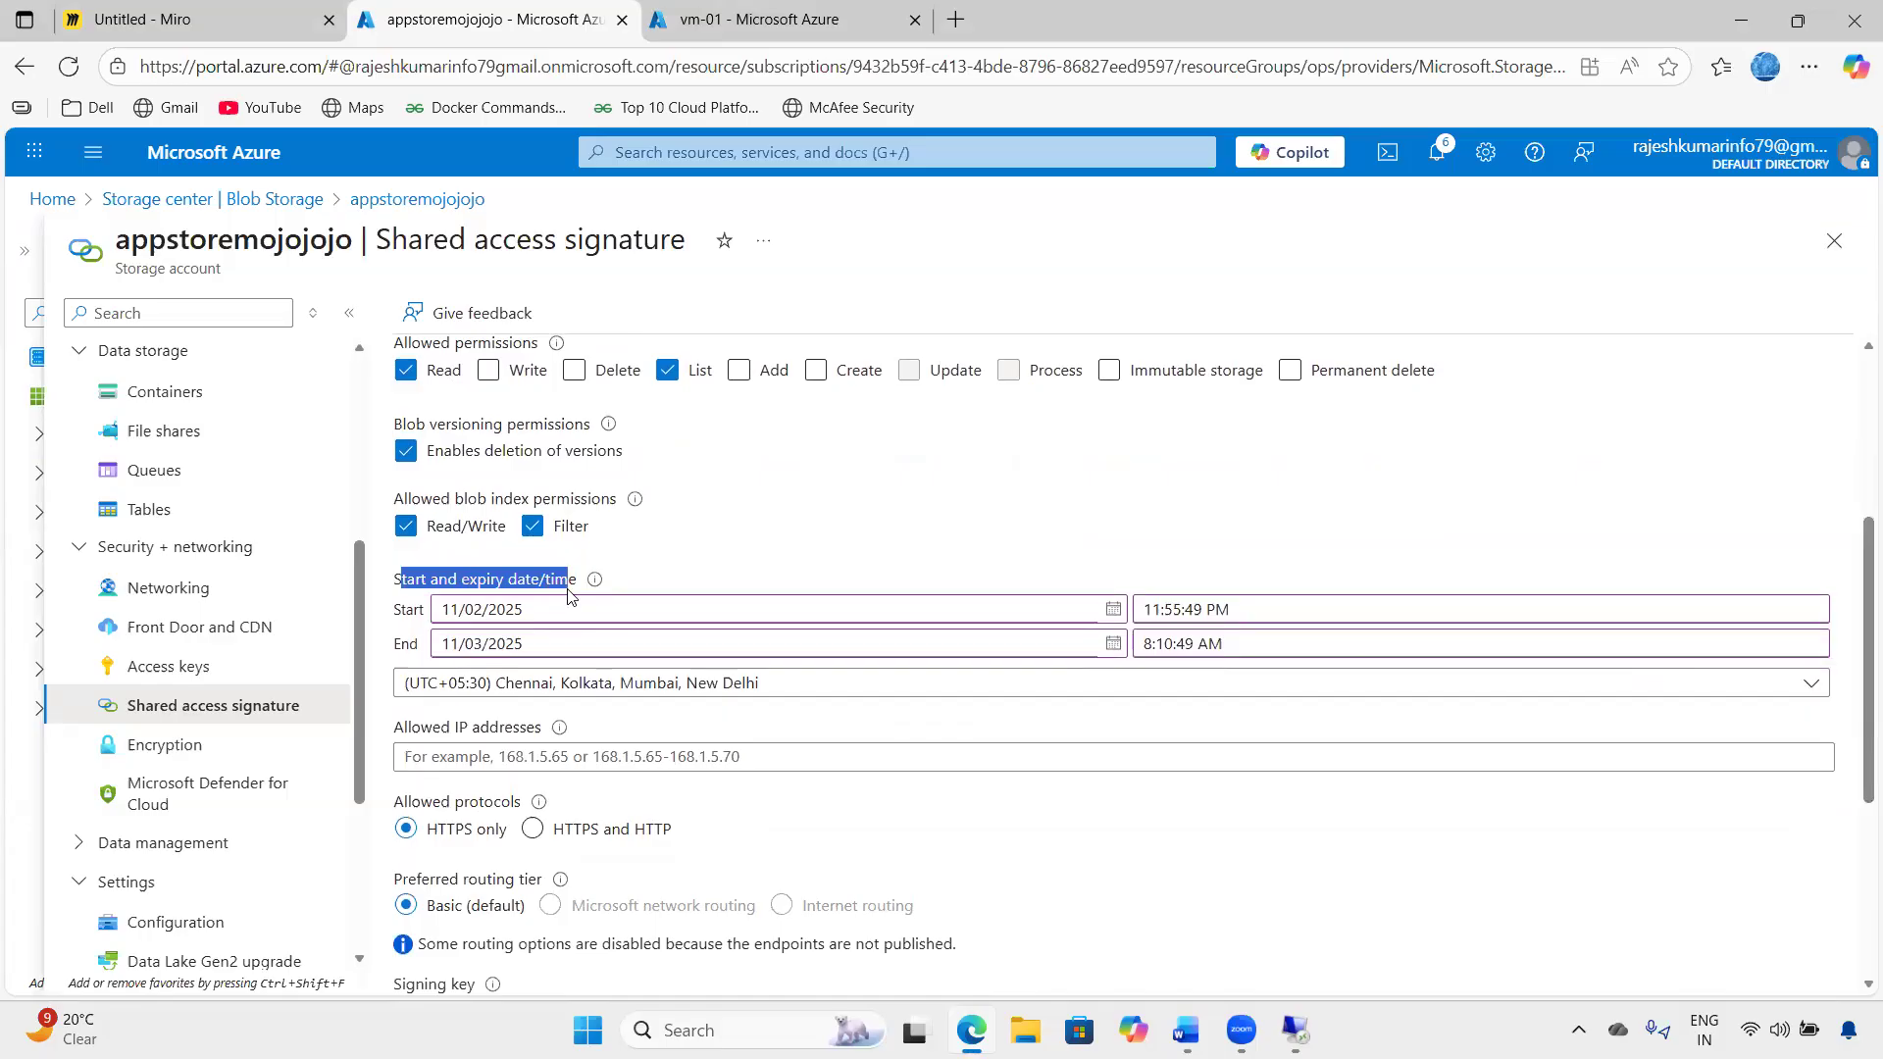
pyautogui.click(1003, 505)
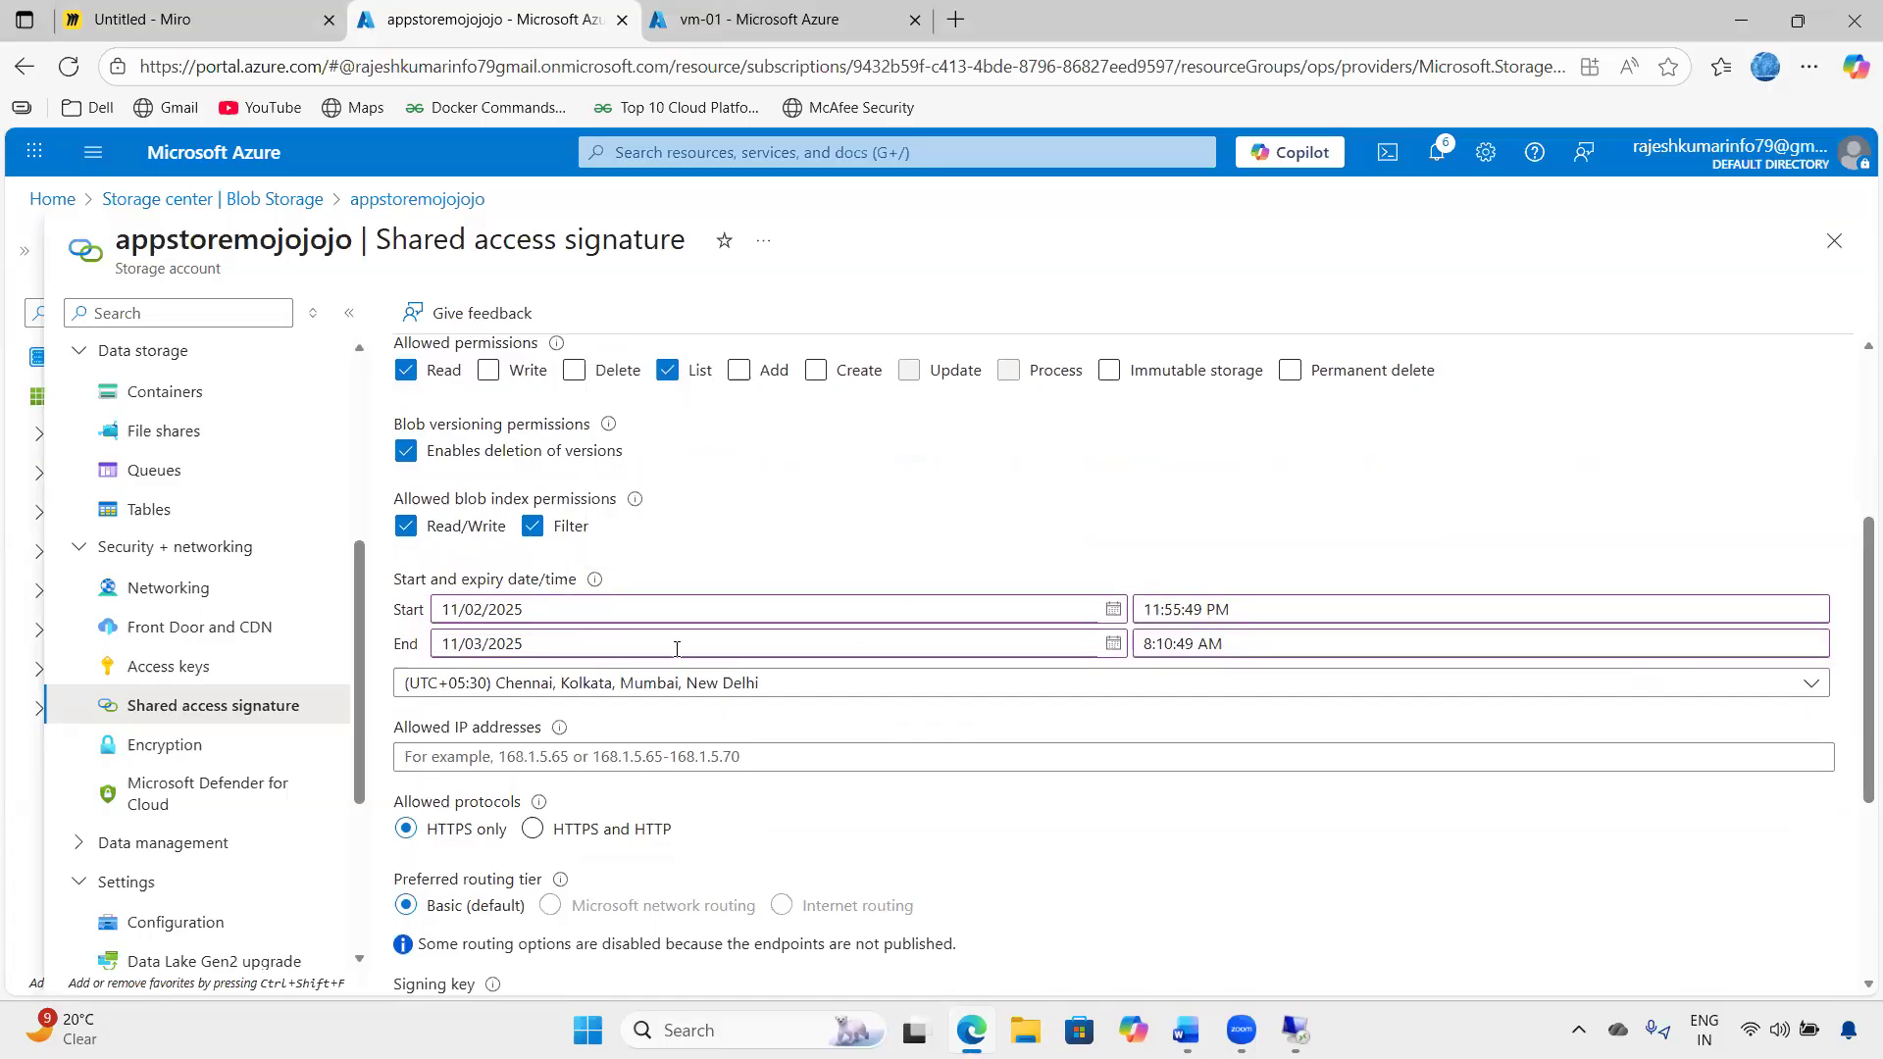
pyautogui.click(697, 686)
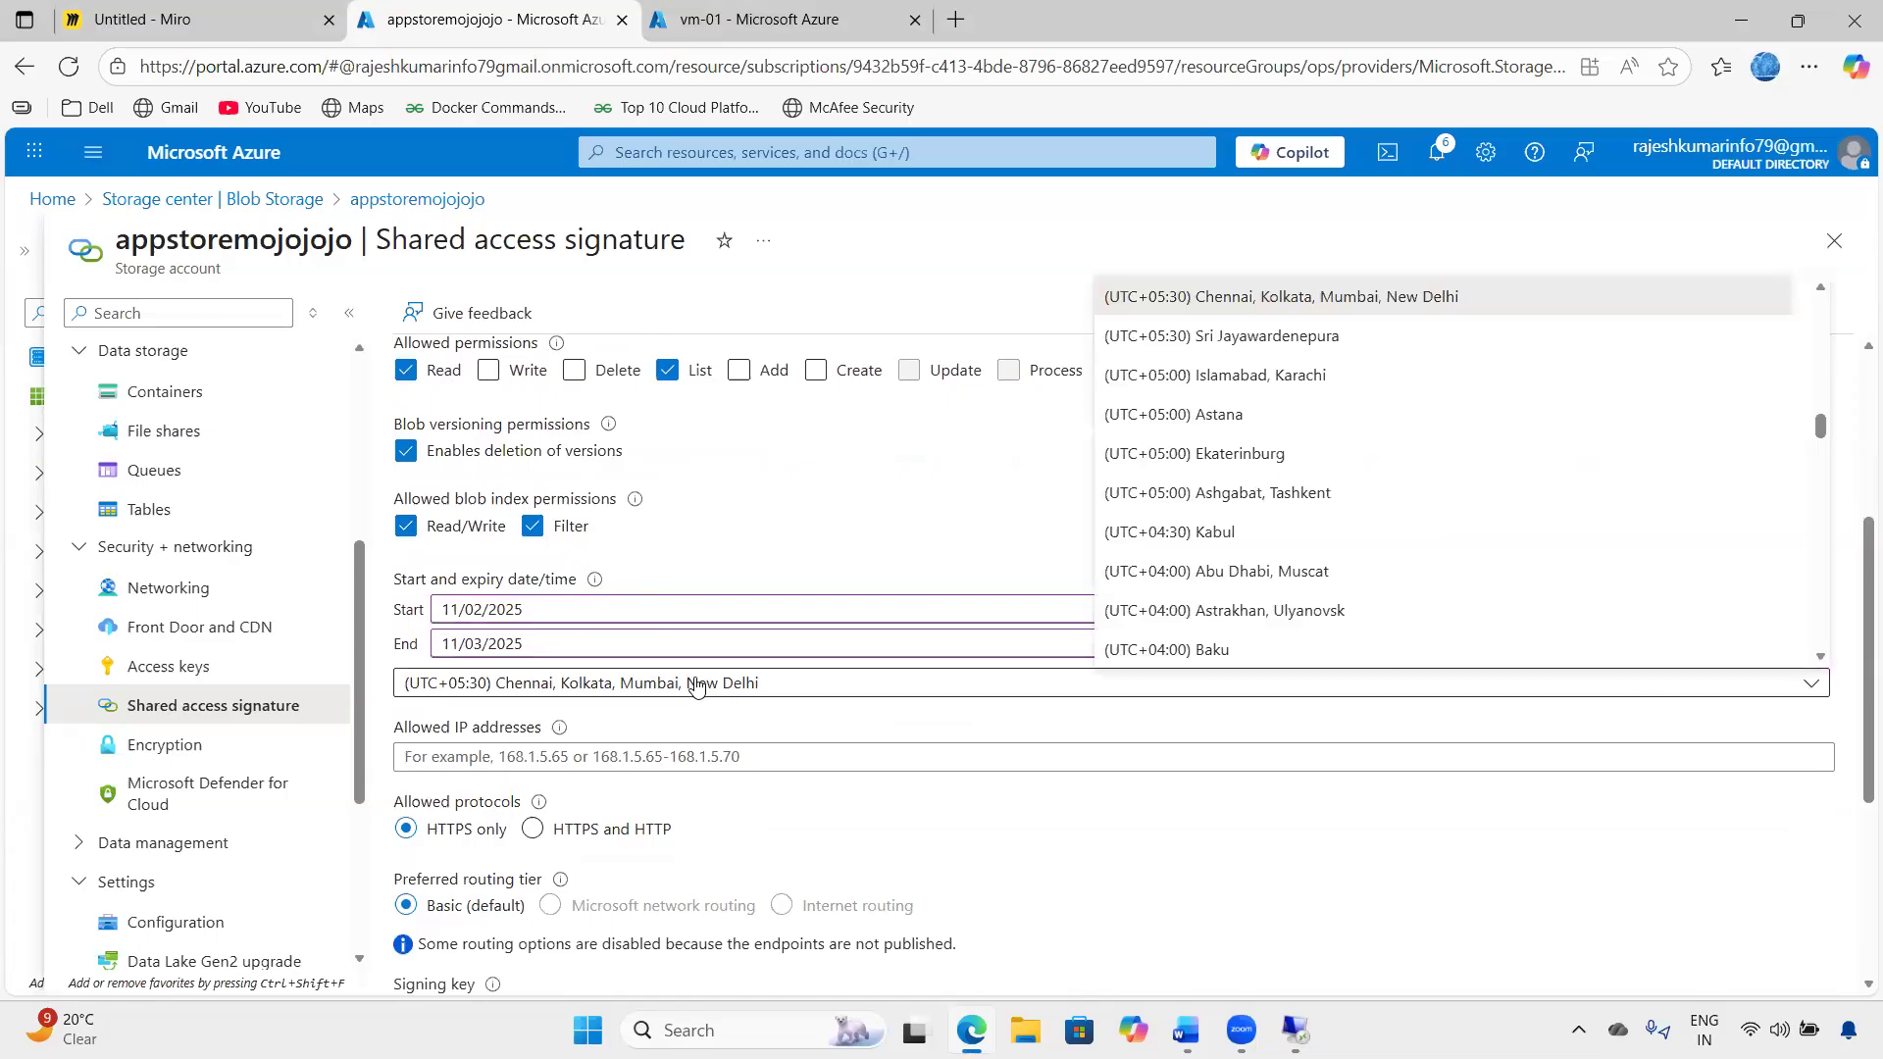
pyautogui.click(697, 685)
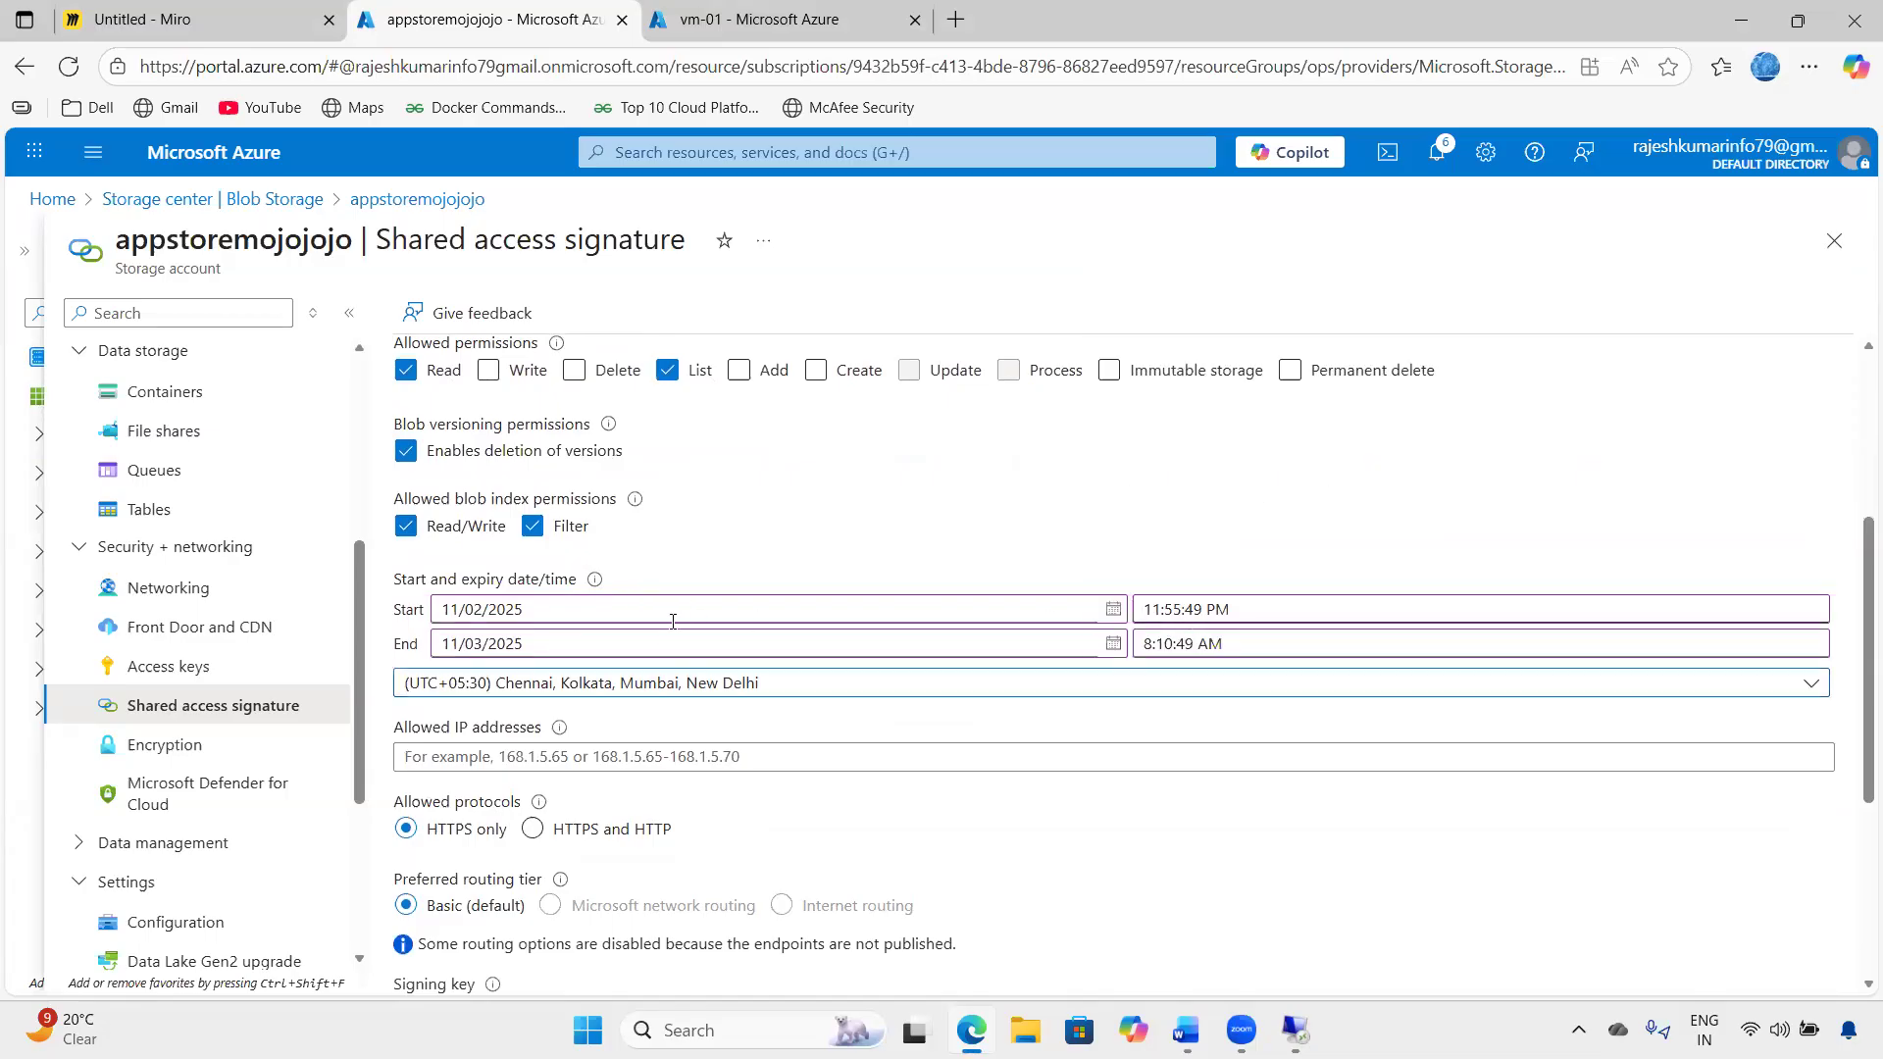
pyautogui.moveTo(572, 609); pyautogui.dragTo(441, 610)
pyautogui.click(1097, 609)
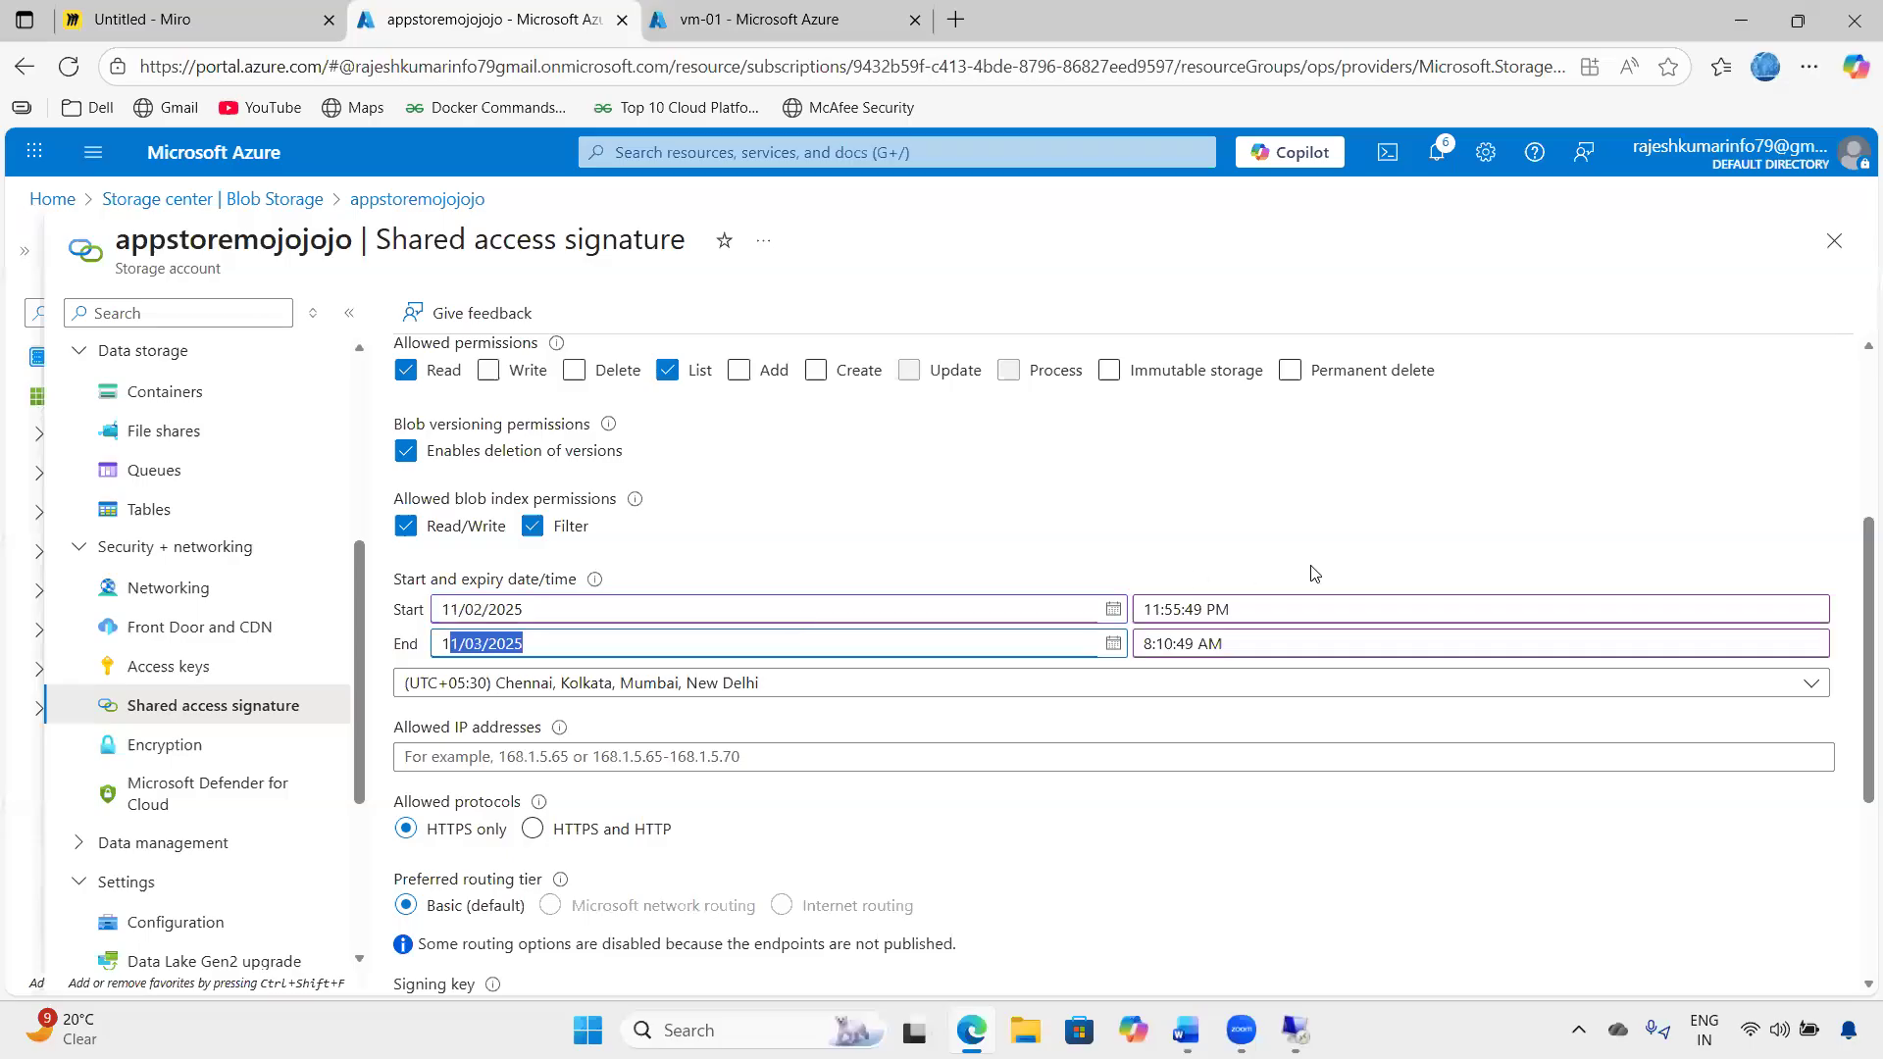
pyautogui.press('Tab')
pyautogui.moveTo(1244, 637); pyautogui.dragTo(1097, 643)
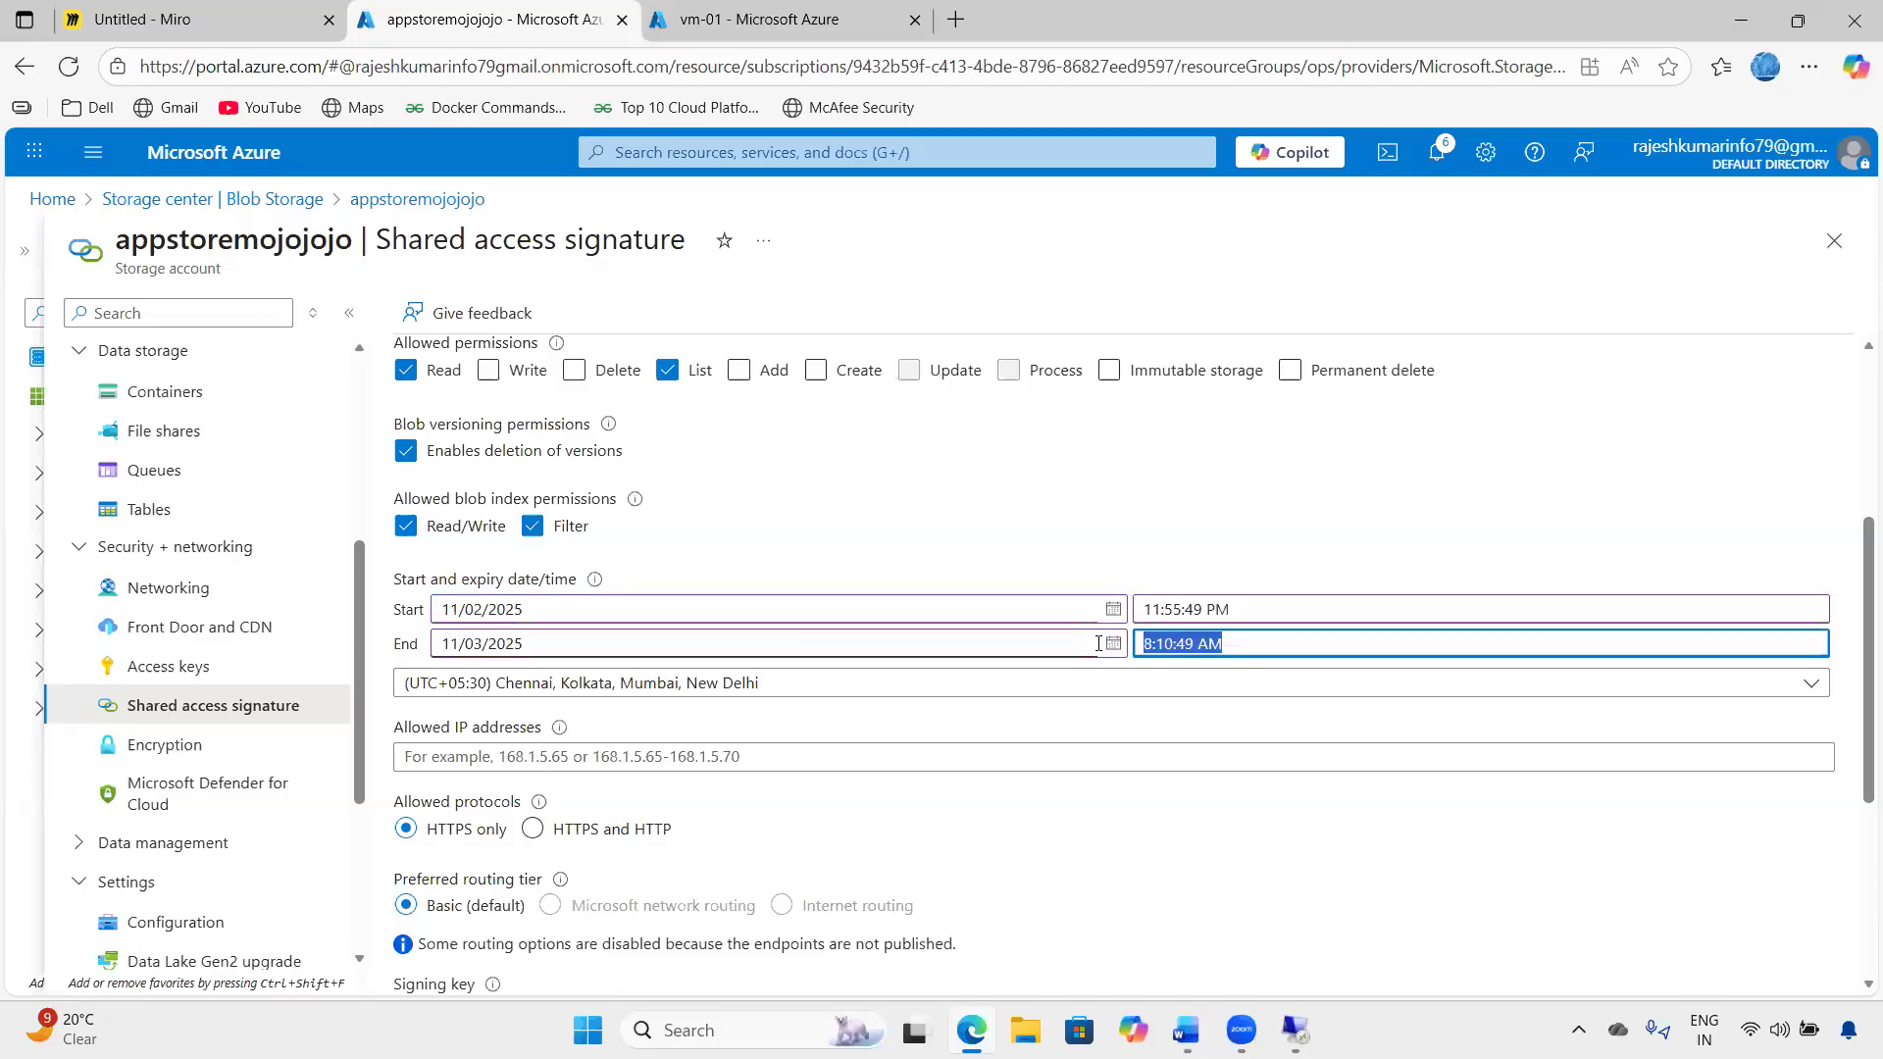
pyautogui.click(477, 745)
pyautogui.moveTo(432, 727); pyautogui.dragTo(538, 775)
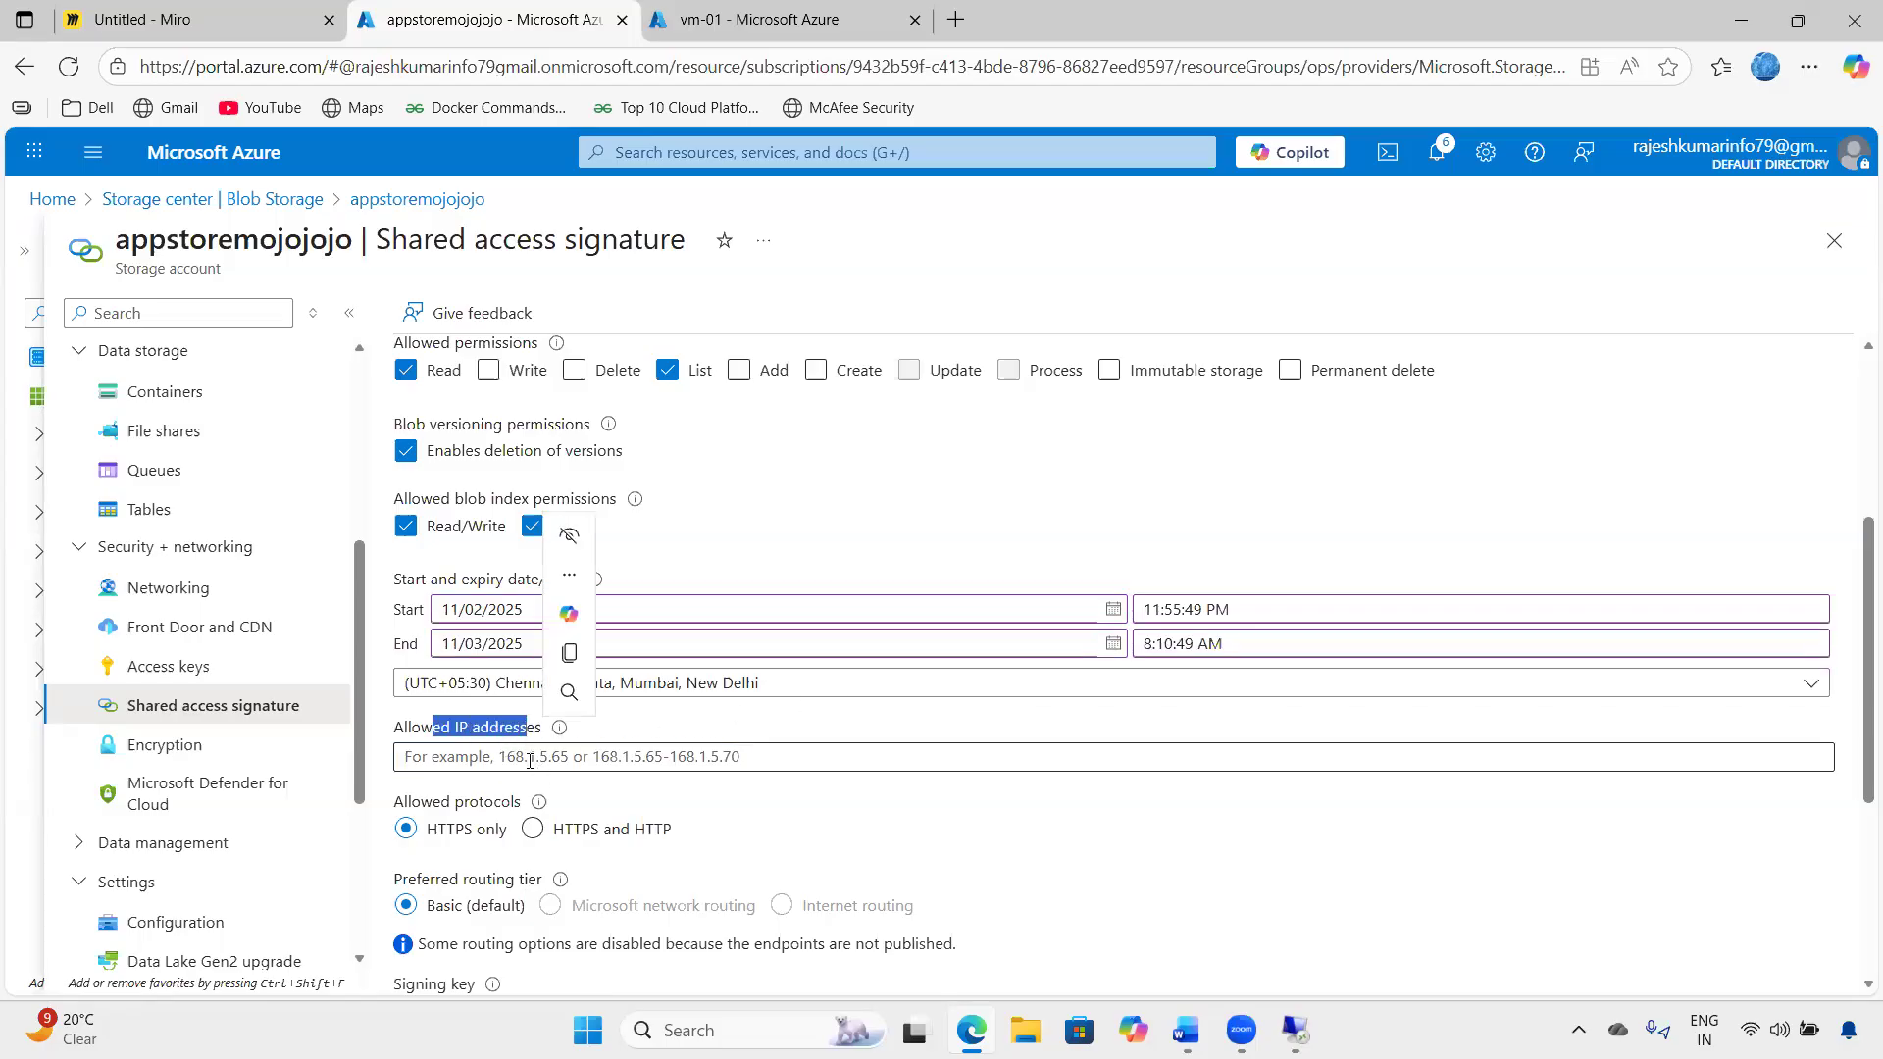
pyautogui.click(529, 761)
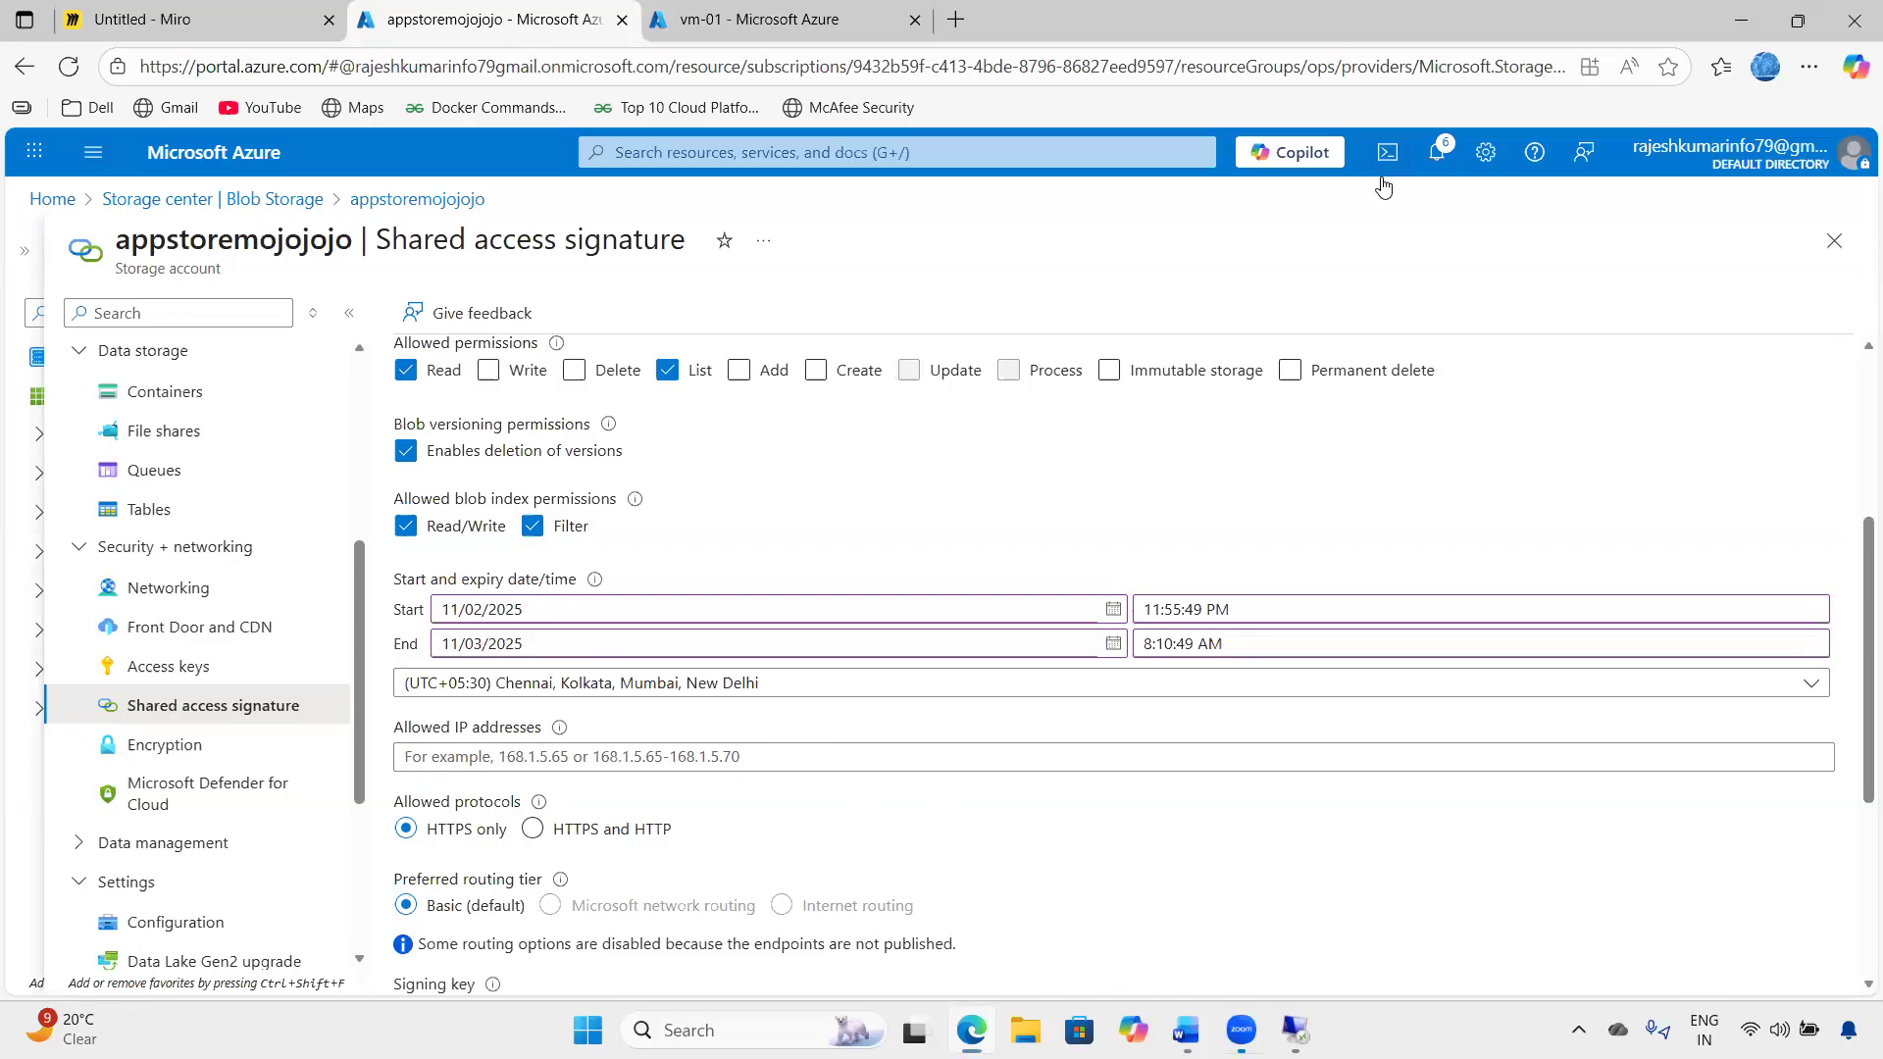
pyautogui.click(955, 603)
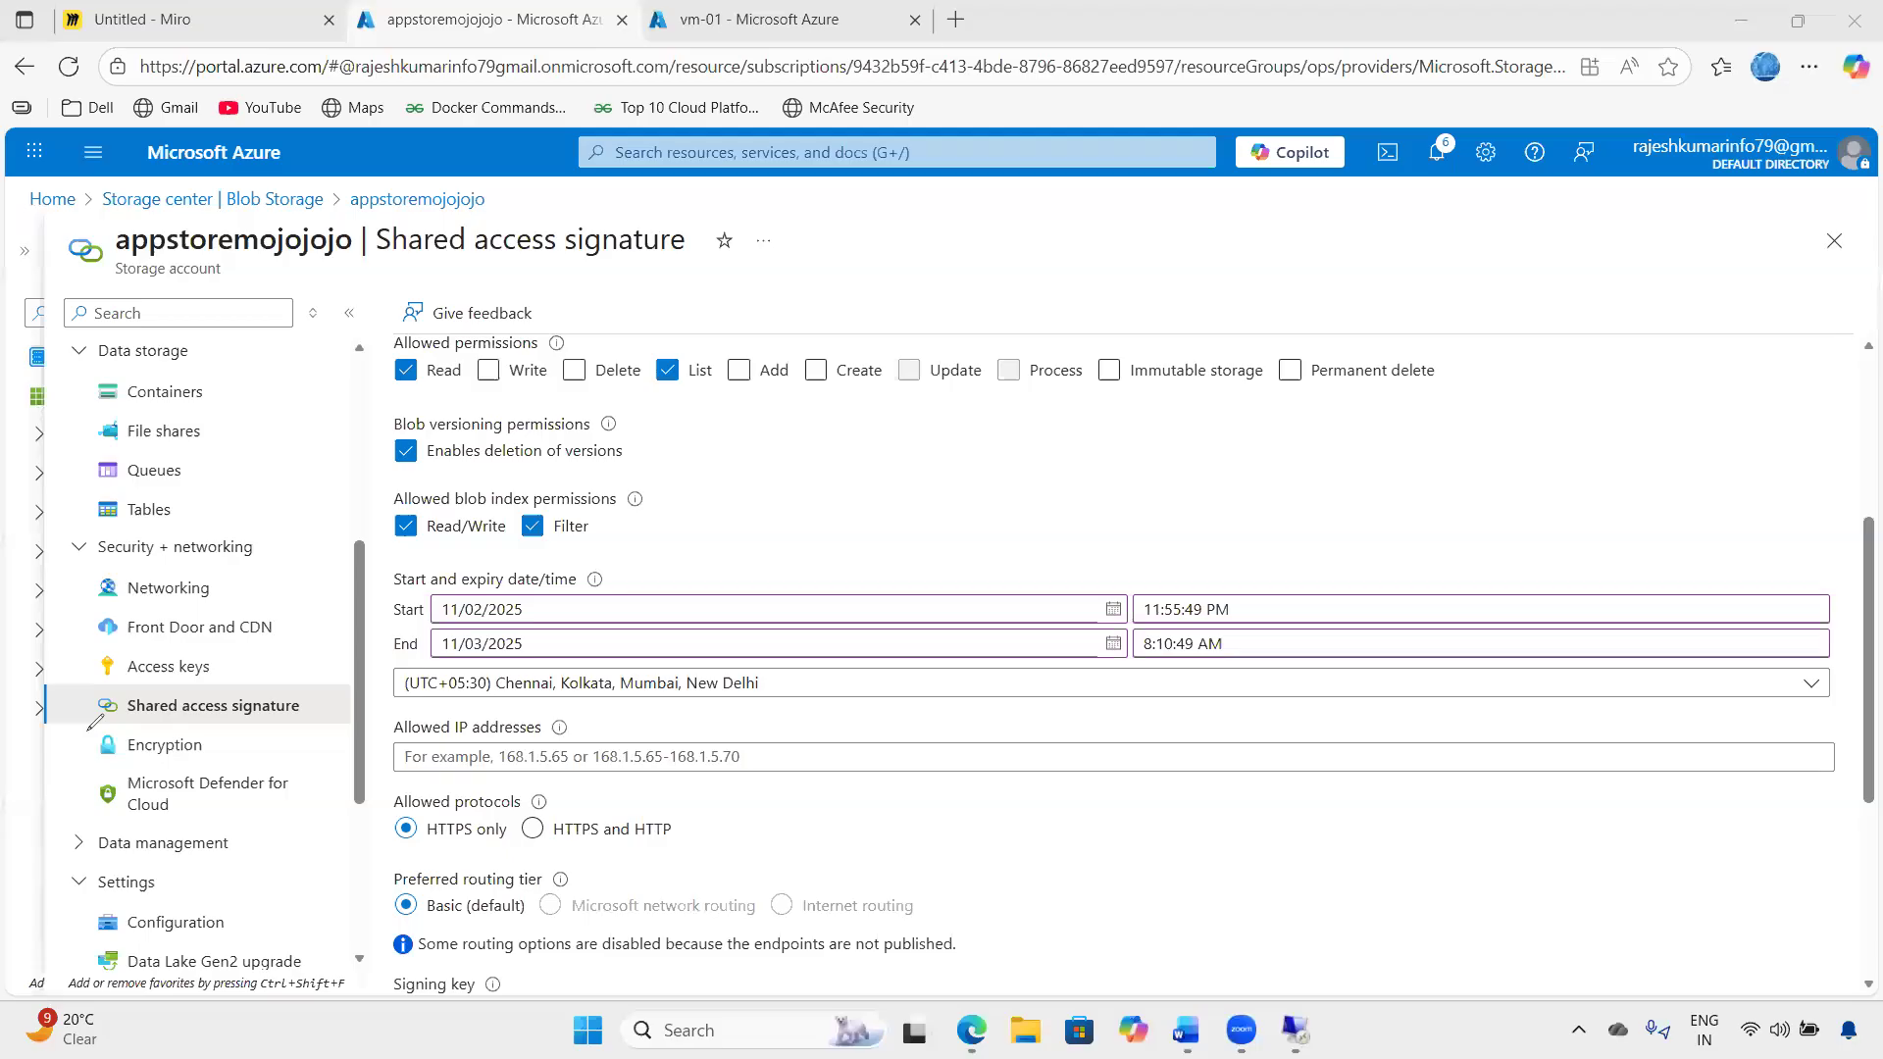
pyautogui.moveTo(818, 492); pyautogui.dragTo(860, 492)
pyautogui.moveTo(927, 455)
pyautogui.mouseDown()
pyautogui.moveTo(1088, 407)
pyautogui.moveTo(972, 390)
pyautogui.mouseUp()
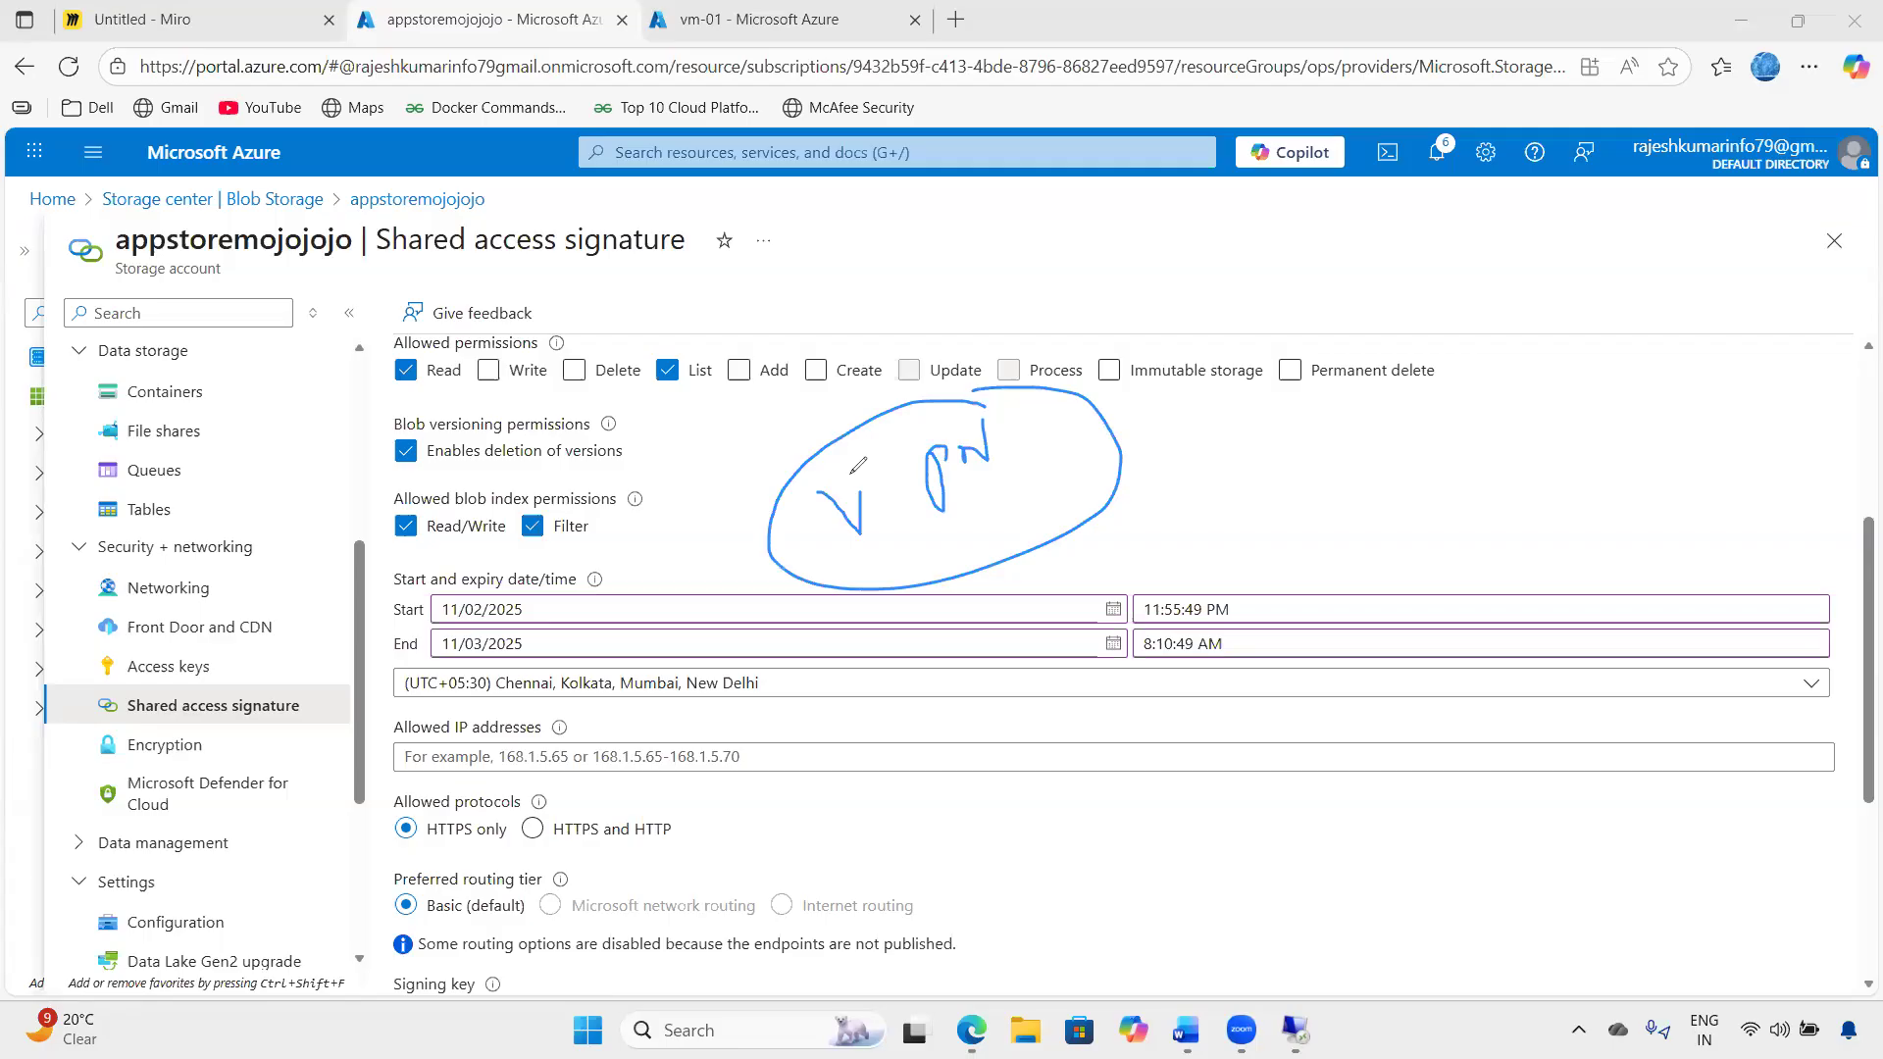
pyautogui.press('Escape')
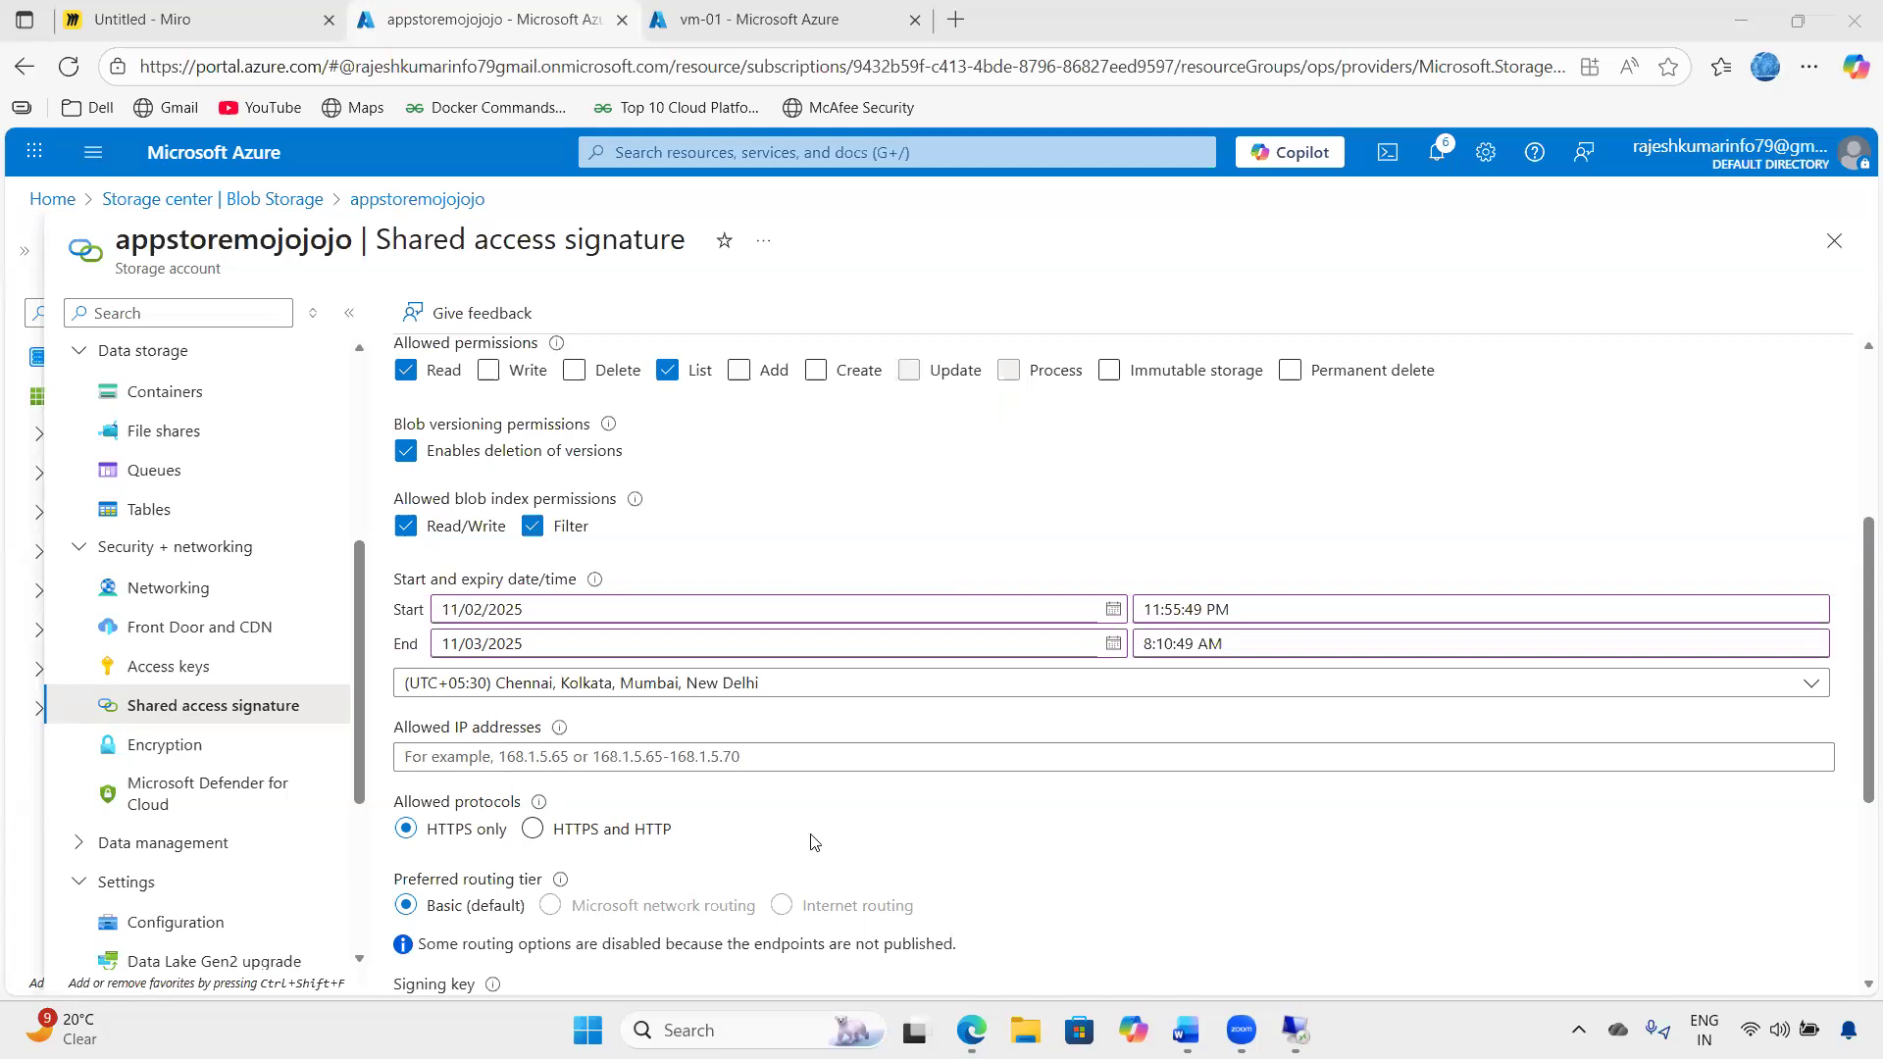
# Step: Keep key1 as the signing key and generate a new blob-only SAS token
pyautogui.scroll(-3, 1013, 840)
pyautogui.click(459, 646)
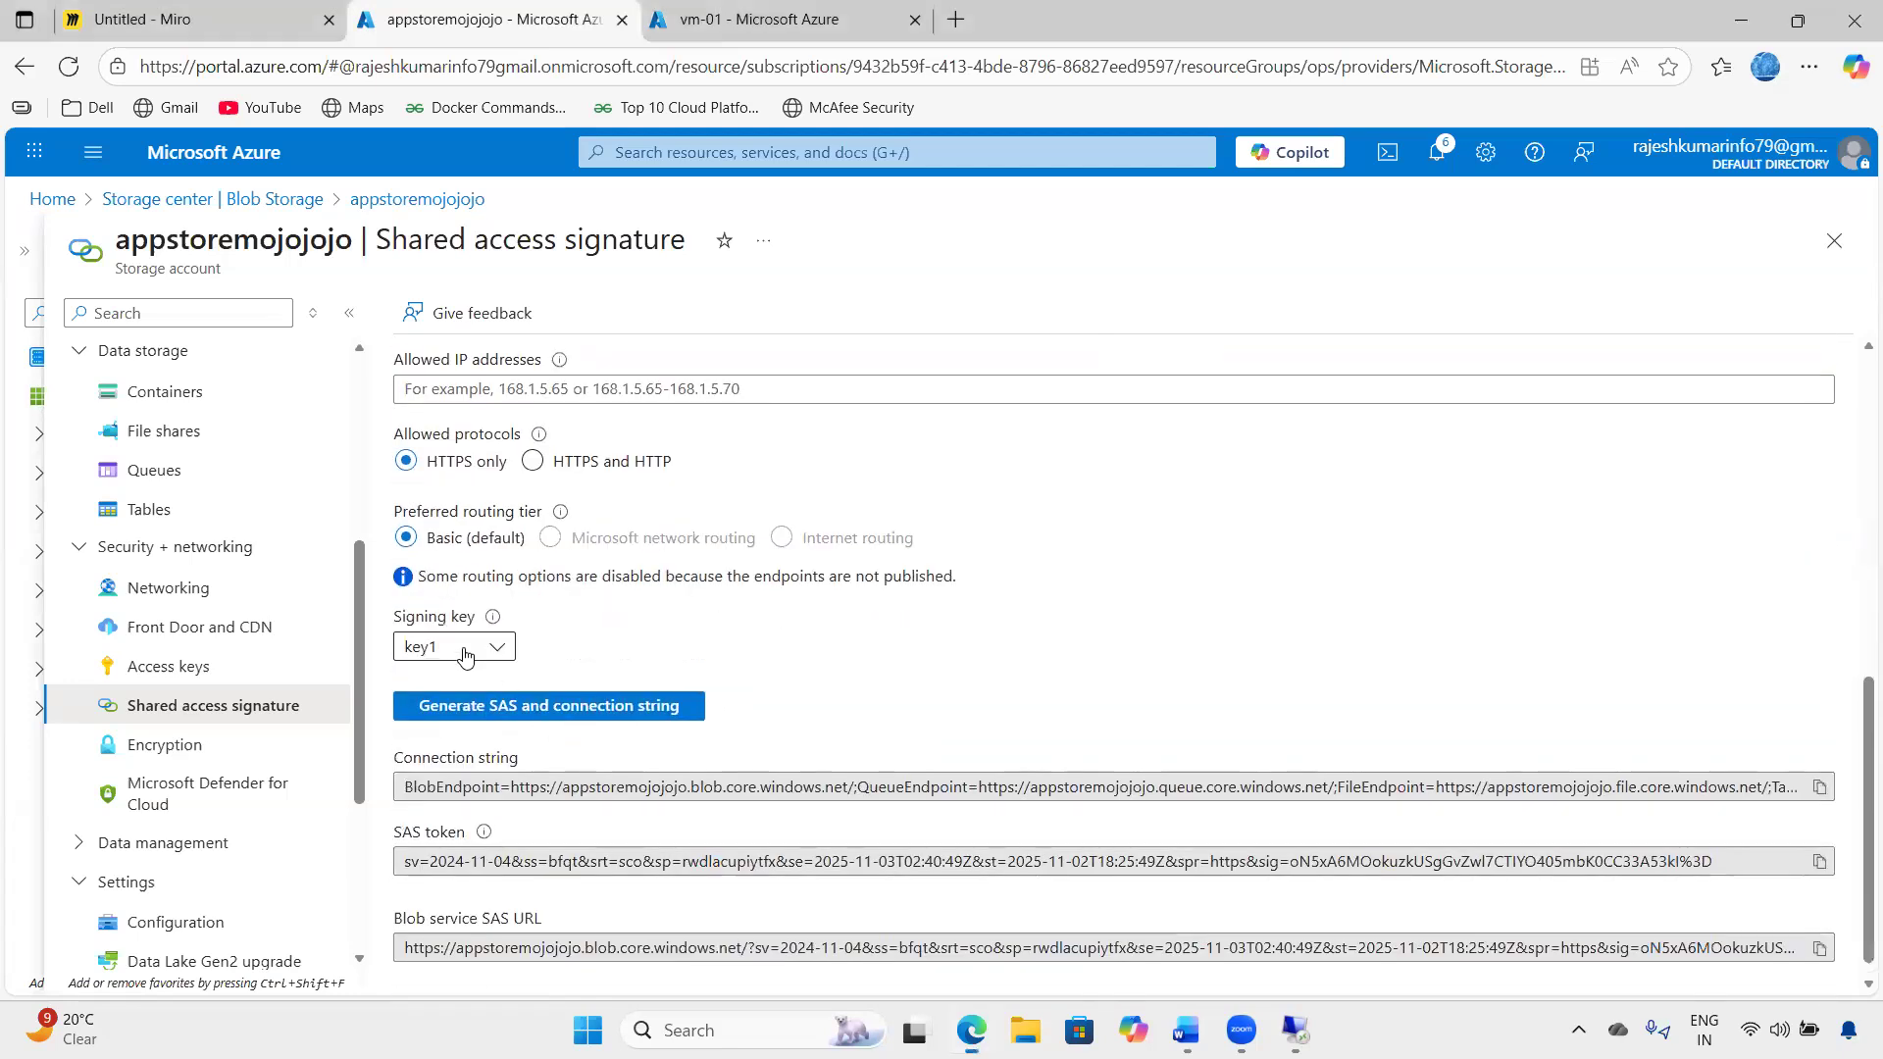
pyautogui.click(742, 654)
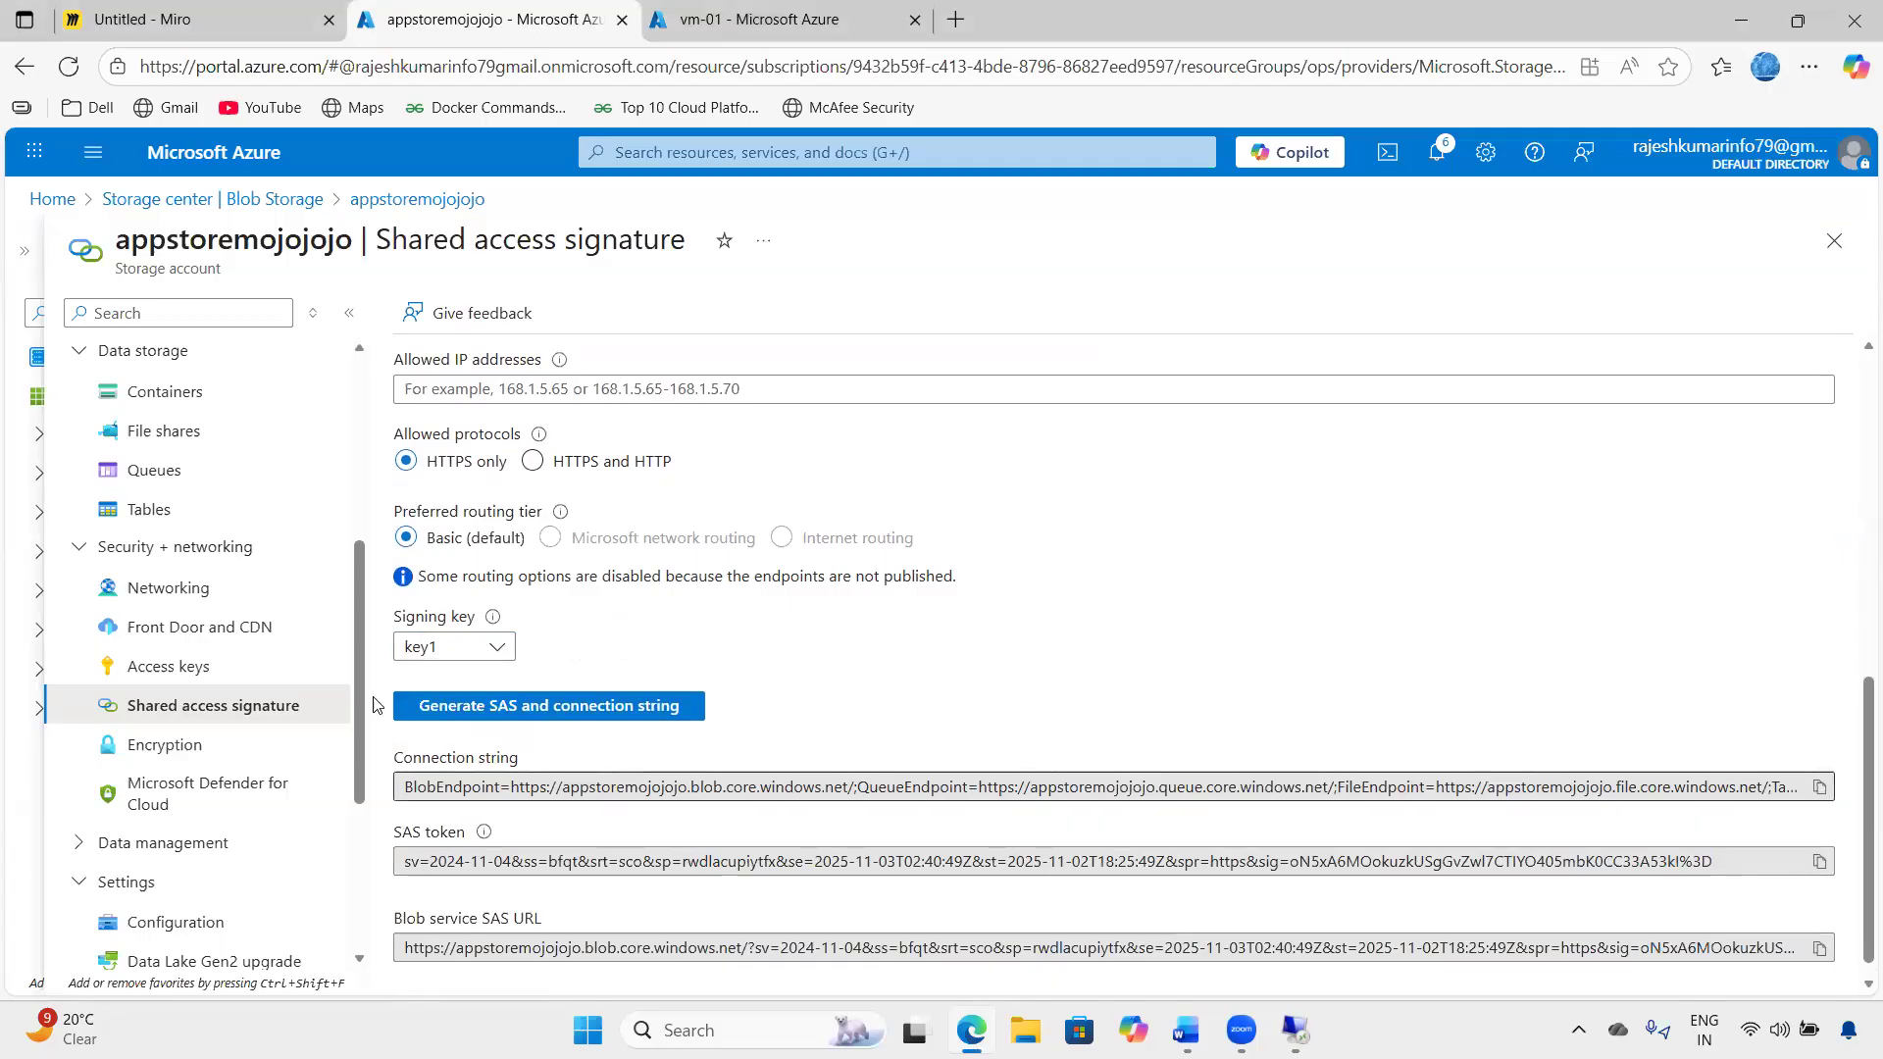
pyautogui.click(474, 717)
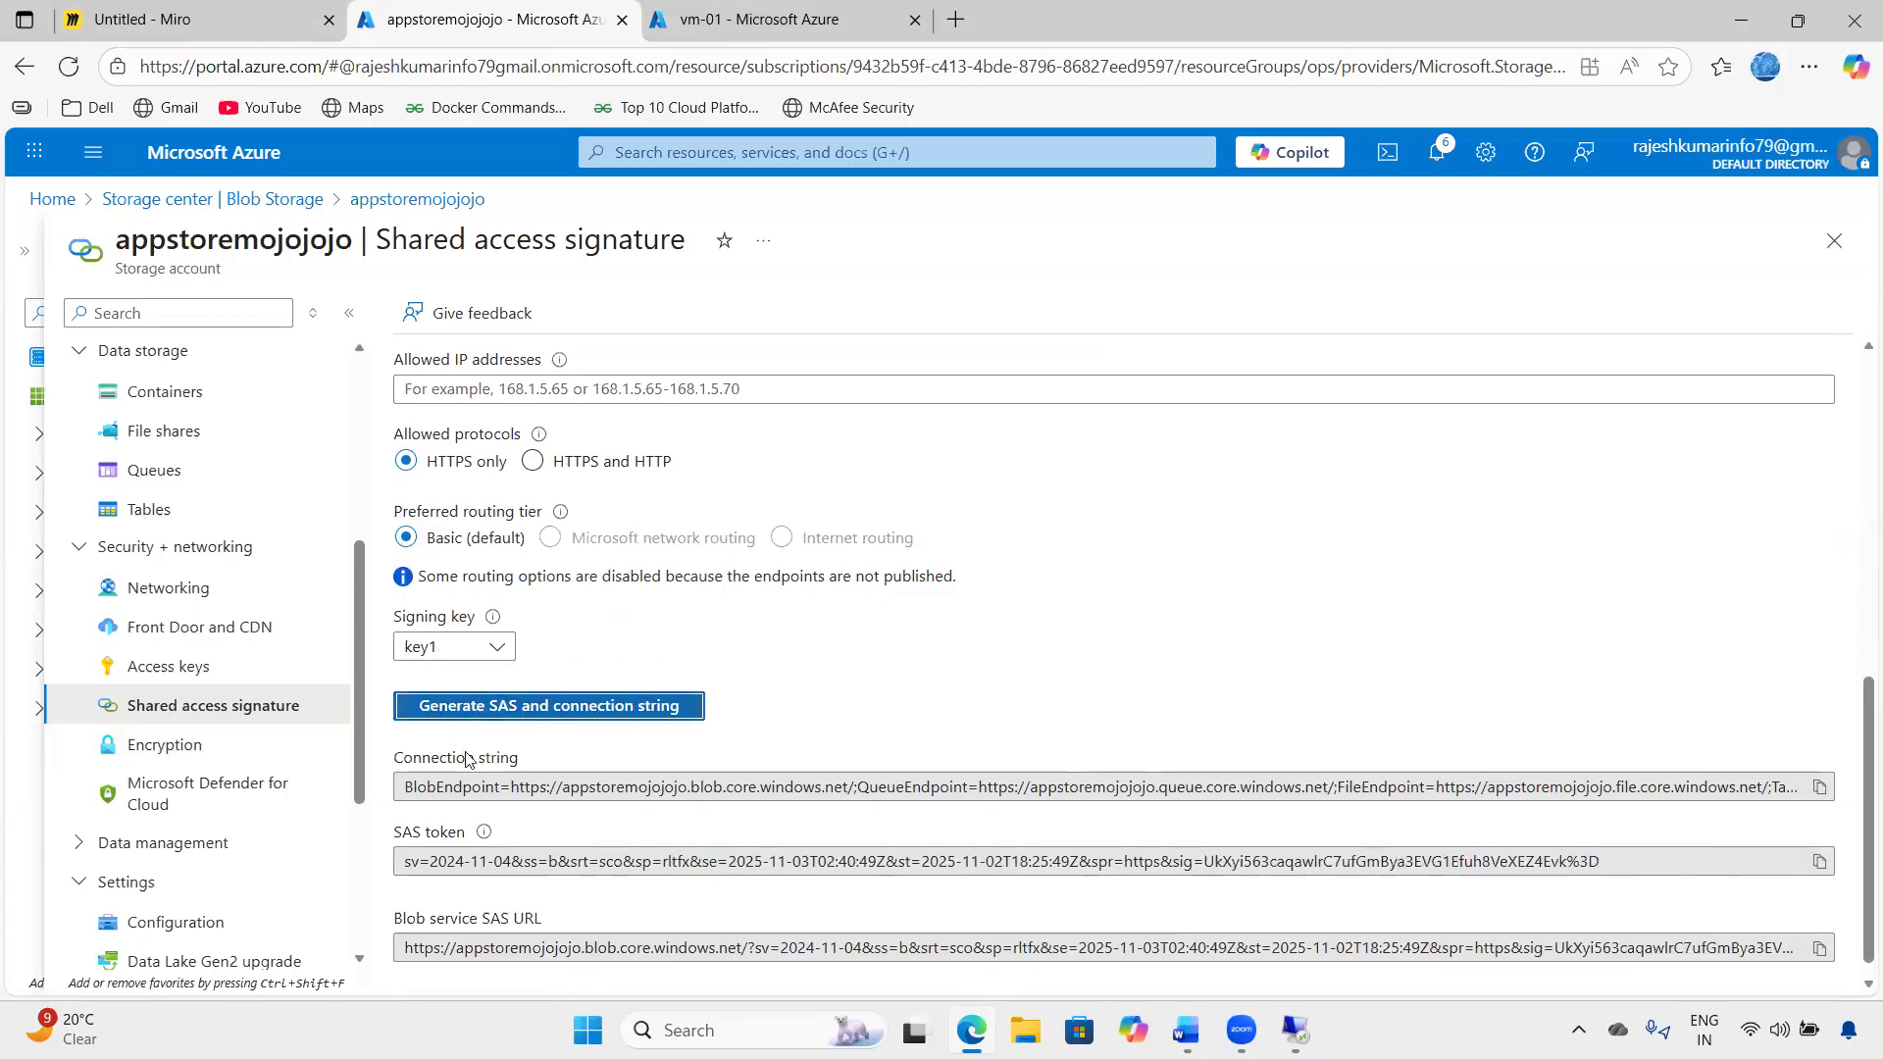
# Step: Highlight the connection string and Blob service SAS URL labels, then copy the Blob service SAS URL
pyautogui.moveTo(405, 759); pyautogui.dragTo(519, 762)
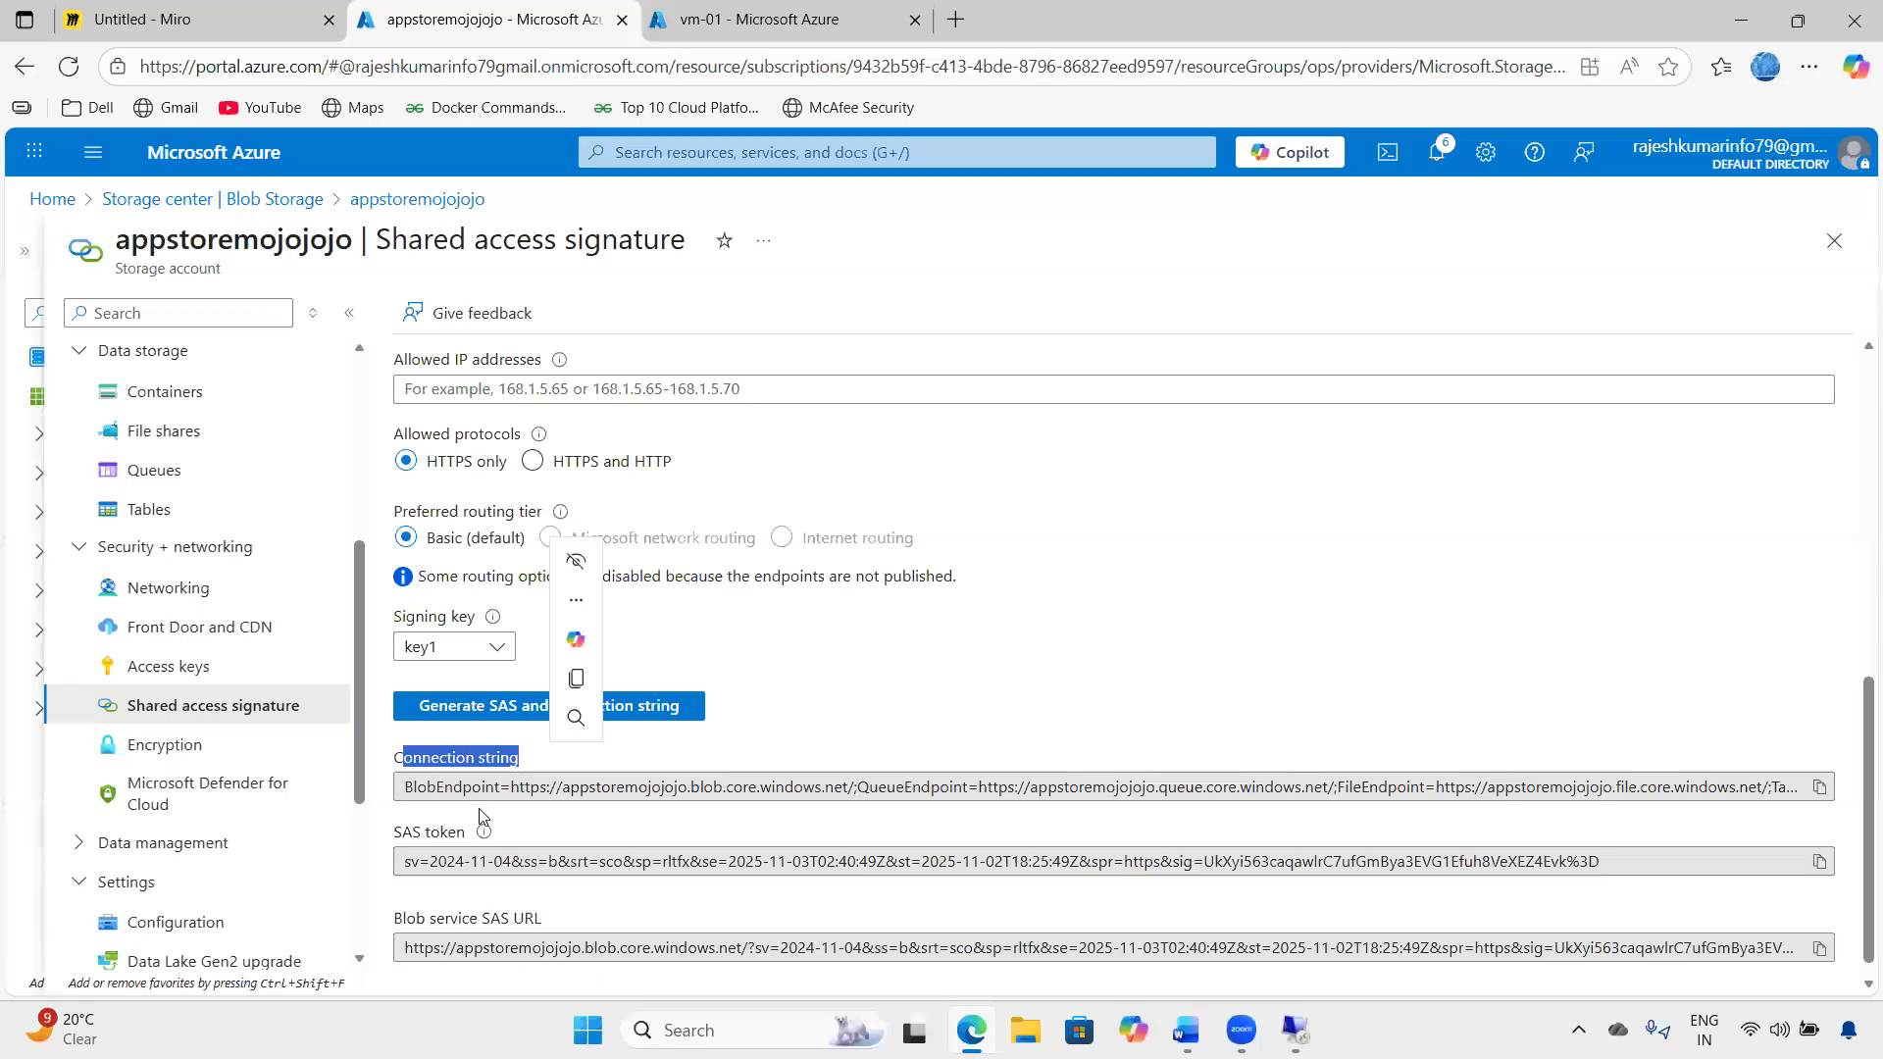
pyautogui.click(481, 841)
pyautogui.moveTo(407, 919); pyautogui.dragTo(557, 929)
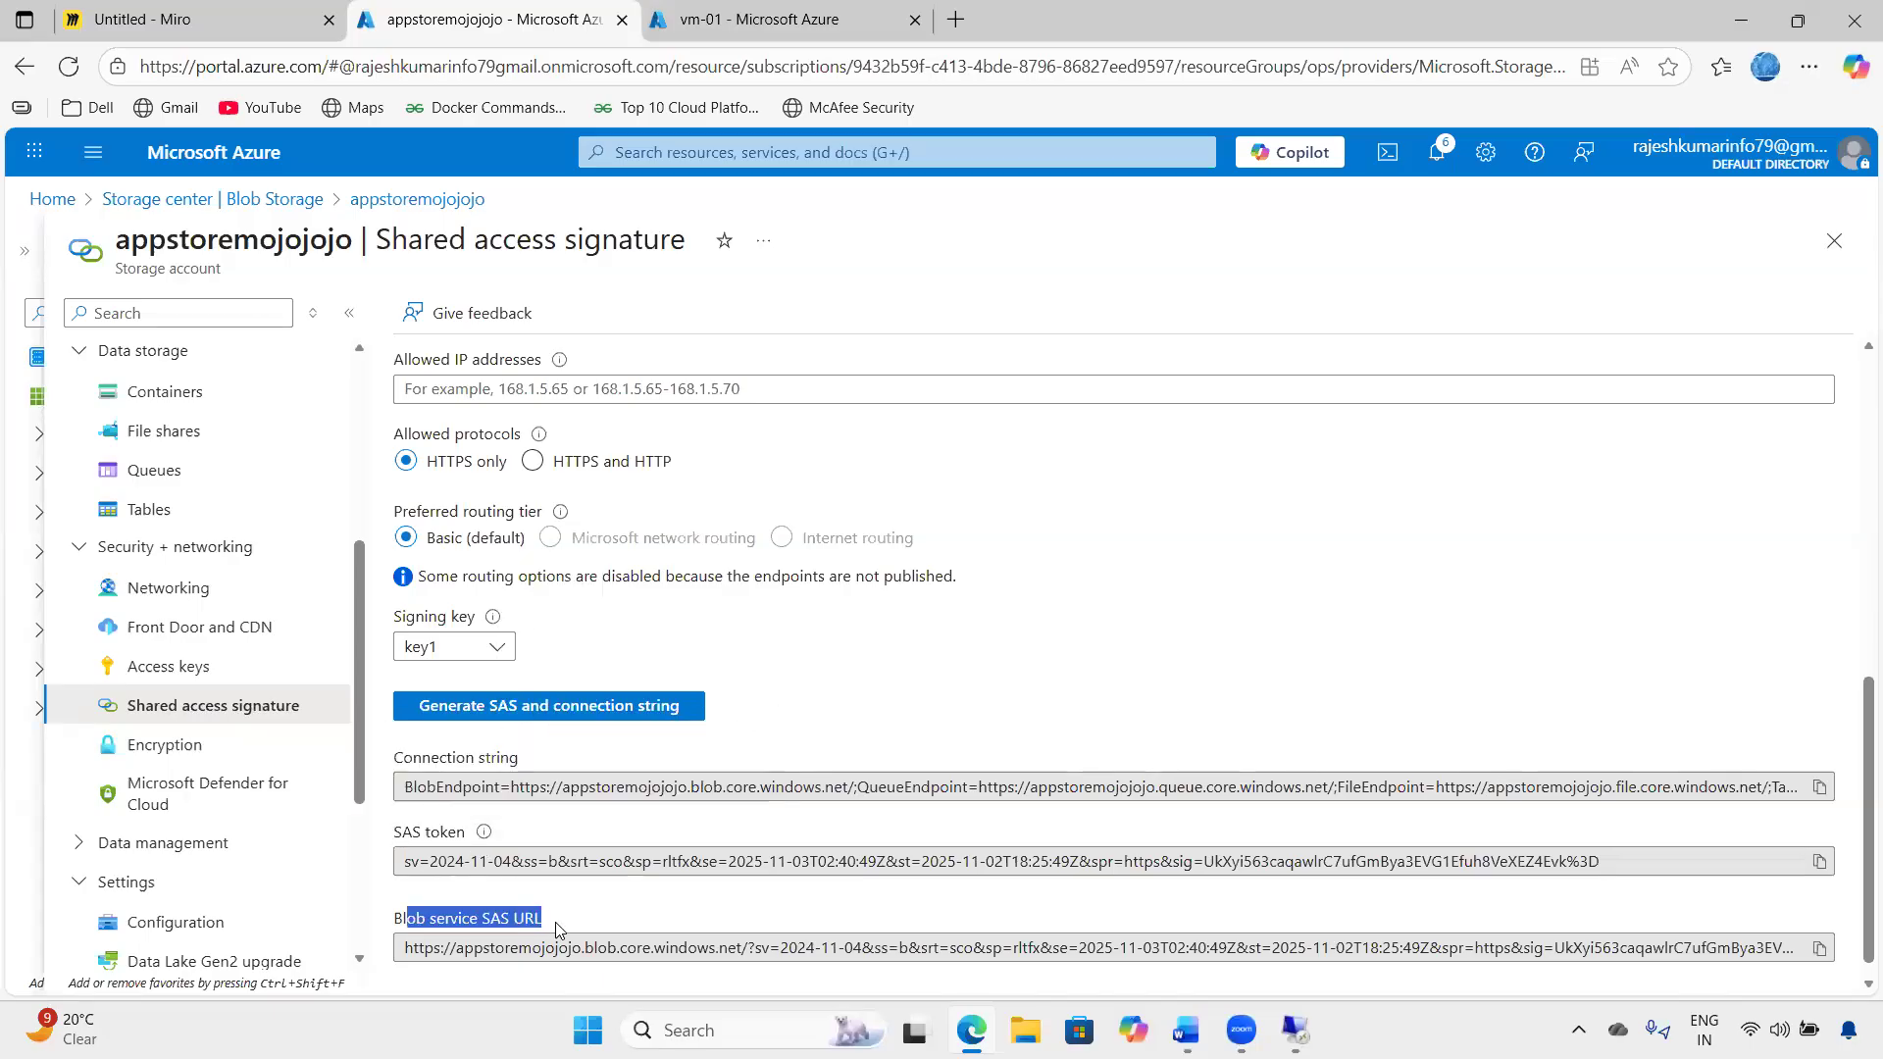
pyautogui.moveTo(393, 919); pyautogui.dragTo(546, 922)
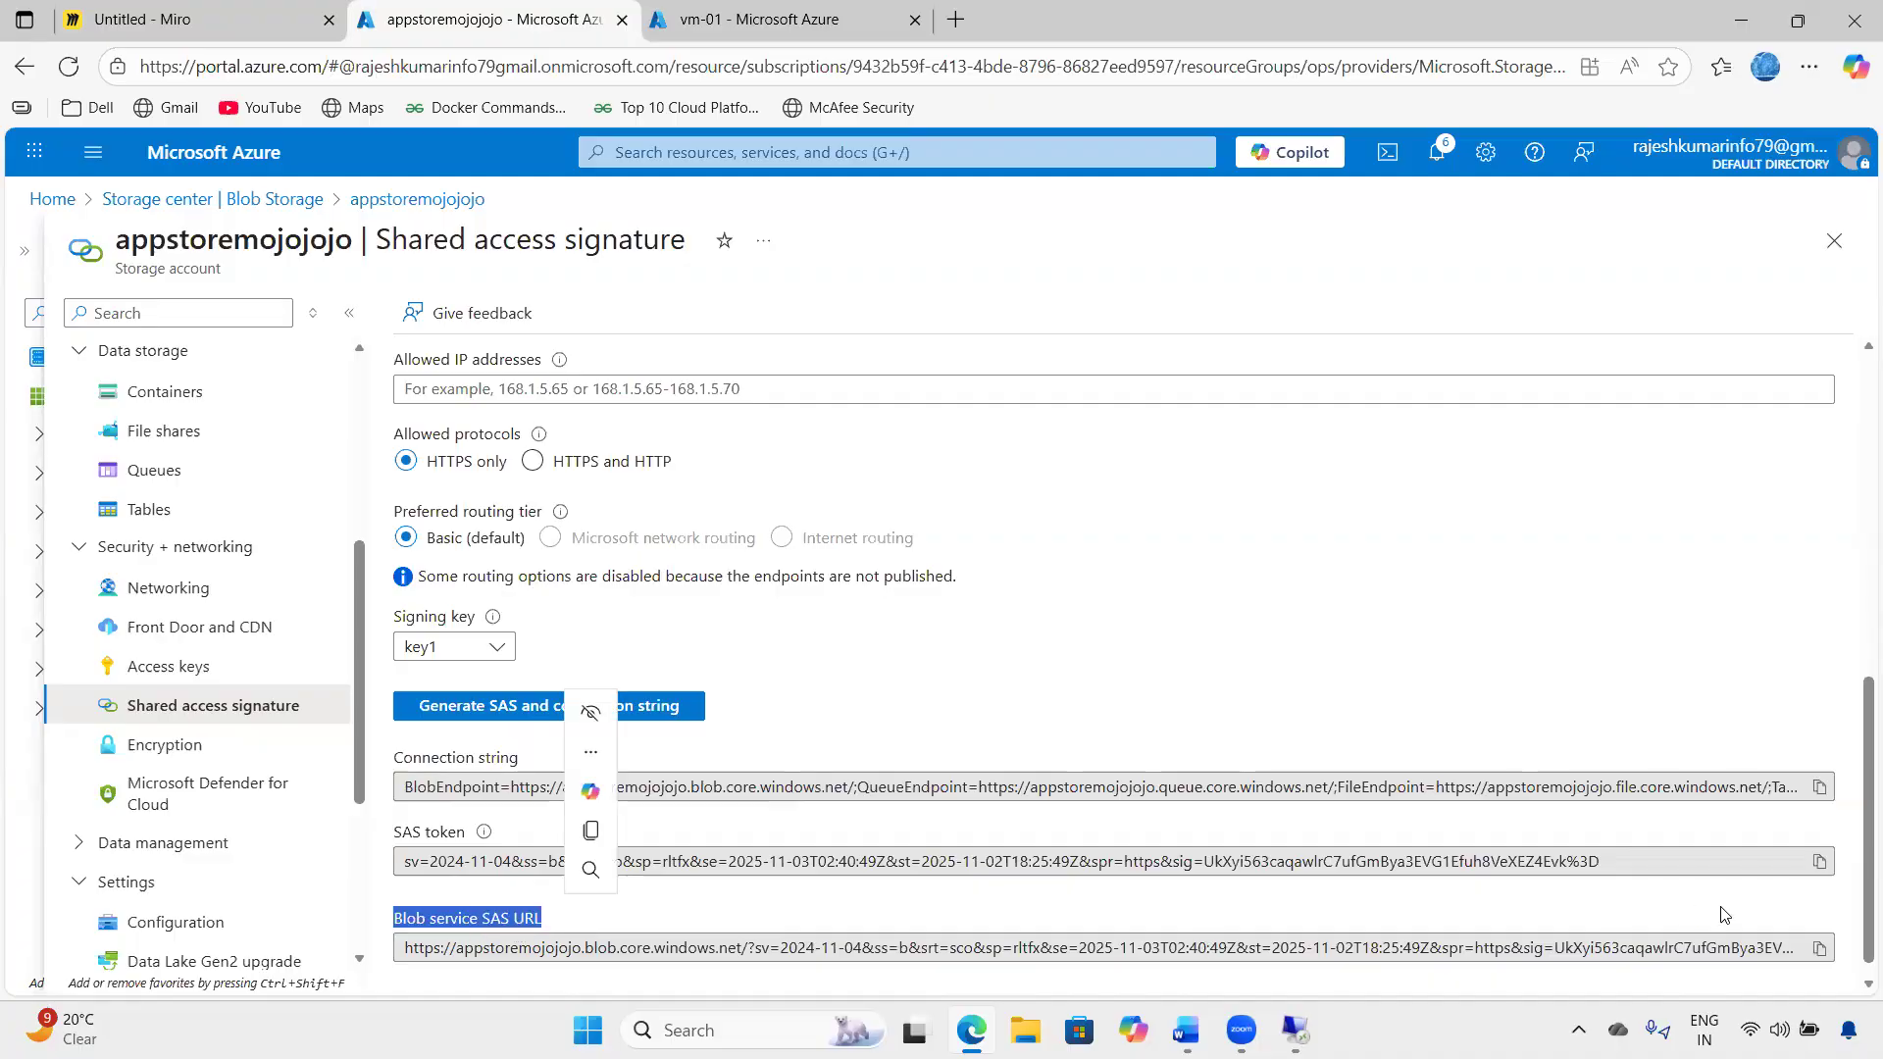
pyautogui.click(1819, 947)
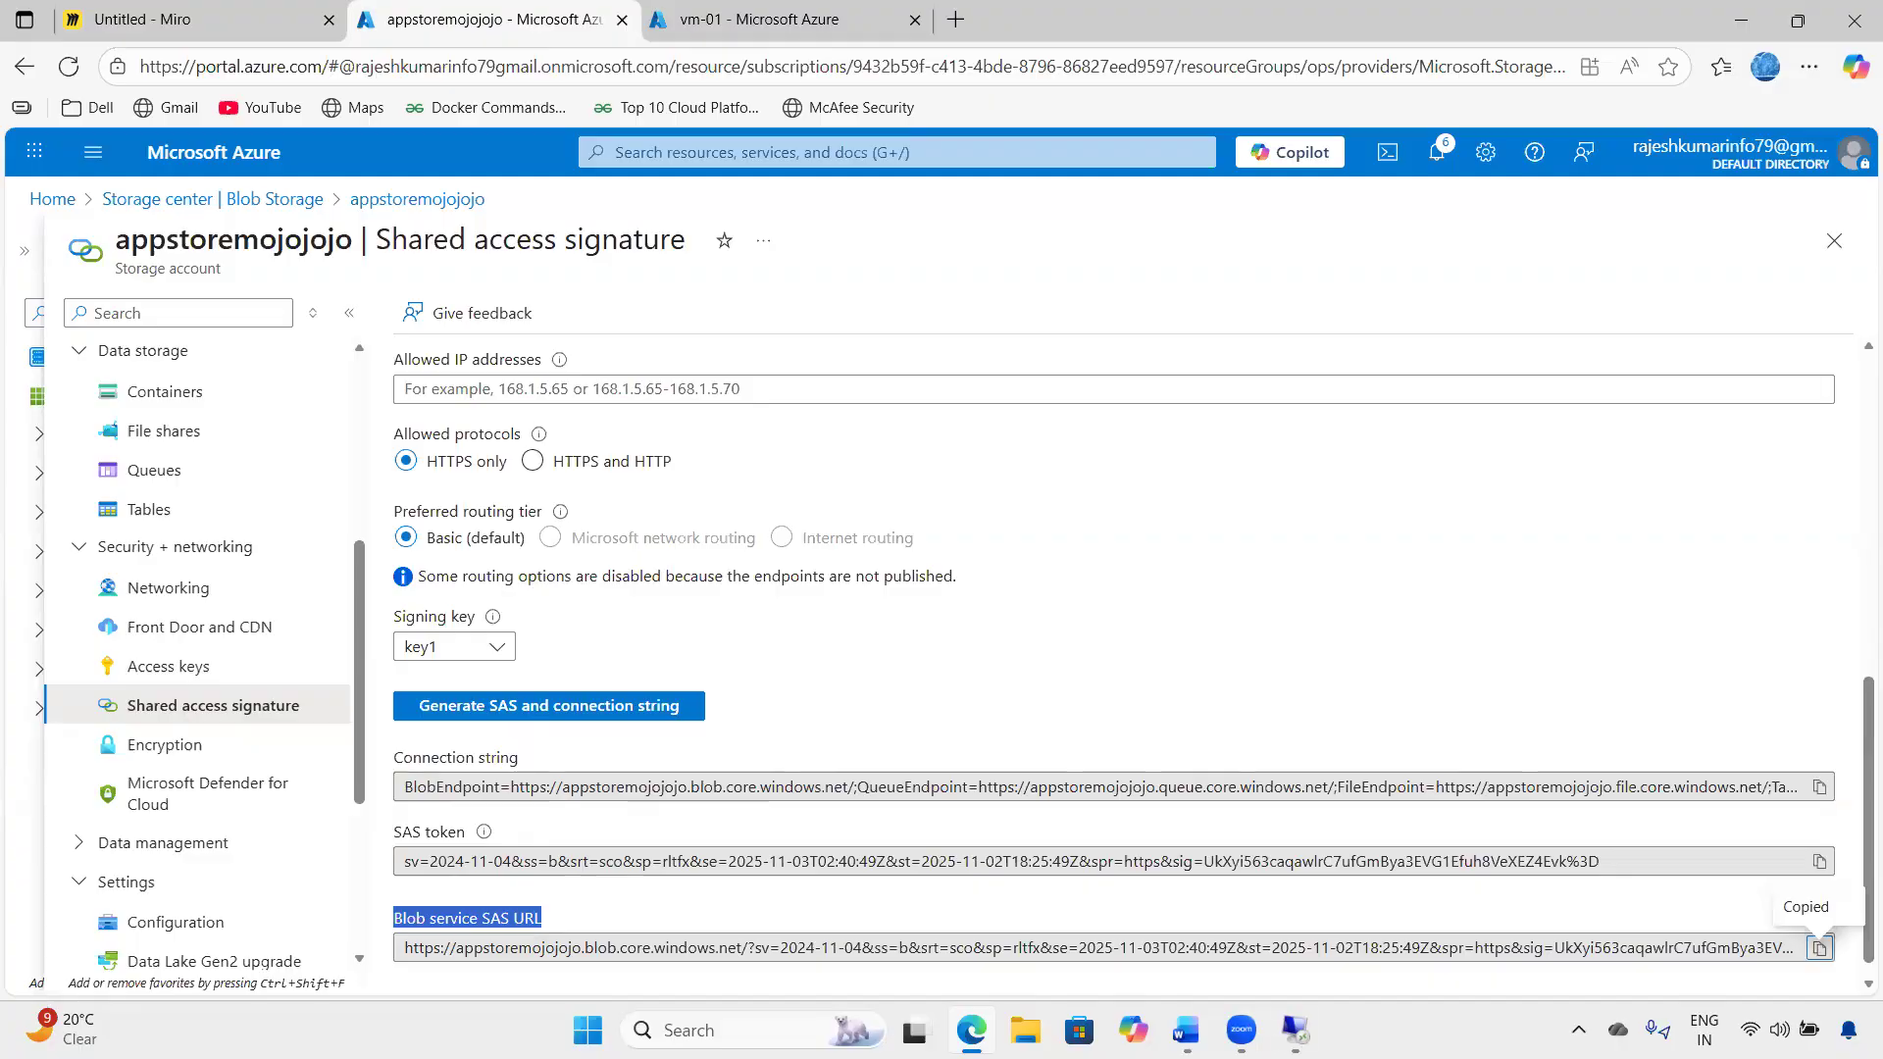
pyautogui.hotkey('alt', 'Tab')
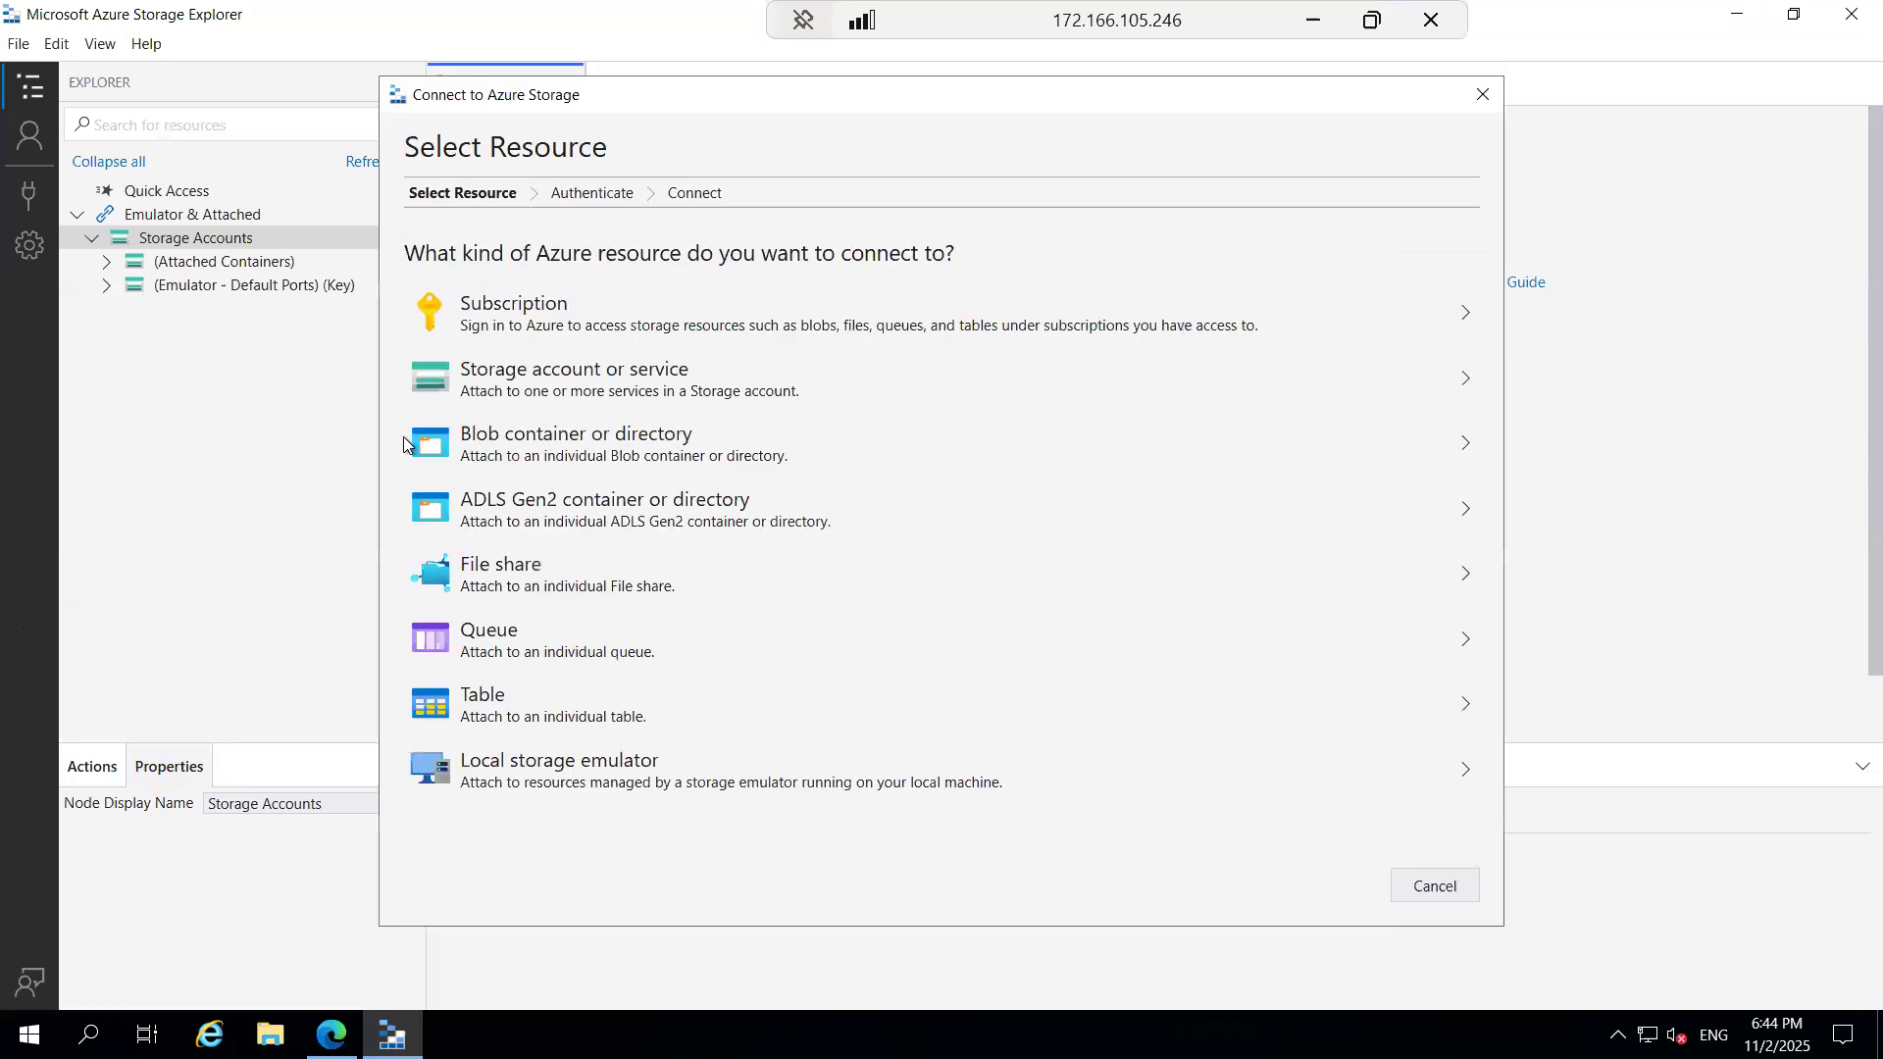
# Step: Attach the pasted Blob SAS URL through Shared access signature URL as appstoremojojojo-1 (SAS)
pyautogui.click(587, 398)
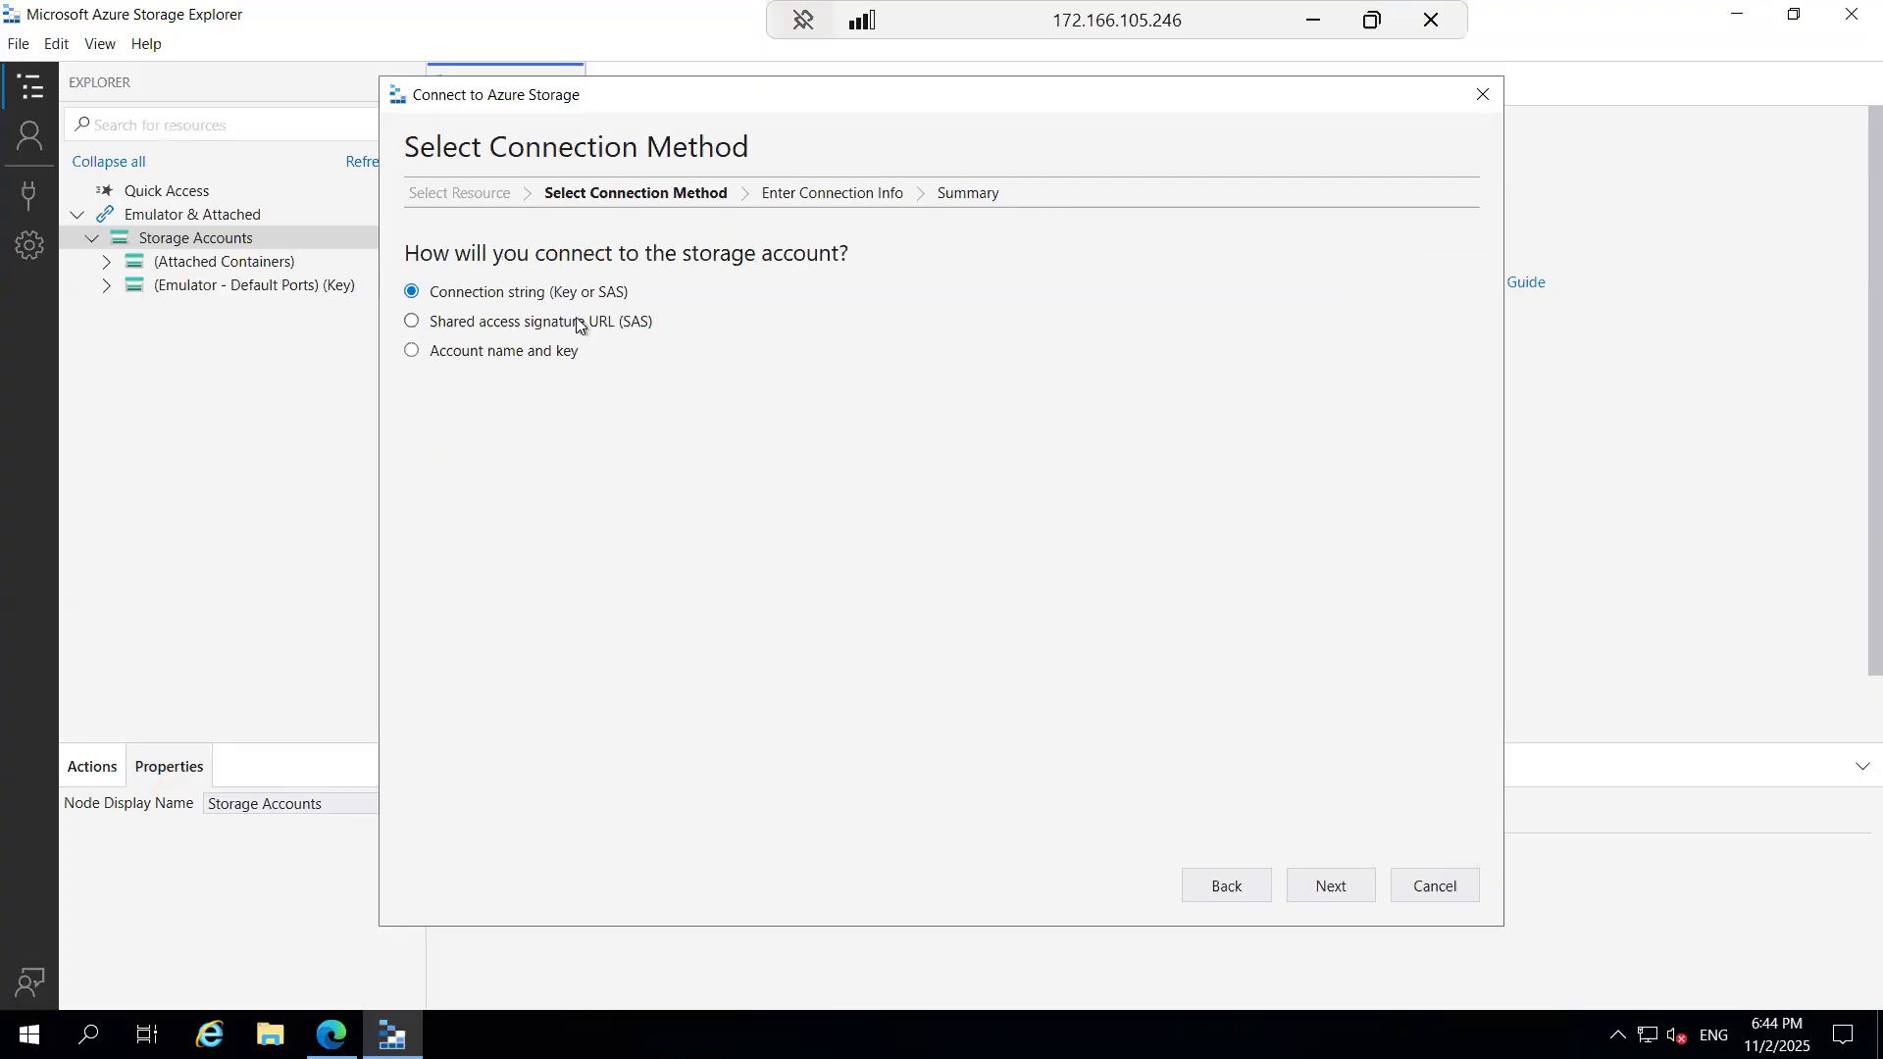
pyautogui.click(505, 326)
pyautogui.click(1331, 886)
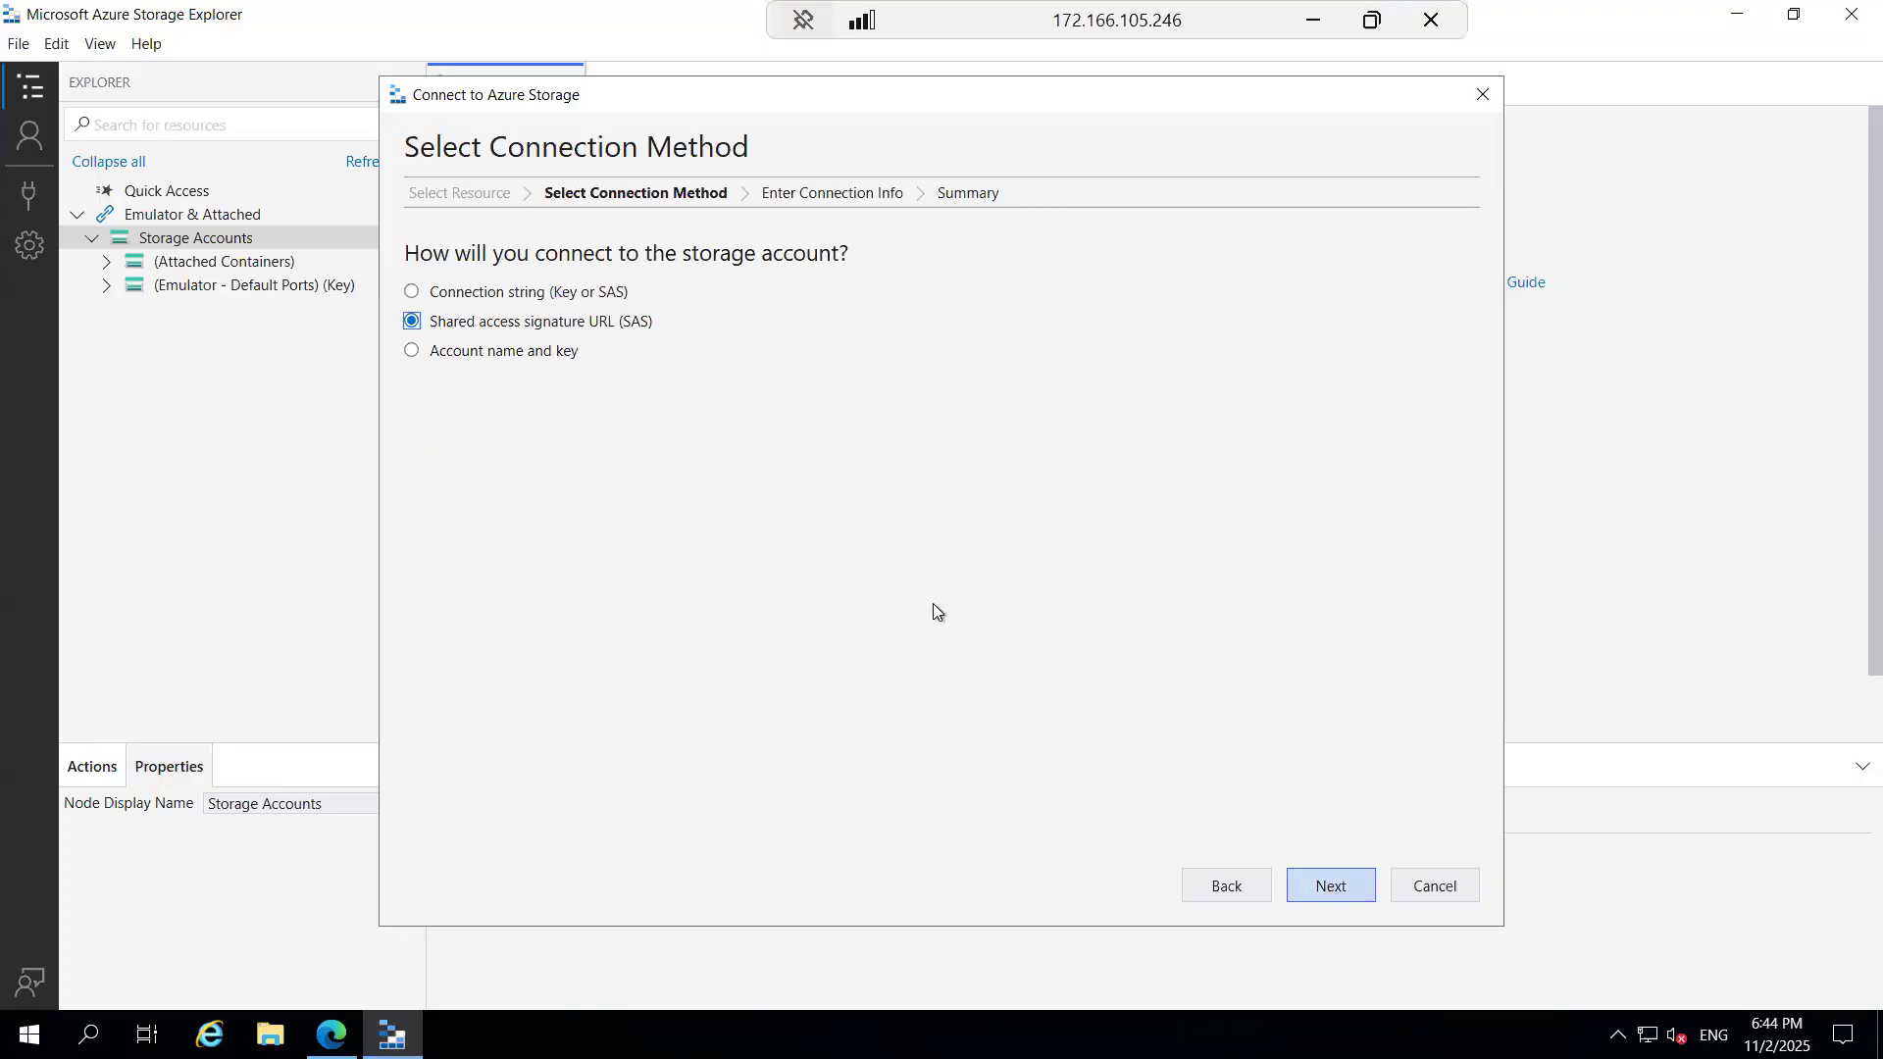
pyautogui.click(510, 383)
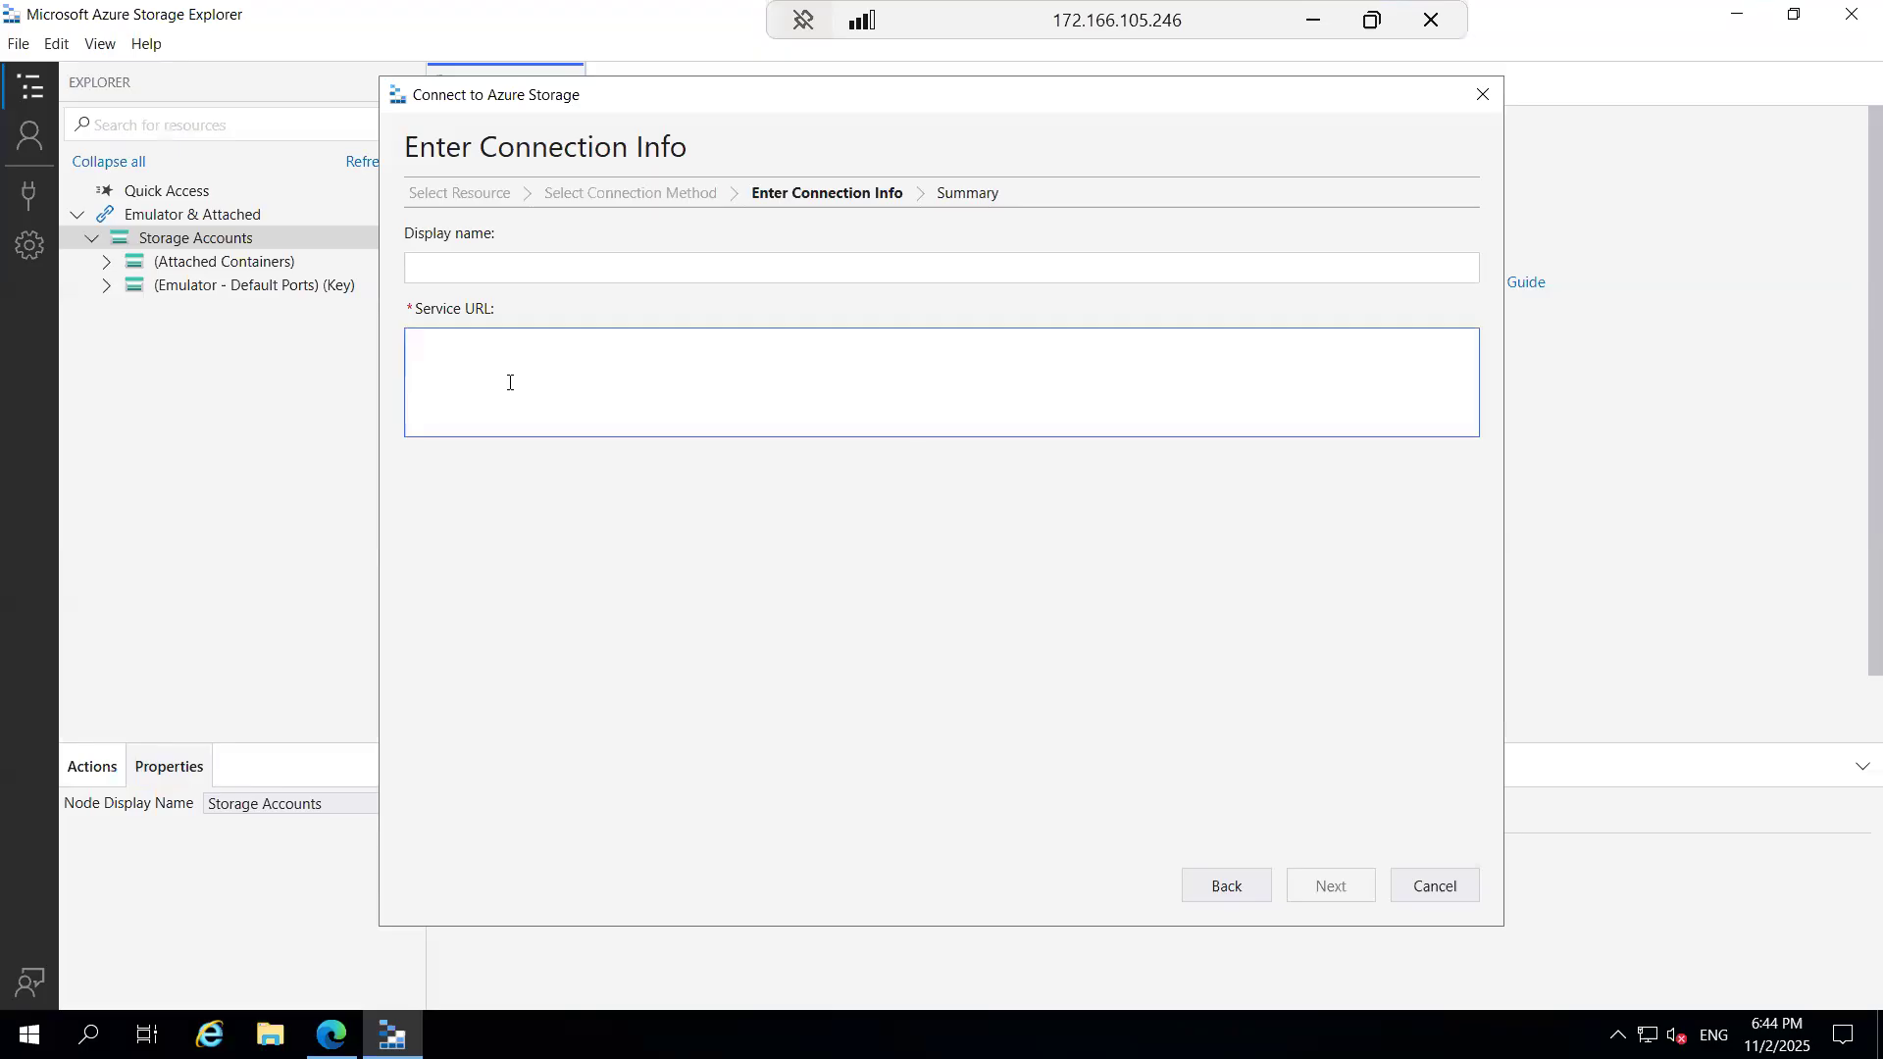
pyautogui.hotkey('ctrl', 'v')
pyautogui.moveTo(583, 267); pyautogui.dragTo(384, 285)
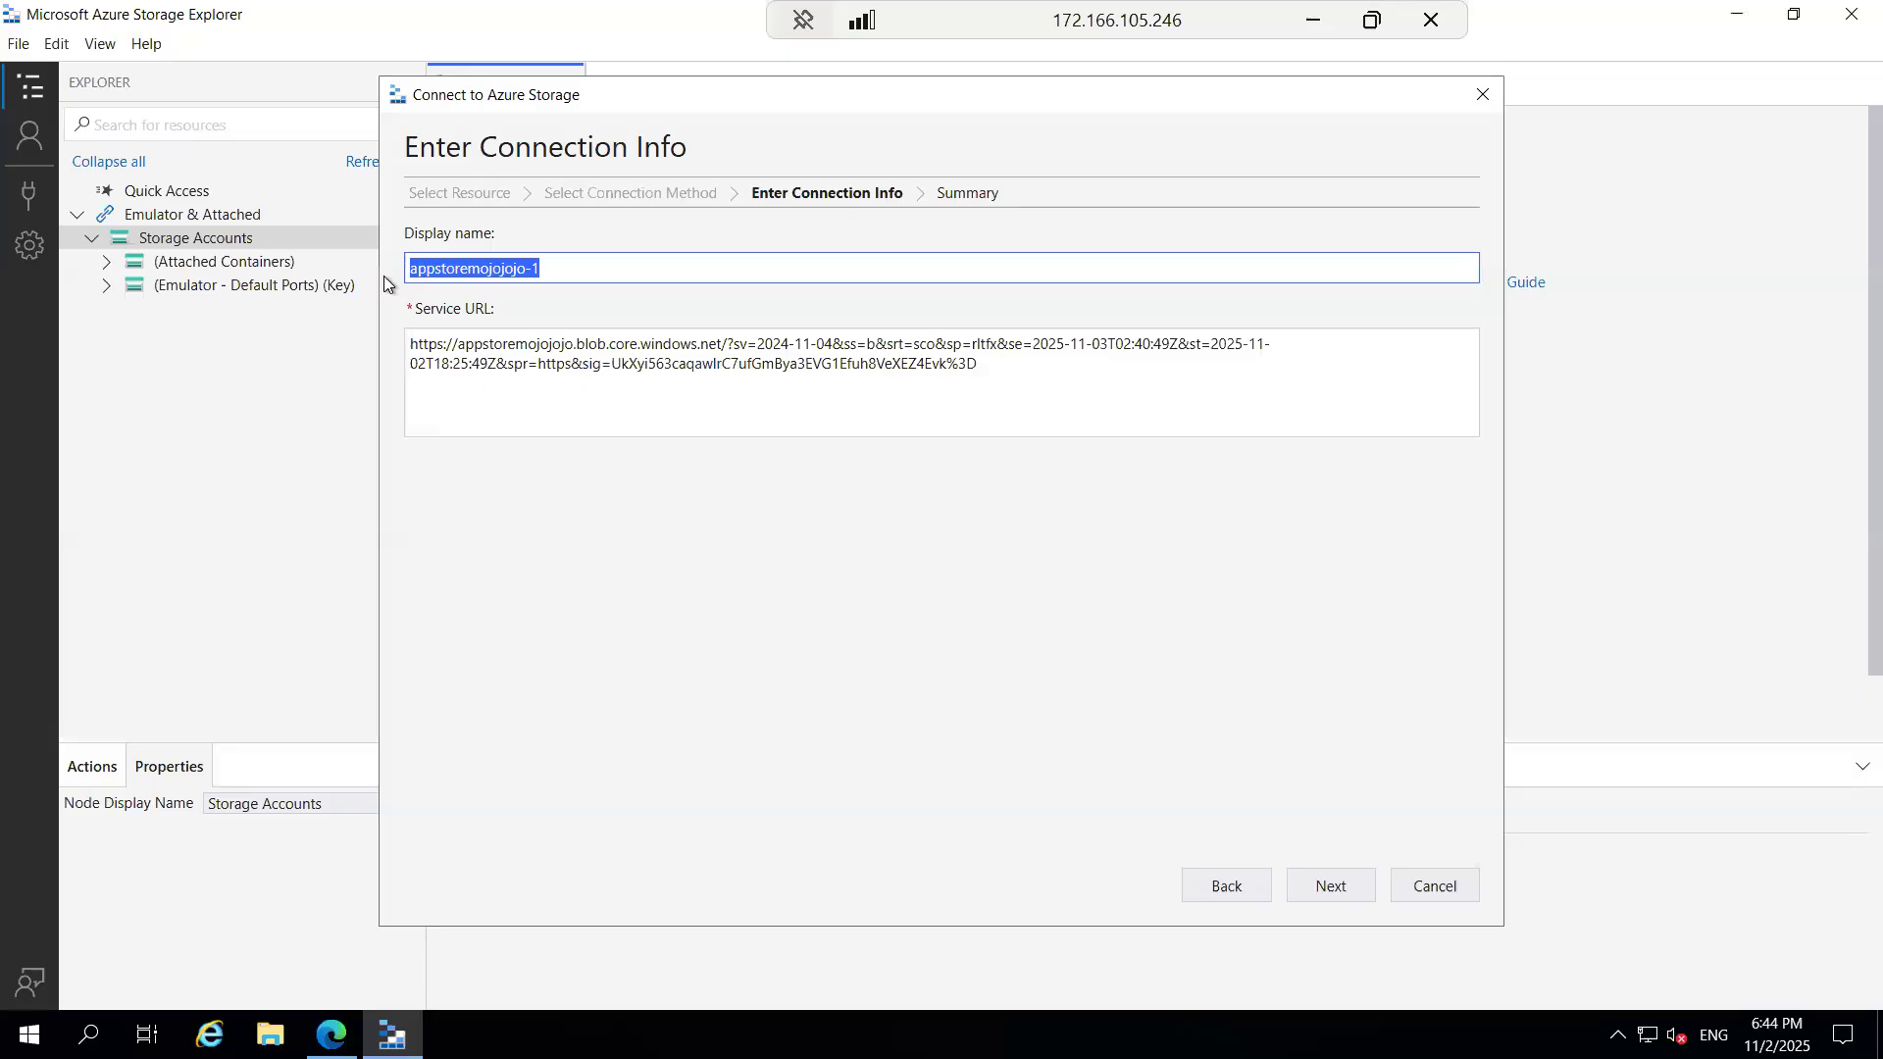
pyautogui.click(1329, 887)
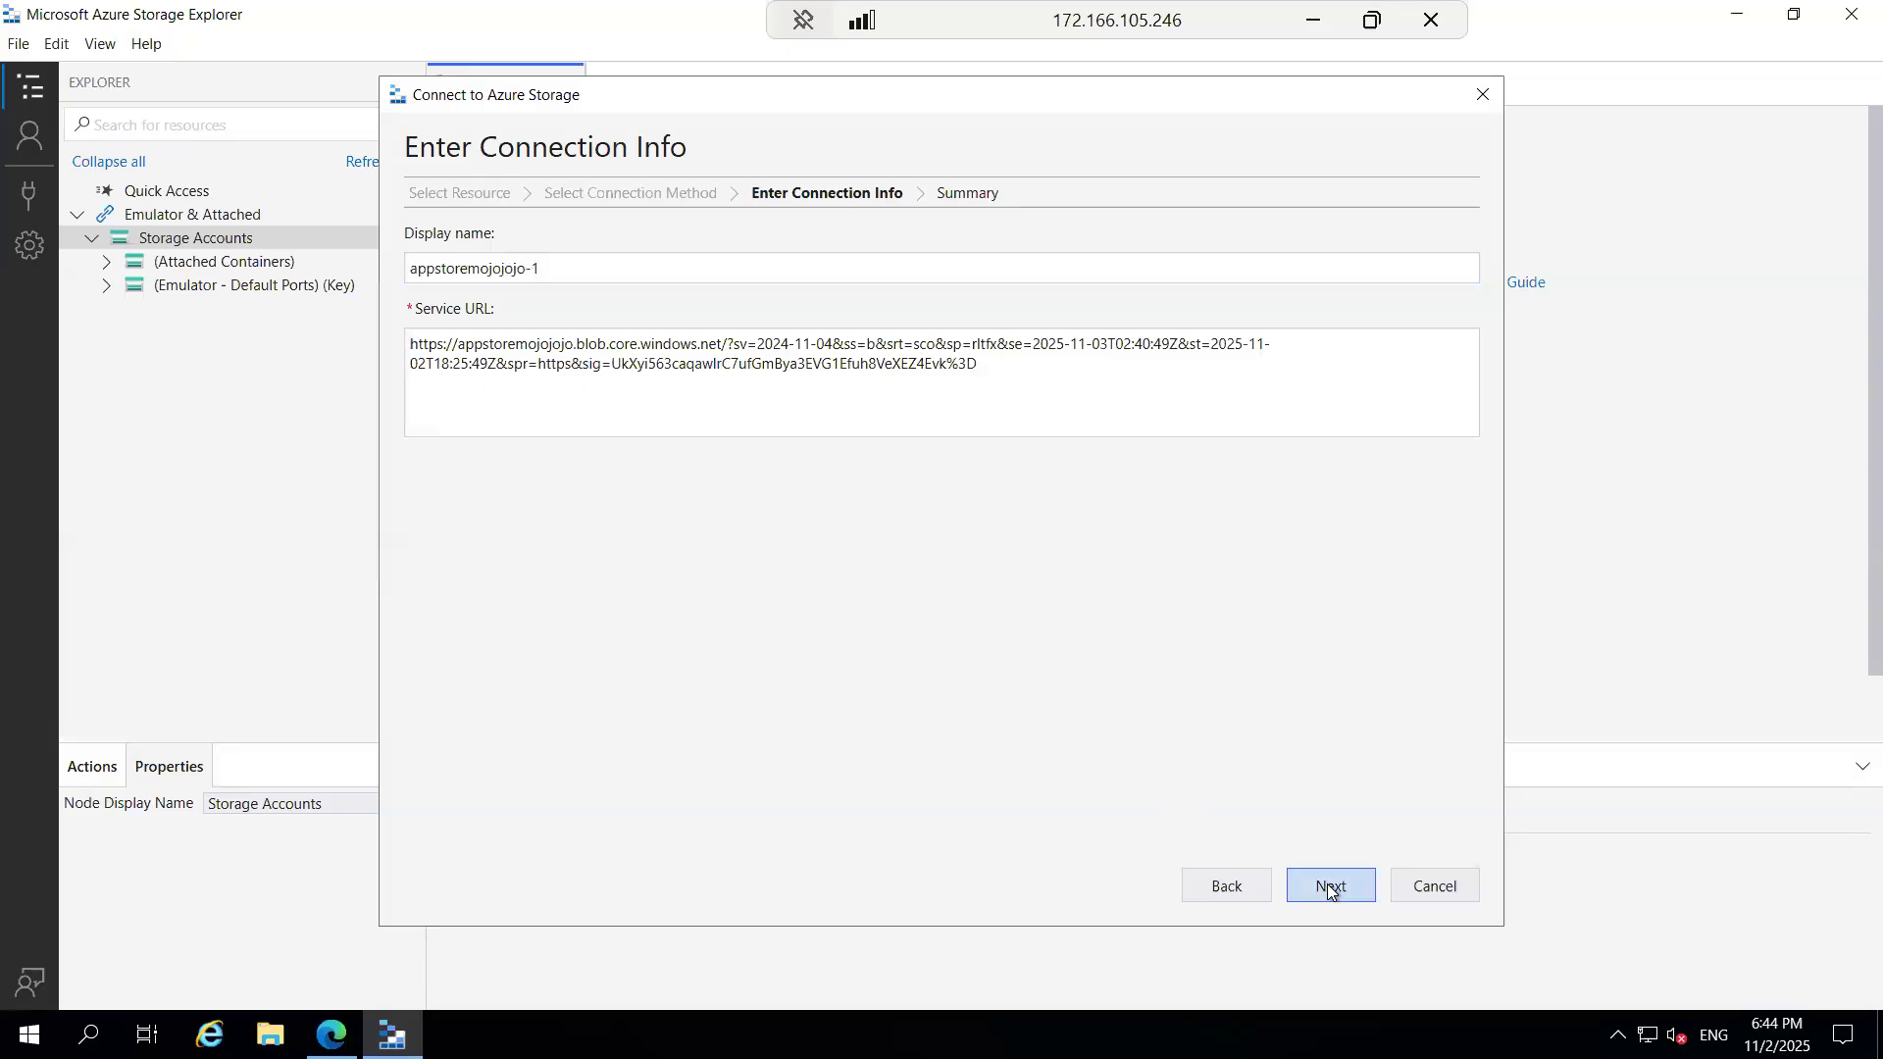
pyautogui.click(1317, 886)
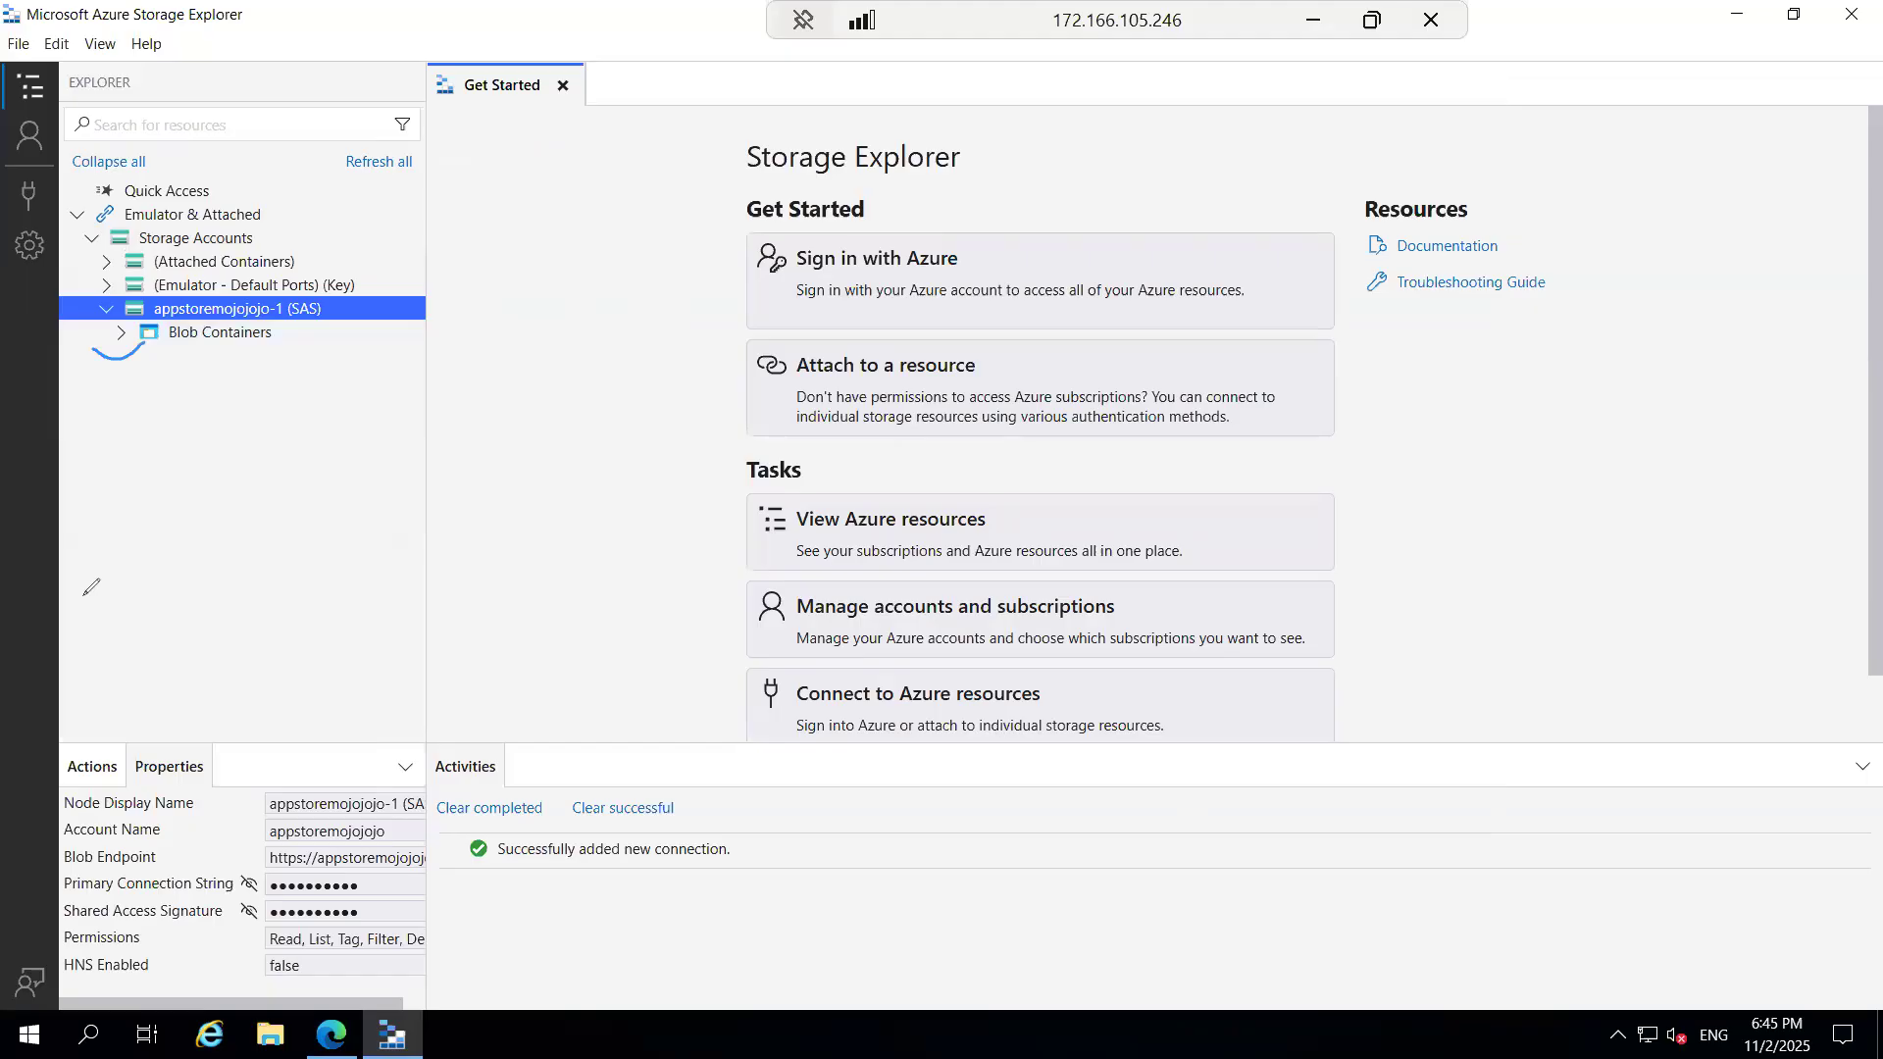
# Step: Open contd01 and attempt to delete VMSS.docx, which fails with insufficient credentials
pyautogui.click(120, 332)
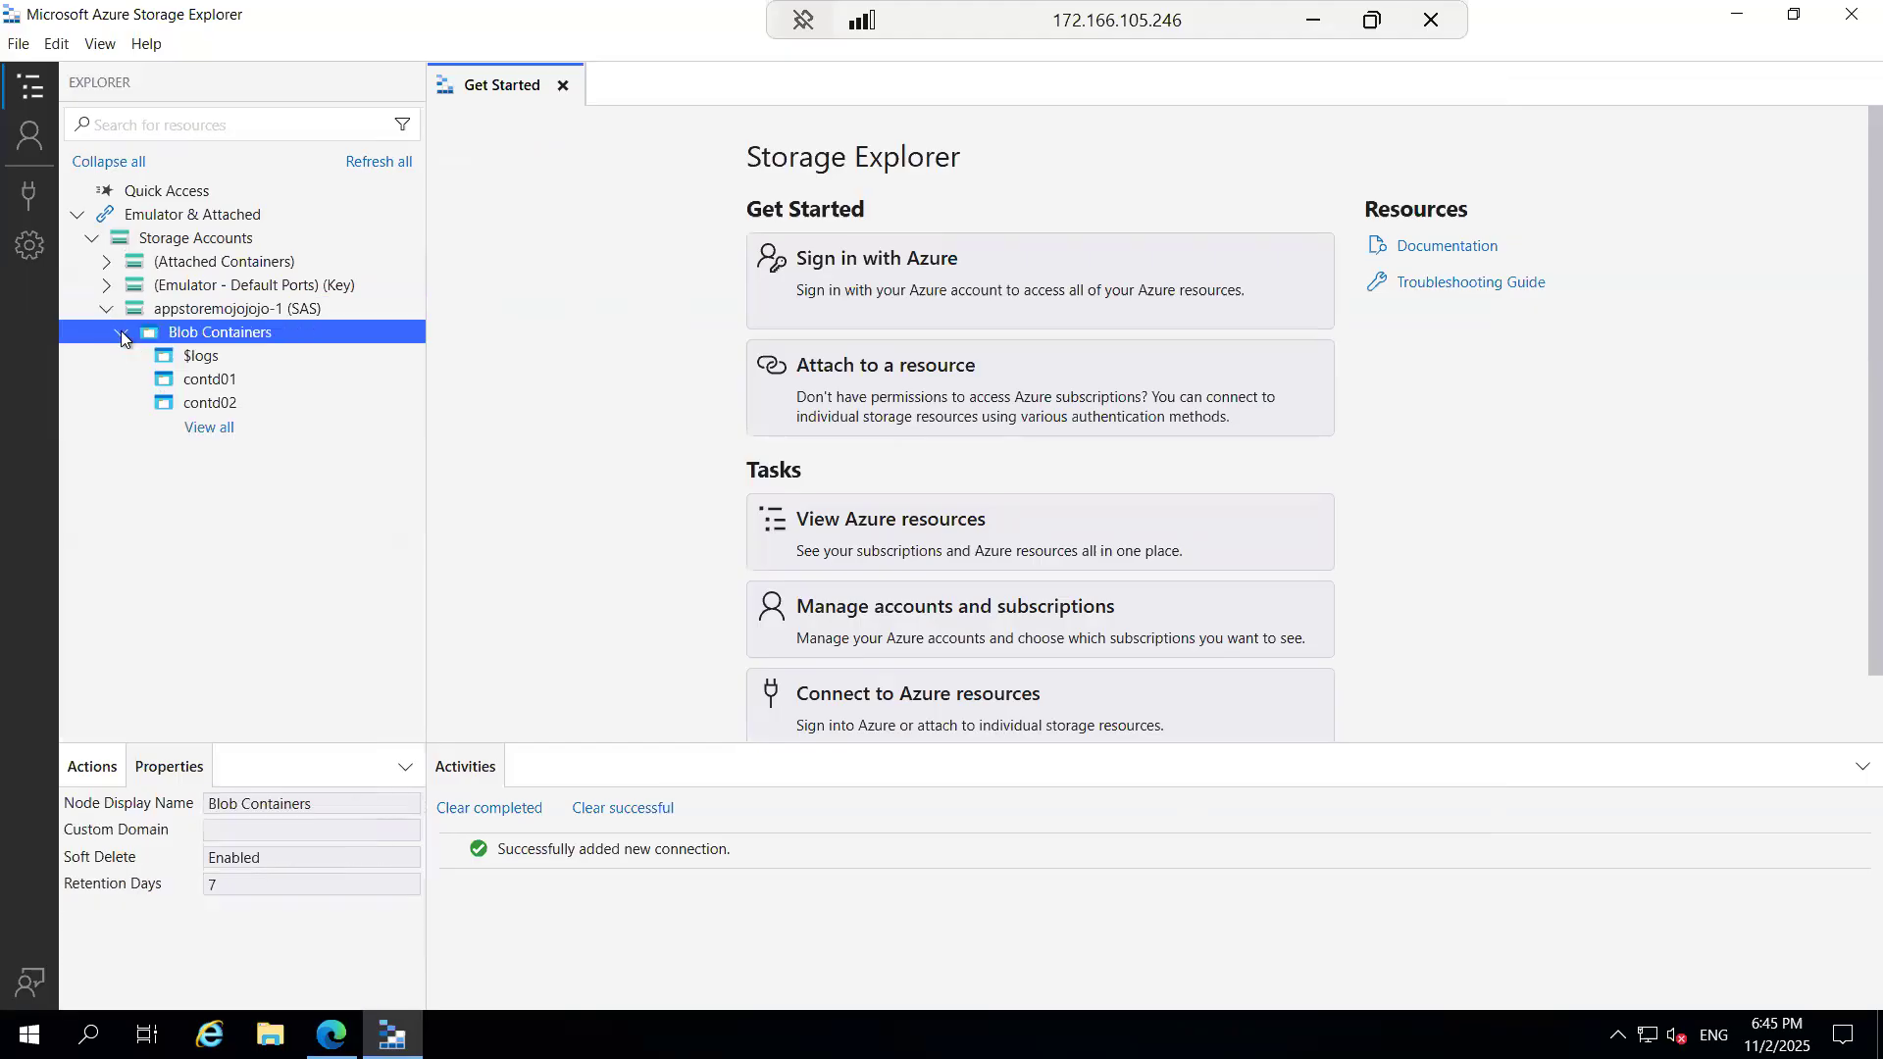
pyautogui.click(225, 356)
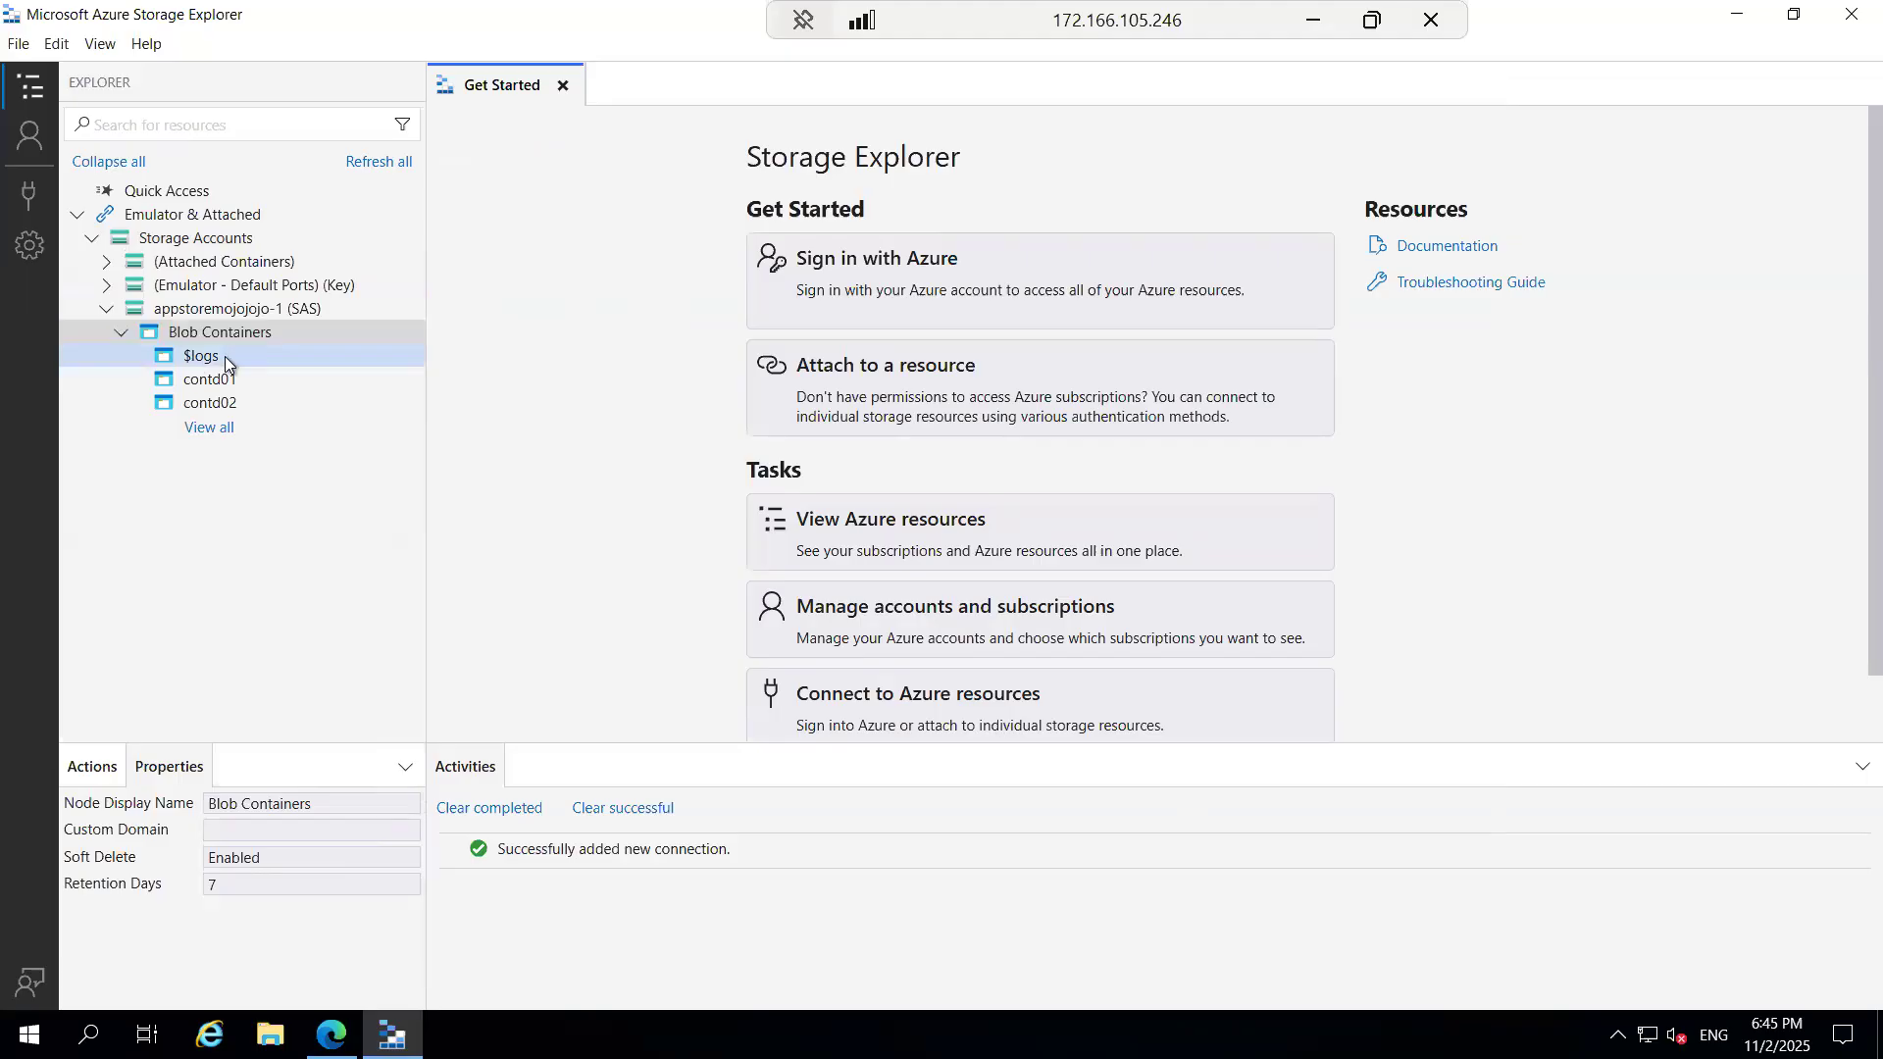
pyautogui.click(273, 389)
pyautogui.click(256, 403)
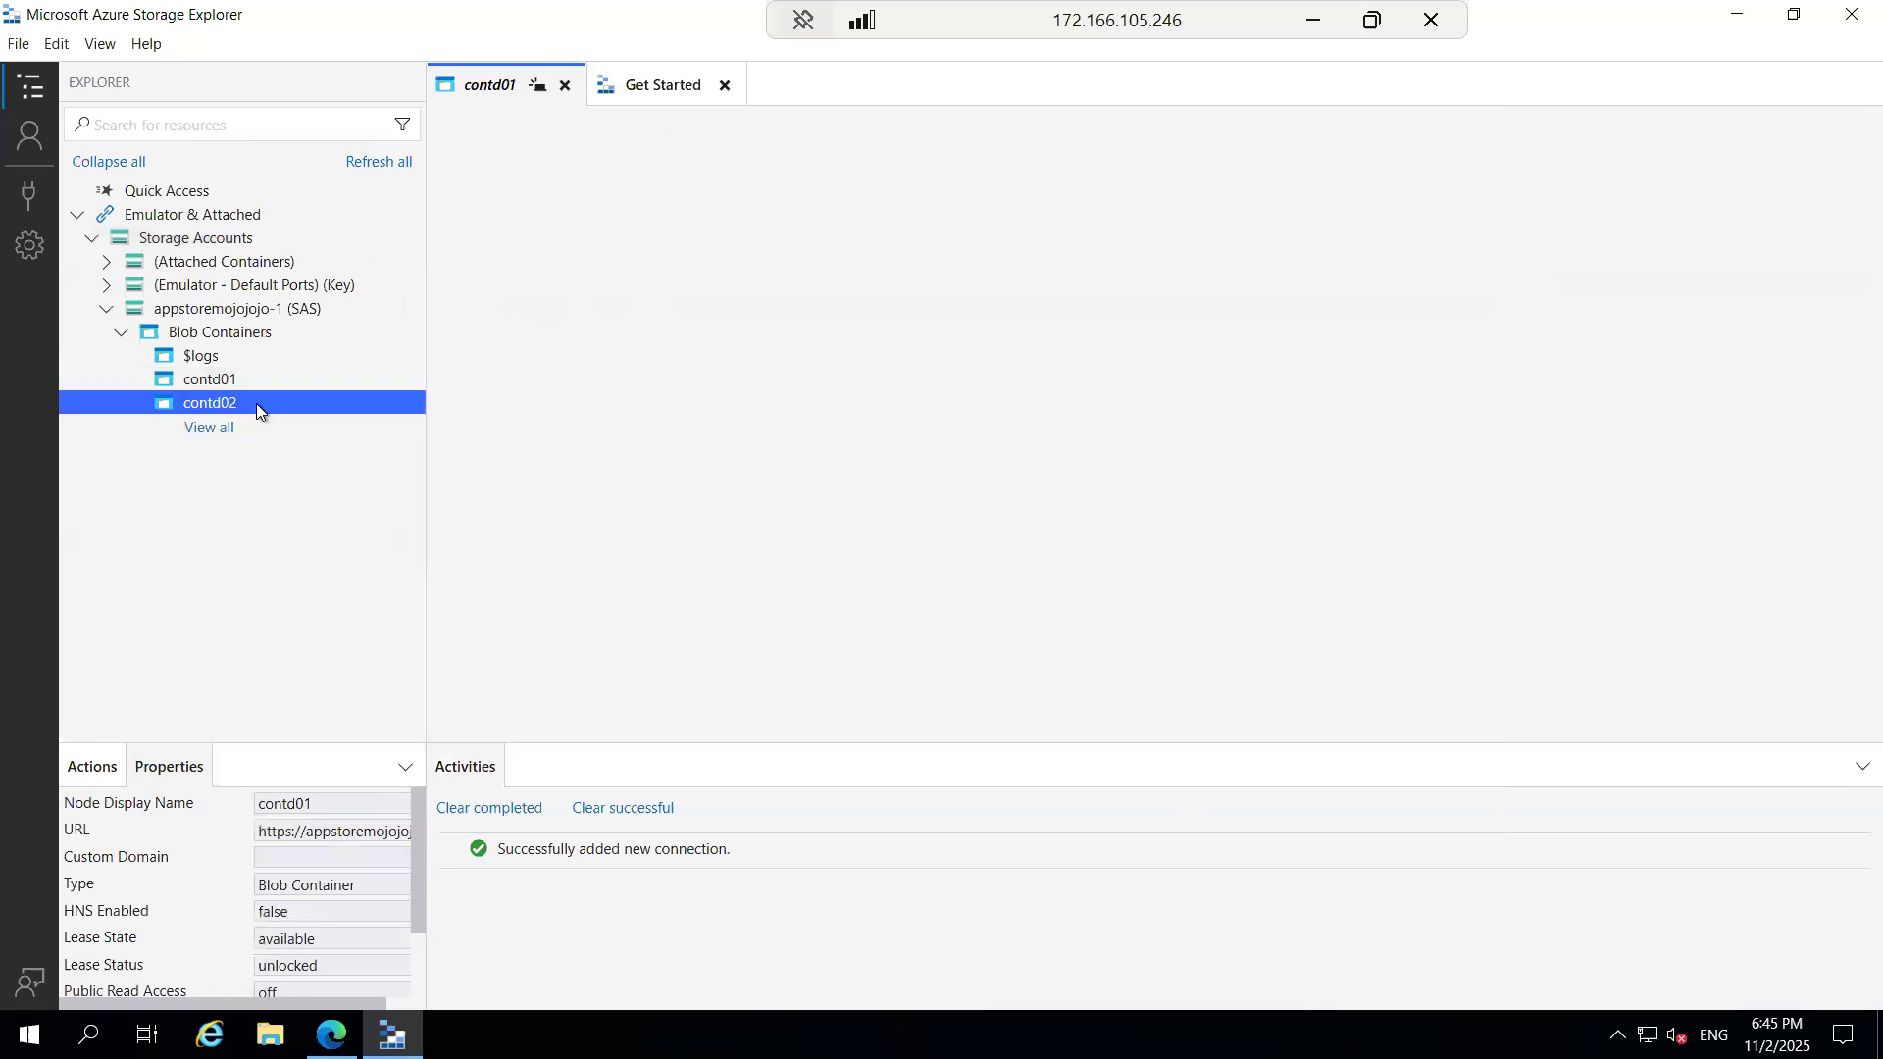
pyautogui.click(238, 380)
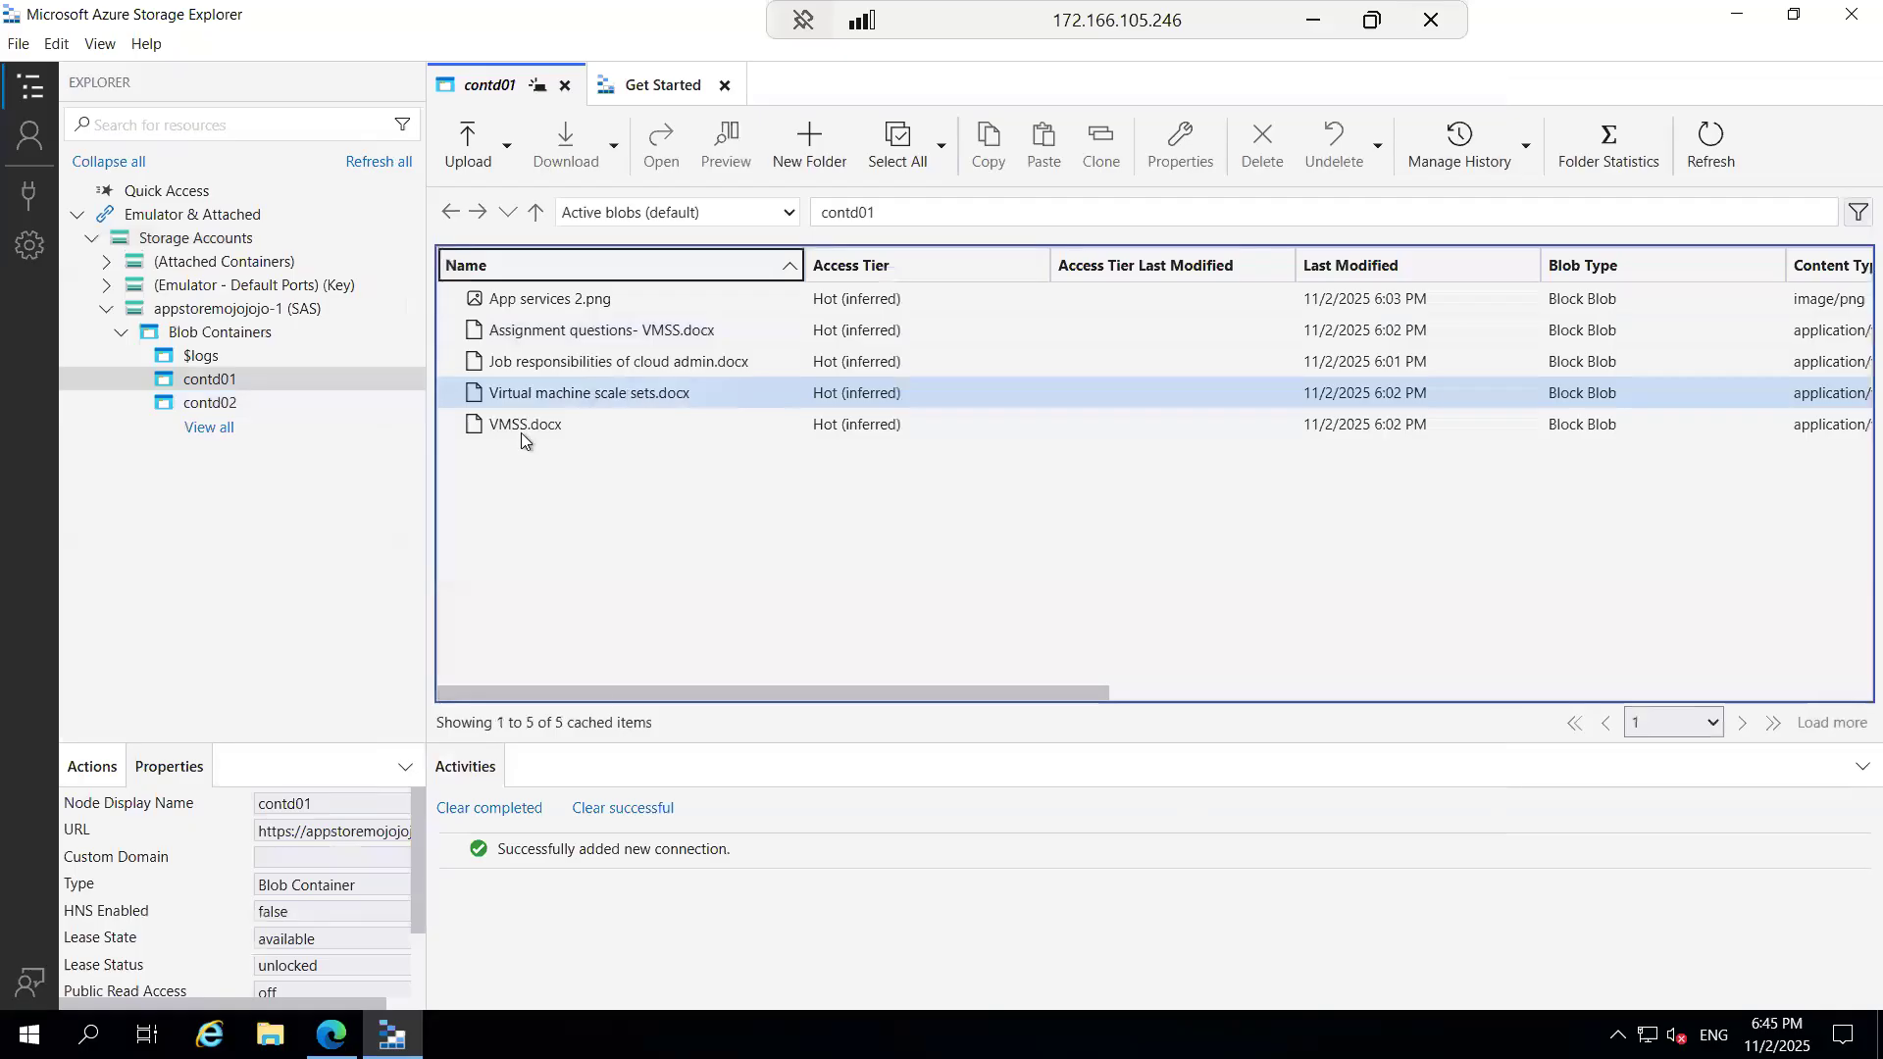
pyautogui.click(521, 432)
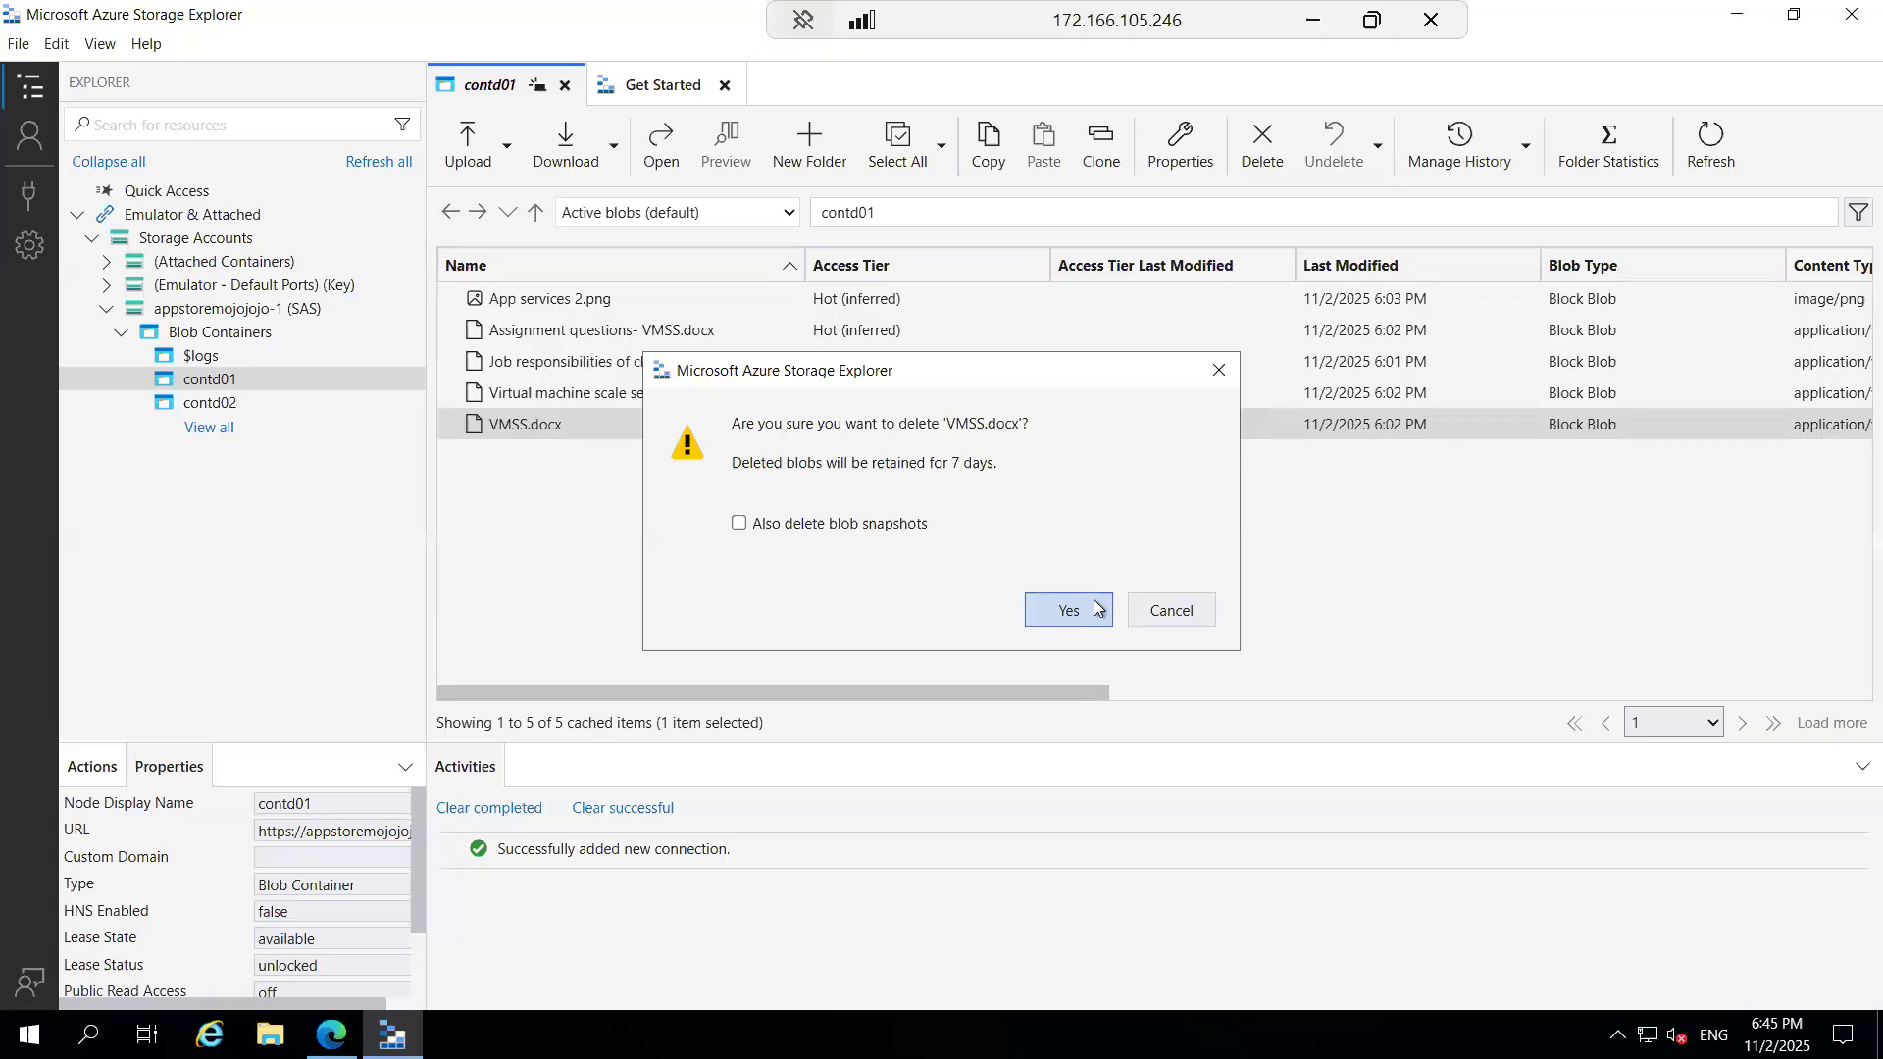
pyautogui.click(1067, 609)
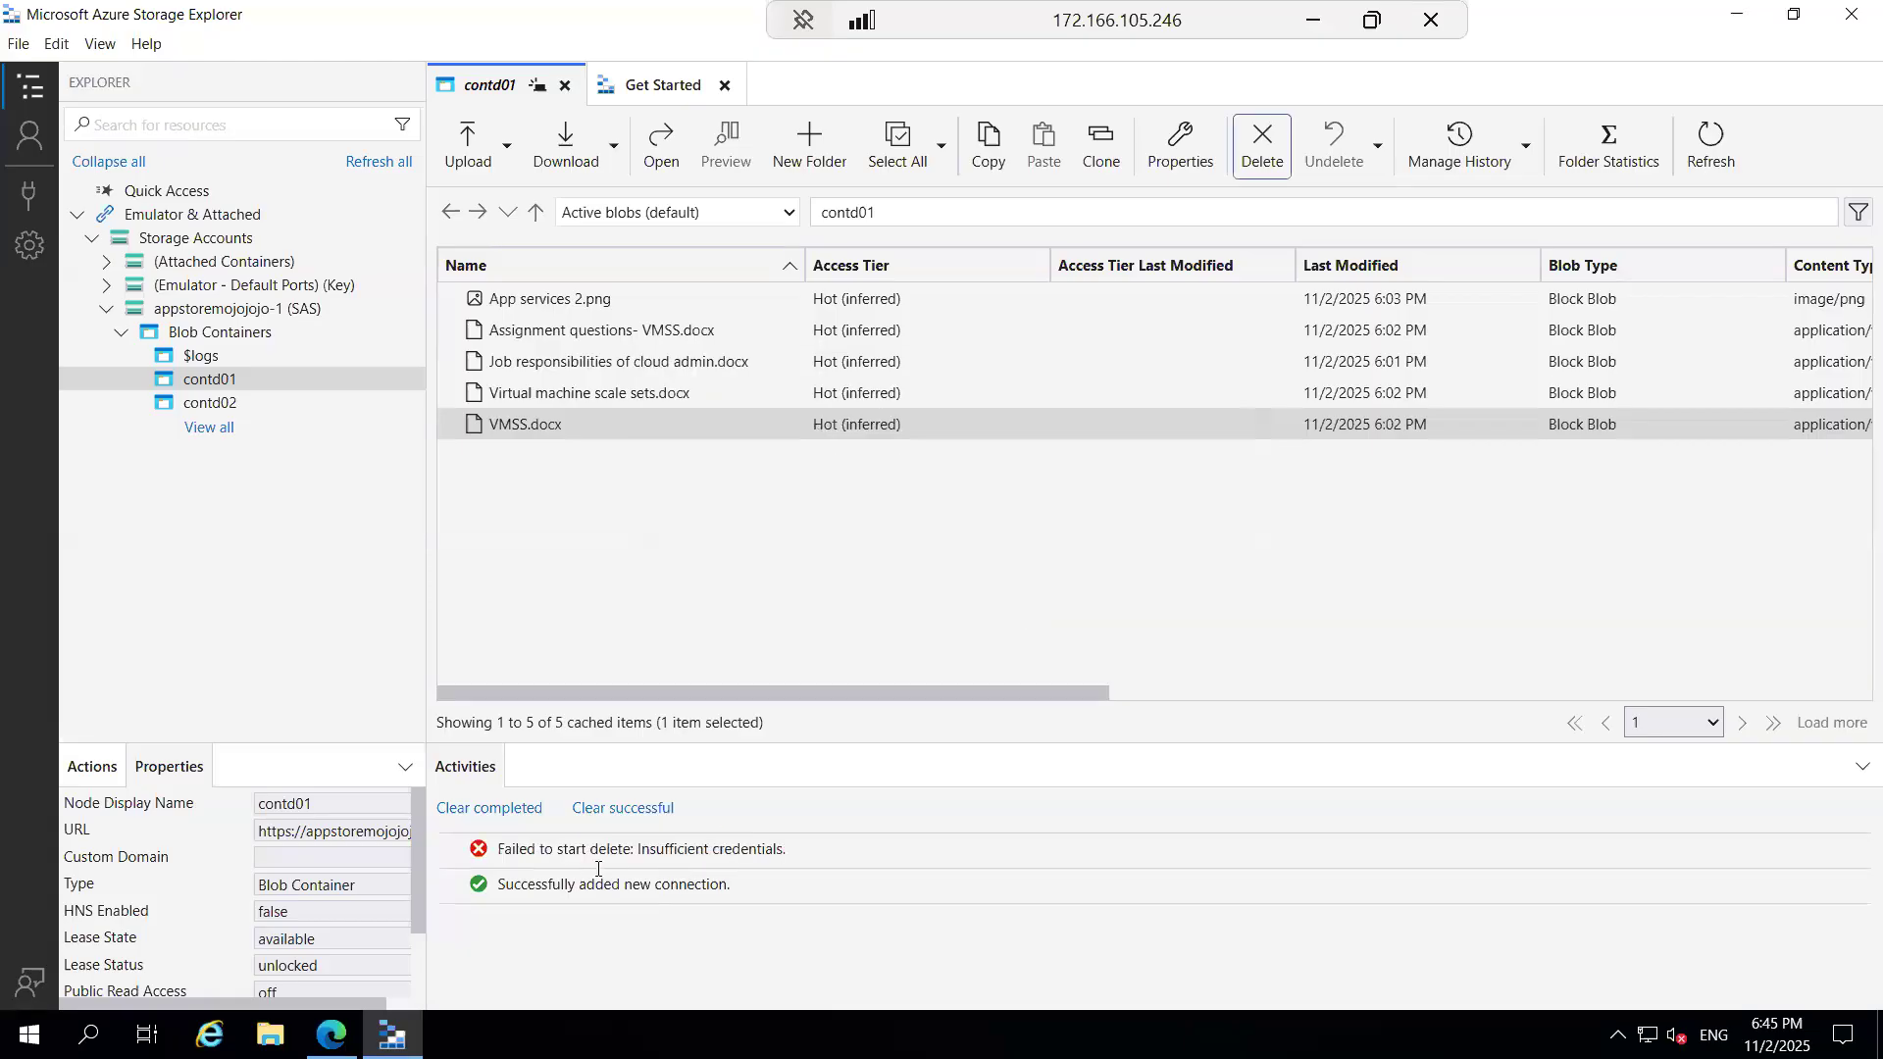
pyautogui.moveTo(536, 850); pyautogui.dragTo(809, 853)
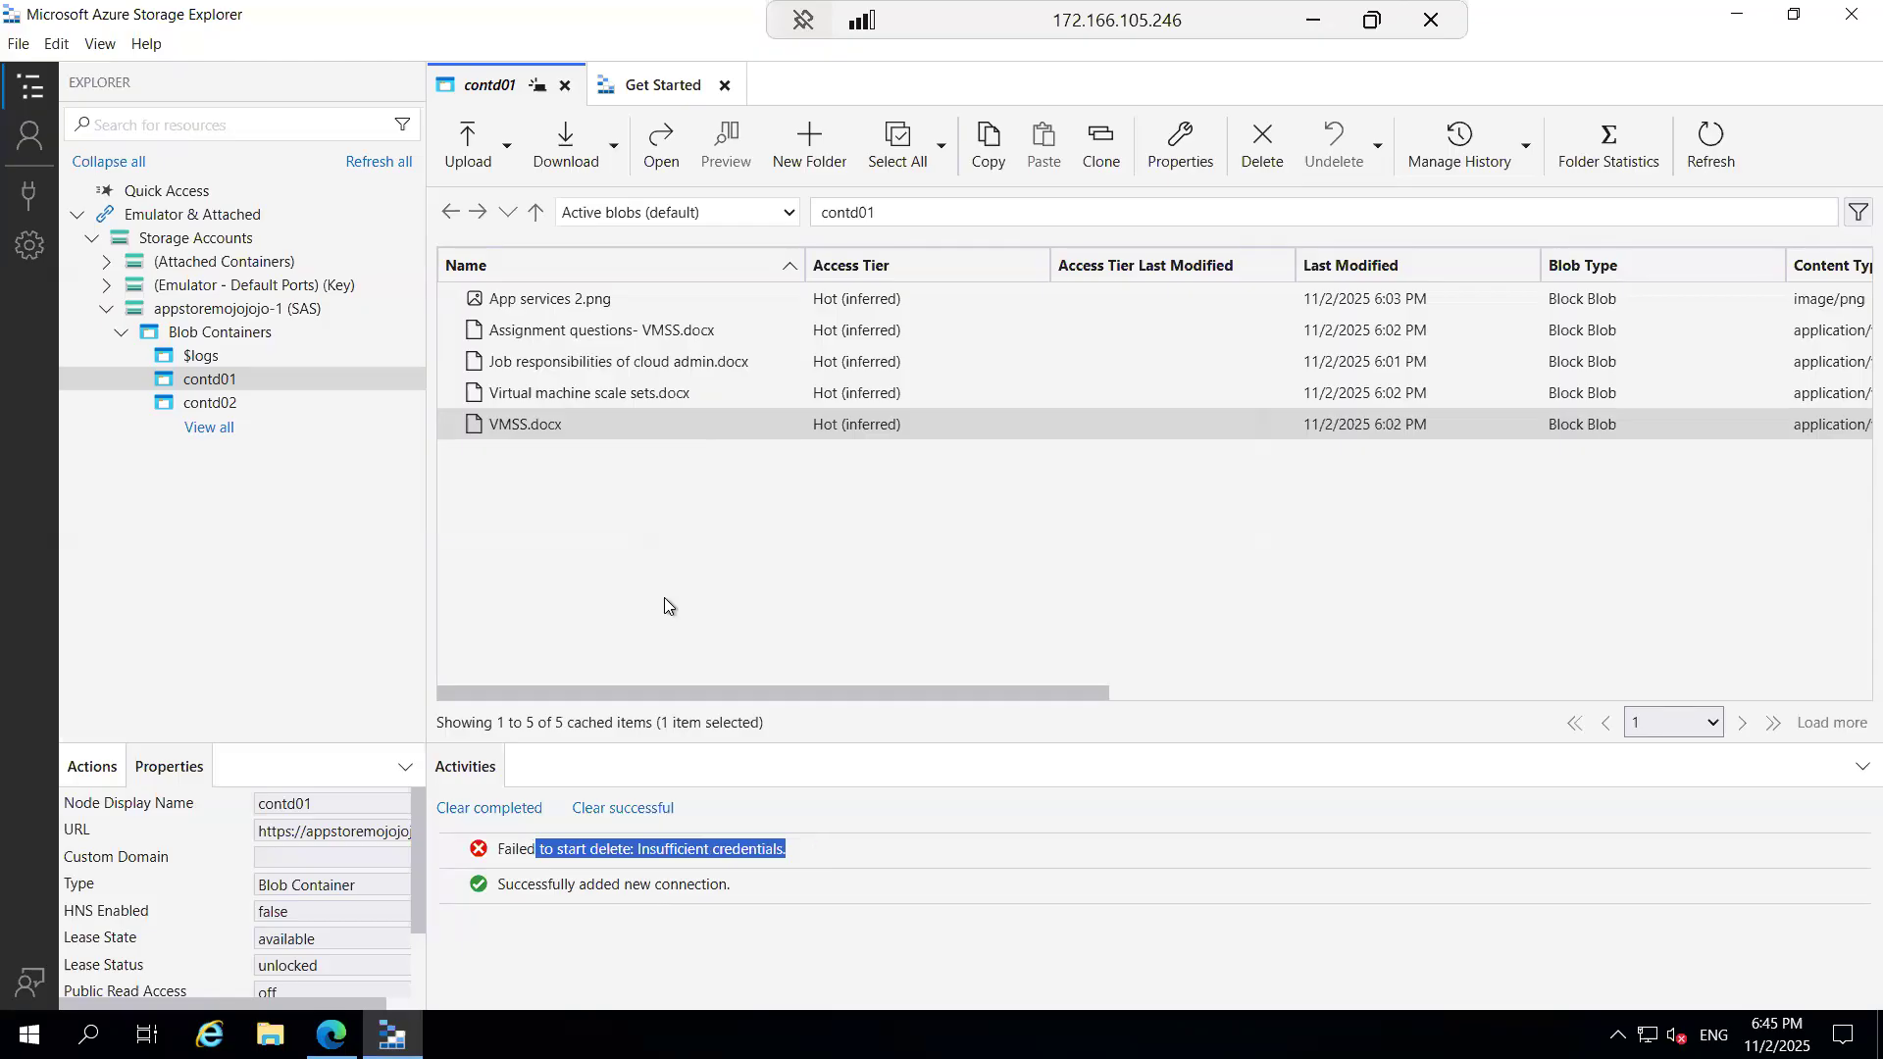
# Step: Attempt to upload StorageExplorer-windows-x64.exe, which is refused for insufficient credentials
pyautogui.click(502, 151)
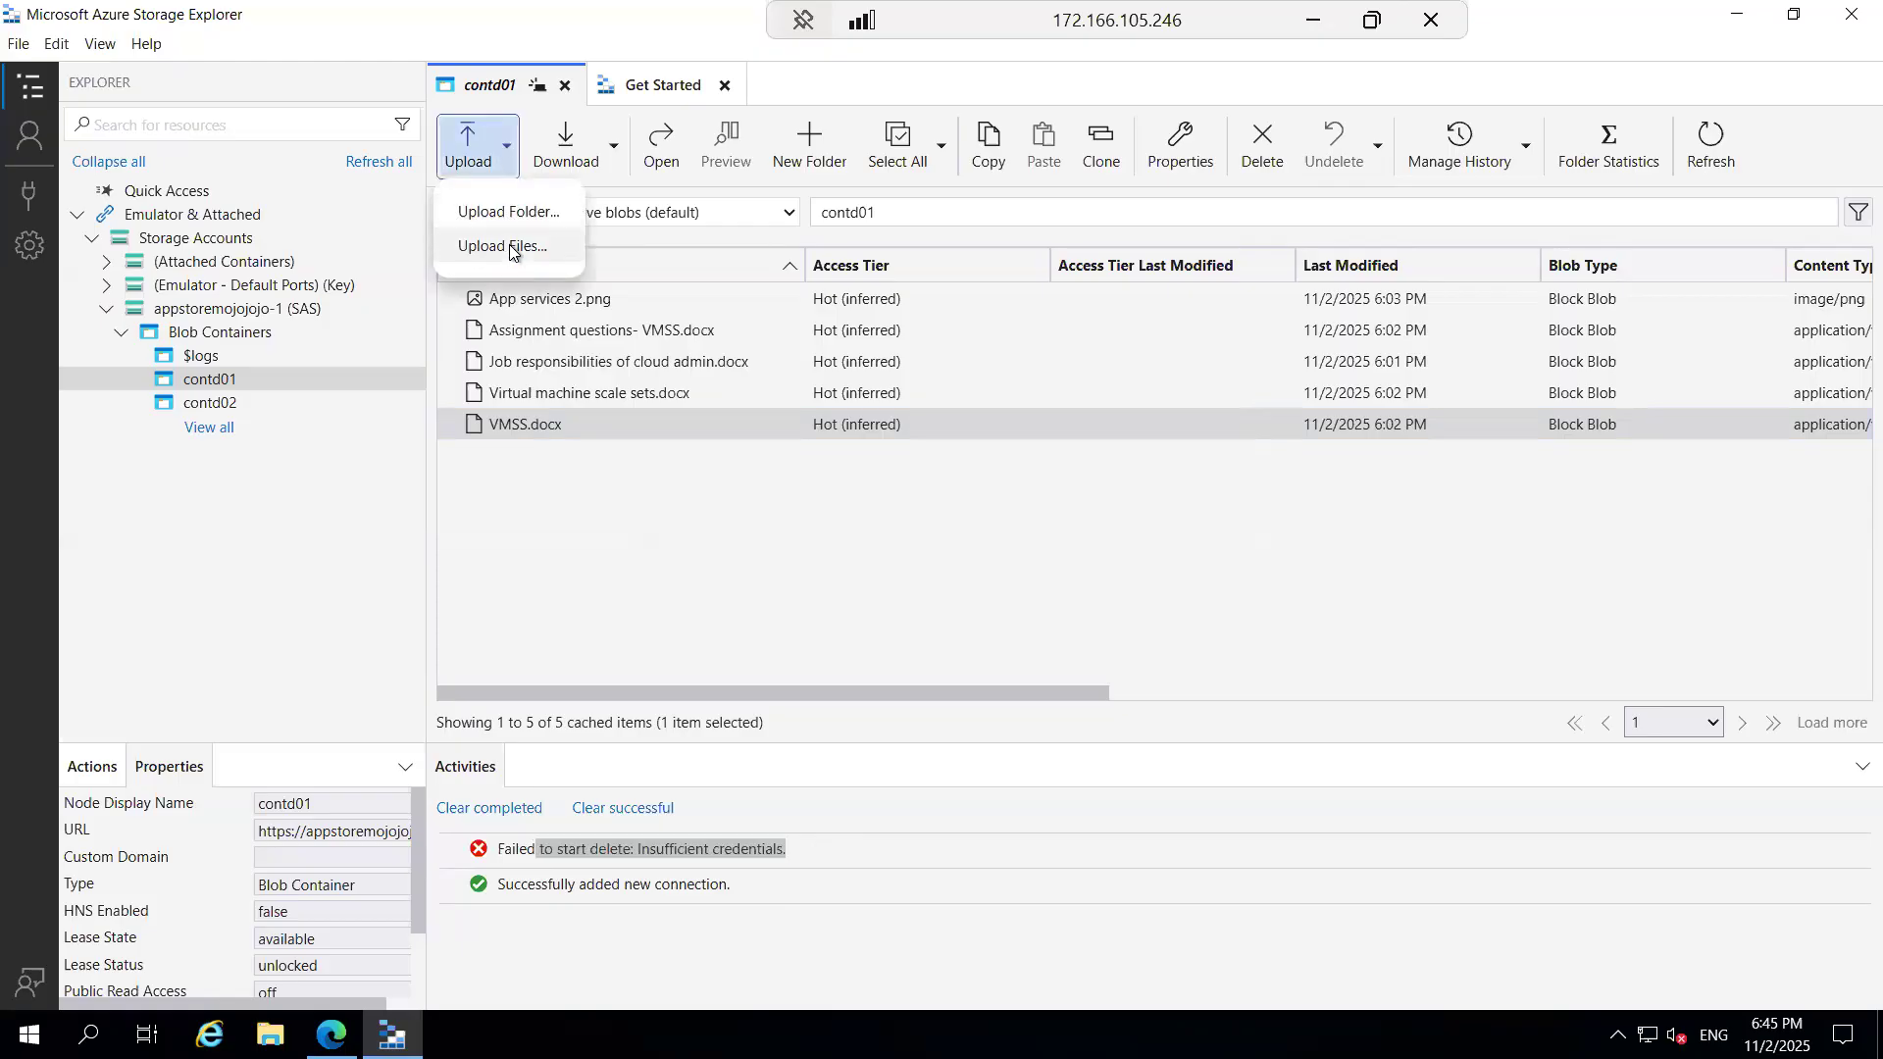
pyautogui.click(561, 438)
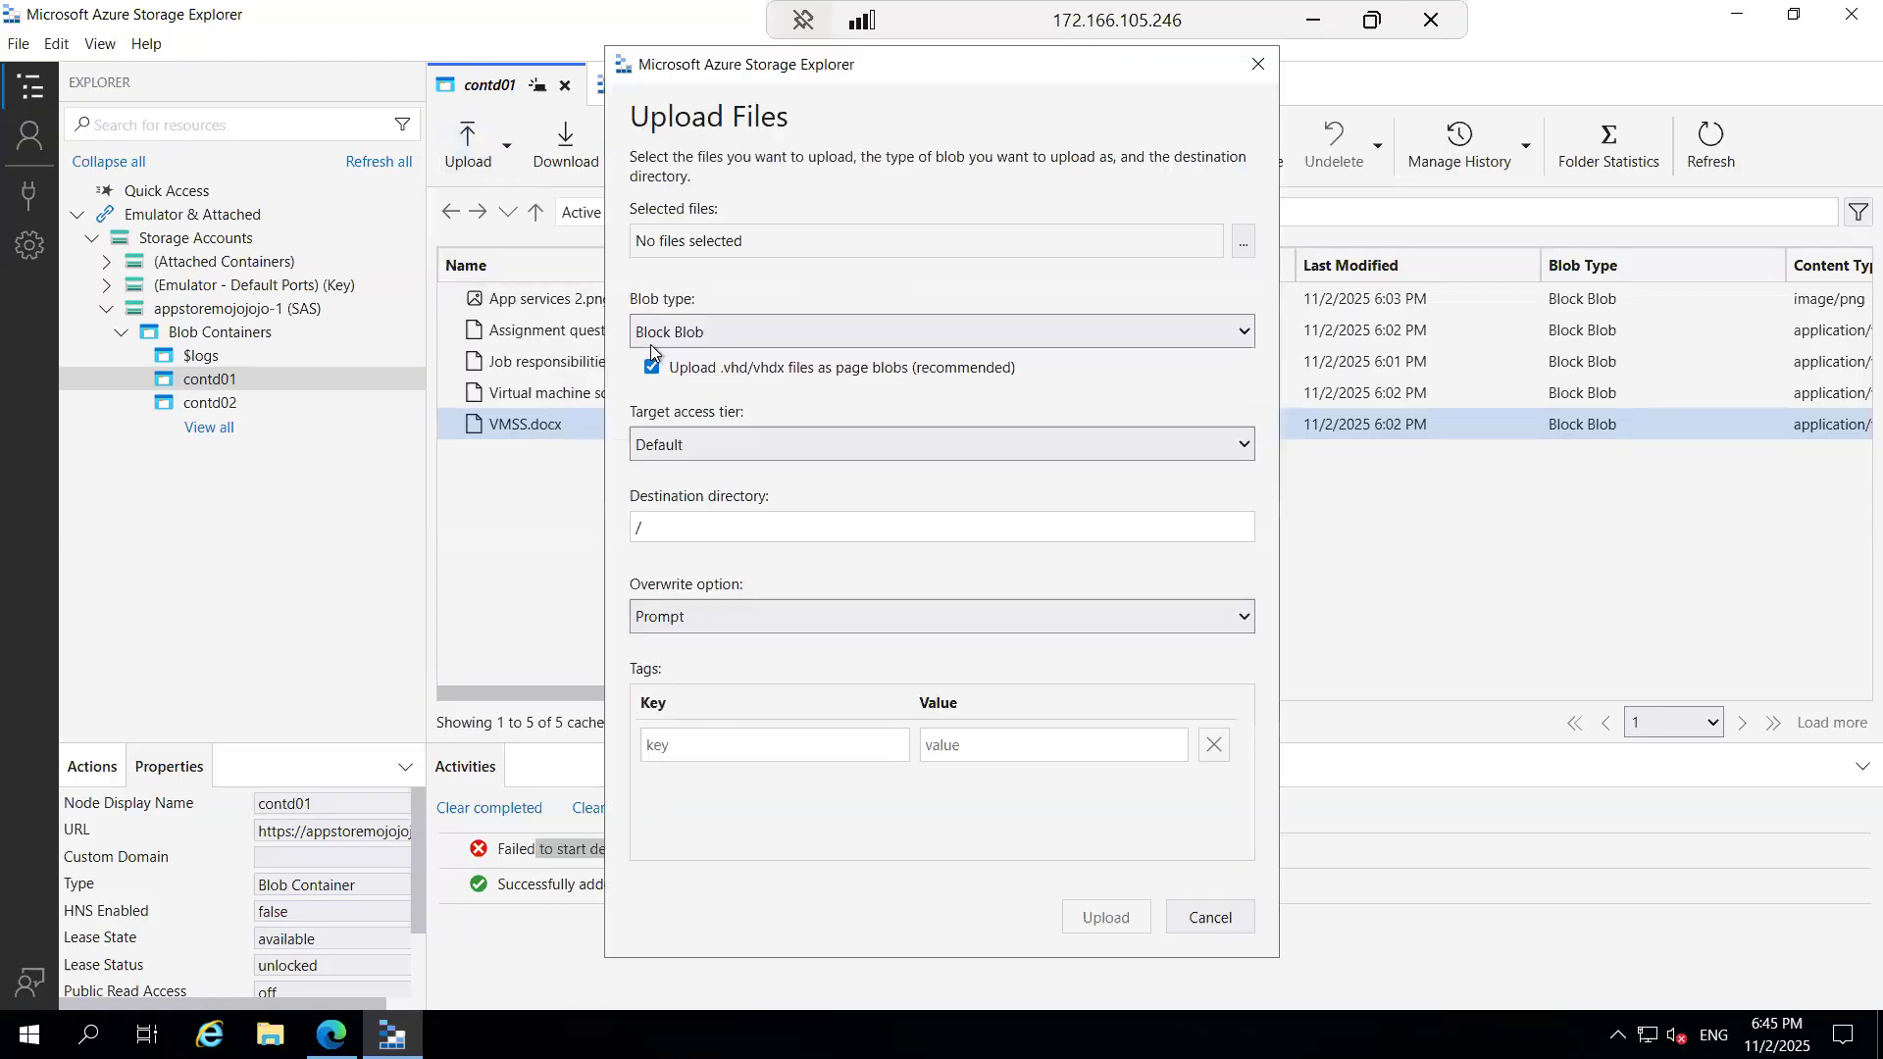
pyautogui.click(1243, 240)
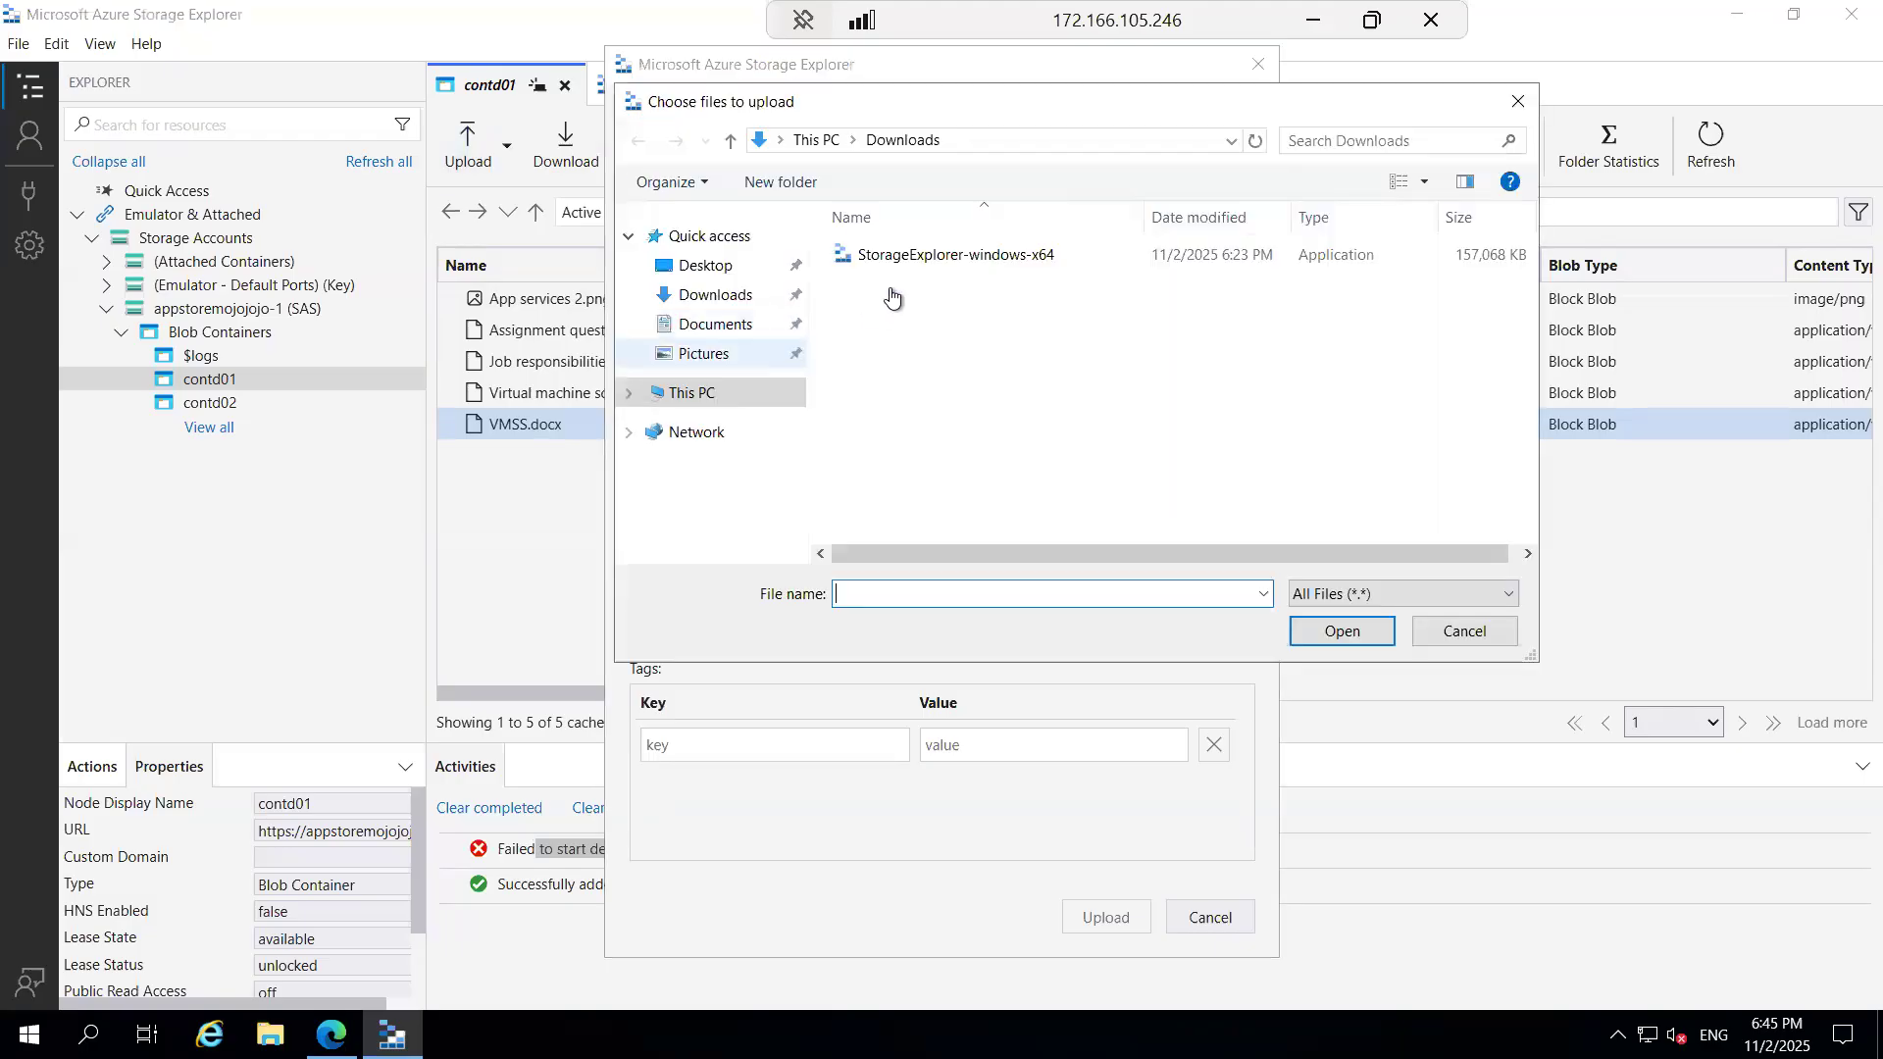
pyautogui.doubleClick(927, 254)
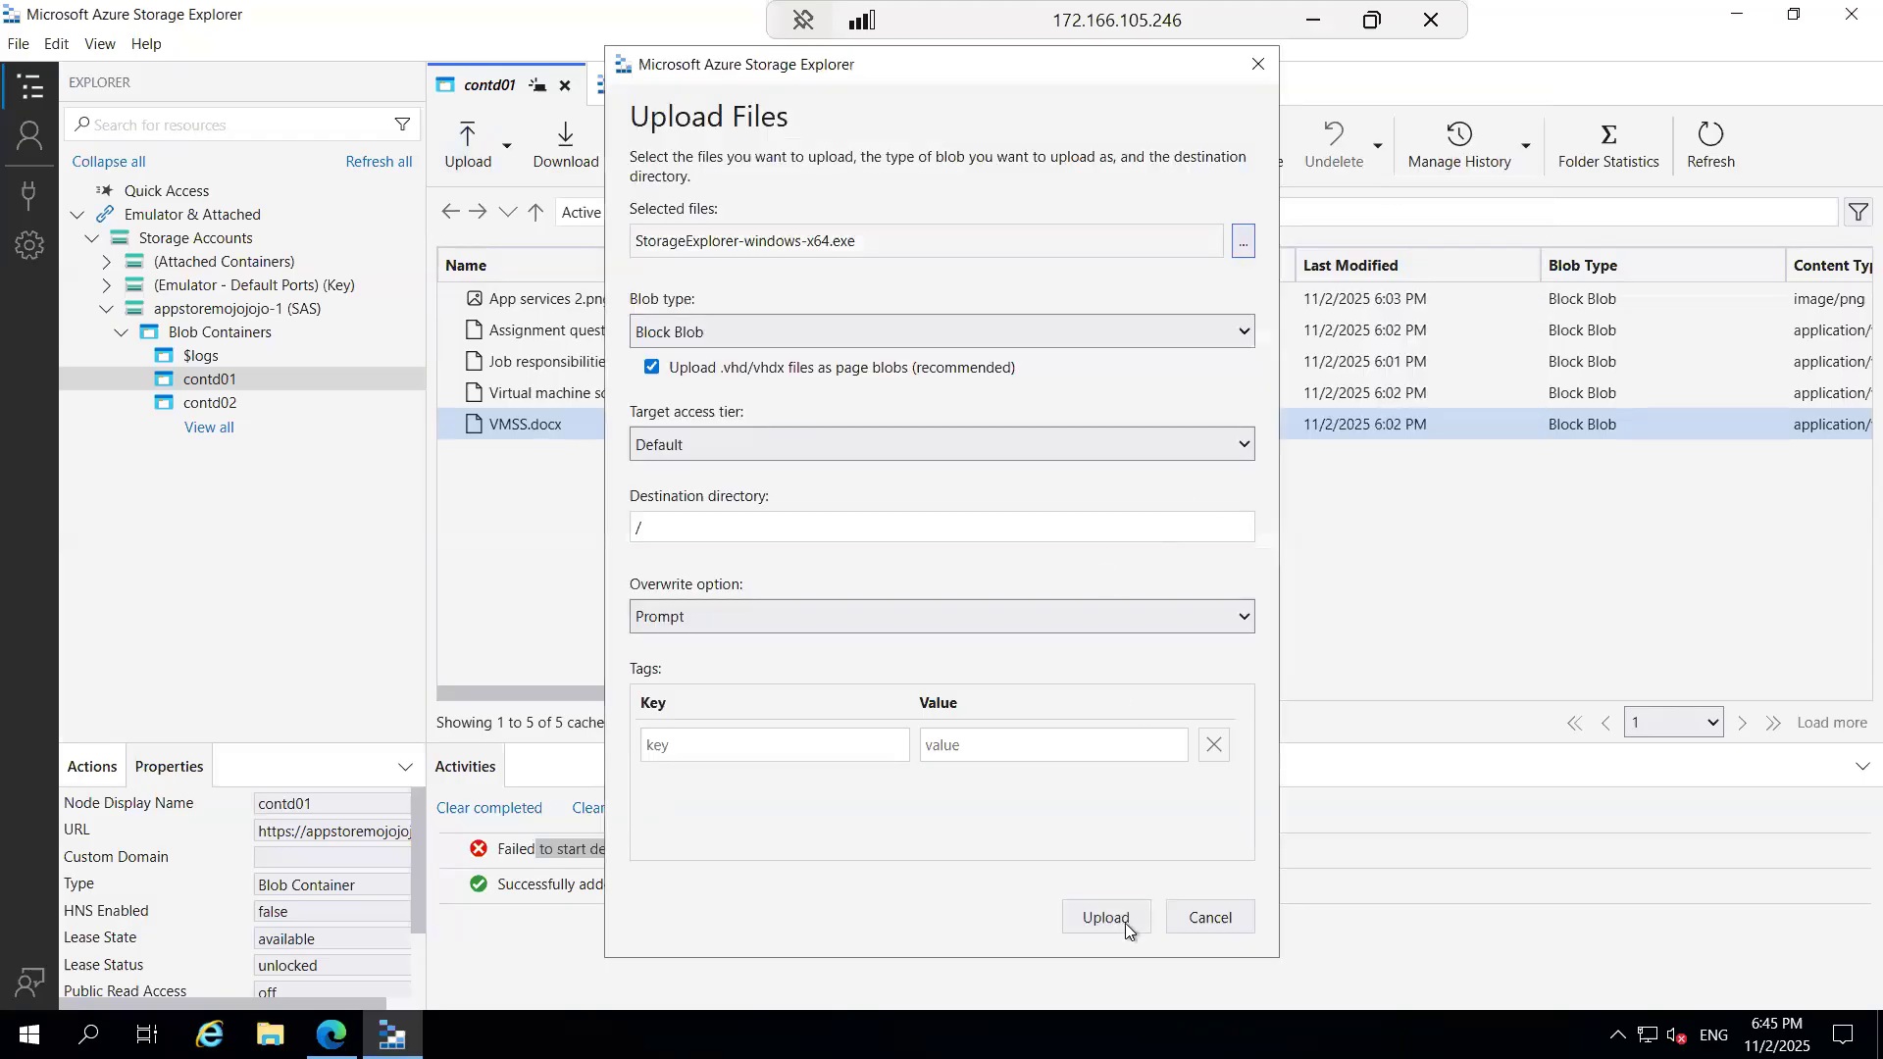
pyautogui.click(1126, 922)
pyautogui.moveTo(675, 845); pyautogui.dragTo(821, 850)
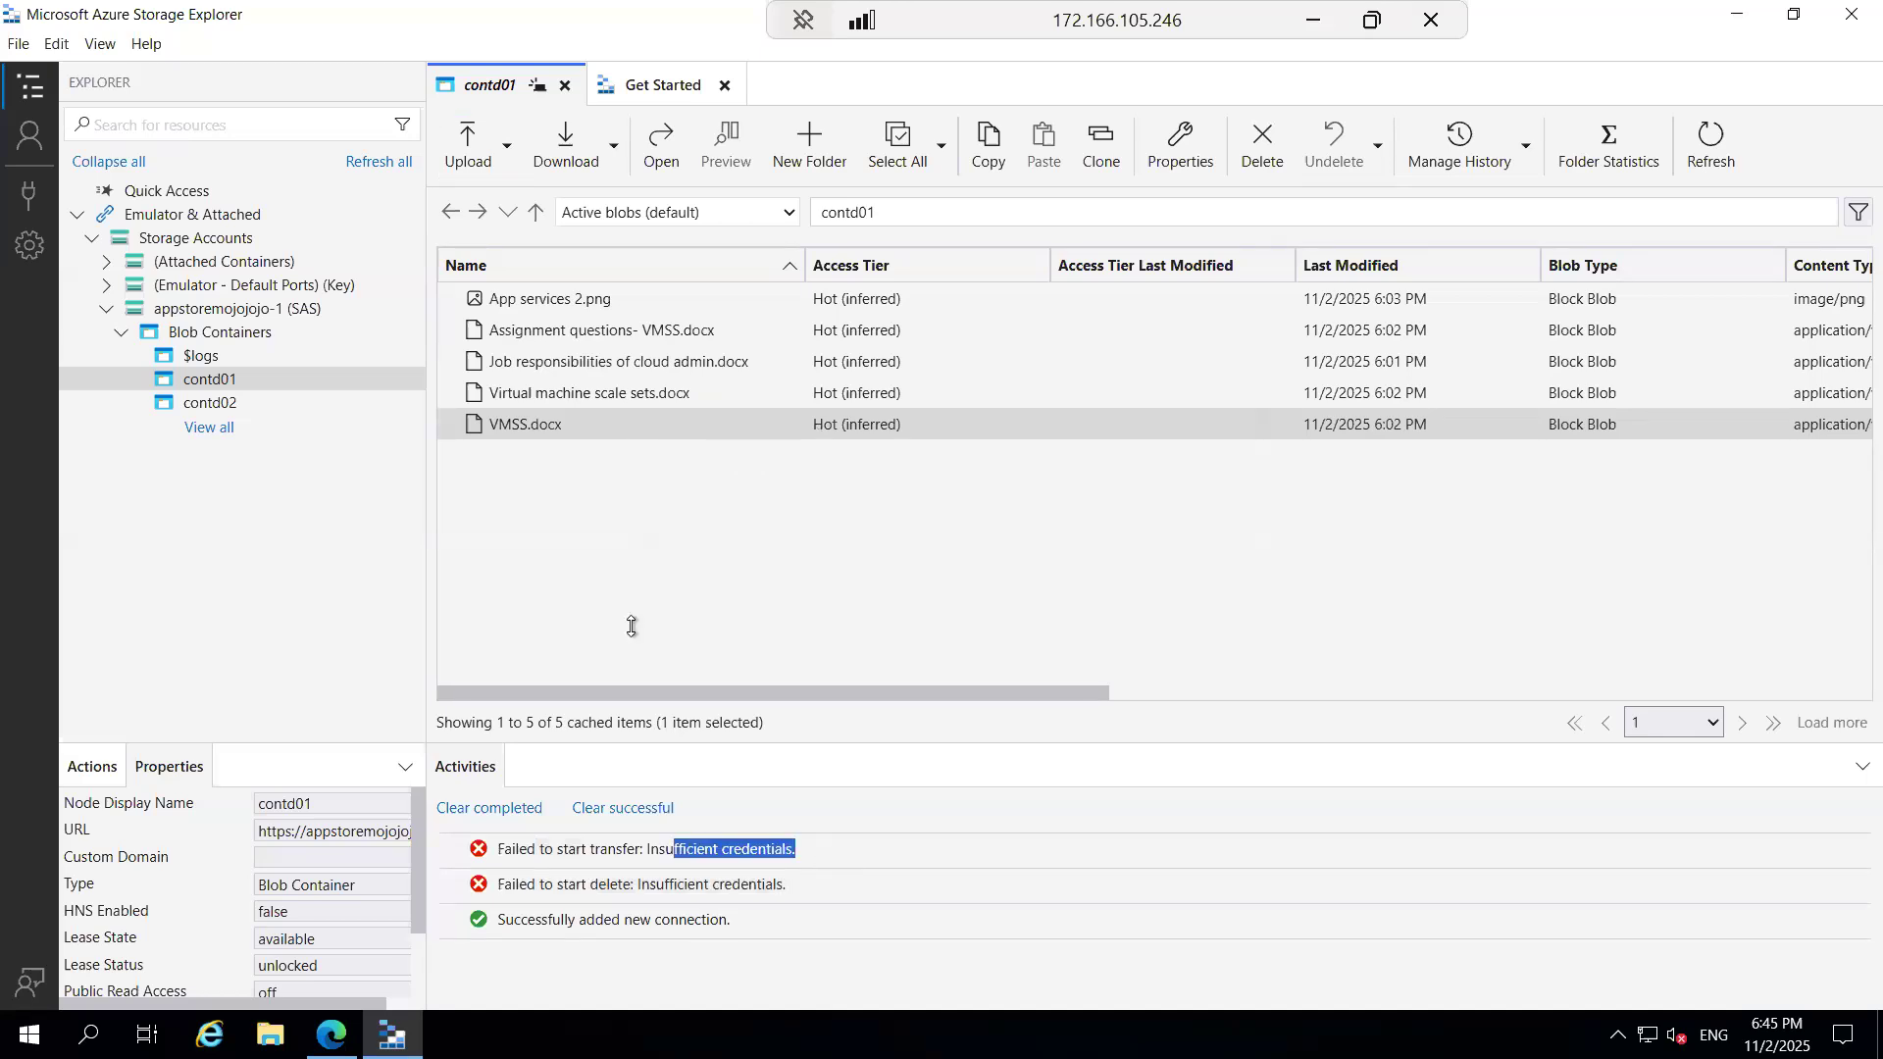
# Step: Download and open VMSS.docx in WordPad, maximising the window
pyautogui.click(542, 432)
pyautogui.doubleClick(542, 431)
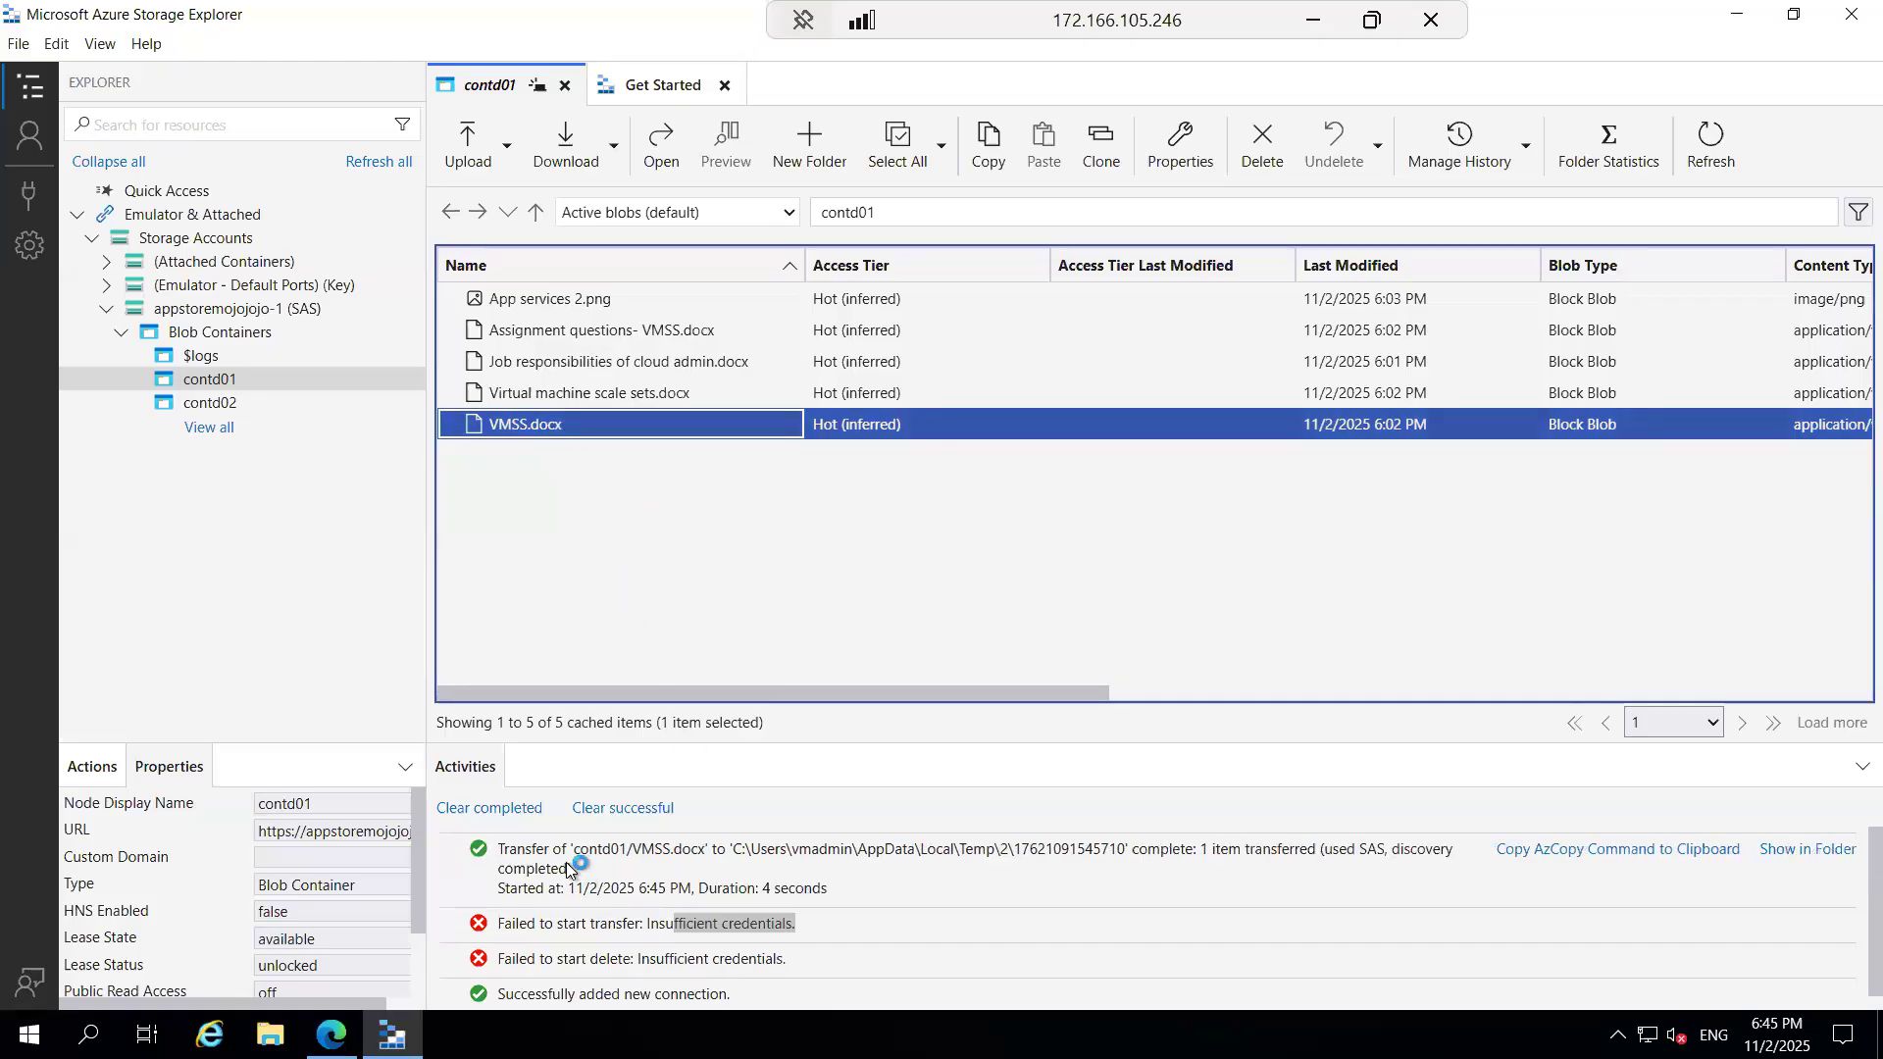
pyautogui.moveTo(505, 849); pyautogui.dragTo(861, 890)
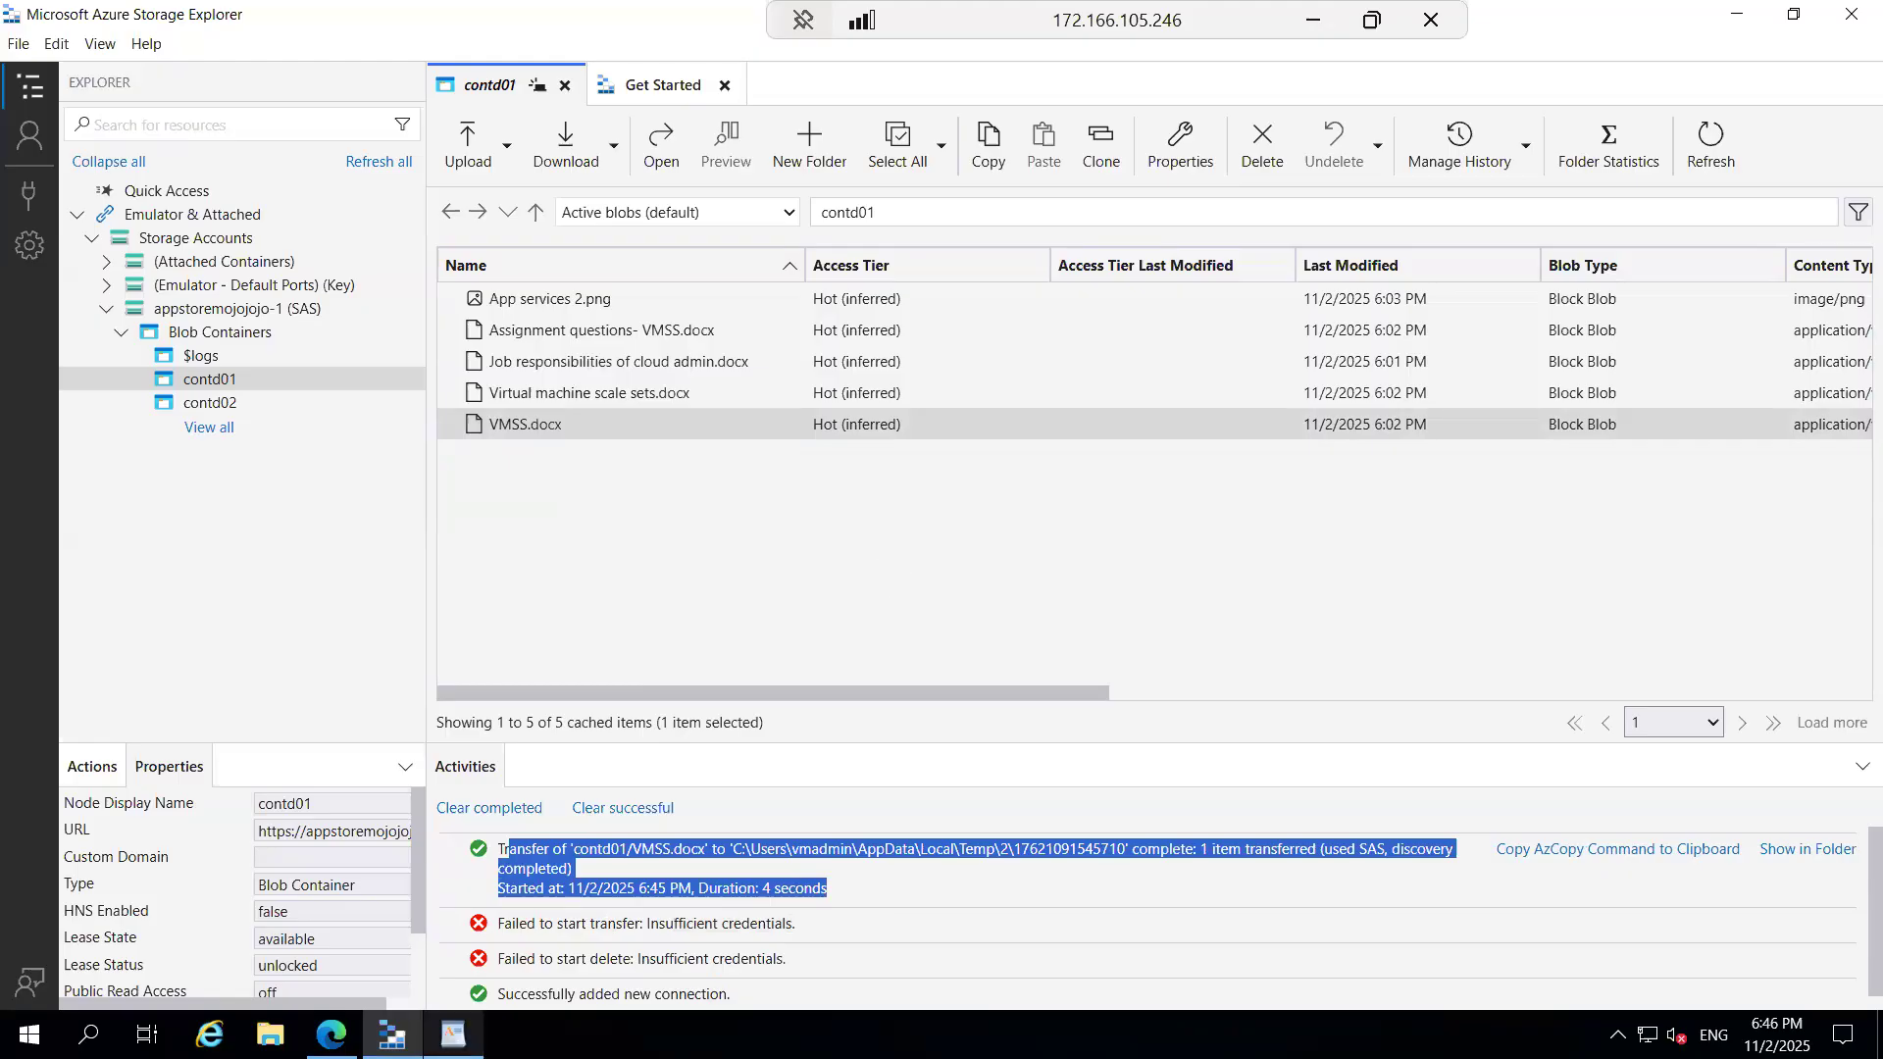
pyautogui.moveTo(453, 1035)
pyautogui.click(453, 936)
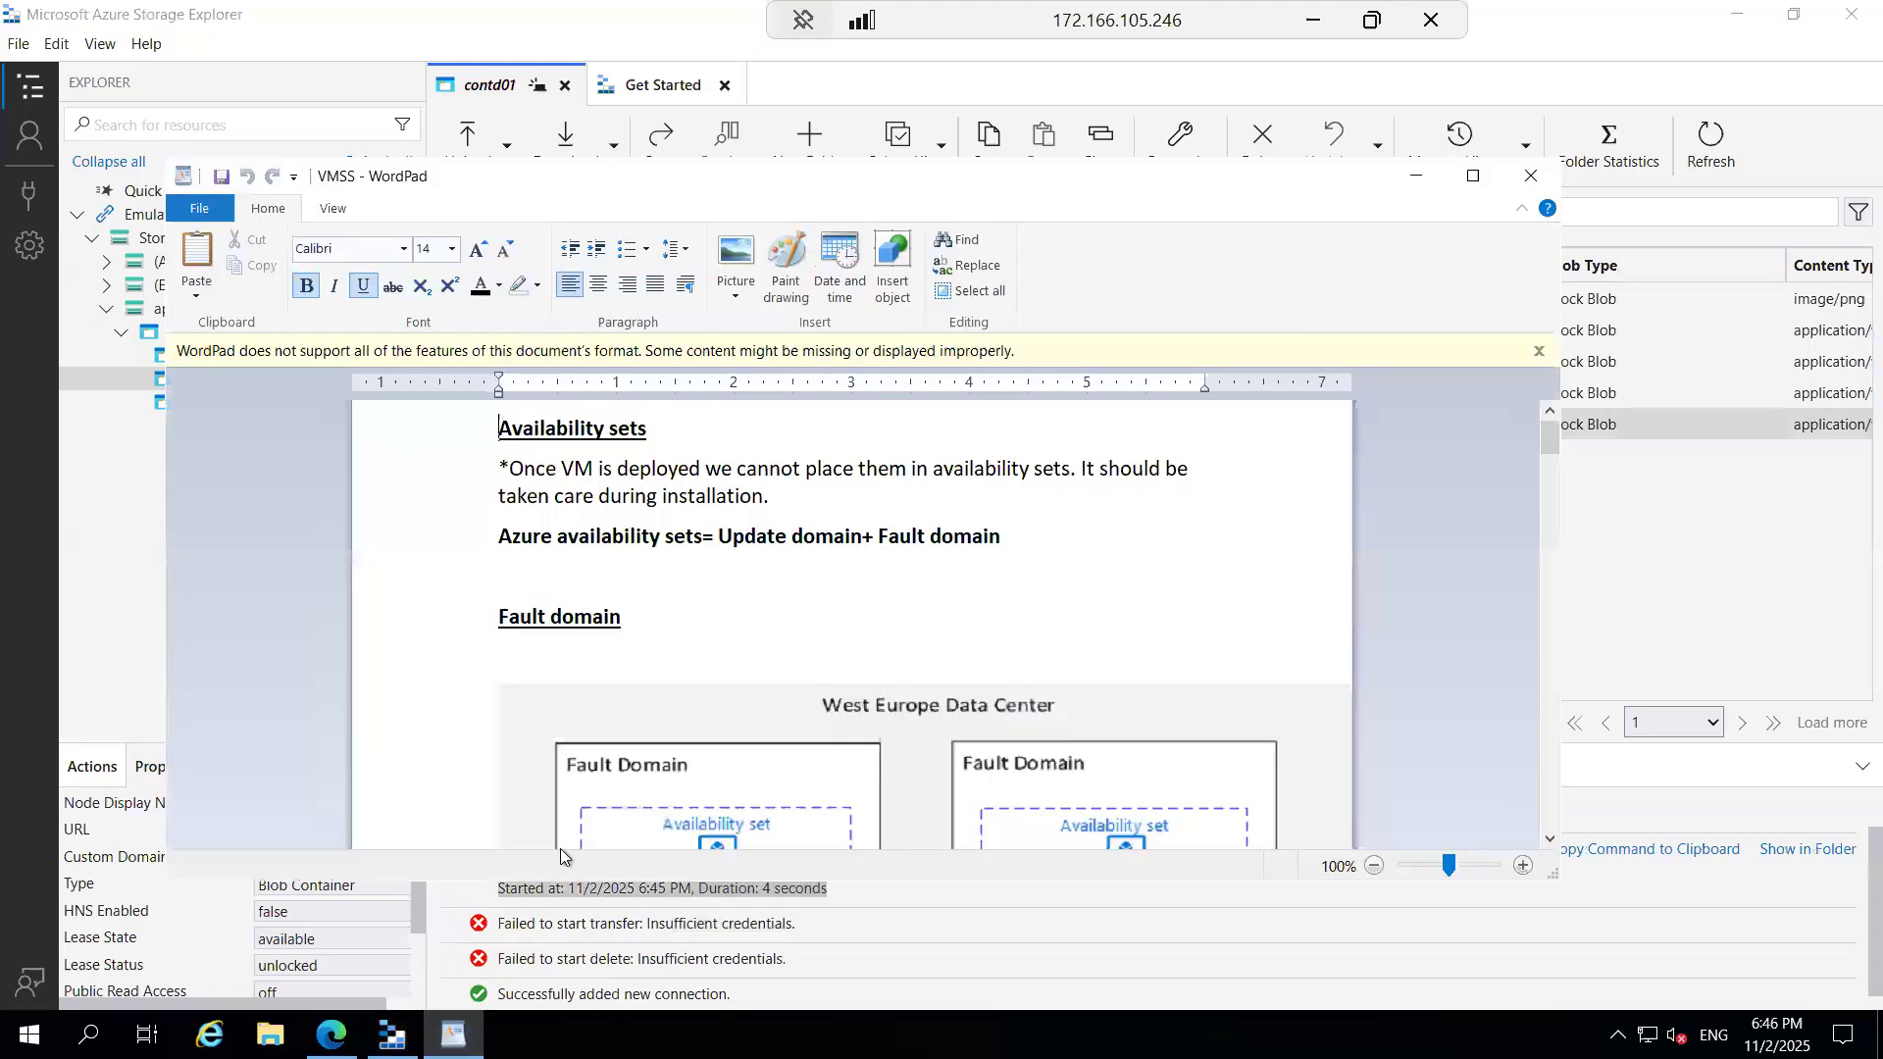
pyautogui.click(1473, 183)
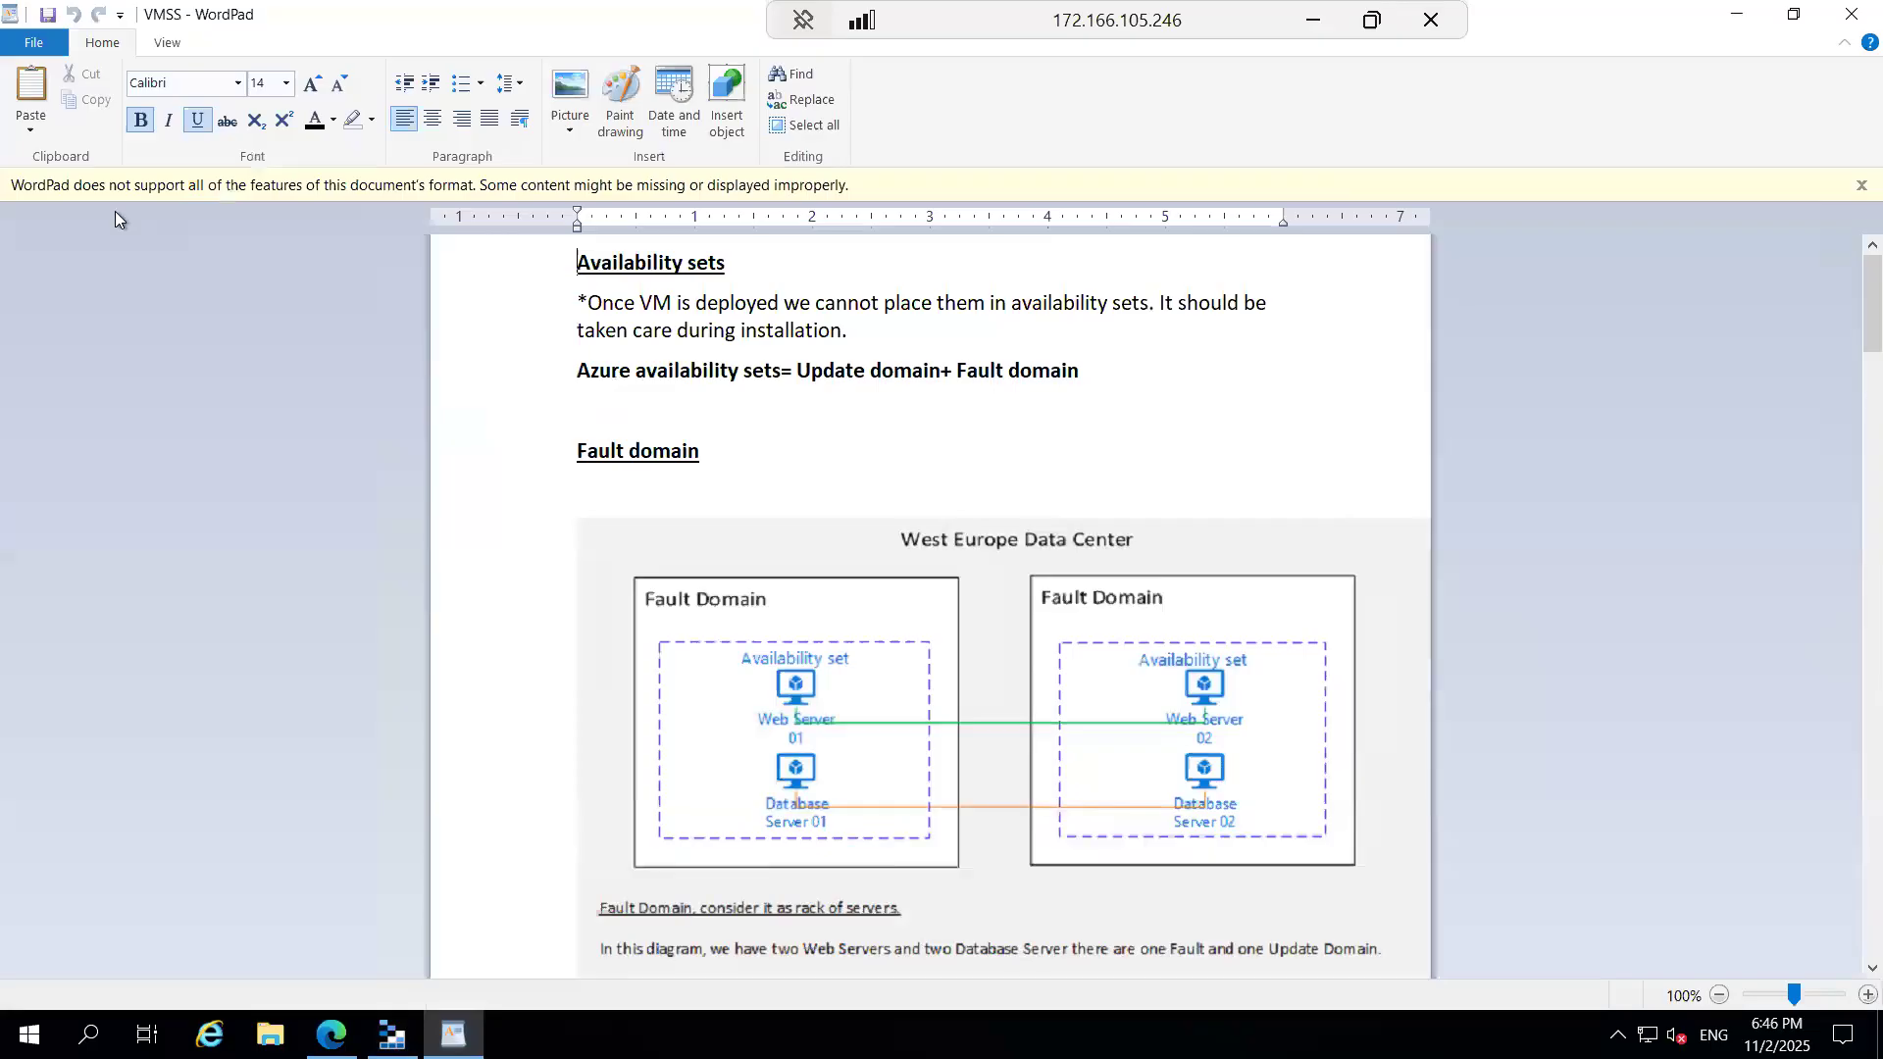
# Step: Save a copy of VMSS to the Desktop and confirm it appears there
pyautogui.hotkey('alt', 'f')
pyautogui.click(91, 262)
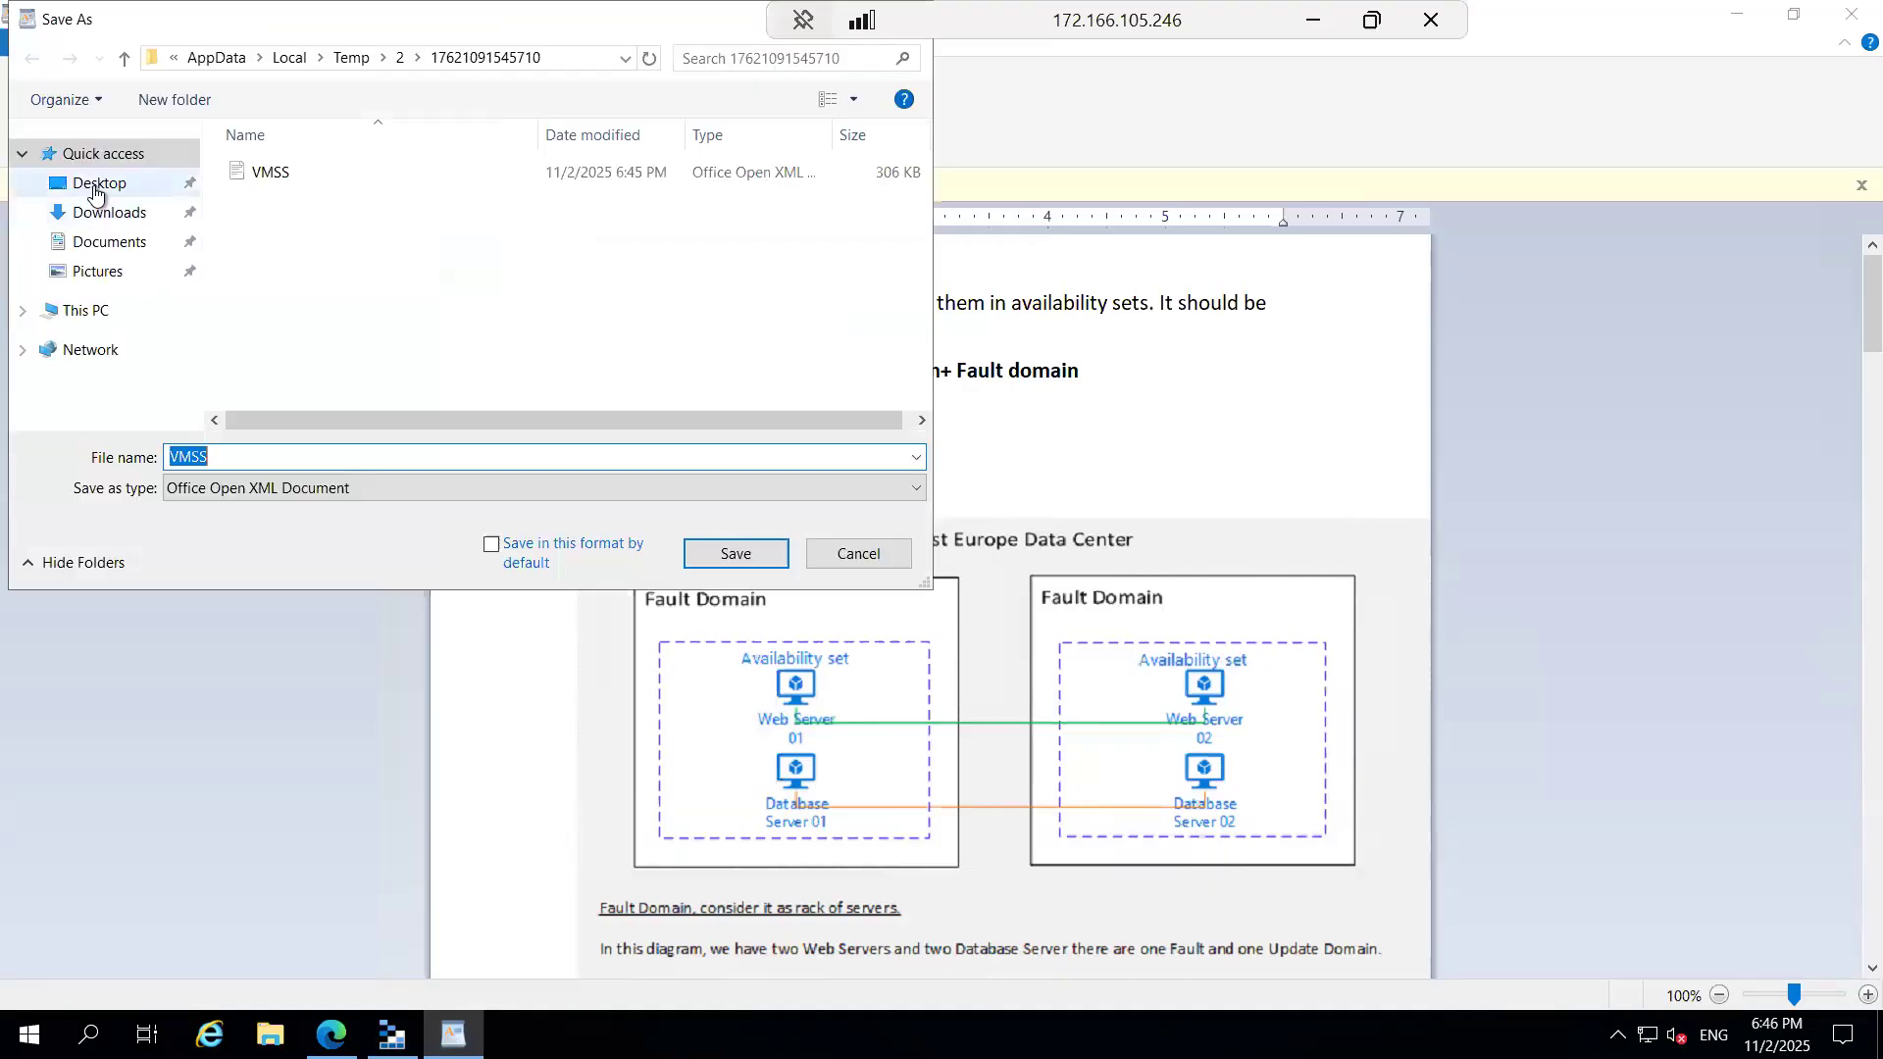
pyautogui.click(94, 182)
pyautogui.click(734, 554)
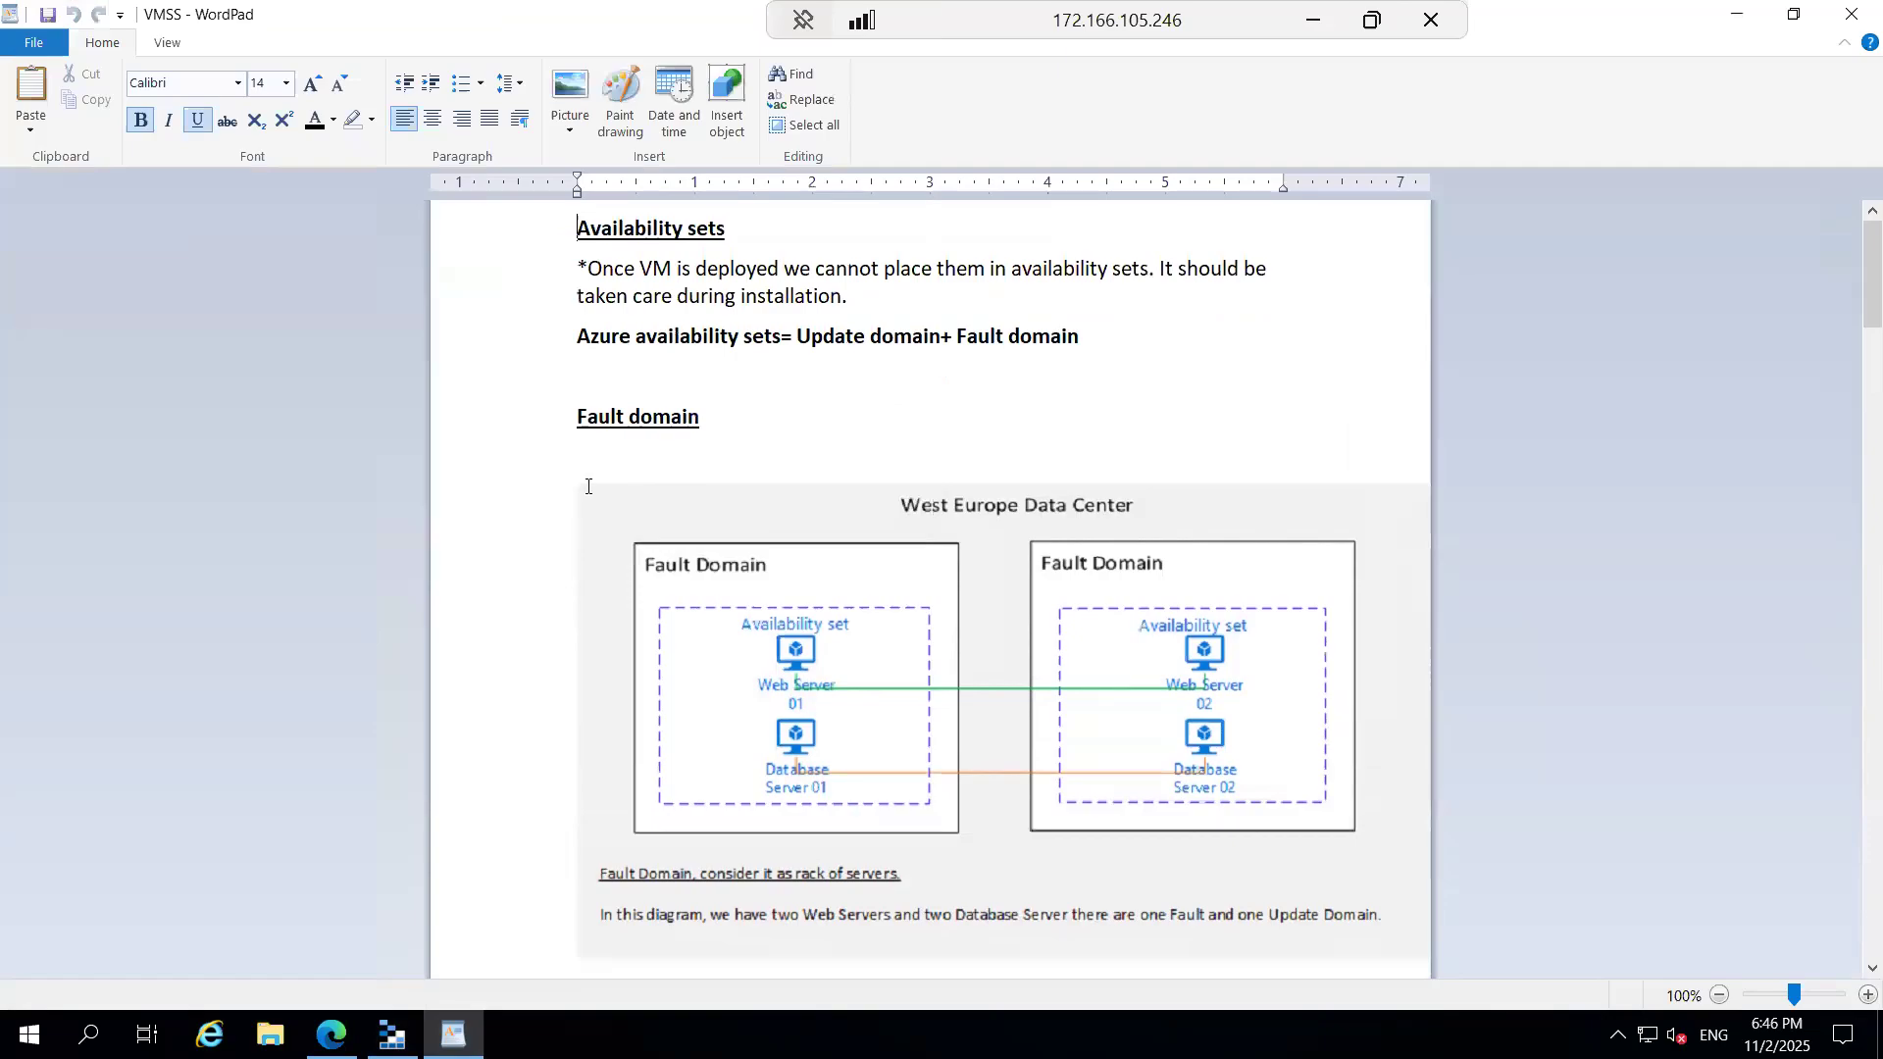
pyautogui.press('super+d')
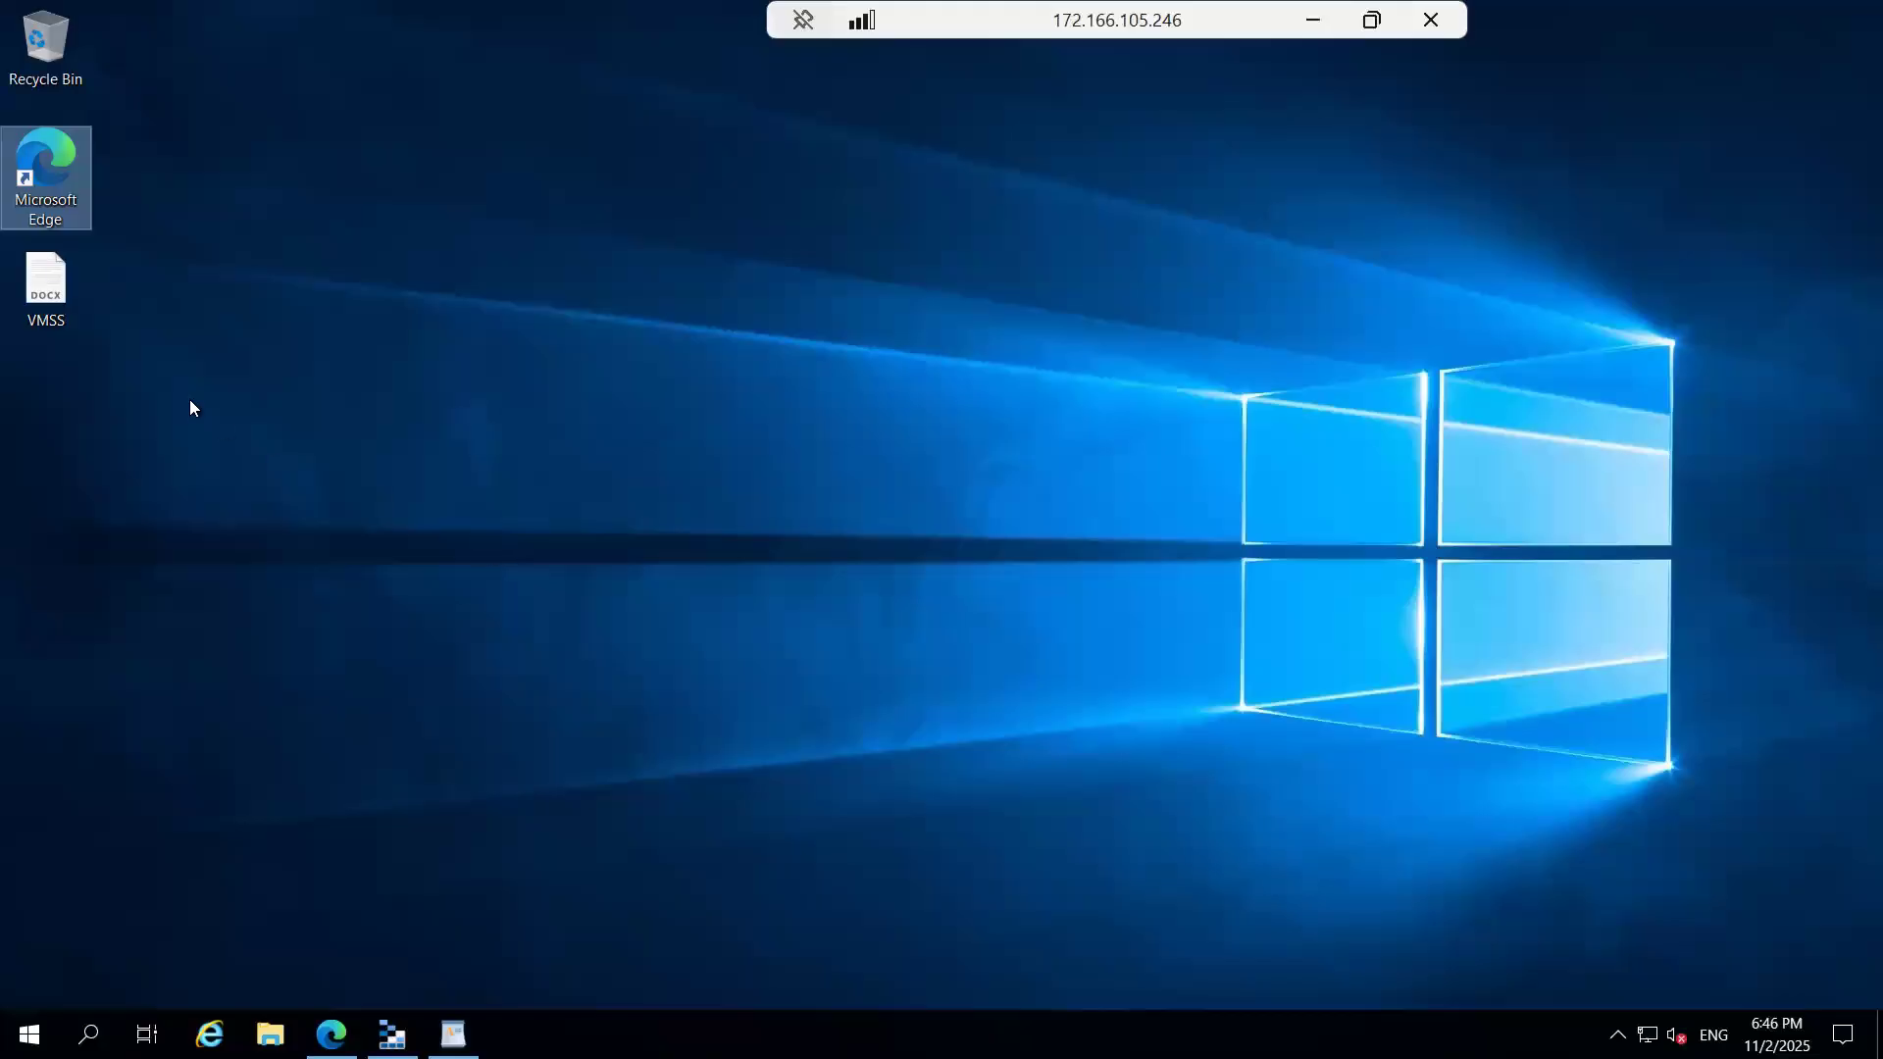
pyautogui.click(69, 324)
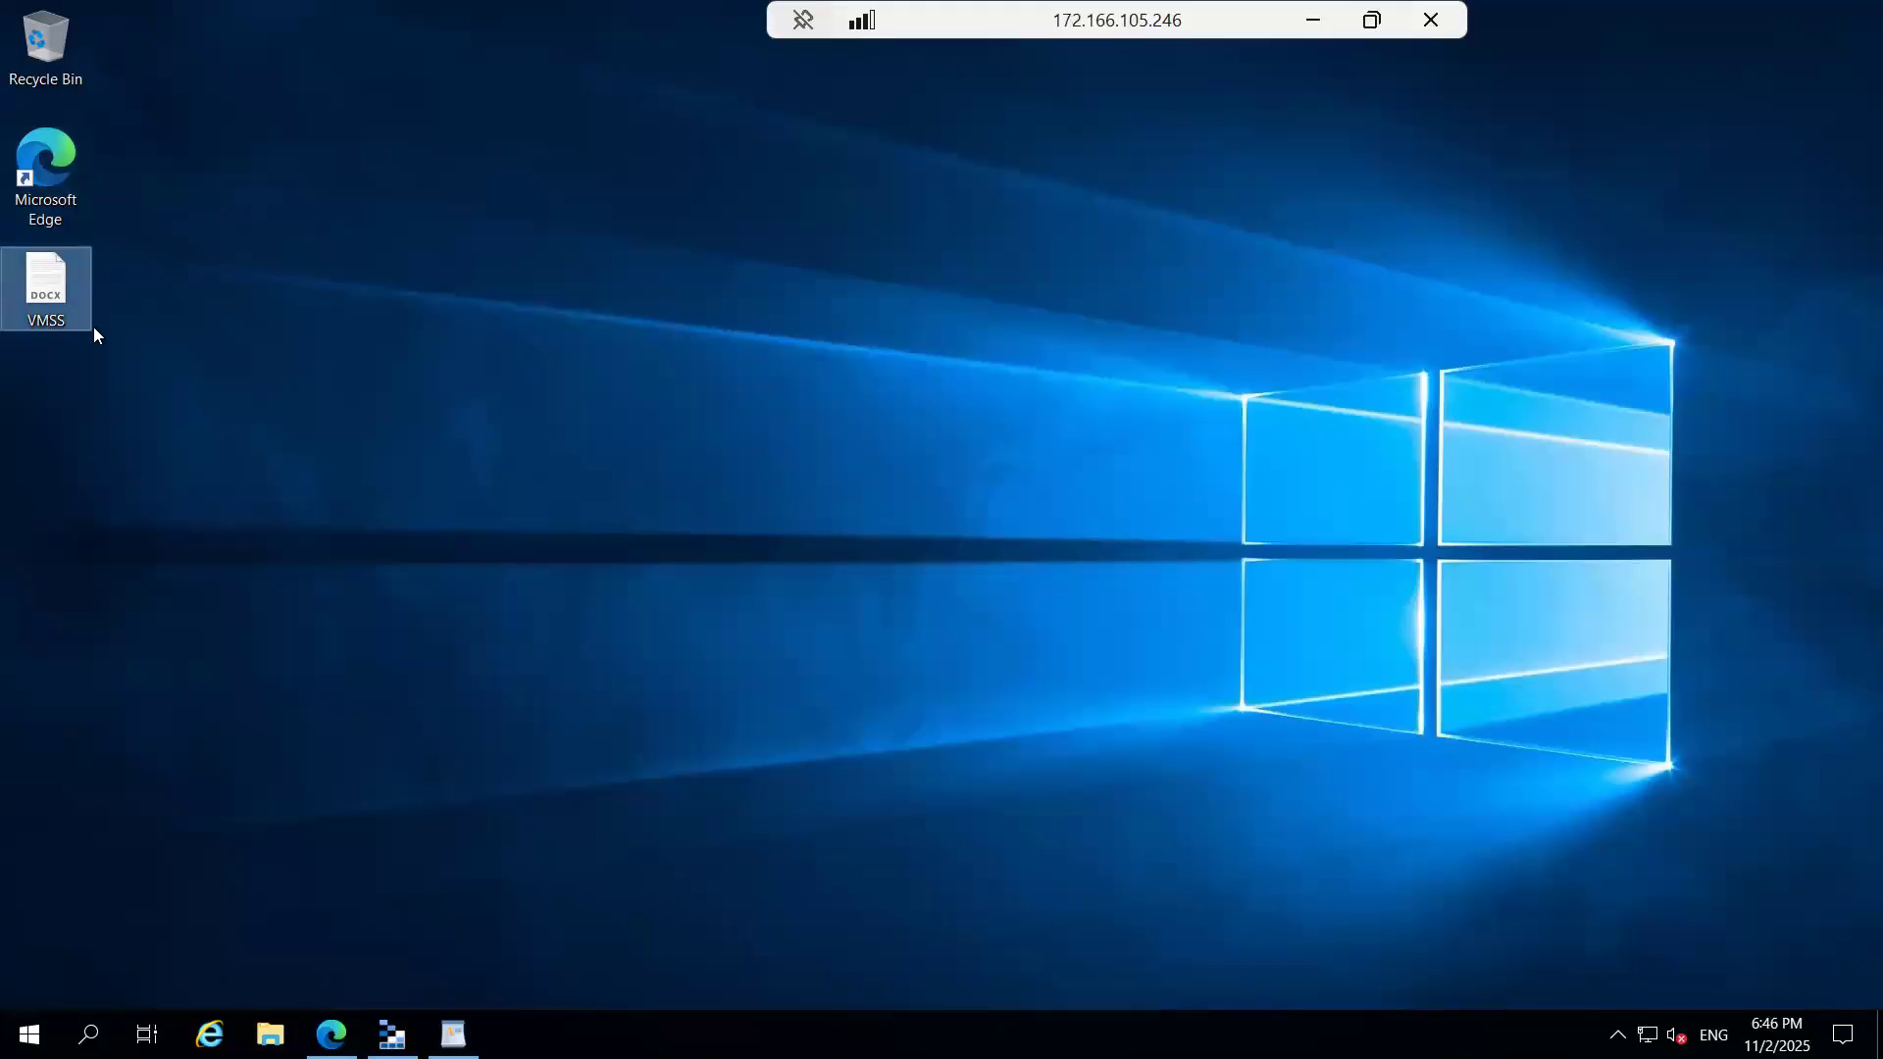
pyautogui.press('super+d')
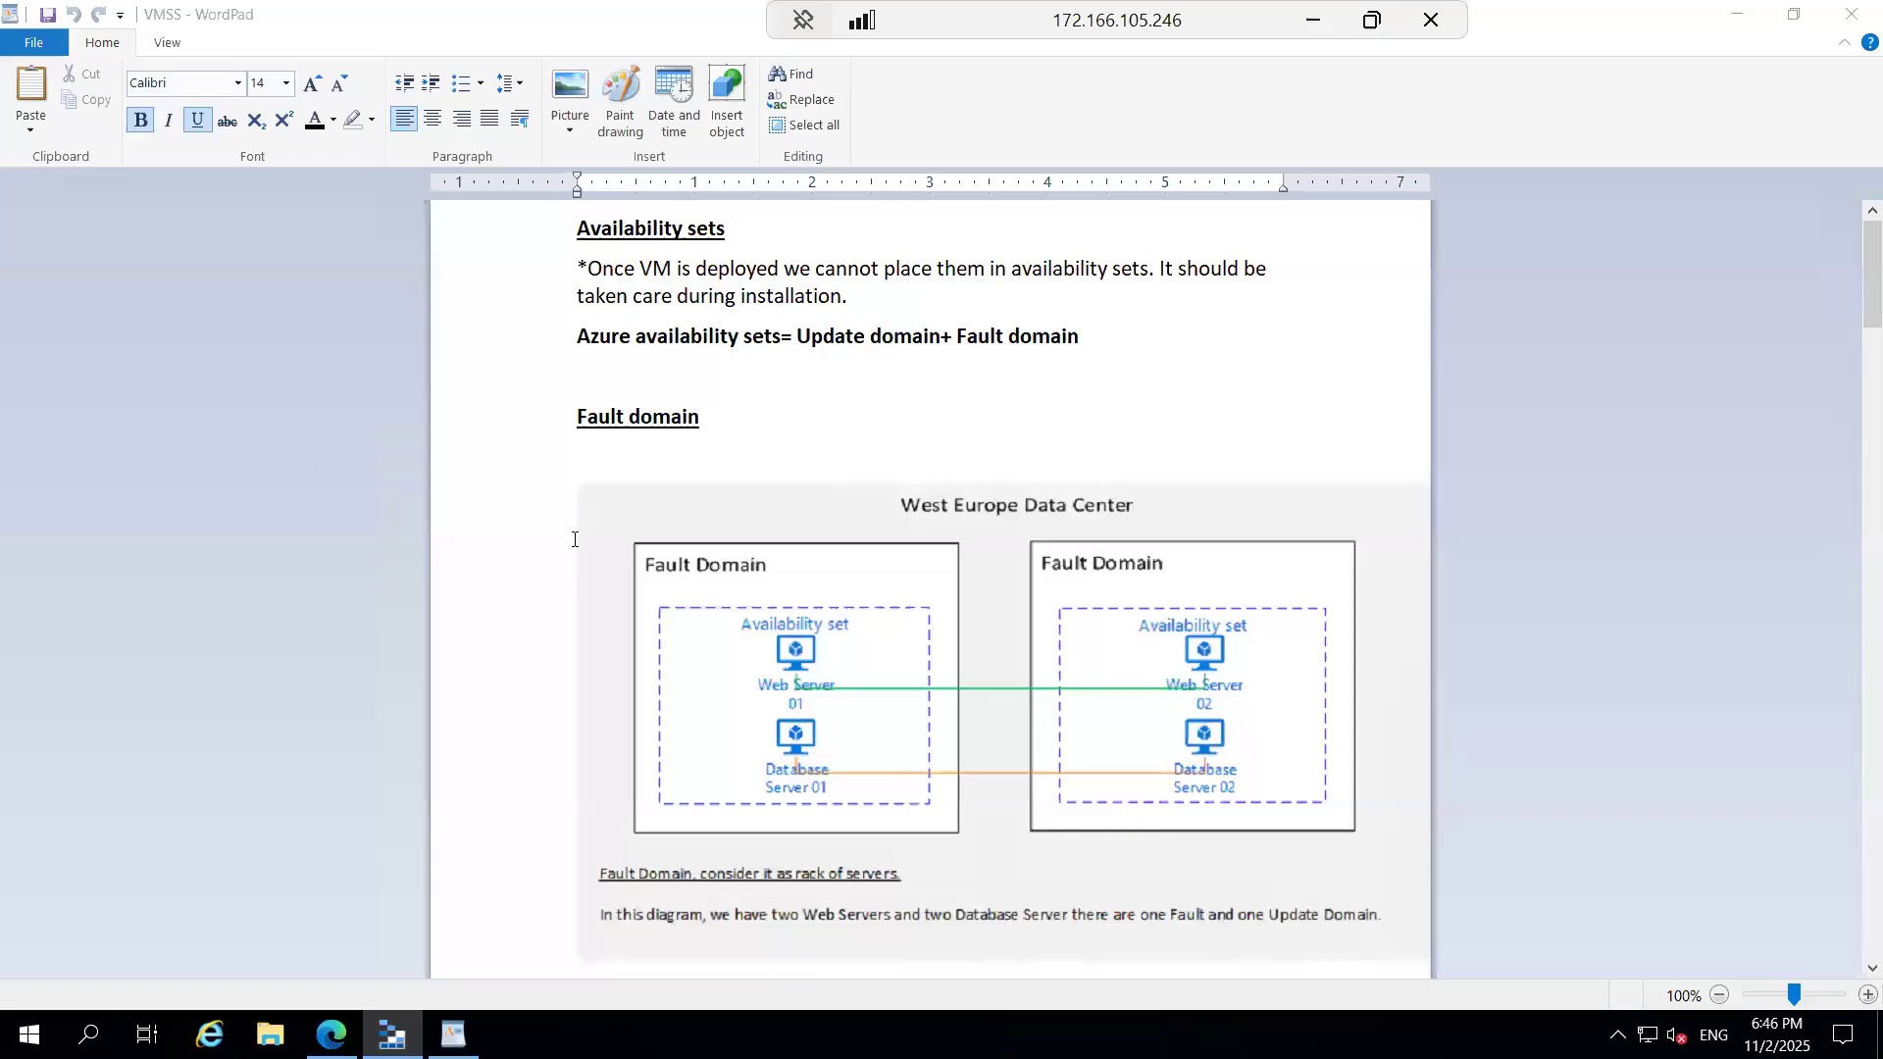
# Step: Delete 'Fault domain' from the availability sets line, save, and close WordPad
pyautogui.moveTo(577, 231); pyautogui.dragTo(750, 480)
pyautogui.click(1118, 328)
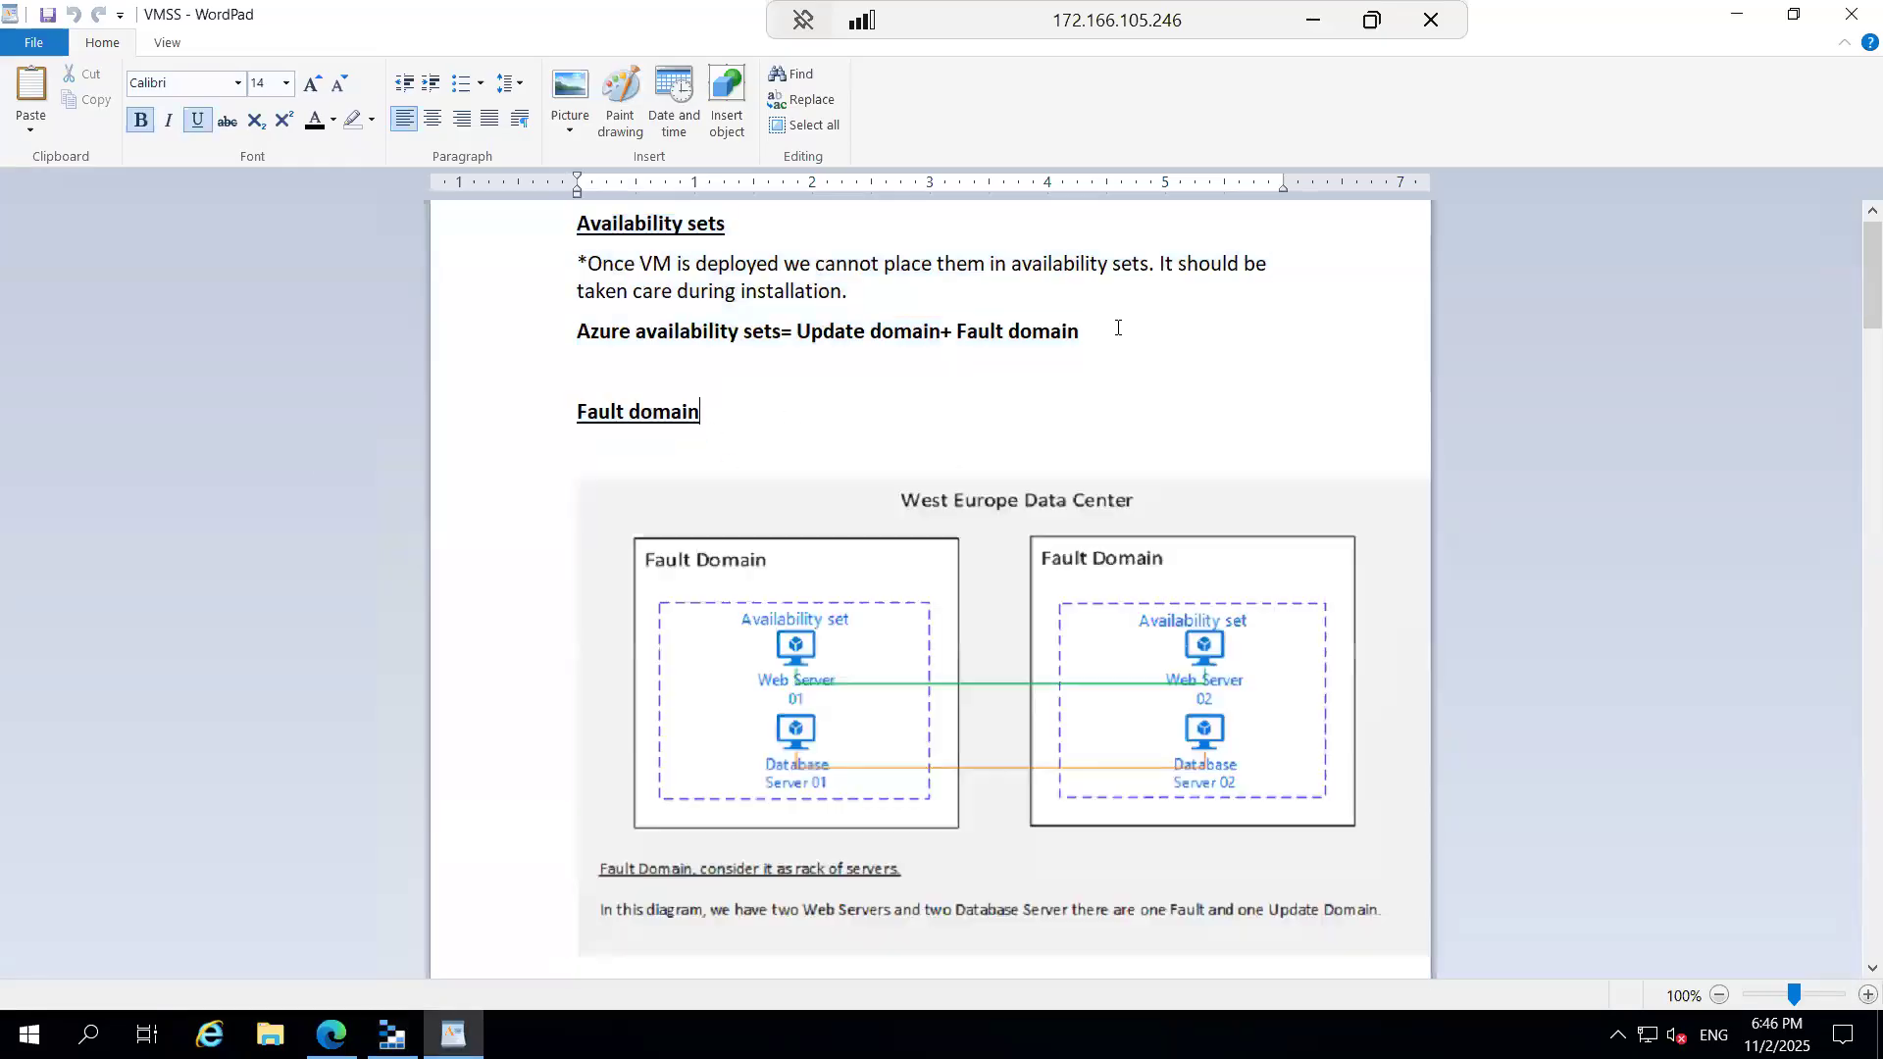
pyautogui.moveTo(1118, 327); pyautogui.dragTo(956, 327)
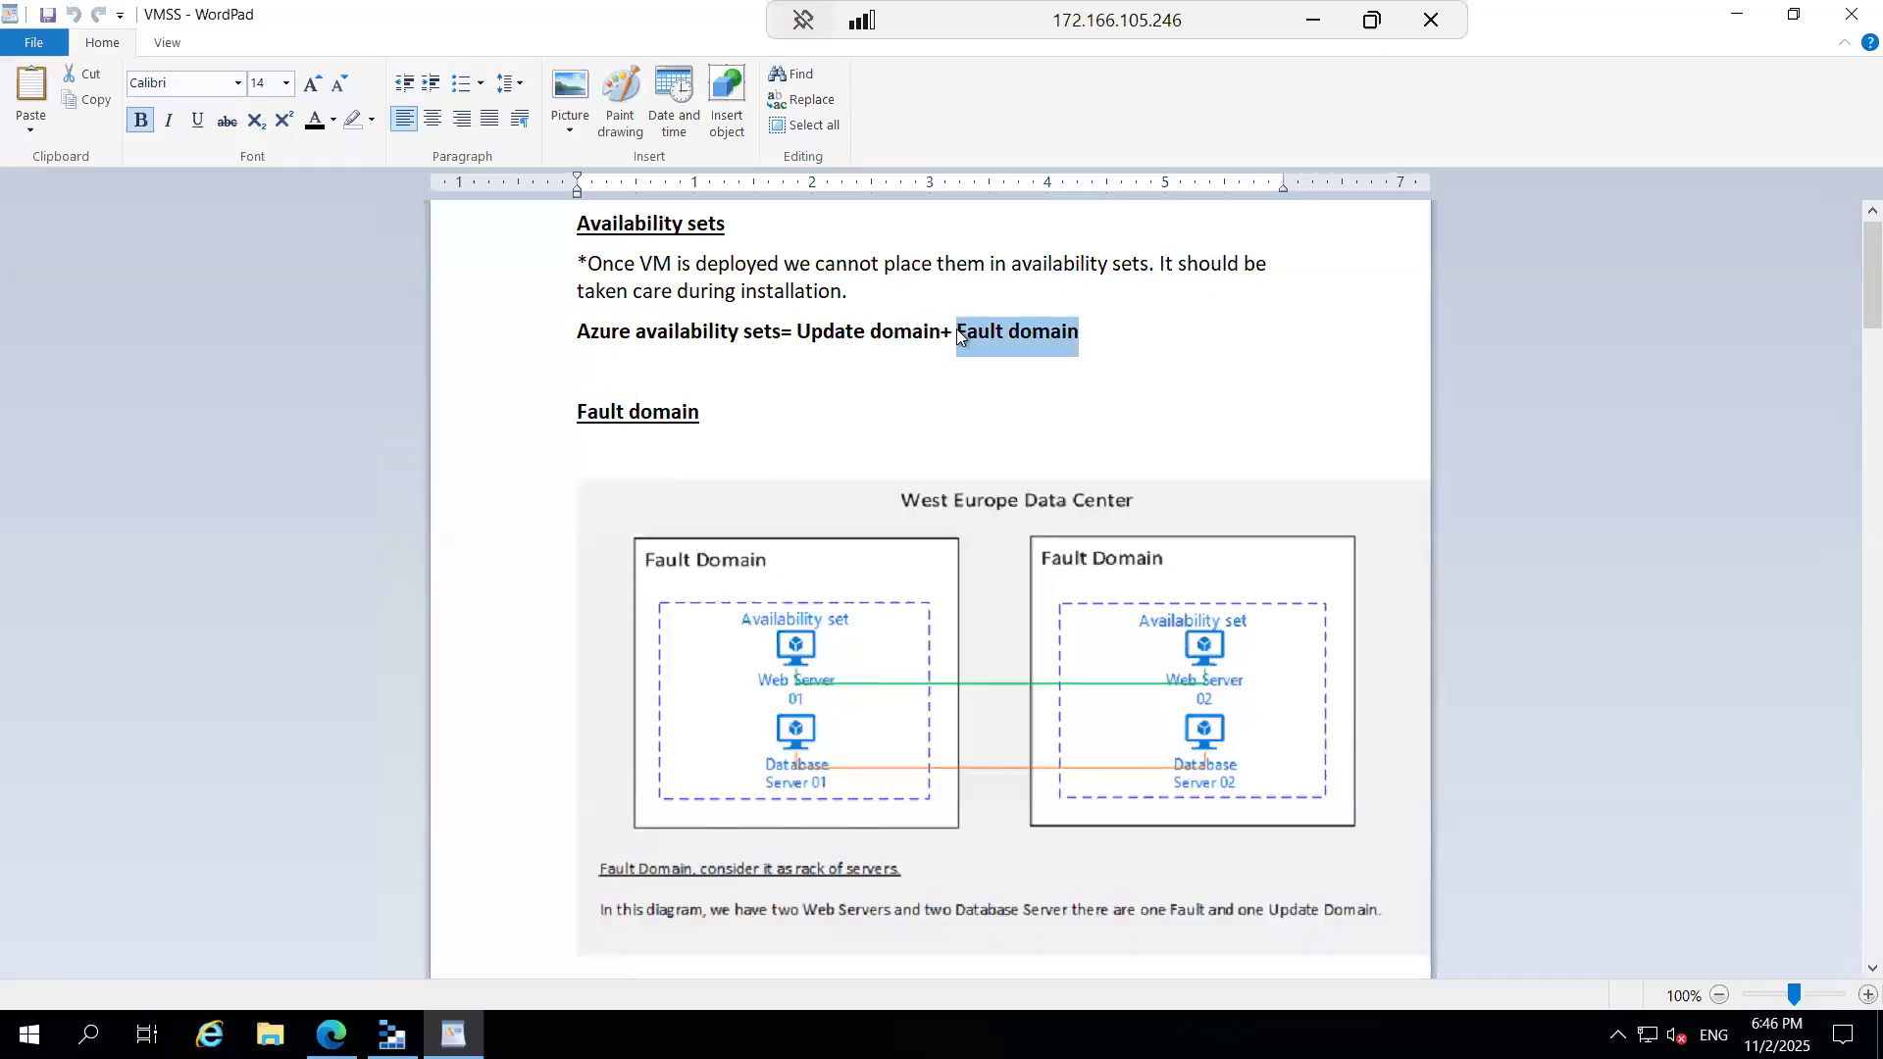
pyautogui.press('BackSpace')
pyautogui.hotkey('ctrl', 's')
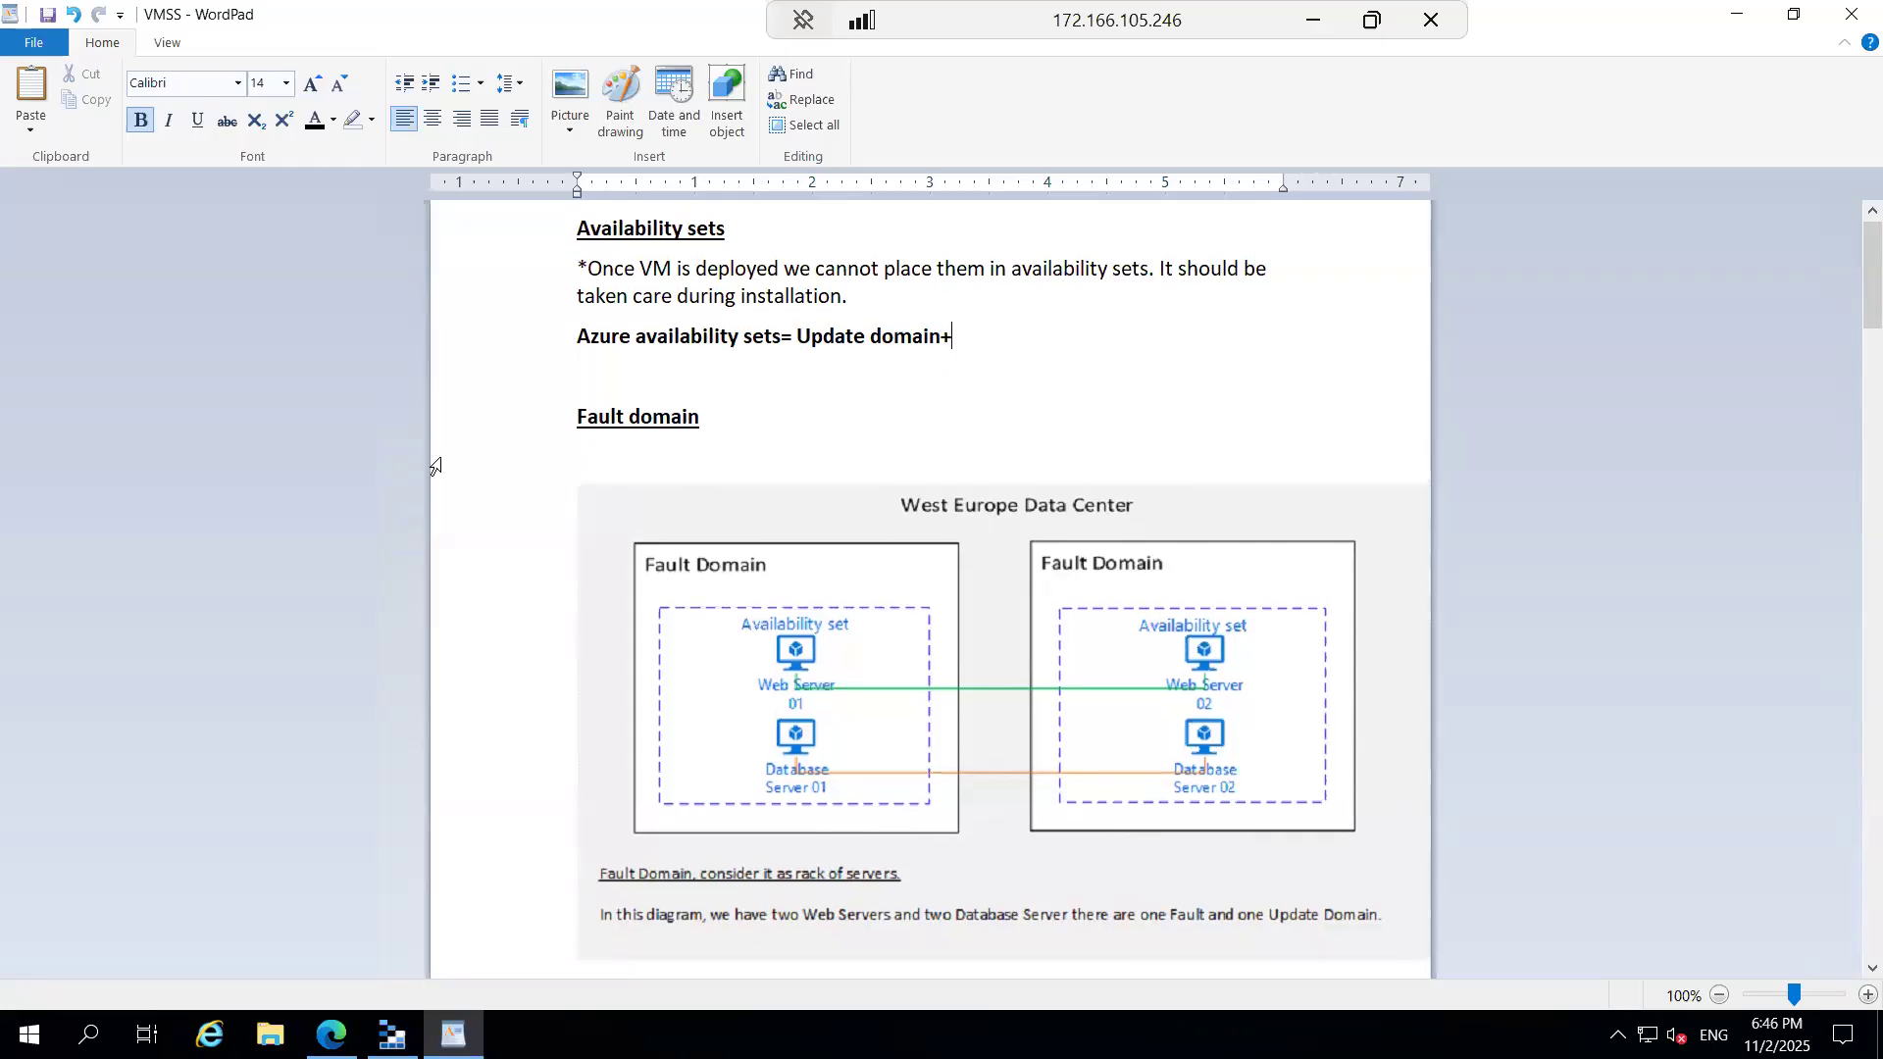
pyautogui.click(1851, 14)
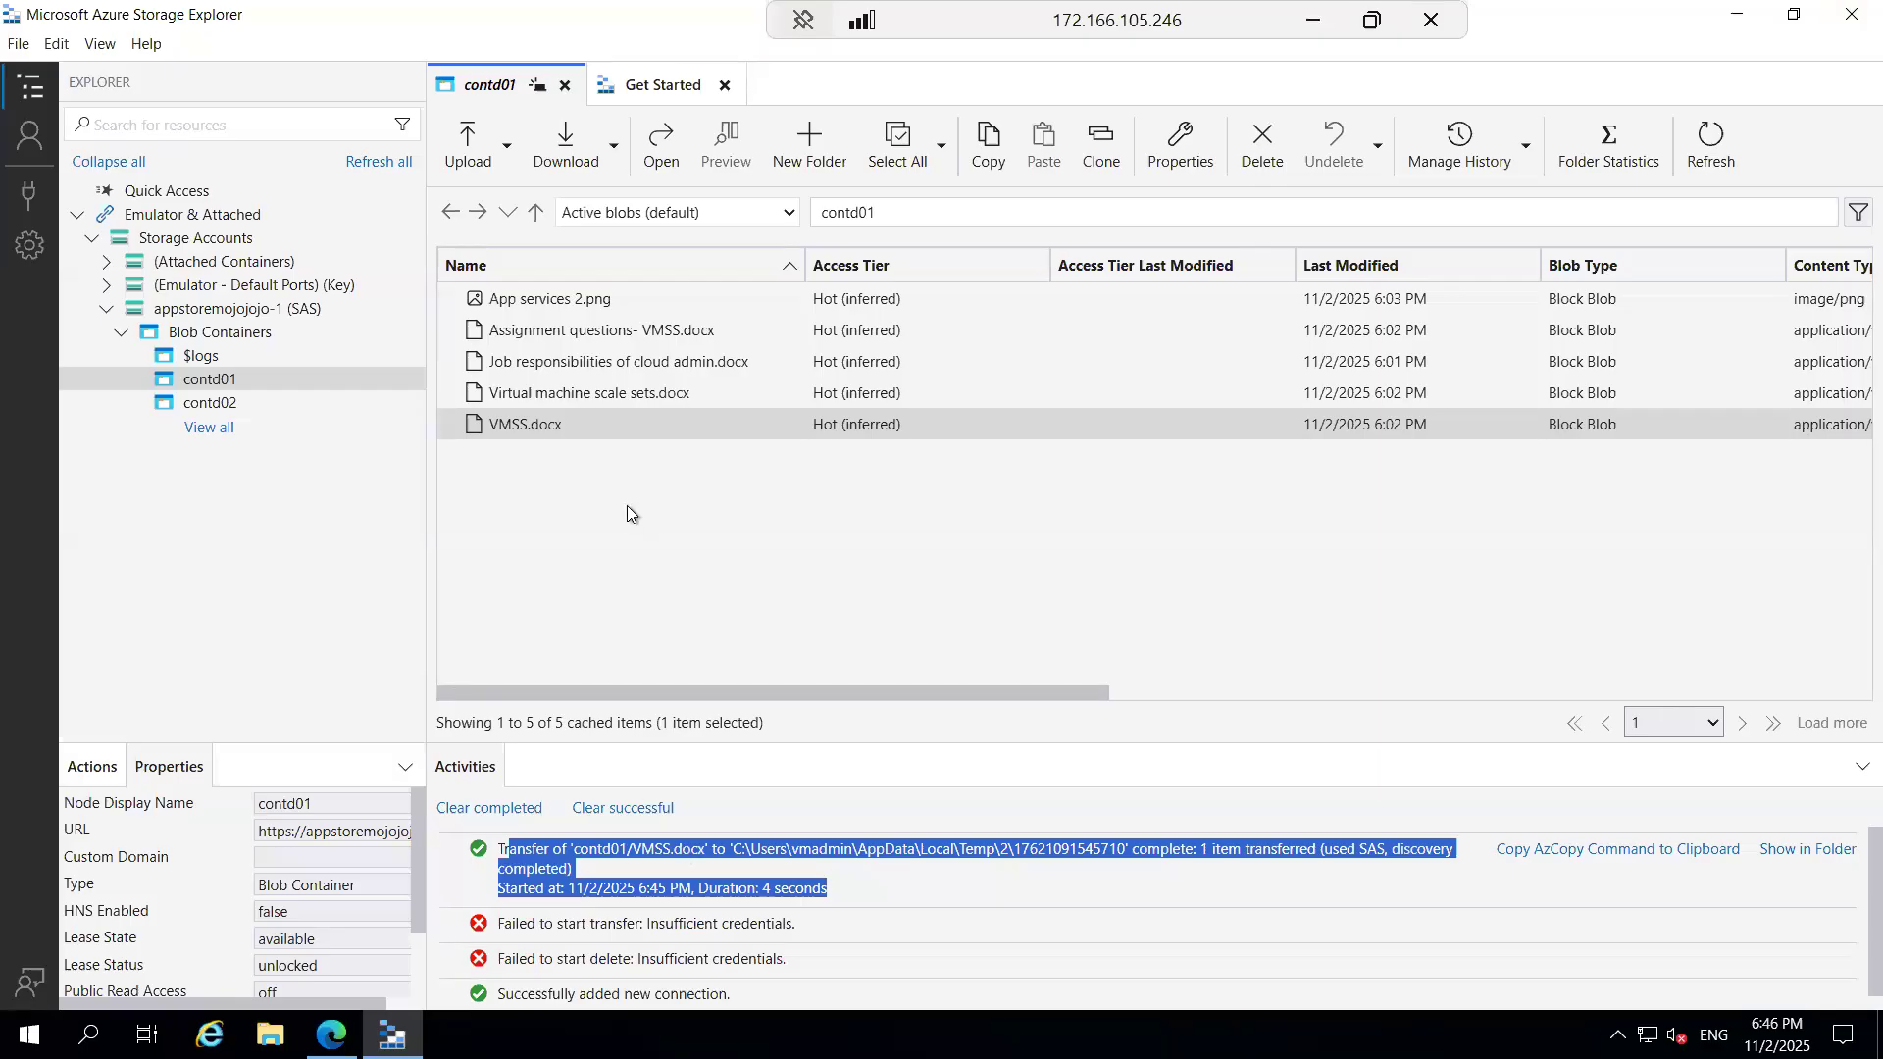
# Step: Reopen VMSS.docx, confirm it still reads 'Update domain+ Fault domain', close it, and return to the portal
pyautogui.doubleClick(586, 423)
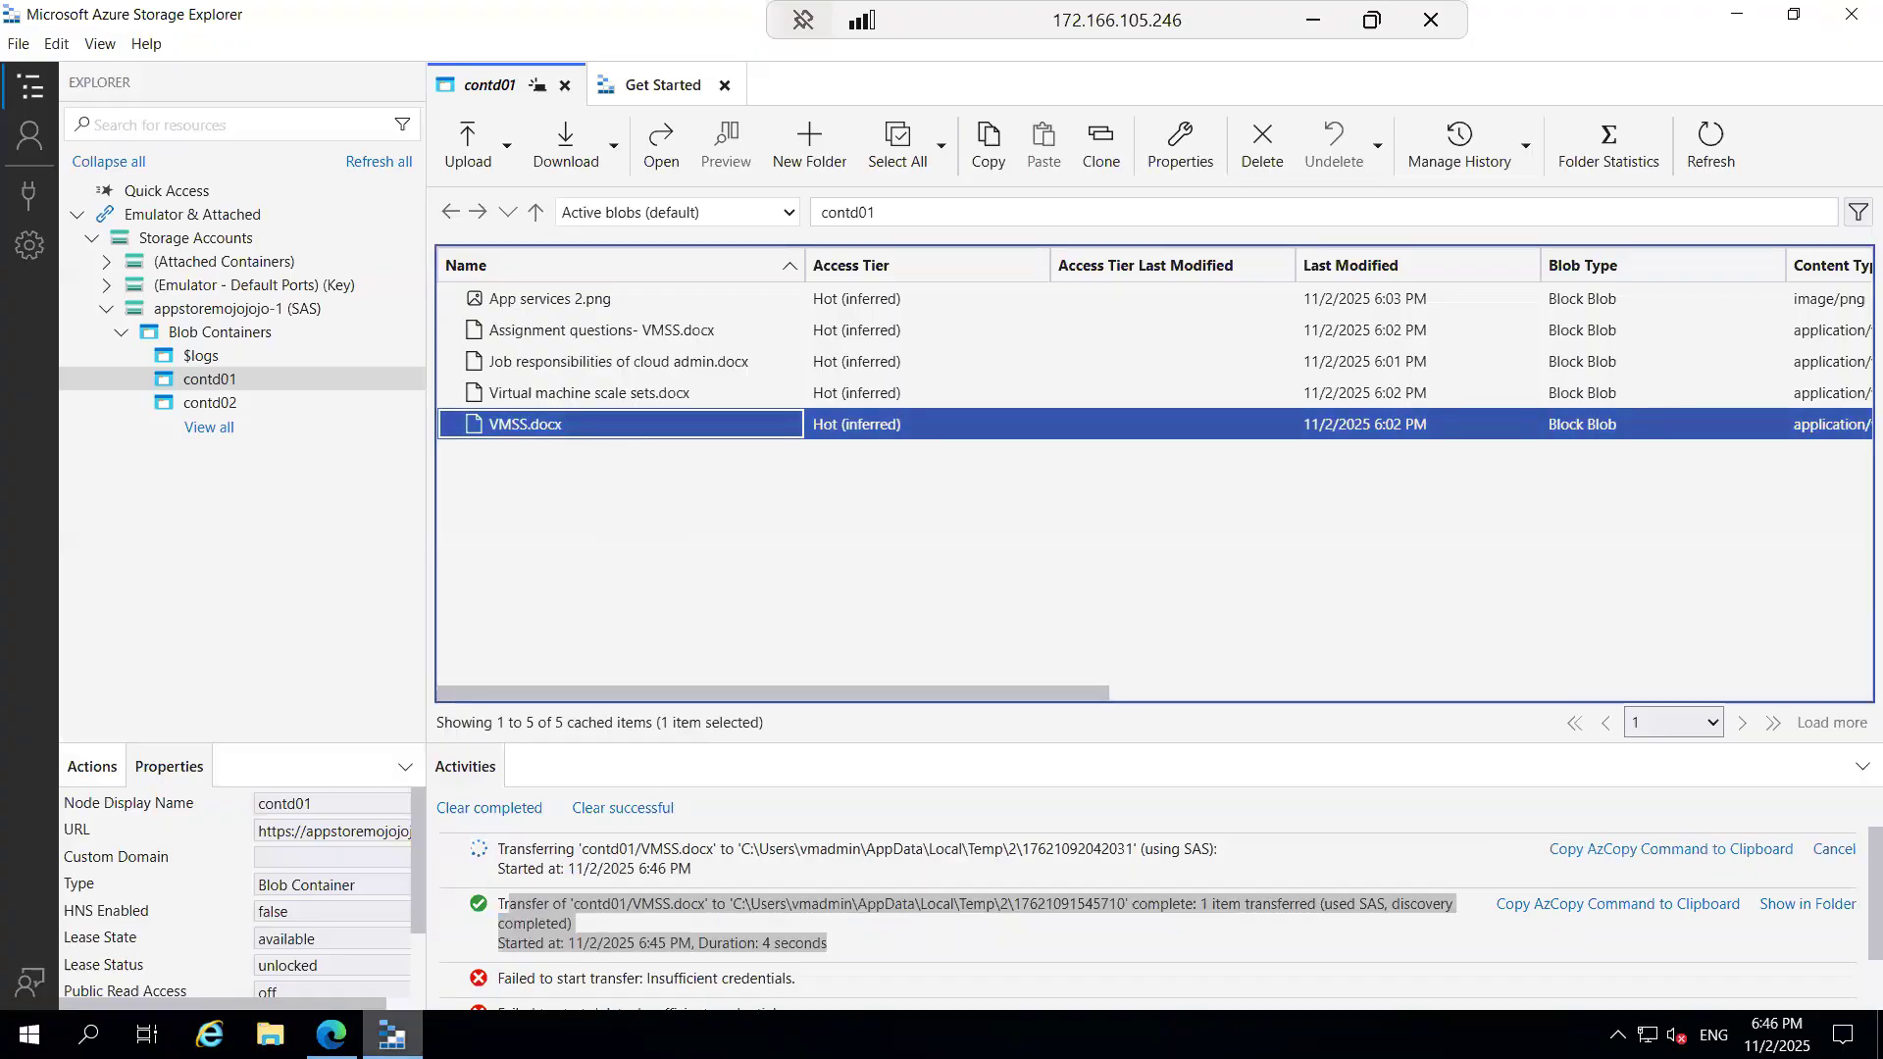
pyautogui.moveTo(392, 1035)
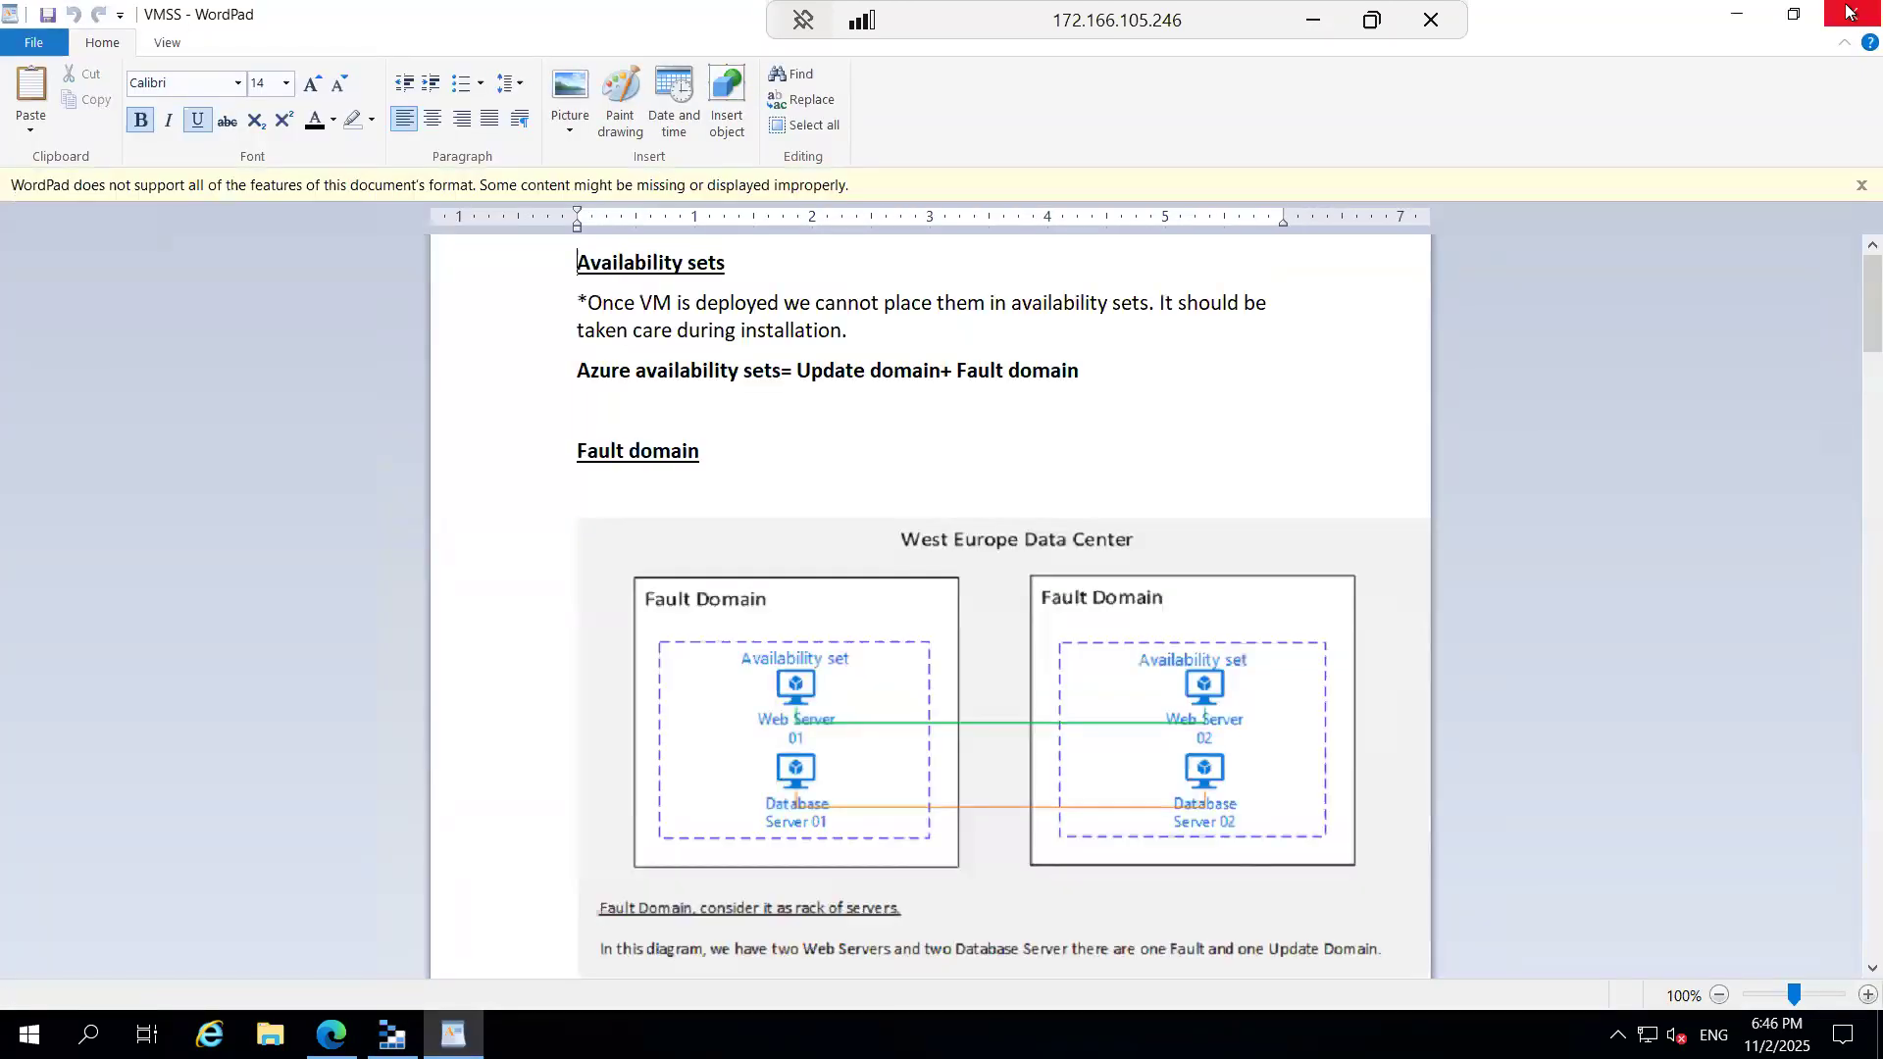
pyautogui.click(1101, 373)
pyautogui.hotkey('ctrl', 'shift', 'Left')
pyautogui.hotkey('ctrl', 'shift', 'Left')
pyautogui.hotkey('ctrl', 'shift', 'Left')
pyautogui.hotkey('ctrl', 'shift', 'Left')
pyautogui.hotkey('ctrl', 'shift', 'Left')
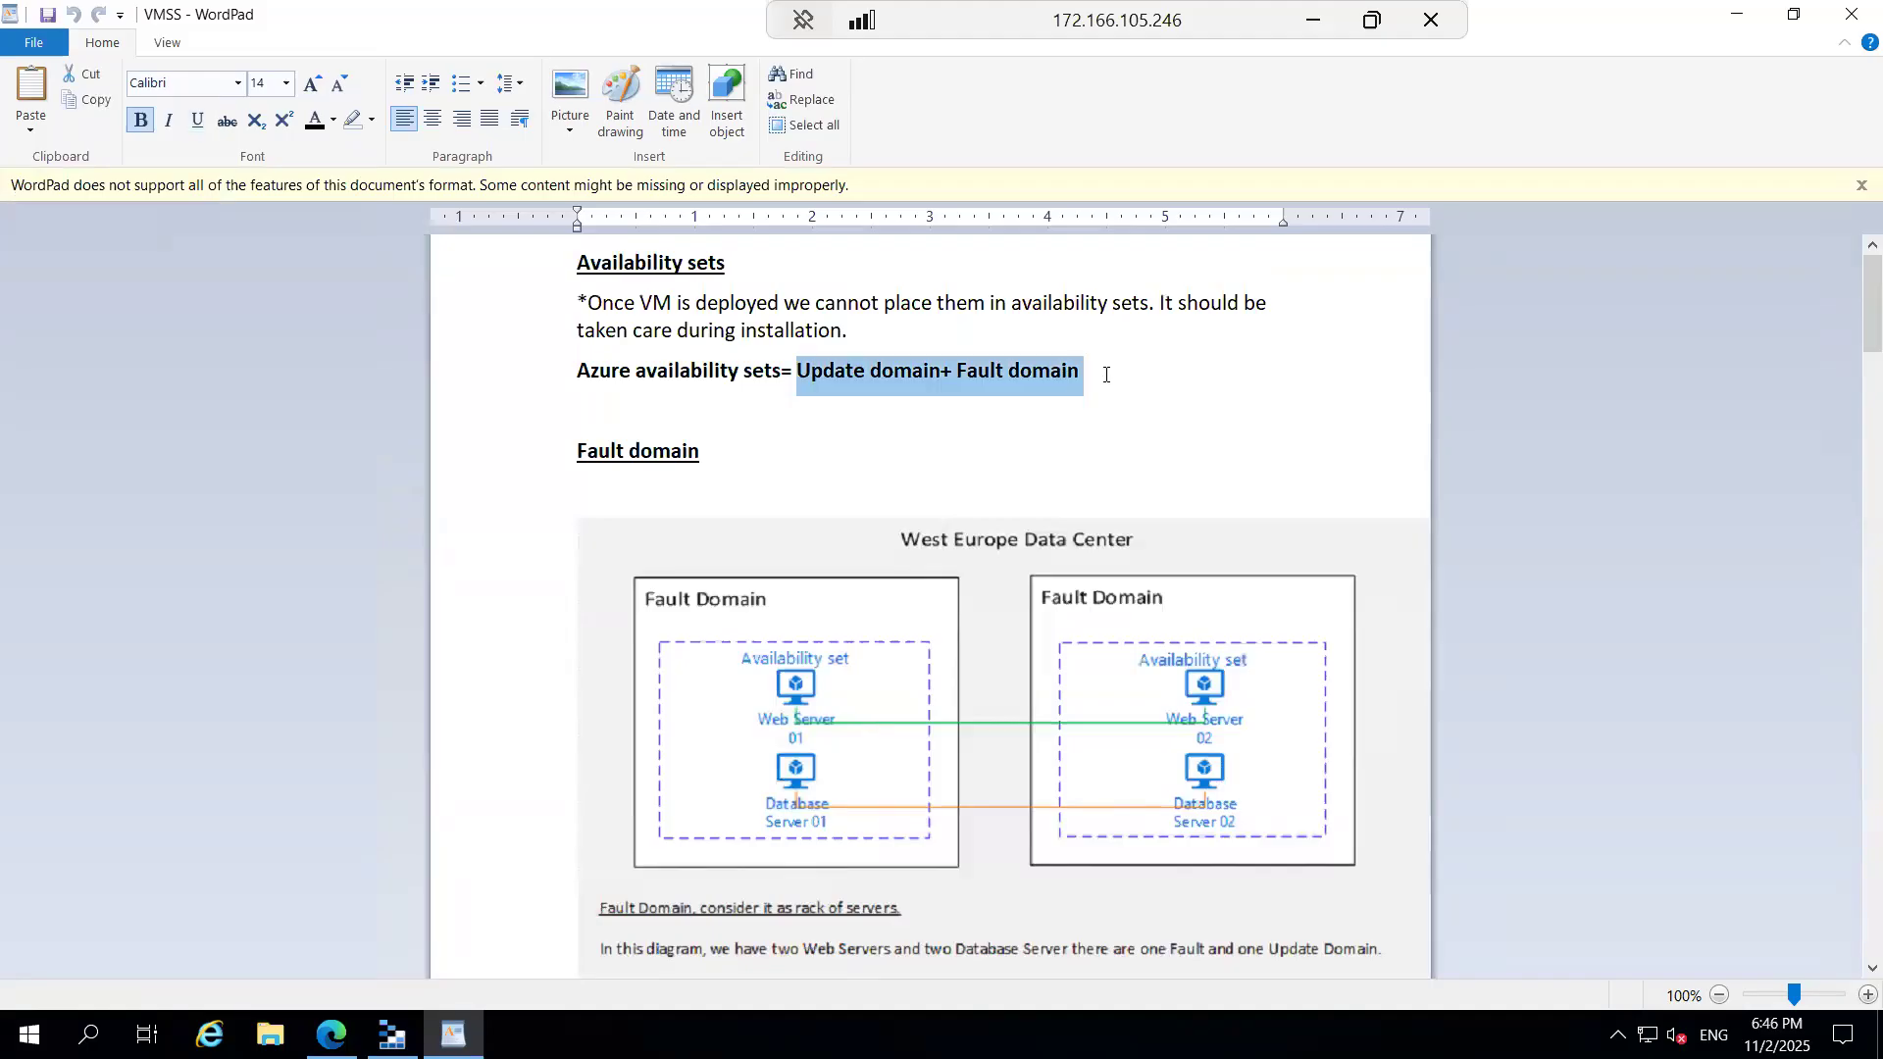
pyautogui.click(1185, 378)
pyautogui.hotkey('ctrl', 'shift', 'Left')
pyautogui.hotkey('ctrl', 'shift', 'Left')
pyautogui.hotkey('ctrl', 'shift', 'Left')
pyautogui.hotkey('ctrl', 'shift', 'Left')
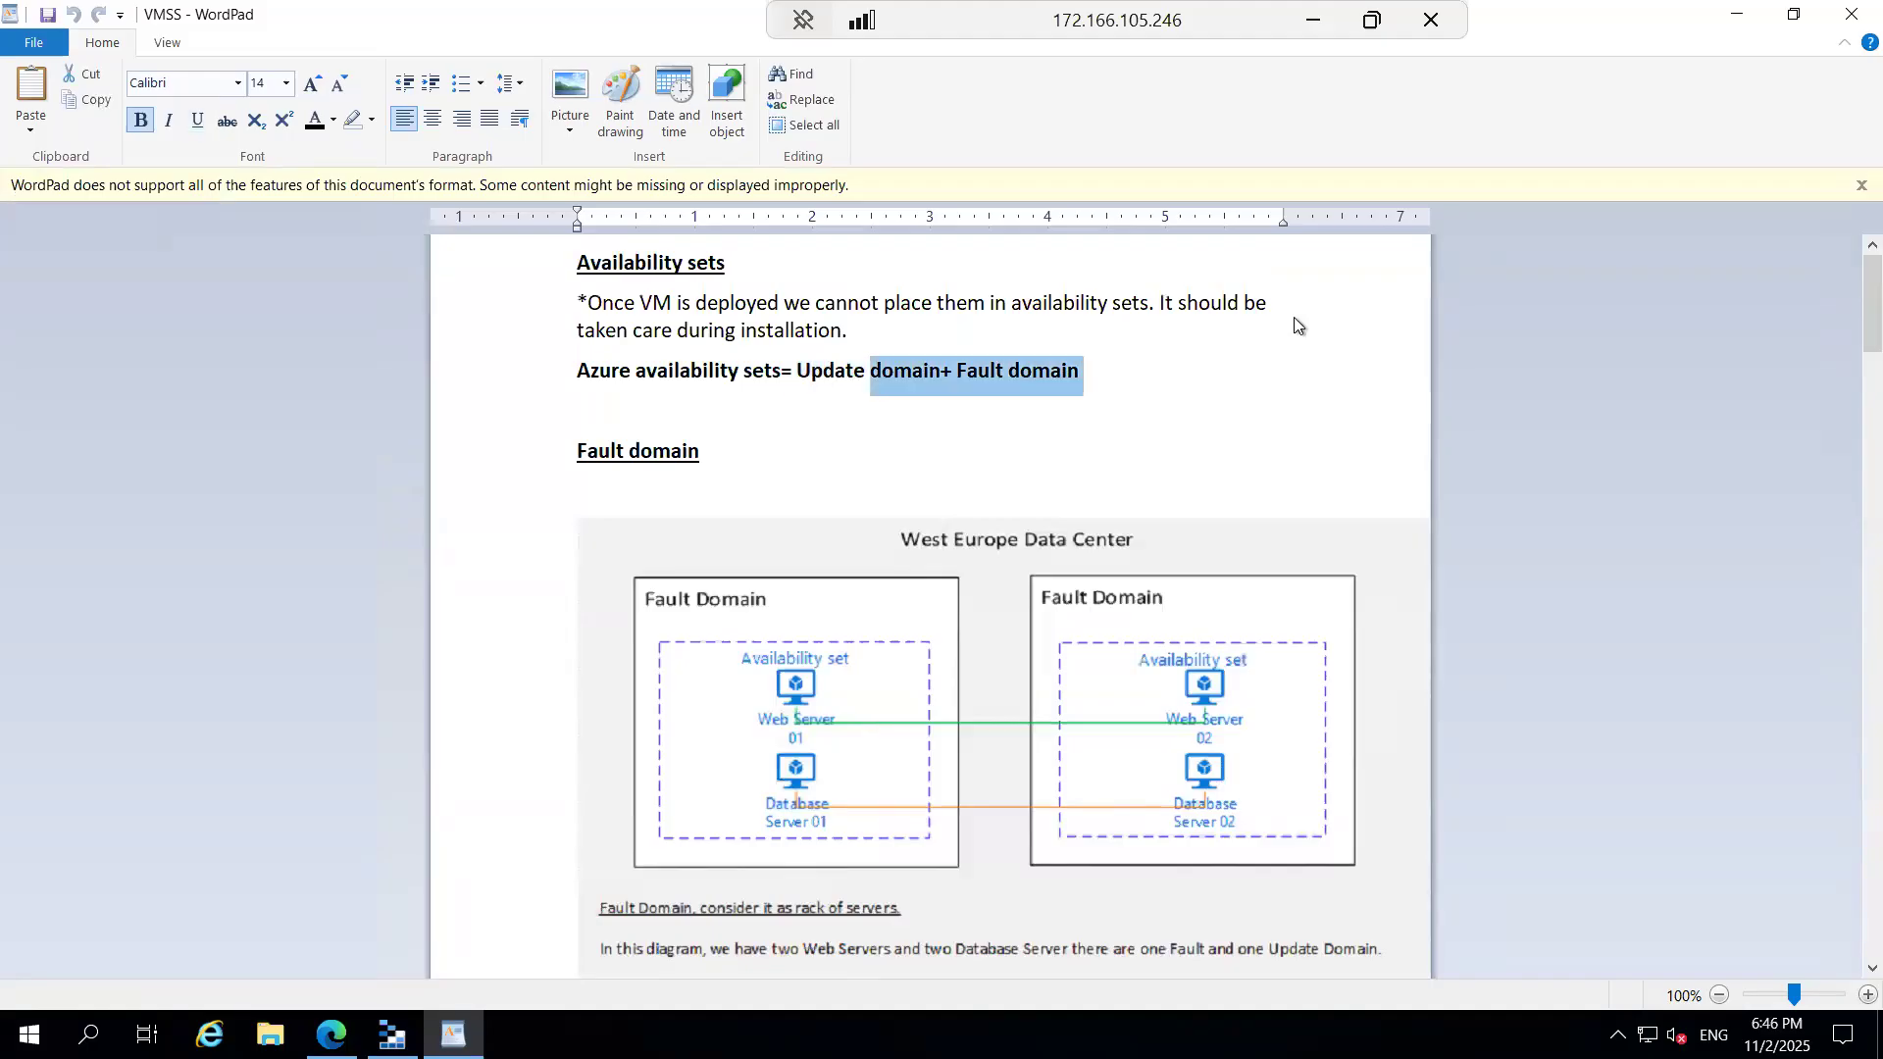
pyautogui.click(1846, 11)
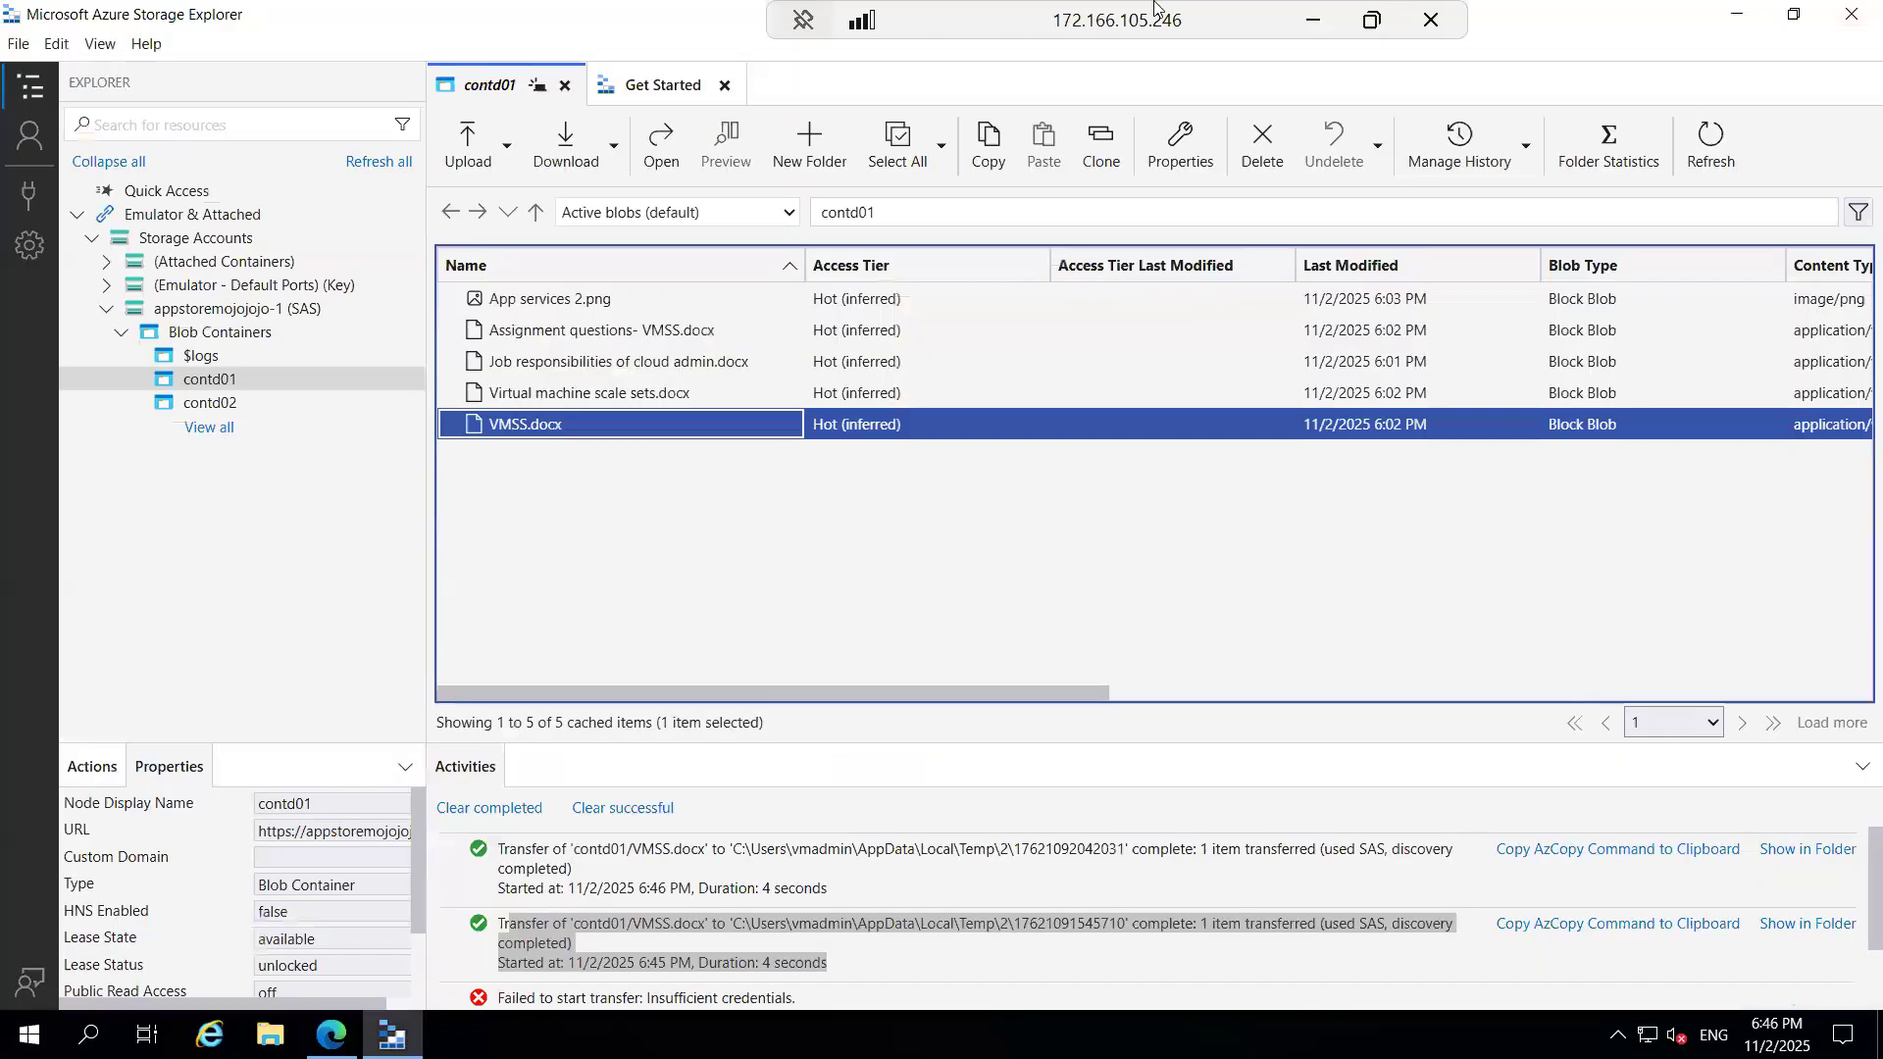
pyautogui.click(1312, 18)
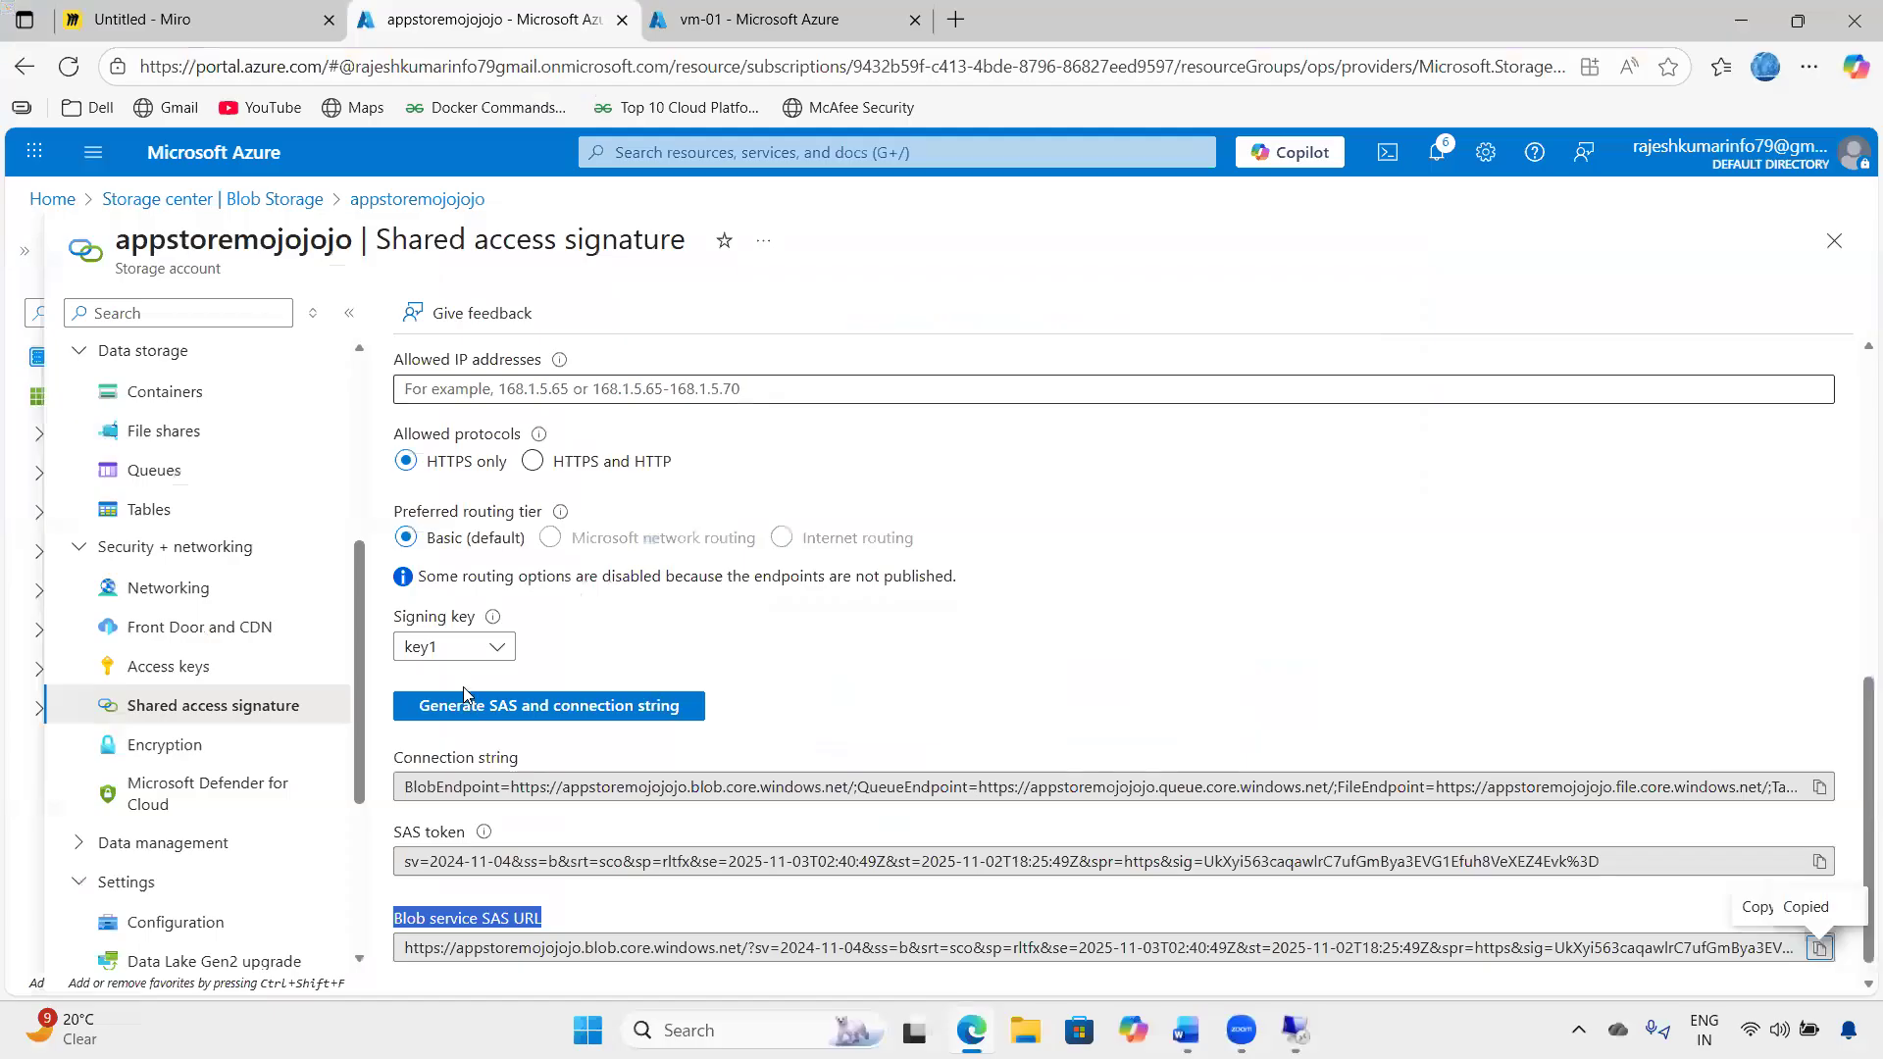
# Step: Regenerate the SAS token and connection string from the expiry time field
pyautogui.scroll(3, 674, 667)
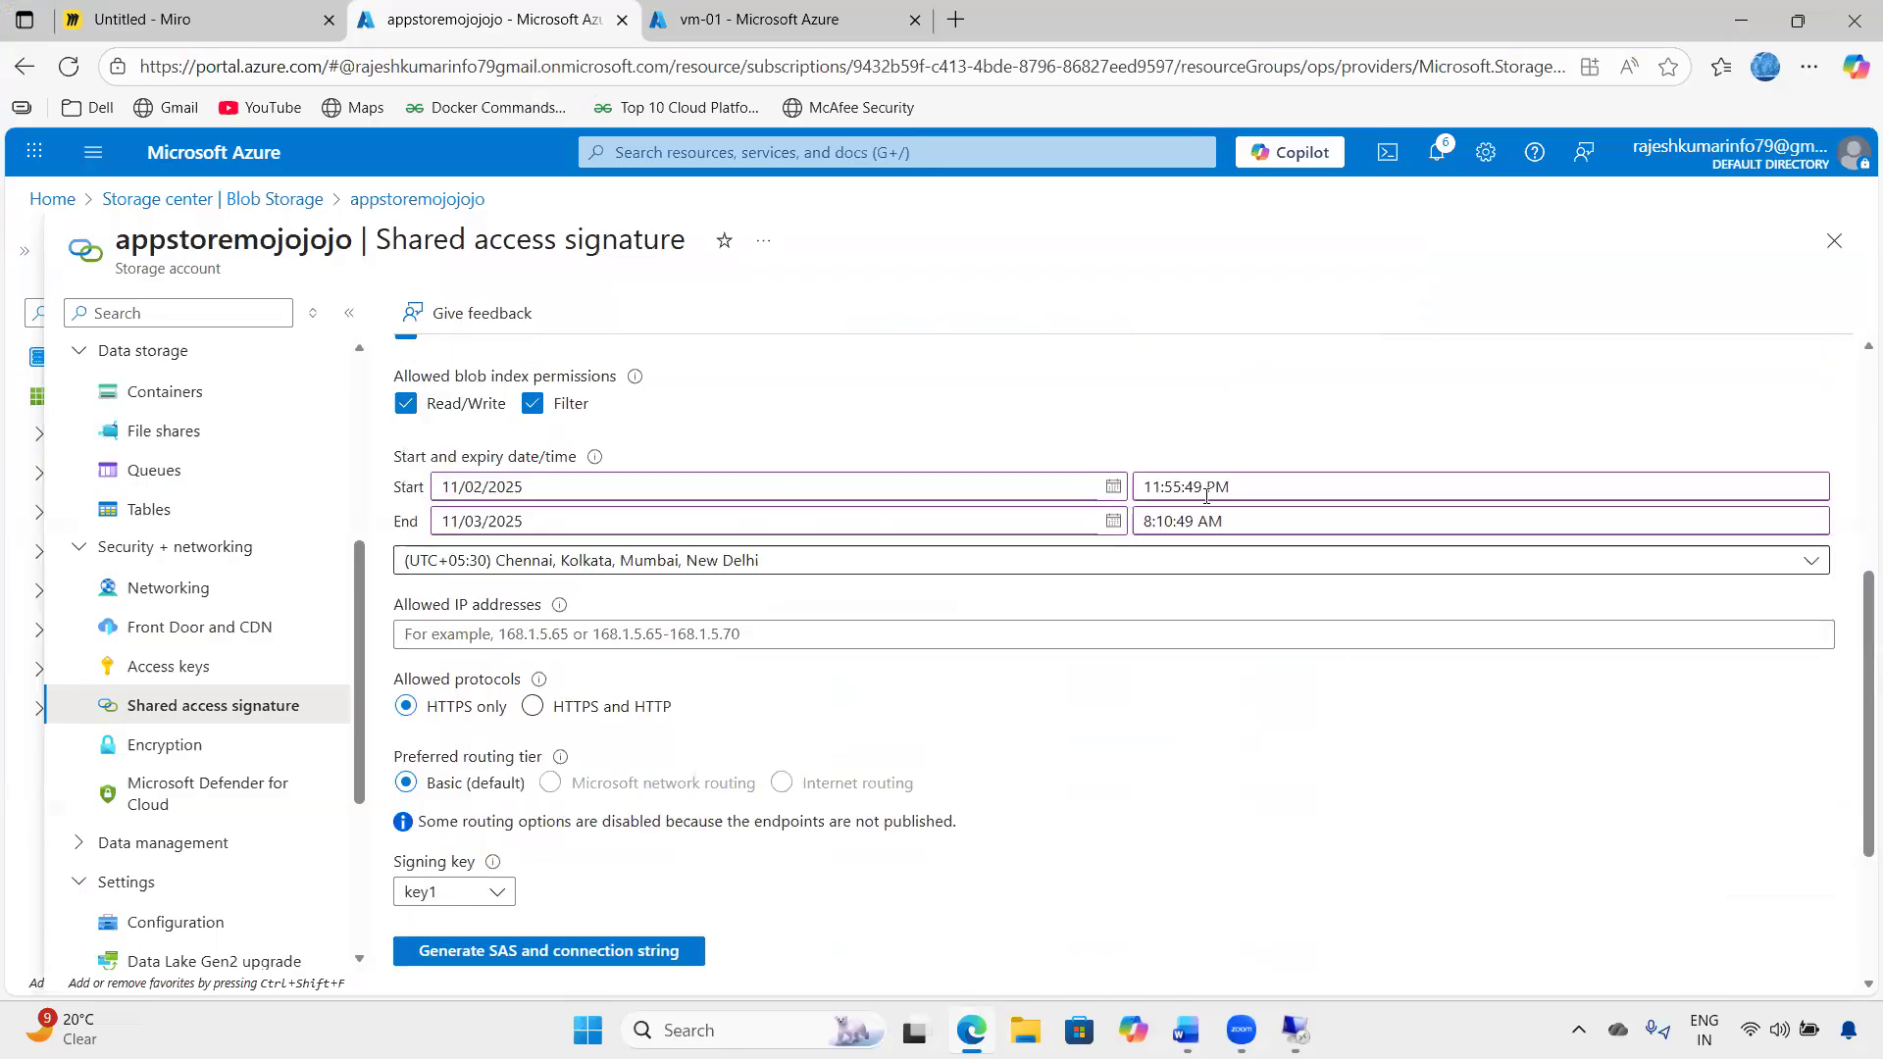
pyautogui.click(1157, 521)
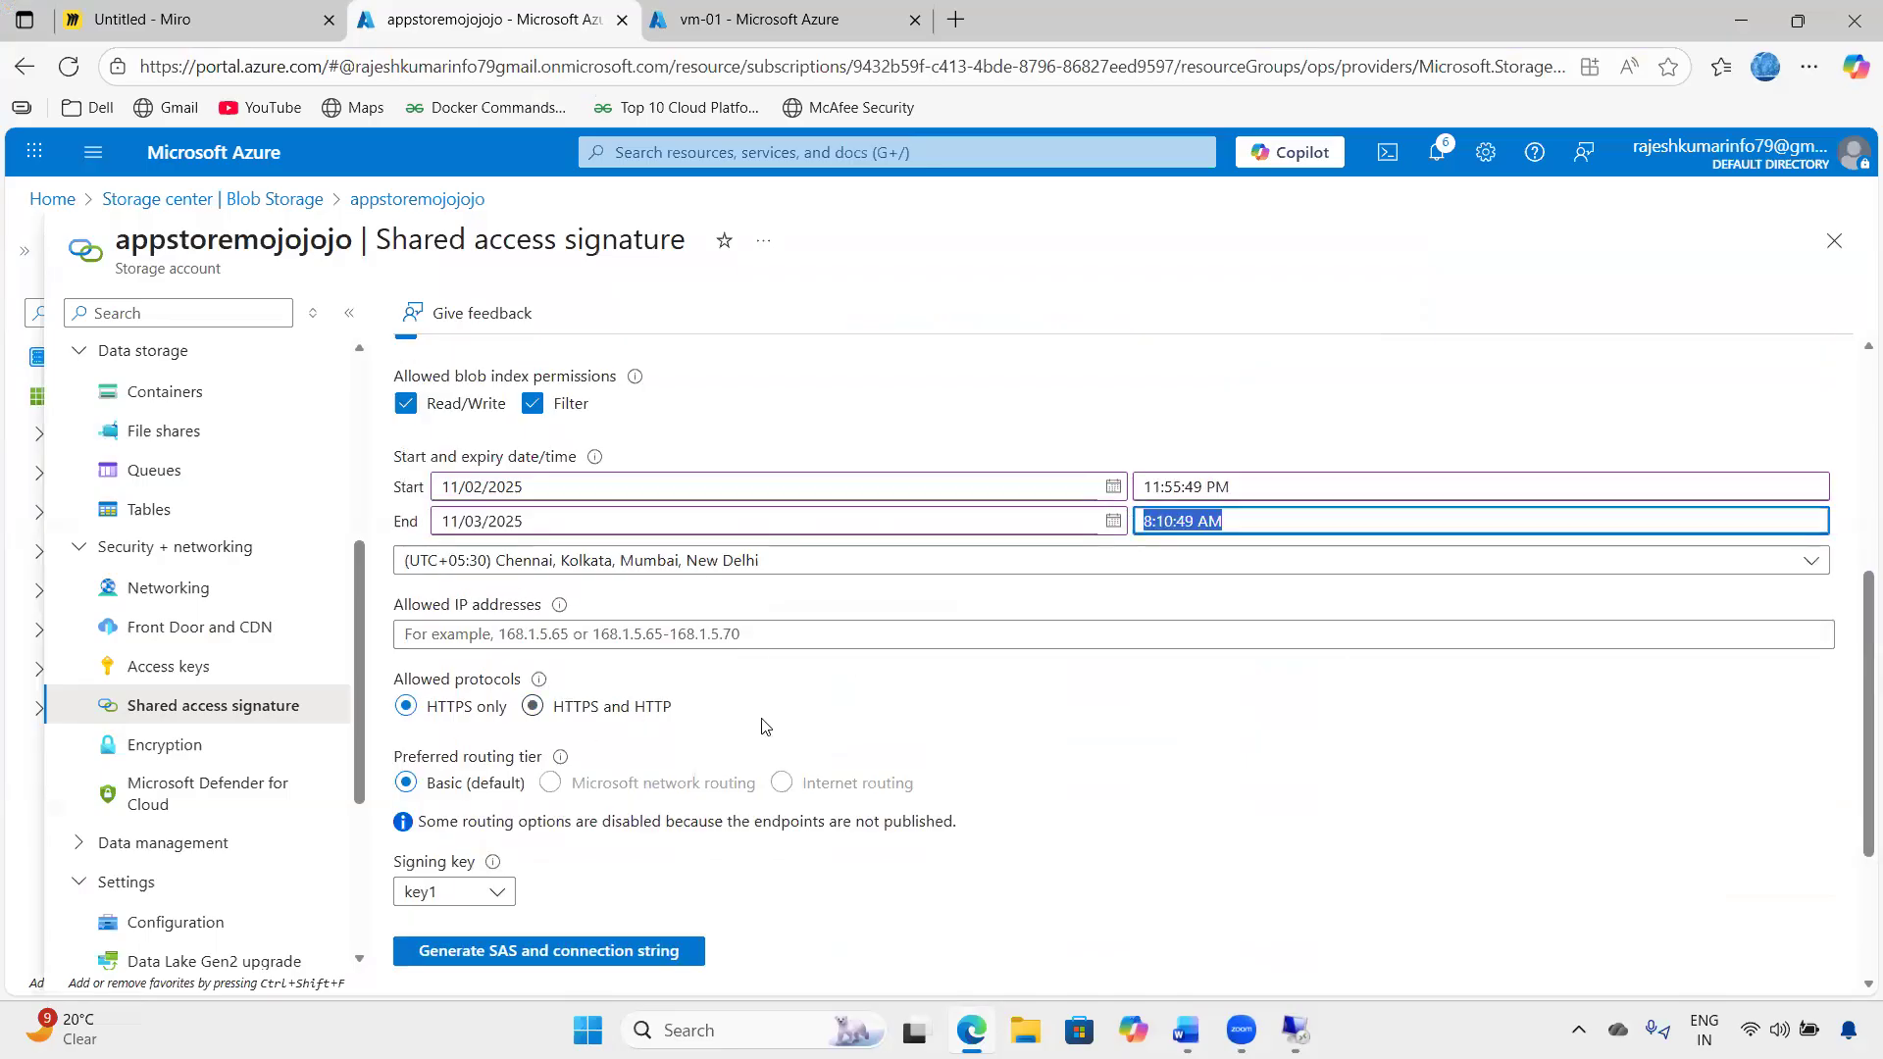
pyautogui.press('Return')
pyautogui.scroll(10, 784, 704)
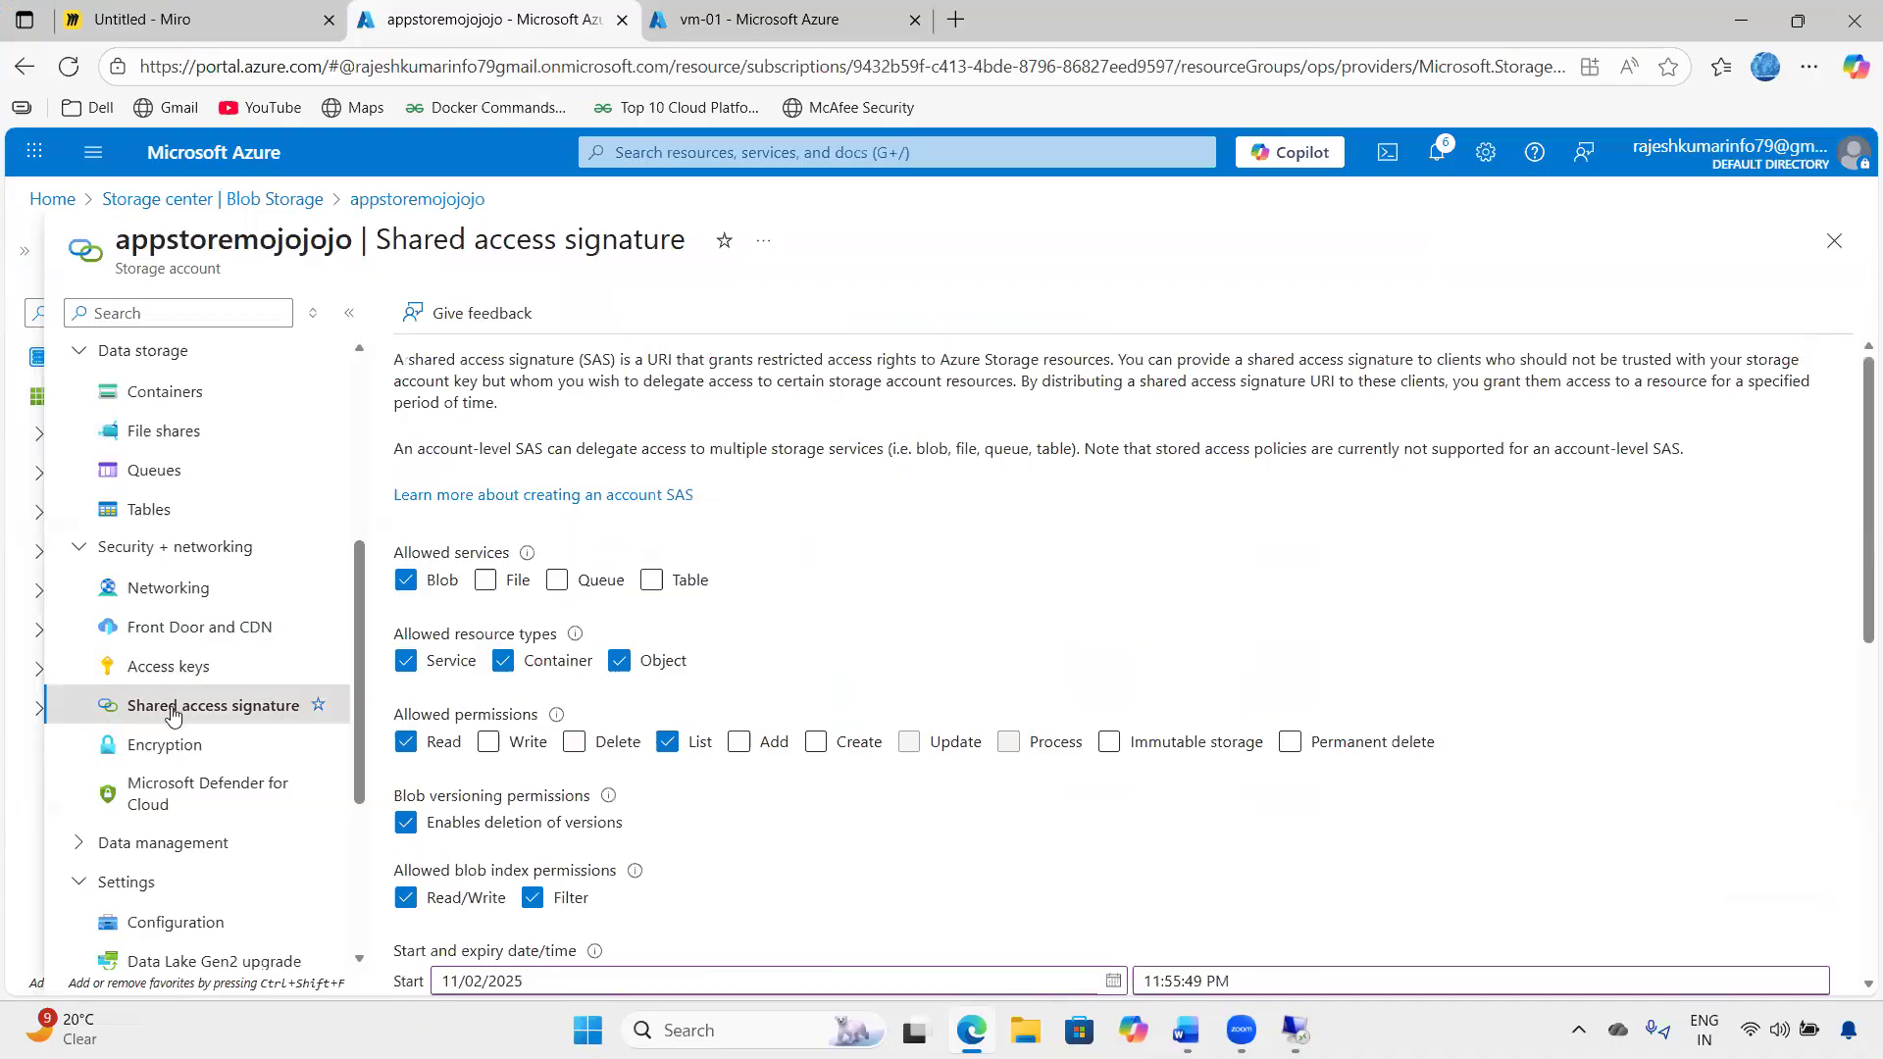
# Step: Reload Shared access signature via Access keys, circling both sidebar items in ink before erasing it
pyautogui.click(204, 672)
pyautogui.click(200, 719)
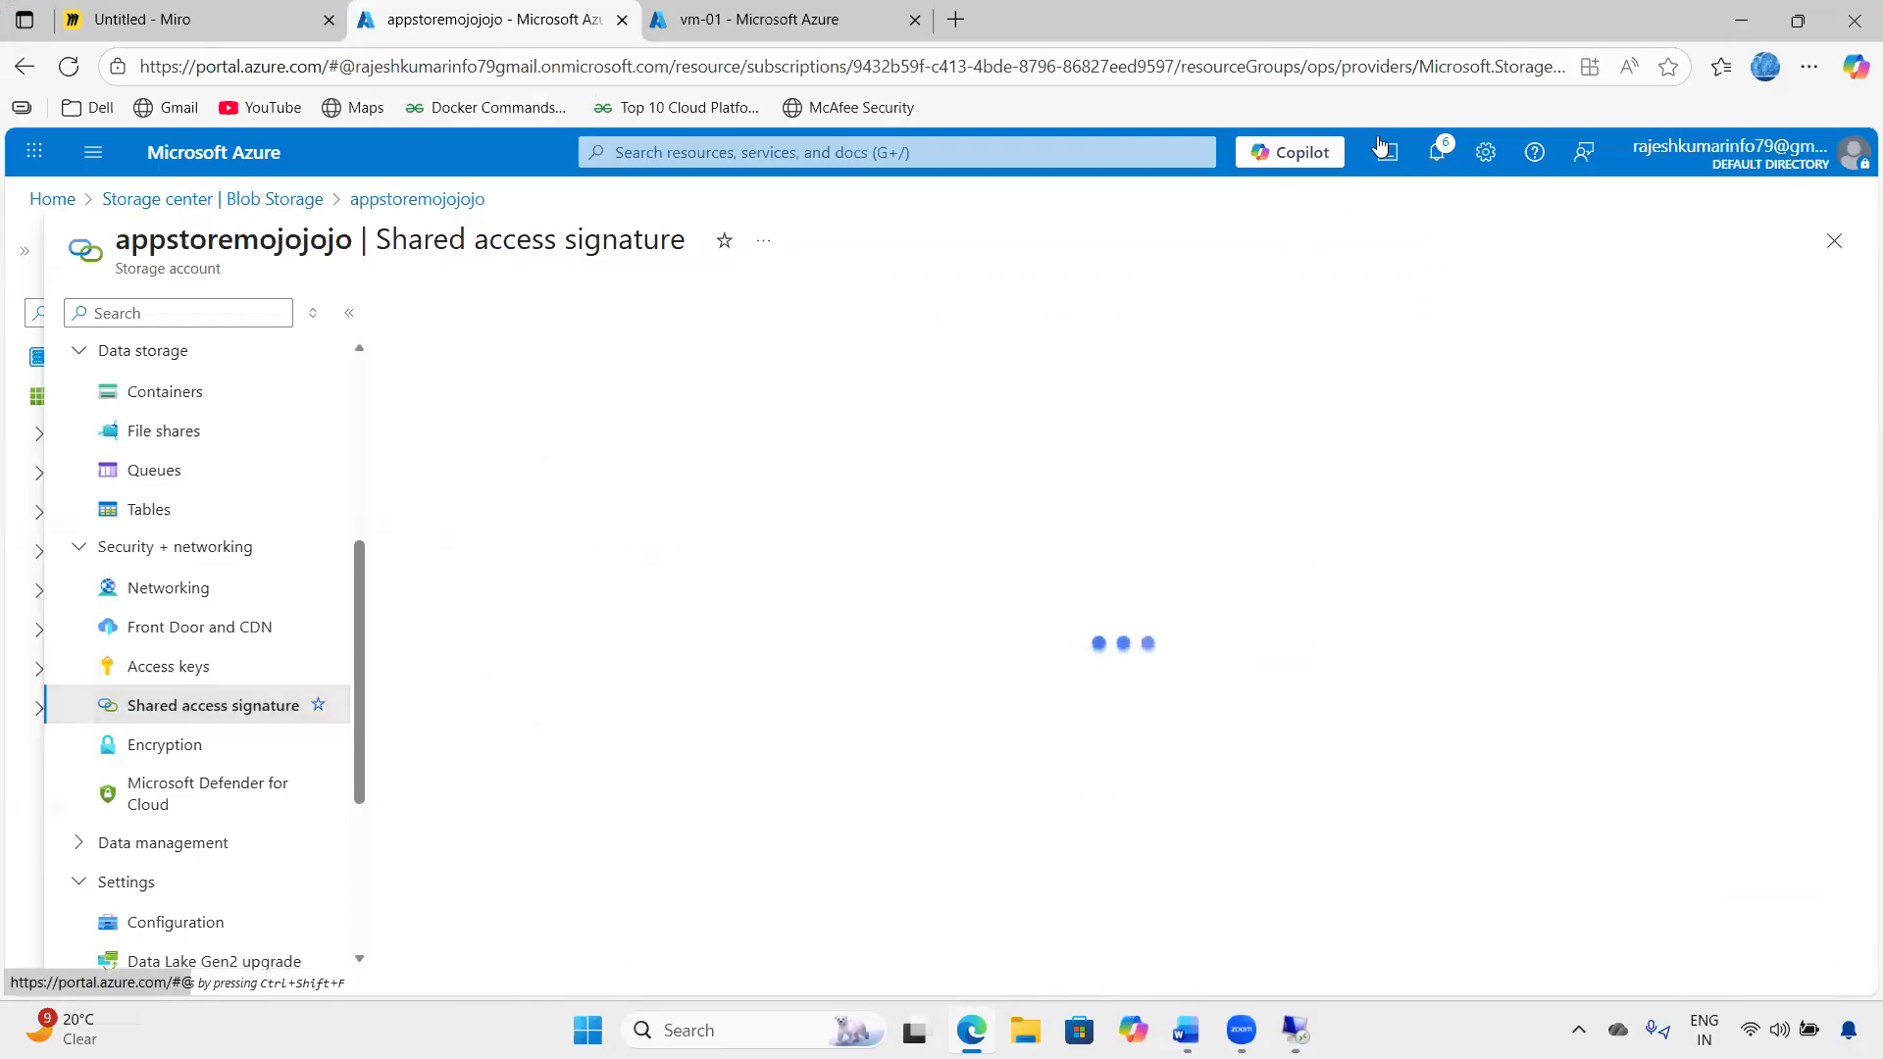
pyautogui.moveTo(245, 687)
pyautogui.mouseDown()
pyautogui.moveTo(220, 649)
pyautogui.moveTo(267, 708)
pyautogui.moveTo(326, 644)
pyautogui.mouseUp()
pyautogui.moveTo(160, 671); pyautogui.dragTo(236, 651)
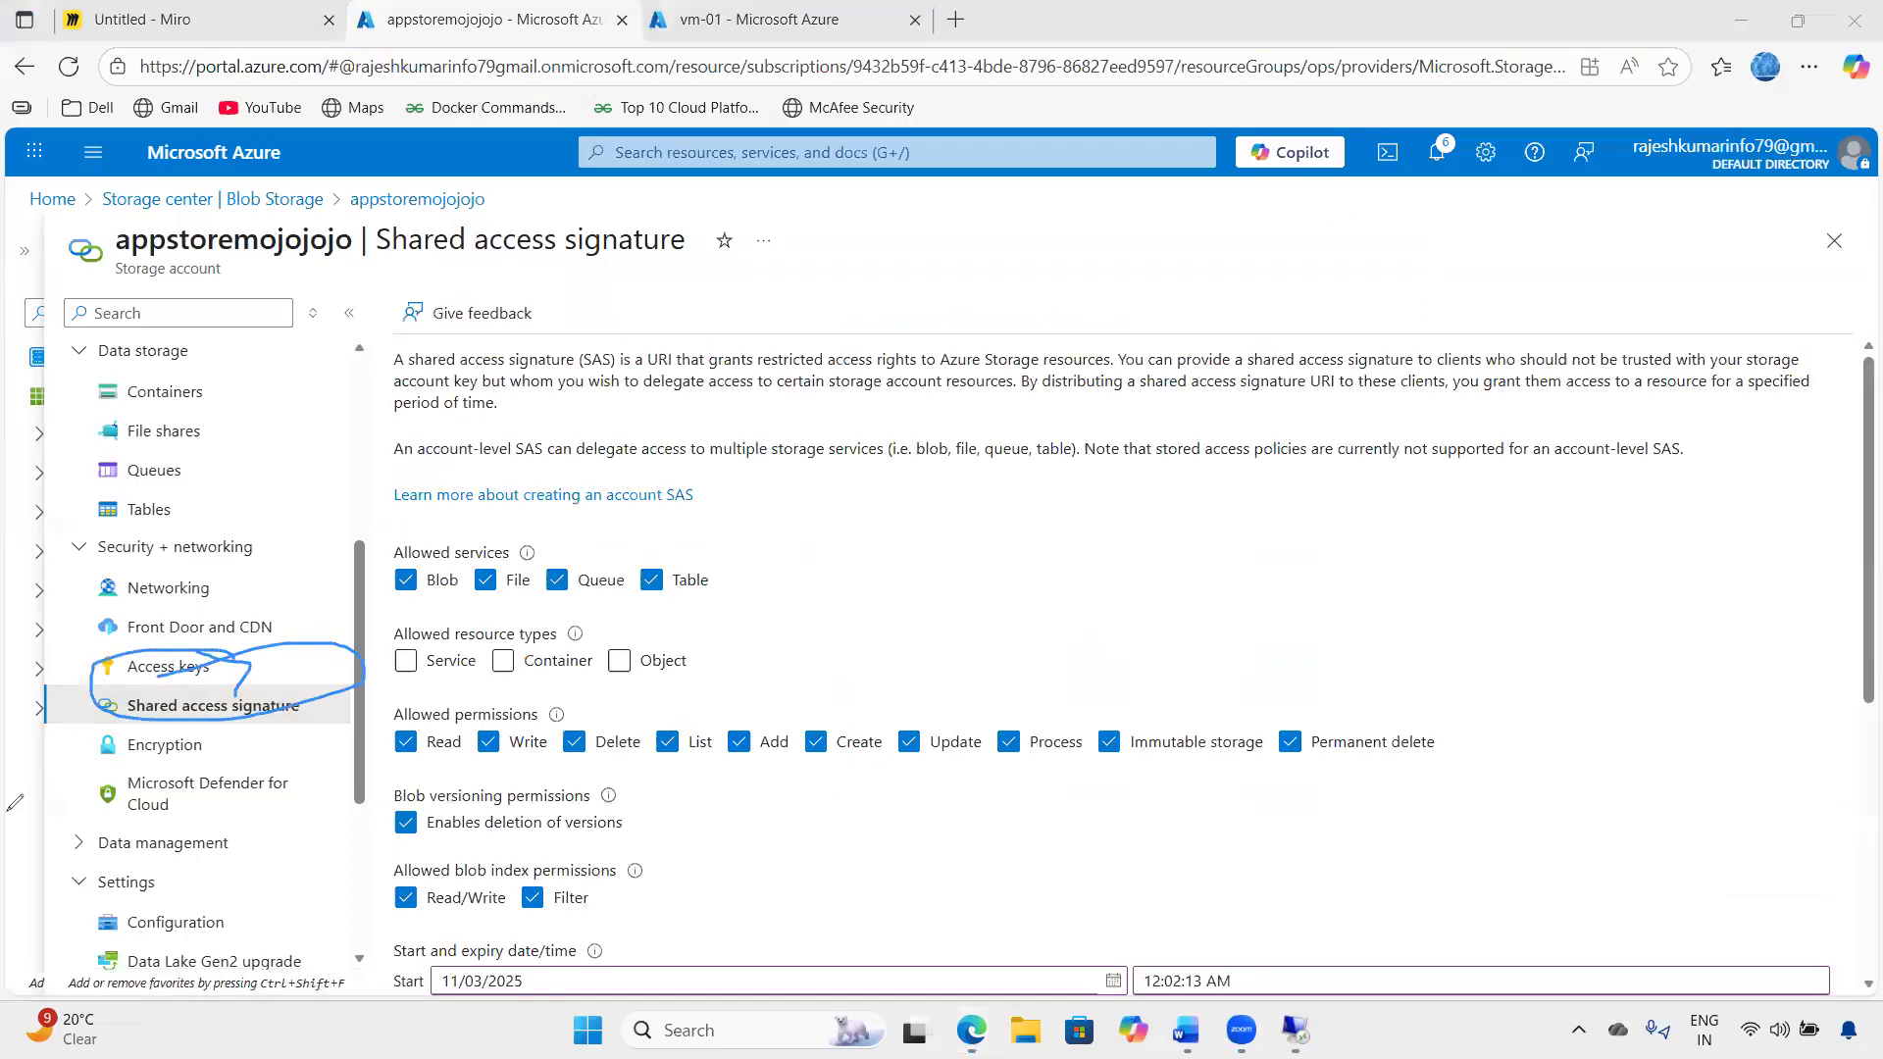
pyautogui.press('e')
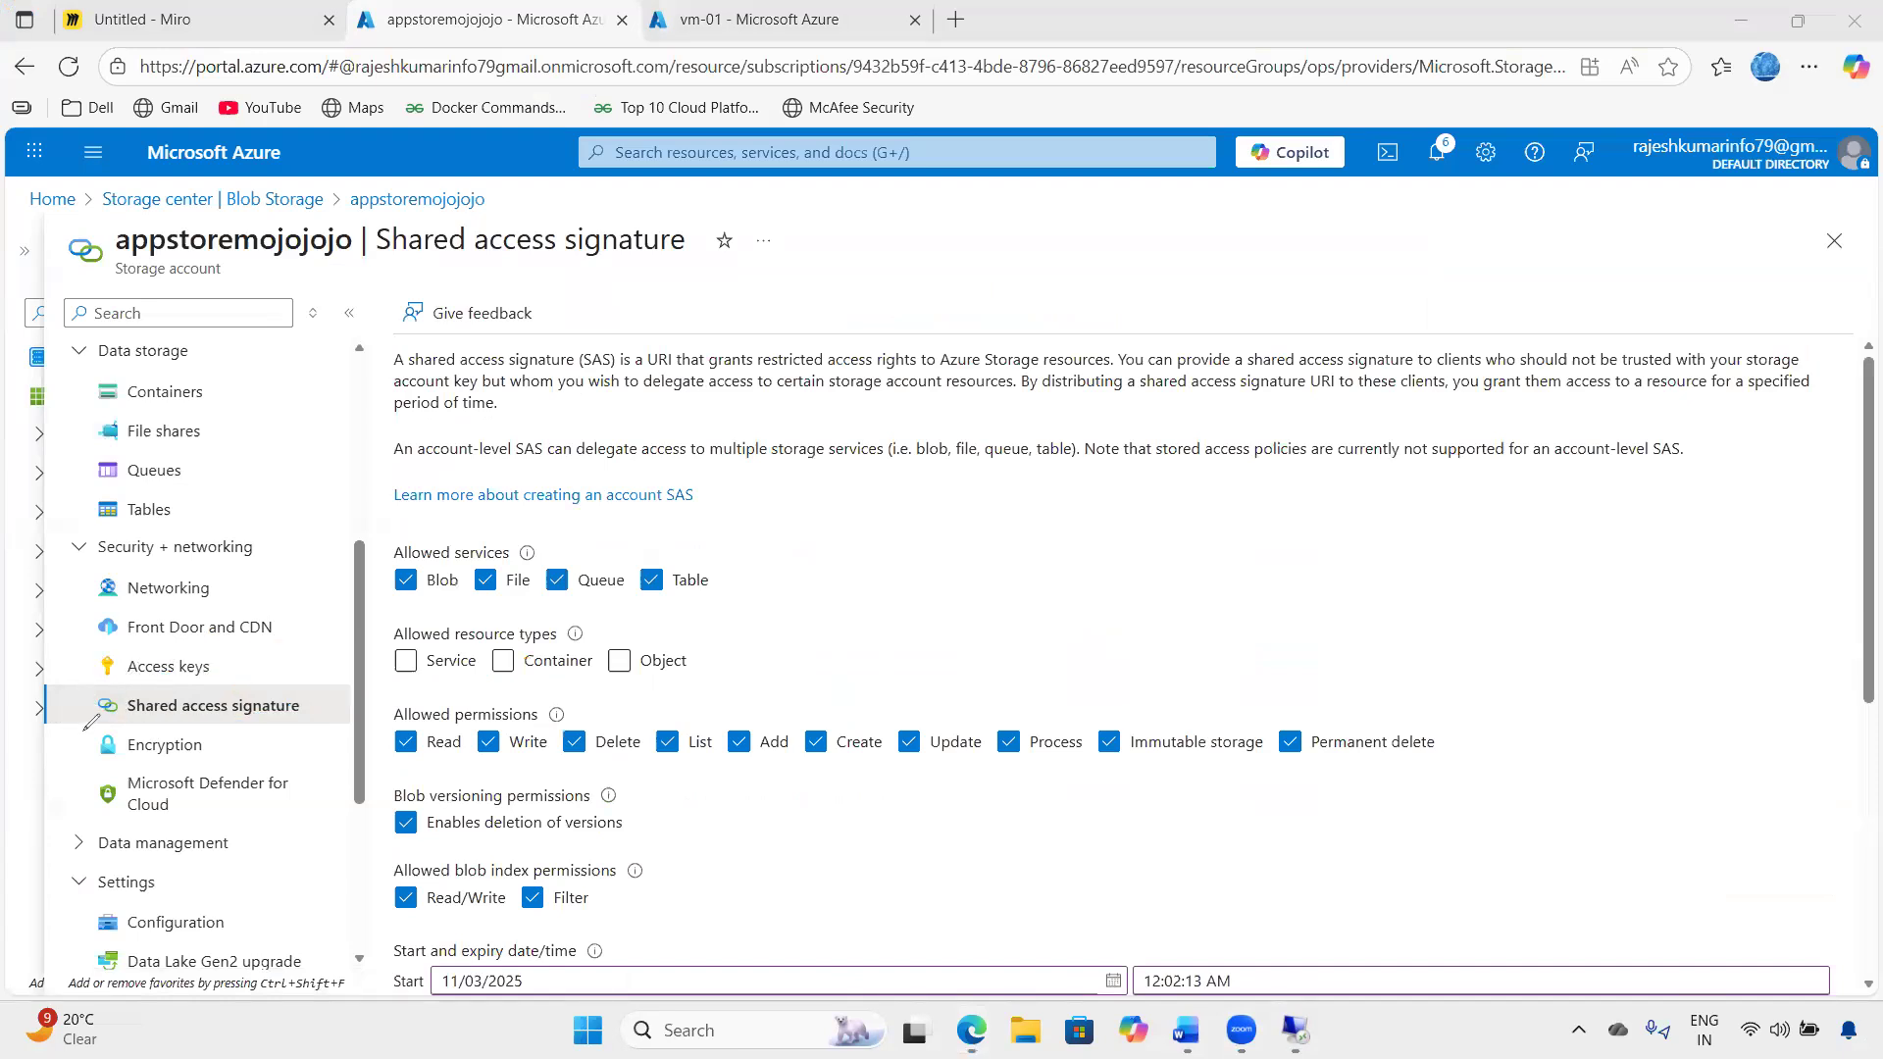
pyautogui.hotkey('ctrl', 'shift', 'Tab')
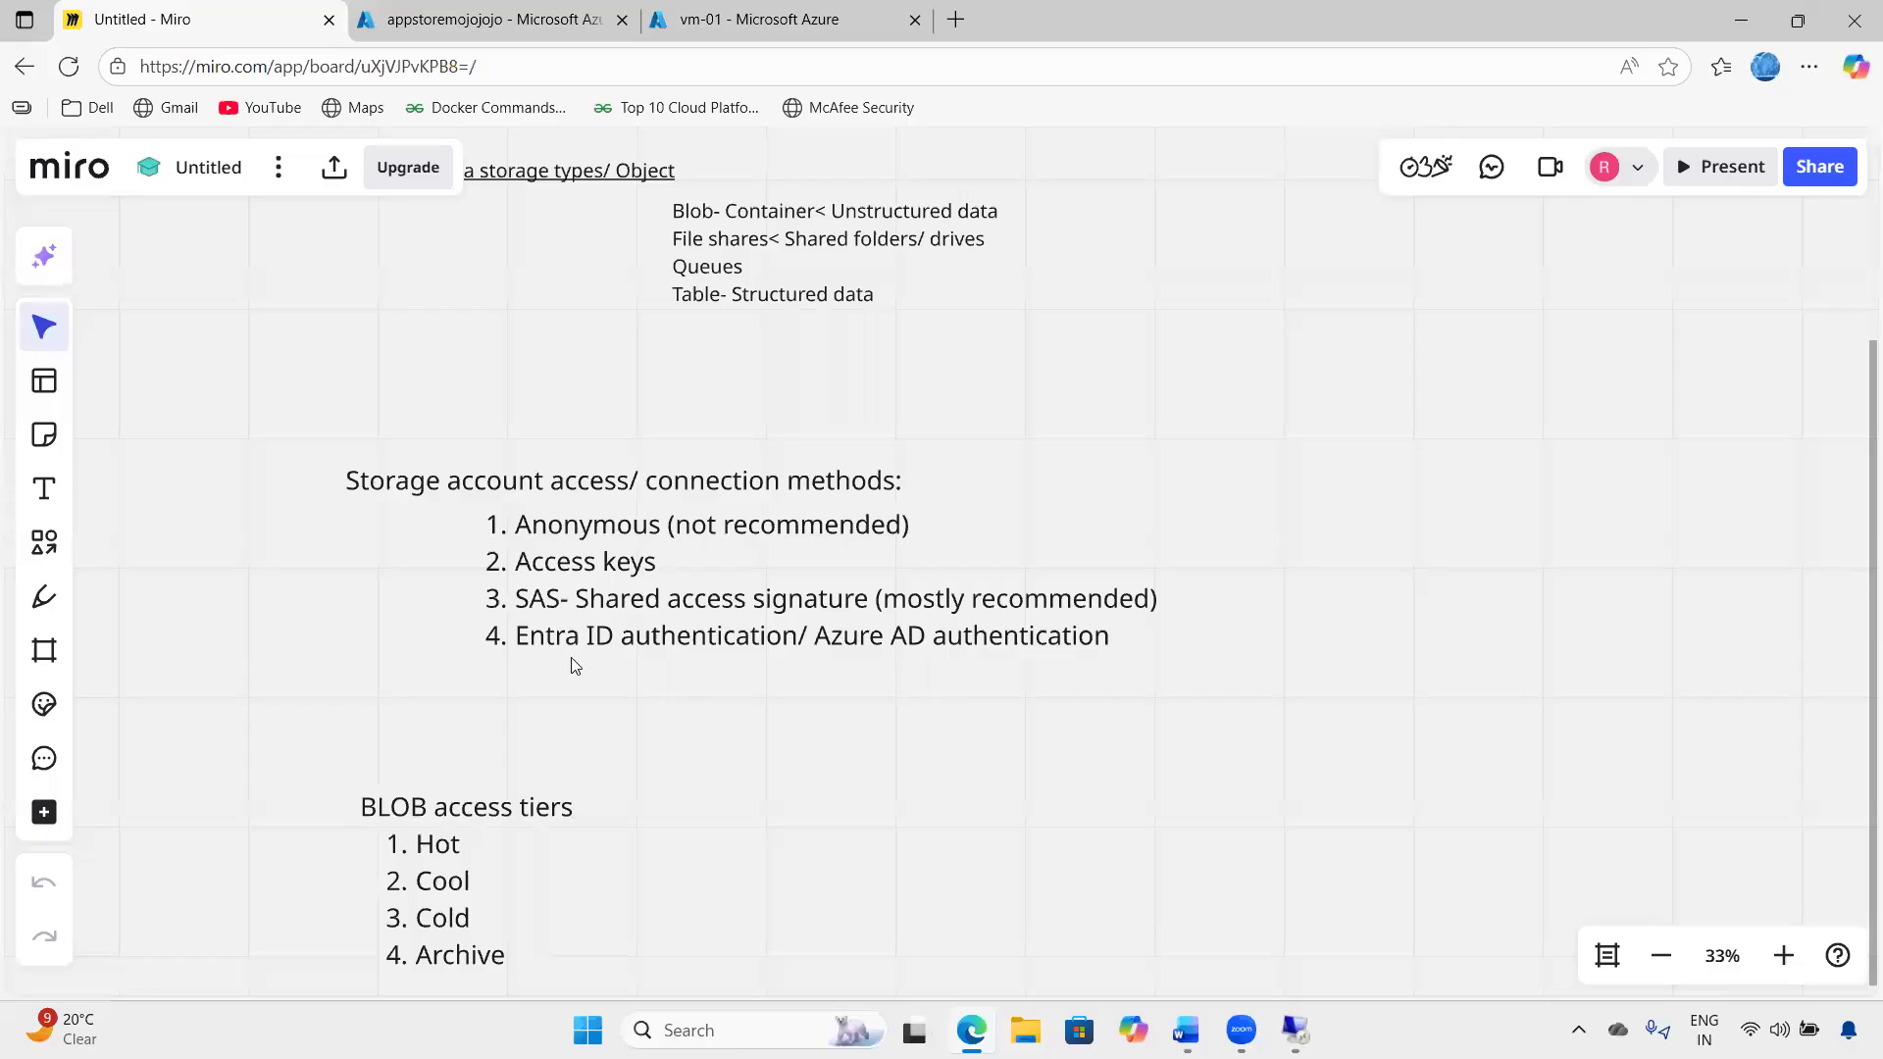
# Step: Draw a blue arrow to handwritten 'User A/c' beside line 4 and underline 'Azure AD authentication'
pyautogui.click(566, 655)
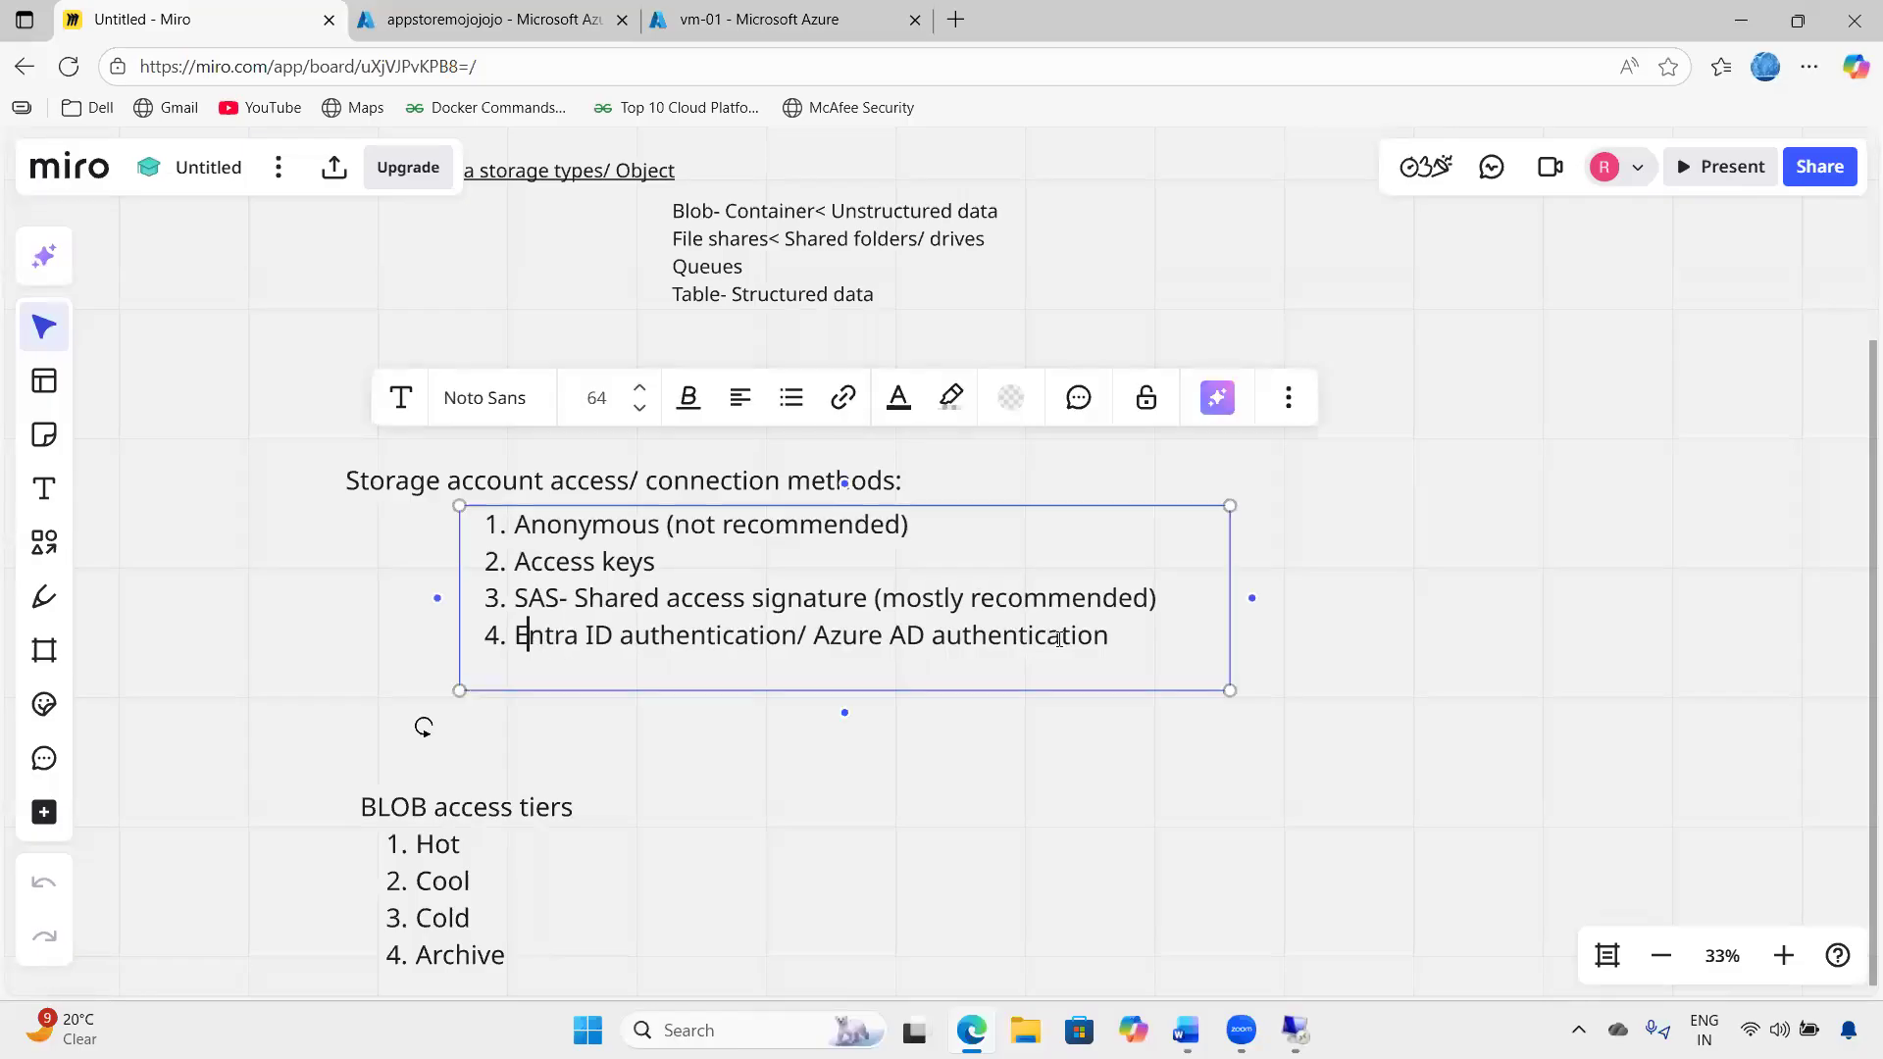
pyautogui.moveTo(1109, 635); pyautogui.dragTo(804, 630)
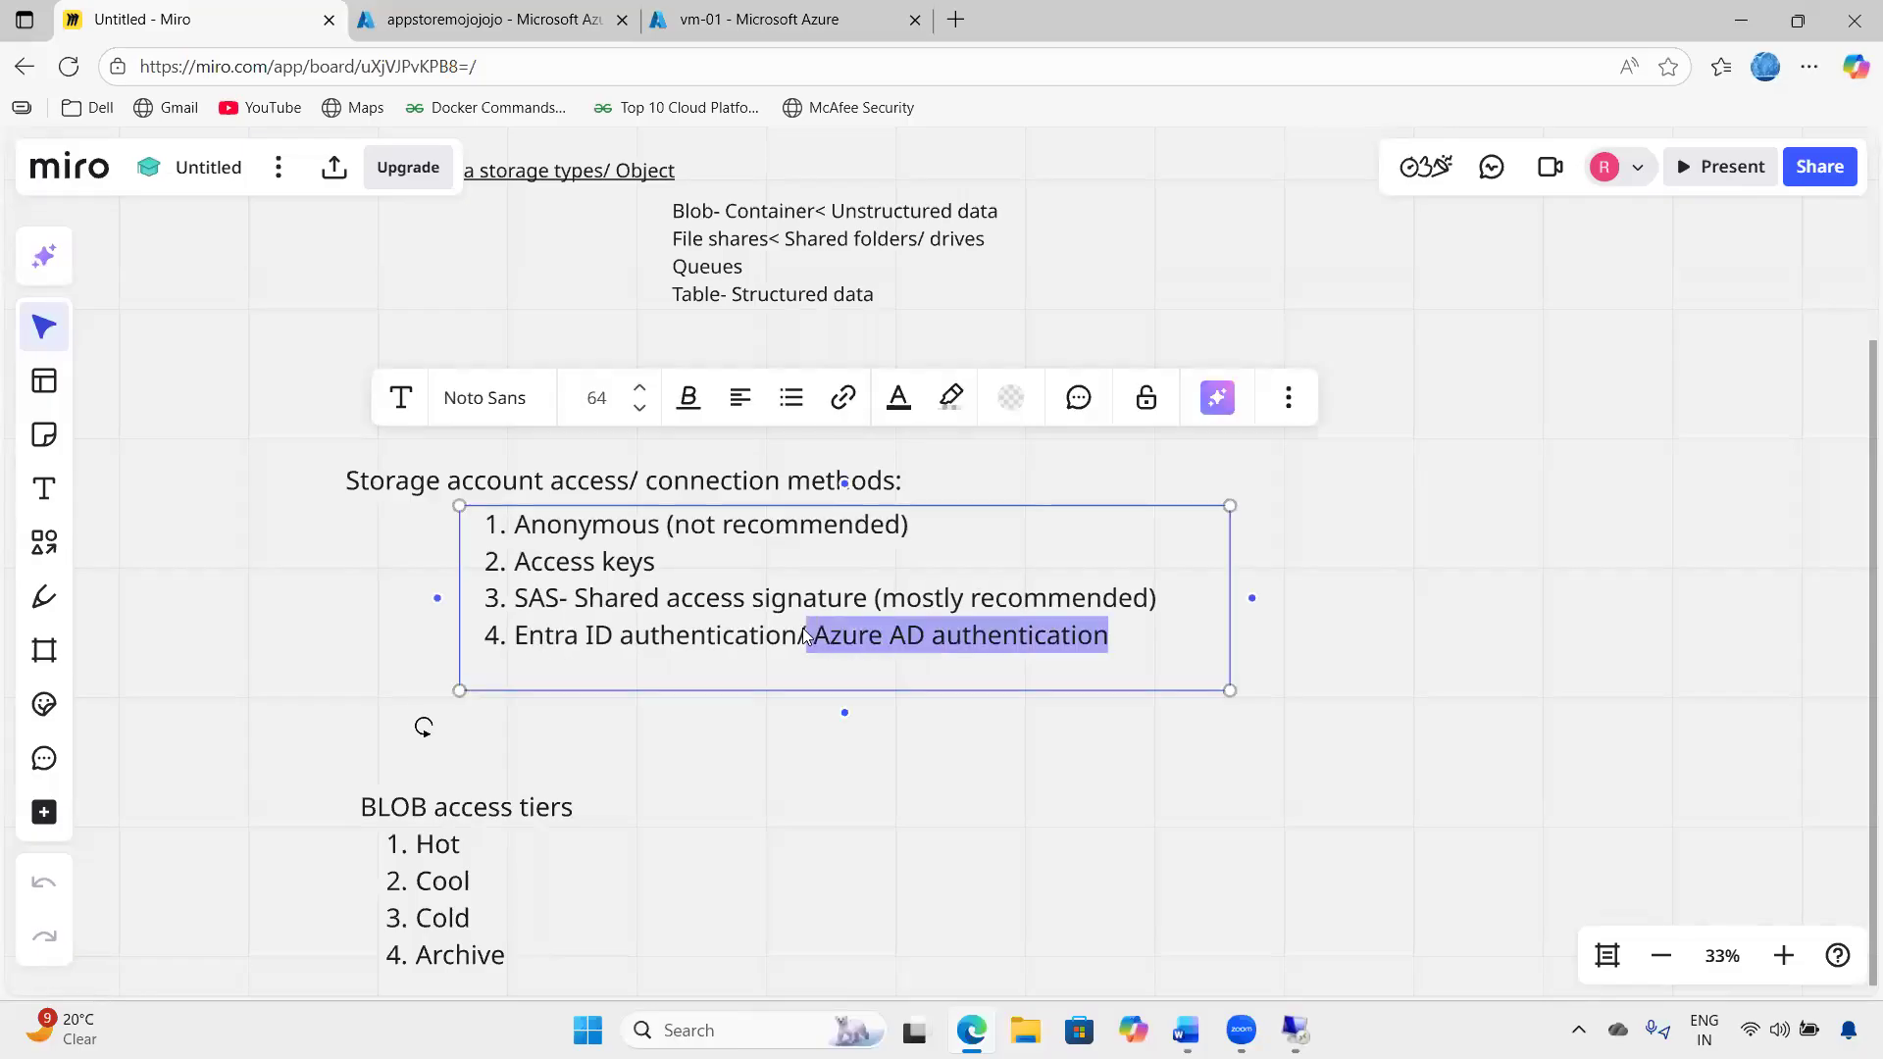
pyautogui.click(807, 769)
pyautogui.moveTo(1128, 638)
pyautogui.mouseDown()
pyautogui.moveTo(1319, 614)
pyautogui.moveTo(1395, 546)
pyautogui.moveTo(1460, 611)
pyautogui.moveTo(1579, 538)
pyautogui.moveTo(1696, 544)
pyautogui.moveTo(1706, 564)
pyautogui.mouseUp()
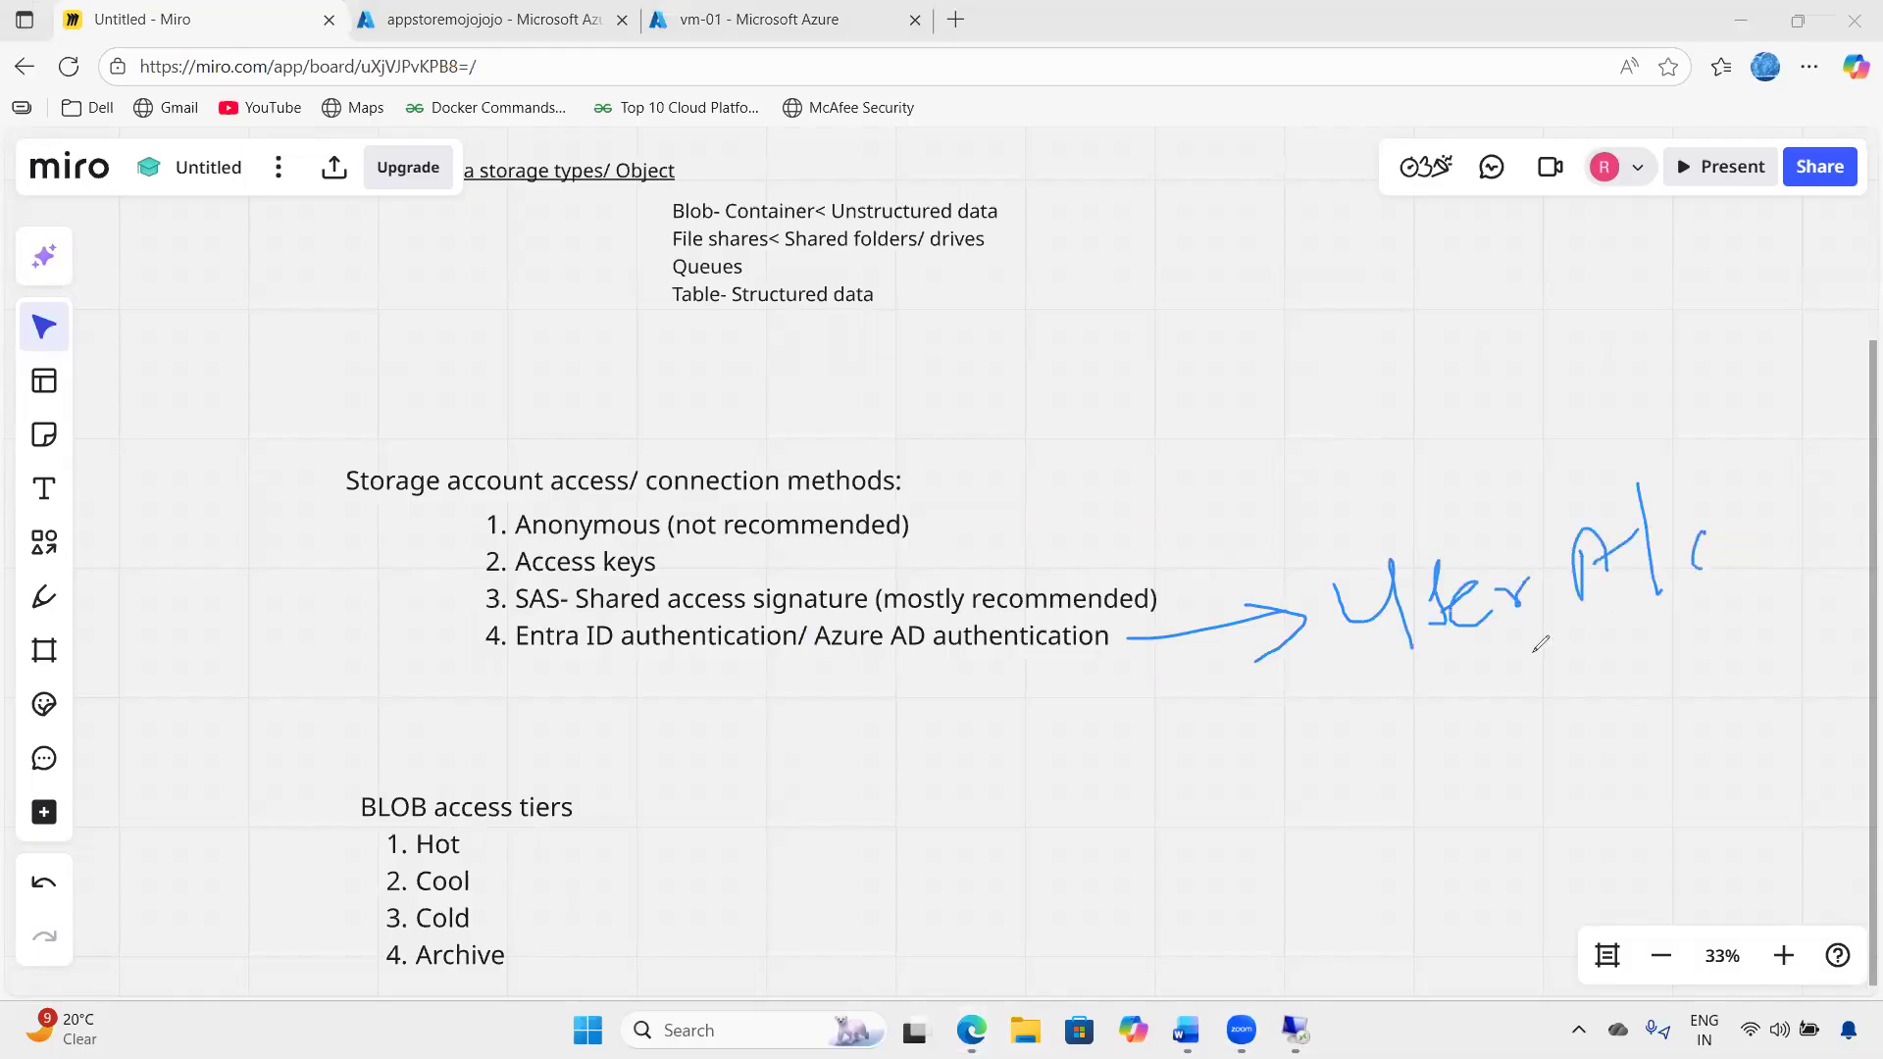
pyautogui.moveTo(816, 670); pyautogui.dragTo(1062, 670)
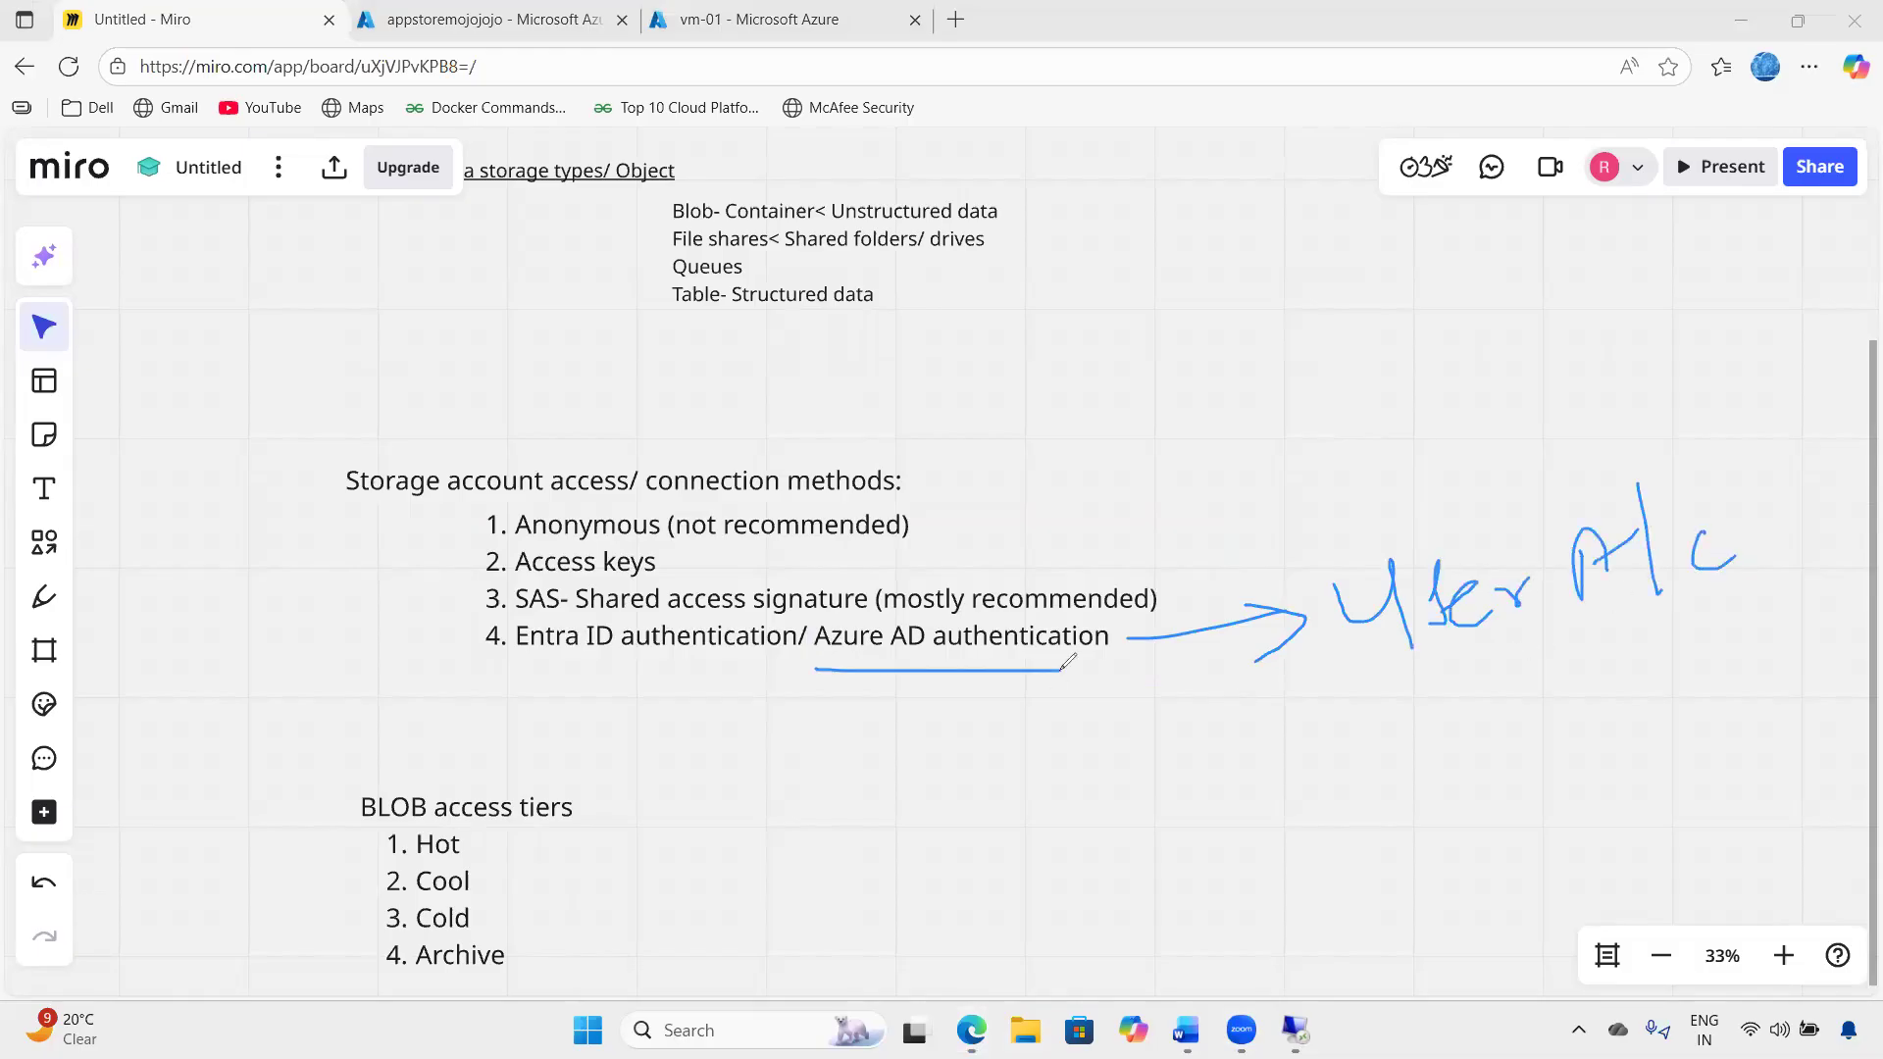
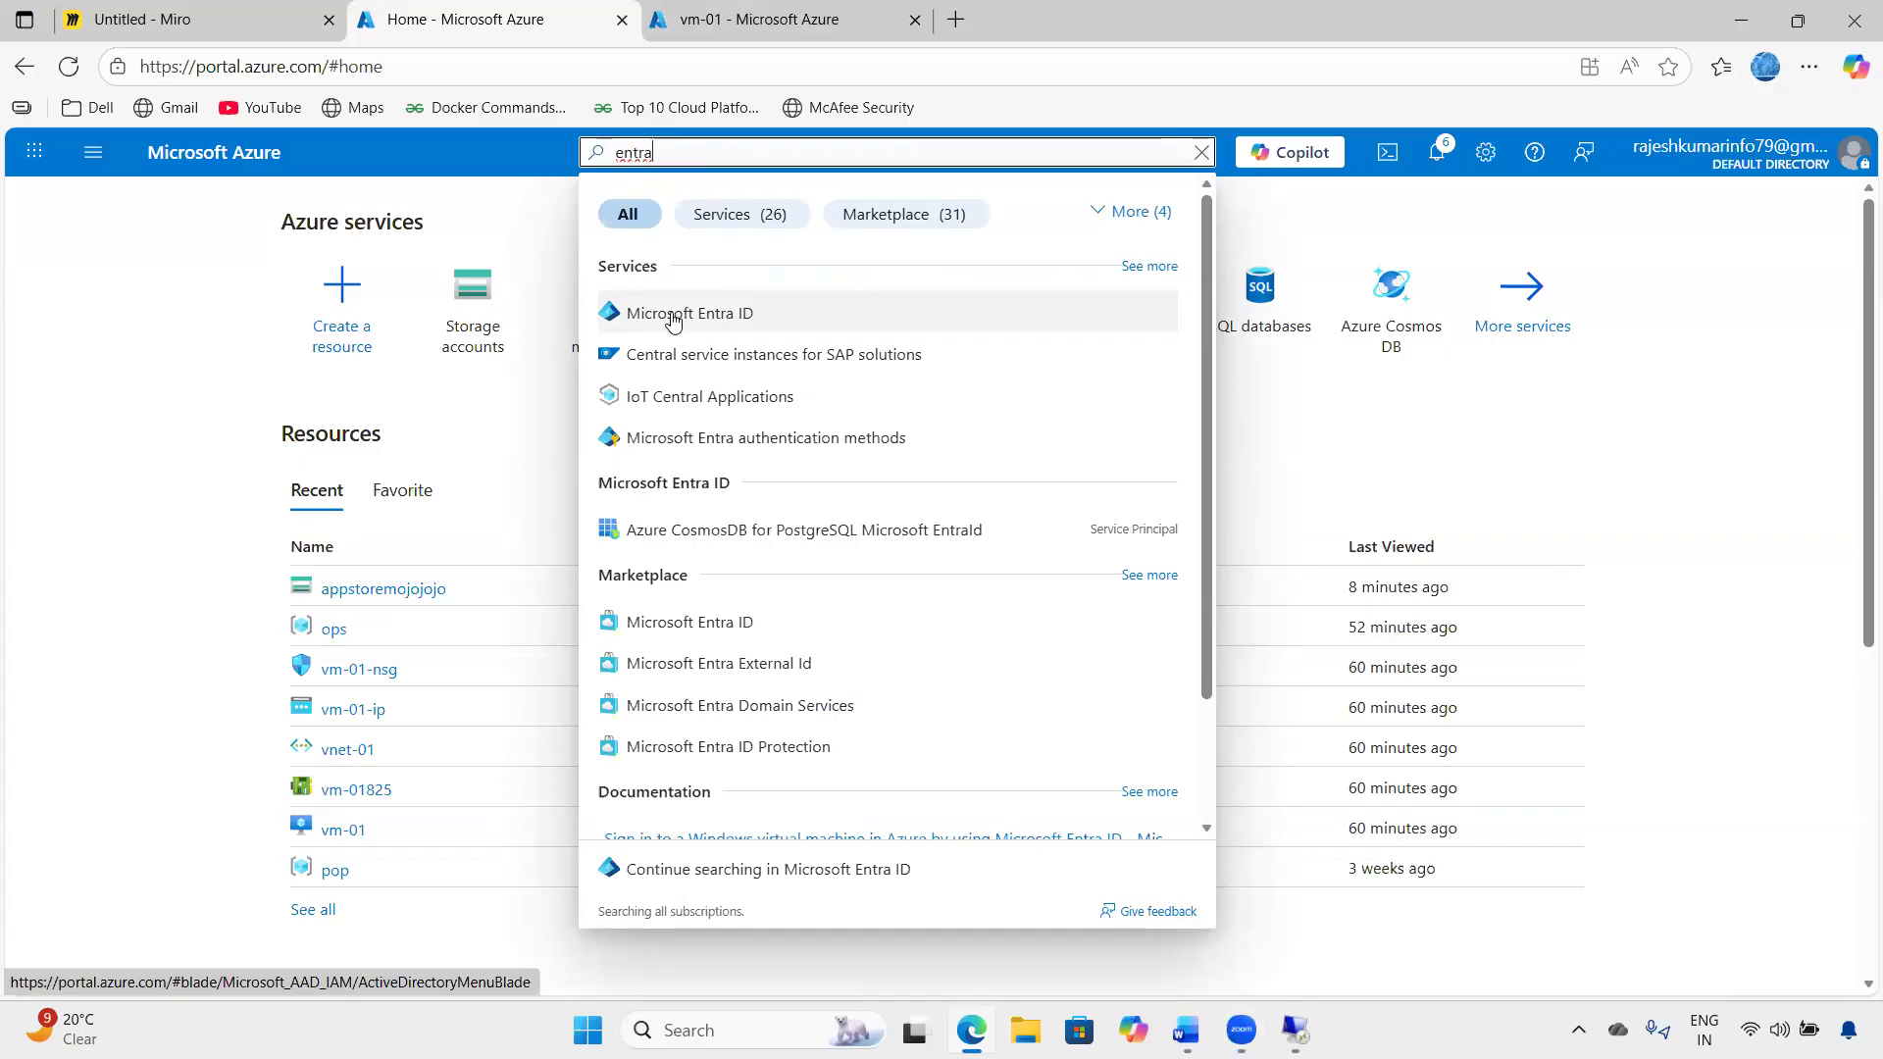
# Step: Open Microsoft Entra ID's Users list in Default Directory, clearing the existing user's selection
pyautogui.click(672, 316)
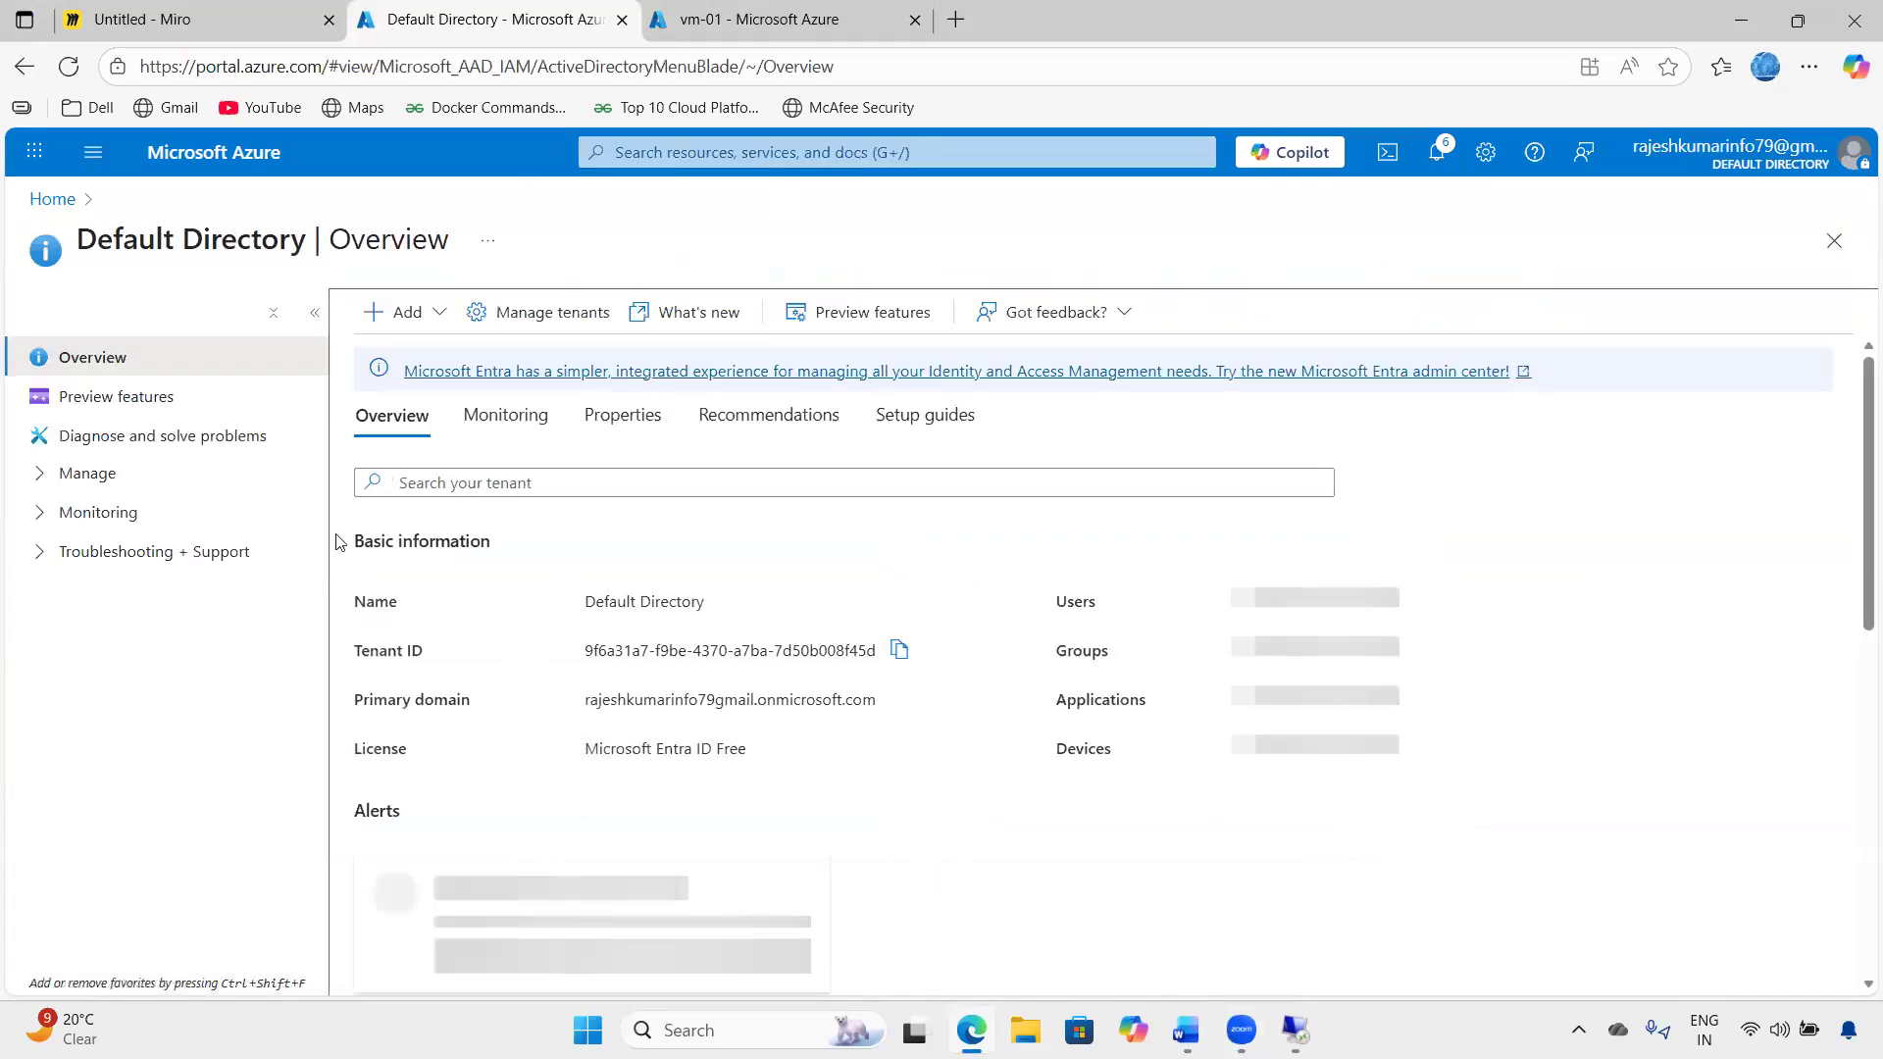
pyautogui.click(68, 478)
pyautogui.click(142, 520)
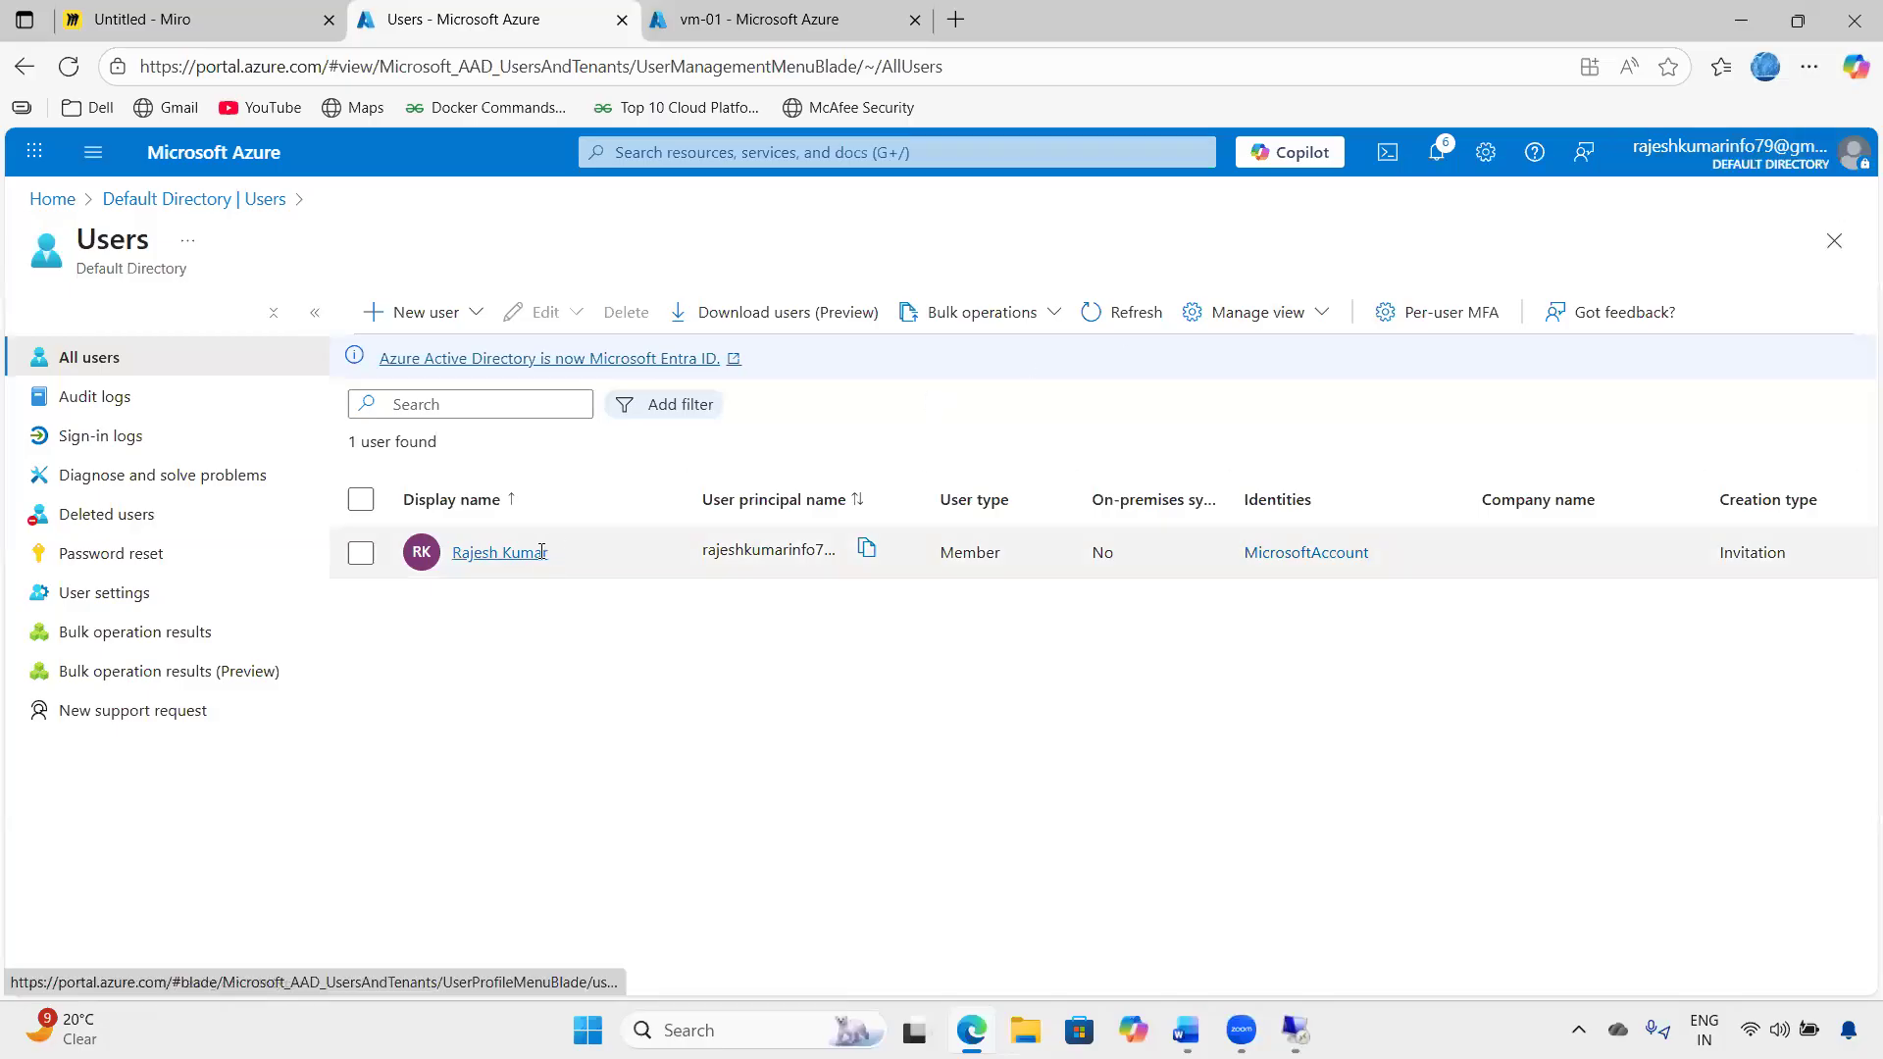
pyautogui.moveTo(545, 552); pyautogui.dragTo(421, 566)
pyautogui.click(363, 555)
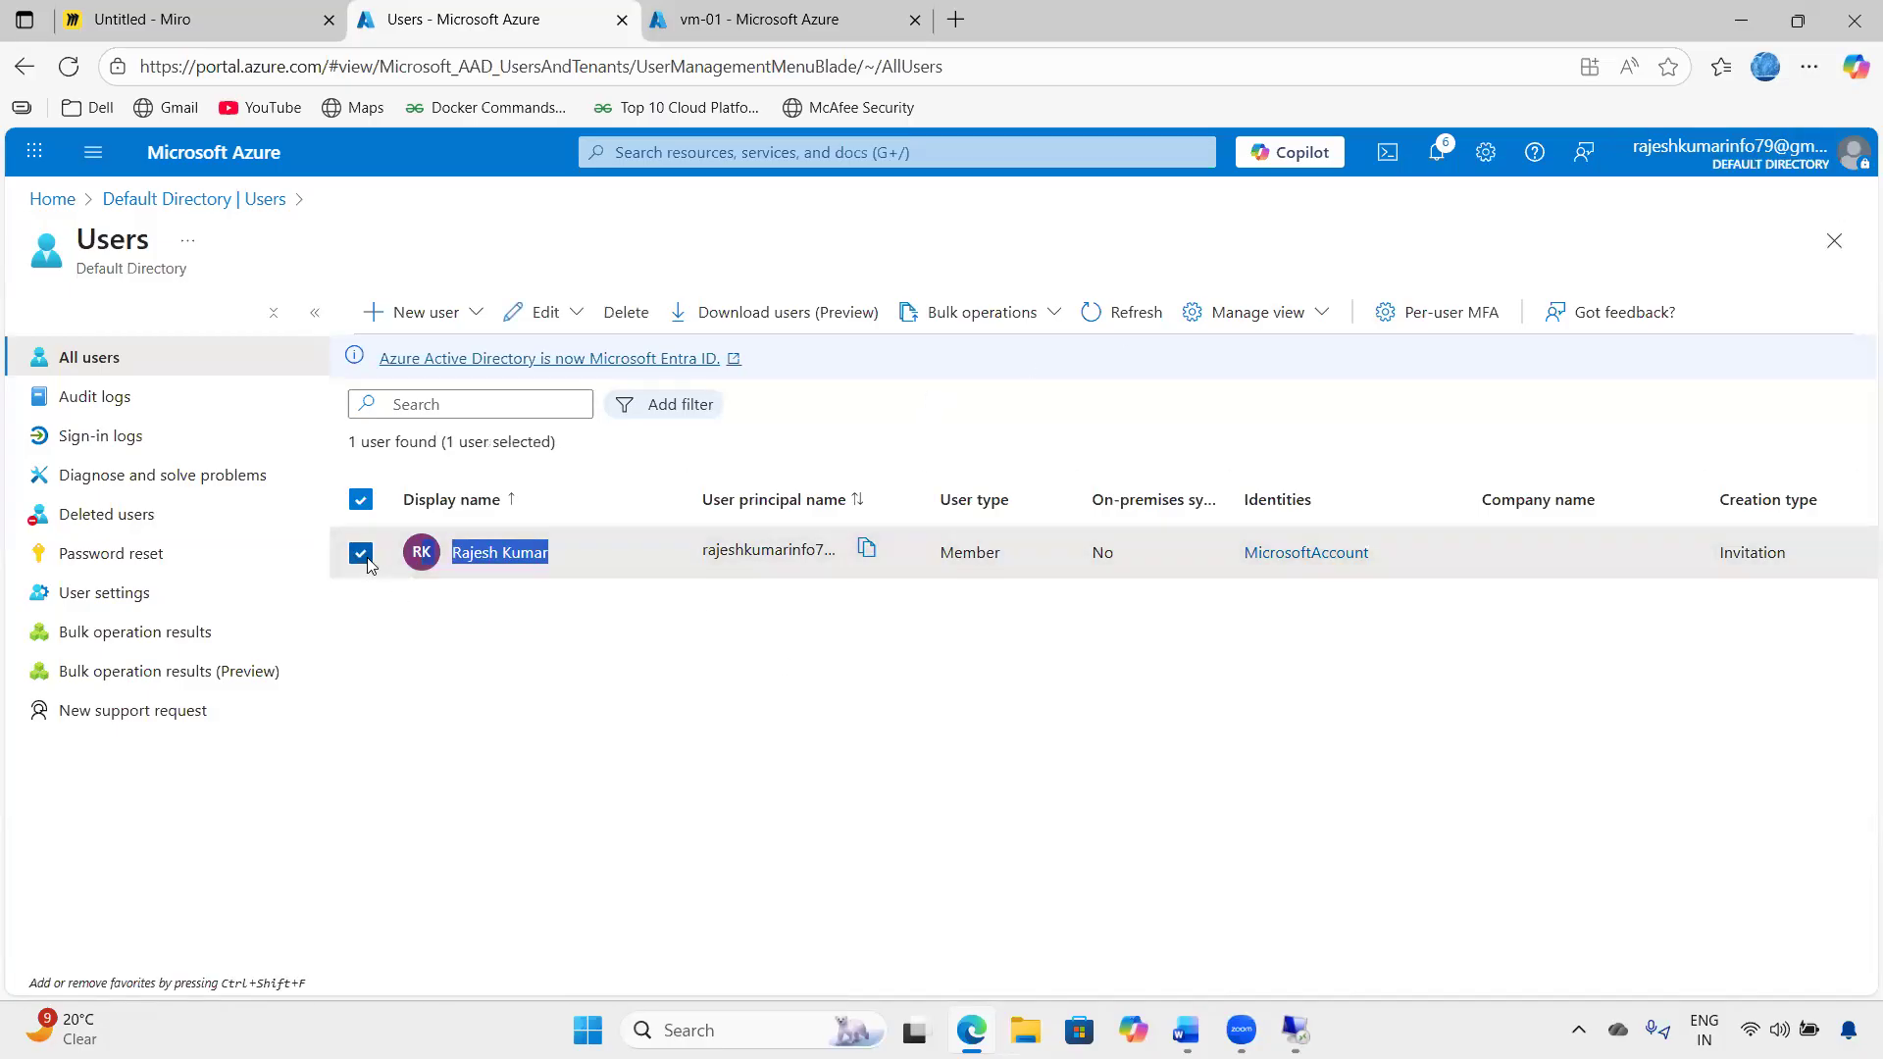
# Step: Start a new internal user and focus the user principal name field for u1
pyautogui.click(451, 316)
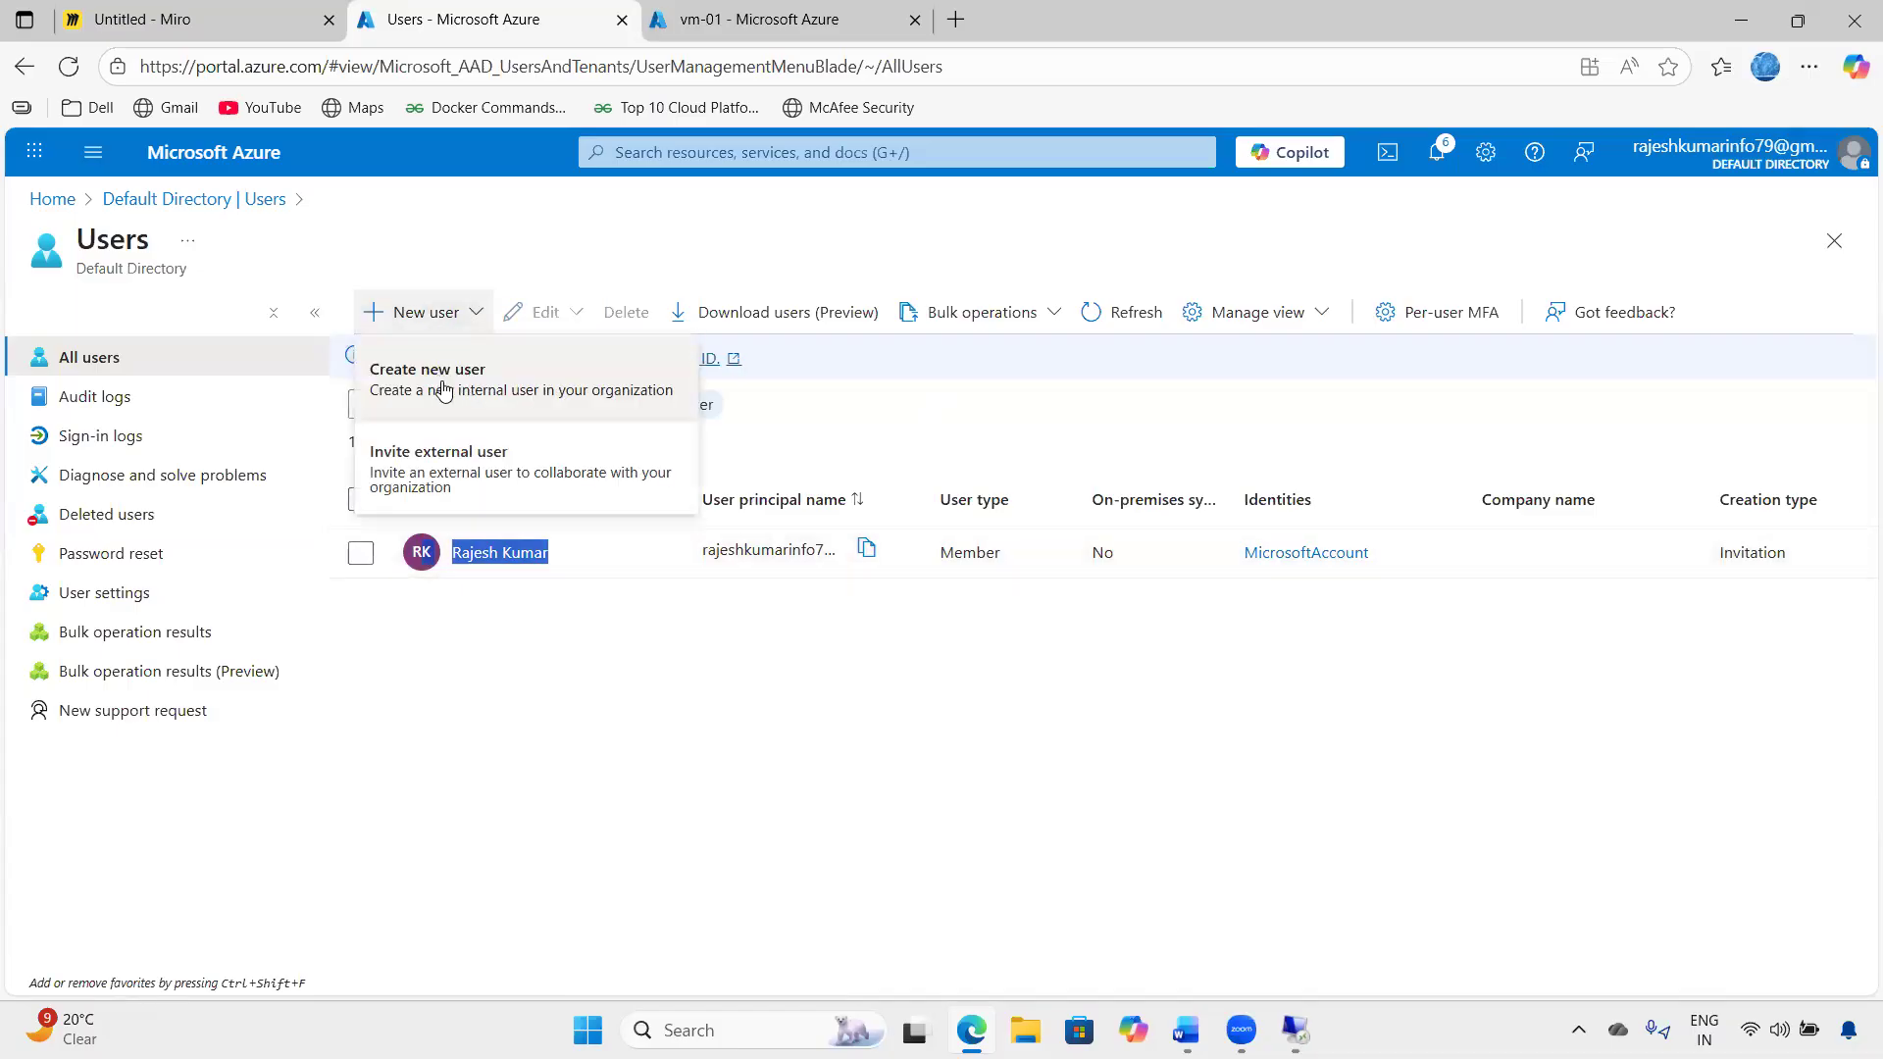
pyautogui.click(502, 413)
pyautogui.click(394, 506)
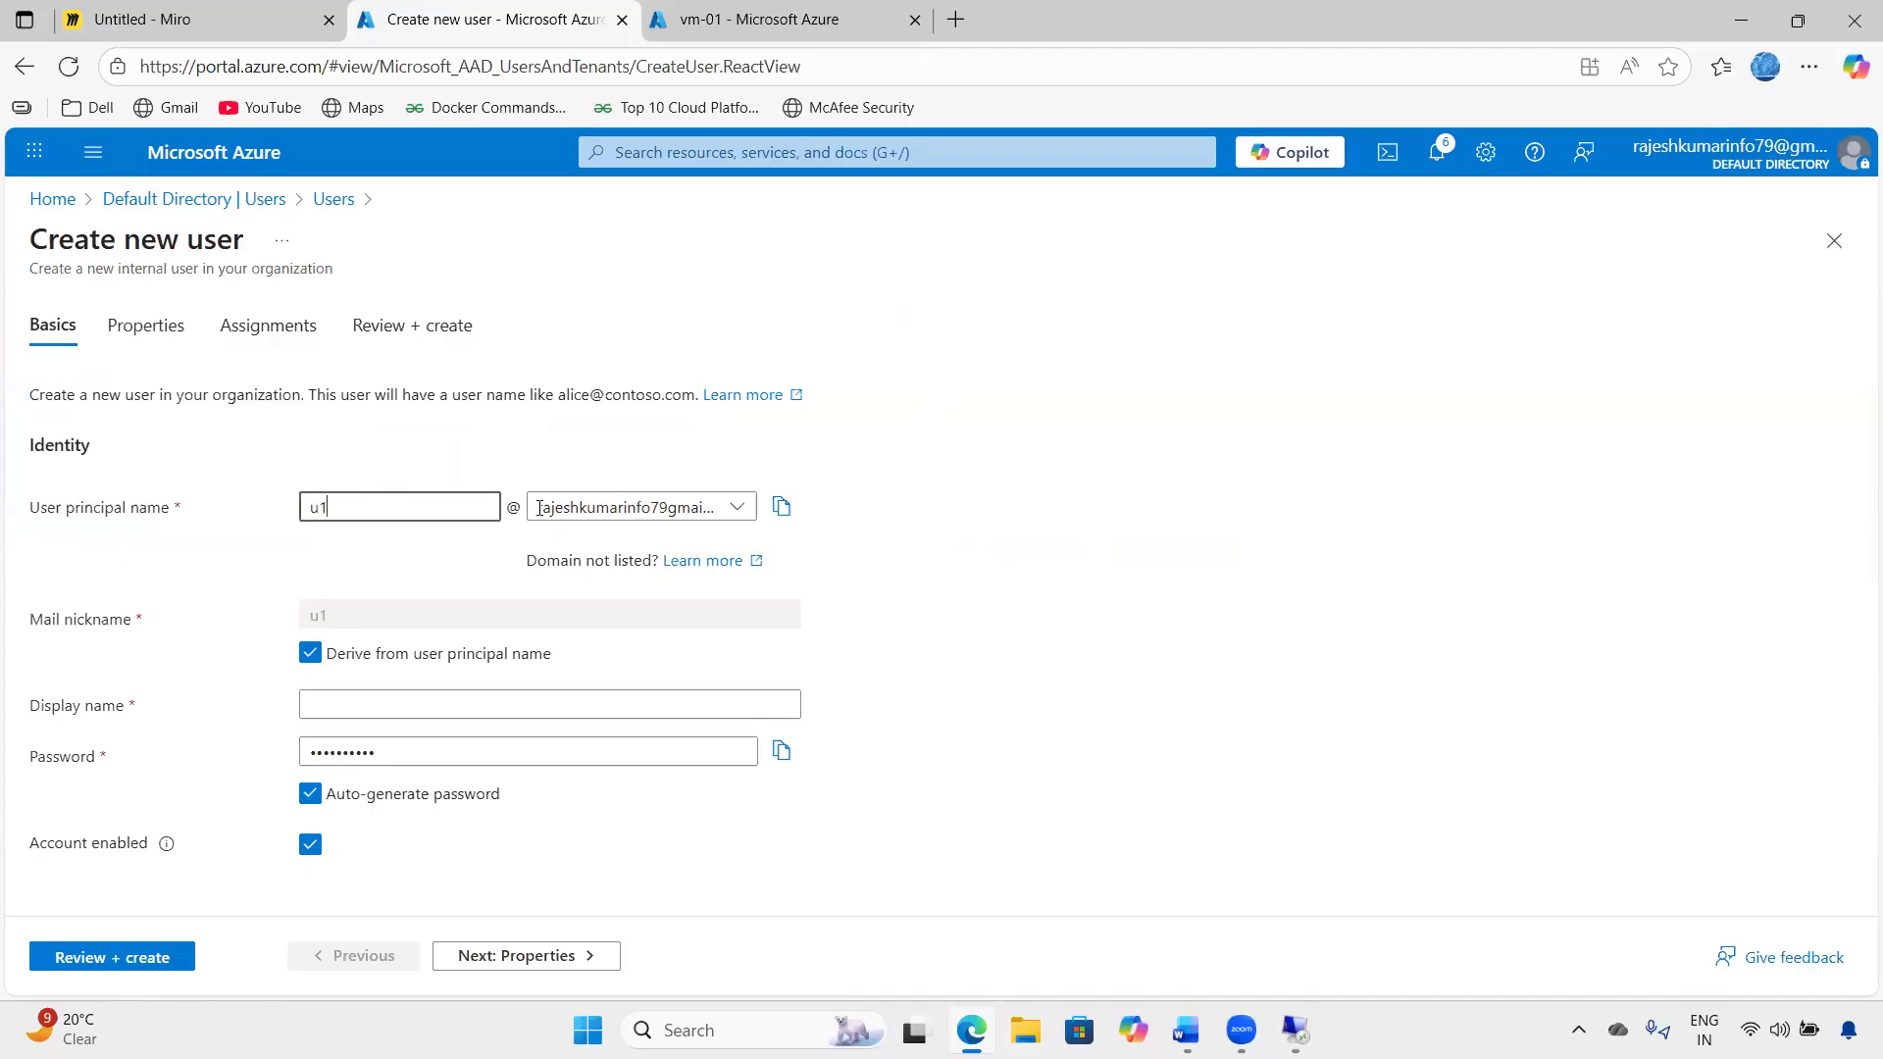
# Step: Keep the first domain in the user principal name's domain list
pyautogui.click(655, 505)
pyautogui.moveTo(617, 561); pyautogui.dragTo(676, 527)
pyautogui.click(733, 508)
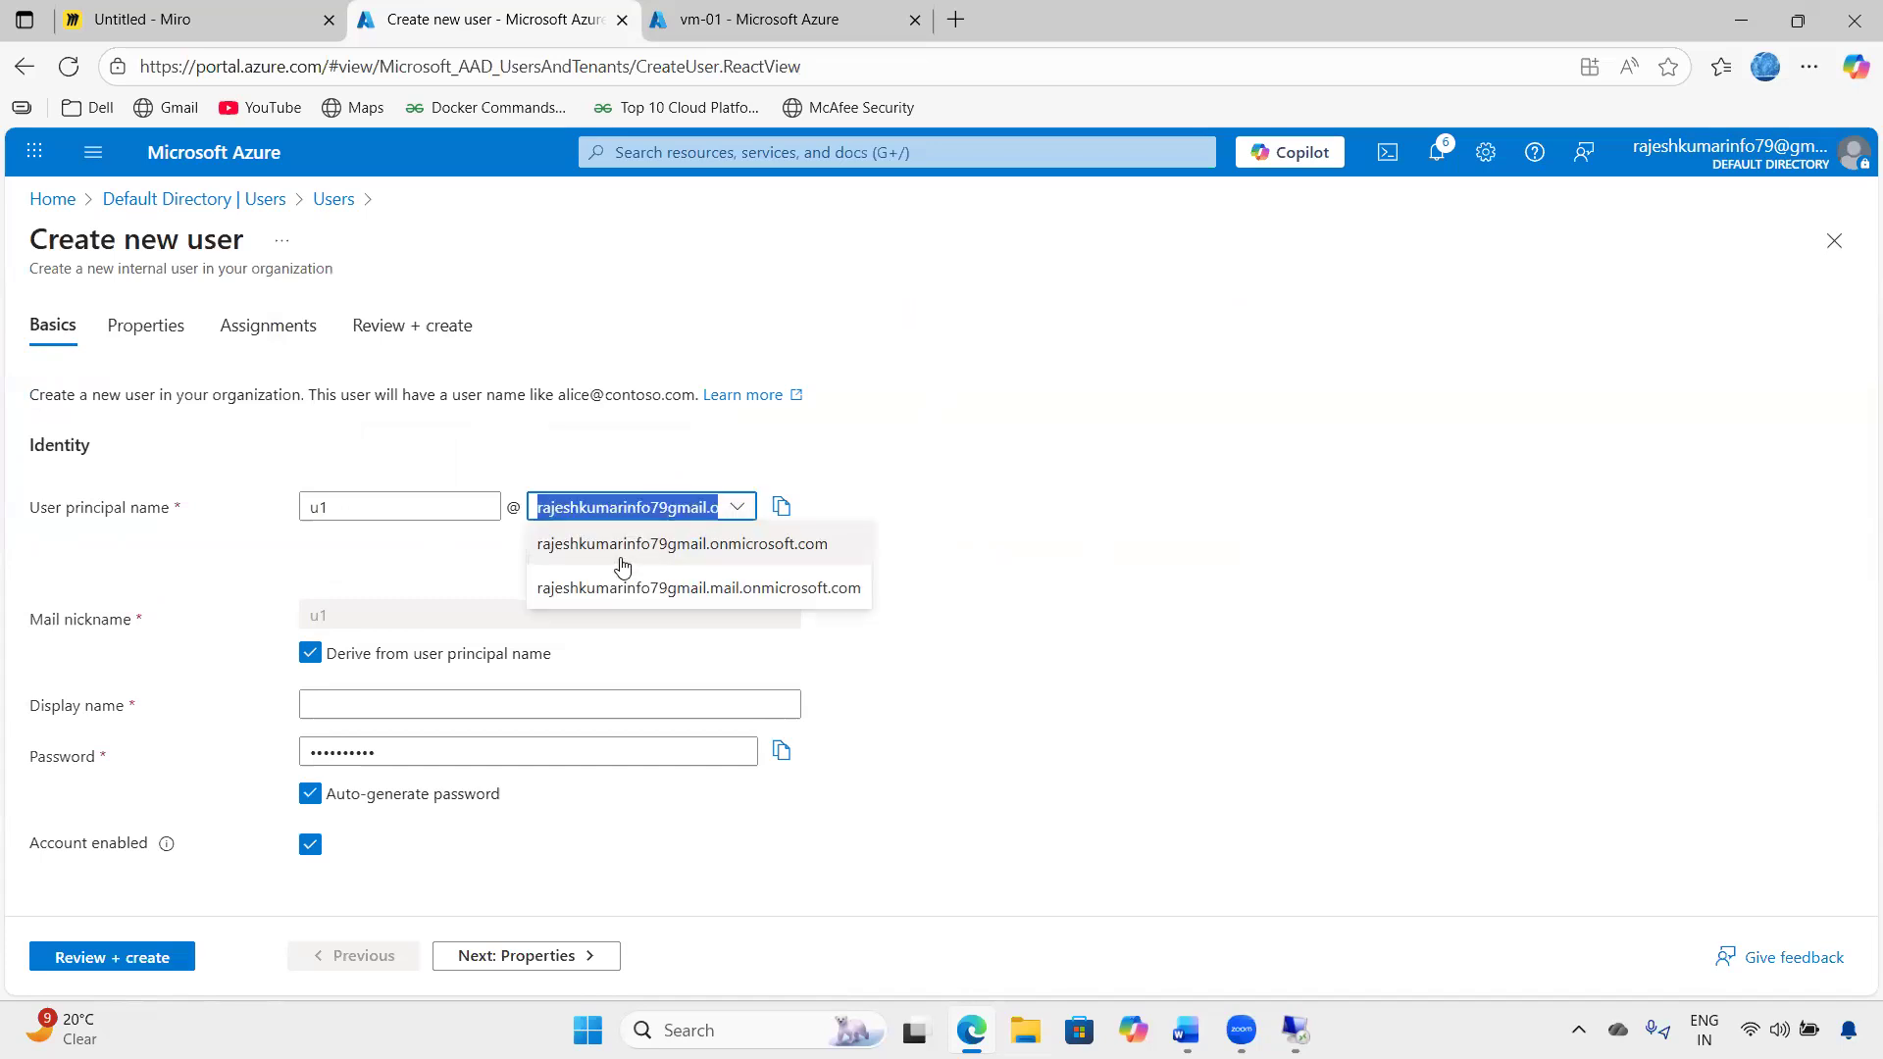
pyautogui.click(617, 554)
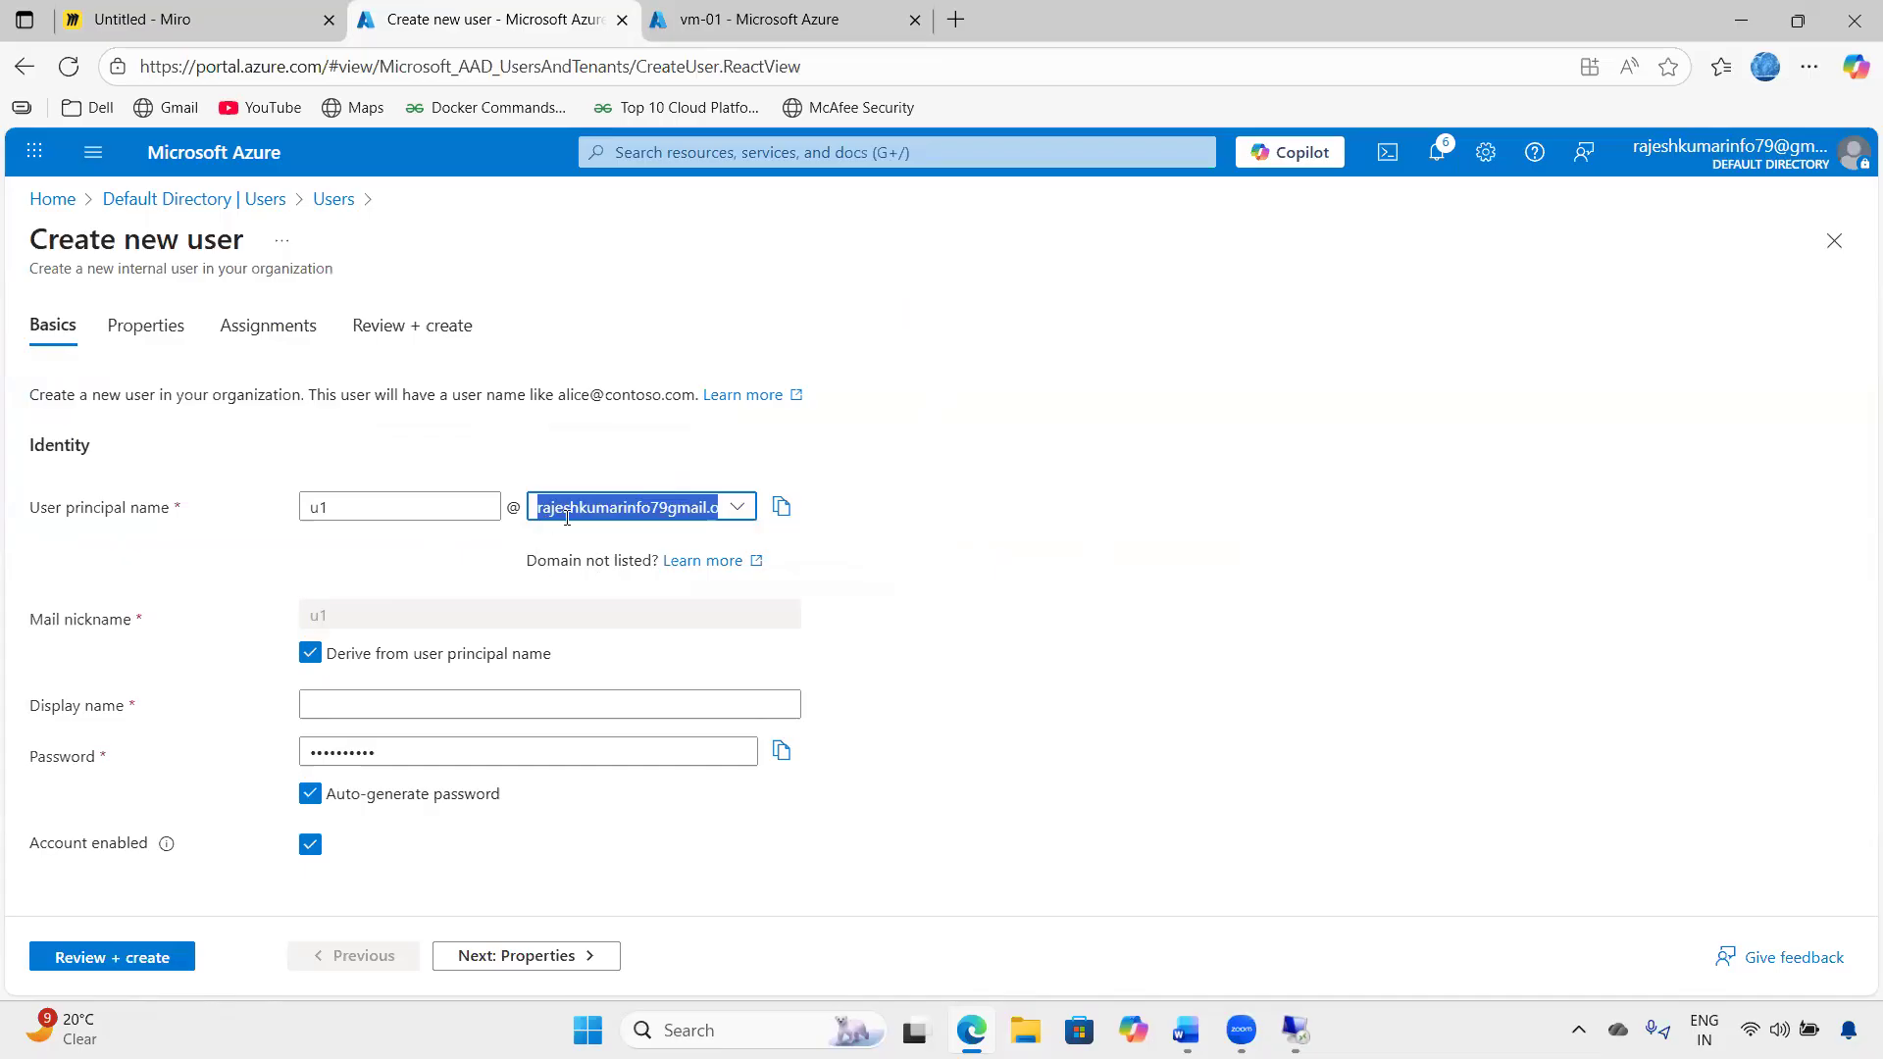
# Step: Enter u1 as the display name and copy the auto-generated password
pyautogui.click(369, 698)
pyautogui.write('u1')
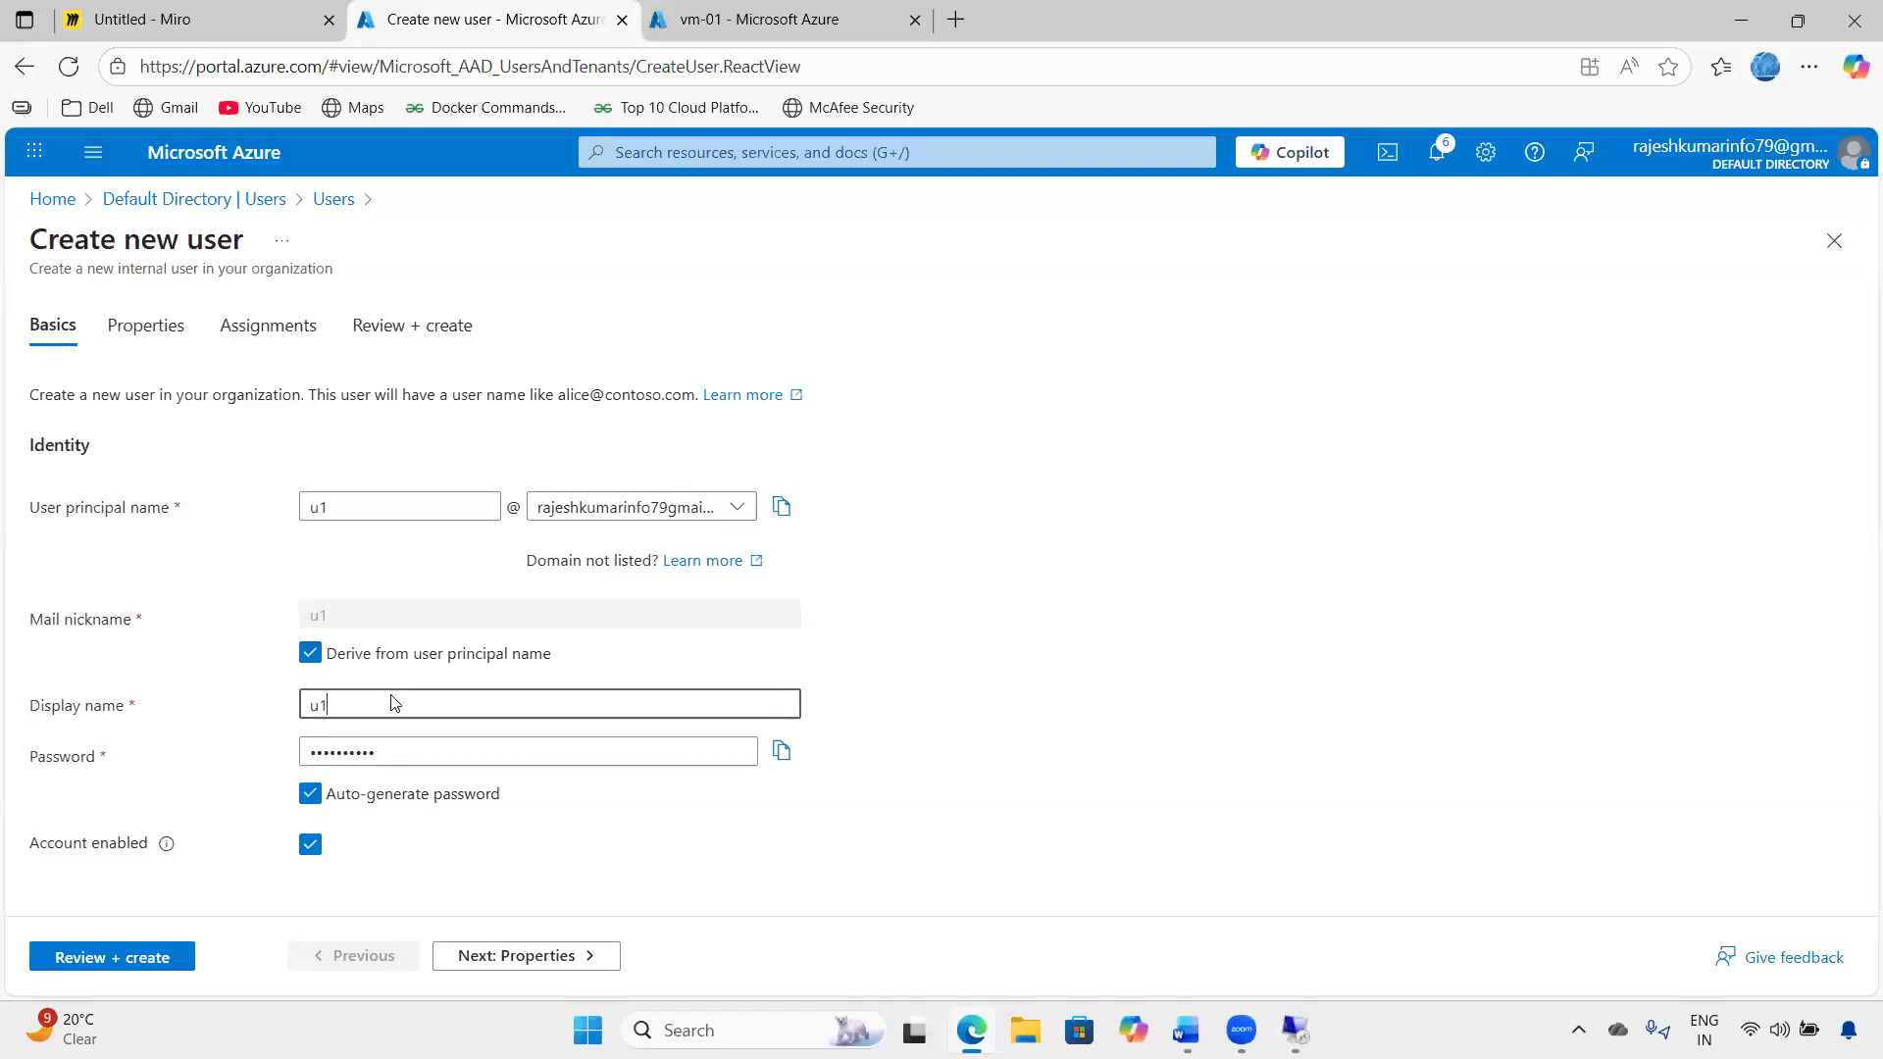
pyautogui.press('Tab')
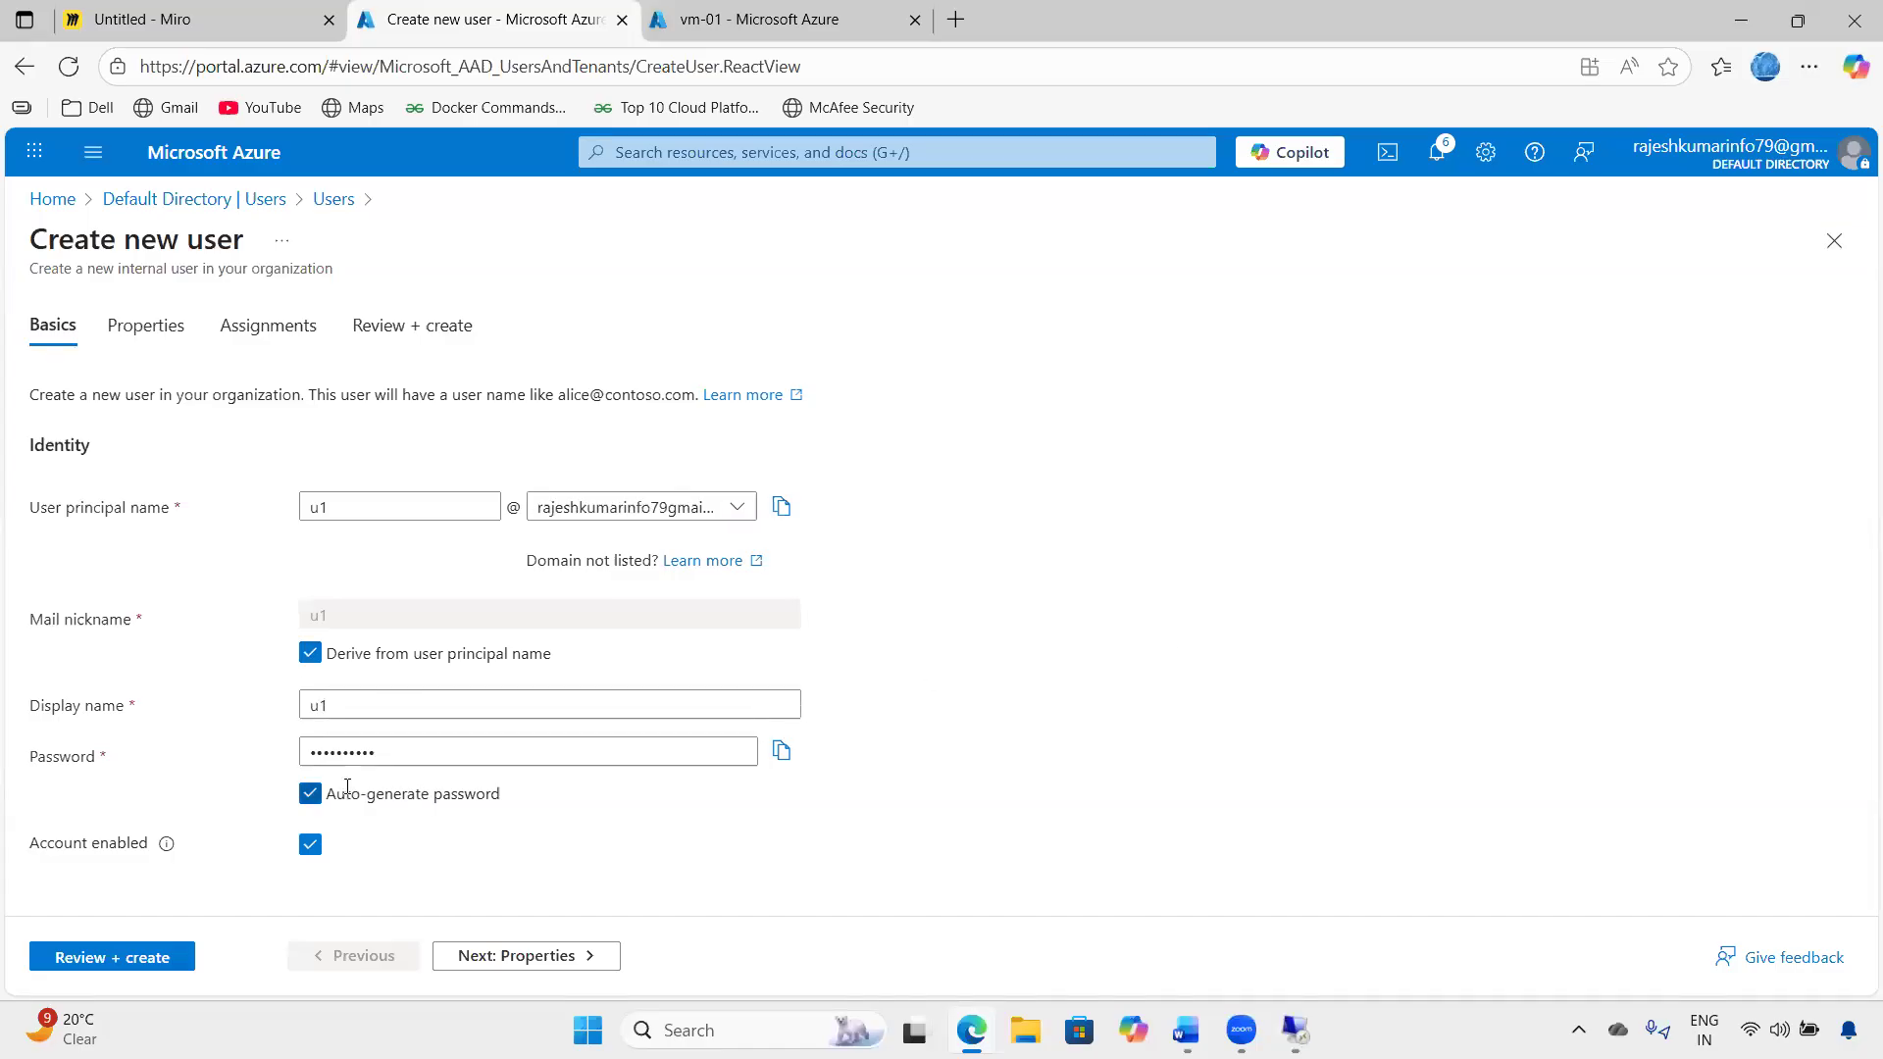
pyautogui.click(310, 795)
# Step: Paste the copied password onto a new page 3 of the Word storage notes and select it
pyautogui.click(1185, 1030)
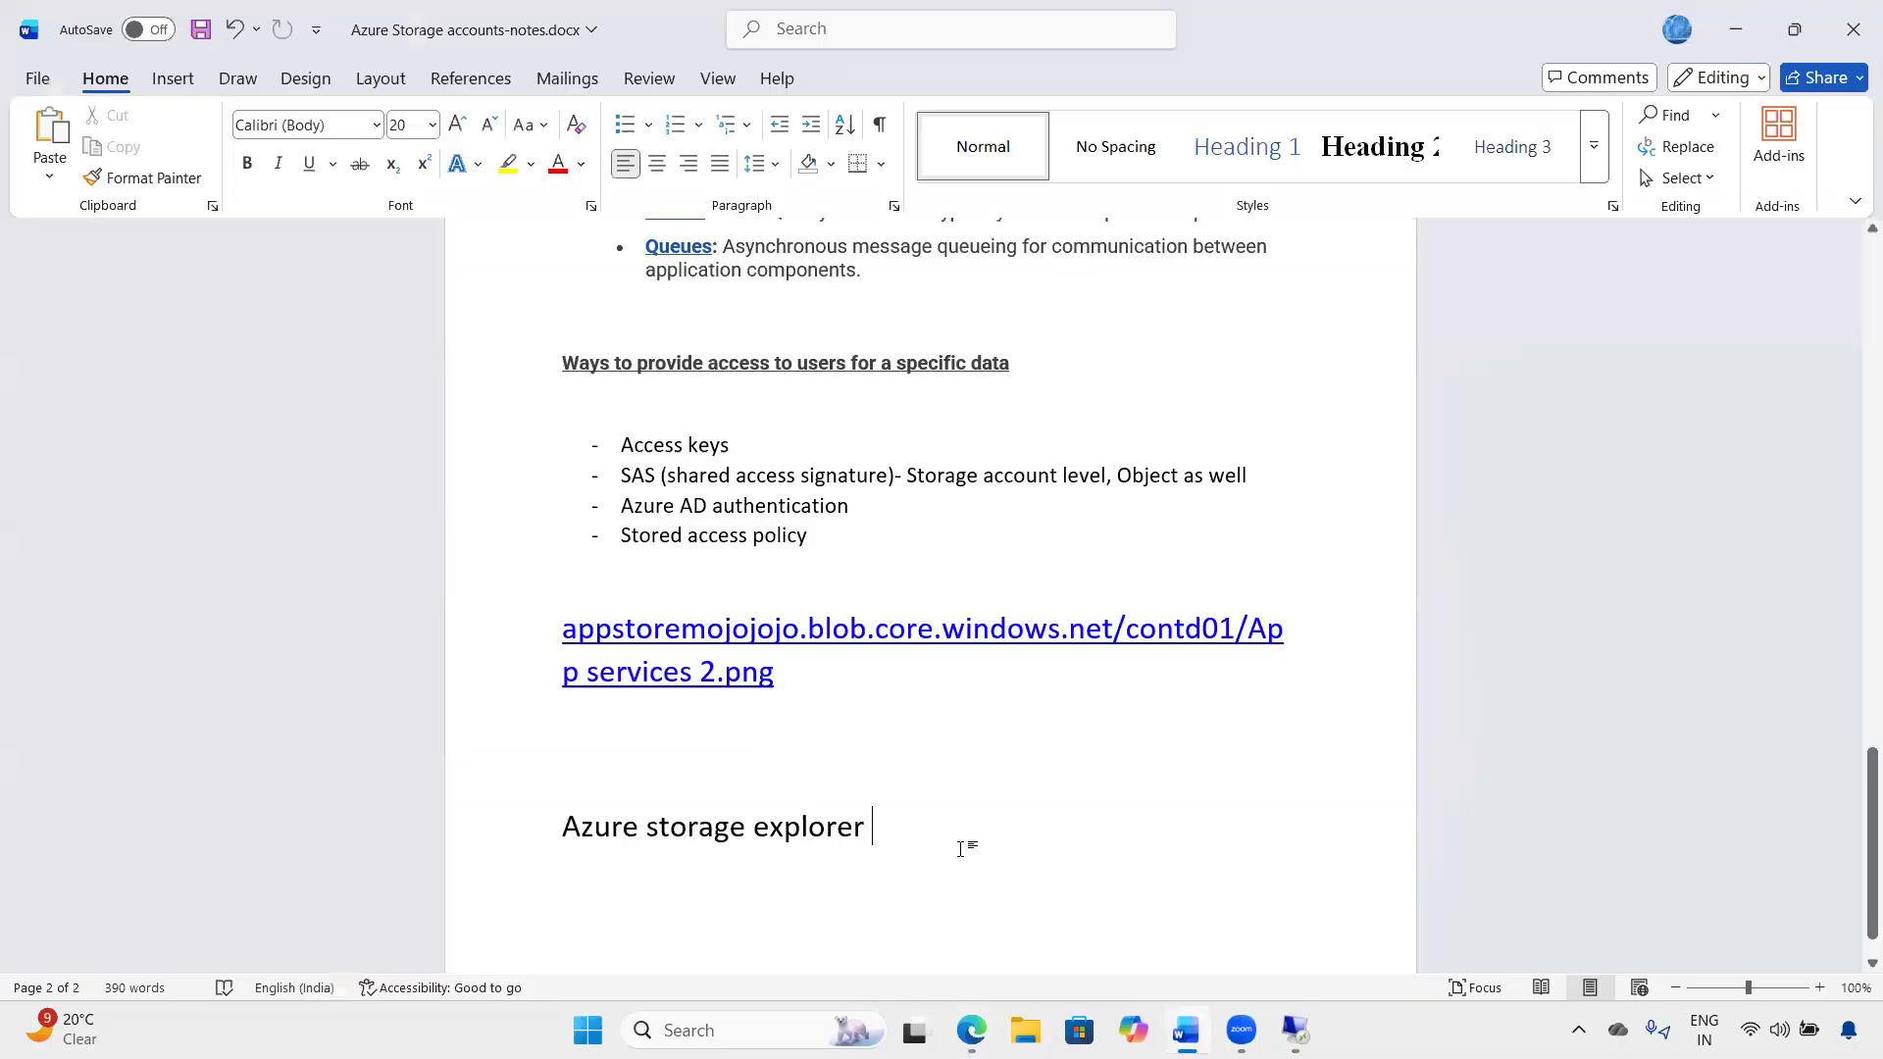
pyautogui.press('Return')
pyautogui.press('Return')
pyautogui.press('Return')
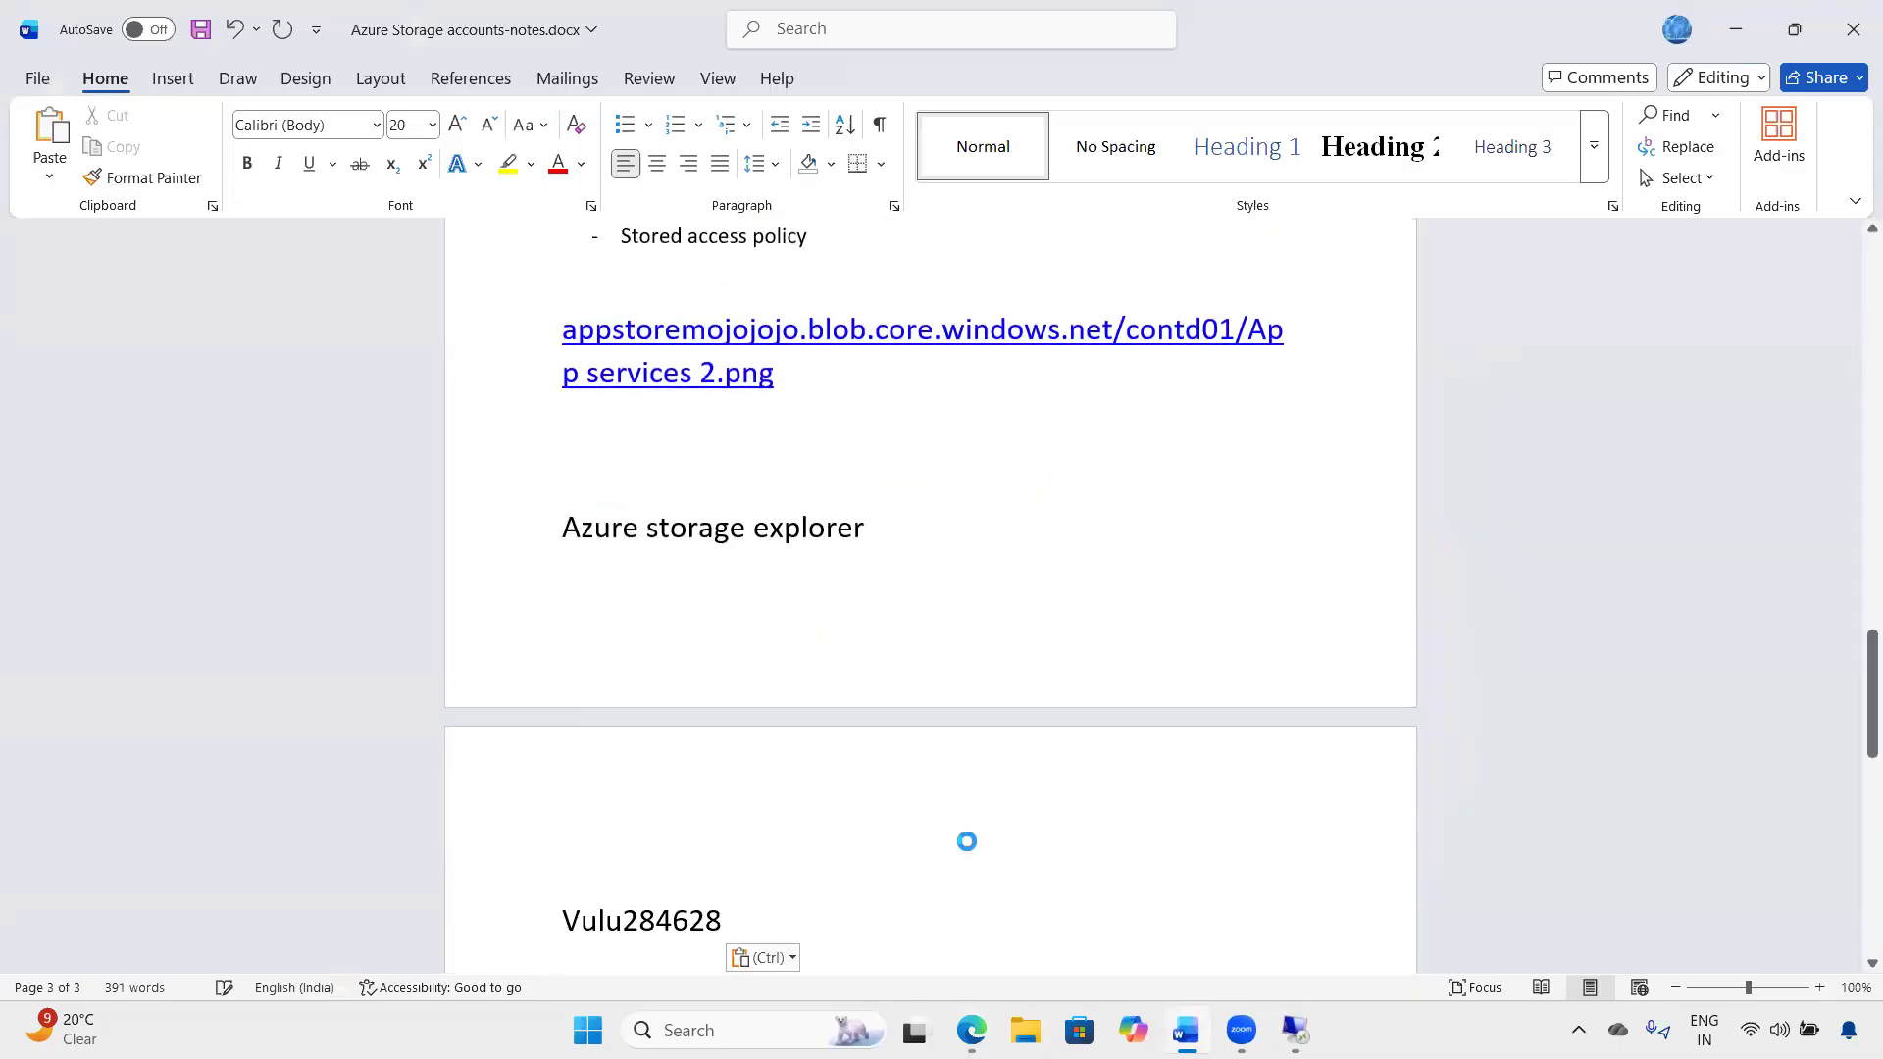
pyautogui.hotkey('alt', 'Tab')
pyautogui.hotkey('alt', 'Tab')
pyautogui.moveTo(755, 919); pyautogui.dragTo(516, 925)
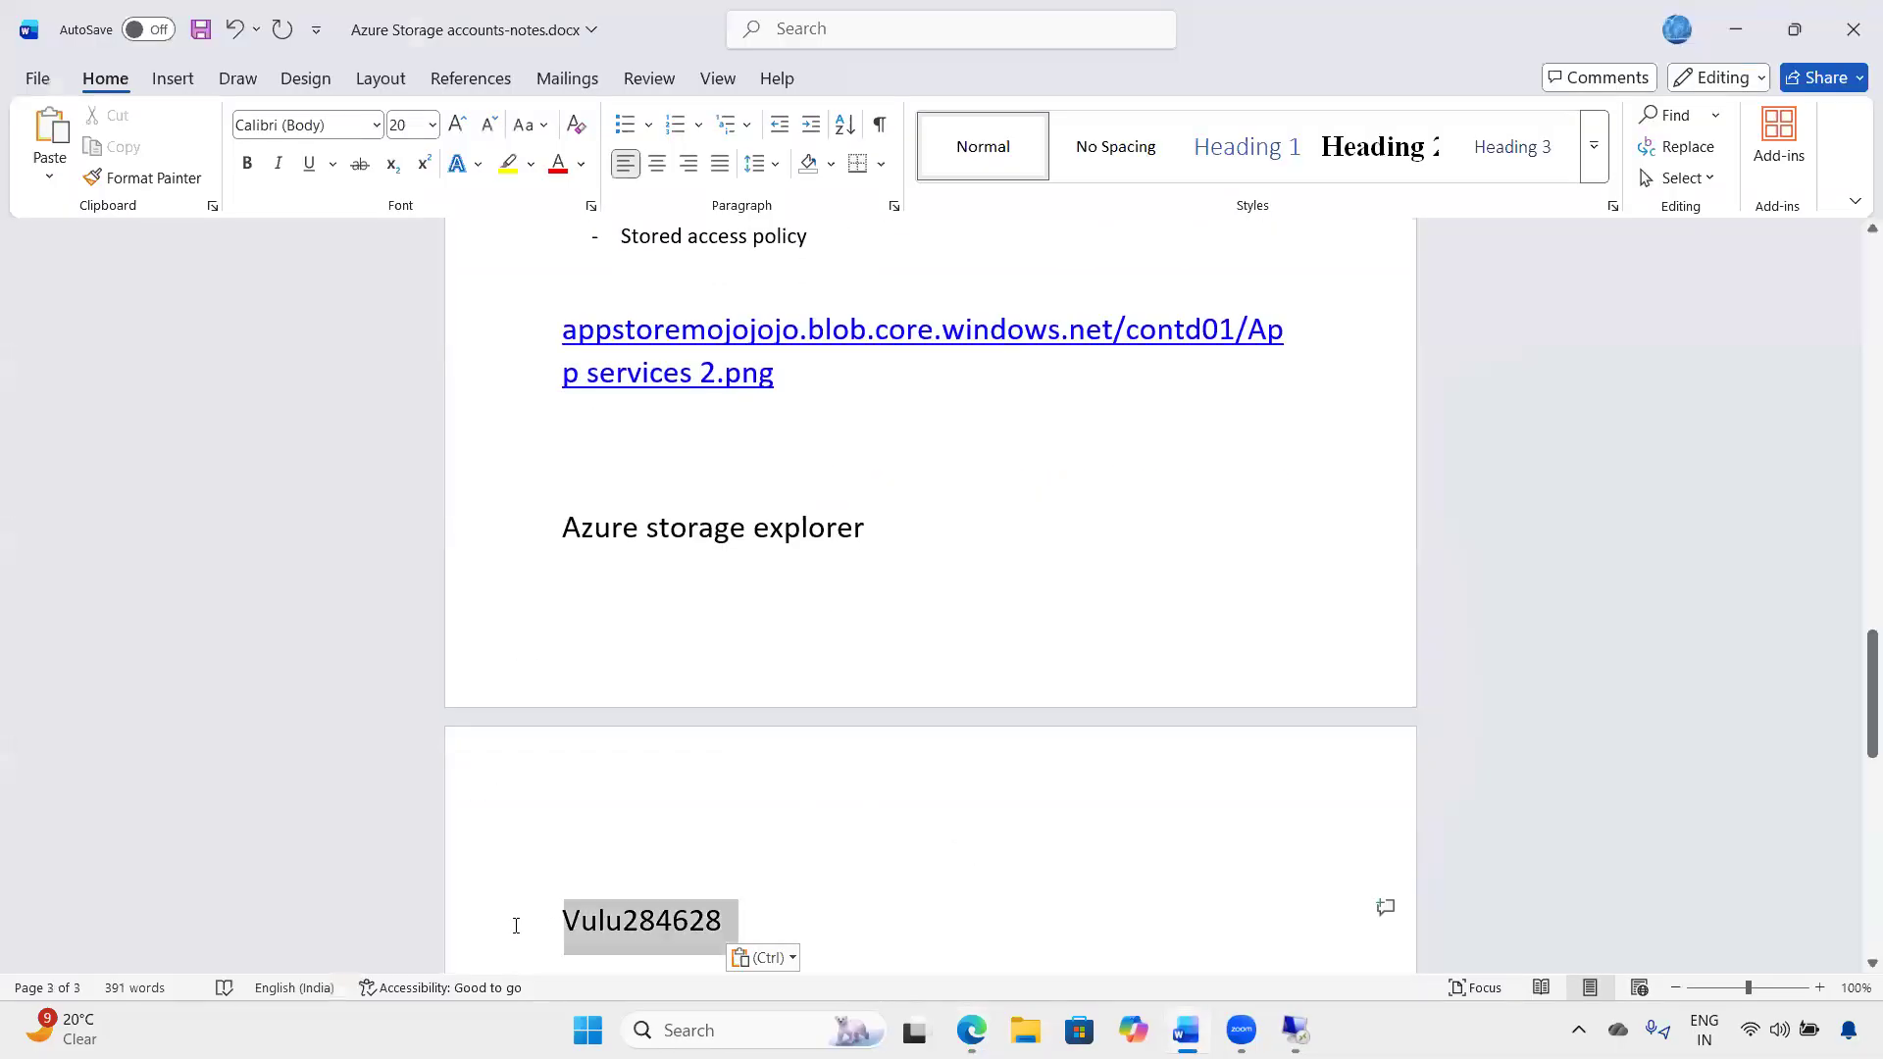
pyautogui.hotkey('alt', 'Tab')
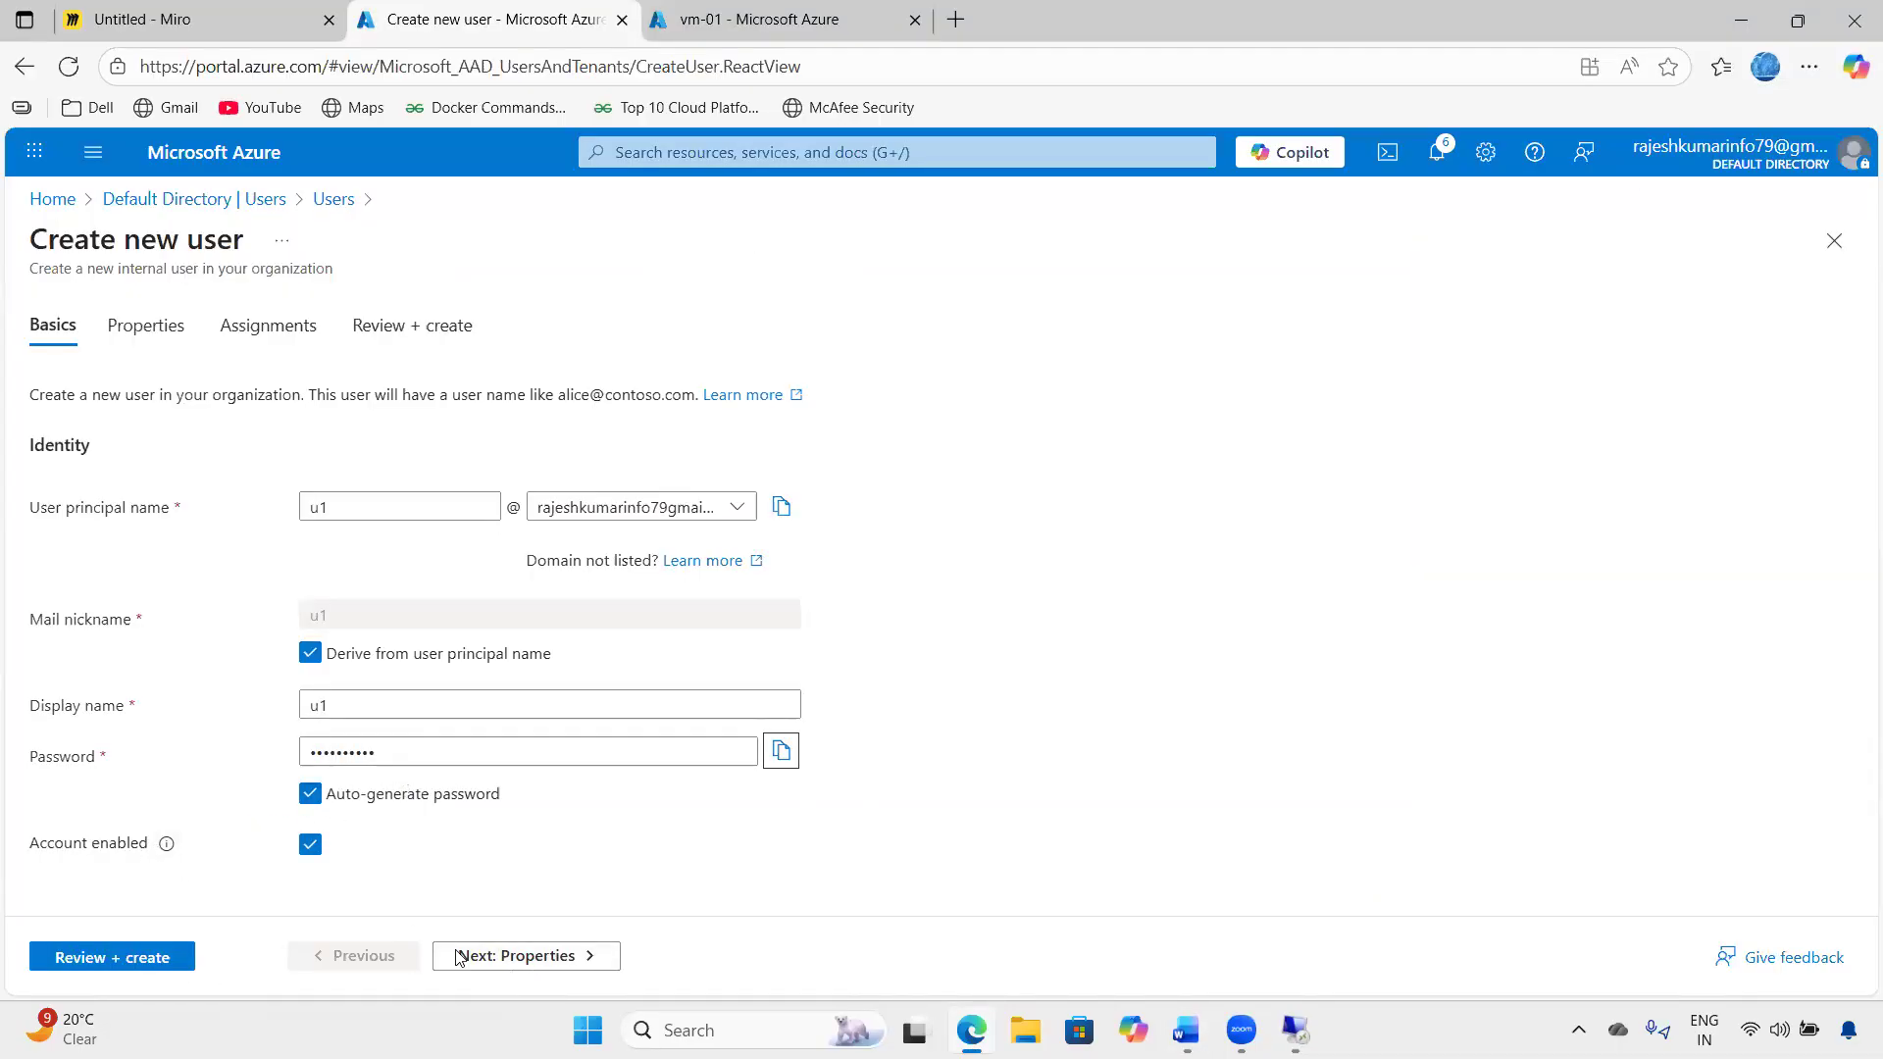
# Step: Step through Properties, Assignments and Review + create, then create user u1
pyautogui.click(546, 956)
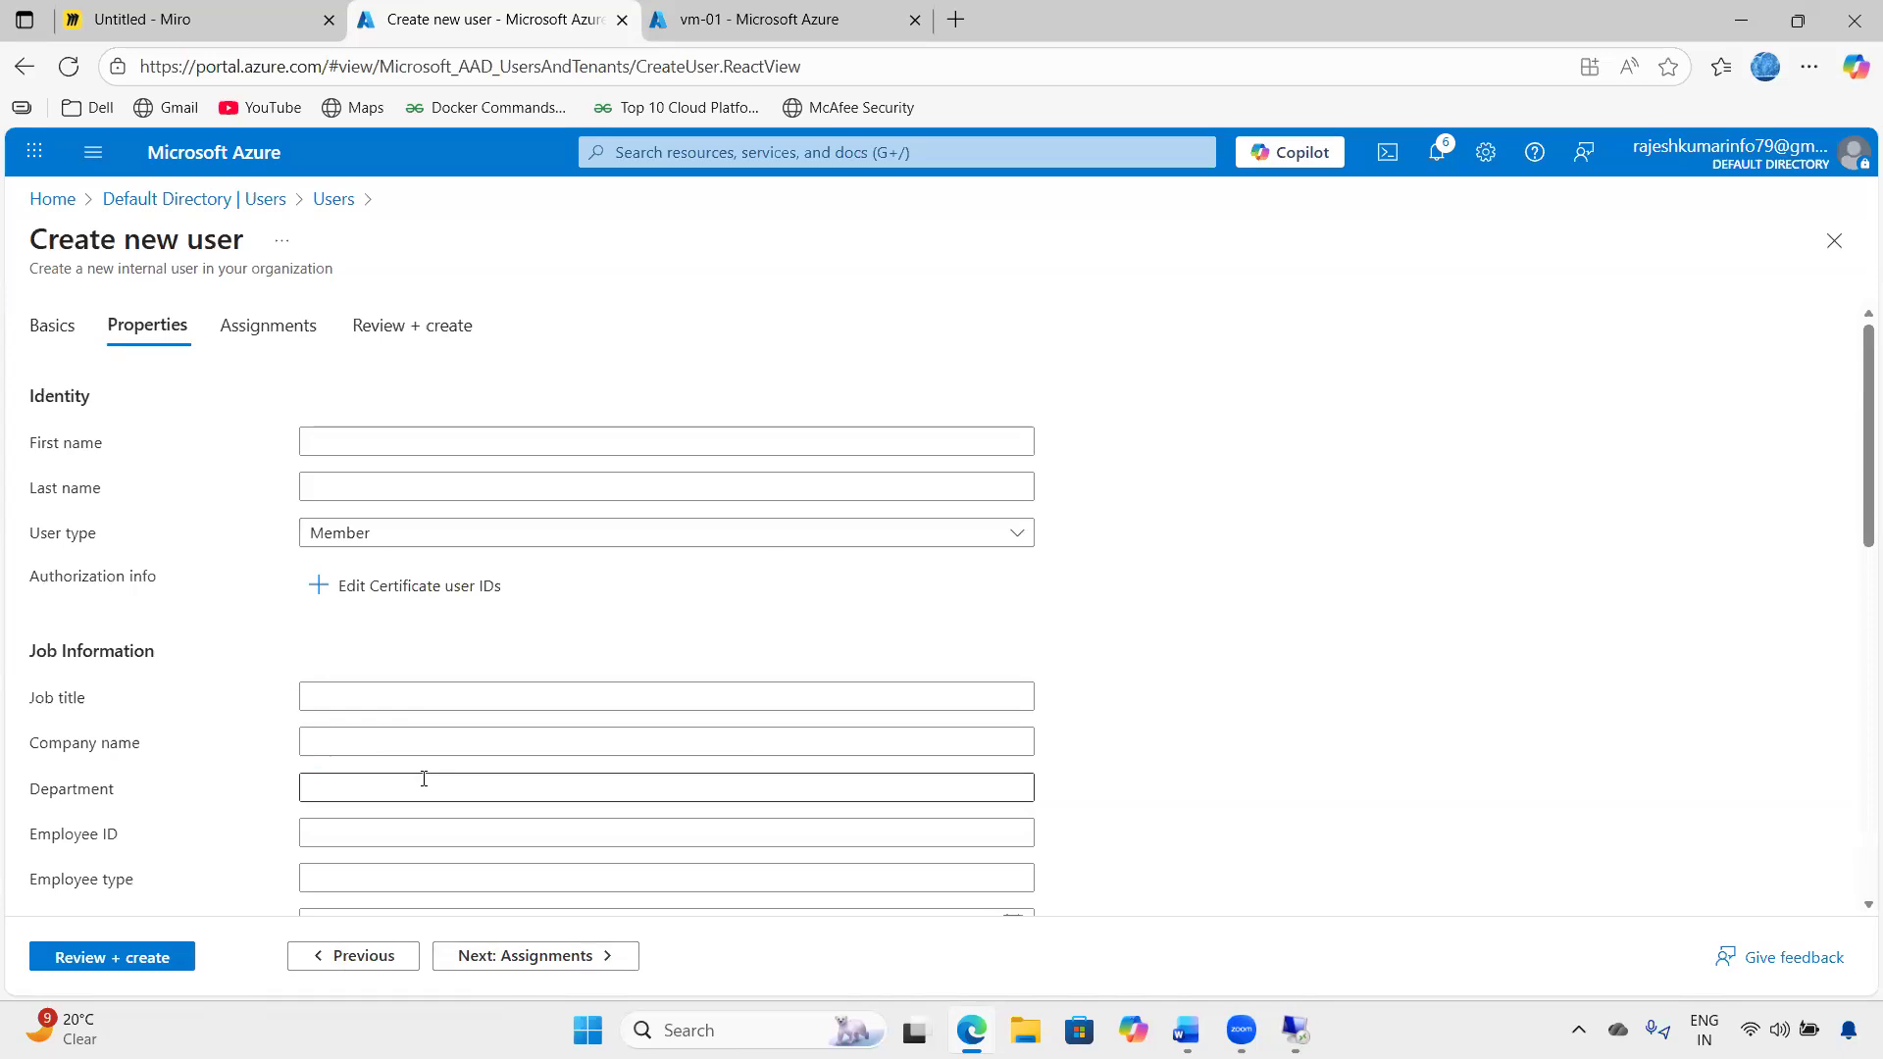
pyautogui.scroll(-10, 424, 779)
pyautogui.scroll(10, 424, 778)
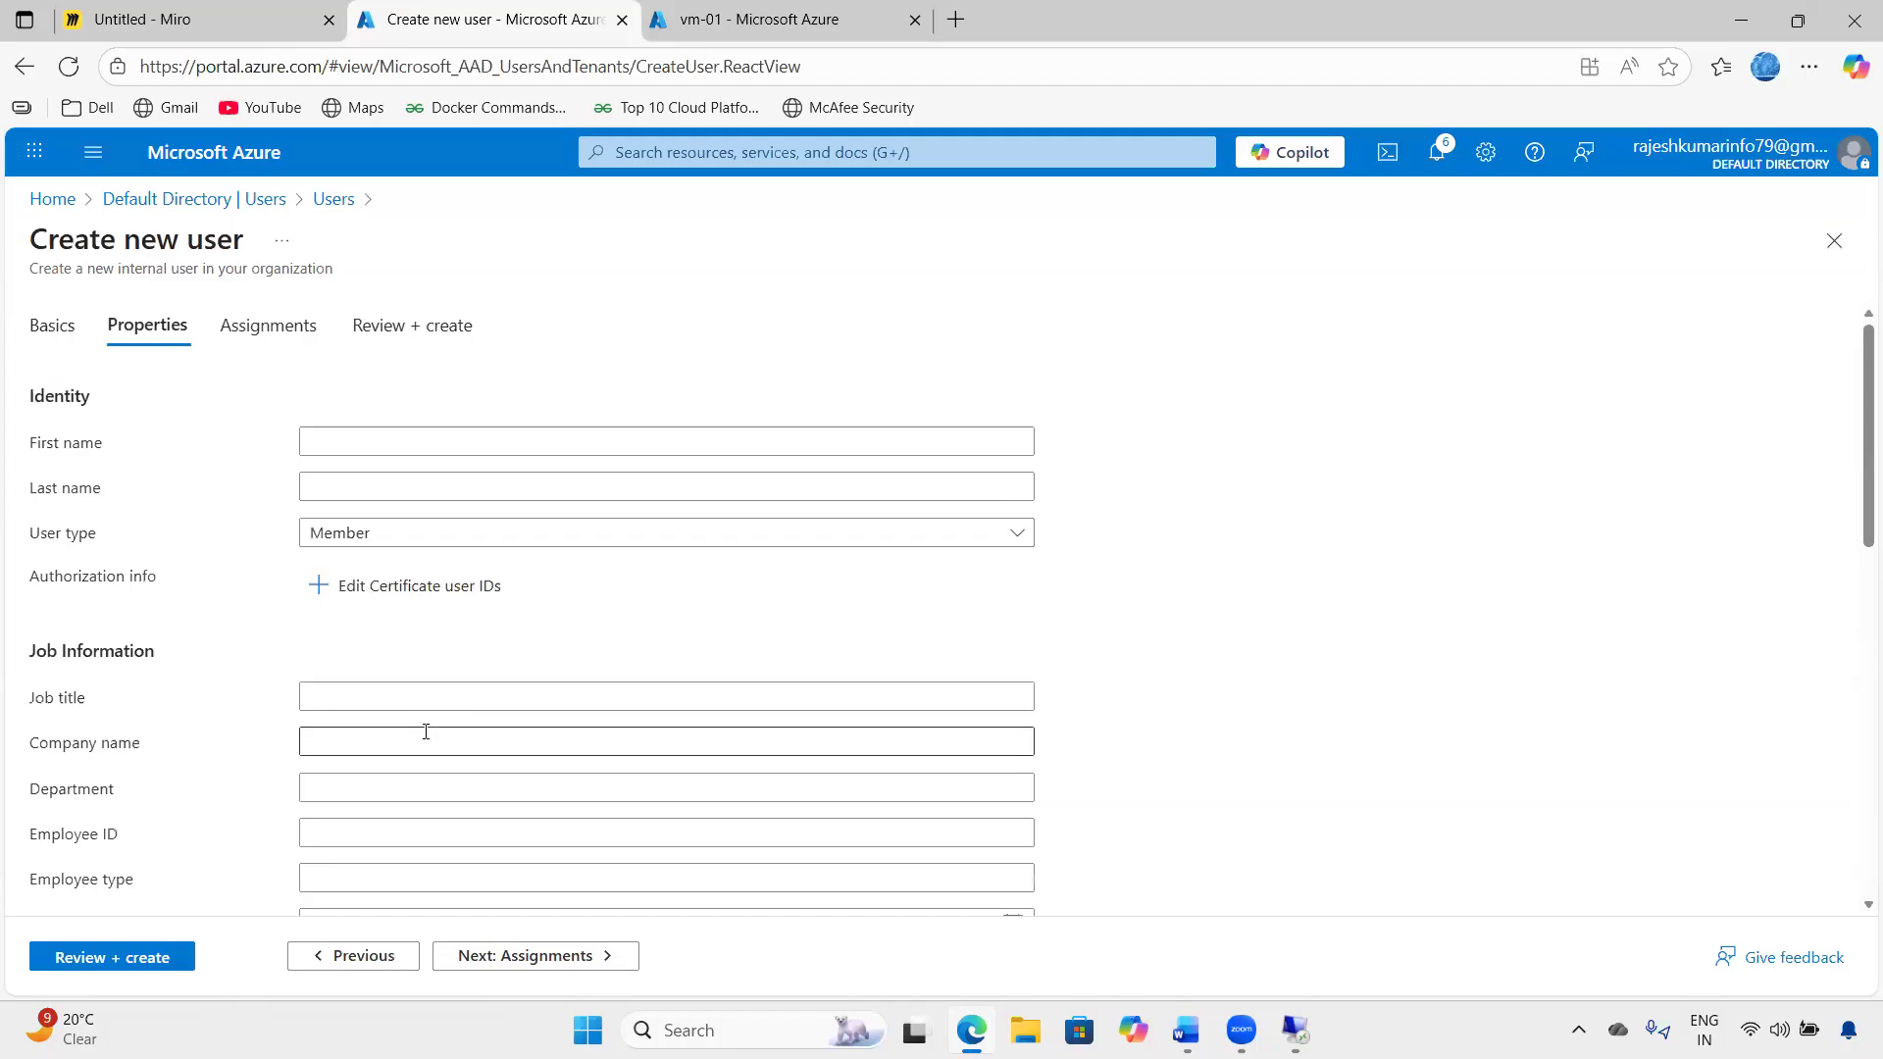
pyautogui.scroll(-10, 329, 657)
pyautogui.scroll(10, 316, 675)
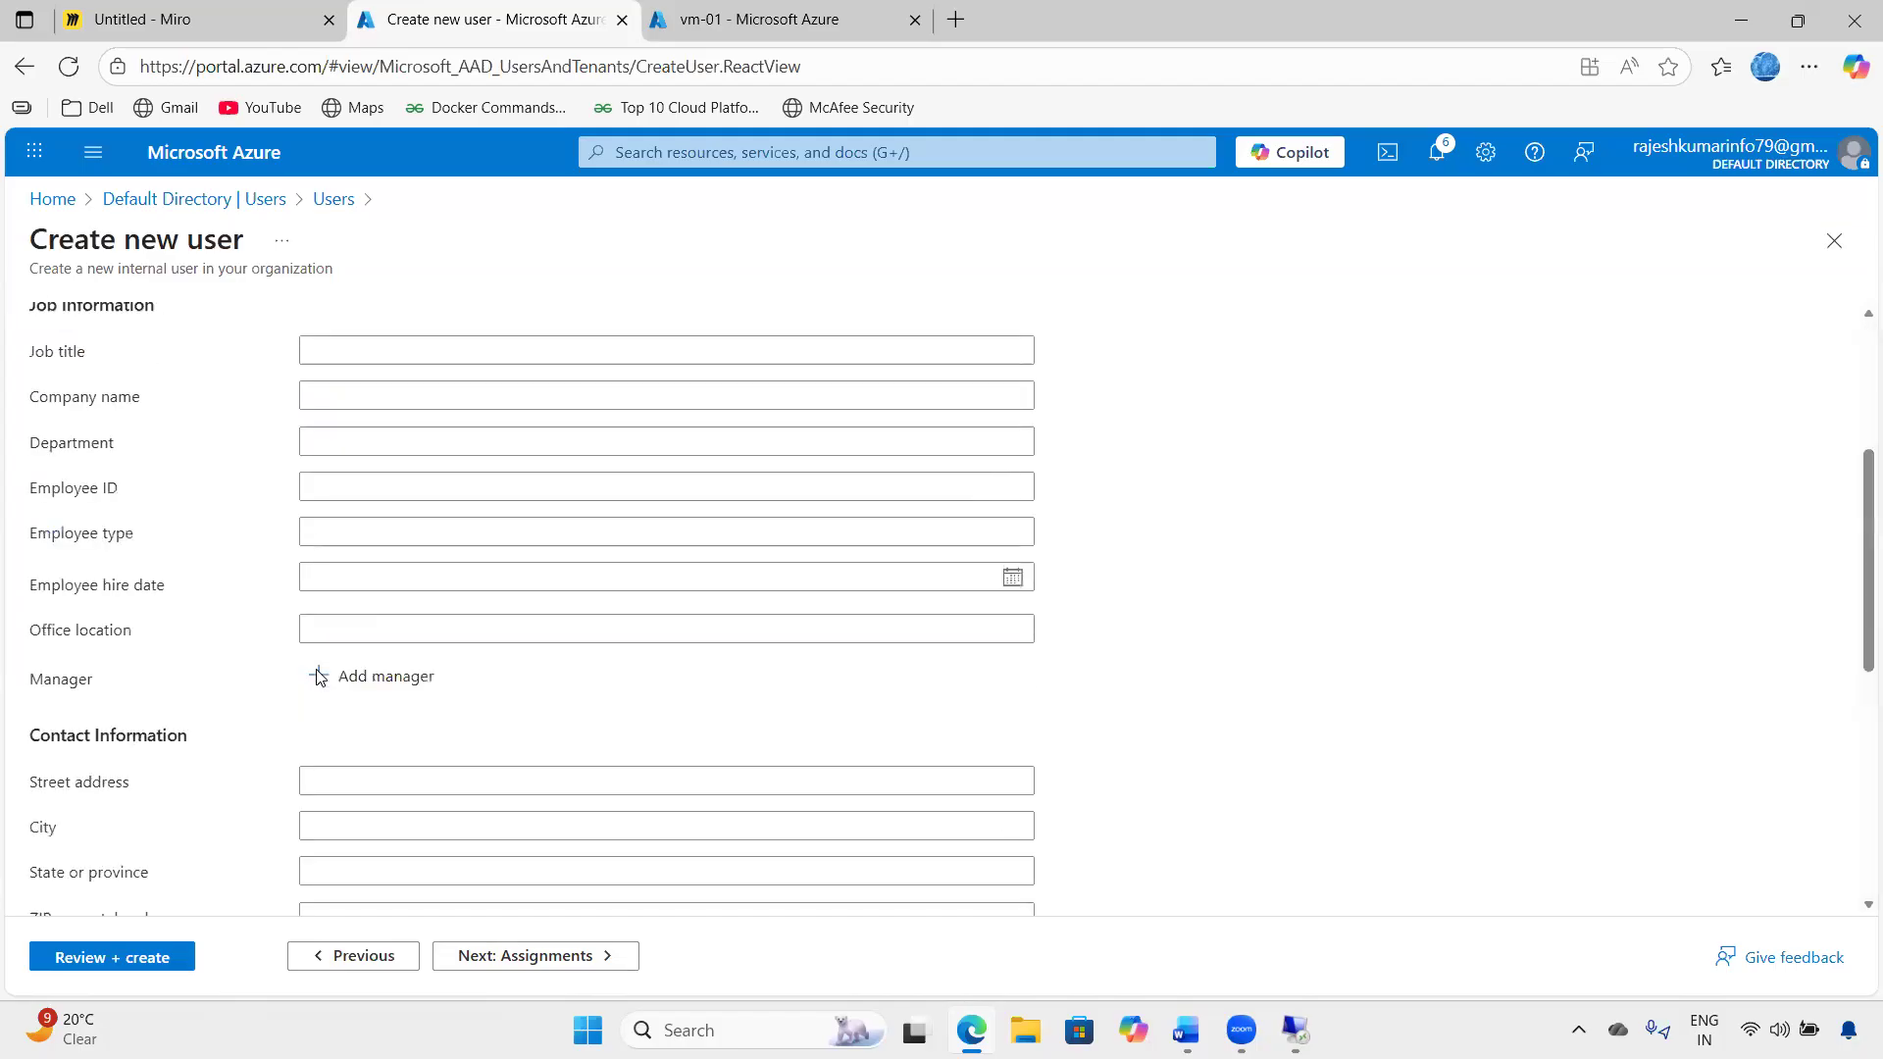
pyautogui.click(530, 961)
pyautogui.click(526, 961)
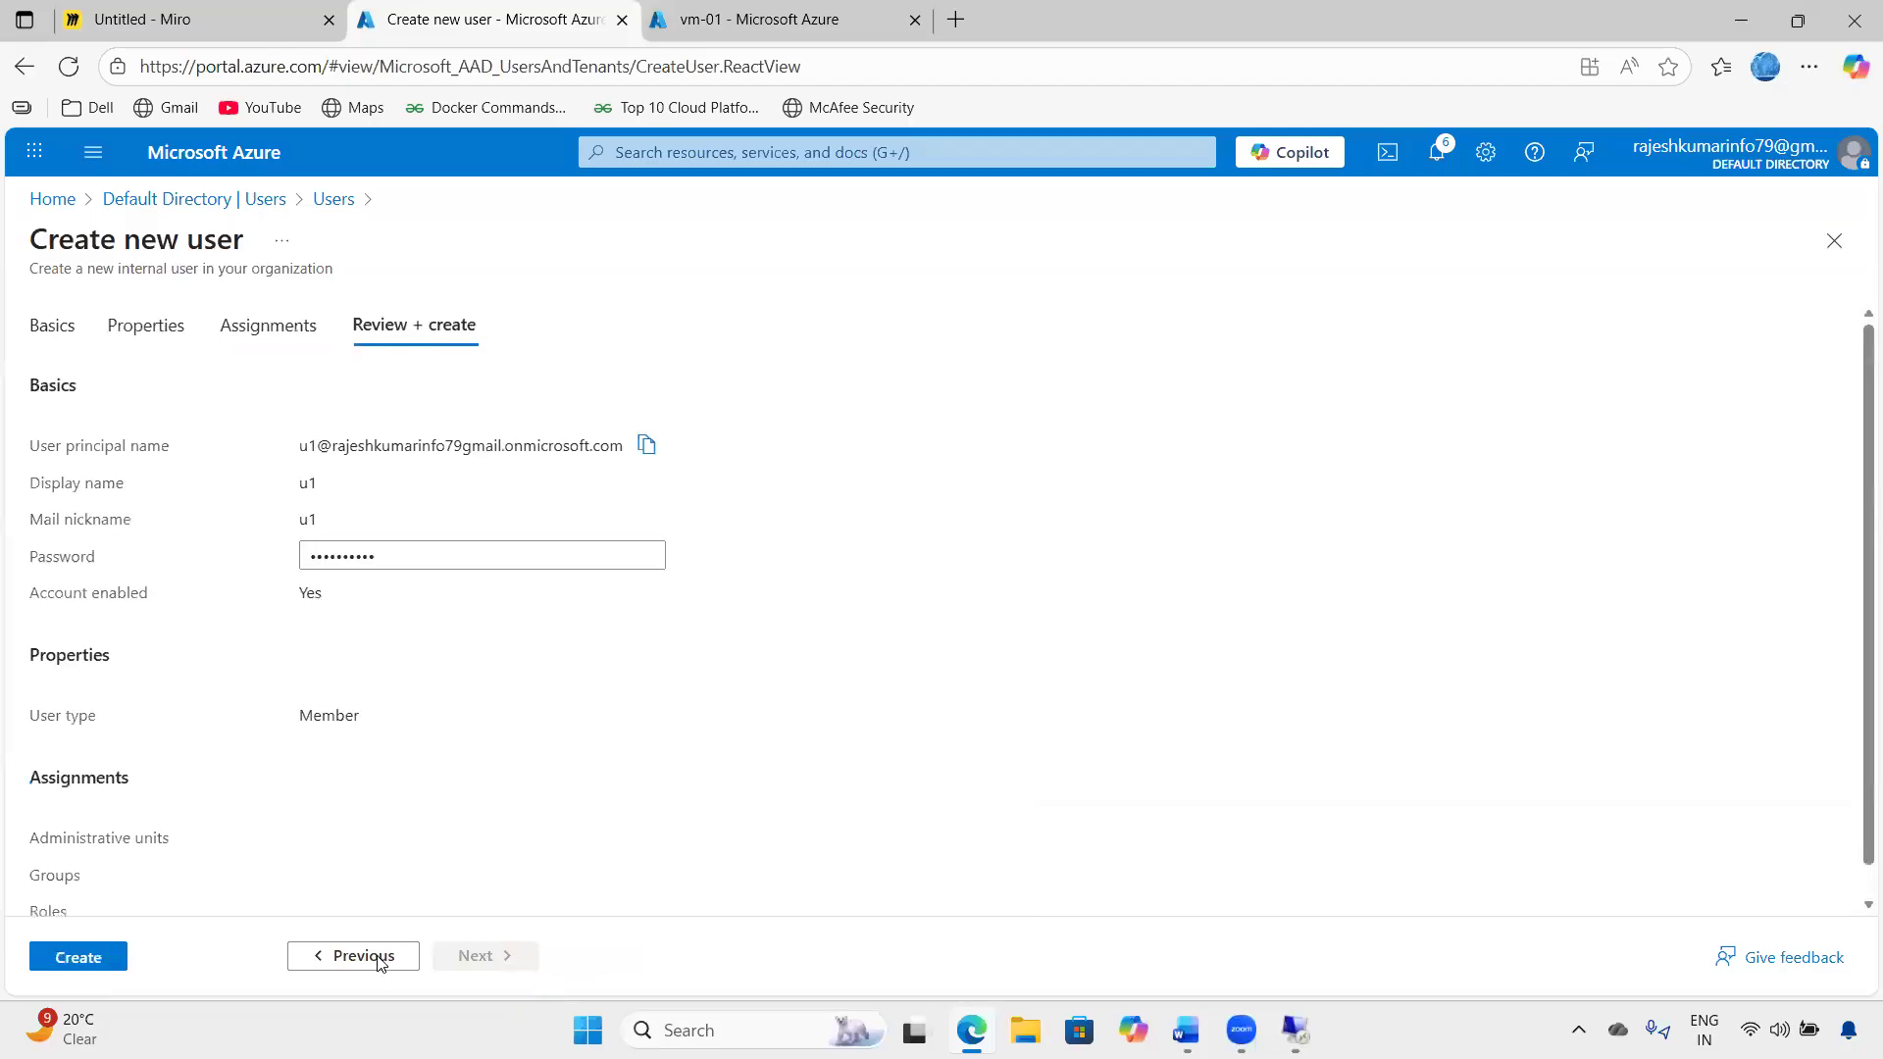
pyautogui.click(78, 957)
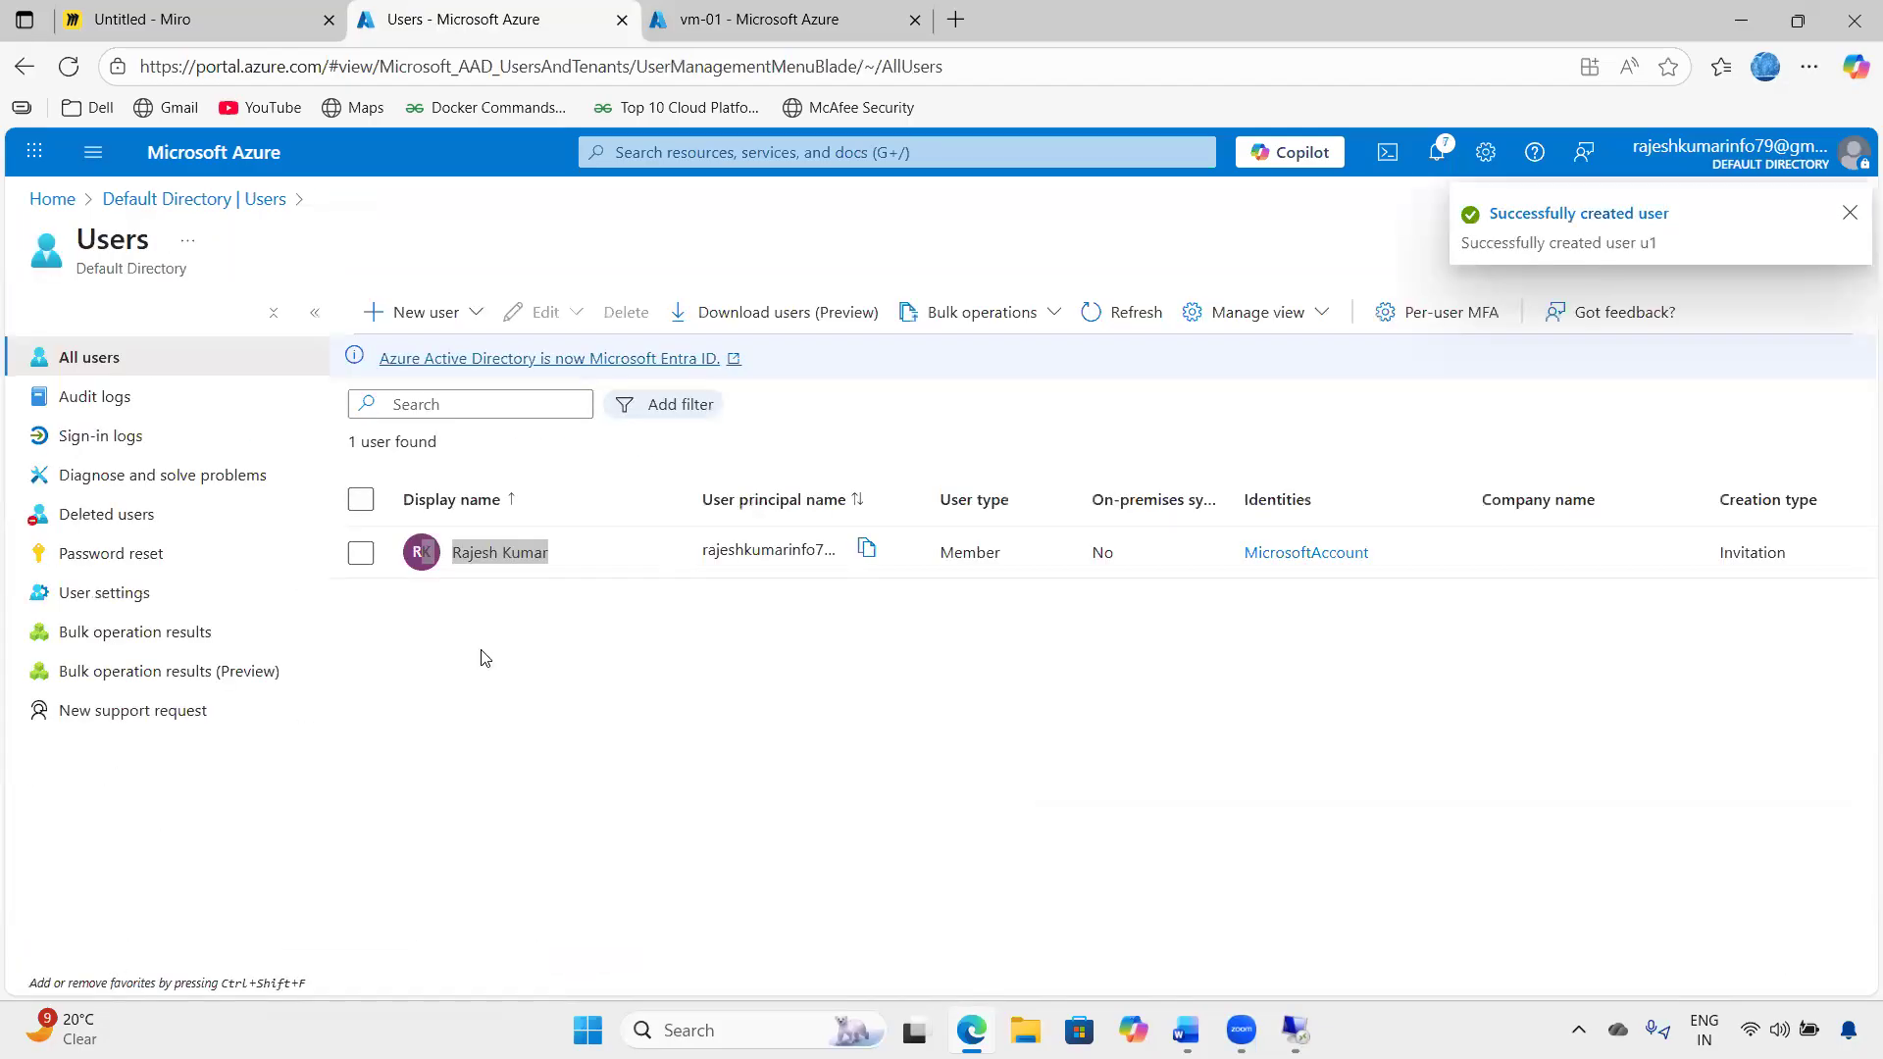
# Step: Refresh the users list, select u1, and reveal the desktop
pyautogui.click(1133, 312)
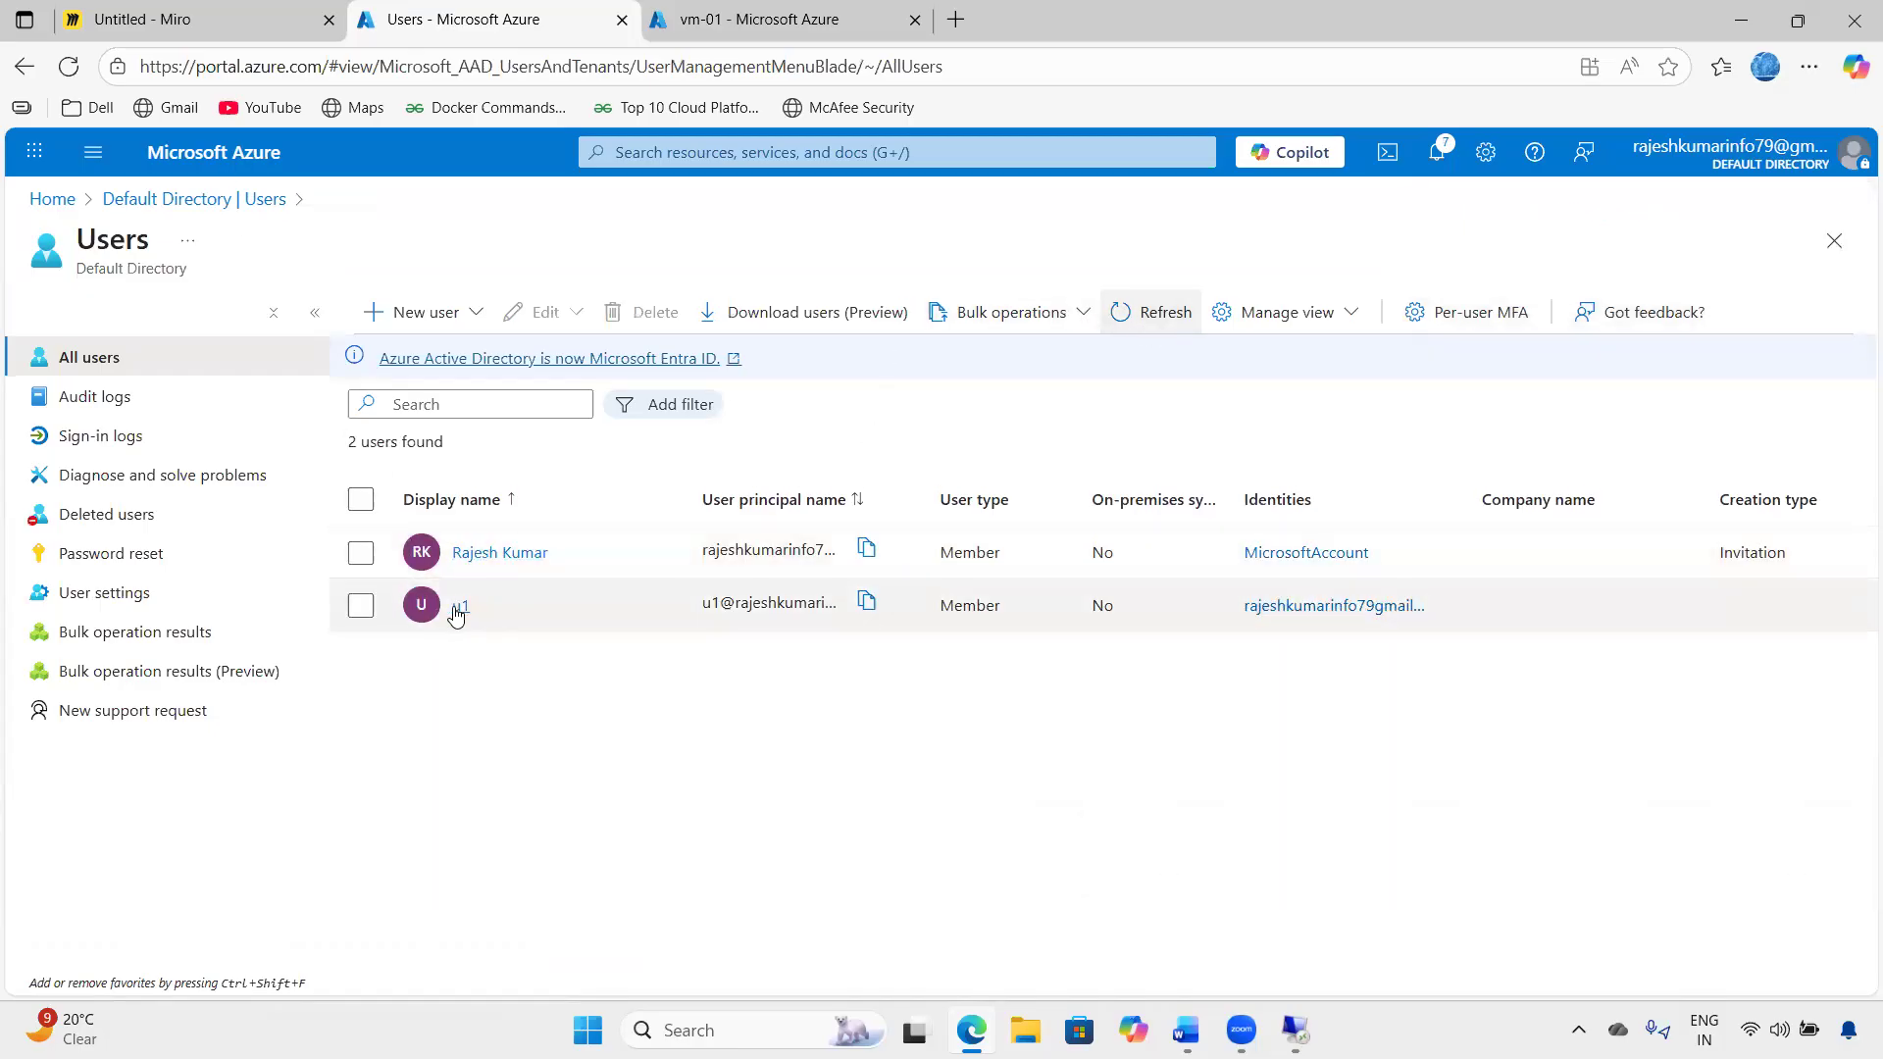
pyautogui.doubleClick(449, 606)
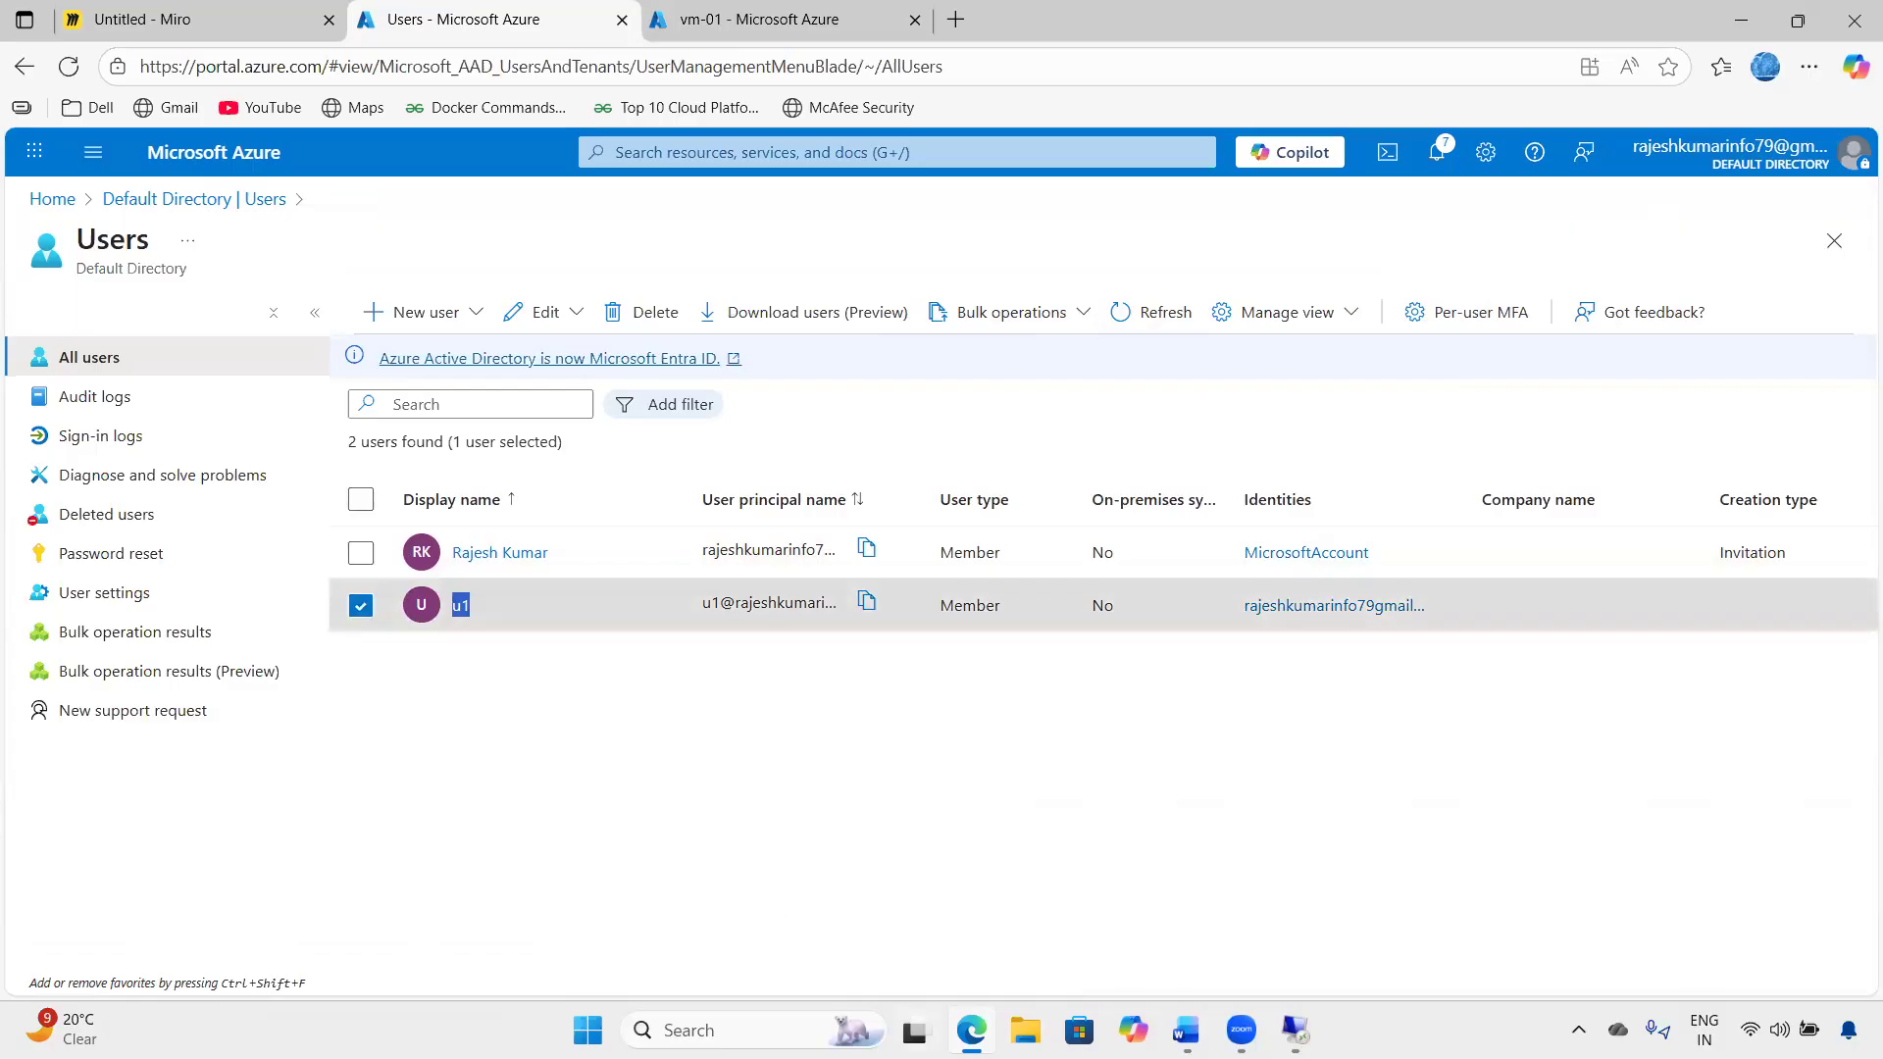
pyautogui.press('super+d')
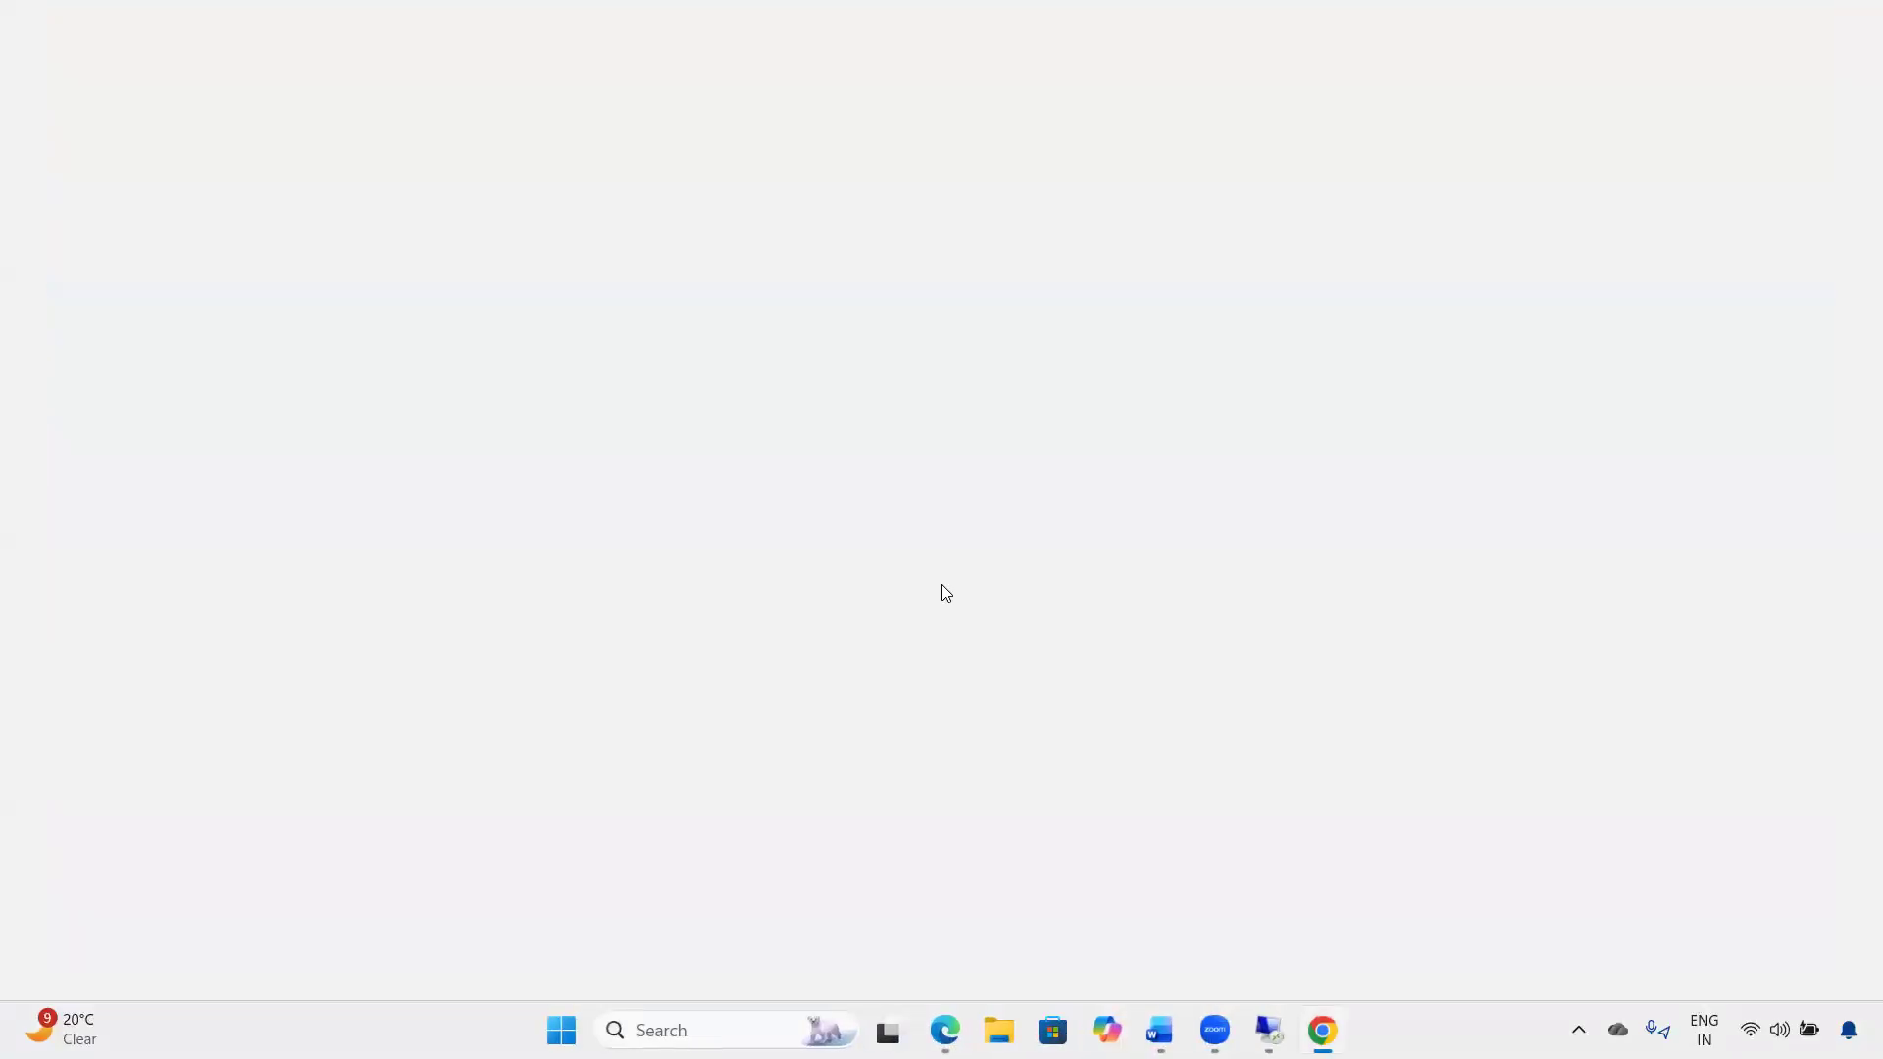
# Step: Open portal.azure.com in a new Chrome incognito window, then return to the Azure users page
pyautogui.hotkey('ctrl', 'shift', 'n')
pyautogui.write('porta')
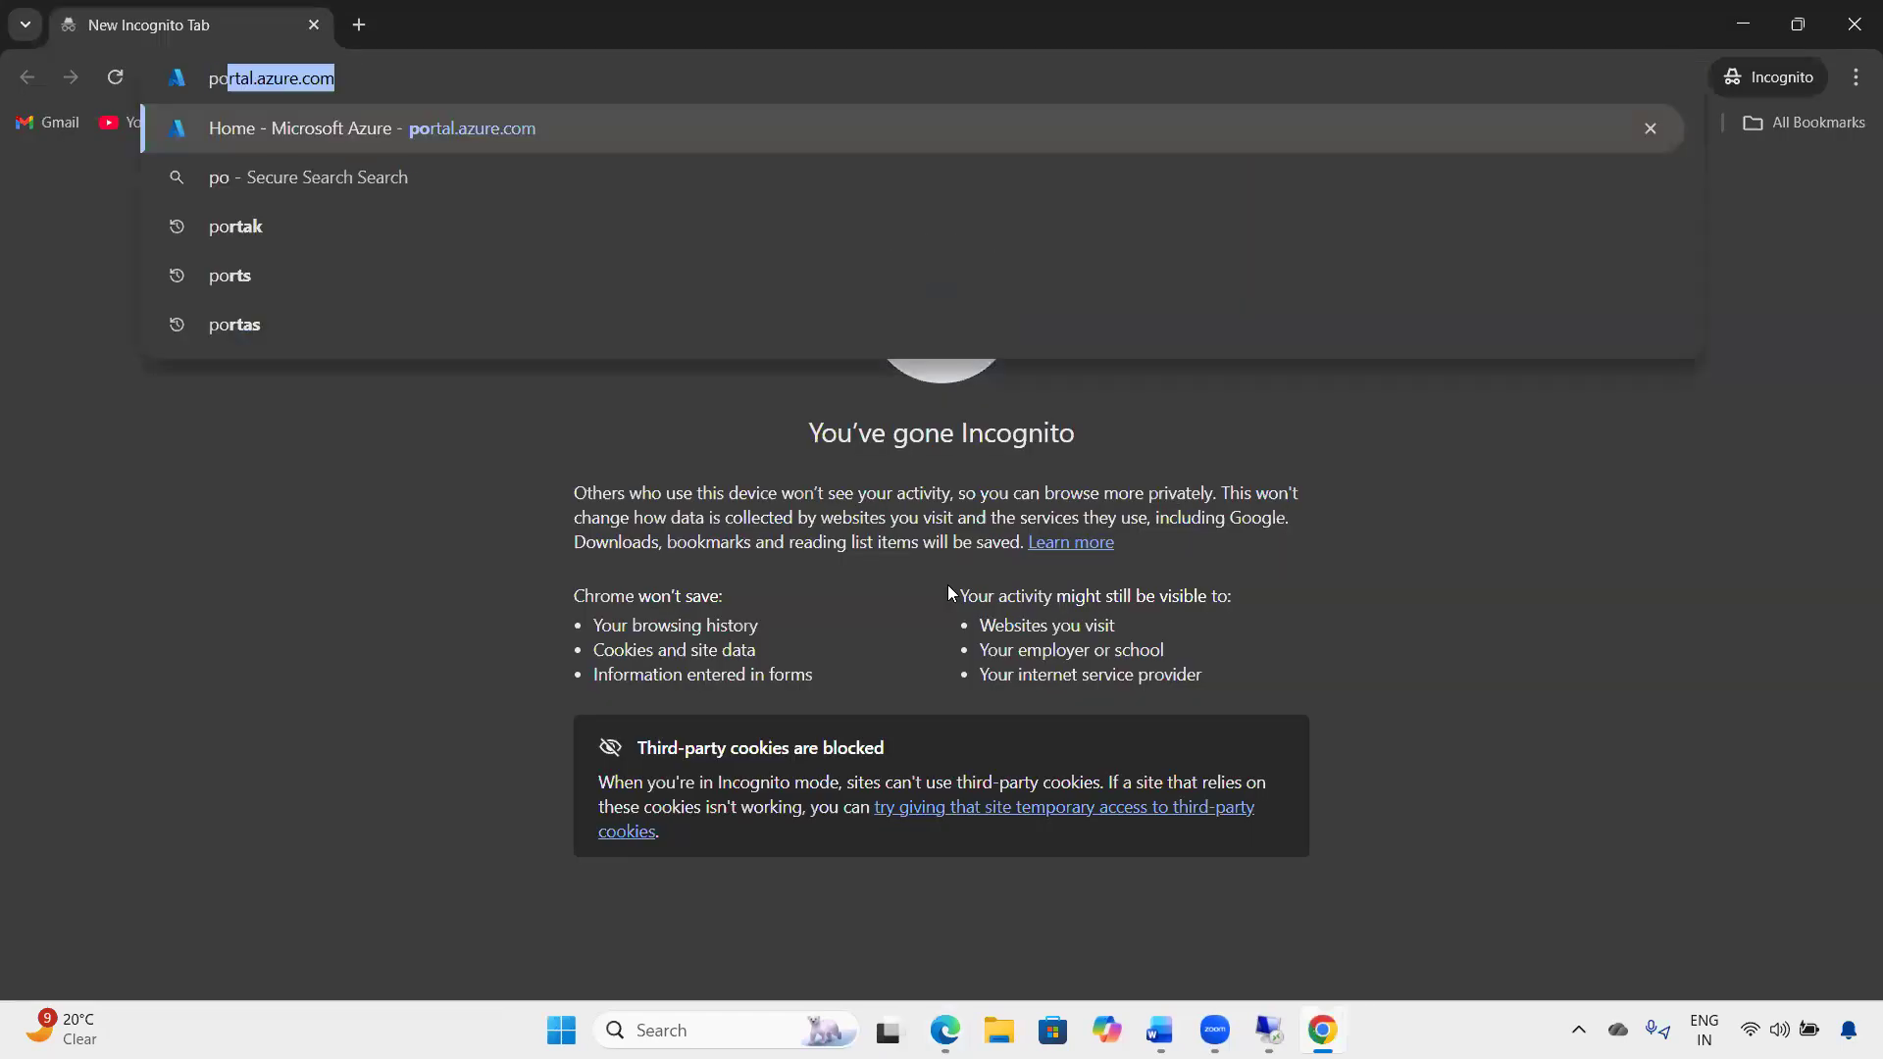
pyautogui.write('l')
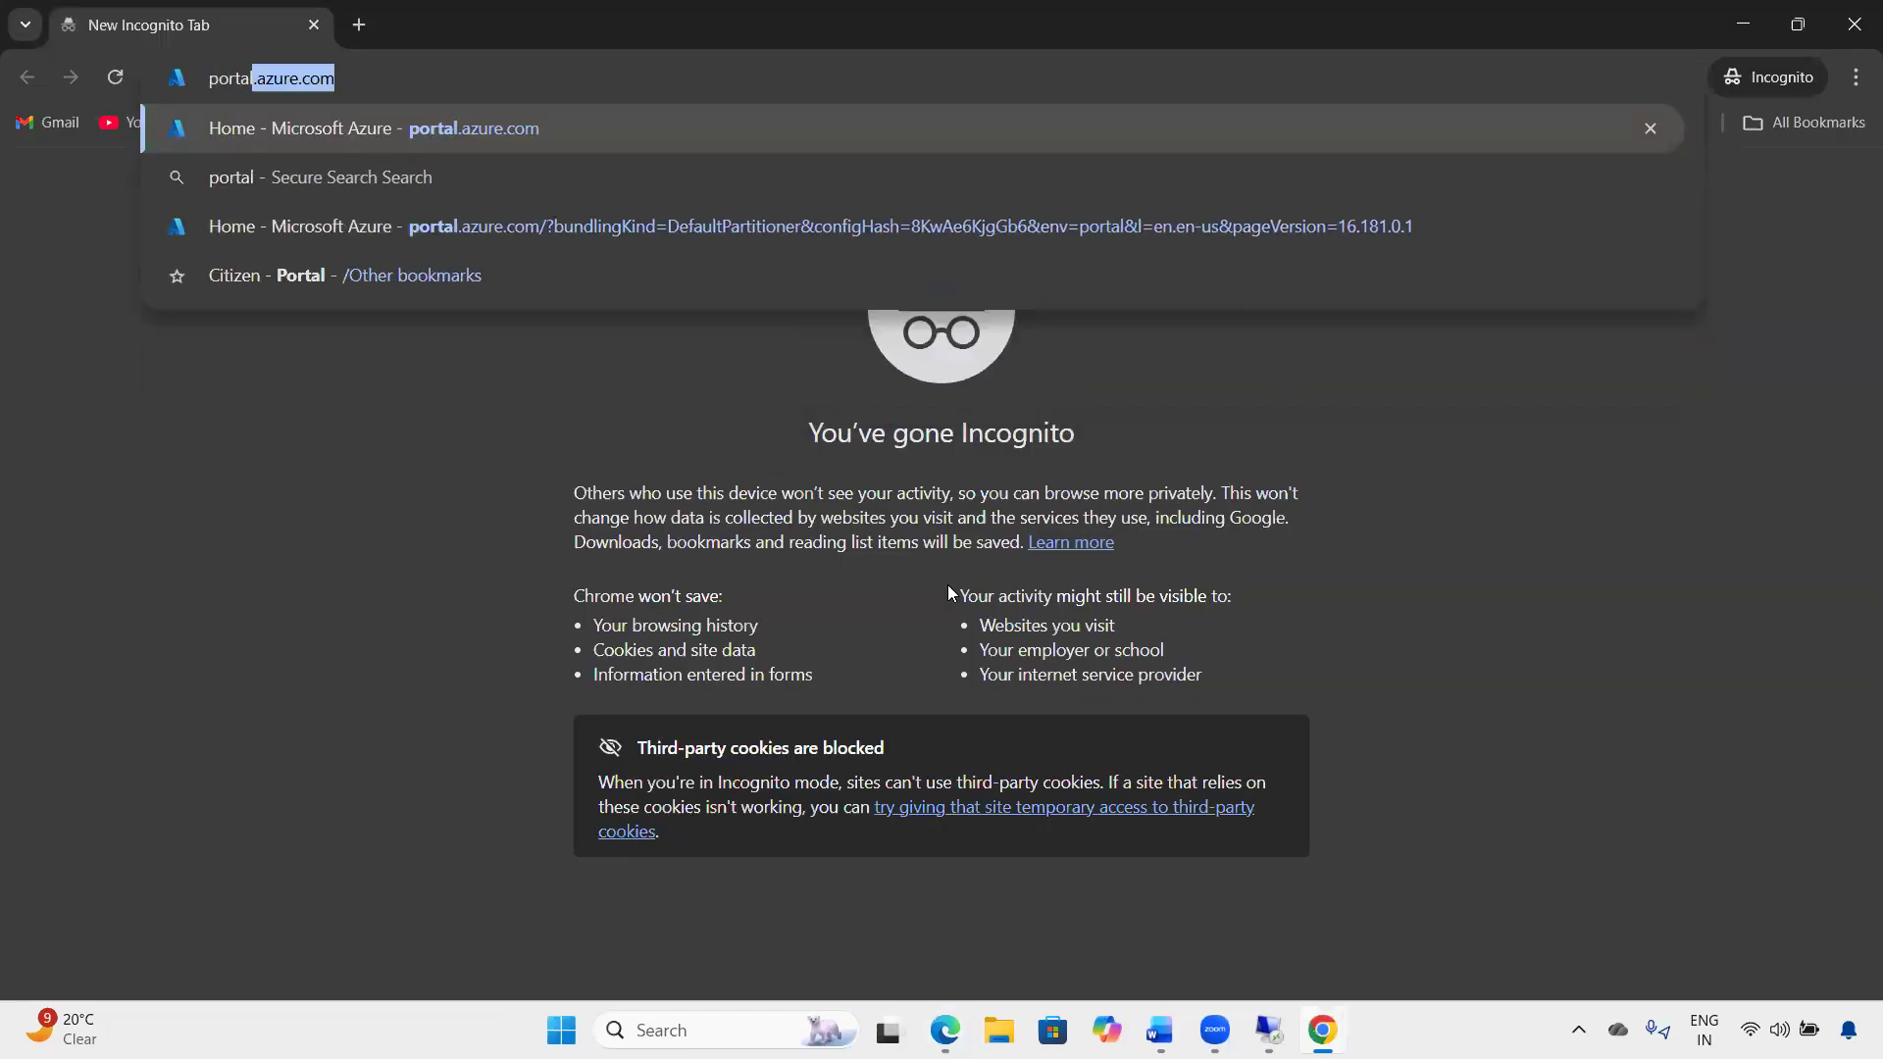
pyautogui.press('Return')
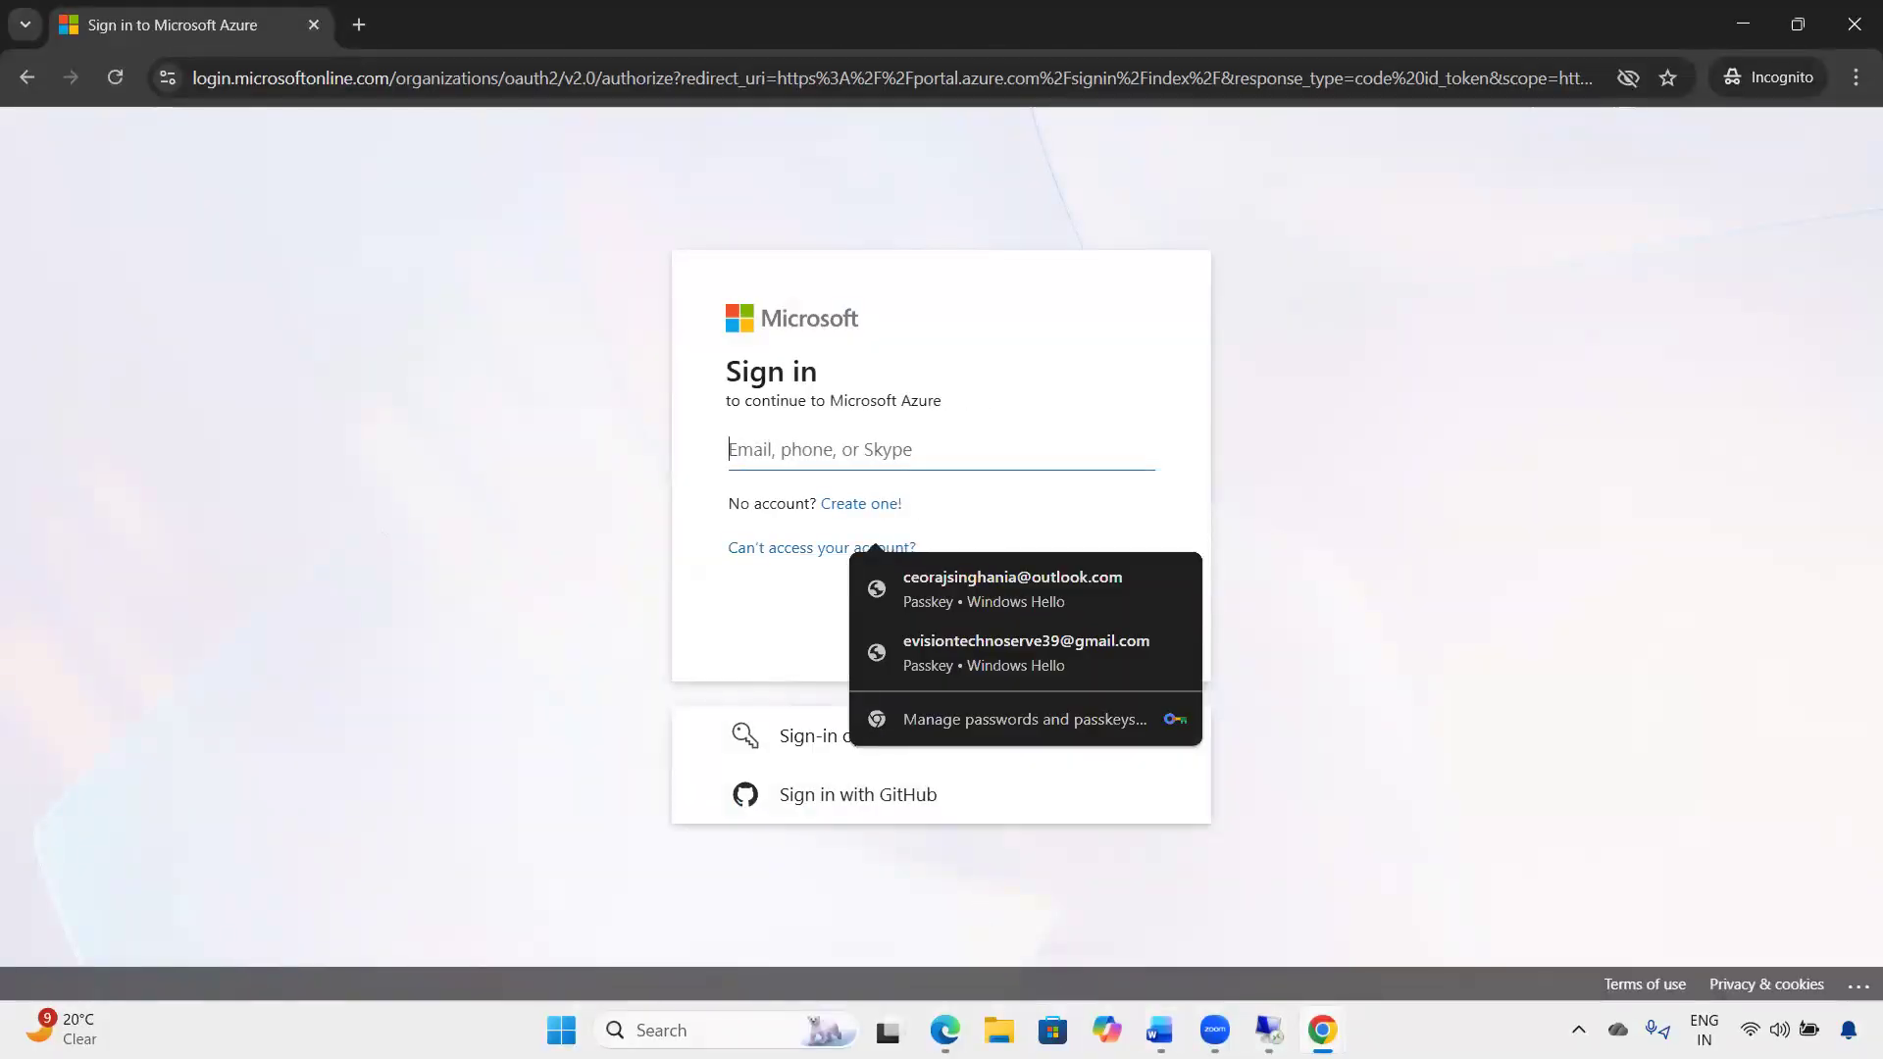
pyautogui.click(1322, 1030)
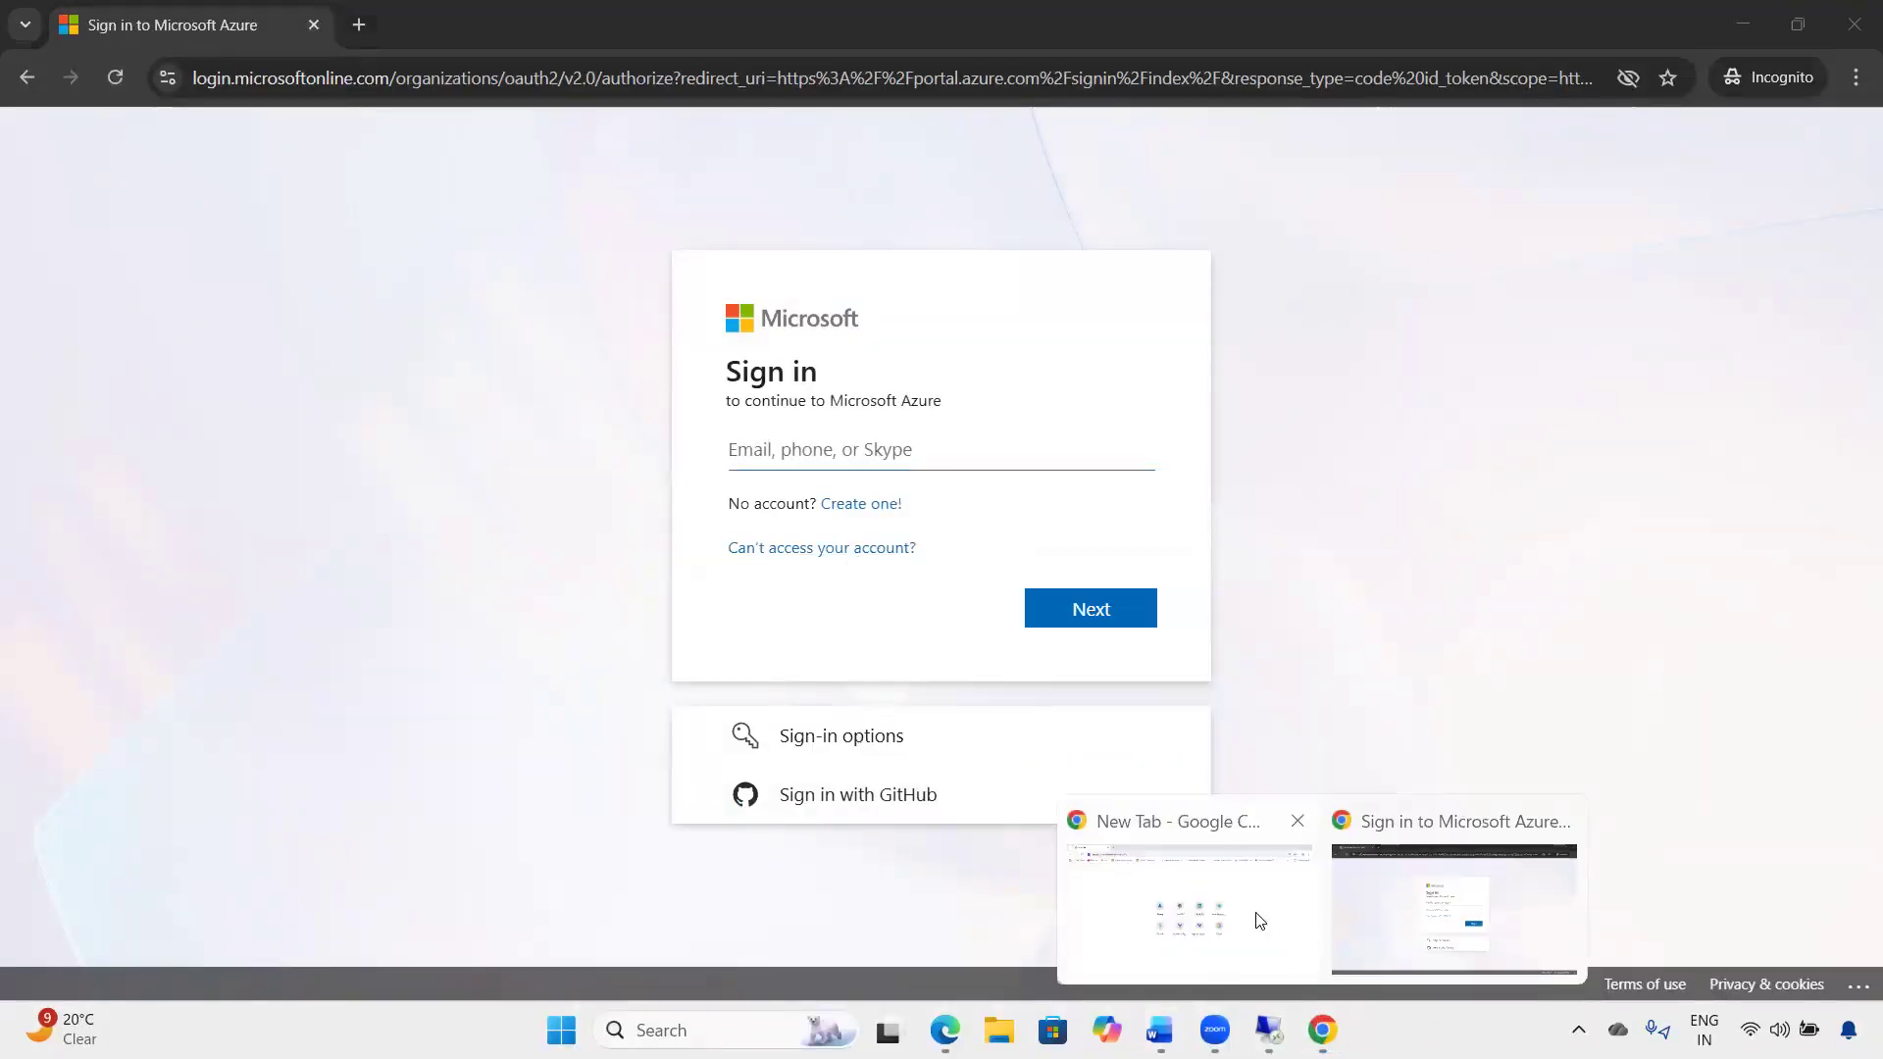
pyautogui.click(1266, 861)
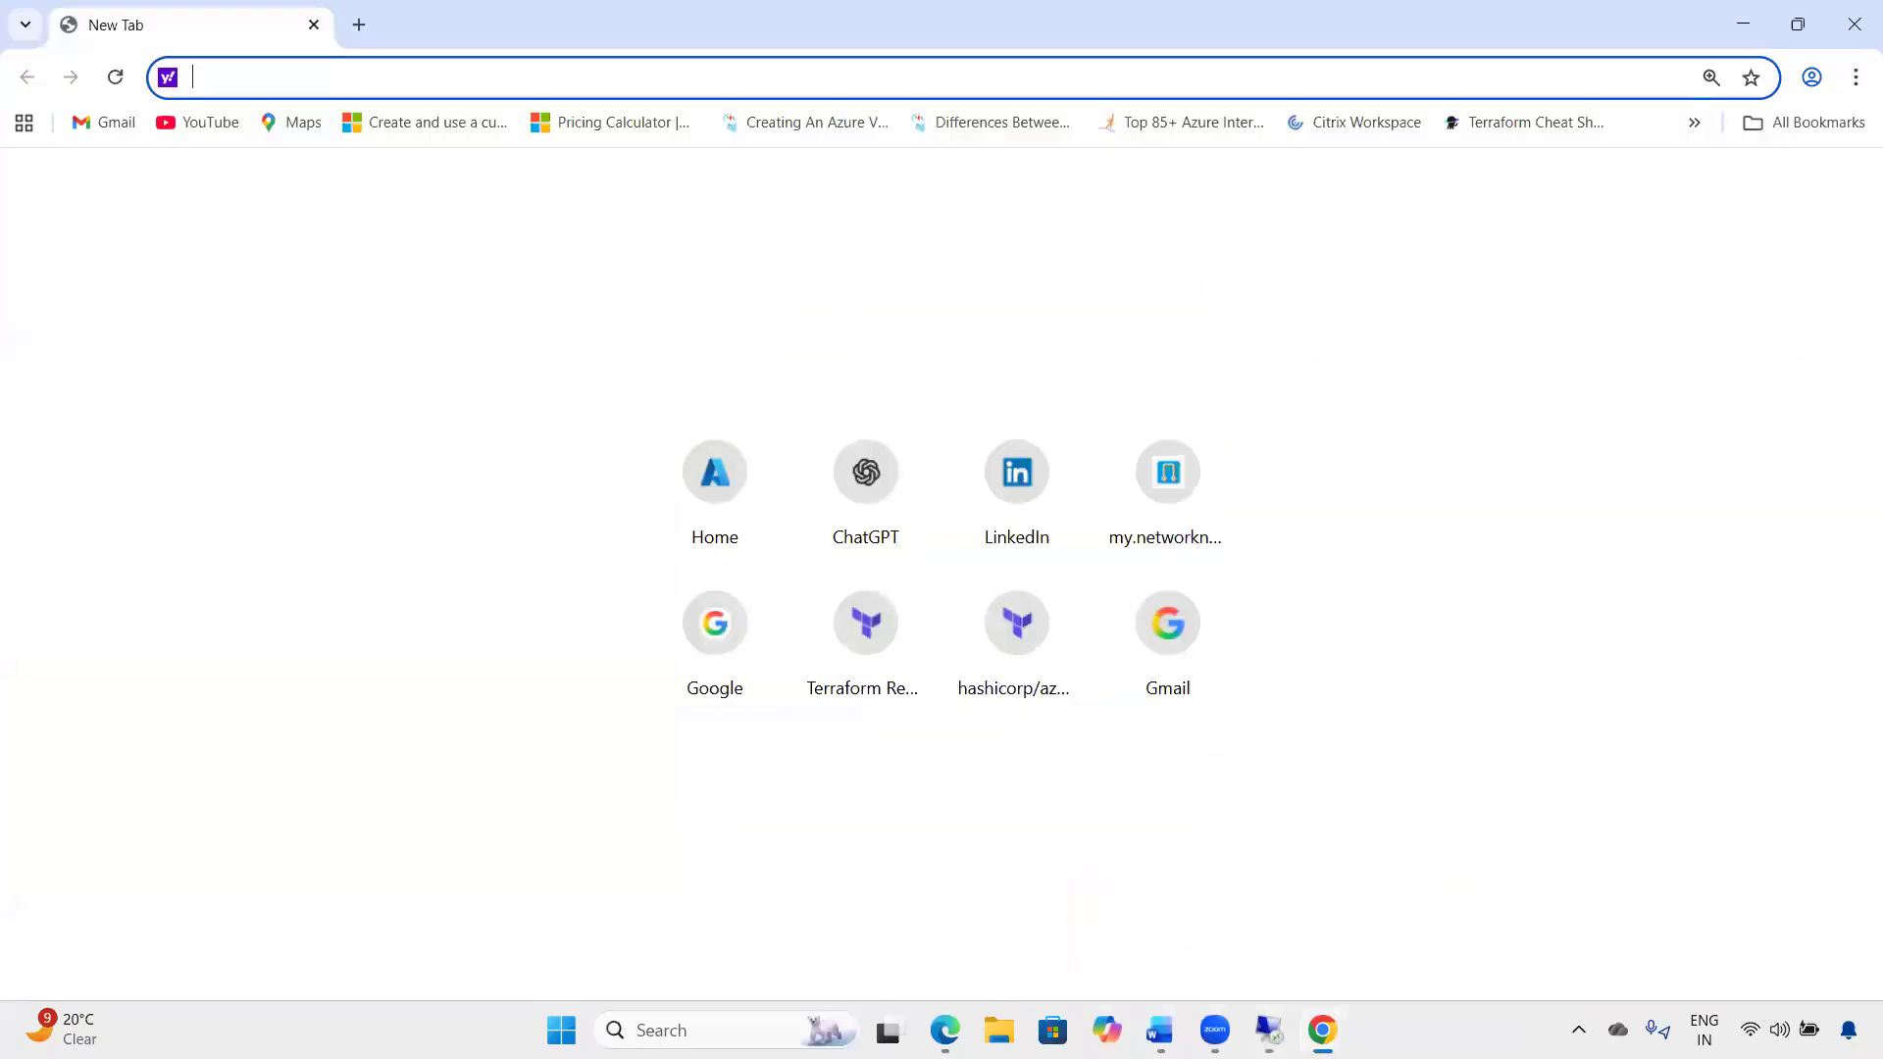
pyautogui.hotkey('alt', 'Tab')
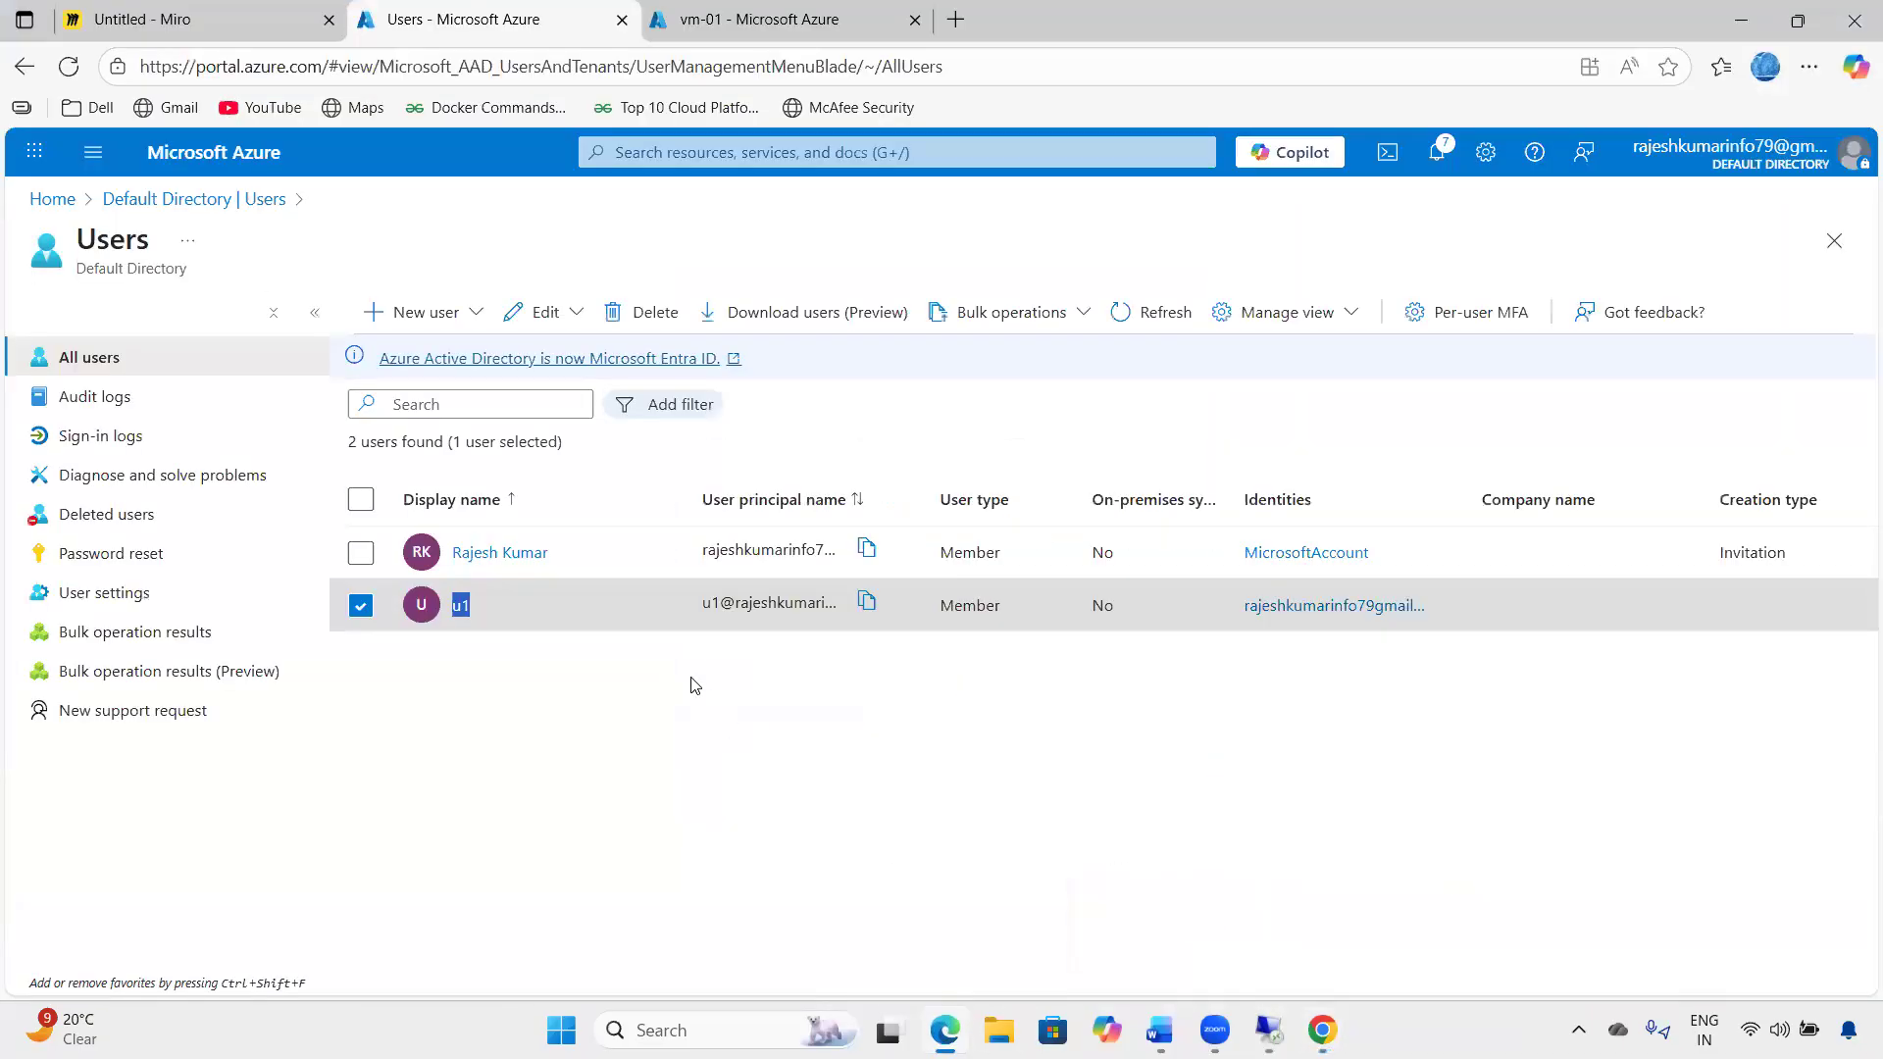
# Step: Copy u1's user principal name from the Default Directory users list
pyautogui.click(866, 613)
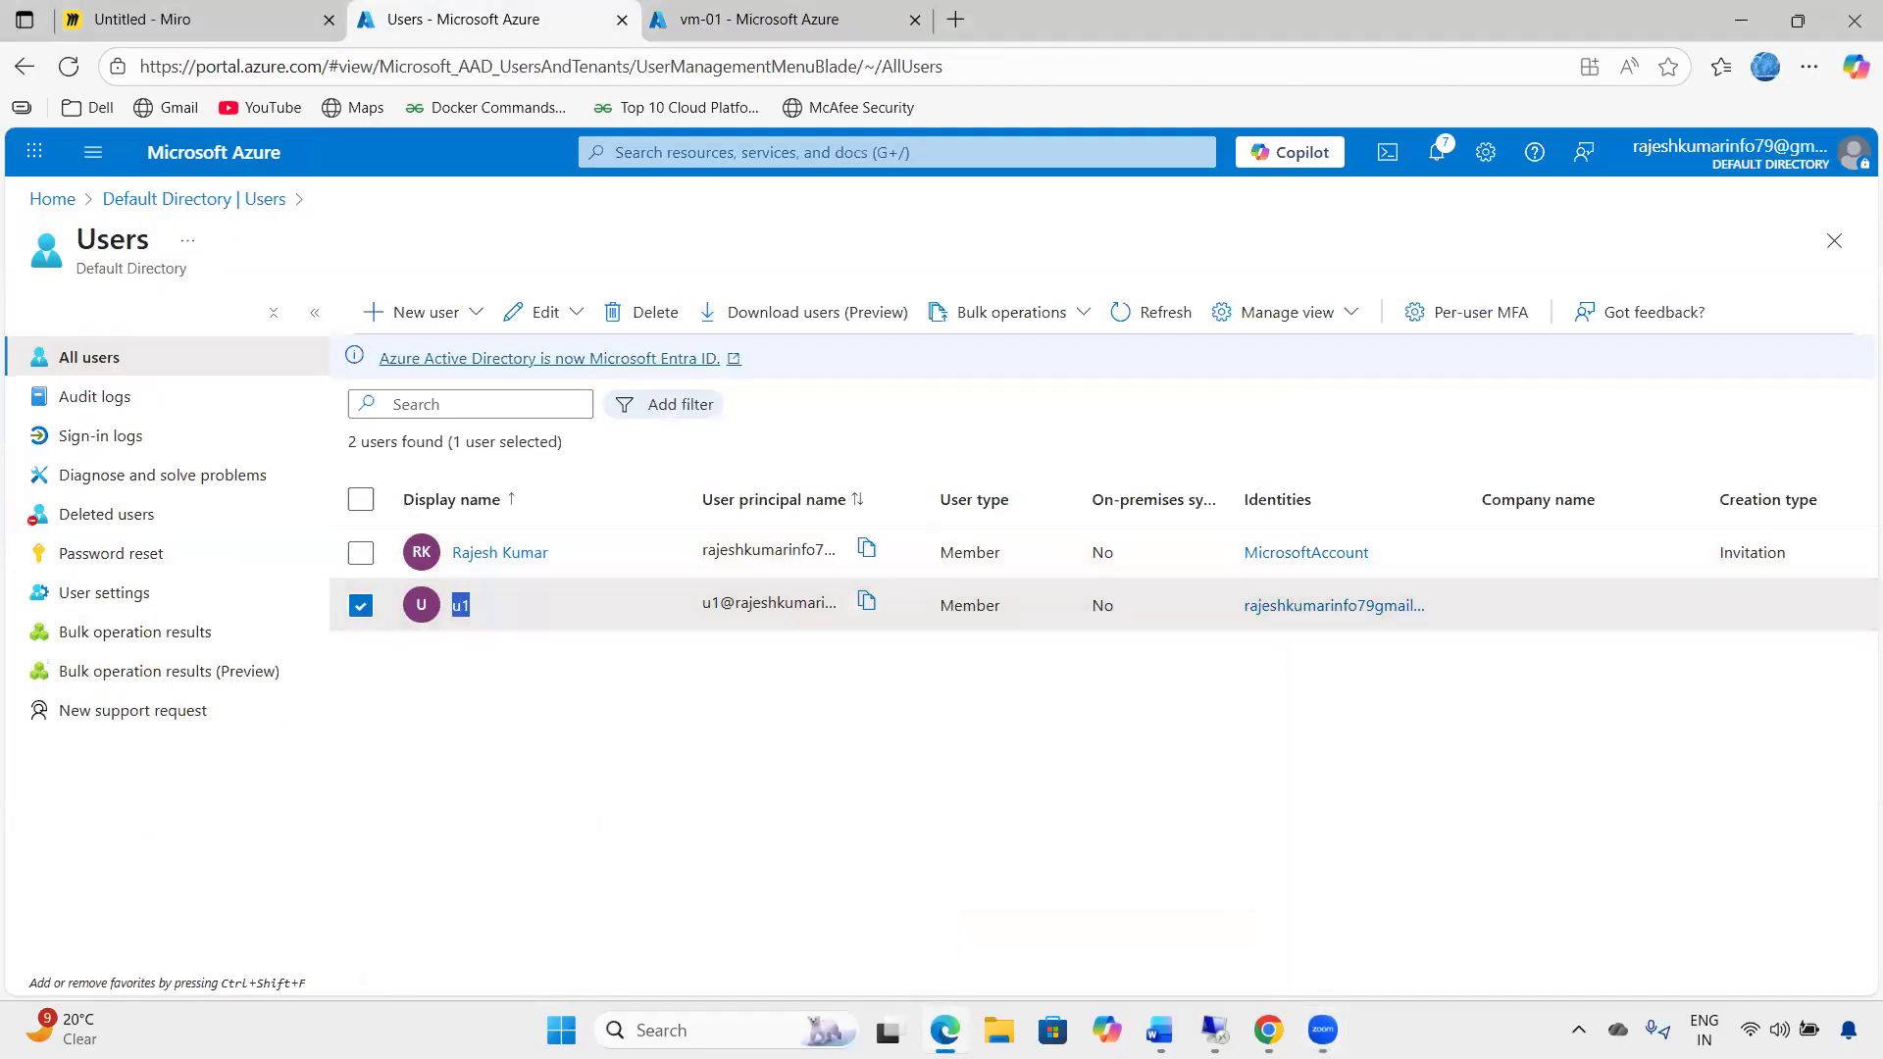
# Step: Sign in as u1 in the incognito window using the temporary password from the notes
pyautogui.click(1343, 892)
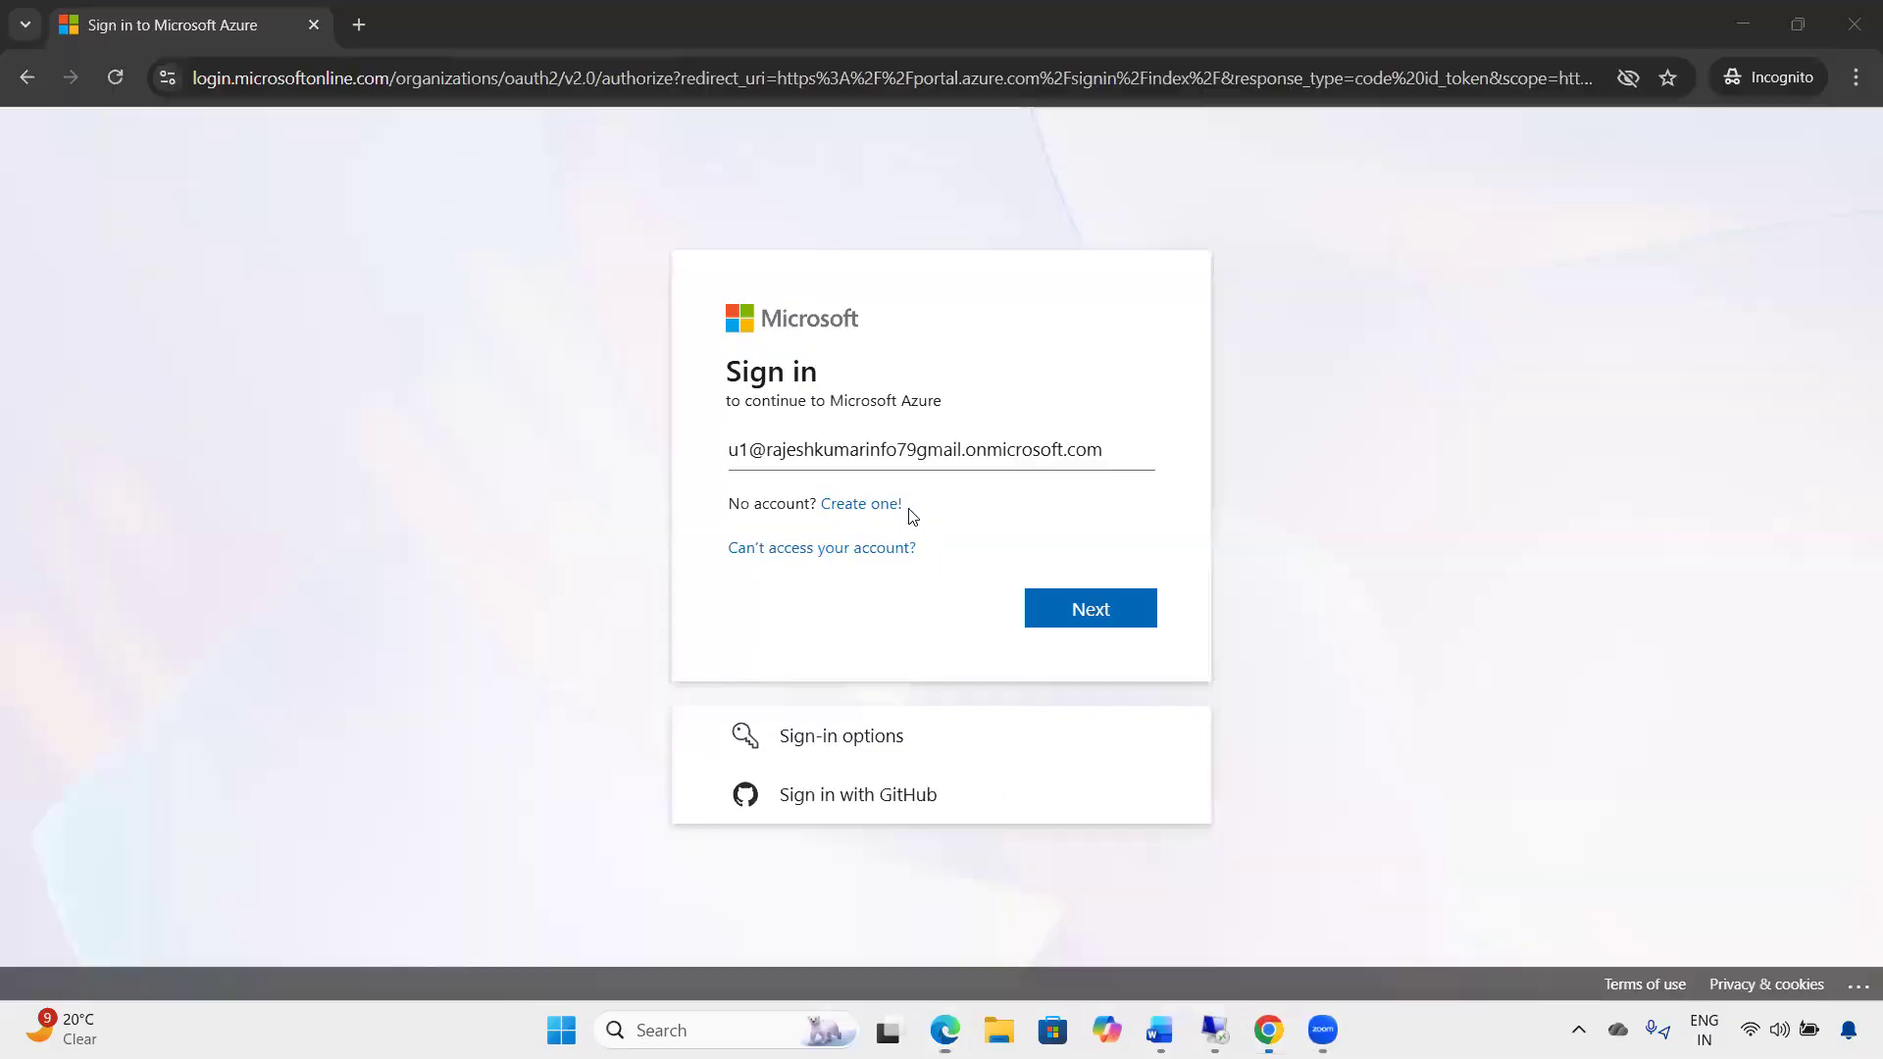
pyautogui.click(1105, 628)
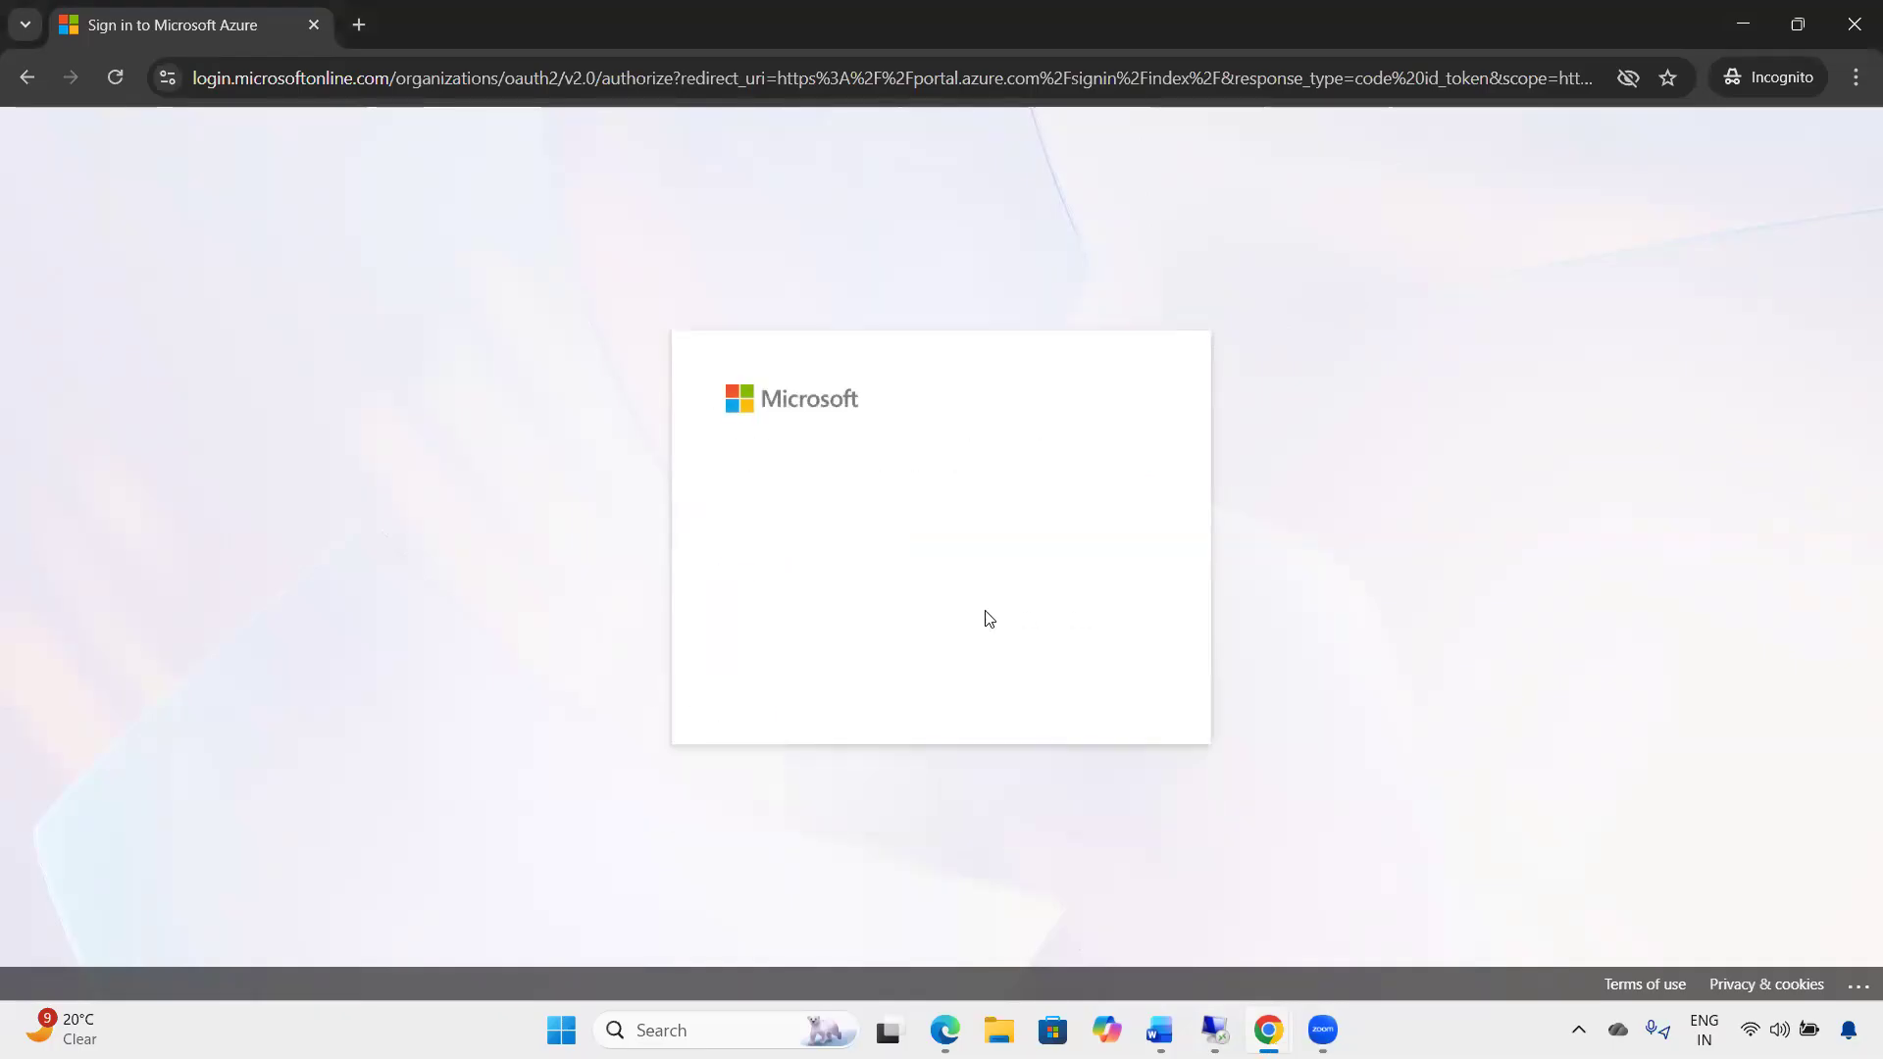
pyautogui.click(785, 555)
pyautogui.hotkey('alt', 'Tab')
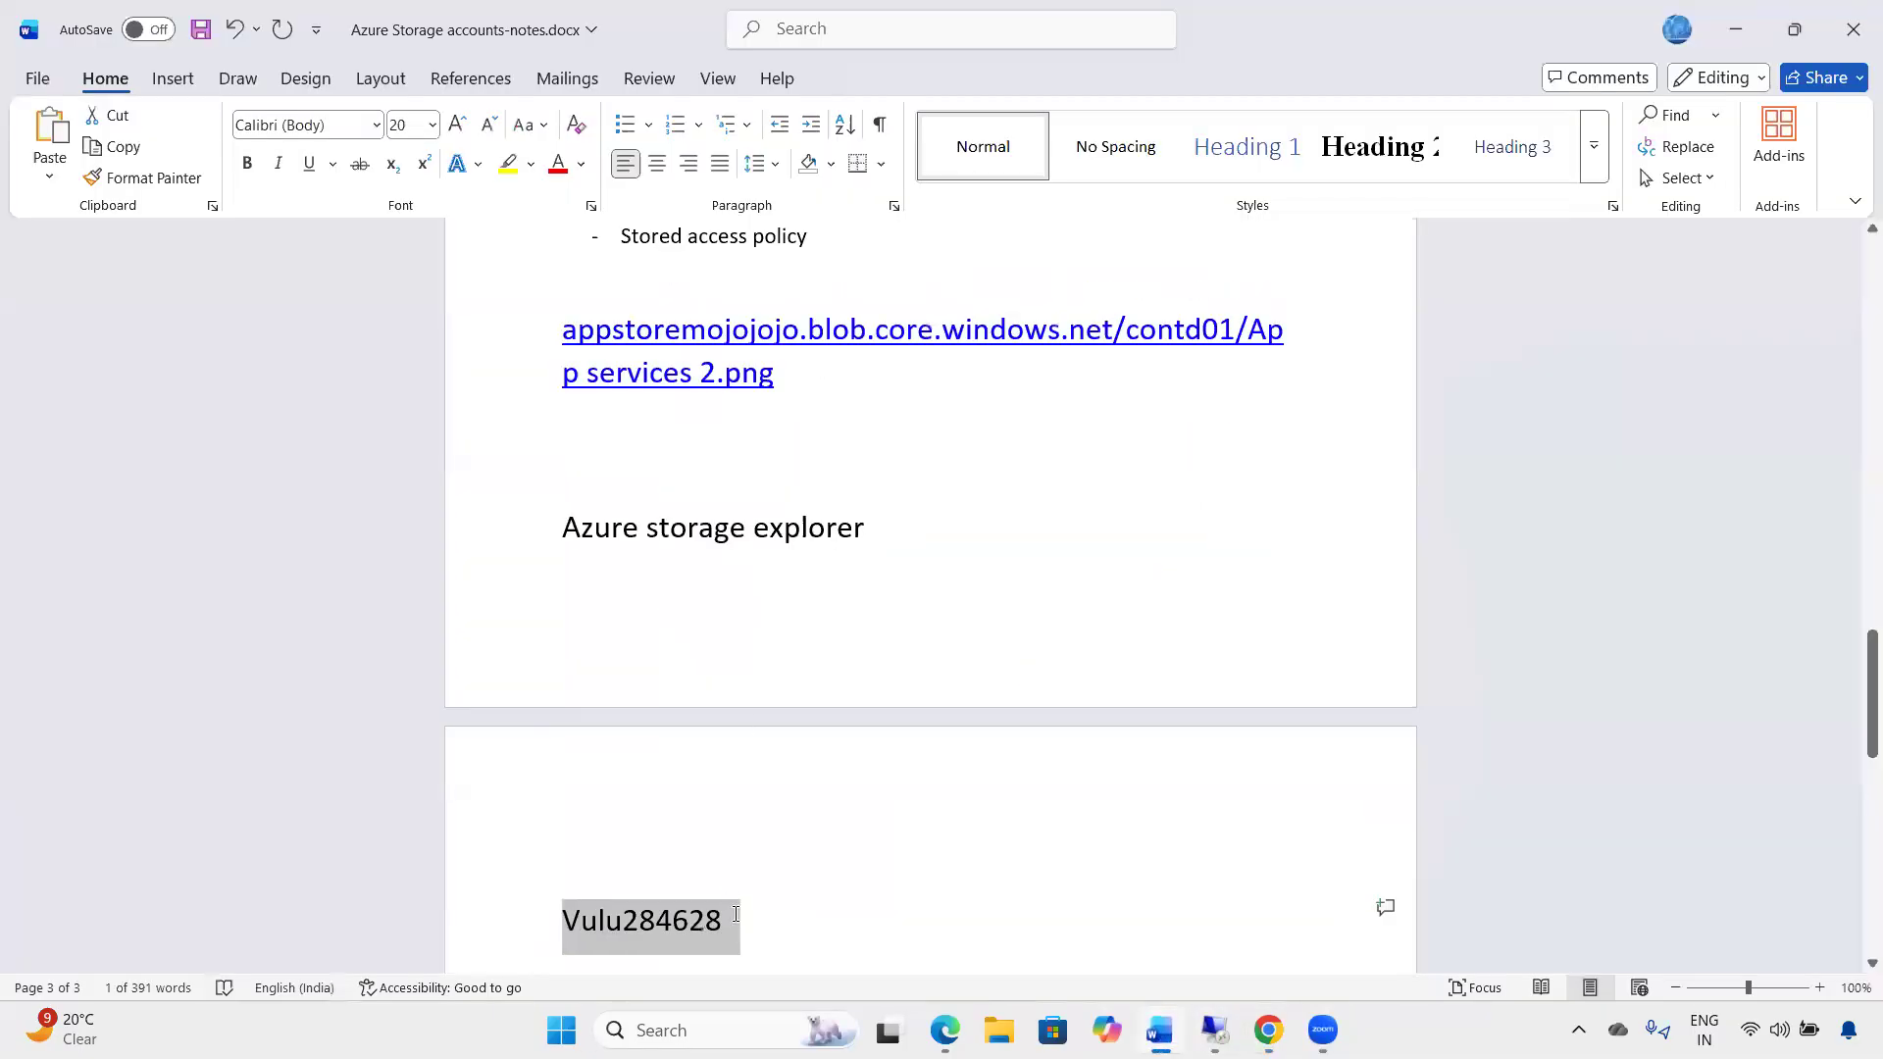
pyautogui.hotkey('alt', 'Tab')
pyautogui.hotkey('ctrl', 'v')
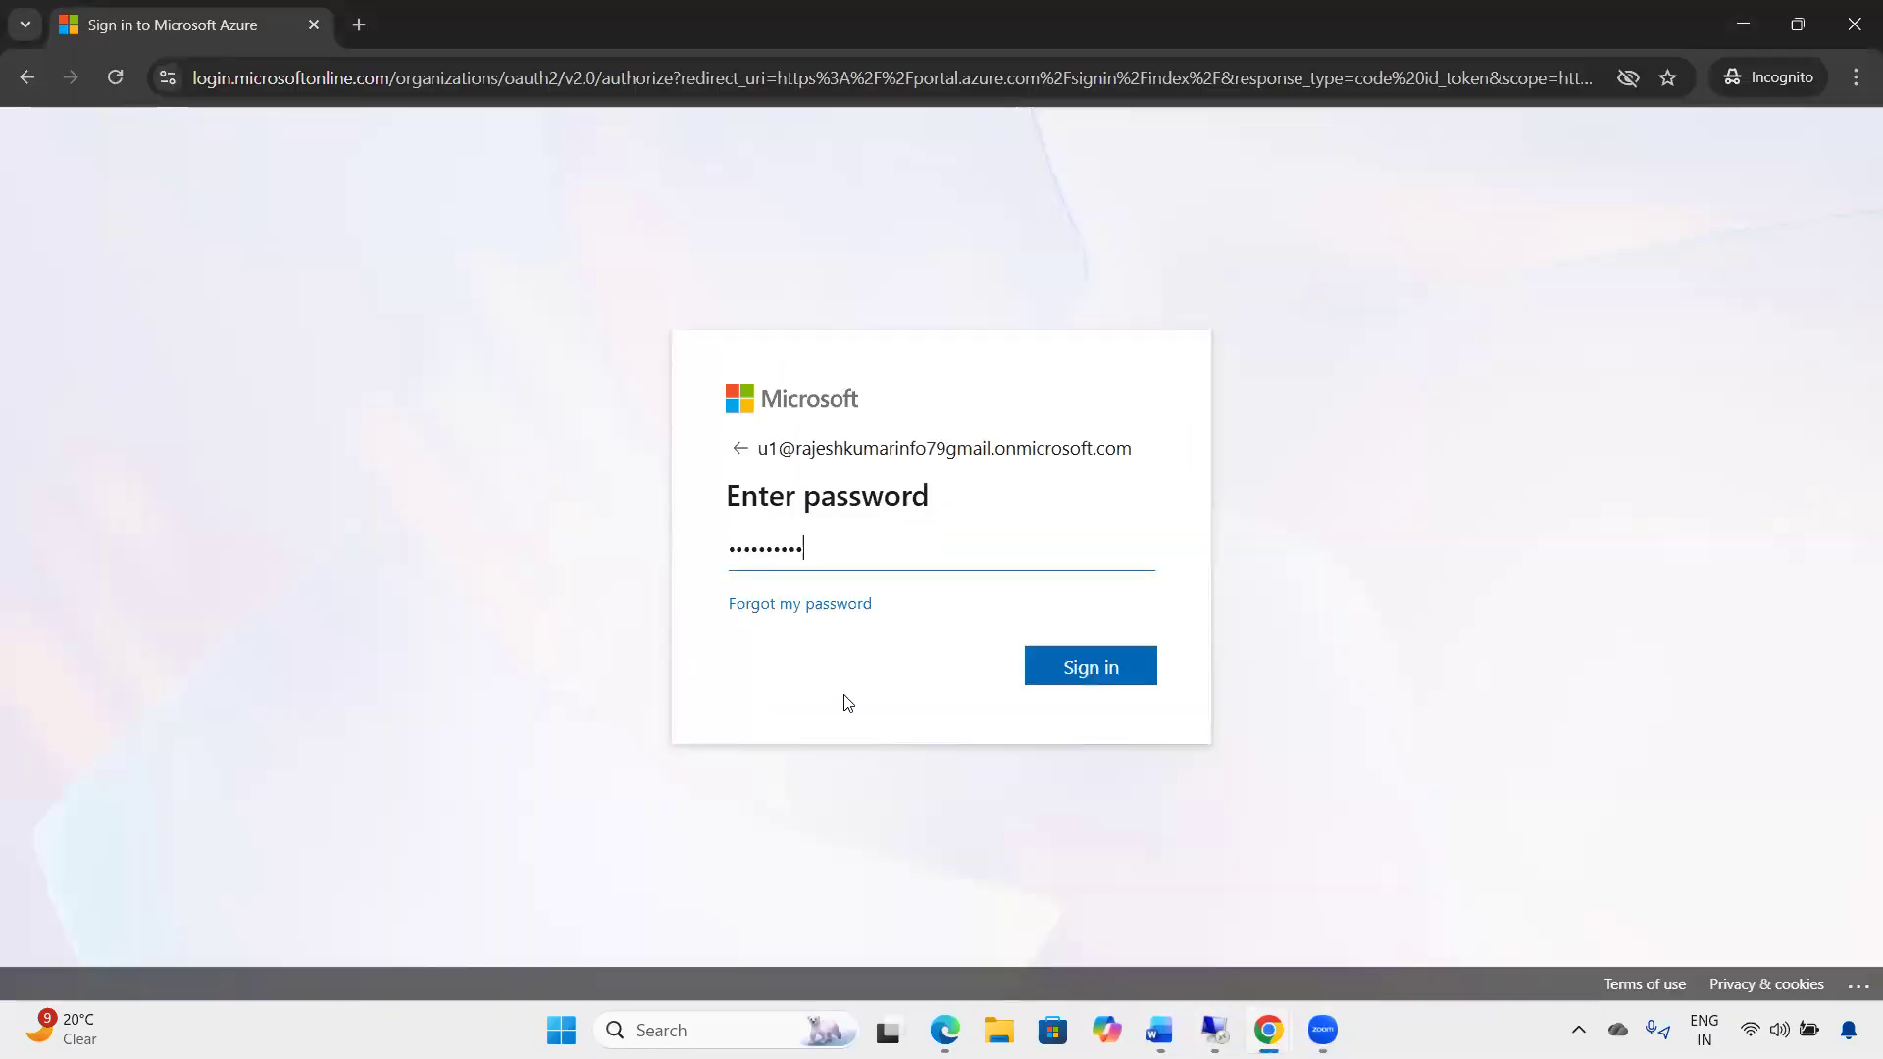
pyautogui.click(1072, 671)
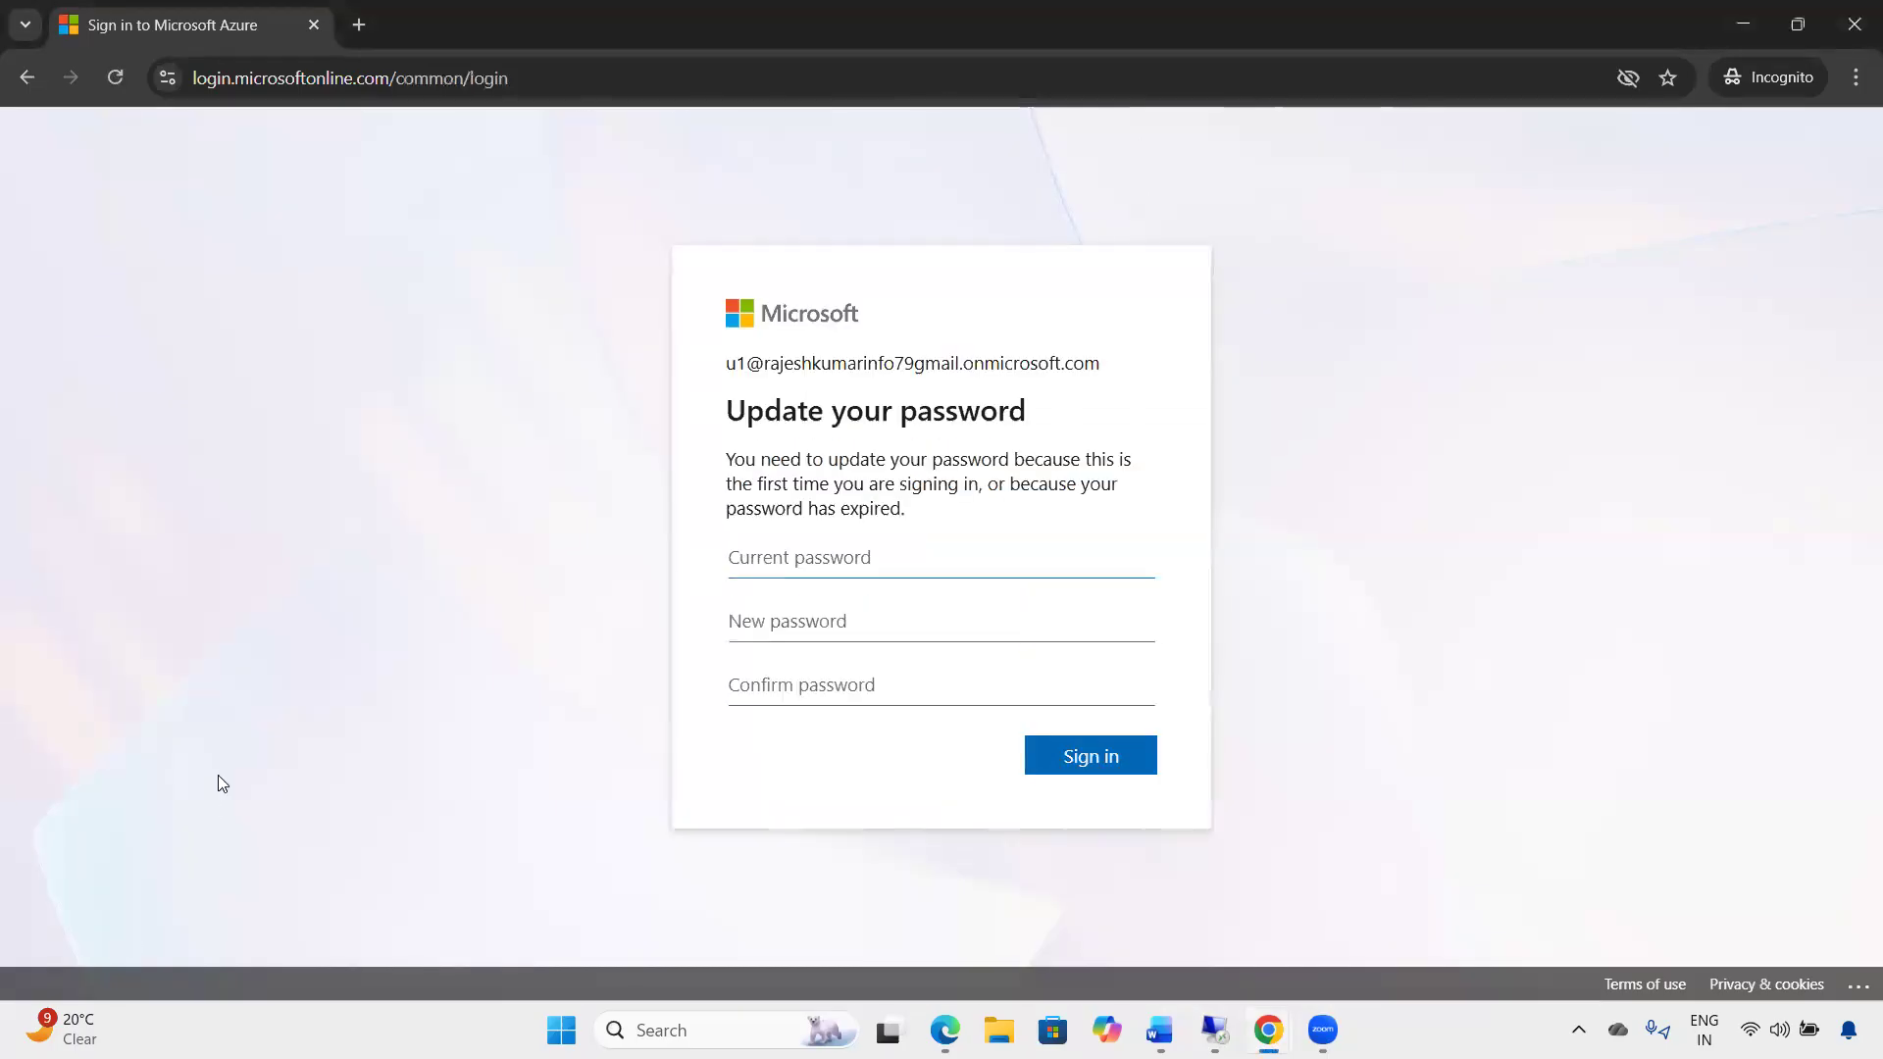
# Step: Replace the temporary password with a new one and begin extra verification setup
pyautogui.hotkey('ctrl', 'v')
pyautogui.press('Tab')
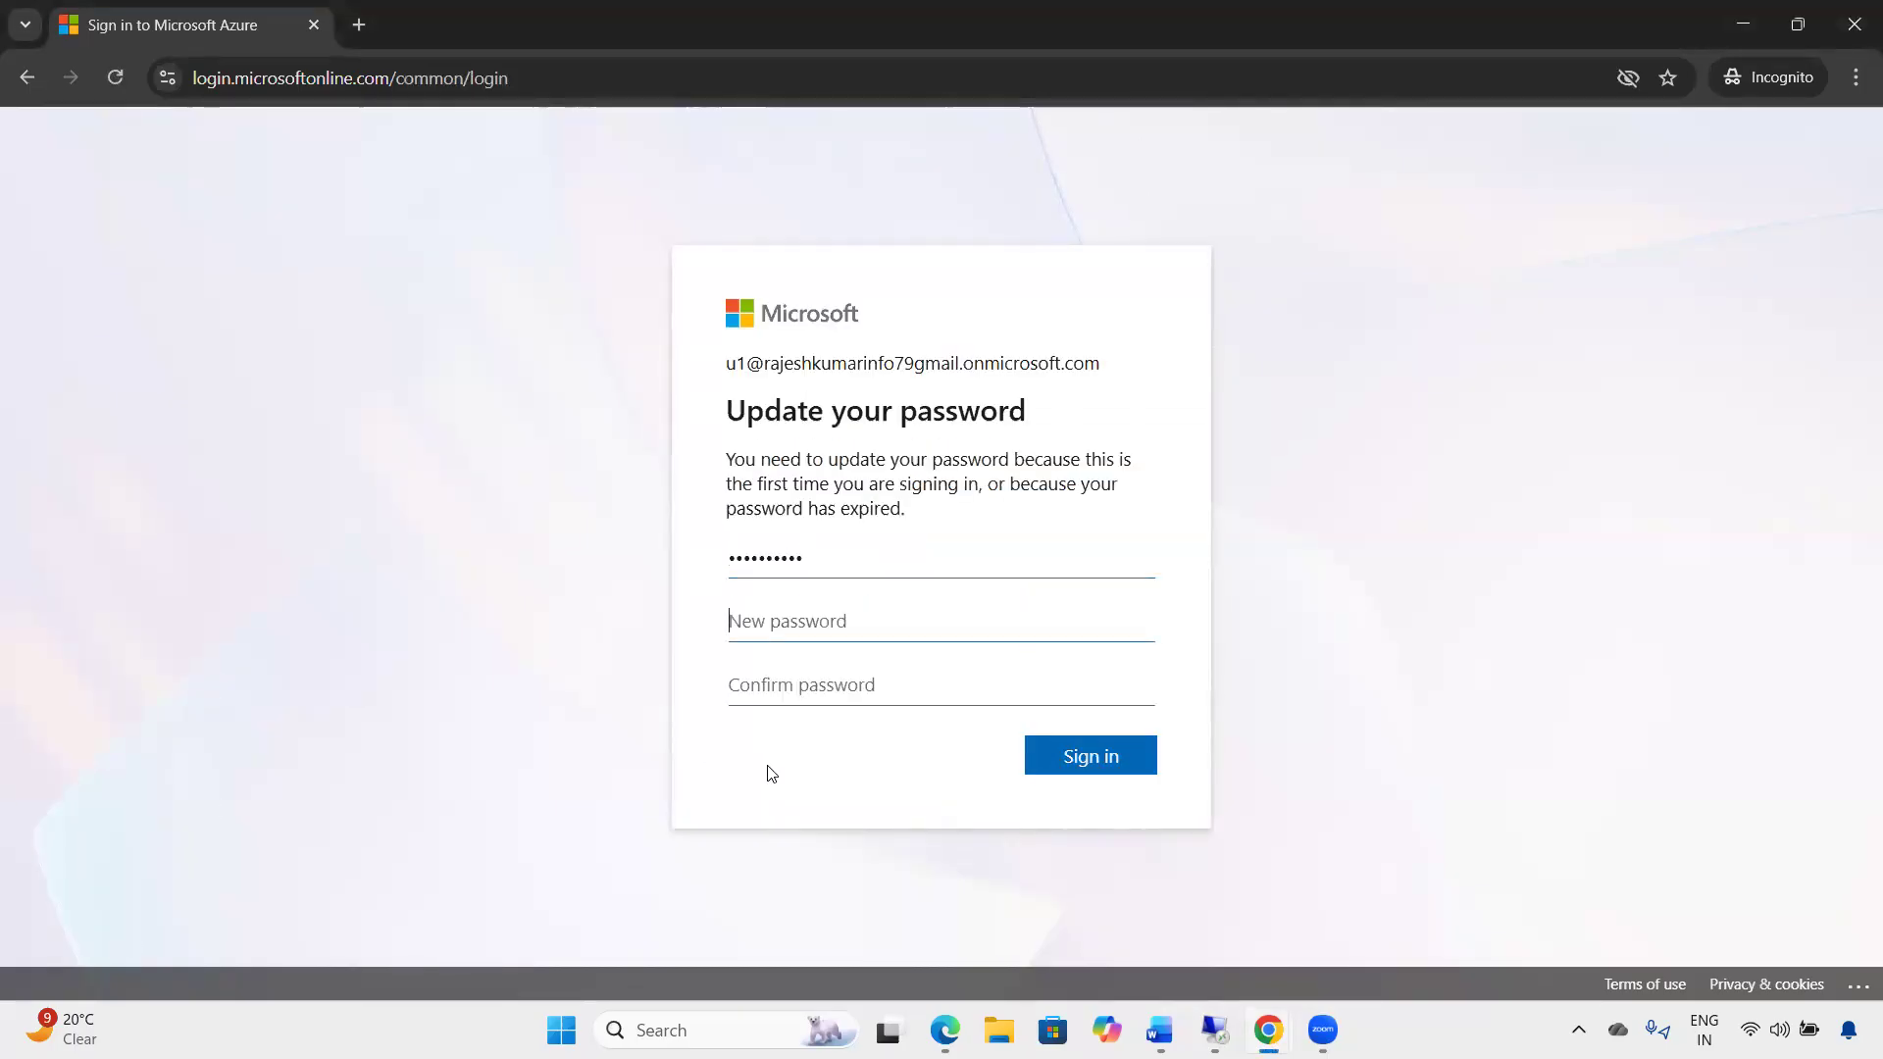
pyautogui.hotkey('ctrl', 'v')
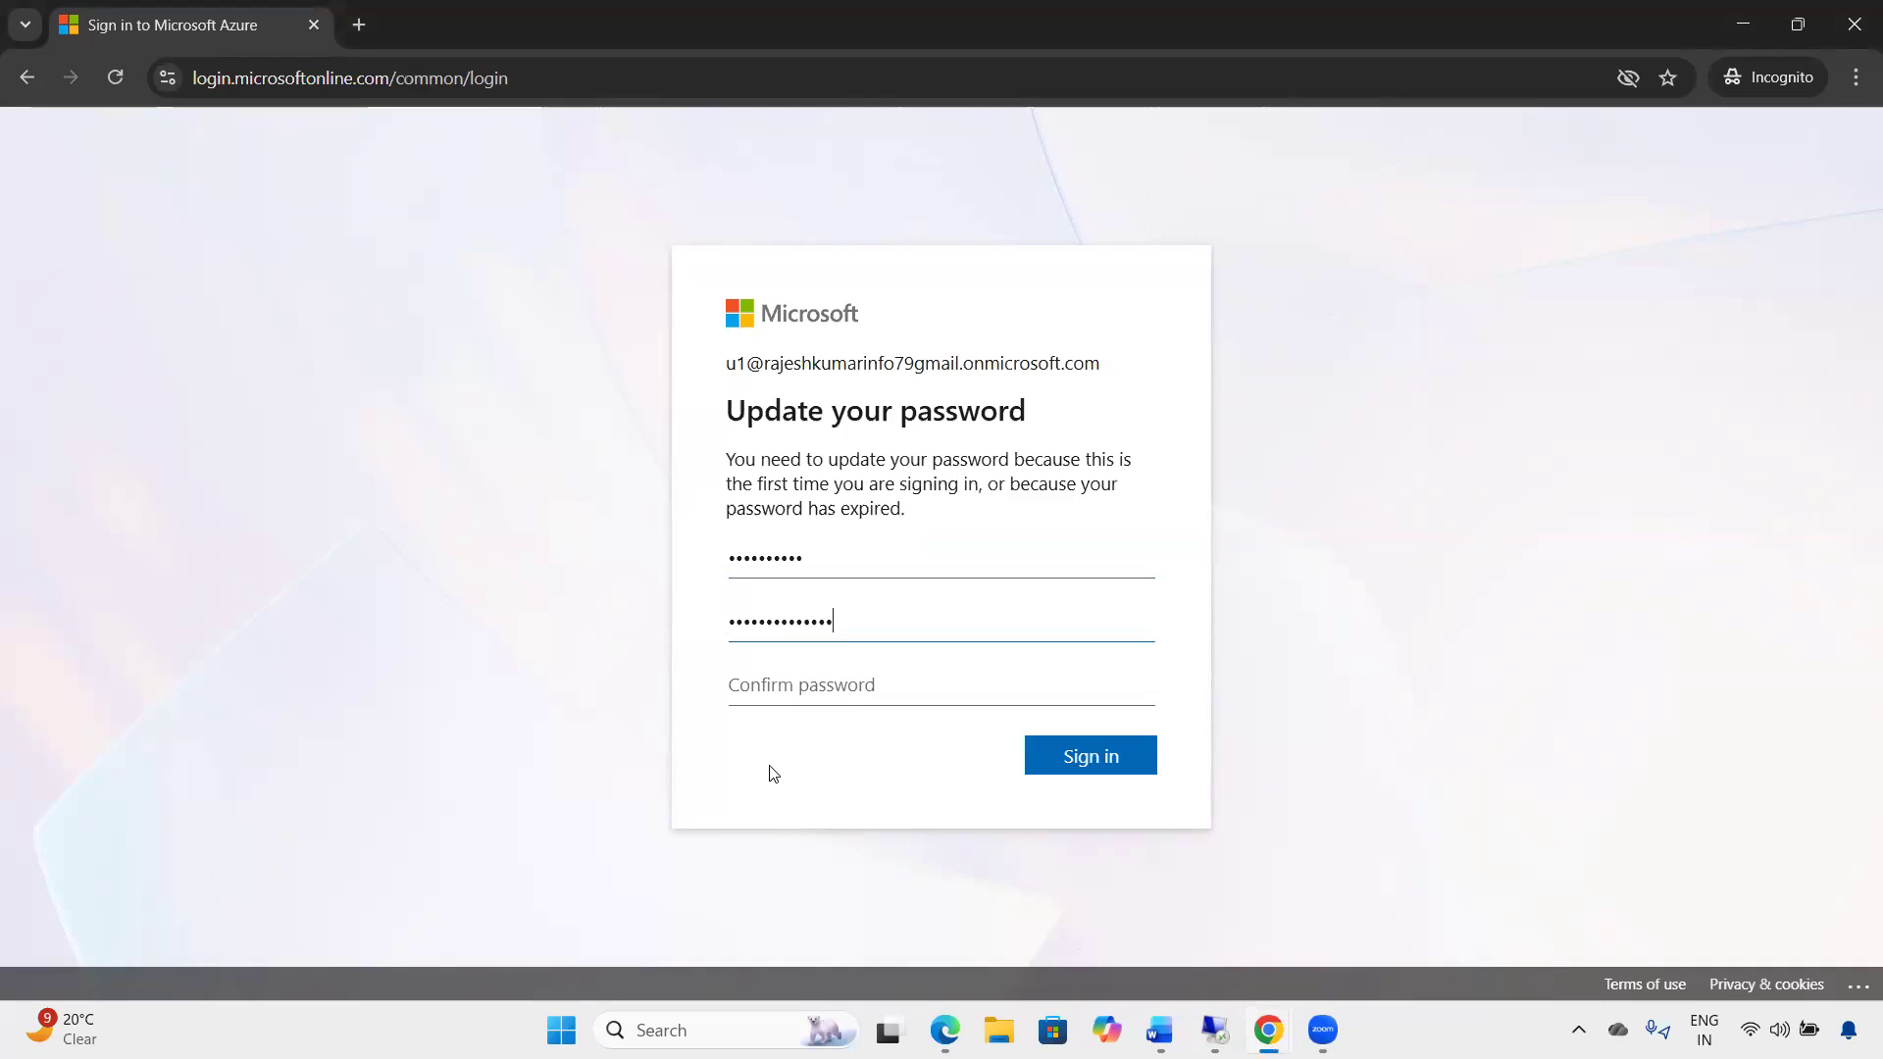
pyautogui.press('Tab')
pyautogui.hotkey('ctrl', 'v')
pyautogui.click(1094, 751)
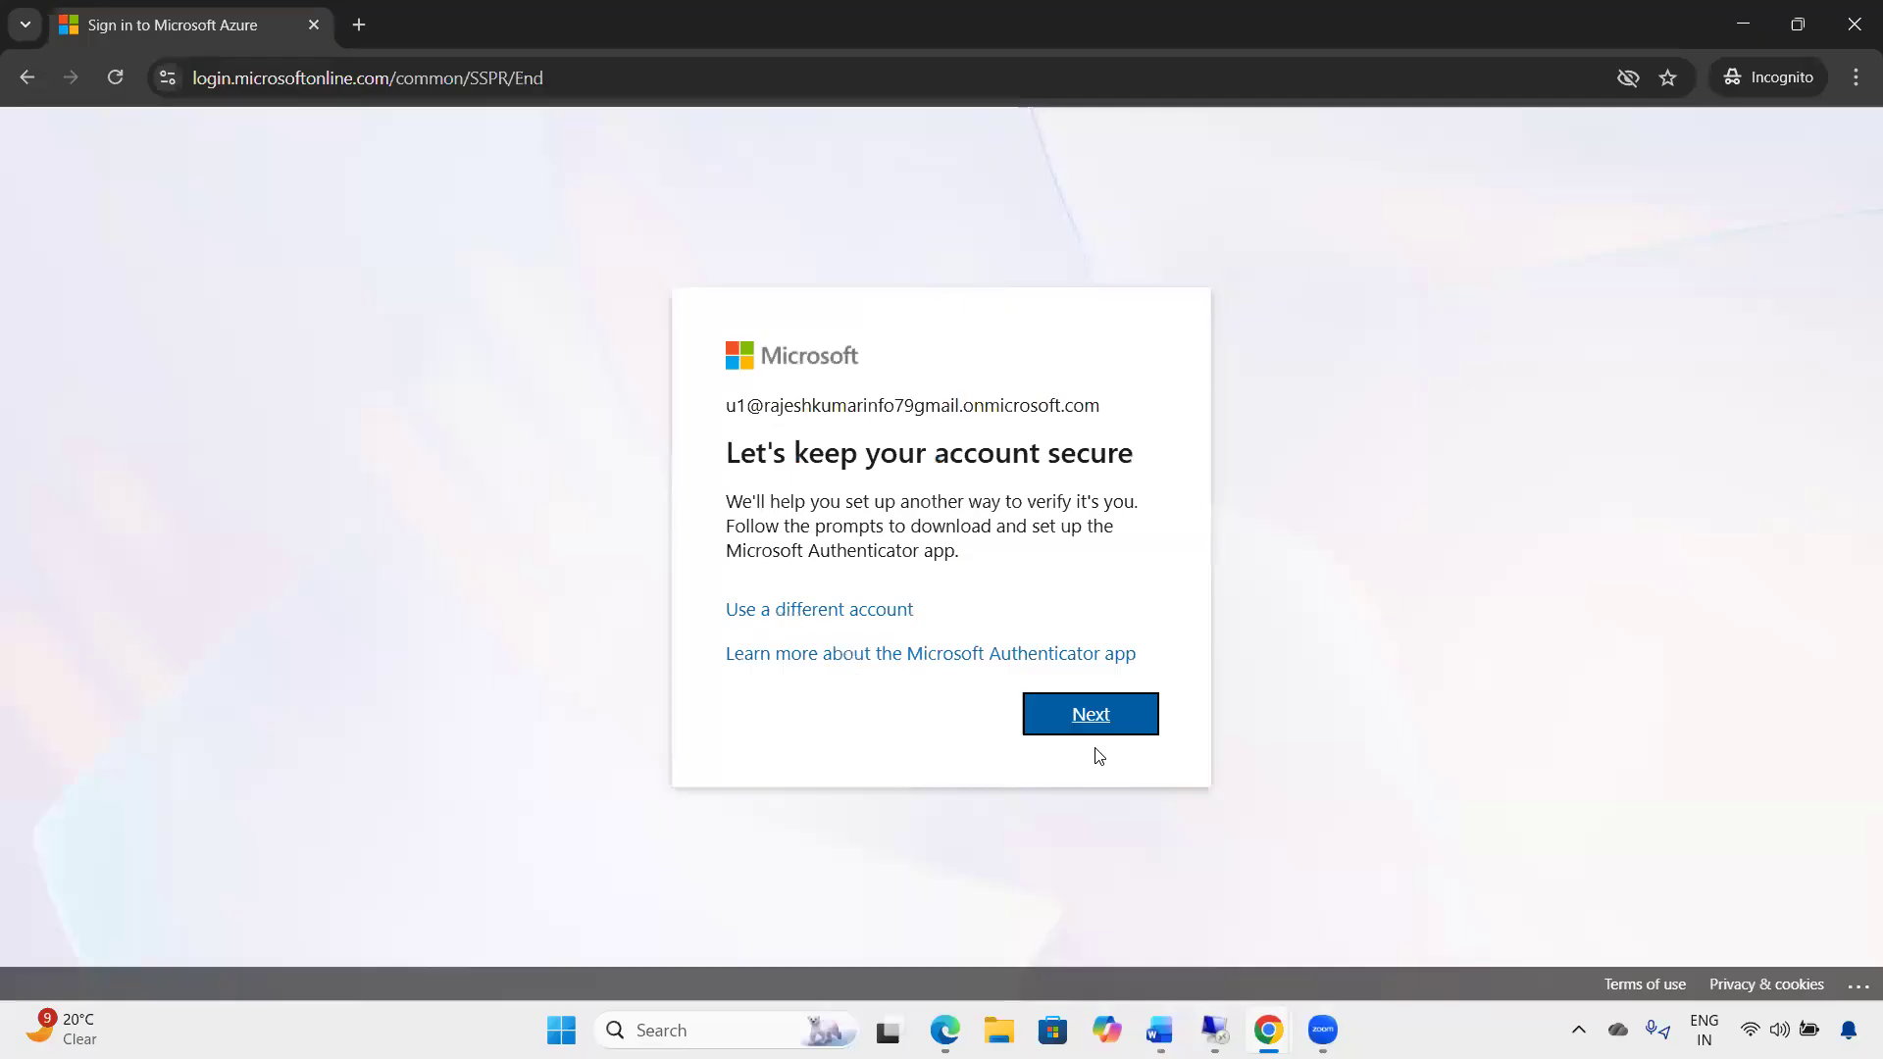
pyautogui.click(1113, 714)
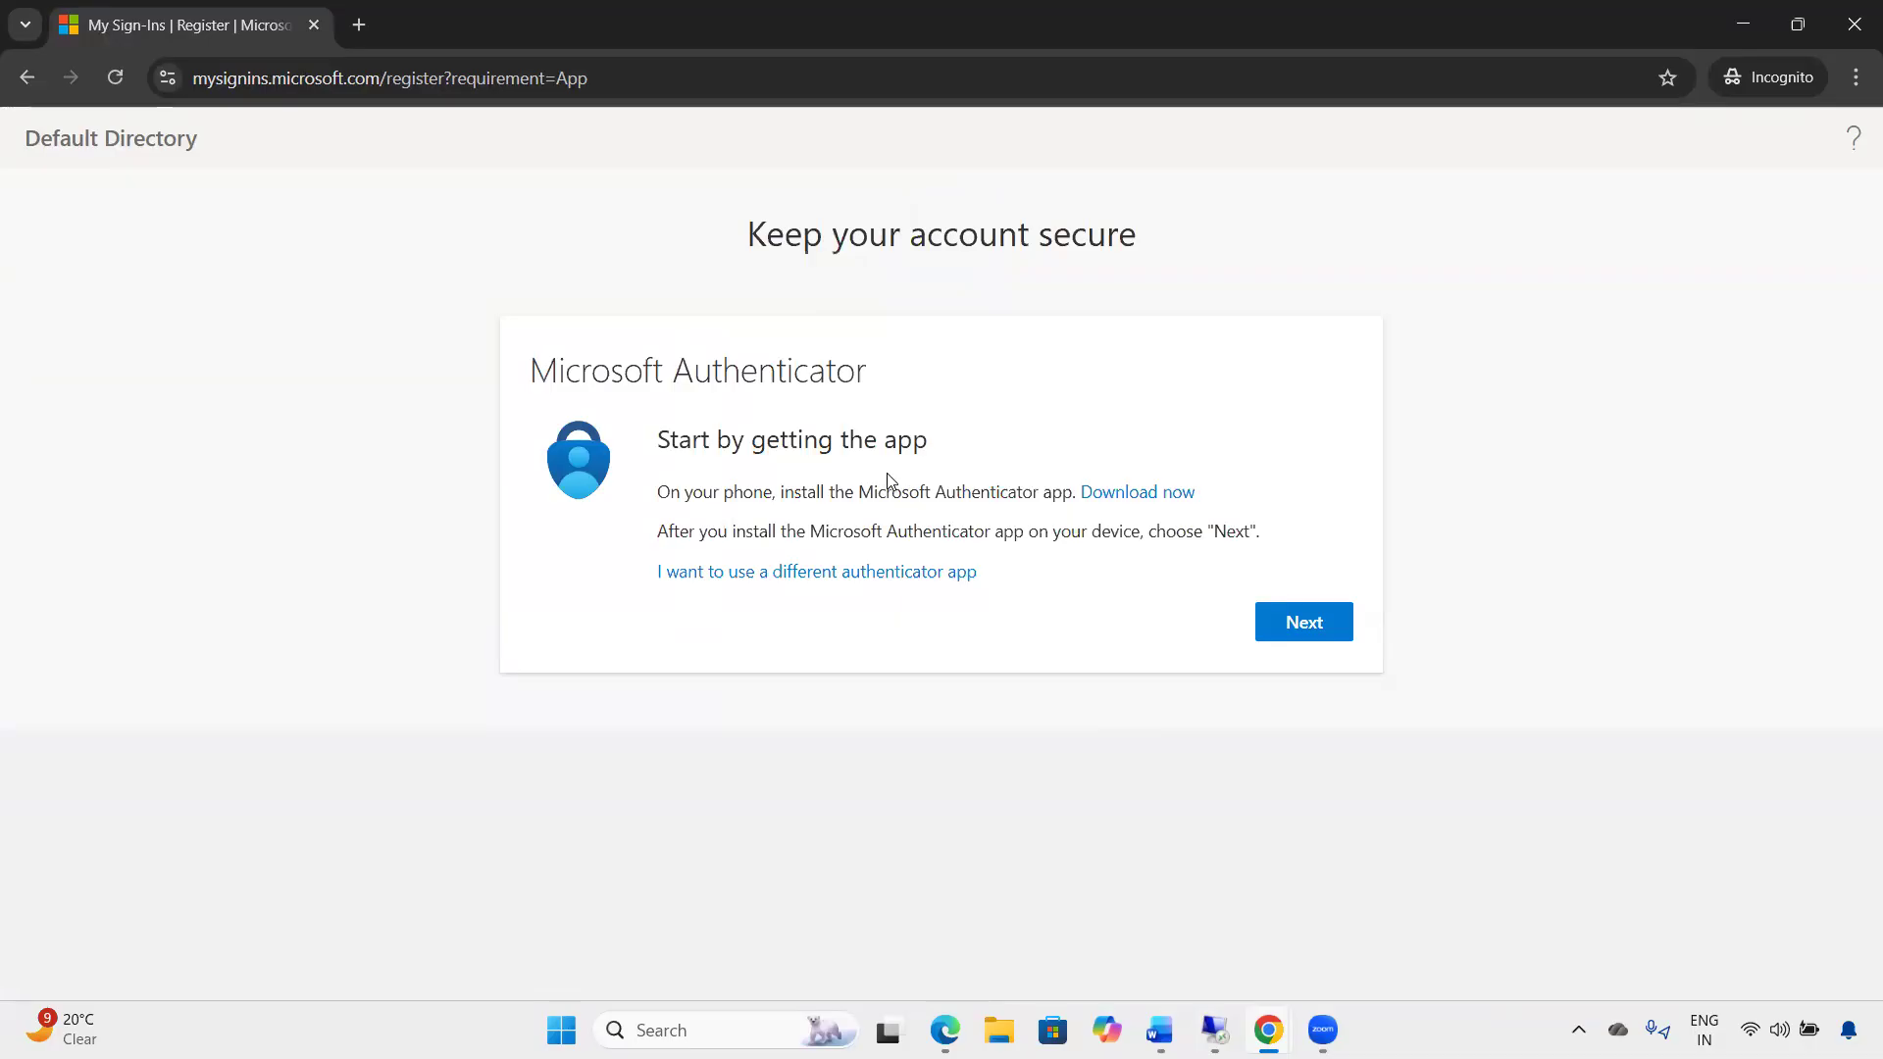
# Step: Register Microsoft Authenticator by scanning the QR code and approving test number 62
pyautogui.moveTo(610, 371); pyautogui.dragTo(931, 373)
pyautogui.click(1294, 624)
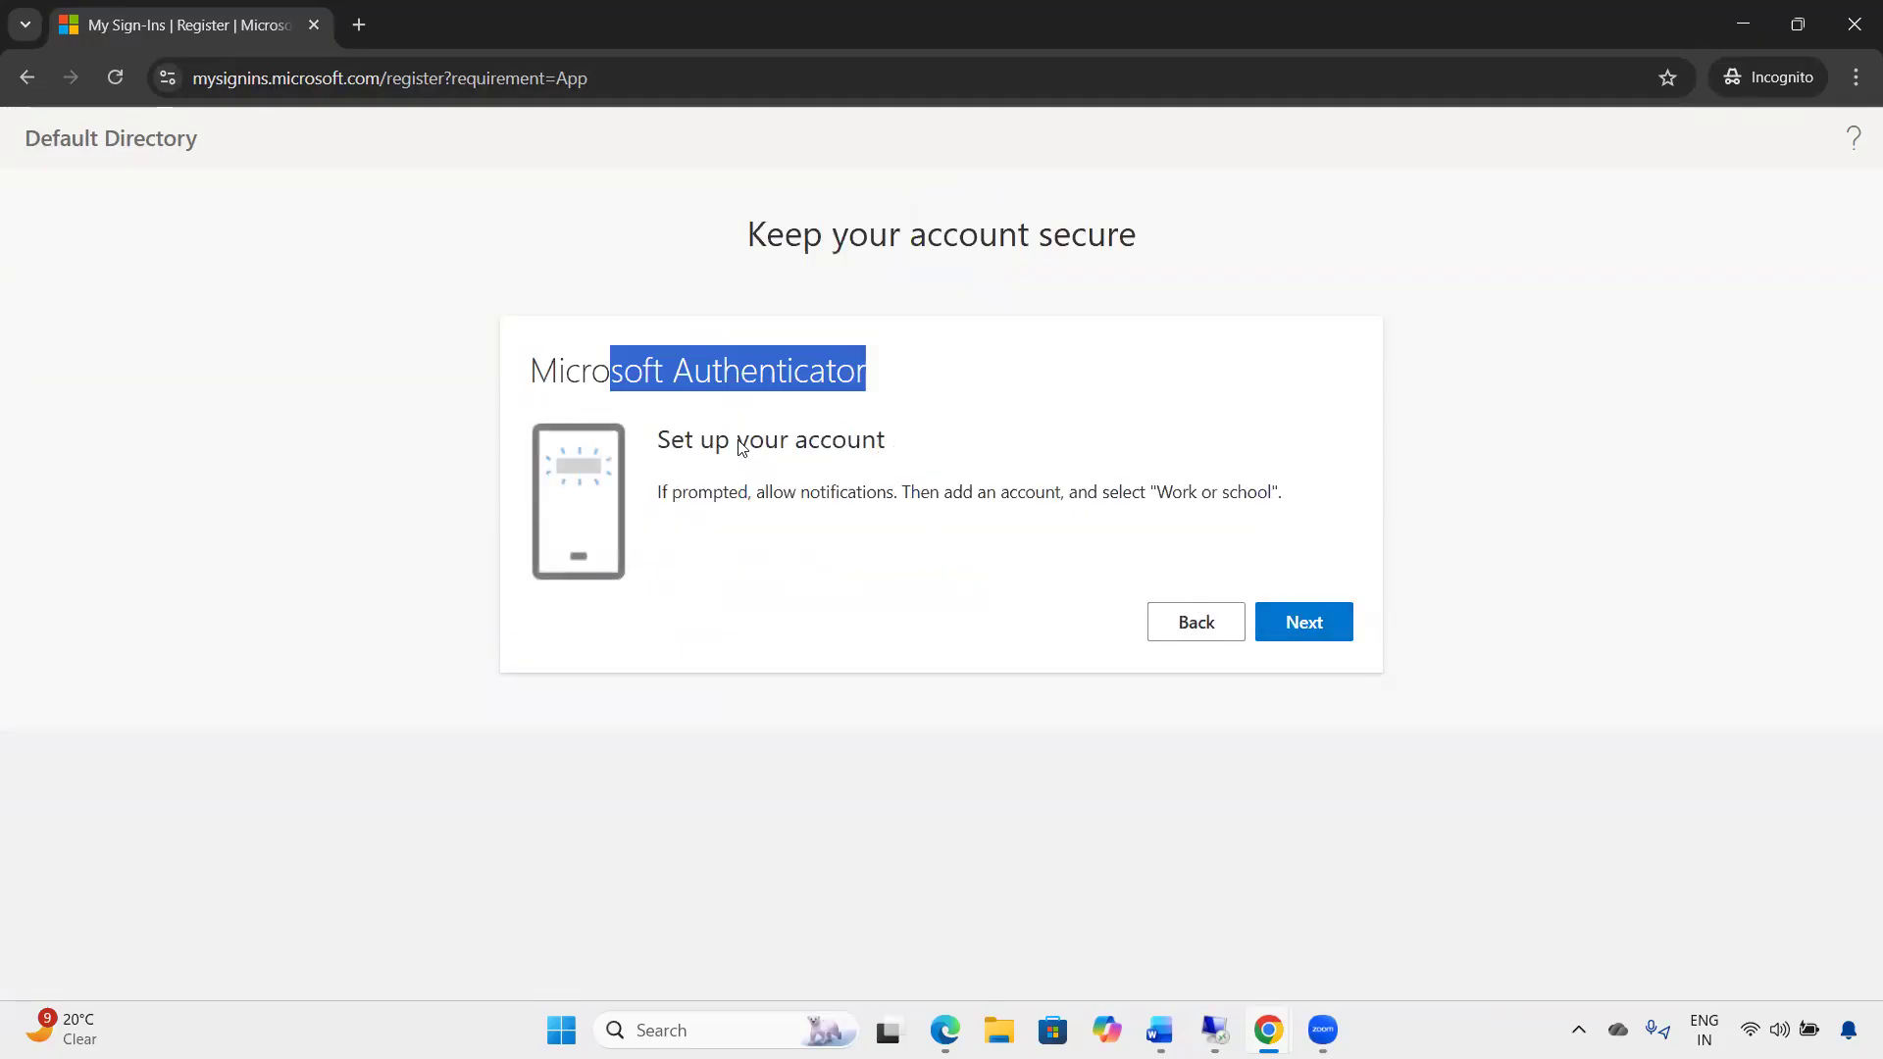
pyautogui.moveTo(717, 440); pyautogui.dragTo(888, 441)
pyautogui.click(1307, 619)
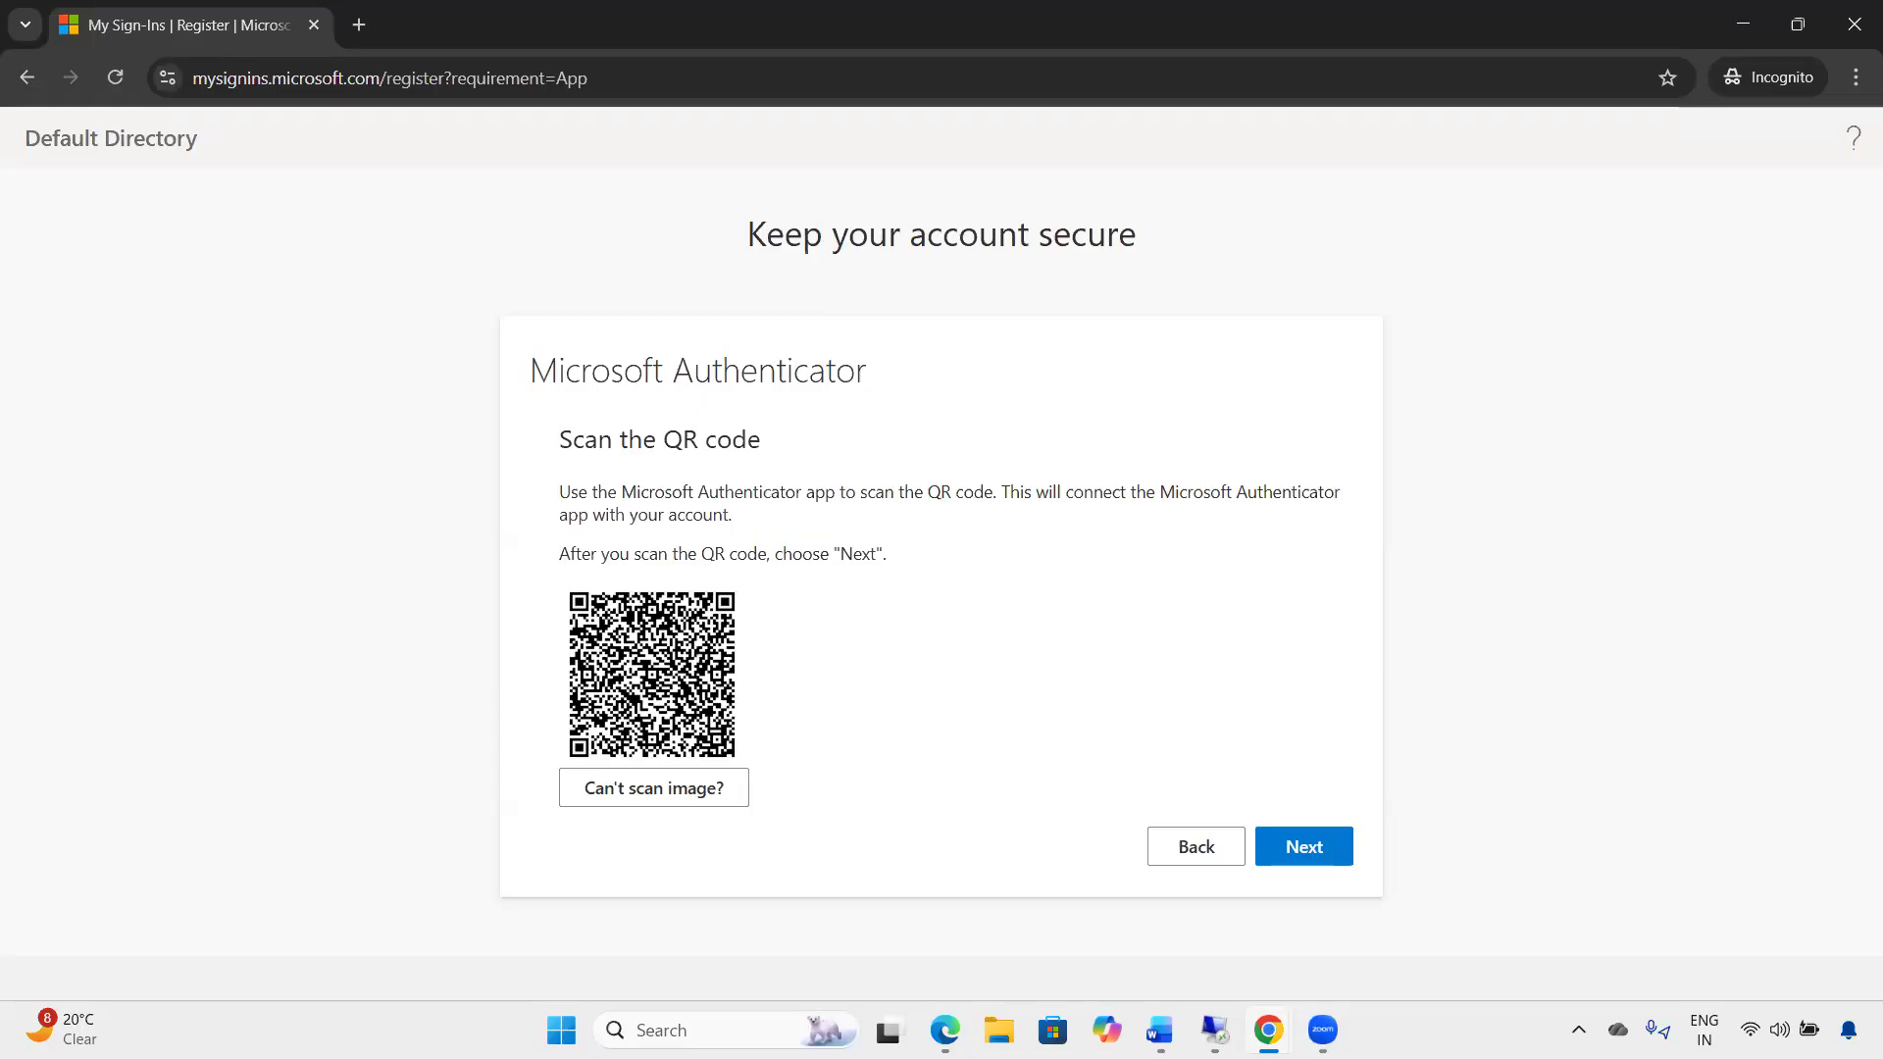
pyautogui.click(1332, 848)
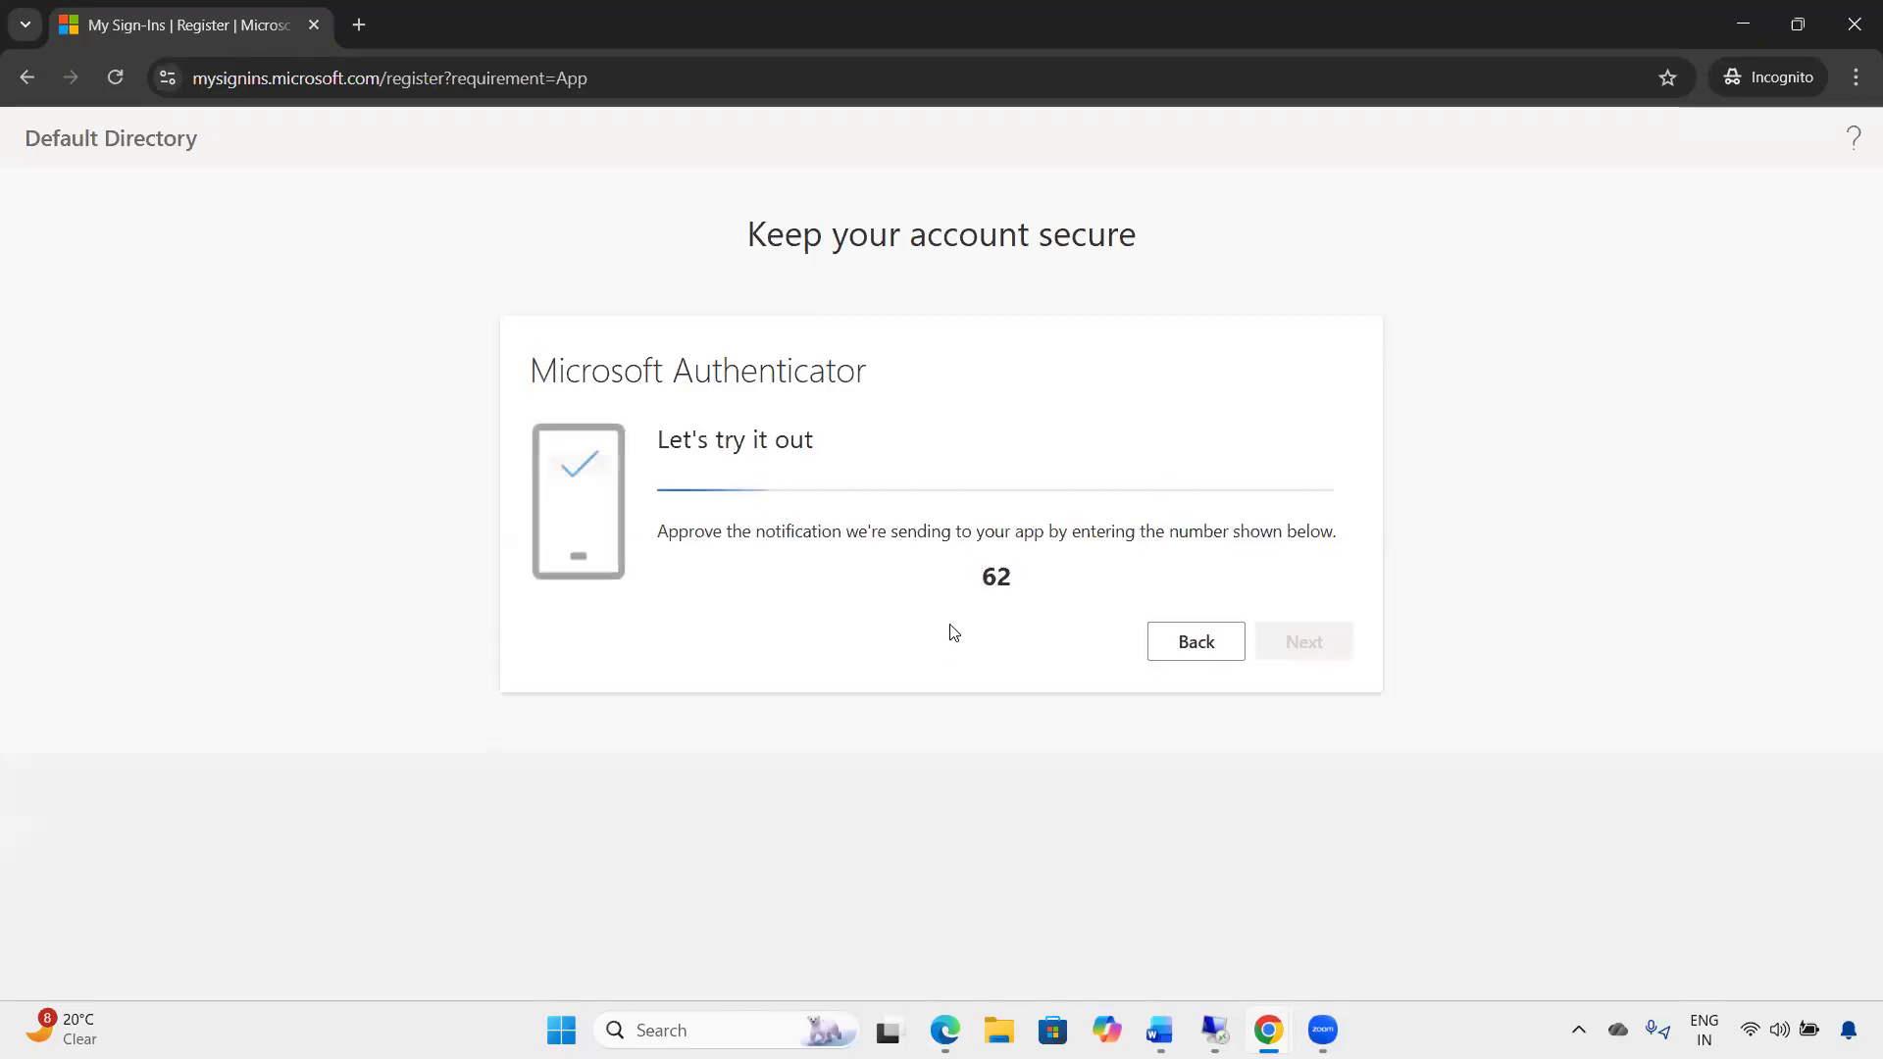
pyautogui.moveTo(971, 578); pyautogui.dragTo(1056, 587)
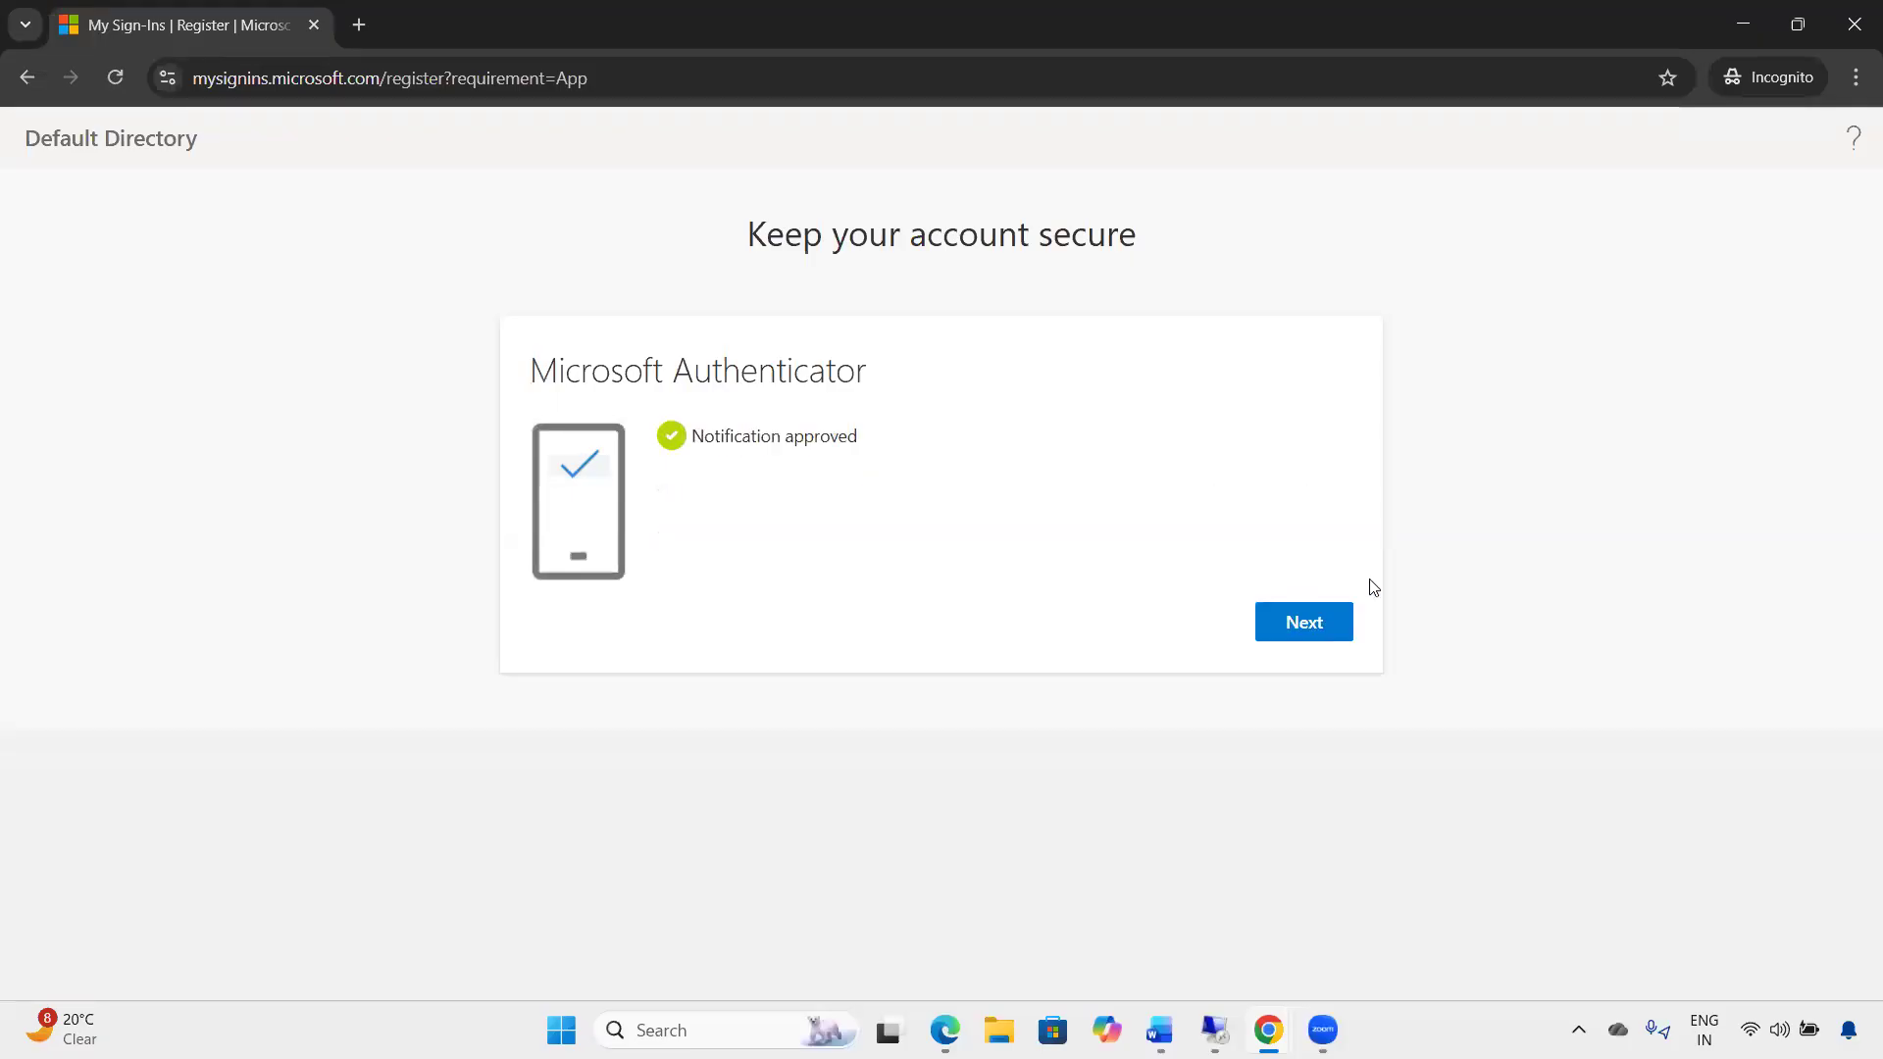
pyautogui.click(1321, 618)
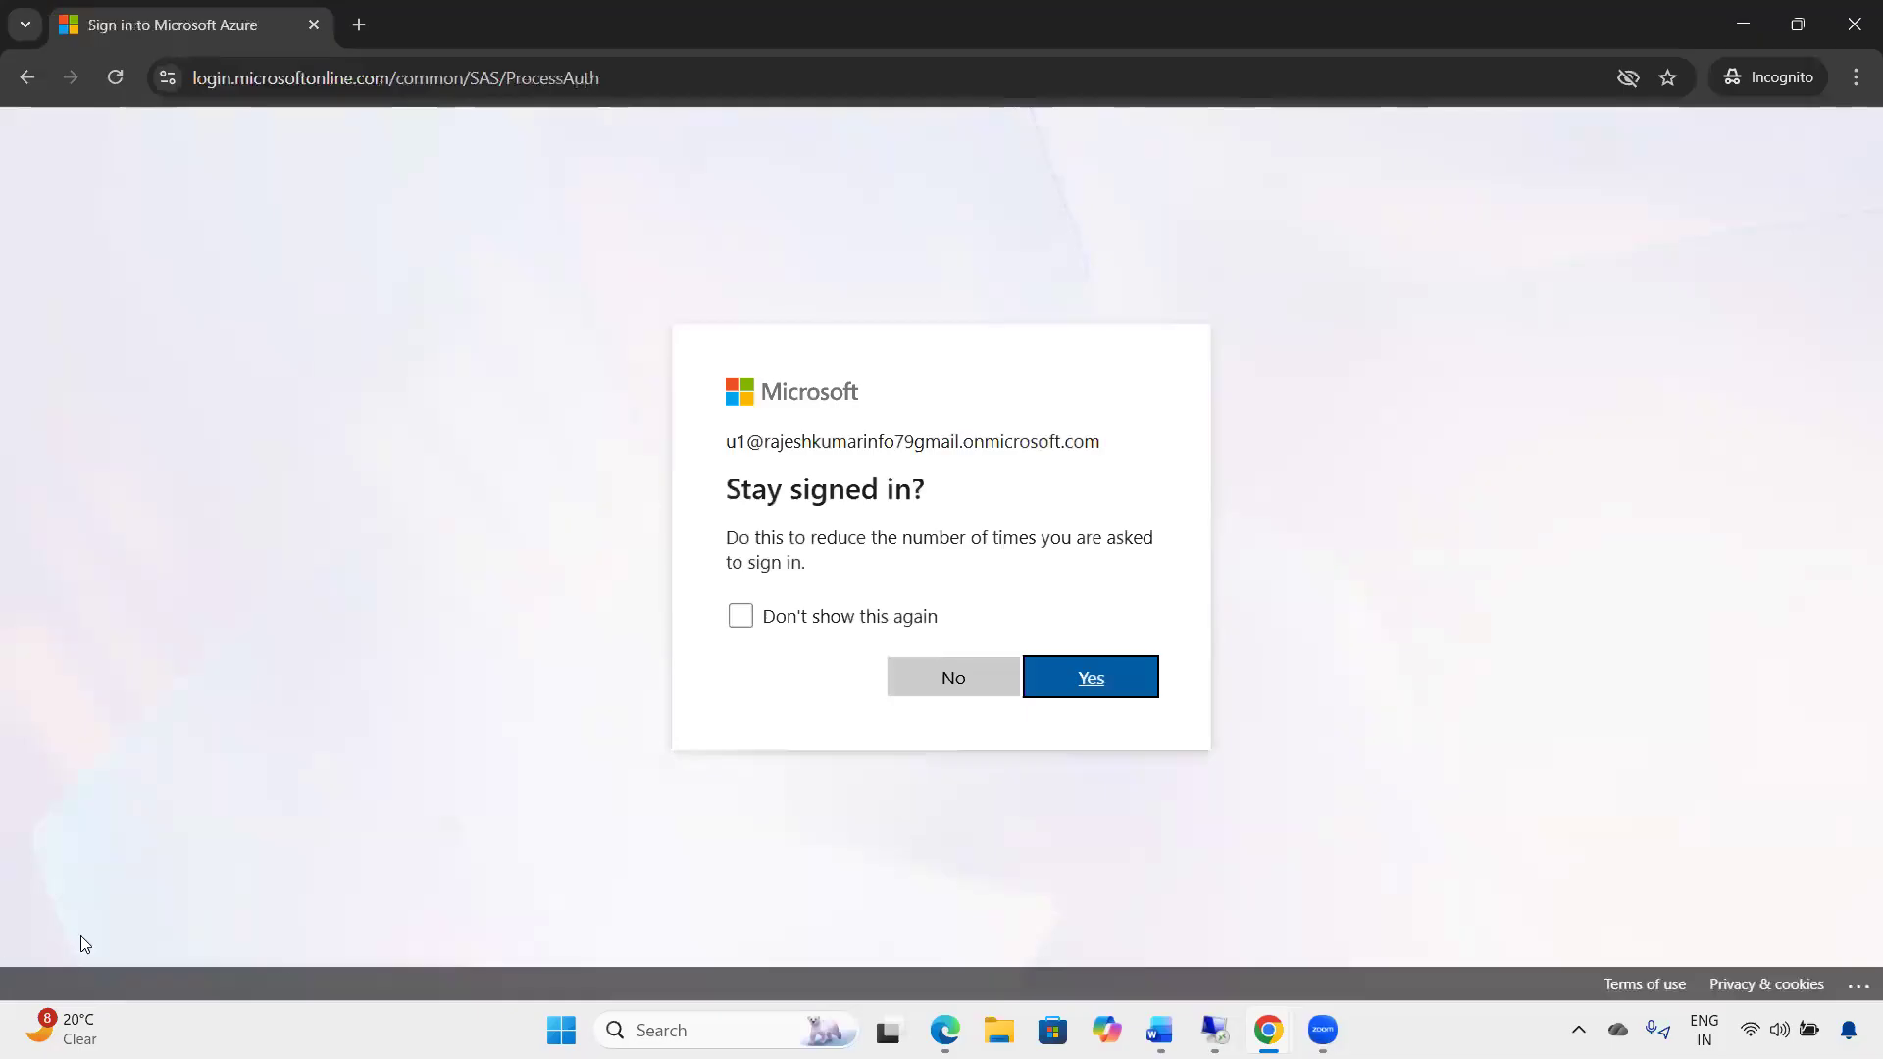
# Step: Stay signed in as u1 and confirm no subscriptions are visible
pyautogui.click(1131, 681)
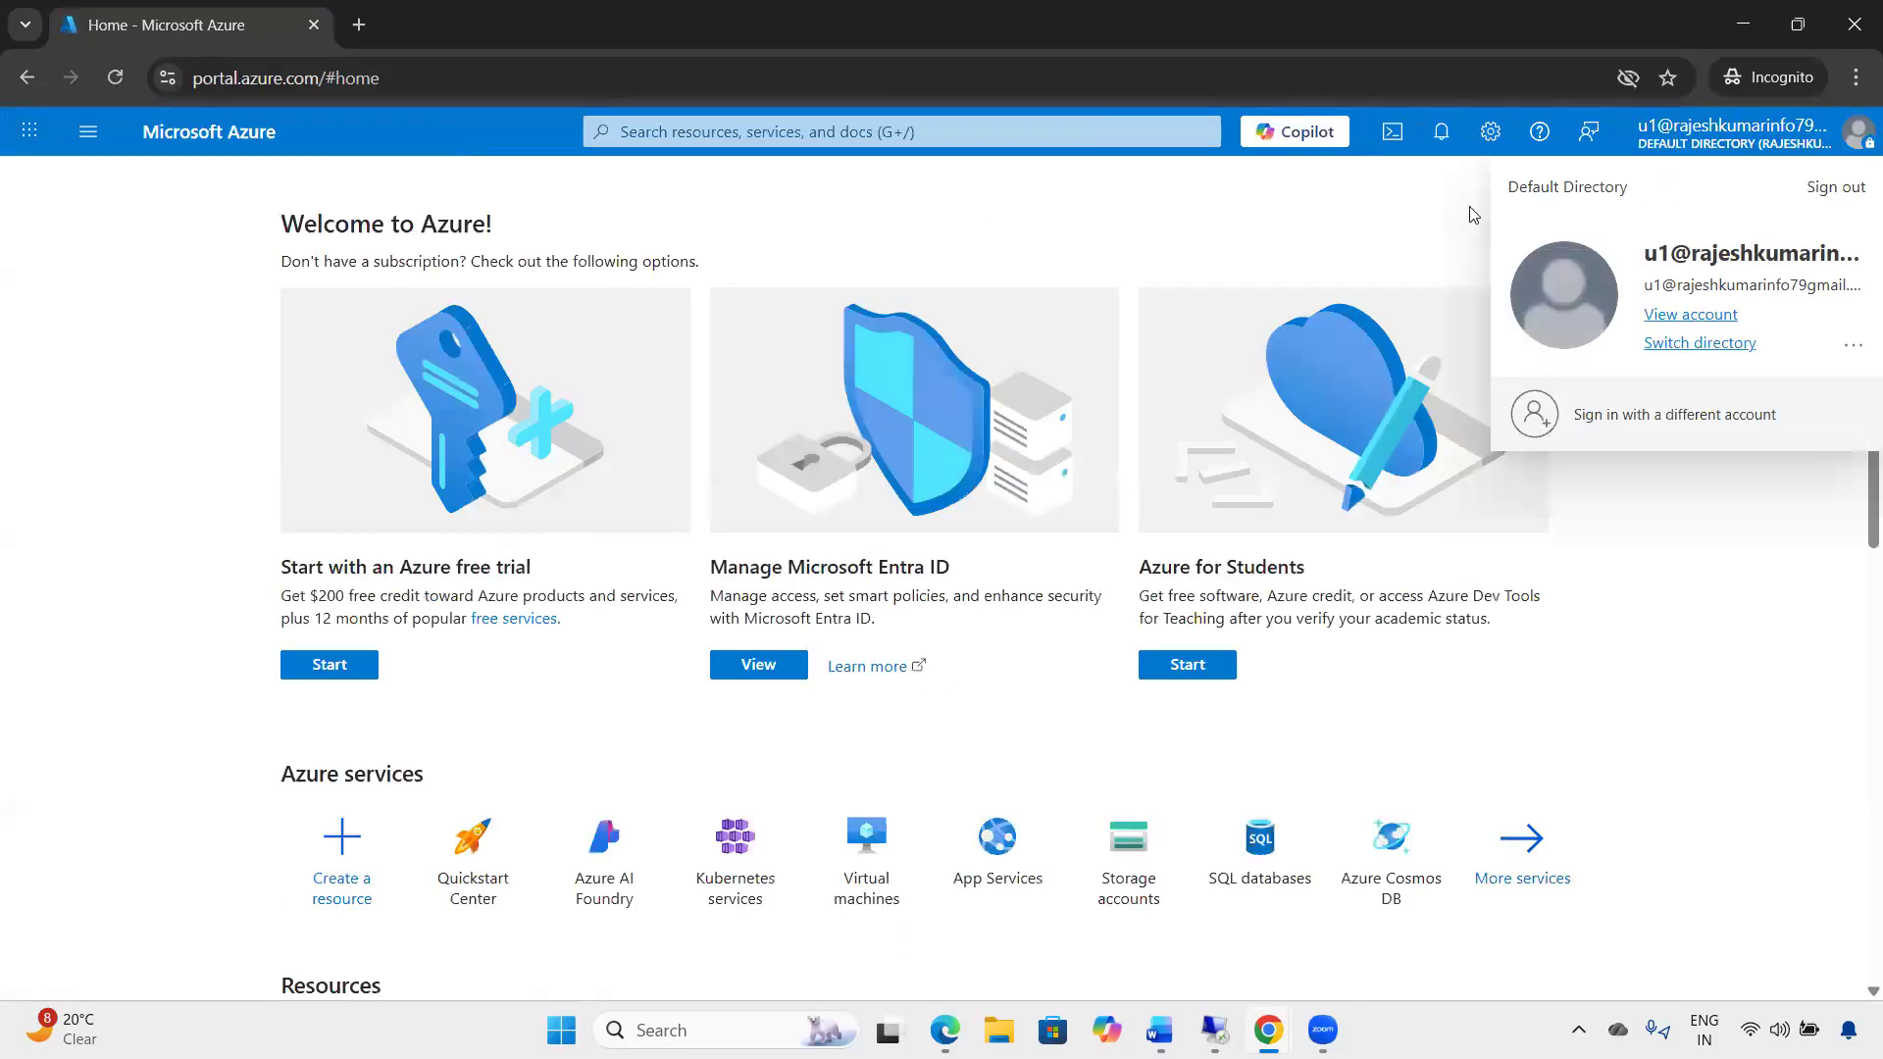
pyautogui.scroll(-3, 659, 673)
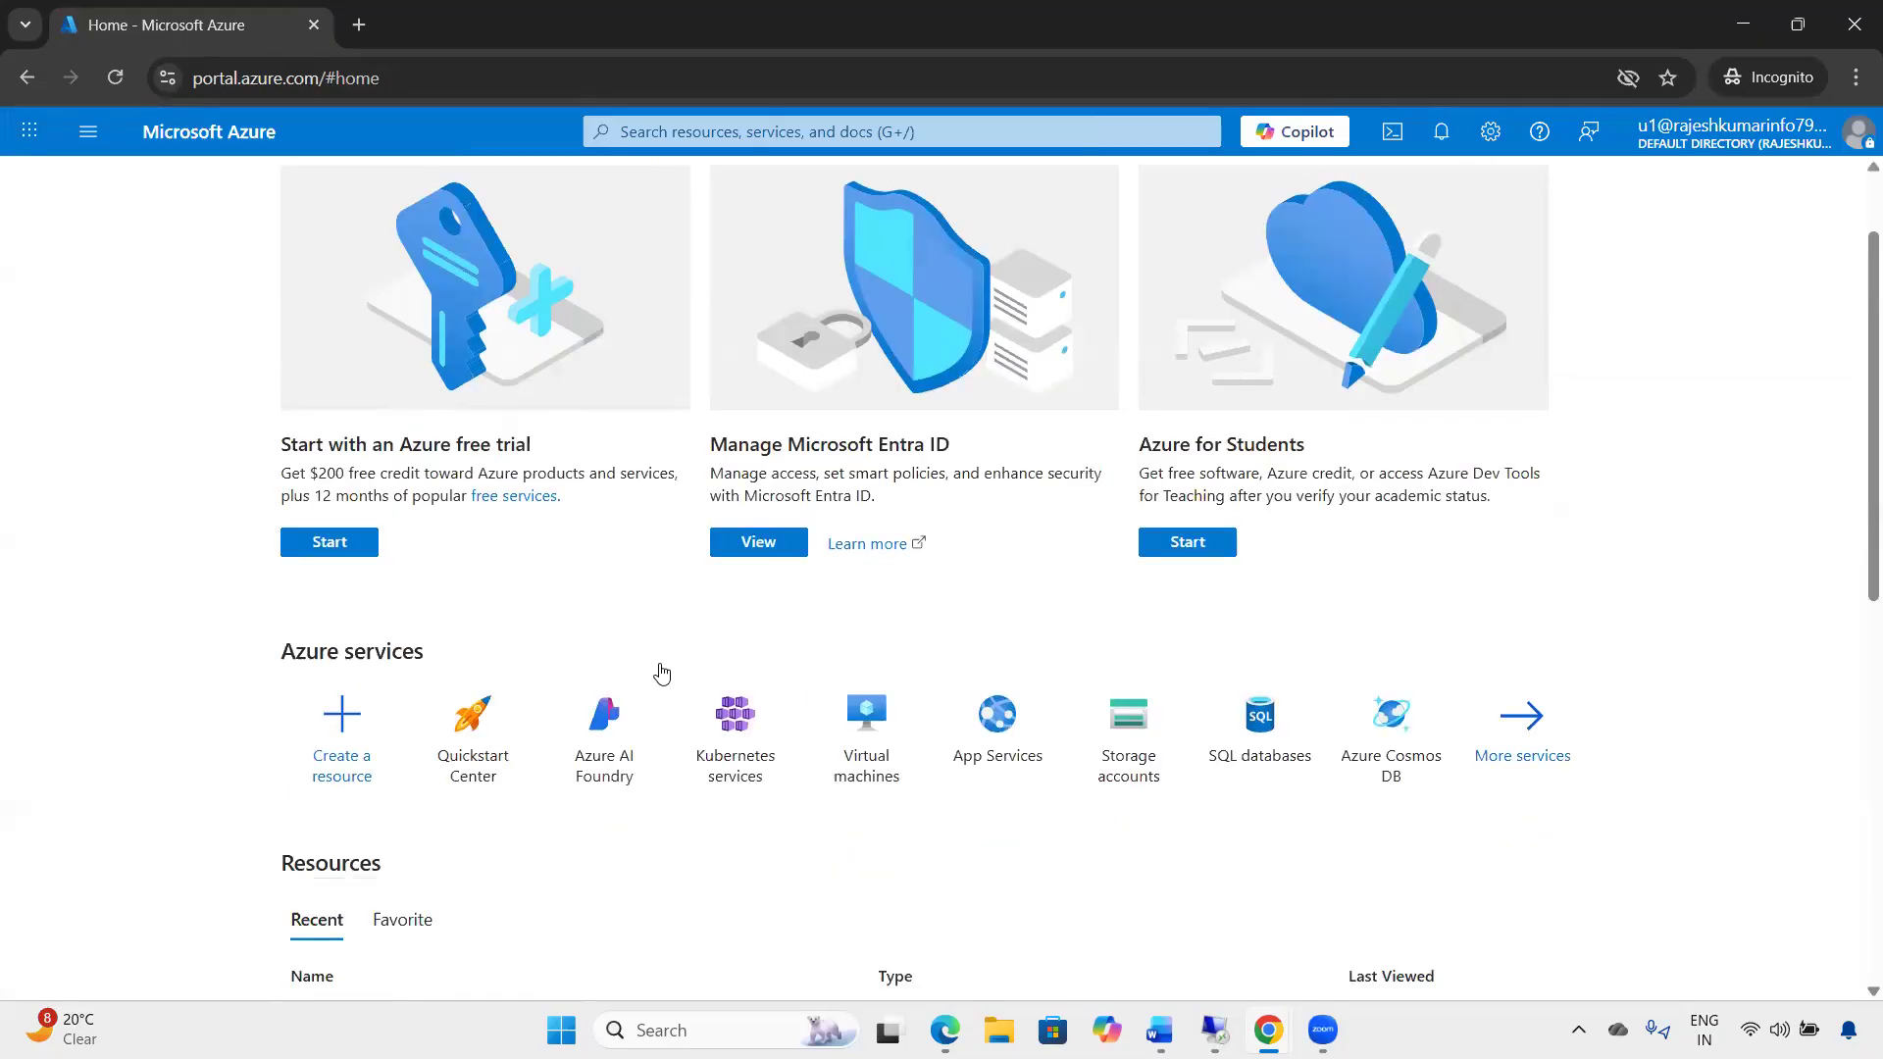
pyautogui.scroll(-6, 677, 710)
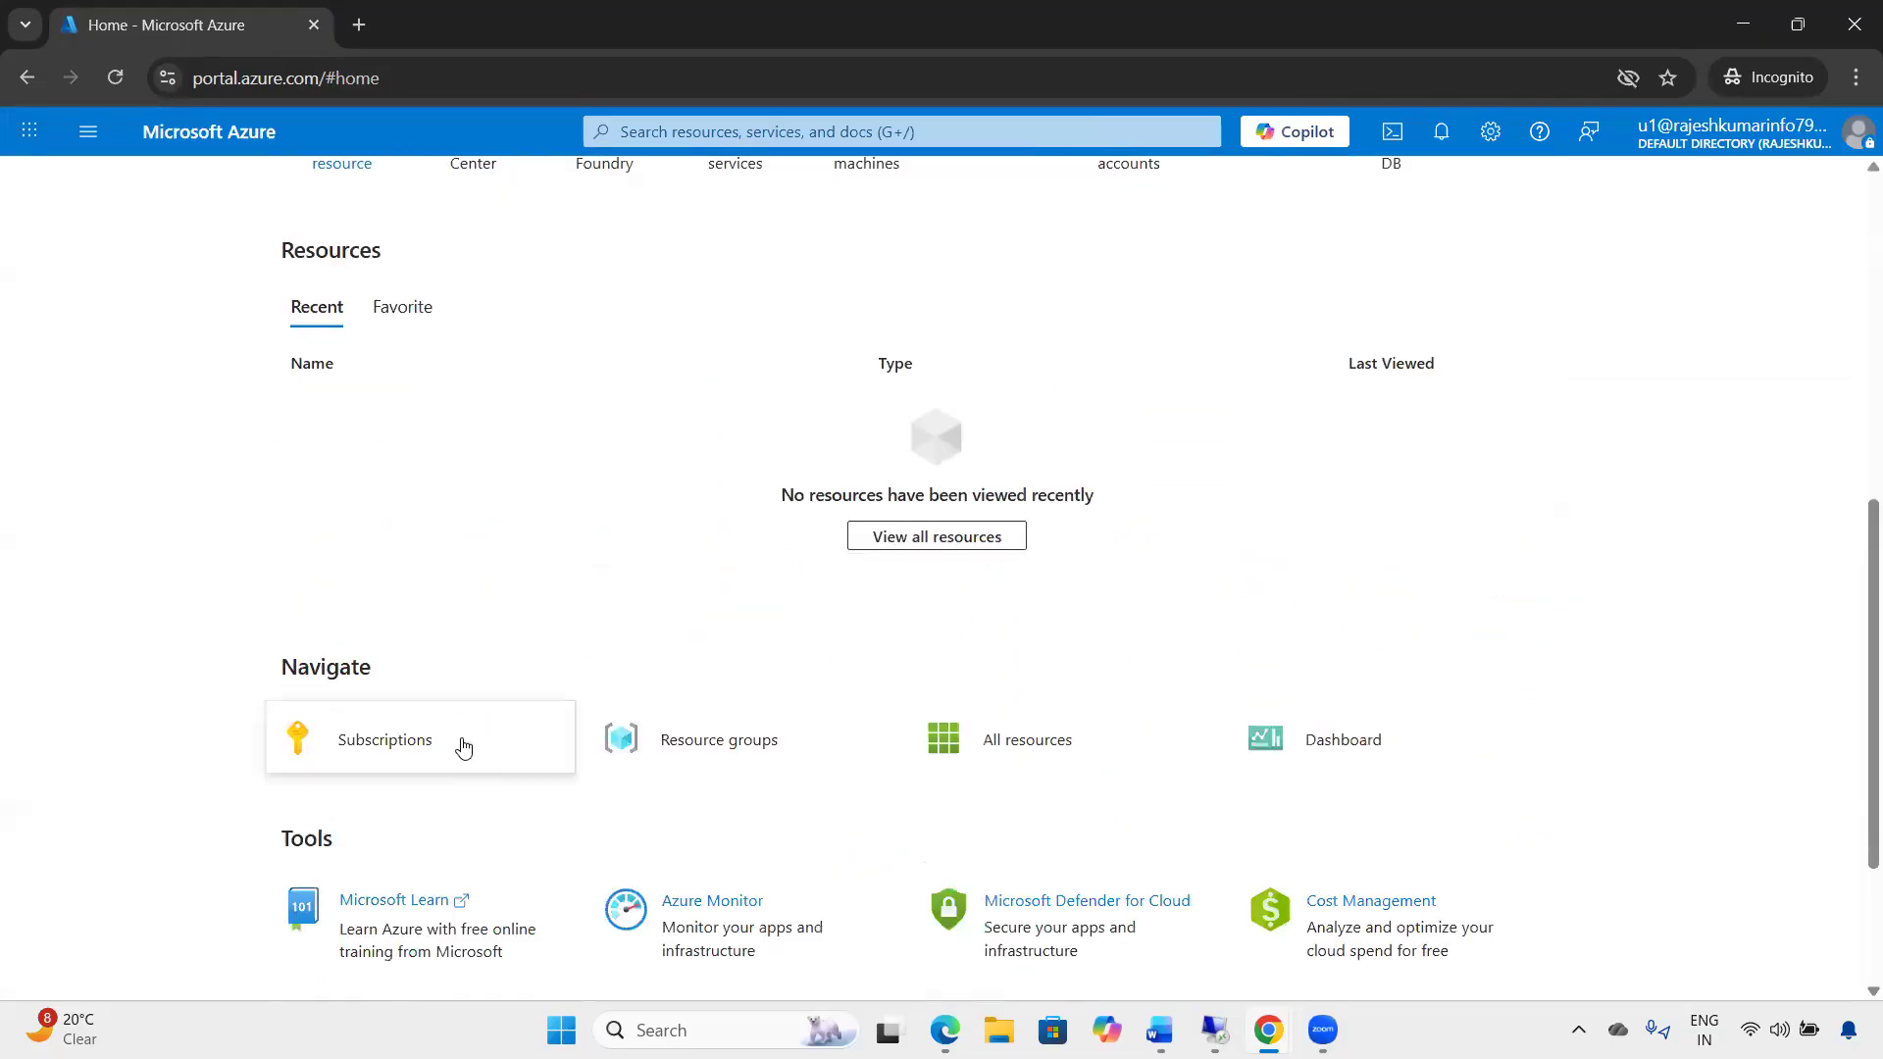
pyautogui.click(461, 749)
pyautogui.hotkey('alt', 'Left')
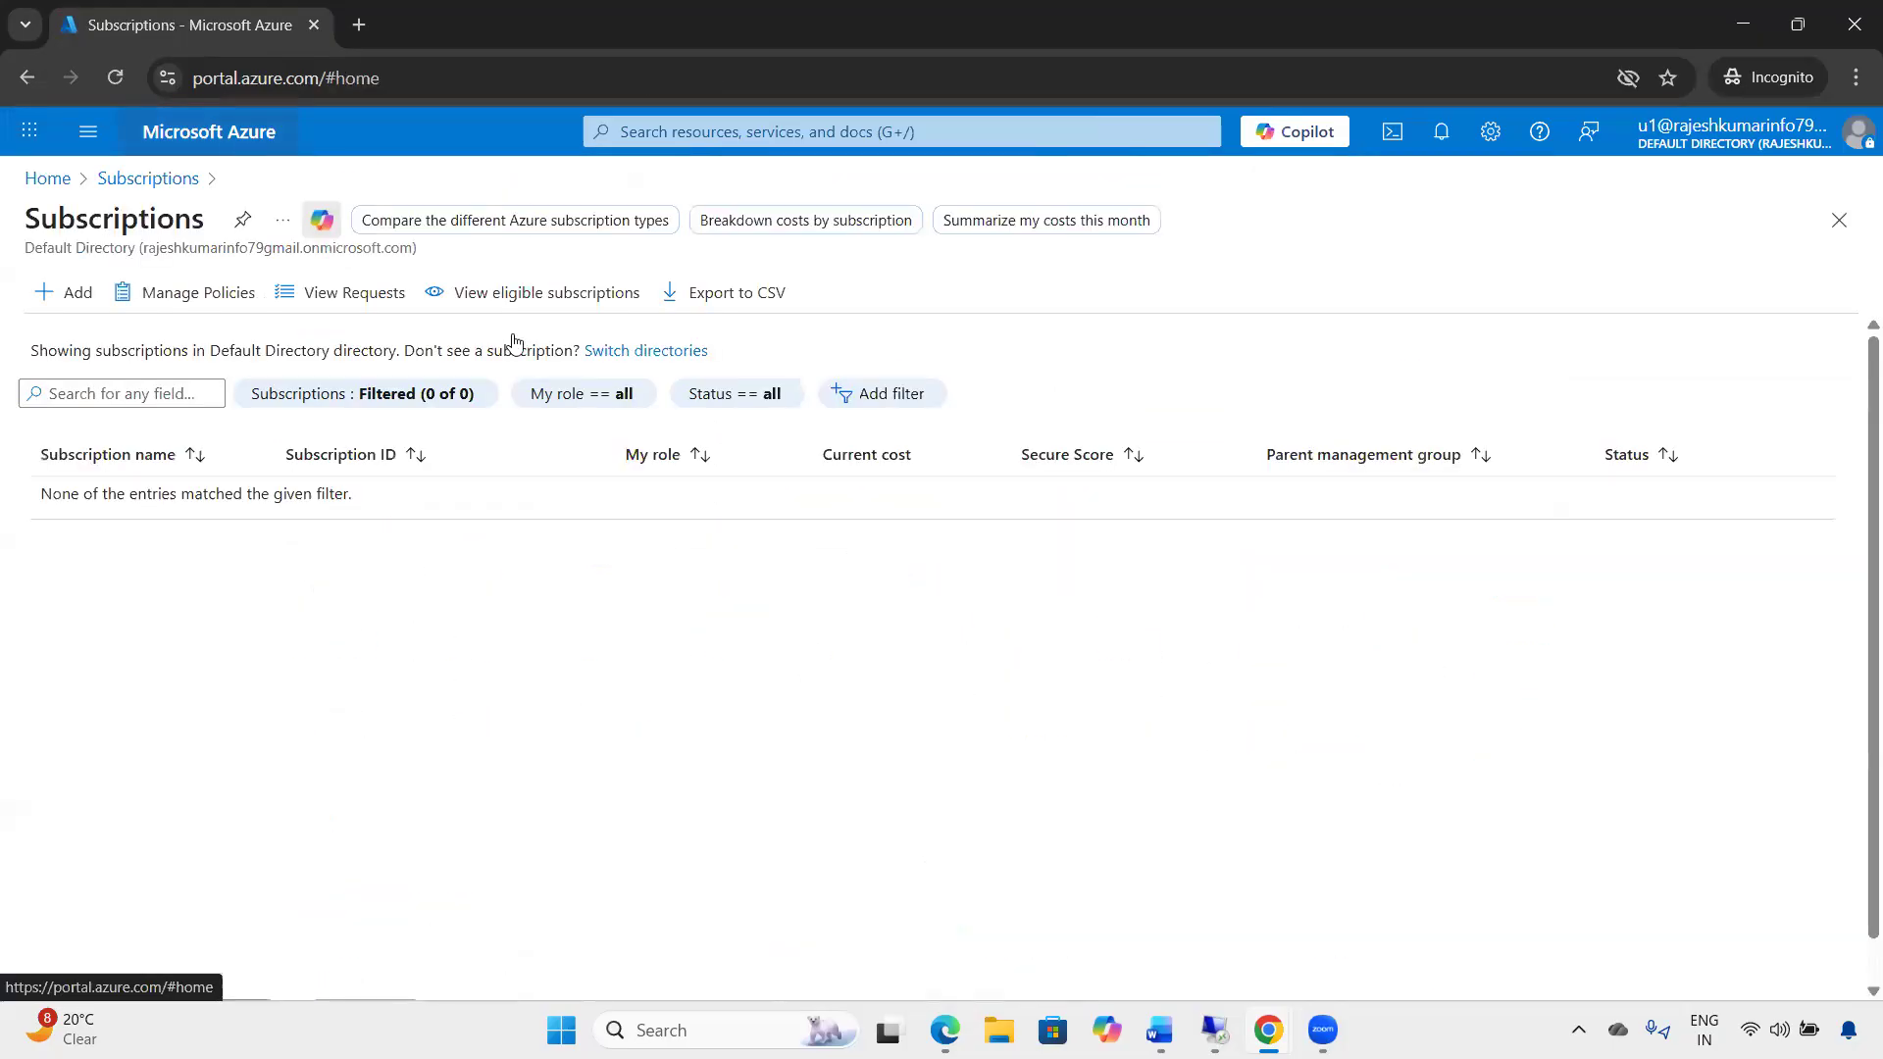
# Step: Confirm u1 sees no storage accounts or virtual machines, then return to the admin's browser
pyautogui.scroll(5, 708, 517)
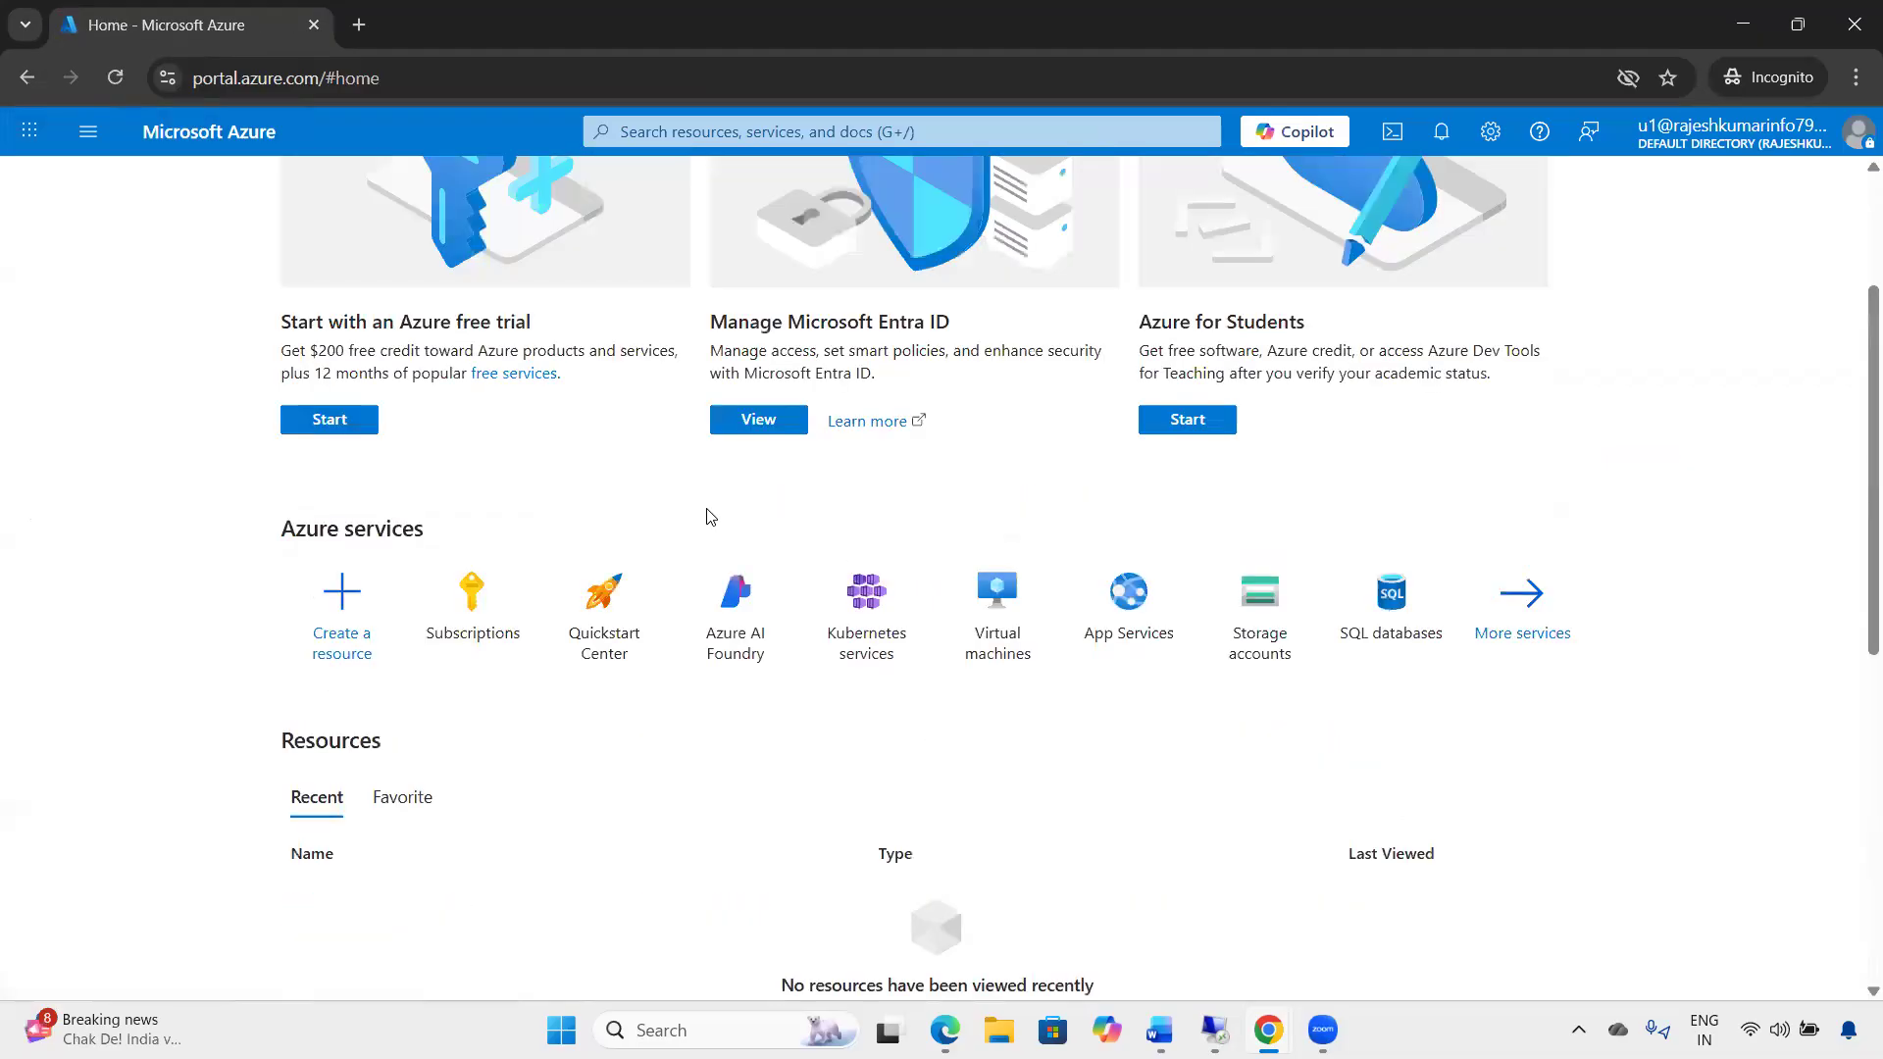
pyautogui.click(1255, 628)
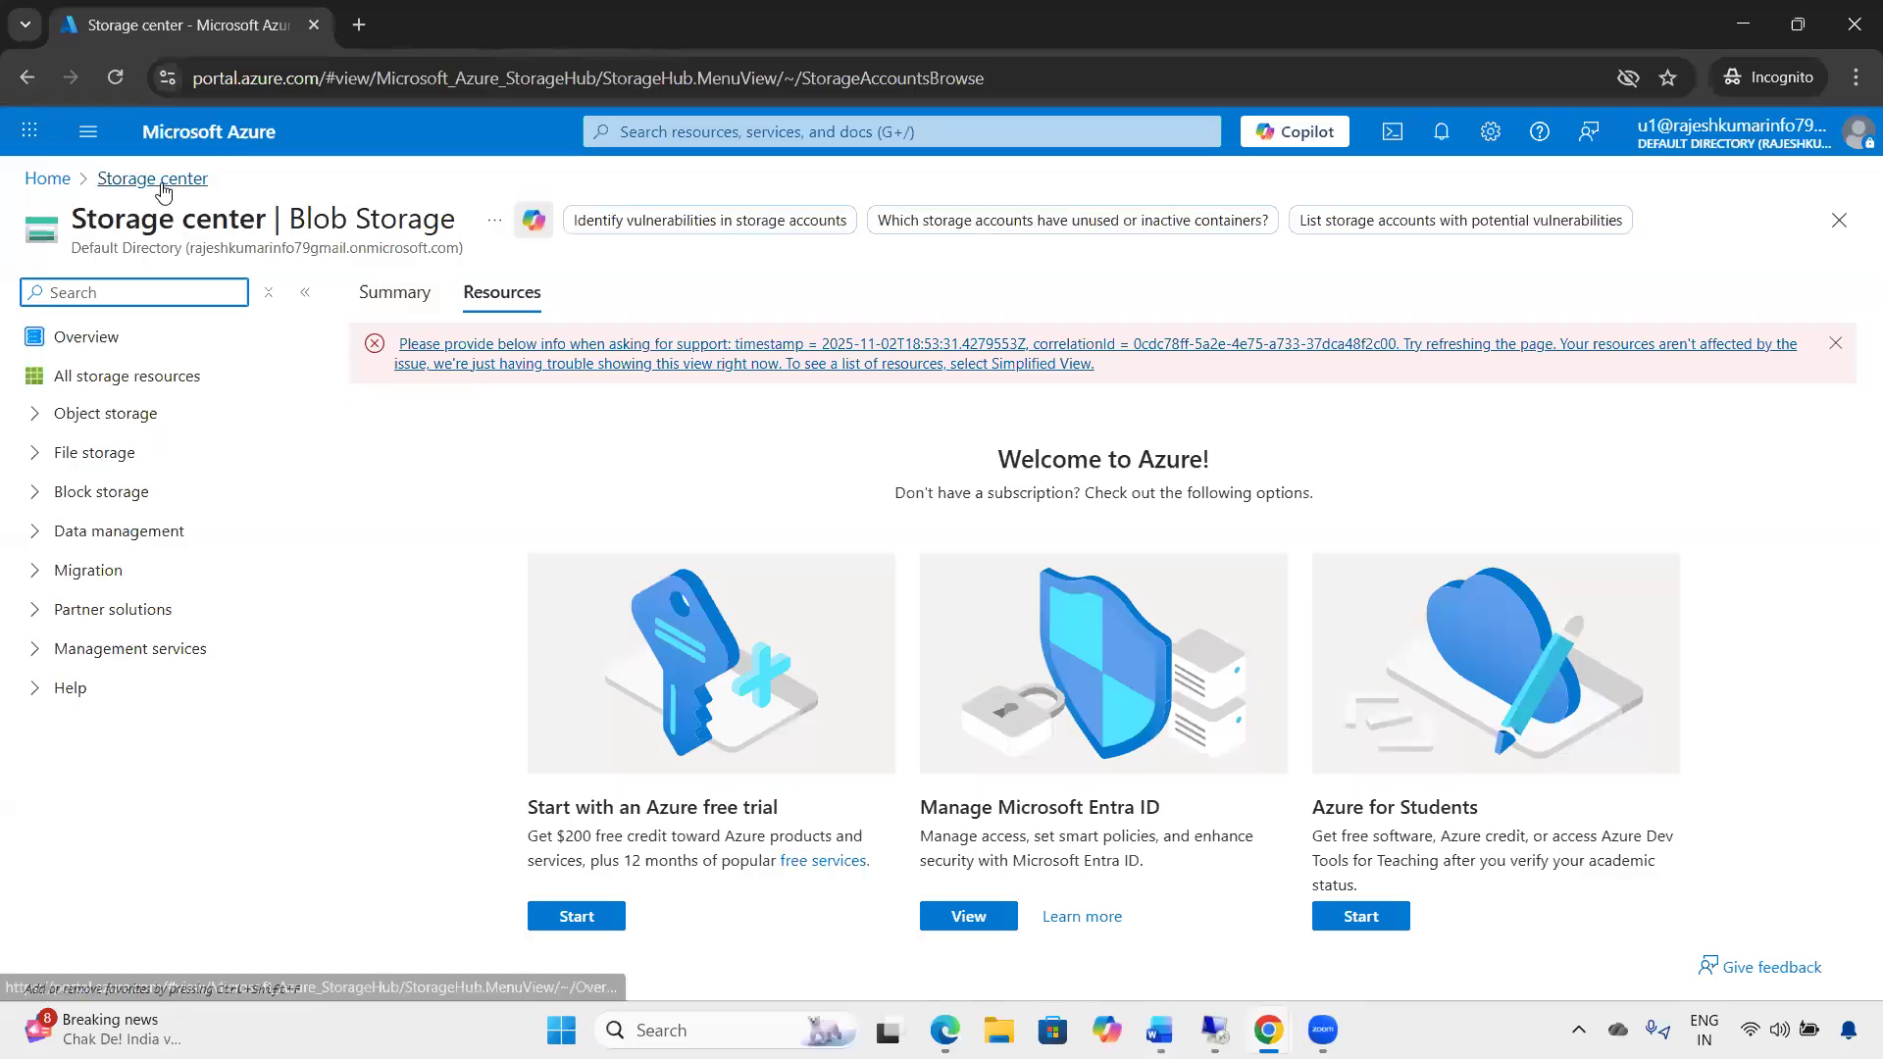
pyautogui.click(49, 181)
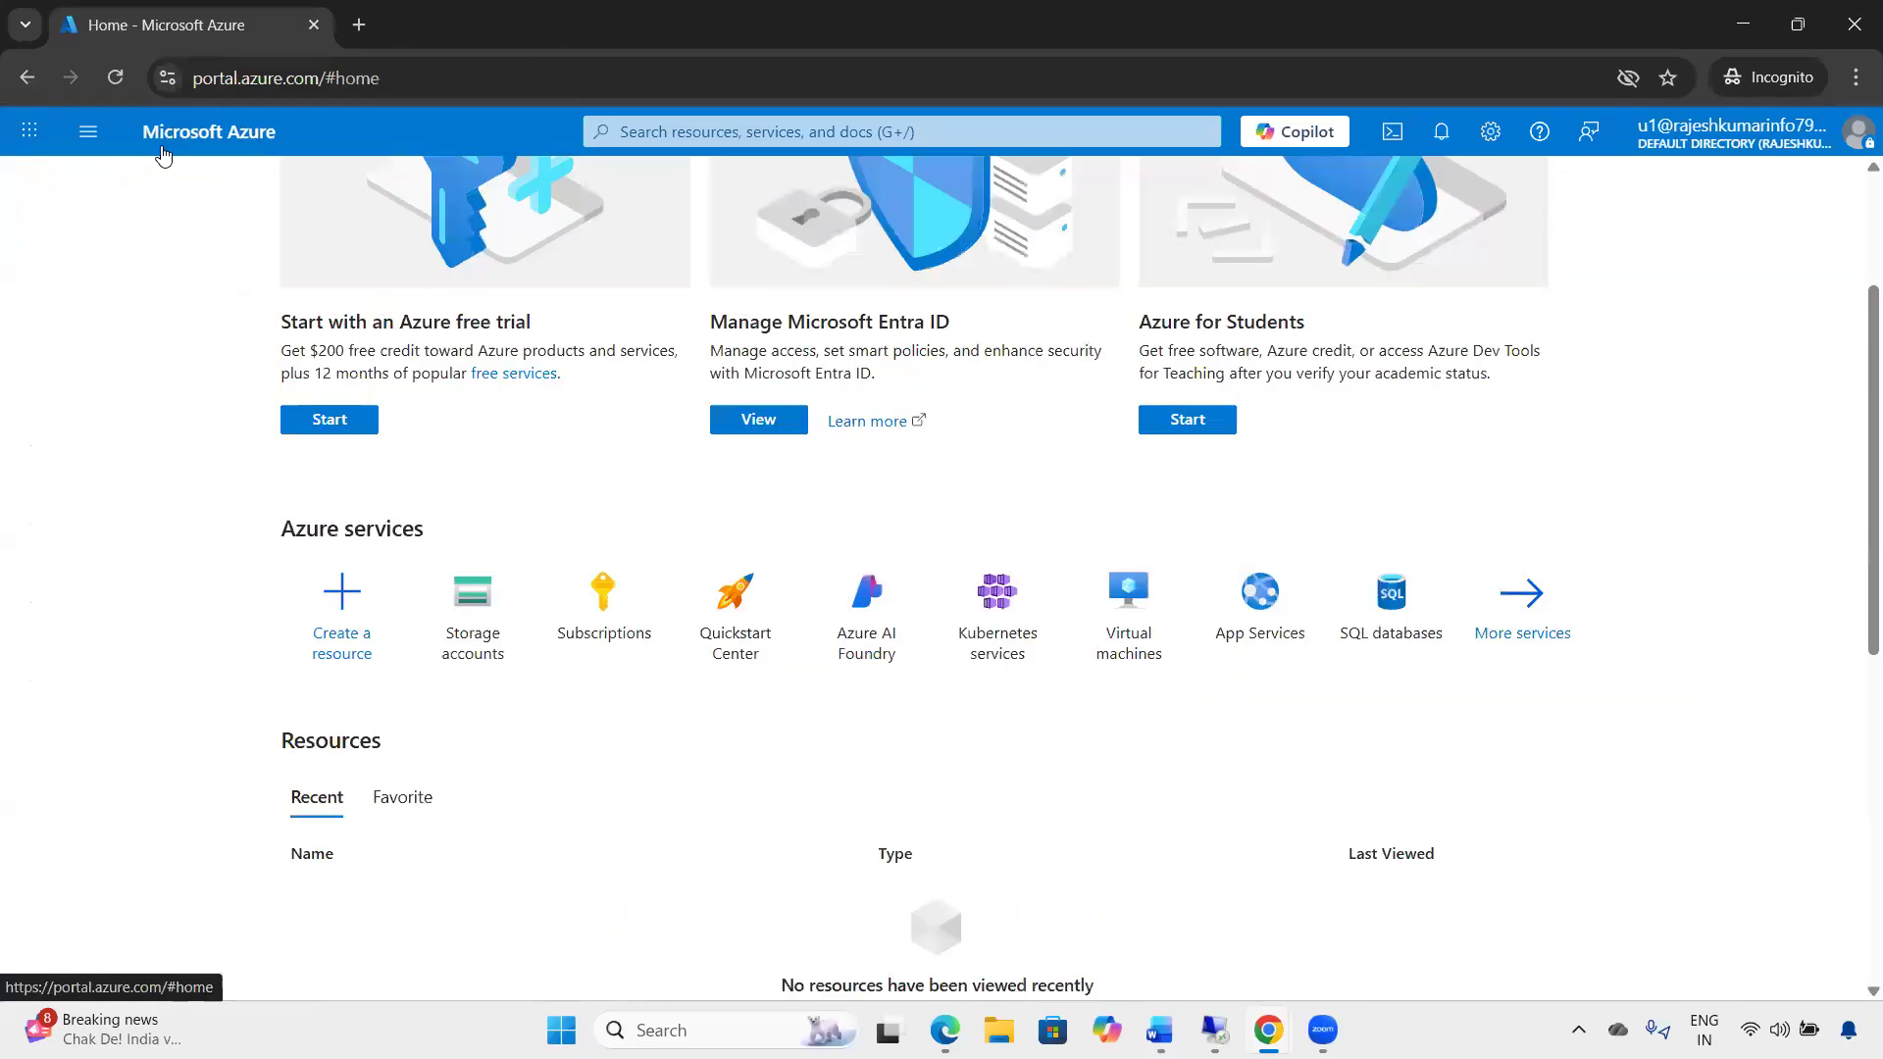
pyautogui.click(1147, 659)
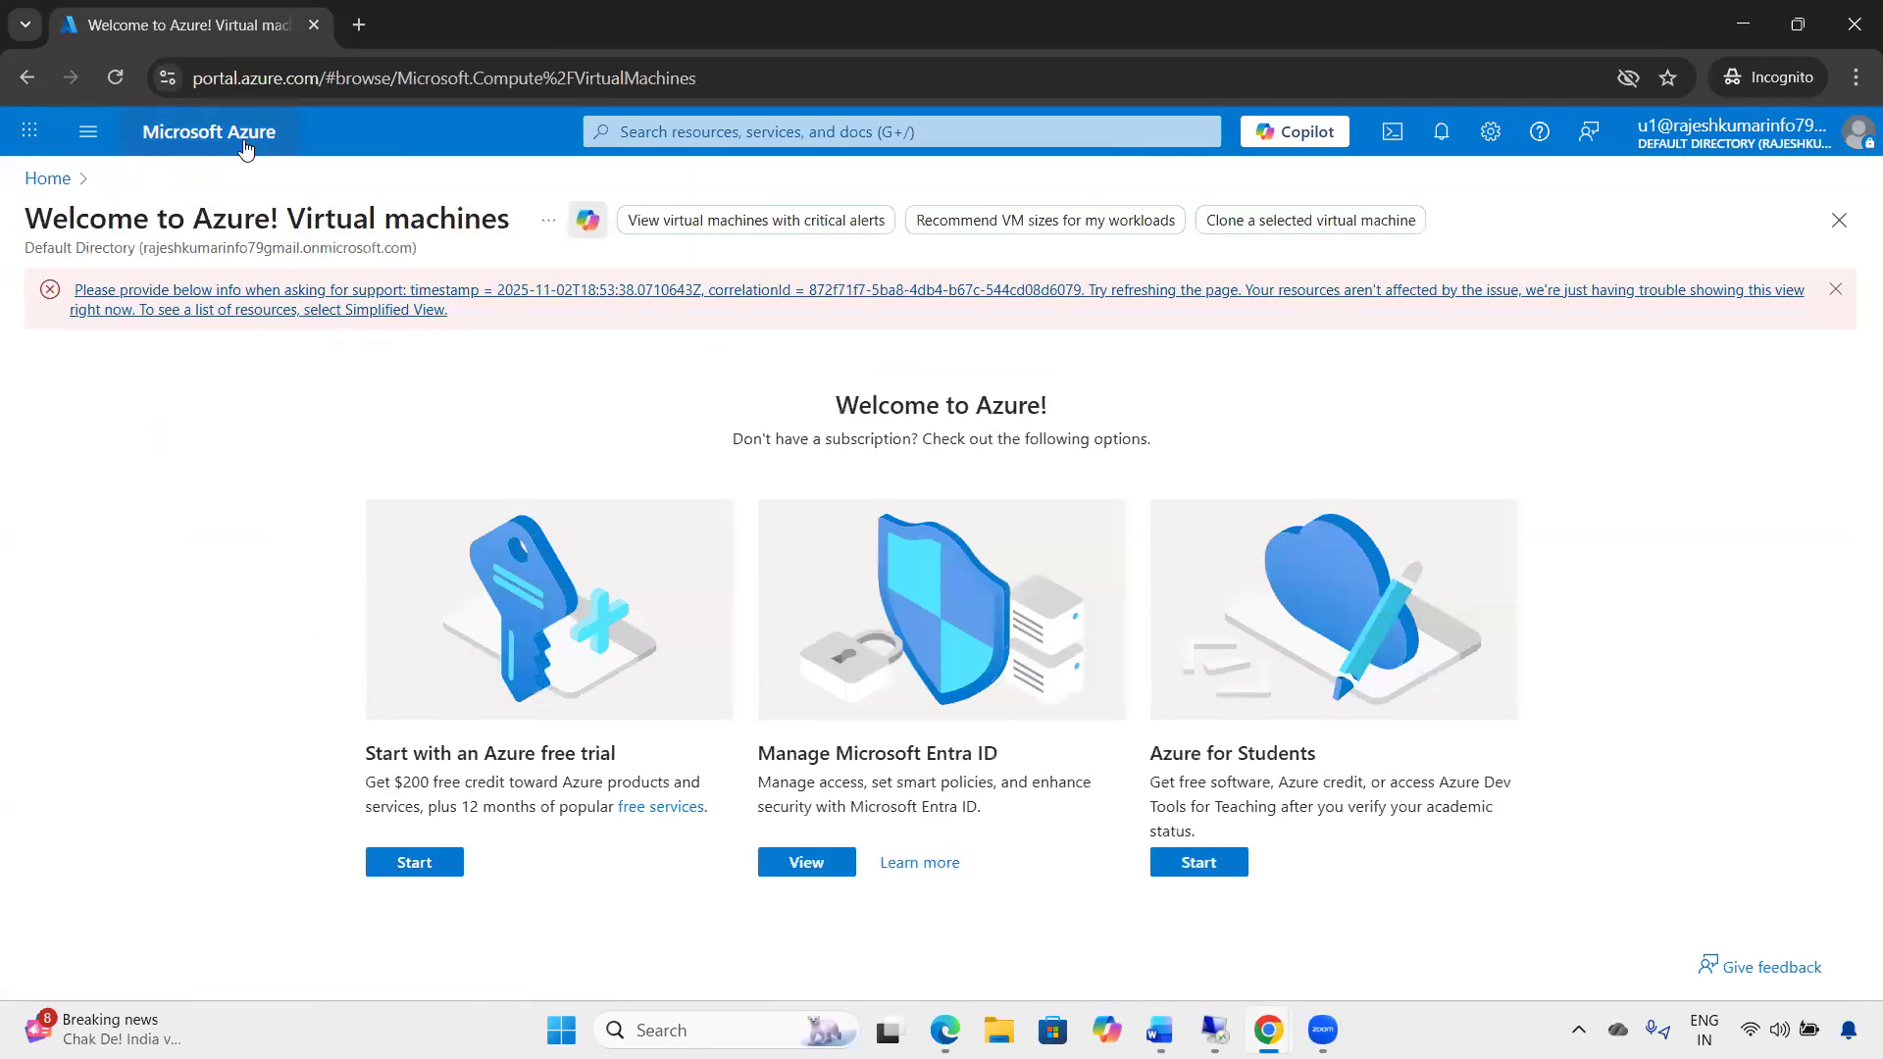
pyautogui.hotkey('alt', 'Left')
pyautogui.scroll(3, 687, 686)
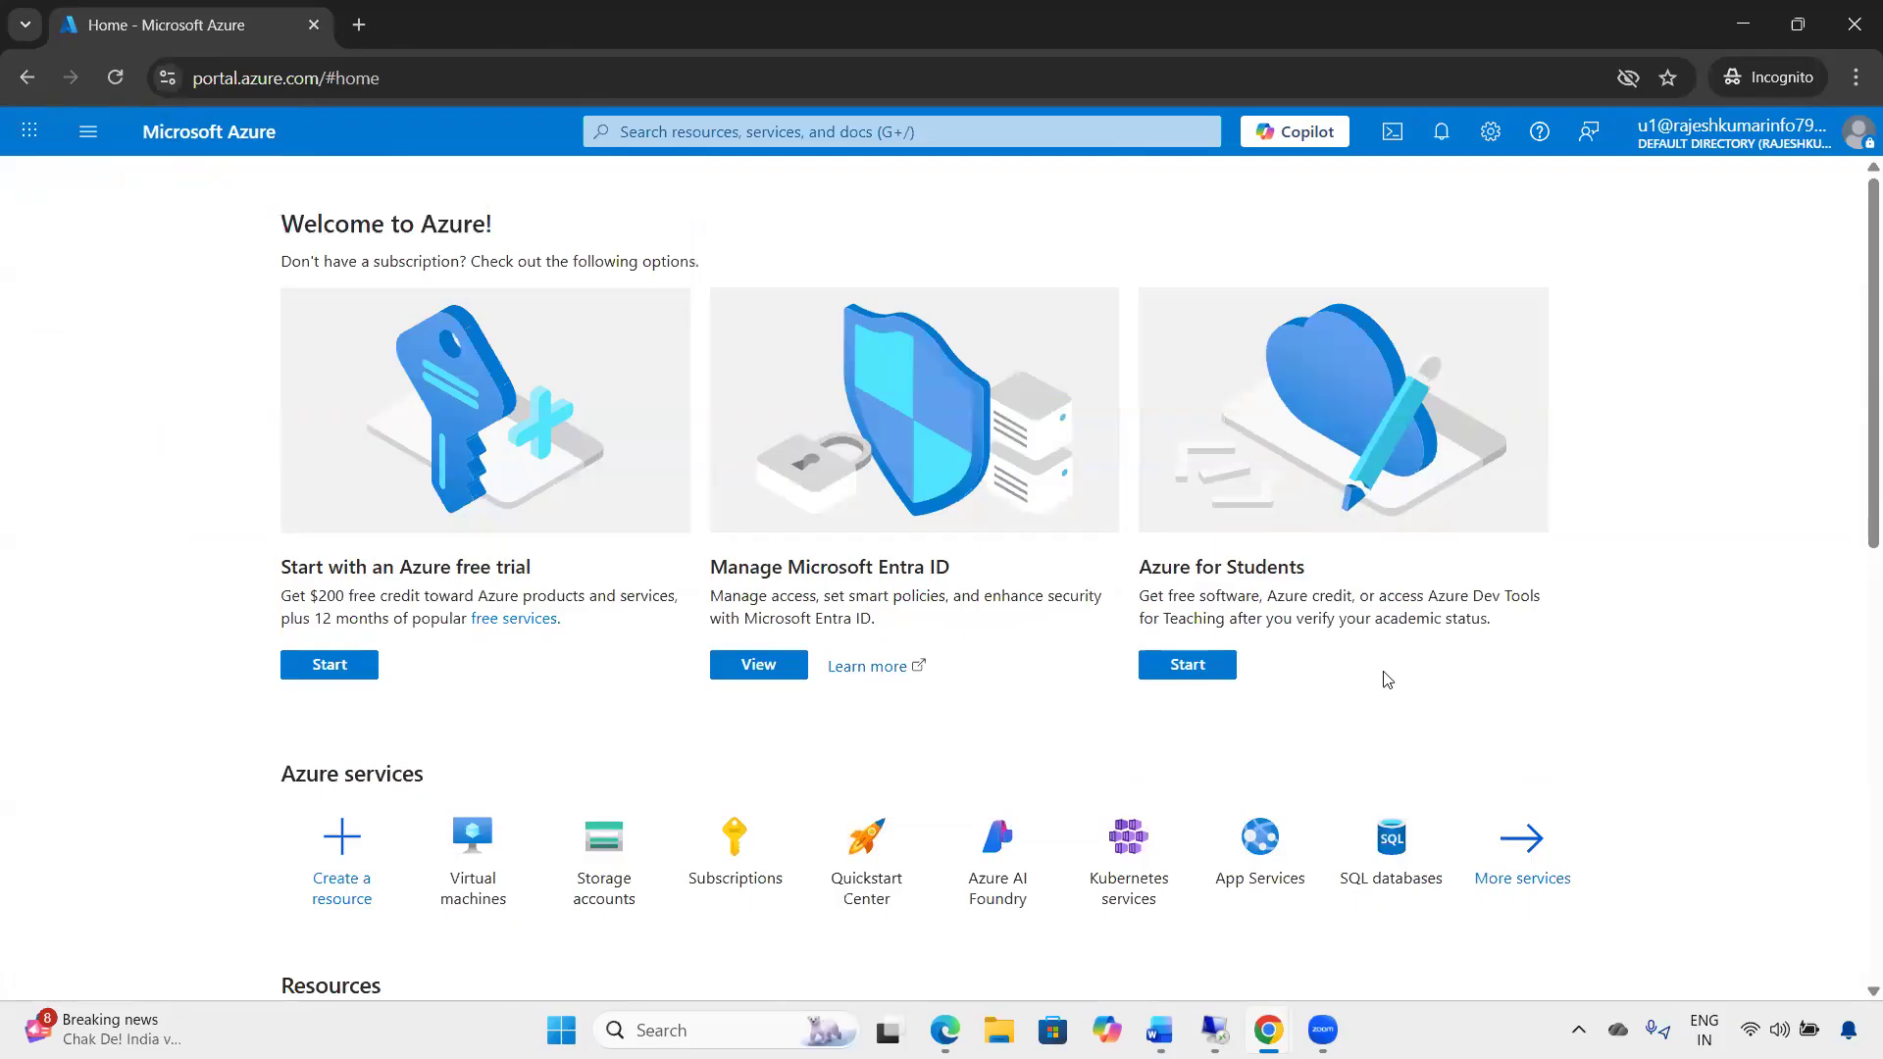
pyautogui.click(944, 1030)
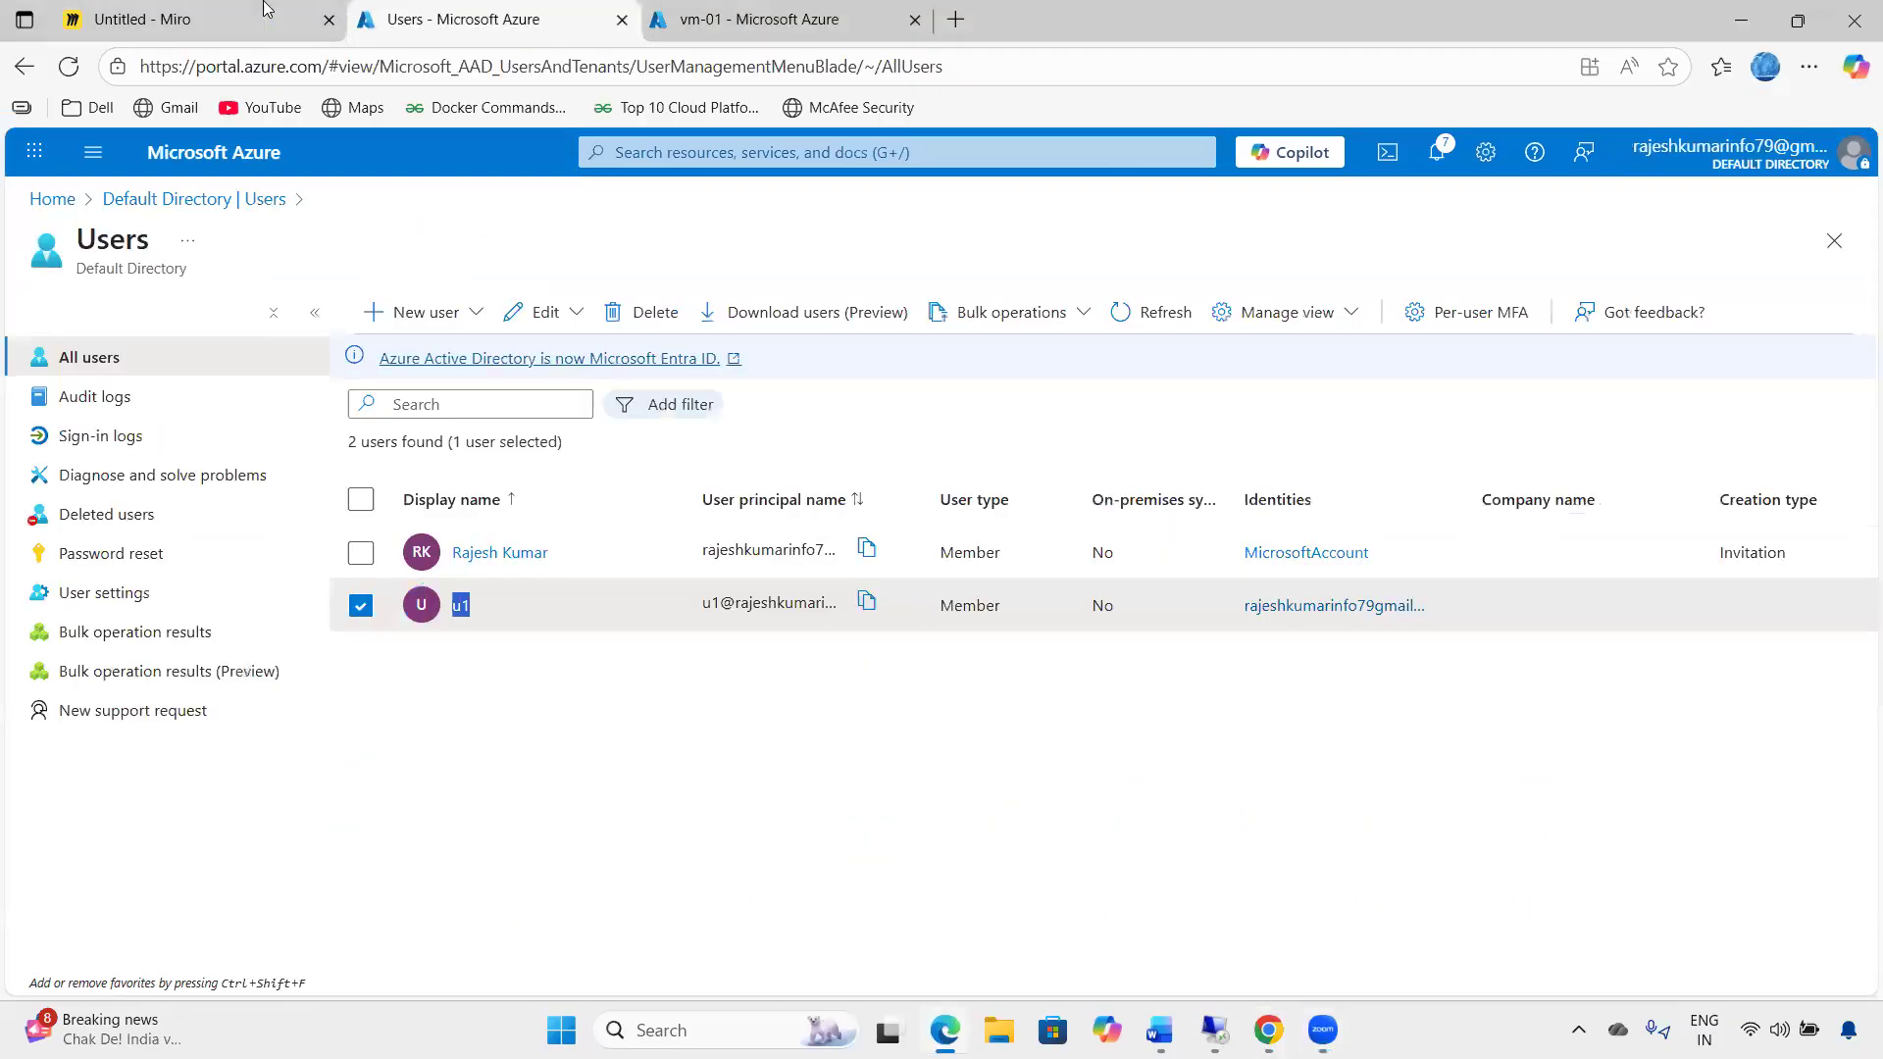
# Step: Underline the Entra ID authentication item in the Miro notes, then return to the admin's Azure Home tab
pyautogui.click(201, 18)
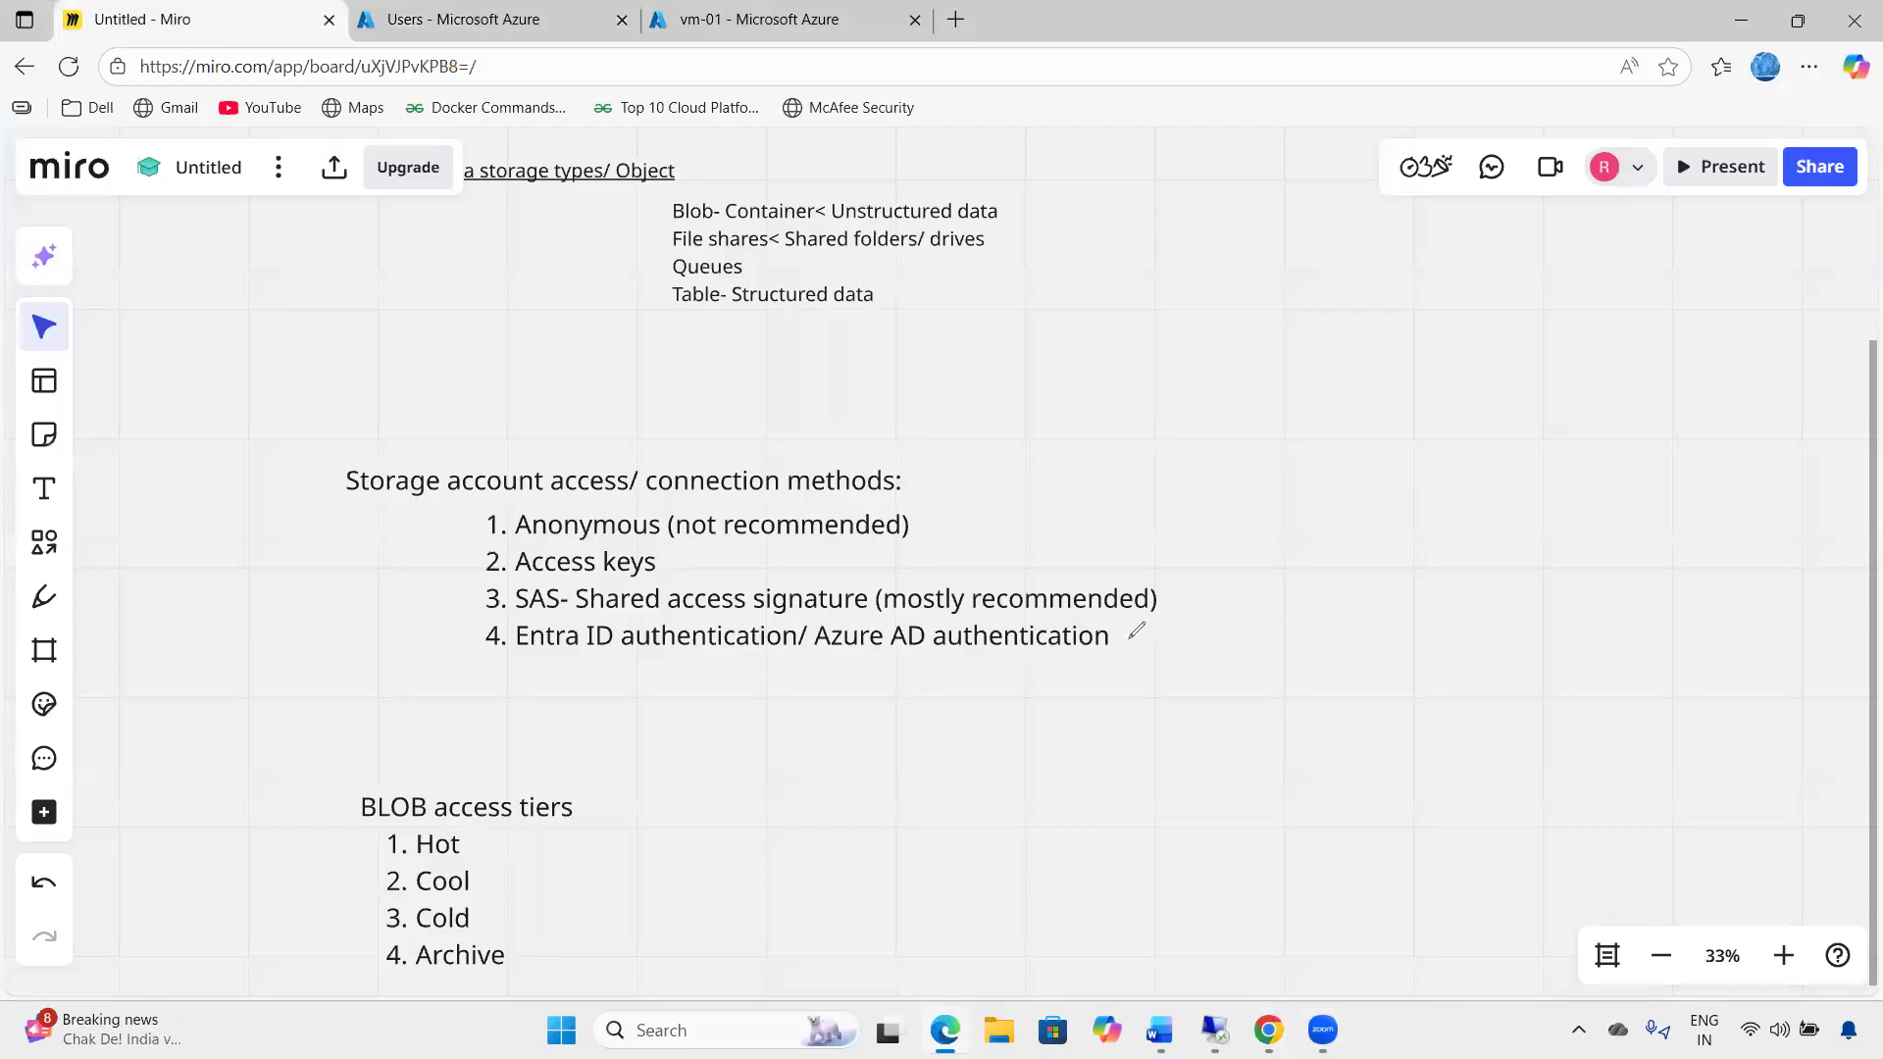
pyautogui.moveTo(1129, 639); pyautogui.dragTo(860, 667)
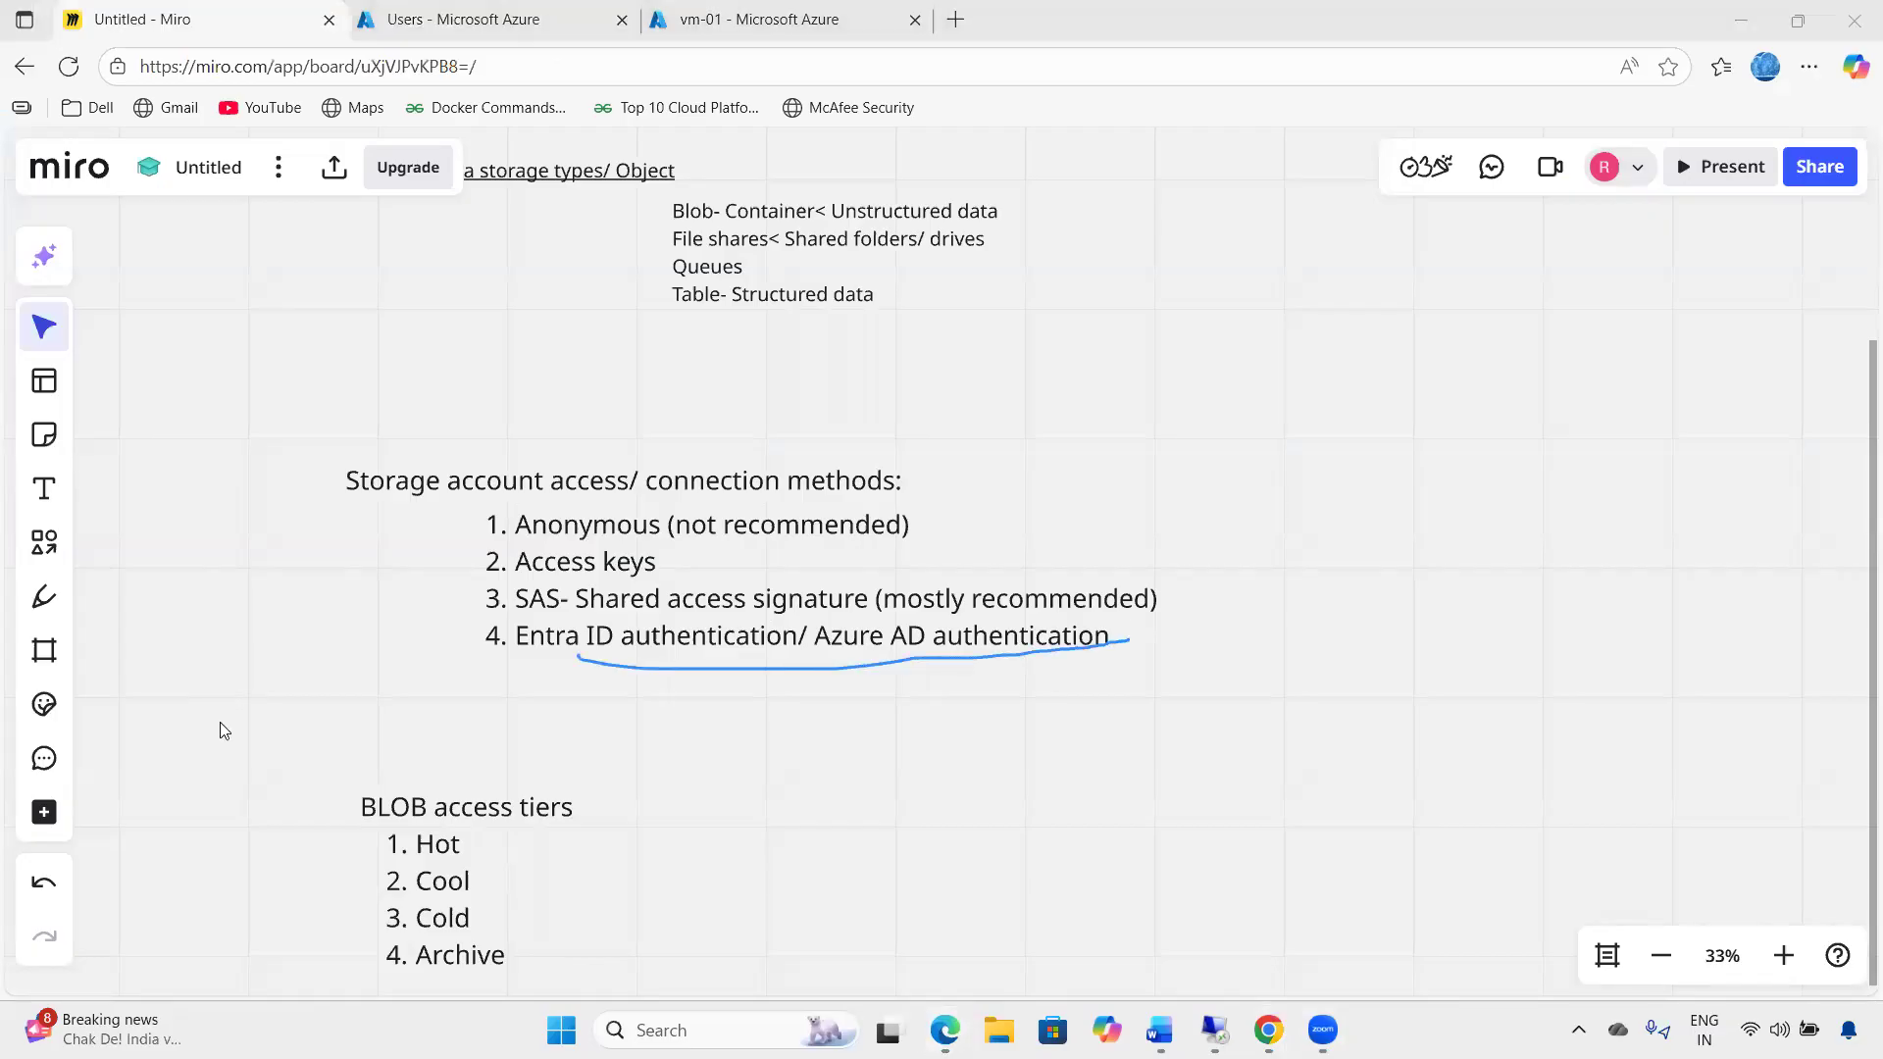
pyautogui.moveTo(1267, 1029)
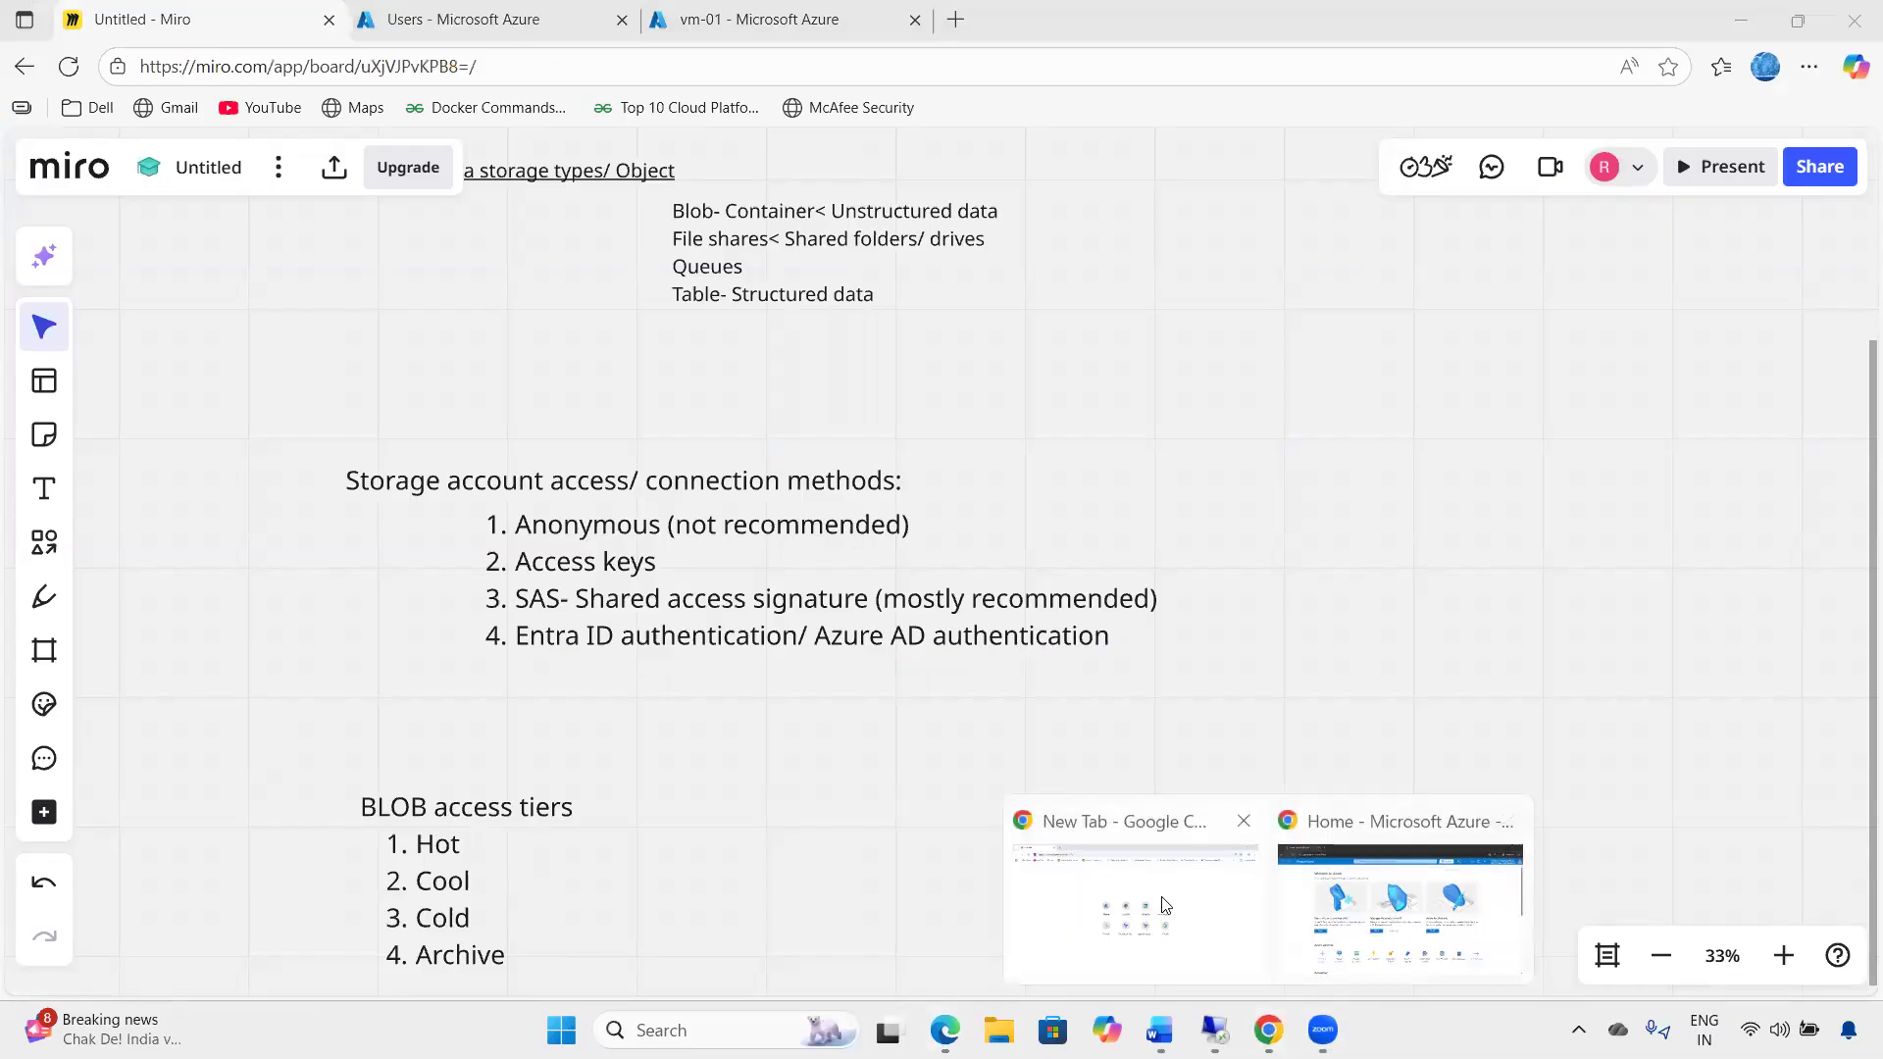
pyautogui.click(402, 14)
pyautogui.click(691, 10)
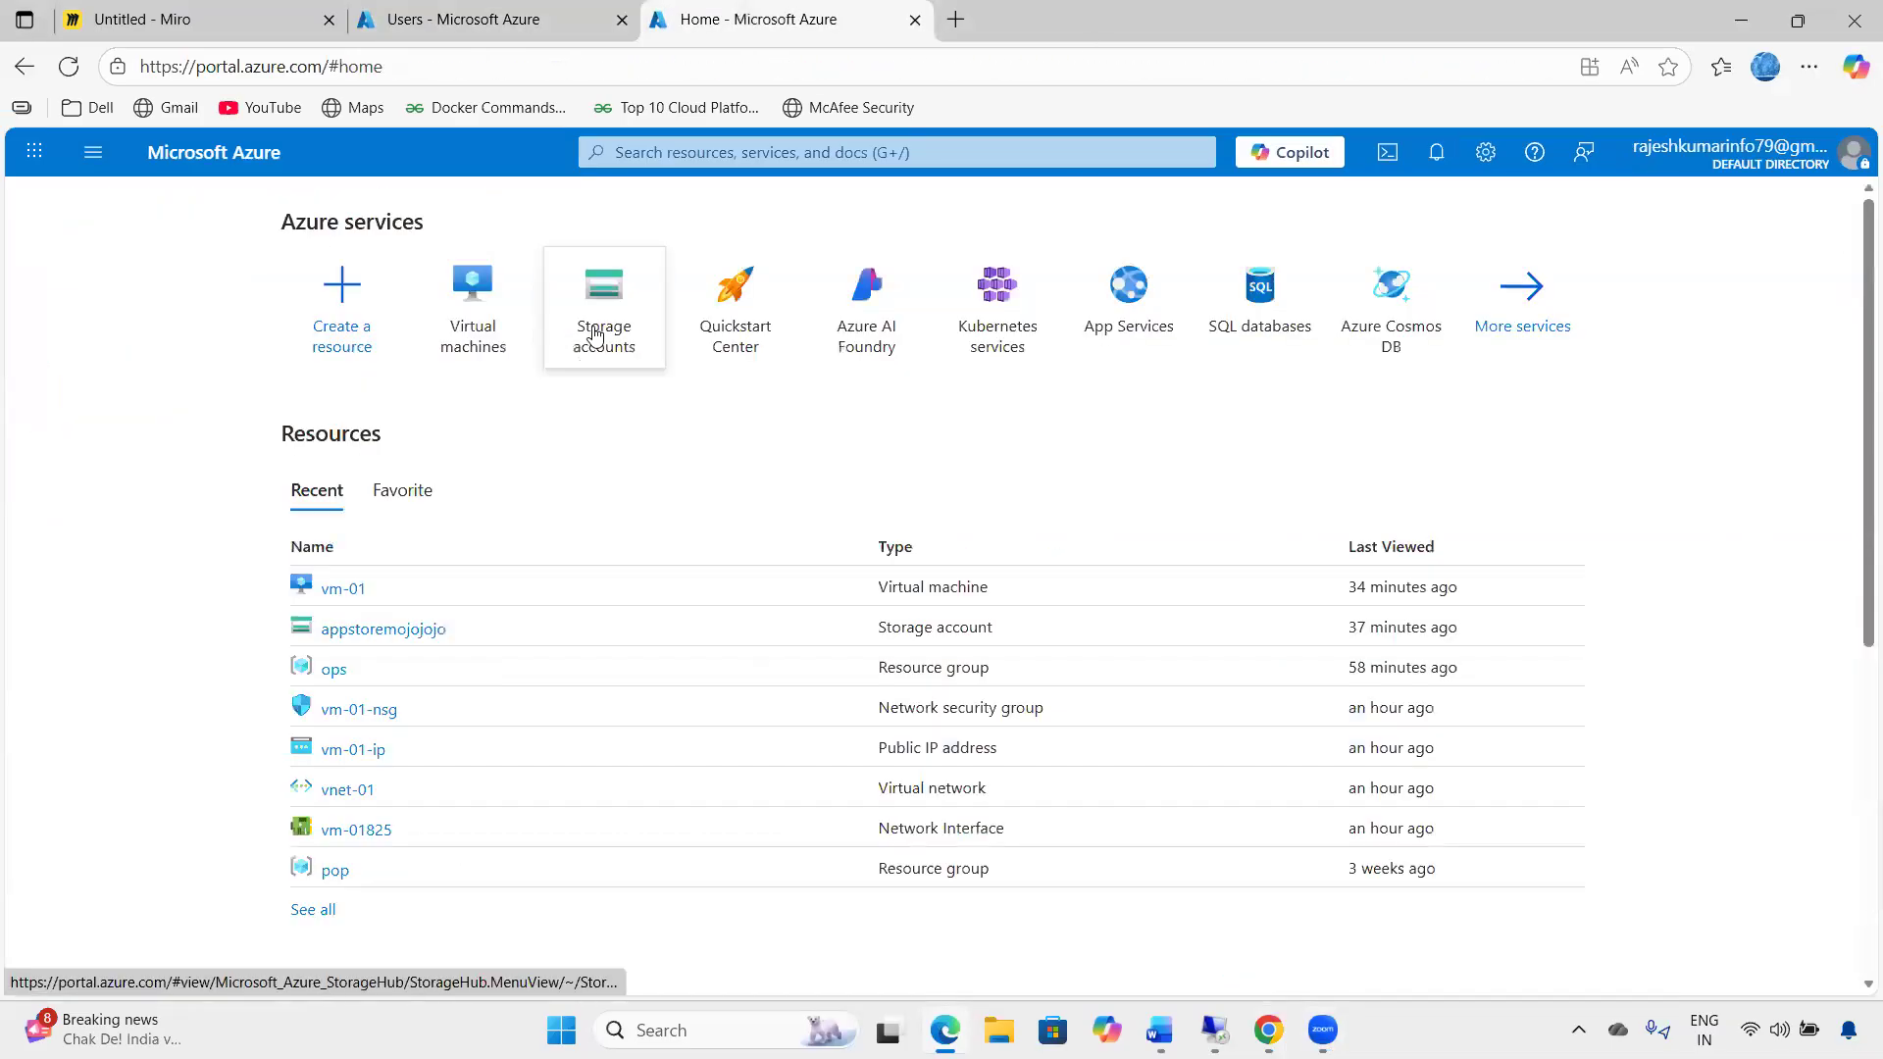
# Step: Go to the appstoremojojo storage account's Access Control (IAM) page and open its + Add menu
pyautogui.click(594, 316)
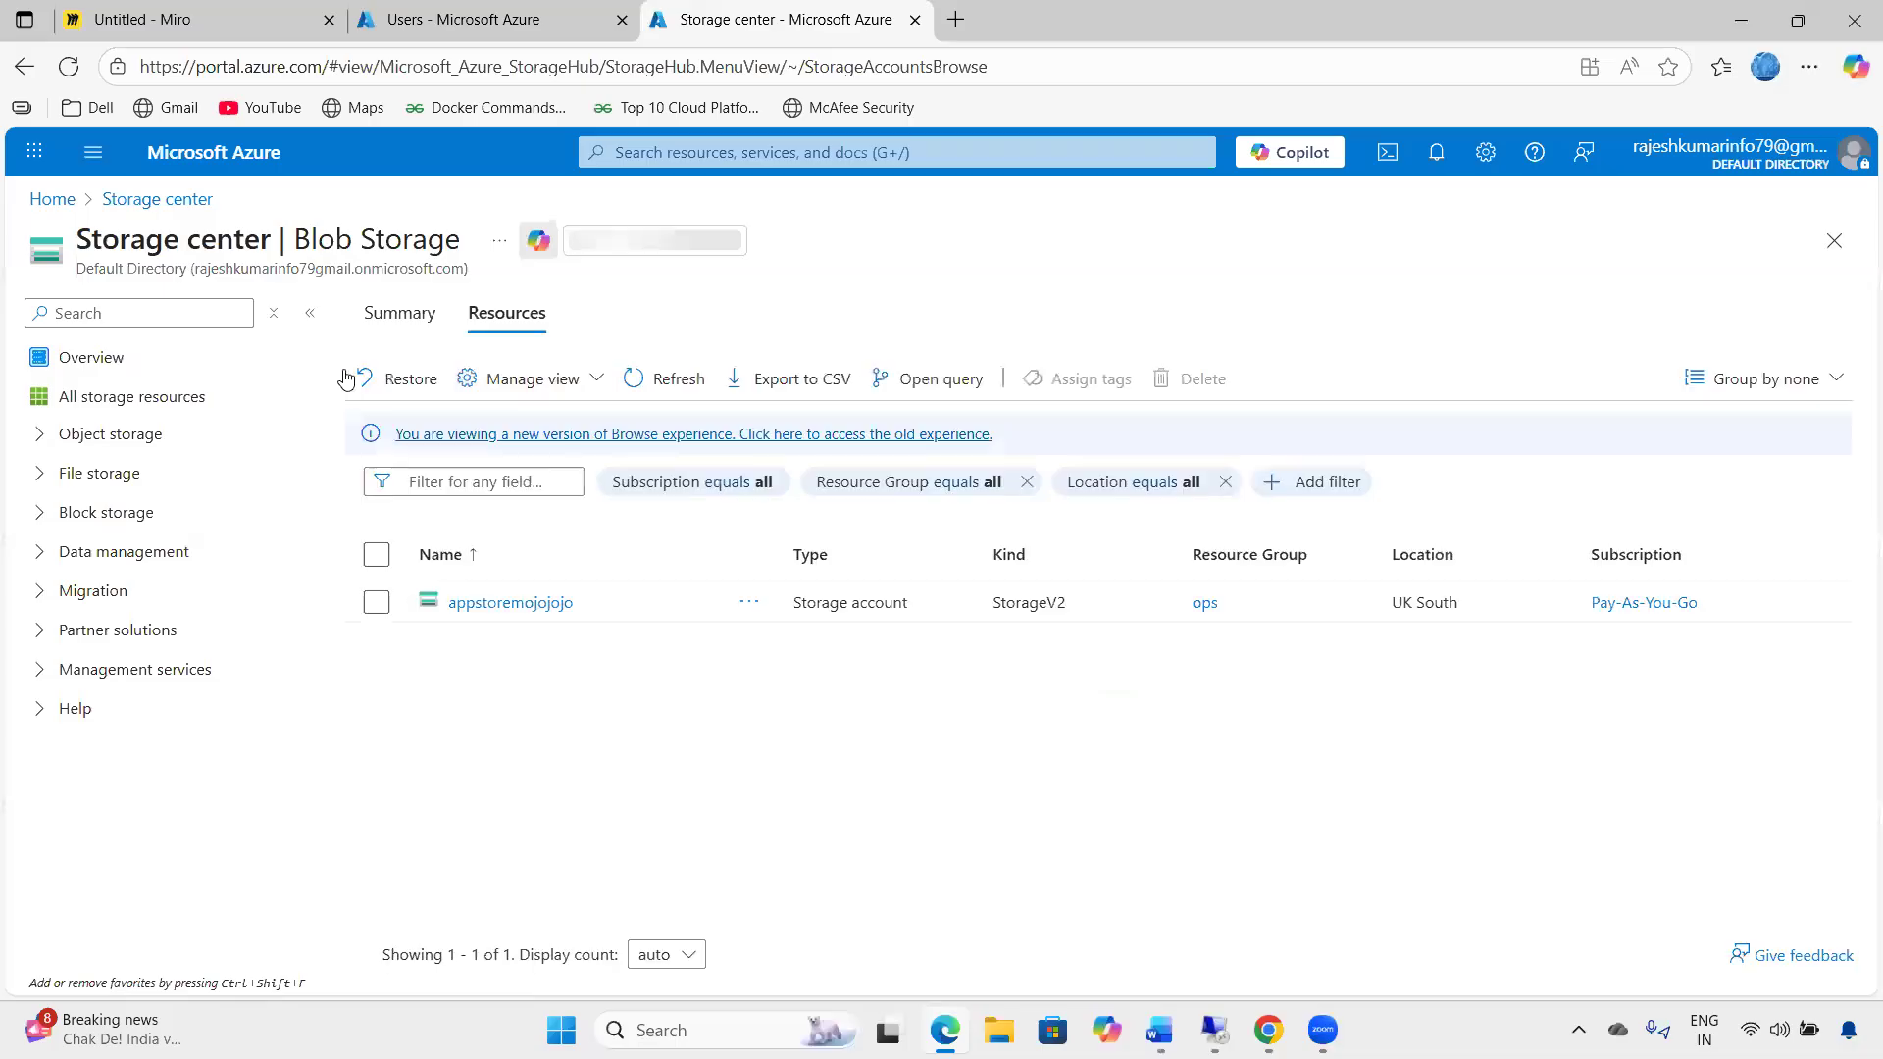
pyautogui.click(506, 607)
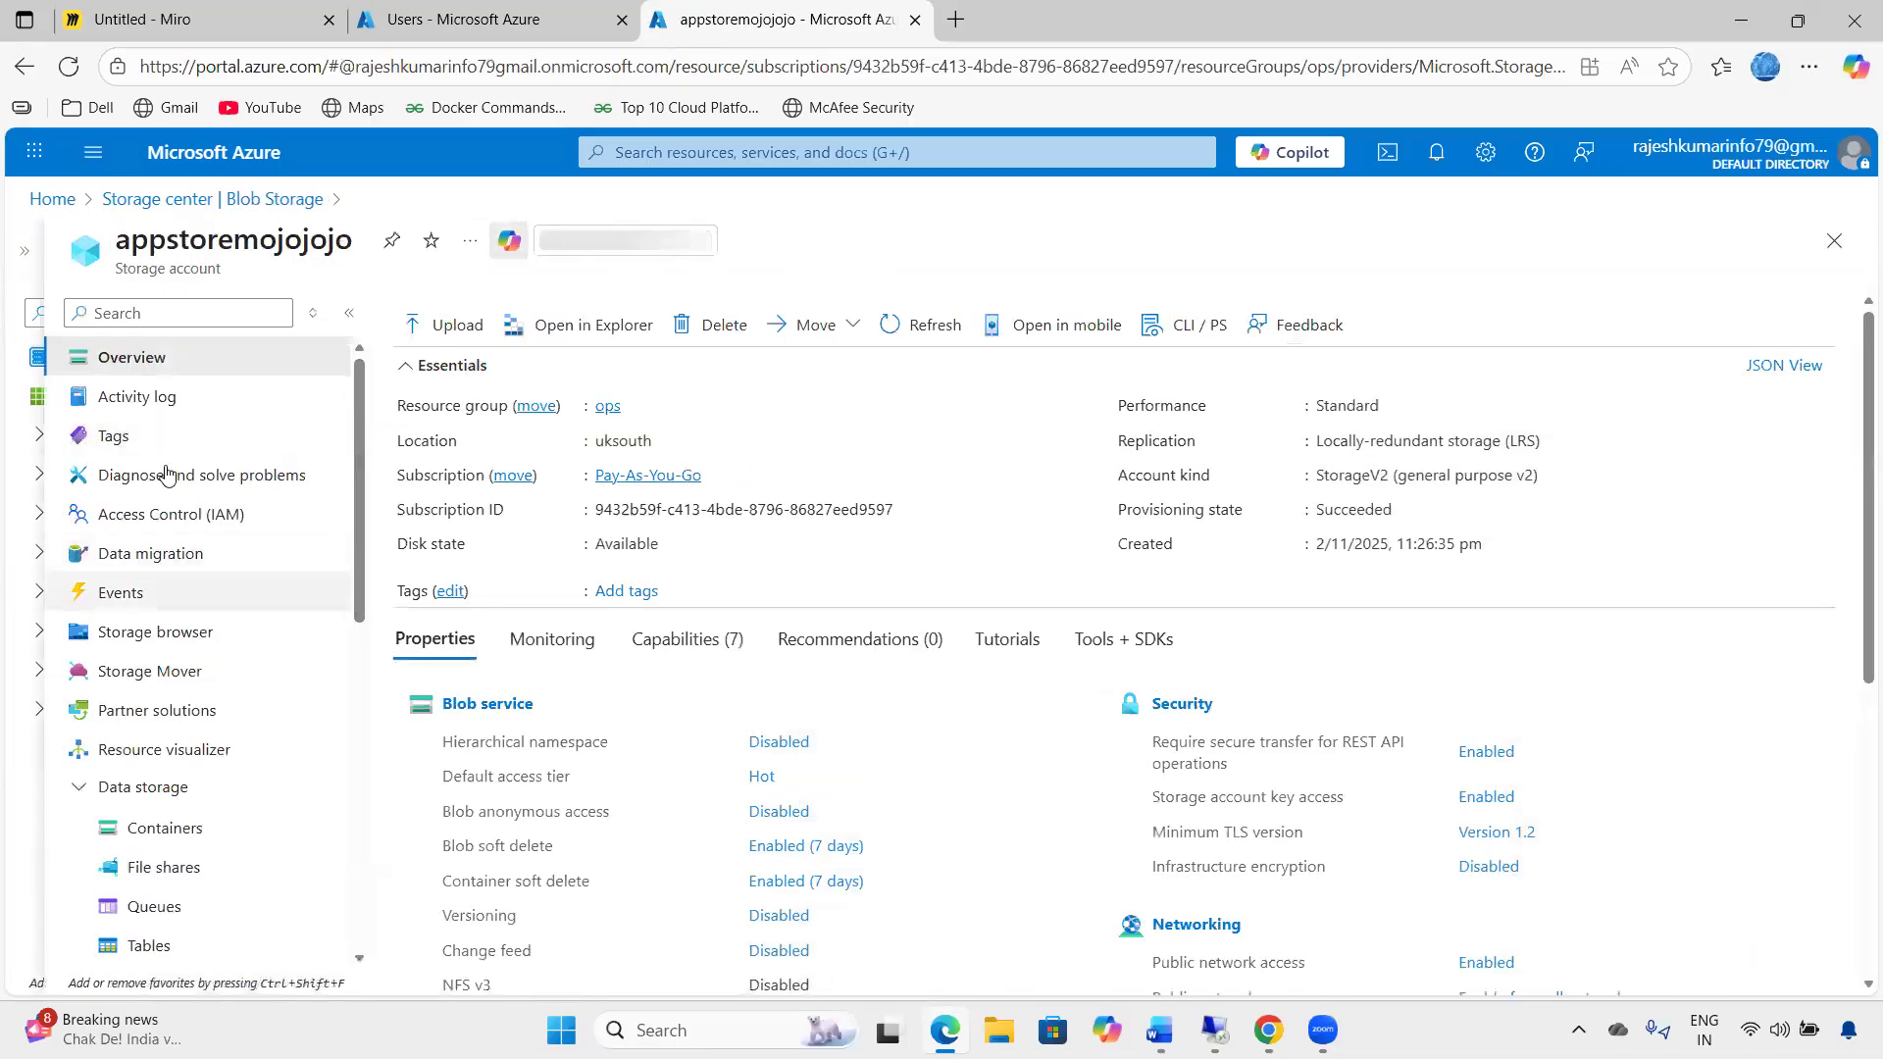
pyautogui.click(222, 521)
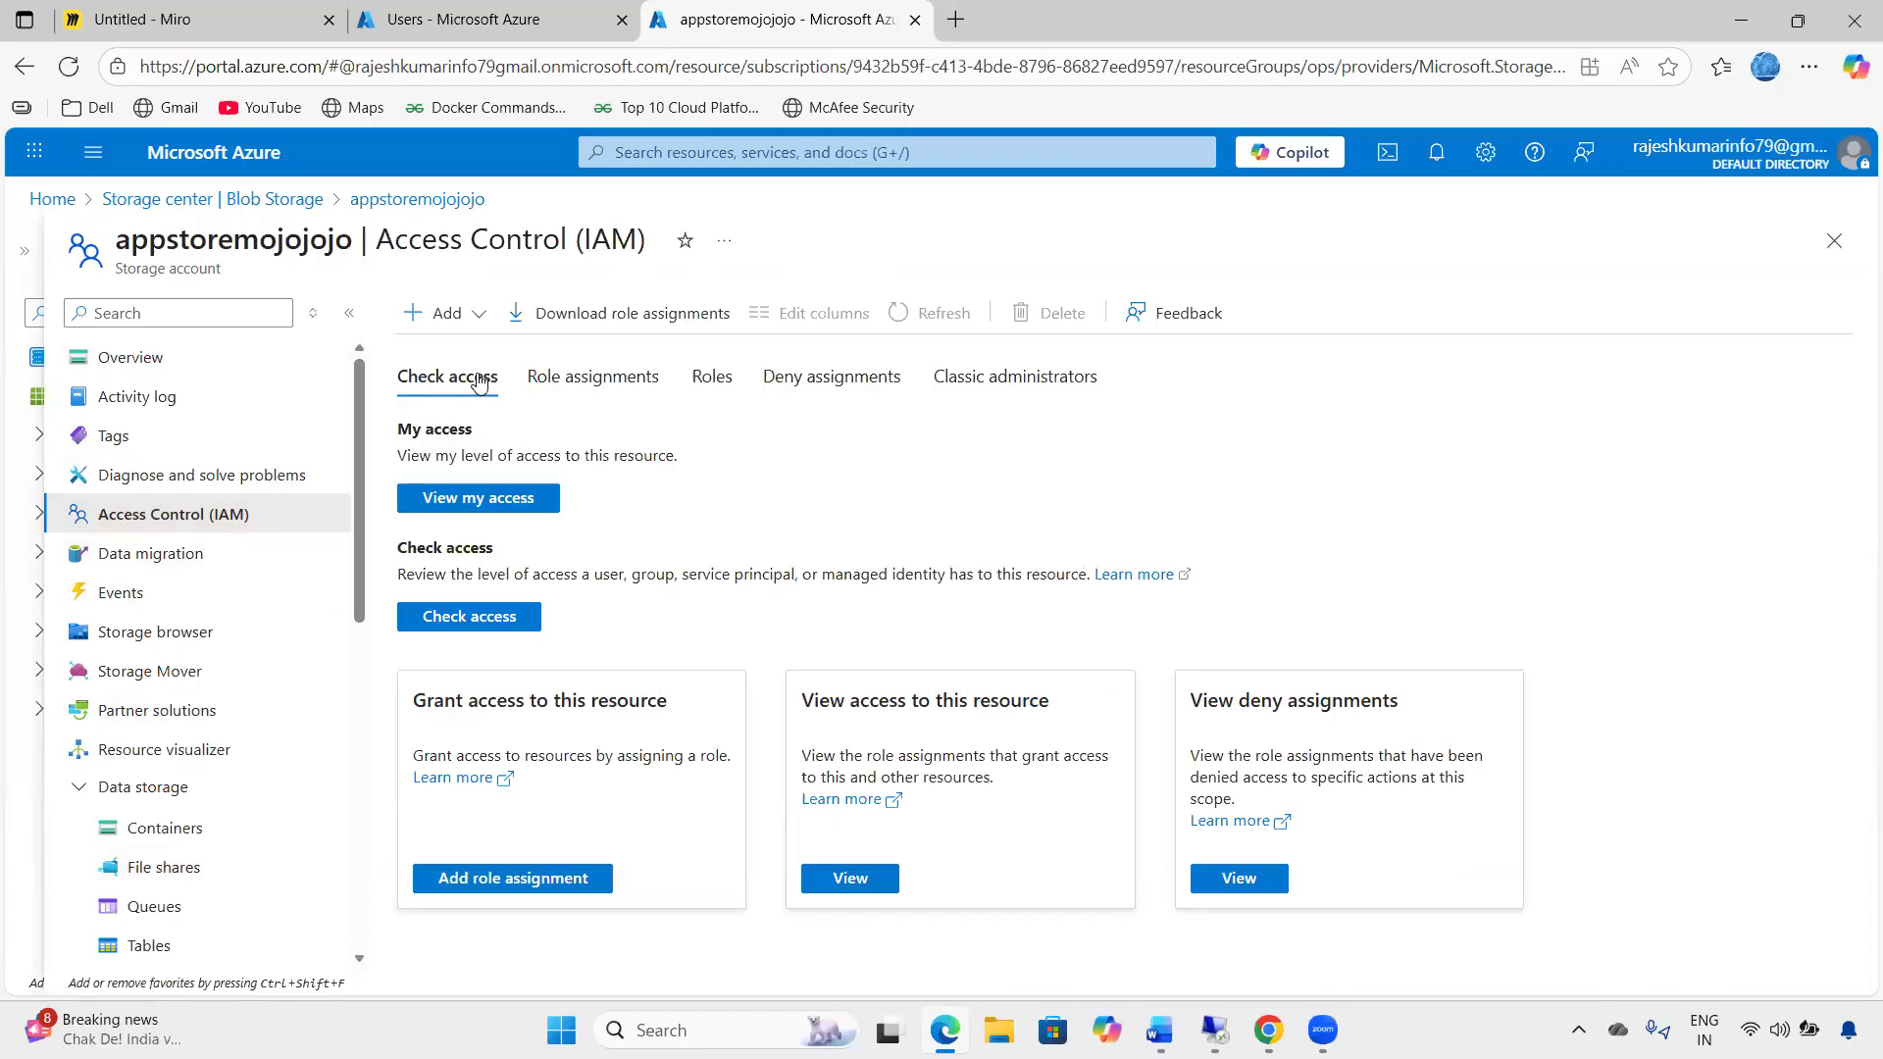
pyautogui.click(479, 314)
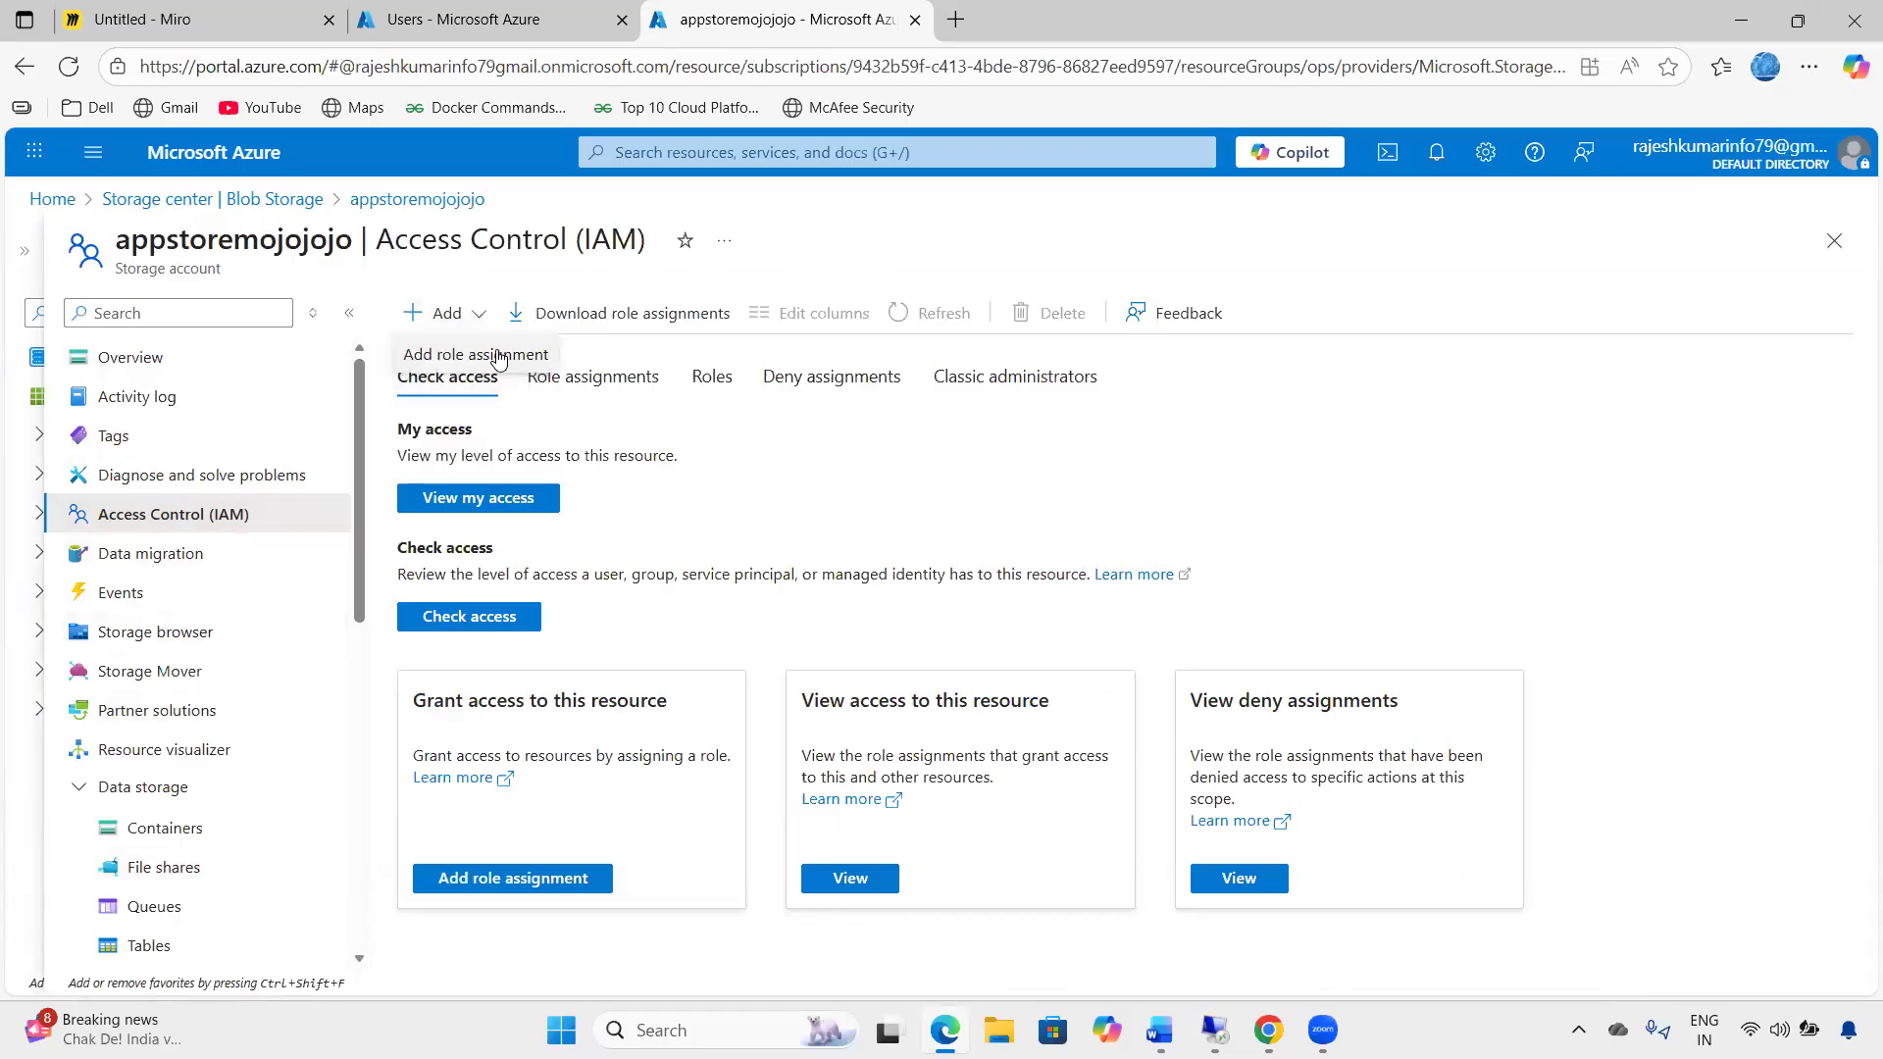
# Step: Start a new role assignment and review the Reader role's description among job function roles
pyautogui.click(479, 357)
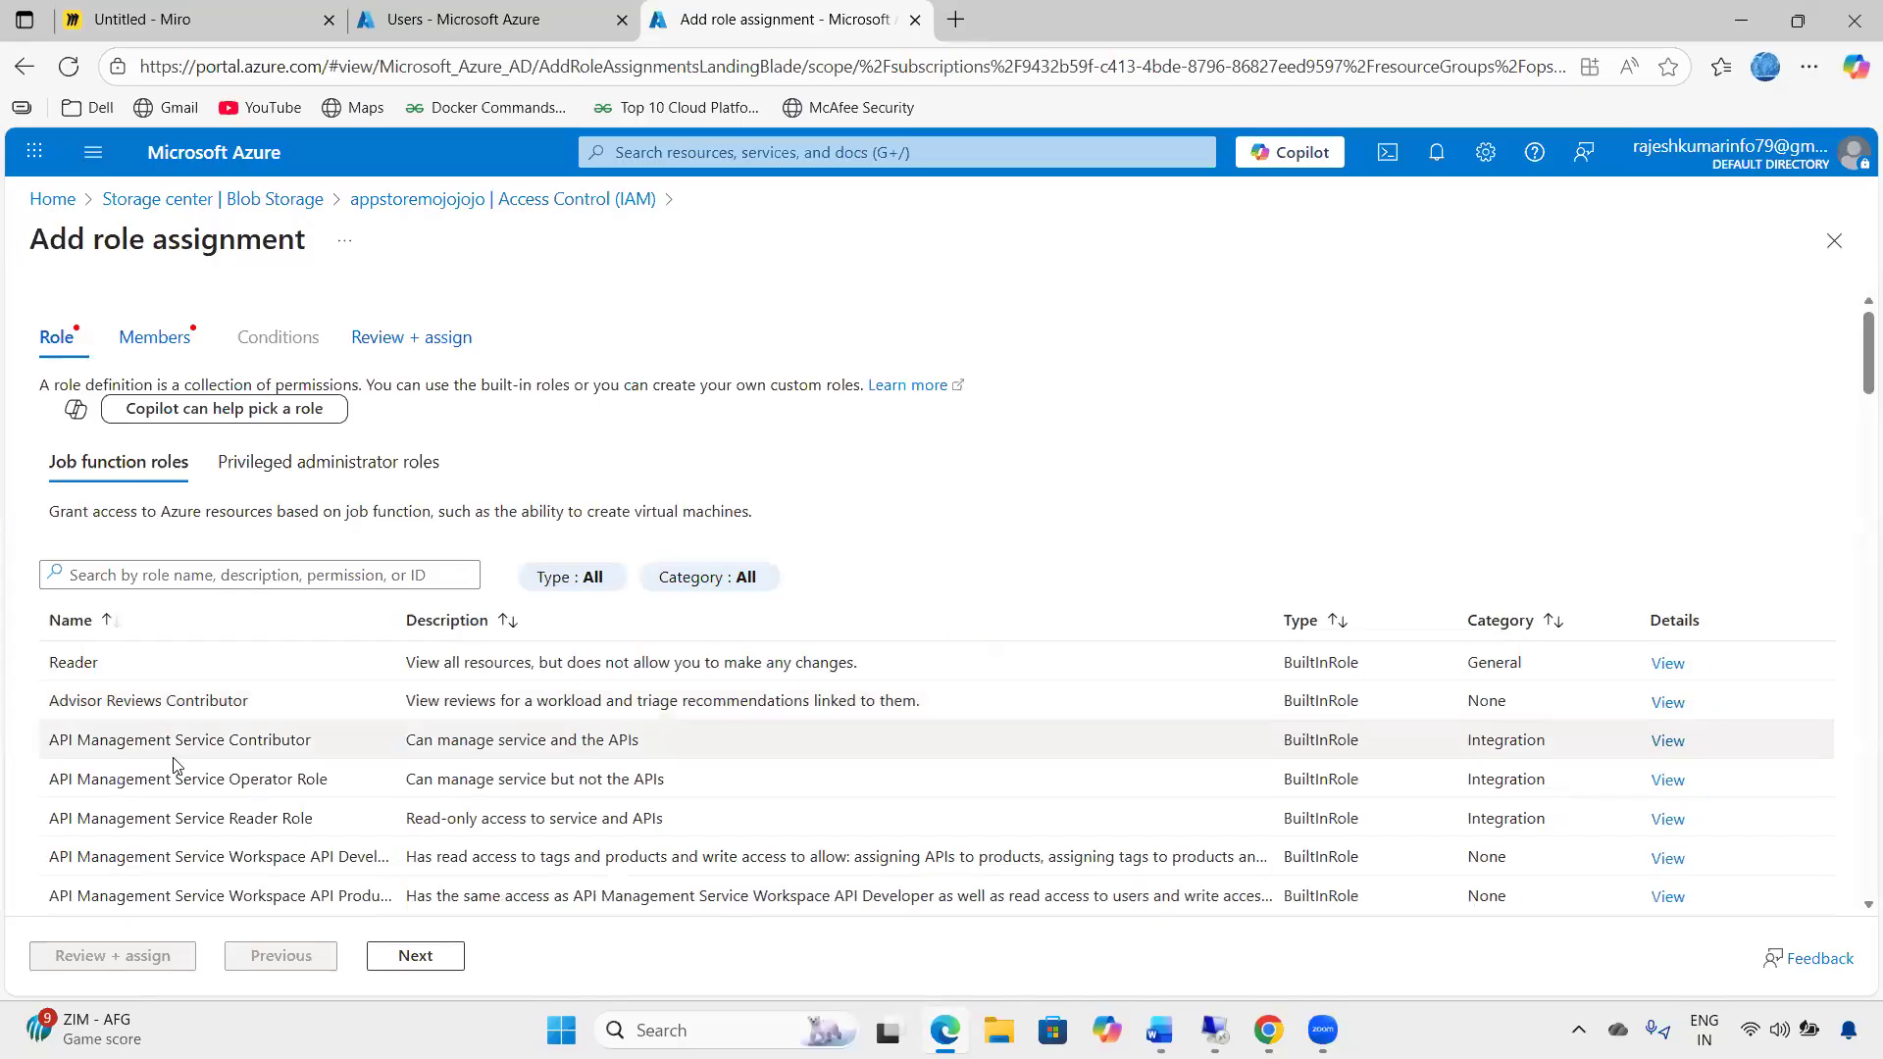
pyautogui.scroll(-5, 171, 777)
pyautogui.scroll(-10, 174, 777)
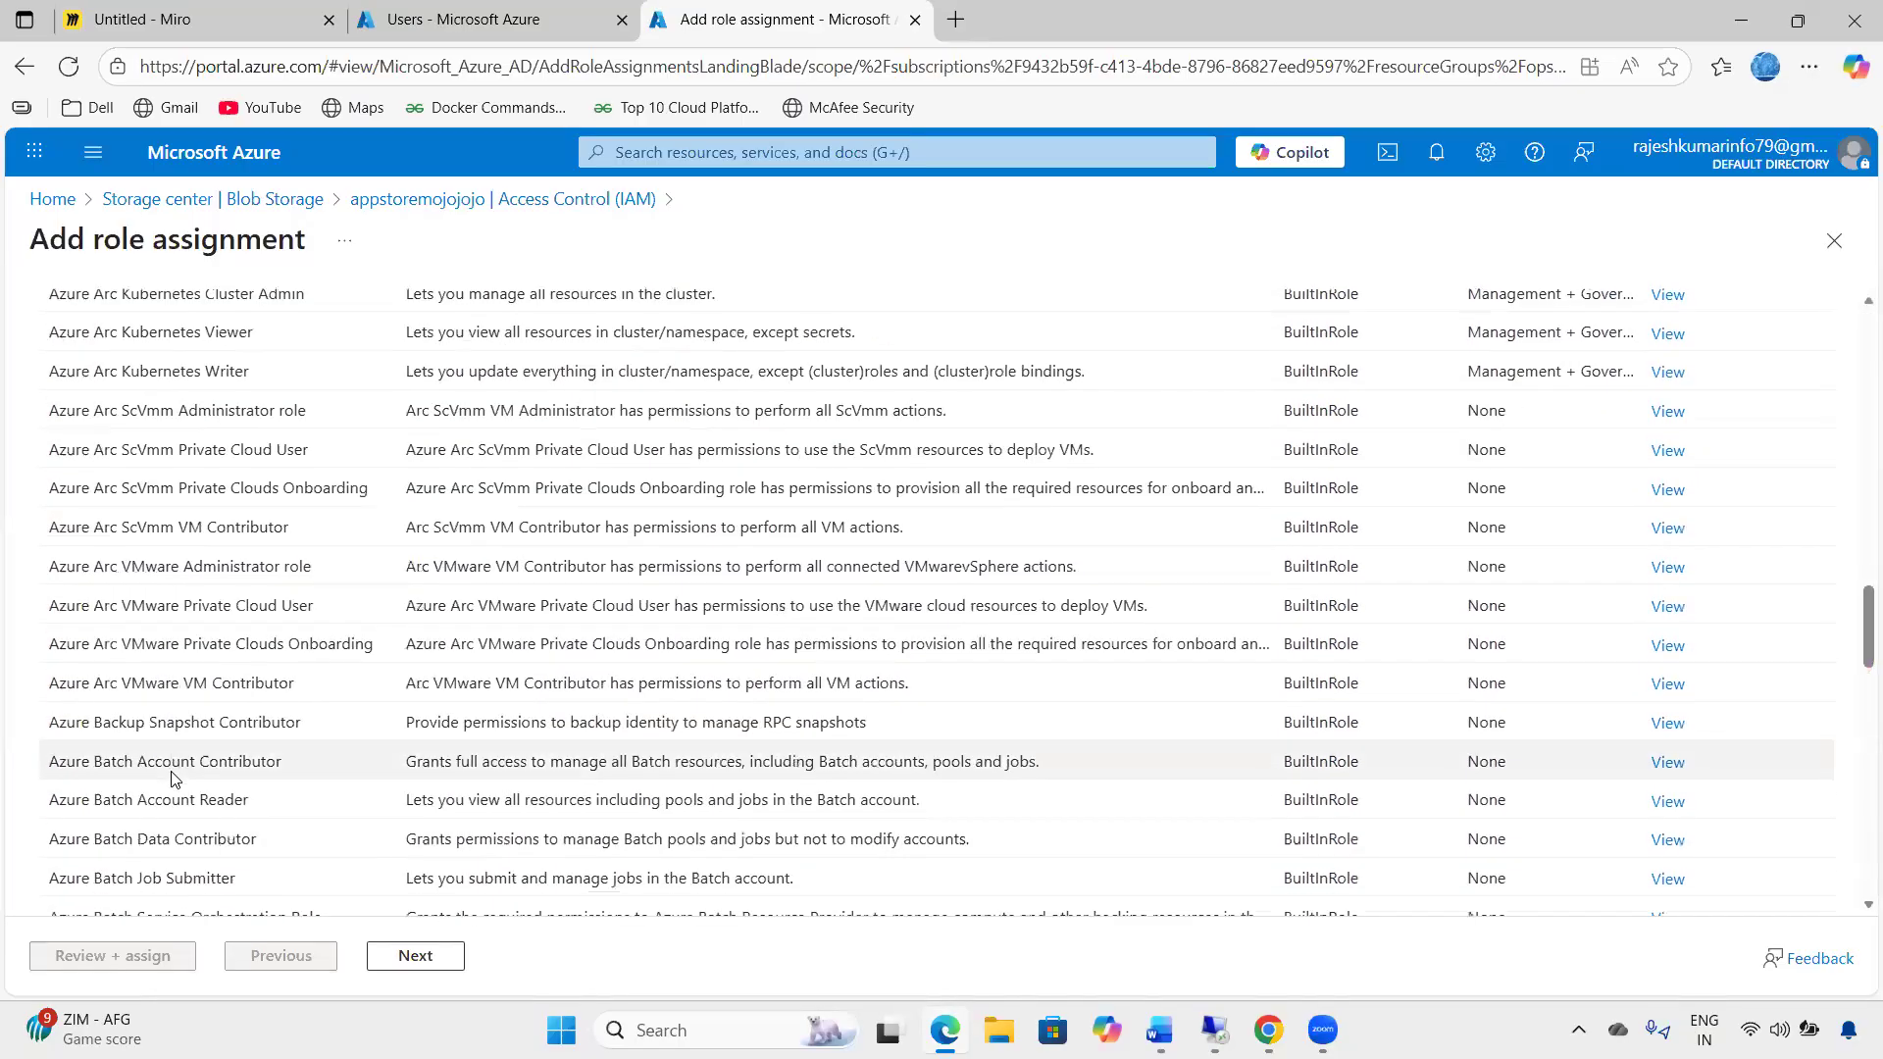
pyautogui.scroll(15, 300, 764)
pyautogui.scroll(3, 447, 702)
pyautogui.moveTo(420, 664); pyautogui.dragTo(869, 678)
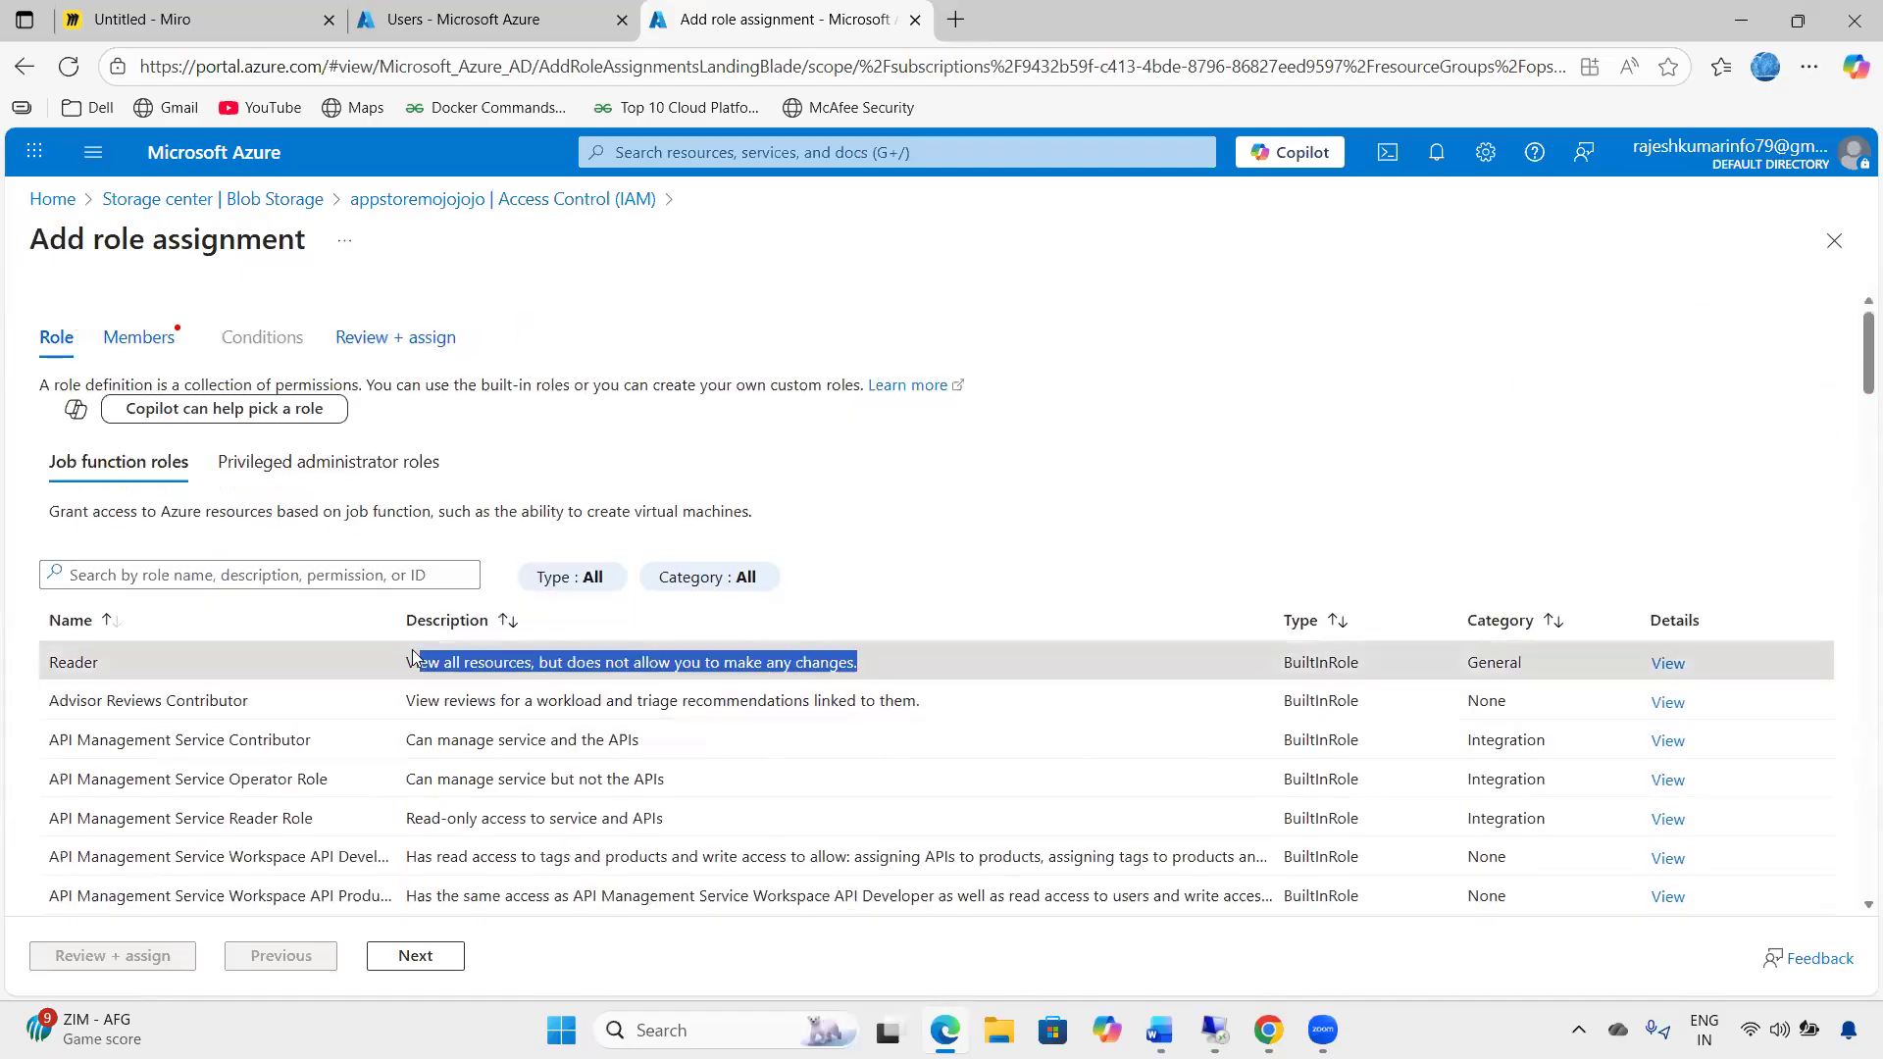
pyautogui.click(162, 669)
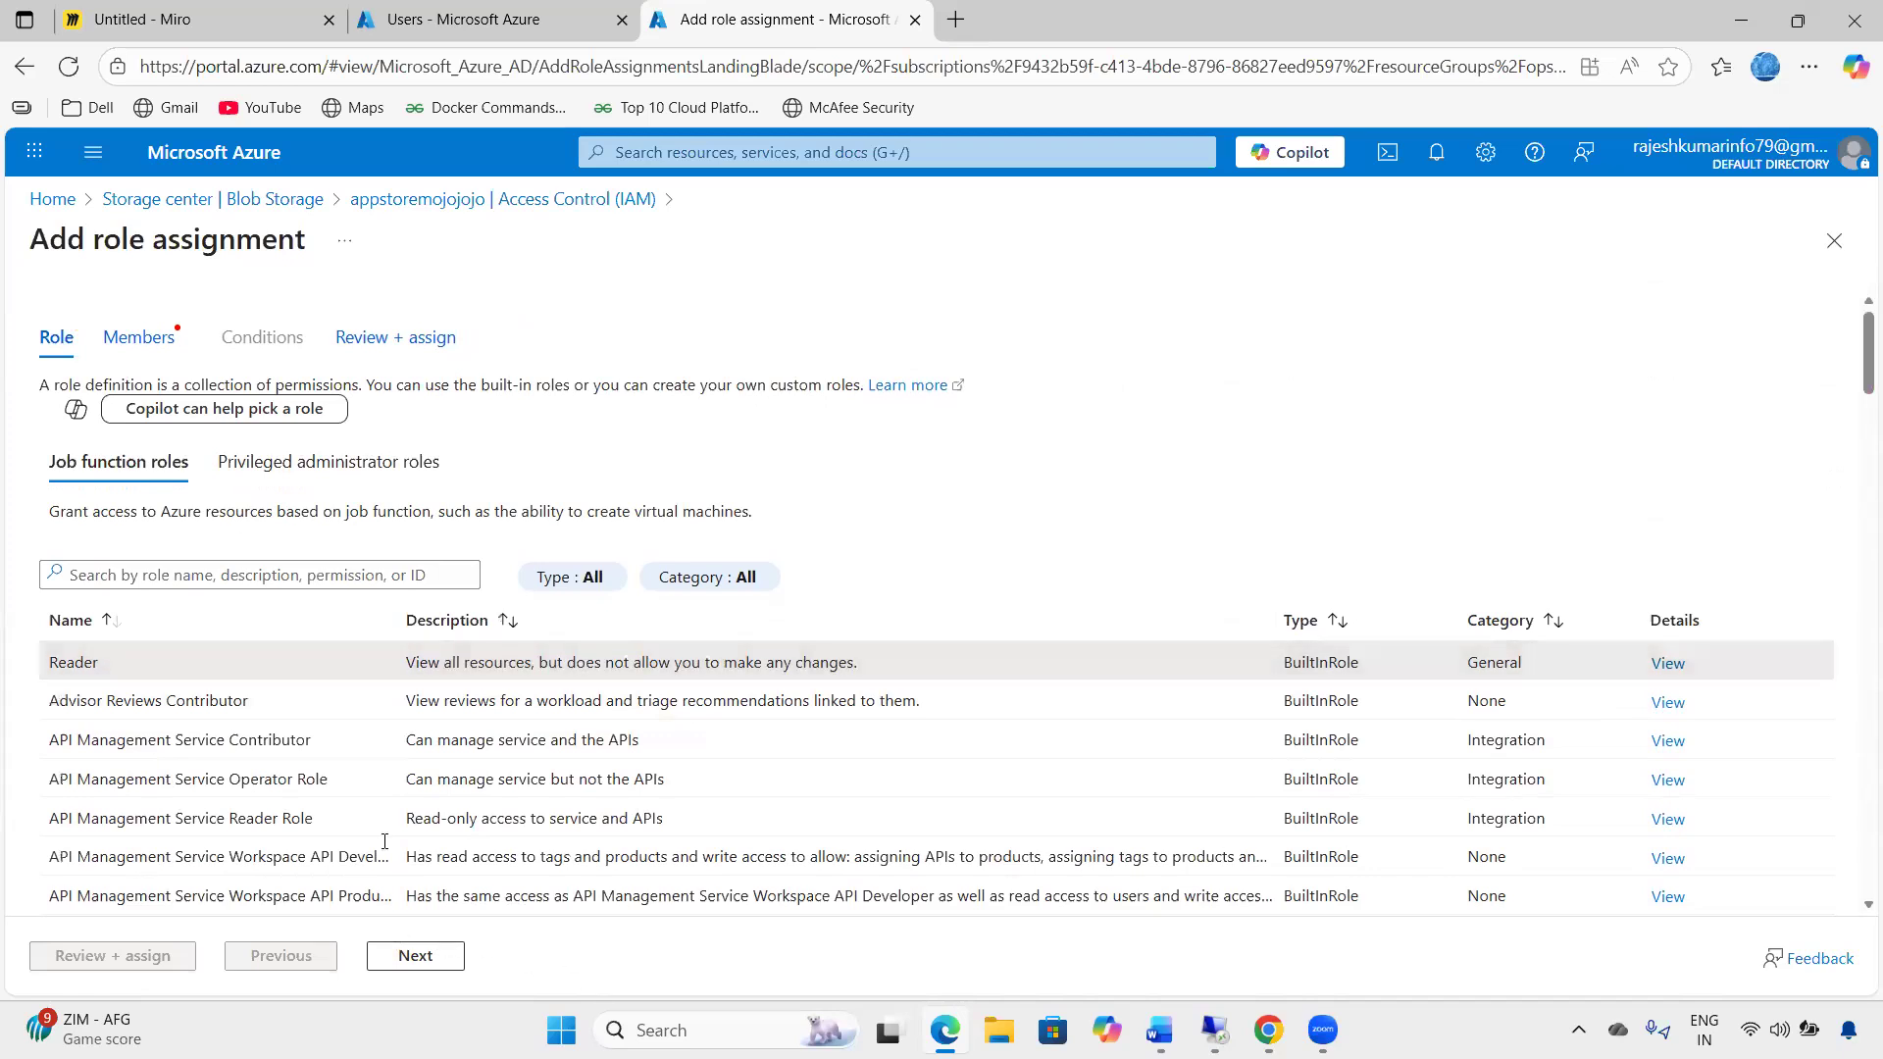
# Step: Select the Reader job function role and continue to the Members tab
pyautogui.click(312, 464)
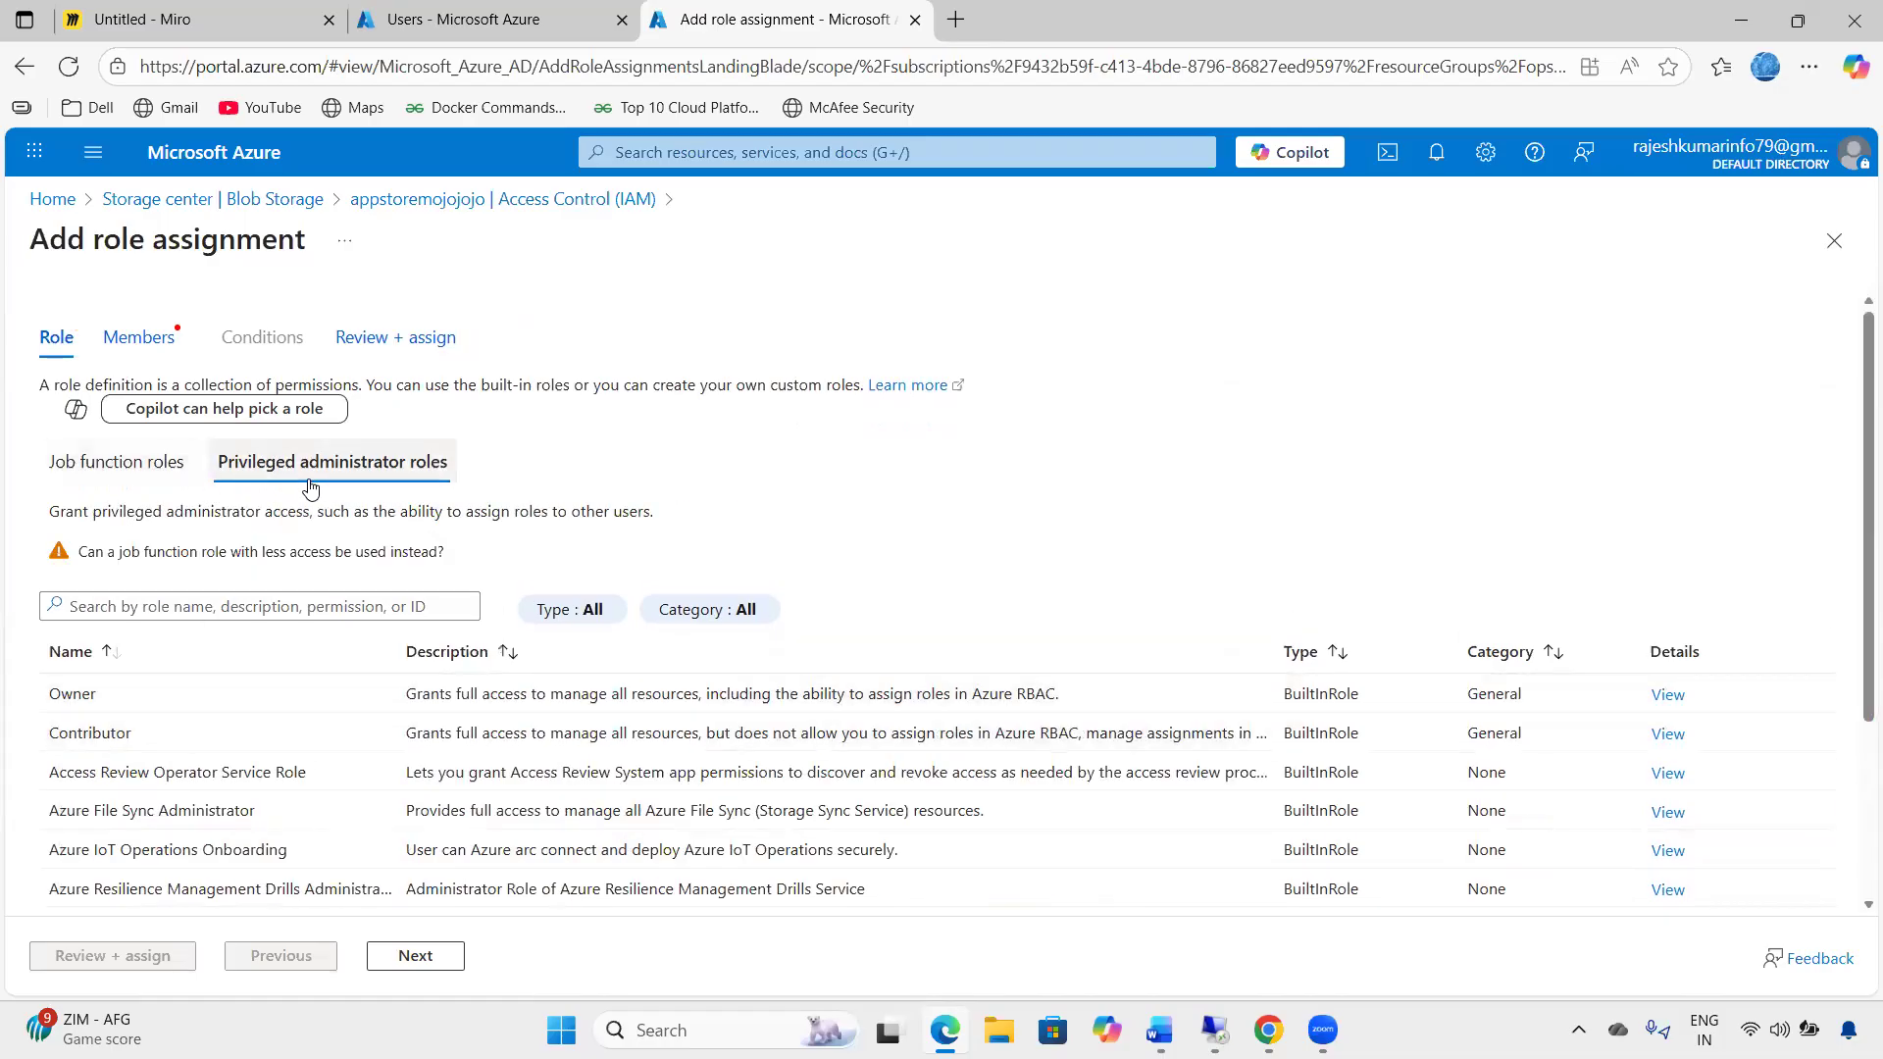
pyautogui.click(149, 467)
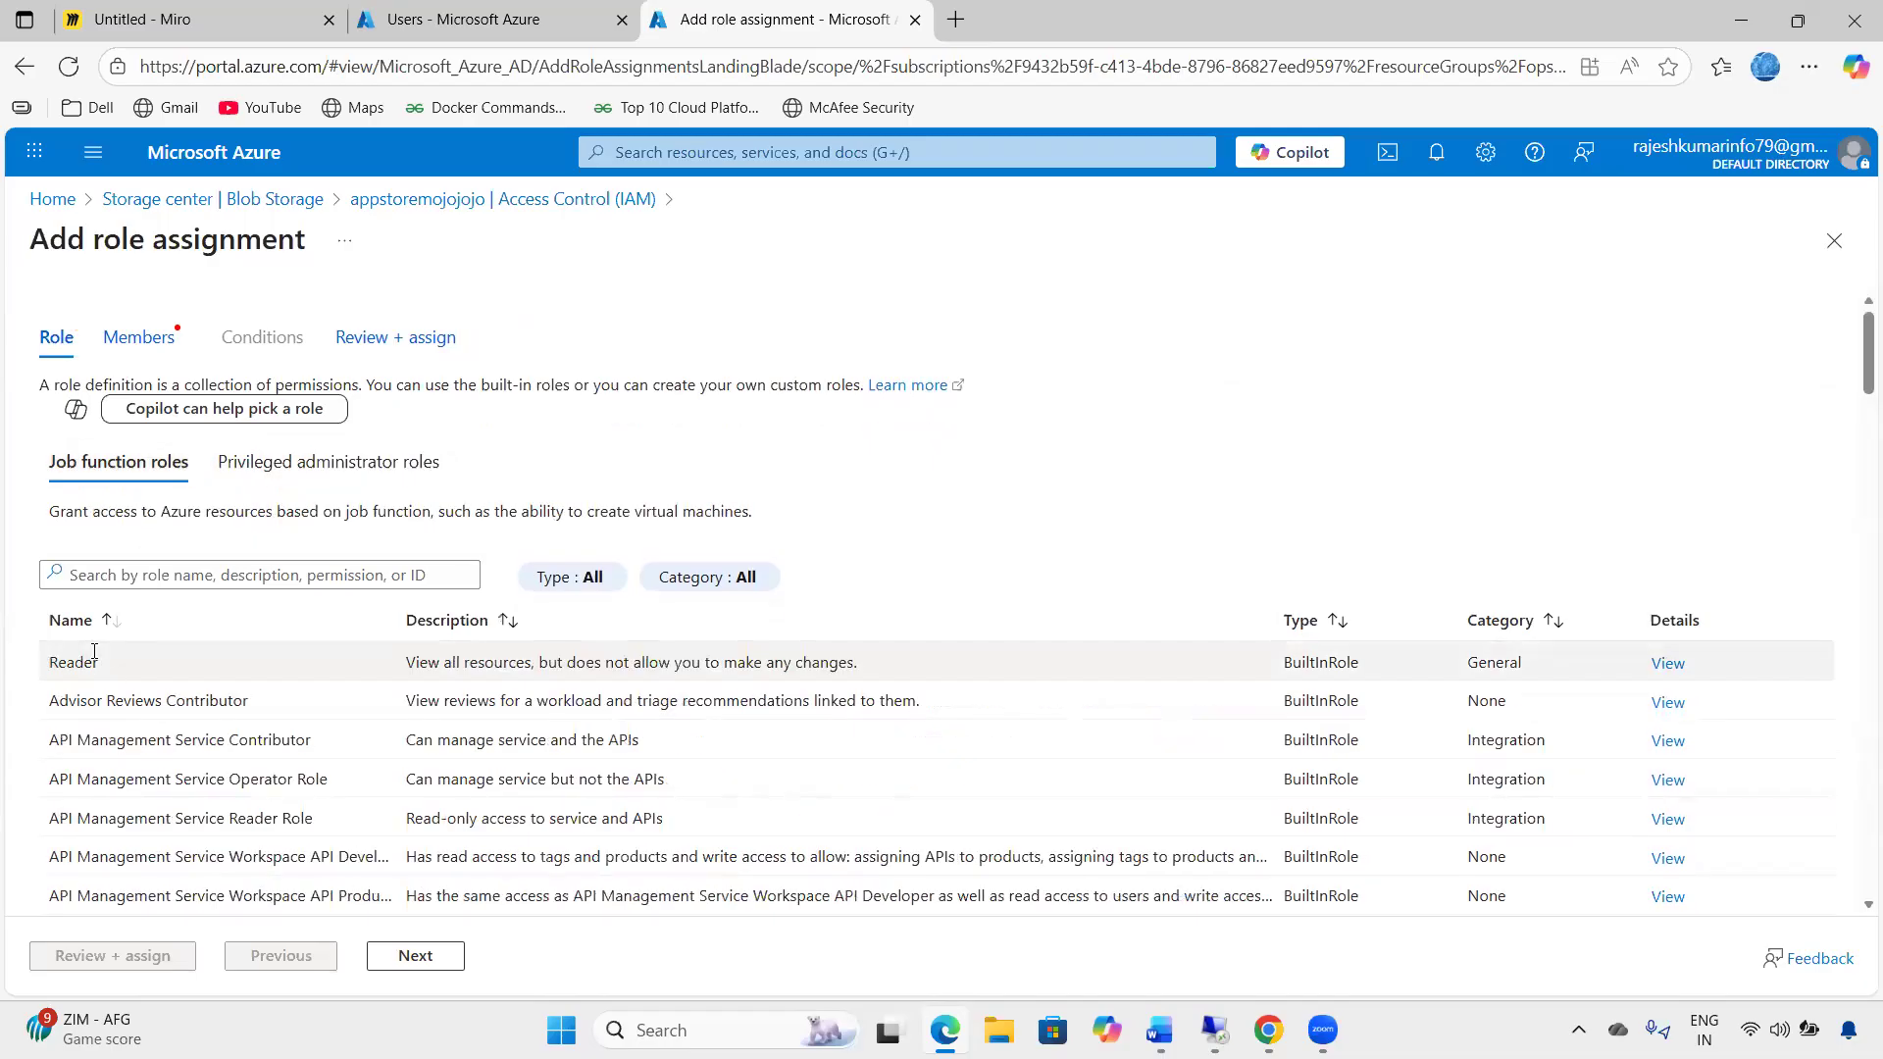
pyautogui.click(111, 668)
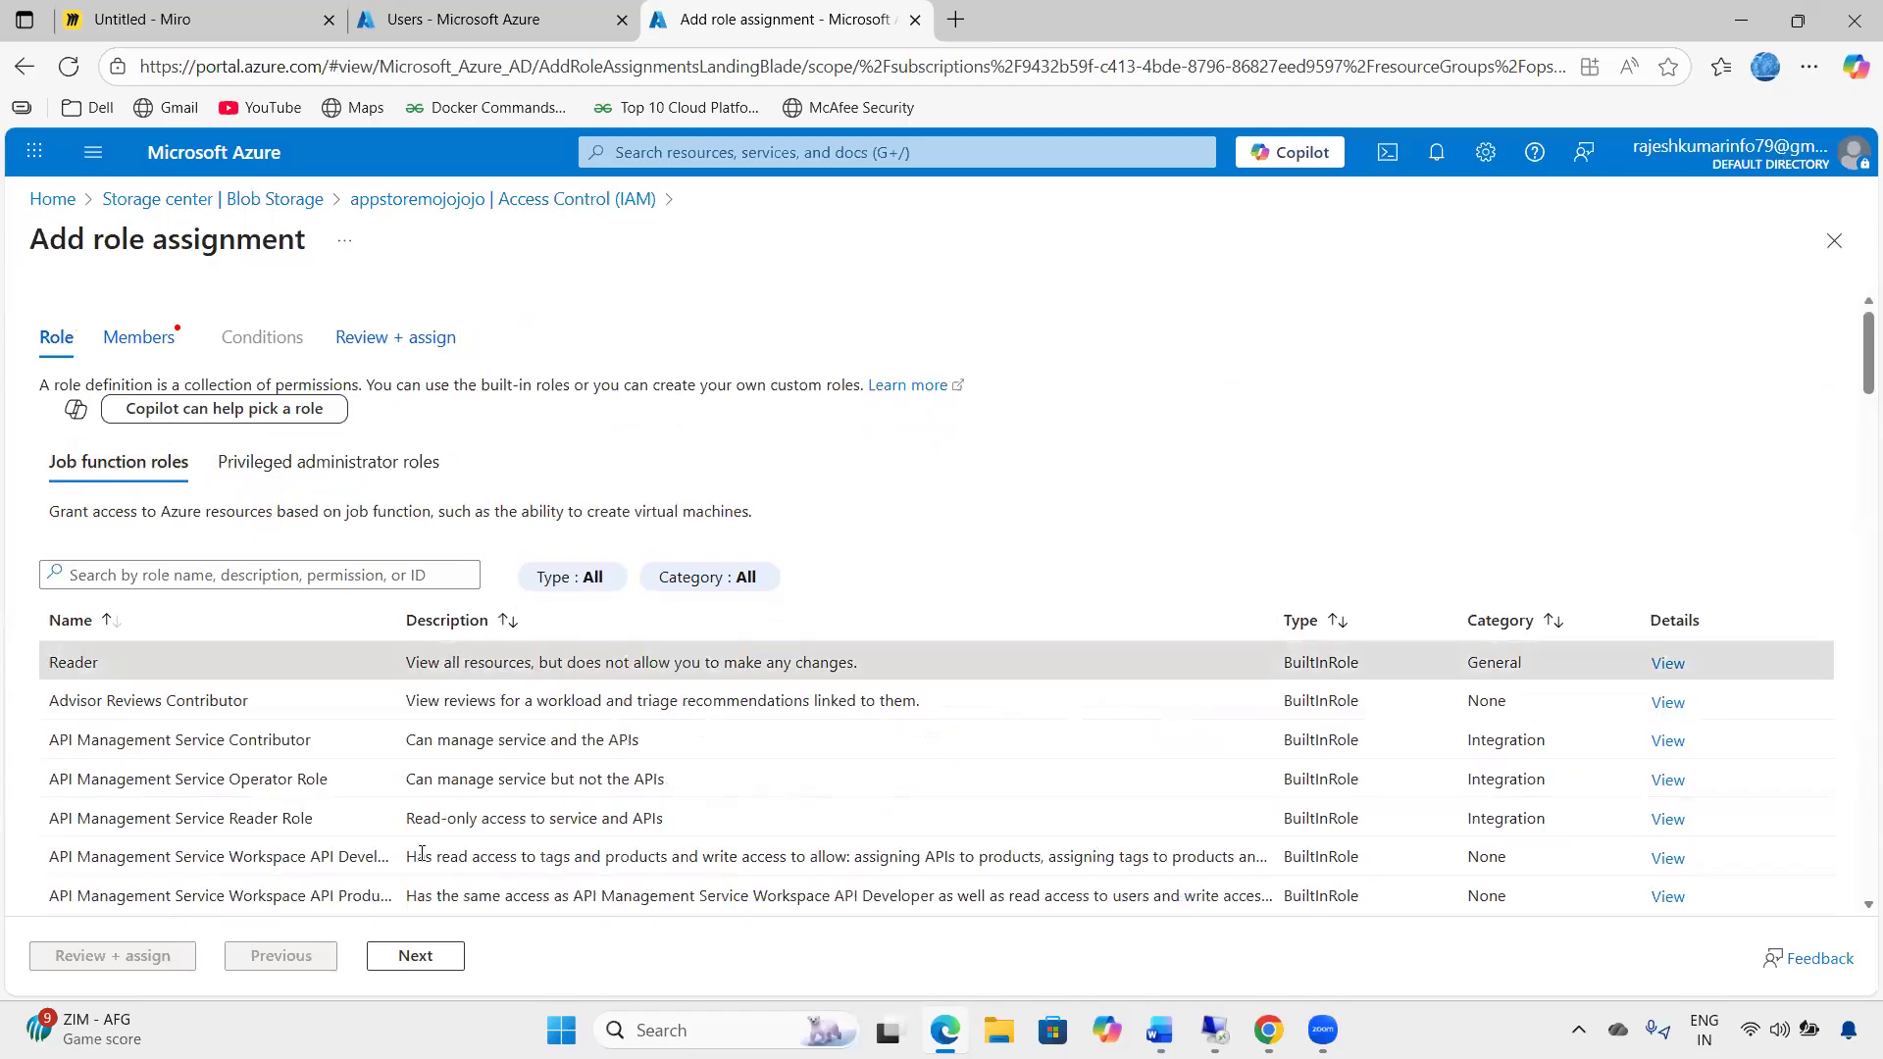
pyautogui.click(416, 956)
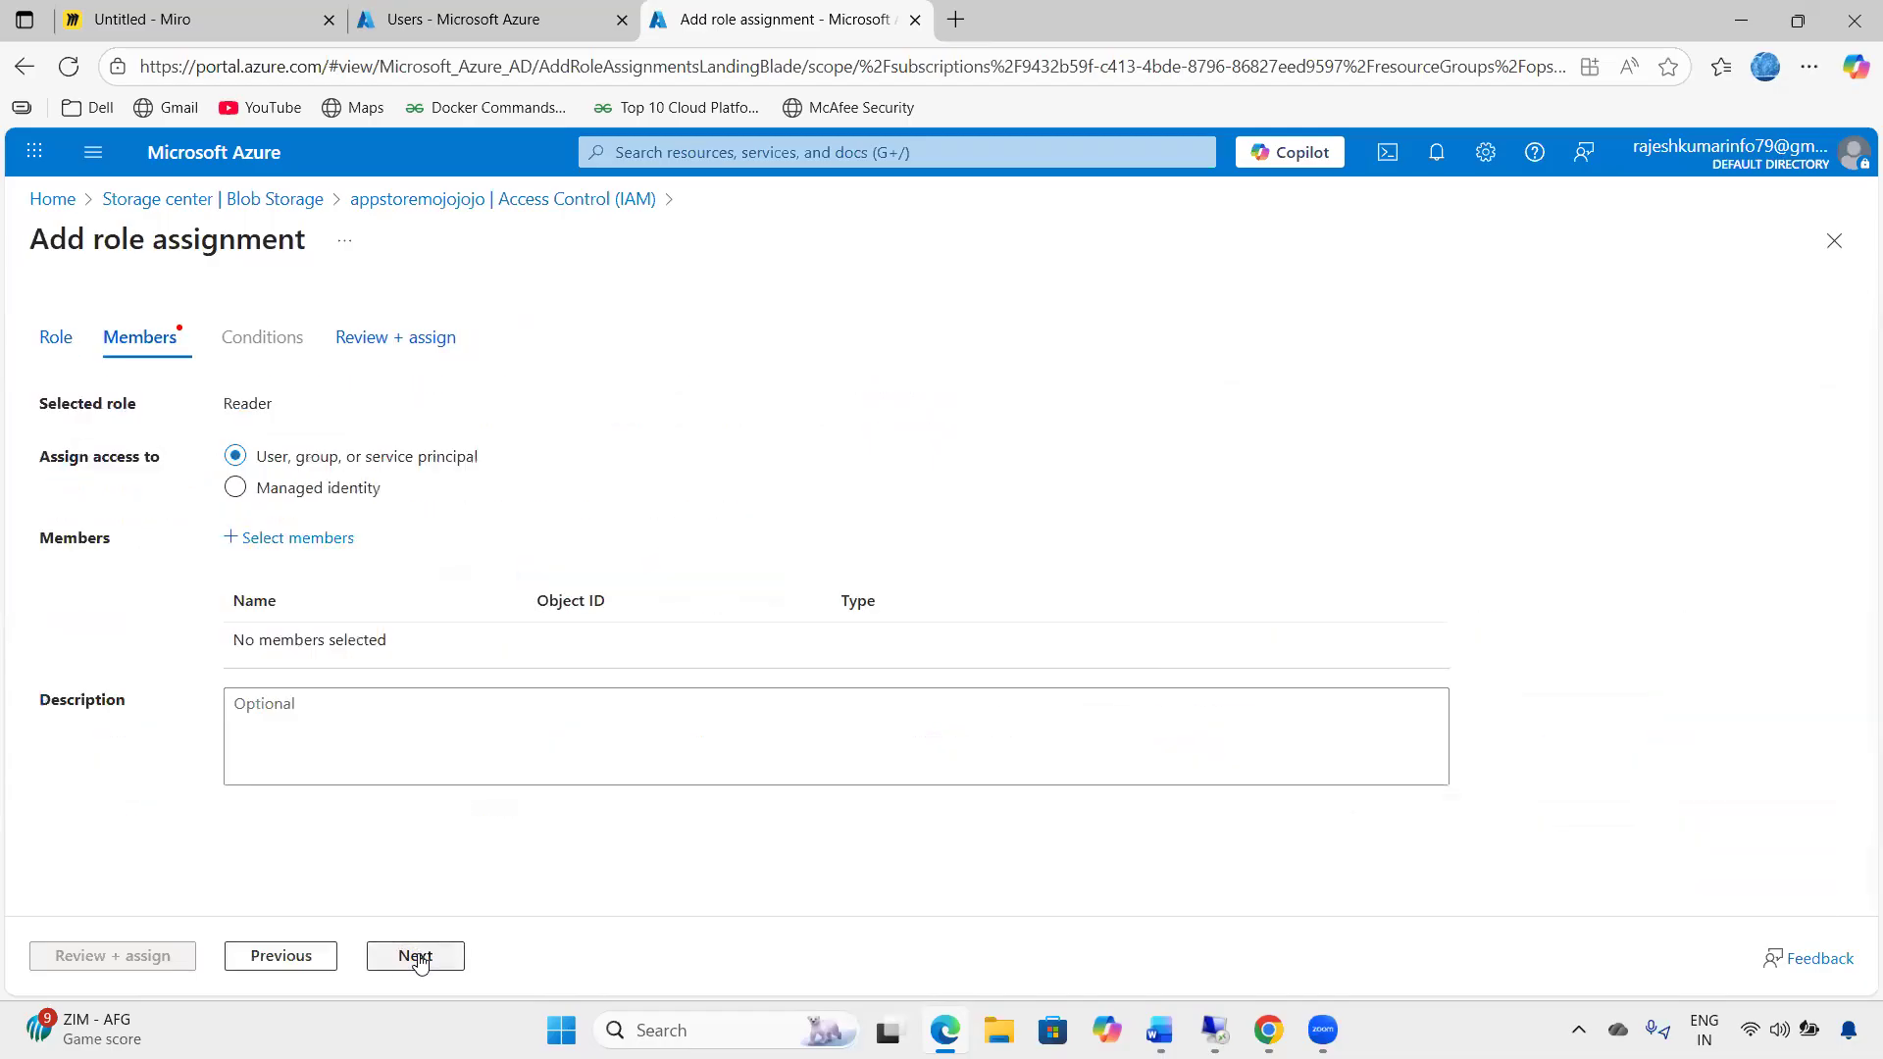
# Step: Select u1 as the member and create the Reader assignment with Review + assign
pyautogui.click(328, 542)
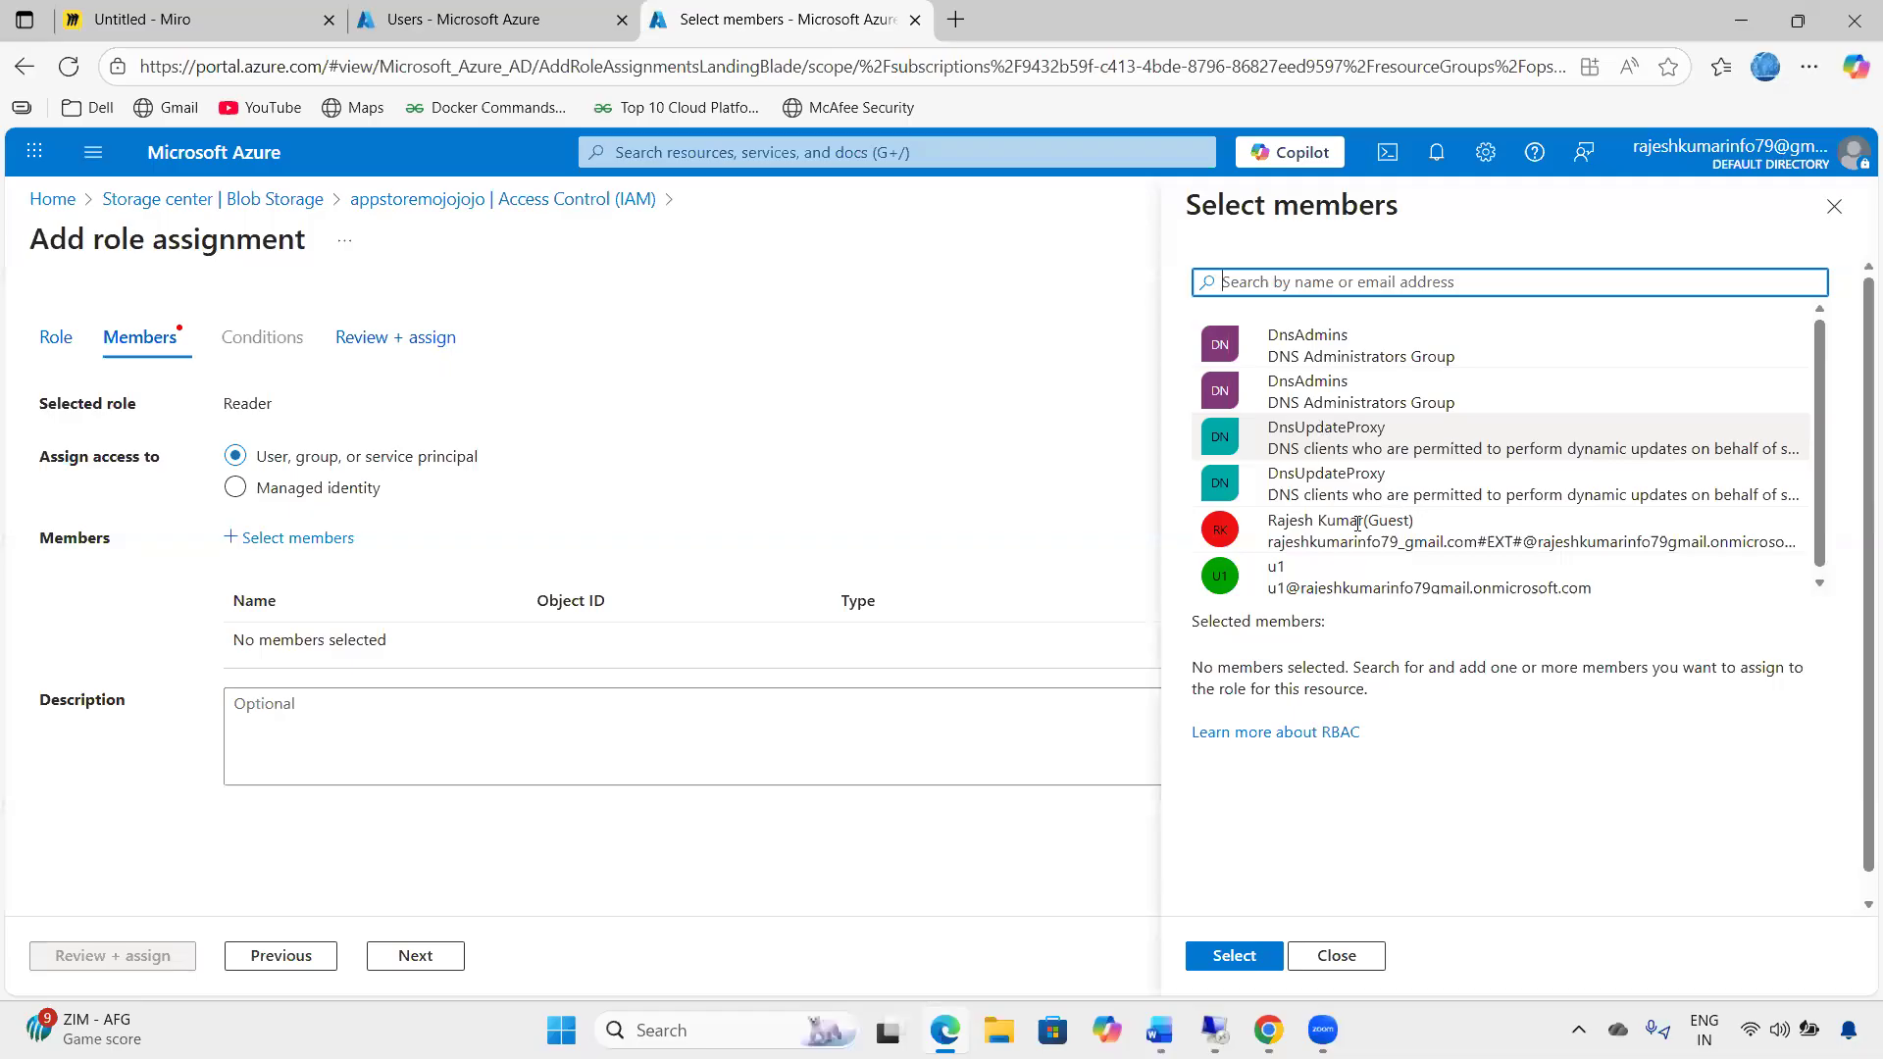
pyautogui.click(1321, 584)
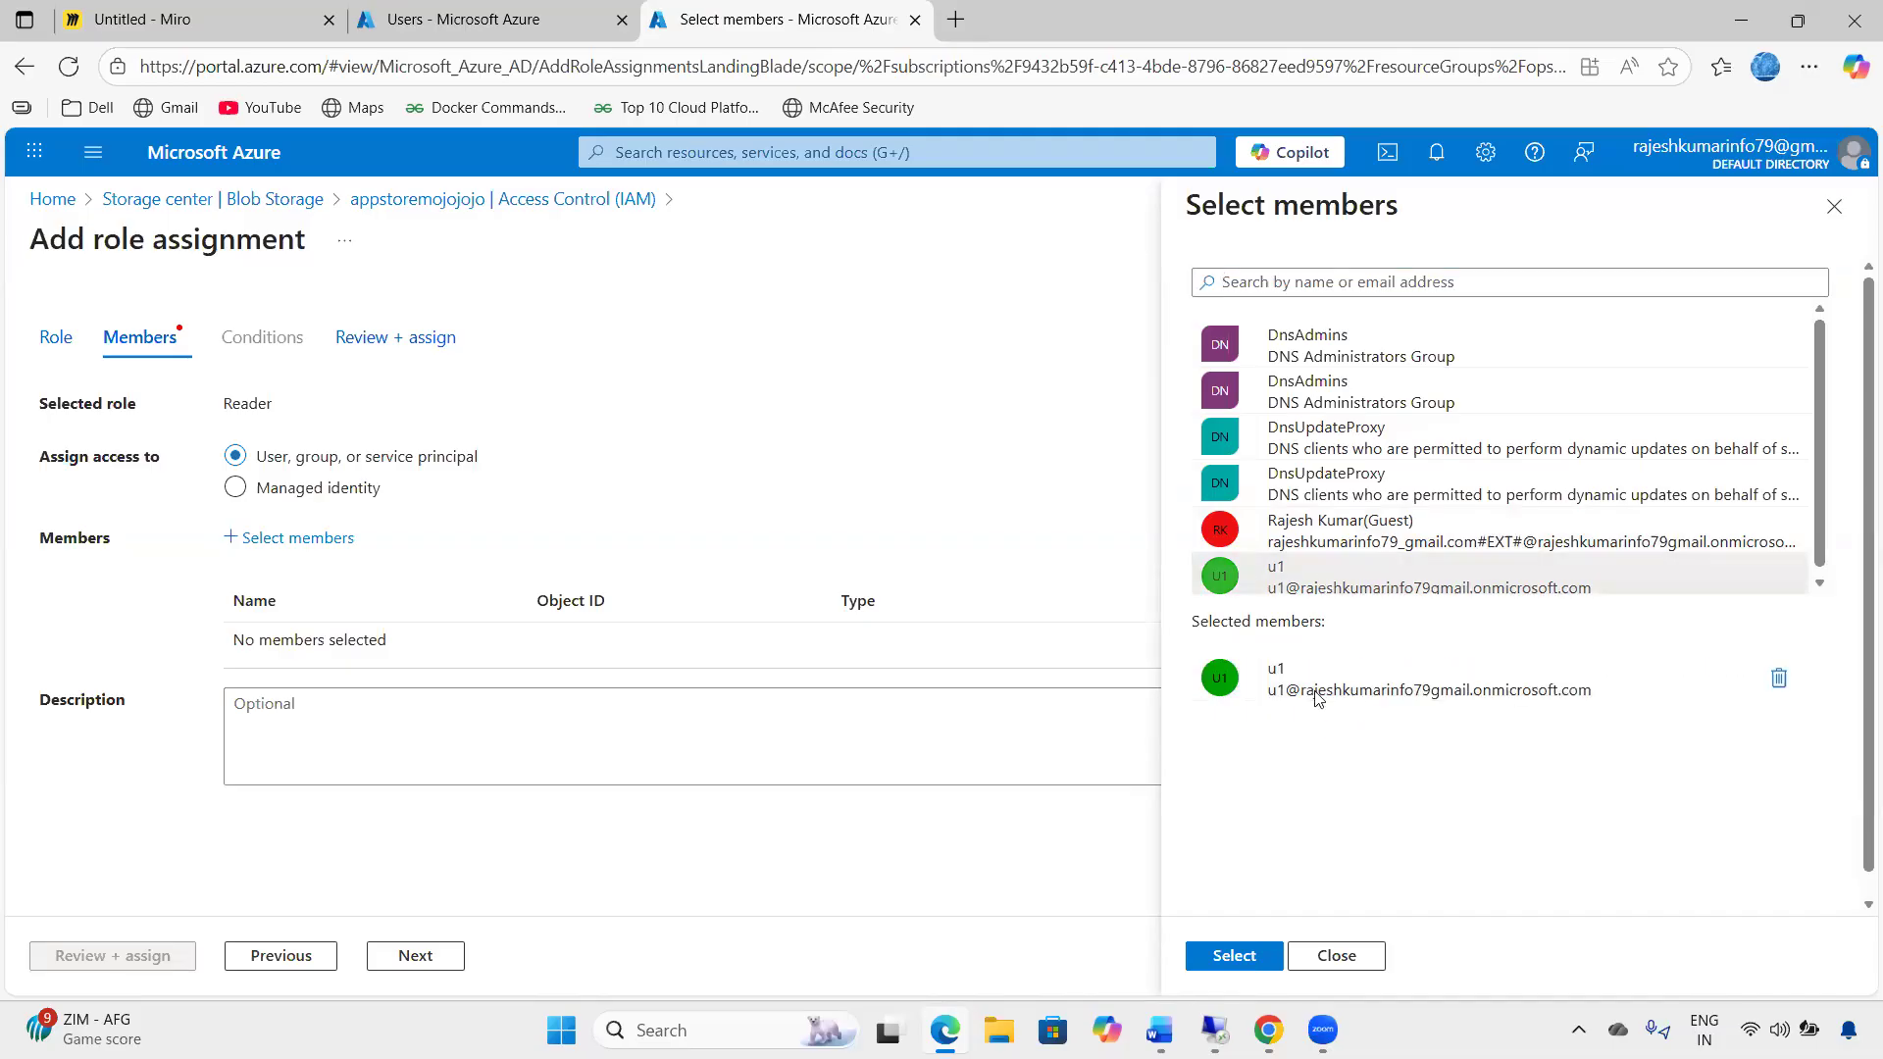
pyautogui.click(1233, 956)
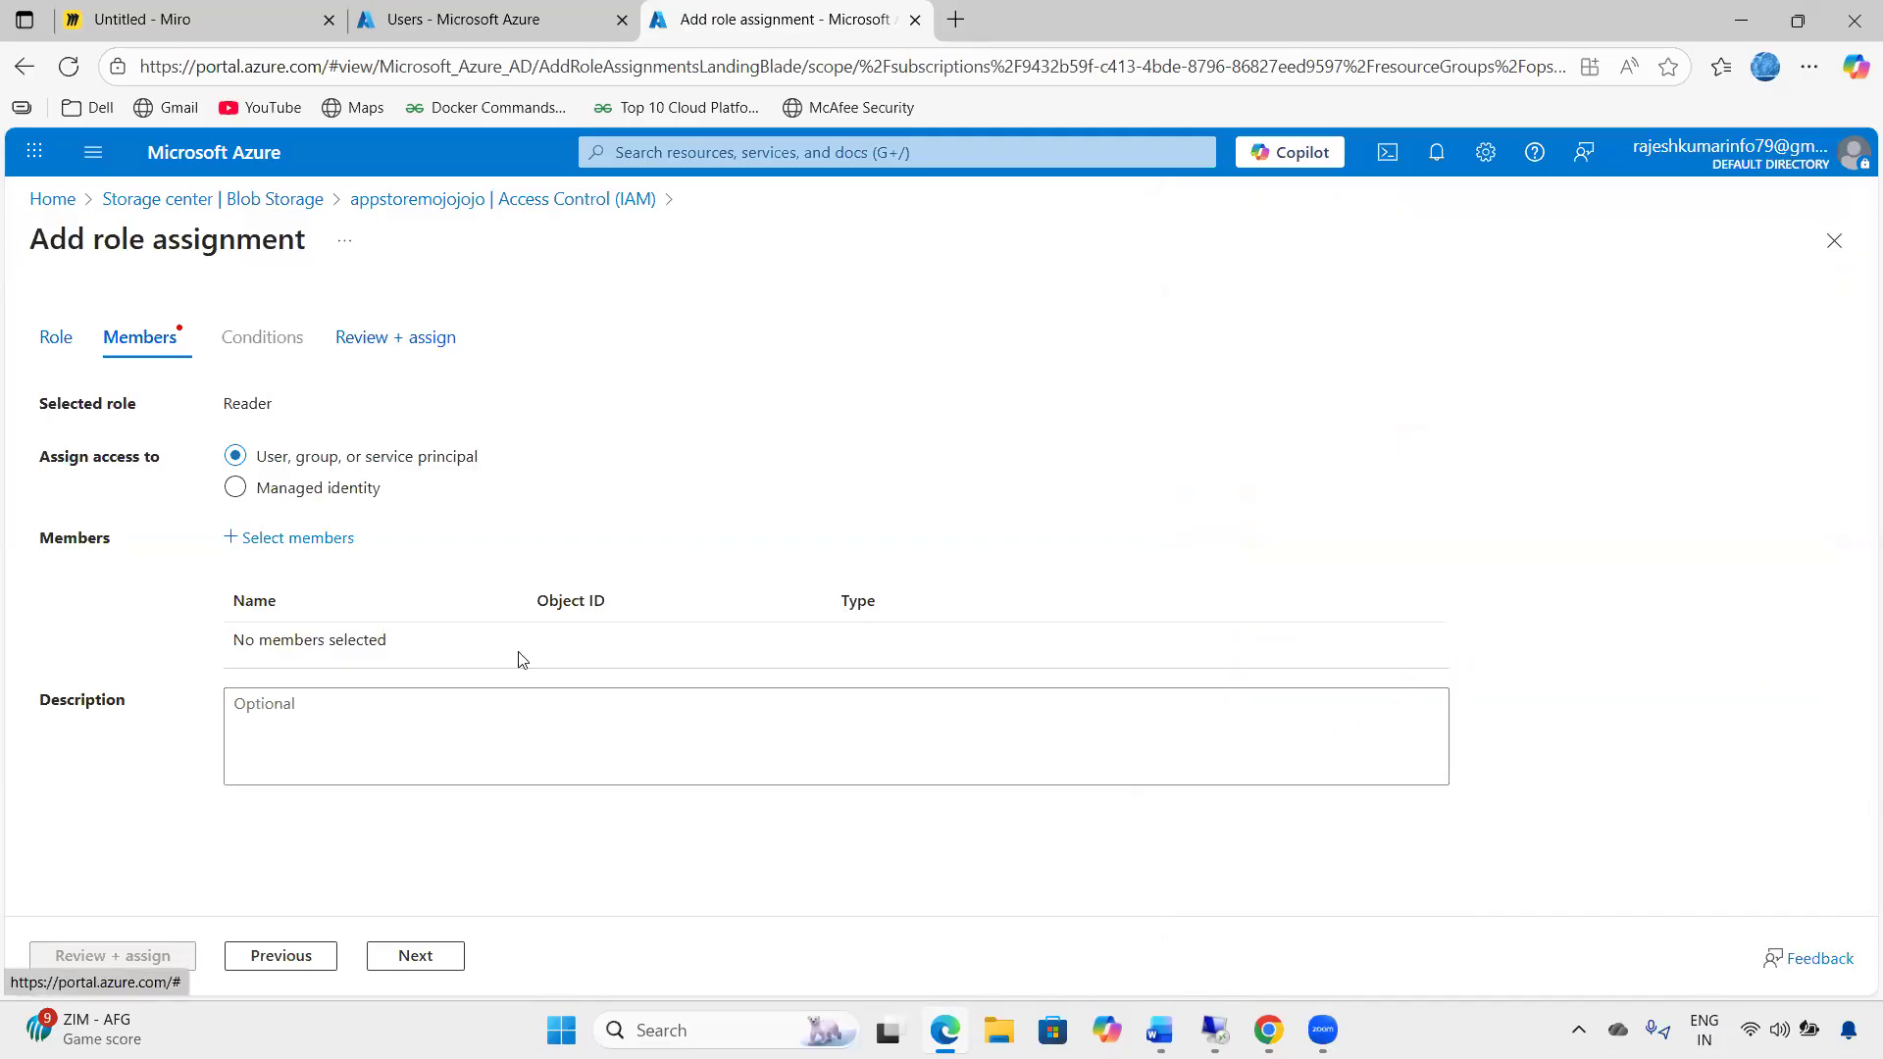
pyautogui.click(336, 749)
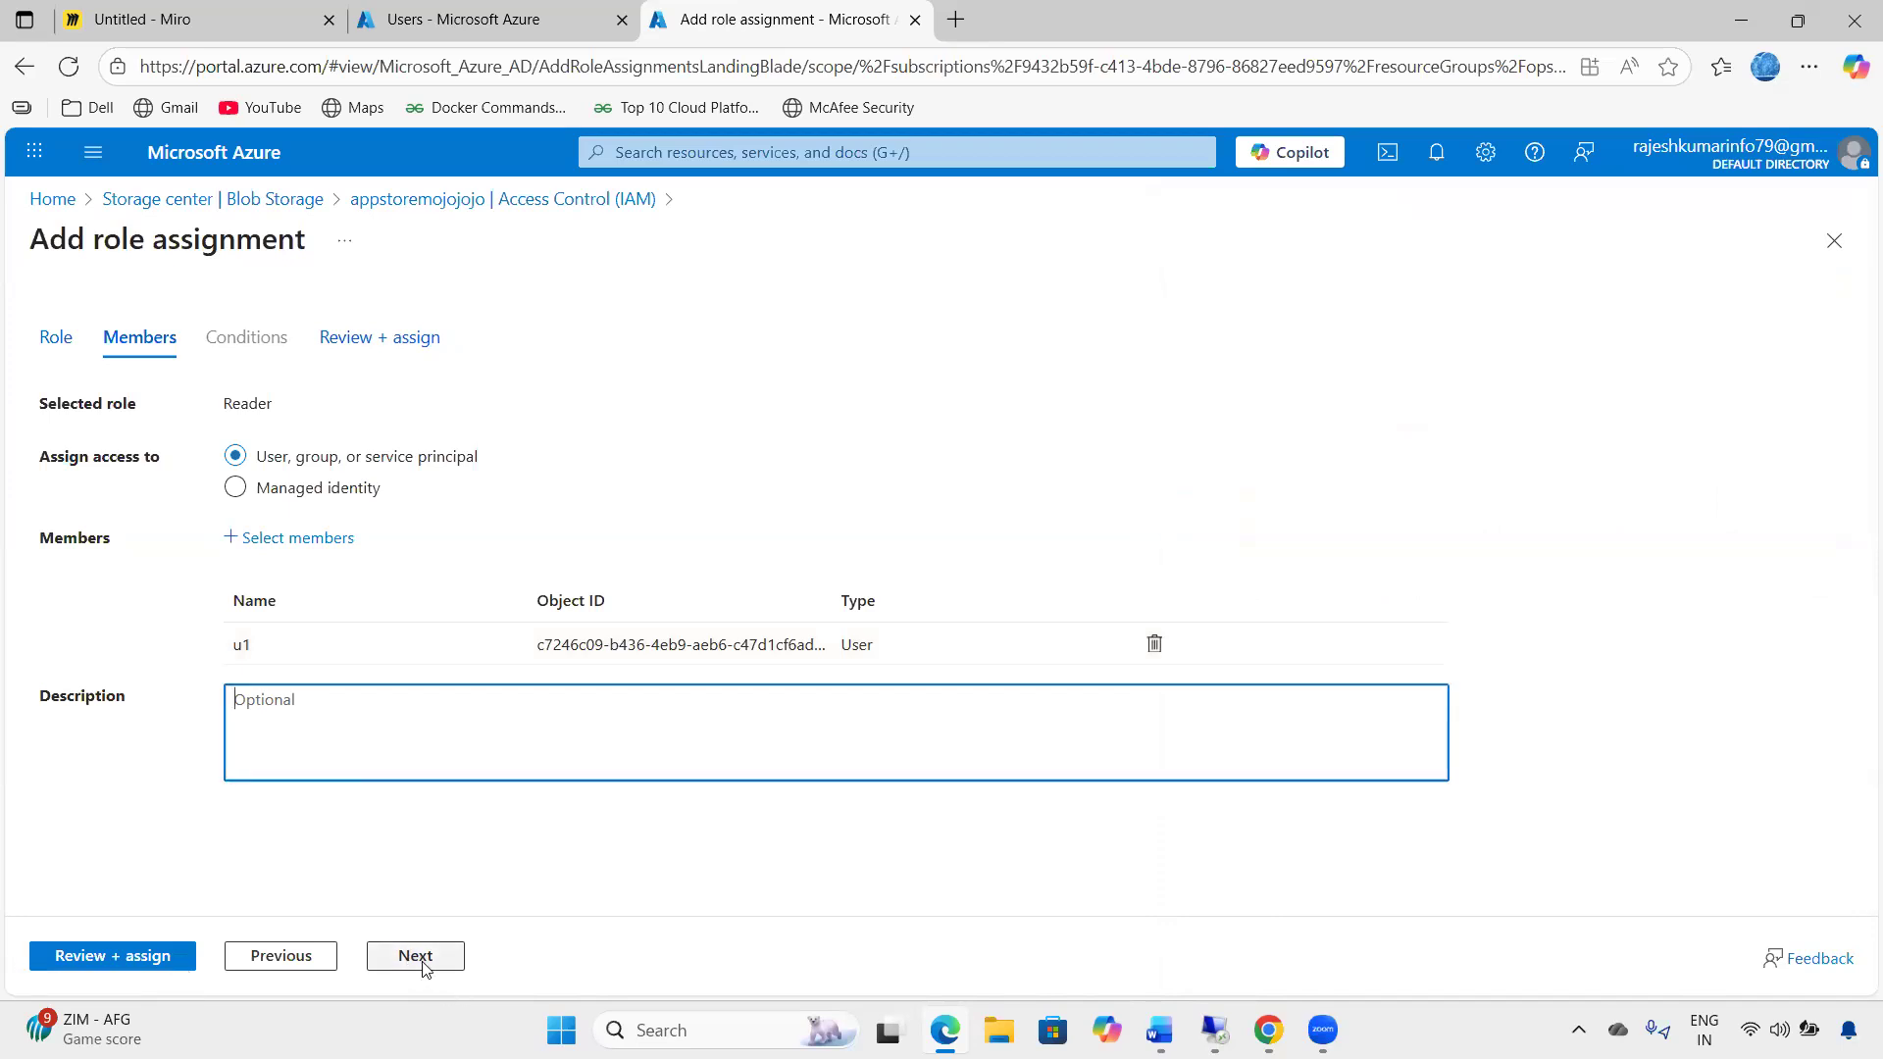
pyautogui.click(423, 961)
pyautogui.click(162, 957)
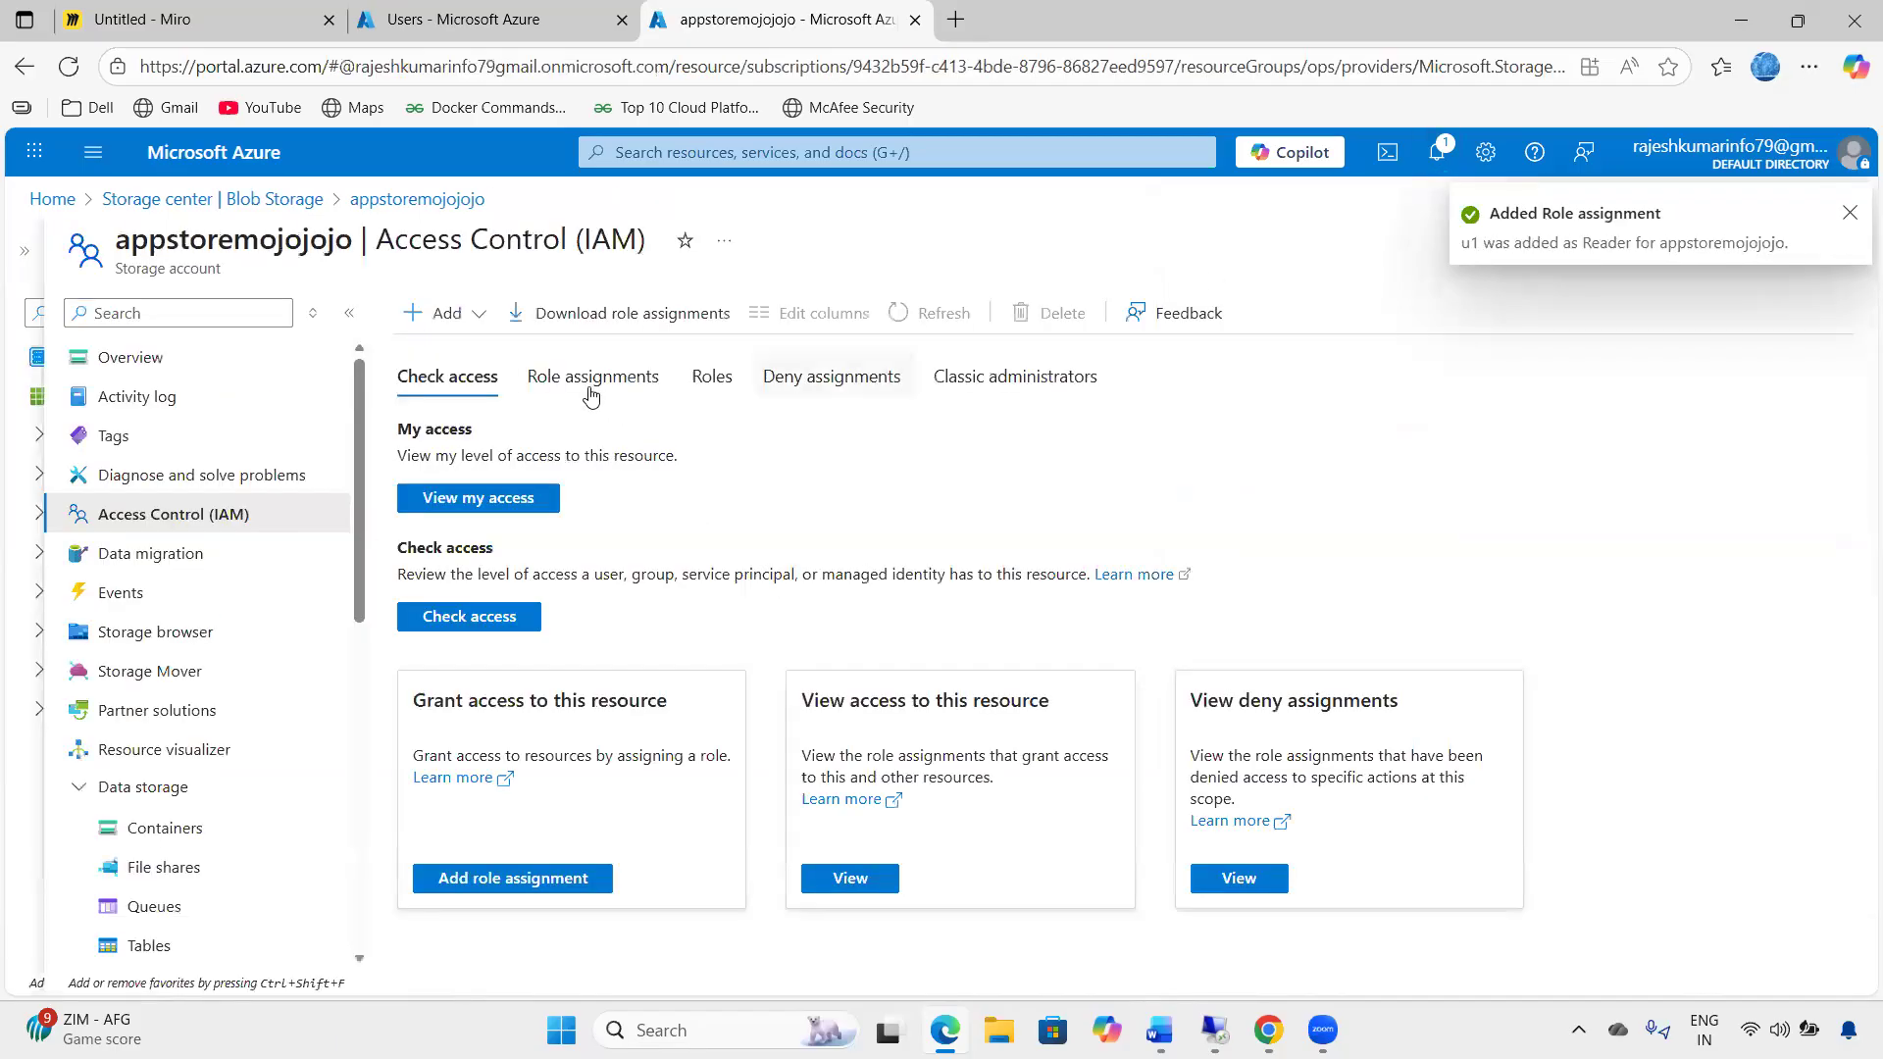
pyautogui.moveTo(149, 240); pyautogui.dragTo(234, 239)
# Step: Check Role assignments for u1 holding Reader at This resource scope beside the Owner
pyautogui.click(613, 382)
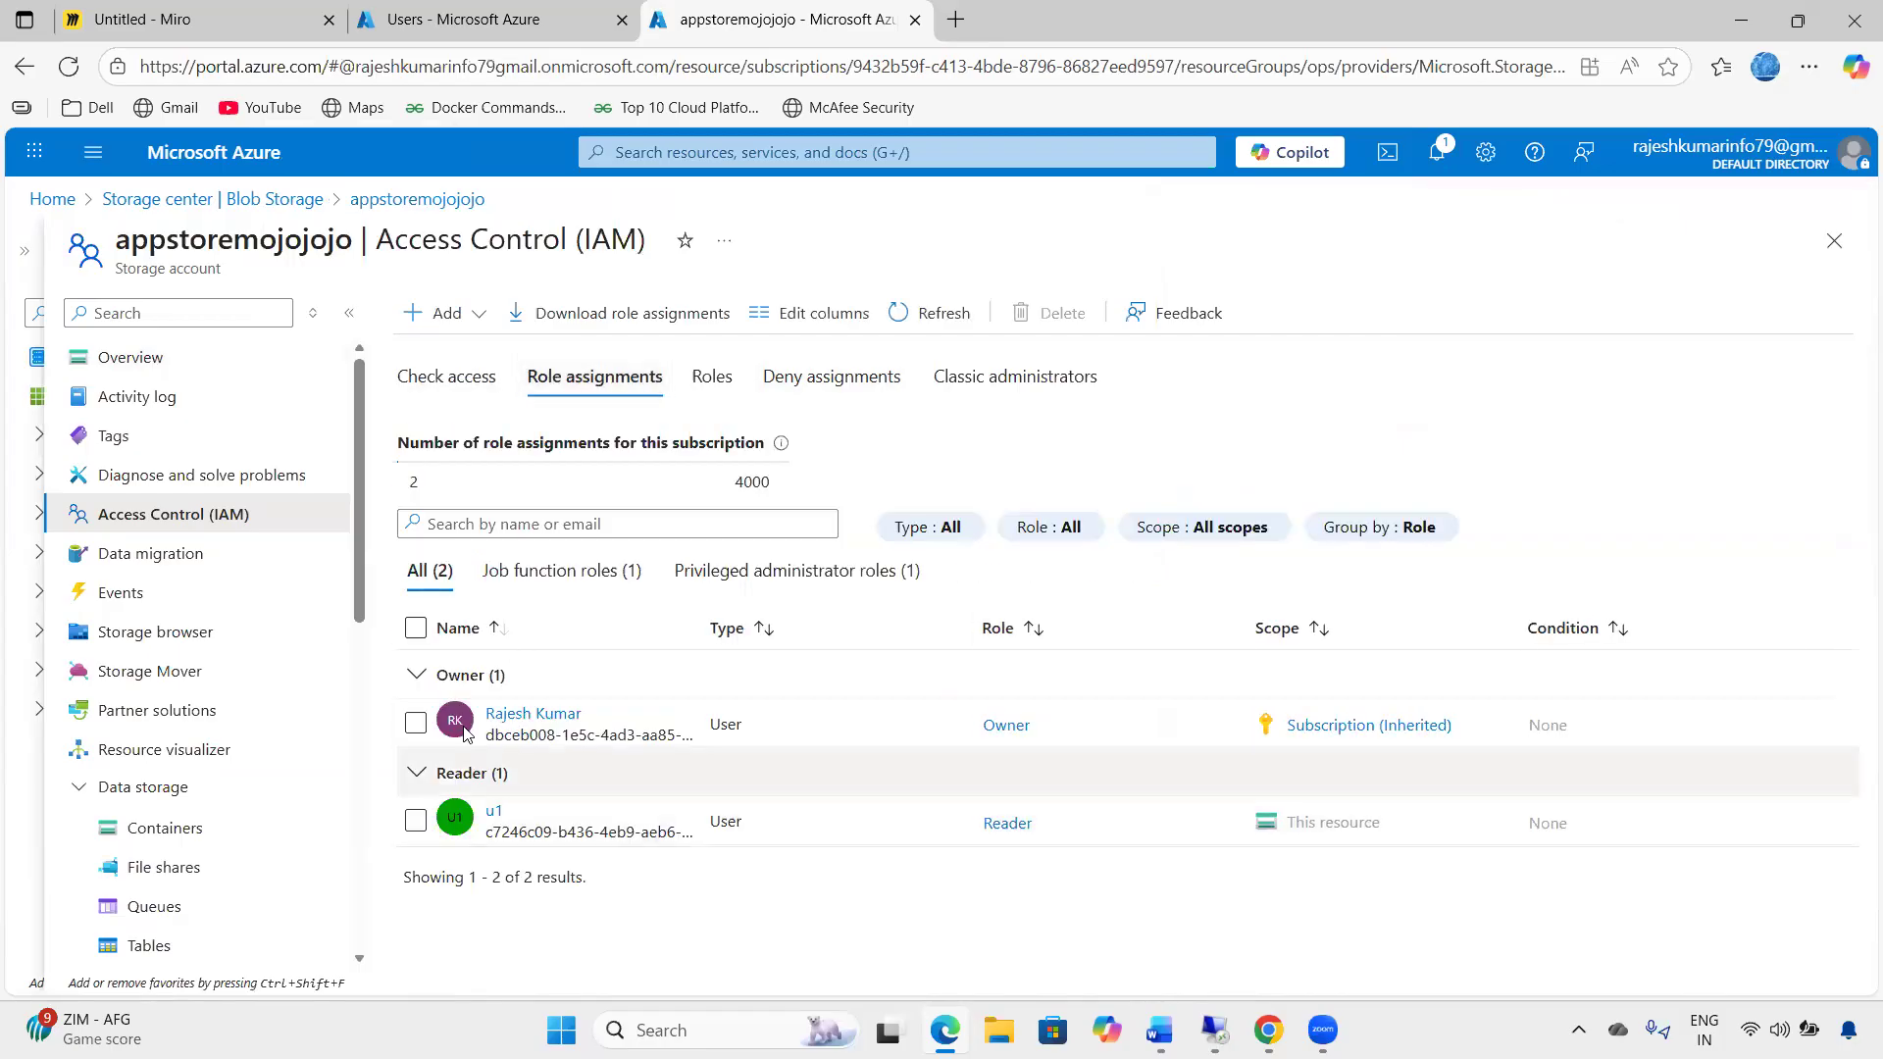
pyautogui.moveTo(604, 728); pyautogui.dragTo(495, 713)
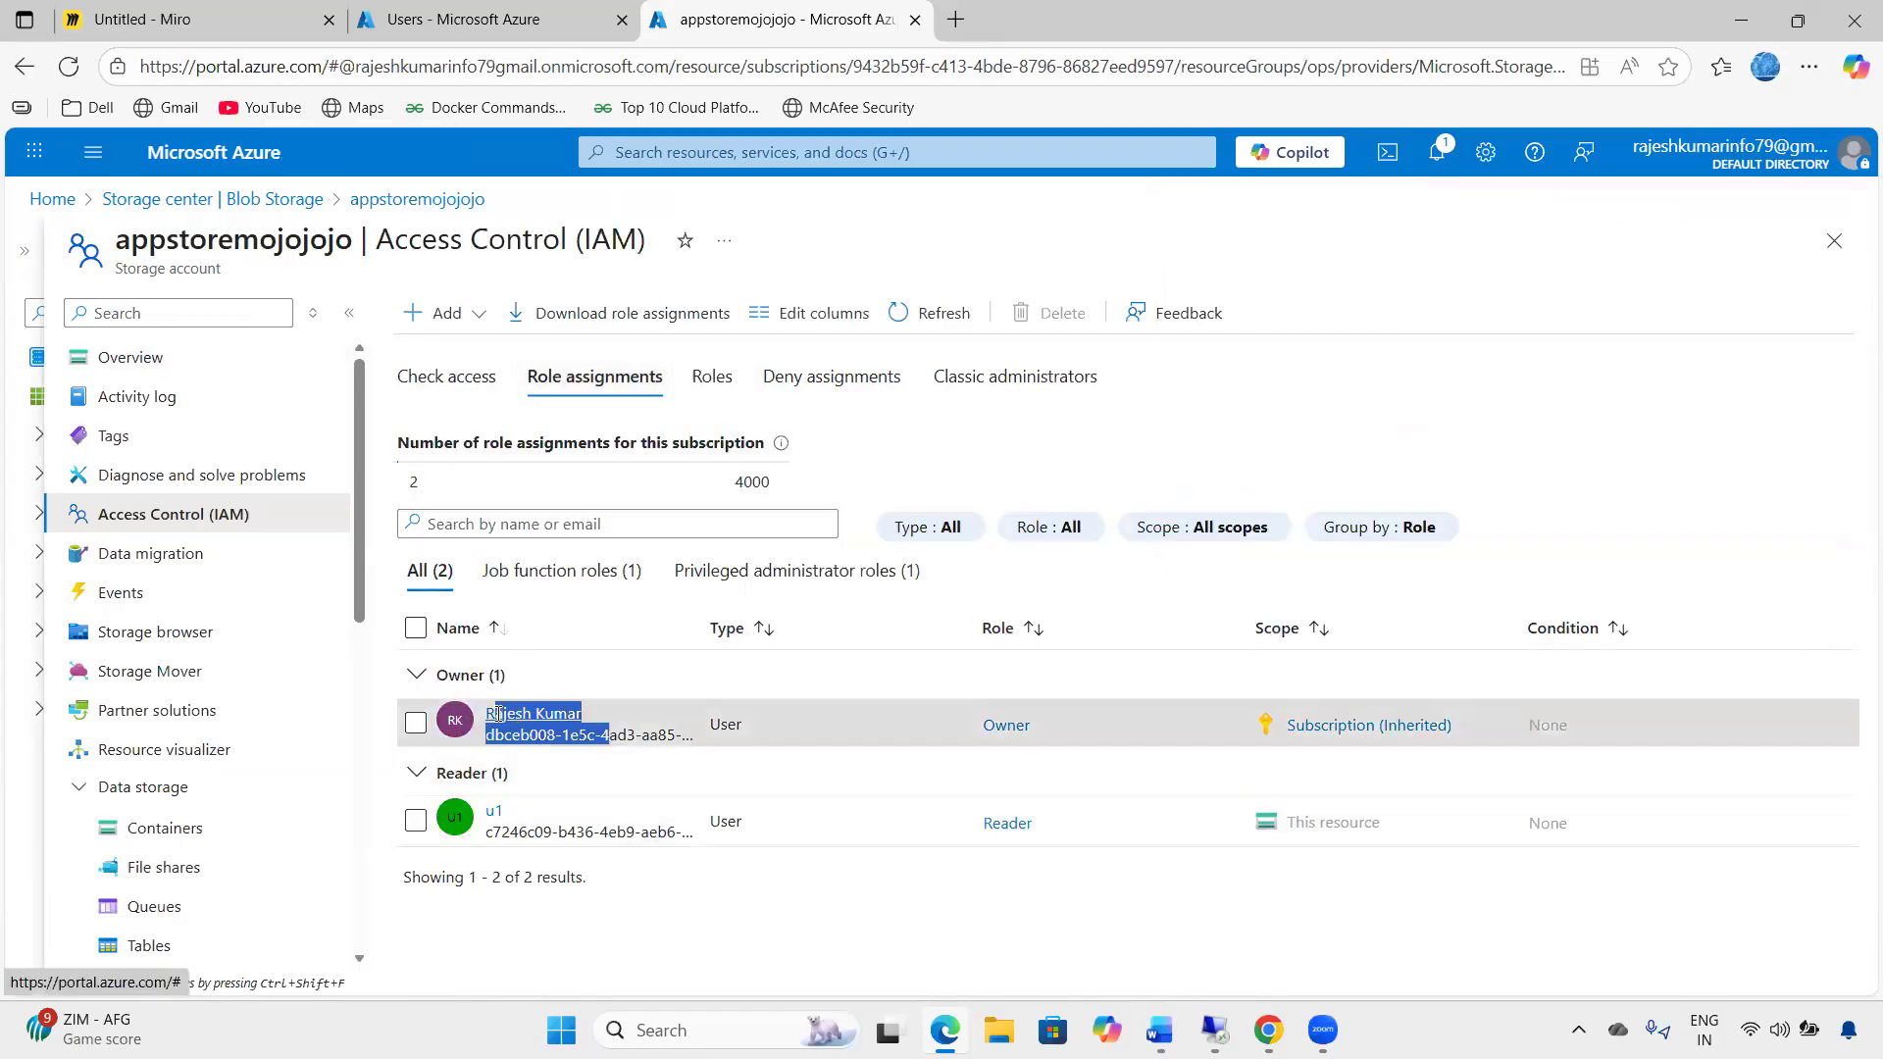
pyautogui.moveTo(510, 811); pyautogui.dragTo(439, 773)
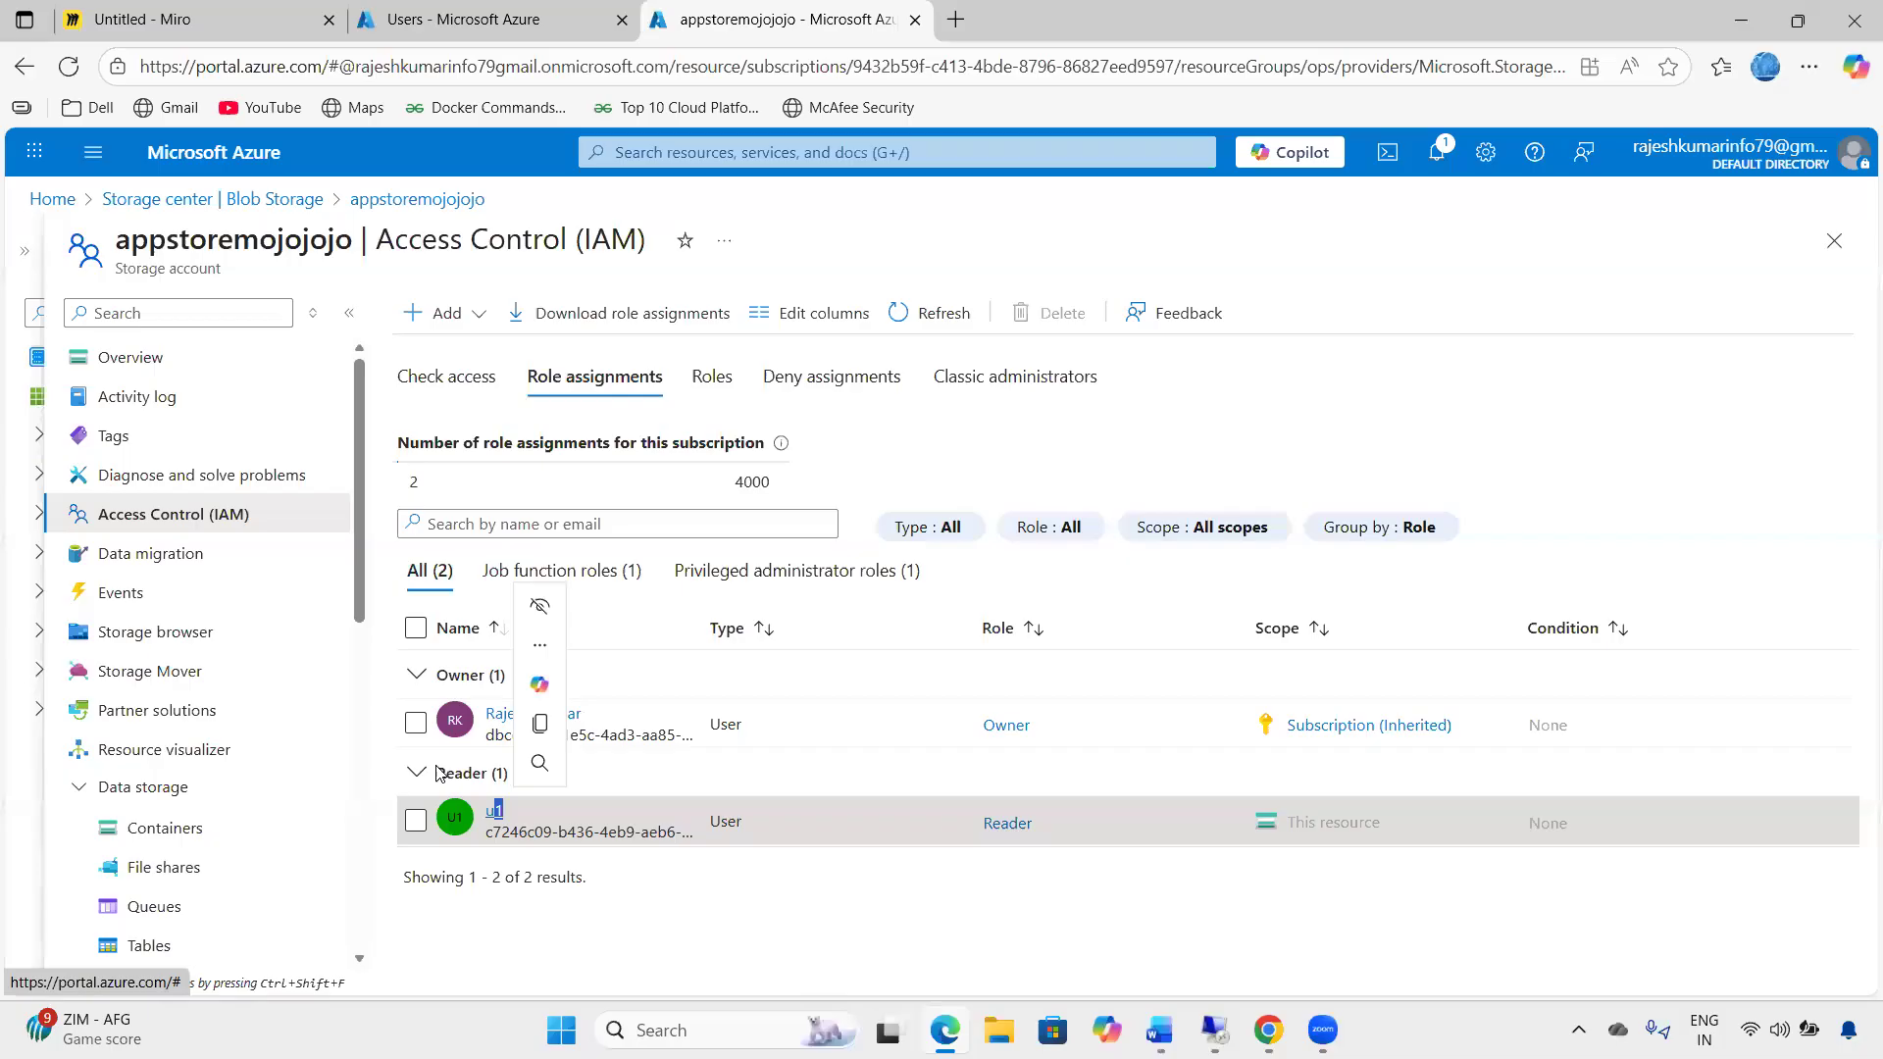
pyautogui.moveTo(1152, 822); pyautogui.dragTo(971, 817)
pyautogui.moveTo(1285, 822); pyautogui.dragTo(1431, 823)
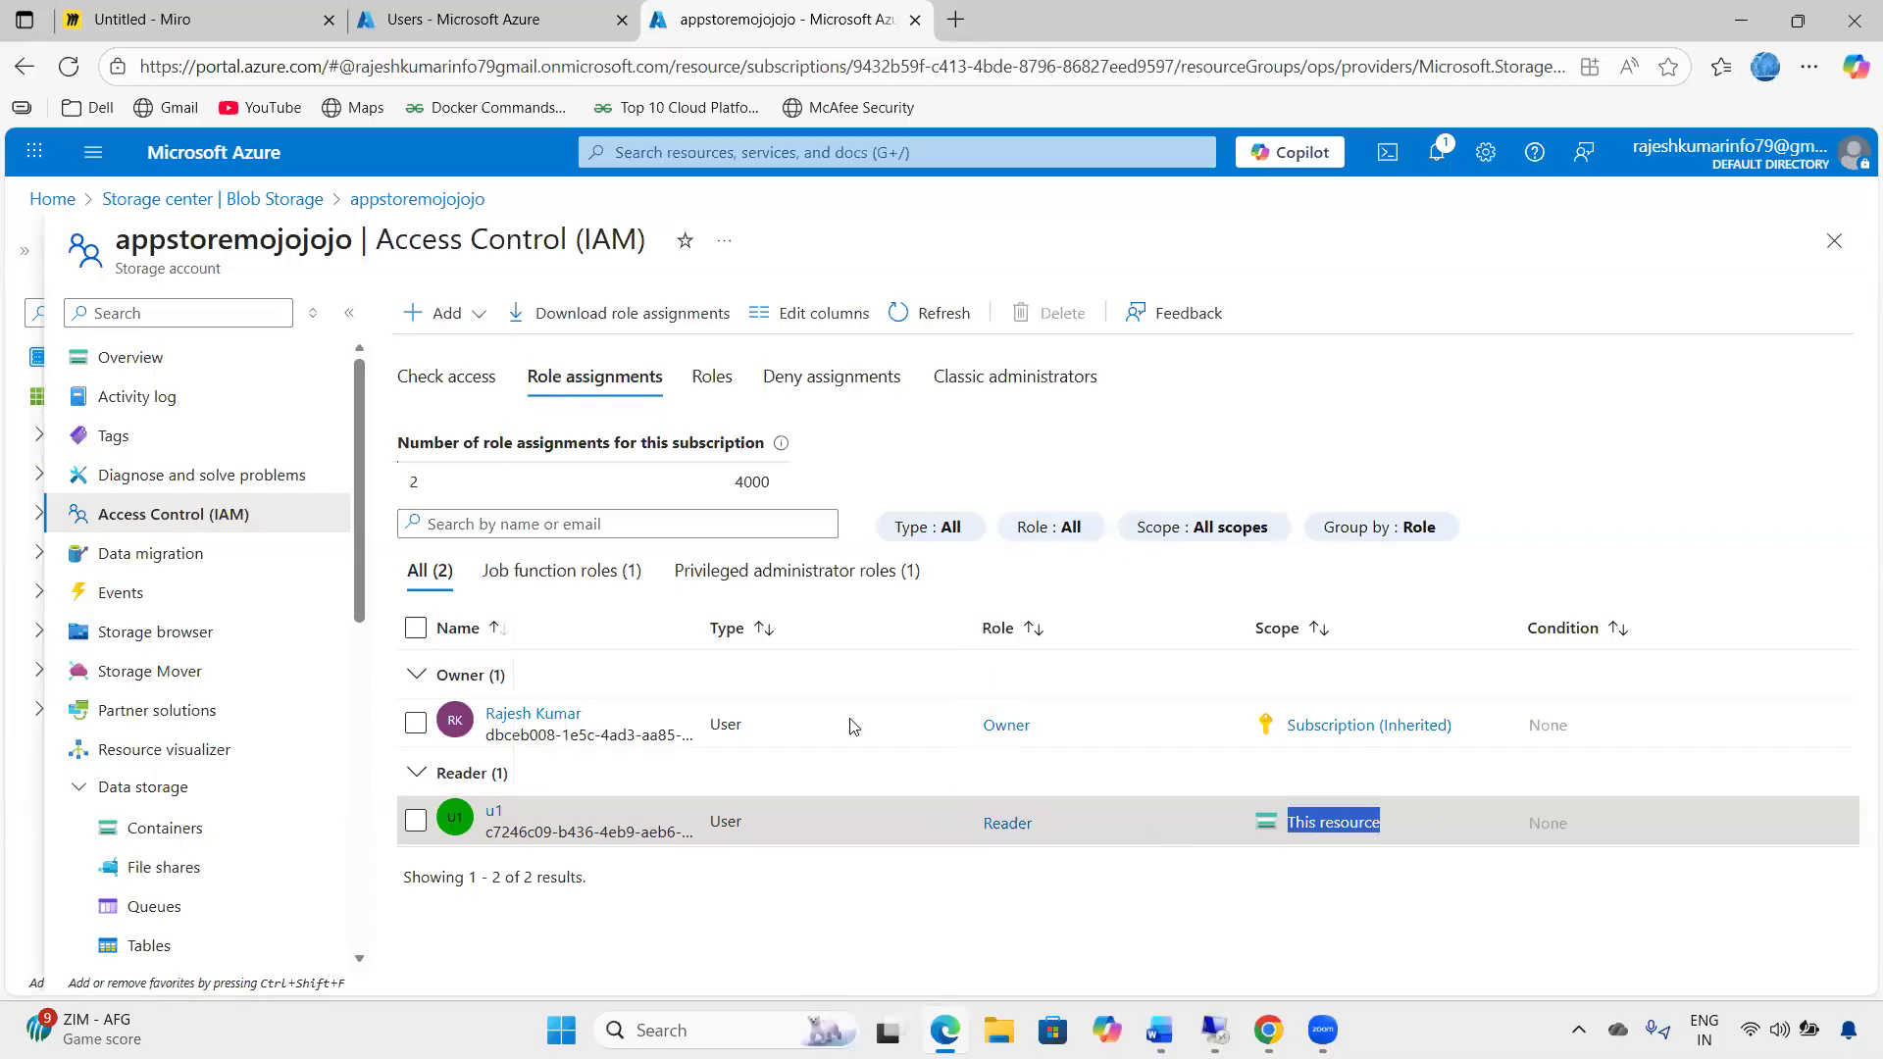
# Step: Use Check access on u1 to confirm its Reader assignment, then switch to u1's incognito window
pyautogui.click(449, 376)
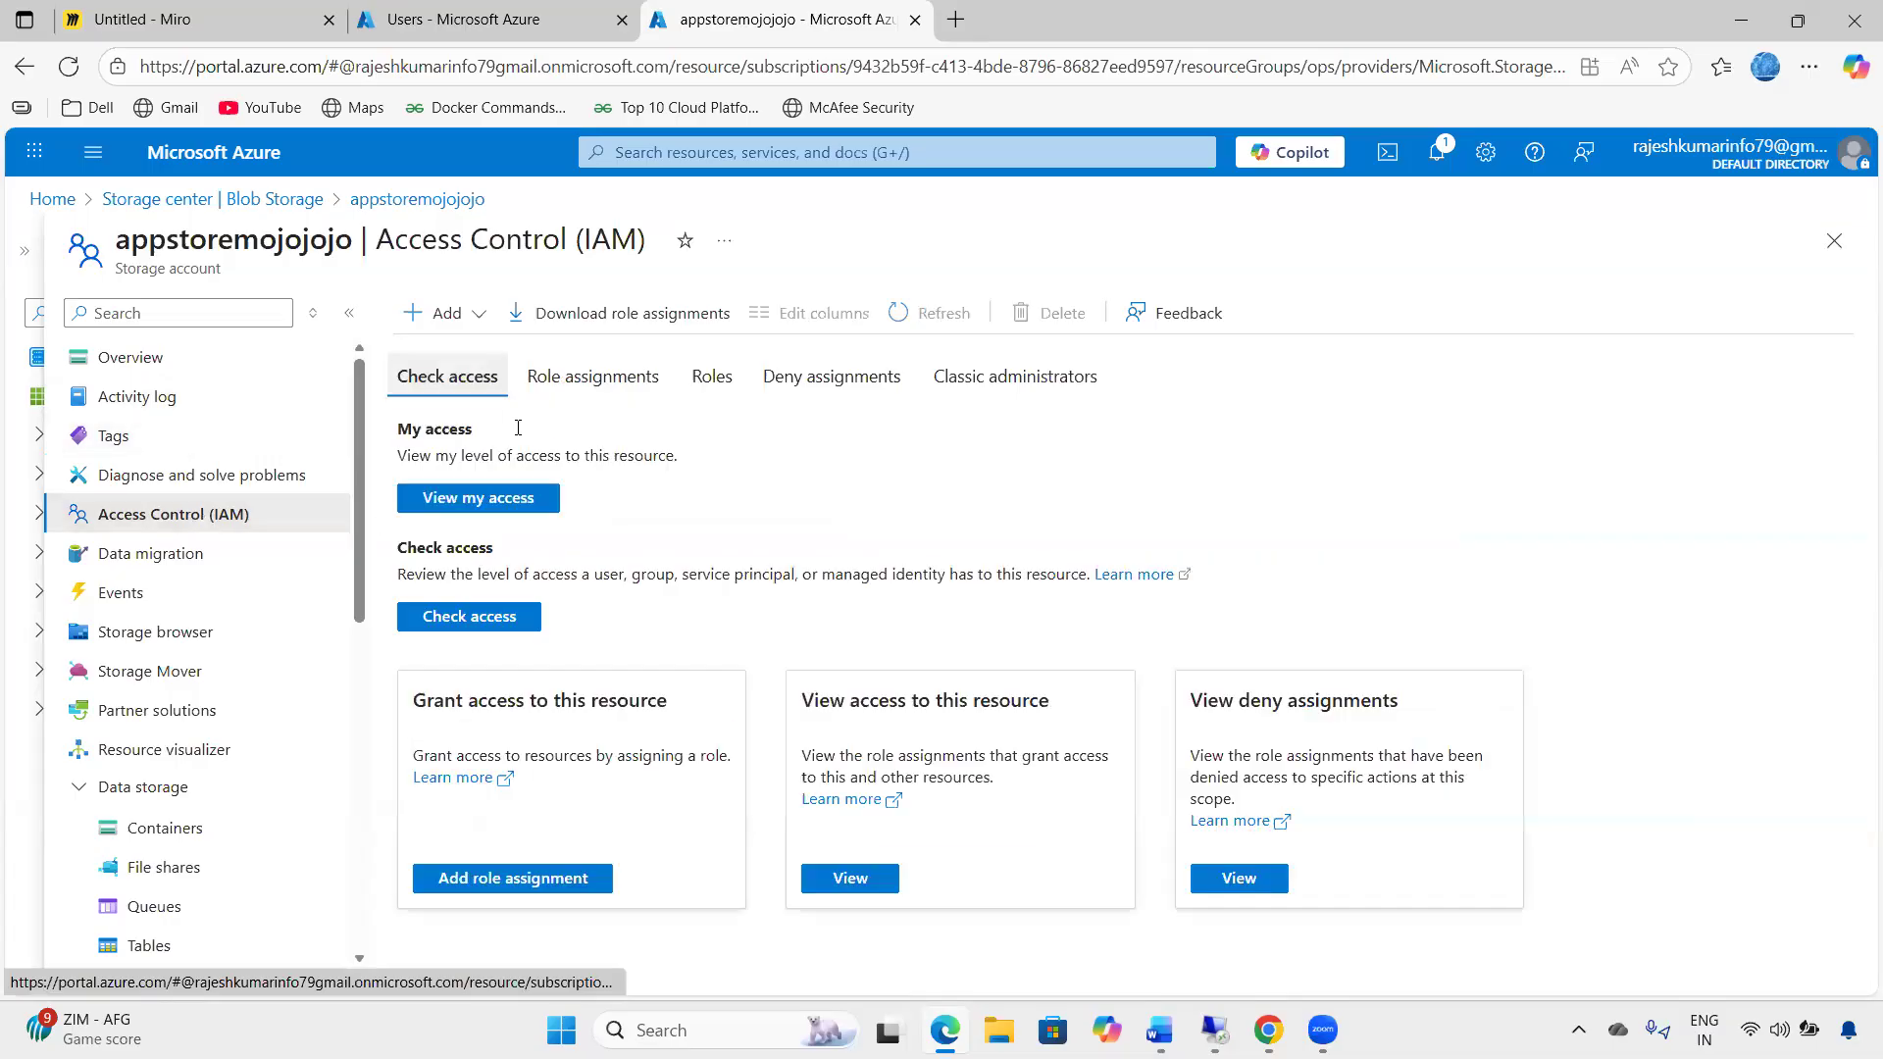
pyautogui.click(468, 618)
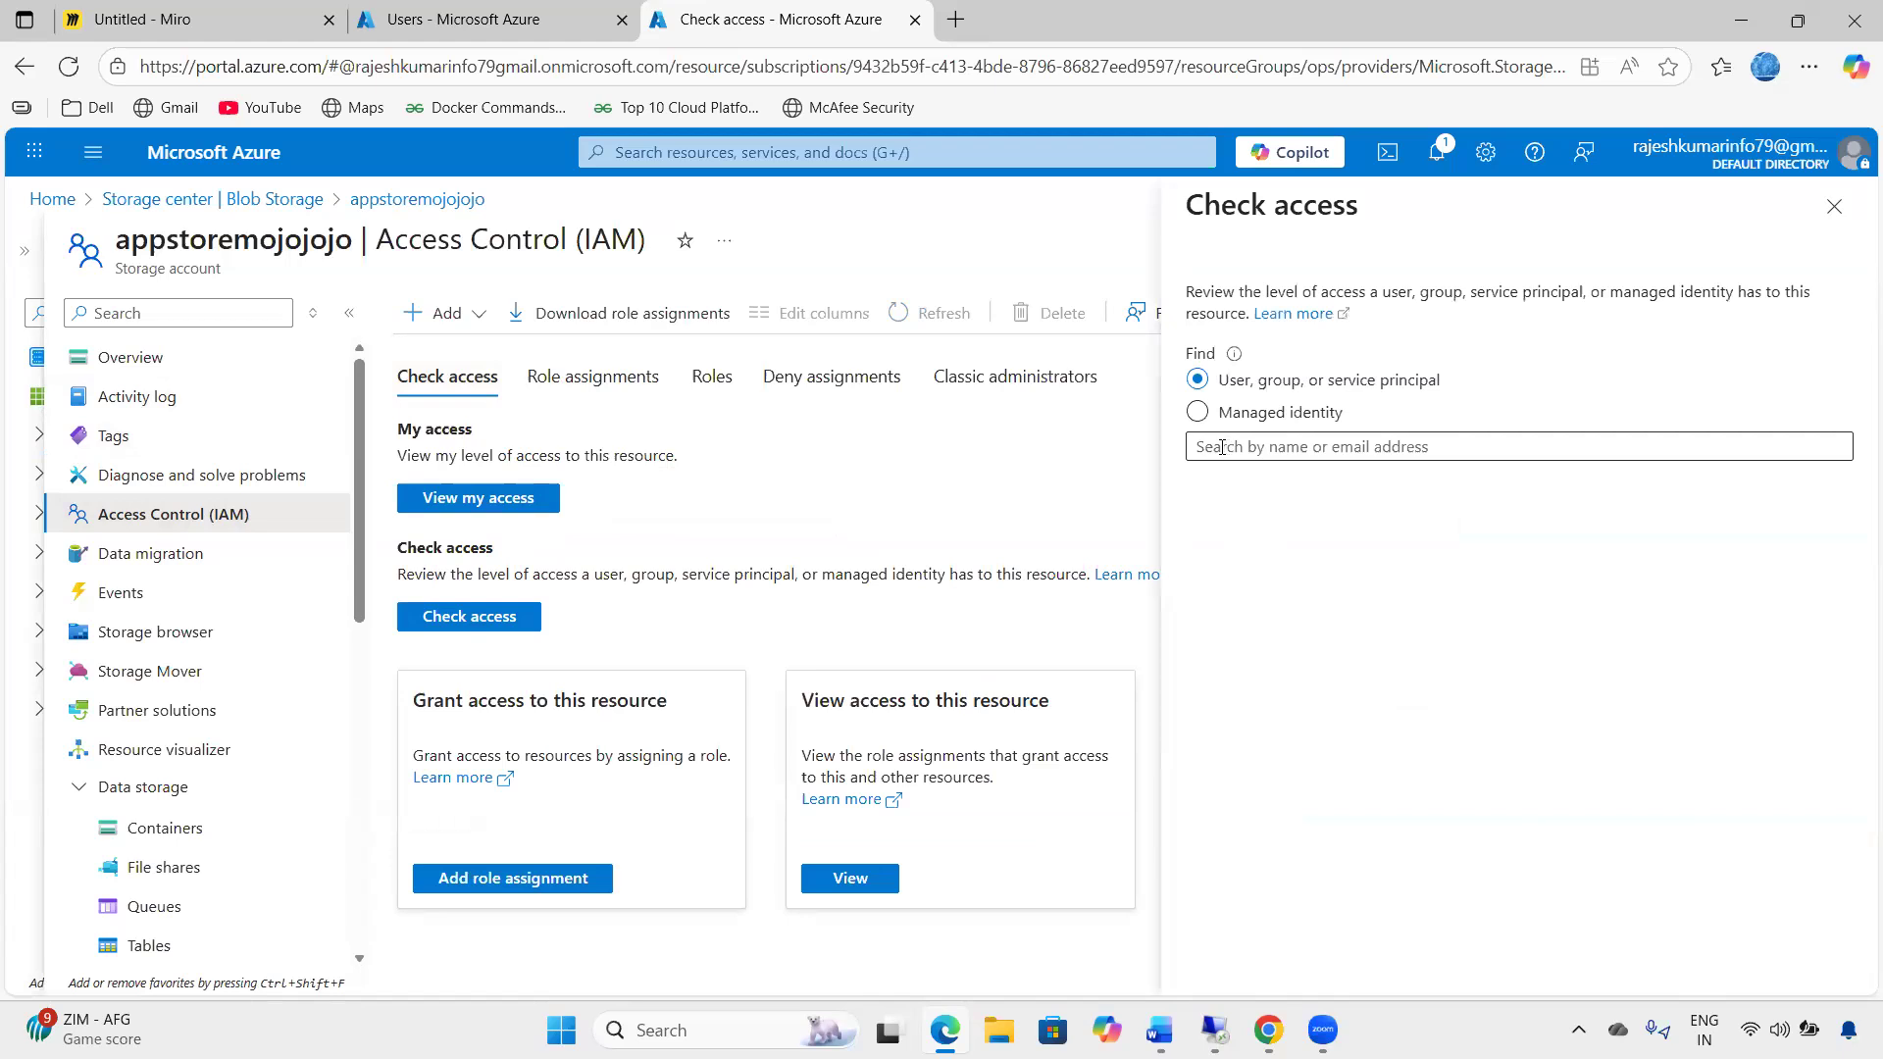
pyautogui.write('u1')
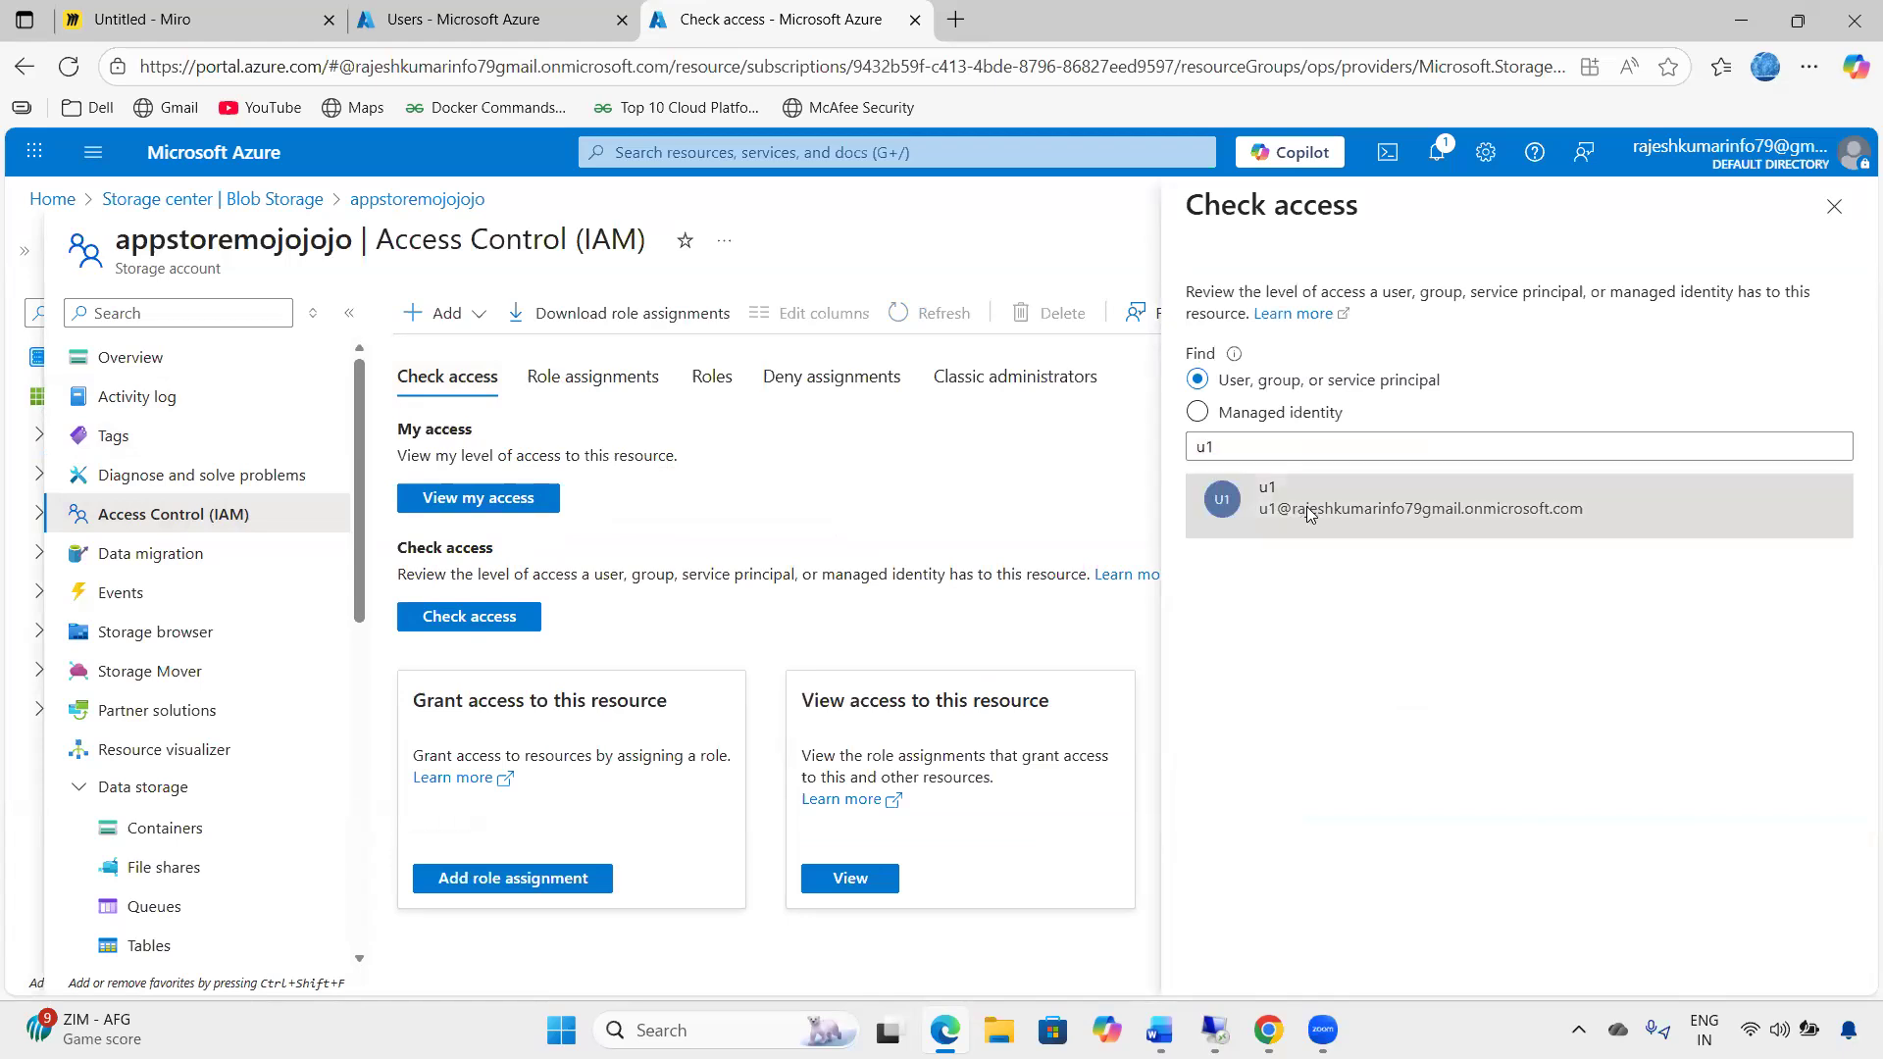
pyautogui.click(1290, 502)
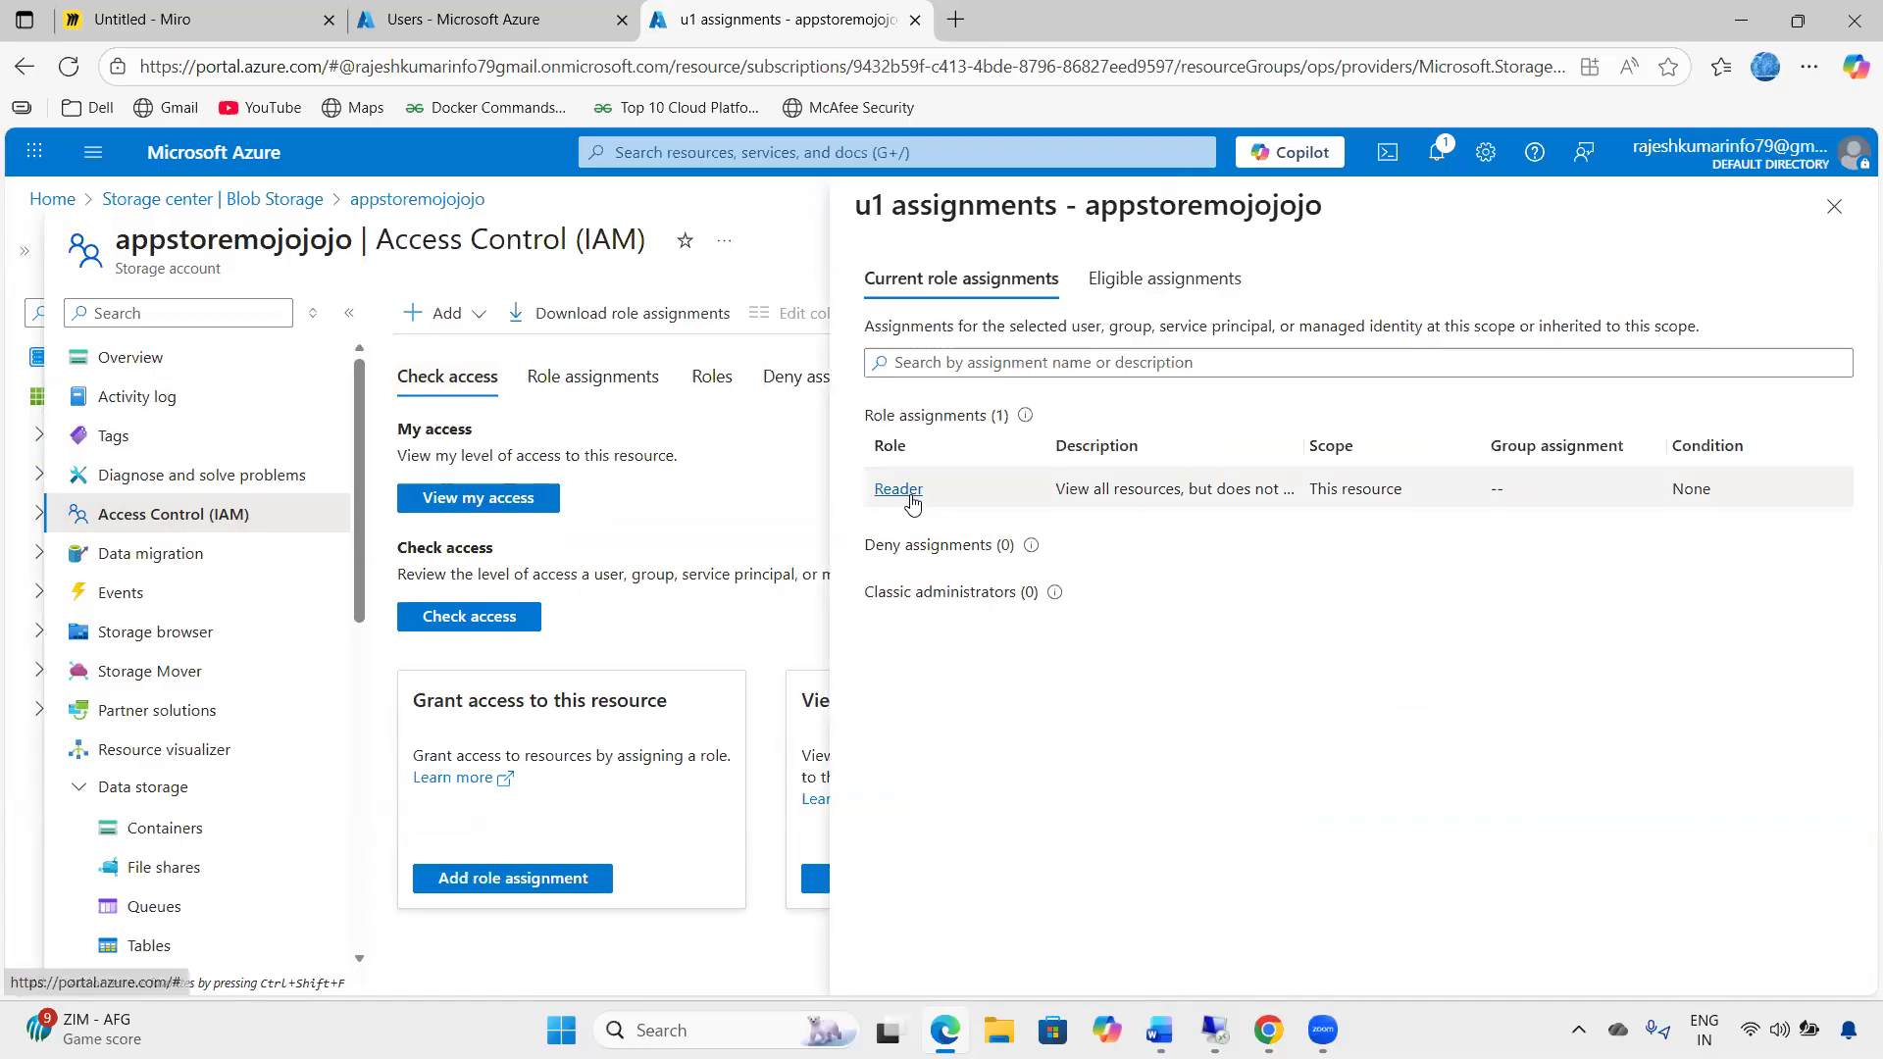
pyautogui.tripleClick(1458, 494)
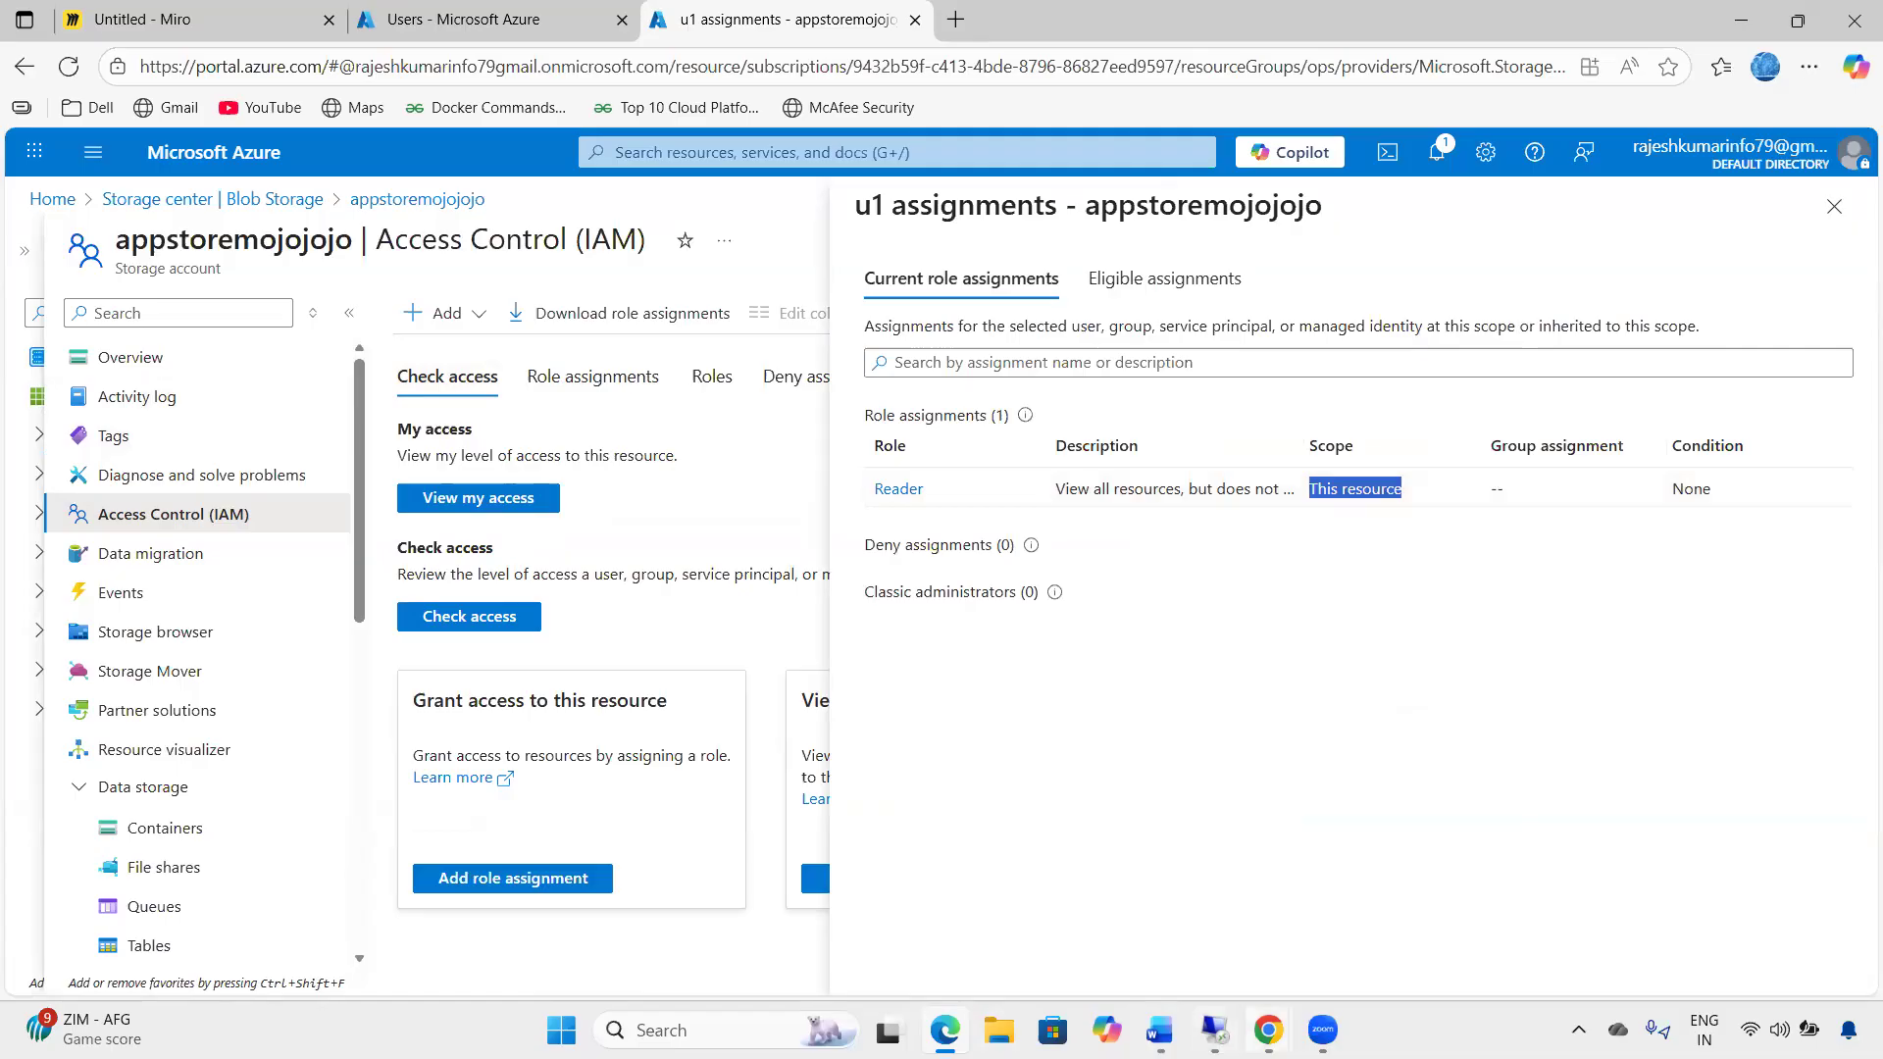
pyautogui.moveTo(1268, 1029)
pyautogui.click(1402, 907)
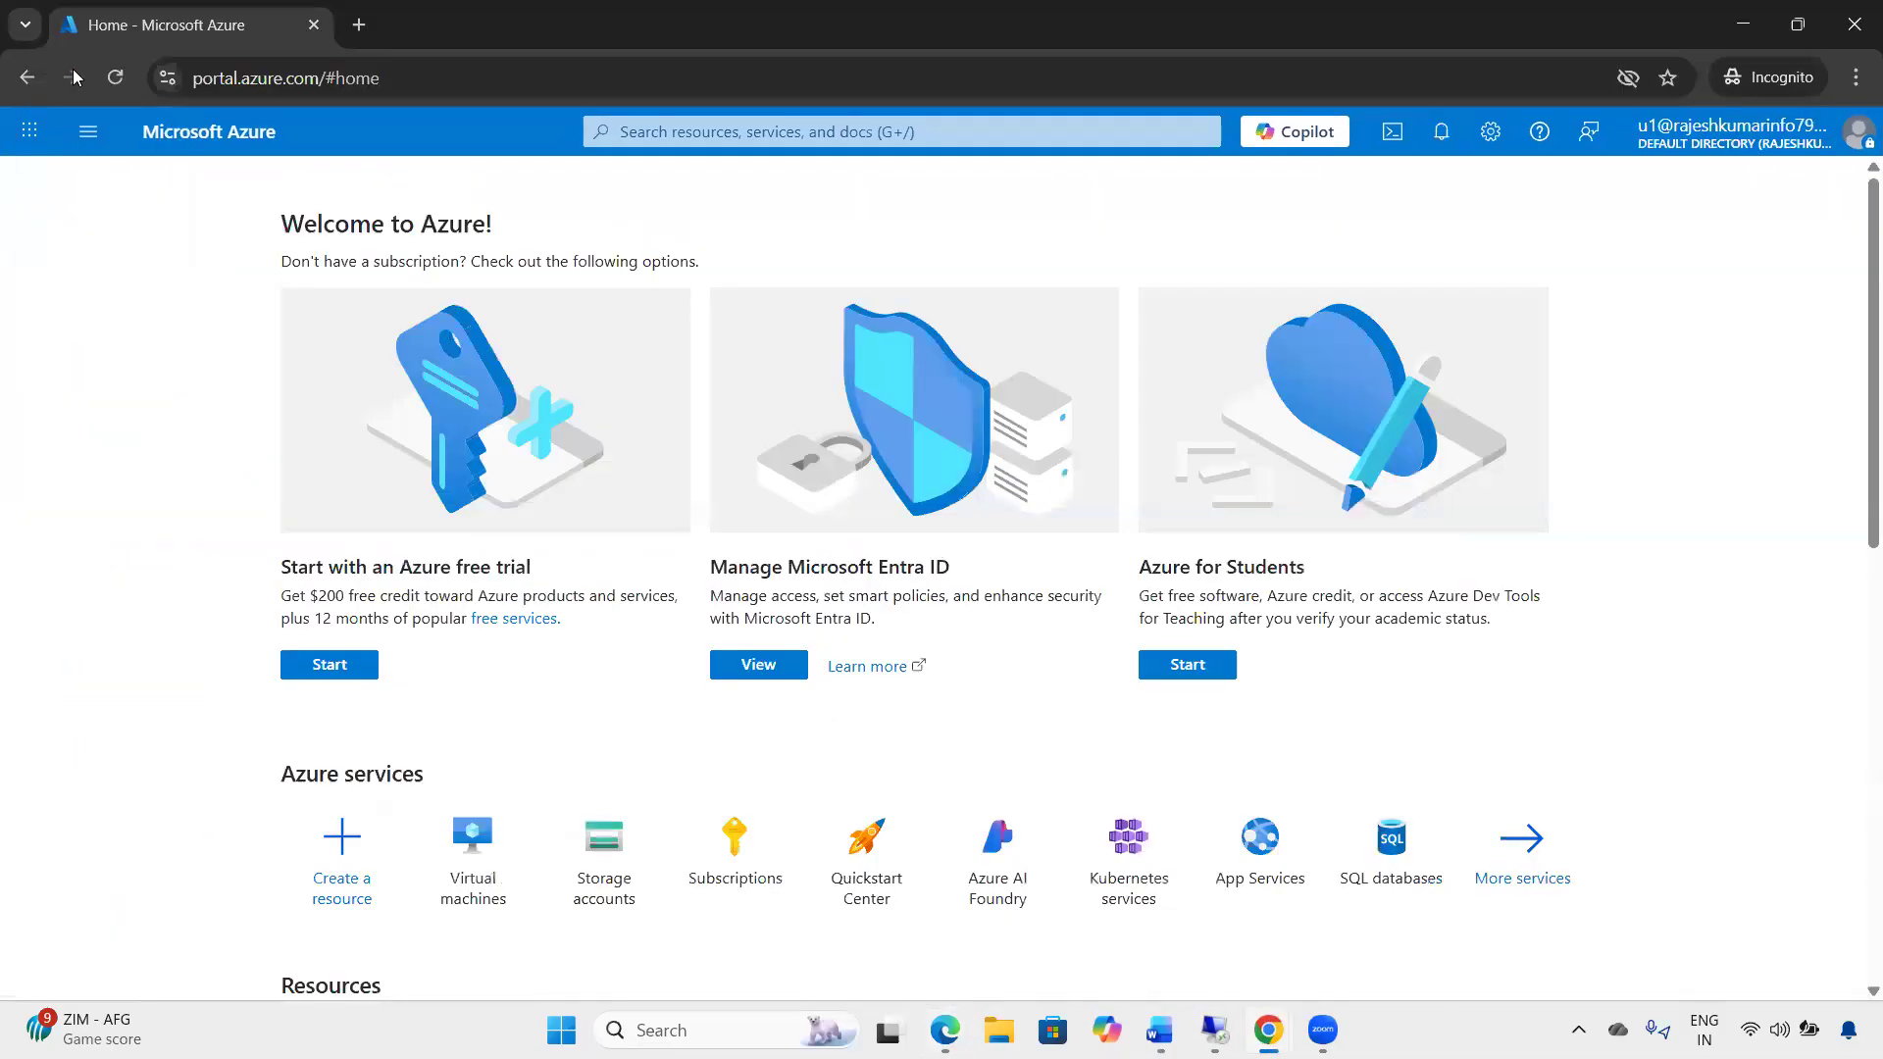
# Step: As u1, refresh Storage accounts until appstoremojojo appears, then open its Data storage > Containers
pyautogui.click(108, 79)
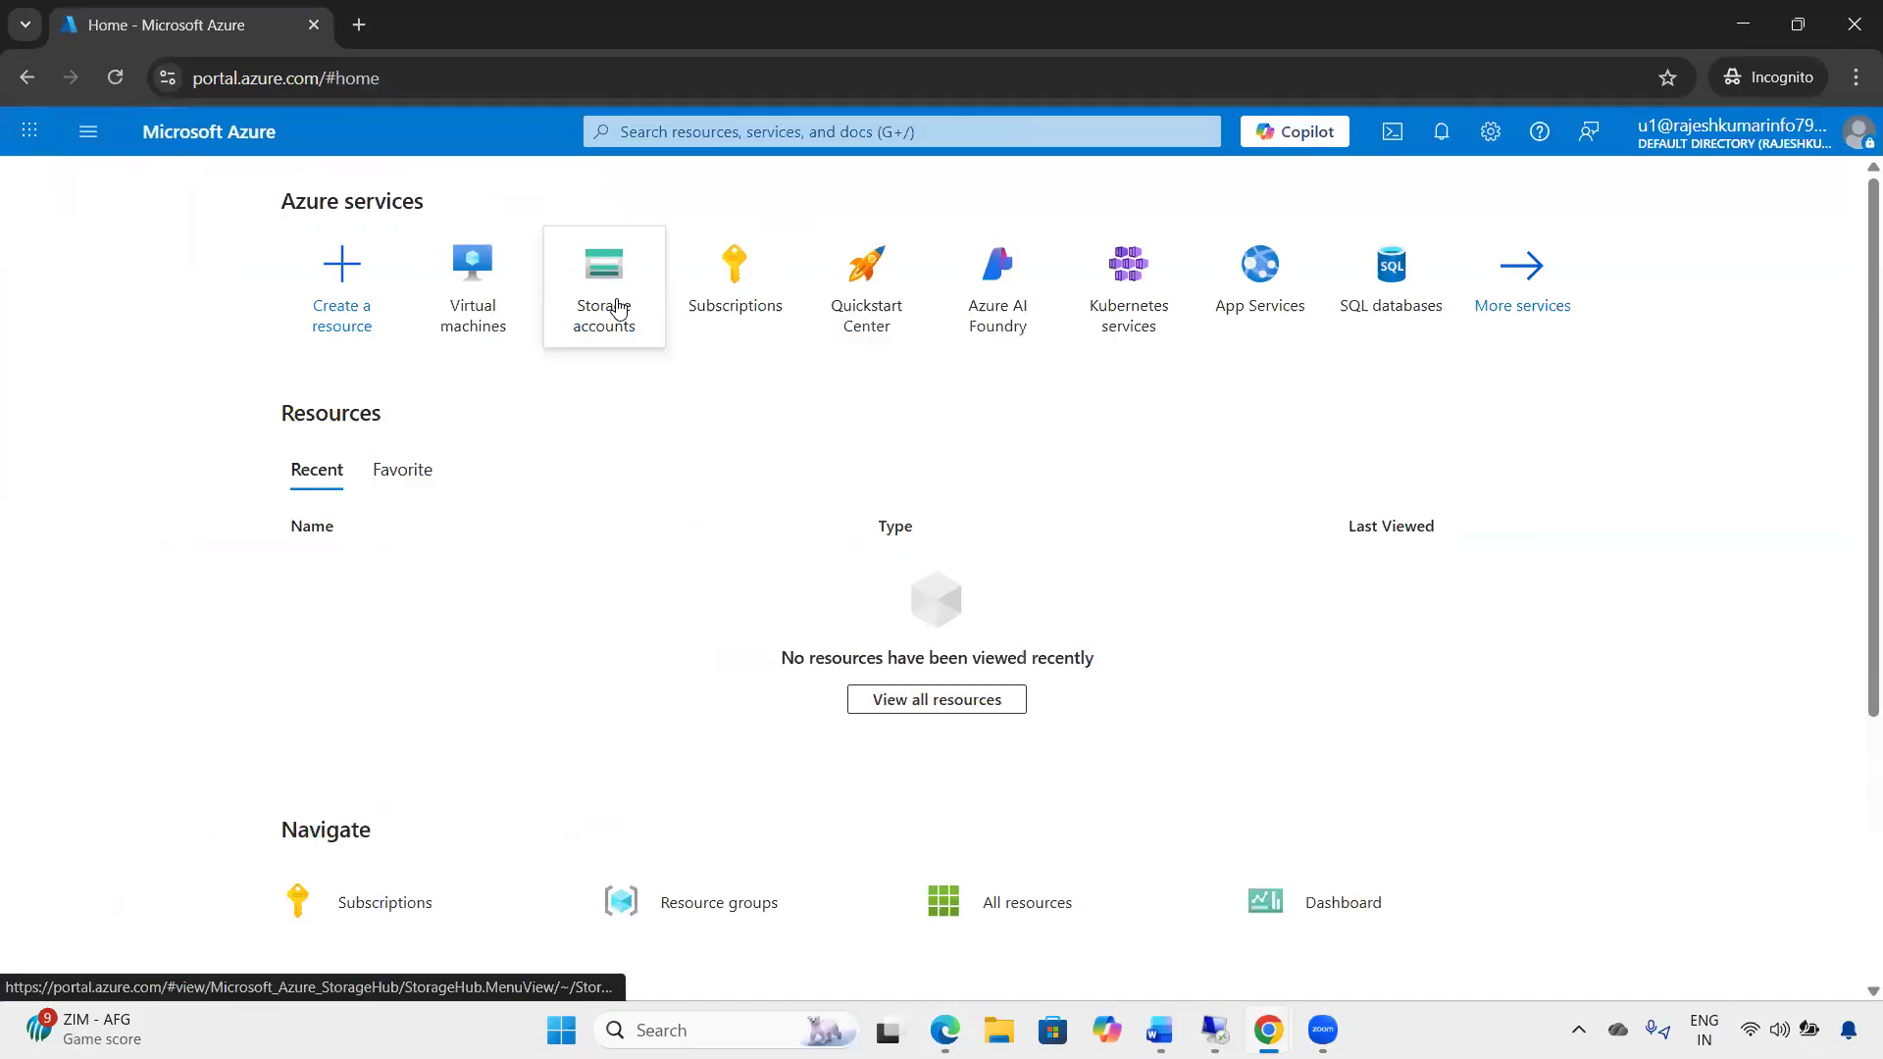
pyautogui.click(603, 306)
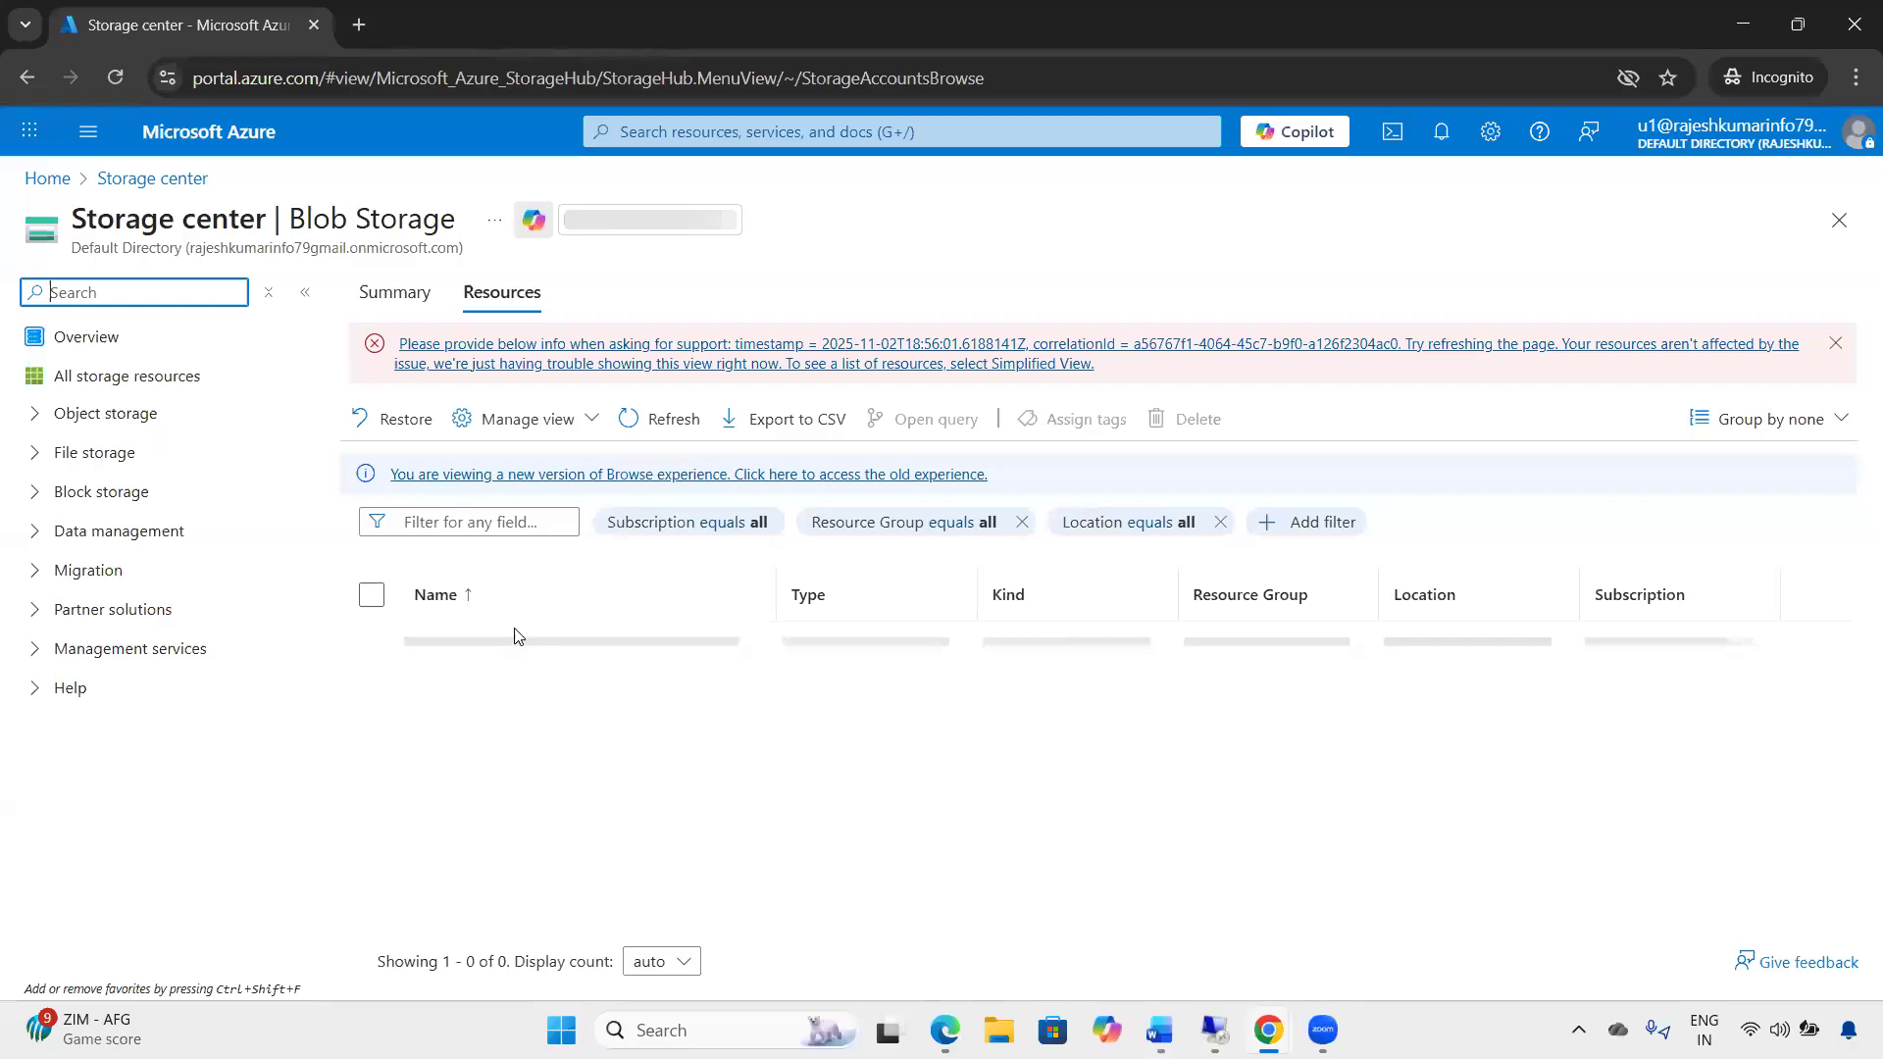
pyautogui.click(751, 422)
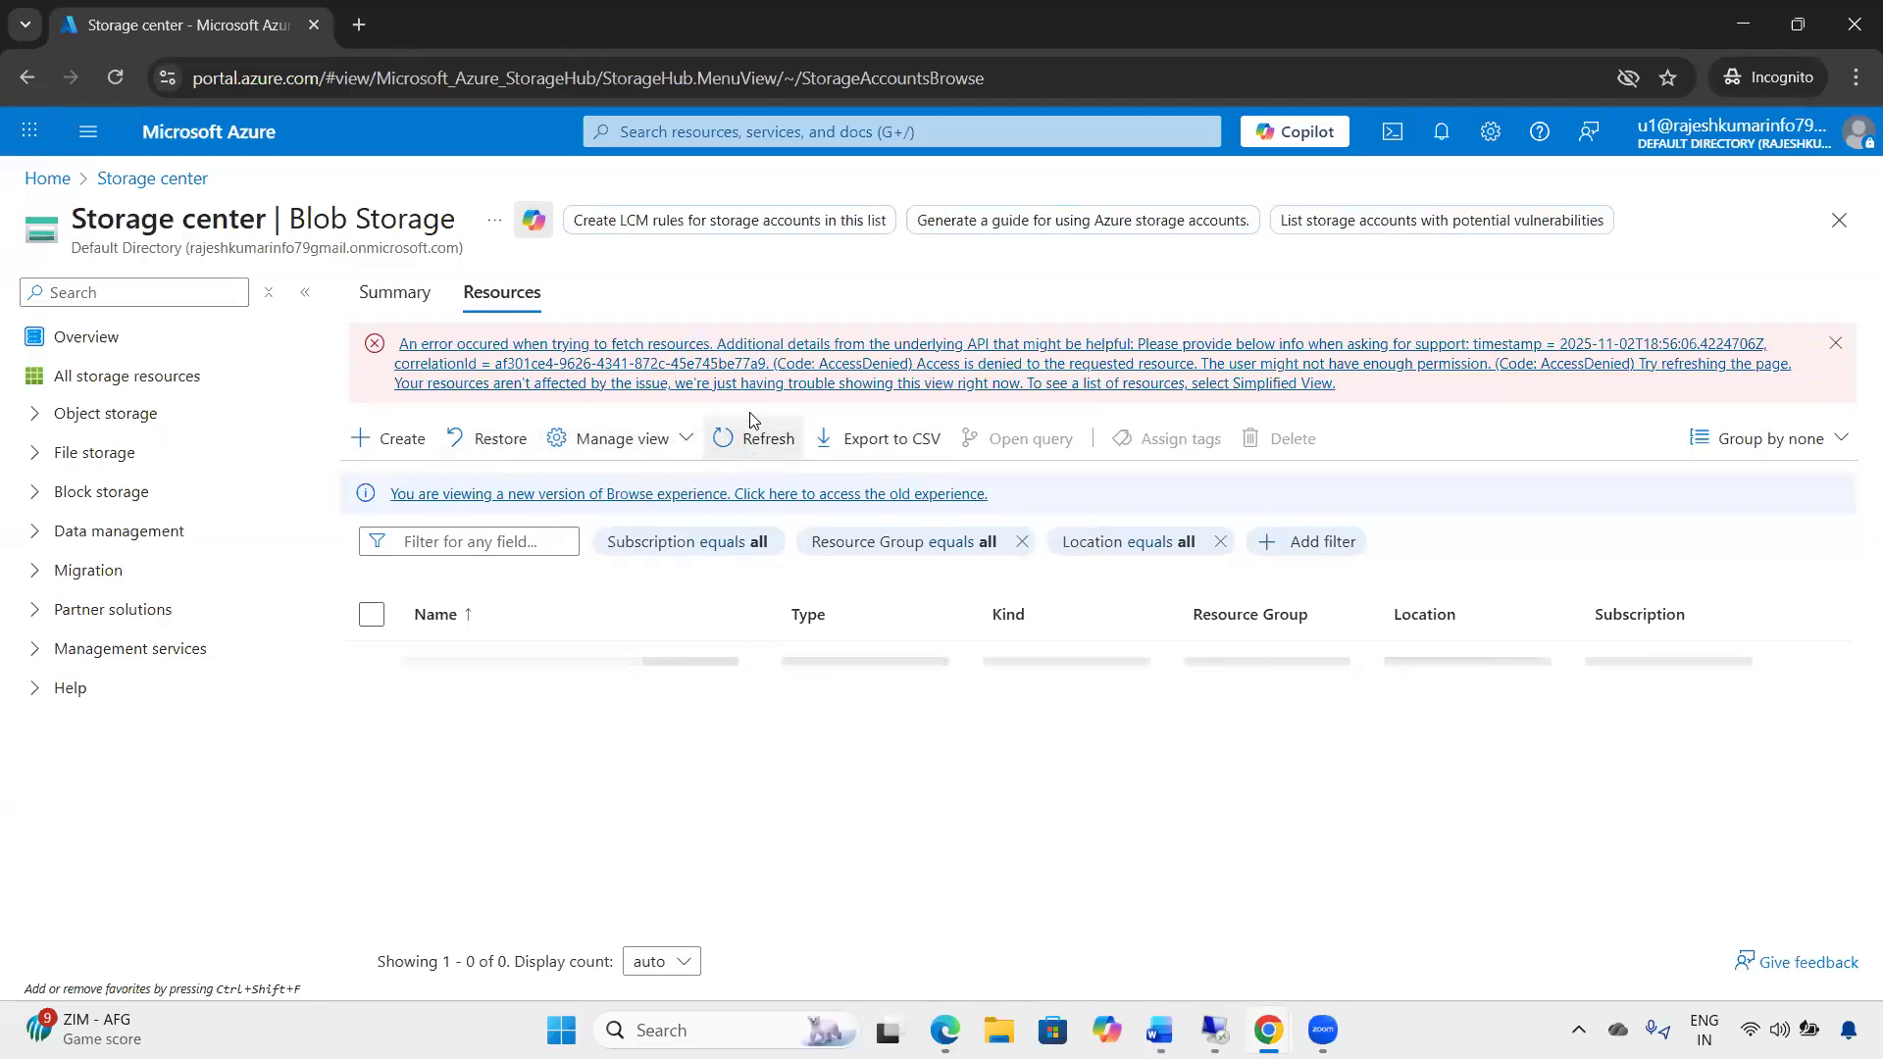
pyautogui.click(115, 78)
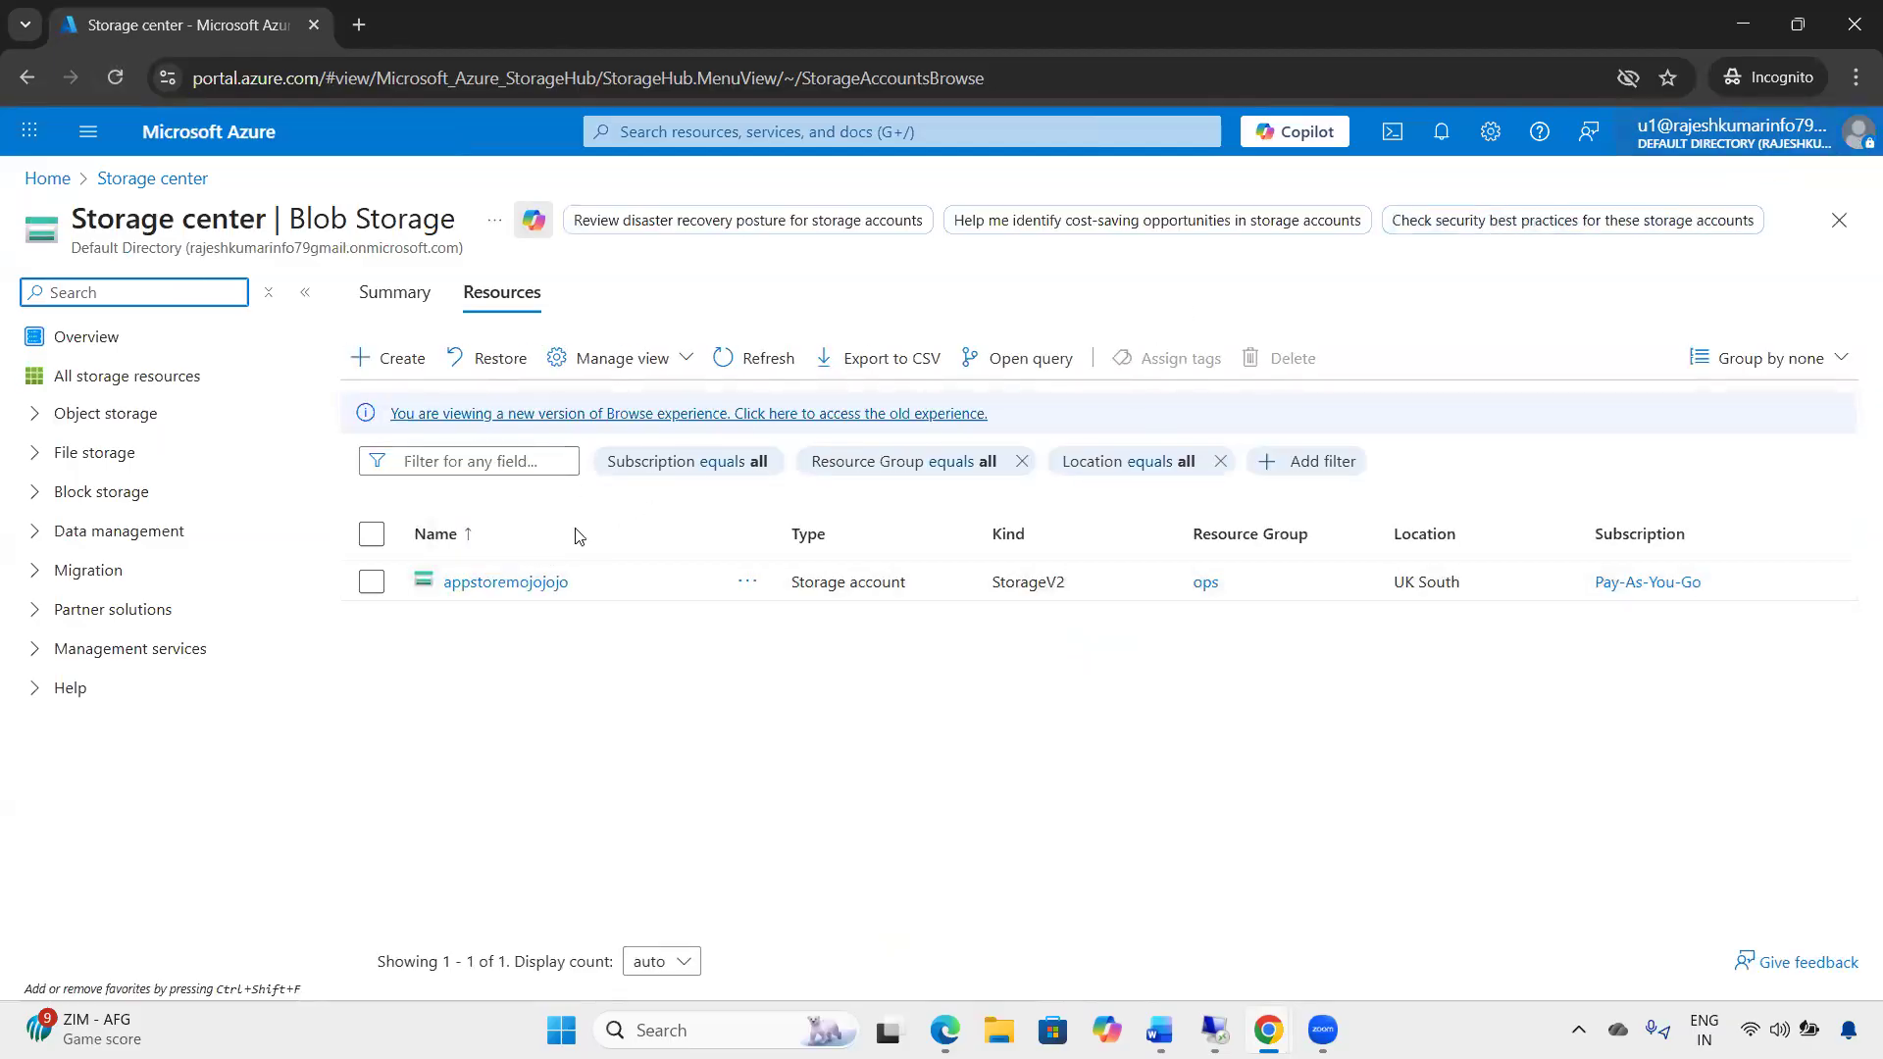
pyautogui.click(498, 582)
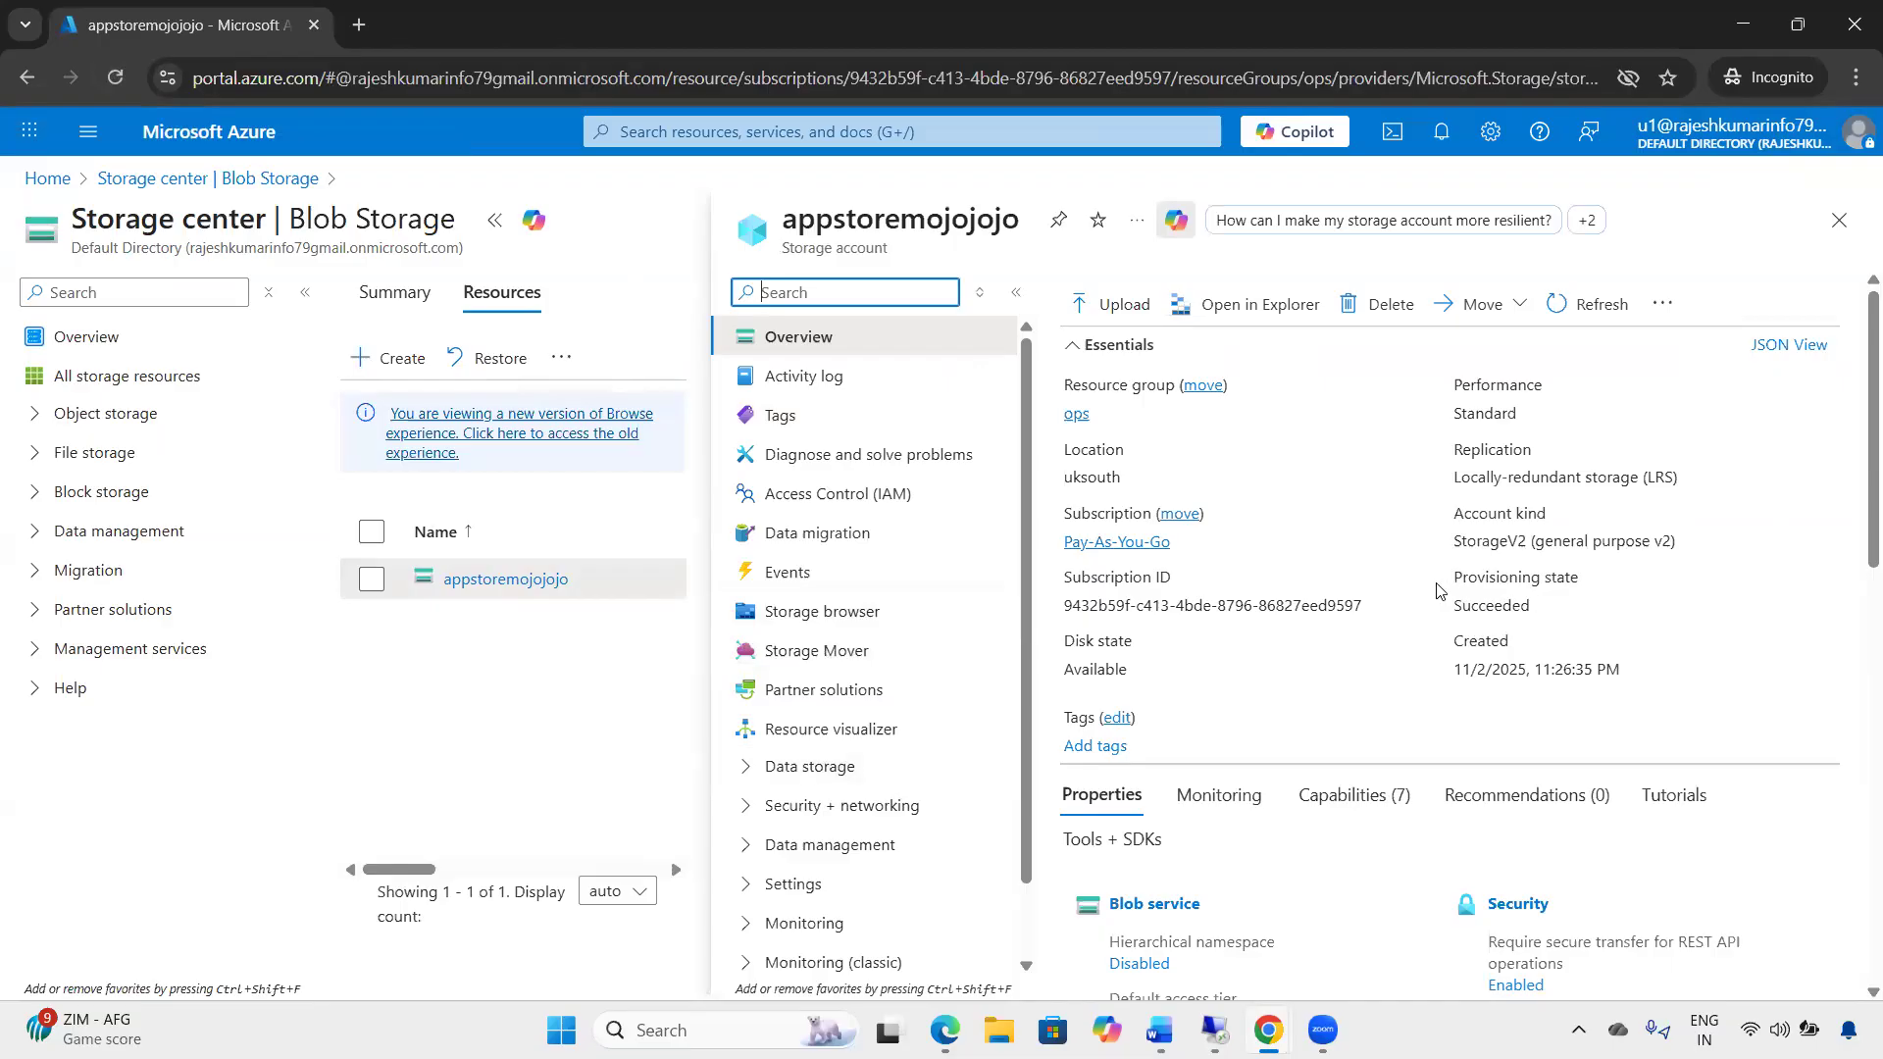
pyautogui.click(747, 770)
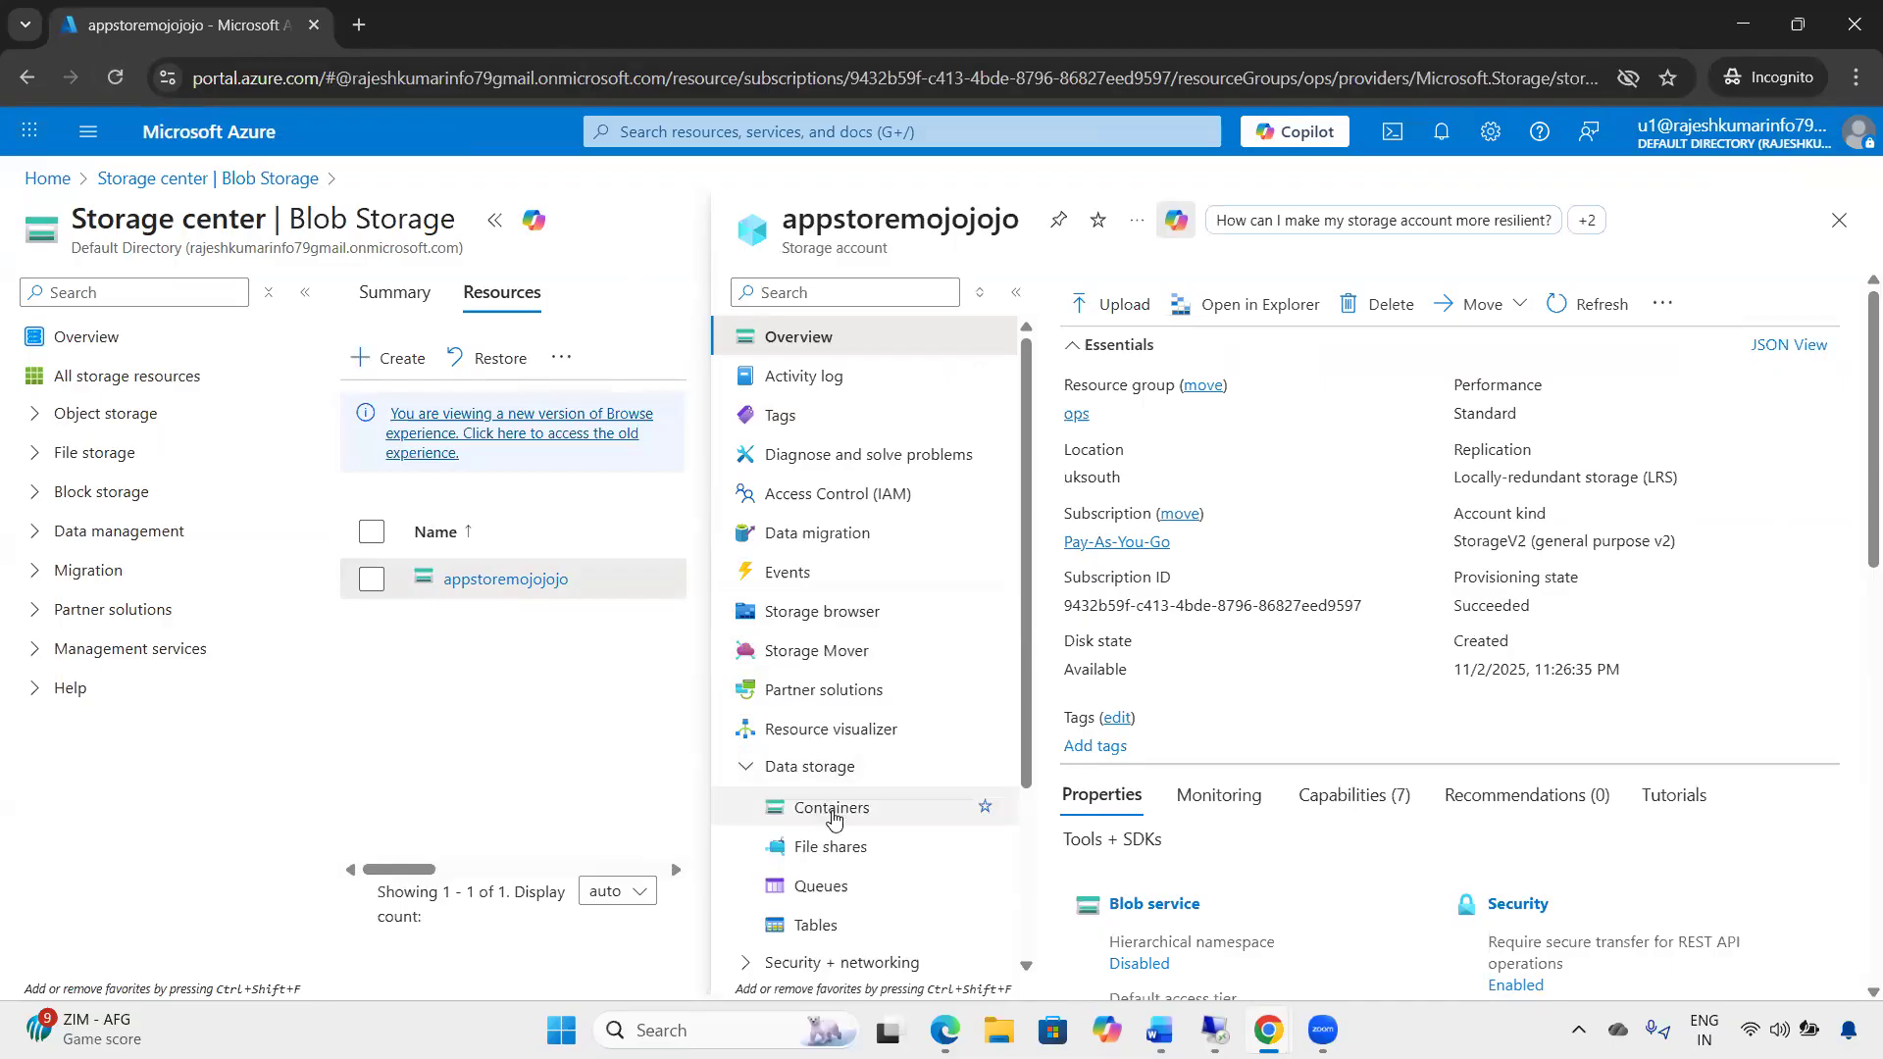
pyautogui.click(833, 811)
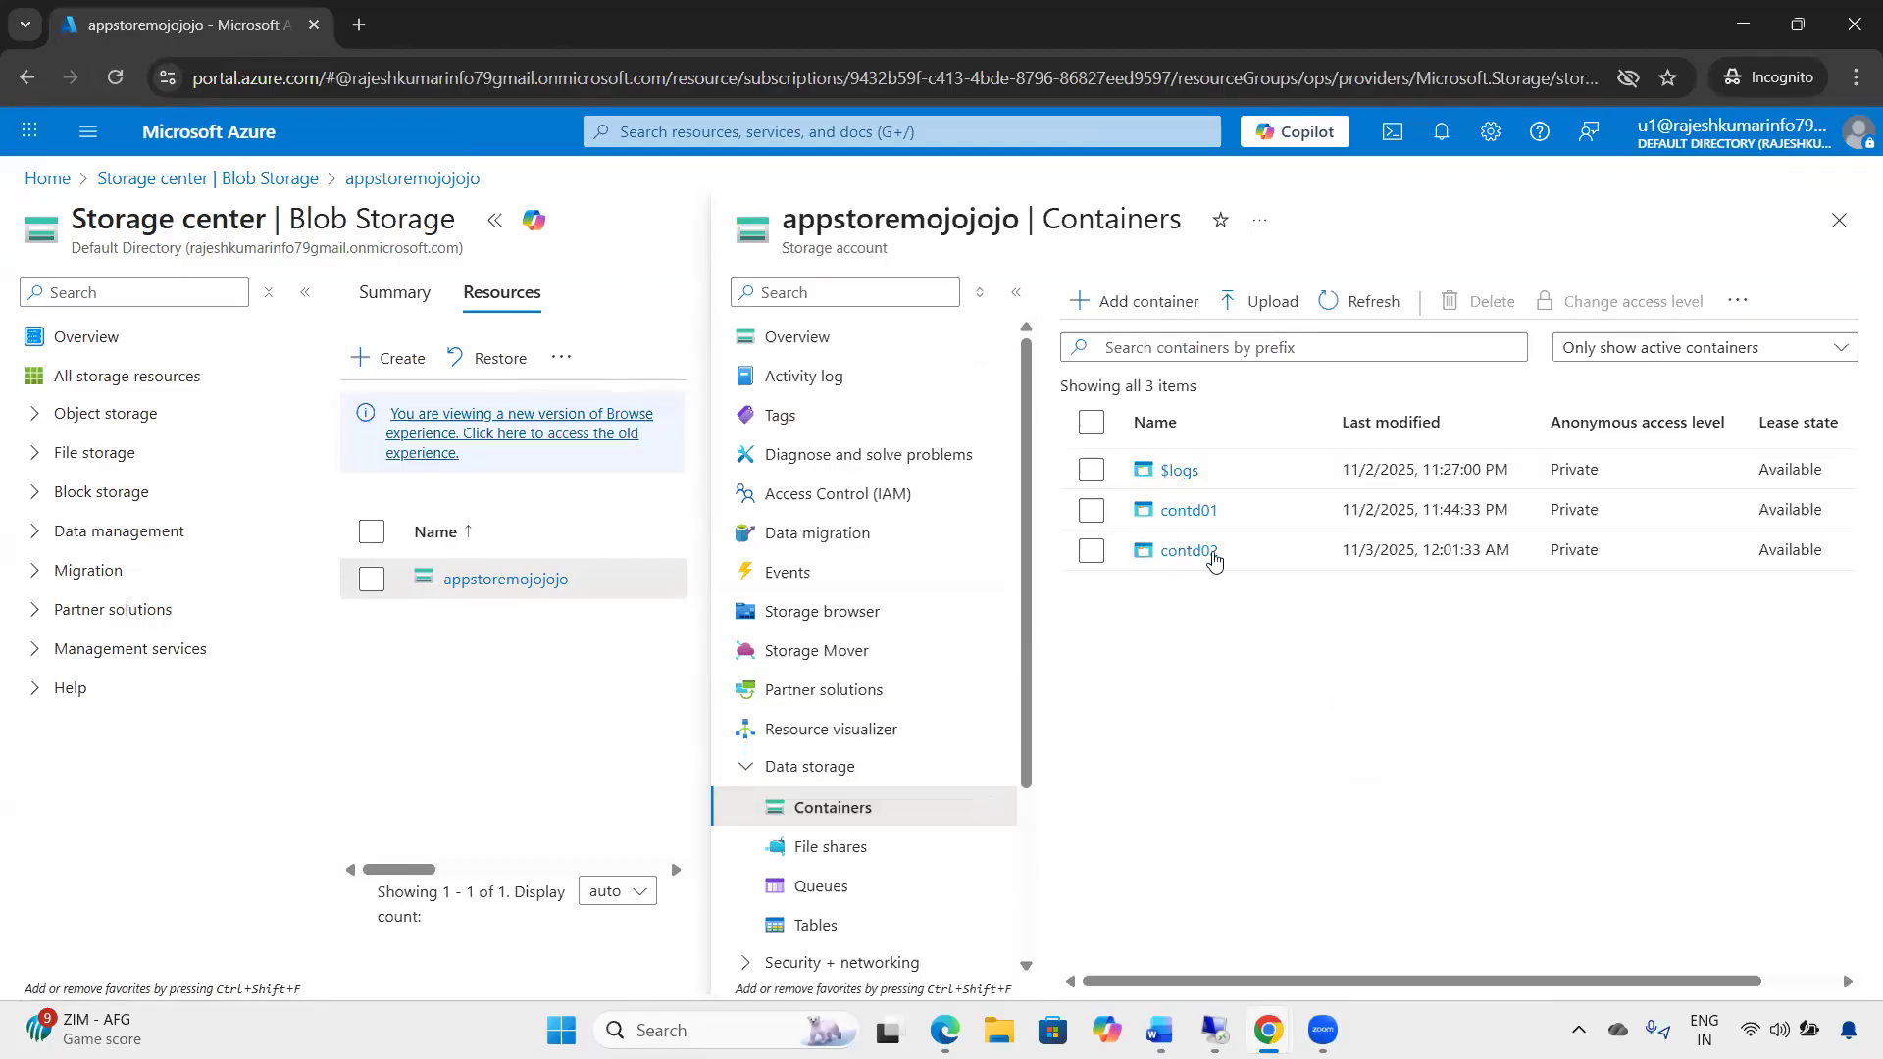
# Step: Open contd01, note the access-denied error and its help article, then return to Home
pyautogui.click(1193, 510)
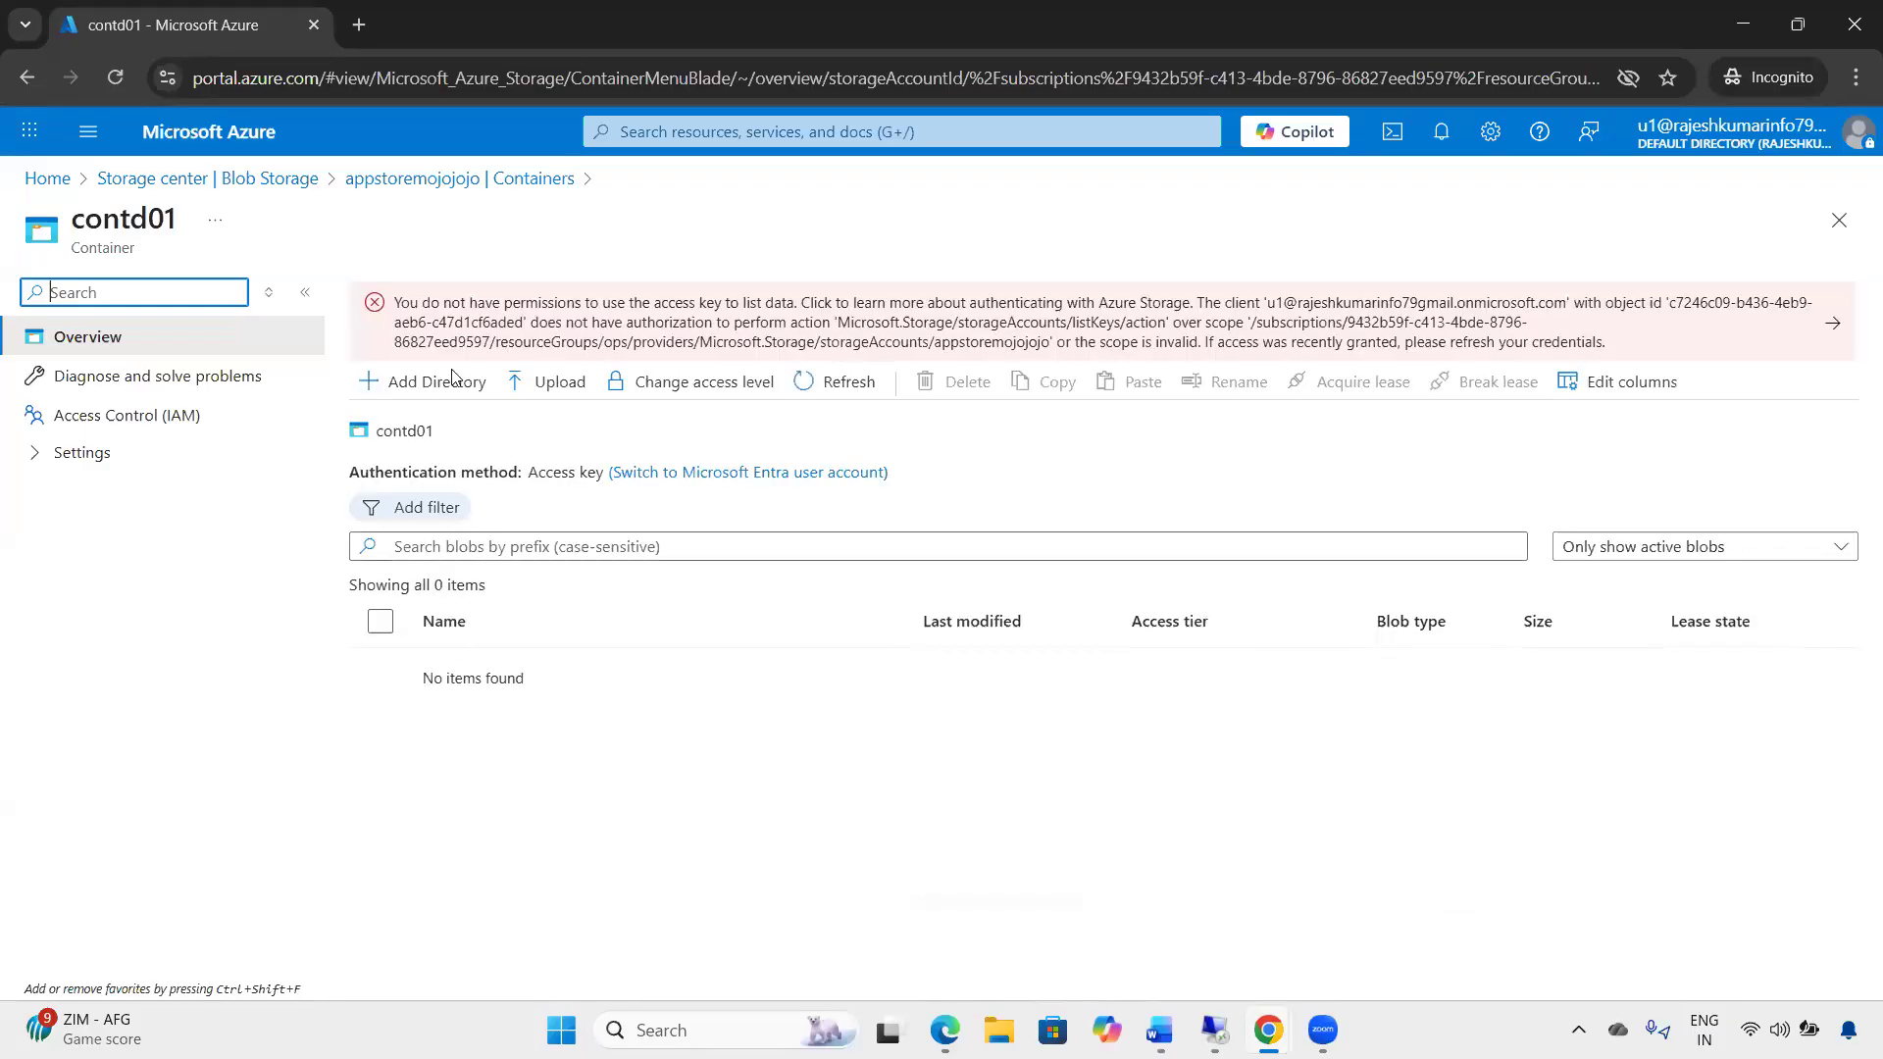
pyautogui.moveTo(440, 302); pyautogui.dragTo(1638, 343)
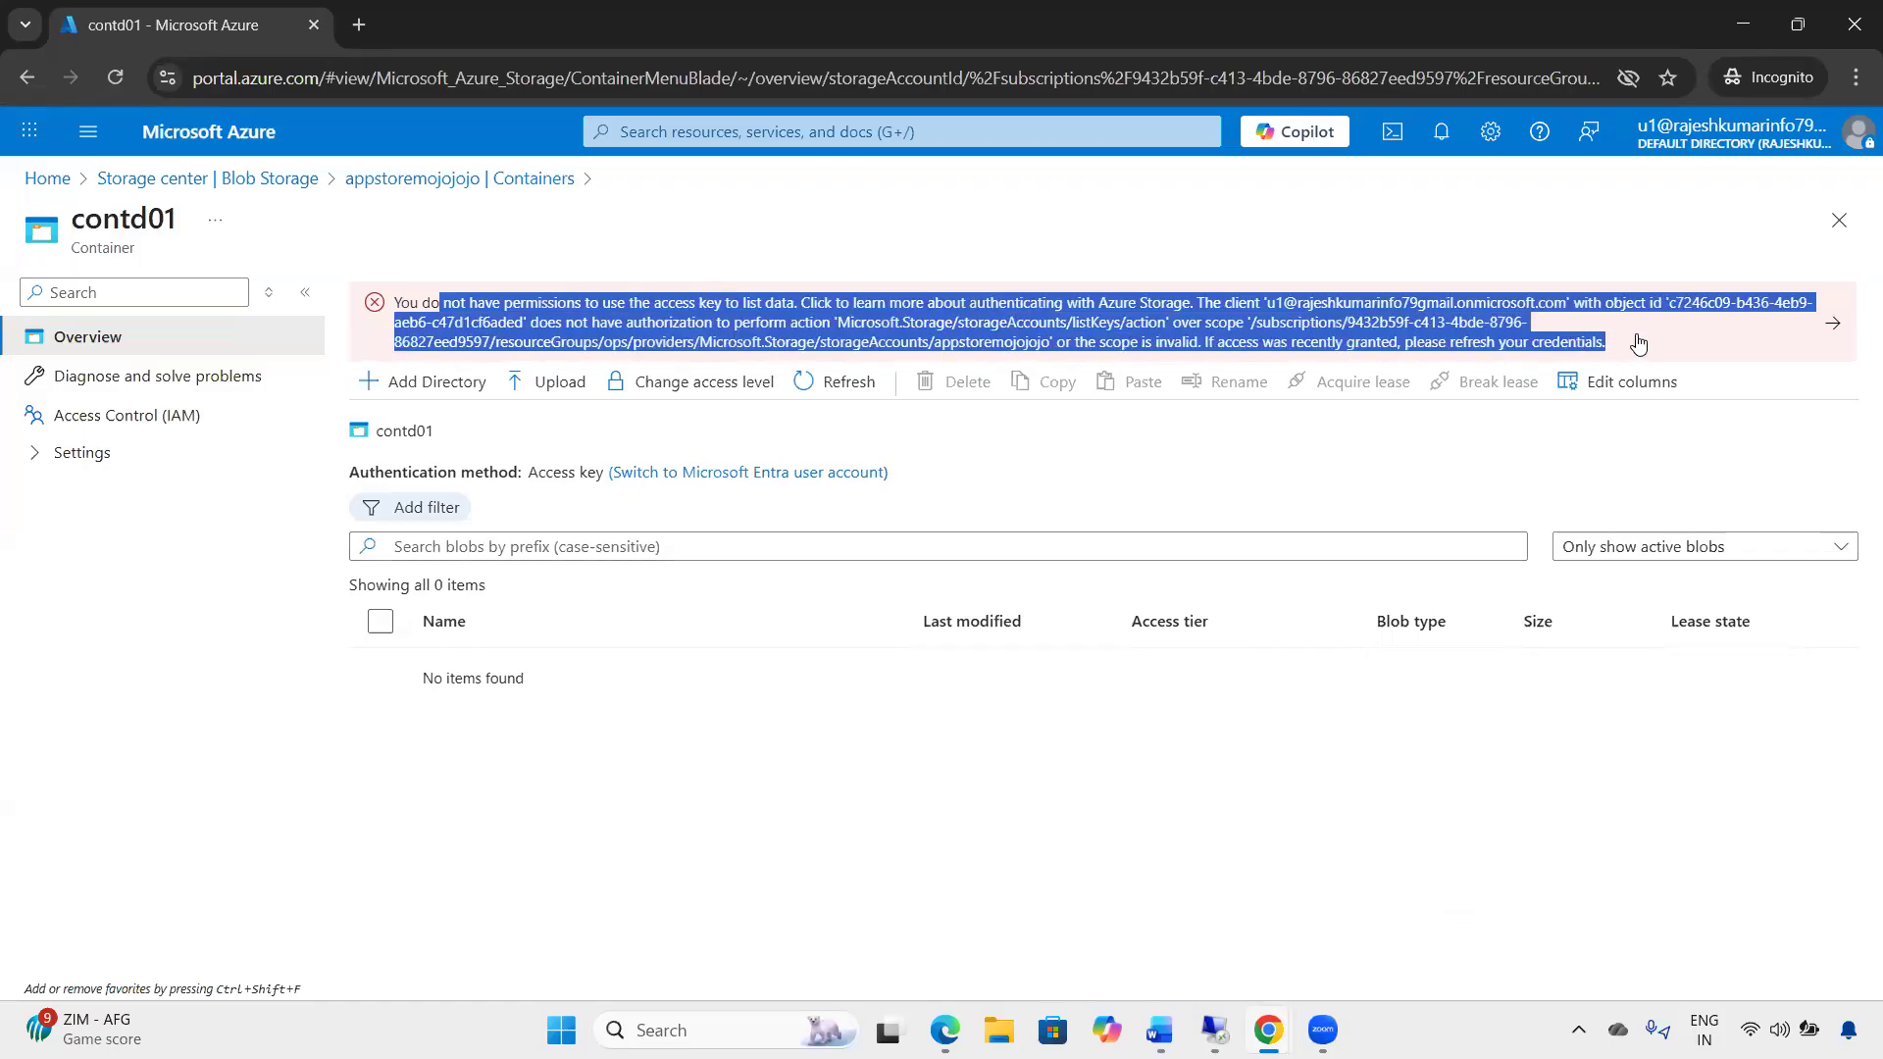
pyautogui.click(1554, 355)
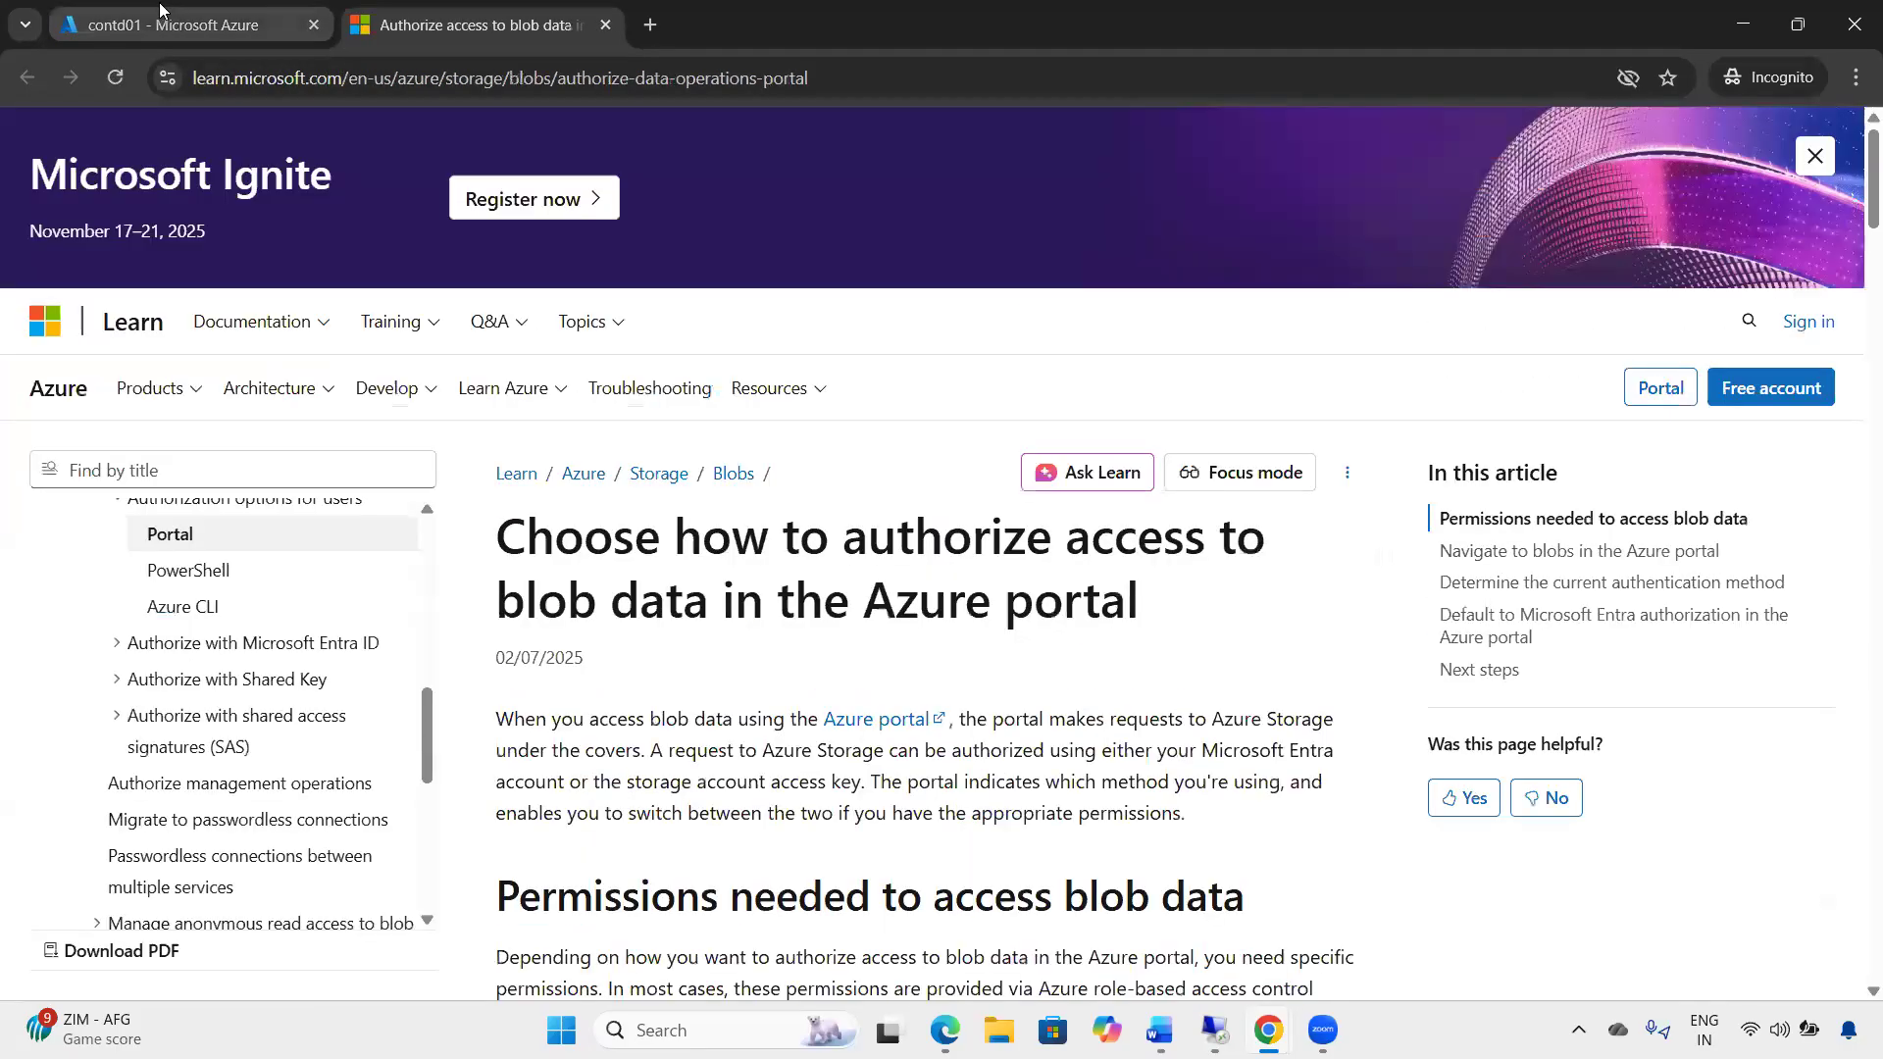
pyautogui.click(167, 13)
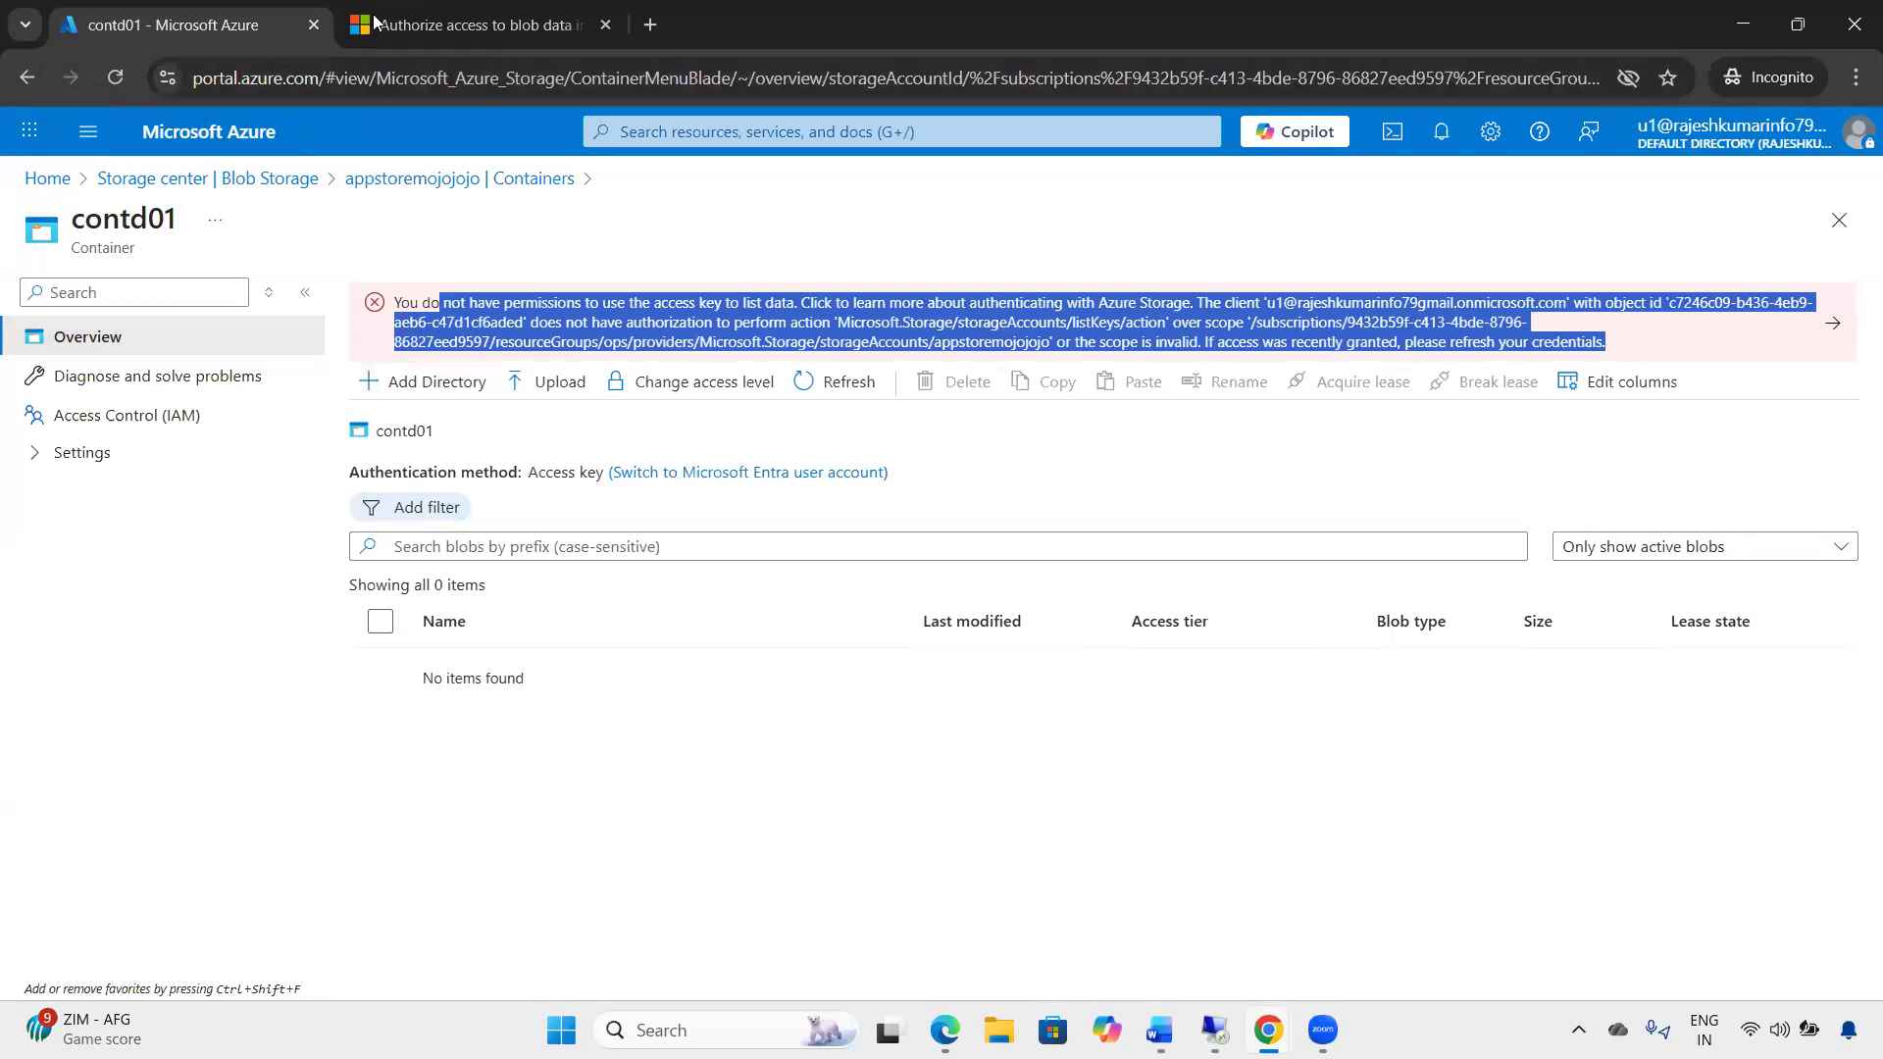
pyautogui.click(605, 24)
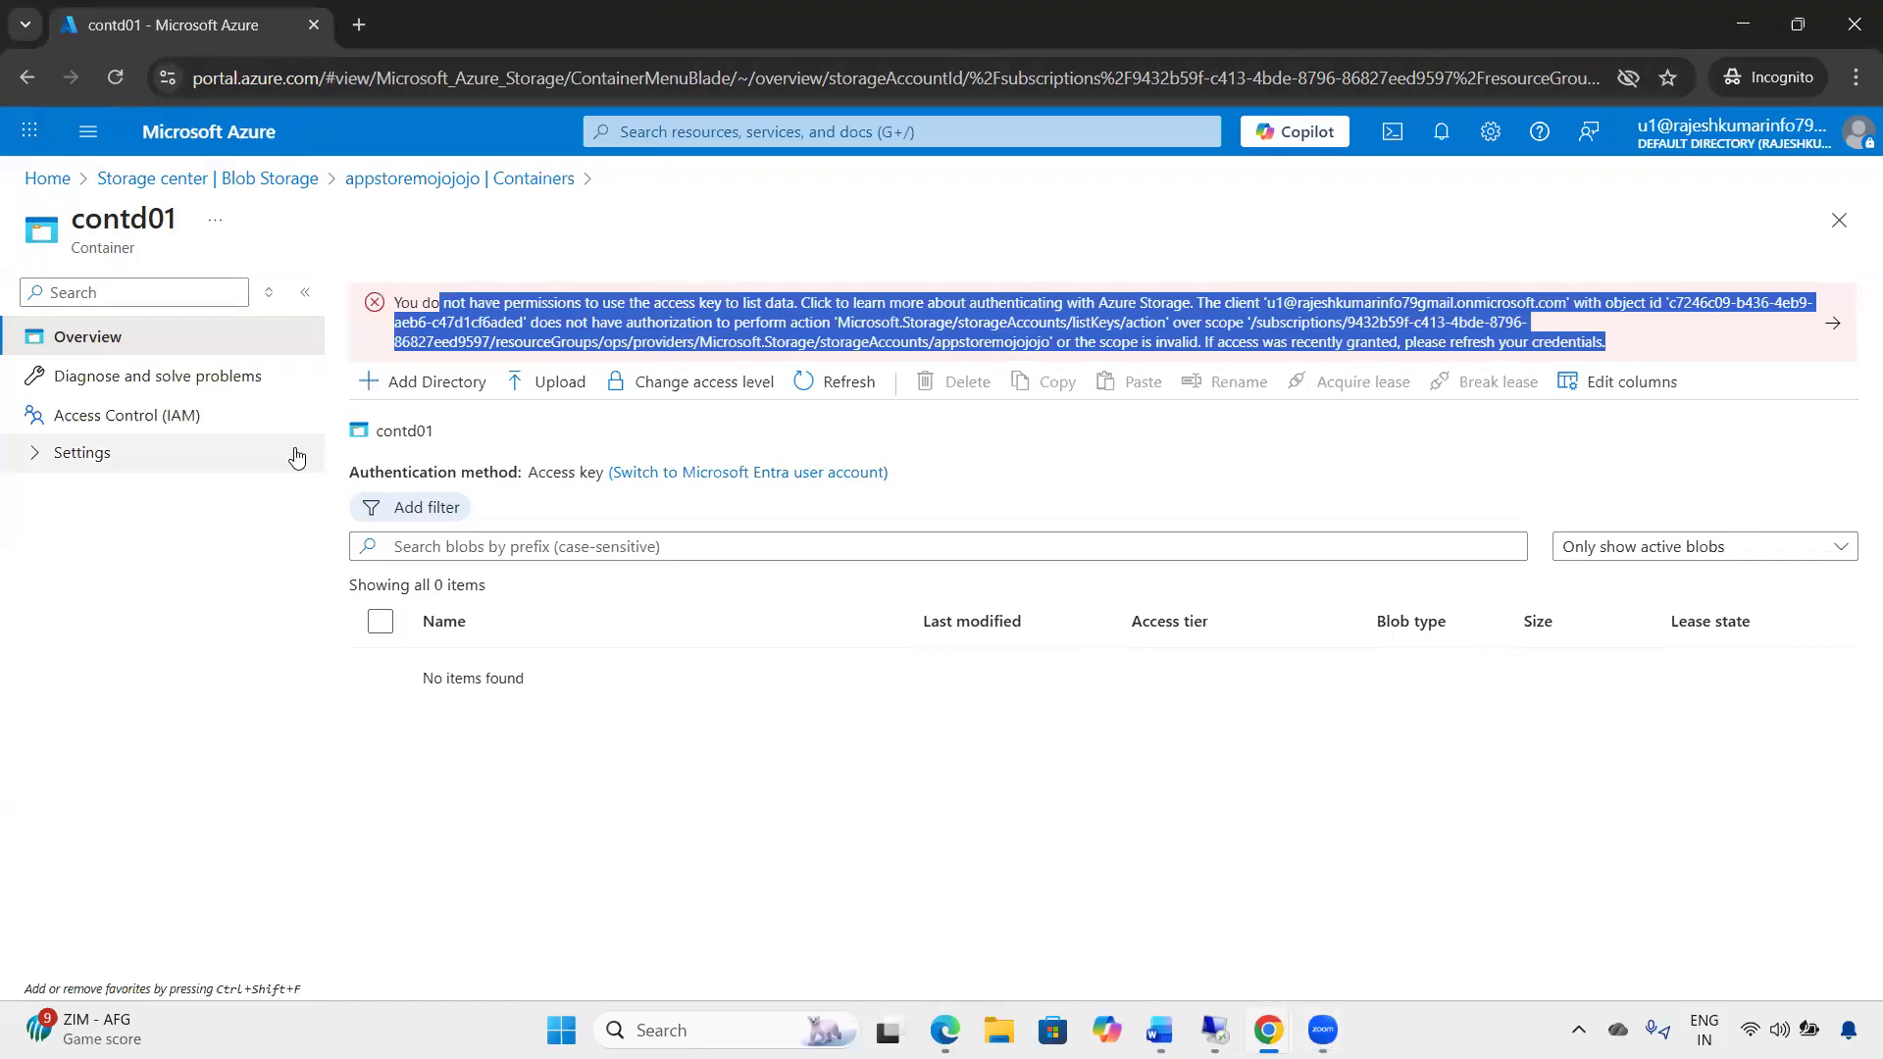
pyautogui.click(172, 180)
pyautogui.click(47, 179)
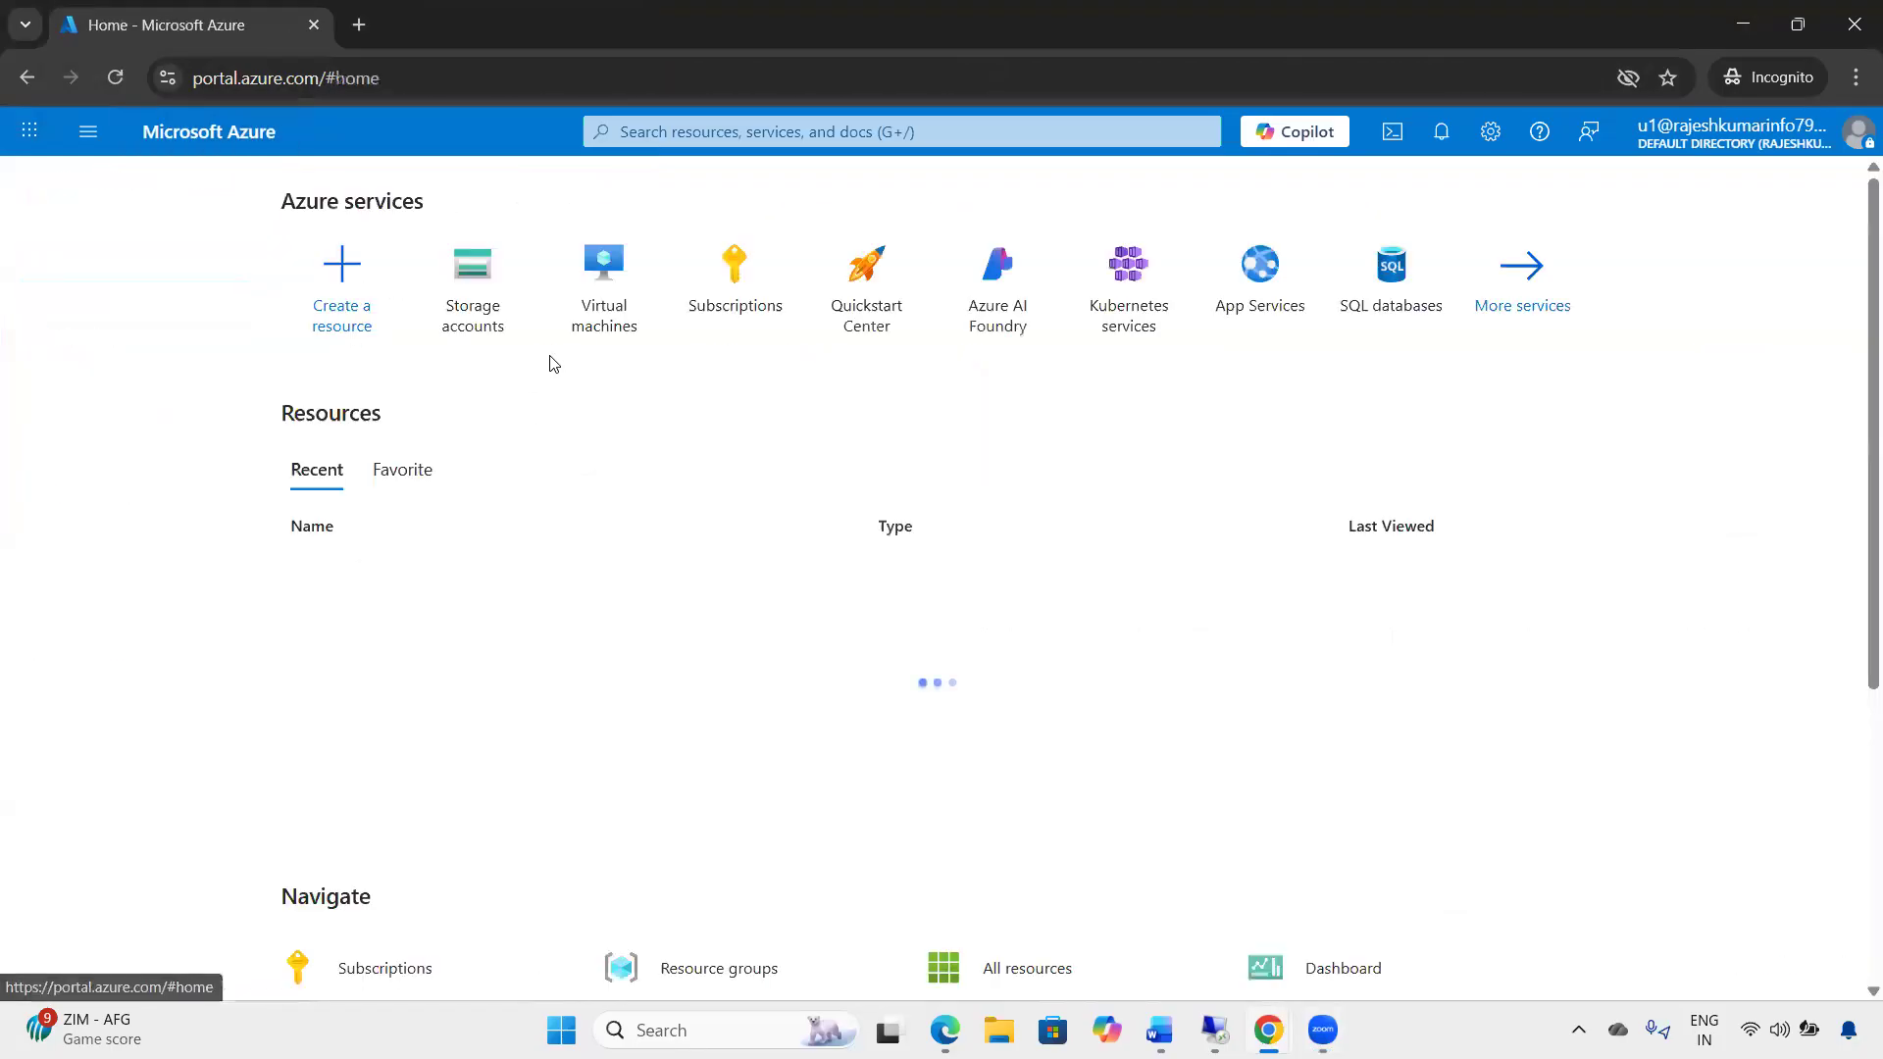
# Step: Confirm Virtual machines shows none, then switch to the Miro board and circle the Entra ID line
pyautogui.click(604, 279)
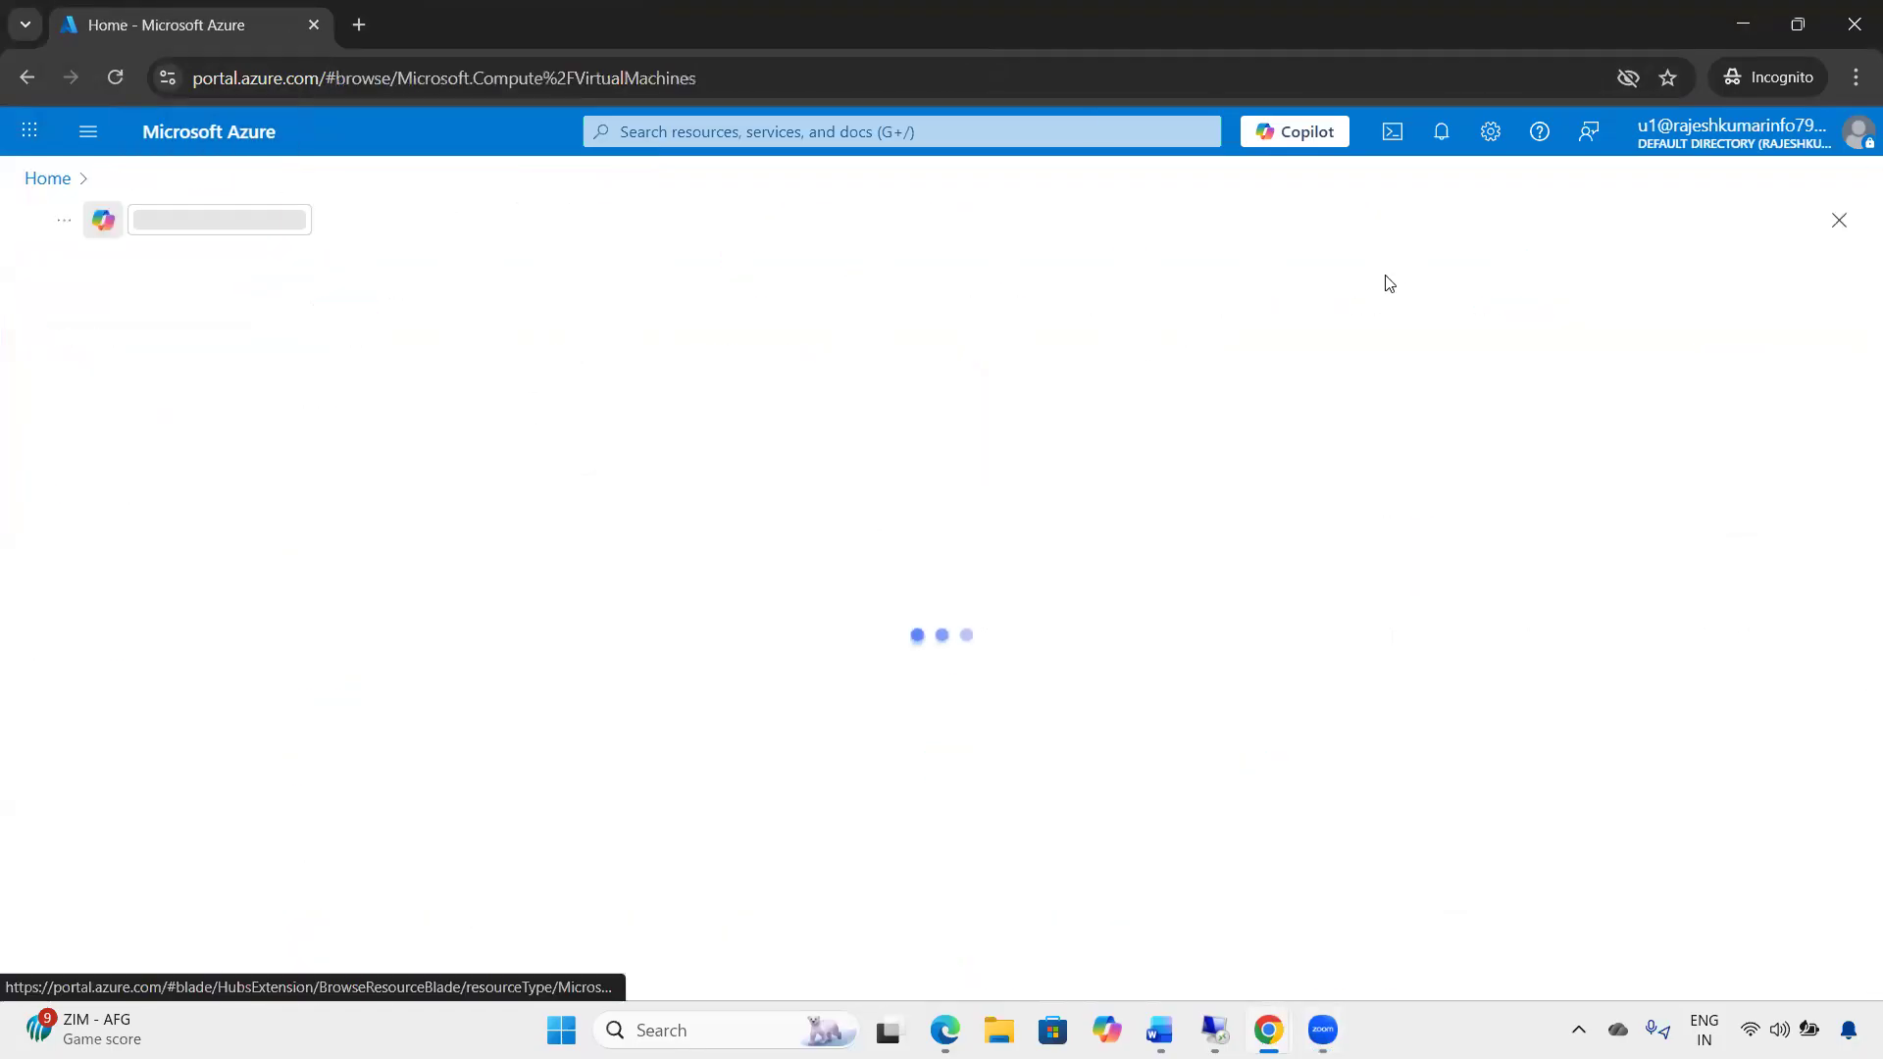
pyautogui.moveTo(1229, 675); pyautogui.dragTo(1225, 675)
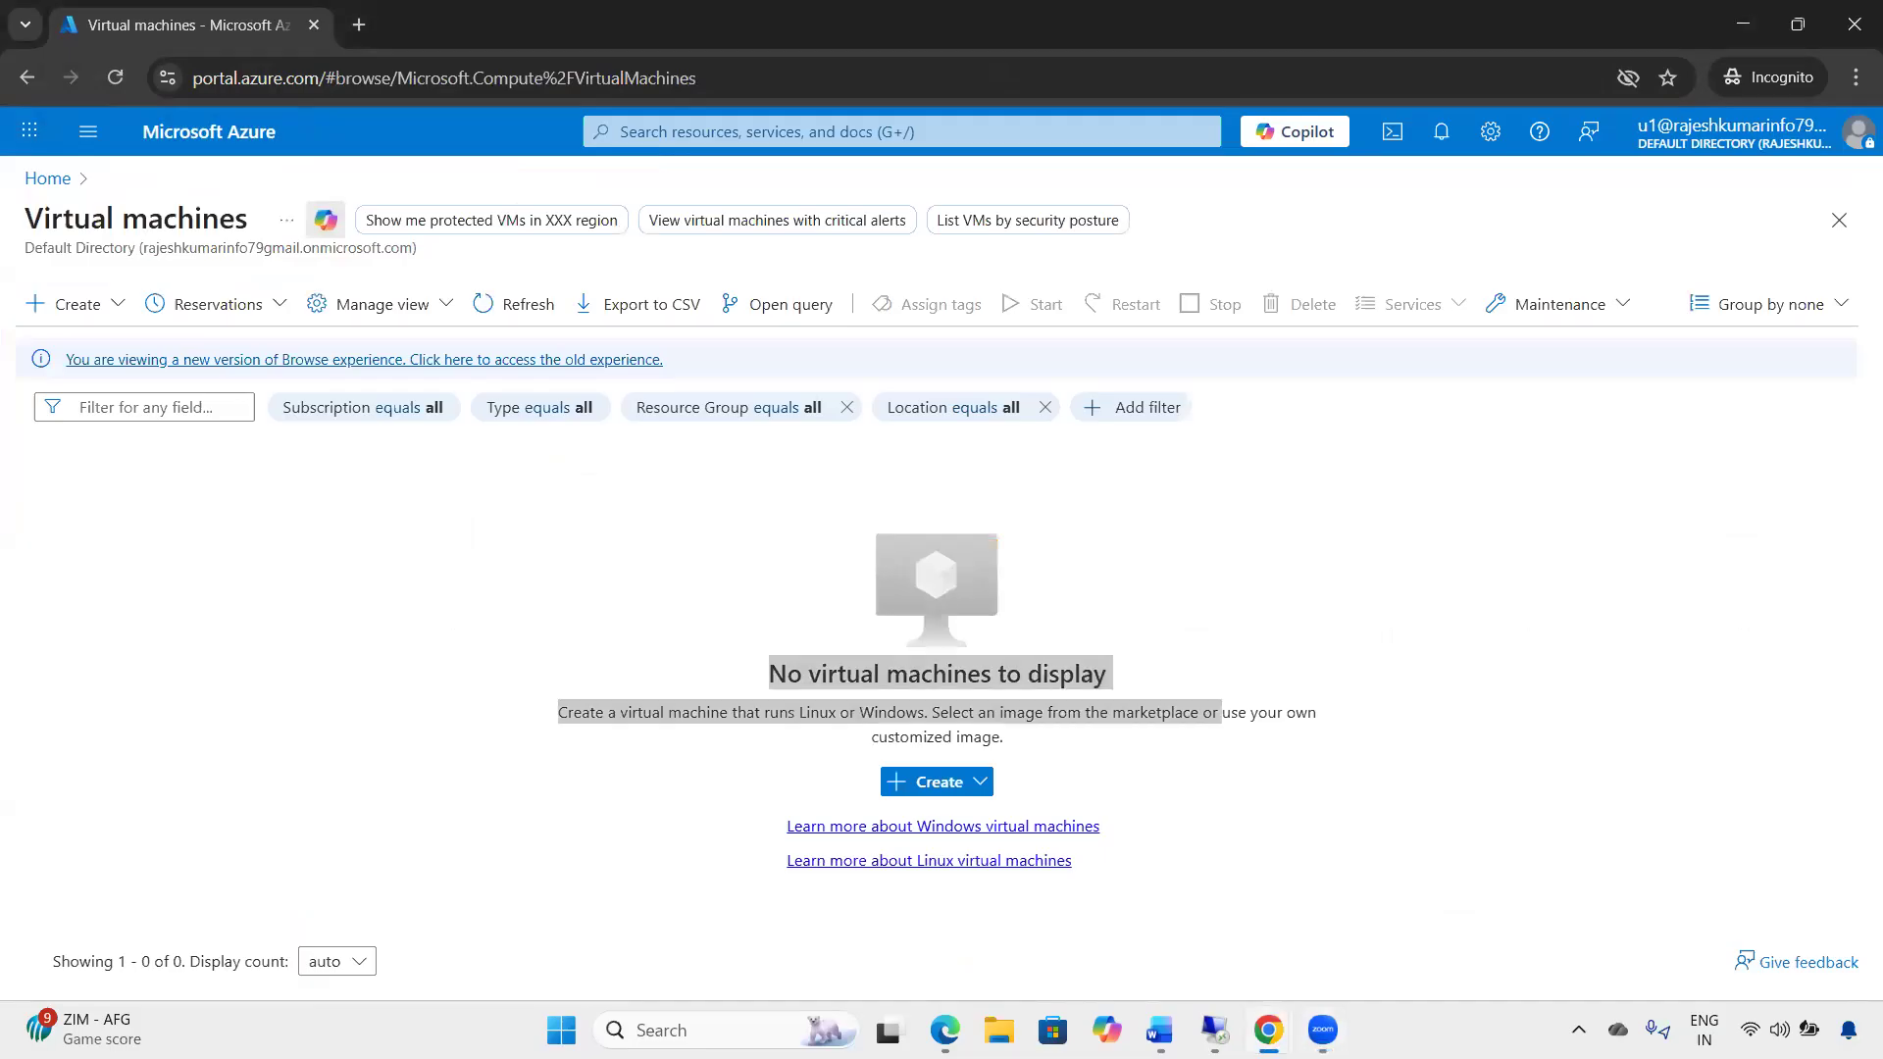
pyautogui.moveTo(944, 1030)
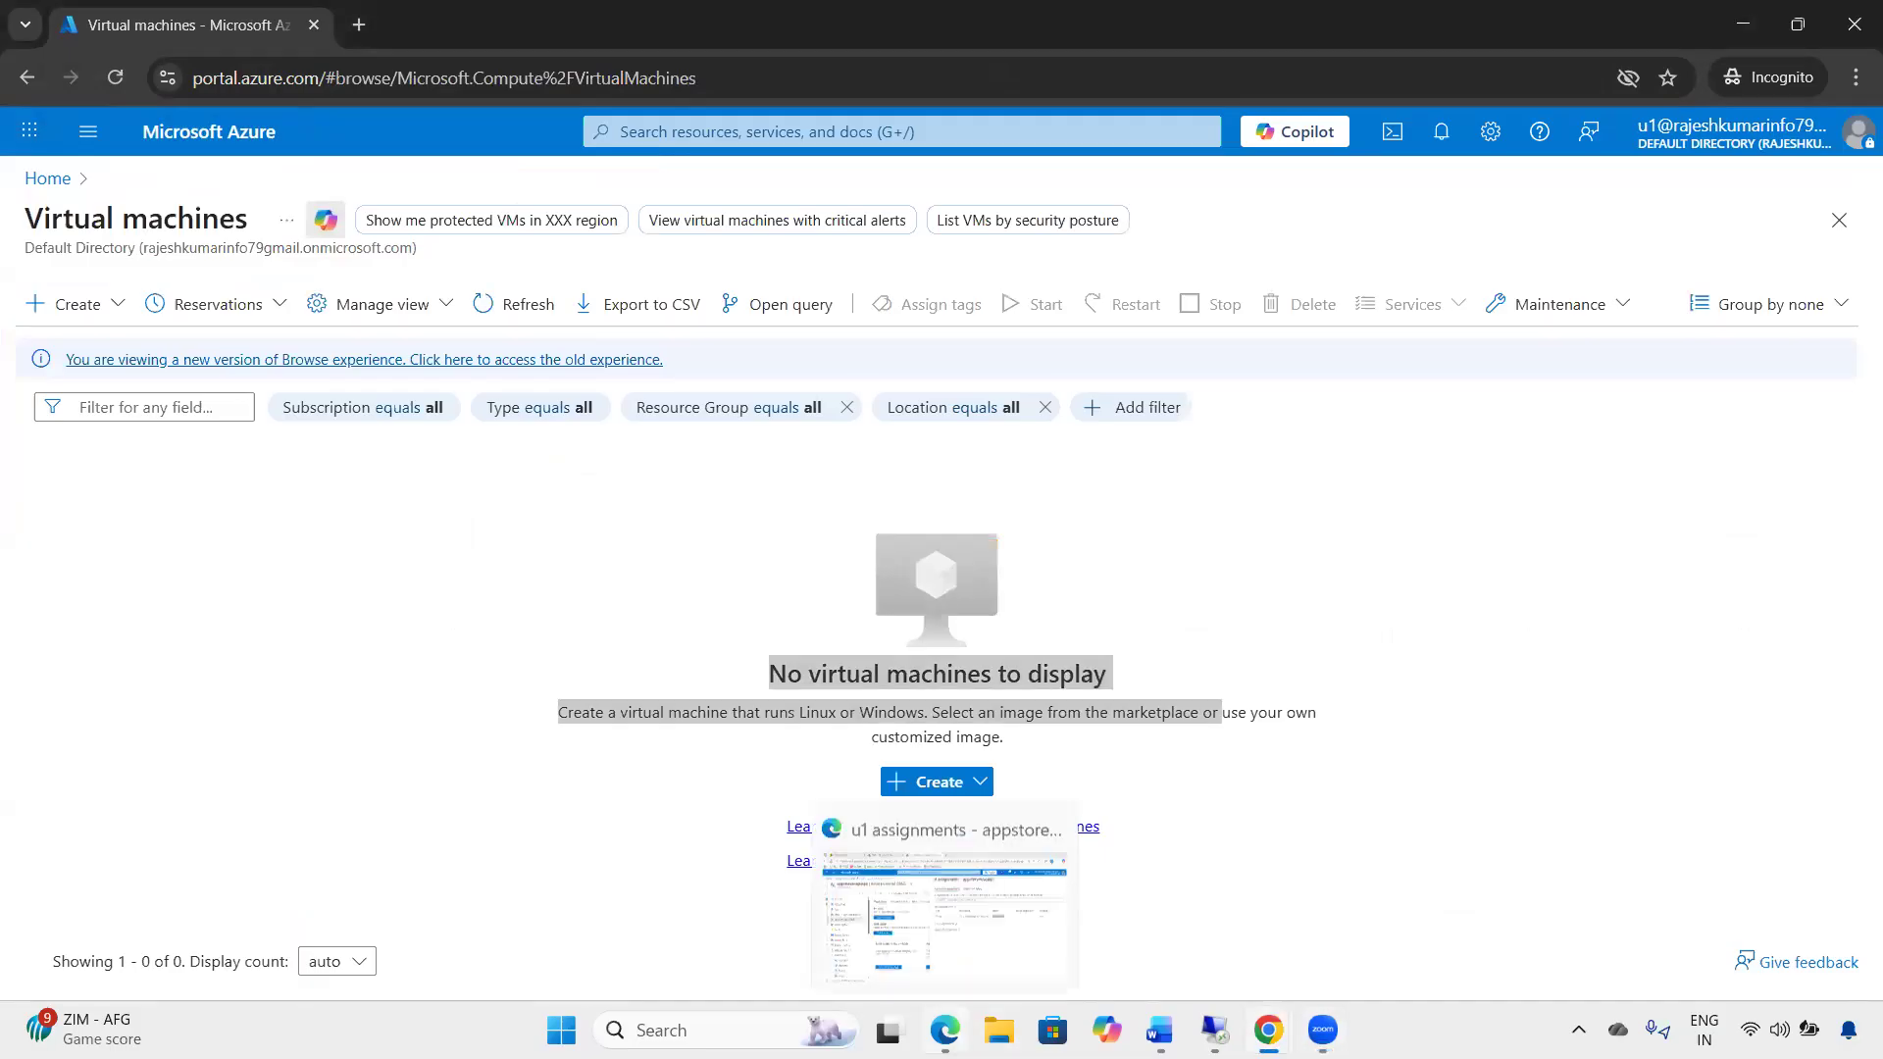
pyautogui.click(880, 922)
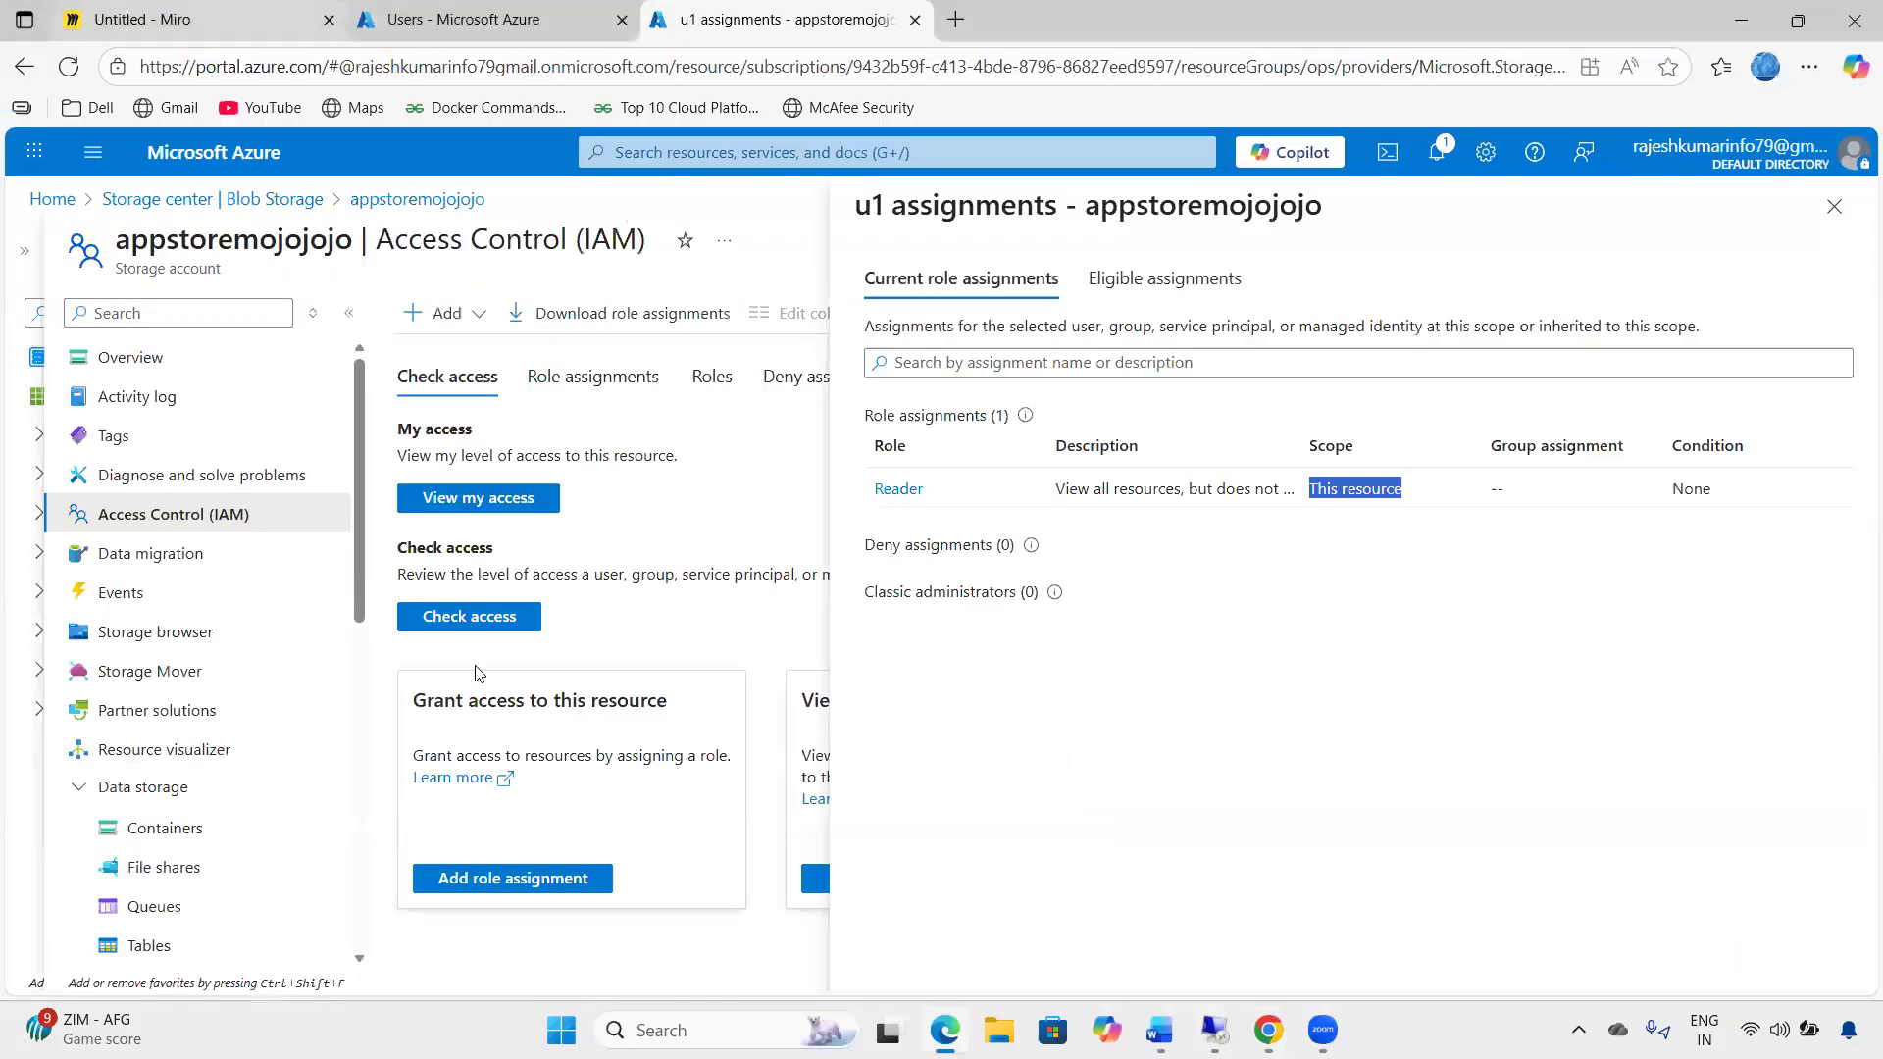
pyautogui.click(147, 20)
pyautogui.moveTo(502, 655)
pyautogui.mouseDown()
pyautogui.moveTo(1143, 639)
pyautogui.moveTo(637, 606)
pyautogui.moveTo(489, 655)
pyautogui.mouseUp()
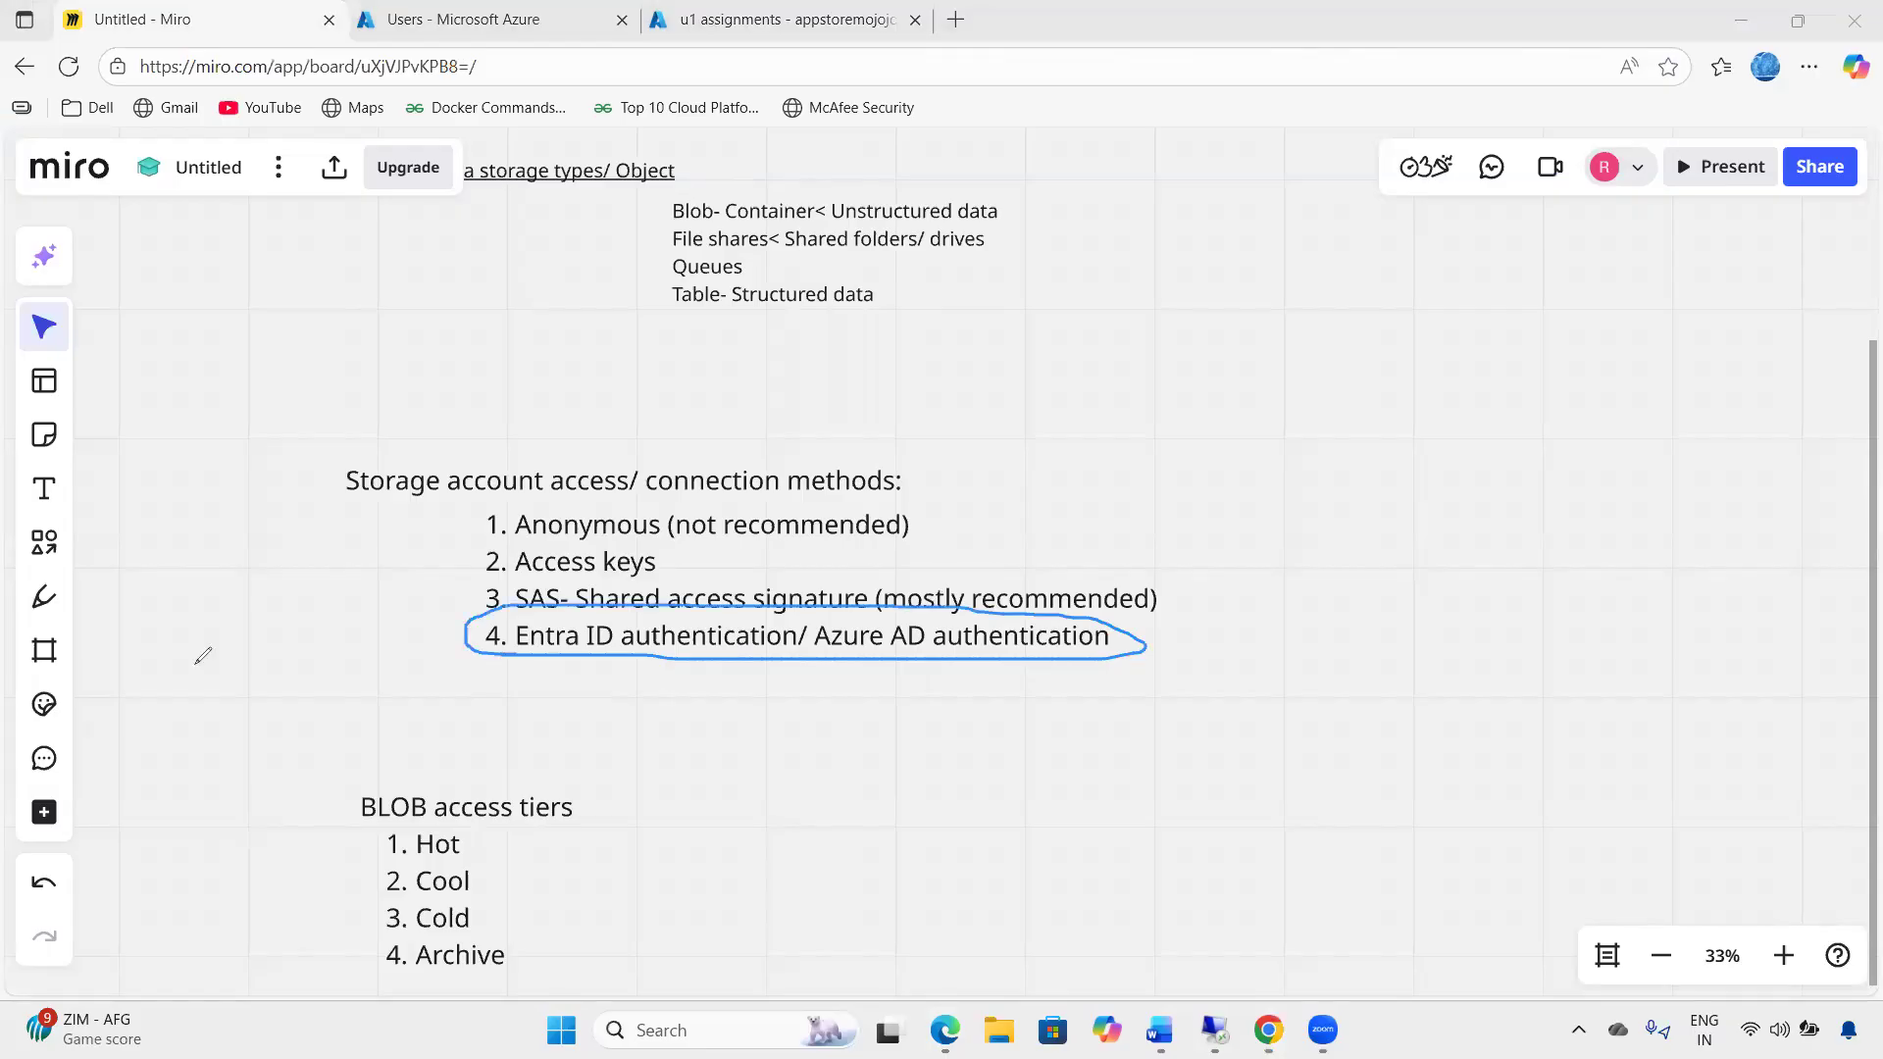
# Step: Mark up the access methods list with pen strokes on Access keys, SAS and Entra ID
pyautogui.moveTo(469, 493)
pyautogui.mouseDown()
pyautogui.moveTo(450, 685)
pyautogui.moveTo(504, 678)
pyautogui.mouseUp()
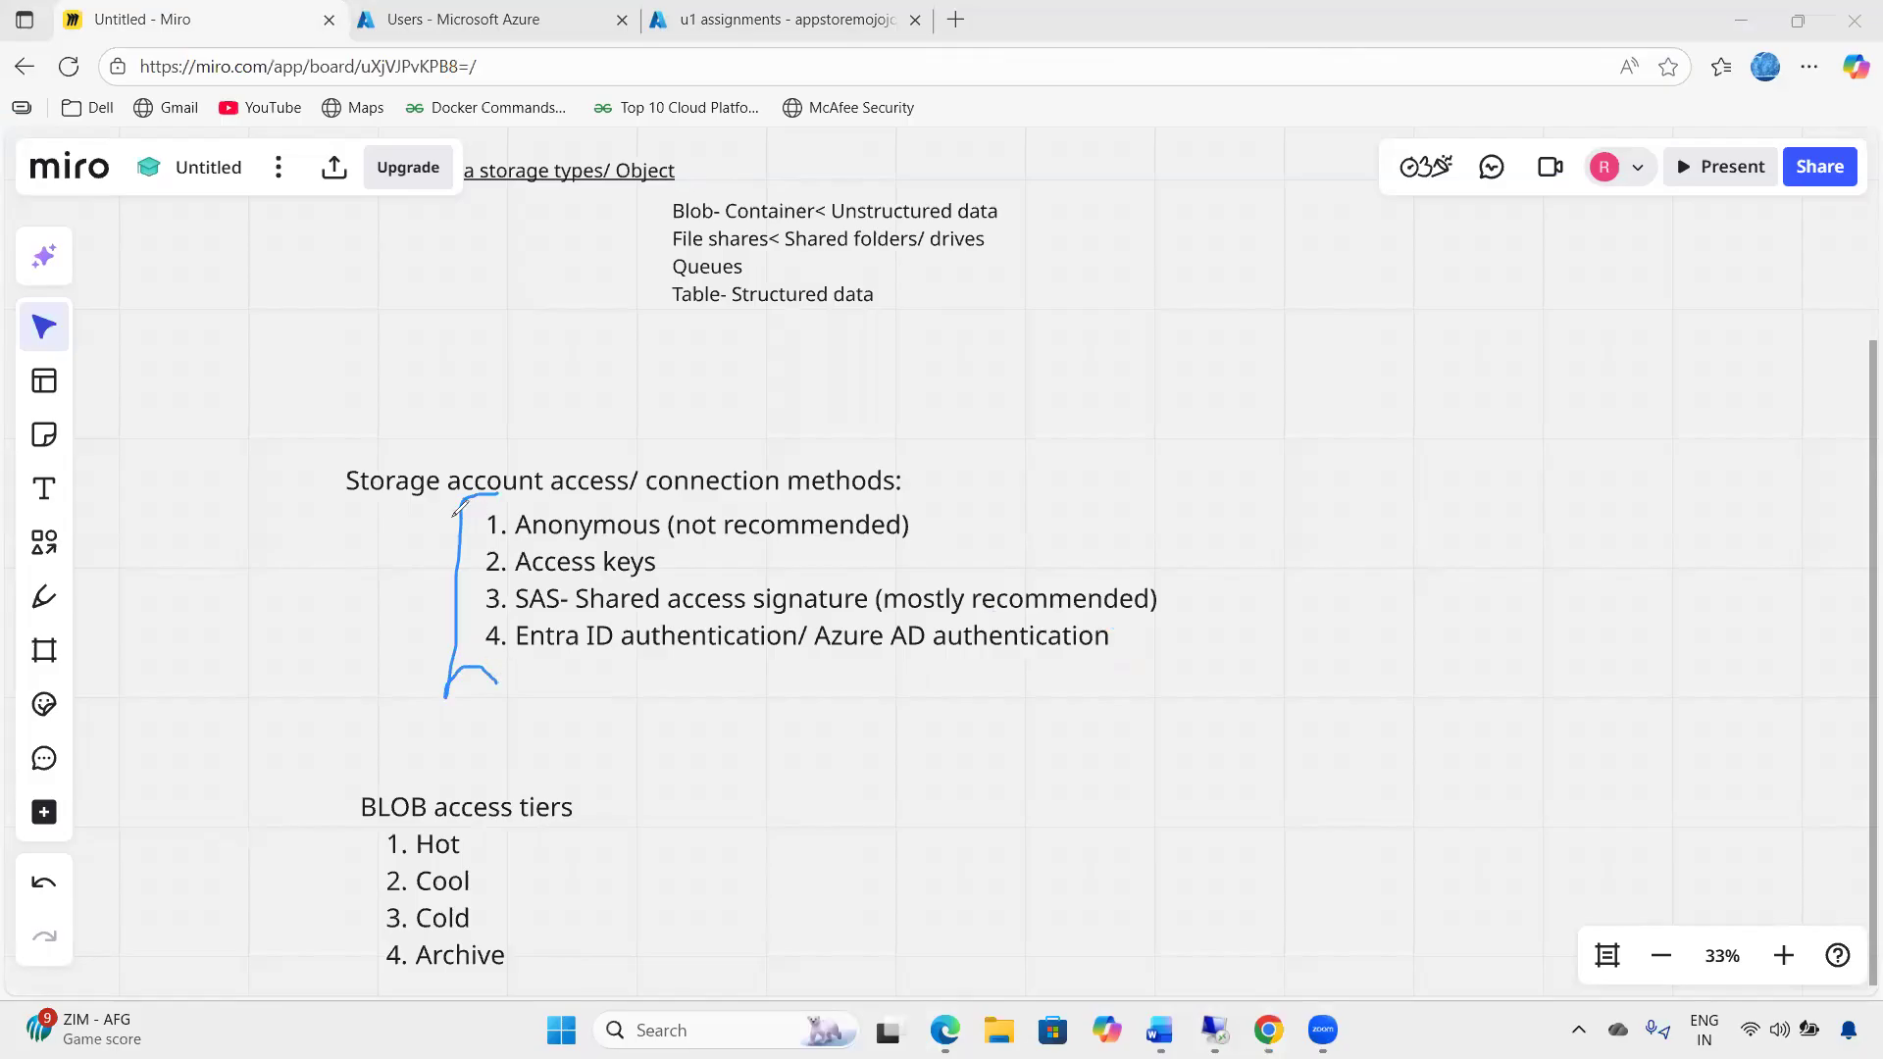
pyautogui.moveTo(454, 564); pyautogui.dragTo(737, 538)
pyautogui.moveTo(526, 582); pyautogui.dragTo(663, 581)
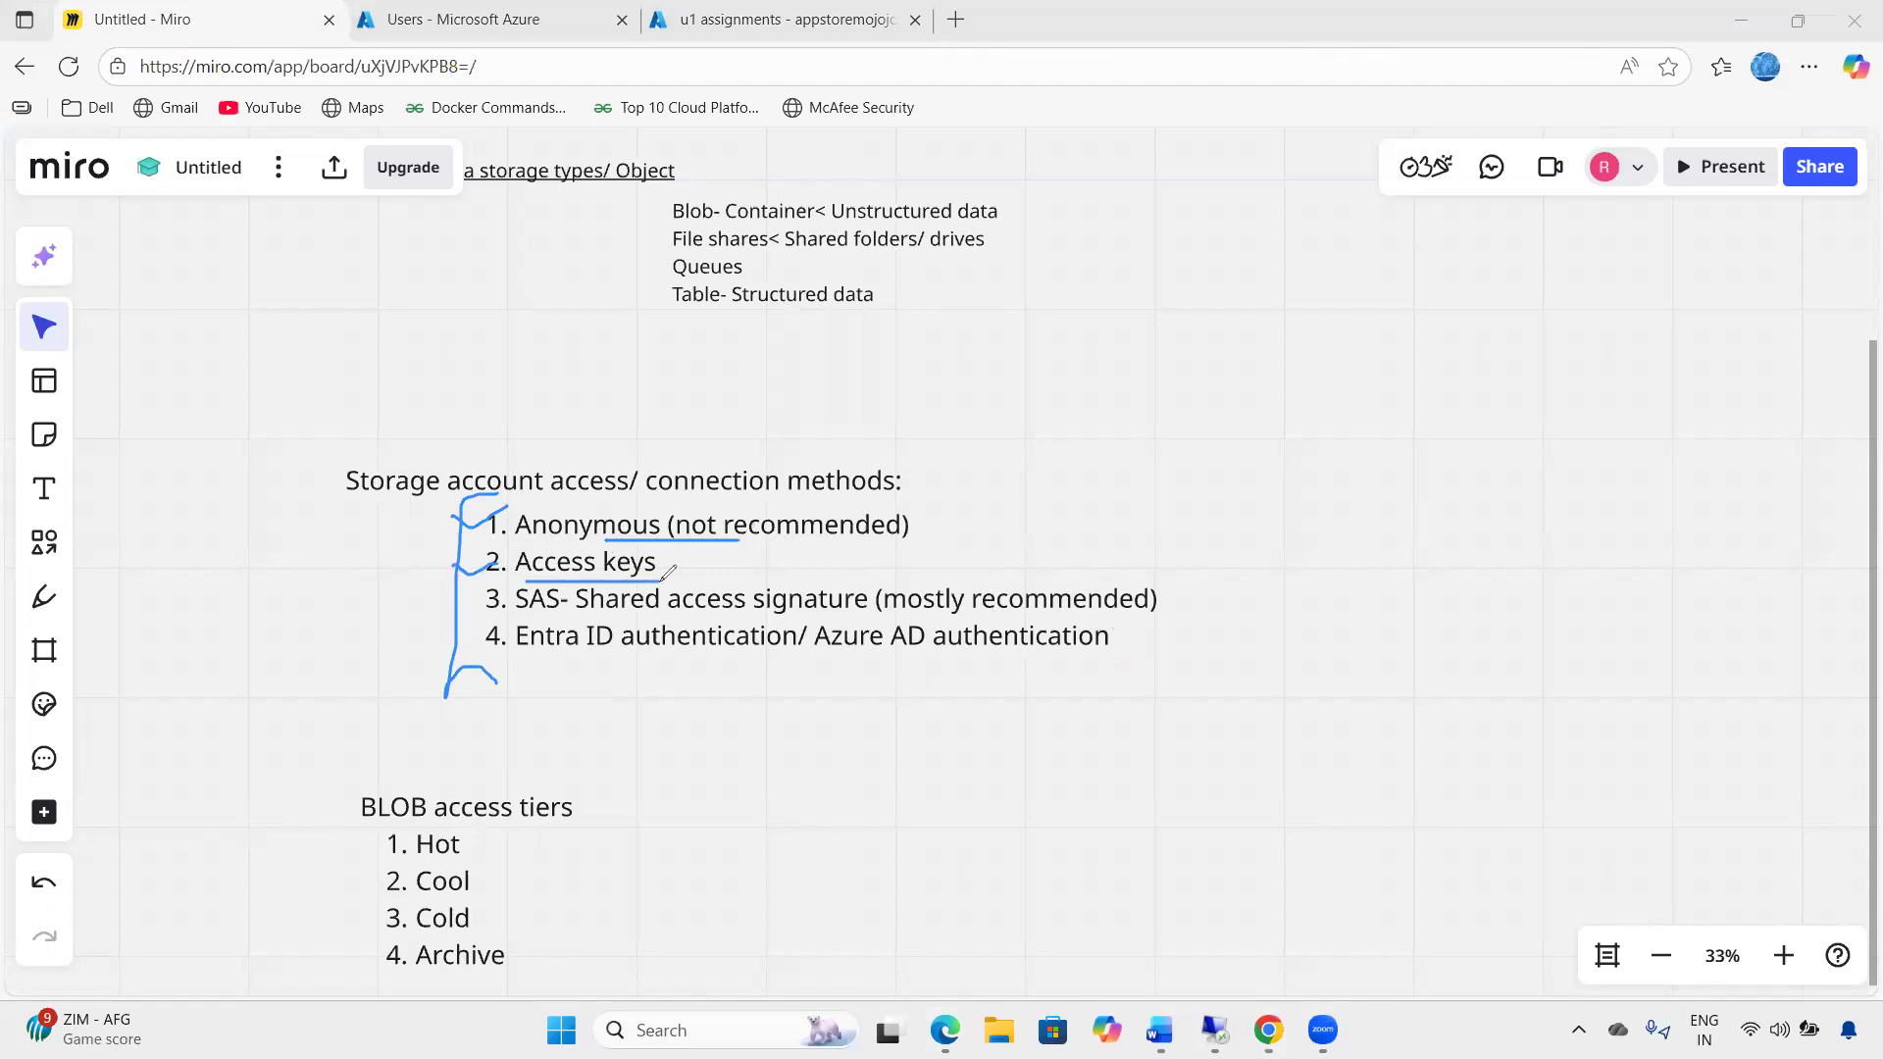
pyautogui.moveTo(473, 605)
pyautogui.mouseDown()
pyautogui.moveTo(503, 589)
pyautogui.moveTo(735, 622)
pyautogui.moveTo(1118, 620)
pyautogui.mouseUp()
pyautogui.moveTo(526, 657); pyautogui.dragTo(1083, 671)
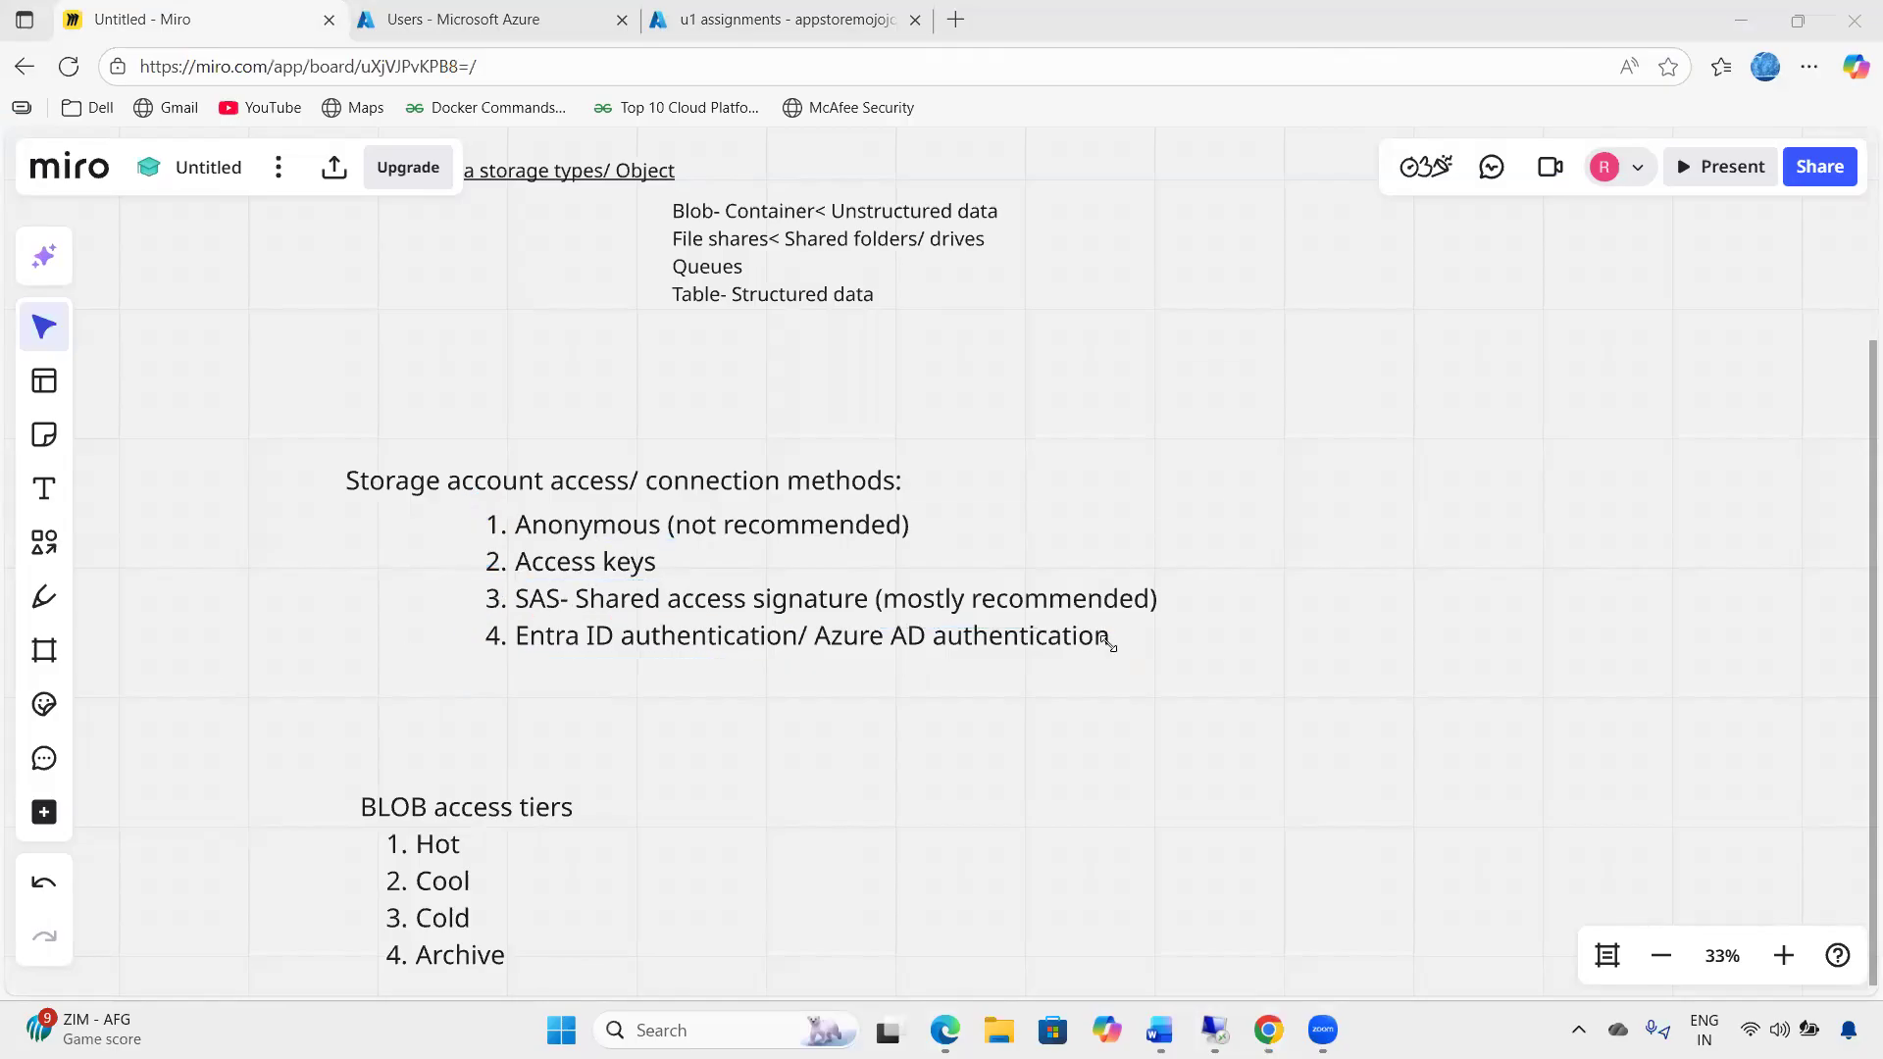
# Step: Append '(mostly recommended)' to the Entra ID authentication item in the list
pyautogui.doubleClick(1118, 635)
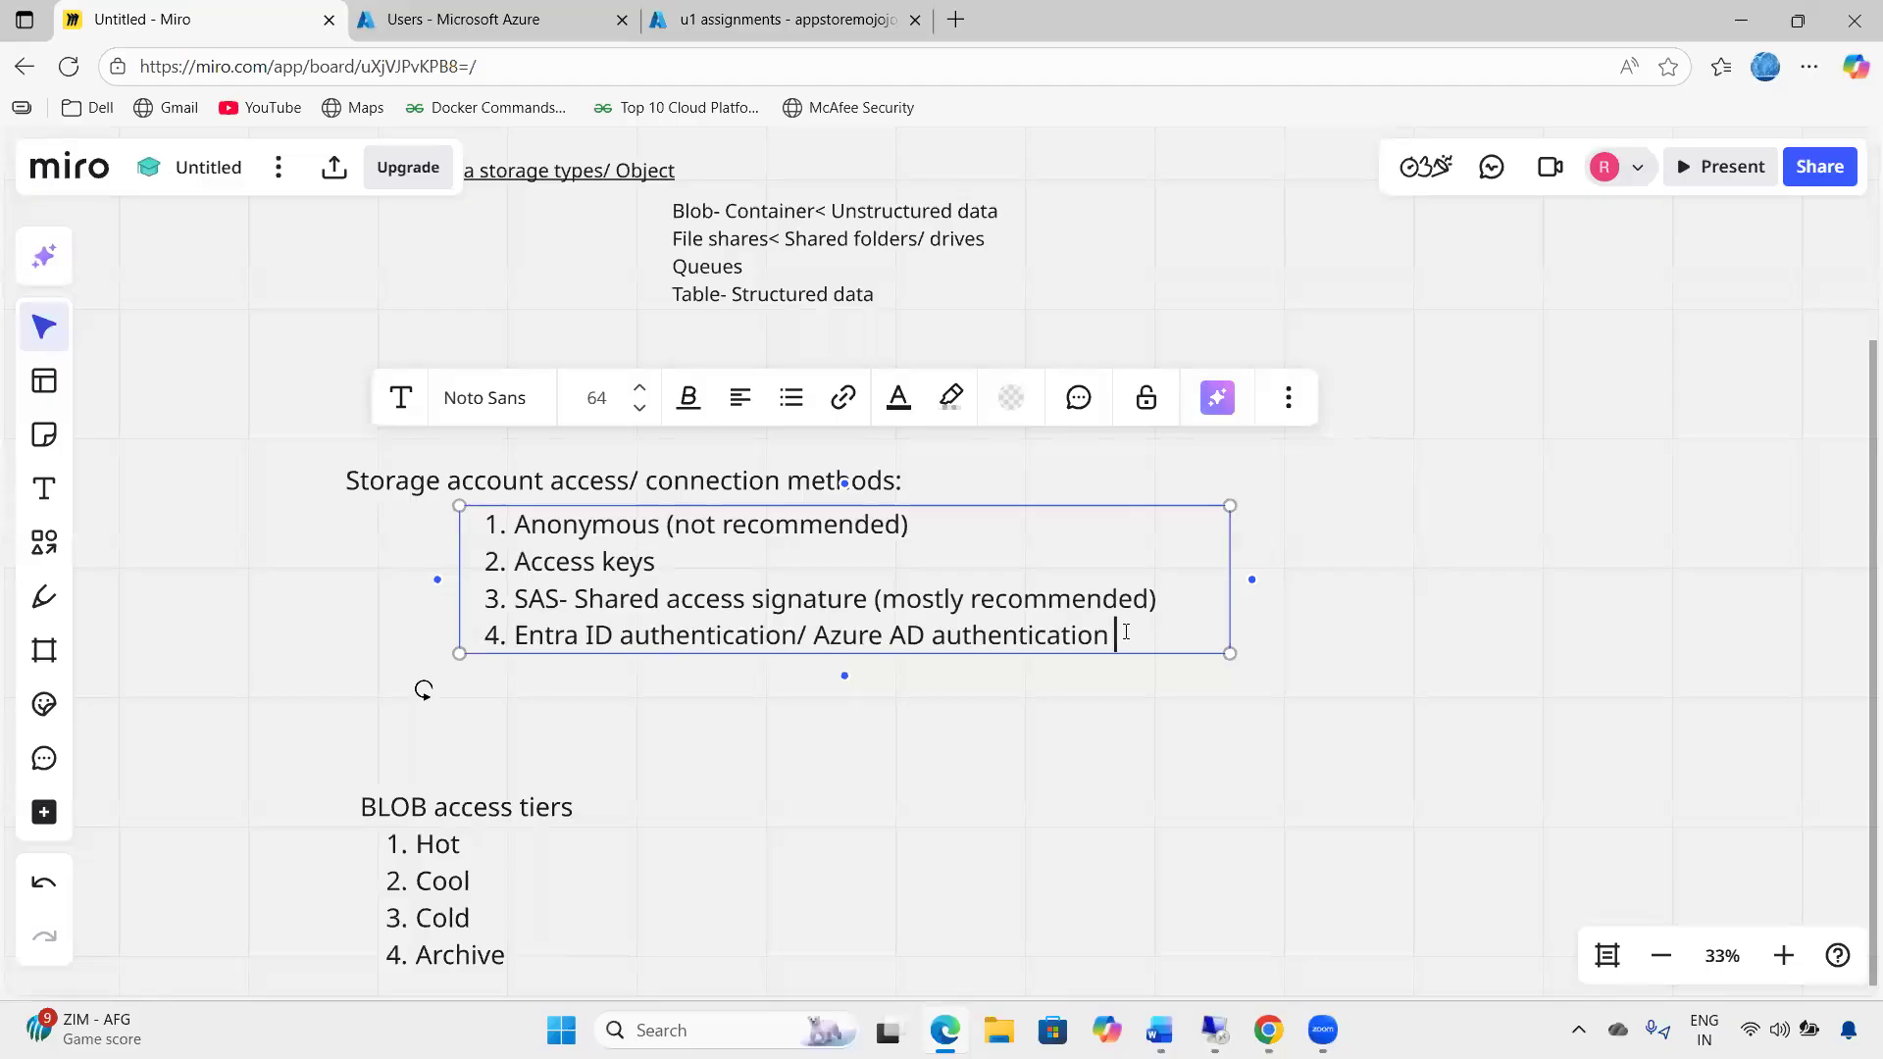
pyautogui.write('(mostly recmo')
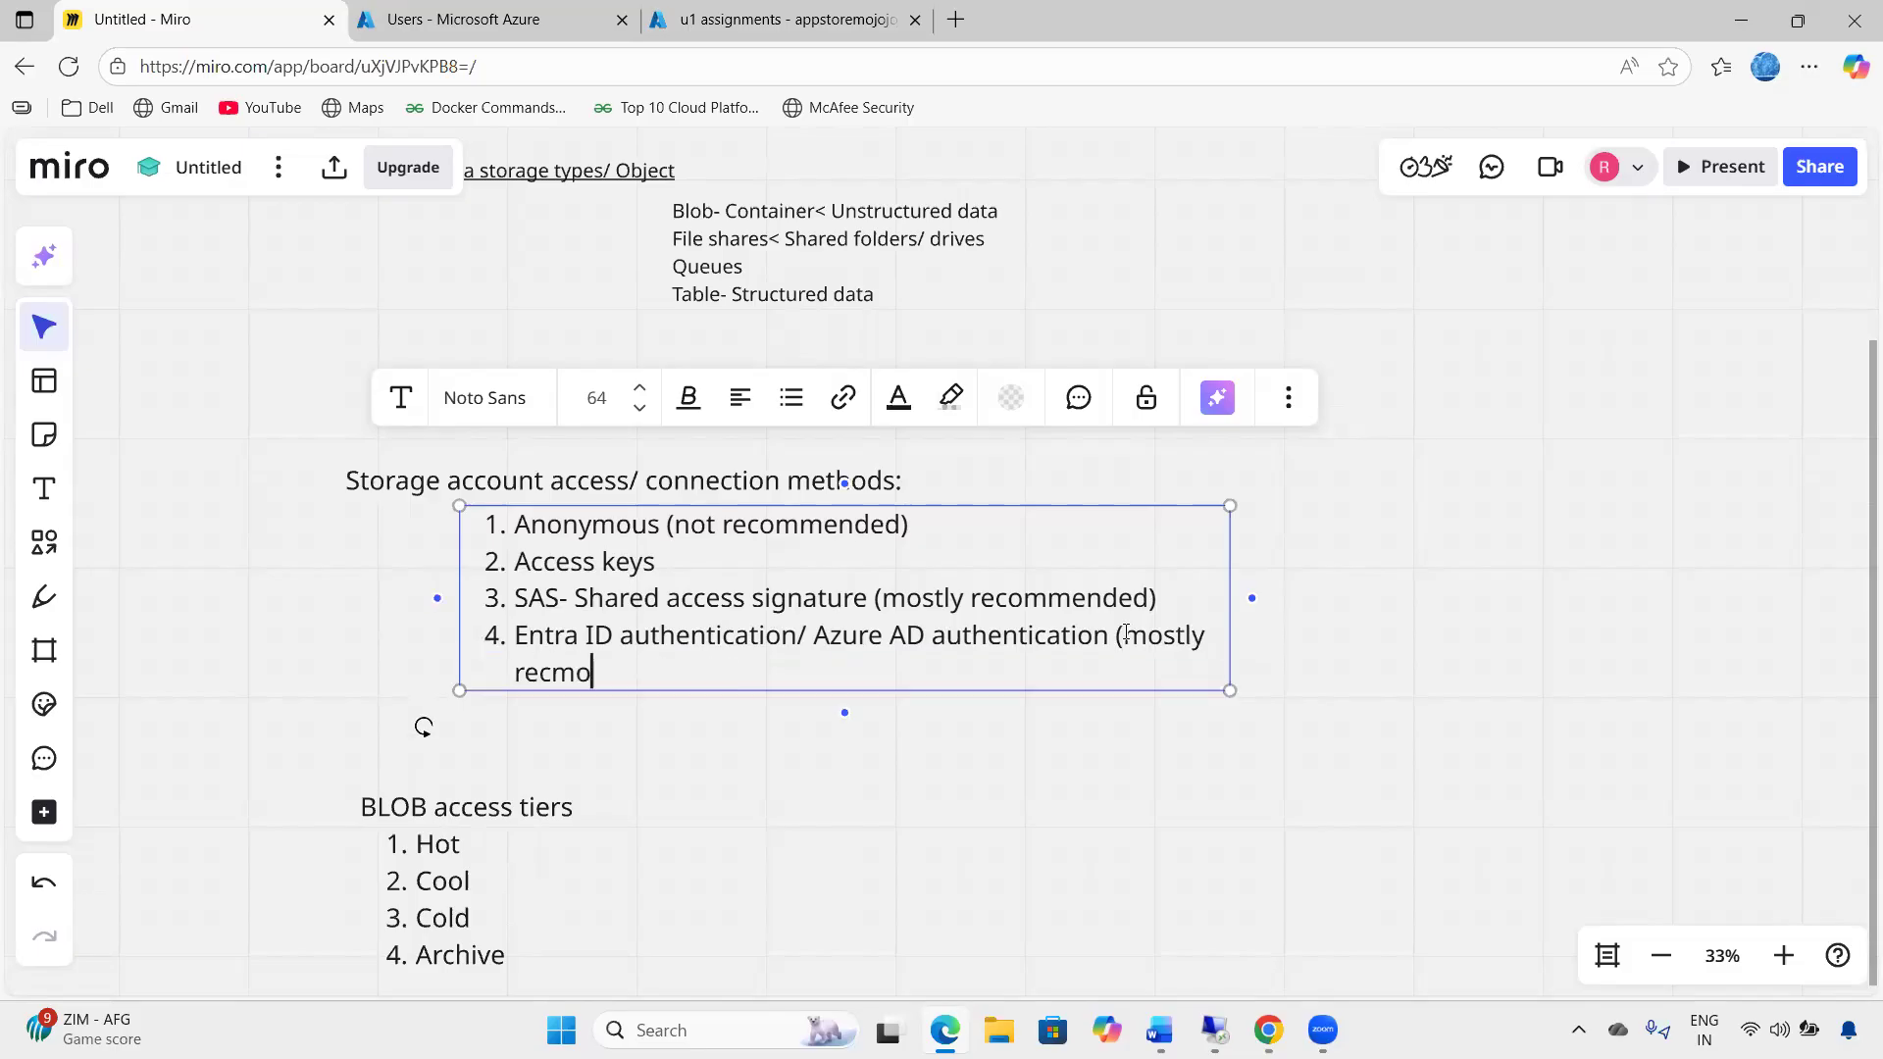
pyautogui.press('BackSpace')
pyautogui.press('BackSpace')
pyautogui.write('ommended)')
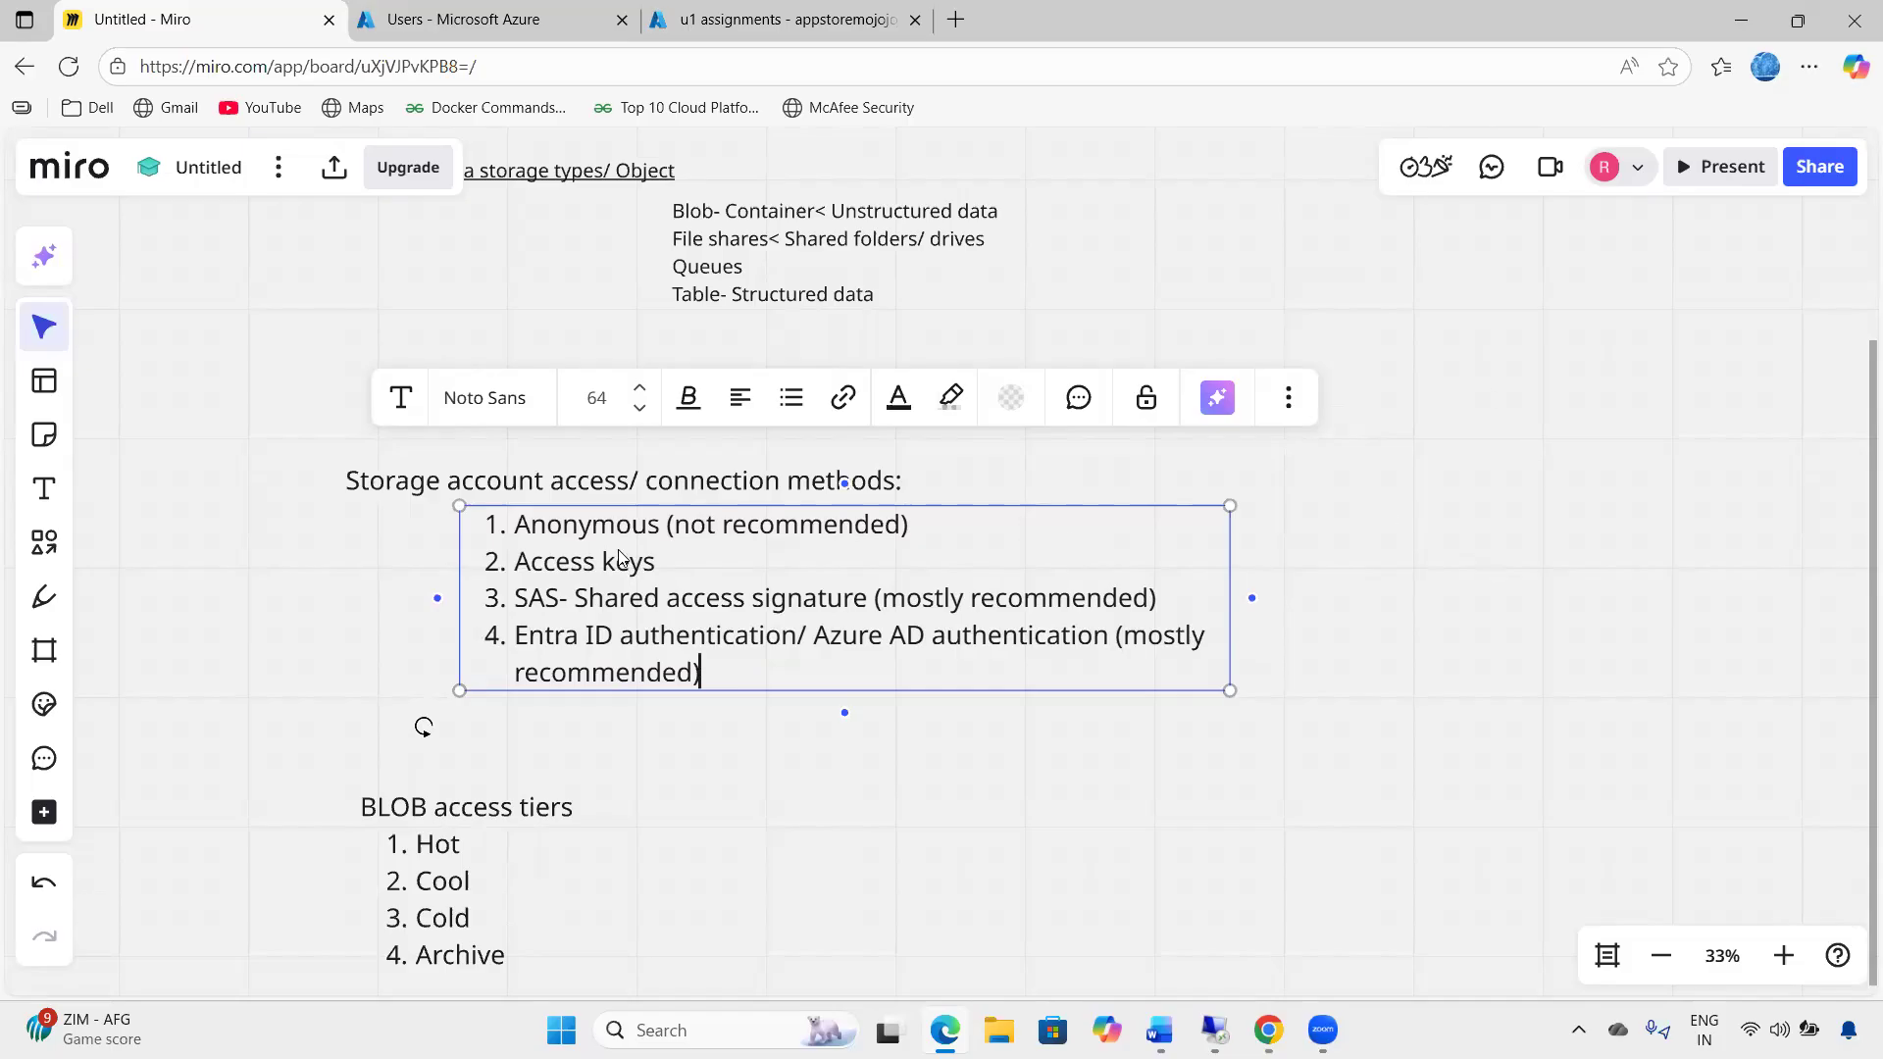
pyautogui.press('Escape')
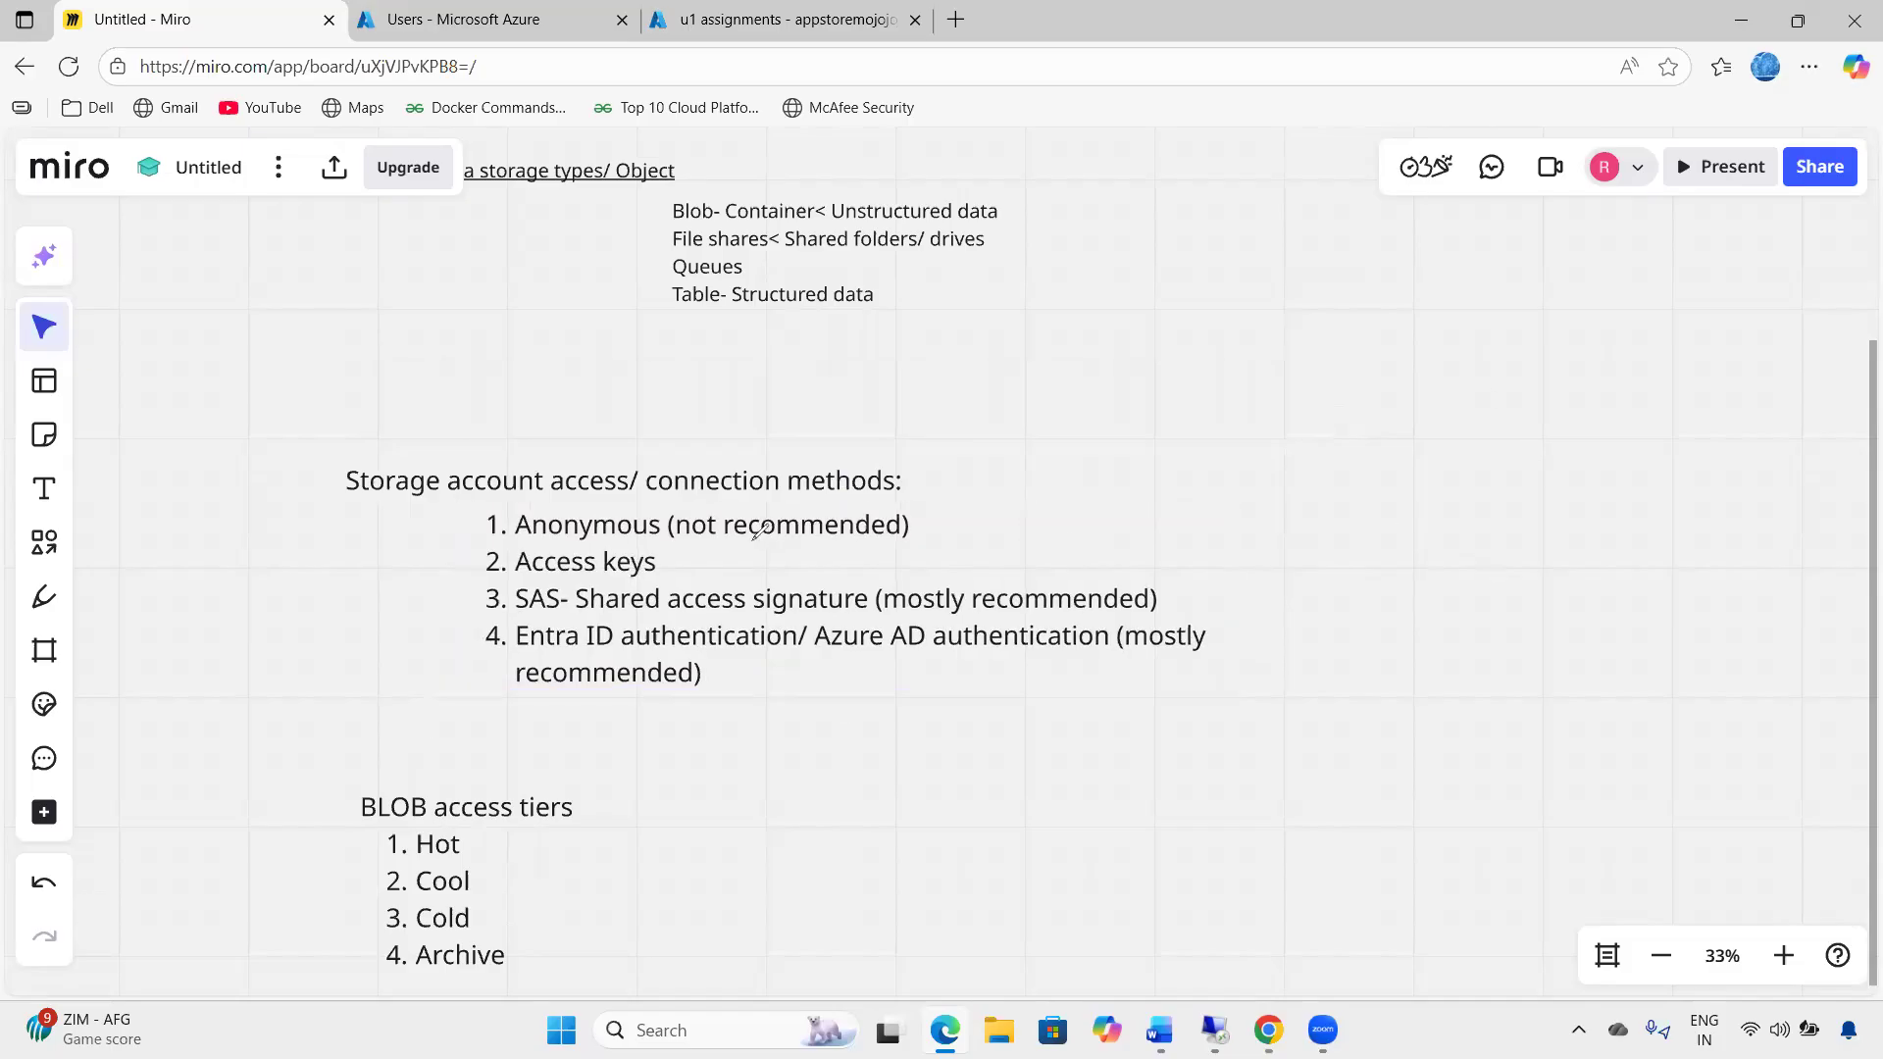
# Step: Draw a bracket beside list items 1 to 4, from Anonymous to Entra ID authentication
pyautogui.moveTo(522, 546)
pyautogui.mouseDown()
pyautogui.moveTo(462, 660)
pyautogui.moveTo(697, 680)
pyautogui.moveTo(1260, 613)
pyautogui.moveTo(939, 540)
pyautogui.mouseUp()
pyautogui.moveTo(690, 566); pyautogui.dragTo(475, 539)
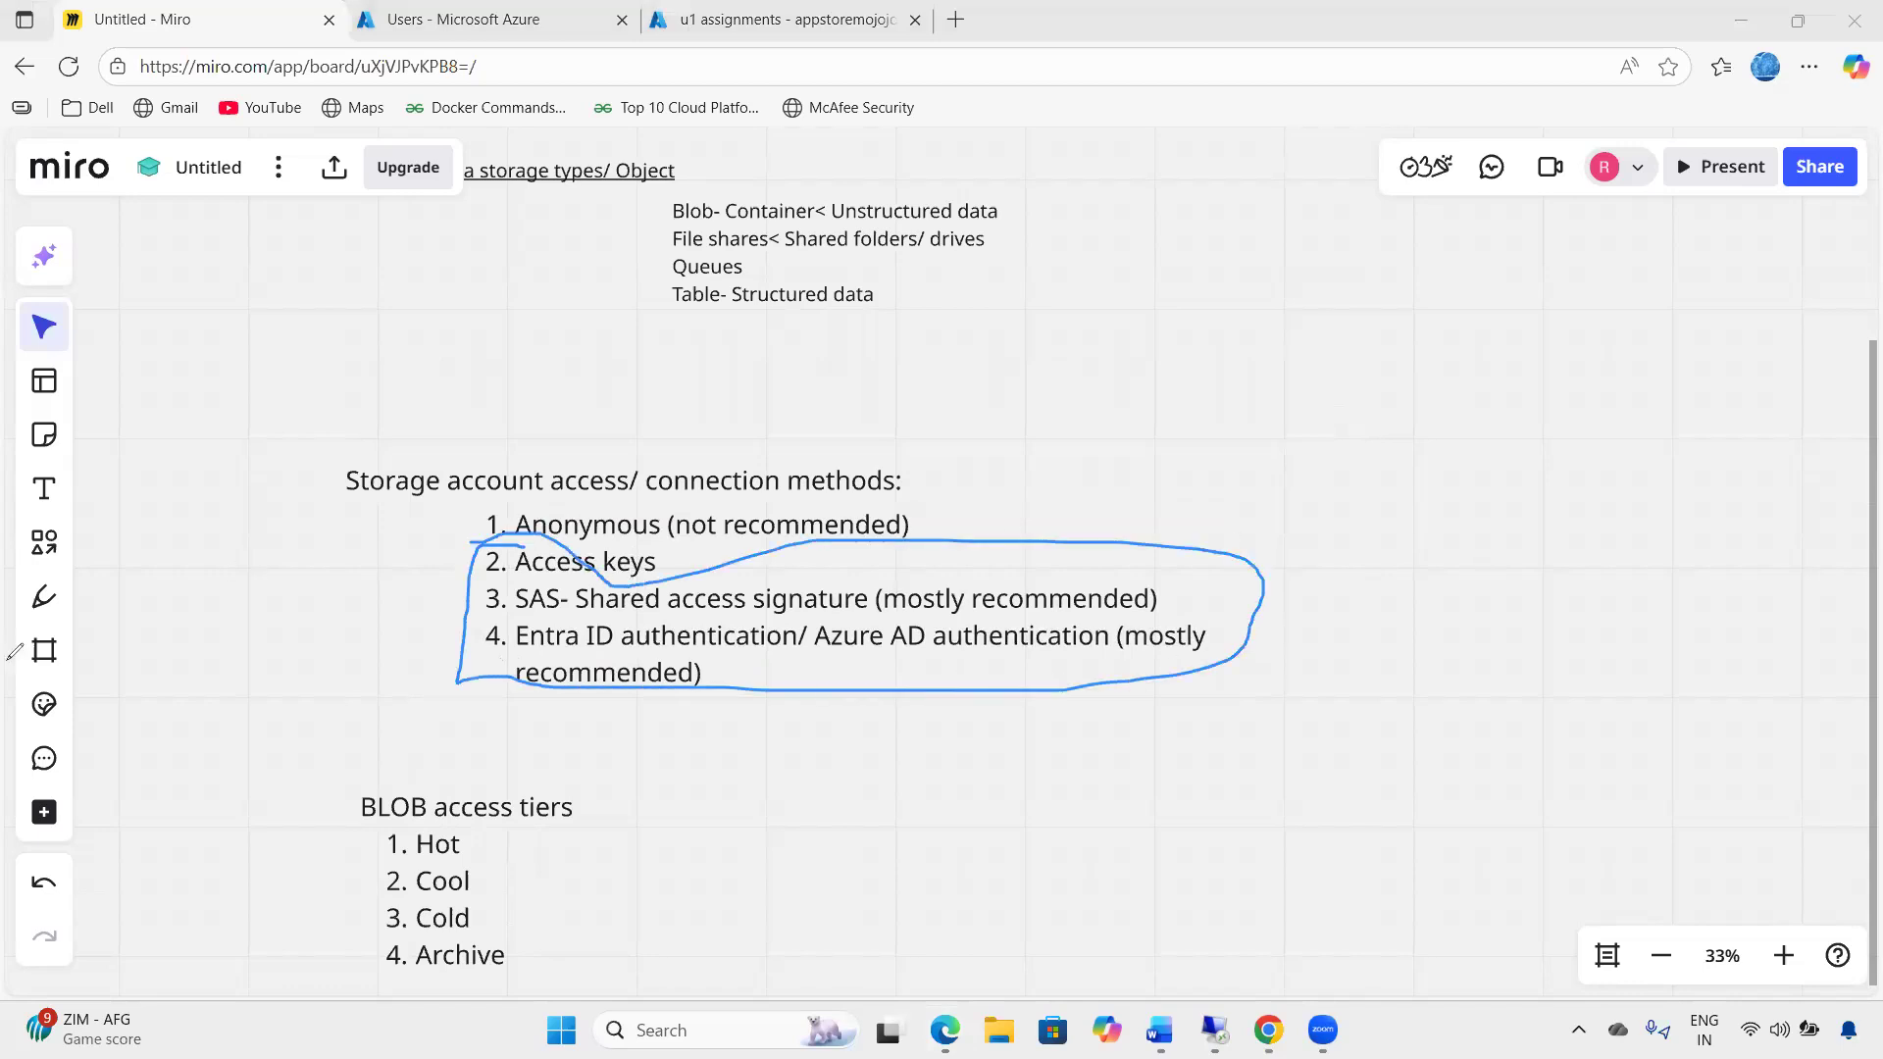
pyautogui.hotkey('ctrl', 'z')
pyautogui.moveTo(483, 511); pyautogui.dragTo(473, 696)
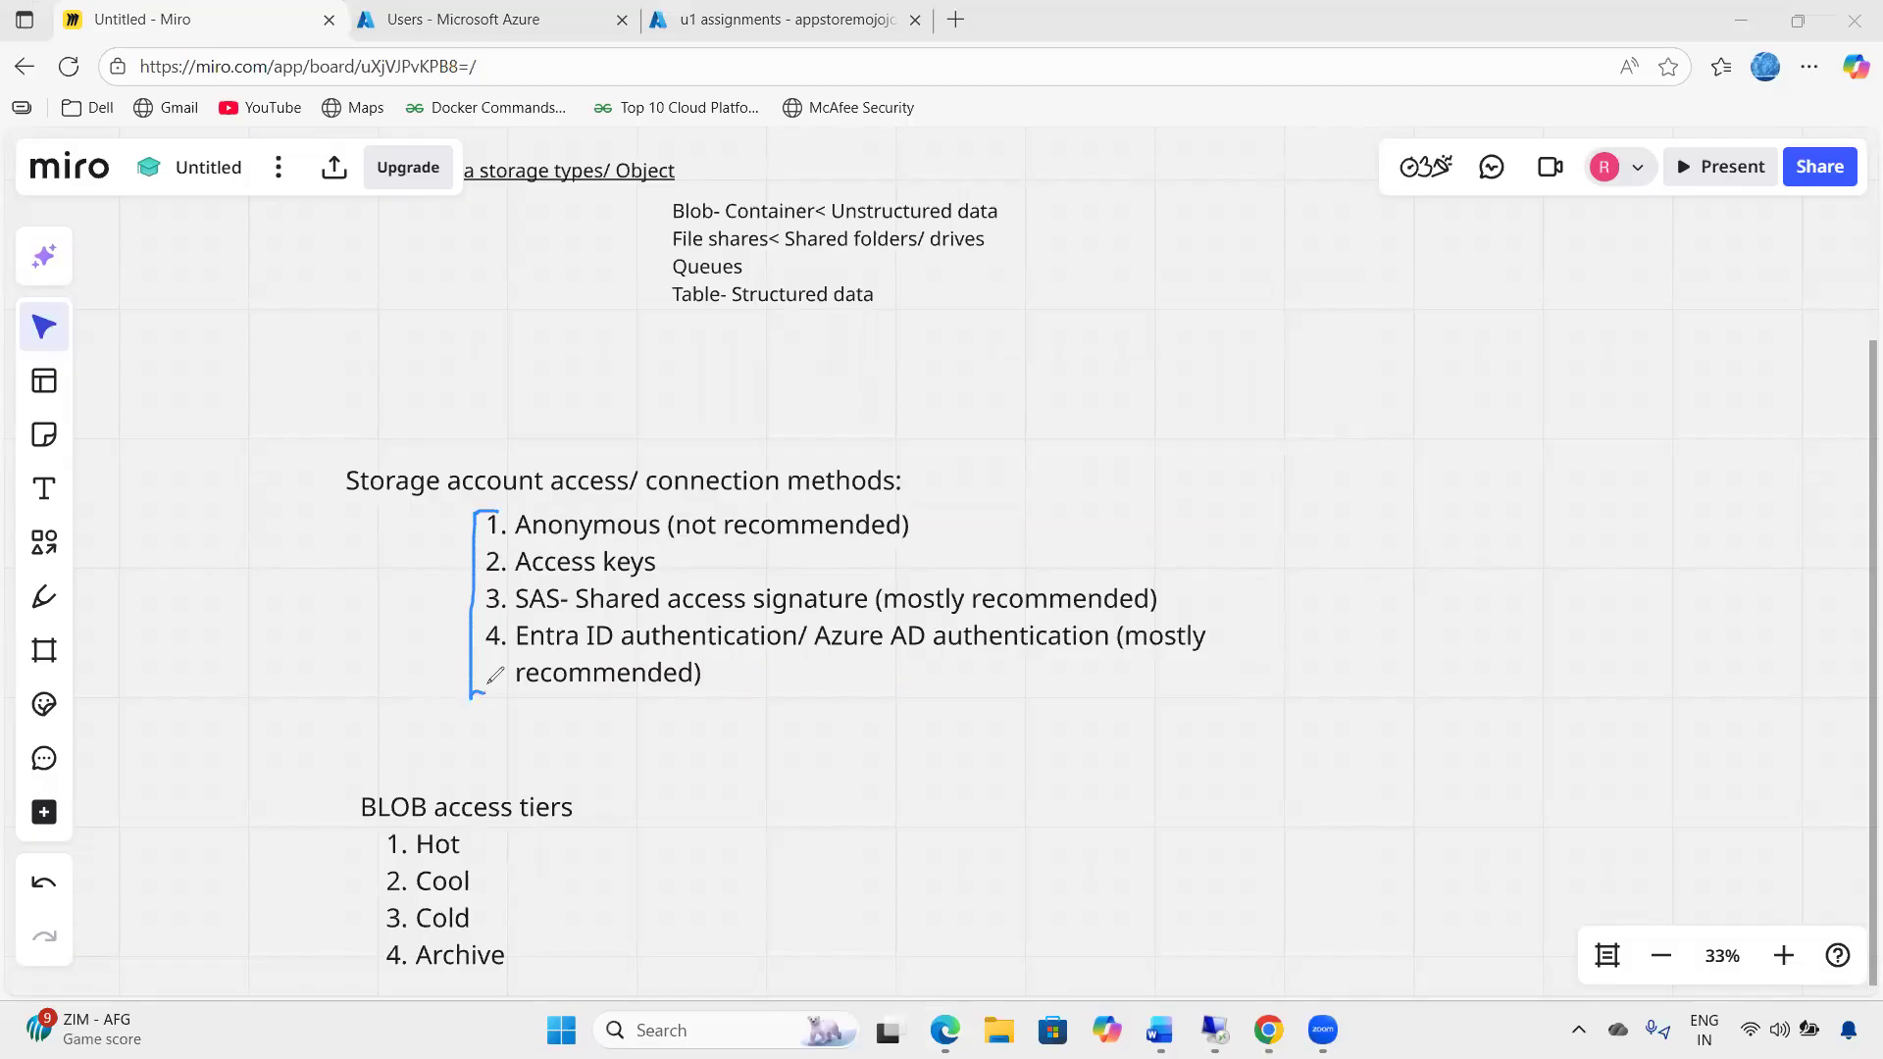